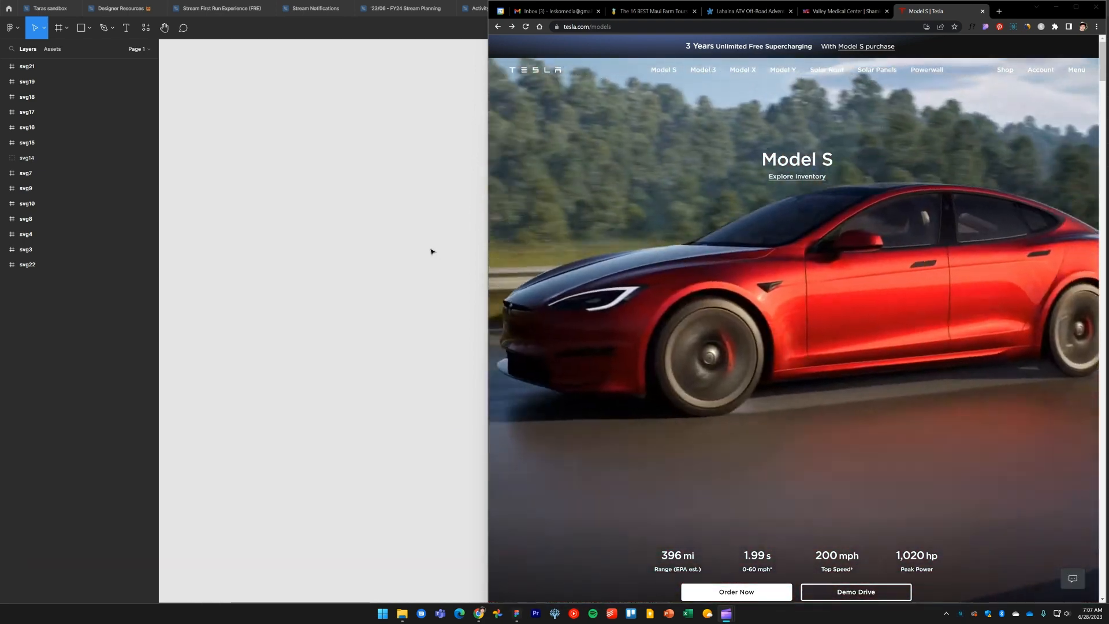
Bring the Tesla.com assets folder in File Explorer up alongside the Figma canvas
left_click(412, 258)
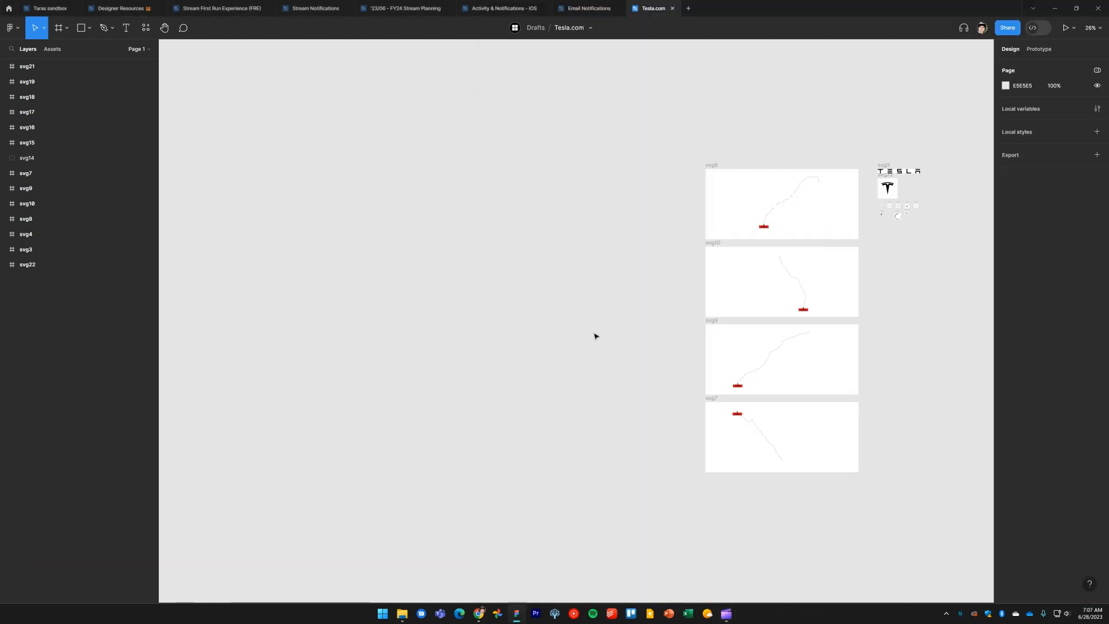
scroll(652, 332, "up", 2, "ctrl")
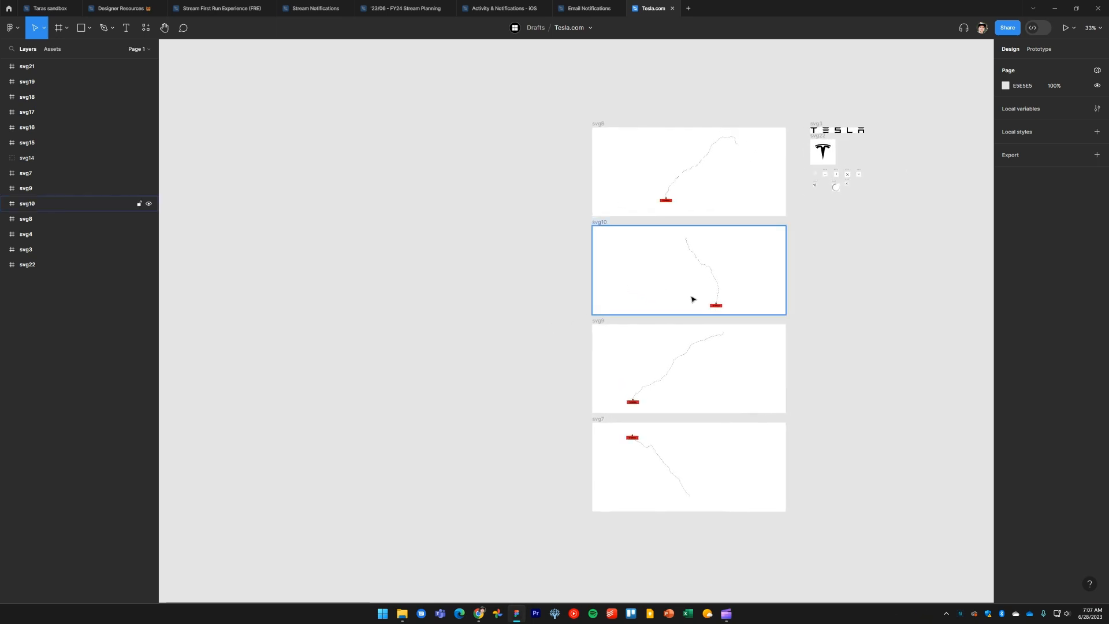
scroll(687, 299, "up", 2, "ctrl")
scroll(810, 307, "right", 2)
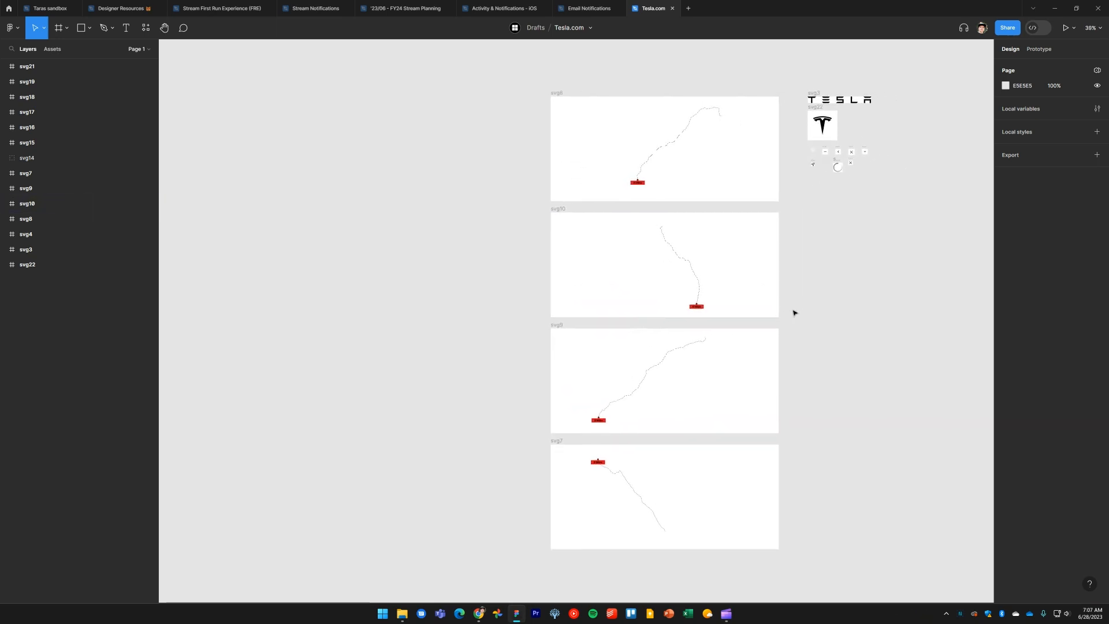
key("super+Tab")
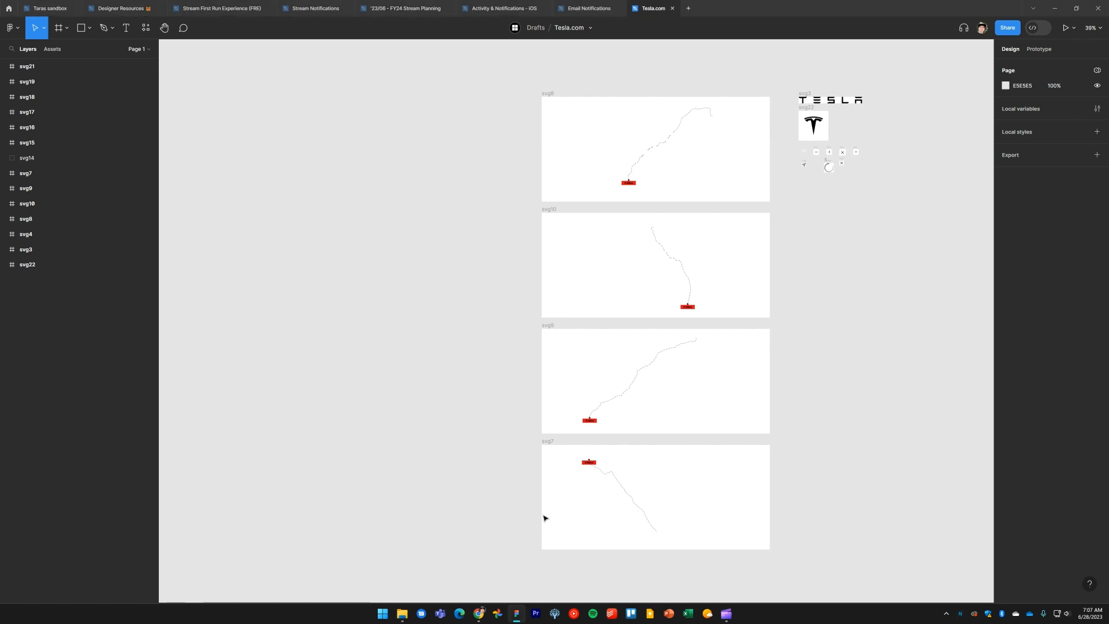
key("super+Tab")
key("alt+Tab")
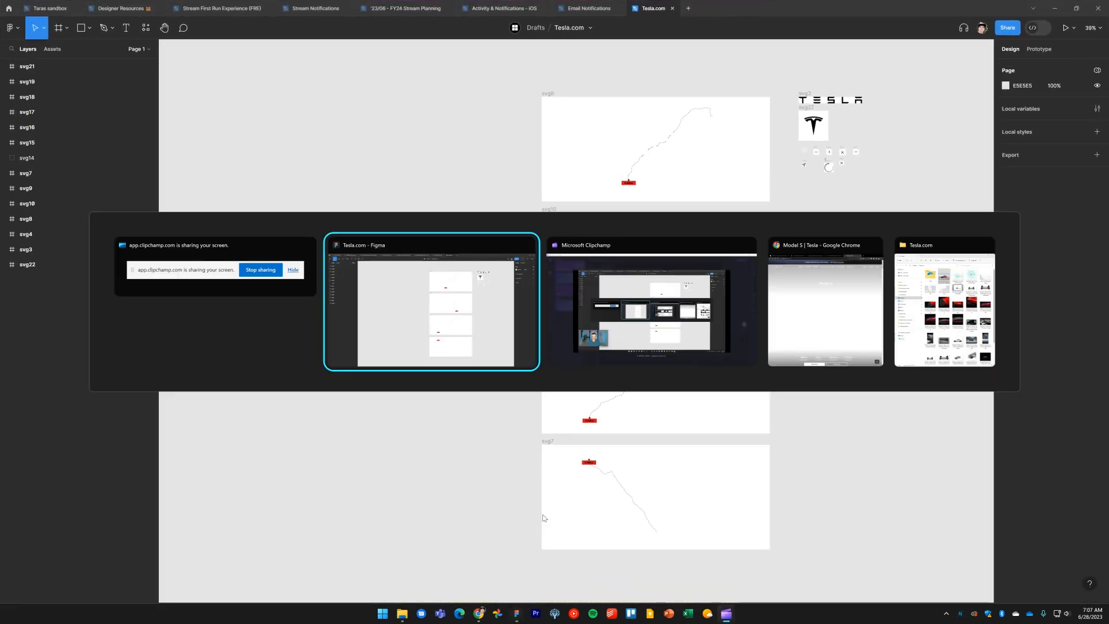
key("alt+Tab")
key("alt+Tab")
key("alt+Tab")
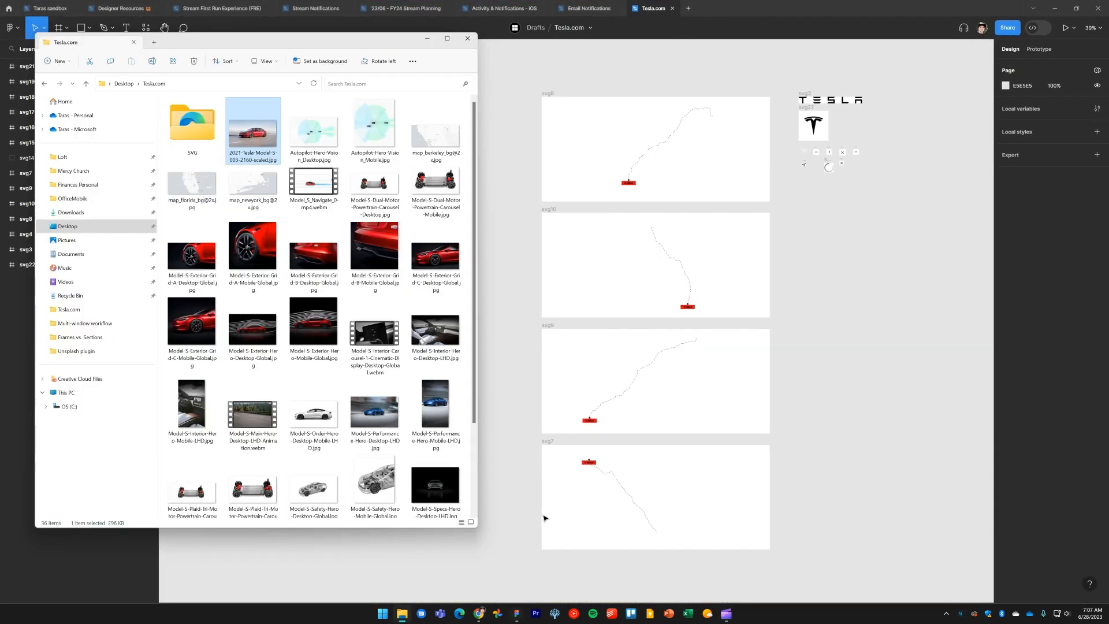
Select all files in the Tesla.com folder and import them onto the Figma canvas as images
left_click(856, 374)
left_click_drag(738, 379, 585, 364)
scroll(584, 364, "down", 5)
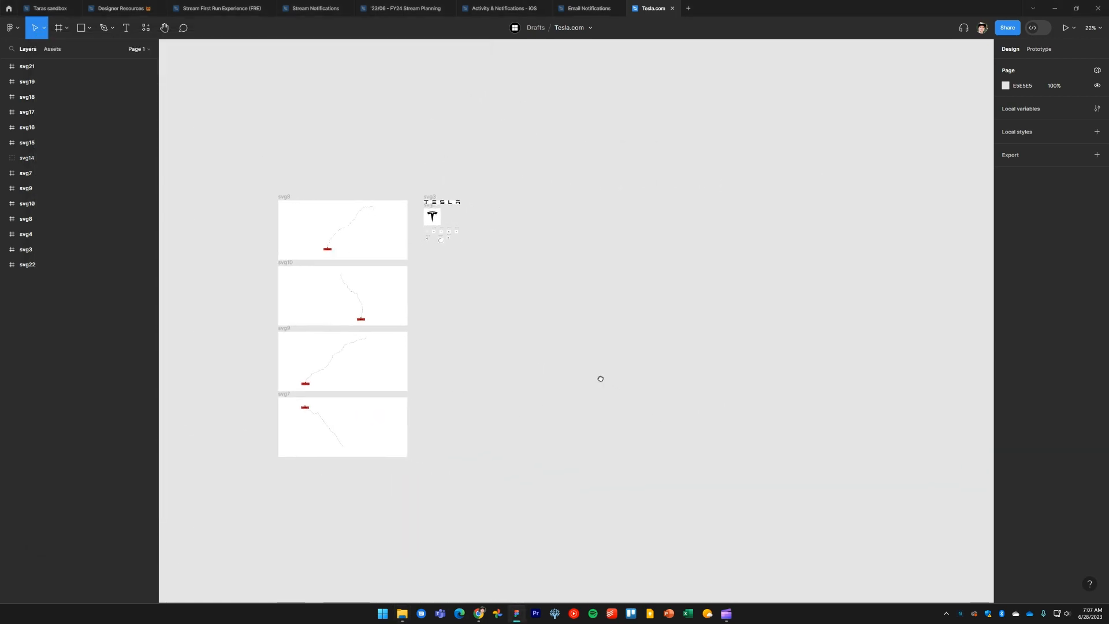
scroll(601, 378, "down", 2)
key("alt+Tab")
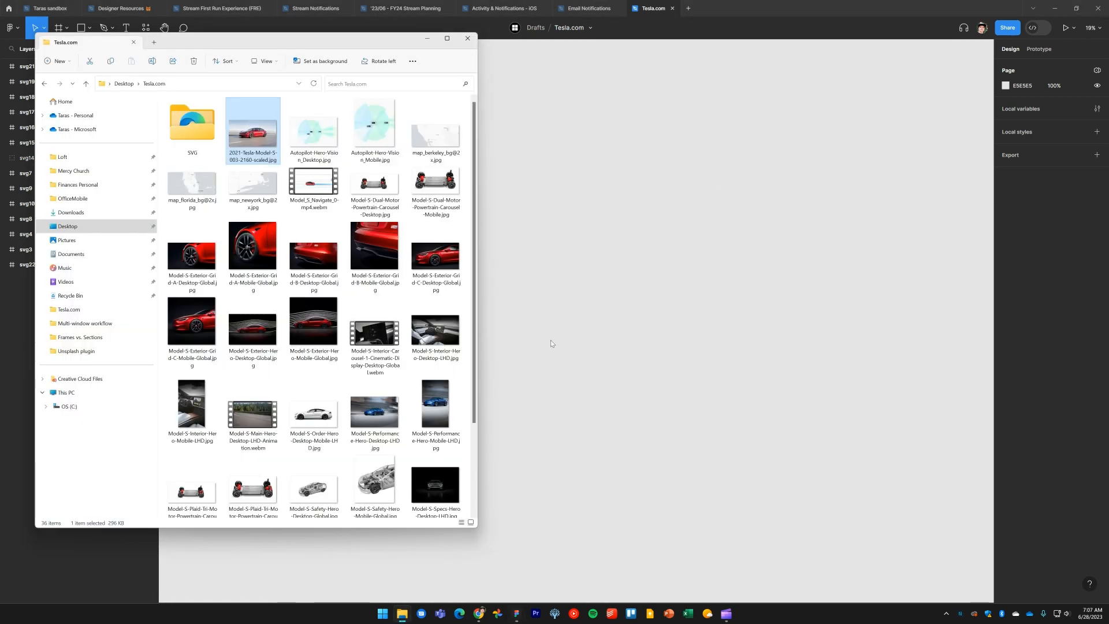
scroll(375, 381, "down", 2)
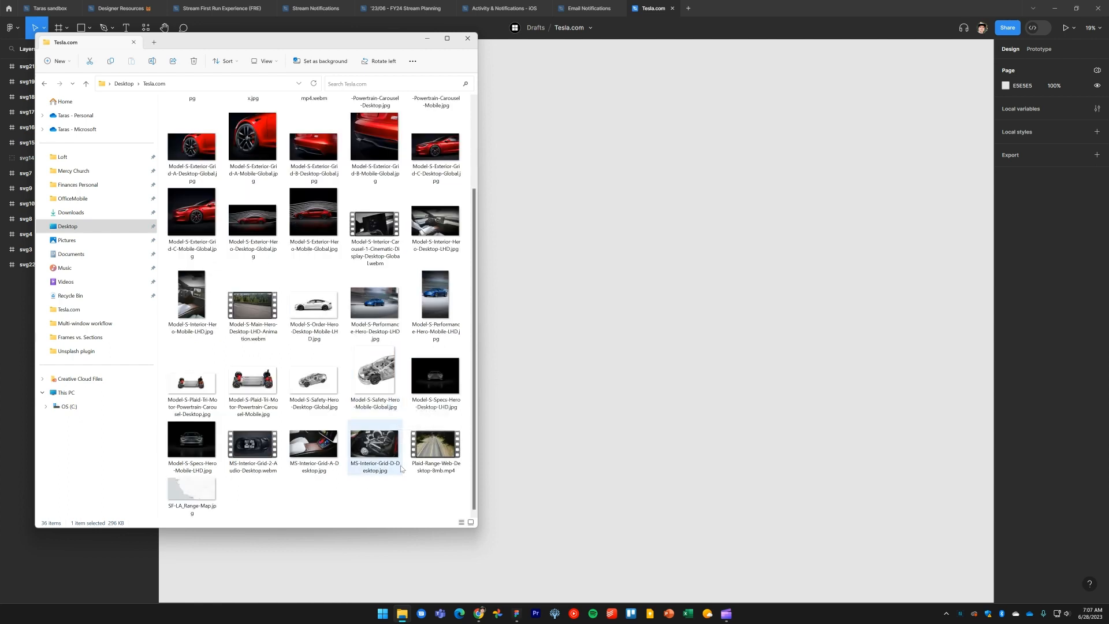
key("ctrl+a")
scroll(667, 369, "down", 4)
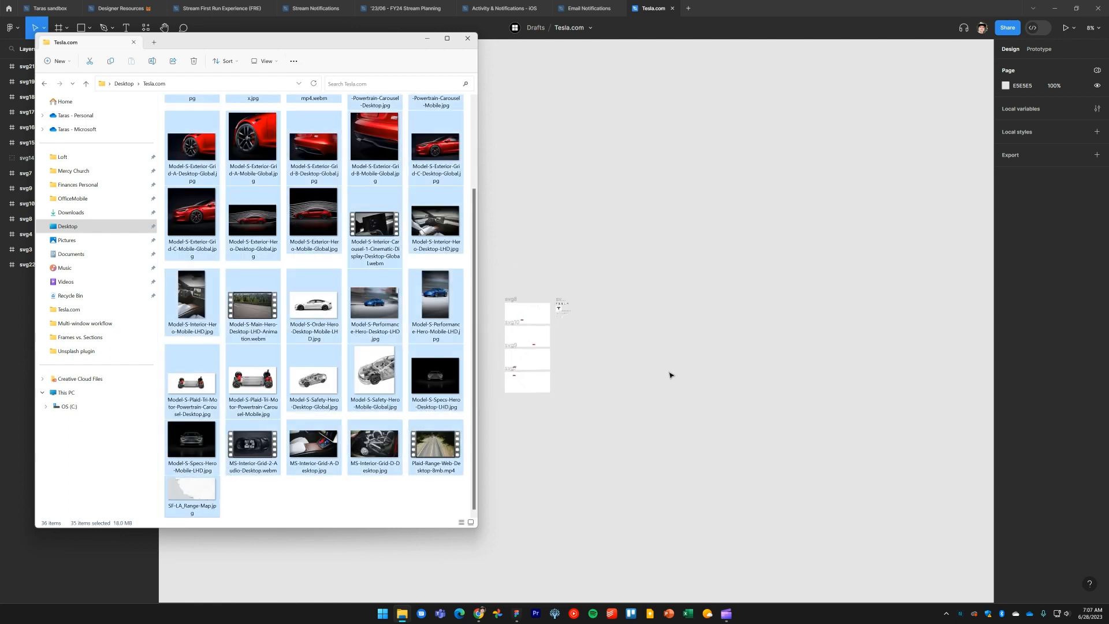
left_click_drag(686, 410, 577, 360)
key("alt+Tab")
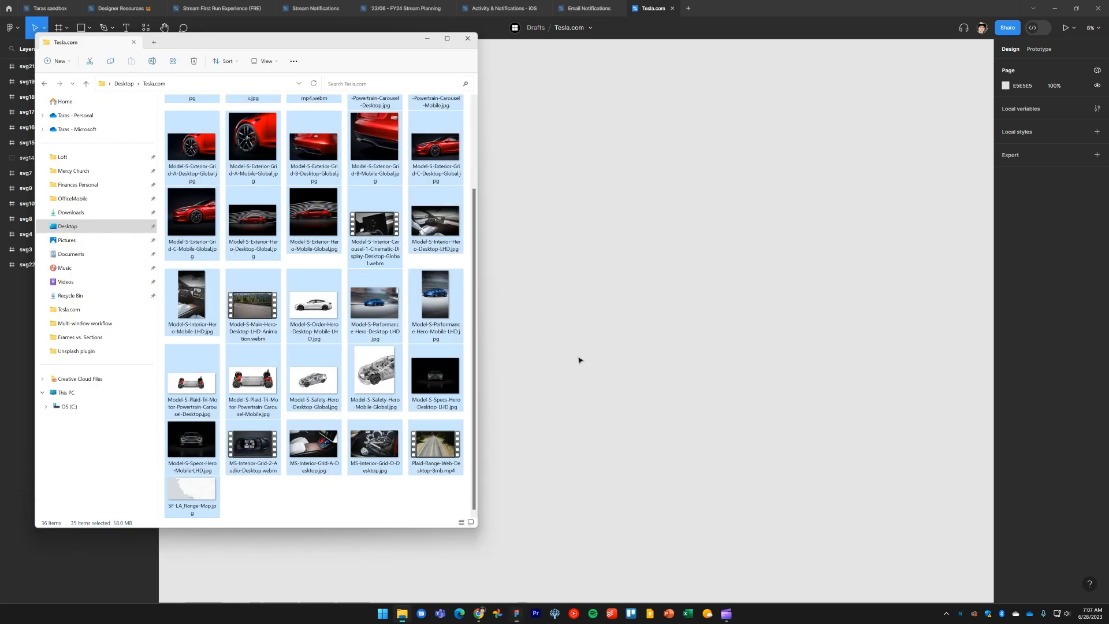
left_click_drag(298, 191, 753, 337)
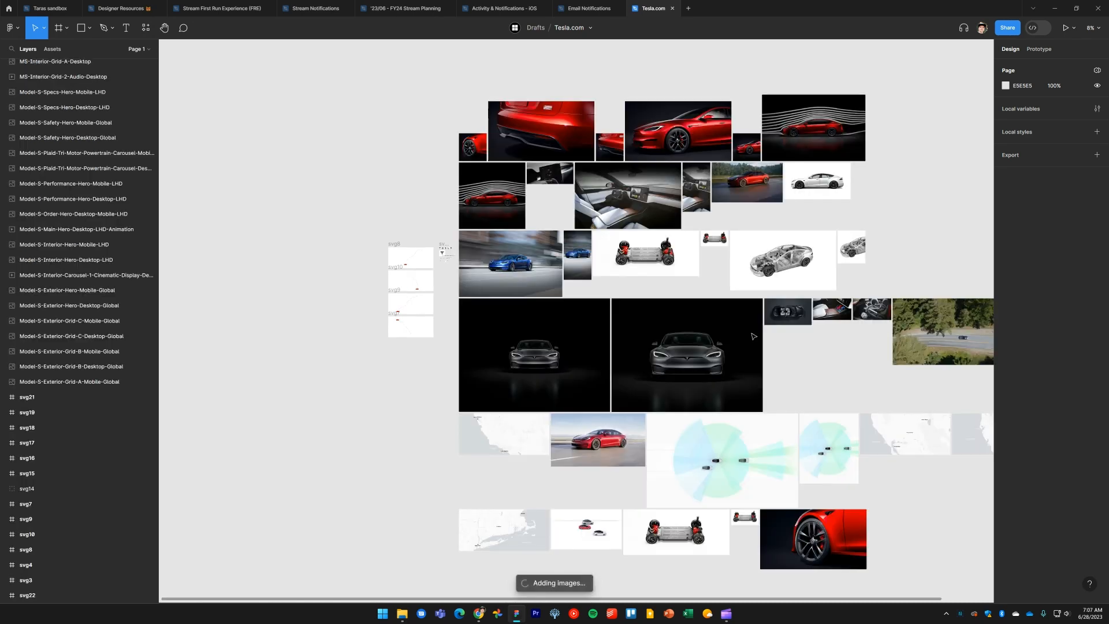
Select all imported images, tidy them into a grid, and move the group beside the SVG frames
scroll(758, 343, "down", 5)
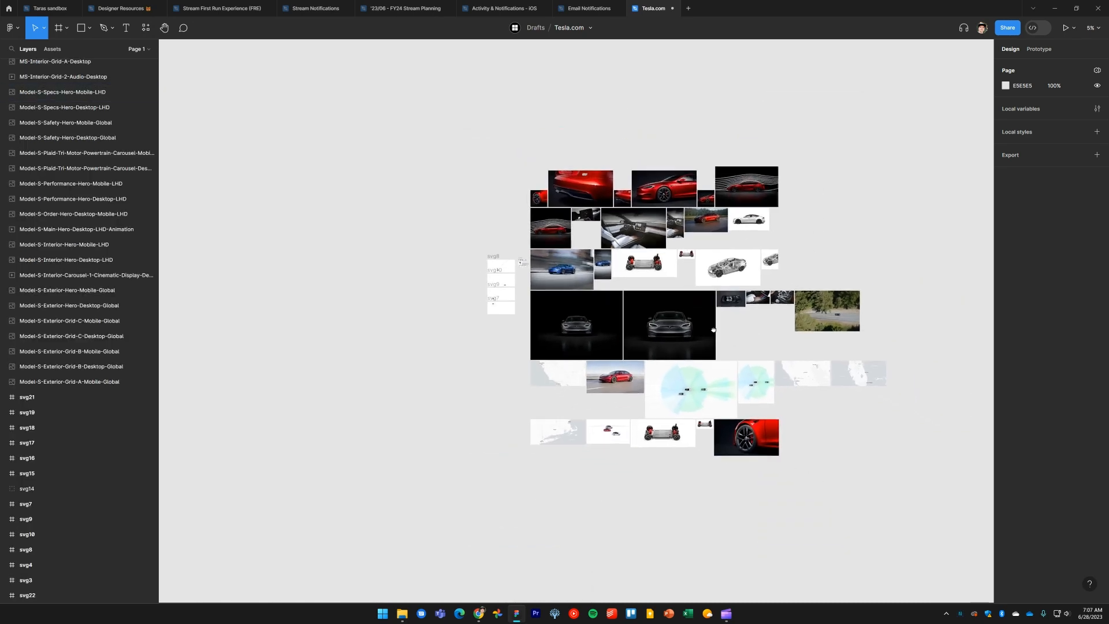
scroll(442, 253, "up", 5)
scroll(531, 289, "down", 5)
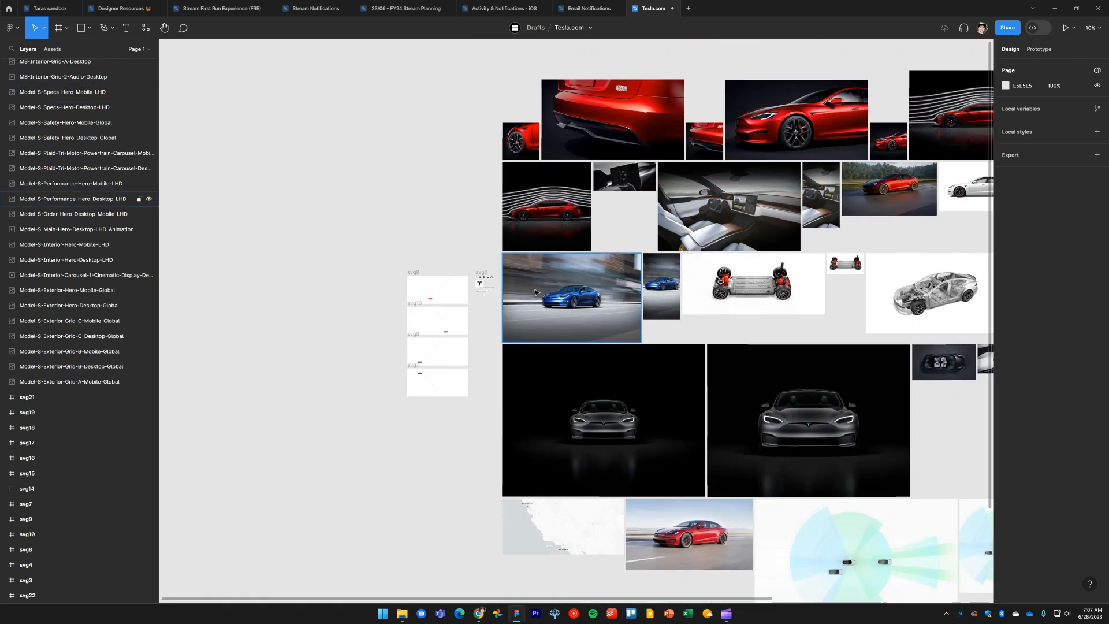
left_click_drag(900, 511, 466, 143)
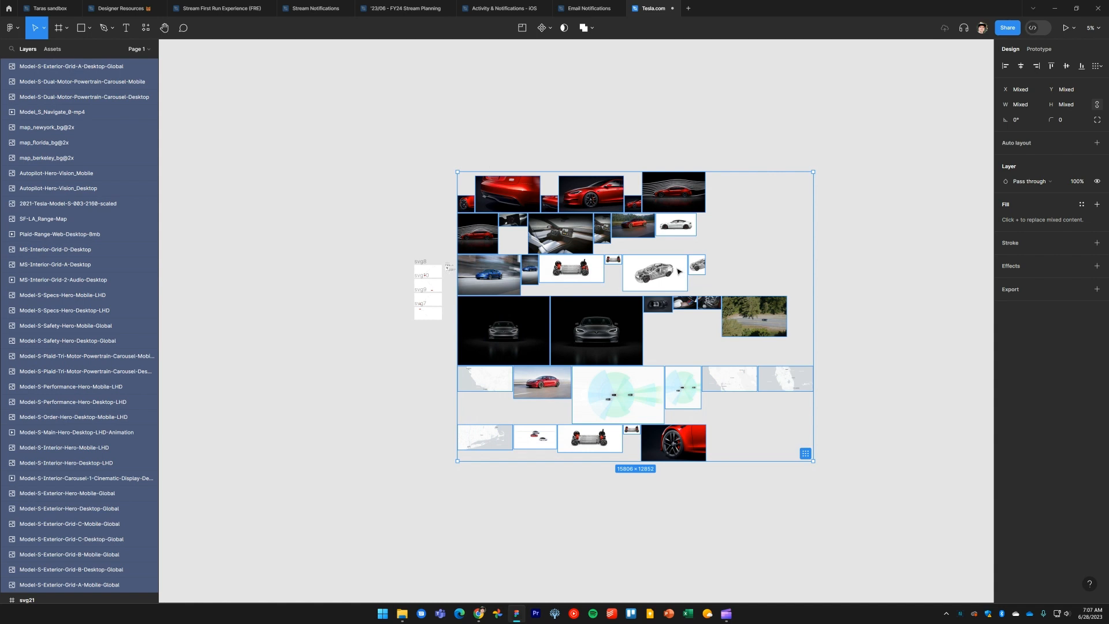
left_click_drag(680, 271, 714, 285)
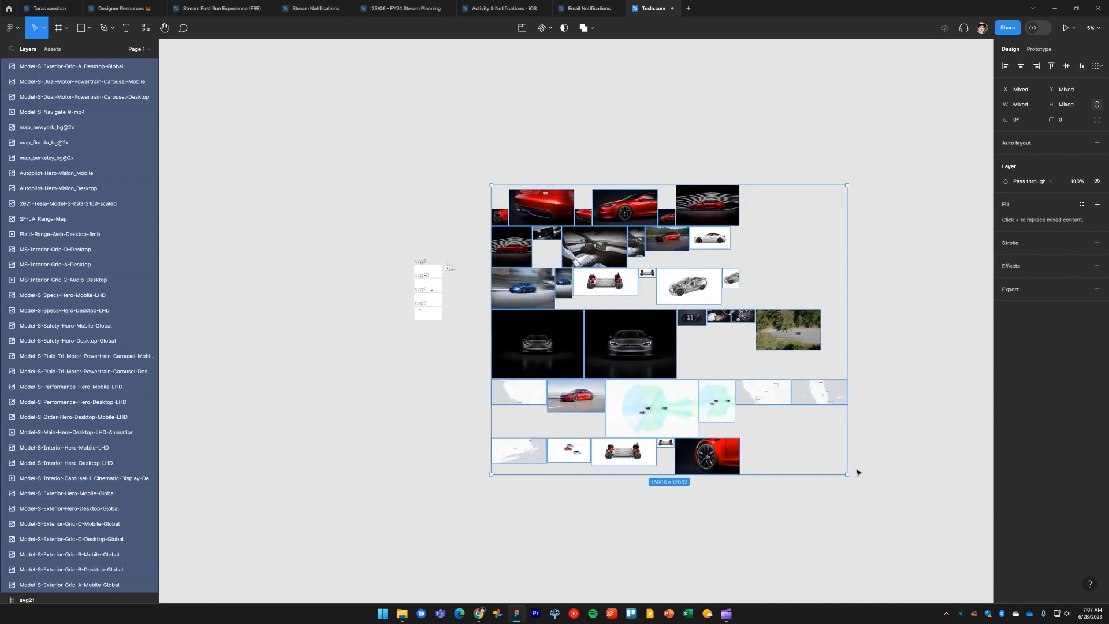
left_click(839, 466)
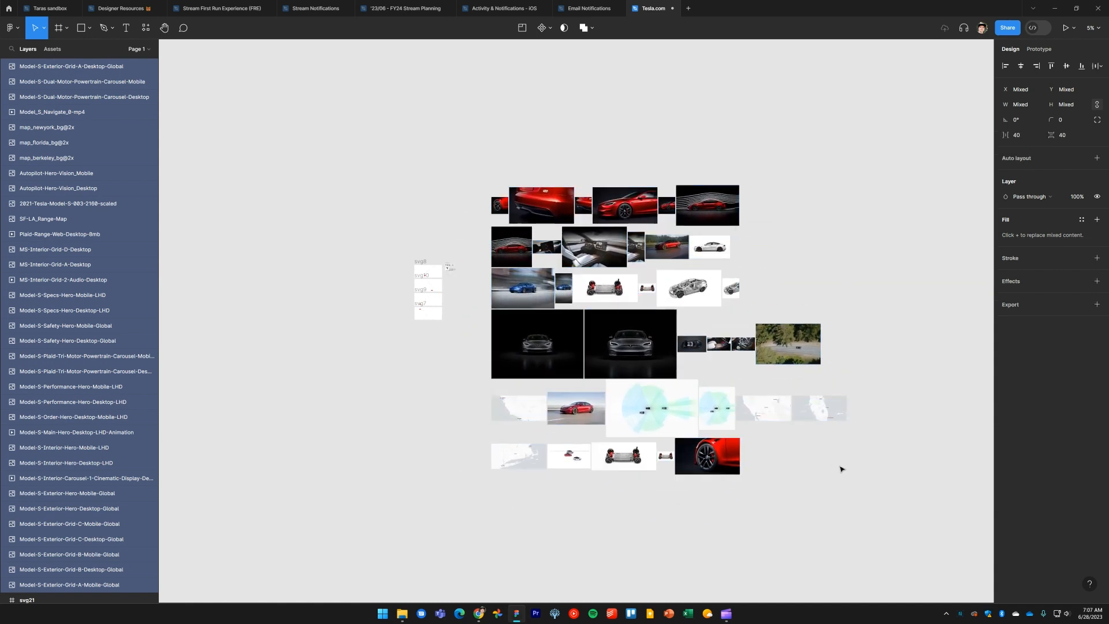
scroll(799, 416, "down", 2)
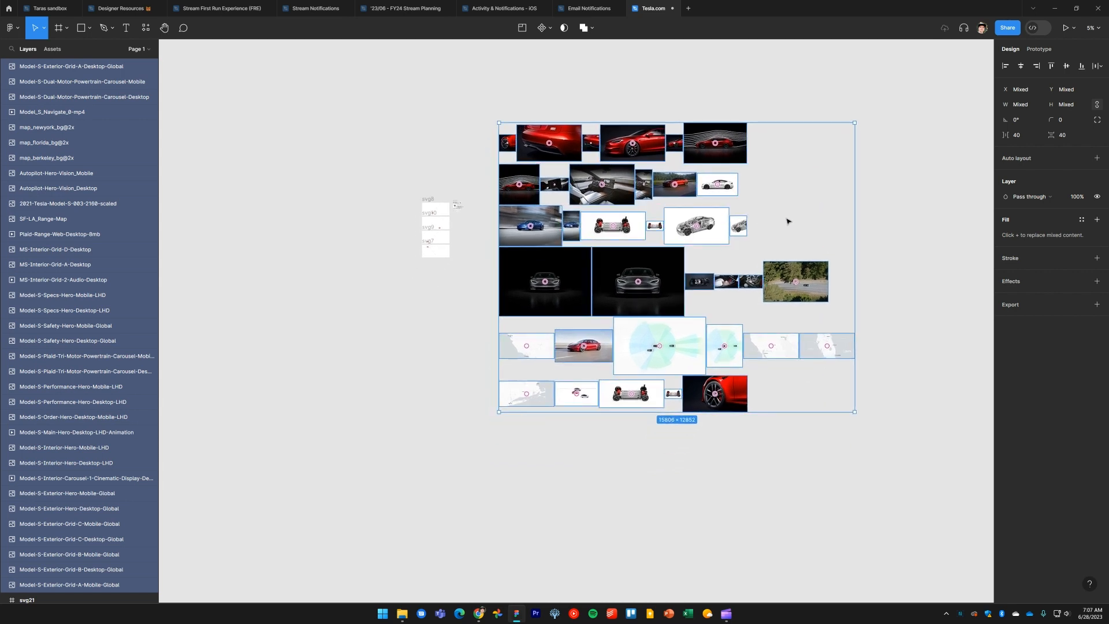
left_click_drag(789, 221, 436, 284)
left_click_drag(494, 382, 585, 302)
left_click(766, 343)
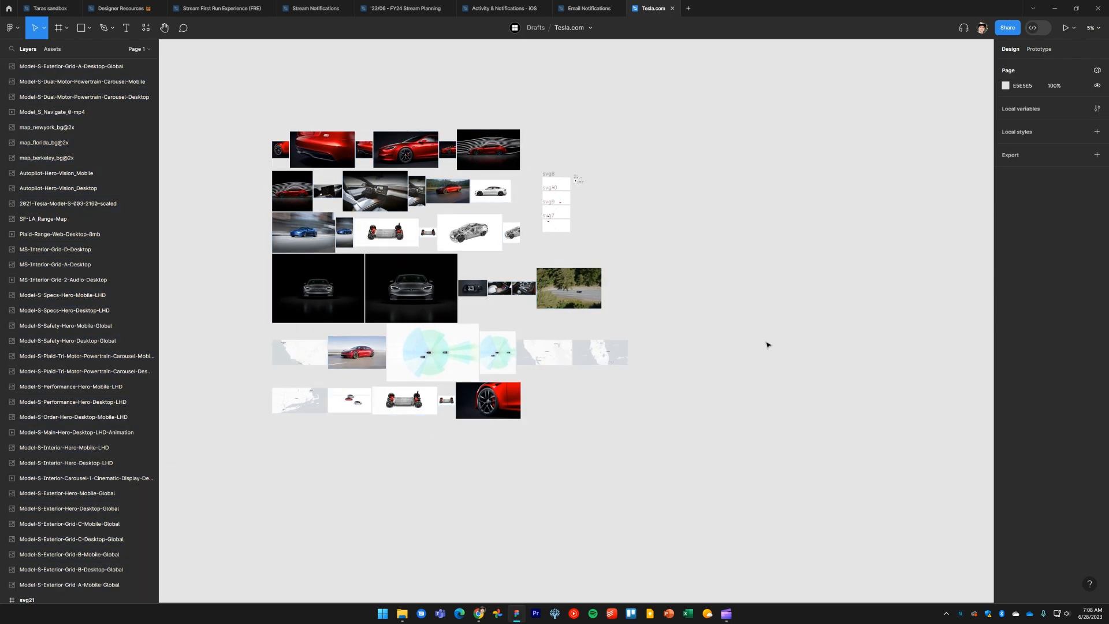
Add a Desktop 1440 × 1024 frame and place it above the imported image grid
left_click_drag(746, 386, 686, 391)
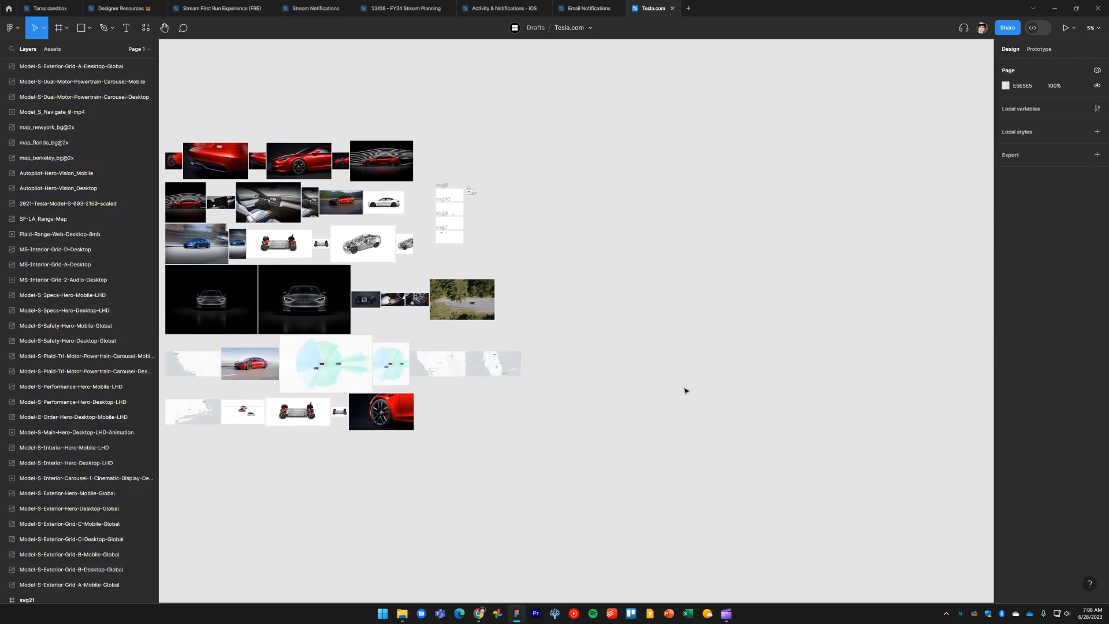
key("f")
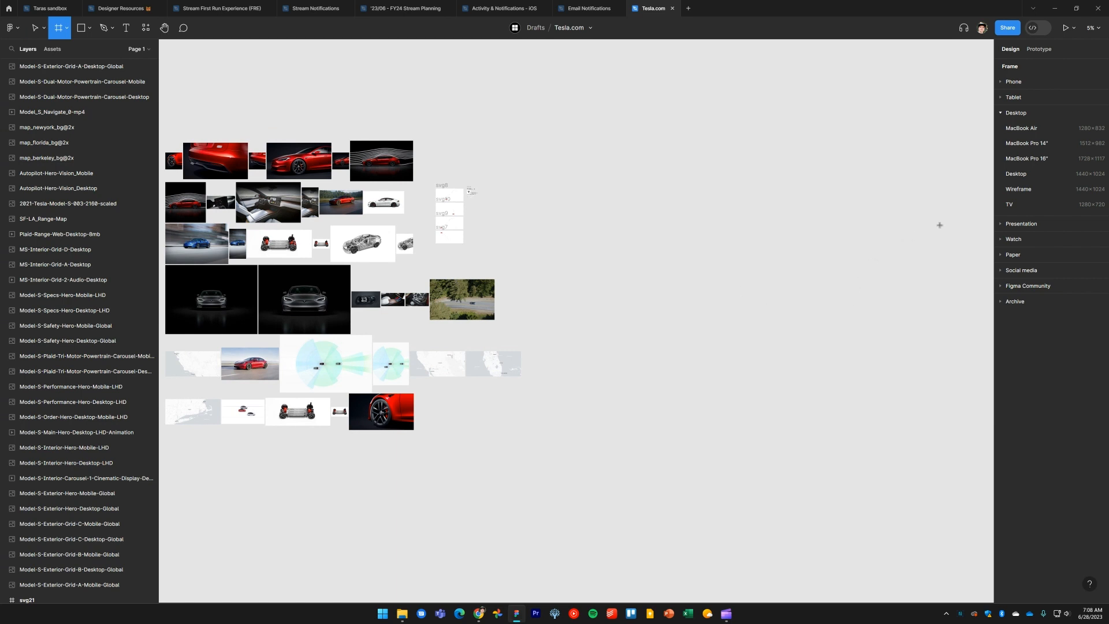
scroll(654, 258, "right", 2)
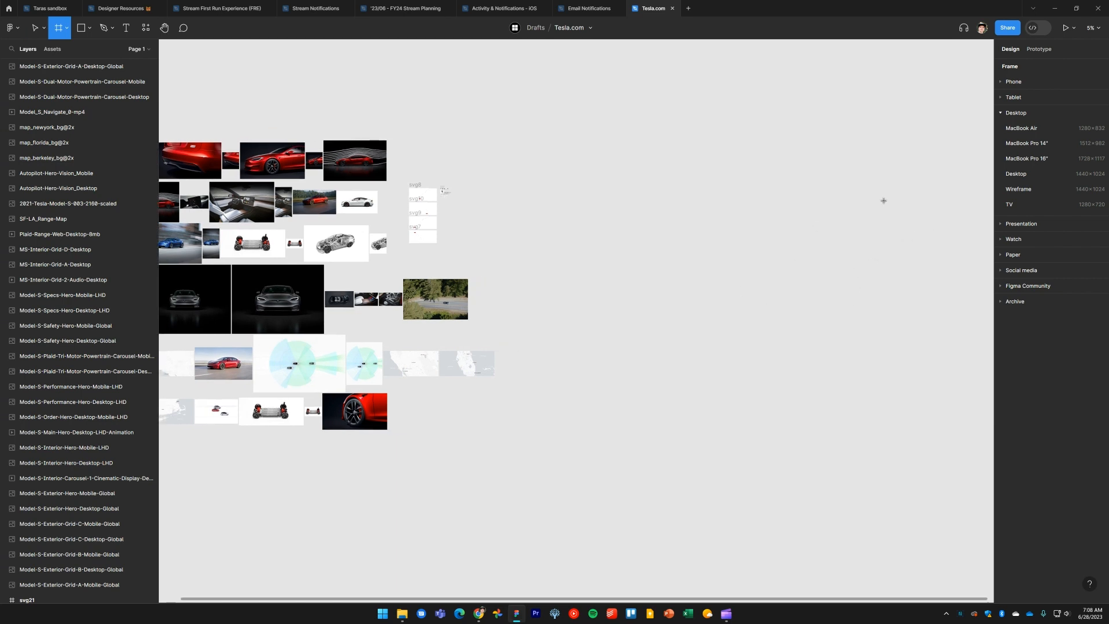
left_click(1016, 174)
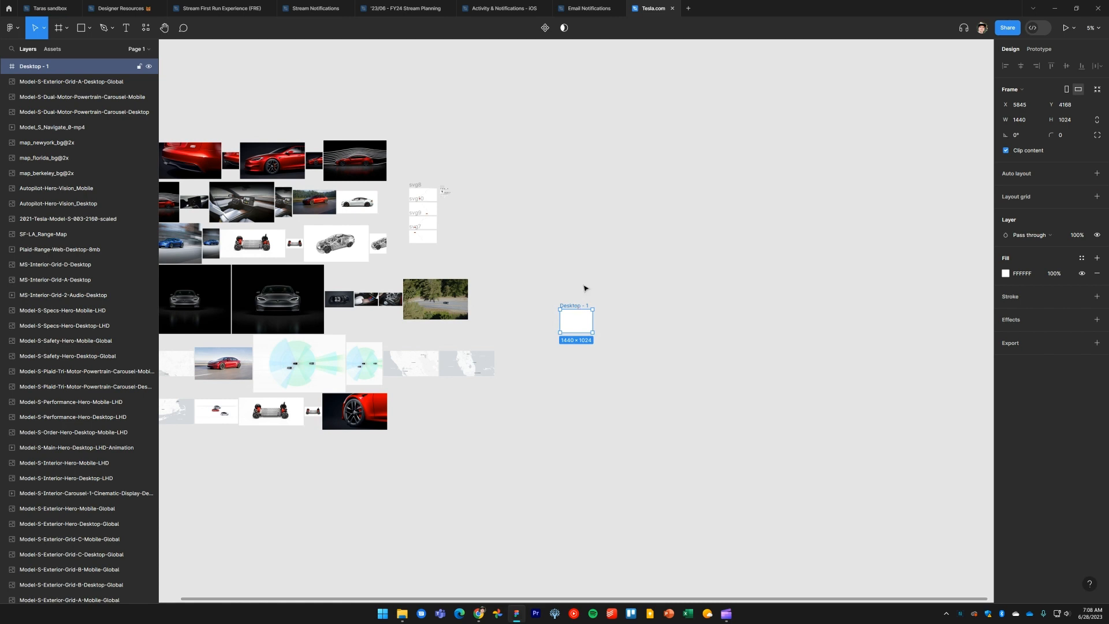
left_click_drag(574, 306, 612, 193)
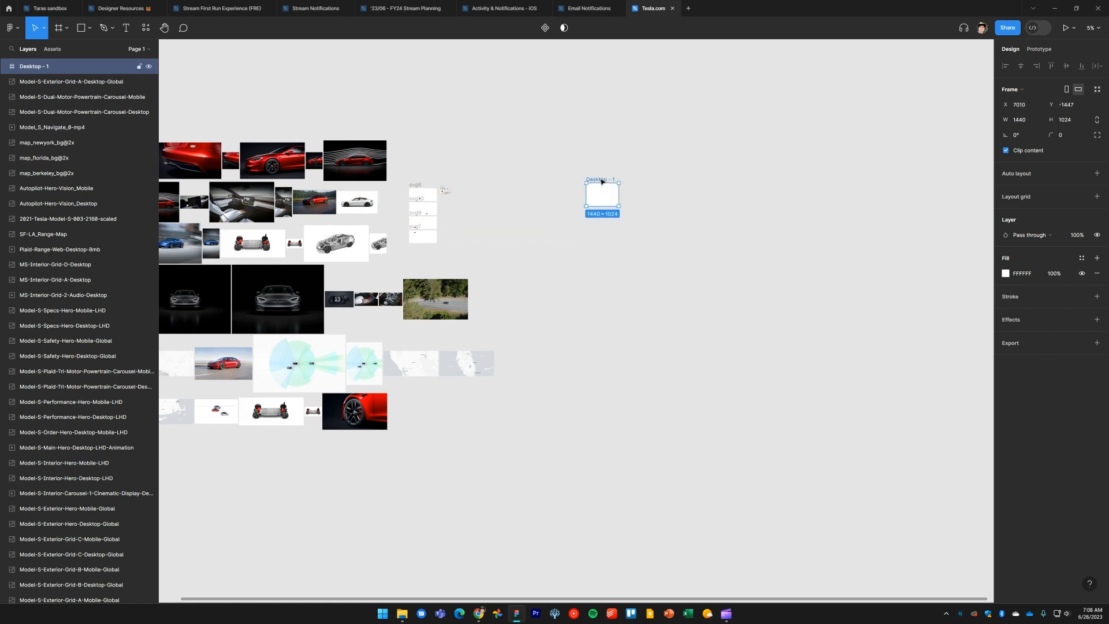
scroll(598, 202, "up", 8)
scroll(595, 205, "down", 8)
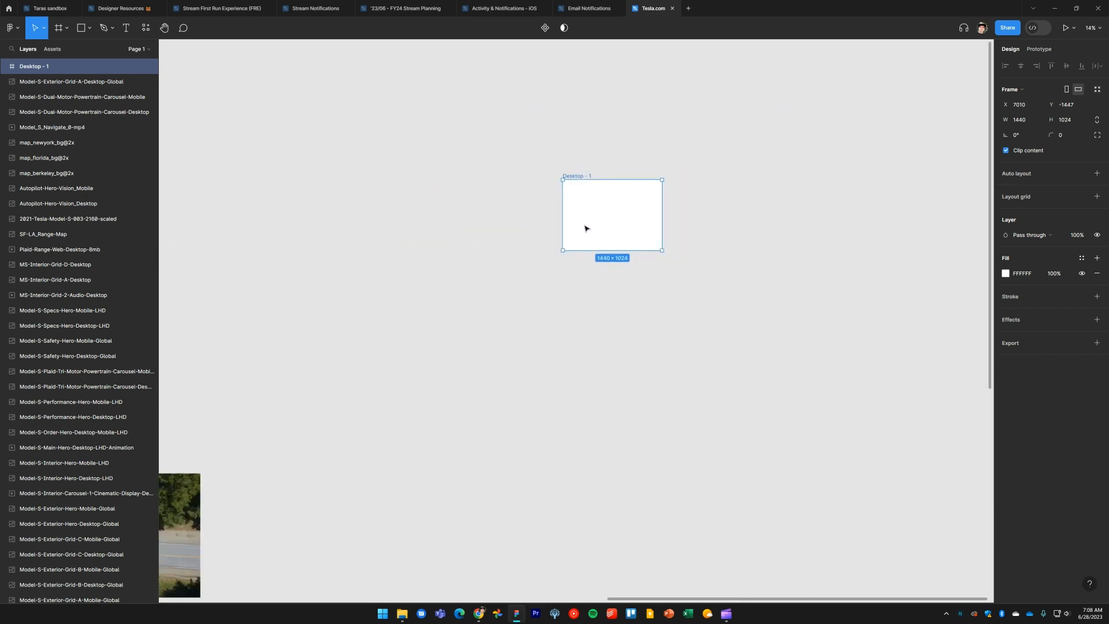
scroll(651, 275, "left", 2)
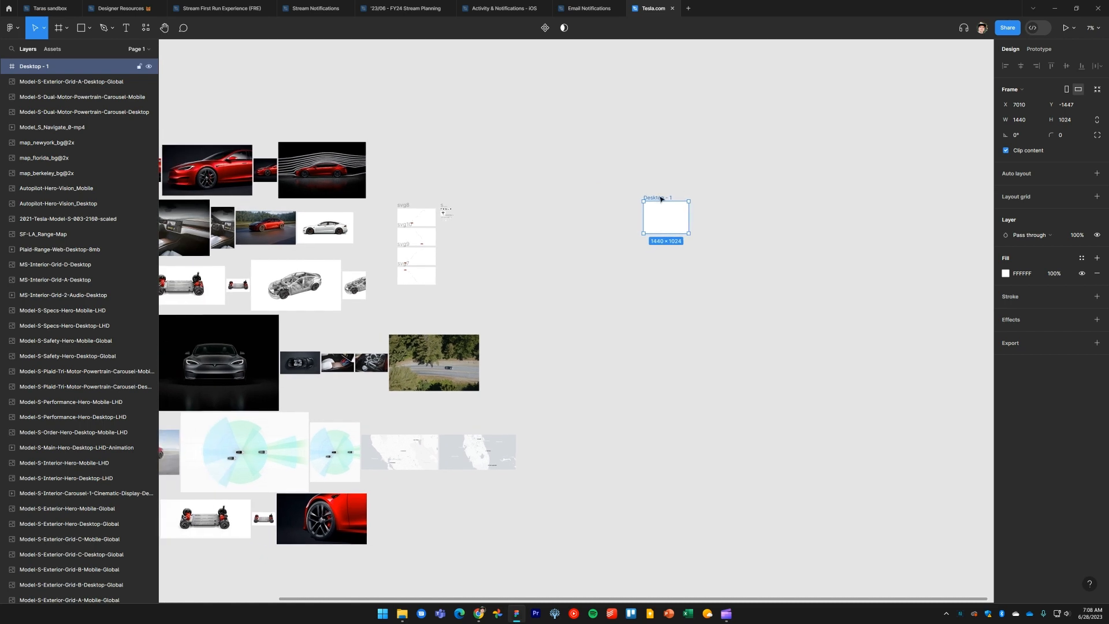
left_click_drag(662, 199, 620, 177)
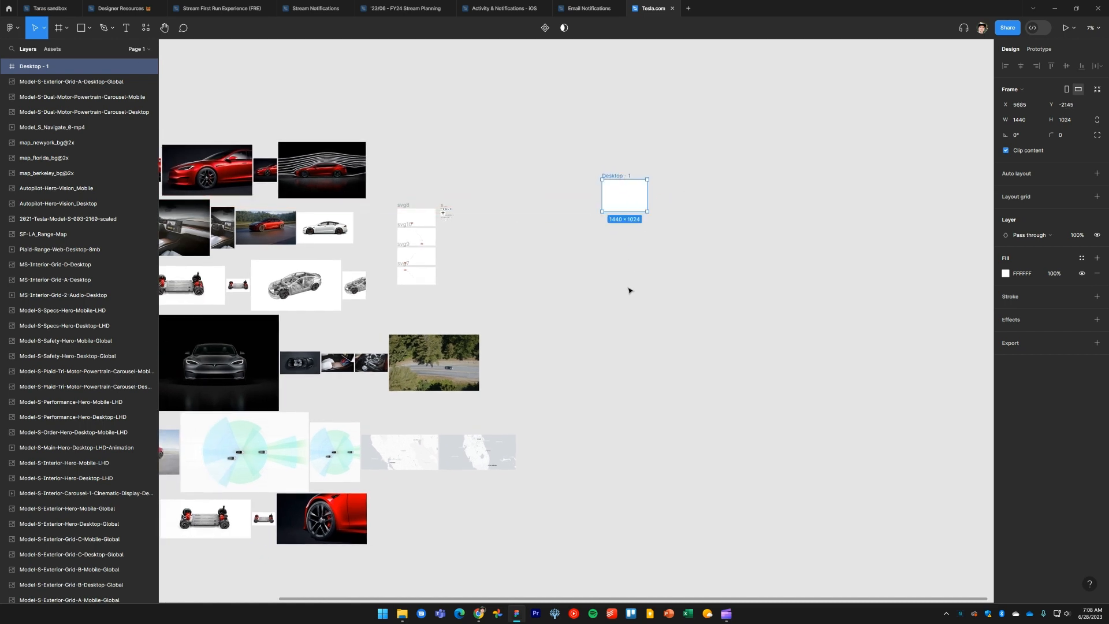
scroll(637, 244, "up", 10)
left_click_drag(616, 217, 615, 451)
left_click(679, 467)
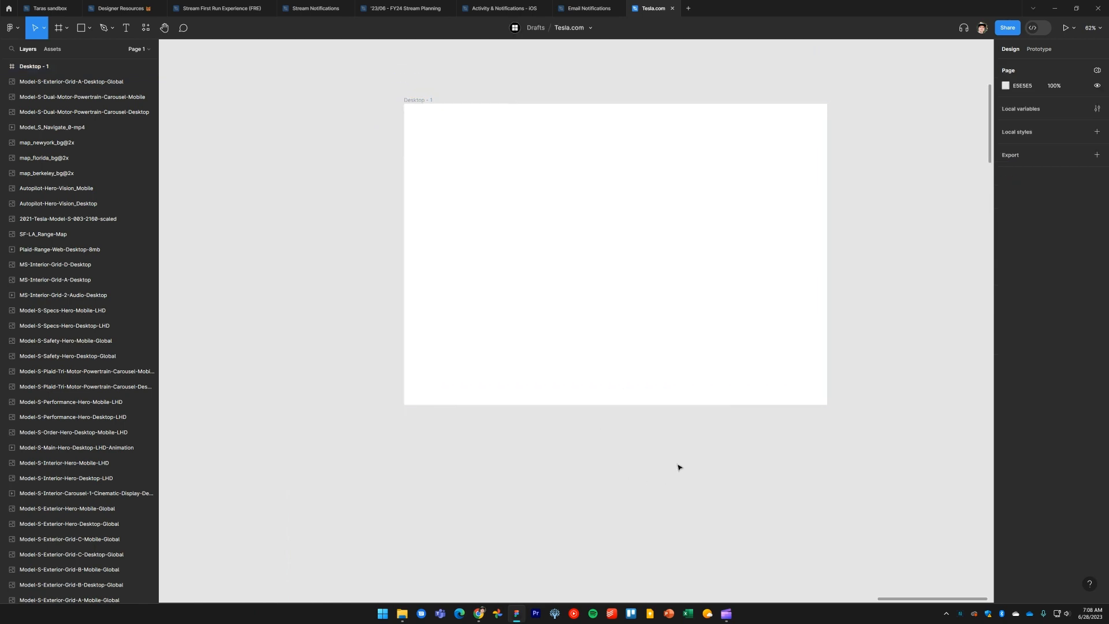
Capture the Tesla site's top banner and navigation bar as a screenshot and copy it
key("alt+Tab")
key("alt+Tab")
key("alt+Tab")
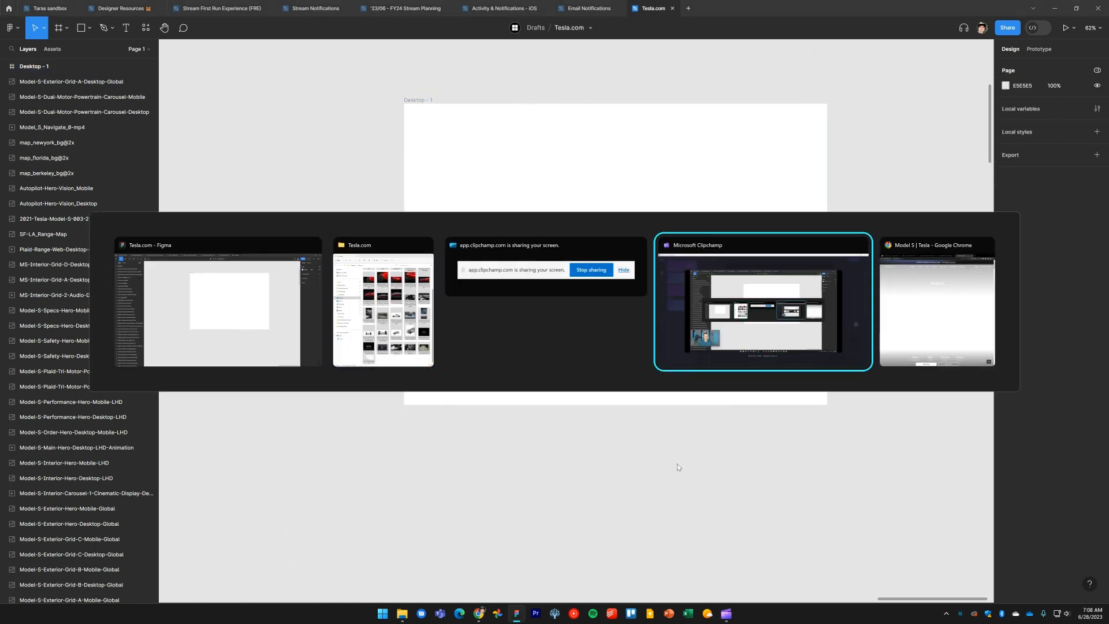
key("alt+Tab")
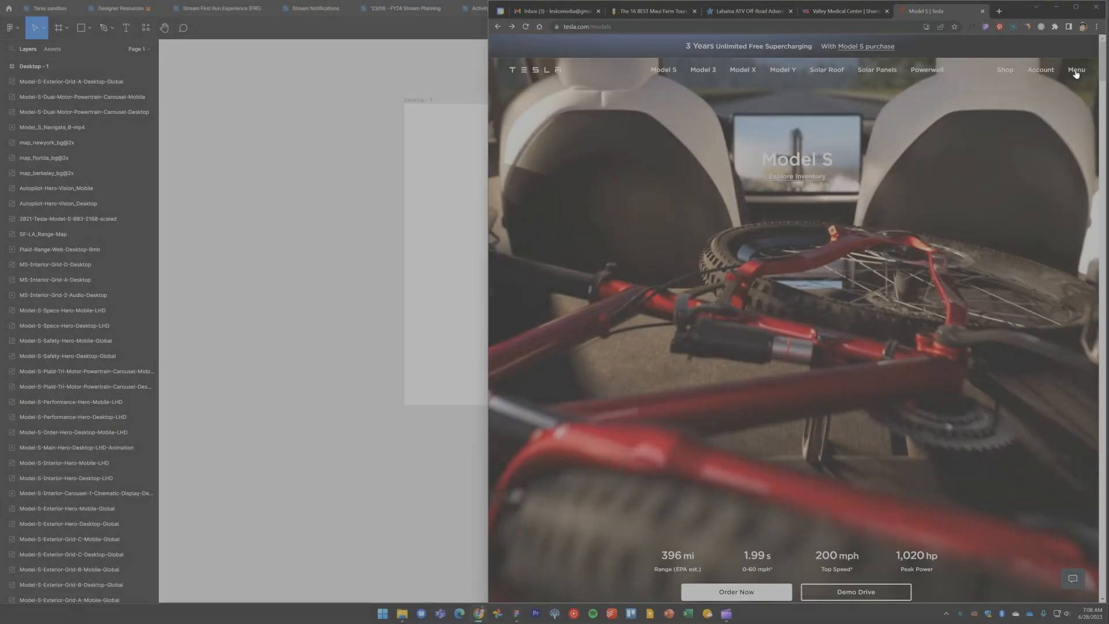
left_click_drag(483, 29, 1100, 99)
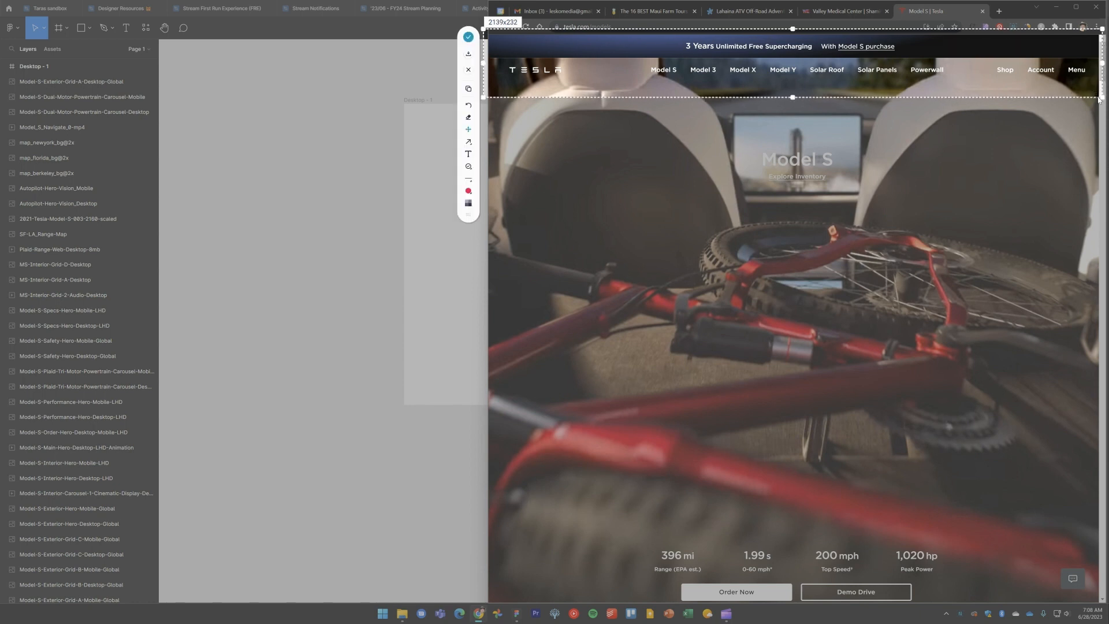
left_click(468, 91)
Paste the navigation bar screenshot into Figma and move it above the Desktop frame
left_click(314, 161)
scroll(317, 144, "up", 4)
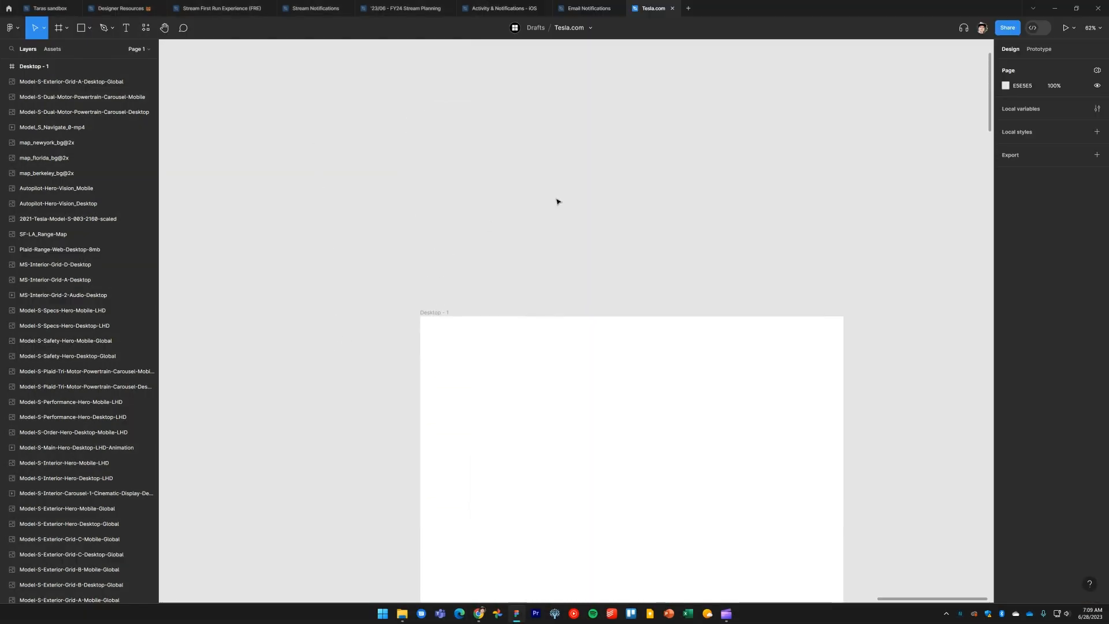
key("ctrl+v")
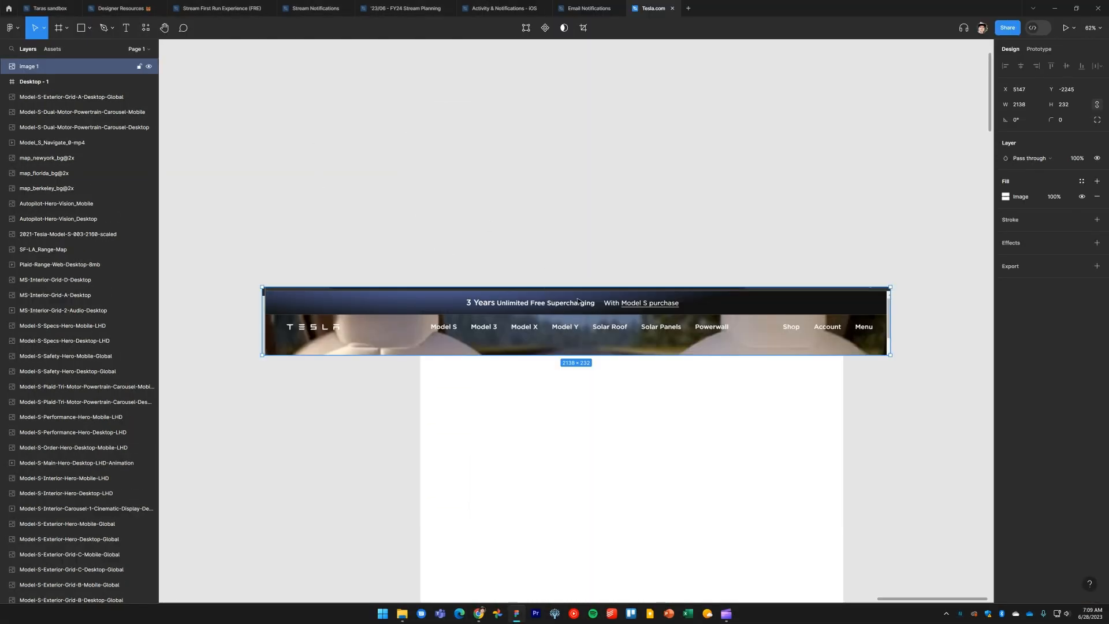
left_click_drag(578, 300, 614, 218)
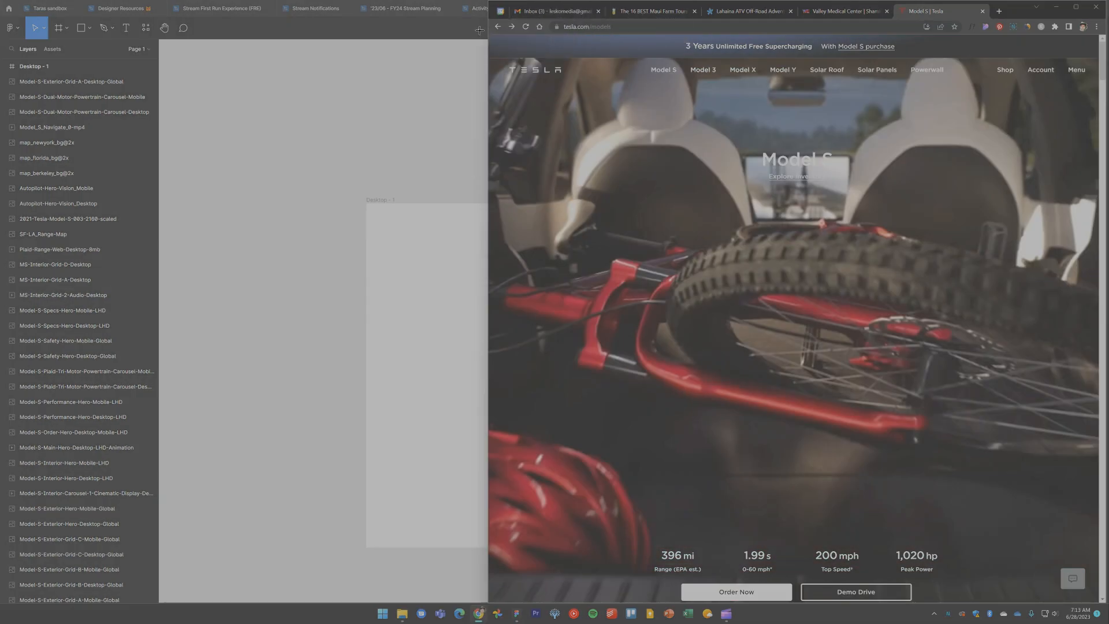
Capture a fresh screenshot of the Tesla site's top banner and navigation bar and copy it
left_click_drag(480, 30, 1100, 98)
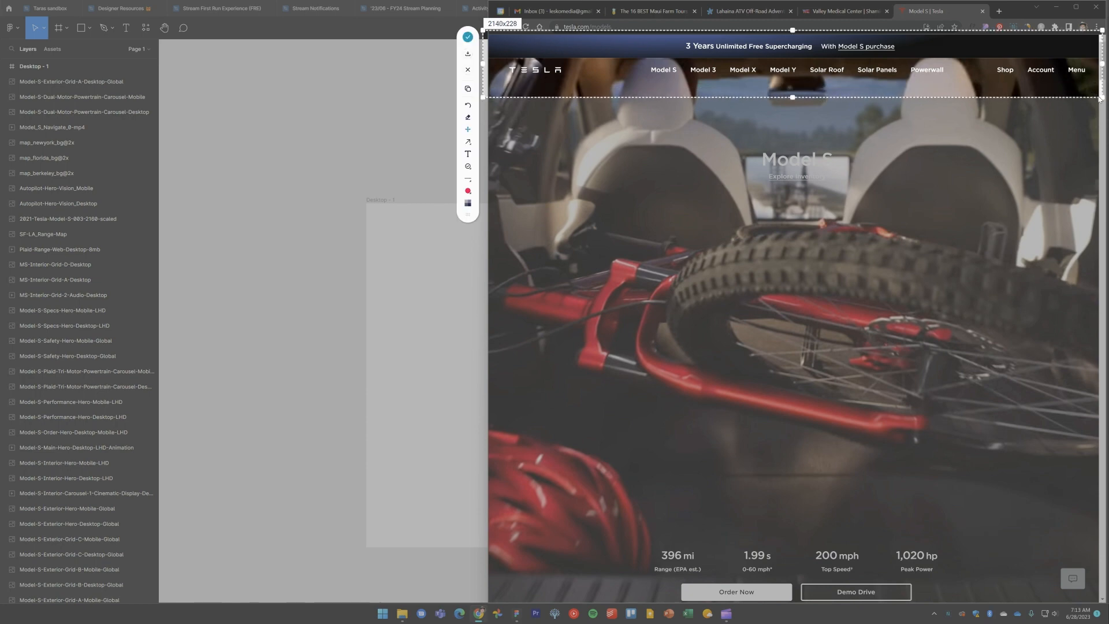
left_click(468, 90)
left_click(439, 137)
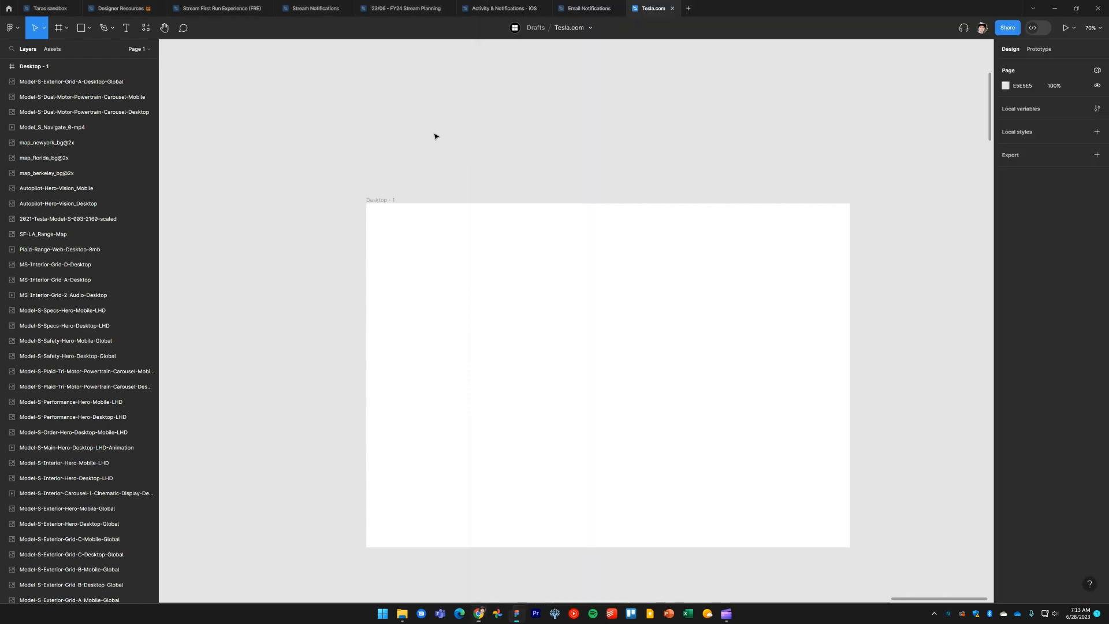
Paste the banner screenshot into Figma and move it above the Desktop frame
scroll(513, 240, "up", 3)
key("ctrl+v")
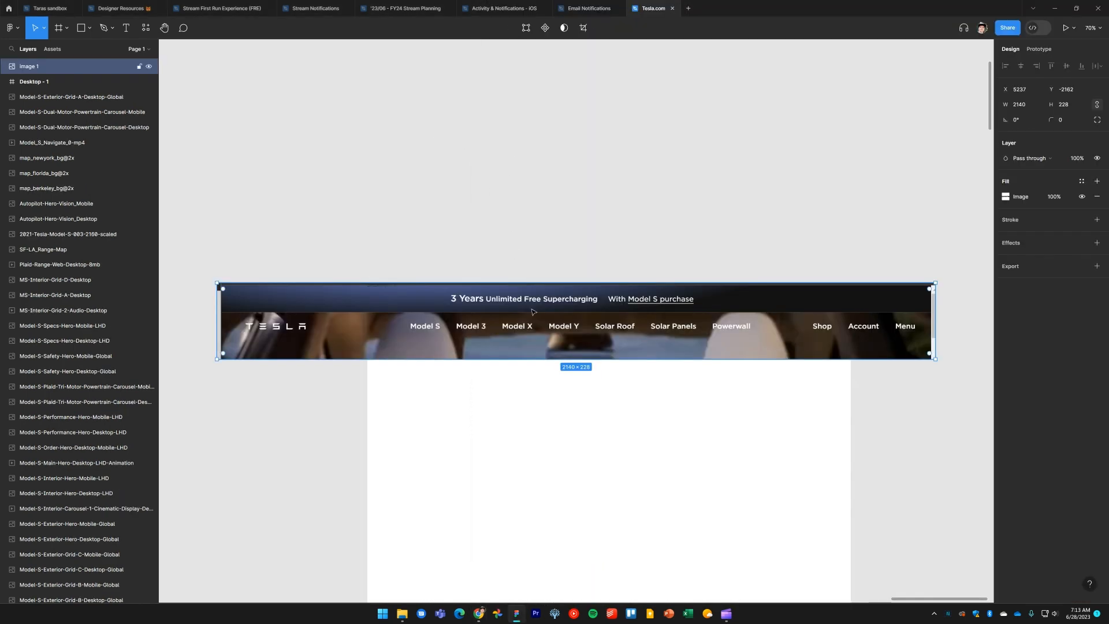
left_click_drag(535, 312, 550, 211)
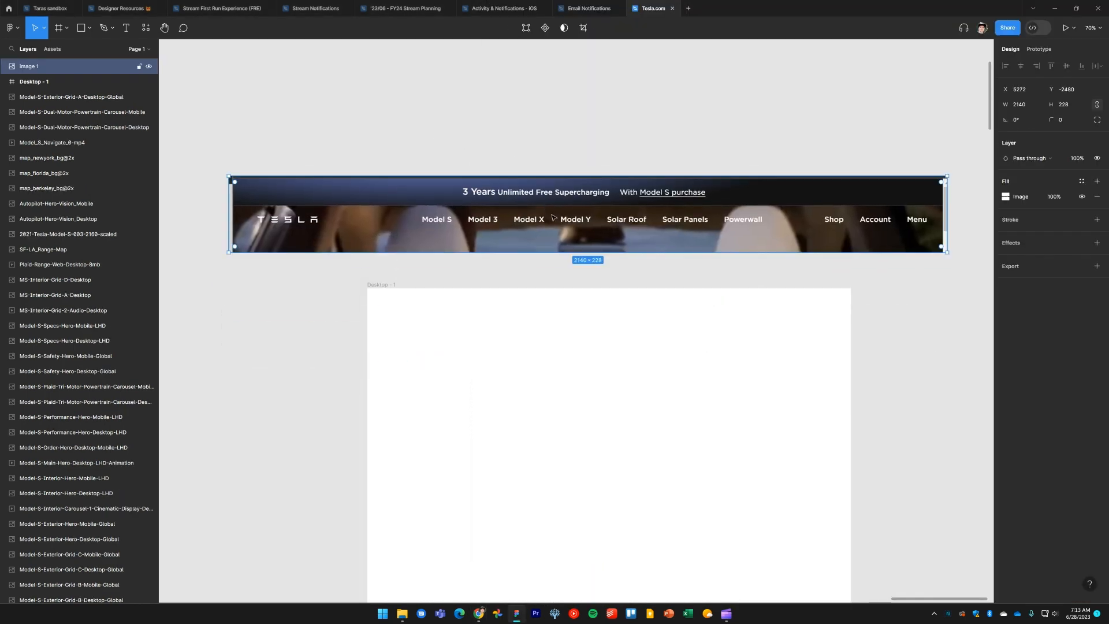
Trim the screenshot's left and right edges to remove the leftover browser borders
left_click_drag(280, 242, 497, 255)
scroll(443, 237, "up", 10)
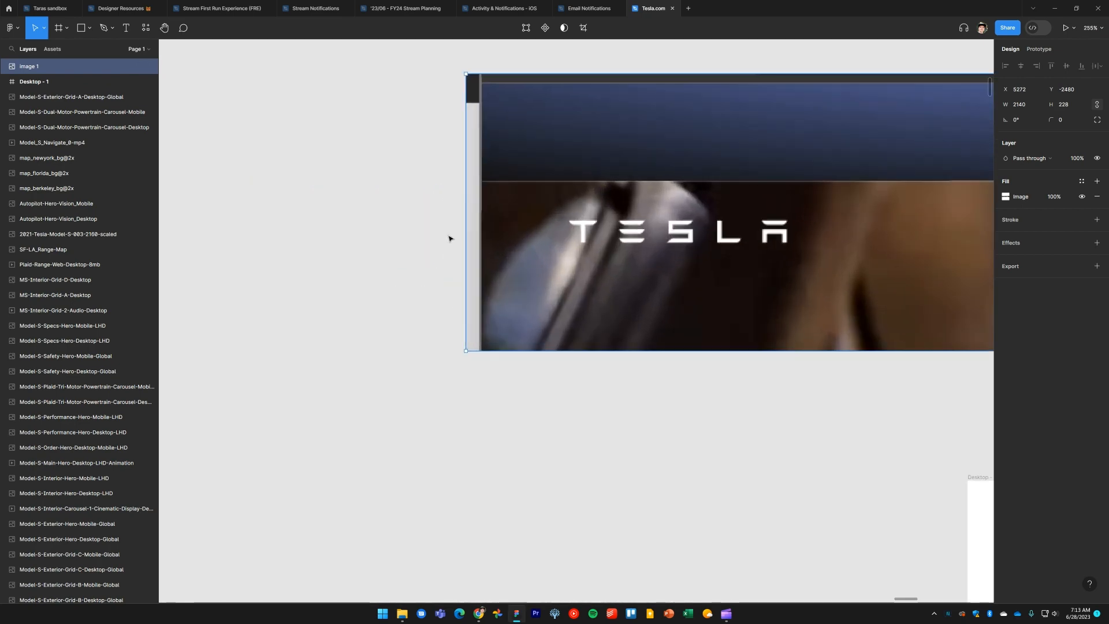
scroll(480, 243, "up", 1)
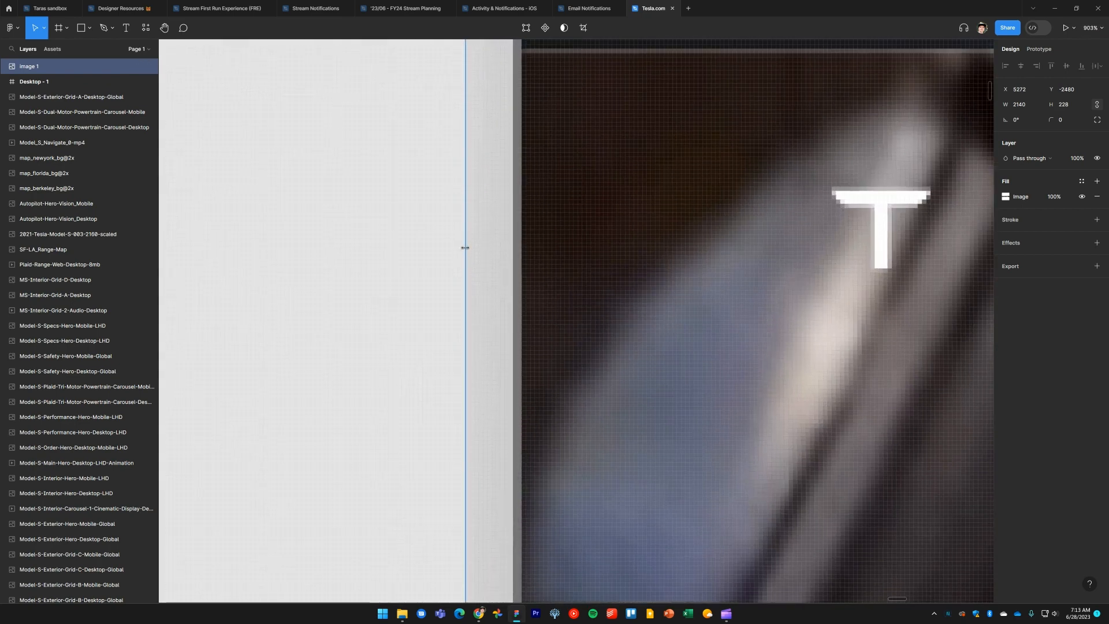
left_click_drag(465, 247, 509, 255)
scroll(513, 256, "down", 7)
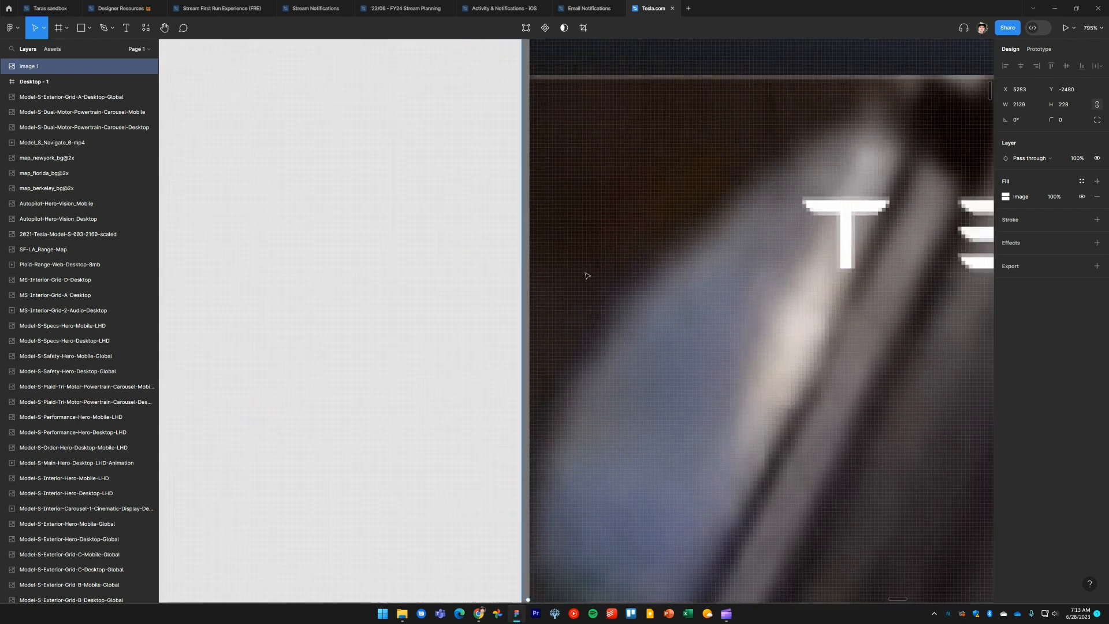
scroll(509, 260, "right", 8)
scroll(508, 260, "right", 10)
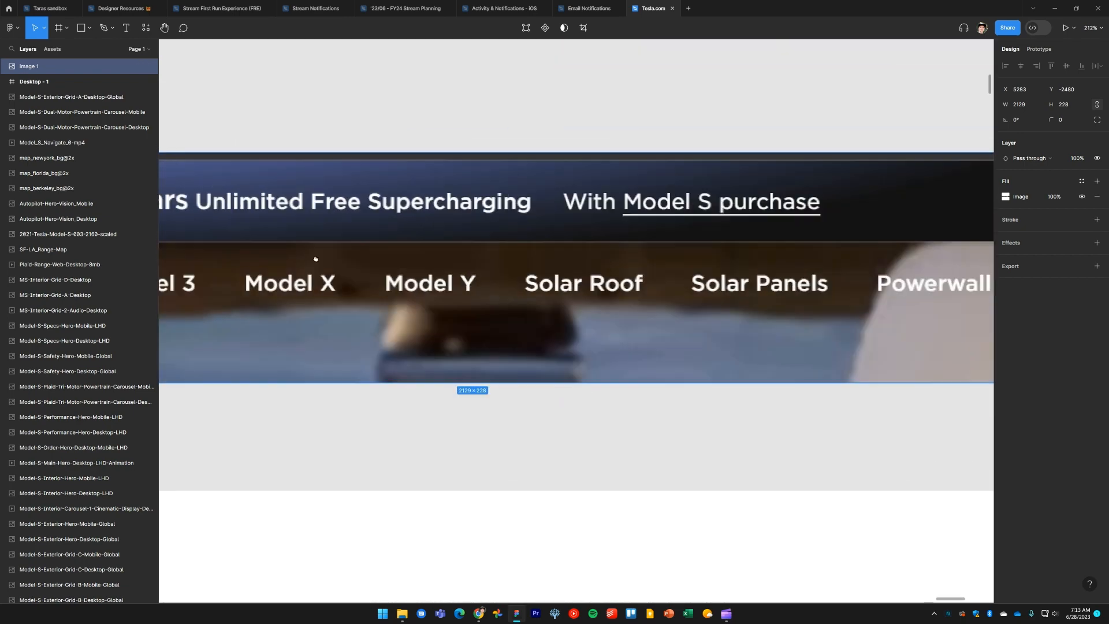
scroll(473, 260, "up", 5)
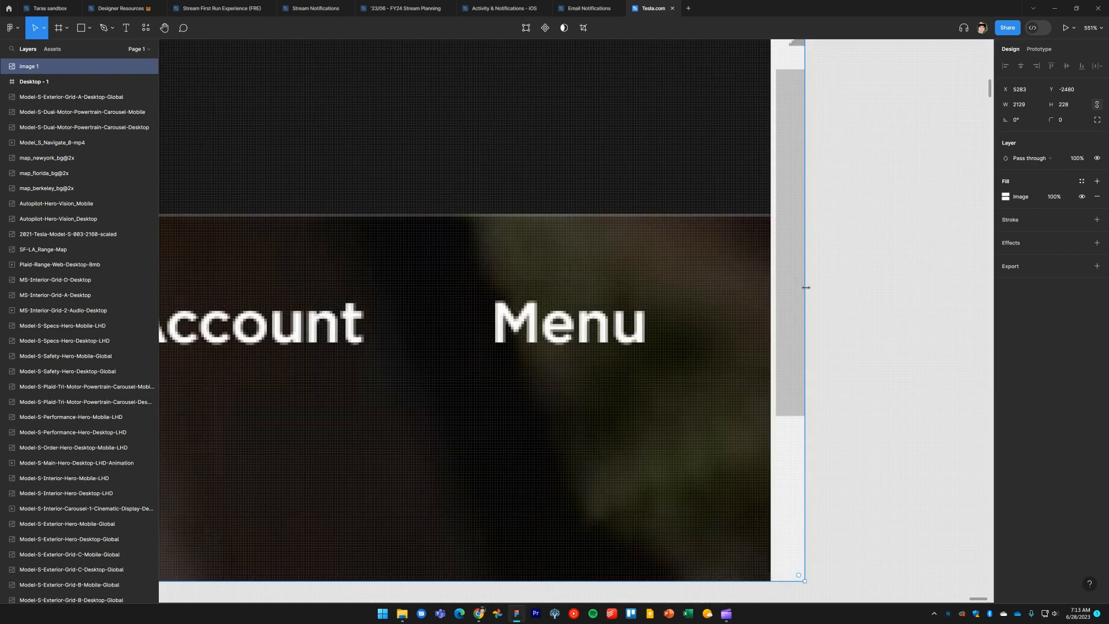
left_click_drag(806, 287, 771, 282)
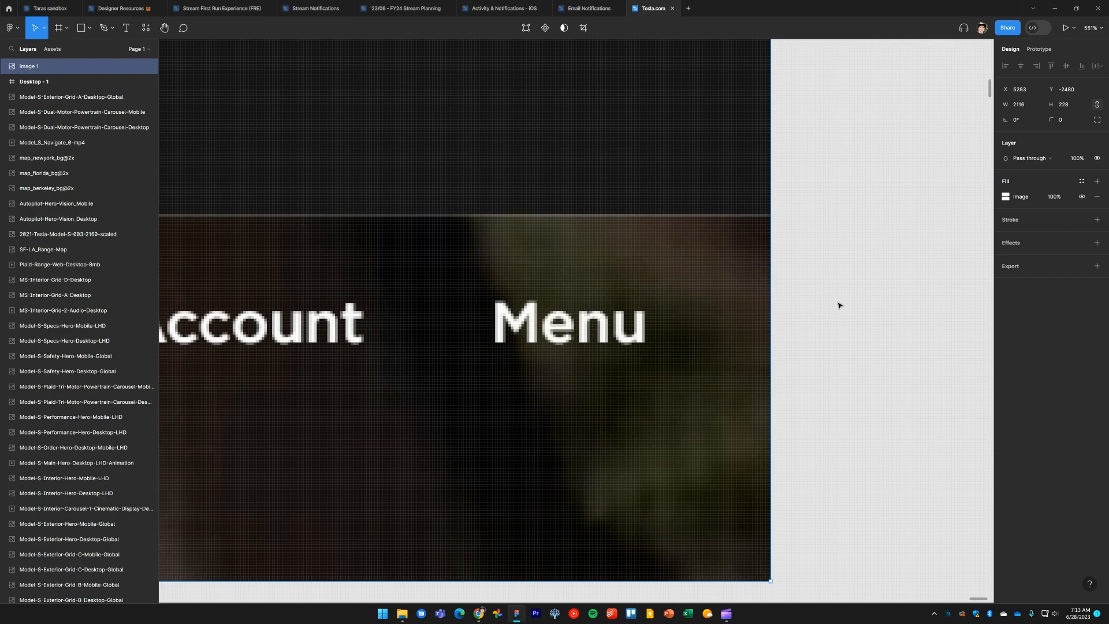
Resize the screenshot proportionally to a width of 1440
scroll(839, 305, "down", 10)
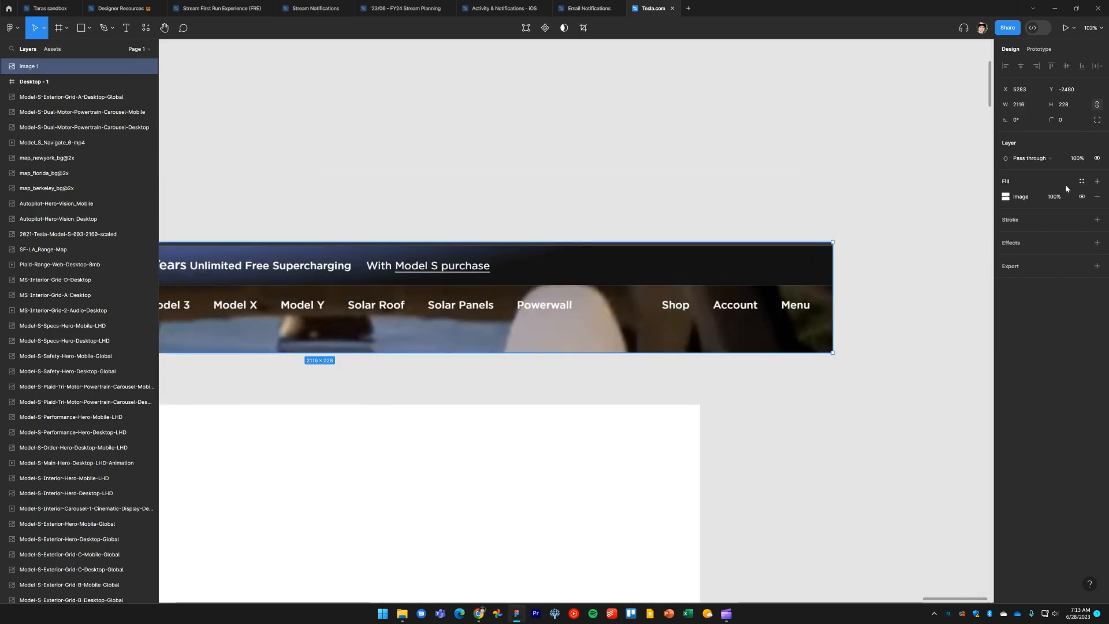
left_click(1021, 106)
type("1440")
key("Return")
left_click(372, 356)
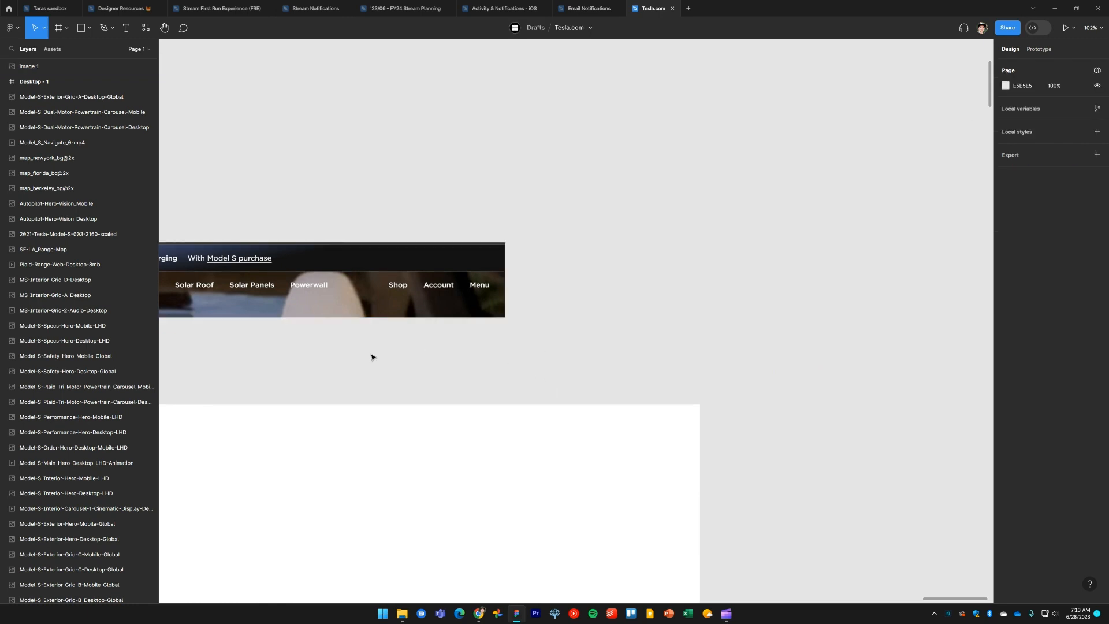
Align the screenshot's left edge with the Desktop frame, just above it
left_click_drag(373, 357, 667, 283)
left_click_drag(537, 215, 734, 269)
left_click(610, 217)
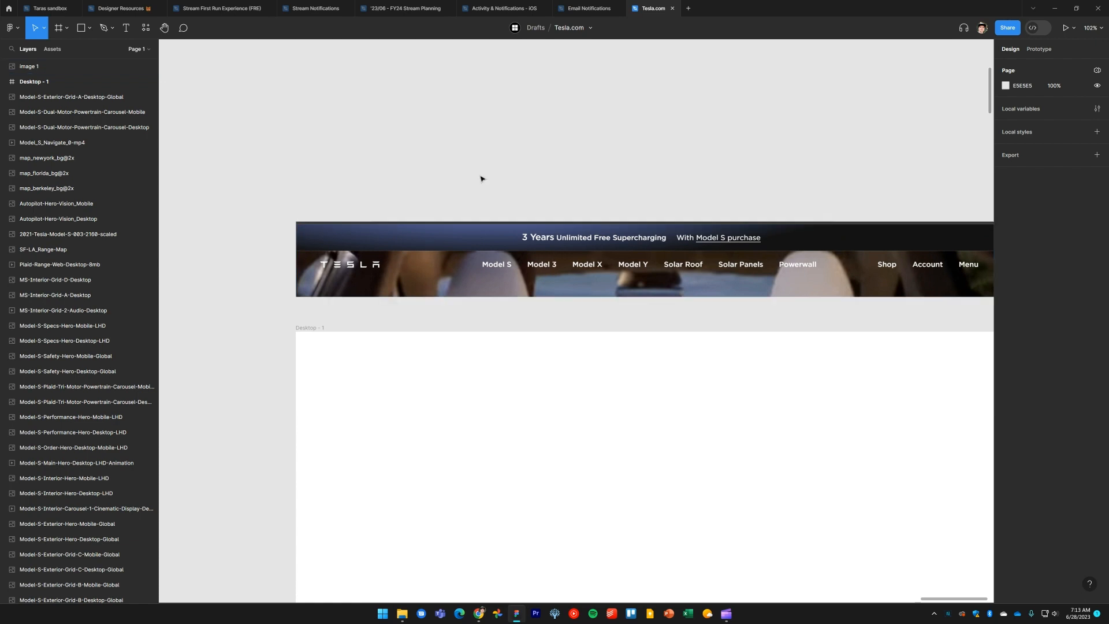
Trim the top edge of the screenshot to a height of 150
scroll(456, 191, "up", 5)
key("alt+Tab")
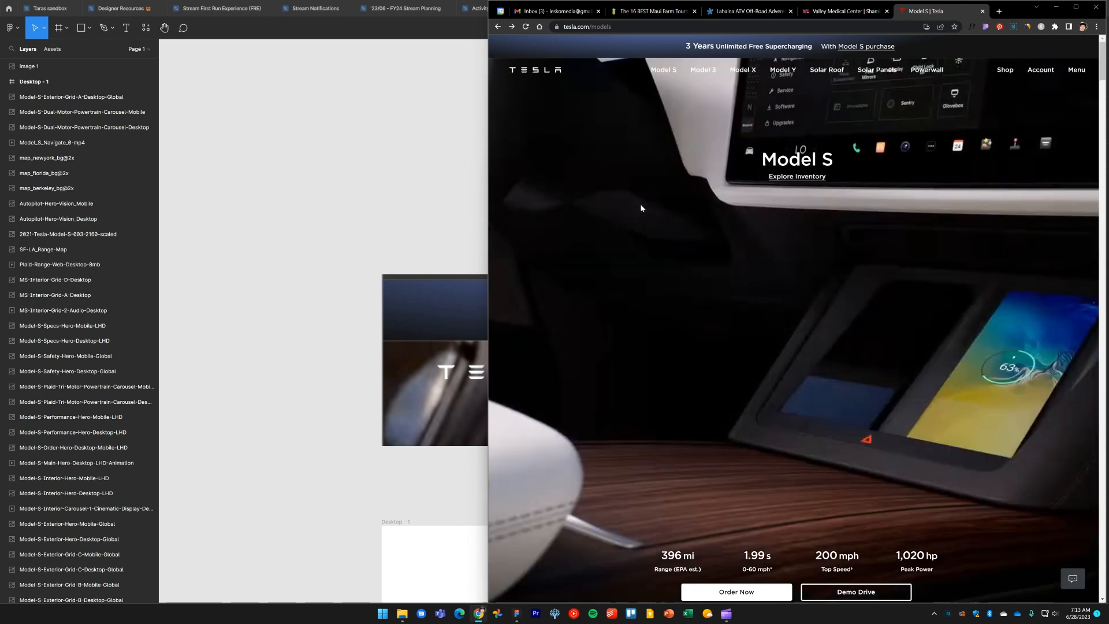
left_click(396, 210)
left_click(536, 324)
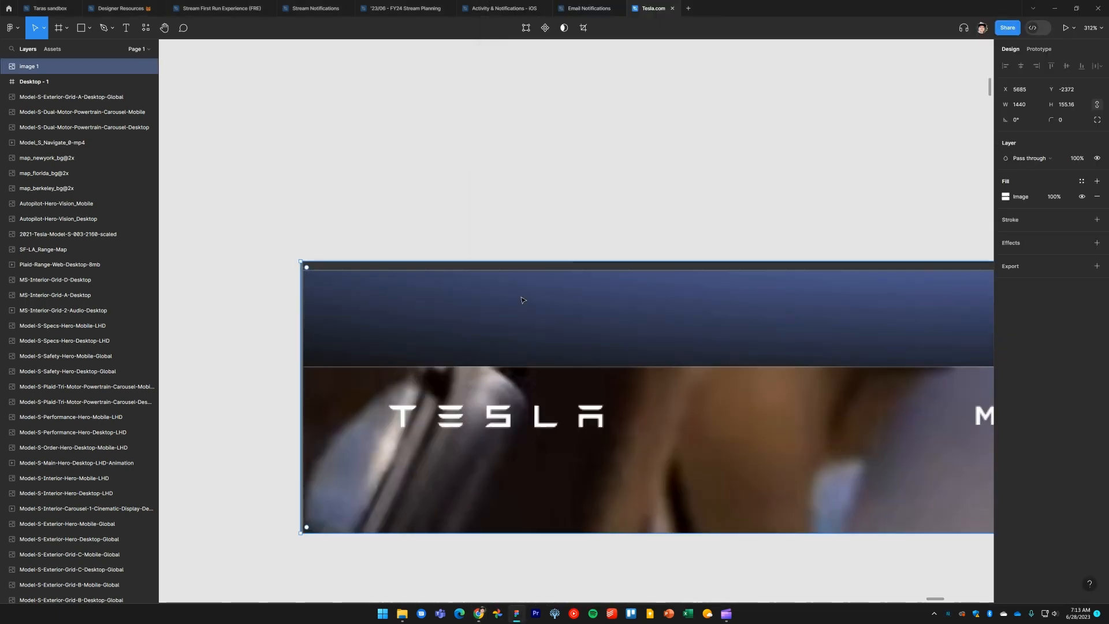
scroll(526, 306, "up", 6)
left_click_drag(526, 230, 537, 246)
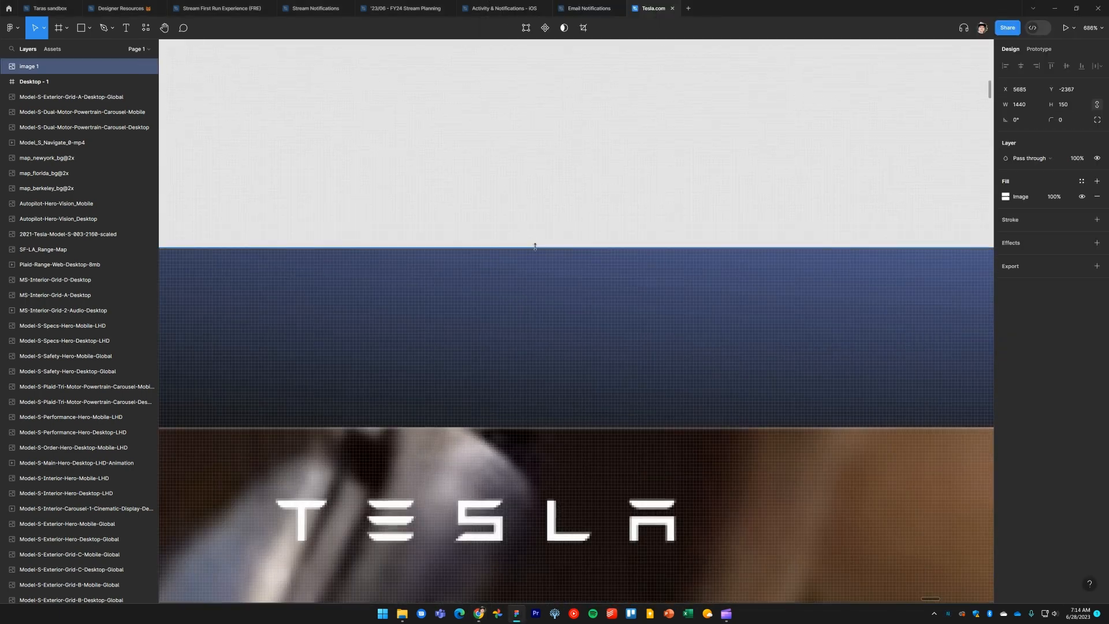
key("Escape")
scroll(534, 231, "down", 4)
scroll(533, 235, "down", 2)
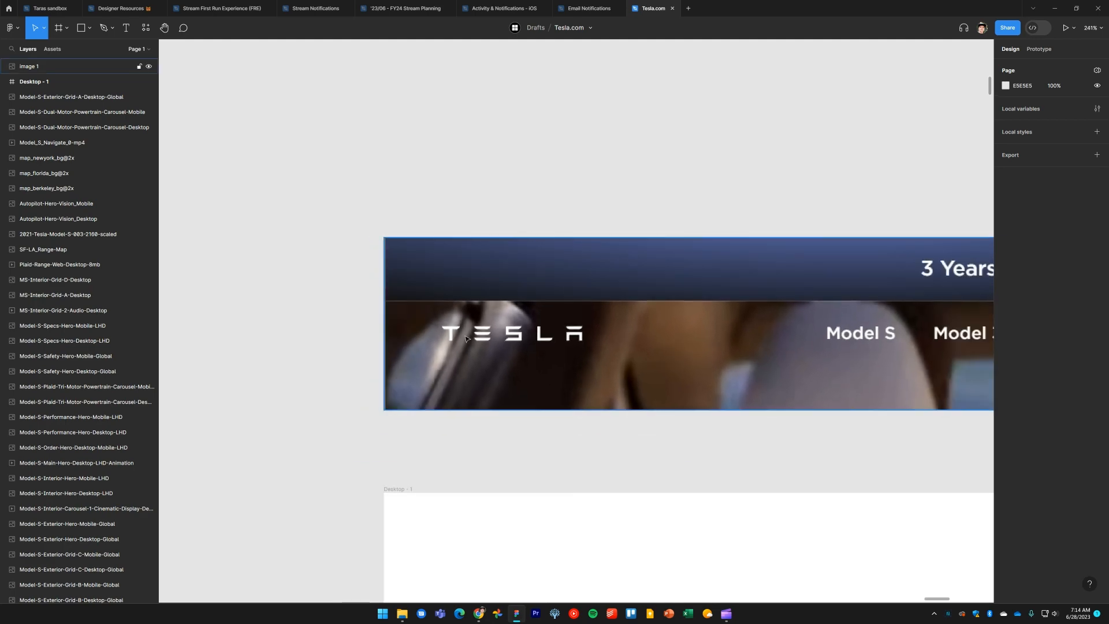
Draw a new frame over the banner's left end, about 88 × 54
key("f")
left_click_drag(397, 250, 382, 236)
scroll(438, 285, "up", 5)
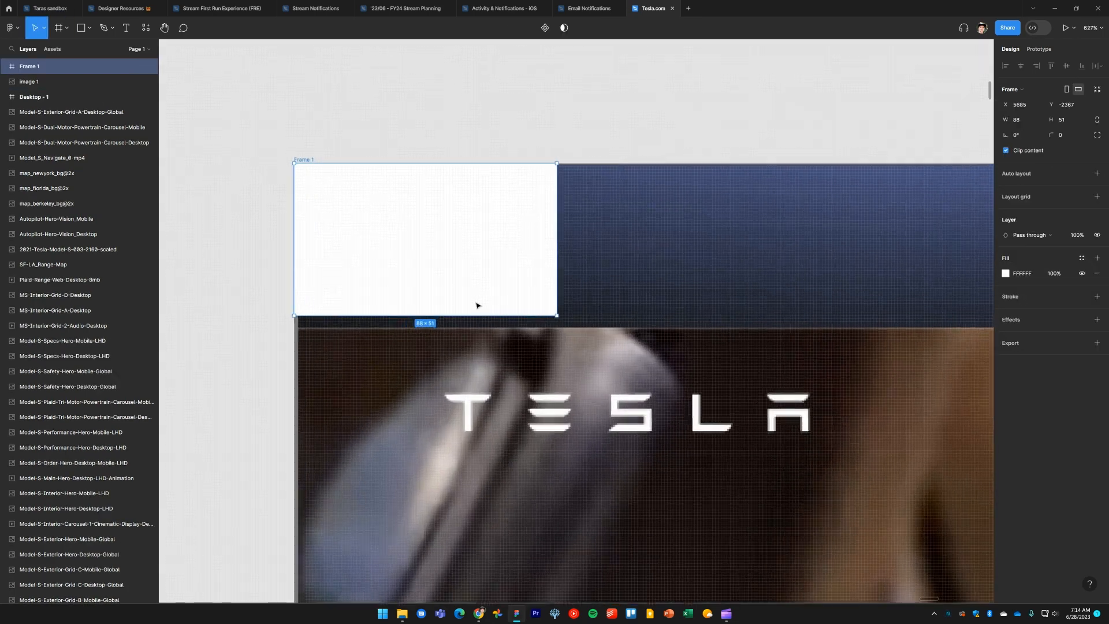
left_click_drag(497, 316, 509, 329)
scroll(526, 322, "down", 1)
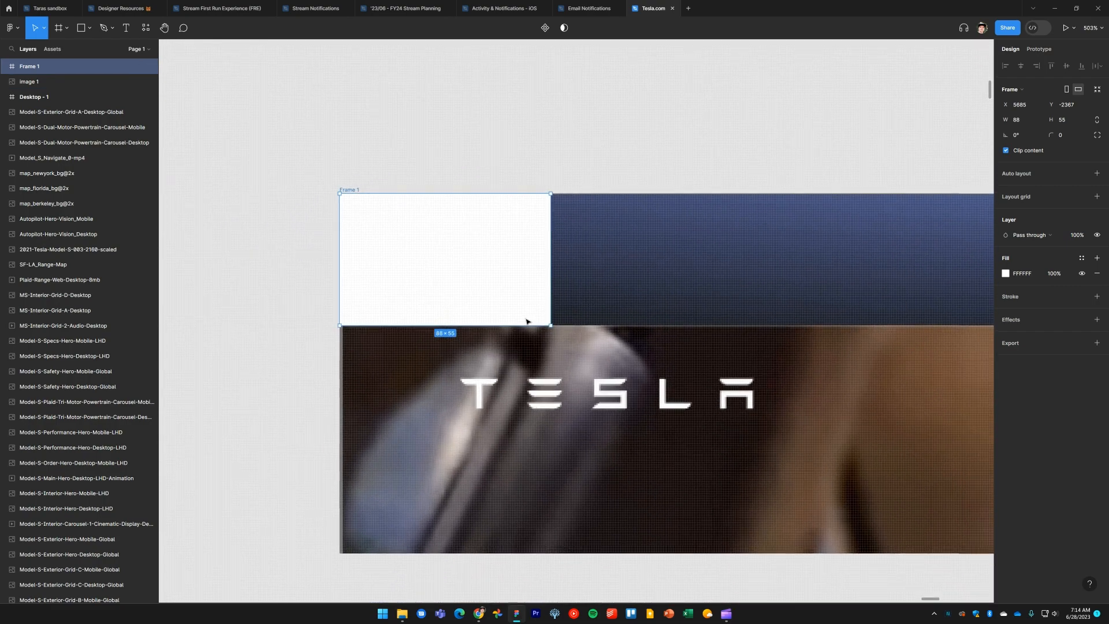
scroll(532, 324, "up", 3)
key("ctrl+Down")
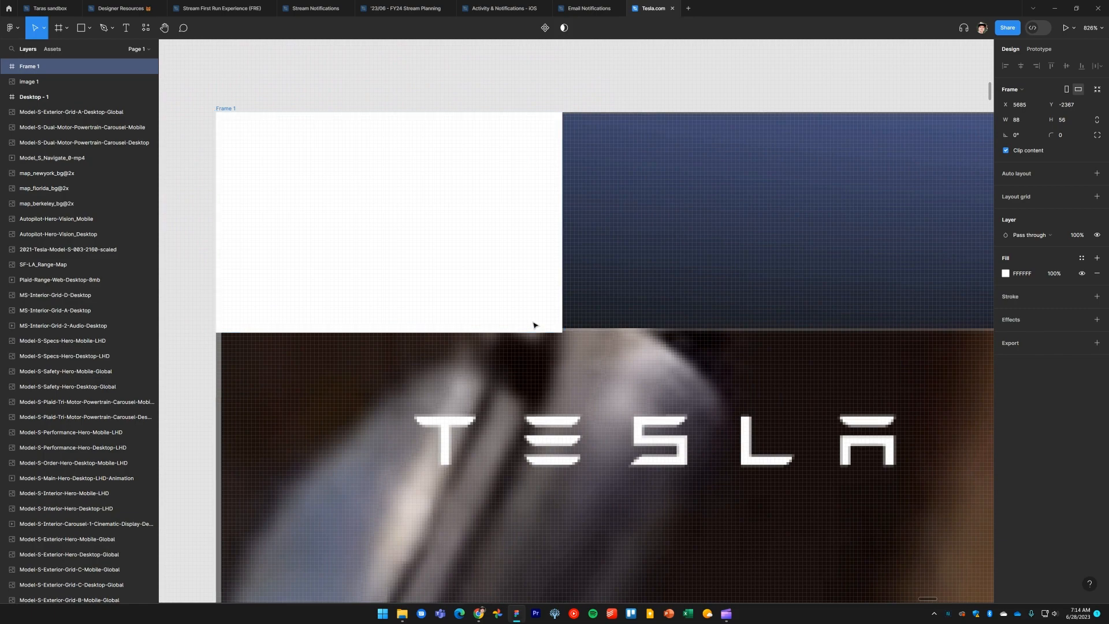
key("ctrl+Up")
key("ctrl+Up")
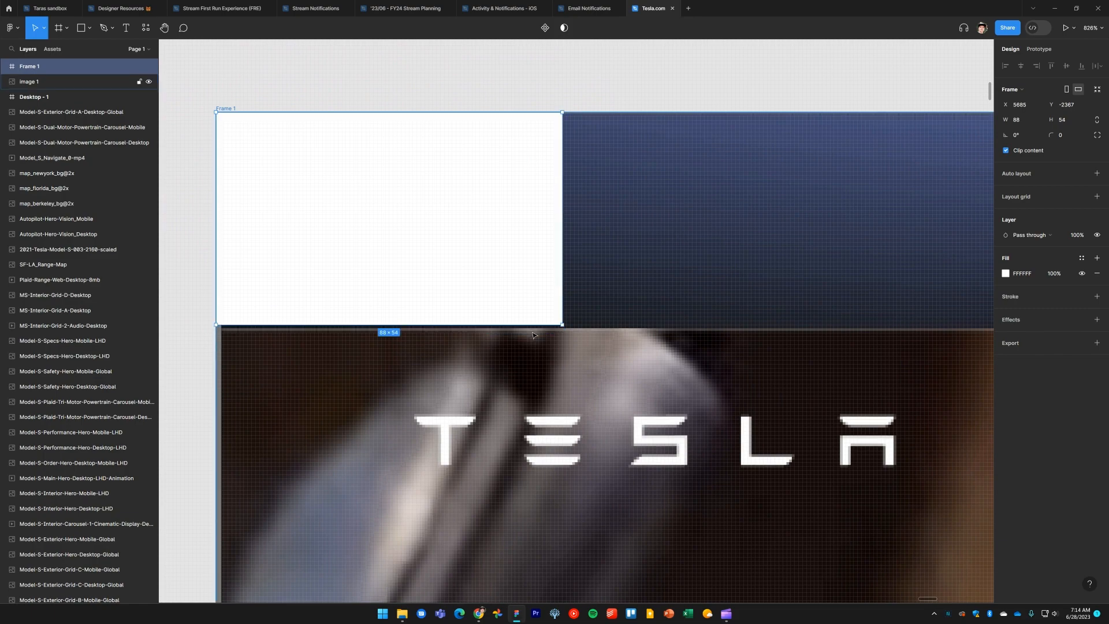
scroll(533, 334, "down", 5)
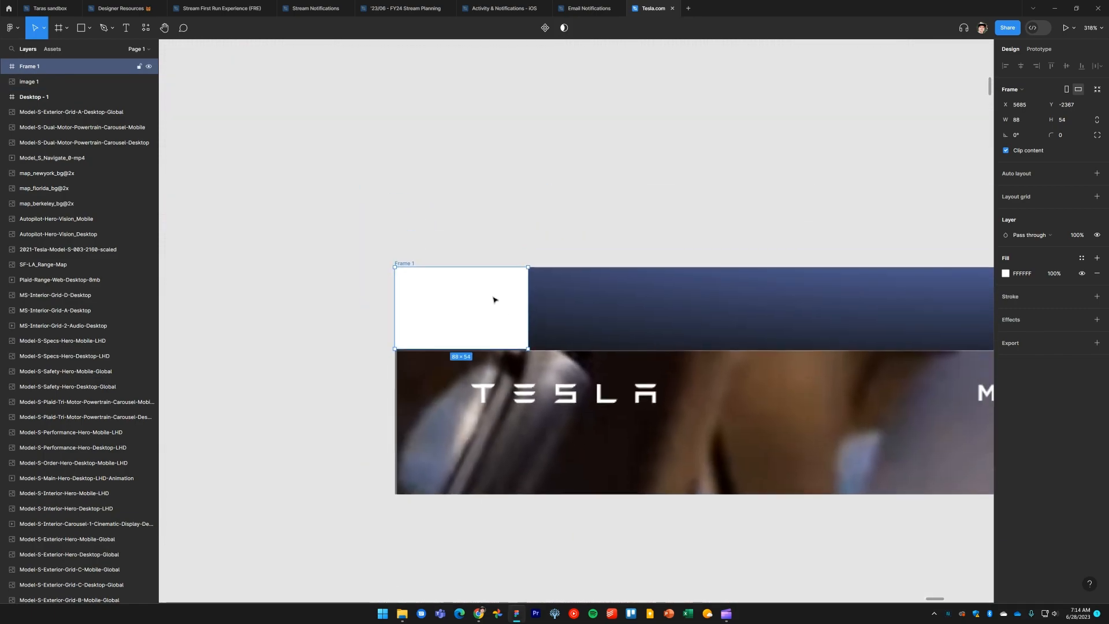
Move the new frame above the screenshot and stretch it to a width of 1440
left_click_drag(493, 300, 500, 186)
scroll(556, 233, "down", 4)
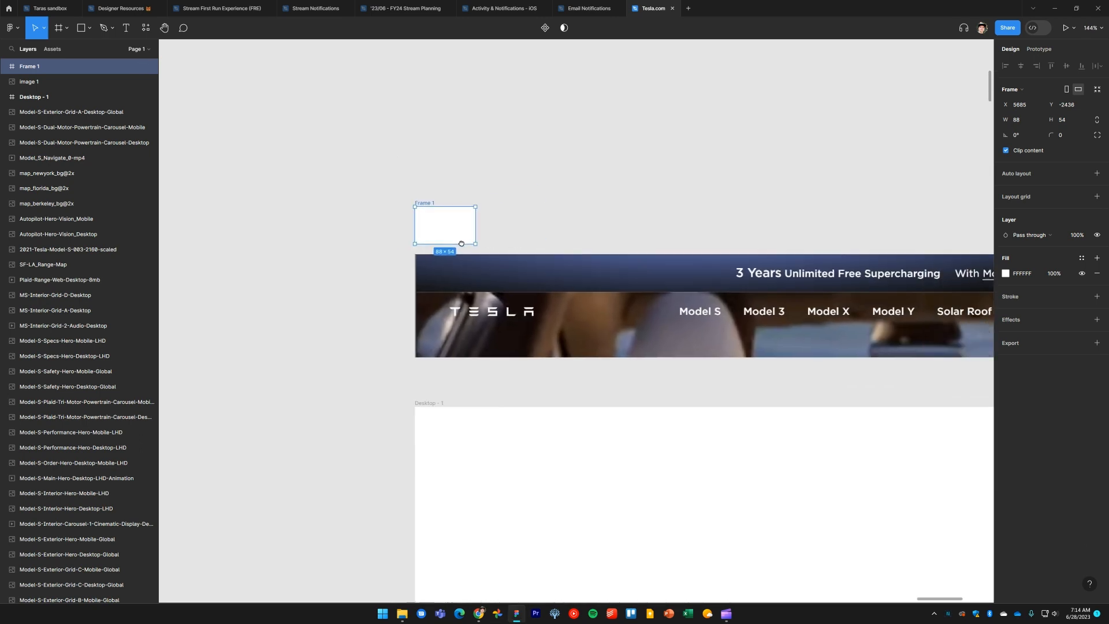
left_click_drag(398, 236, 869, 242)
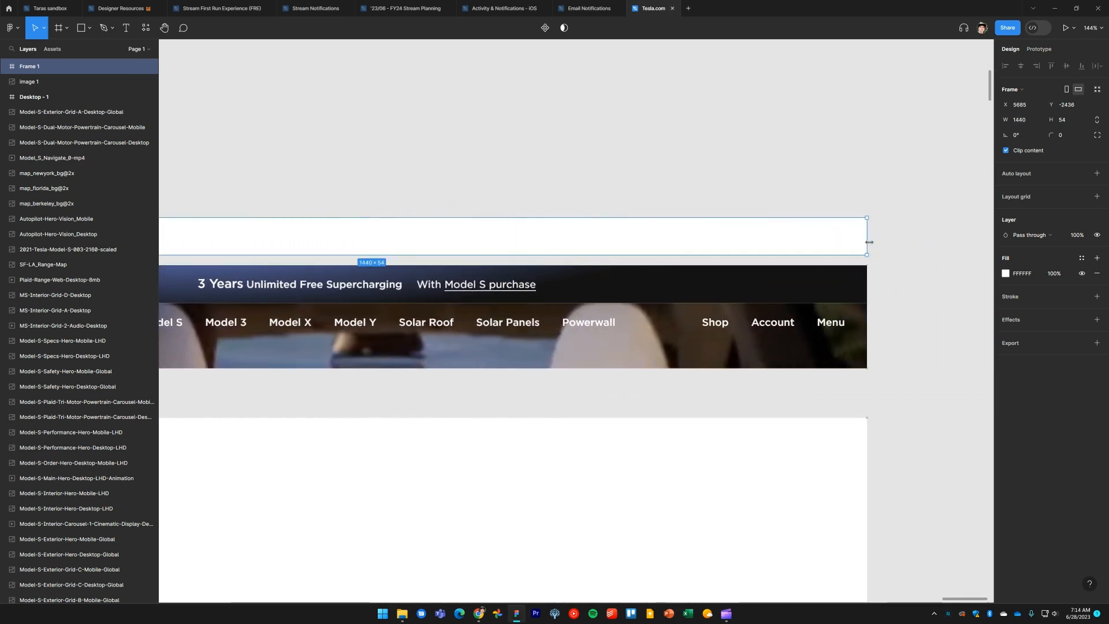
scroll(588, 167, "down", 2)
scroll(681, 203, "left", 3)
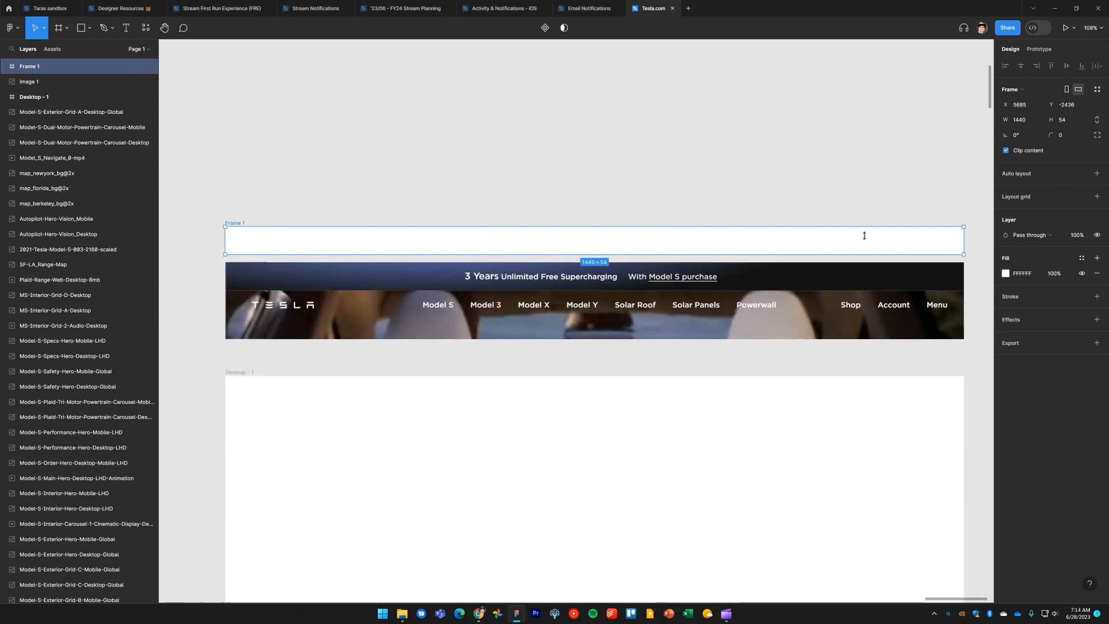
Change the frame's fill to a radial gradient and move its center handle toward the left
left_click(1006, 274)
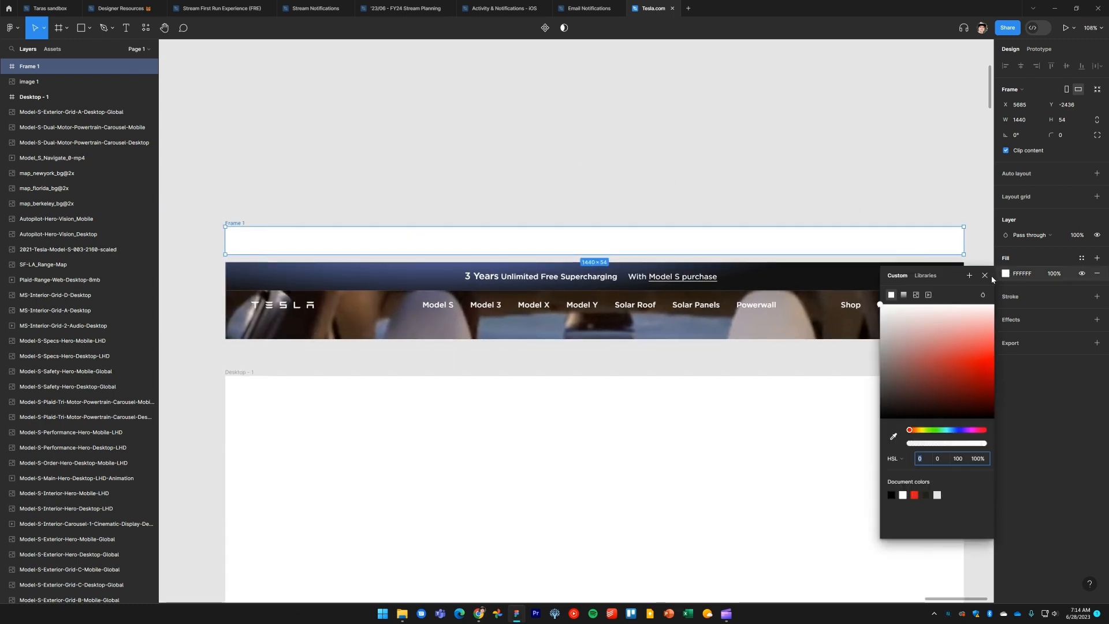
left_click(903, 296)
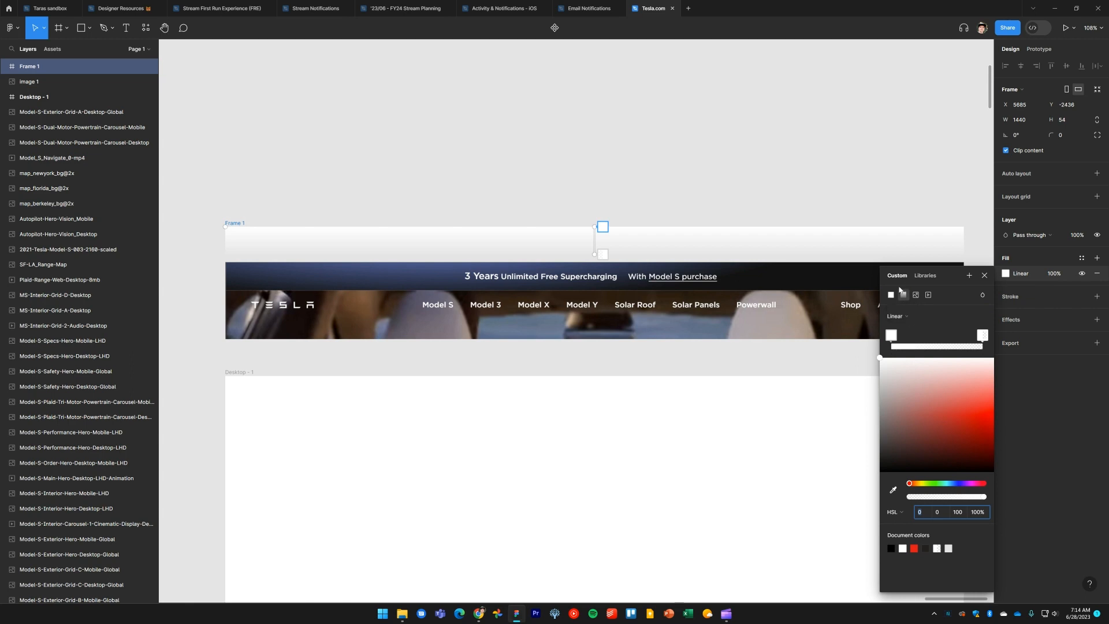
left_click(897, 316)
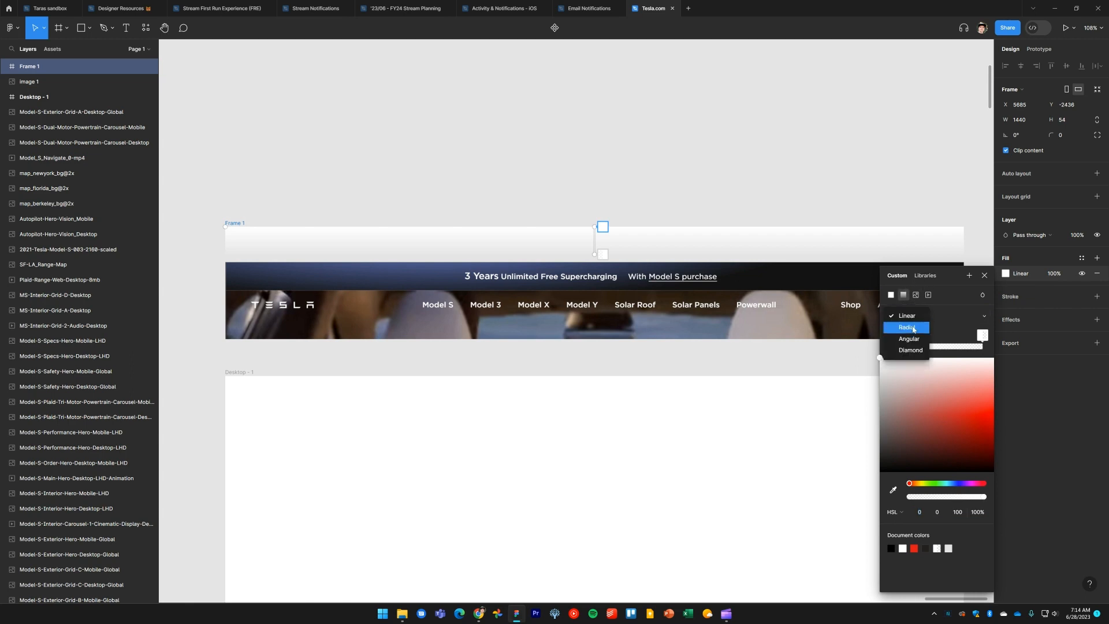
left_click(904, 326)
left_click_drag(596, 242, 420, 228)
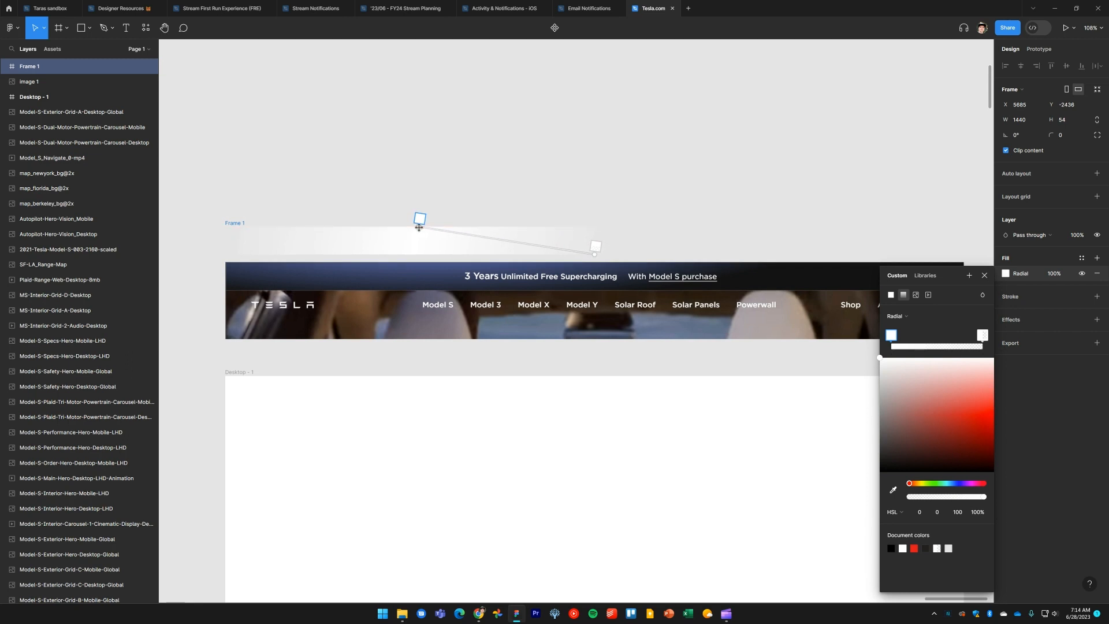
Sample the banner's blue and near-black colours from the screenshot for the two gradient stops
key("i")
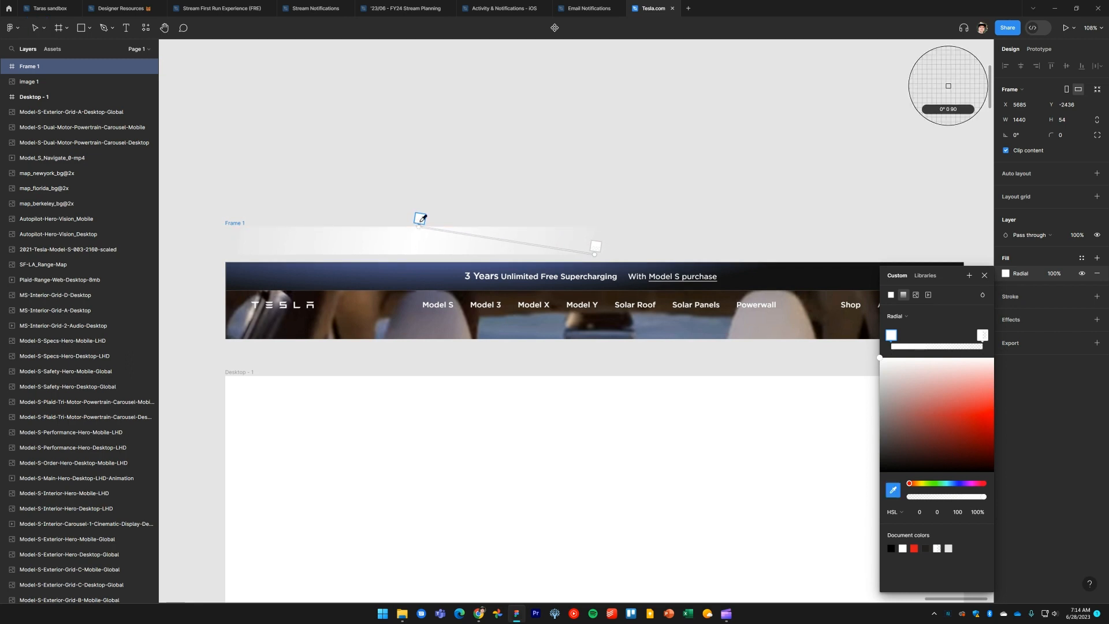
left_click(414, 261)
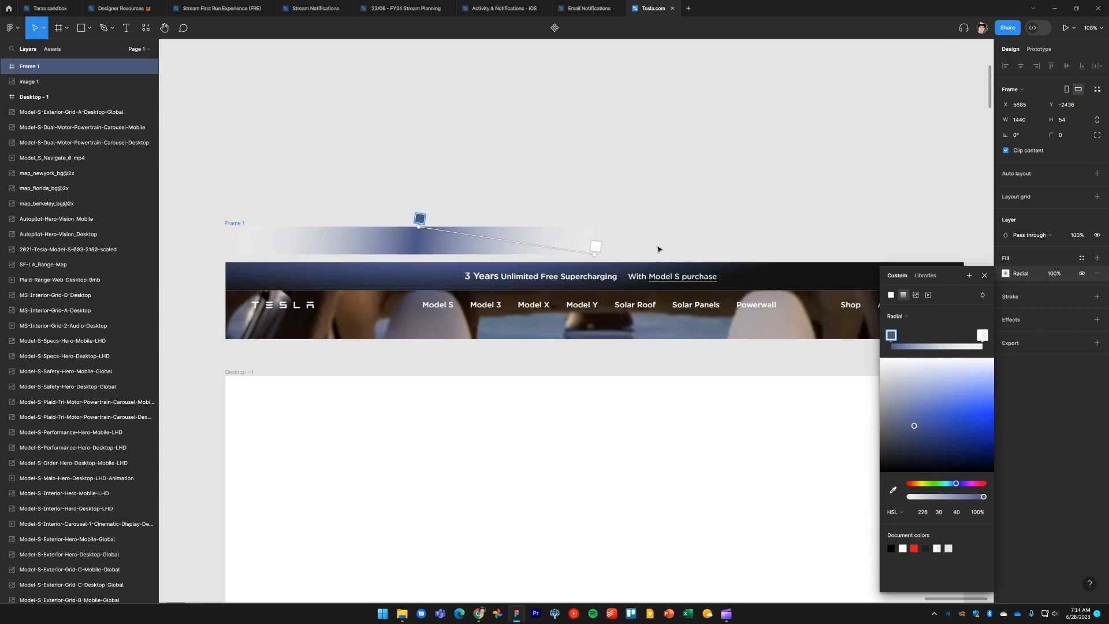
left_click(598, 246)
left_click_drag(742, 338, 671, 317)
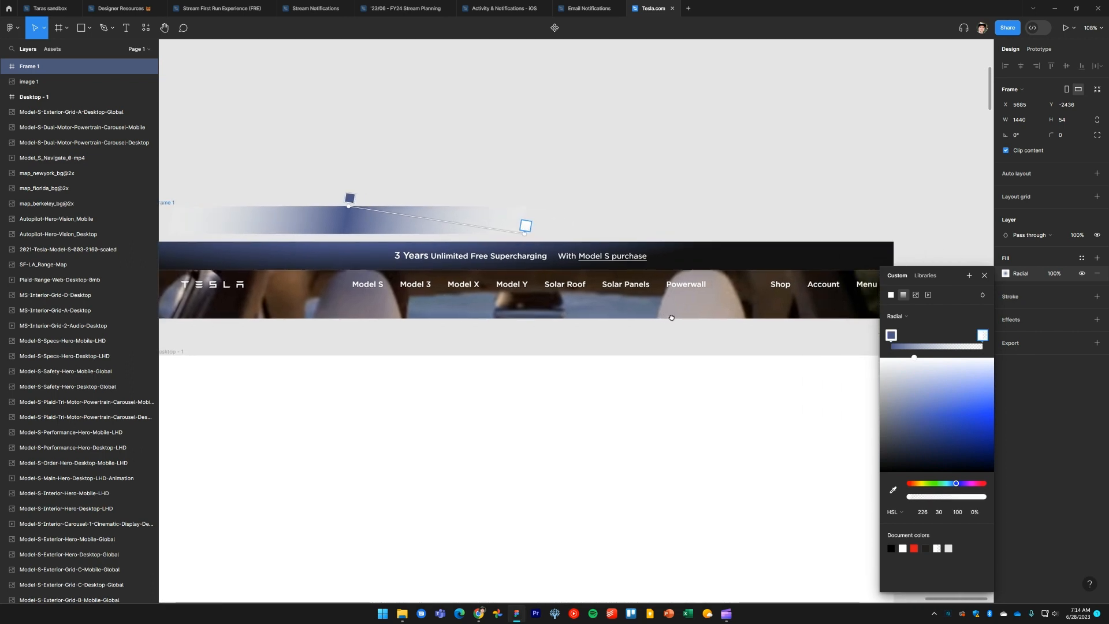
key("i")
left_click(848, 255)
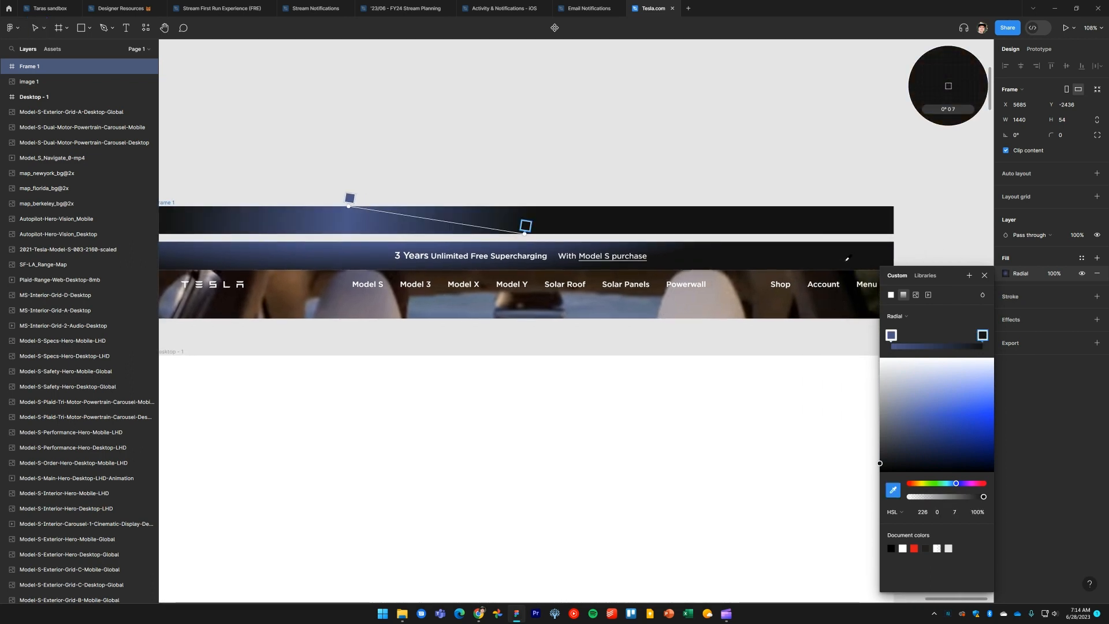
Reposition the radial gradient's handles to reshape the glow within the frame
scroll(597, 345, "left", 3)
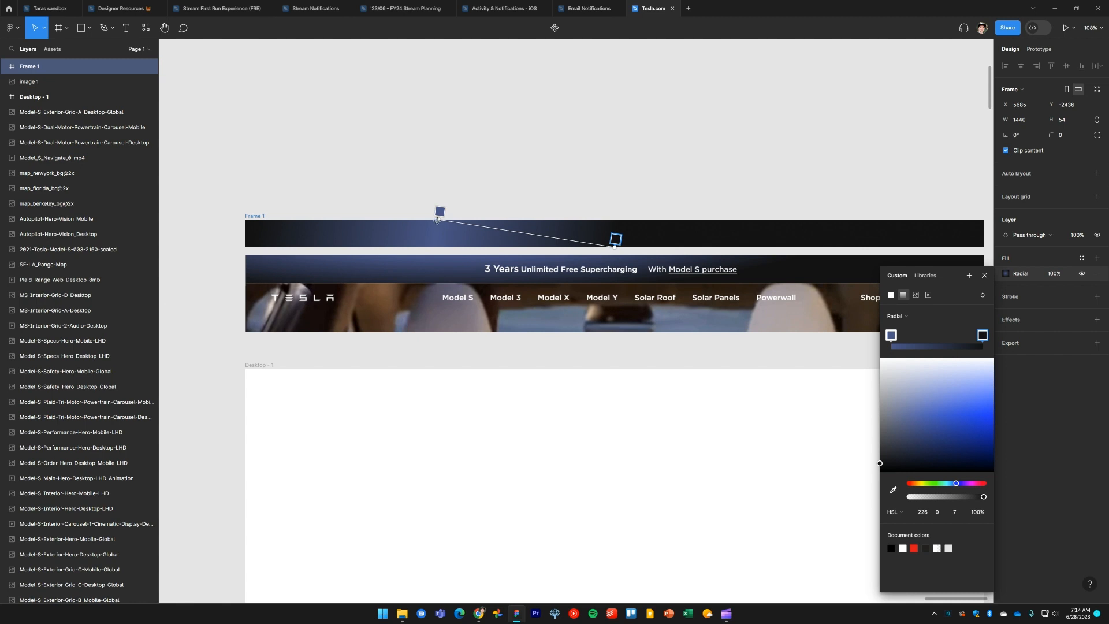
mouse_move(436, 220)
left_mouse_down()
mouse_move(424, 219)
mouse_move(449, 225)
left_mouse_up()
left_click_drag(611, 246, 448, 254)
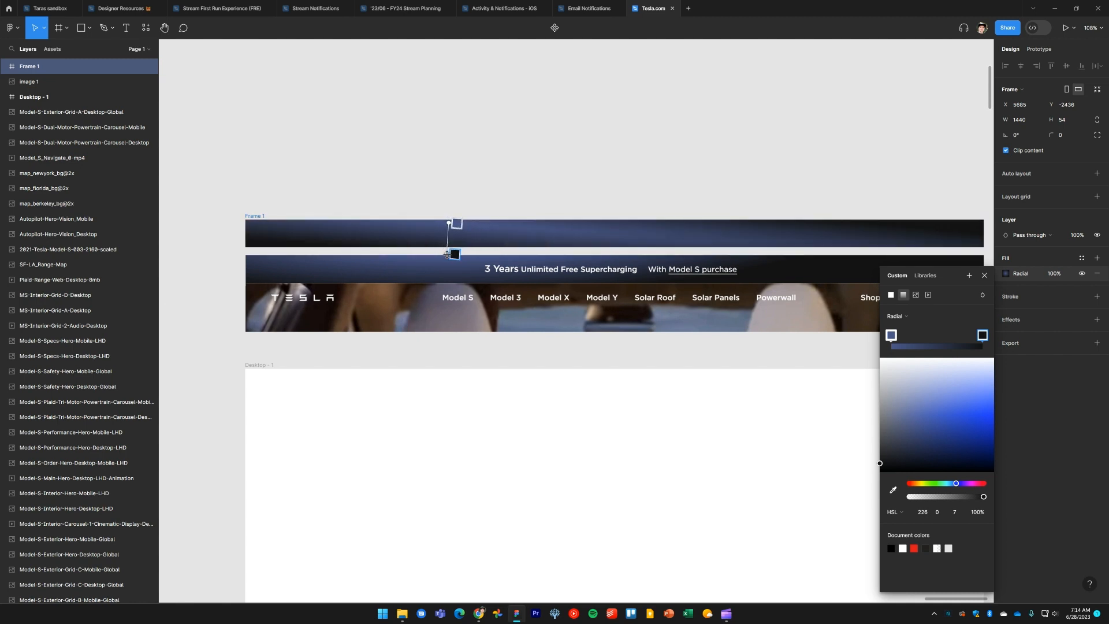
Try switching the frame's gradient type to Angular, then revert it to Radial
left_click(897, 316)
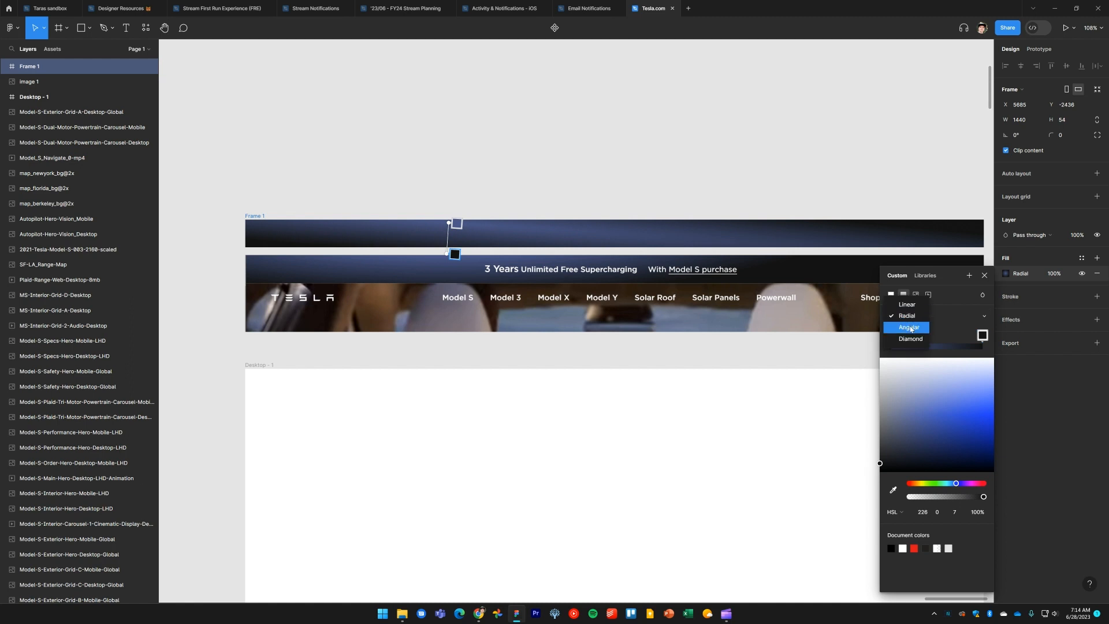
left_click(910, 329)
left_click(911, 323)
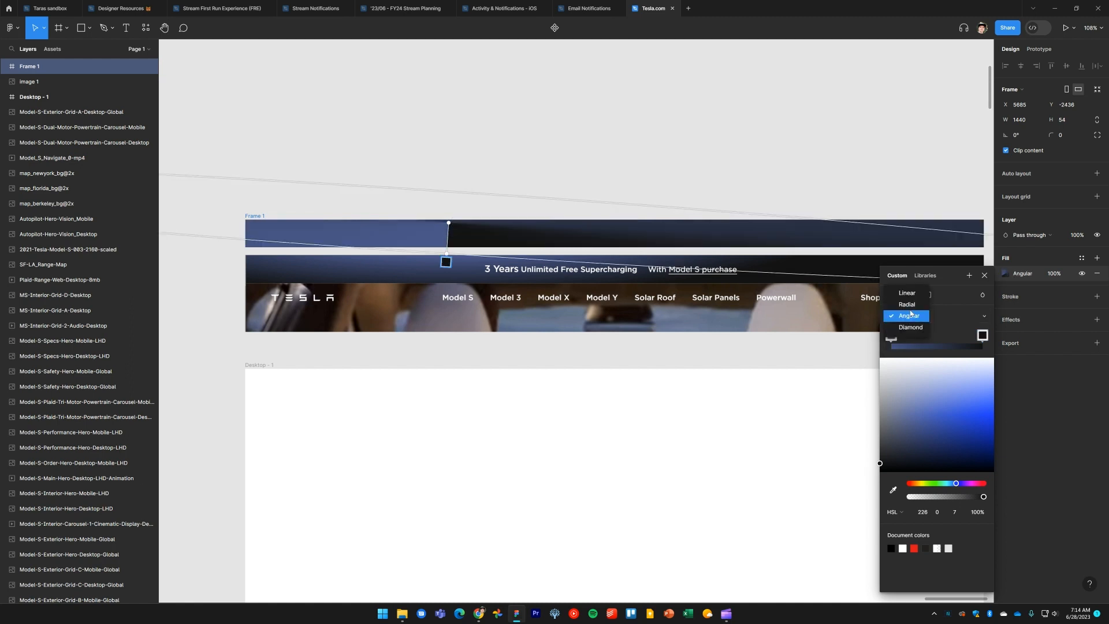
left_click(907, 305)
Stretch the radial gradient's handles diagonally across the frame to widen the blue glow
left_click_drag(448, 254, 502, 286)
scroll(449, 224, "down", 10)
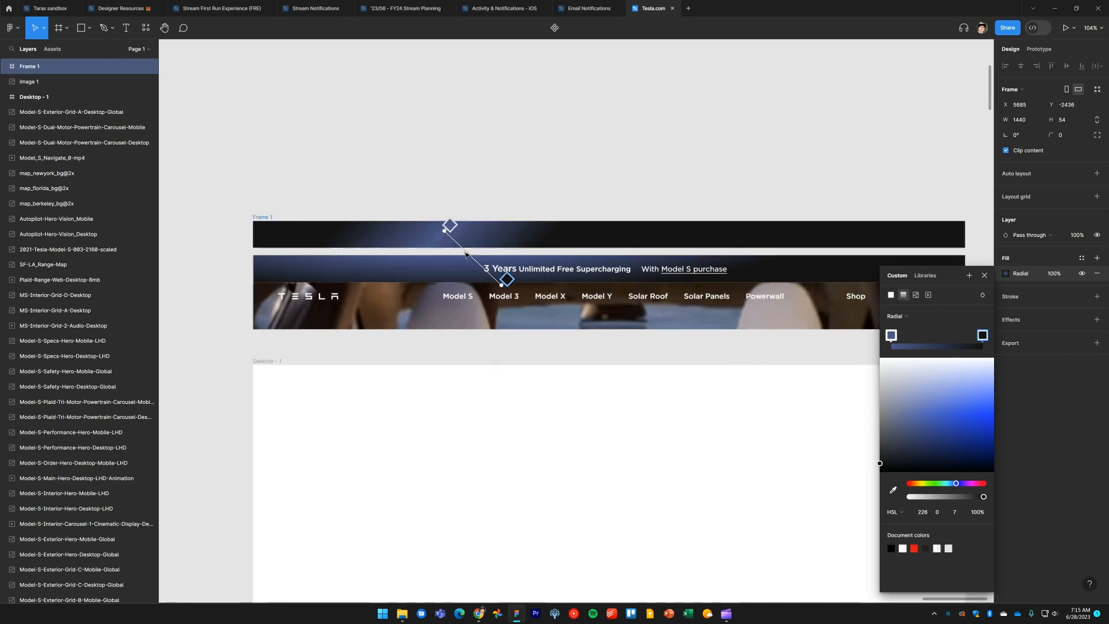
scroll(467, 254, "up", 10)
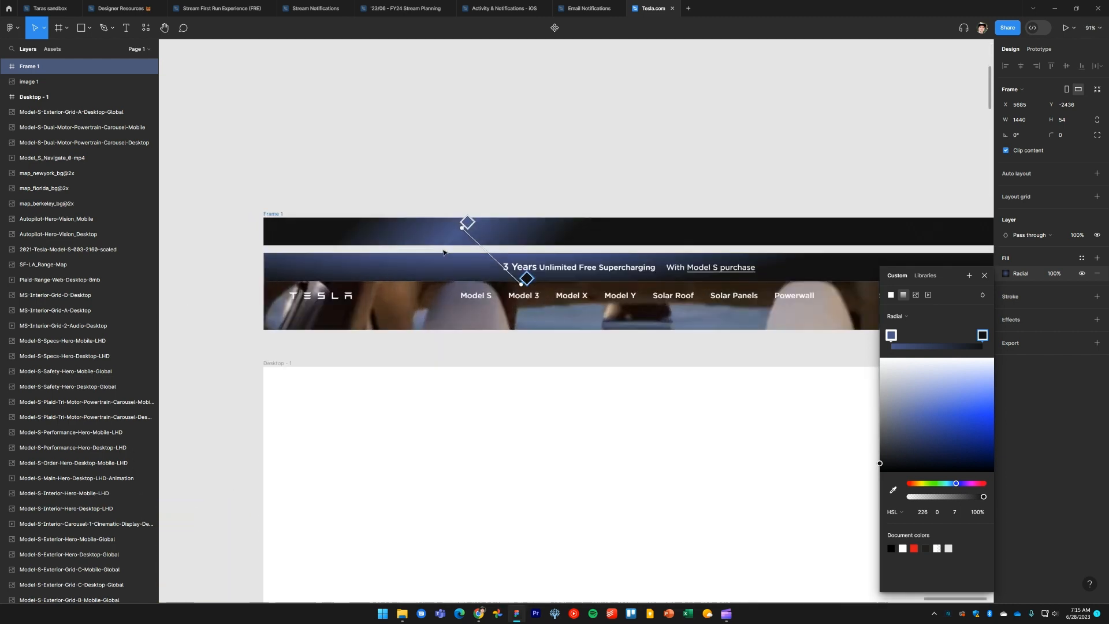
mouse_move(463, 223)
left_mouse_down()
mouse_move(456, 230)
mouse_move(465, 208)
mouse_move(501, 243)
mouse_move(466, 213)
mouse_move(461, 234)
left_mouse_up()
left_click_drag(537, 287, 571, 235)
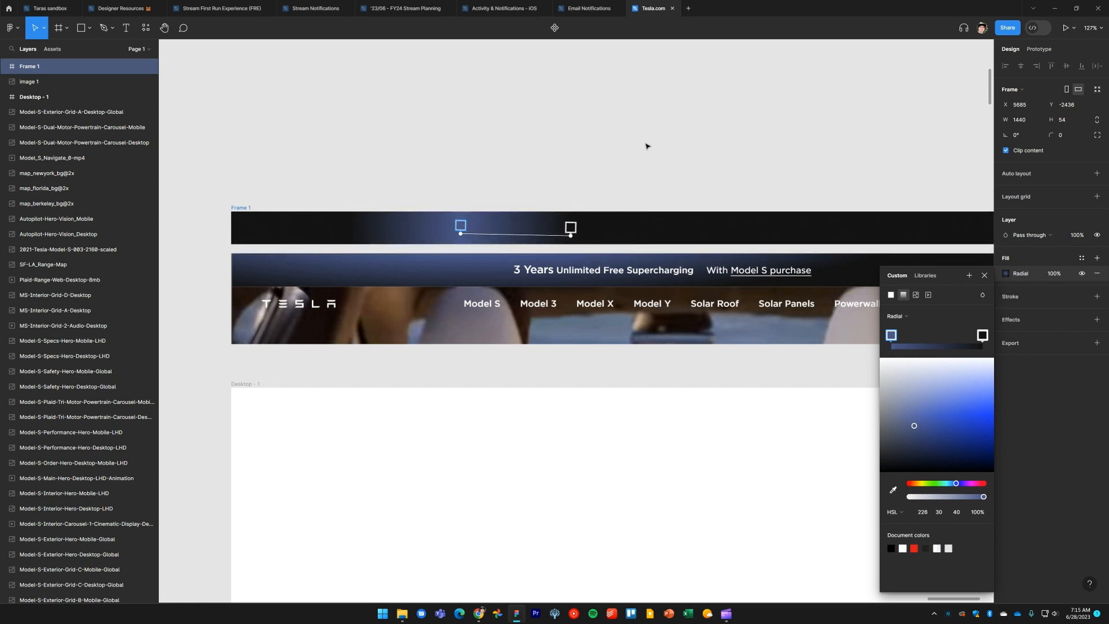
key("Escape")
key("Escape")
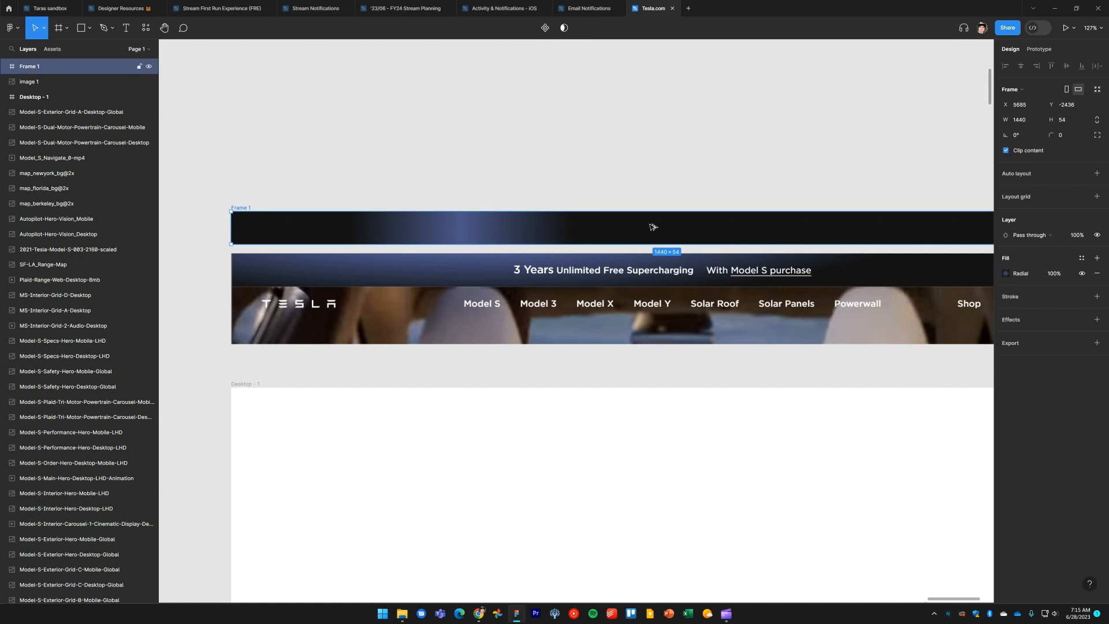
Draw a 336 × 336 test rectangle above the banner and paste the frame's fill properties onto it
left_click(605, 119)
scroll(589, 315, "up", 3)
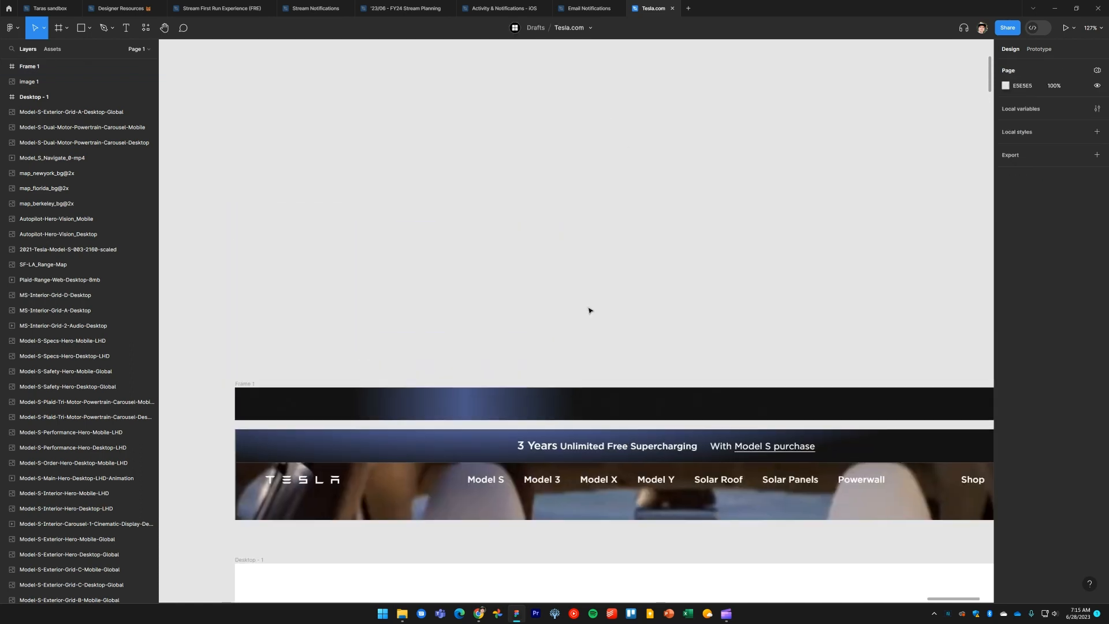
key("r")
left_click_drag(487, 143, 691, 347)
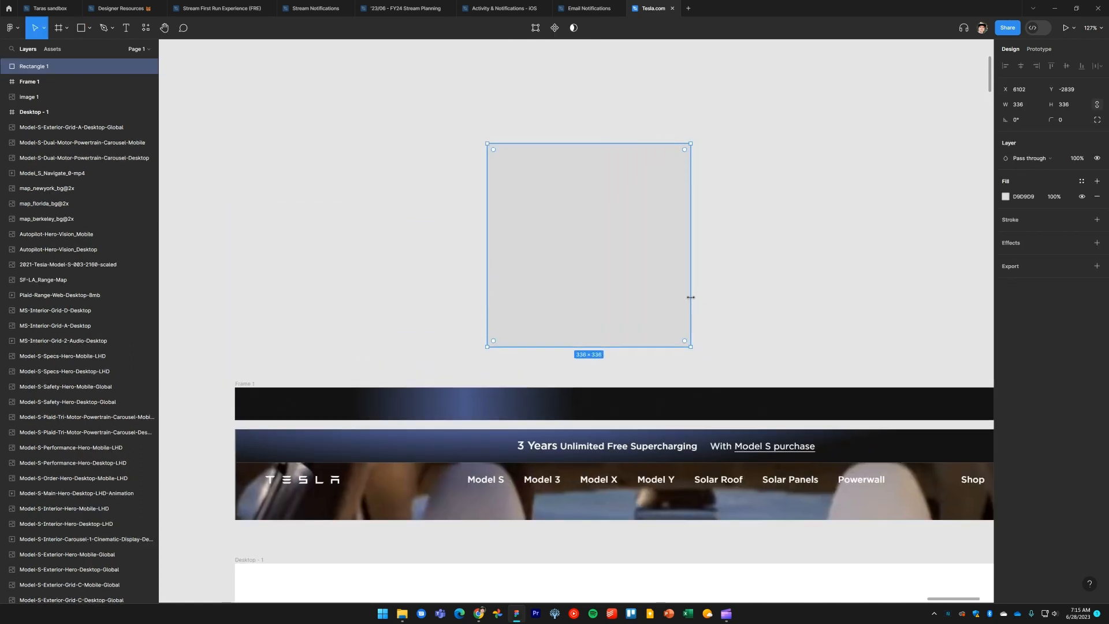
key("ctrl+alt+v")
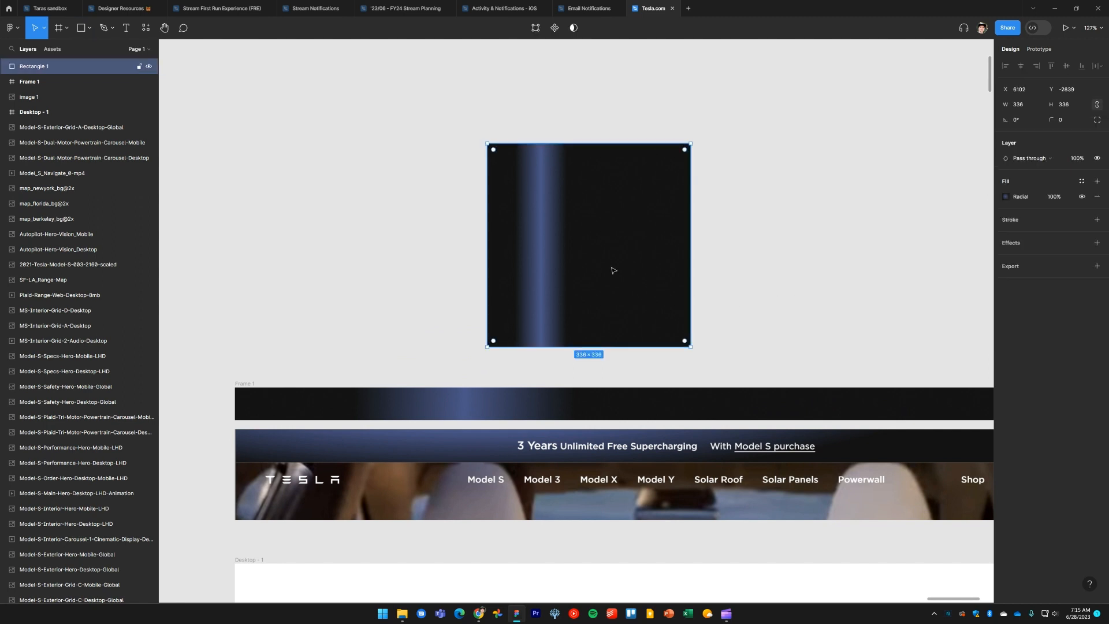
Reshape the rectangle's radial gradient by moving its center and outer handles
left_click(1007, 196)
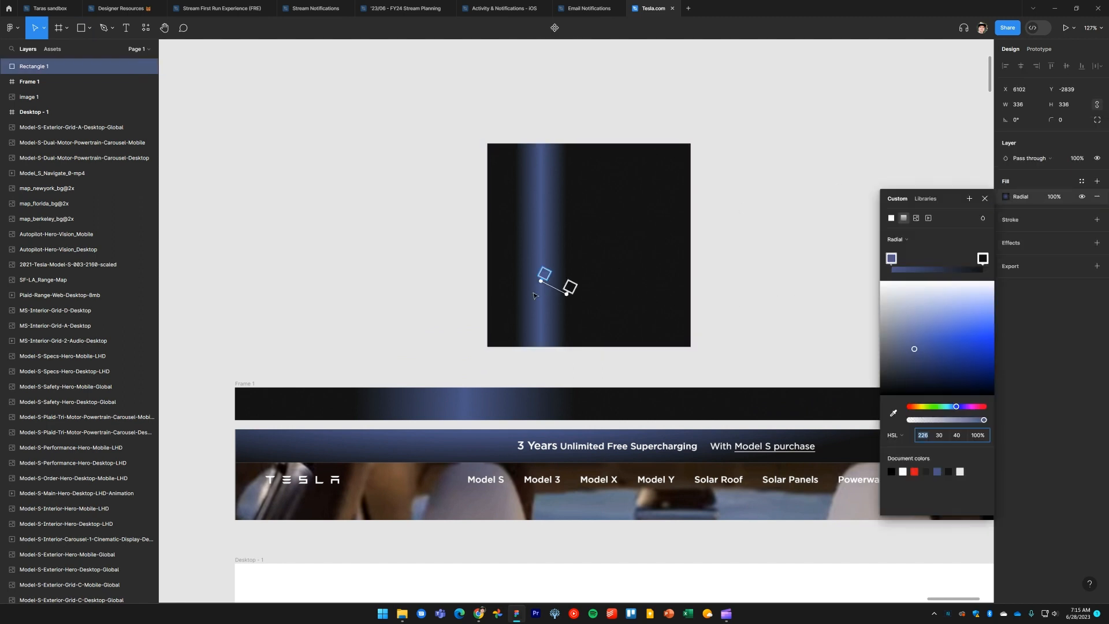
left_click_drag(540, 284, 657, 220)
left_click_drag(567, 292, 636, 311)
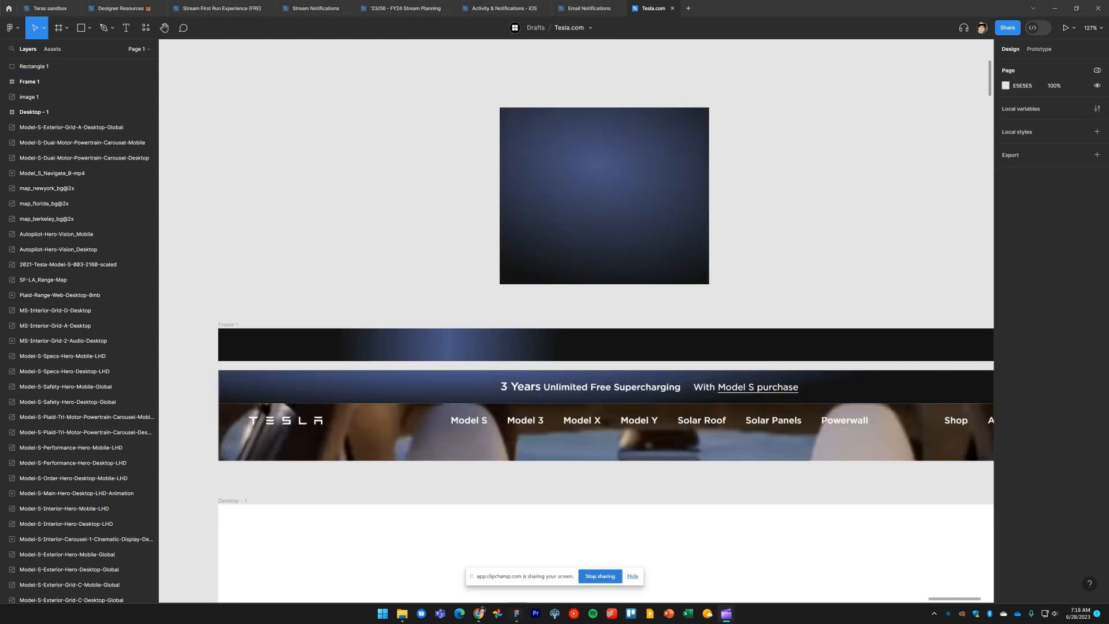
Reopen the test rectangle's gradient fill, then delete the rectangle
left_click(607, 211)
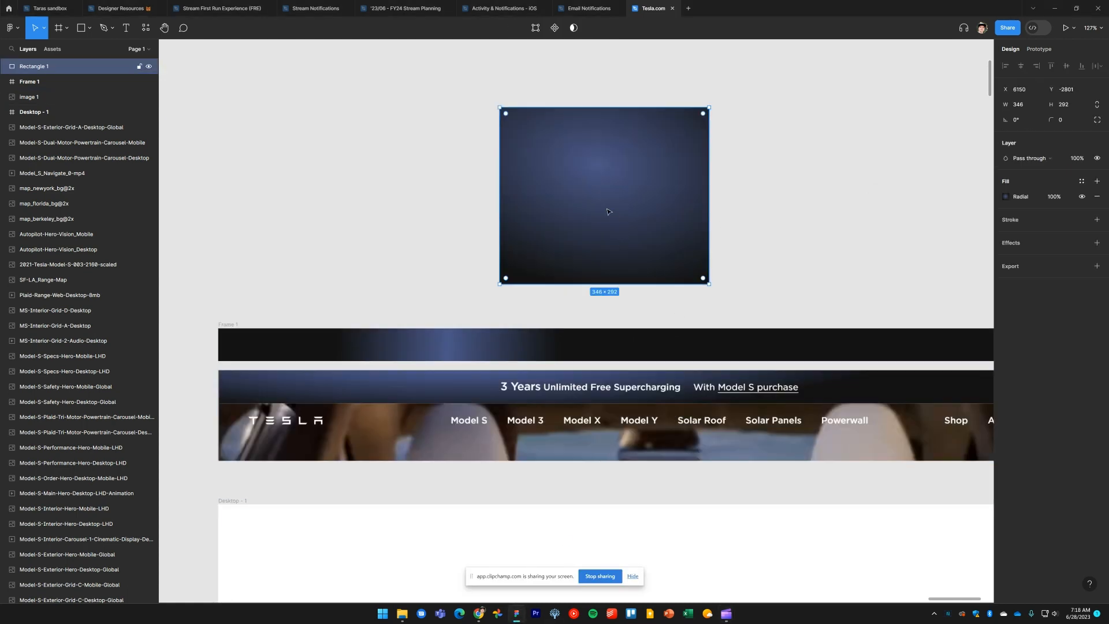
left_click(1006, 197)
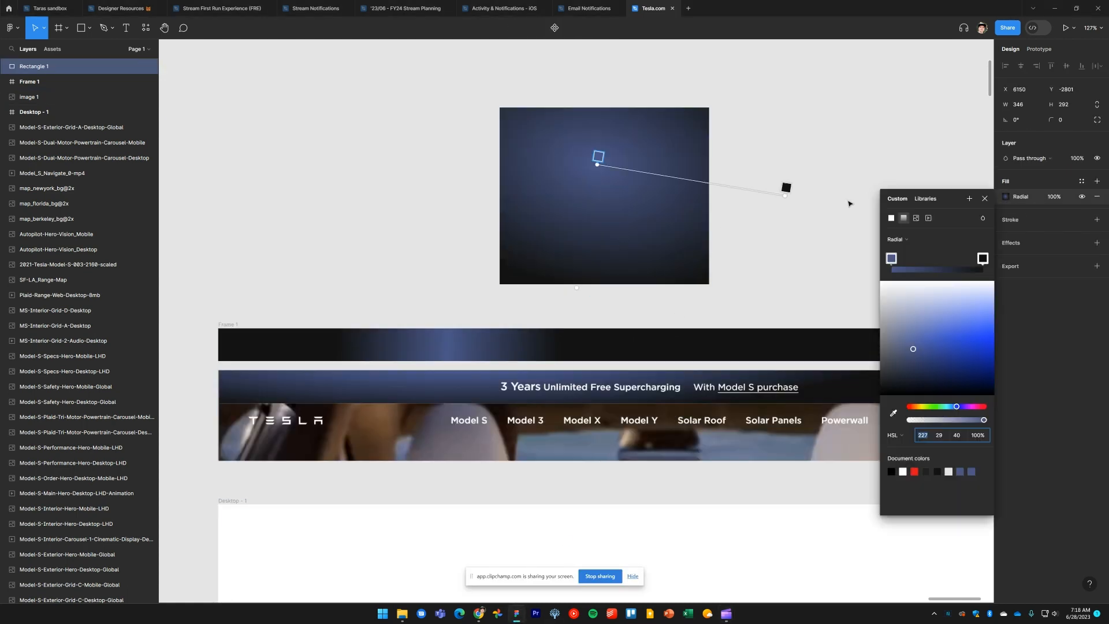
left_click(629, 196)
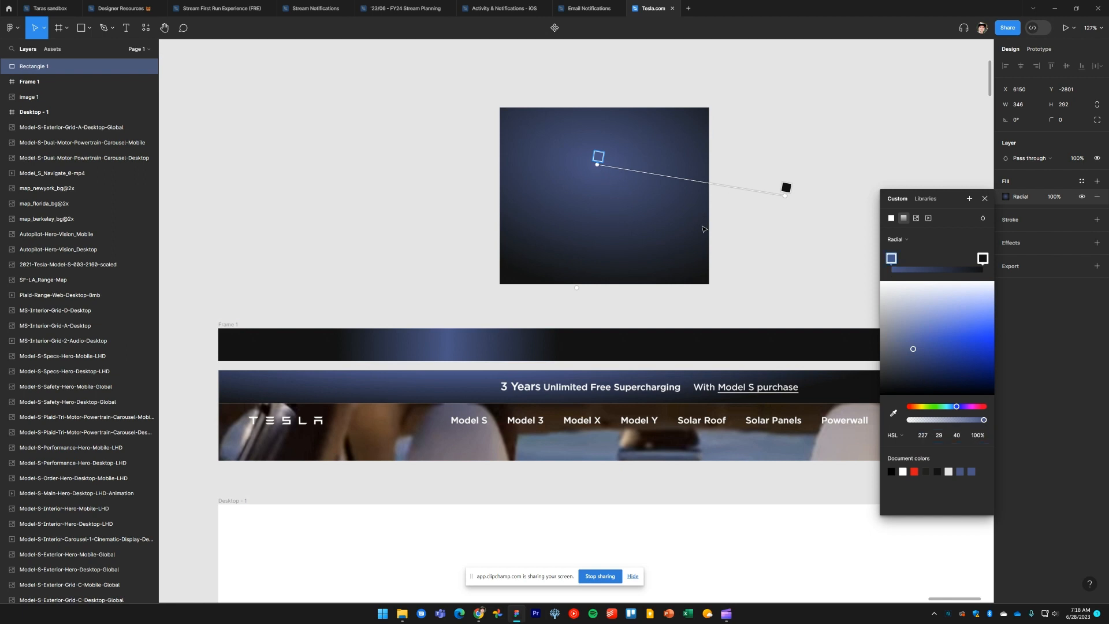
left_click(806, 240)
left_click(663, 211)
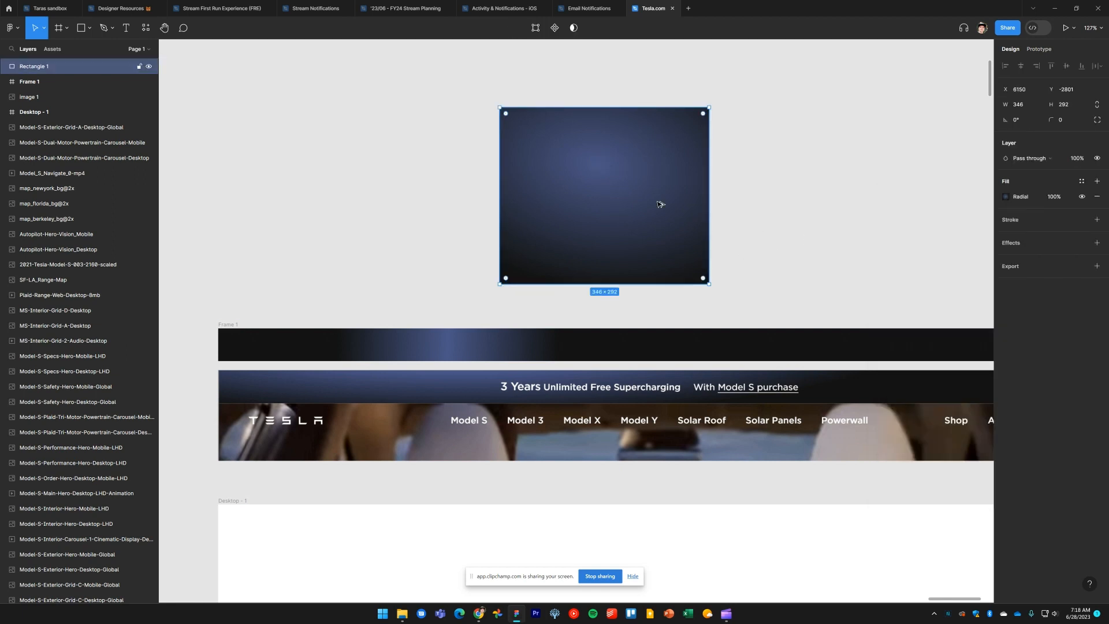
key("Delete")
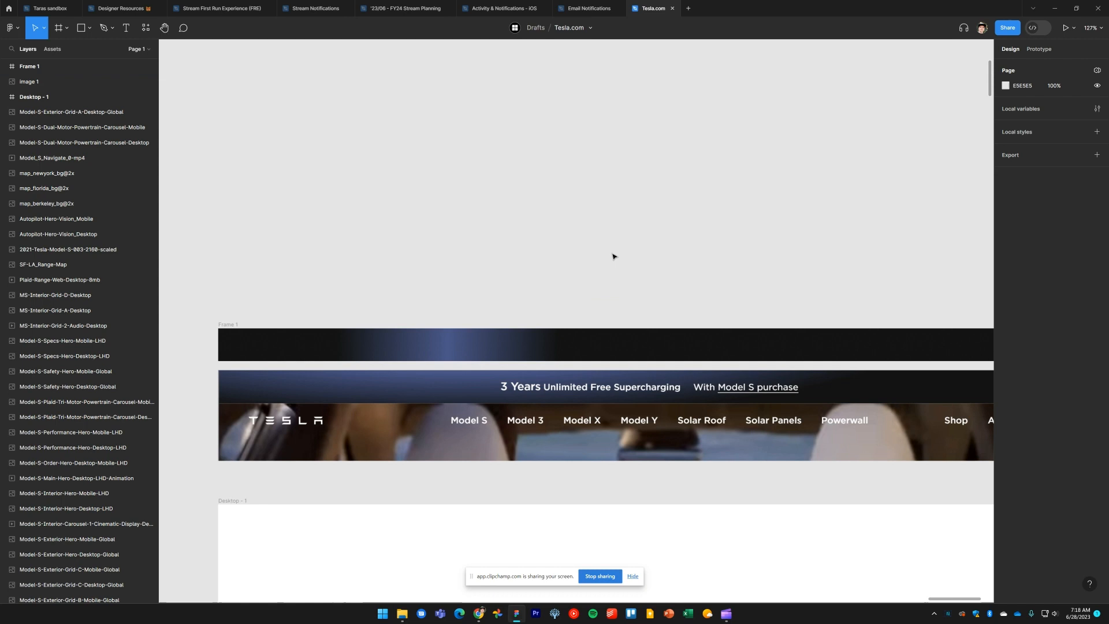
Paste the rectangle's gradient fill onto the banner frame and move the gradient's center handle left
left_click(585, 345)
key("ctrl+alt+v")
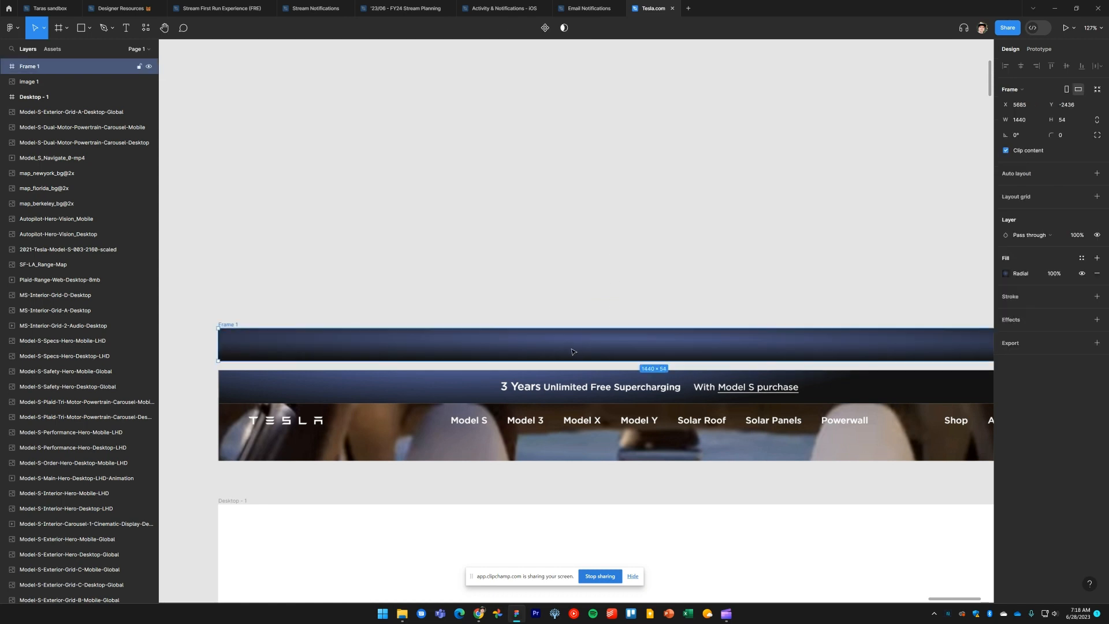
left_click(1005, 274)
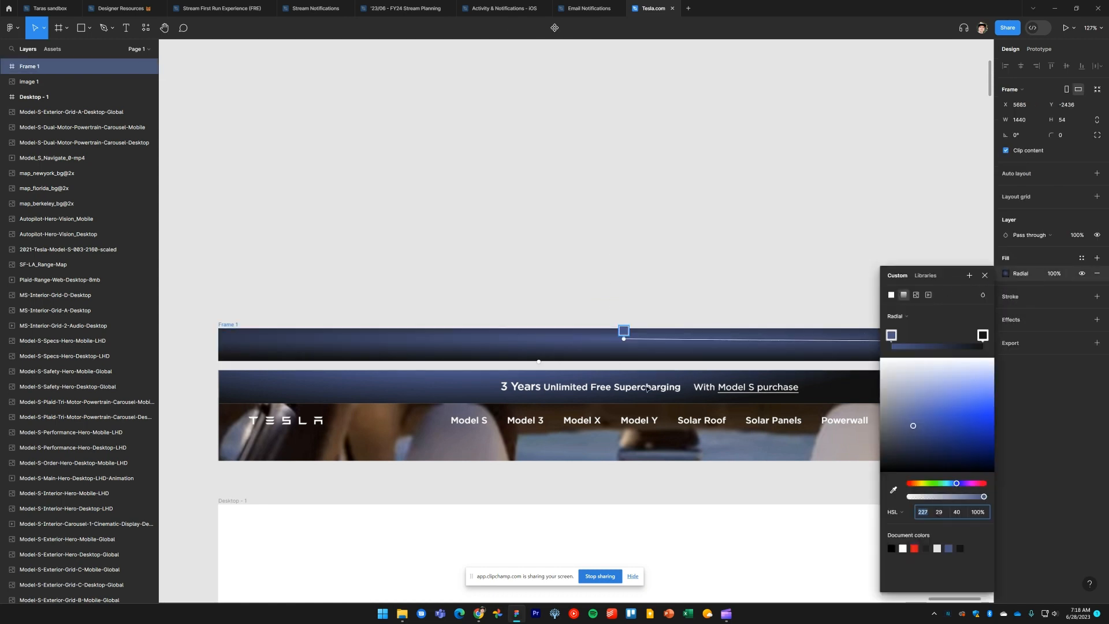
left_click_drag(624, 361, 627, 409)
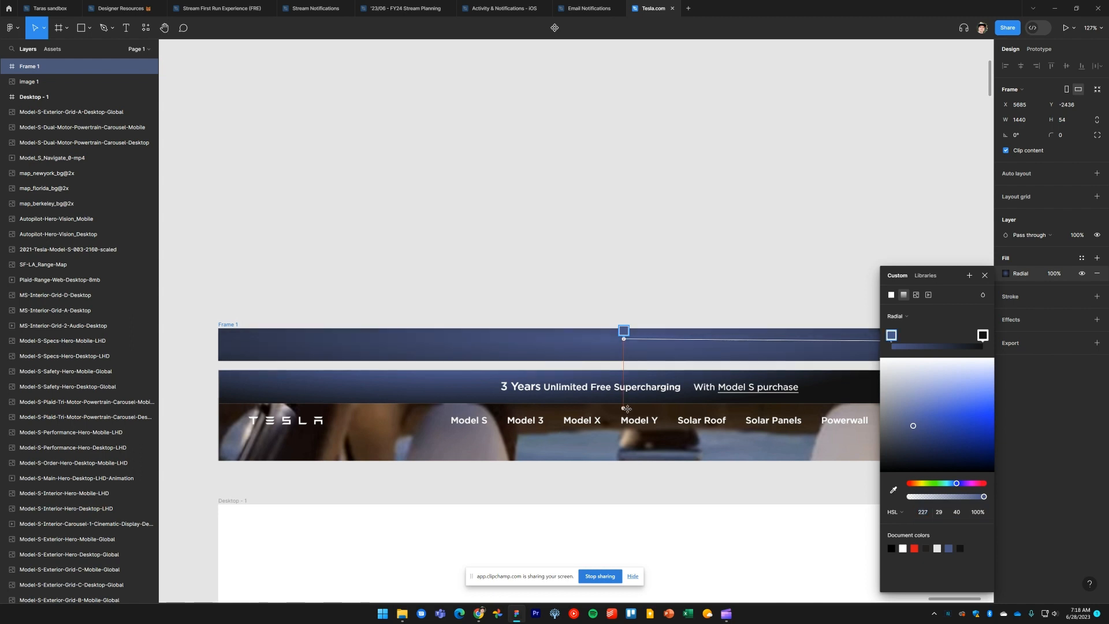
left_click_drag(623, 337, 434, 329)
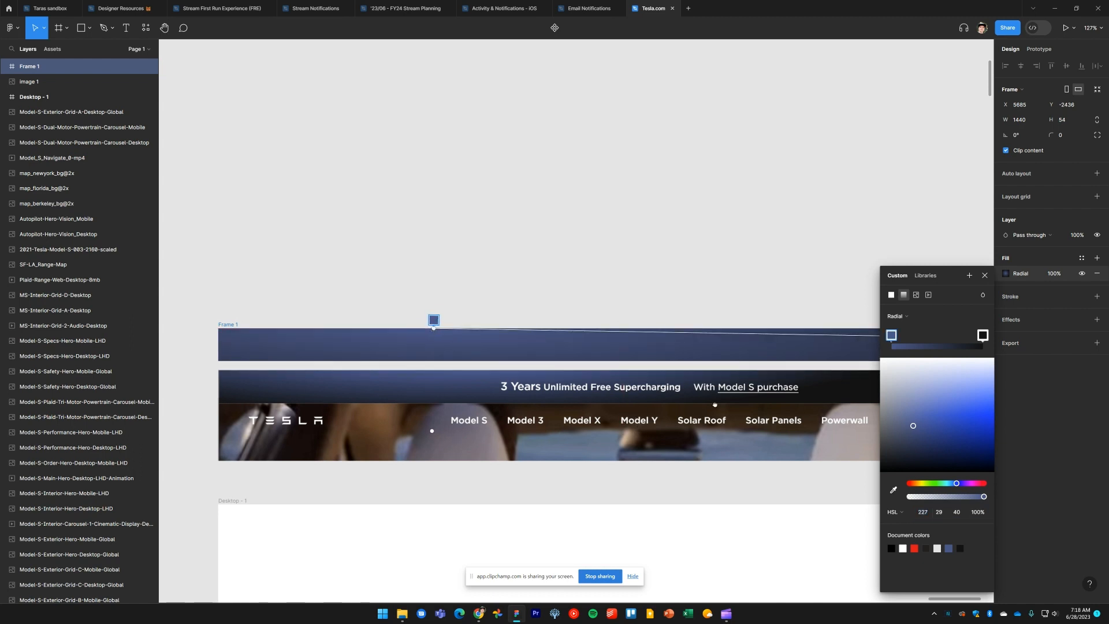
Pull the gradient's outer handle inward and lengthen it to spread the glow across the frame
scroll(715, 404, "right", 2)
scroll(705, 399, "down", 5)
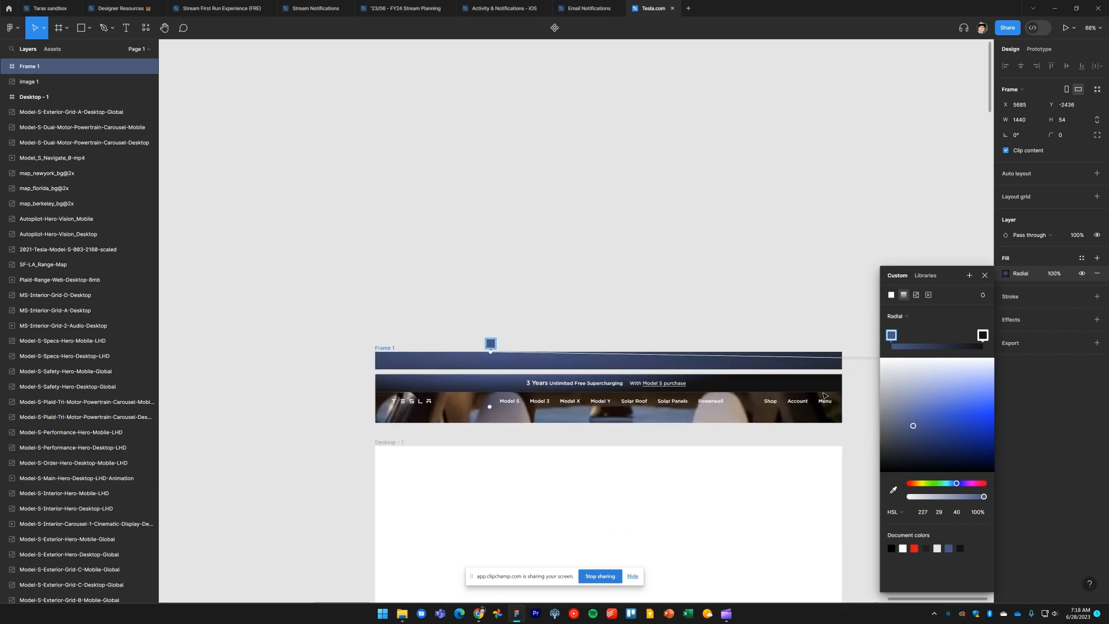
scroll(824, 396, "down", 4)
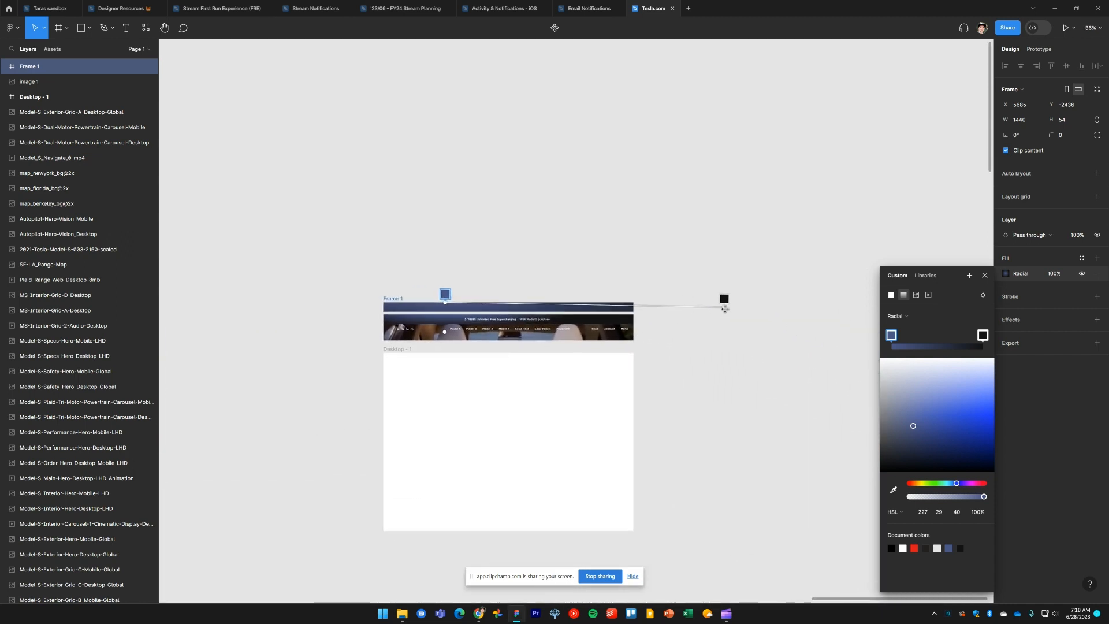
left_click_drag(725, 309, 529, 308)
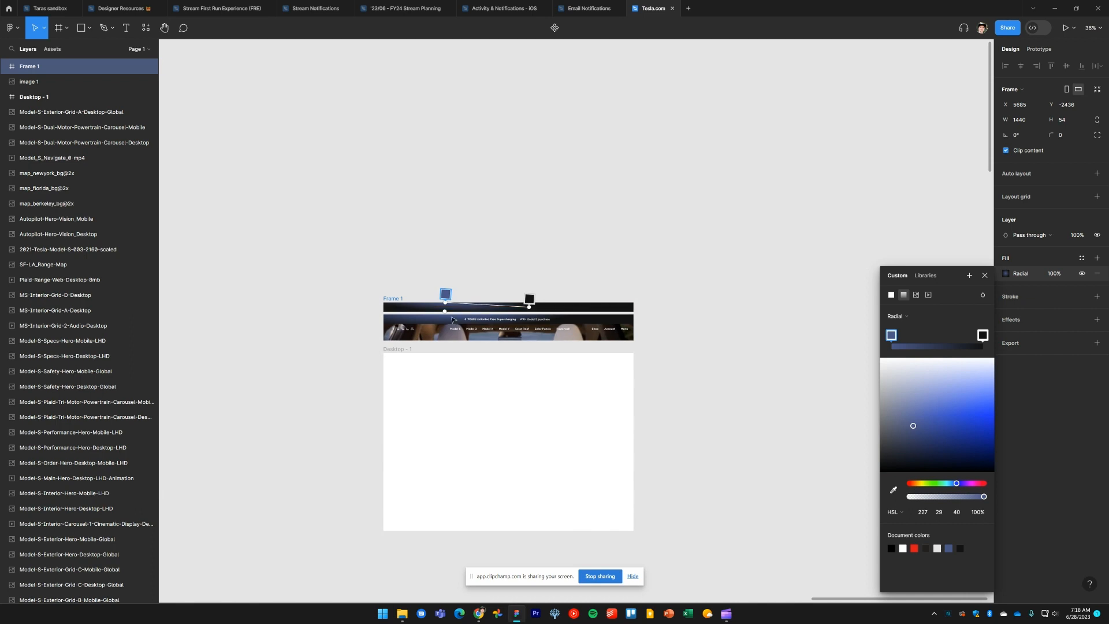
left_click_drag(445, 311, 444, 326)
scroll(445, 333, "up", 8)
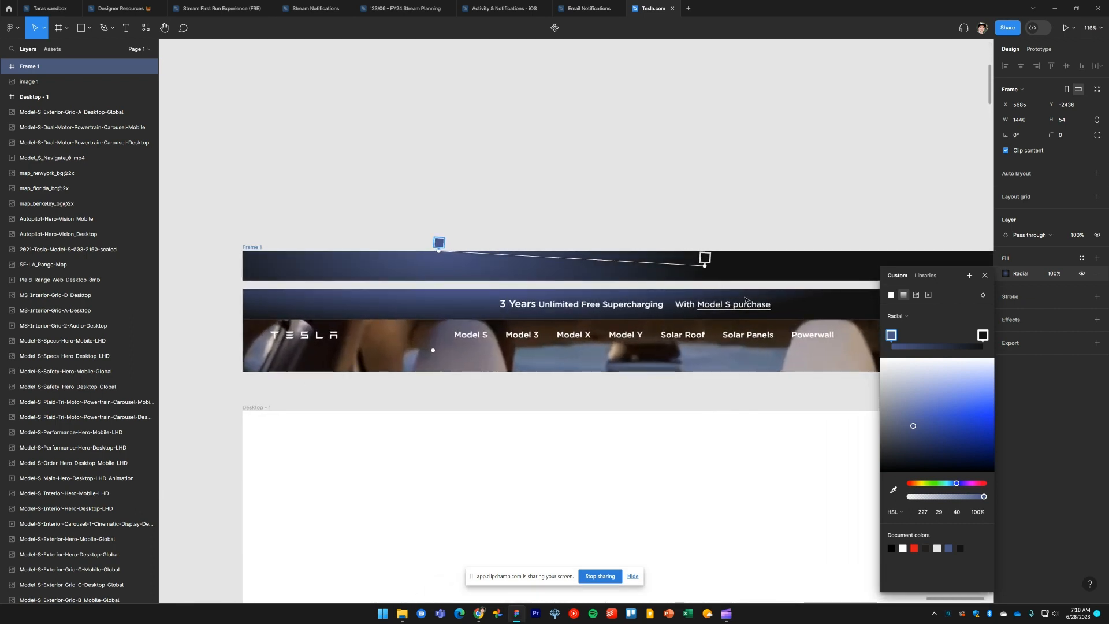
left_click_drag(705, 265, 828, 267)
left_click(745, 194)
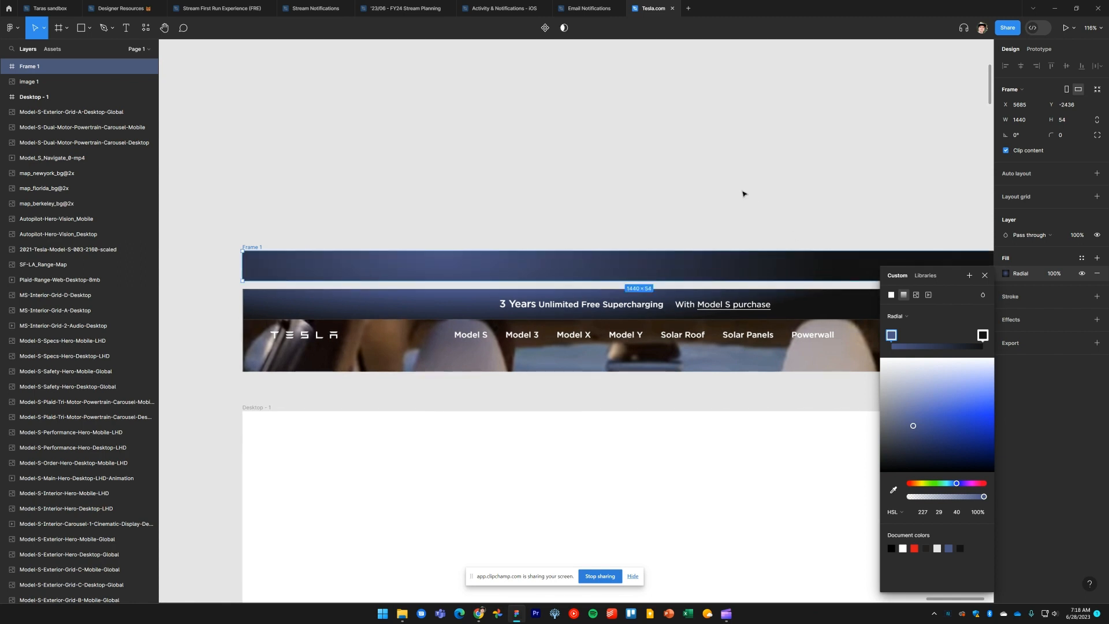
Switch to the Tesla Model S page in Chrome and copy the banner's promotional text
left_click(726, 210)
scroll(673, 210, "right", 3)
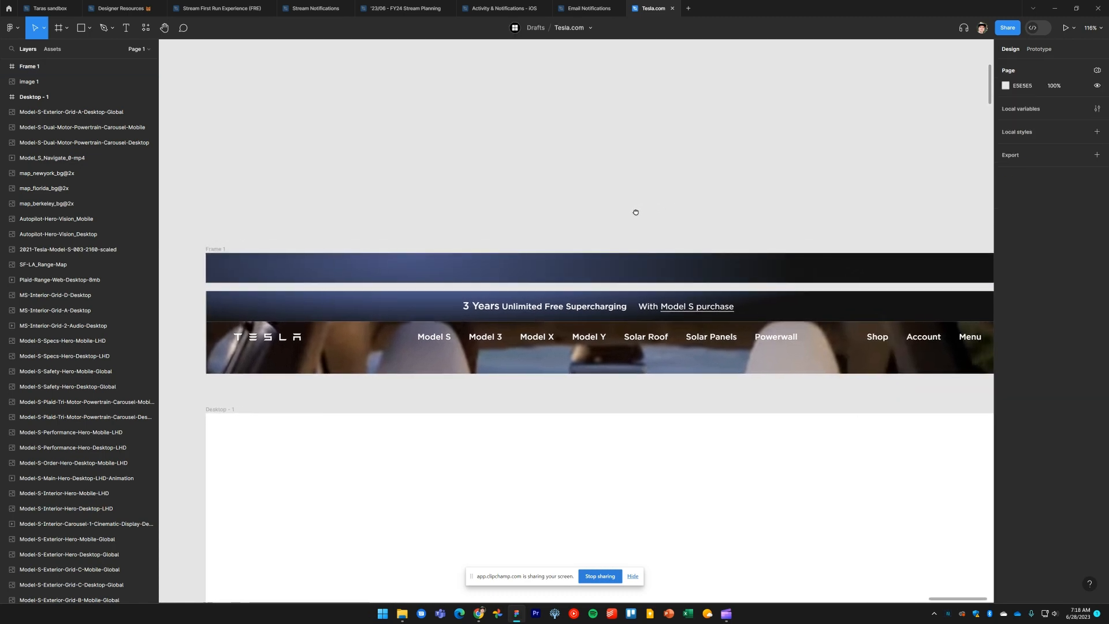
key("alt+Tab")
key("alt+Tab")
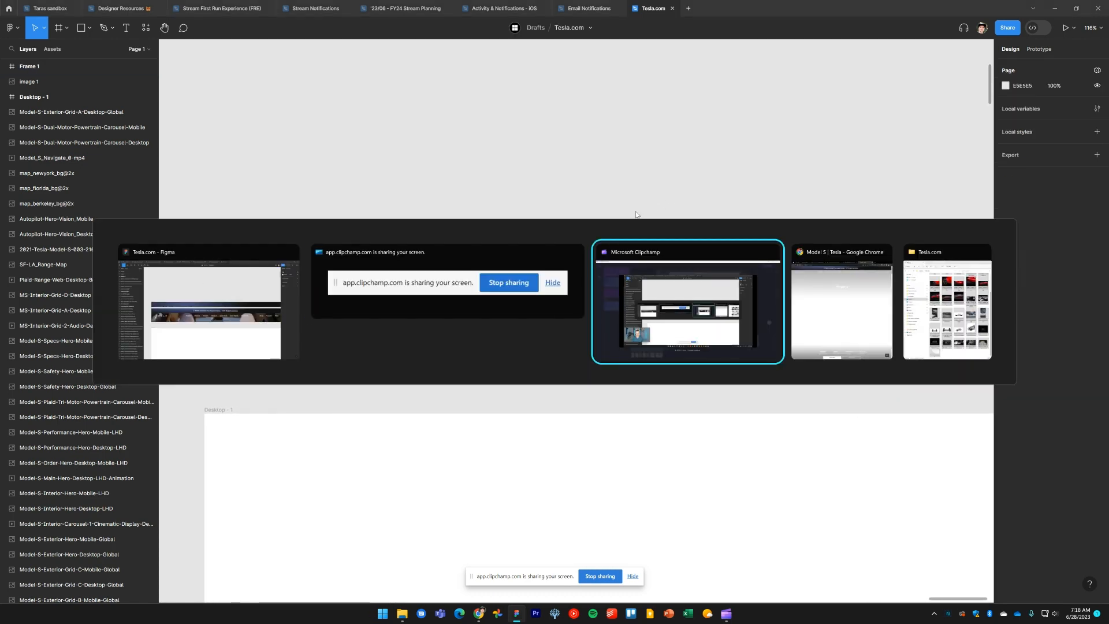
key("alt+Tab")
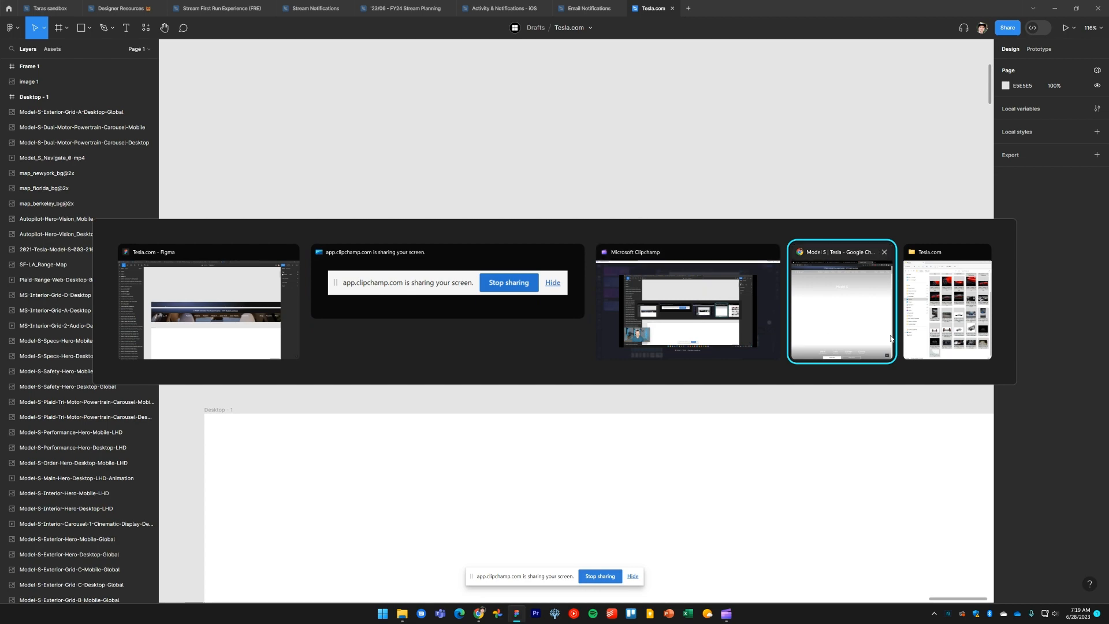
middle_click(940, 319)
left_click(919, 306)
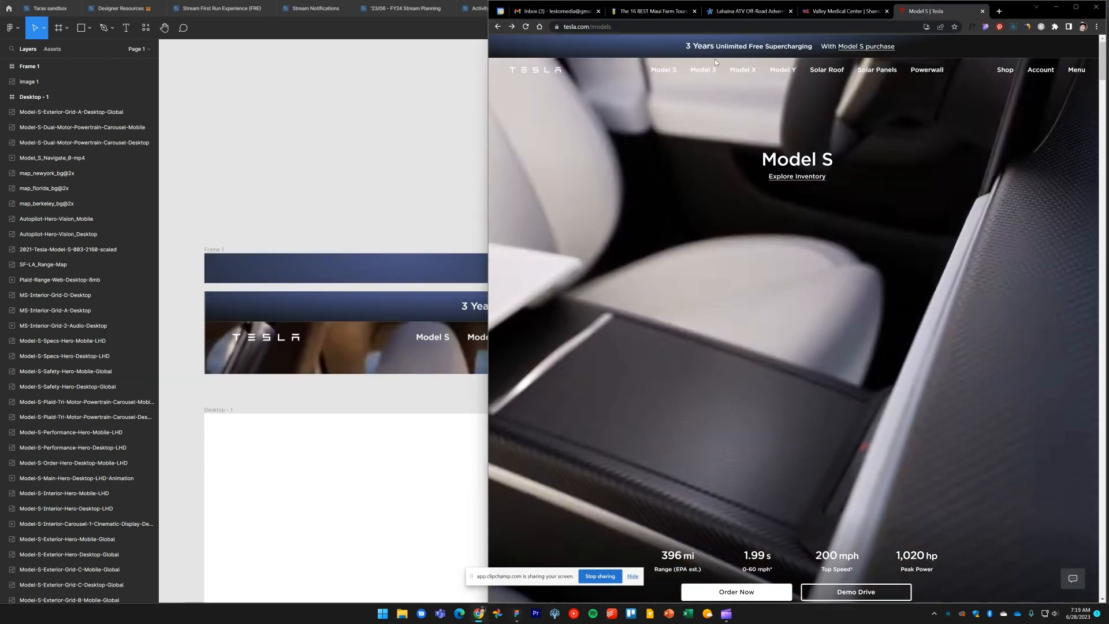
left_click_drag(683, 46, 906, 50)
key("ctrl+c")
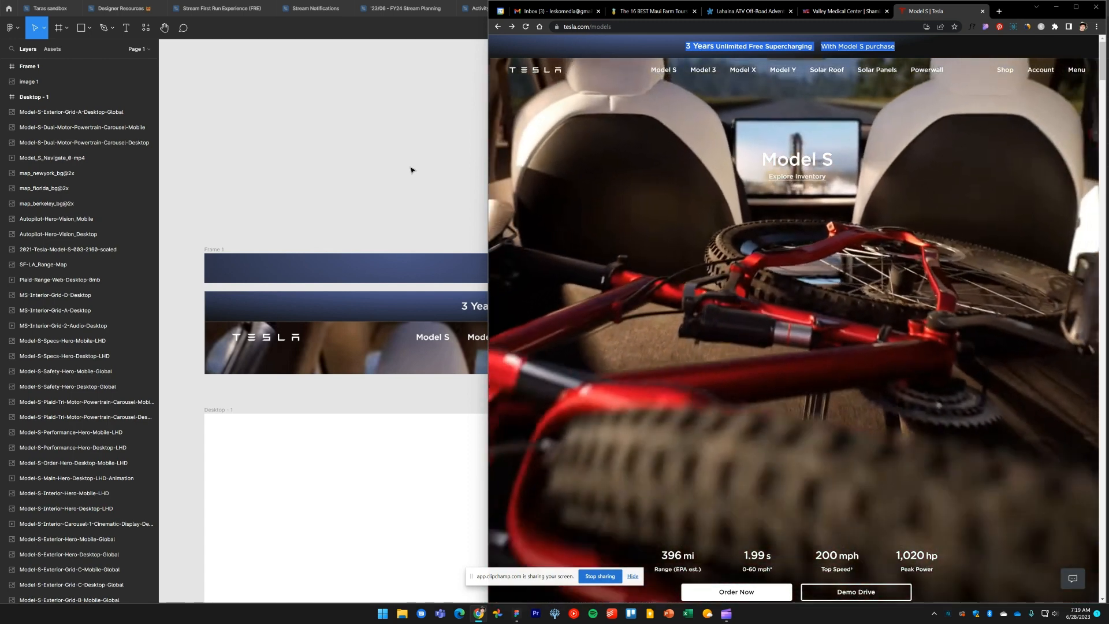
Add a text layer inside the frame containing the pasted text '3 Years Unlimited Free Supercharging With Model S purchase'
left_click(411, 168)
key("t")
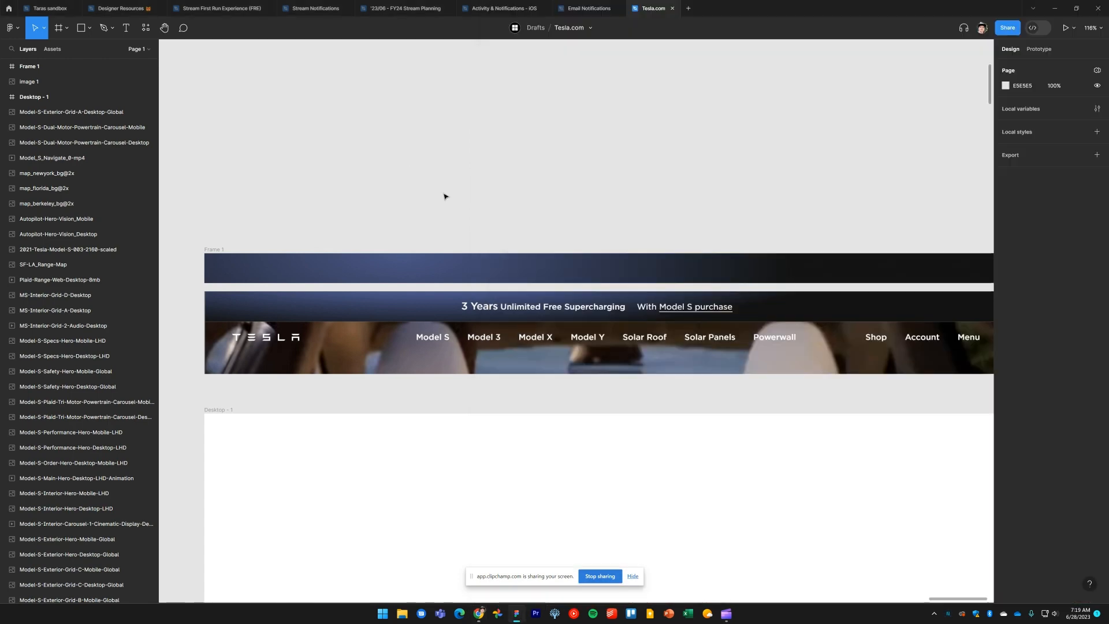
left_click(571, 267)
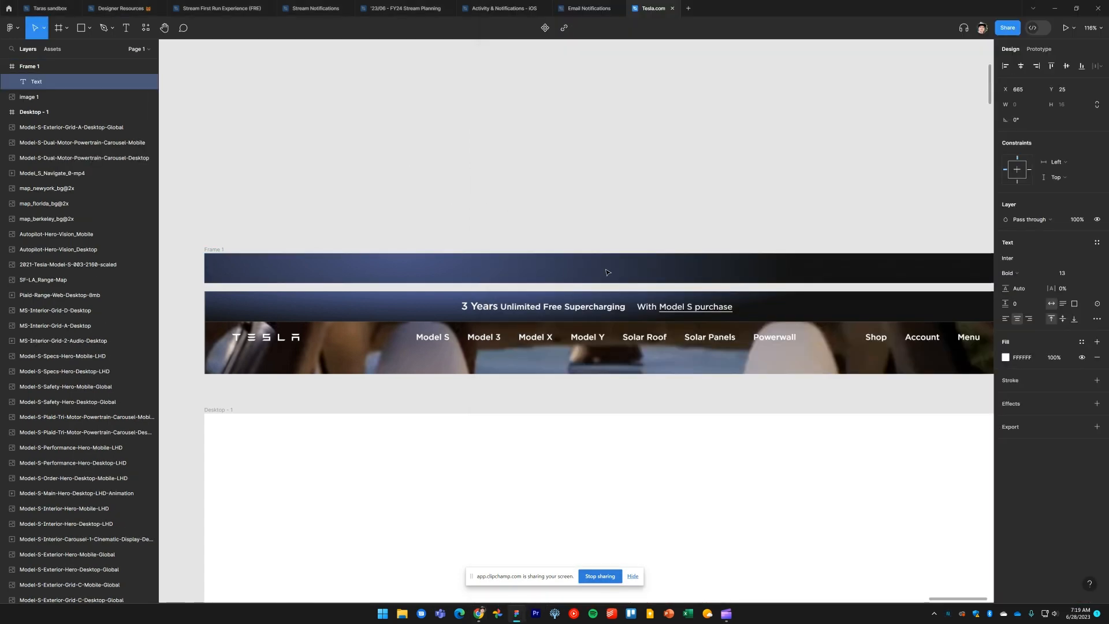
key("ctrl+v")
left_click(723, 226)
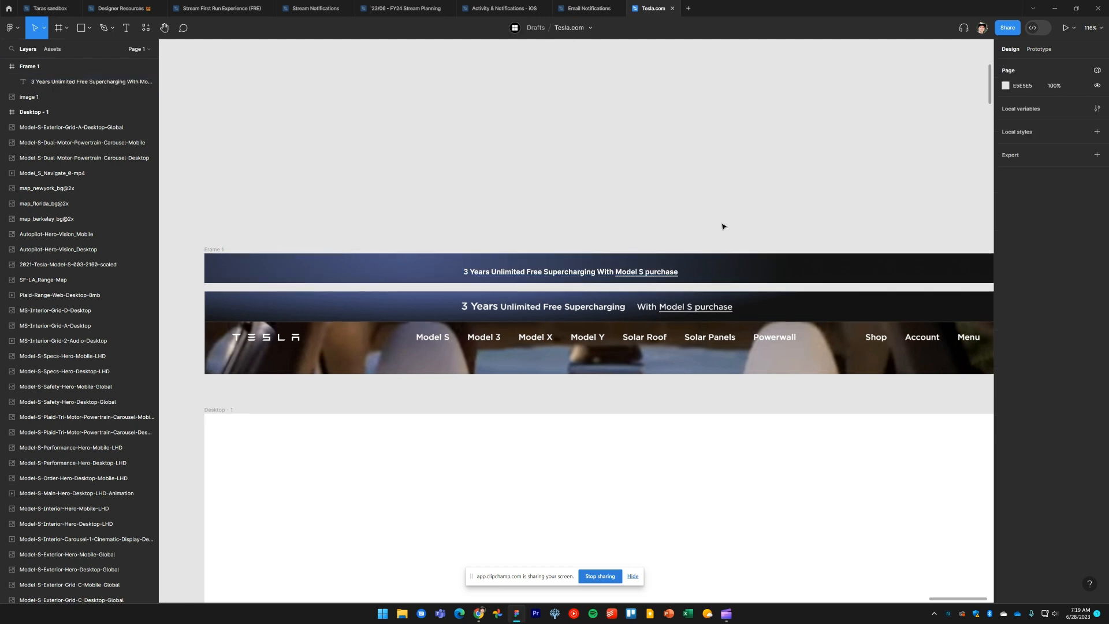
Move the promotional text to the center of the banner frame
left_click_drag(588, 274, 628, 272)
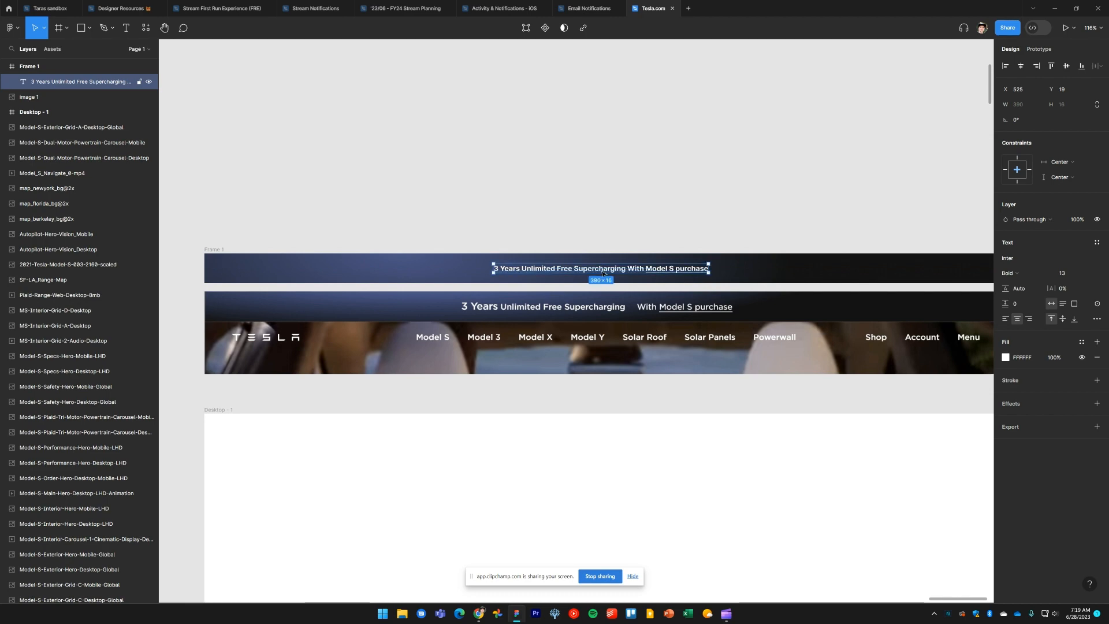
scroll(601, 272, "right", 2)
scroll(570, 273, "left", 1)
left_click(642, 221)
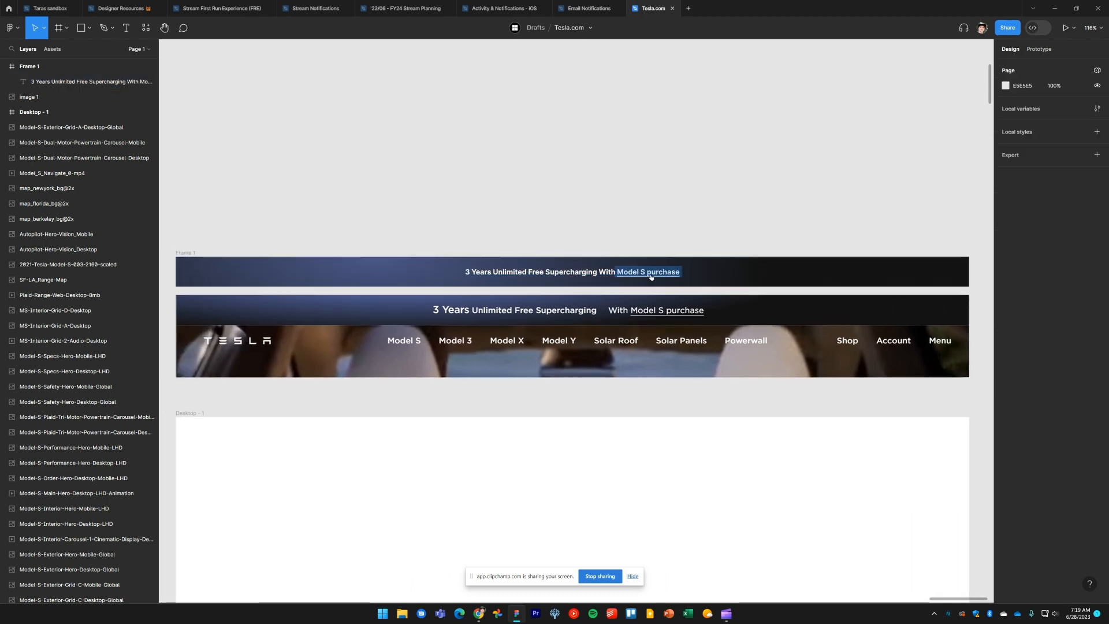
Delete 'With Model S purchase' from the banner text so it reads '3 Years Unlimited Free Supercharging'
key("alt+Tab")
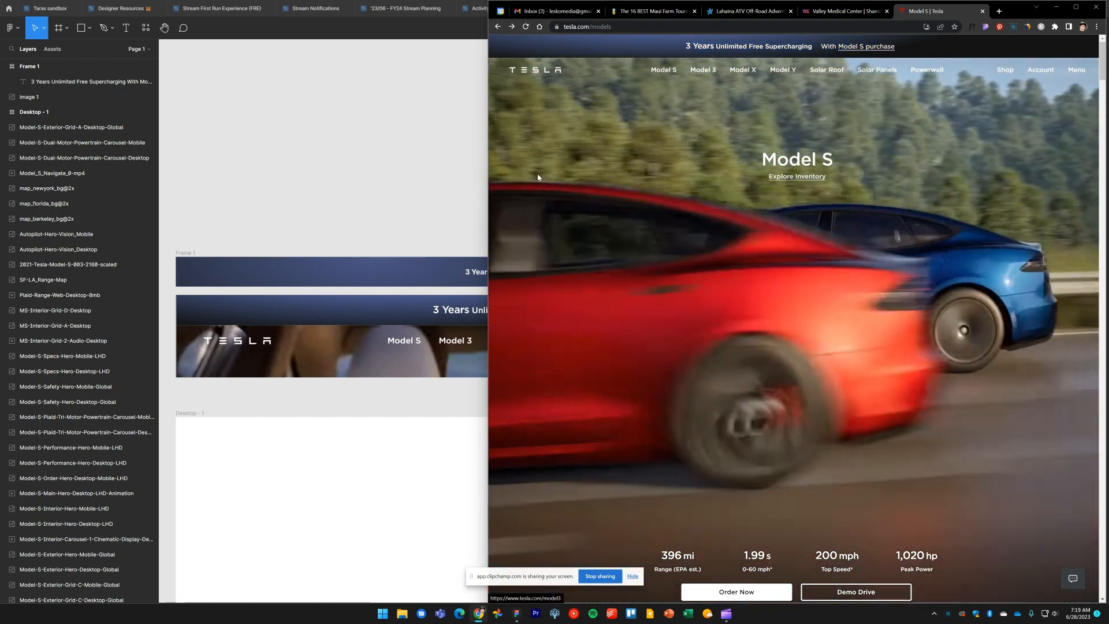
left_click(434, 185)
double_click(603, 273)
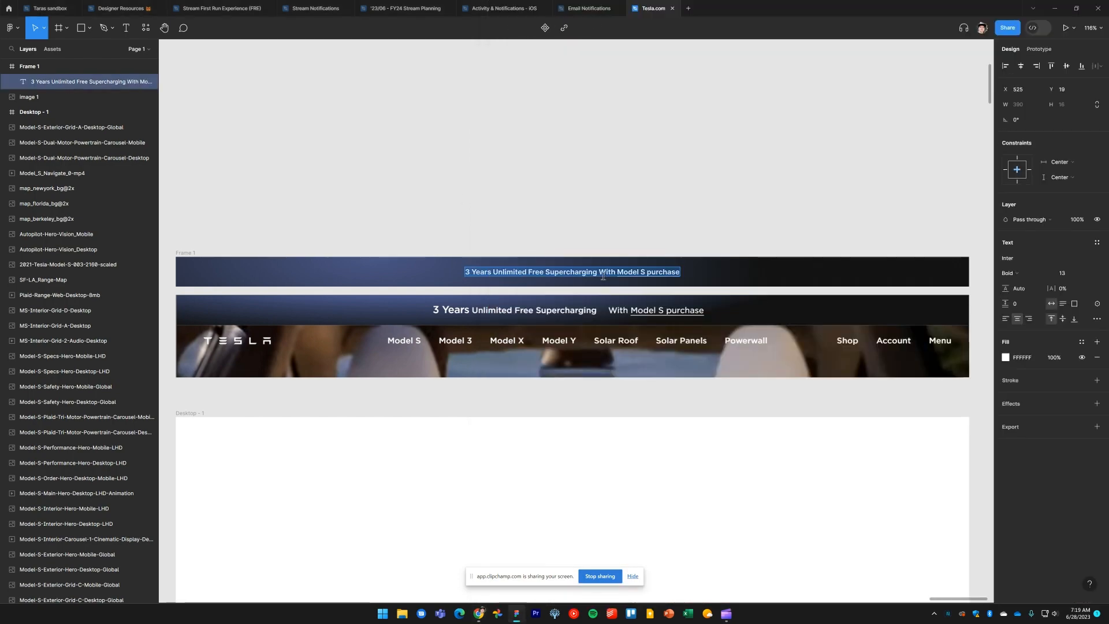
left_click(601, 272)
key("BackSpace")
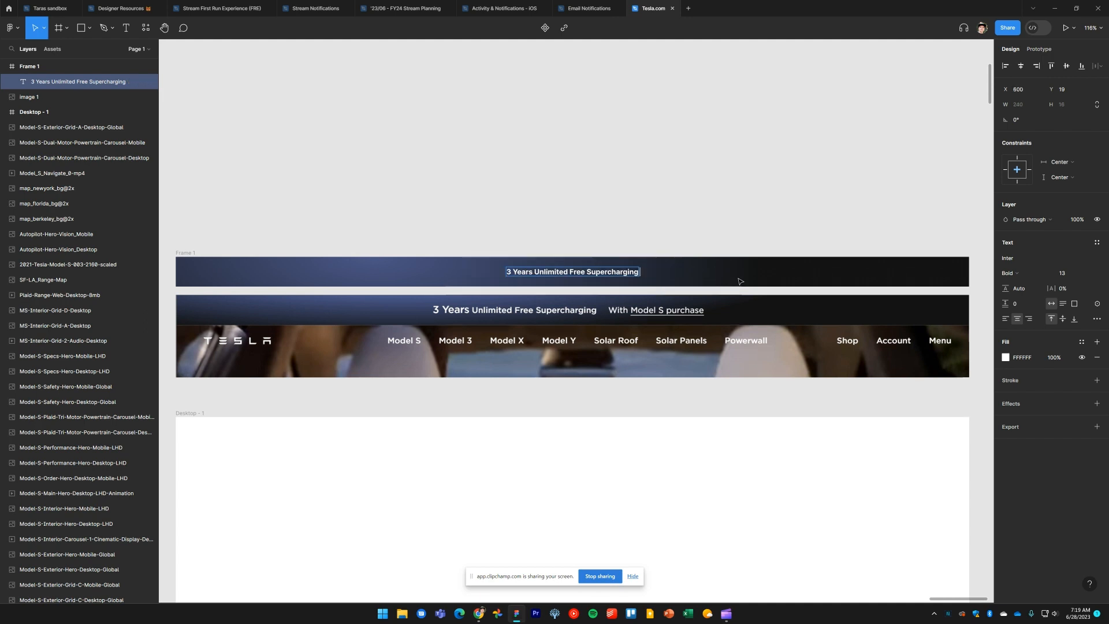
Duplicate the text layer beside the first one, replace its content with 'With Model S purchase', and position it just right of the first text
key("Escape")
left_click_drag(599, 274, 754, 273)
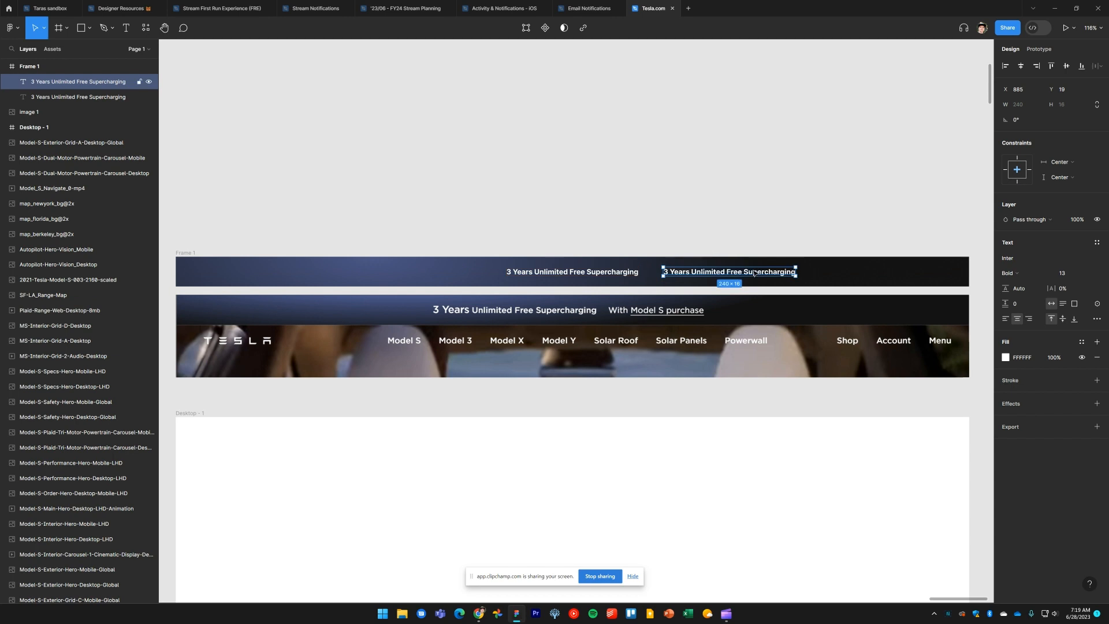
double_click(754, 273)
type("With Model S purchase")
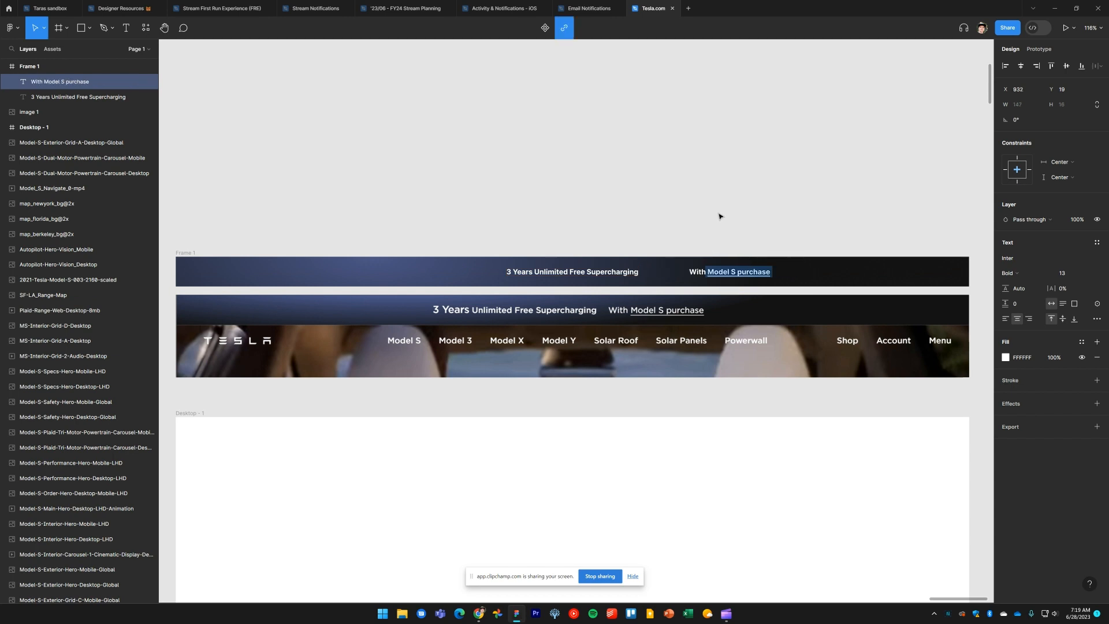
left_click(719, 216)
left_click_drag(704, 276, 670, 276)
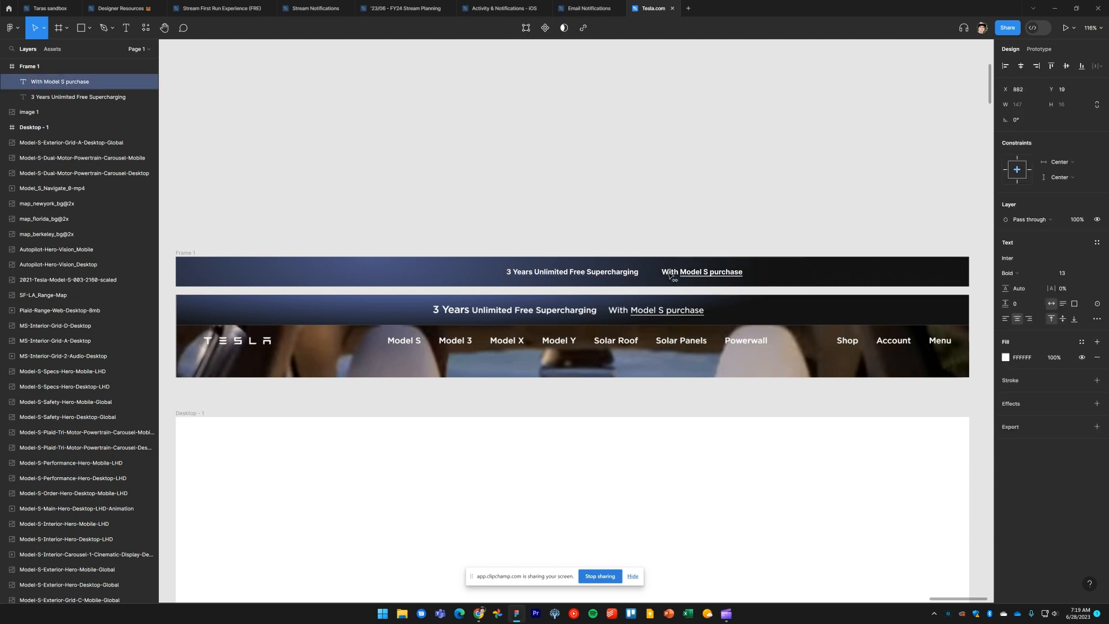
Set both banner text layers to Regular weight
left_click(619, 212)
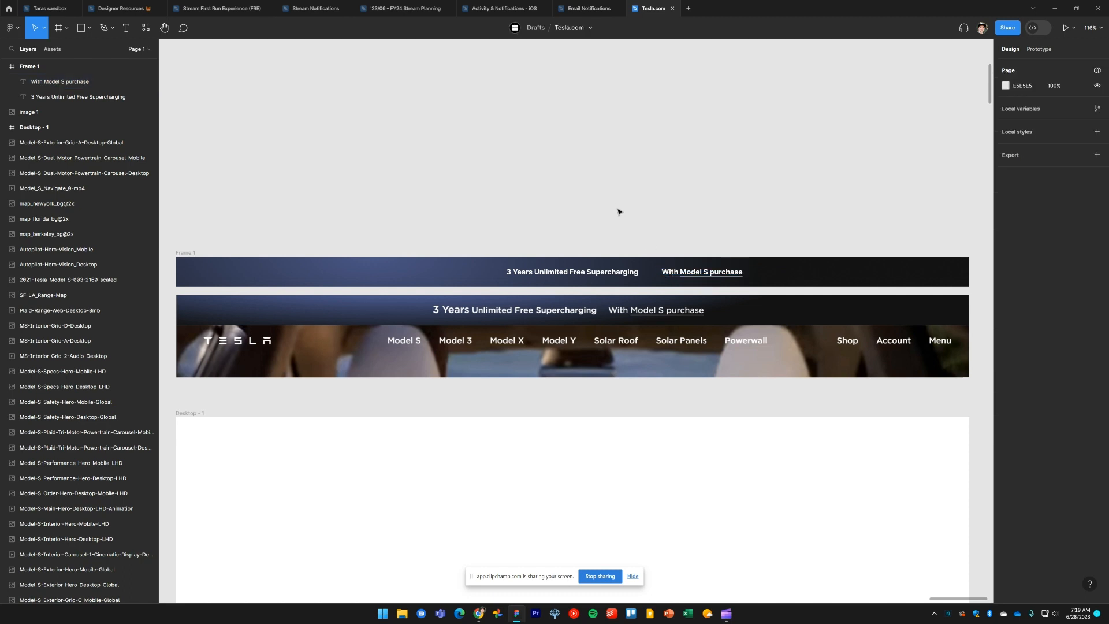
left_click(620, 274)
left_click(668, 274, "shift")
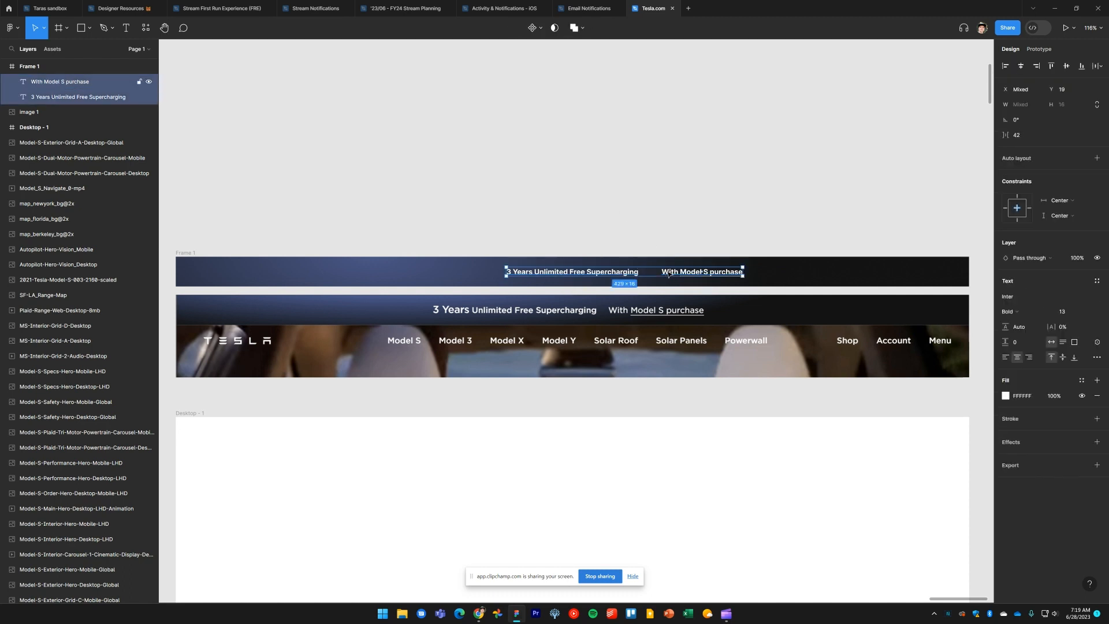
left_click(1023, 312)
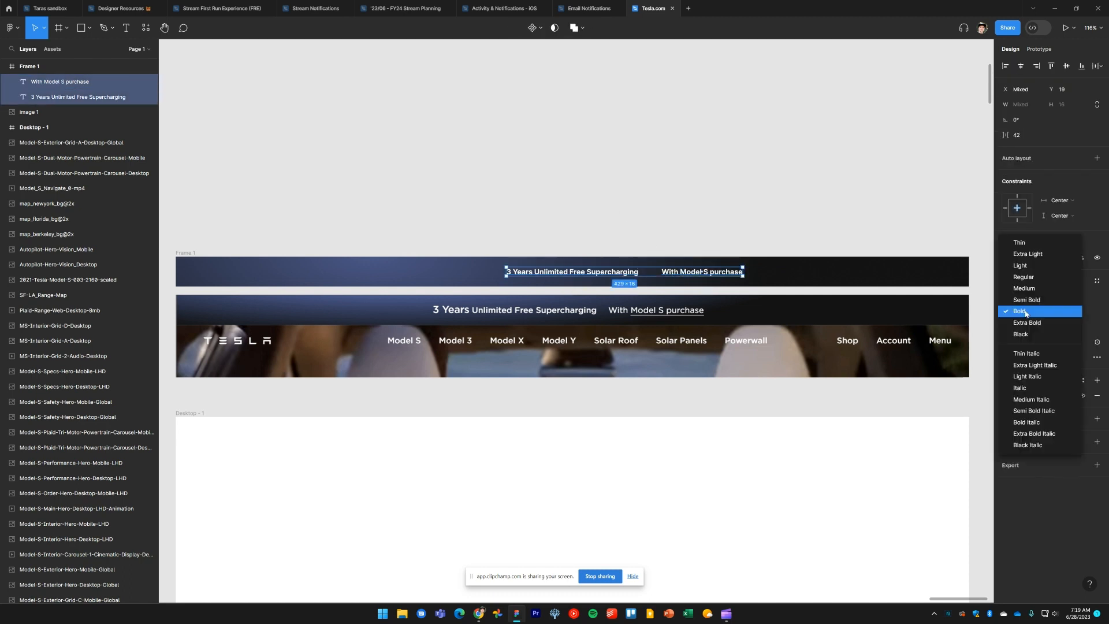
left_click(1024, 276)
left_click(667, 219)
Inspect the banner text's font properties on the live Tesla page
key("alt+Tab")
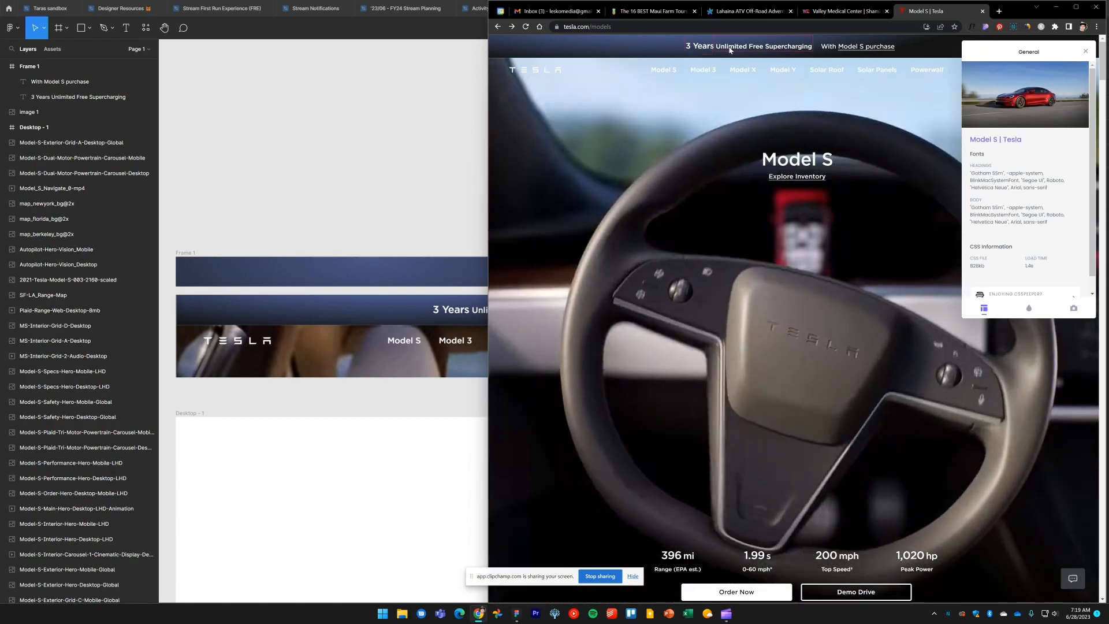
left_click(729, 50)
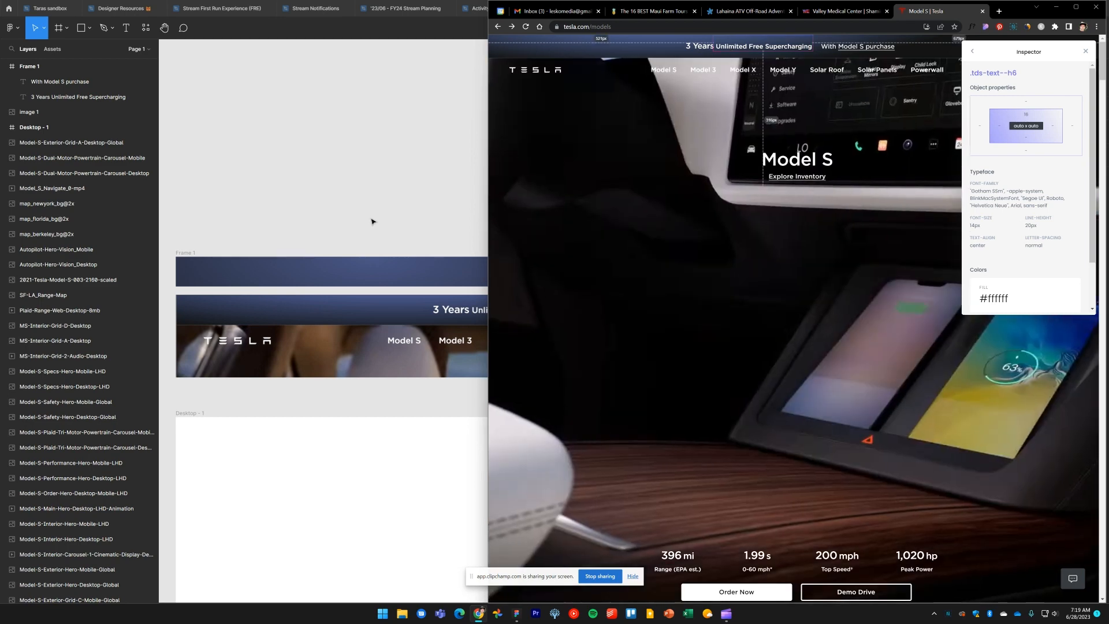
left_click(372, 221)
Set both banner texts to font size 14 with a 20 line height
left_click(582, 274)
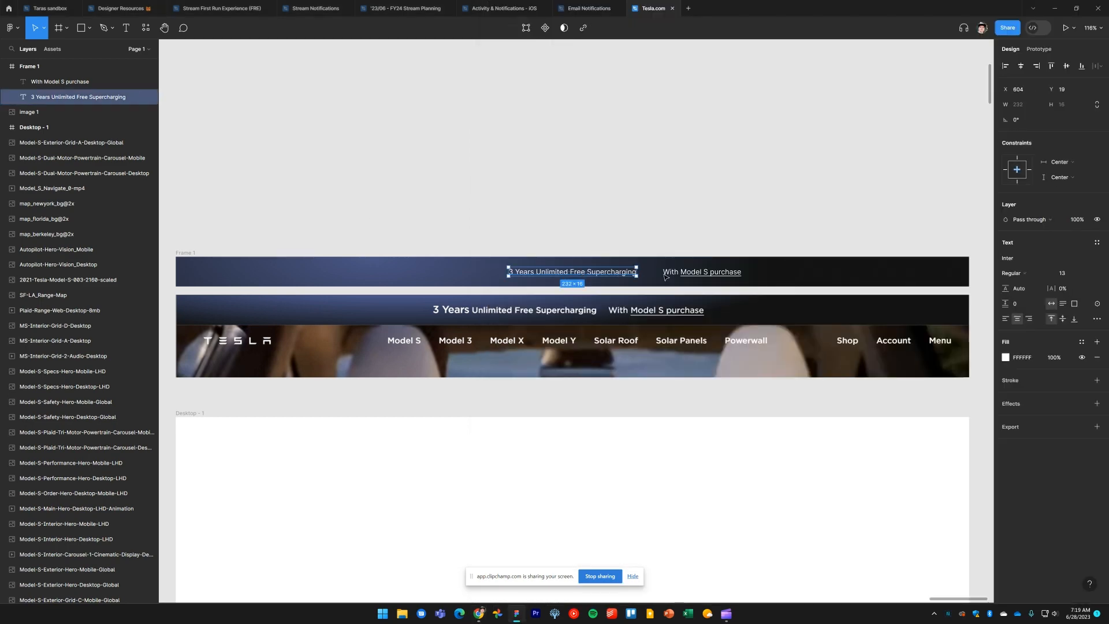
left_click(673, 275, "shift")
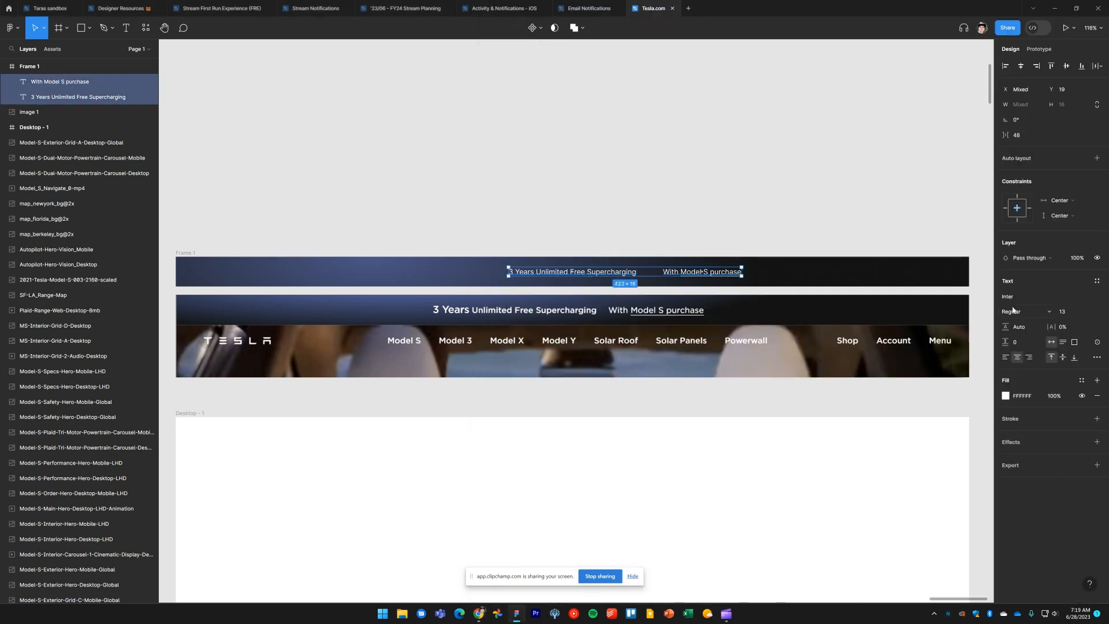
left_click(1089, 312)
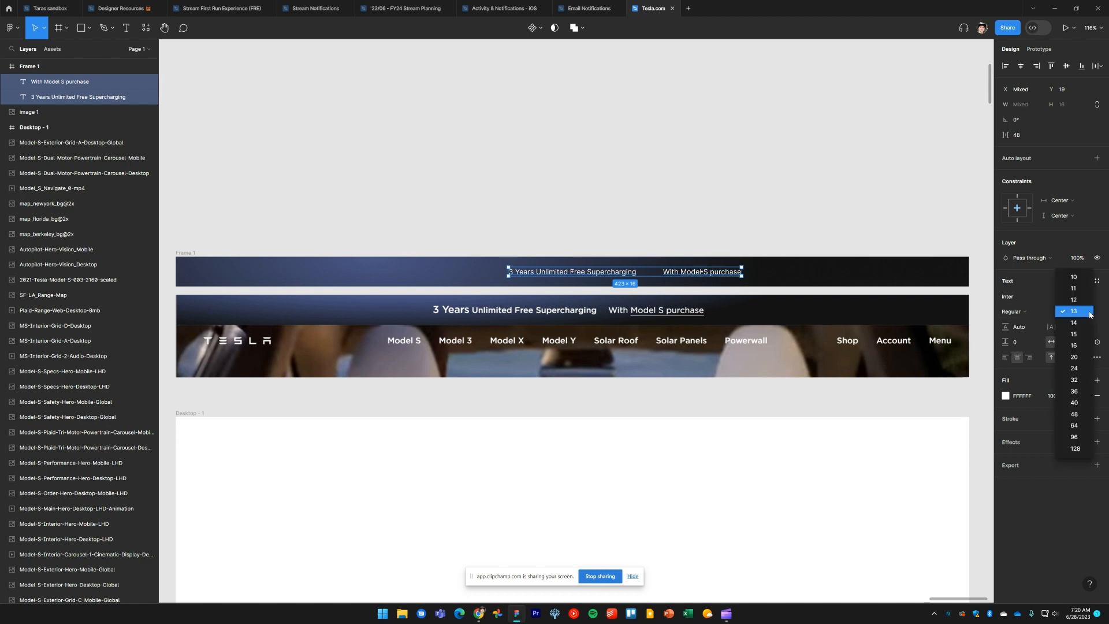
left_click(1083, 321)
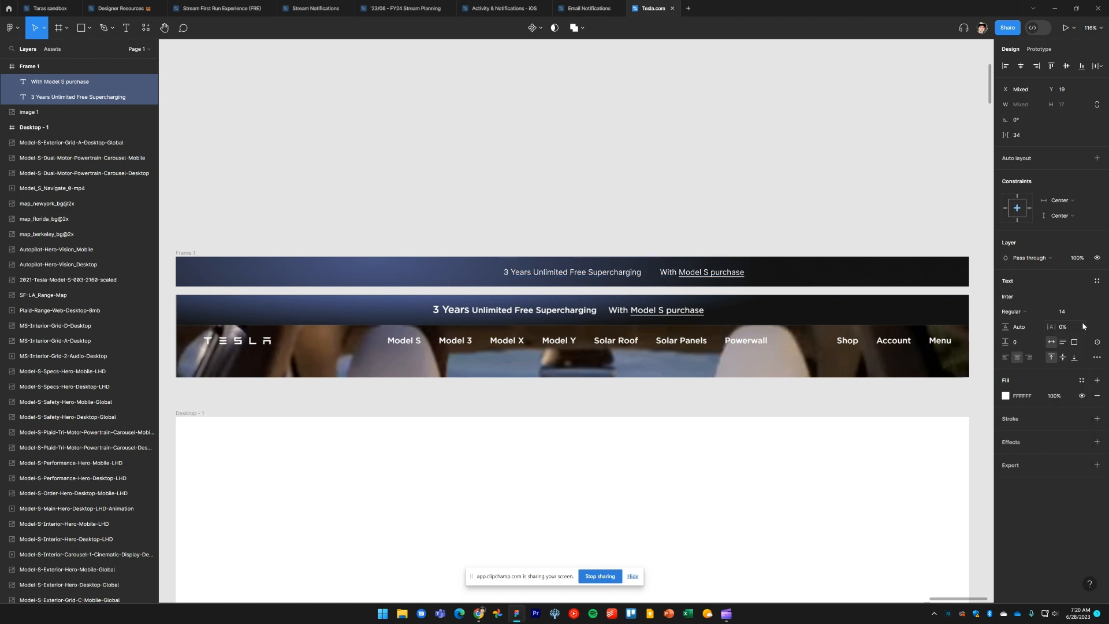
left_click(1027, 328)
key("Return")
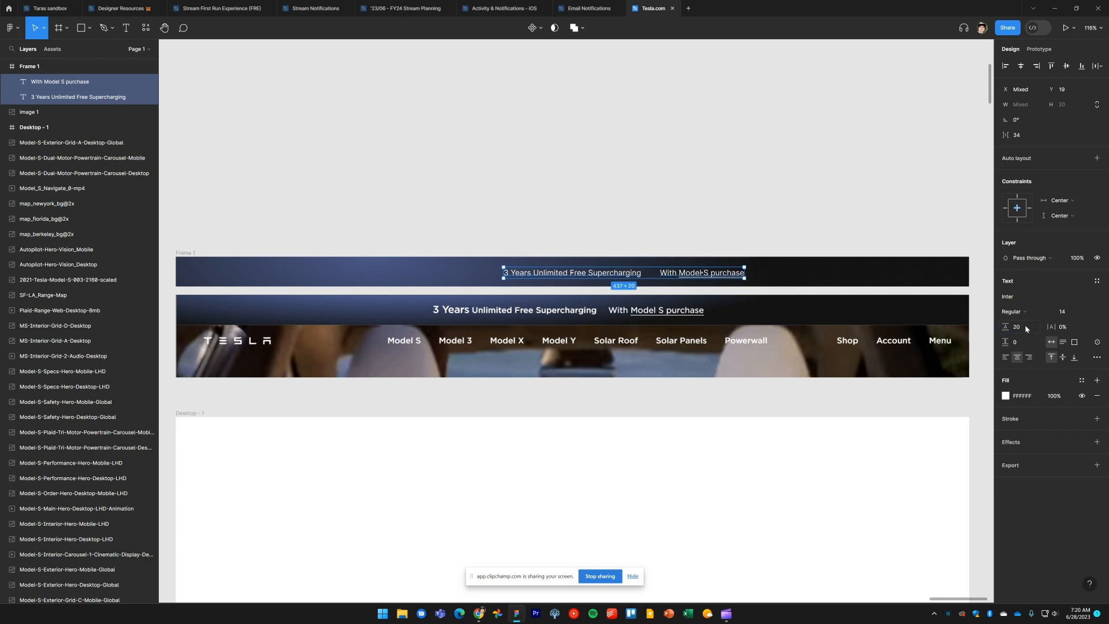
Wrap both banner texts in a horizontal auto layout frame
left_click(540, 202)
left_click(597, 277)
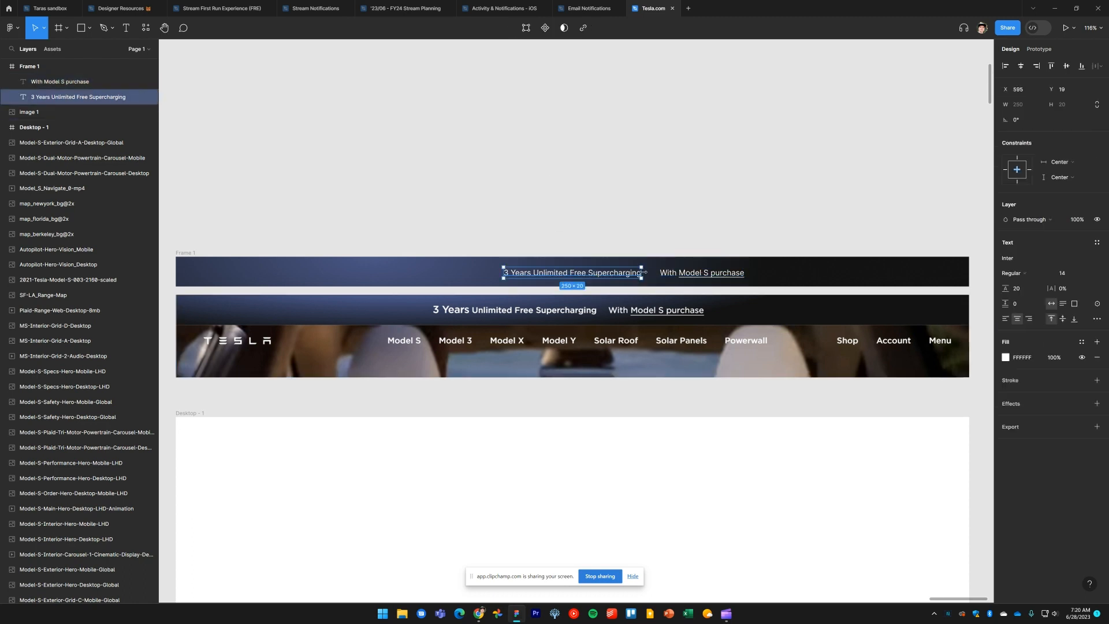
left_click(667, 272, "shift")
key("shift+a")
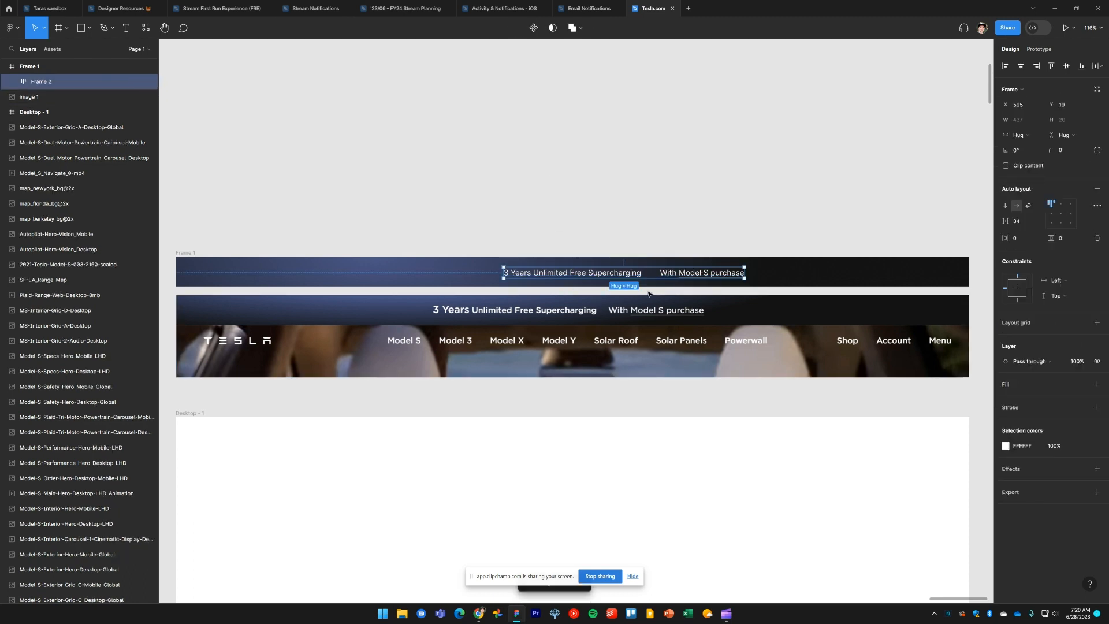
Reduce the auto layout gap to 19 and shift the text group left within the banner
scroll(650, 282, "up", 5)
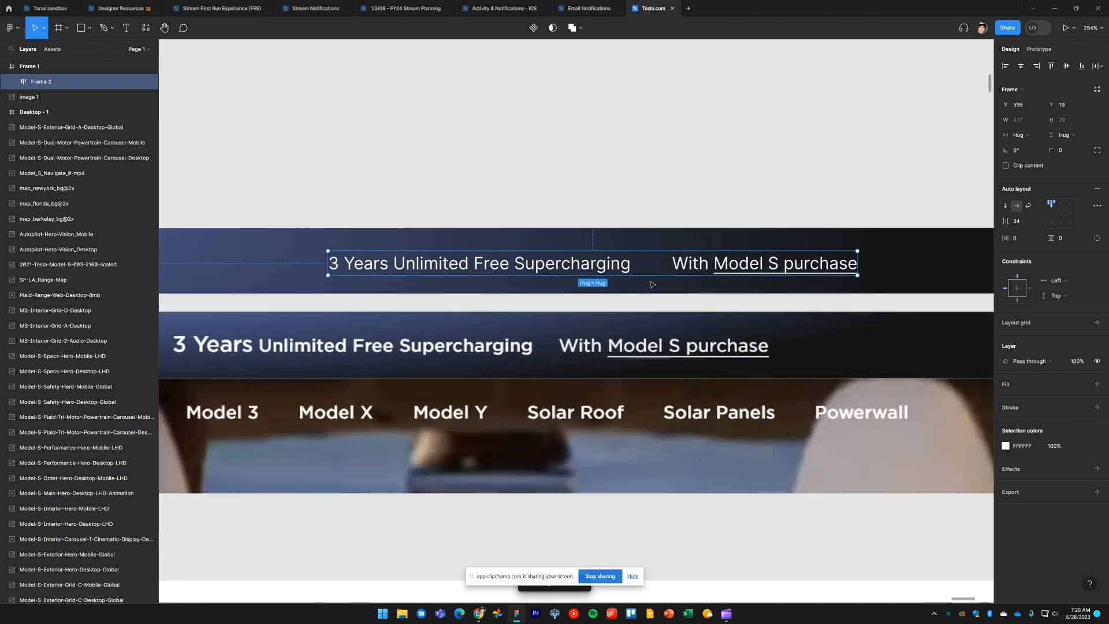
left_click_drag(656, 264, 643, 263)
left_click_drag(557, 272, 477, 264)
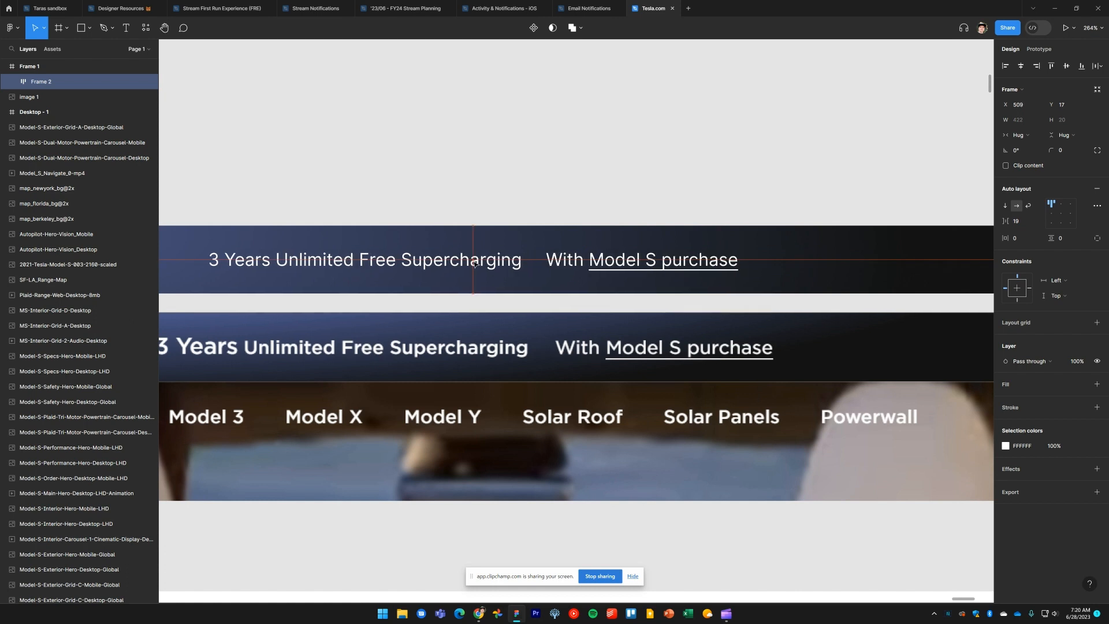
Change the font of both banner texts to Montserrat
left_click(520, 149)
scroll(497, 196, "left", 3)
left_click_drag(520, 221, 760, 294)
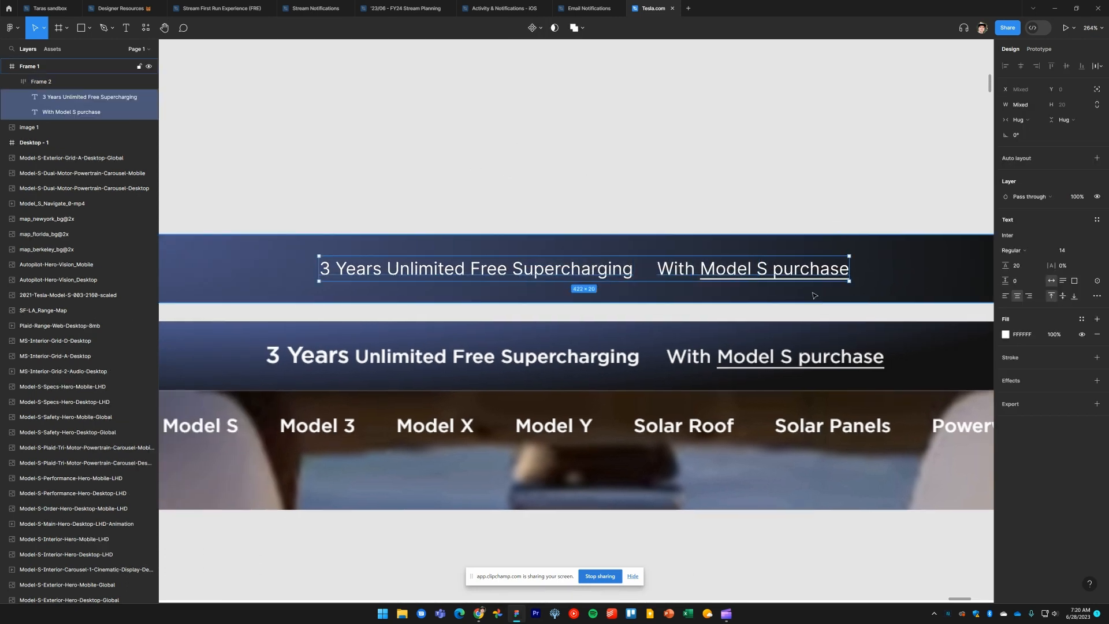
left_click(1020, 239)
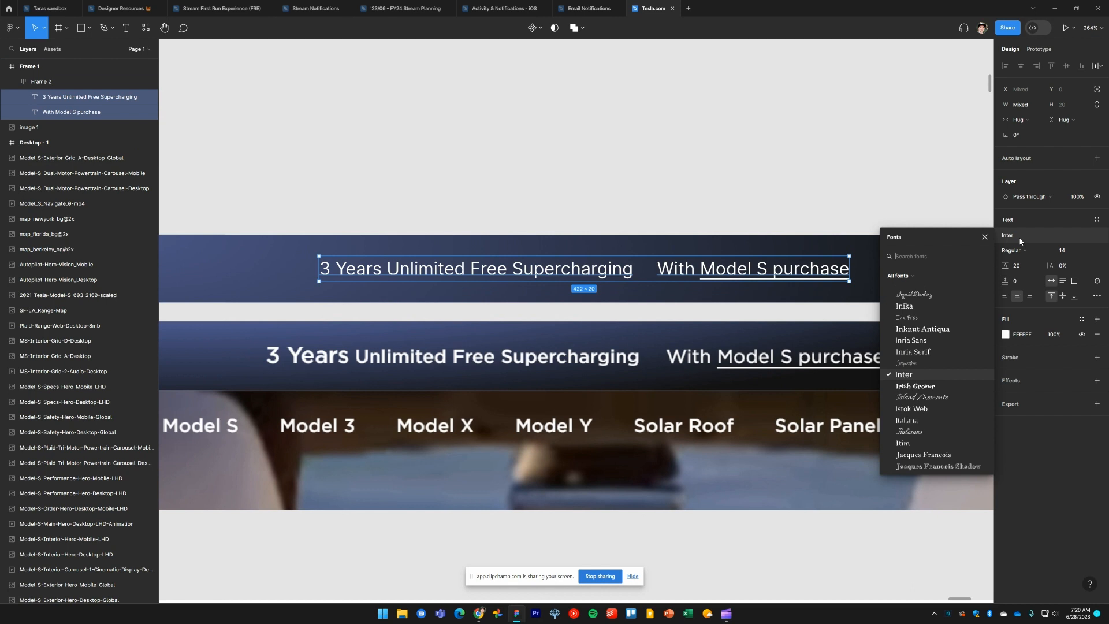
type("montse")
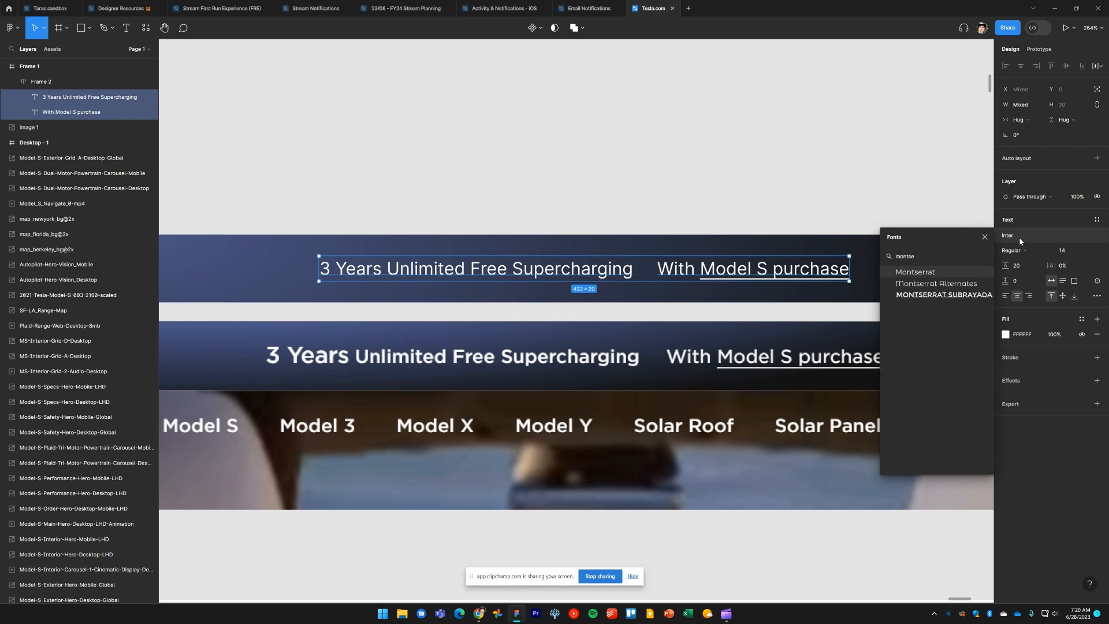
key("Return")
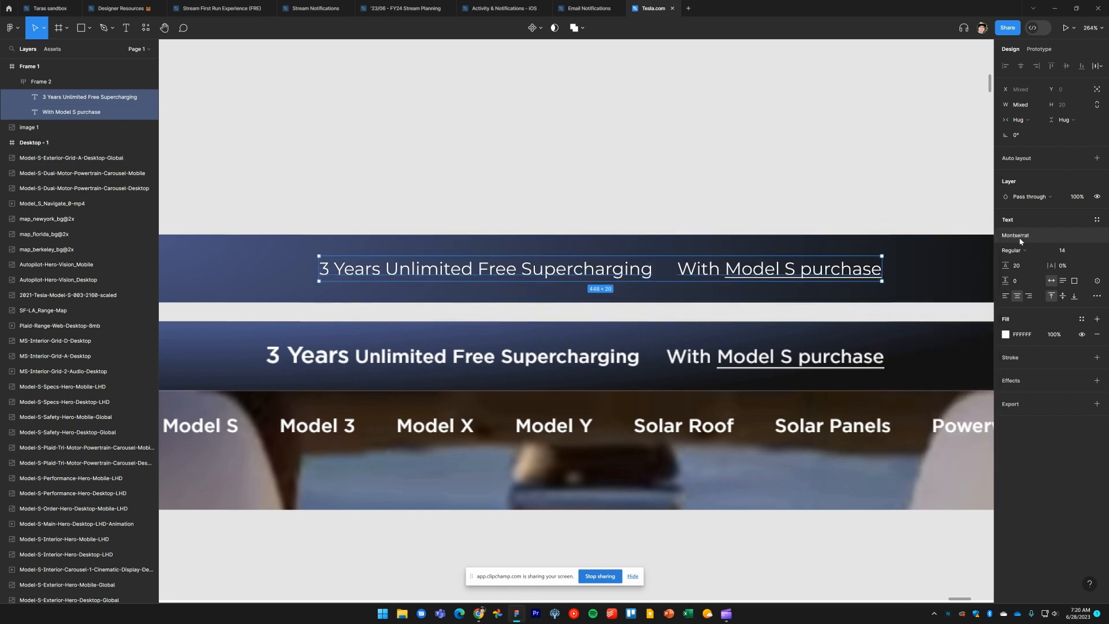
Set '3 Years Unlimited Free Supercharging' to Bold weight
key("alt+Tab")
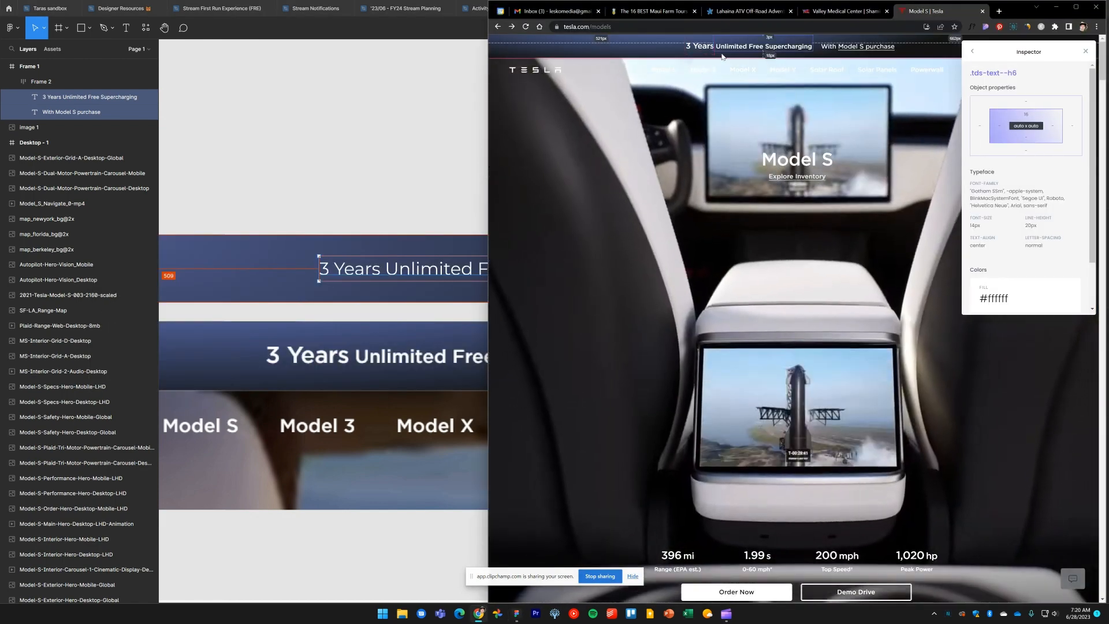
left_click(398, 176)
scroll(462, 174, "down", 3)
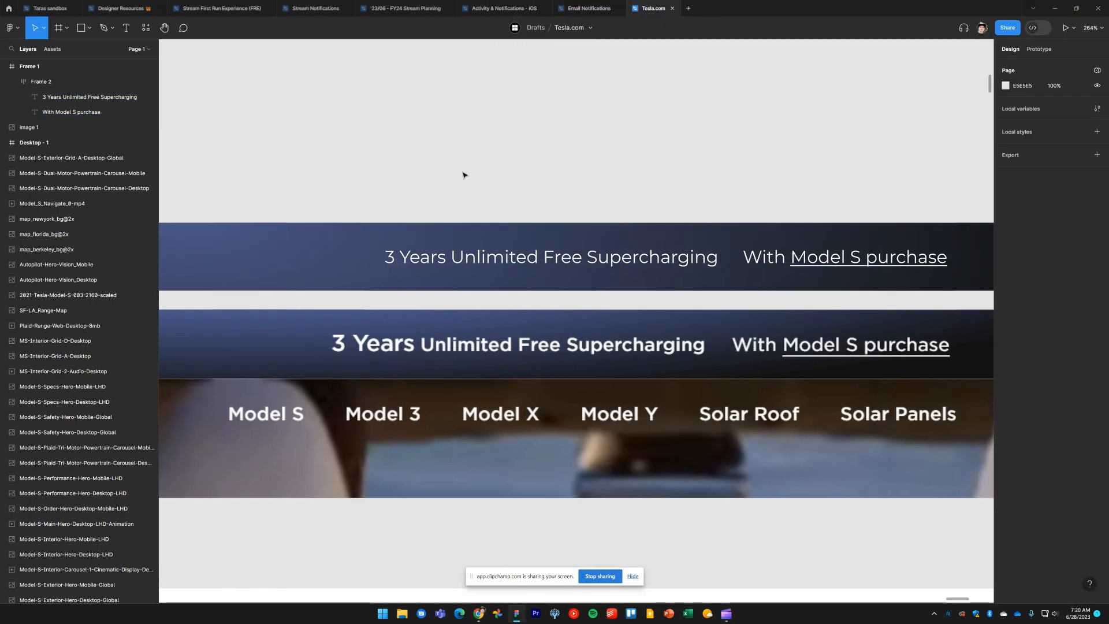
left_click(492, 241)
left_click_drag(492, 242, 486, 244)
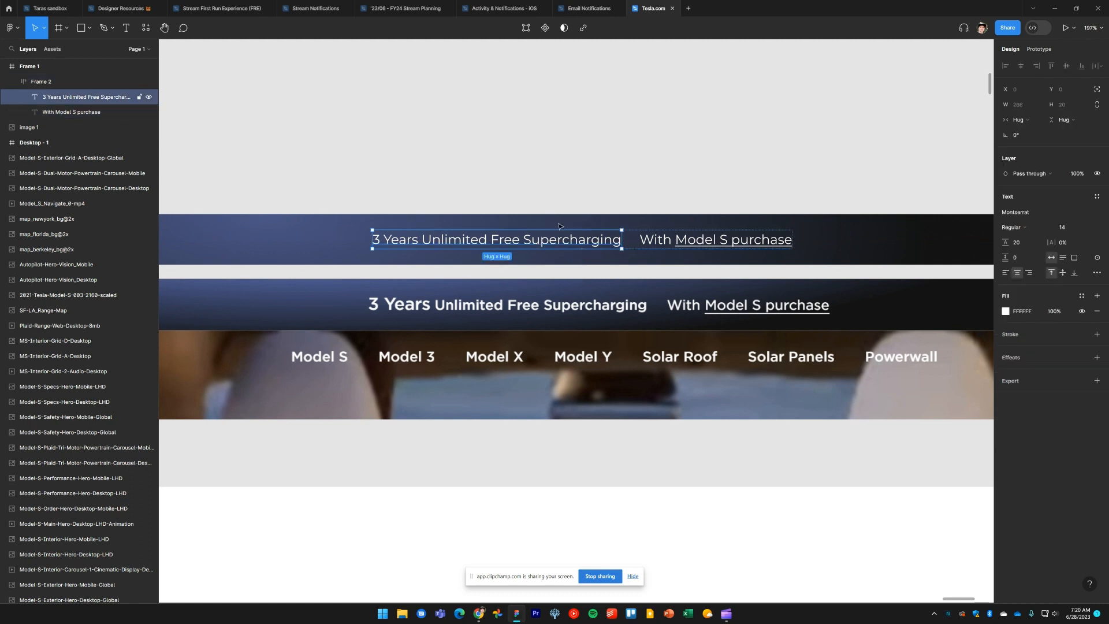
left_click(540, 212)
left_click_drag(538, 188, 574, 230)
left_click(1023, 227)
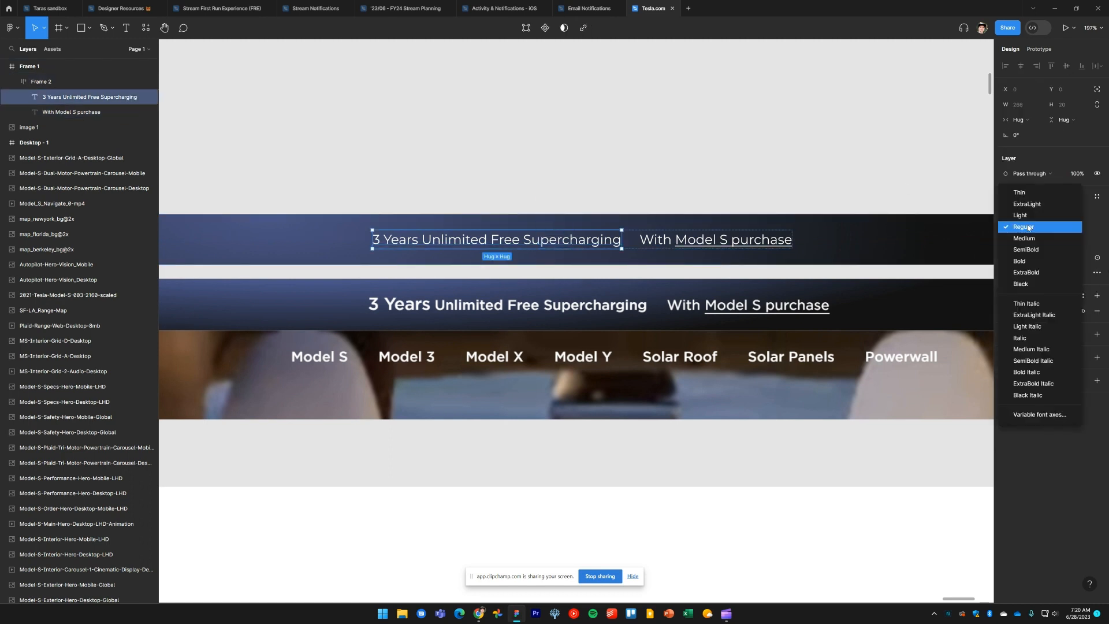
left_click(1033, 261)
Set 'With Model S purchase' to SemiBold weight
left_click(711, 149)
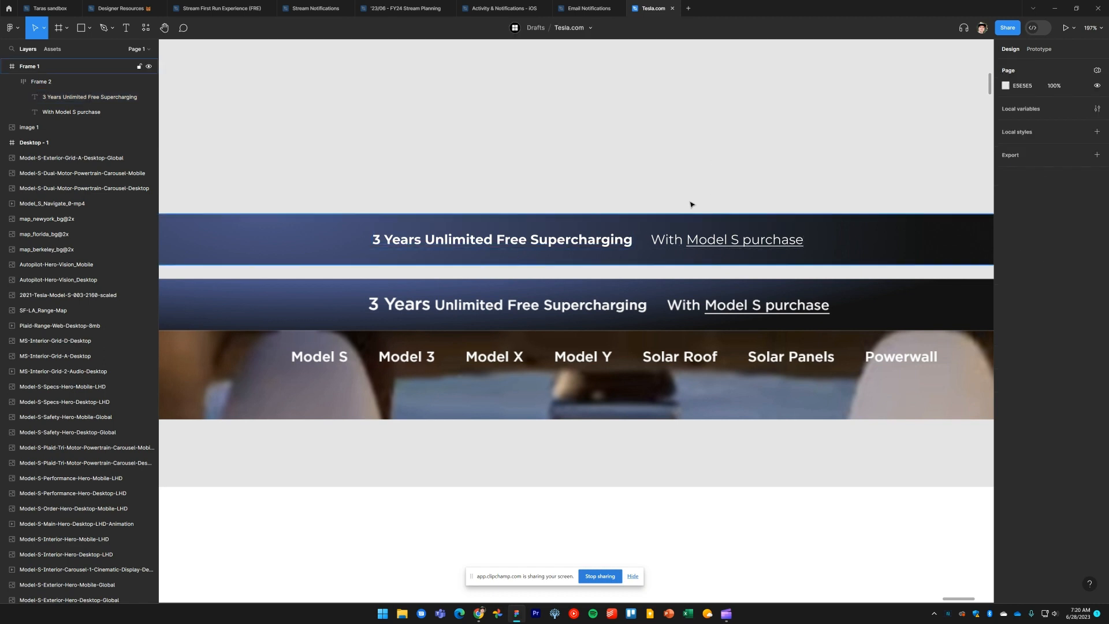
left_click_drag(667, 196, 691, 256)
left_click(1022, 227)
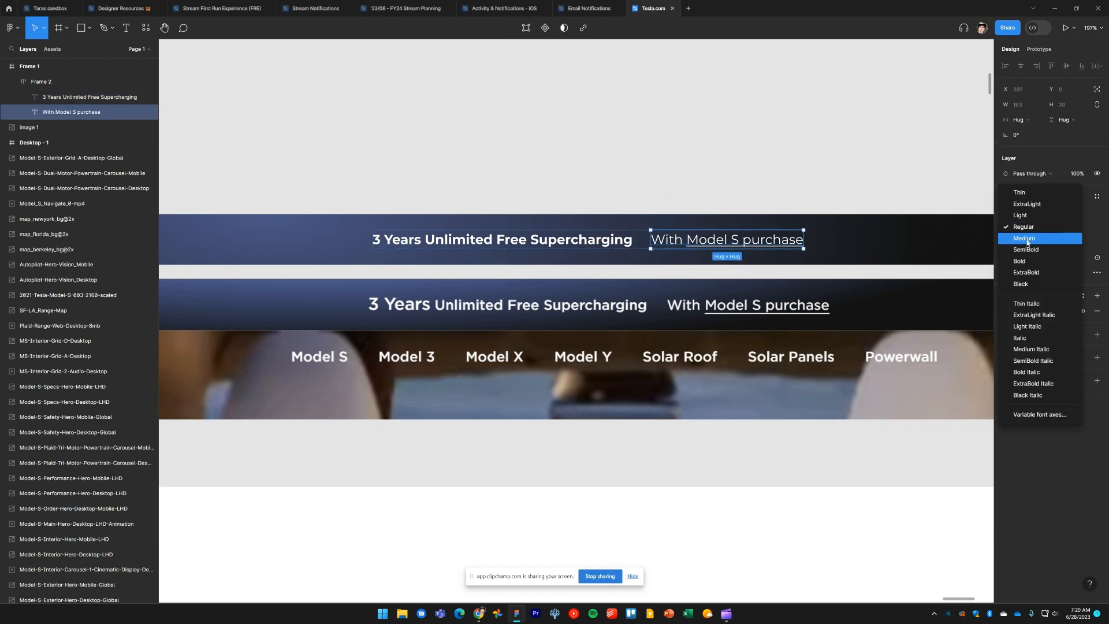
left_click(1033, 255)
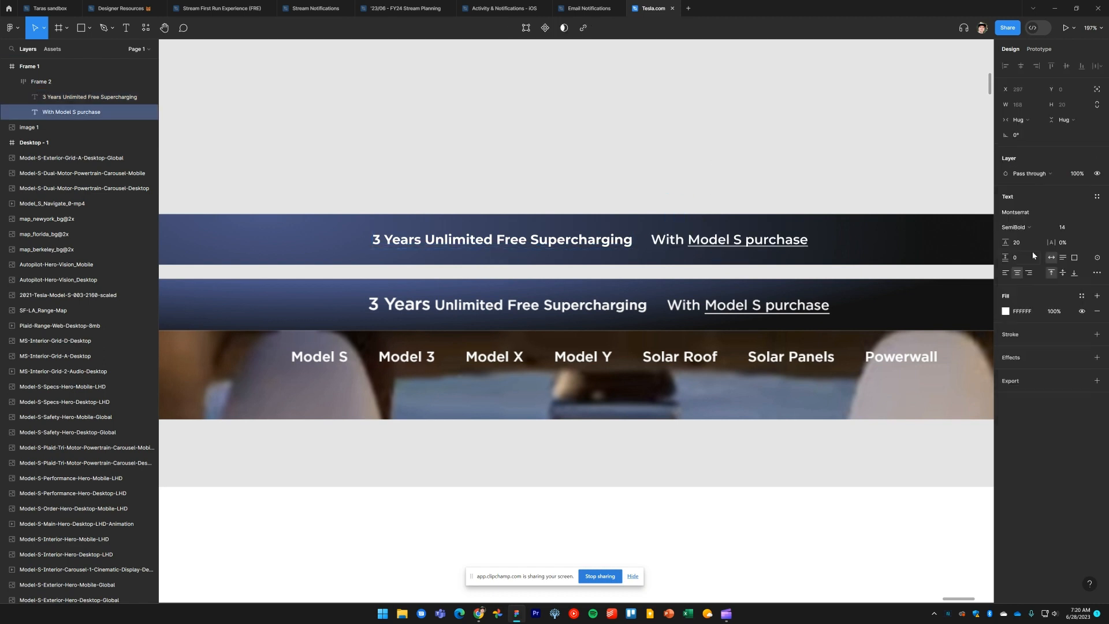
left_click(664, 146)
mouse_move(619, 244)
left_mouse_down()
mouse_move(628, 246)
mouse_move(616, 247)
left_mouse_up()
key("ctrl+z")
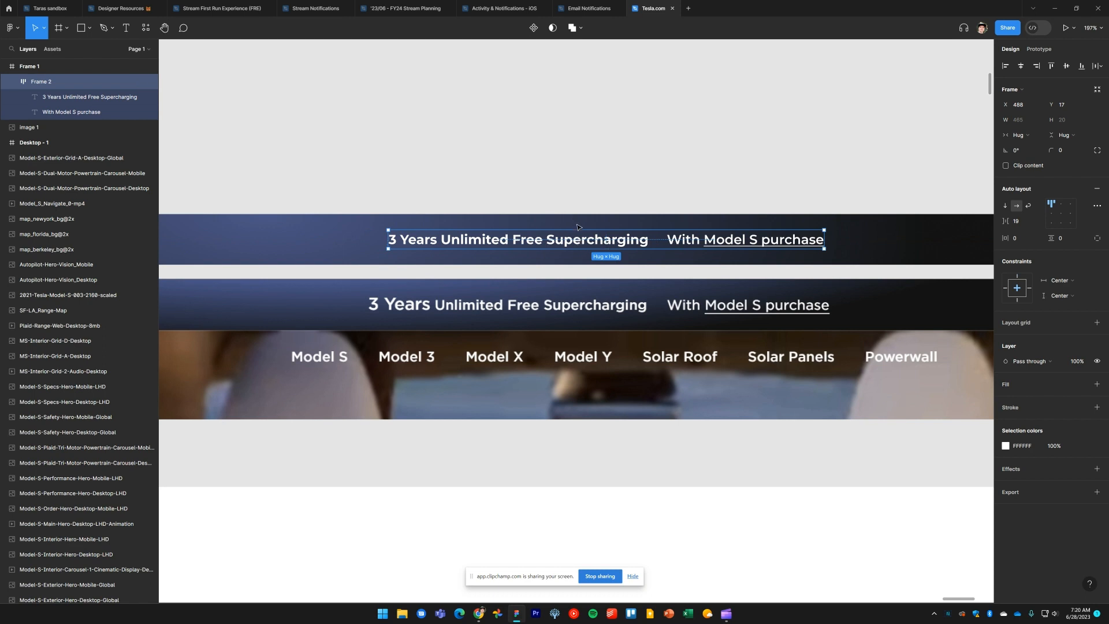
Try moving the banner frame into the top of the Desktop - 1 frame, then undo the move
left_click(620, 150)
scroll(611, 189, "down", 5)
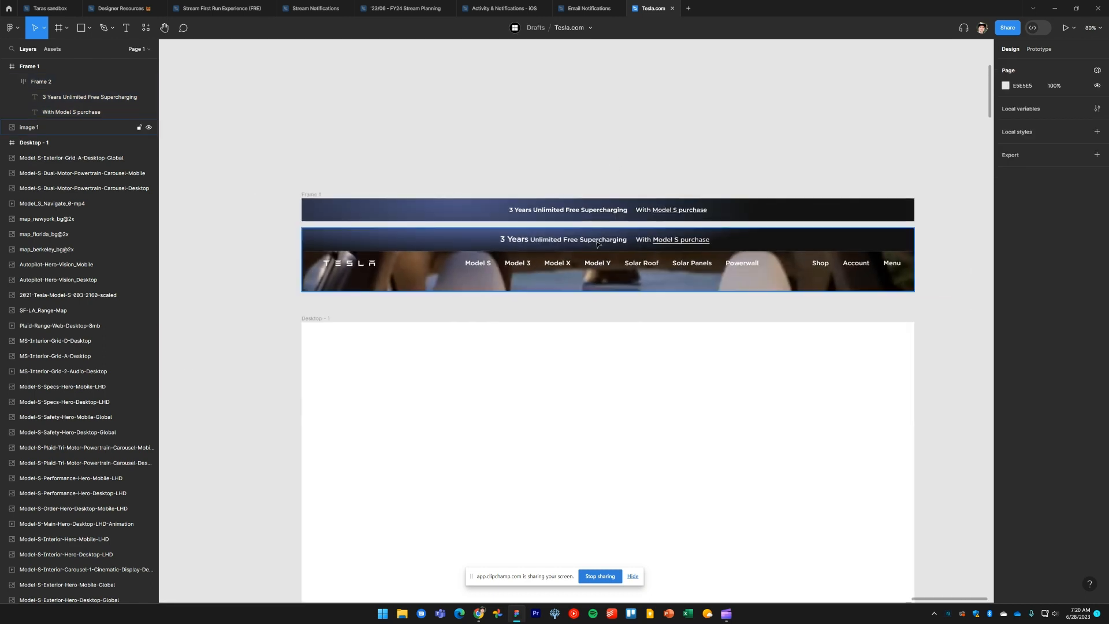
left_click_drag(322, 218, 328, 345)
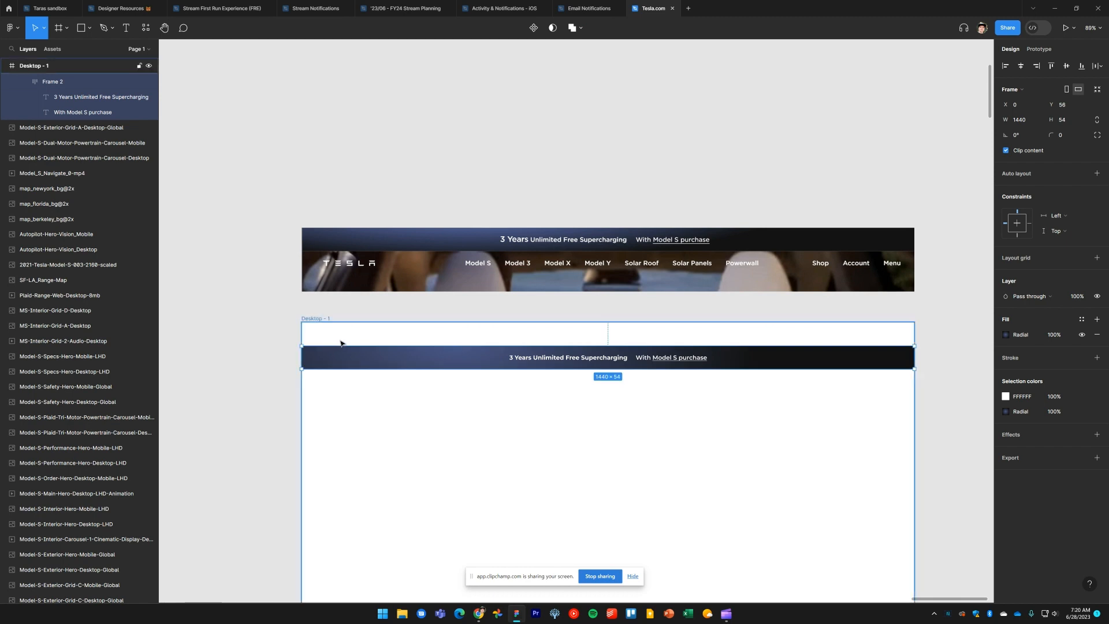
key("ctrl+z")
left_click(313, 319)
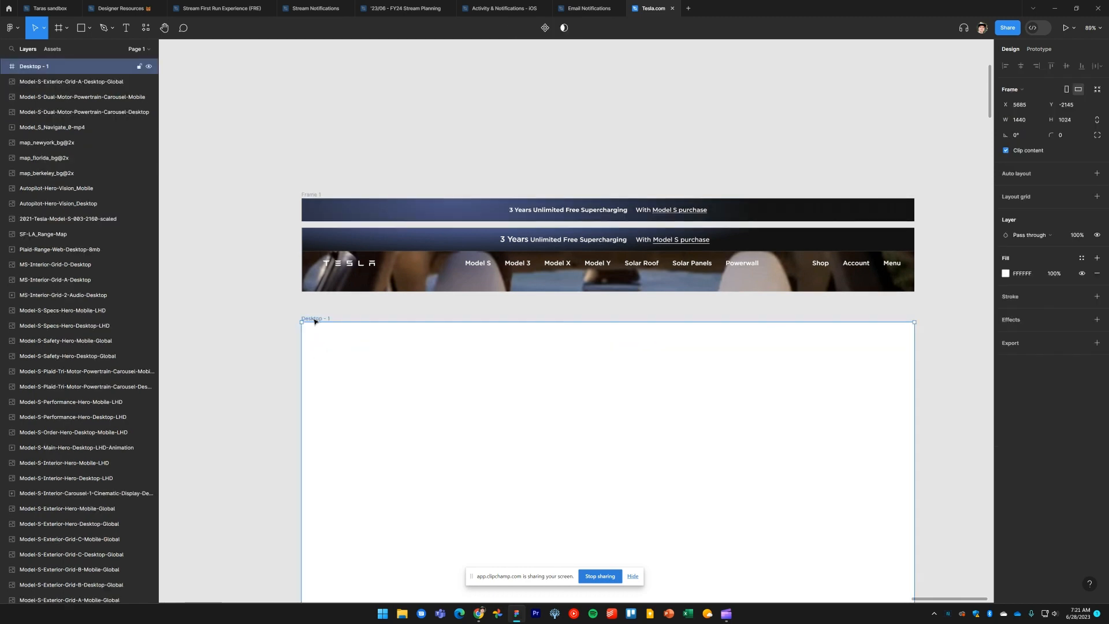
Give the Desktop - 1 frame a vertical auto layout
scroll(359, 312, "down", 3)
scroll(358, 312, "left", 2)
left_click(315, 234)
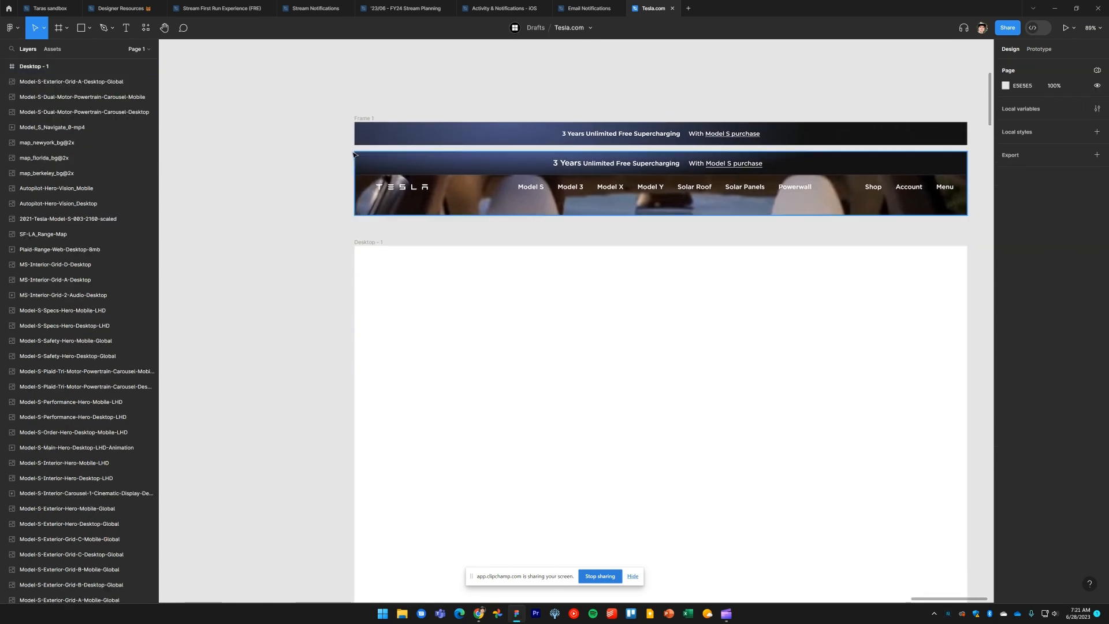
left_click(373, 243)
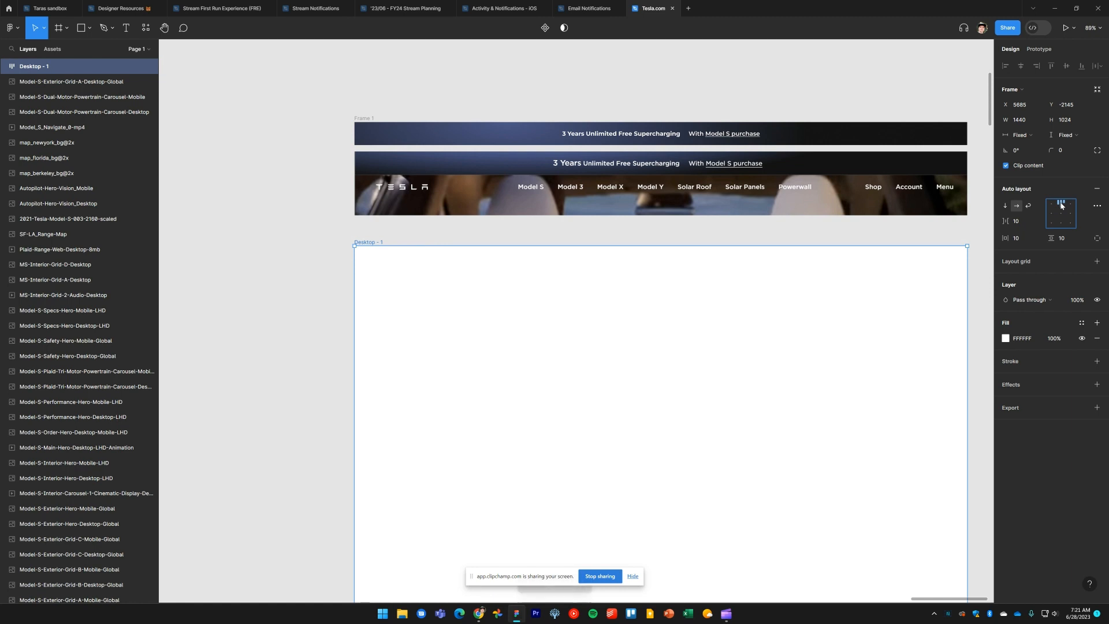
left_click(1005, 206)
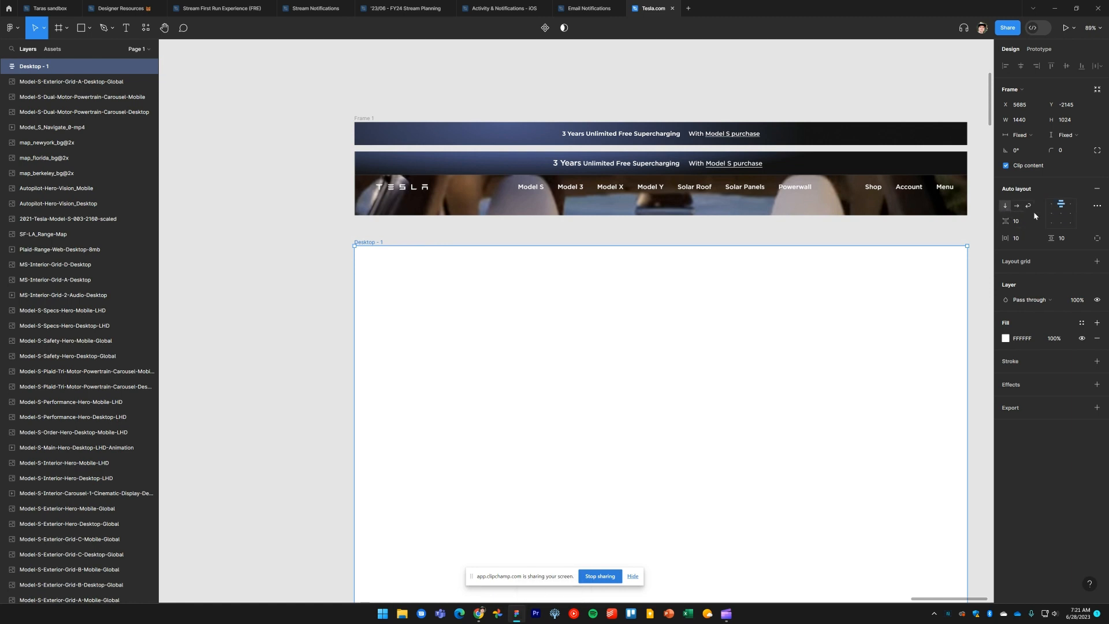
Move the Header promo banner frame into the top of Desktop - 1
left_click(269, 230)
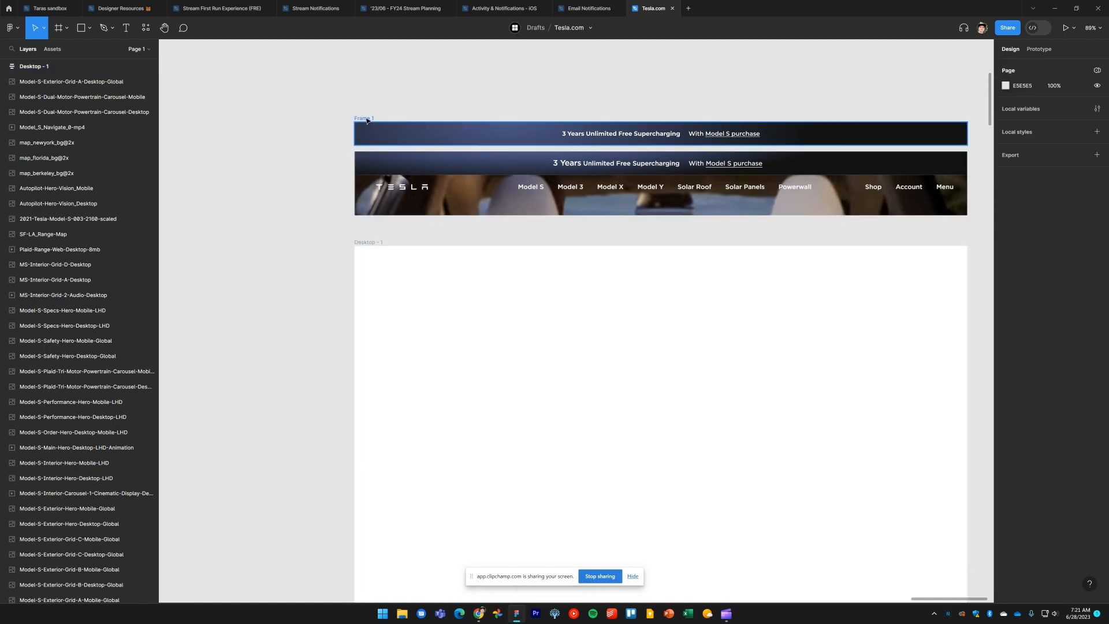
left_click(366, 120)
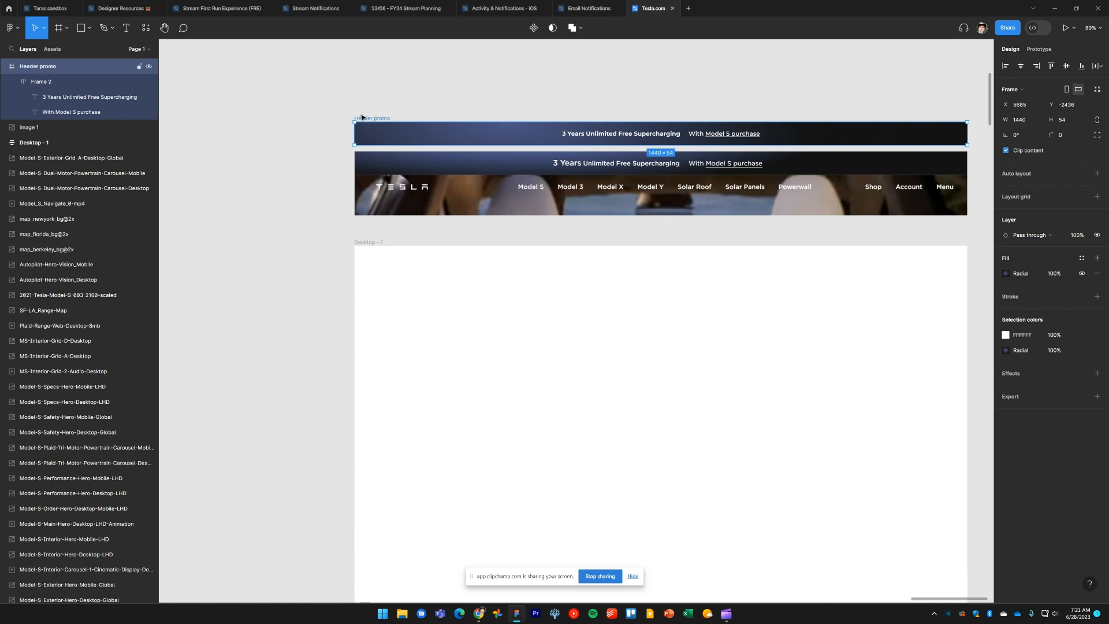
left_click_drag(363, 118, 391, 280)
Set the auto layout spacing and padding of Desktop - 1 to 0
left_click(364, 246)
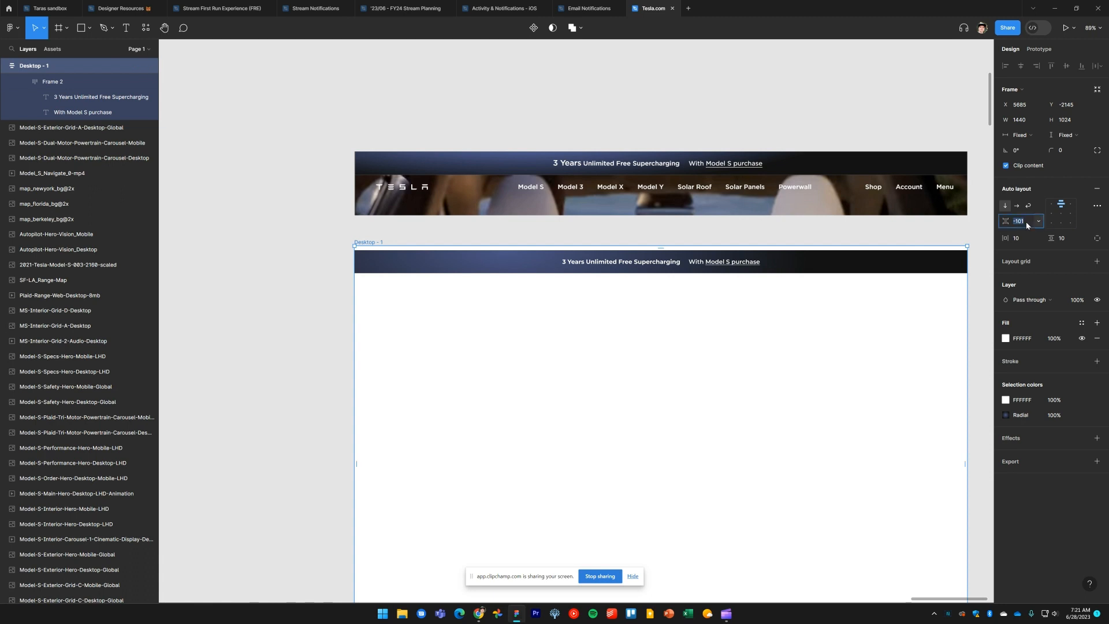
type("0")
key("Tab")
key("Return")
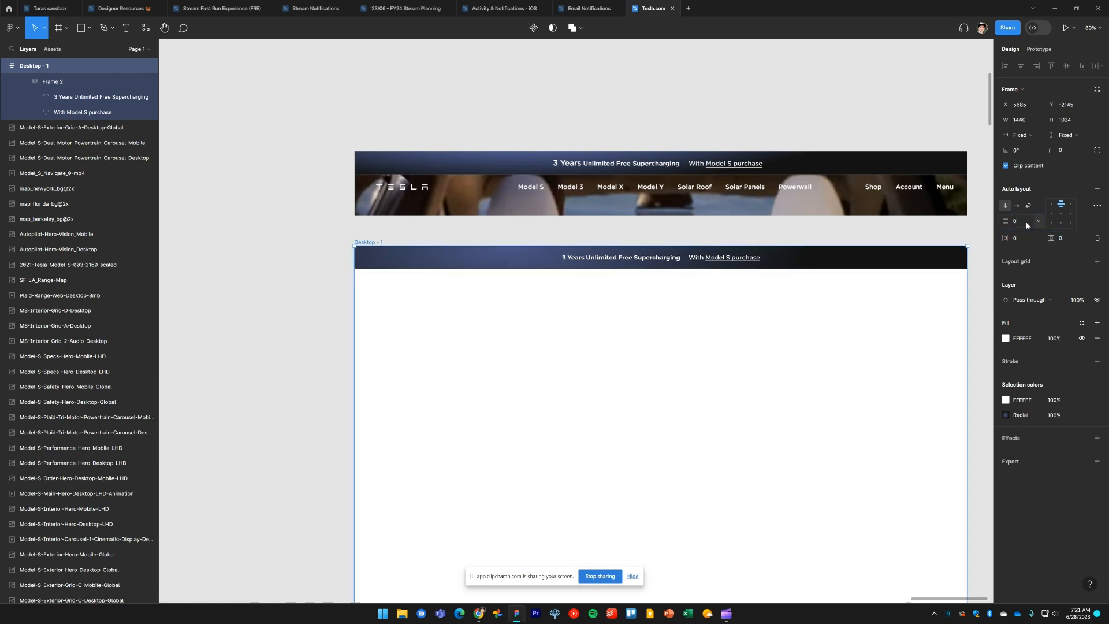
Open tesla.com in a new browser tab and go to its Model S page for reference
left_click(278, 306)
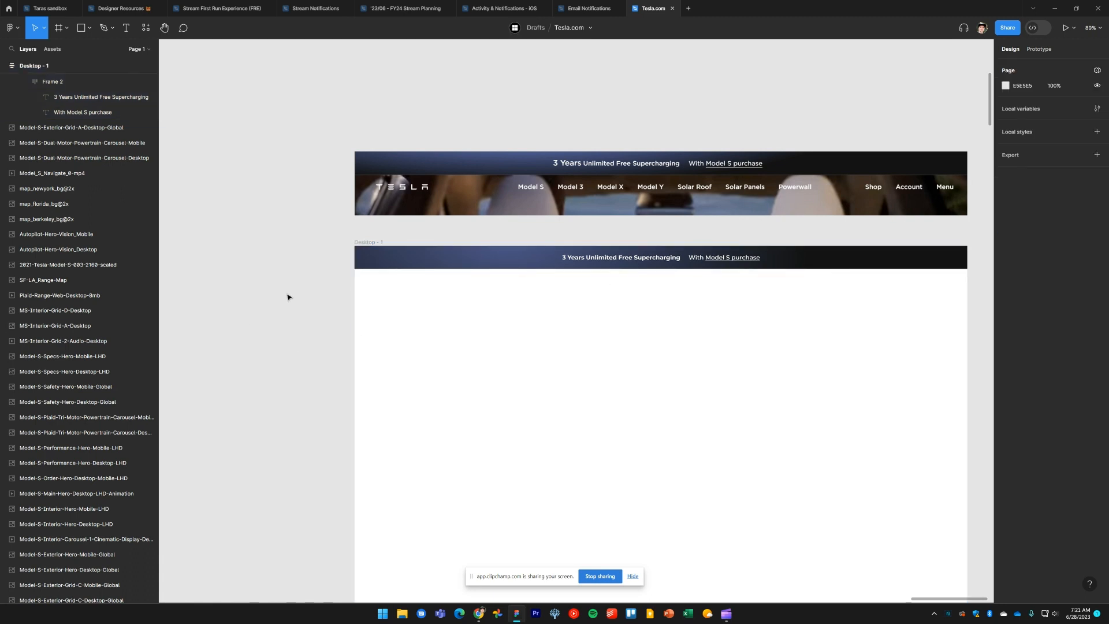
scroll(565, 310, "right", 2)
scroll(566, 310, "down", 1)
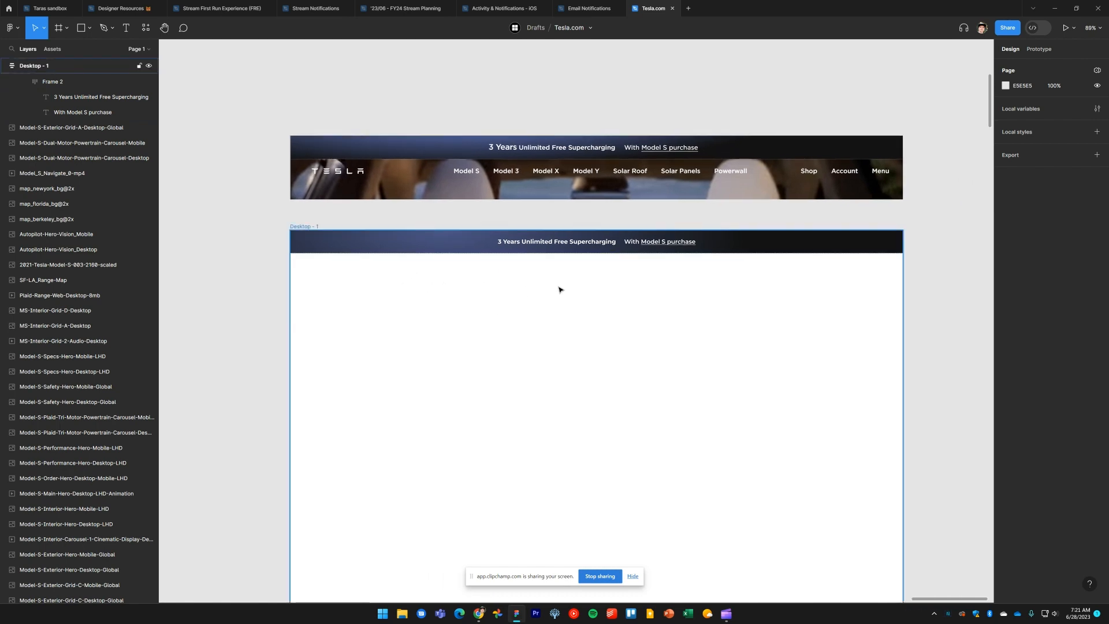
left_click_drag(471, 579, 486, 623)
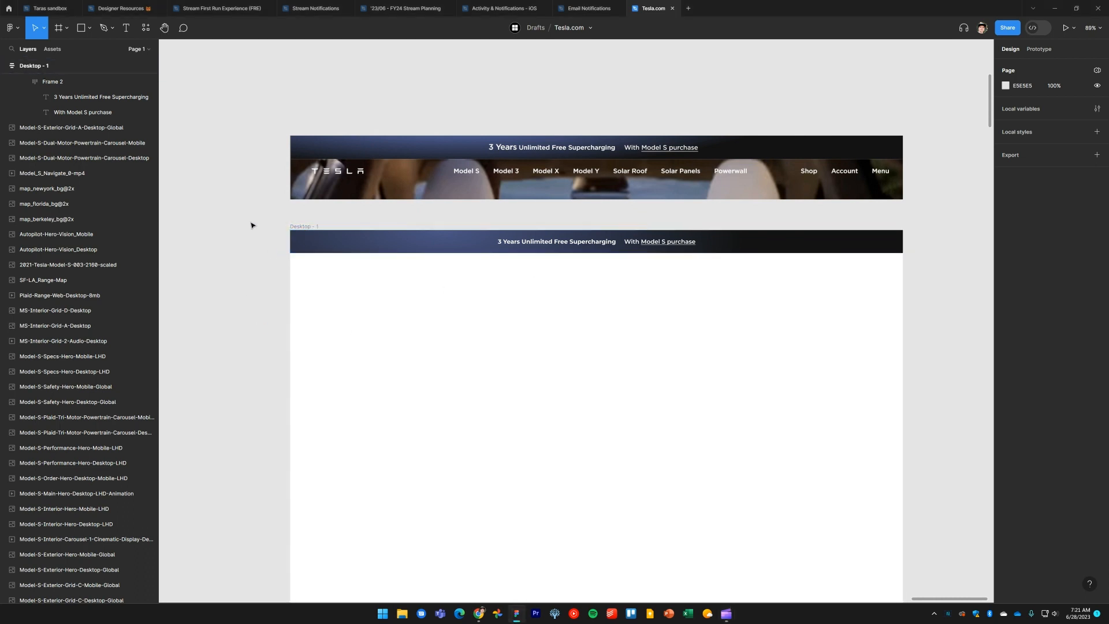
key("alt+Tab")
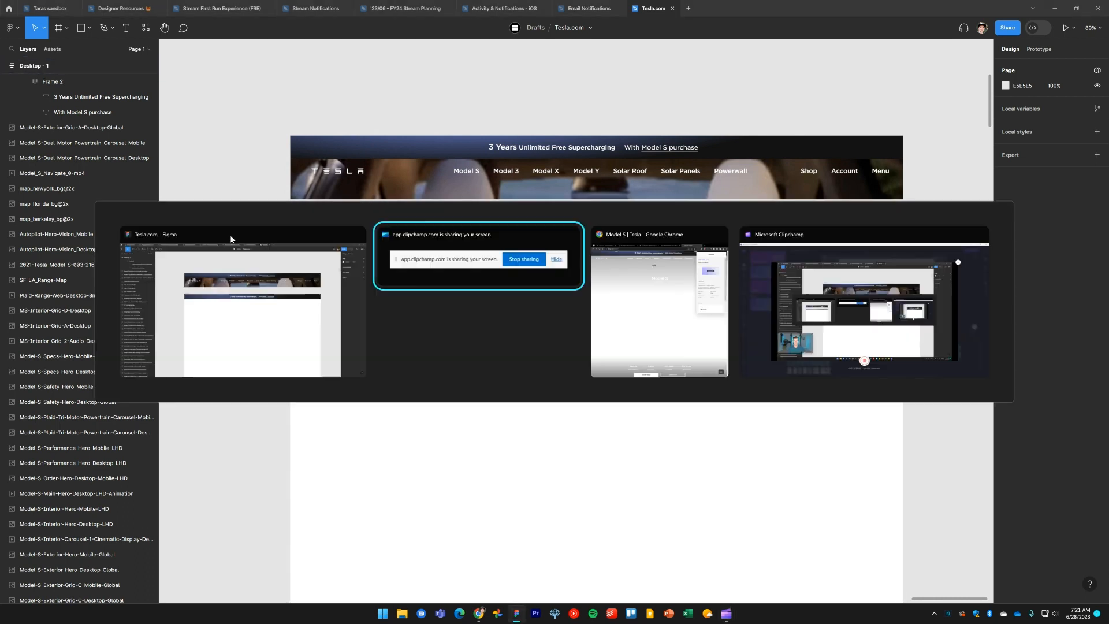
key("alt+Tab")
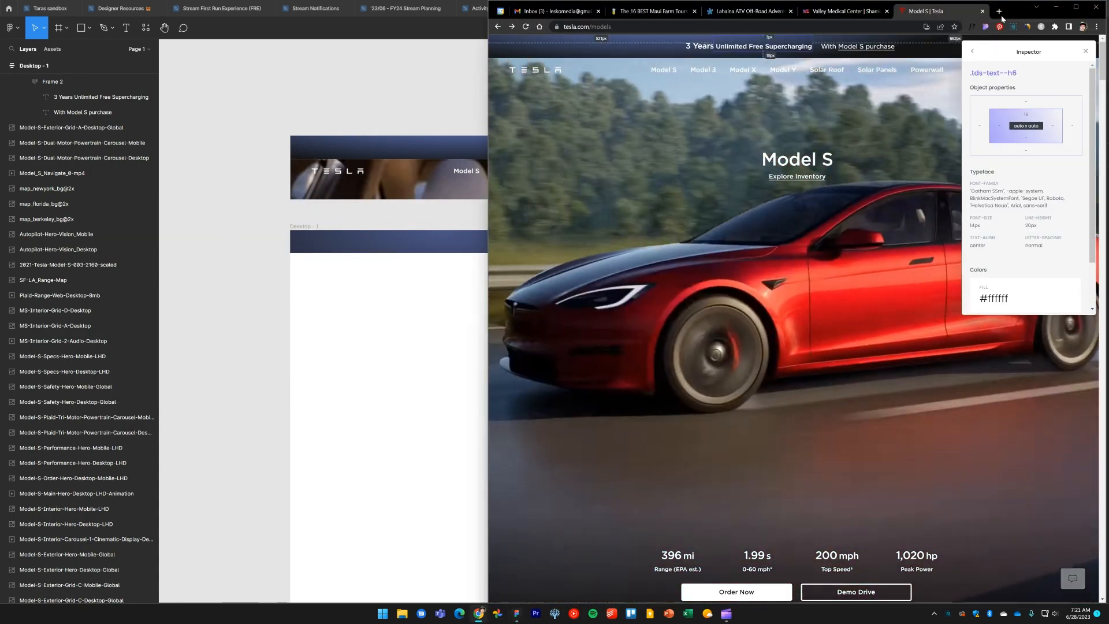
left_click(999, 11)
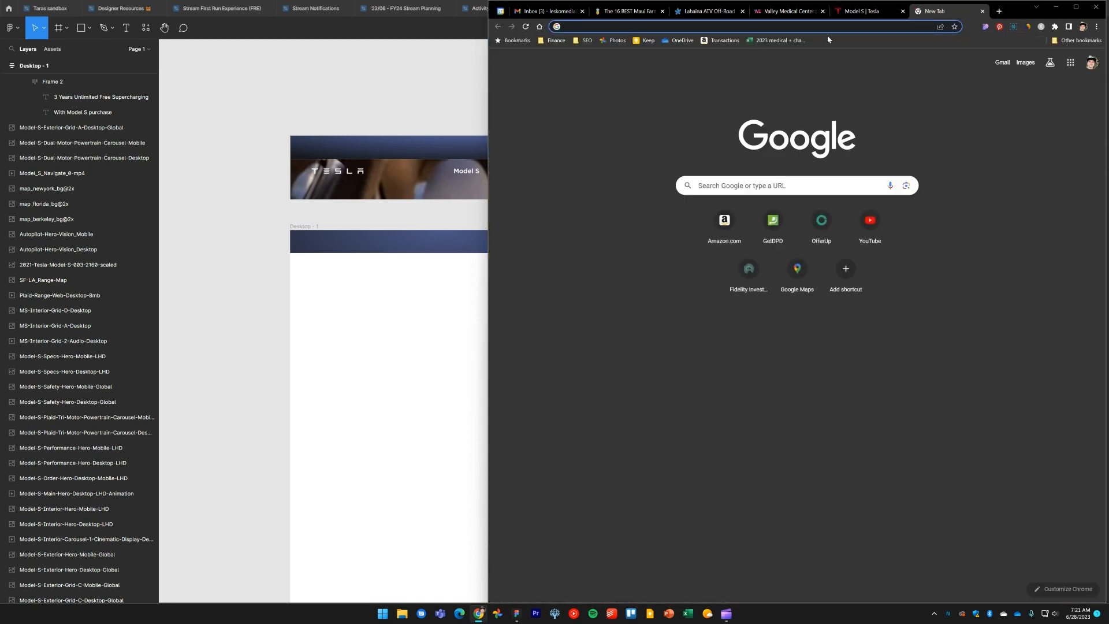
type("tesla")
key("Return")
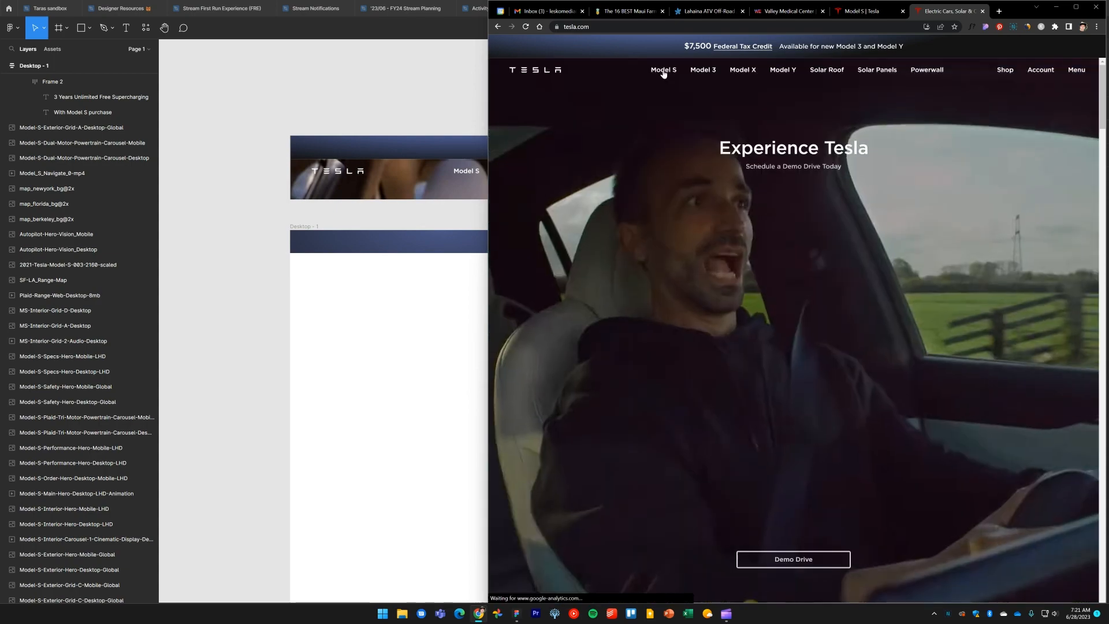
left_click(663, 70)
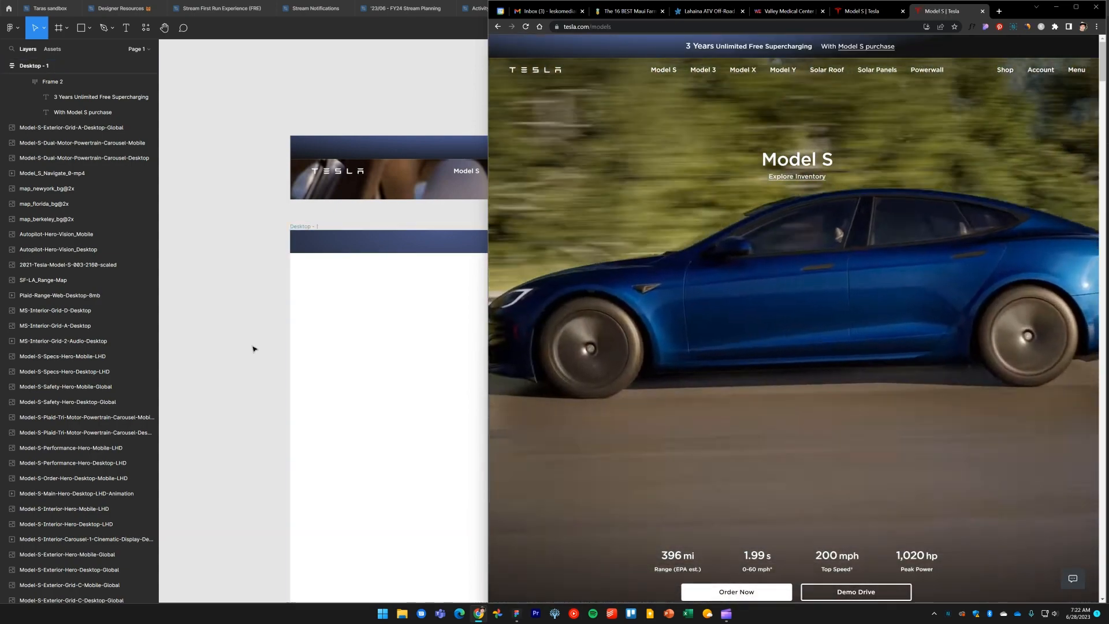
Bring the Model-S-Main-Hero-Desktop-LHD-Animation video beside Desktop - 1 and set its width to 1440
left_click(226, 280)
scroll(260, 235, "down", 5)
left_click_drag(259, 235, 755, 228)
scroll(619, 253, "down", 8)
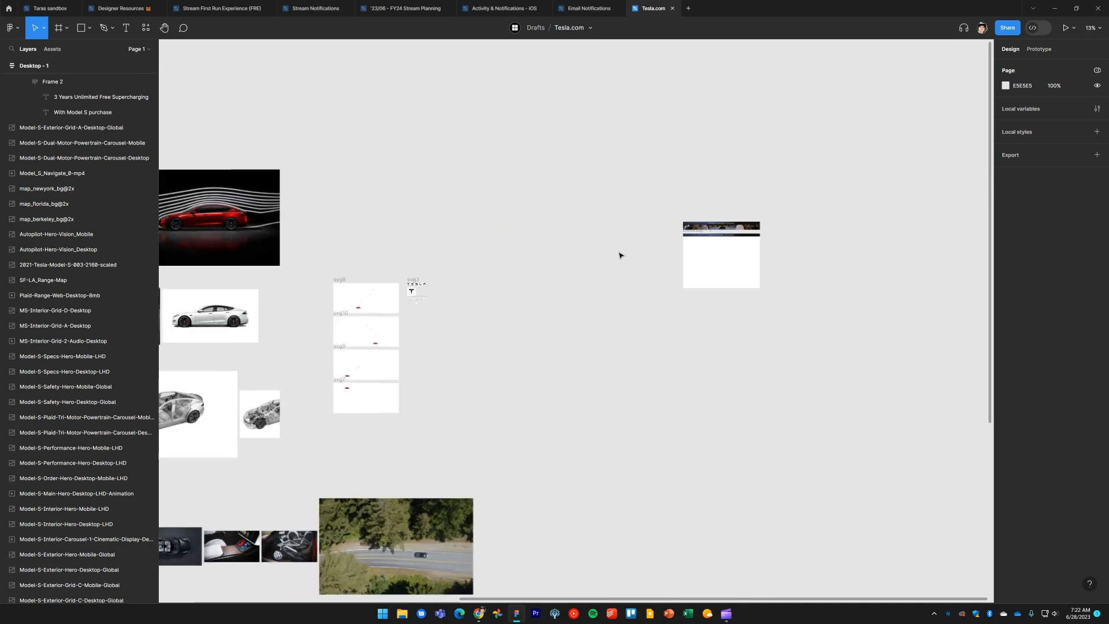
left_click_drag(592, 327, 765, 241)
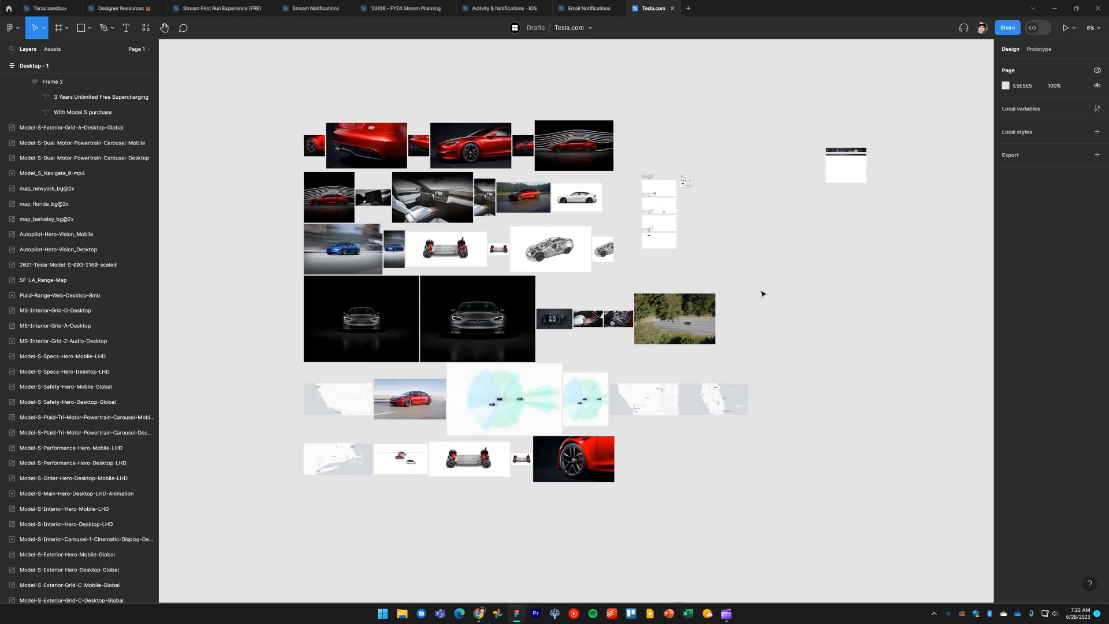
scroll(581, 348, "up", 3)
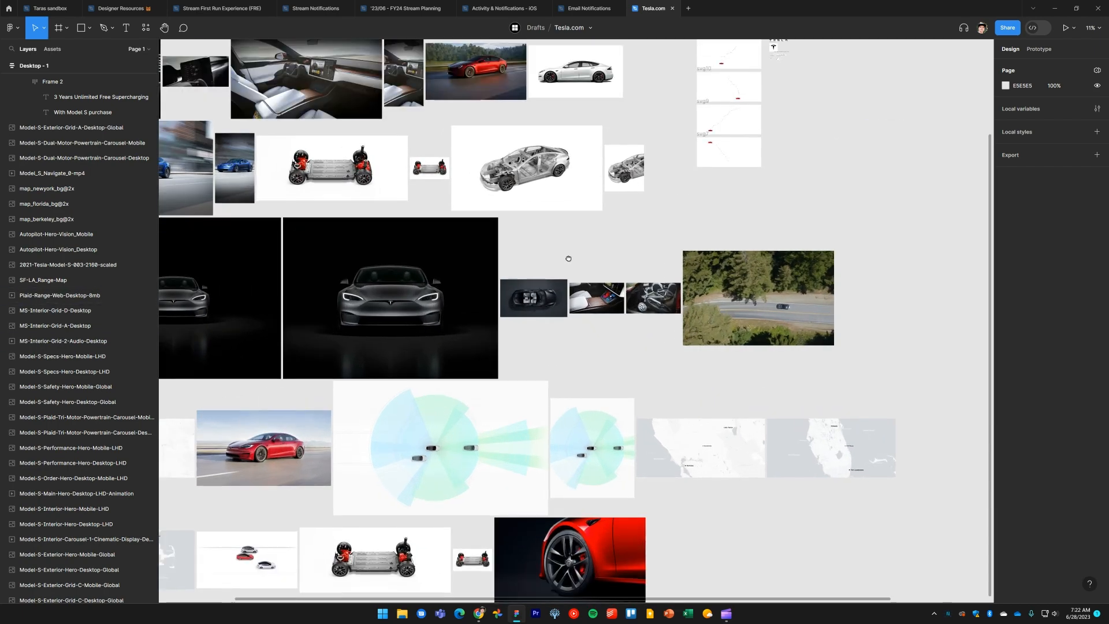
scroll(567, 255, "up", 3)
scroll(567, 255, "right", 1)
left_click(422, 270)
left_click_drag(422, 270, 685, 308)
scroll(494, 315, "up", 4)
scroll(685, 308, "up", 2)
scroll(685, 308, "right", 1)
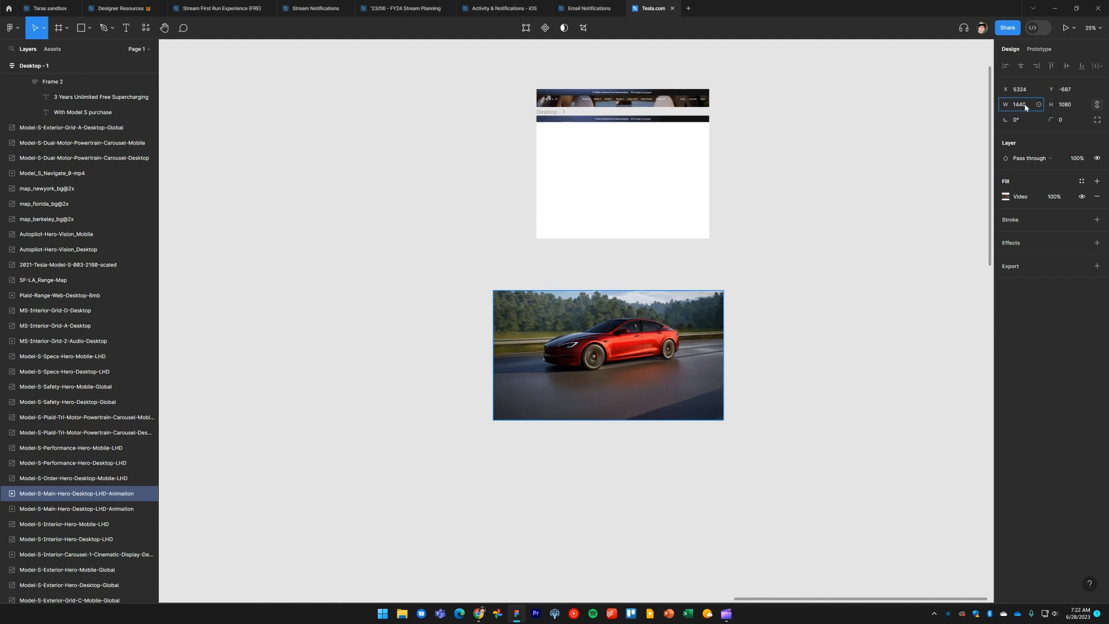
key("Return")
Set the hero video's height to 1024
left_click(780, 235)
left_click_drag(779, 235, 519, 260)
key("f")
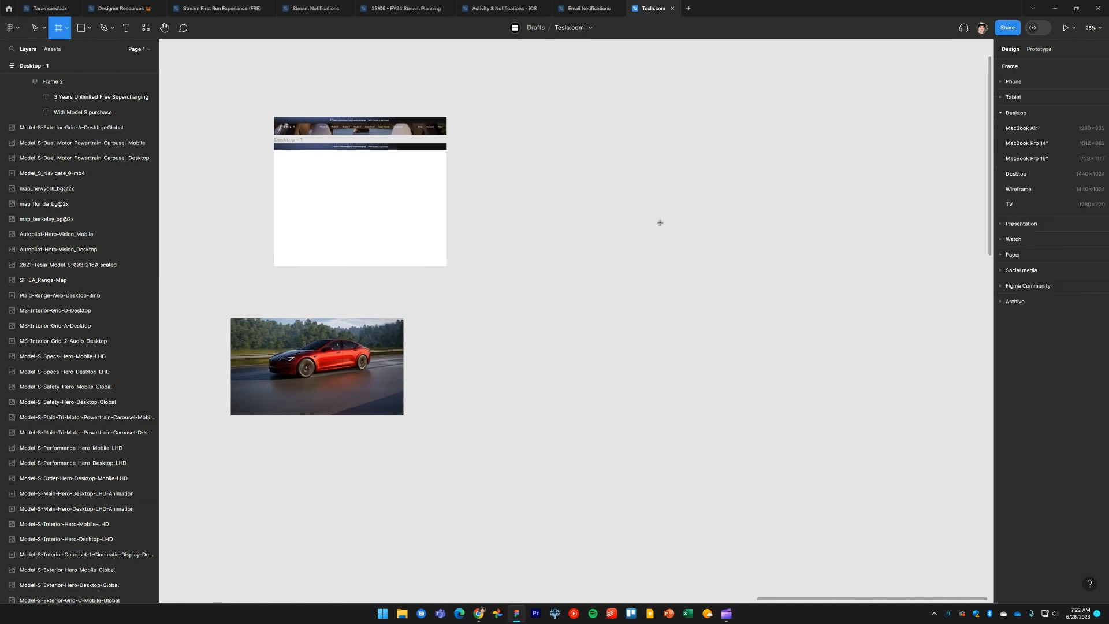
key("v")
left_click(423, 331)
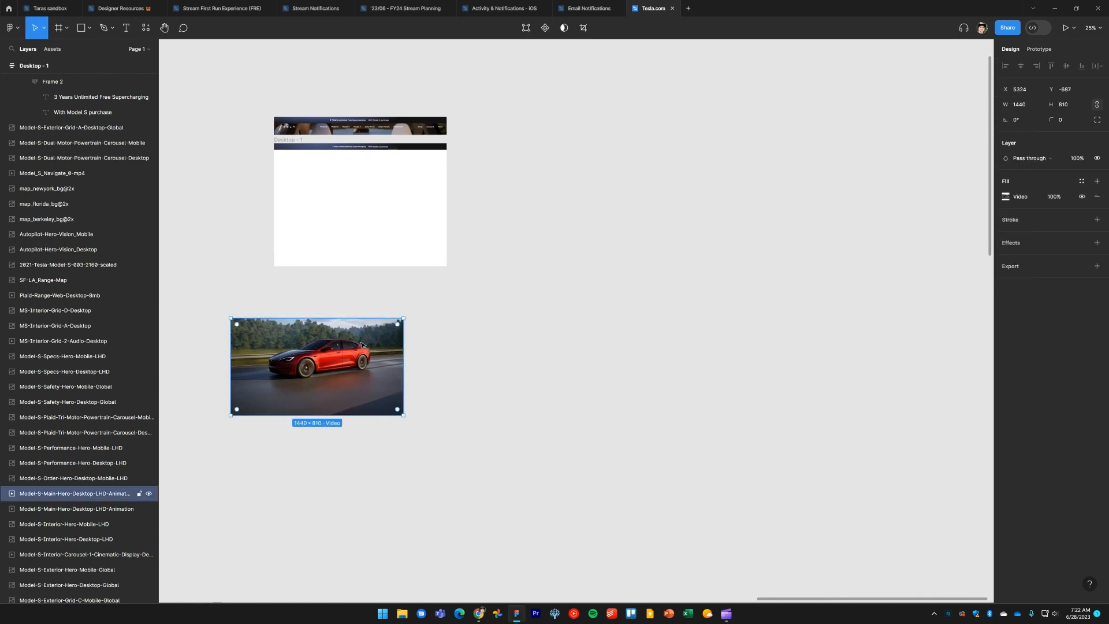
scroll(636, 310, "left", 5)
left_click(1073, 105)
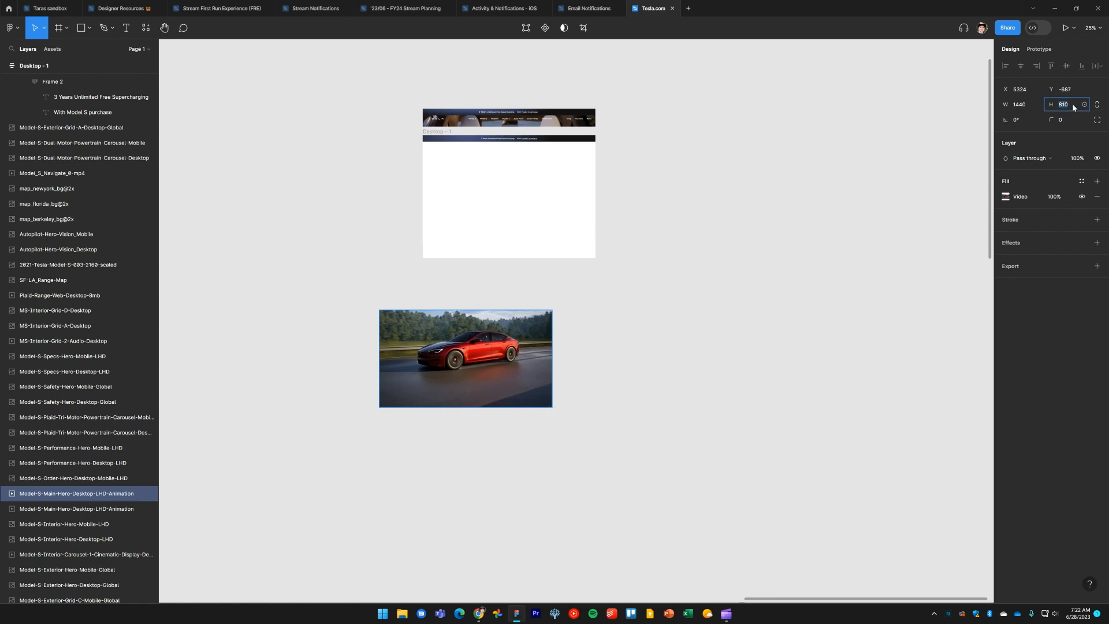
type("1024")
key("Return")
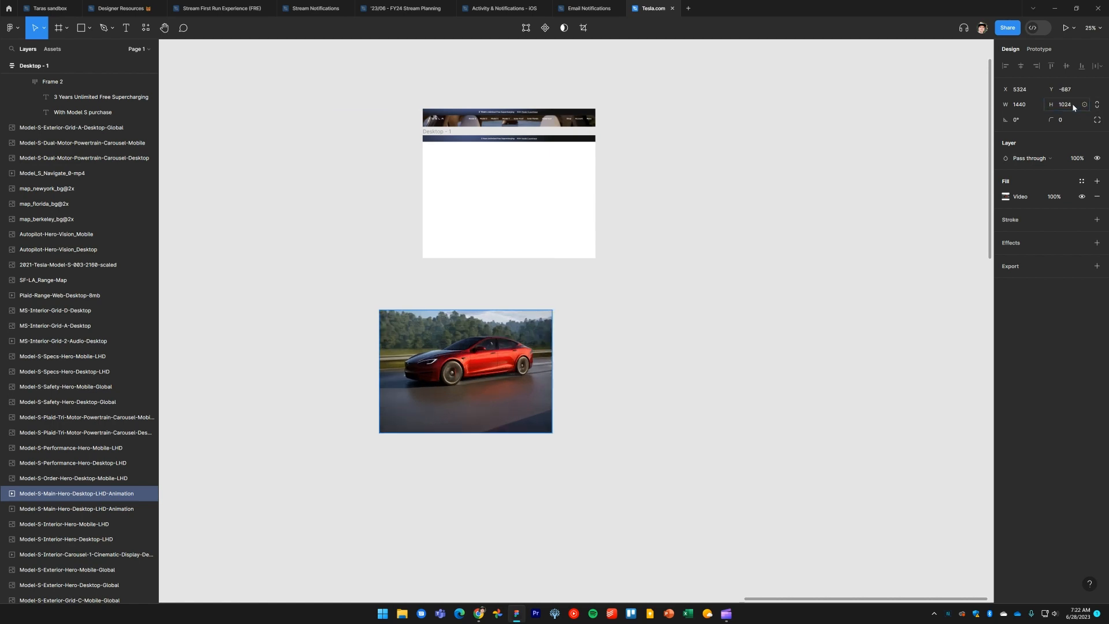
Move the hero video into Desktop - 1 below the promo banner
left_click(664, 297)
left_click(445, 383)
left_click_drag(462, 362, 498, 197)
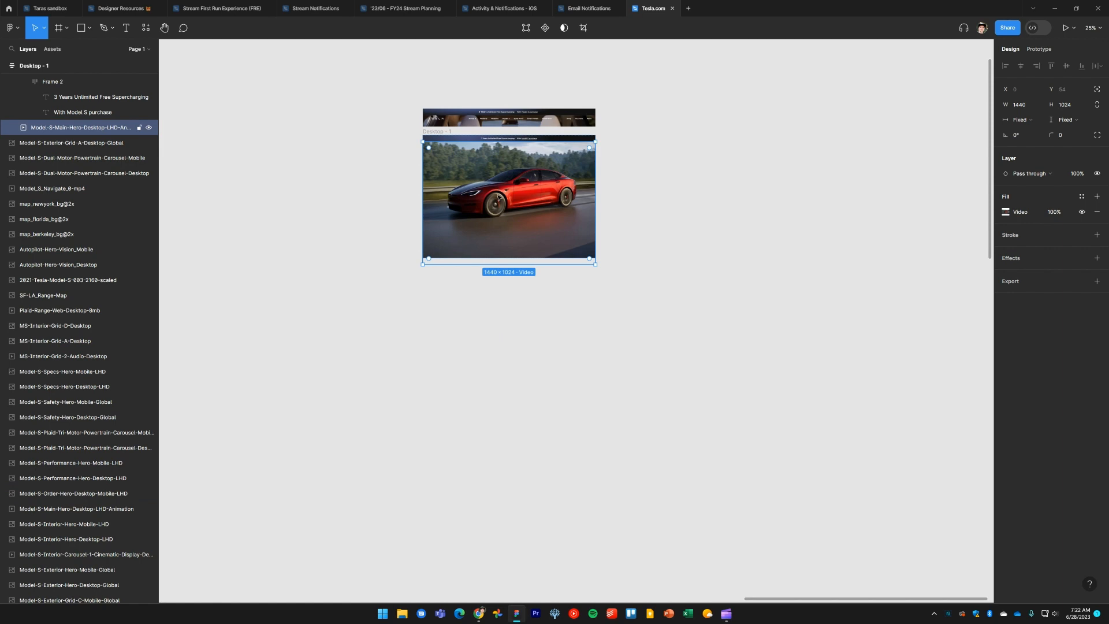
Zoom in on the frames and nudge the Image 1 reference screenshot slightly upward
left_click(665, 223)
left_click_drag(627, 203, 852, 326)
scroll(686, 285, "up", 4)
left_click(723, 282)
scroll(816, 285, "up", 1)
scroll(820, 286, "up", 4)
scroll(845, 290, "down", 2)
left_click(868, 294)
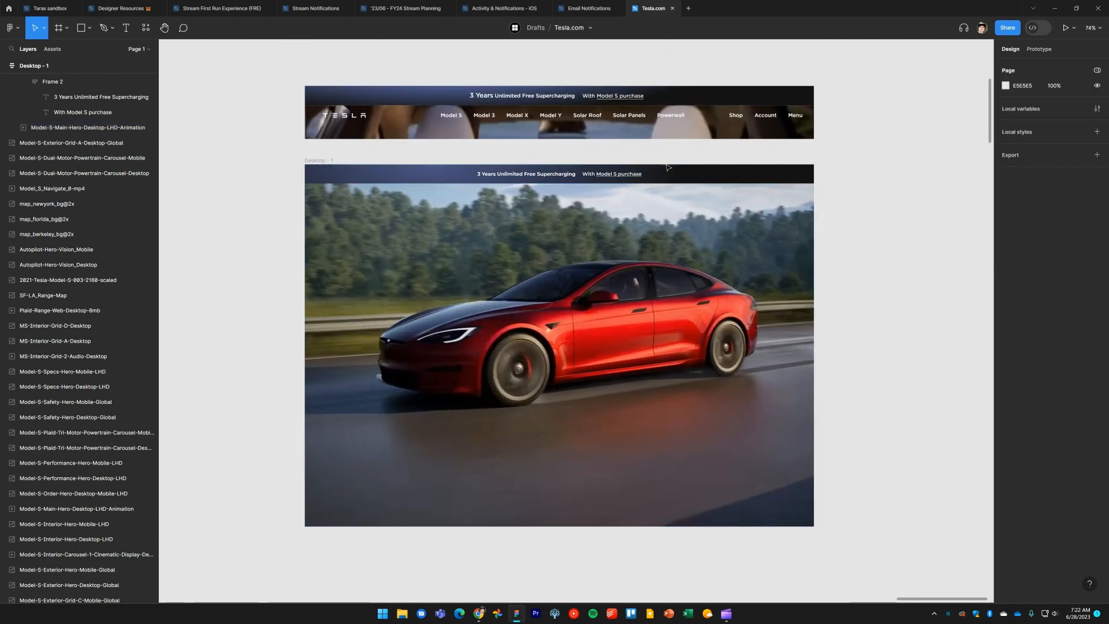
left_click_drag(519, 173, 556, 269)
scroll(556, 270, "up", 4)
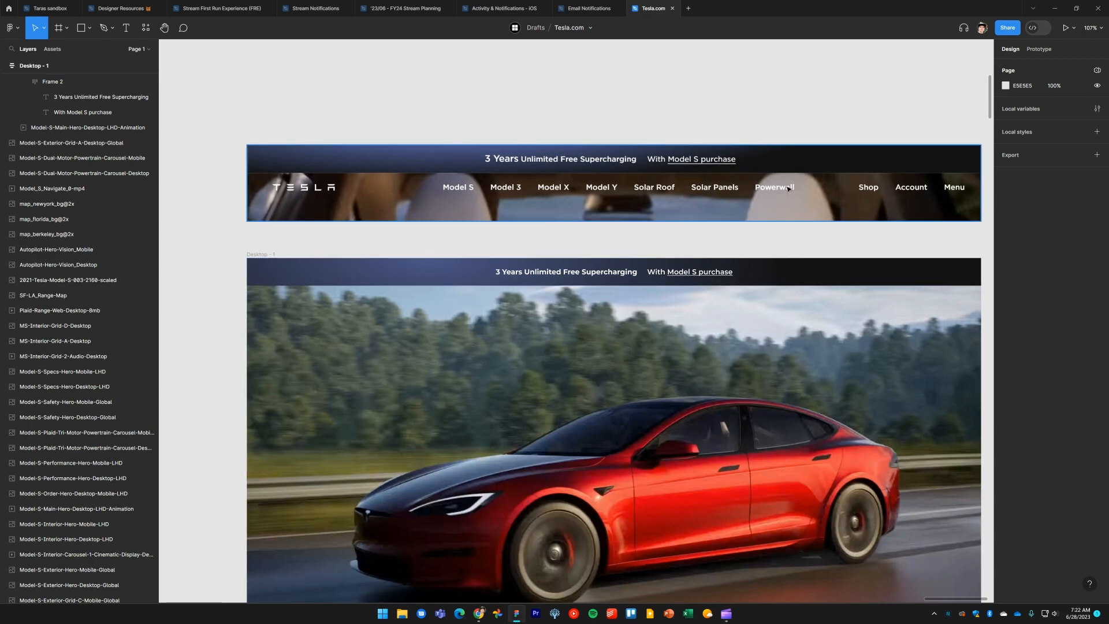
left_click_drag(566, 211, 566, 184)
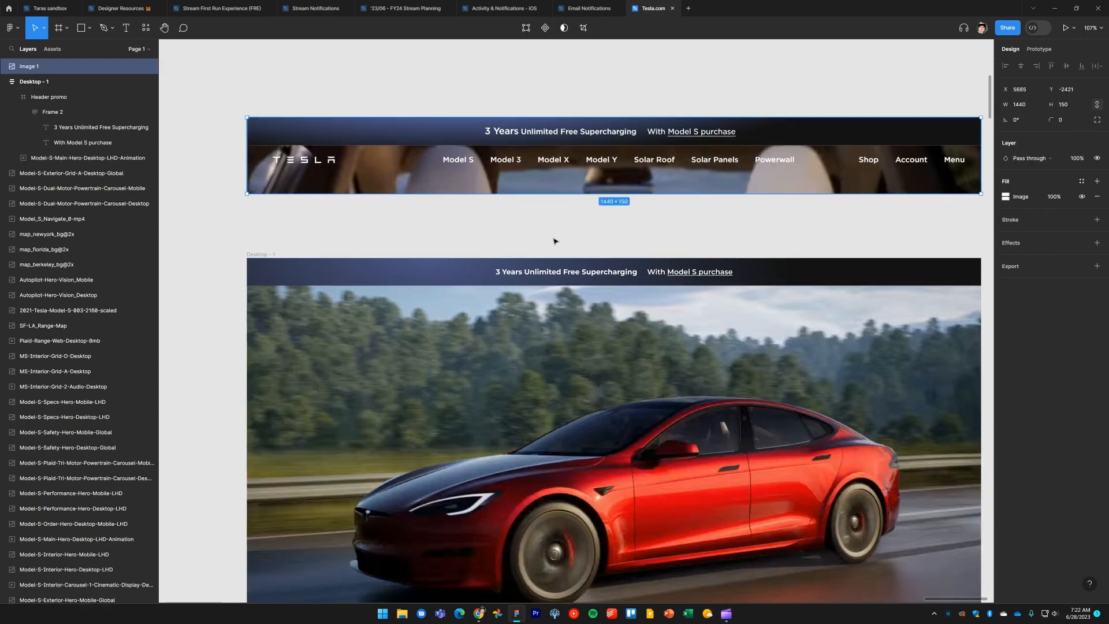
Try dragging the svg3 Tesla logo toward the Desktop frame, then undo the moves
scroll(553, 241, "down", 8, "ctrl")
left_click_drag(502, 376, 652, 257)
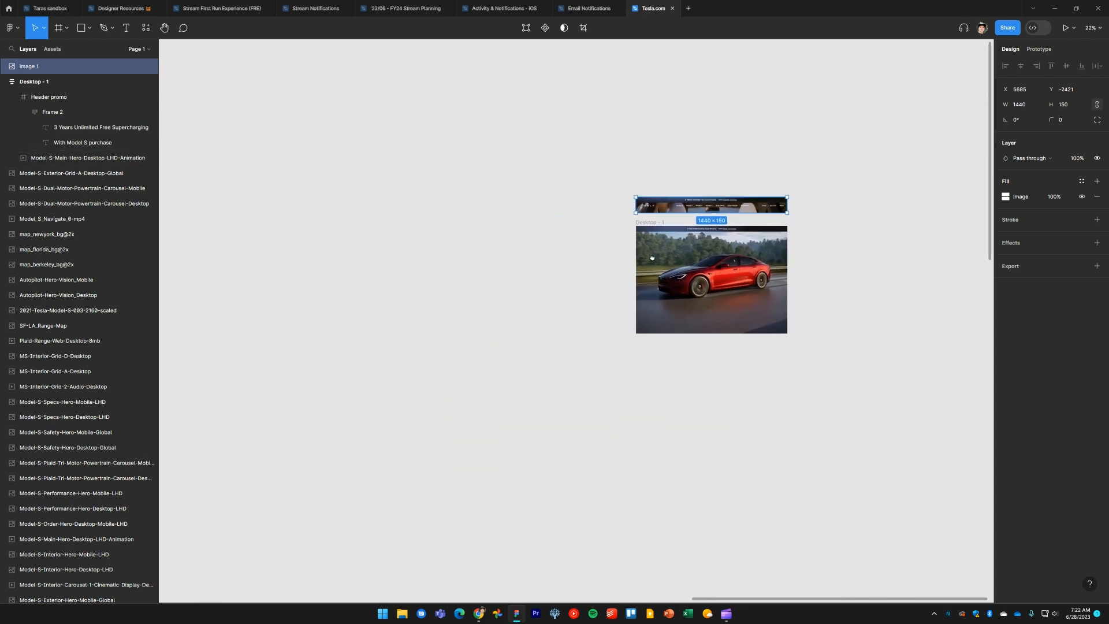
scroll(546, 289, "down", 5, "ctrl")
left_click(470, 329)
scroll(559, 307, "up", 8, "ctrl")
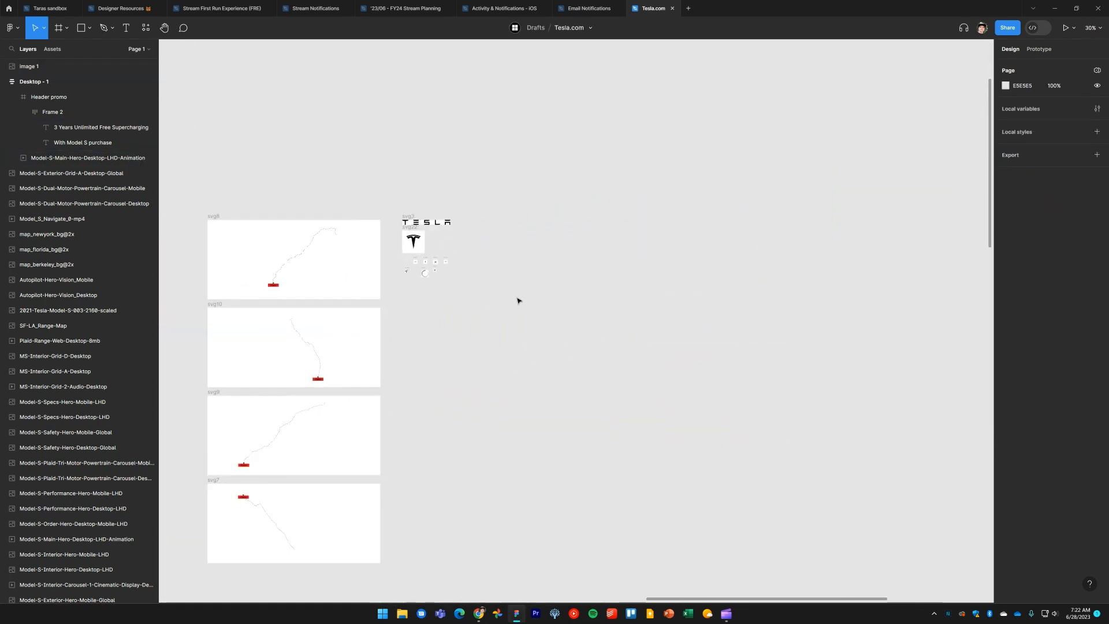
scroll(518, 301, "up", 2, "ctrl")
left_click(372, 197)
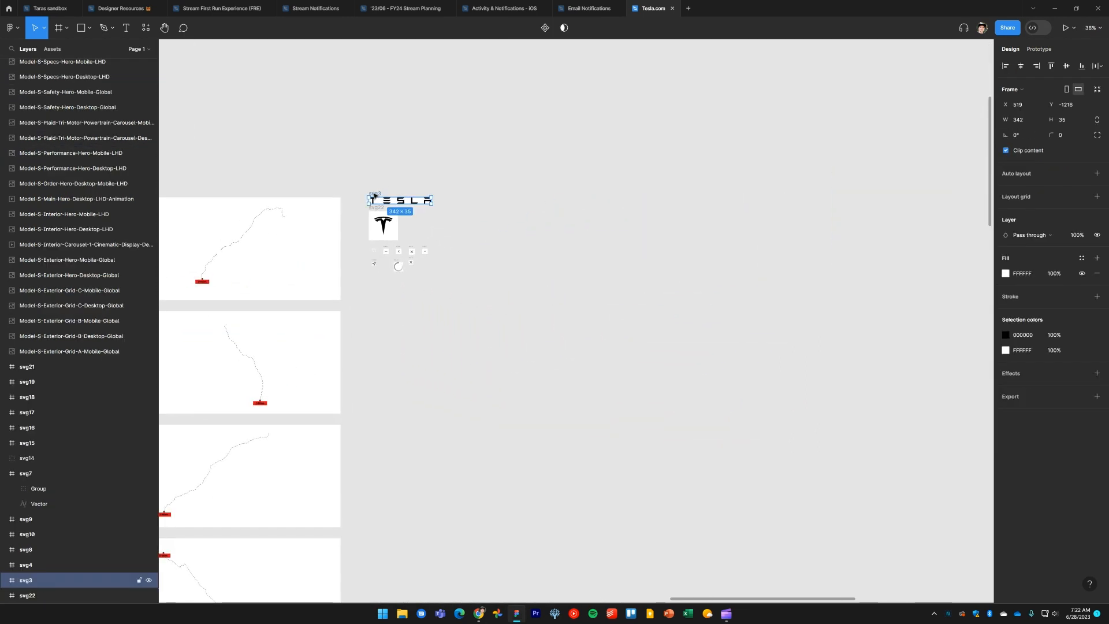
left_click(673, 232)
left_click_drag(799, 235, 369, 299)
left_click_drag(775, 204, 372, 318)
scroll(569, 215, "up", 4, "ctrl")
scroll(569, 215, "up", 5, "ctrl")
left_click_drag(525, 179, 506, 275)
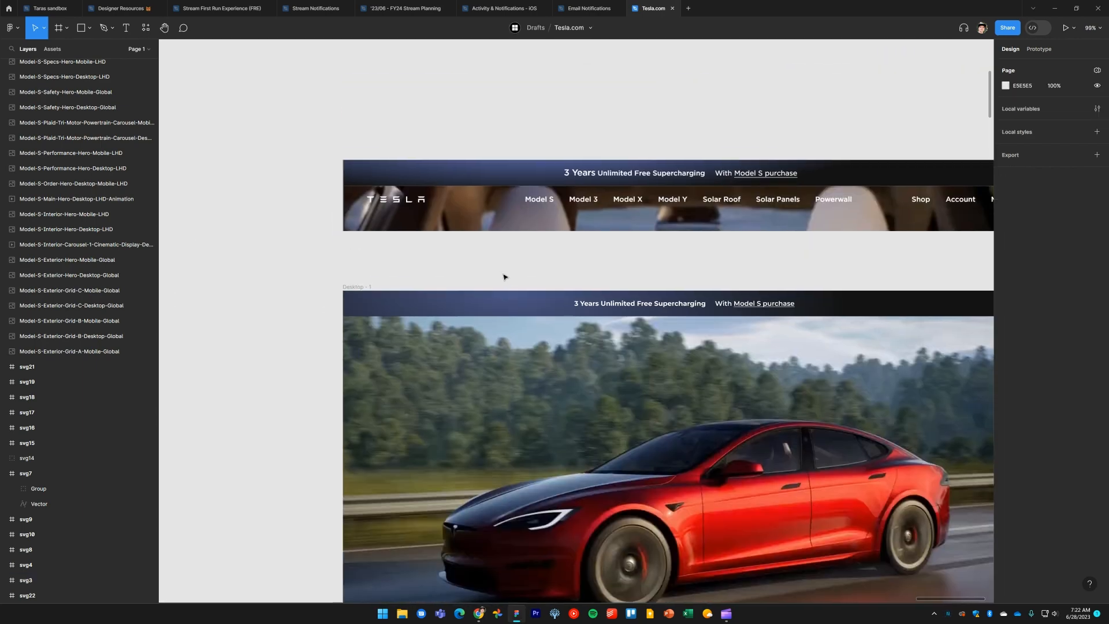
left_click(513, 196)
key("ctrl+z")
left_click(471, 235)
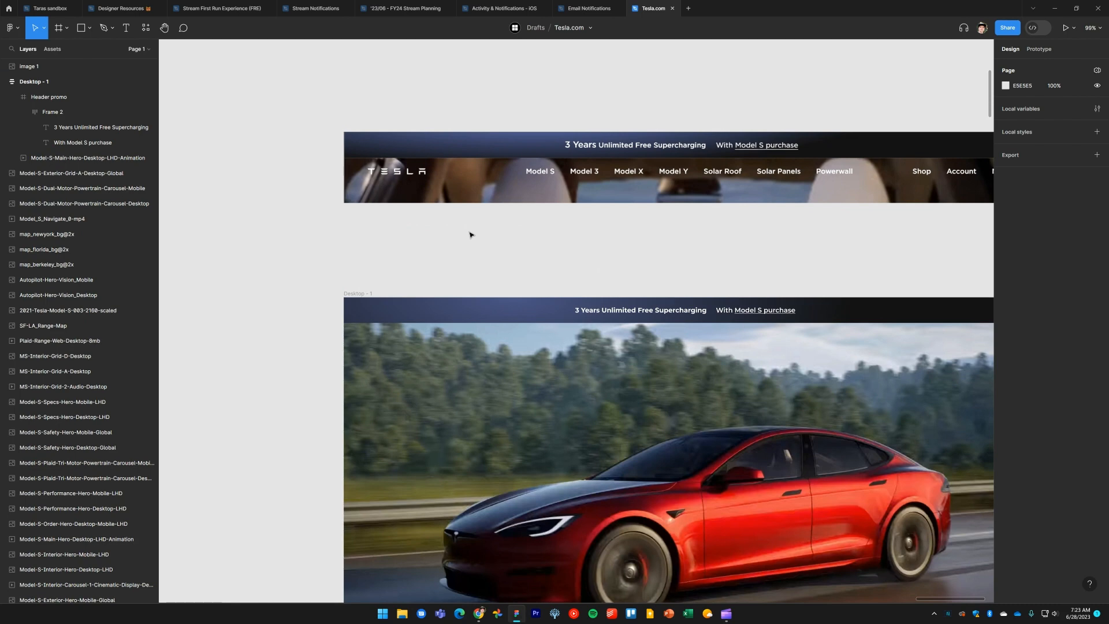
key("ctrl+z")
Cut the svg3 Tesla logo and paste it onto the canvas beside Desktop - 1
key("ctrl+x")
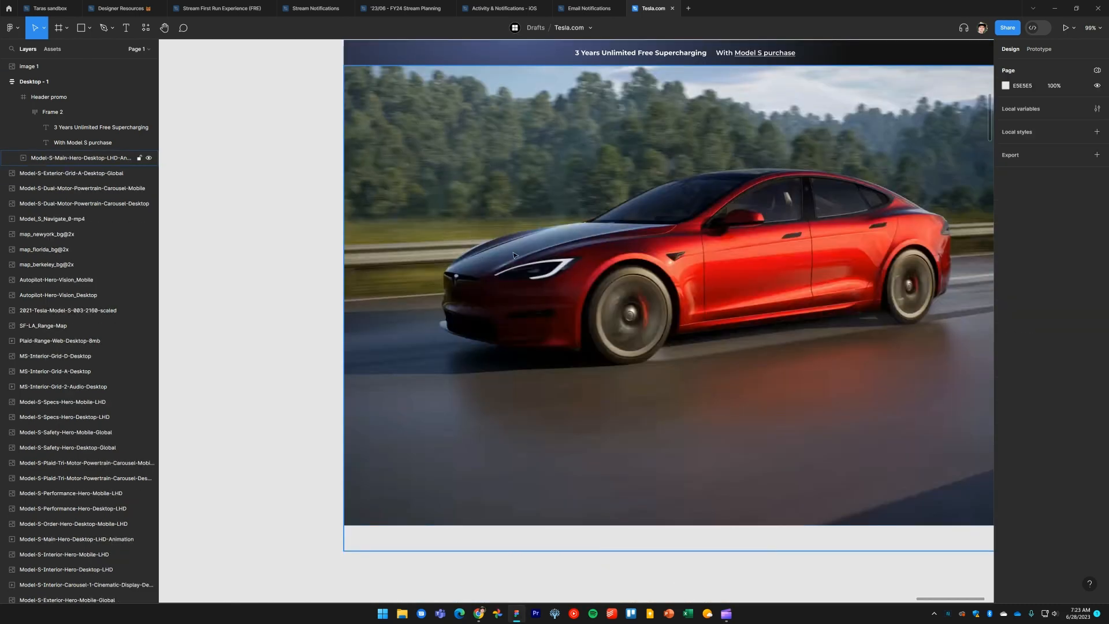
left_click_drag(178, 78, 590, 322)
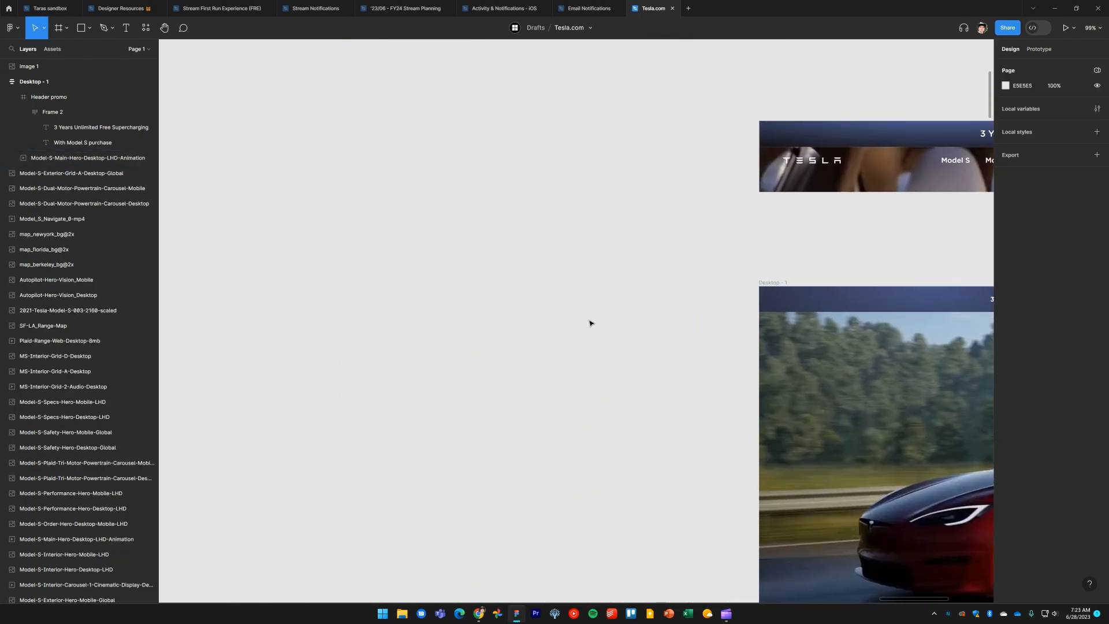
key("ctrl+v")
left_click(579, 379)
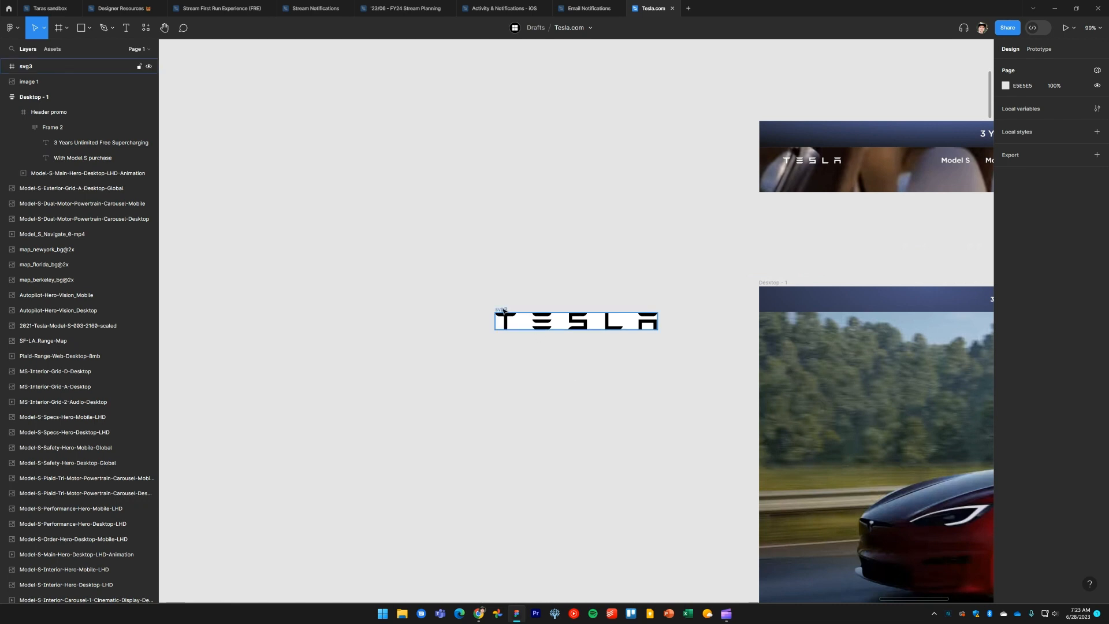
Move the svg3 logo between the reference screenshot and Desktop - 1, and convert it from a frame to a group
left_click_drag(502, 311, 784, 216)
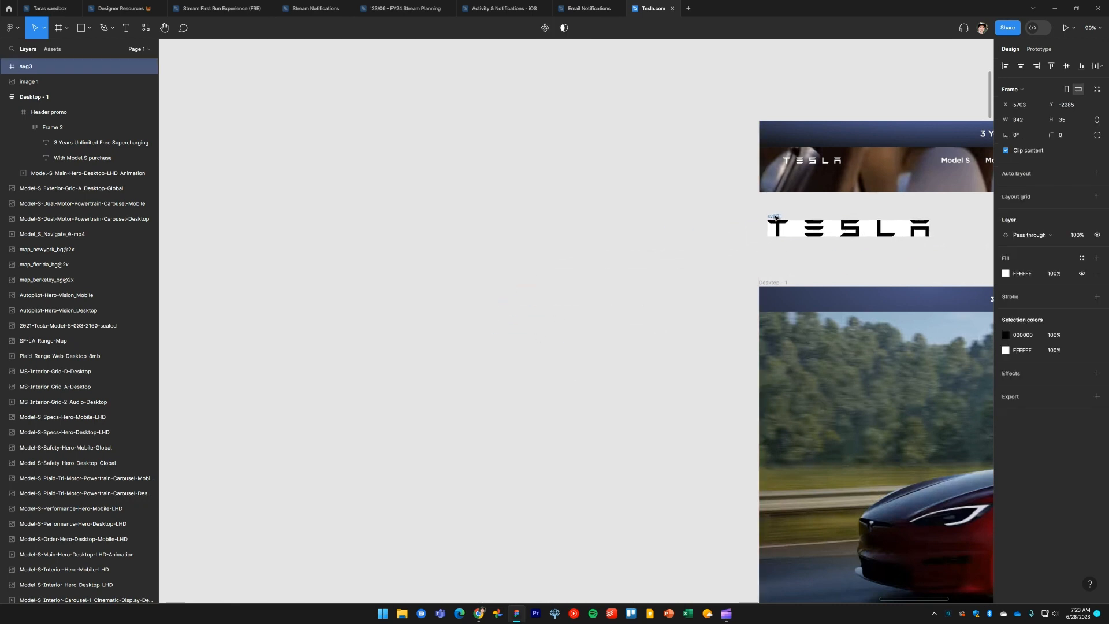
scroll(549, 264, "right", 5)
left_click(1019, 91)
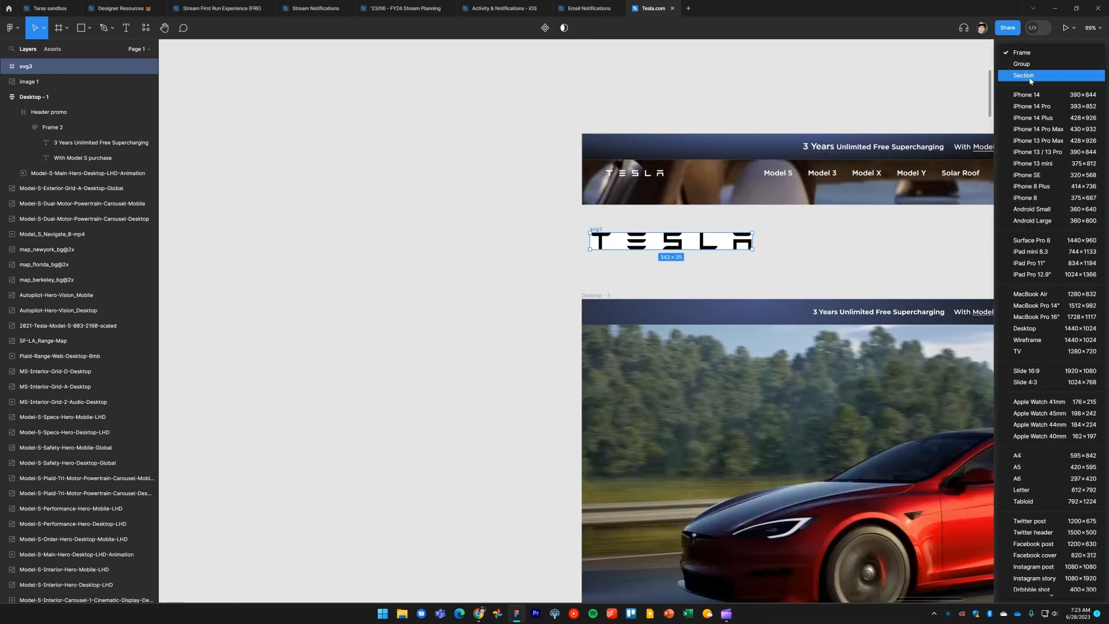
left_click(1031, 67)
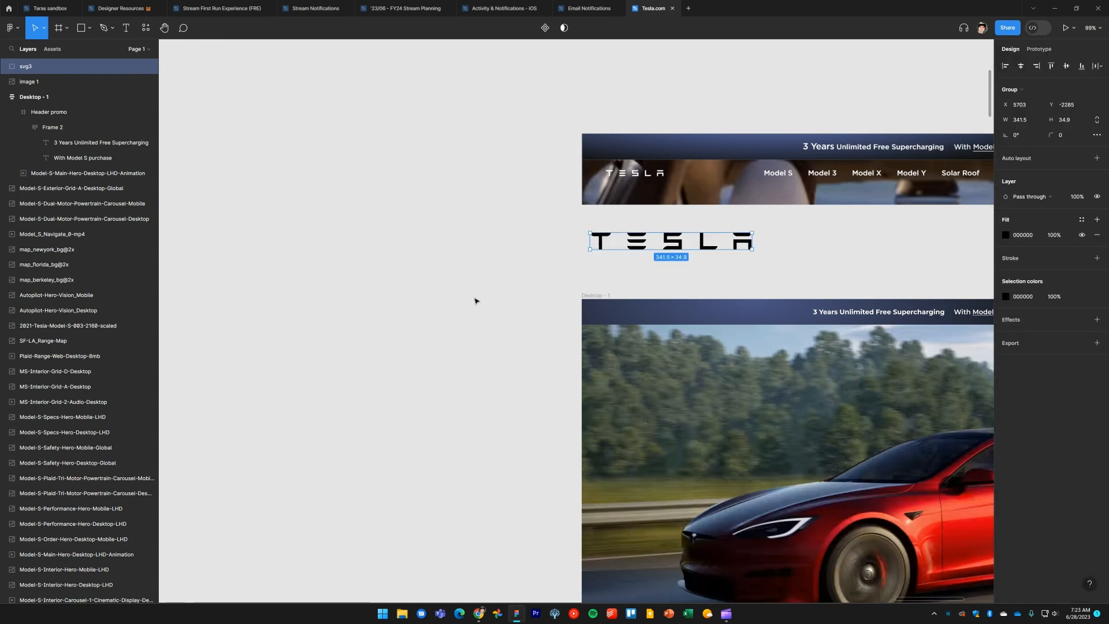
left_click(494, 285)
scroll(495, 285, "right", 4)
left_click(495, 285)
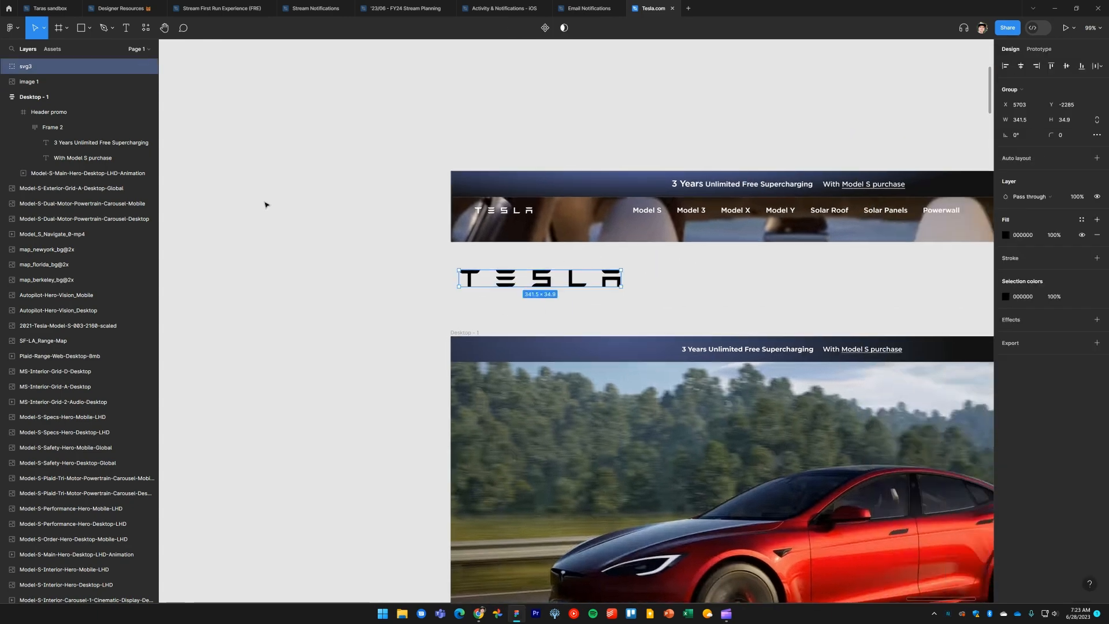
left_click(4, 97)
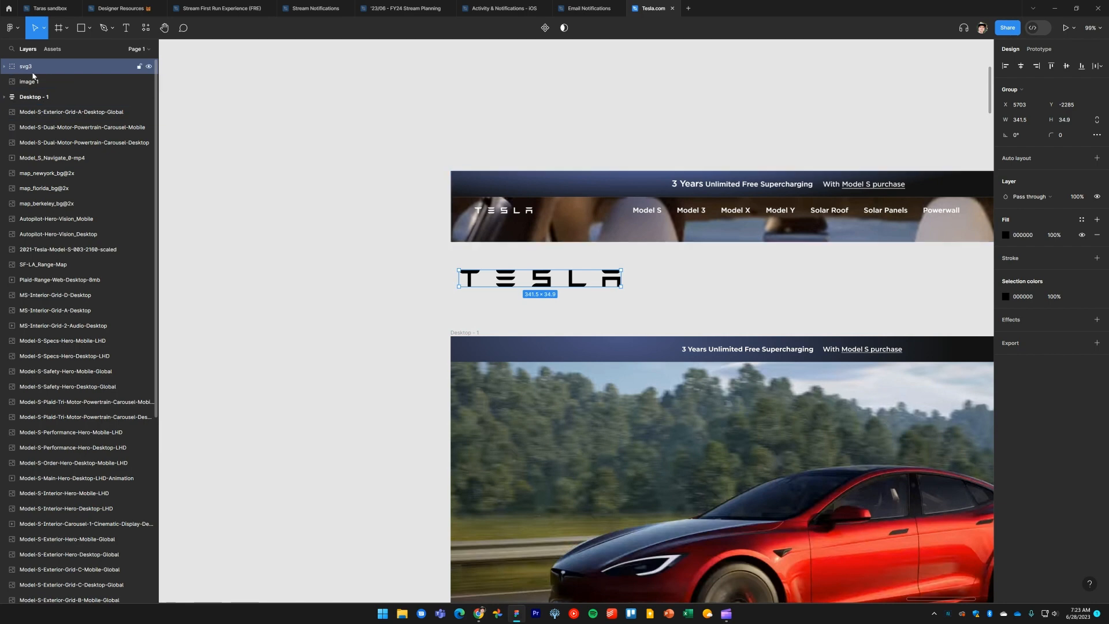
left_click(5, 67)
left_click(4, 67)
Ungroup the svg3 logo group into its vector
double_click(25, 66)
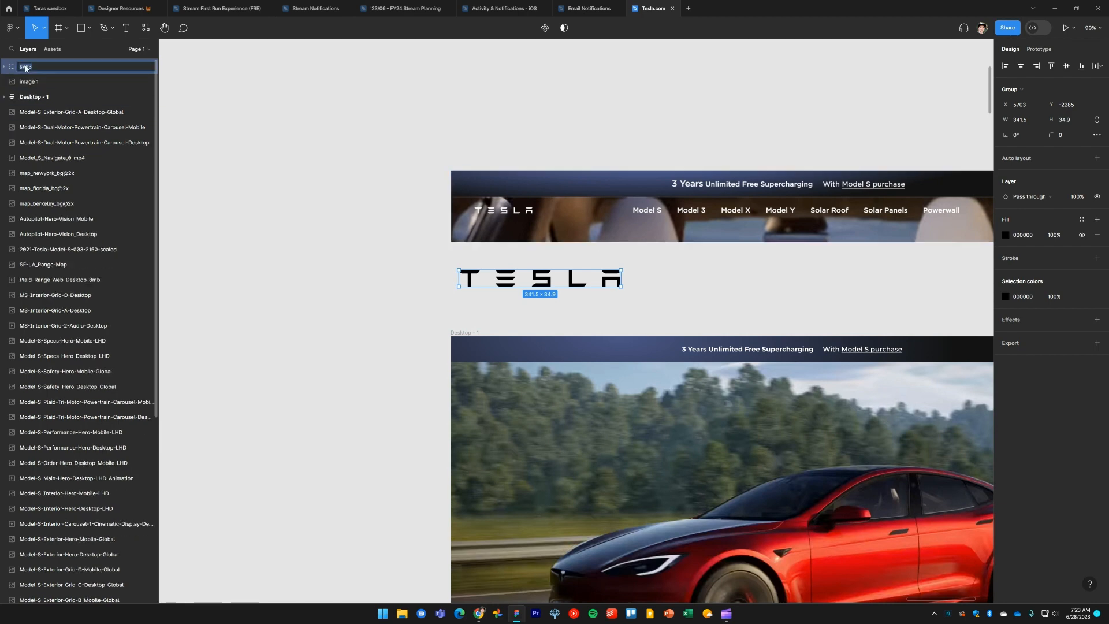
left_click(274, 128)
left_click(516, 287)
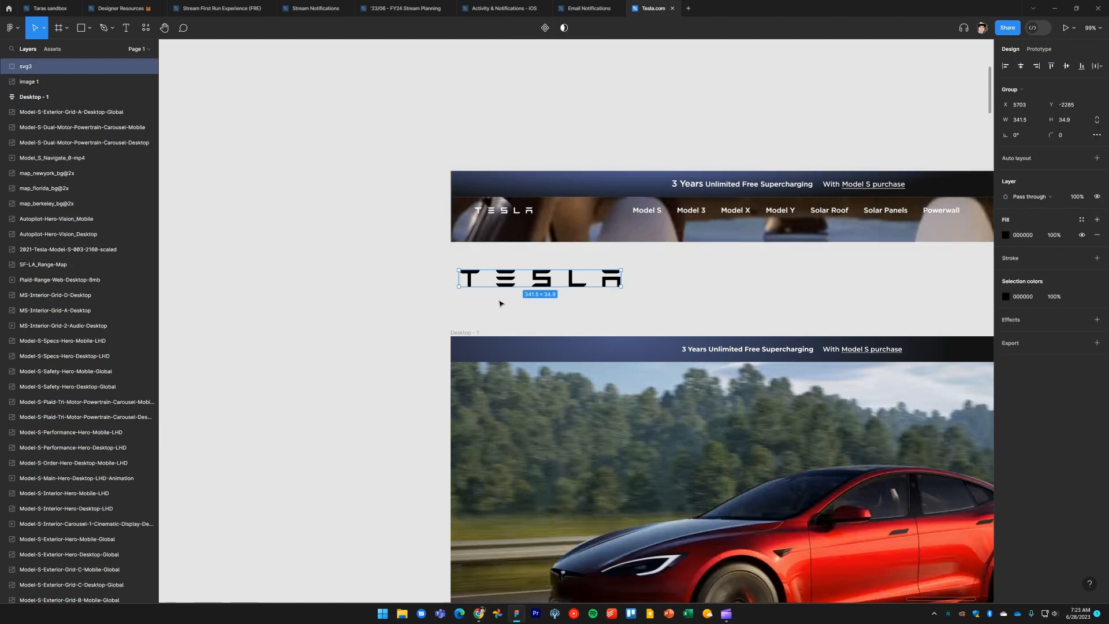
left_click(501, 303)
key("ctrl+z")
key("ctrl+shift+g")
key("Escape")
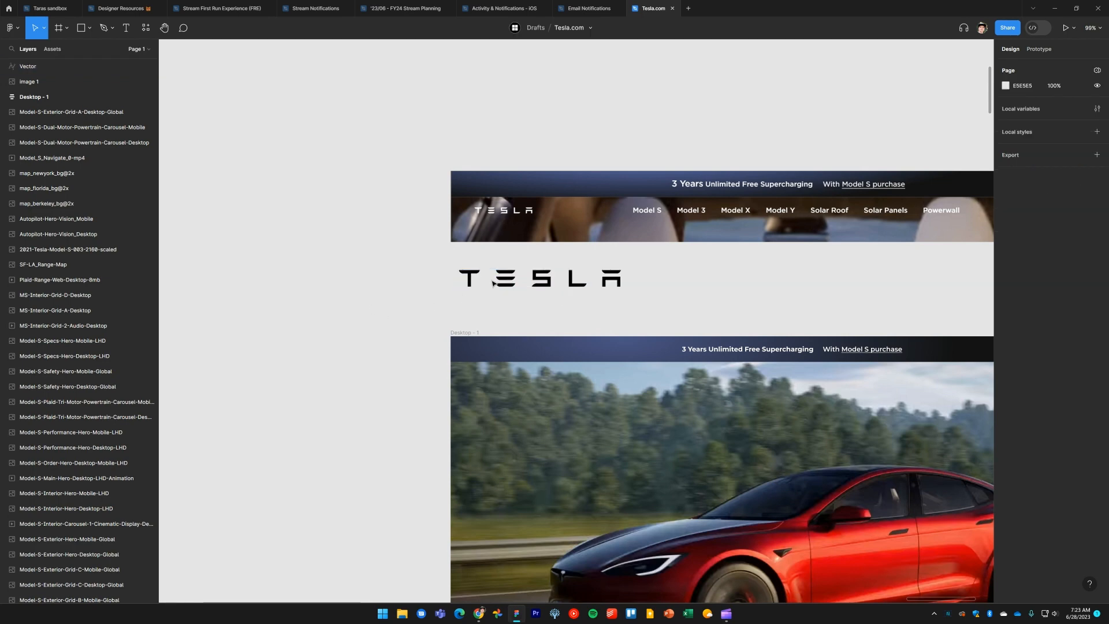
Rename the logo's Vector layer to Tesla logo
left_click(503, 280)
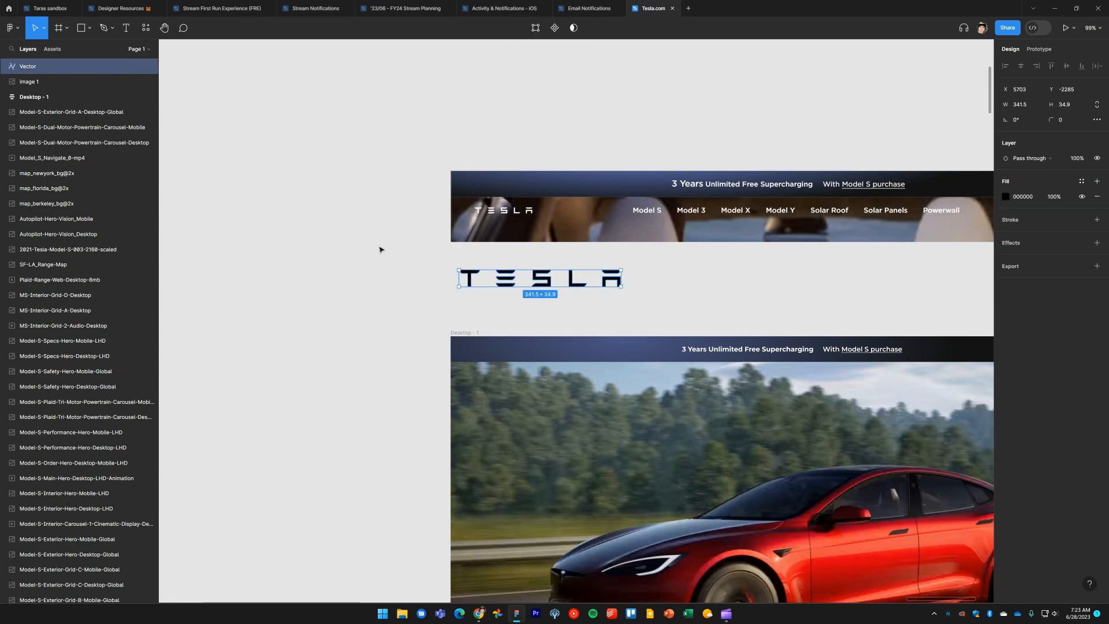
double_click(36, 69)
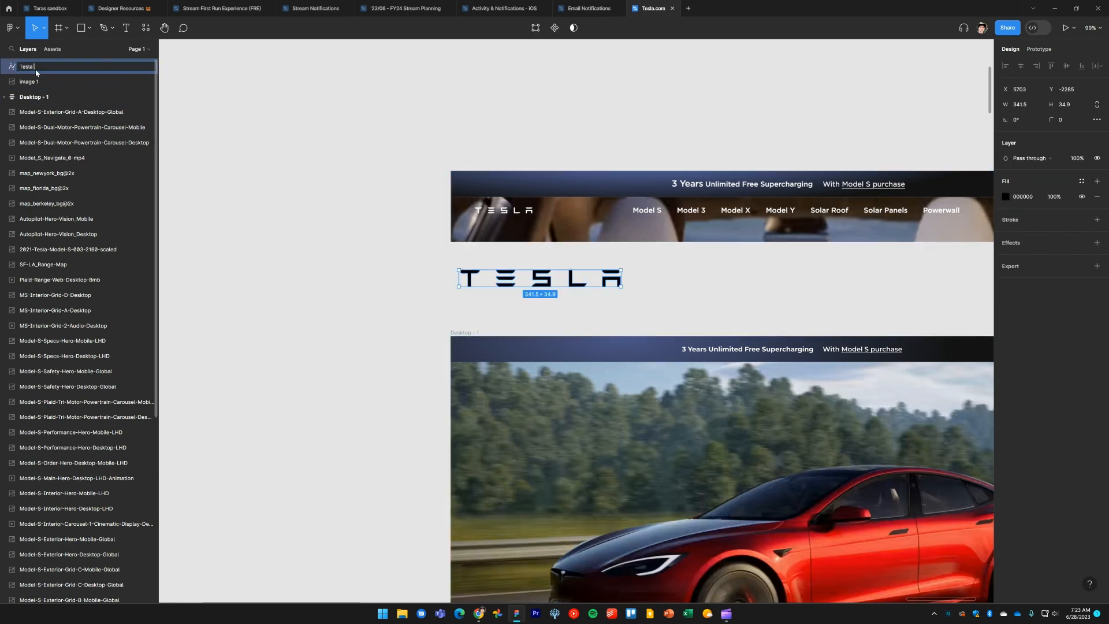
key("Return")
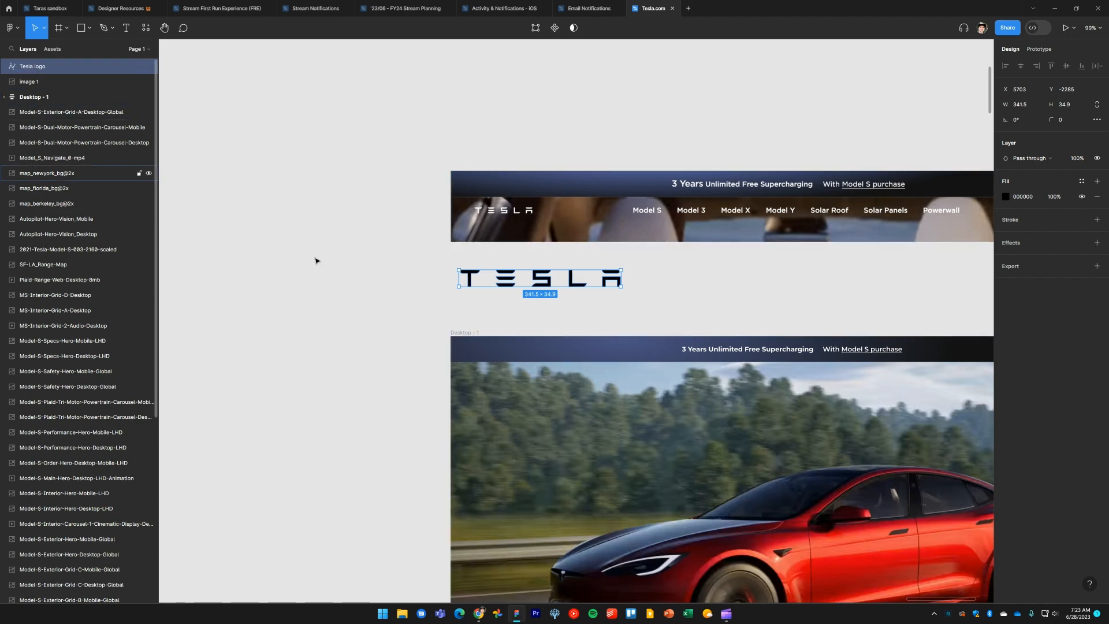
left_click(393, 283)
Switch to the browser and inspect the size of the Tesla logo on the live Model S page
key("alt+Tab")
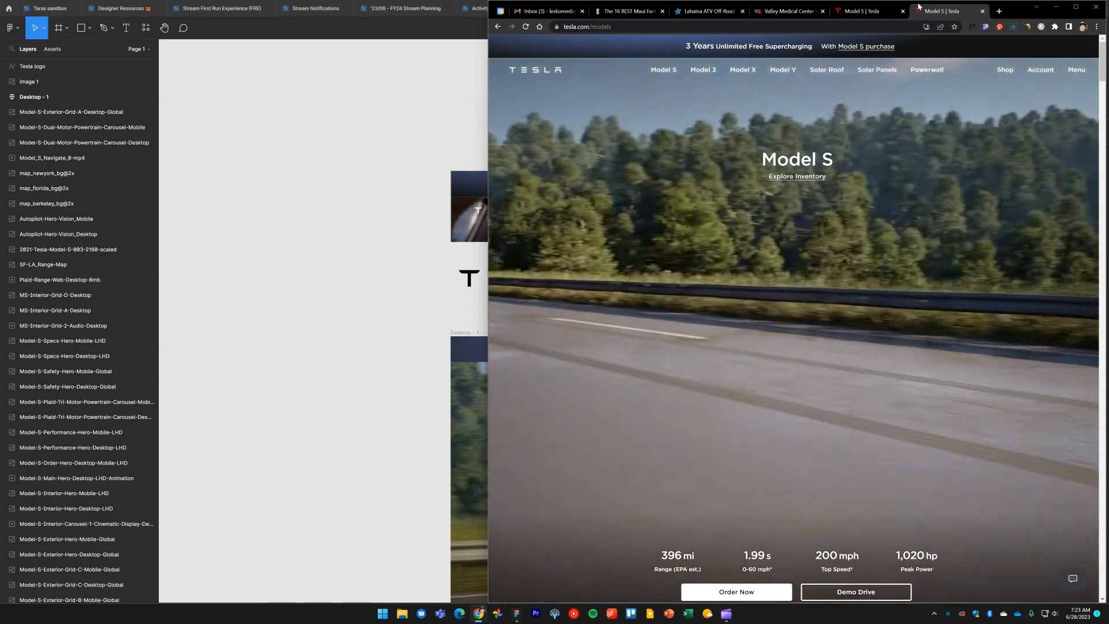
left_click(873, 10)
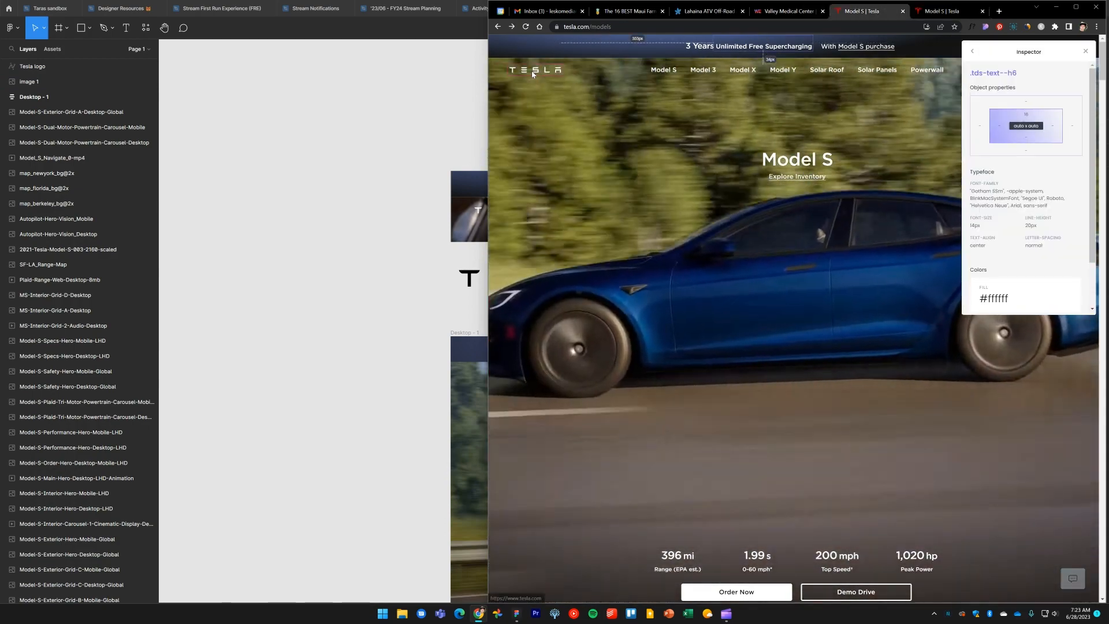
left_click(535, 72)
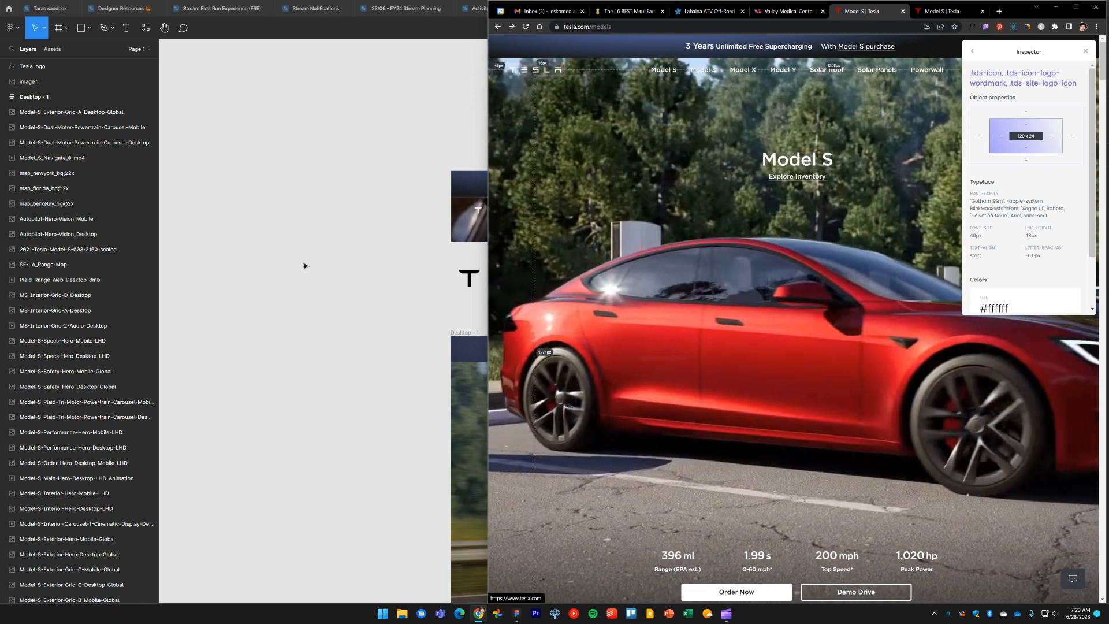
left_click(304, 288)
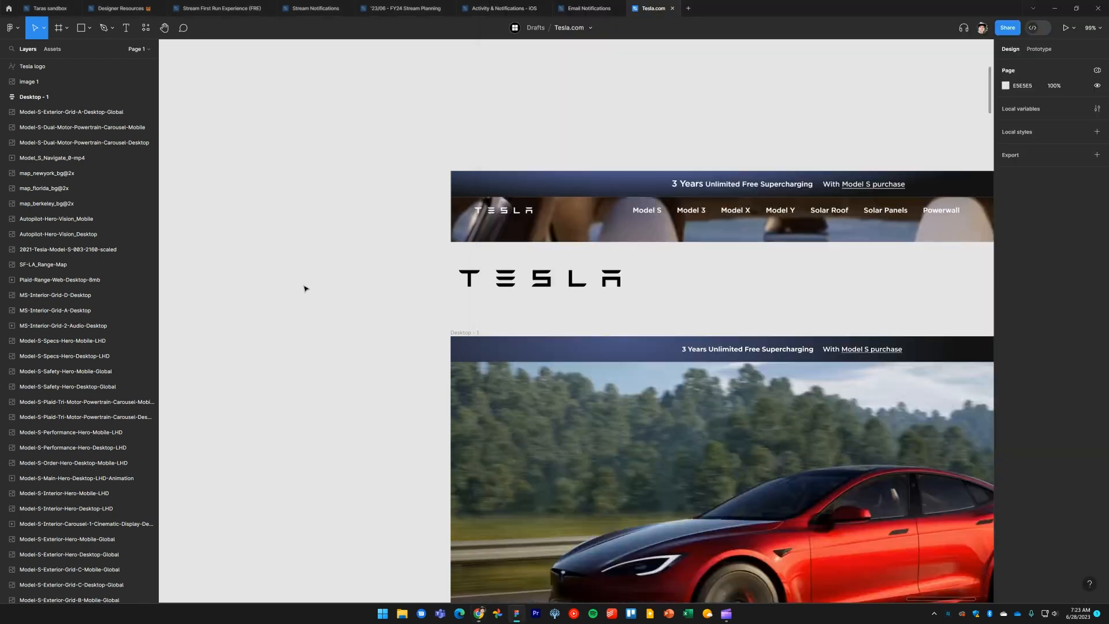
Set the Tesla logo's width to 120
left_click(550, 291)
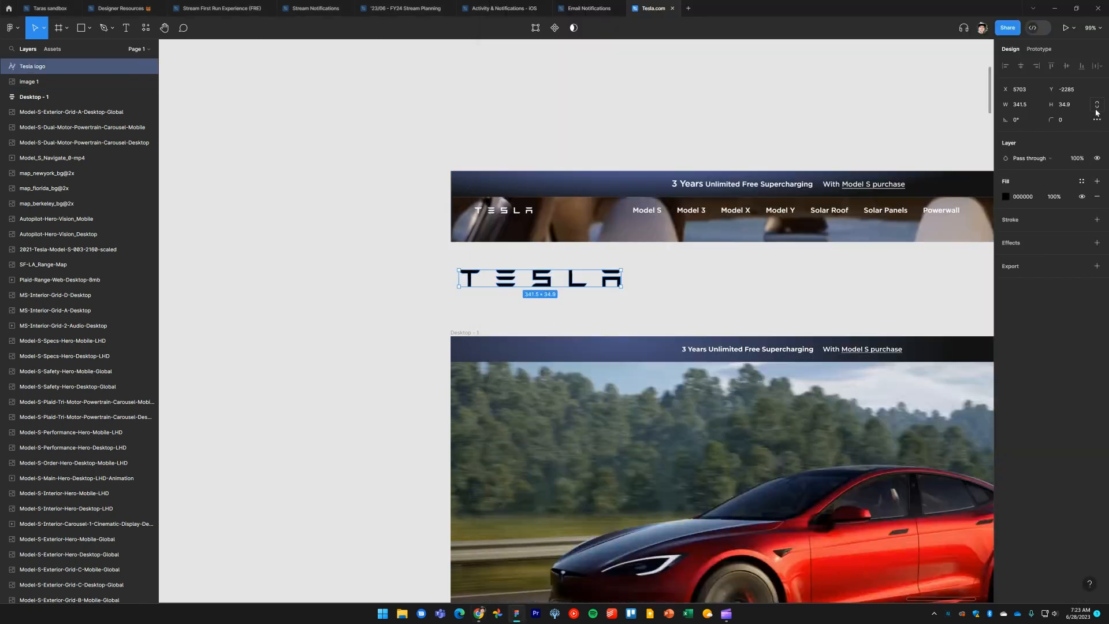
left_click(1018, 107)
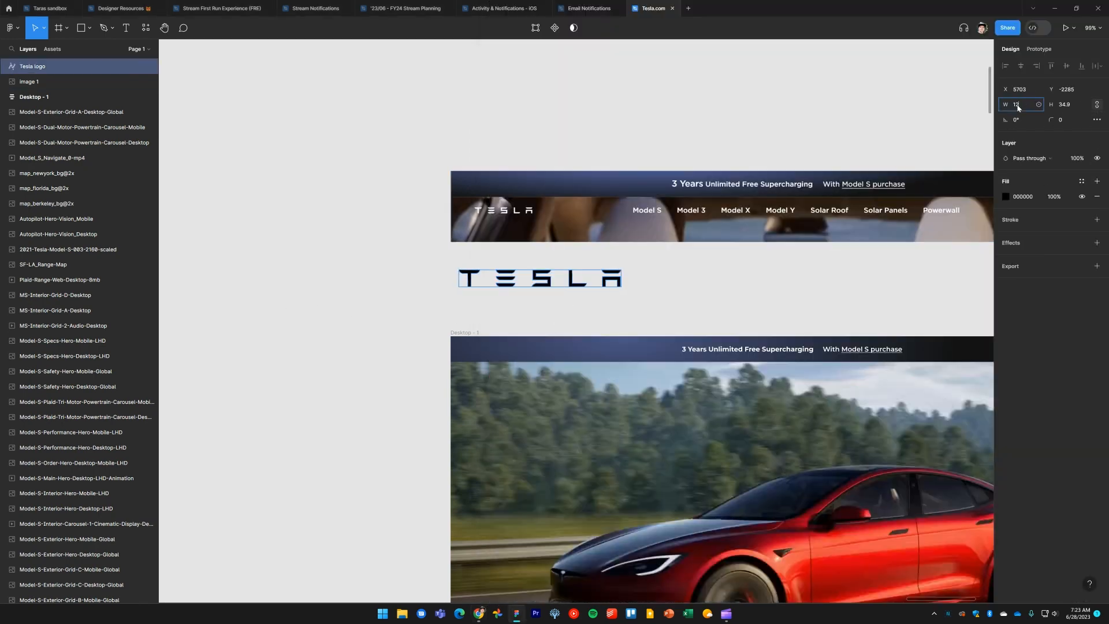
type("120")
key("Return")
left_click(515, 302)
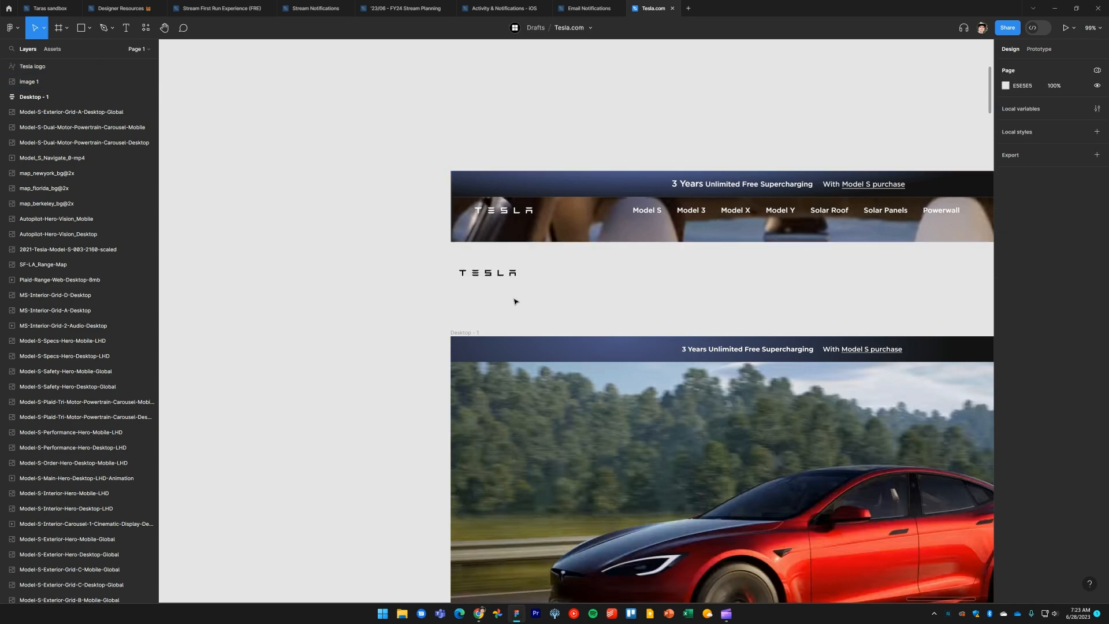
Nudge the Tesla logo slightly and sample its fill from the white reference logo with the eyedropper
scroll(475, 302, "up", 5)
scroll(517, 323, "up", 2)
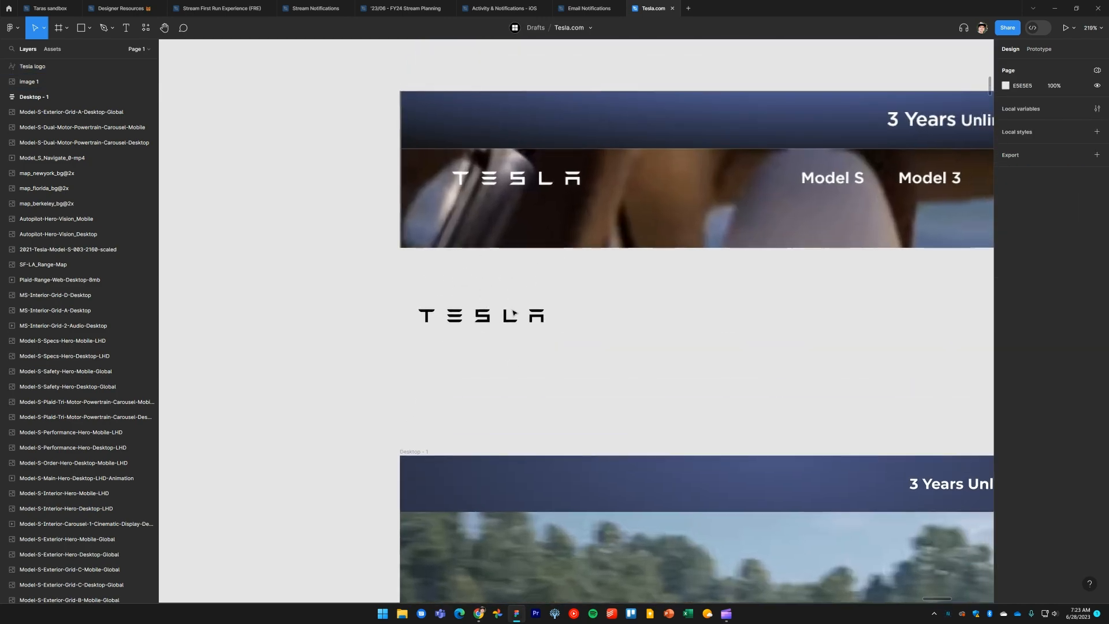
left_click_drag(508, 321, 541, 305)
key("i")
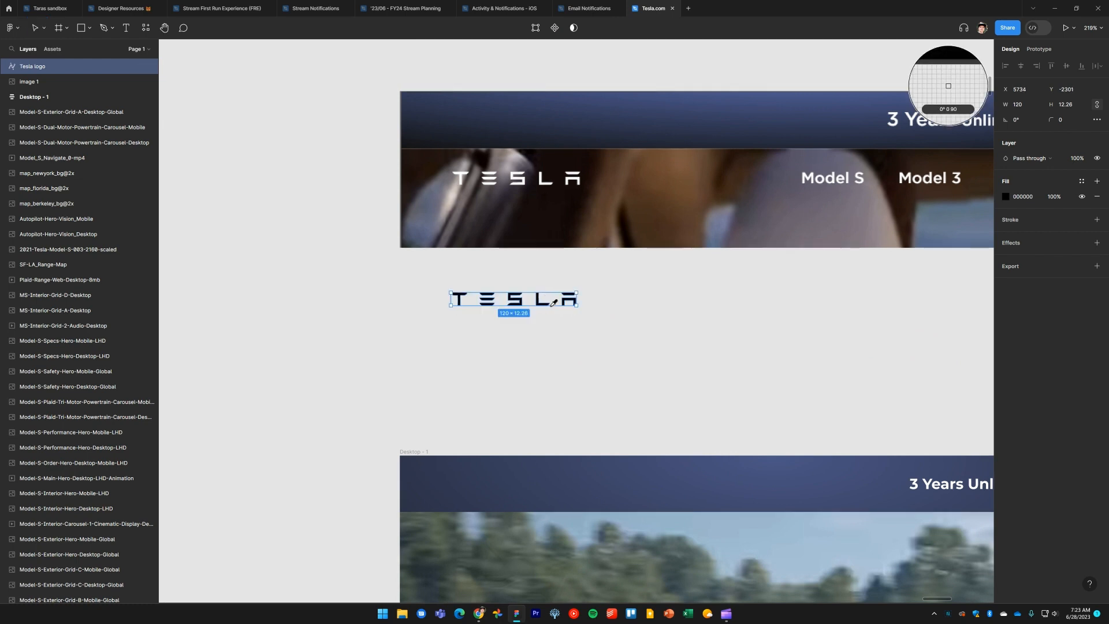
left_click(948, 86)
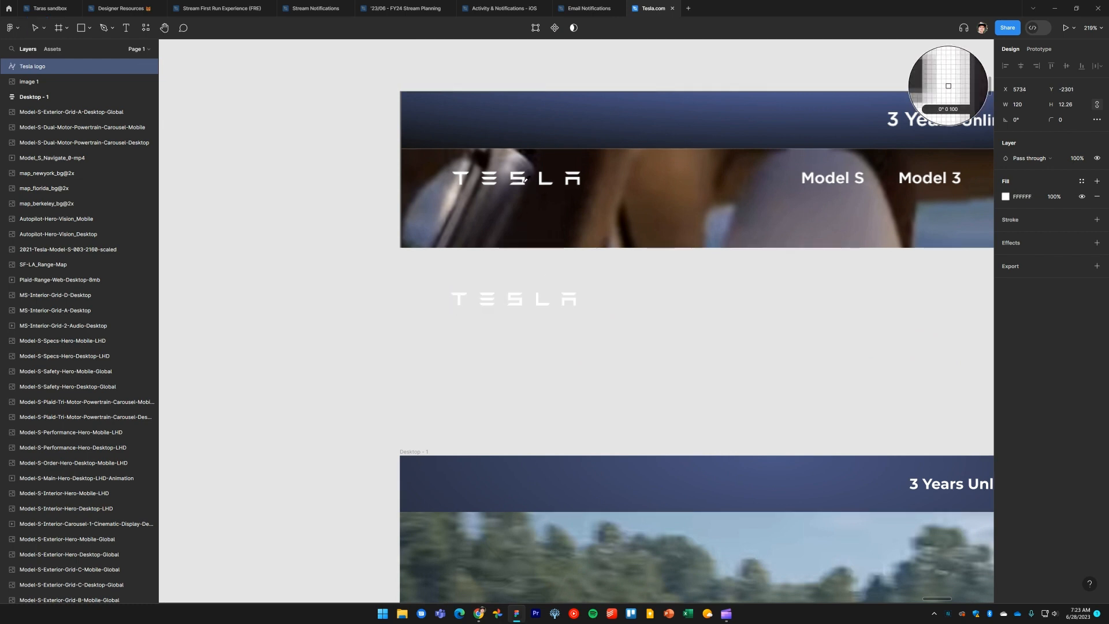
key("Escape")
Create a local color style named Tesla white from the logo's white fill
left_click(538, 322)
left_click(537, 305)
left_click(563, 338)
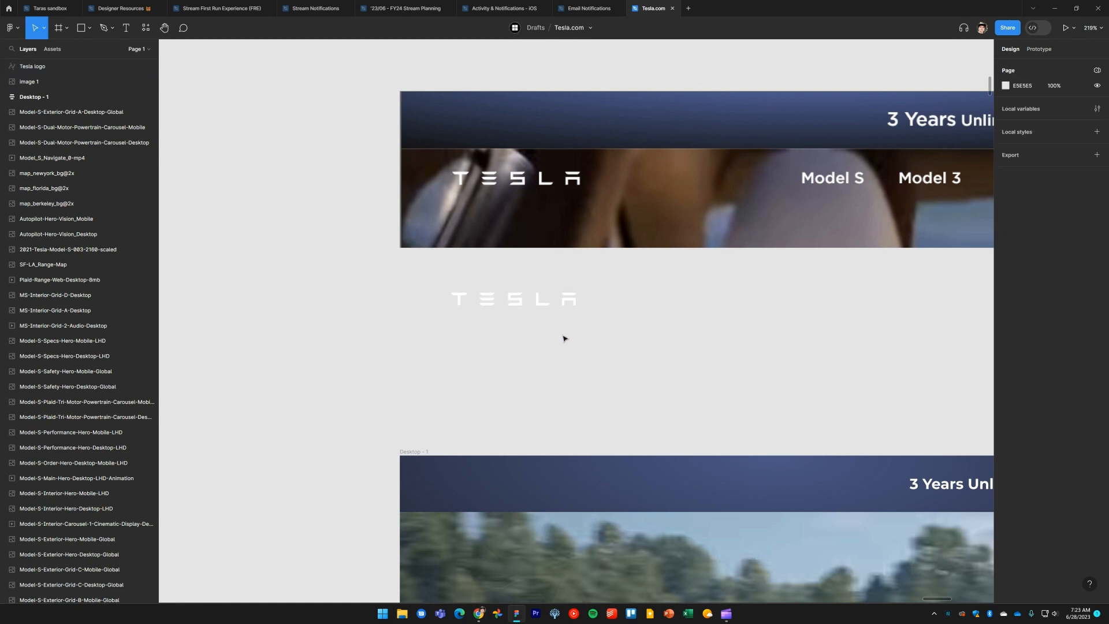
left_click(543, 308)
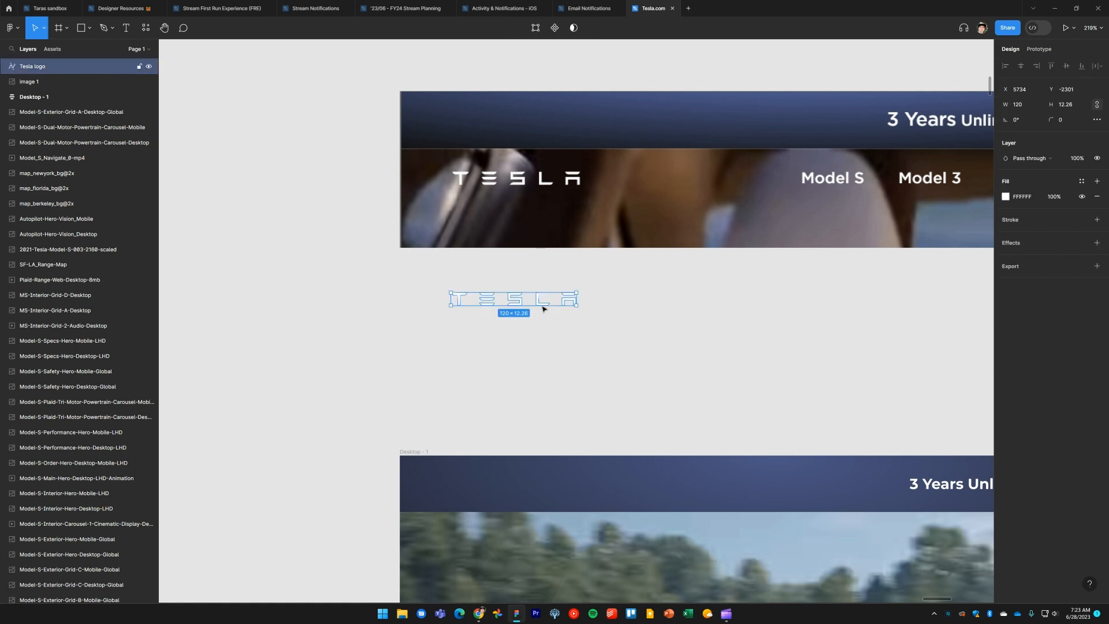
left_click(1082, 182)
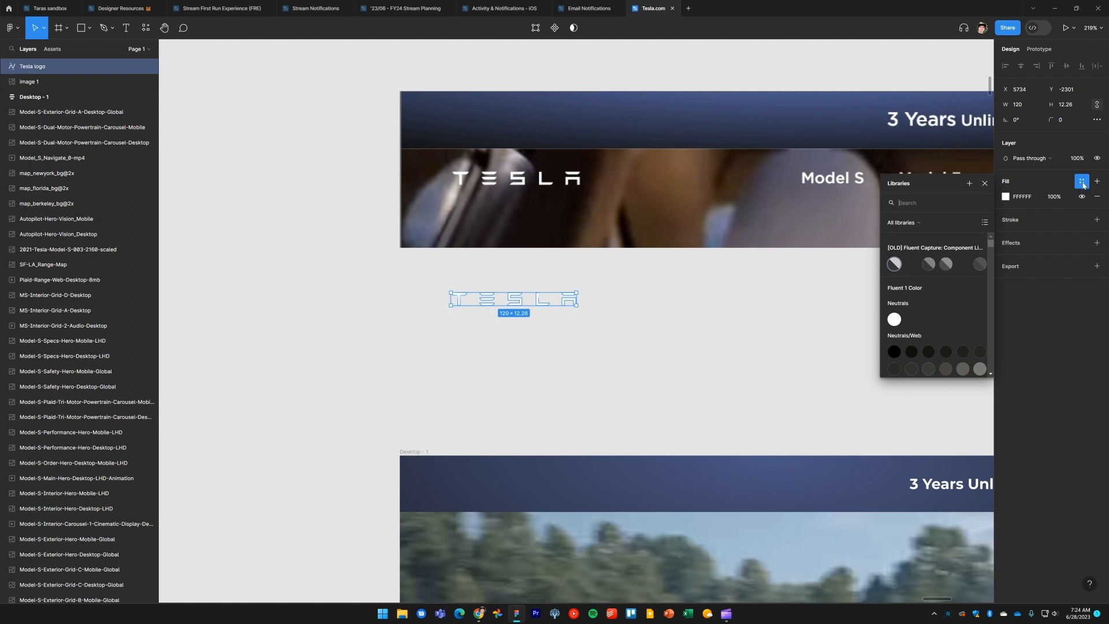
left_click(908, 224)
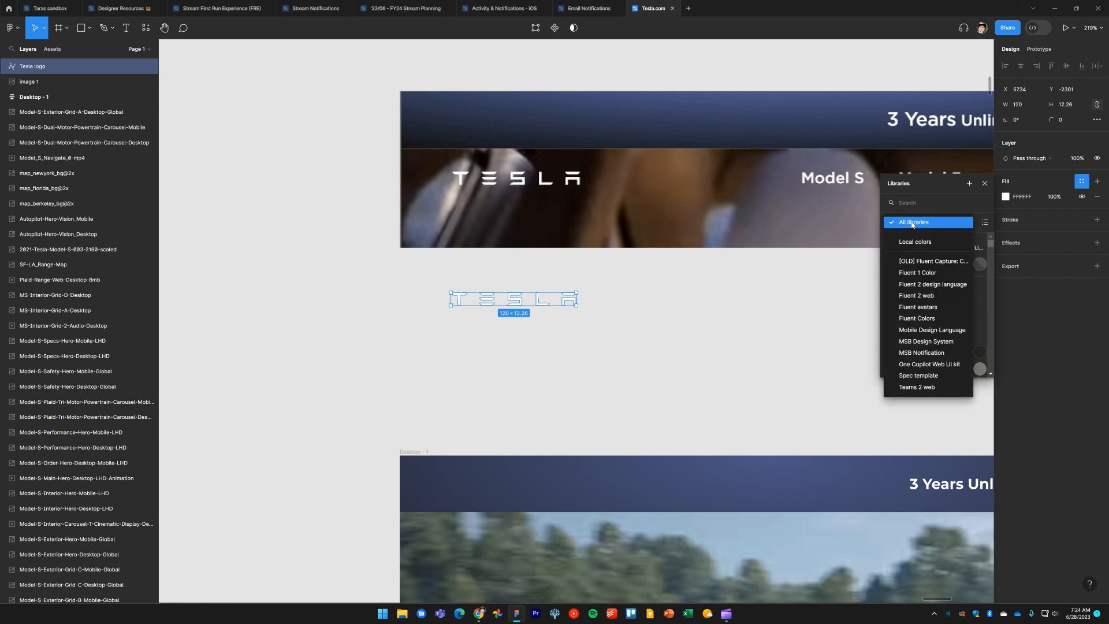
left_click(918, 243)
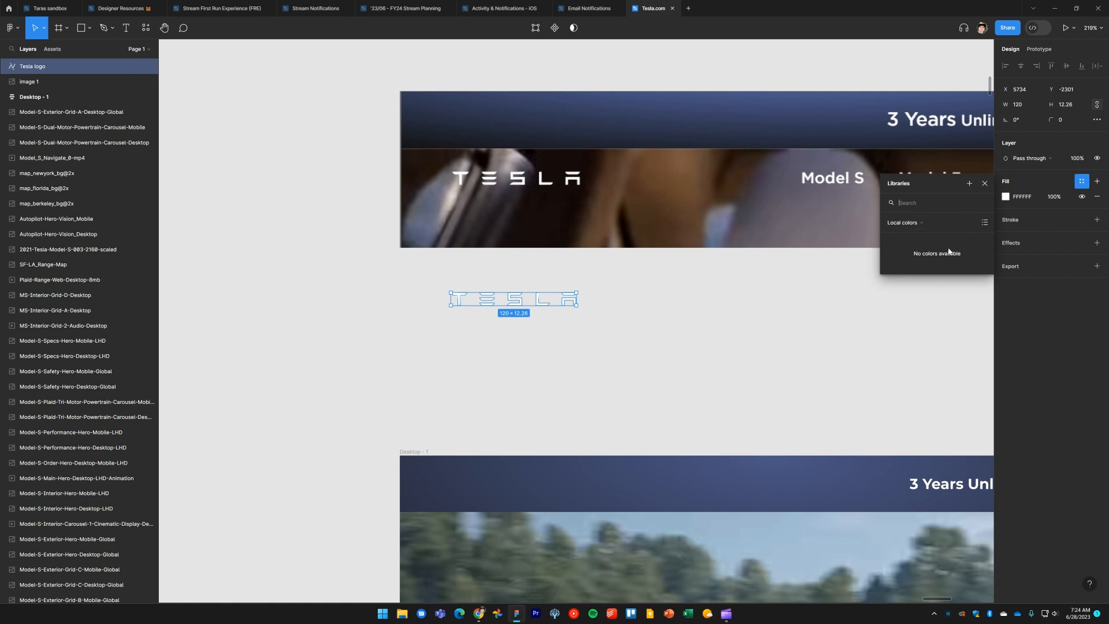
left_click(969, 184)
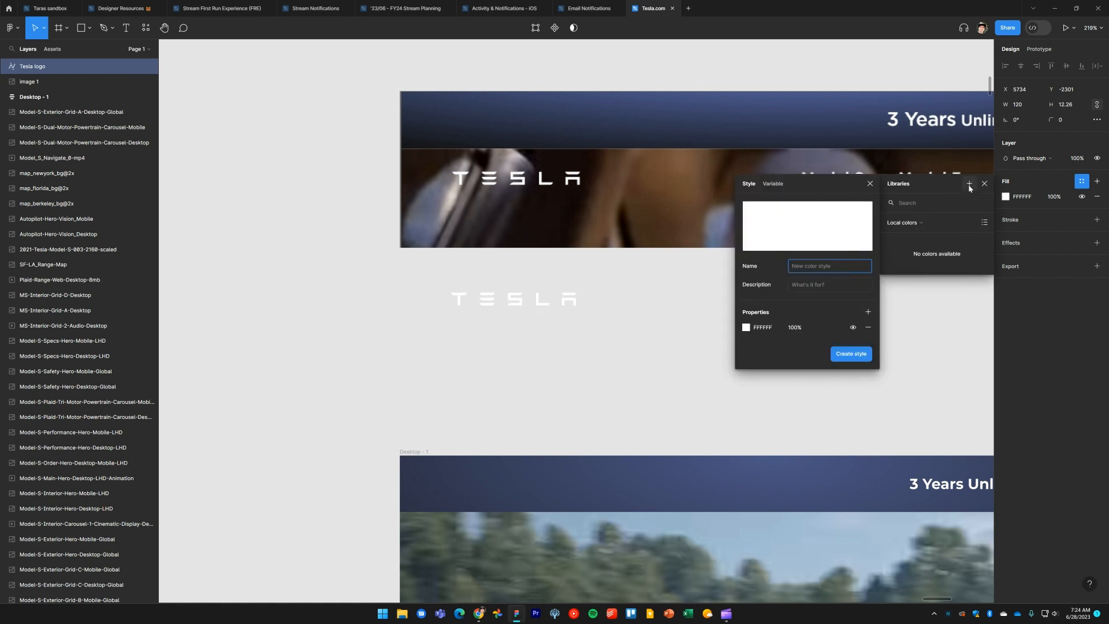
type("Tesla white")
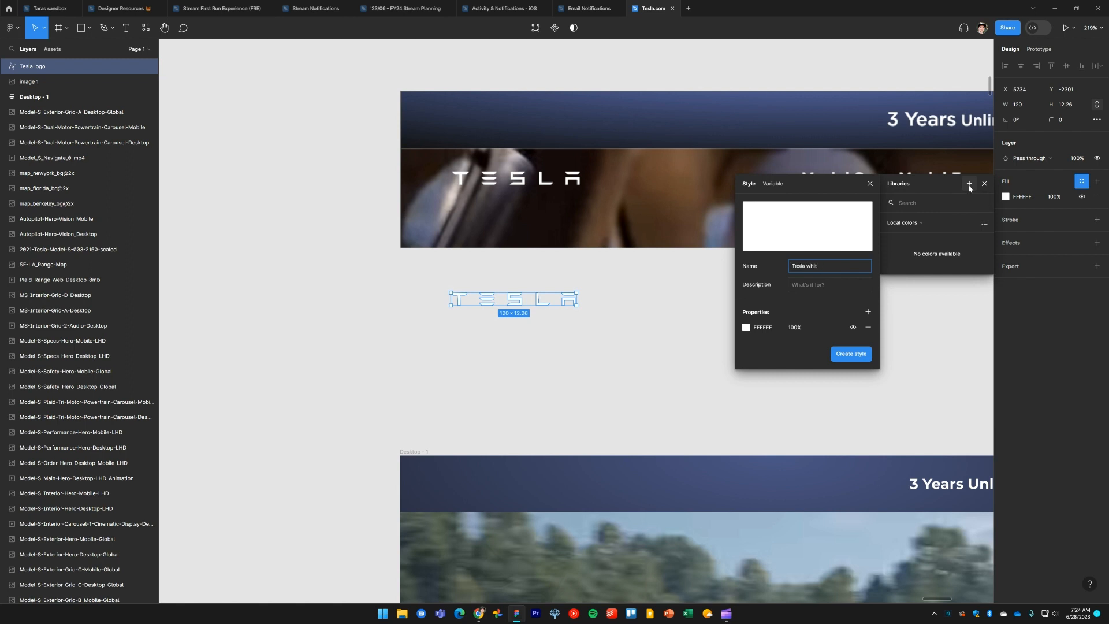
left_click(851, 355)
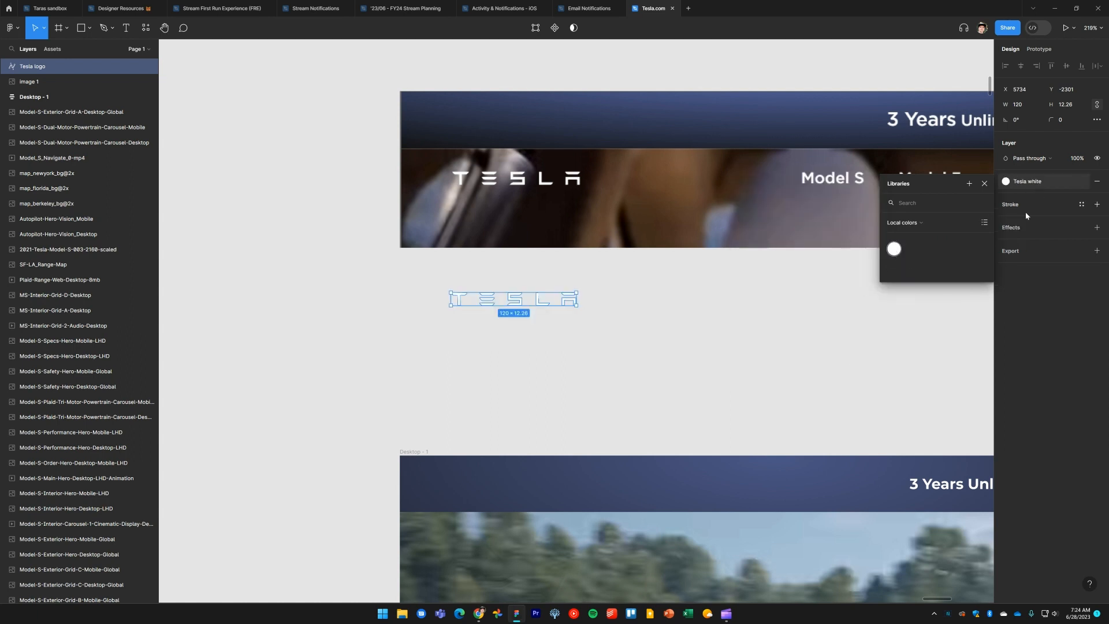
Set the page background color to 2F2F2F
left_click(605, 360)
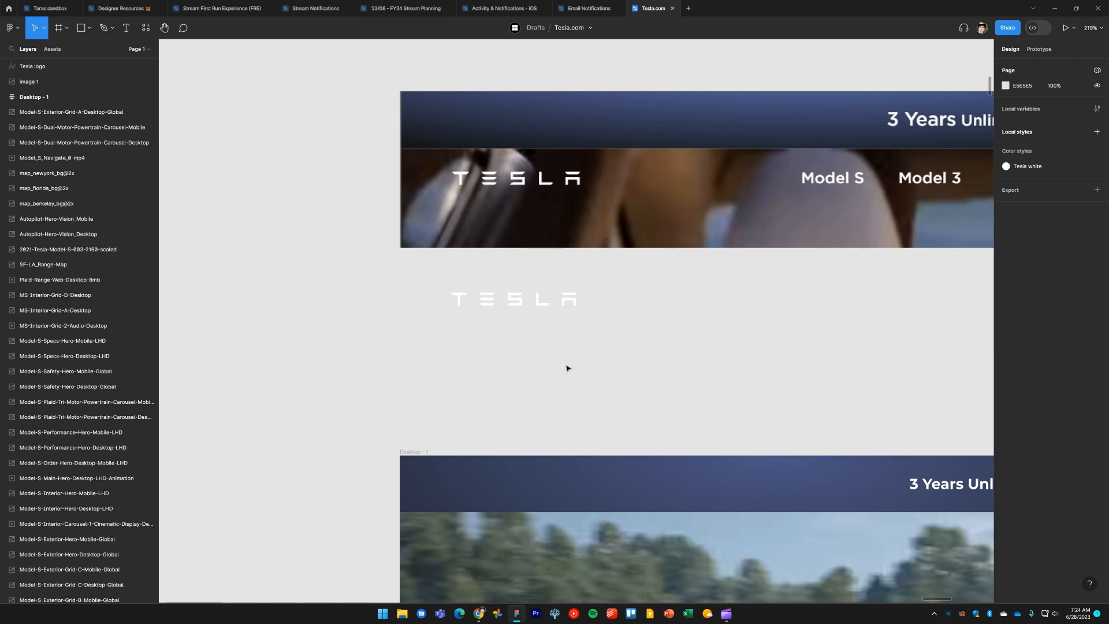
scroll(567, 367, "down", 2)
left_click_drag(602, 368, 597, 341)
scroll(564, 322, "up", 2)
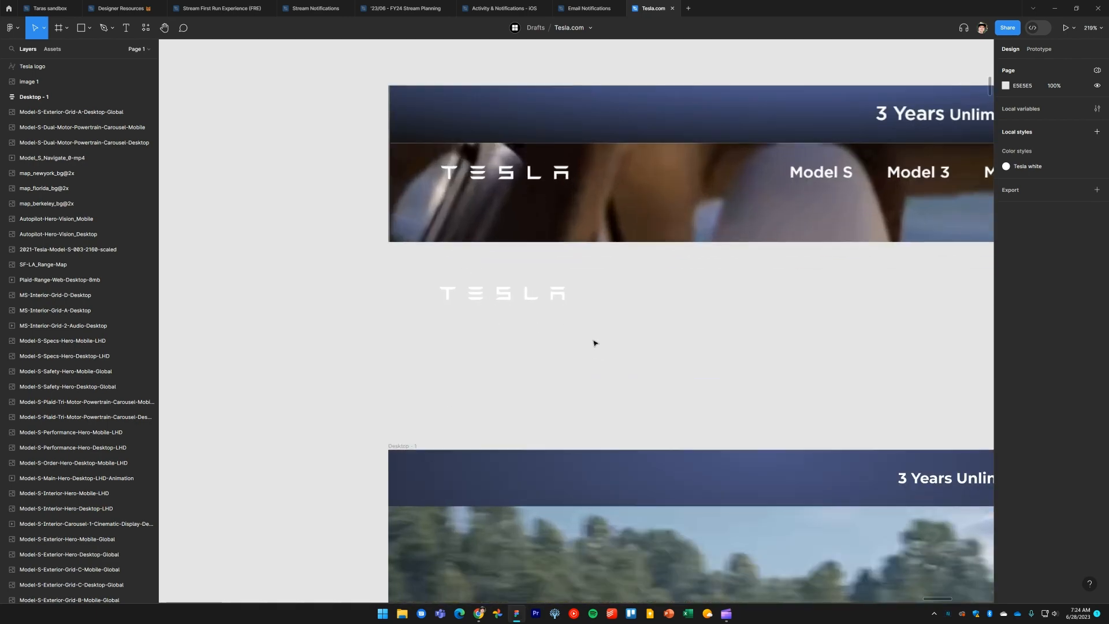
scroll(578, 342, "up", 1)
left_click(527, 340)
left_click(614, 377)
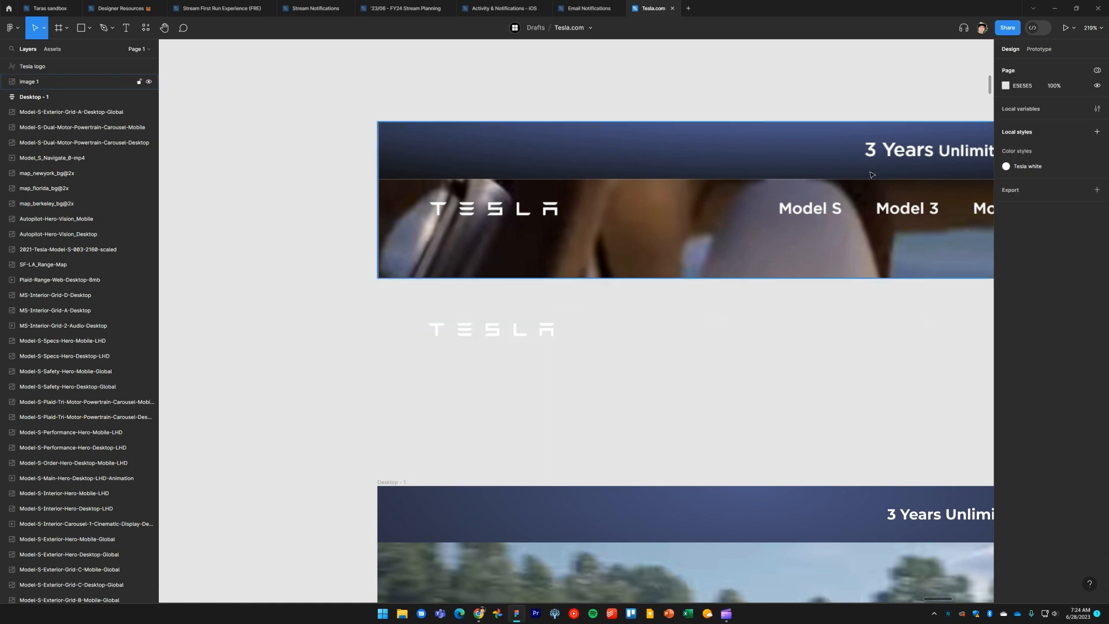
left_click(1005, 86)
left_click_drag(896, 118, 874, 192)
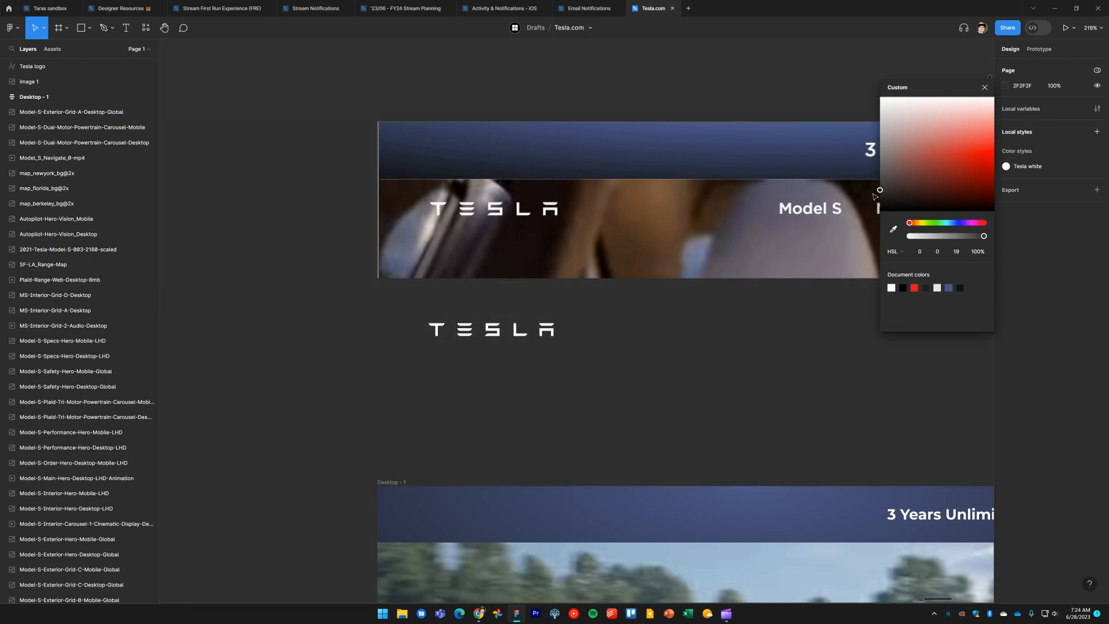
left_click(768, 416)
scroll(750, 396, "down", 5)
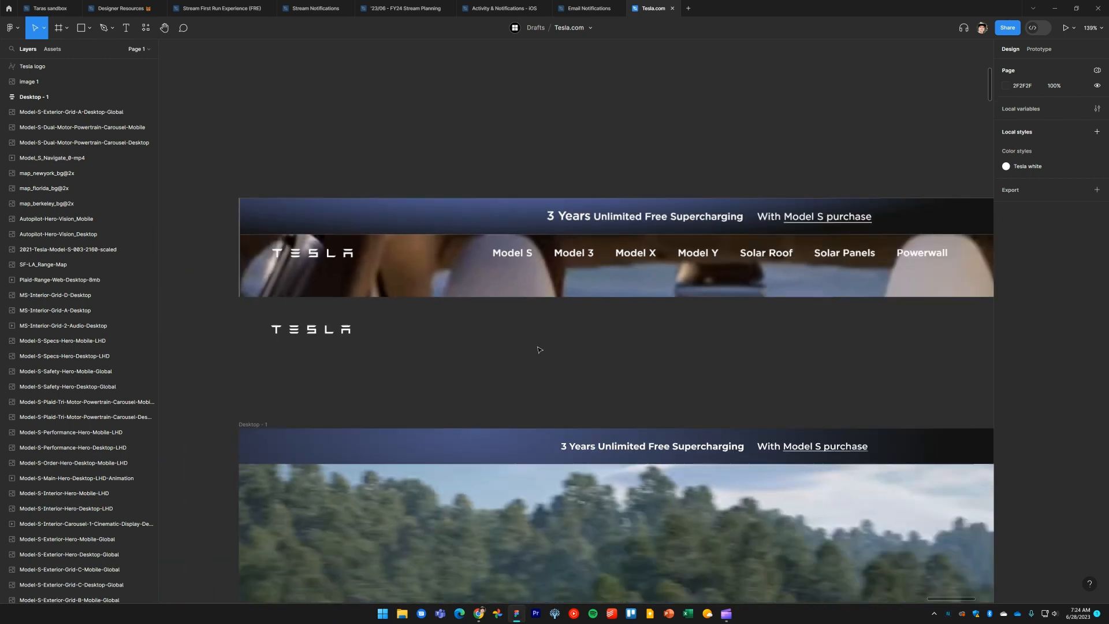
scroll(535, 309, "right", 5)
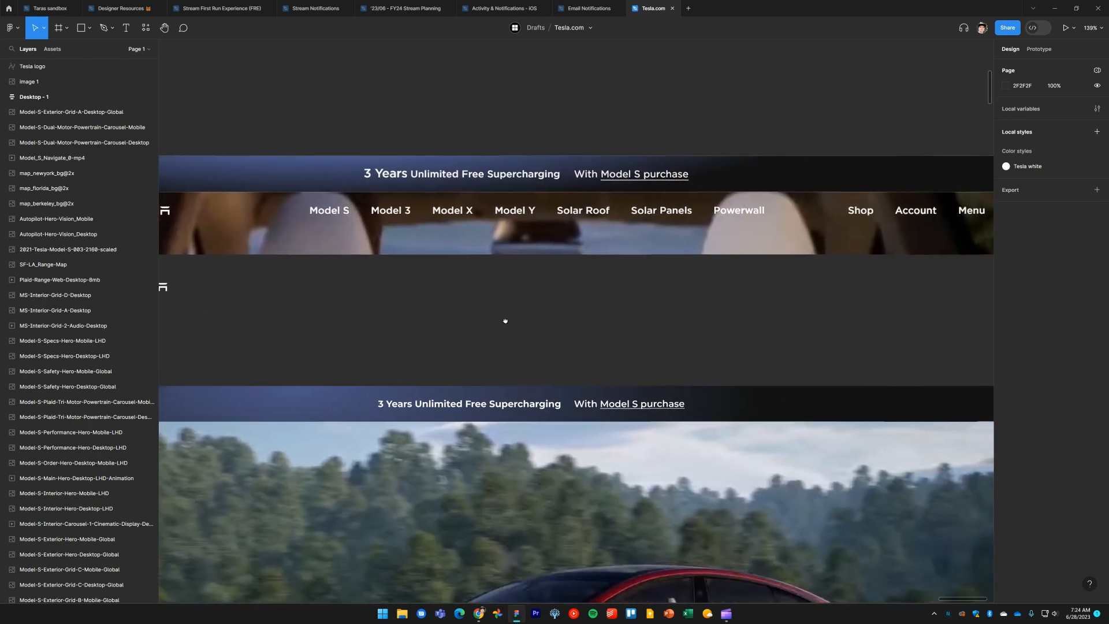
Compare the live Tesla.com navigation bar in the browser, zooming in on it, against the Figma canvas
left_click_drag(649, 318, 617, 324)
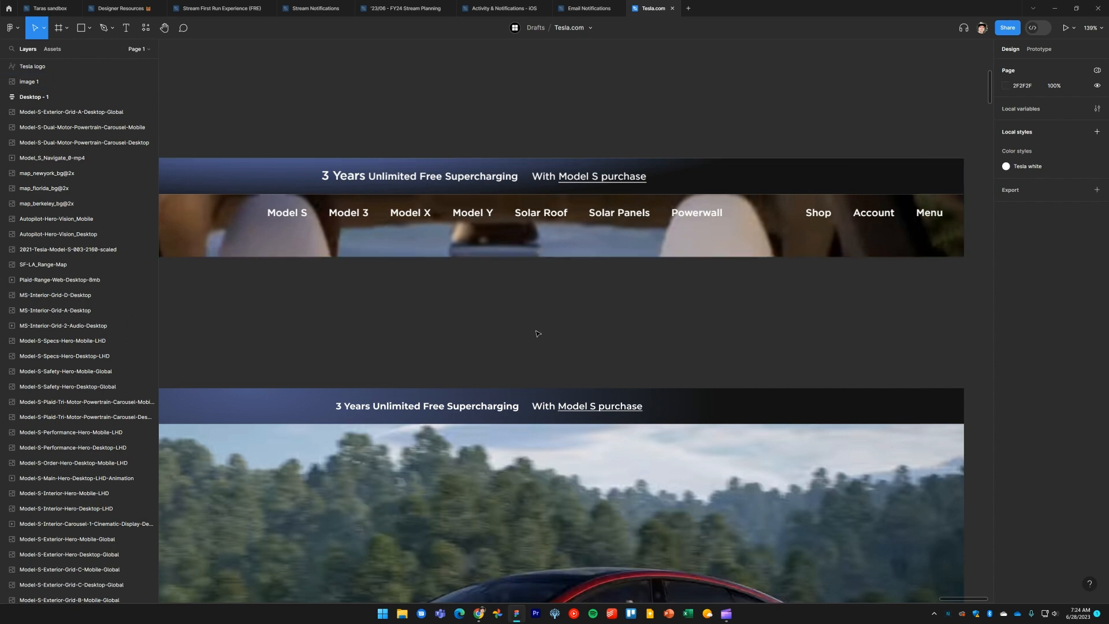
key("alt+Tab")
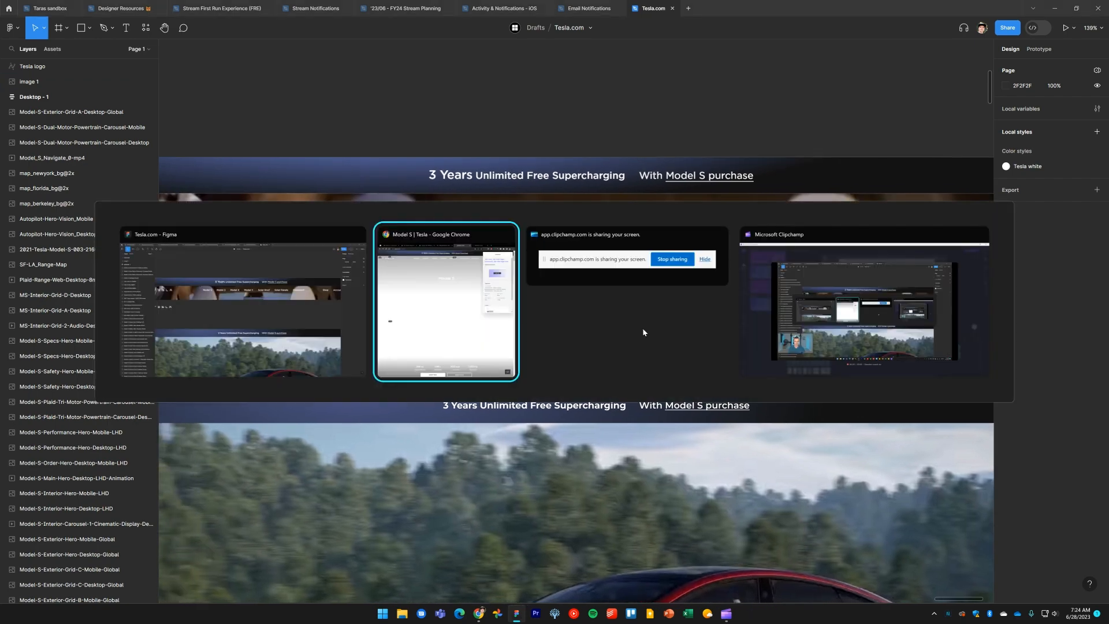
key("Escape")
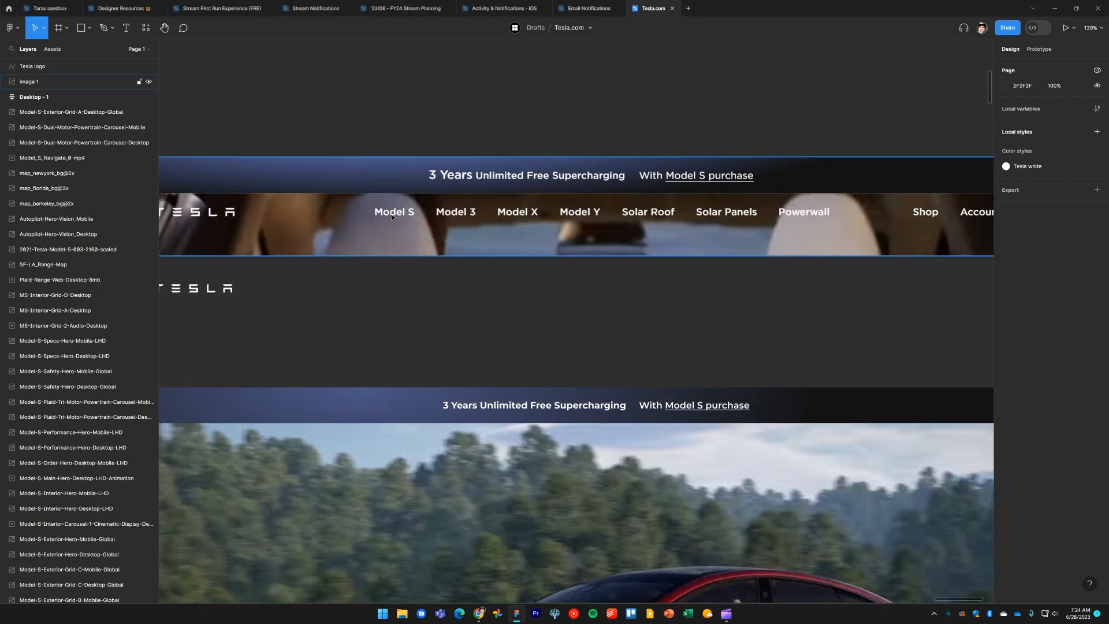
key("alt+Tab")
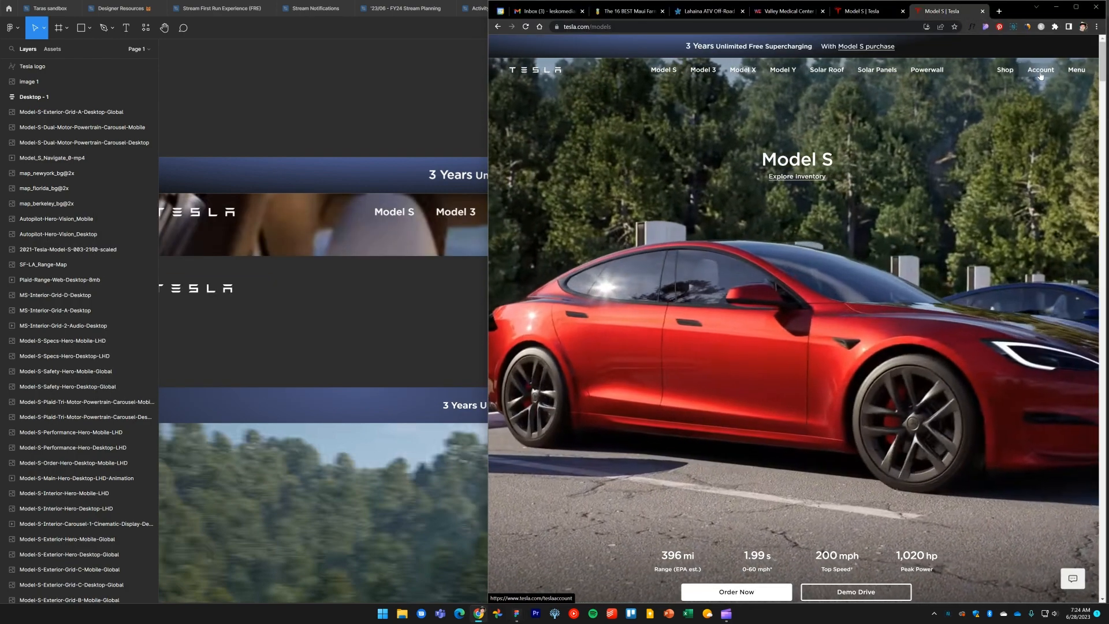
key("ctrl+plus")
key("ctrl+plus")
key("ctrl+plus")
key("ctrl+plus")
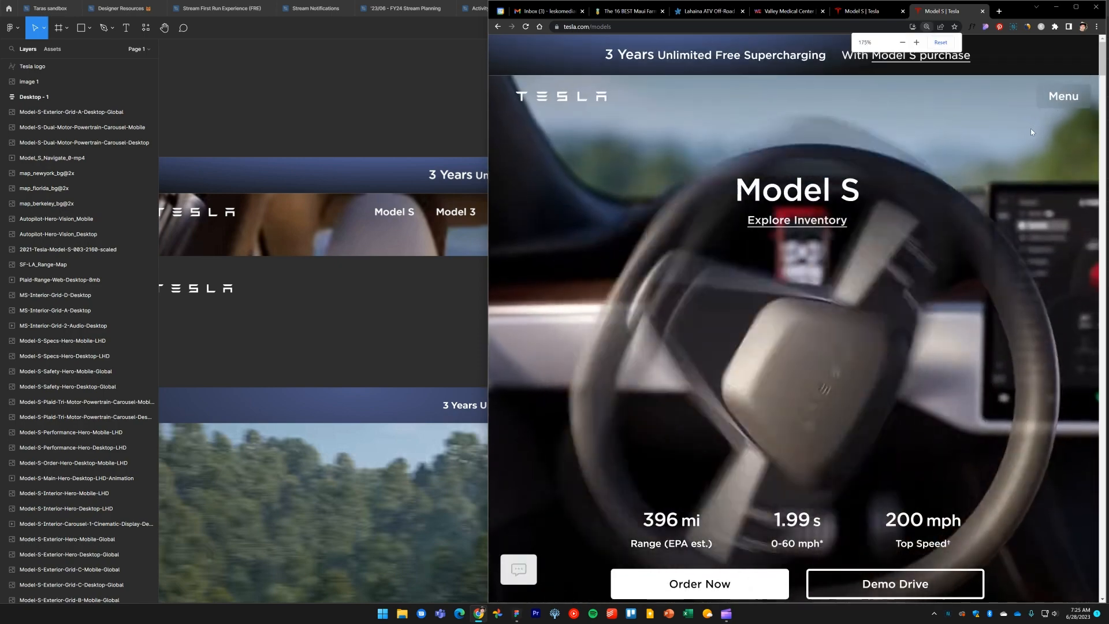
key("ctrl+0")
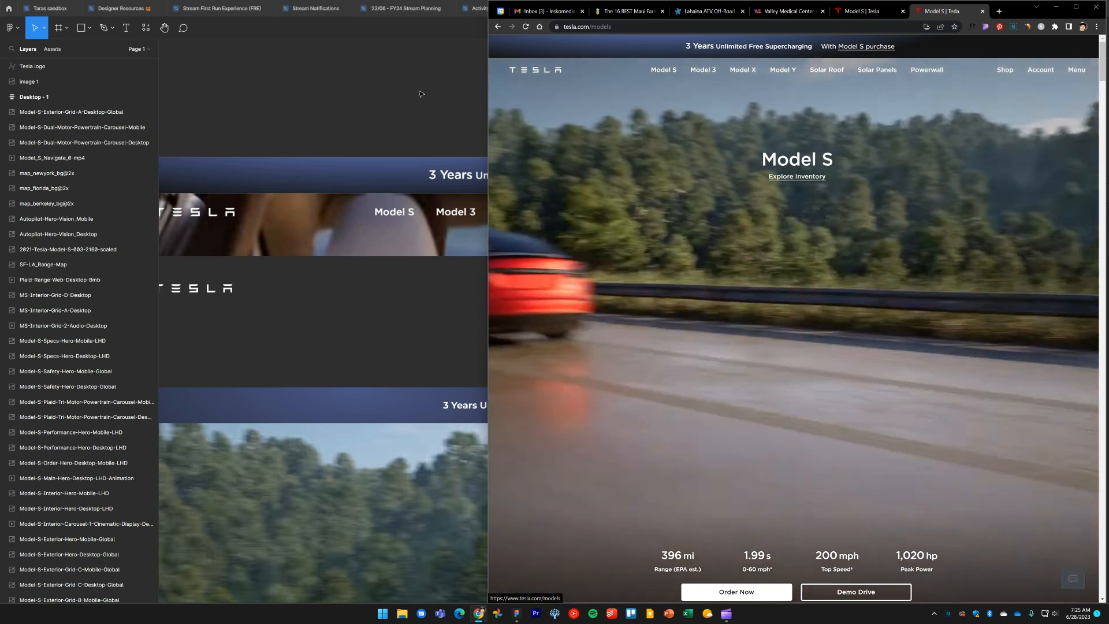
left_click(480, 305)
scroll(491, 300, "left", 3)
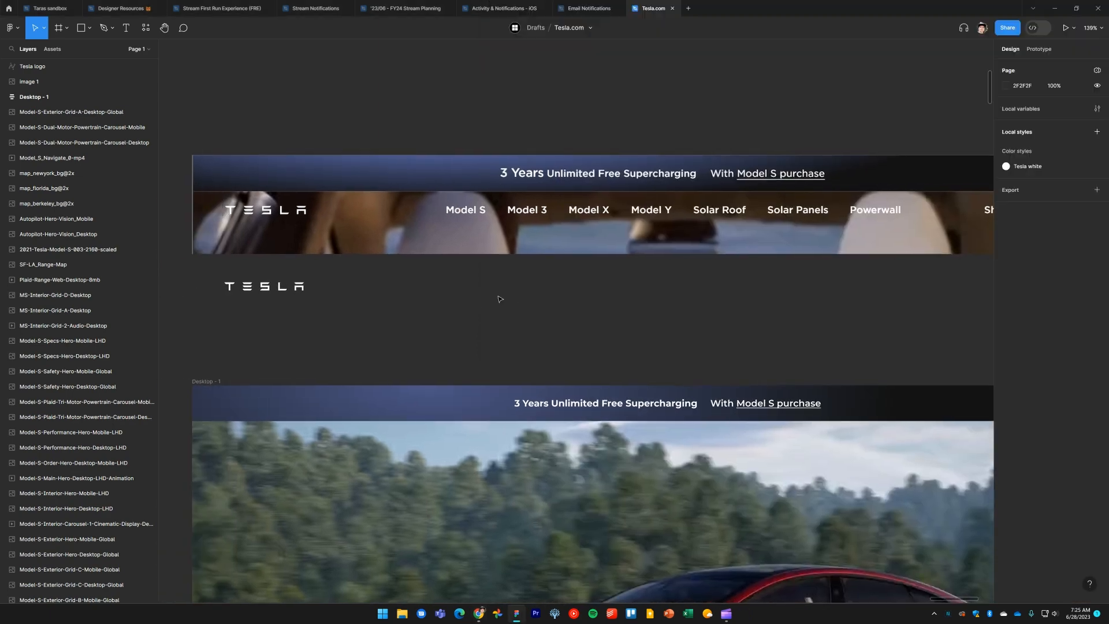
Add a Model S text label beside the logo, set it to Bold, and place it in line with the logo
key("t")
left_click(453, 291)
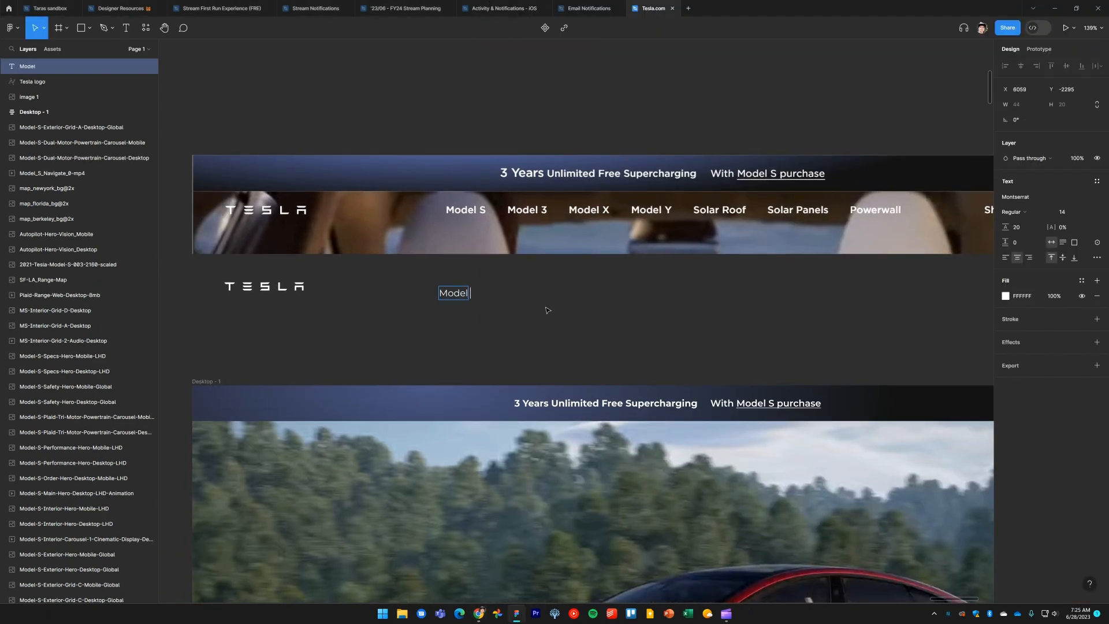
type("Model S")
key("Escape")
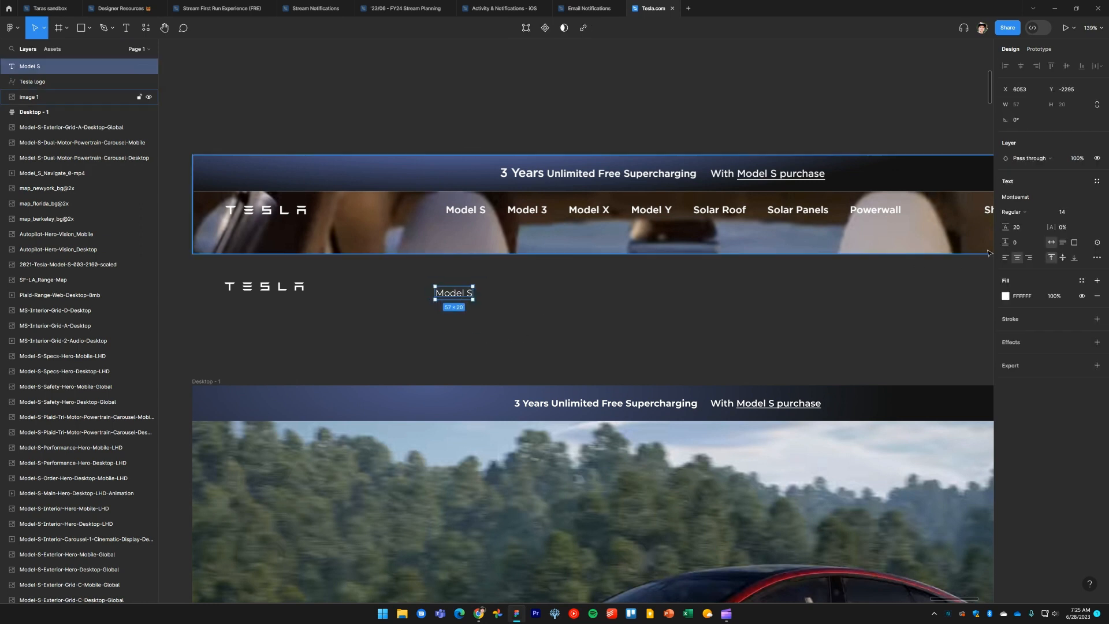
left_click(1016, 212)
left_click(1030, 246)
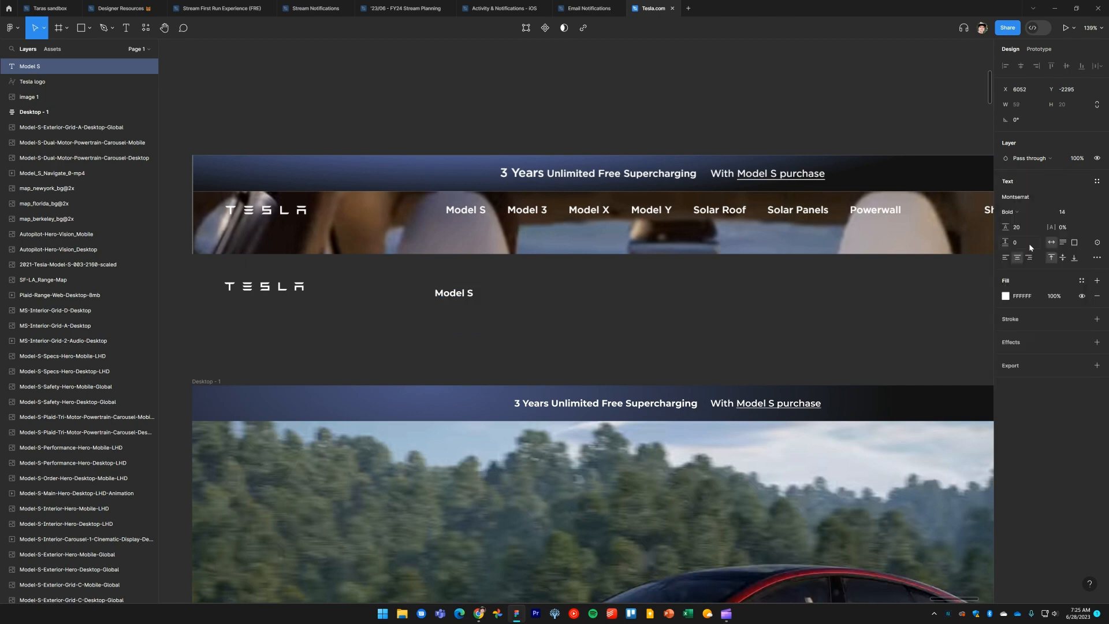
left_click_drag(459, 297, 464, 290)
left_click(503, 324)
Inspect the live site's Model S nav item typeface in the browser inspector
key("alt+Tab")
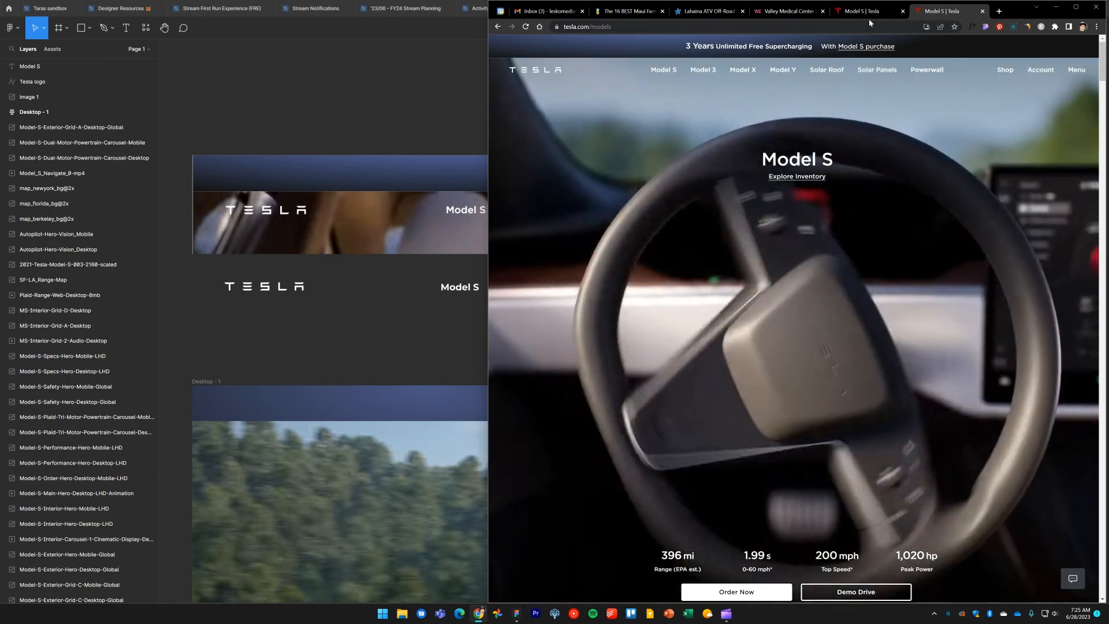
left_click(870, 12)
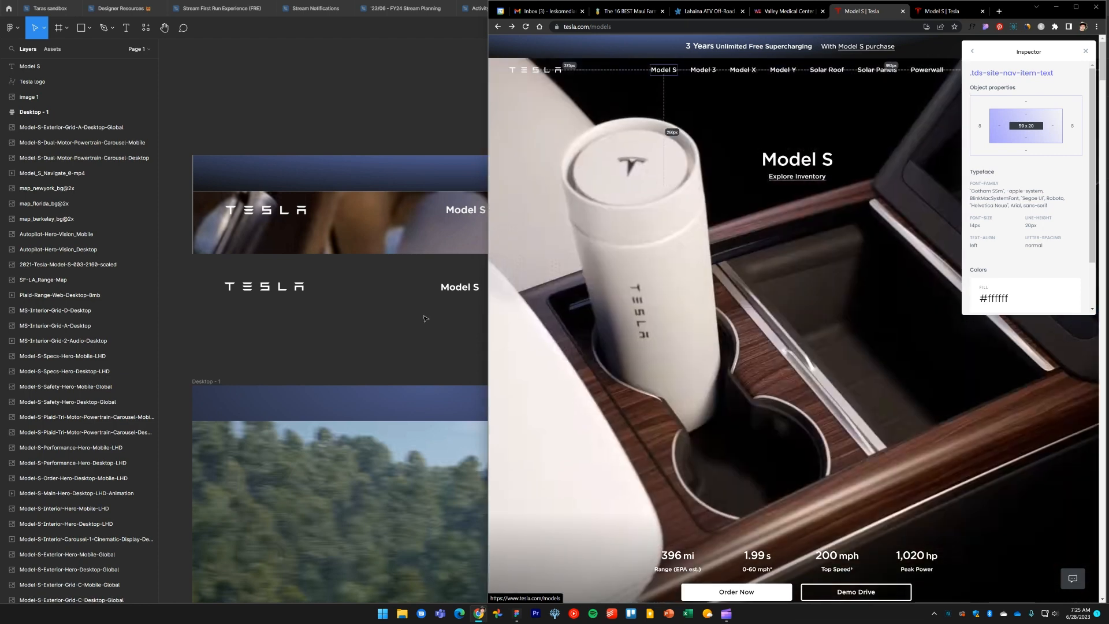
left_click(427, 325)
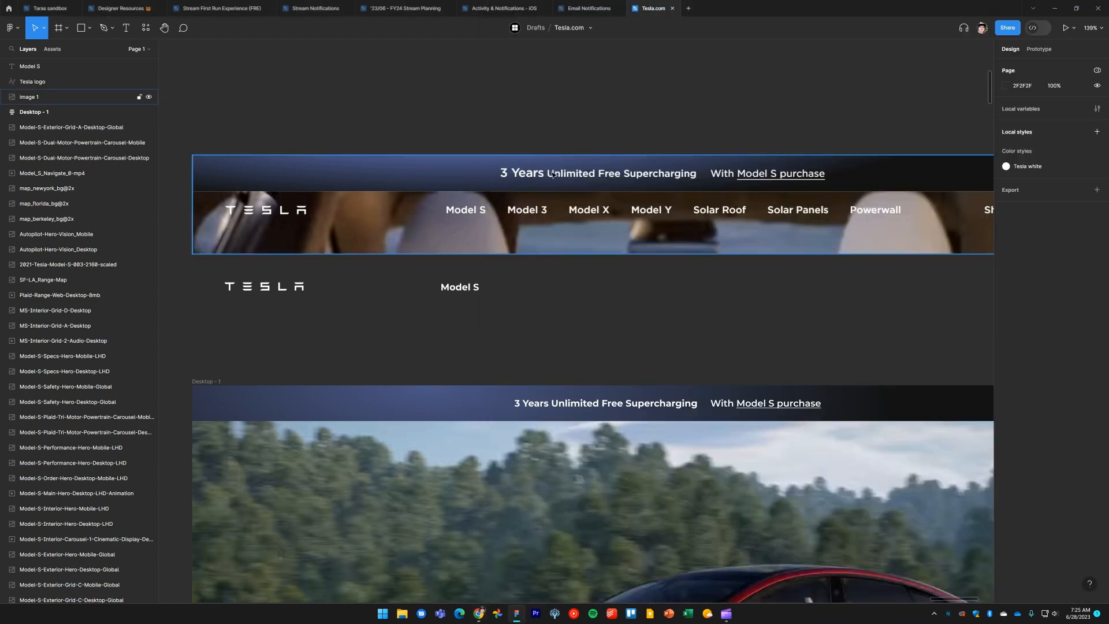
Delete the hand-made Model S text label
left_click(609, 407, "ctrl")
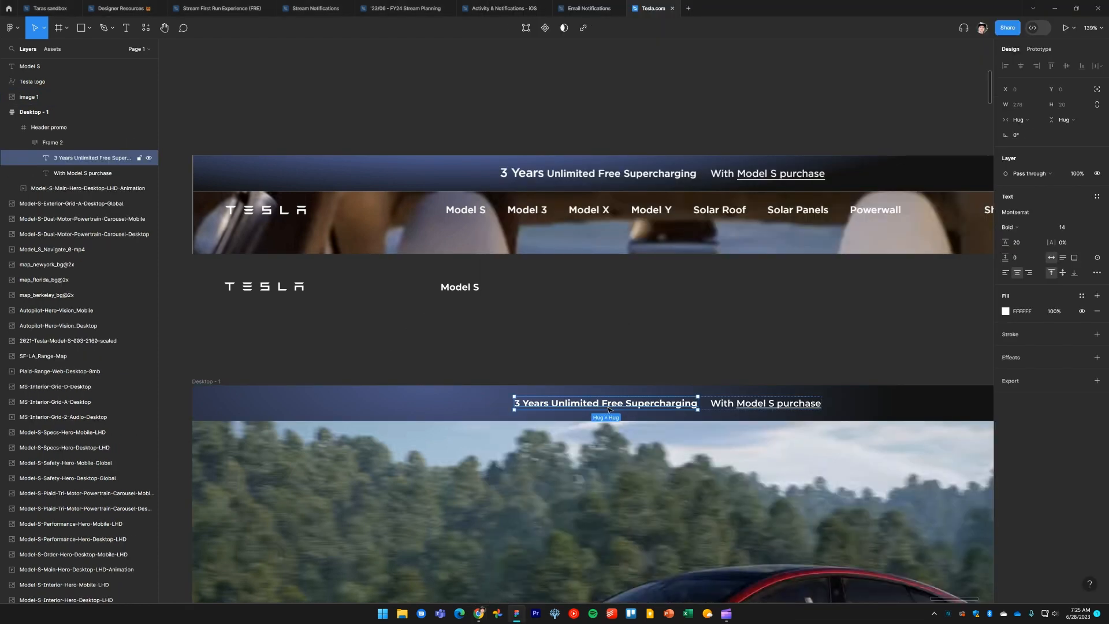
left_click(469, 293)
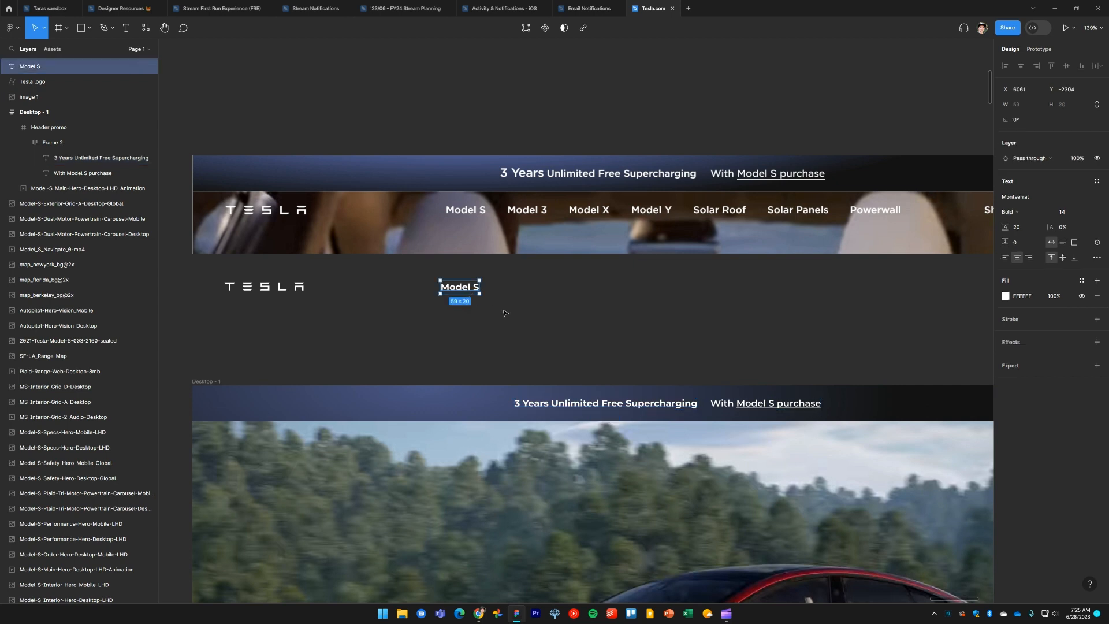
key("Delete")
Copy the promo headline text next to the logo and change its text to Model S
left_click(581, 407, "ctrl")
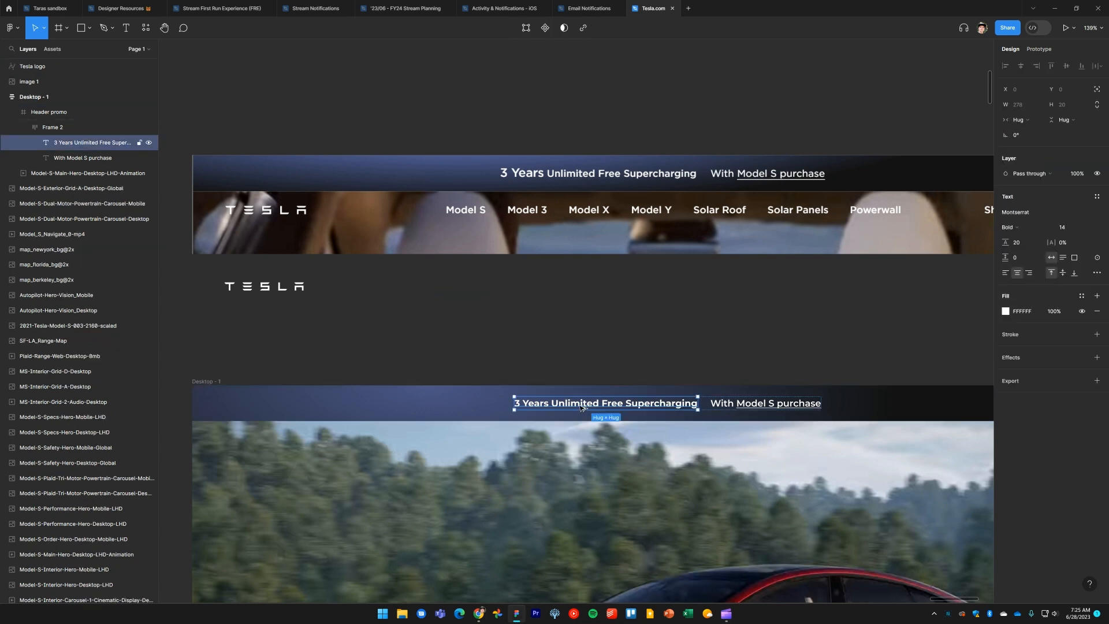
left_click_drag(547, 346, 499, 283)
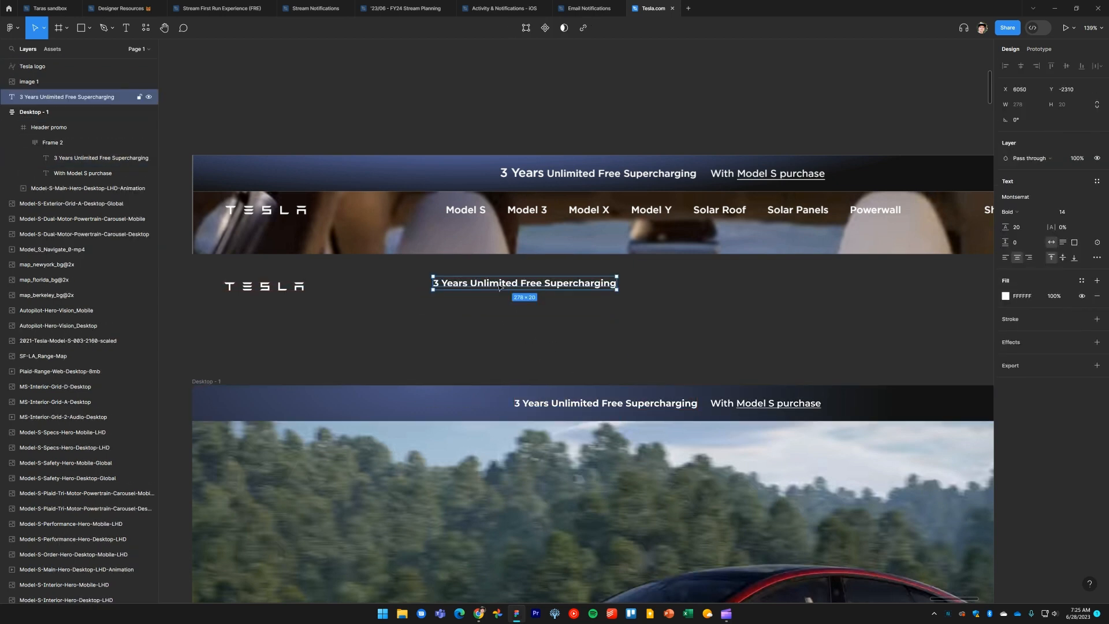
double_click(498, 284)
type("Model S")
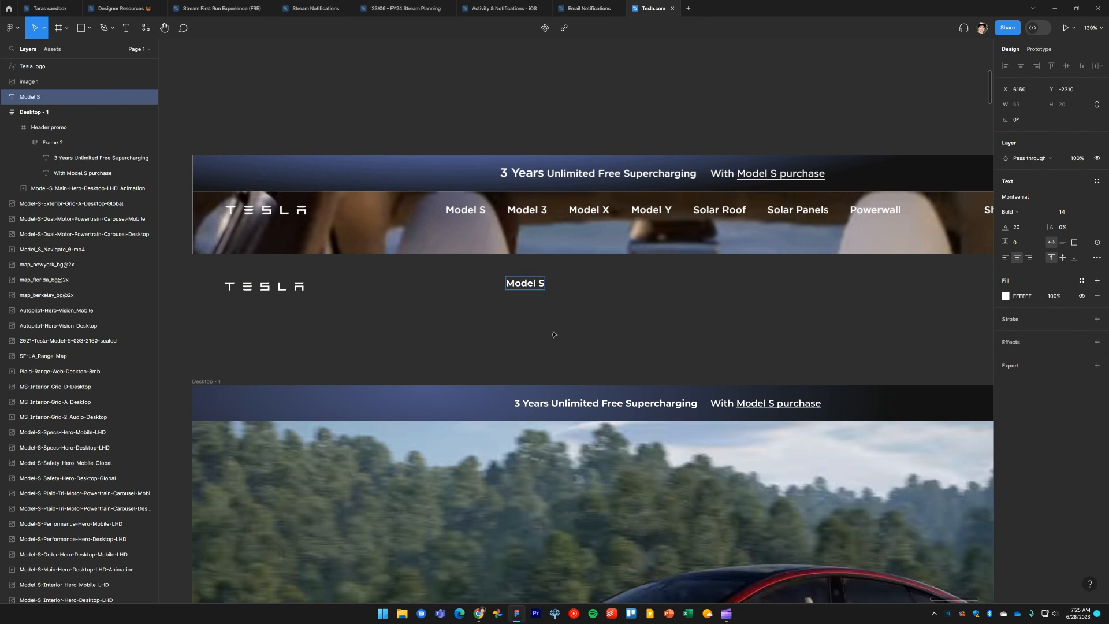
key("Escape")
Duplicate the Model S label and change the copy to Model 3
left_click(543, 328)
mouse_move(533, 285)
left_mouse_down()
mouse_move(469, 286)
mouse_move(532, 284)
left_mouse_up()
double_click(529, 283)
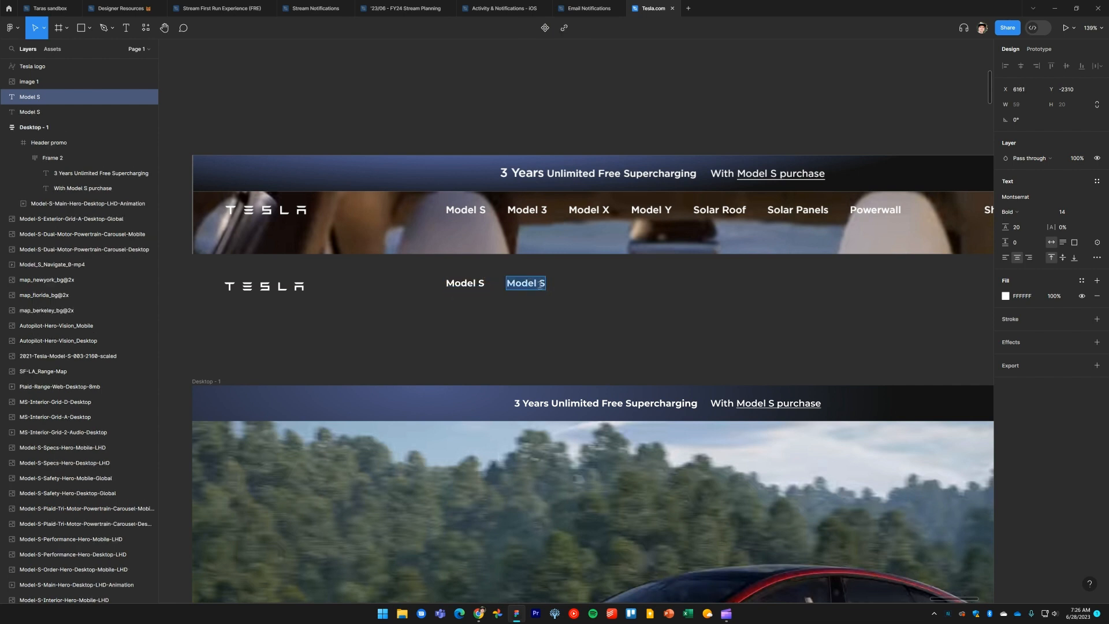
double_click(541, 283)
type("3")
key("Escape")
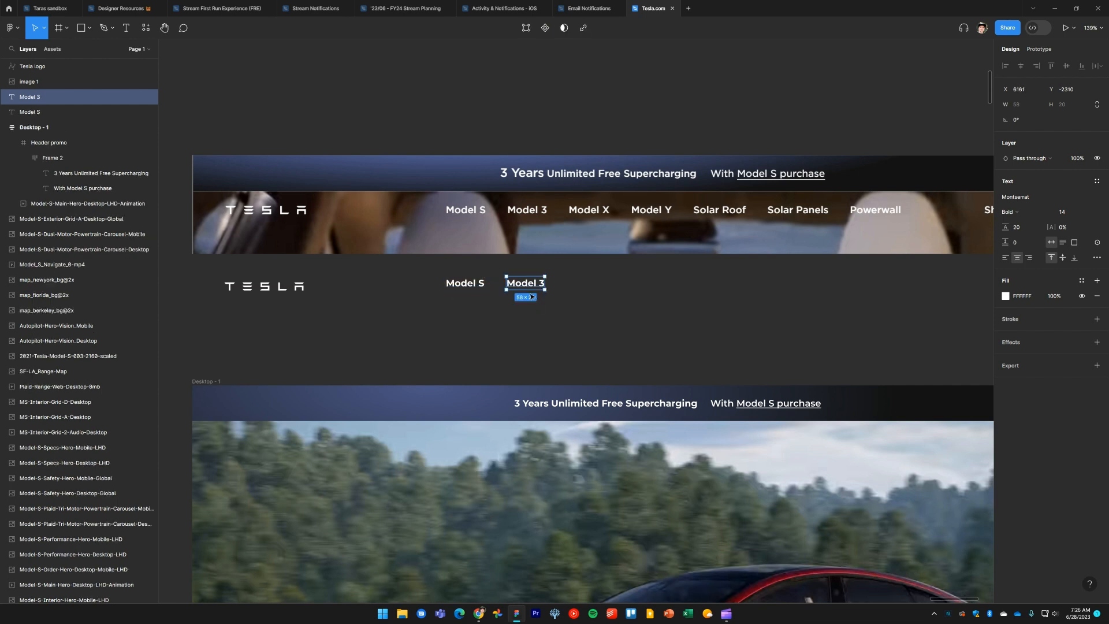
Duplicate the Model 3 label to the right and change the copy to Model X
left_click_drag(530, 286, 595, 284)
double_click(606, 283)
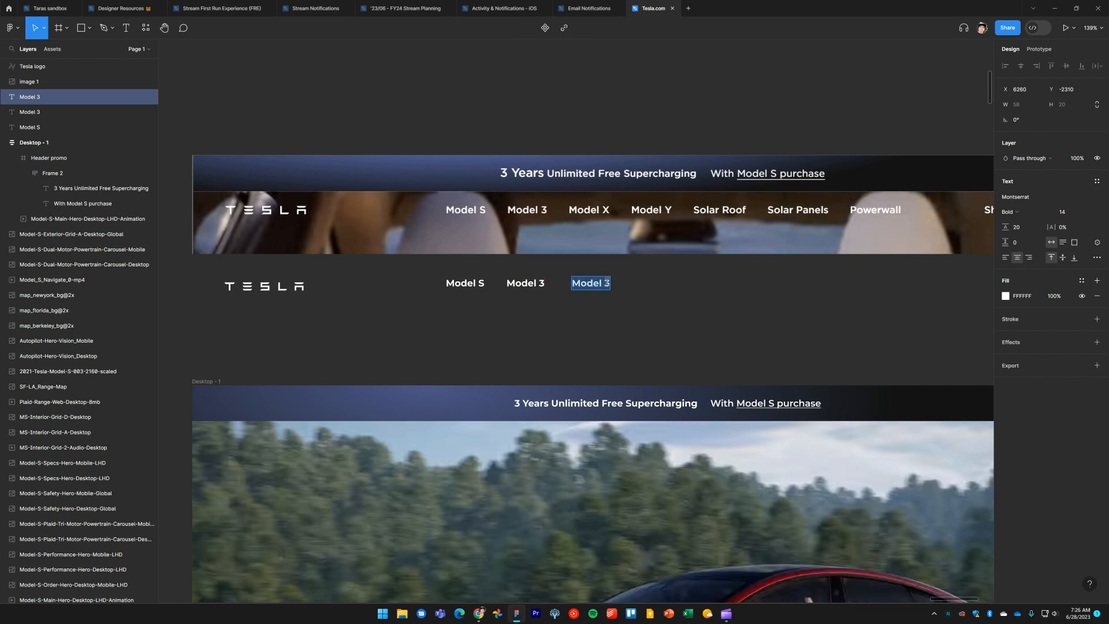
type("X")
key("Escape")
Duplicate the Model X label to the right and change the copy to Model Y
left_click_drag(596, 284, 723, 290)
double_click(664, 283)
type("Y")
left_click(728, 314)
left_click(666, 314)
Change the next duplicated label to Solar Roof
double_click(721, 285)
type("So")
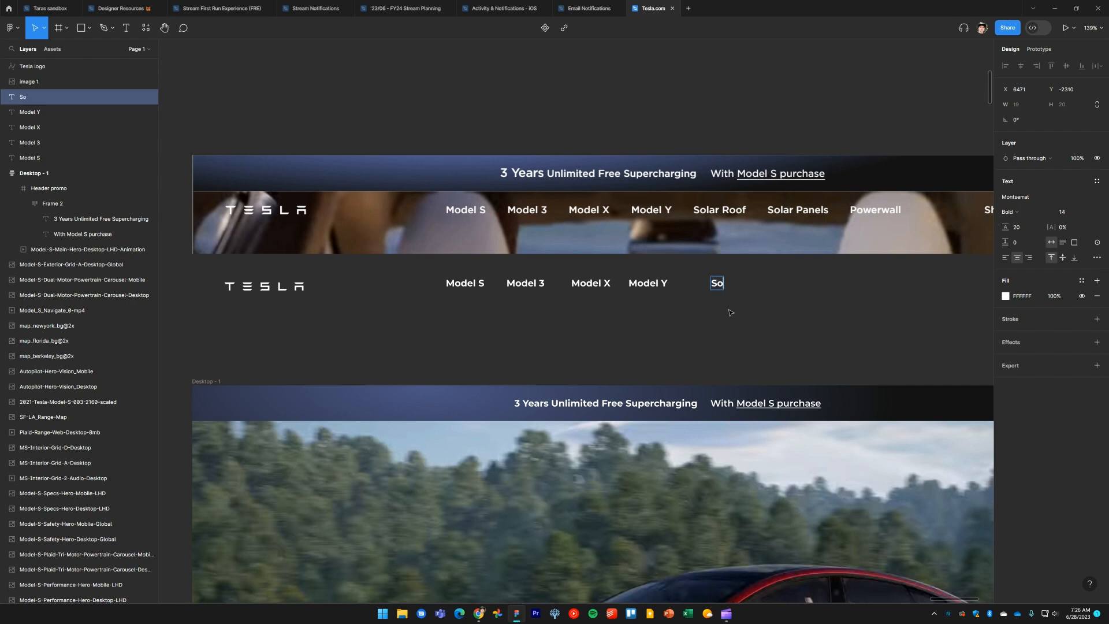
type("lar Roof")
key("Escape")
left_click(754, 311)
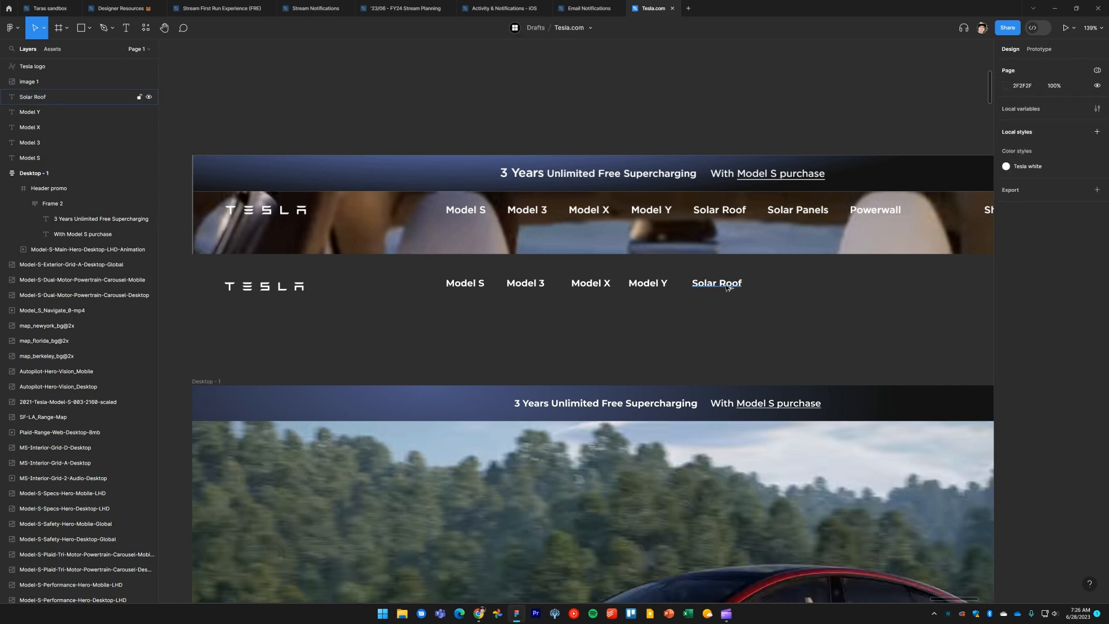
Duplicate the Solar Roof label to the right and change the copy to Solar Panels
left_click_drag(727, 288, 808, 285)
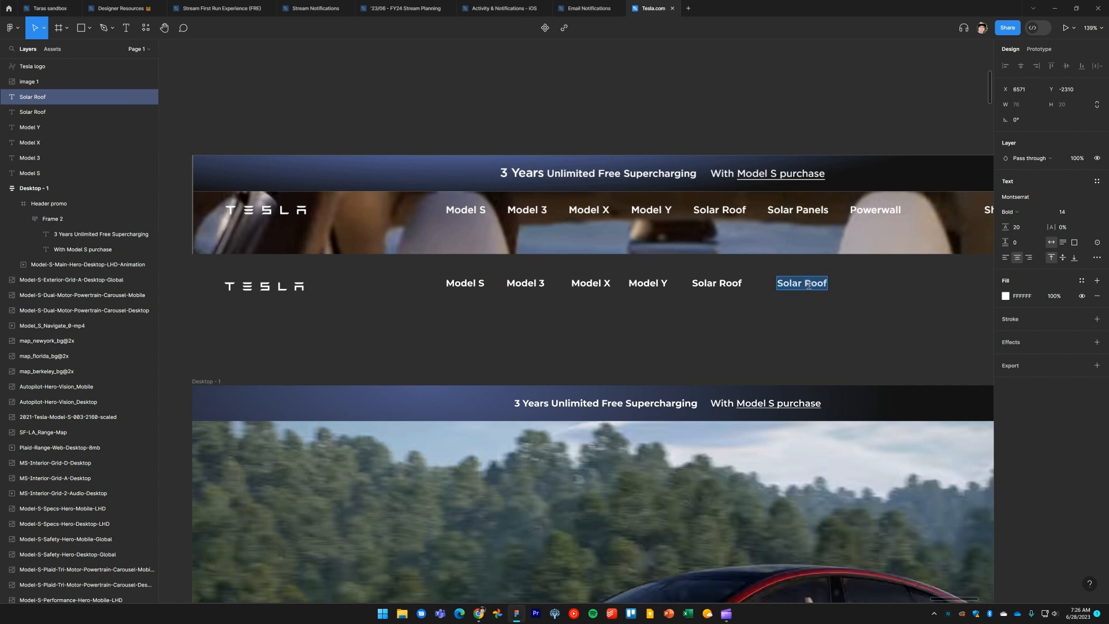
double_click(808, 284)
type("Panels")
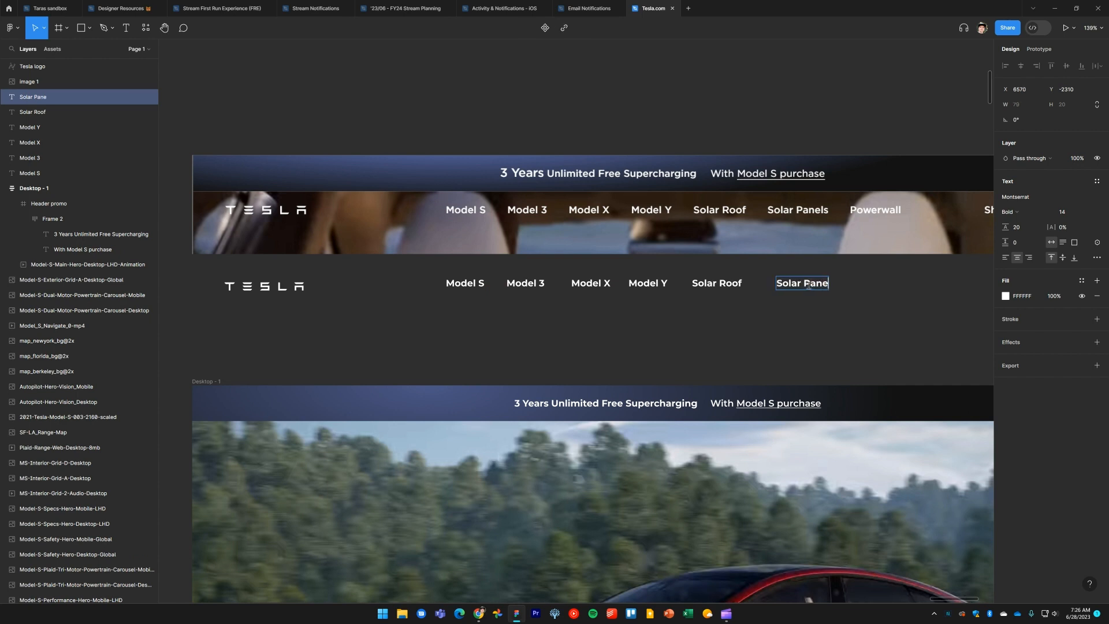
left_click(833, 334)
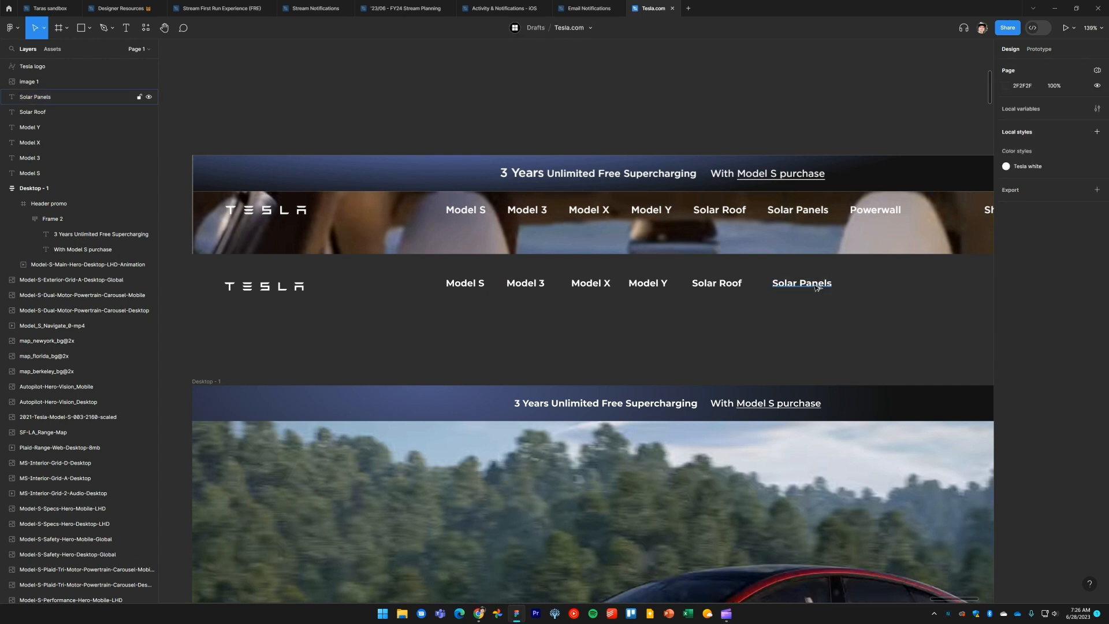
Duplicate the Solar Panels label to the right and change the copy to Powerwall
left_click_drag(817, 287, 904, 284)
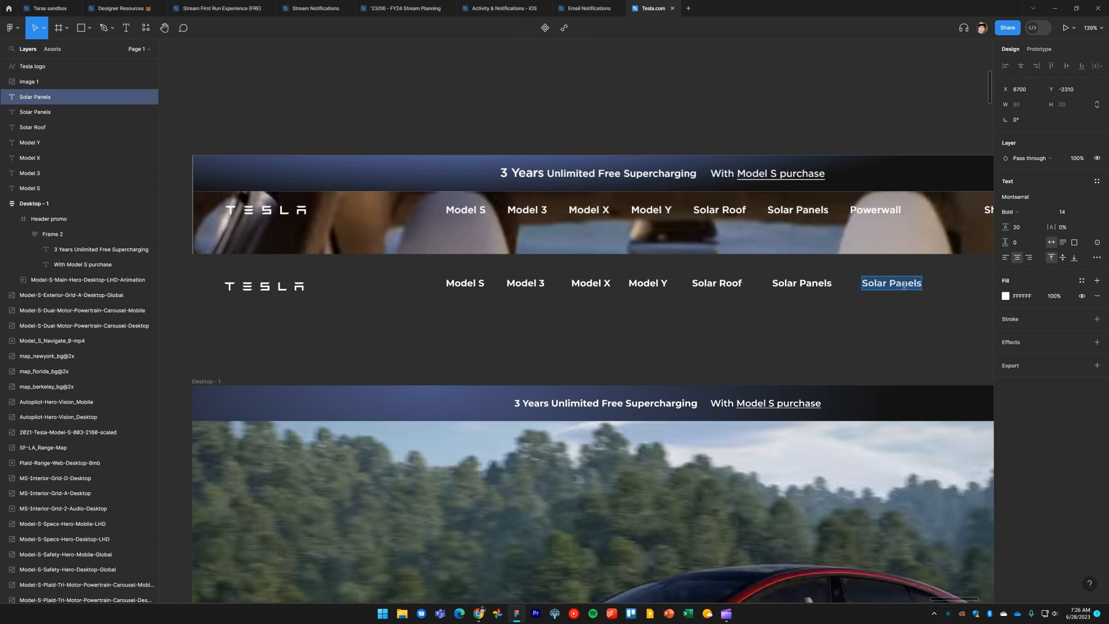
type("Powerwall")
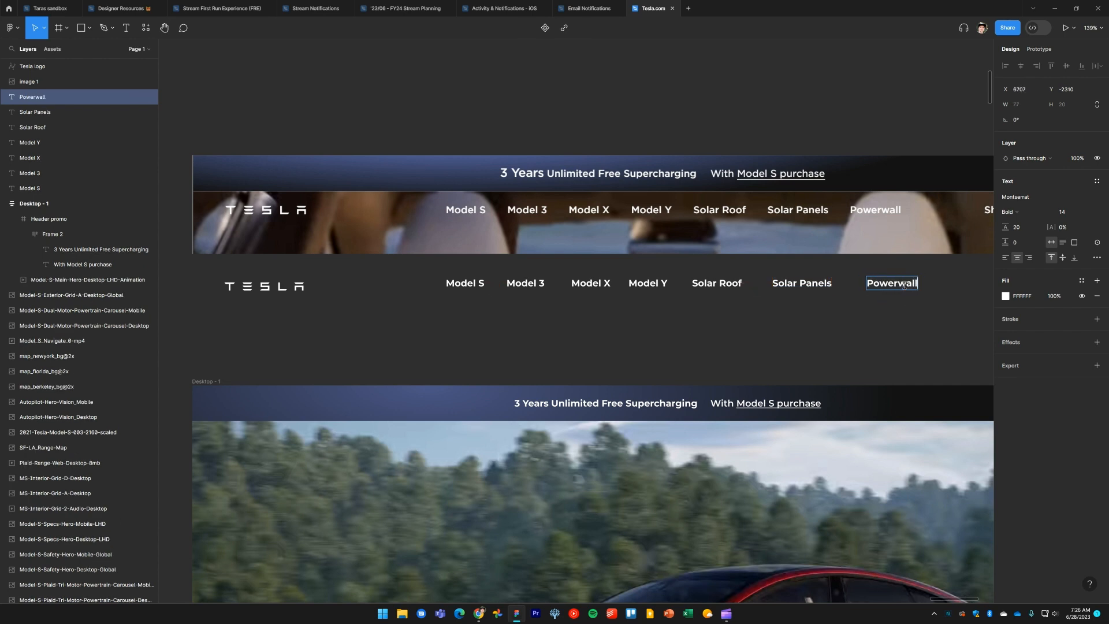
key("Escape")
Select all seven navigation labels and wrap them in an auto layout frame
mouse_move(907, 324)
left_mouse_down()
mouse_move(842, 275)
mouse_move(385, 278)
mouse_move(415, 288)
left_mouse_up()
key("shift+a")
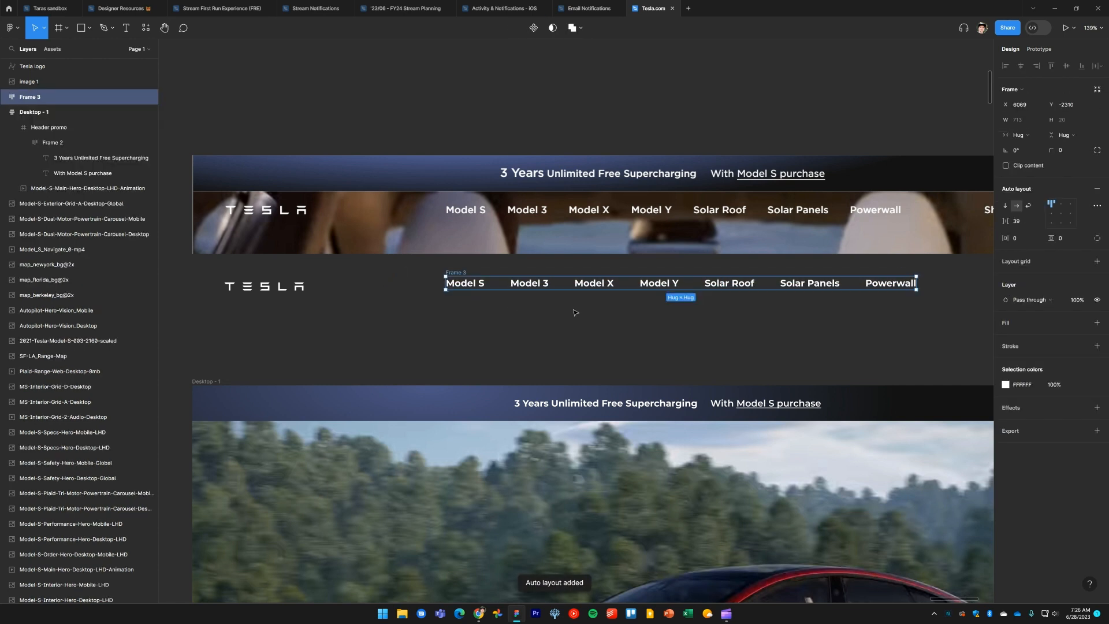
left_click(543, 327)
Select the navigation links frame together with Desktop - 1 and shift the links slightly left
left_click(659, 283)
left_click(555, 324)
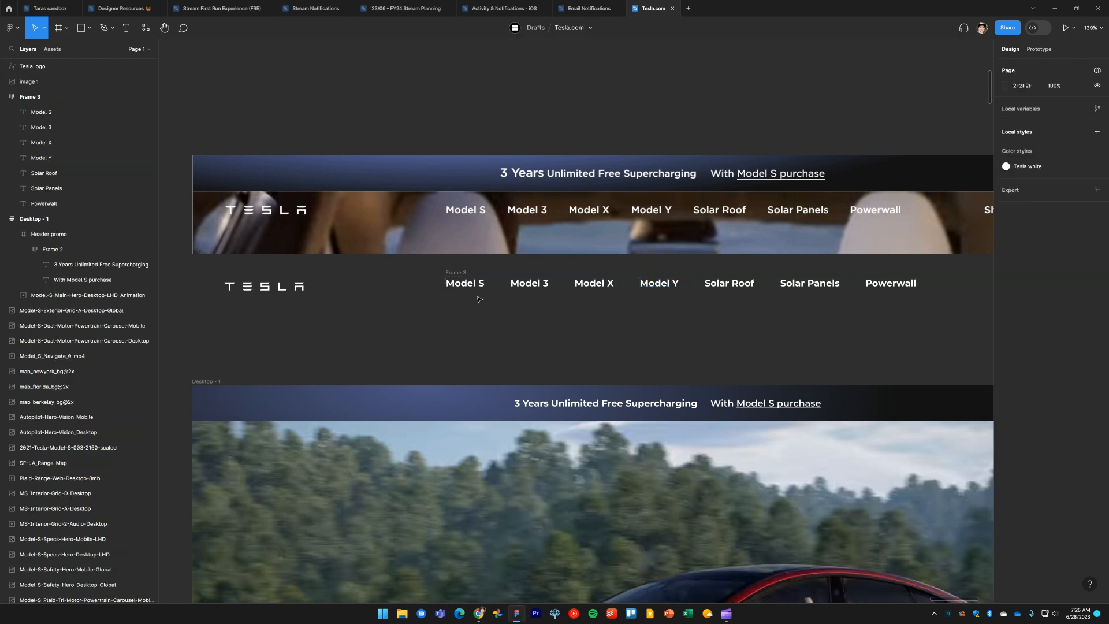
left_click(457, 272)
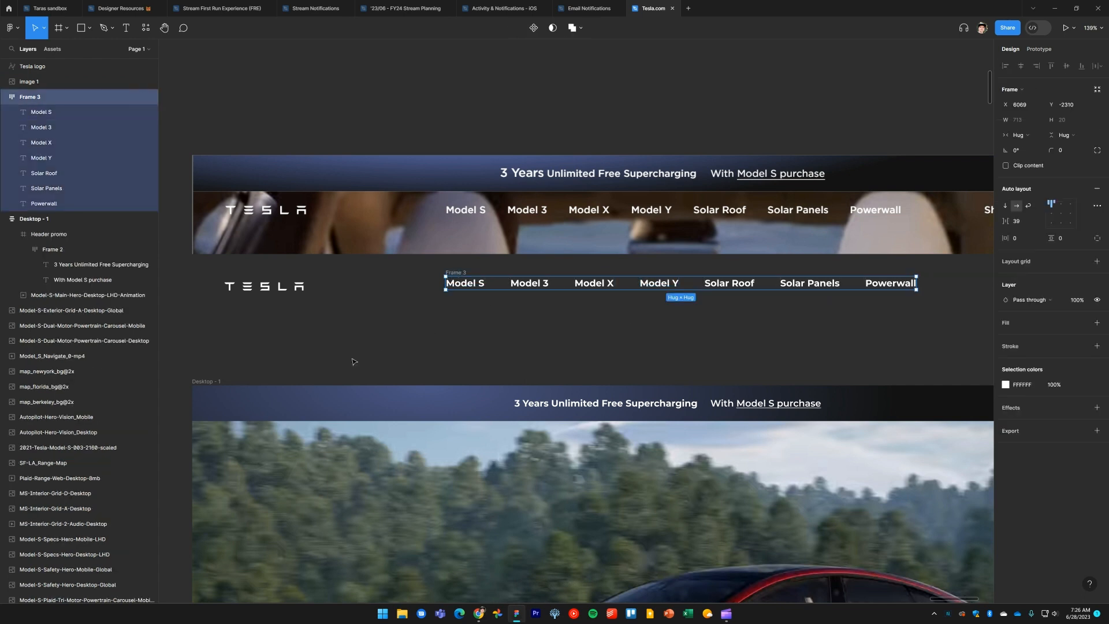
left_click(202, 382, "shift")
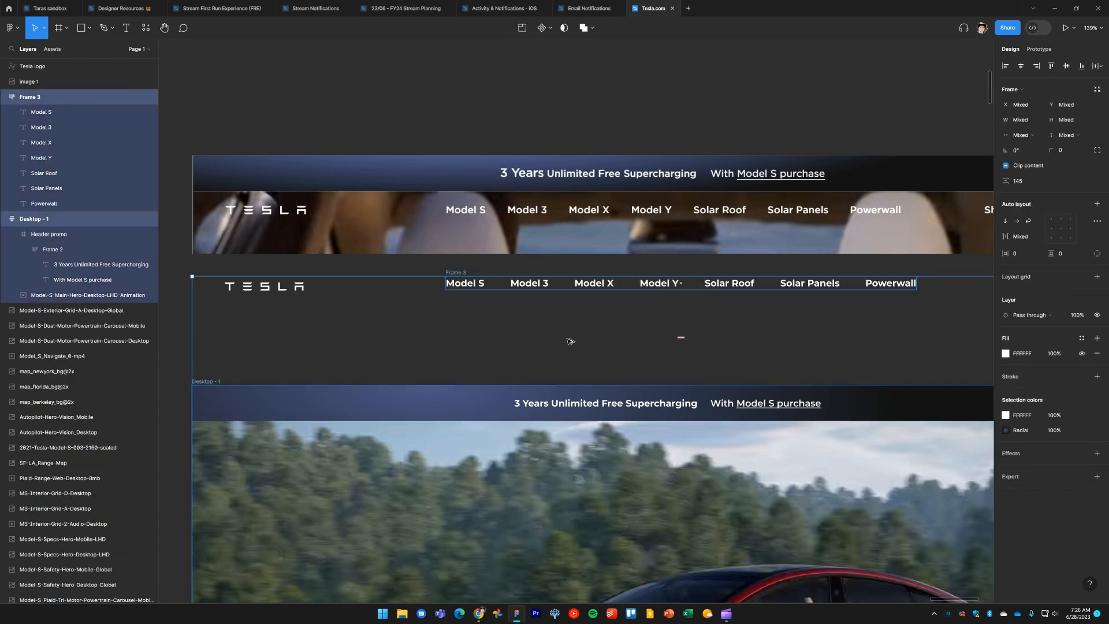
left_click(618, 327)
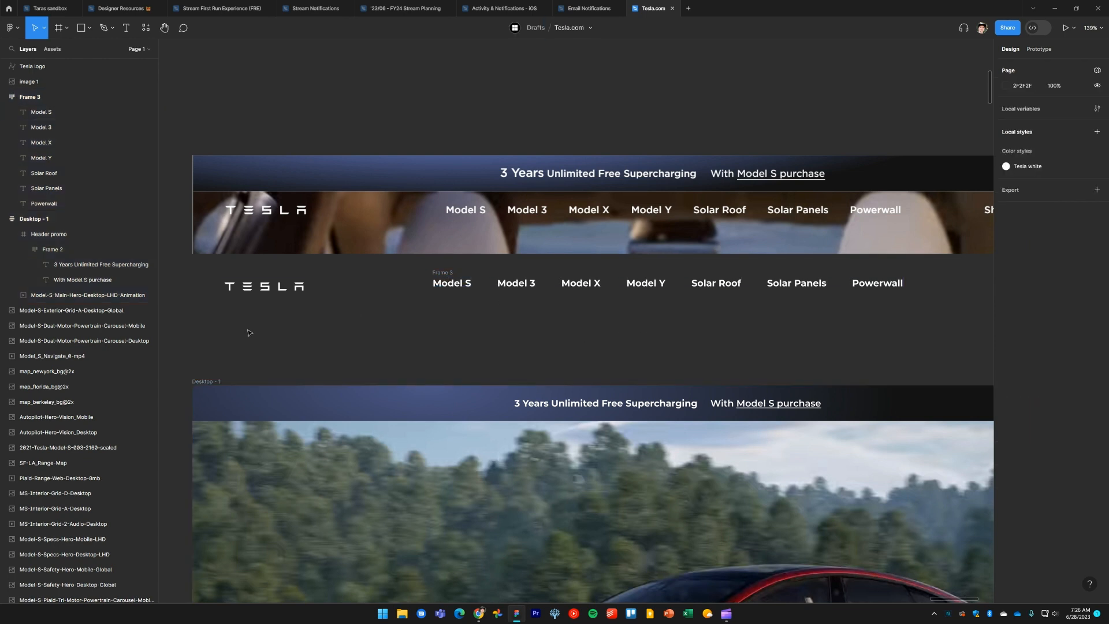
left_click_drag(225, 330, 601, 276)
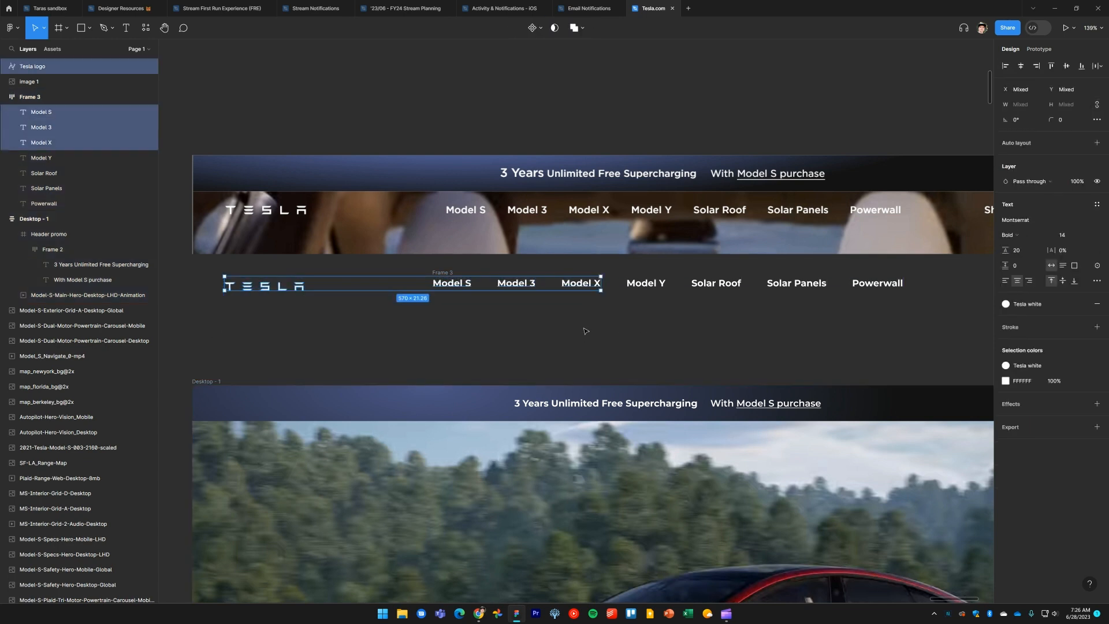
left_click(584, 323)
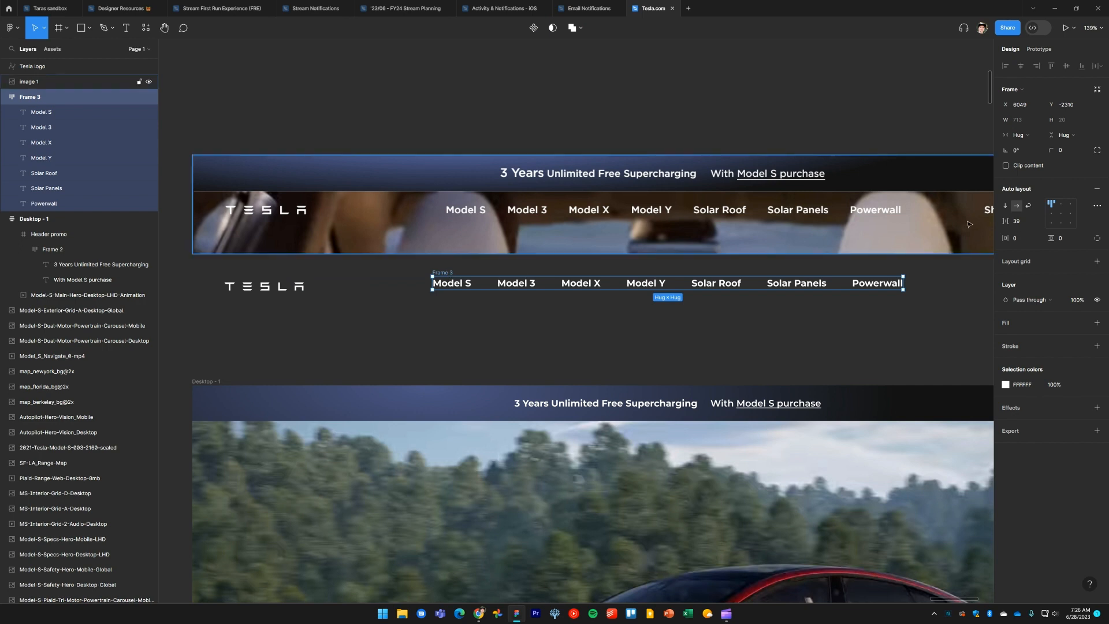
key("Down")
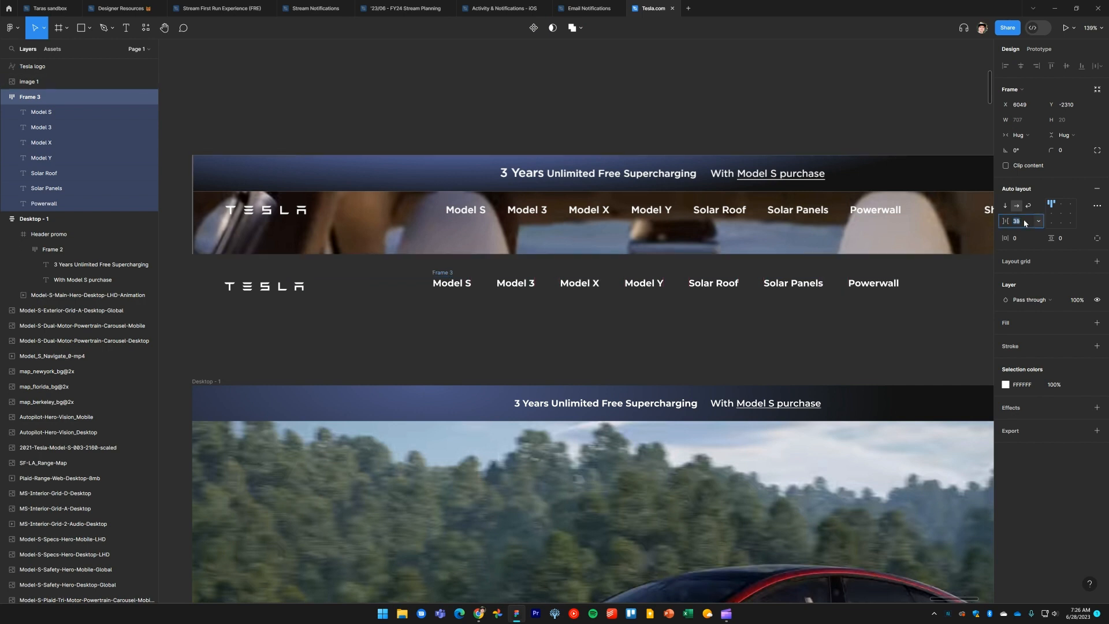
left_click_drag(815, 320, 755, 324)
key("ctrl+z")
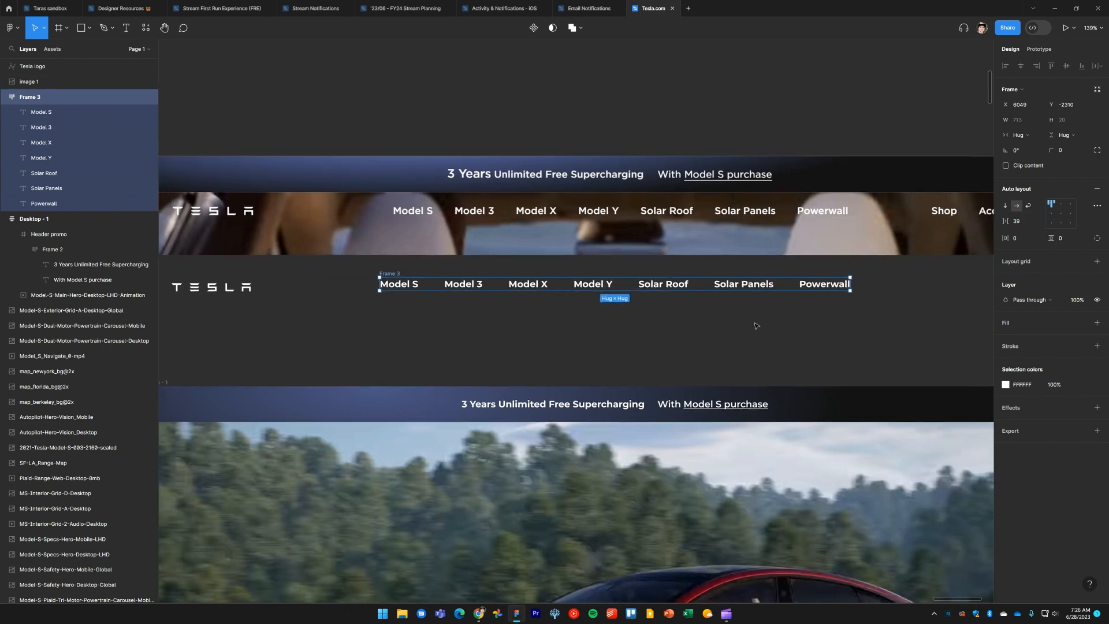
Center-align the items in the navigation links frame and set its item spacing to 35
left_click(1063, 215)
left_click(1020, 222)
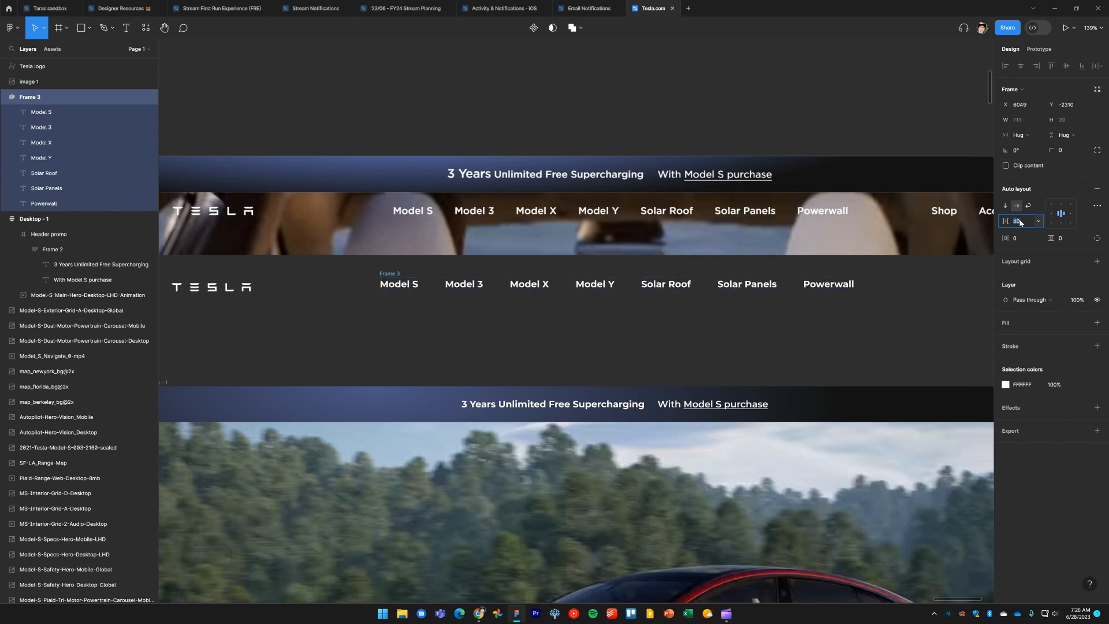
key("Down")
key("Down")
key("Down")
key("Down")
key("Down")
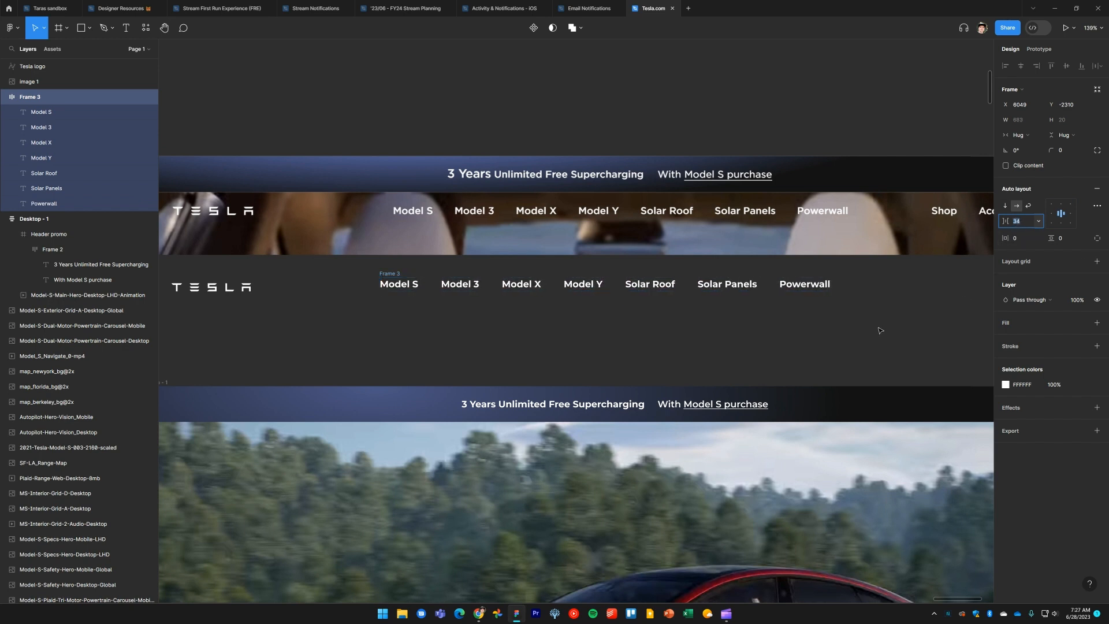
key("Up")
left_click(760, 344)
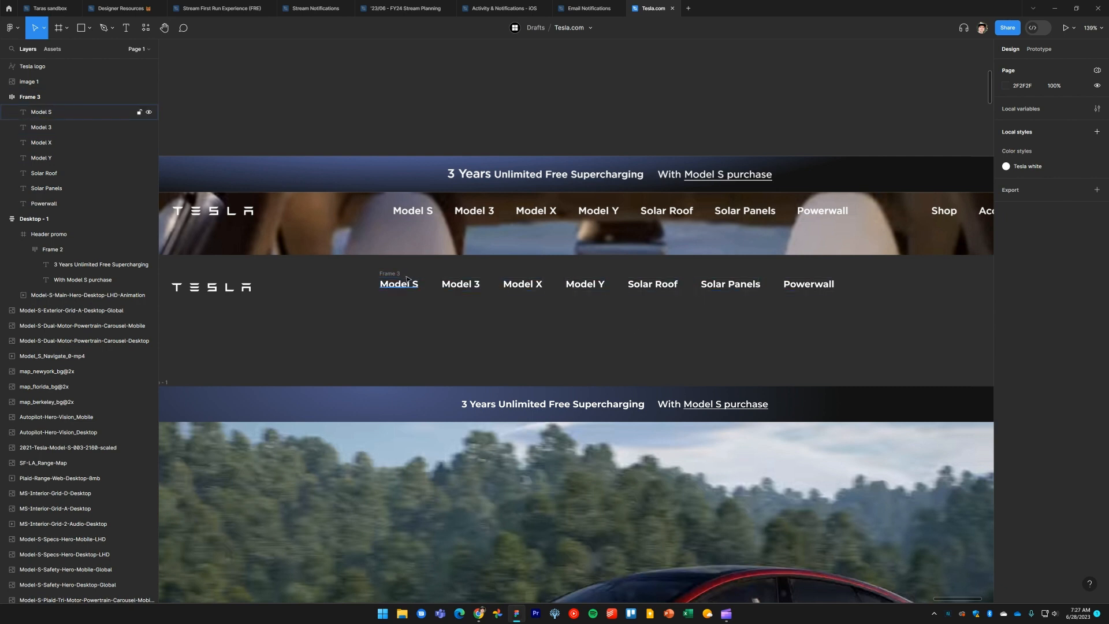
Nudge the navigation links frame slightly right to align it with the reference bar
left_click_drag(406, 279, 404, 275)
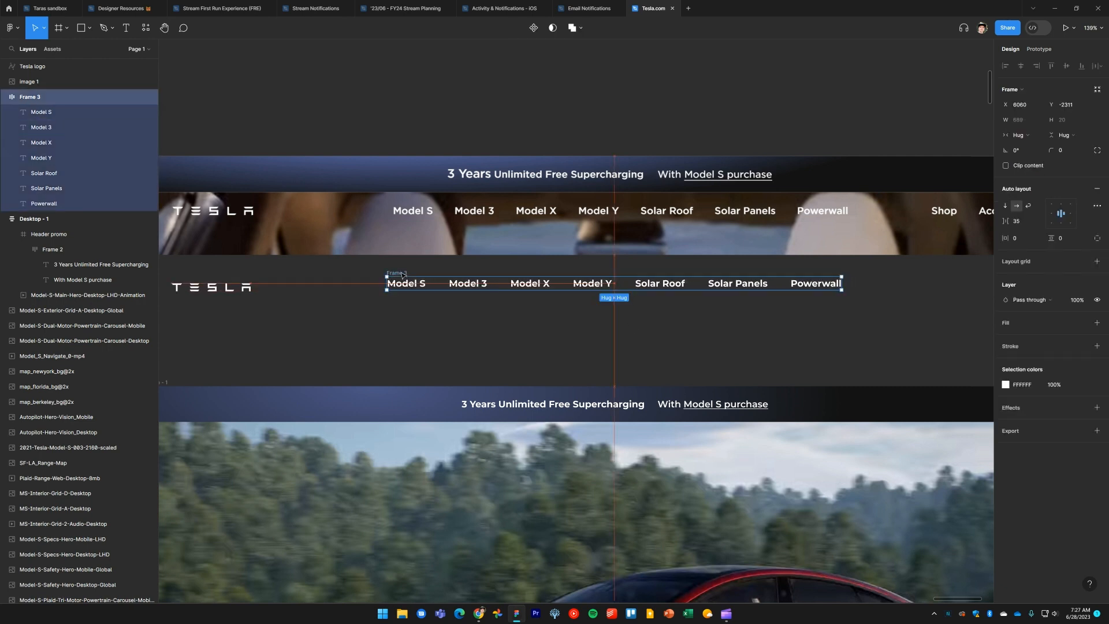
left_click(696, 345)
scroll(748, 336, "right", 1)
scroll(747, 337, "right", 1)
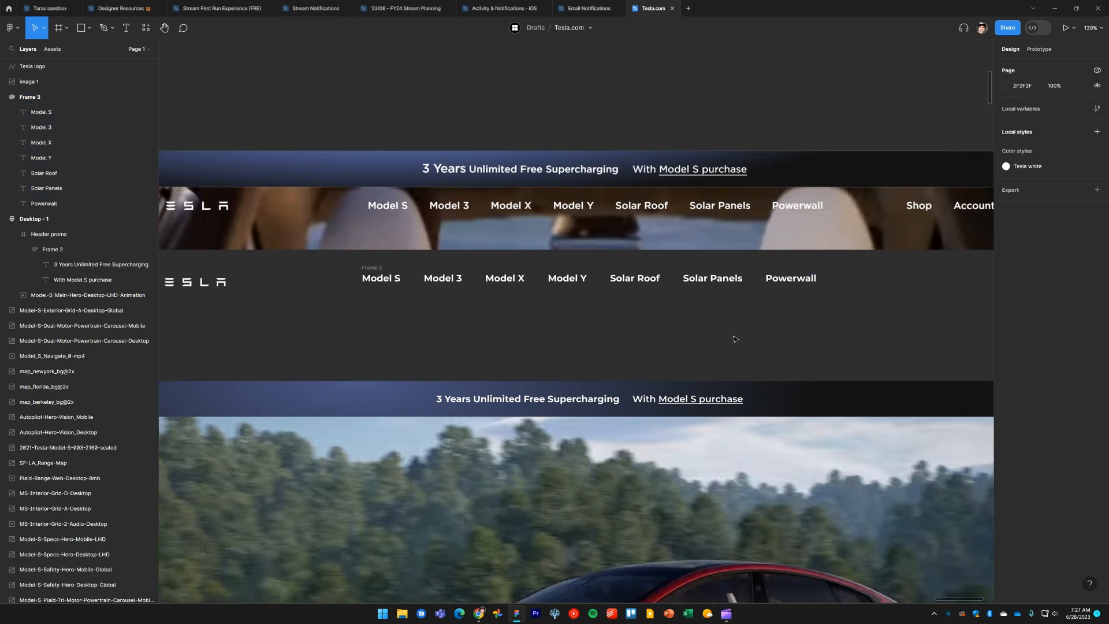
Reduce the navigation links frame's item spacing to 32
left_click(380, 268)
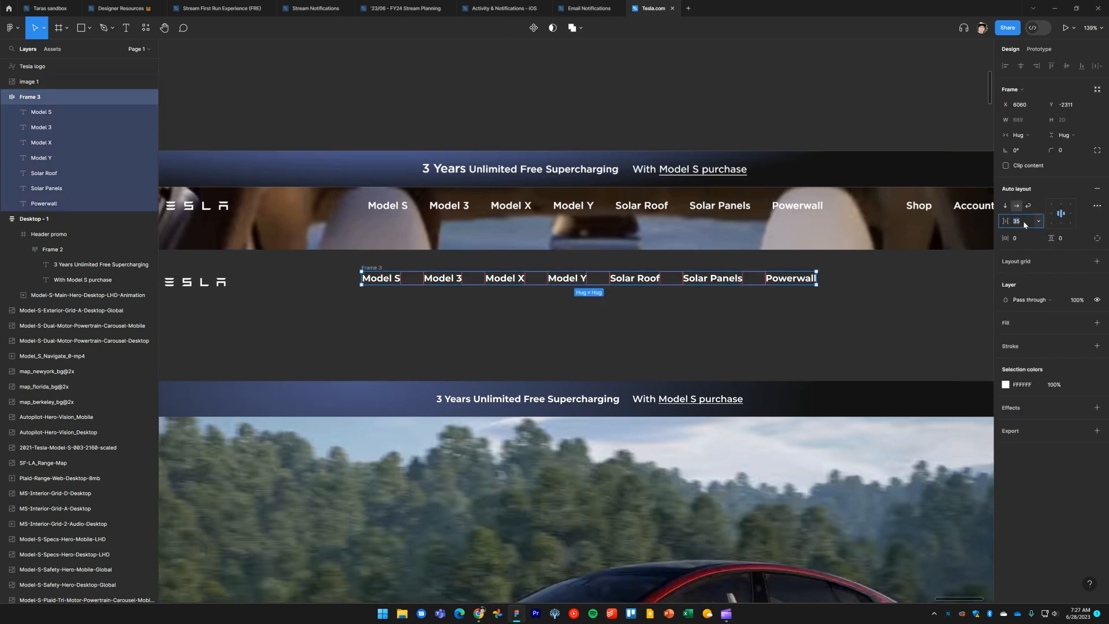
key("Down")
key("Down")
key("Down")
key("Return")
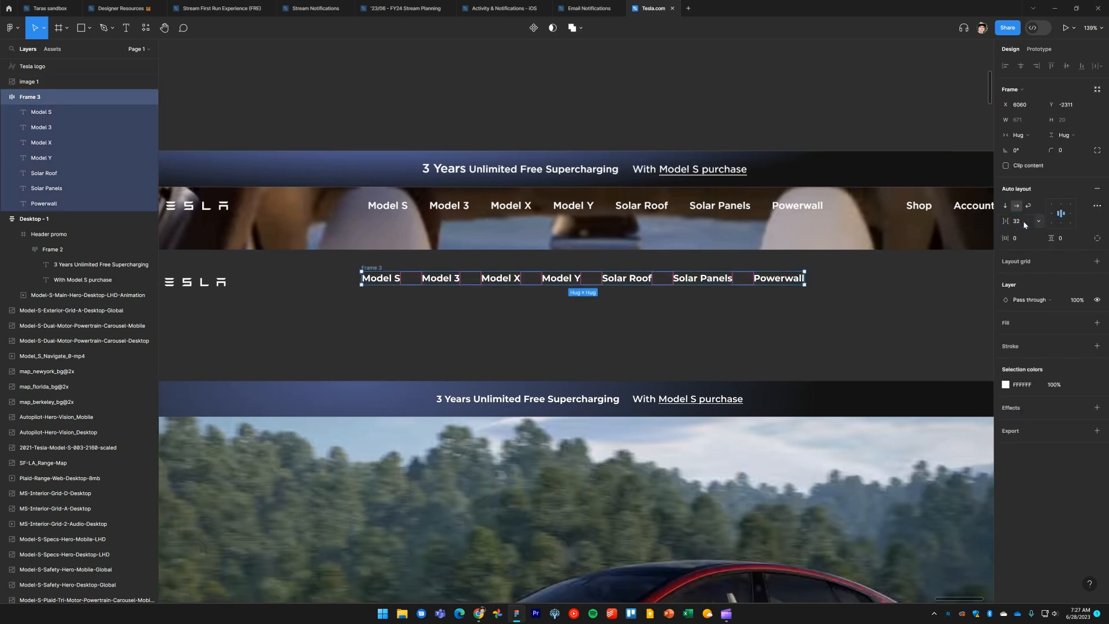
Shift the navigation links frame slightly right and set its item spacing to 34
left_click_drag(381, 270, 388, 269)
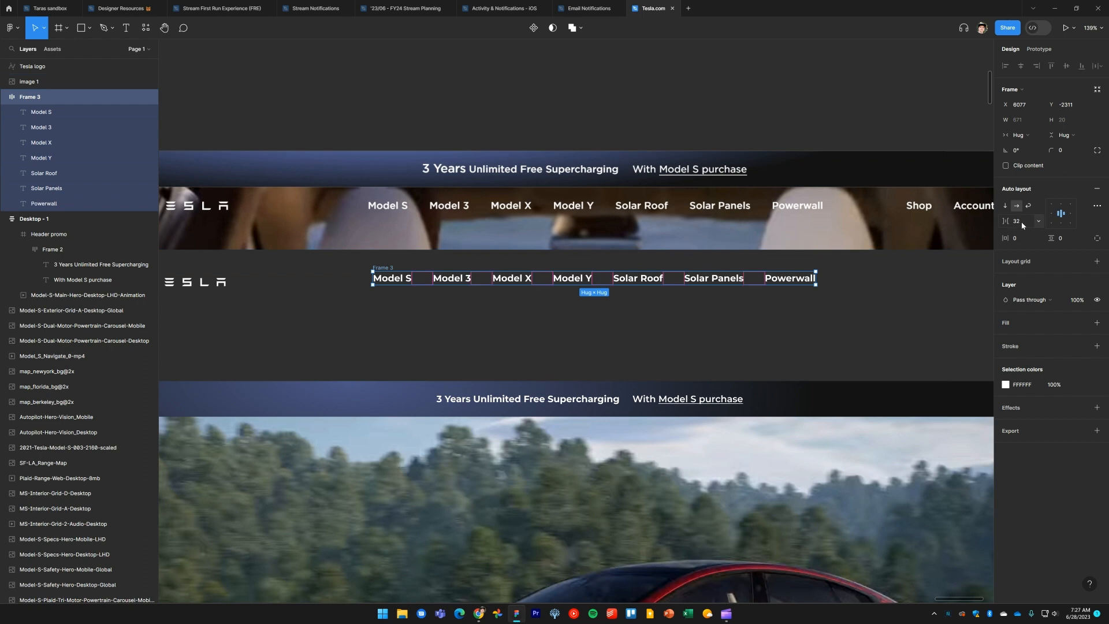
left_click(1018, 221)
key("Up")
key("Up")
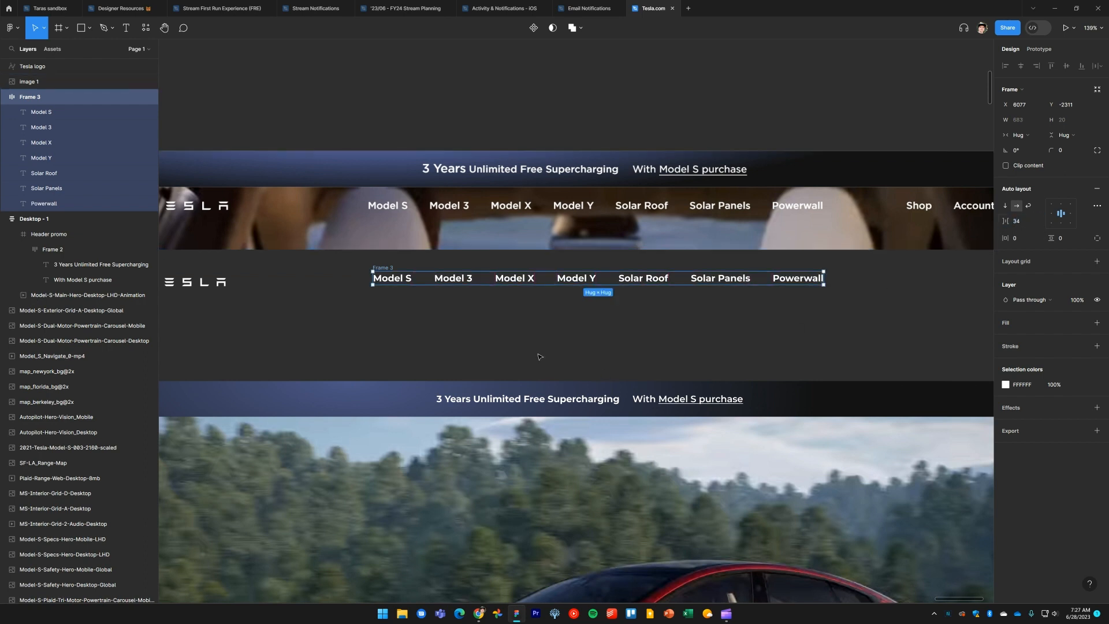
left_click(538, 354)
Rename the navigation links frame to Primary nav
left_click(382, 268)
scroll(450, 301, "left", 2)
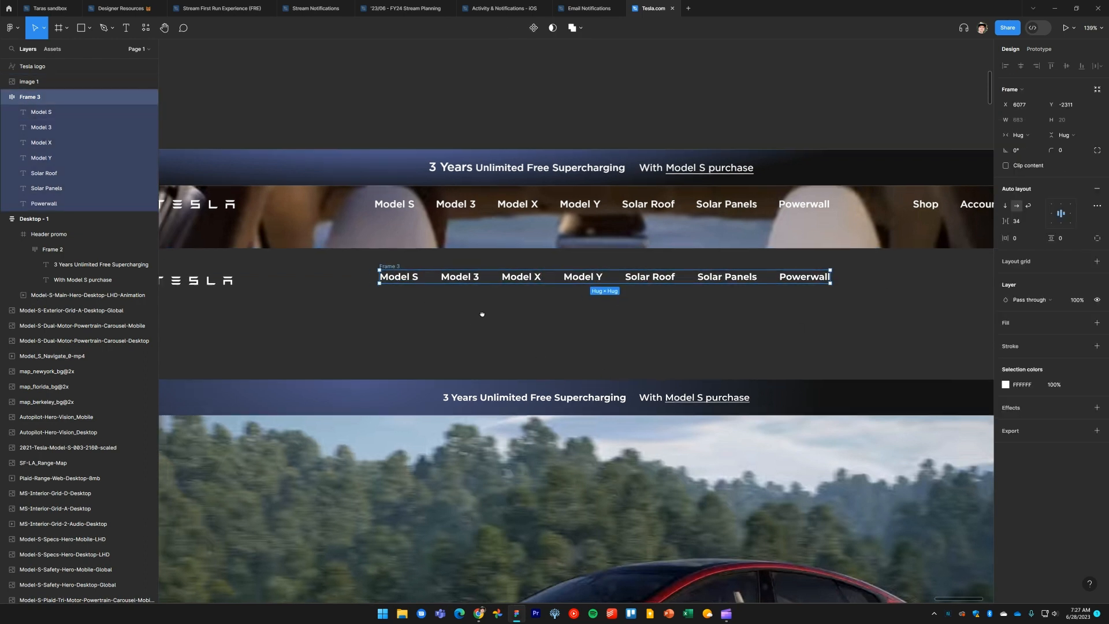
double_click(440, 263)
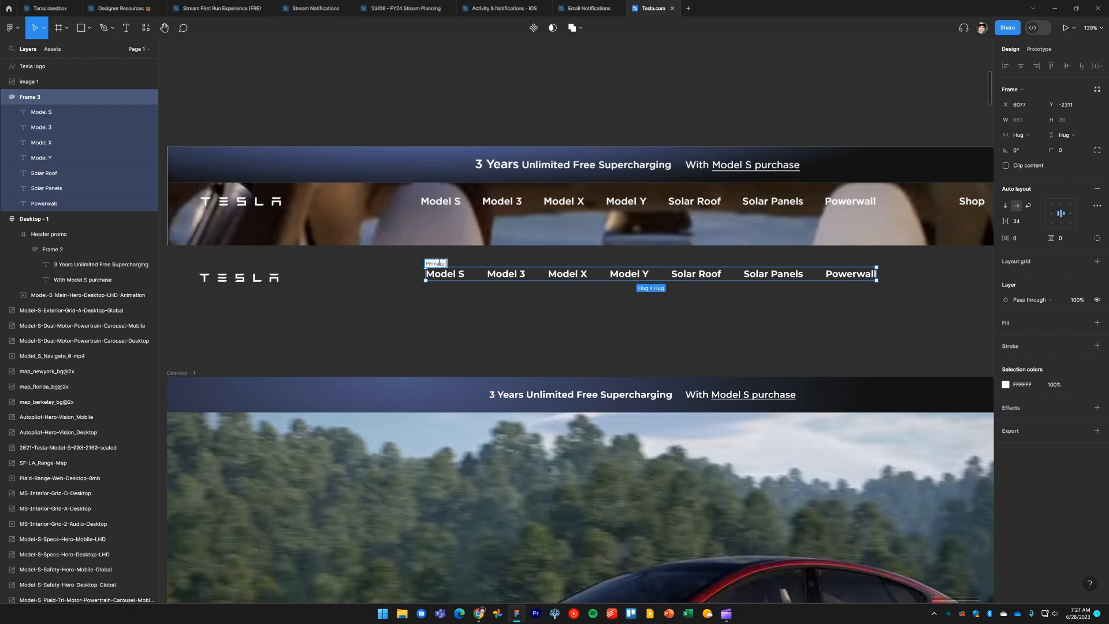
type("Primary nav")
key("Return")
left_click(624, 318)
scroll(443, 324, "right", 4)
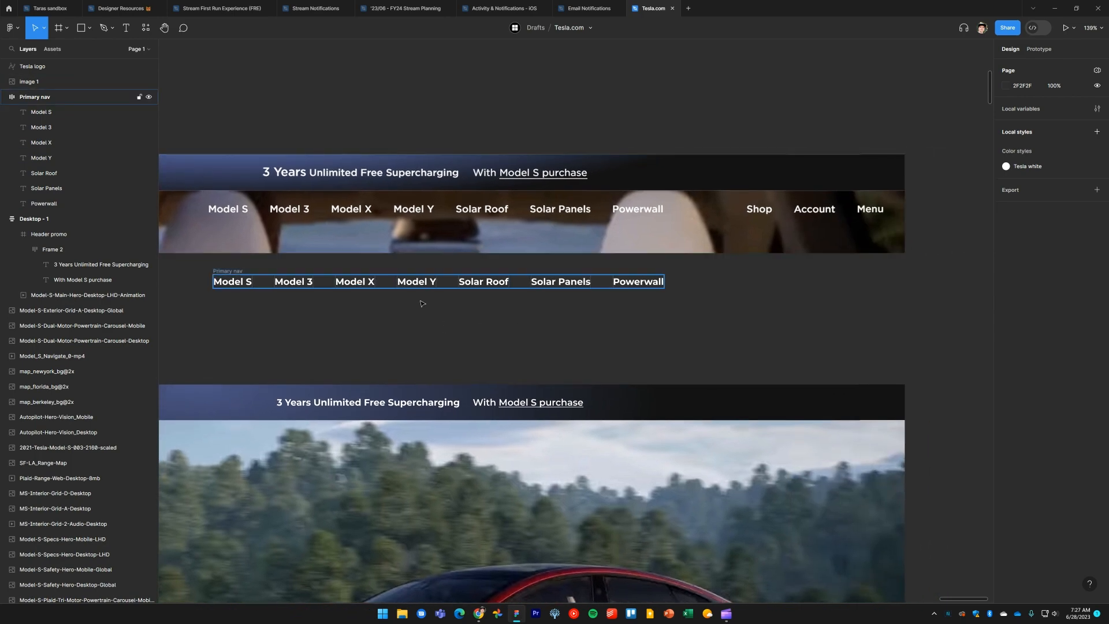
Switch to the browser and move the inspector panel down to view the live site's navigation bar
key("alt+Tab")
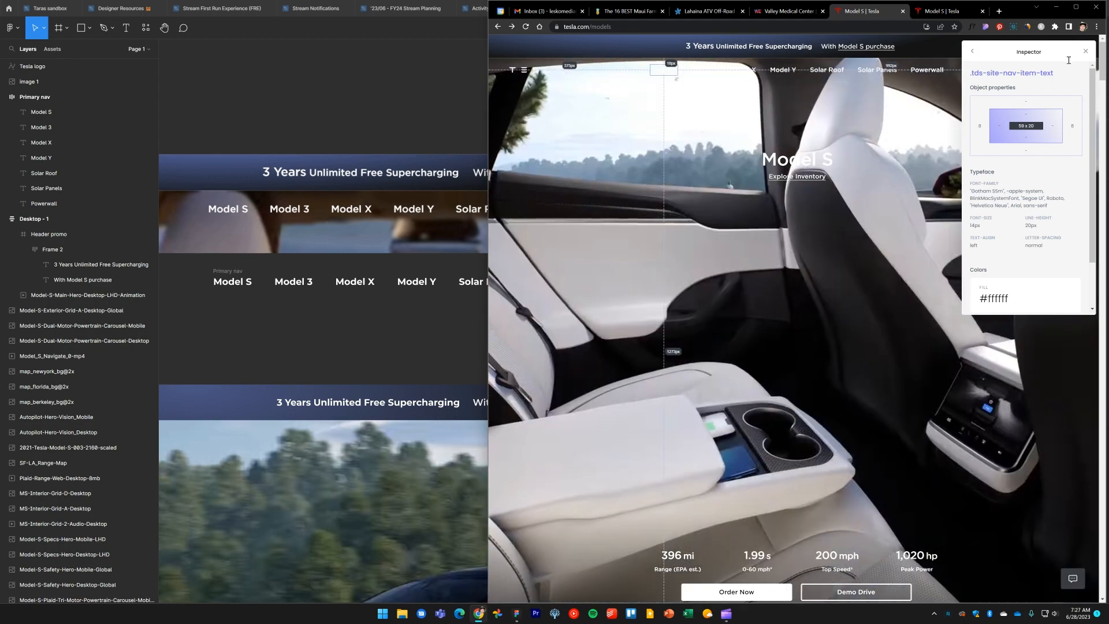
left_click_drag(1034, 84, 1027, 150)
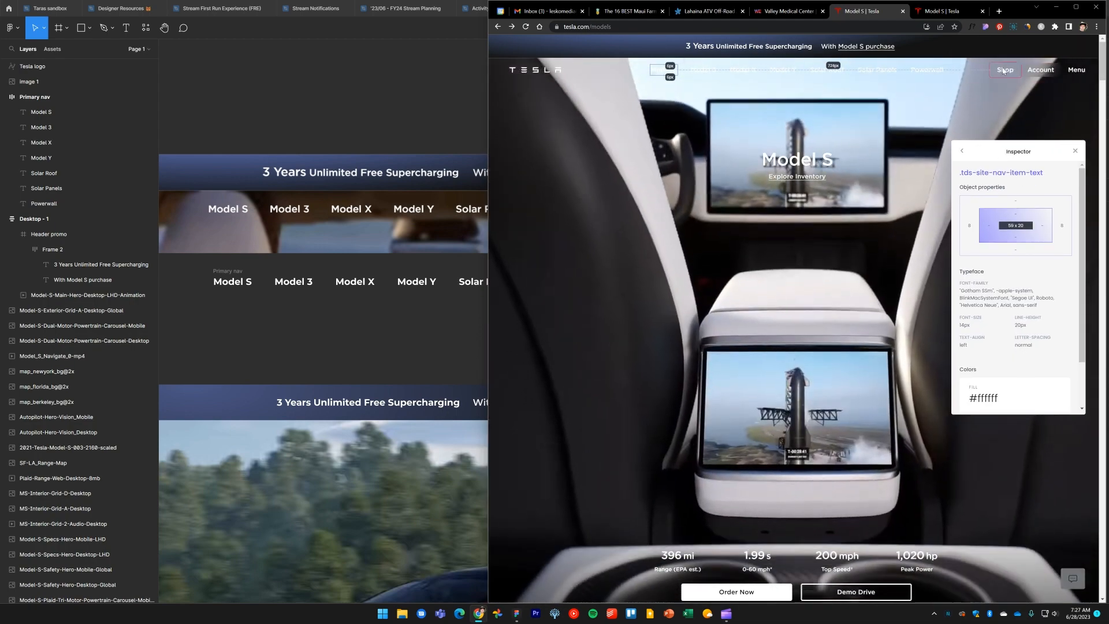
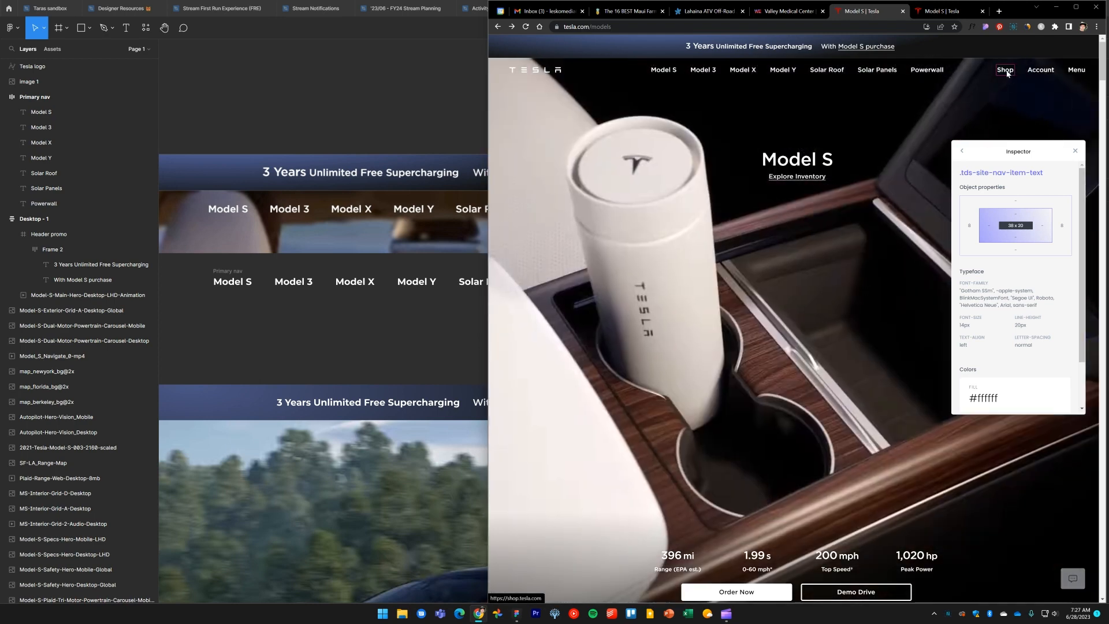
Return to the design file and set the Primary nav frame's item spacing to 32
left_click_drag(1023, 149, 1022, 142)
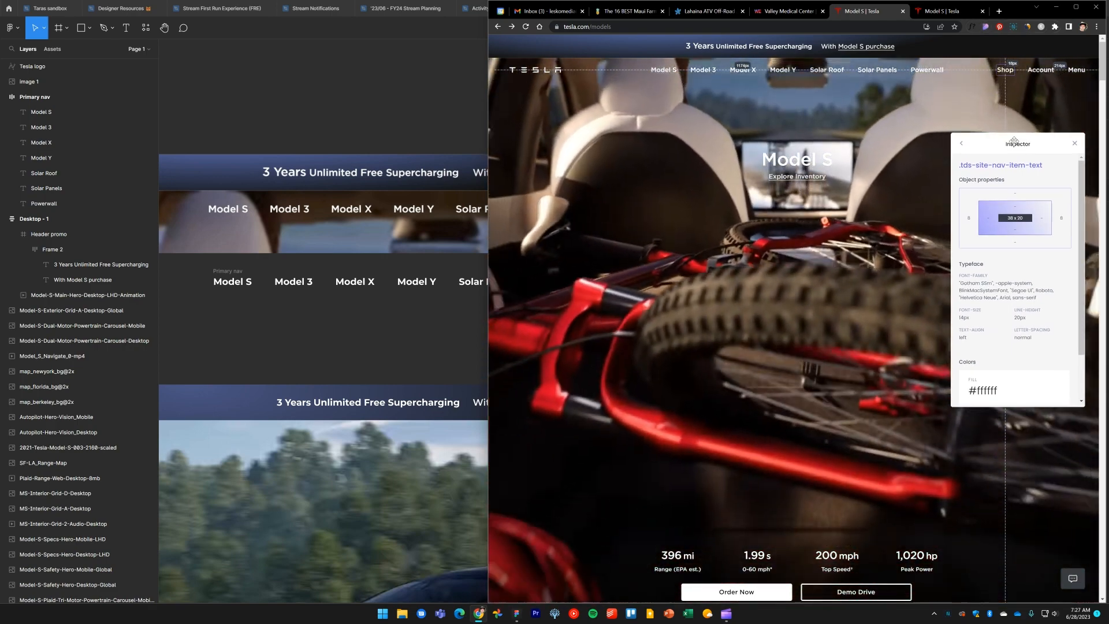
left_click(396, 103)
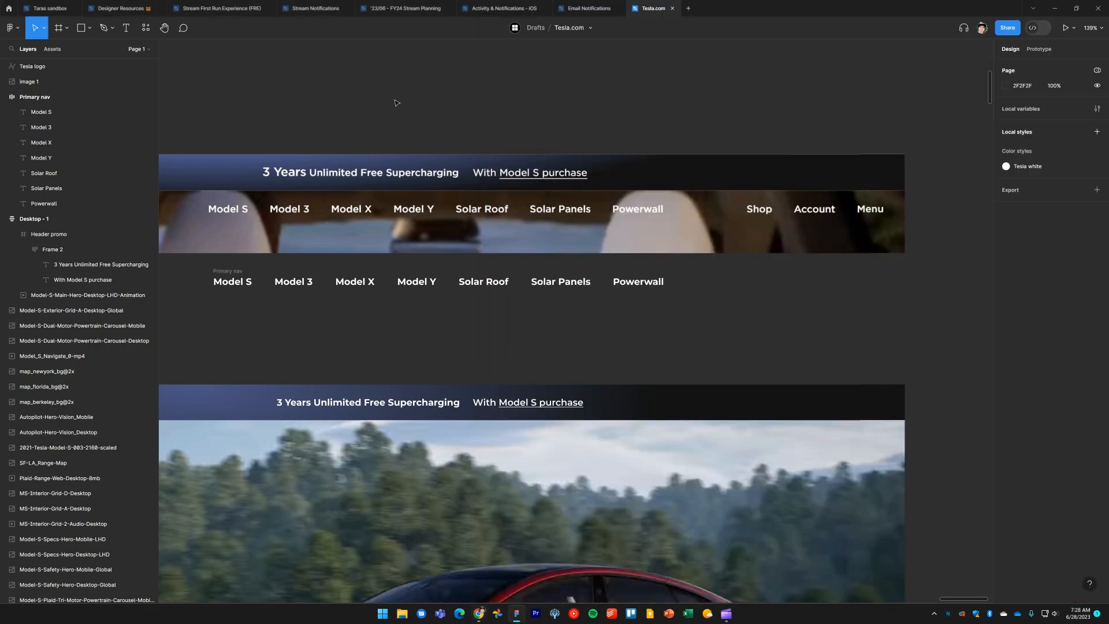
left_click(638, 282)
left_click(588, 314)
left_click(627, 283)
left_click(610, 307)
left_click(227, 271)
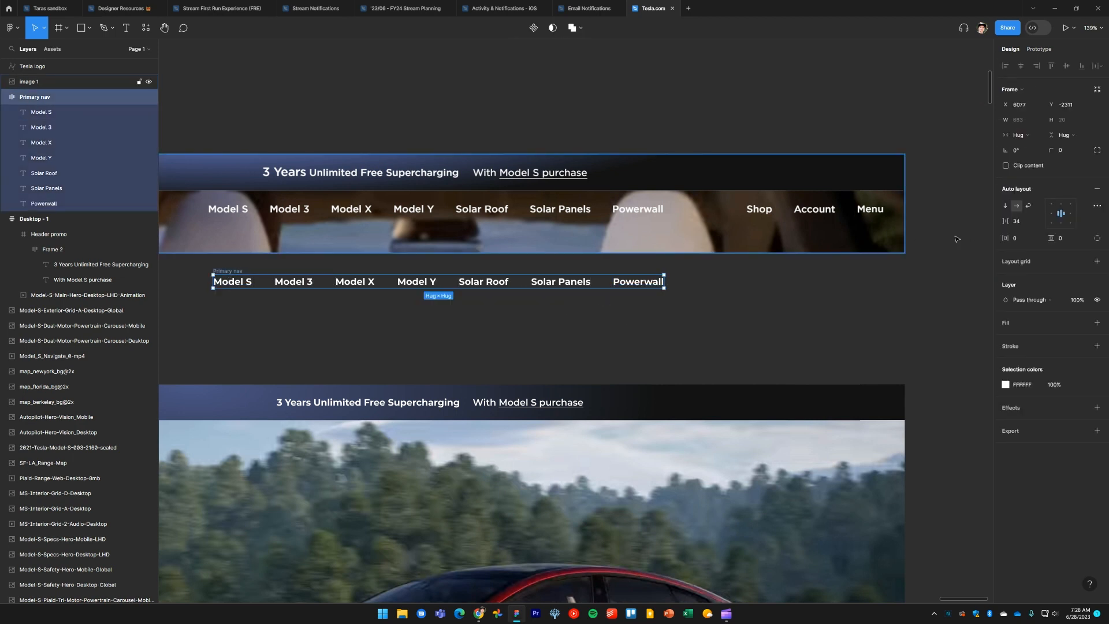
left_click(1019, 222)
key("Down")
key("Down")
key("Return")
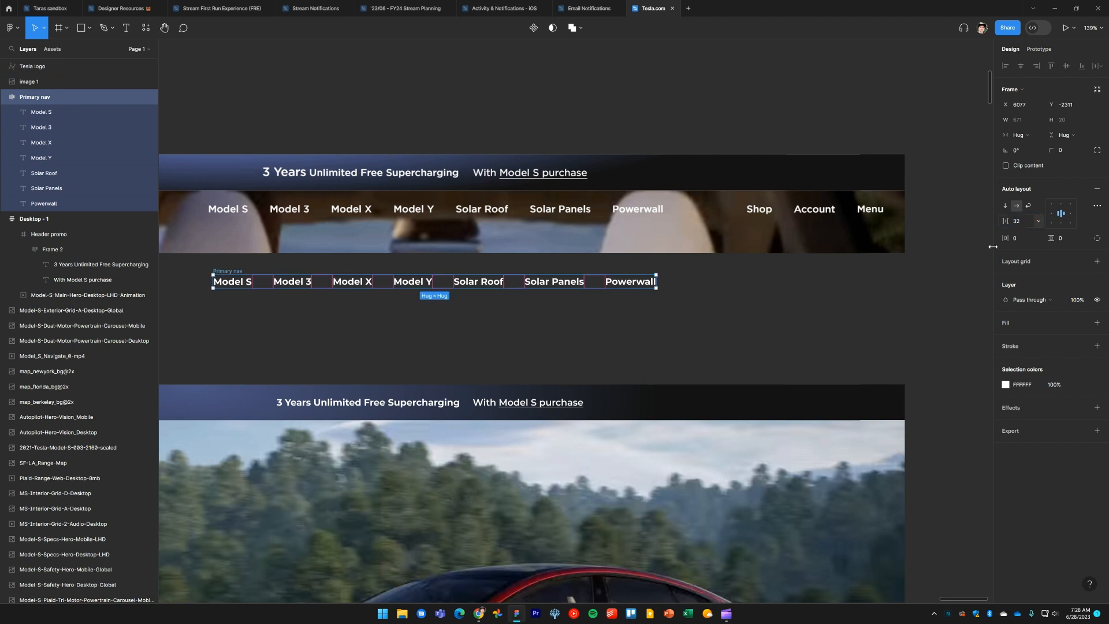
Duplicate the Primary nav frame and place the copy to the right of the original
left_click(325, 291)
left_click_drag(230, 271, 743, 292)
scroll(565, 330, "right", 5)
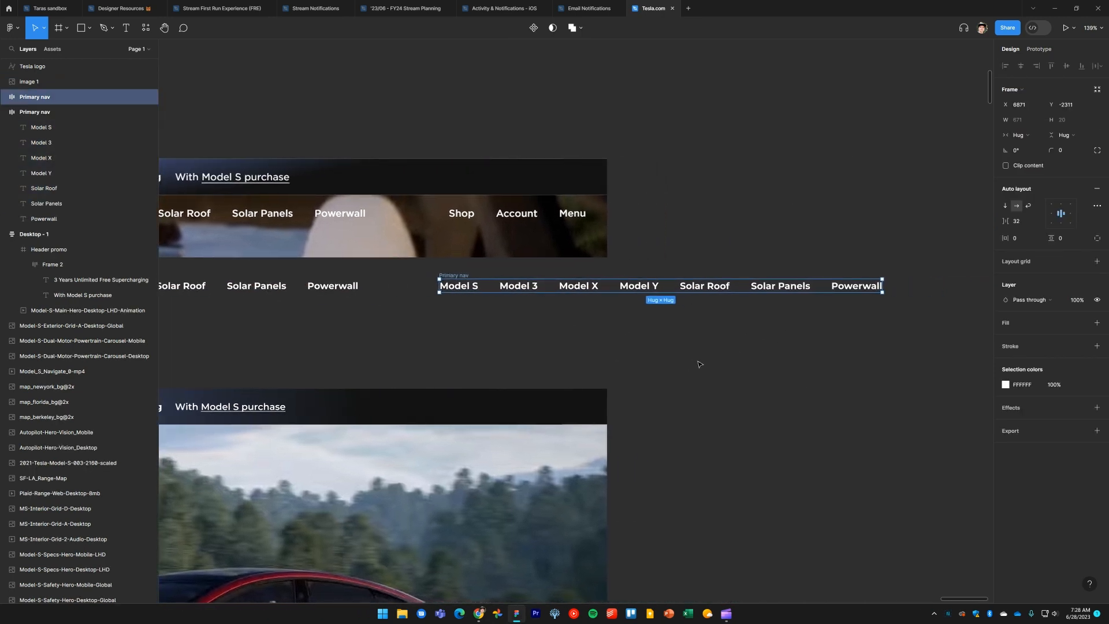
Delete the Model Y through Powerwall links from the duplicated nav frame
left_click(699, 364)
double_click(638, 286)
left_click(856, 285, "shift")
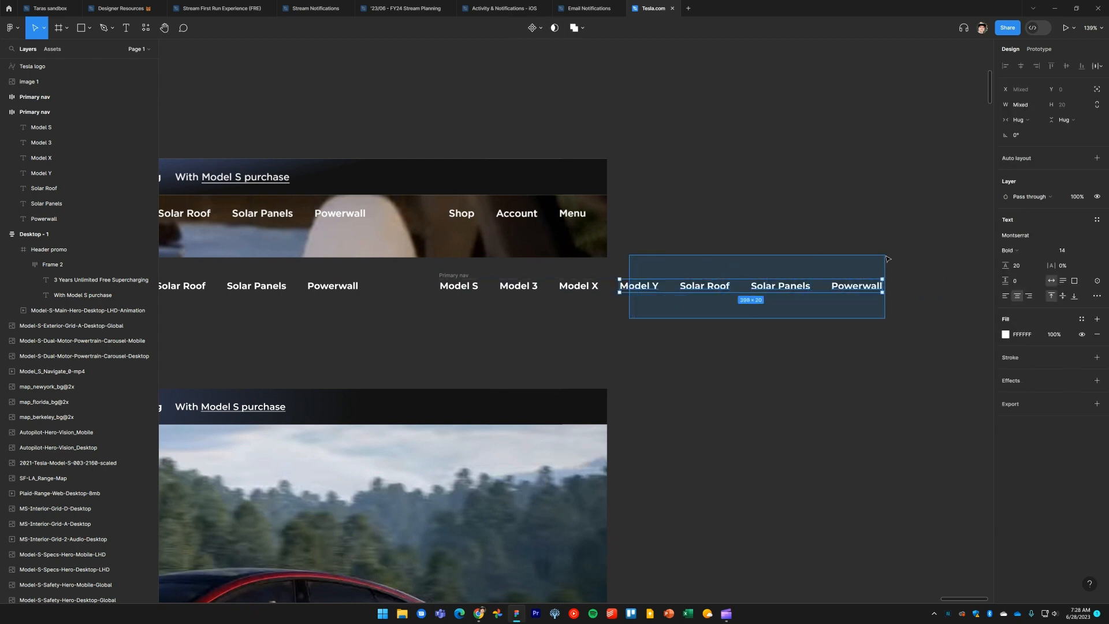
key("Delete")
scroll(522, 321, "left", 3)
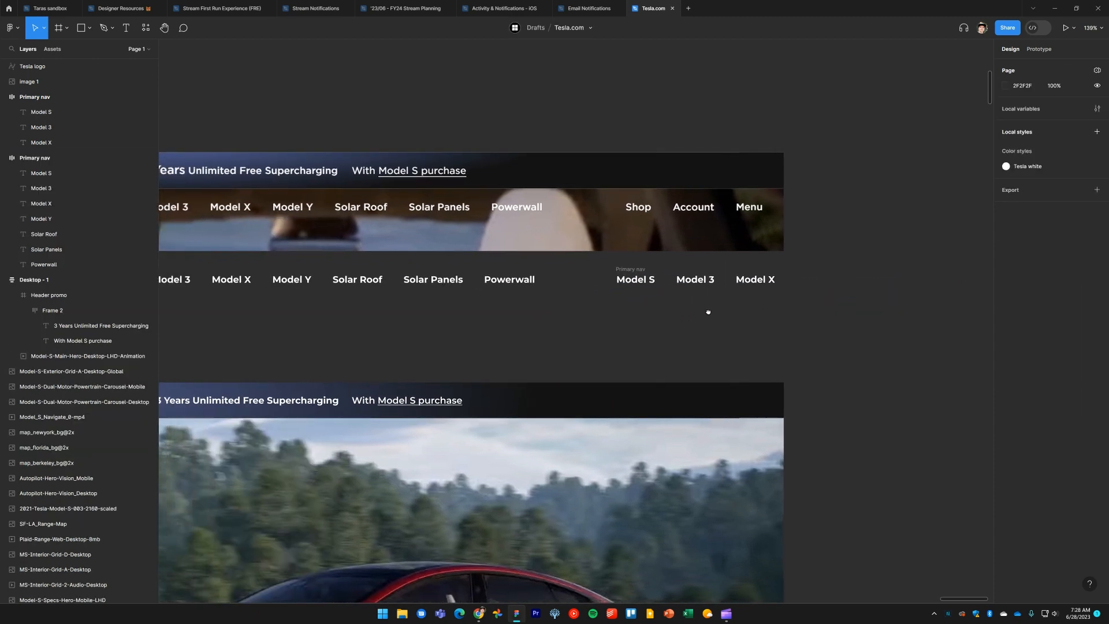
Retitle the copy's three links as Shop, Account and Menu
double_click(663, 281)
type("Shop")
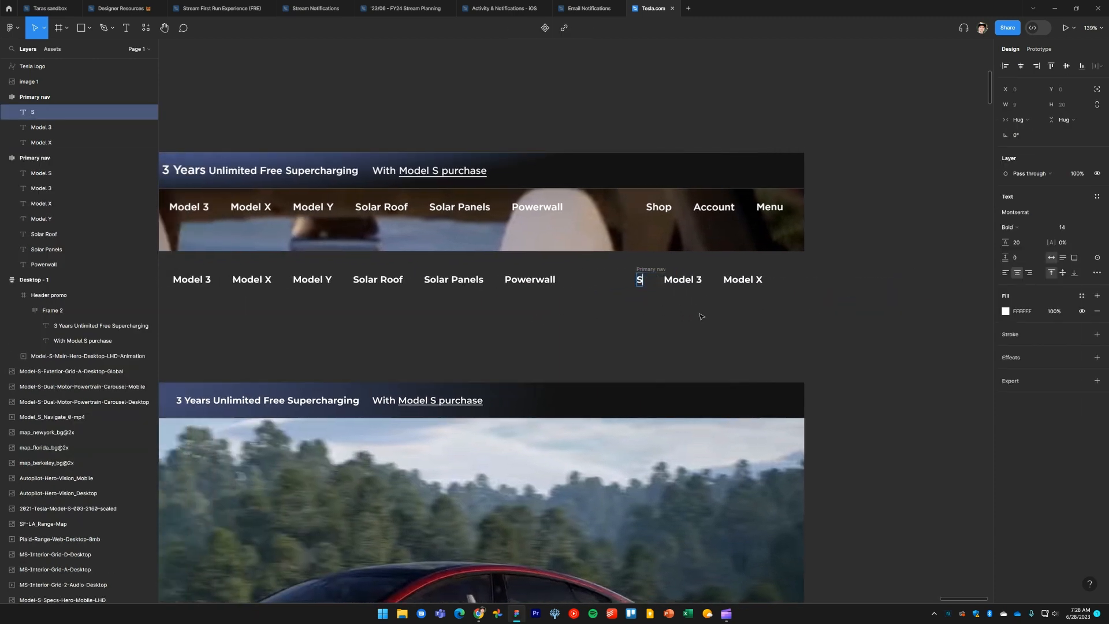
key("Escape")
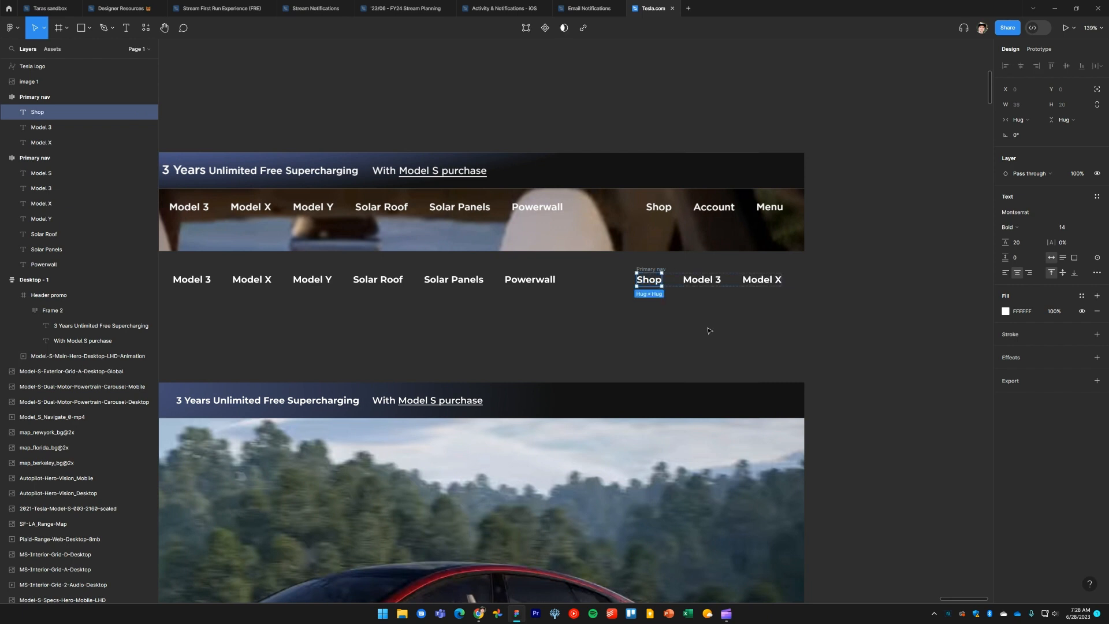
double_click(702, 279)
type("Account")
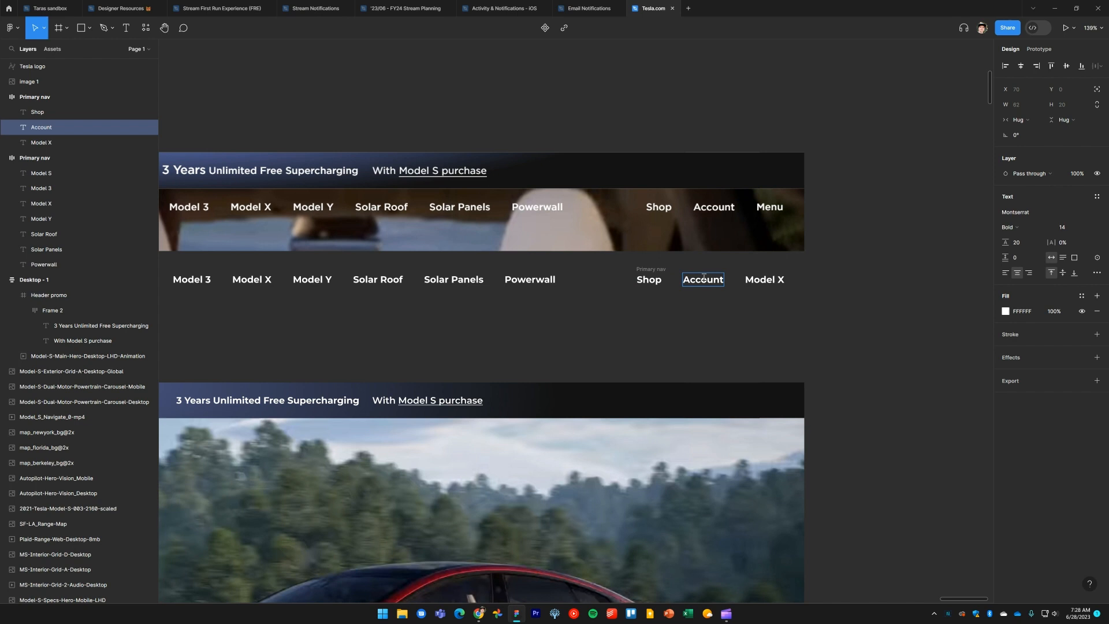
key("Escape")
double_click(764, 279)
type("Menu")
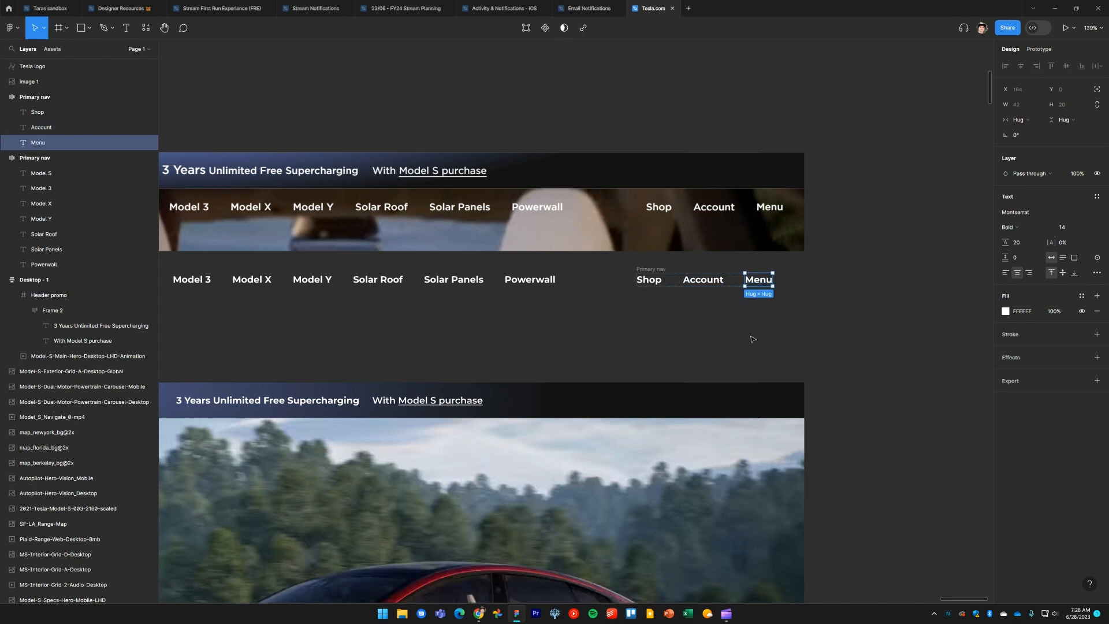
left_click(707, 336)
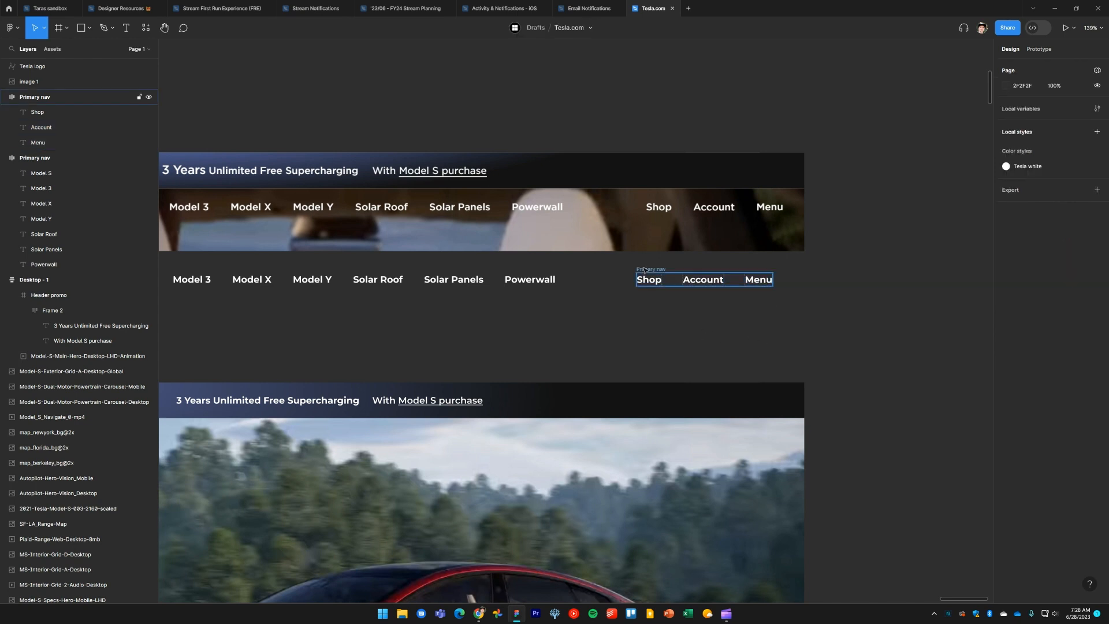
Shift the duplicated nav frame slightly right and zoom out to see the whole header
left_click_drag(646, 270, 657, 270)
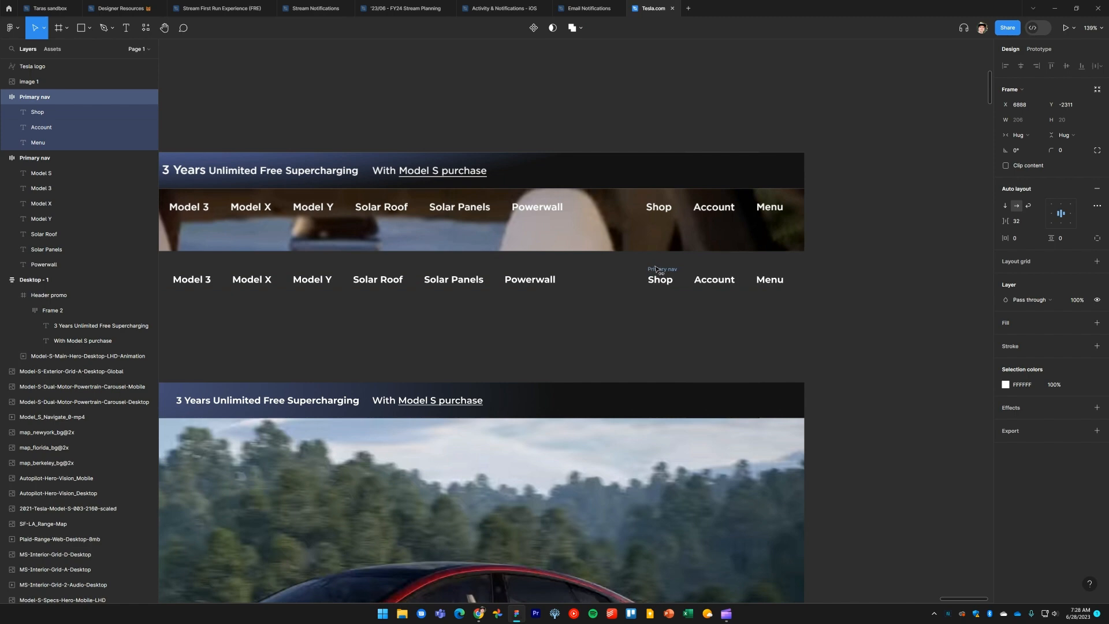
left_click(669, 315)
scroll(687, 324, "left", 5)
scroll(687, 324, "down", 5, "ctrl")
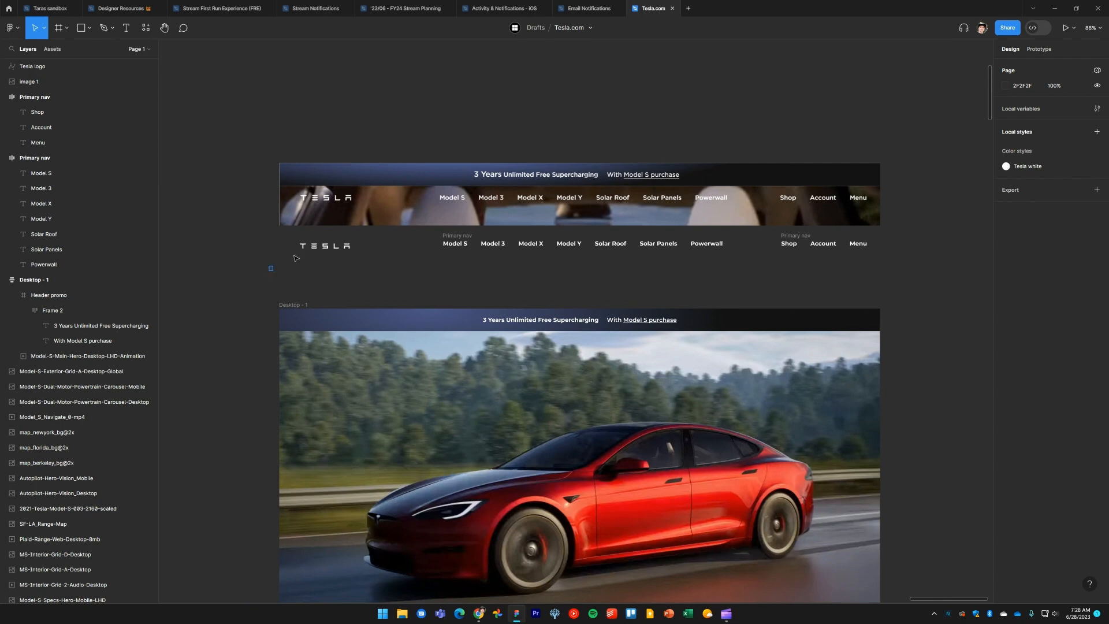
Align the Tesla logo and both nav frames along their vertical centres
left_click_drag(294, 258, 899, 235)
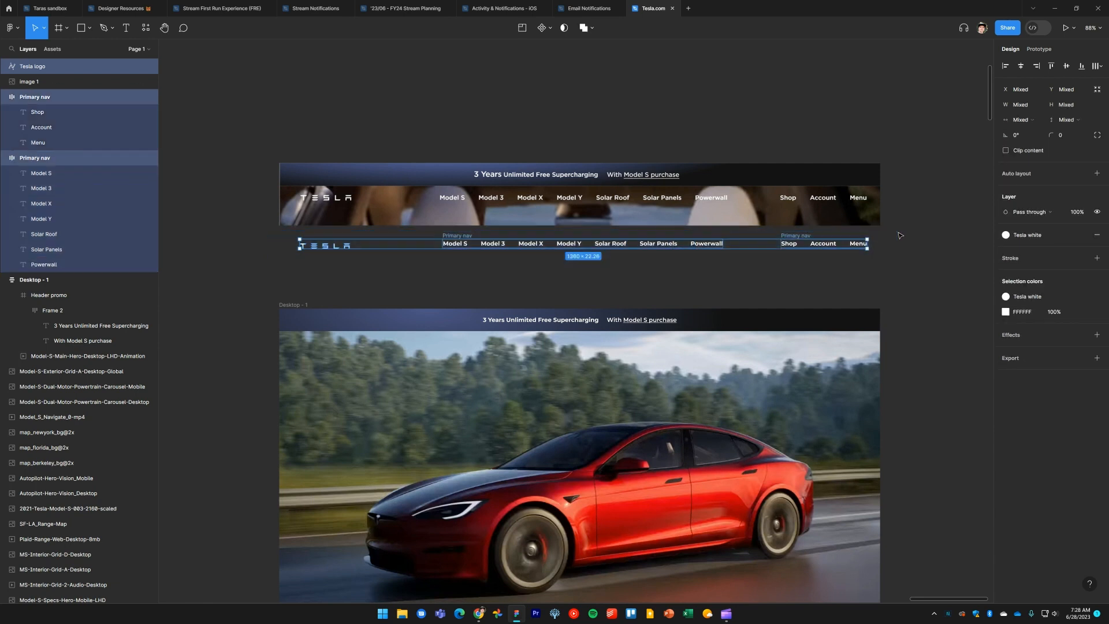
left_click(1067, 67)
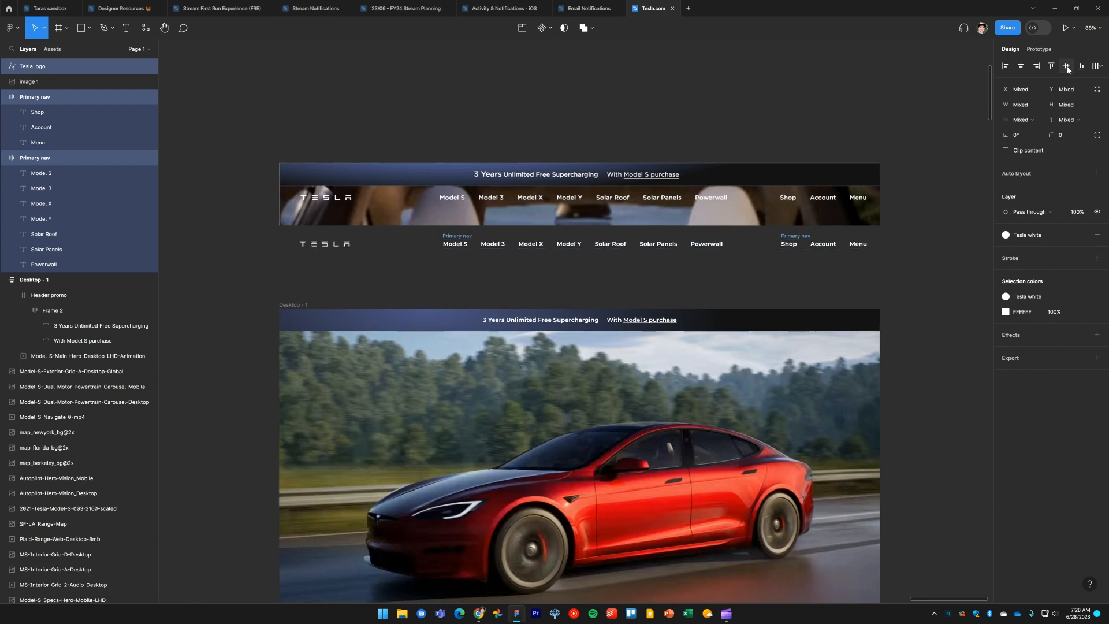
Rename the duplicated nav frame to Secondary nav
left_click(807, 287)
left_click(804, 236)
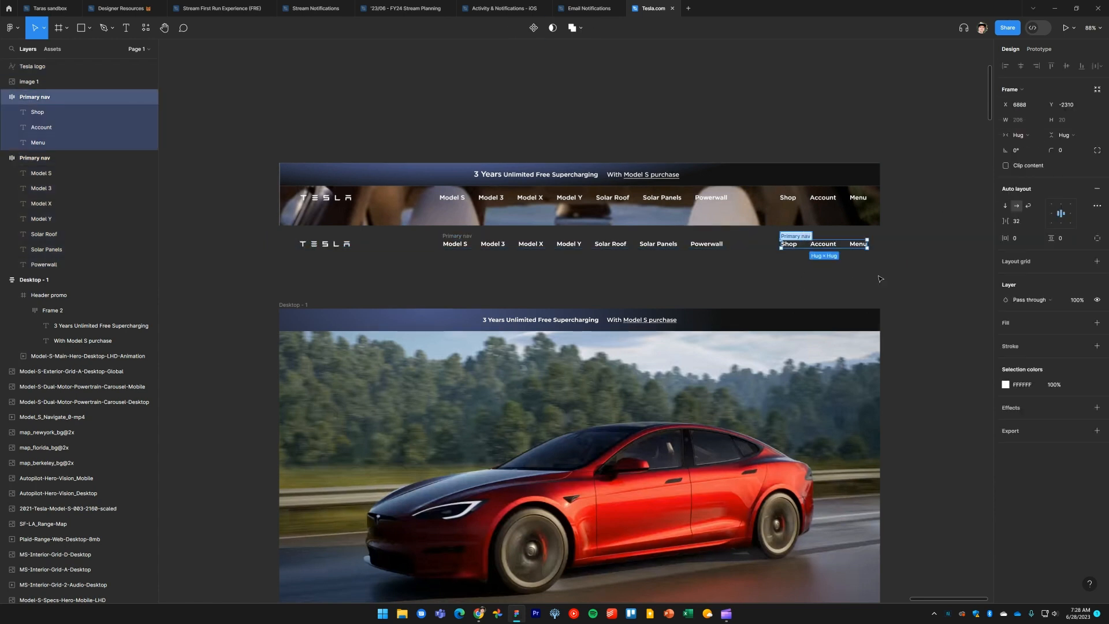
type("Second")
key("Return")
Wrap the Tesla logo and both nav frames in a new frame
left_click(881, 279)
left_click_drag(906, 276, 269, 235)
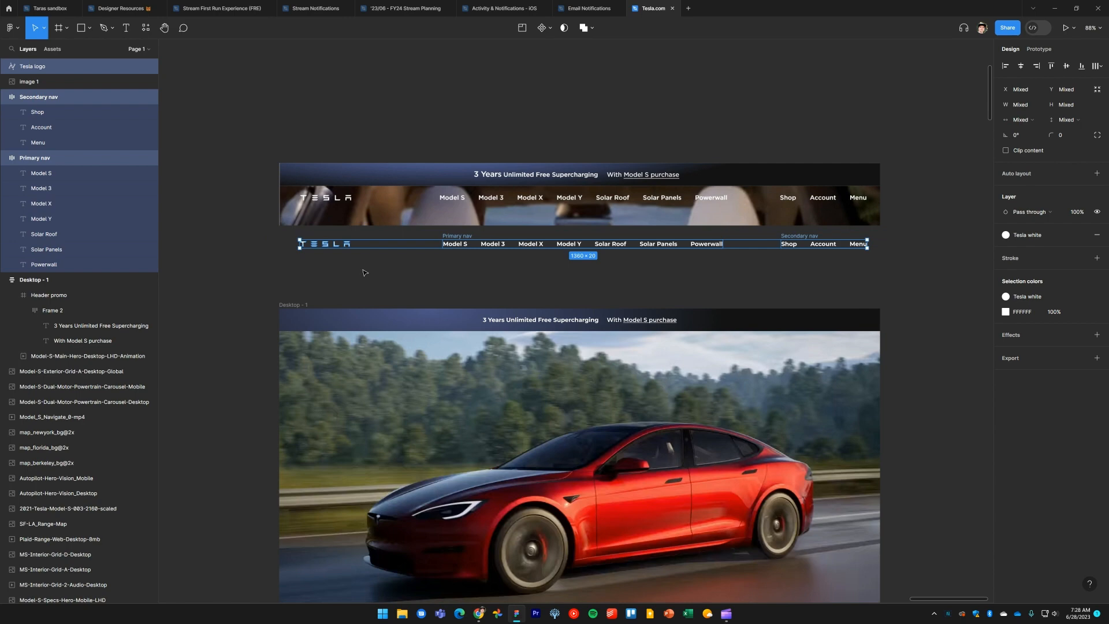
key("ctrl+alt+g")
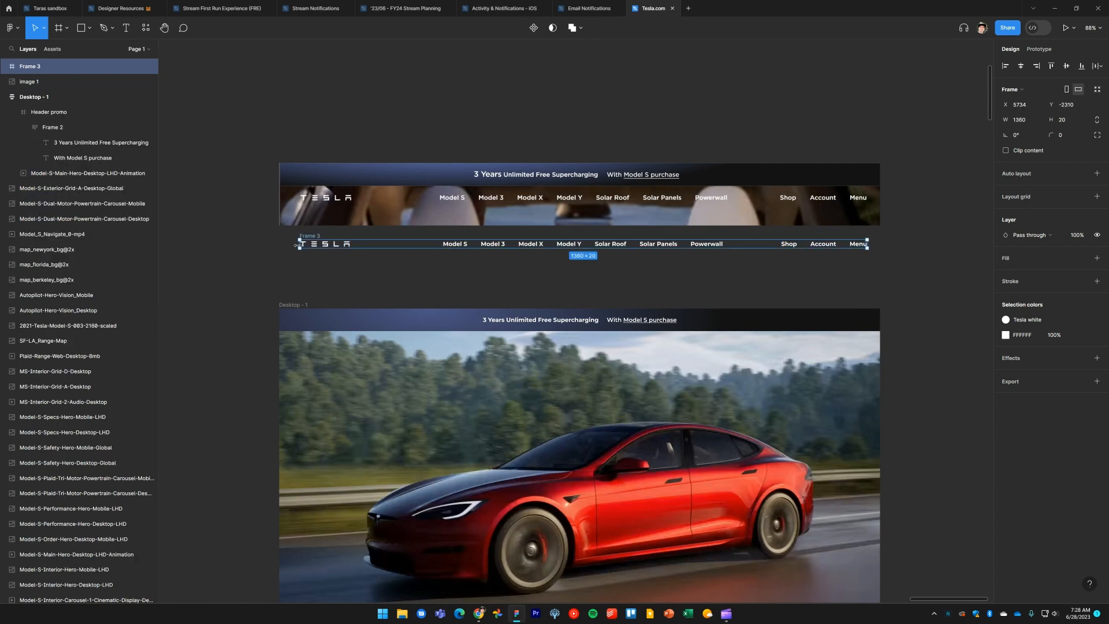
Resize the new frame to span the full 1440 page width and about 45 tall
left_click_drag(298, 245, 278, 245)
left_click_drag(872, 243, 880, 245)
left_click_drag(739, 249, 740, 259)
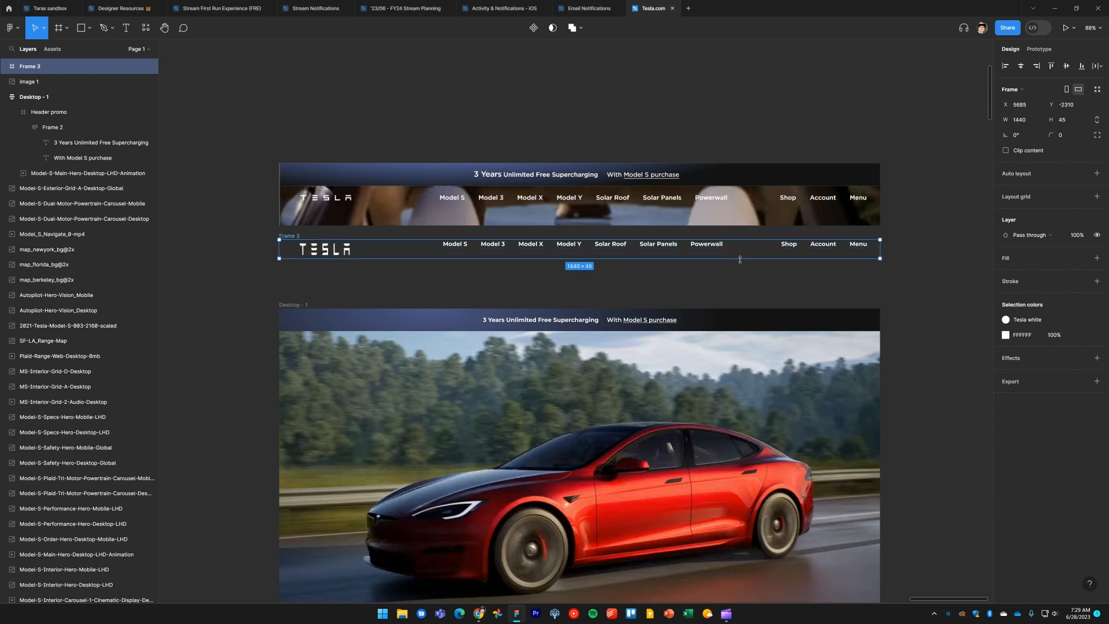
Review the constraints of the logo and both nav frames, pinning the Secondary nav to the right
left_click(671, 283)
left_click(340, 248)
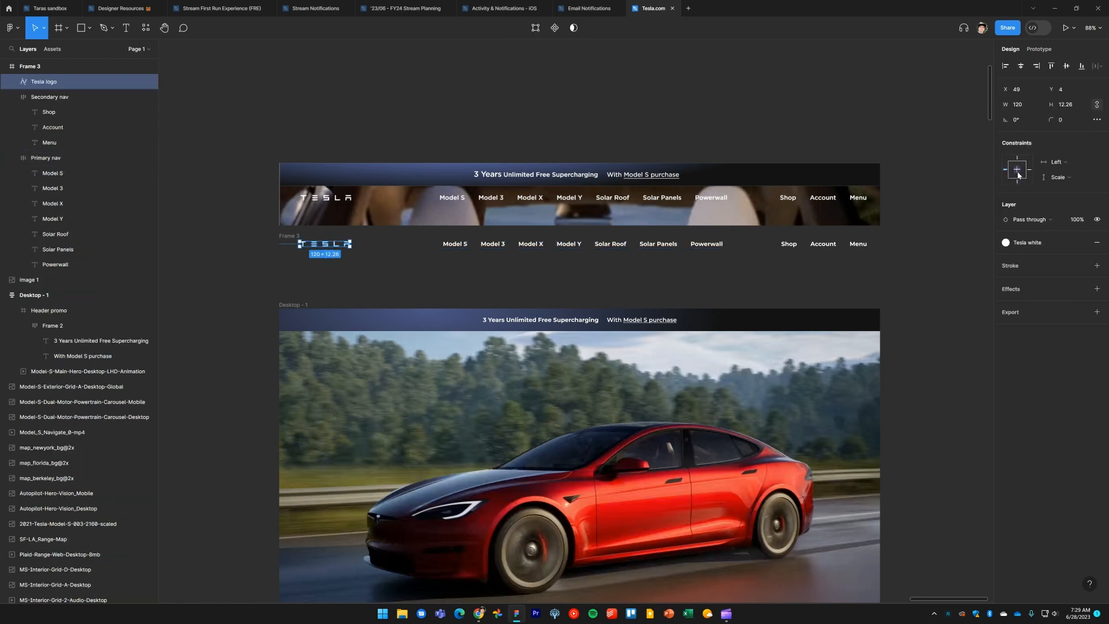
left_click(621, 280)
left_click(583, 245)
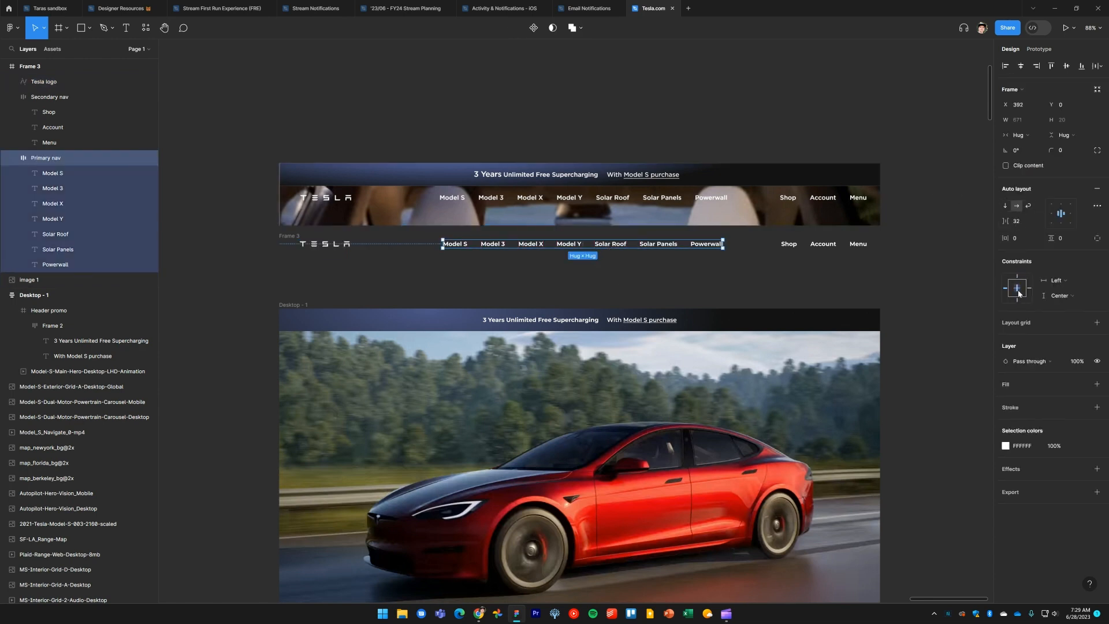
left_click(805, 286)
left_click(818, 248)
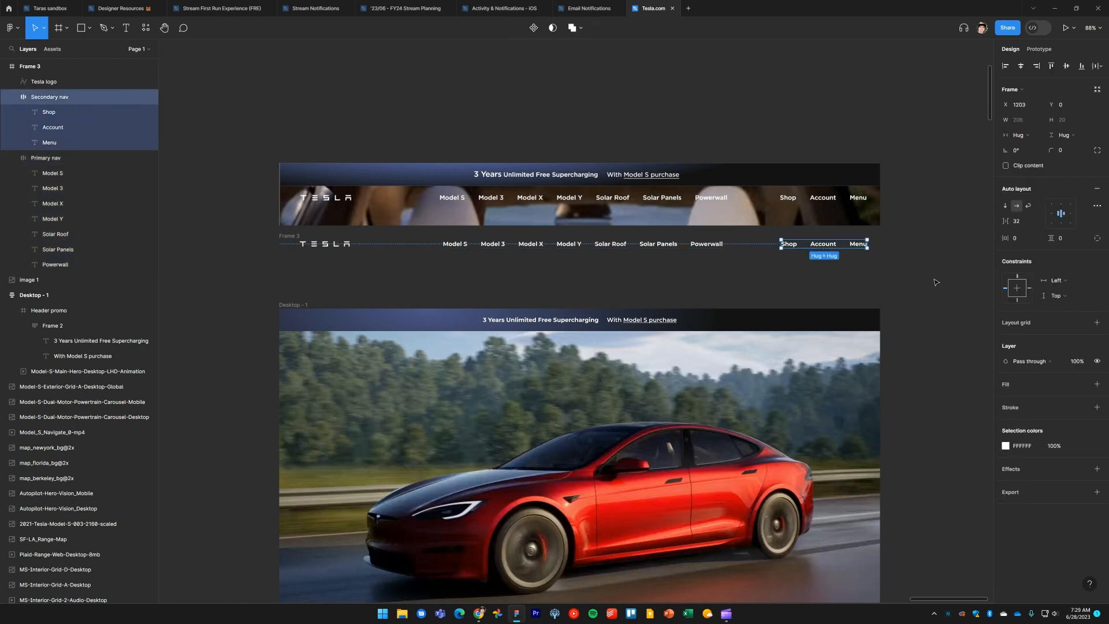
left_click(1030, 289)
left_click(589, 257)
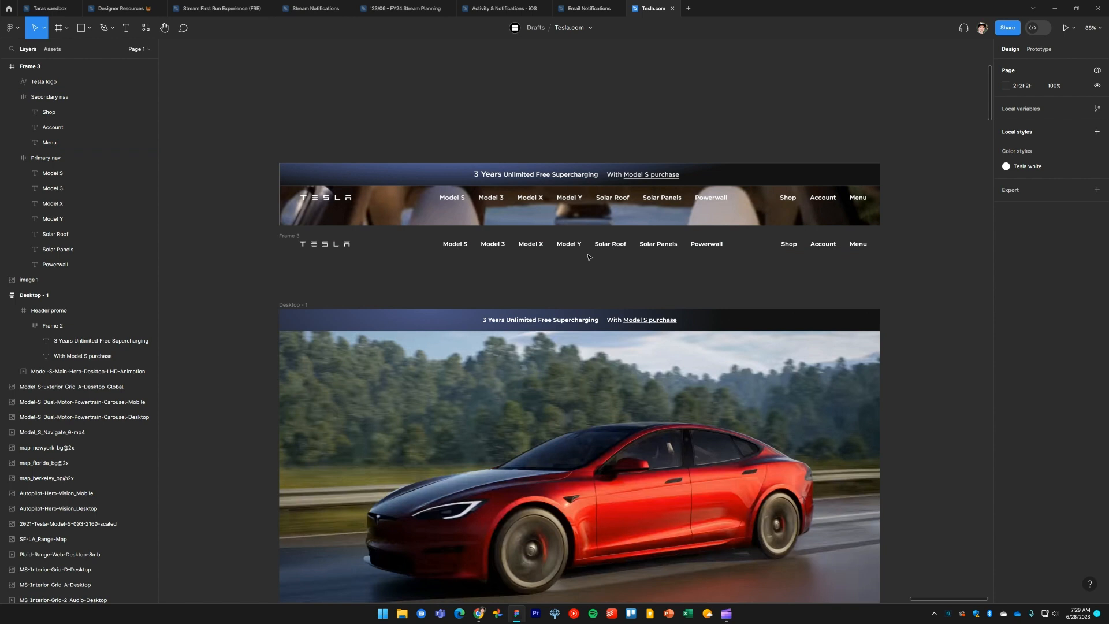
Move the logo and nav frames down inside the header frame and enlarge the frame to about 71 tall
left_click(291, 236)
left_click_drag(400, 249, 418, 270)
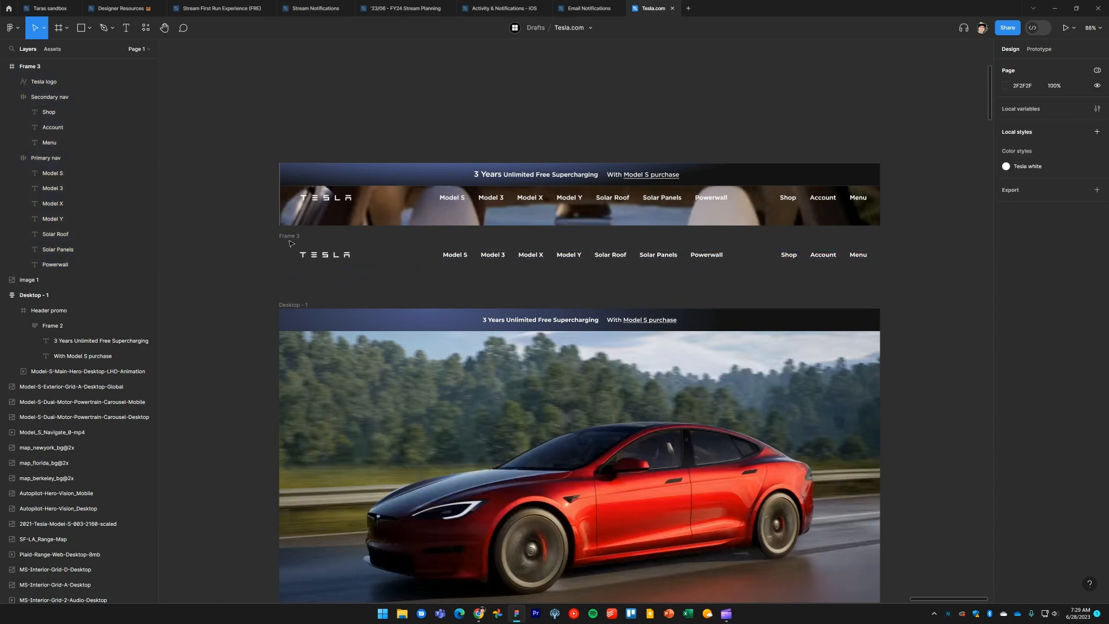
mouse_move(278, 248)
left_mouse_down()
mouse_move(180, 250)
mouse_move(385, 253)
mouse_move(248, 256)
mouse_move(335, 257)
mouse_move(279, 257)
left_mouse_up()
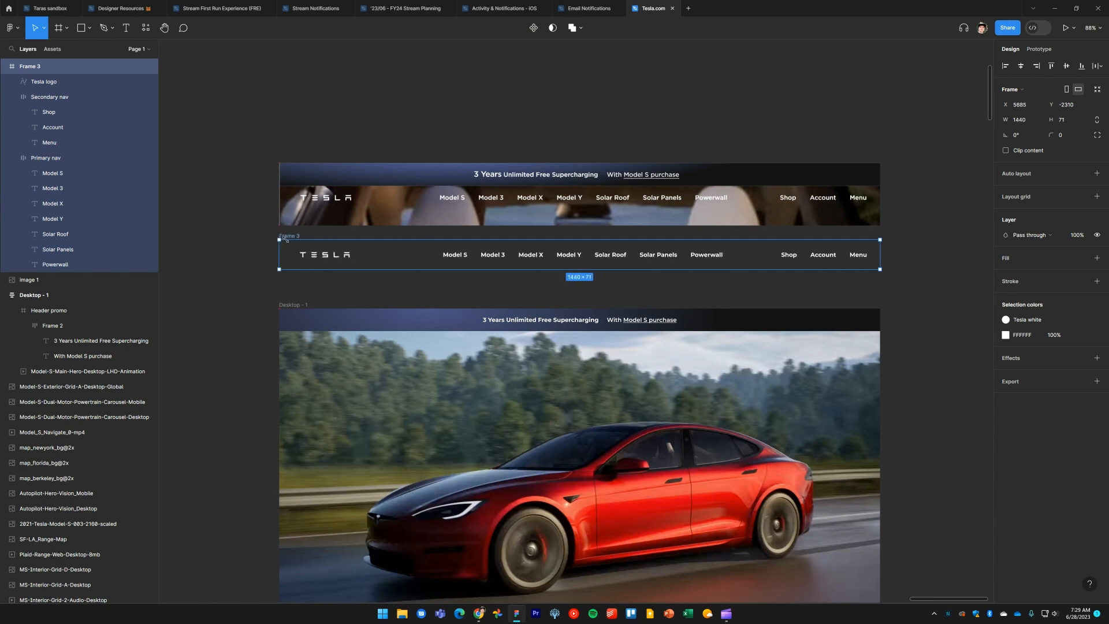
left_click_drag(448, 270, 451, 268)
left_click(456, 291)
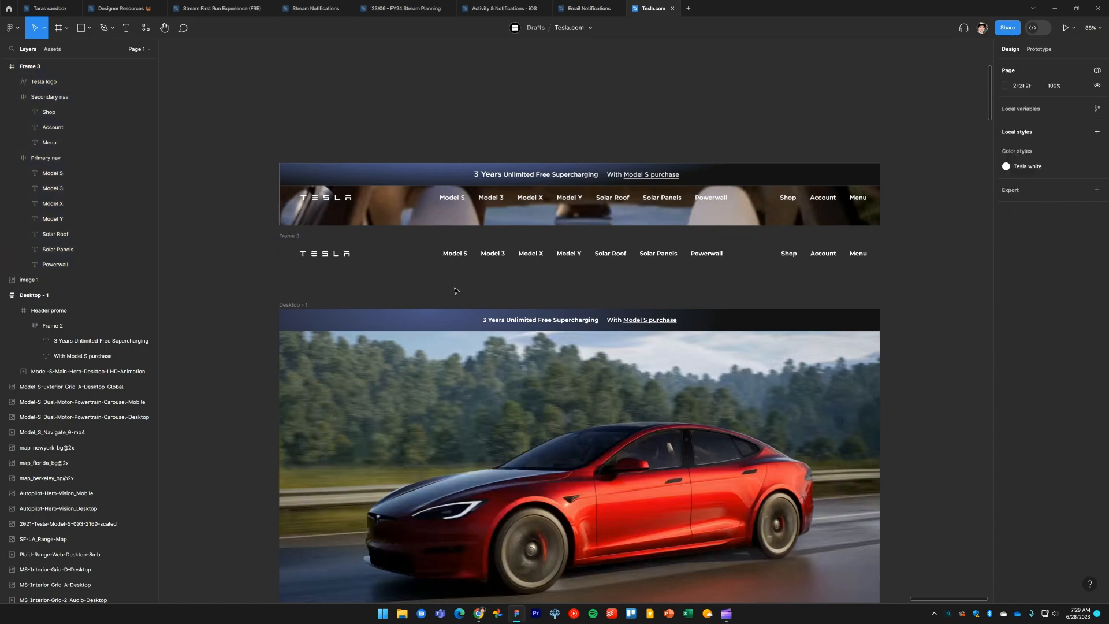
Inspect the live site's Tesla logo in the browser, then set the header frame's height to 56
key("alt+Tab")
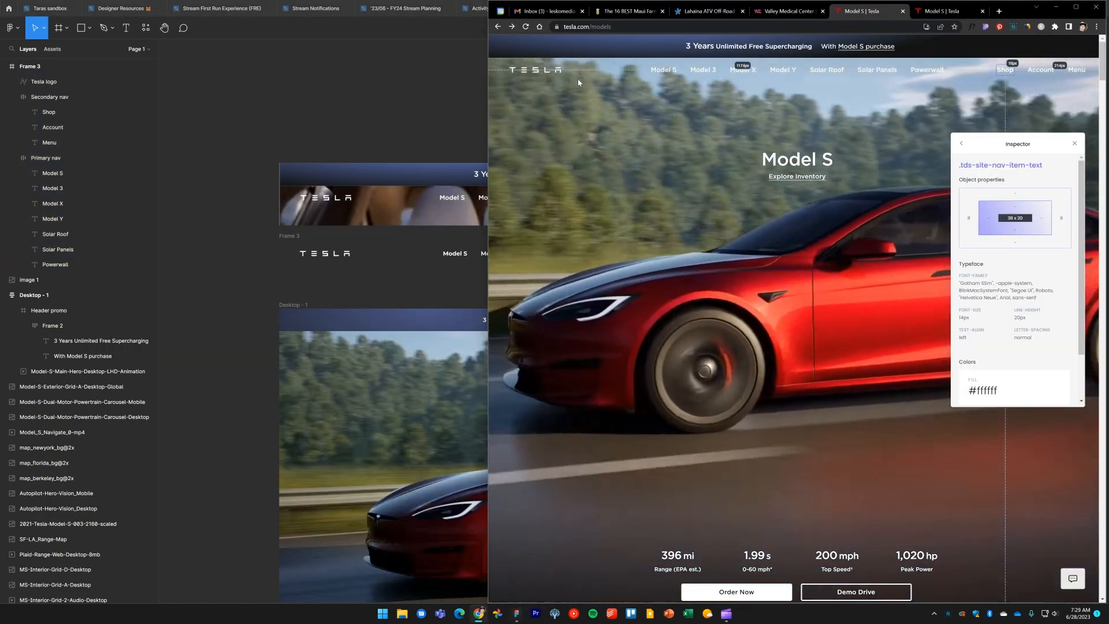
left_click(581, 79)
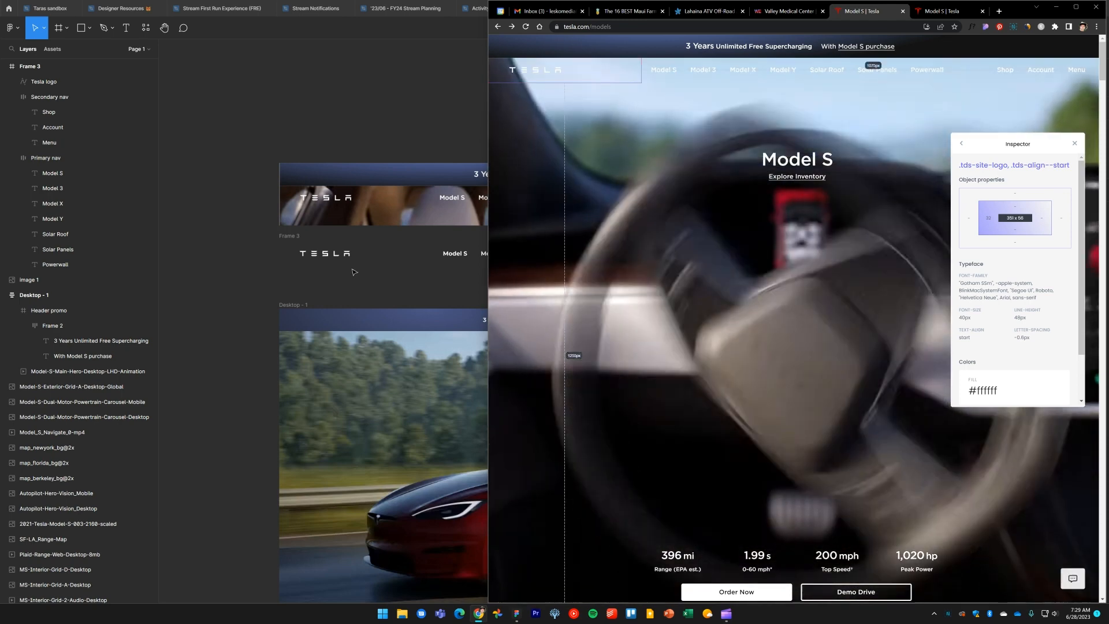
left_click(355, 272)
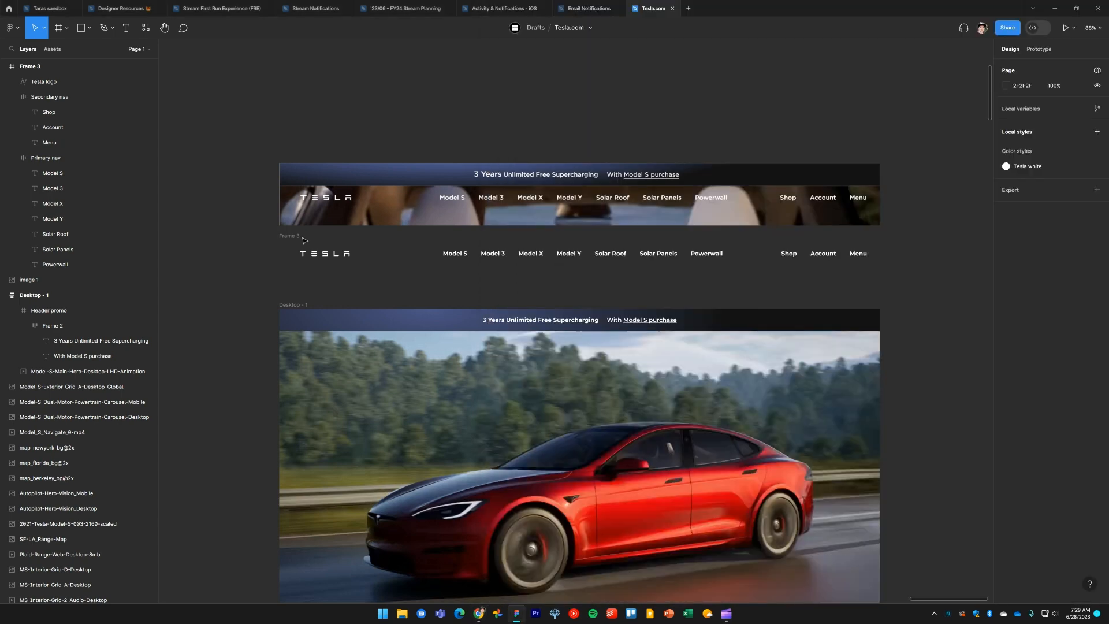
left_click(356, 260)
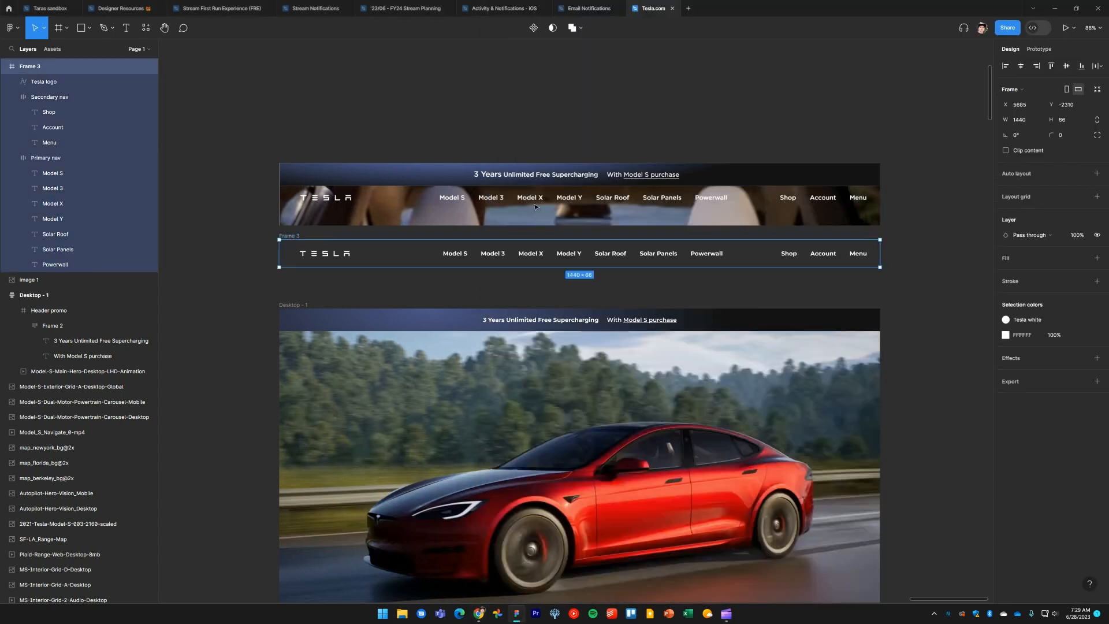
left_click(1070, 123)
type("56")
key("Return")
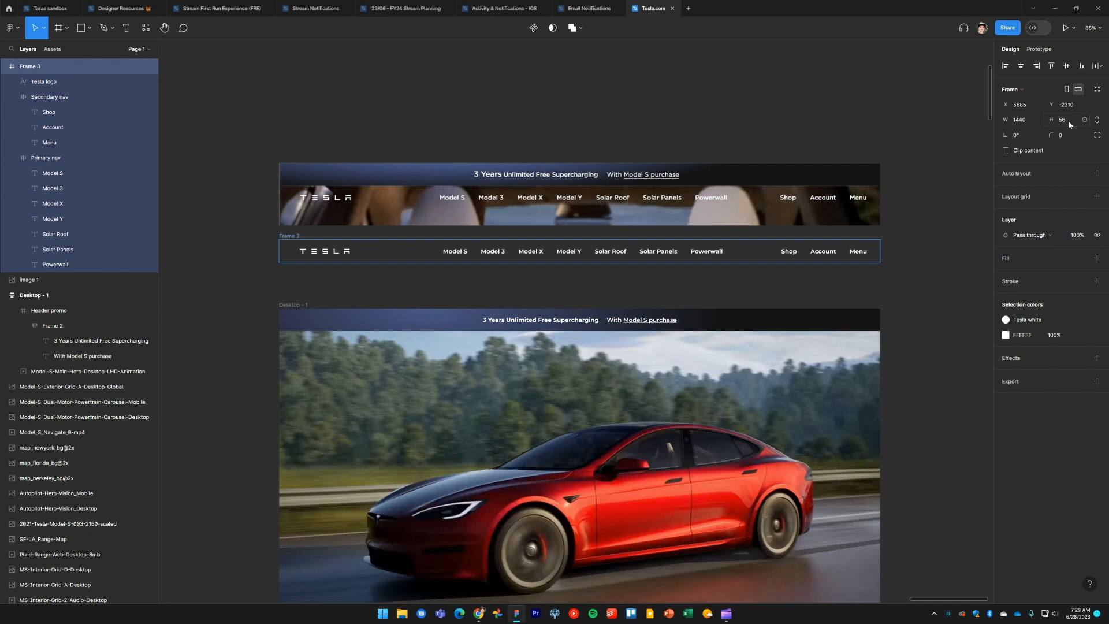
Wrap the hero video inside a new frame
left_click(433, 282)
scroll(433, 281, "down", 3)
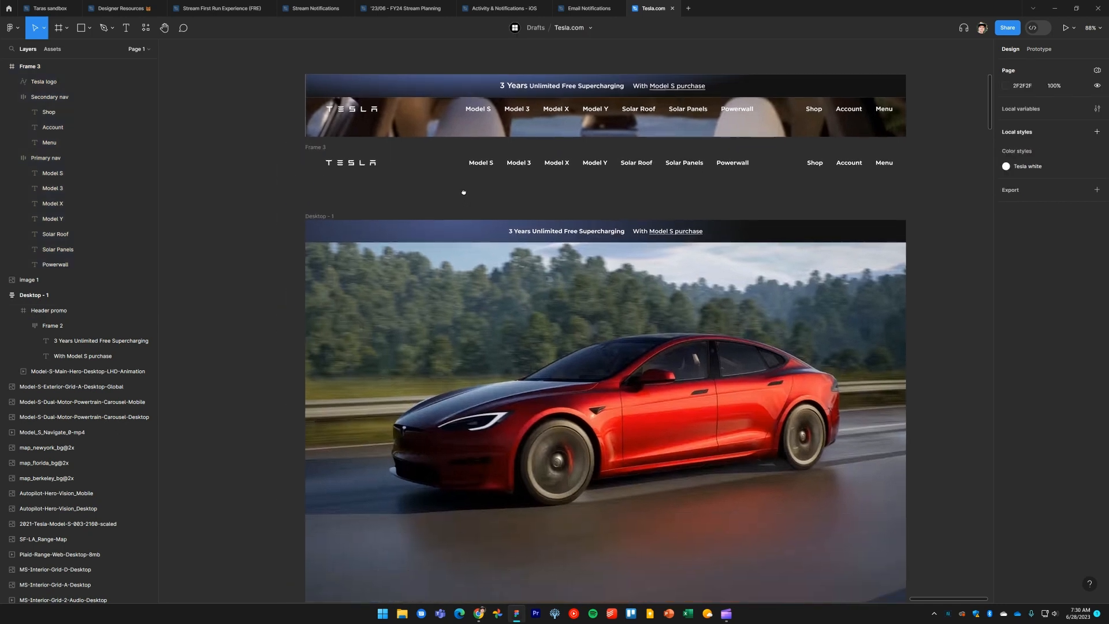
left_click(491, 313)
scroll(516, 343, "down", 3)
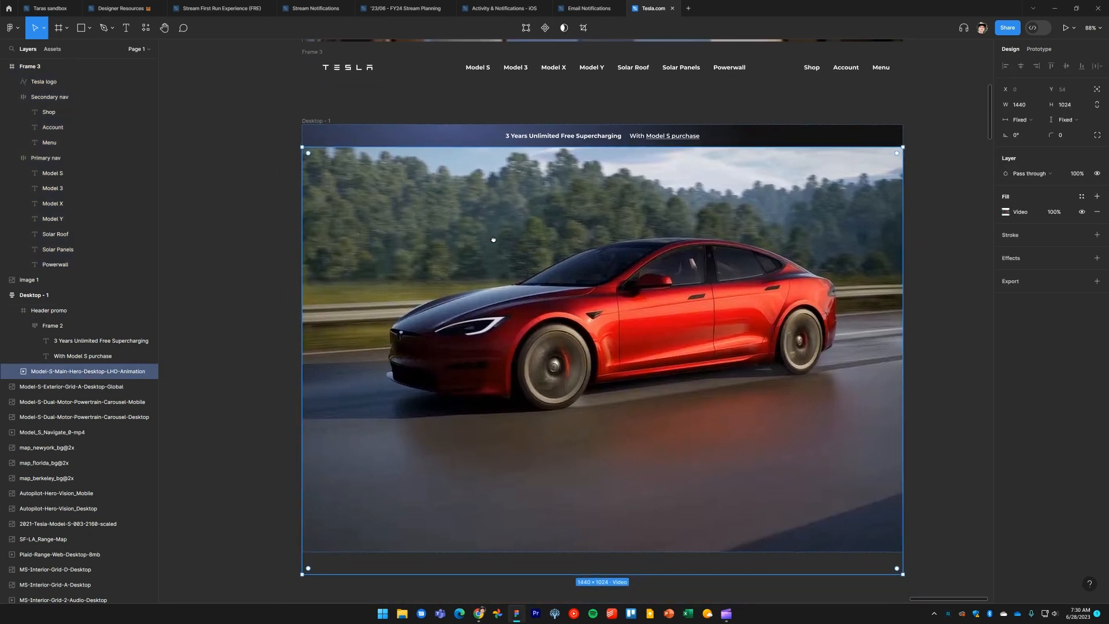
left_click(225, 311)
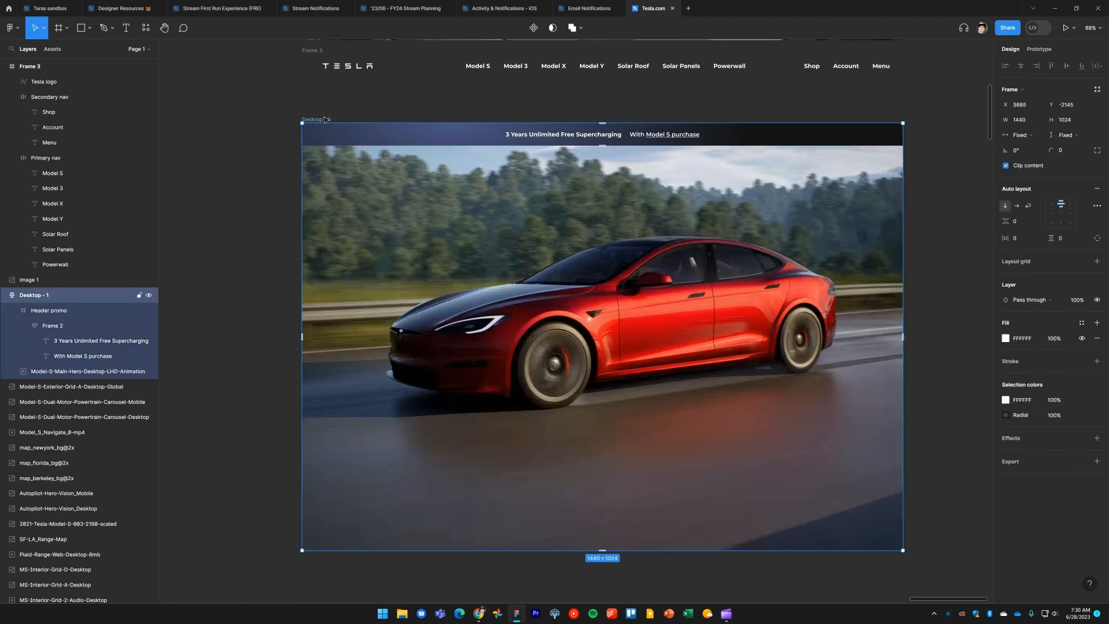
left_click(443, 244)
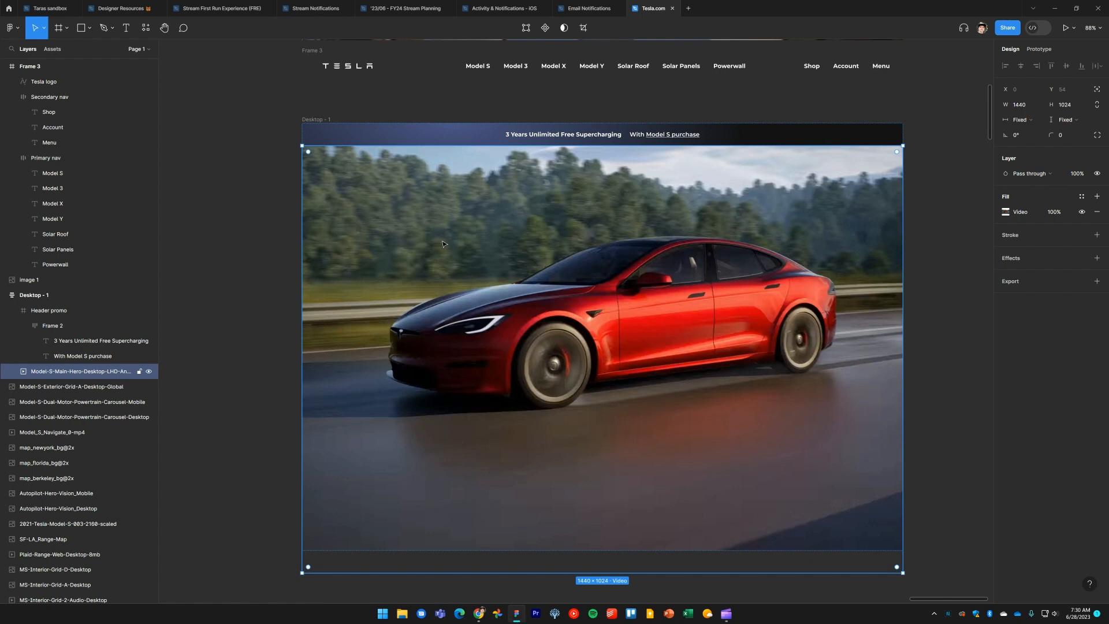
scroll(511, 342, "down", 1)
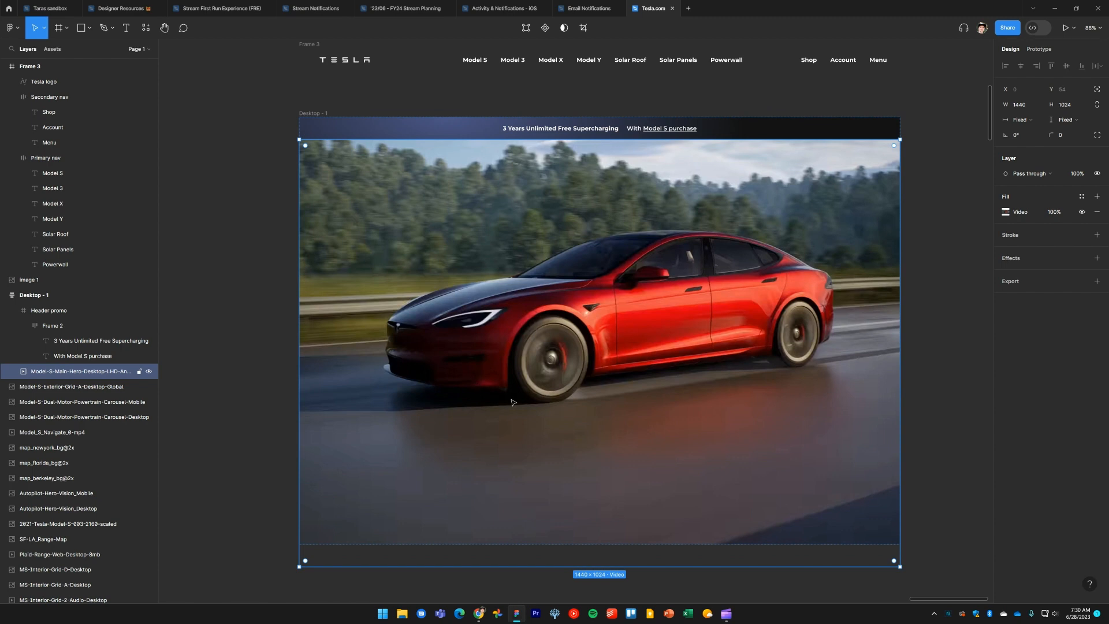
scroll(511, 402, "up", 5)
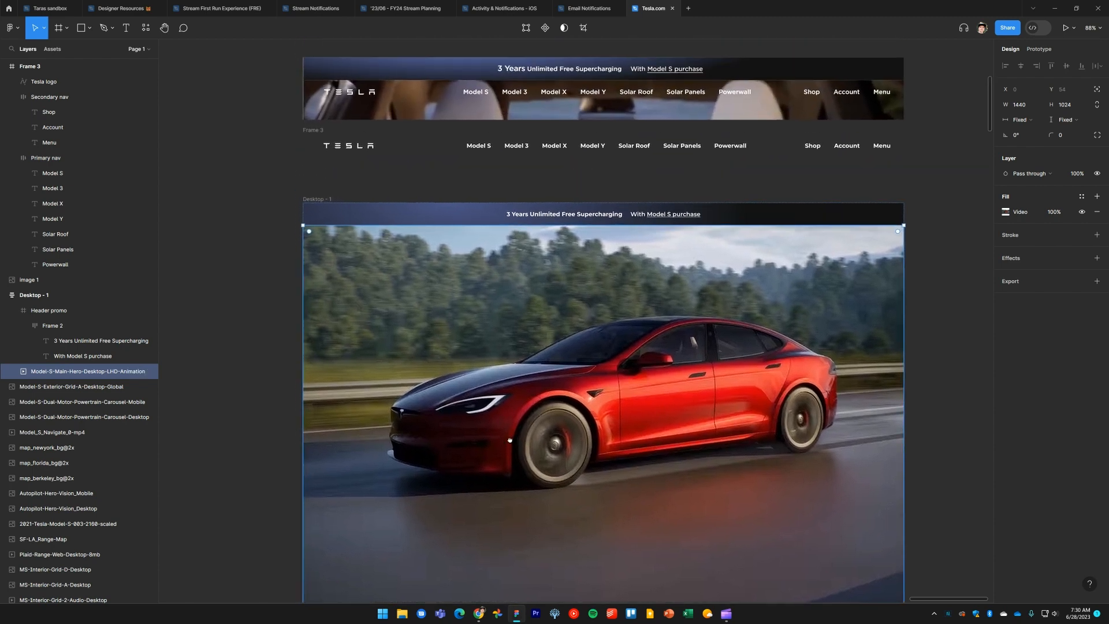
key("ctrl+alt+g")
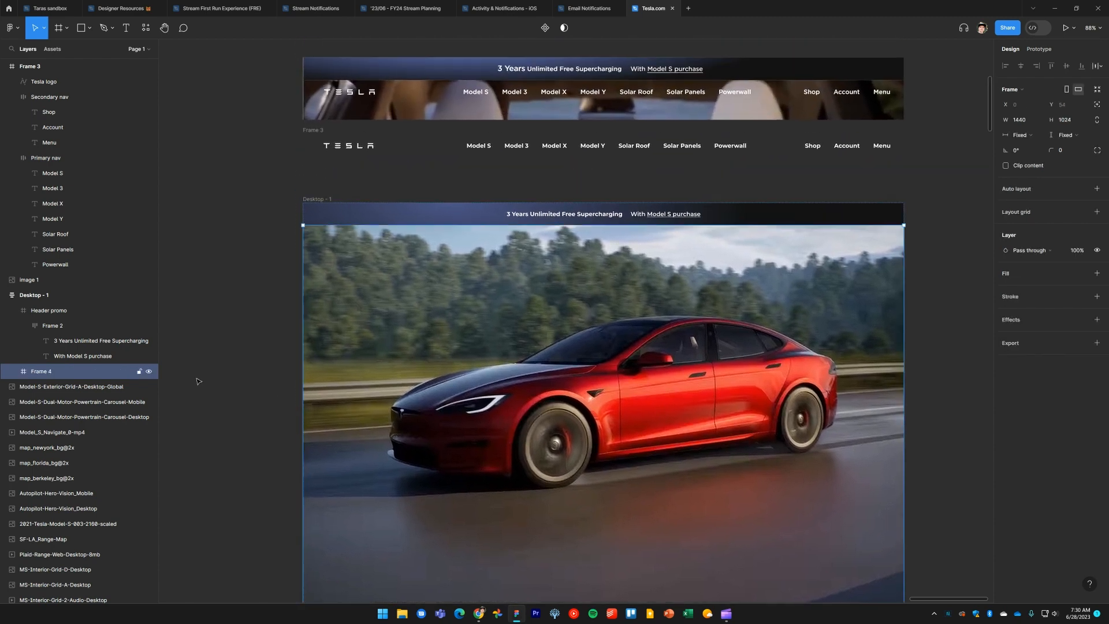
Move the navigation header frame into the new frame, placing it over the hero video
left_click(12, 371)
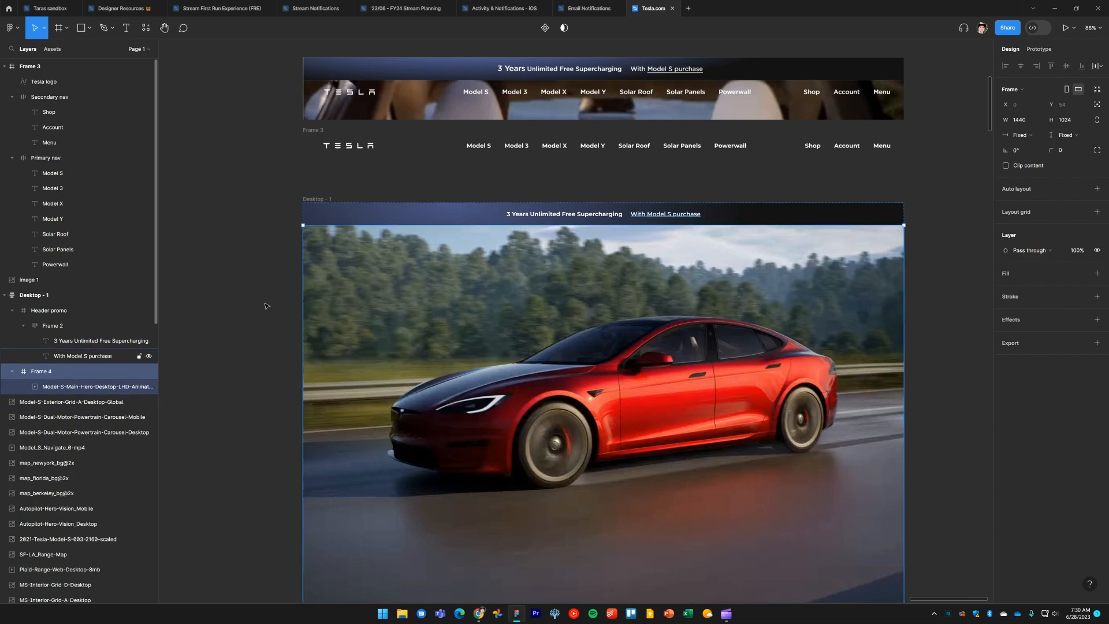
left_click(256, 278)
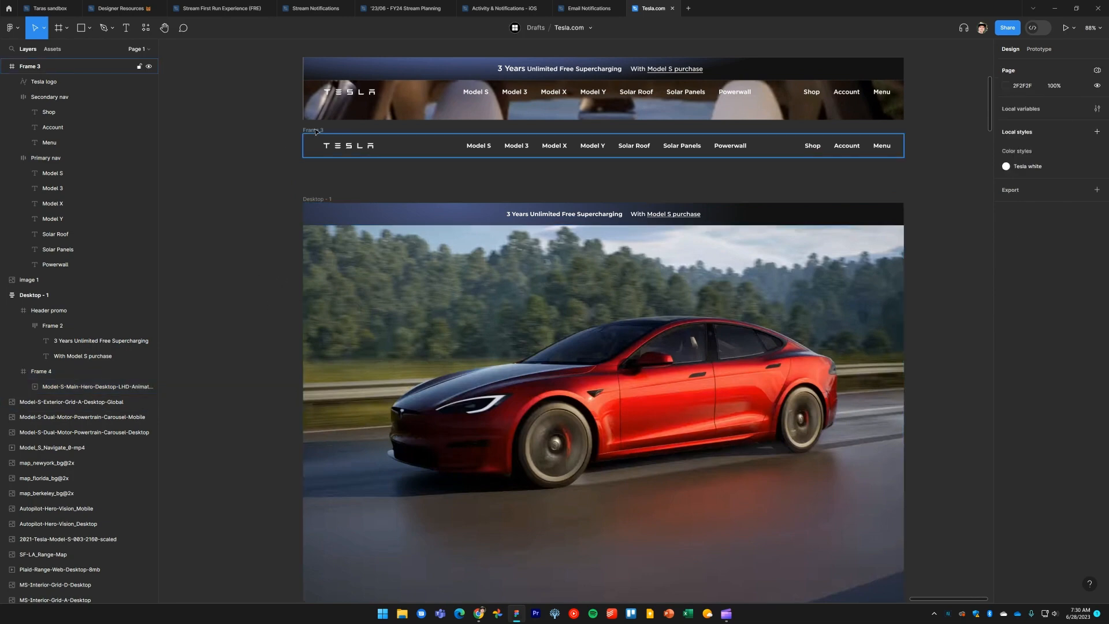
left_click_drag(316, 131, 319, 249)
scroll(62, 223, "up", 2)
scroll(29, 197, "down", 1)
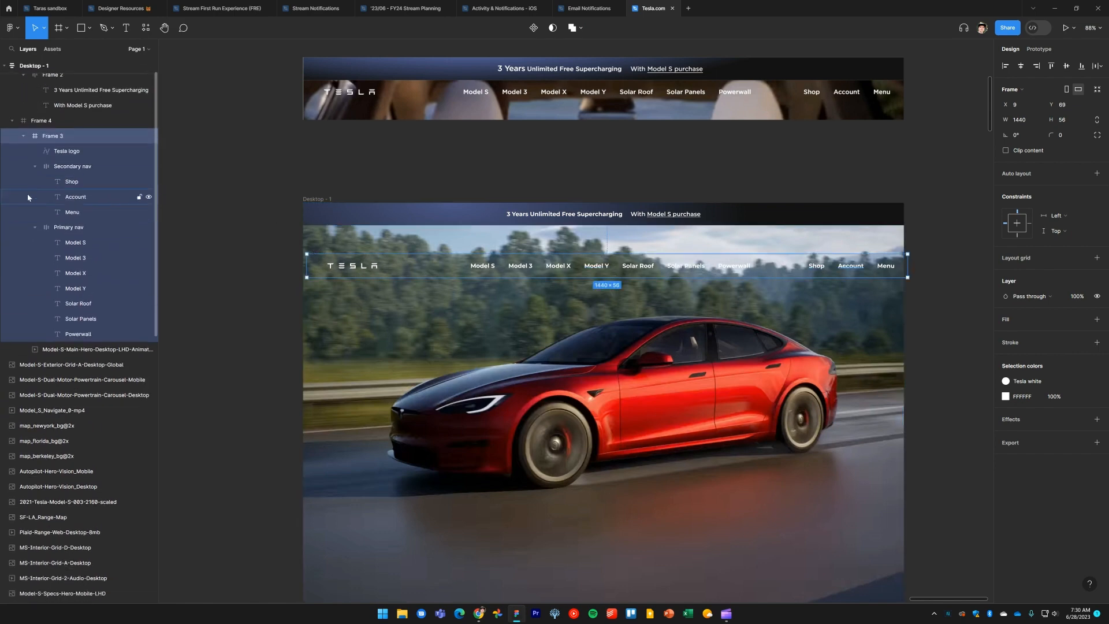
Rename the frame containing the header and video to "Hero frame"
left_click(23, 132)
left_click(45, 116)
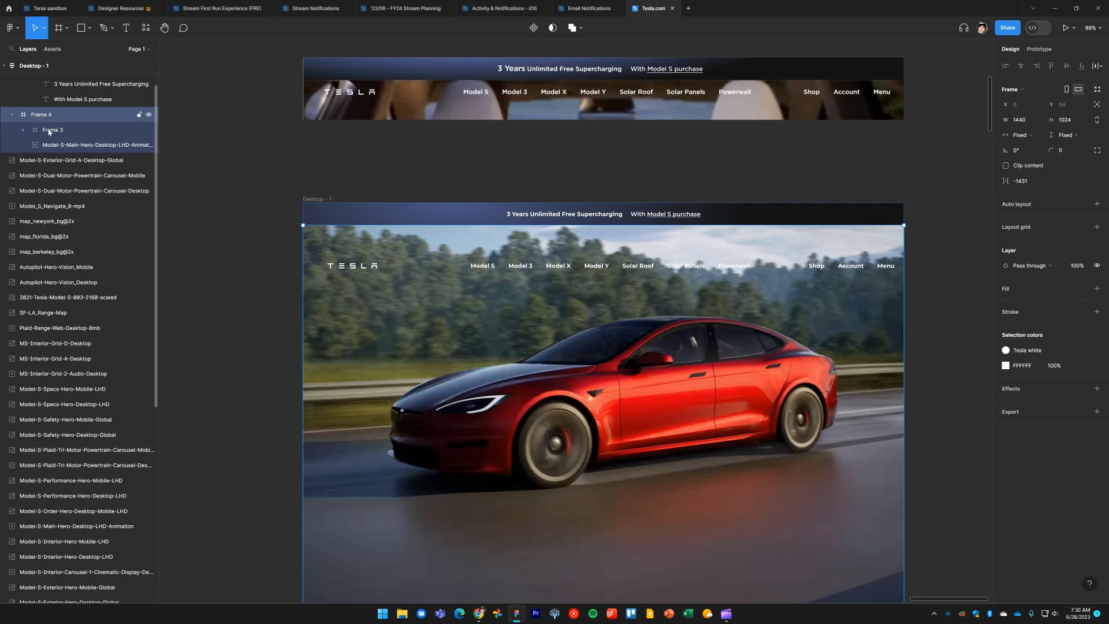
scroll(48, 138, "up", 2)
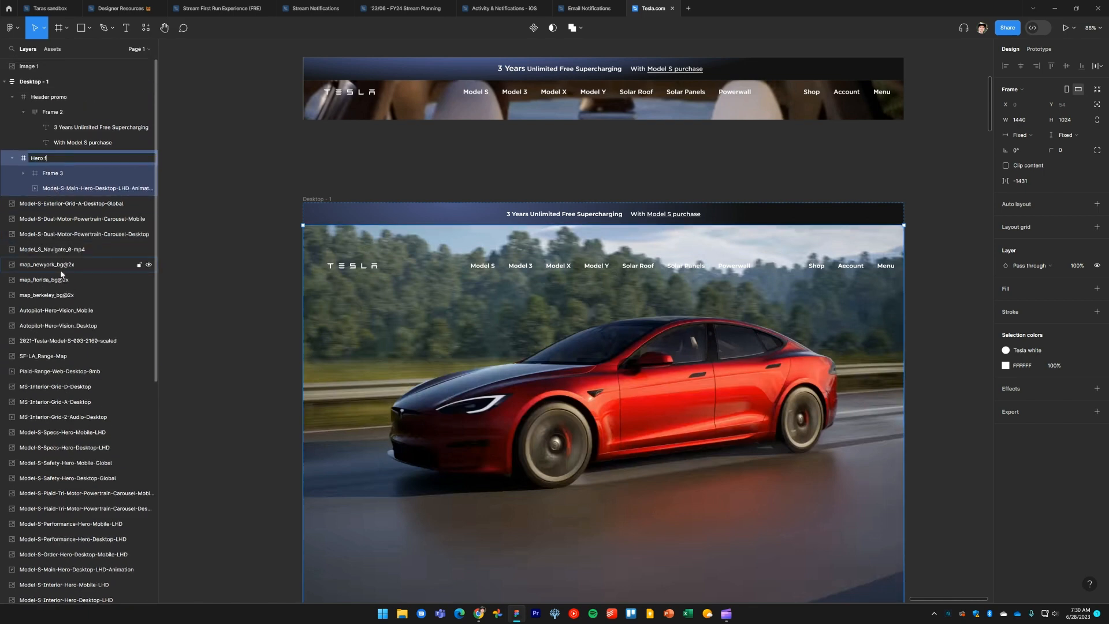
type("e")
key("Return")
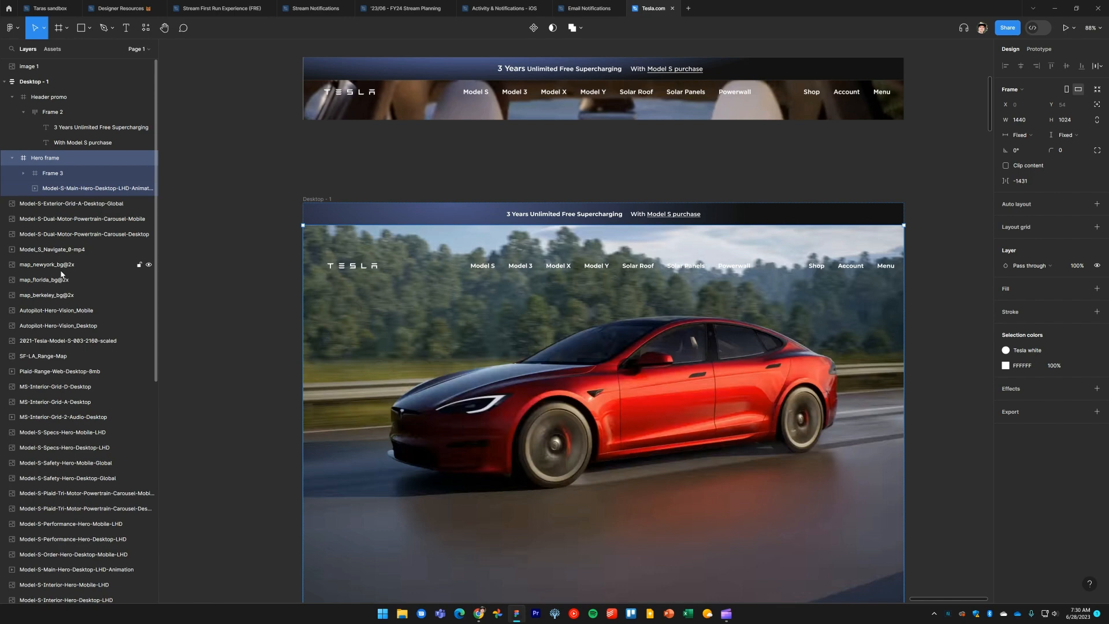
Align the navigation header frame to the left and top edges of the Hero frame
left_click(60, 174)
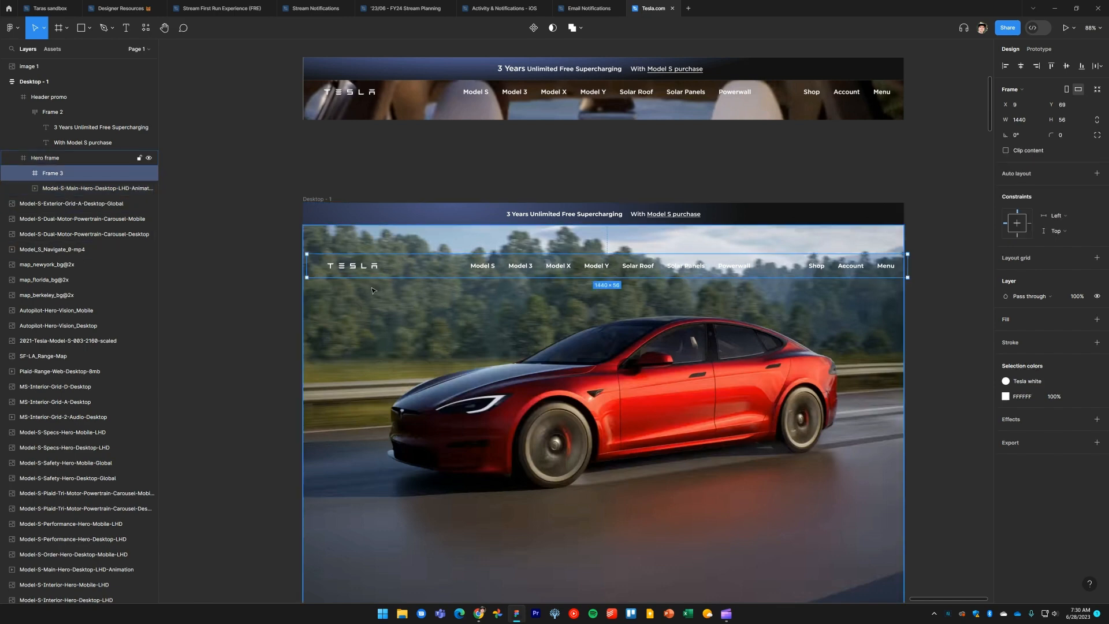
key("alt+a")
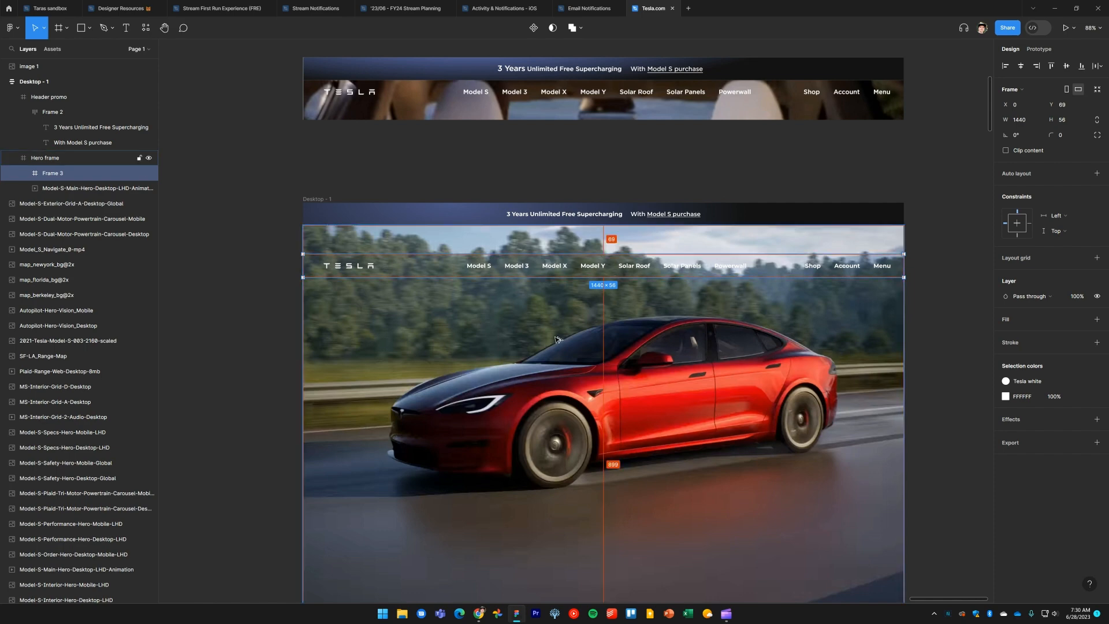
key("alt+w")
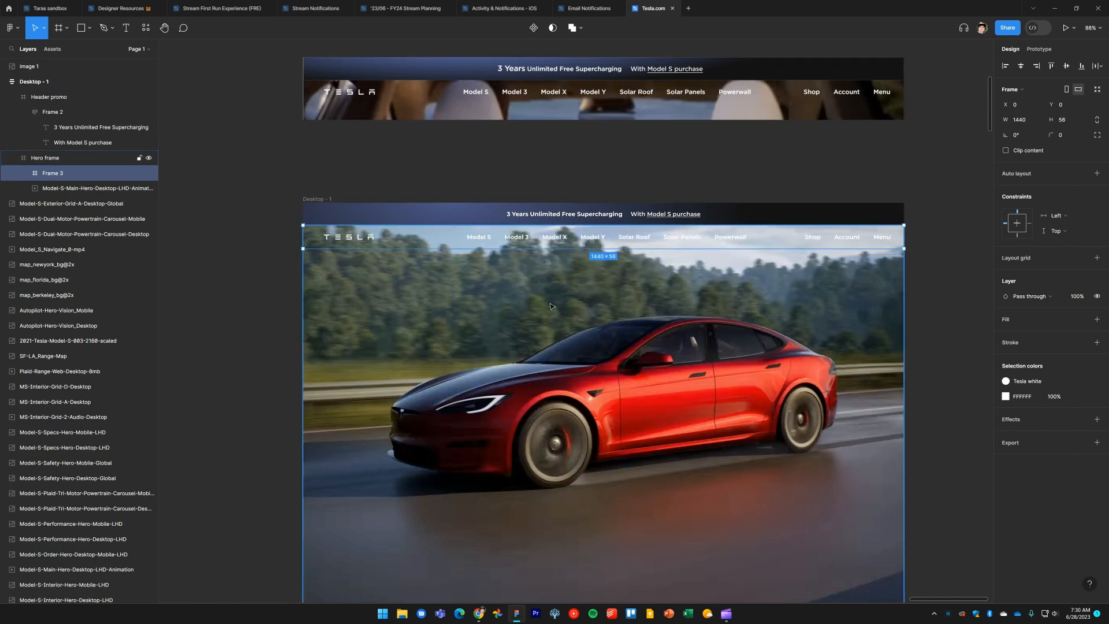
scroll(587, 297, "down", 3)
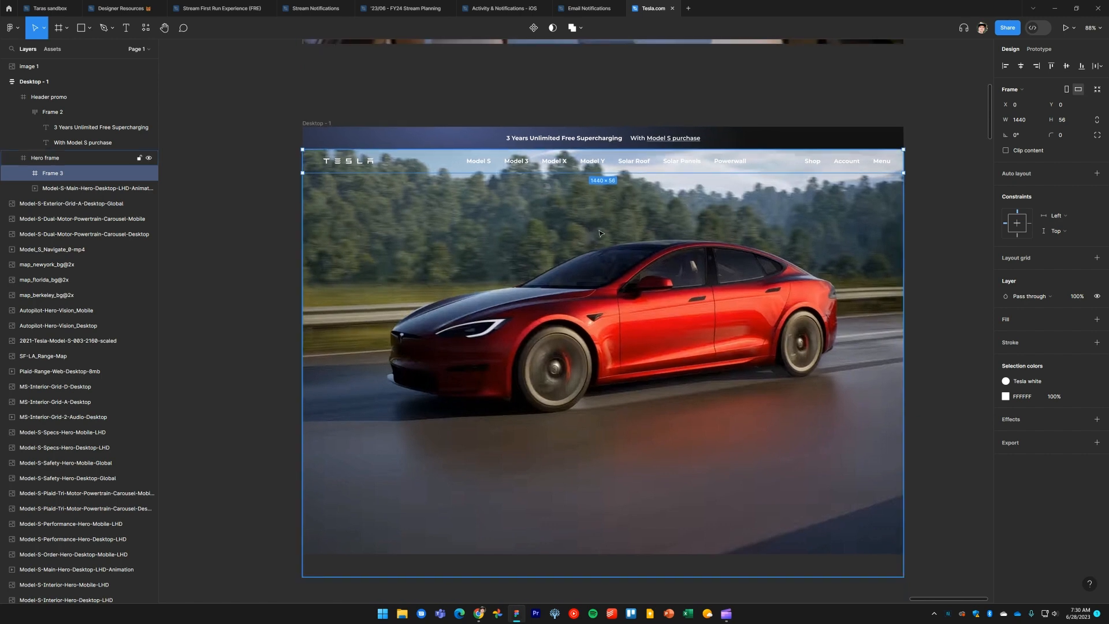
scroll(599, 233, "down", 1)
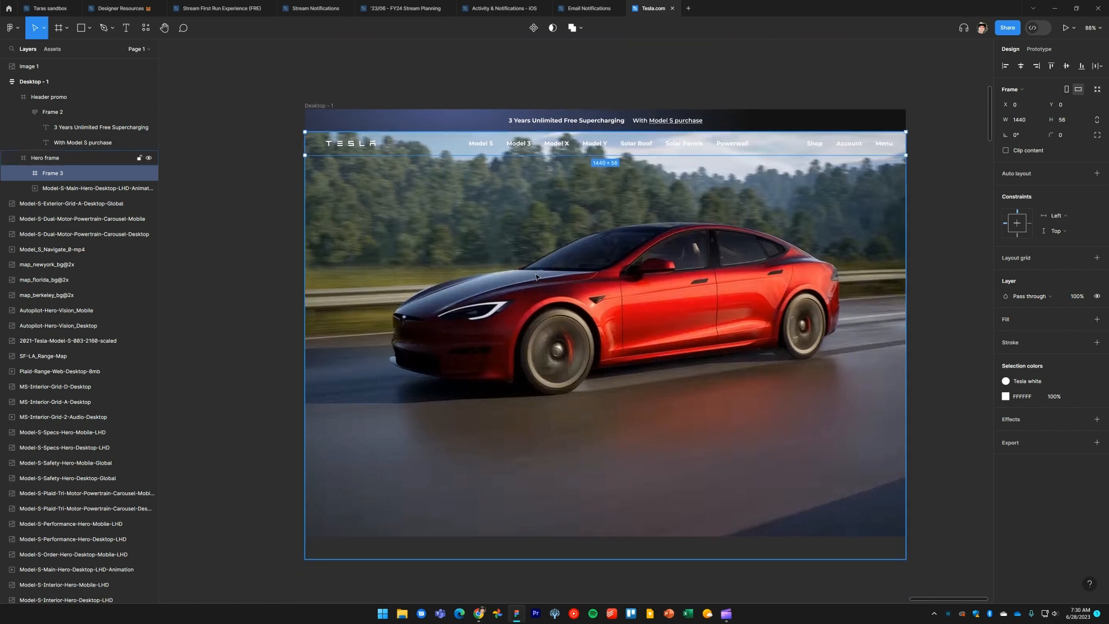
Pan and zoom around the canvas to review the downloaded site assets
left_click(218, 209)
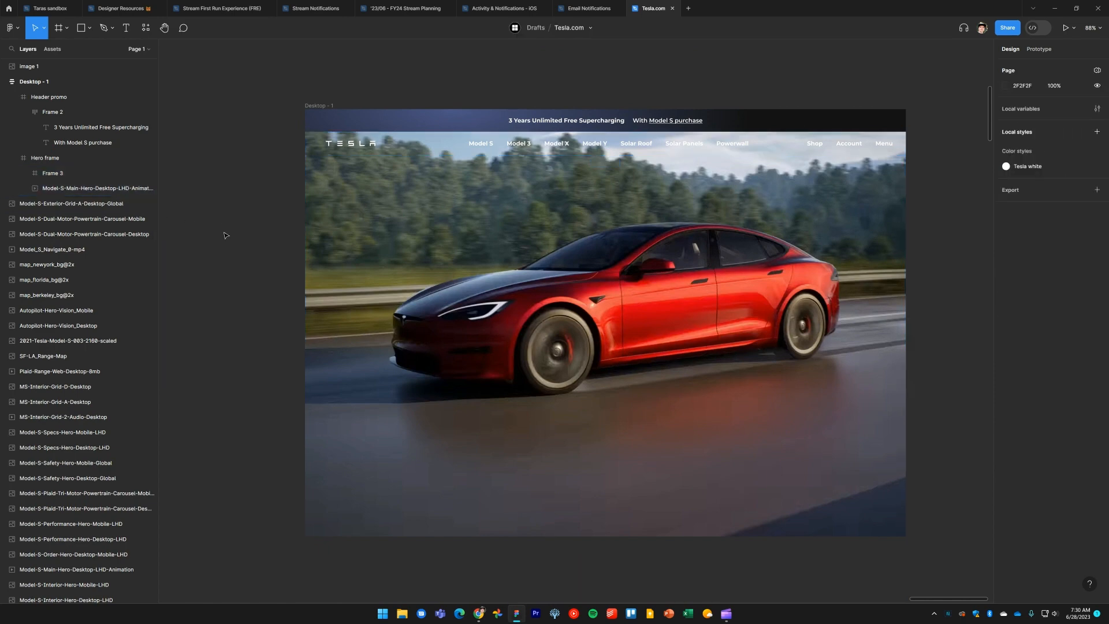
left_click(475, 267)
left_click(260, 273)
scroll(251, 272, "down", 5)
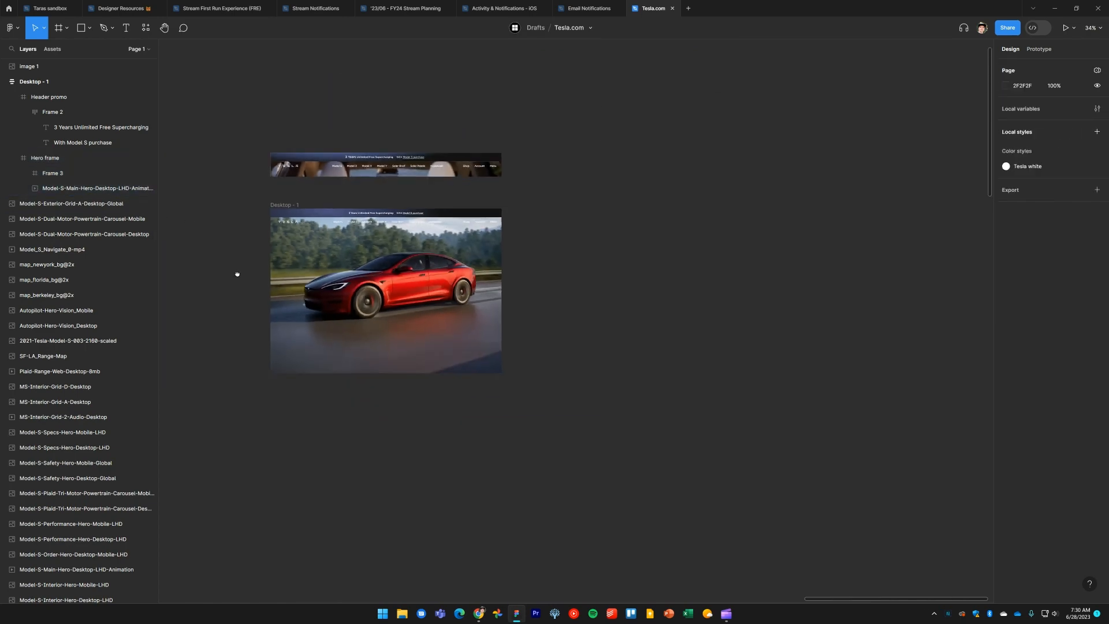
left_click_drag(238, 273, 871, 245)
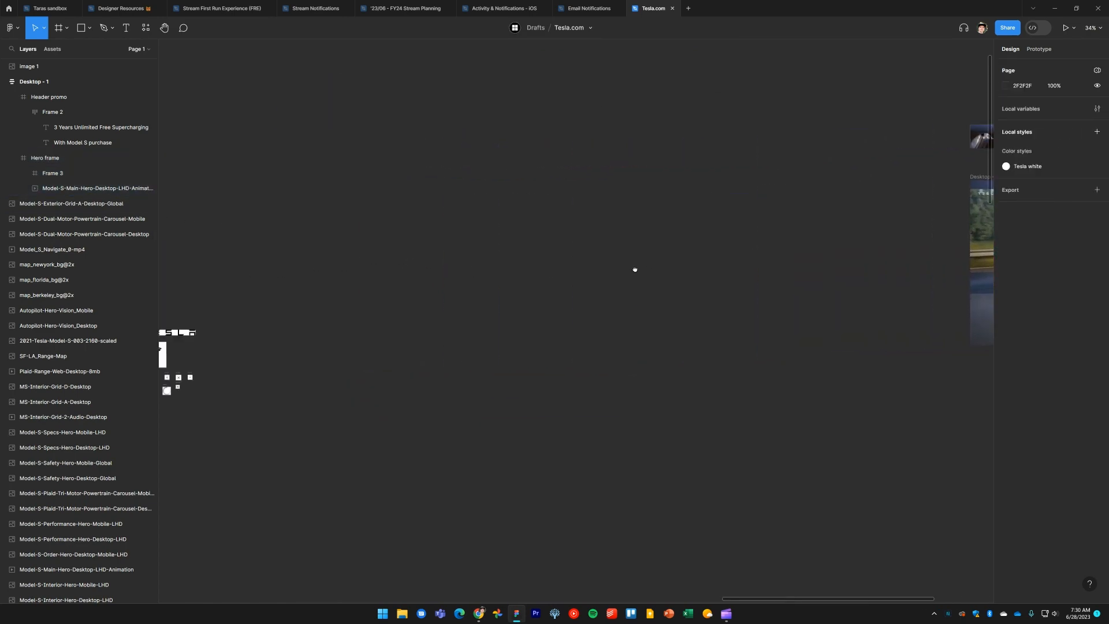
scroll(613, 263, "down", 5)
left_click_drag(540, 270, 801, 188)
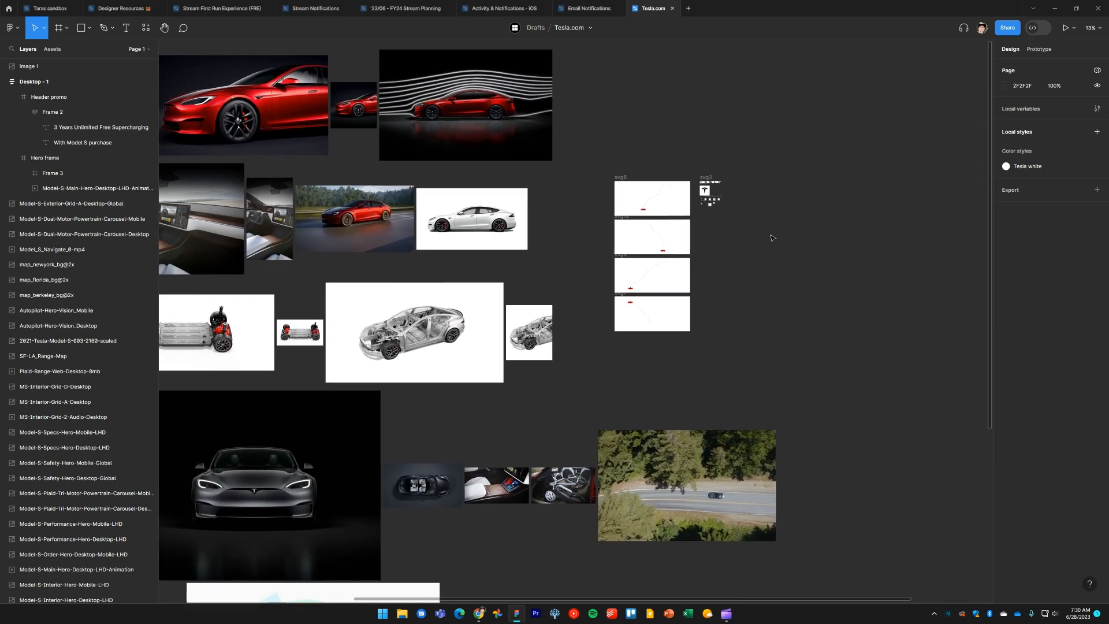
left_click_drag(787, 275, 943, 325)
left_click_drag(559, 316, 246, 317)
left_click_drag(971, 250, 423, 325)
left_click_drag(354, 297, 456, 277)
scroll(513, 266, "up", 8)
Open the Desktop - 1 frame in the prototype preview window, enlarge it, then close it
left_click(334, 159)
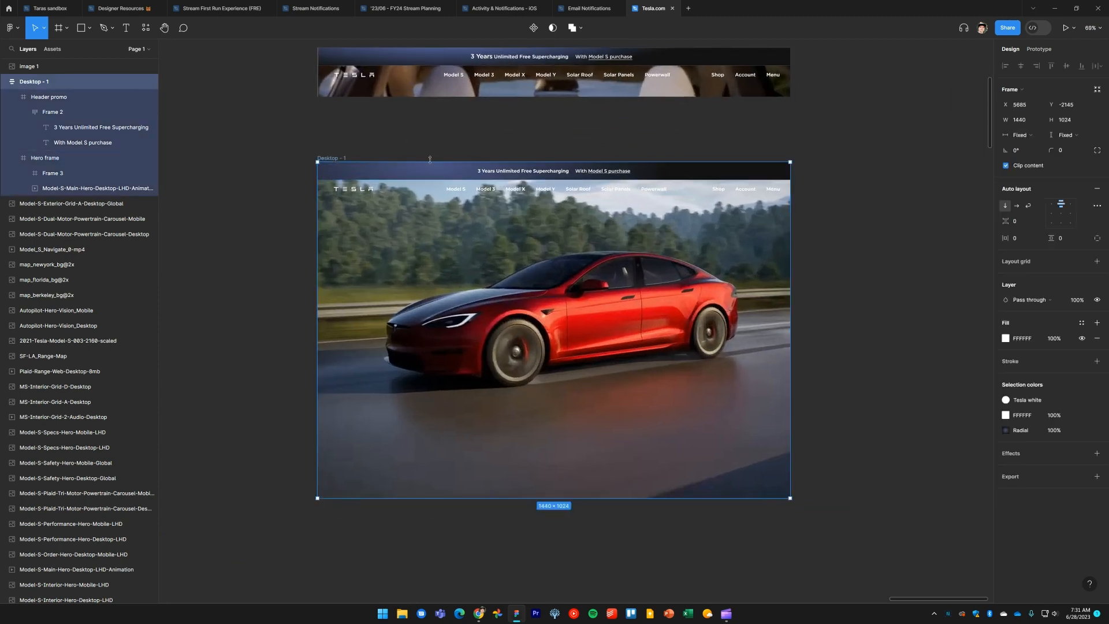
key("shift+space")
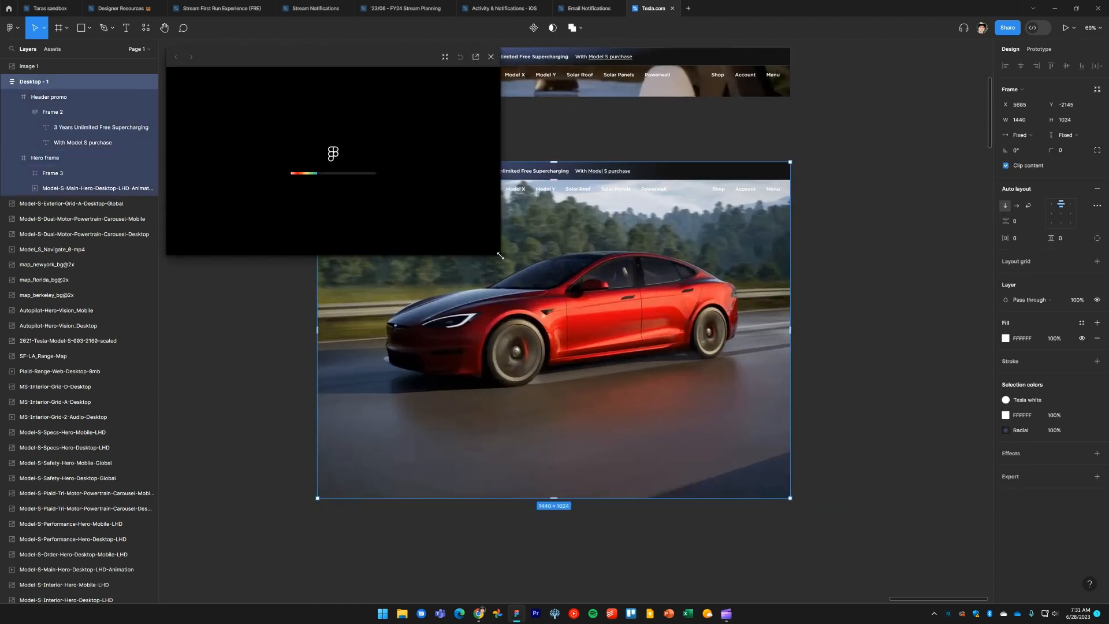
left_click_drag(501, 255, 683, 468)
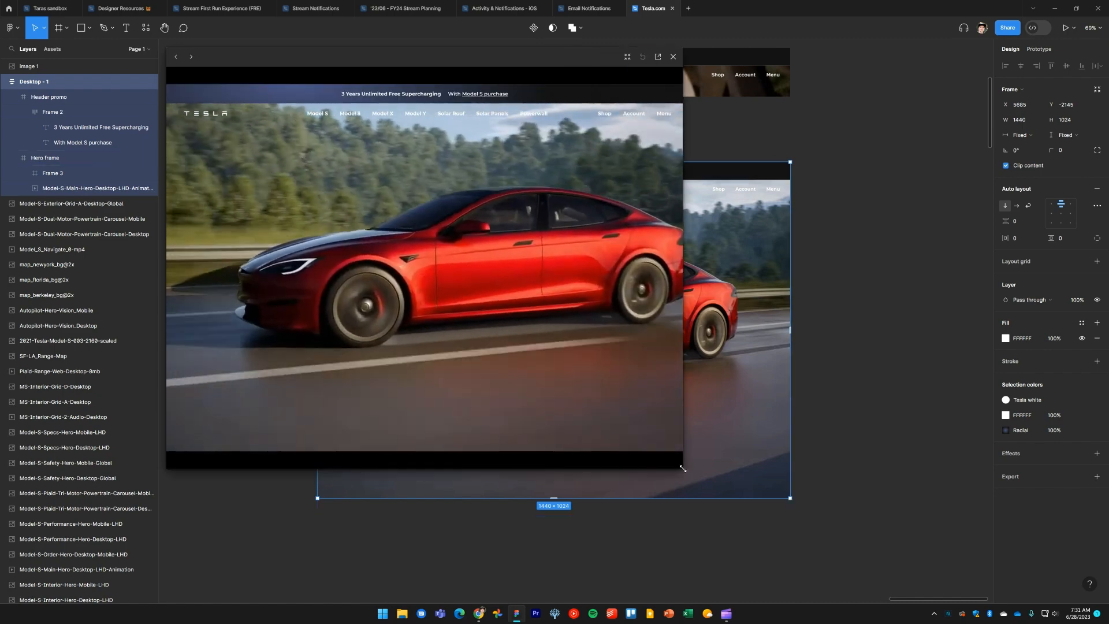
left_click_drag(683, 468, 899, 559)
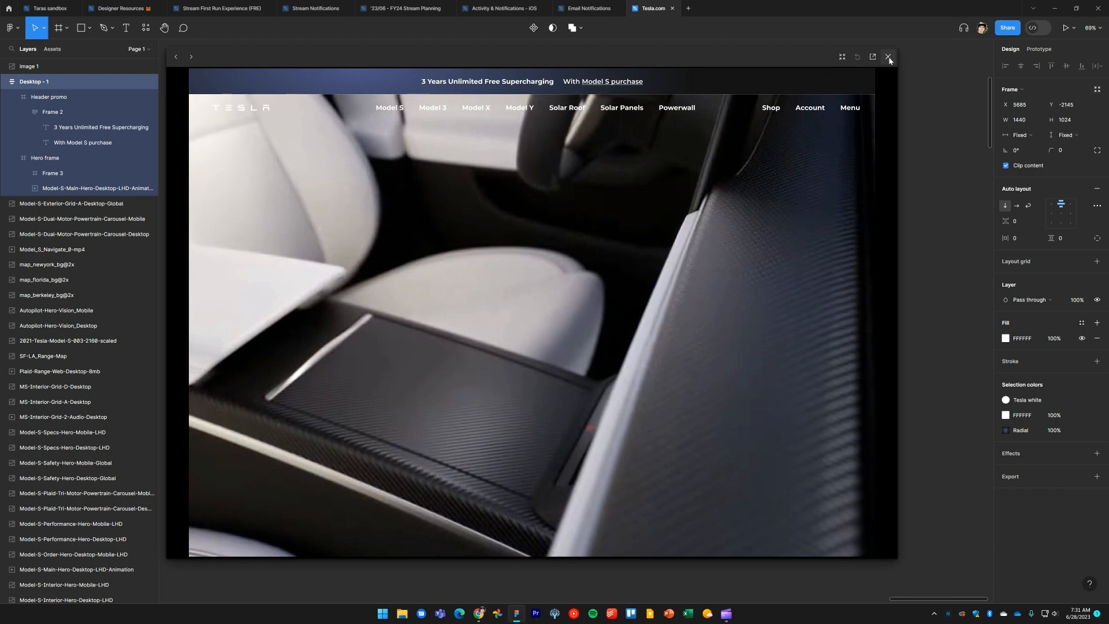
left_click(889, 57)
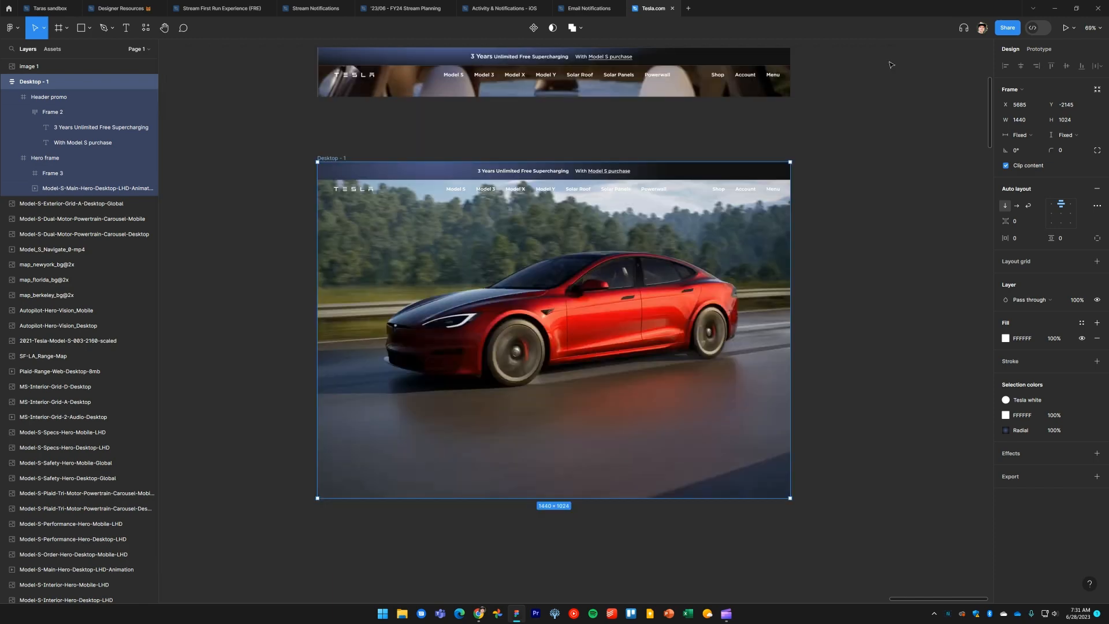
left_click(836, 319)
scroll(852, 317, "left", 2)
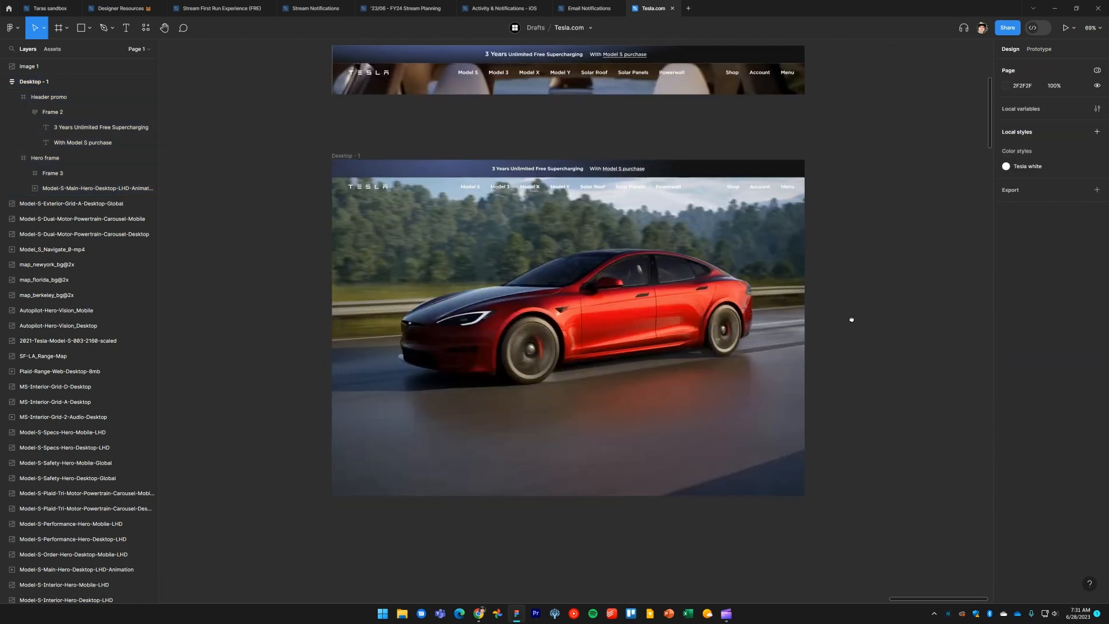
left_click(658, 320)
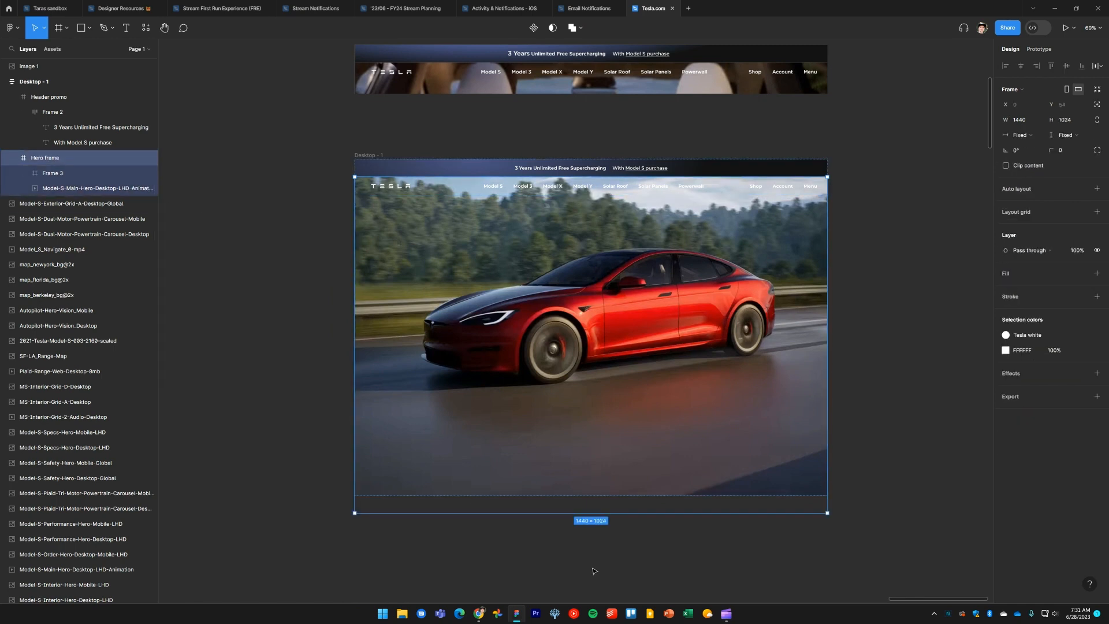
left_click_drag(579, 513, 609, 579)
key("ctrl+z")
Rename the Desktop - 1 frame to "Tesla.com | Model S" and zoom to it
left_click(368, 155)
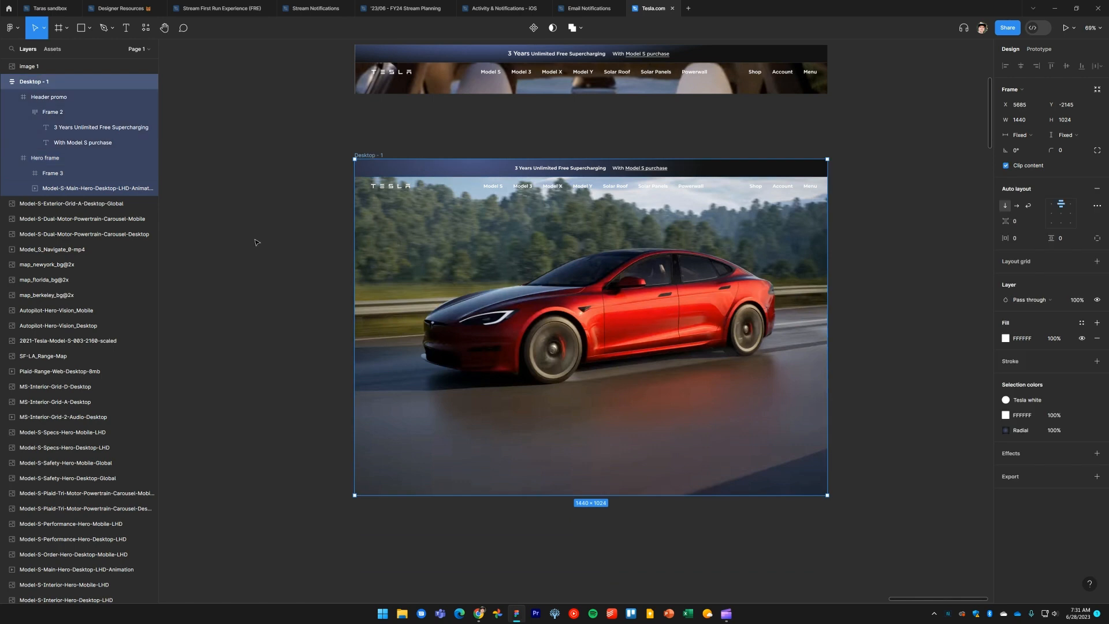
left_click_drag(275, 296, 284, 259)
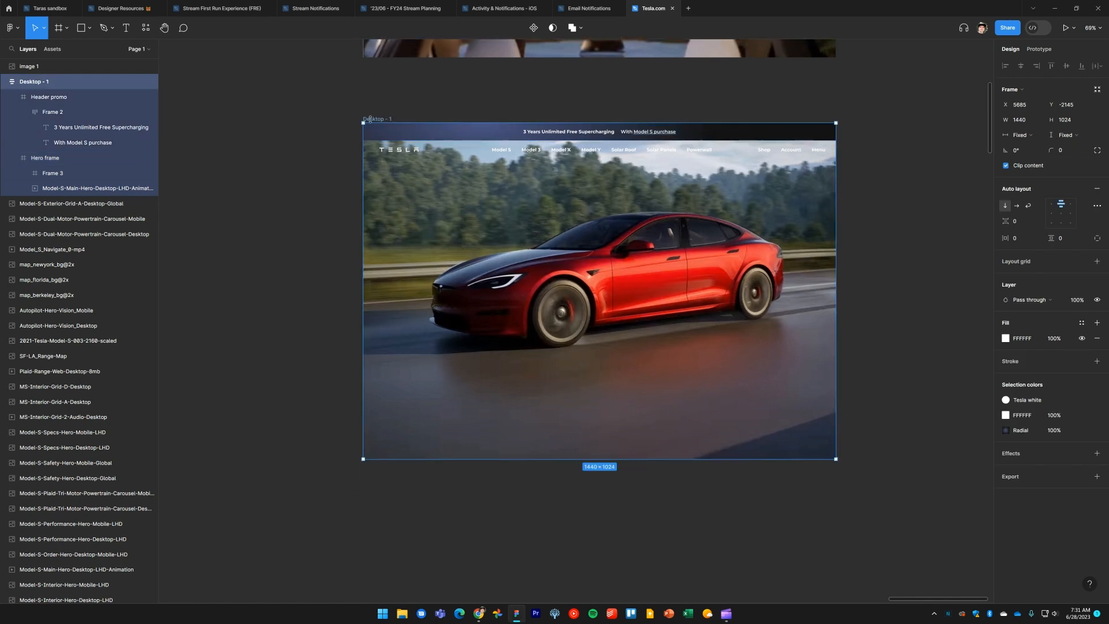
scroll(317, 218, "up", 5)
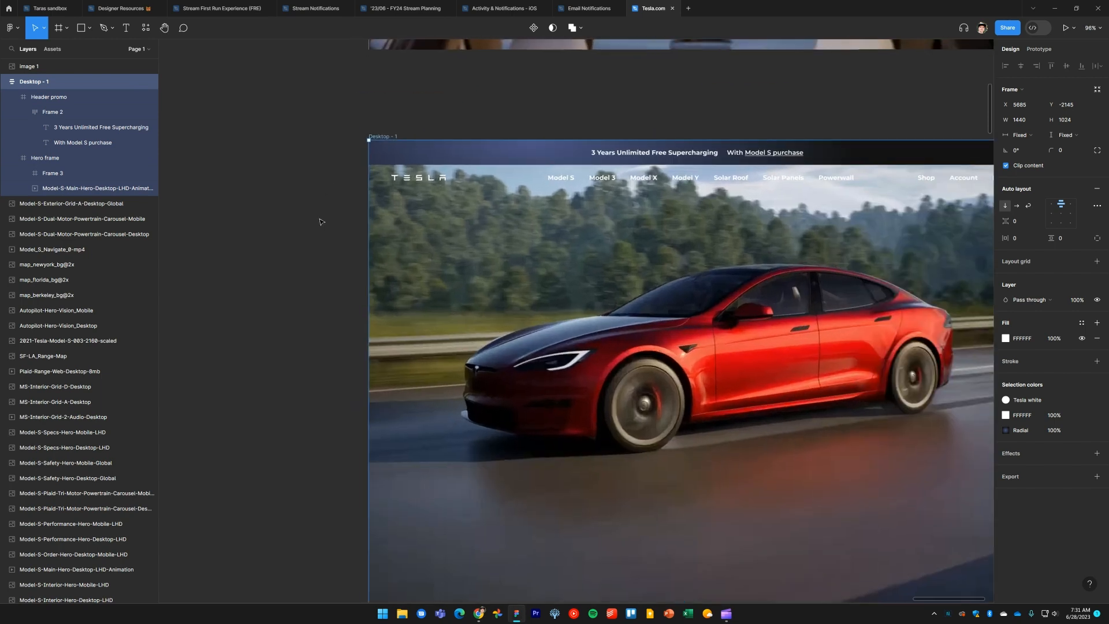
left_click(254, 130)
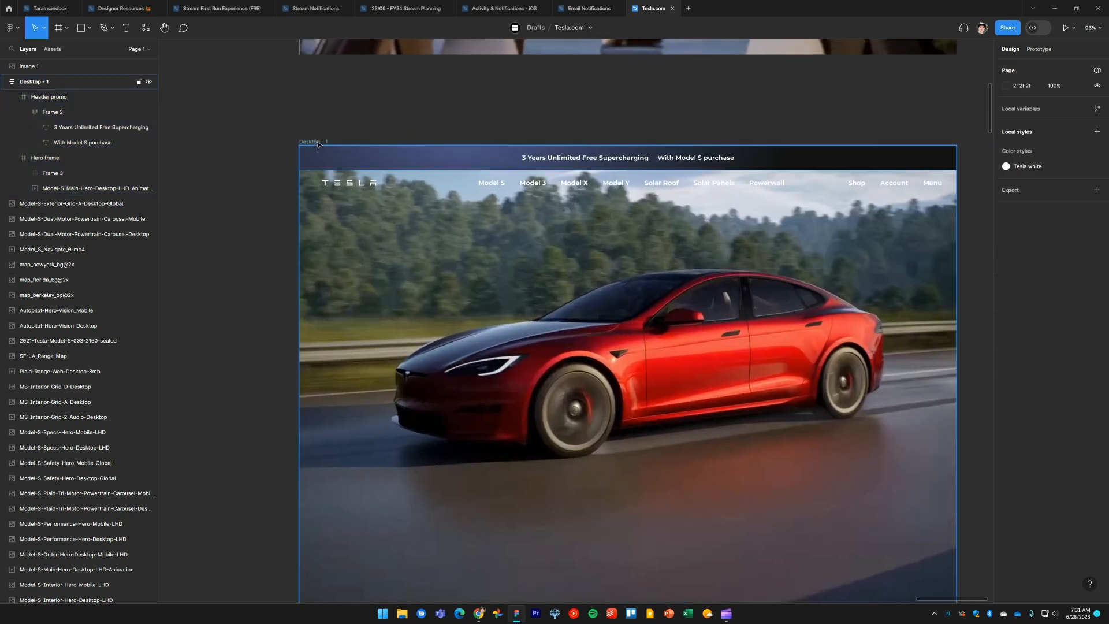
left_click(312, 142)
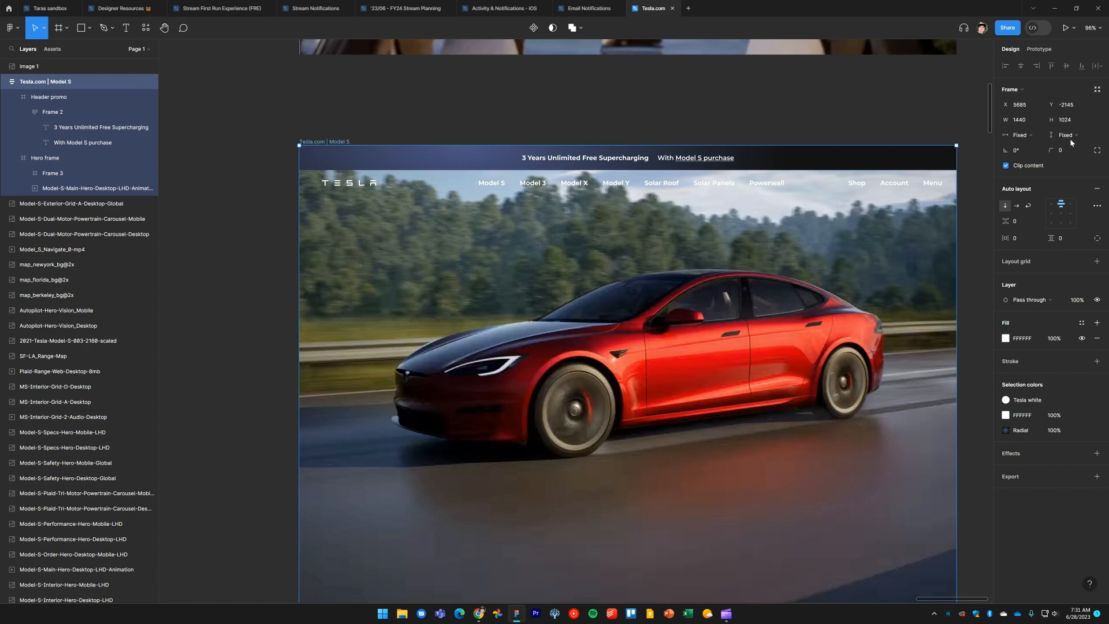
key("shift+2")
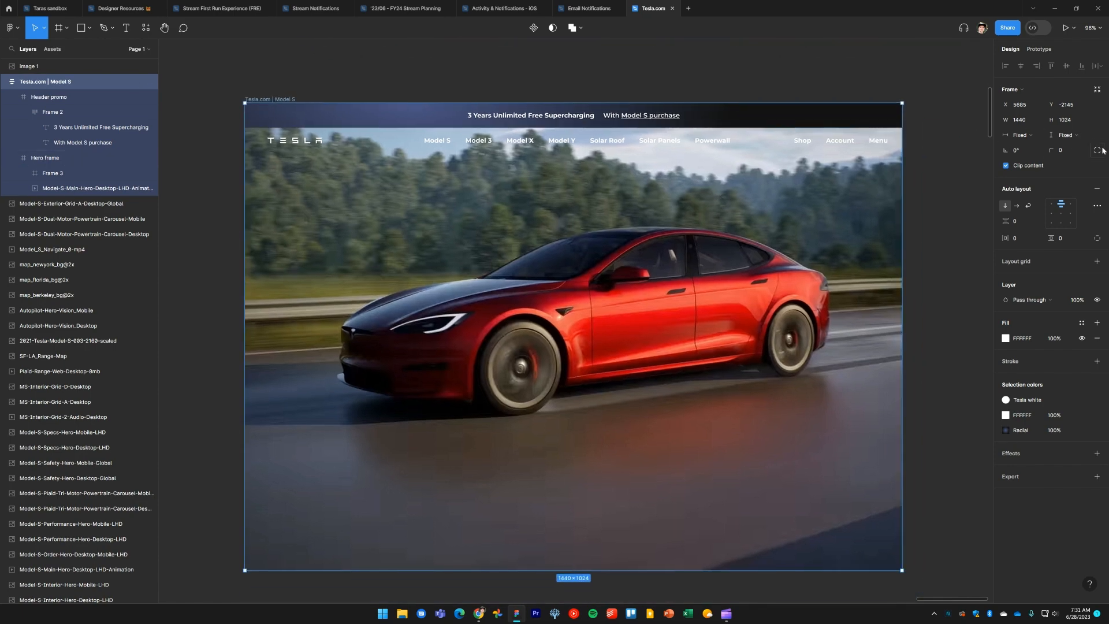
Set the Tesla.com | Model S frame's height to hug contents
left_click(1073, 136)
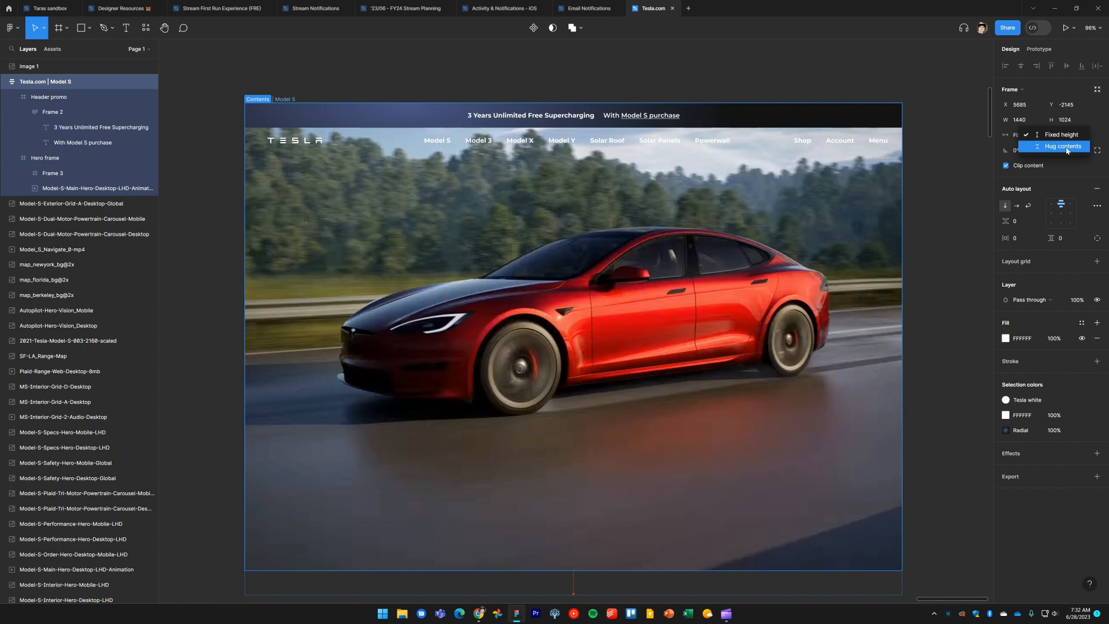
left_click(1067, 148)
left_click(943, 307)
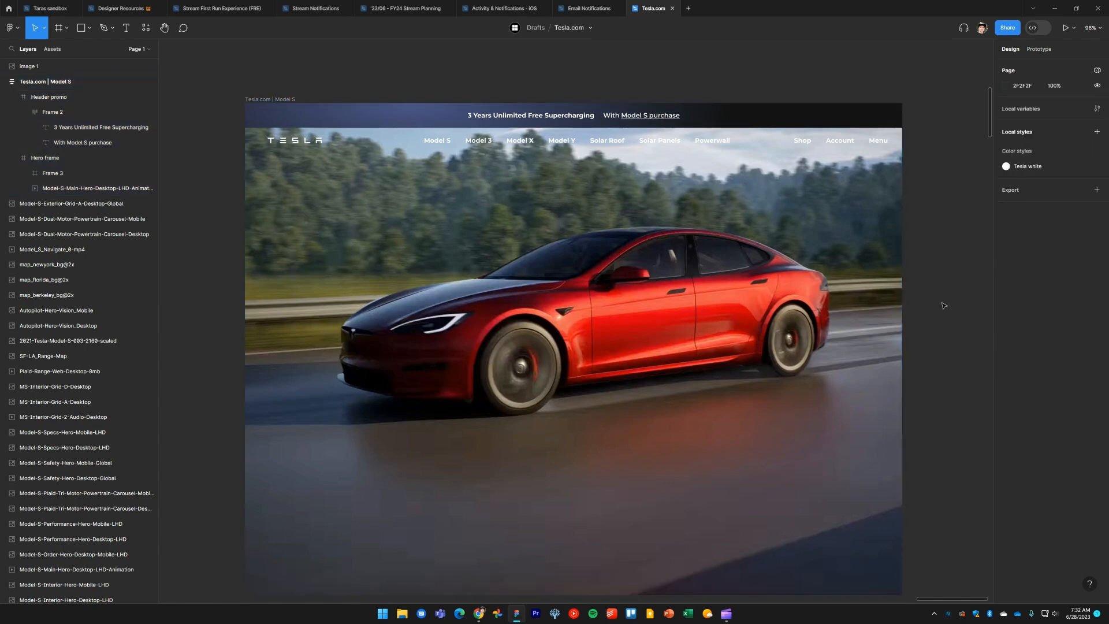
Delete the Image 1 reference screenshot placed above the main frame
scroll(943, 308, "down", 1)
scroll(945, 312, "up", 1)
scroll(950, 312, "down", 1, "ctrl")
scroll(955, 315, "down", 1)
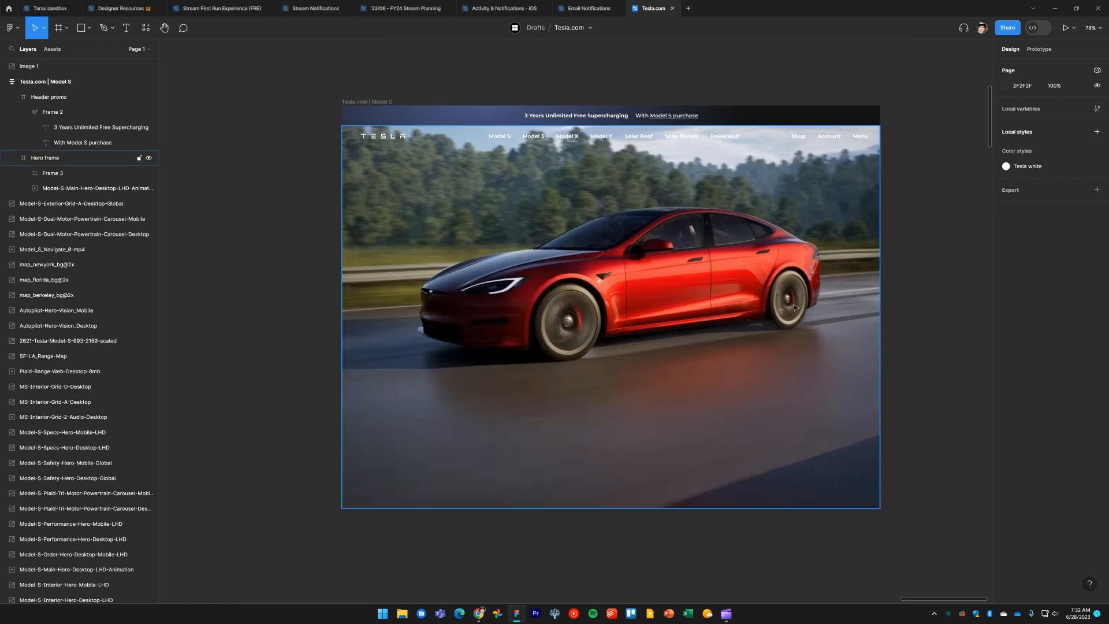
scroll(919, 280, "down", 2, "ctrl")
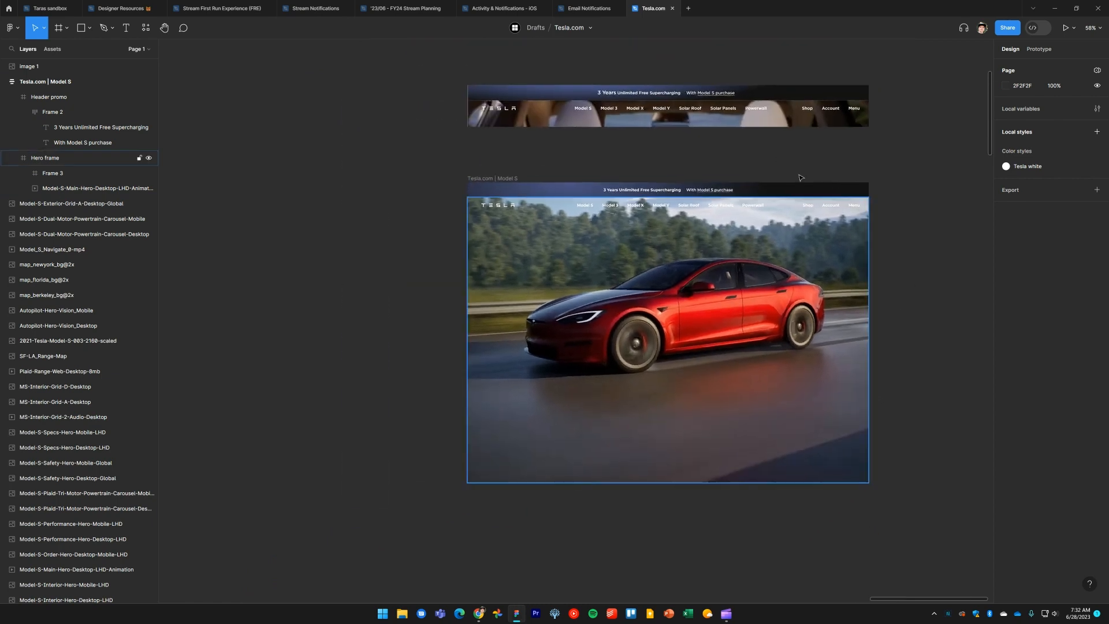
left_click(748, 120)
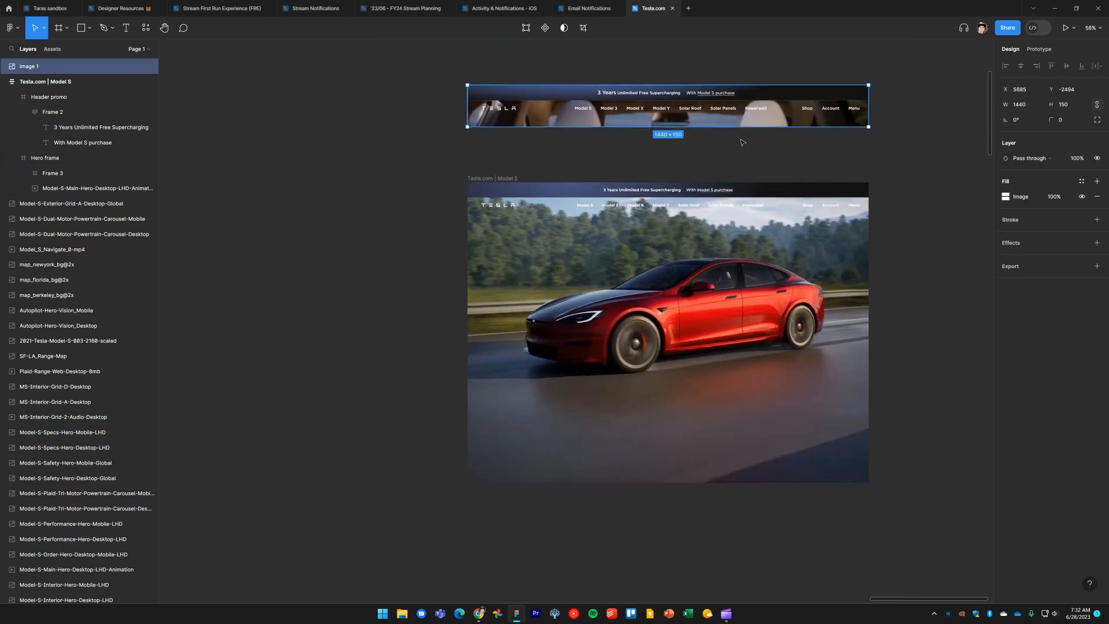
key("Delete")
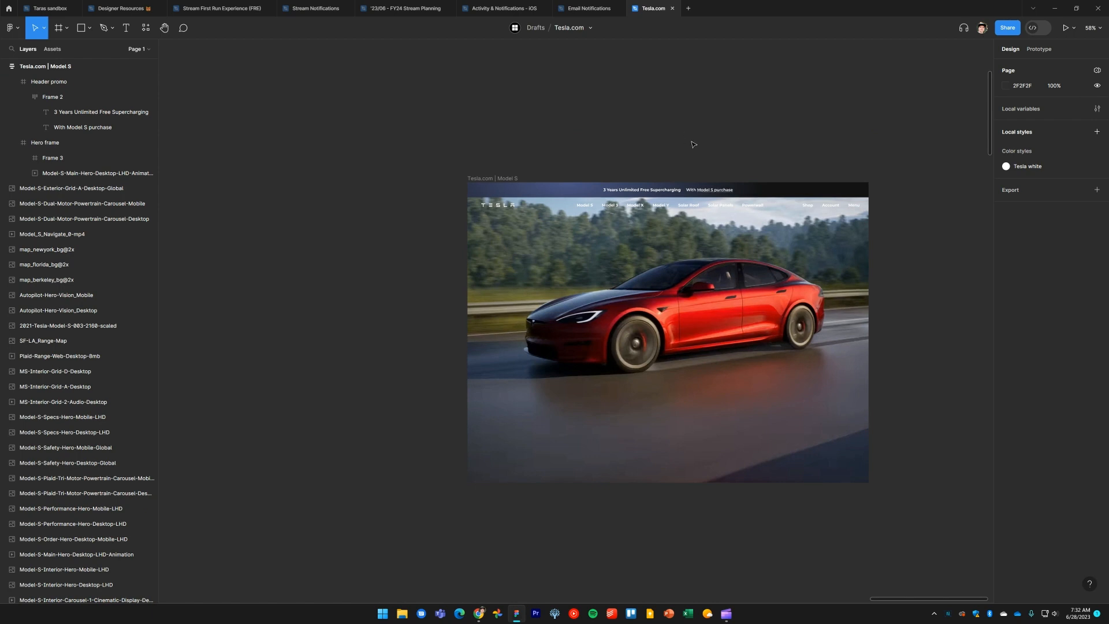
Examine the Hero frame and its navigation bar frame on the canvas
scroll(595, 141, "up", 5, "ctrl")
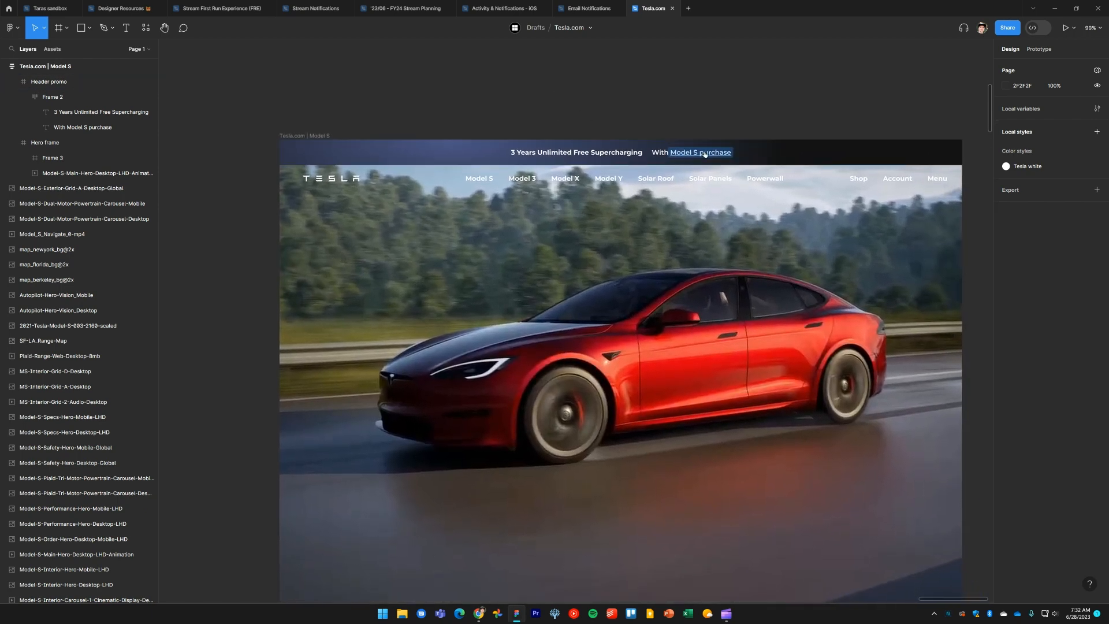
double_click(578, 182)
left_click_drag(569, 279, 568, 195)
scroll(566, 215, "down", 1)
left_click(255, 232)
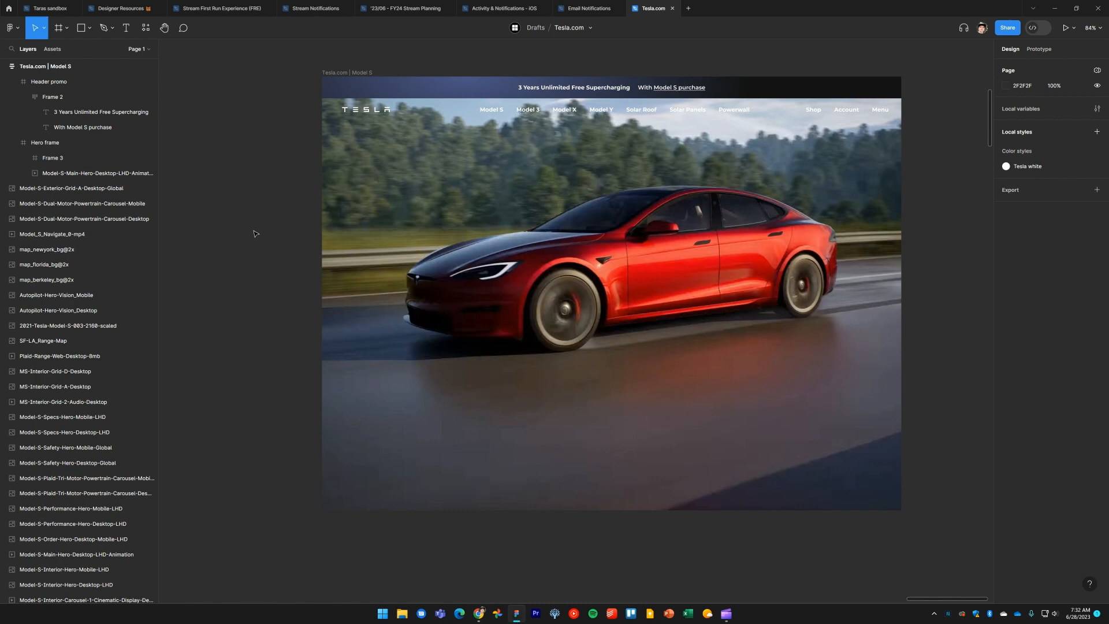
left_click(462, 224)
left_click(280, 226)
left_click(404, 224)
left_click(290, 223)
left_click_drag(882, 267, 835, 283)
key("f")
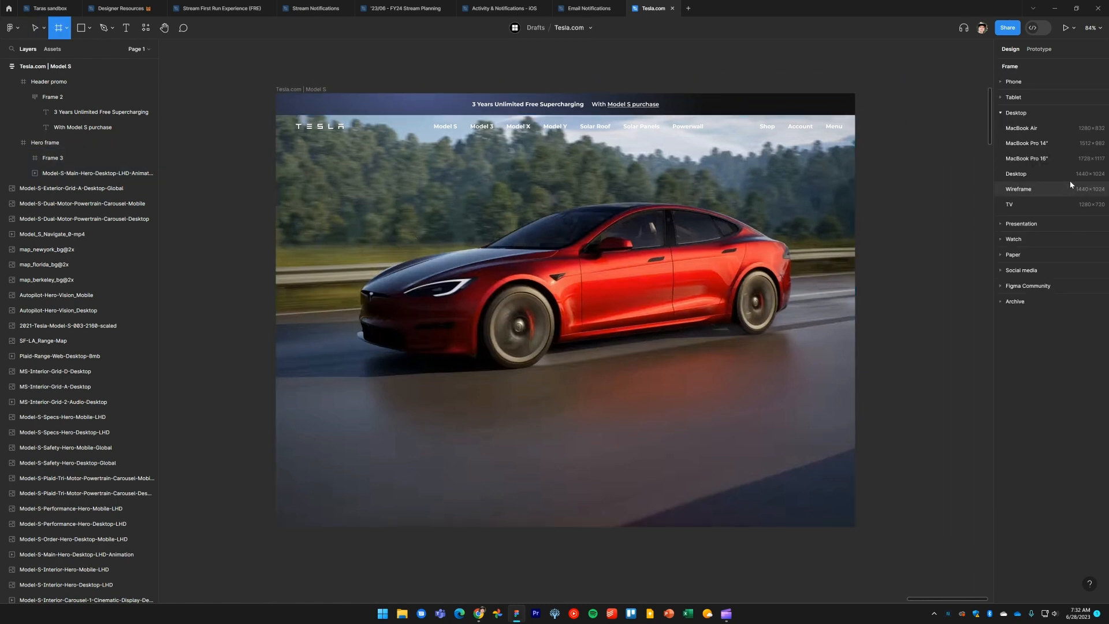
key("Escape")
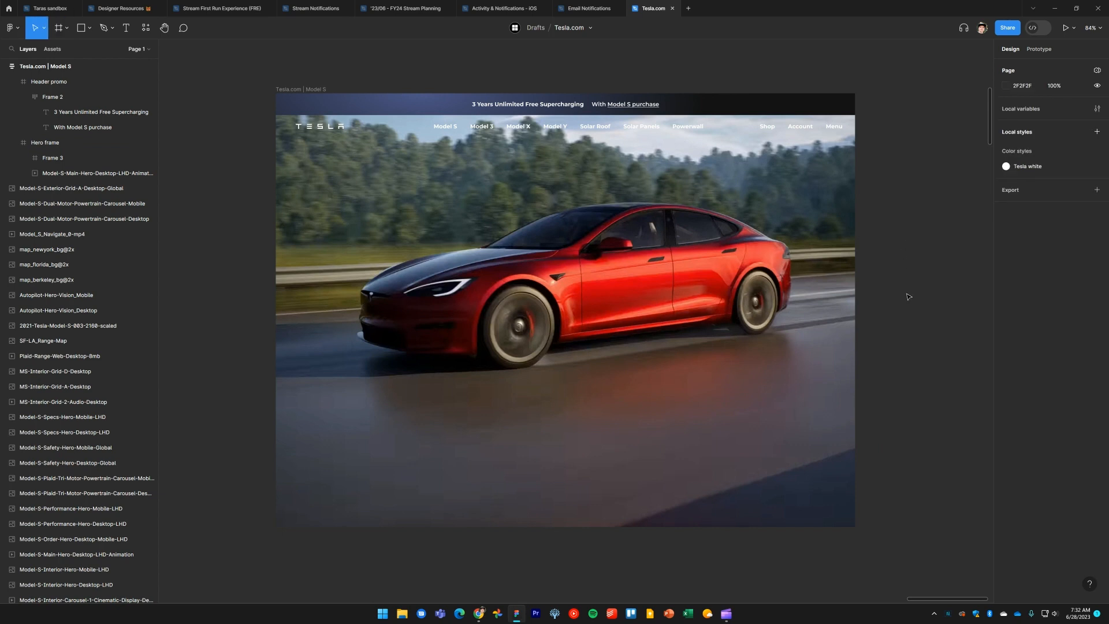
scroll(908, 296, "down", 1)
left_click(705, 239)
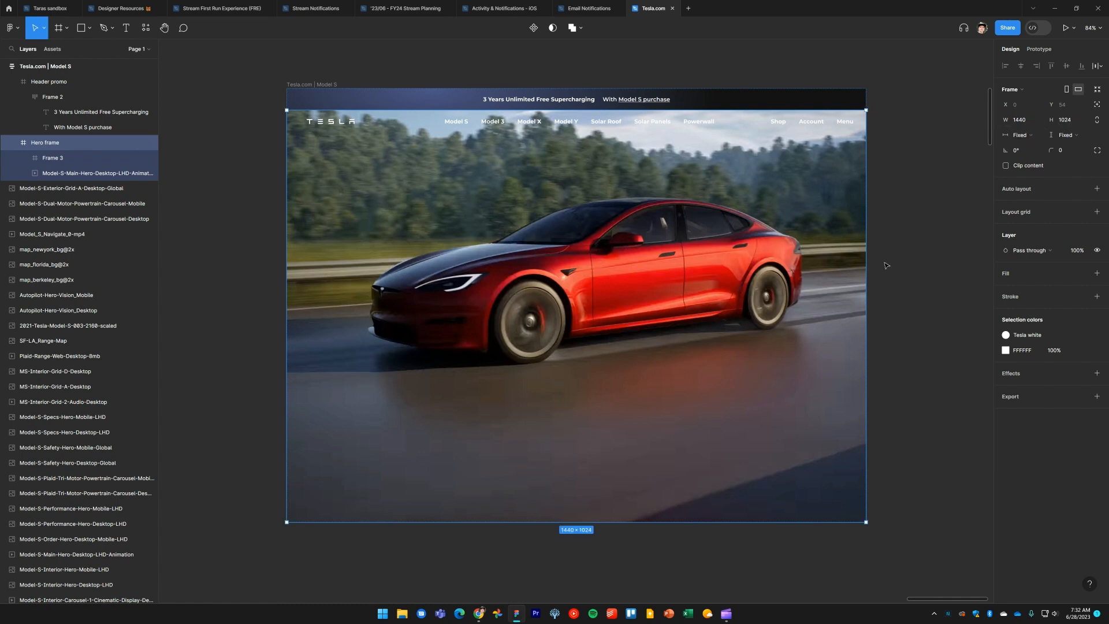
left_click(903, 255)
double_click(821, 123)
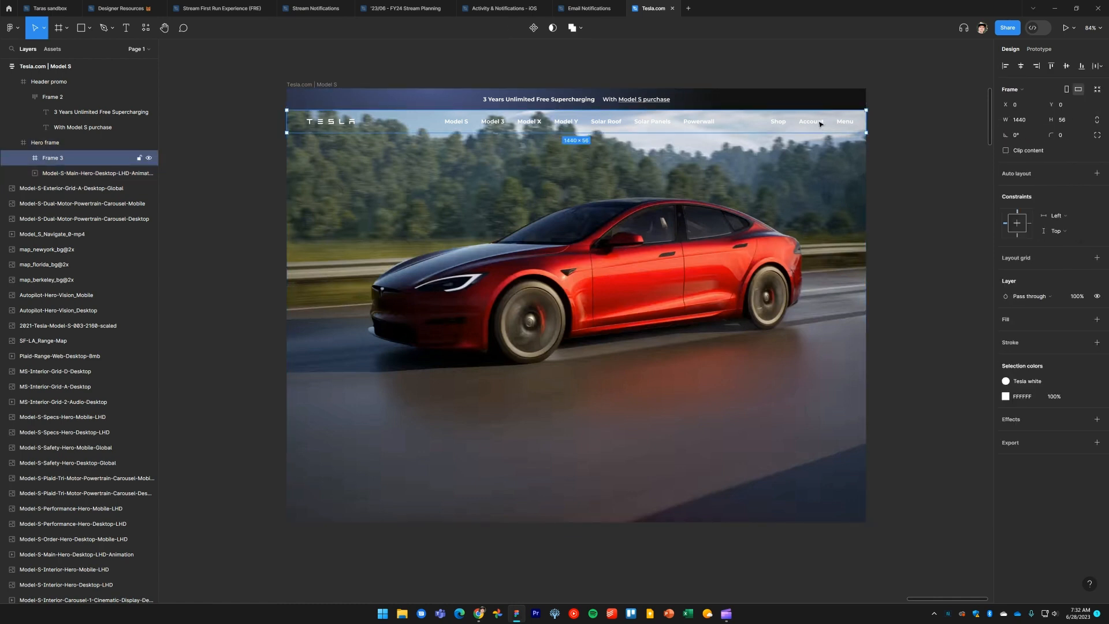
left_click(911, 262)
Switch to the browser and scroll through the Tesla Model S page to review its specs section
key("alt+Tab")
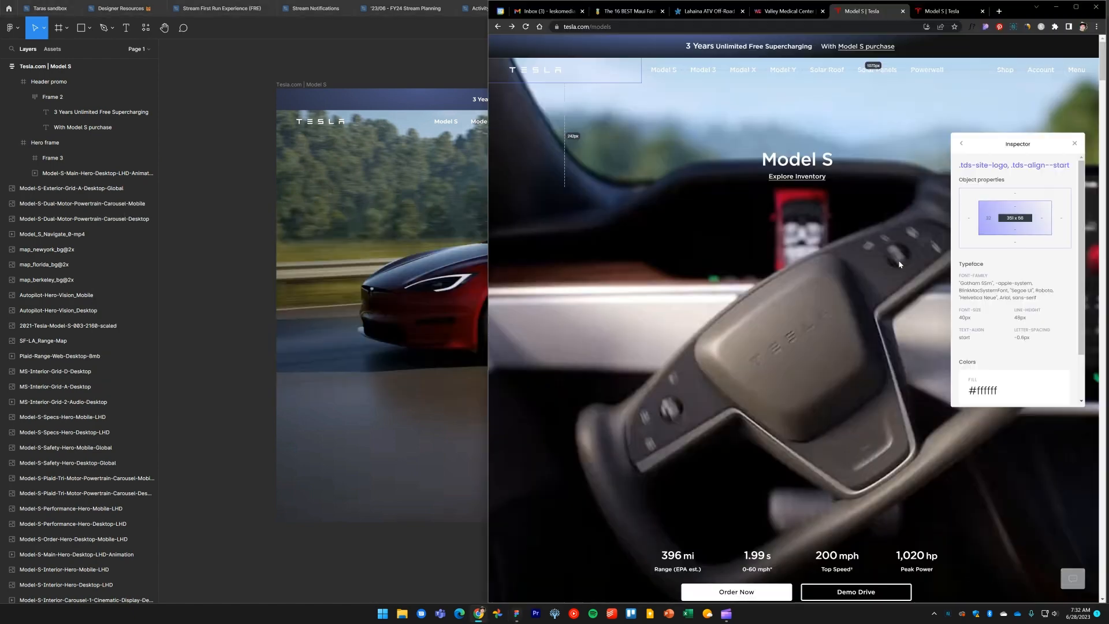
scroll(848, 286, "down", 4)
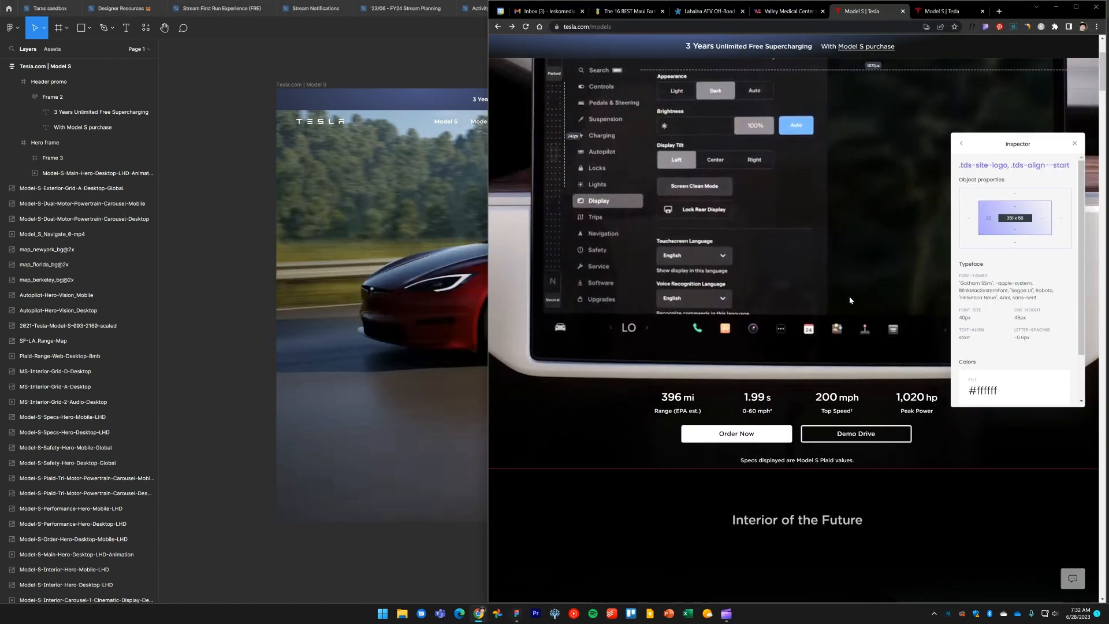
left_click_drag(1023, 141, 1026, 105)
left_click(956, 9)
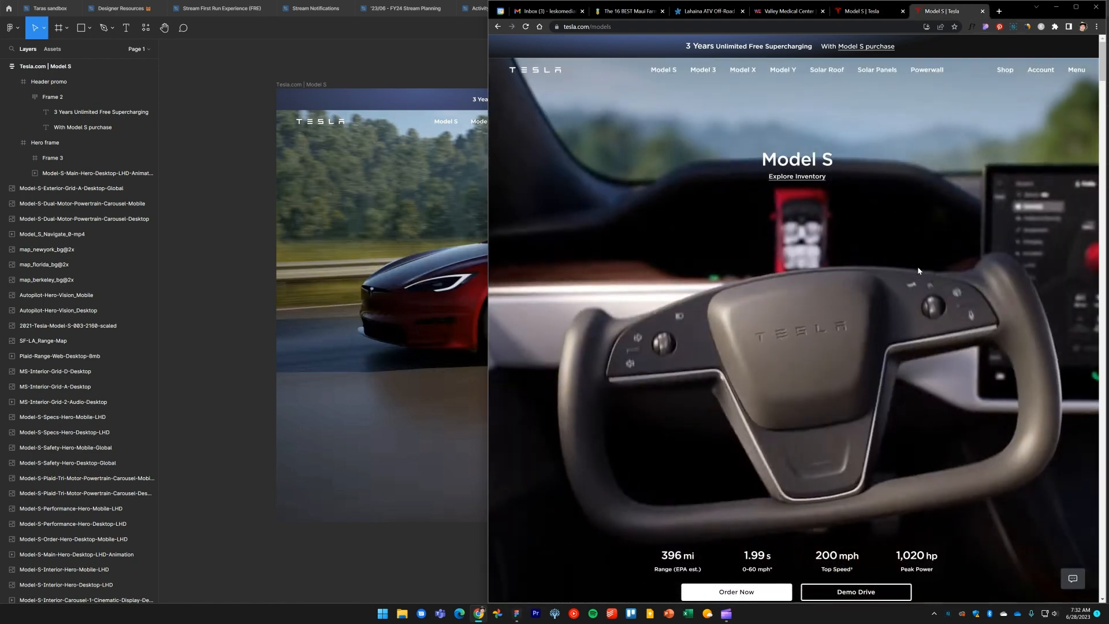
scroll(918, 268, "down", 3)
scroll(959, 420, "down", 2)
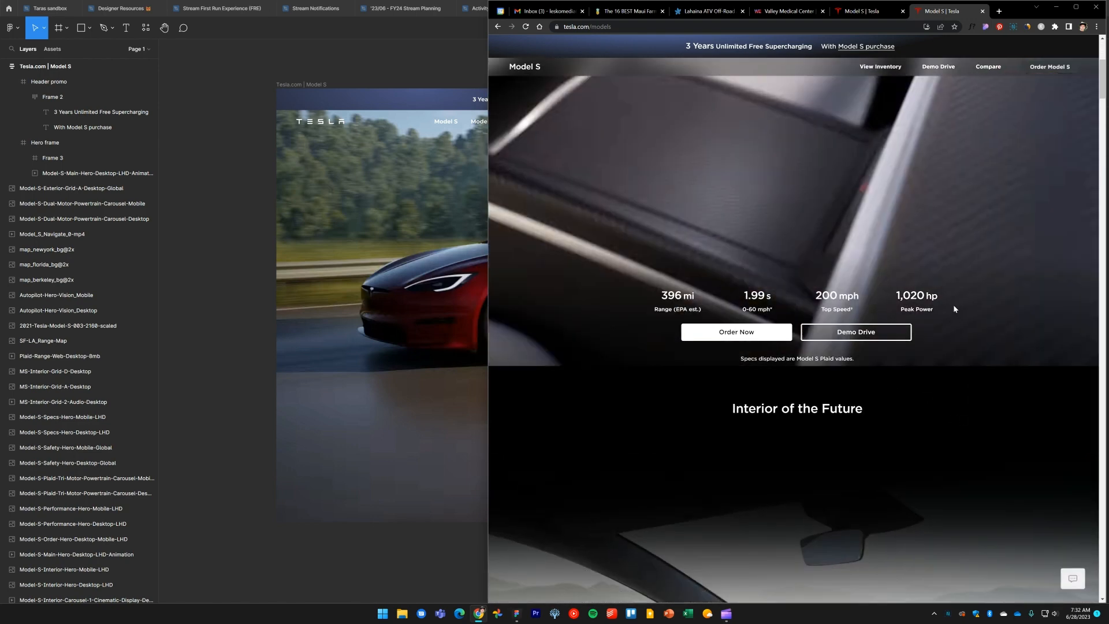
scroll(743, 384, "up", 1)
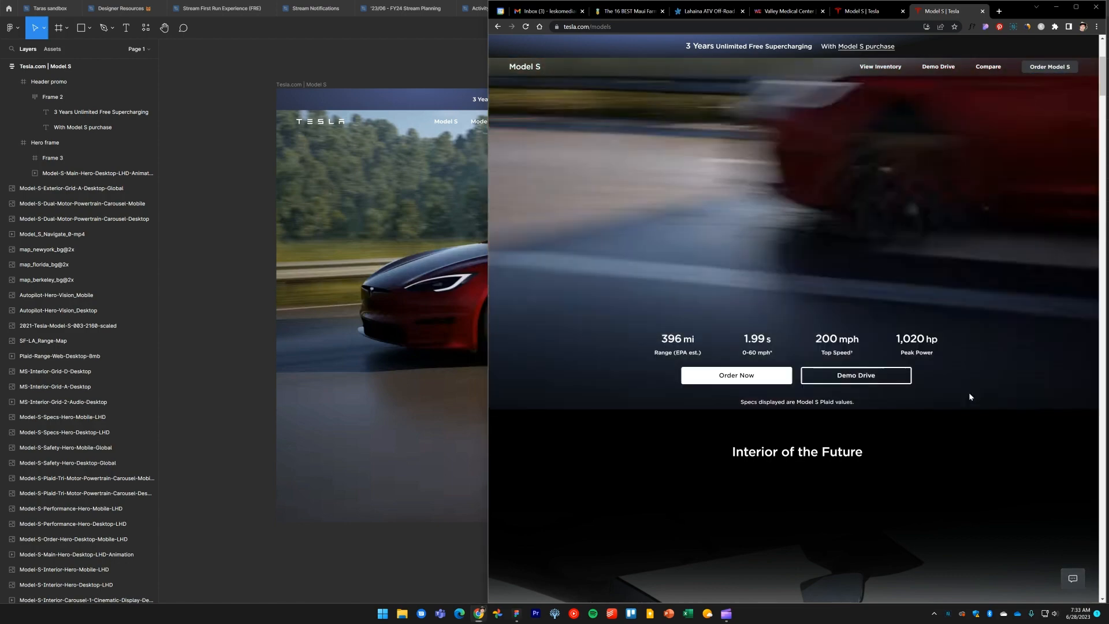
Capture and copy a screenshot of the specs band with range, speed, power and the Order Now and Demo Drive buttons
key("Print")
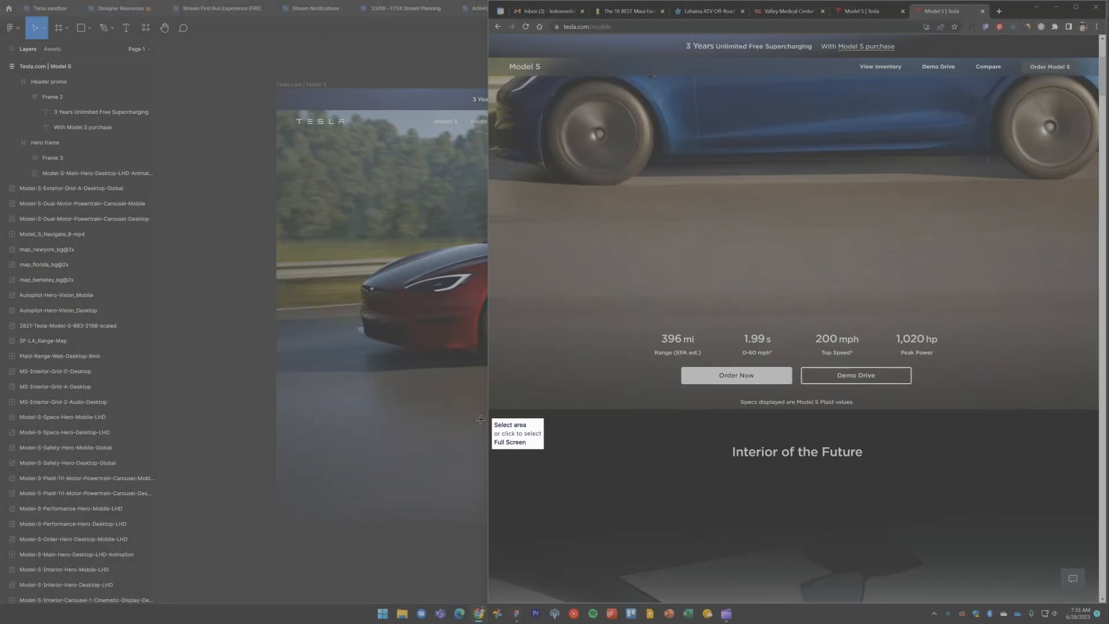
left_click_drag(482, 419, 1101, 305)
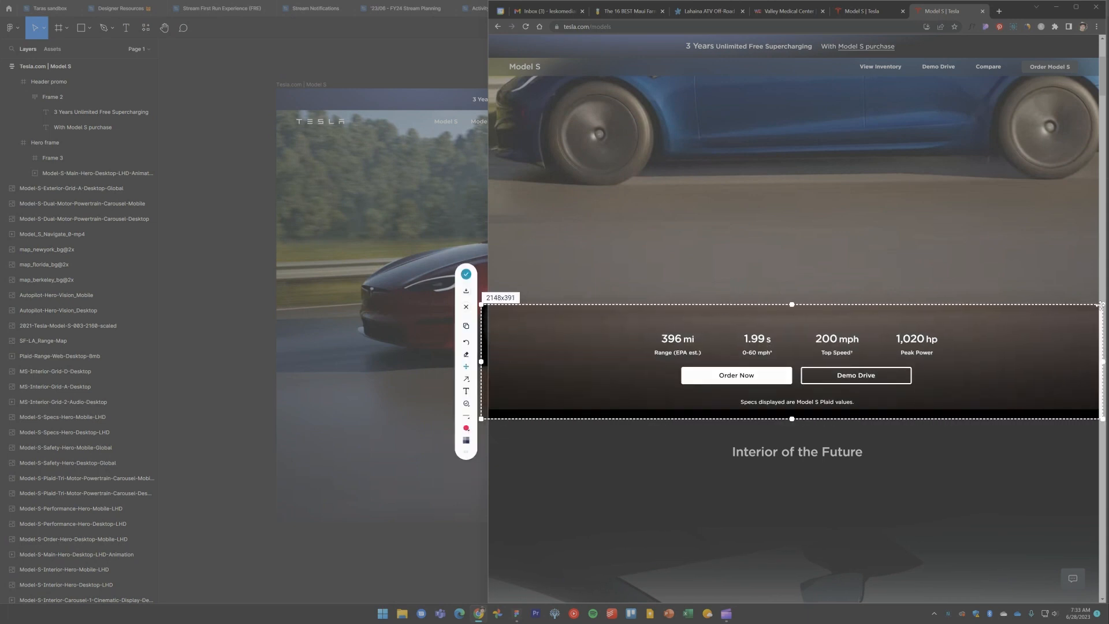
left_click(465, 325)
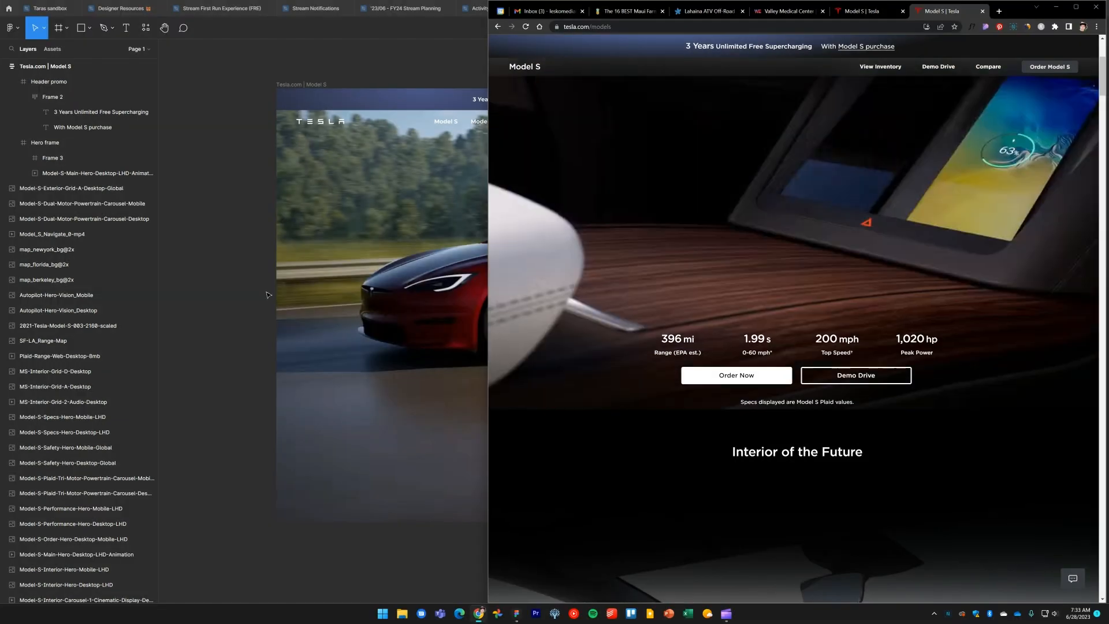
Return to Figma and paste the specs screenshot onto the canvas
left_click(243, 282)
scroll(718, 359, "right", 10)
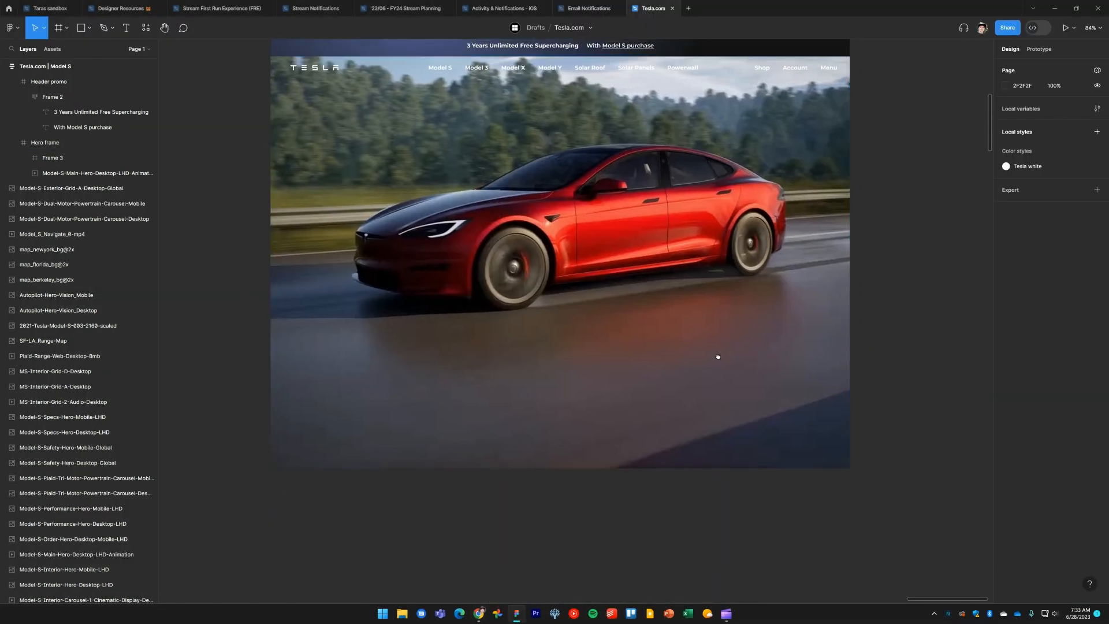
key("ctrl+v")
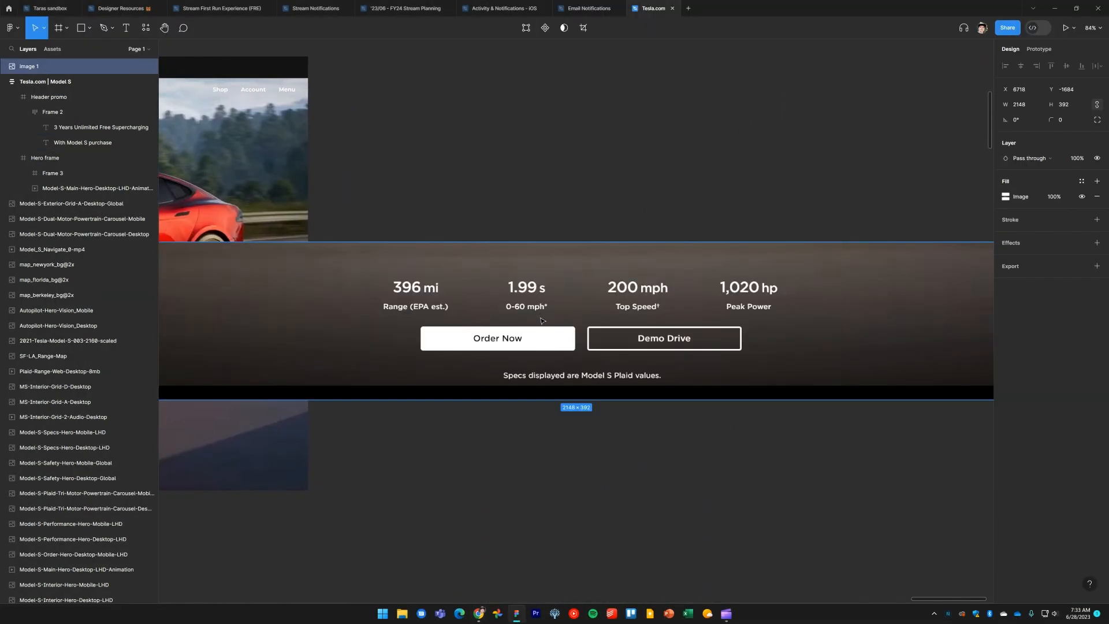
Trim the pasted specs screenshot's left and right edges to remove the page borders
scroll(599, 355, "down", 5)
left_click_drag(599, 355, 705, 365)
scroll(428, 341, "up", 5)
scroll(492, 332, "up", 10)
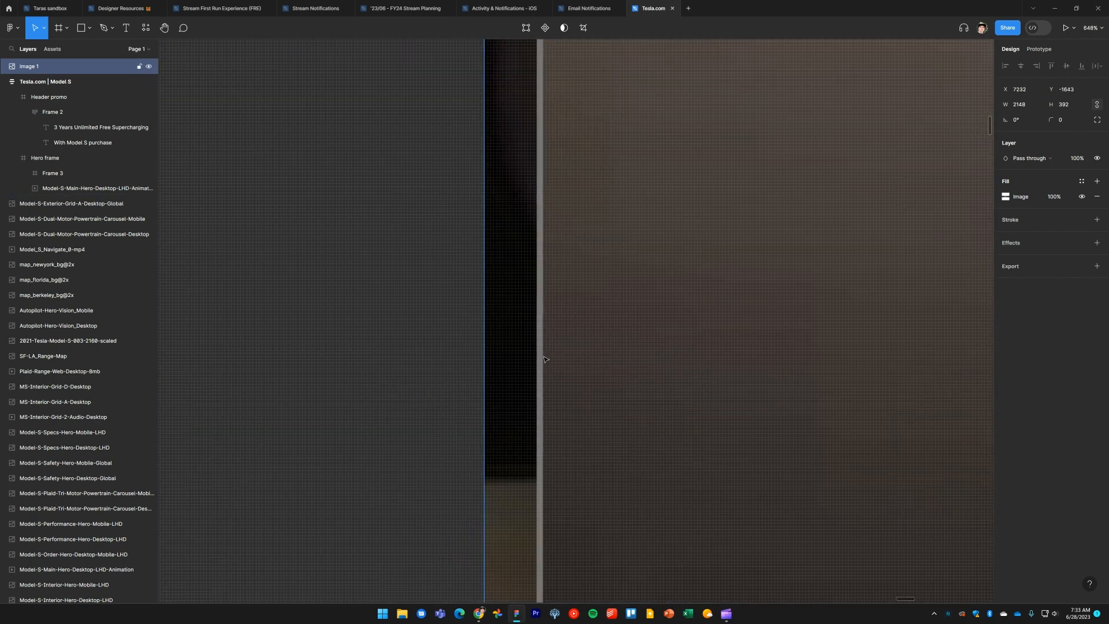
left_click_drag(487, 358, 536, 357)
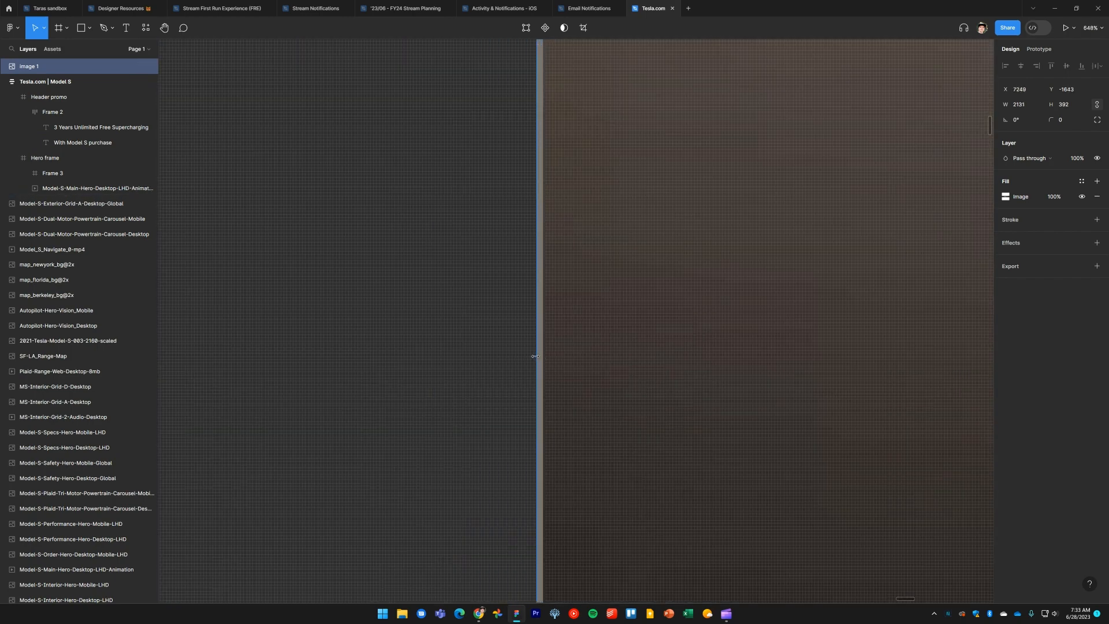
scroll(632, 358, "down", 10)
scroll(656, 372, "up", 2)
scroll(768, 379, "down", 2)
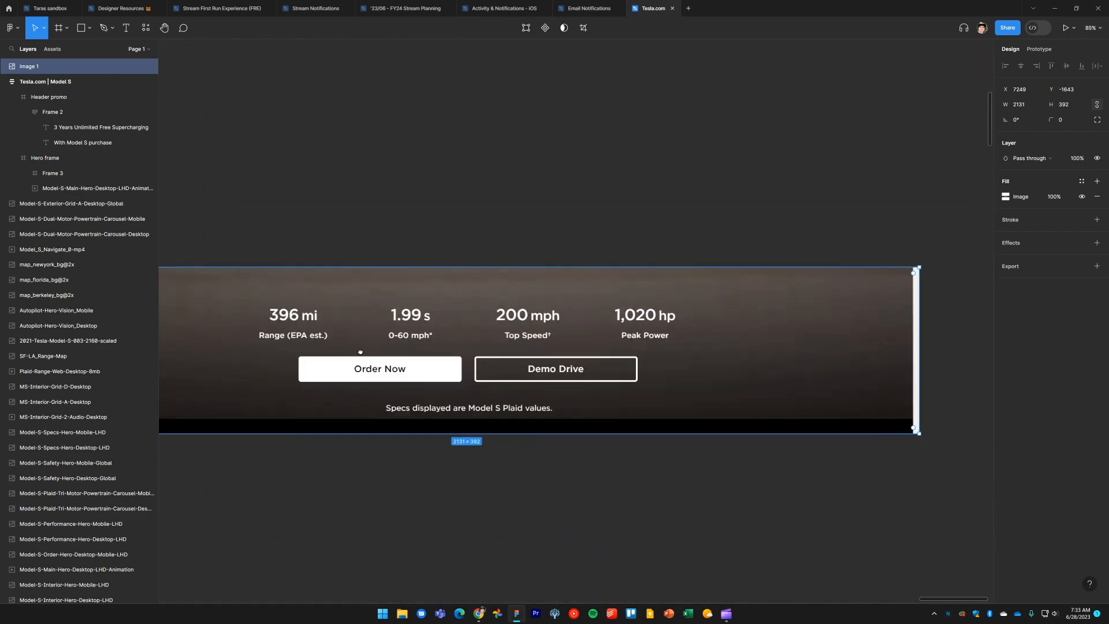
scroll(598, 332, "up", 2)
scroll(598, 332, "up", 7)
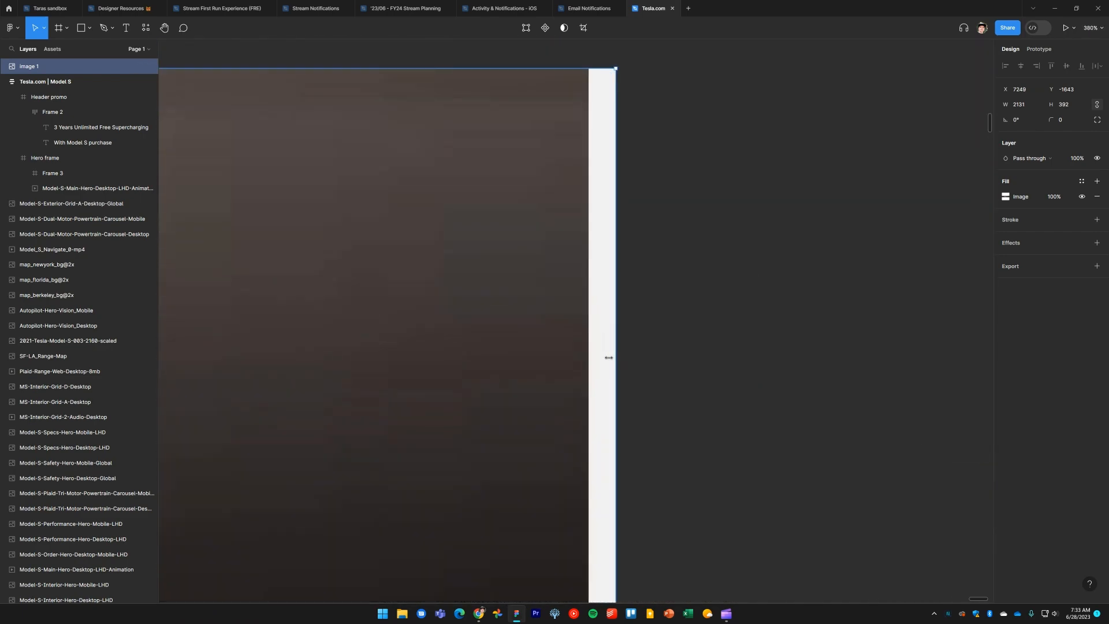
left_click_drag(609, 358, 589, 357)
Move the specs screenshot beside the main frame and trim its left edge slightly, comparing against the browser
scroll(660, 383, "down", 9)
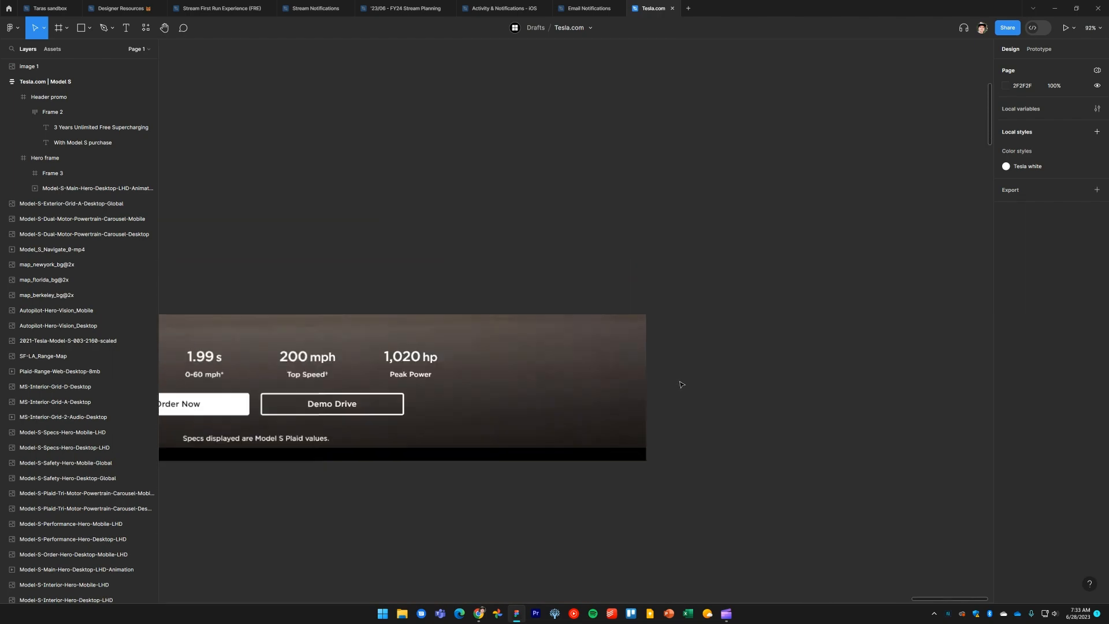
left_click(551, 397)
left_click_drag(520, 449, 616, 394)
key("alt+Tab")
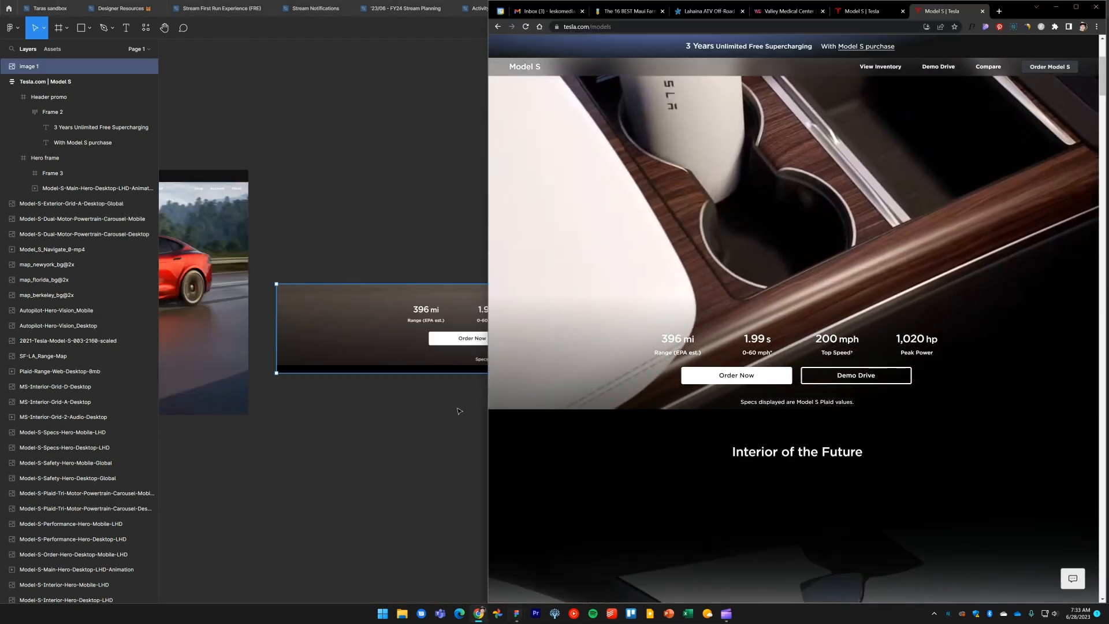
key("alt+Tab")
scroll(281, 317, "up", 10)
left_click(383, 332)
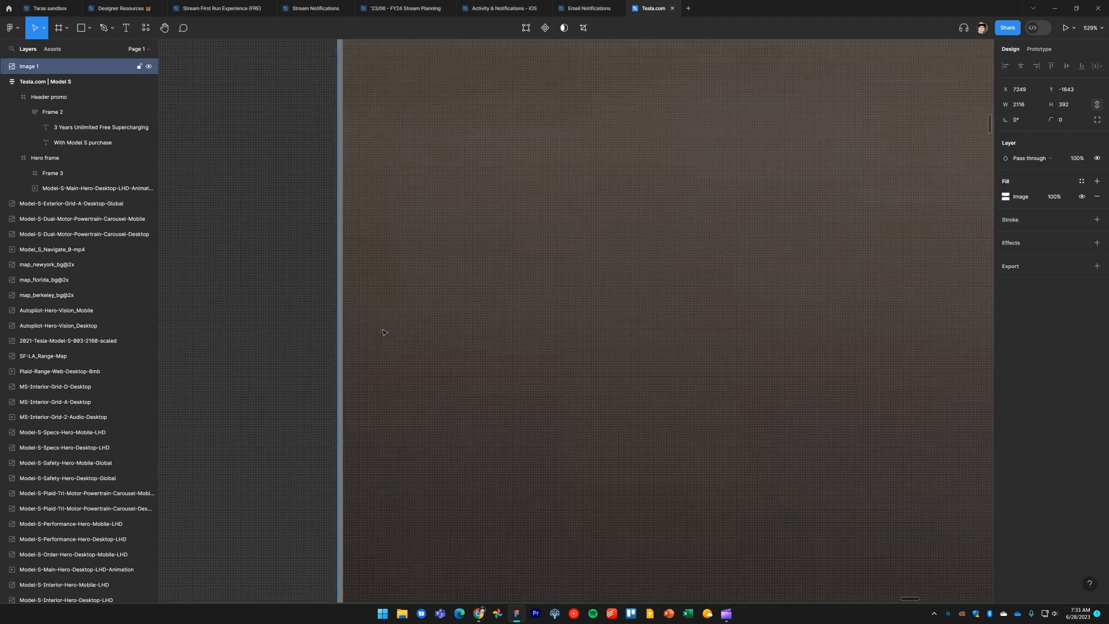
left_click_drag(339, 329, 343, 331)
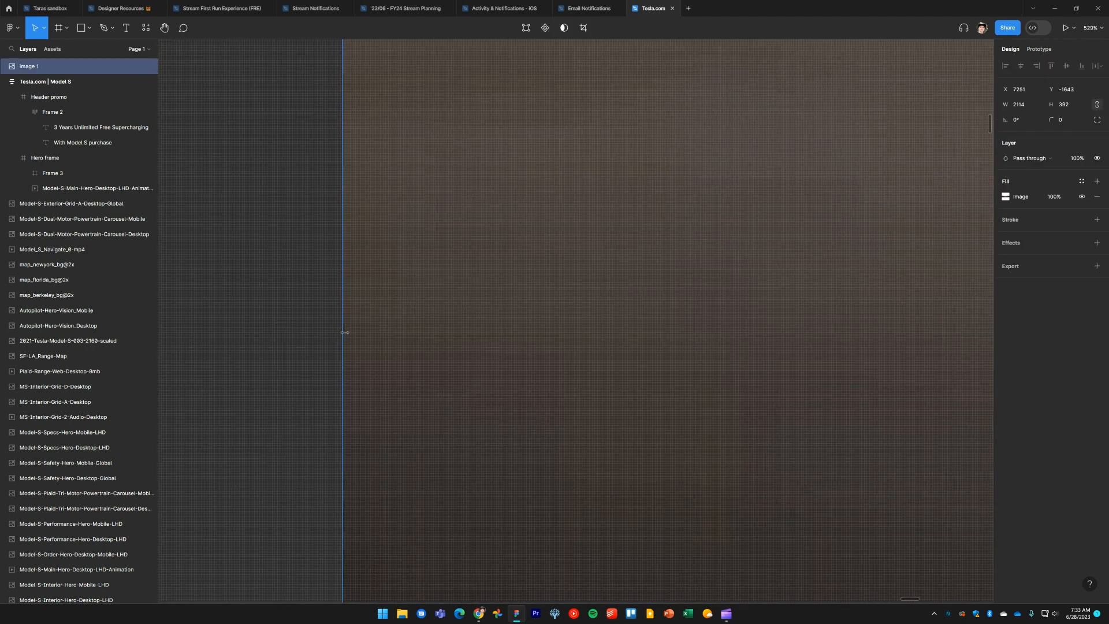
key("shift+1")
left_click(621, 386)
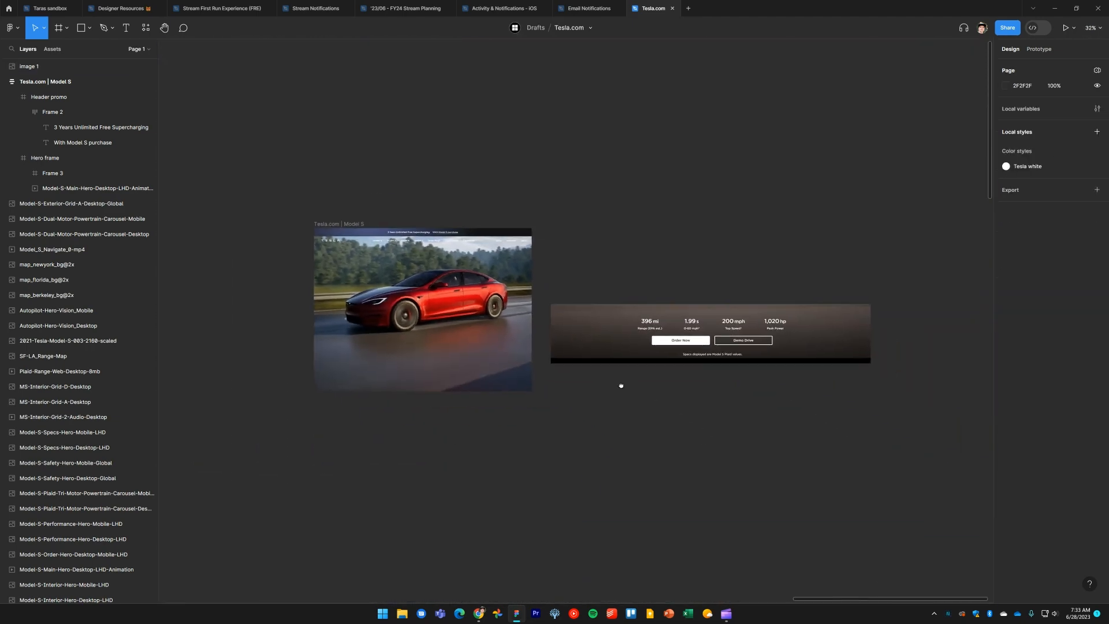
Scale the specs screenshot proportionally to a width of 1440
left_click(608, 359)
key("shift+2")
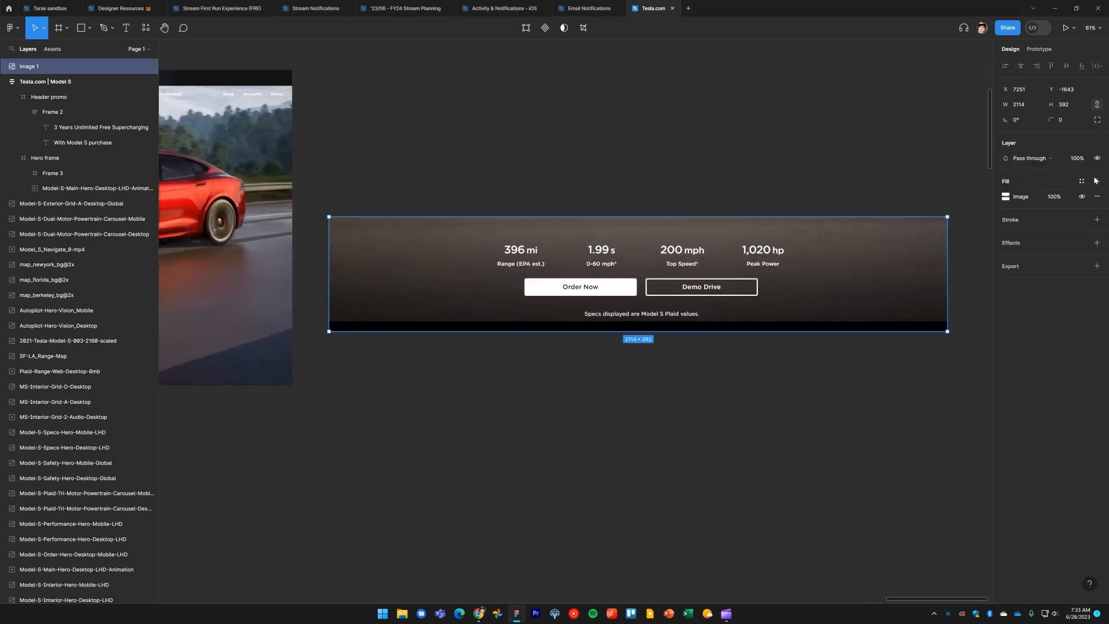
left_click(1023, 106)
key("Return")
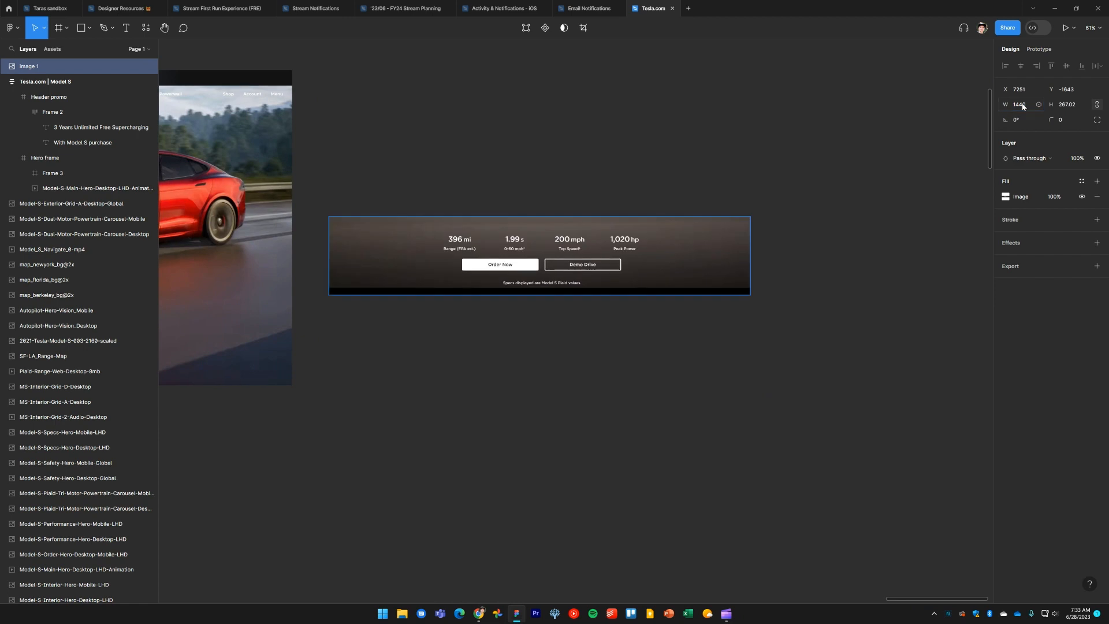
left_click(539, 351)
scroll(589, 364, "left", 4)
scroll(590, 364, "up", 1)
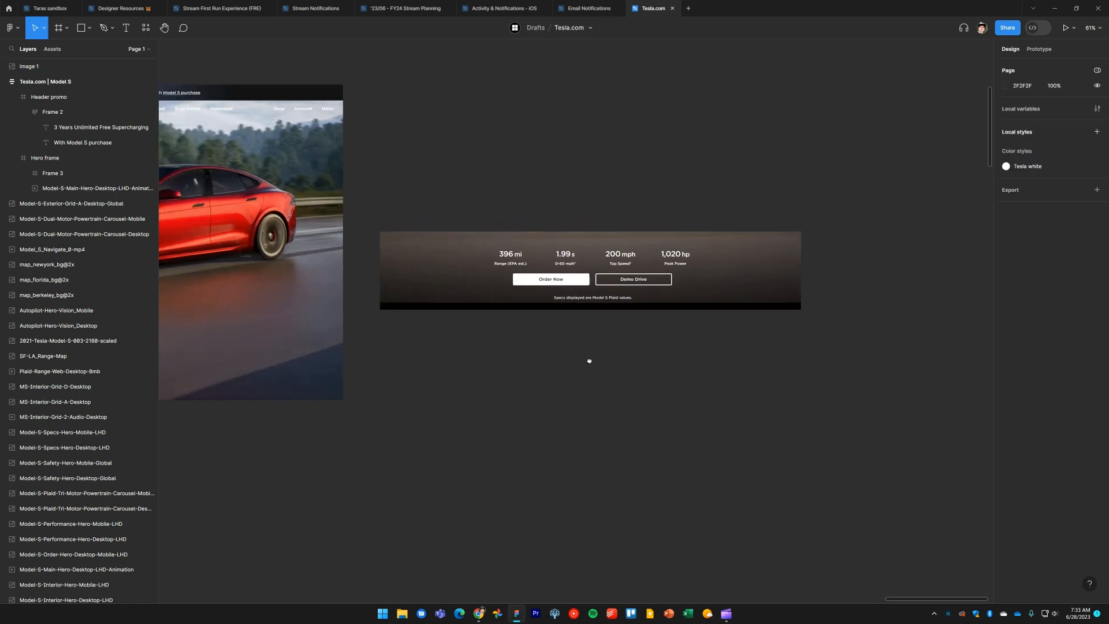
Move the specs screenshot to the right of the hero frame
left_click(637, 293)
left_click_drag(598, 377, 619, 397)
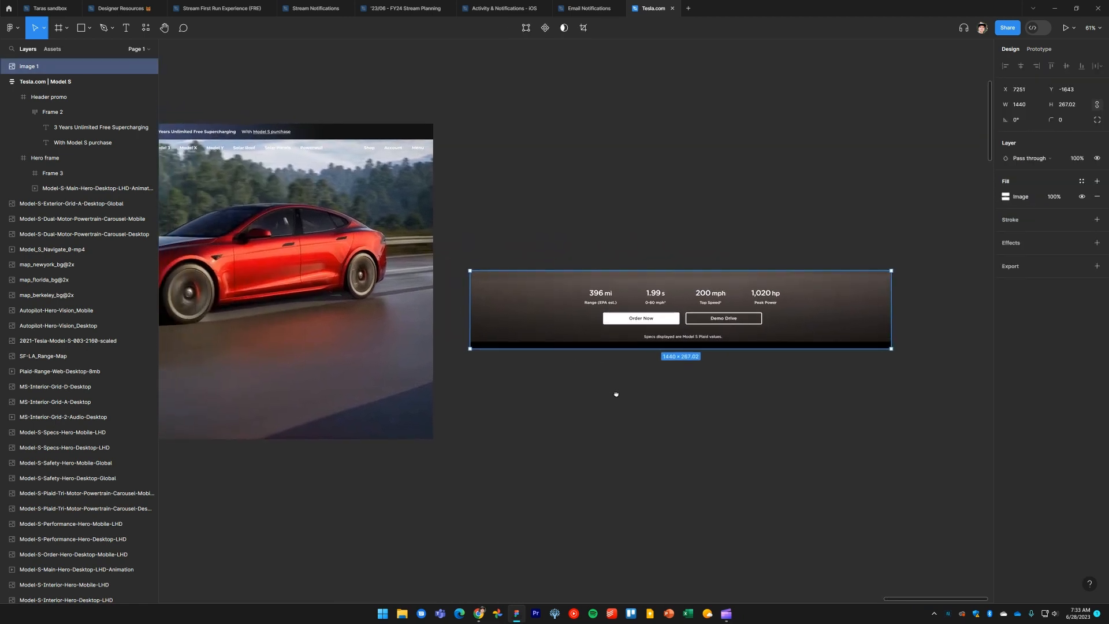
left_click_drag(623, 338, 621, 345)
left_click(631, 420)
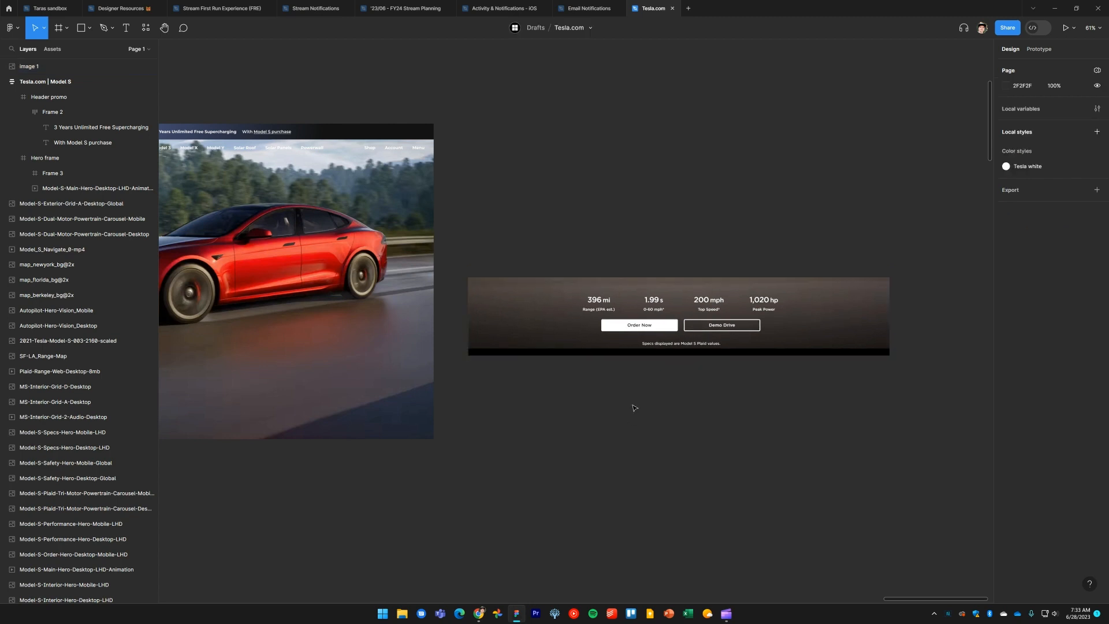
Copy the range spec text from the live Tesla page and paste it as a new text layer below the specs screenshot
scroll(553, 386, "up", 6)
key("alt+Tab")
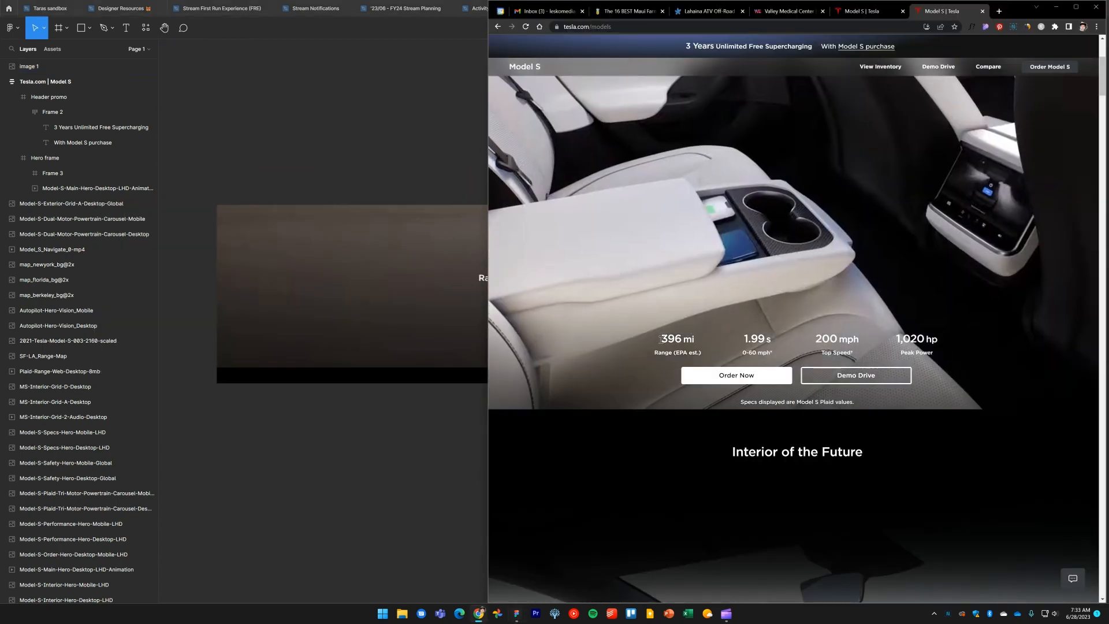
left_click_drag(661, 341, 705, 359)
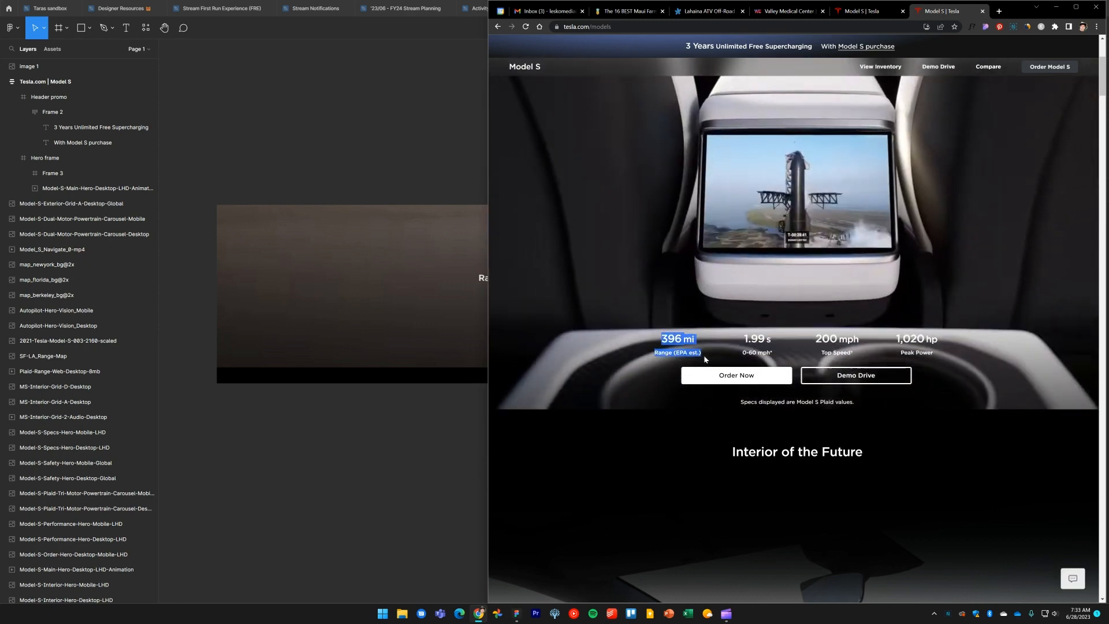
left_click(427, 435)
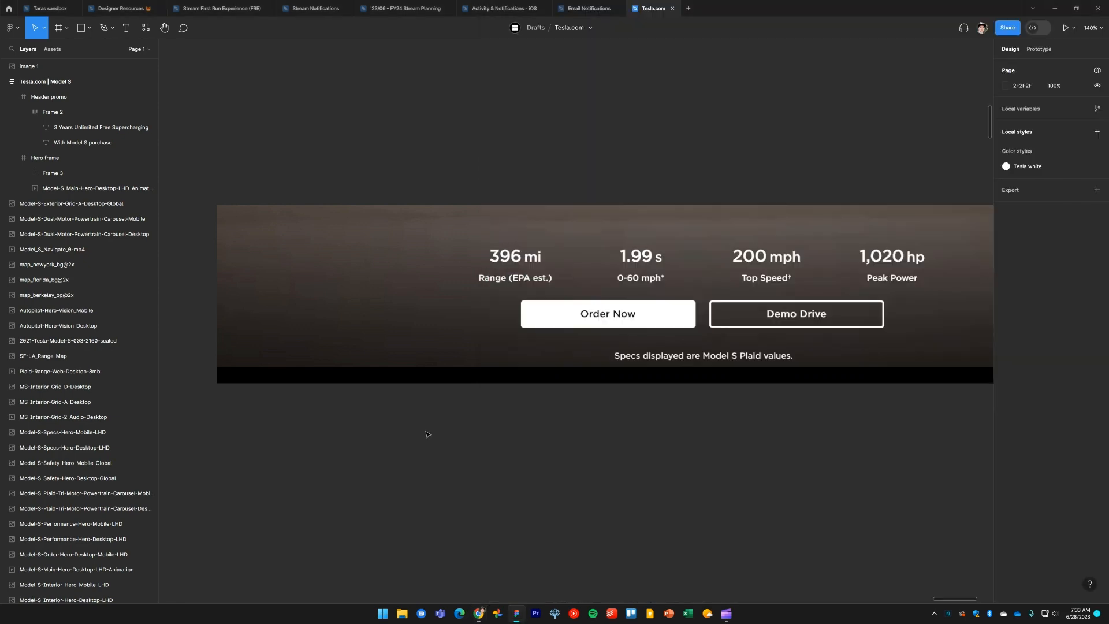
key("t")
left_click(497, 429)
key("ctrl+v")
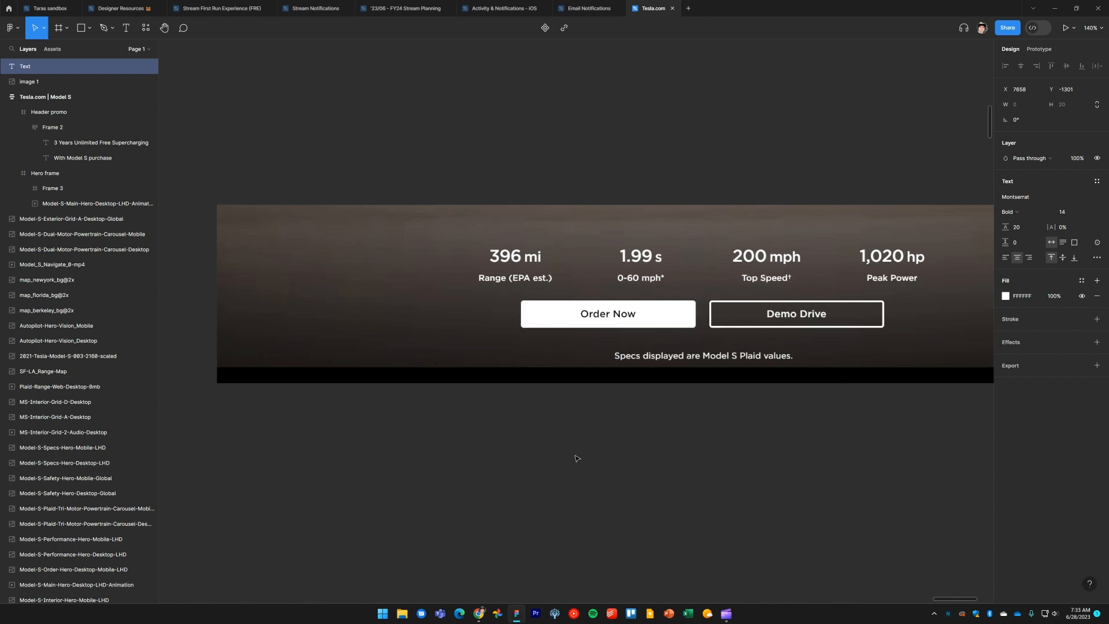
key("Escape")
key("Escape")
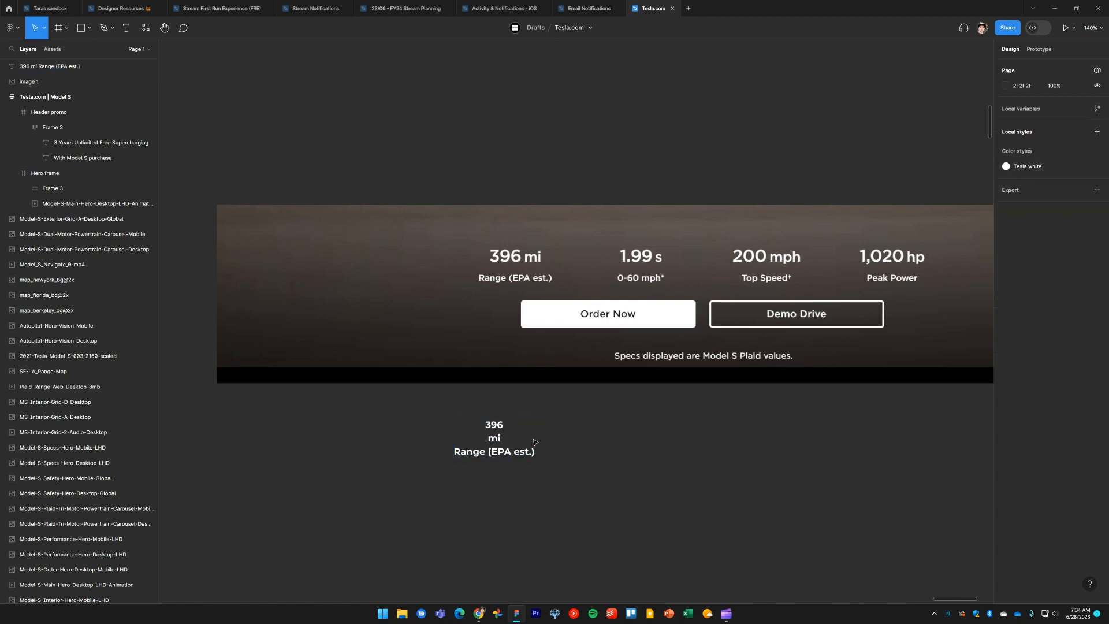
Join the 396 and mi lines of the pasted text into a single line
left_click(496, 442)
left_click_drag(537, 440, 560, 440)
double_click(505, 442)
left_click(500, 440)
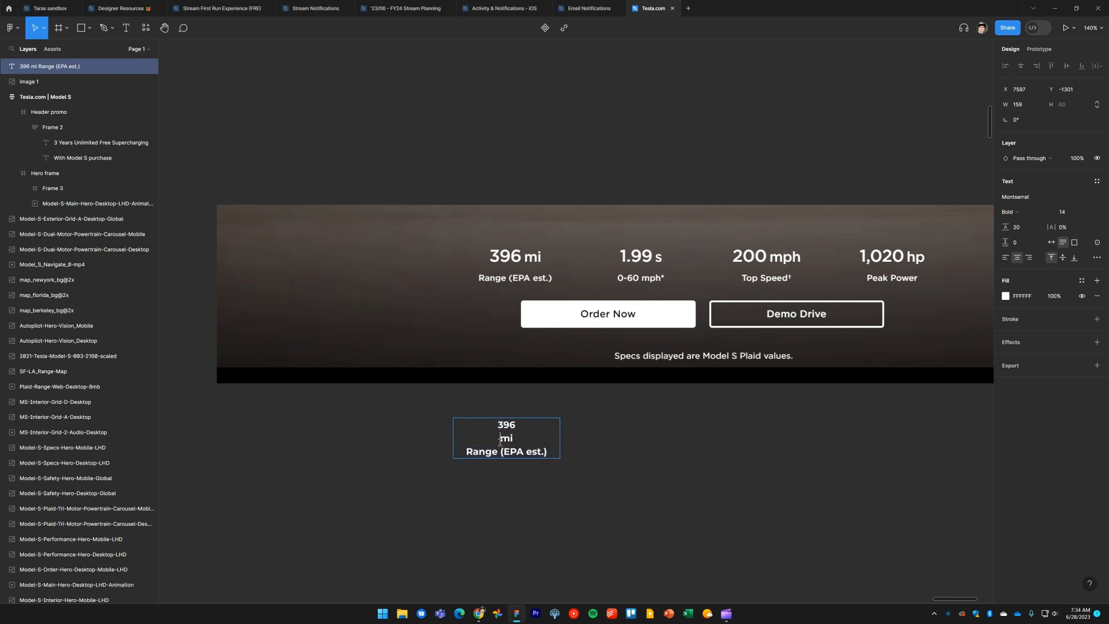
key("BackSpace")
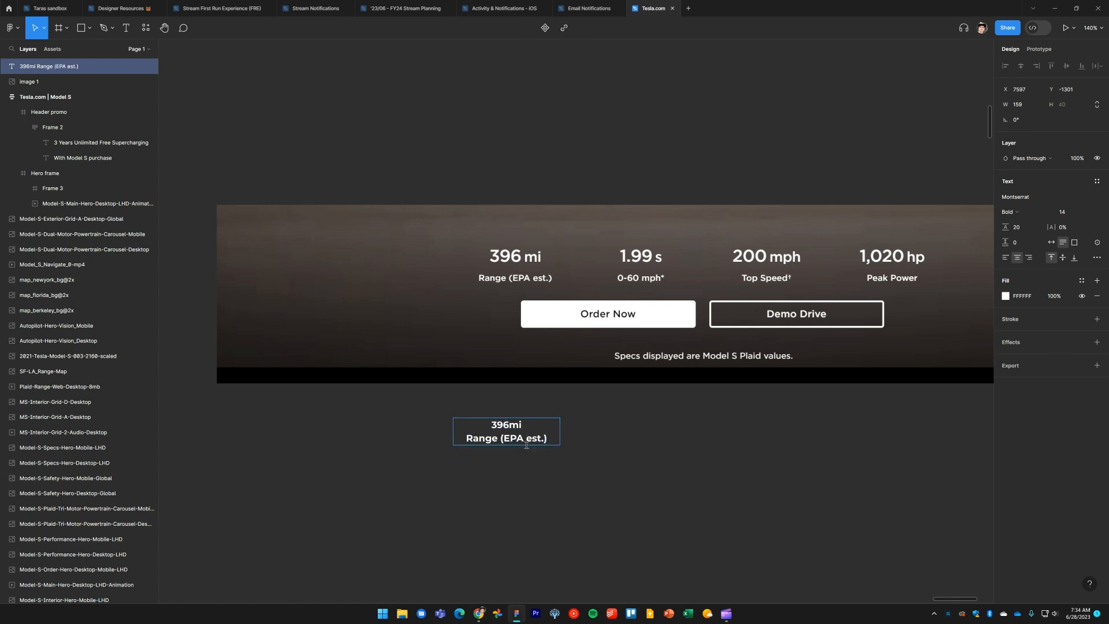
key("Escape")
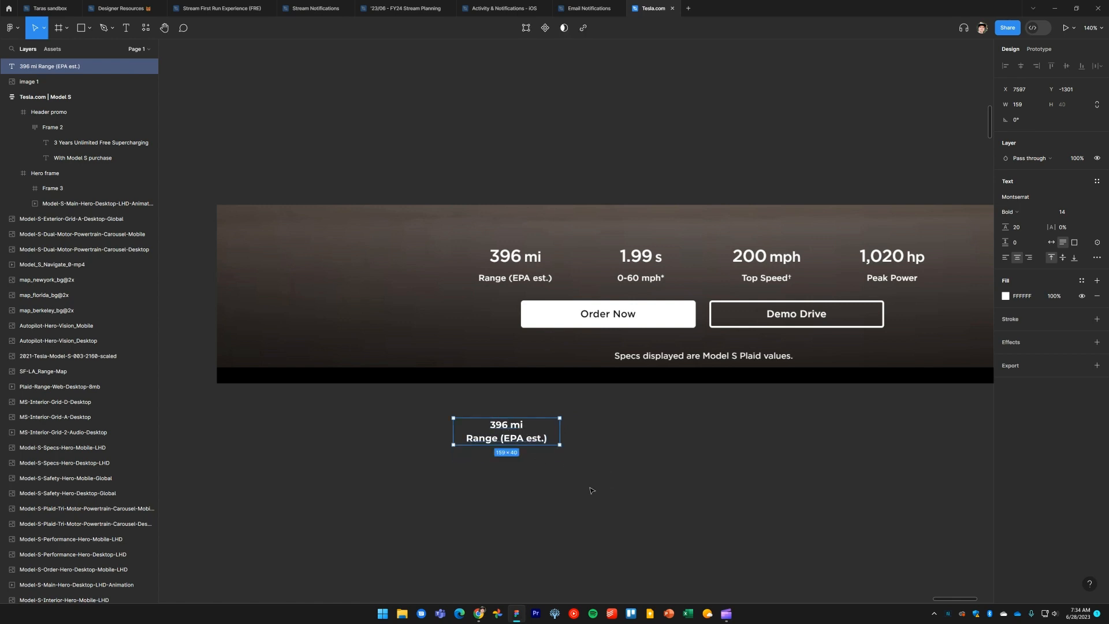
Fit the pasted spec text box to its content width
left_click_drag(592, 491, 585, 472)
left_click(596, 452)
left_click(521, 426)
left_click(557, 421)
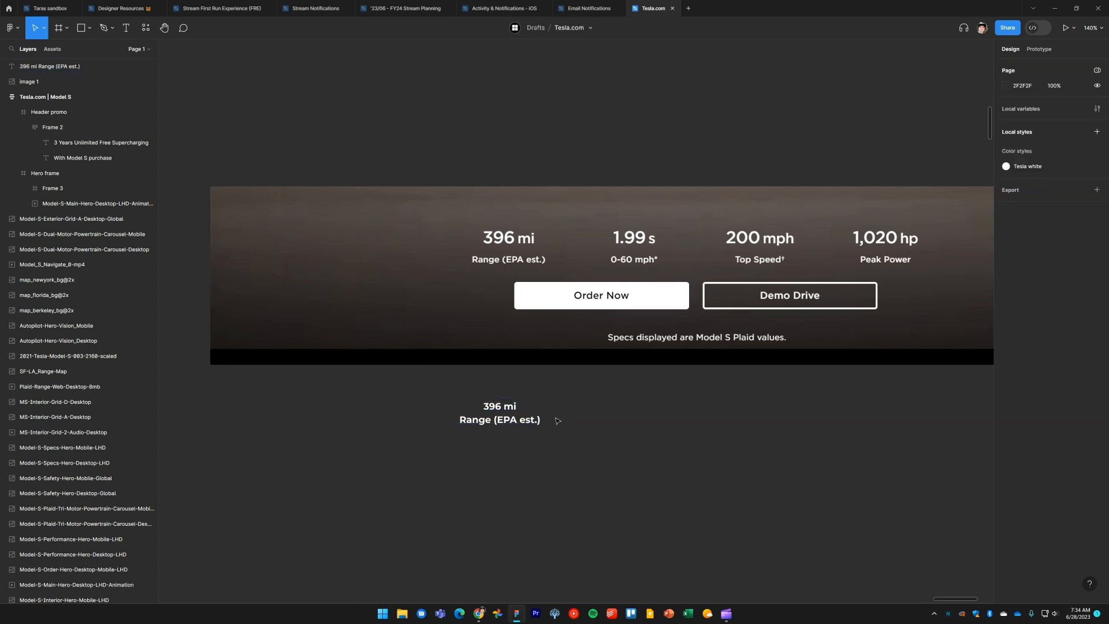
left_click(512, 425)
double_click(552, 417)
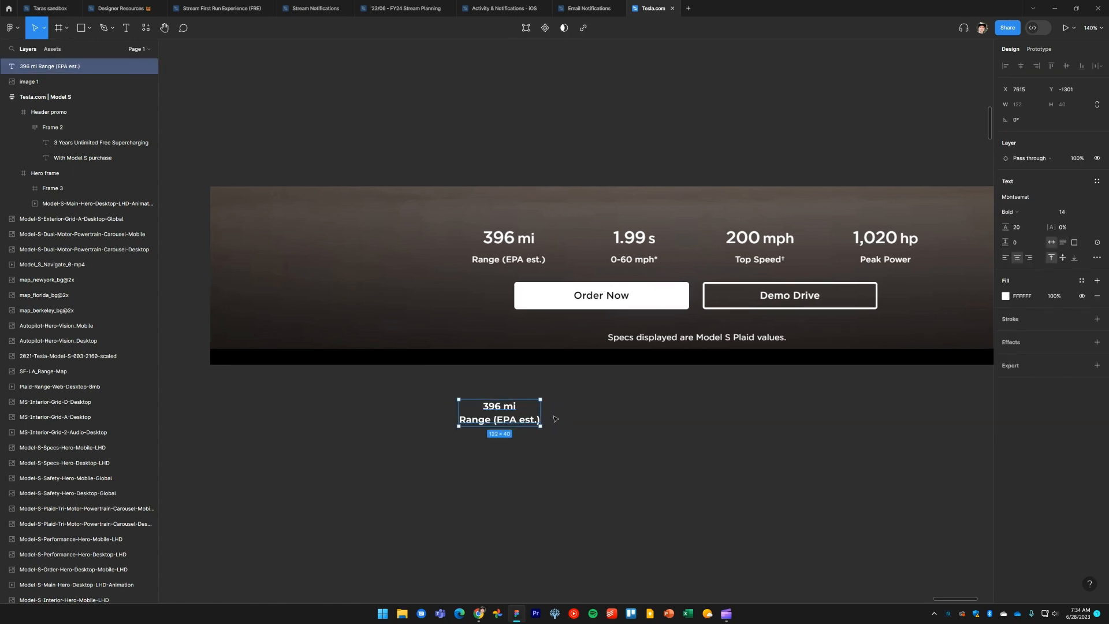
left_click_drag(536, 422, 631, 426)
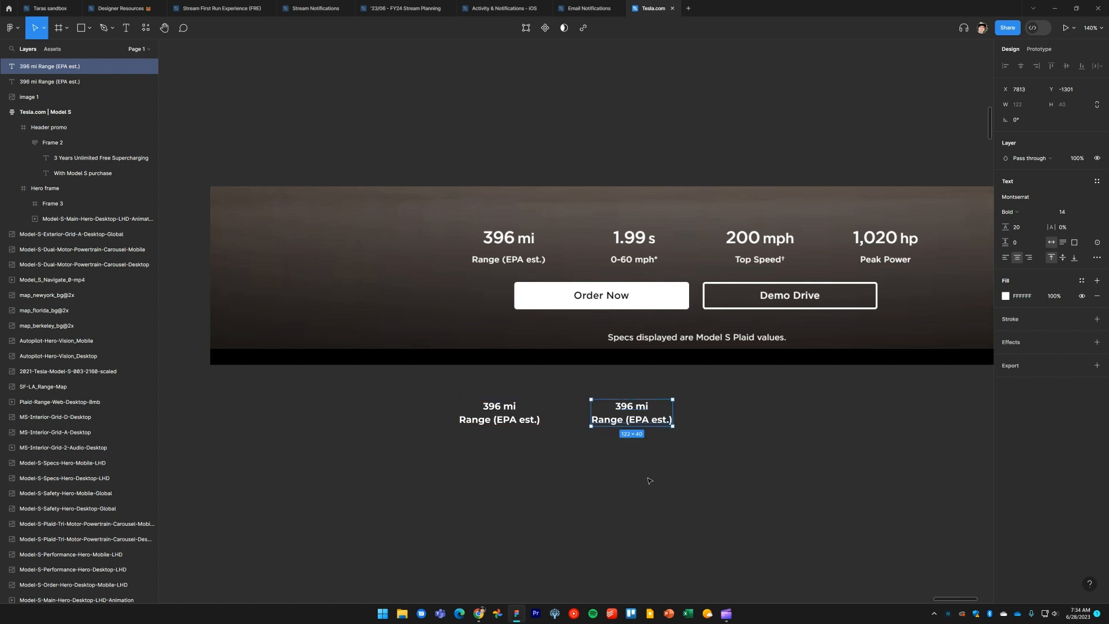
scroll(645, 483, "right", 3)
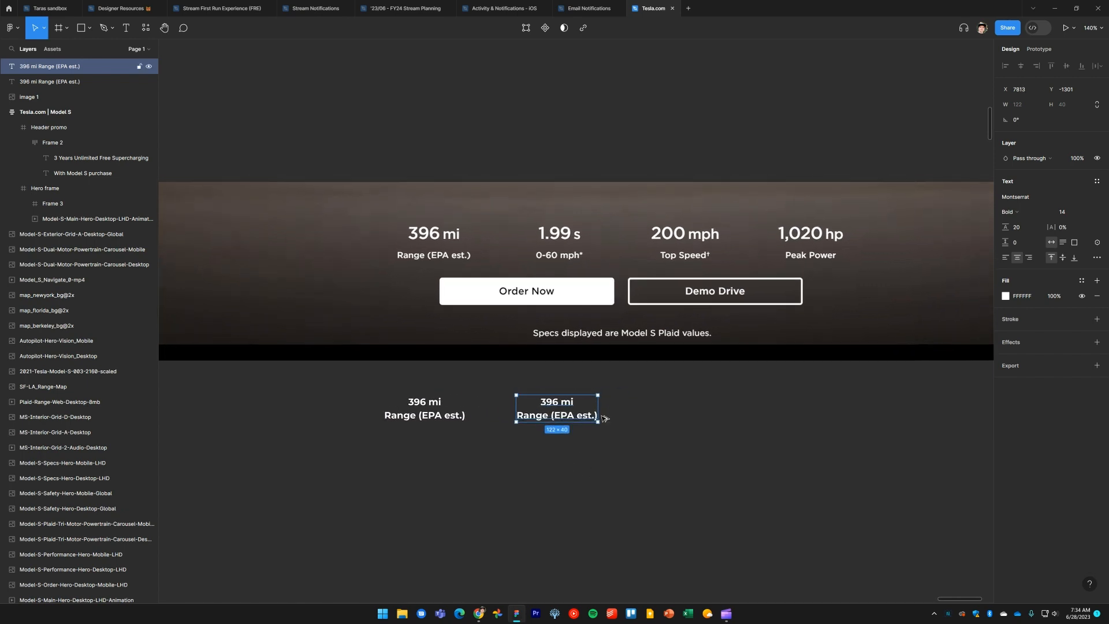
left_click_drag(555, 420, 682, 422)
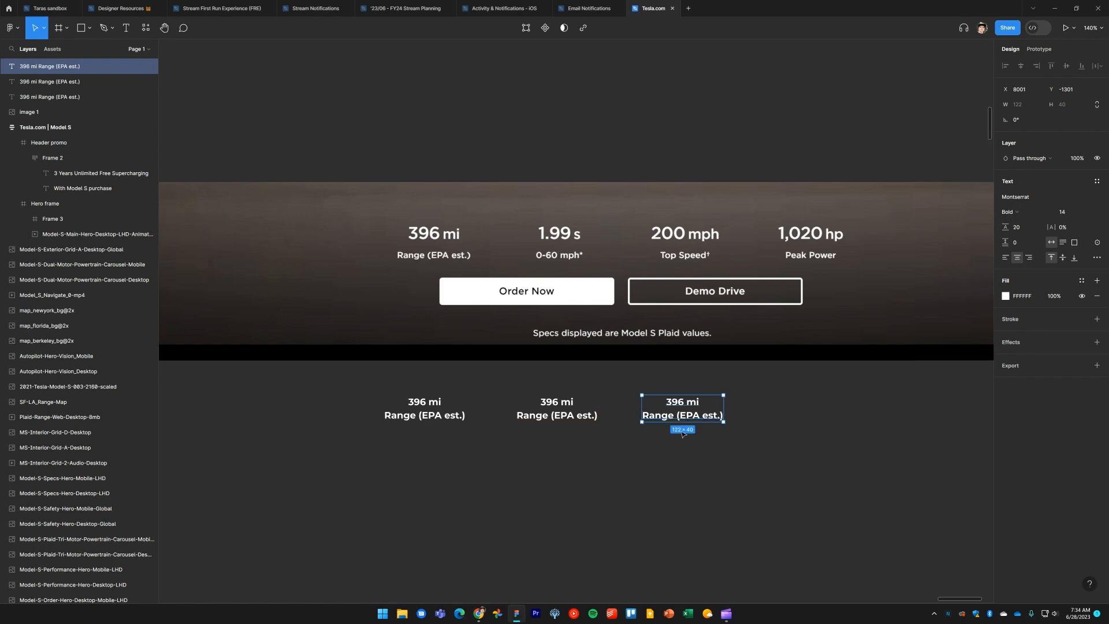
key("ctrl+z")
key("ctrl+z")
left_click(555, 452)
Check the range value's style on the live site with the inspector and set the 396 mi line's font size to 24
key("alt+Tab")
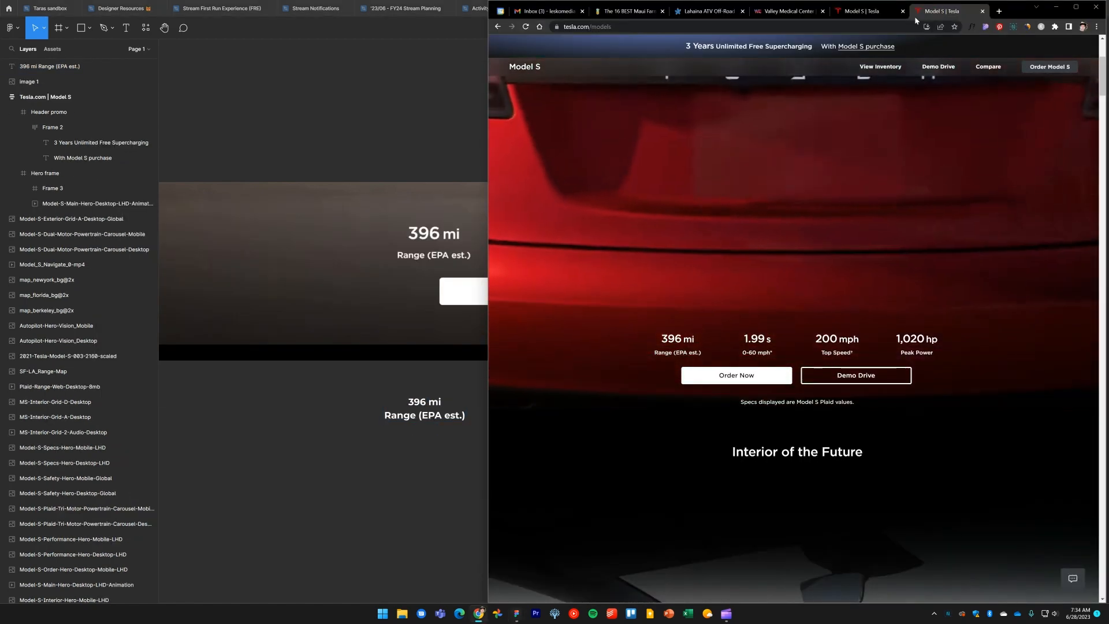
left_click(869, 11)
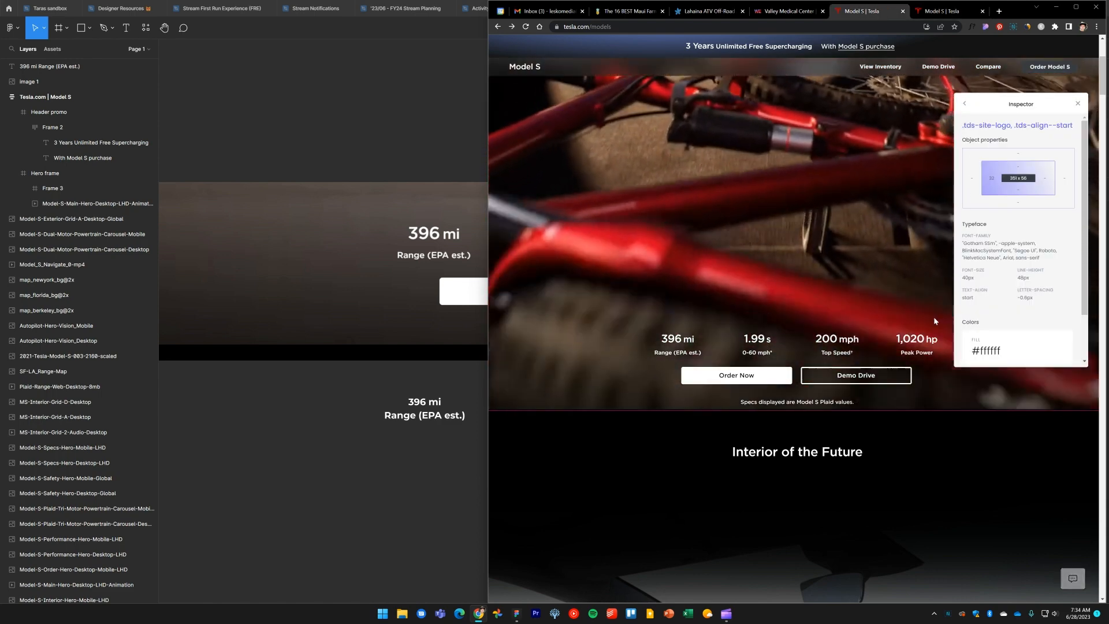
left_click(680, 342)
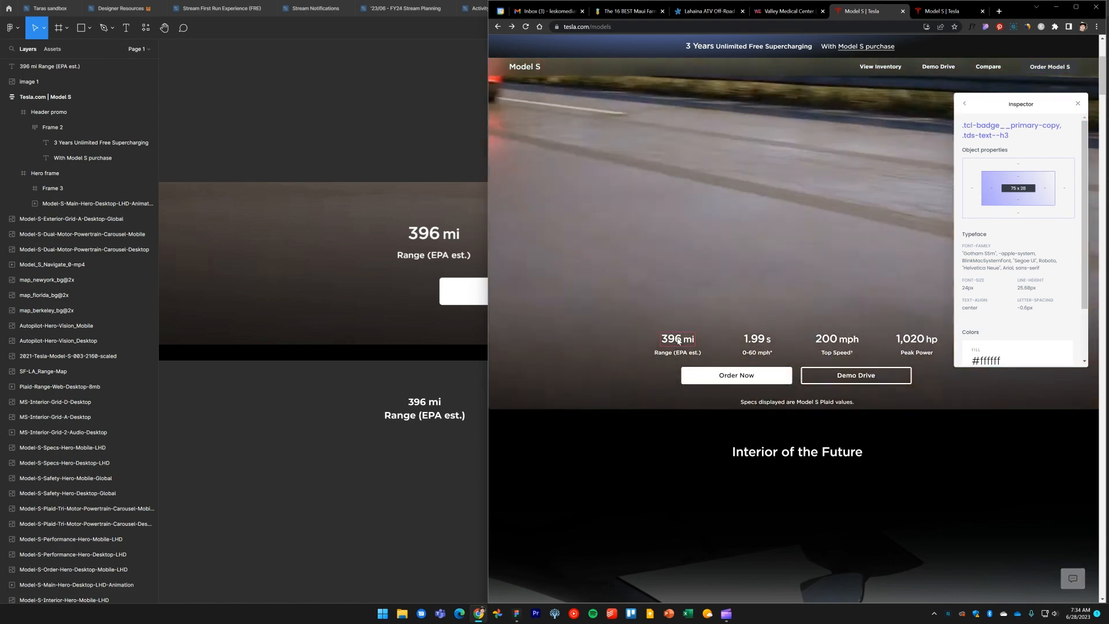
left_click(423, 400)
double_click(422, 400)
triple_click(422, 401)
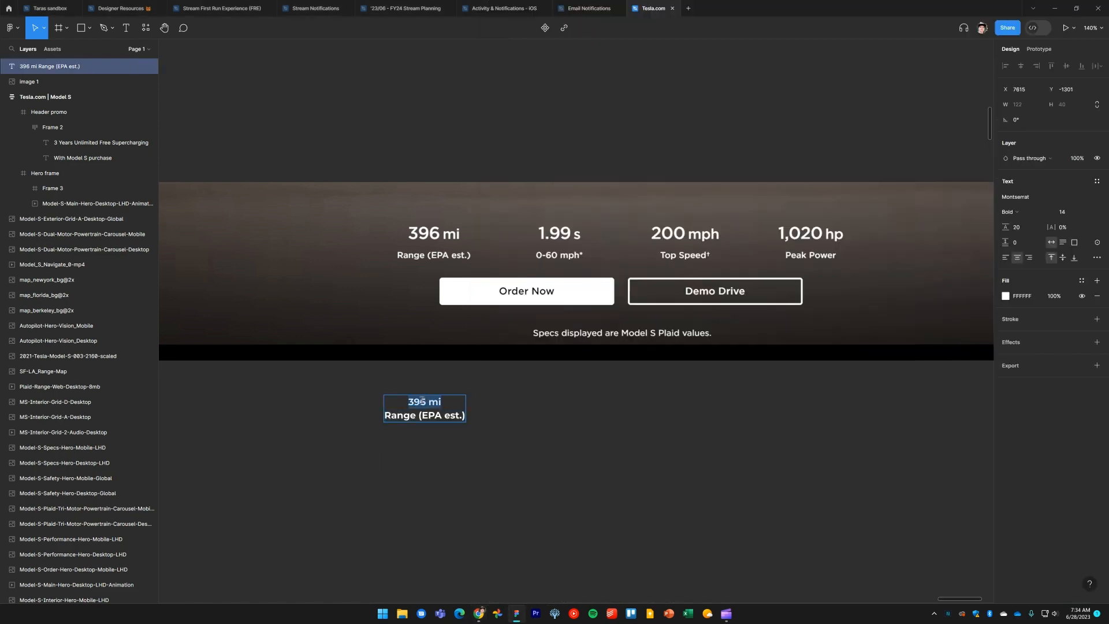
left_click(1071, 213)
type("24")
key("Return")
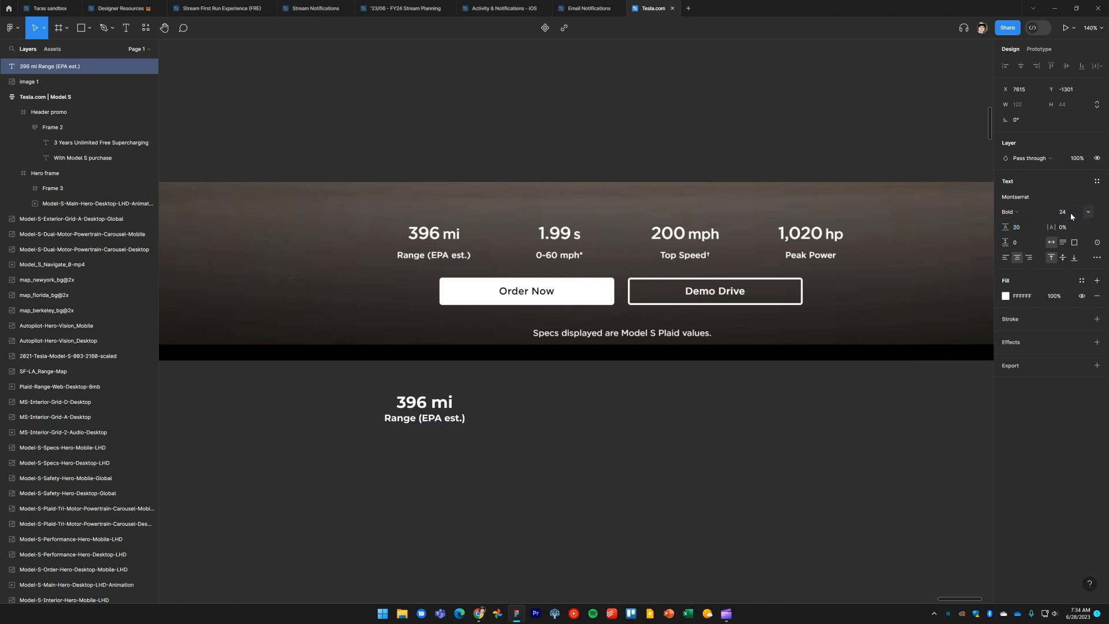
left_click(525, 493)
Check the label's style on the live site and set the Range (EPA est.) line's font size to 12
key("alt+Tab")
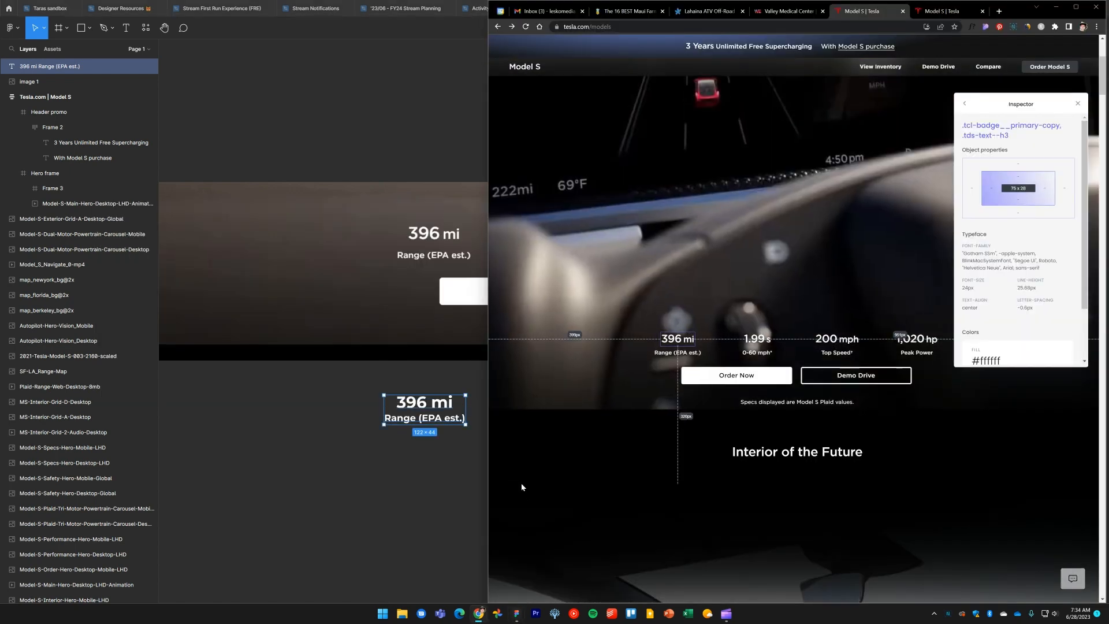
left_click(670, 354)
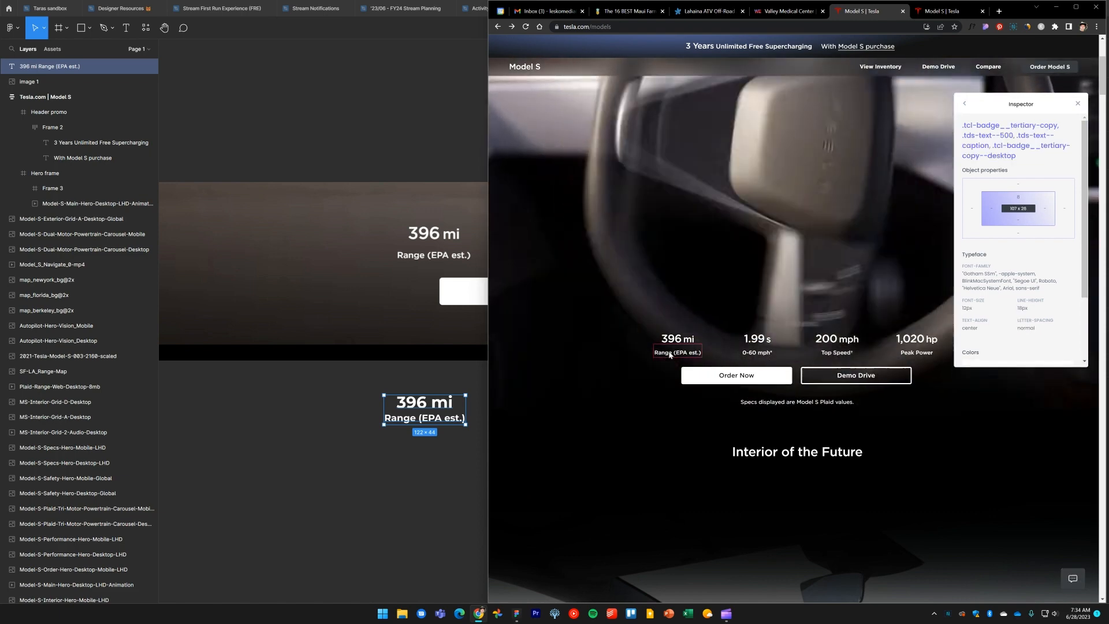
left_click(420, 459)
triple_click(425, 418)
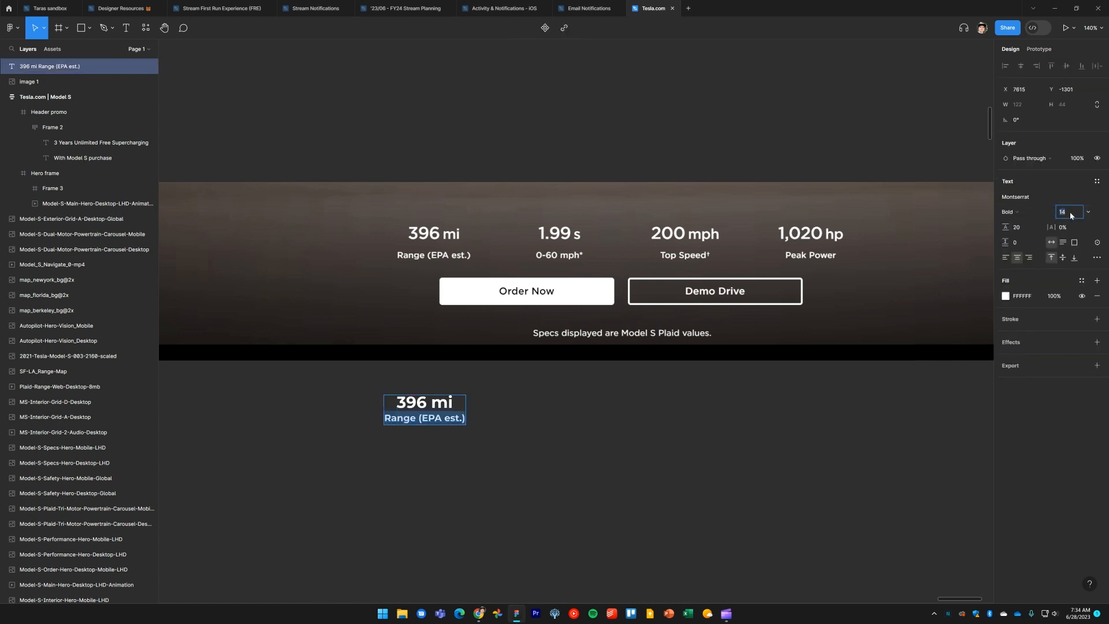
type("12")
key("Return")
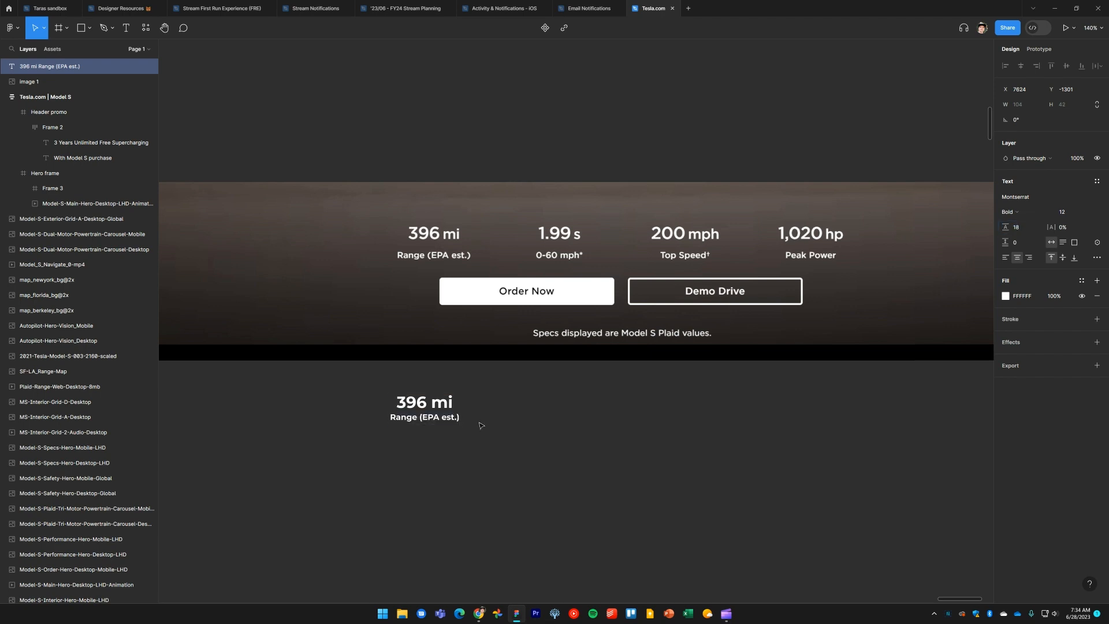
left_click(494, 456)
left_click(438, 408)
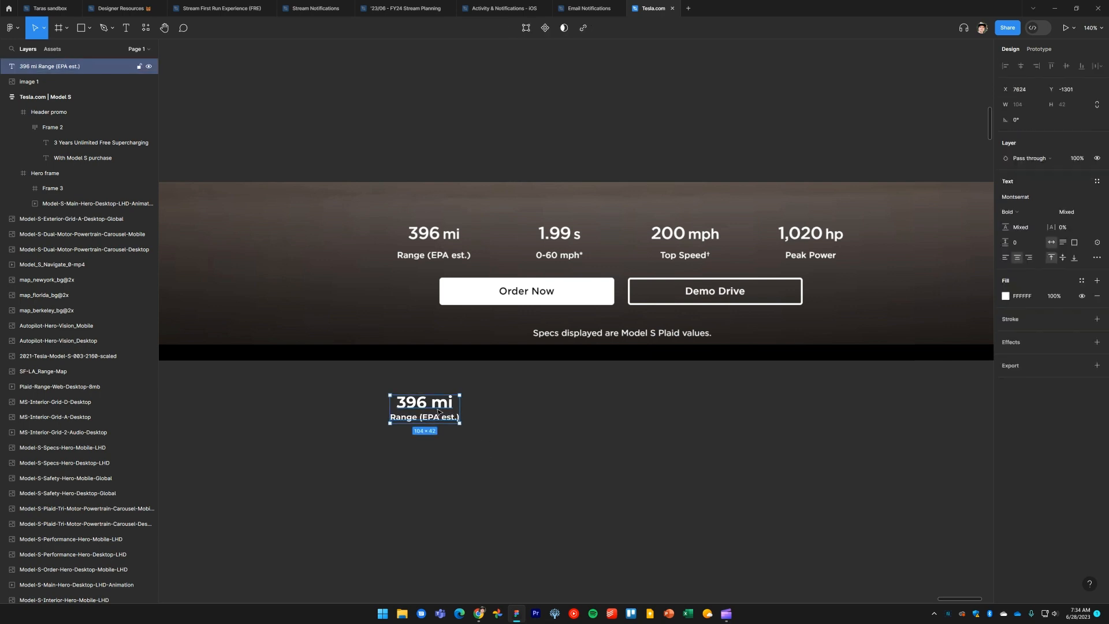
Check the range value's line height on the live site and set the 396 mi line's line height to 26
key("alt+Tab")
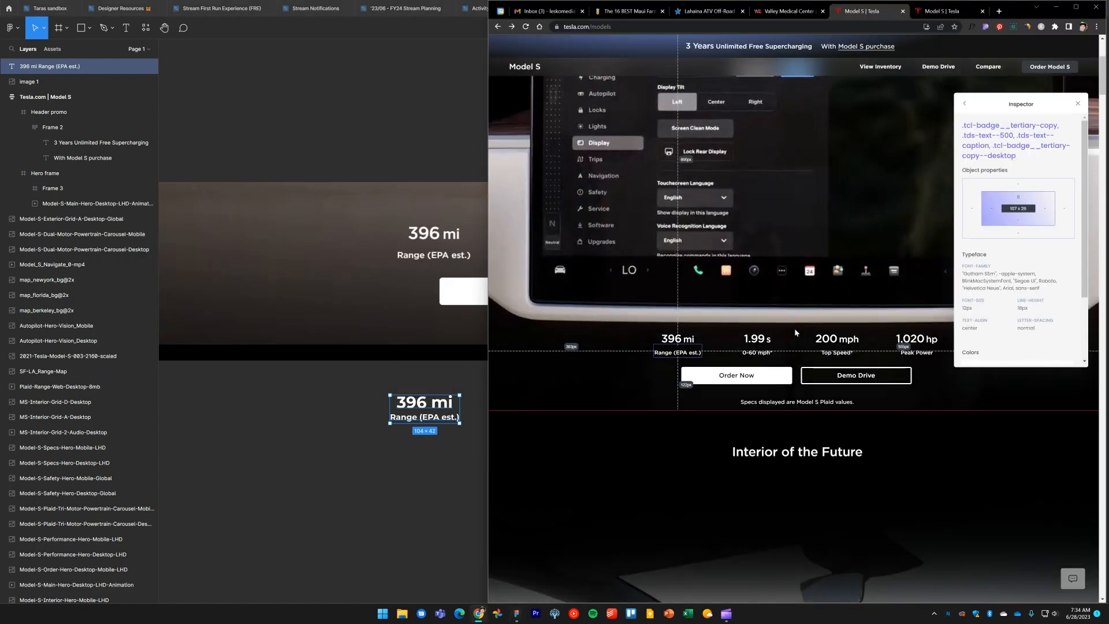
left_click(672, 341)
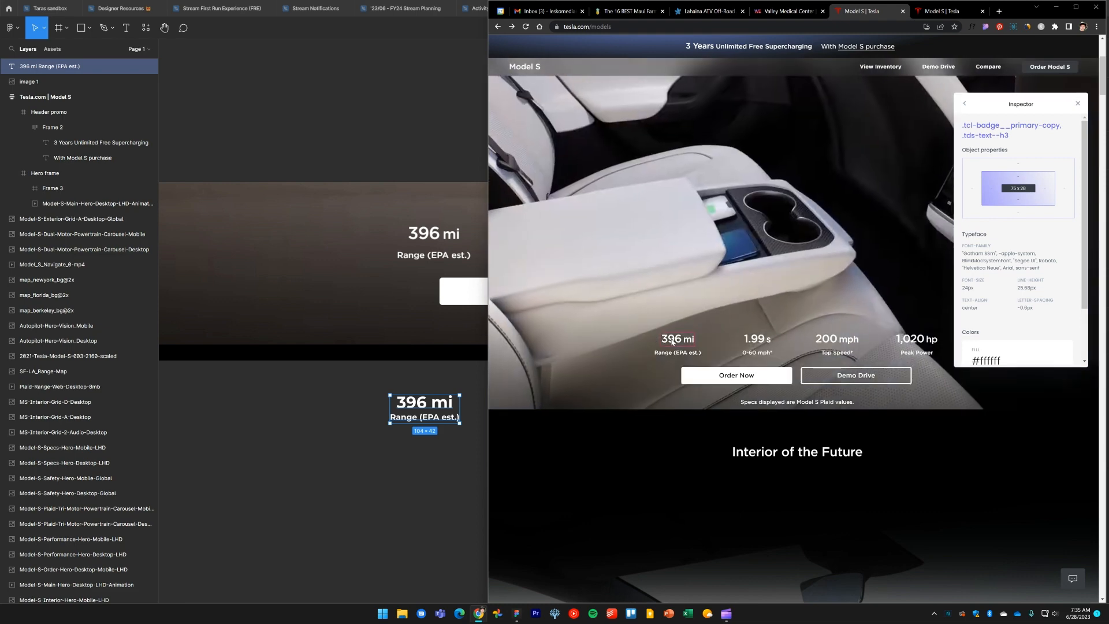
key("alt+Tab")
double_click(422, 406)
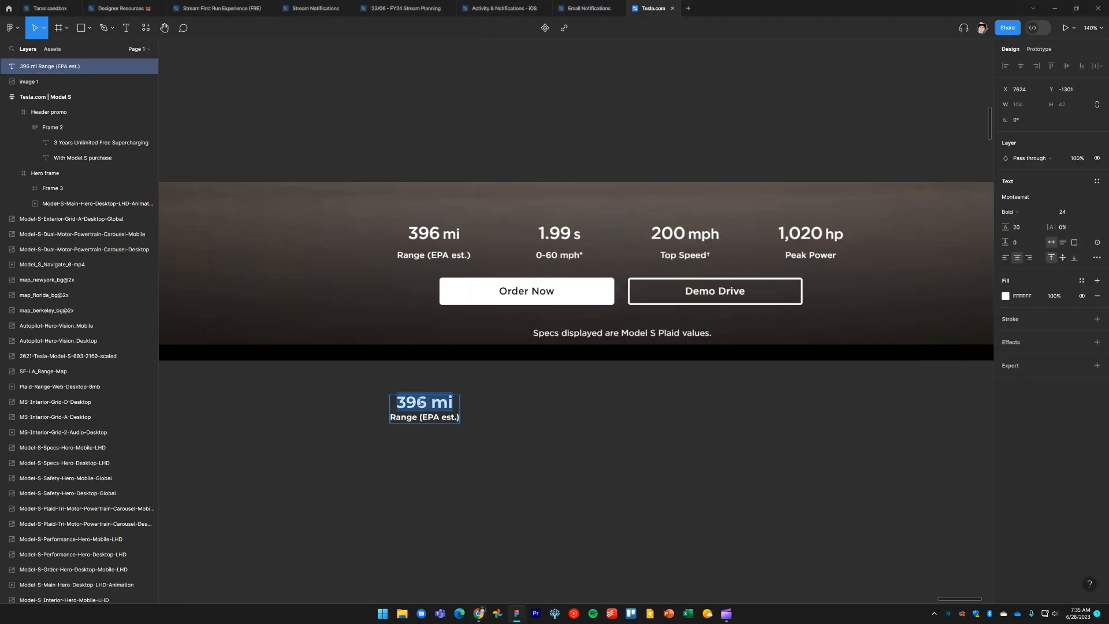
left_click(1022, 228)
key("Return")
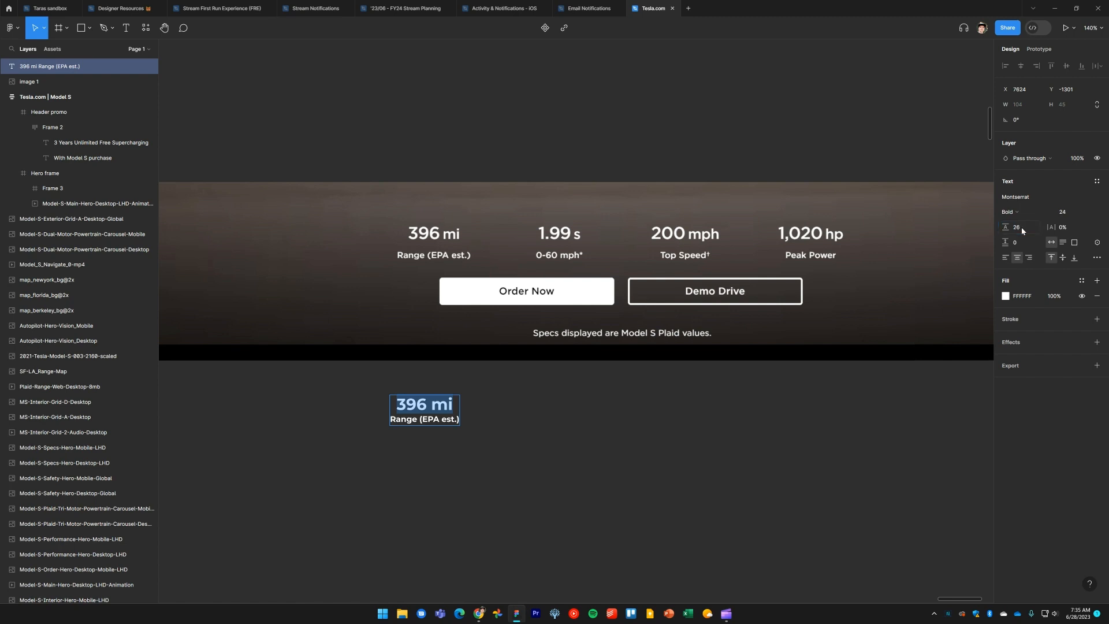
Move the spec text onto the specs band beside the screenshot's range value for comparison
key("Escape")
left_click_drag(508, 470, 357, 240)
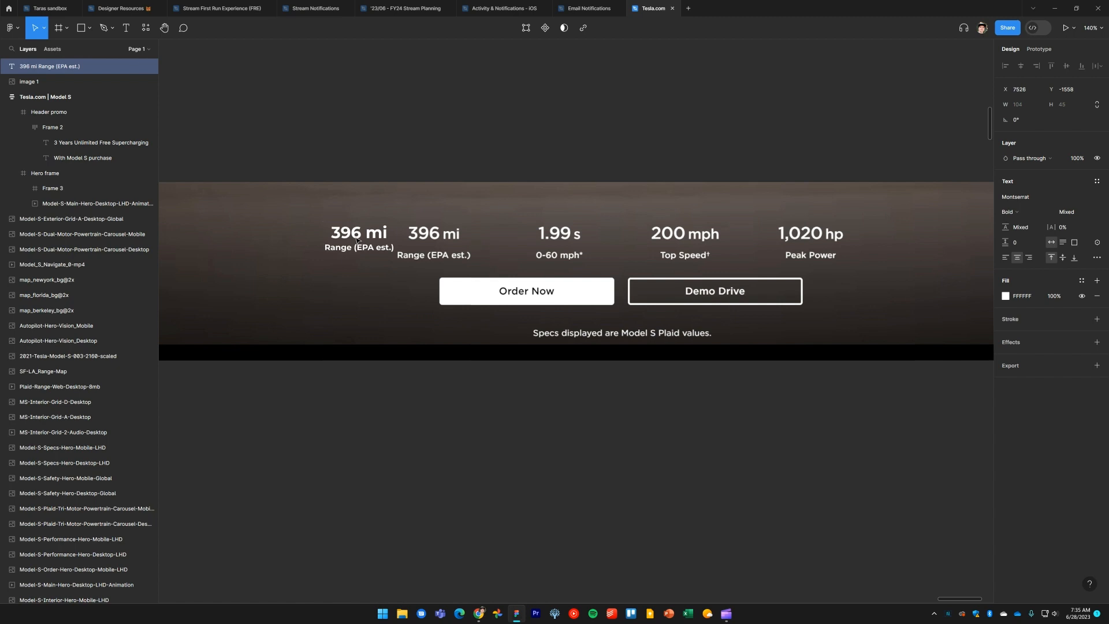
double_click(357, 241)
triple_click(375, 230)
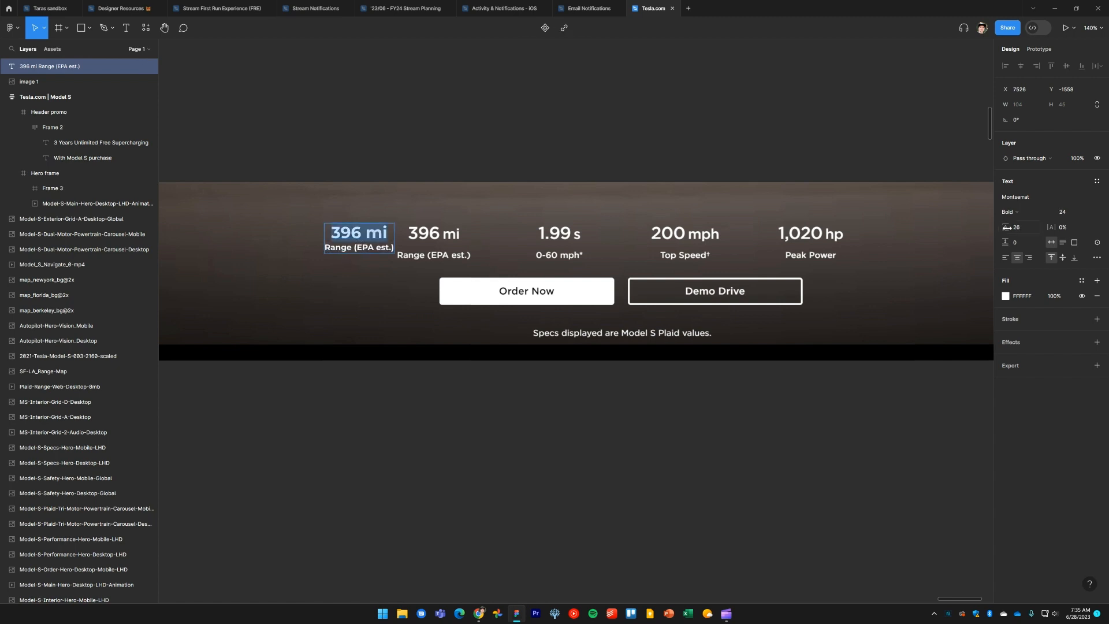
mouse_move(1007, 227)
left_mouse_down()
mouse_move(1018, 228)
mouse_move(1007, 228)
left_mouse_up()
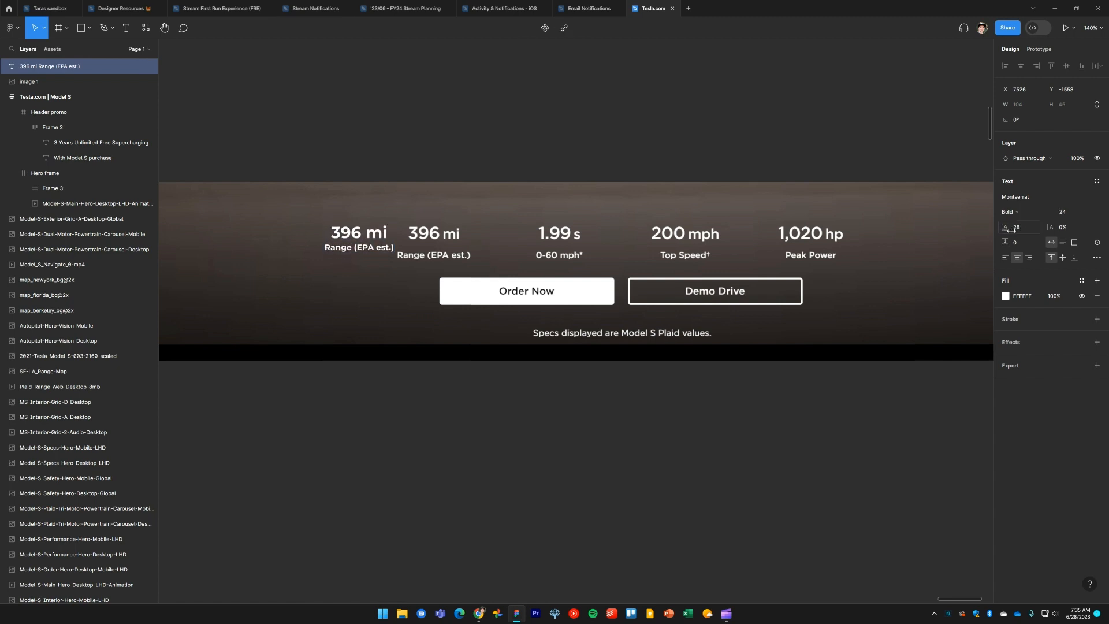
Increase the Range (EPA est.) line's line height to about 30.5
triple_click(344, 247)
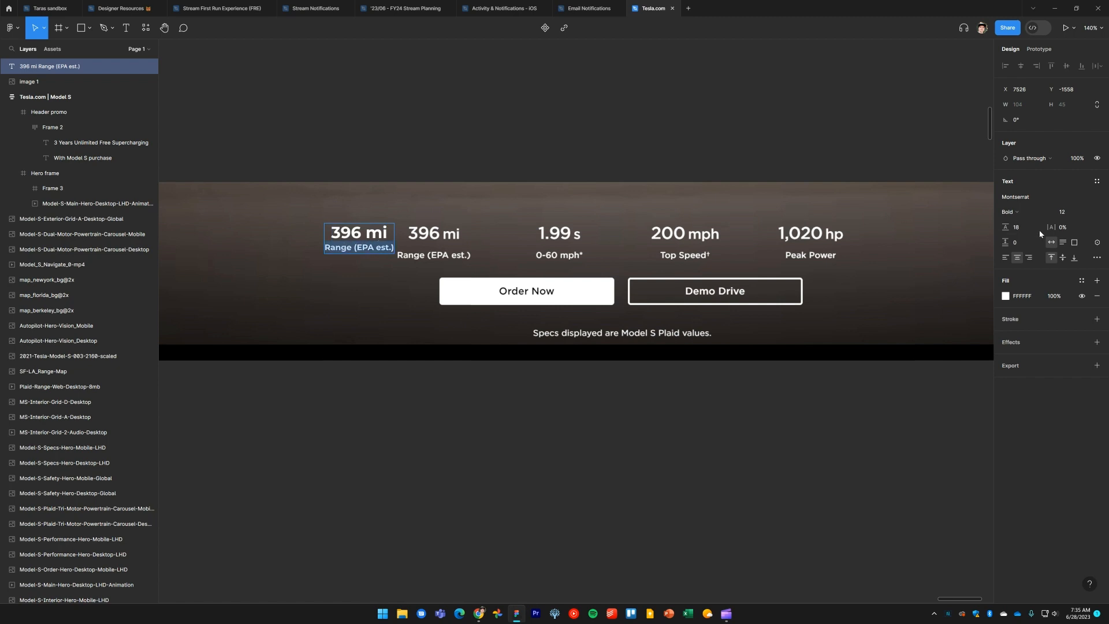
left_click_drag(1005, 227, 1020, 231)
key("Escape")
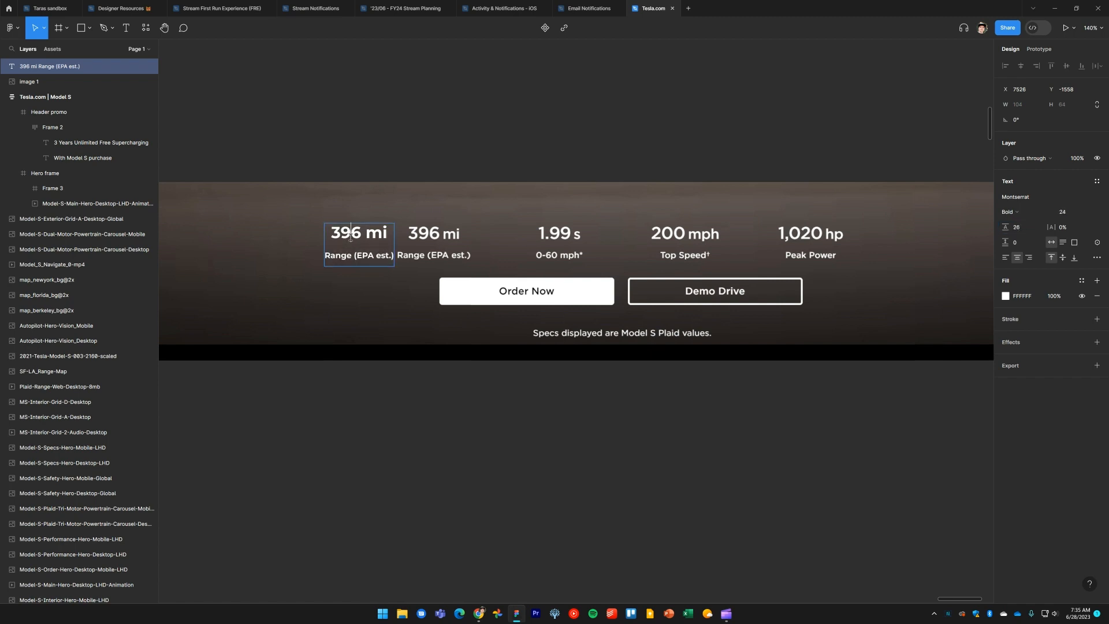
Move the combined 396 mi / Range (EPA est.) text off the specs band to the empty canvas below it
left_click_drag(357, 238, 261, 243)
triple_click(283, 261)
key("ctrl+c")
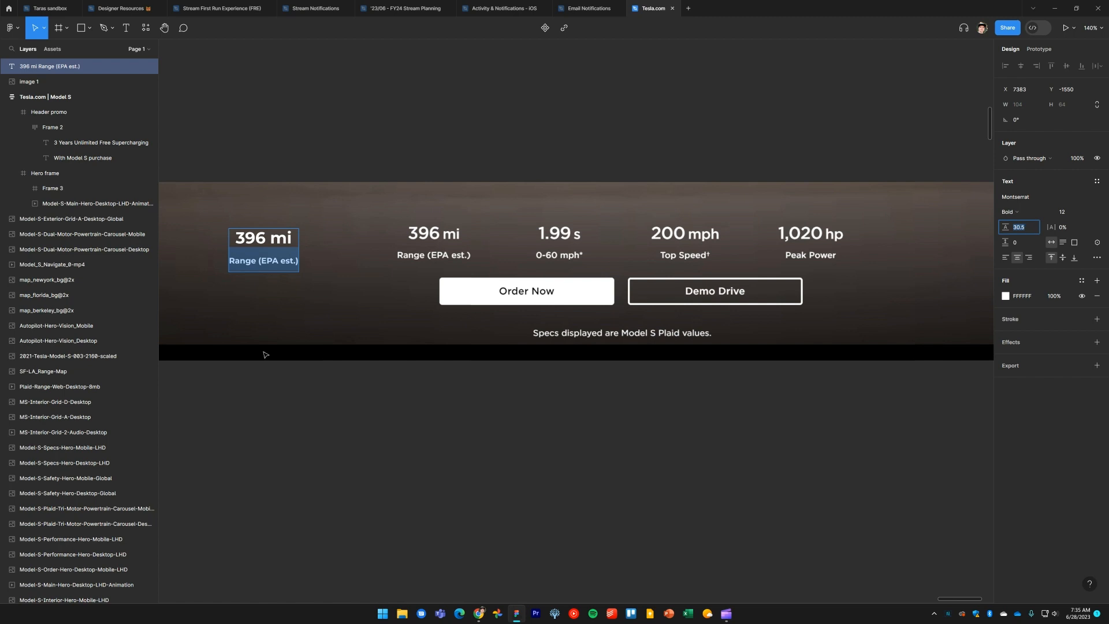
left_click(294, 402)
left_click_drag(268, 238, 362, 449)
double_click(333, 237)
key("Escape")
key("Escape")
Split the text into a separate 396 mi layer and a Range (EPA est.) layer placed beneath it
double_click(363, 449)
triple_click(361, 469)
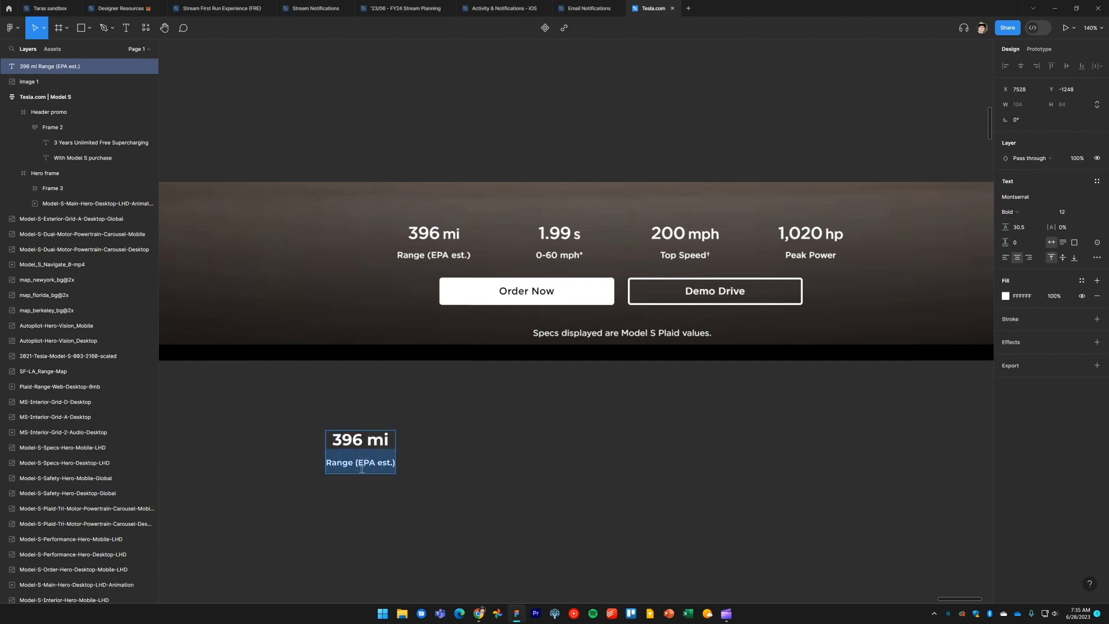
key("BackSpace")
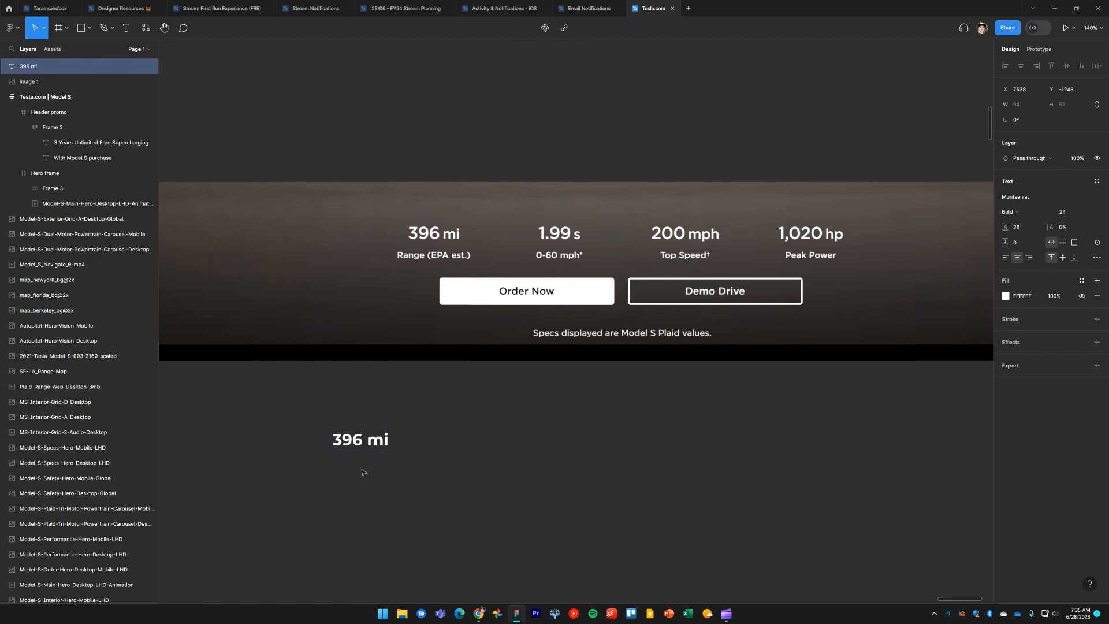
left_click(414, 484)
left_click_drag(371, 446, 371, 481)
double_click(372, 479)
key("ctrl+v")
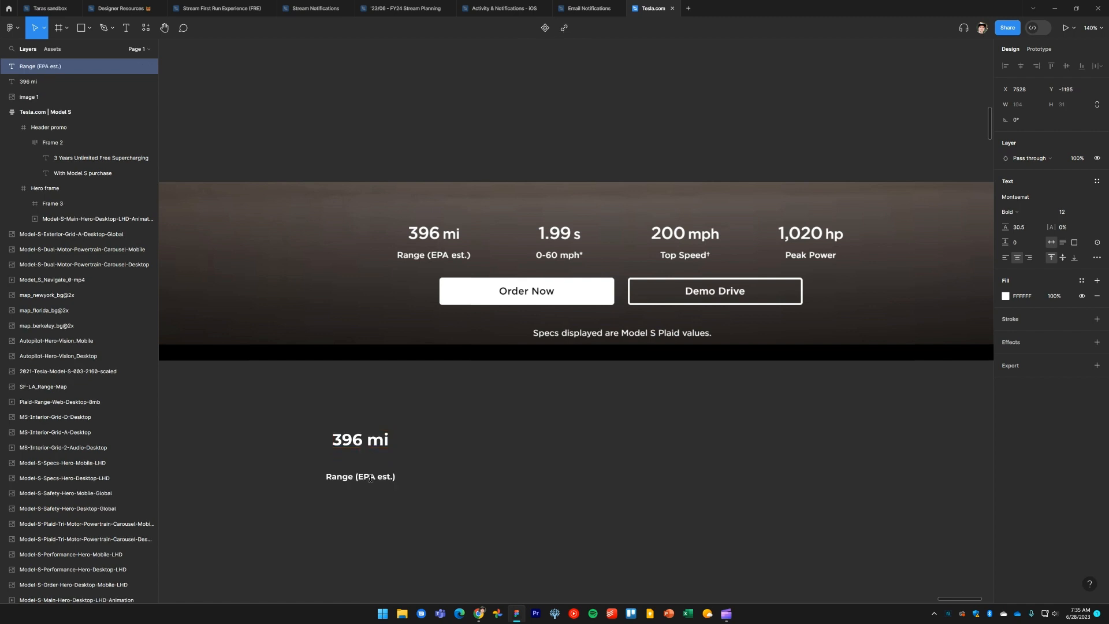
Set the line height of both the Range (EPA est.) and 396 mi text layers to Auto
key("ctrl+a")
left_click(1034, 229)
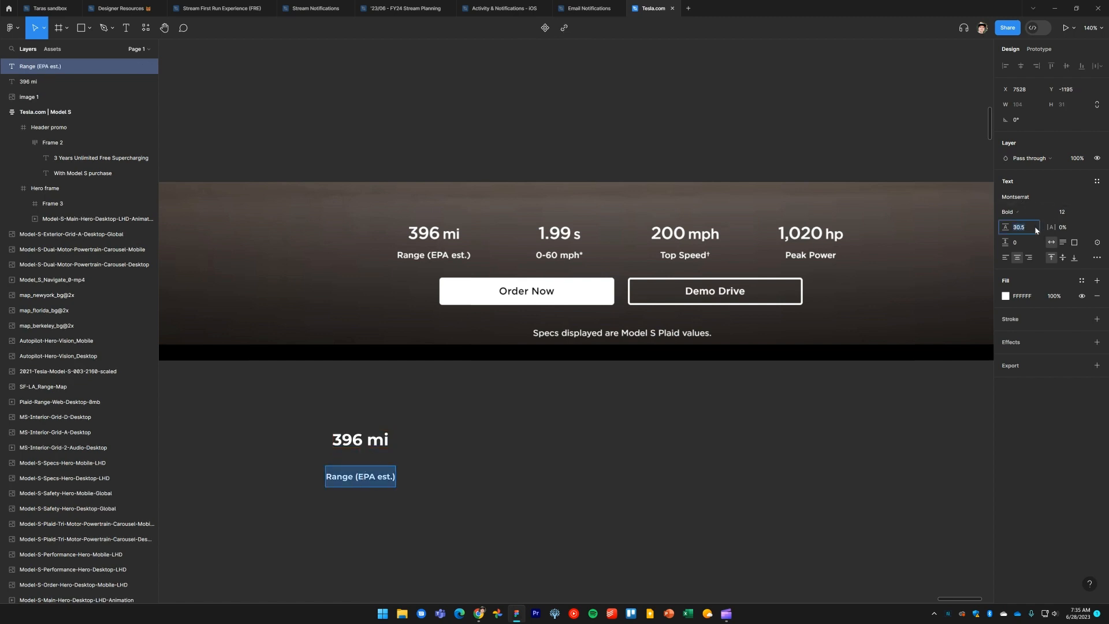
key("BackSpace")
key("Return")
double_click(378, 441)
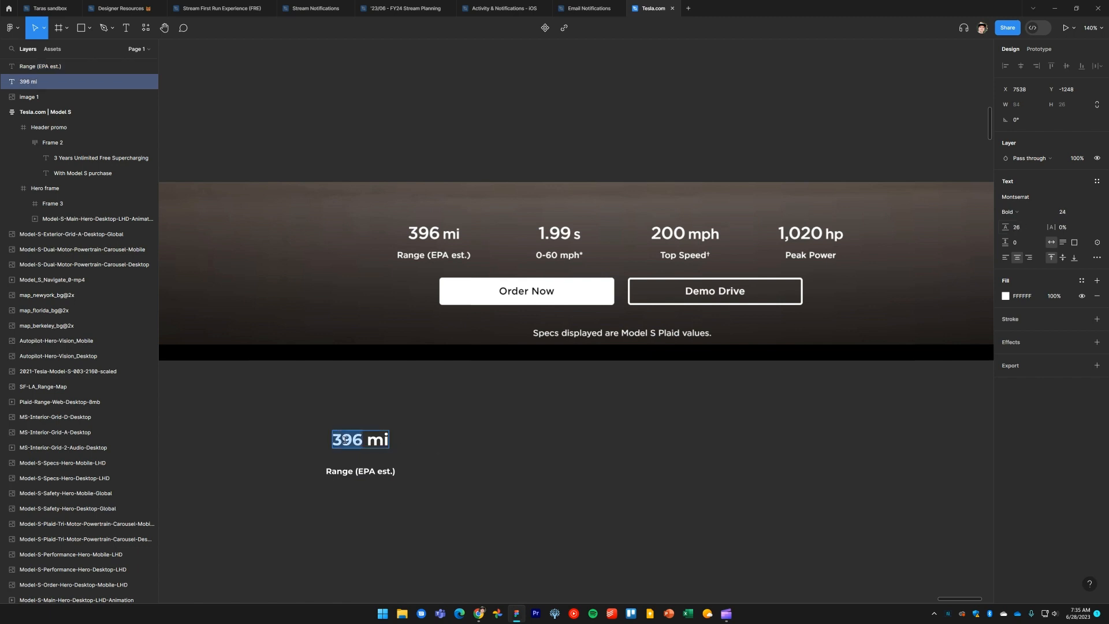
key("BackSpace")
key("Return")
Wrap the 396 mi and Range (EPA est.) texts together in a vertical auto layout frame
left_click(525, 507)
left_click(526, 507)
left_click_drag(432, 520, 348, 407)
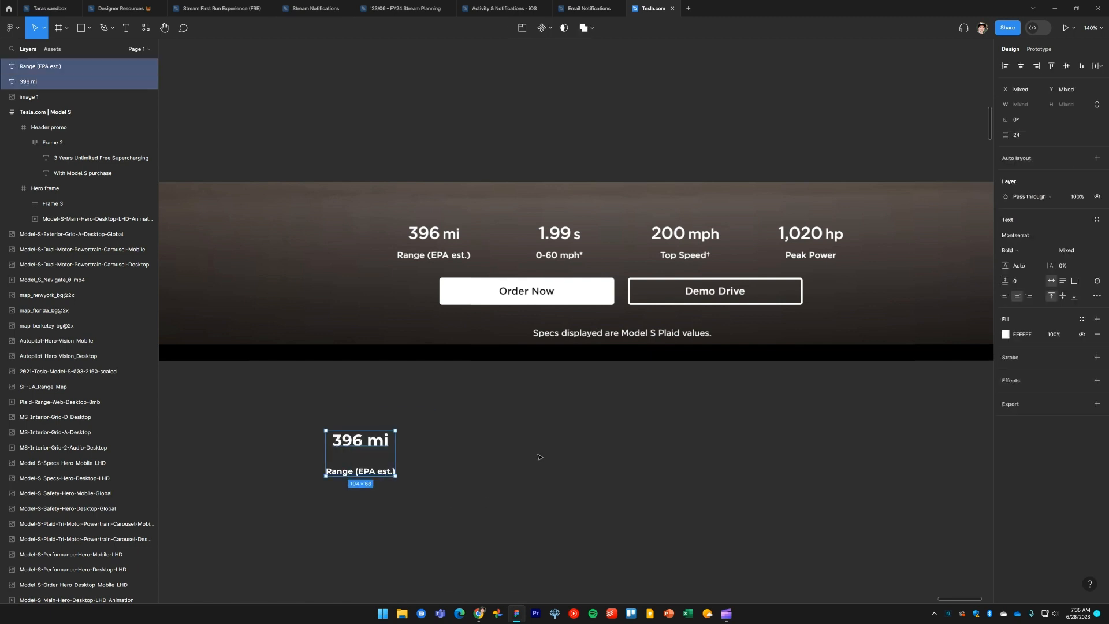
key("shift+a")
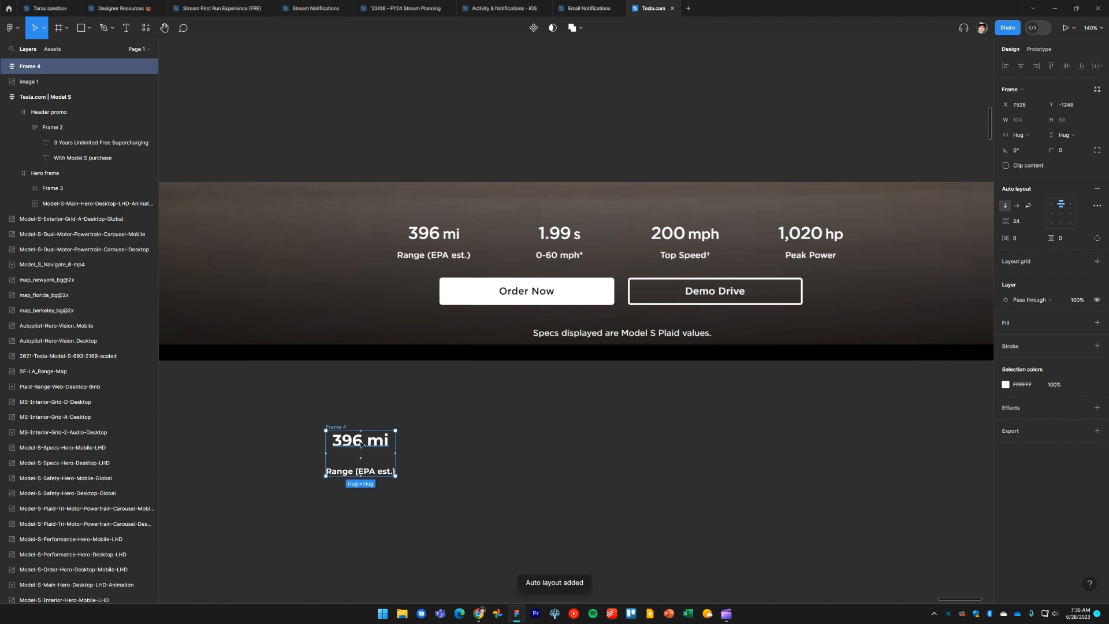
Set the auto layout frame's item spacing to 10 while comparing it on the specs band, and move it back below
left_click_drag(342, 429, 374, 245)
scroll(370, 253, "up", 5)
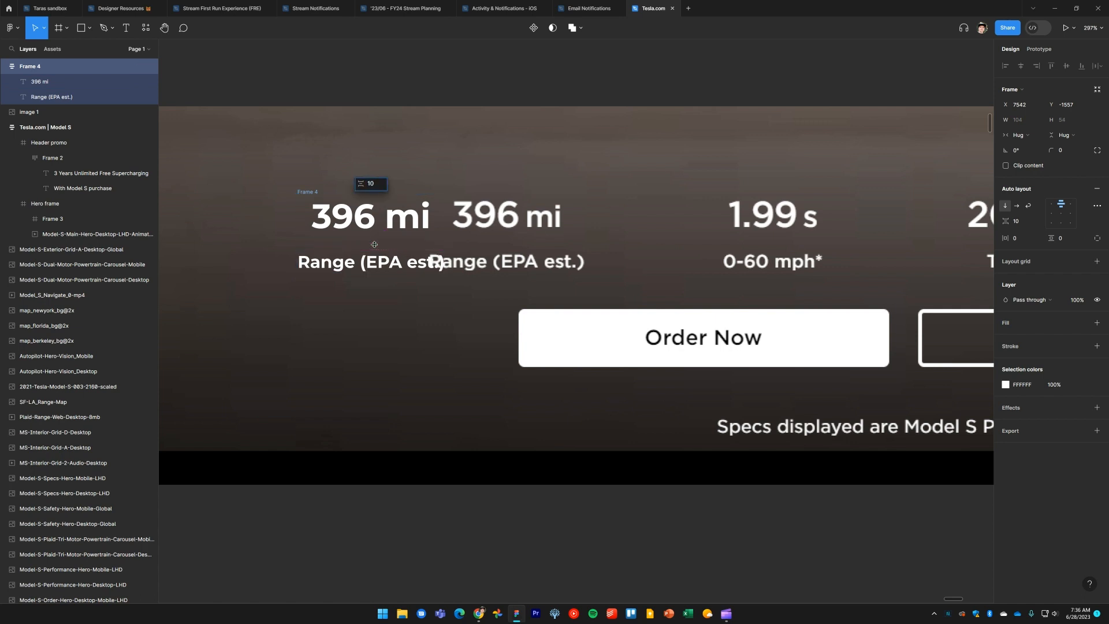
scroll(374, 244, "down", 5)
key("Escape")
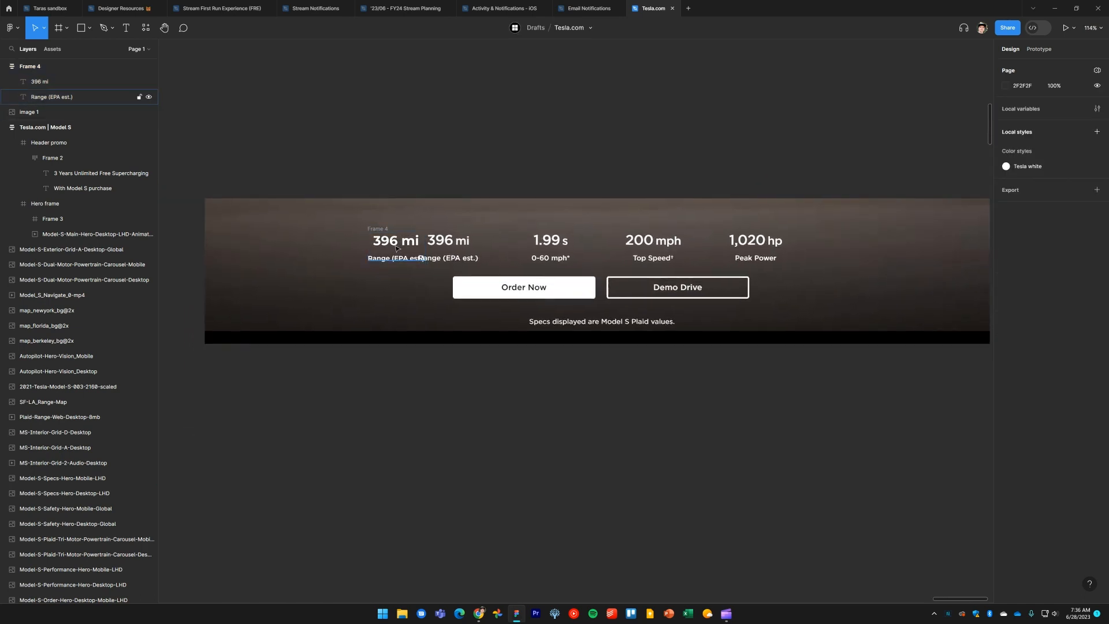
left_click_drag(396, 248, 478, 445)
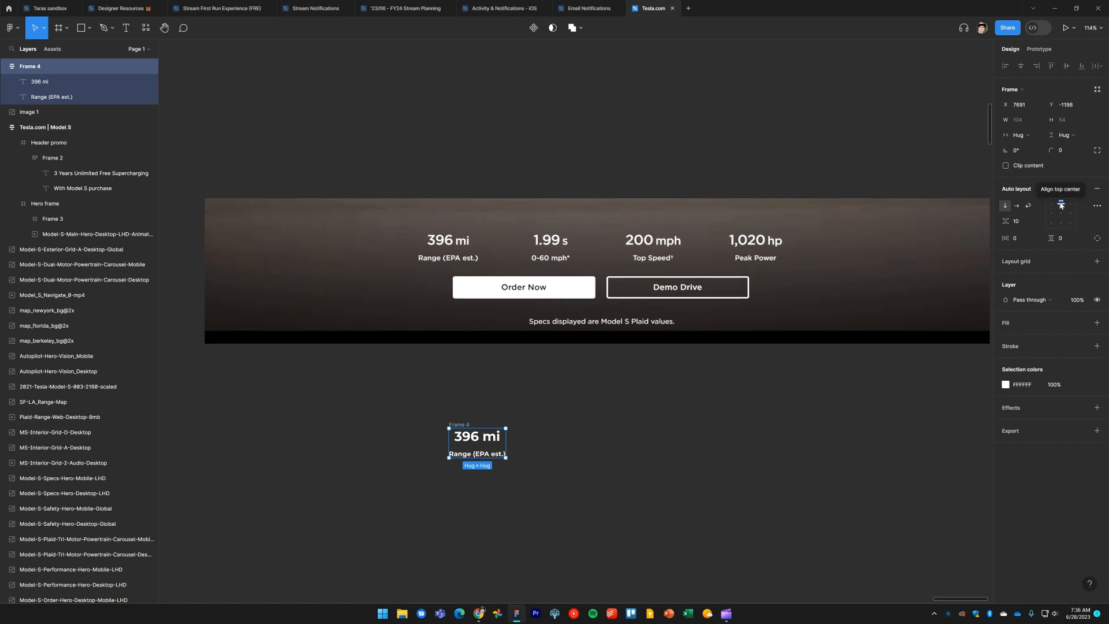
left_click(521, 492)
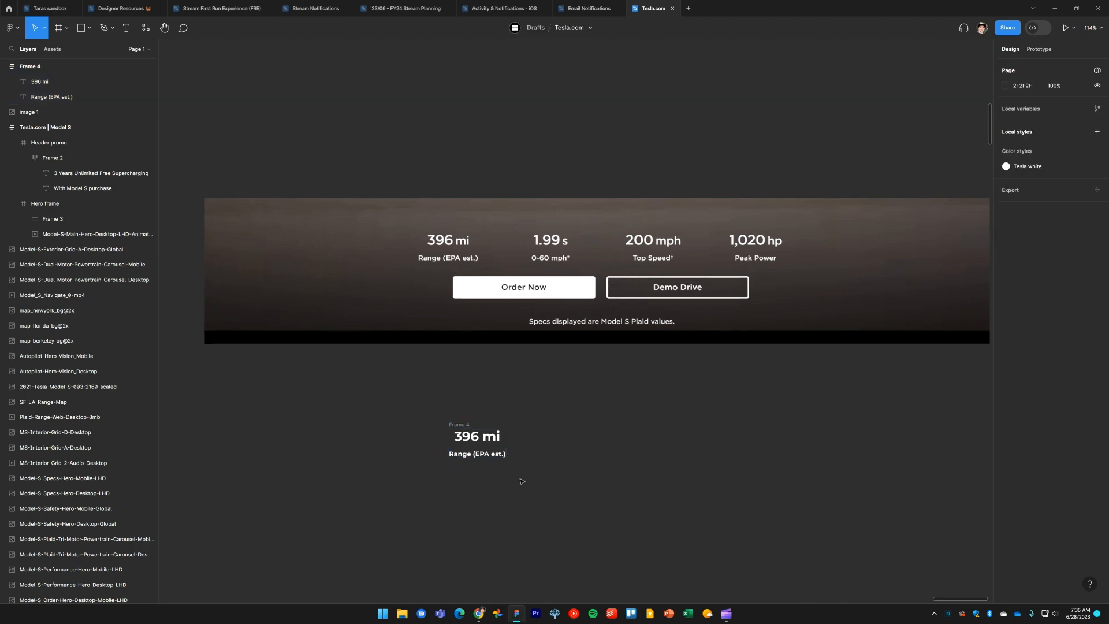
Duplicate the range frame three times to make a row of four spec frames
left_click_drag(462, 429, 536, 375)
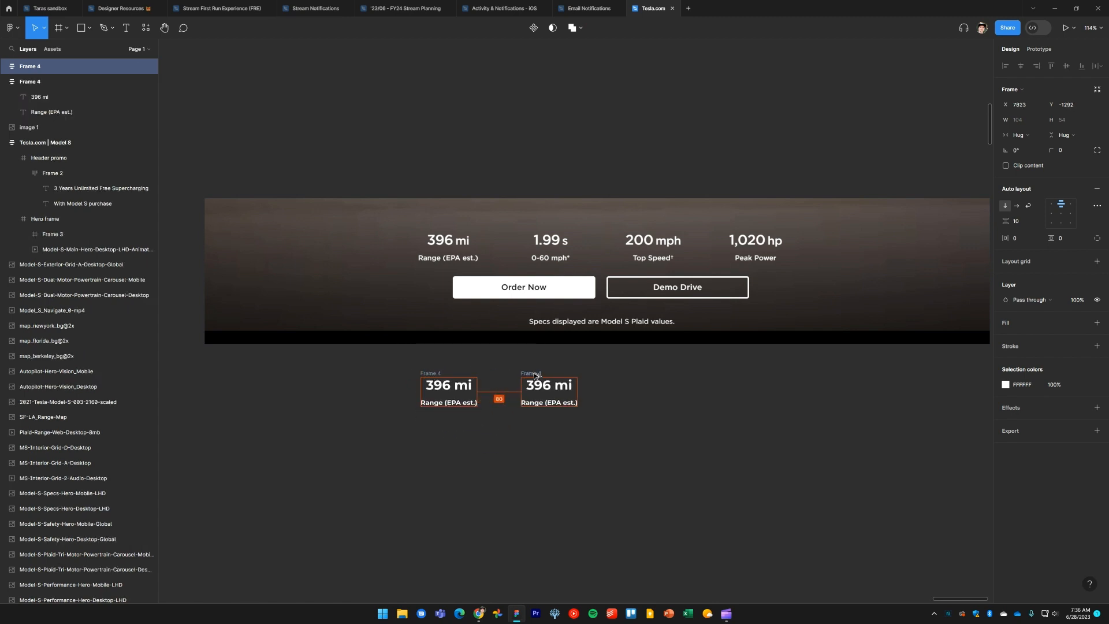
key("ctrl+d")
key("ctrl+d")
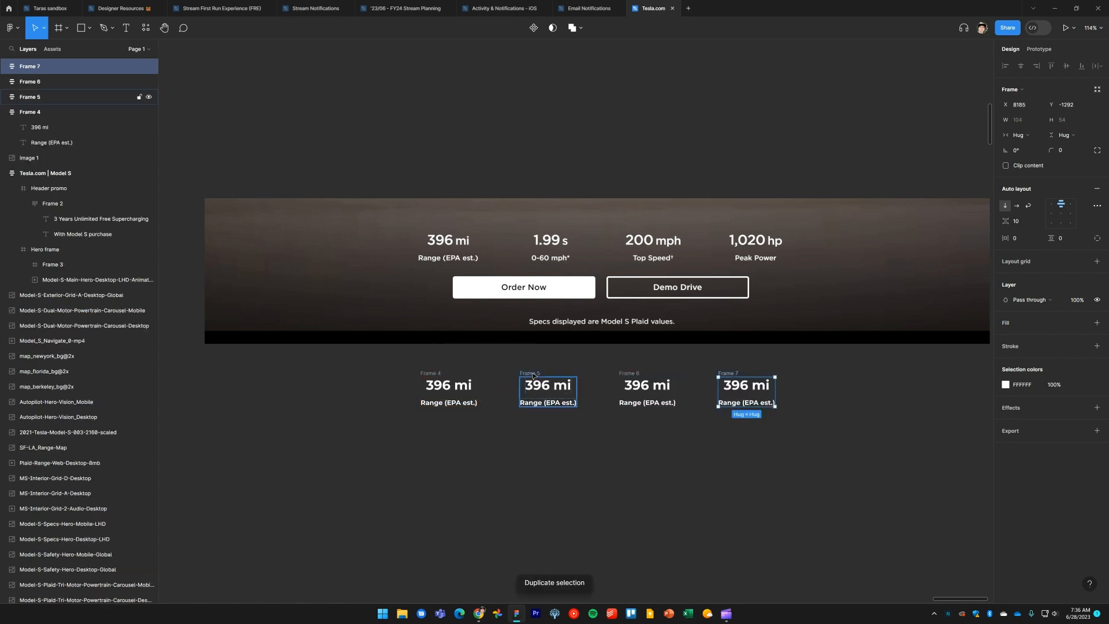
left_click(697, 514)
Inspect the 0-60 spec's styling on the live Tesla Model S page
key("alt+Tab")
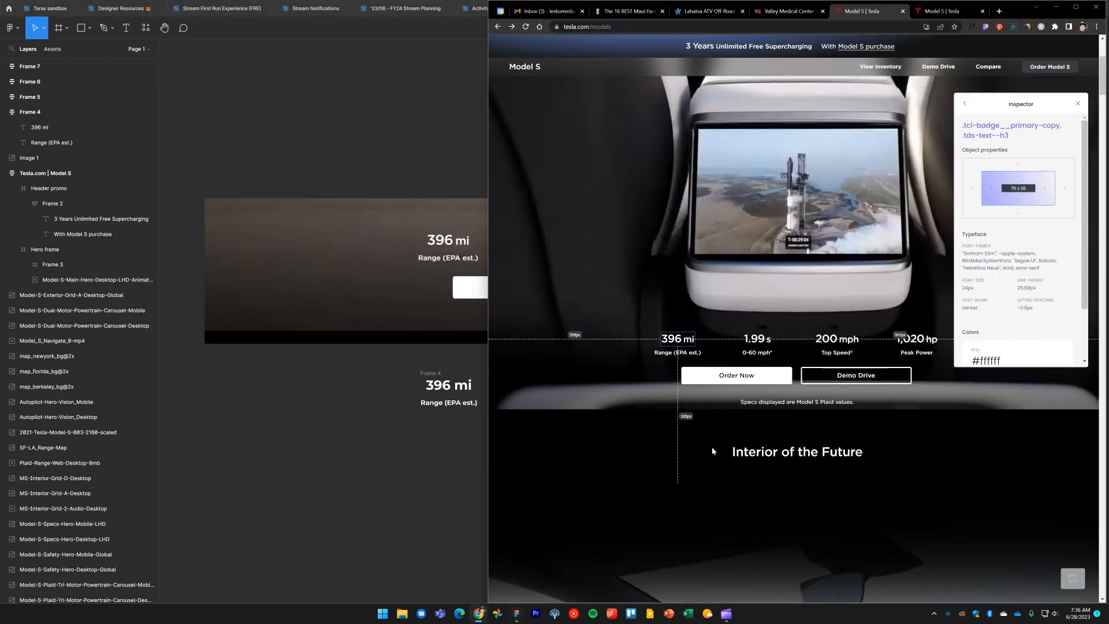
double_click(751, 339)
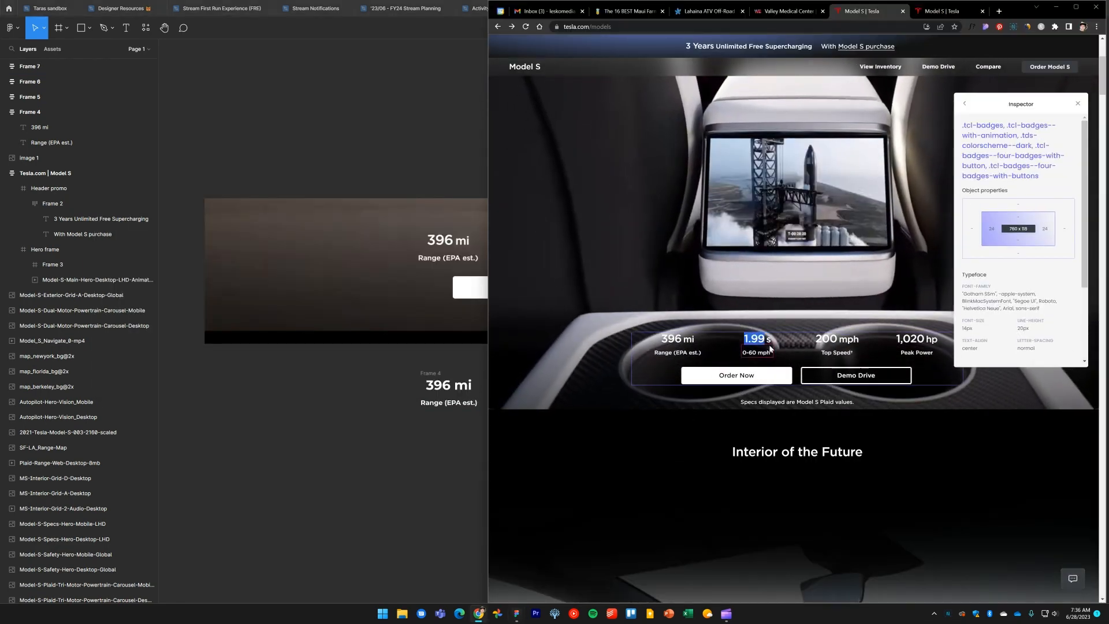
left_click(951, 11)
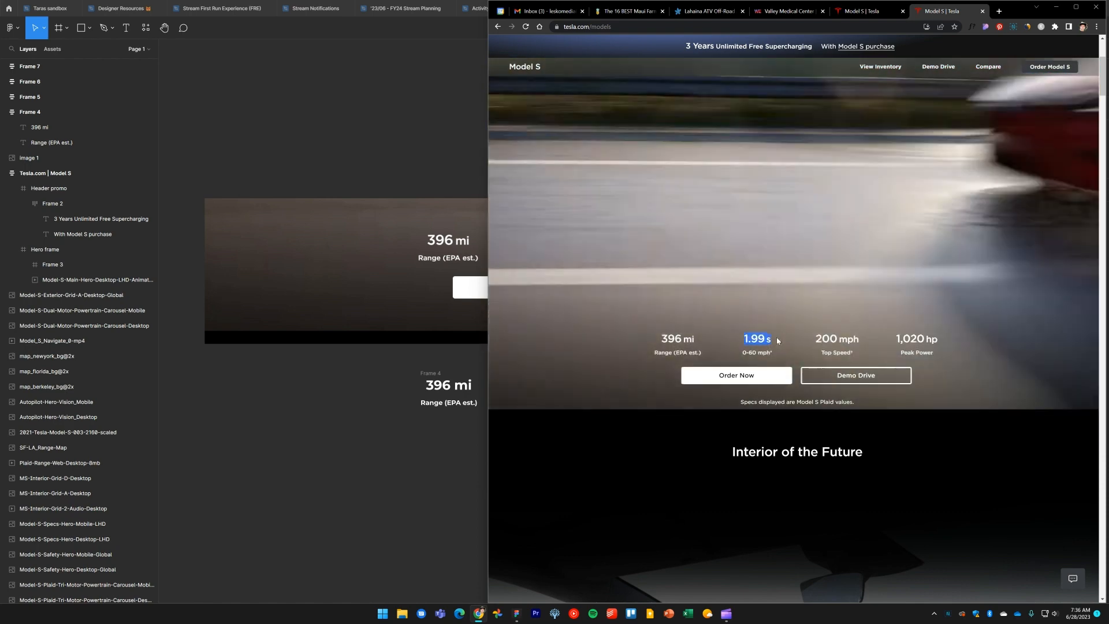
Change the second frame's value text to 1.99 s
left_click(412, 478)
left_click(549, 382)
double_click(547, 385)
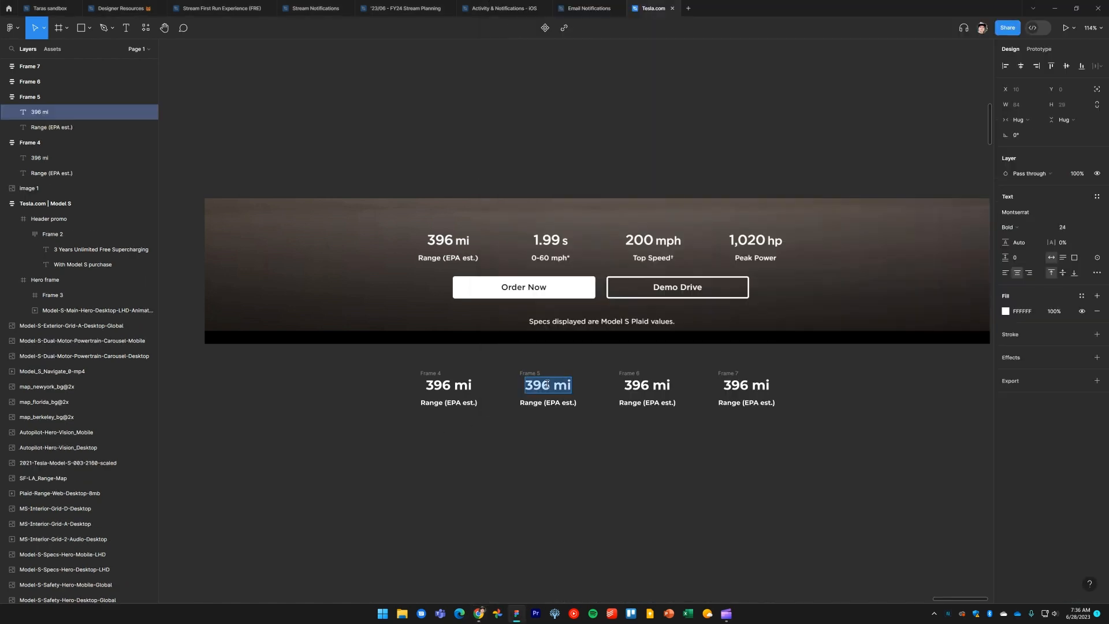
type("1.99 s")
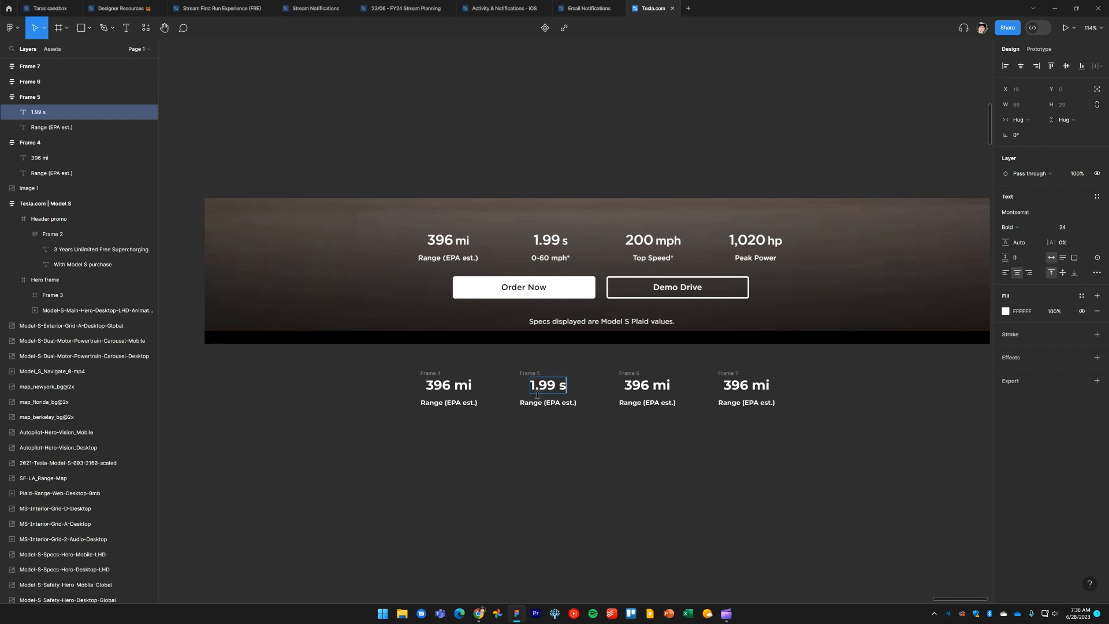
Change the second frame's label text to 0-60 mph*
left_click(539, 399)
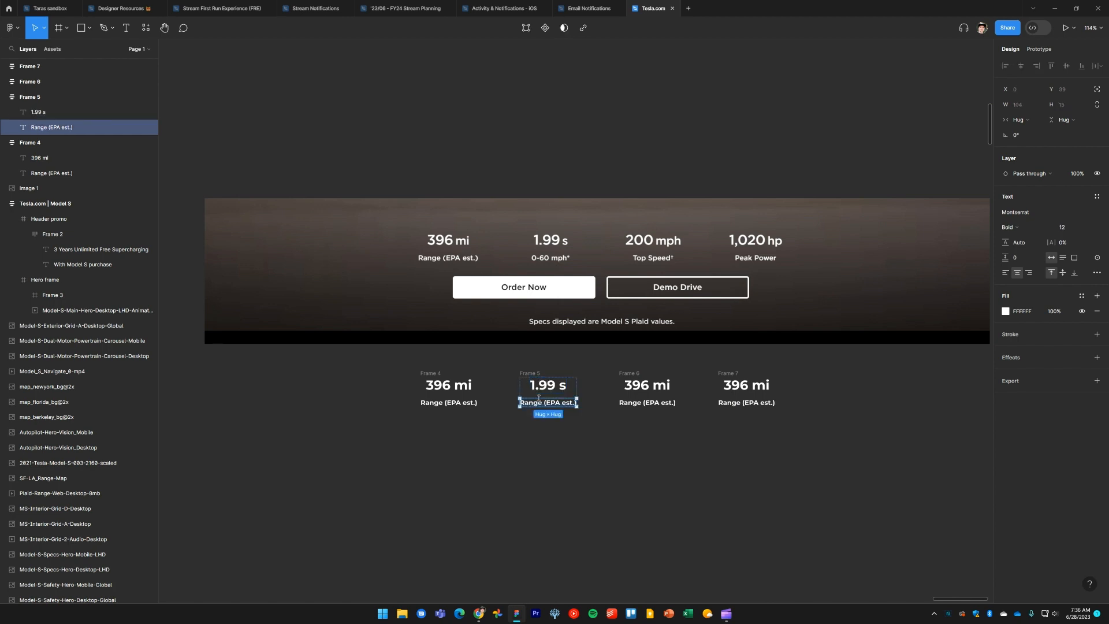
double_click(549, 403)
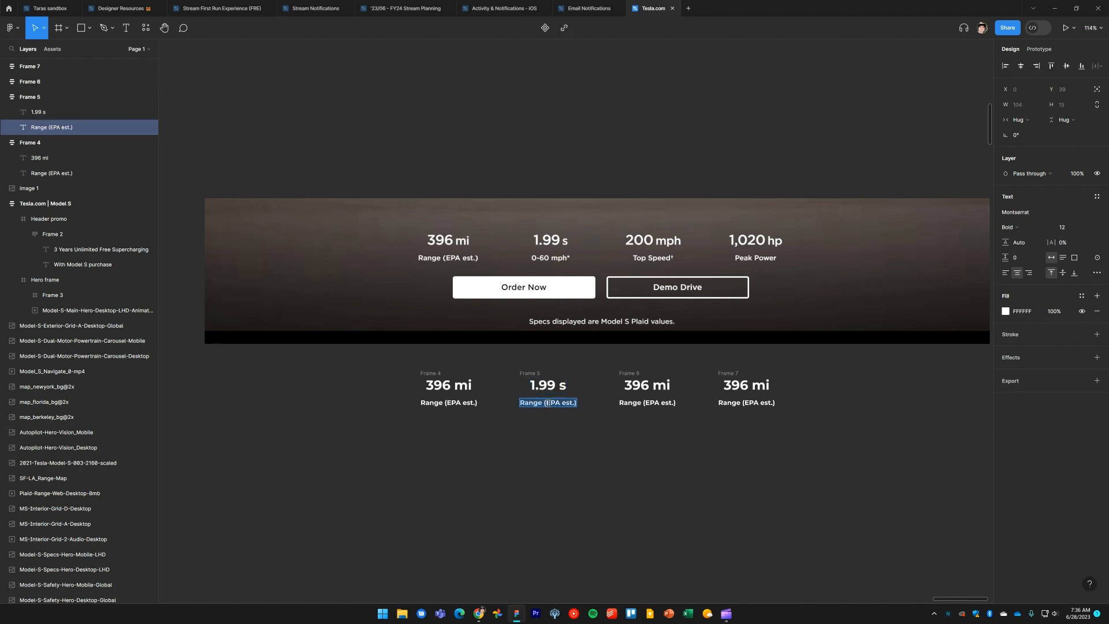
type("0")
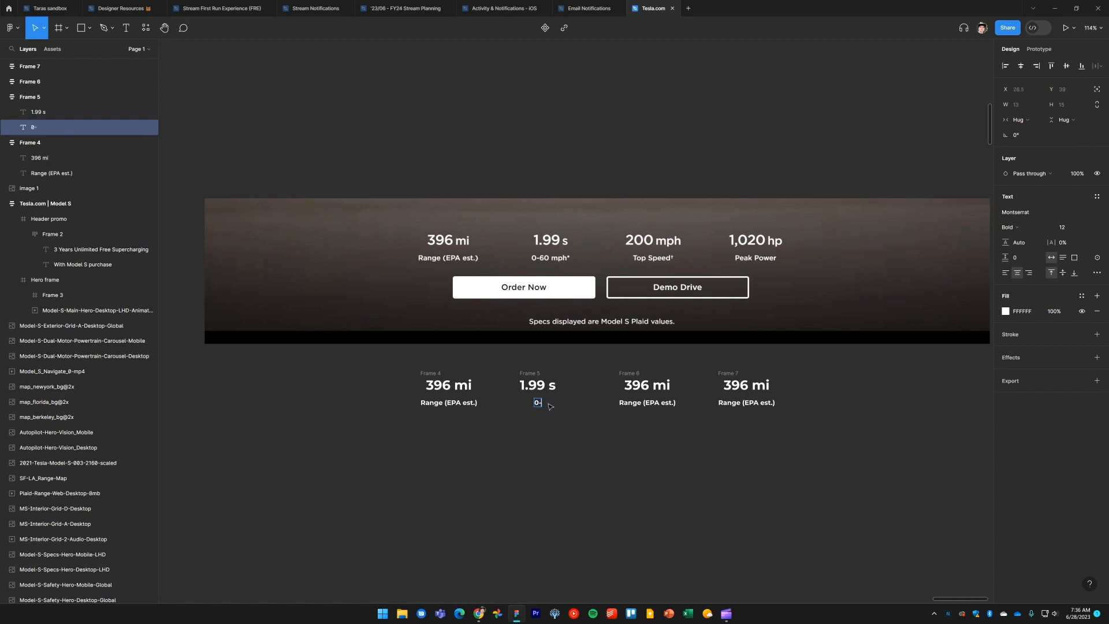
type("-60 mph*")
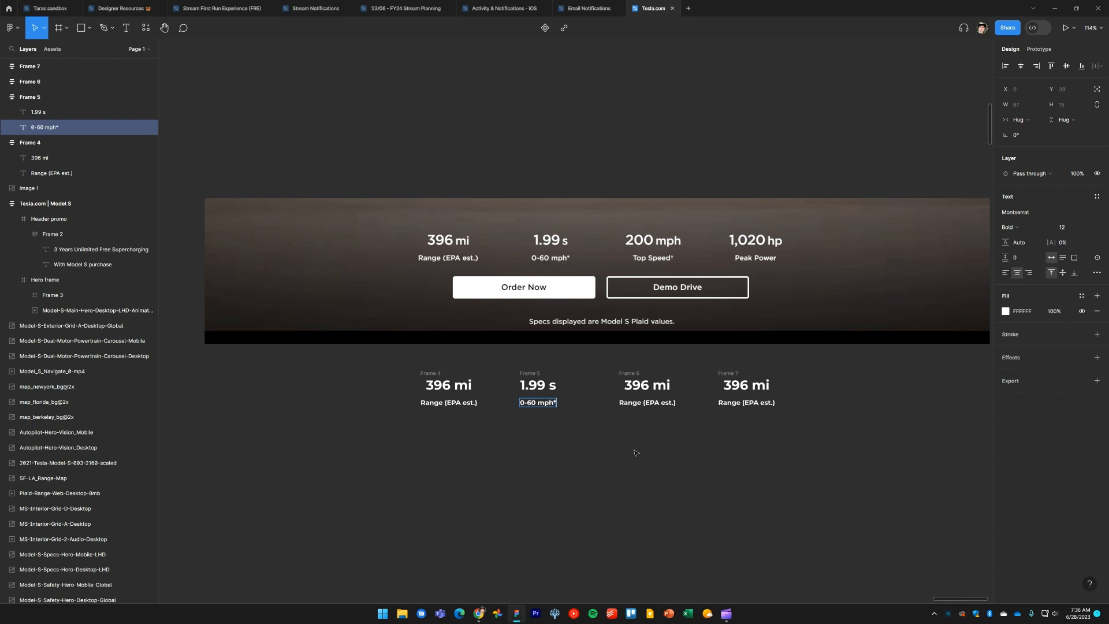
Change the third frame's value text to 200 mph
left_click(660, 385)
key("Return")
type("2")
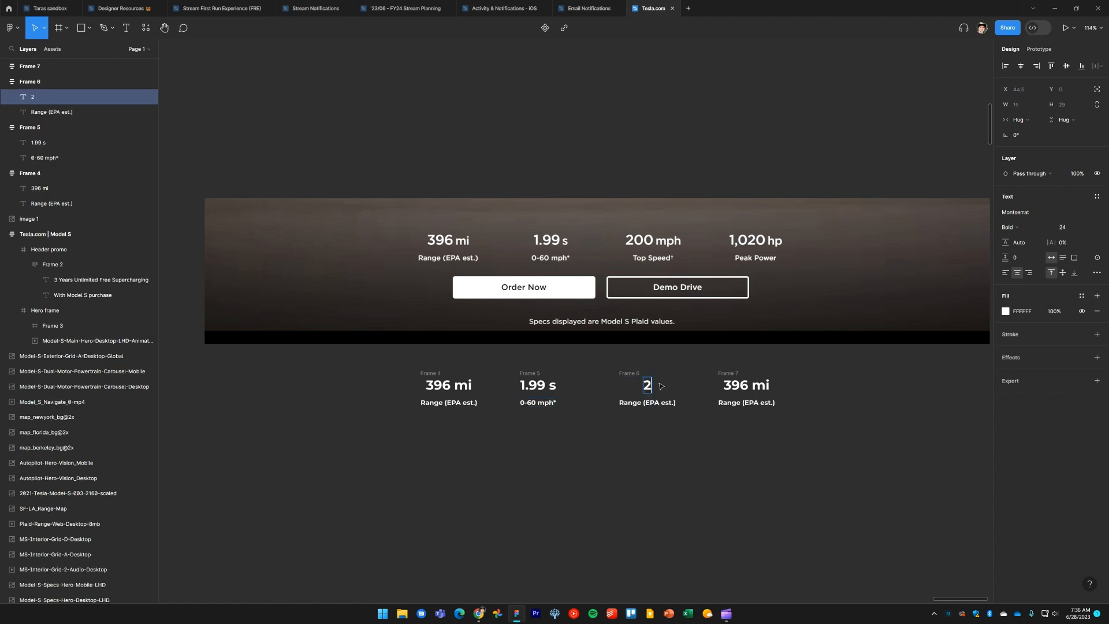
type("00mph")
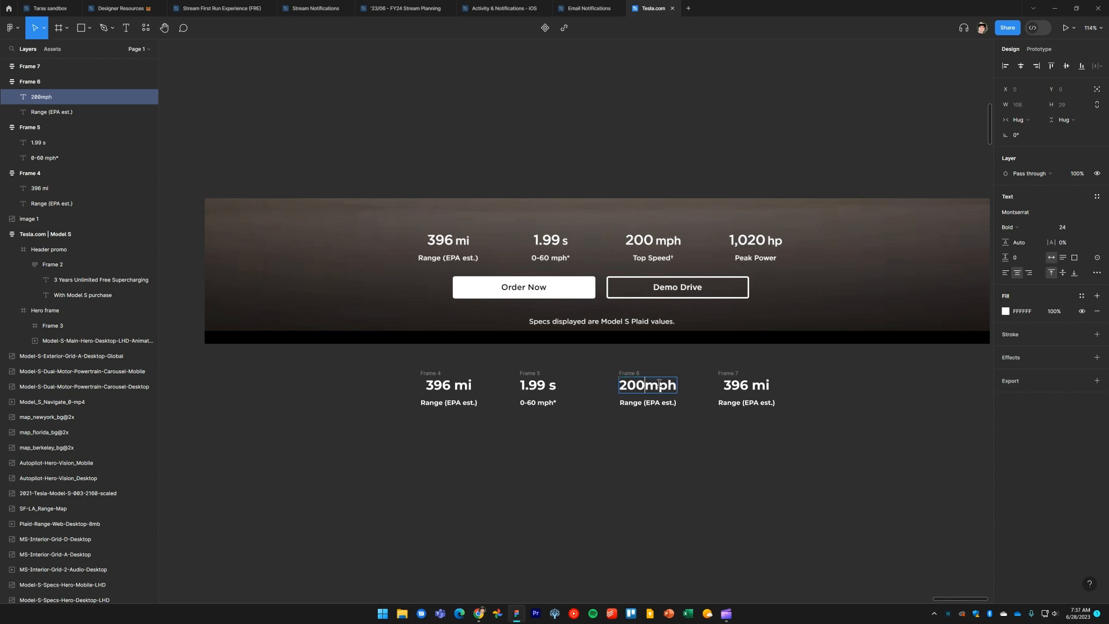
Change the third frame's label text to Top Speed
double_click(673, 403)
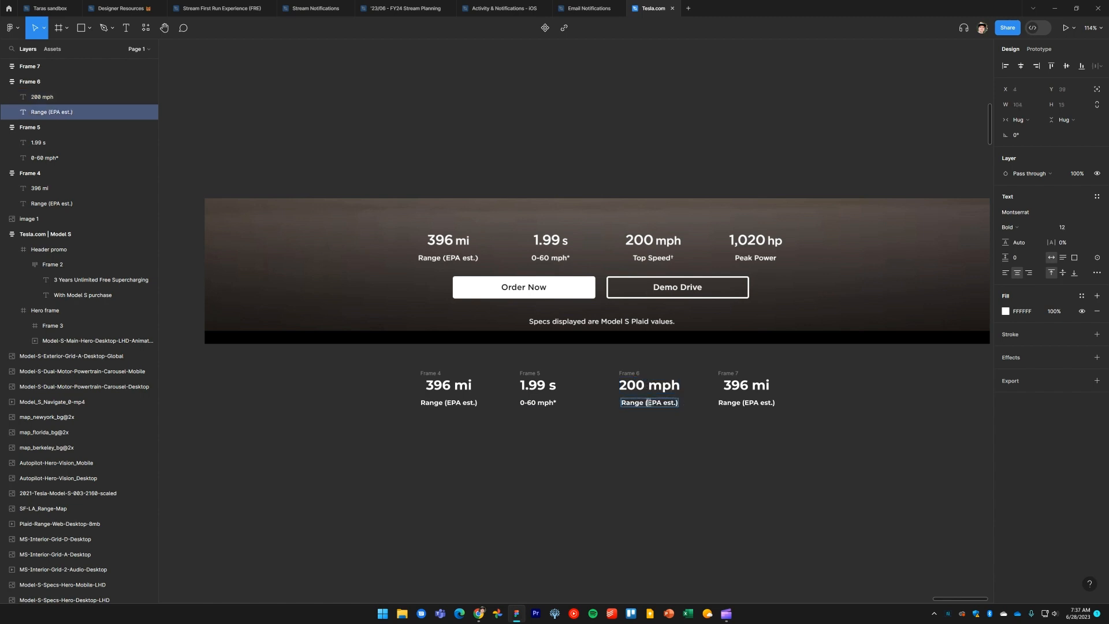
type("Top Speed")
key("Escape")
left_click(716, 478)
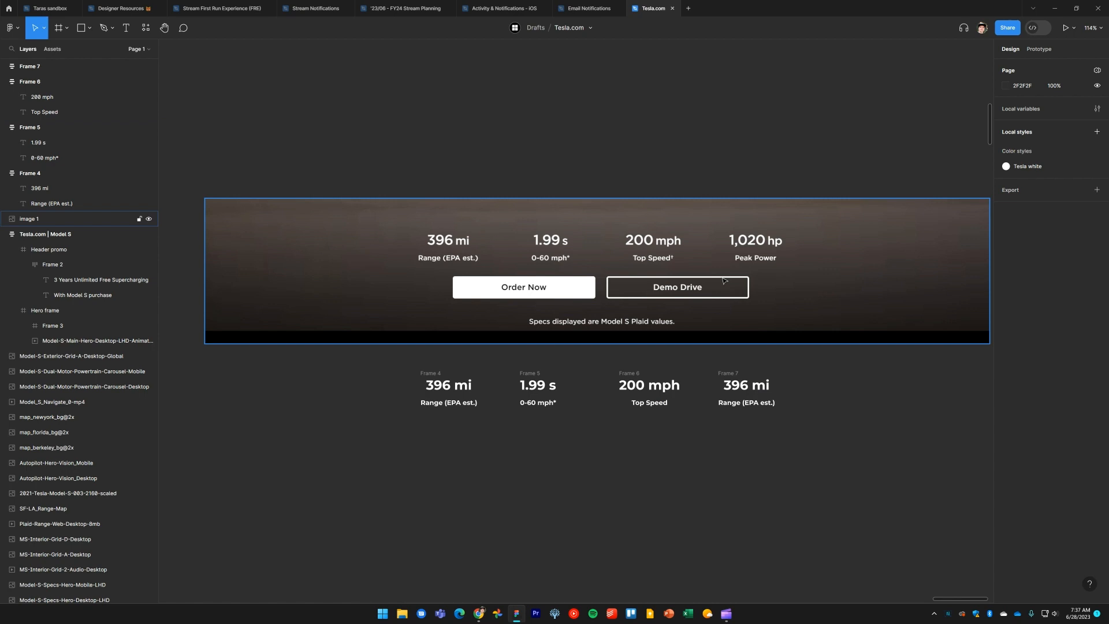
Change the fourth frame's value text to 1,020 hp
double_click(755, 386)
type("1")
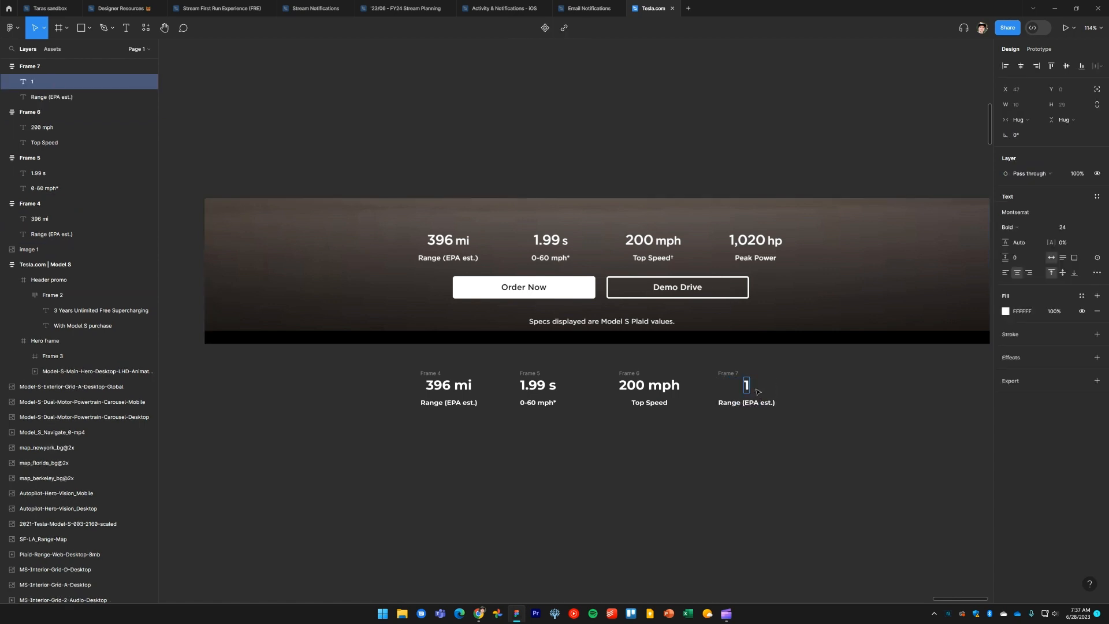
type(",020 hp")
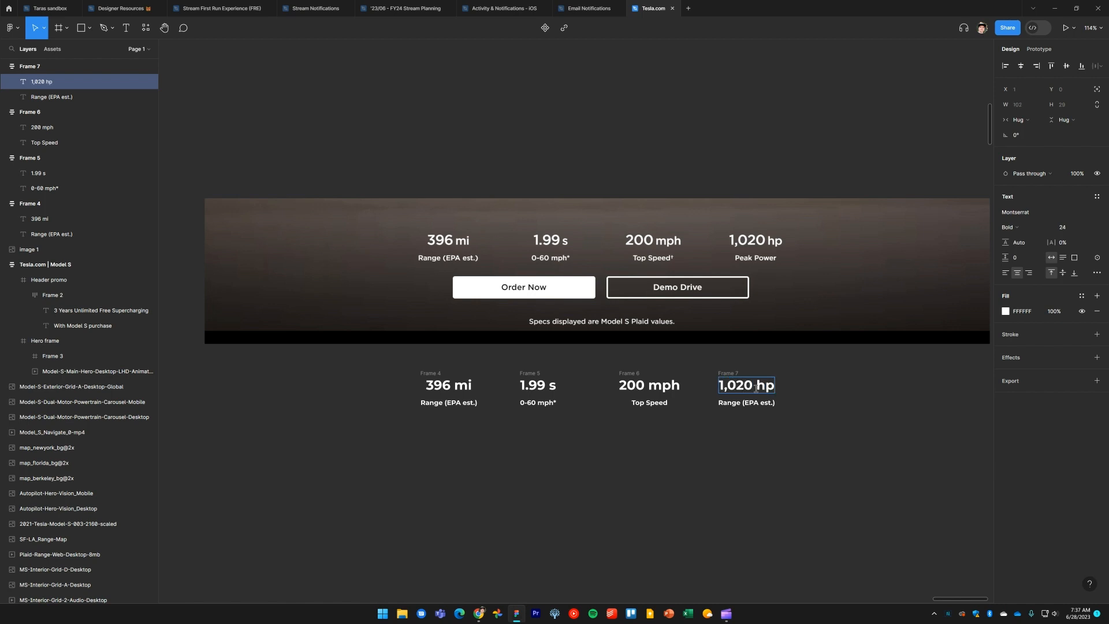
Change the fourth frame's label text to Peak Power
double_click(758, 404)
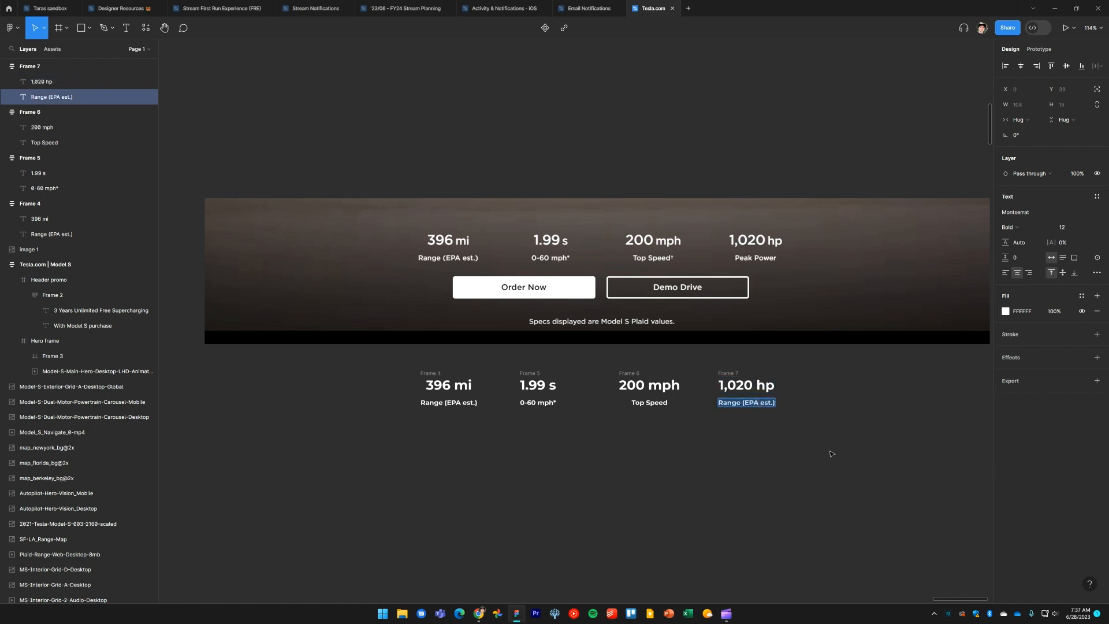
type("Peak")
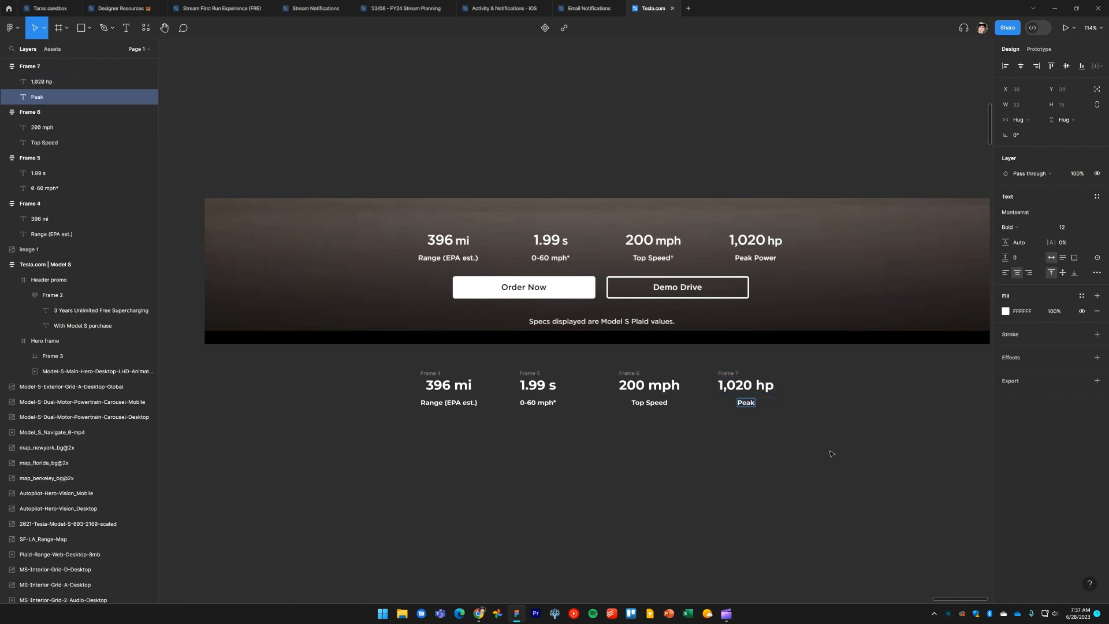
type(" Power")
key("Escape")
key("Escape")
Combine the four spec frames into a horizontal, center-aligned auto layout frame
left_click_drag(830, 478, 363, 361)
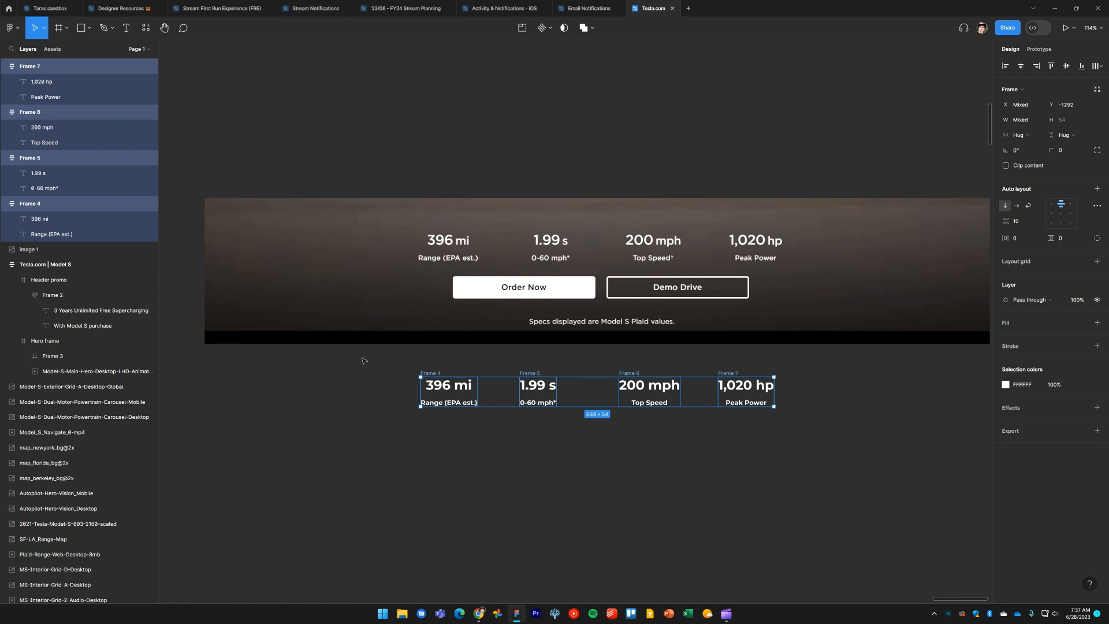
key("shift+a")
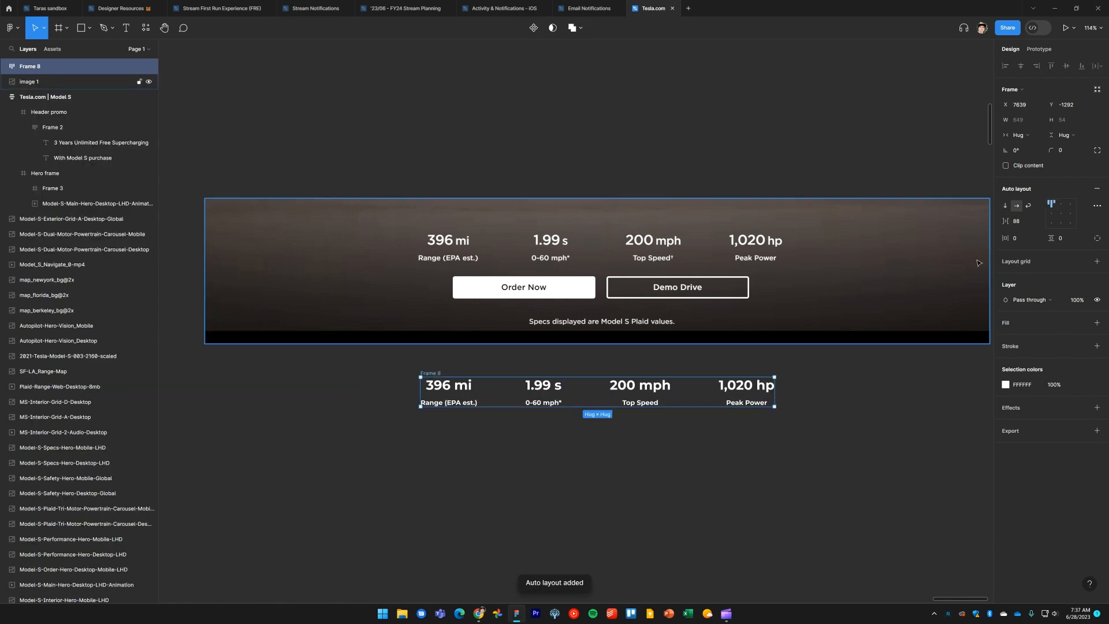
left_click(1019, 206)
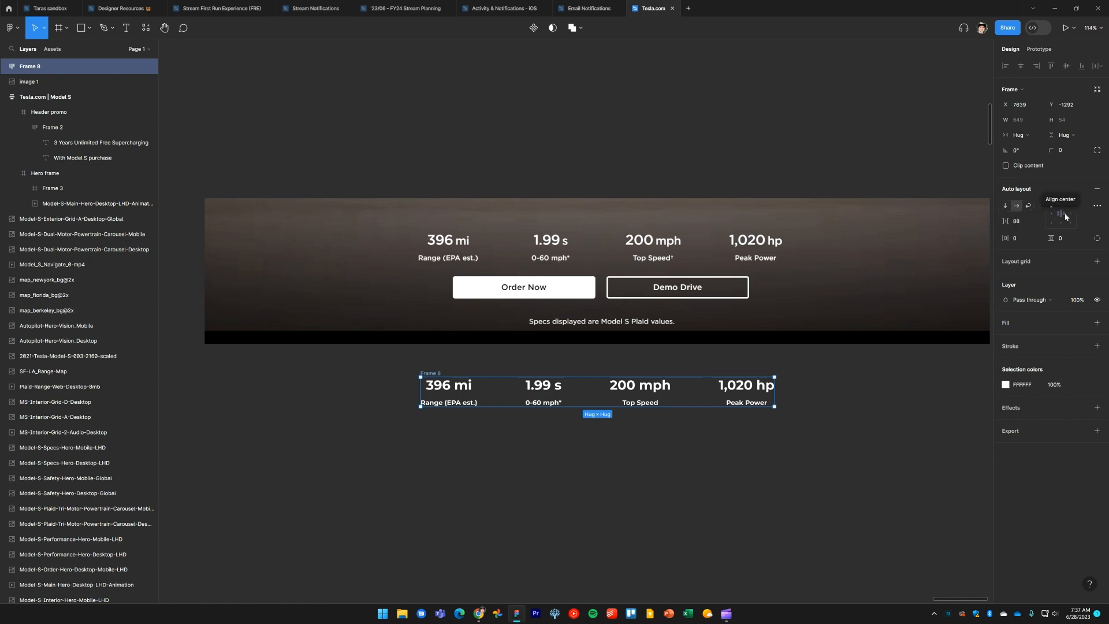
left_click(1065, 217)
left_click(688, 464)
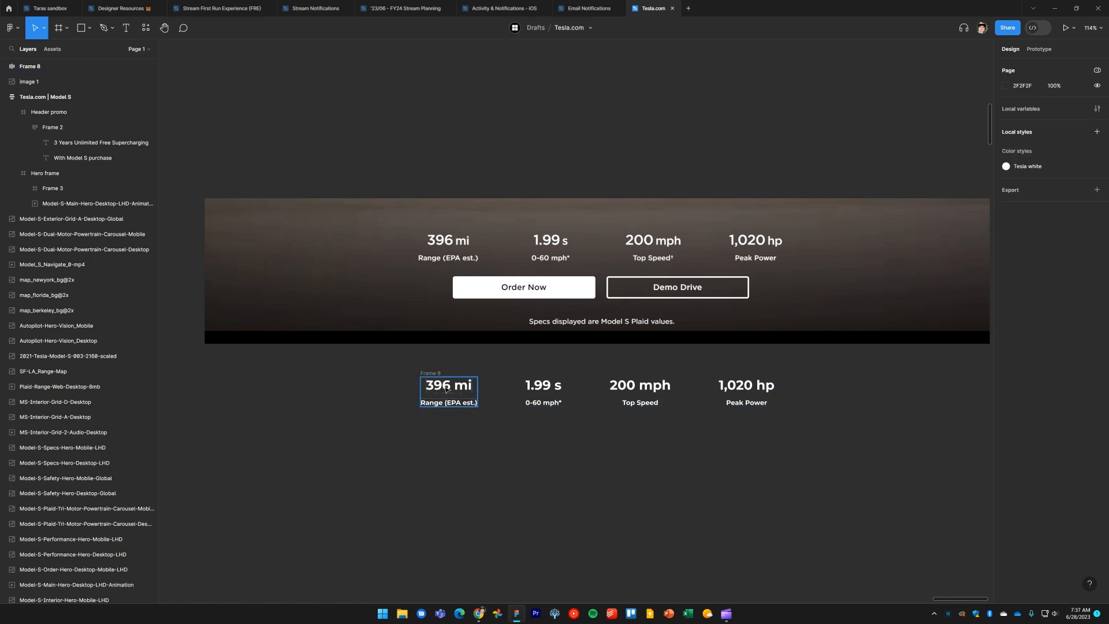
left_click(513, 397)
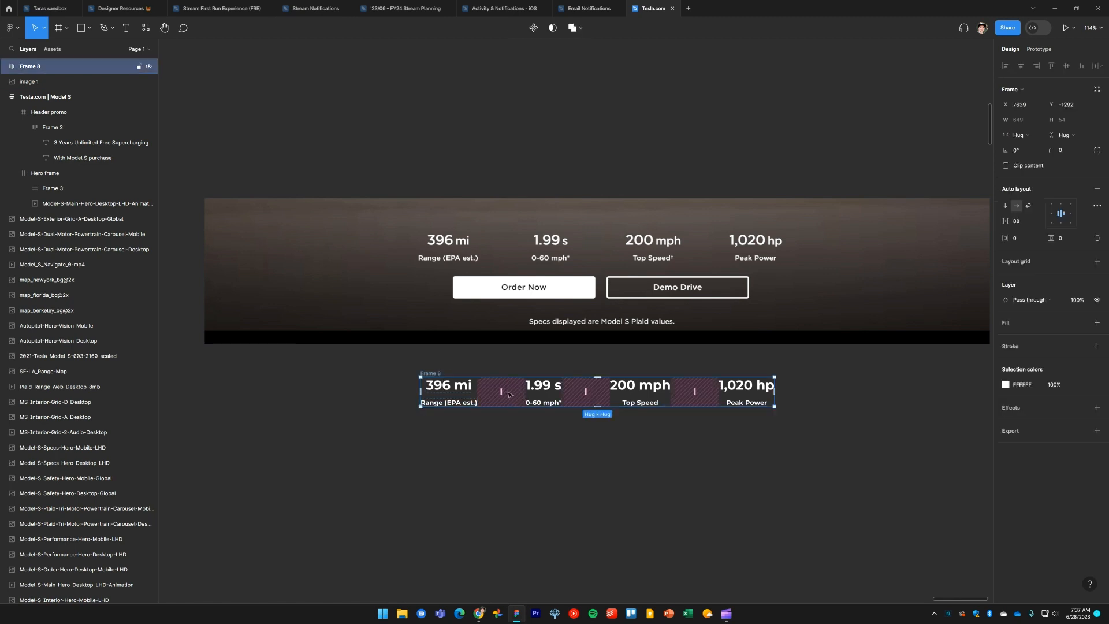
Match the spec frame's item spacing to the reference band by widening the gap to 94, then return the frame below the hero
left_click_drag(448, 371, 448, 193)
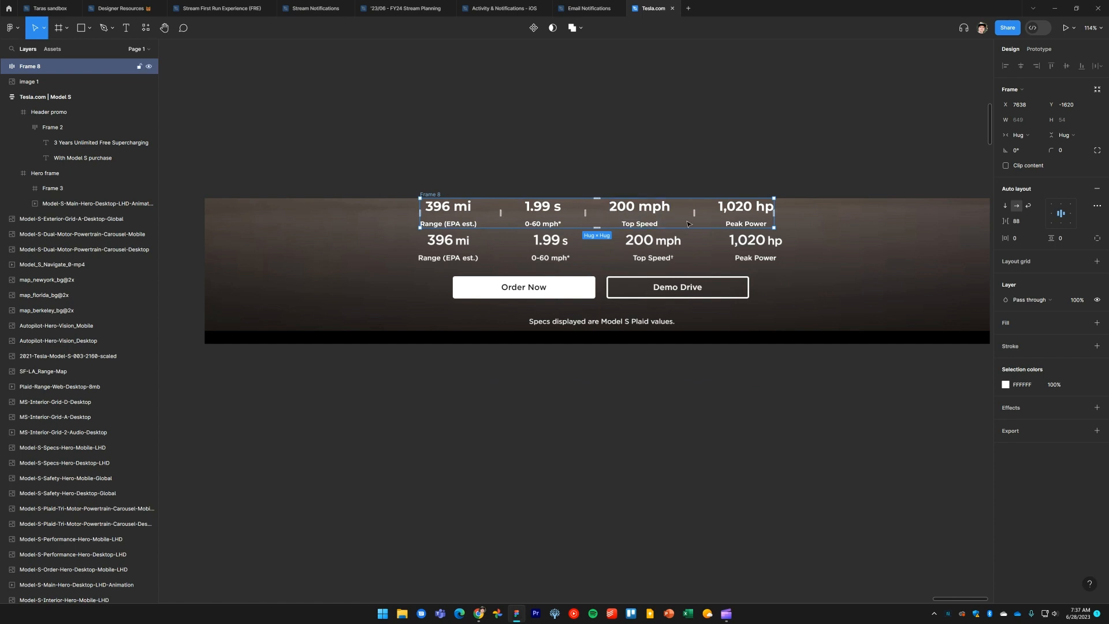
left_click_drag(694, 212, 701, 213)
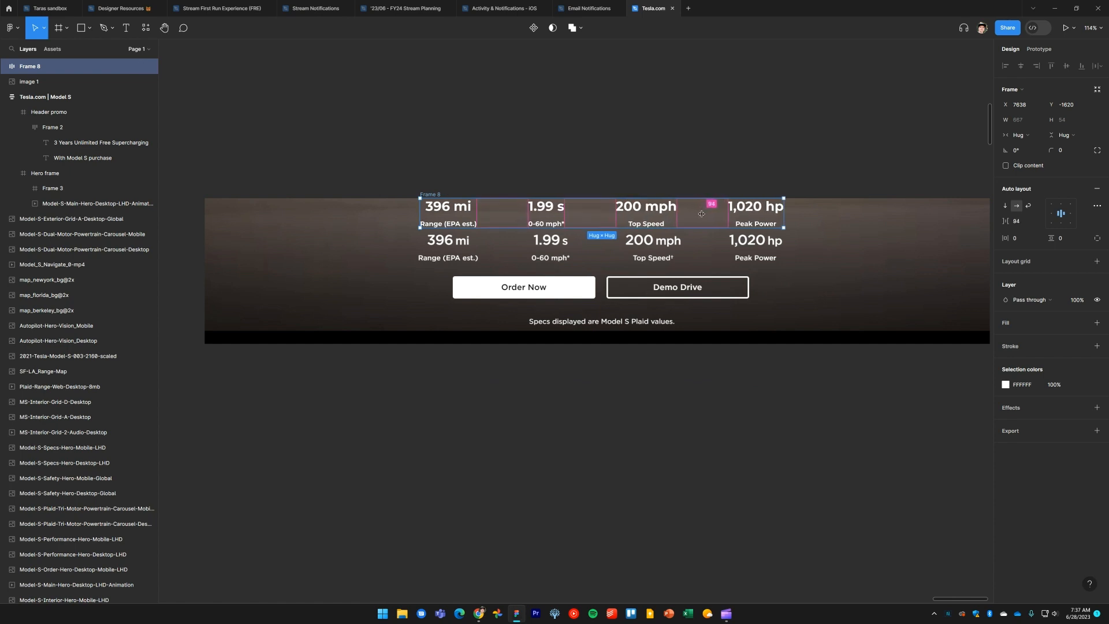
left_click(657, 112)
left_click_drag(433, 197, 434, 395)
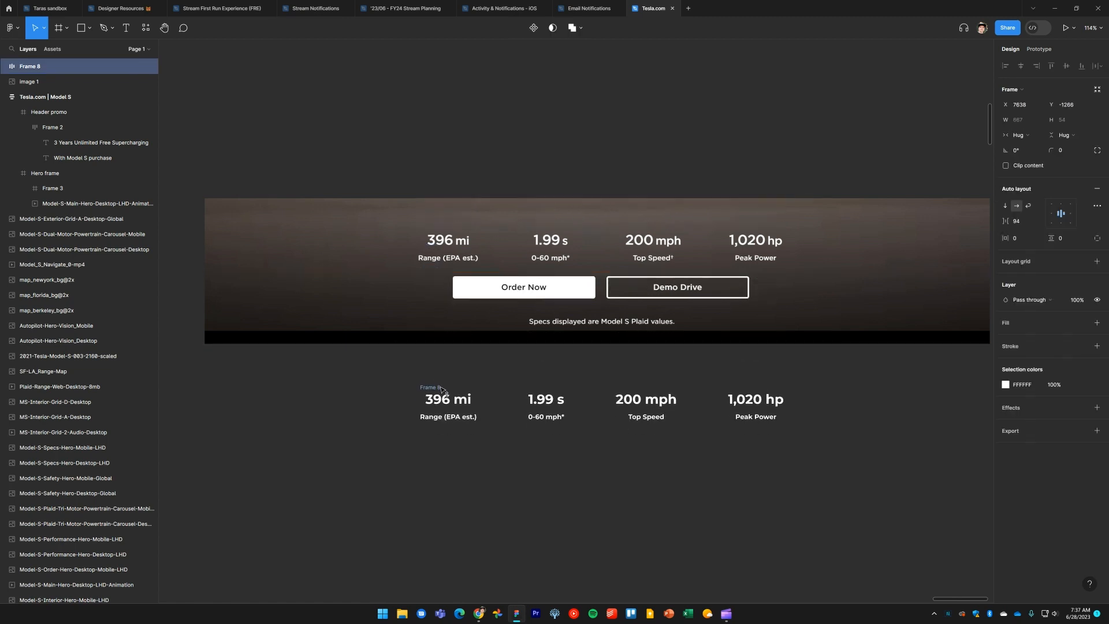
left_click(541, 484)
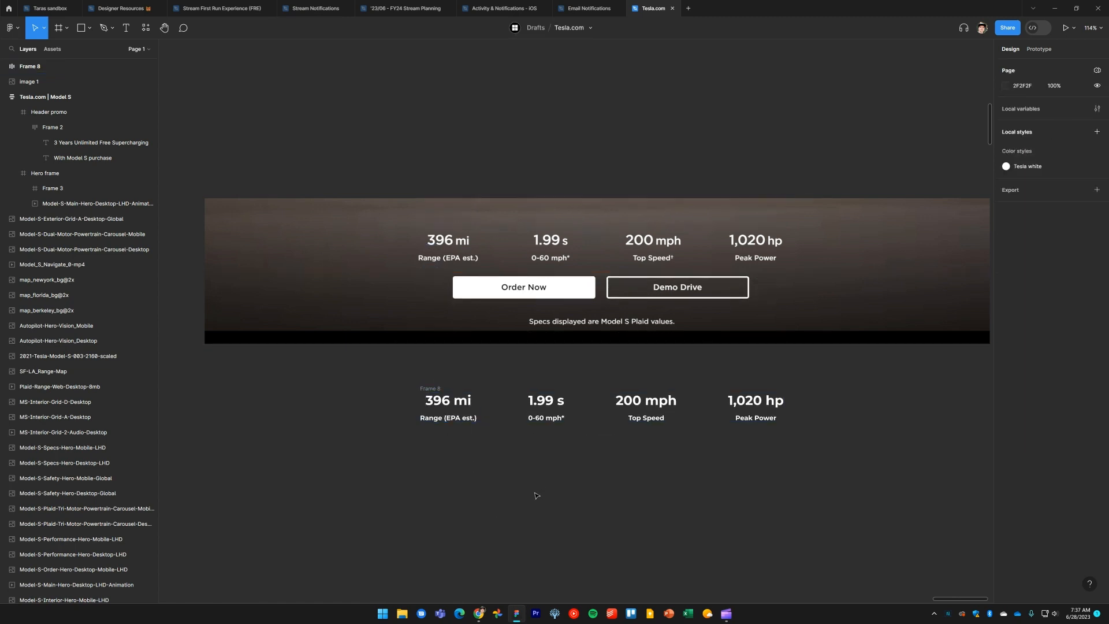
Add a text layer reading Order Now below the spec frame
scroll(531, 491, "down", 1)
key("t")
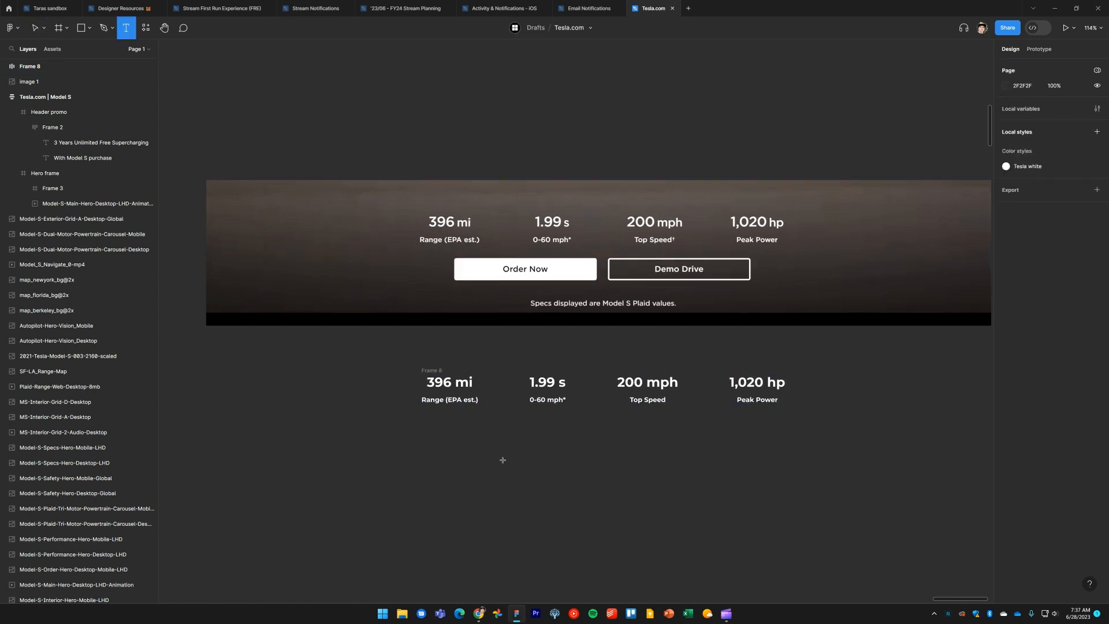
left_click(502, 460)
type("Order Now")
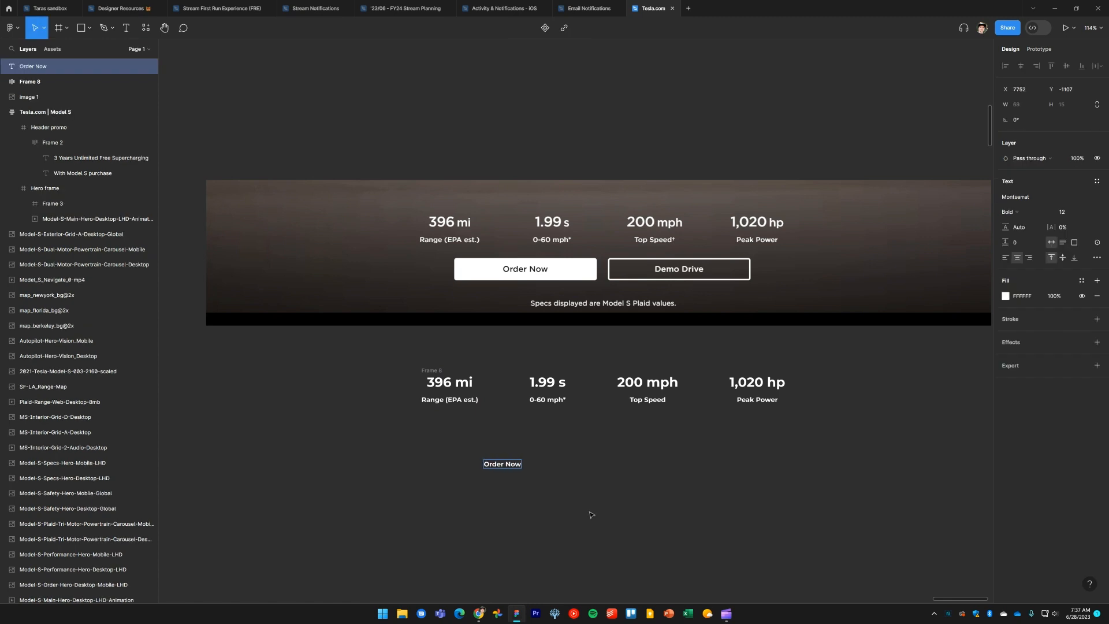
key("Escape")
left_click(541, 493)
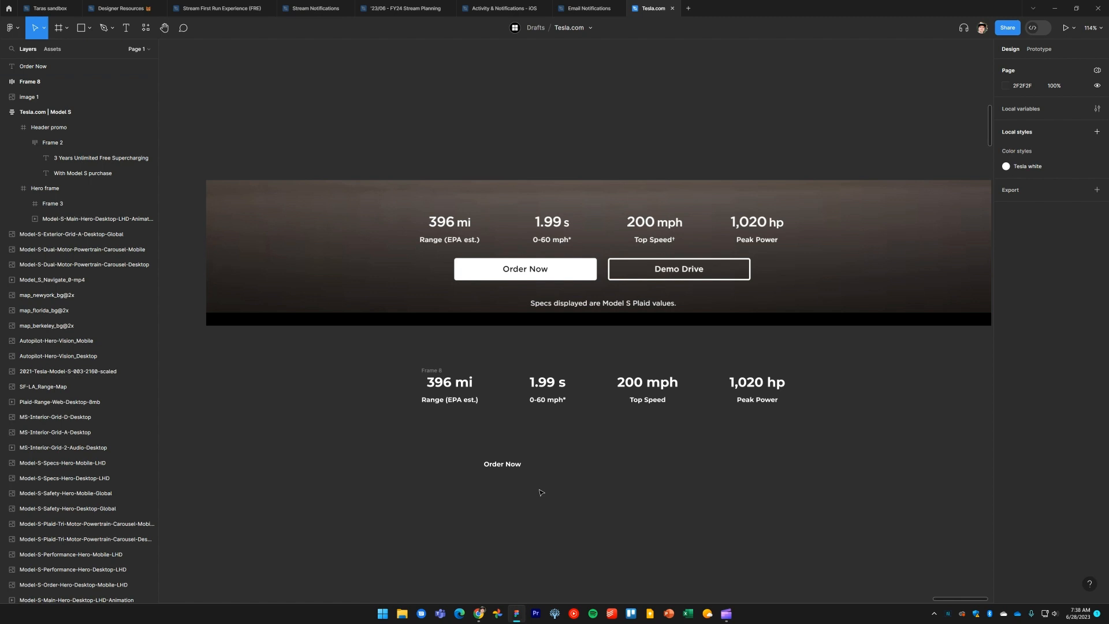
Inspect the live Tesla page's Order Now button typeface settings in the browser
key("alt+Tab")
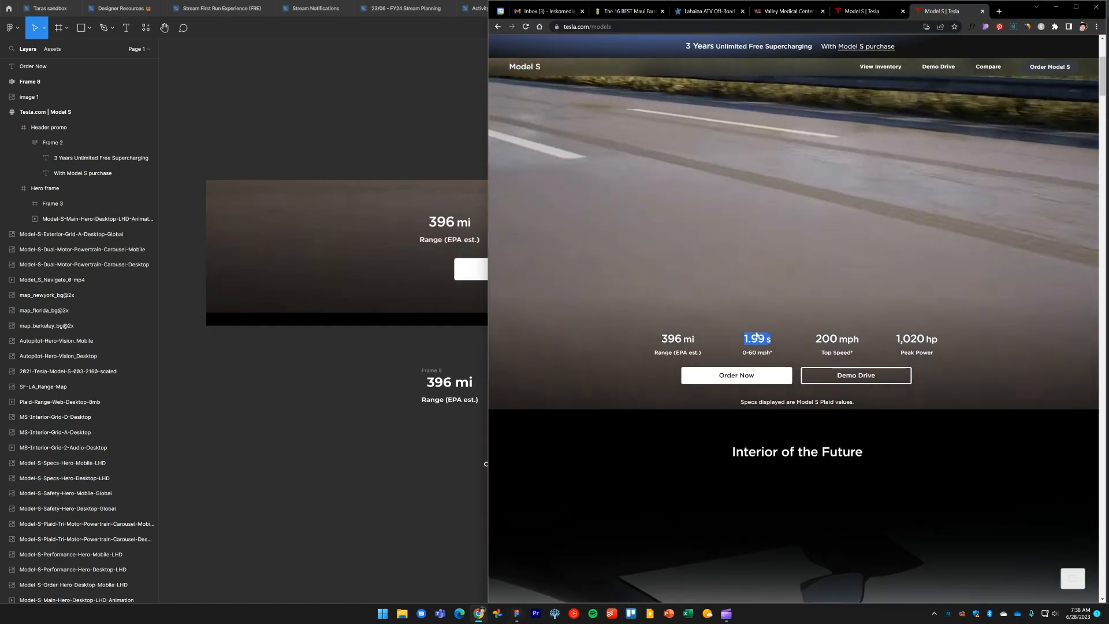
left_click(867, 13)
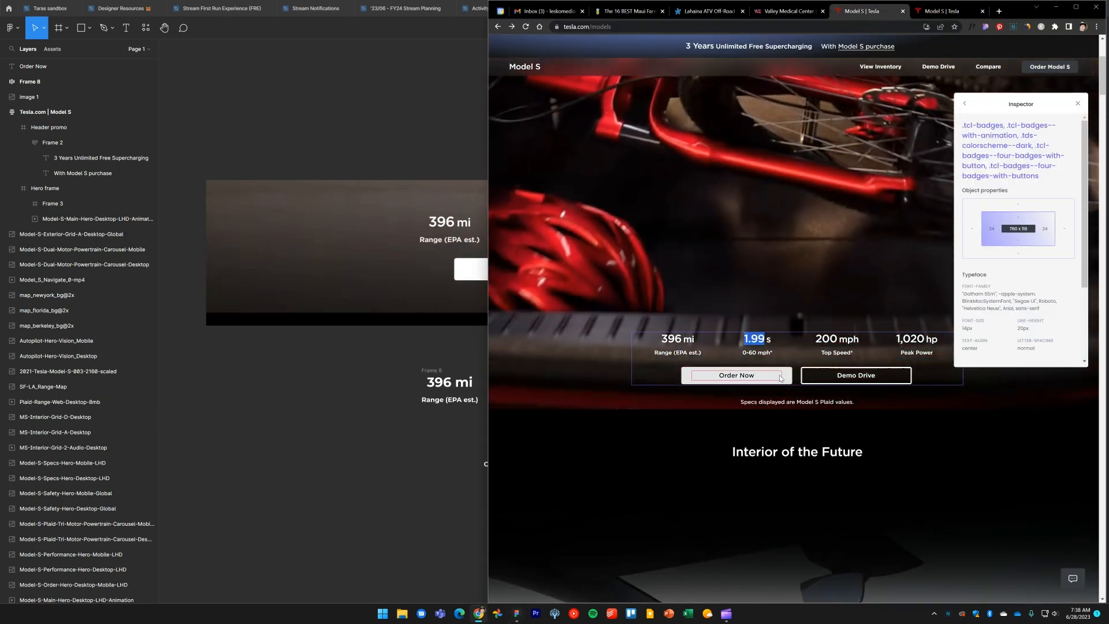
left_click(772, 376)
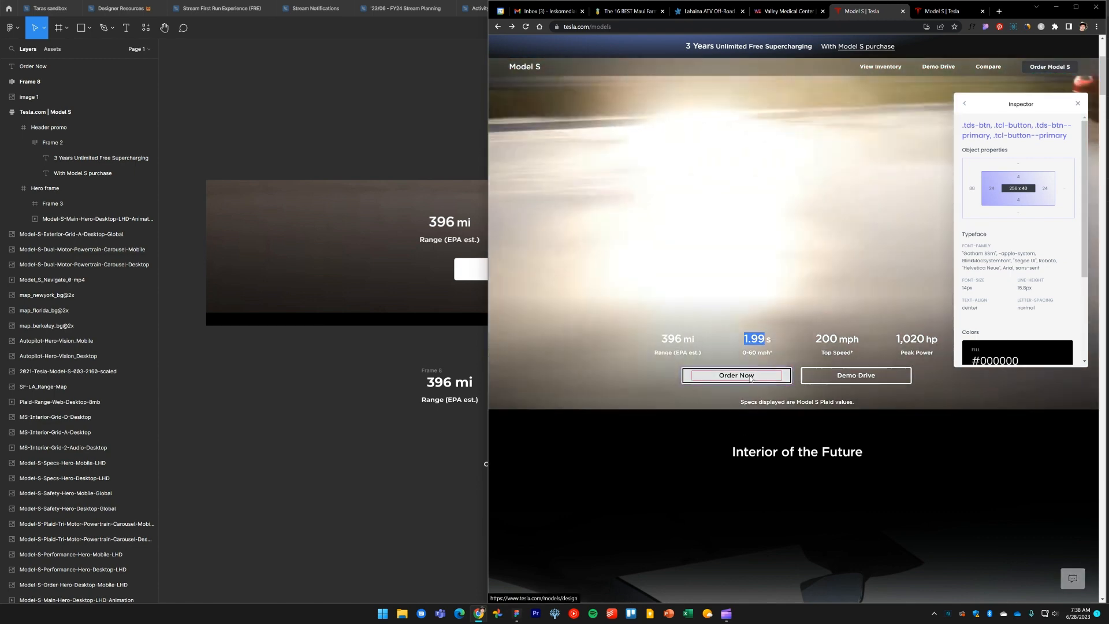
left_click(740, 378)
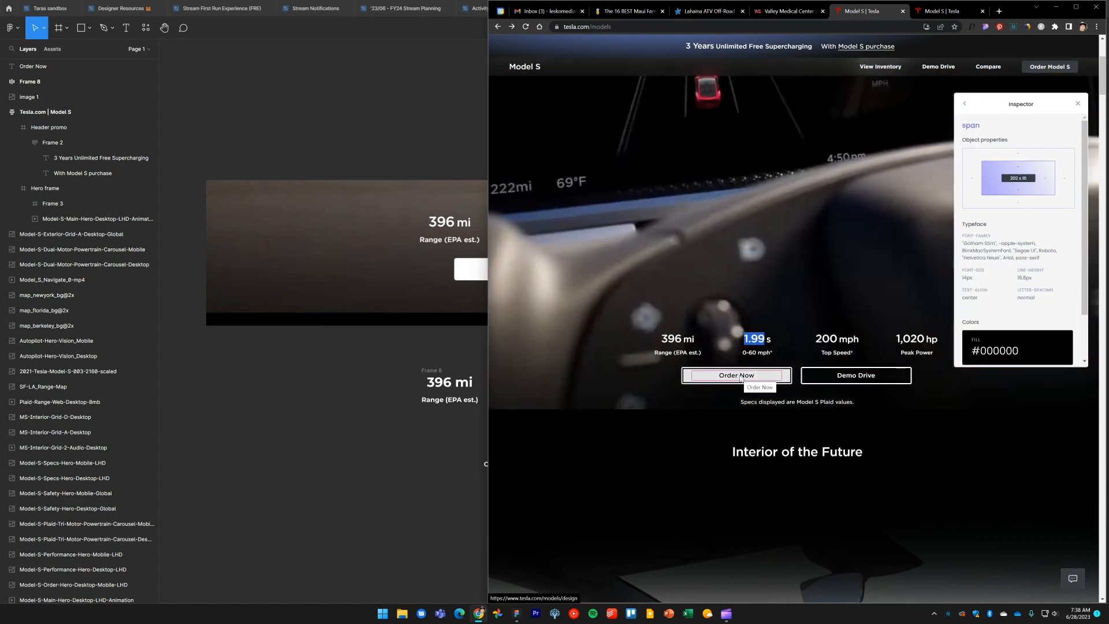
key("alt+Tab")
Style the Order Now text at size 14, Medium weight, with 6% letter spacing
left_click(494, 466)
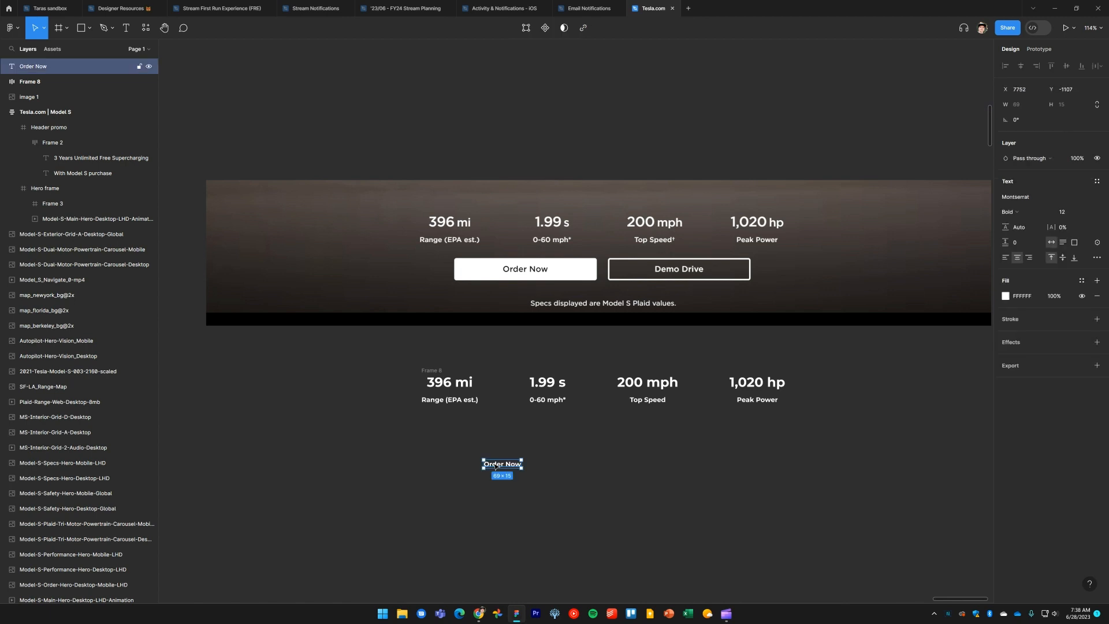
left_click(1071, 213)
type("14")
key("Return")
left_click(1031, 212)
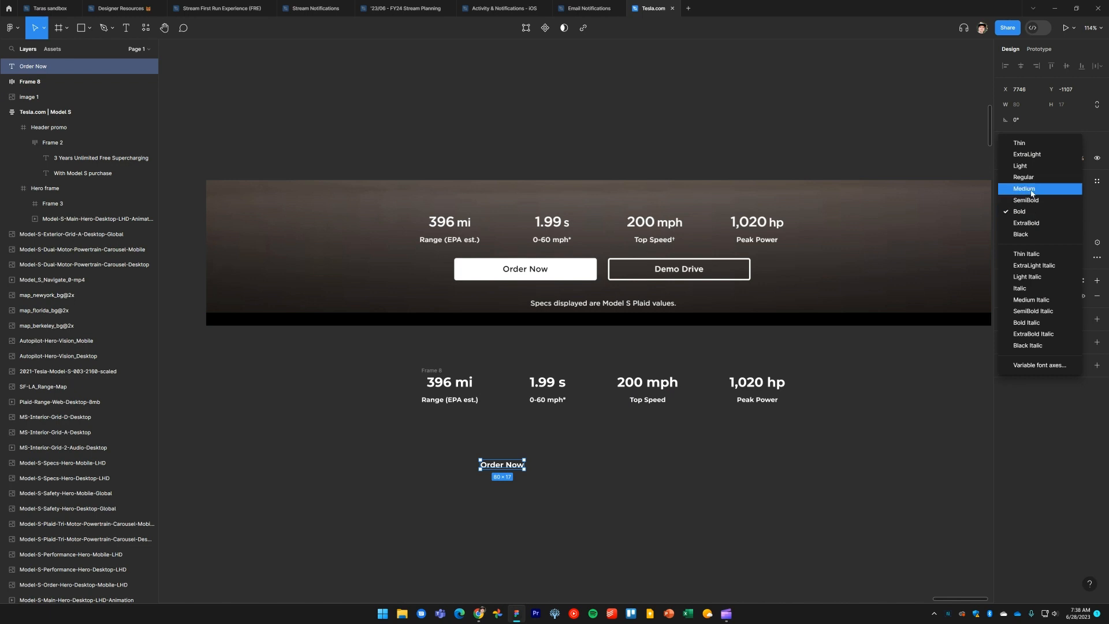
left_click(1032, 190)
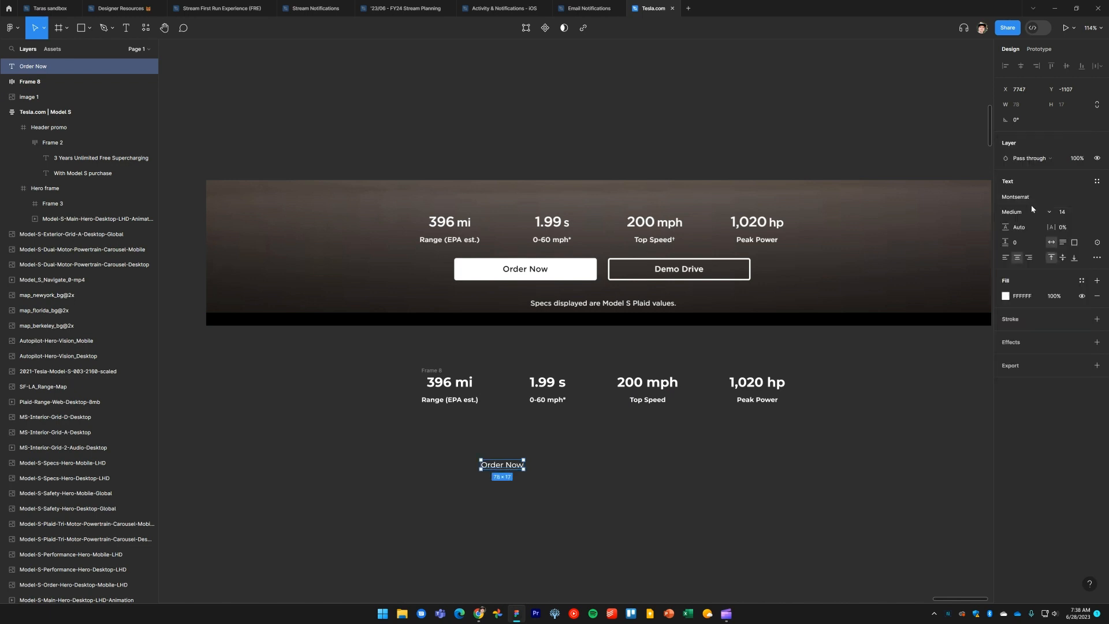
left_click_drag(1050, 229, 1057, 228)
left_click(1066, 228)
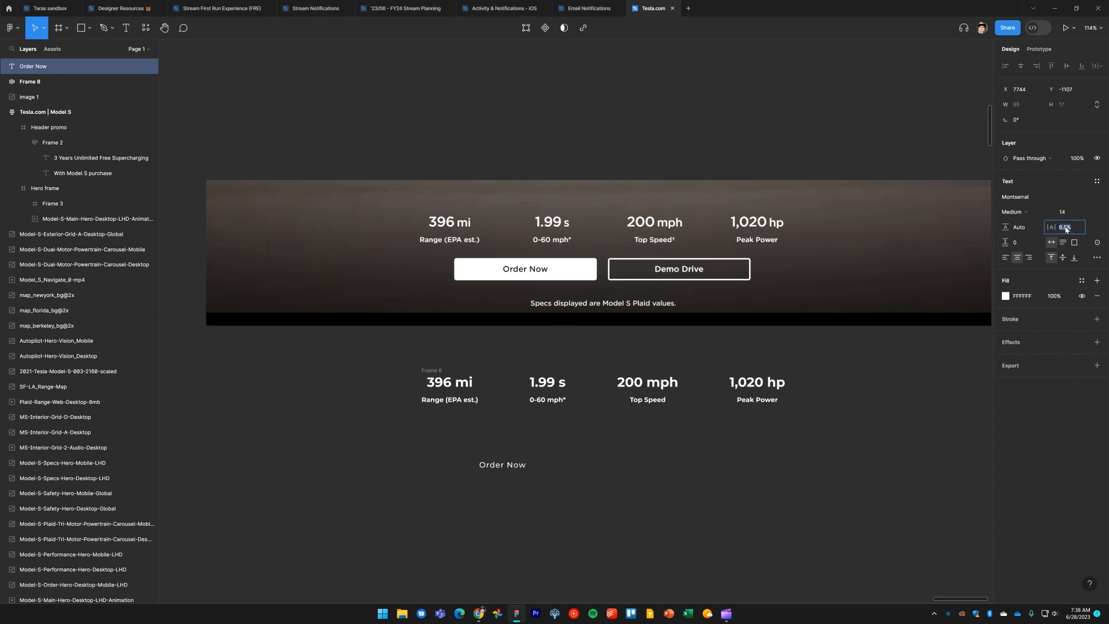
type("6")
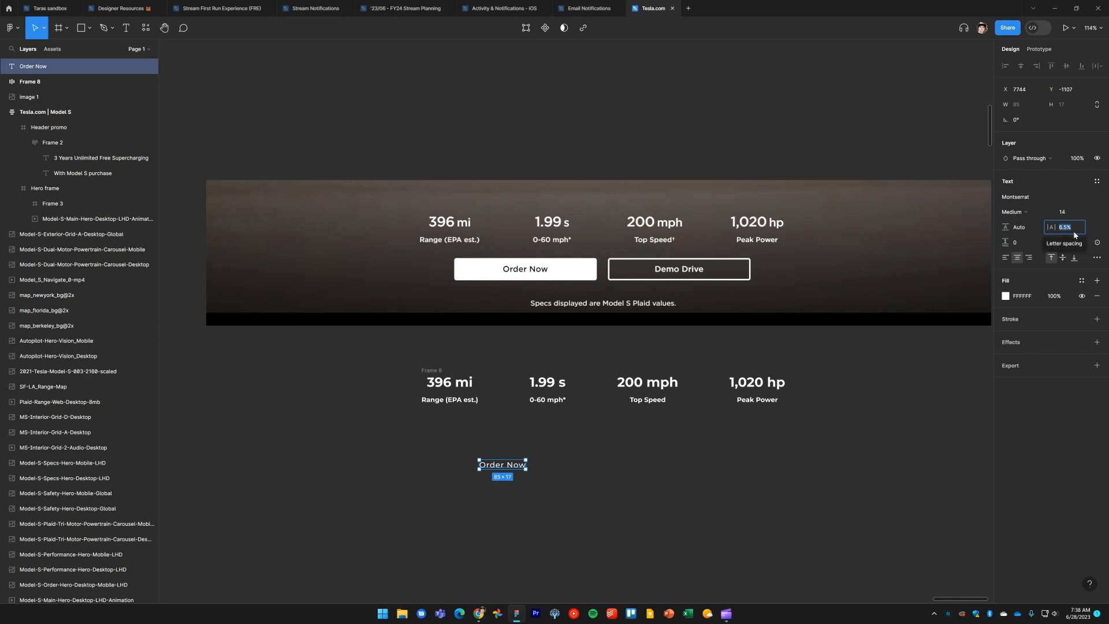
key("Return")
Wrap the Order Now text in an auto layout frame
left_click(473, 478)
left_click_drag(606, 504, 453, 438)
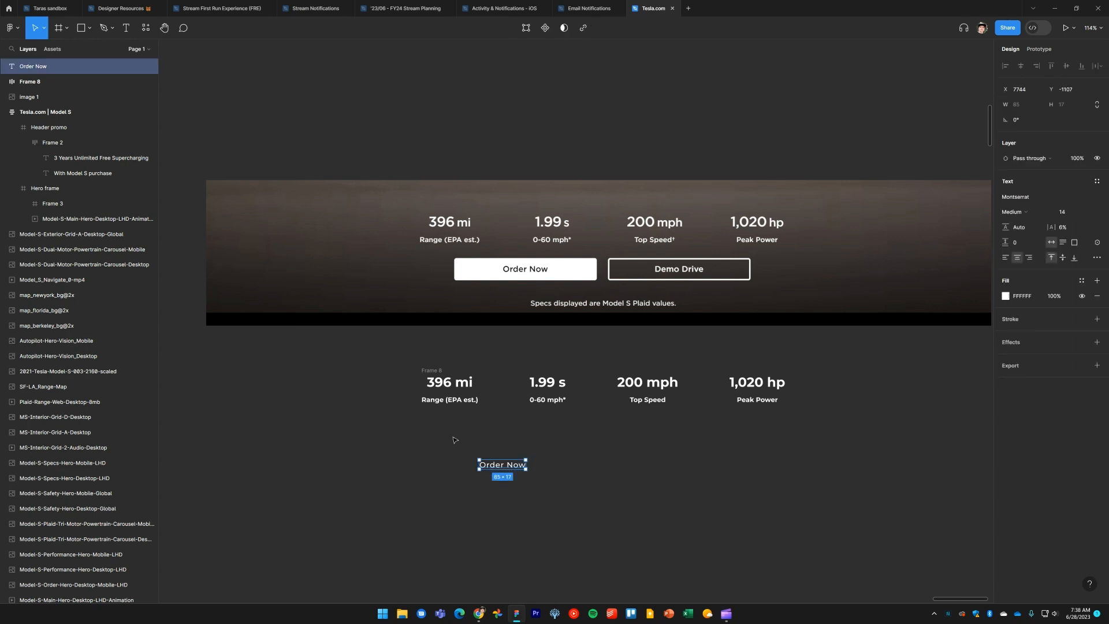
key("shift+a")
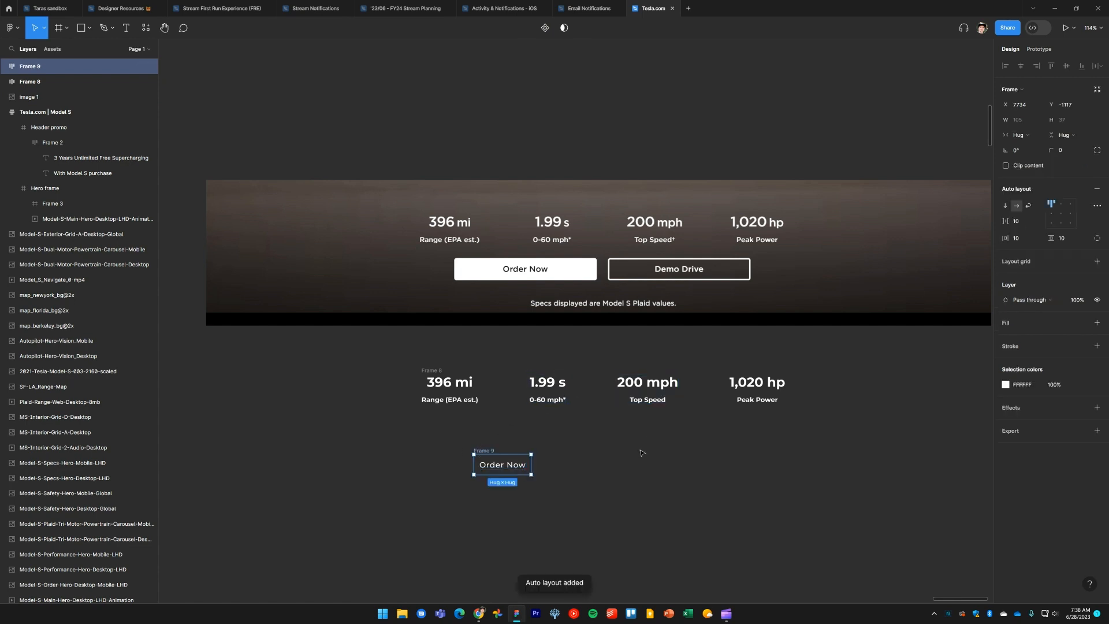
Fill the button frame with the Tesla white color style
key("i")
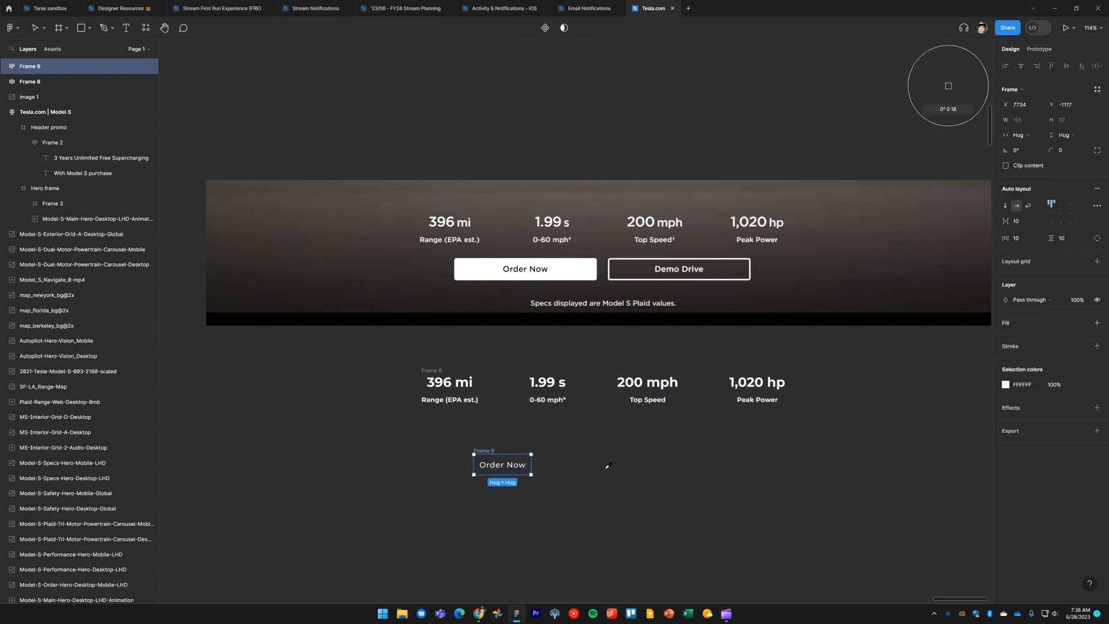
left_click(580, 272)
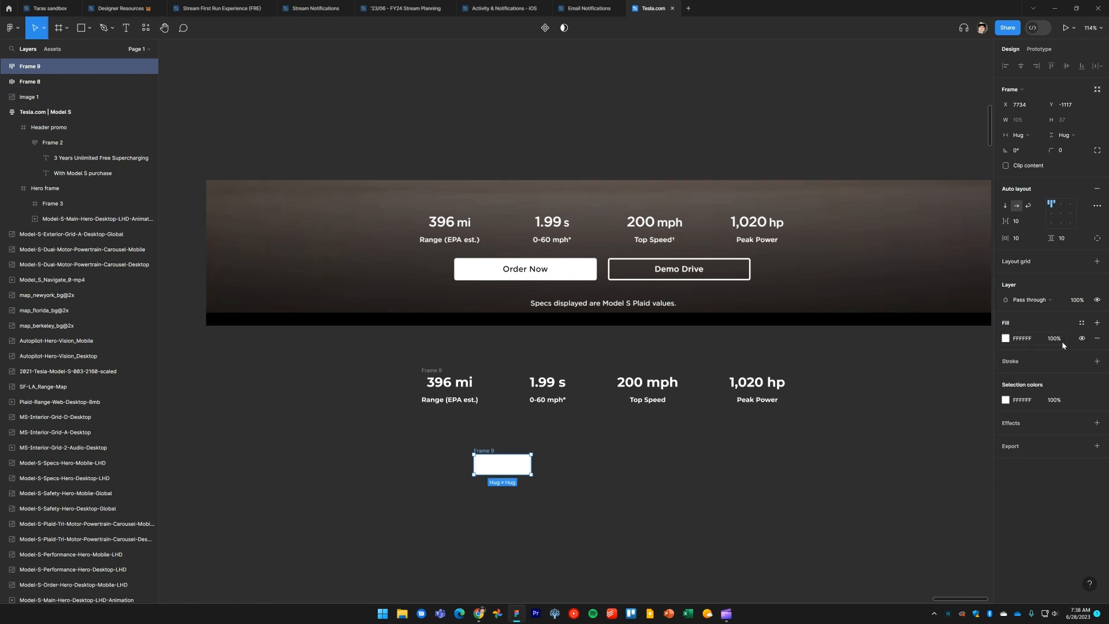
left_click(1082, 323)
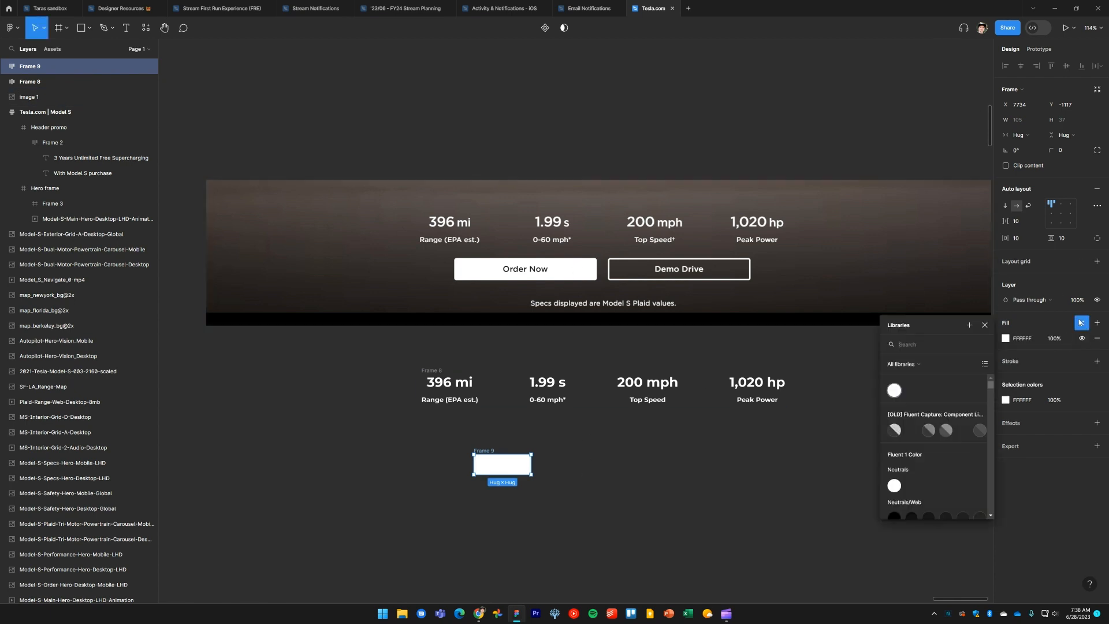
left_click(902, 364)
left_click(911, 381)
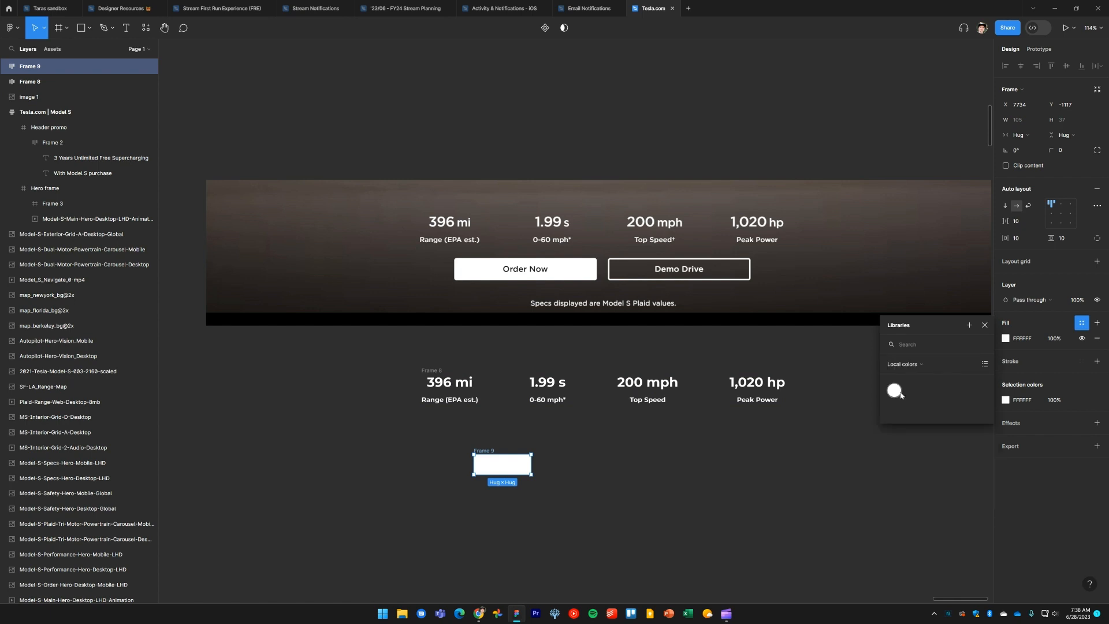
left_click(900, 394)
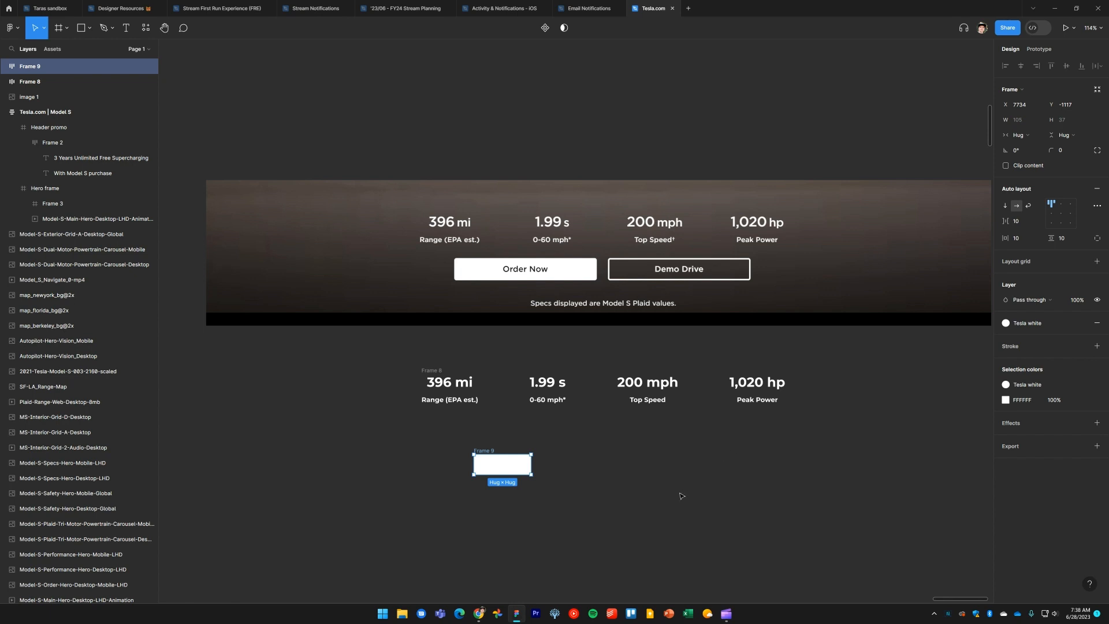
Color the Order Now text black by sampling the reference button's text
left_click(502, 468)
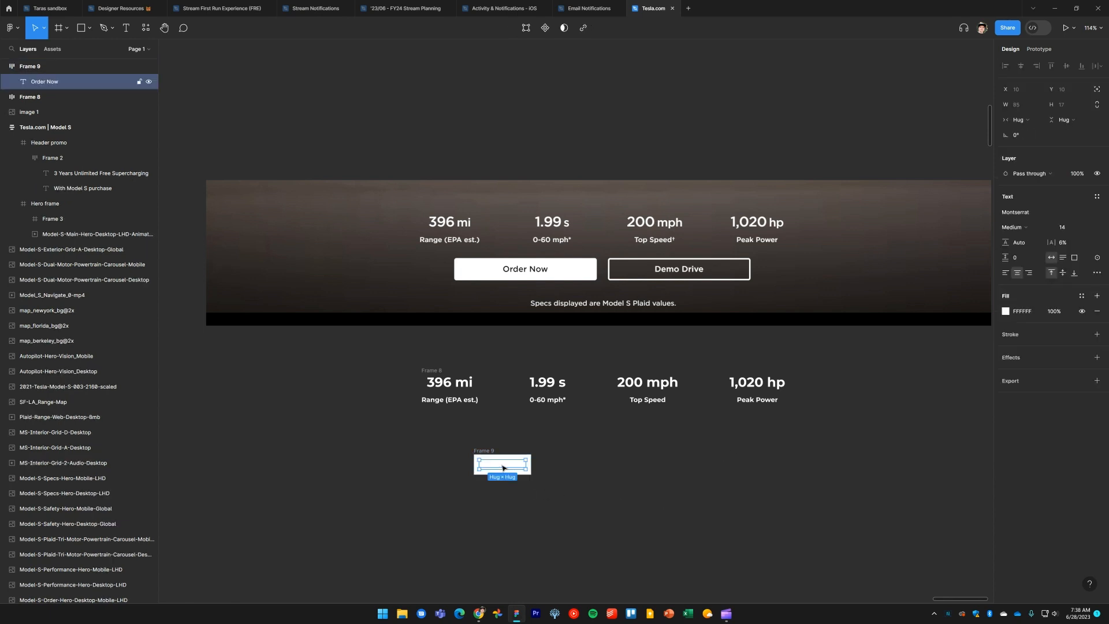
key("i")
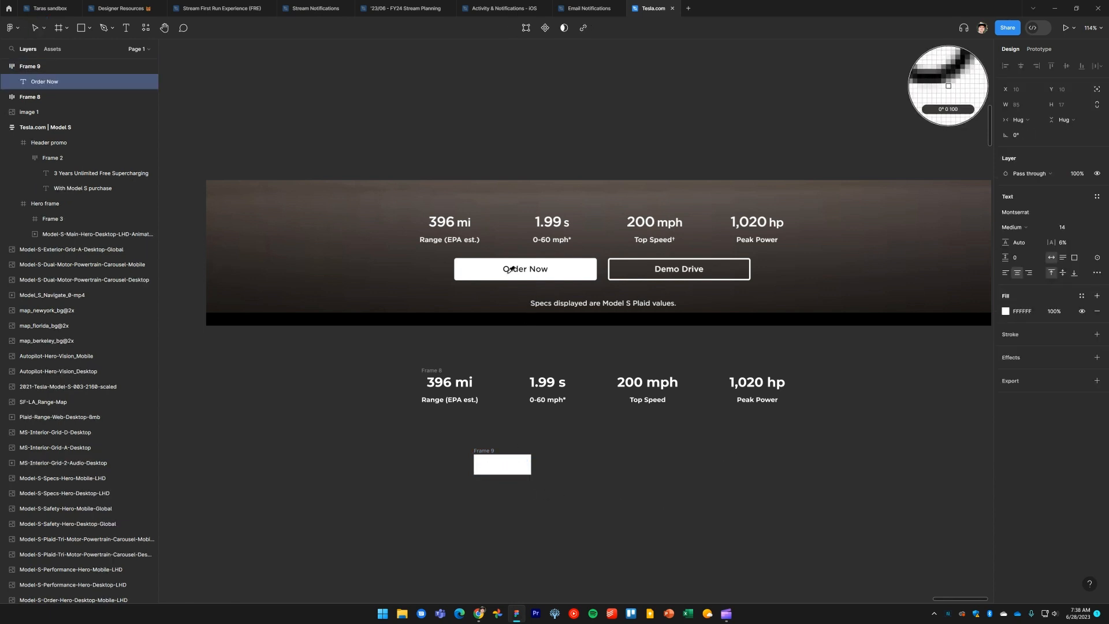
left_click(509, 267)
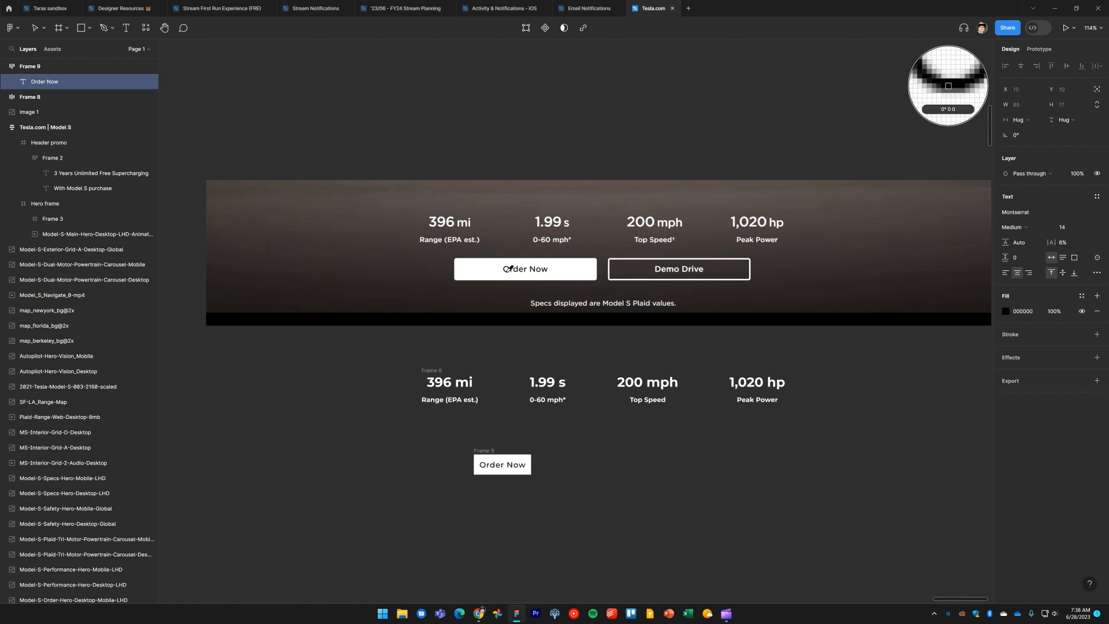
left_click(593, 533)
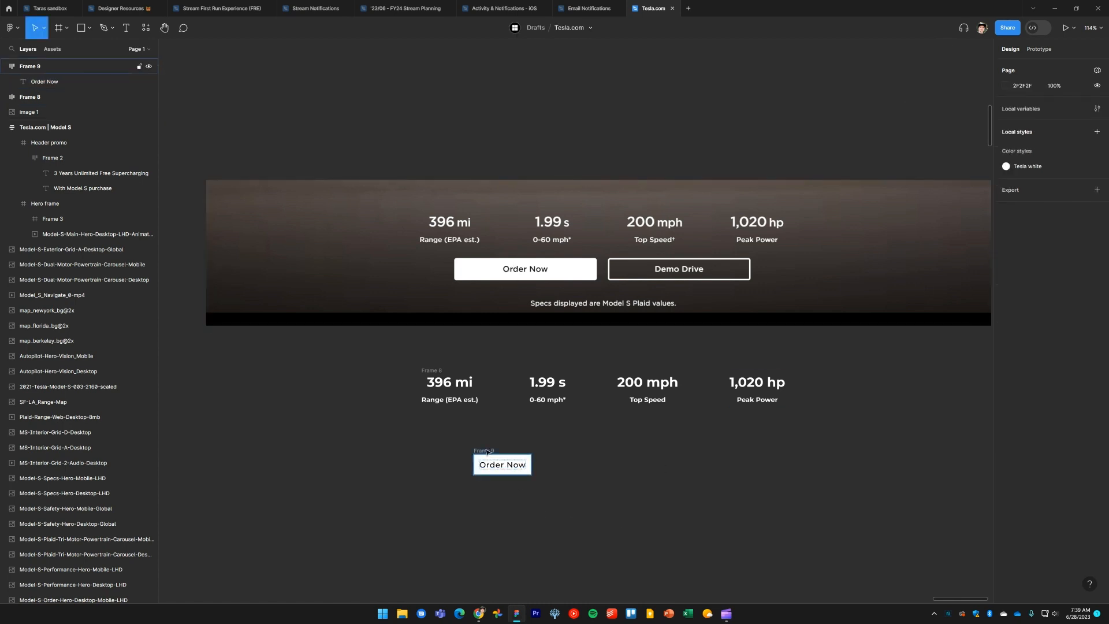
Check the live button's dimensions and set the button frame's corner radius to 4
key("alt+Tab")
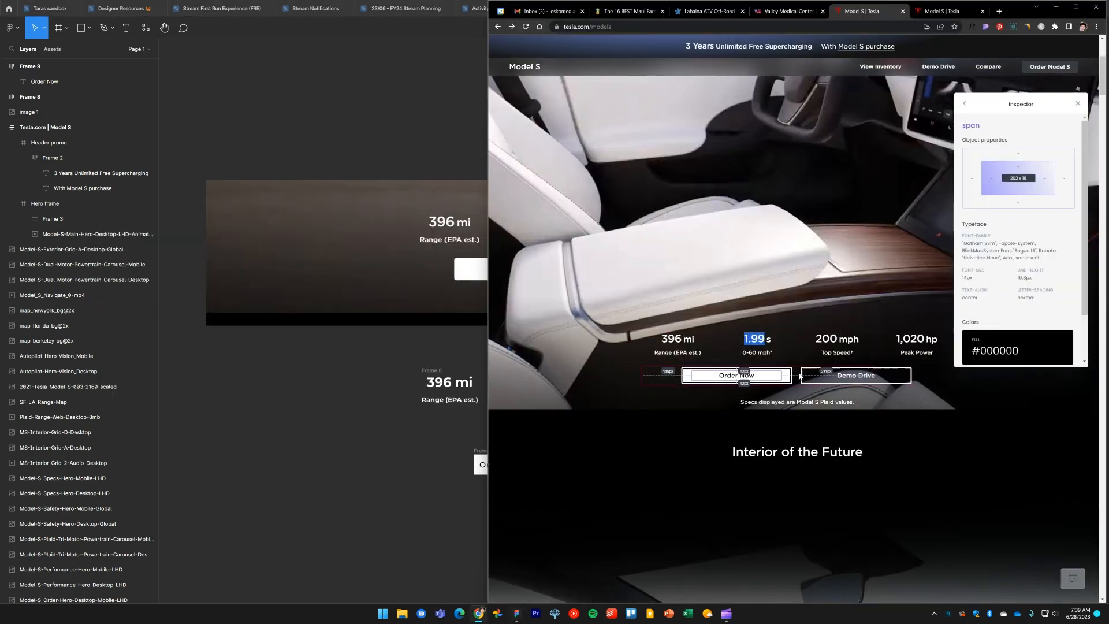
left_click(790, 379)
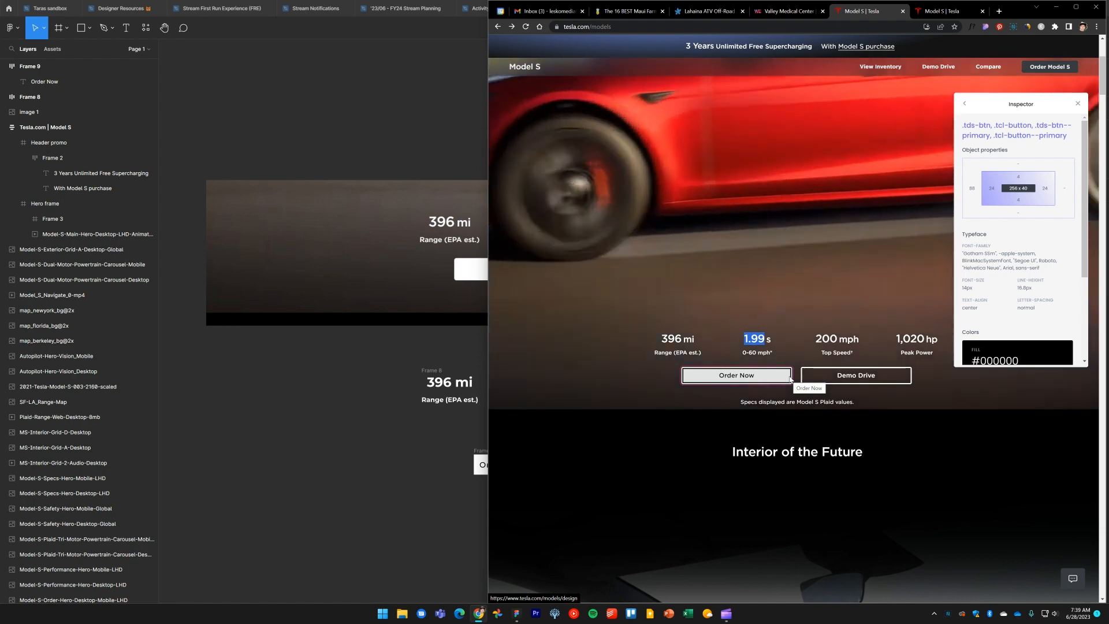
left_click(341, 487)
left_click(489, 454)
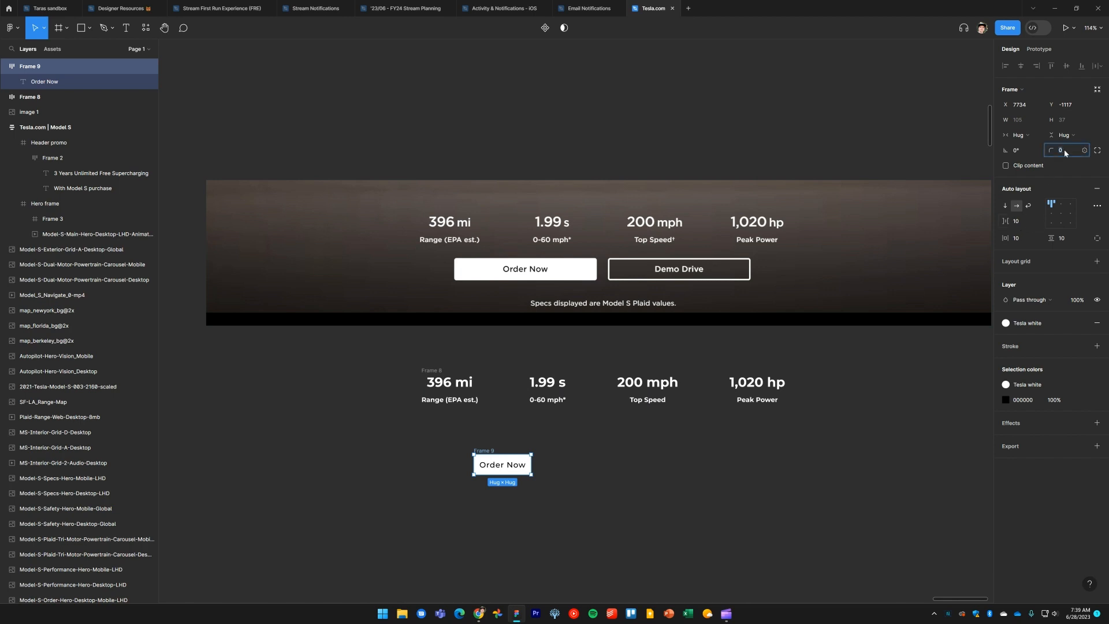
type("1")
left_click(579, 489)
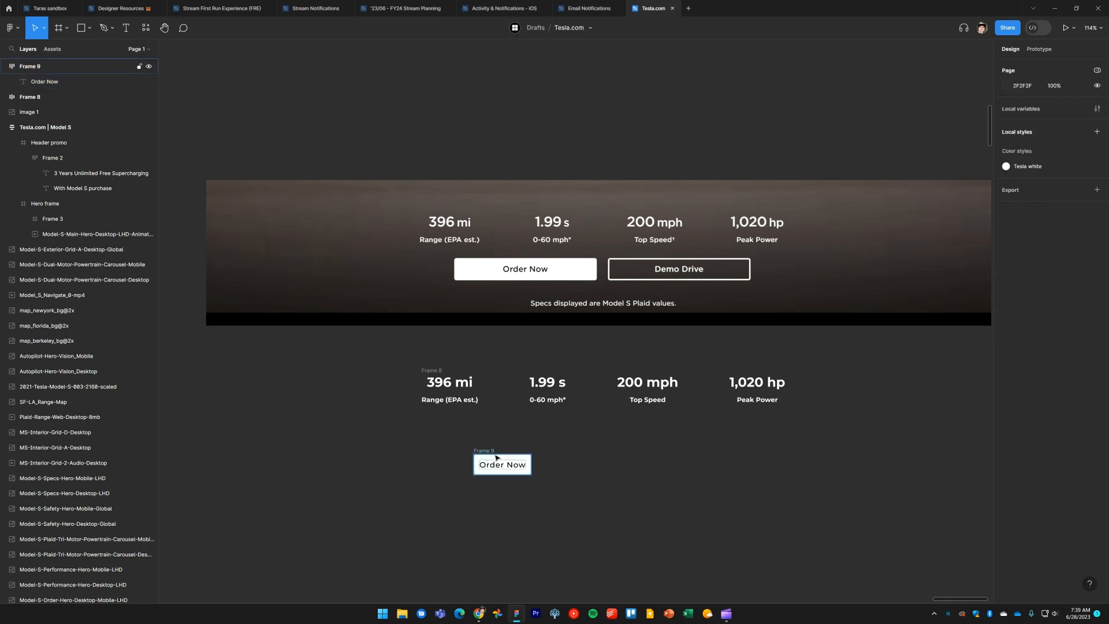
Widen the button frame's horizontal padding to 29
left_click(484, 453)
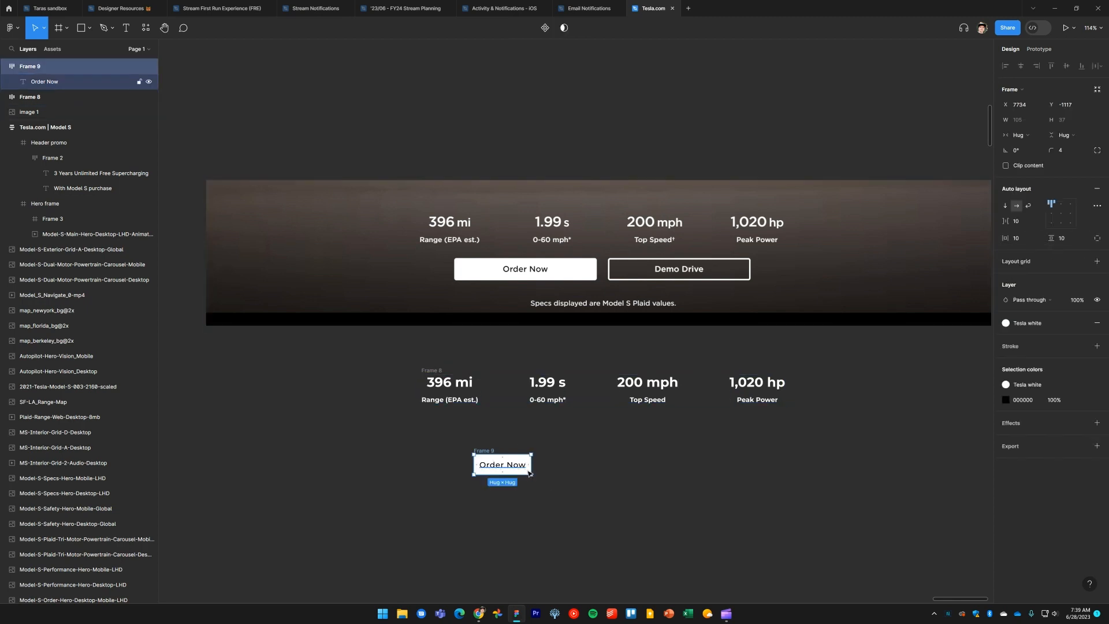
scroll(520, 474, "up", 5)
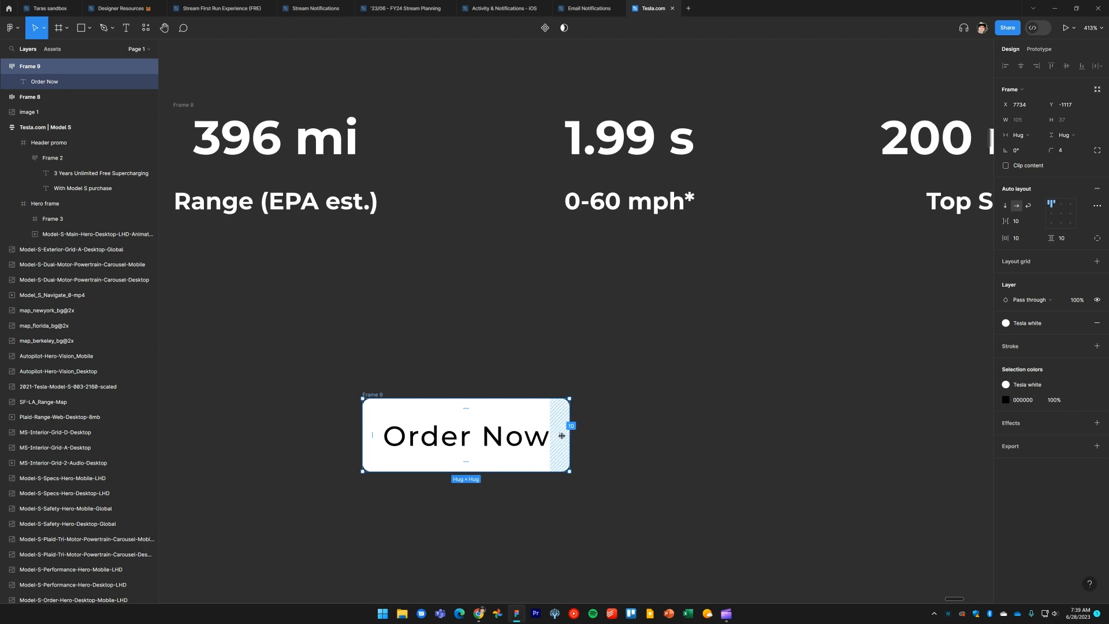
left_click_drag(562, 435, 627, 437)
left_click(716, 438)
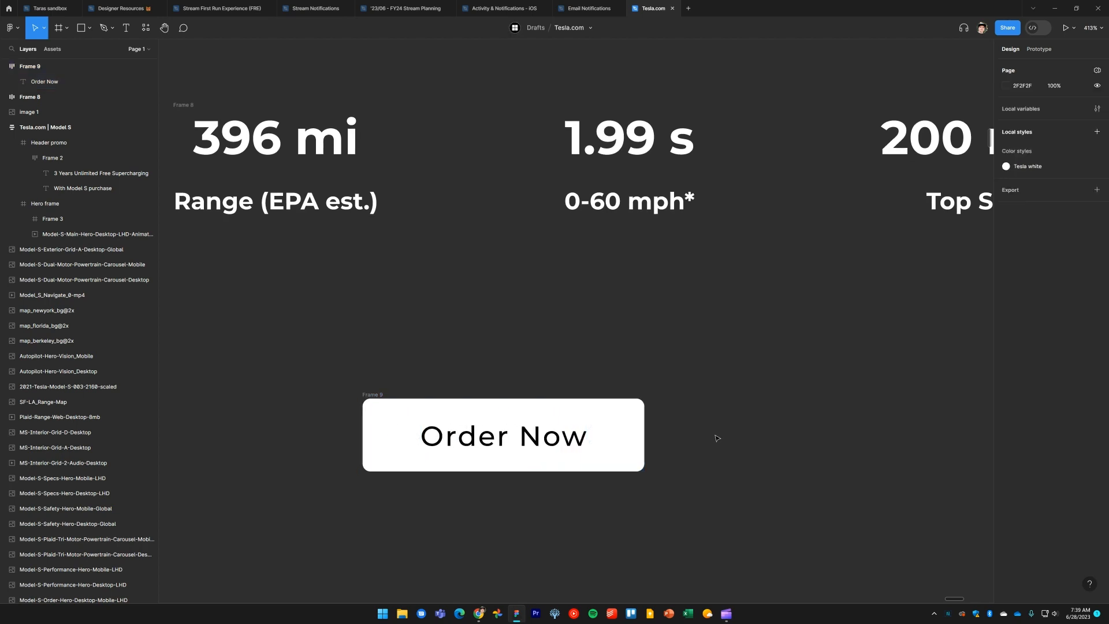
scroll(716, 438, "down", 5)
left_click(595, 487)
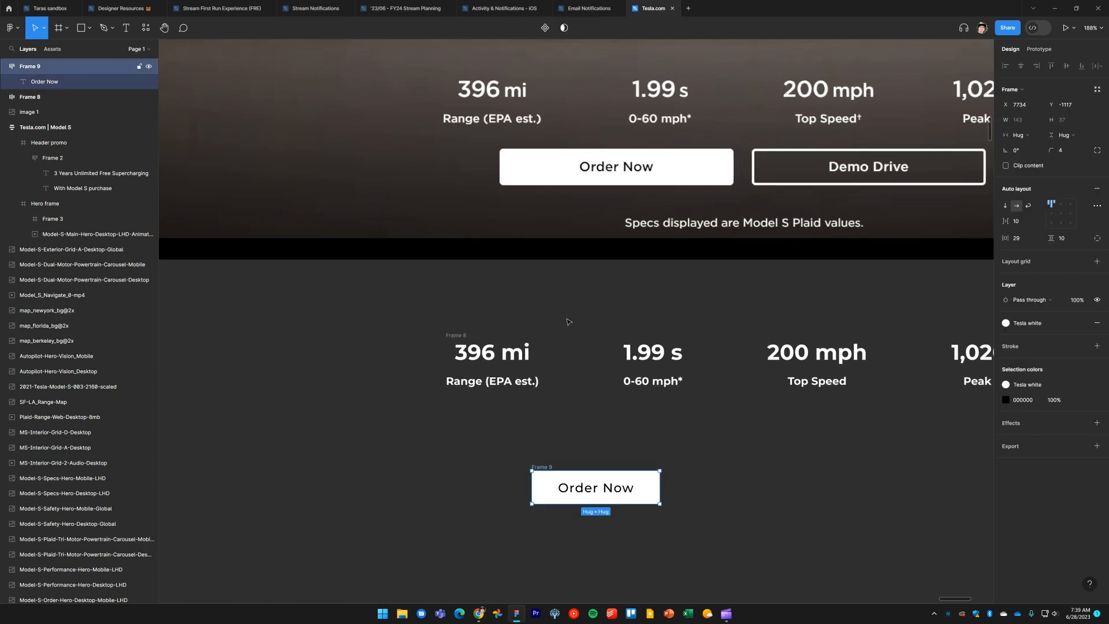
Move the new Order Now button frame up beside the reference Order Now button for comparison
left_click_drag(549, 468, 573, 196)
scroll(587, 354, "up", 5)
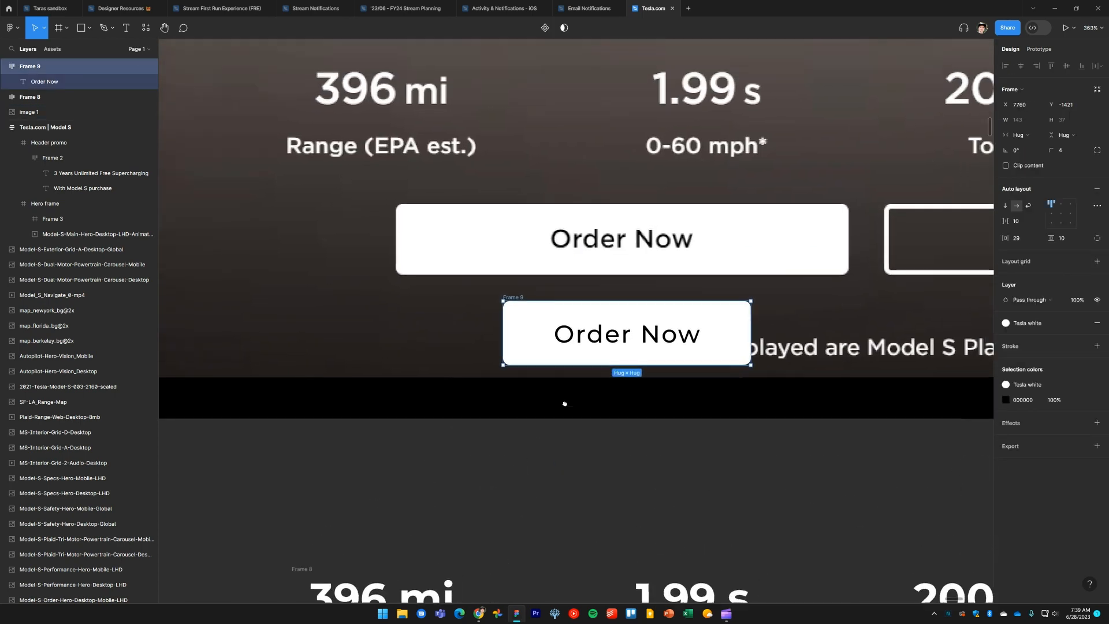
left_click_drag(565, 403, 560, 411)
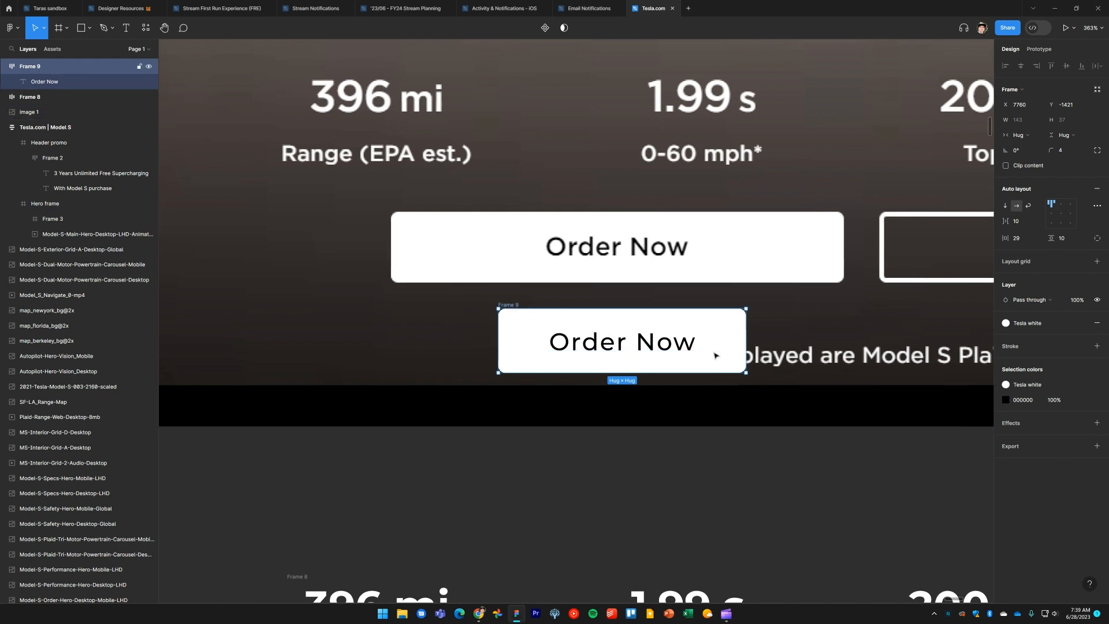
Align the button frame's left edge with the reference button and widen its horizontal padding to 80
left_click_drag(721, 329, 809, 340)
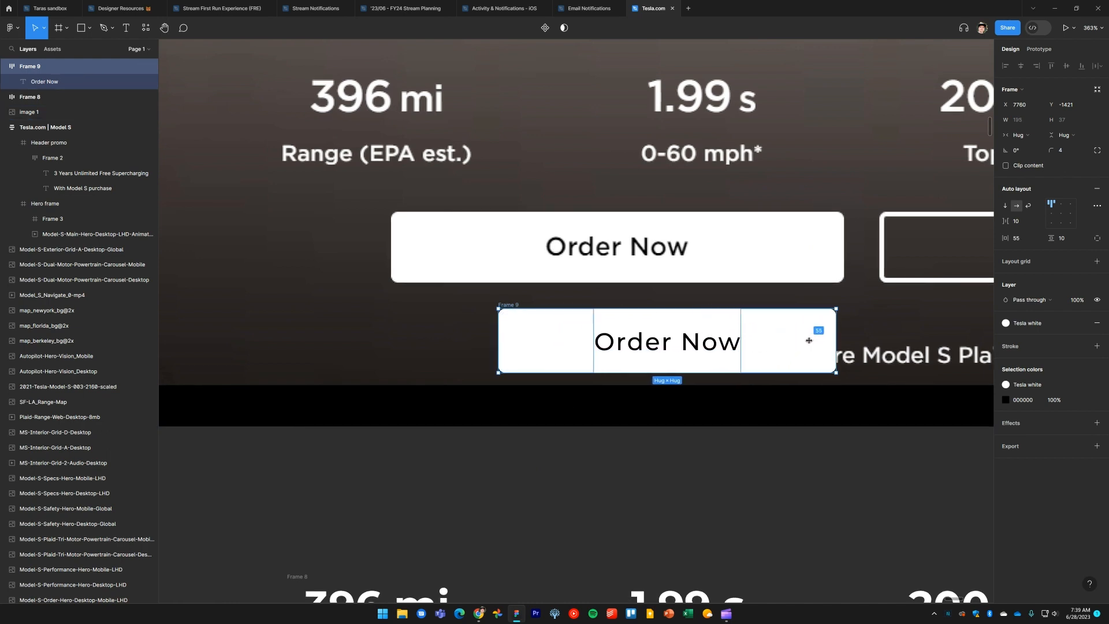
left_click_drag(515, 308, 407, 292)
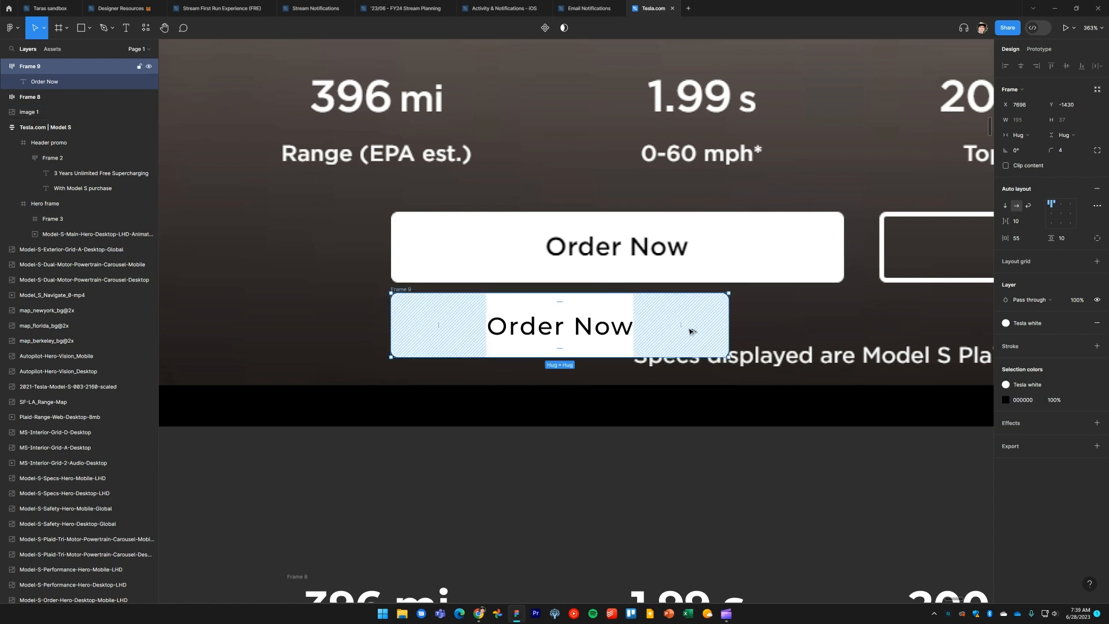
left_click_drag(691, 331, 790, 337)
left_click_drag(787, 337, 768, 336)
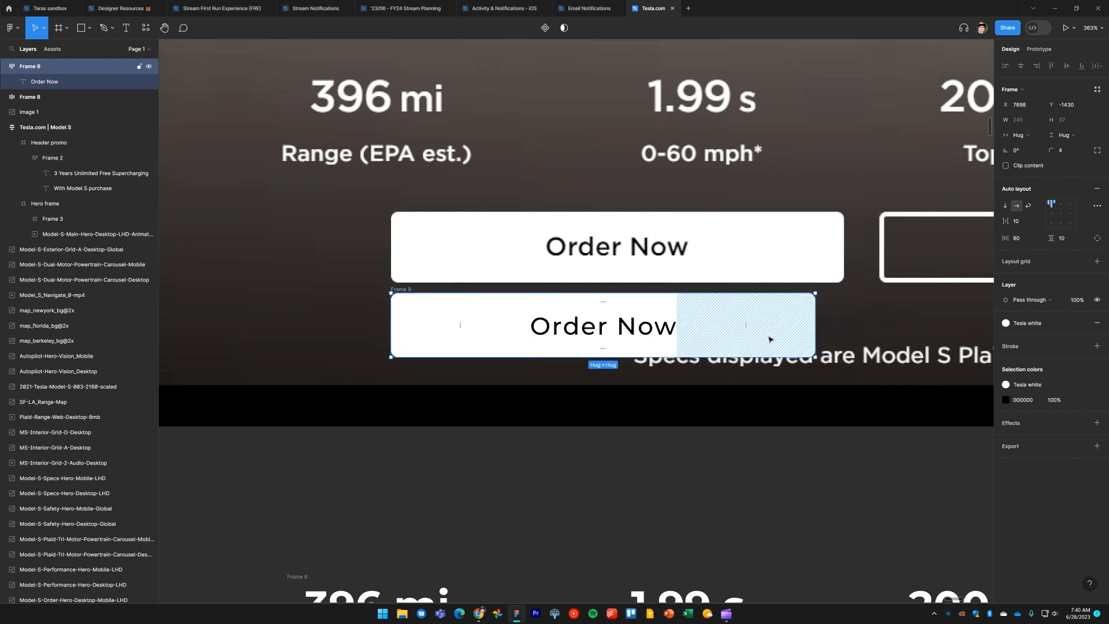
Remove auto layout from the button frame and reposition it just under the reference button
left_click(669, 496)
scroll(669, 496, "down", 5)
left_click_drag(637, 434, 608, 387)
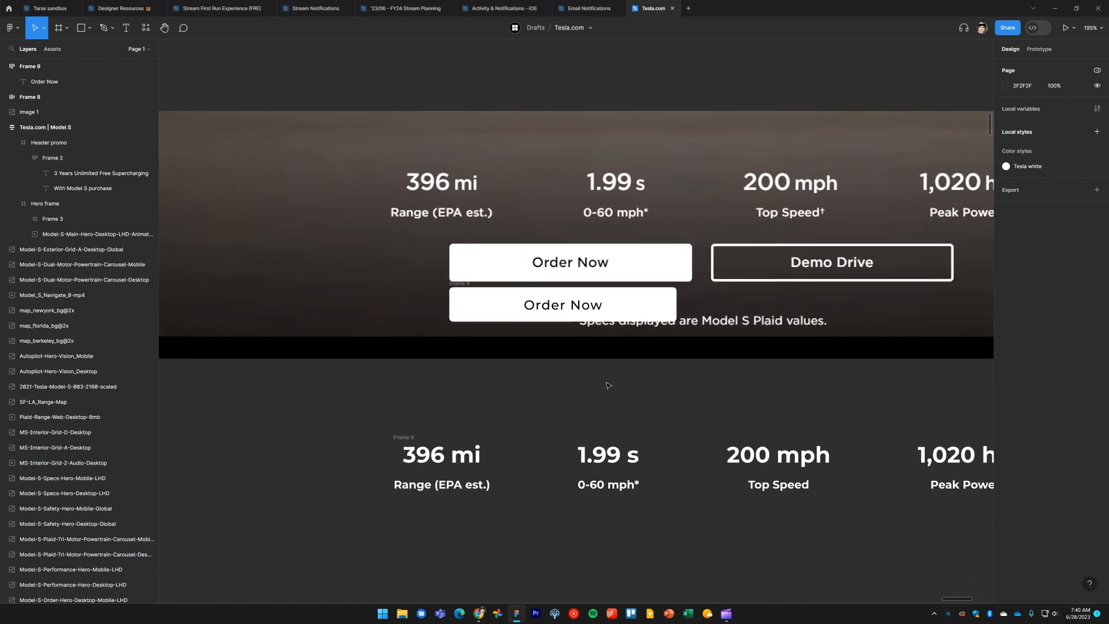
left_click(464, 284)
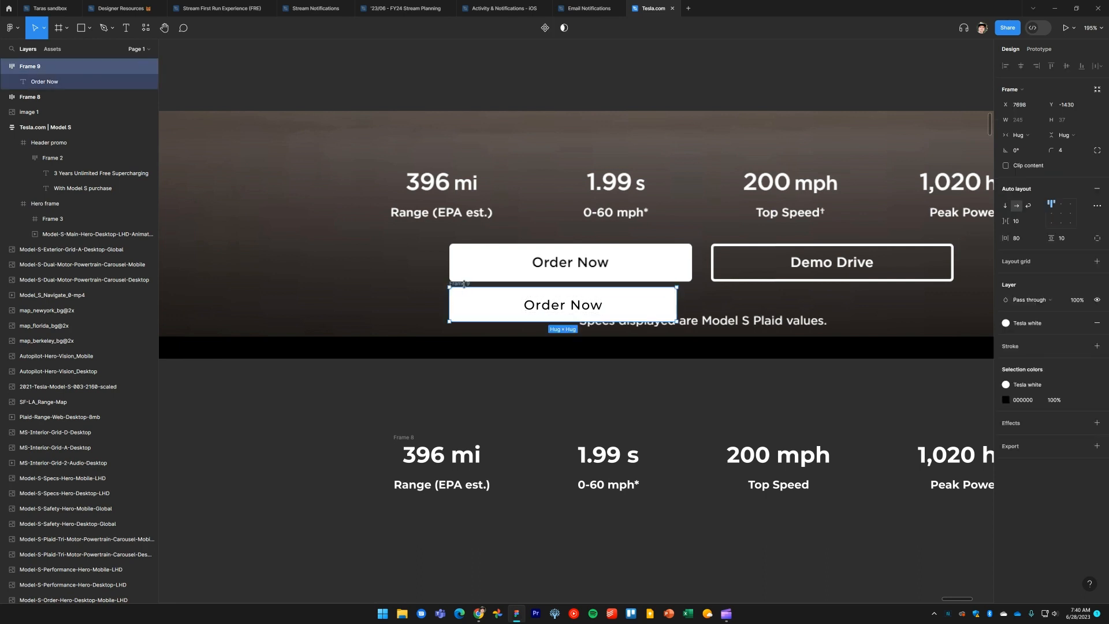
left_click_drag(464, 284, 467, 293)
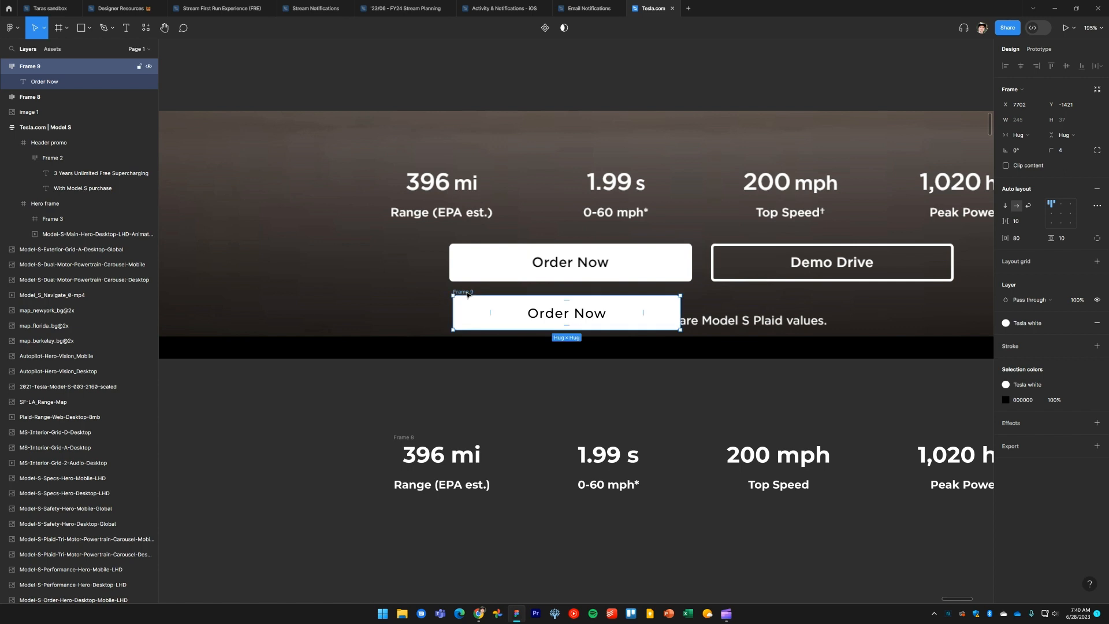
left_click(1097, 188)
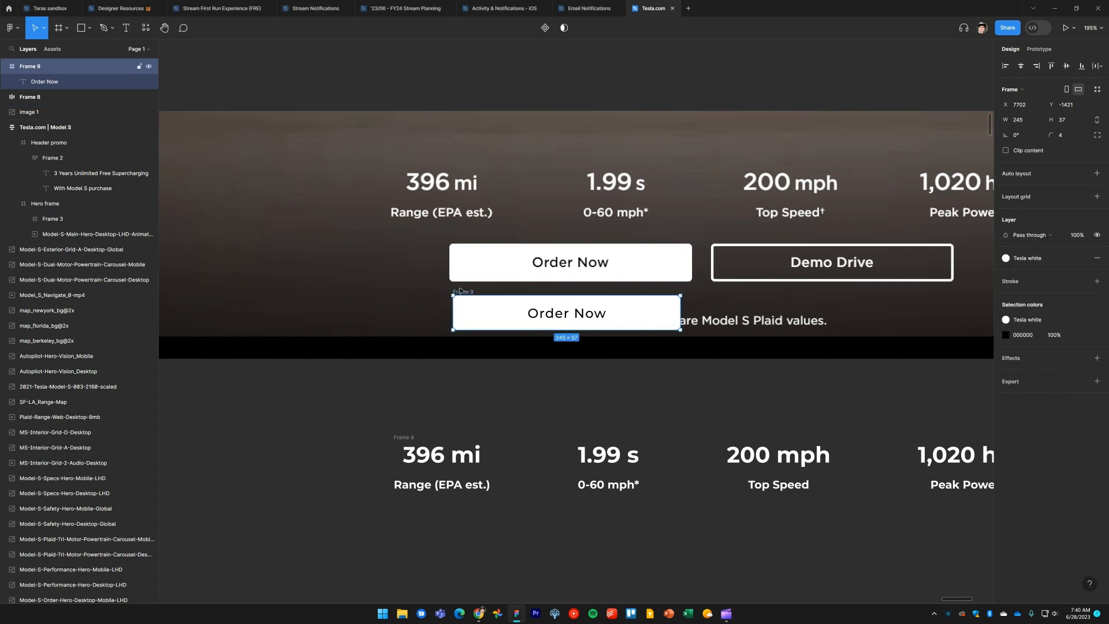
left_click_drag(461, 291, 458, 318)
Stretch the button frame to about 262 px wide to match the reference button's width
scroll(458, 288, "up", 5)
scroll(572, 347, "right", 5)
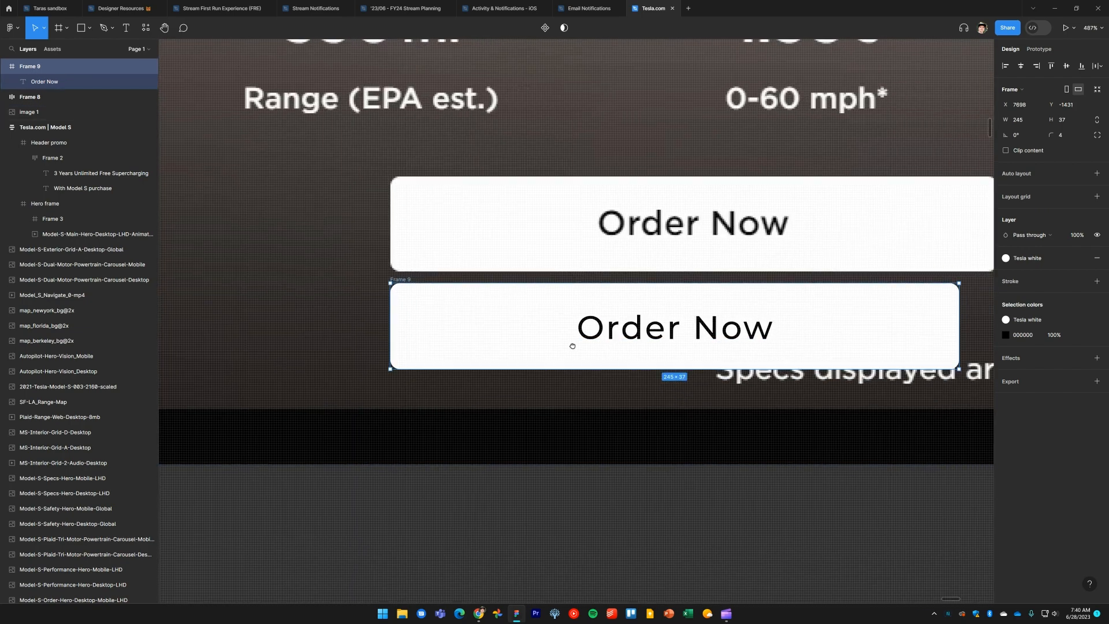
left_click_drag(725, 340, 764, 337)
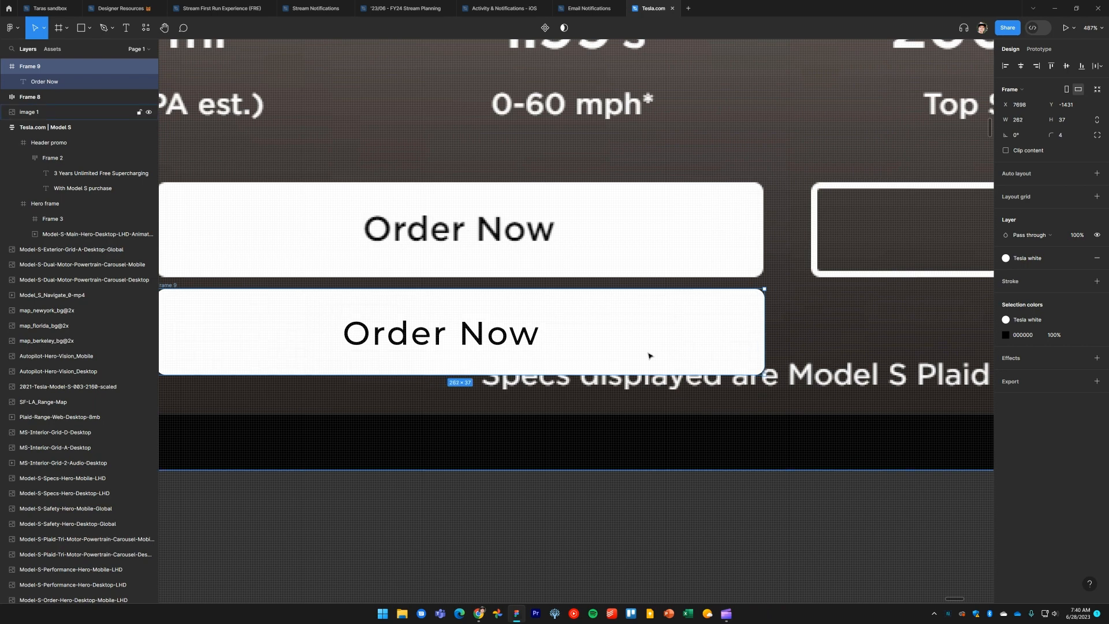
Set the Order Now text's constraints to center and center it horizontally inside the button
scroll(701, 342, "down", 3)
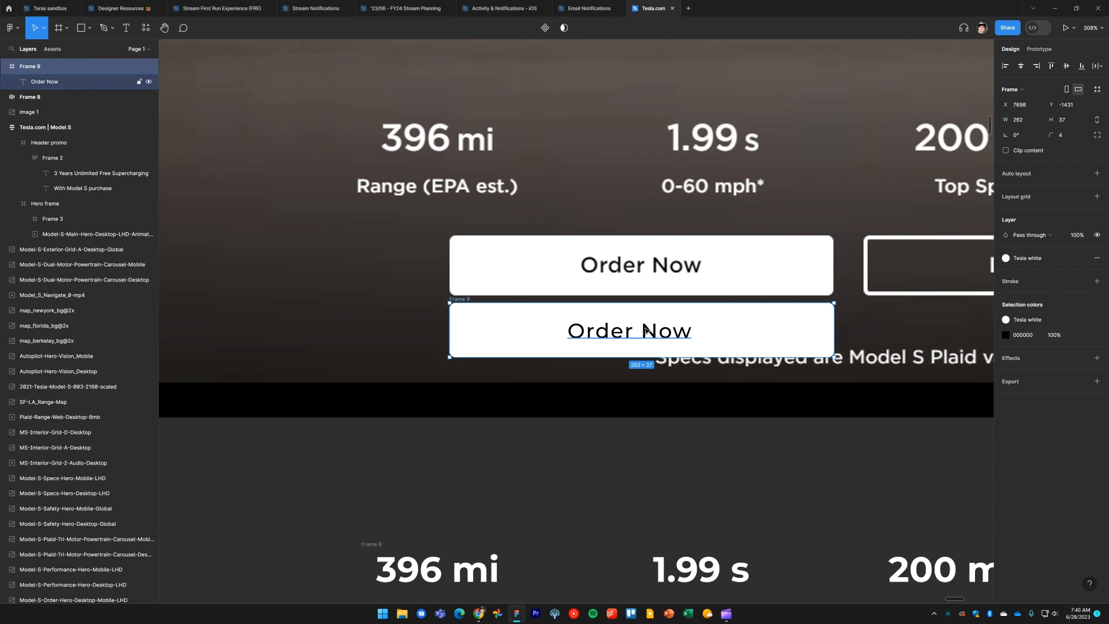
left_click(647, 330)
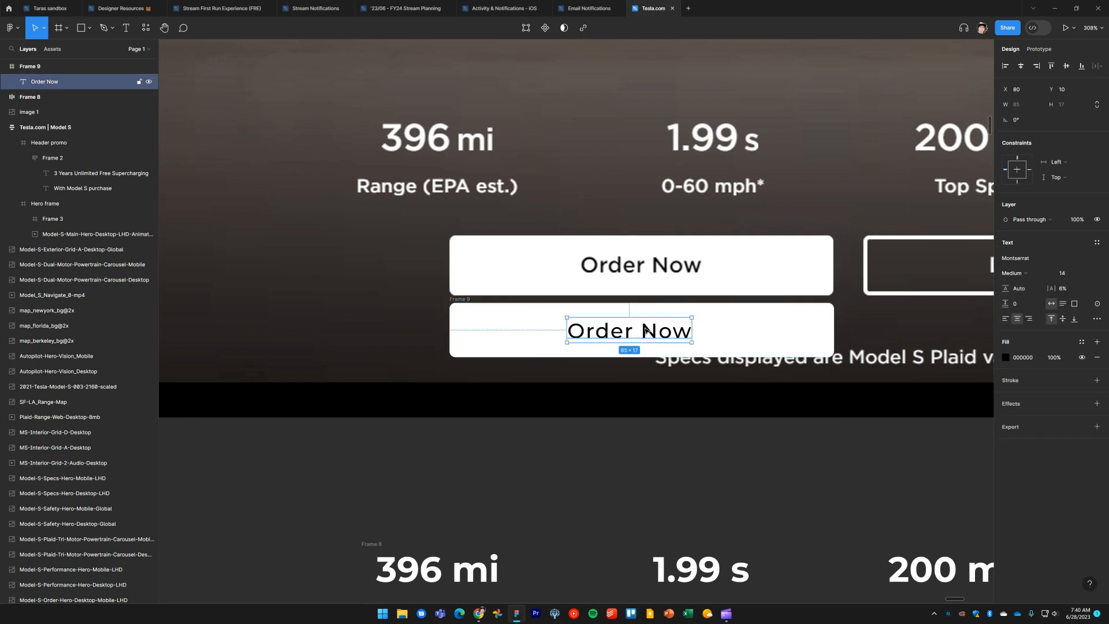
left_click(1022, 173)
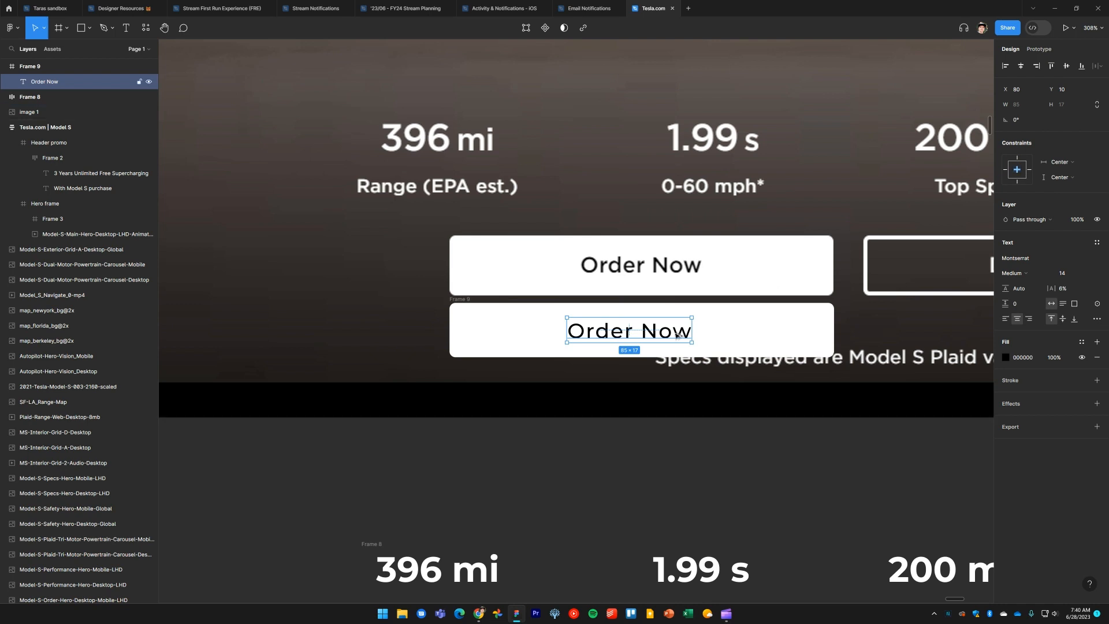
key("alt+h")
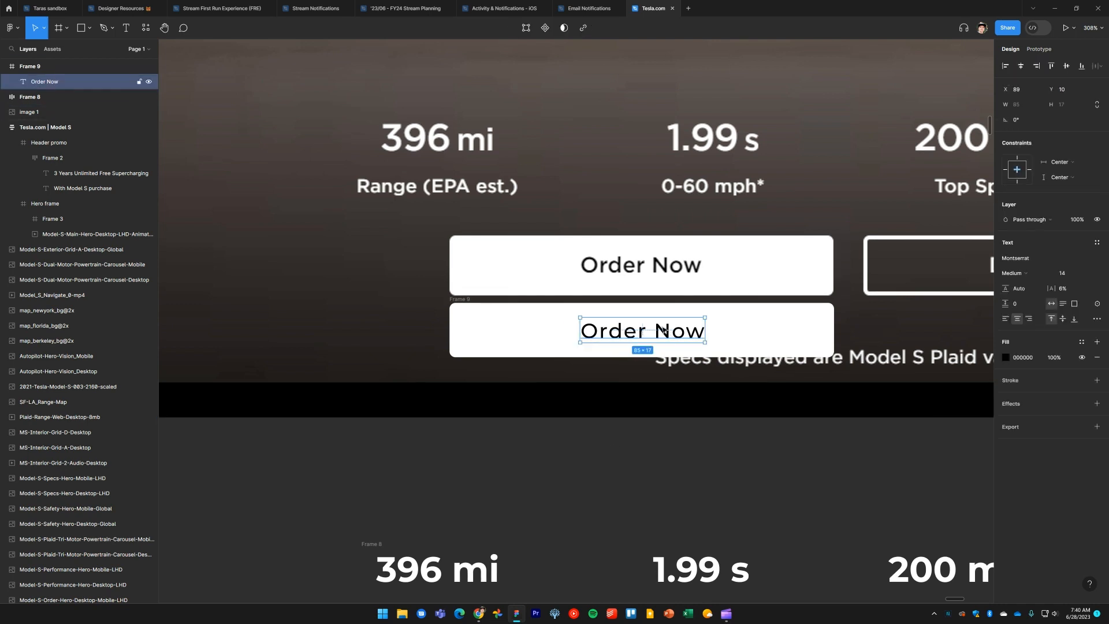
Change the Order Now text's font weight to SemiBold
left_click(1027, 273)
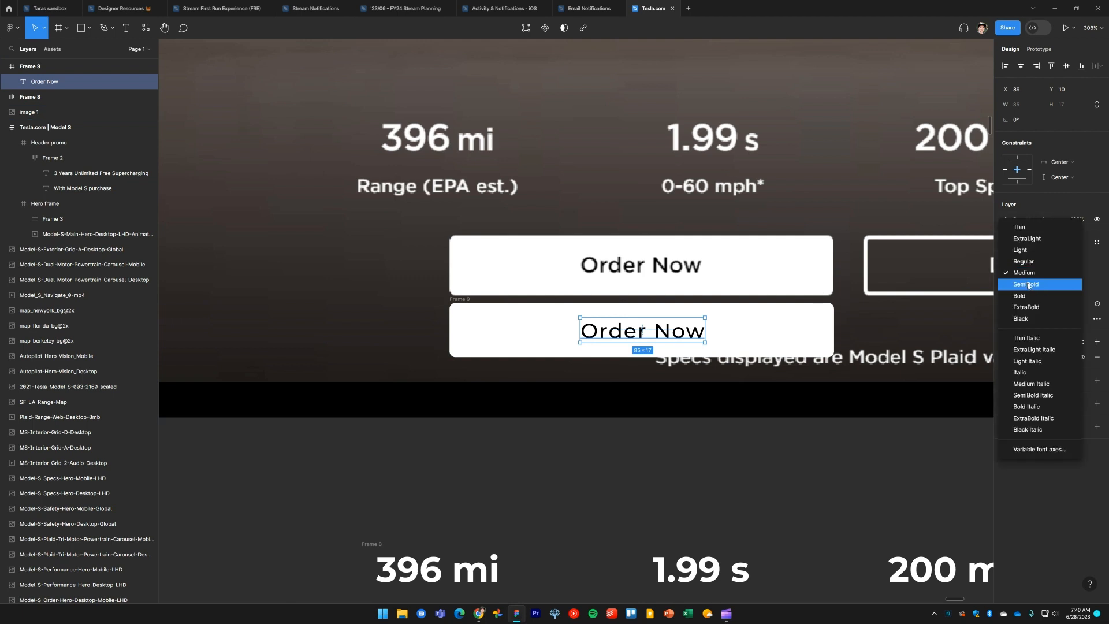
left_click(1027, 282)
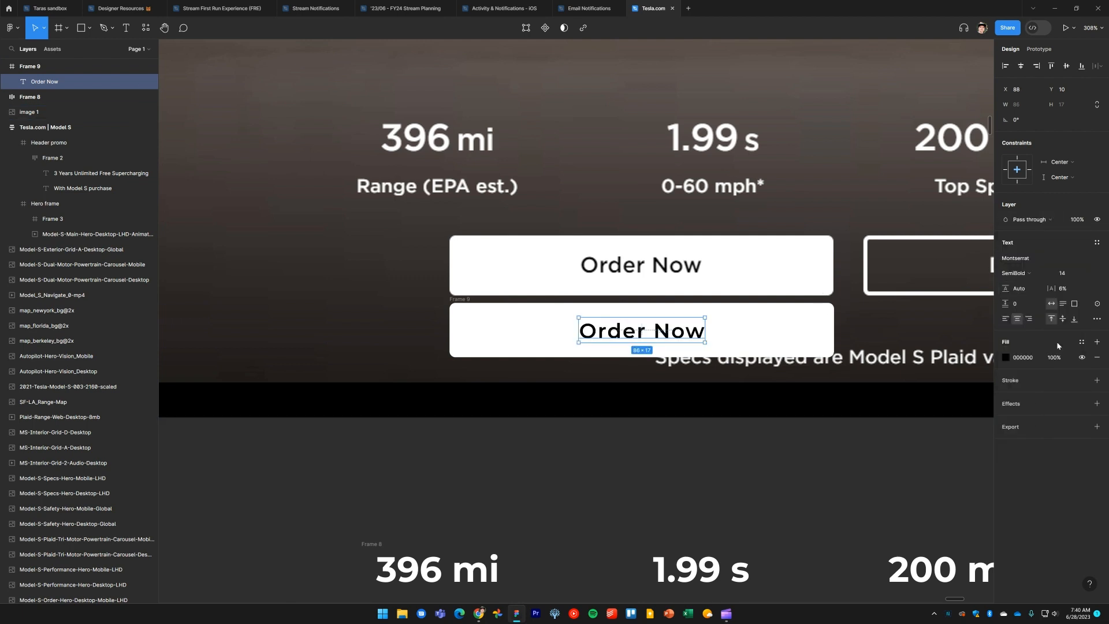
Align the Order Now text to the vertical middle and open its type settings
left_click(1064, 319)
left_click(1097, 319)
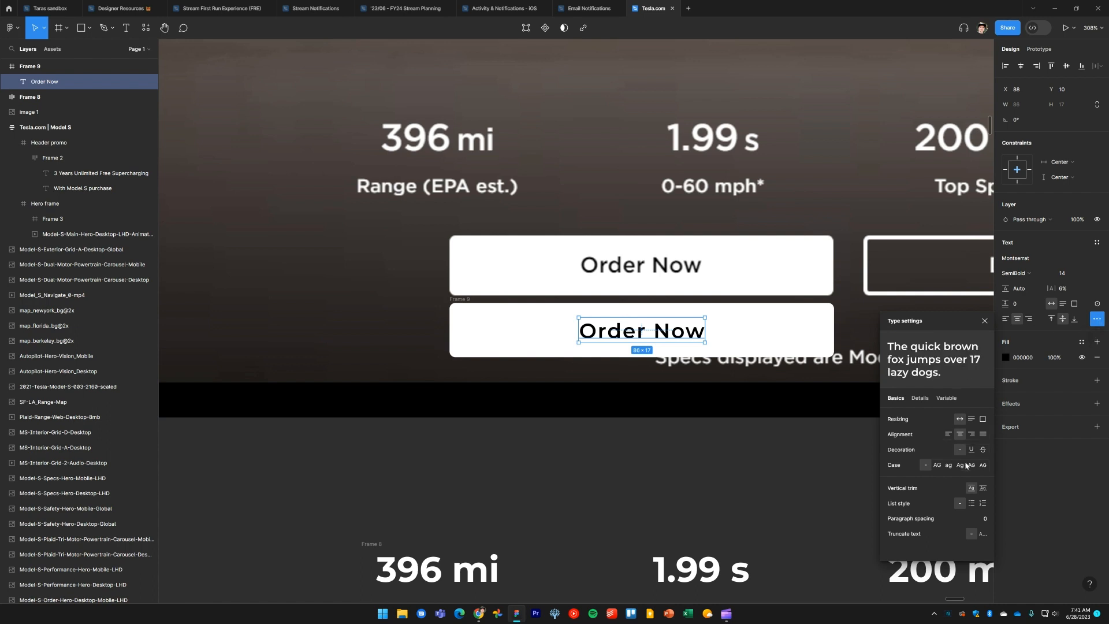
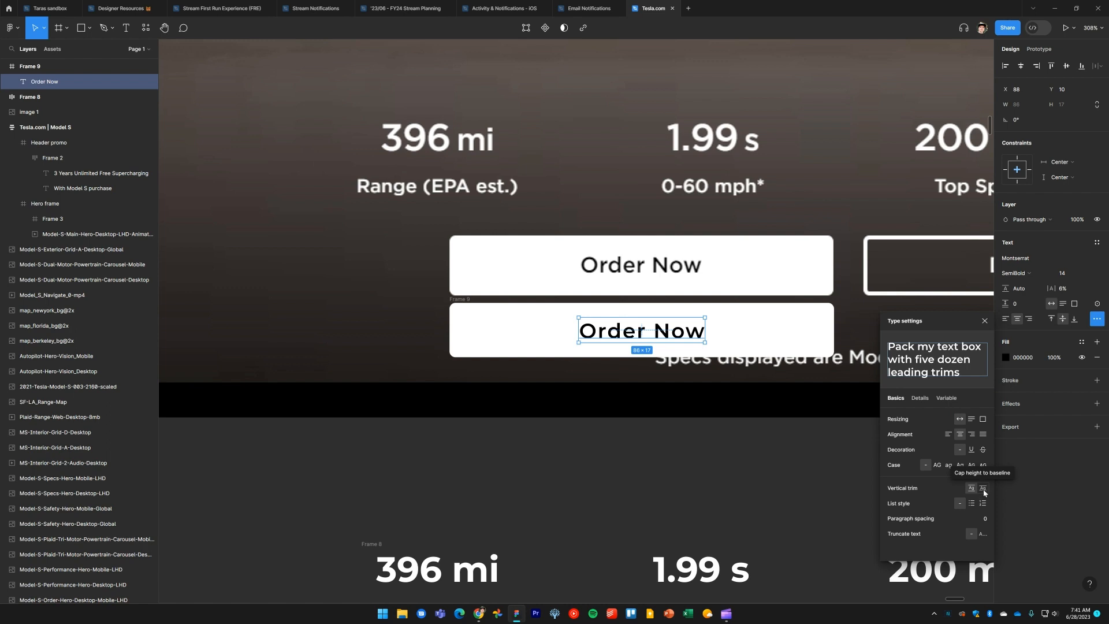
Set the Order Now text's vertical trim to cap height to baseline and re-center it in the button
left_click(984, 489)
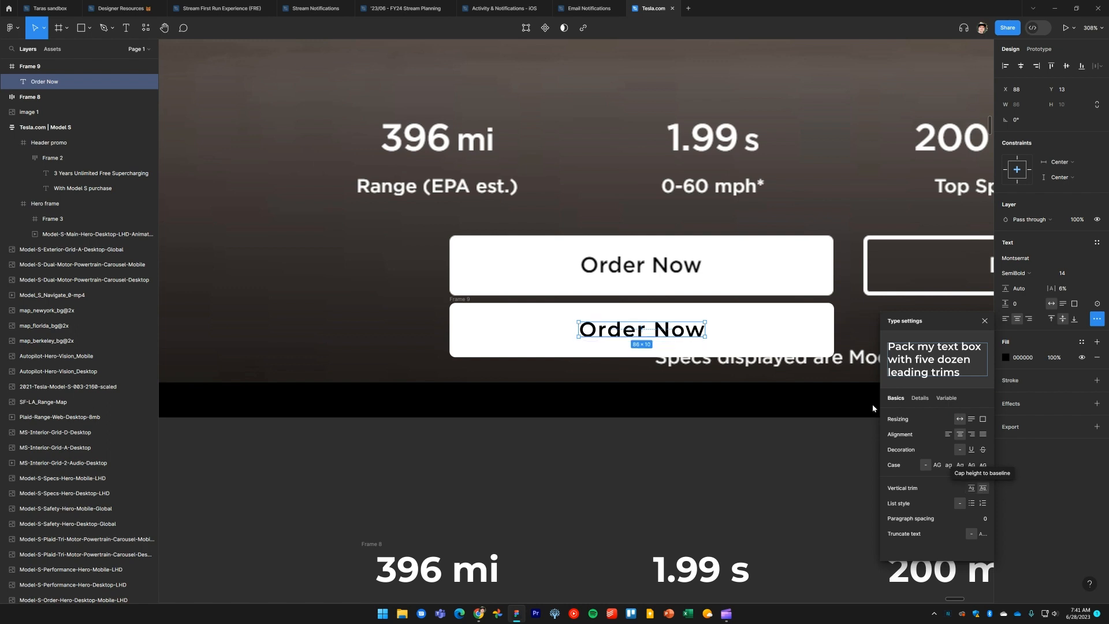
left_click(1021, 67)
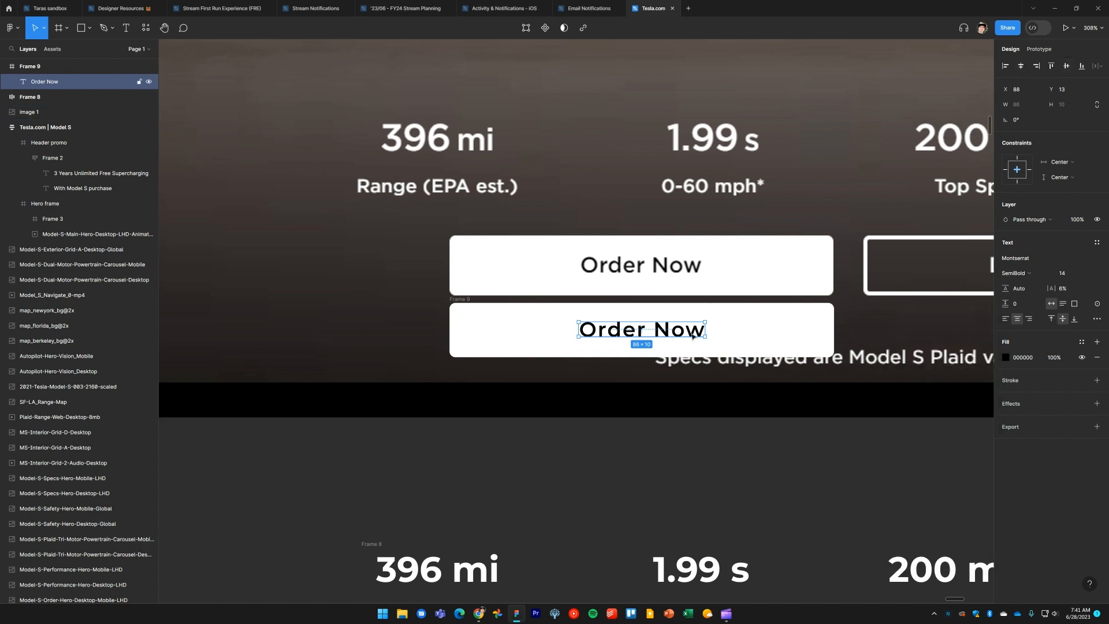
Move the new button frame out of the hero section to below the copied specs band
left_click(687, 466)
scroll(689, 468, "down", 3)
left_click_drag(699, 470, 642, 332)
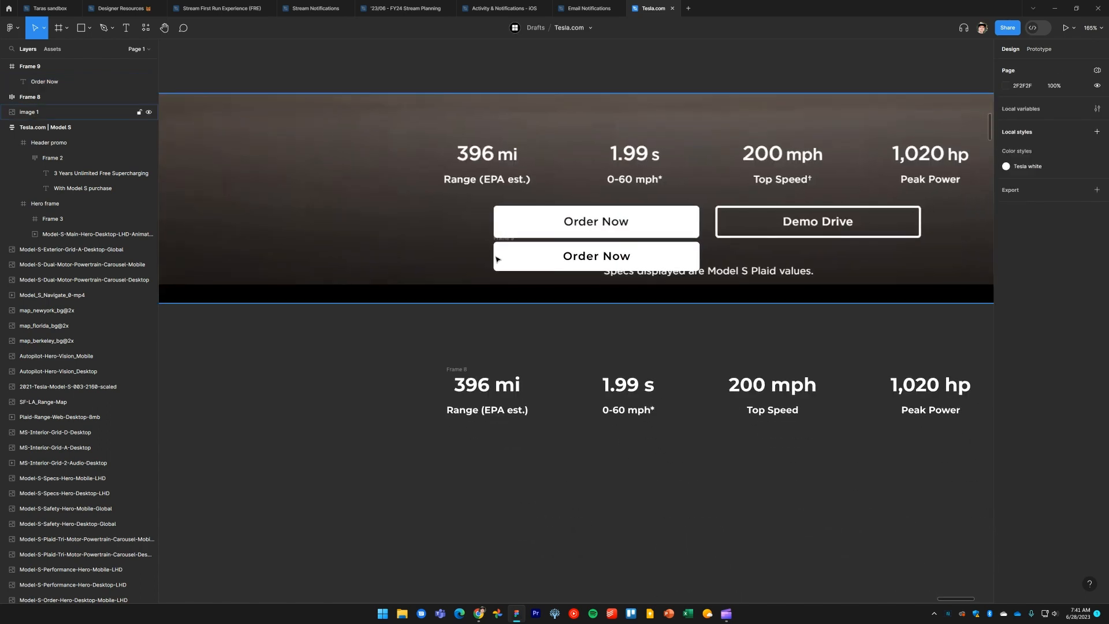
left_click_drag(504, 242, 521, 455)
left_click(638, 530)
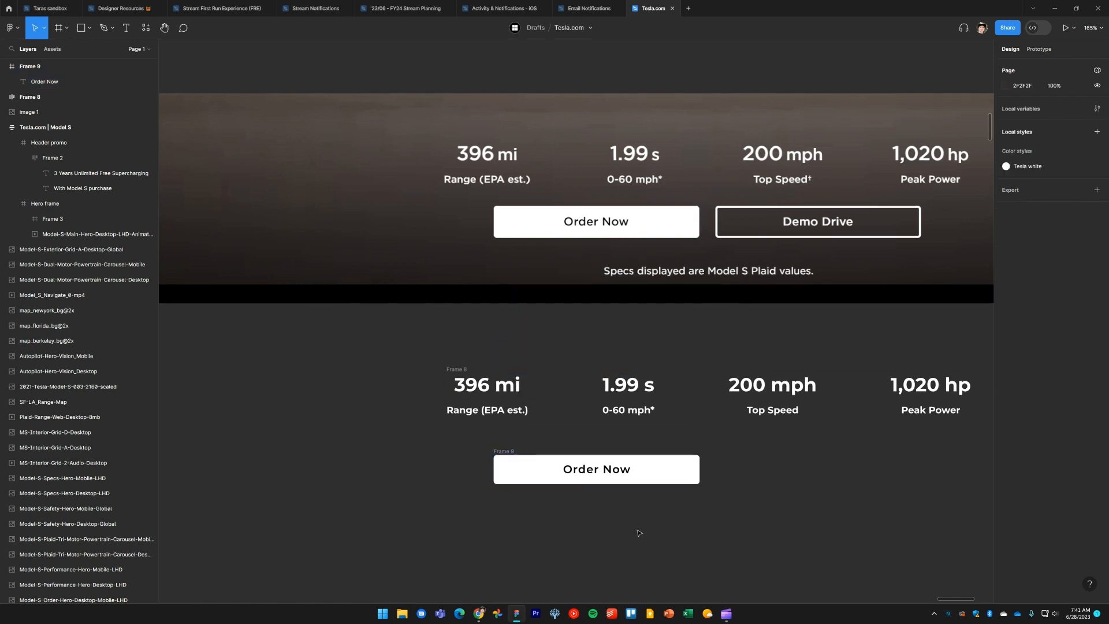
left_click_drag(638, 530, 629, 472)
Change the button's label to "Button Text"
double_click(609, 449)
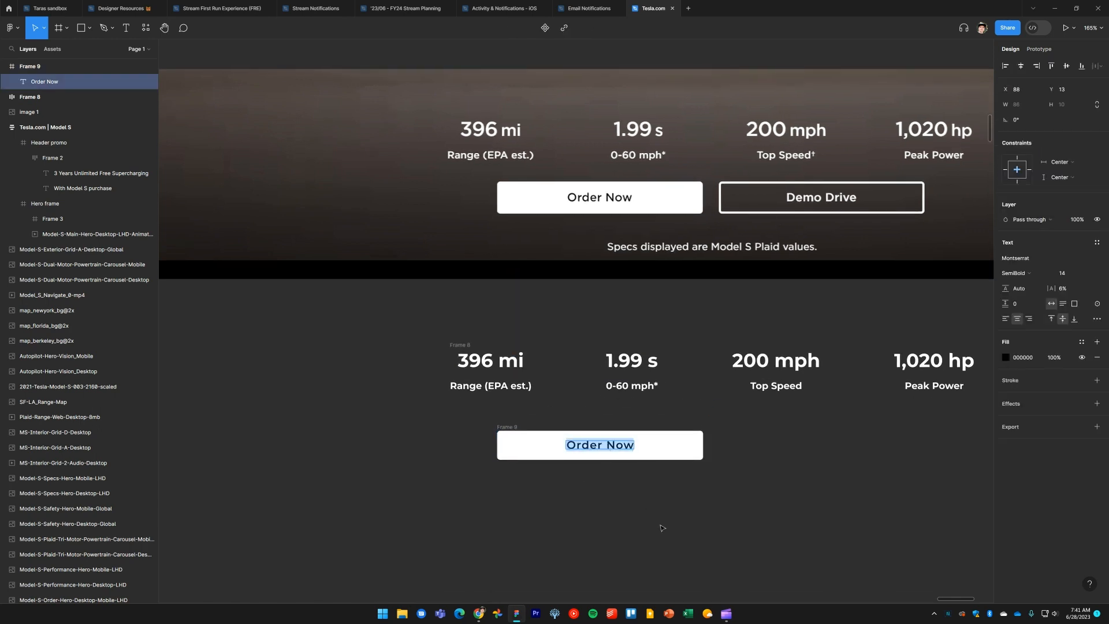
type("Button T")
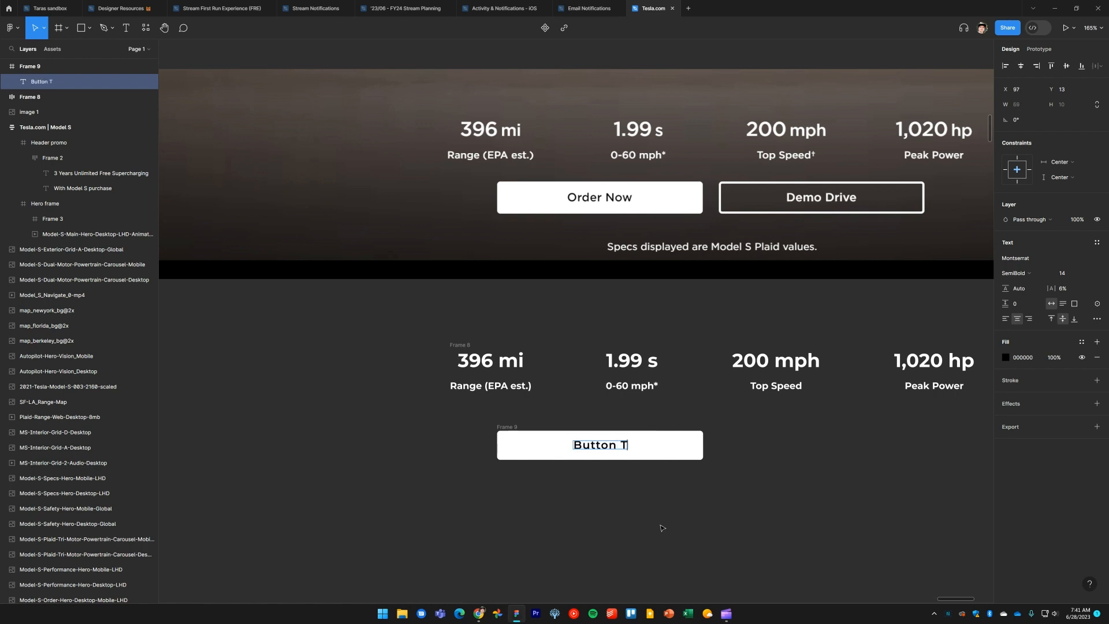
type("ext")
left_click(662, 528)
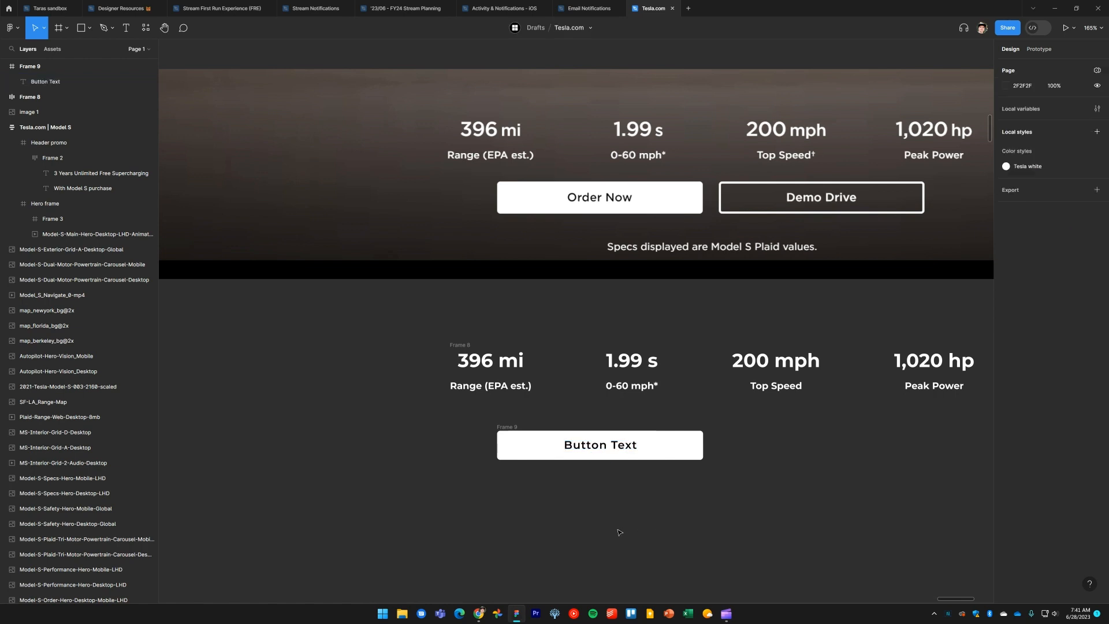
left_click(509, 428)
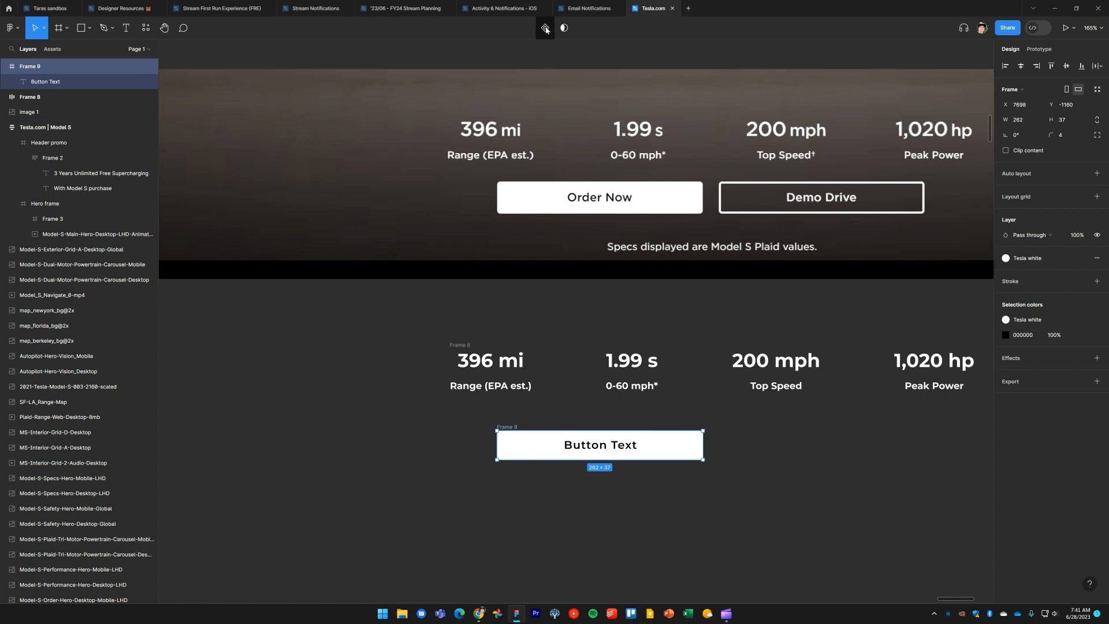
left_click(803, 511)
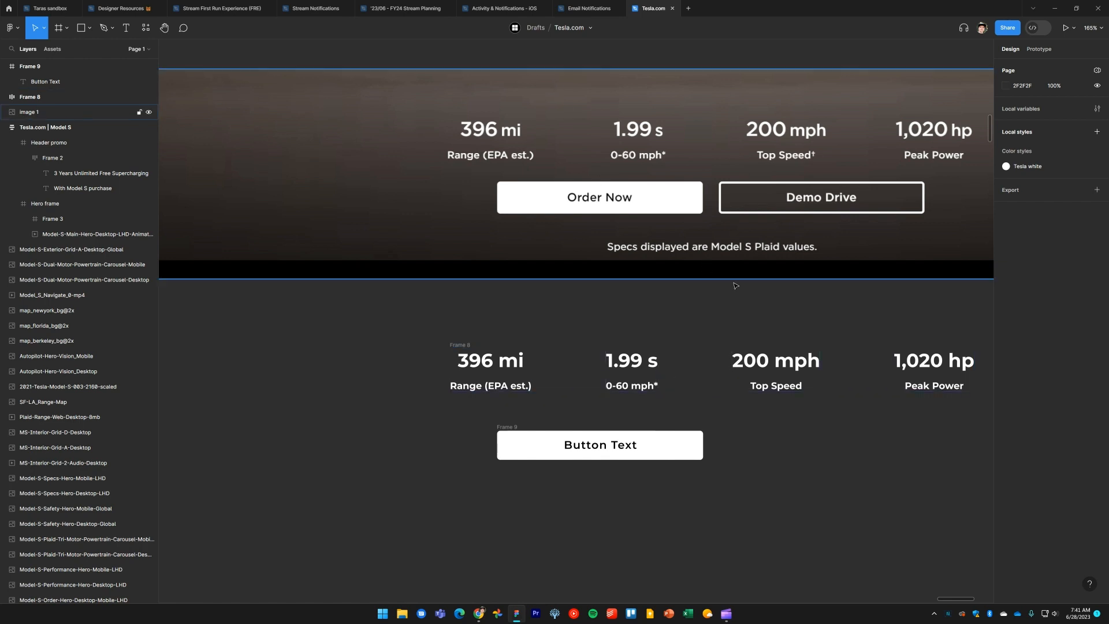
left_click(511, 427)
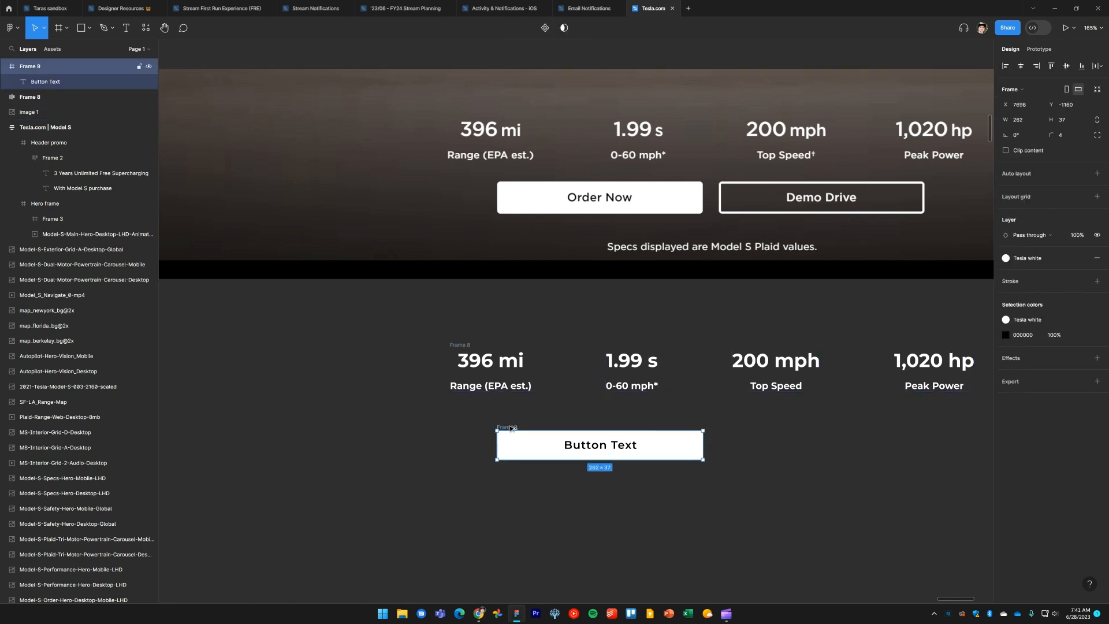
left_click_drag(511, 427, 736, 288)
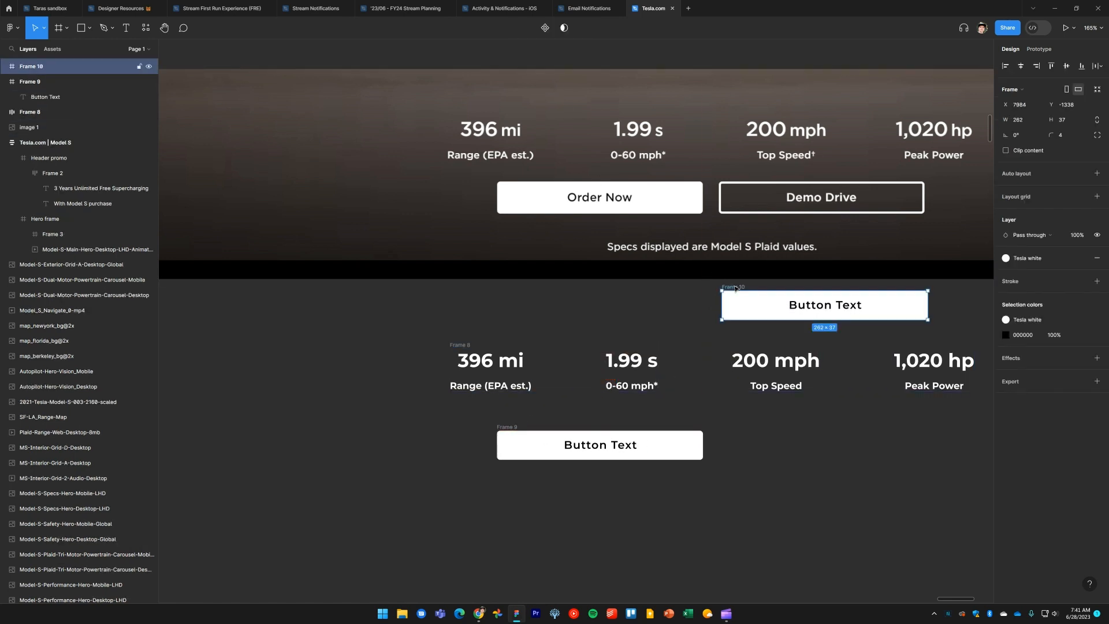
key("ctrl+z")
Move the button frame next to the reference Order Now button in the hero
left_click(611, 522)
left_click(511, 429)
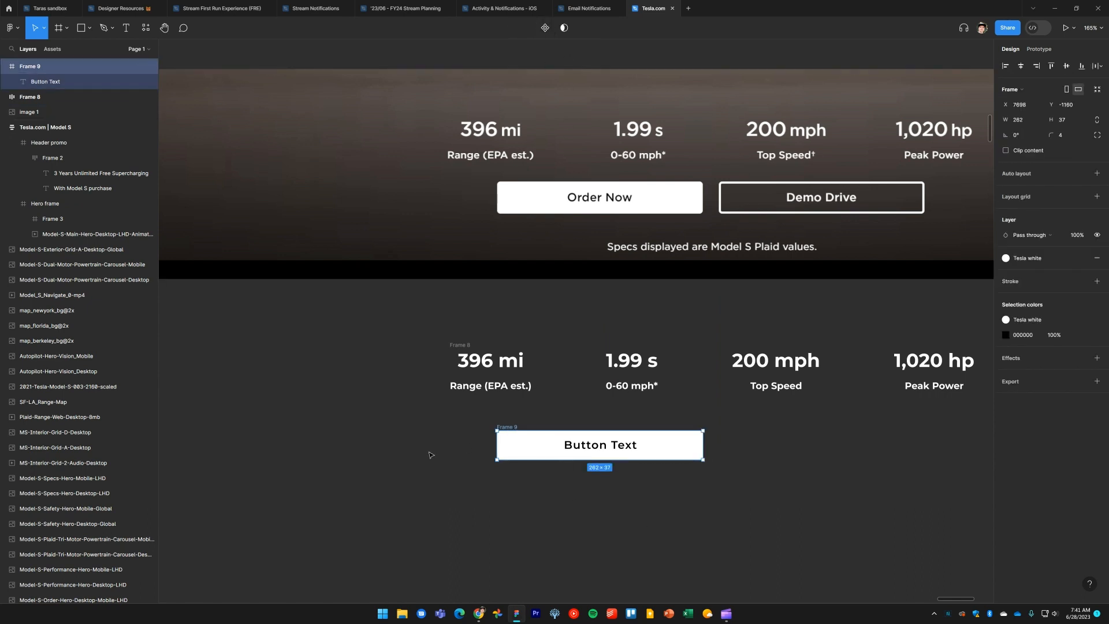
left_click_drag(508, 428, 304, 180)
scroll(480, 195, "up", 5)
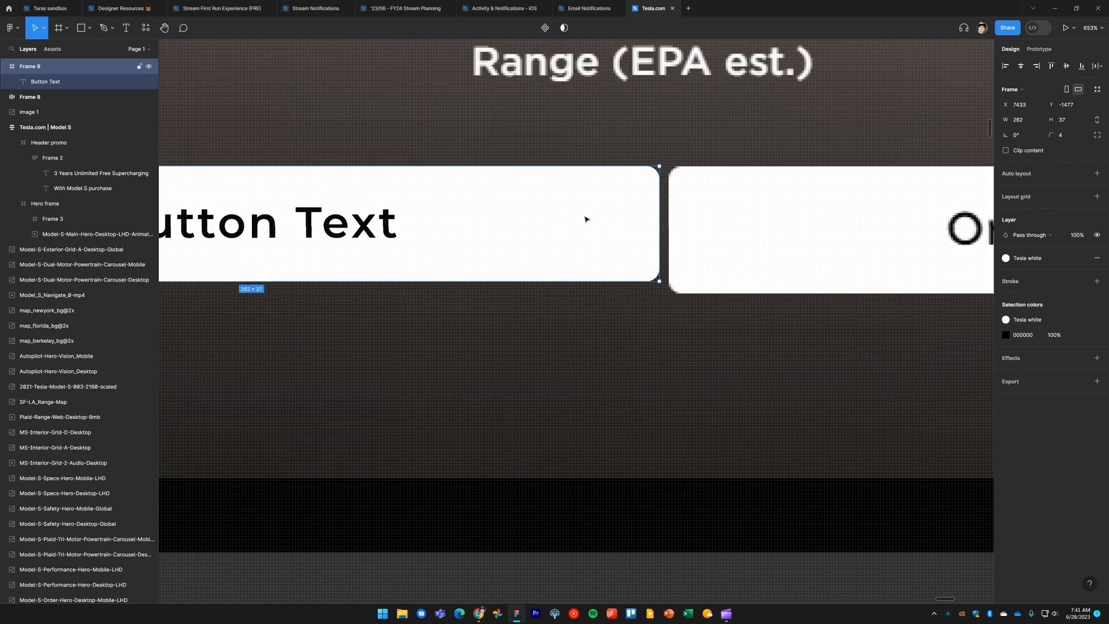
Stretch the button frame's height to 41 px to match the reference button
scroll(586, 219, "up", 2)
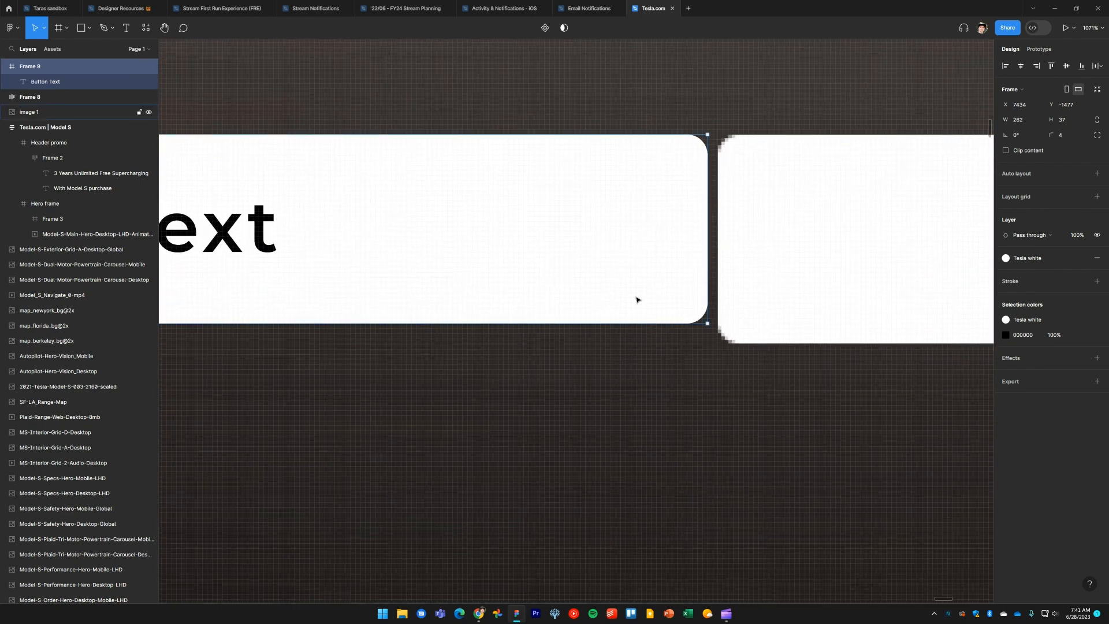
left_click_drag(641, 324, 648, 346)
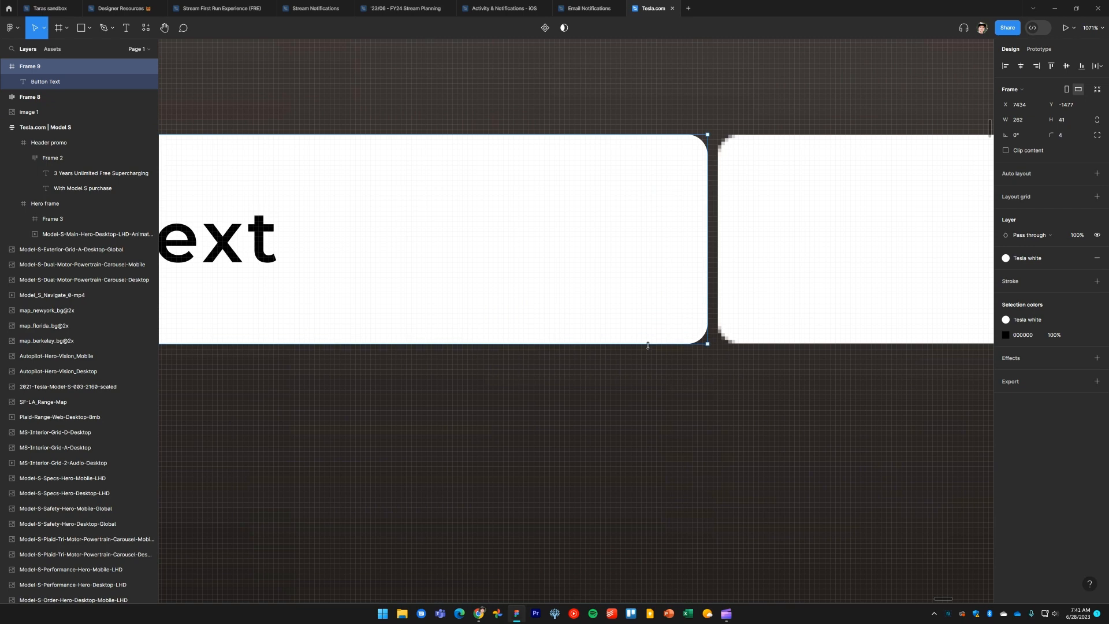
scroll(645, 358, "down", 5)
scroll(644, 386, "up", 1)
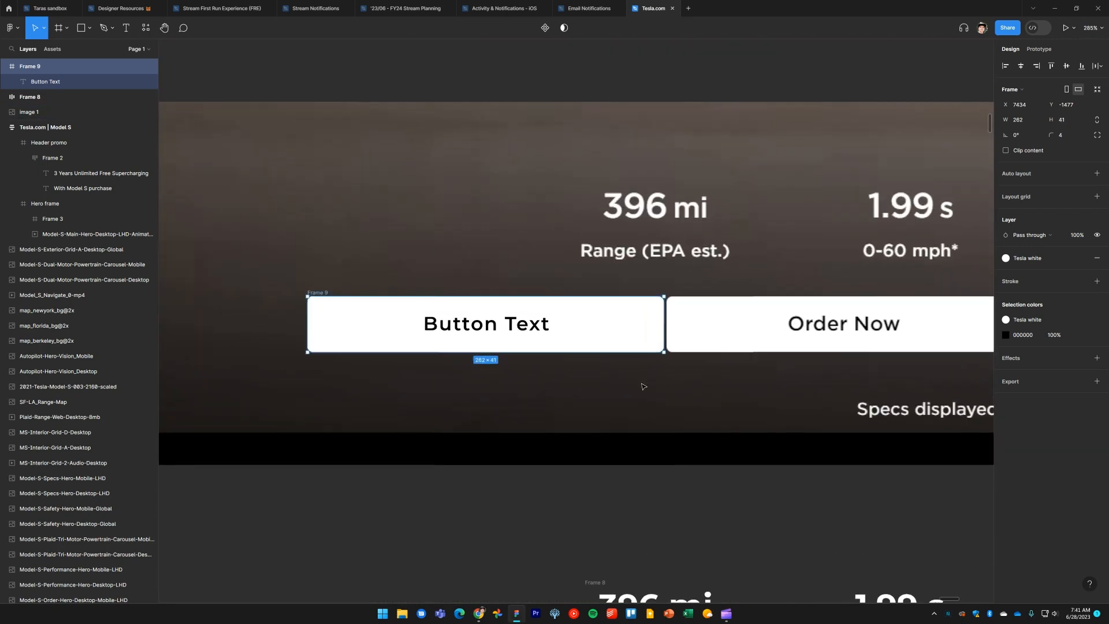
scroll(647, 384, "down", 2)
scroll(540, 279, "up", 1)
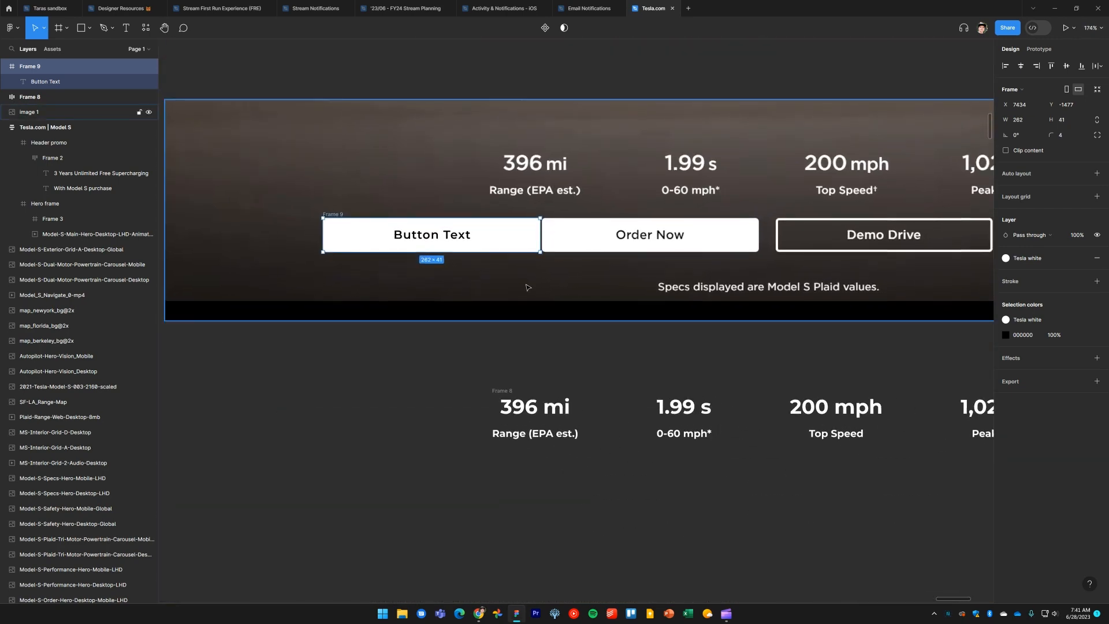
Move the button frame back below the copied specs band
key("ctrl+Down")
key("ctrl+Up")
key("ctrl+Down")
key("ctrl+Up")
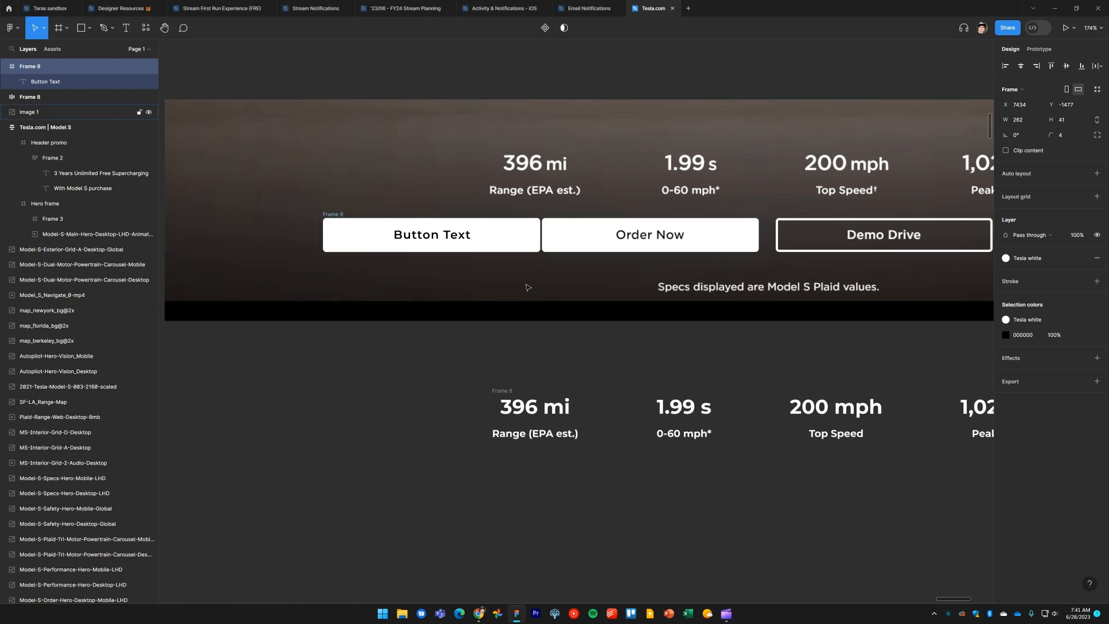
left_click_drag(338, 215, 557, 498)
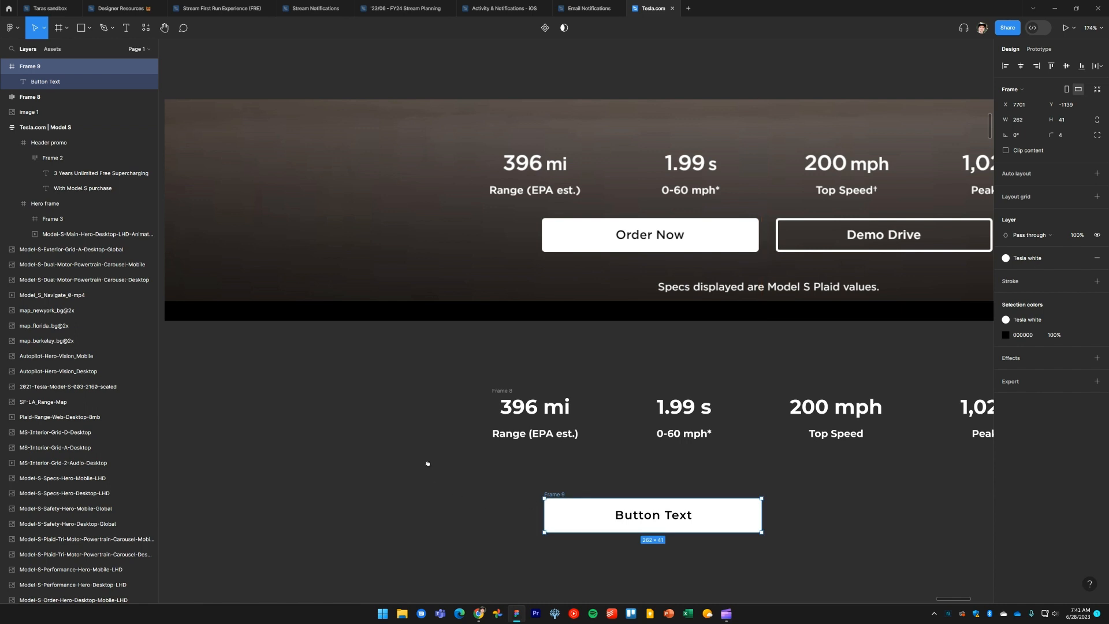
Convert the button frame into a component and add a second variant
scroll(418, 488, "down", 2)
key("ctrl+alt+k")
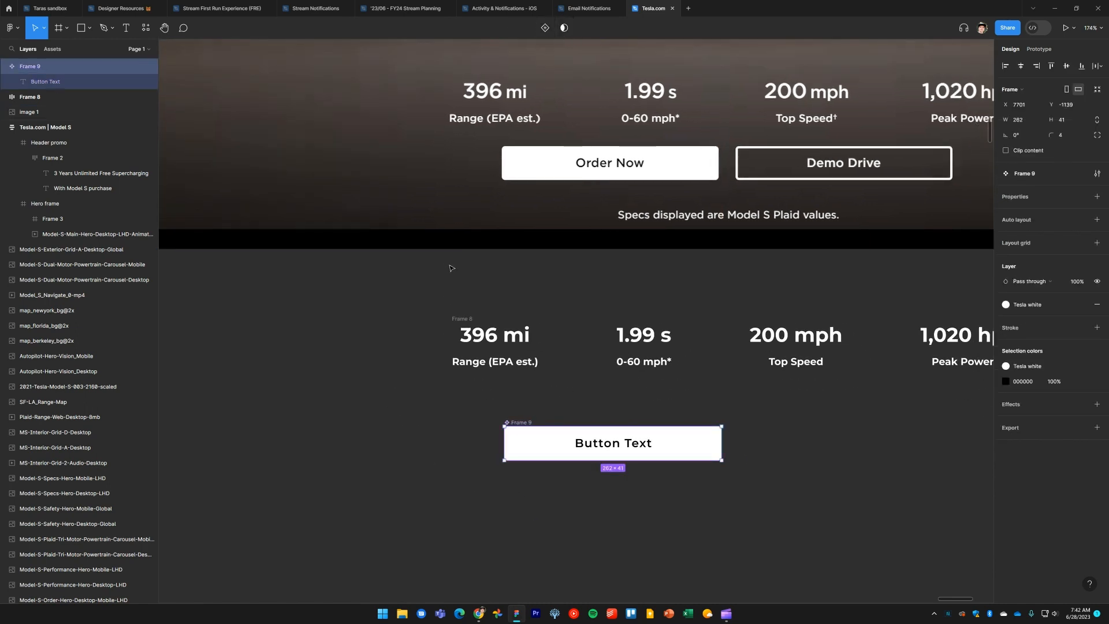
left_click(445, 469)
left_click(525, 427)
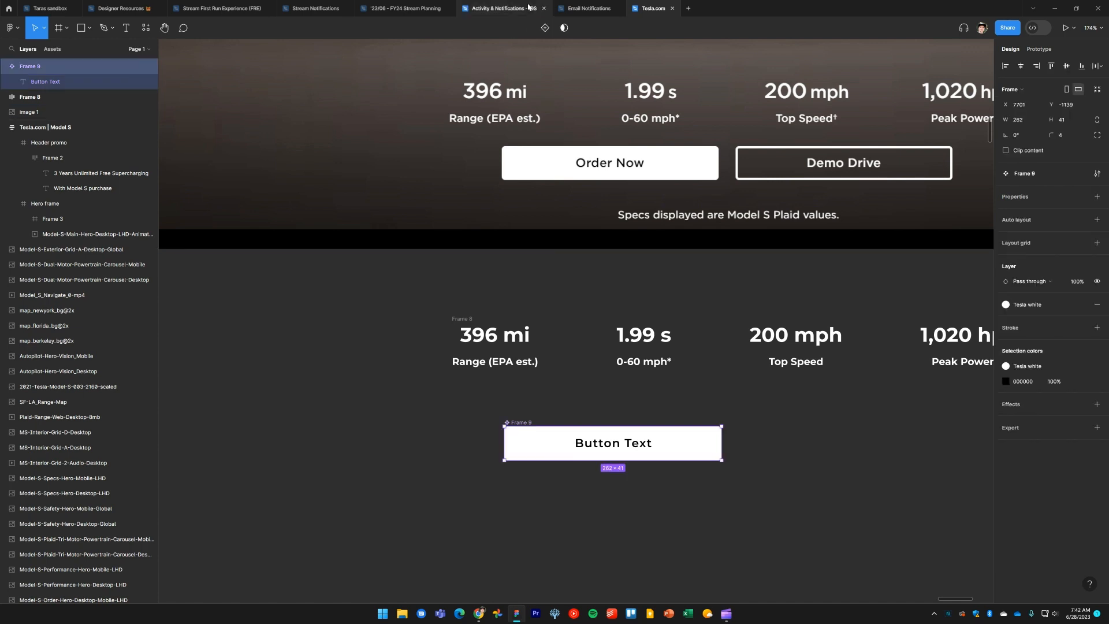
left_click(544, 28)
left_click(403, 475)
left_click_drag(411, 481, 374, 469)
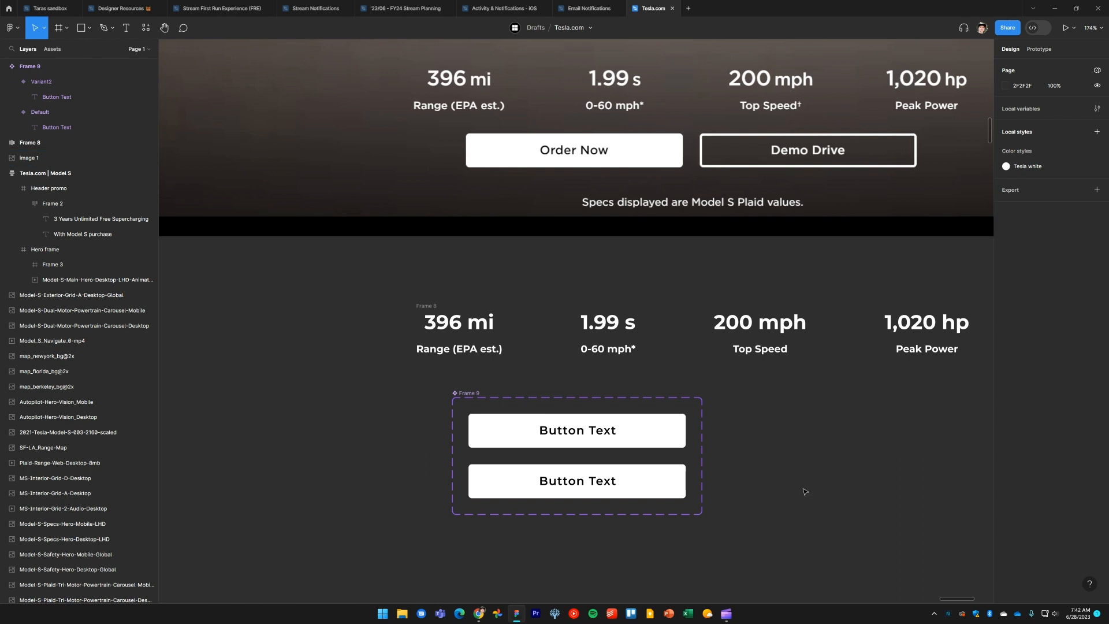
Rename the component set's property to "Type"
left_click(472, 394)
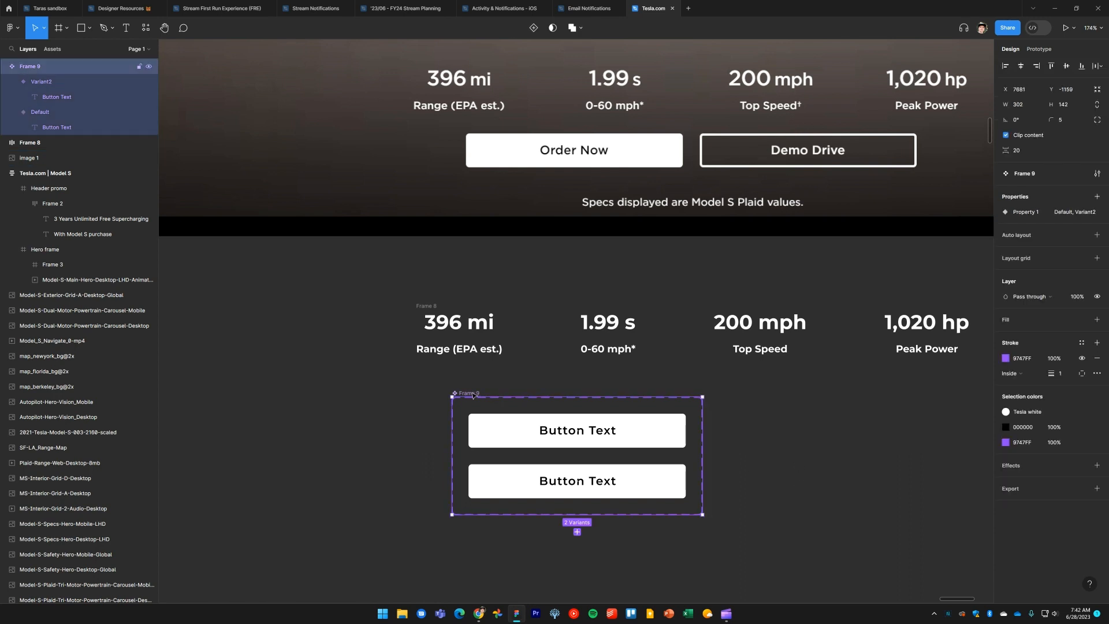
double_click(1026, 213)
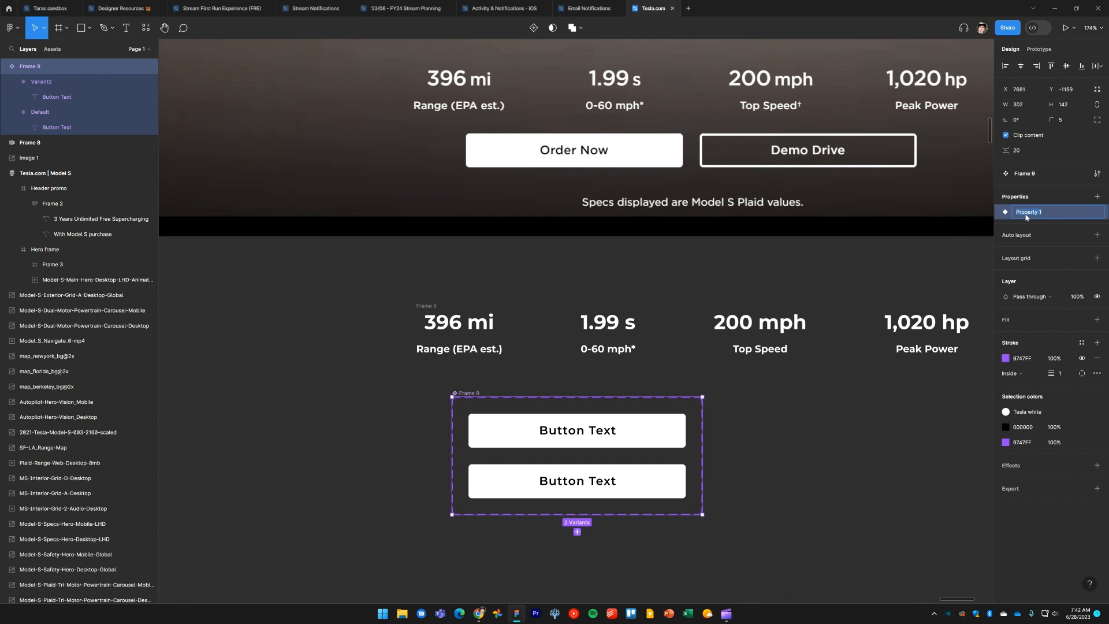
type("Type")
key("Return")
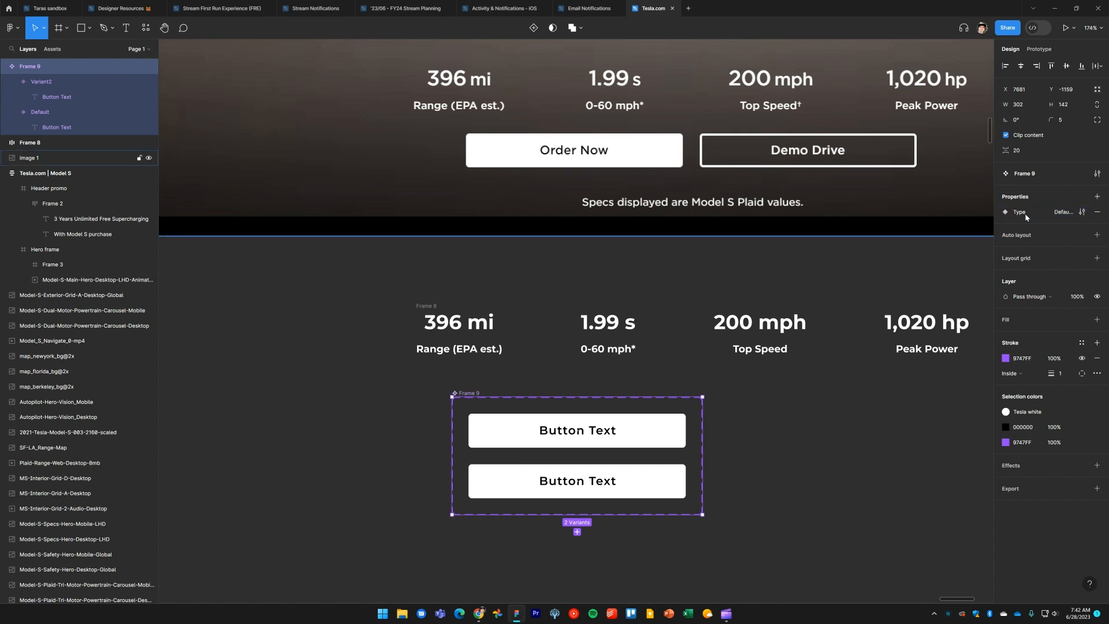
Name the two variants Primary and Secondary
left_click(650, 432)
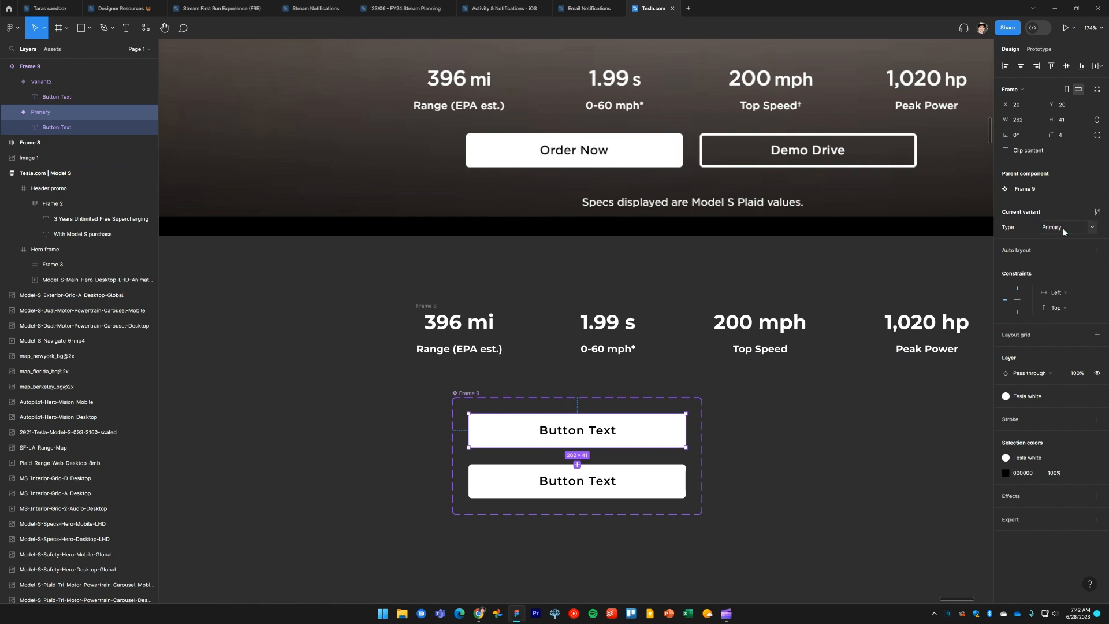
left_click(653, 487)
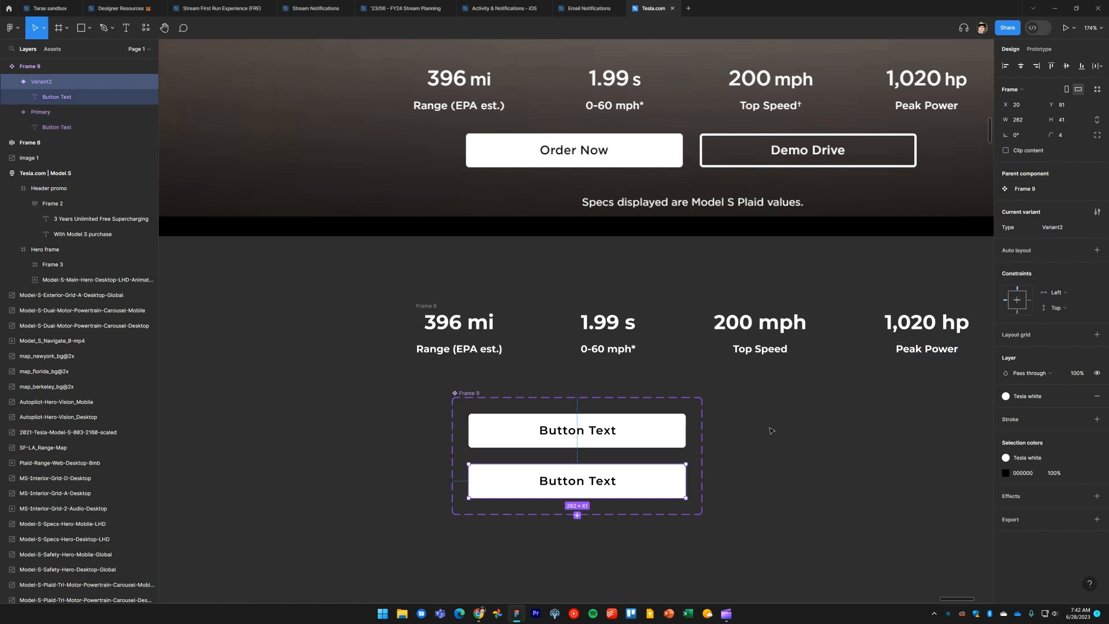
type("Secondary")
key("Return")
left_click(846, 450)
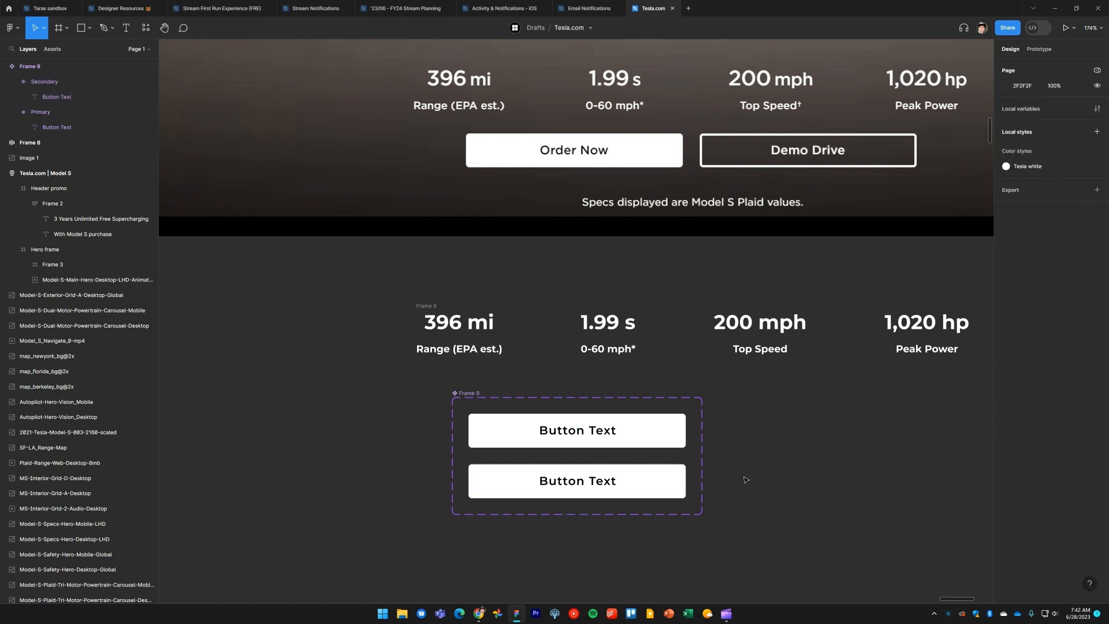
Set the Secondary variant's text fill to the white color style
left_click(677, 485)
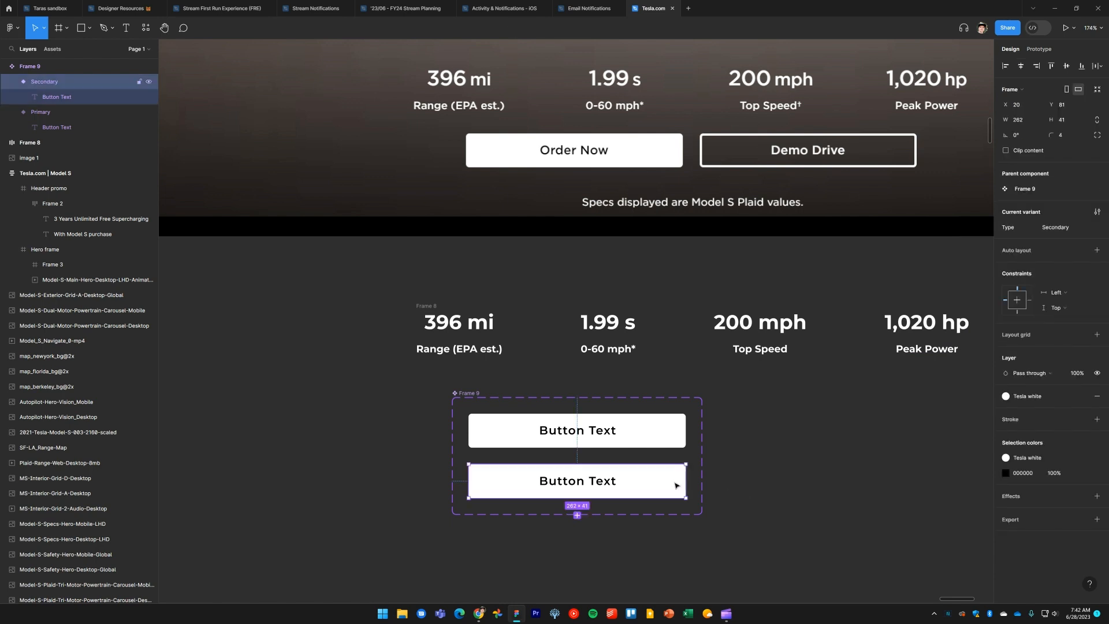
double_click(601, 486)
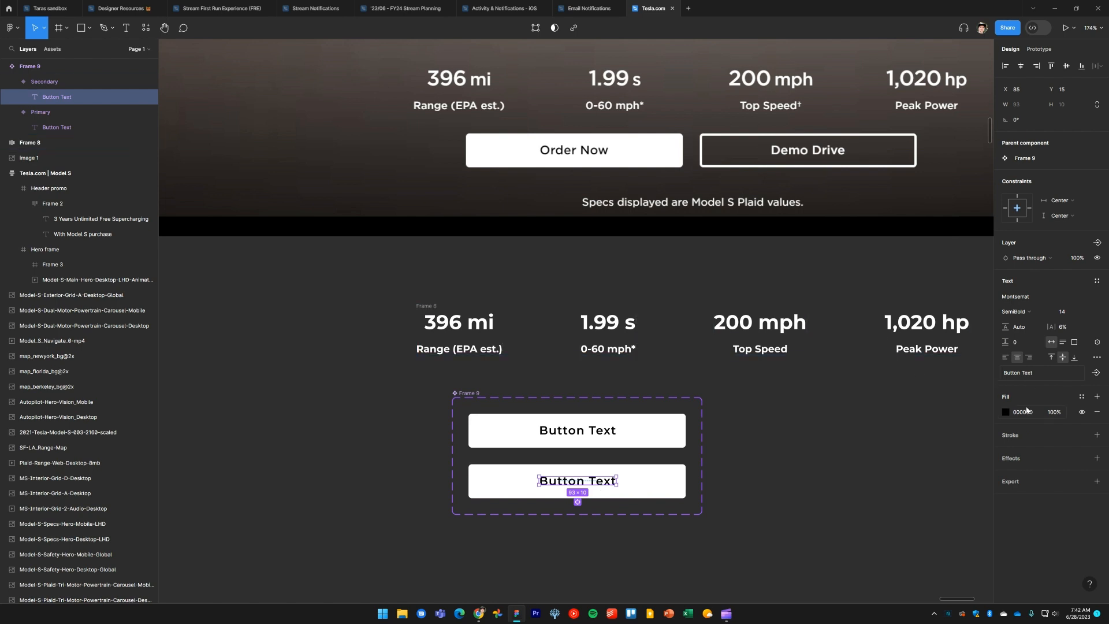
left_click(1081, 396)
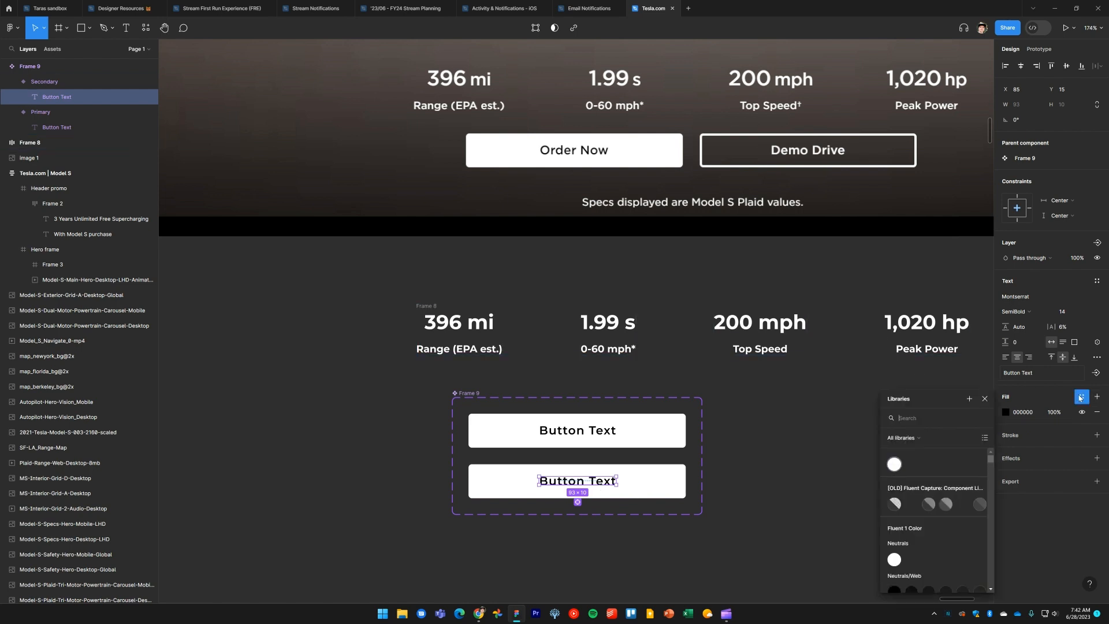
left_click(895, 466)
left_click(669, 479)
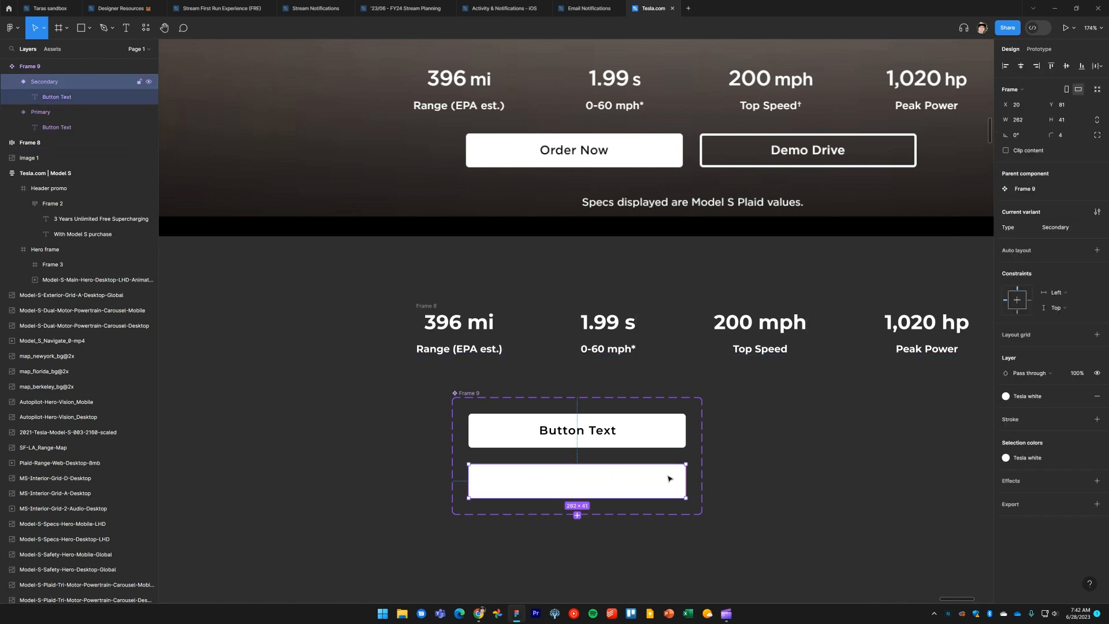
Swap the Secondary variant's fill to a stroke and set the stroke weight to 3
key("shift+x")
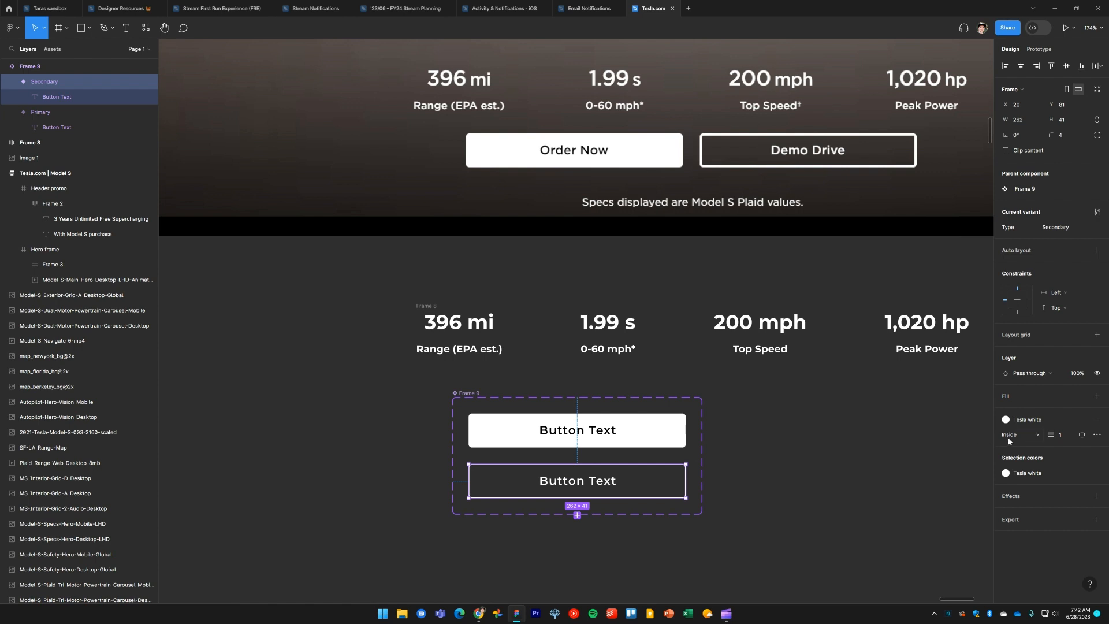
left_click(1023, 435)
type("3")
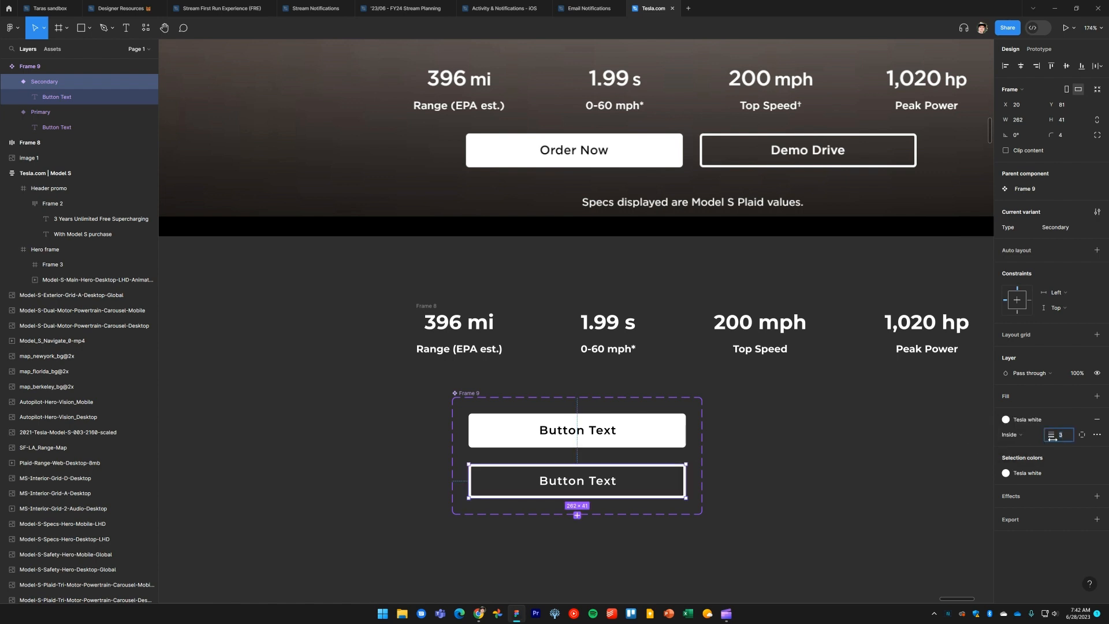
left_click(847, 464)
Place a Secondary button instance in the hero next to the Demo Drive reference button
left_click_drag(594, 482, 940, 194, "alt")
left_click_drag(874, 257, 606, 326)
scroll(613, 274, "up", 3)
scroll(611, 272, "up", 3)
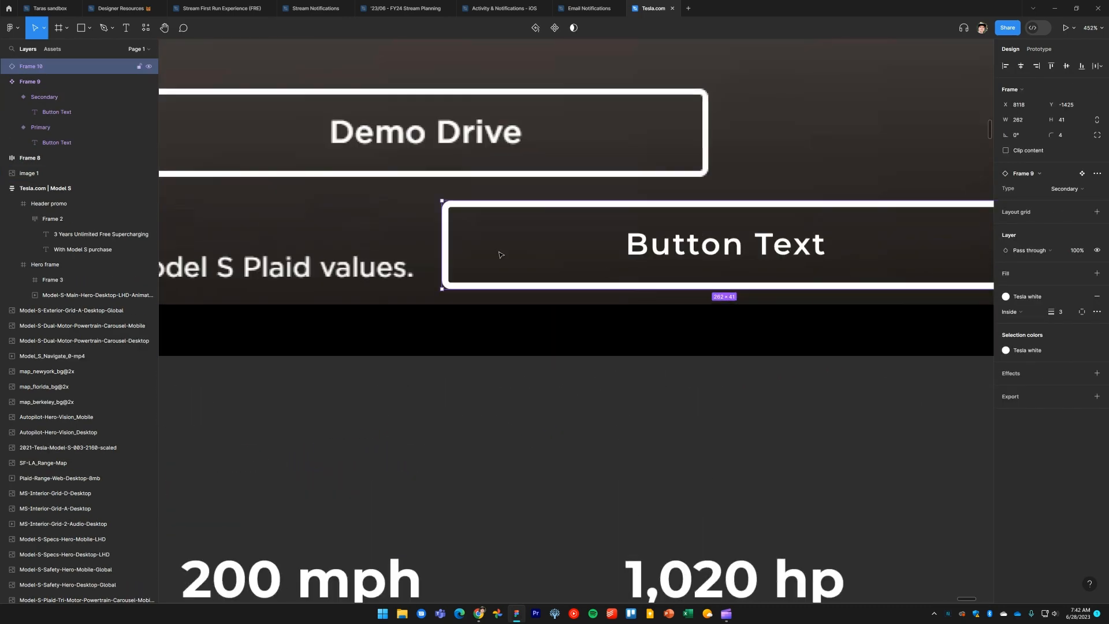
Delete the test Secondary button instance from the hero
left_click_drag(498, 252, 715, 143)
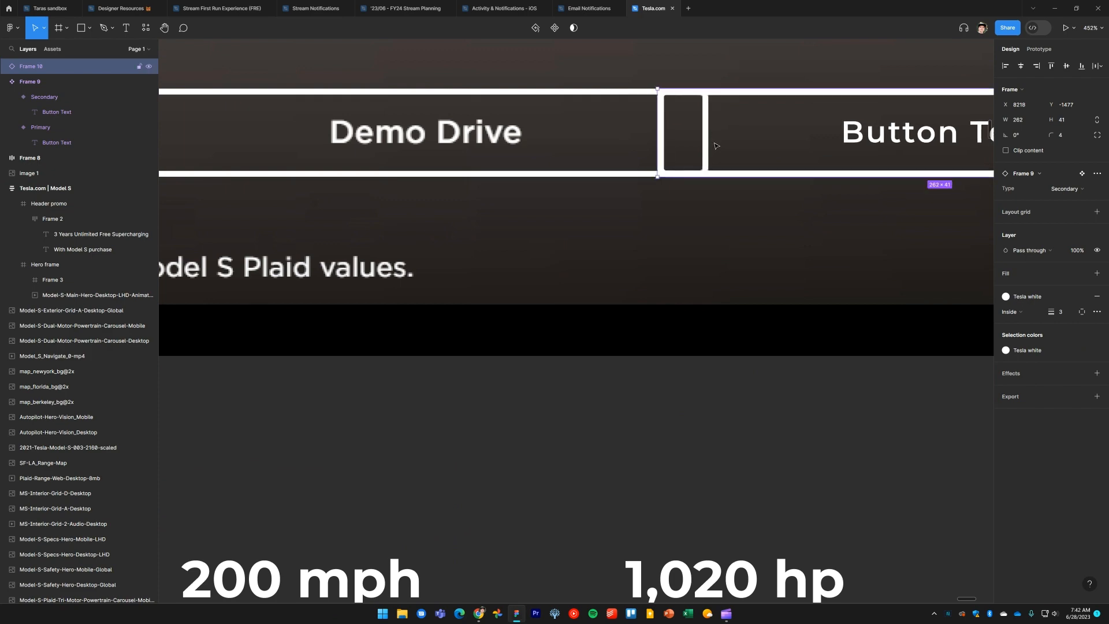
key("Delete")
Rename the component set to Button
scroll(594, 249, "down", 10)
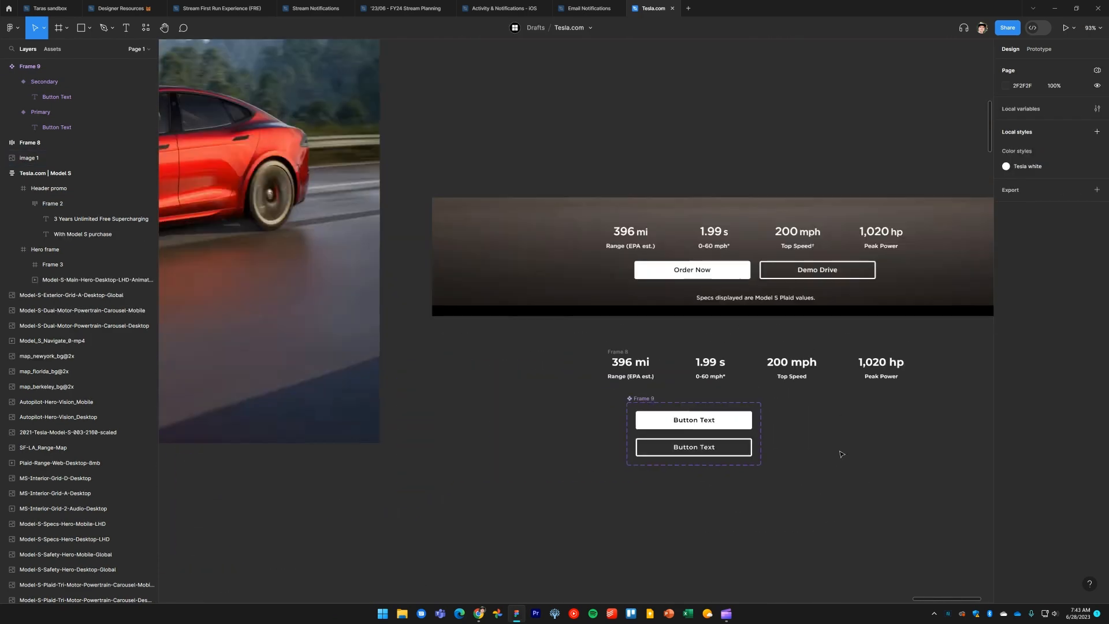
left_click_drag(841, 454, 744, 398)
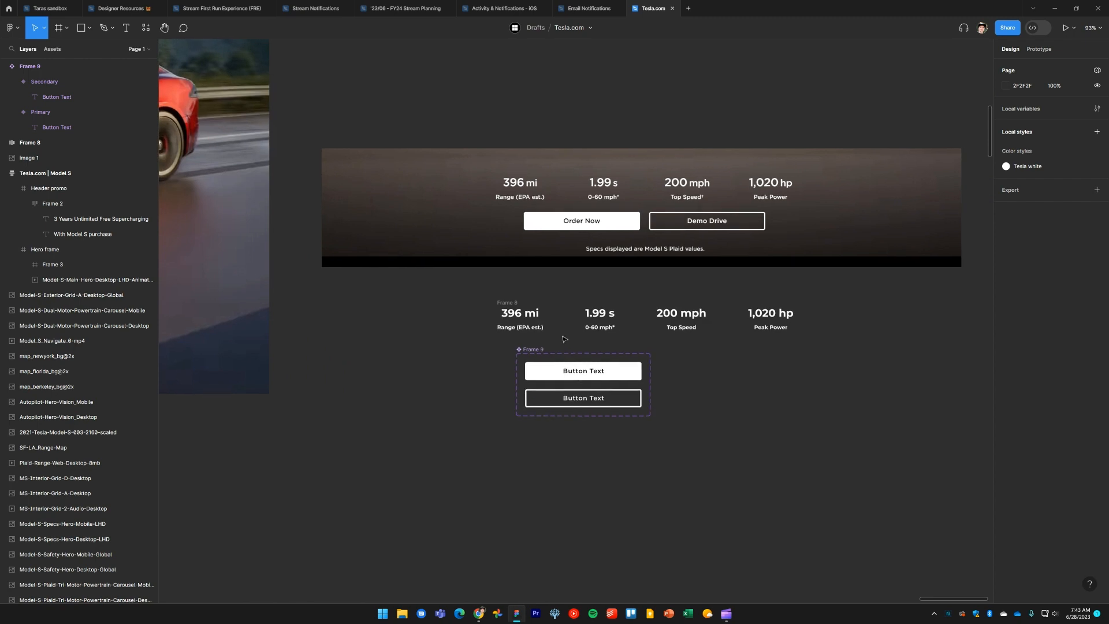
left_click(536, 353)
double_click(536, 349)
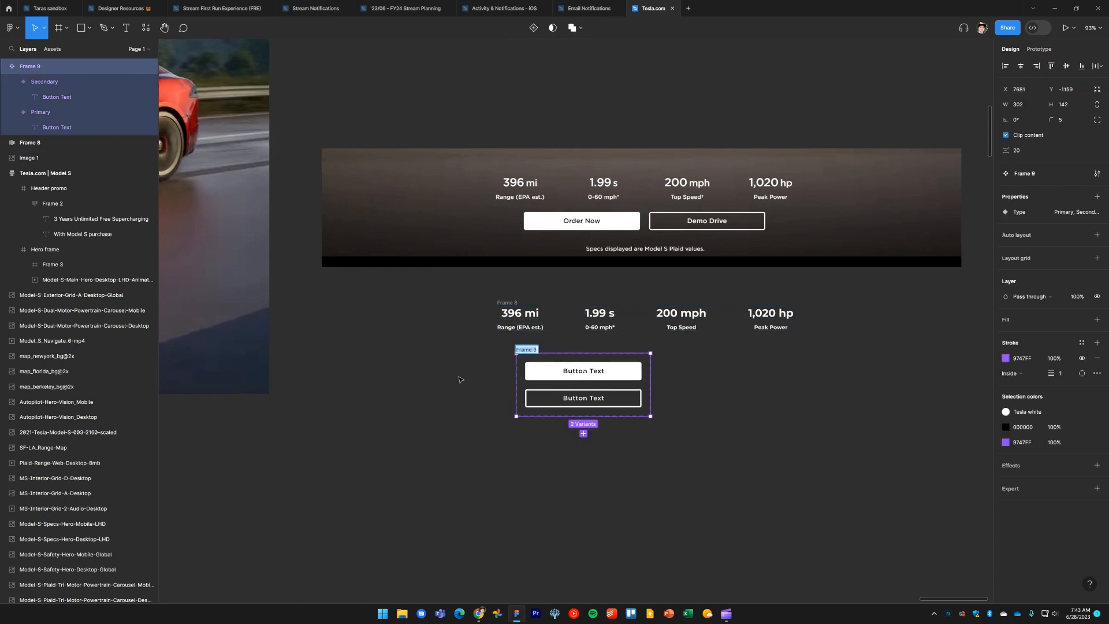
type("Button")
key("Return")
left_click(438, 414)
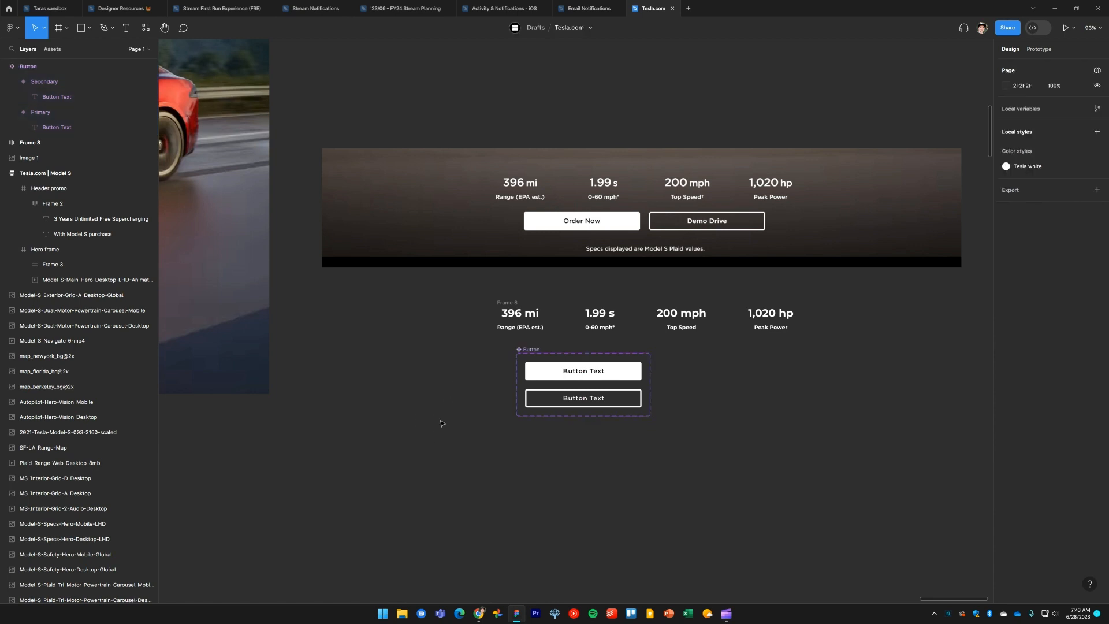
Move the Button component set above the hero section
left_click_drag(534, 350, 536, 353)
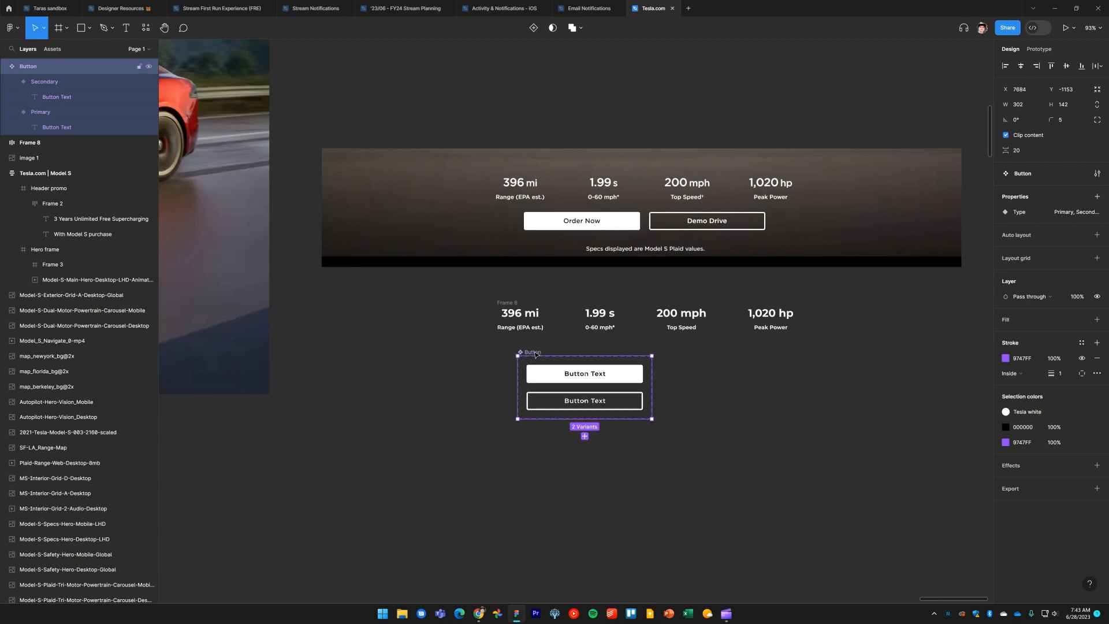
left_click(456, 435)
left_click(533, 353)
left_click_drag(534, 352, 920, 333)
left_click(842, 411)
scroll(837, 421, "up", 2)
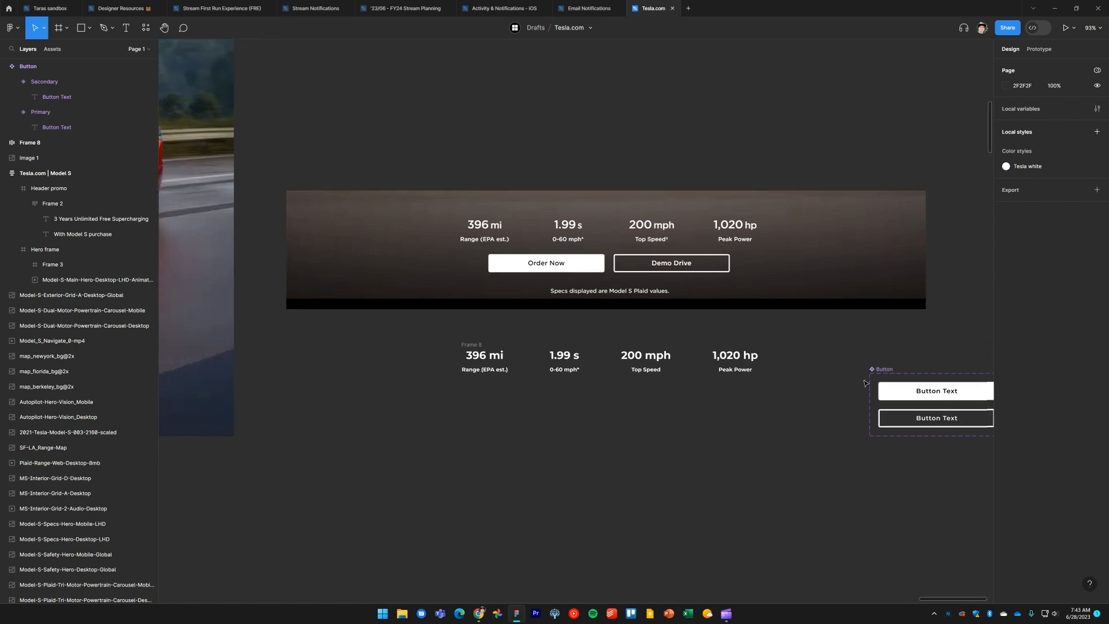
left_click_drag(888, 368, 405, 80)
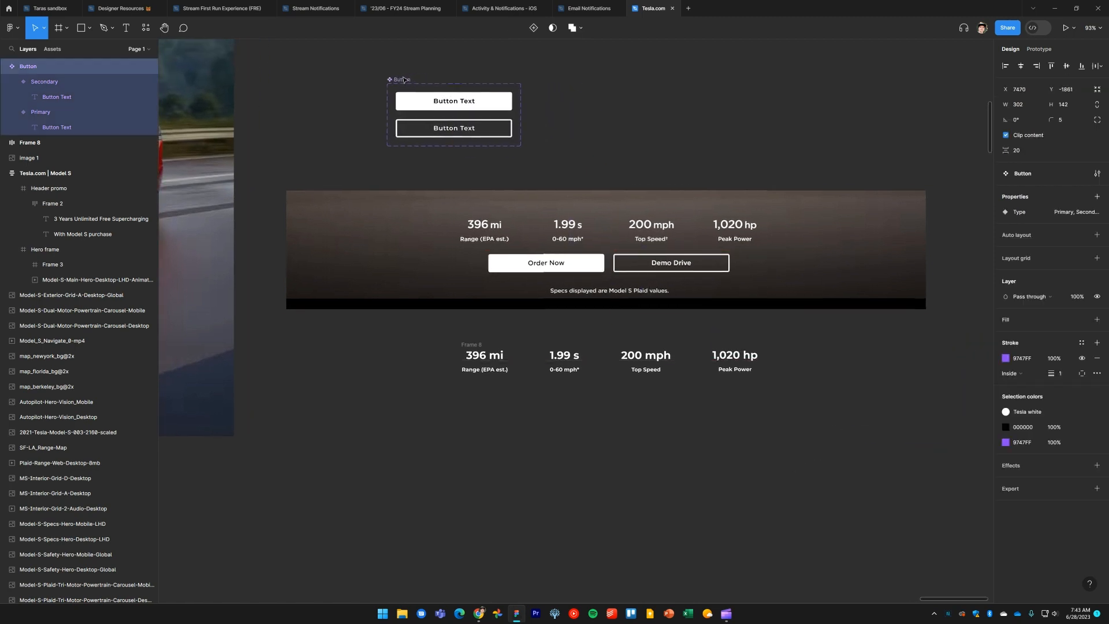
Place Primary and Secondary button instances side by side below the specs band
left_click(665, 135)
scroll(664, 135, "left", 3)
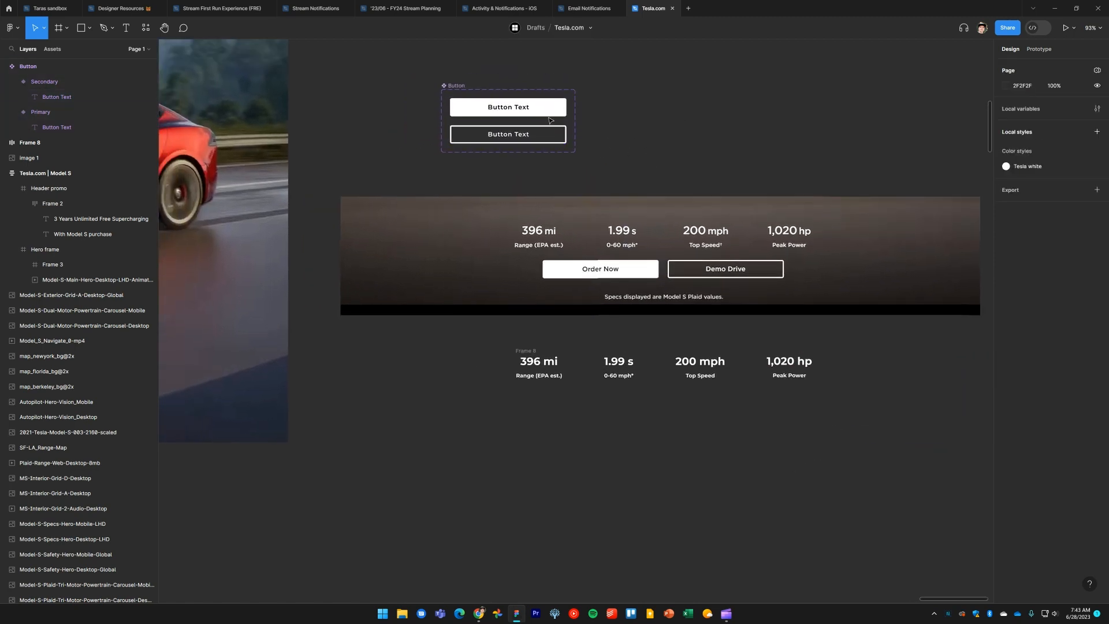
left_click(546, 111)
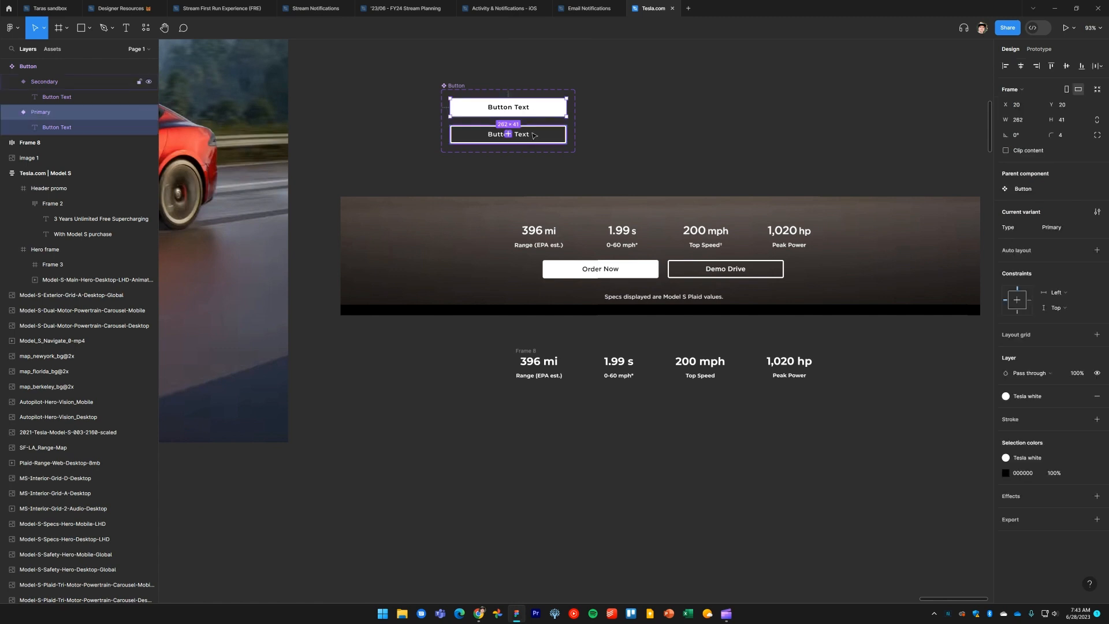
left_click(535, 136, "shift")
left_click_drag(535, 135, 618, 431)
left_click_drag(621, 437, 733, 423)
left_click(734, 469)
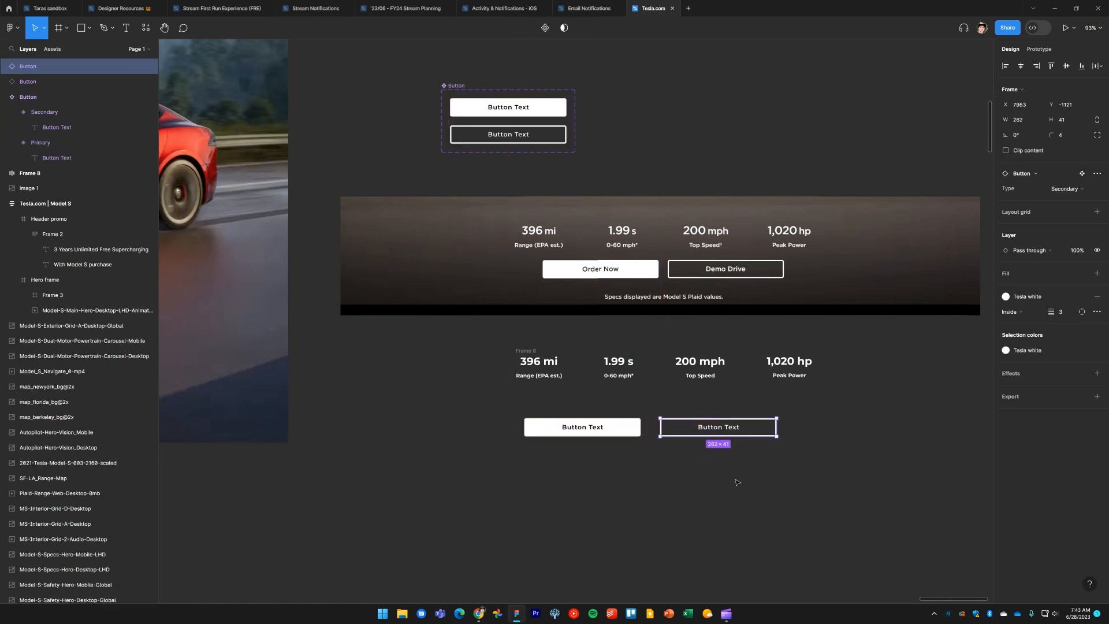
left_click_drag(777, 476, 569, 418)
left_click_drag(675, 431, 687, 424)
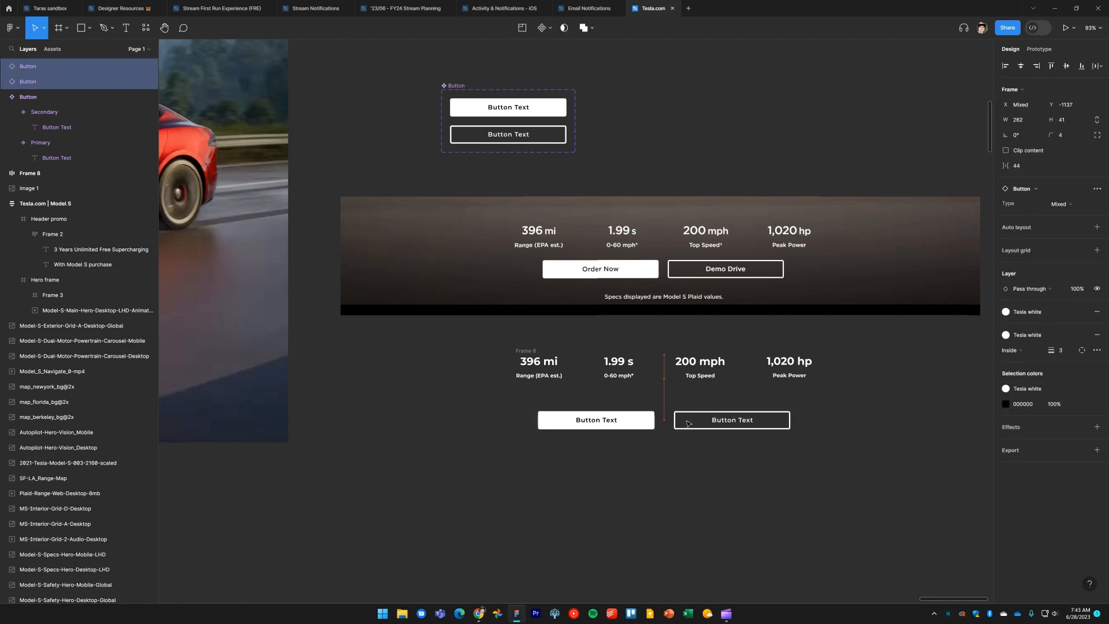
left_click(686, 446)
Change the Primary instance's label to Order Now
scroll(596, 423, "up", 5)
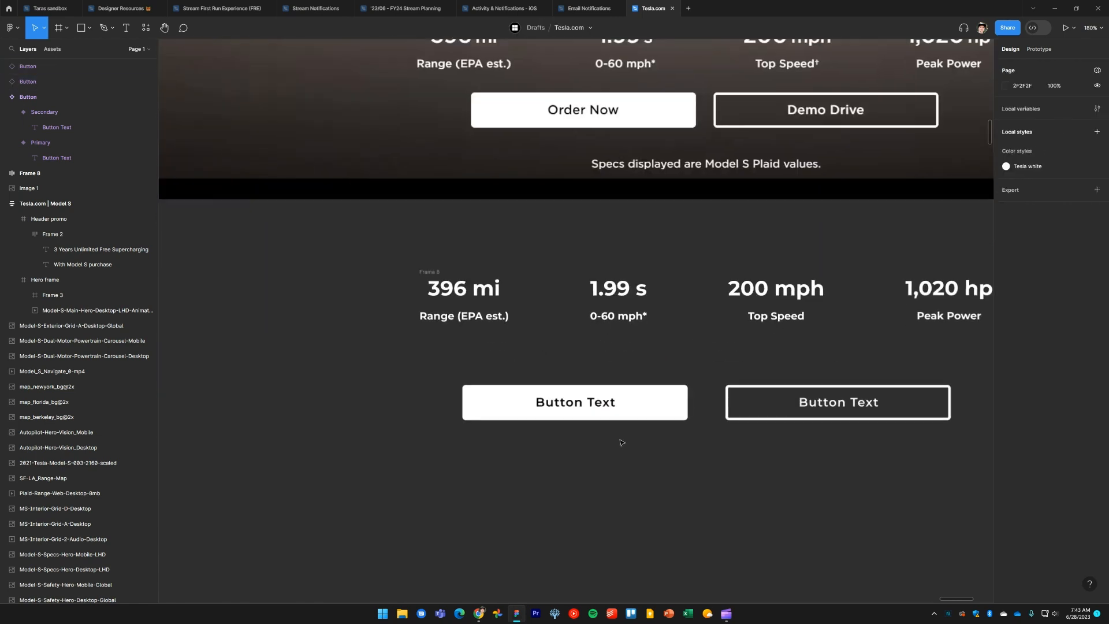
double_click(530, 405)
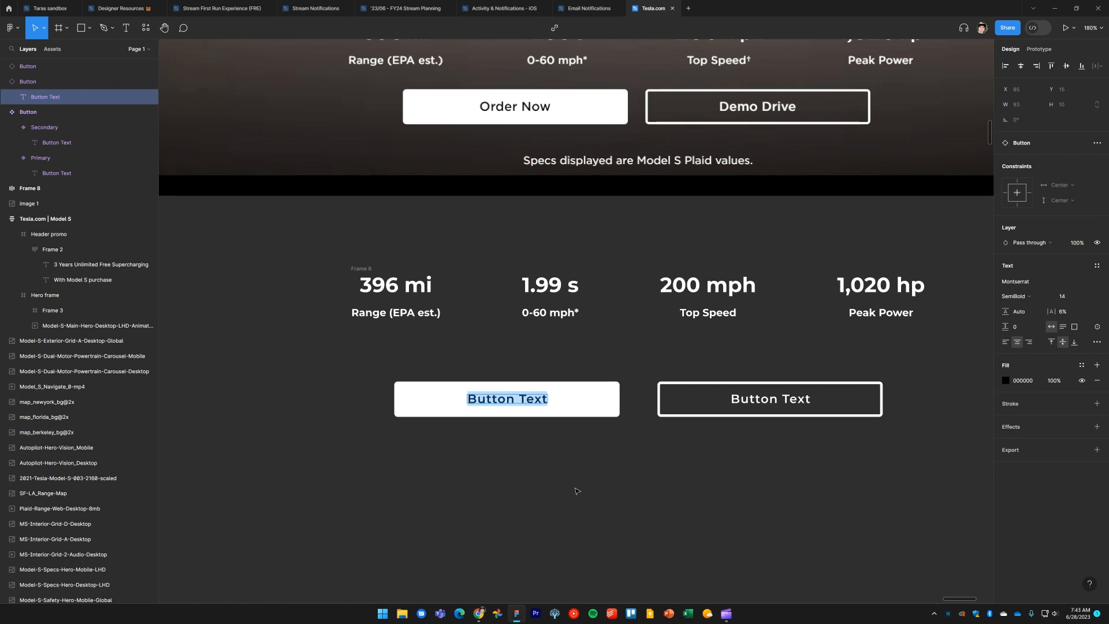
type("Order Now")
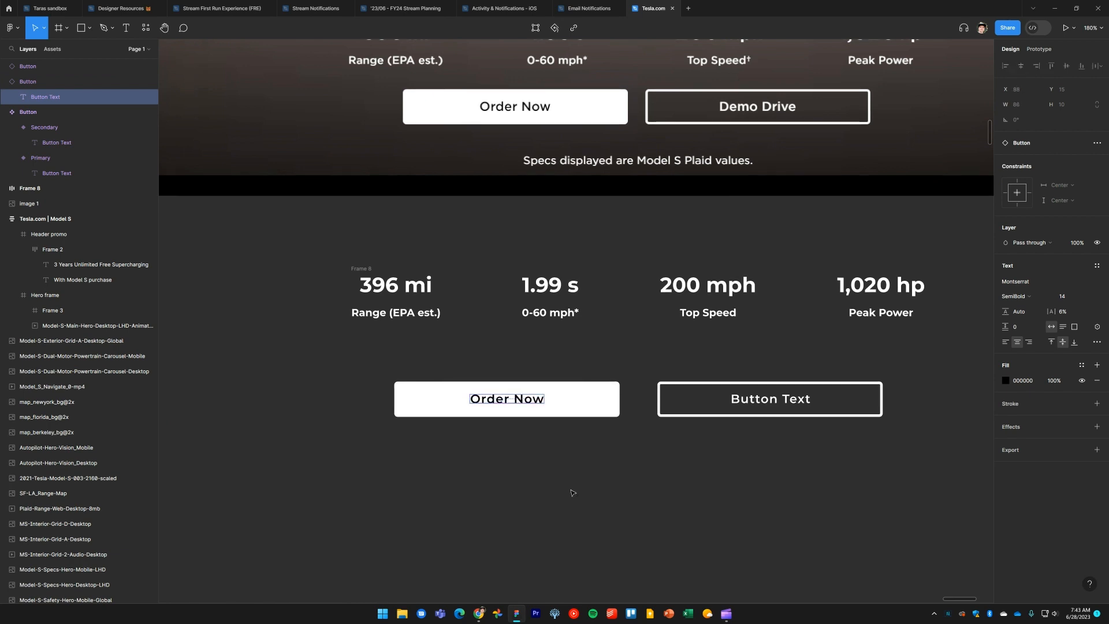
left_click(573, 492)
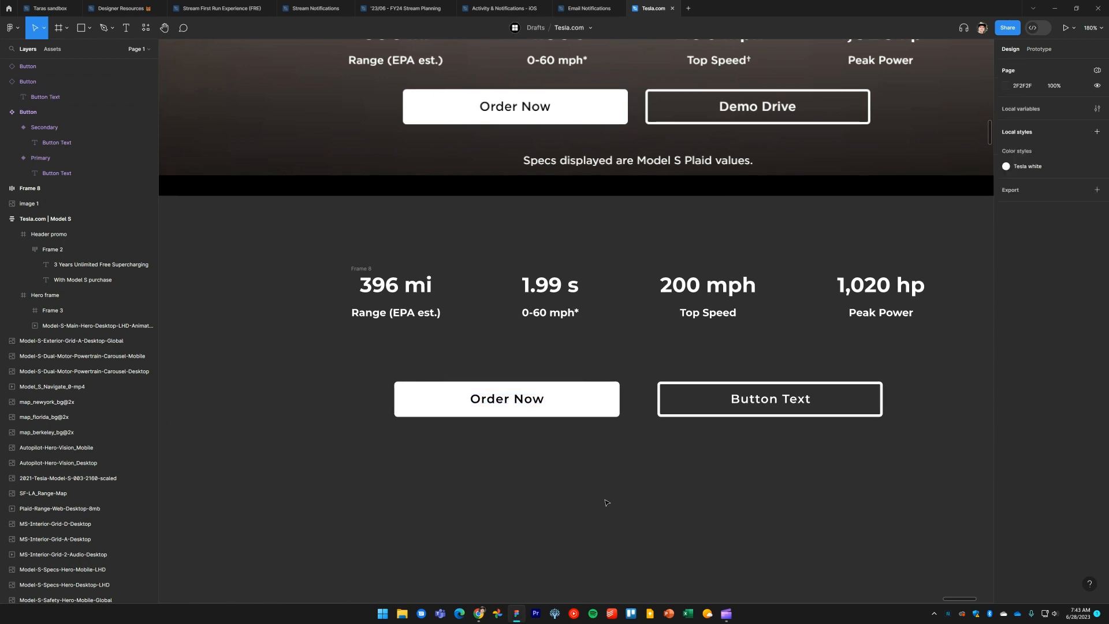
Change the Secondary instance's label to Demo Drive
double_click(763, 401)
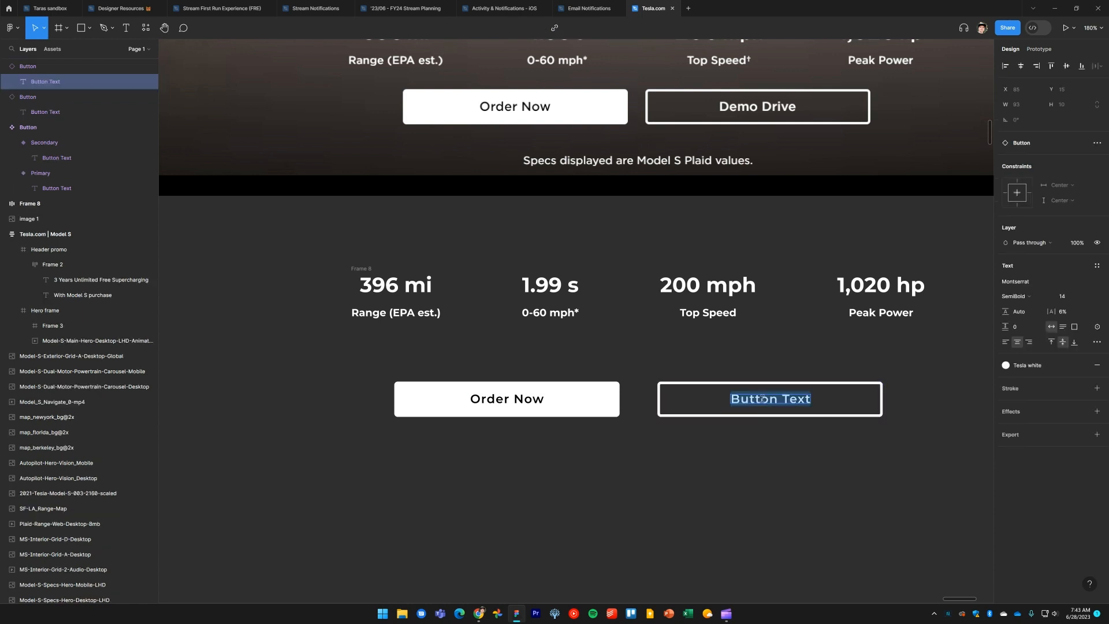
type("Demo Drive")
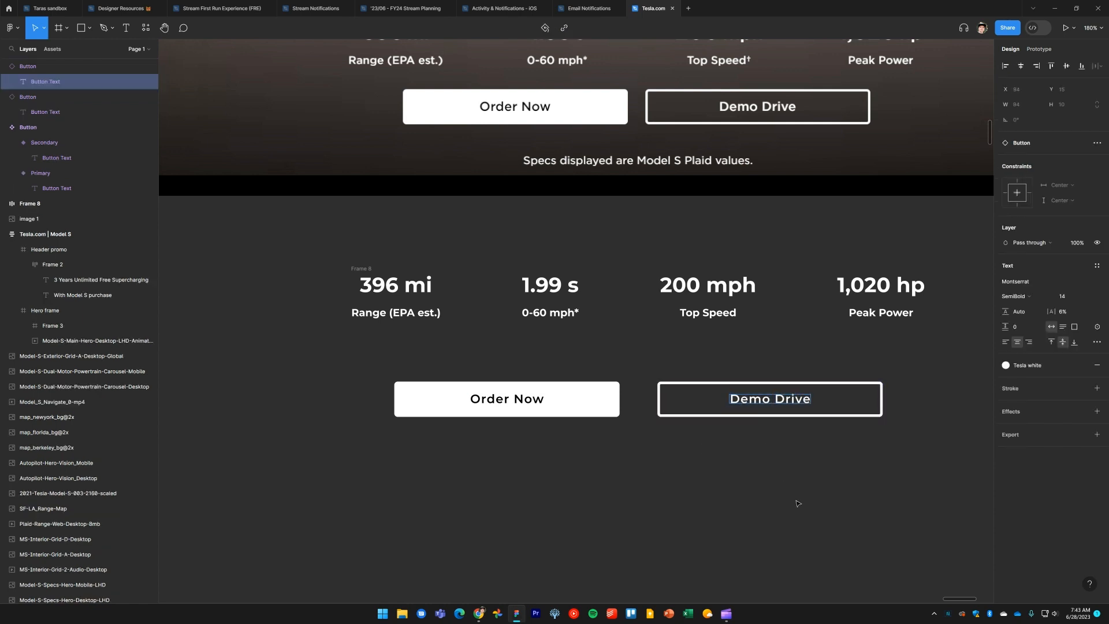
left_click(711, 506)
Set the letter spacing of both variants' label text in the Button component to 4%
scroll(712, 506, "down", 5)
scroll(698, 508, "up", 3)
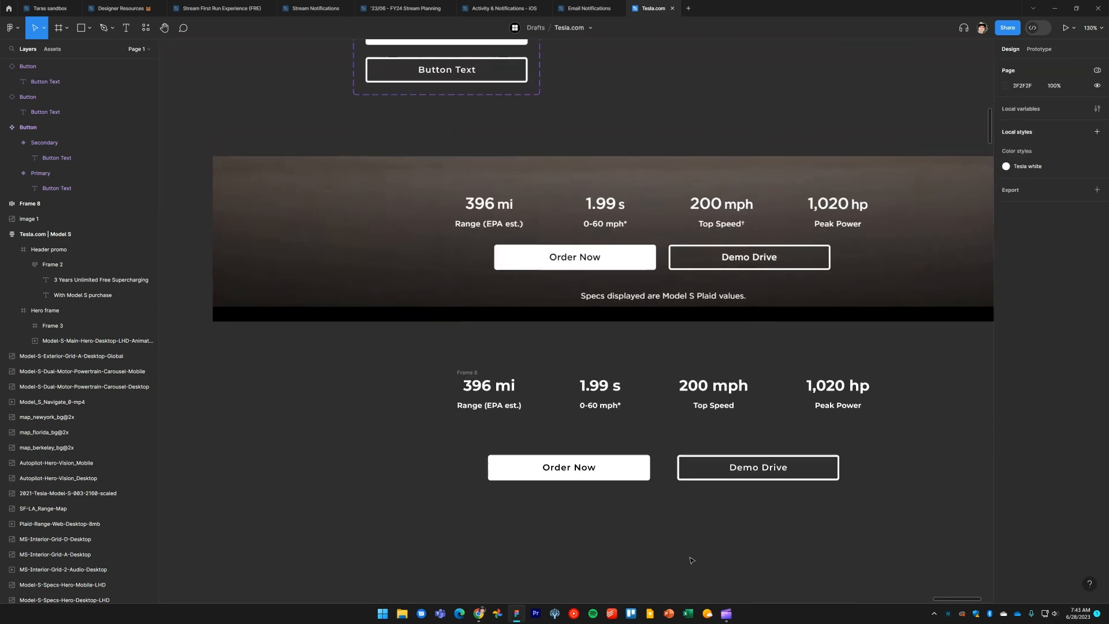
left_click_drag(690, 543, 686, 560)
left_click(462, 84, "ctrl")
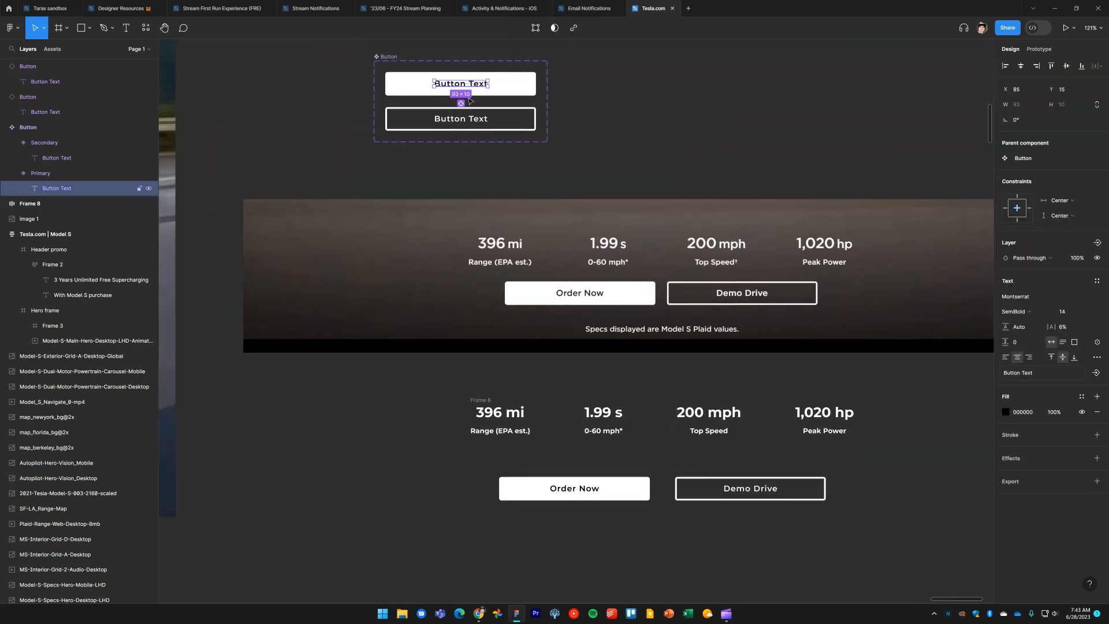
left_click(471, 122, "ctrl+shift")
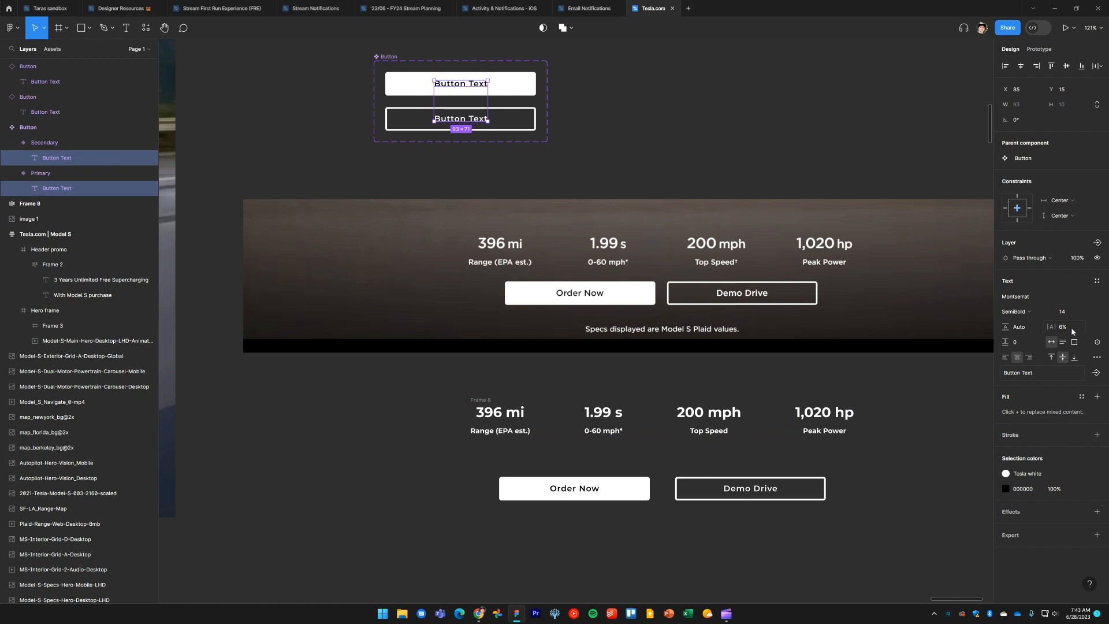
type("3")
key("Return")
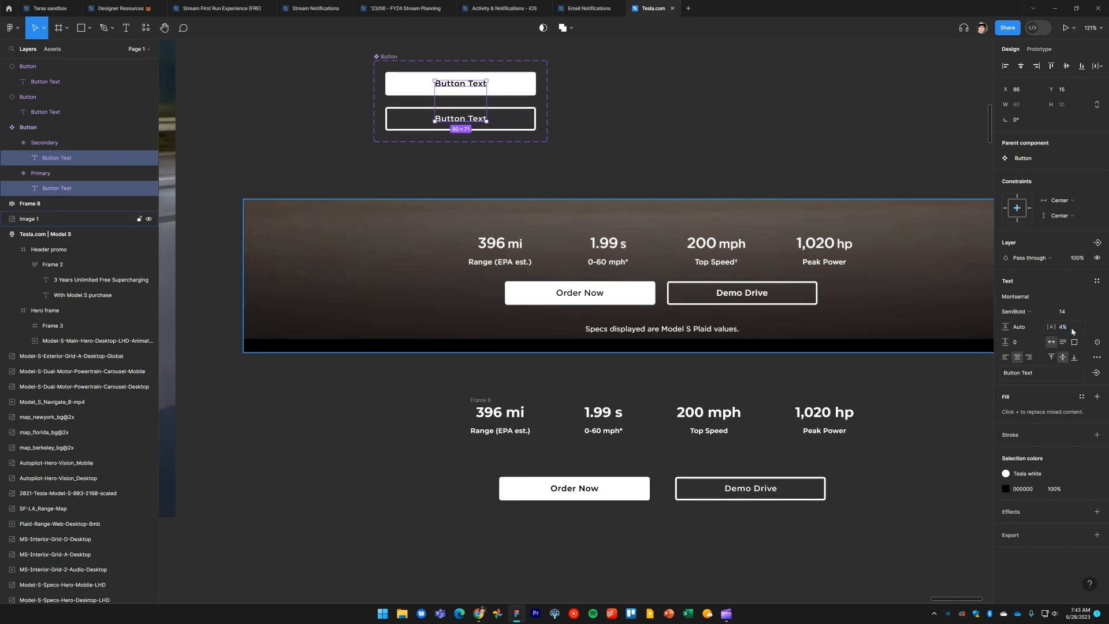
left_click(754, 543)
Wrap the Order Now and Demo Drive buttons in an auto layout frame
scroll(739, 510, "down", 1)
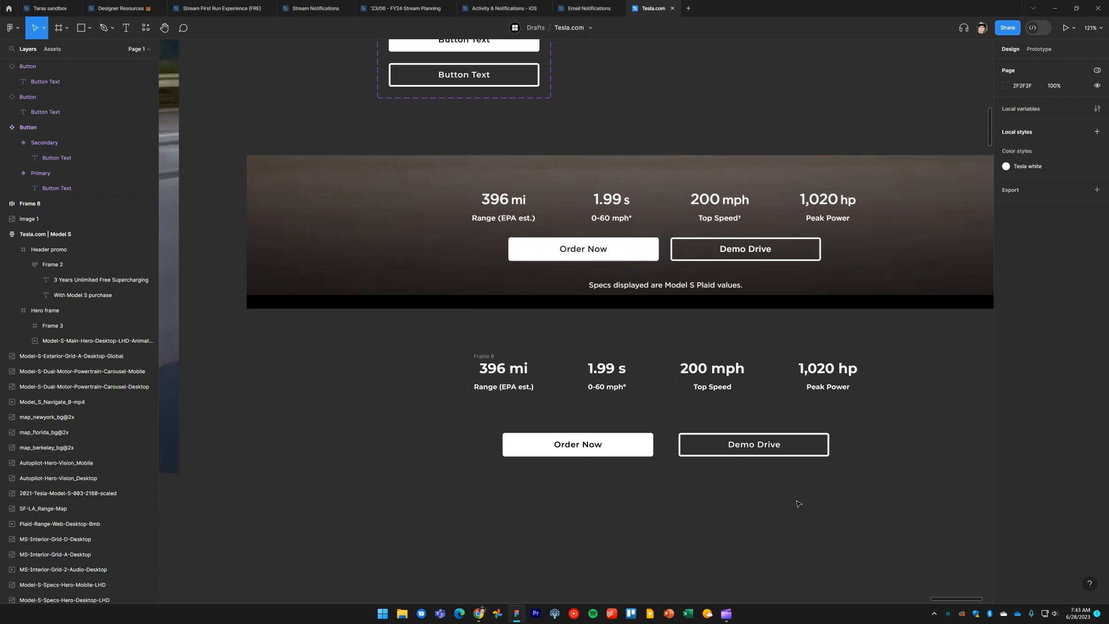
left_click_drag(801, 506, 558, 445)
key("shift+a")
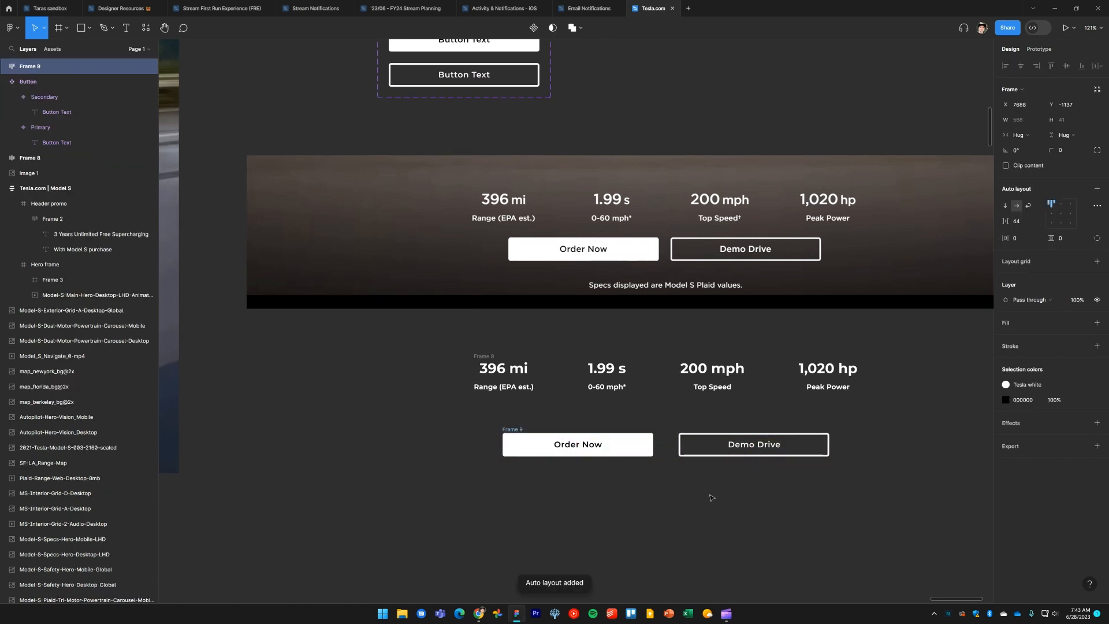
scroll(664, 482, "up", 3)
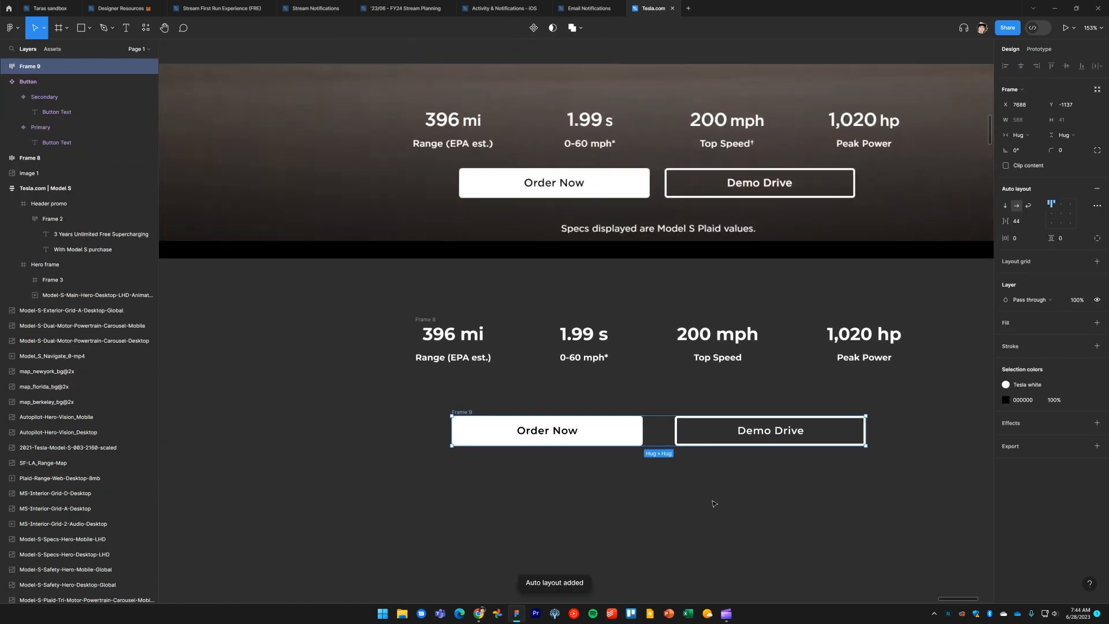
Compare with the reference site and set the auto layout gap between the buttons to 20
key("alt+Tab")
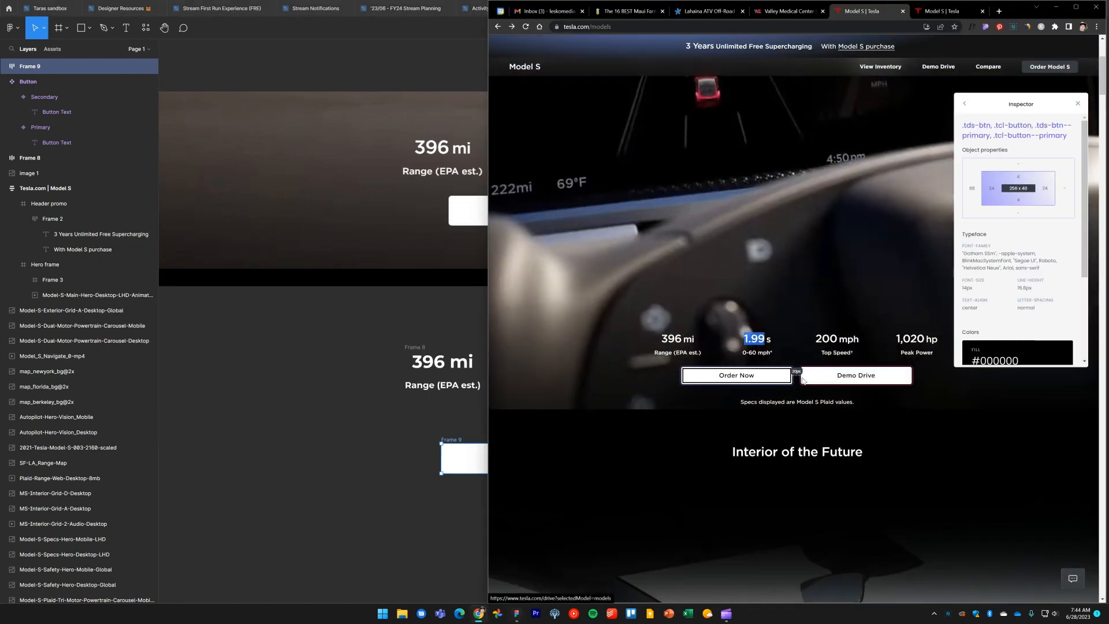
key("alt+Tab")
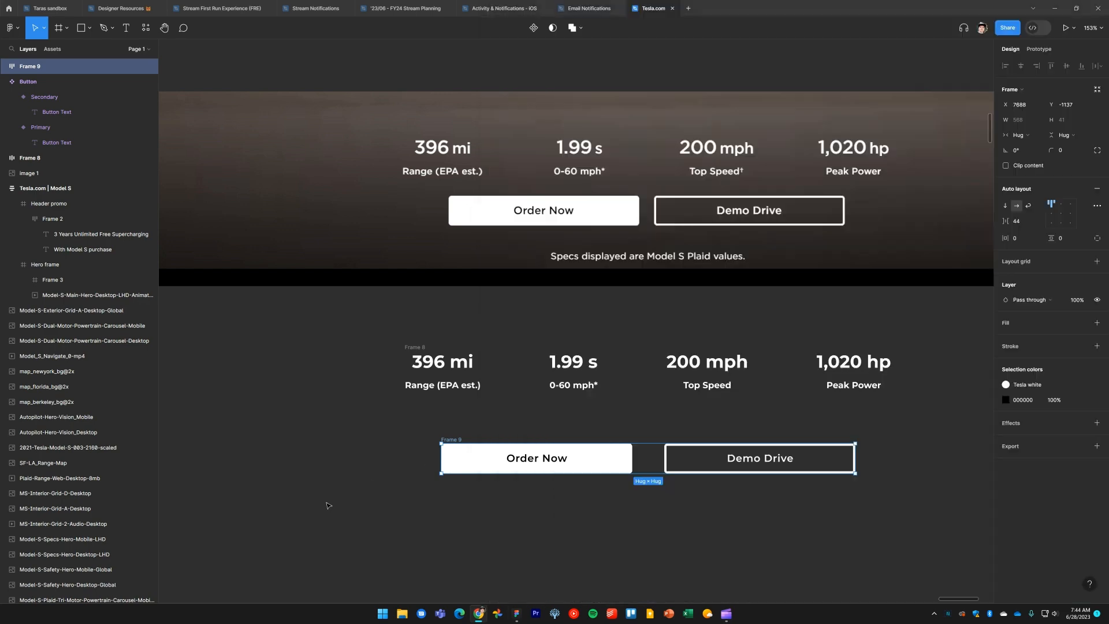
left_click(459, 440)
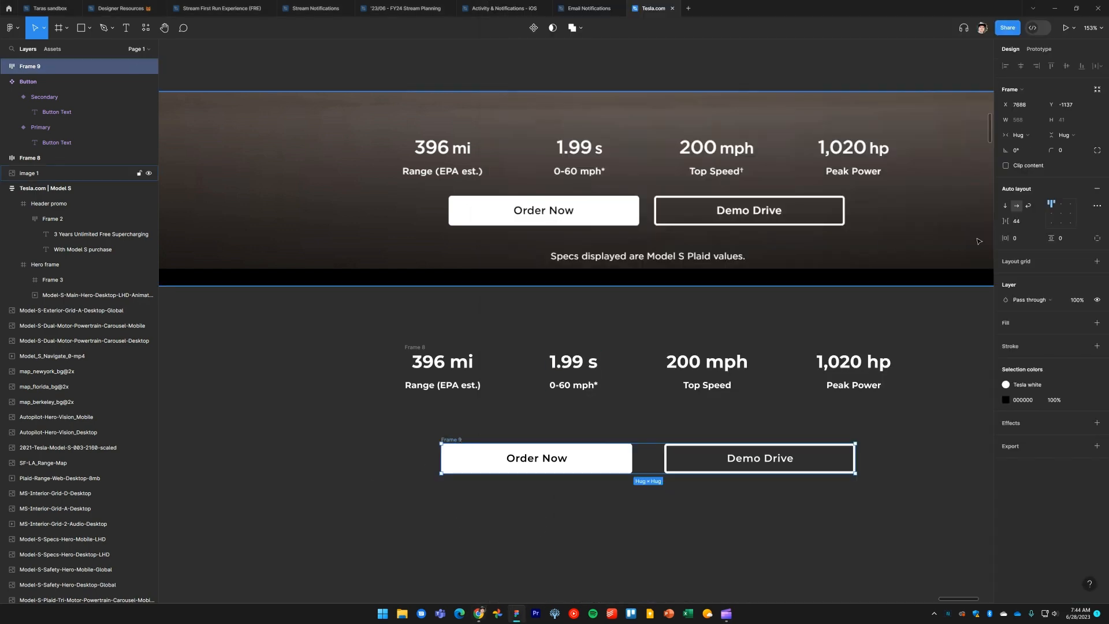
left_click(1019, 222)
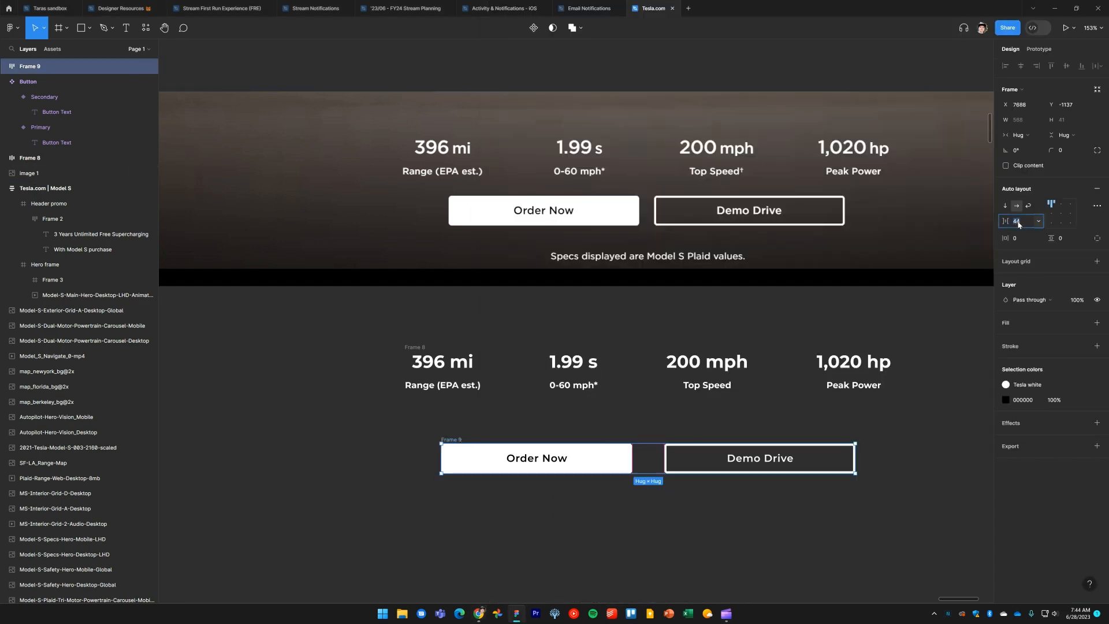
left_click(1062, 214)
key("Return")
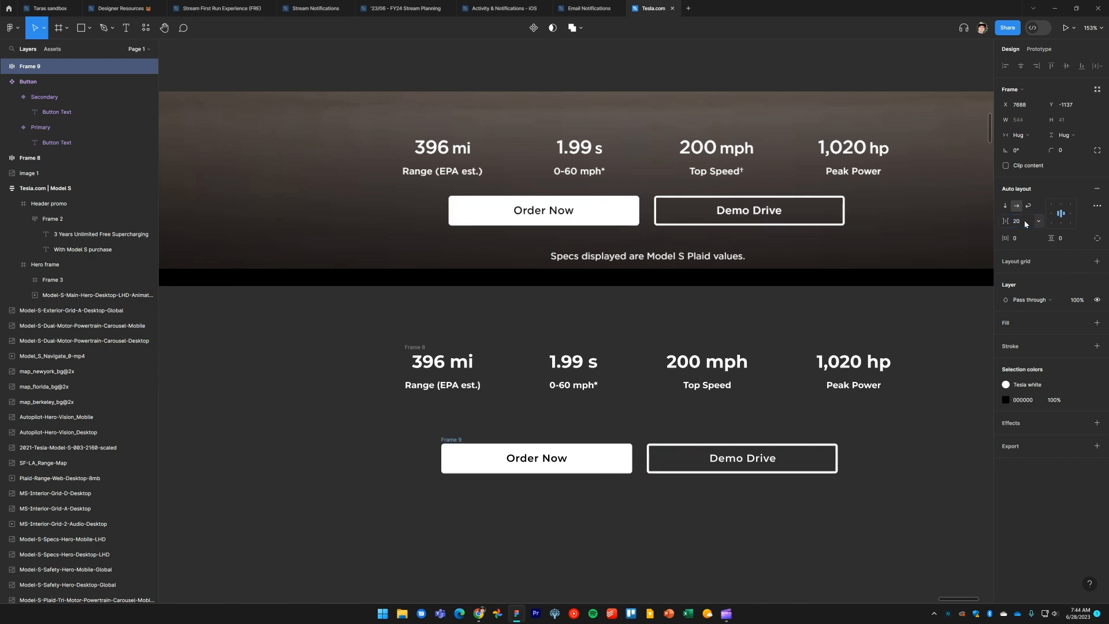
Move the button row up closer beneath the specs band
left_click(611, 512)
scroll(572, 505, "right", 2)
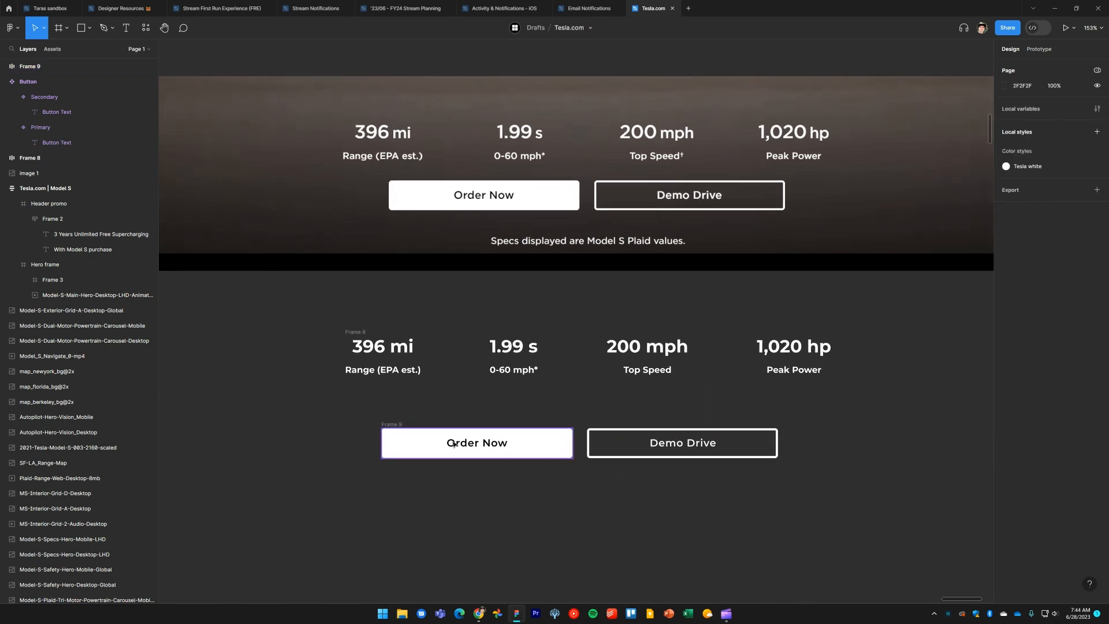
left_click_drag(395, 425, 397, 404)
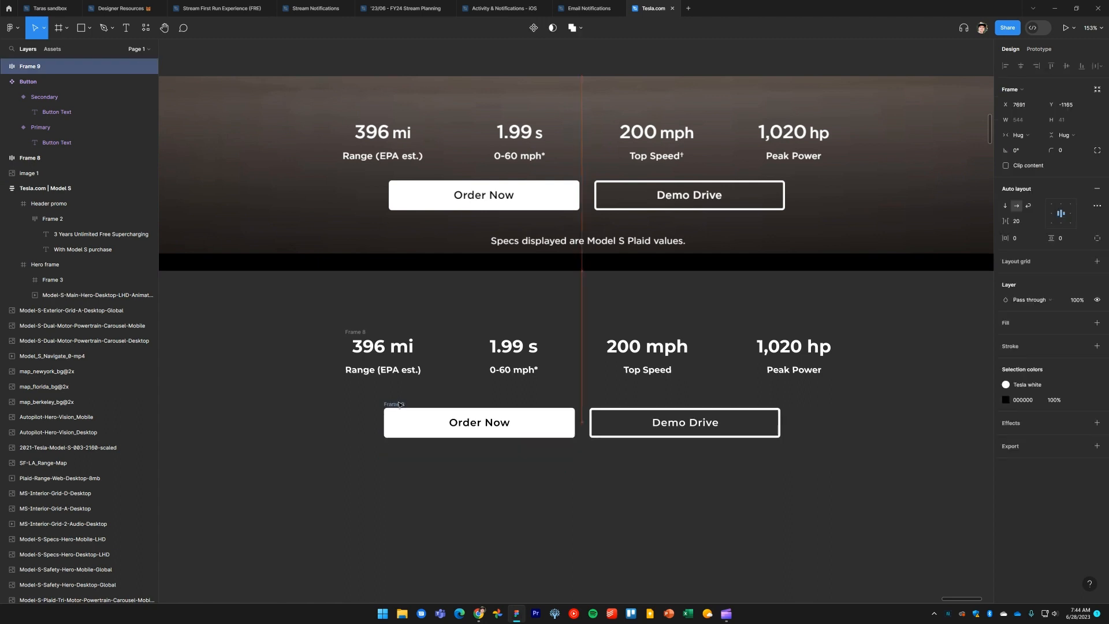
left_click(406, 457)
Rename the specs band frame to Specs
left_click(355, 333)
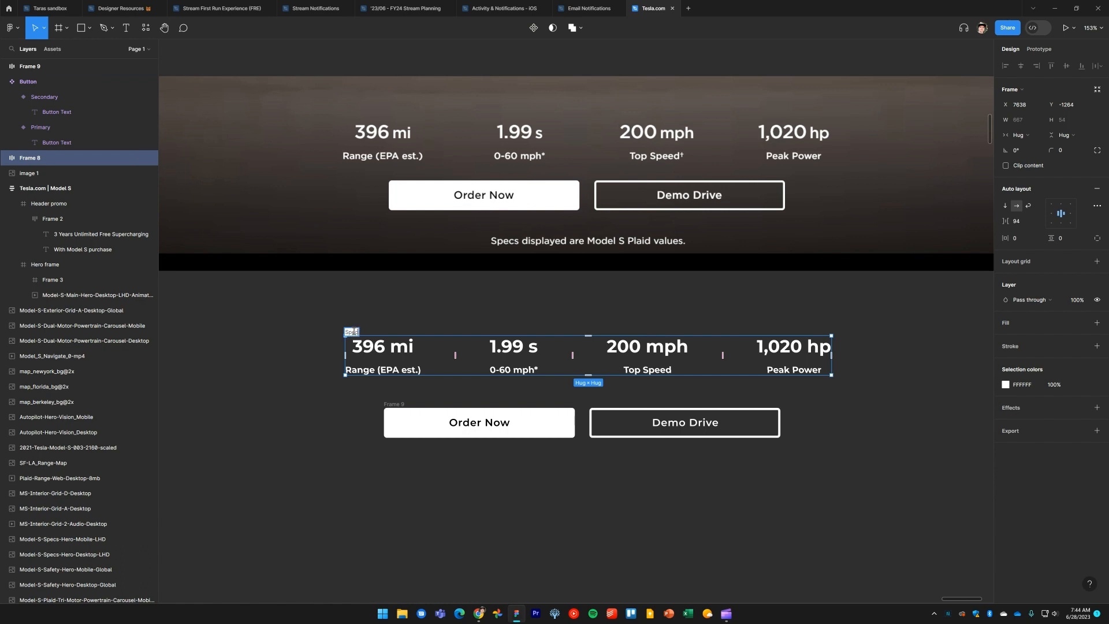
left_click_drag(303, 316, 907, 482)
left_click(906, 481)
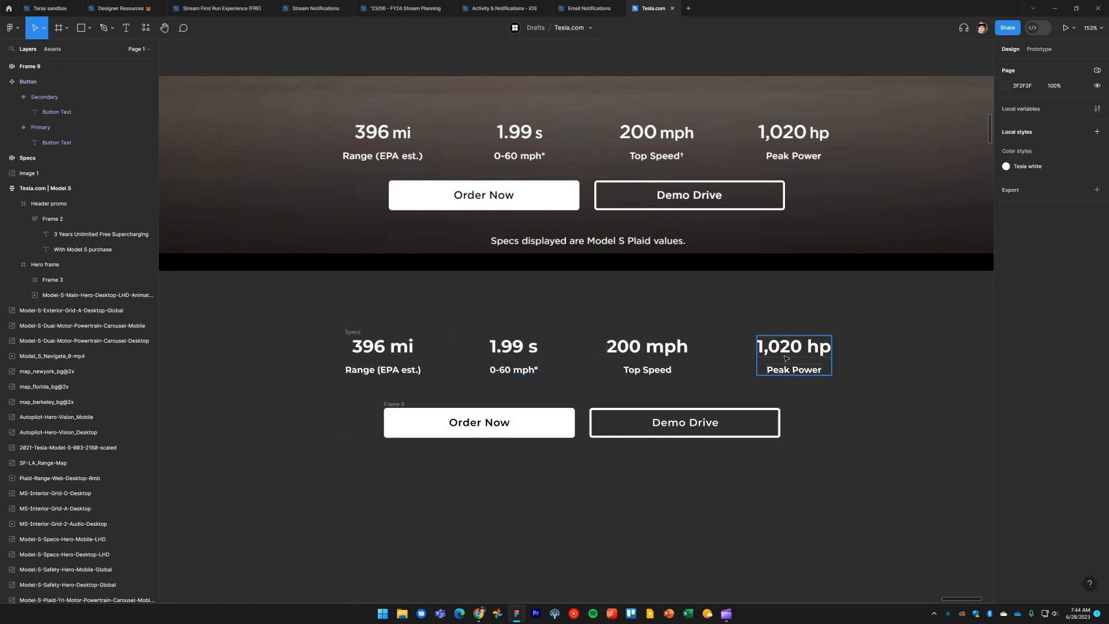
left_click(353, 333)
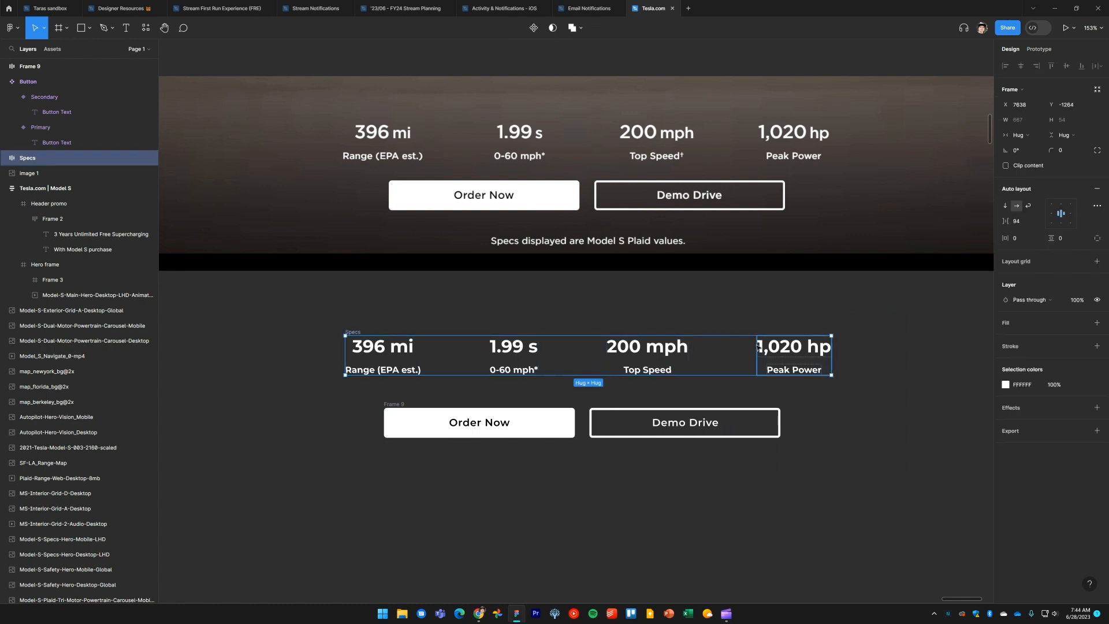
Select the specs band and the button row and wrap them together in a vertical auto layout frame
left_click(326, 308)
left_click_drag(294, 298, 881, 475)
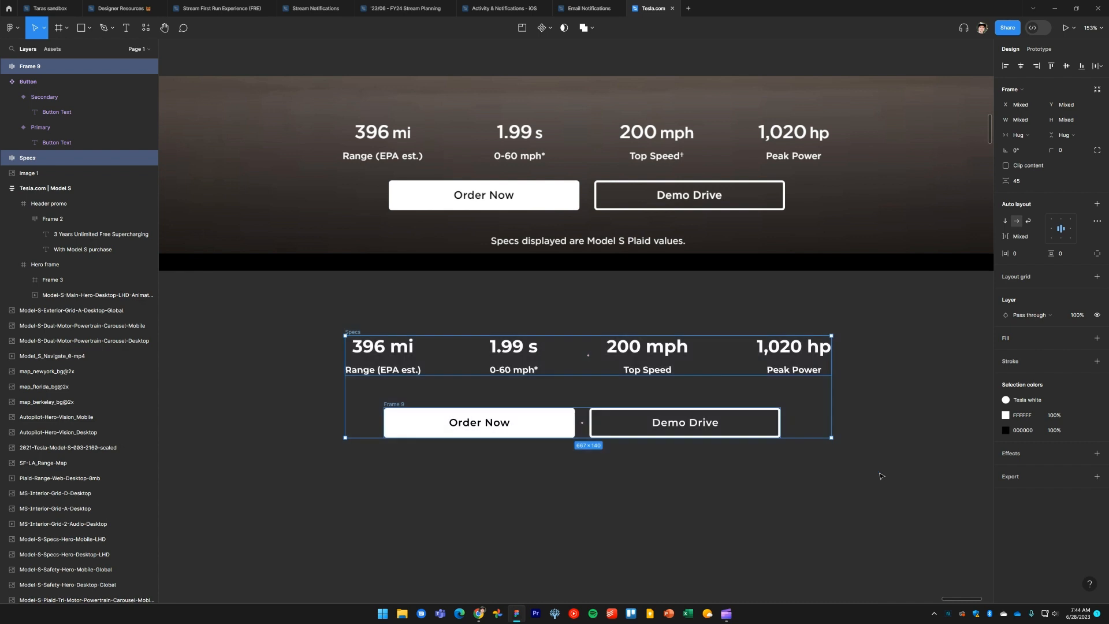
left_click_drag(778, 500, 794, 481)
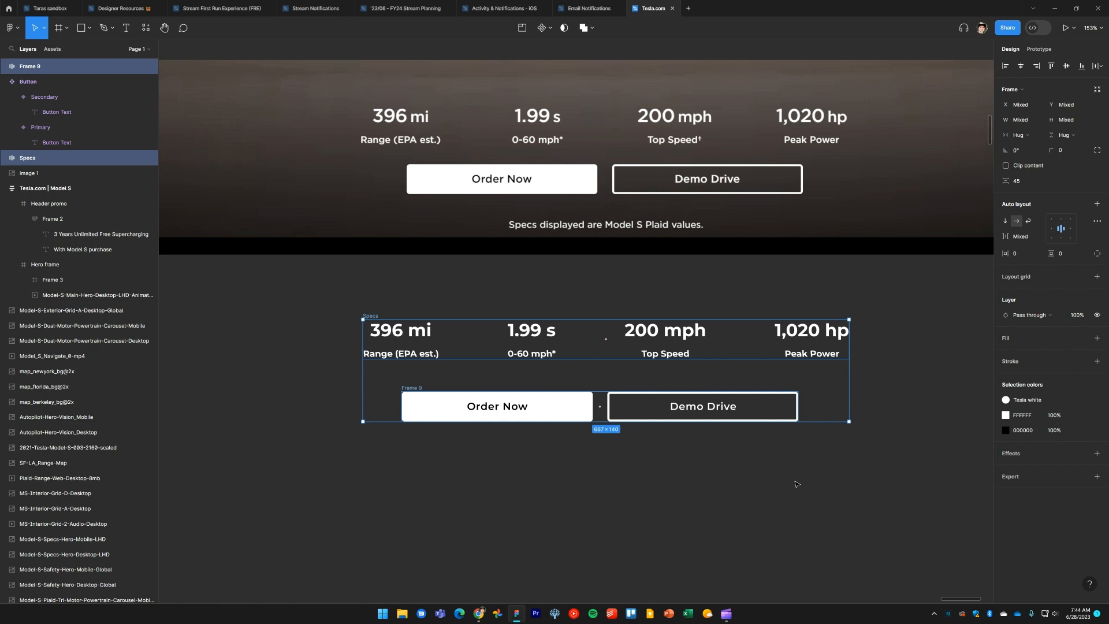
key("shift+a")
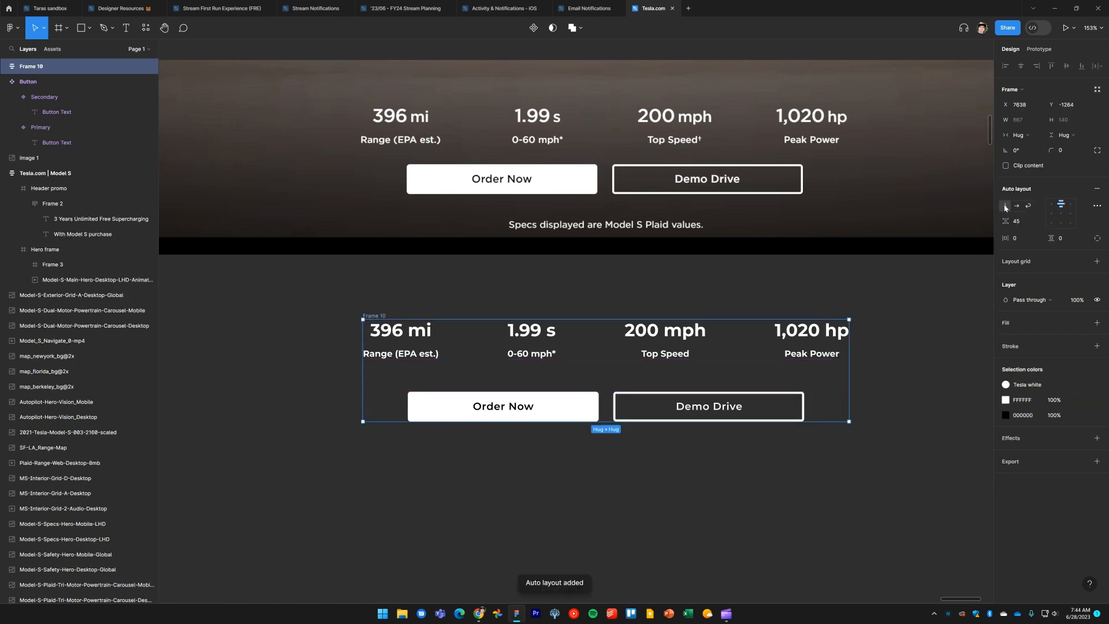
Compare with the reference site and set the new auto layout frame's vertical gap to 24
key("alt+Tab")
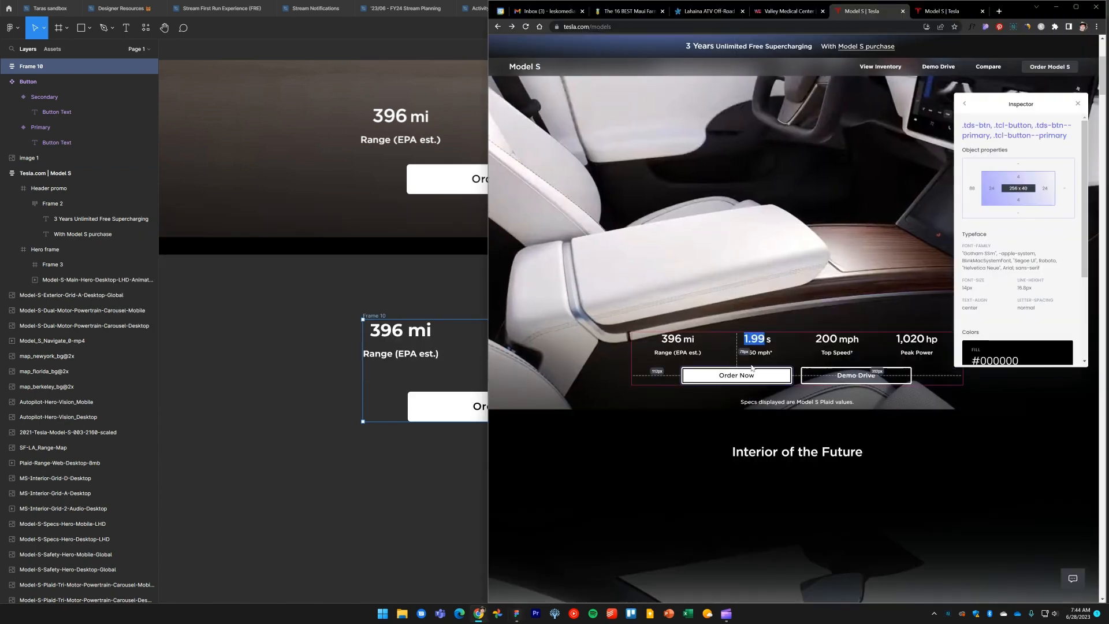
key("alt+Tab")
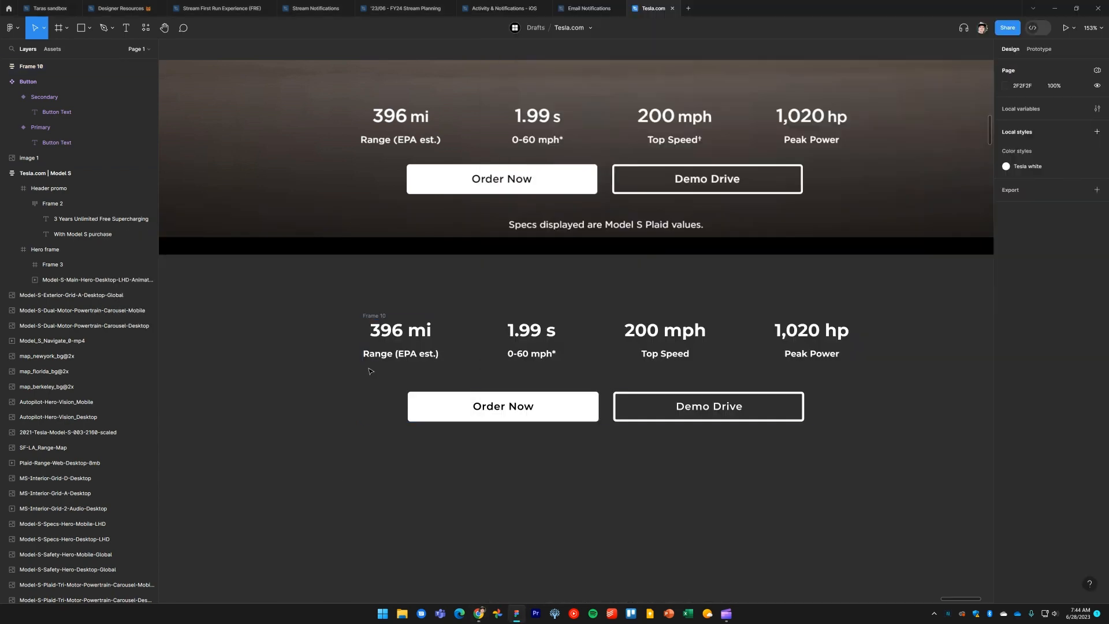
left_click(1027, 225)
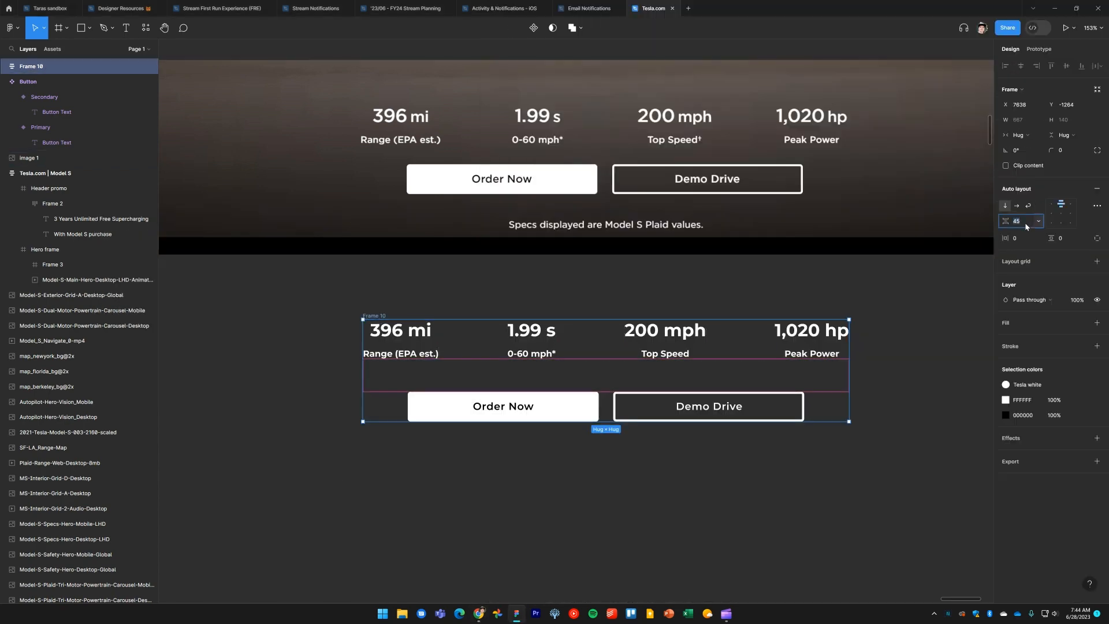
type("24")
key("Return")
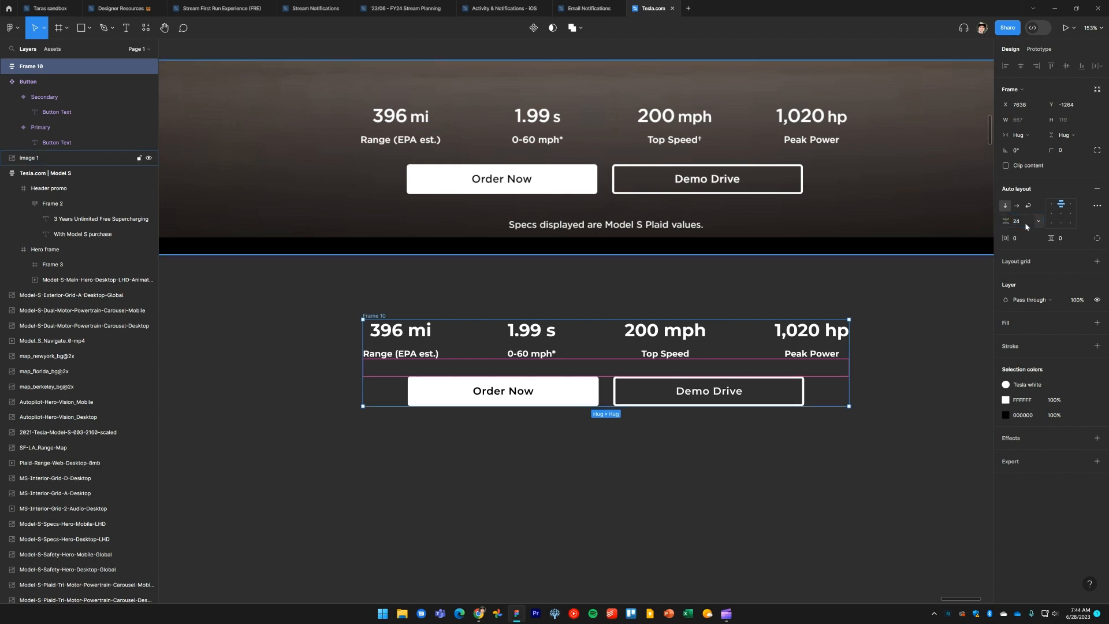
Copy the disclaimer line from the reference site and create a text layer reading "Specs displayed are Model S Plaid values."
left_click(579, 457)
key("alt+Tab")
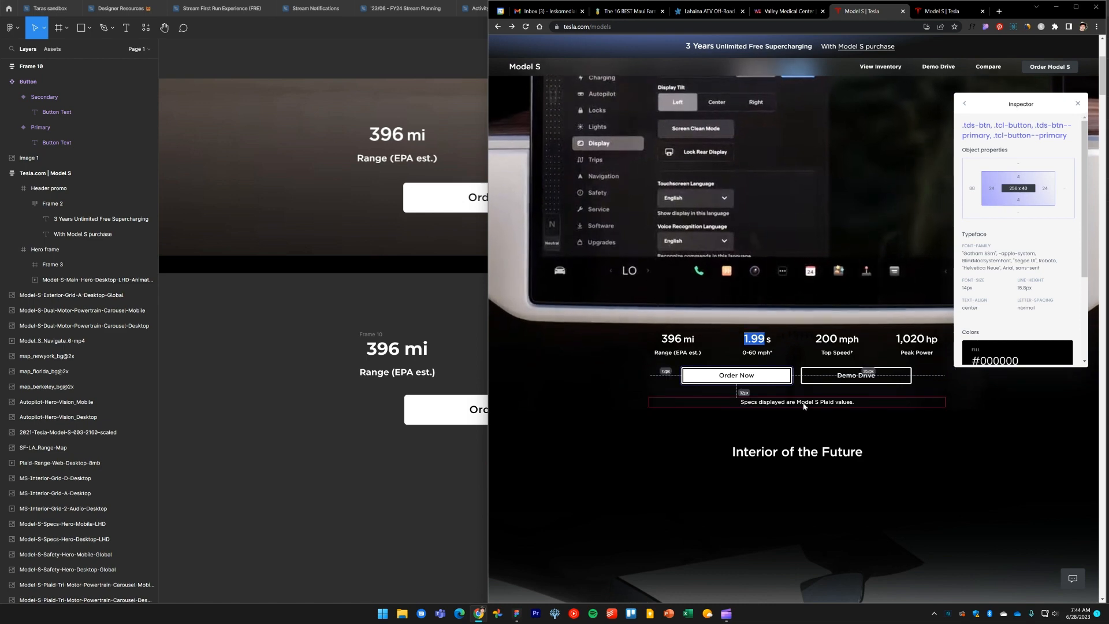
triple_click(803, 403)
key("ctrl+c")
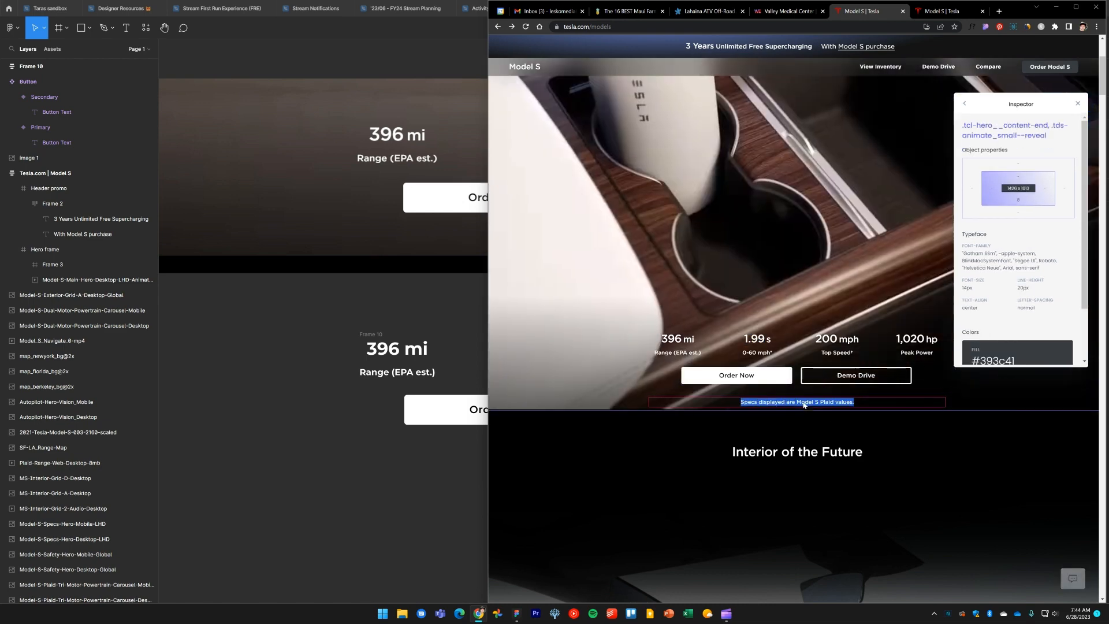
left_click(371, 529)
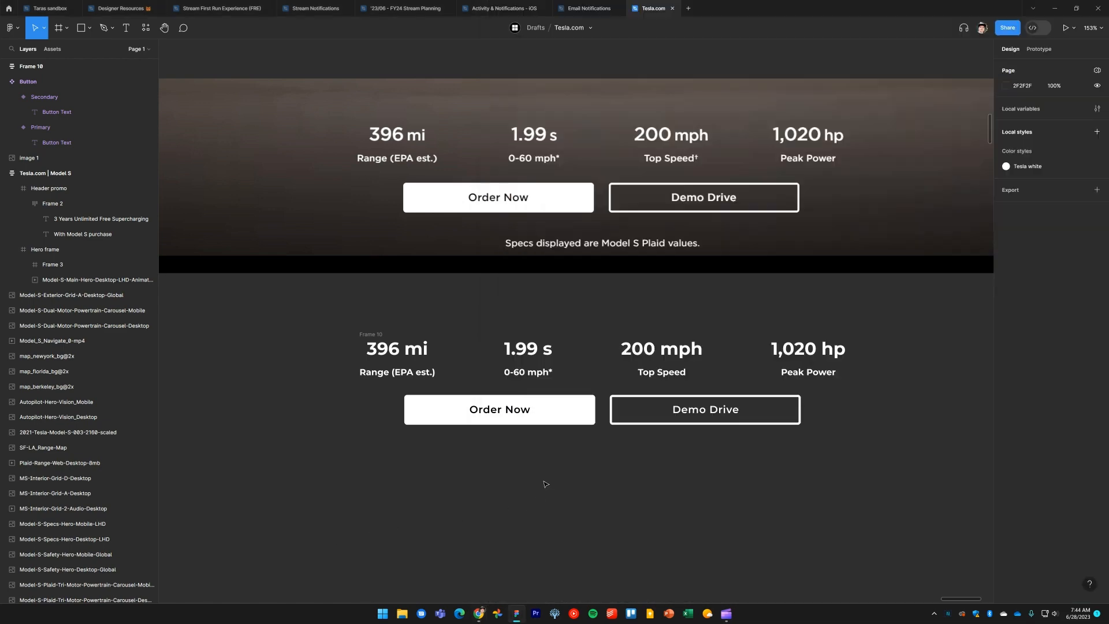
left_click_drag(528, 372, 604, 501)
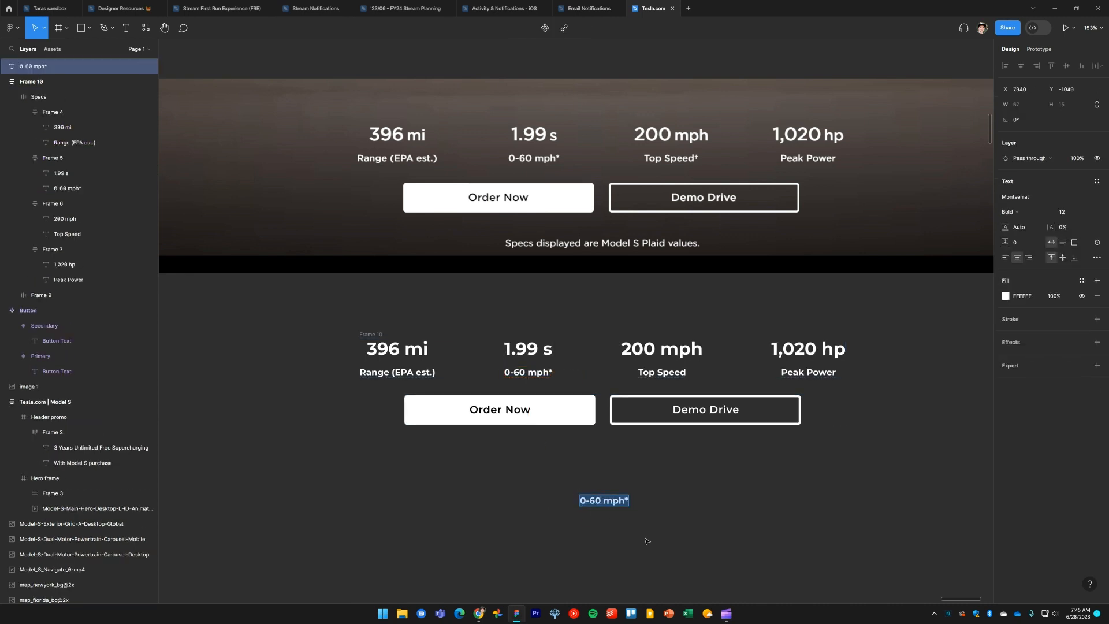
key("ctrl+v")
key("Escape")
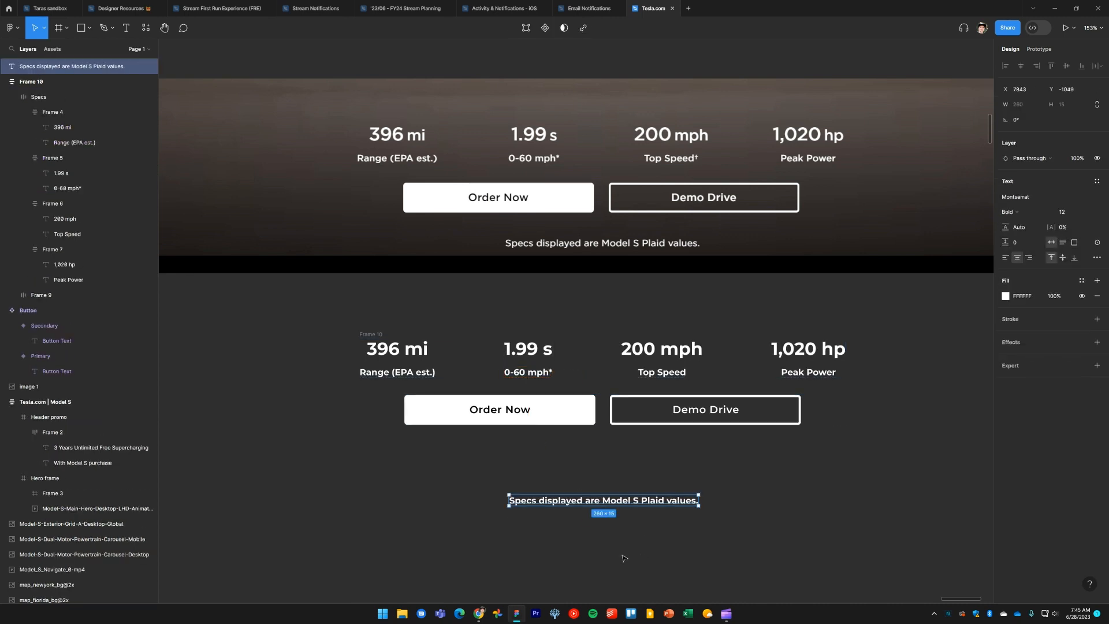
Style the disclaimer text as Montserrat Medium, size 14
left_click(622, 558)
key("alt+Tab")
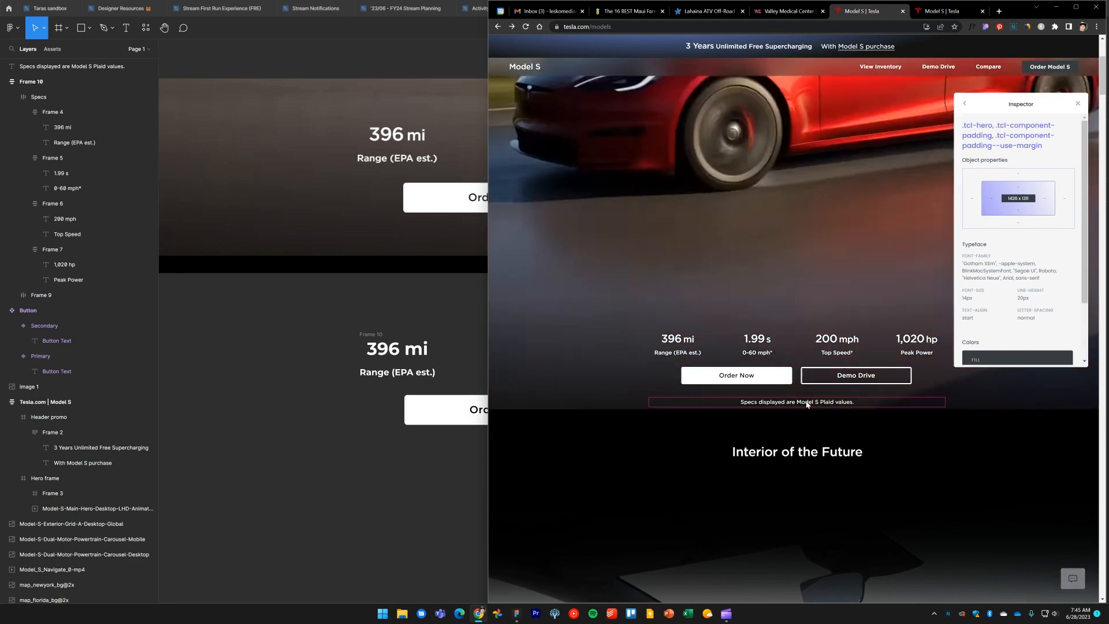
left_click(379, 499)
left_click(595, 499)
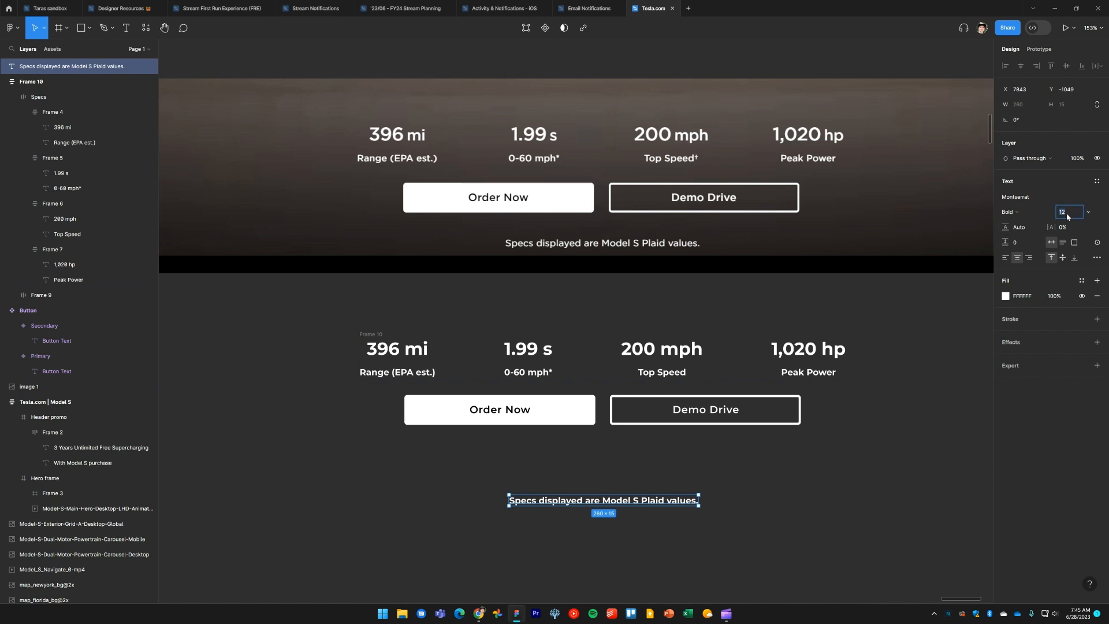
key("Up")
key("Up")
left_click(1025, 215)
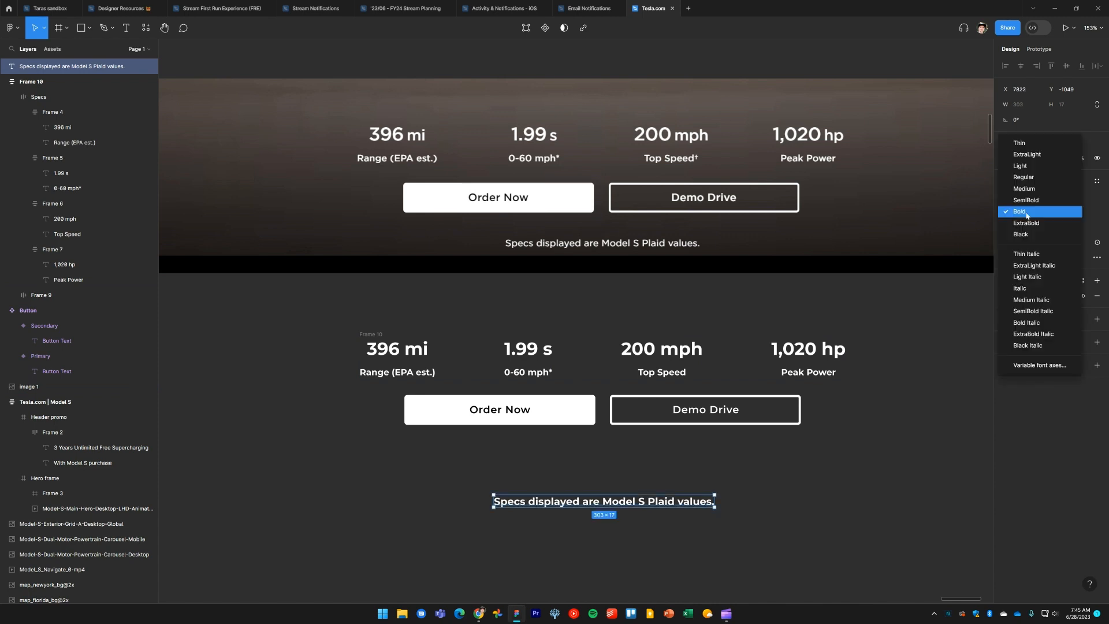
left_click(1032, 180)
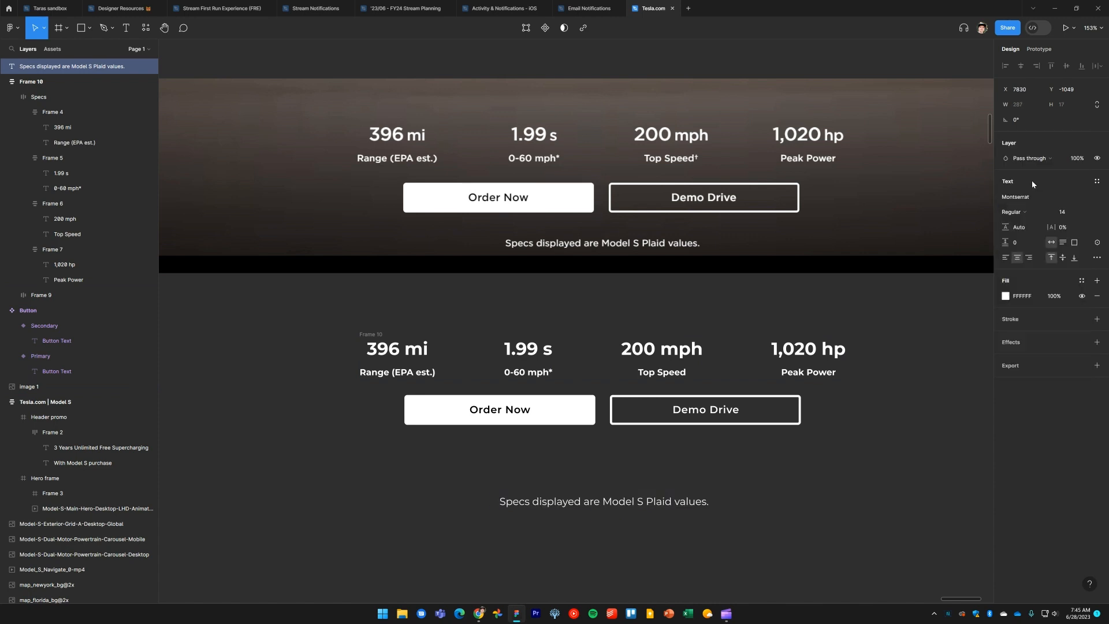
left_click(1021, 212)
key("Escape")
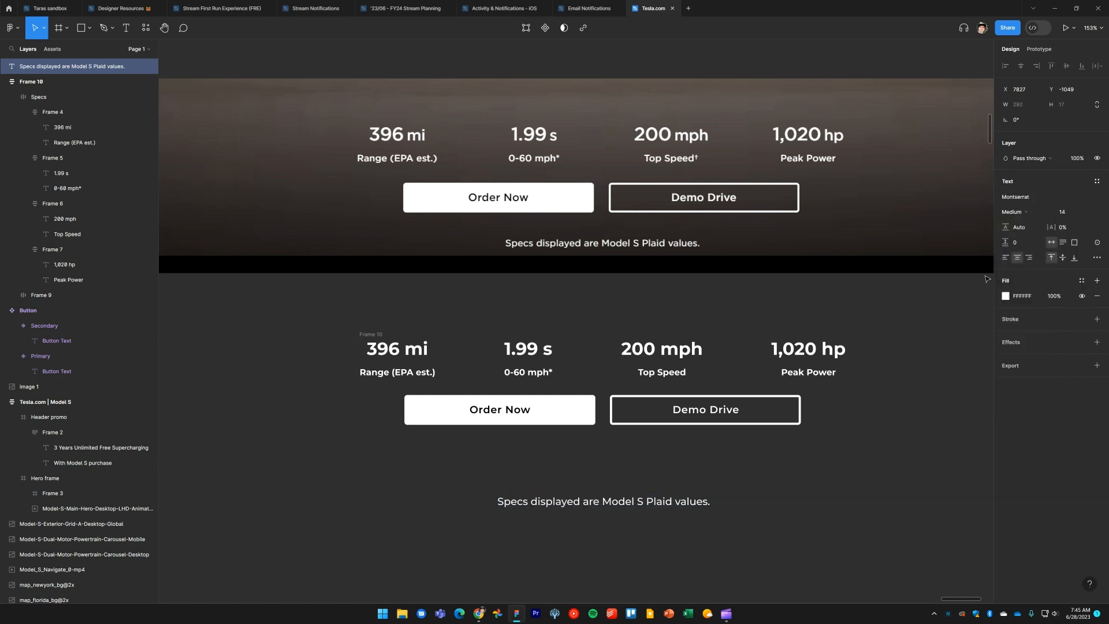
Move the disclaimer text into the auto layout frame beneath the buttons
left_click(769, 482)
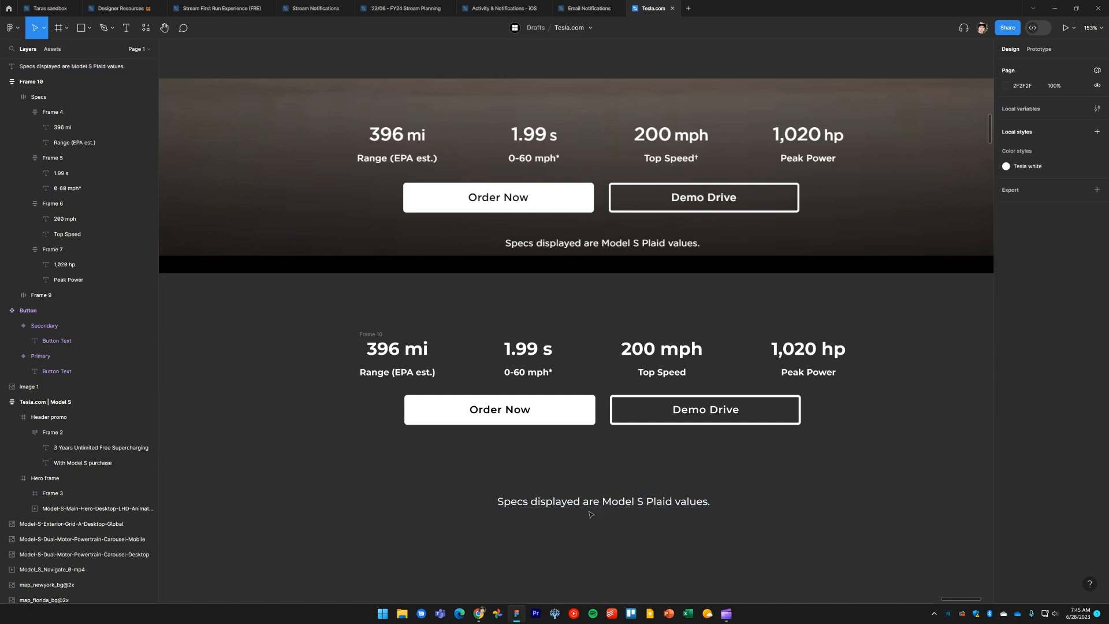
left_click_drag(590, 514, 612, 469)
left_click(623, 493)
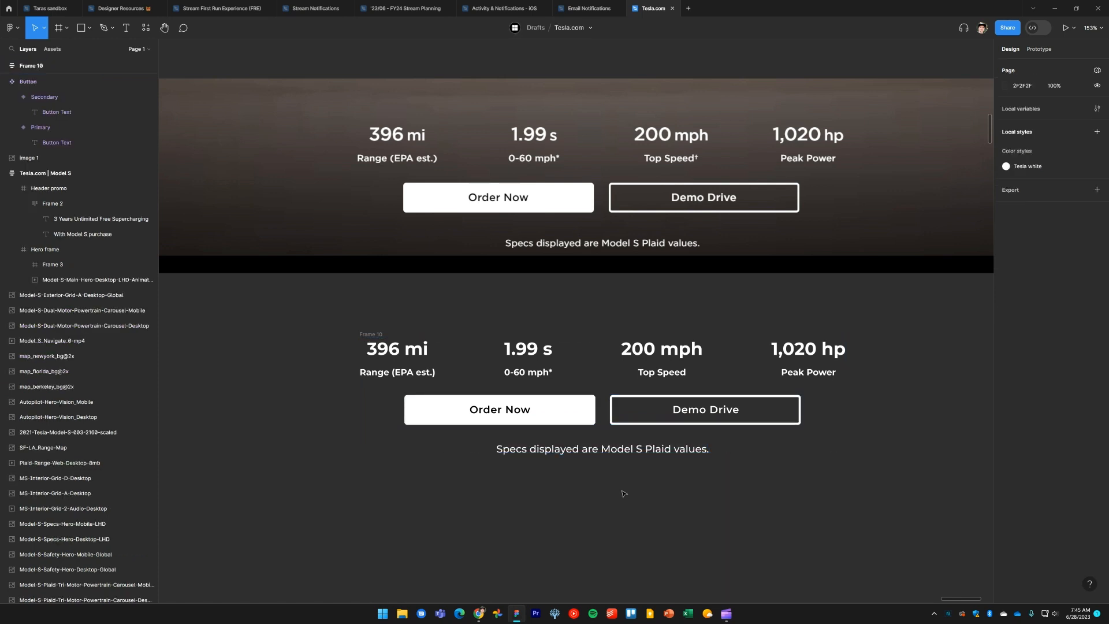
Move the specs auto layout frame into the hero frame over the video and center it horizontally
left_click_drag(371, 334, 395, 320)
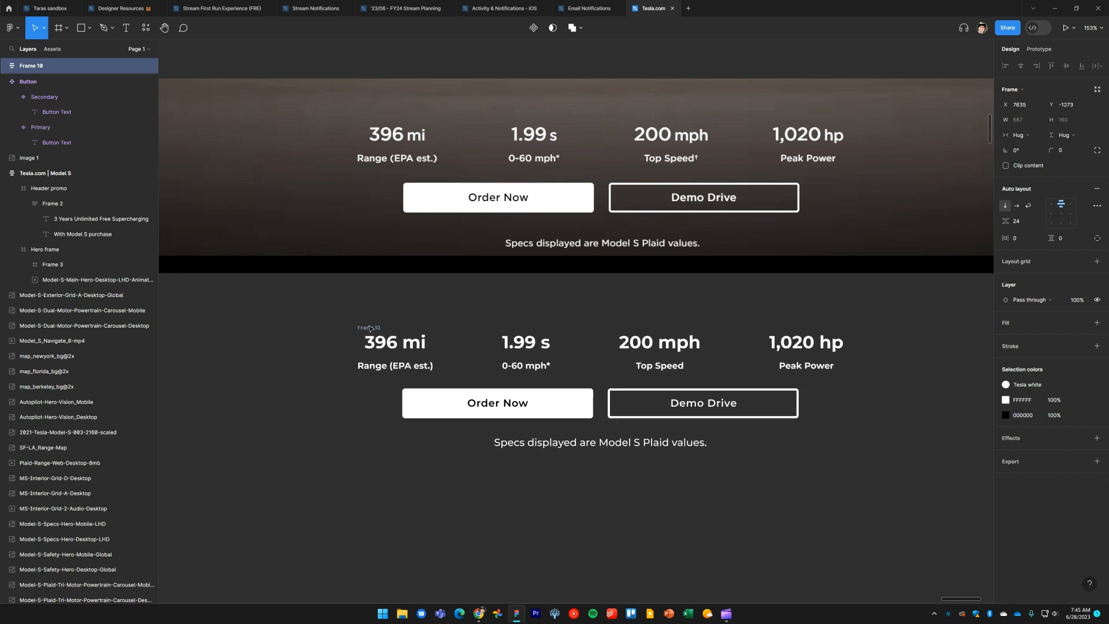
scroll(473, 362, "down", 5)
scroll(472, 363, "down", 1)
left_click_drag(453, 378, 792, 374)
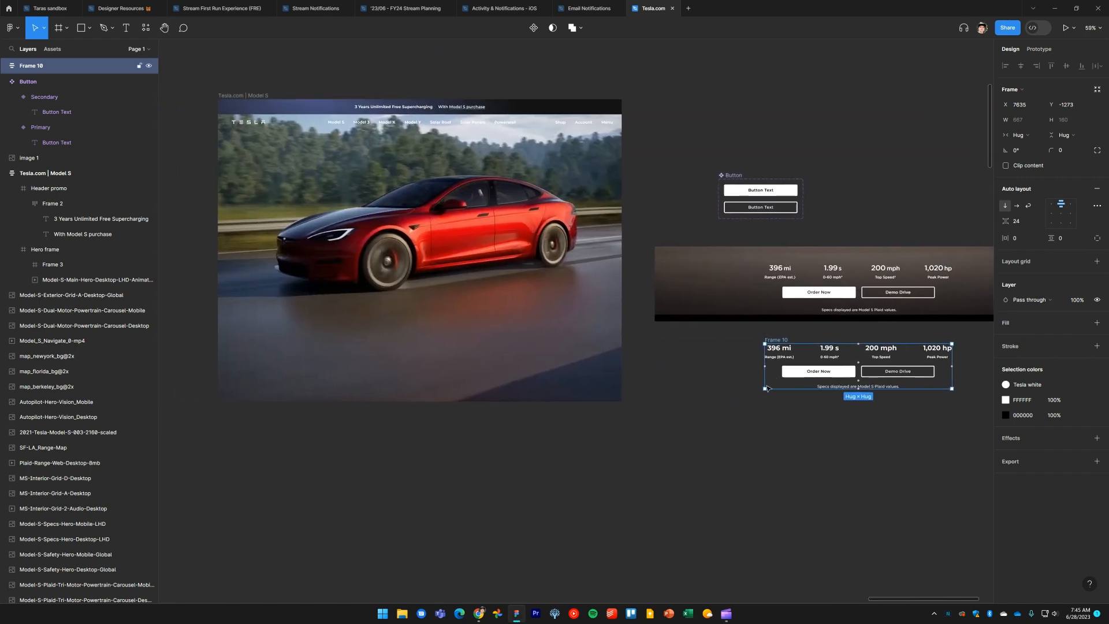
left_click(730, 447)
left_click(601, 354)
left_click(729, 377)
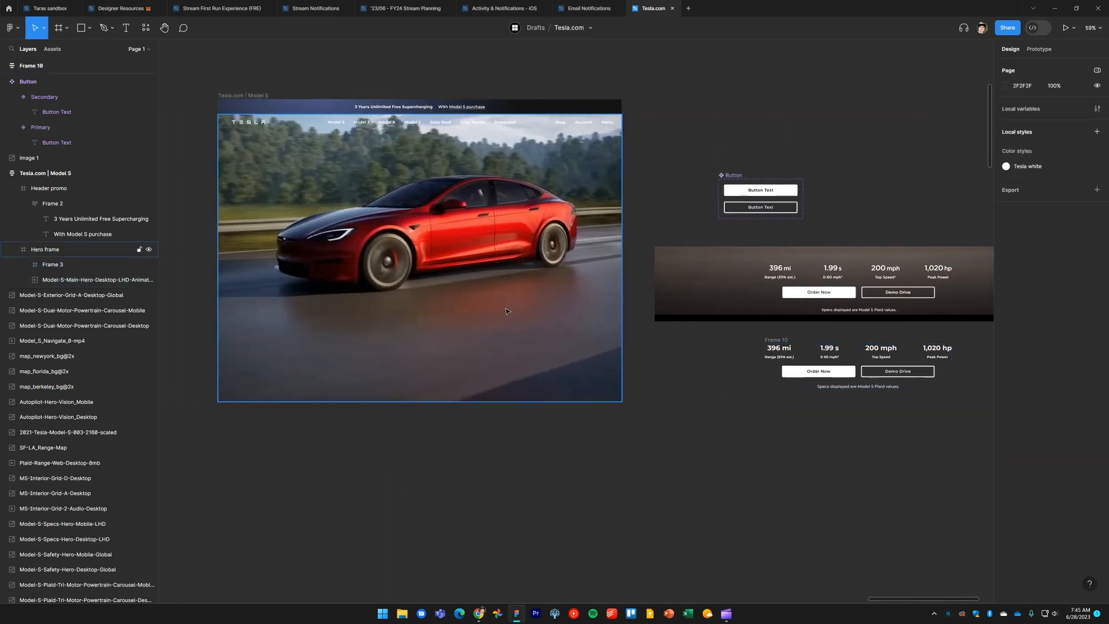
left_click(598, 360)
left_click(703, 385)
left_click_drag(779, 341, 320, 311)
left_click_drag(435, 374, 524, 377)
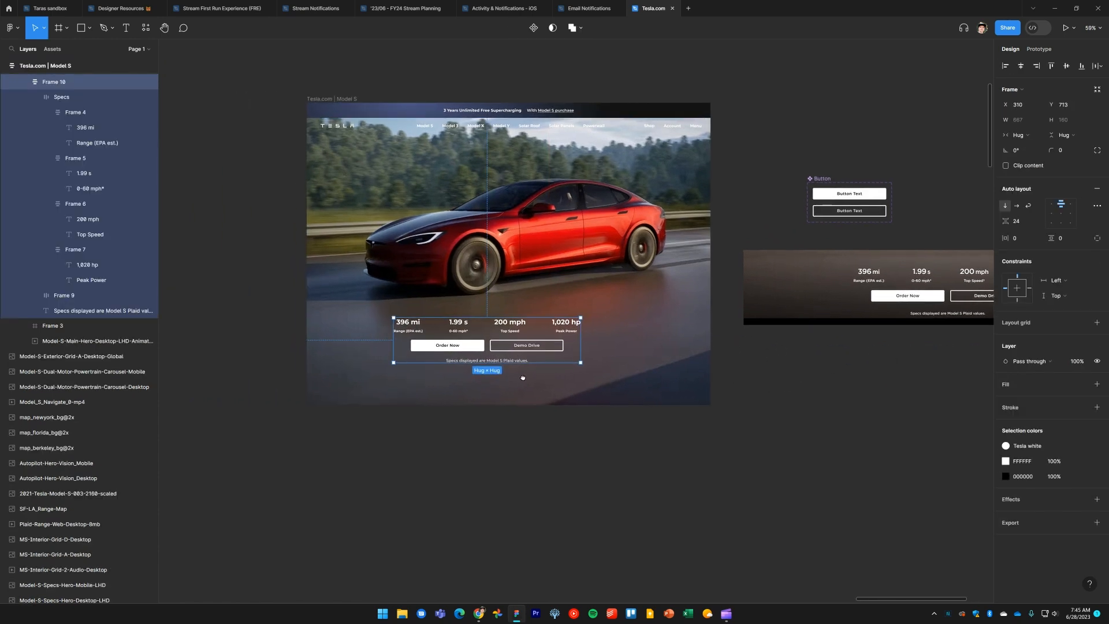
key("alt")
key("alt+h")
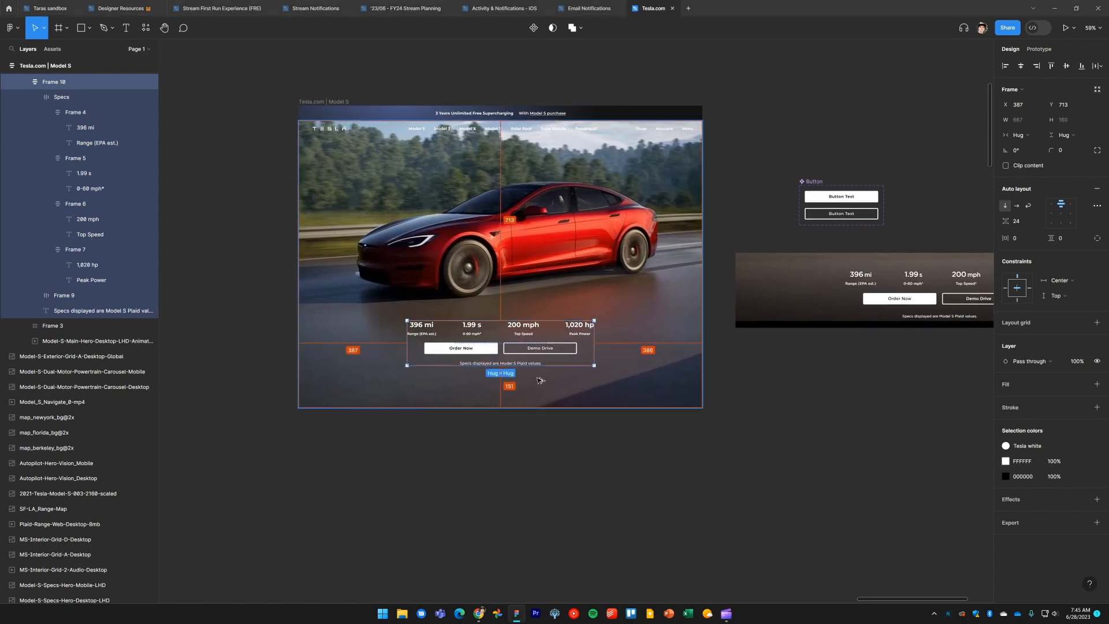
Compare with the reference site and move the specs group down near the hero's bottom edge
key("alt+Tab")
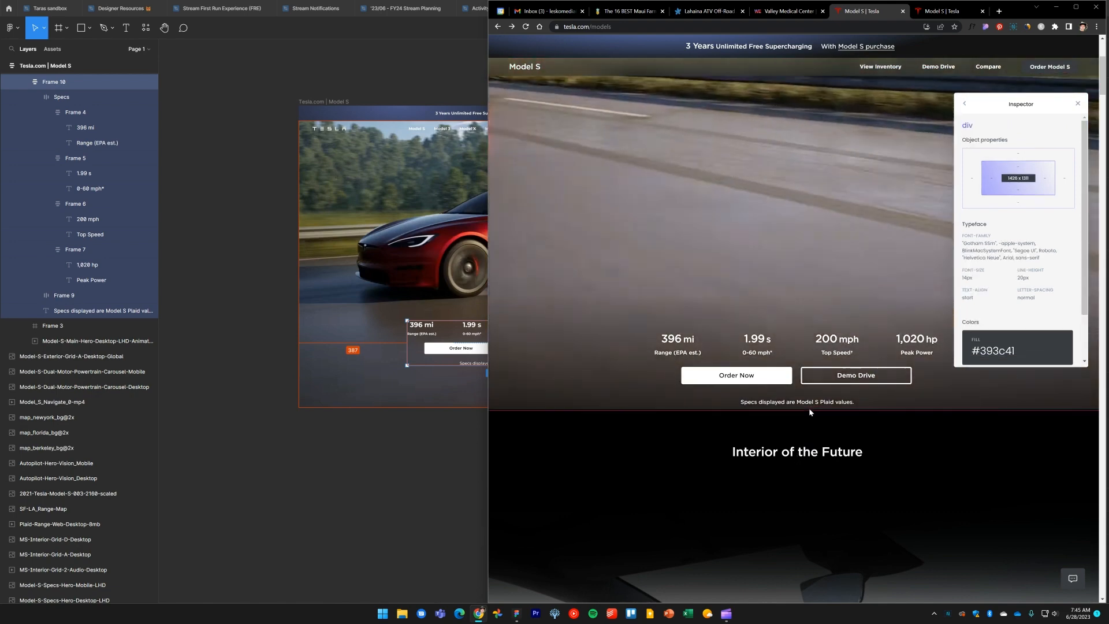
left_click(347, 445)
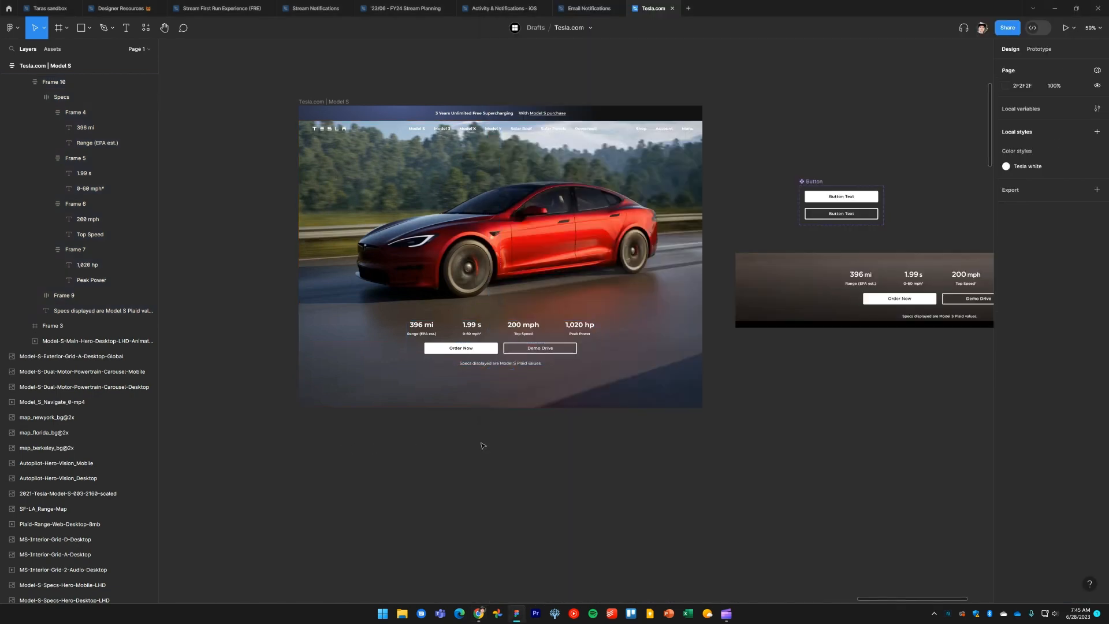
scroll(486, 441, "up", 5)
scroll(488, 439, "down", 1)
scroll(511, 436, "down", 5)
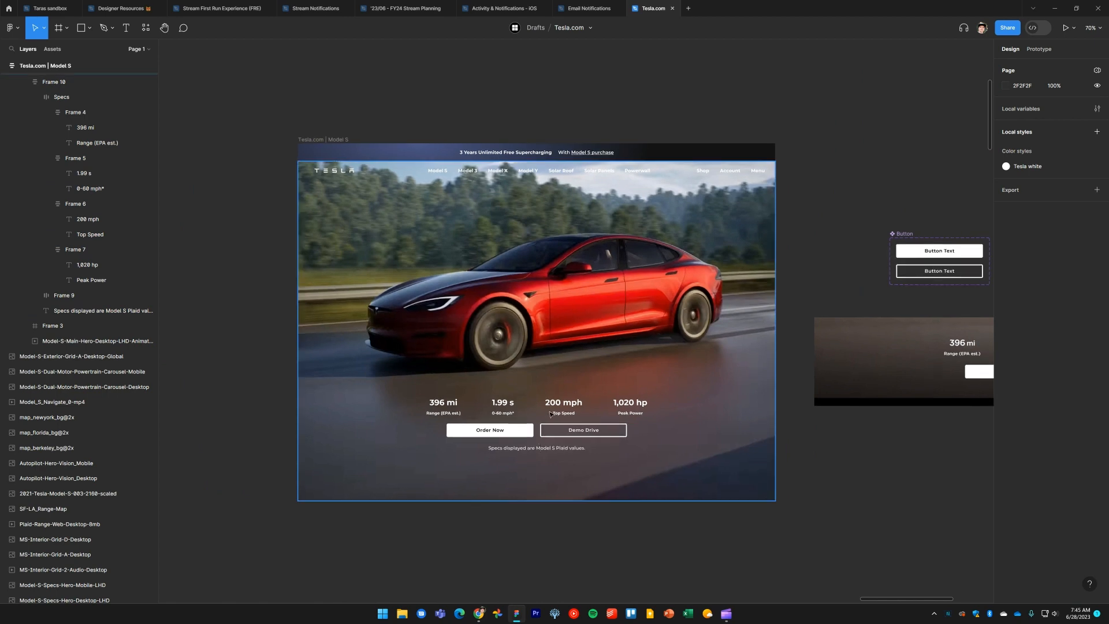
left_click(551, 414)
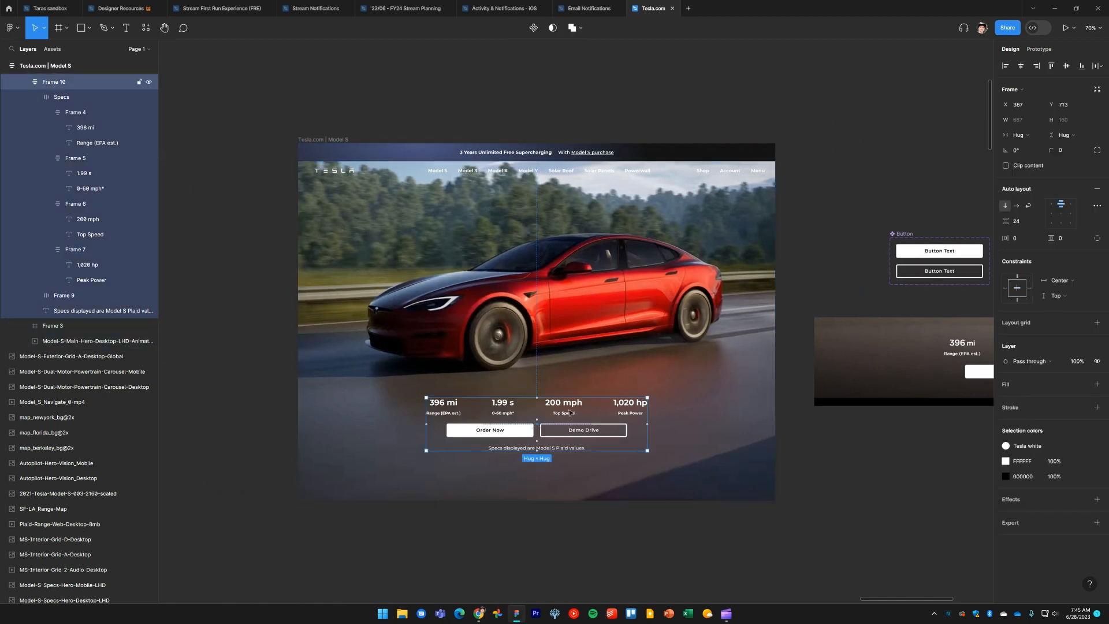
left_click_drag(569, 412, 567, 431)
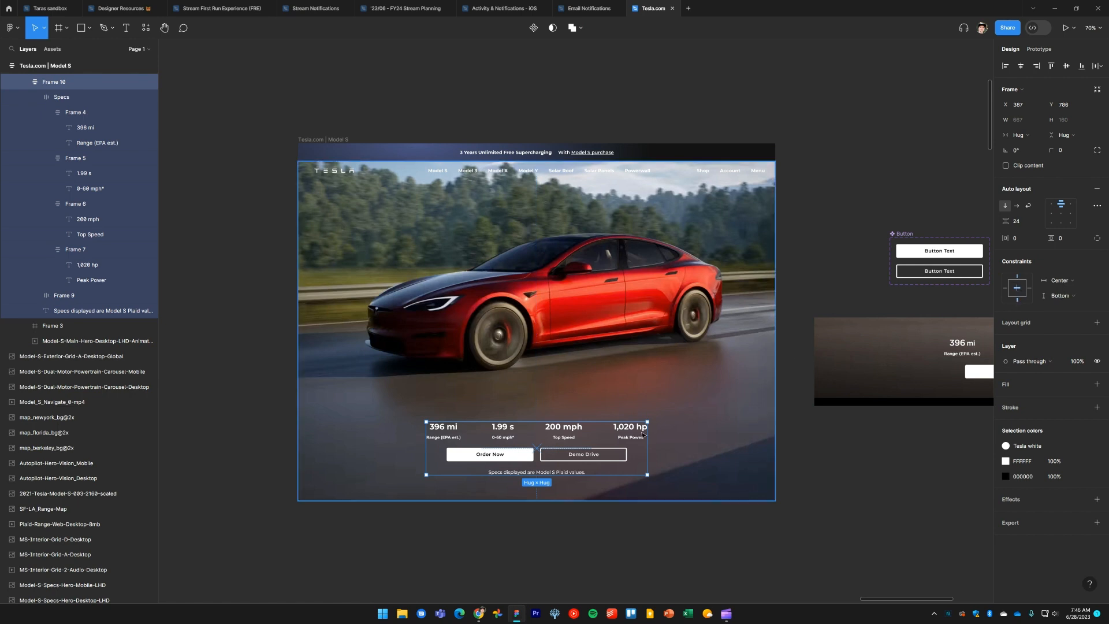
left_click_drag(596, 443, 596, 462)
left_click(675, 501)
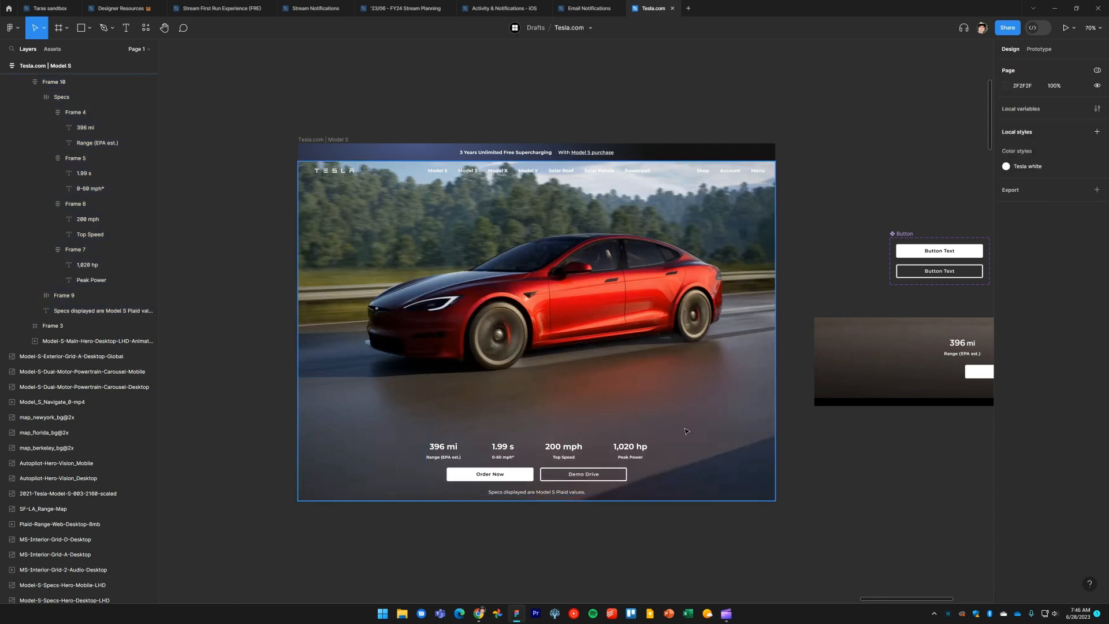
Select the Tesla.com | Model S frame and preview it in presentation mode, then close the preview
mouse_move(673, 500)
left_mouse_down()
mouse_move(679, 382)
mouse_move(684, 487)
mouse_move(682, 382)
mouse_move(682, 500)
left_mouse_up()
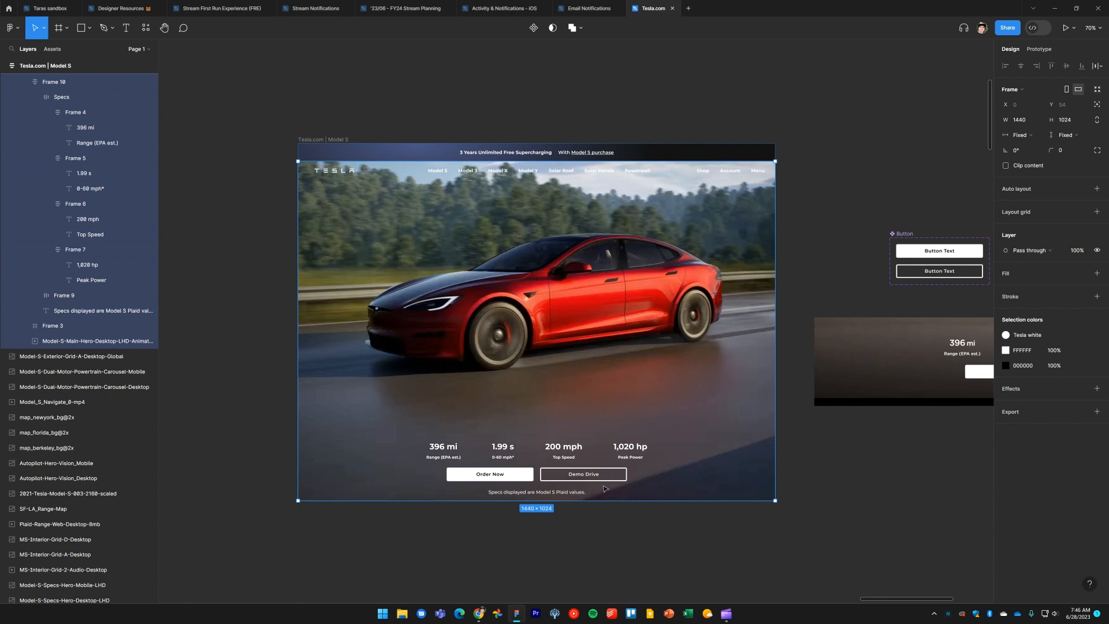
left_click(648, 539)
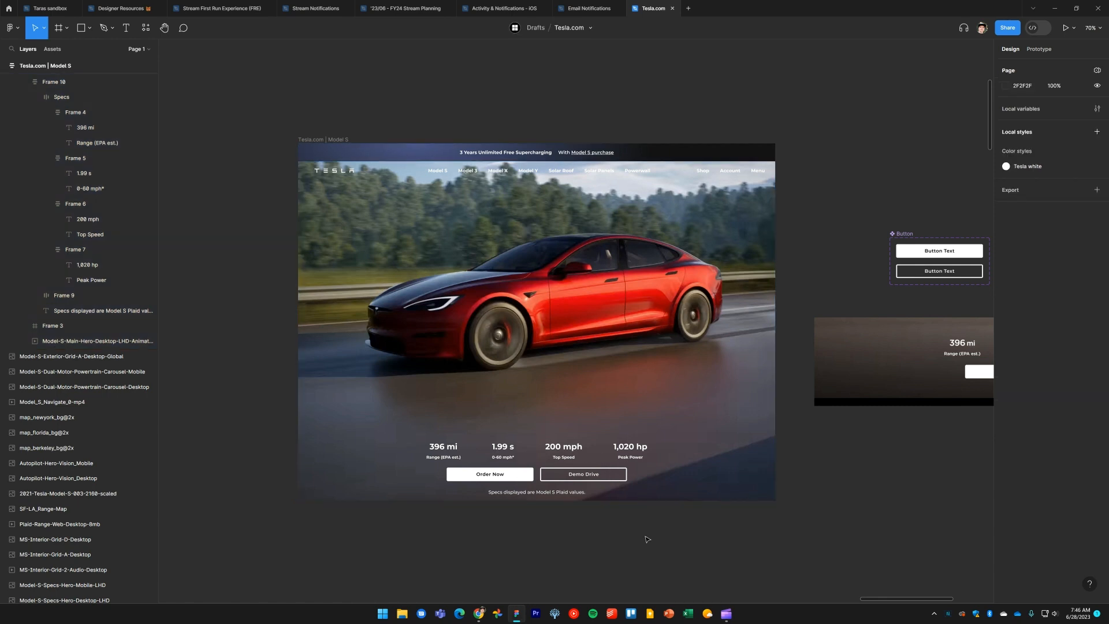
left_click_drag(635, 542, 658, 547)
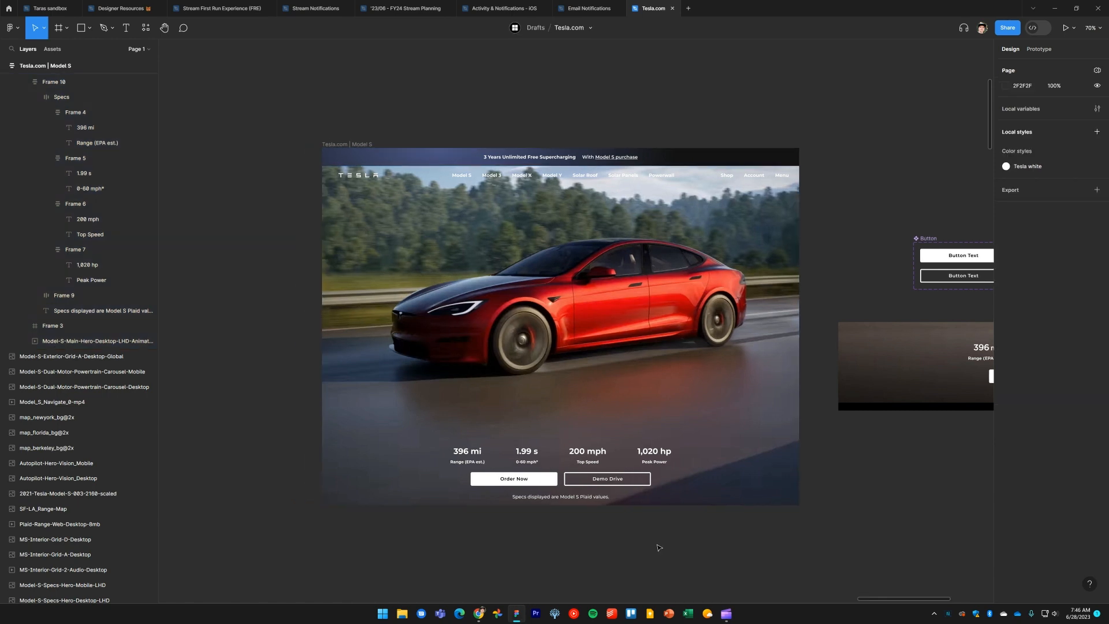
left_click(356, 145)
left_click(1066, 28)
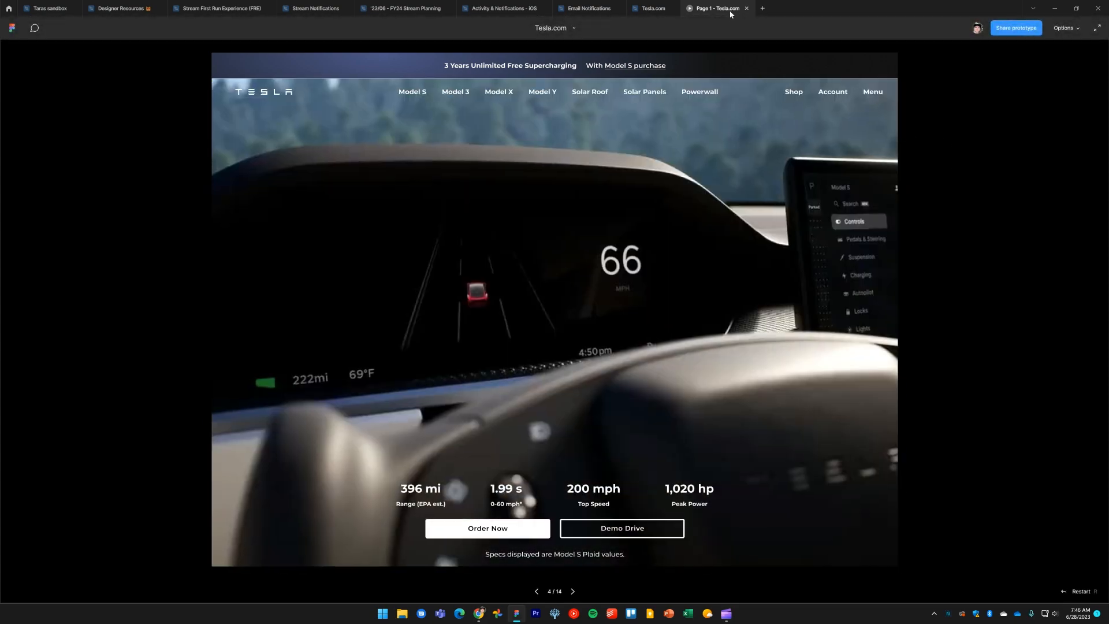
middle_click(730, 10)
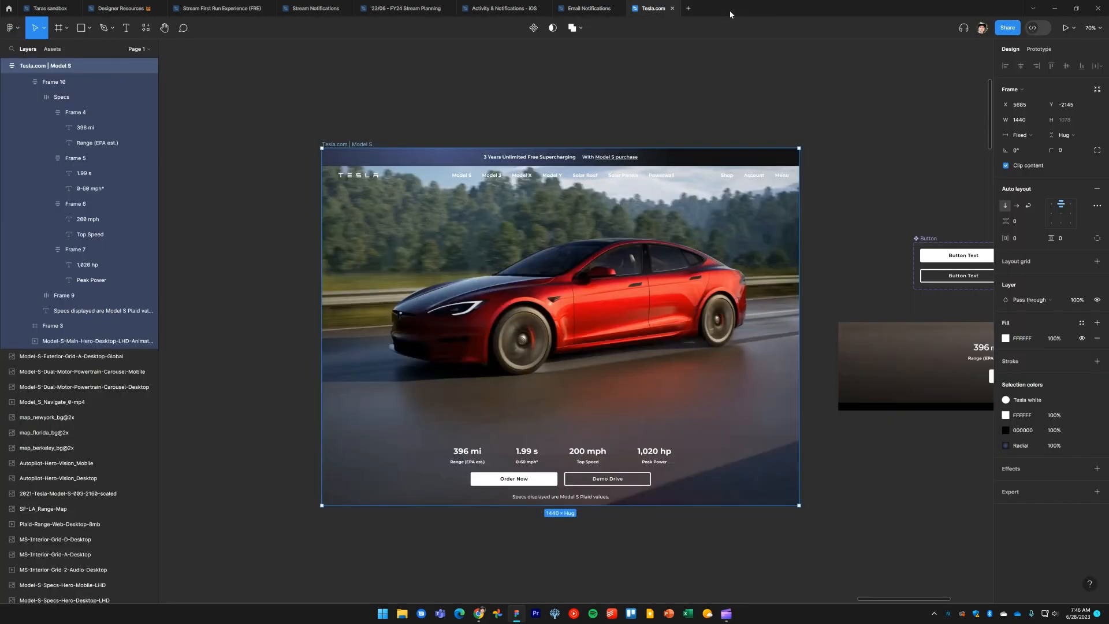
Delete the leftover image strip lying on the canvas beside the page frame
left_click_drag(927, 487, 632, 463)
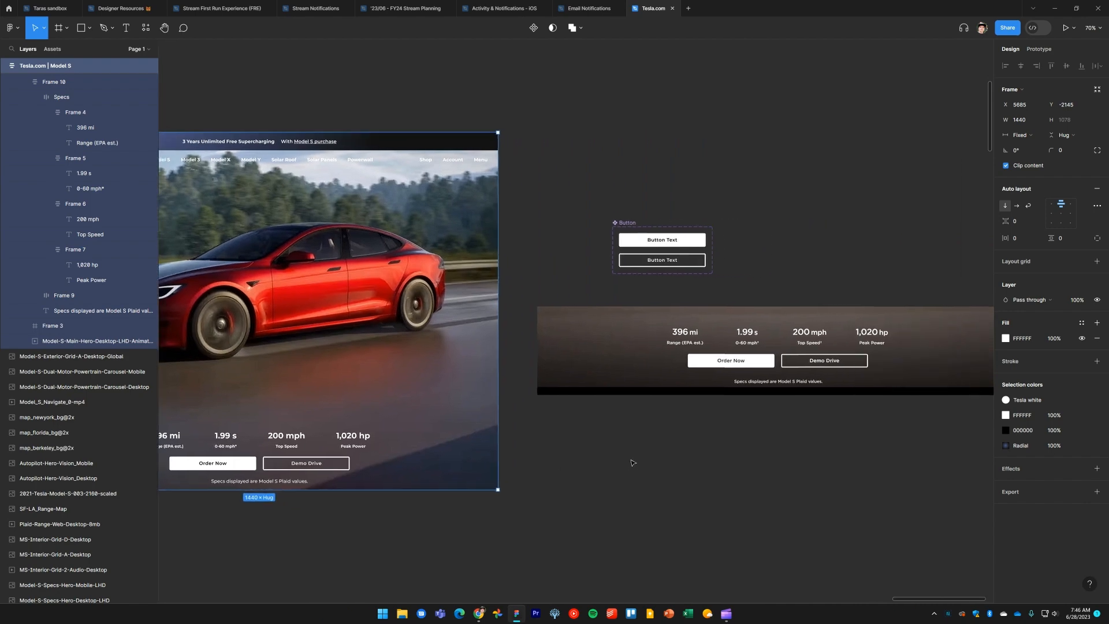
left_click(633, 462)
left_click_drag(728, 465, 618, 457)
left_click(634, 378)
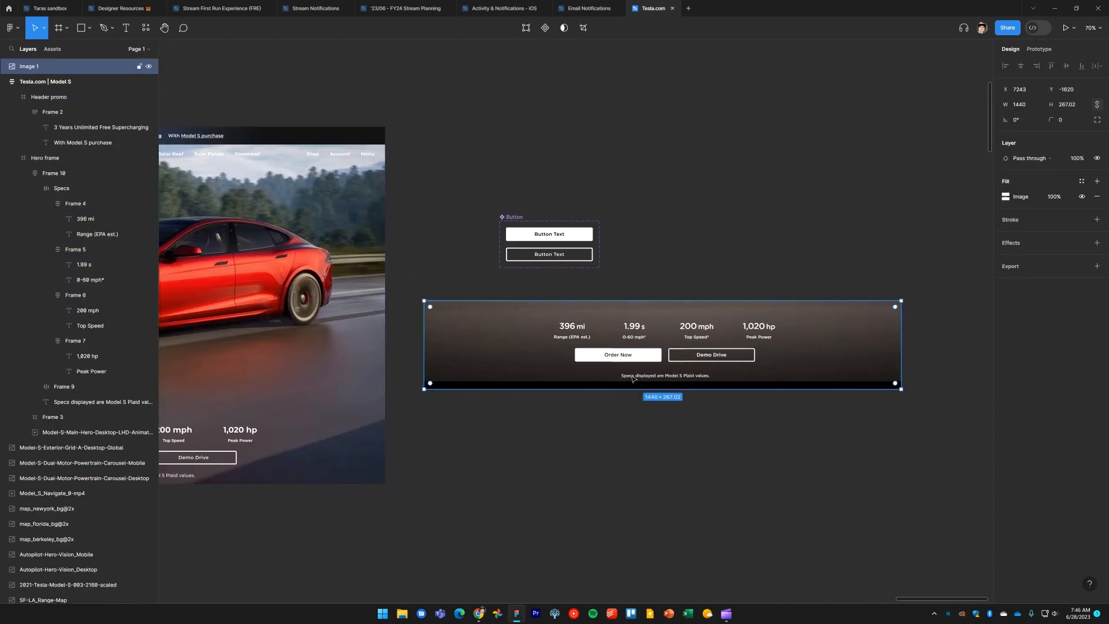
key("Delete")
Switch to the reference Tesla site and select its Model S hero heading text
scroll(882, 409, "left", 5)
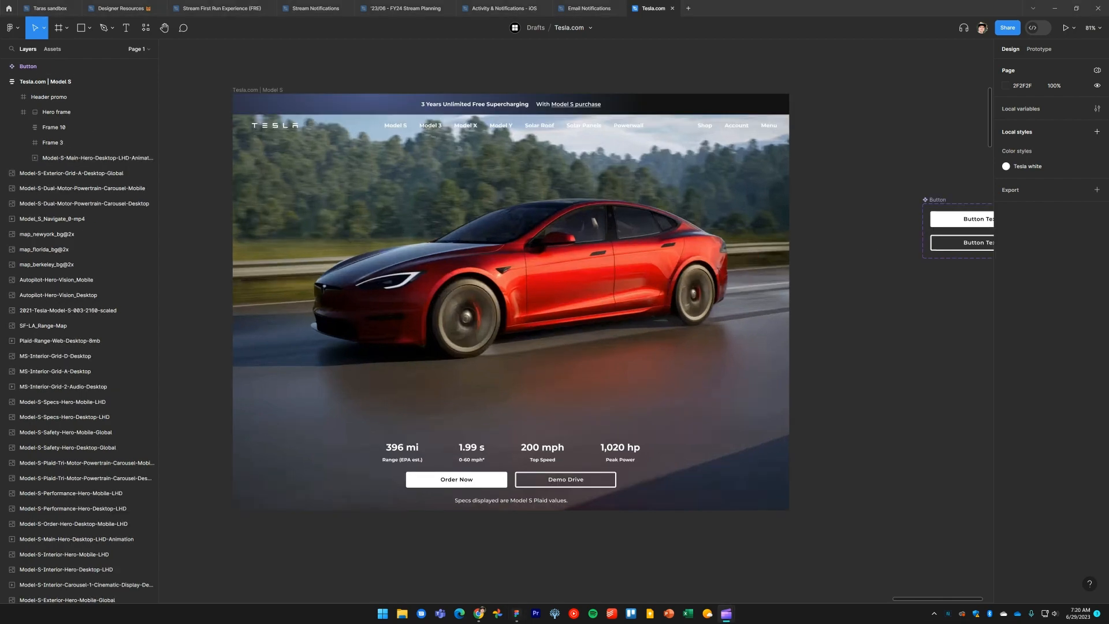
key("alt+Tab")
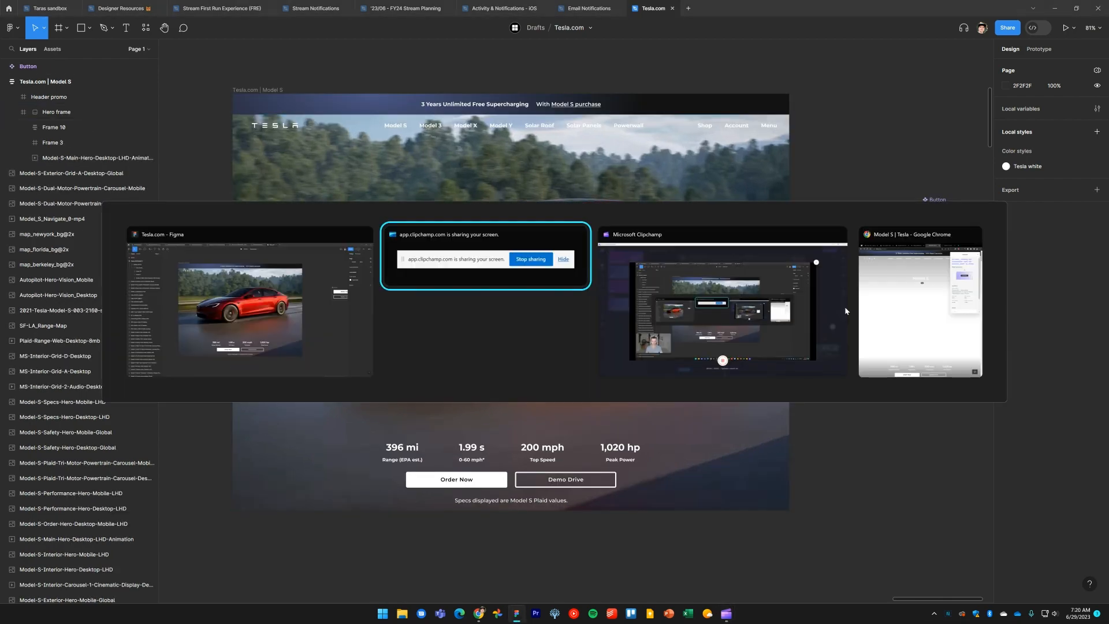
key("alt+Tab")
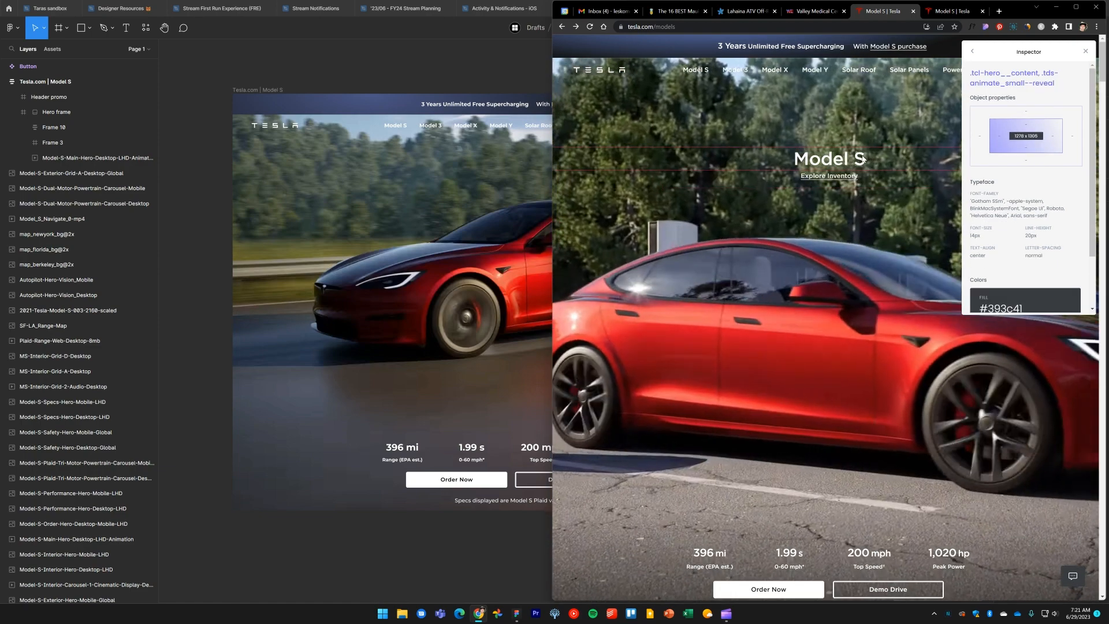
left_click(946, 13)
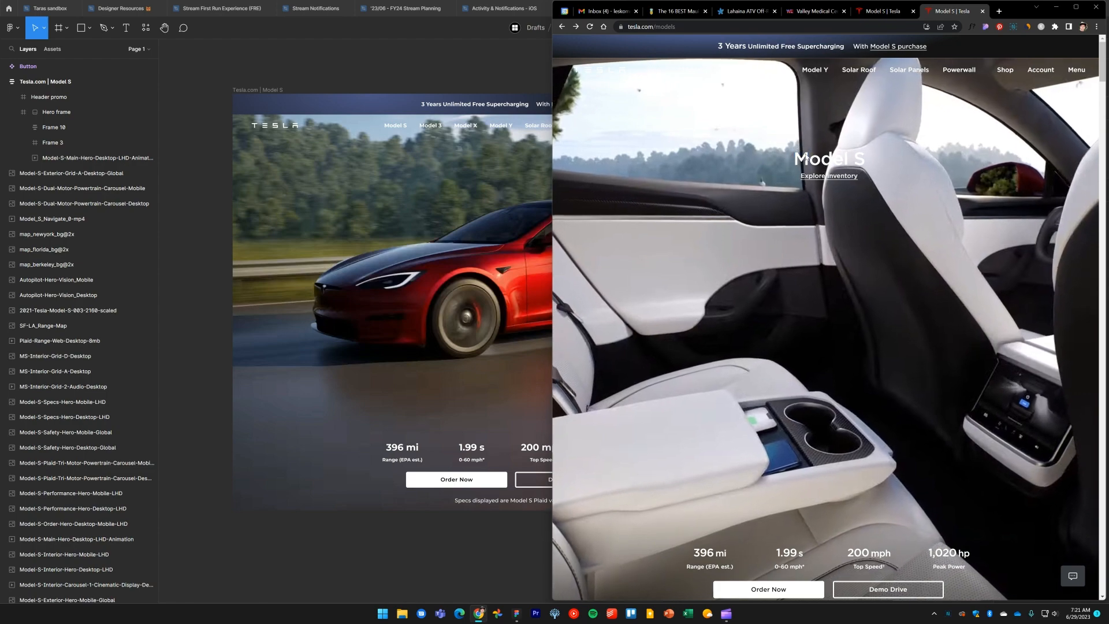
left_click_drag(797, 149, 882, 183)
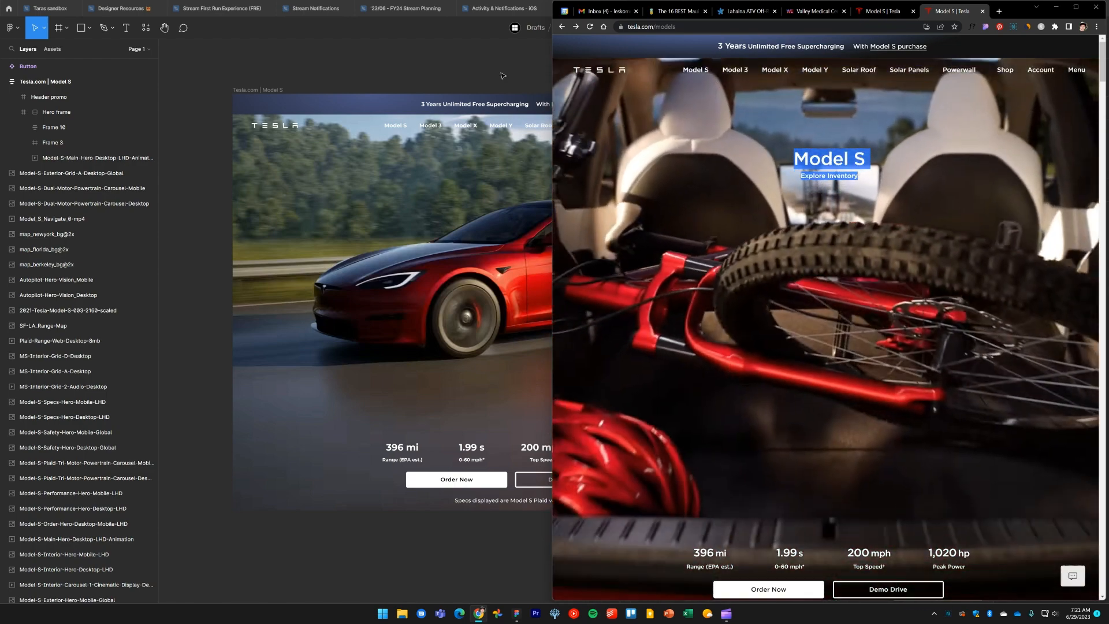
Duplicate a spec value-and-label group into the hero's upper center and change its value text to Model S
left_click(505, 73)
left_click_drag(507, 73, 522, 166)
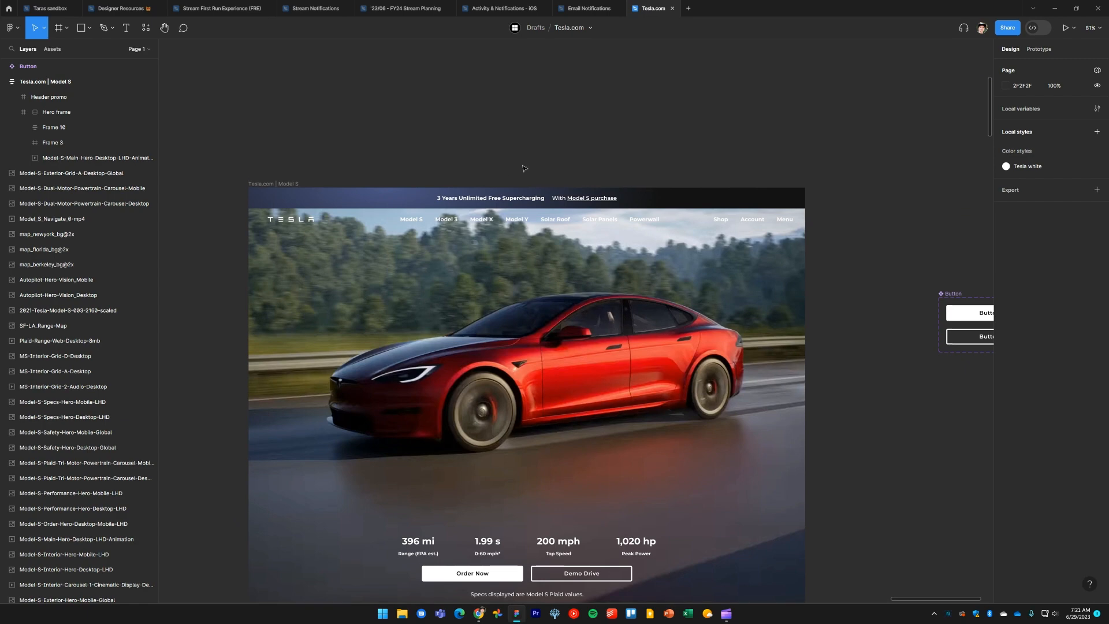
left_click(419, 544)
double_click(420, 546)
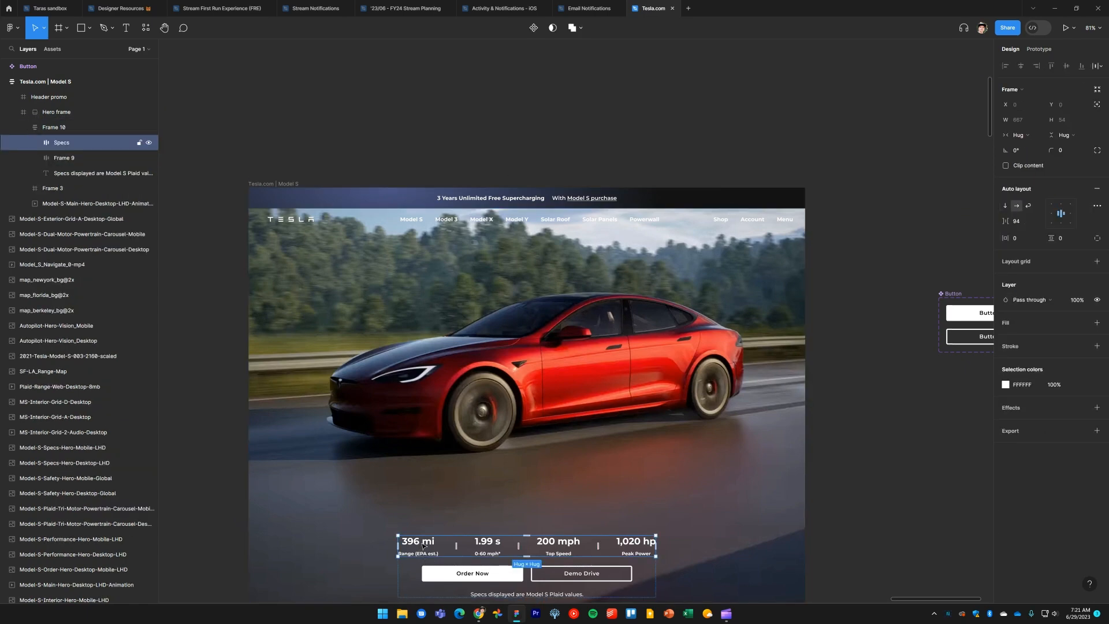
double_click(420, 546)
left_click_drag(419, 543, 533, 278)
double_click(533, 273)
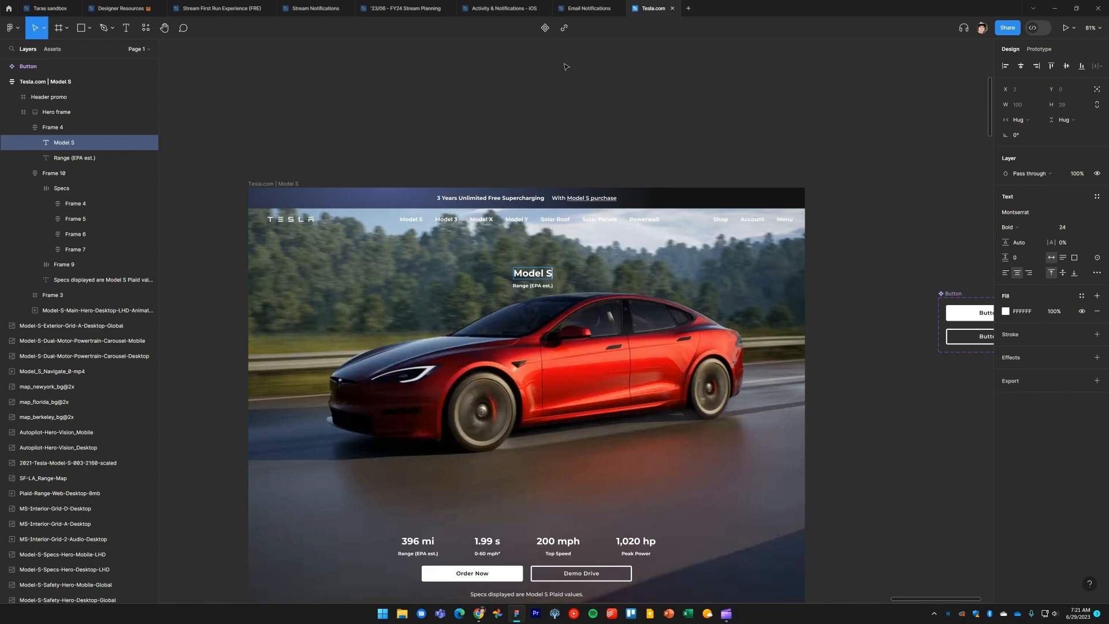
Cut and re-paste the header promo bar
left_click(566, 134)
left_click(590, 198)
key("ctrl+x")
key("ctrl+v")
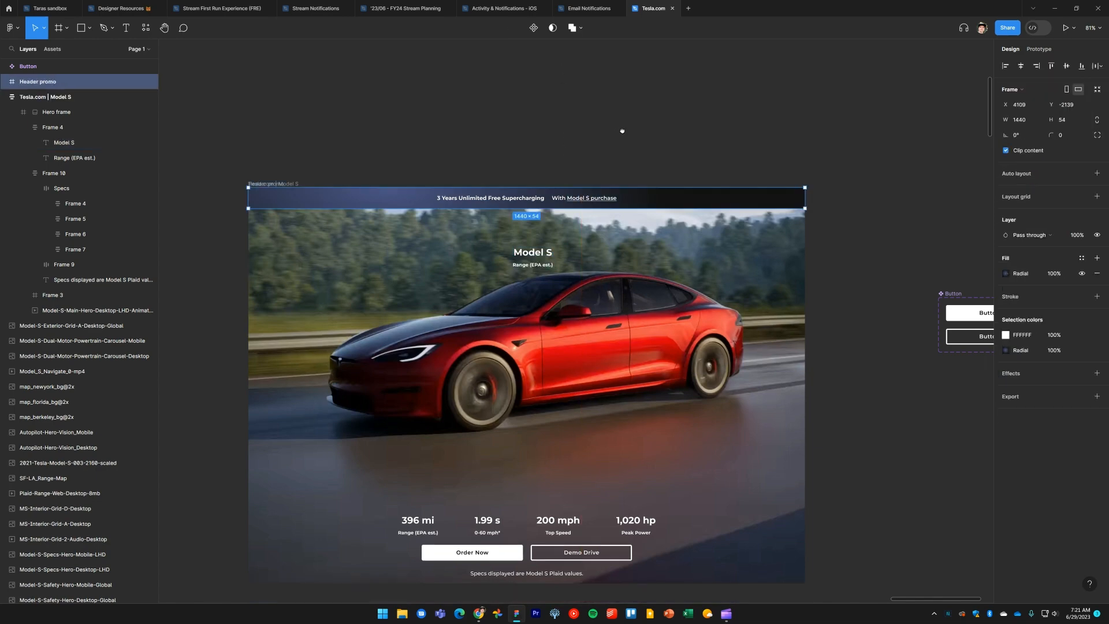
left_click_drag(608, 147, 677, 125)
Copy Explore Inventory from the reference site and replace the hero subtitle text with it
scroll(622, 220, "up", 5)
left_click_drag(614, 312, 642, 272)
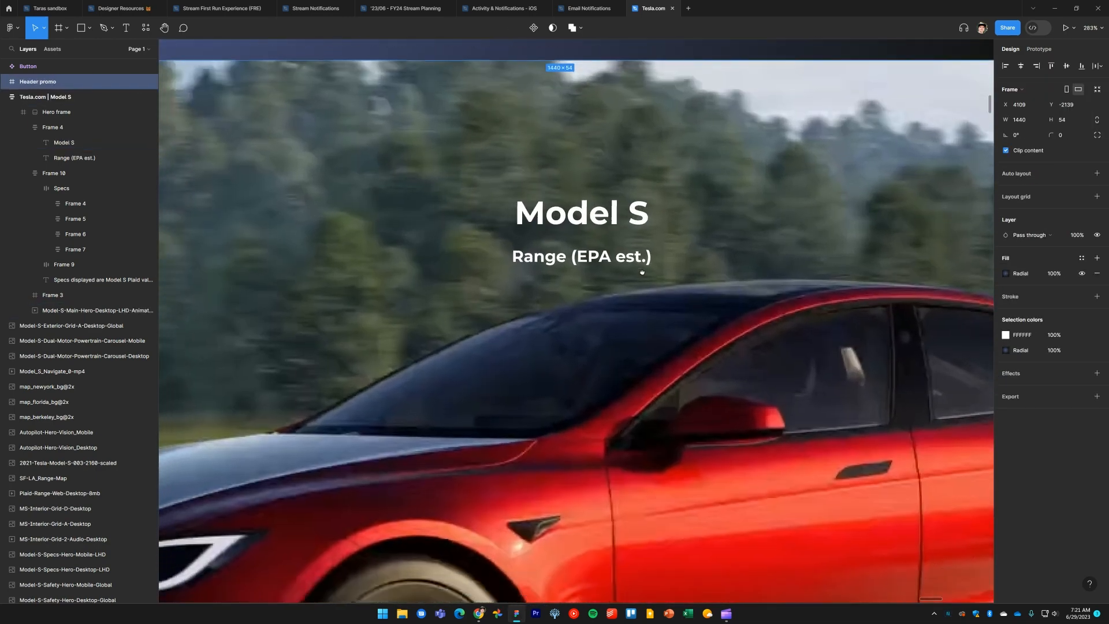
key("alt+Tab")
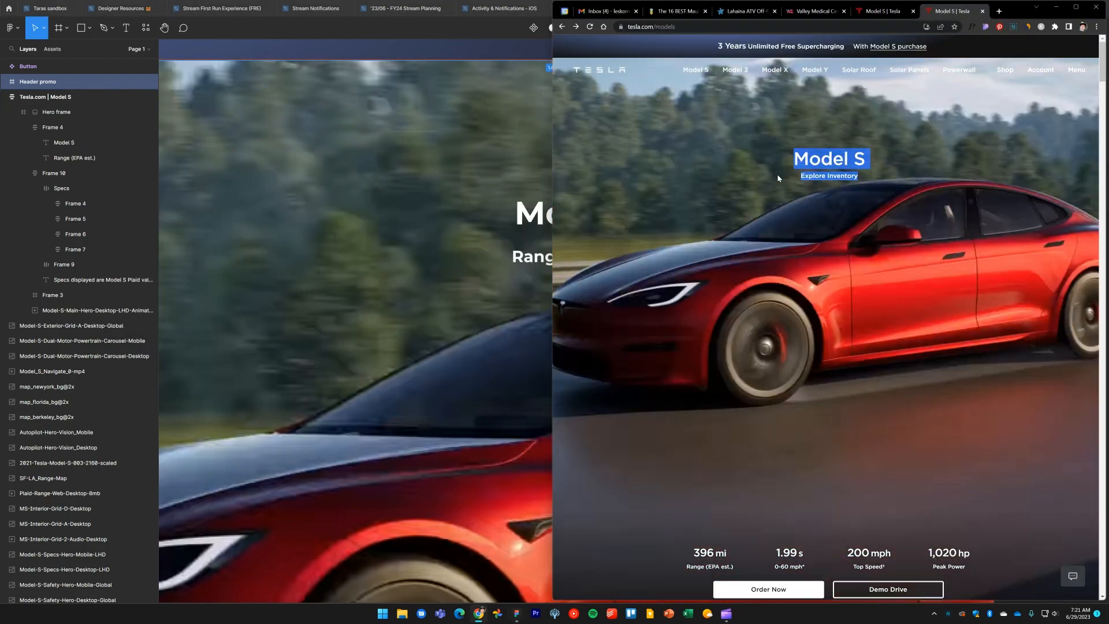
left_click_drag(797, 167, 863, 173)
left_click(780, 192)
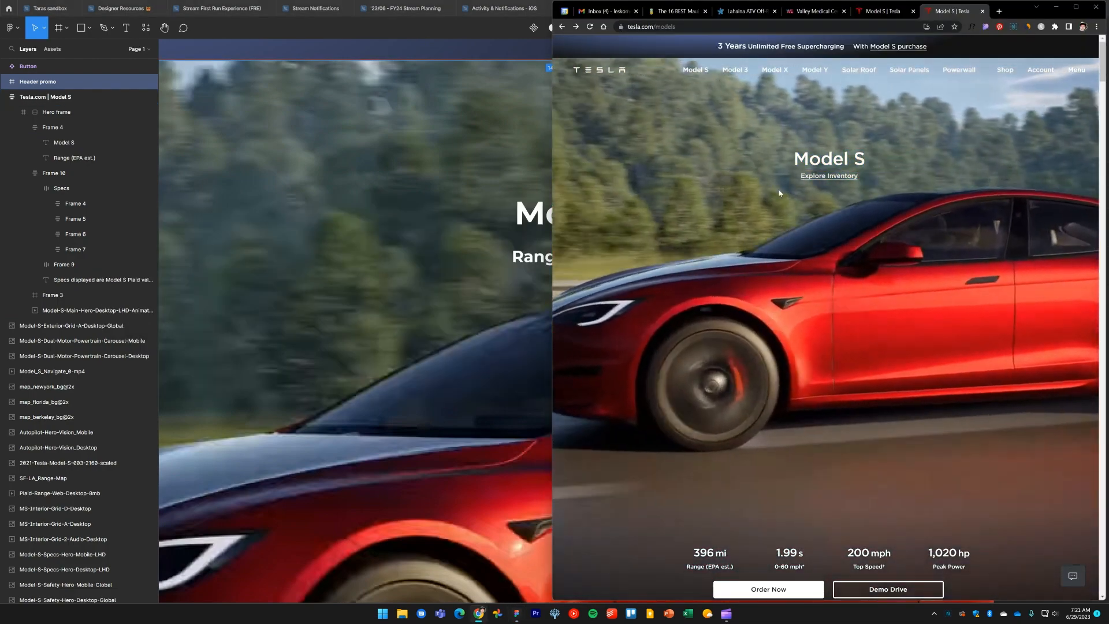
left_click_drag(791, 182, 869, 183)
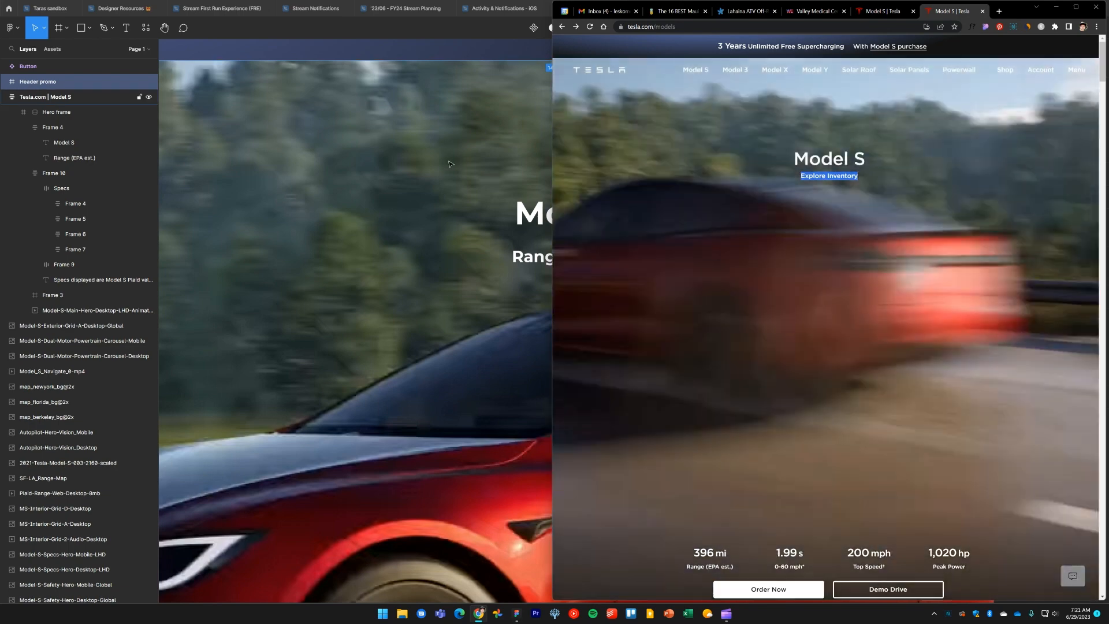
left_click(450, 165)
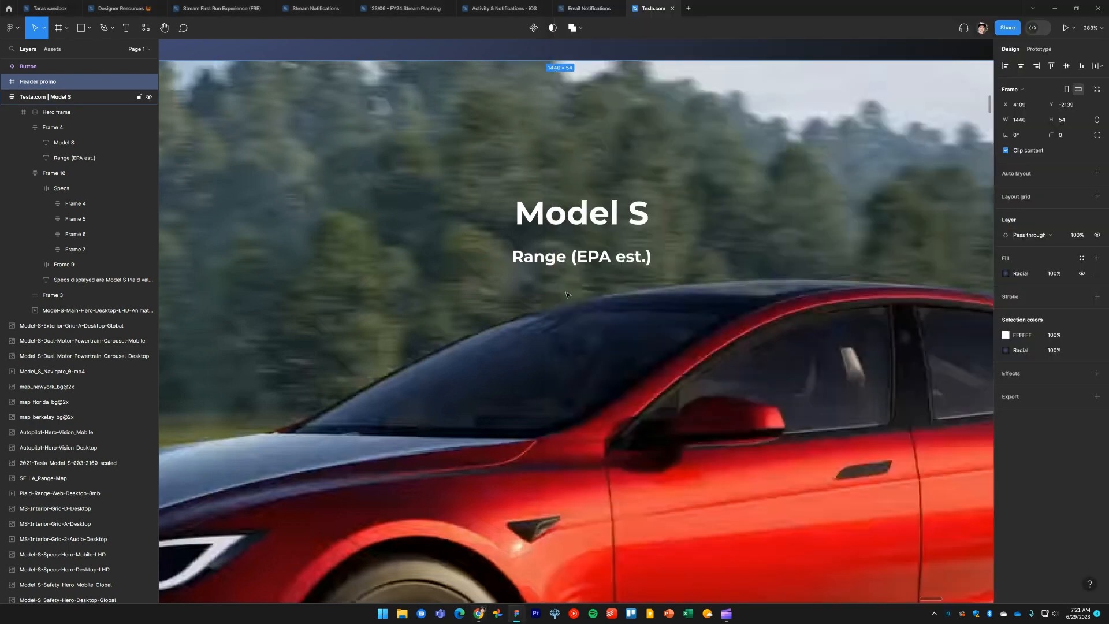
double_click(559, 257)
key("ctrl+v")
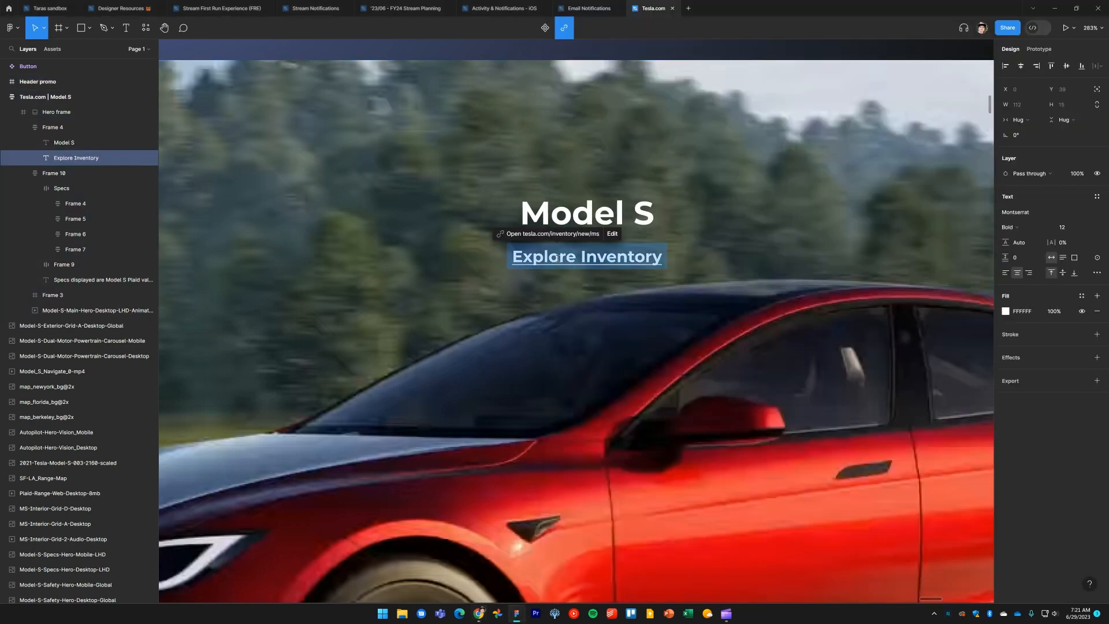
key("Escape")
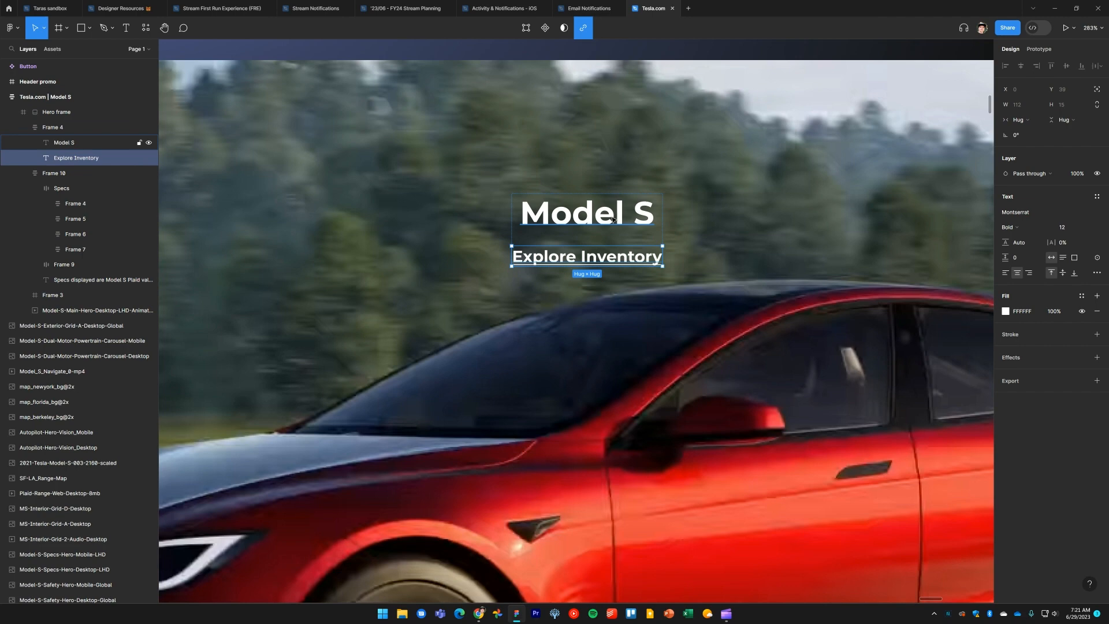
Set the Model S hero heading's font size to 40
left_click(611, 220)
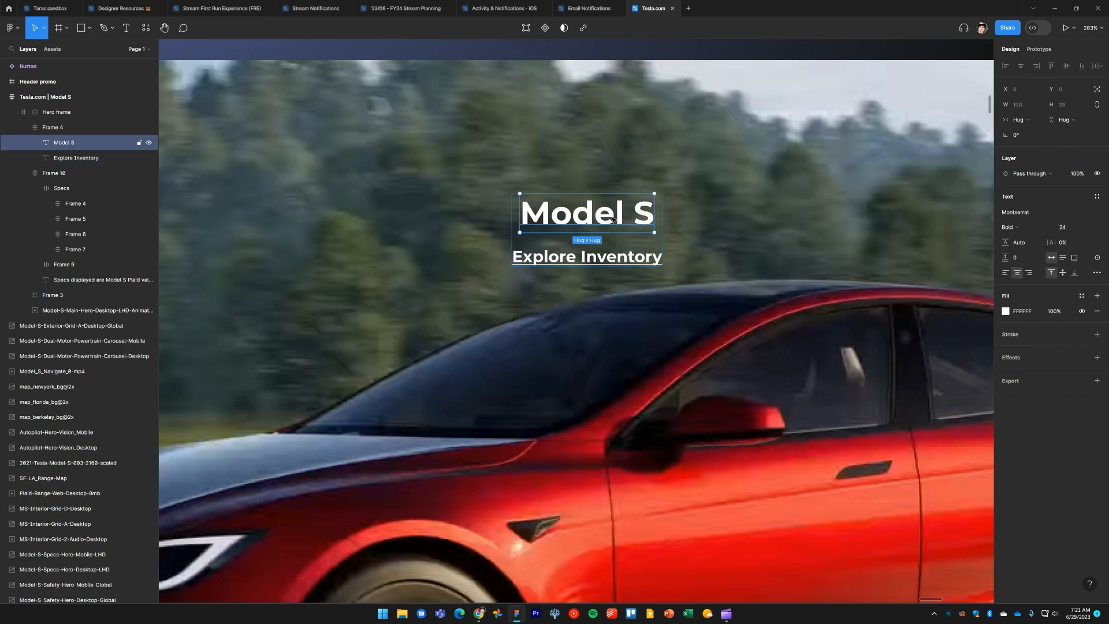
left_click(734, 250)
scroll(733, 253, "down", 2)
key("alt+Tab")
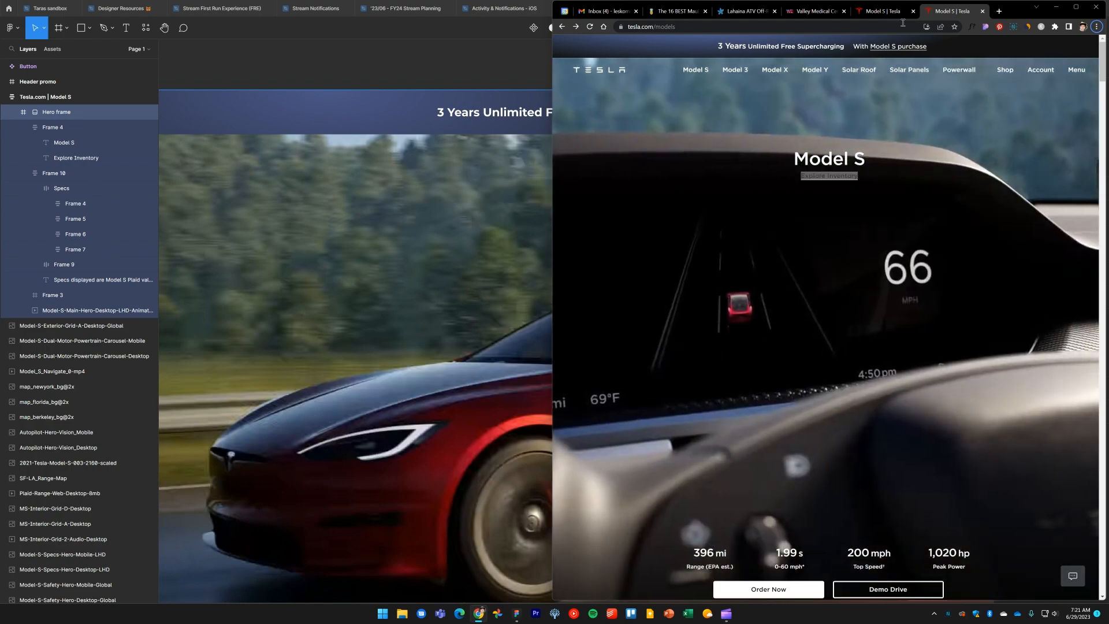
left_click(886, 11)
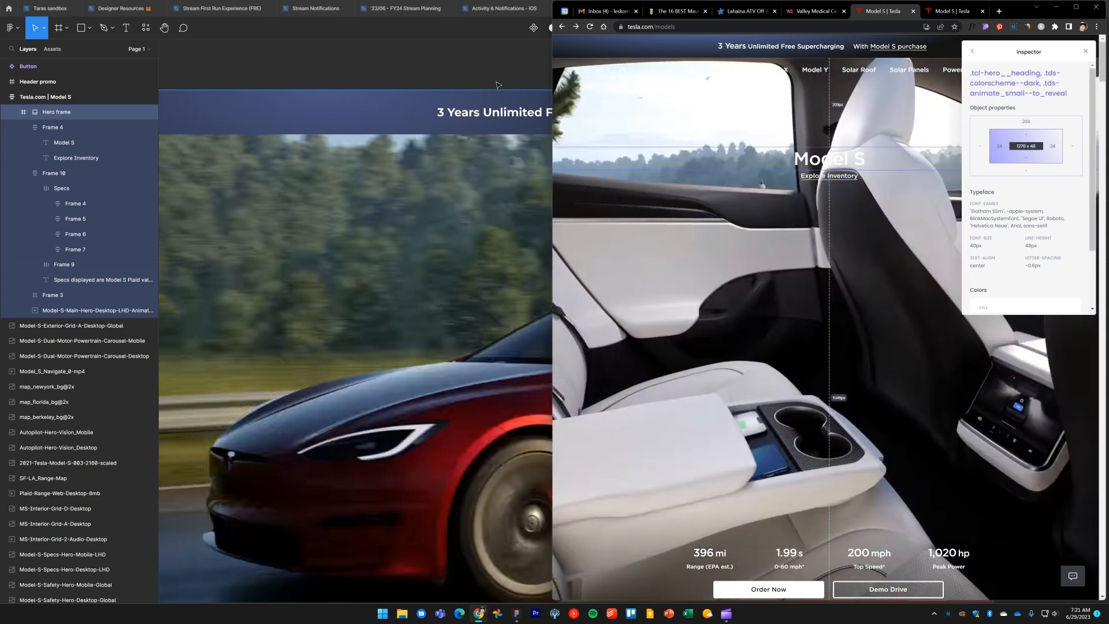
left_click(498, 83)
left_click(644, 228)
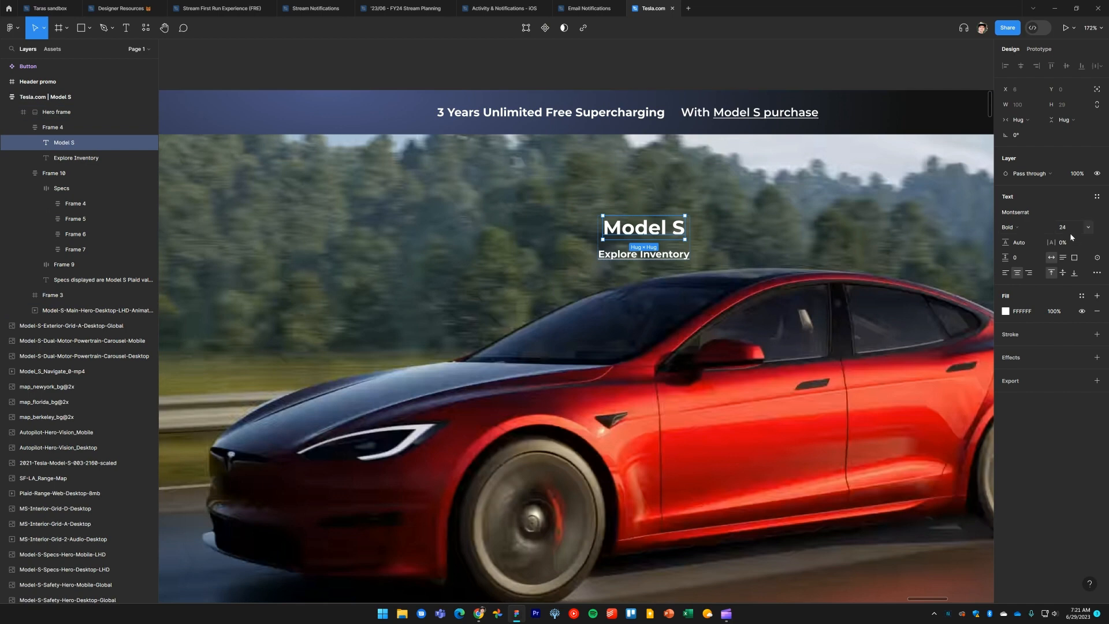
key("Return")
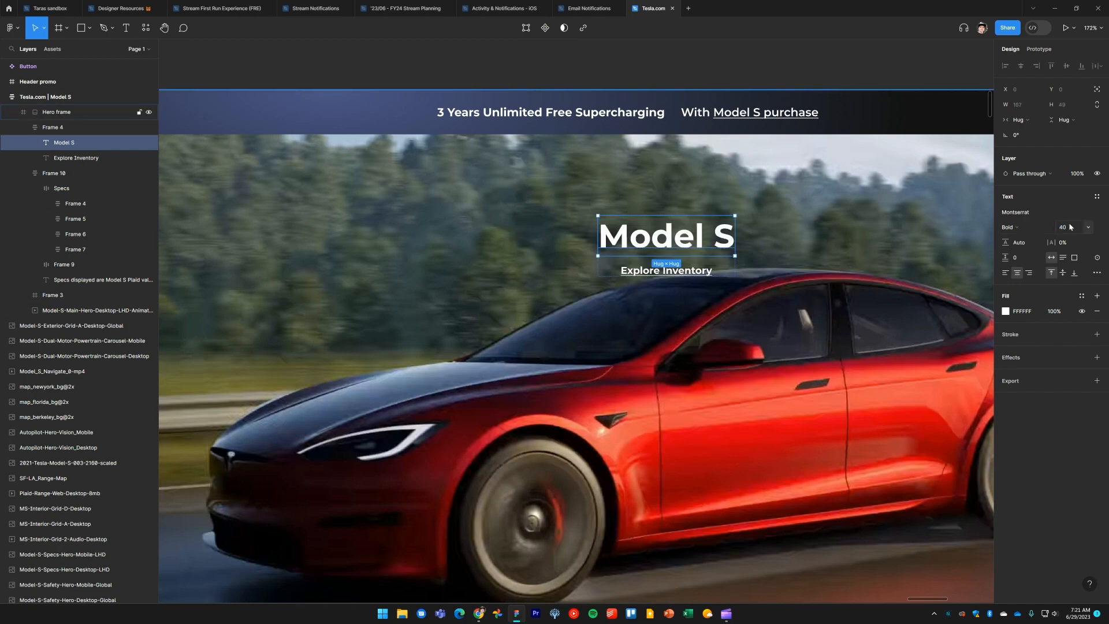
Check the reference link style and set the Explore Inventory text's font size to 14
left_click(661, 74)
key("alt+Tab")
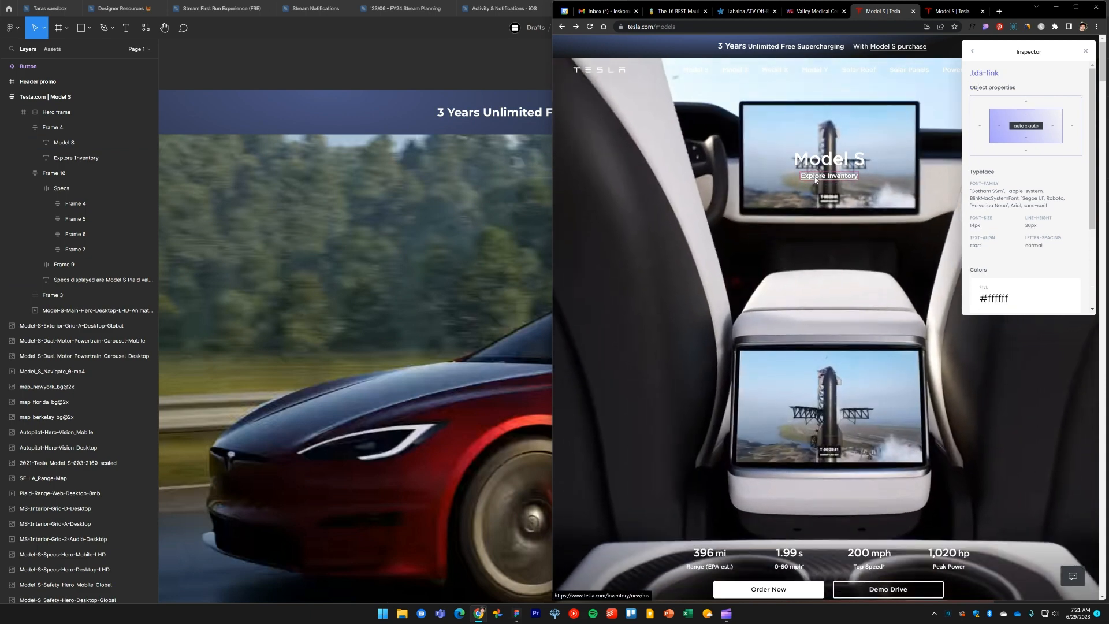
key("alt+Tab")
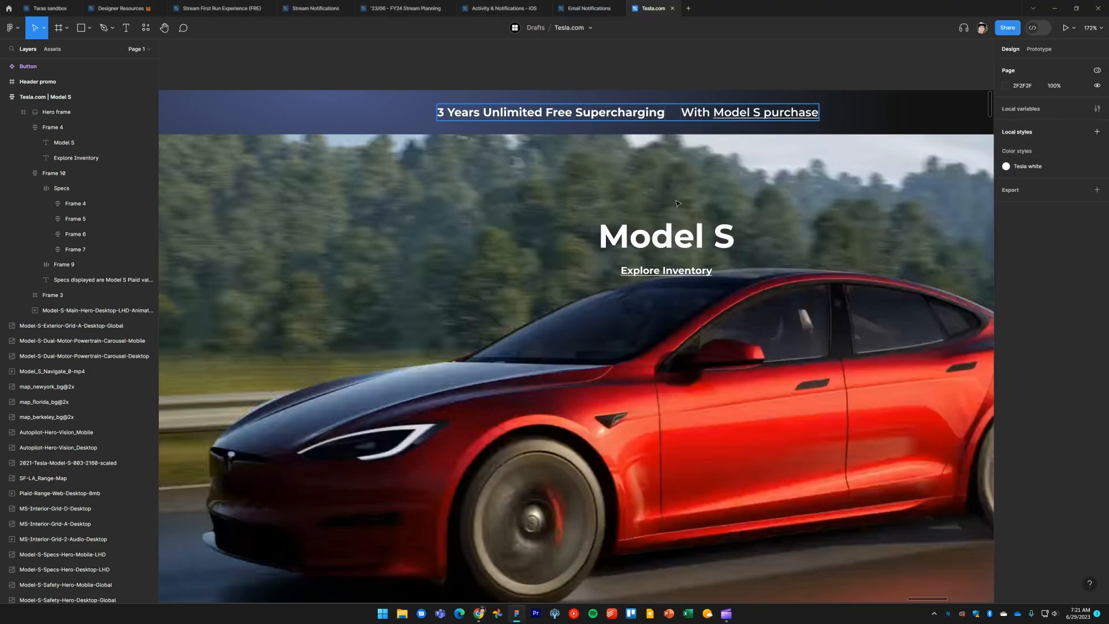
left_click(679, 276)
left_click(1072, 229)
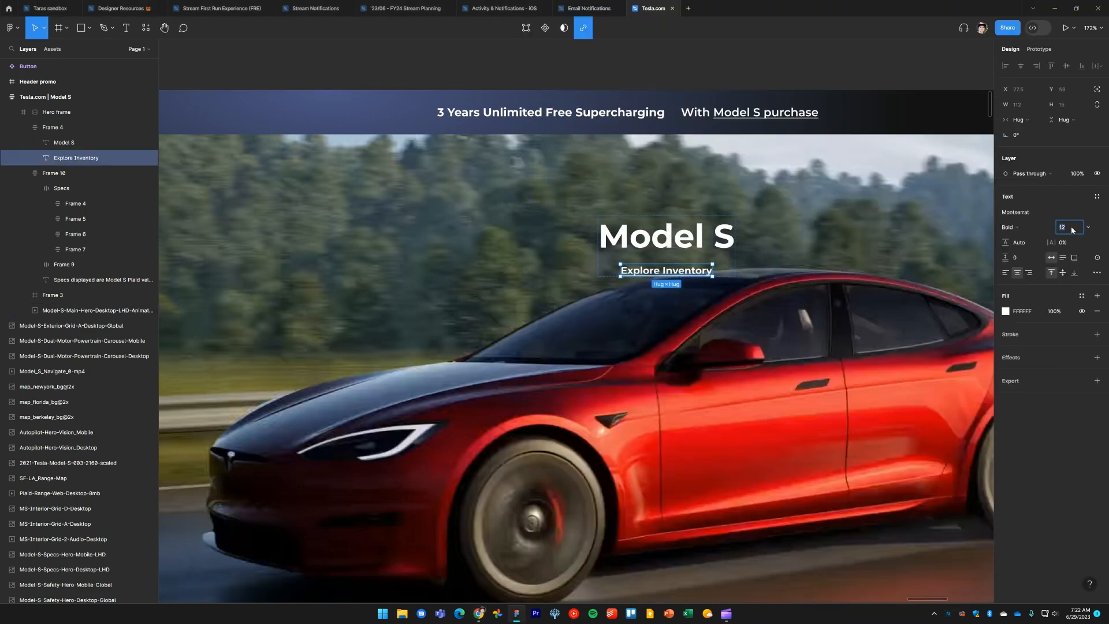
key("Up")
key("Up")
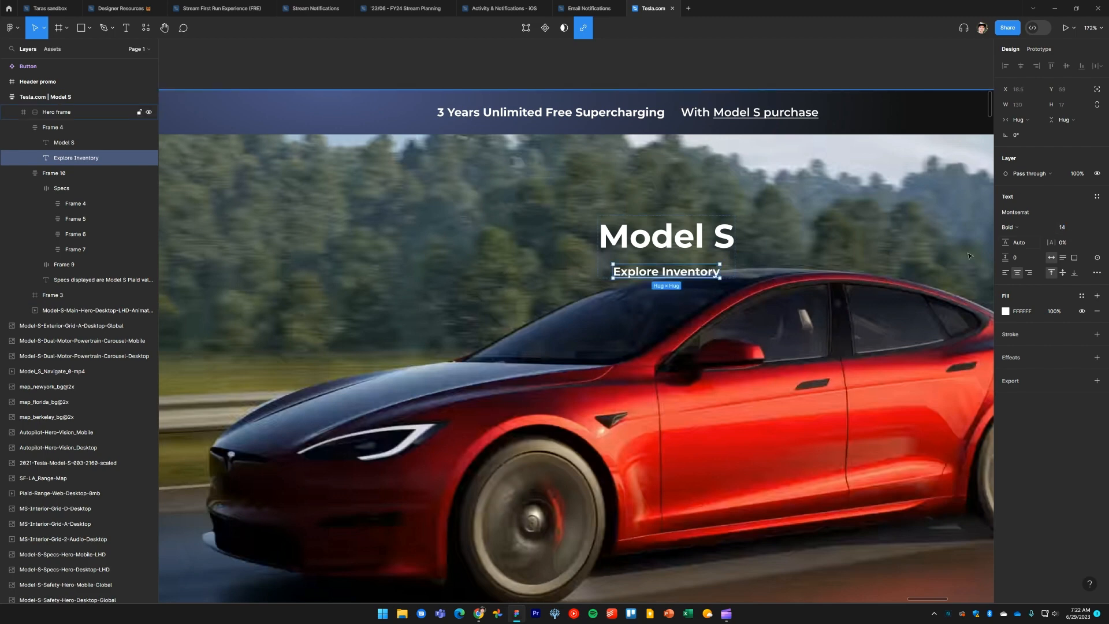
key("Escape")
Center the hero title group horizontally within the hero frame
scroll(789, 253, "down", 5)
left_click_drag(791, 312, 684, 252)
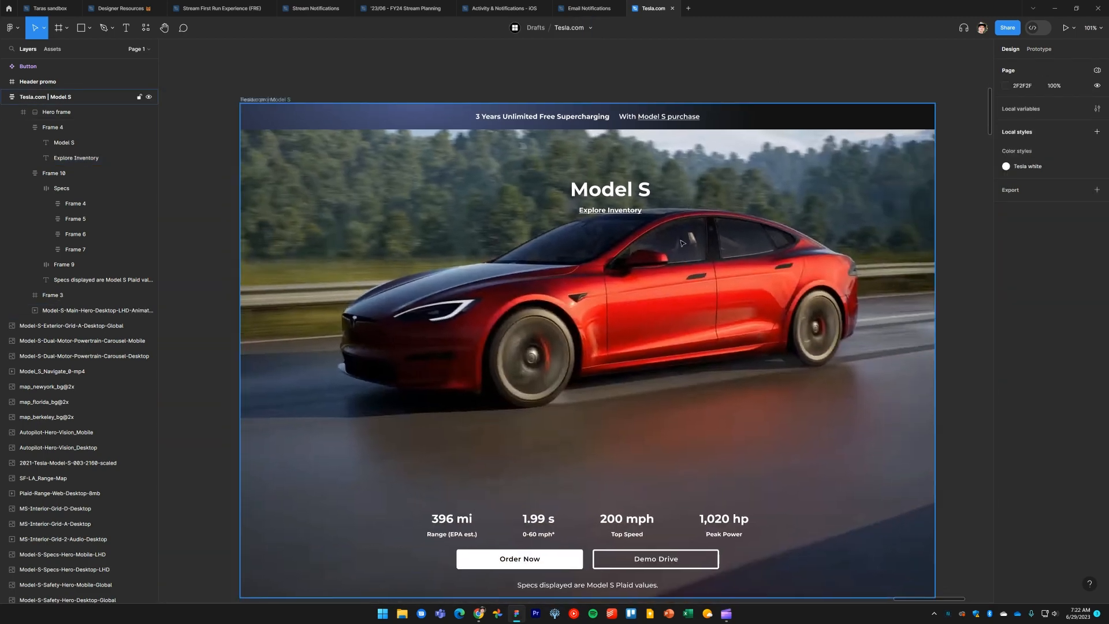
left_click(632, 191)
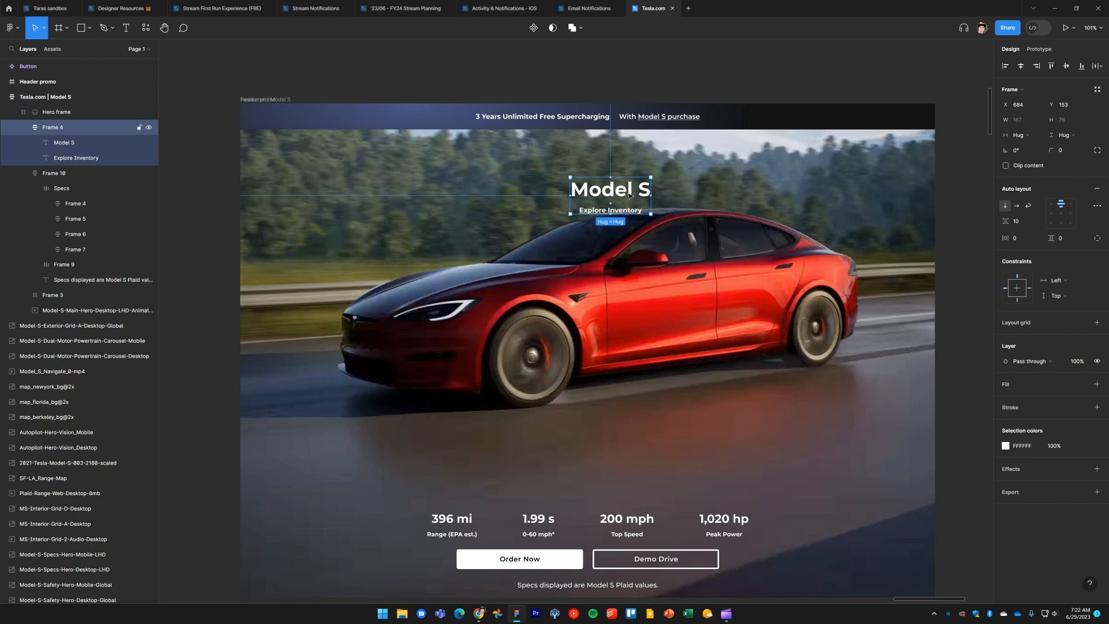
key("alt+h")
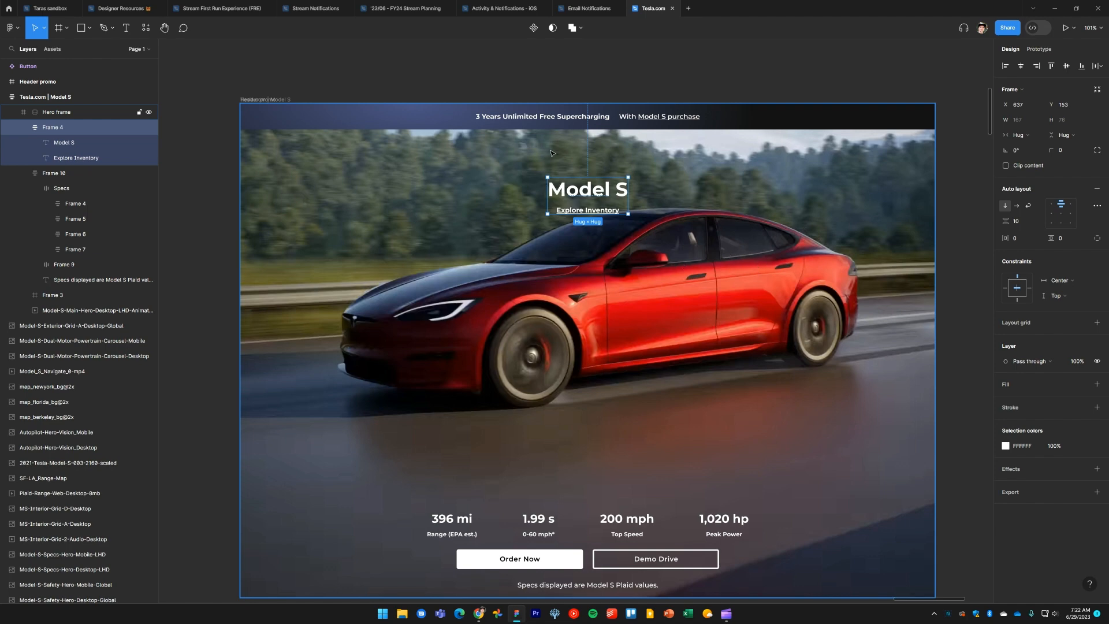
Undo the last six changes
left_click(615, 81)
left_click_drag(614, 84, 618, 158)
key("ctrl+z")
key("ctrl+z")
key("ctrl+z")
key("ctrl+z")
key("ctrl+z")
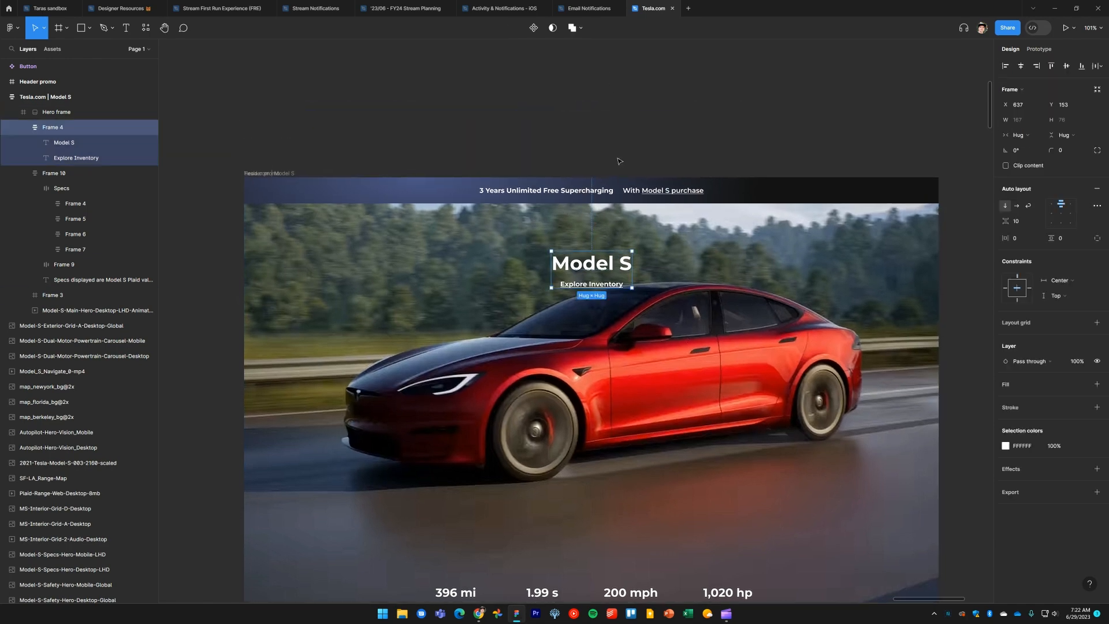
key("ctrl+z")
key("ctrl+z")
key("ctrl+z")
key("ctrl+z")
key("ctrl+z")
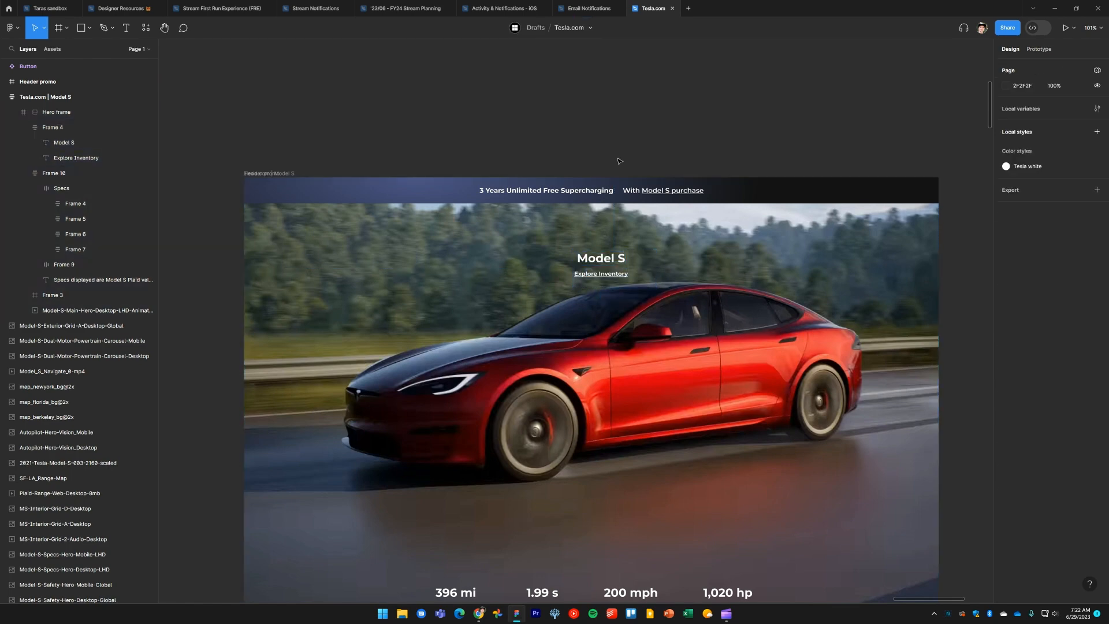
Undo five more changes to return to the original hero title and header
left_click_drag(680, 388, 657, 286)
scroll(691, 219, "down", 5)
scroll(653, 286, "up", 5)
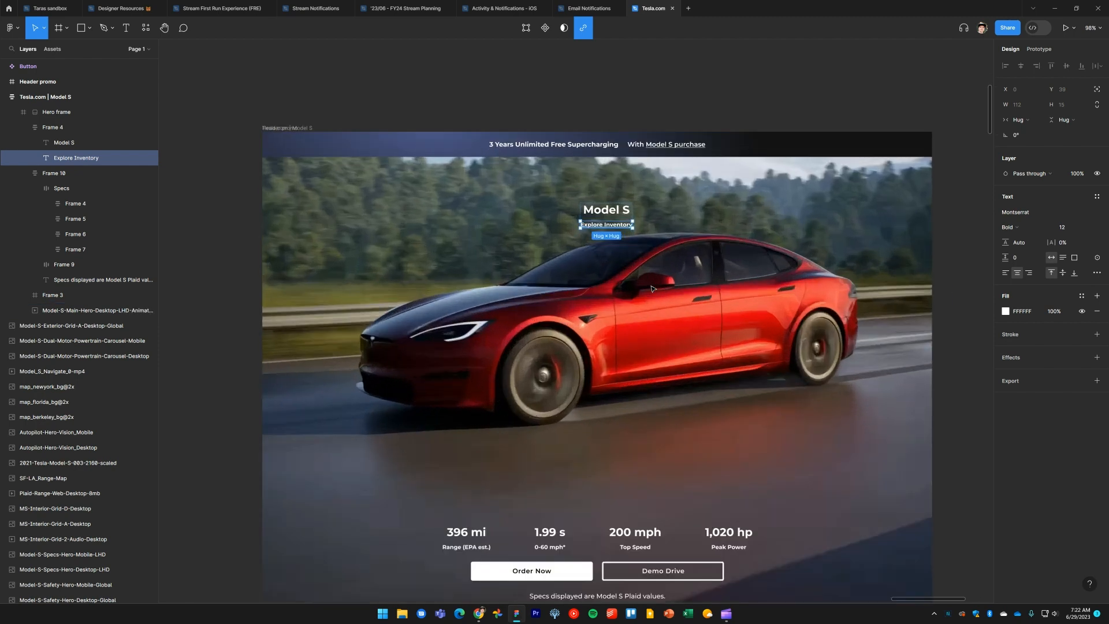
key("ctrl+z")
key("ctrl+z")
key("ctrl+z")
key("ctrl+z")
key("ctrl+z")
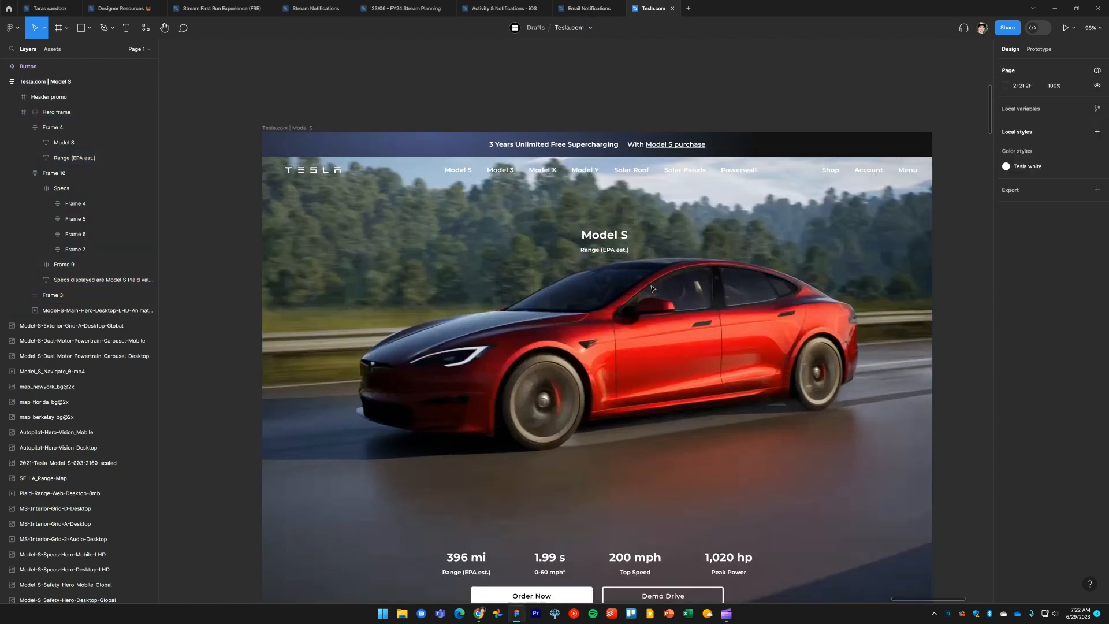
left_click_drag(650, 297, 652, 268)
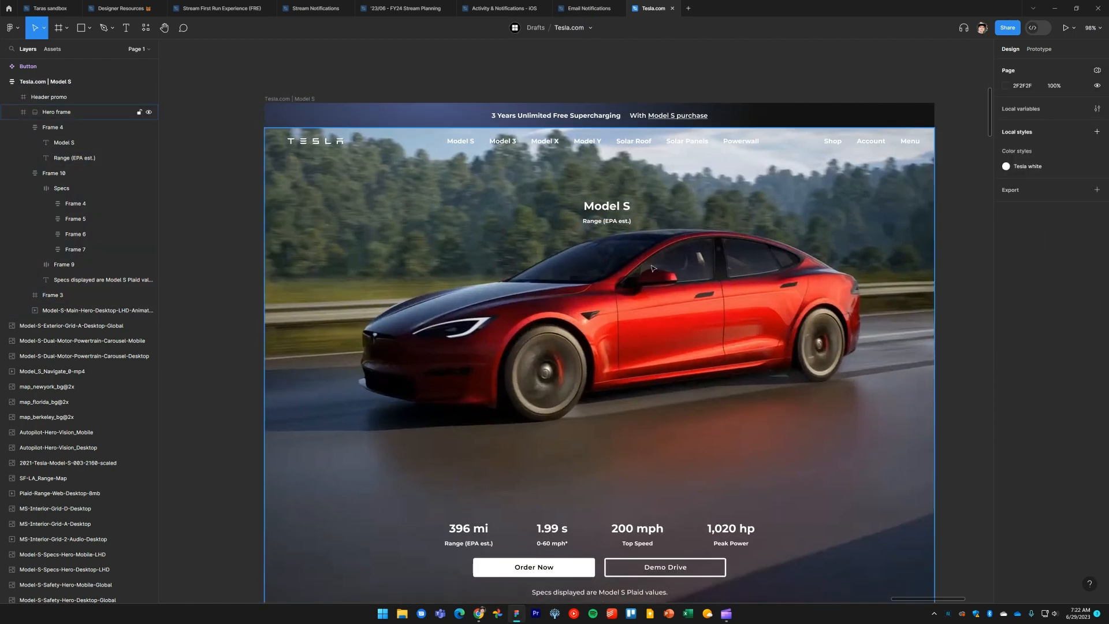
Set the Model S title's font size to 40
left_click(615, 214)
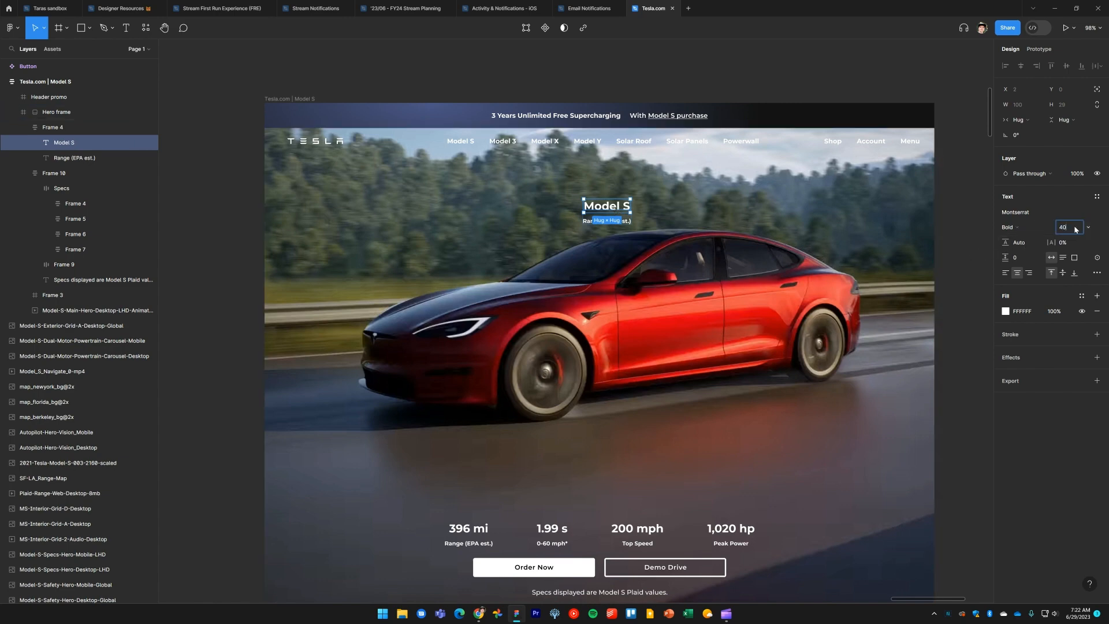
key("Return")
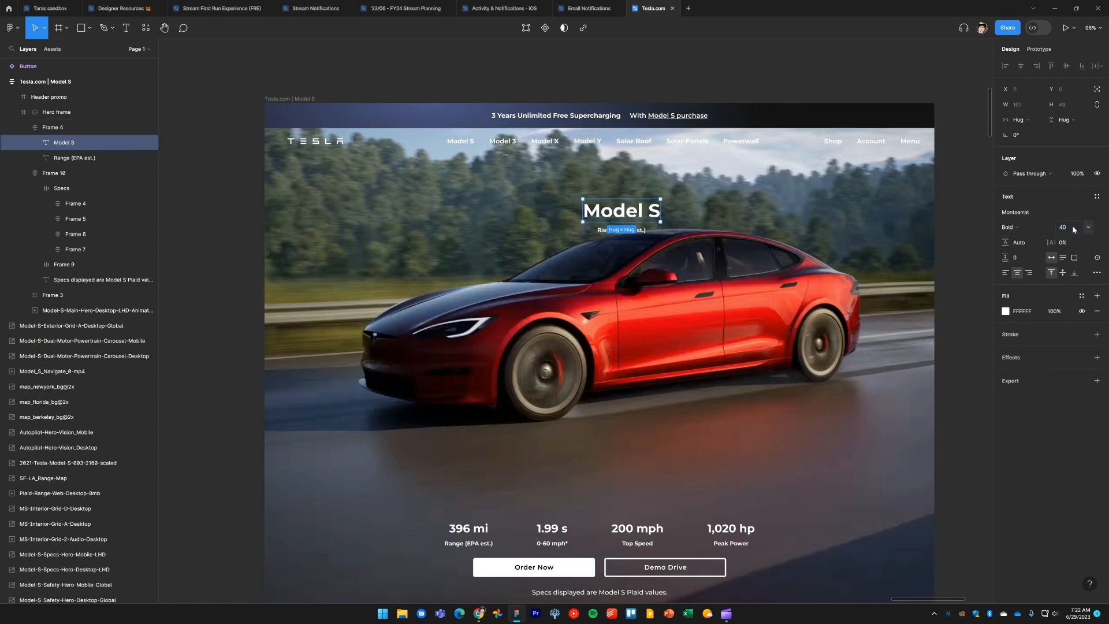
Replace the Range (EPA est.) subtitle text with the pasted text "Explore Inventory"
left_click(602, 232)
key("alt+Tab")
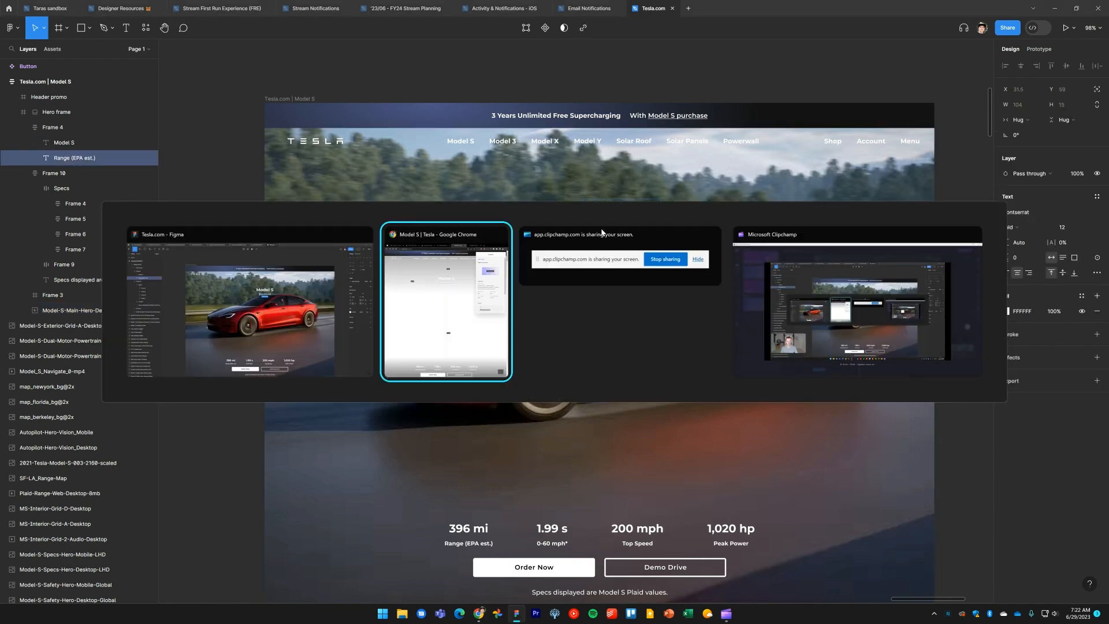
key("Escape")
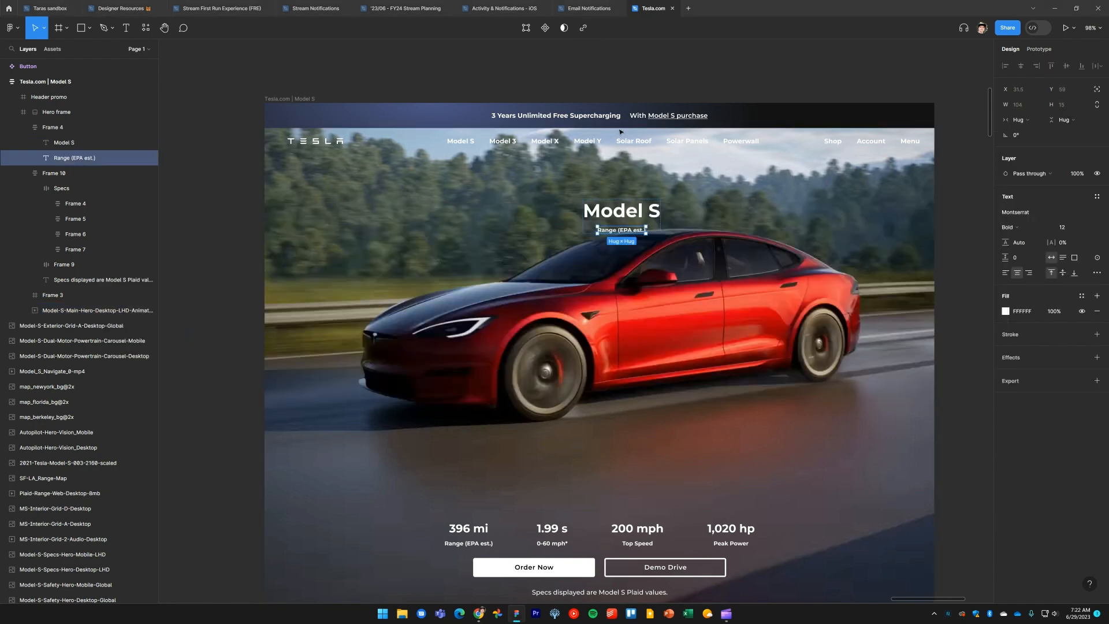
scroll(629, 258, "up", 3)
scroll(622, 199, "up", 2)
double_click(588, 192)
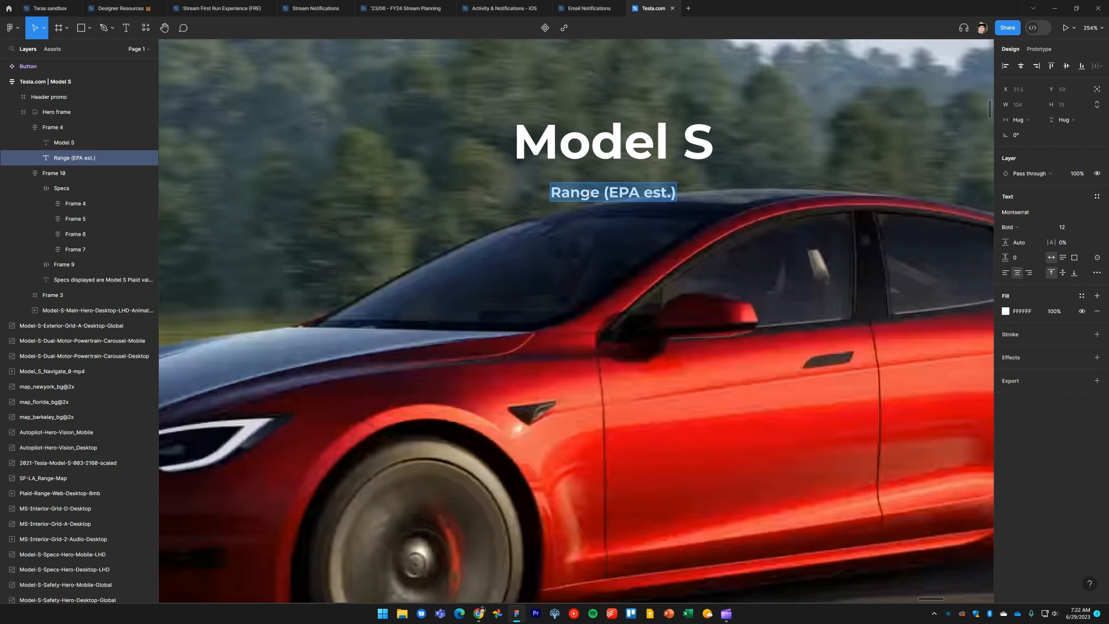
type("Explore Inventory")
key("Escape")
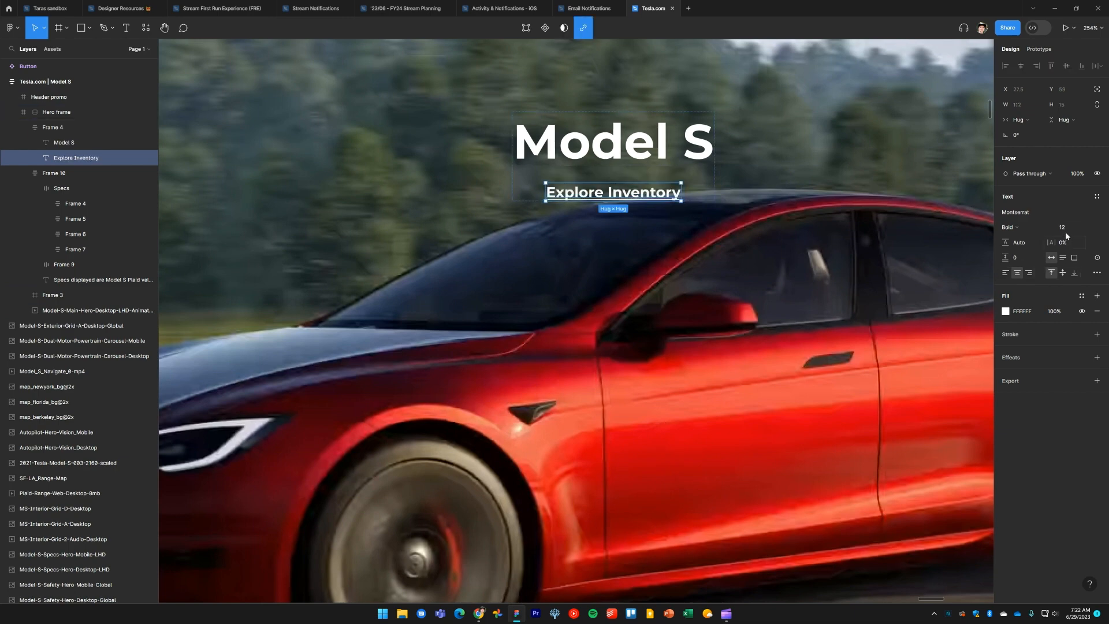
Increase the Explore Inventory text's font size to 14
key("Up")
key("Up")
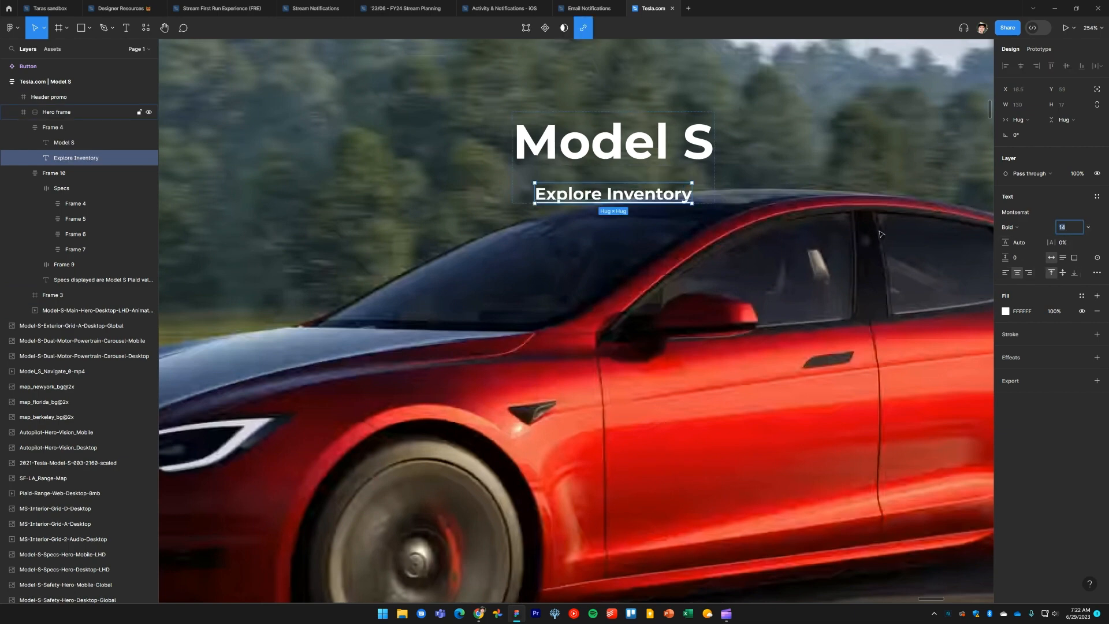
scroll(765, 266, "down", 5)
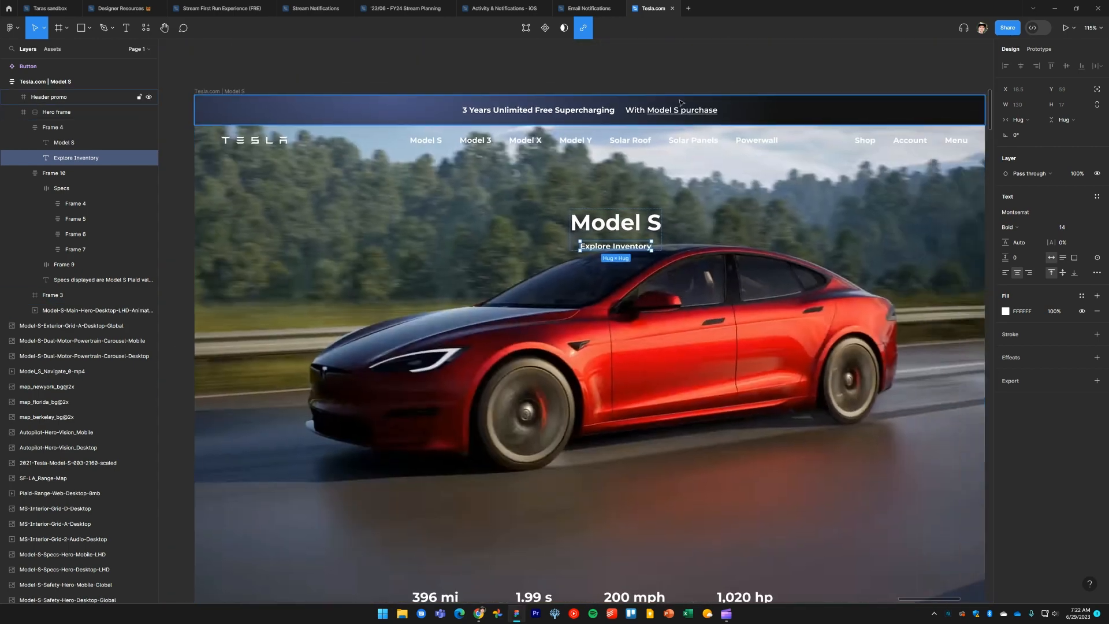
key("Escape")
Move the title group horizontally so it sits centered in the hero frame
left_click(52, 127)
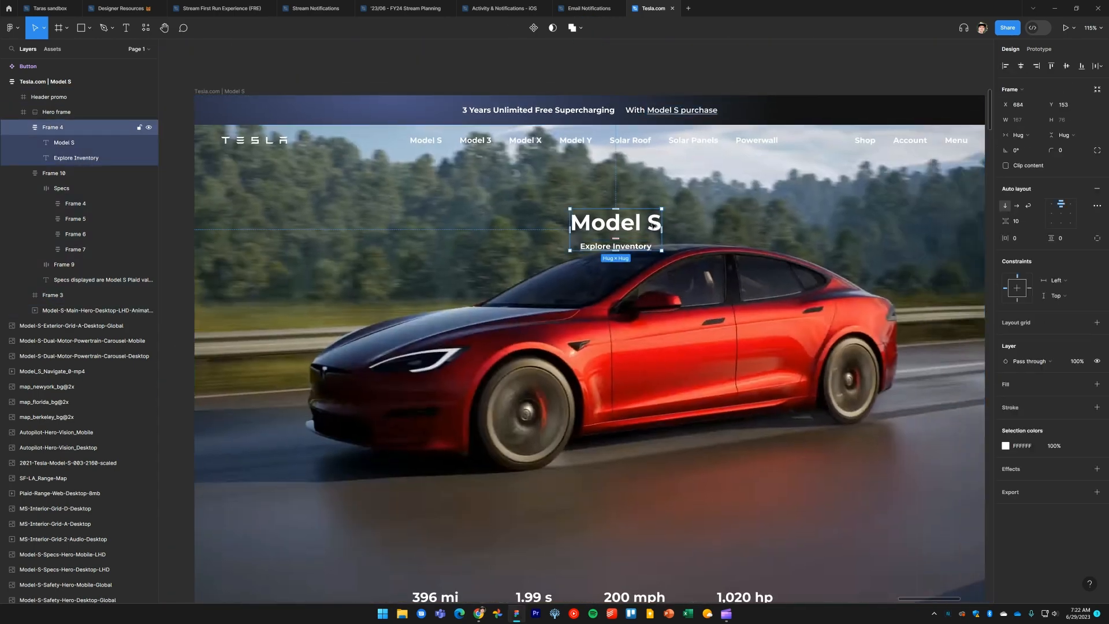
left_click_drag(654, 226, 629, 228)
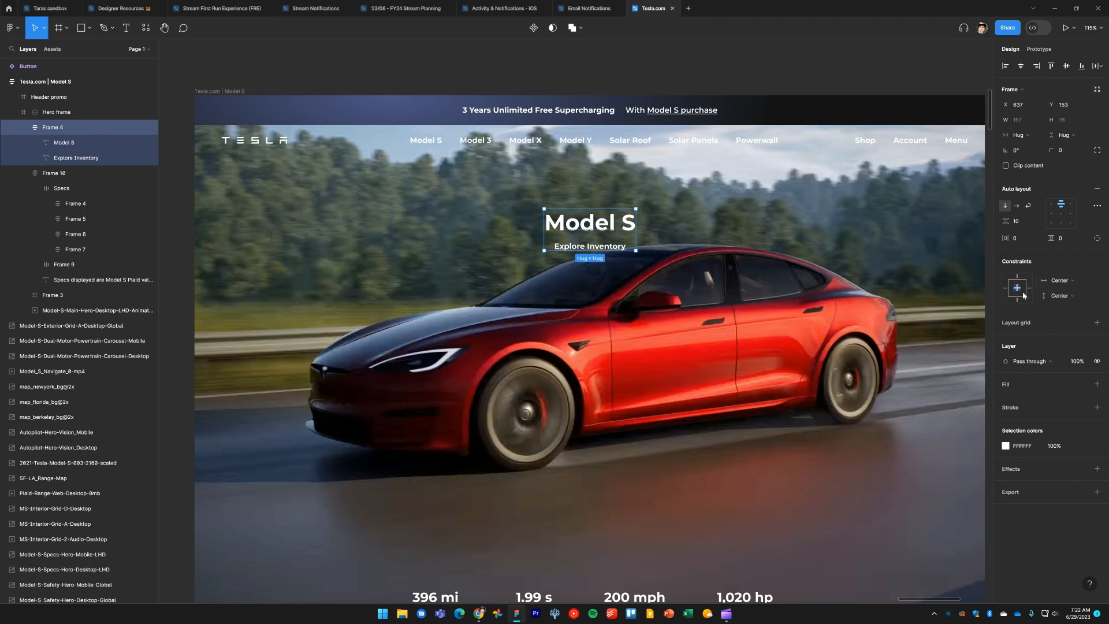
left_click(765, 86)
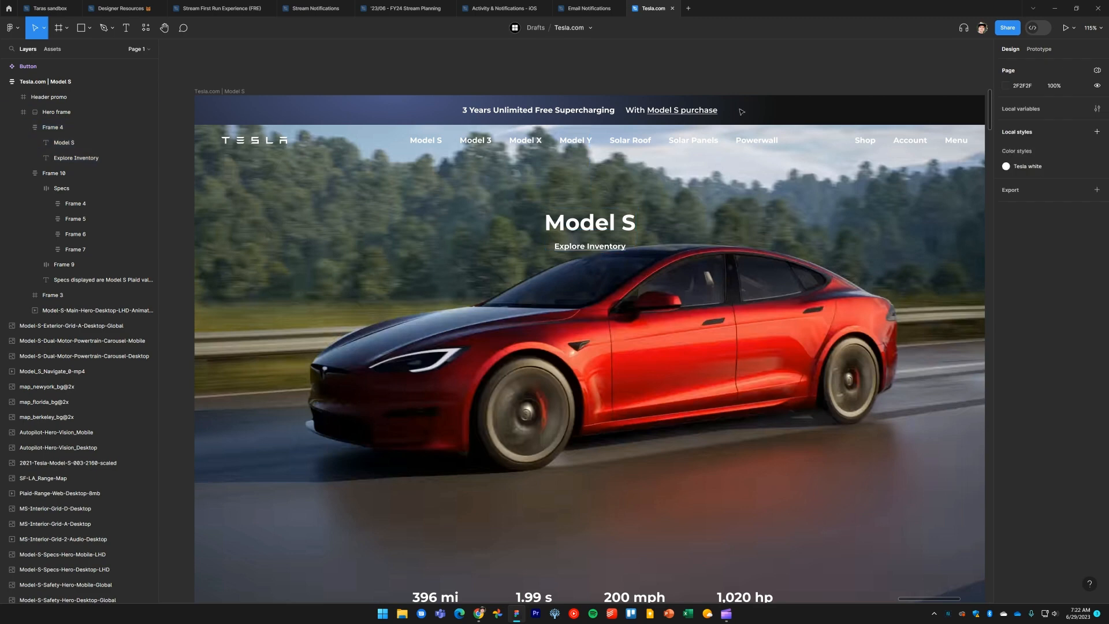
Compare the whole Figma page against the Tesla reference page in the browser
scroll(742, 111, "down", 5)
scroll(430, 145, "right", 1)
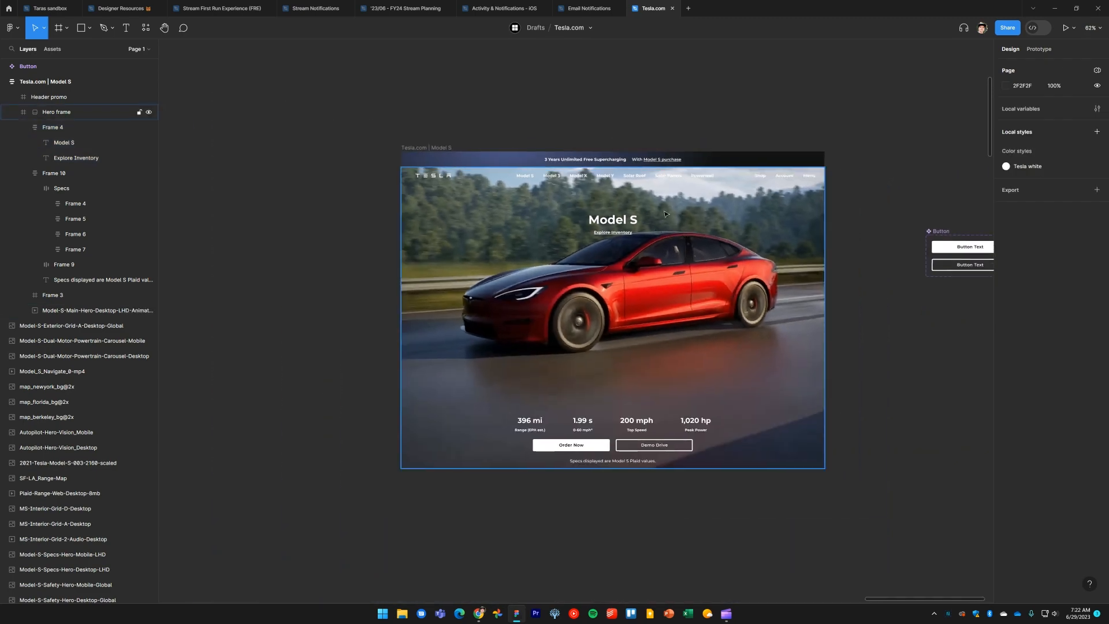
left_click(432, 148)
left_click_drag(799, 269, 877, 278)
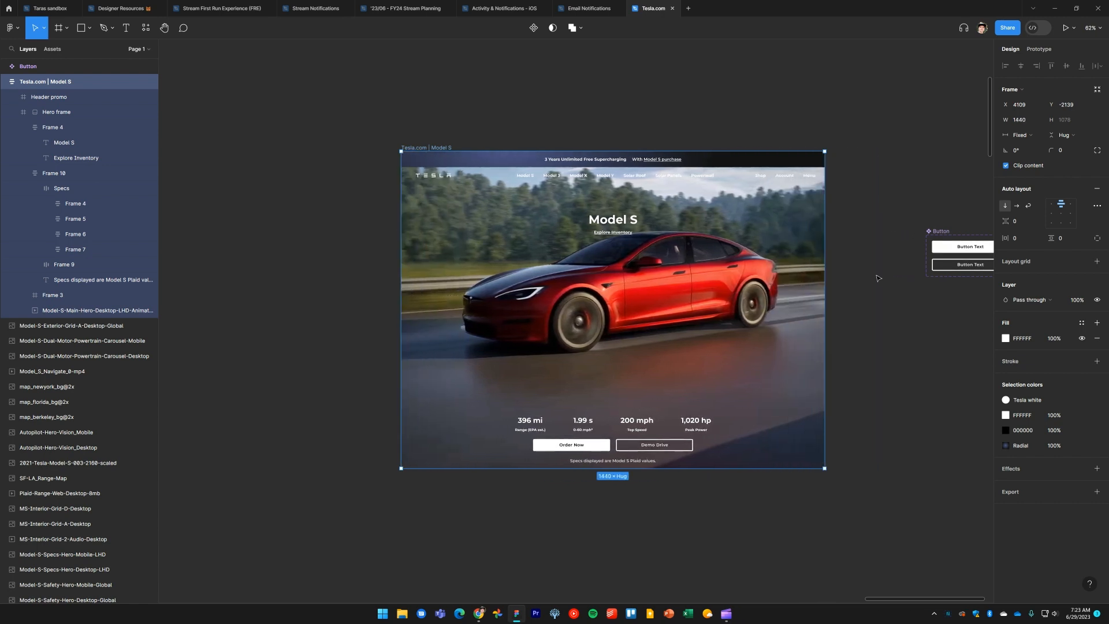
left_click(877, 278)
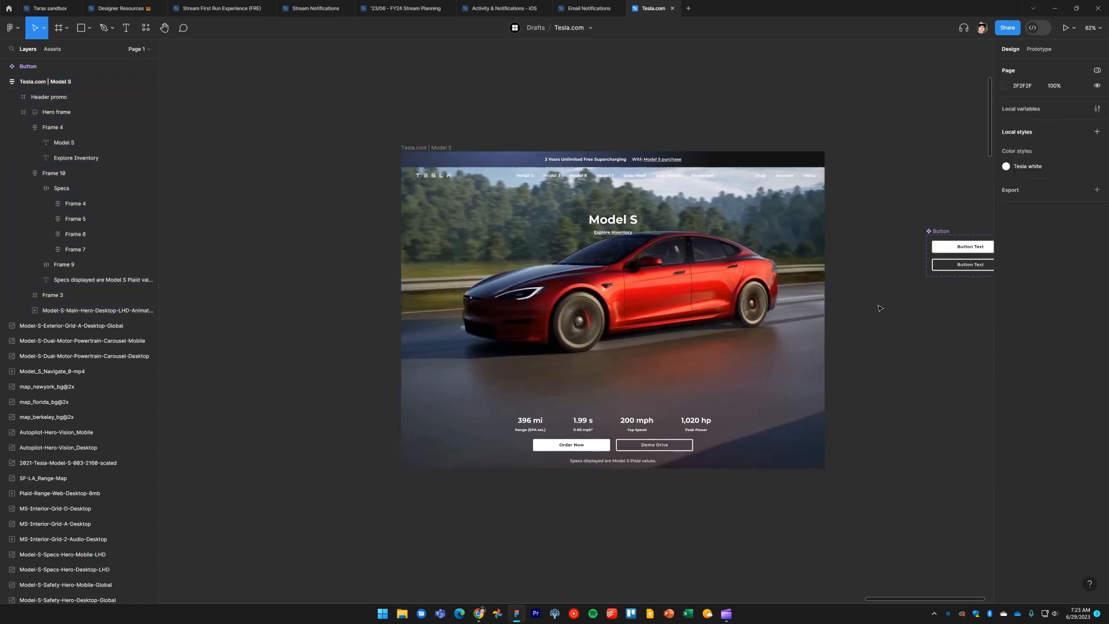
key("alt+Tab")
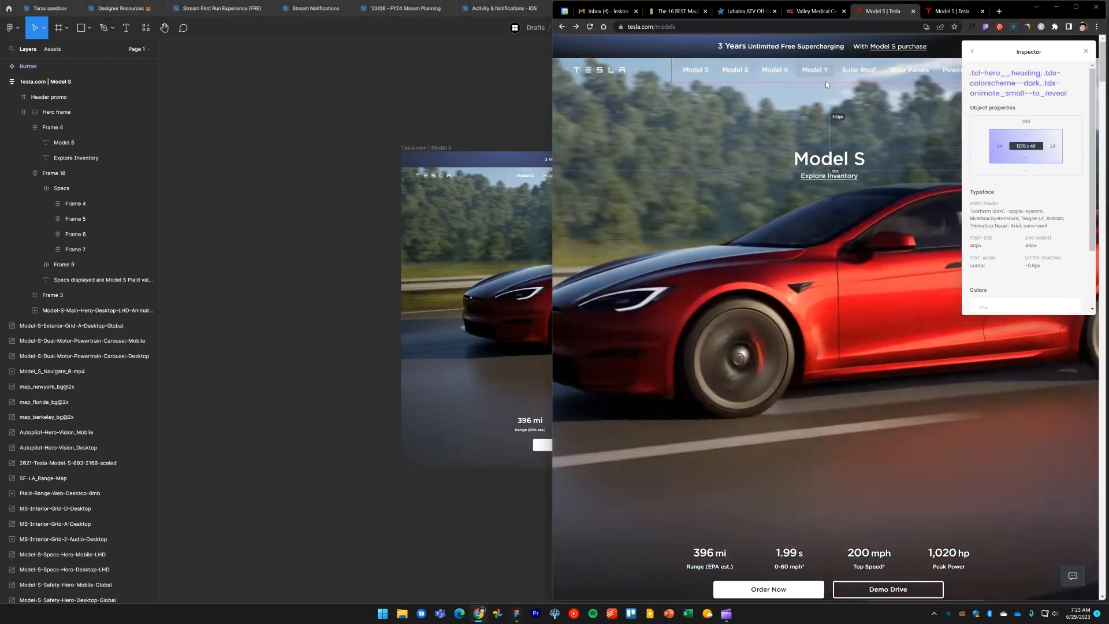
key("alt+Tab")
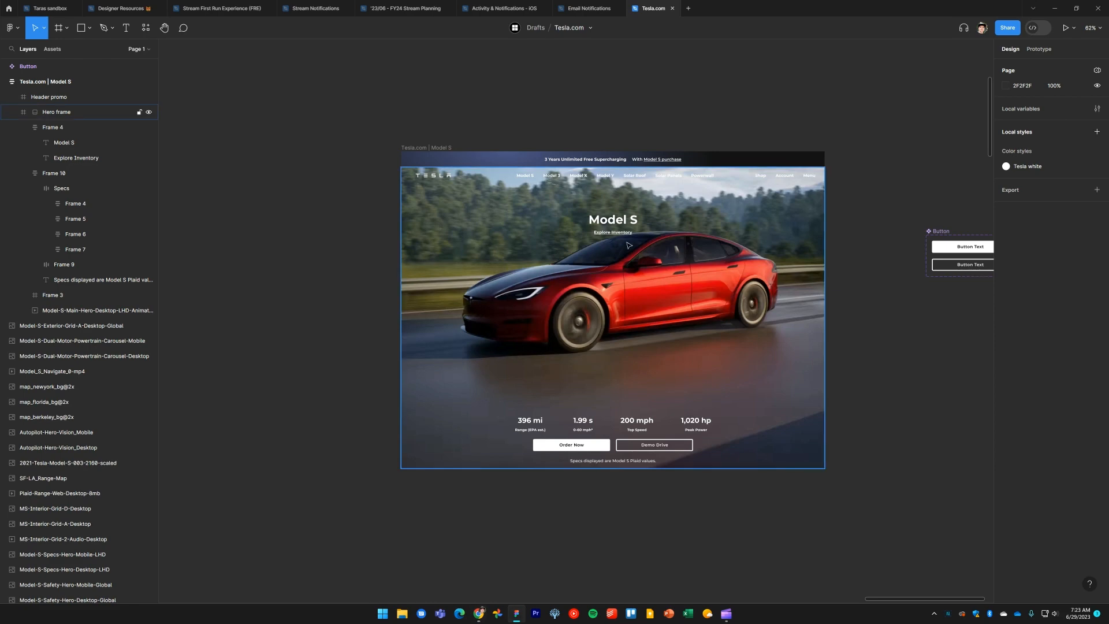
Nudge the title group down so its Y position is 208
double_click(620, 220)
scroll(620, 219, "up", 5)
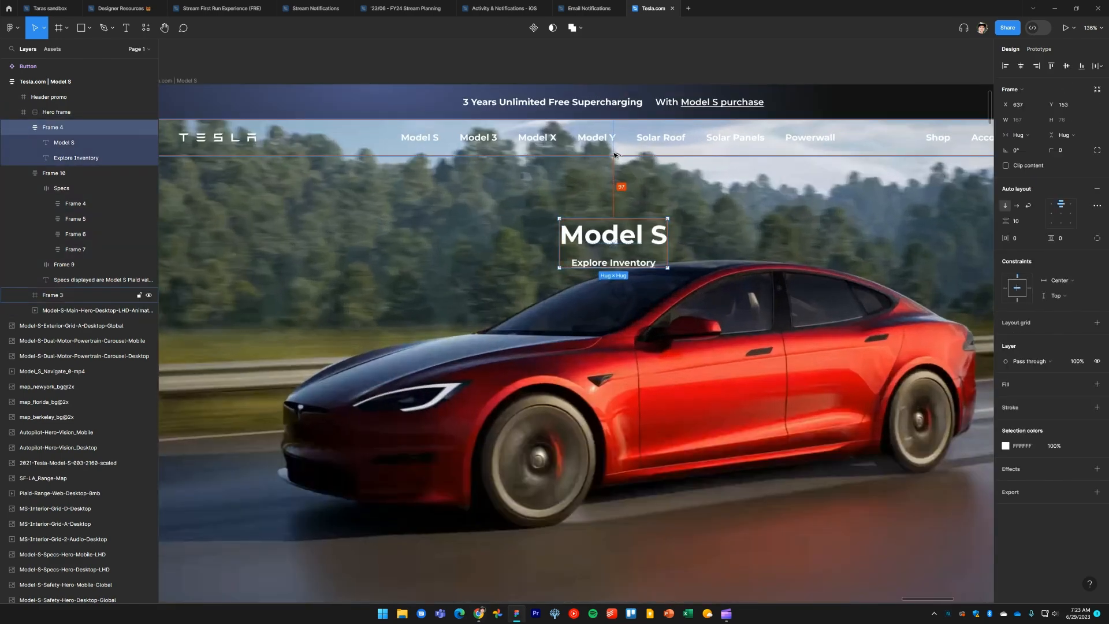
key("shift+Down")
key("shift+Down")
key("shift+Down")
key("shift+Down")
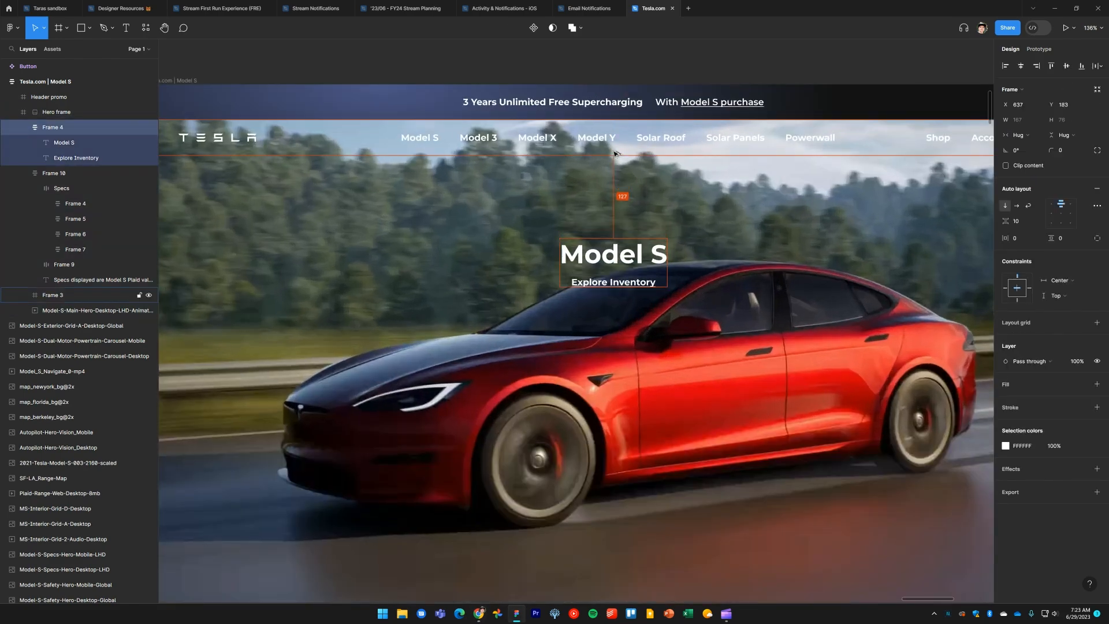
key("shift+Down")
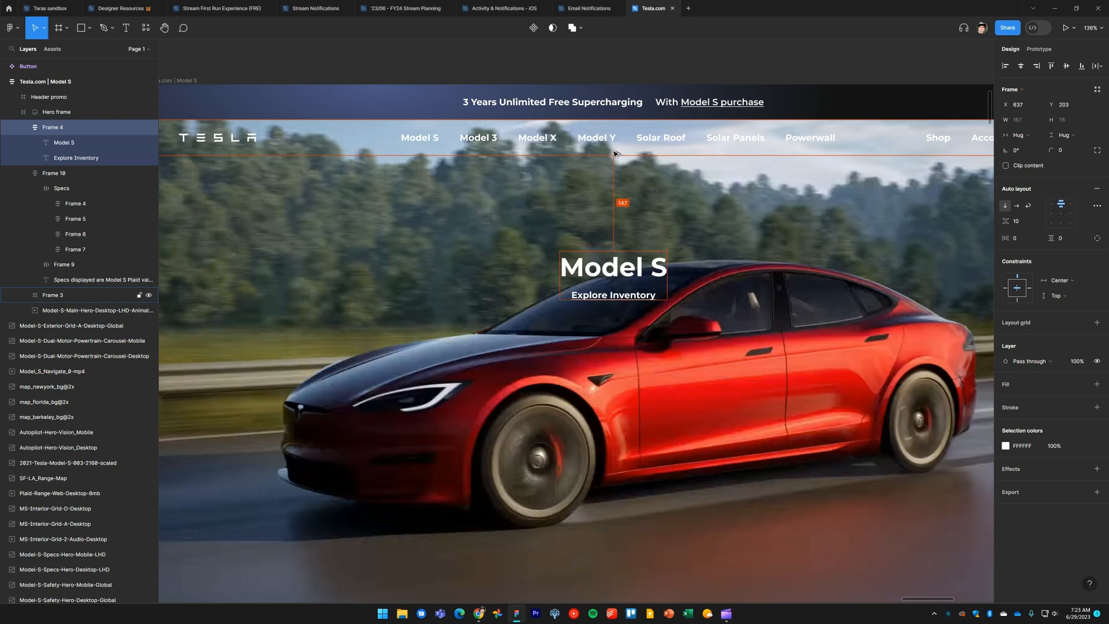
key("shift+Down")
key("Up")
key("Up")
key("Up")
key("Up")
key("Up")
key("Up")
key("Up")
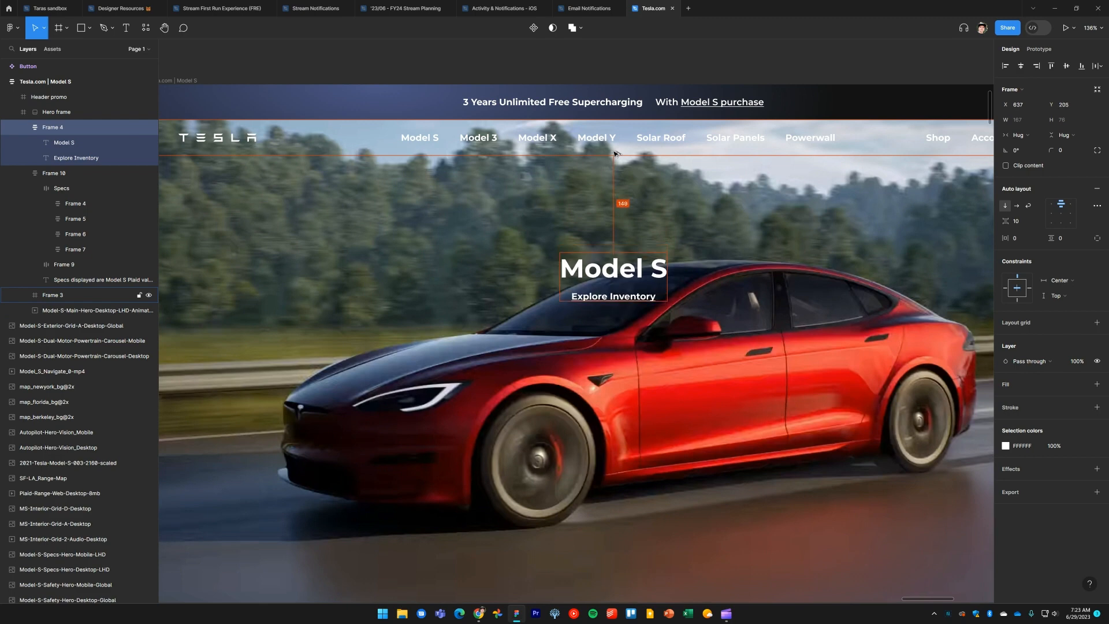
Compare the hero title's position with the Tesla reference in the browser
scroll(615, 233, "down", 3)
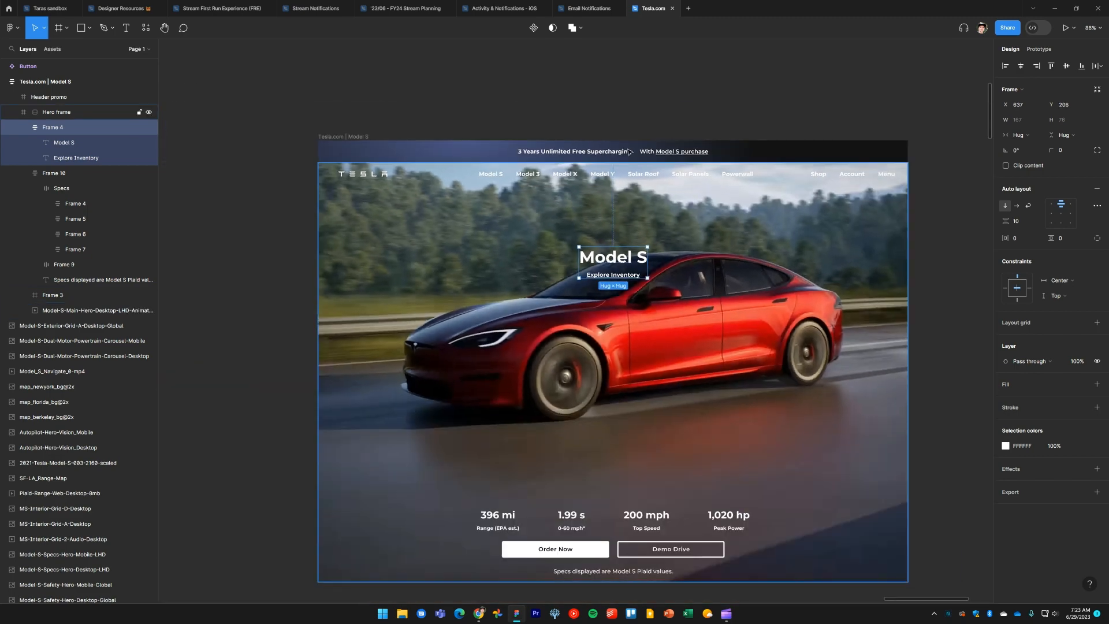
key("Escape")
scroll(648, 322, "up", 3)
key("alt+Tab")
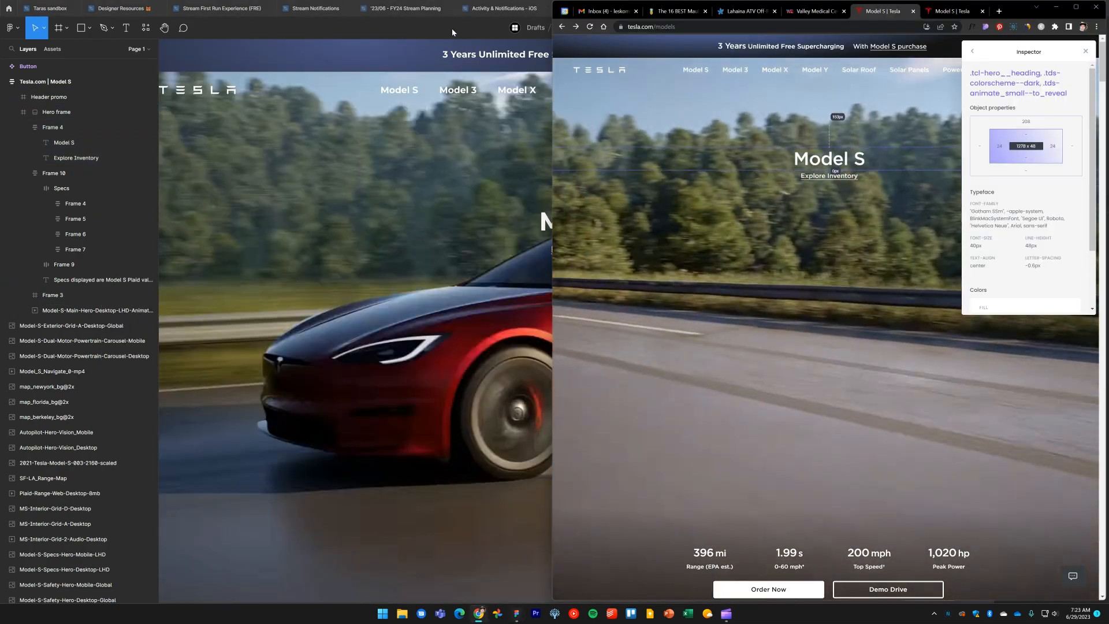
left_click(451, 29)
Adjust the Explore Inventory text's font weight, trying SemiBold, Medium and Regular
left_click(587, 252)
scroll(639, 291, "down", 2)
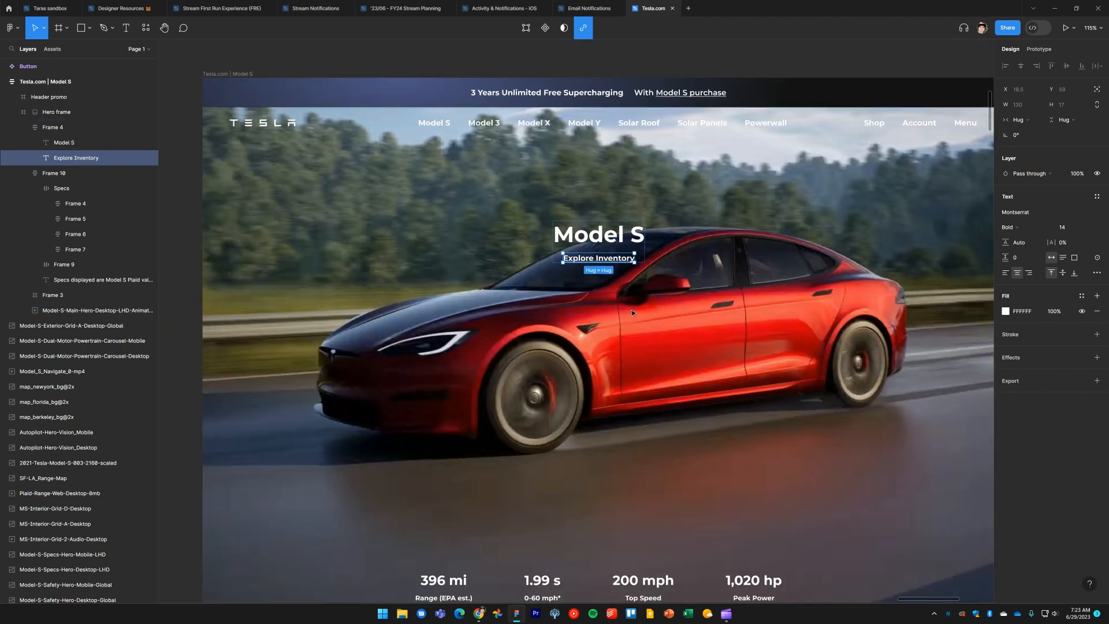
scroll(639, 290, "down", 1)
left_click(1034, 231)
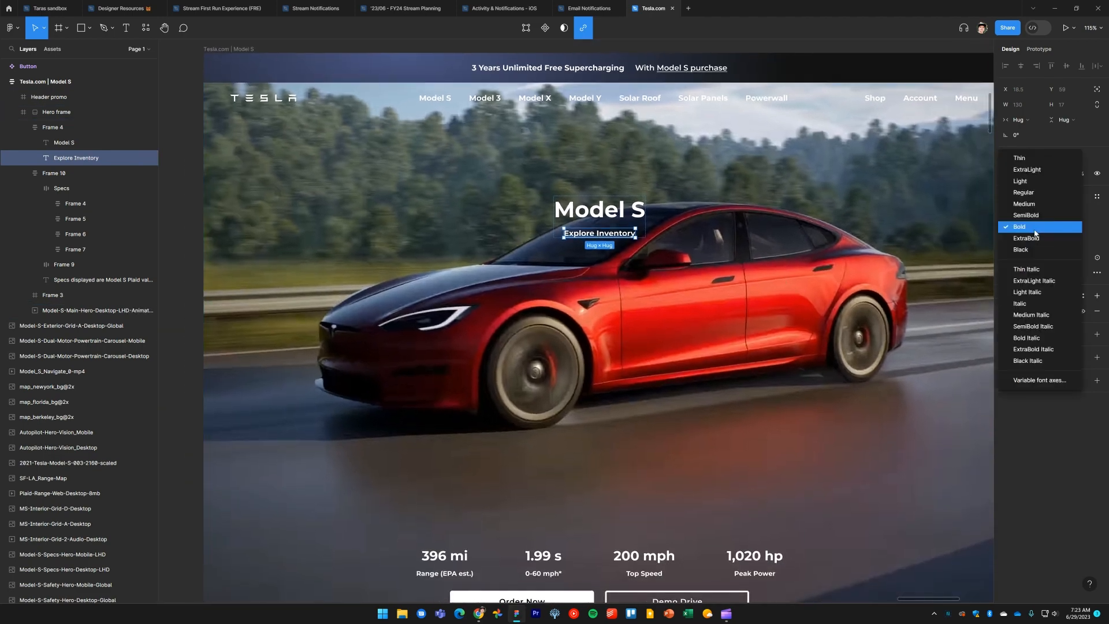
left_click(1035, 217)
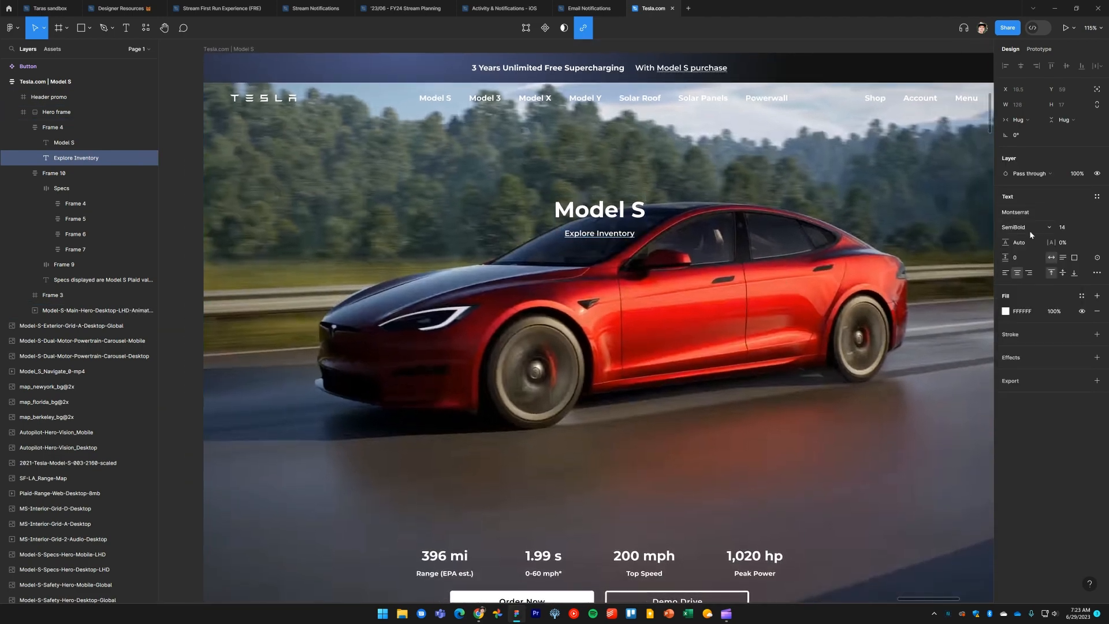
left_click(1029, 229)
left_click(1032, 219)
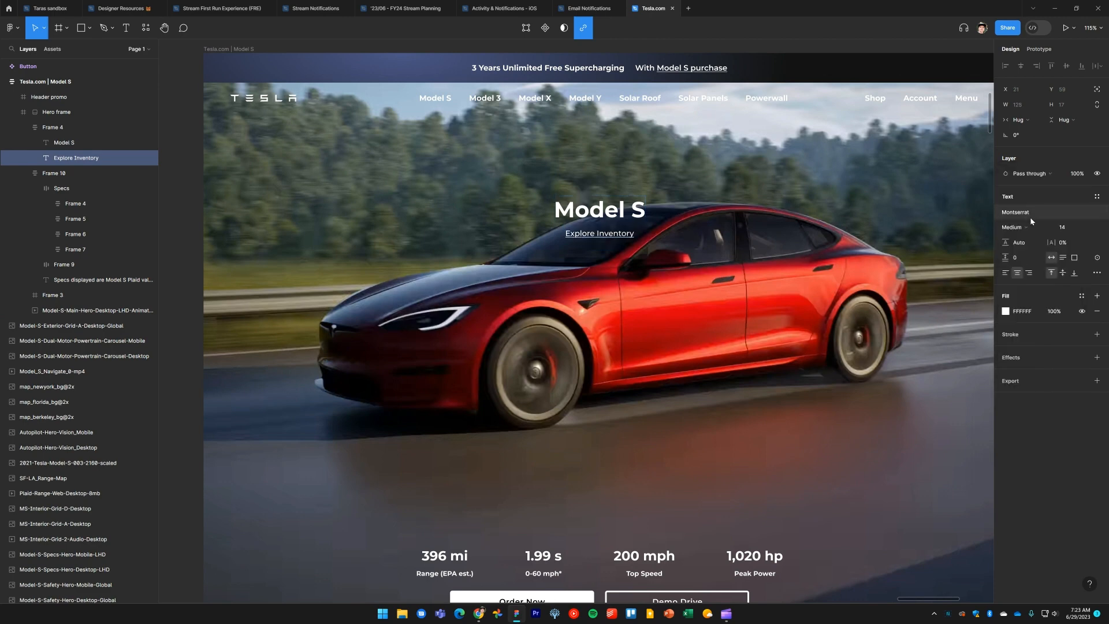
left_click(1031, 228)
left_click(1032, 216)
left_click(1032, 221)
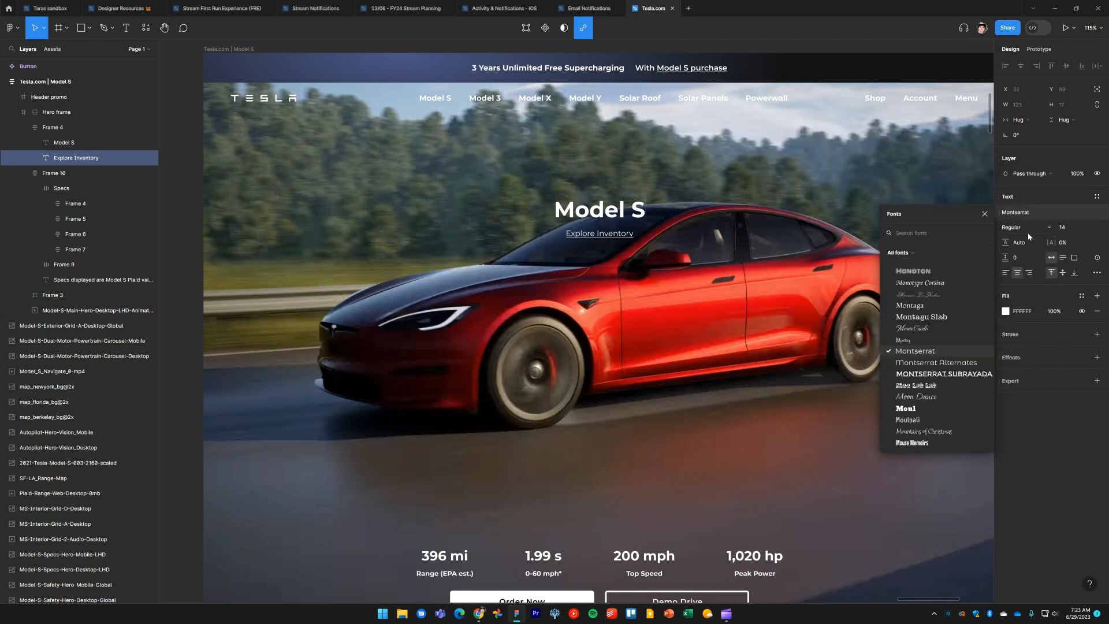
left_click(1030, 231)
left_click(1031, 249)
scroll(723, 199, "down", 5)
left_click(688, 82)
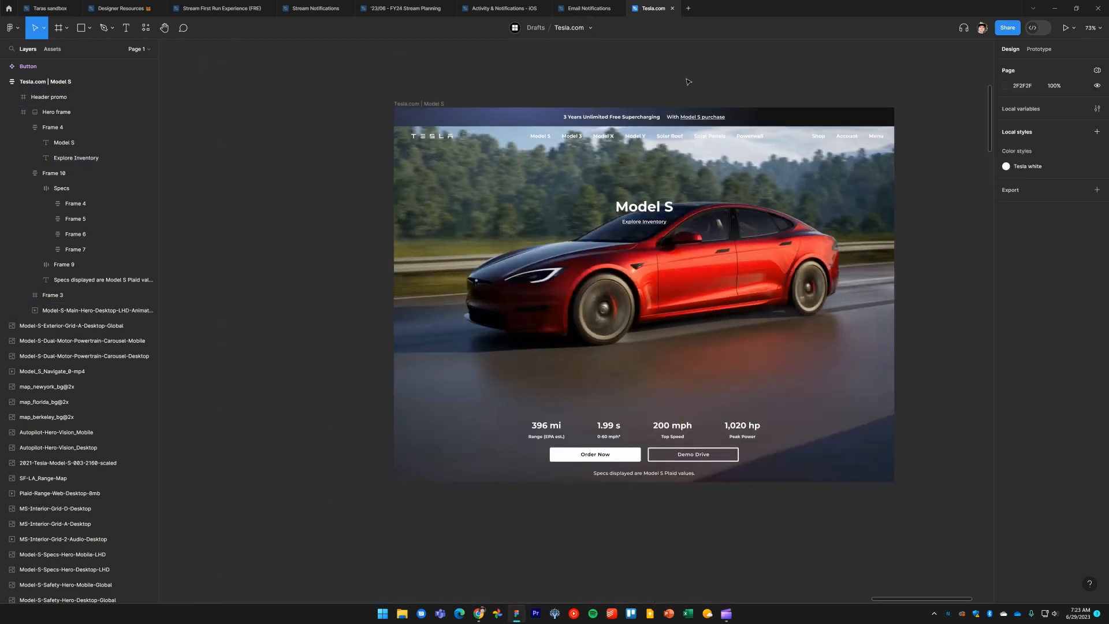
Rename the navigation bar frame to "Primary nav menu"
scroll(682, 139, "up", 1)
left_click(662, 179)
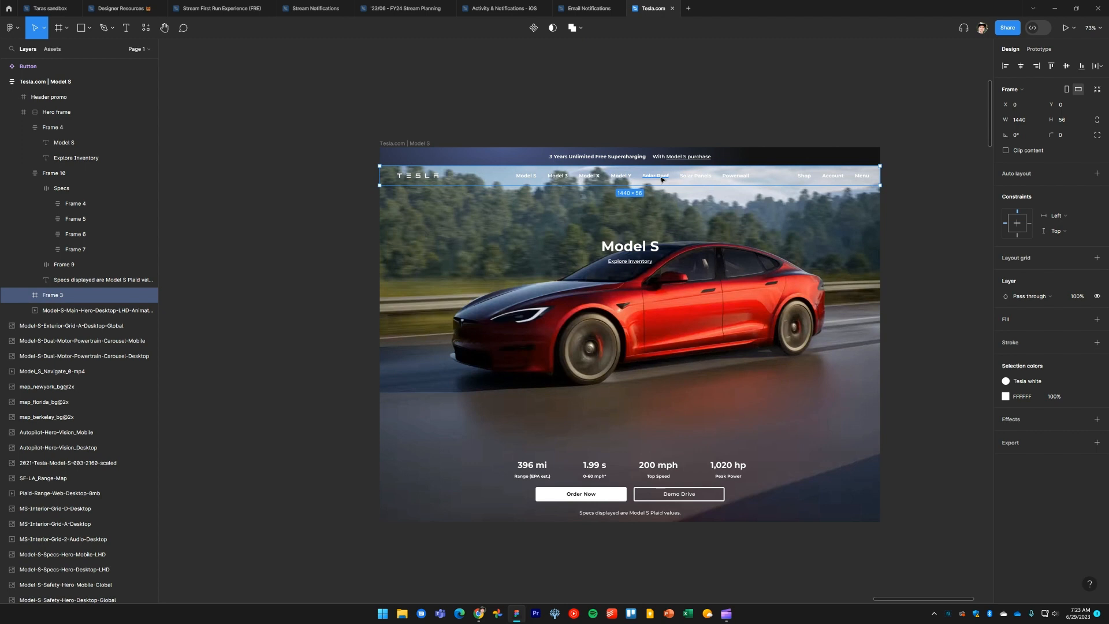
key("ctrl+r")
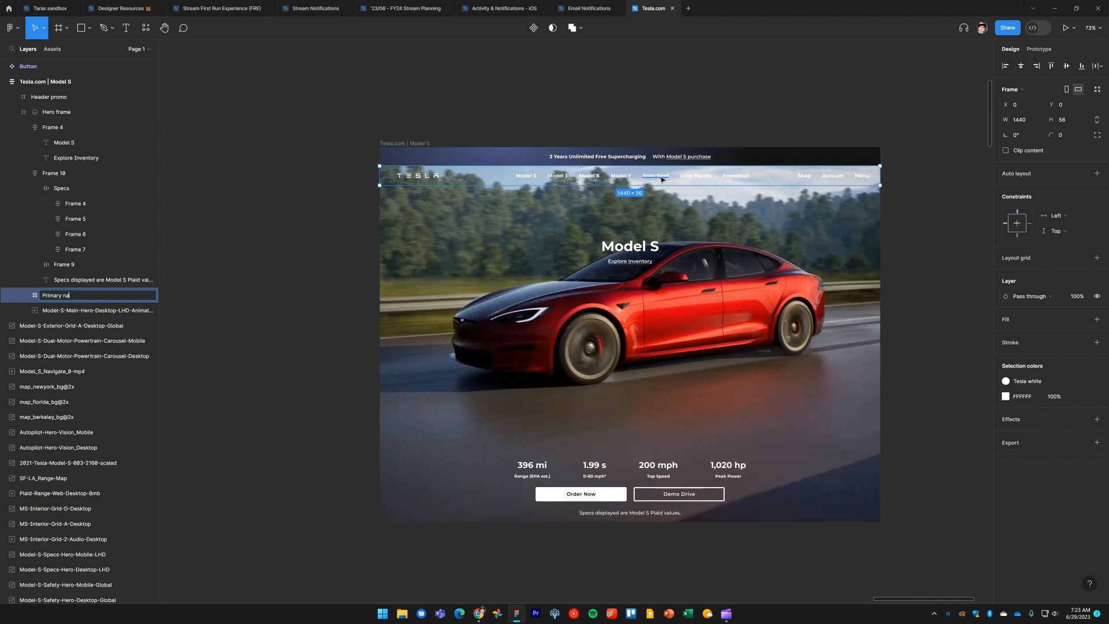
type("Primary nav menu")
key("Return")
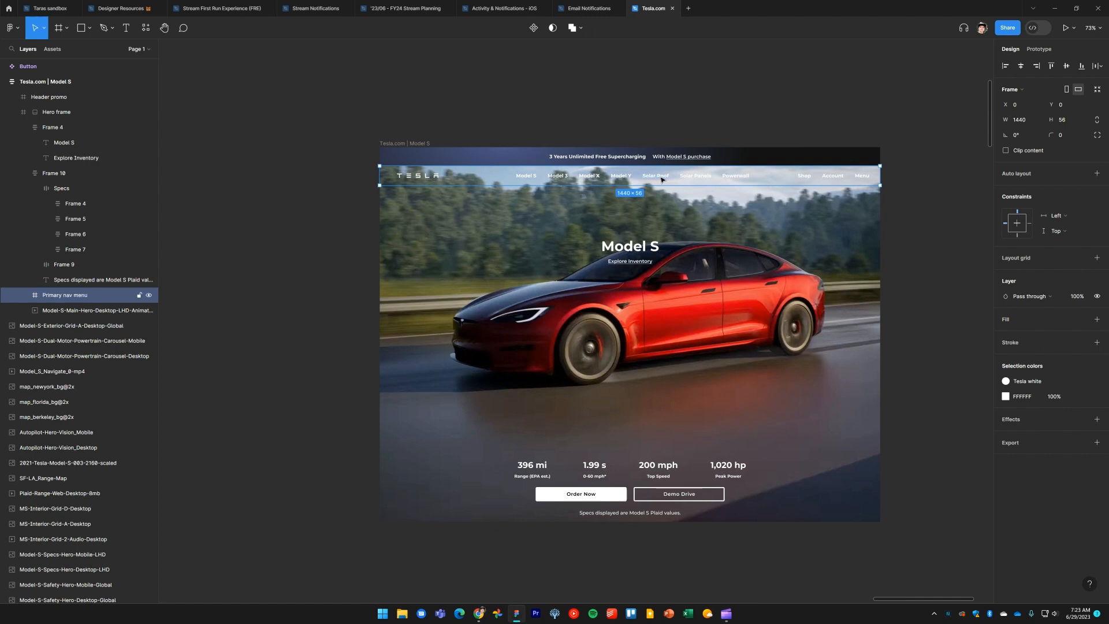
Add a new page named "Assets"
left_click(688, 114)
scroll(664, 115, "down", 5)
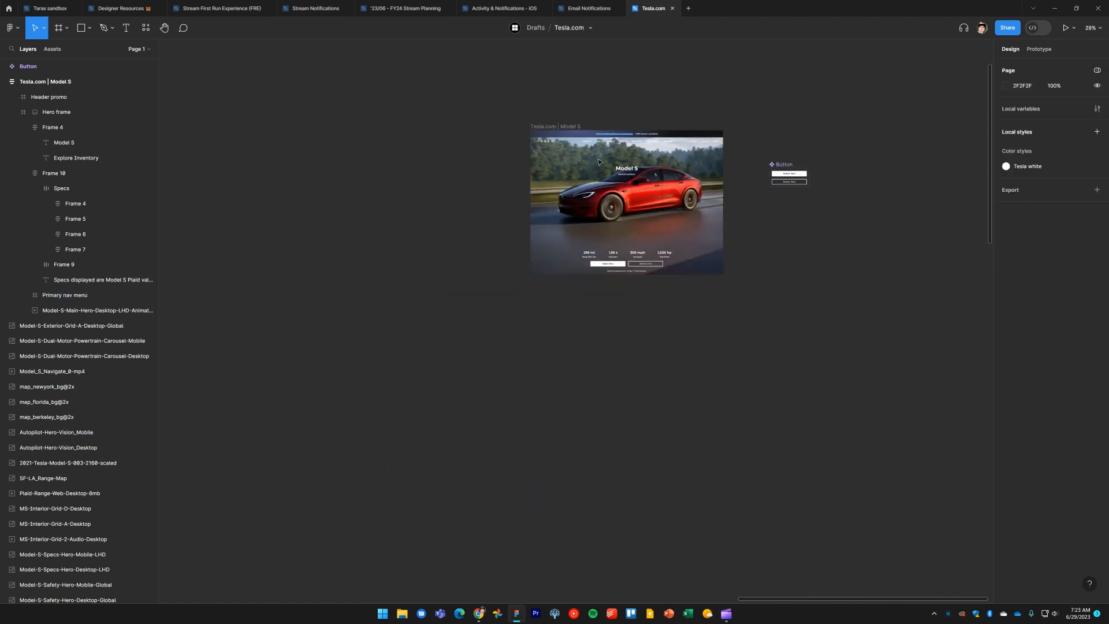
scroll(537, 266, "left", 5)
scroll(607, 303, "down", 10)
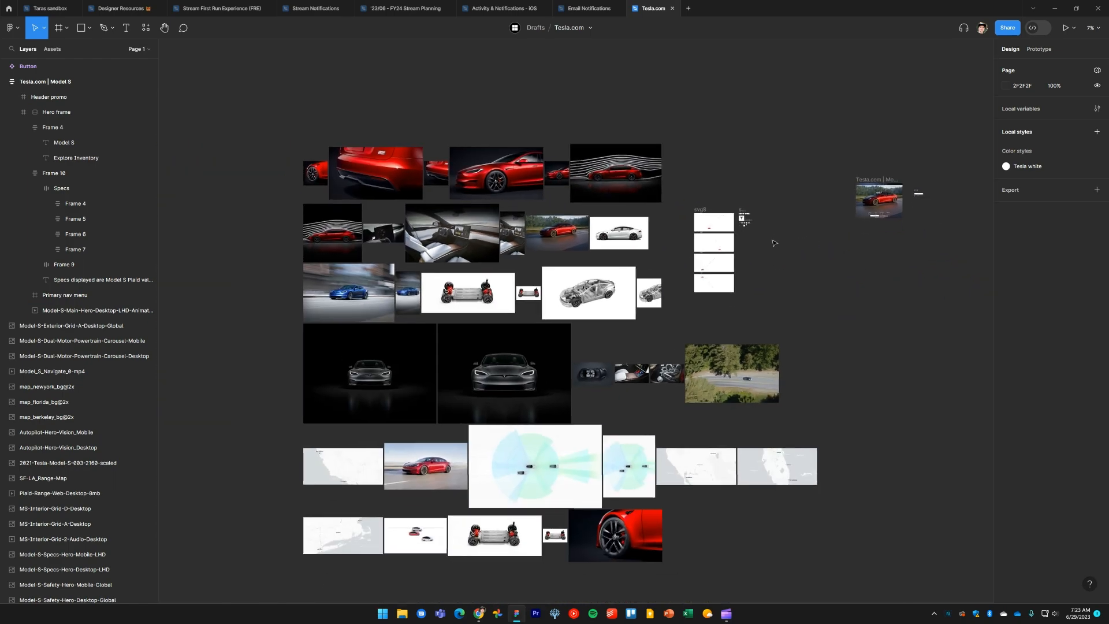
left_click(138, 49)
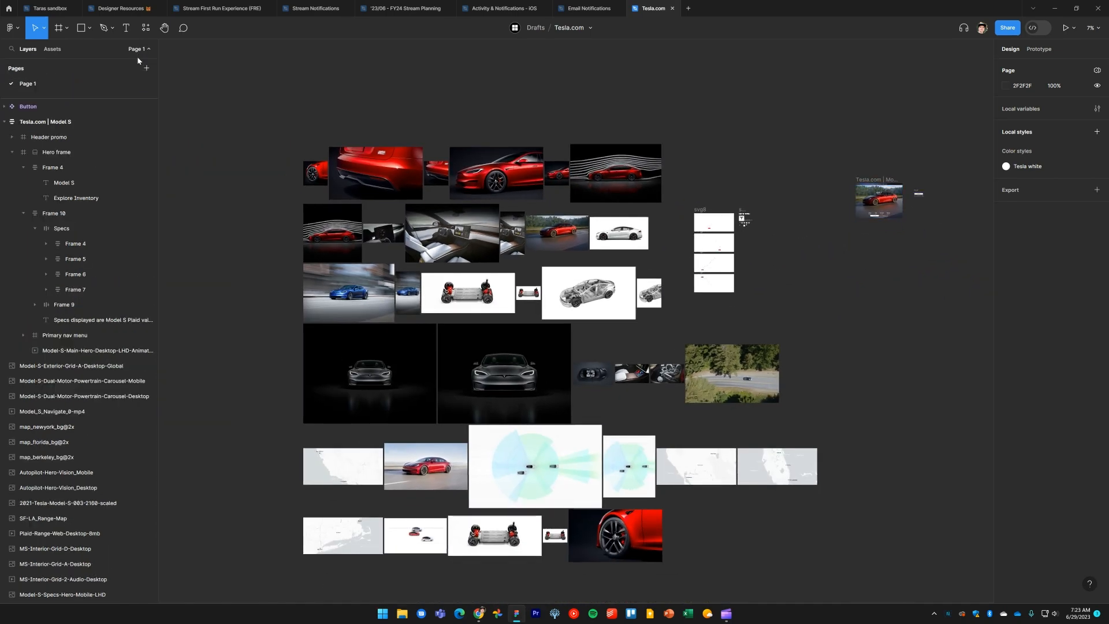
left_click(151, 69)
type("A")
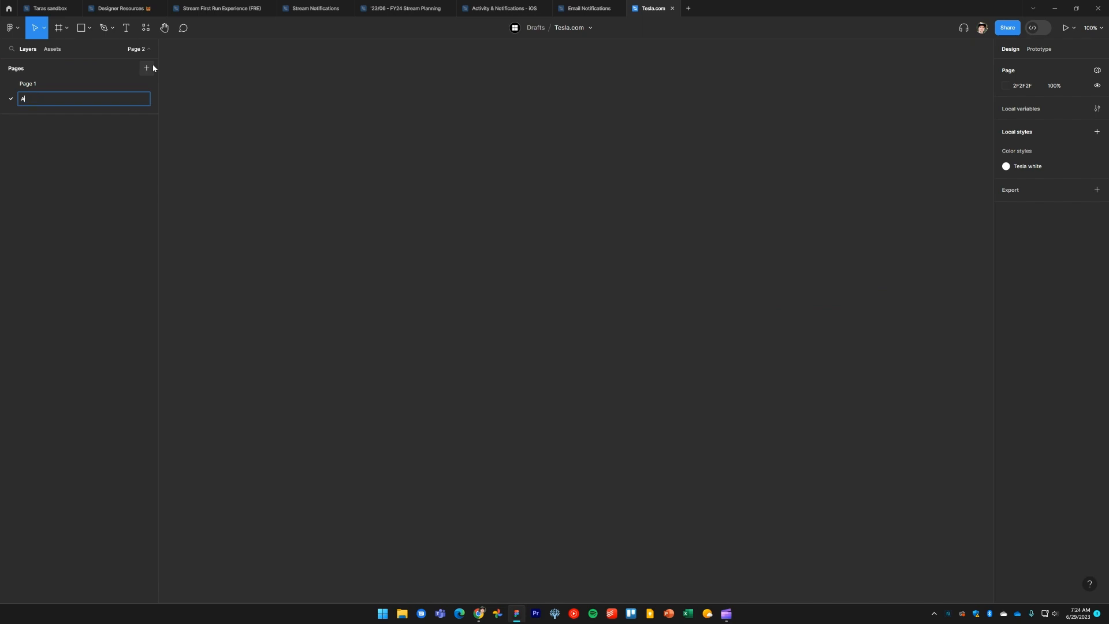
type("ssets")
key("Return")
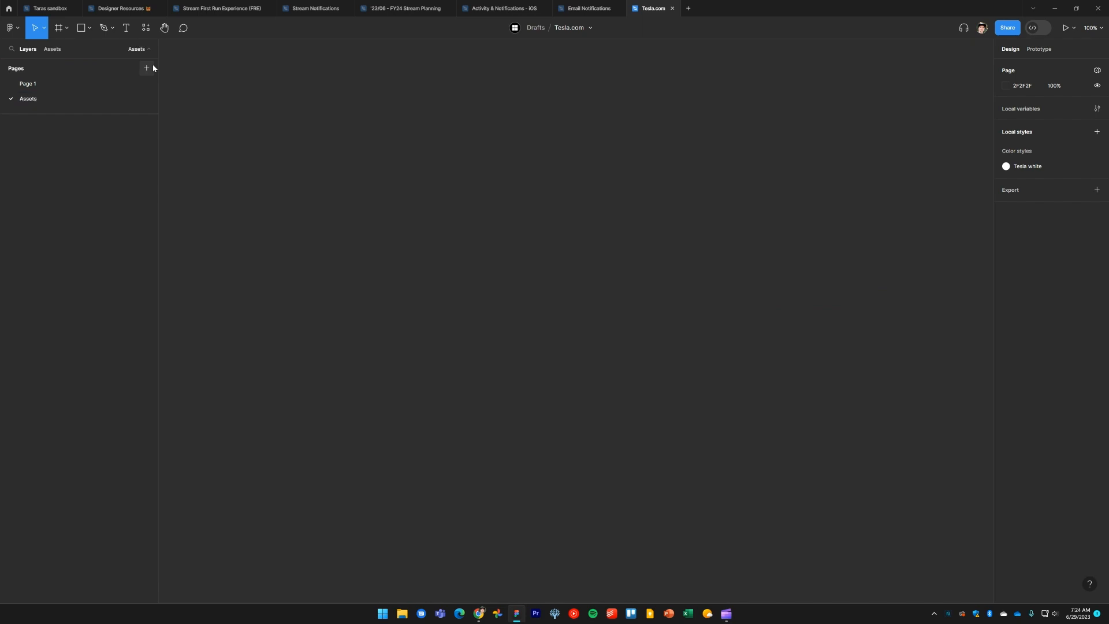
Rename Page 1 to "Design"
double_click(50, 87)
type("De")
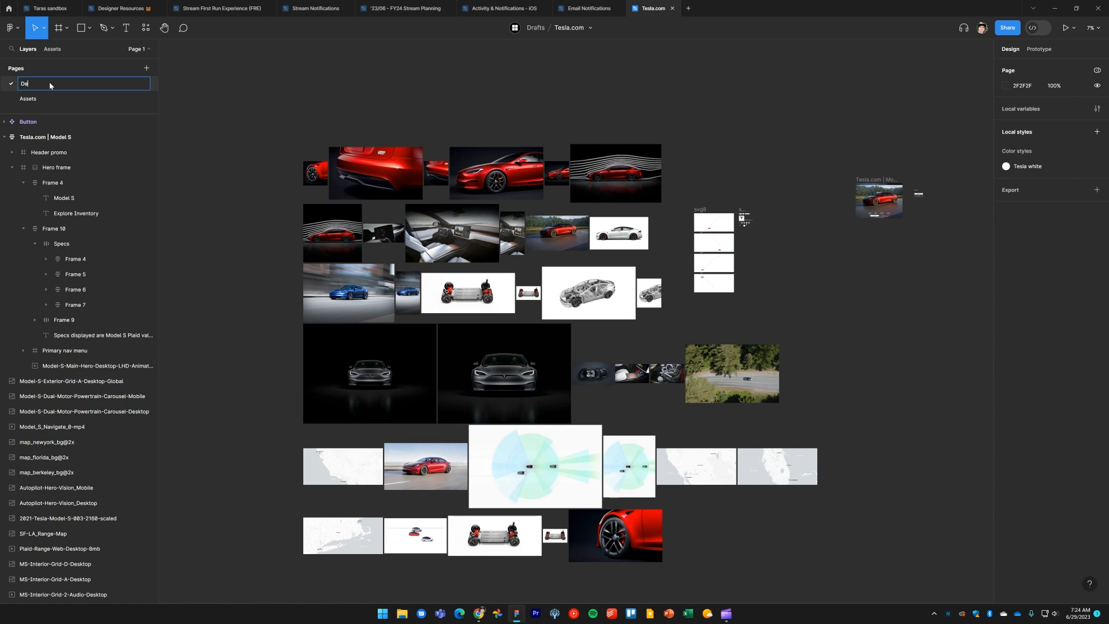
type("sign")
key("Return")
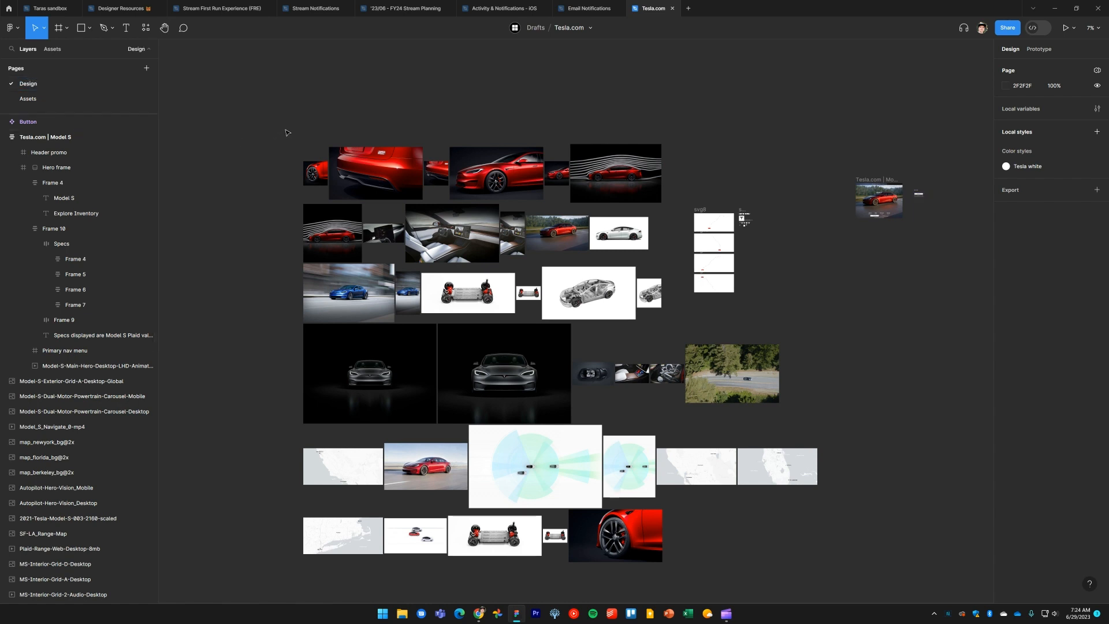
Move all the loose image assets from the Design page to the Assets page
scroll(297, 124, "down", 2)
scroll(278, 129, "left", 2)
left_click_drag(266, 110, 748, 523)
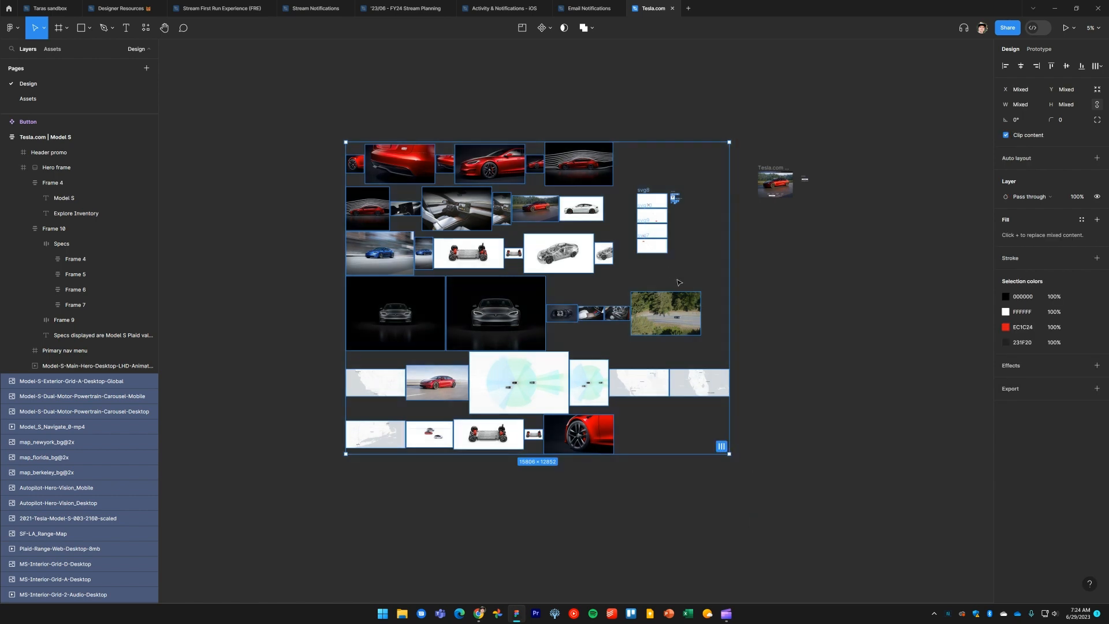
right_click(658, 231)
mouse_move(681, 274)
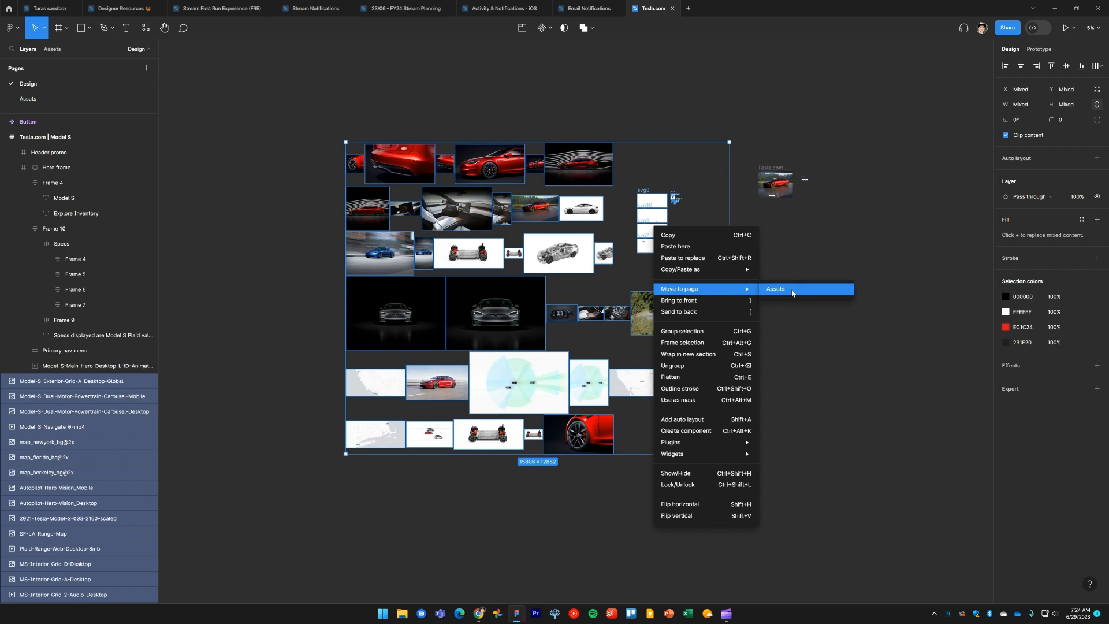
left_click(792, 291)
left_click_drag(789, 236, 683, 305)
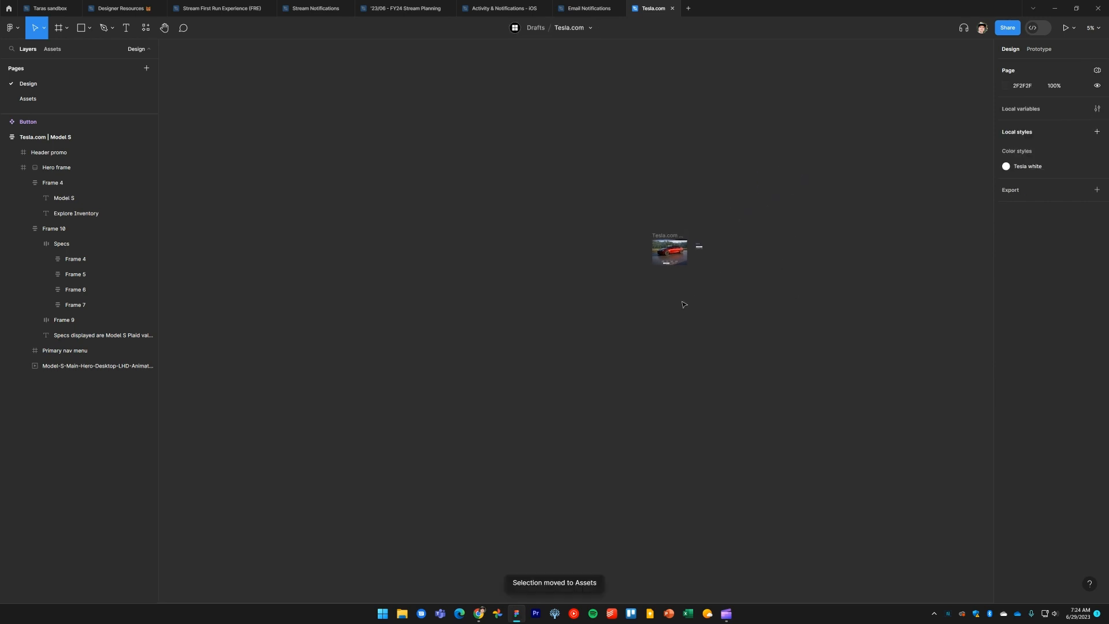
Check the moved images on the Assets page and return to the Design page's hero frame
key("shift+2")
left_click_drag(783, 362, 880, 350)
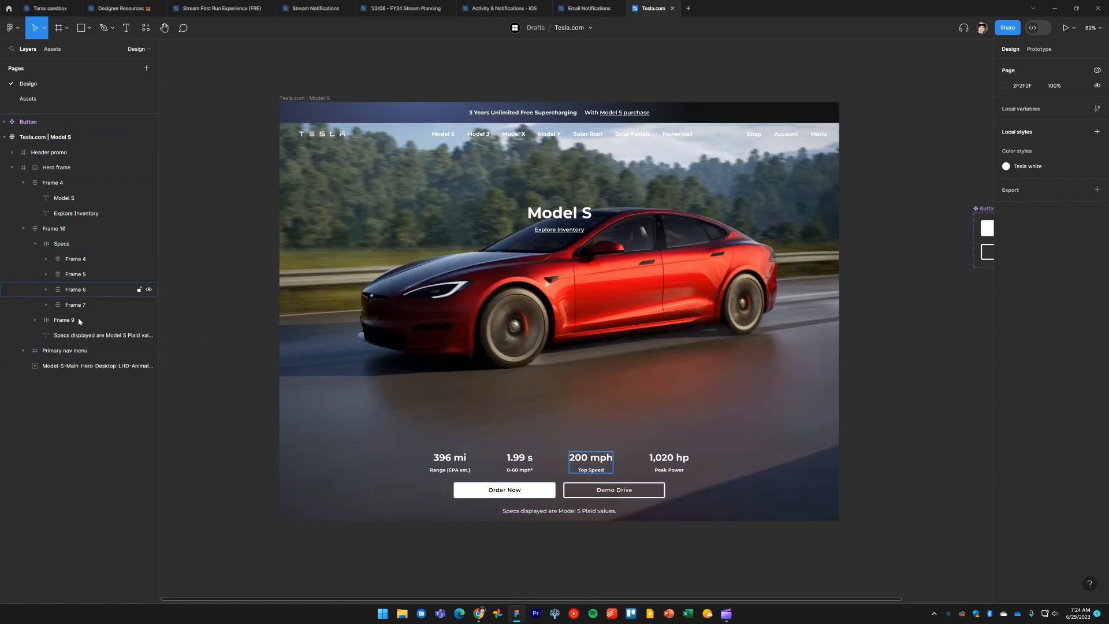
left_click(46, 100)
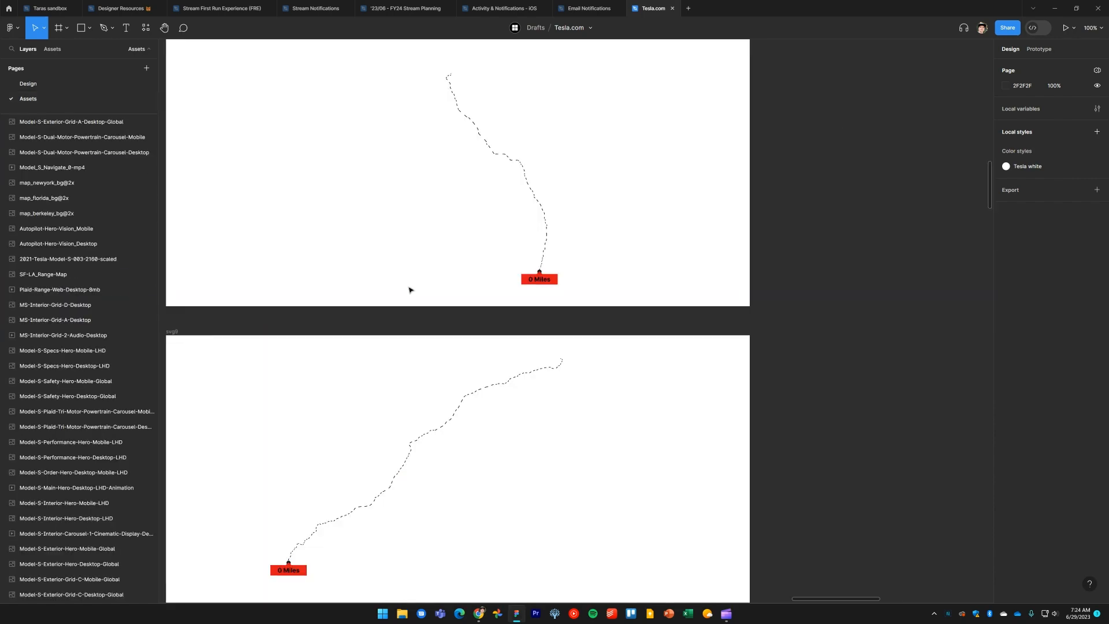
key("shift+2")
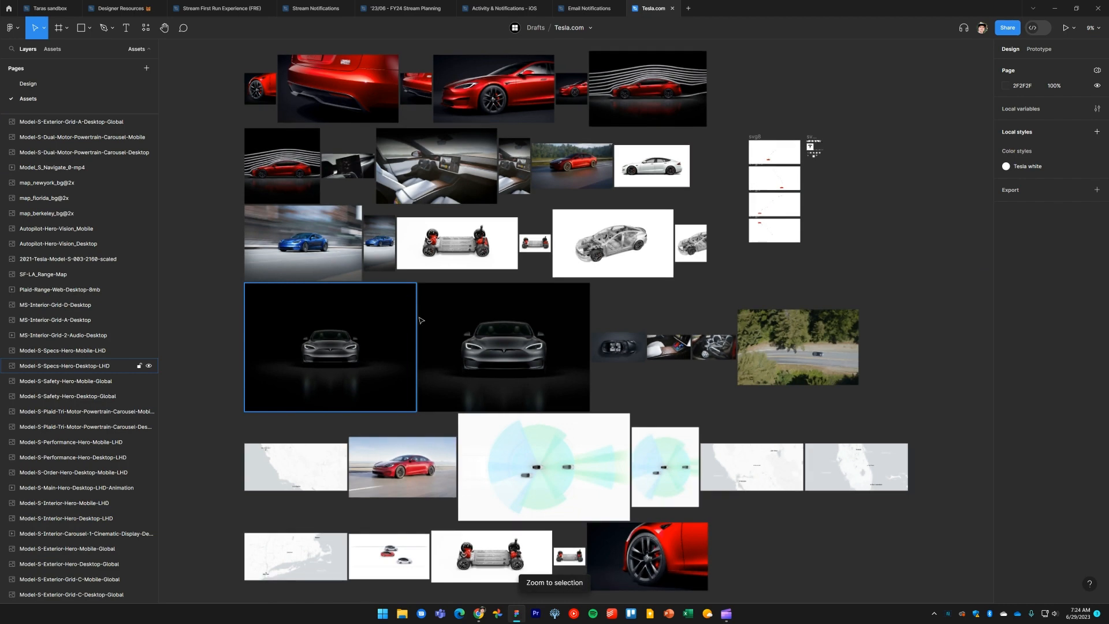
left_click(42, 83)
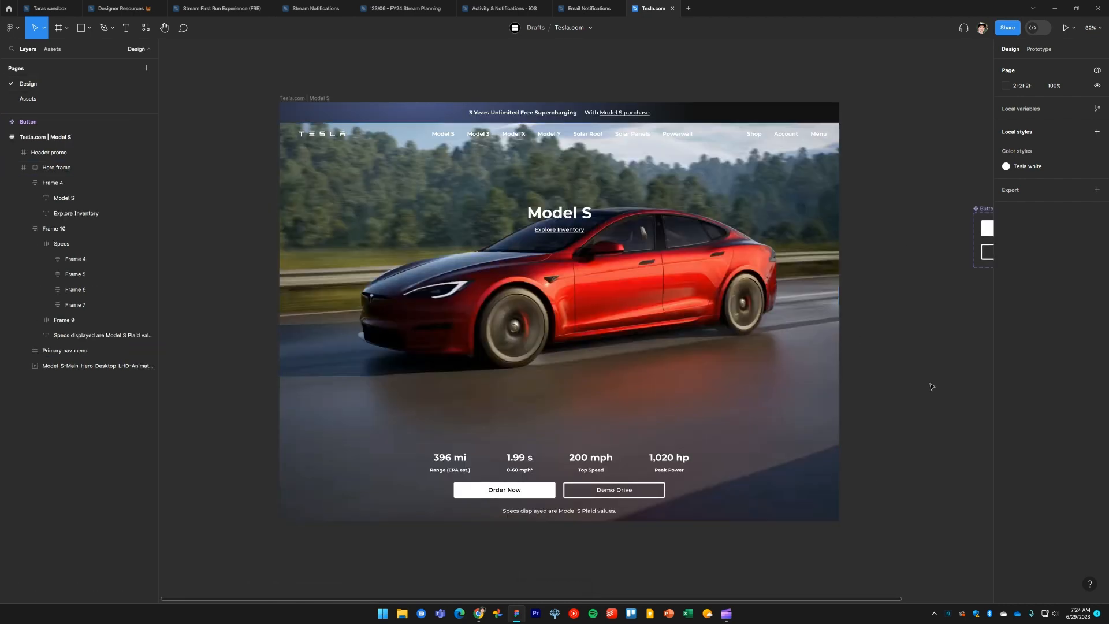
left_click_drag(891, 398, 887, 362)
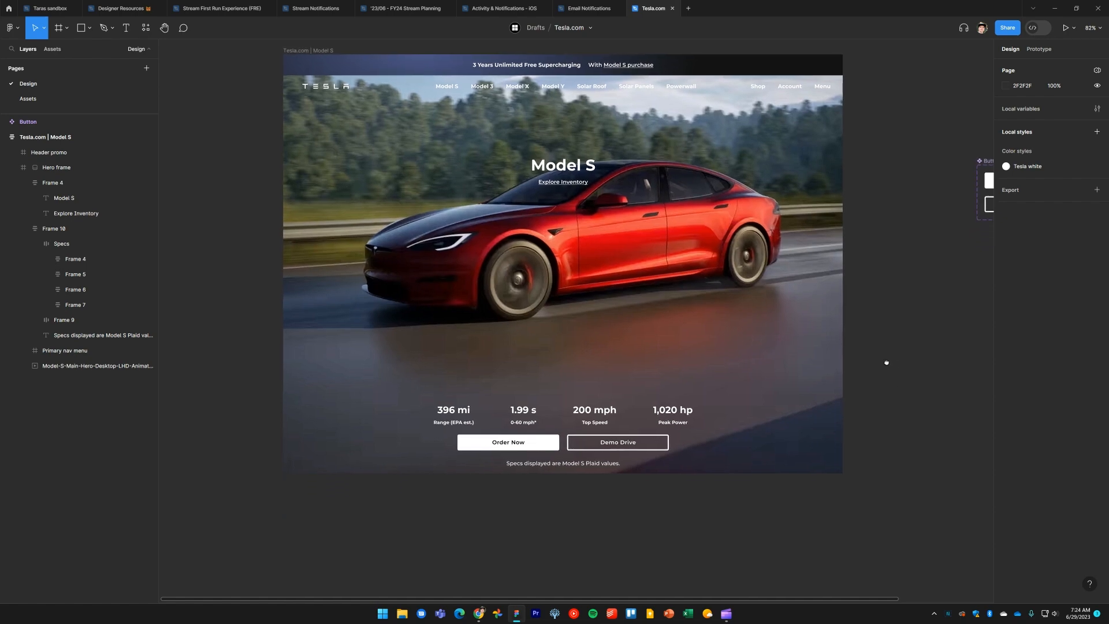
Scroll the Tesla reference page in the browser down to the interior section
key("alt+Tab")
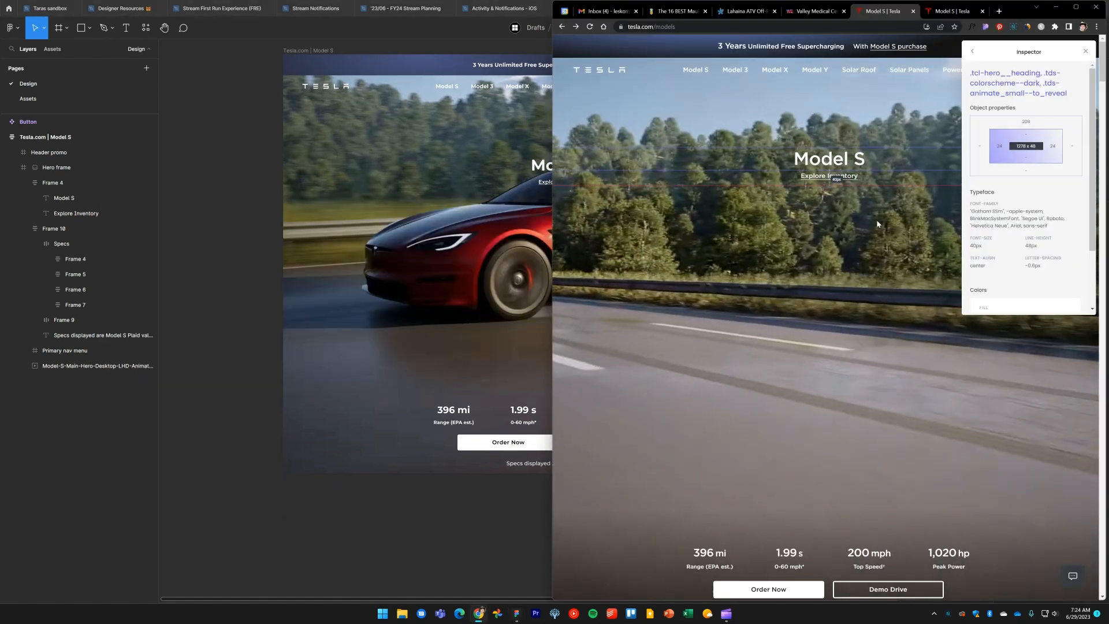
scroll(859, 392, "down", 9)
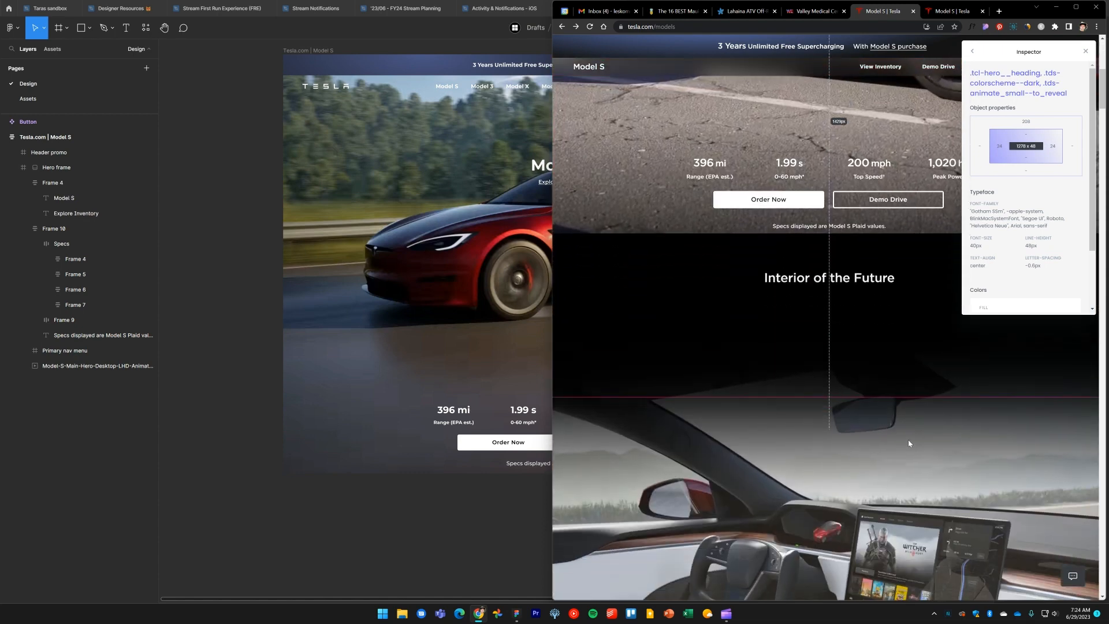
scroll(912, 442, "down", 3)
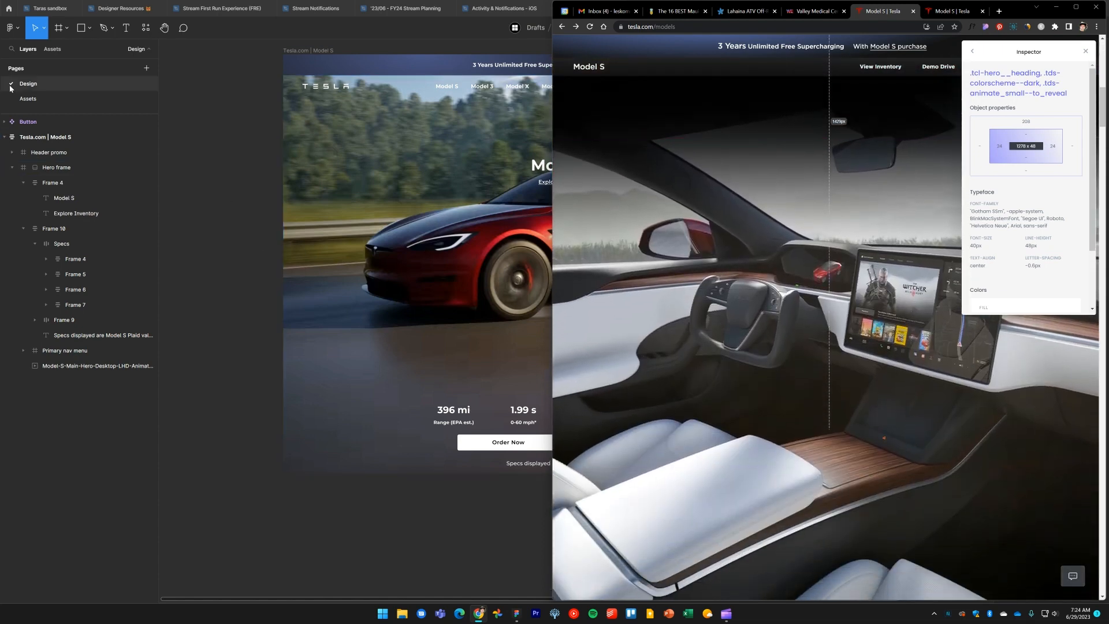
Copy the Model-S-Interior-Hero-Desktop-LHD image from the Assets page and paste it onto the Design page
left_click(45, 103)
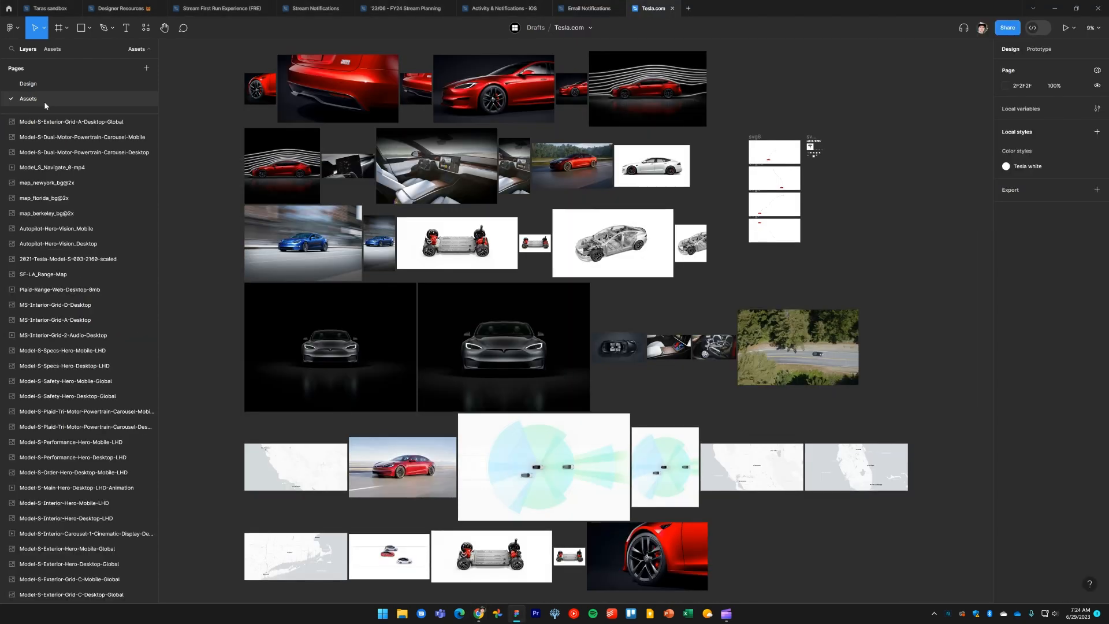
left_click(427, 174)
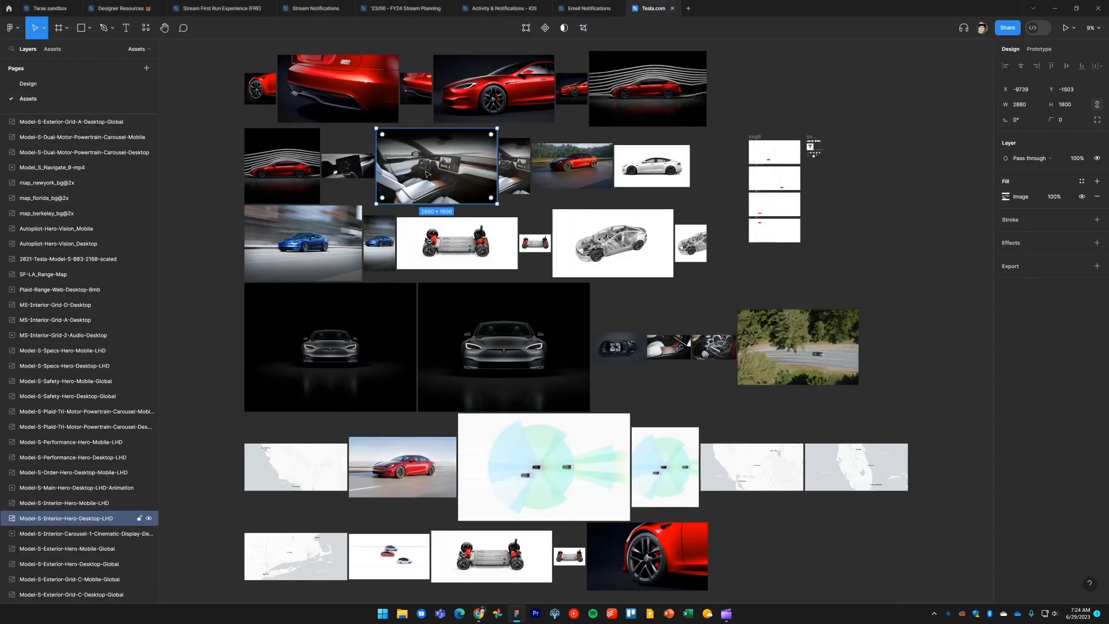
left_click(62, 85)
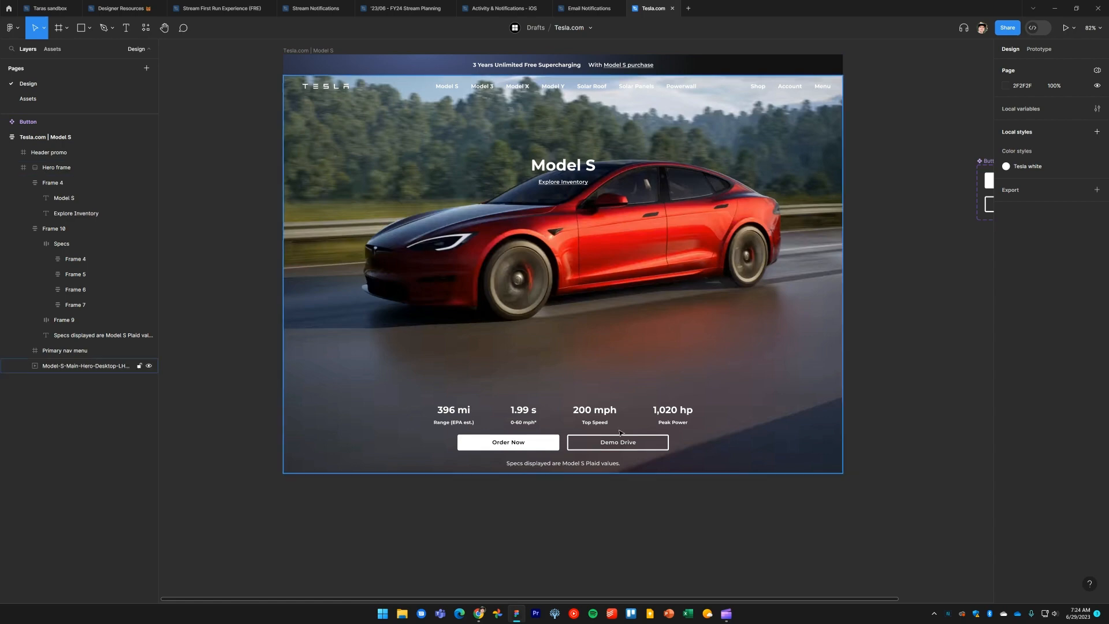
scroll(617, 492, "down", 5)
key("ctrl+v")
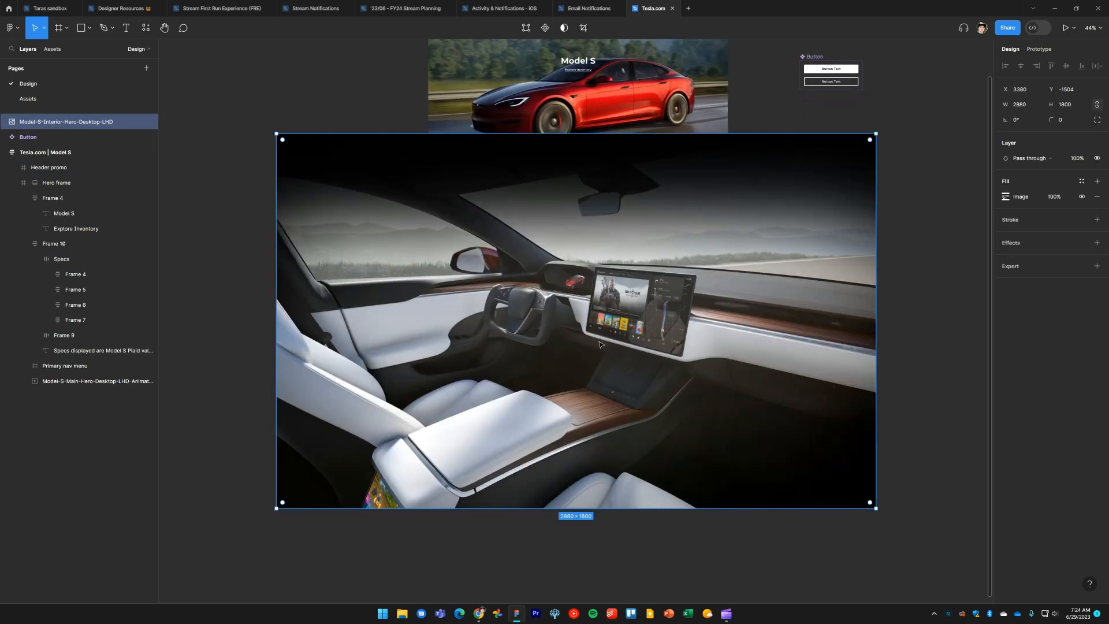
Place the interior image below the hero and resize it to 1440 wide and 1024 high
left_click_drag(591, 312, 603, 437)
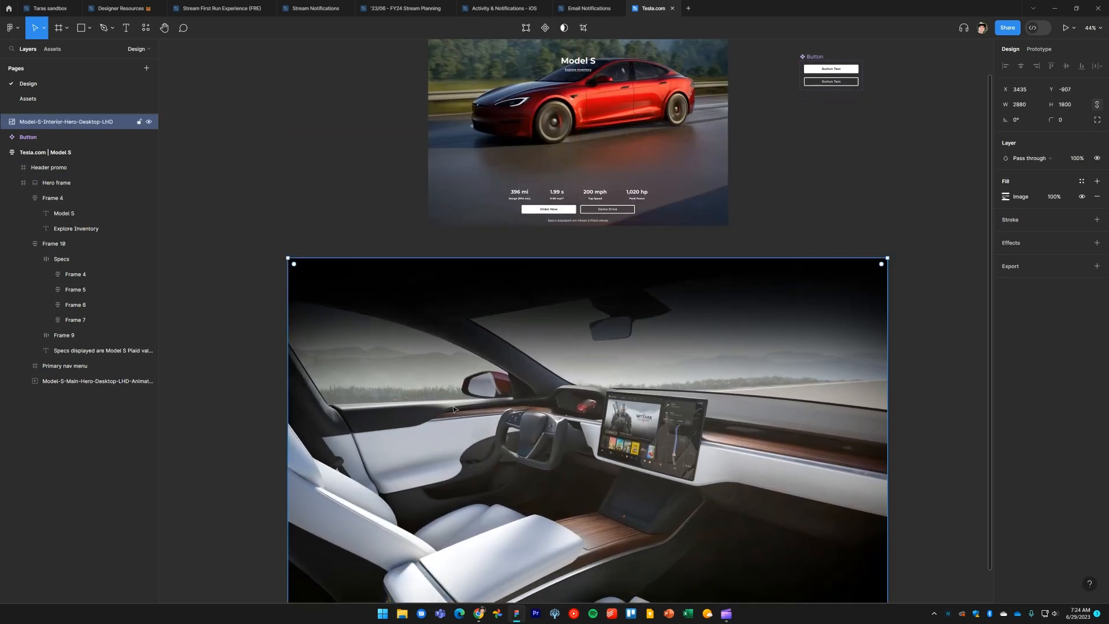
scroll(453, 409, "down", 1)
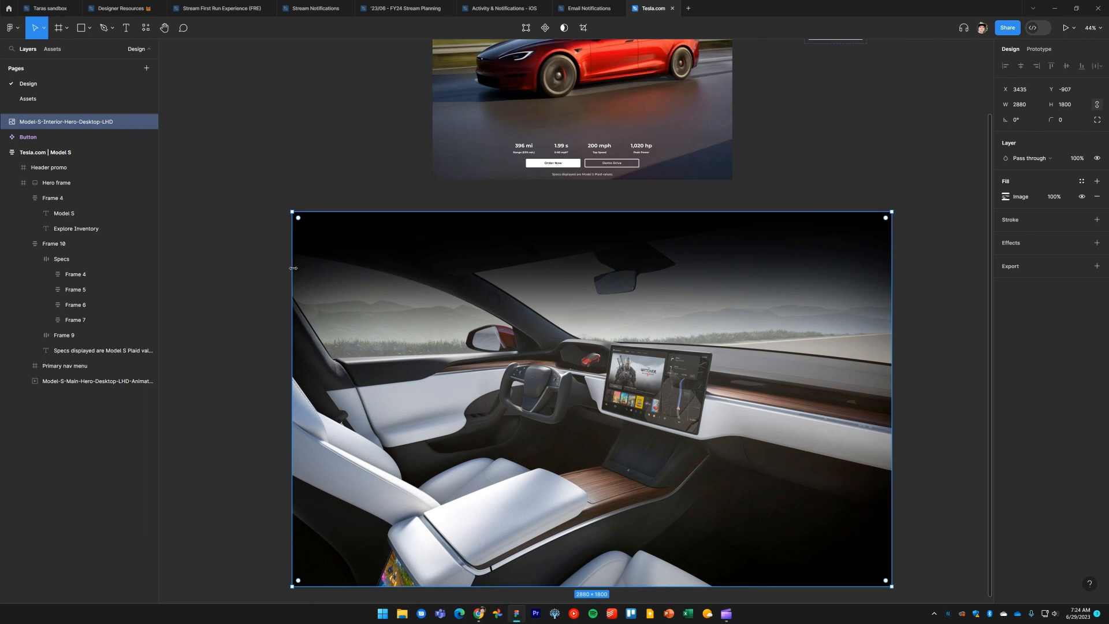
left_click_drag(294, 268, 431, 274)
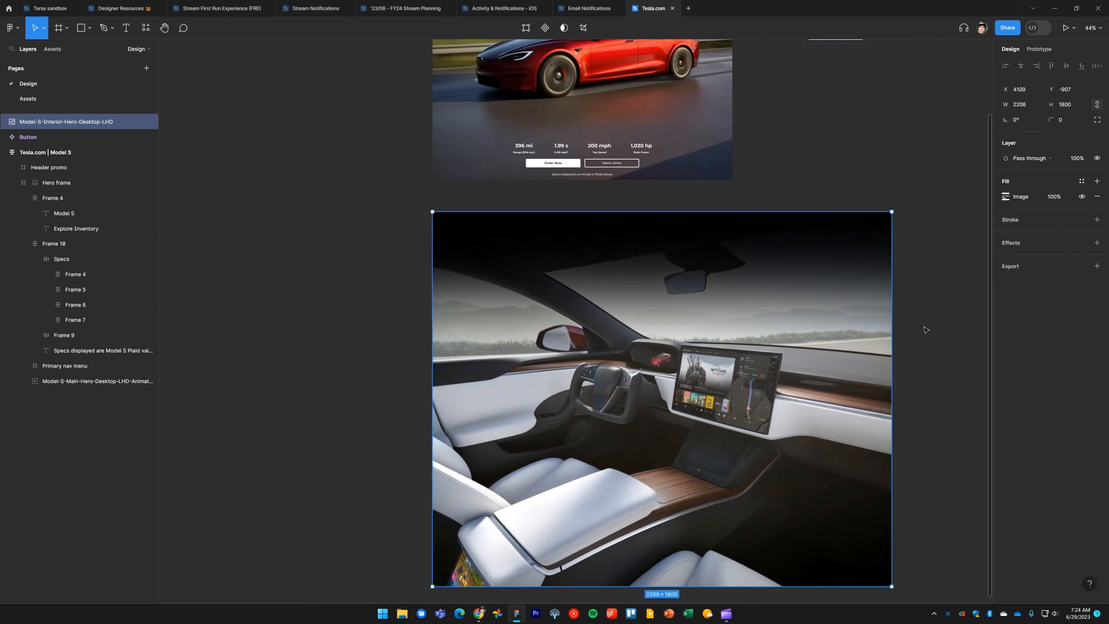
left_click_drag(889, 333, 733, 334)
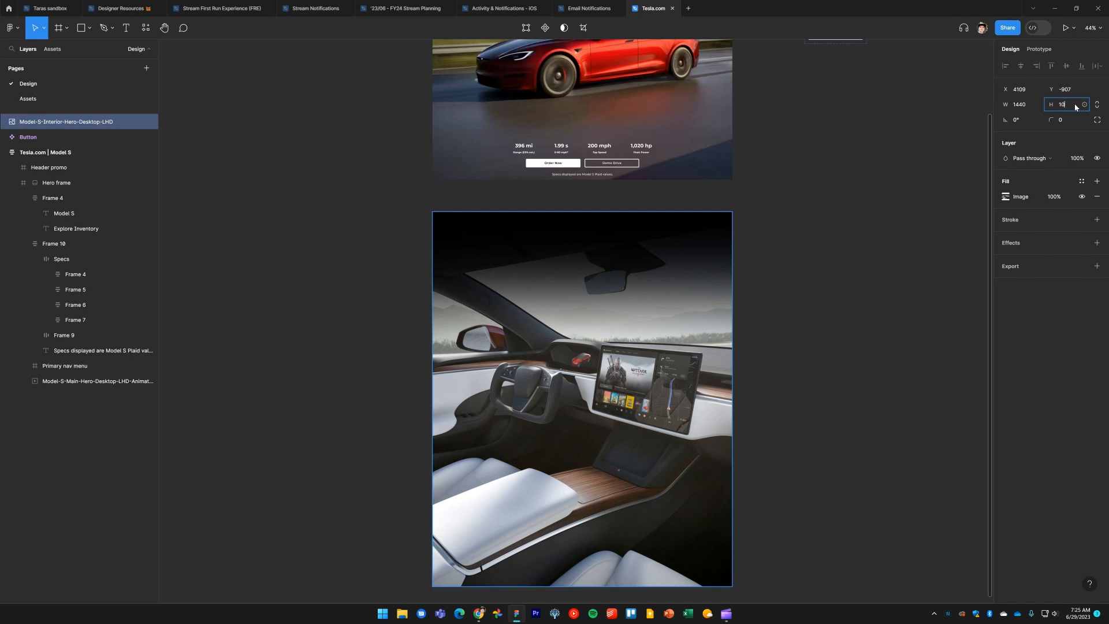
left_click(1076, 107)
type("1024")
key("Return")
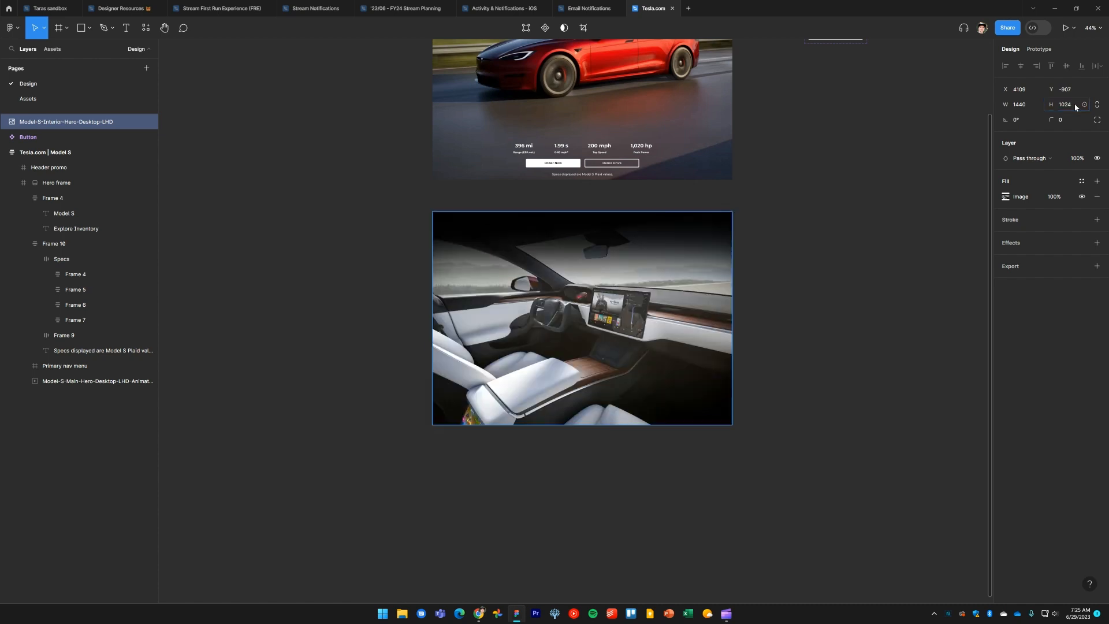
Wrap the interior image in a frame named "Interior"
scroll(772, 341, "up", 2)
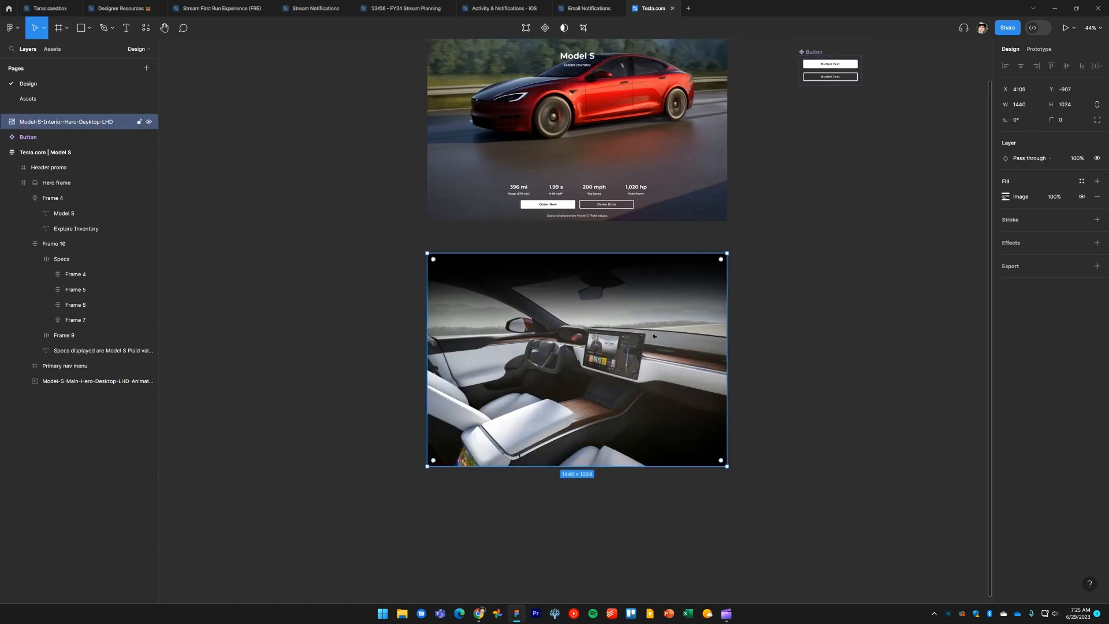
key("ctrl+alt+g")
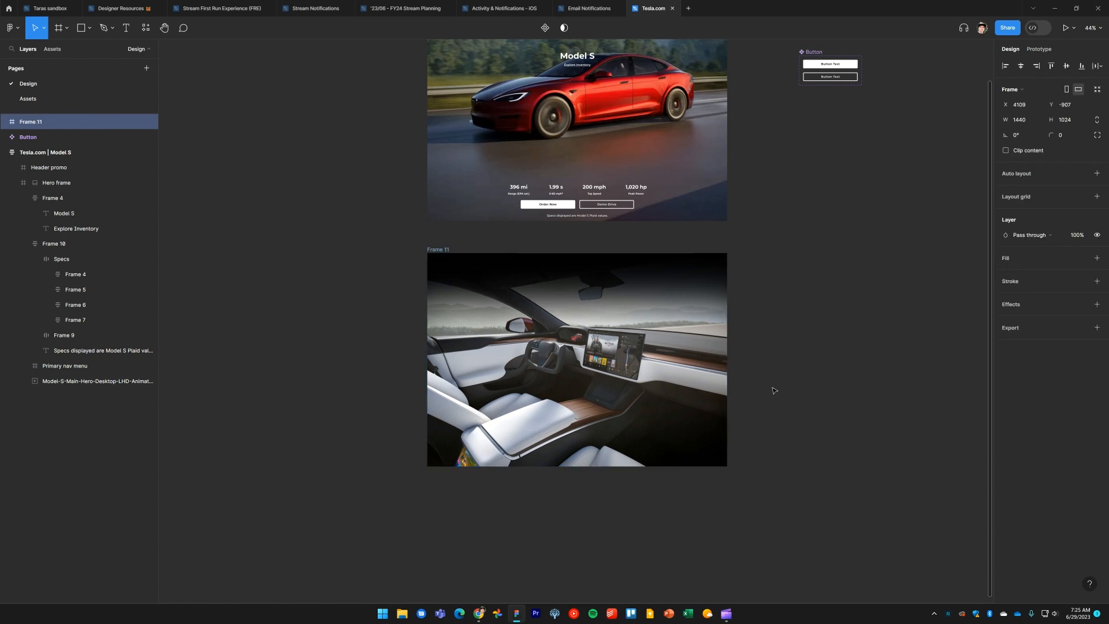
scroll(544, 322, "up", 5)
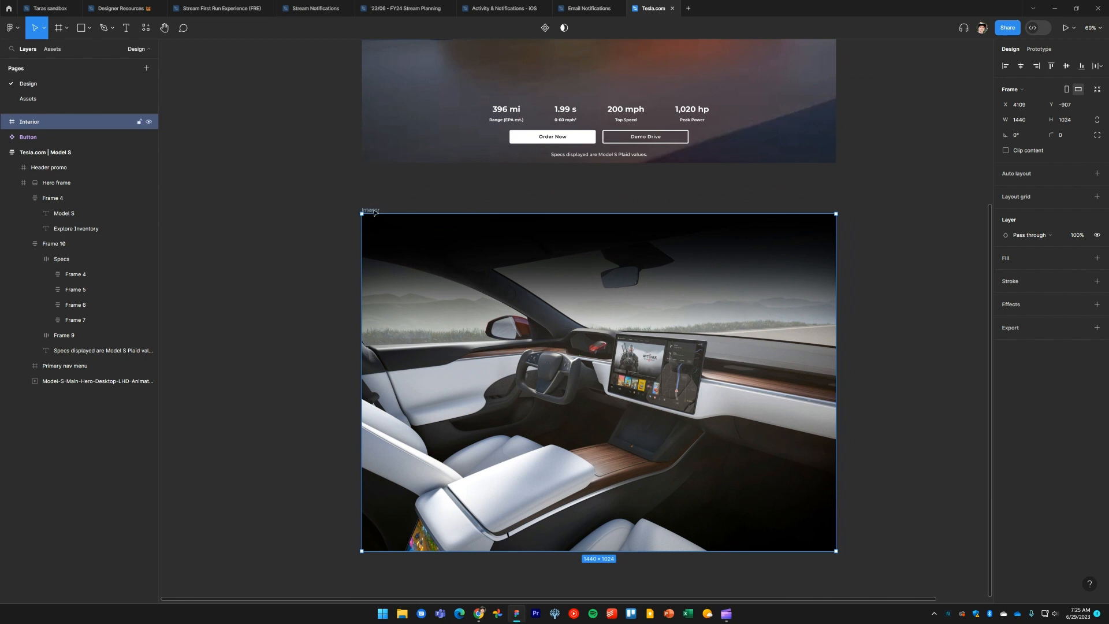
left_click(332, 275)
Inspect the "Interior of the Future" heading's typography on the Tesla reference page in the browser
key("alt+Tab")
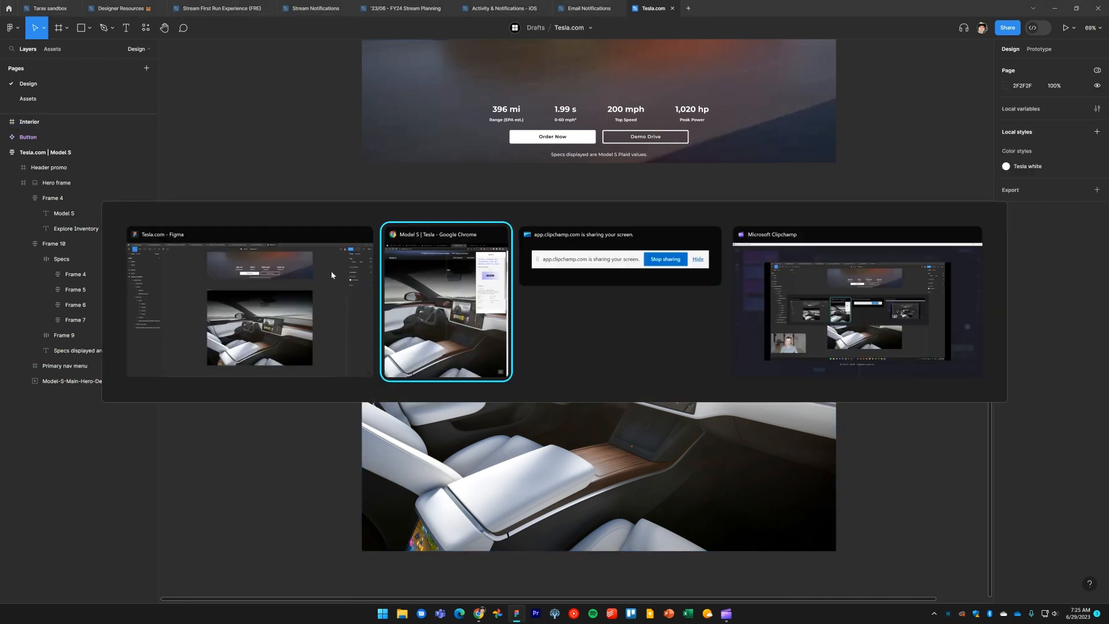
scroll(769, 282, "up", 3)
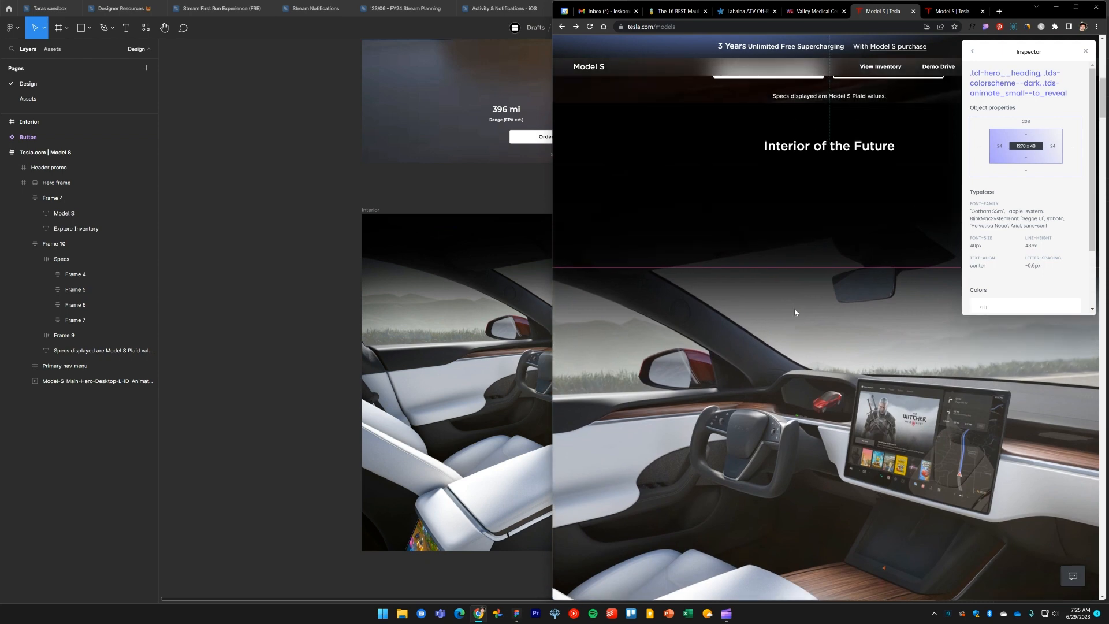
scroll(812, 332, "down", 1)
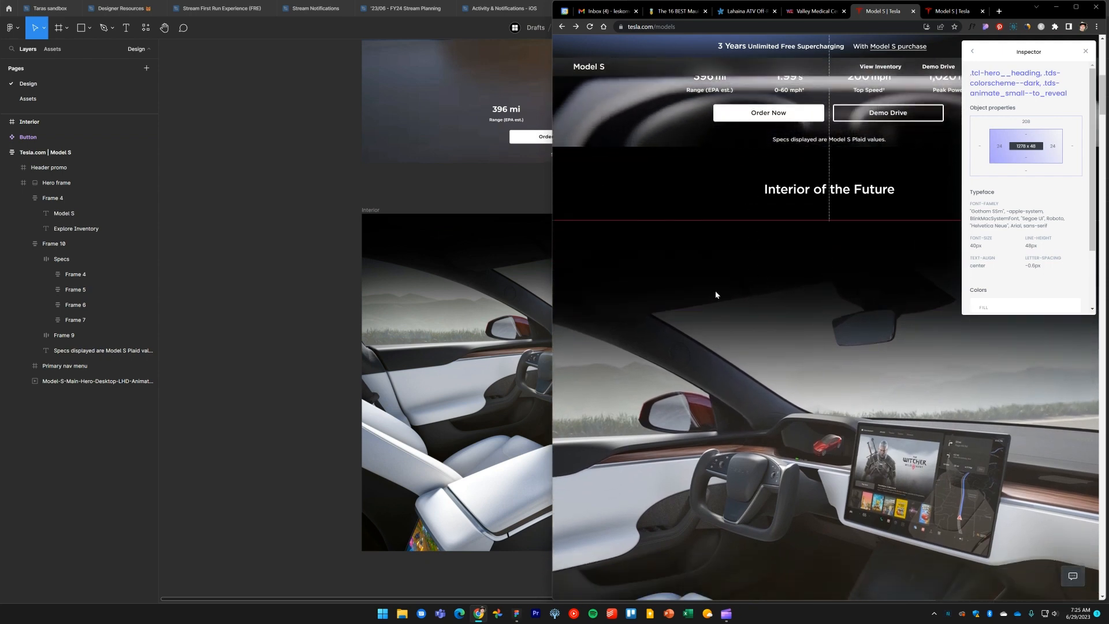
left_click(706, 180)
left_click(709, 159)
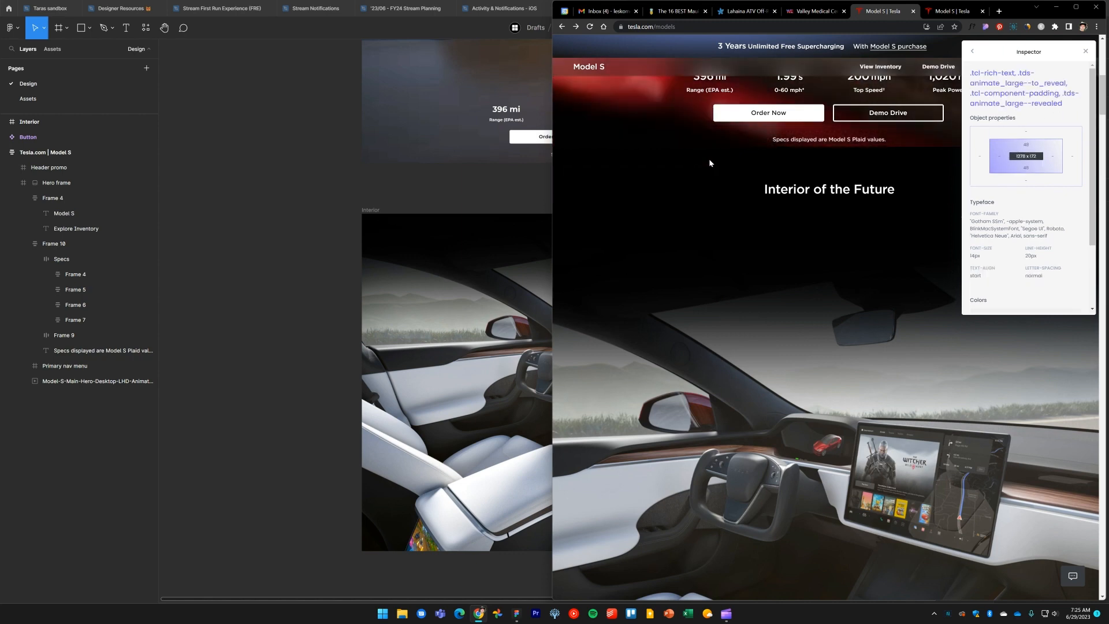
left_click(815, 191)
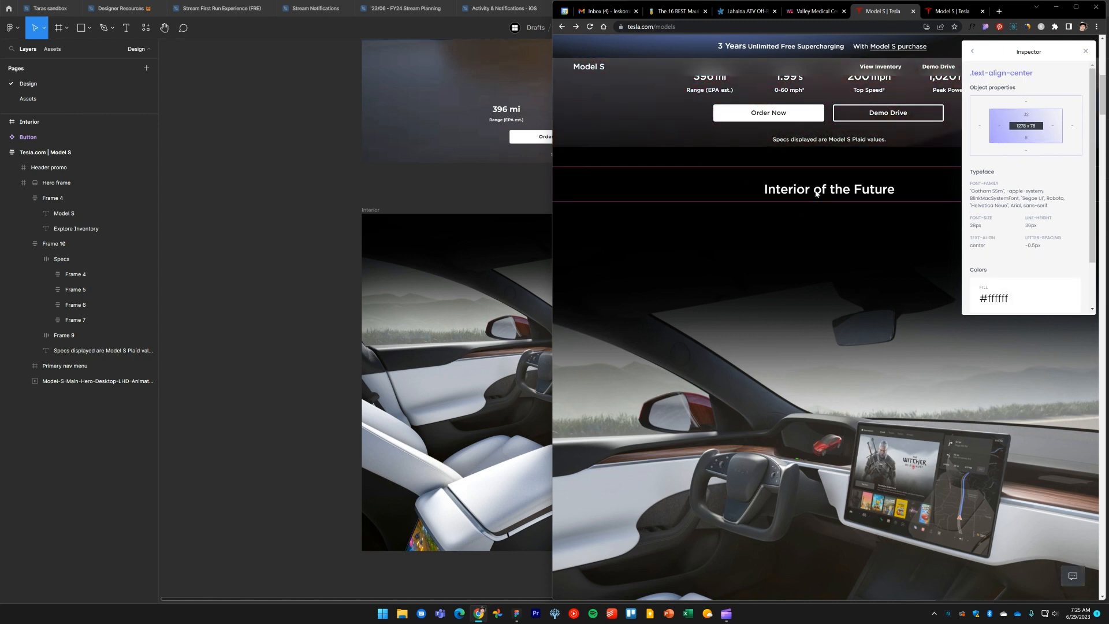
Review the text properties of the hero's Model S heading
left_click(296, 237)
scroll(297, 211, "down", 1)
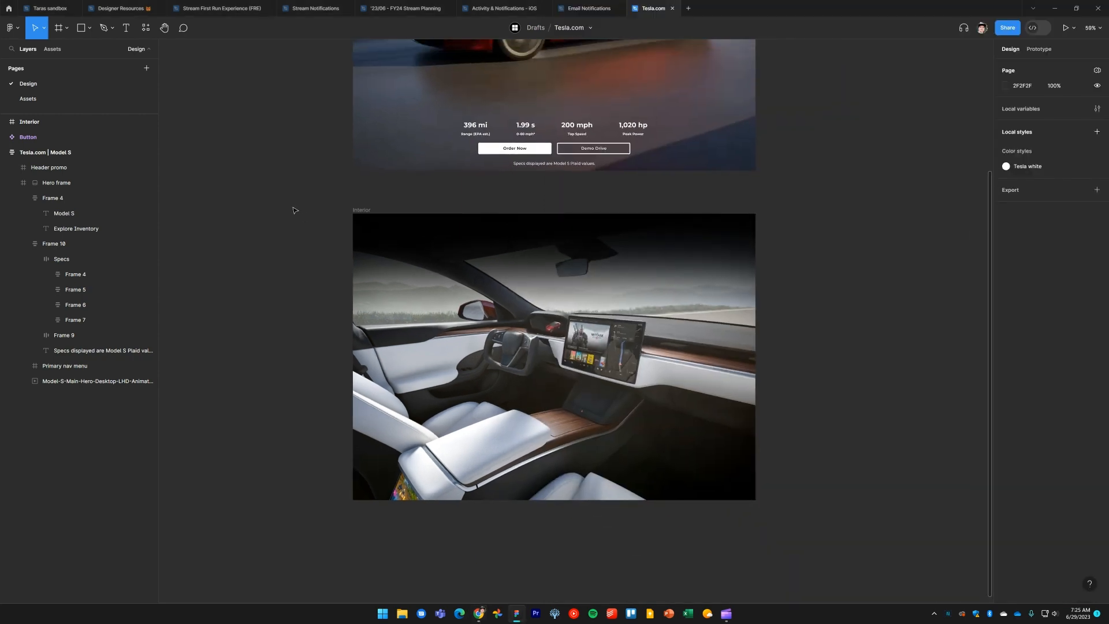
left_click_drag(294, 202, 341, 376)
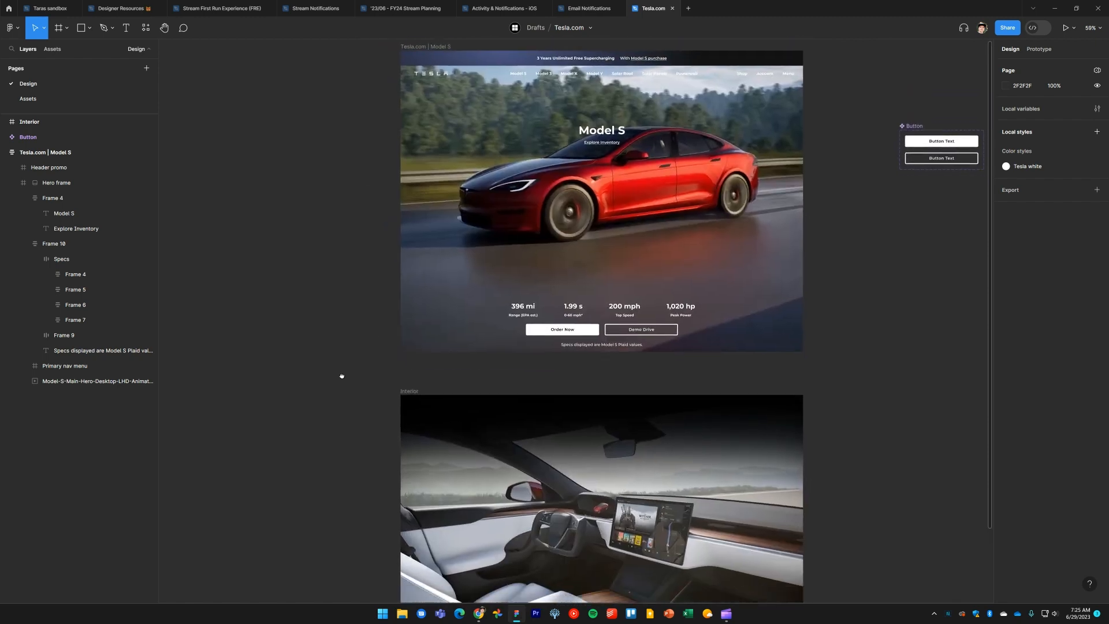
left_click(605, 132, "ctrl")
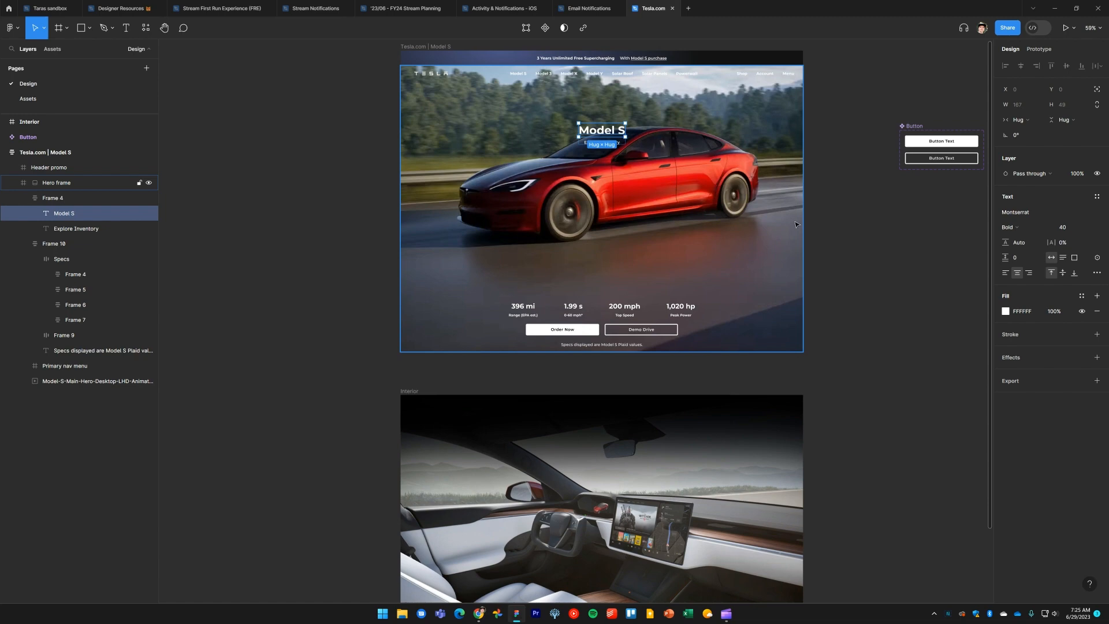
key("alt+Tab")
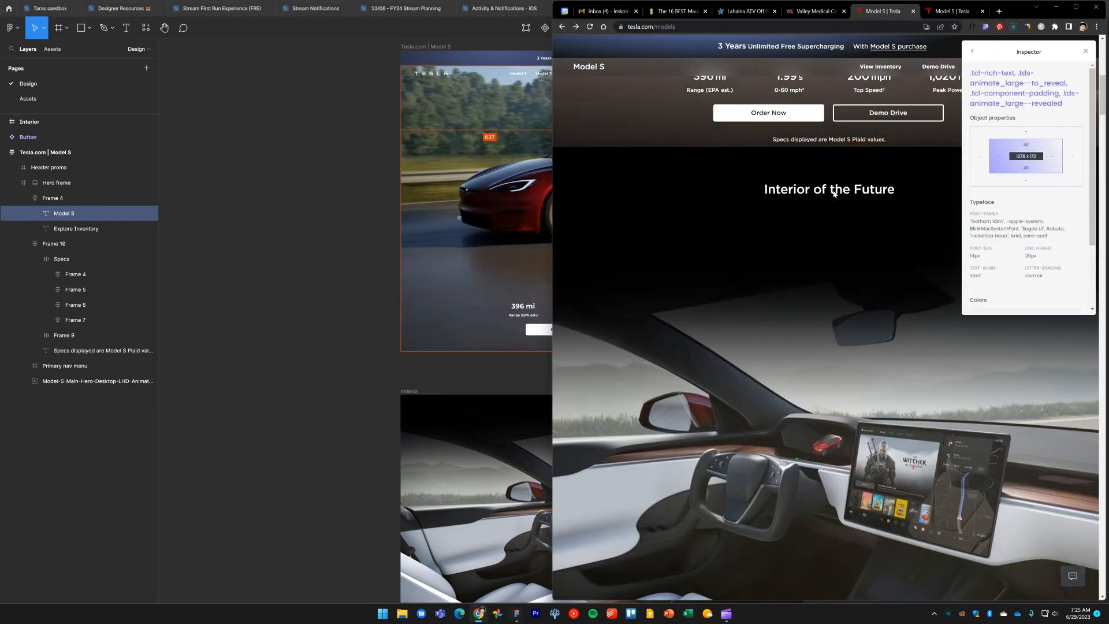
Identify the font family, weight, size and colour of the reference page's 'Interior of the Future' heading with a font inspector
left_click(831, 193)
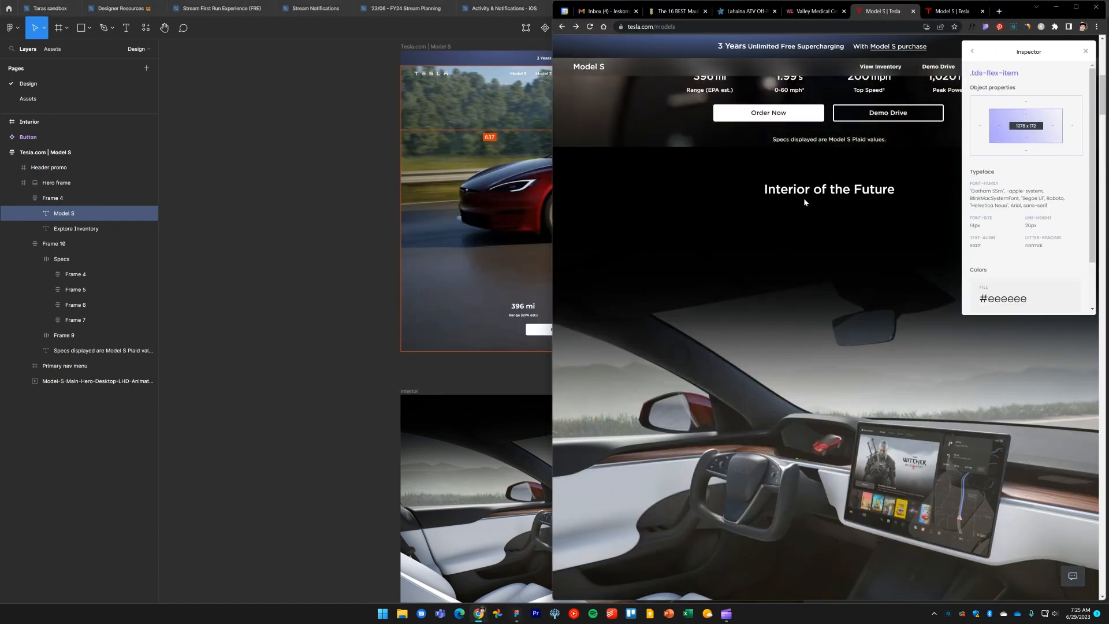
left_click(807, 191)
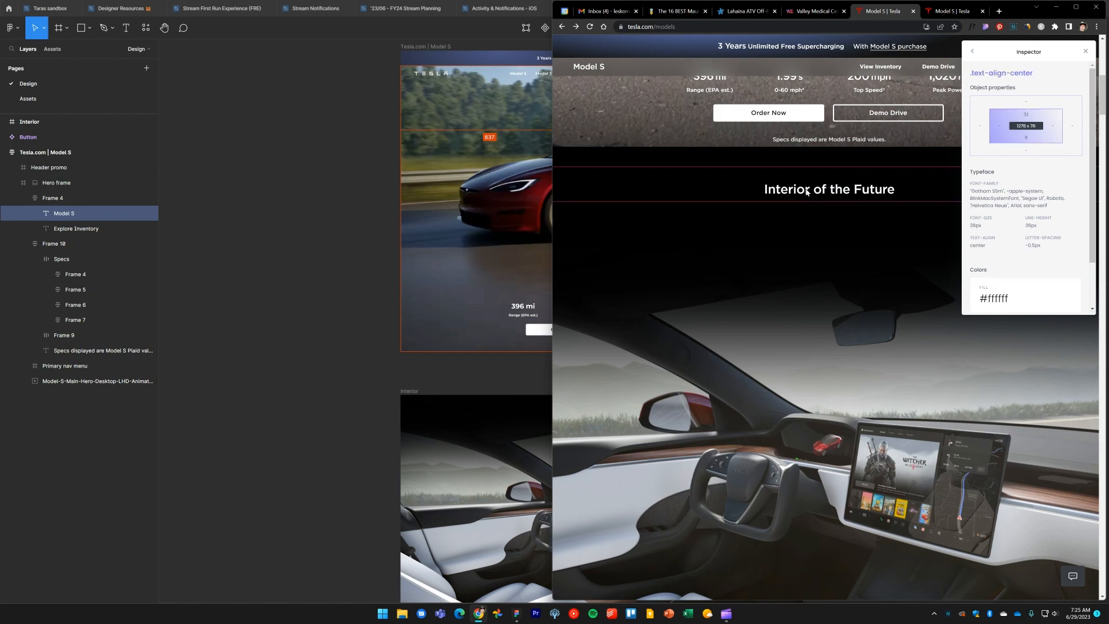
left_click(807, 192)
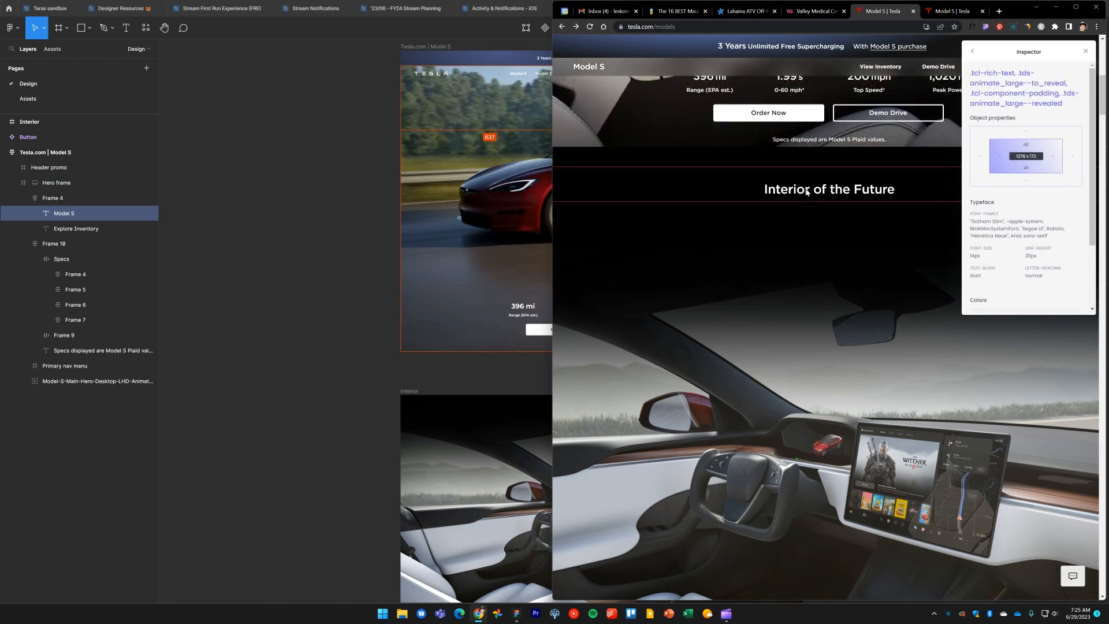
left_click(1087, 53)
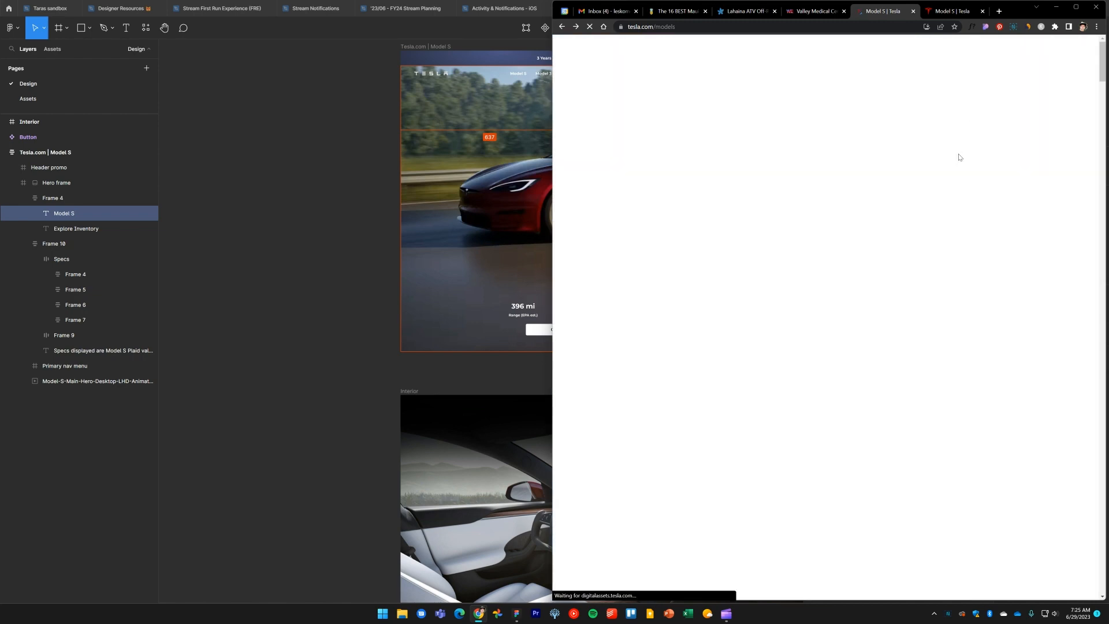
scroll(955, 178, "down", 9)
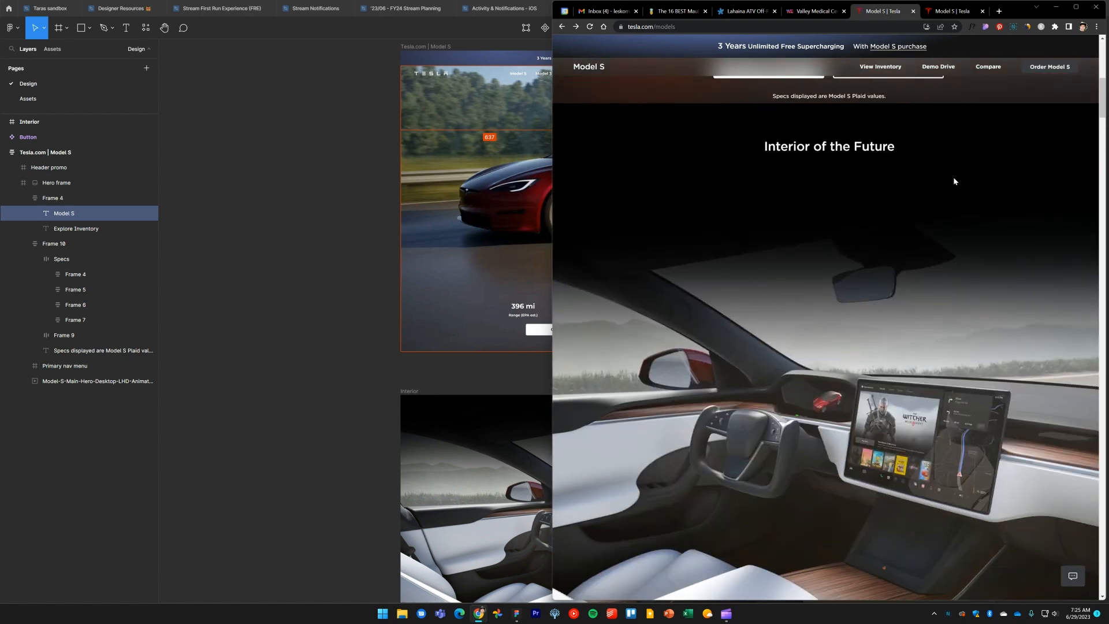
left_click(971, 27)
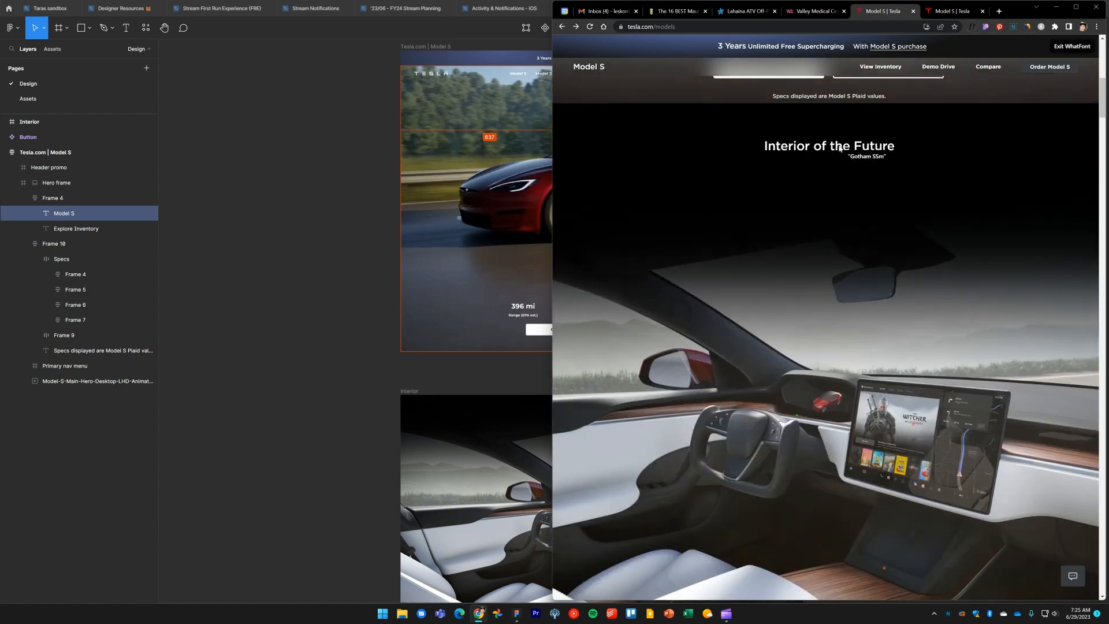
left_click(843, 152)
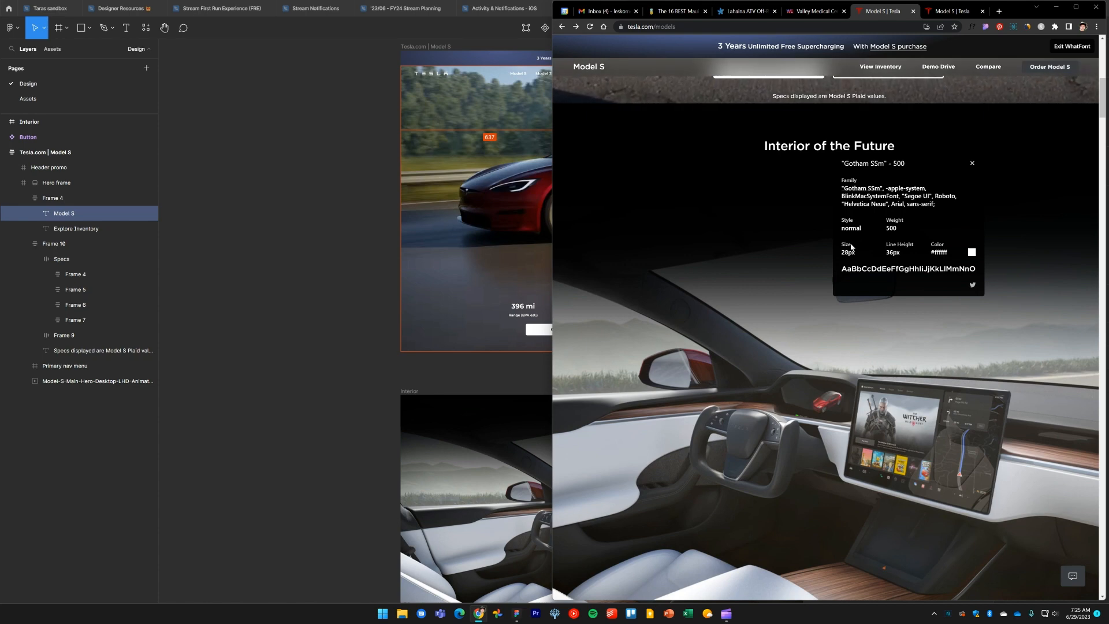
left_click(973, 166)
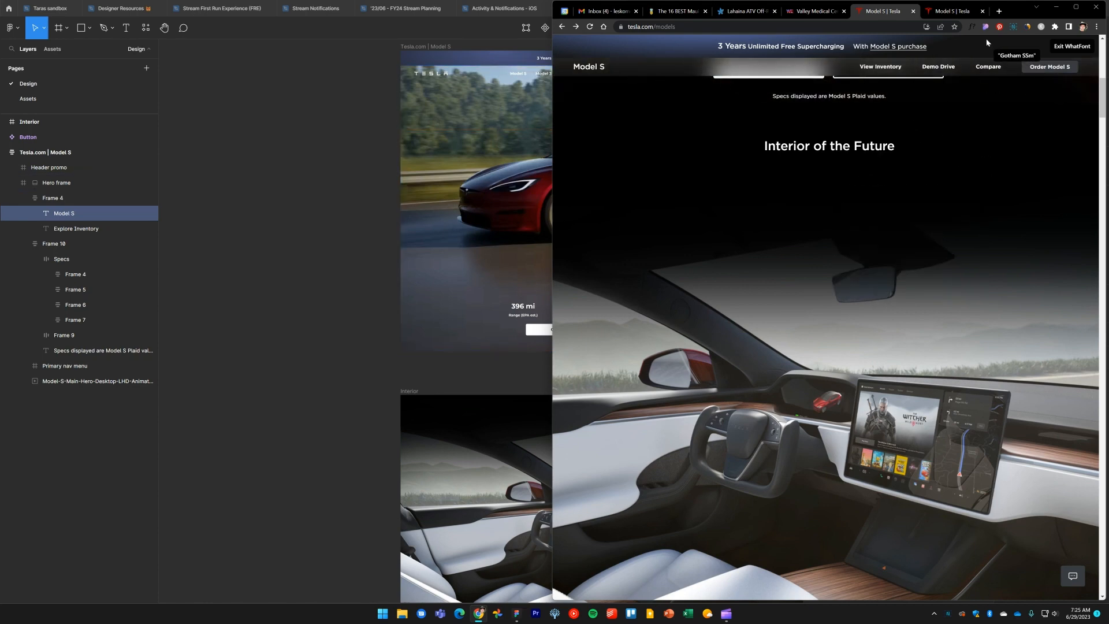
left_click(844, 149)
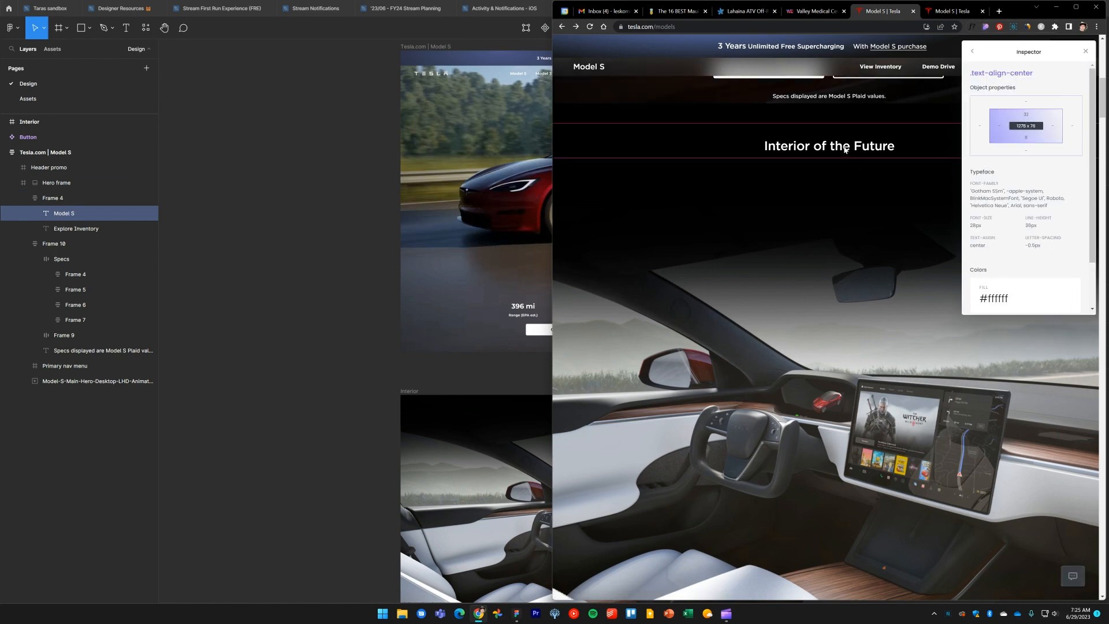
scroll(844, 151, "up", 2)
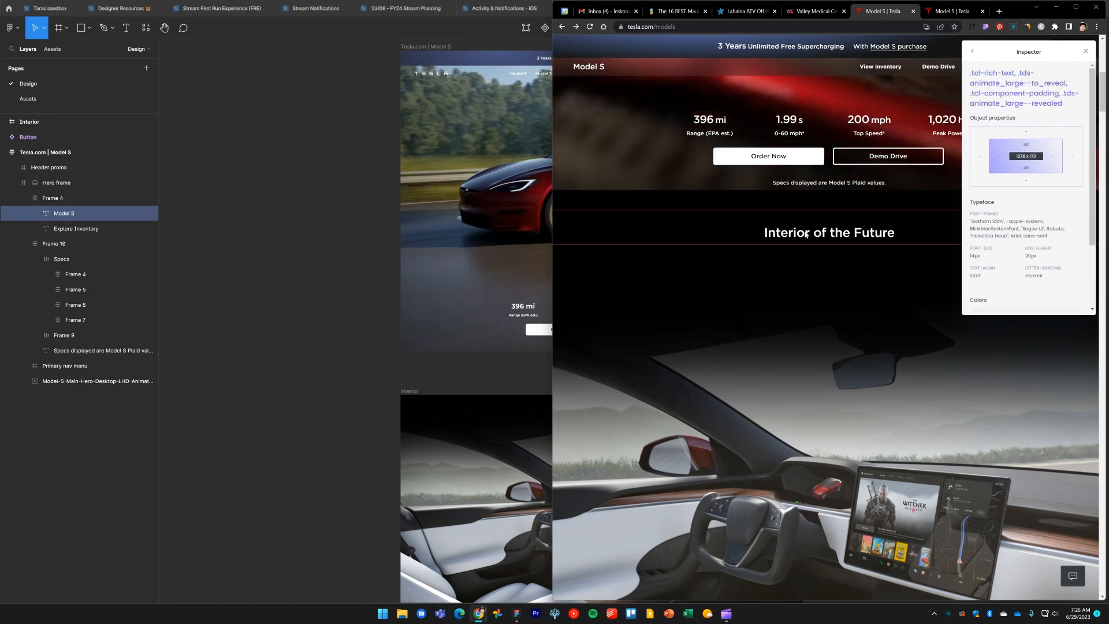
Duplicate the Model S heading into the Interior frame near the top of the image
left_click(344, 292)
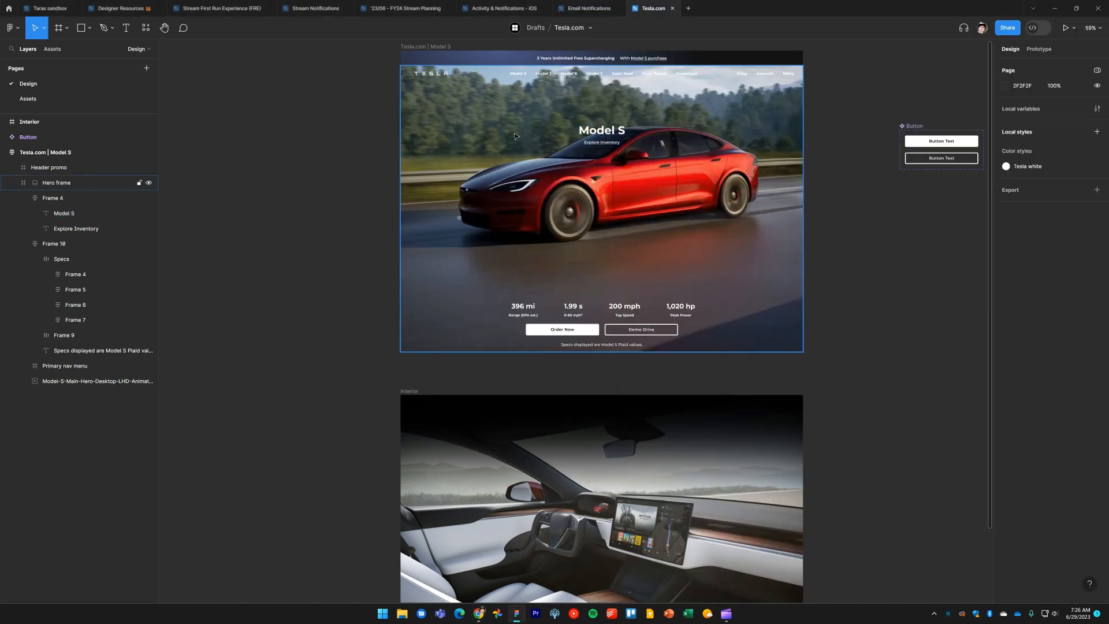
left_click(607, 136, "ctrl")
left_click_drag(607, 137, 613, 448)
scroll(647, 451, "down", 2)
scroll(635, 323, "up", 5)
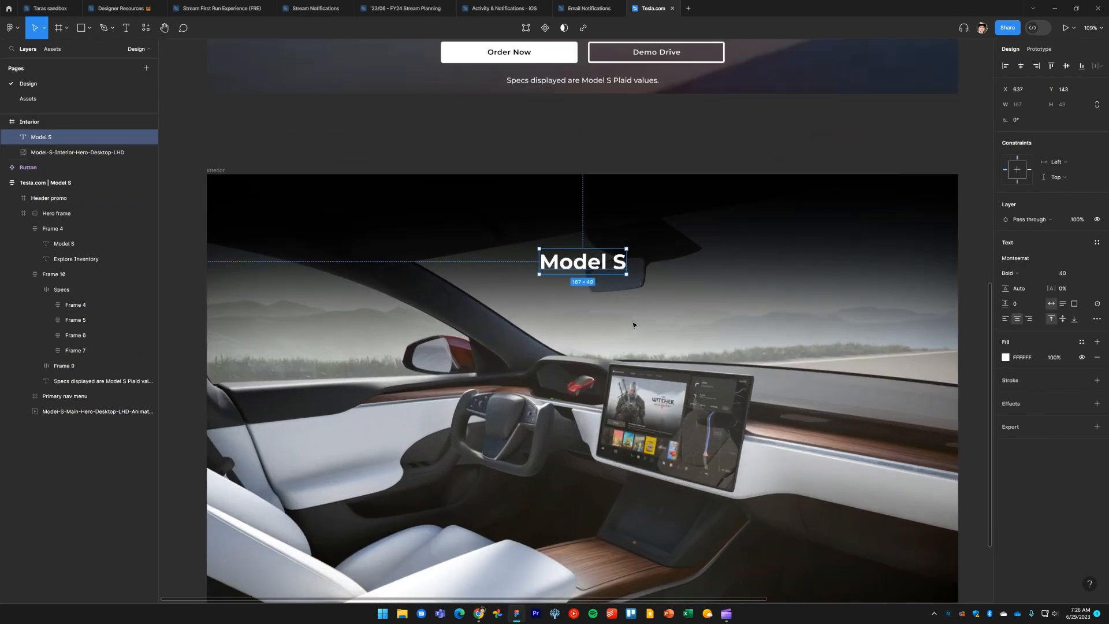
Change the duplicated heading's text to 'Interior of the Future'
double_click(601, 268)
type("Inte")
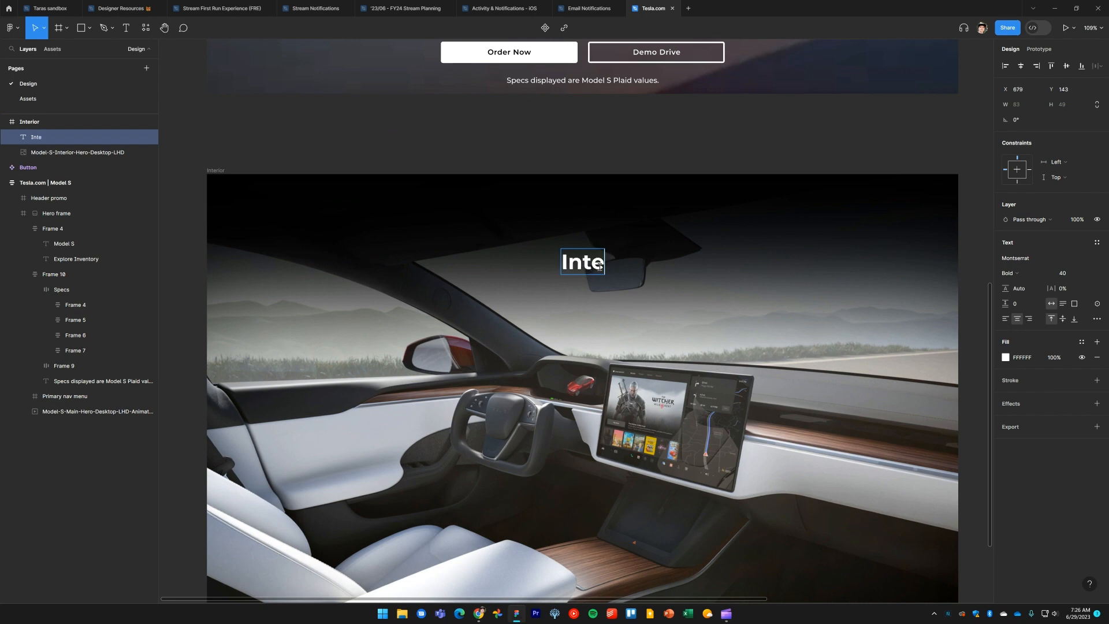
type("rior of the")
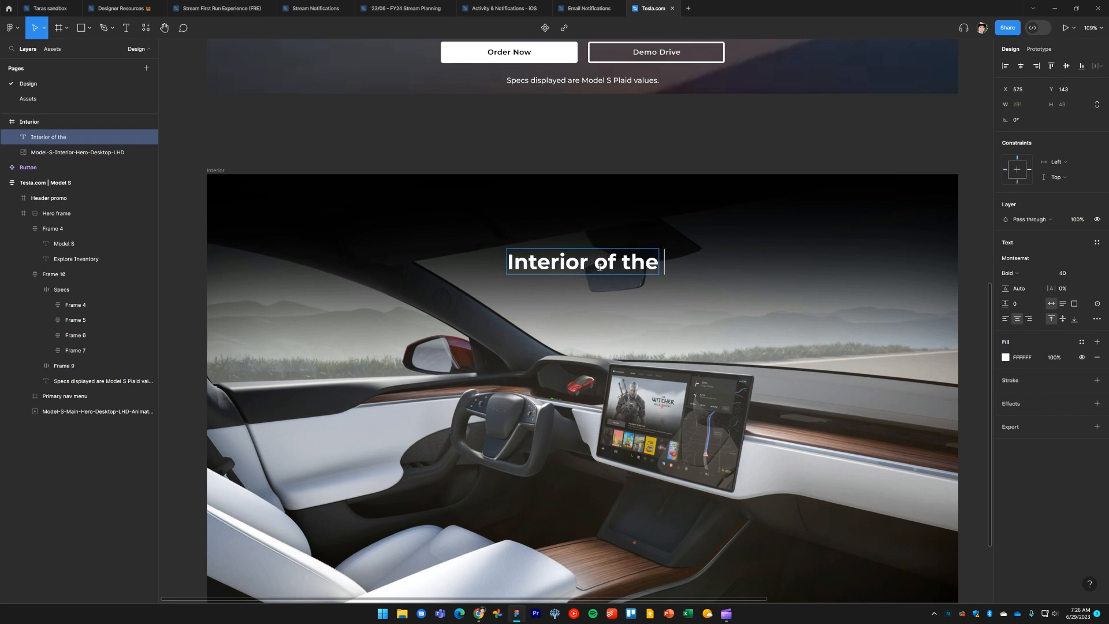
key("alt+Tab")
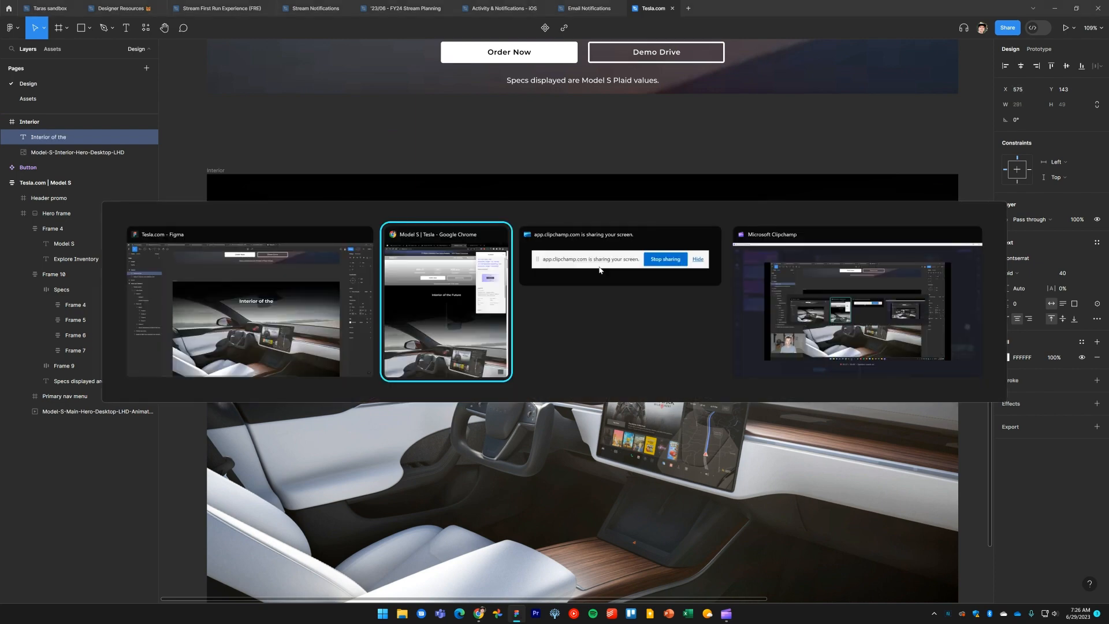
key("alt+Tab")
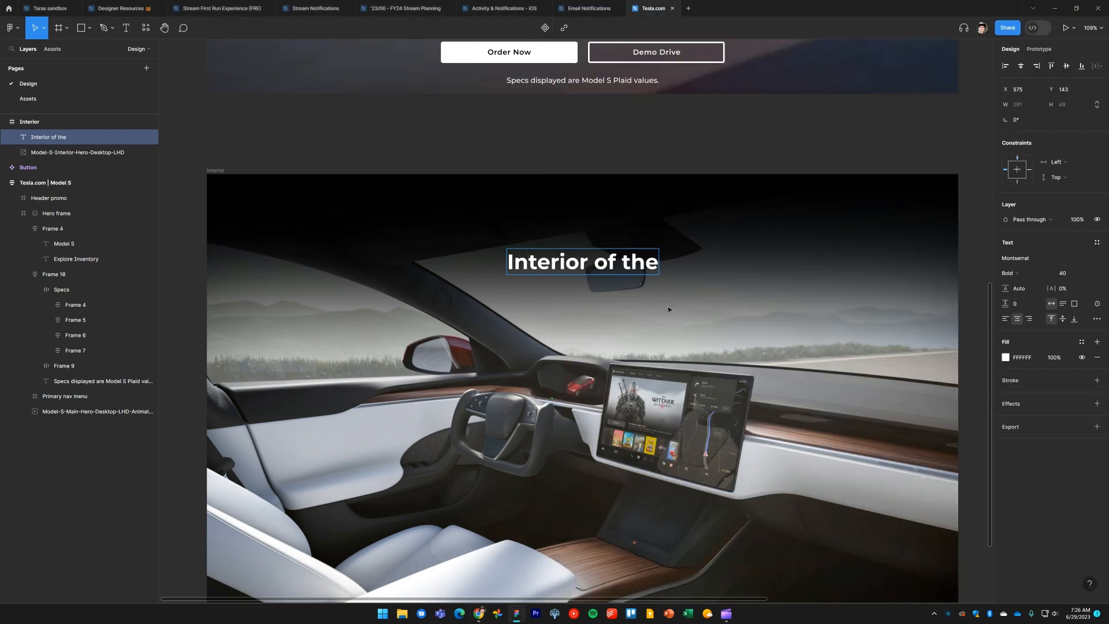
type("Future")
key("Escape")
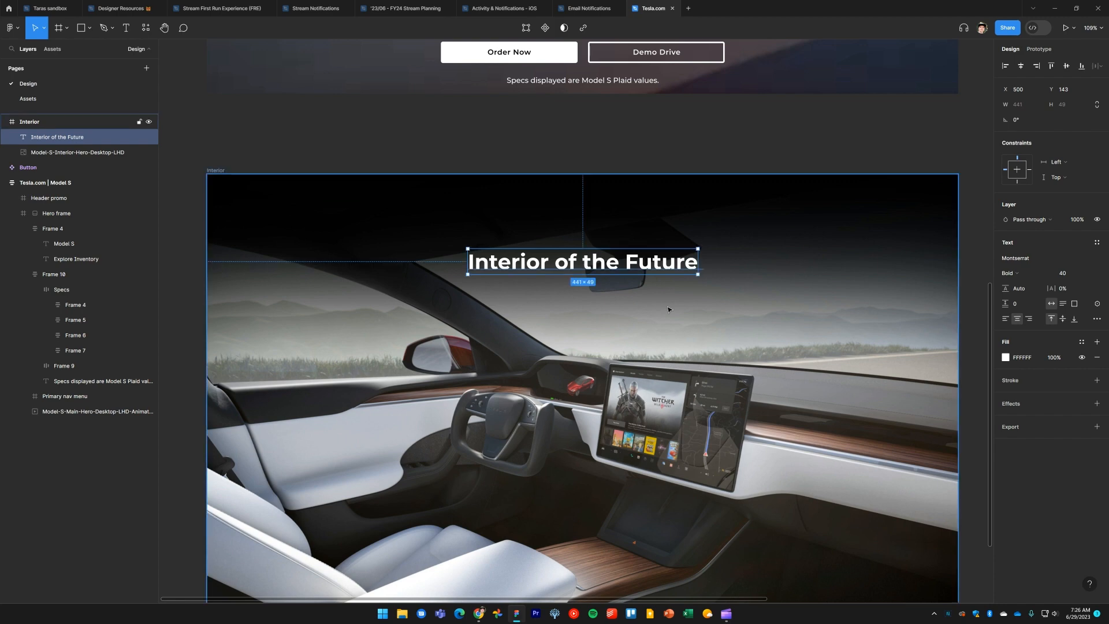
Set the Interior heading's font size to 28
left_click(1064, 277)
type("28")
key("Return")
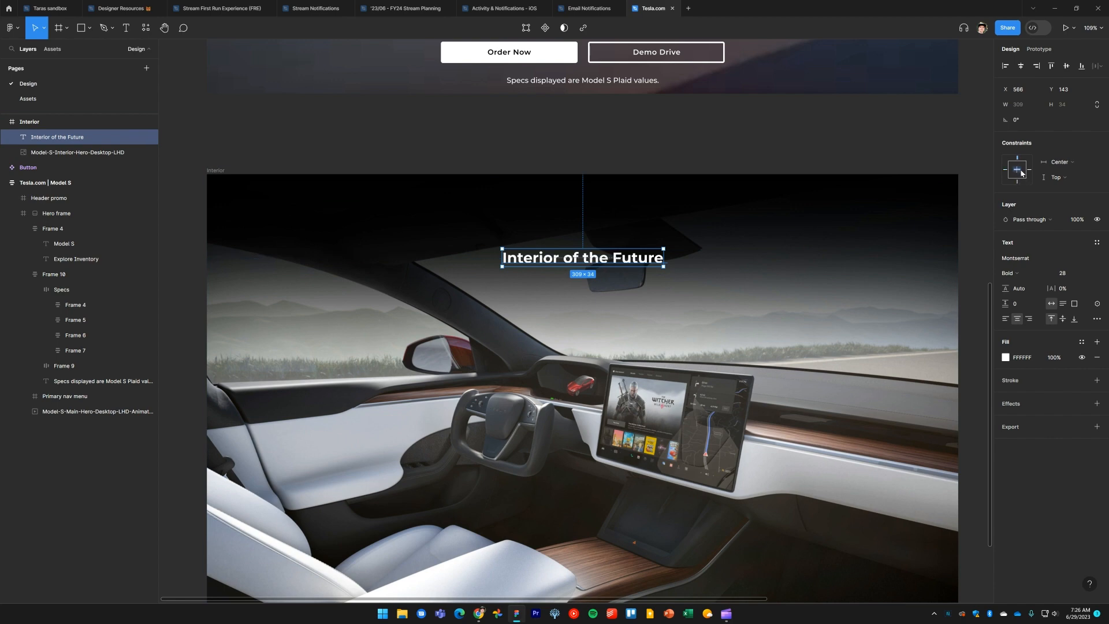
scroll(636, 306, "down", 1)
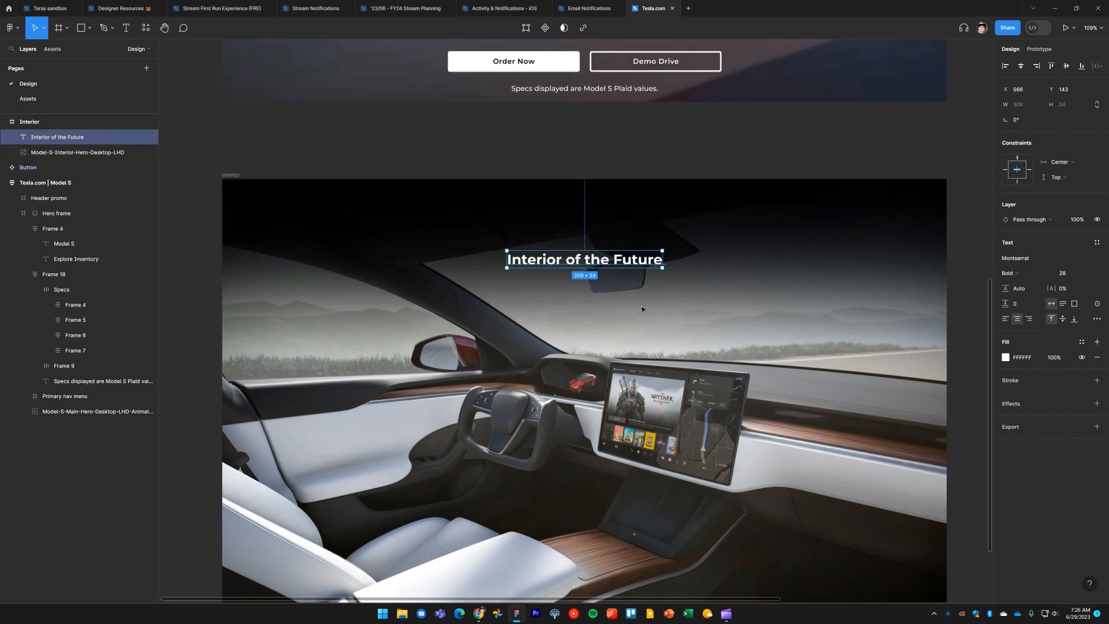
Nudge the Interior heading down to a Y position of 150, matching the reference page's spacing
key("alt+Tab")
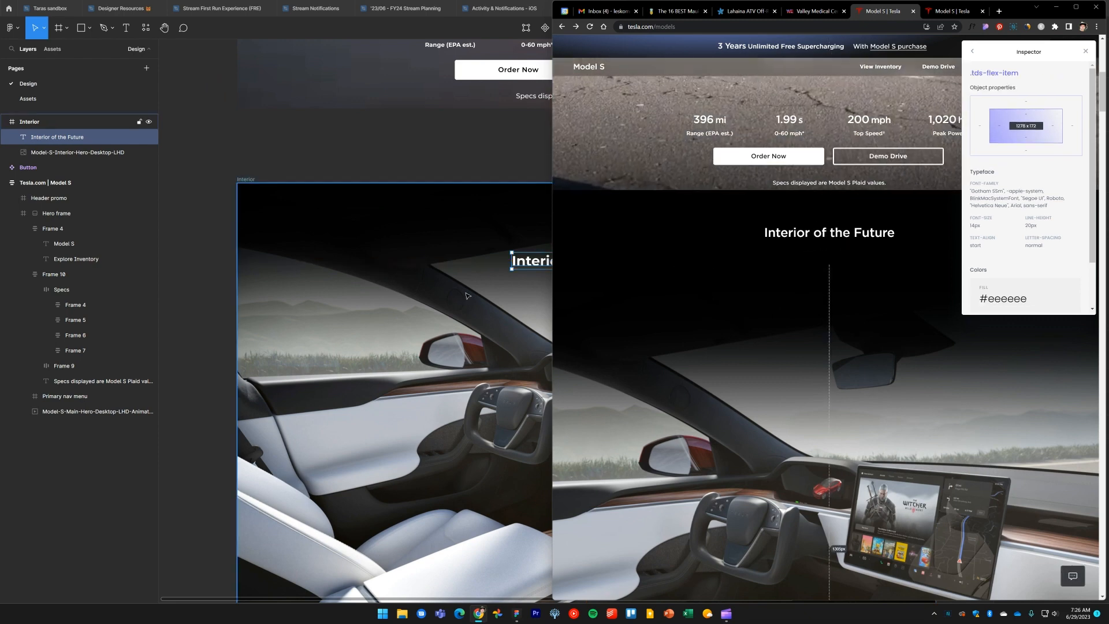
key("alt+Tab")
scroll(410, 303, "right", 1)
key("alt+Tab")
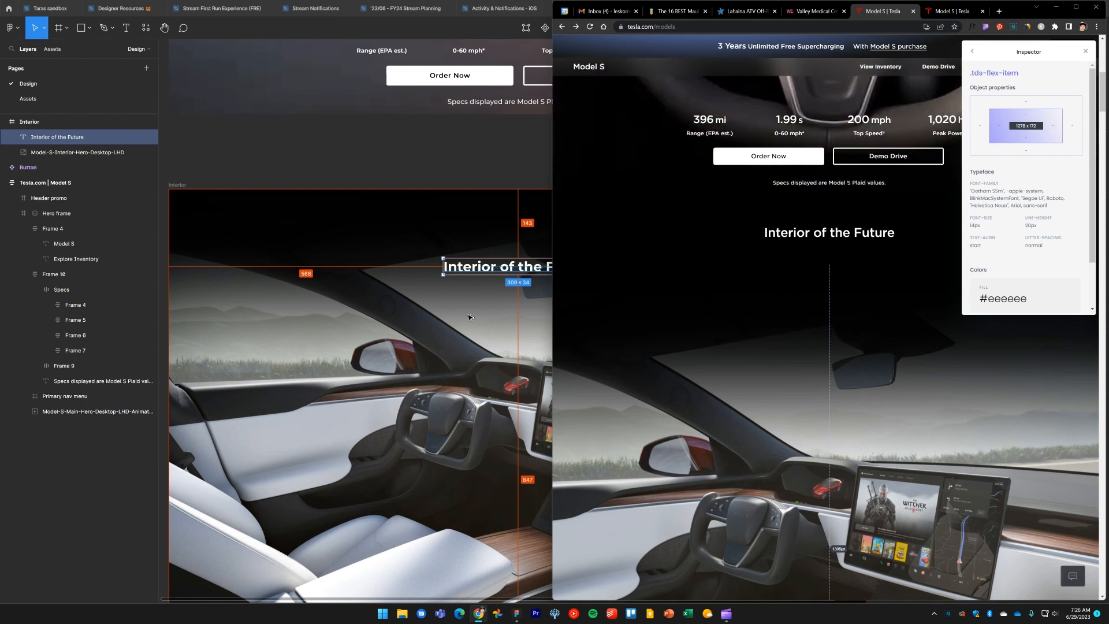
key("alt+Tab")
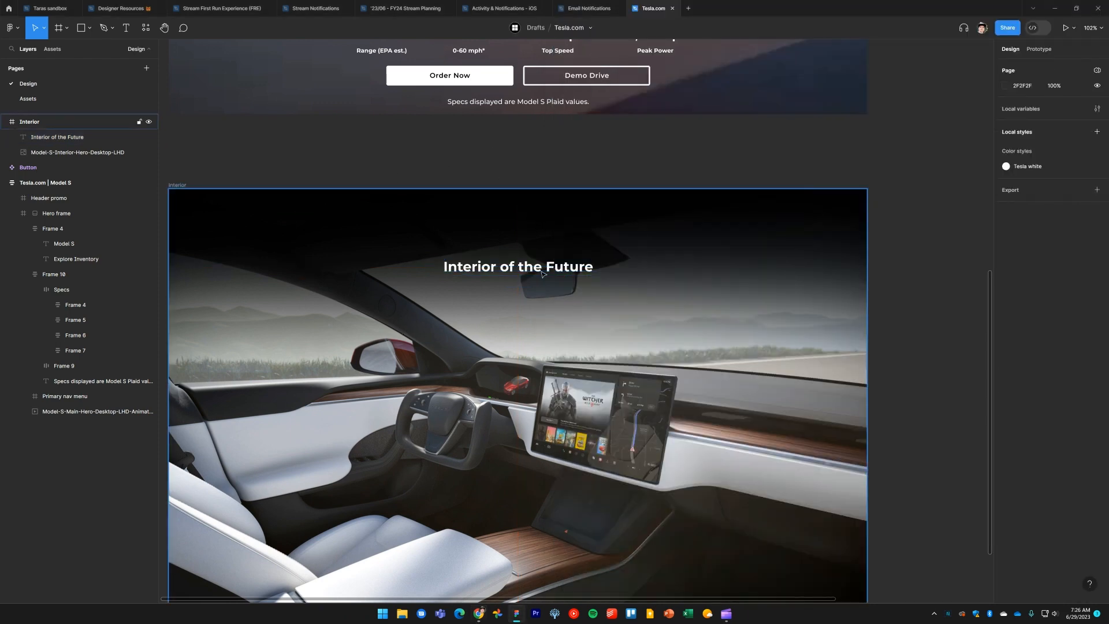
key("alt")
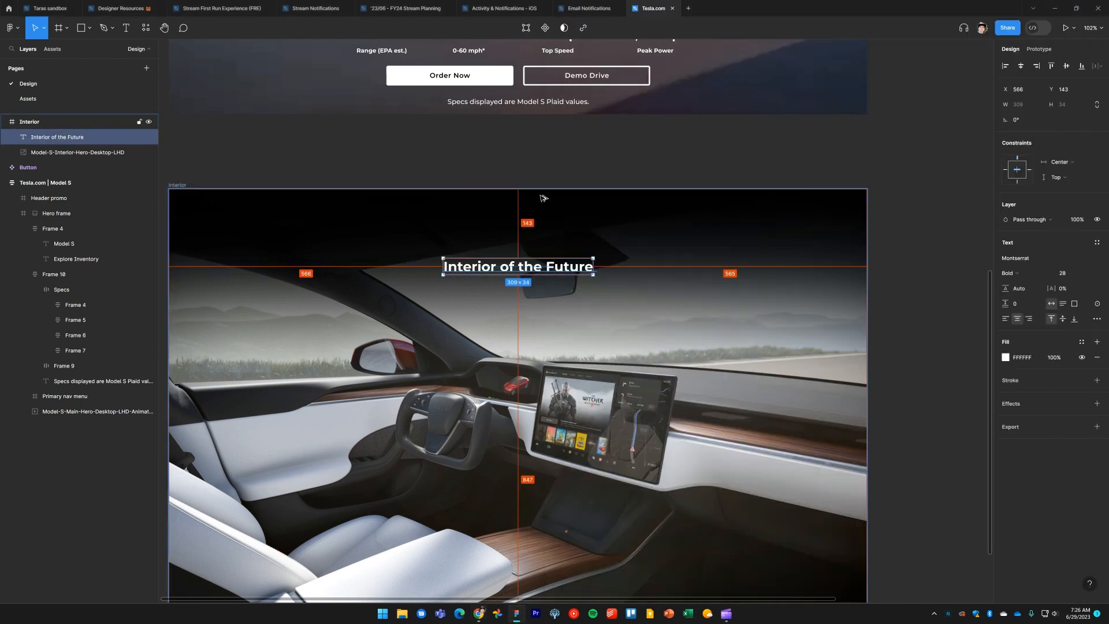
key("Down")
key("Down")
key("Down")
key("Down")
key("Down")
key("Down")
key("Down")
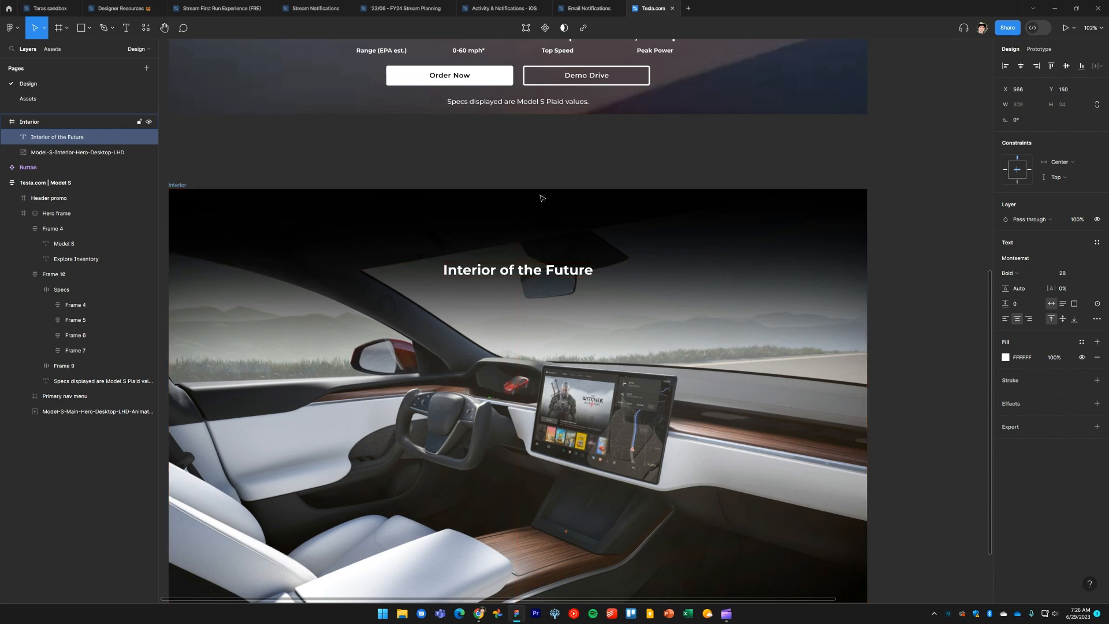
Draw a 540 by 112 frame around the 'Interior of the Future' heading inside the Interior frame
key("alt+Tab")
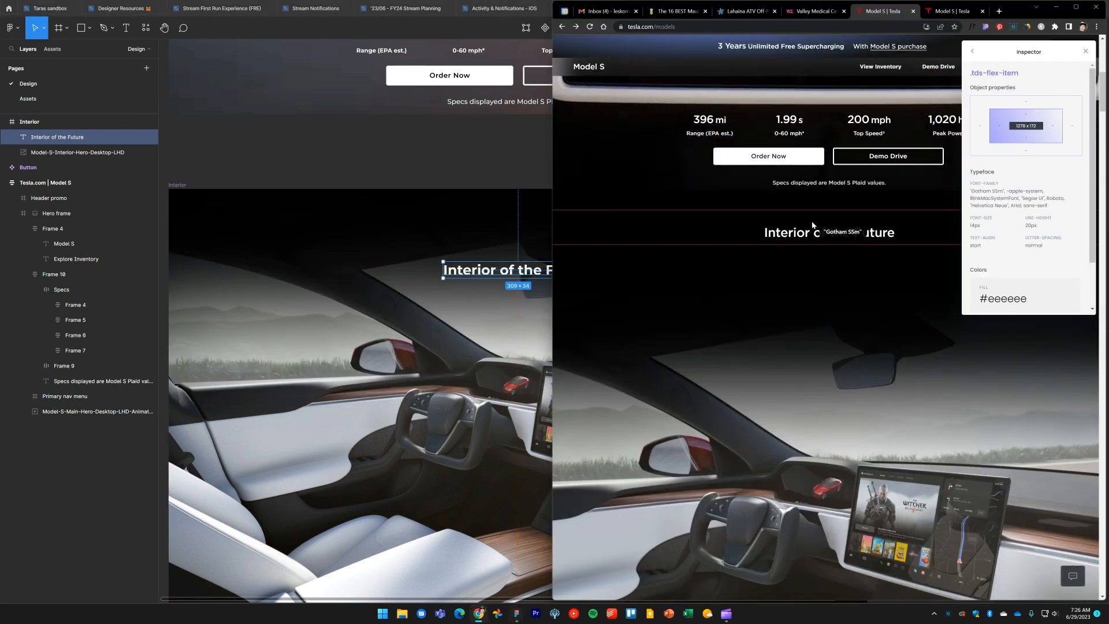
left_click(437, 153)
left_click_drag(659, 322, 703, 294)
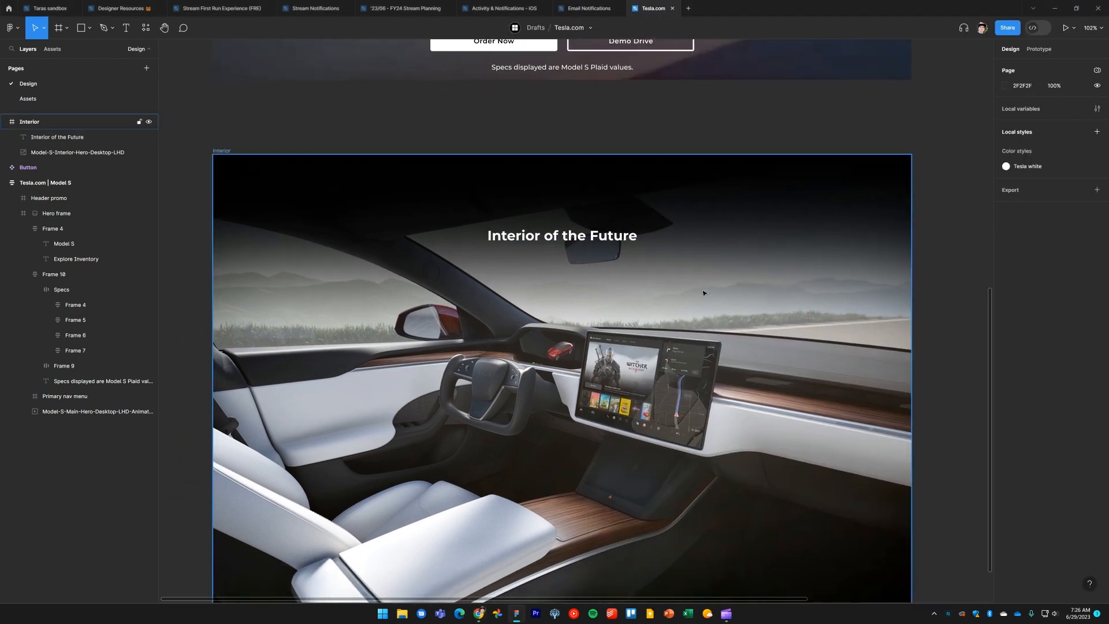
key("f")
left_click_drag(438, 208, 695, 262)
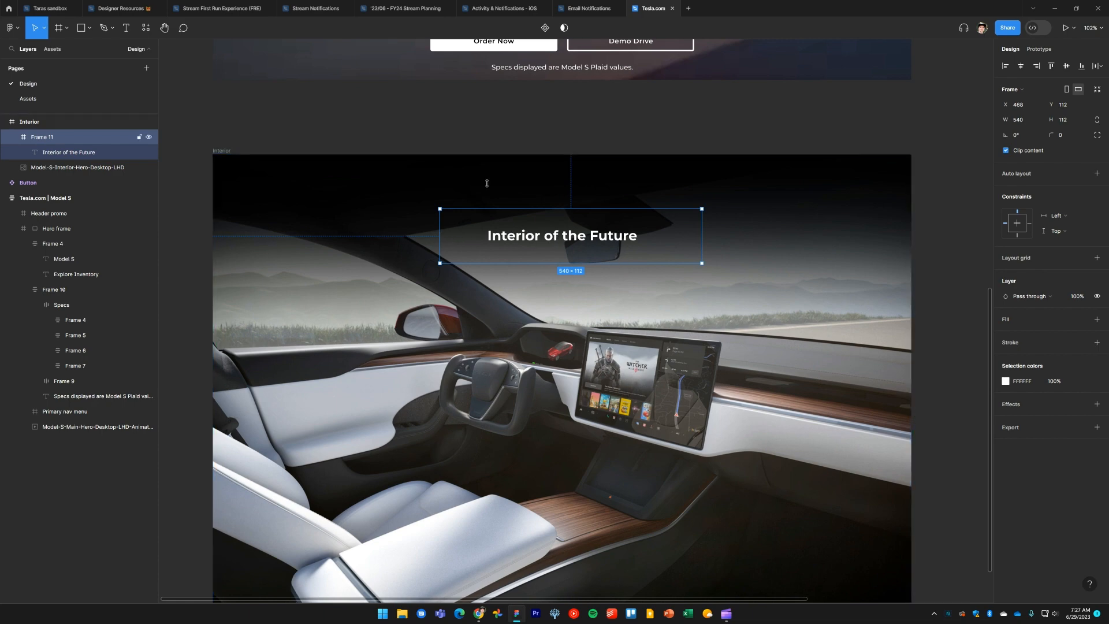
scroll(531, 208, "down", 5)
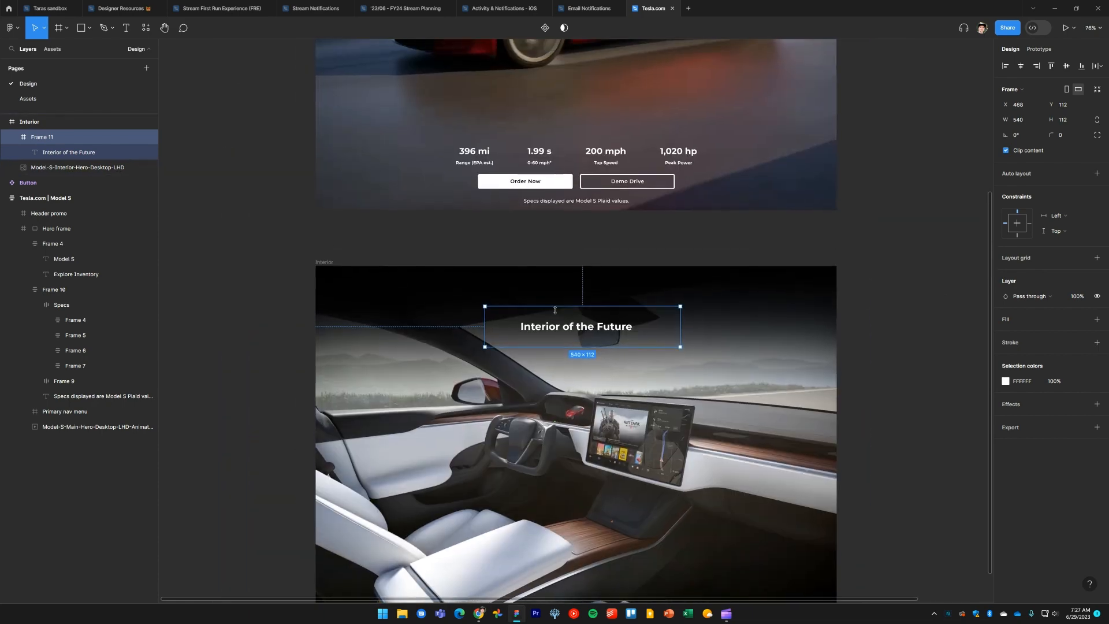
key("alt+Tab")
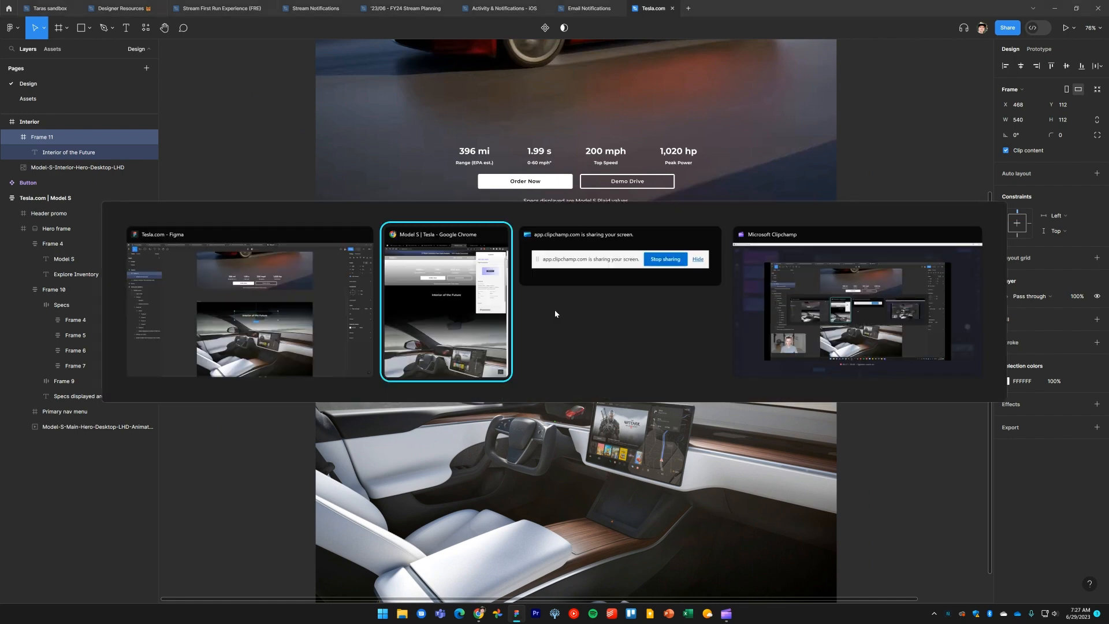
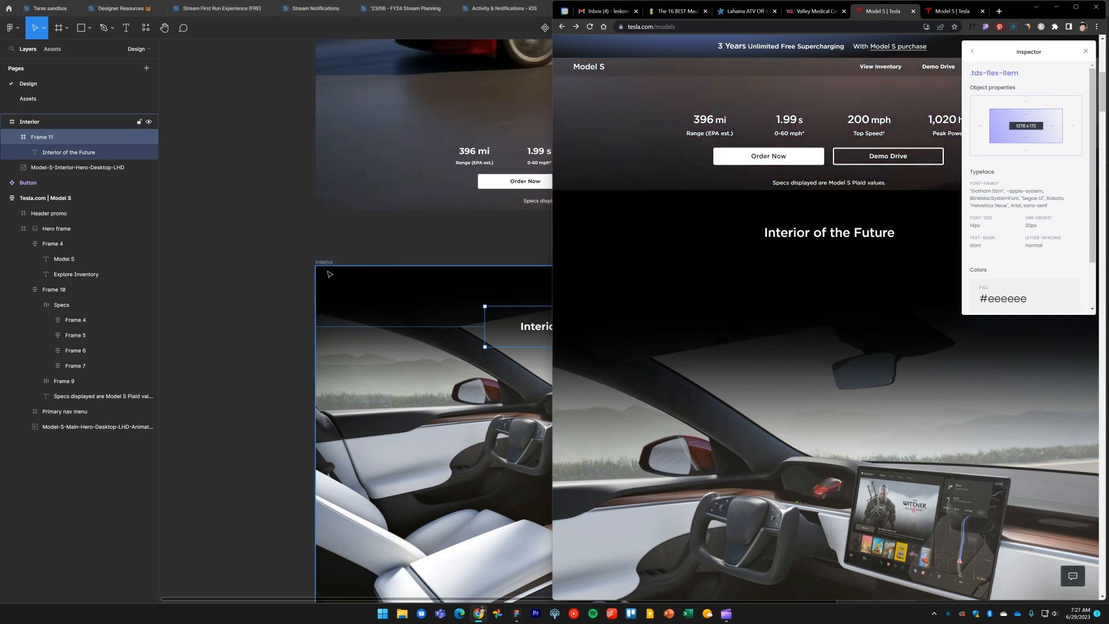
Move the heading frame out of the Interior frame and place it on its own between the hero and the Interior frame
left_click(542, 334)
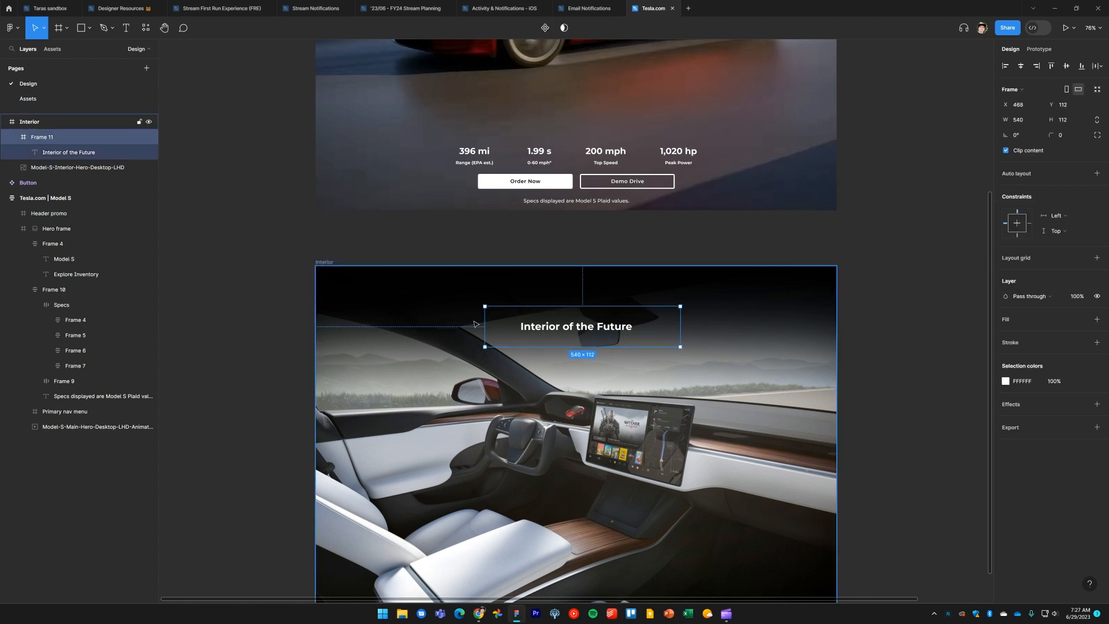
left_click_drag(508, 327, 563, 271)
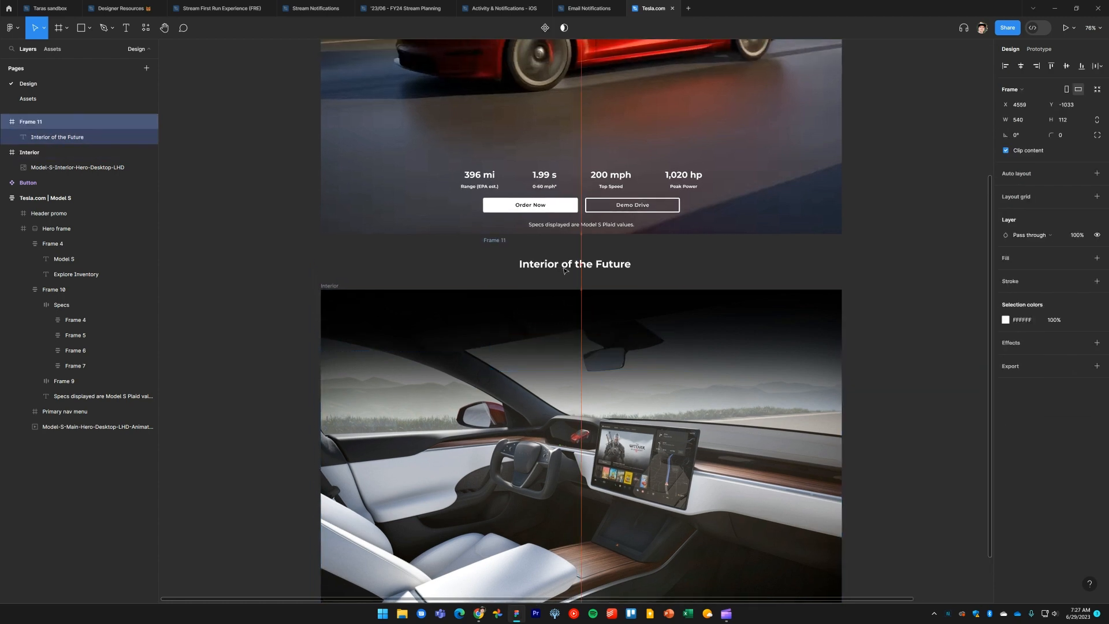
left_click_drag(332, 289, 332, 346)
left_click_drag(496, 251, 333, 258)
key("Return")
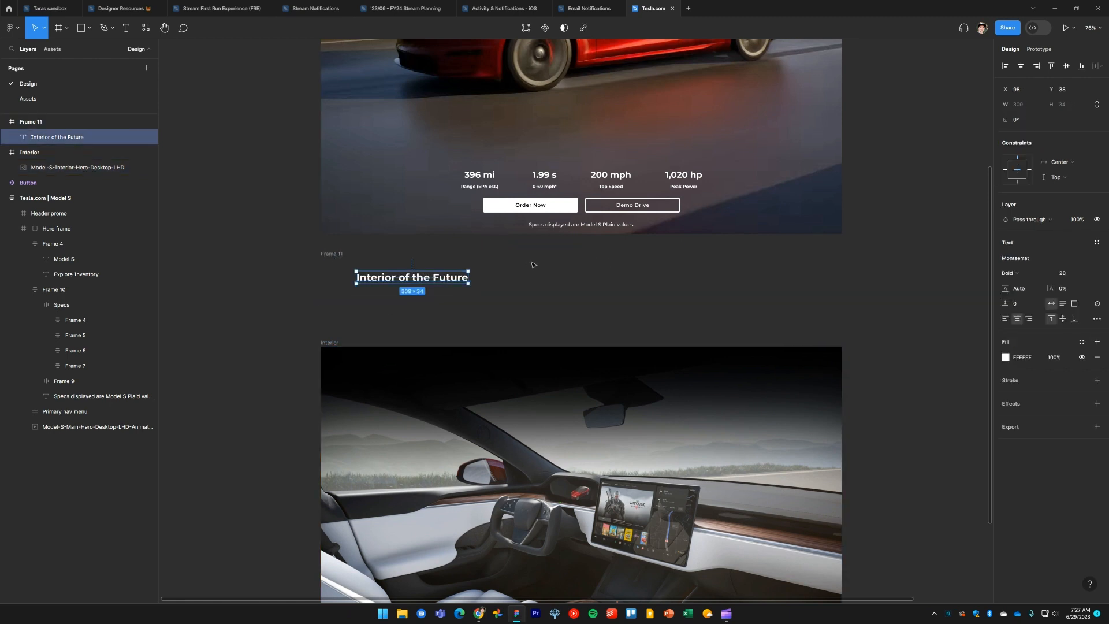
Fill the heading frame with black sampled from the interior image using the eyedropper
key("Escape")
key("i")
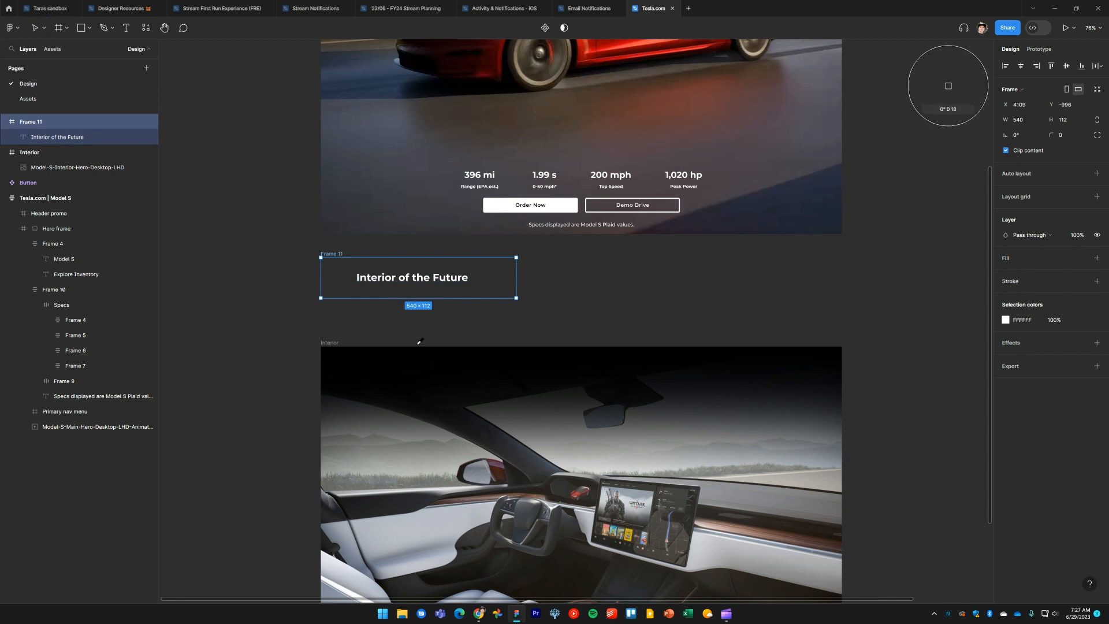
left_click(452, 349)
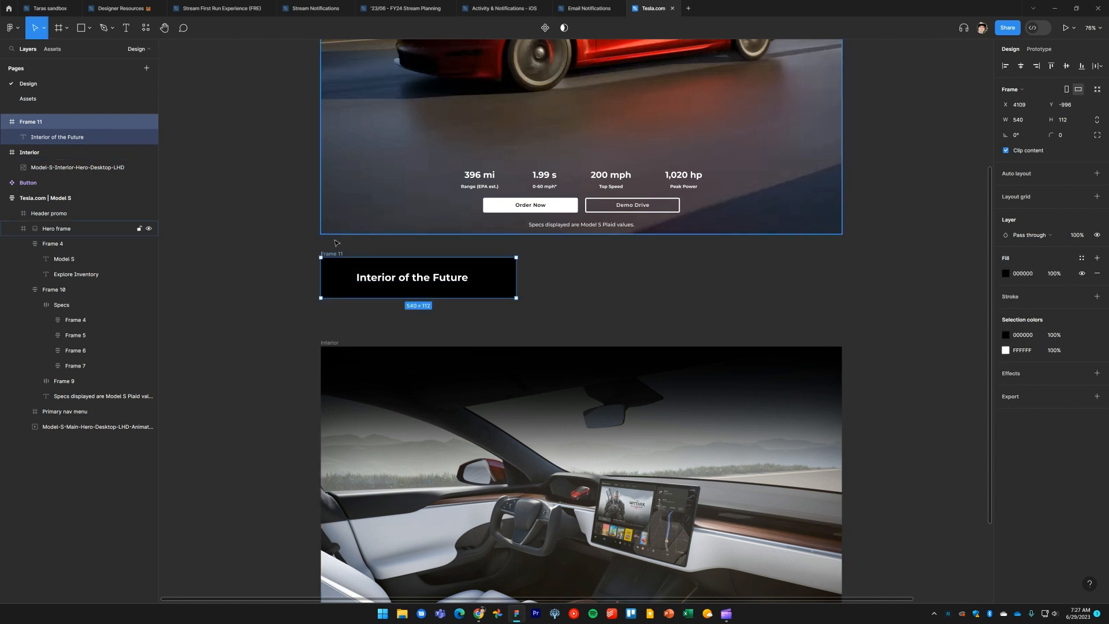
Stretch the heading frame to the full 1440 width, keeping the heading centered
left_click_drag(516, 278, 845, 283)
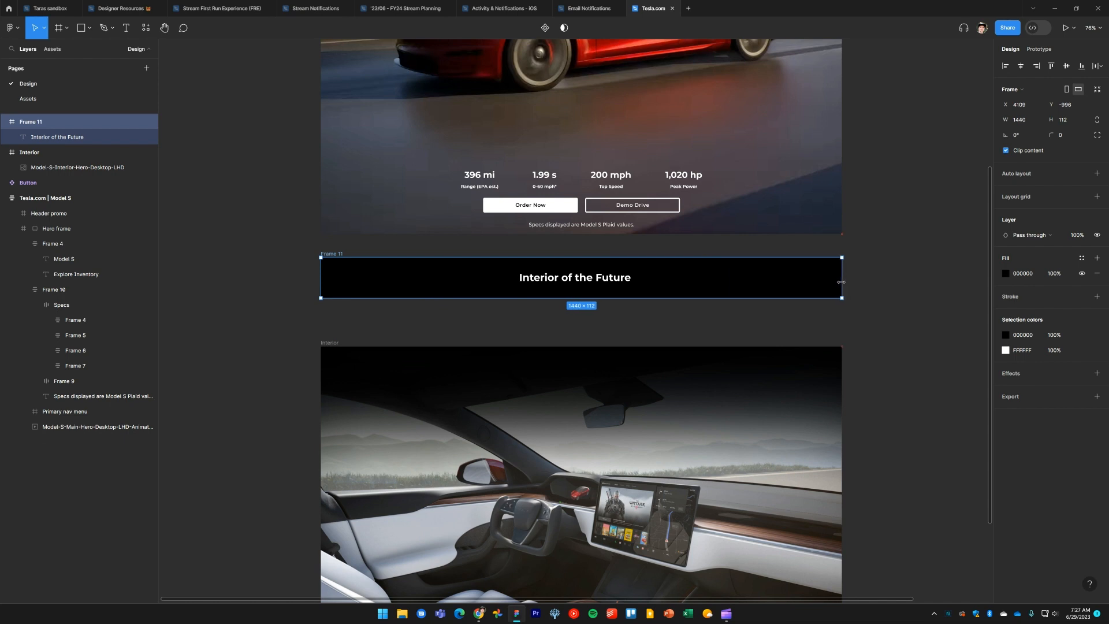
left_click(854, 295)
left_click(584, 280)
key("alt")
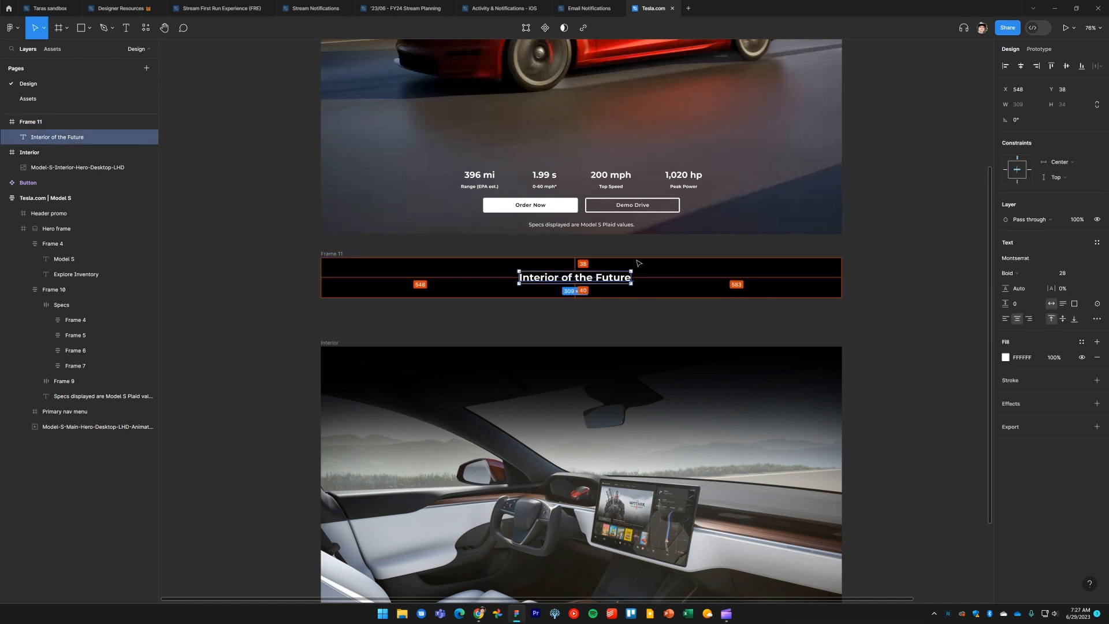
left_click(358, 274)
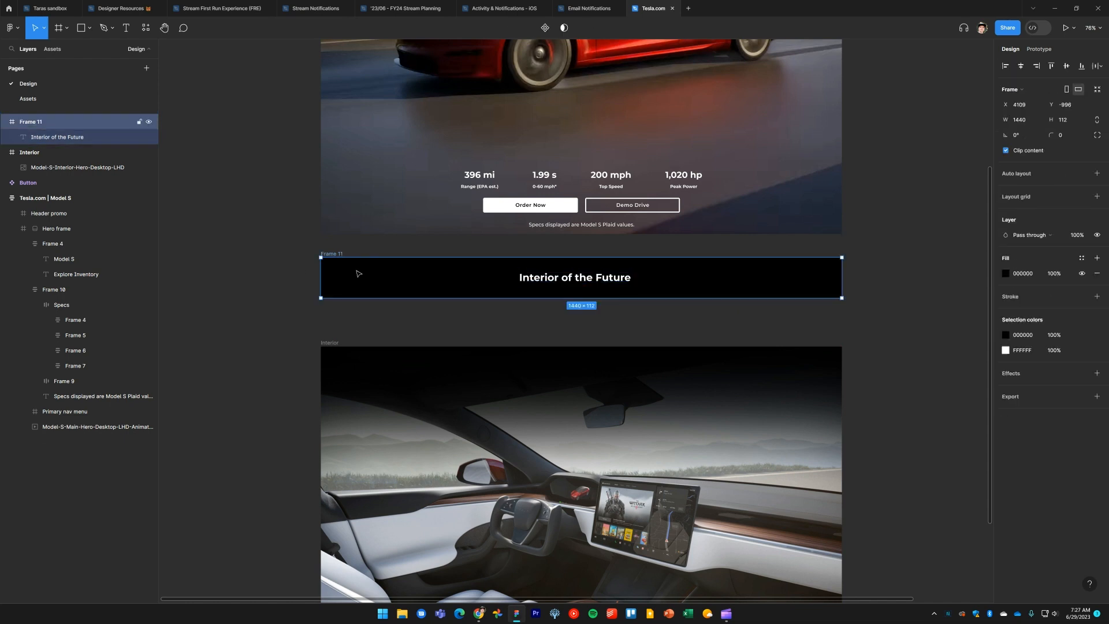
Align the heading to the bottom of its frame and set the frame's height to 150
left_click_drag(402, 298, 409, 334)
left_click(543, 280)
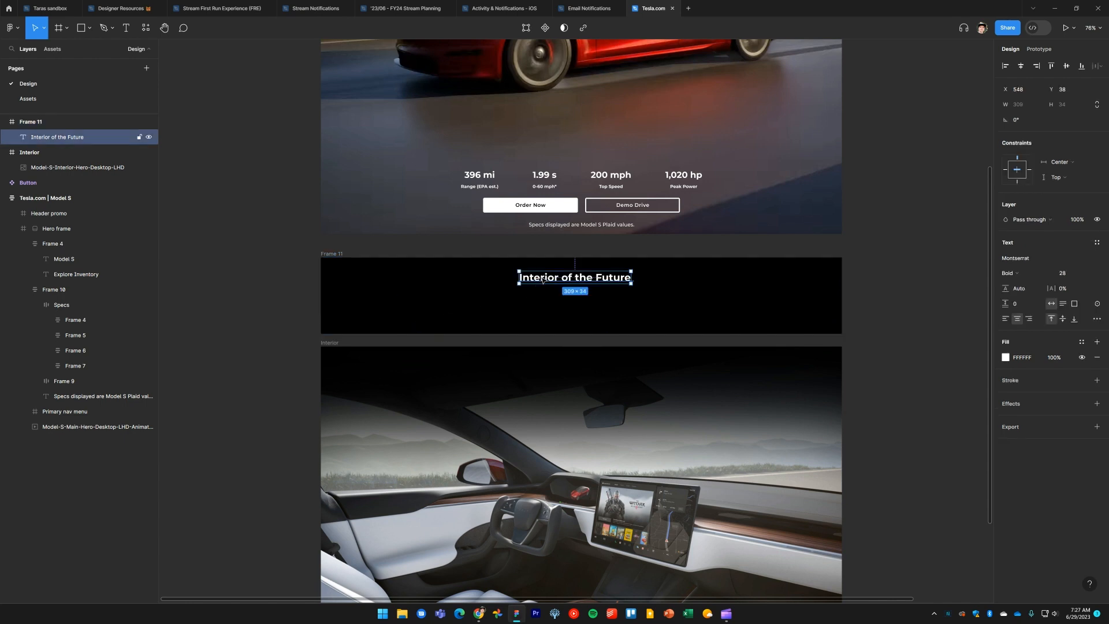
key("alt+s")
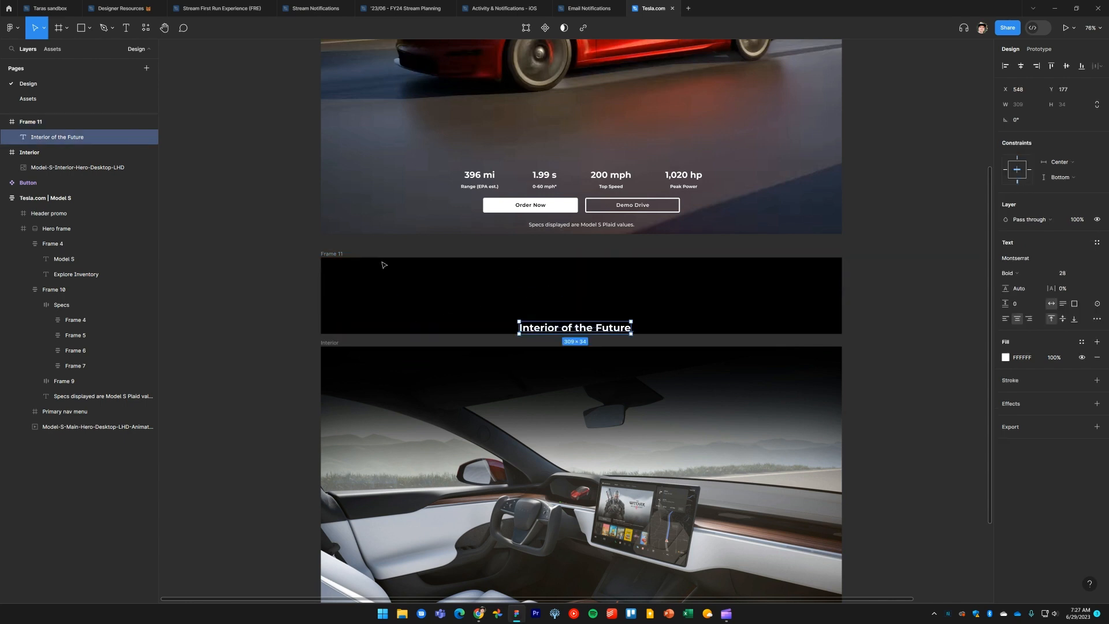
left_click(346, 261)
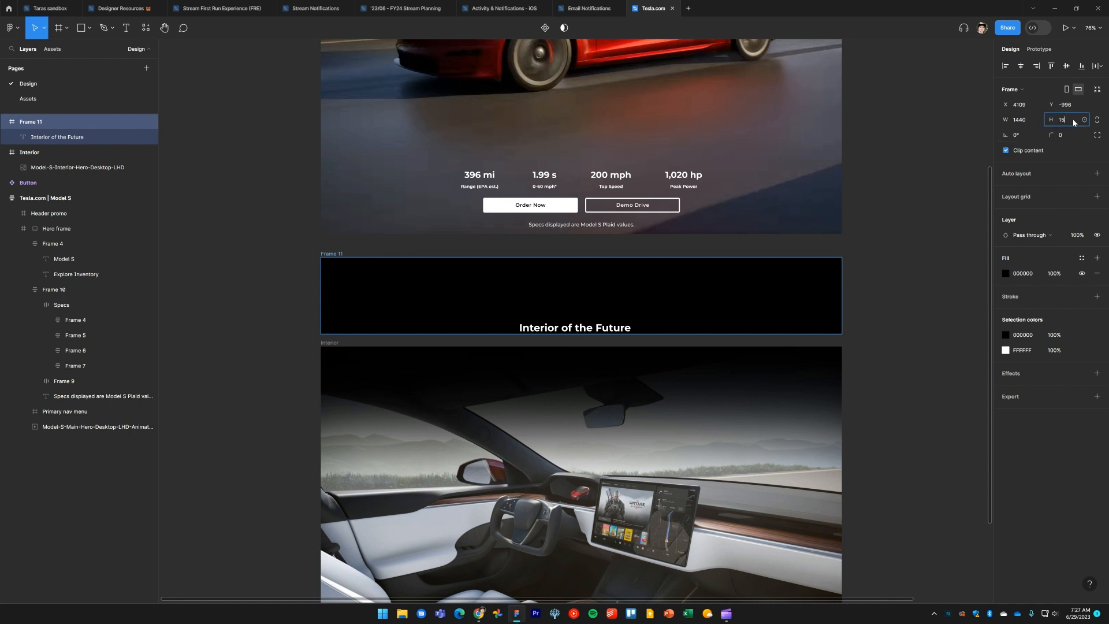
type("0")
key("Return")
Butt the heading frame against the bottom of the hero and move the Interior frame up directly beneath it
left_click(877, 275)
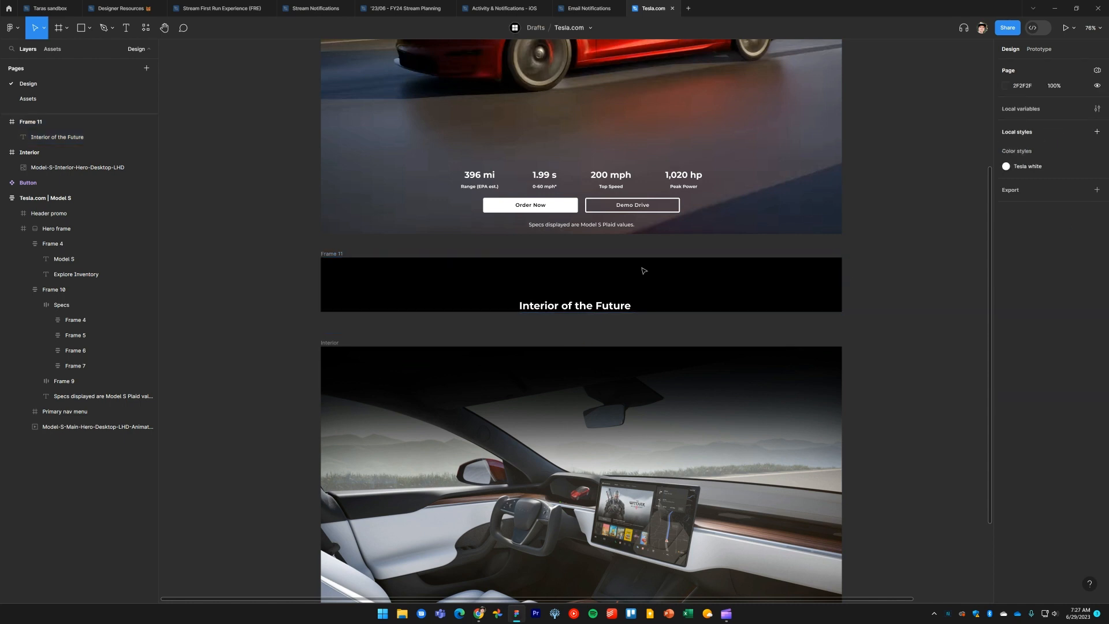
left_click(341, 257)
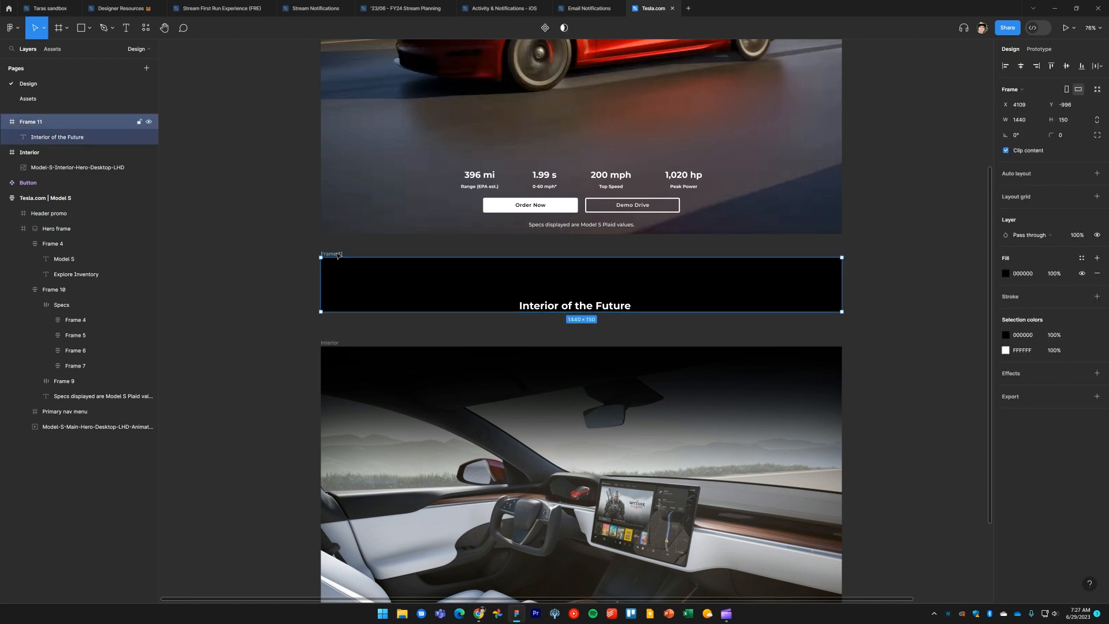
left_click_drag(338, 255, 342, 235)
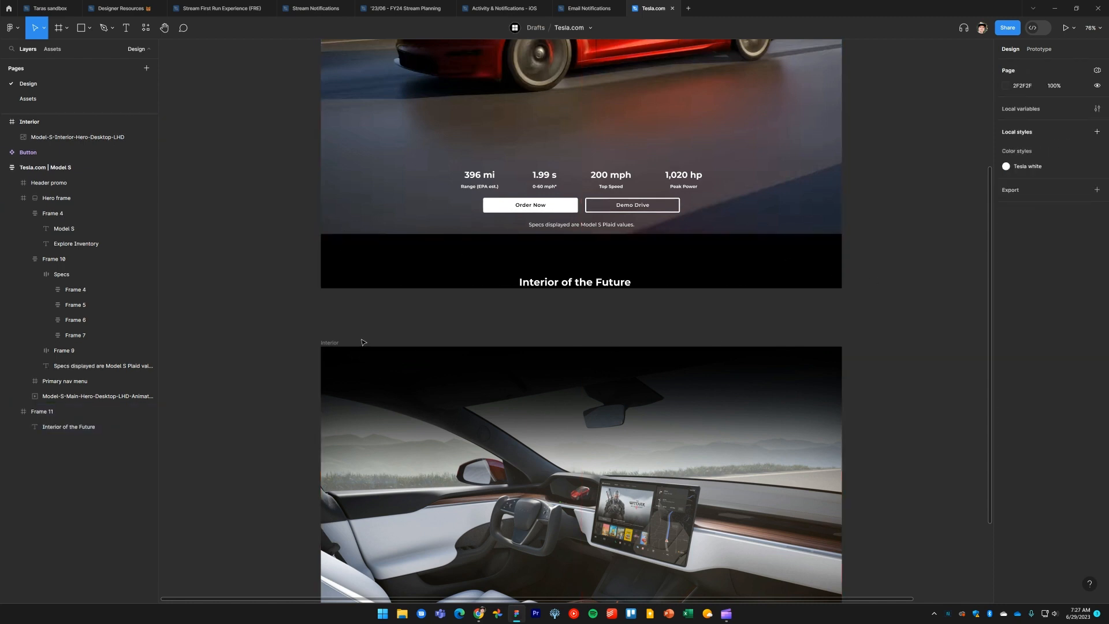
left_click_drag(330, 343, 331, 290)
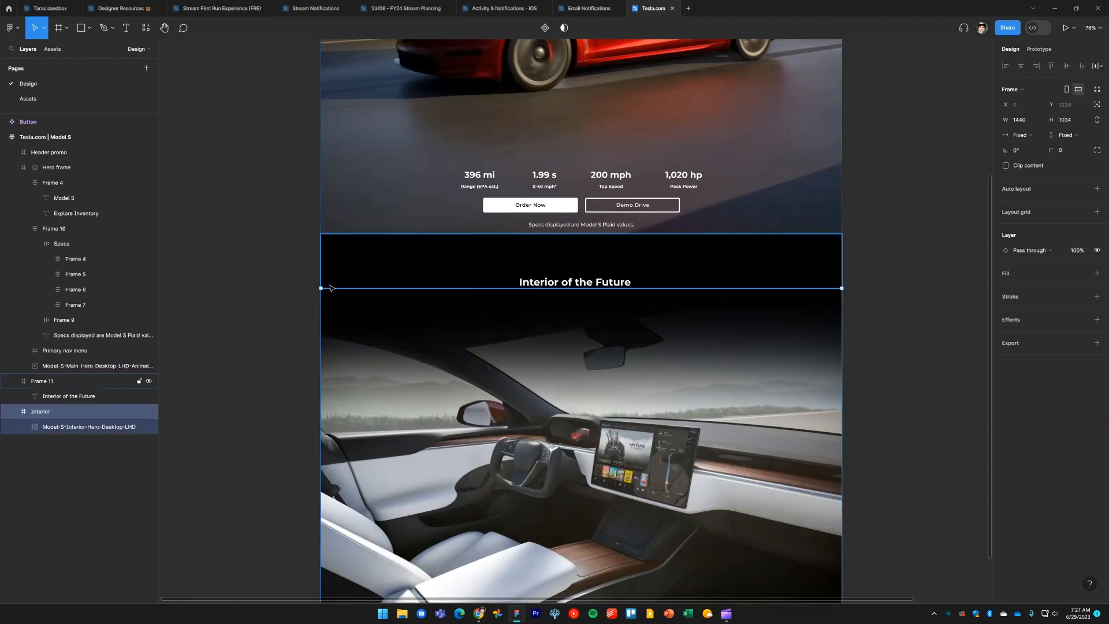
Examine the assembled page and the reference site's interior carousel section below the heading
left_click(910, 312)
scroll(903, 278, "down", 3)
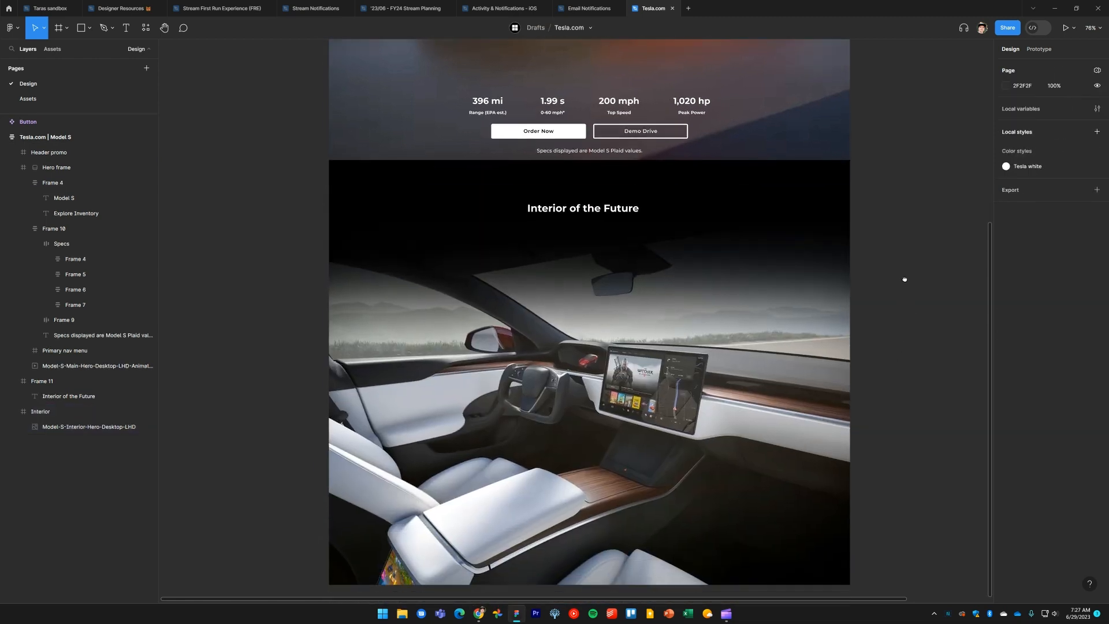
scroll(896, 259, "down", 5)
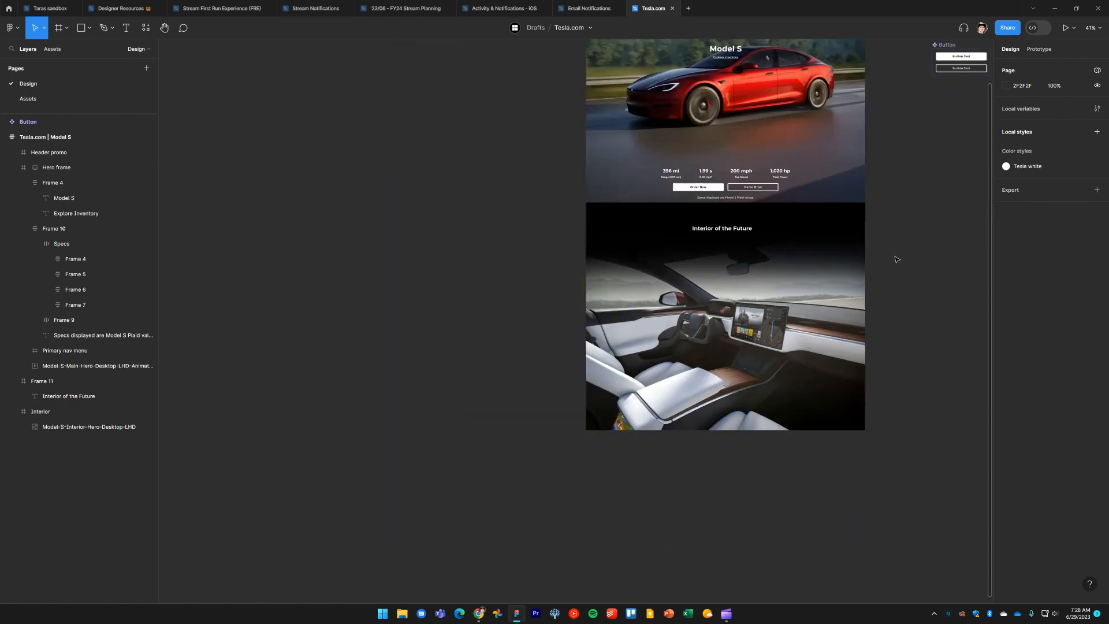
scroll(789, 352, "up", 1)
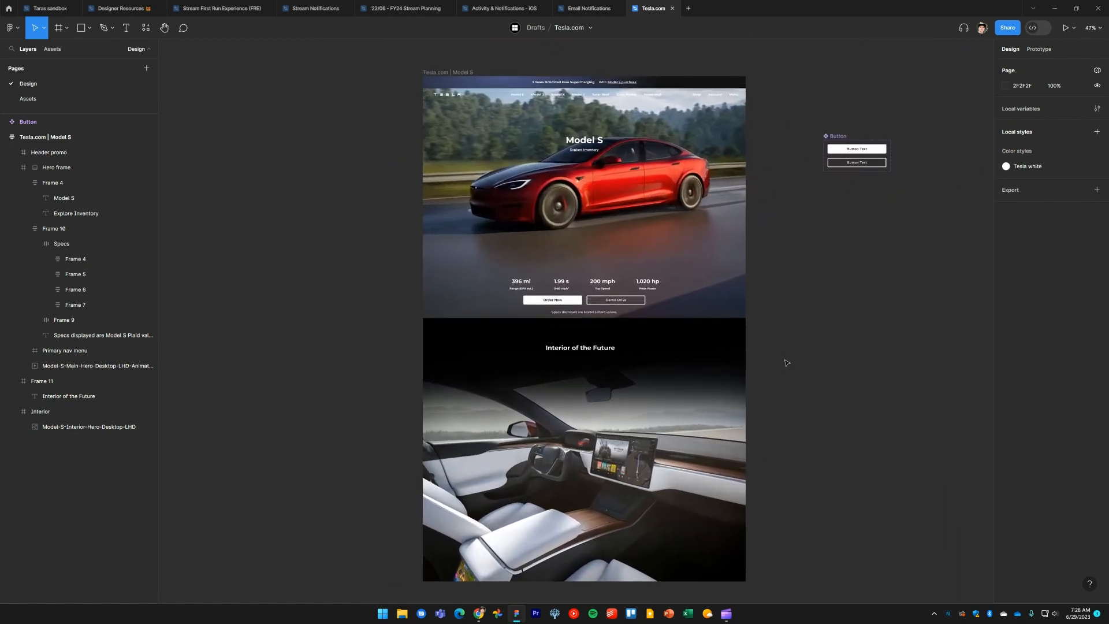
key("alt+Tab")
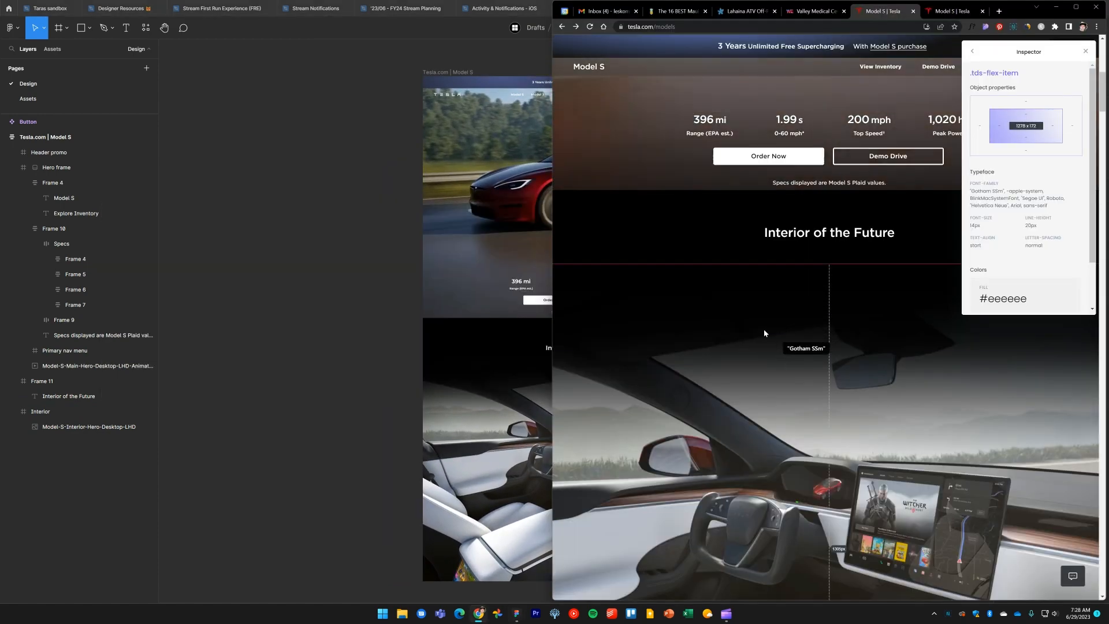
scroll(785, 396, "down", 3)
scroll(785, 392, "down", 1)
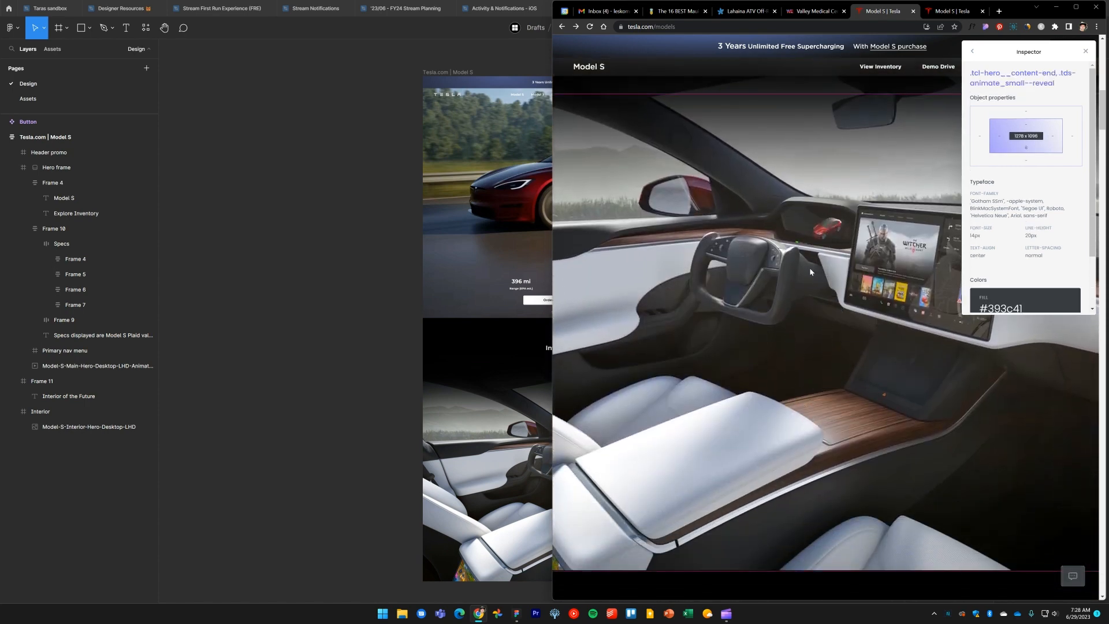
scroll(828, 369, "down", 5)
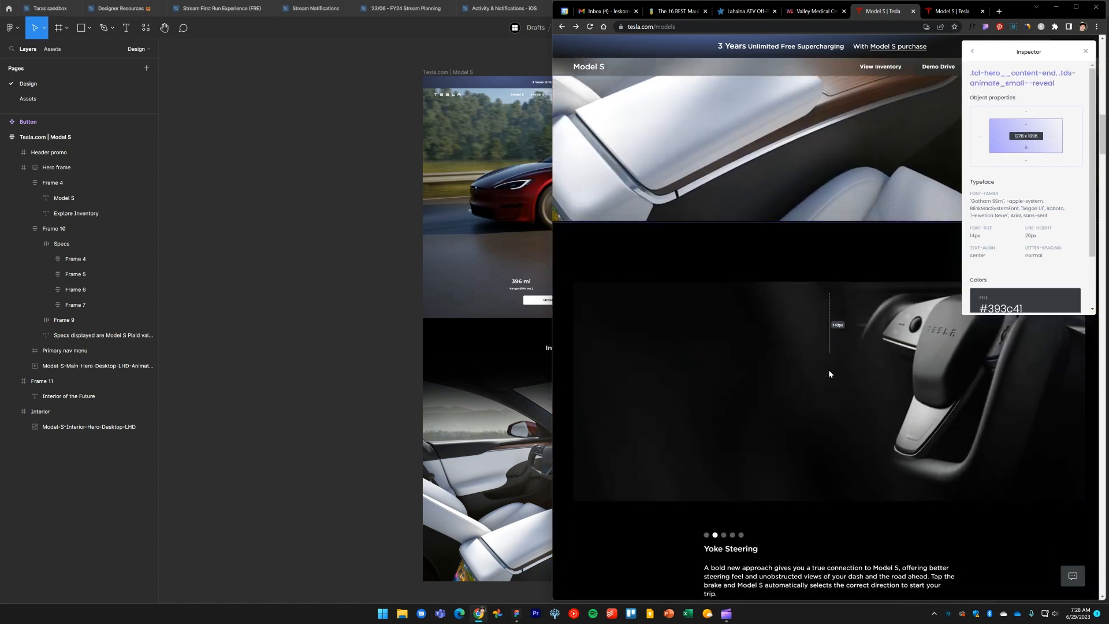
scroll(829, 373, "down", 3)
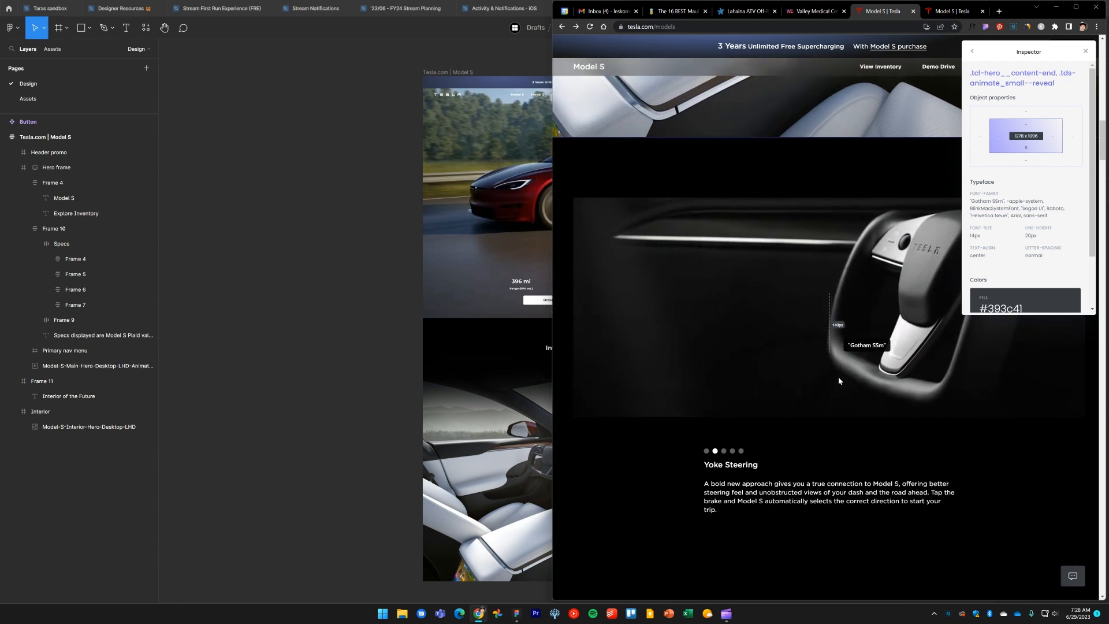
scroll(839, 381, "down", 3)
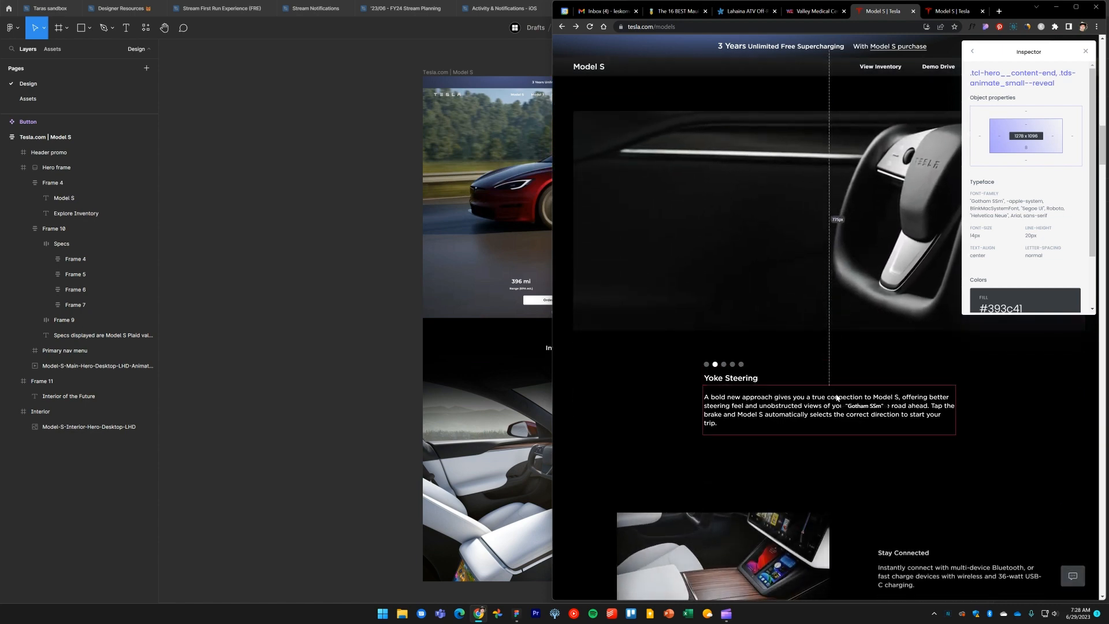
scroll(838, 397, "up", 1)
left_click(708, 408)
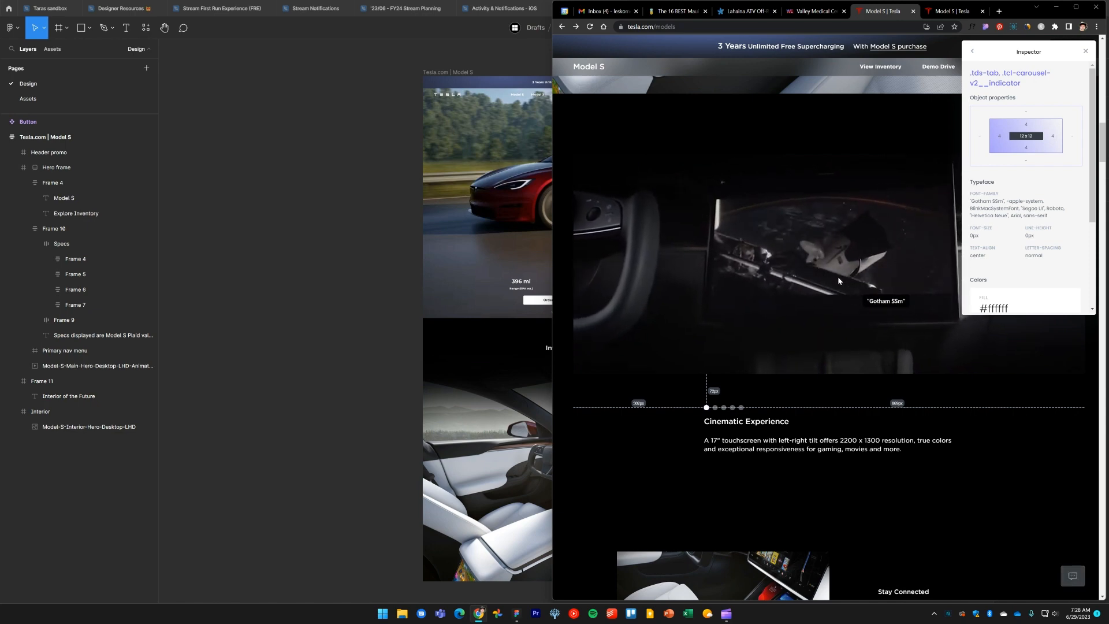
Copy the Model-S-Interior-Carousel-1-Cinematic-Display video from the Assets page and paste it onto the Design page below the Interior frame
left_click(28, 98)
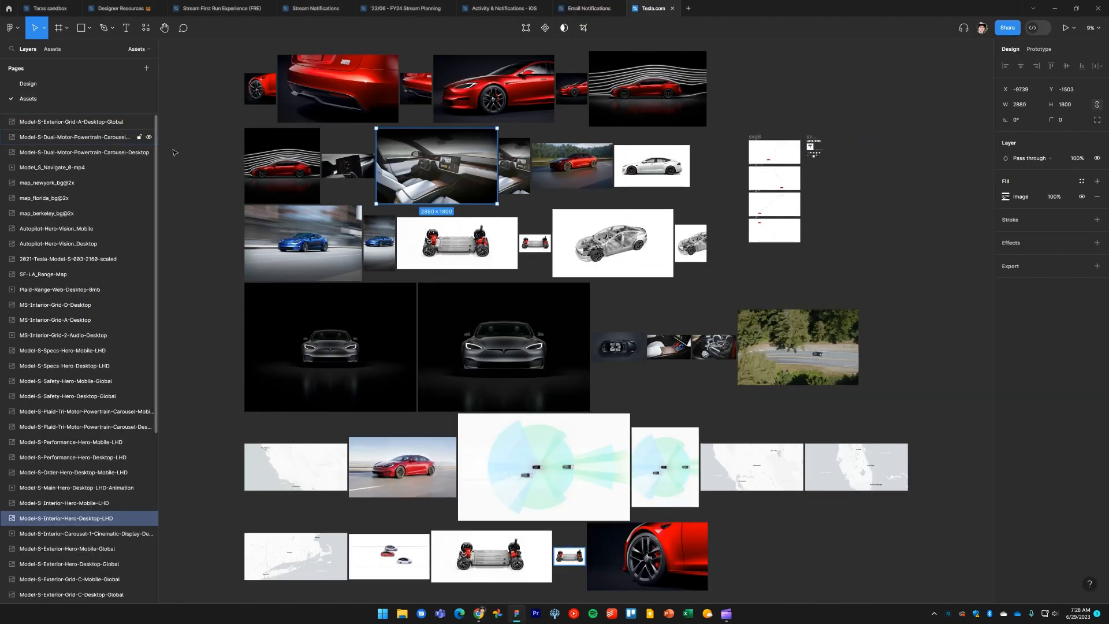
left_click(912, 273)
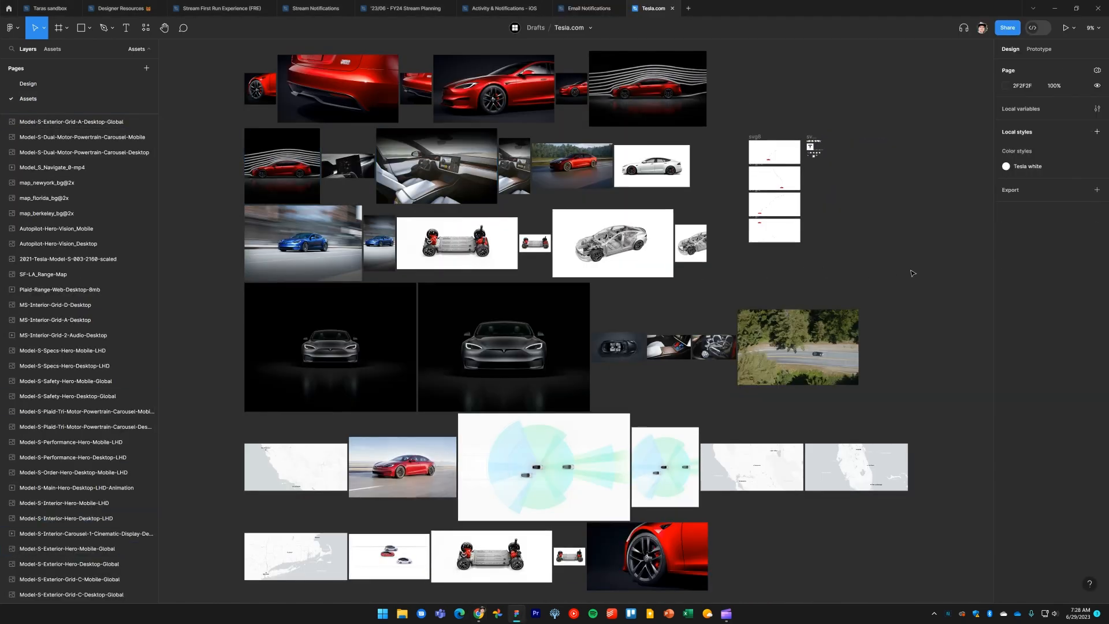
left_click(349, 168)
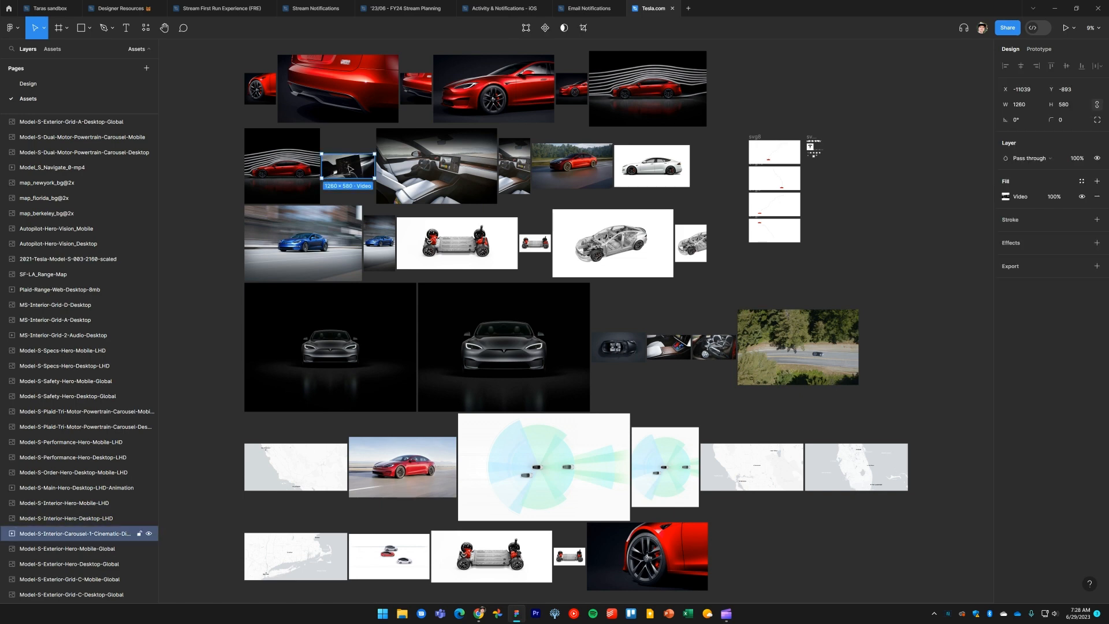
left_click(50, 84)
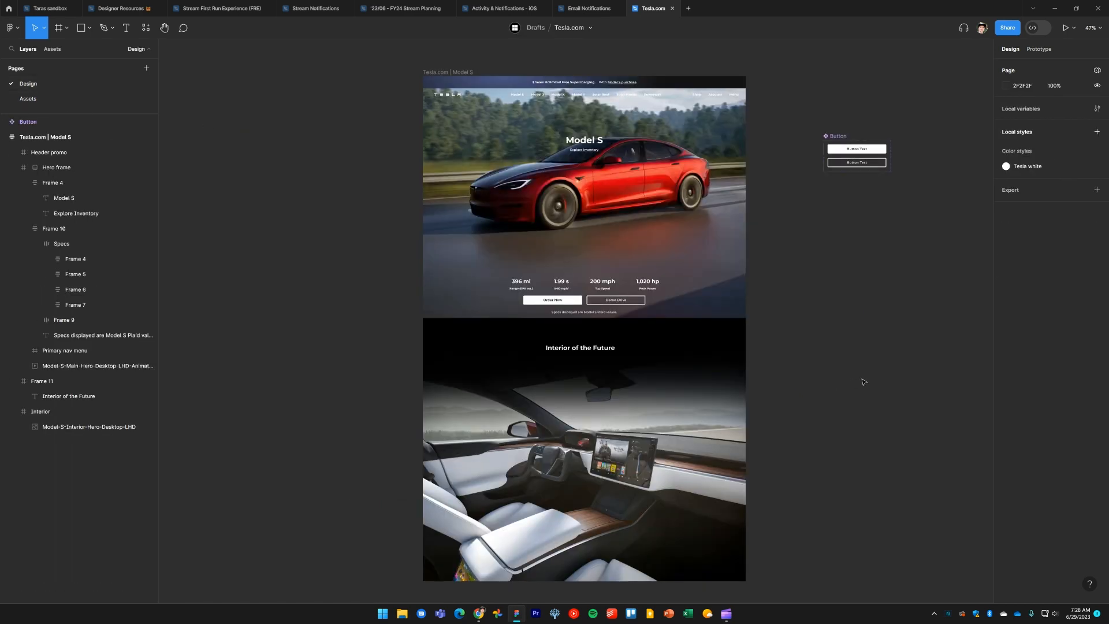
scroll(847, 434, "down", 8)
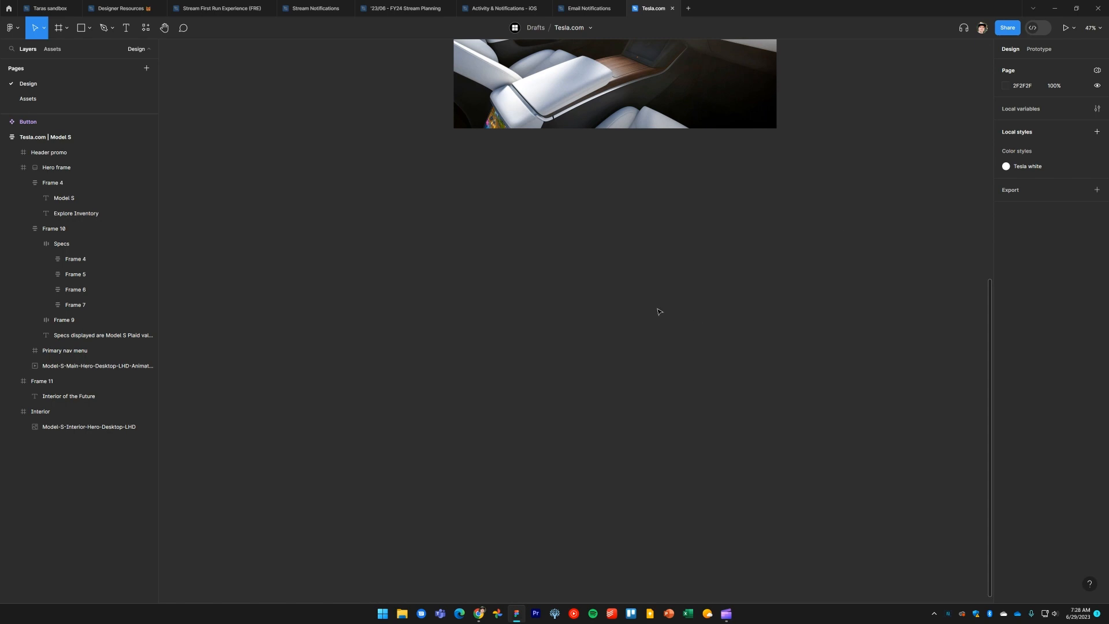
key("ctrl+v")
left_click(787, 300)
left_click_drag(613, 318, 666, 306)
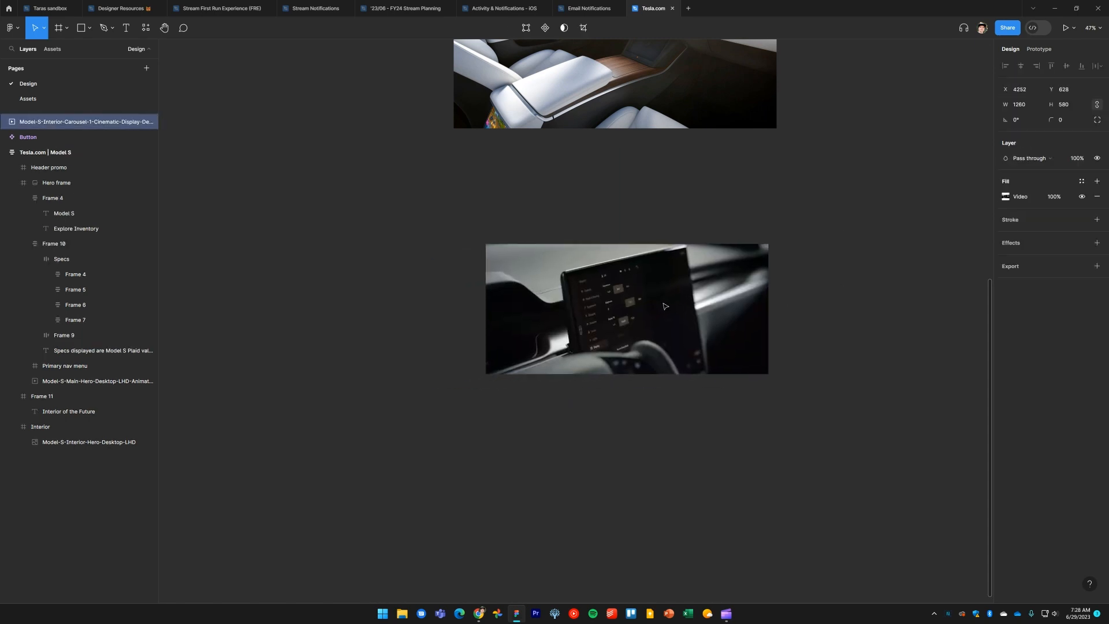
left_click(774, 322)
left_click_drag(765, 322, 743, 317)
Move the pasted cinematic display video further down the canvas, leaving space above it
key("alt+Tab")
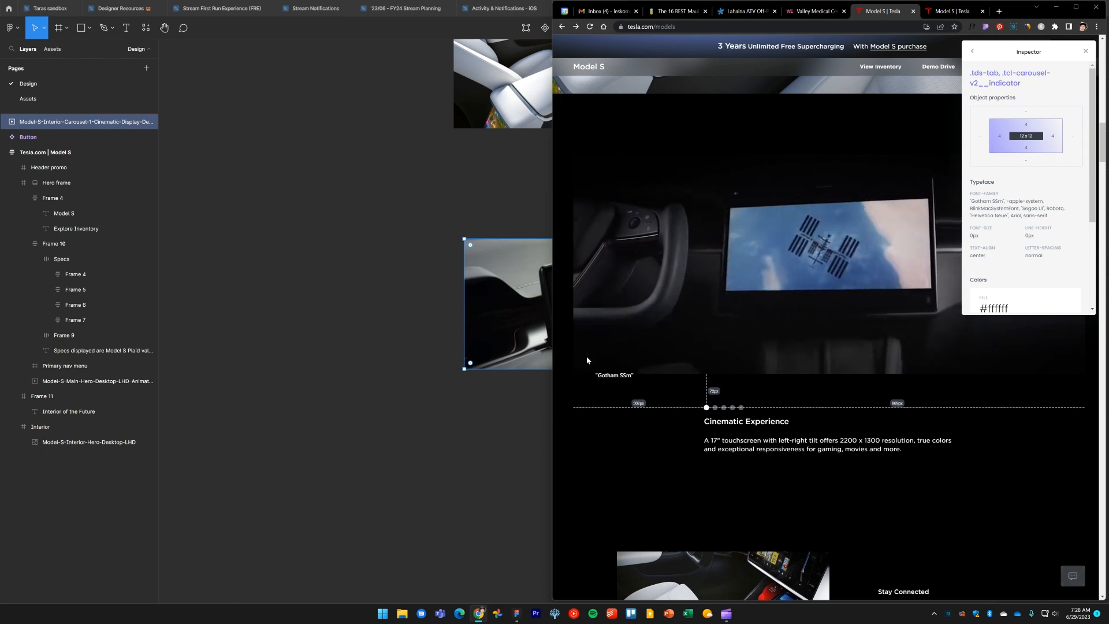
scroll(685, 337, "down", 1)
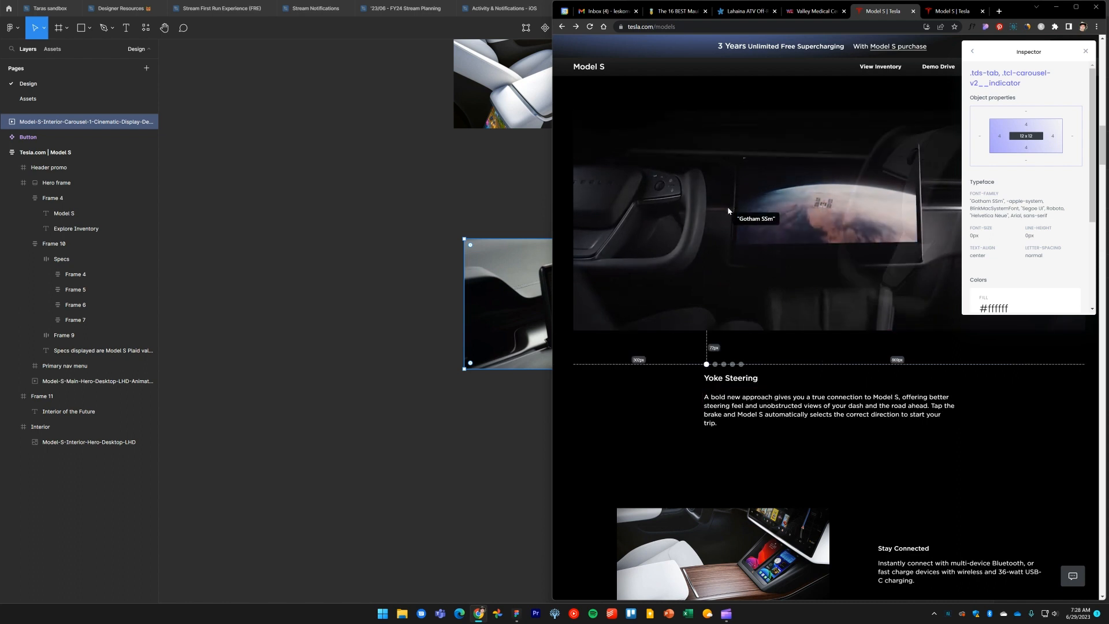
scroll(705, 214, "up", 1)
left_click(481, 212)
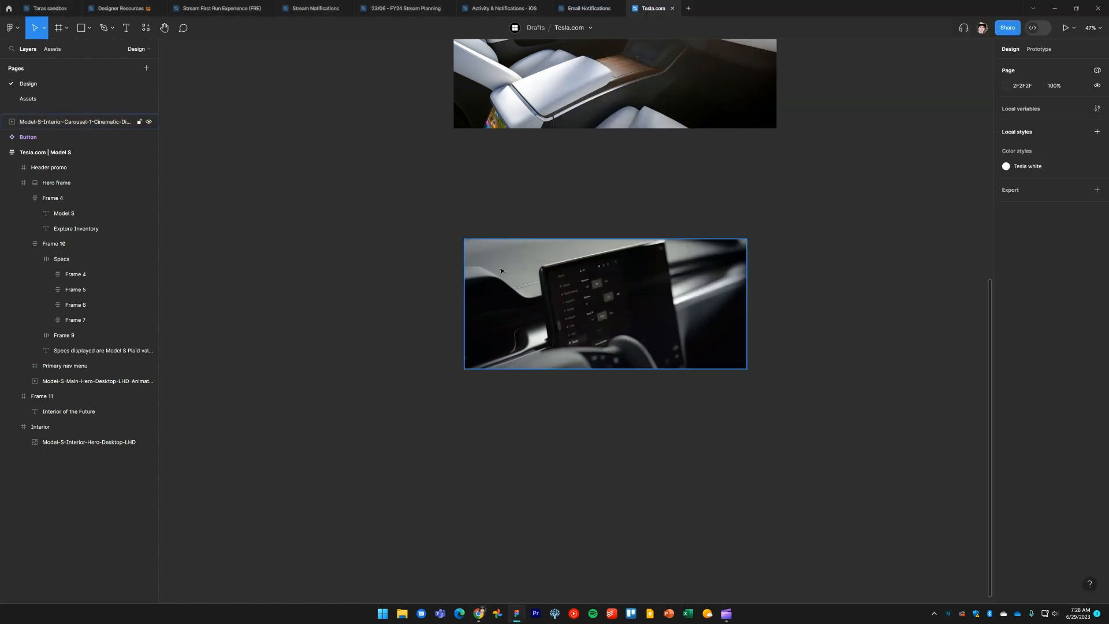
left_click_drag(501, 272, 506, 331)
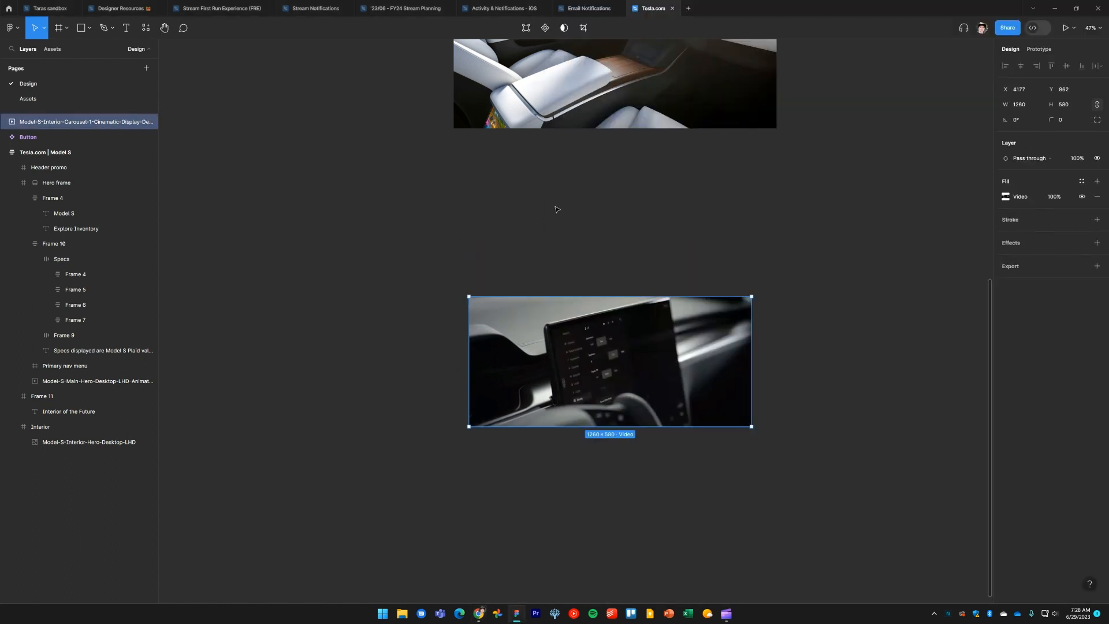
left_click(591, 215)
key("f")
left_click_drag(618, 217, 525, 187)
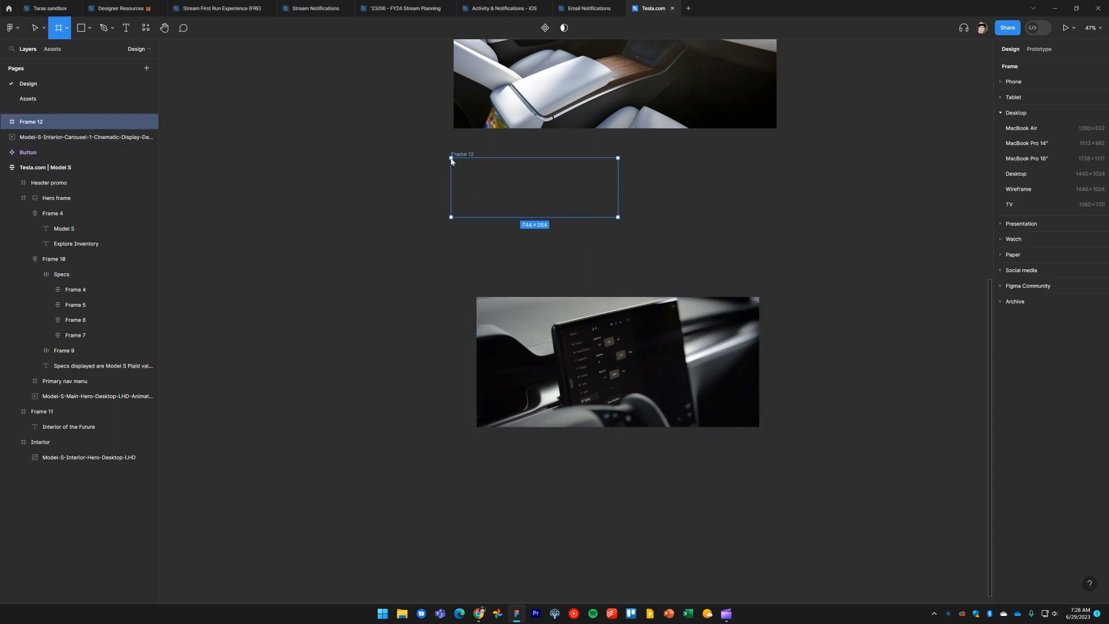
left_click_drag(454, 161, 454, 160)
mouse_move(619, 191)
left_mouse_down()
mouse_move(779, 190)
mouse_move(816, 388)
left_mouse_up()
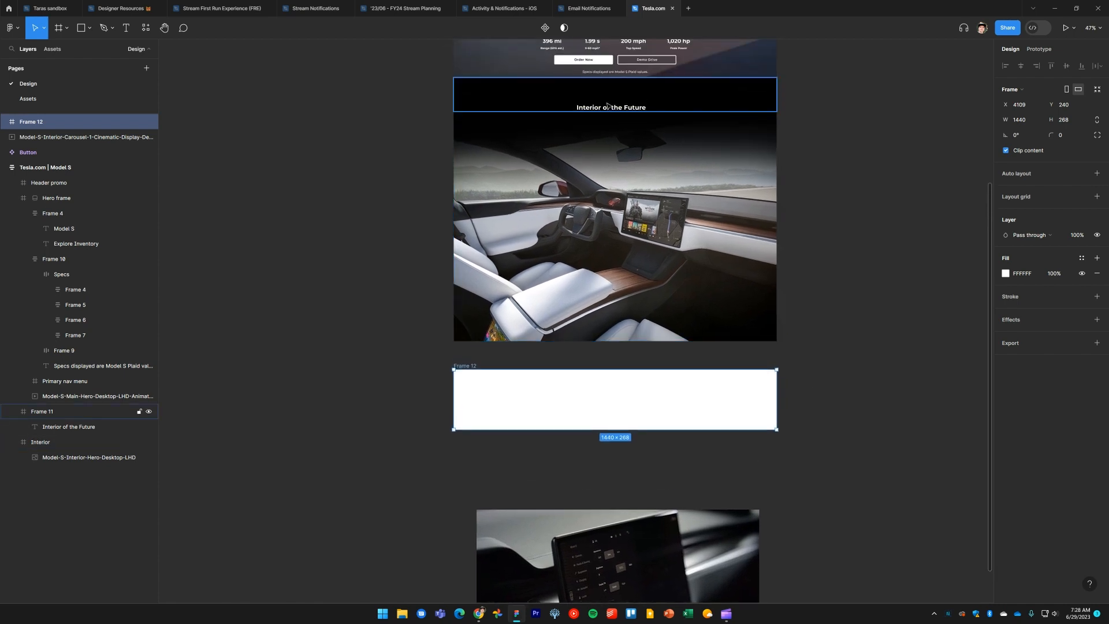
key("Delete")
Duplicate the Interior of the Future heading frame below the interior image and stretch the copy to 605 px tall
left_click(629, 101)
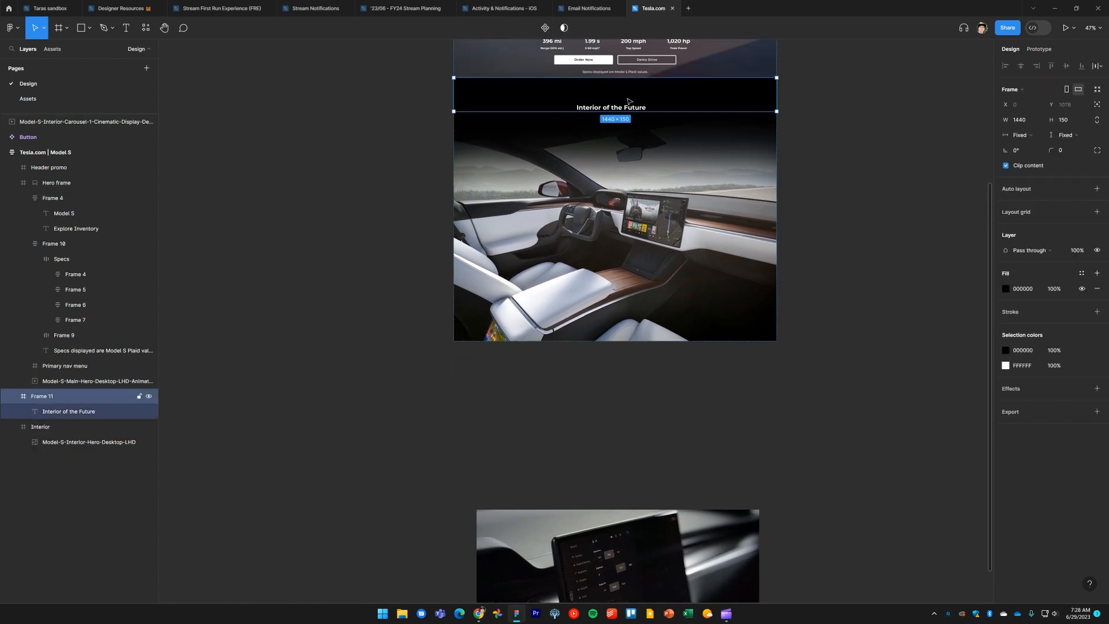
left_click_drag(645, 94, 640, 374, "alt")
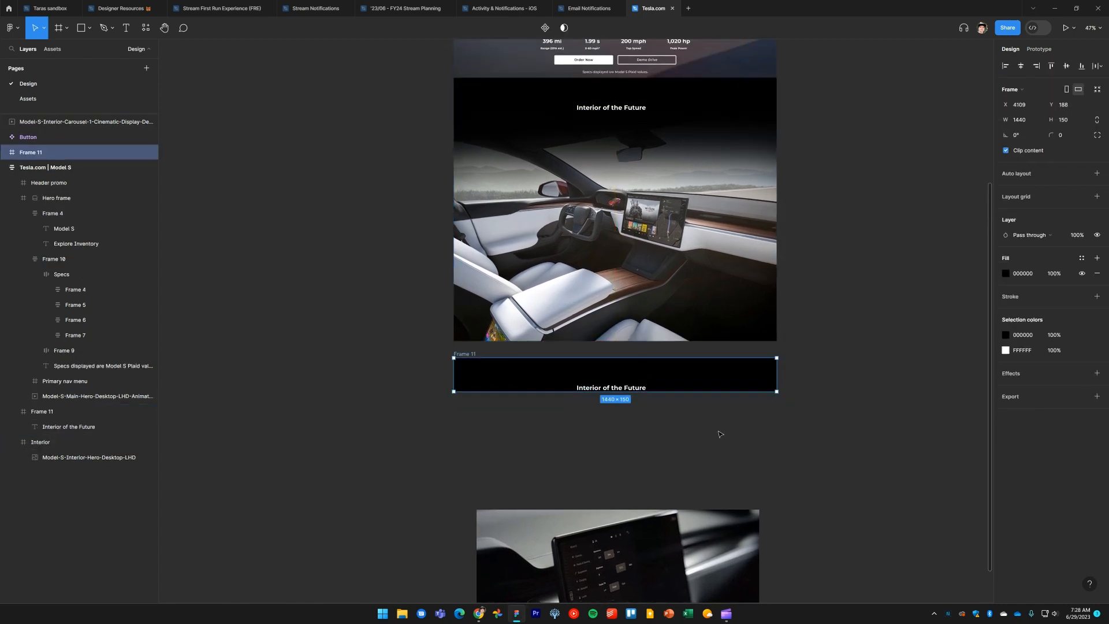
left_click(770, 445)
left_click_drag(769, 446, 778, 270)
left_click(480, 179)
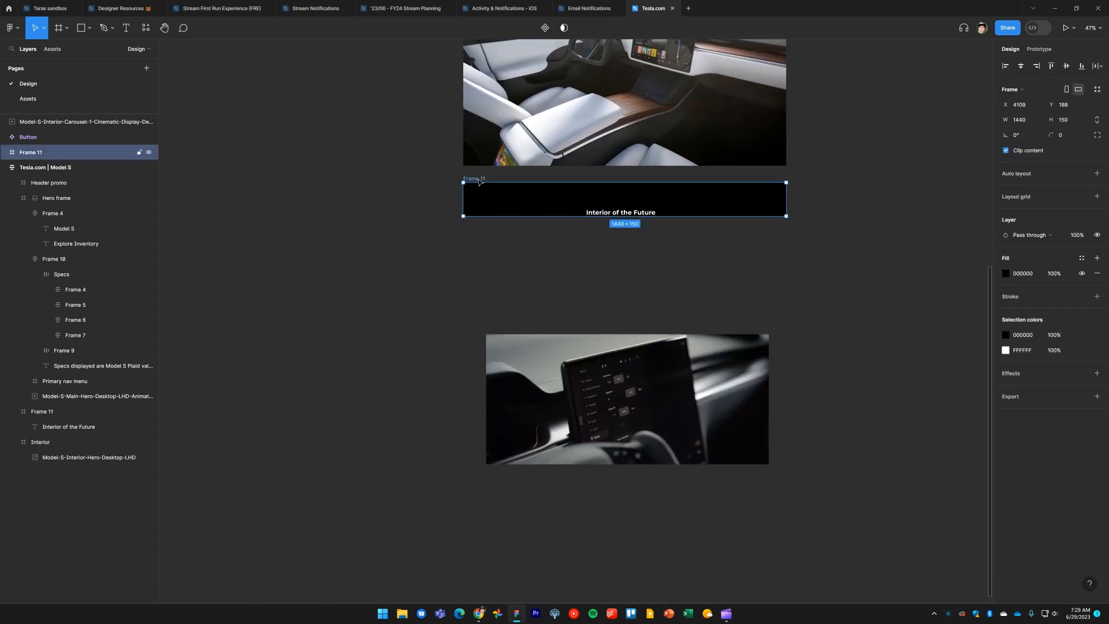
left_click_drag(584, 217, 591, 319)
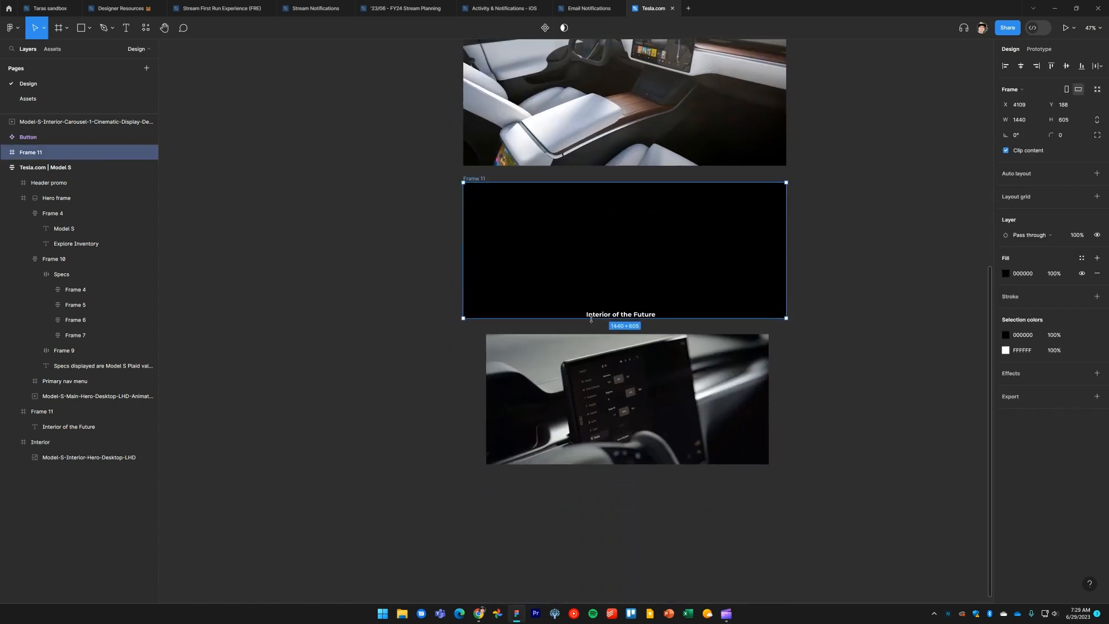
left_click(639, 316)
left_click(824, 272)
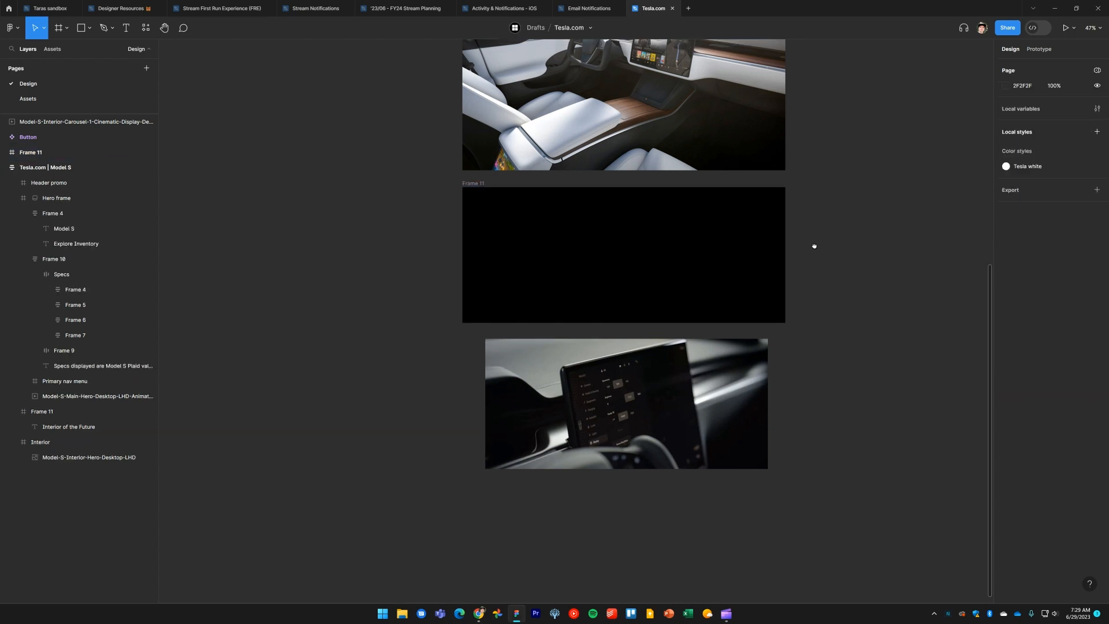
left_click_drag(815, 245, 803, 280)
Rename the new frame to Interior feature carousel
key("alt+Tab")
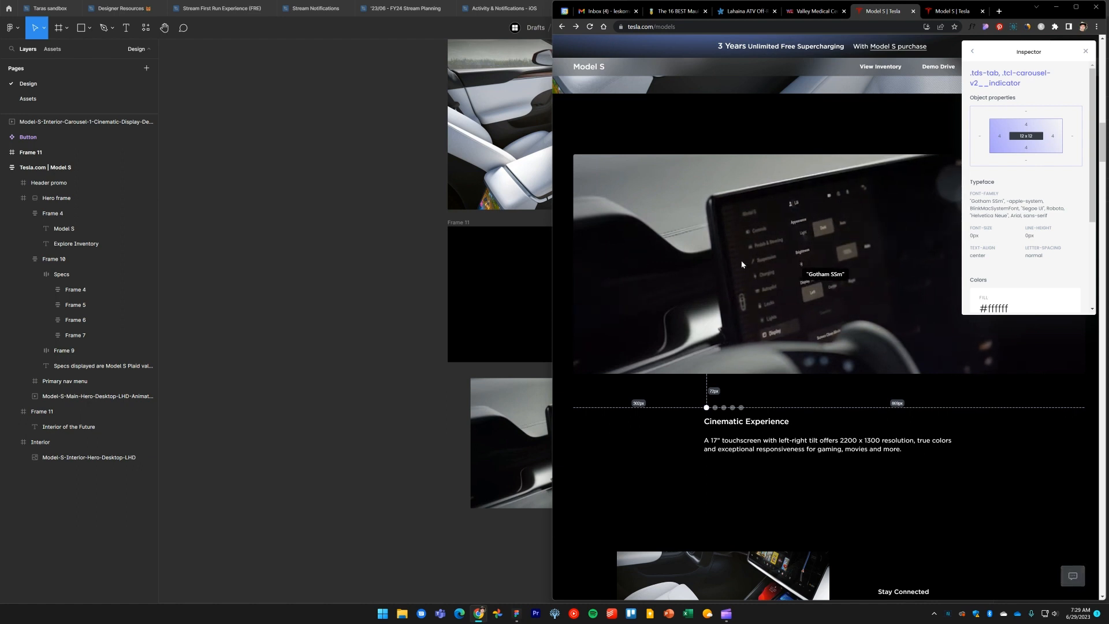
key("alt+Tab")
left_click(463, 224)
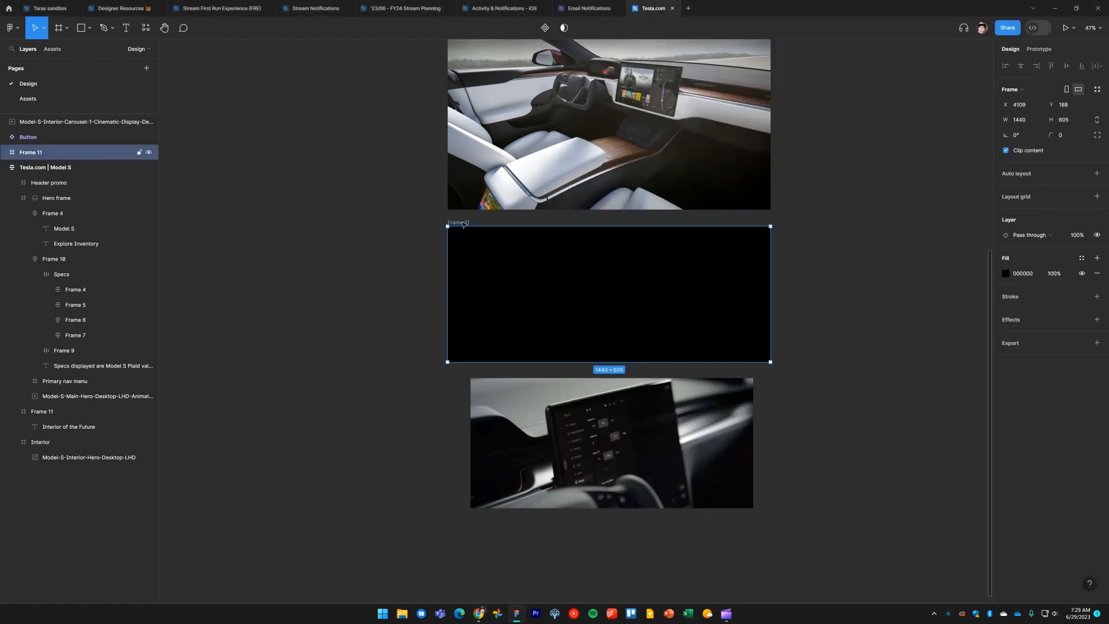
key("alt+Tab")
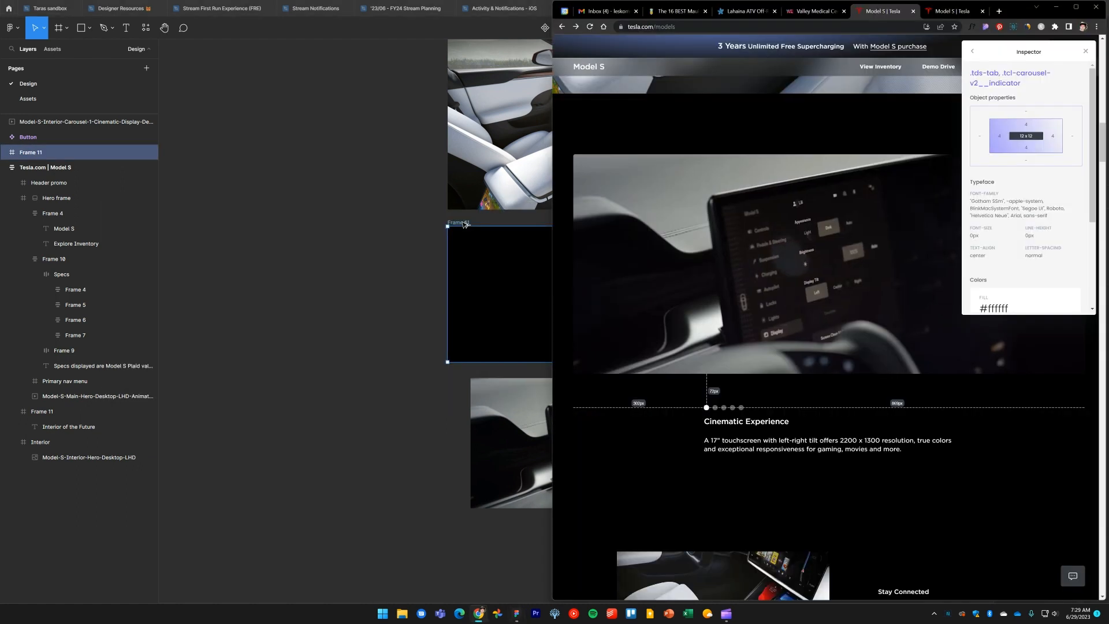
key("alt+Tab")
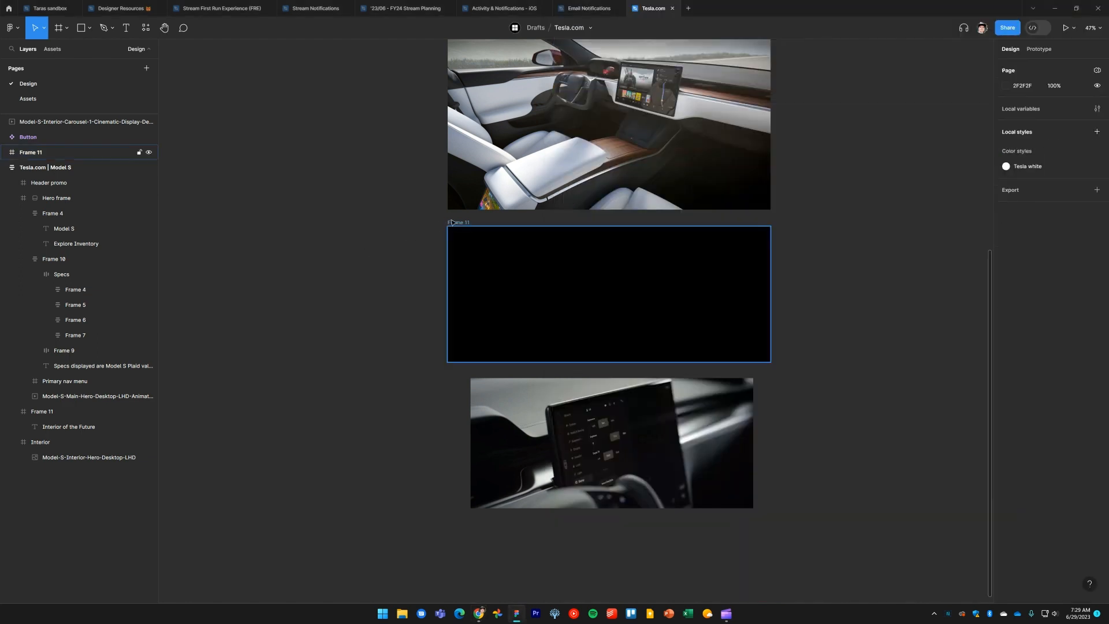
double_click(459, 223)
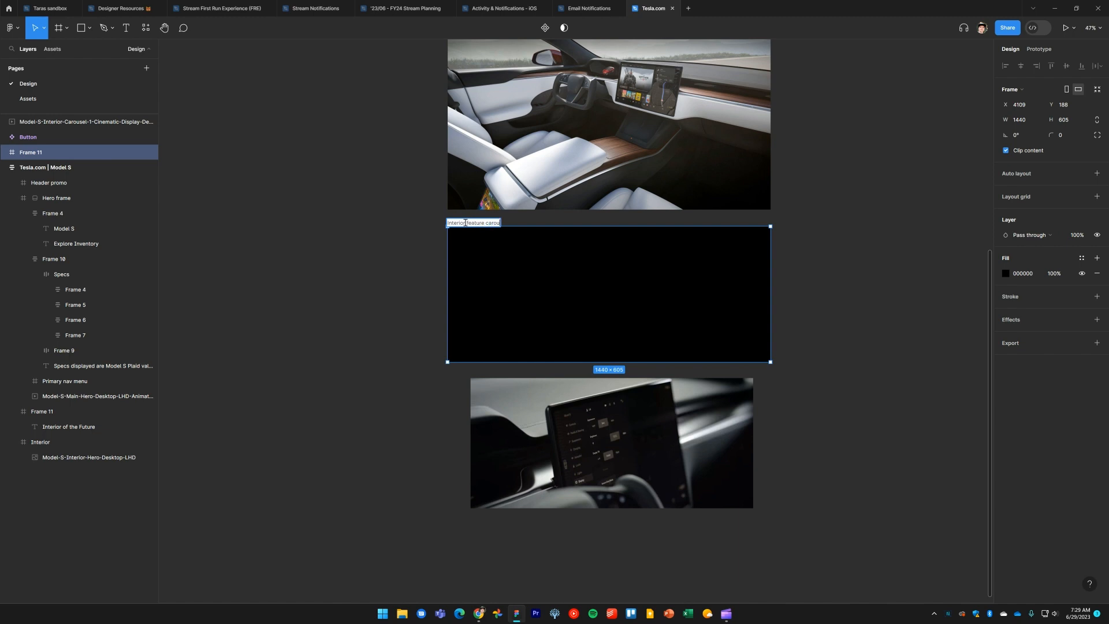
left_click(353, 277)
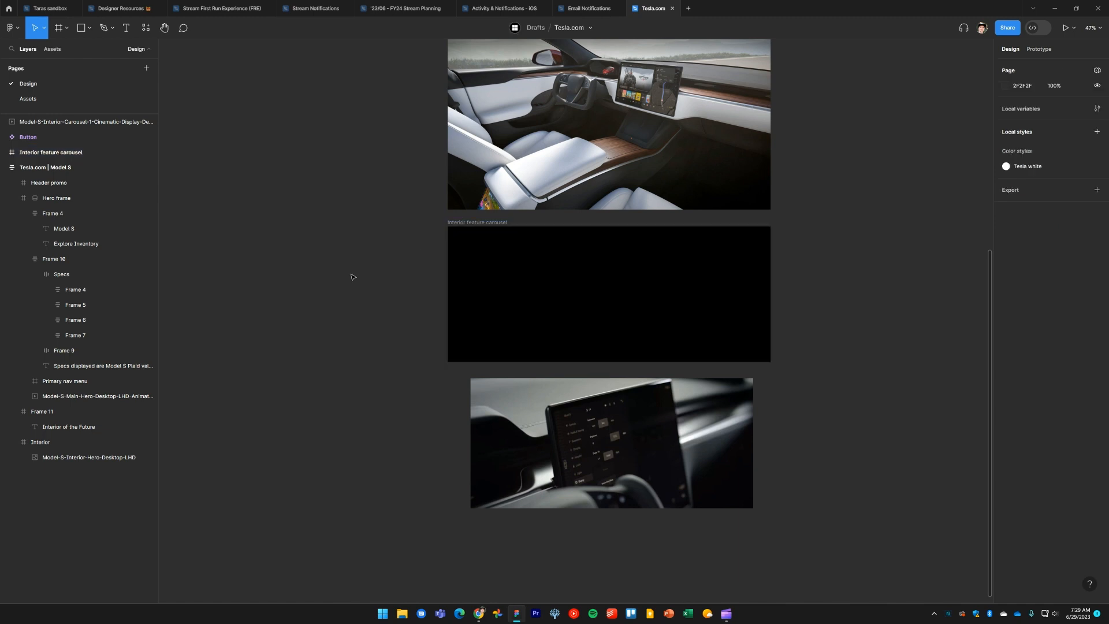
Move the cinematic display video into the carousel frame and extend the frame to 1261 px tall
left_click(701, 441)
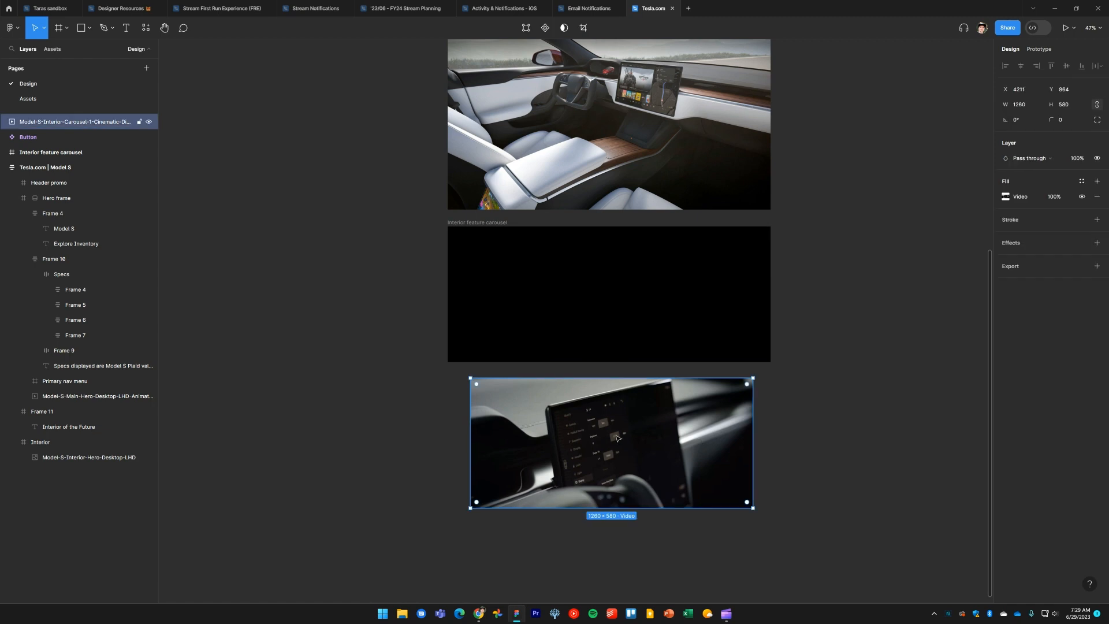
left_click_drag(617, 438, 614, 306)
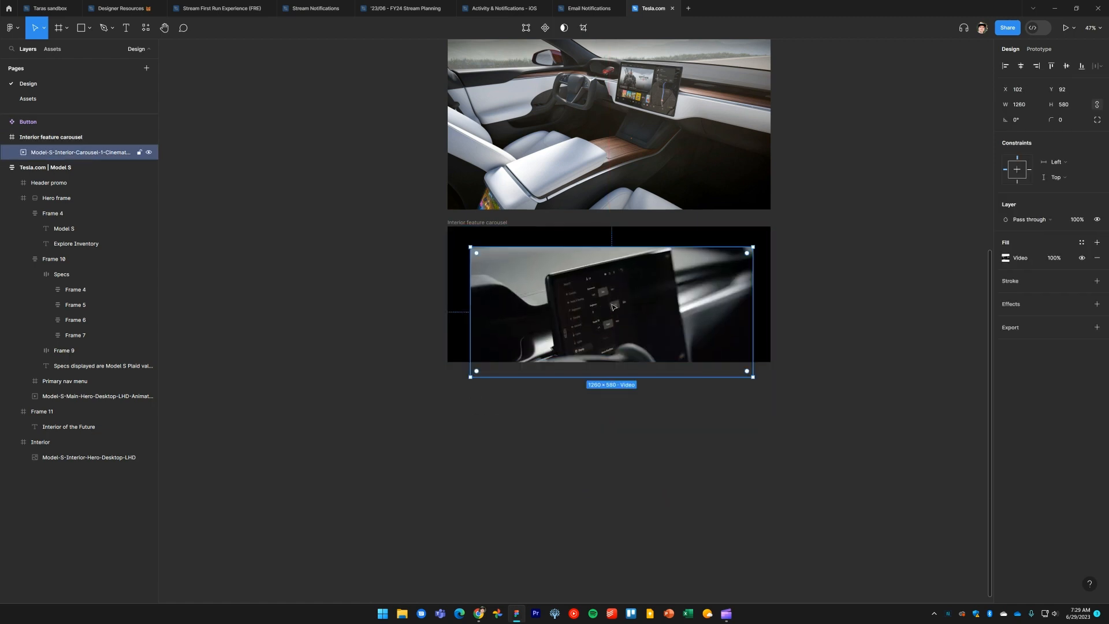
key("Escape")
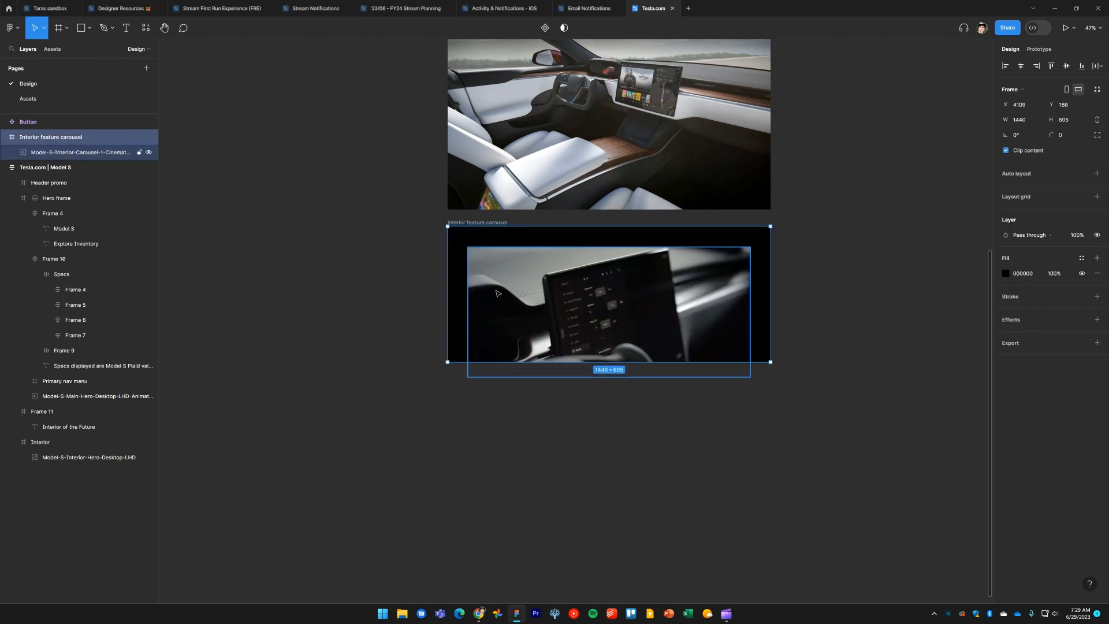
left_click_drag(524, 364, 529, 510)
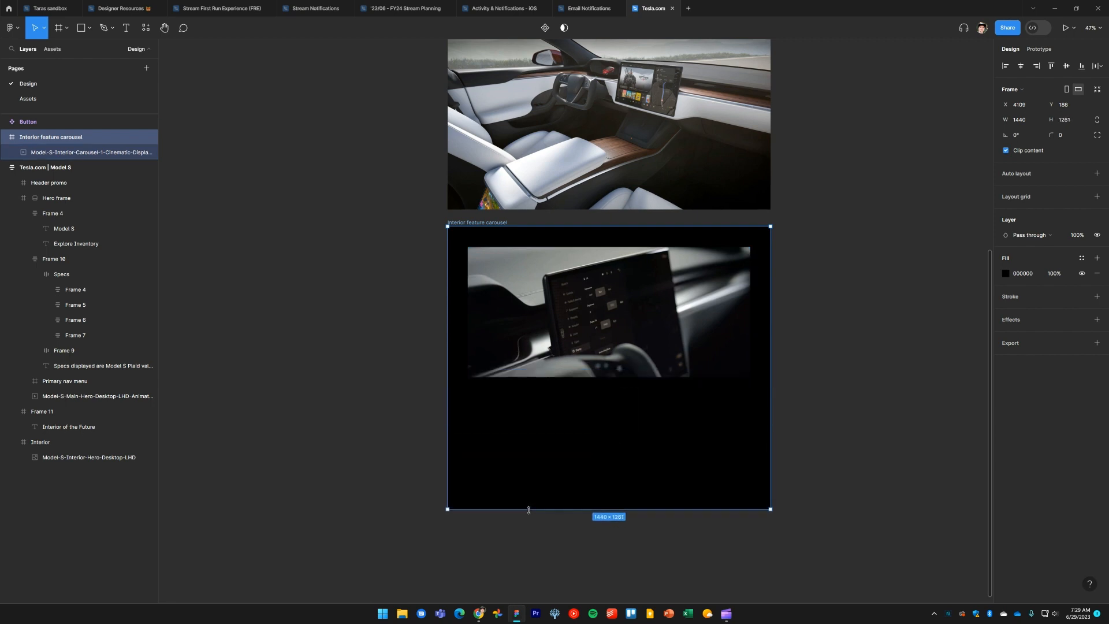
left_click(856, 325)
Examine the reference site's carousel indicator dots and captions by cycling through its slides
key("alt+Tab")
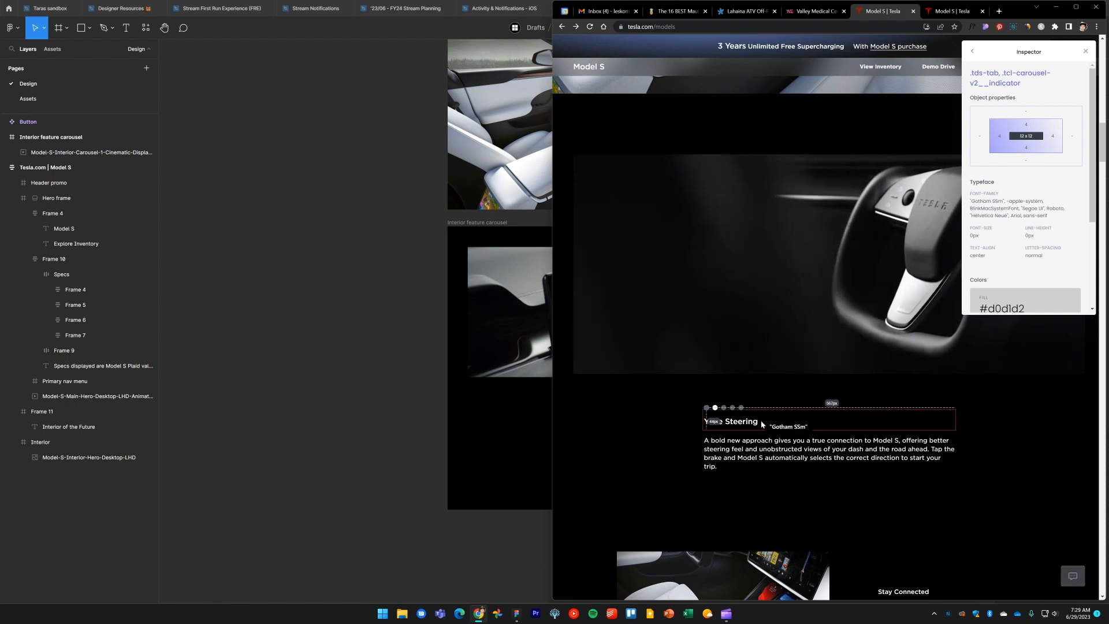
scroll(761, 421, "down", 1)
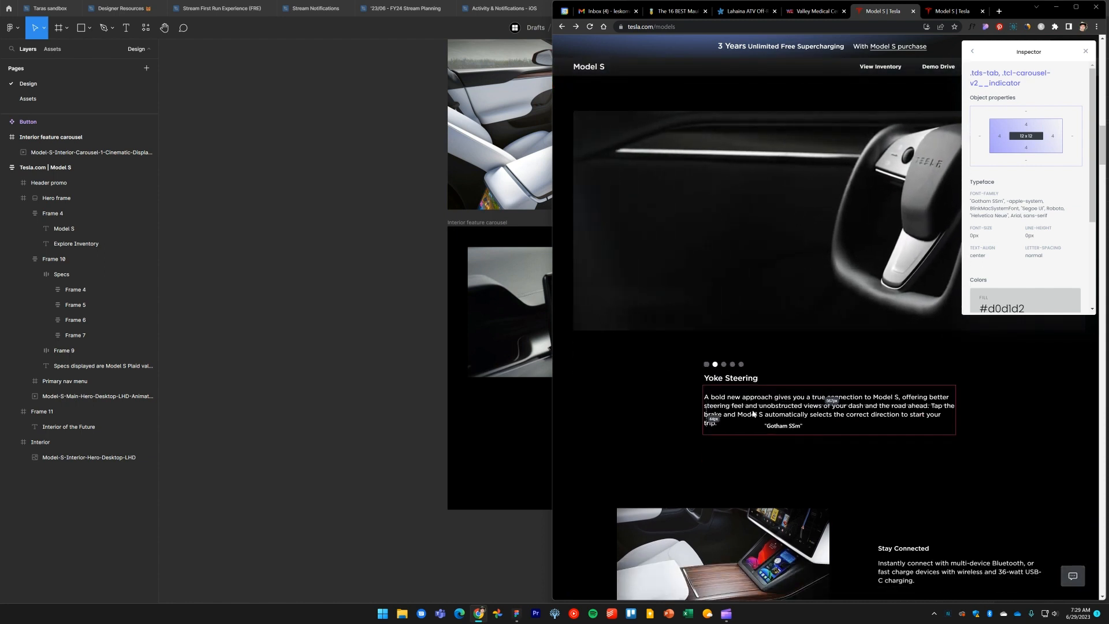
left_click(715, 364)
left_click(723, 365)
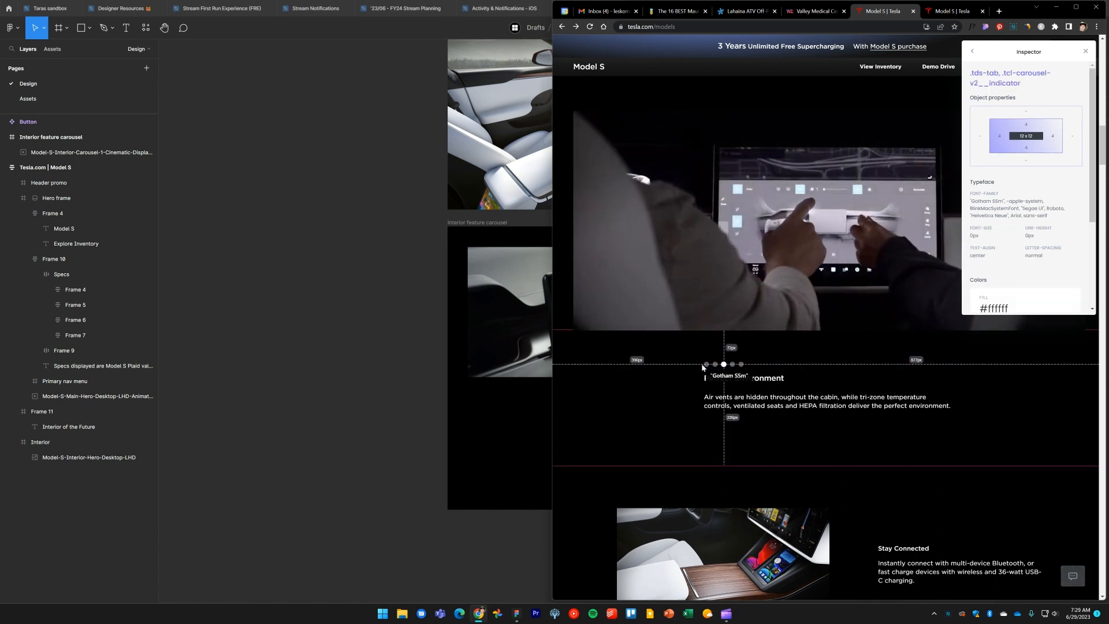
left_click(706, 364)
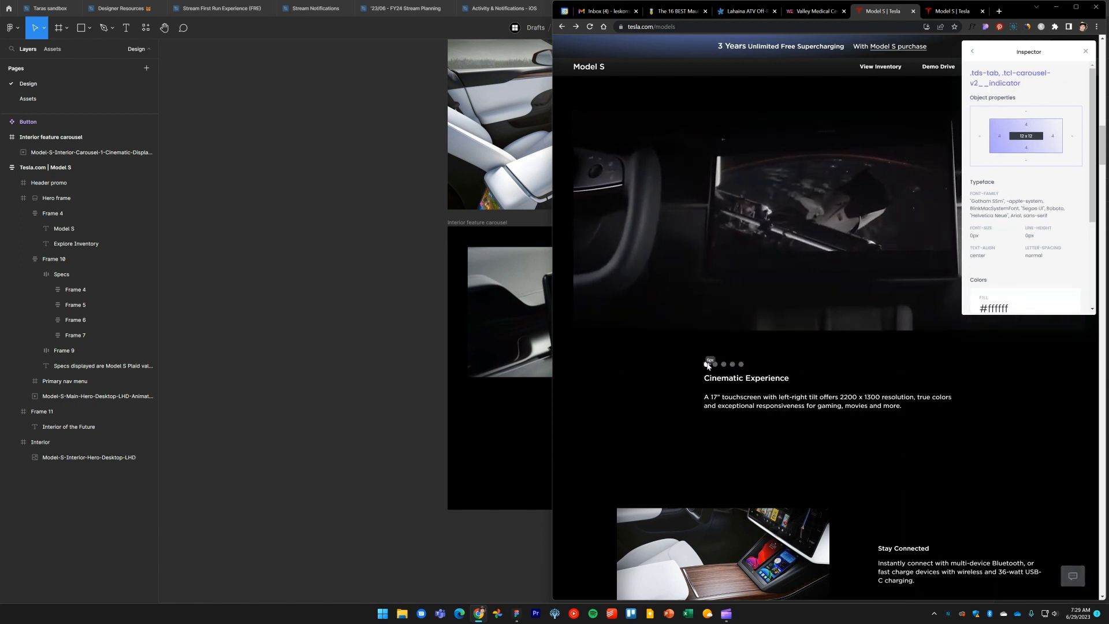
left_click(699, 250)
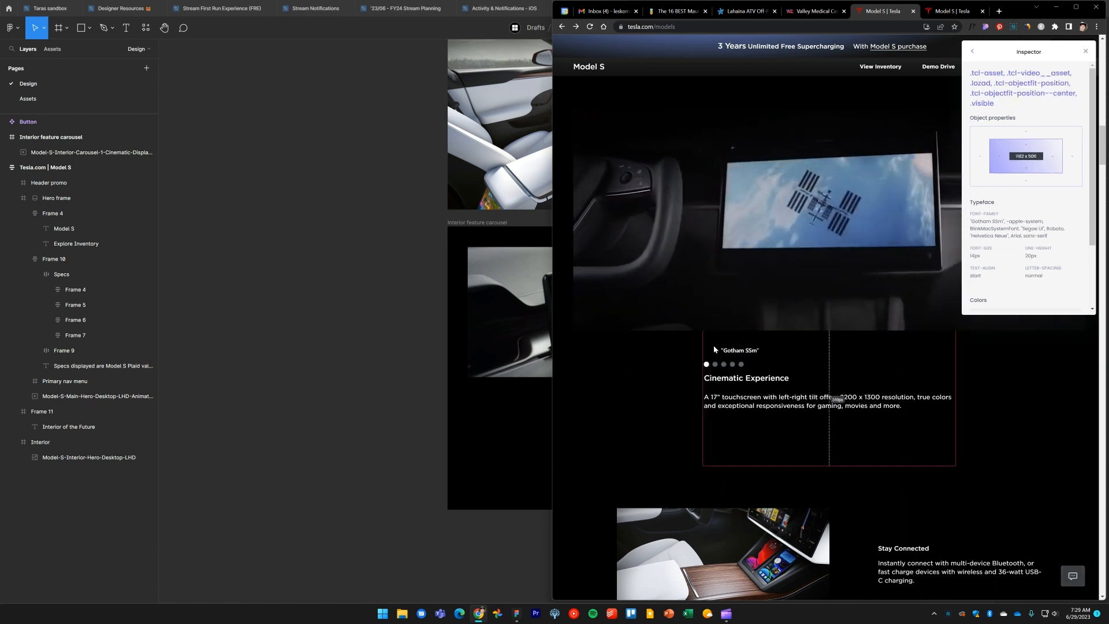
left_click(707, 365)
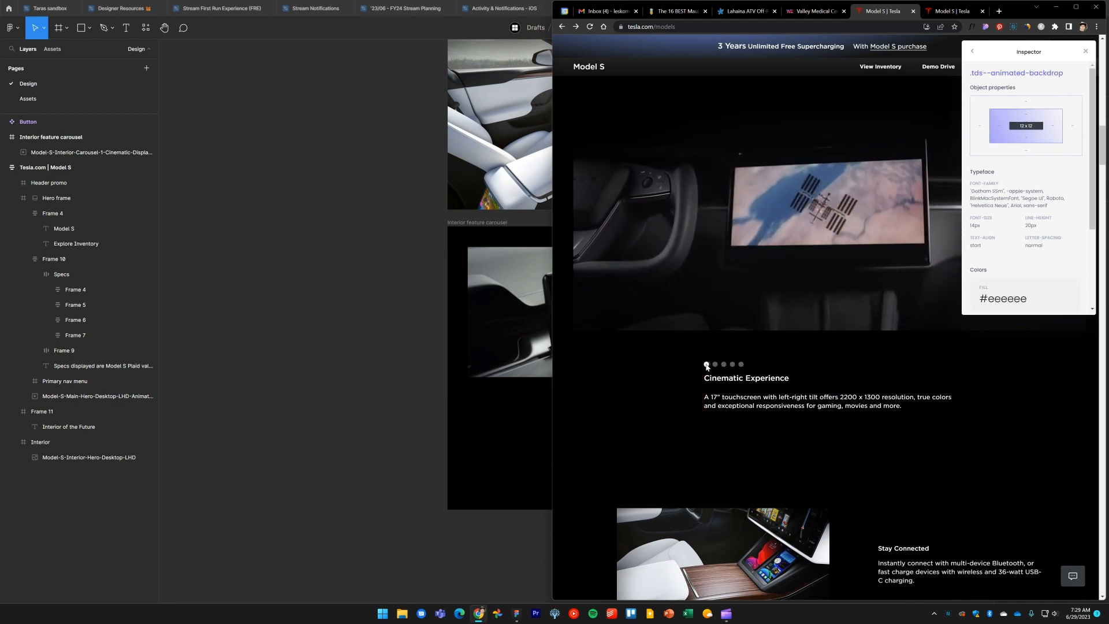
left_click(716, 364)
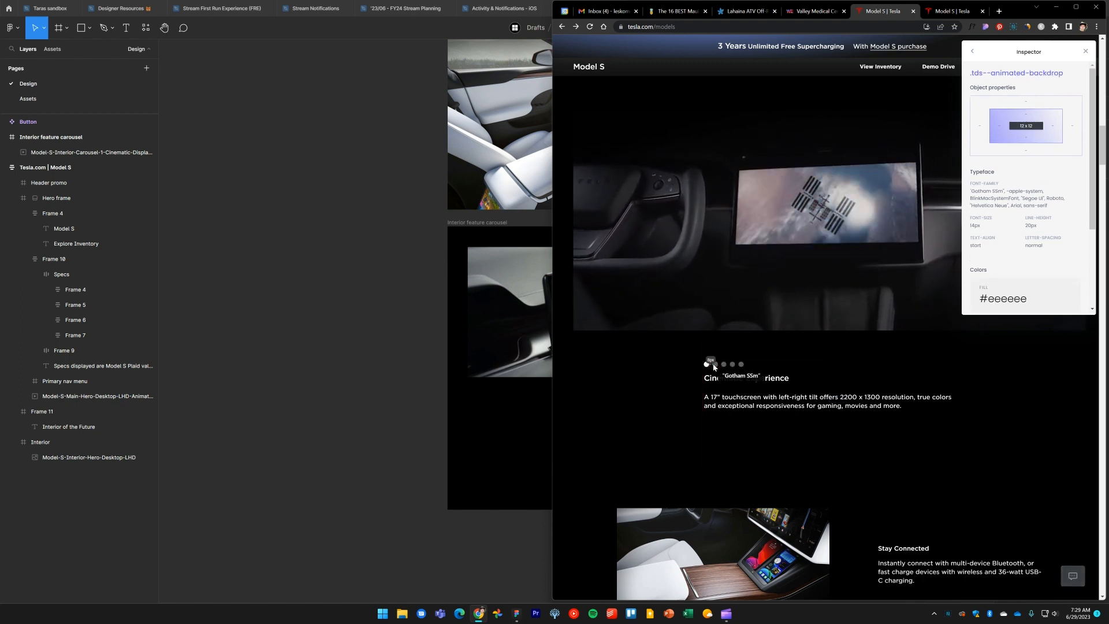
left_click(723, 365)
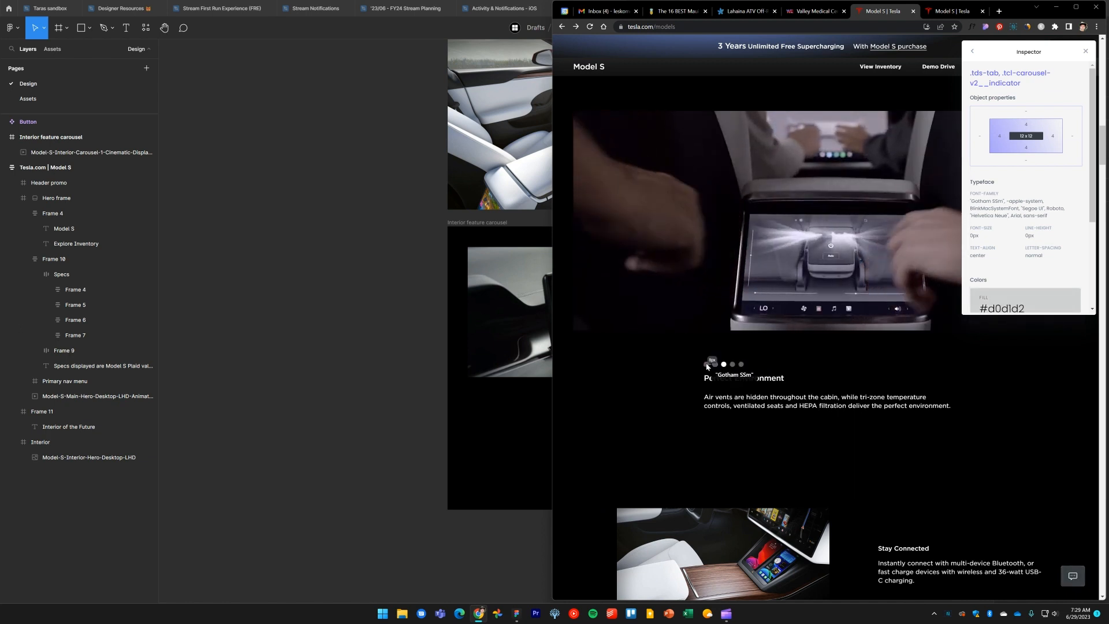
left_click(706, 364)
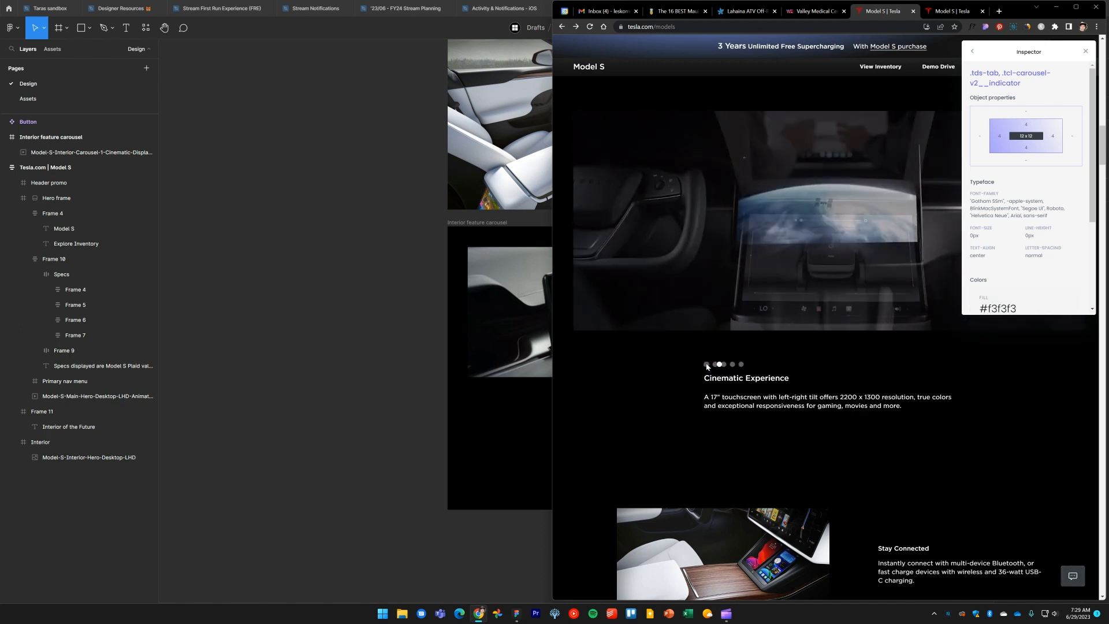
left_click(379, 360)
key("alt+Tab")
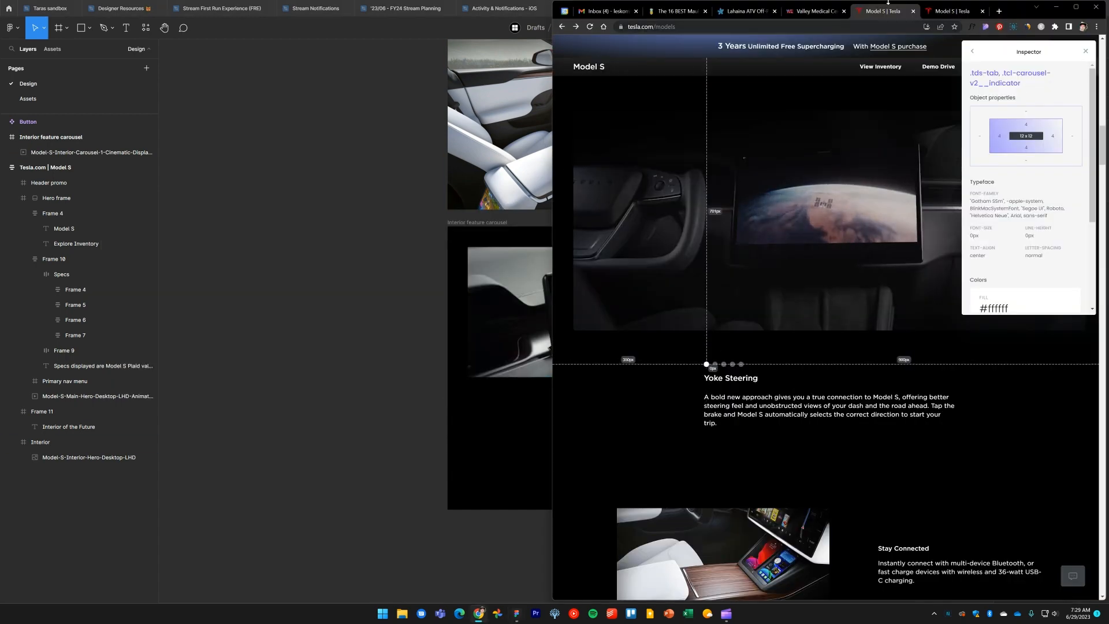
left_click_drag(959, 11, 1108, 12)
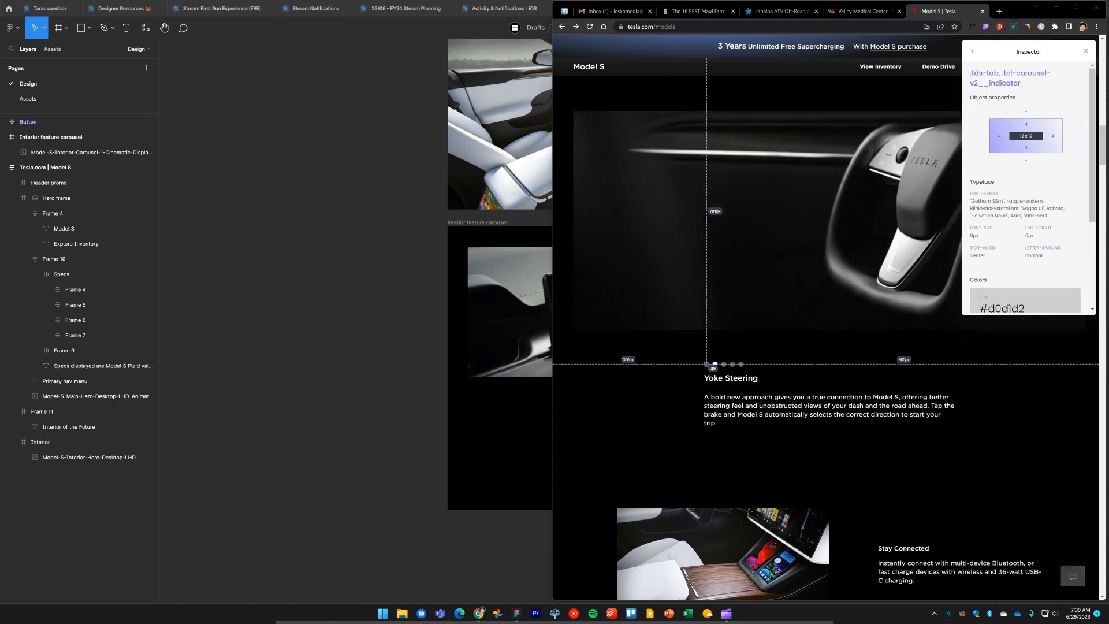
Paste a screenshot of the reference carousel's dots and caption and place it below the carousel frame
left_click(376, 495)
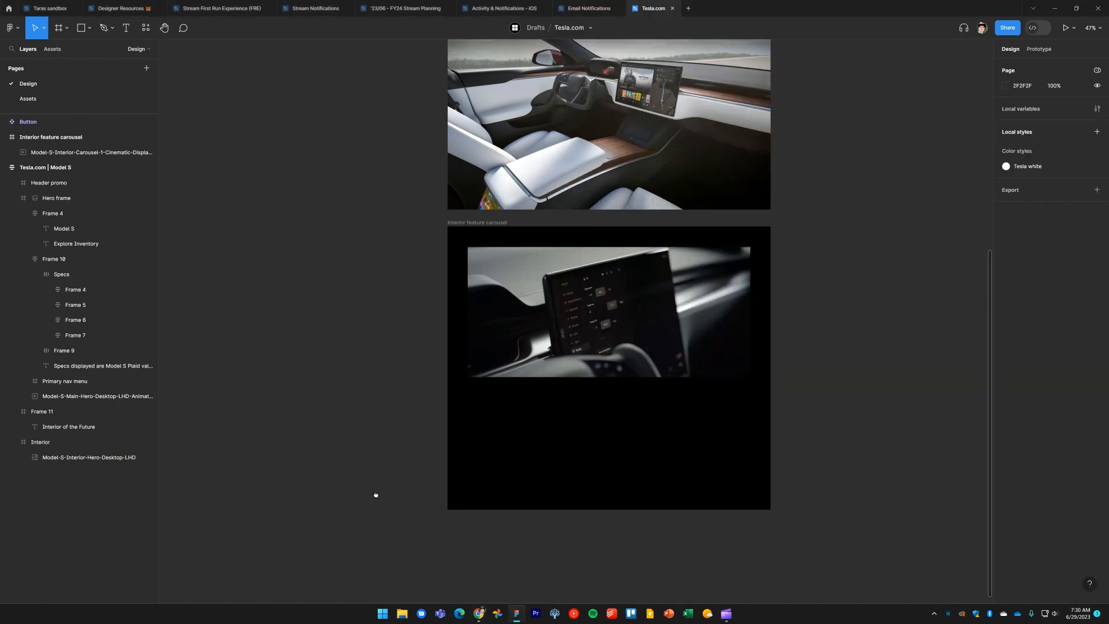
left_click_drag(375, 495, 370, 284)
key("ctrl+v")
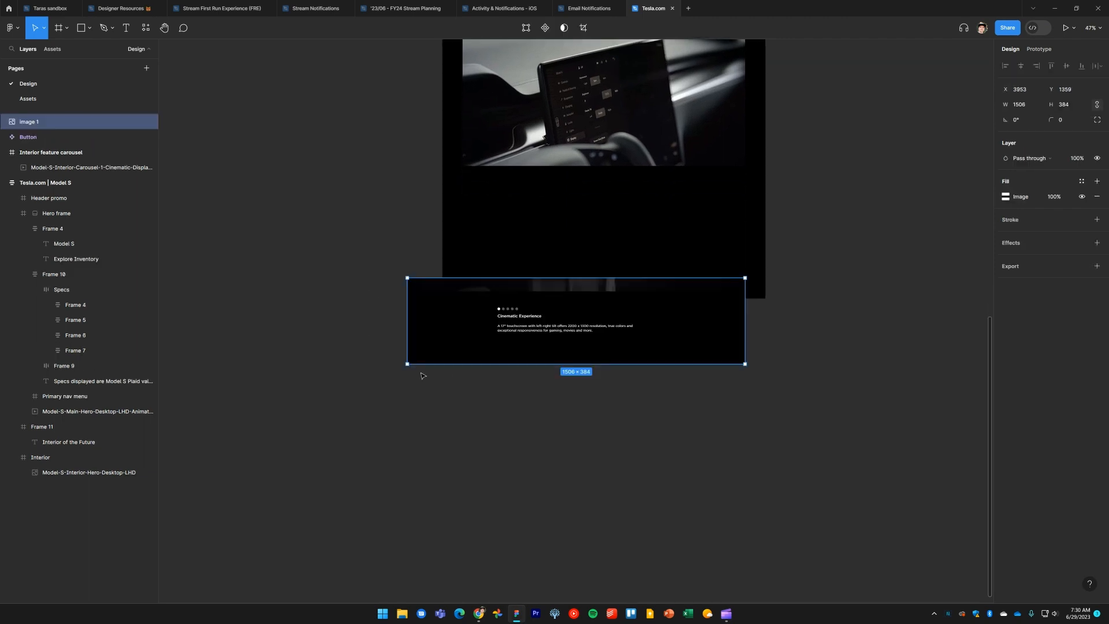
left_click_drag(542, 332, 570, 400)
left_click(589, 335)
Draw a 12 × 12 circle just above the first indicator dot in the pasted screenshot
scroll(542, 347, "up", 5)
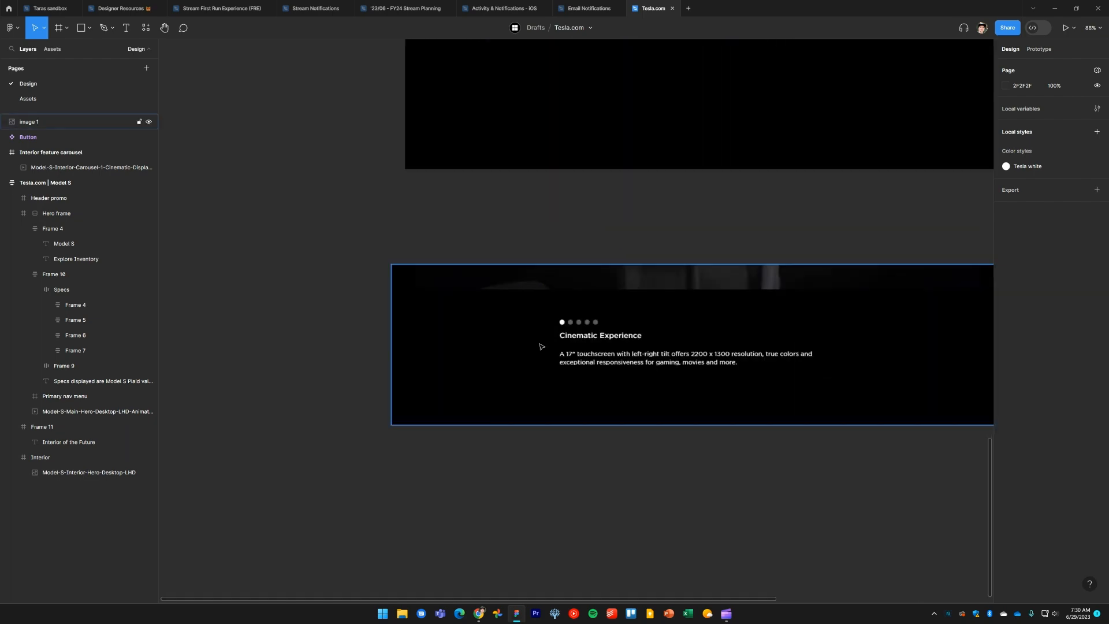
scroll(541, 346, "up", 10)
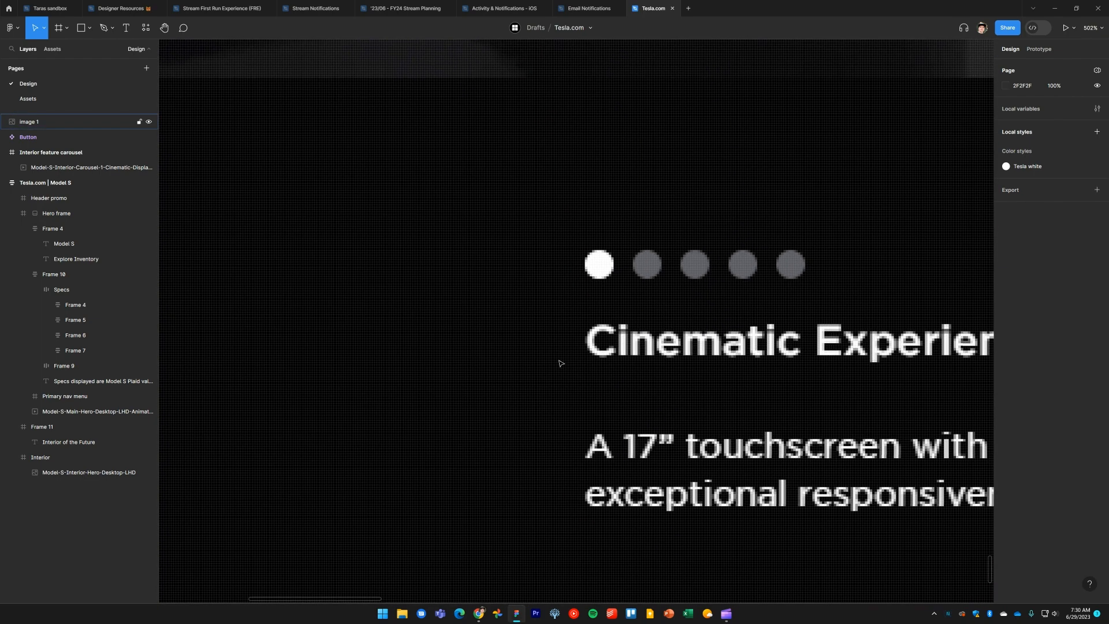
scroll(549, 366, "up", 1)
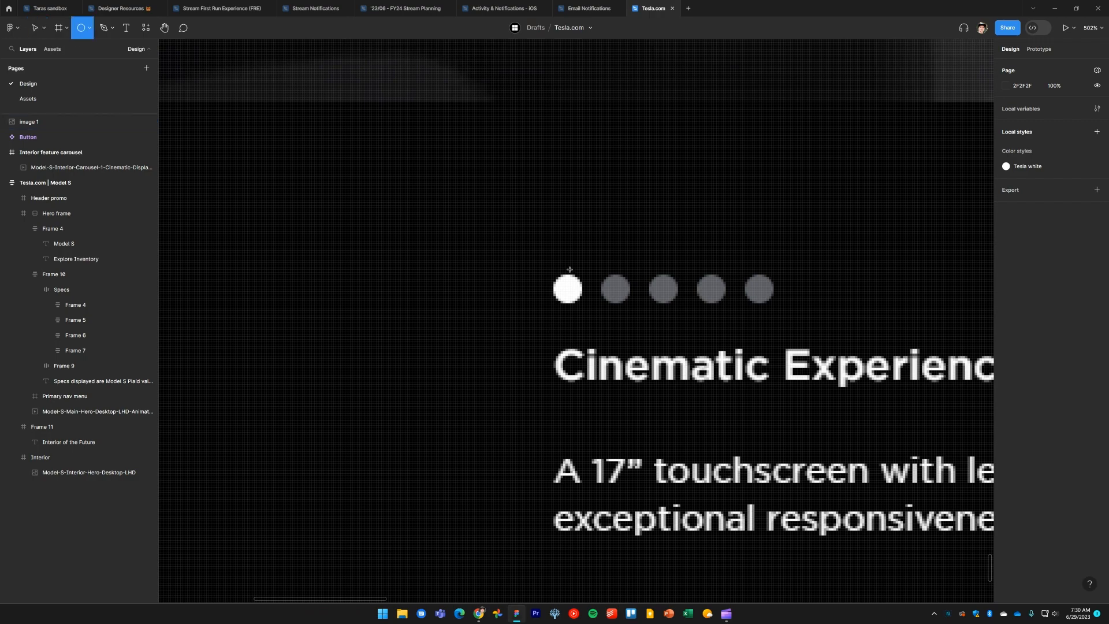
mouse_move(555, 276)
left_mouse_down()
mouse_move(590, 243)
mouse_move(552, 285)
mouse_move(560, 315)
mouse_move(576, 173)
left_mouse_up()
scroll(569, 255, "up", 8)
scroll(576, 314, "up", 3)
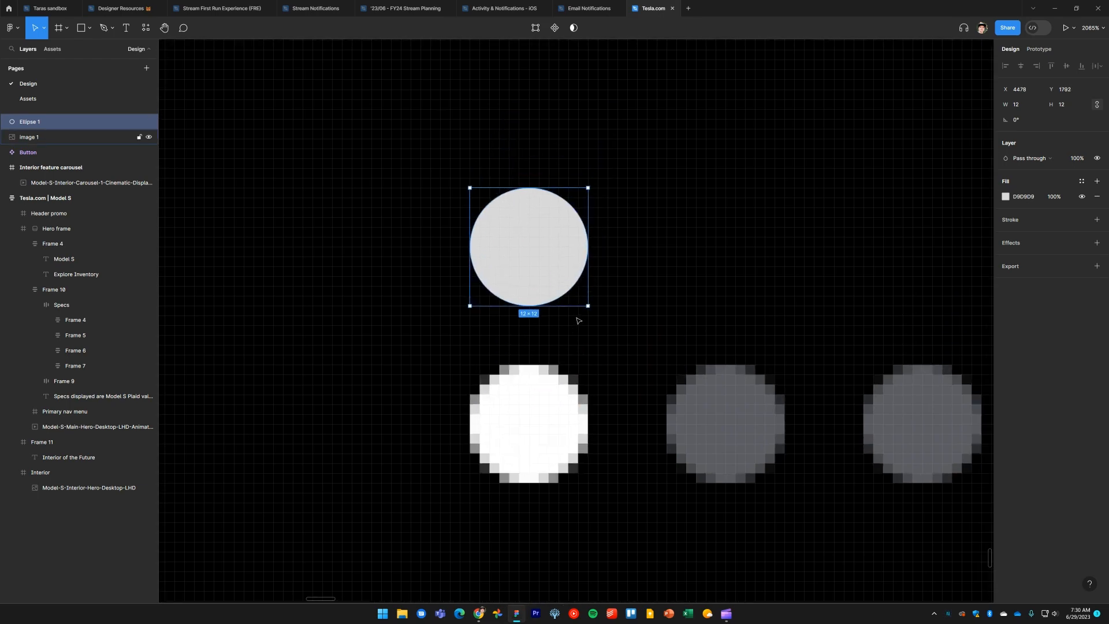
scroll(578, 320, "down", 3)
scroll(578, 320, "down", 3)
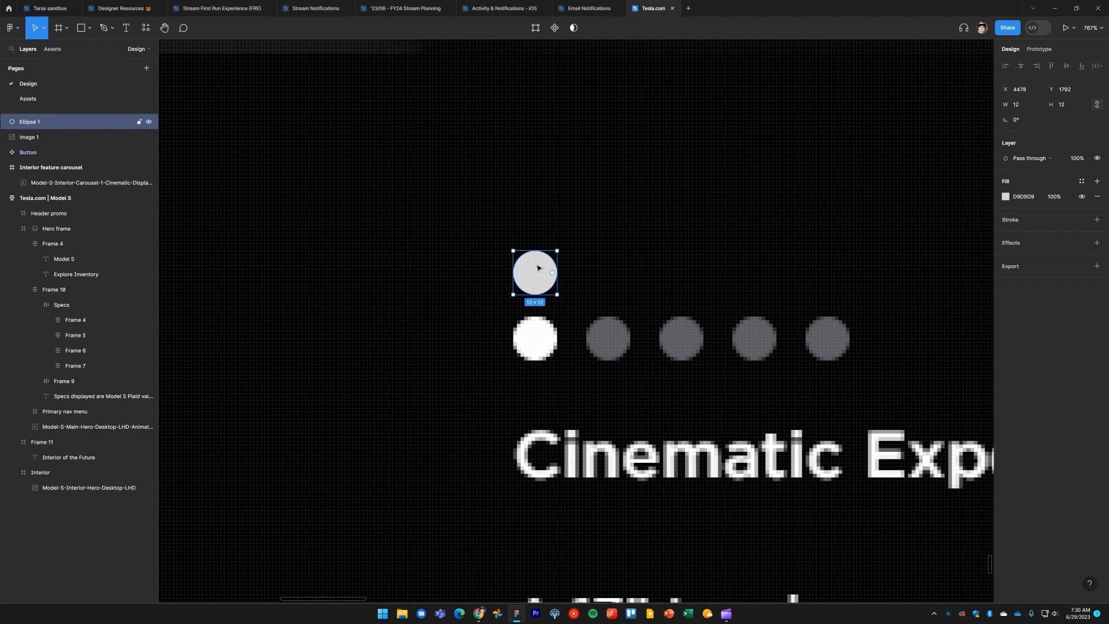
Replace the circle with a 12 × 12 white rounded frame and position it just above the first indicator dot
key("Delete")
key("f")
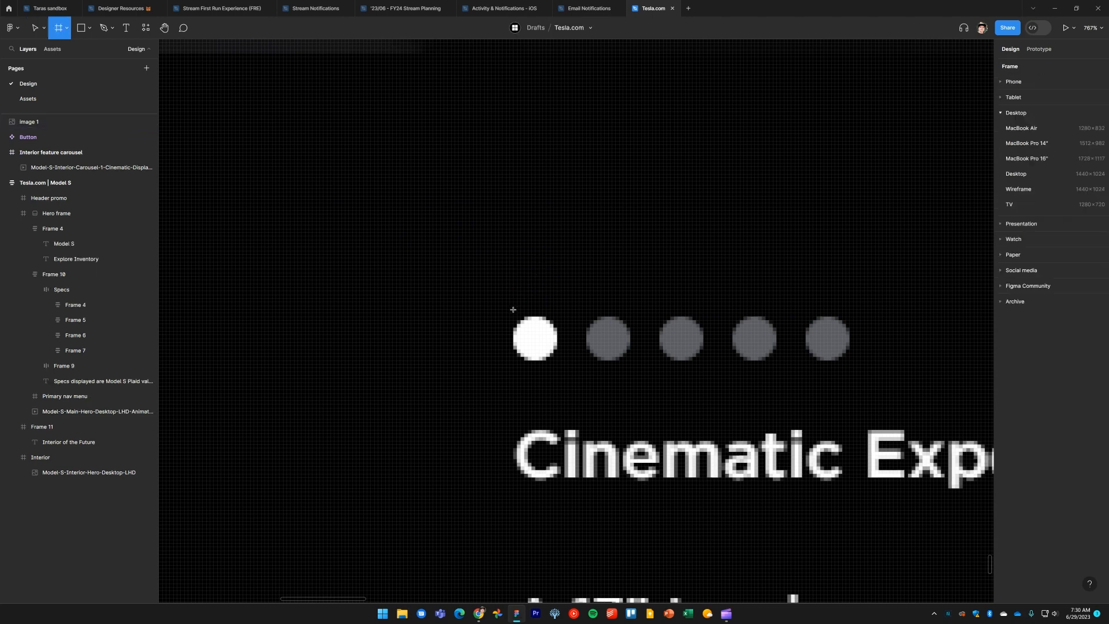
mouse_move(513, 309)
left_mouse_down()
mouse_move(557, 266)
mouse_move(535, 238)
left_mouse_up()
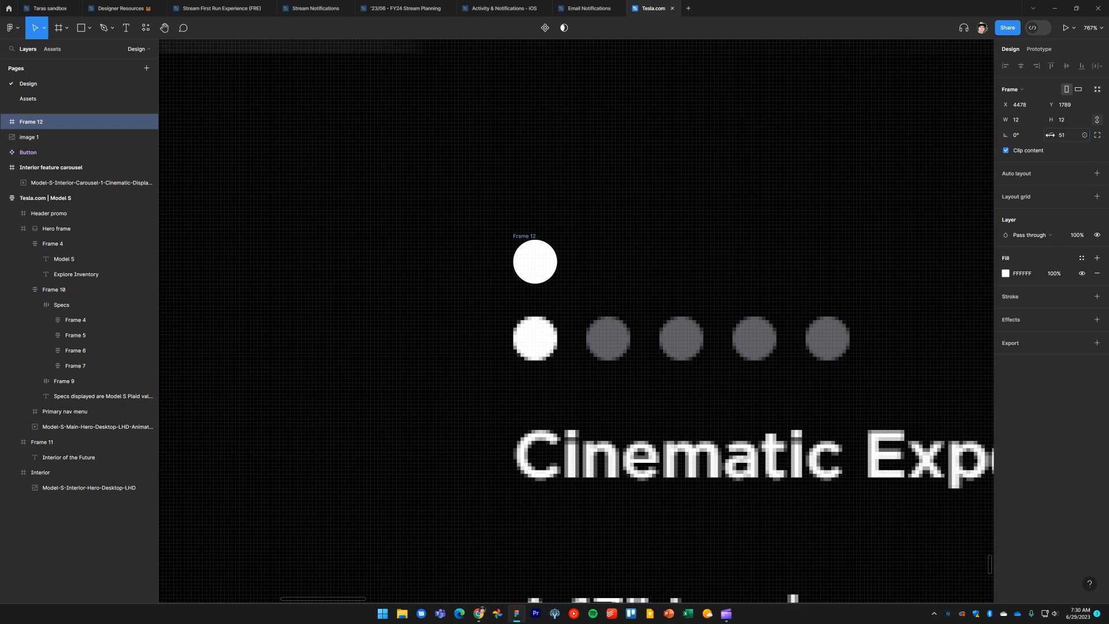
left_click_drag(531, 237, 530, 217)
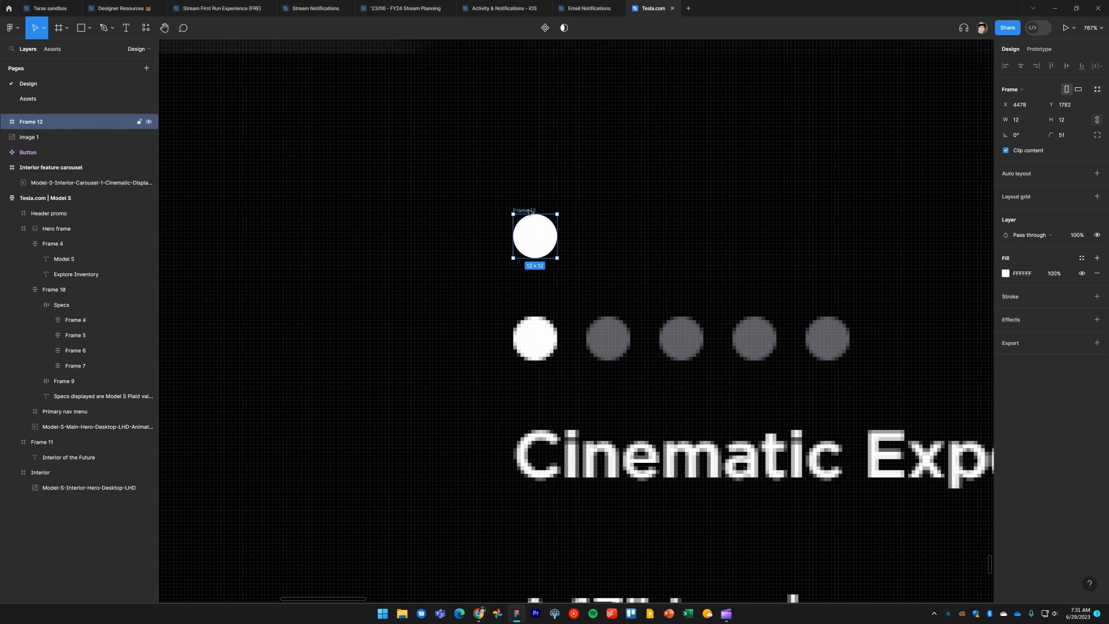
Turn the dot frame into a component named Carousel dot and add a second variant to it
left_click(545, 27)
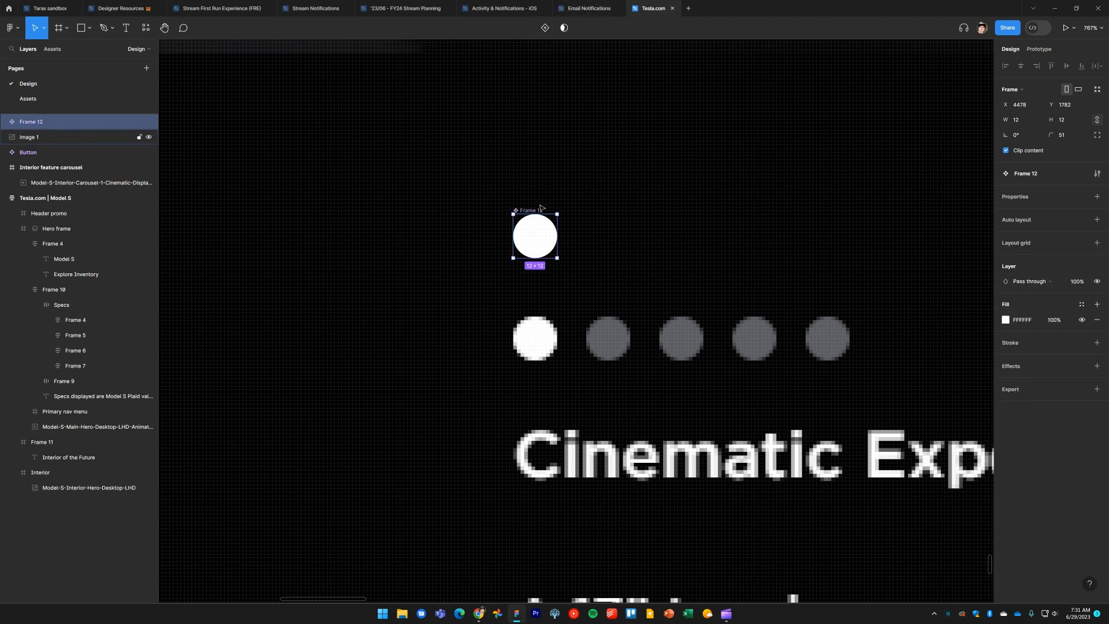
double_click(532, 211)
type("Carousel dot")
key("Return")
left_click(548, 33)
left_click_drag(467, 139, 291, 124)
left_click(364, 217)
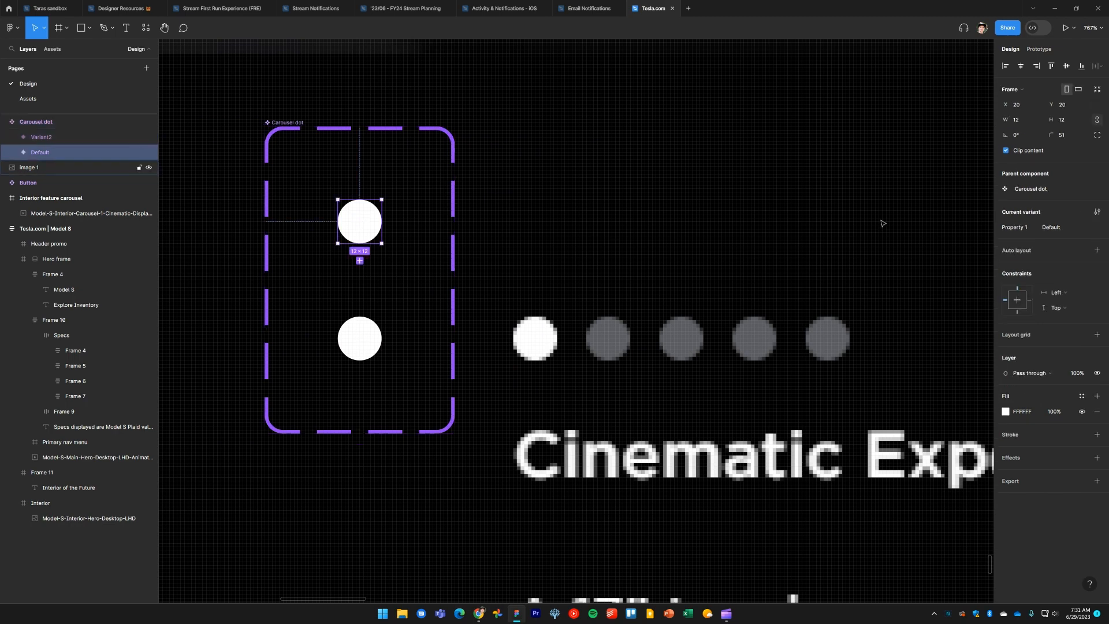
Rename the Carousel dot component's variant property to Style
left_click(285, 123)
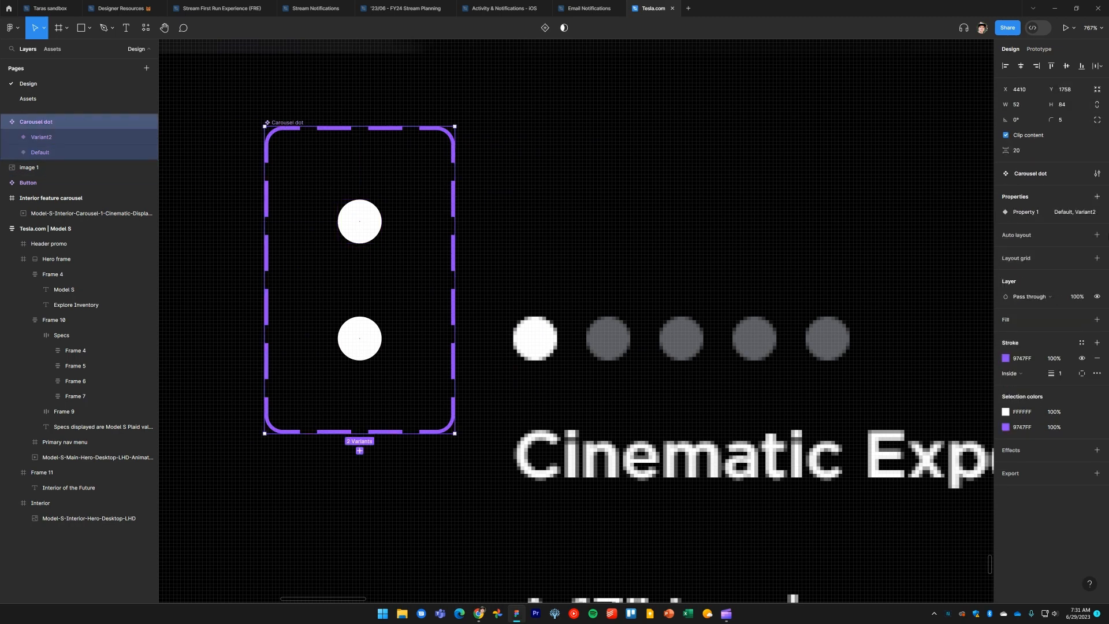
double_click(1033, 213)
type("Styl")
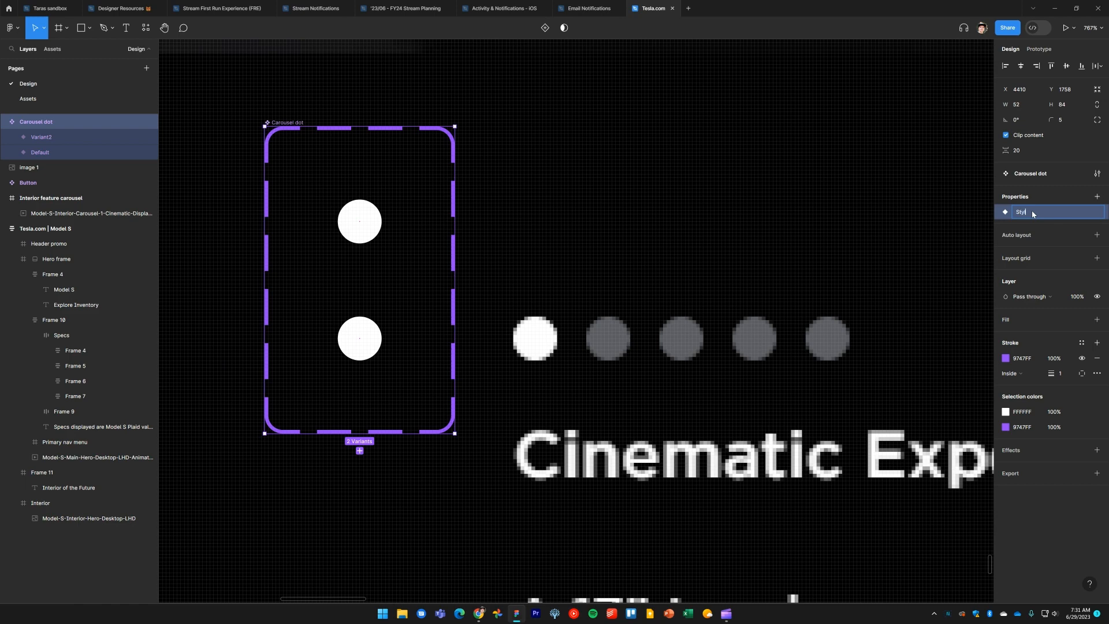
type("e")
key("Return")
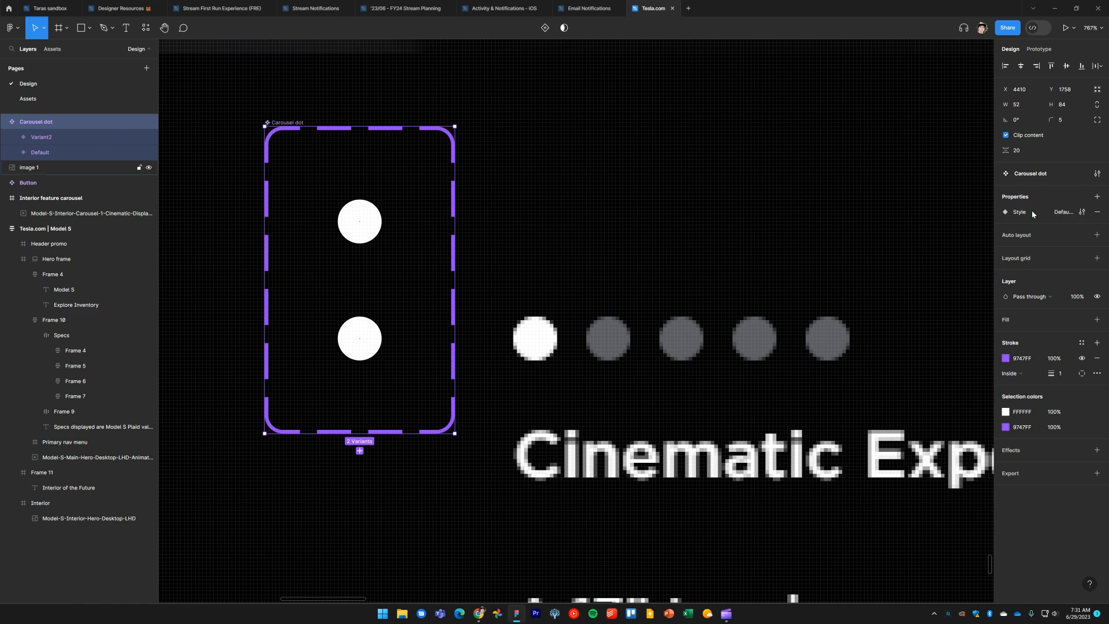
Set the top variant's Style value to Active
left_click(375, 216)
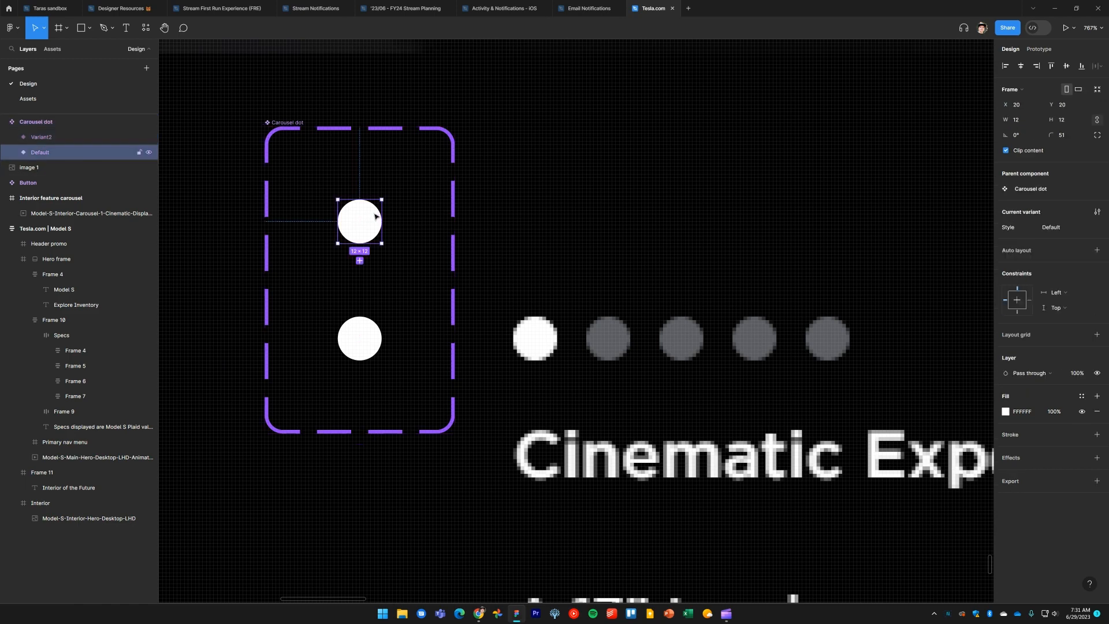
left_click(1056, 228)
type("Active")
key("Return")
Fill the bottom variant with the gray sampled from the screenshot's inactive dot
left_click(353, 333)
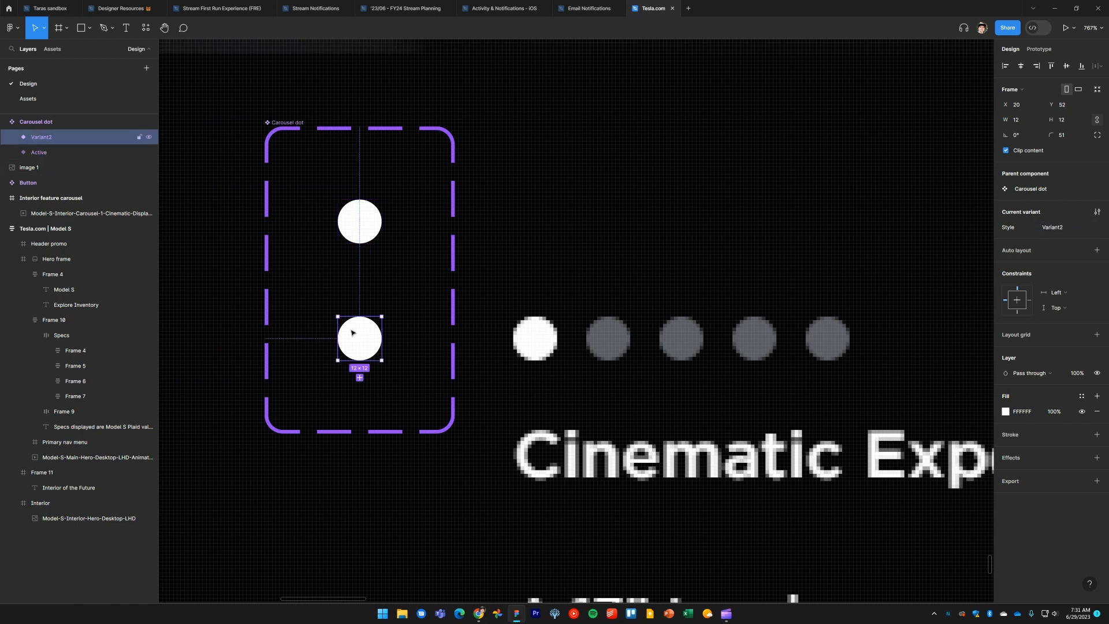
key("i")
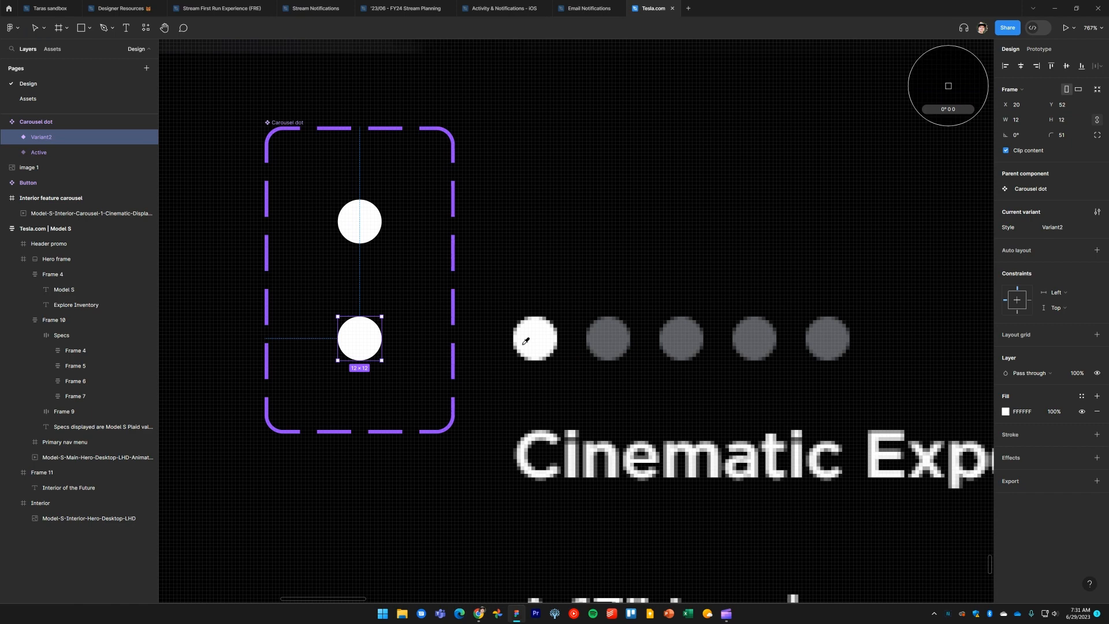
left_click(611, 343)
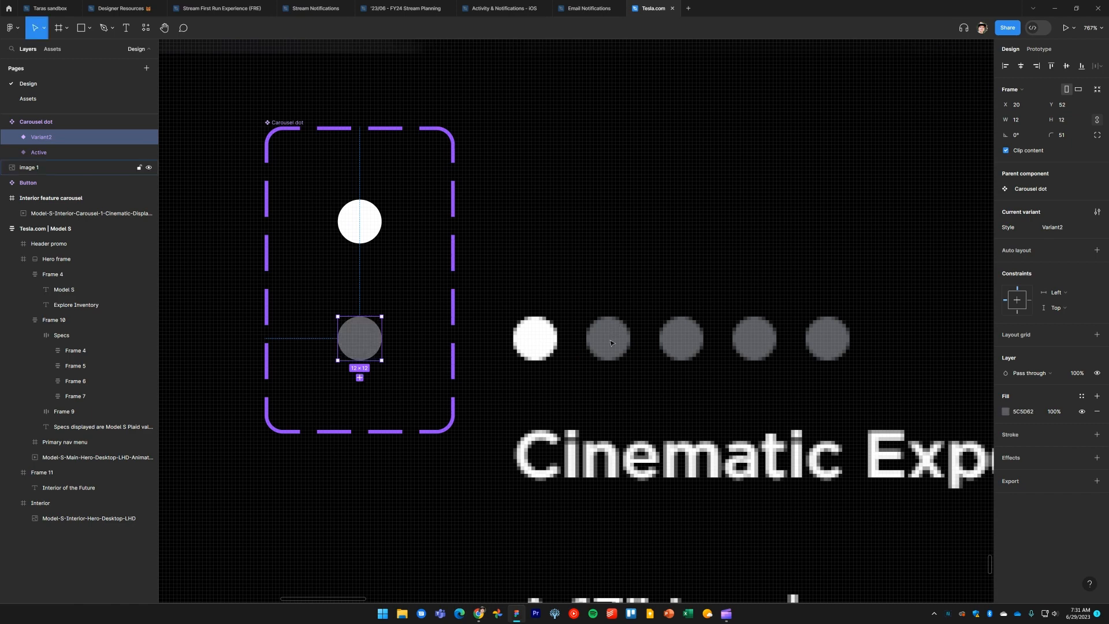
left_click(1062, 227)
Set the top variant's Style value to Primary
left_click(356, 226)
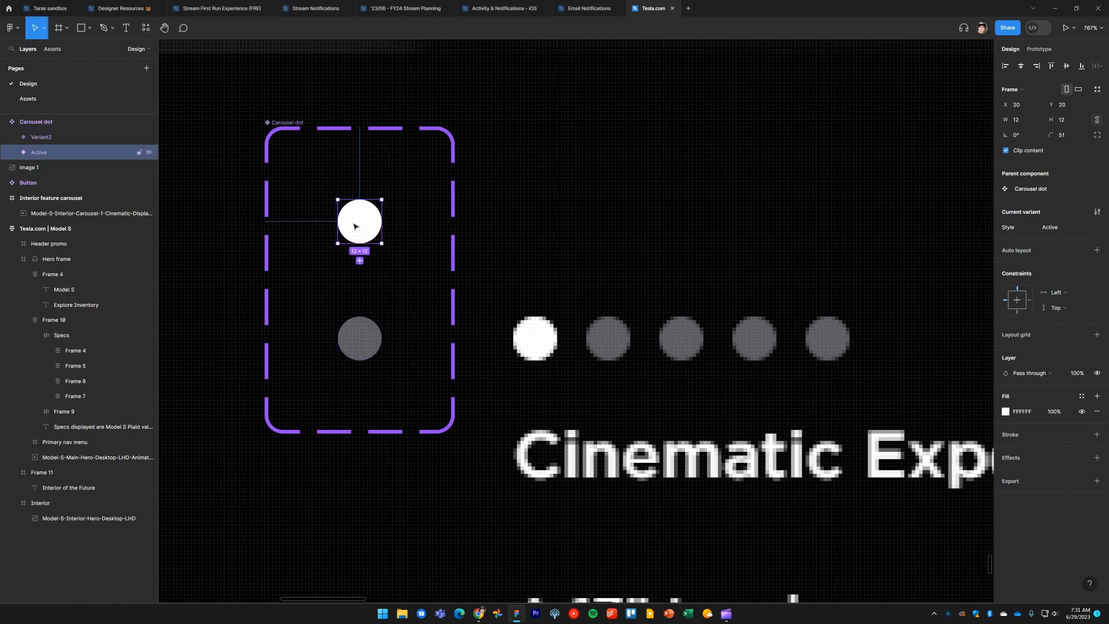
left_click(1059, 229)
type("Primary")
key("Return")
Set the bottom variant's Style value to Secondary
left_click(366, 363)
left_click(1052, 229)
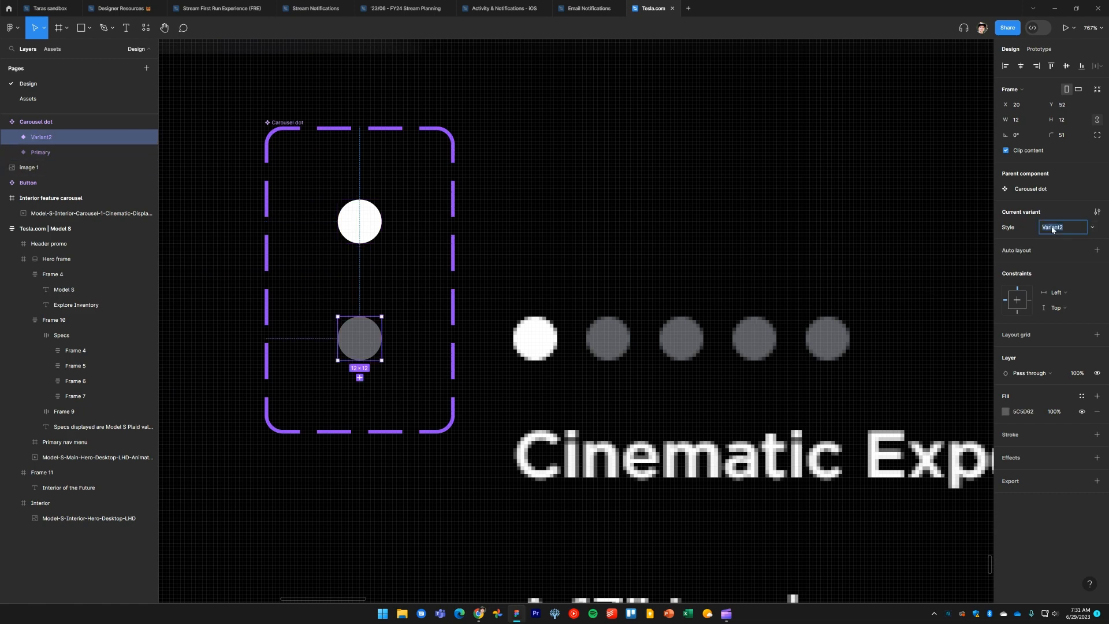
type("Secondary")
key("Return")
key("Escape")
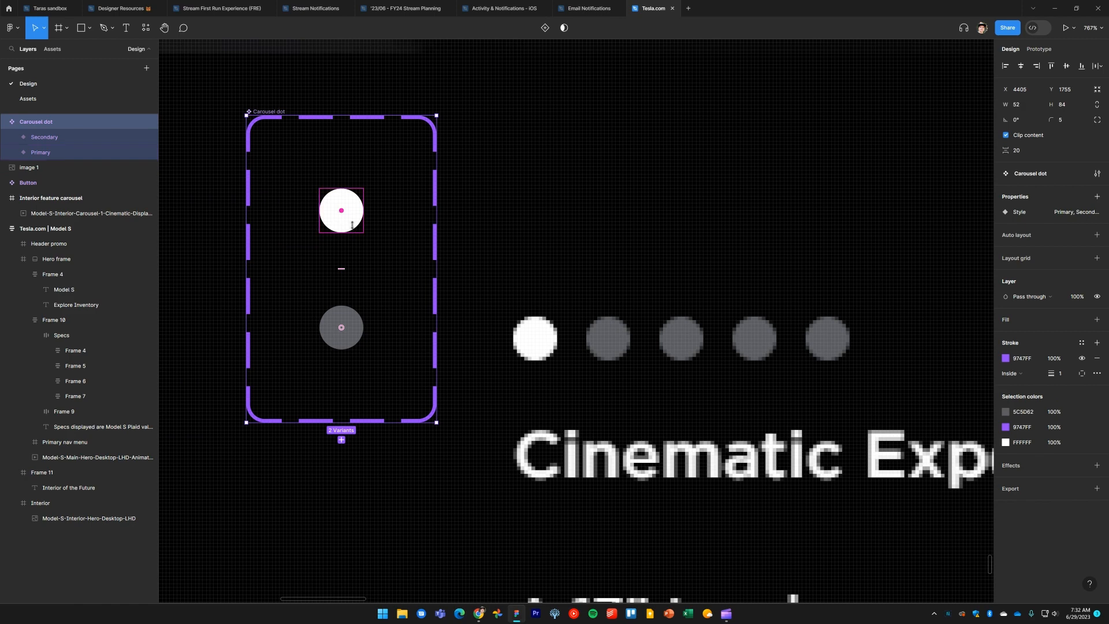
Place one Primary and four Secondary Carousel dot instances in a row above the screenshot's dots
key("Tab")
left_click(347, 219)
left_click_drag(347, 220, 541, 285, "alt")
left_click(353, 323)
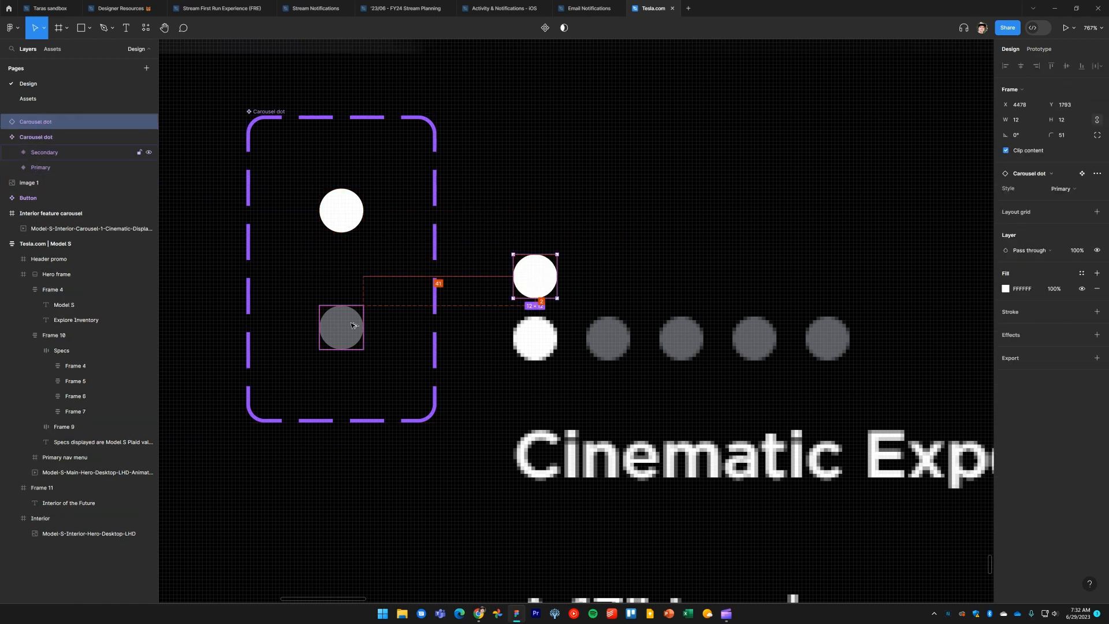
left_click_drag(353, 323, 693, 290)
key("ctrl+d")
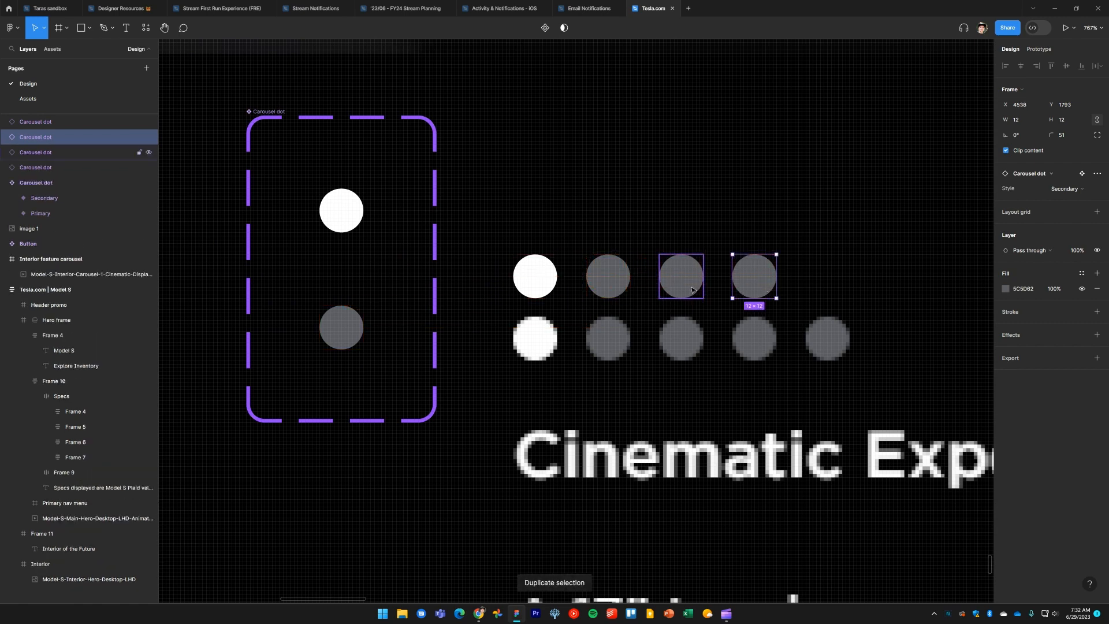
key("ctrl+d")
left_click(387, 261)
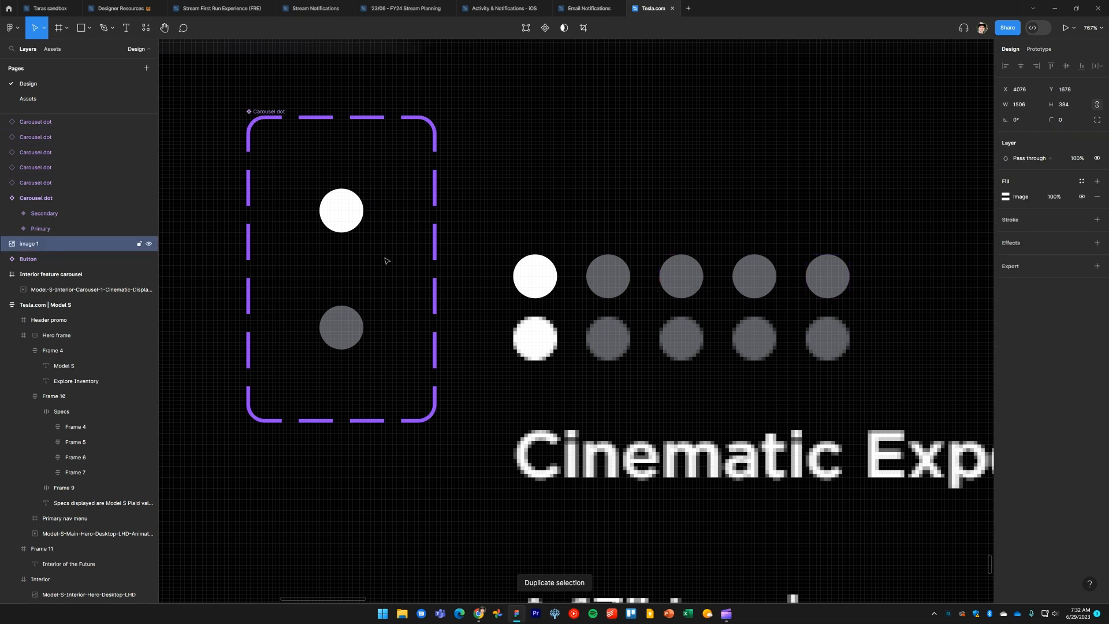
left_click(283, 119)
left_click(359, 231)
mouse_move(364, 233)
left_mouse_down()
mouse_move(376, 247)
mouse_move(372, 238)
left_mouse_up()
key("ctrl+z")
Adjust the Secondary variant's fill color in the color picker
left_click(355, 322)
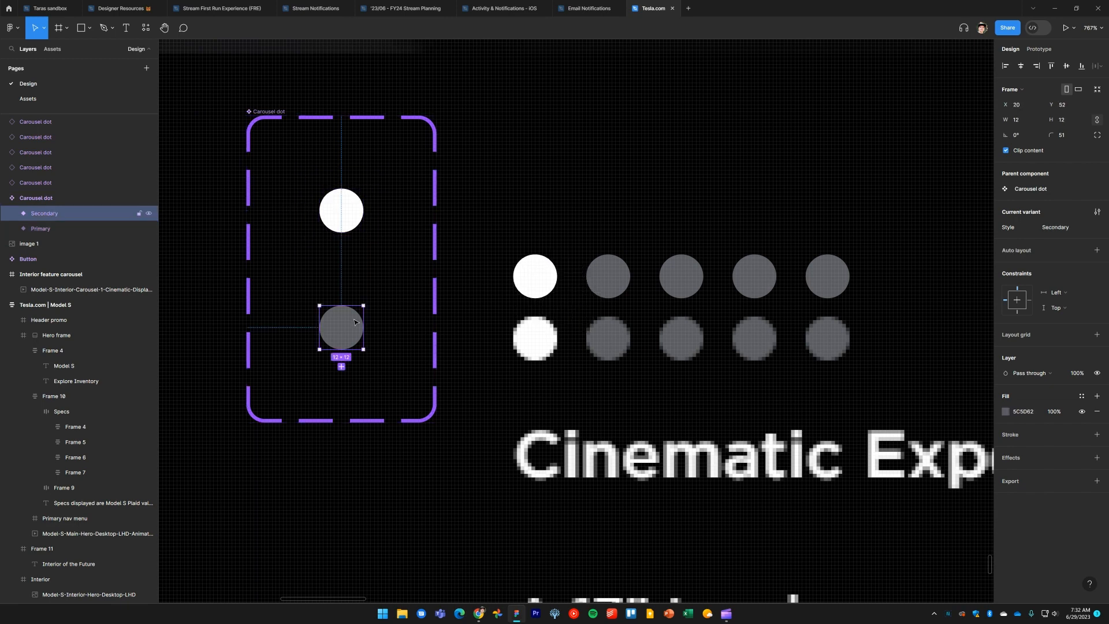
mouse_move(364, 306)
left_mouse_down()
mouse_move(378, 294)
mouse_move(349, 315)
mouse_move(376, 290)
mouse_move(364, 305)
left_mouse_up()
left_click(1006, 410)
left_click_drag(954, 425, 884, 432)
left_click(947, 270)
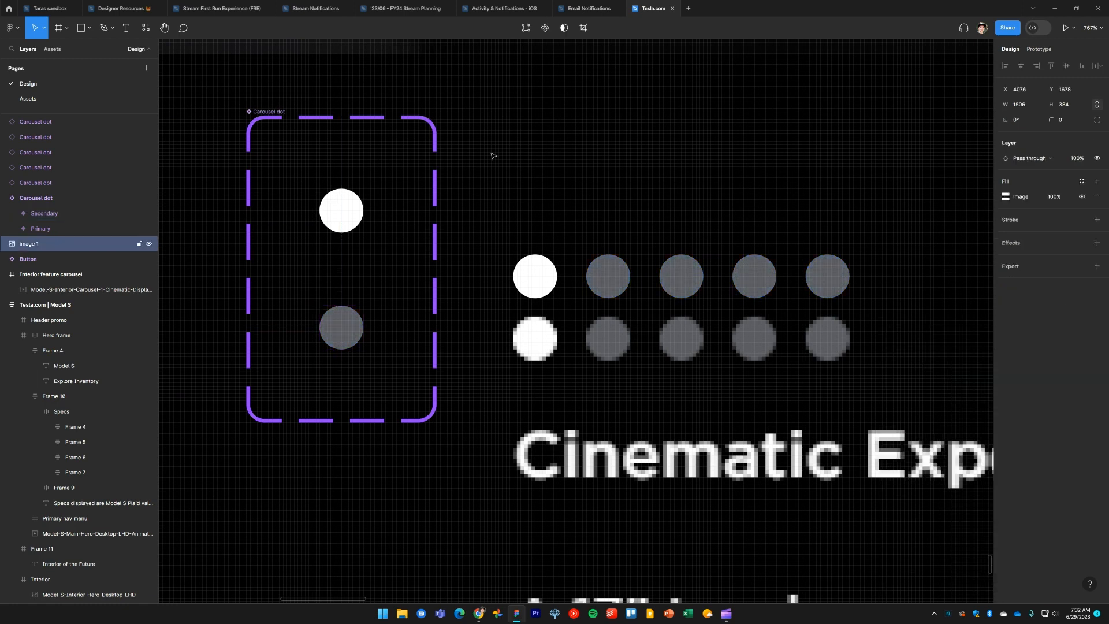
Add auto layout to the Carousel dot component set and move it beside the carousel screenshot
left_click(295, 113)
key("shift+a")
scroll(369, 182, "down", 5)
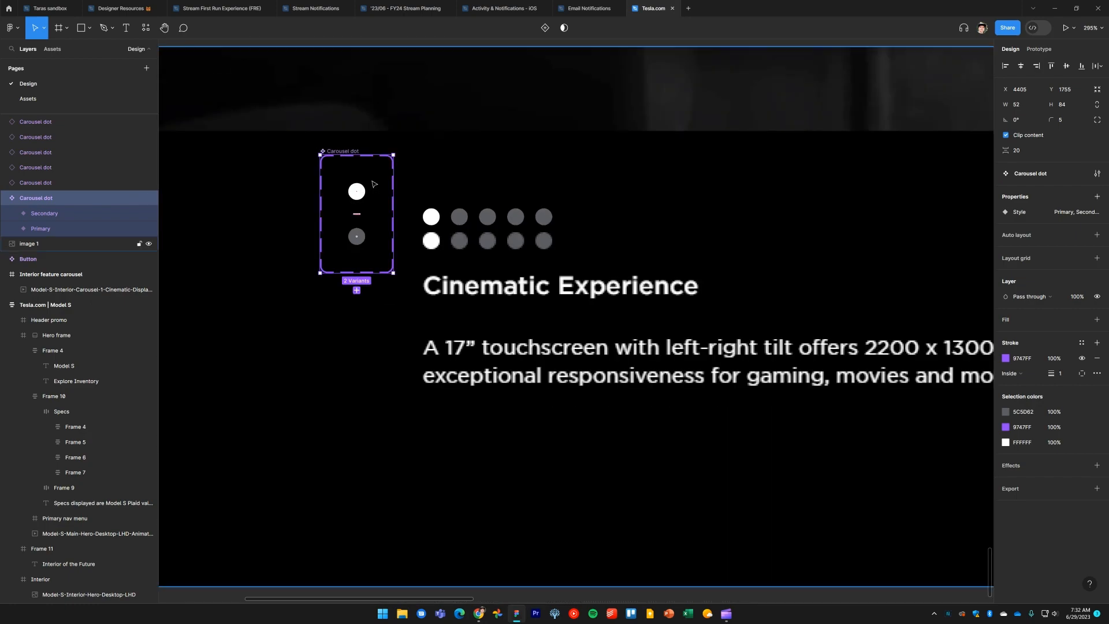
scroll(370, 190, "down", 7)
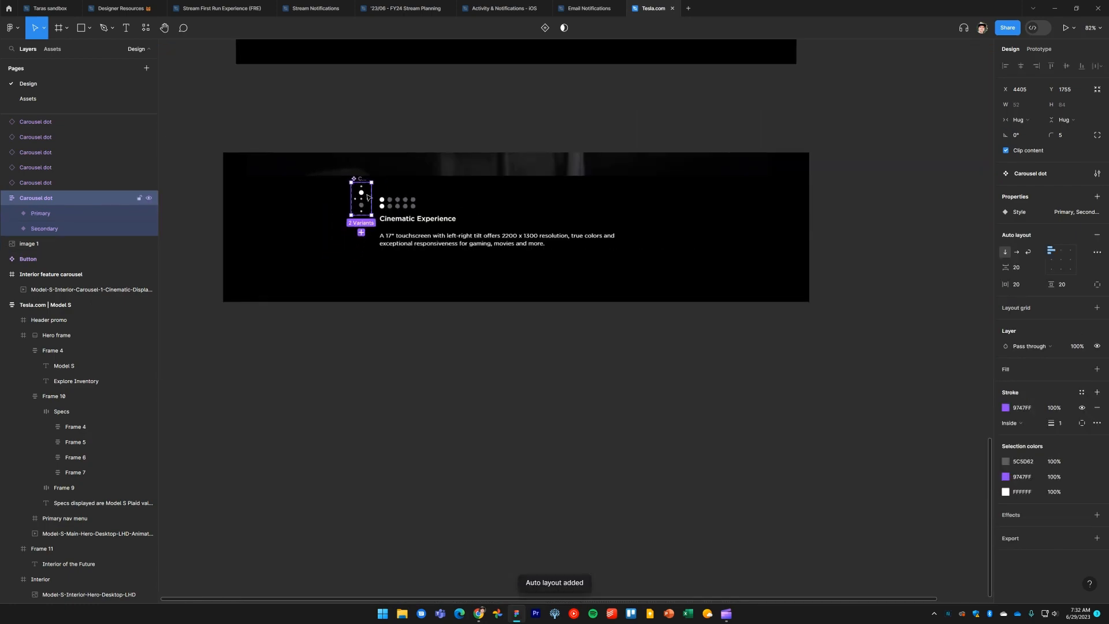
left_click_drag(360, 179, 886, 196)
left_click(941, 162)
scroll(780, 377, "down", 8)
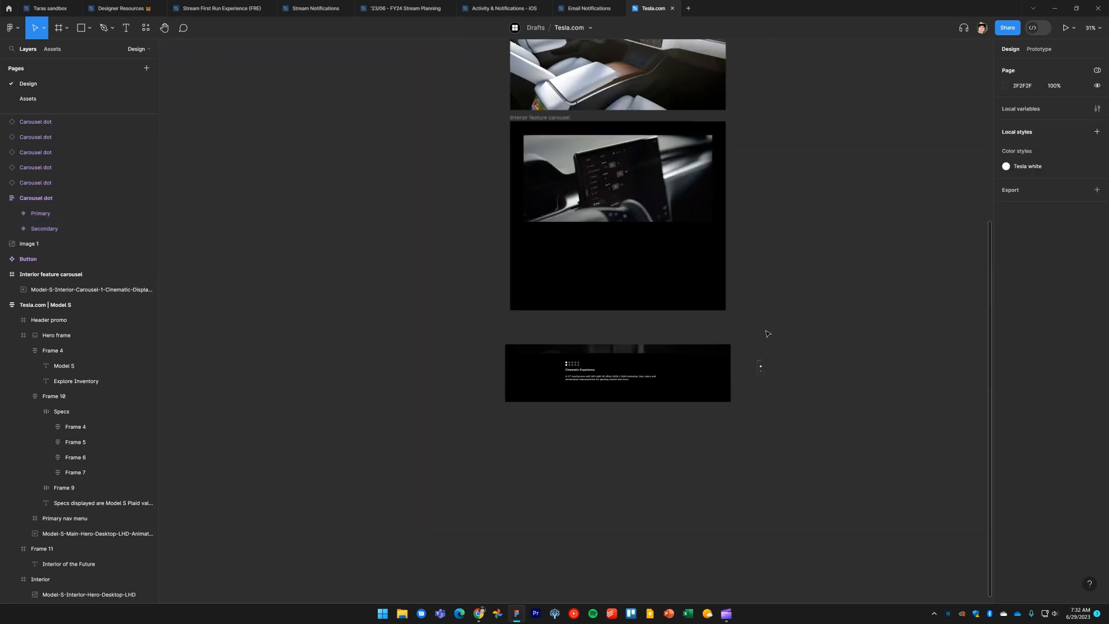
Move the Button component set down next to the carousel screenshot
left_click_drag(785, 287, 723, 387)
scroll(740, 366, "up", 2)
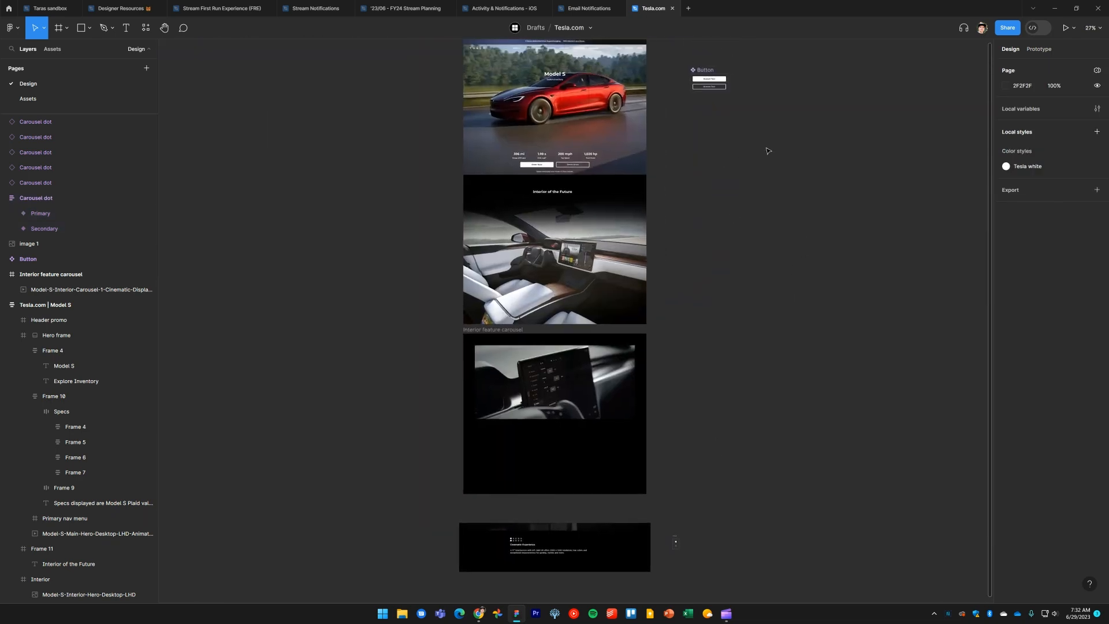
left_click(710, 72)
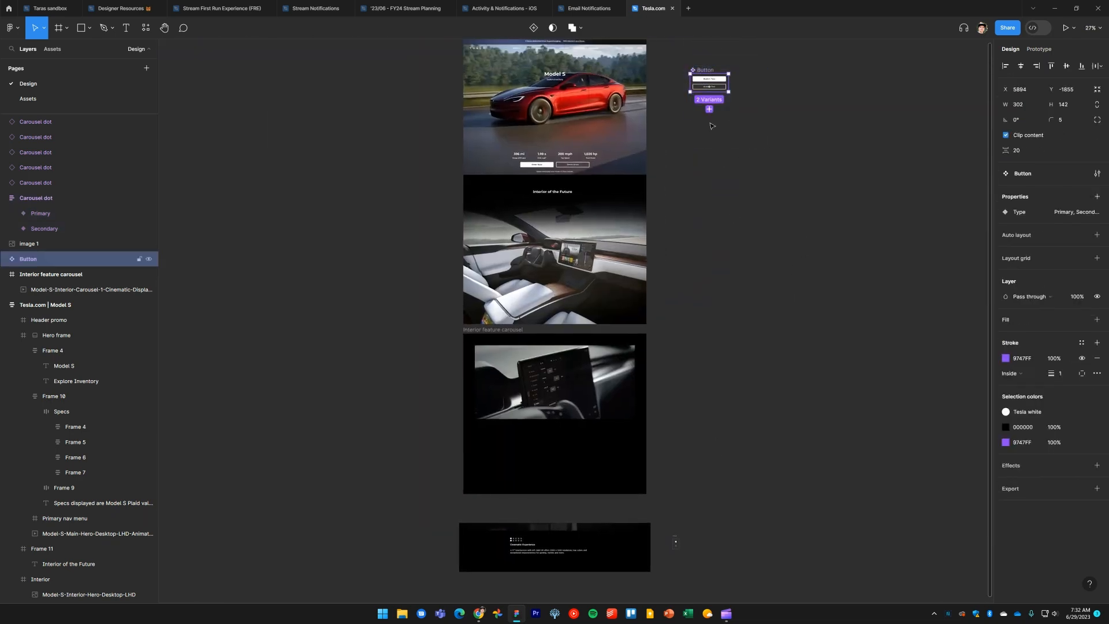
left_click_drag(709, 81, 690, 513)
left_click(761, 515)
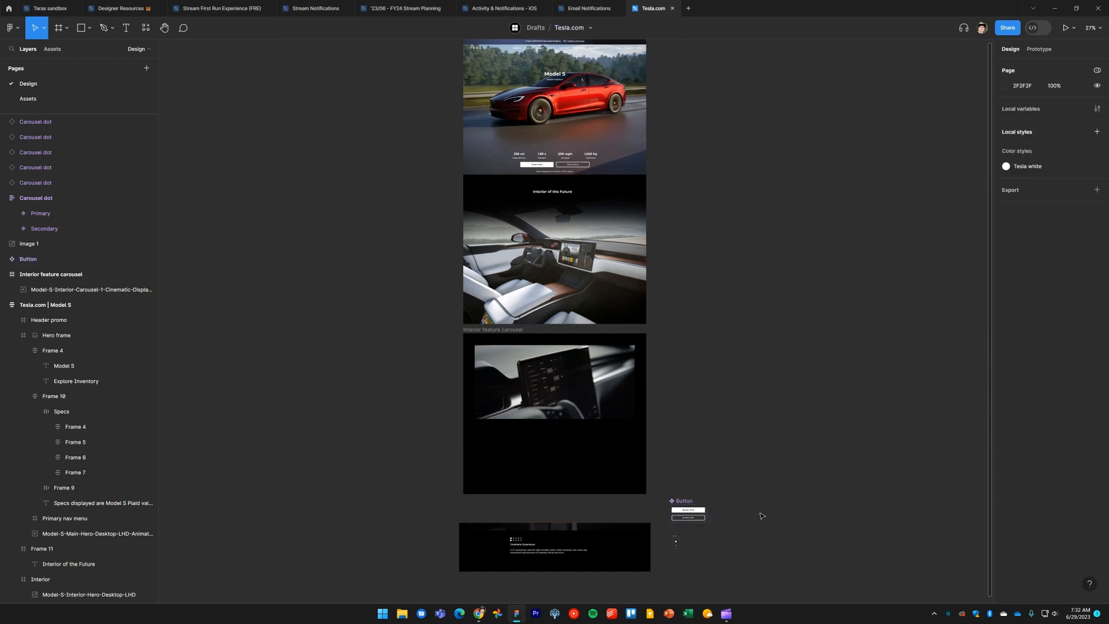
Select the five dot instances and move them onto the screenshot's indicator dots
scroll(761, 515, "down", 4)
scroll(762, 329, "up", 10)
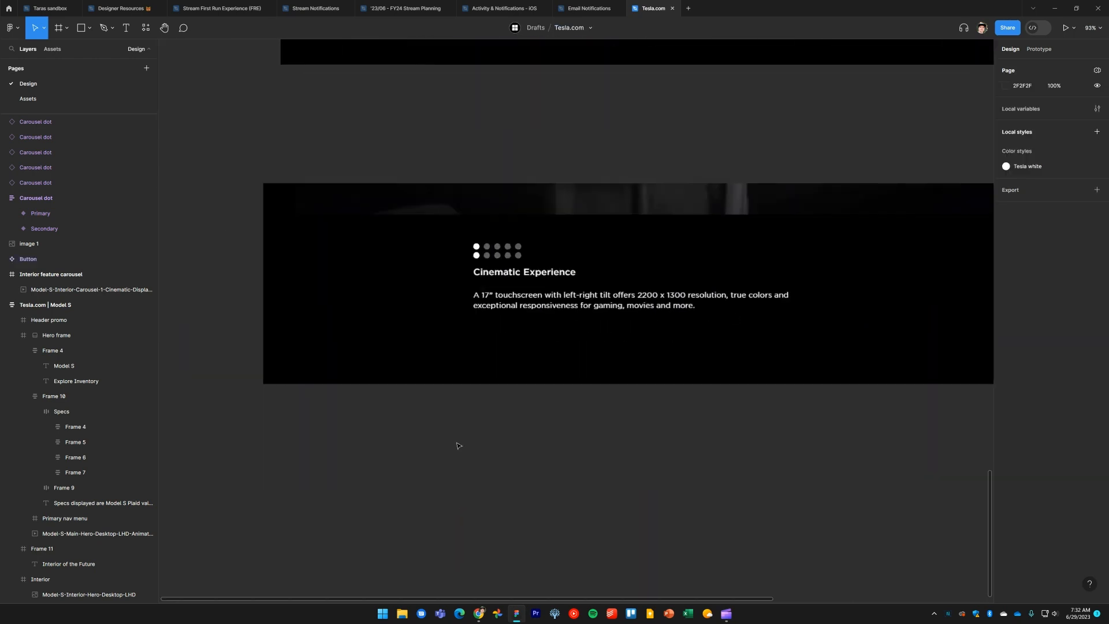
scroll(458, 446, "up", 10)
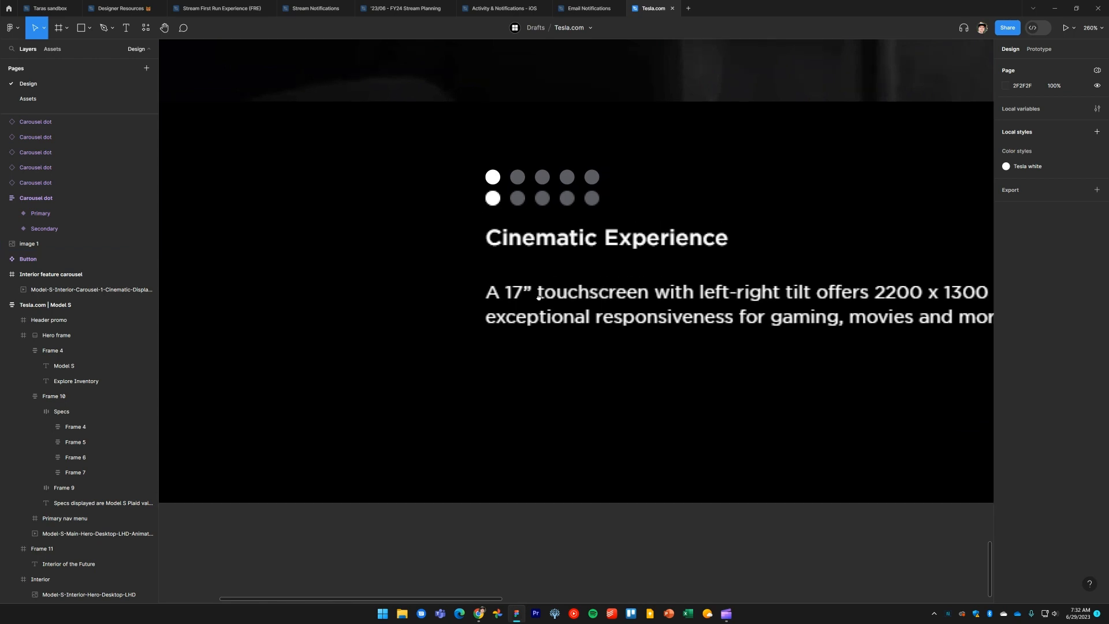
scroll(453, 234, "up", 2)
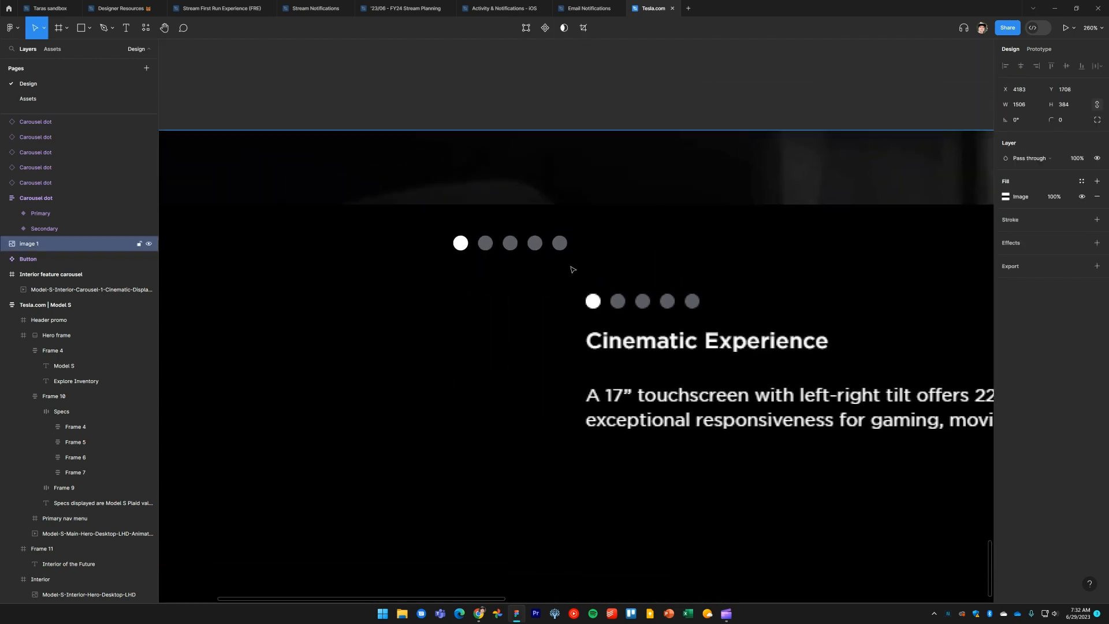
left_click_drag(403, 73, 687, 334)
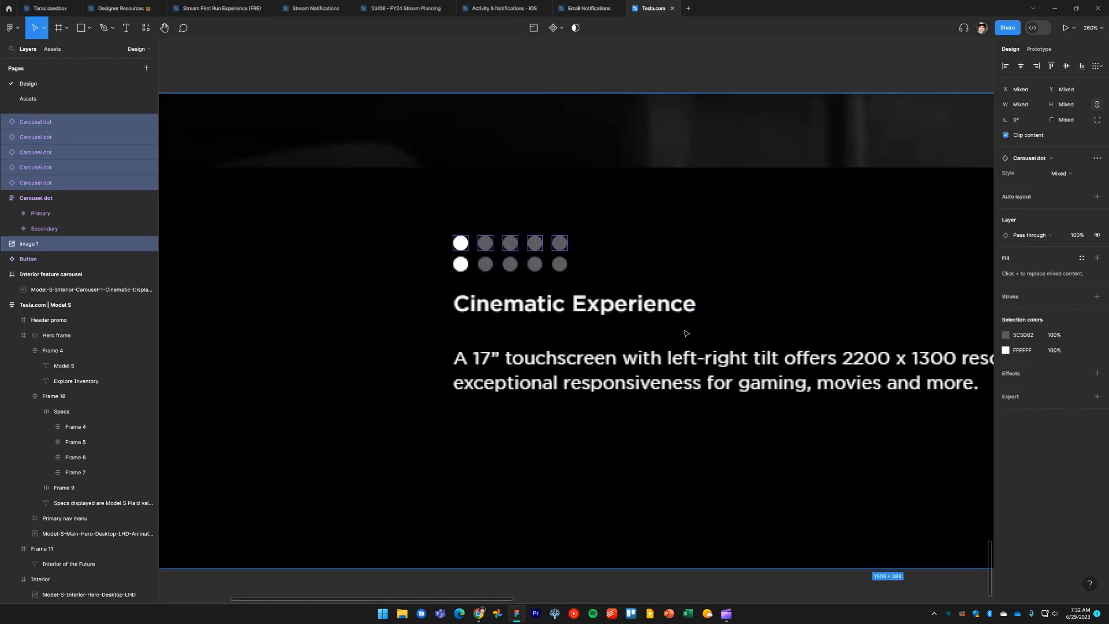
left_click(539, 257, "shift")
left_click_drag(518, 249, 519, 269)
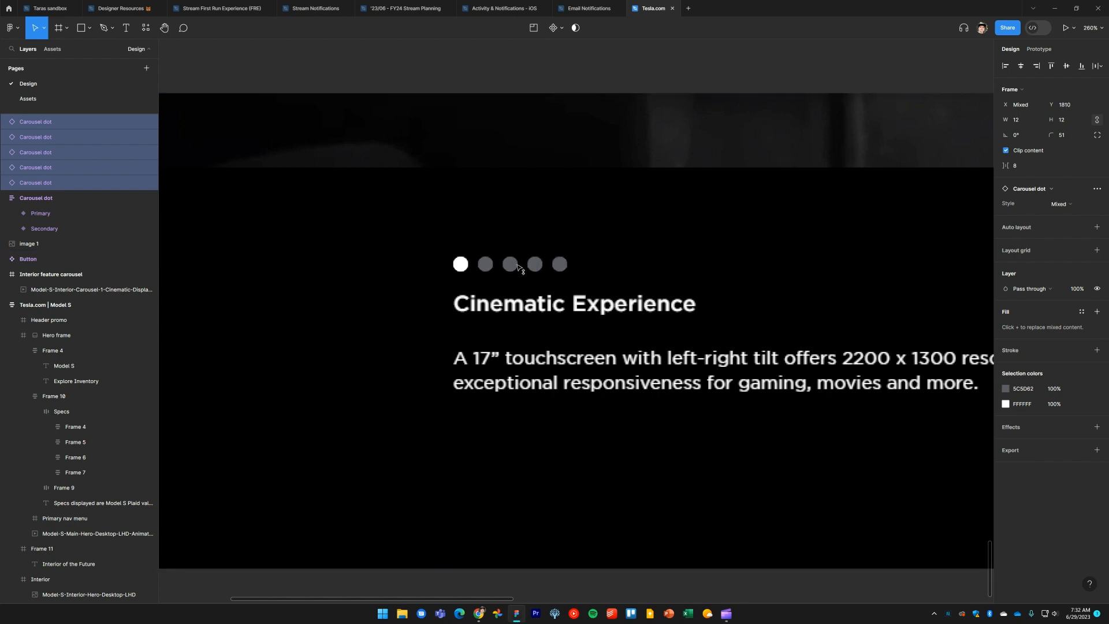
Review the carousel frame and the dot overlay on the screenshot
scroll(517, 268, "up", 2)
scroll(543, 307, "down", 4)
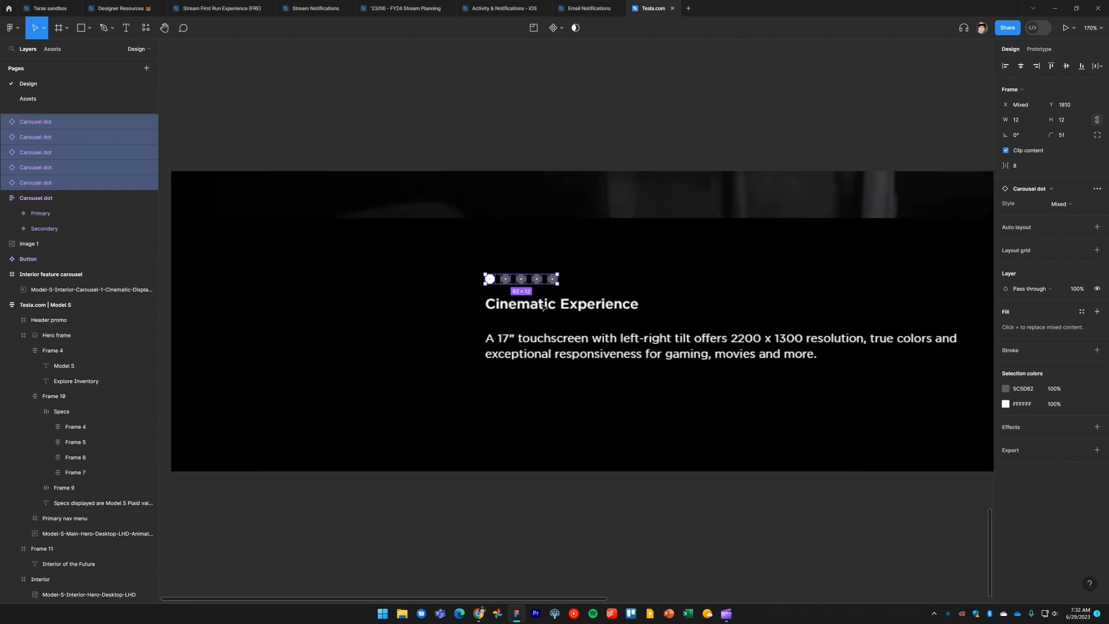
scroll(560, 173, "down", 3)
left_click(563, 171)
scroll(569, 168, "down", 3)
scroll(582, 388, "up", 4)
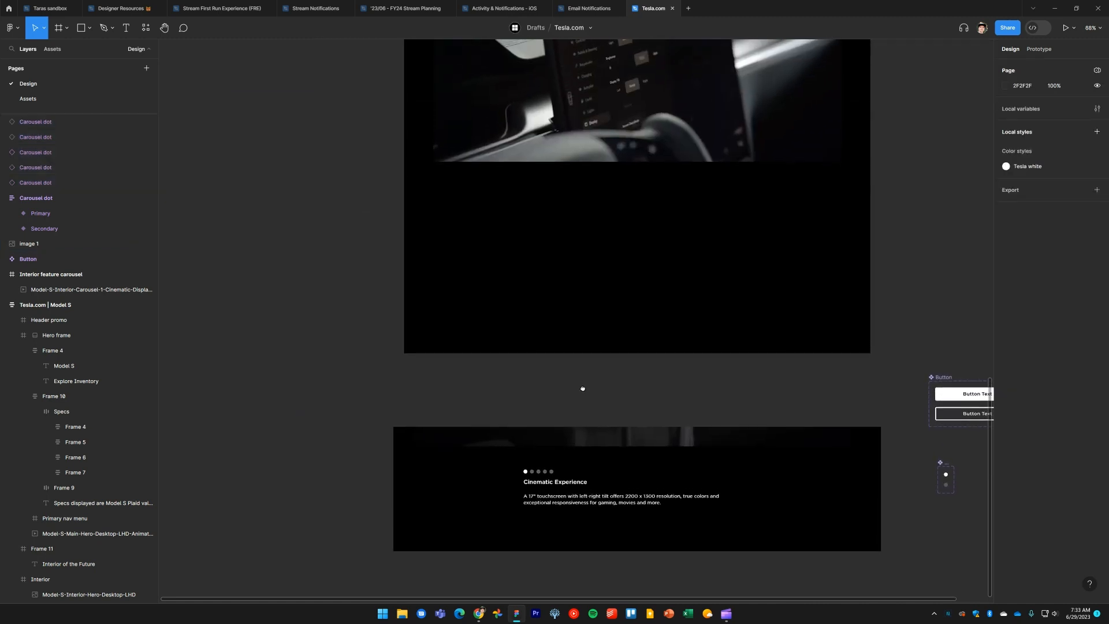
scroll(582, 389, "up", 1)
scroll(591, 312, "up", 3)
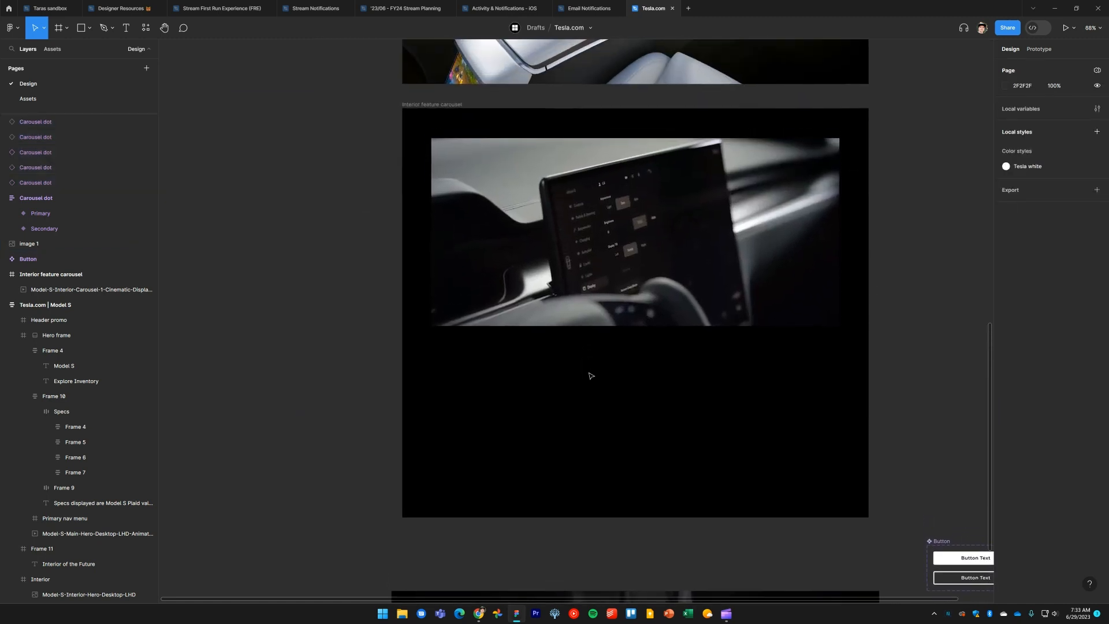
scroll(594, 434, "down", 5)
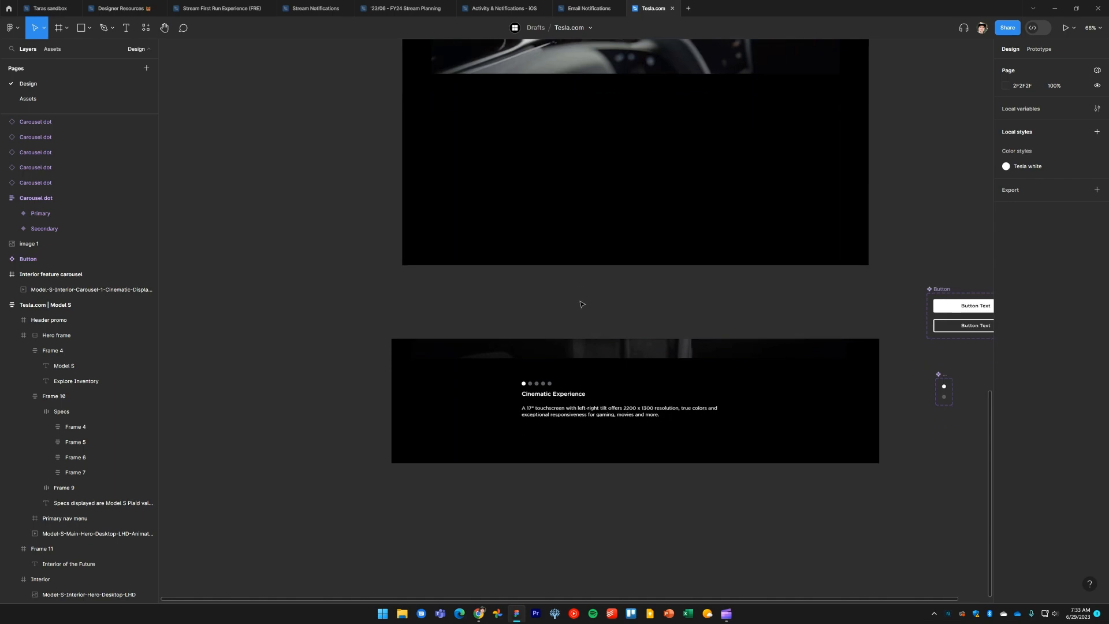
Copy the "Range (EPA est.)" spec label and paste it below the caption in the carousel screenshot
scroll(582, 304, "up", 4)
scroll(599, 445, "up", 15)
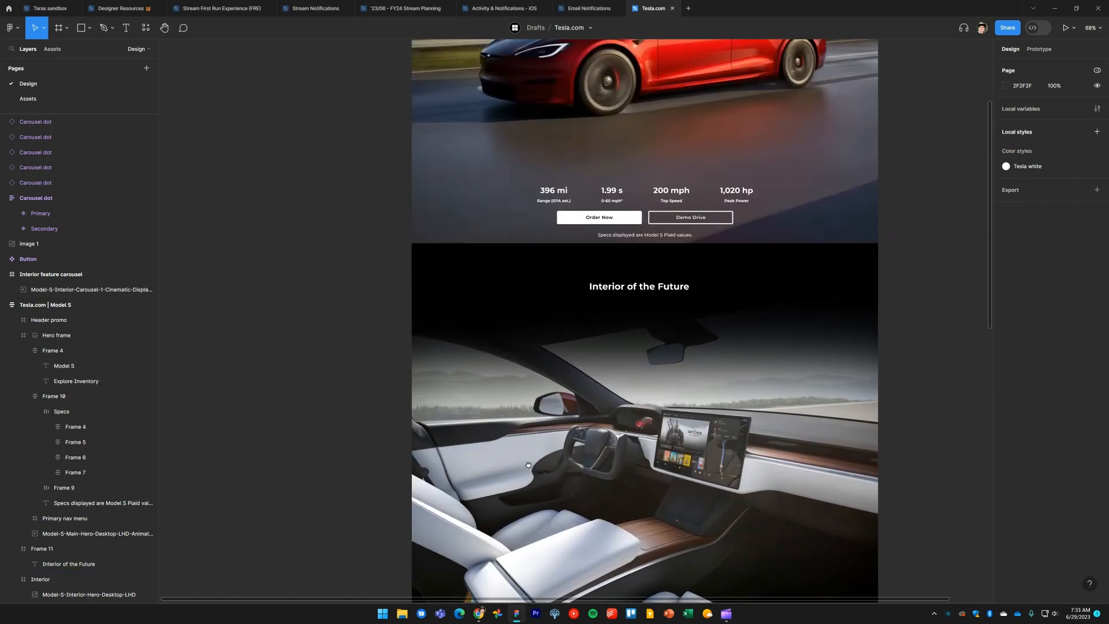
left_click(549, 202, "ctrl")
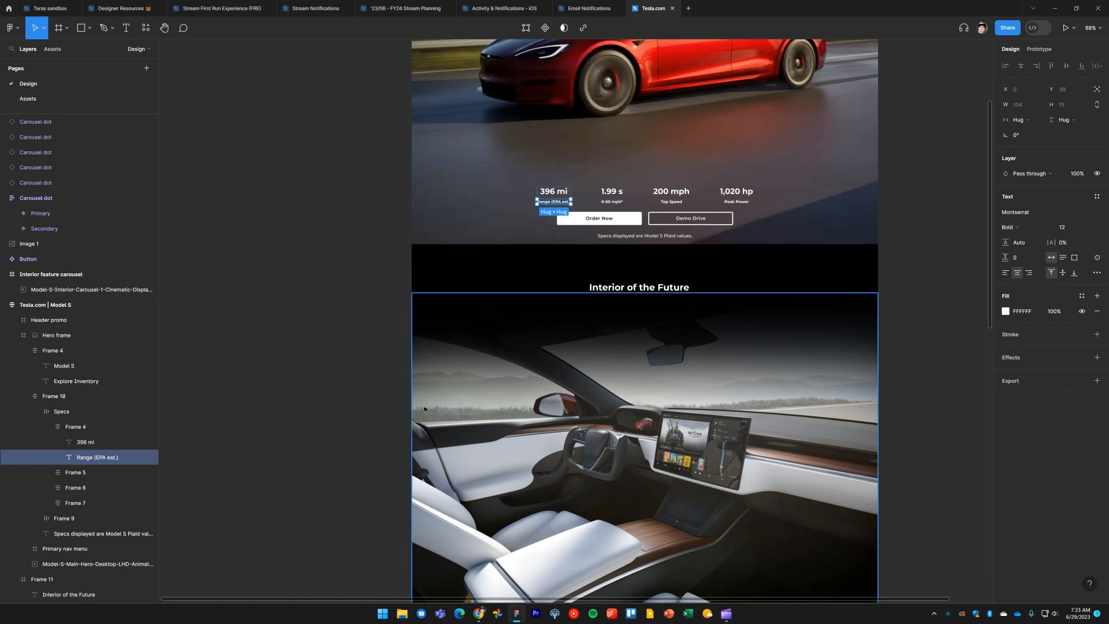
scroll(548, 313, "down", 3)
scroll(549, 312, "down", 5)
scroll(549, 312, "up", 3)
scroll(549, 312, "up", 5)
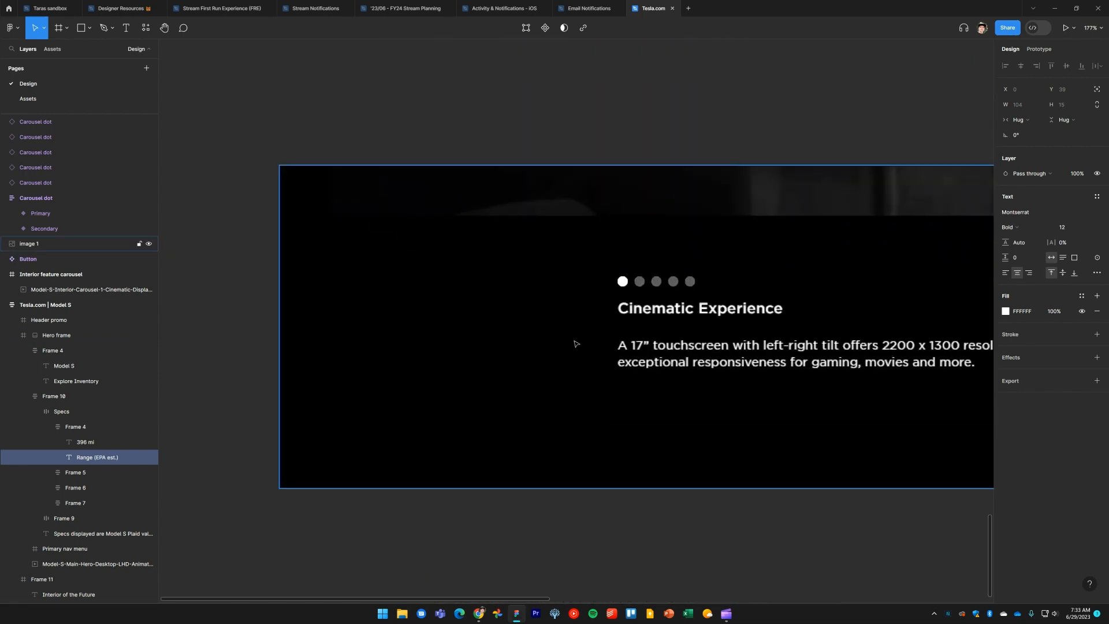
left_click(532, 158)
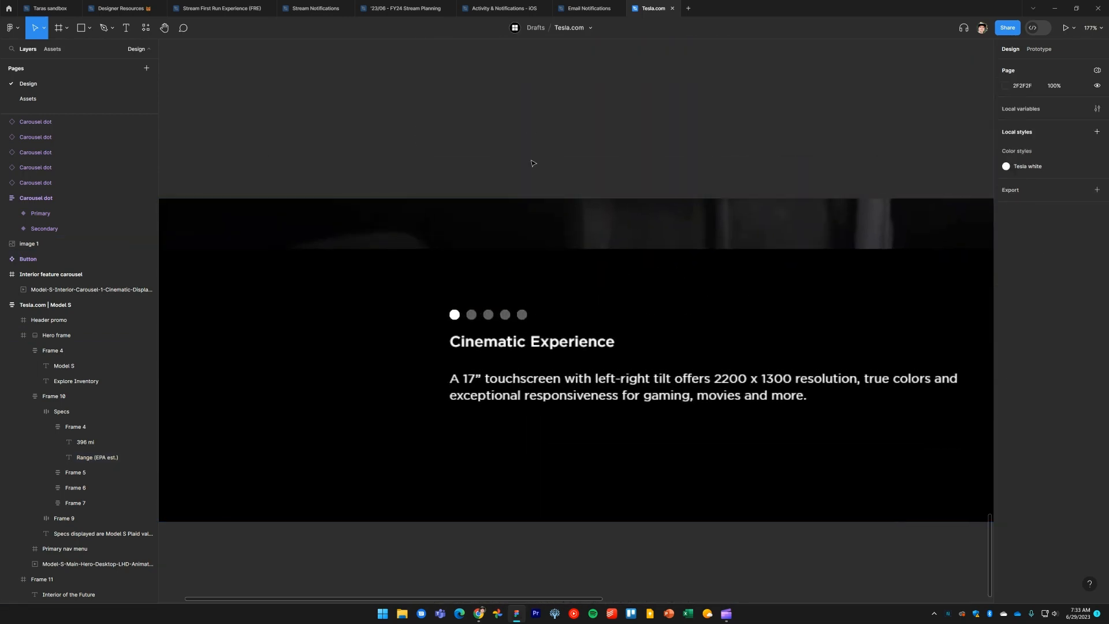
key("ctrl+v")
left_click_drag(555, 319, 509, 431)
Change the pasted label's text to "Cinematic Experience"
double_click(508, 430)
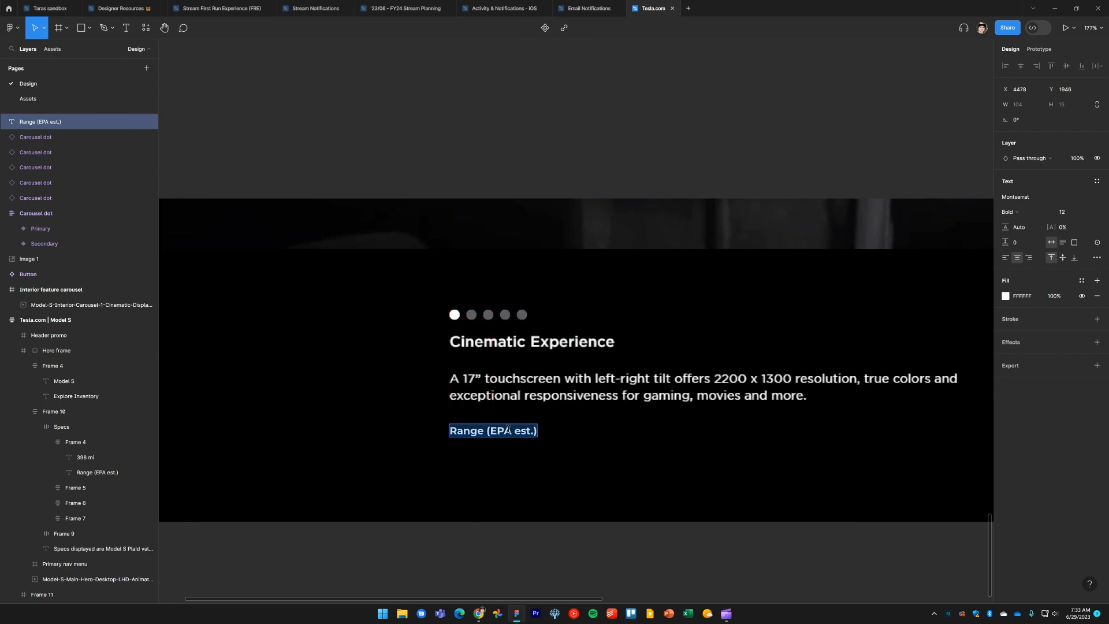
type("Cine")
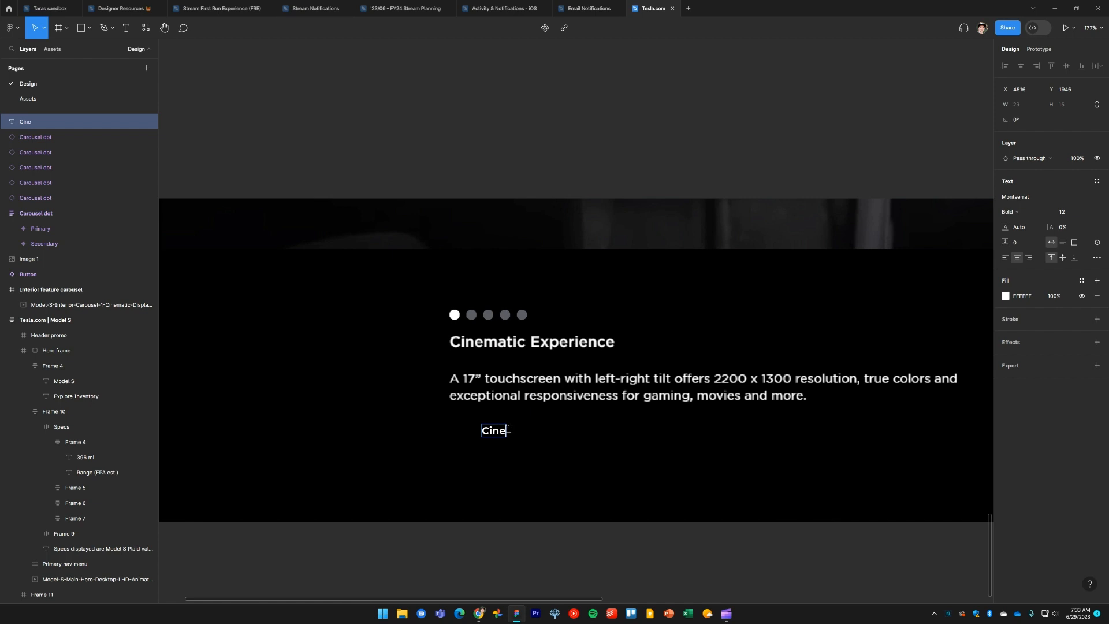
type("matic Ex")
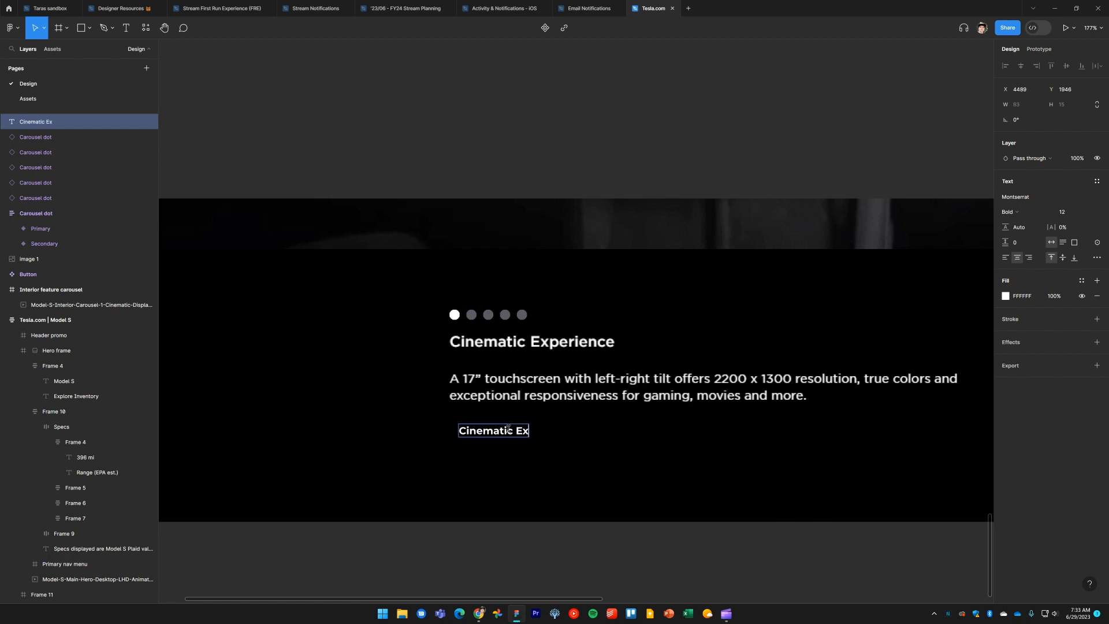
type("perience")
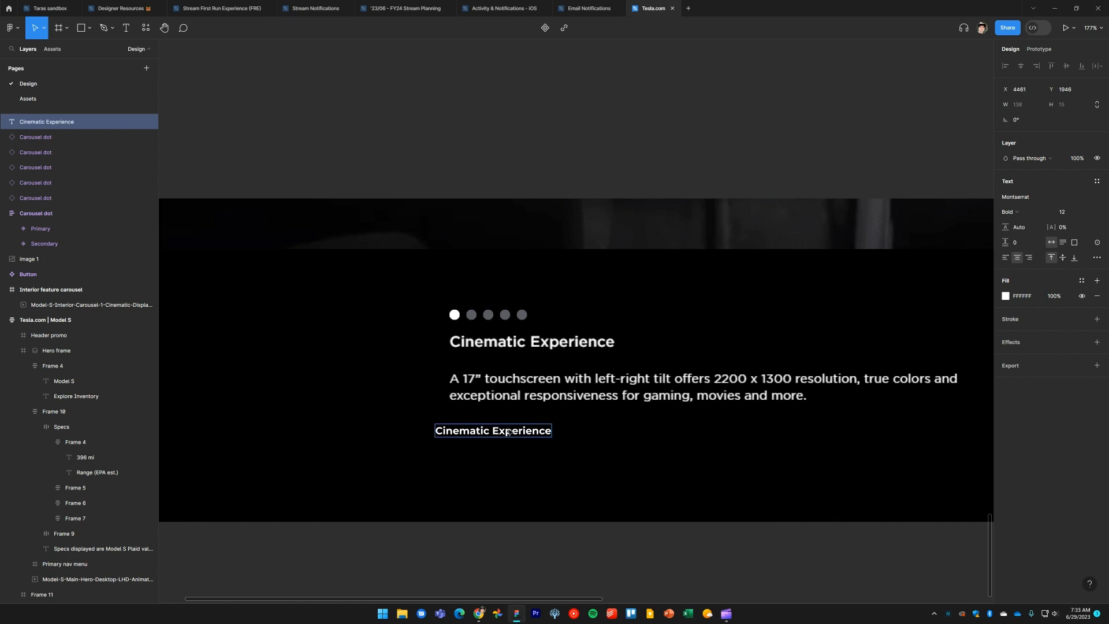
key("Escape")
Left-align the heading text and line it up with the caption's left edge
left_click(1006, 258)
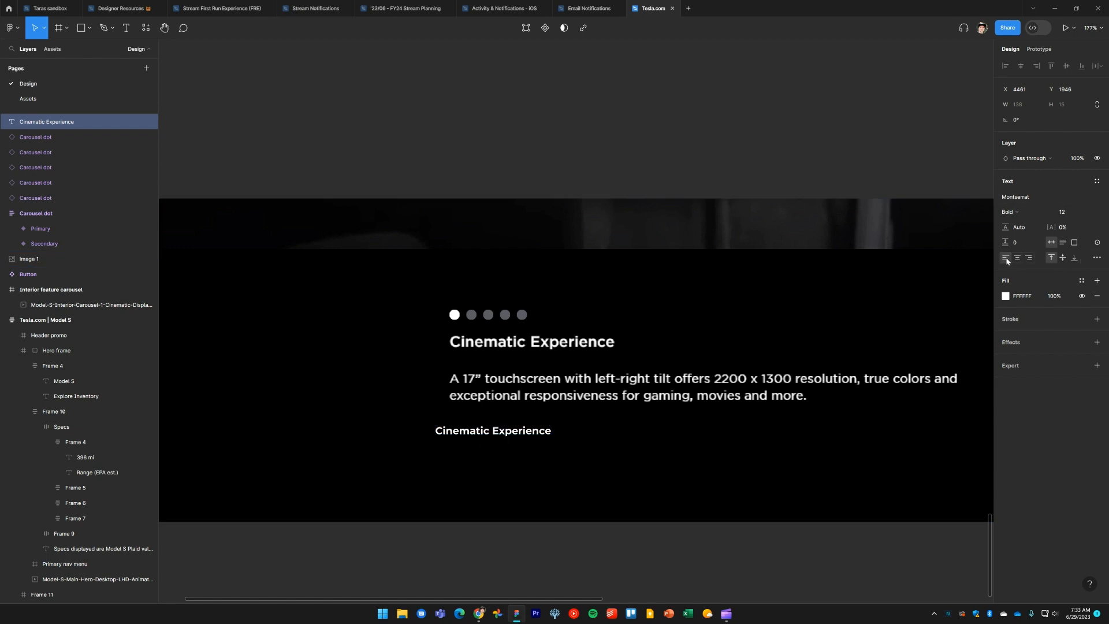
left_click_drag(478, 432, 489, 432)
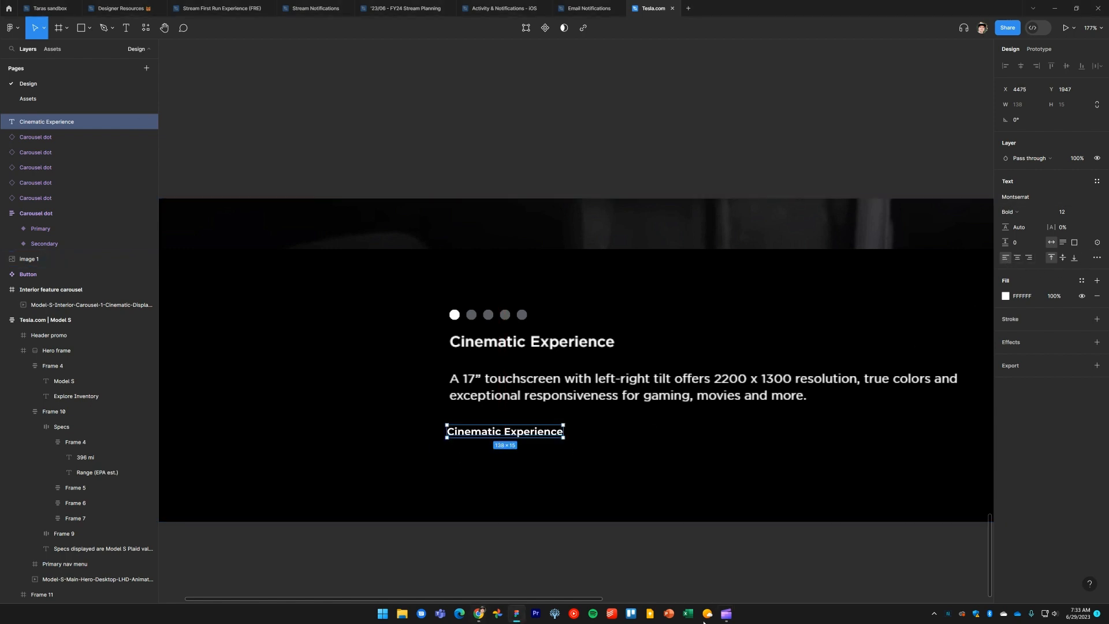
left_click_drag(478, 432, 480, 430)
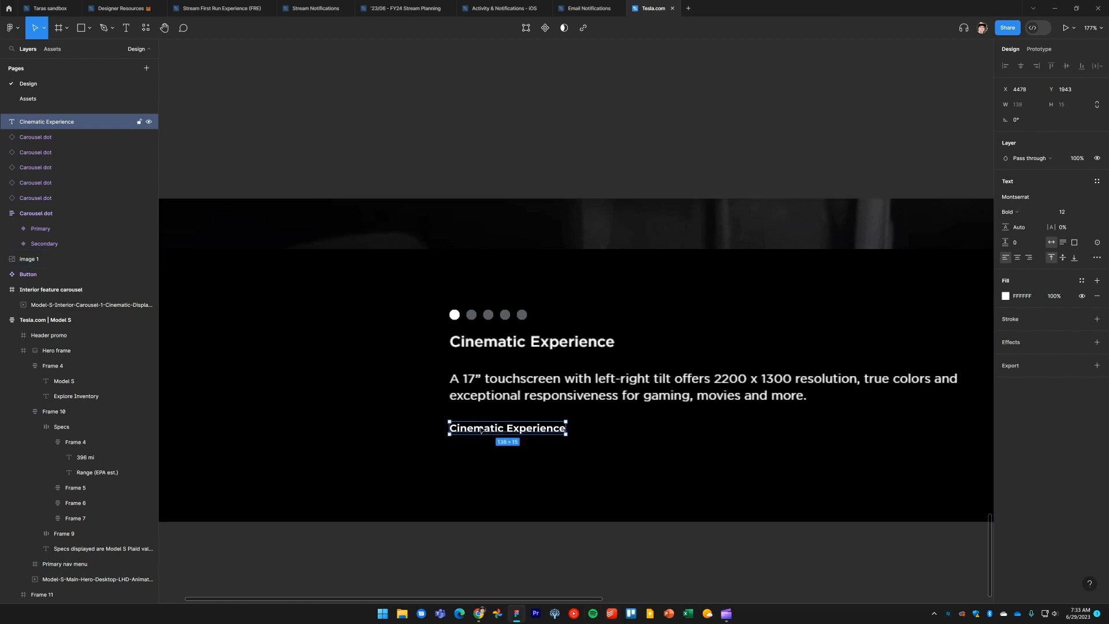
Inspect the live site's carousel heading and set the Figma heading's font size to 17
key("alt+Tab")
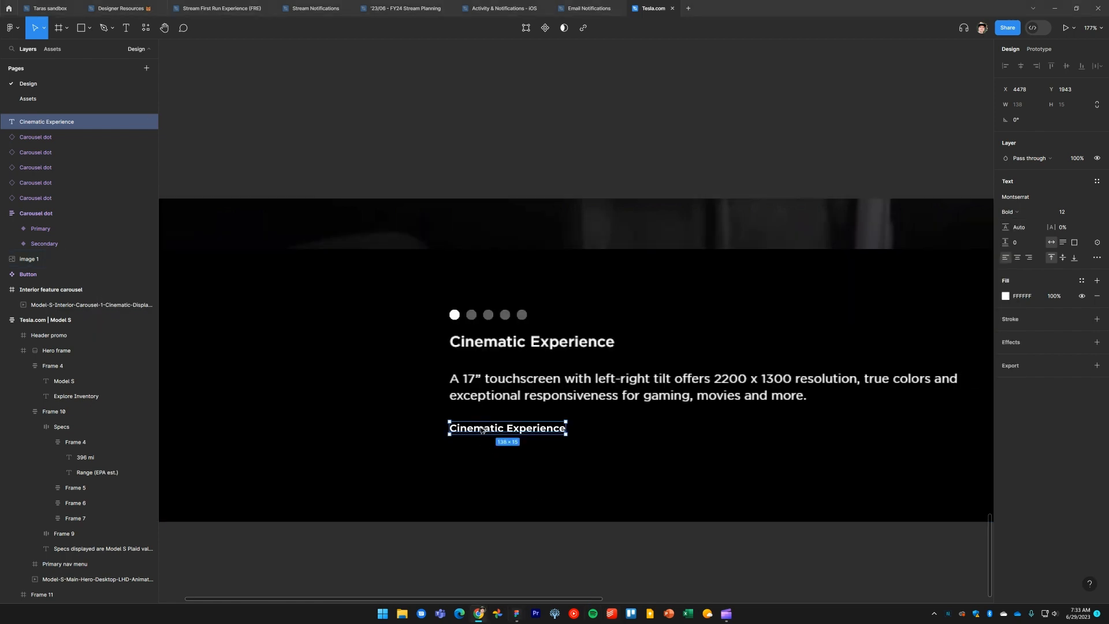
key("alt+Tab")
key("alt+Tab")
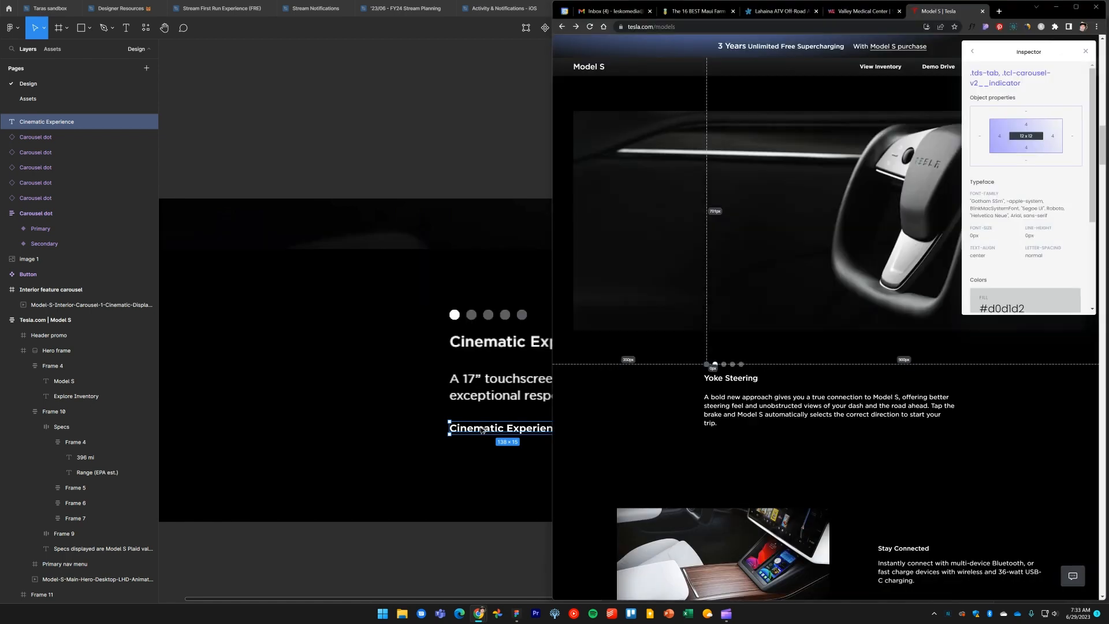
left_click(726, 381)
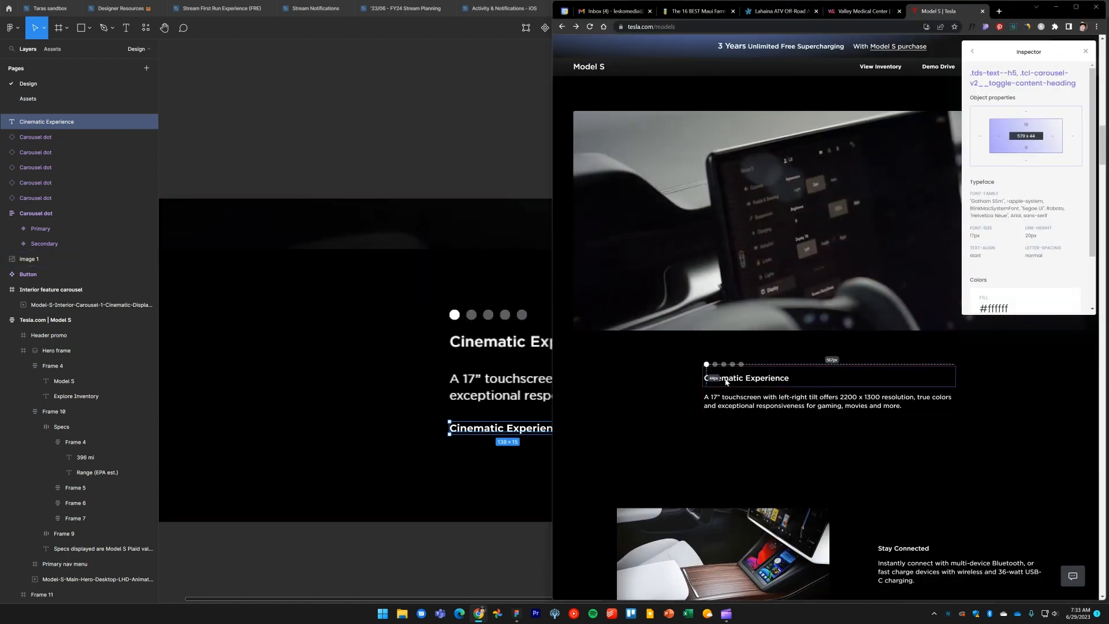
left_click(494, 428)
left_click(1066, 213)
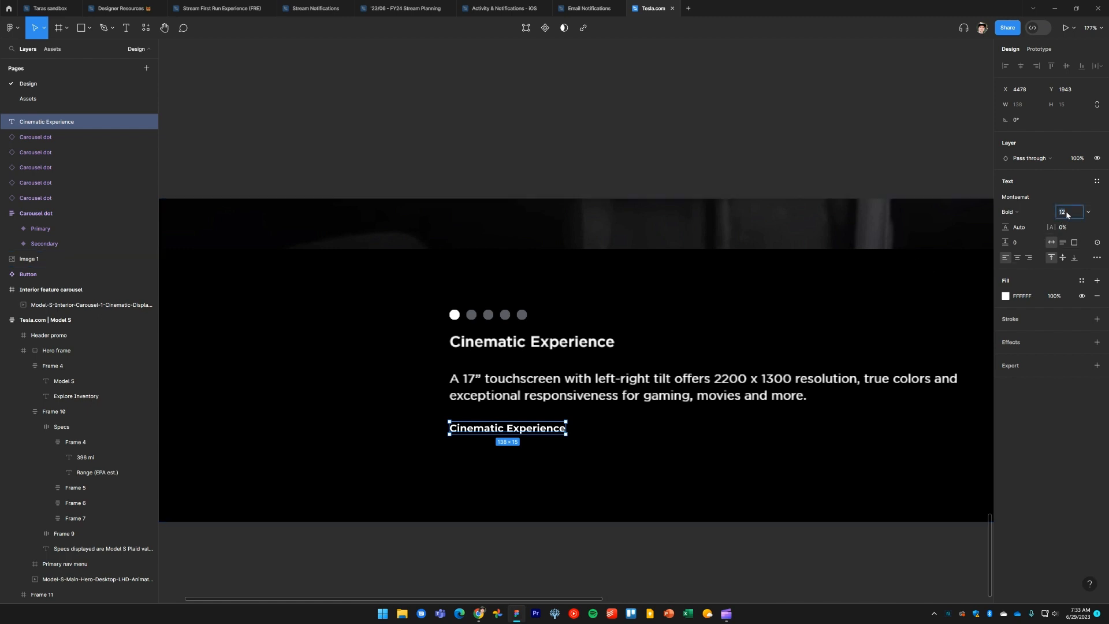
type("17")
key("Return")
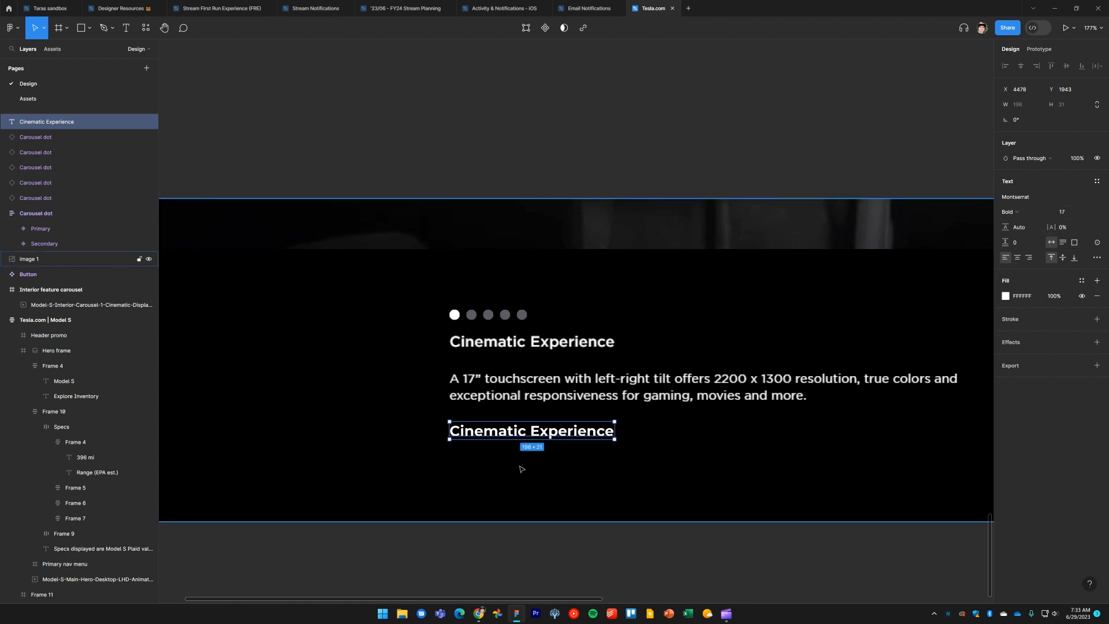
Copy the Yoke Steering description from the live site, duplicate the heading and paste that description into the copy
key("alt+Tab")
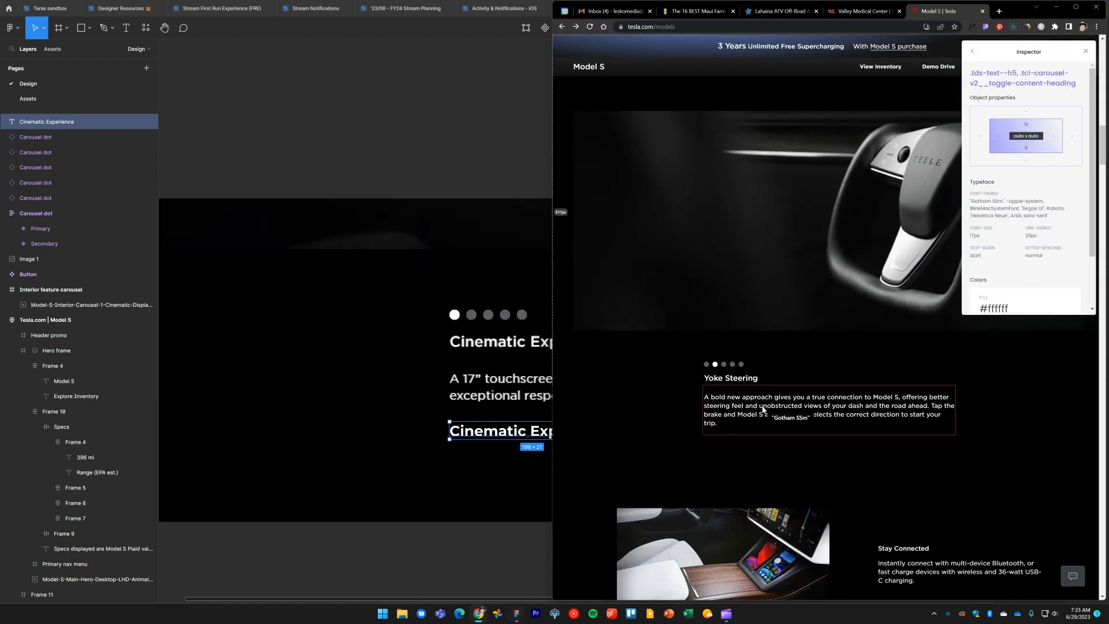
triple_click(748, 416)
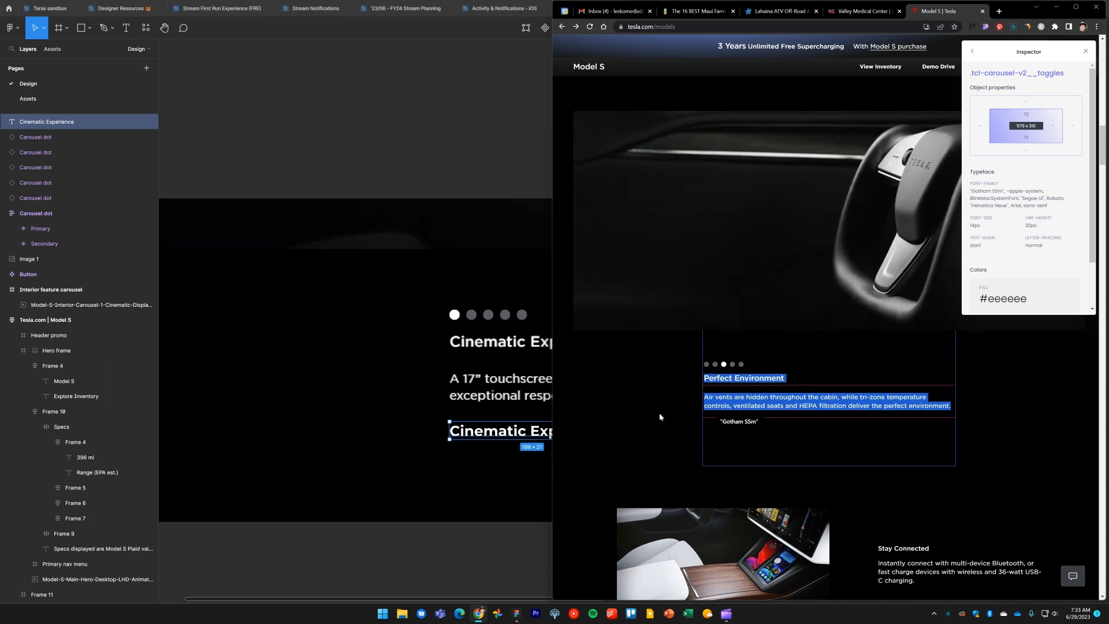
left_click(512, 431)
left_click_drag(563, 438, 564, 333)
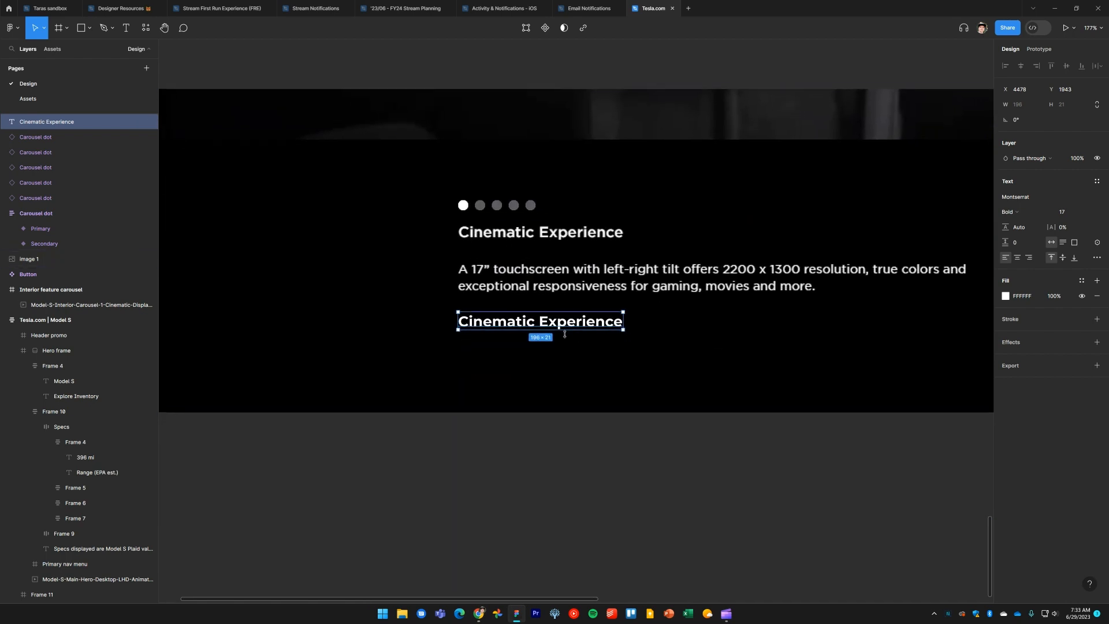
key("ctrl+d")
key("Return")
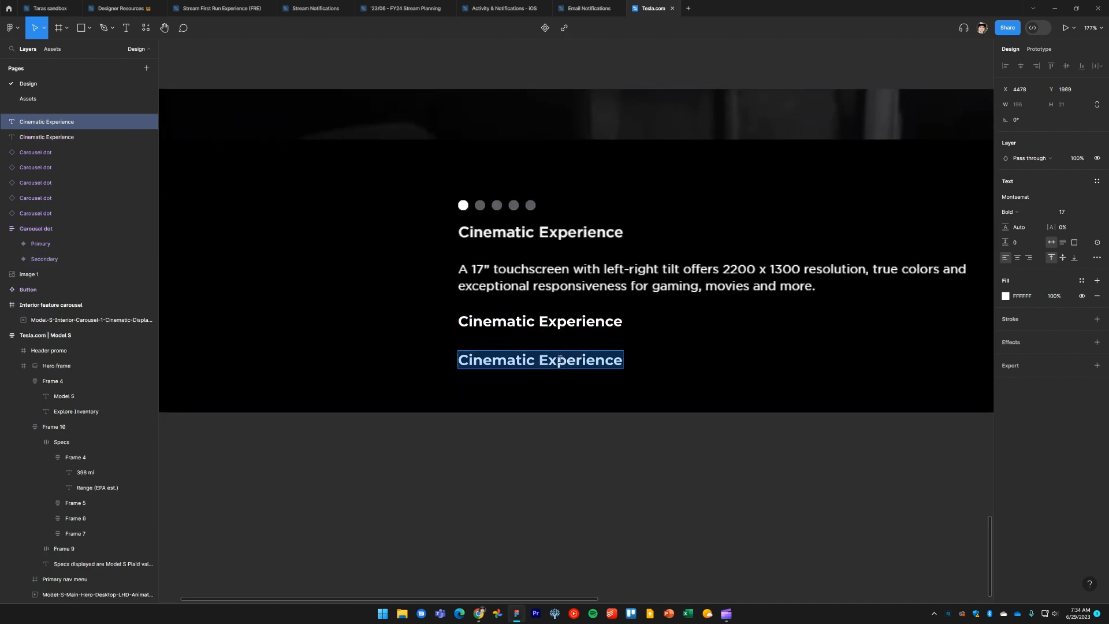
key("ctrl+v")
key("BackSpace")
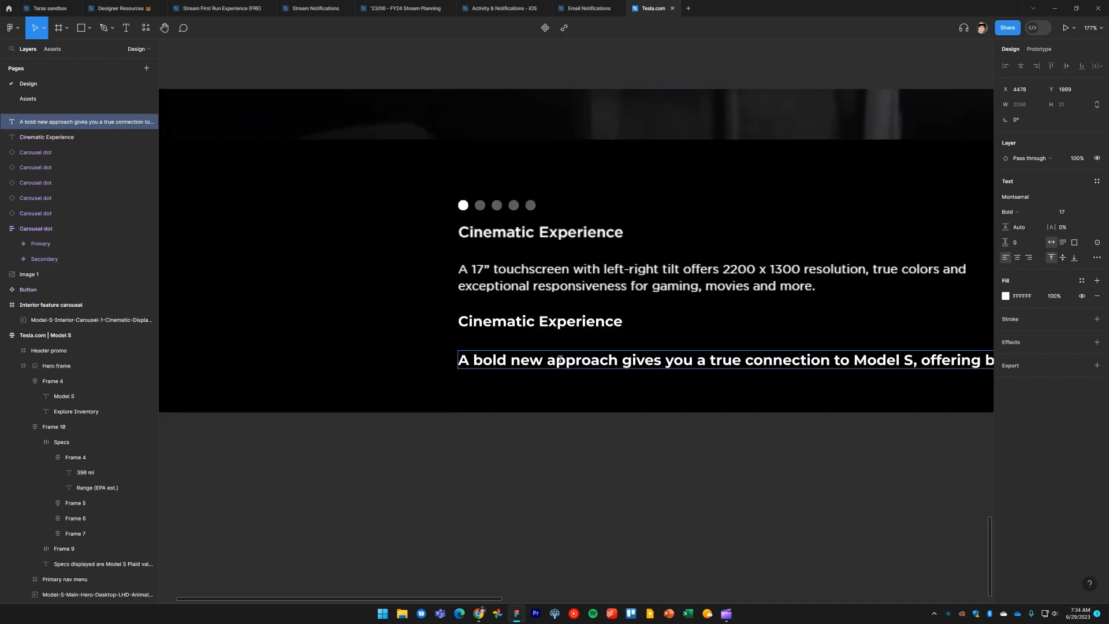
key("Escape")
Set the description's font size to 14
left_click(1068, 214)
key("Down")
key("Down")
key("Down")
key("Return")
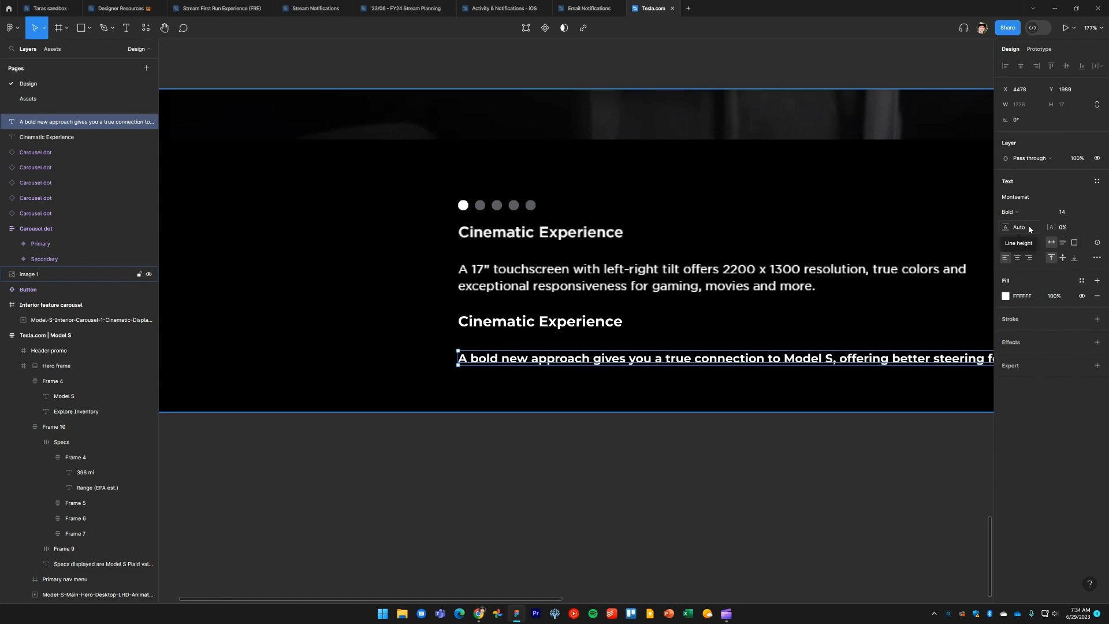
Resize the description text box to about 611 px wide so it wraps onto three lines
scroll(837, 317, "down", 5)
scroll(656, 321, "up", 3)
scroll(761, 339, "down", 5)
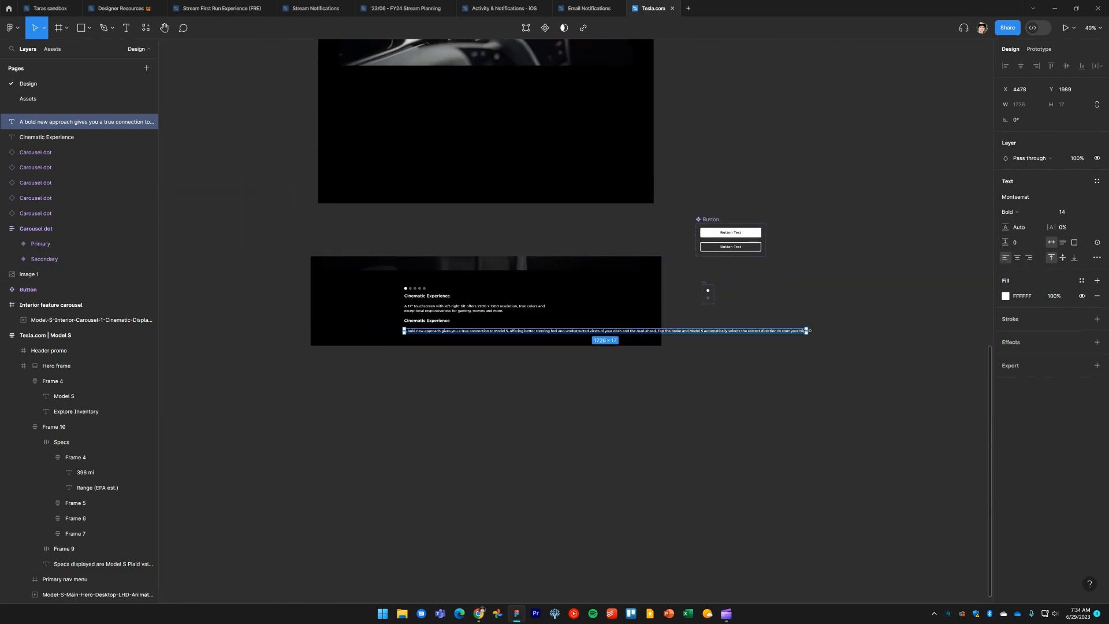
left_click_drag(809, 331, 545, 331)
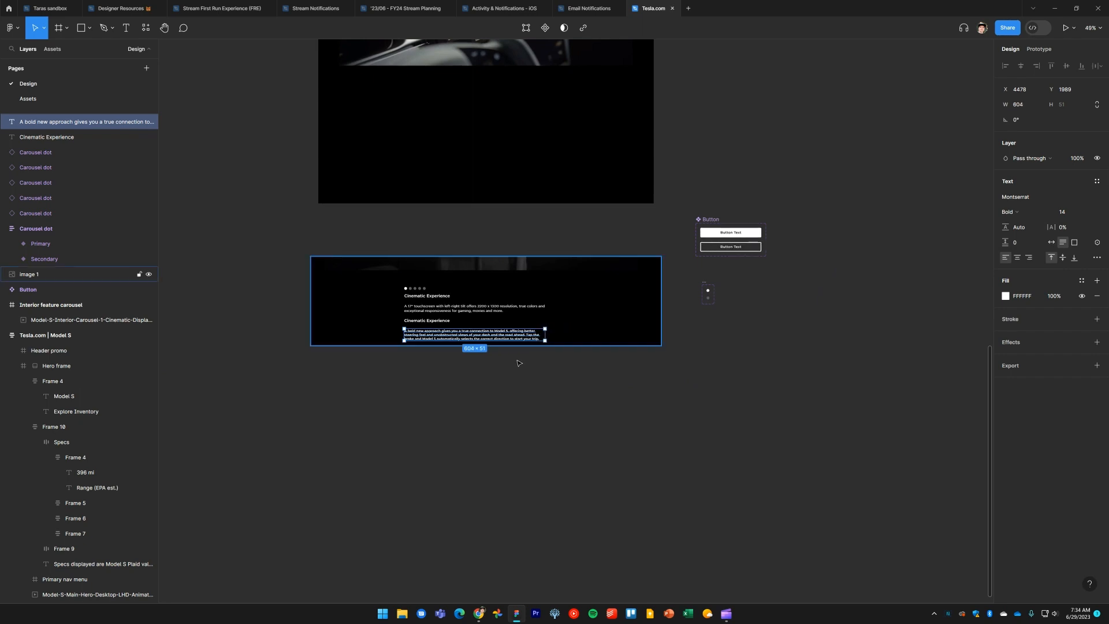
scroll(837, 306, "left", 3)
scroll(825, 354, "up", 6)
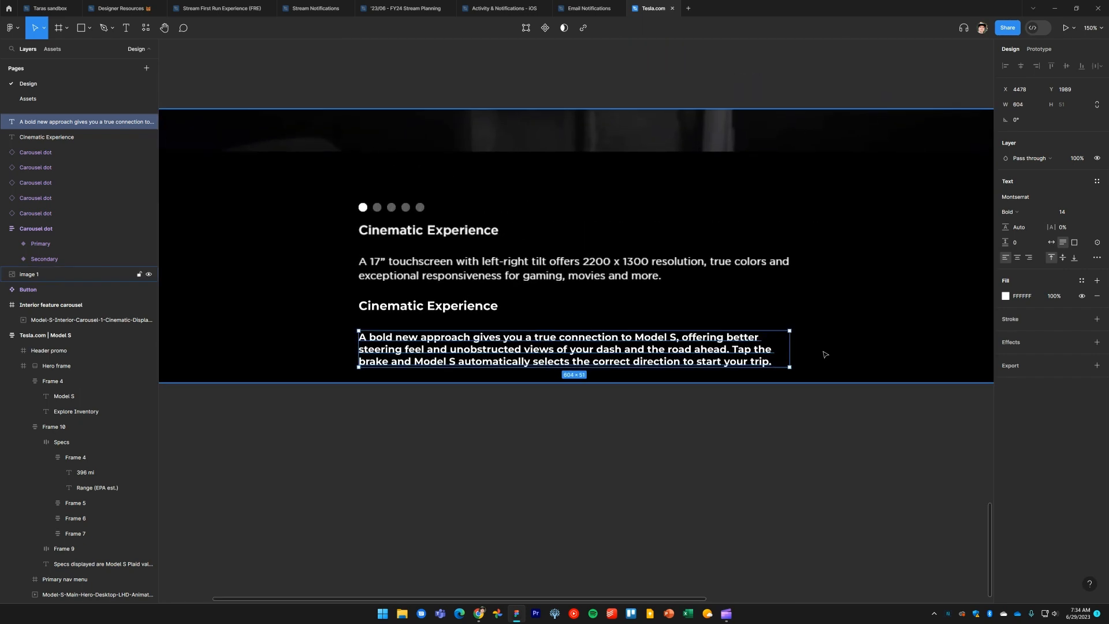
left_click_drag(790, 346, 795, 347)
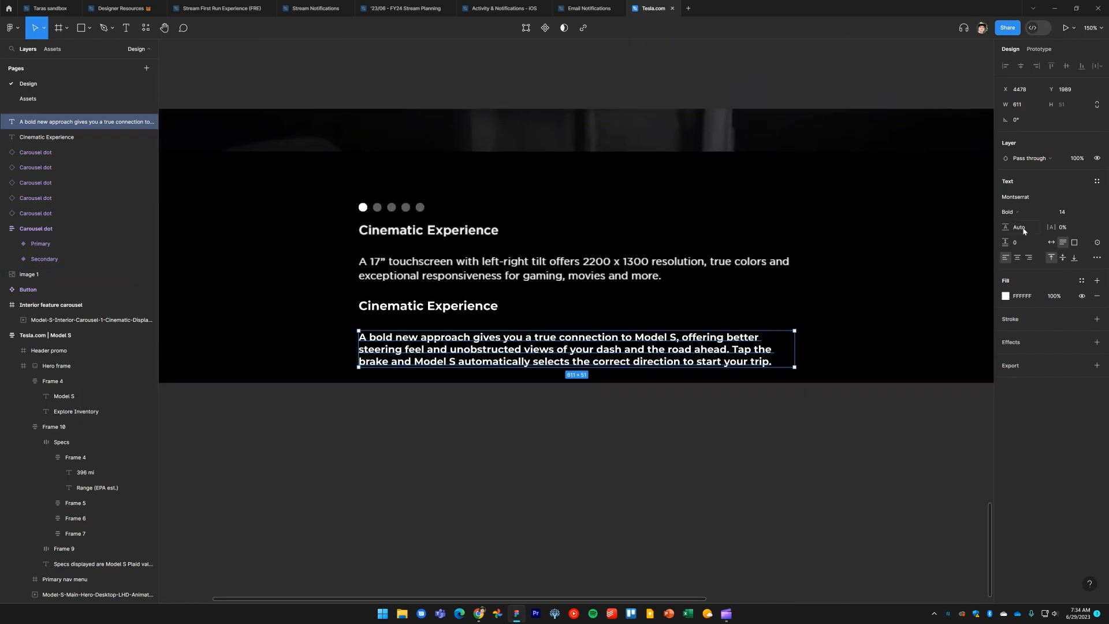
Set the description's font weight to Medium and its line height to 20
left_click(1033, 213)
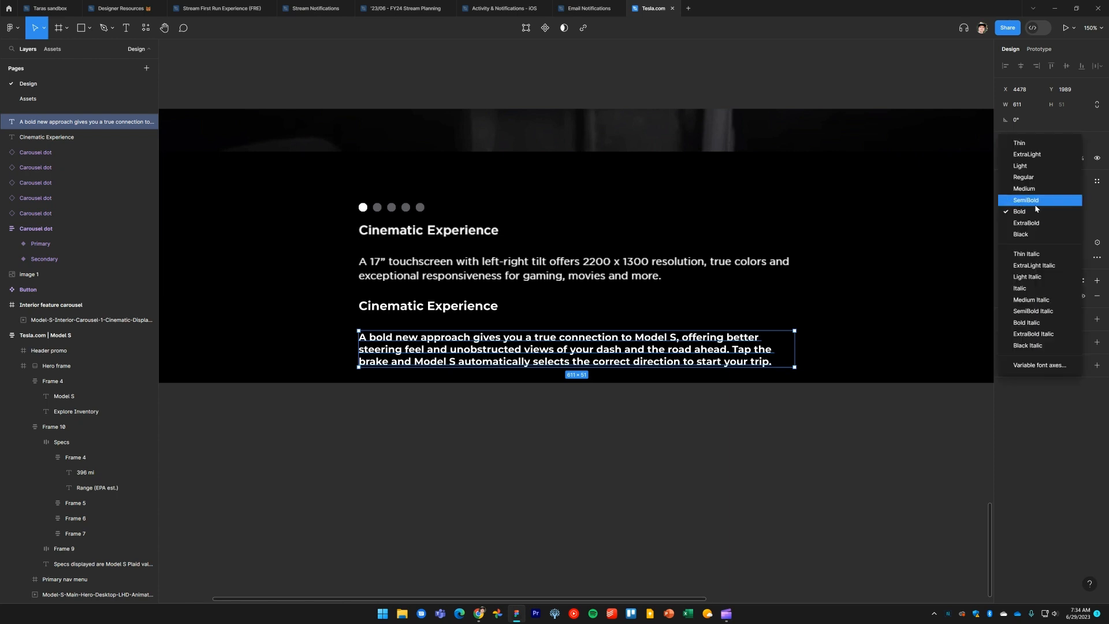
left_click(1035, 203)
left_click(1035, 213)
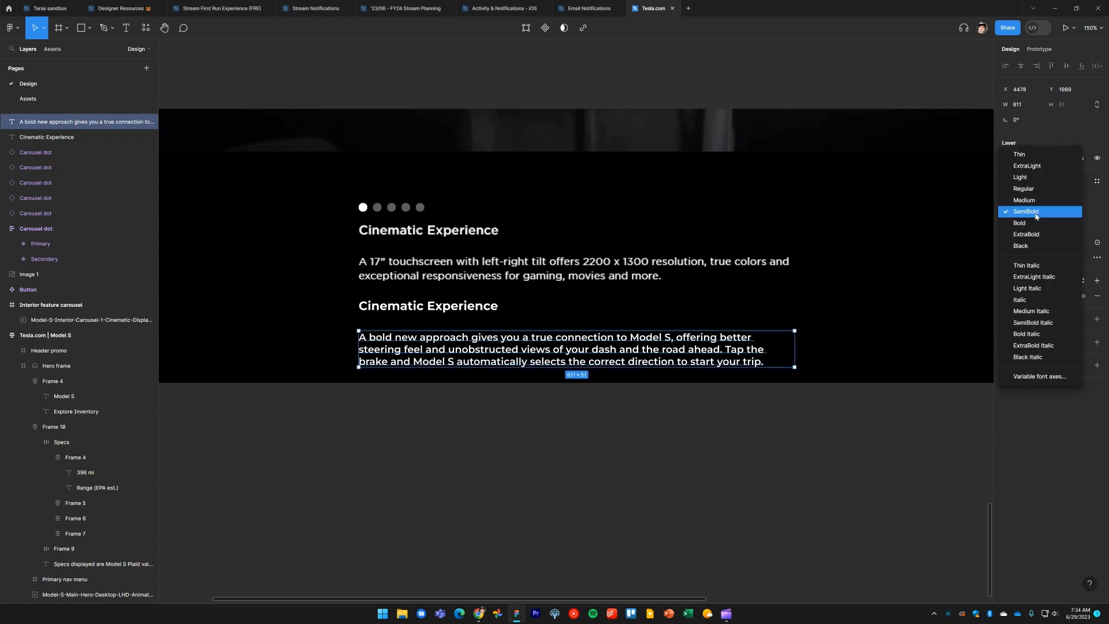
left_click(1038, 204)
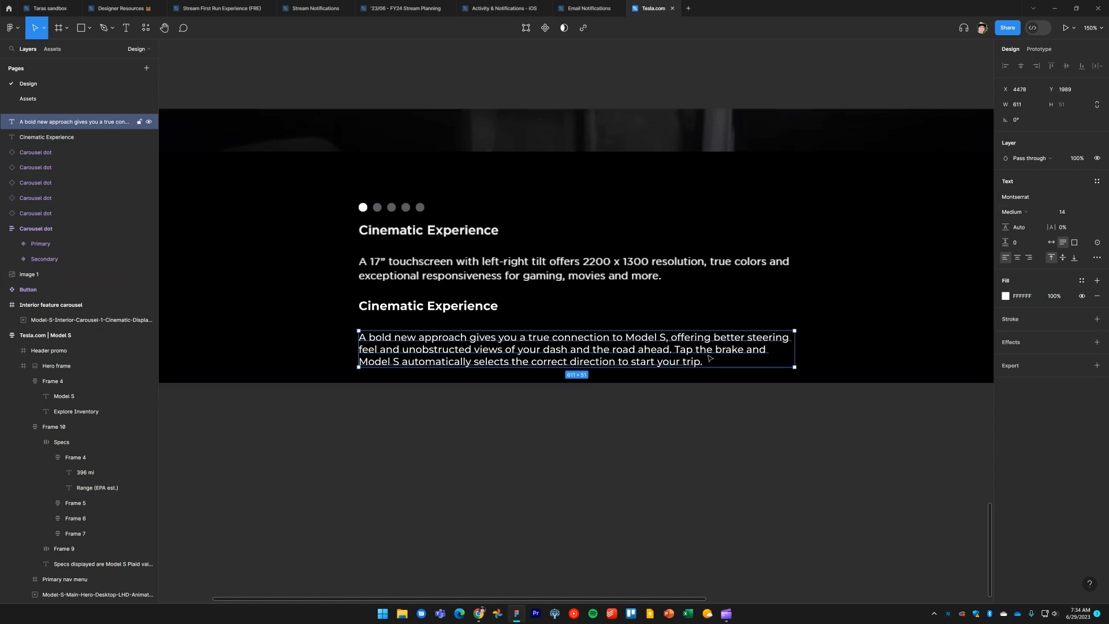
left_click(1028, 231)
type("20")
key("Return")
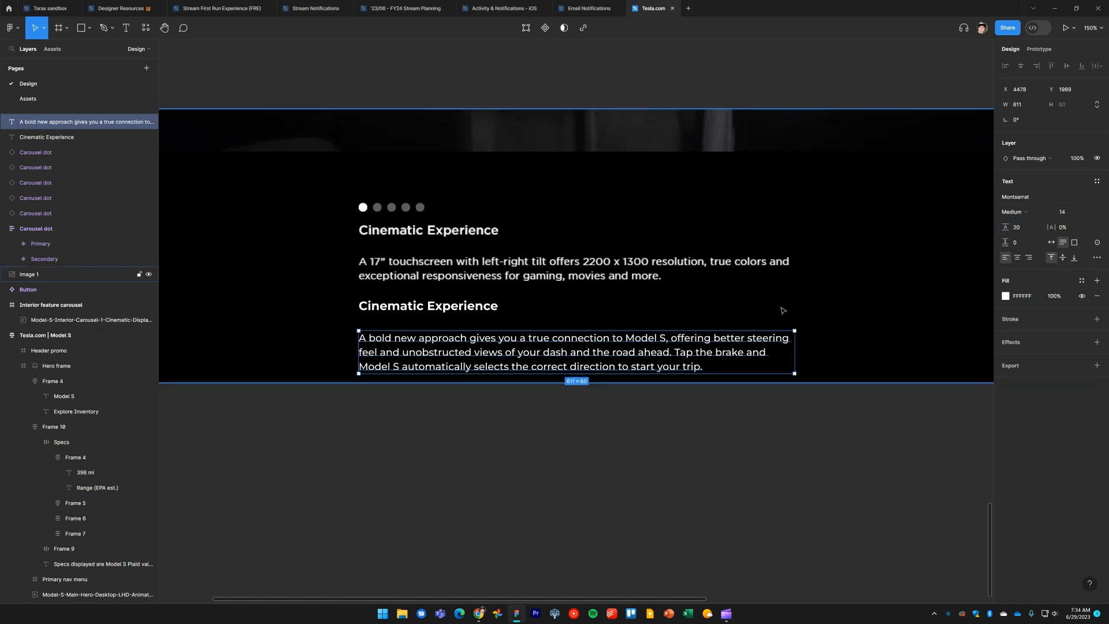
Move the new heading and description up onto the screenshot's caption heading and paragraph
left_click(450, 306)
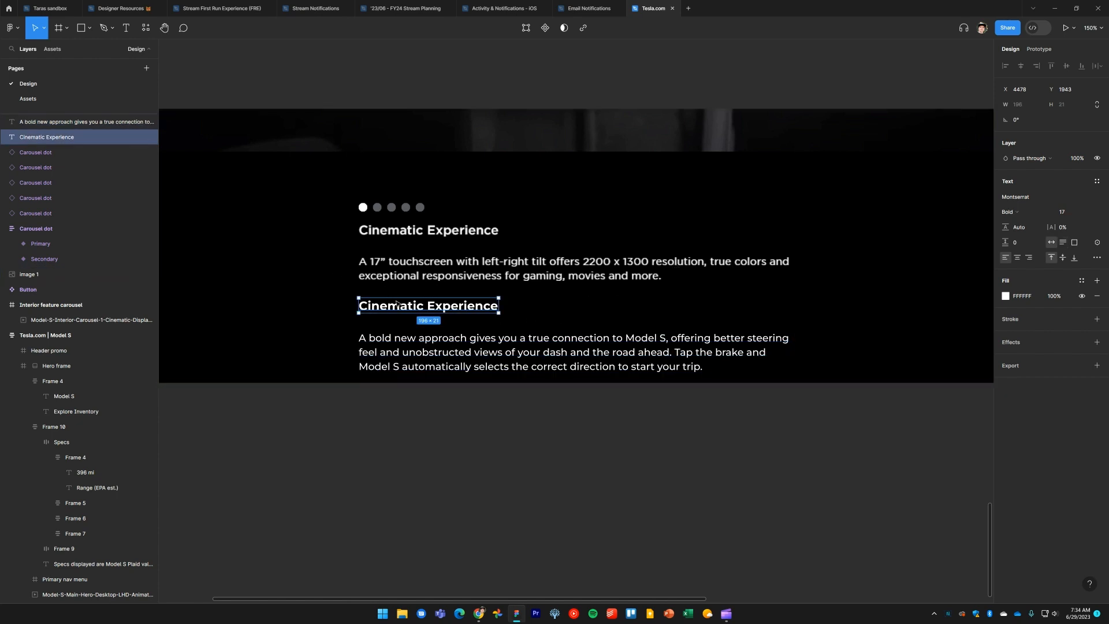
left_click_drag(404, 308, 405, 231)
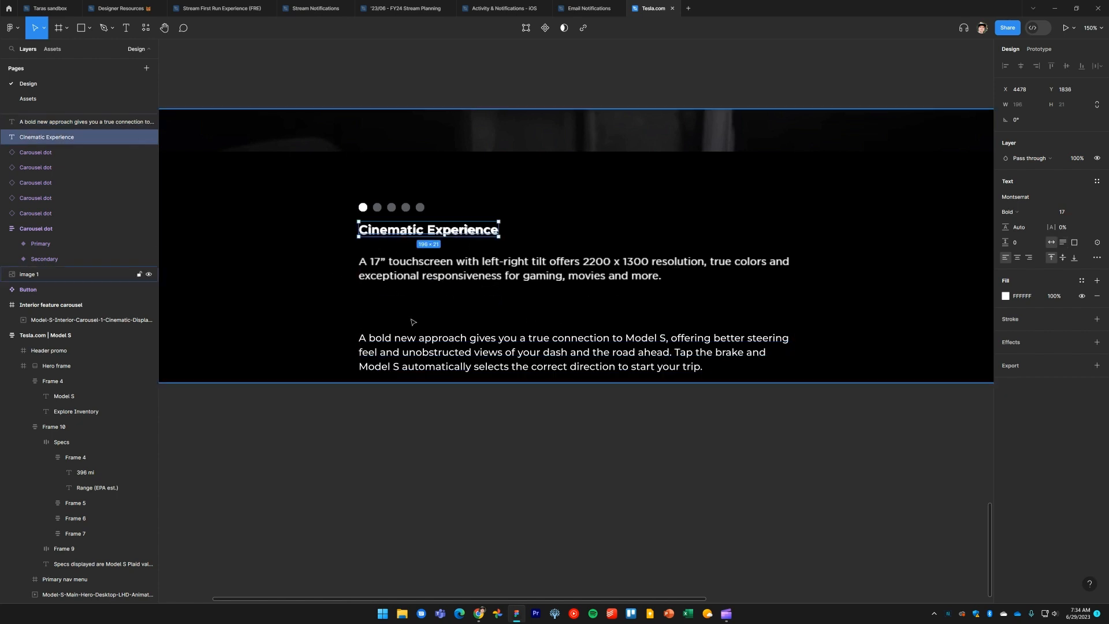
left_click(414, 336)
left_click_drag(414, 327, 416, 278)
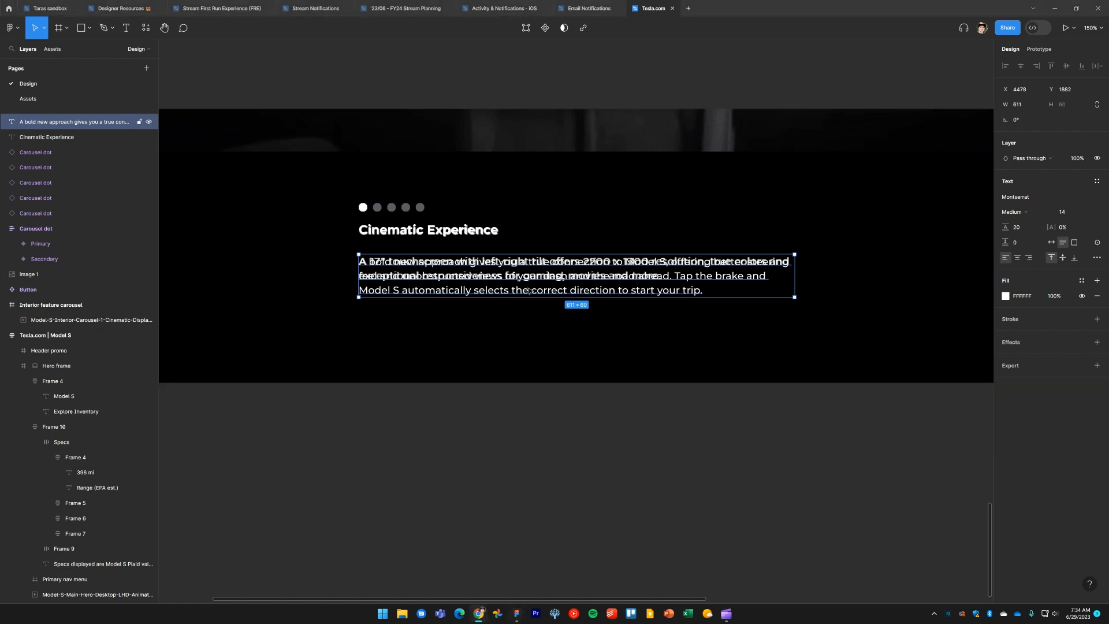
Replace the description's text with the "A 17” touchscreen with left-right tilt…" paragraph
double_click(522, 273)
type("A 17\" touchscreen with left-right tilt offers 2200 × 1300 resolution, true colors and exceptional responsiveness for gaming, movies and more.")
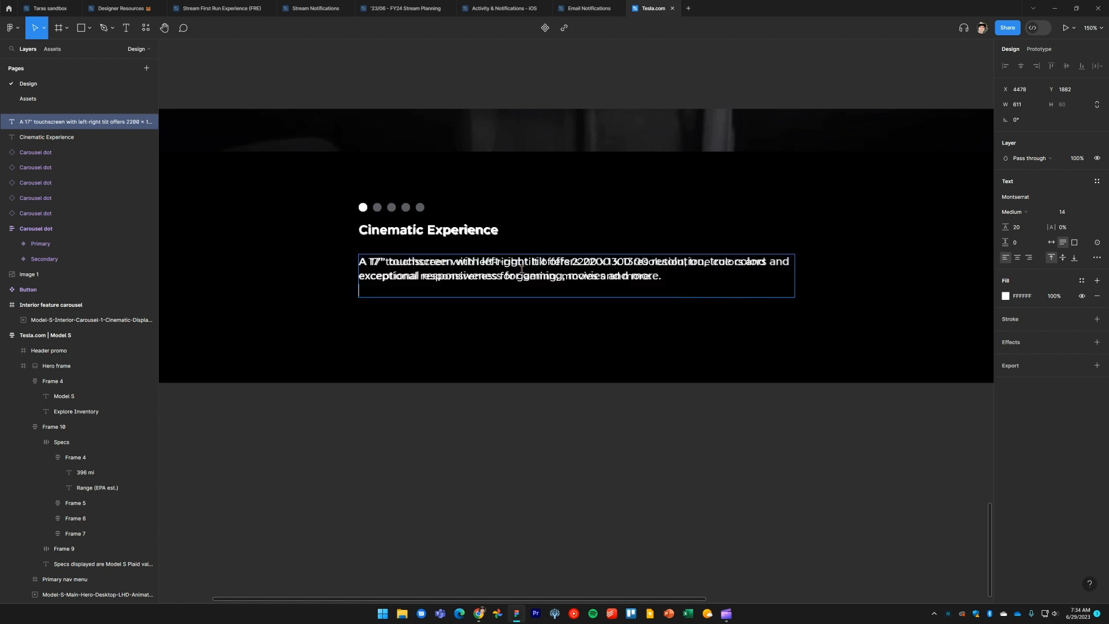
key("BackSpace")
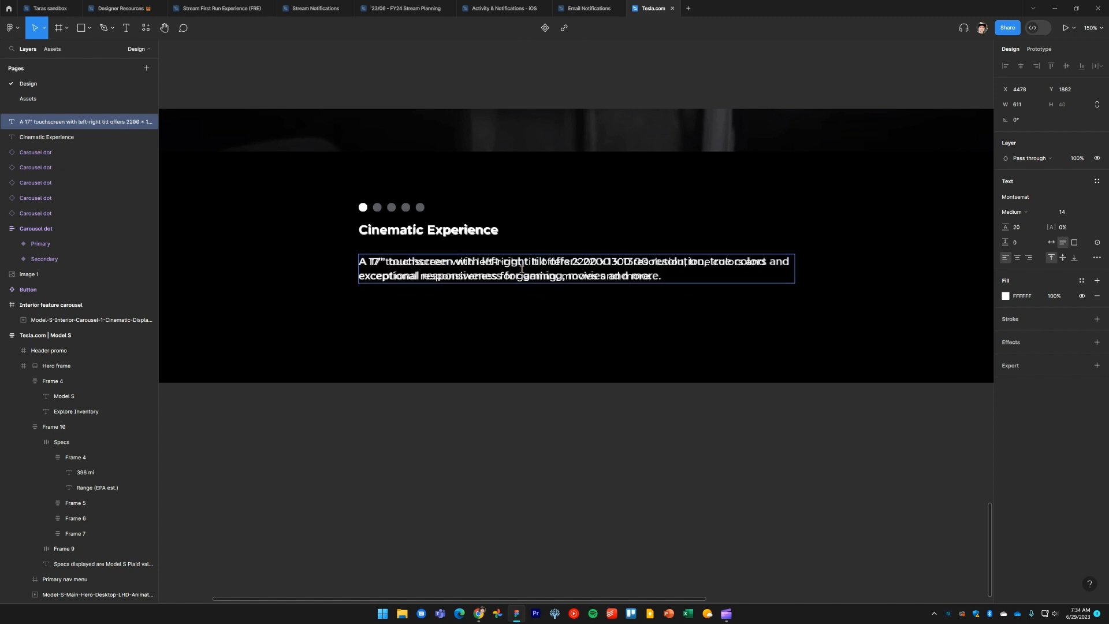
Delete the reference screenshot image from the interior carousel frame
key("Escape")
left_click(524, 345)
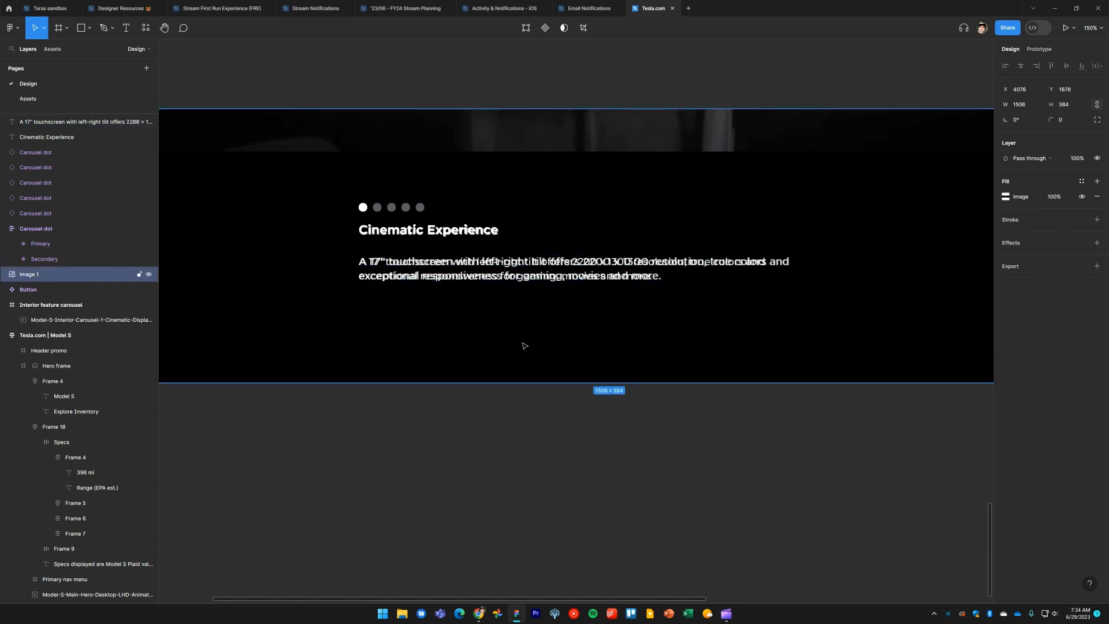
key("Delete")
scroll(546, 369, "up", 1)
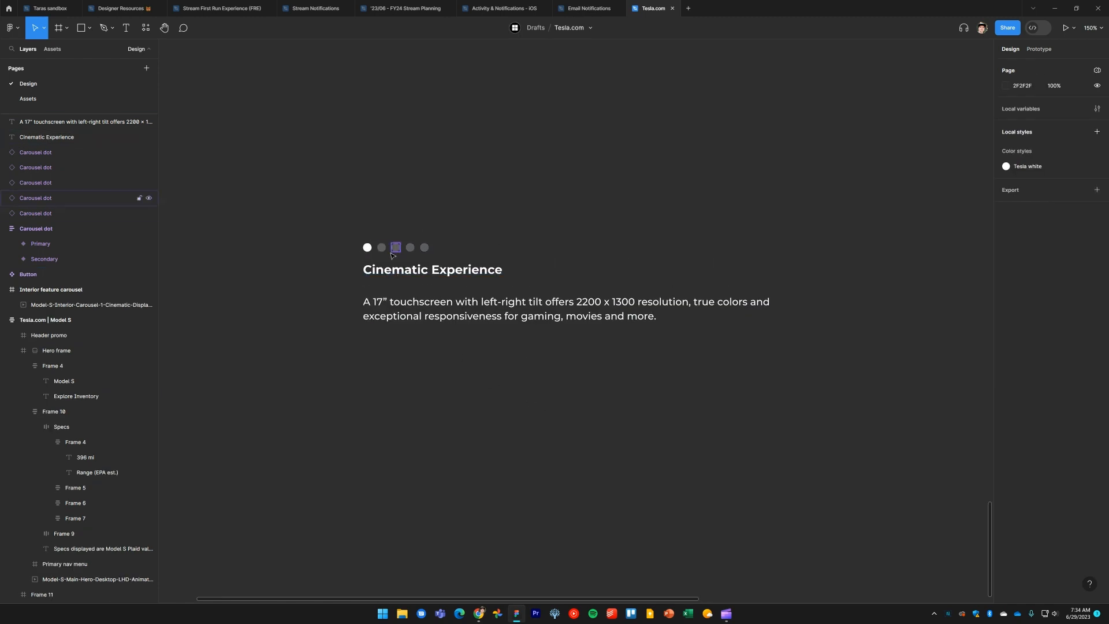
Wrap the five carousel dots in a horizontal auto layout frame with 8 px spacing
left_click_drag(379, 249, 442, 254)
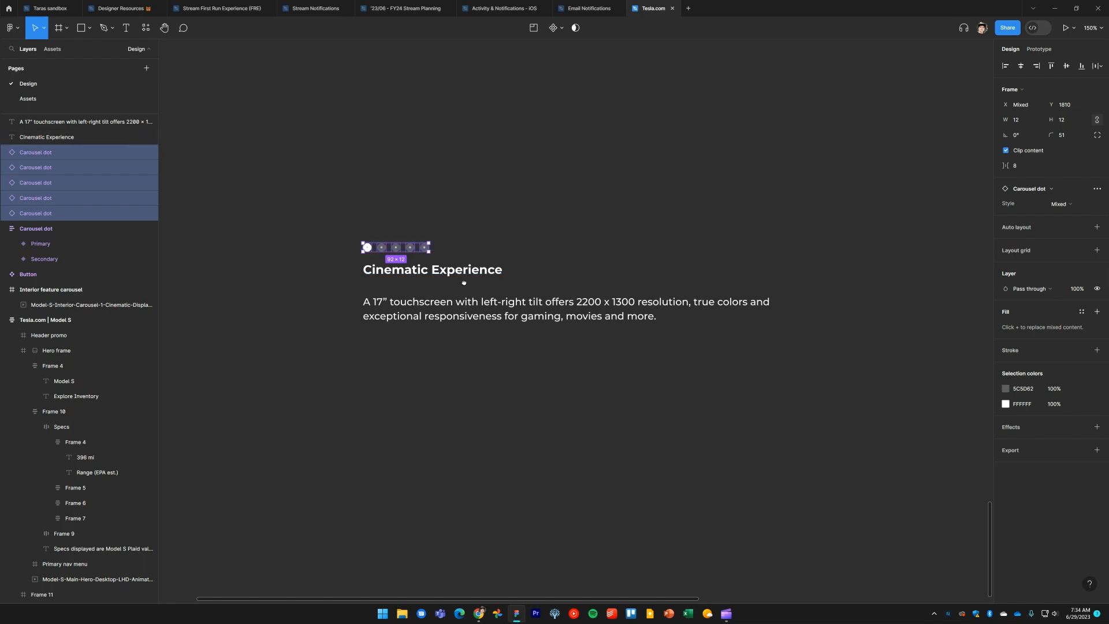
scroll(450, 263, "up", 5)
scroll(500, 291, "down", 3)
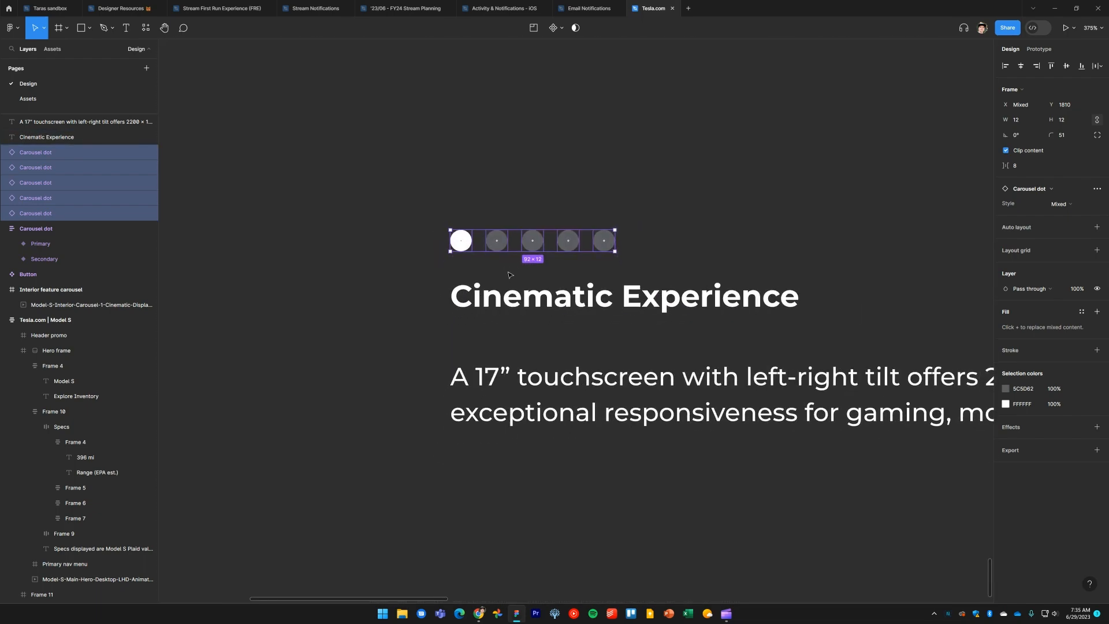
key("shift+a")
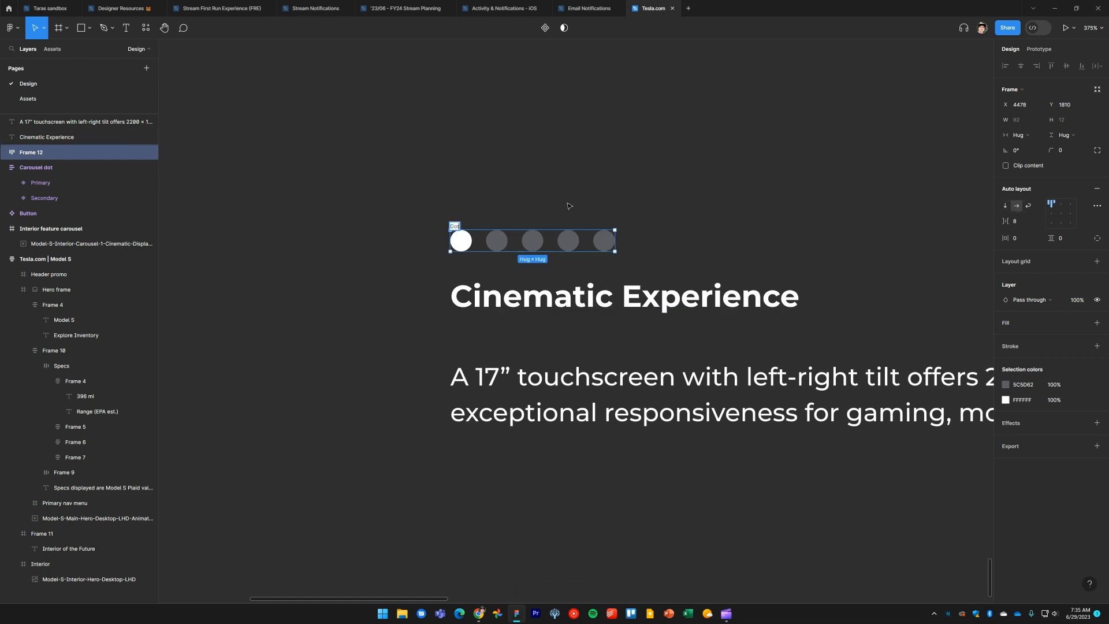
Nudge the description text down 1 px below the Cinematic Experience heading
left_click(714, 168)
scroll(592, 203, "right", 4)
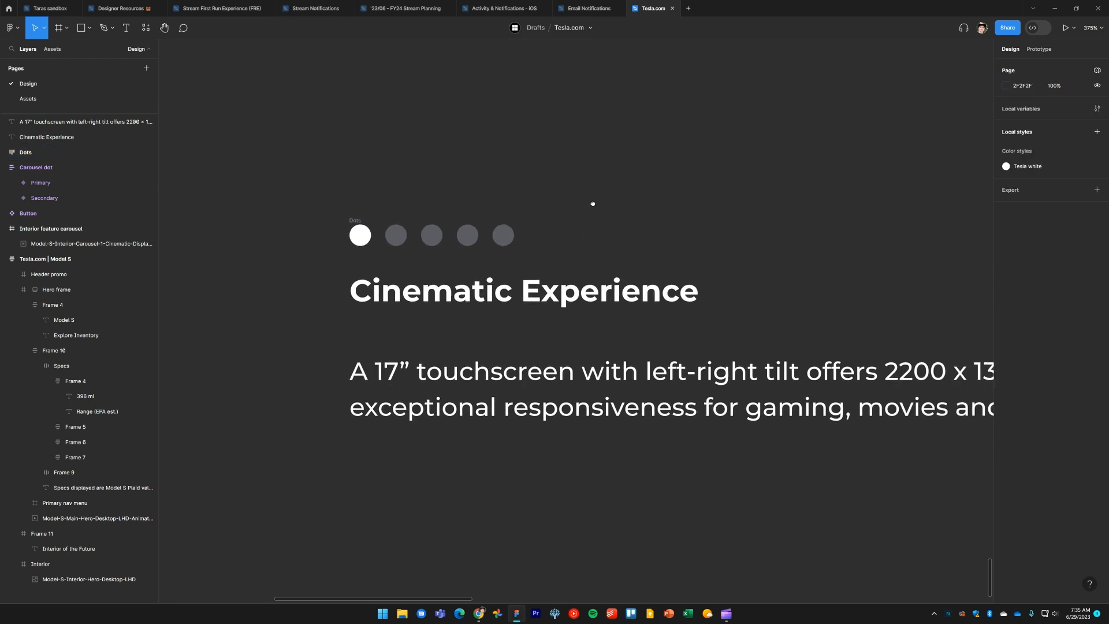
left_click(503, 300)
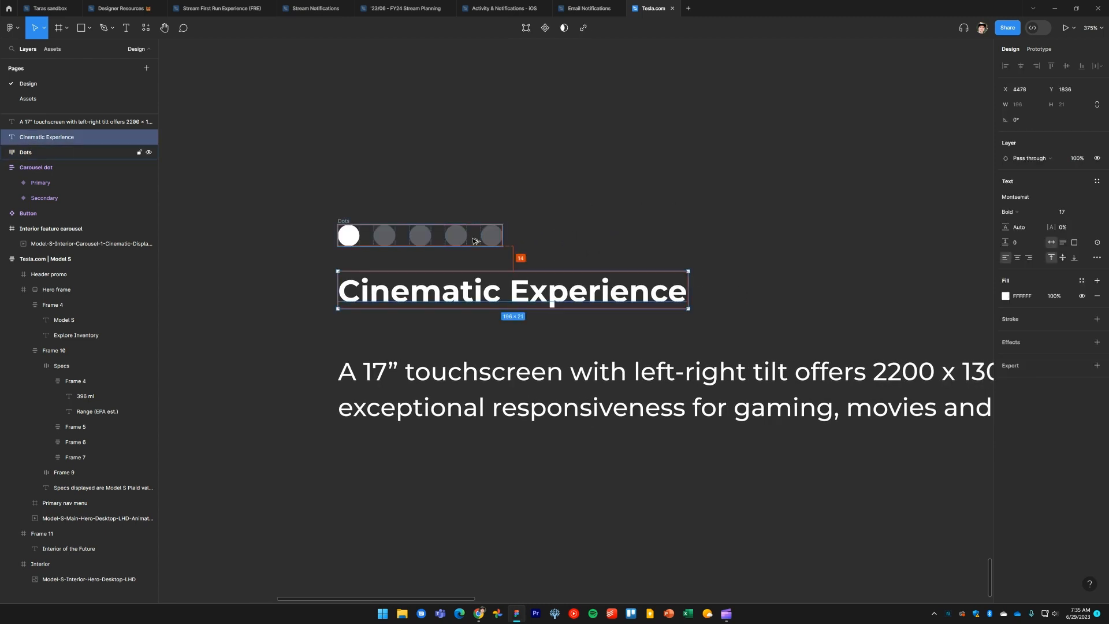
left_click(532, 379)
key("Down")
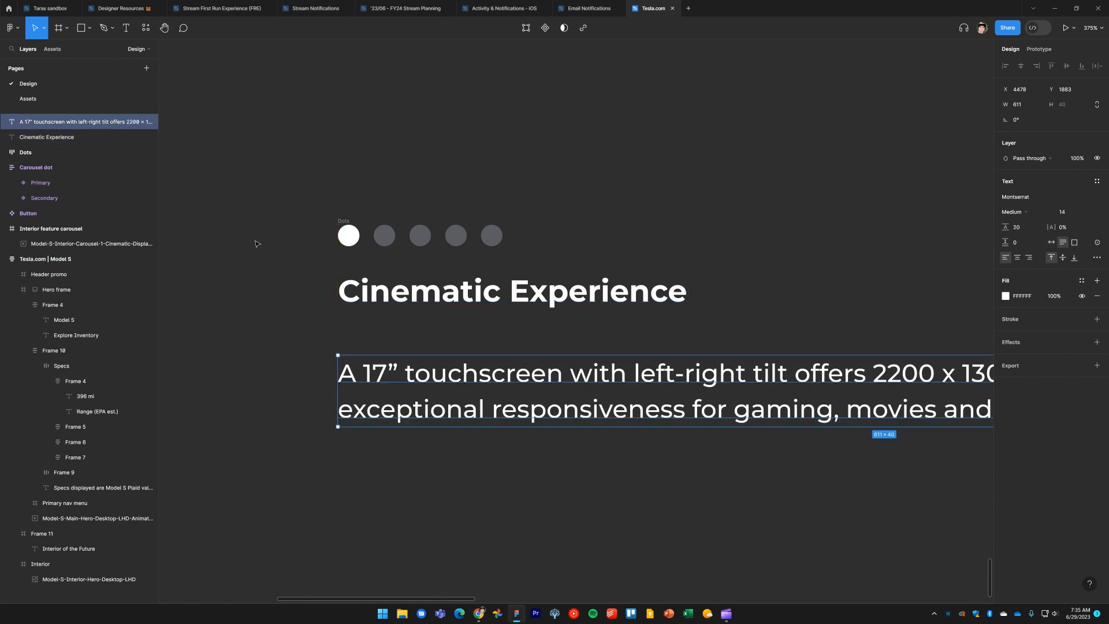
Wrap the dots frame and heading in a vertical auto layout frame with 14 px spacing
left_click(257, 272)
scroll(258, 272, "down", 2)
left_click_drag(259, 272, 275, 281)
left_click_drag(294, 195, 652, 317)
key("shift+a")
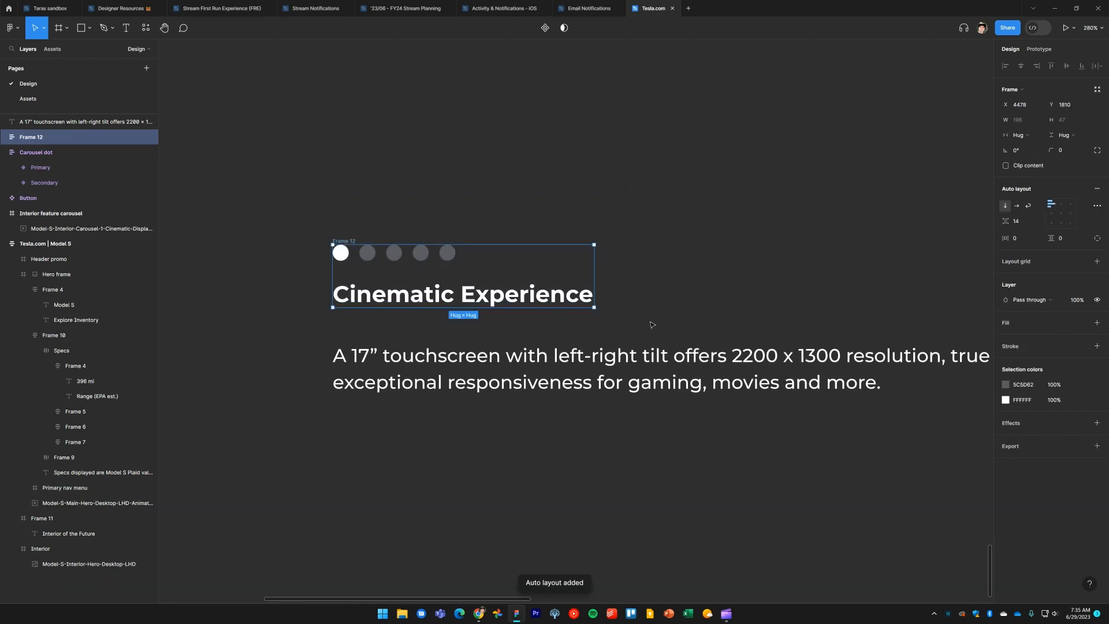
Wrap the dots-and-heading frame with the description in a vertical auto layout frame with 26 px spacing
scroll(652, 324, "down", 3)
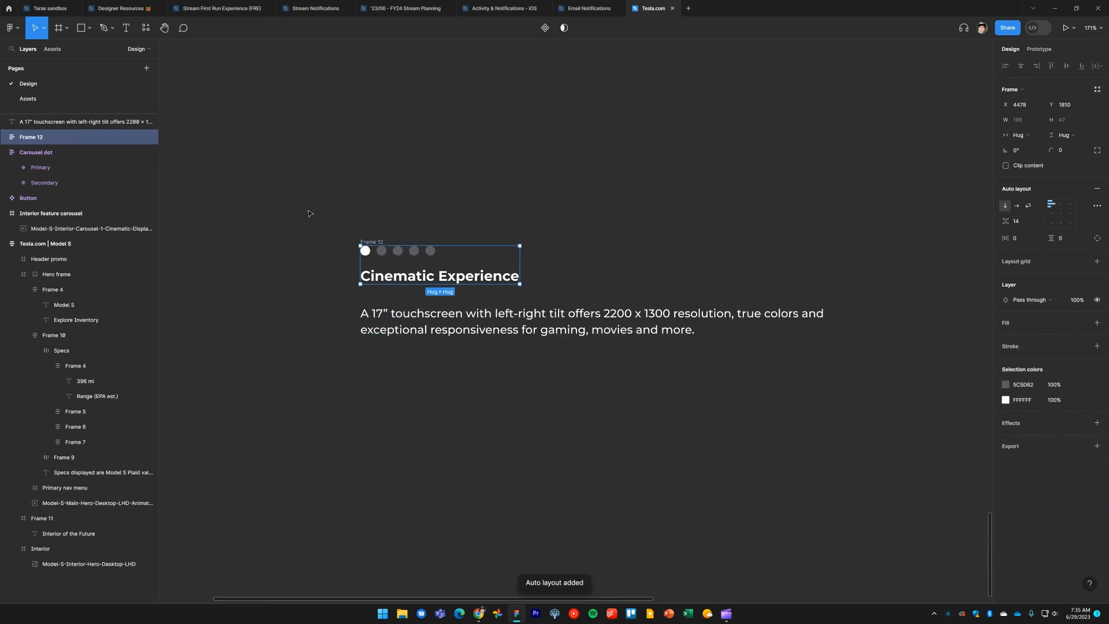
left_click_drag(308, 213, 942, 405)
key("shift+a")
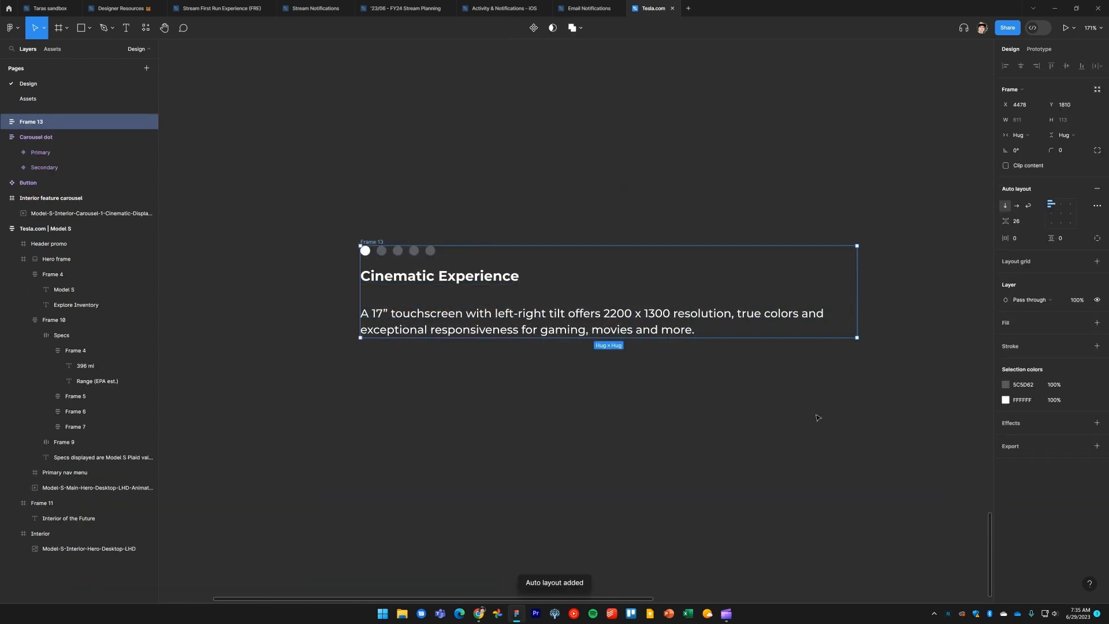
Rename the new caption frame to Carousel content
left_click(691, 411)
scroll(642, 416, "down", 2)
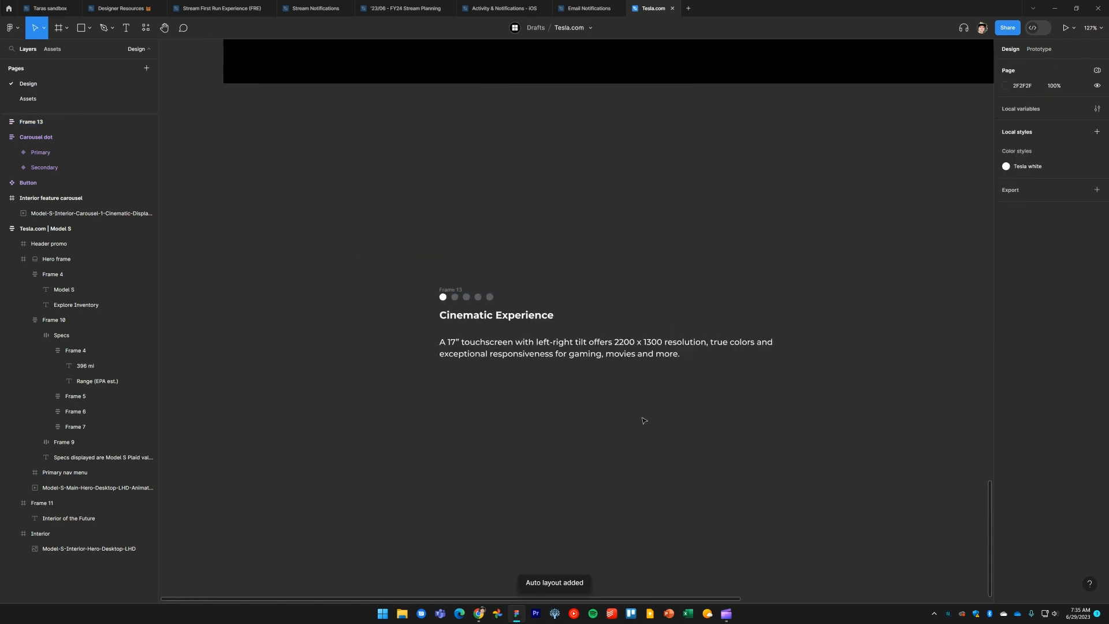
left_click(454, 295)
scroll(460, 292, "down", 2)
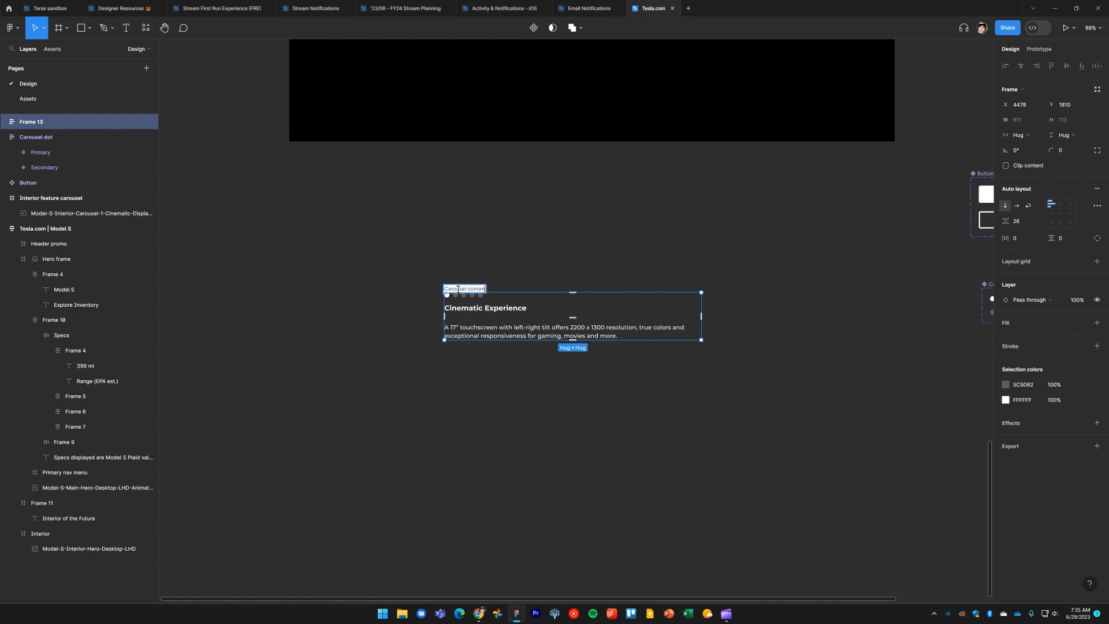
type("t")
key("Return")
Move Carousel content into the Interior feature carousel frame below the video and centre it horizontally
left_click(462, 238)
scroll(483, 314, "up", 1)
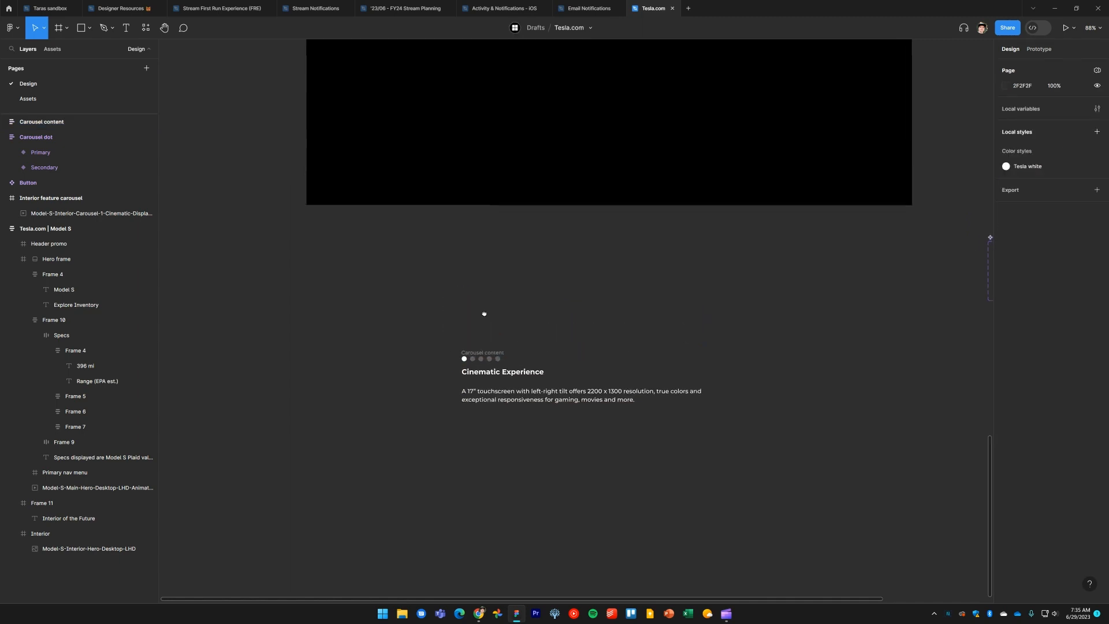
scroll(495, 416, "down", 2)
left_click_drag(509, 462, 522, 222)
key("alt")
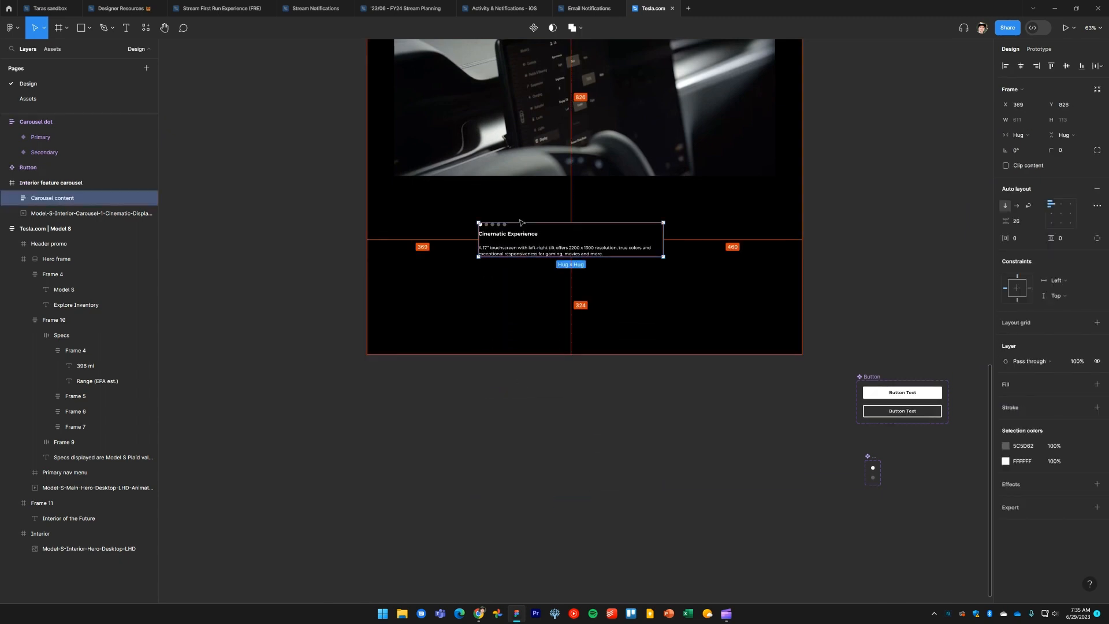
key("alt+h")
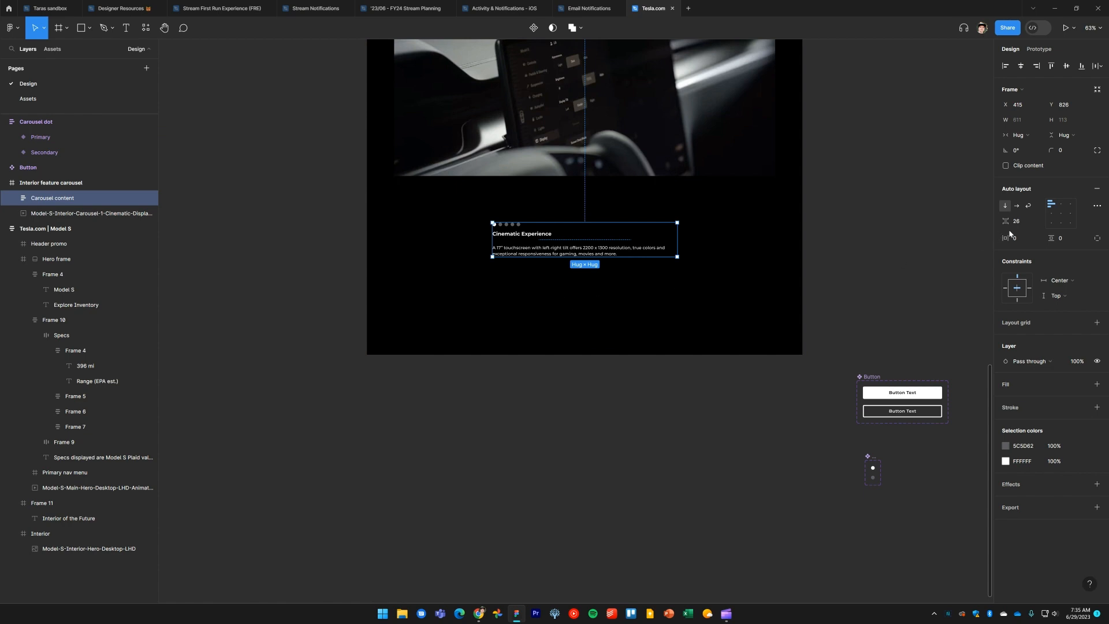
Compare with the Tesla reference page and nudge Carousel content up closer to the video
key("alt+Tab")
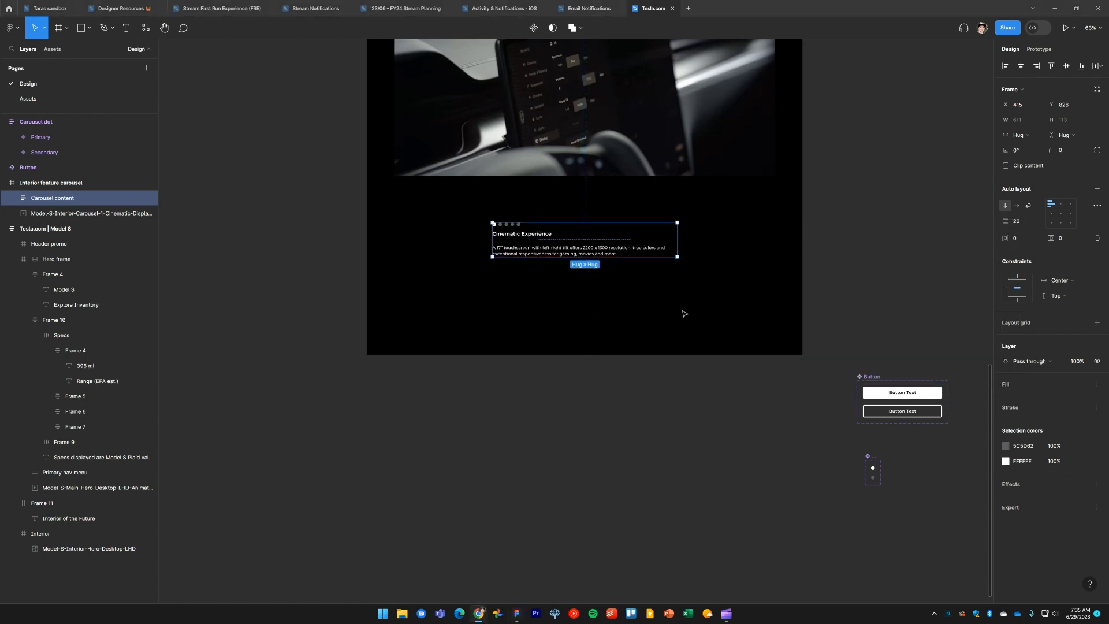
key("alt+Tab")
key("alt+Tab")
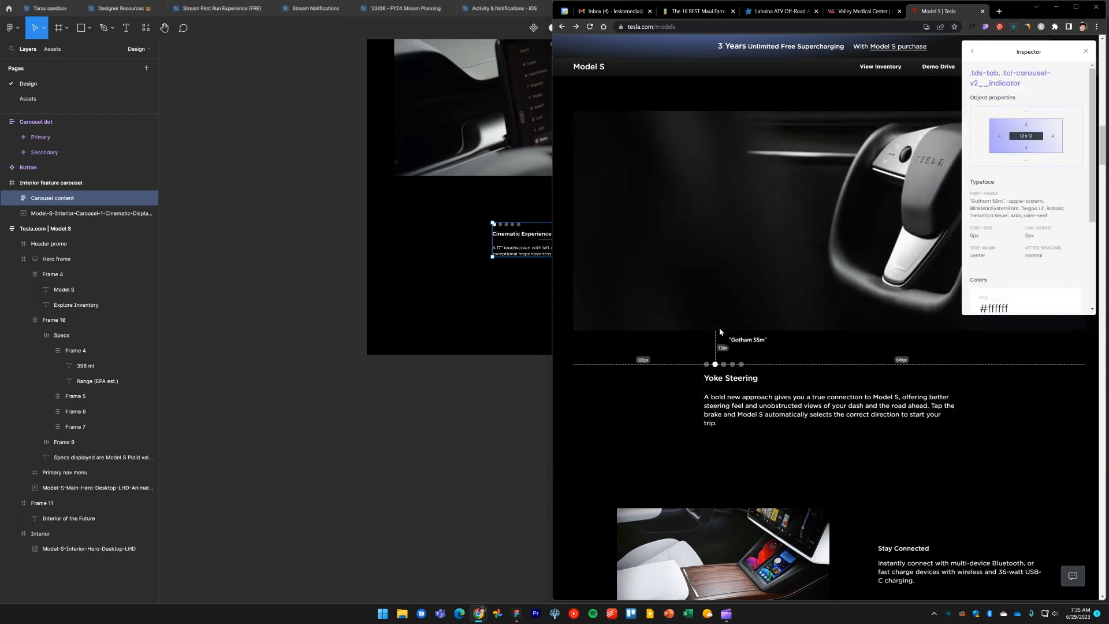
key("alt+Tab")
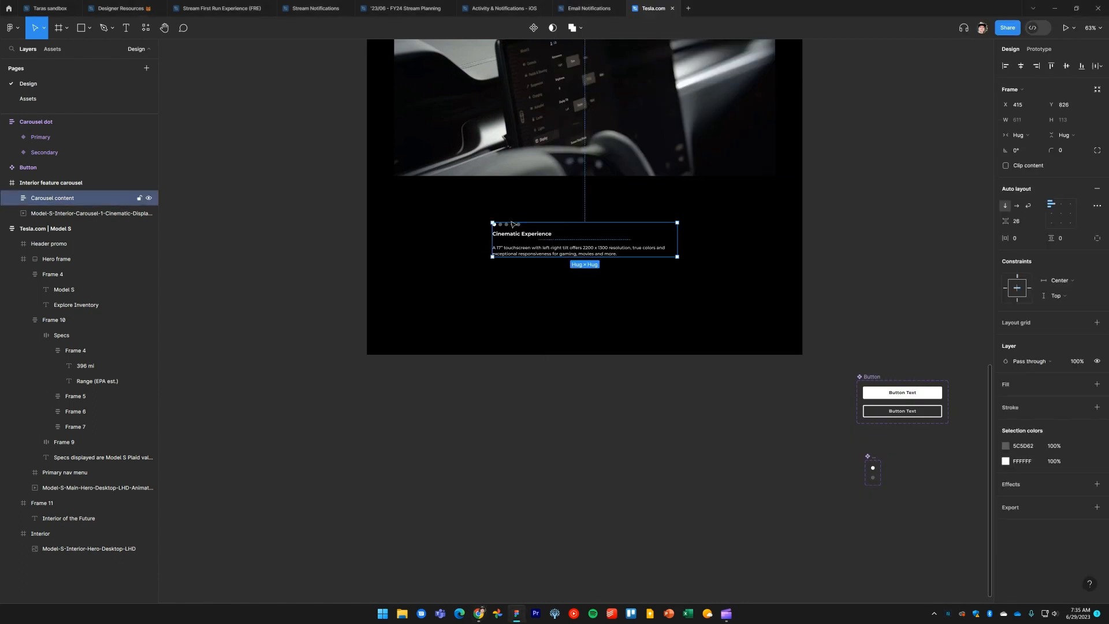
scroll(511, 198, "up", 5, "ctrl")
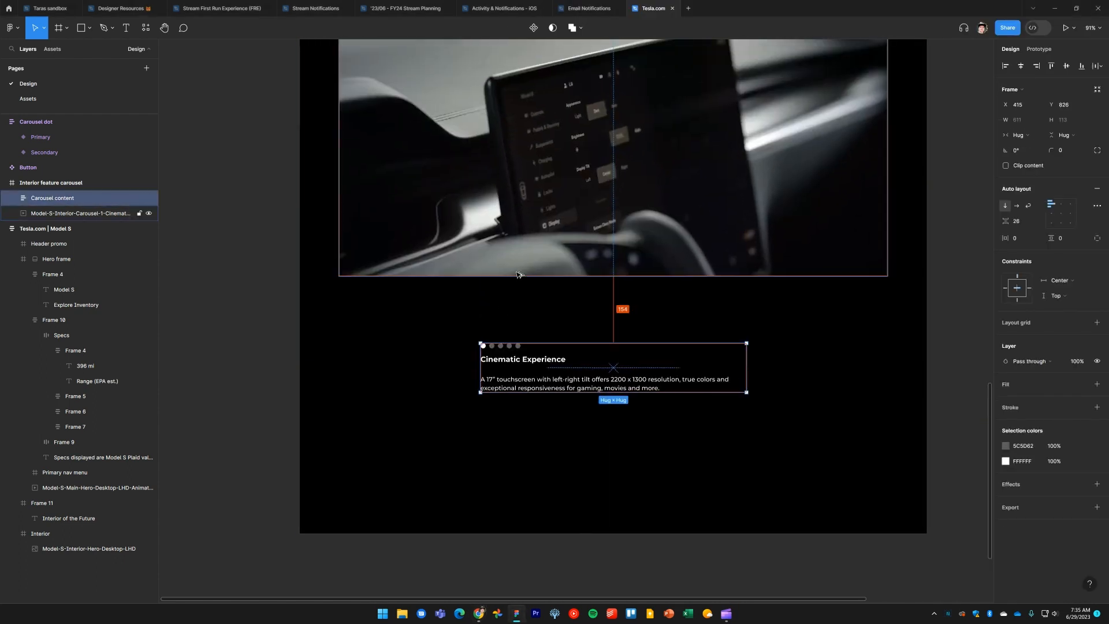
key("shift+Up")
key("shift+Up")
key("shift+Up")
key("shift+Up")
key("shift+Up")
key("shift+Up")
key("shift+Up")
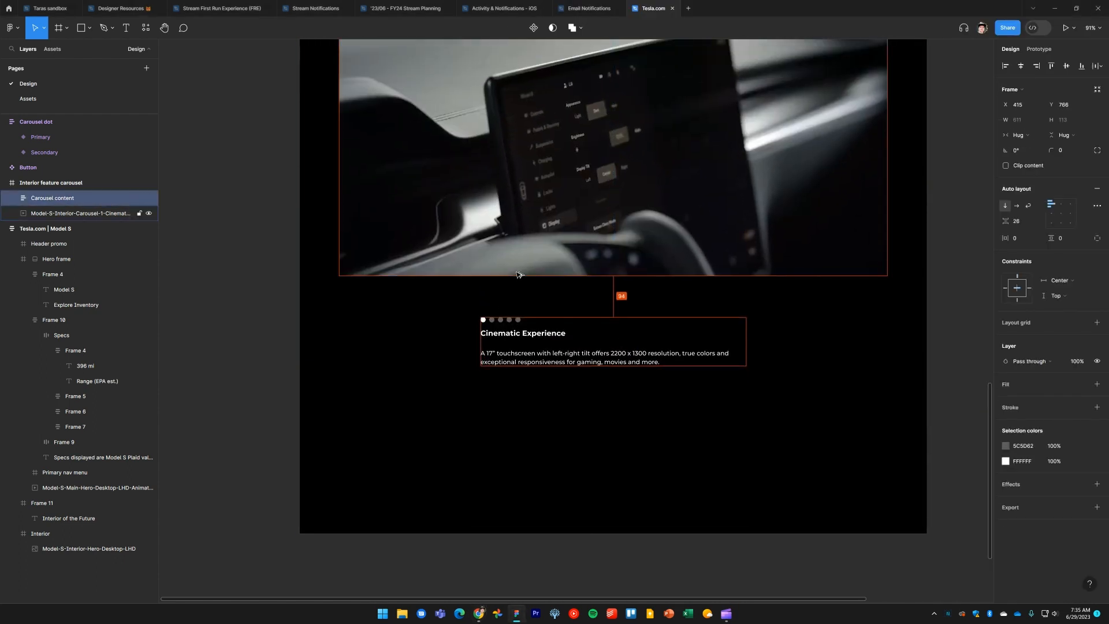
key("shift+Up")
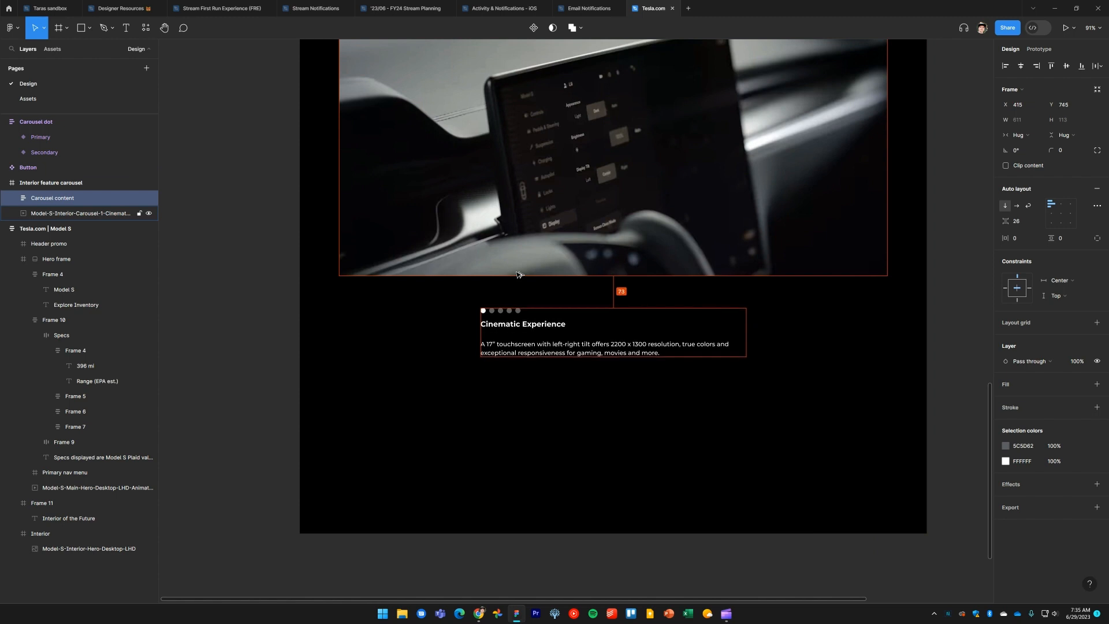
key("Up")
key("Up")
Check the reference page again and shorten the Interior feature carousel frame to fit the video and caption
left_click(259, 309)
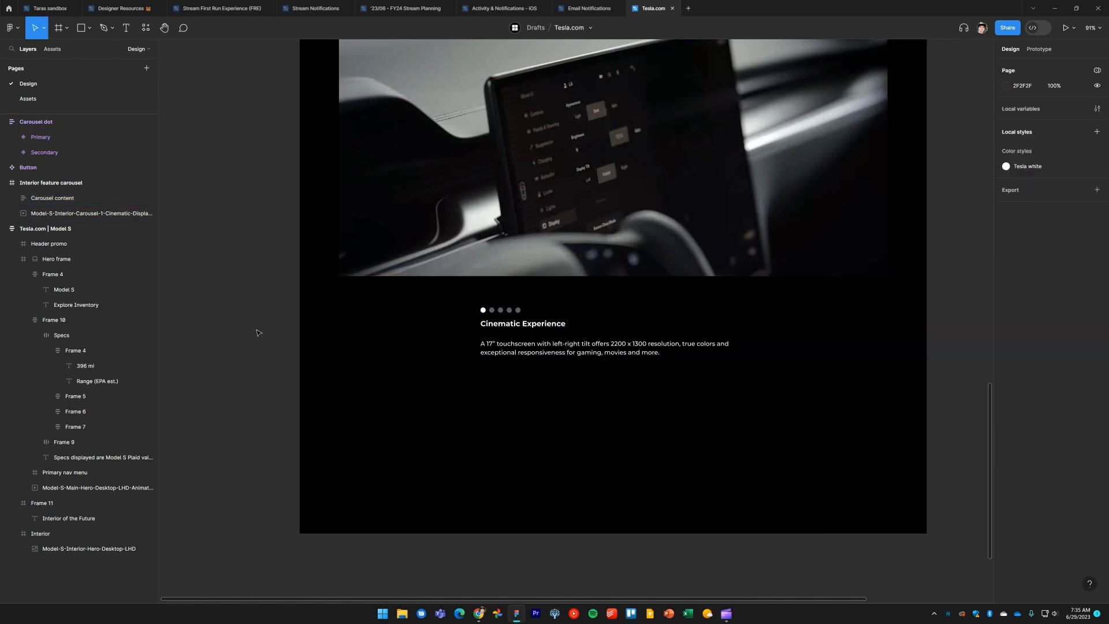
scroll(258, 347, "up", 4)
scroll(258, 388, "down", 3, "ctrl")
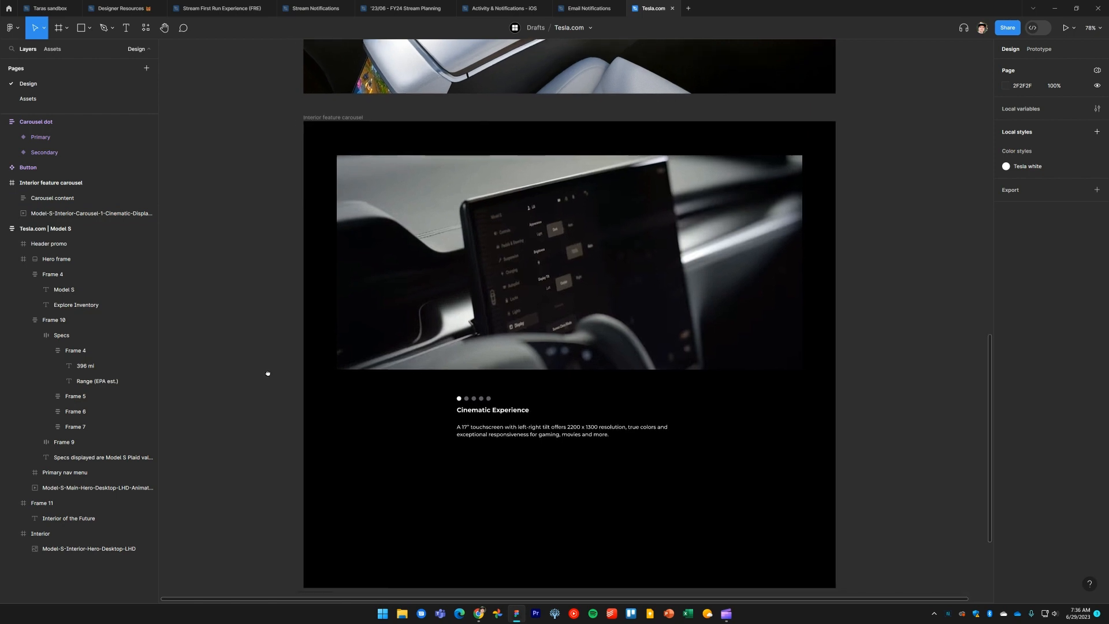
key("alt+Tab")
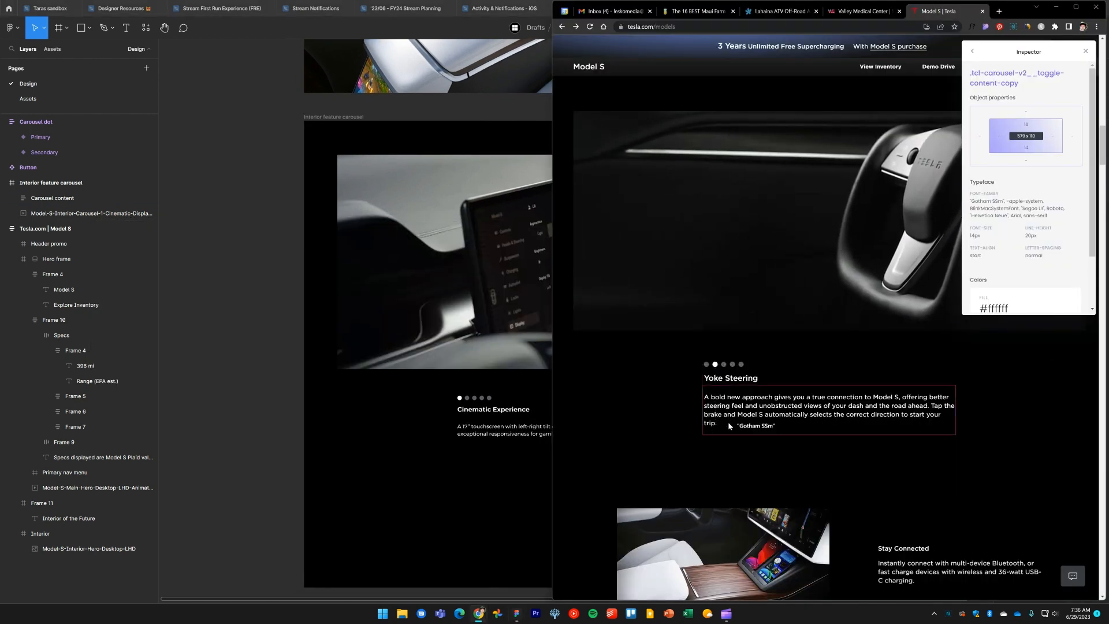
key("alt+Tab")
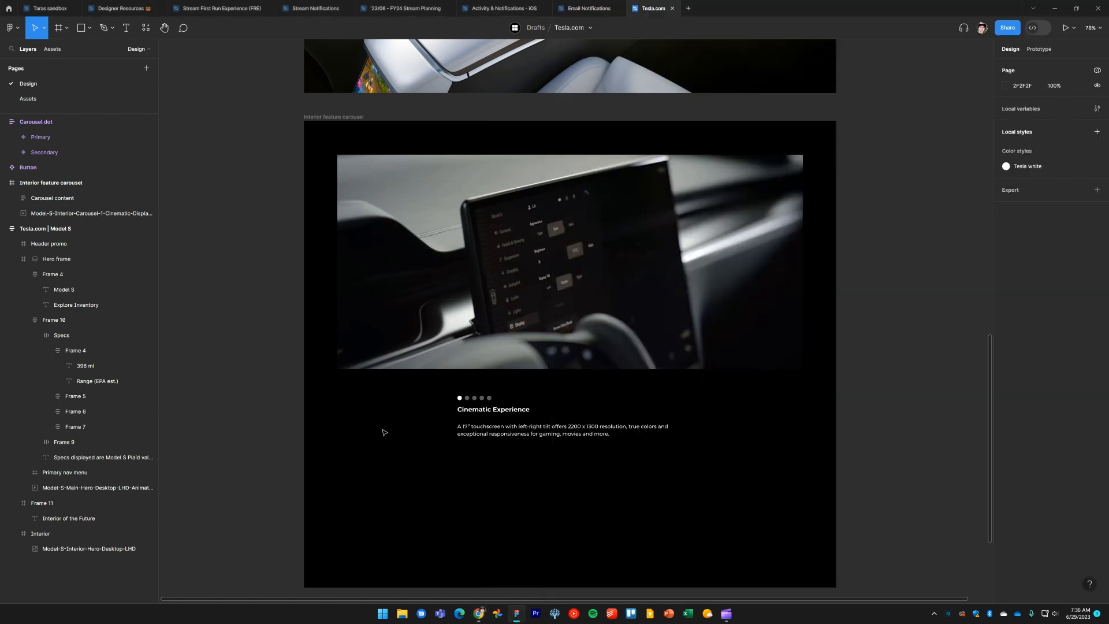
left_click(408, 432)
left_click_drag(407, 432, 420, 321)
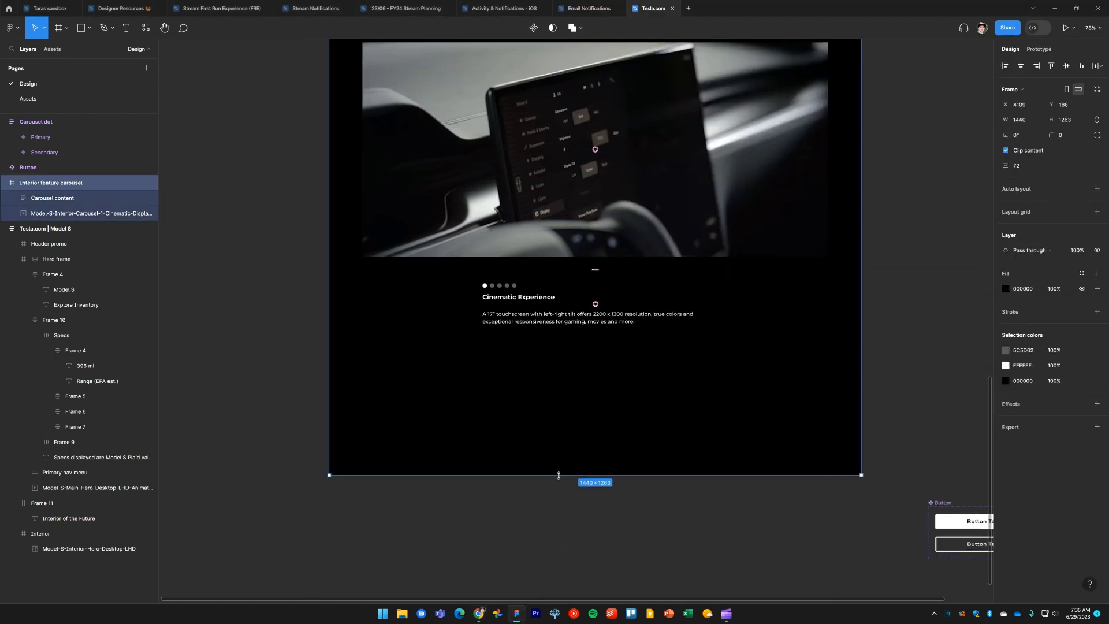
left_click_drag(559, 475, 551, 325)
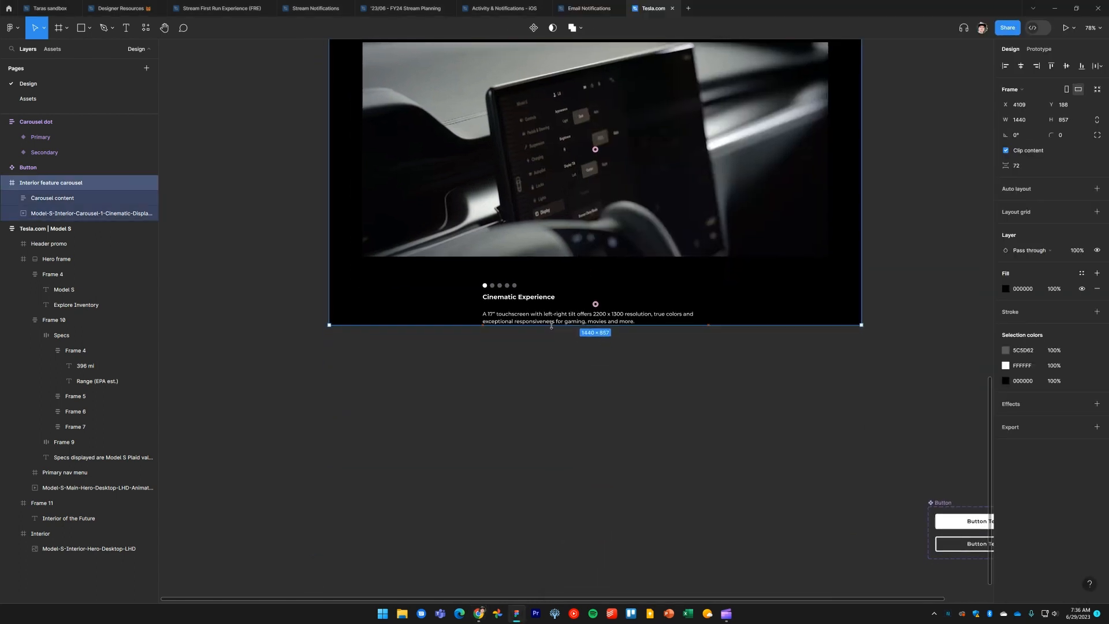
left_click_drag(568, 391, 570, 501)
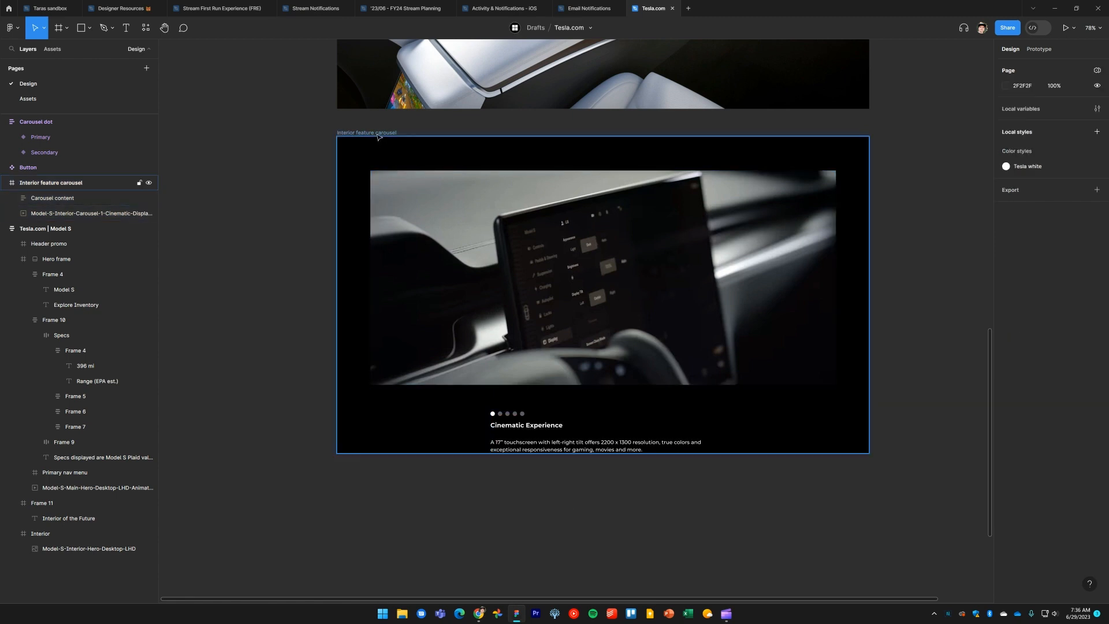
Add auto layout to the Interior feature carousel frame with 72 px spacing and 72 px top and bottom padding
key("shift+a")
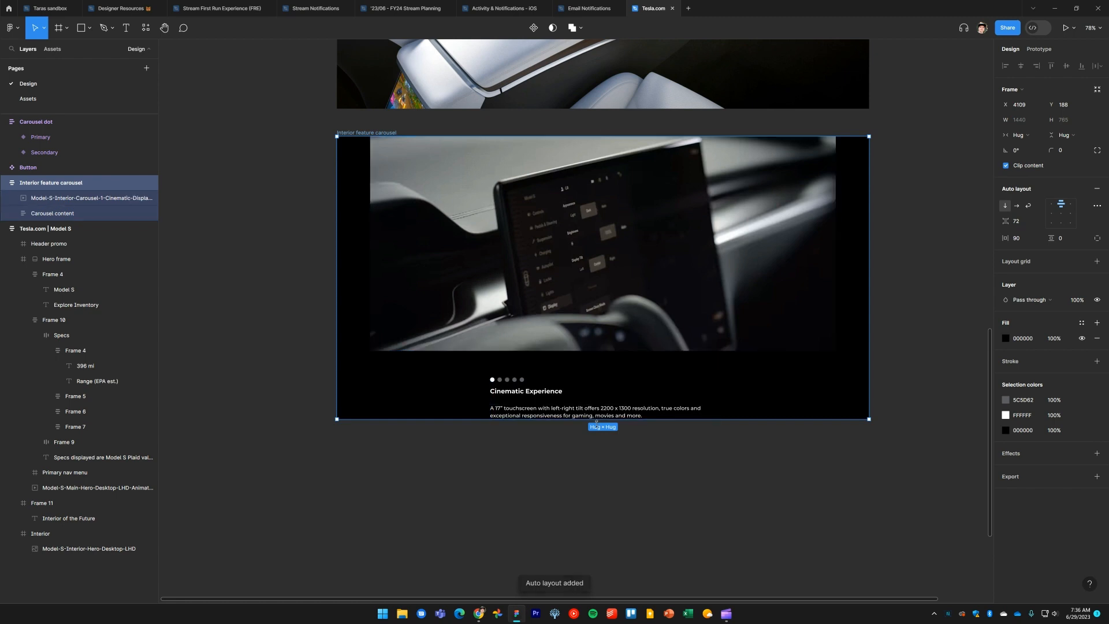
left_click_drag(602, 419, 610, 446)
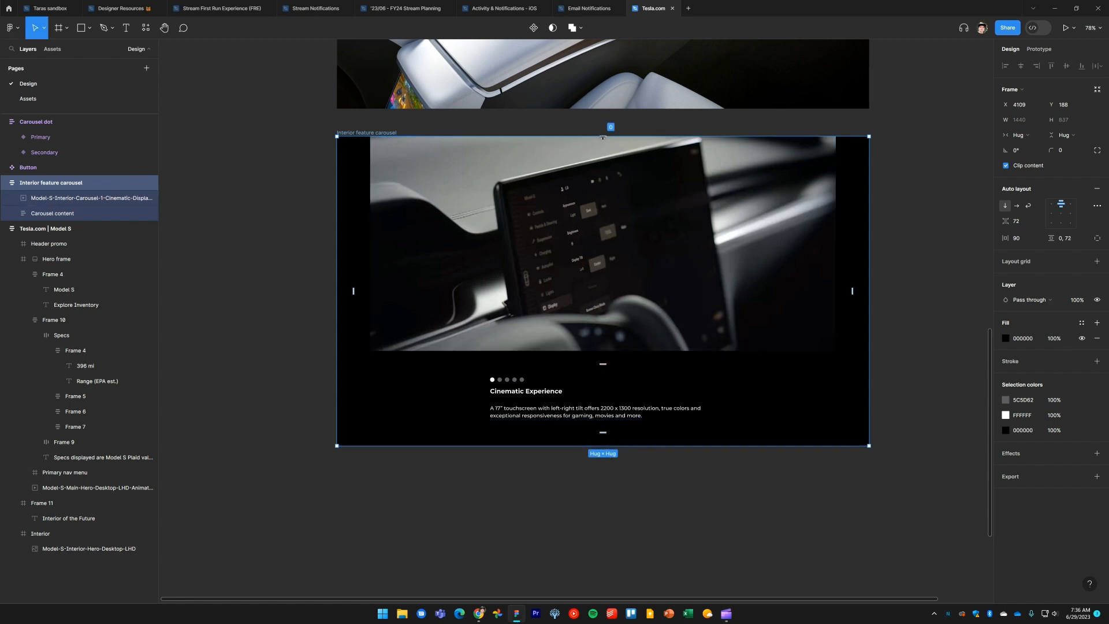
left_click_drag(602, 137, 607, 168)
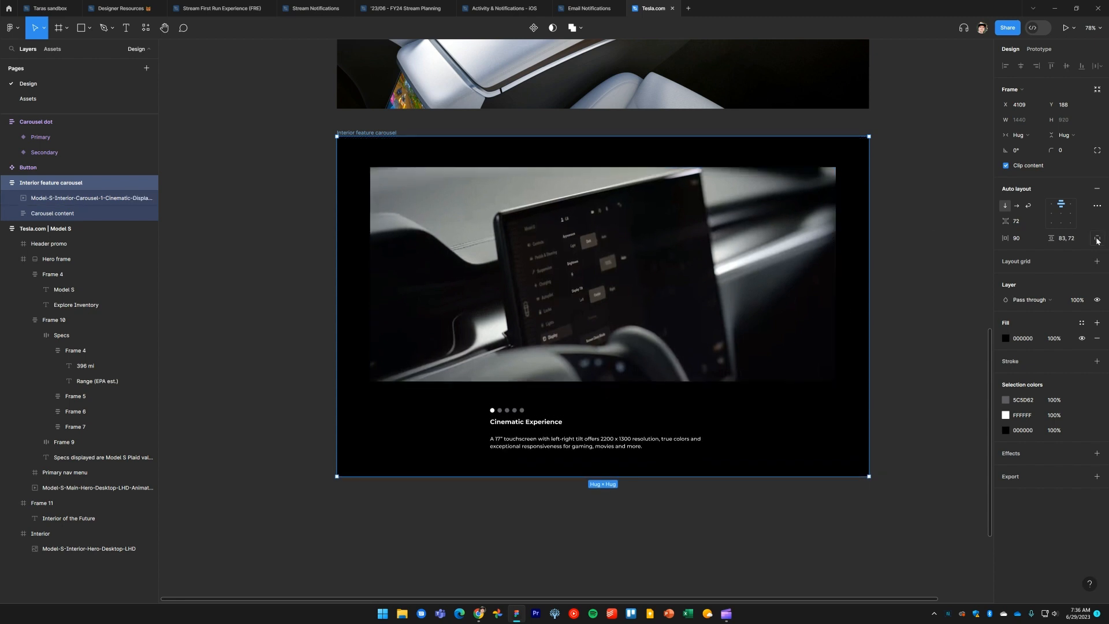
left_click(1097, 239)
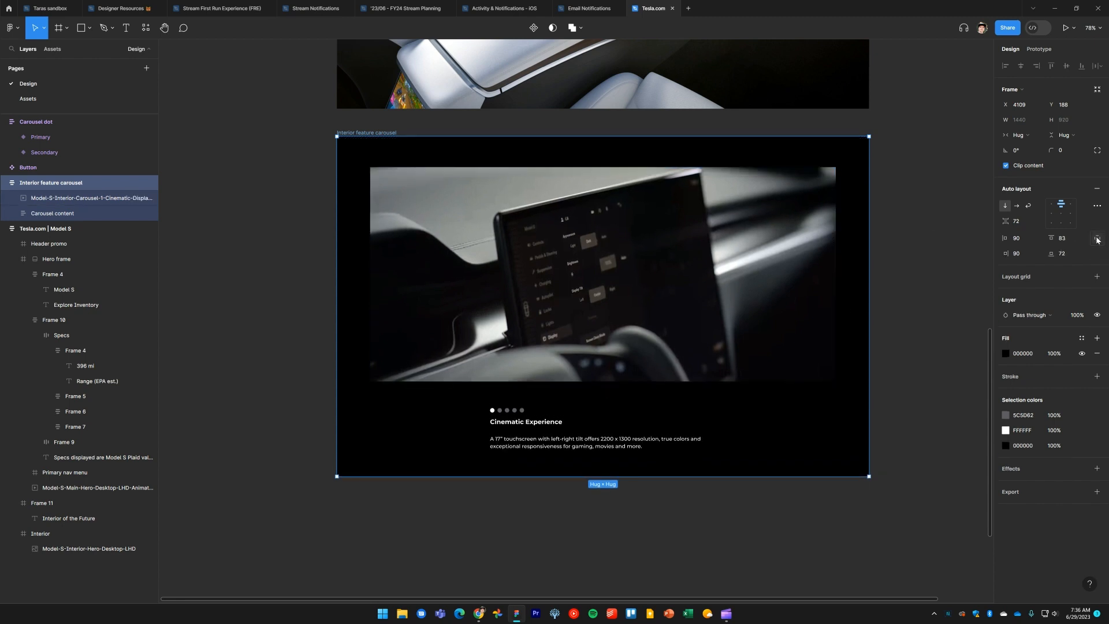
left_click(1066, 243)
type("72")
key("Return")
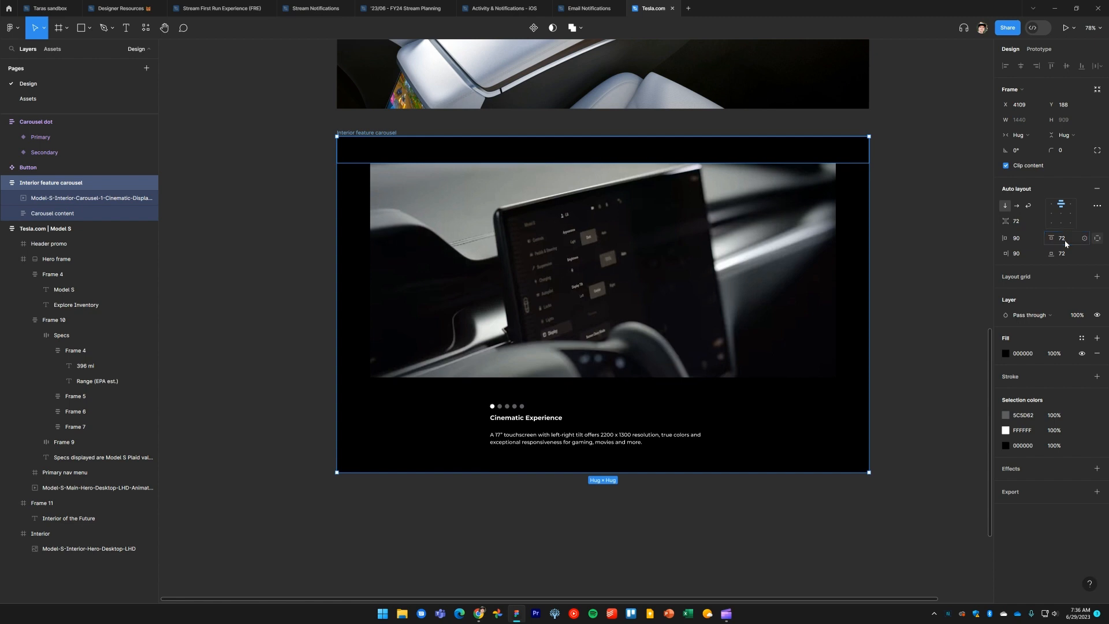
key("Escape")
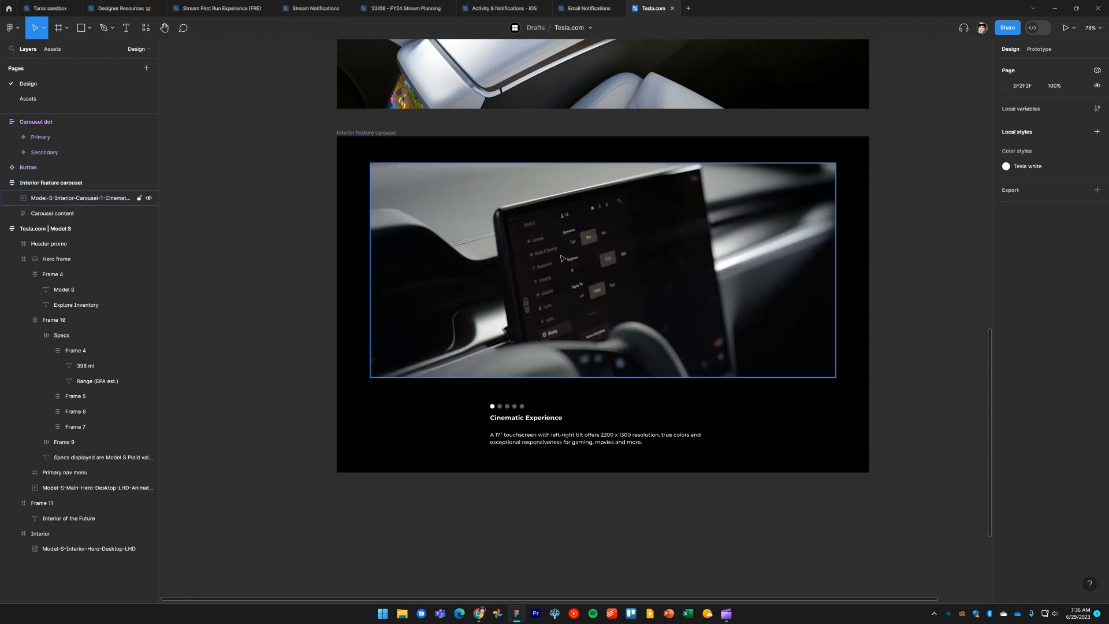
left_click(585, 349)
left_click_drag(607, 379, 619, 476)
key("ctrl+z")
left_click(907, 267)
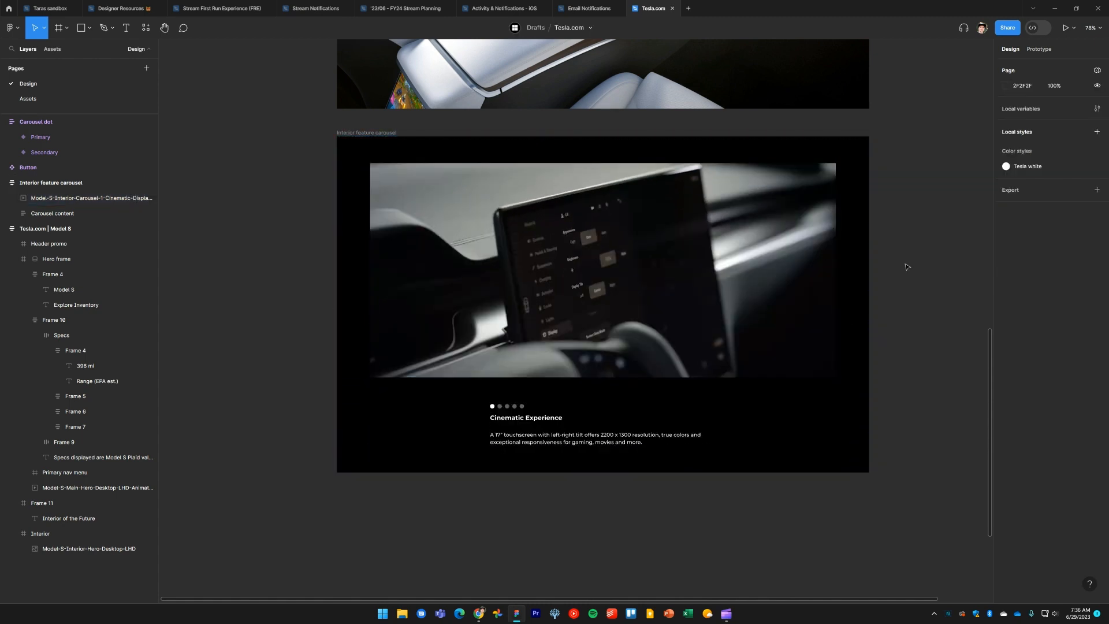
Move the Interior feature carousel frame into the Tesla.com | Model S page frame, below the Interior section
left_click(692, 278)
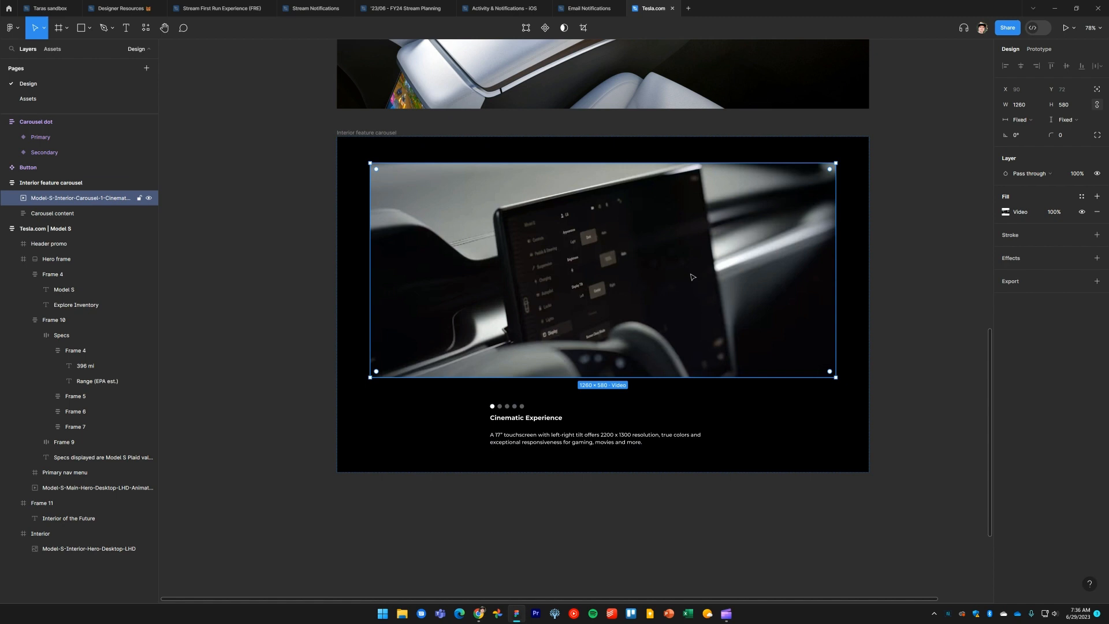
left_click(249, 223)
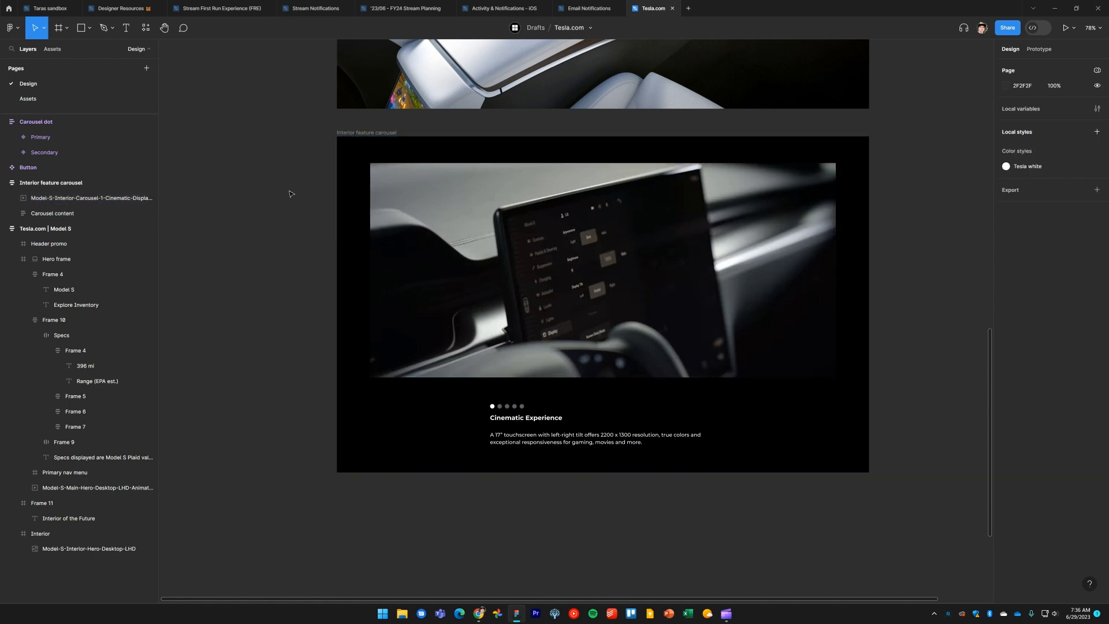
scroll(290, 193, "up", 2)
scroll(292, 257, "down", 4)
left_click(418, 292)
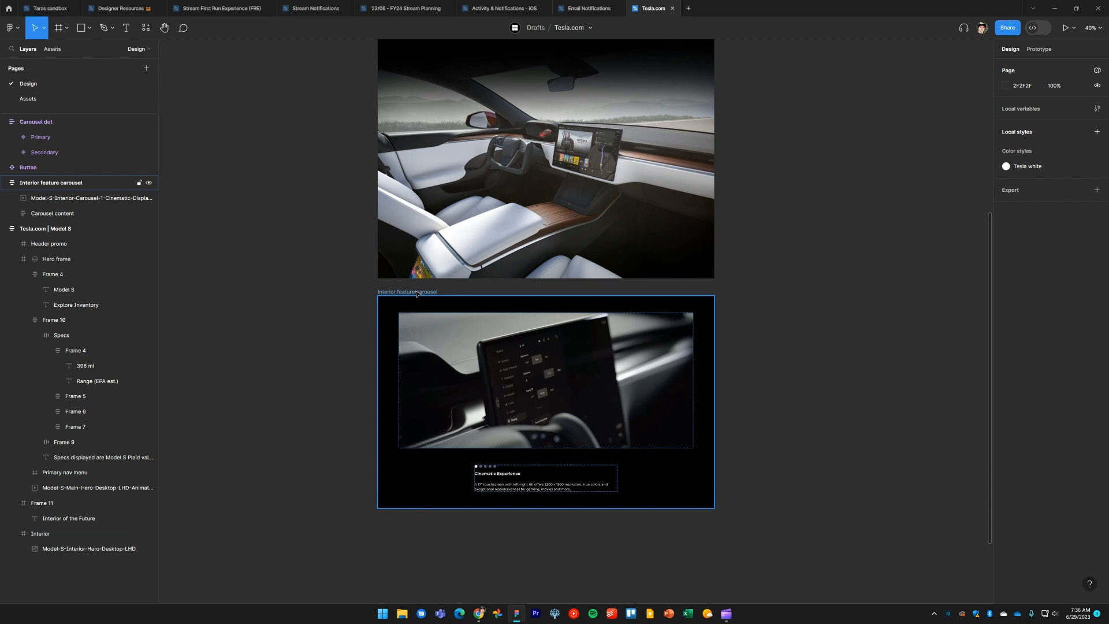
mouse_move(417, 294)
left_mouse_down()
mouse_move(426, 335)
mouse_move(425, 282)
left_mouse_up()
left_click(772, 289)
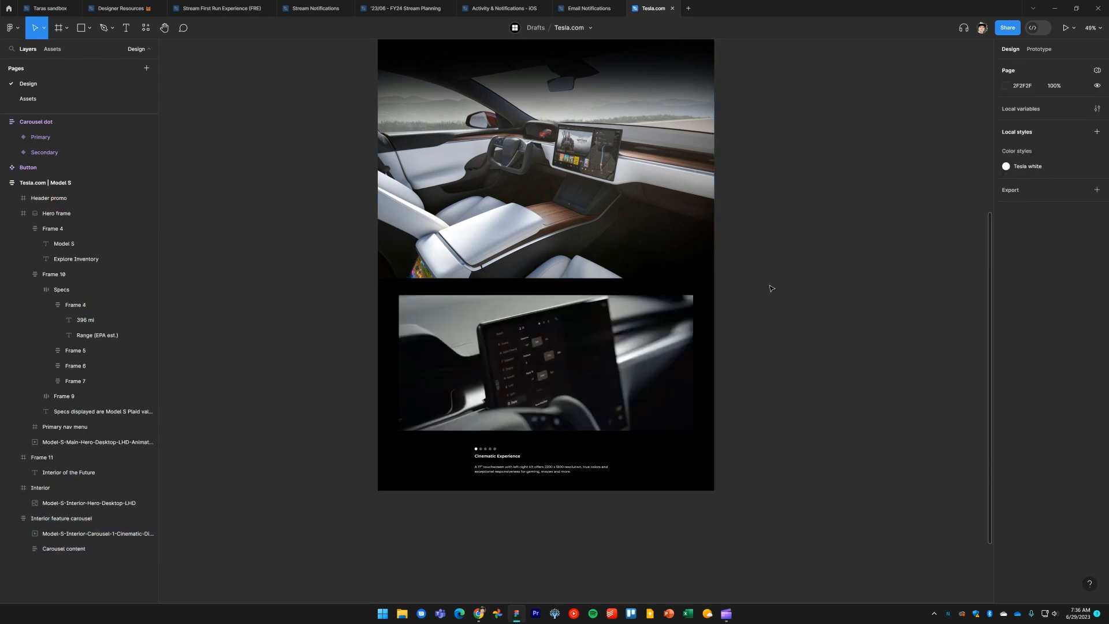
Preview the page in prototype view and check the interior carousel section against the design
scroll(751, 322, "up", 2)
scroll(751, 321, "up", 5)
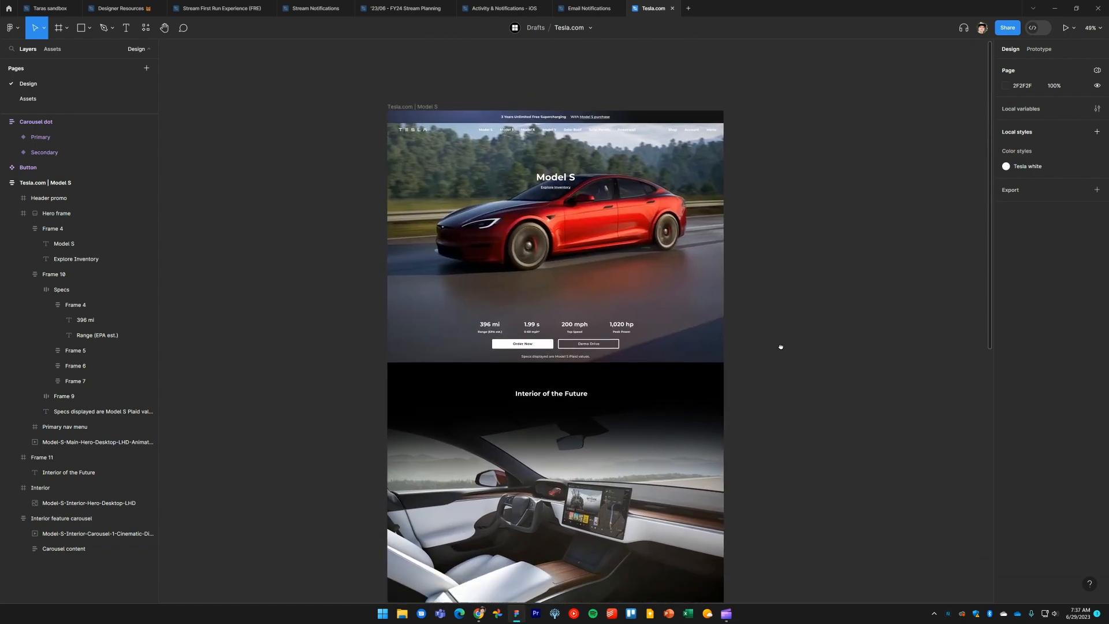
scroll(766, 406, "down", 5)
scroll(789, 388, "up", 2)
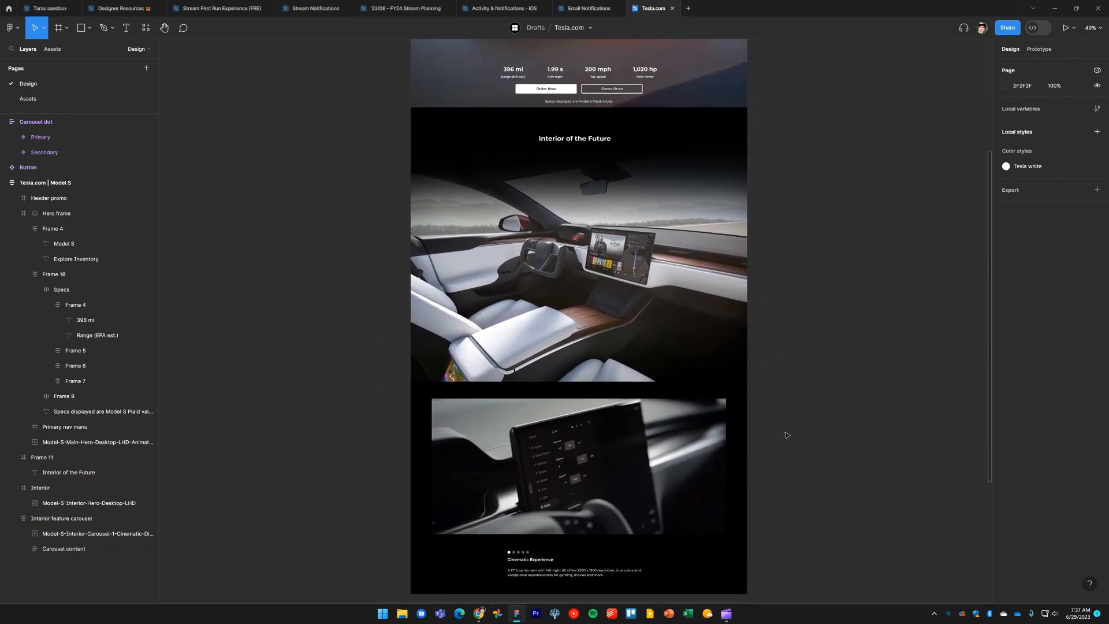
left_click(1066, 28)
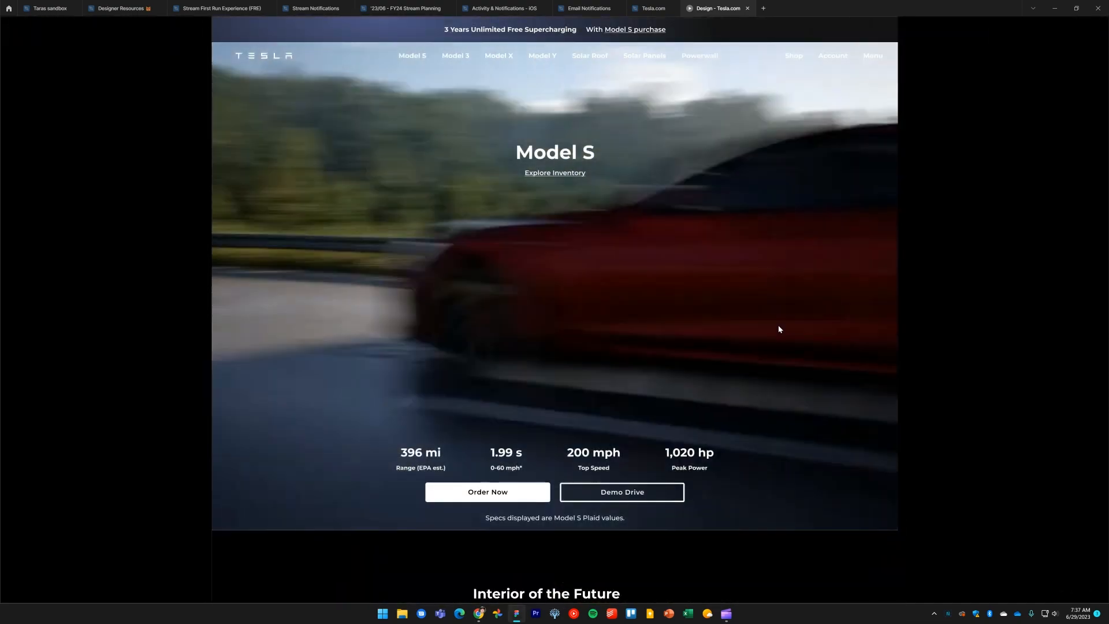
scroll(753, 333, "down", 1)
scroll(753, 332, "down", 5)
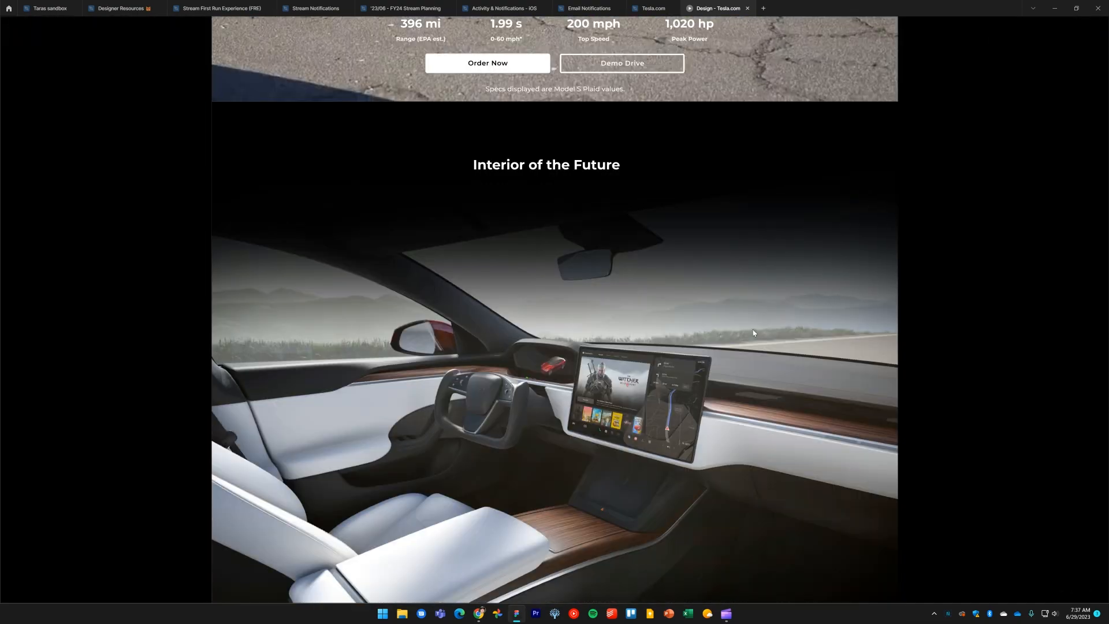
scroll(754, 332, "down", 7)
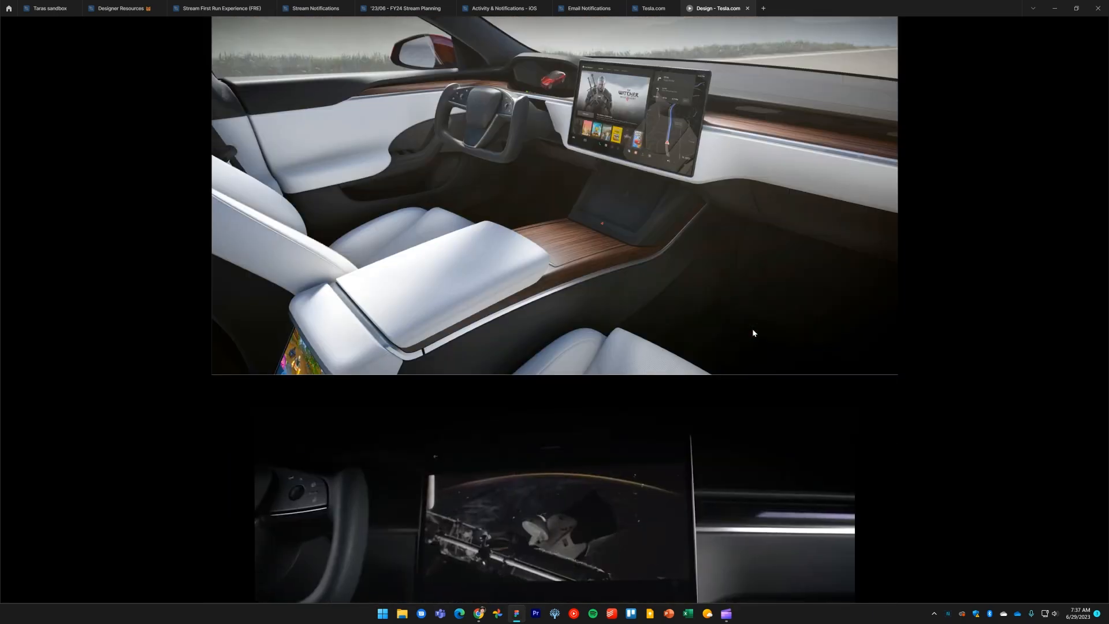
scroll(753, 333, "down", 1)
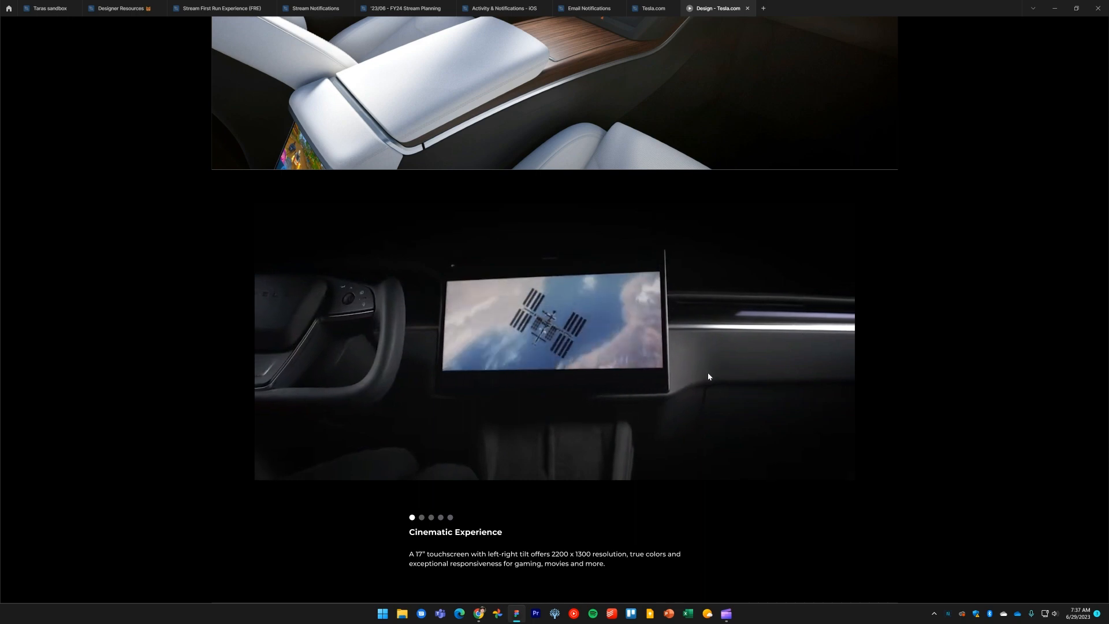
left_click(656, 8)
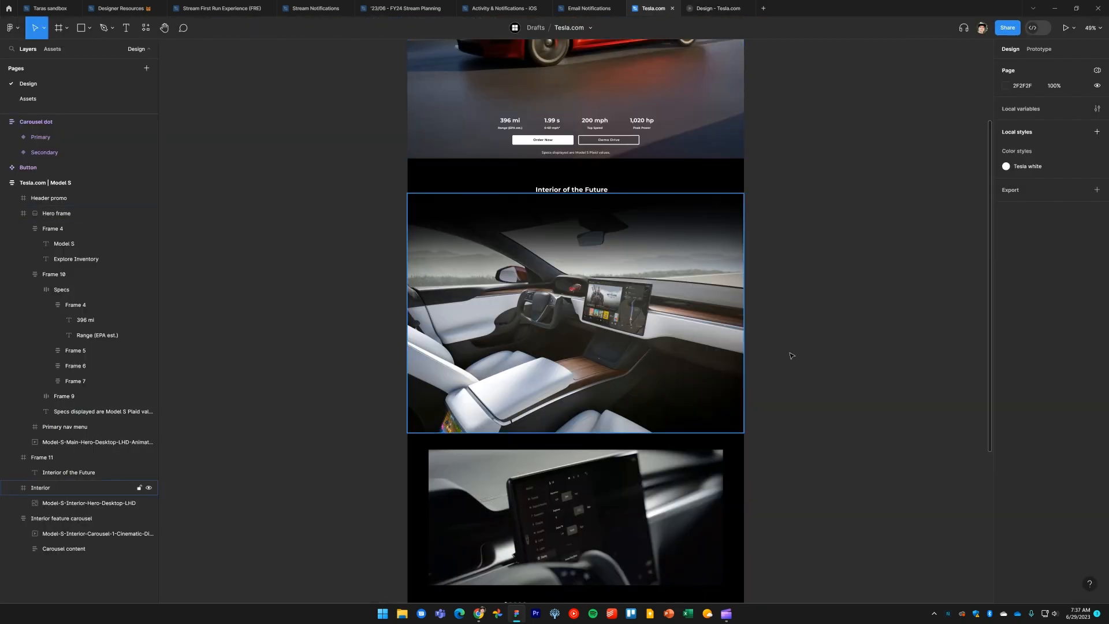
scroll(854, 327, "up", 4)
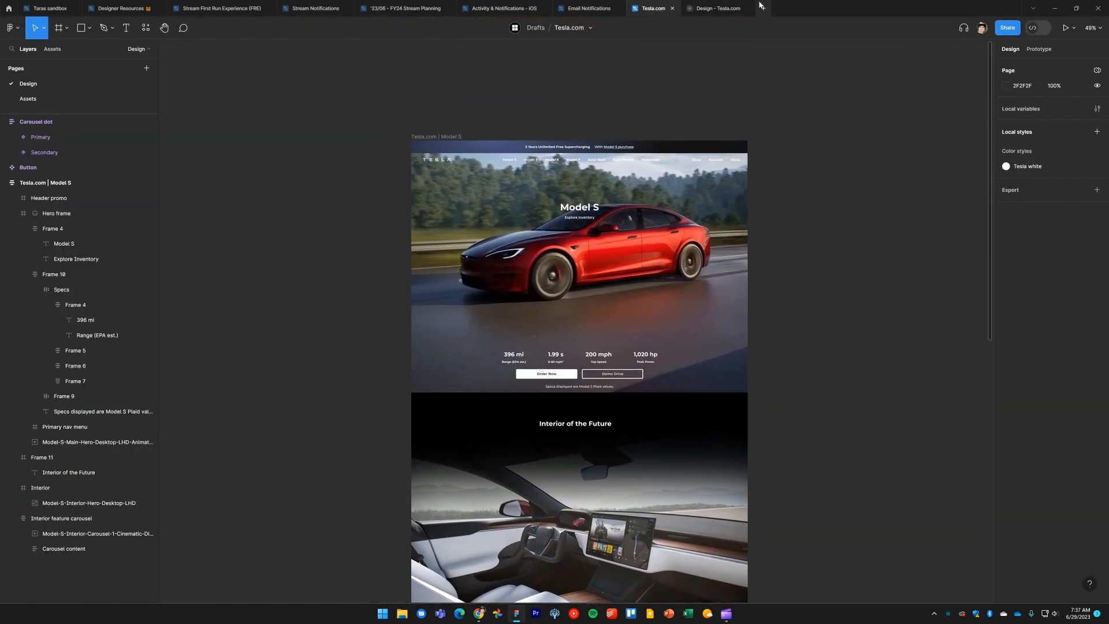
left_click(751, 7)
left_click(1078, 30)
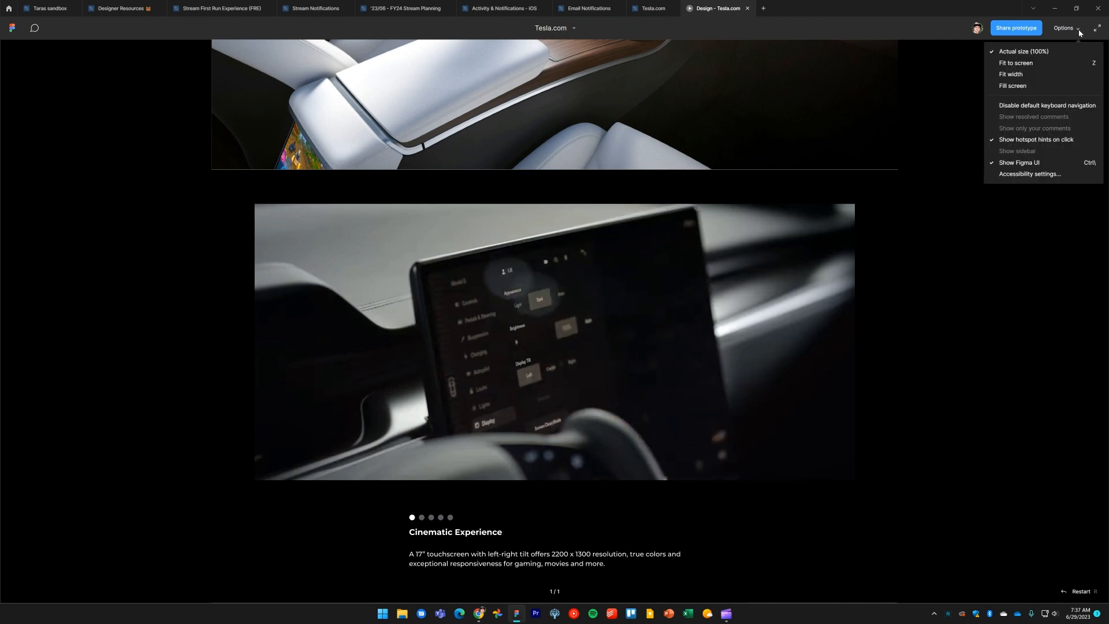
left_click(630, 7)
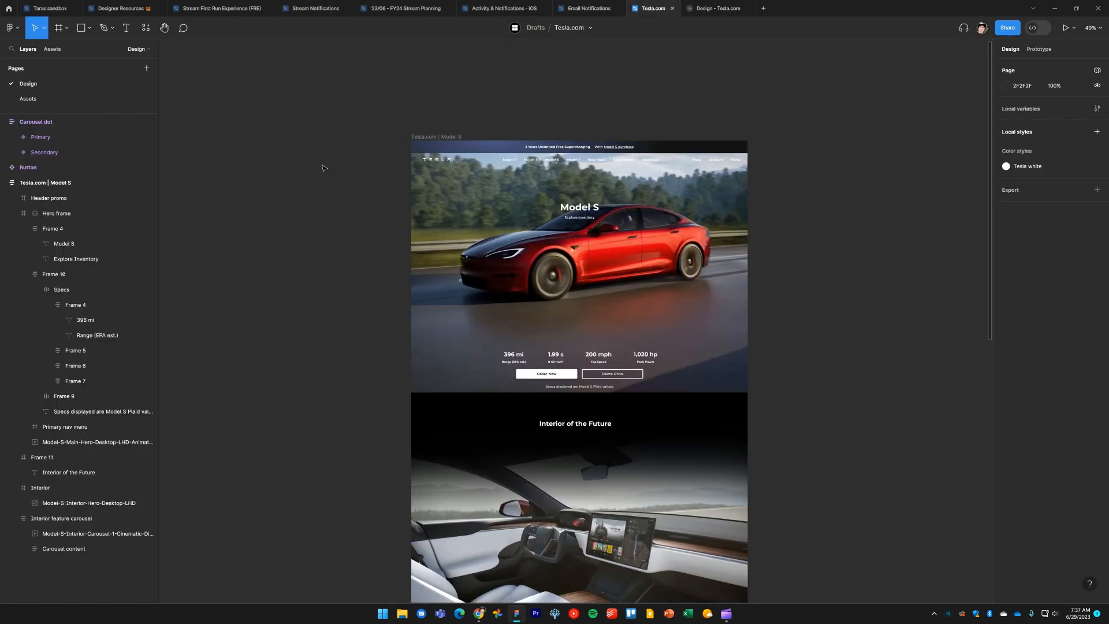
Change the fill of the Tesla.com | Model S frame to black 000000
left_click(442, 138)
scroll(425, 152, "up", 2)
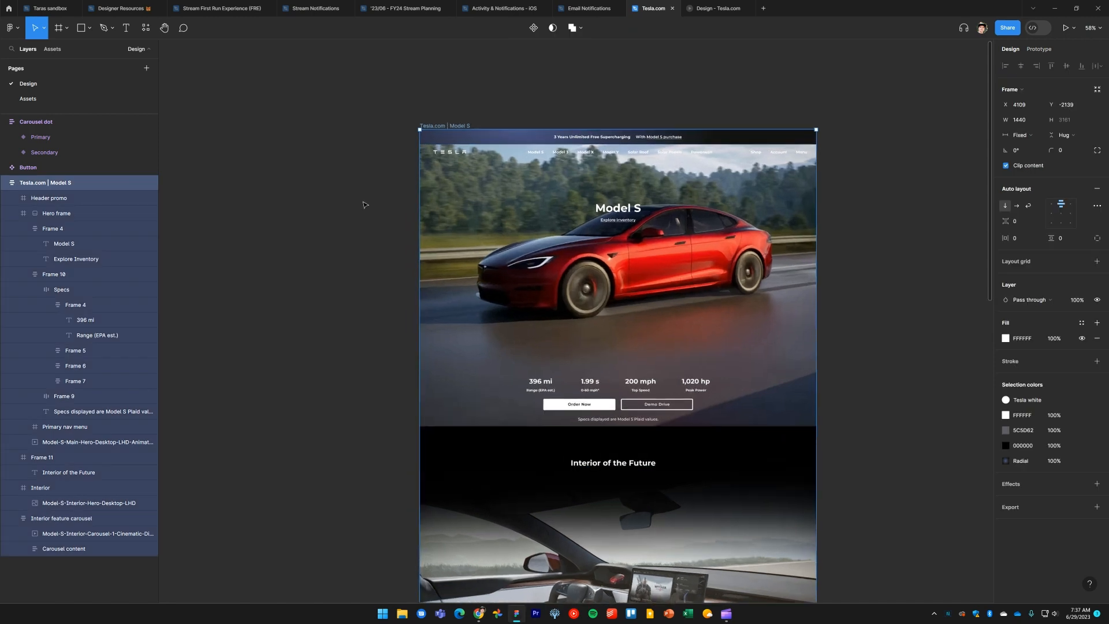
scroll(354, 247, "down", 2)
scroll(354, 248, "right", 2)
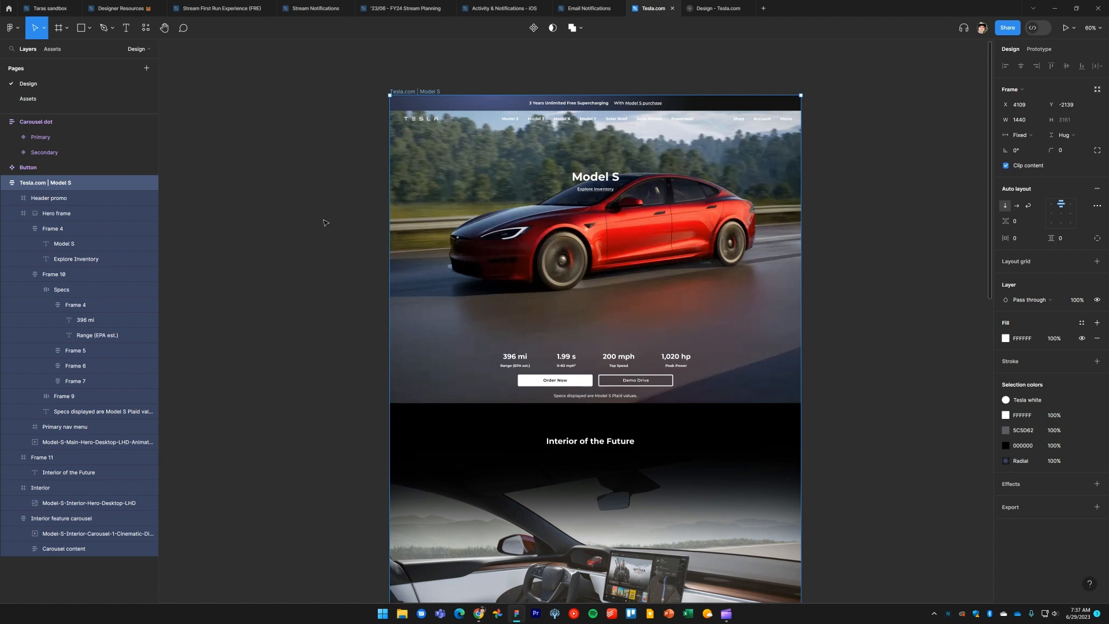
left_click(1006, 340)
left_click_drag(913, 400, 869, 498)
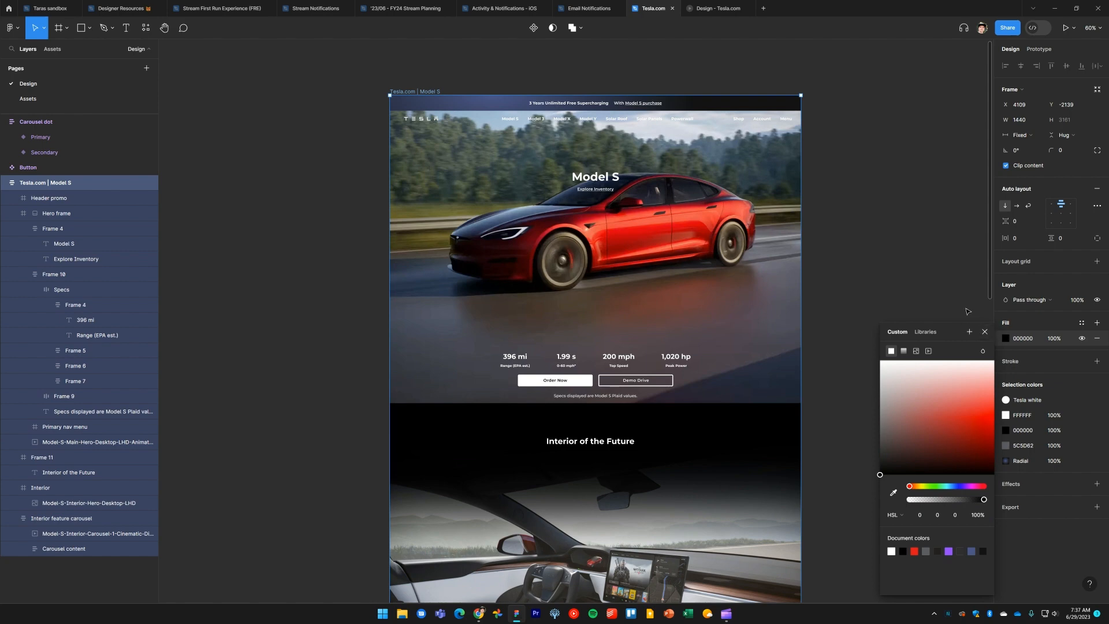
left_click(871, 297)
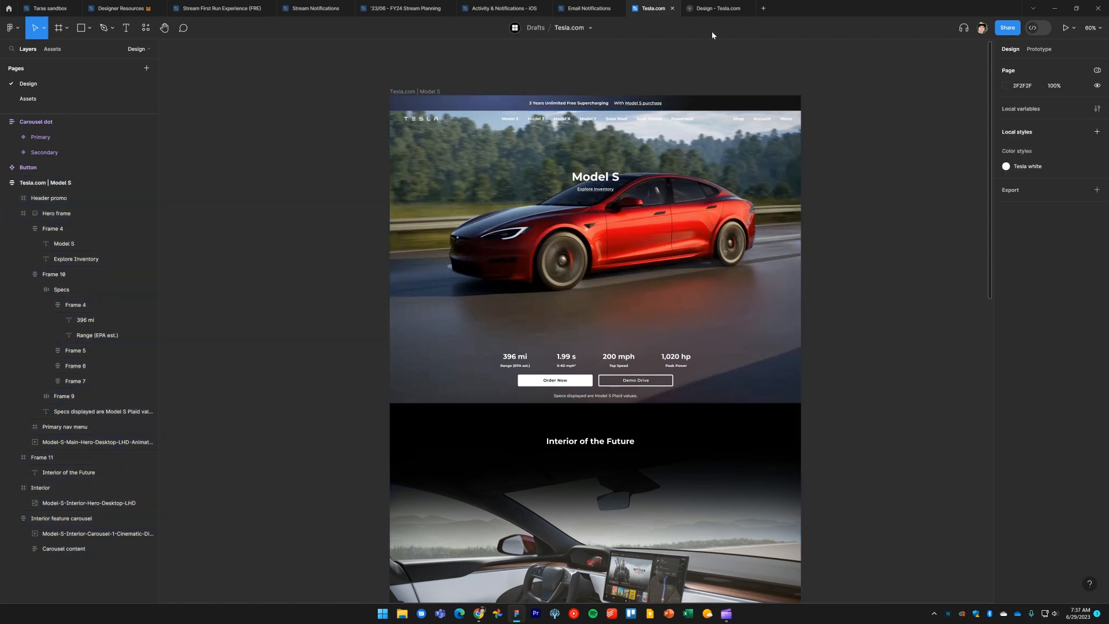
Preview the page again in prototype view and scroll through the hero and interior sections
left_click(717, 8)
scroll(819, 330, "up", 10)
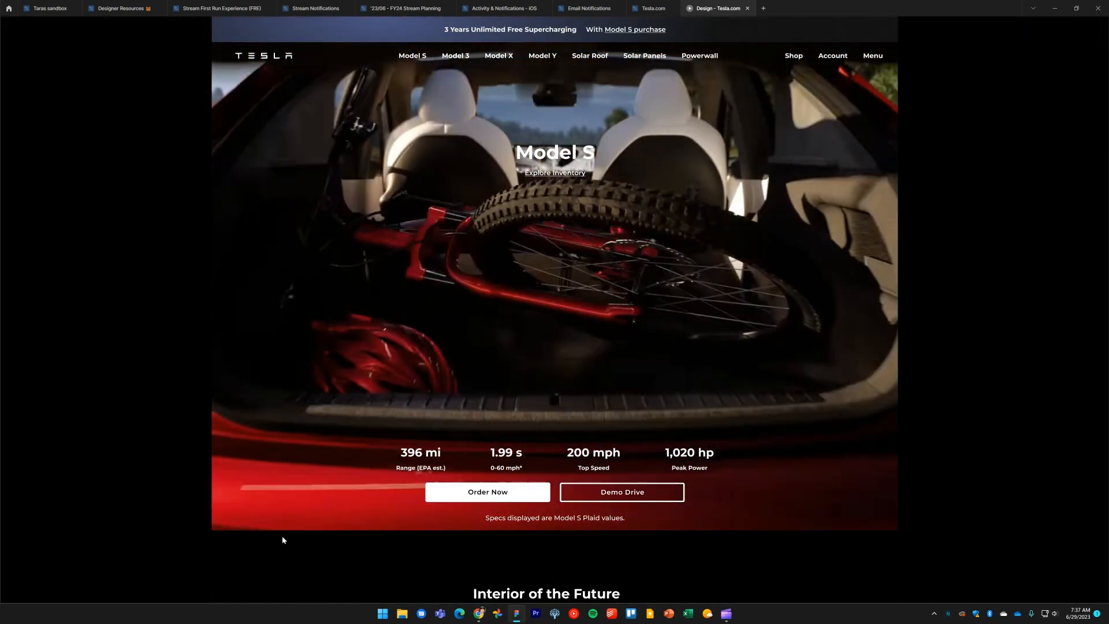
scroll(579, 508, "down", 8)
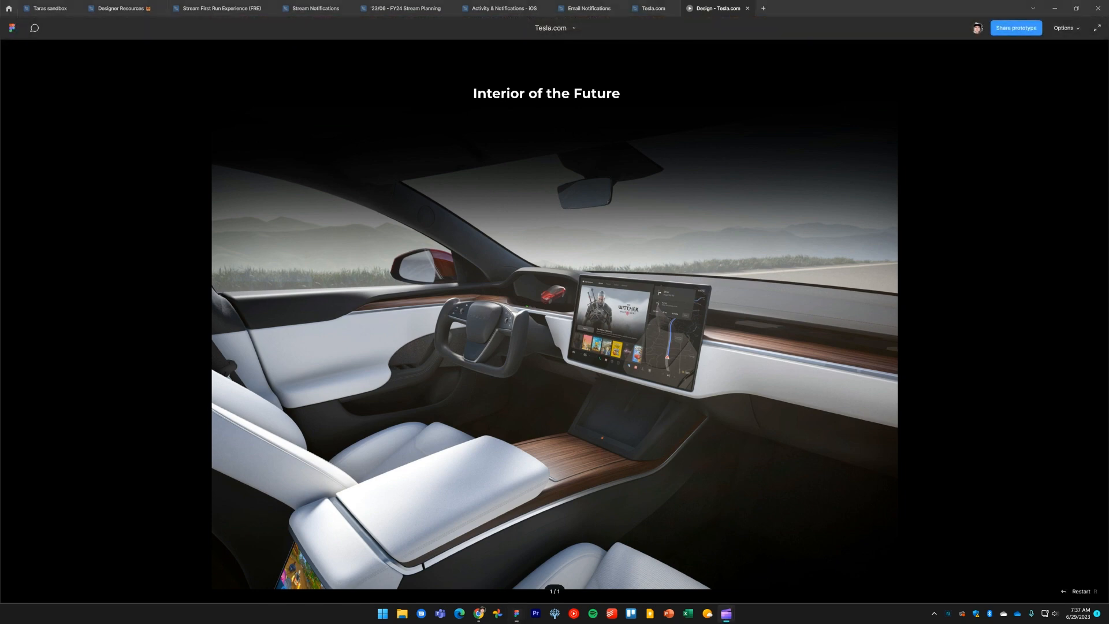
scroll(797, 404, "down", 5)
scroll(814, 422, "down", 1)
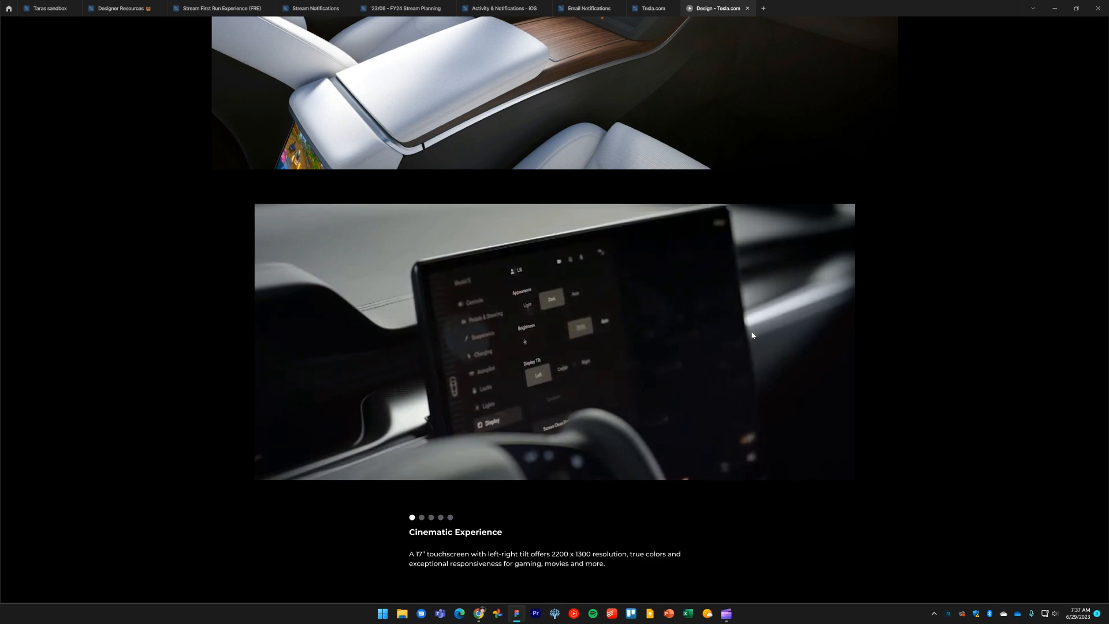
left_click(655, 12)
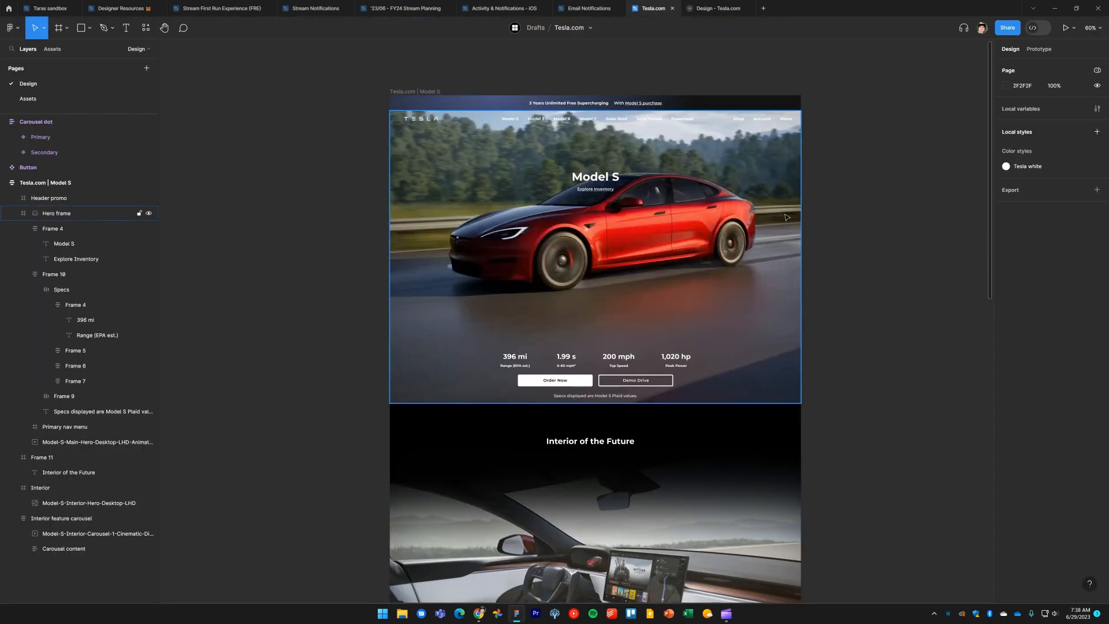
scroll(858, 384, "down", 5)
scroll(861, 385, "down", 5)
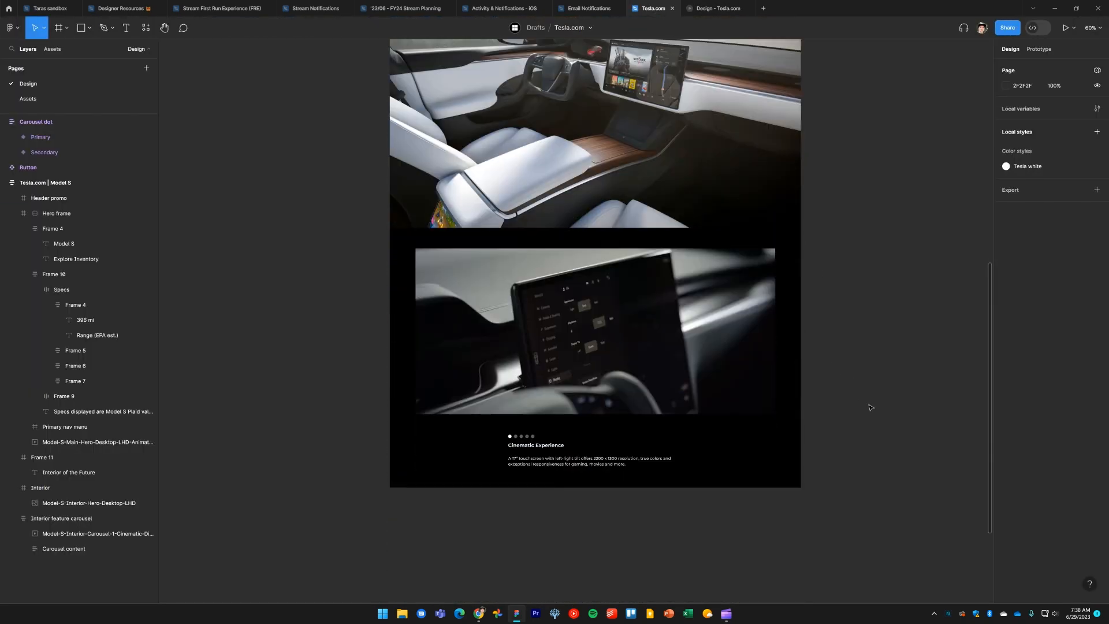
Review the interior feature sections further down the Tesla reference page in the browser
key("alt+Tab")
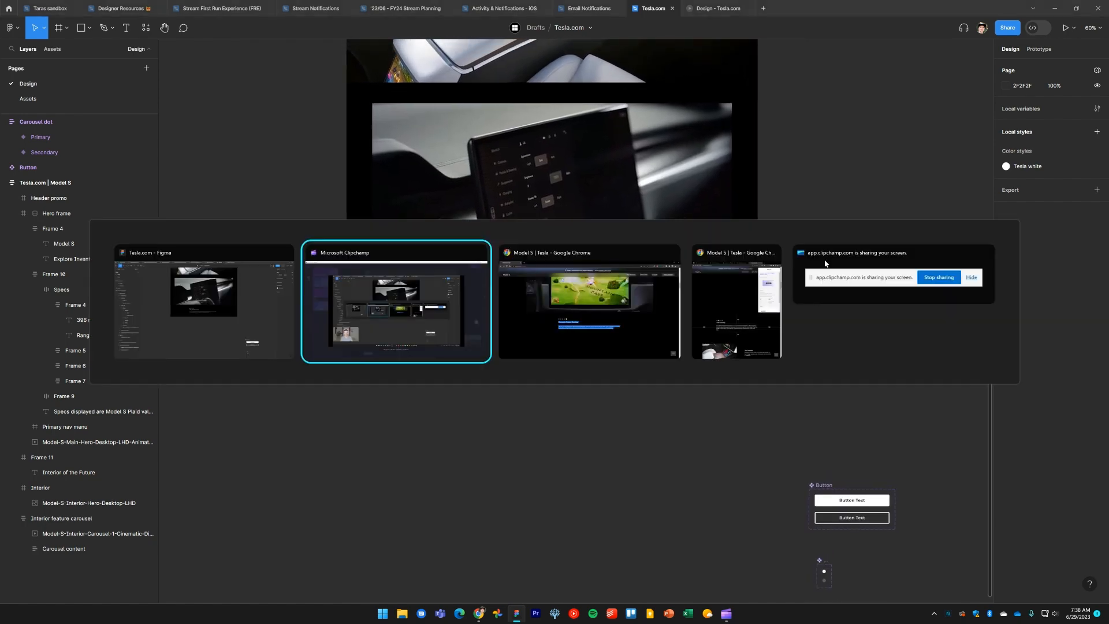
key("Tab")
key("Tab")
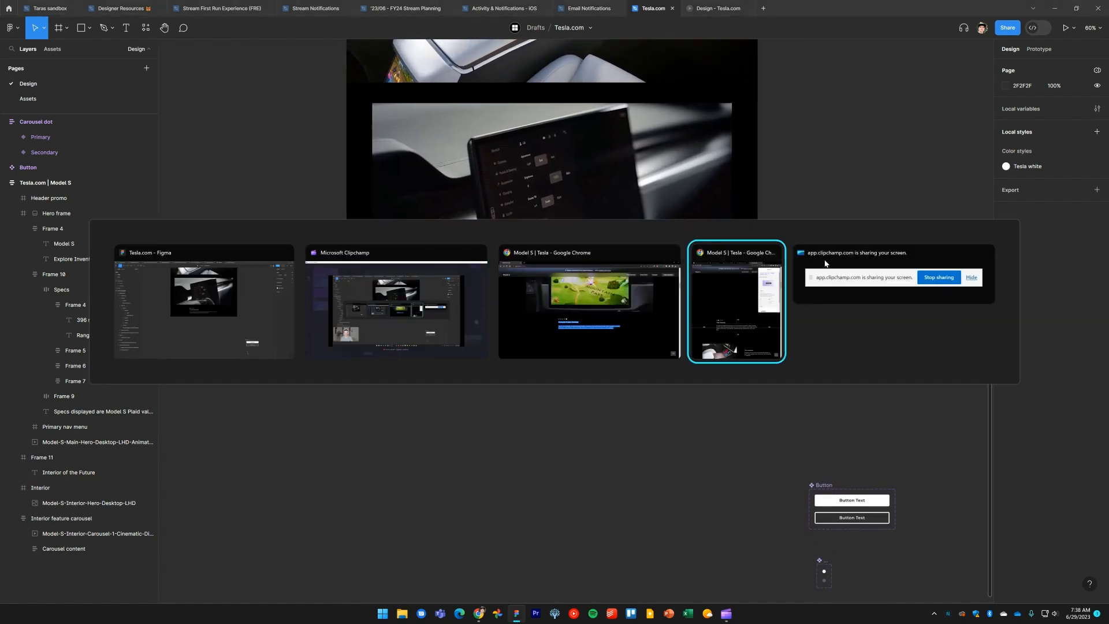
scroll(843, 318, "down", 3)
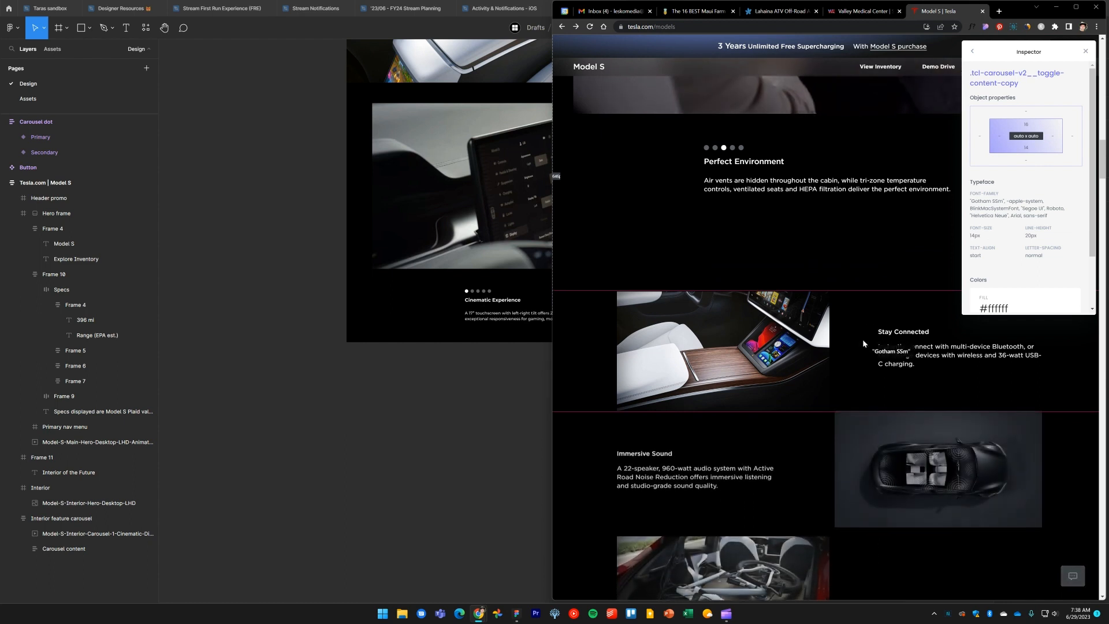
scroll(862, 339, "up", 3)
scroll(850, 377, "down", 2)
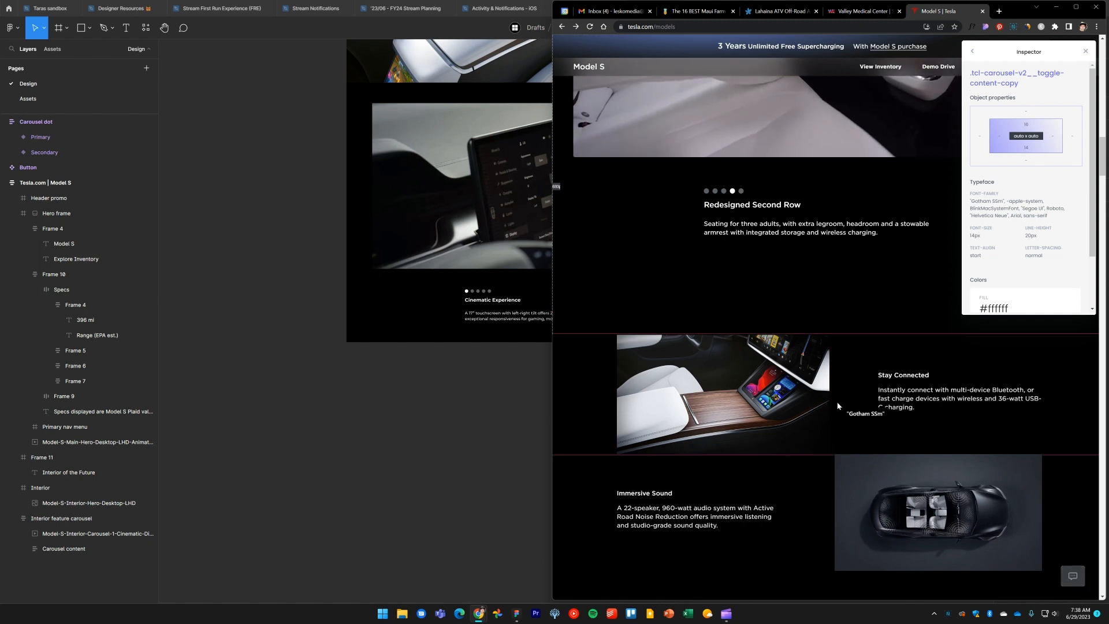
scroll(837, 398, "down", 3)
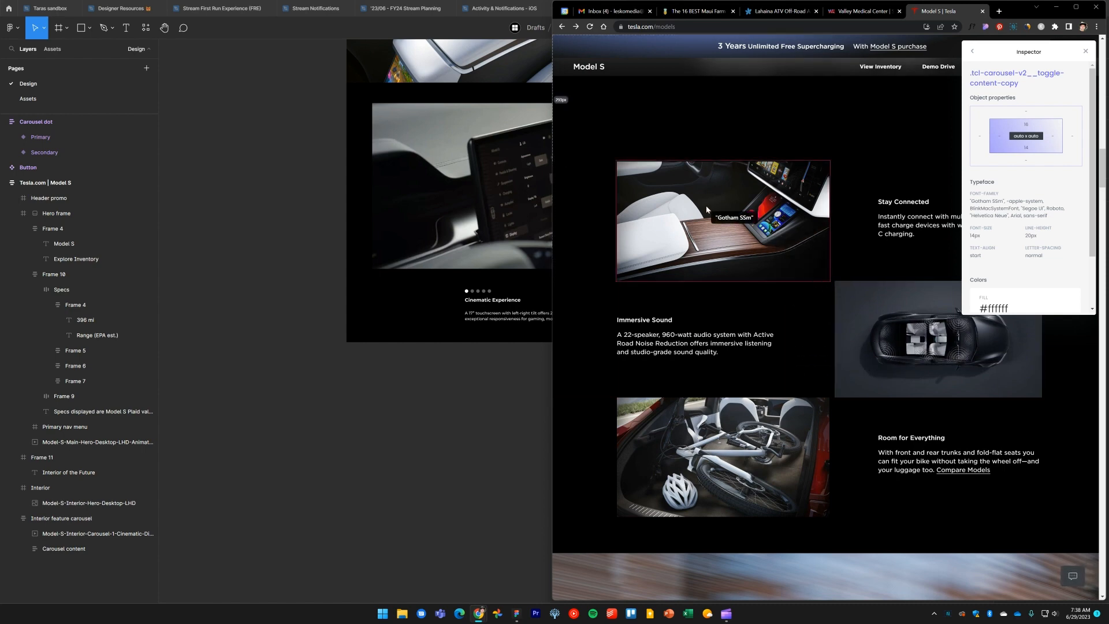
key("alt+Tab")
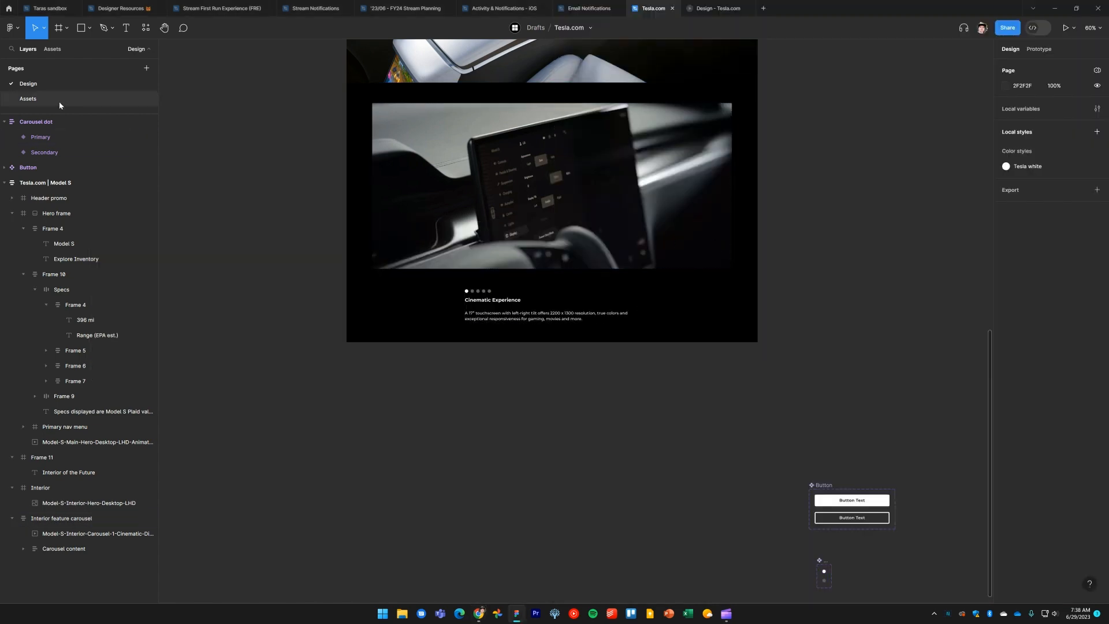
Select the three MS-Interior-Grid images on the Assets page and paste them onto the Design page
left_click(59, 101)
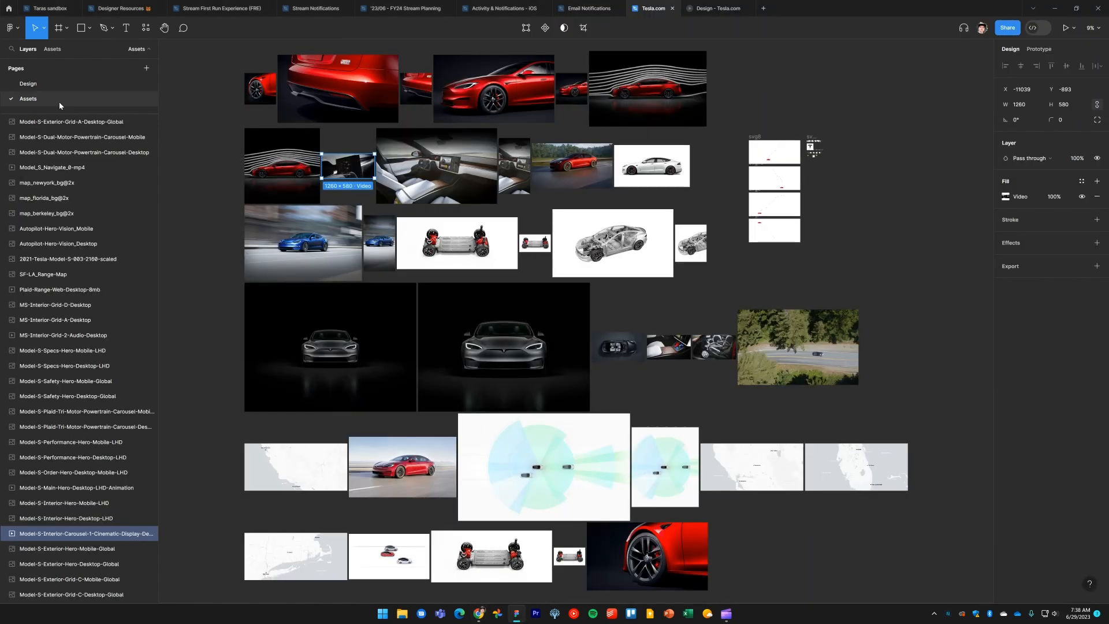
left_click(226, 218)
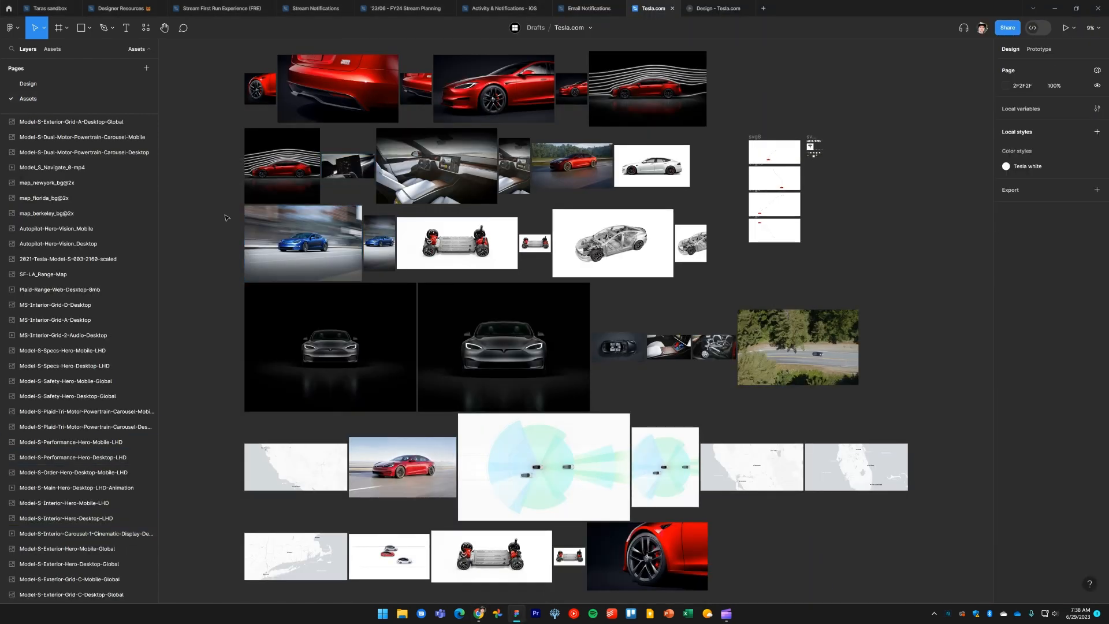
left_click(680, 351)
left_click(724, 383)
left_click_drag(680, 348, 619, 345)
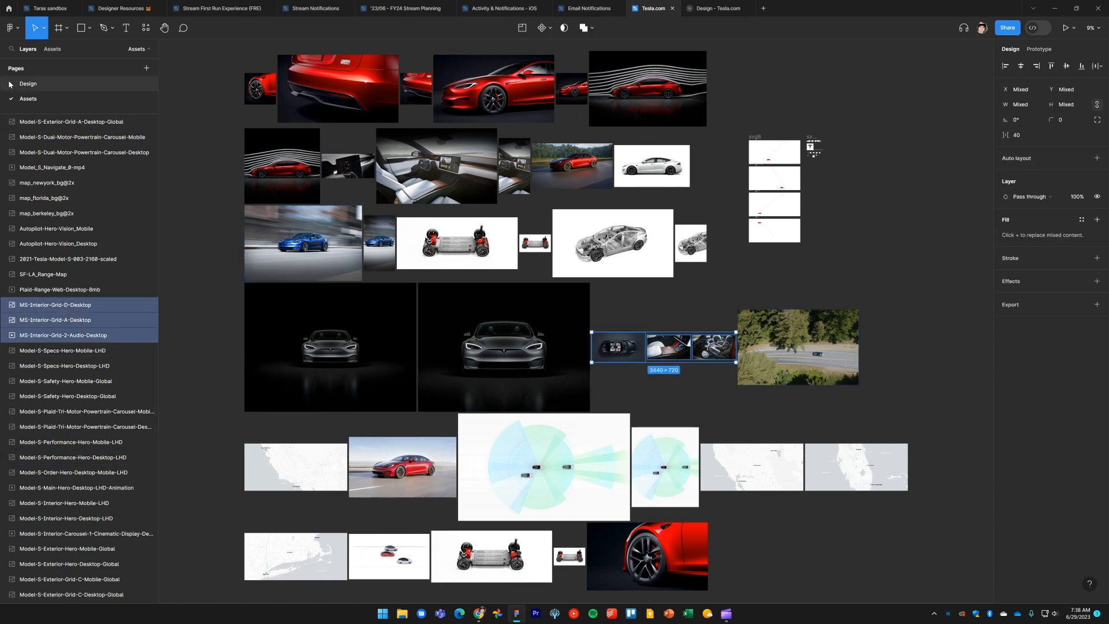
left_click(28, 83)
key("ctrl+v")
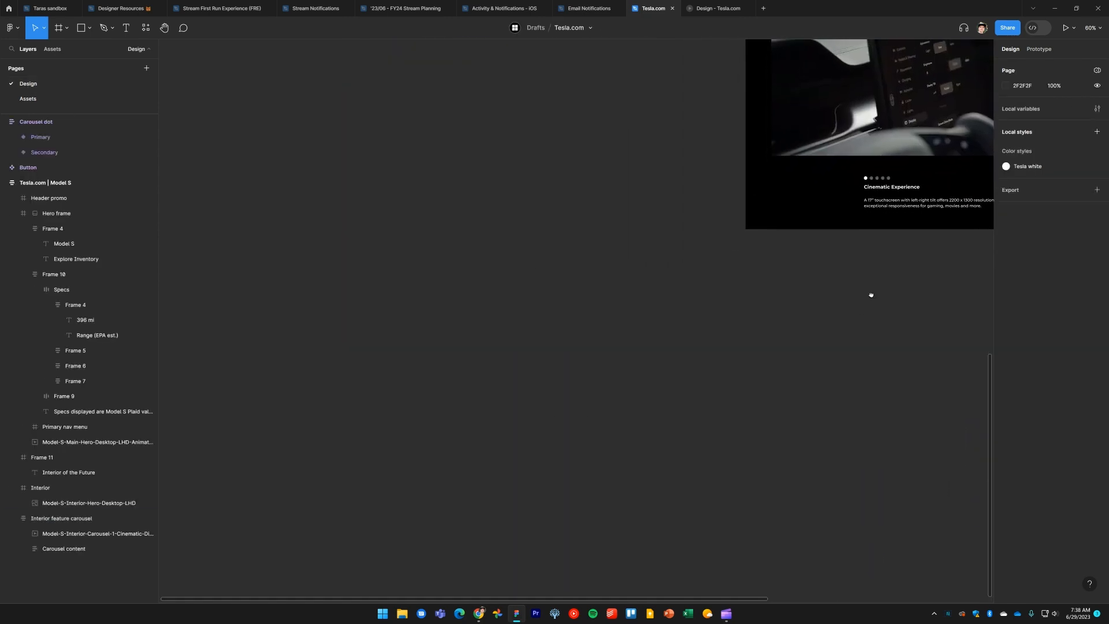
Stack the three interior grid images vertically using a temporary auto layout, then remove the auto layout
scroll(833, 308, "down", 3)
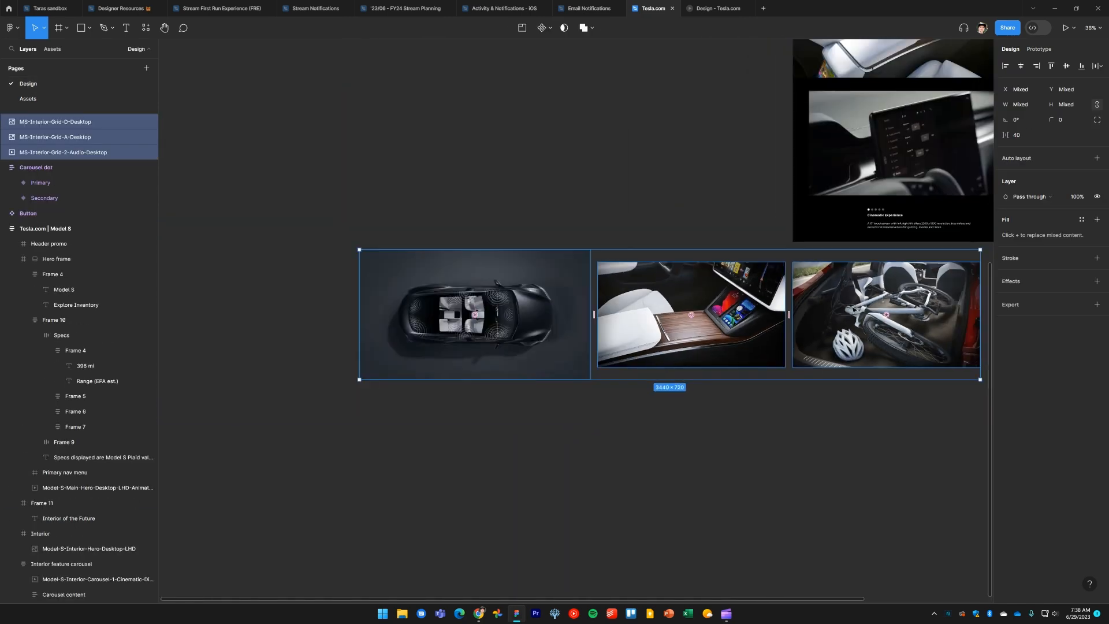
scroll(855, 272, "right", 3)
key("shift+a")
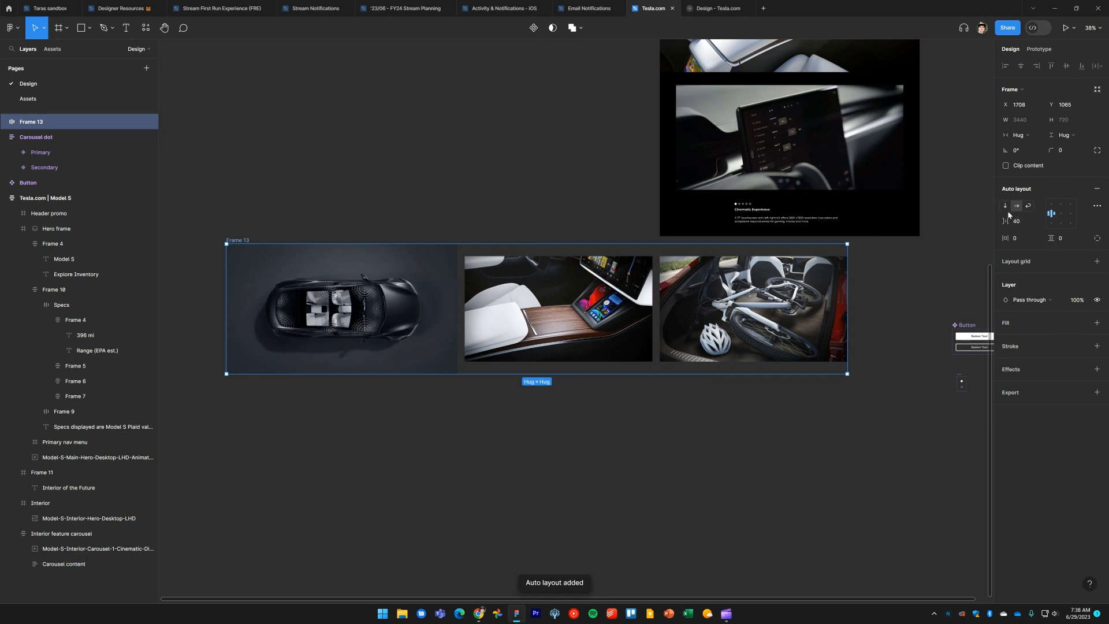
left_click(1005, 205)
key("ctrl+shift+g")
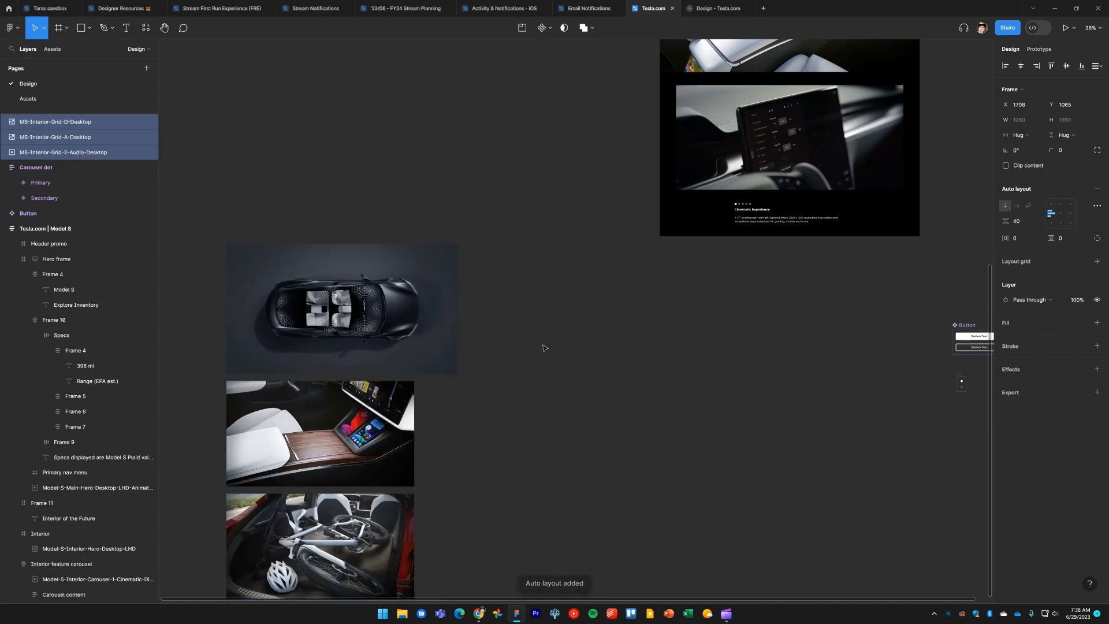
Duplicate the Interior feature carousel frame and place the copy below the original
key("alt+Tab")
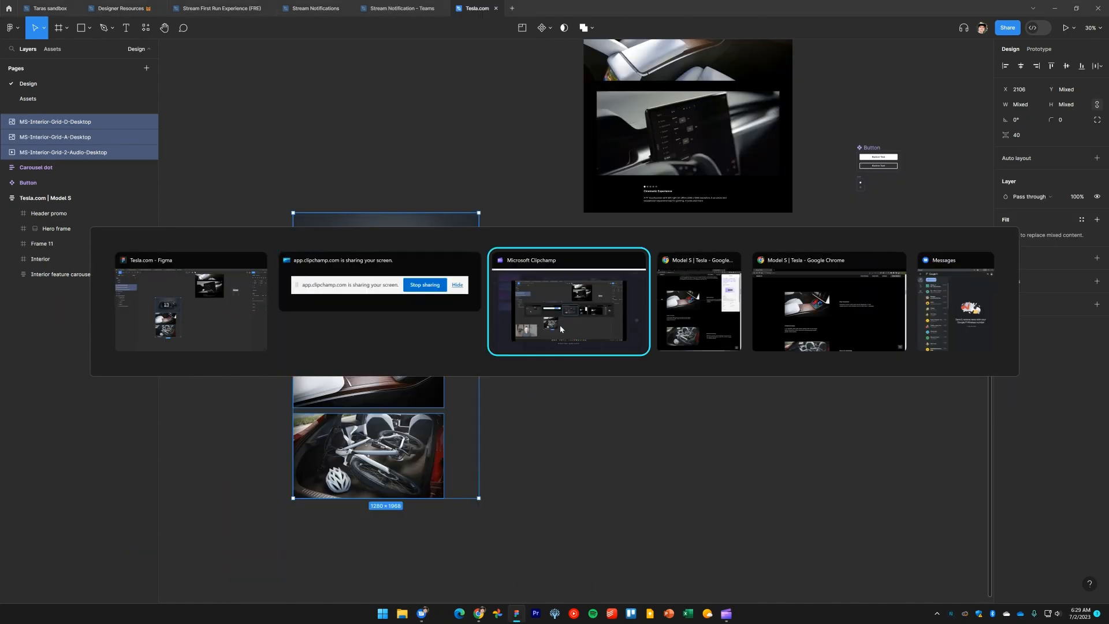
left_click(560, 325)
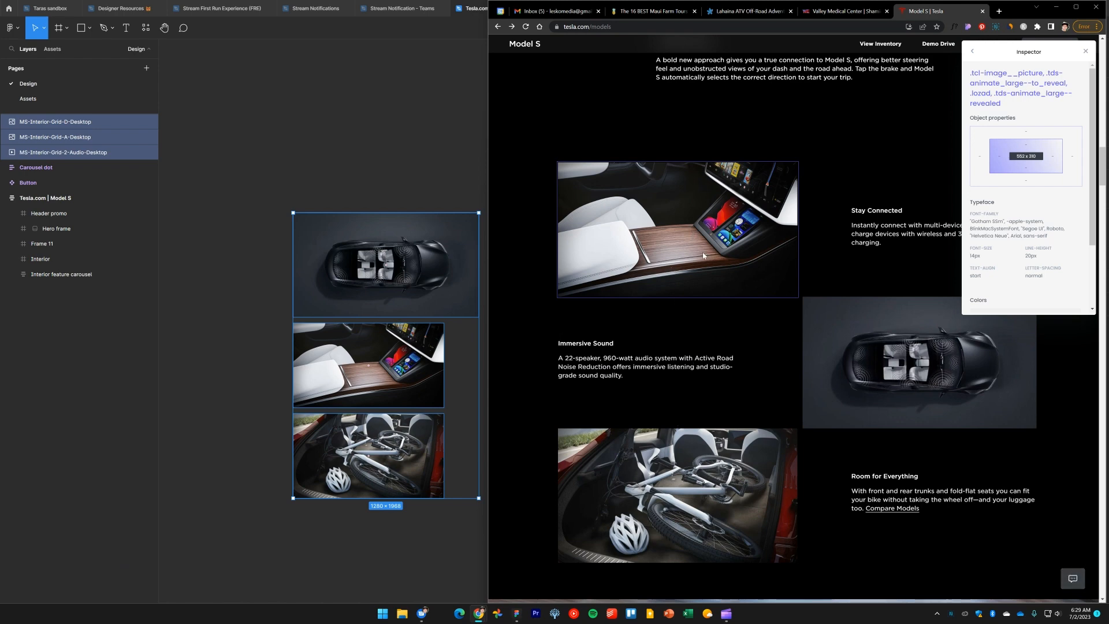
left_click(466, 184)
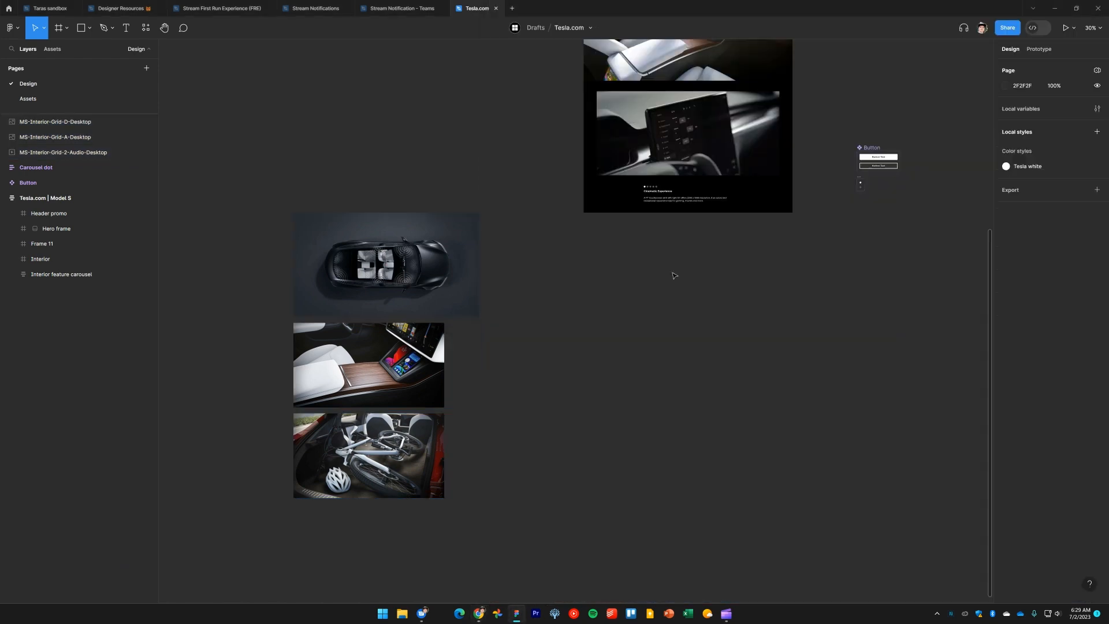
left_click(757, 203)
left_click_drag(756, 204, 759, 343)
left_click(1097, 188)
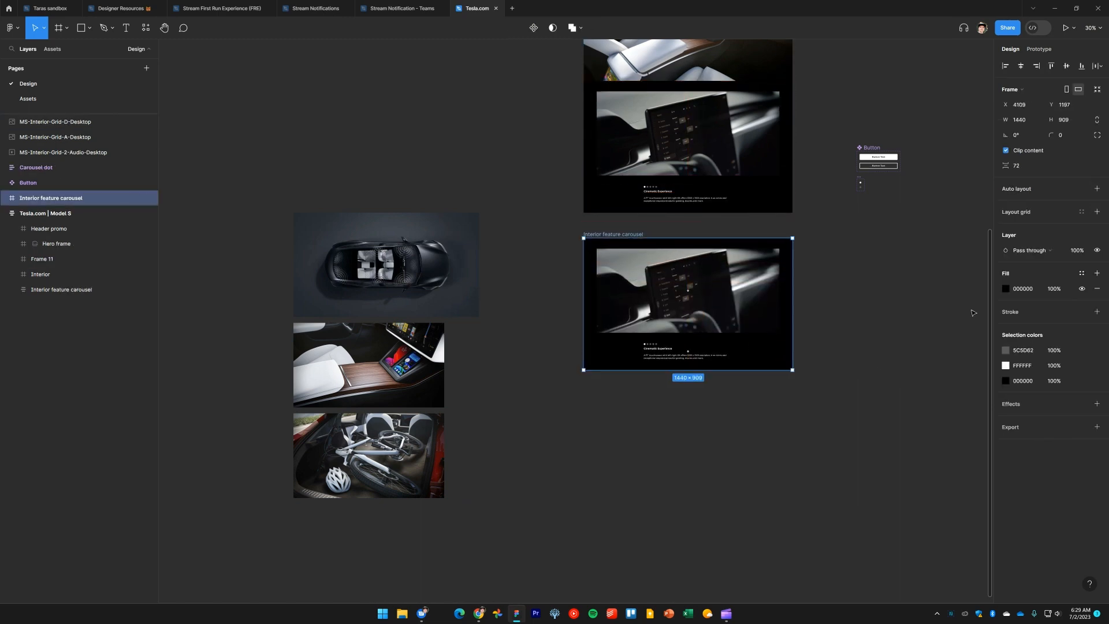
Delete the video and carousel content from the duplicated carousel frame
left_click(717, 441)
left_click(634, 317)
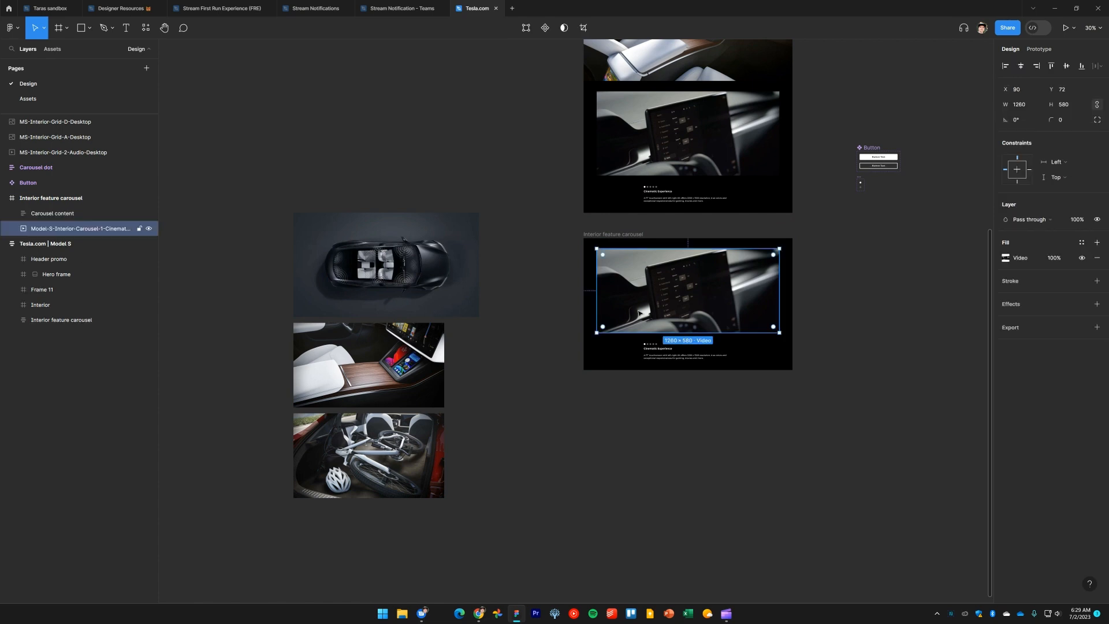
left_click(643, 413)
left_click_drag(610, 418, 753, 288)
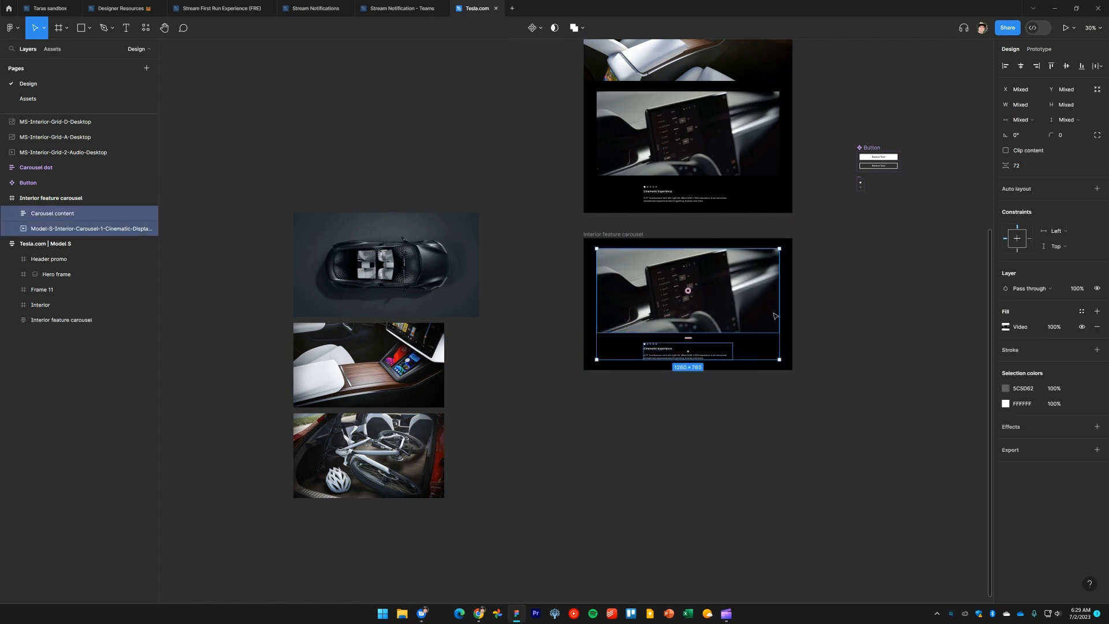
key("Delete")
Check the reference image size on the Tesla page and set the console interior image's width to 552
scroll(614, 409, "up", 5)
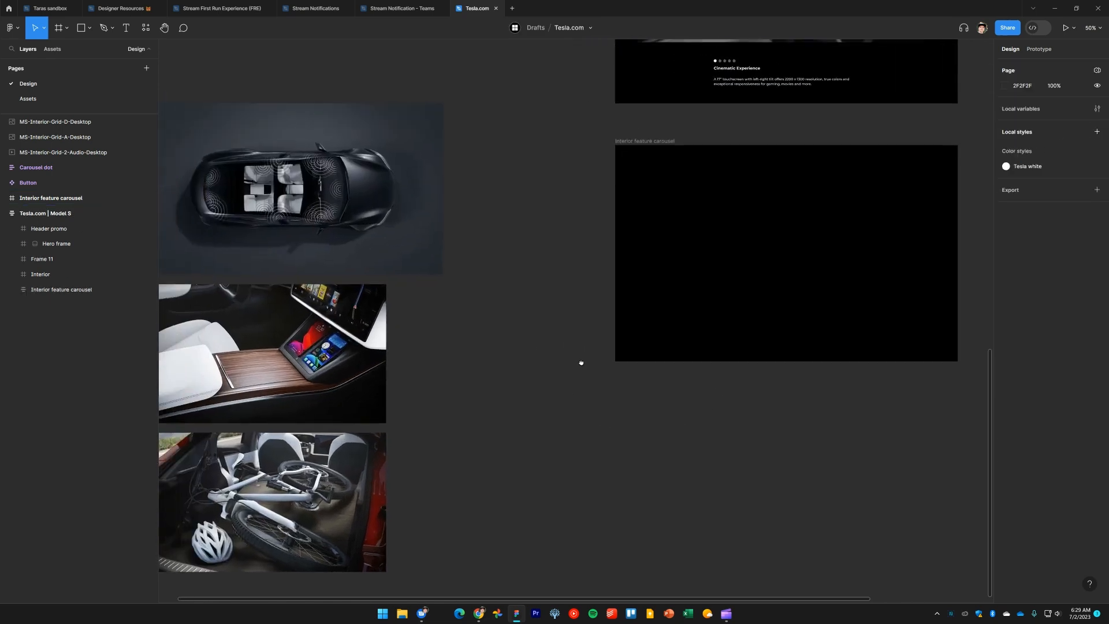
key("alt+Tab")
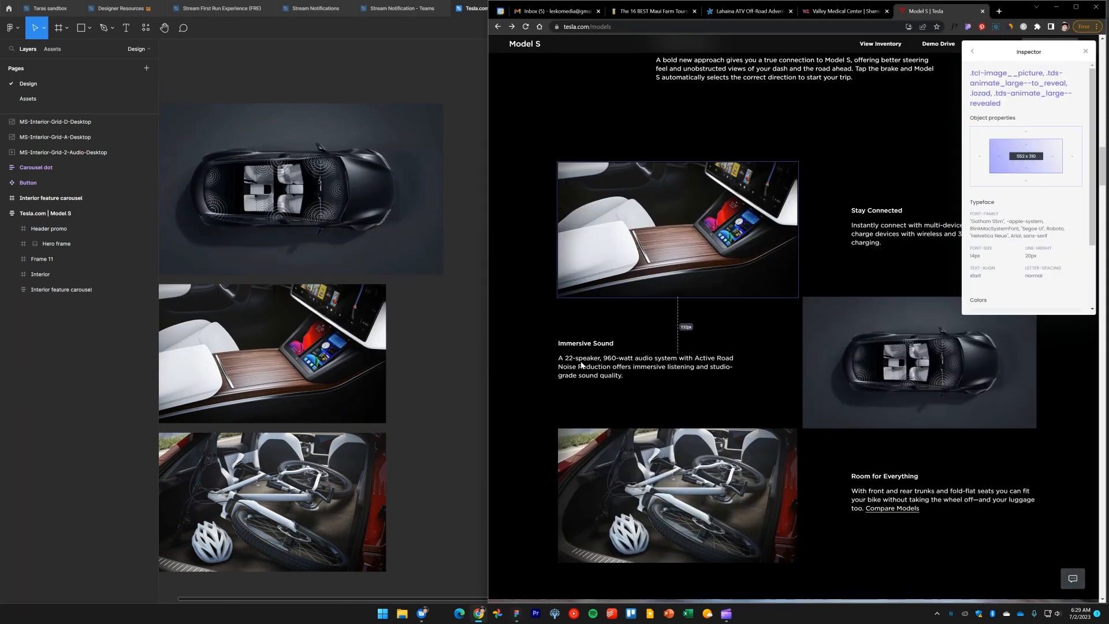
left_click_drag(434, 379, 451, 357)
left_click_drag(335, 341, 741, 452)
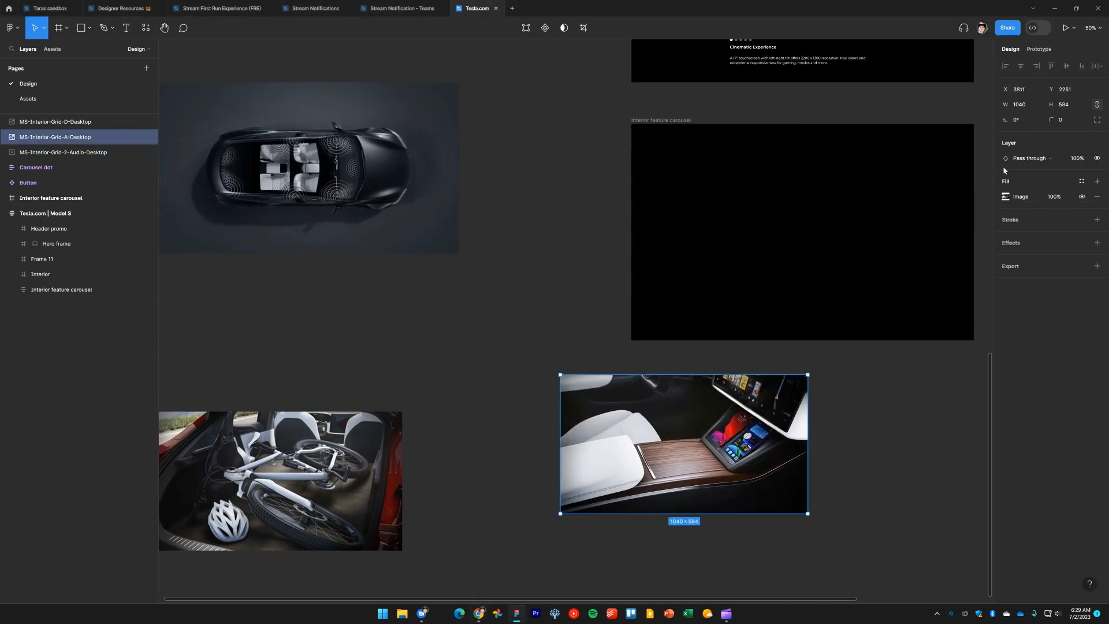
left_click(1027, 104)
type("552")
key("Return")
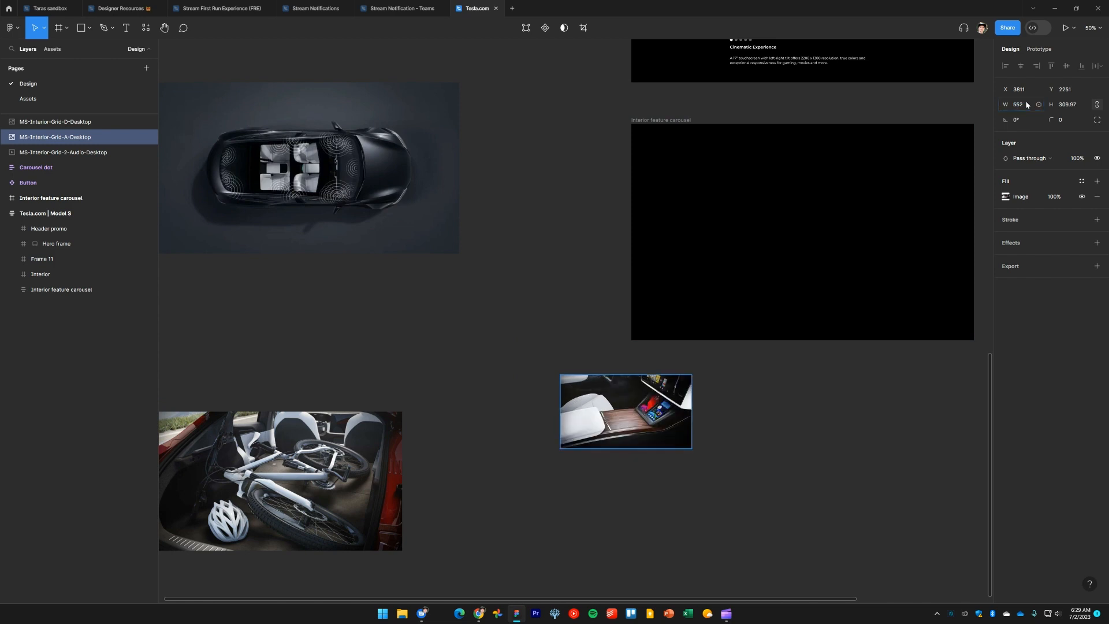
Move the console interior image into the duplicated carousel frame
left_click_drag(614, 420, 735, 214)
left_click_drag(822, 418, 760, 529)
left_click(715, 214)
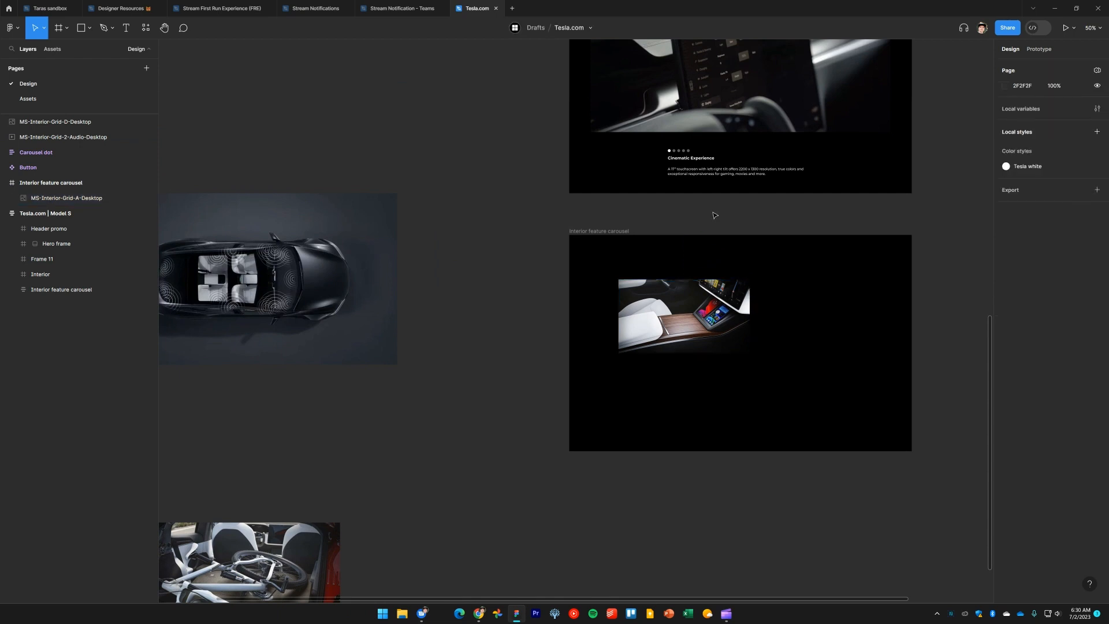
Copy the Cinematic Experience heading and description into the new frame beside the image
scroll(694, 216, "up", 4)
left_click_drag(700, 223, 618, 156)
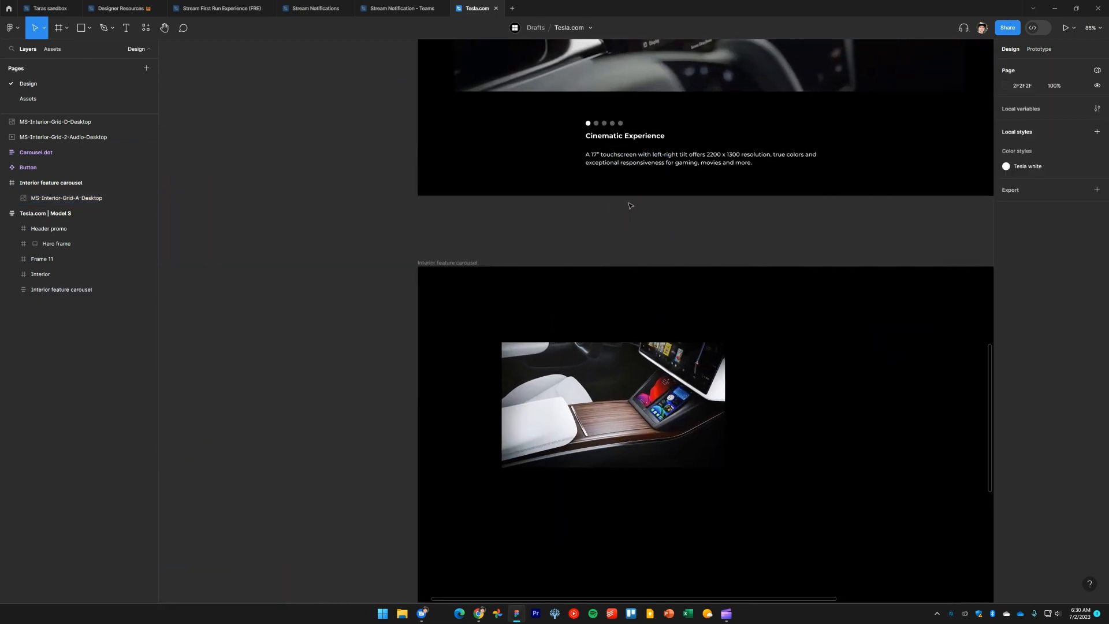
left_click_drag(694, 248, 611, 147)
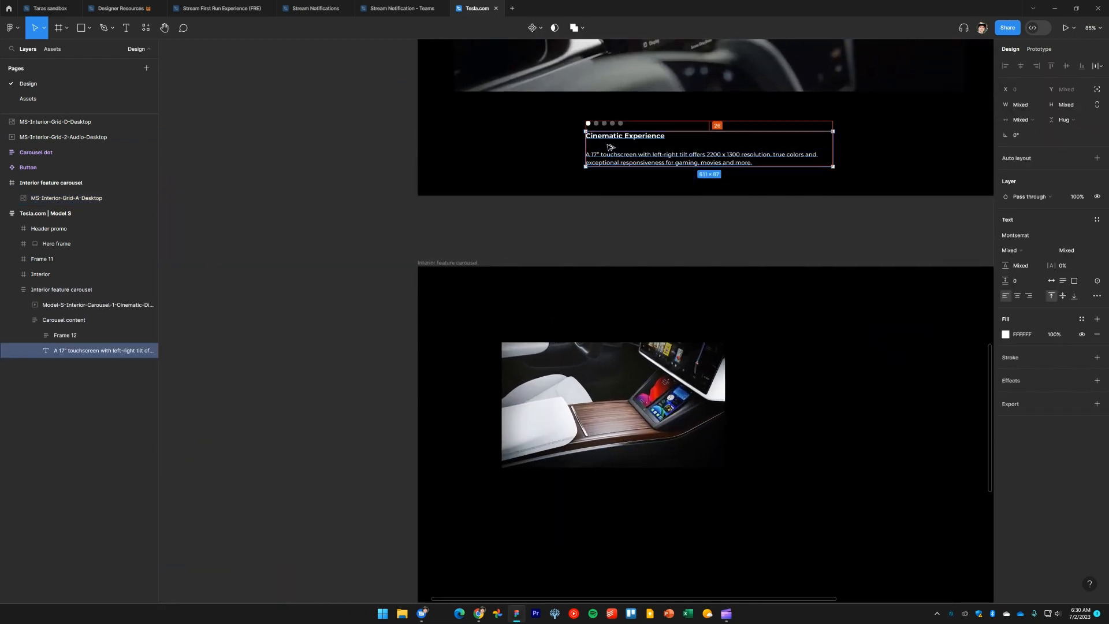
left_click(654, 213)
left_click(640, 168)
left_click(634, 161)
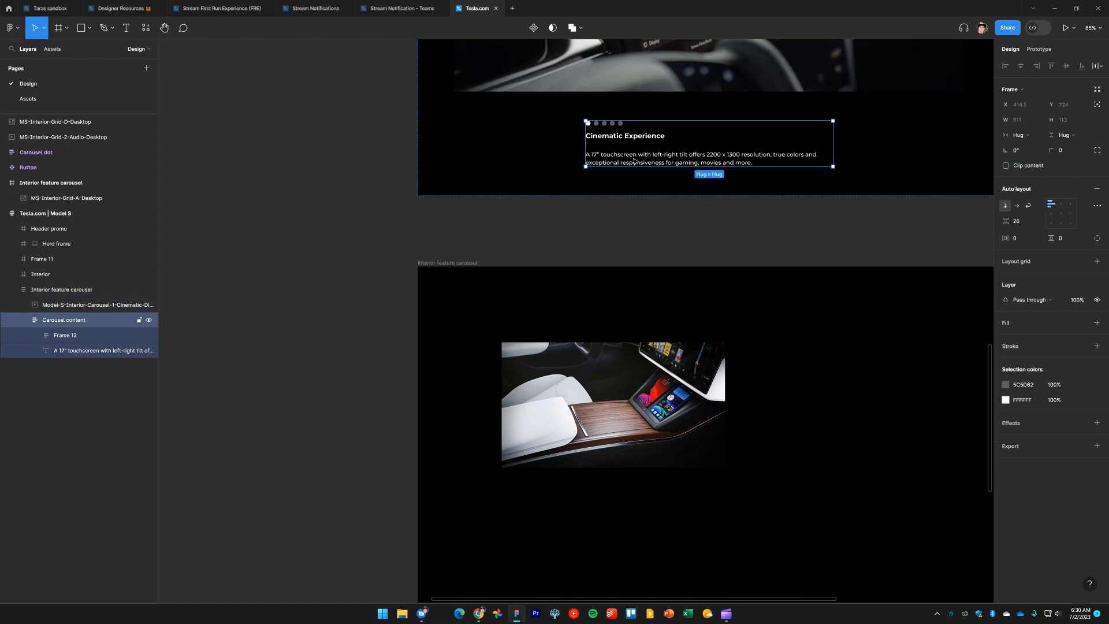
left_click_drag(662, 226, 779, 414)
left_click_drag(815, 453, 730, 325)
Narrow the copied description text box to about 418 wide
left_click(903, 285)
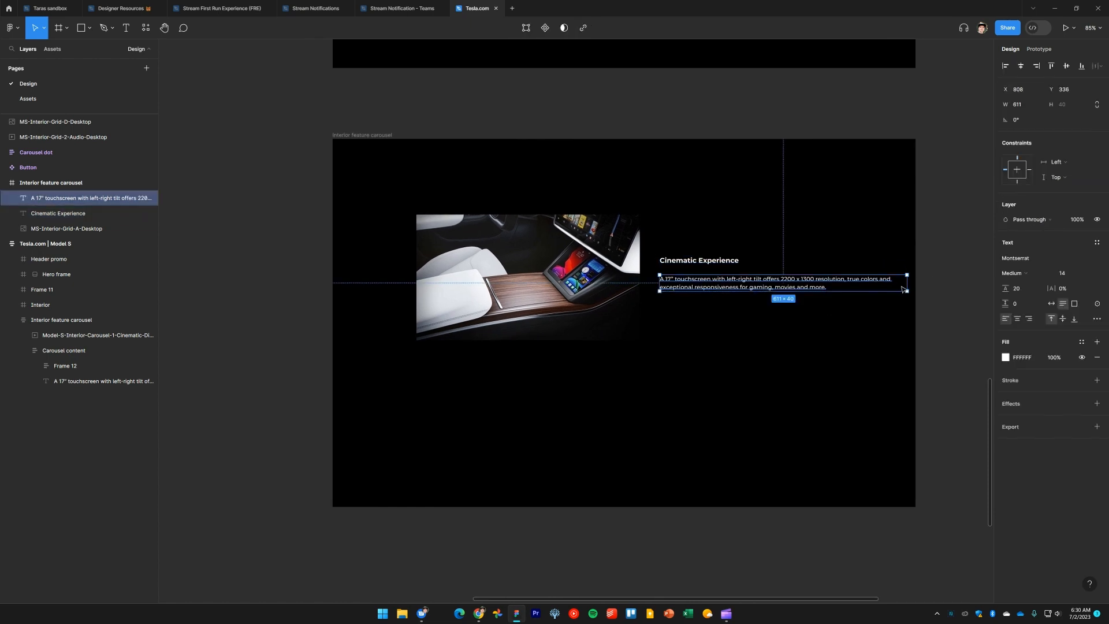
left_click_drag(901, 284, 836, 287)
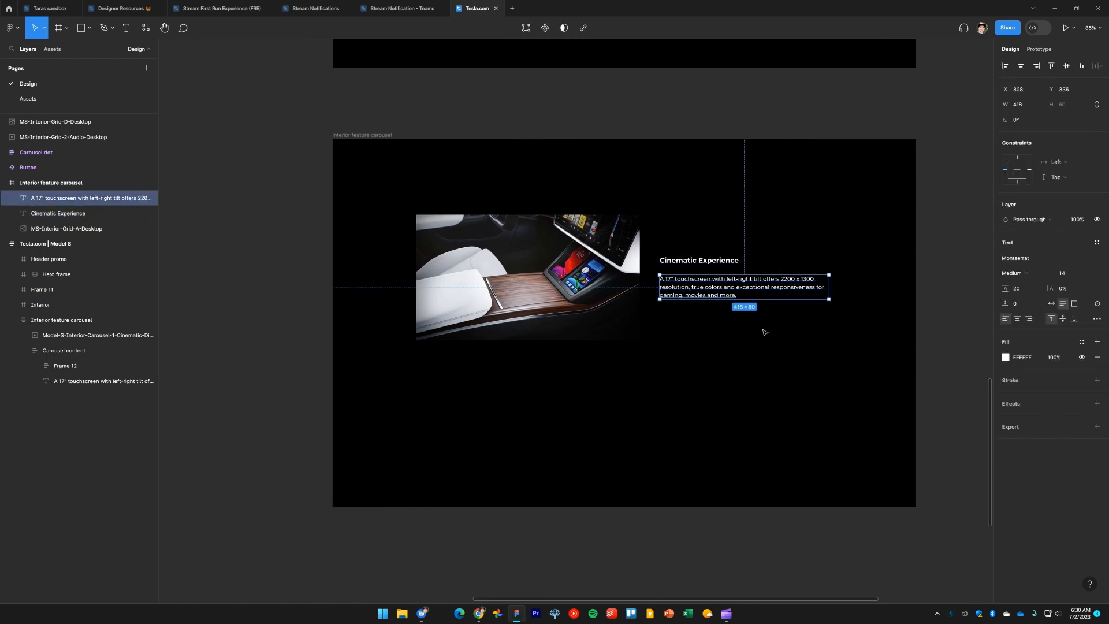
left_click_drag(765, 333, 688, 230)
Show rulers, add a vertical guide at the frame's 720 centre, and align the image's right edge to it
left_click(601, 248)
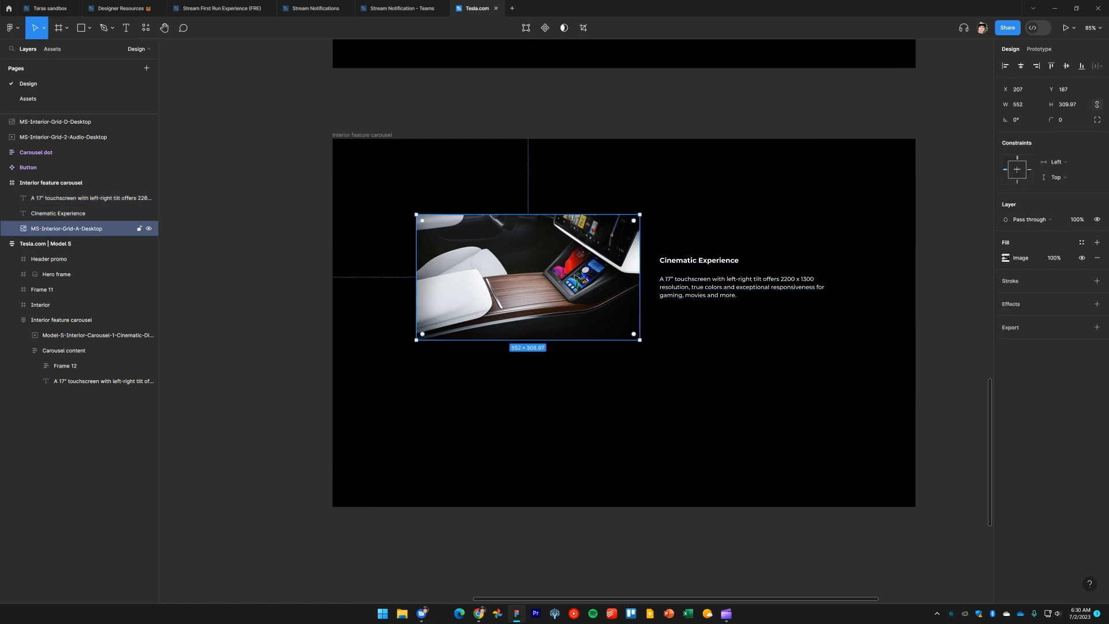
left_click(738, 366)
left_click_drag(532, 244, 506, 241)
left_click(379, 136)
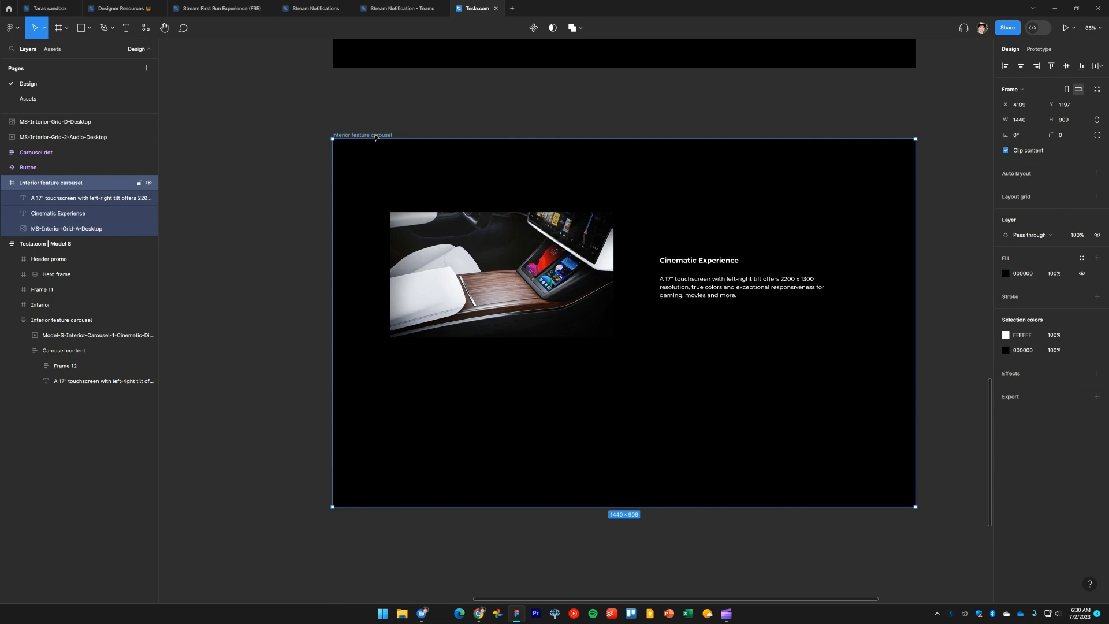
key("shift+r")
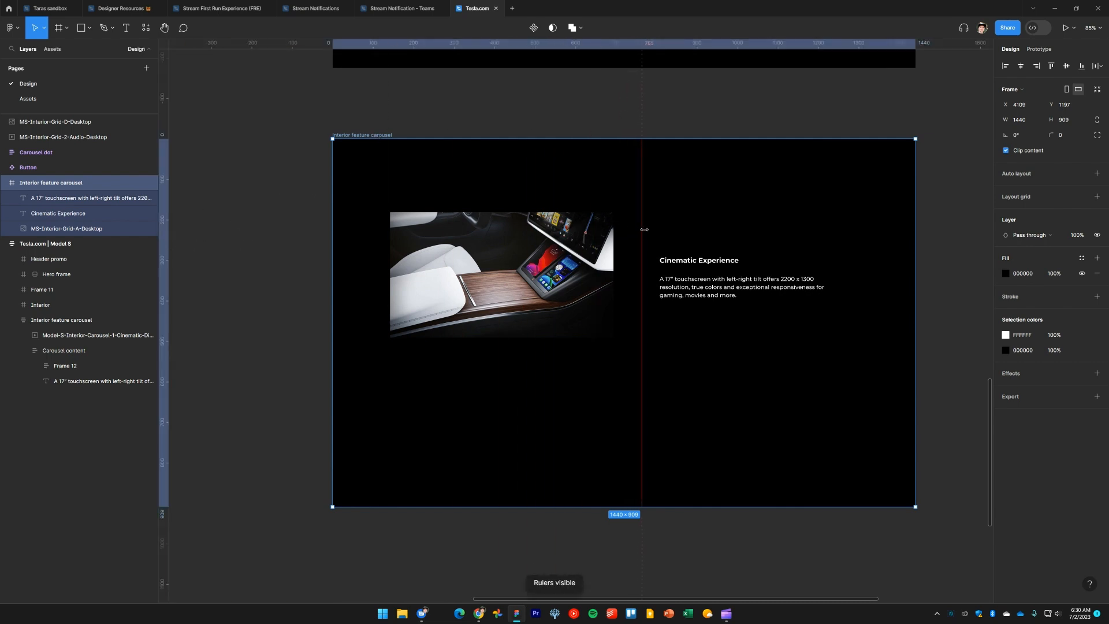
left_click_drag(643, 227, 622, 226)
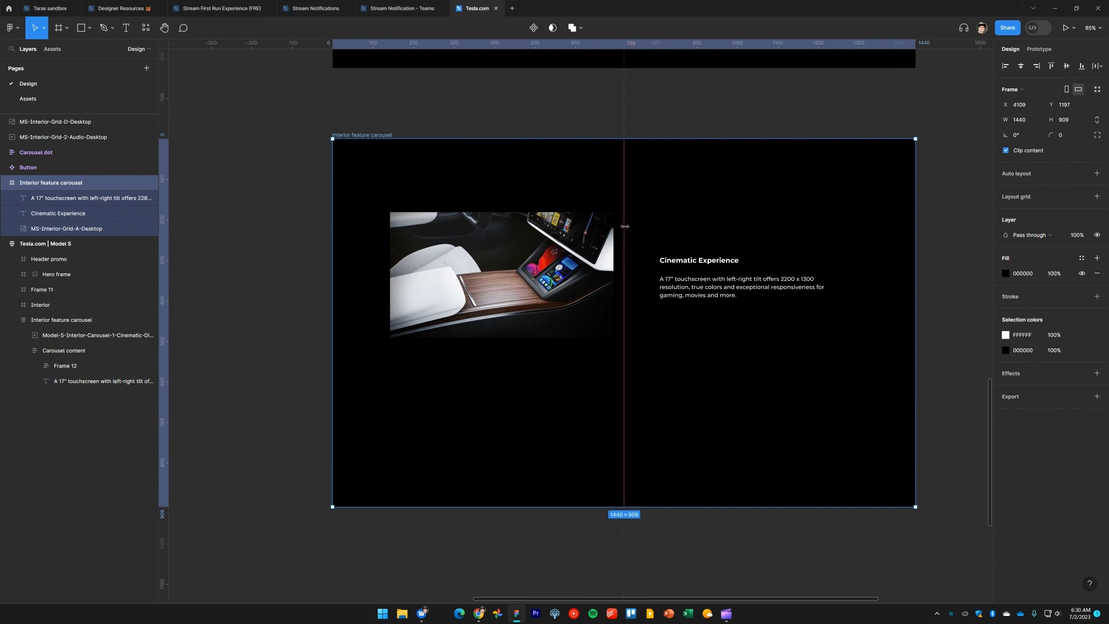
left_click_drag(590, 268, 601, 269)
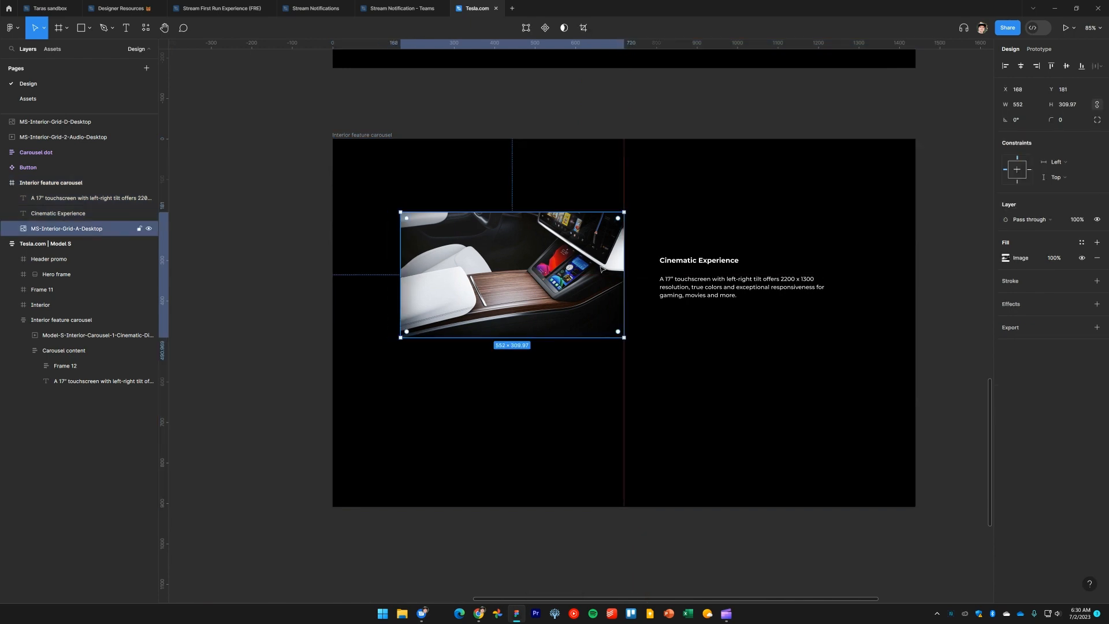
Move the heading and description to x 792 and wrap them in a vertical auto layout
left_click_drag(734, 342, 675, 223)
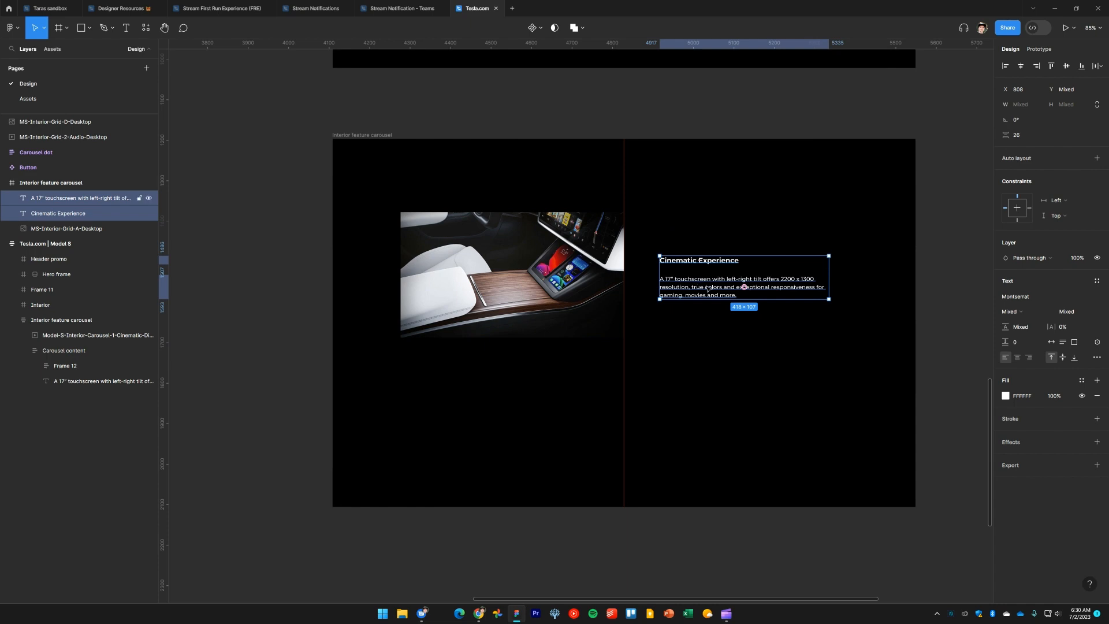
left_click_drag(707, 290, 701, 284)
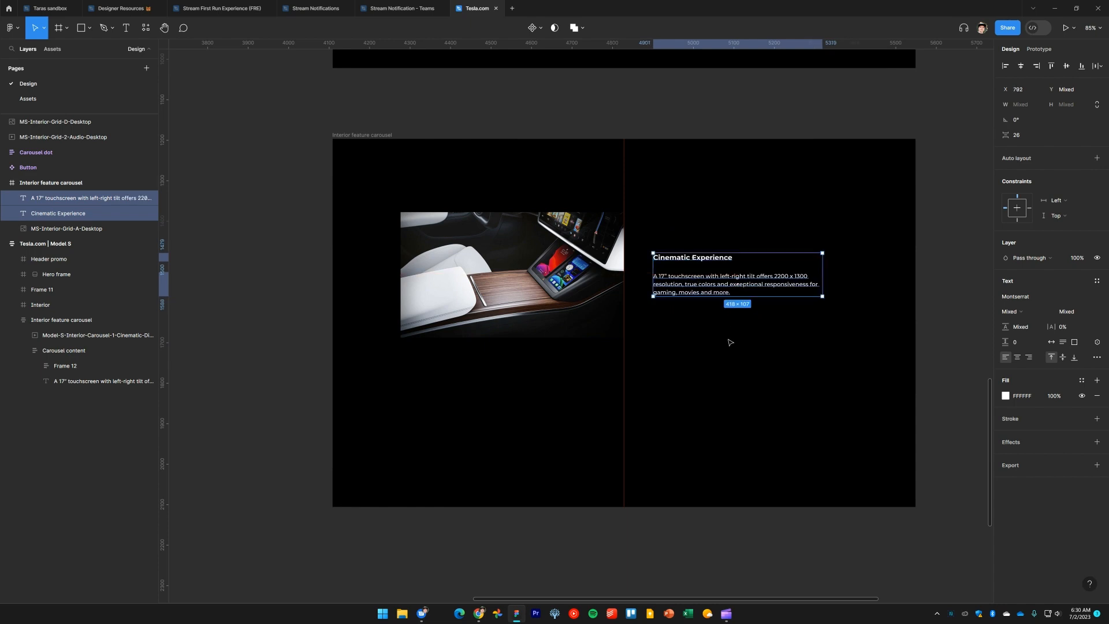
key("shift+a")
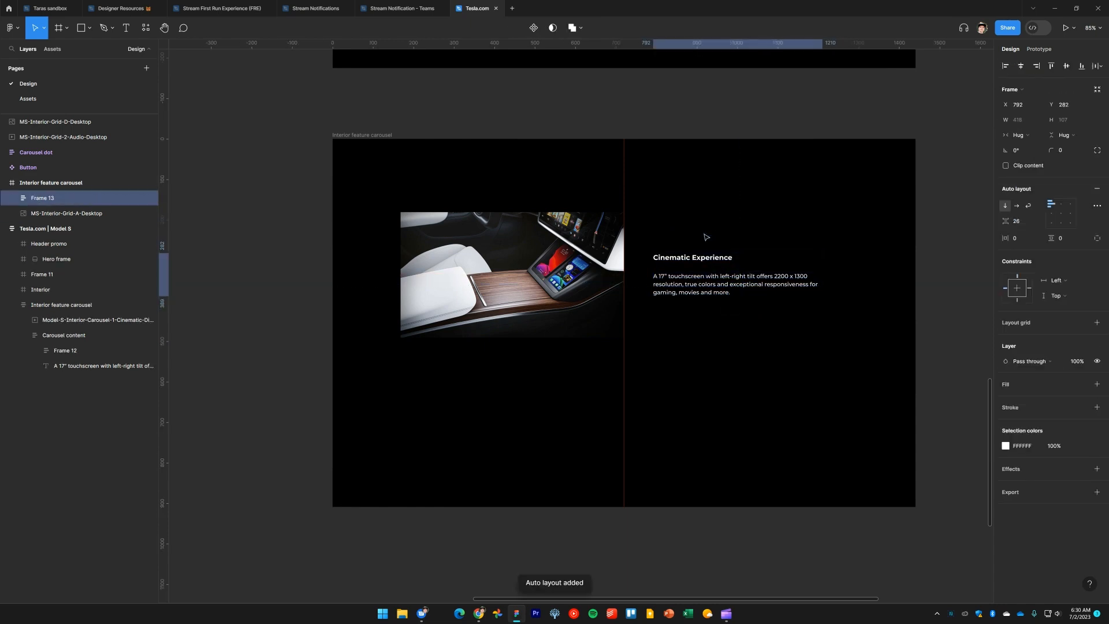
Replace the heading text with Stay Connected copied from the Tesla page
key("alt+Tab")
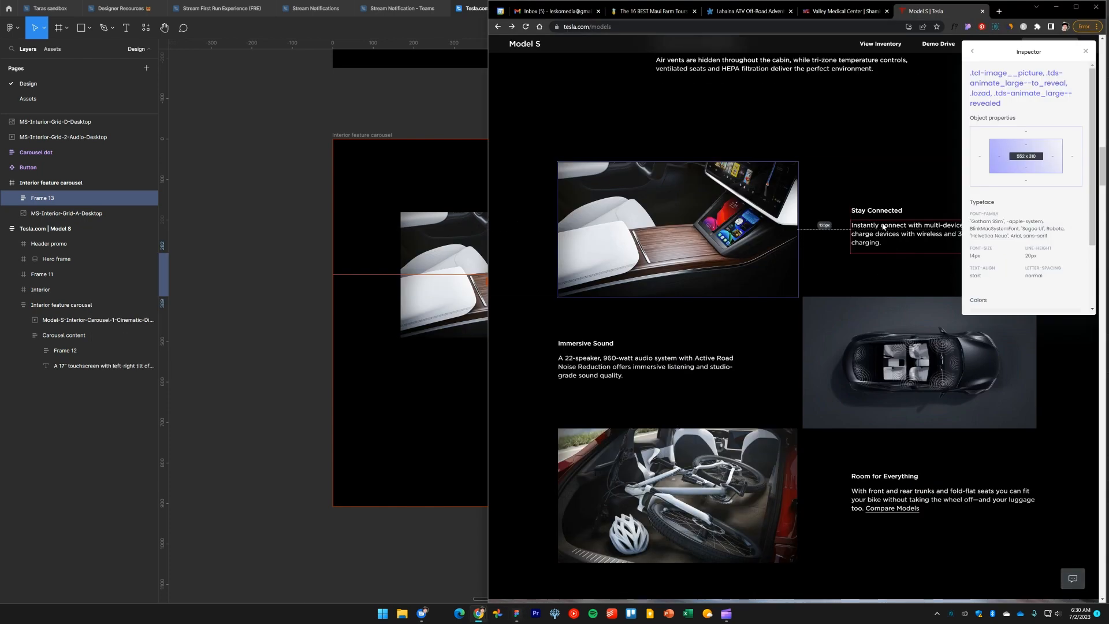
scroll(883, 227, "up", 3)
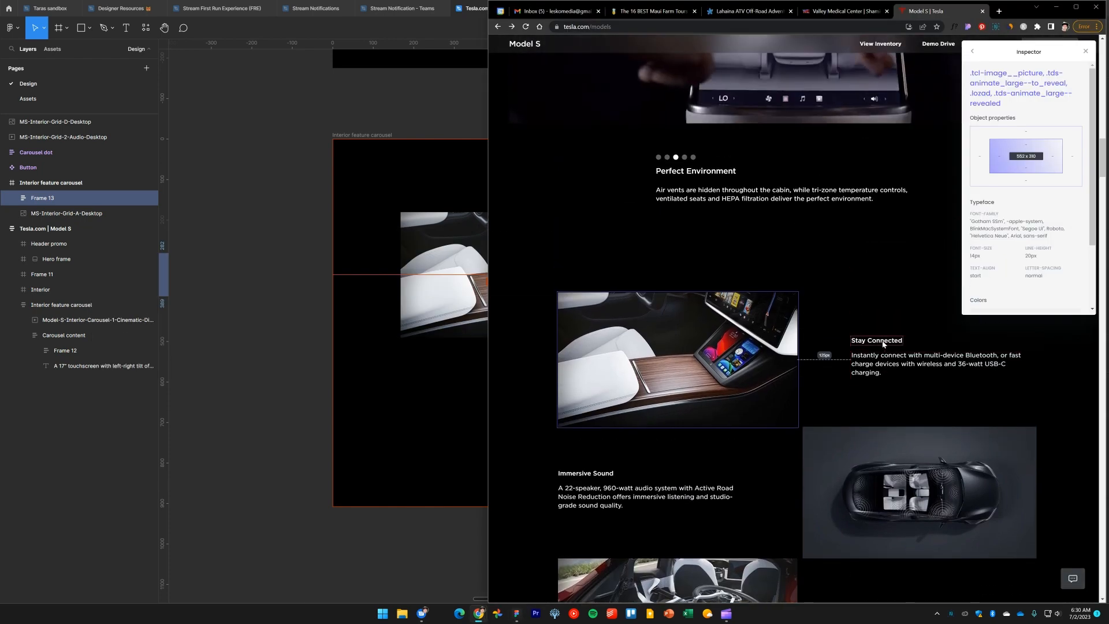
double_click(882, 344)
triple_click(883, 344)
key("ctrl+c")
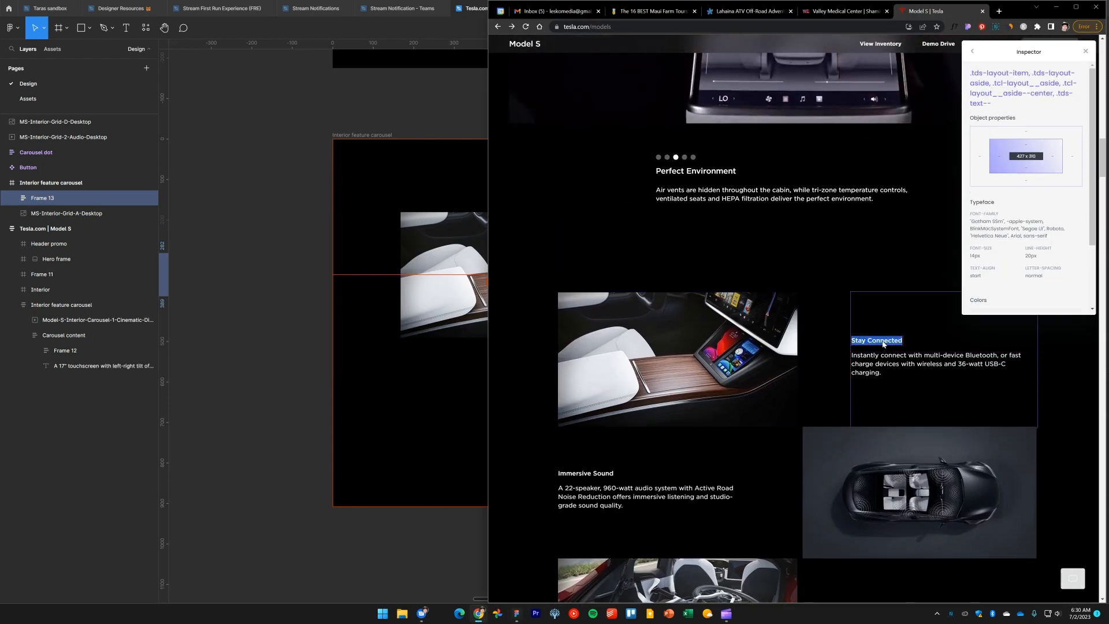
key("alt+Tab")
left_click(702, 259)
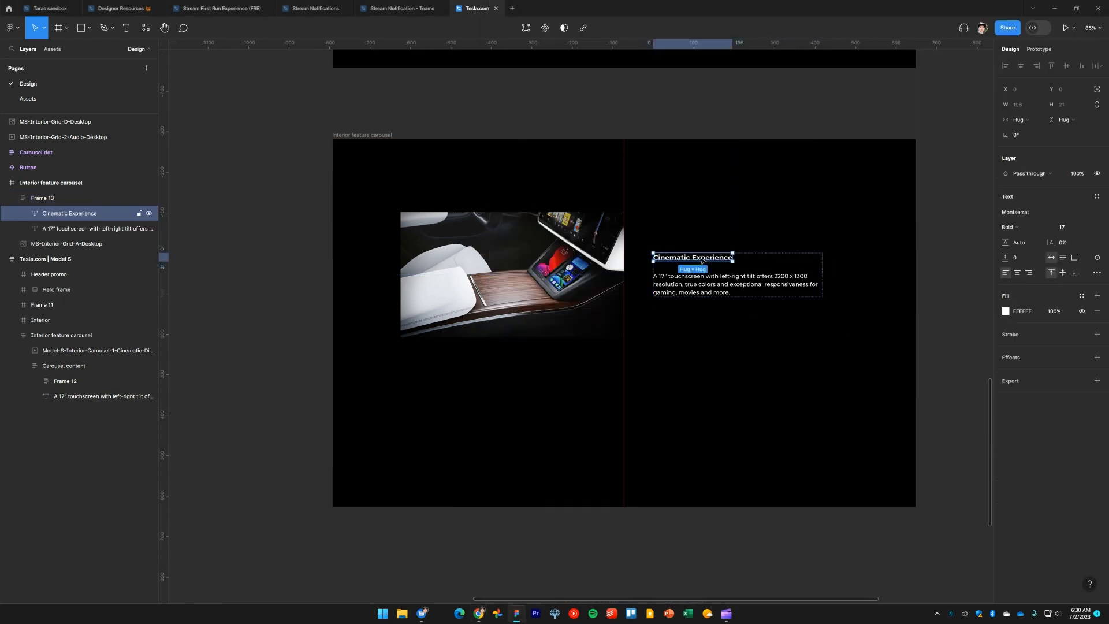
key("Return")
key("ctrl+v")
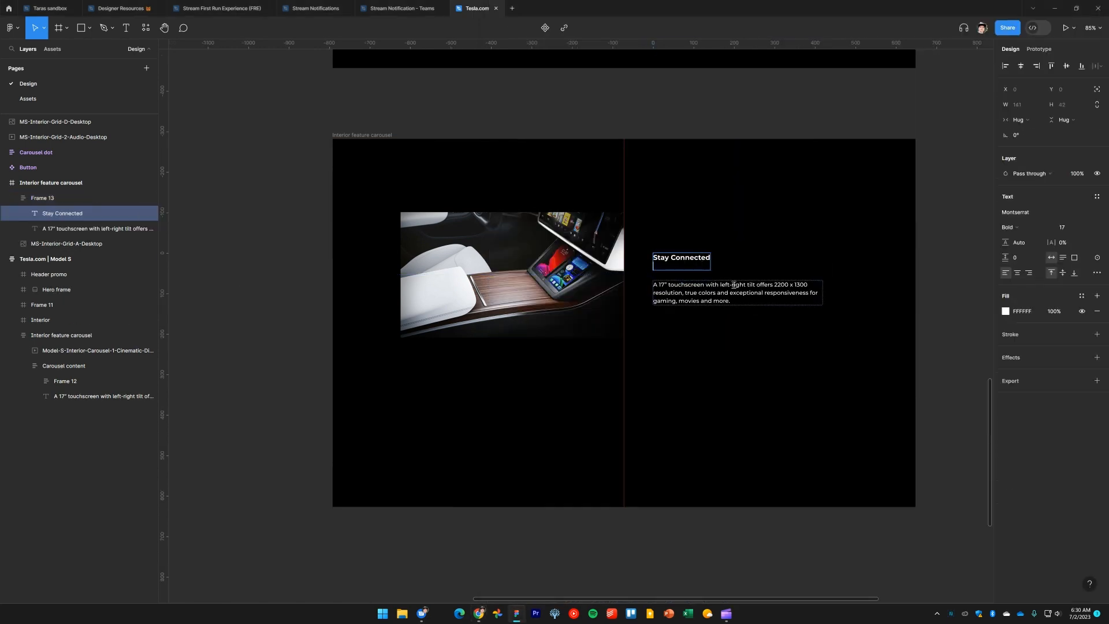
key("BackSpace")
Try to paste the Stay Connected description from the Tesla page over the copied description text
key("alt+Tab")
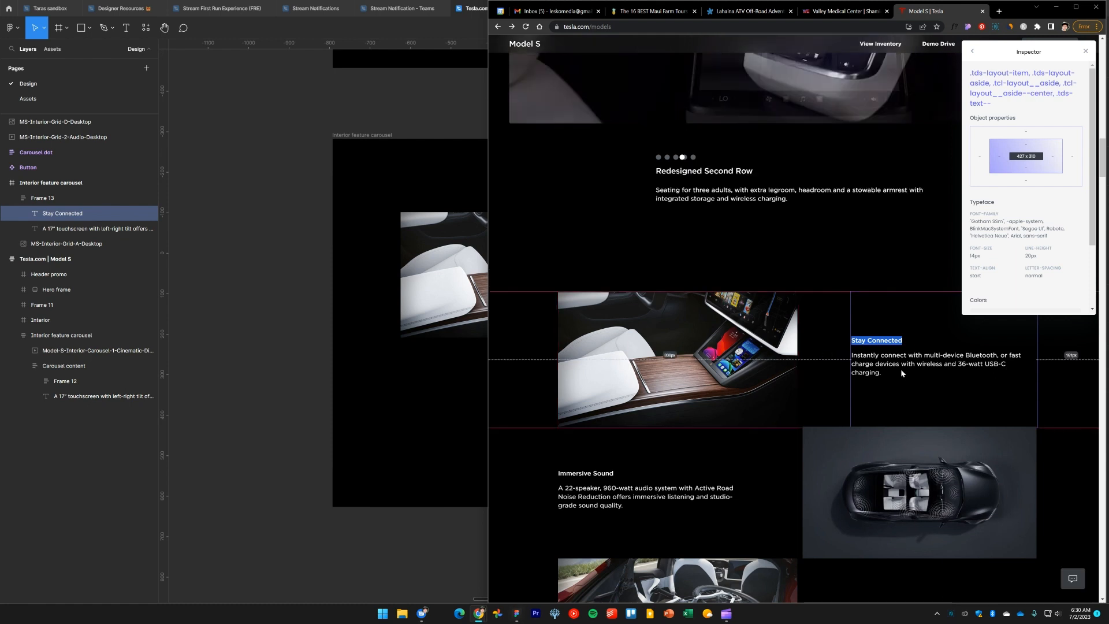
triple_click(901, 373)
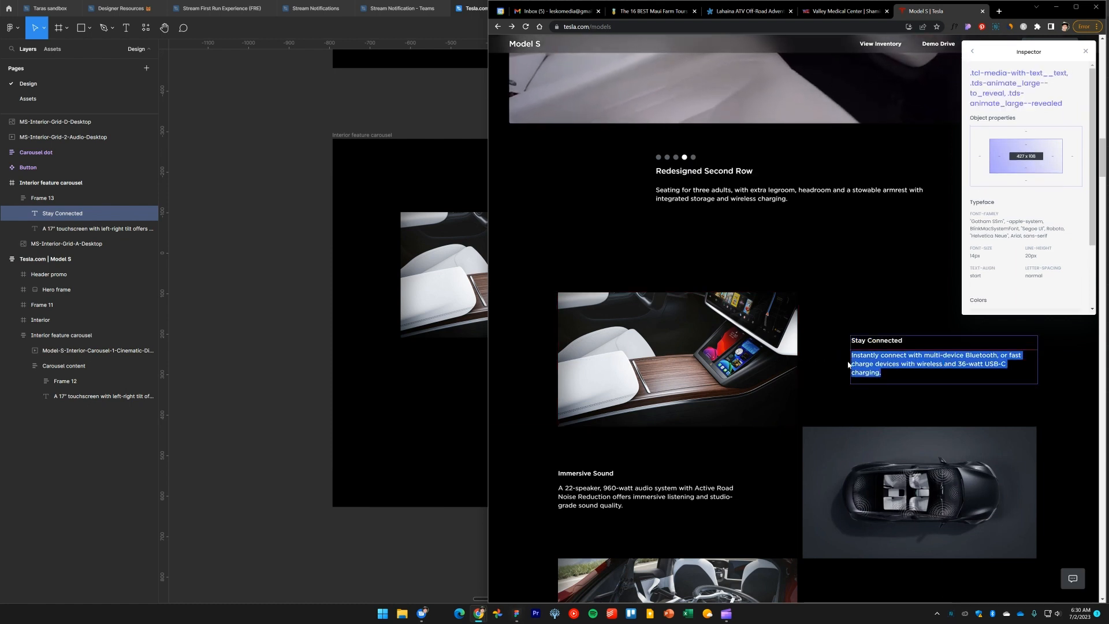
key("alt+Tab")
left_click(698, 282)
key("Return")
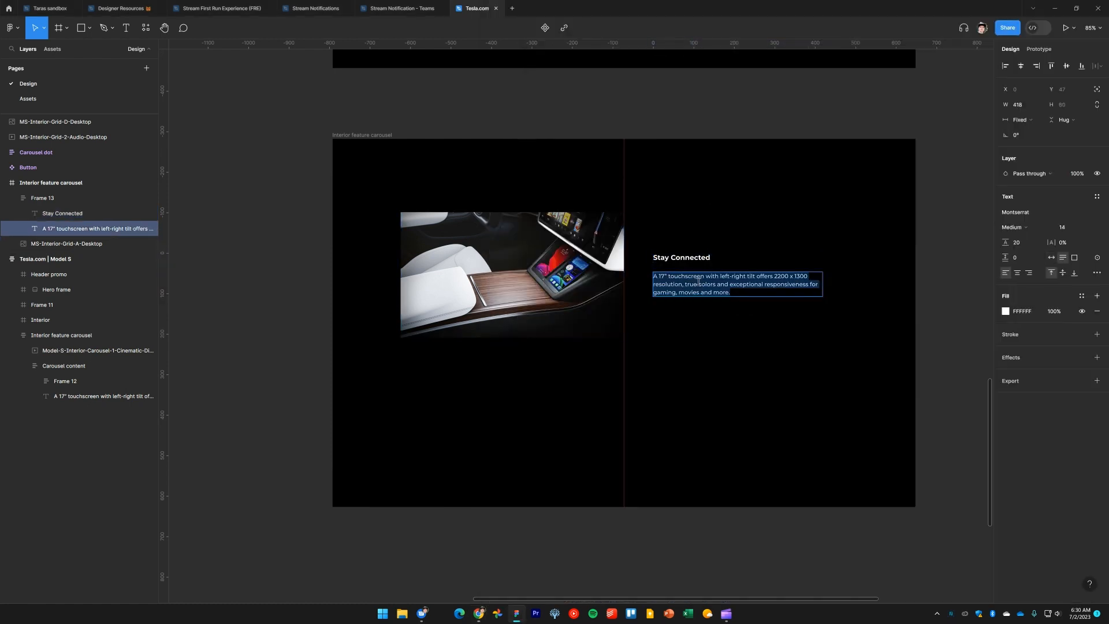
key("ctrl+v")
key("ctrl+z")
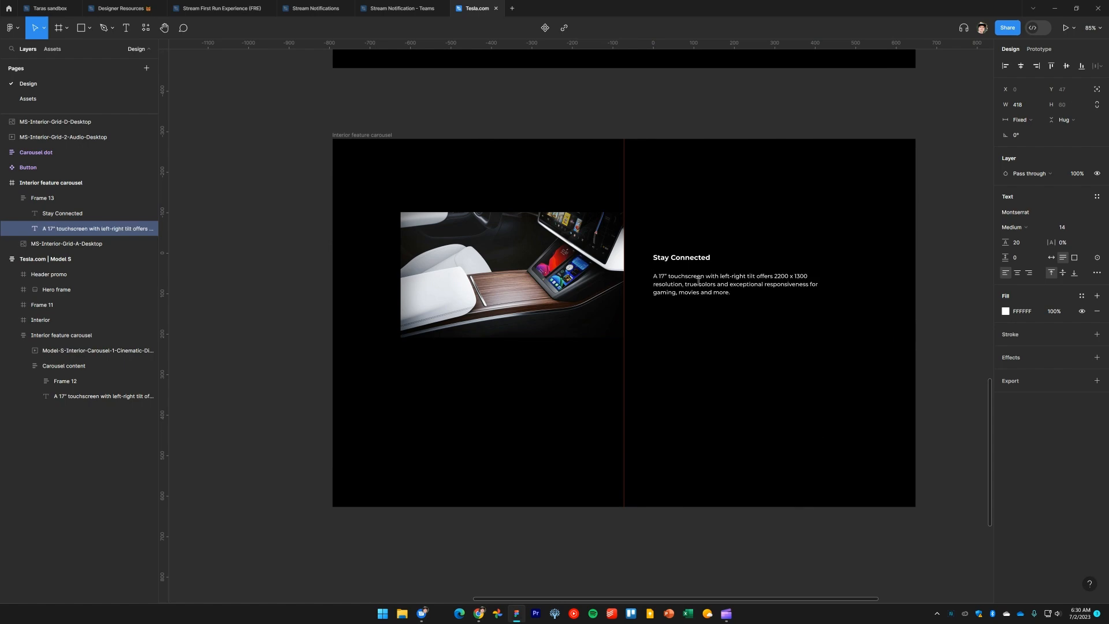
Recopy the Stay Connected description from the Tesla page, paste it over the description text, and undo the paste
key("alt+Tab")
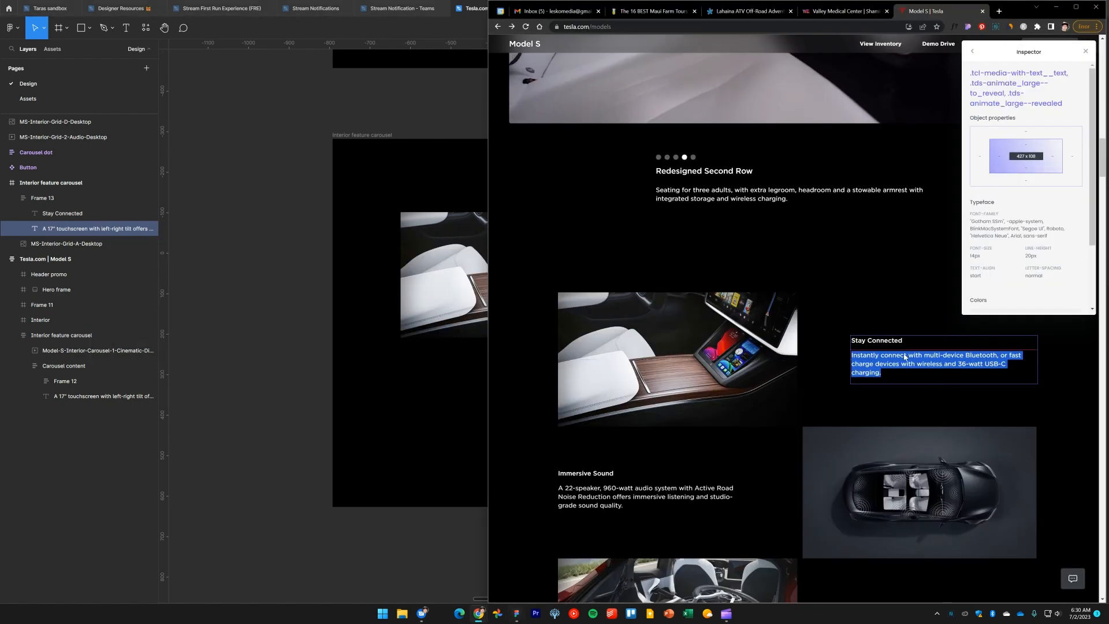
left_click(888, 365)
double_click(885, 366)
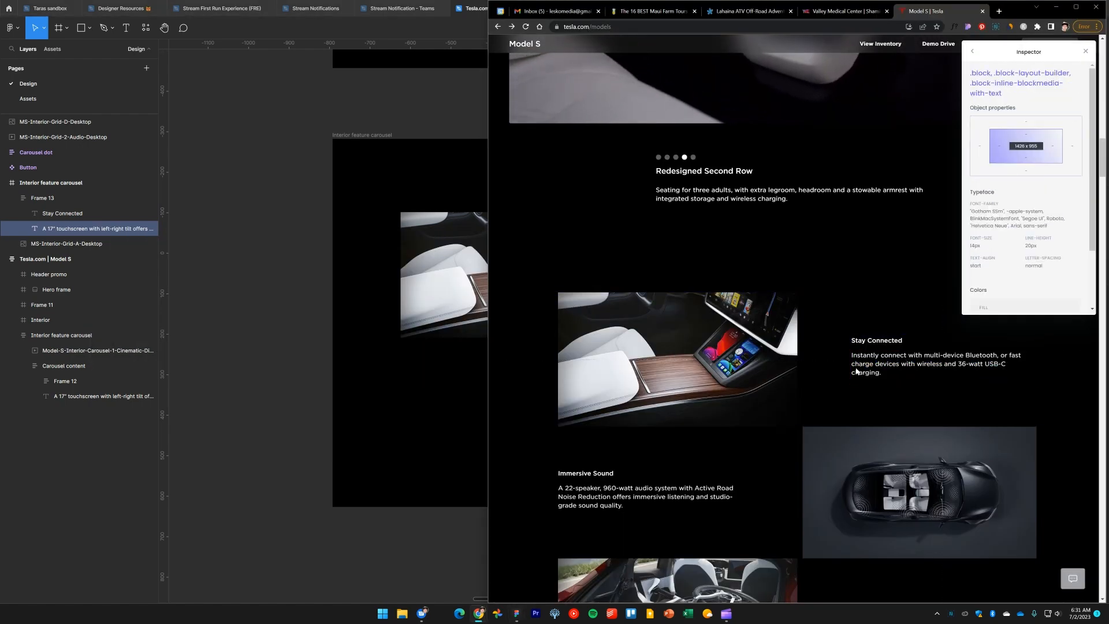
triple_click(868, 370)
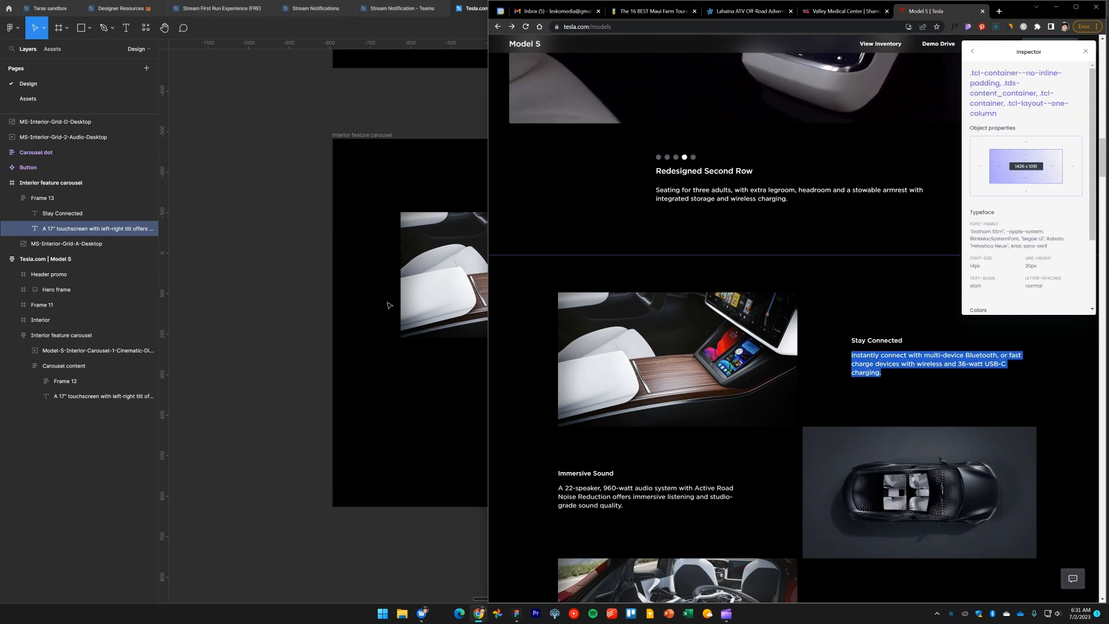
key("alt+Tab")
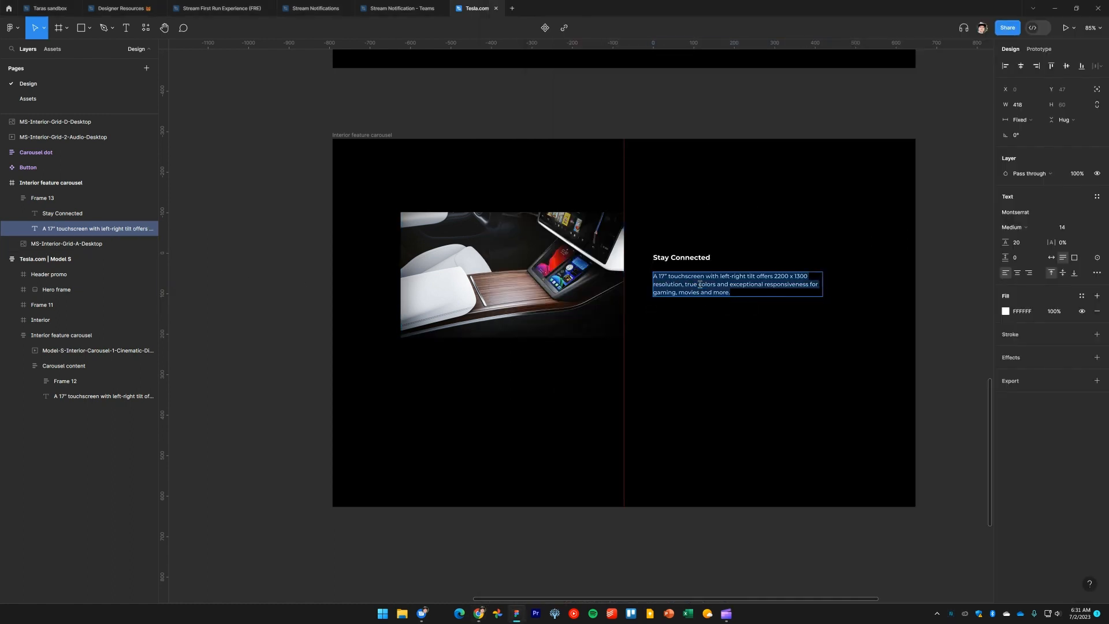
key("ctrl+v")
key("ctrl+z")
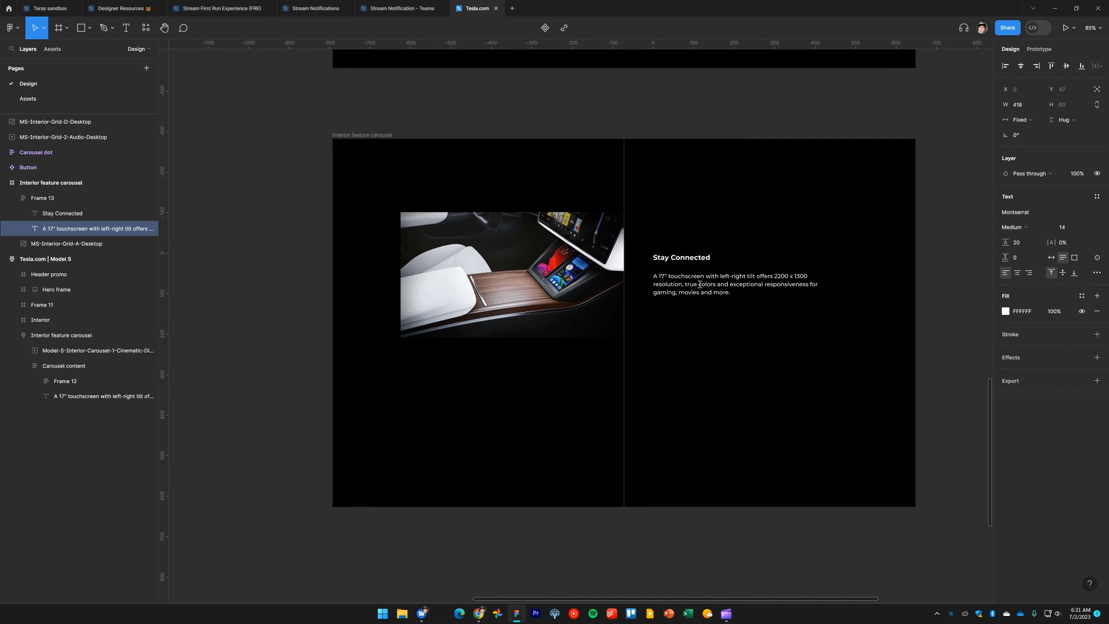
Select all of the description text in the text layer beside the image
key("ctrl+a")
key("alt+Tab")
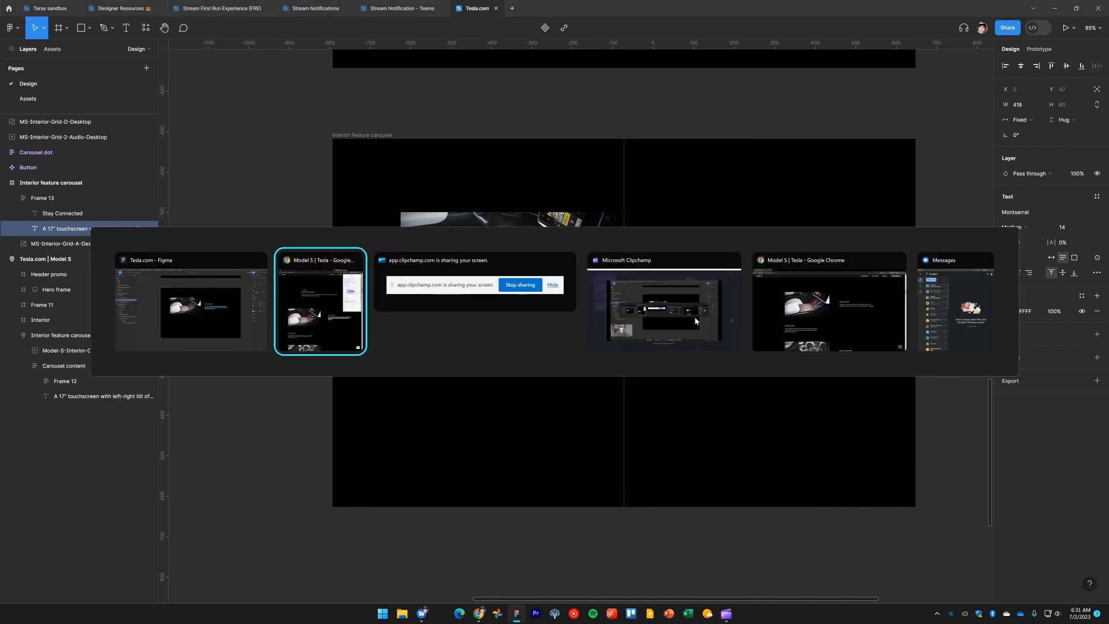
key("Escape")
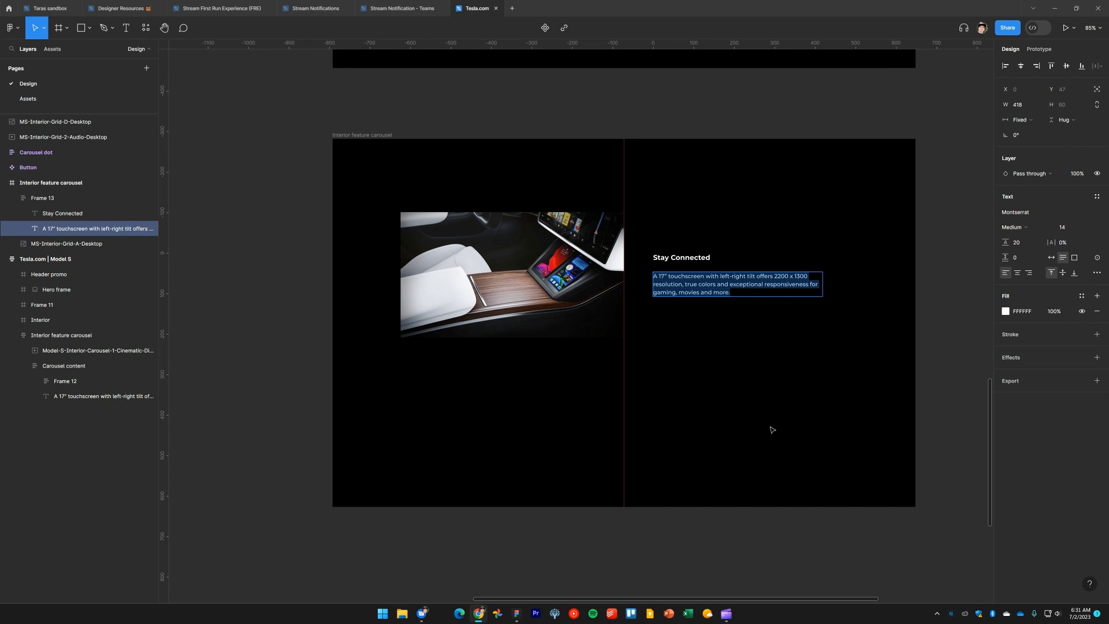
Paste the new Stay Connected description into the paragraph and move the image and text row up to the carousel's top edge
type("Instantly connect with multi-device Bluetooth, or fast charge devices with wireless and 36-watt USB-C charging.")
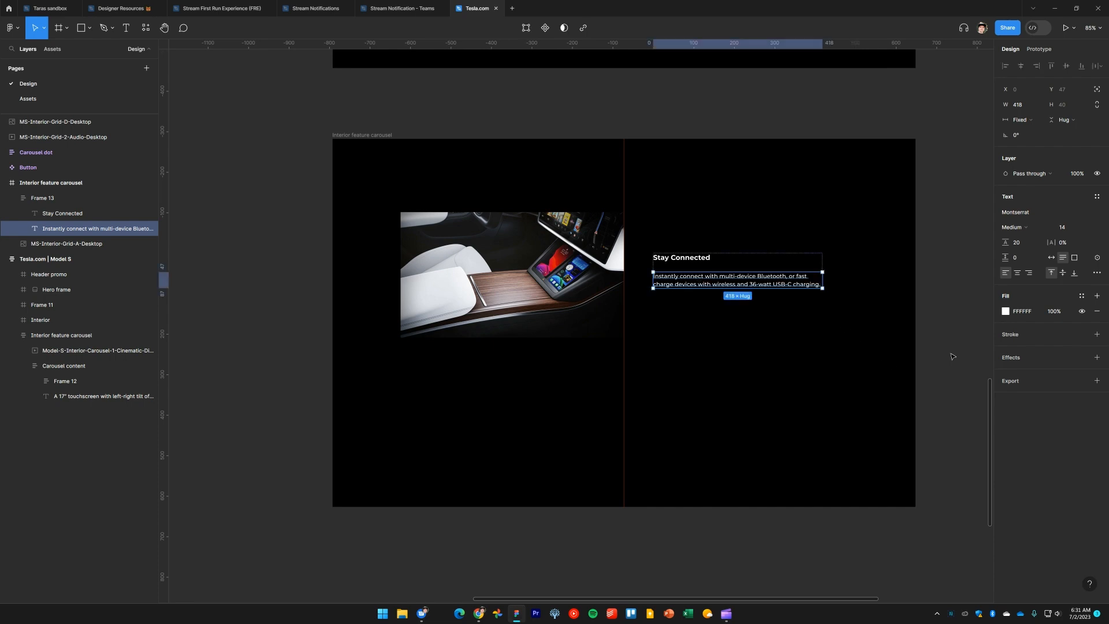
left_click(950, 358)
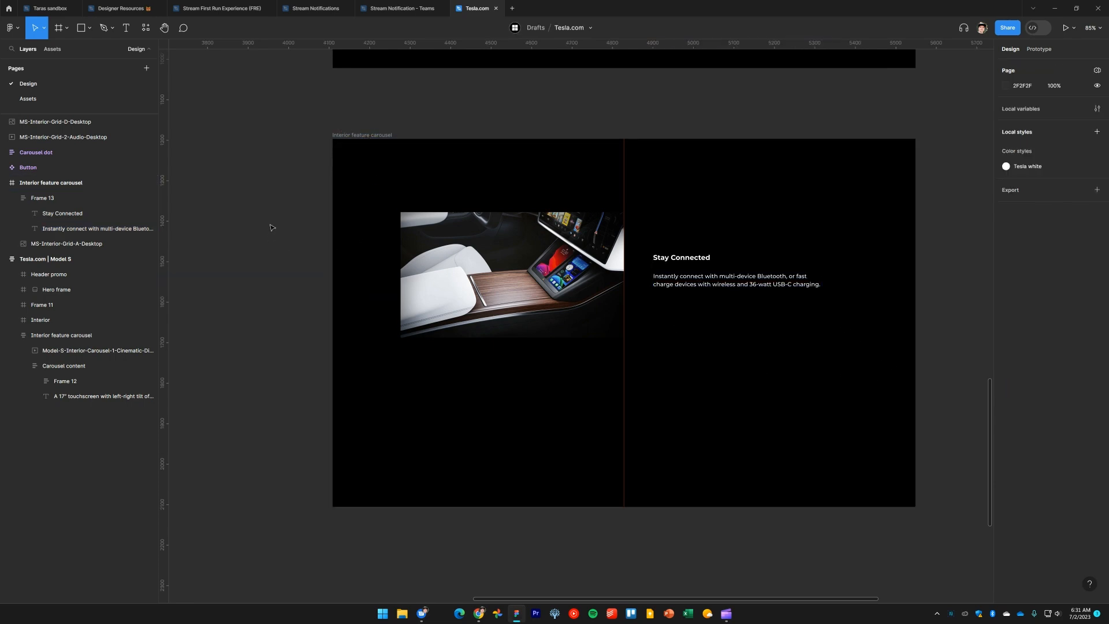
left_click_drag(273, 228, 779, 309)
left_click_drag(679, 296, 677, 256)
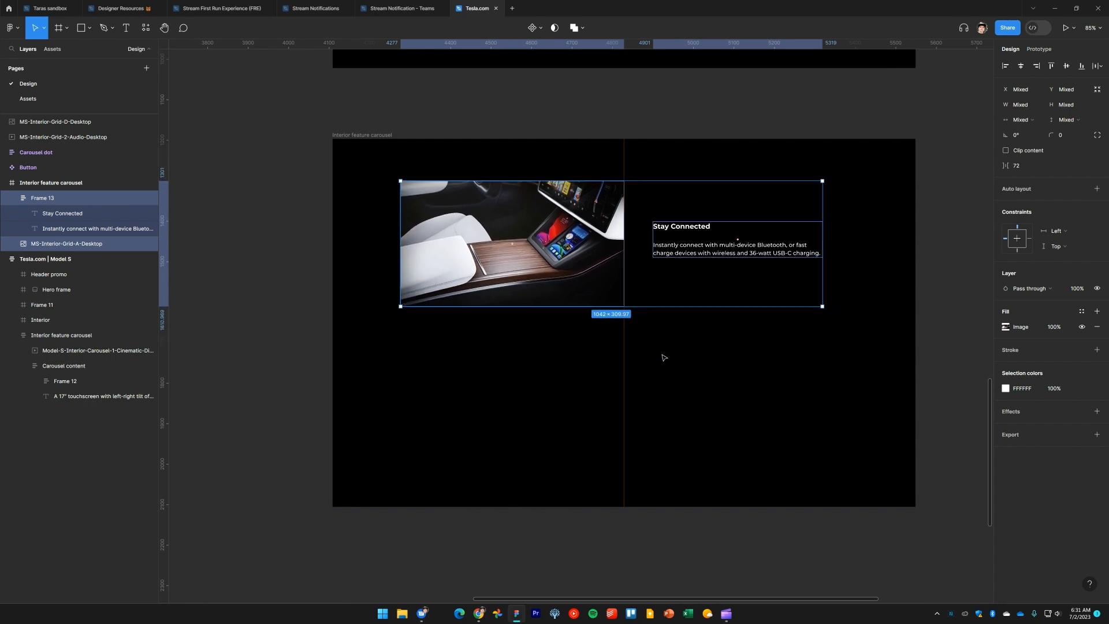
left_click_drag(562, 263, 562, 221)
left_click(295, 210)
Switch to the browser and compare the layout with the Model S interior section on tesla.com
scroll(297, 290, "up", 3)
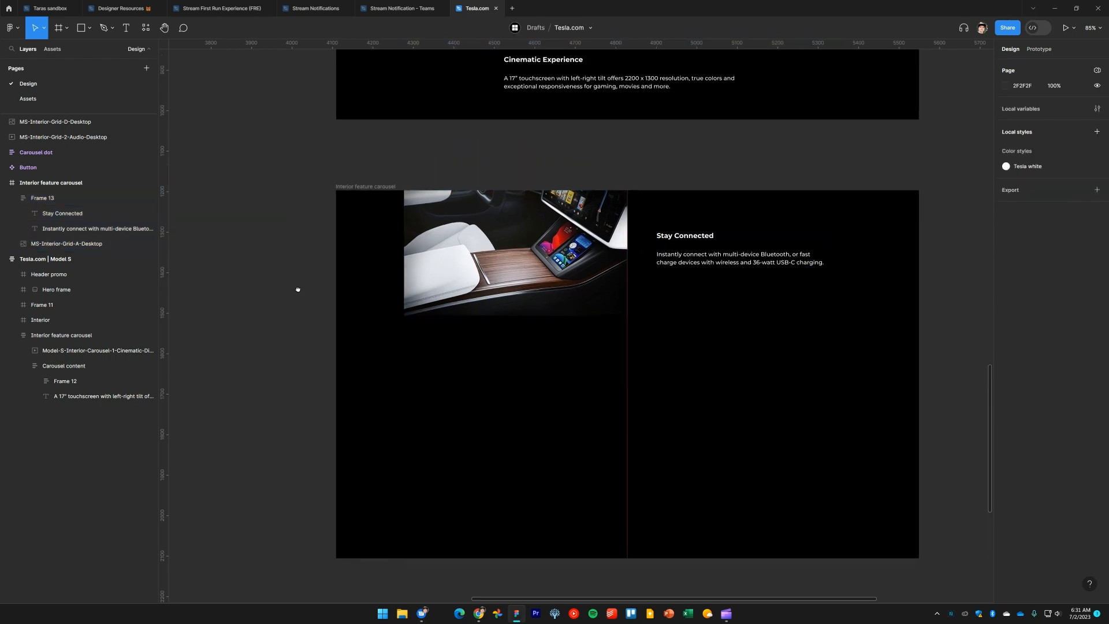
scroll(297, 349, "down", 2)
key("alt+Tab")
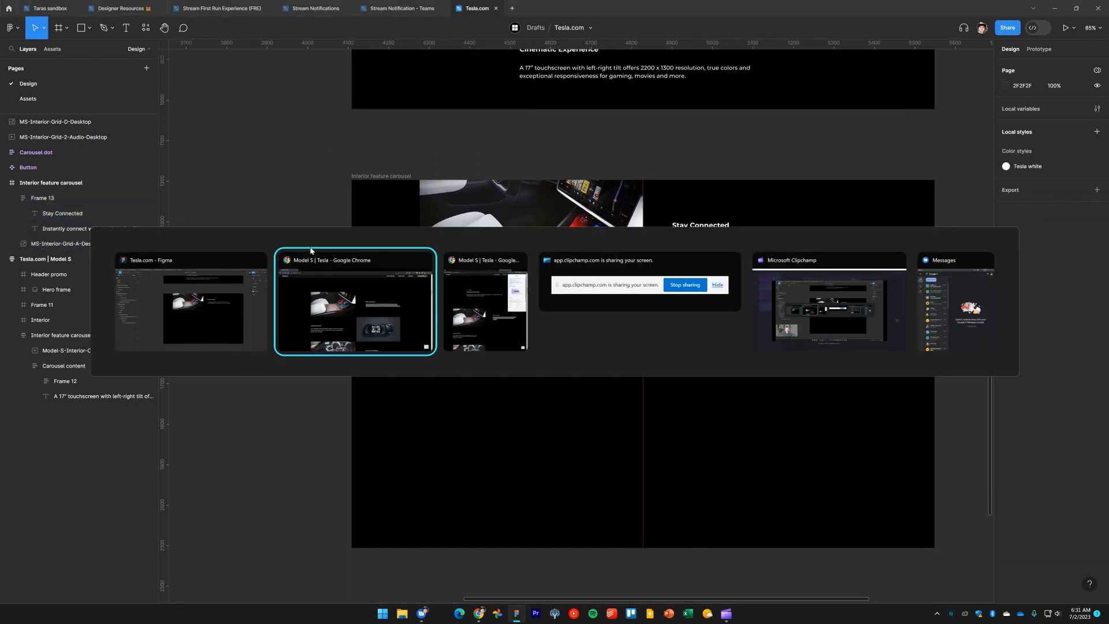
key("alt+Tab")
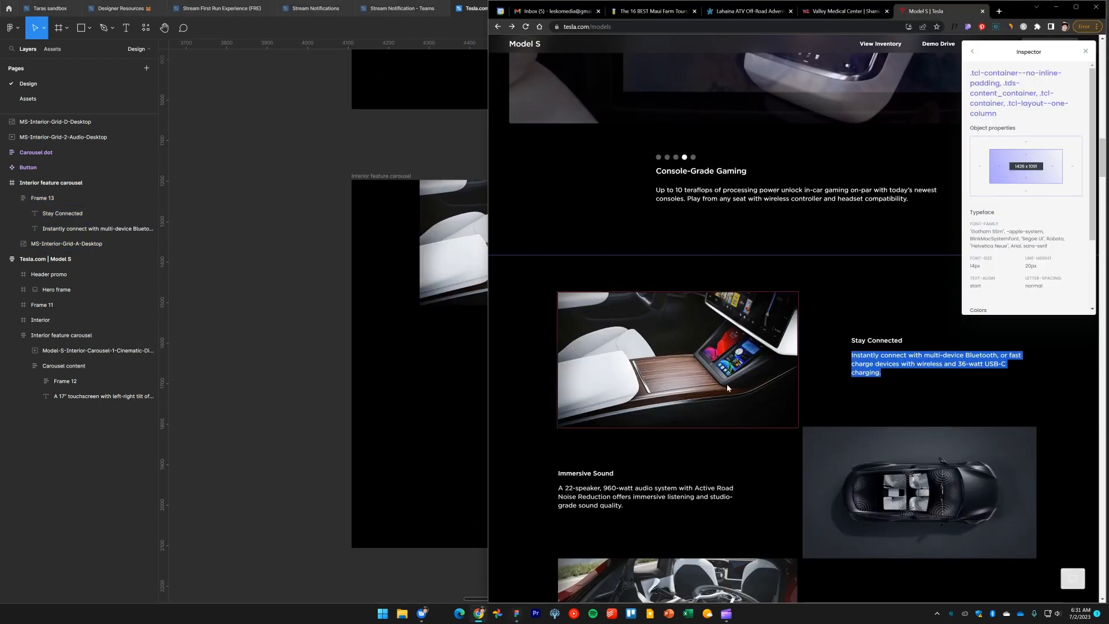
scroll(727, 388, "down", 2)
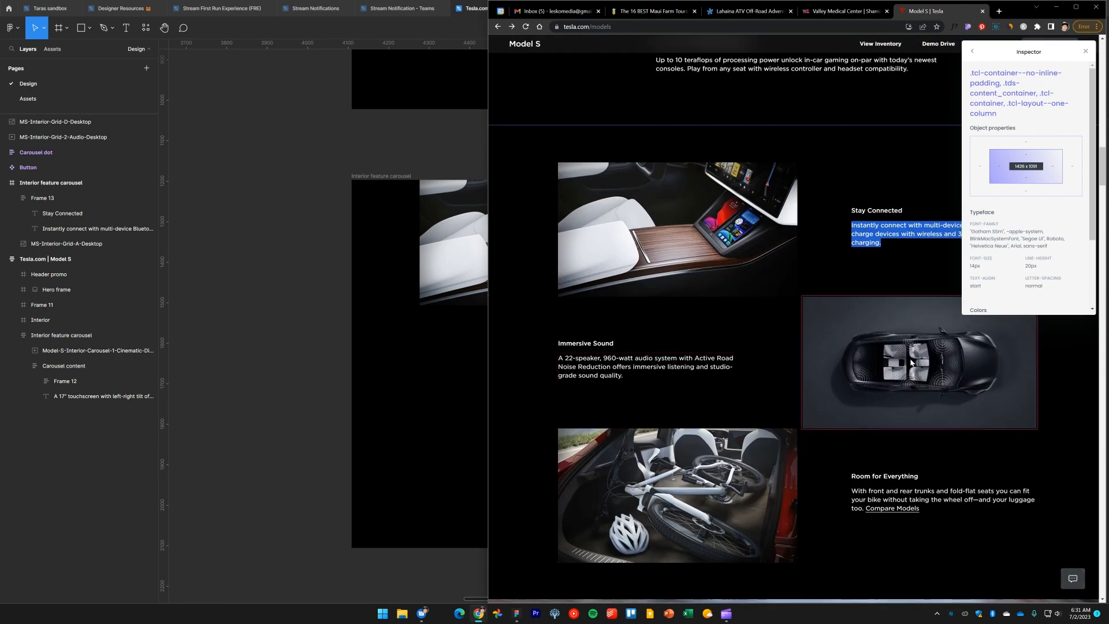
left_click(250, 332)
scroll(292, 334, "down", 3)
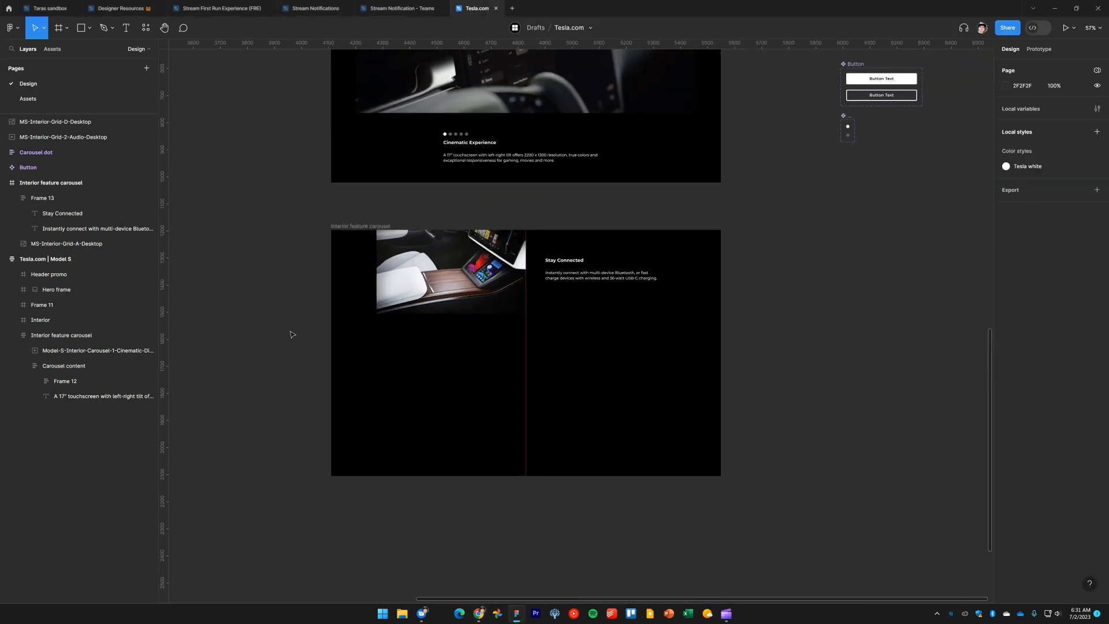
scroll(376, 322, "left", 5)
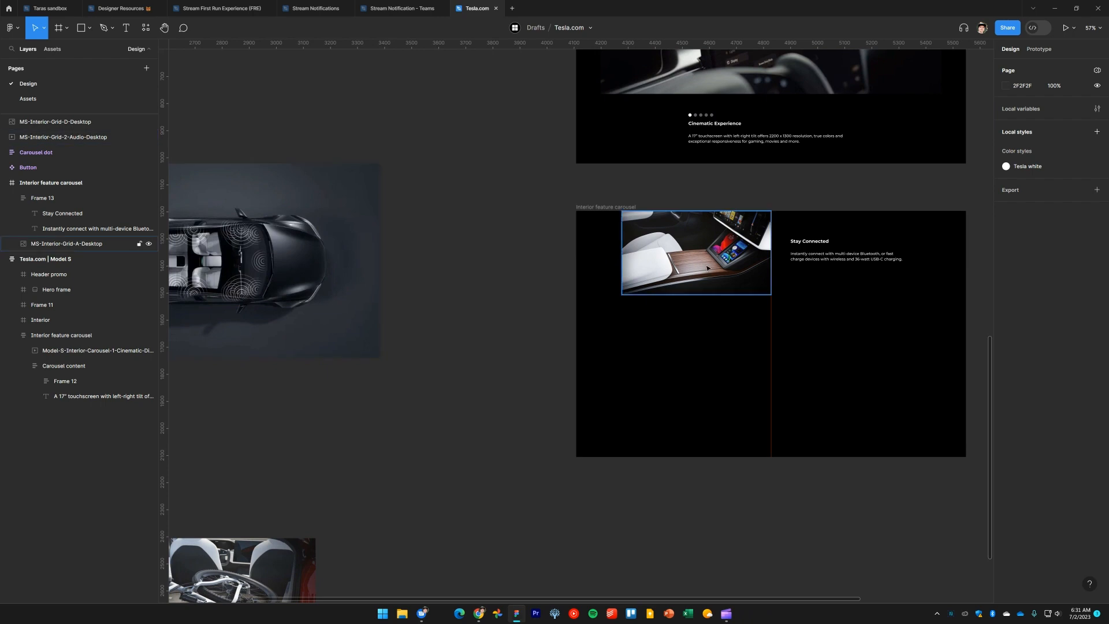
Duplicate the image and text row below the first, placing the text on the left and the image on the right
left_click(710, 286)
left_click(869, 238, "shift")
scroll(735, 335, "right", 3)
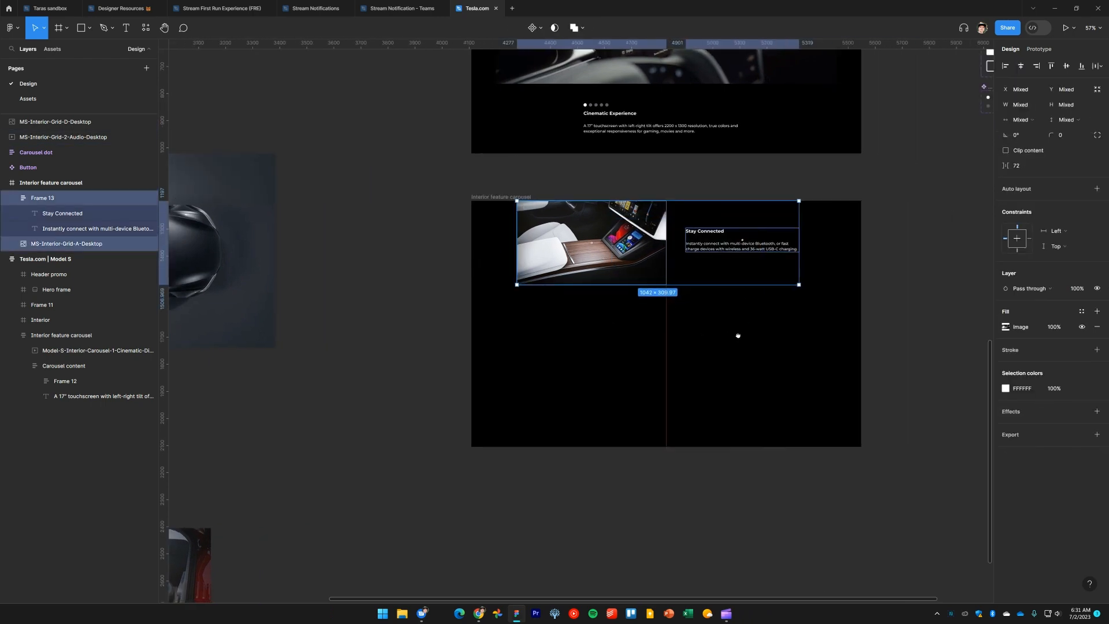
scroll(717, 329, "up", 3)
key("shift+r")
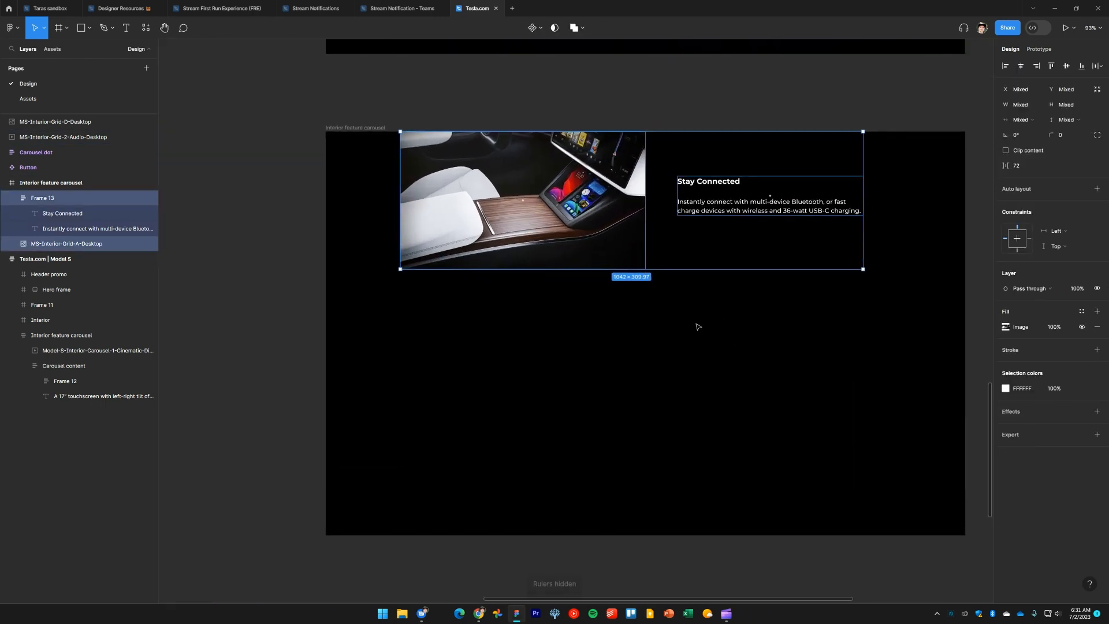
left_click_drag(608, 243, 740, 367)
left_click_drag(770, 333, 493, 333)
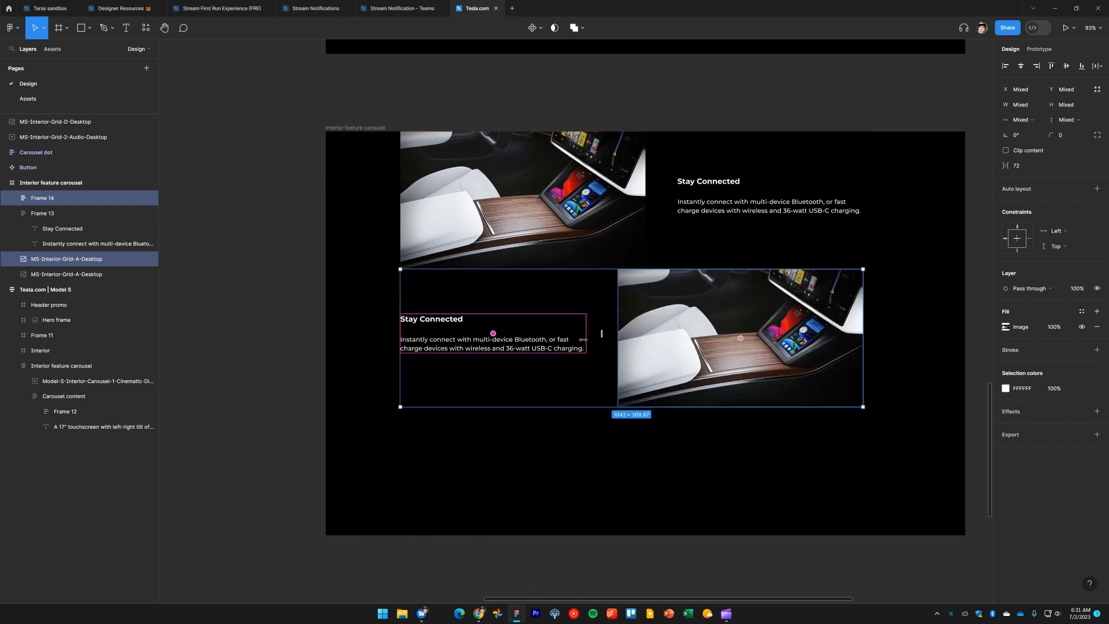
Set the top row's heading and paragraph to fill width and narrow the text block
left_click(738, 213)
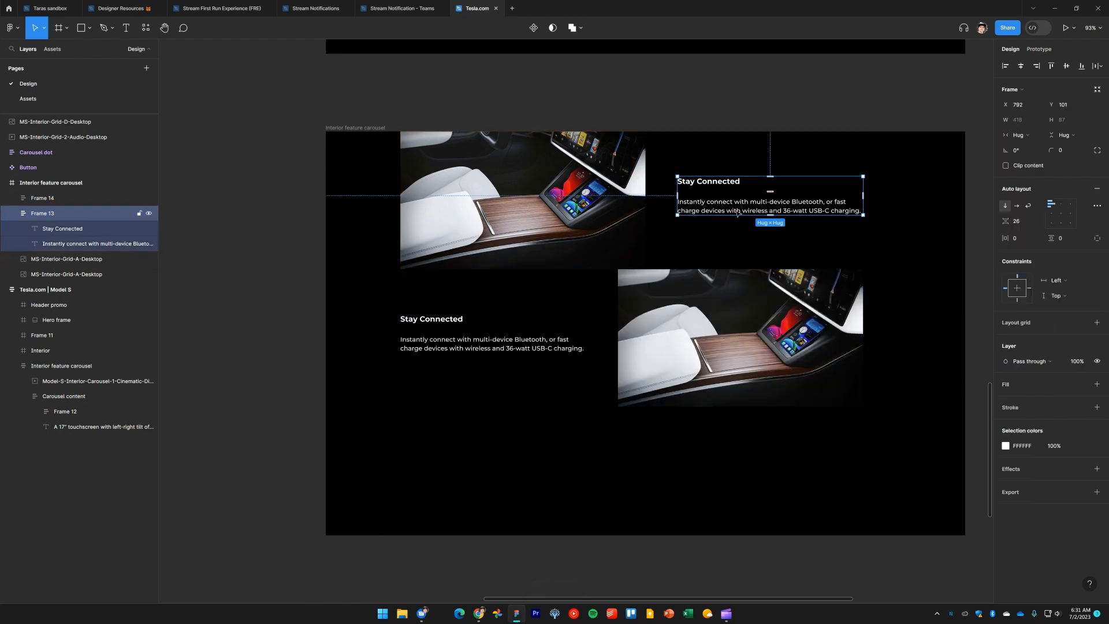
double_click(722, 186)
left_click(763, 206, "shift")
left_click(1022, 120)
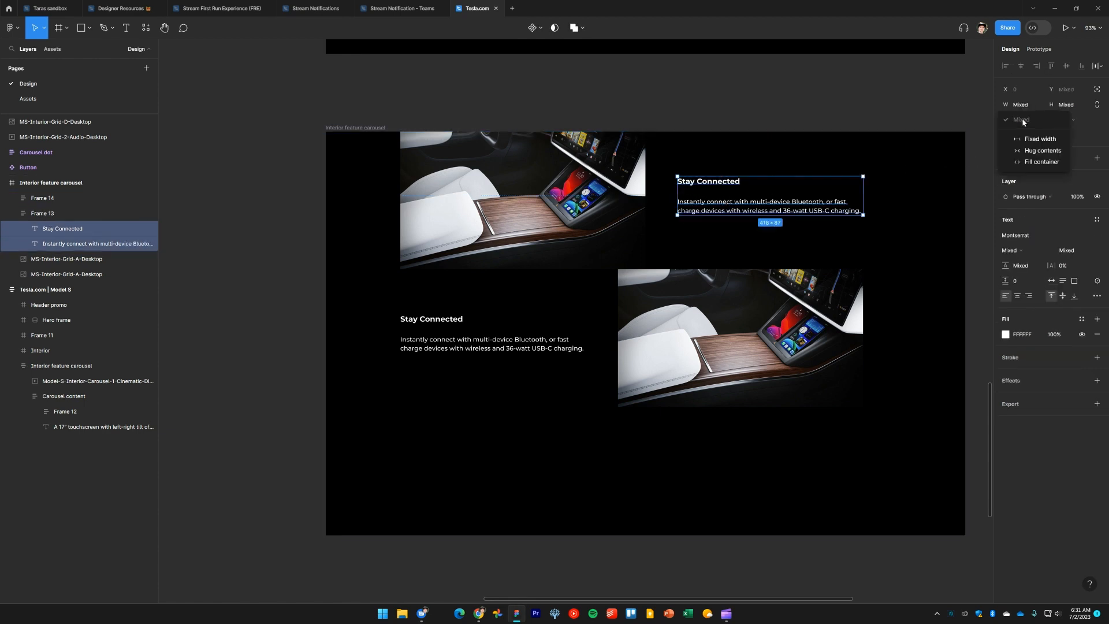
scroll(878, 260, "right", 3)
left_click_drag(900, 205, 516, 234)
left_click(777, 225)
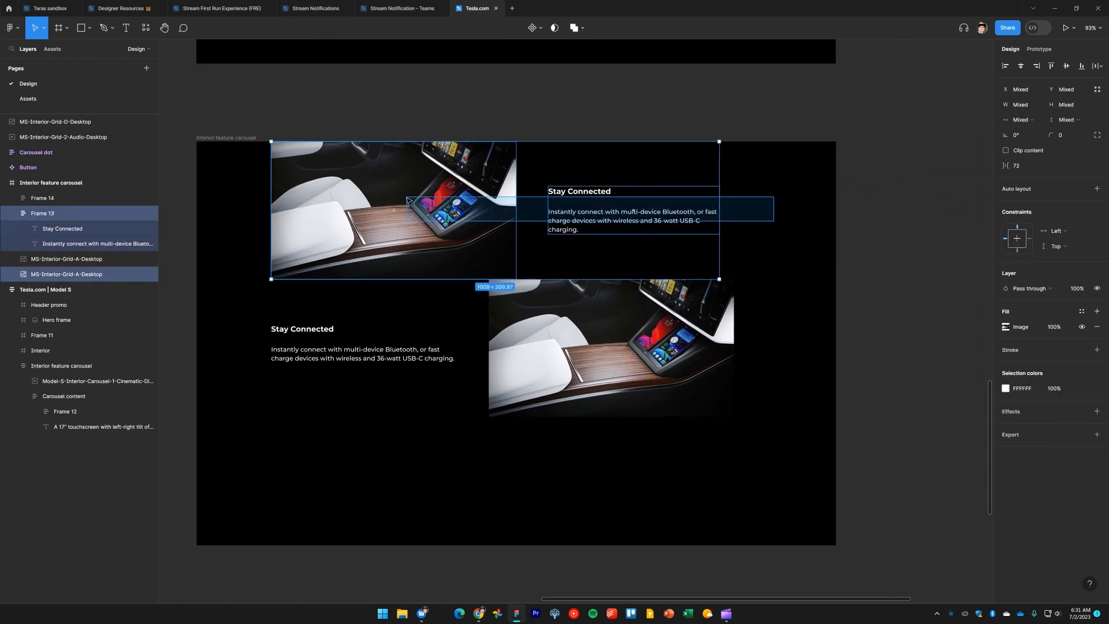
scroll(516, 234, "left", 1)
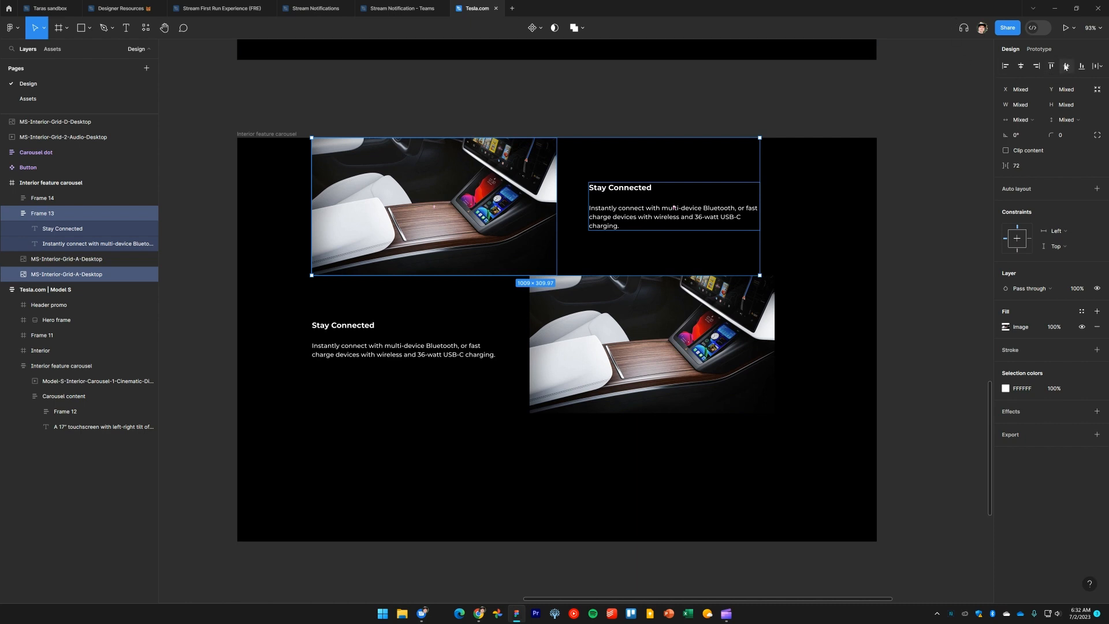
left_click_drag(389, 396, 354, 307)
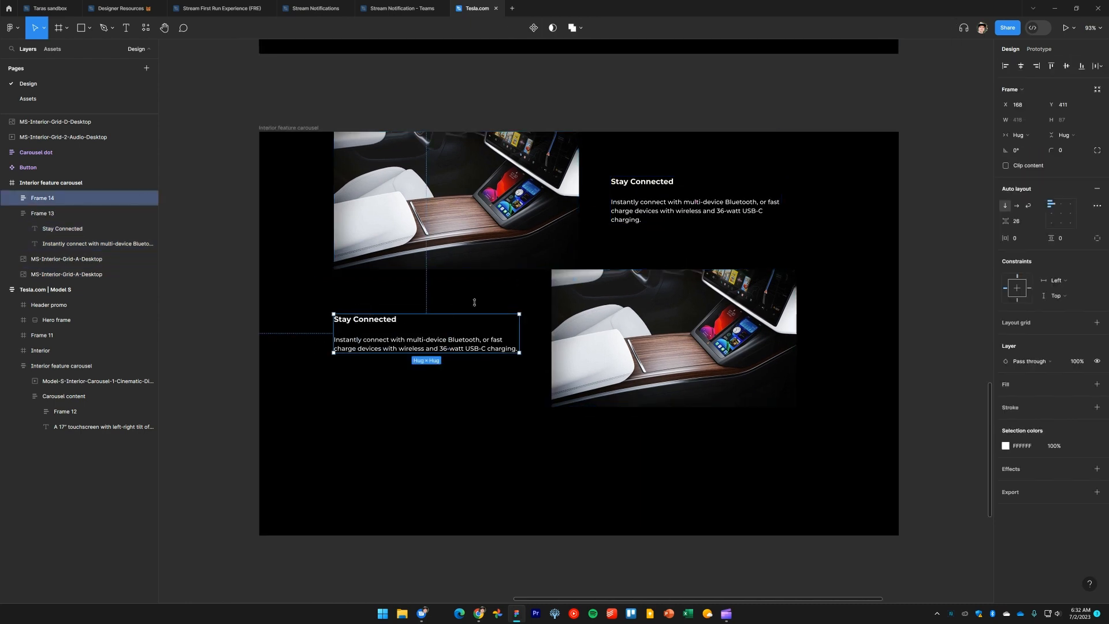
key("Delete")
left_click_drag(507, 343, 671, 308)
key("Delete")
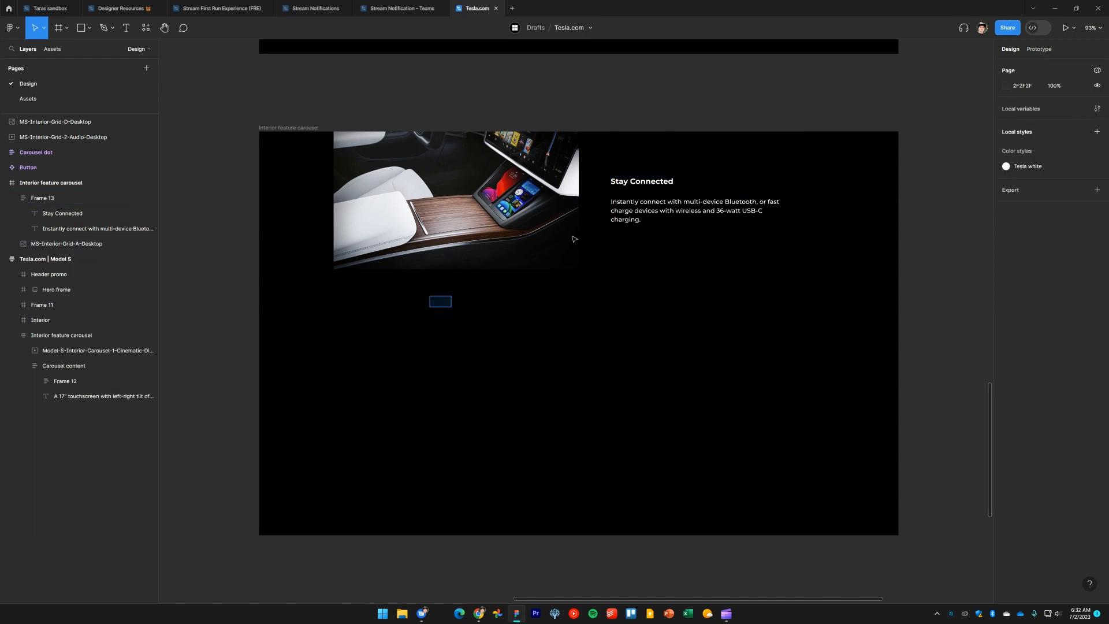
key("ctrl+a")
Align the lower row's image to the carousel's centre line at X 720
left_click_drag(631, 240, 523, 337)
left_click(827, 366)
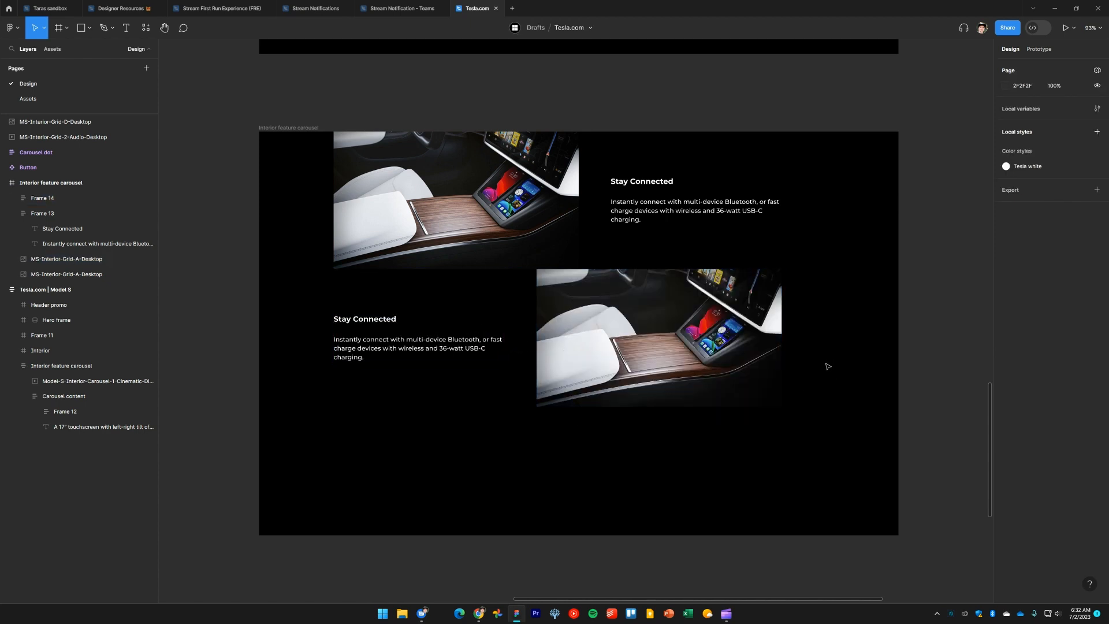
left_click_drag(828, 366, 899, 352)
scroll(898, 351, "down", 1)
left_click(614, 234)
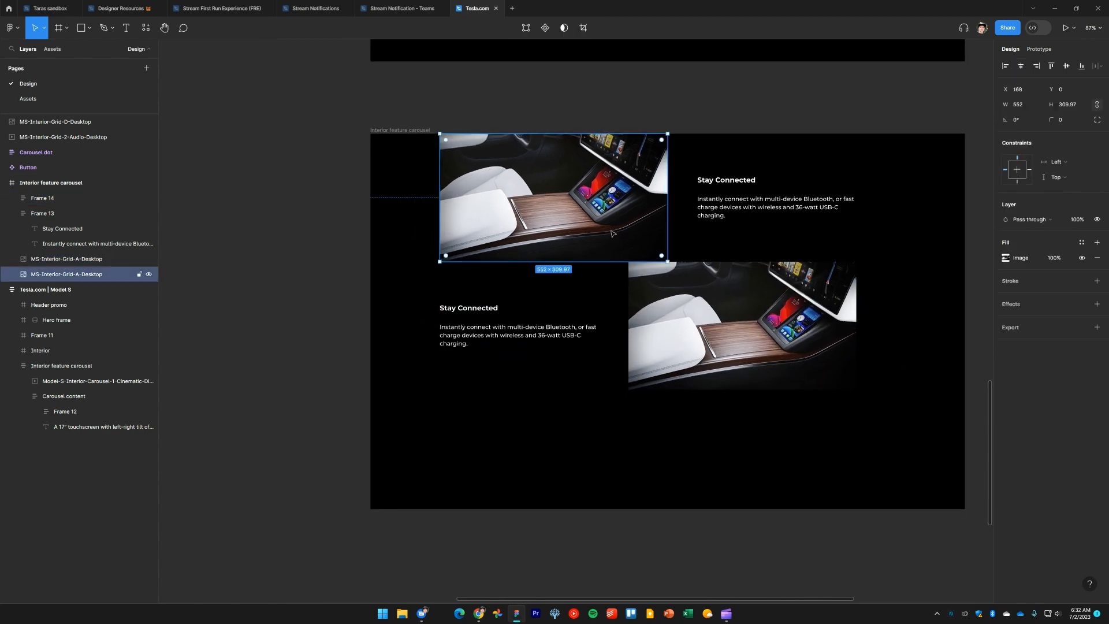
left_click(710, 310)
key("shift+r")
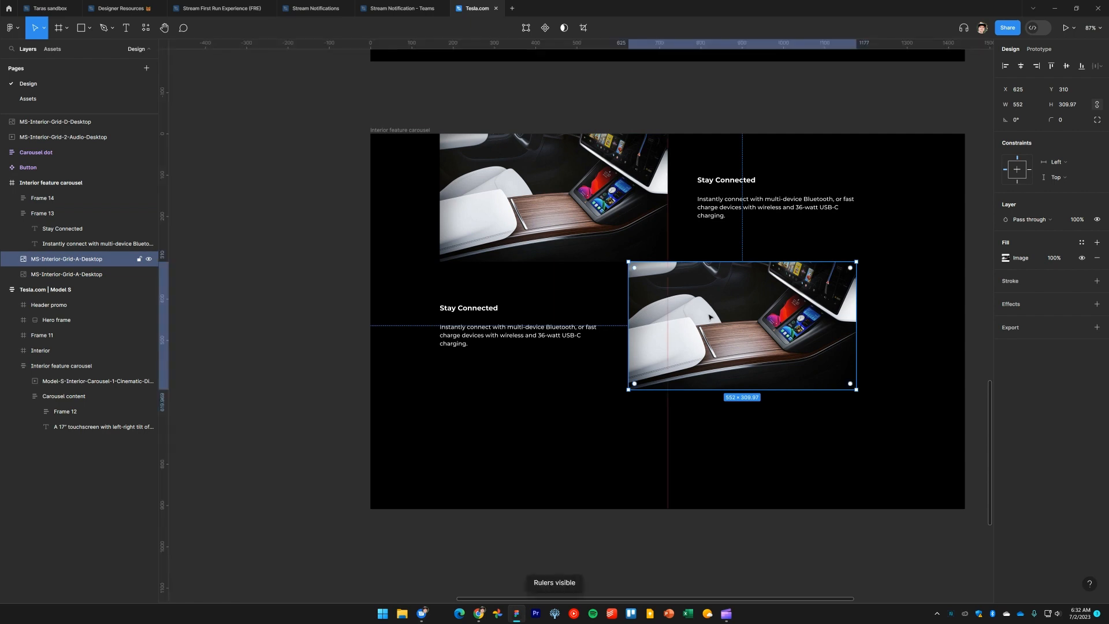
left_click(605, 234)
left_click(753, 335)
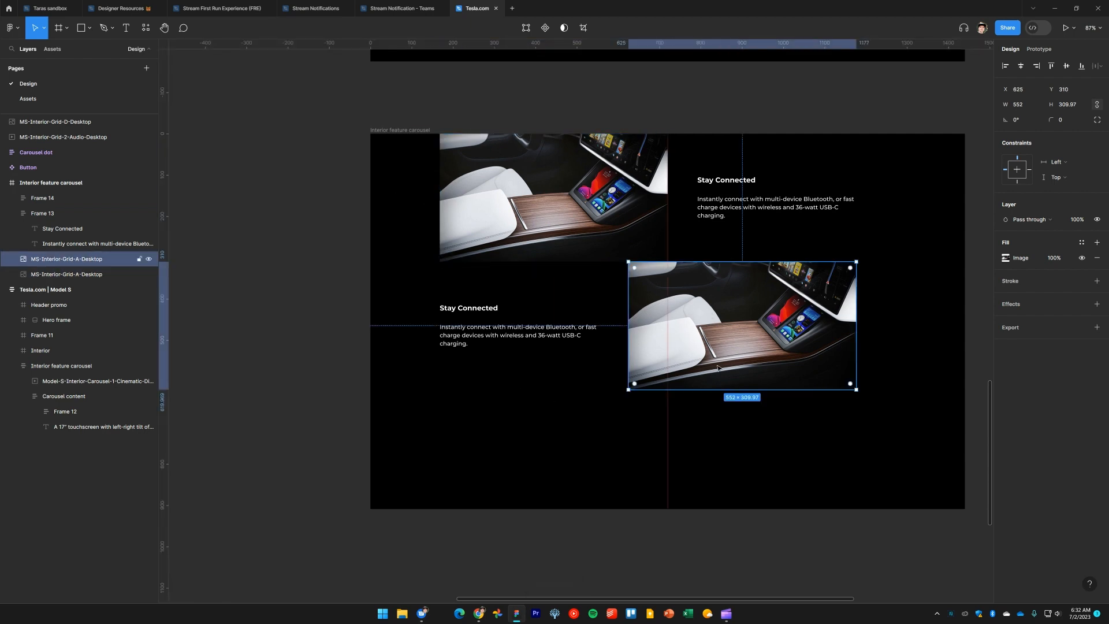
left_click_drag(730, 335, 756, 325)
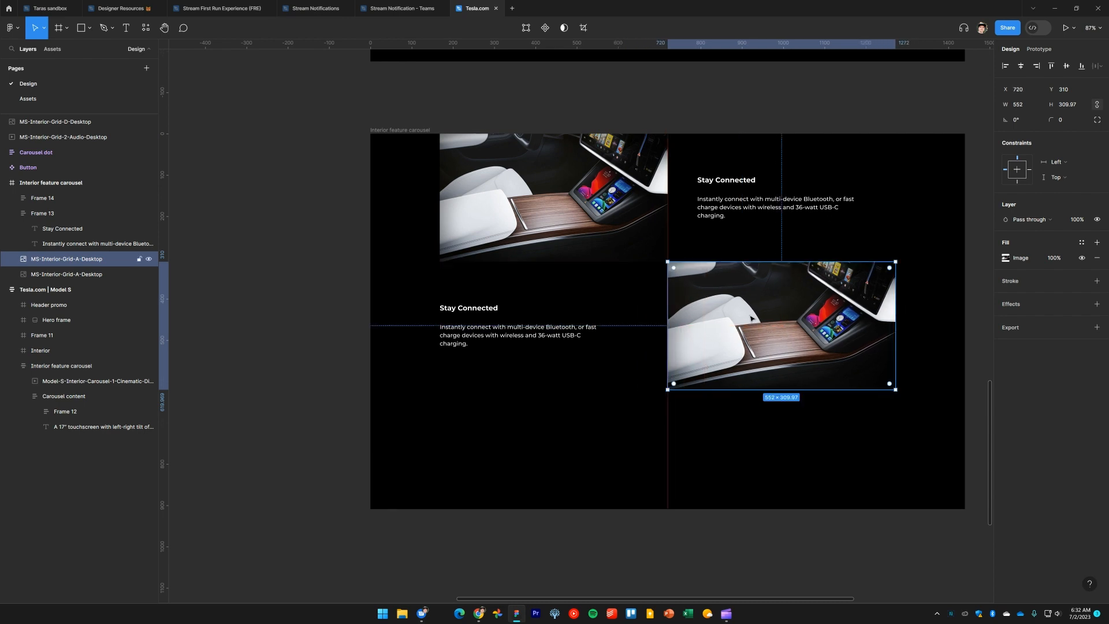
left_click(732, 422)
Move the top-view car video underneath the carousel
scroll(733, 422, "down", 5)
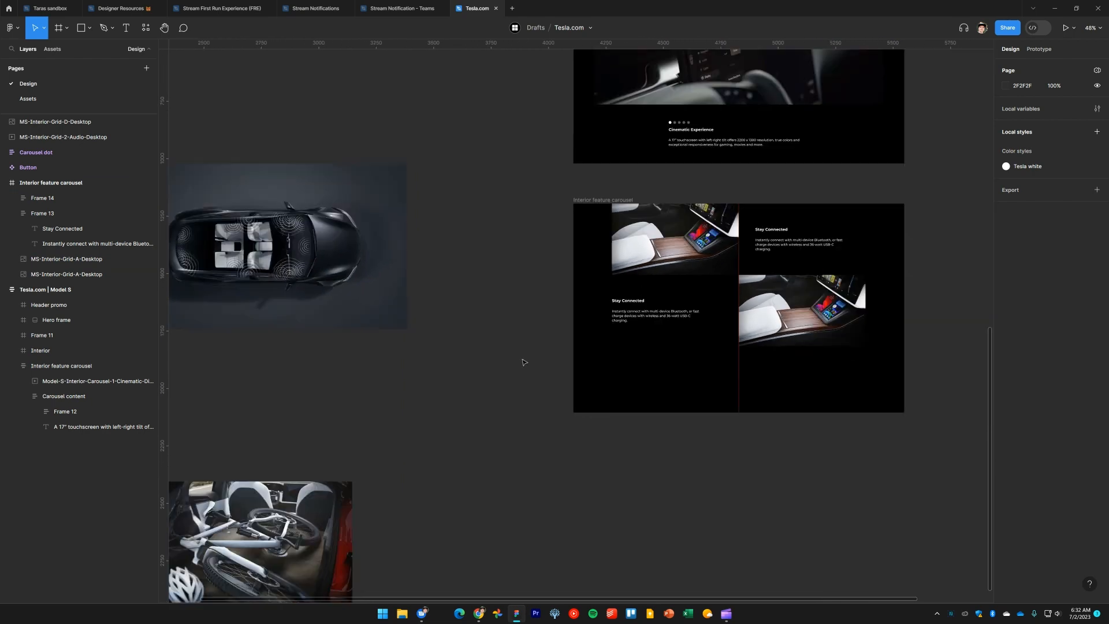
scroll(522, 363, "down", 2)
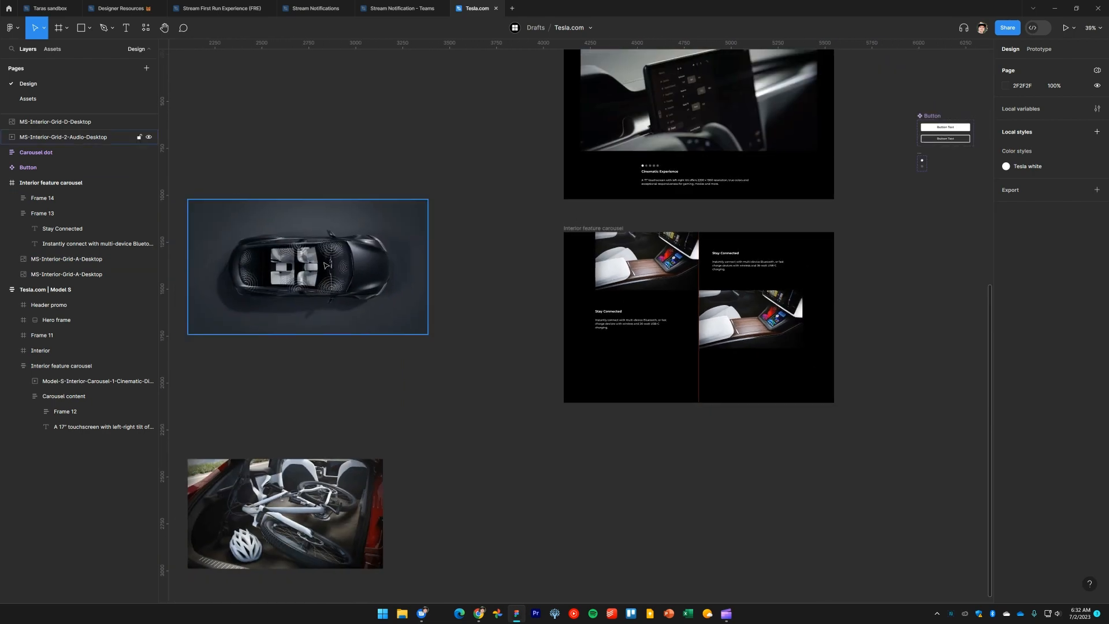
left_click_drag(328, 265, 735, 492)
scroll(734, 492, "down", 3)
scroll(735, 491, "right", 1)
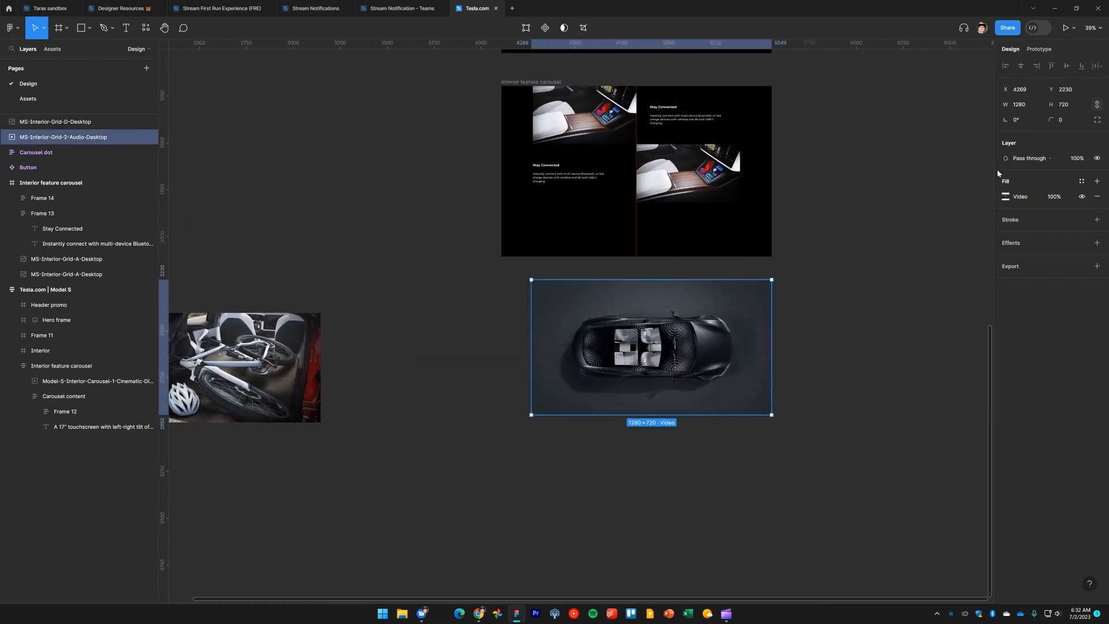
Set the car video's width to 552
left_click(1020, 105)
type("5")
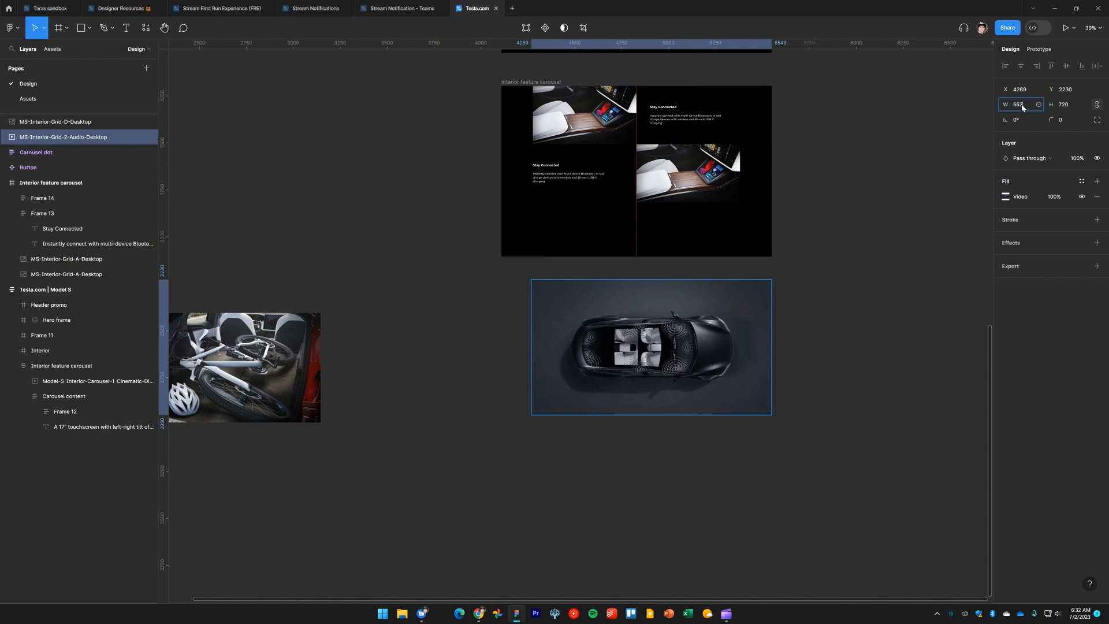
type("52")
key("Return")
scroll(572, 308, "up", 5)
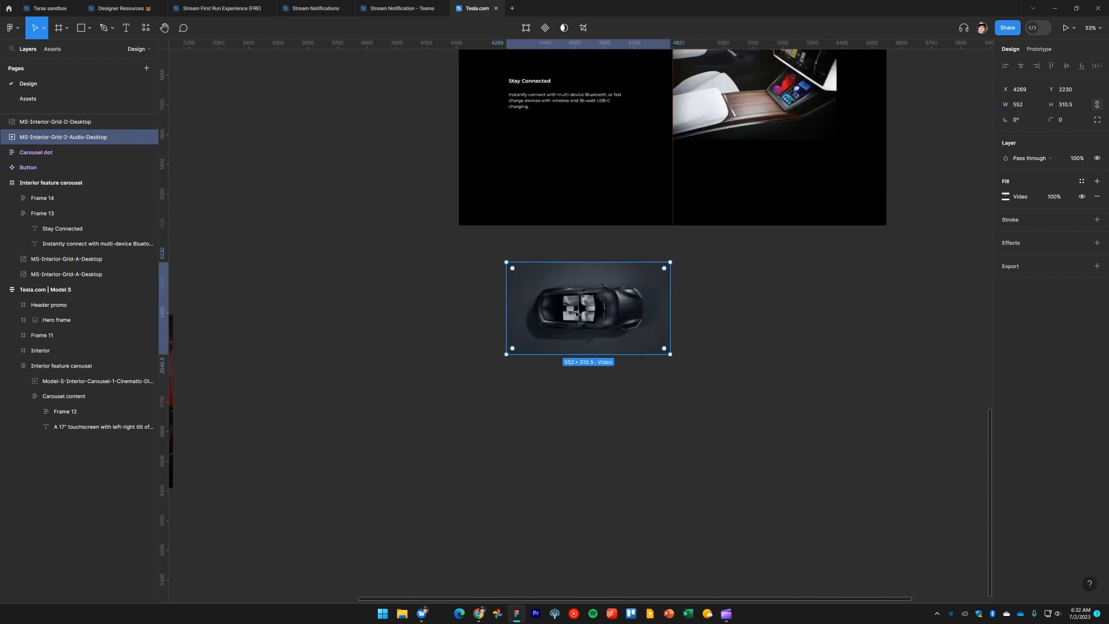
Replace the lower row's interior image with the top-view car video
key("Delete")
left_click_drag(674, 301, 610, 436)
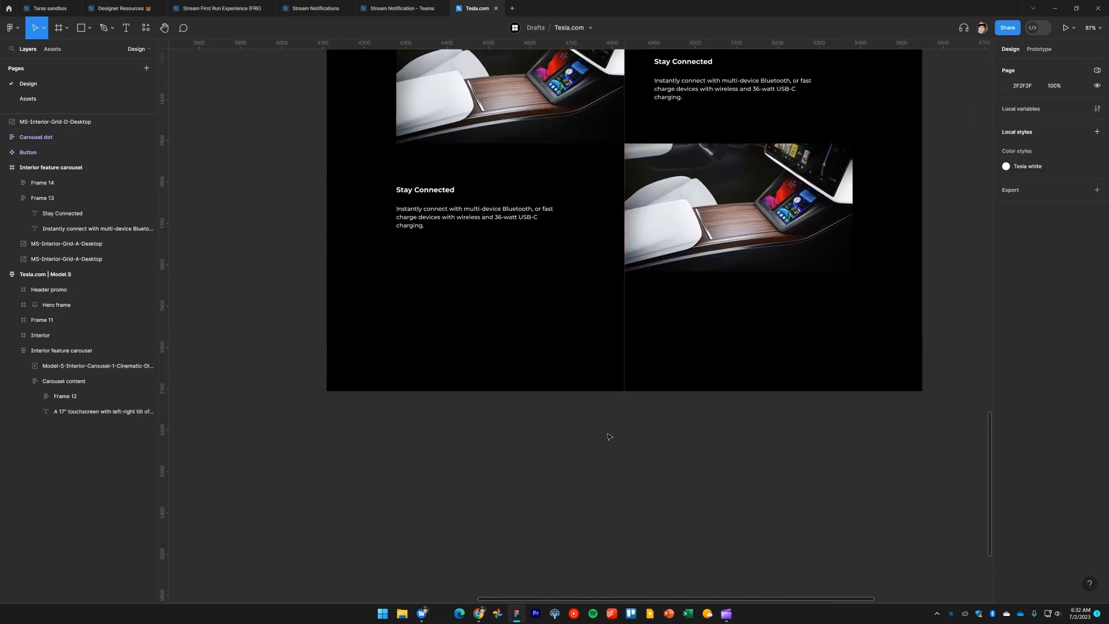
left_click_drag(734, 310, 714, 407)
left_click(743, 301)
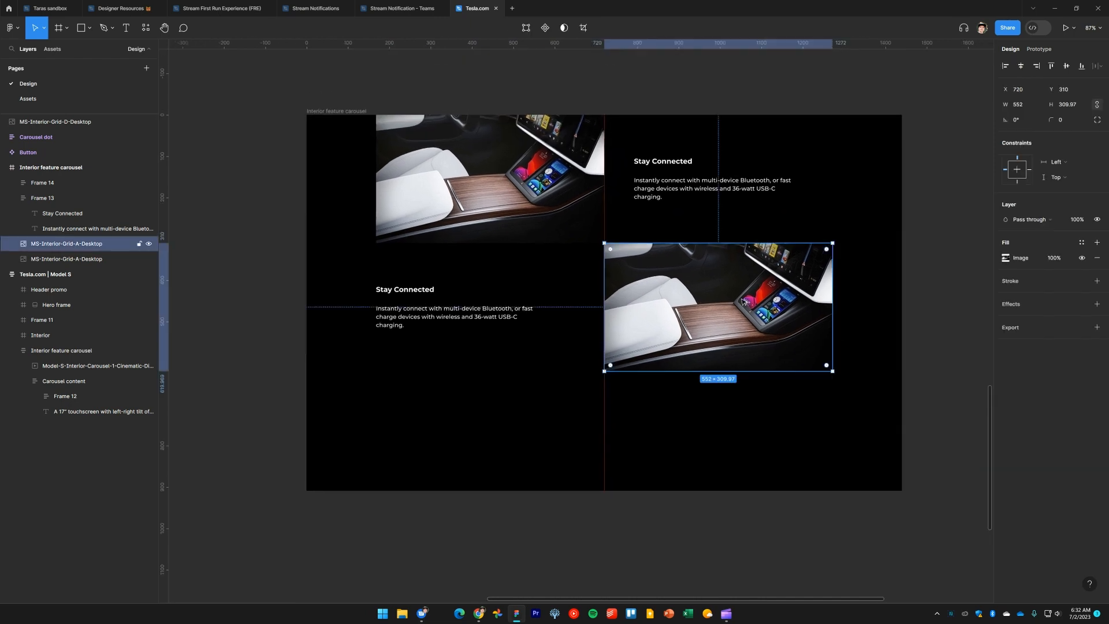
key("ctrl+shift+r")
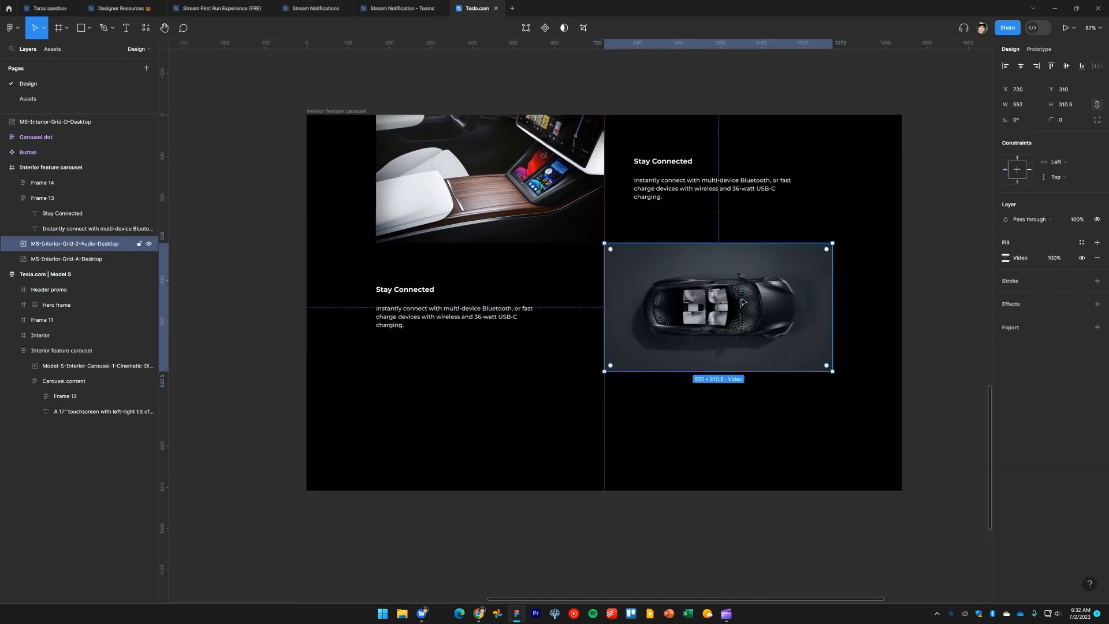
left_click(907, 315)
Widen the lower row's text frame to 448 and set its heading and paragraph to fill the width
left_click(485, 320)
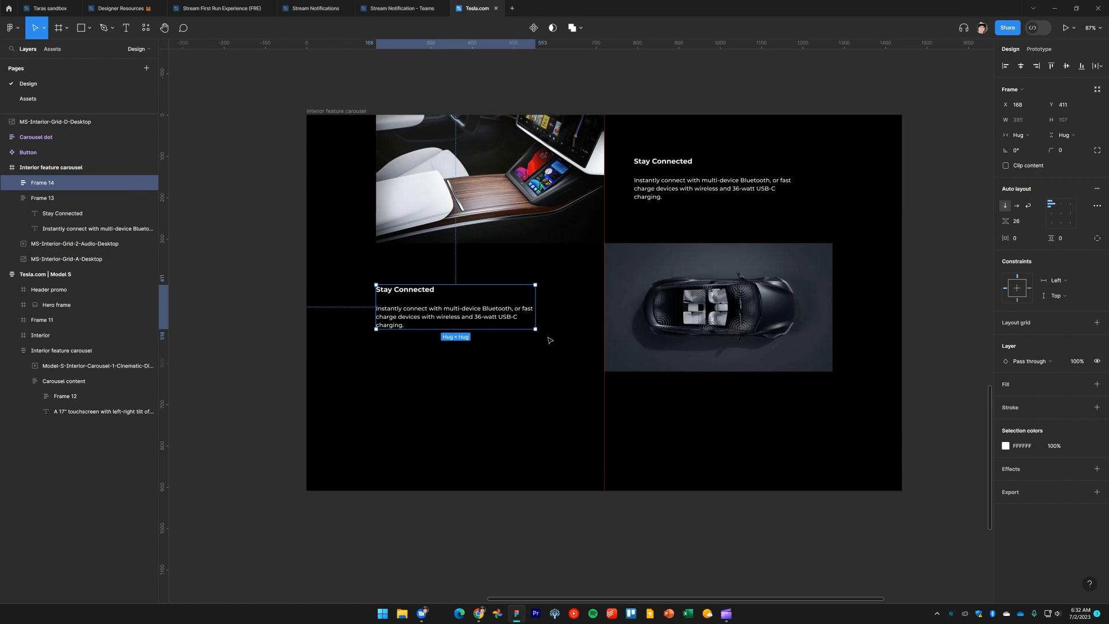
left_click_drag(535, 318, 561, 319)
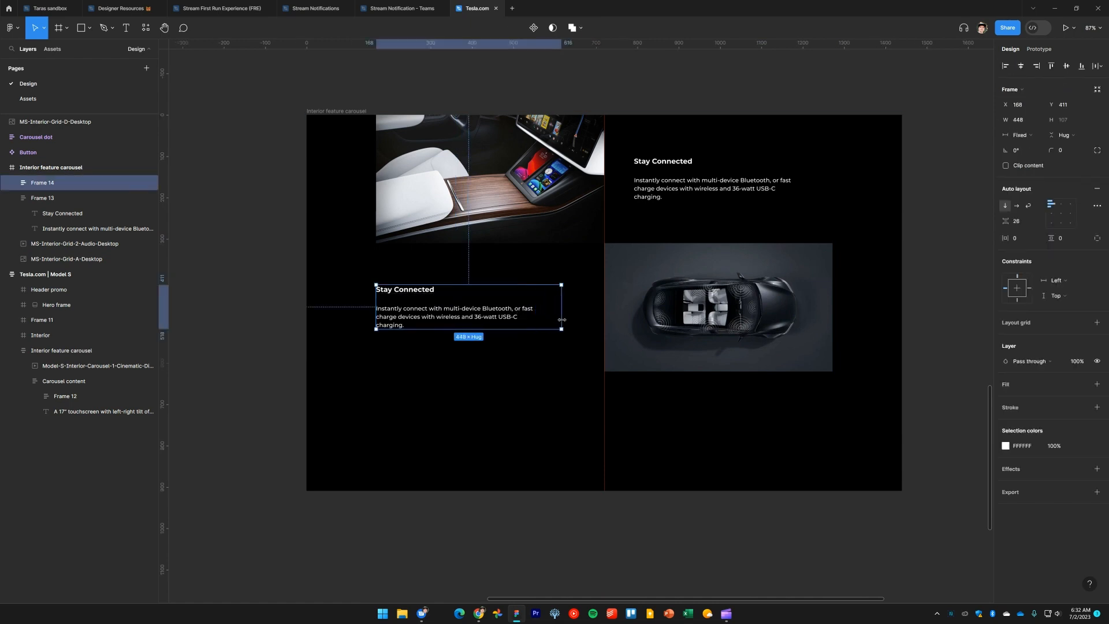
left_click(493, 321)
left_click(425, 292, "shift")
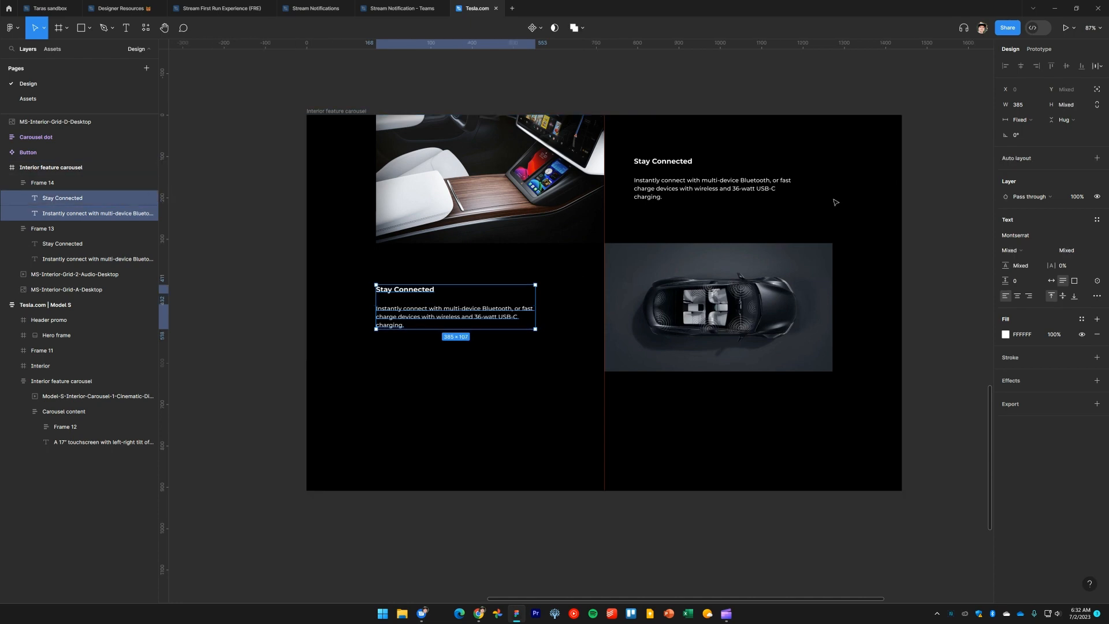
left_click(1021, 119)
left_click(1029, 143)
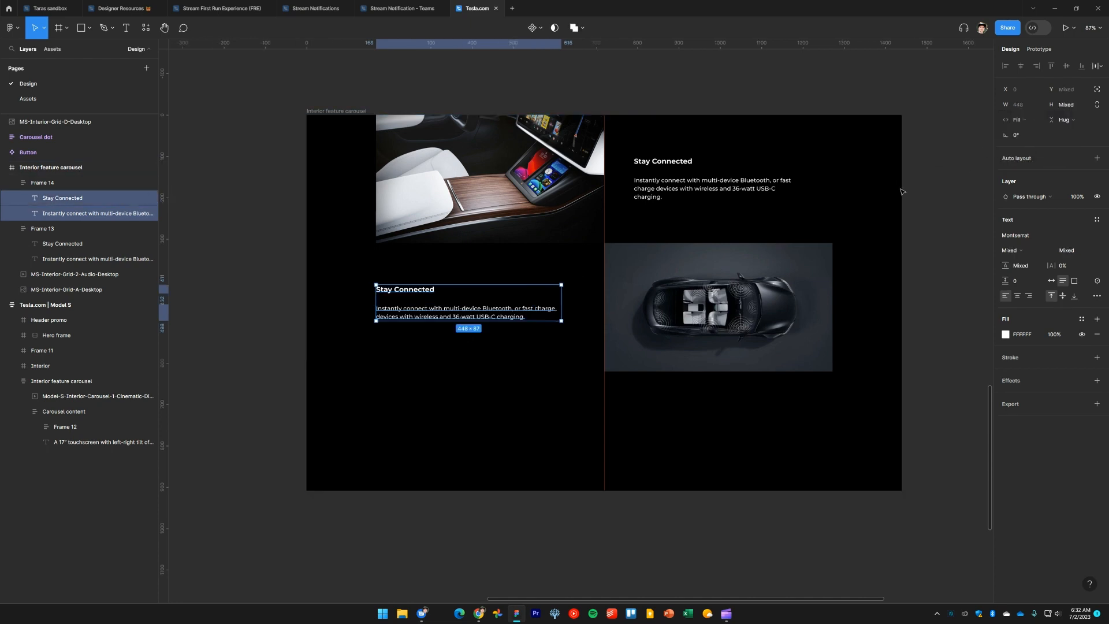
Set the upper row's heading and paragraph text layers to fill their container's width
left_click(498, 384)
left_click(670, 194)
left_click(670, 161, "shift")
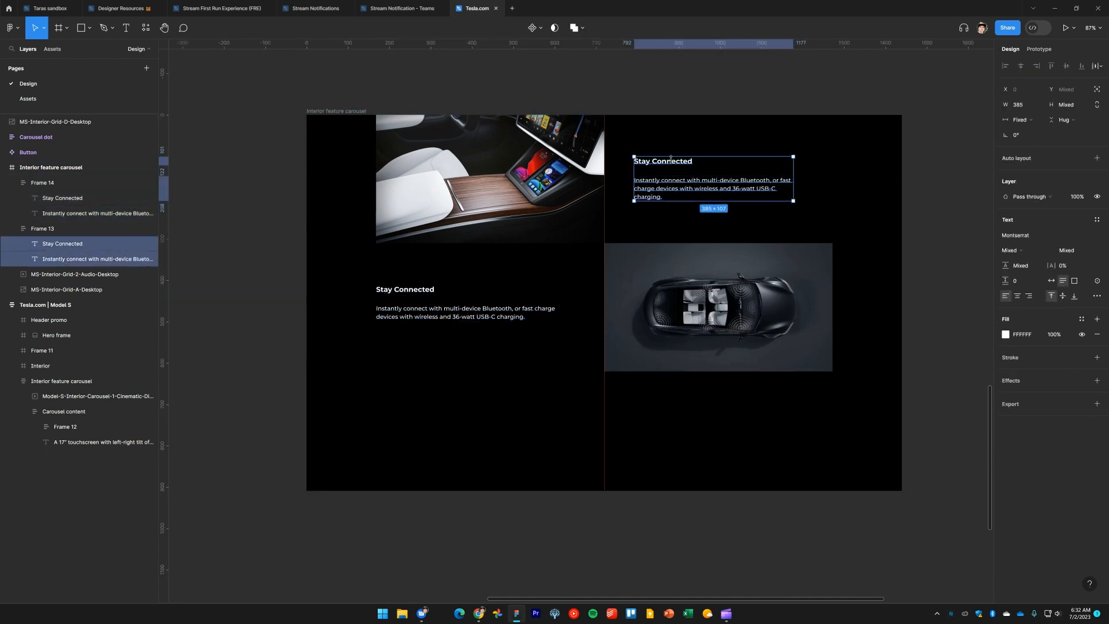
left_click(875, 180)
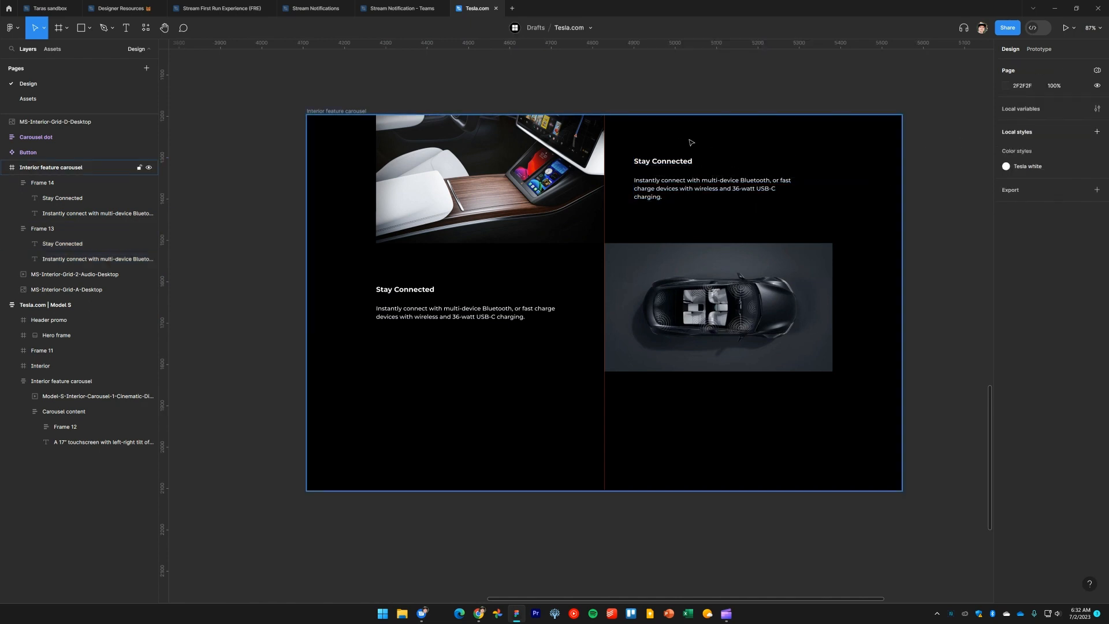
left_click_drag(680, 139, 676, 198)
left_click(1020, 120)
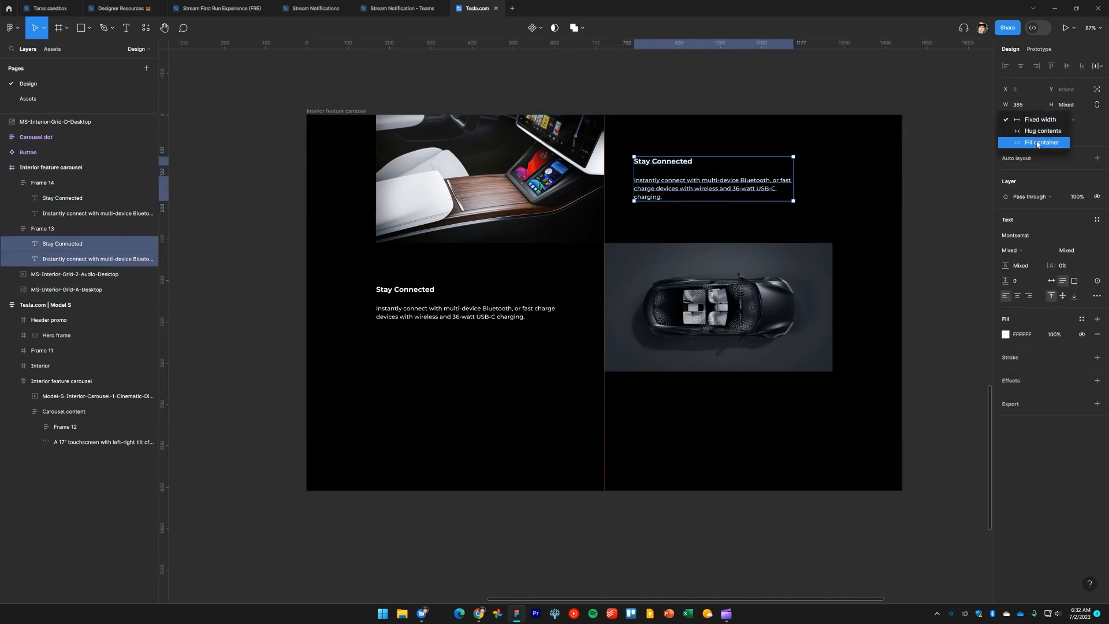
left_click(1038, 145)
left_click(923, 215)
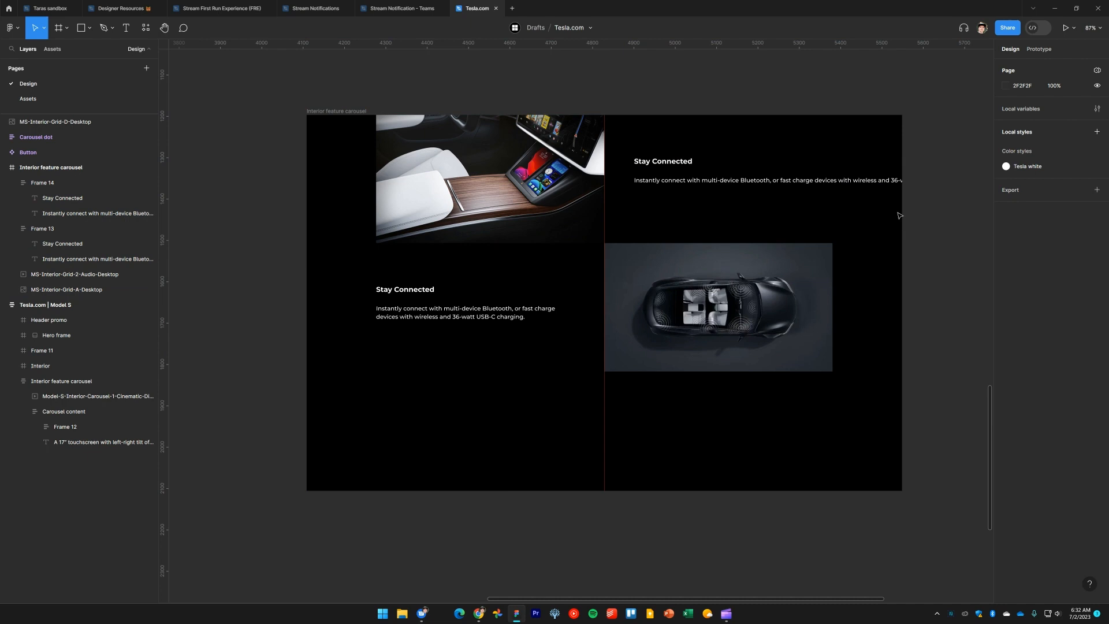
left_click(822, 182)
left_click_drag(958, 174, 831, 185)
left_click(900, 231)
left_click(807, 188)
left_click(890, 312)
left_click_drag(877, 324, 893, 309)
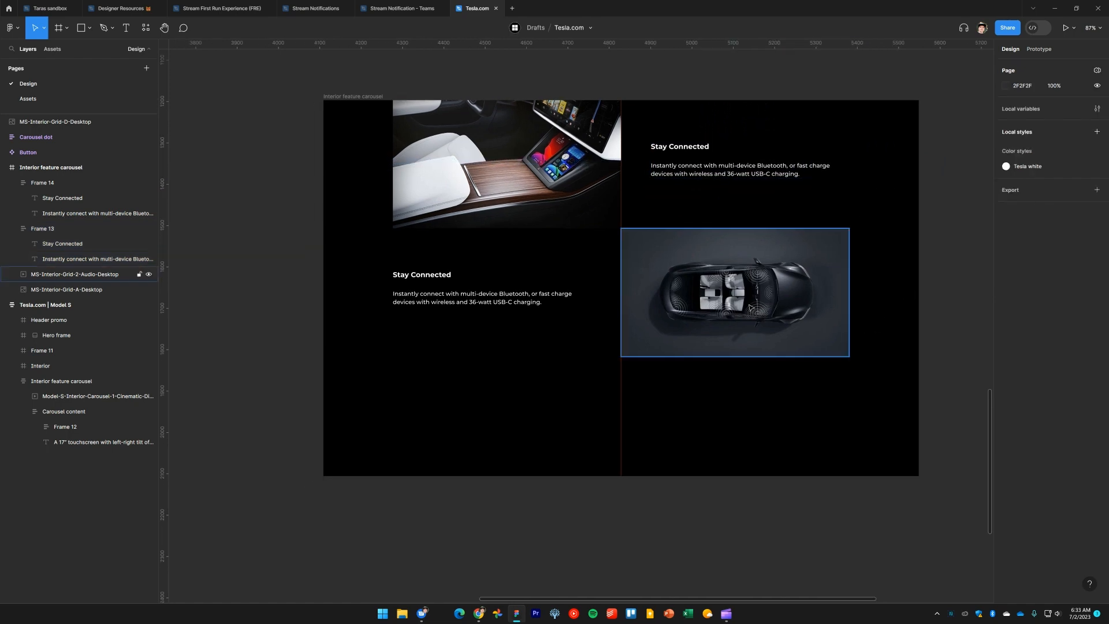
Extend the interior feature carousel frame downward to a height of about 1169
left_click(599, 224)
left_click(621, 347)
left_click(584, 348)
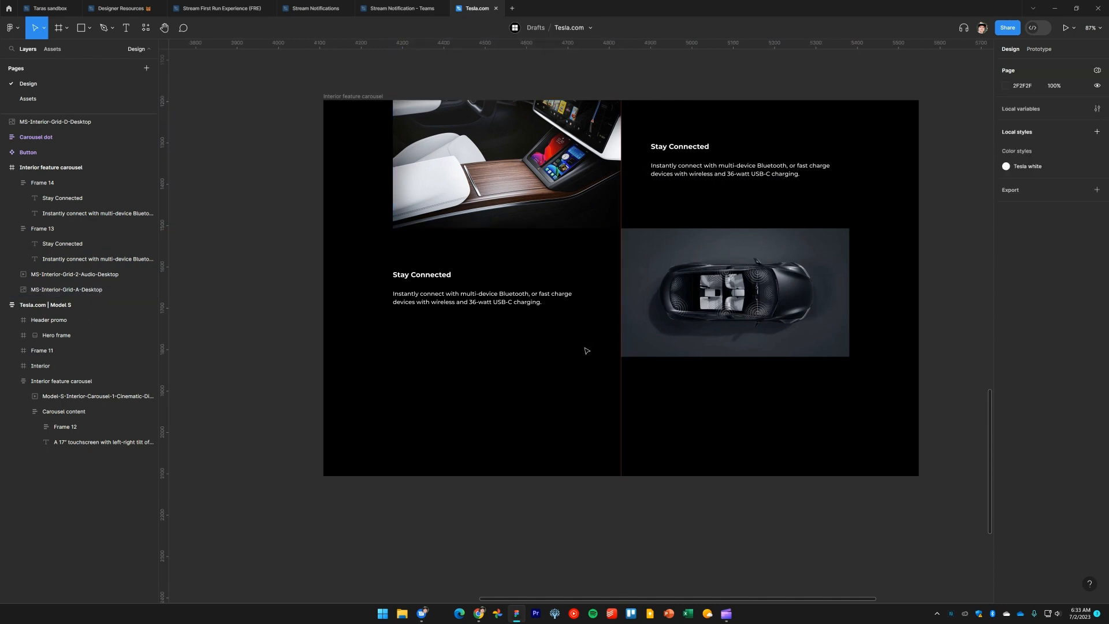
left_click(364, 98)
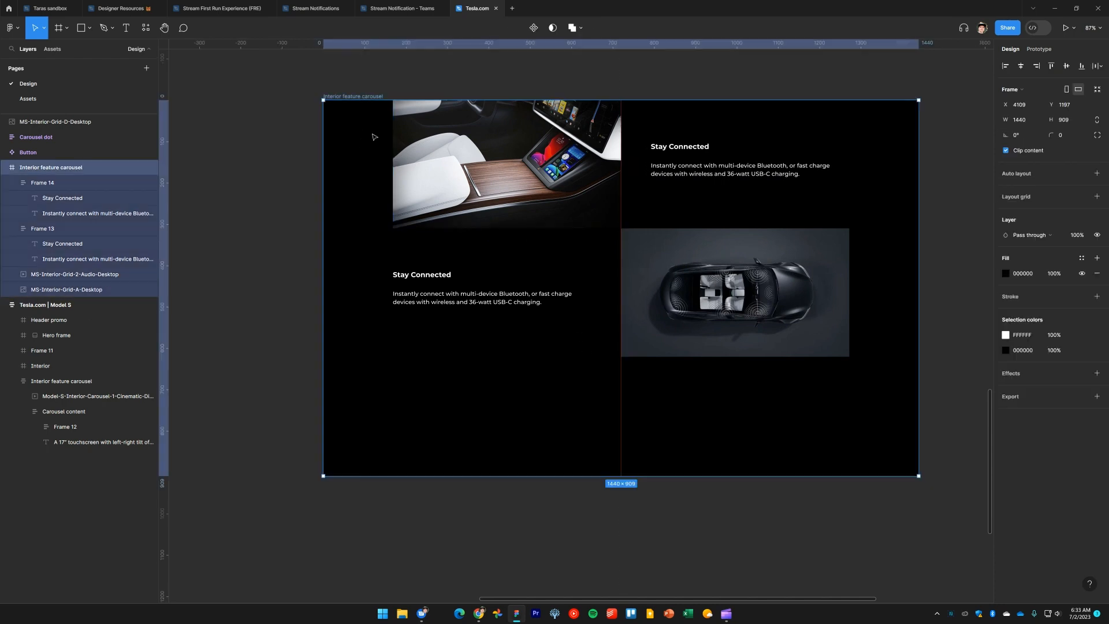
left_click_drag(677, 477, 676, 583)
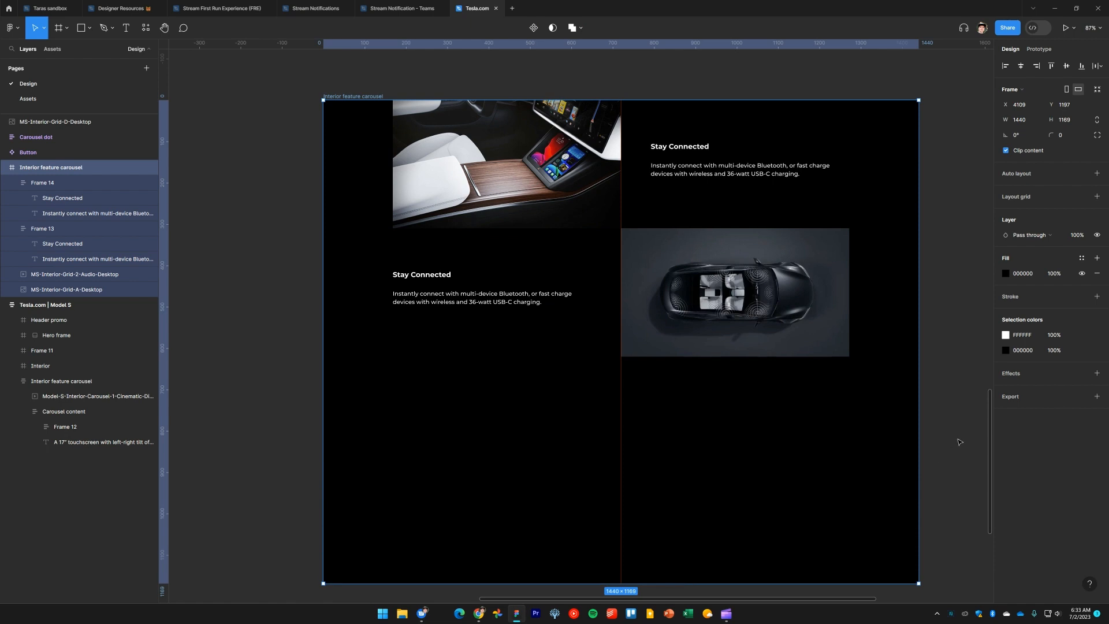
key("Escape")
Duplicate the top row's interior image and text frame and place the copy below the car video row
left_click(418, 160)
left_click(751, 156, "shift")
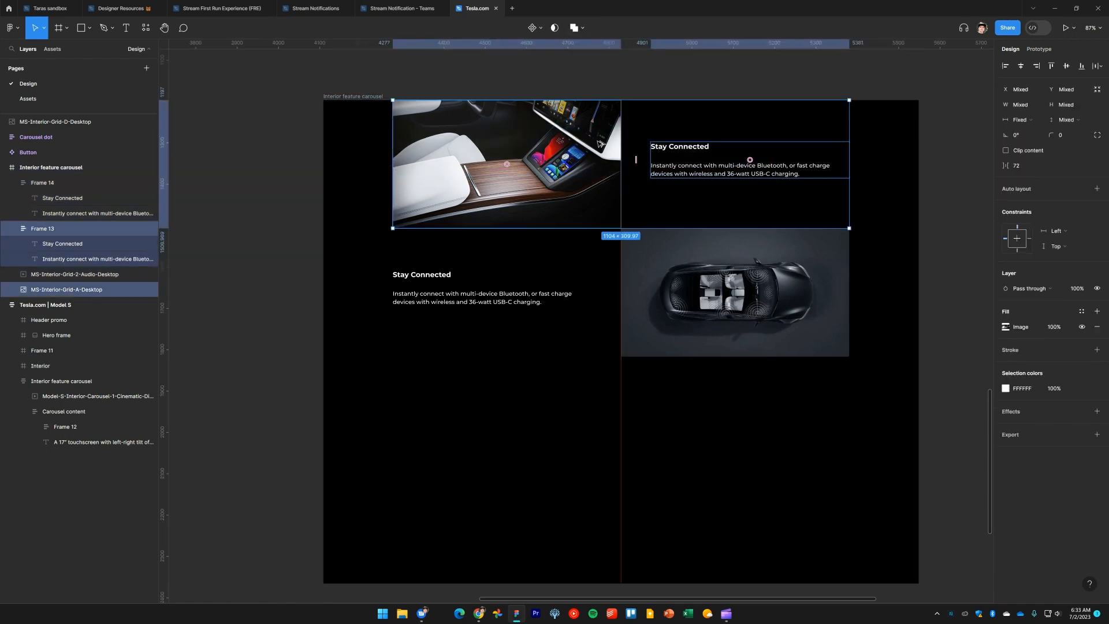
left_click_drag(750, 156, 602, 400)
Switch to tesla.com, copy the "Immersive Sound" heading, and paste it as the middle row's heading
key("alt+Tab")
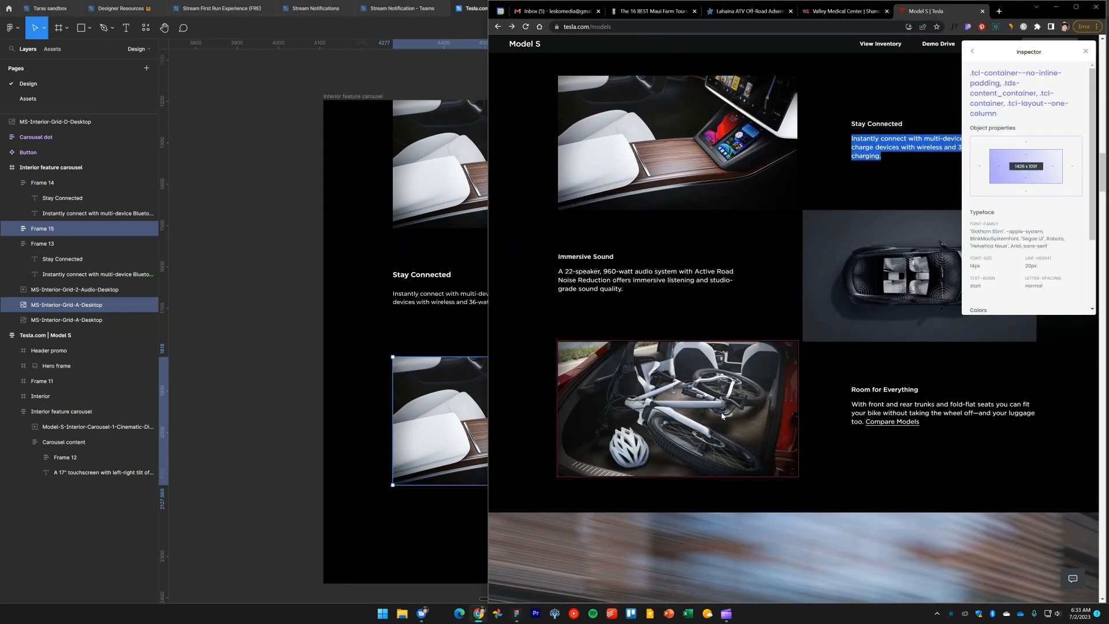
triple_click(884, 391)
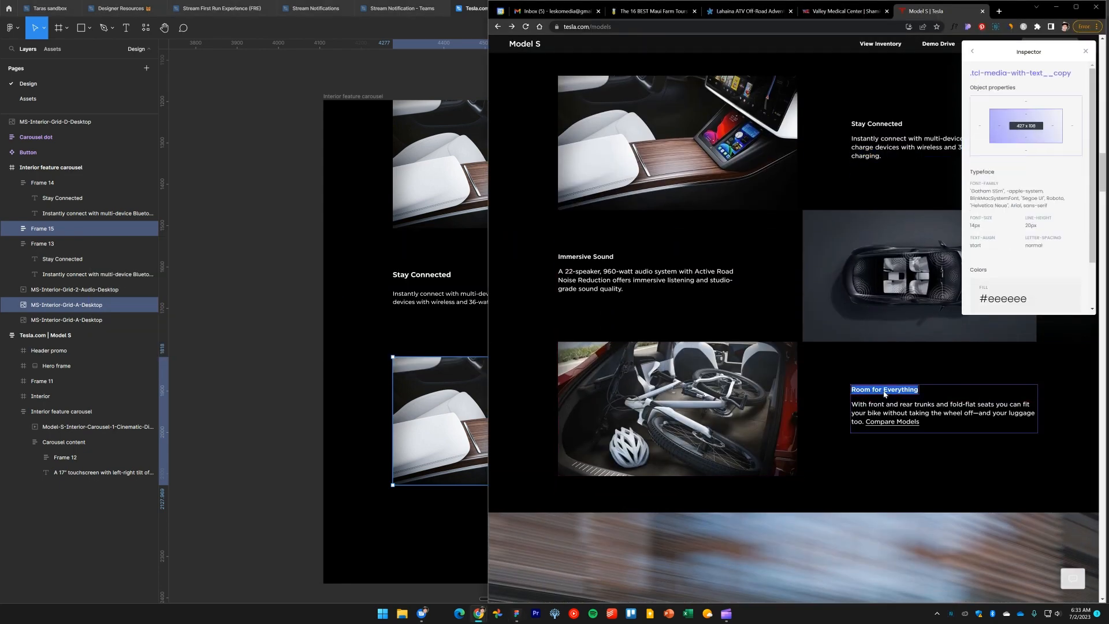
triple_click(592, 258)
key("ctrl+c")
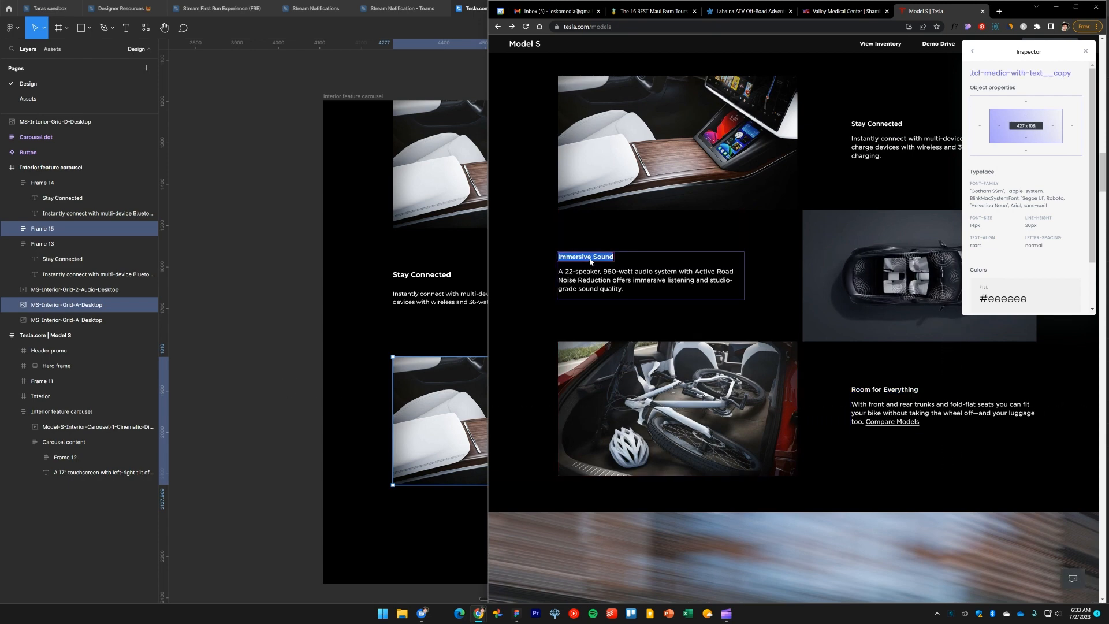
left_click(422, 275)
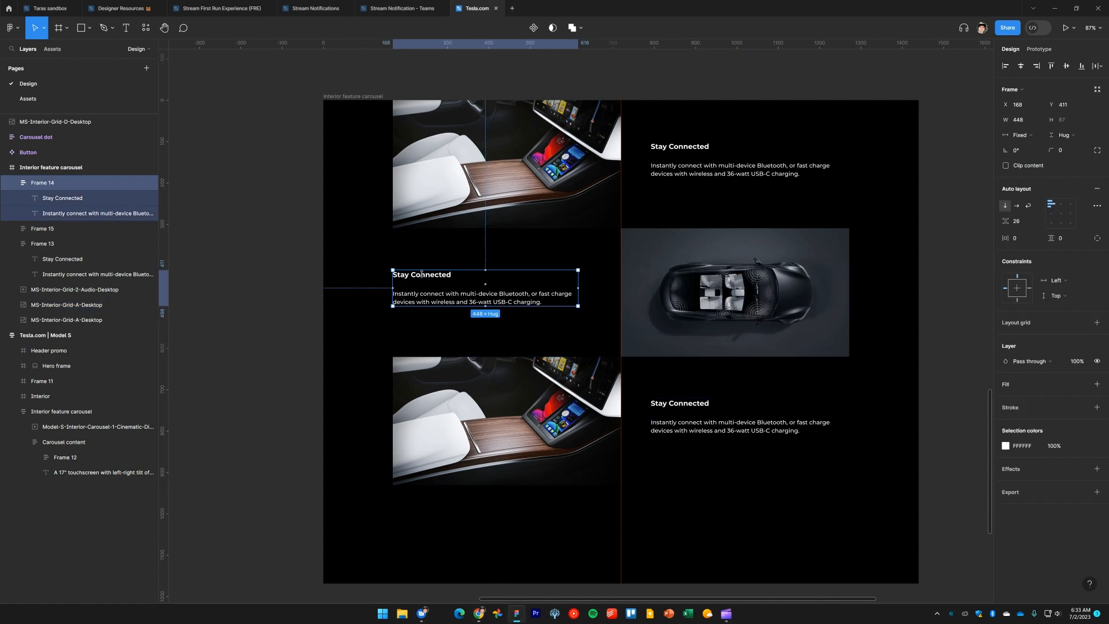
double_click(425, 275)
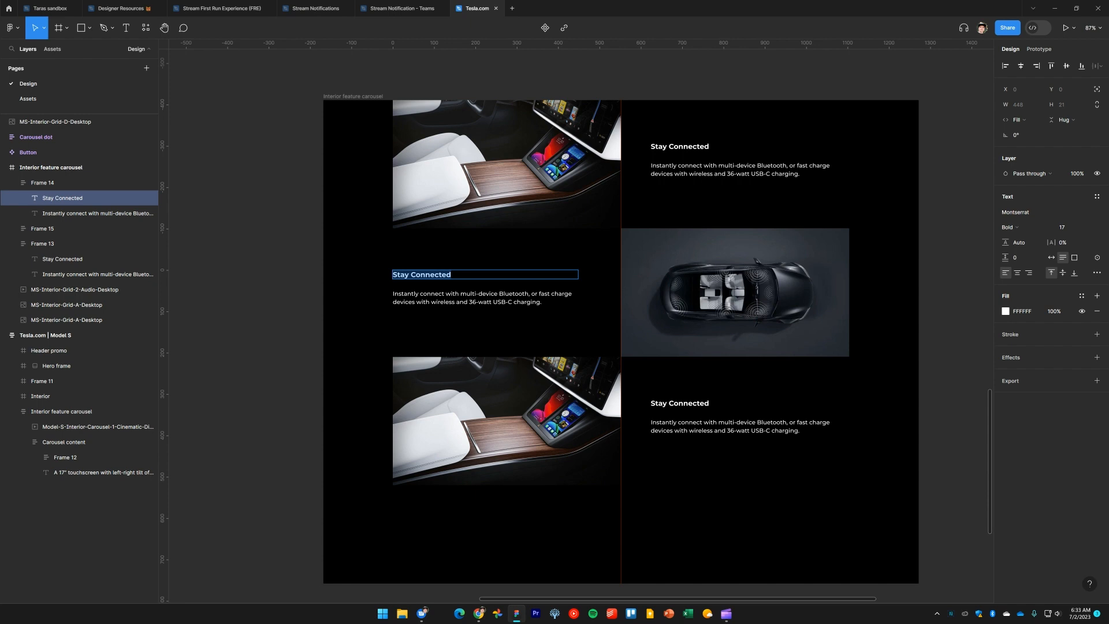
key("alt+Tab")
key("alt+Tab")
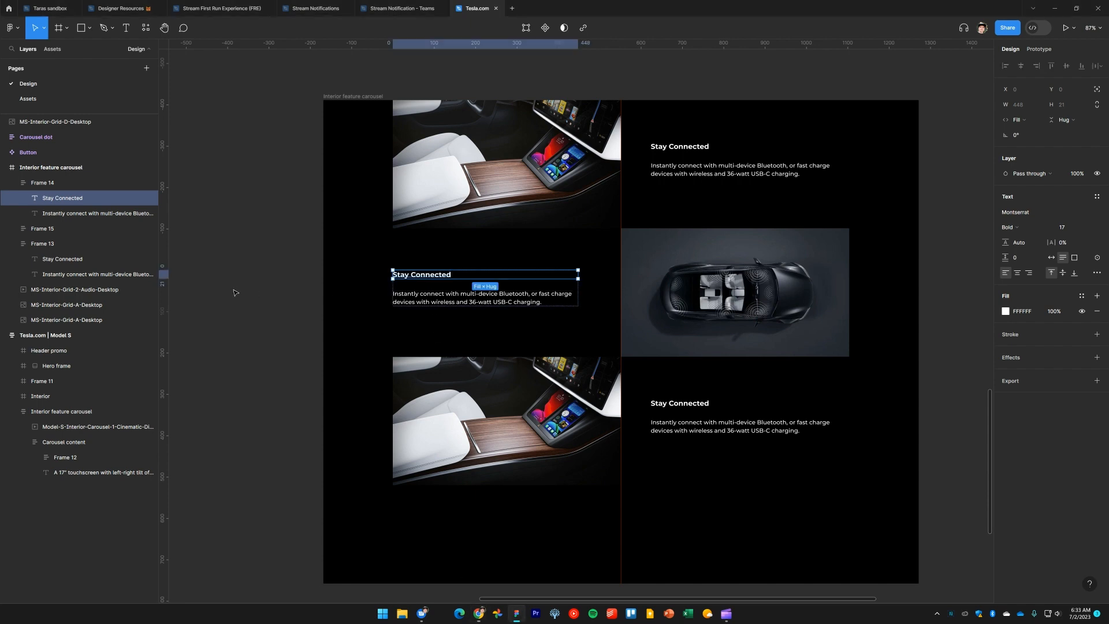
double_click(442, 276)
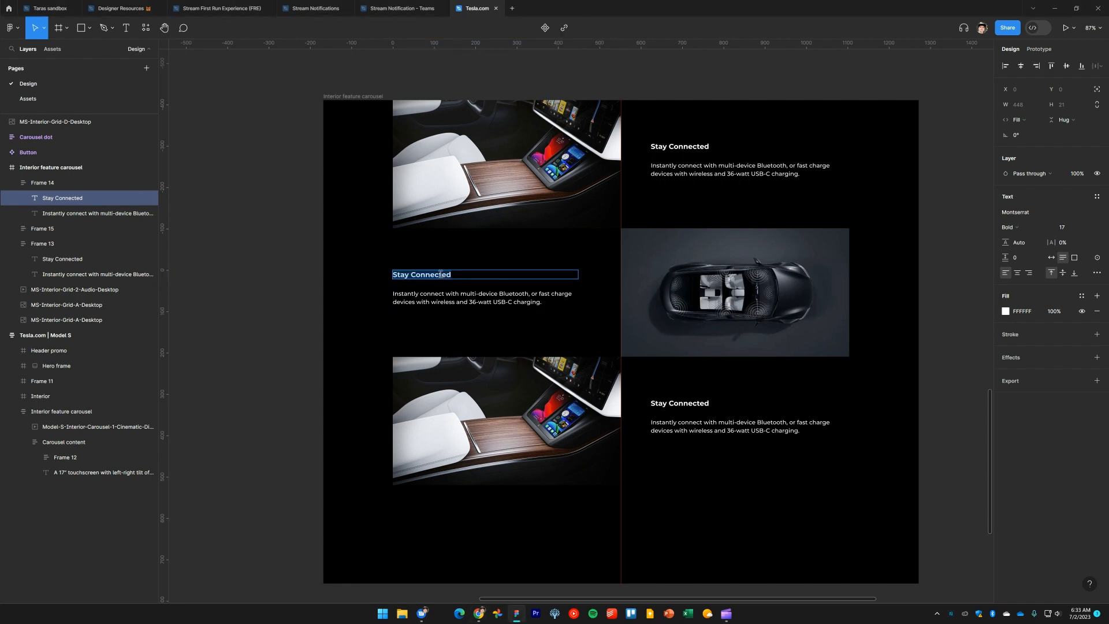
key("ctrl+v")
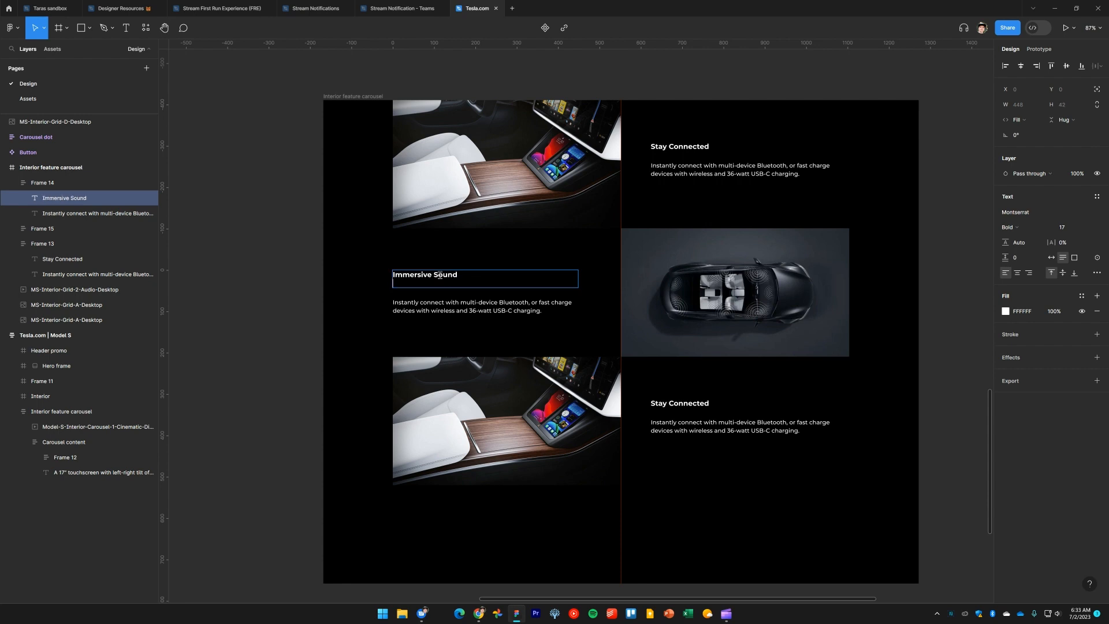
key("BackSpace")
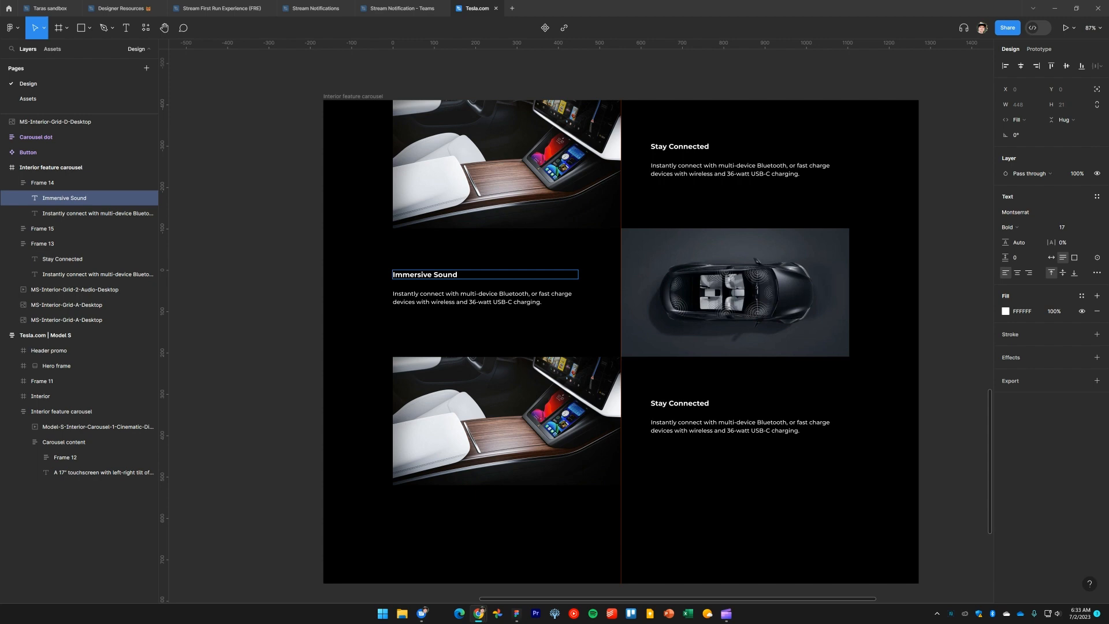
Replace the middle row's paragraph with the copied Immersive Sound description about the 22-speaker audio system
double_click(473, 300)
key("ctrl+v")
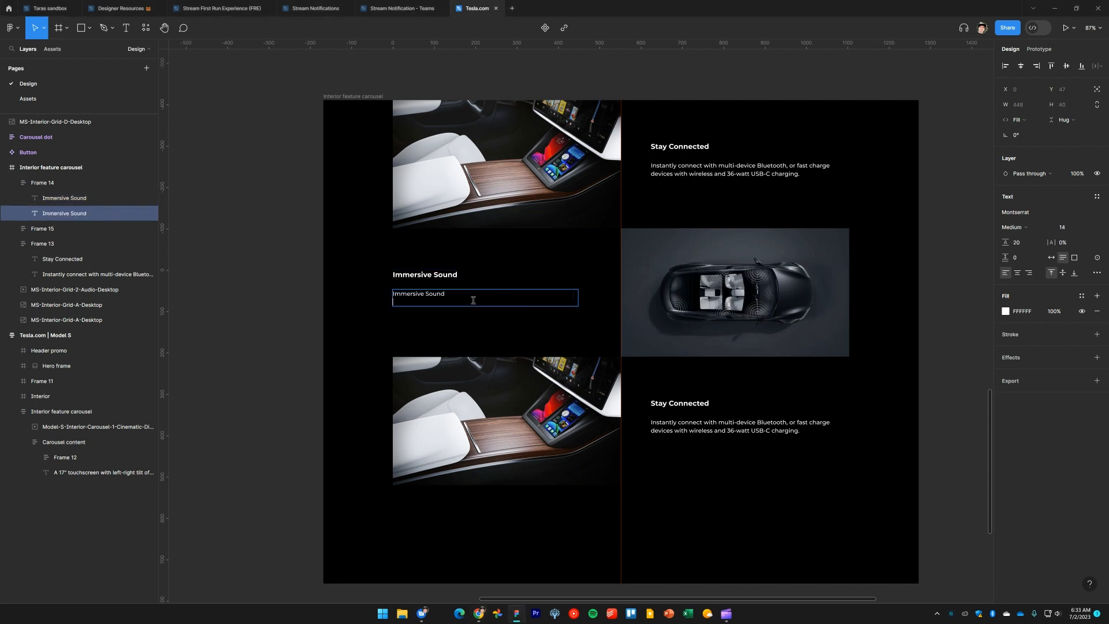
key("ctrl+z")
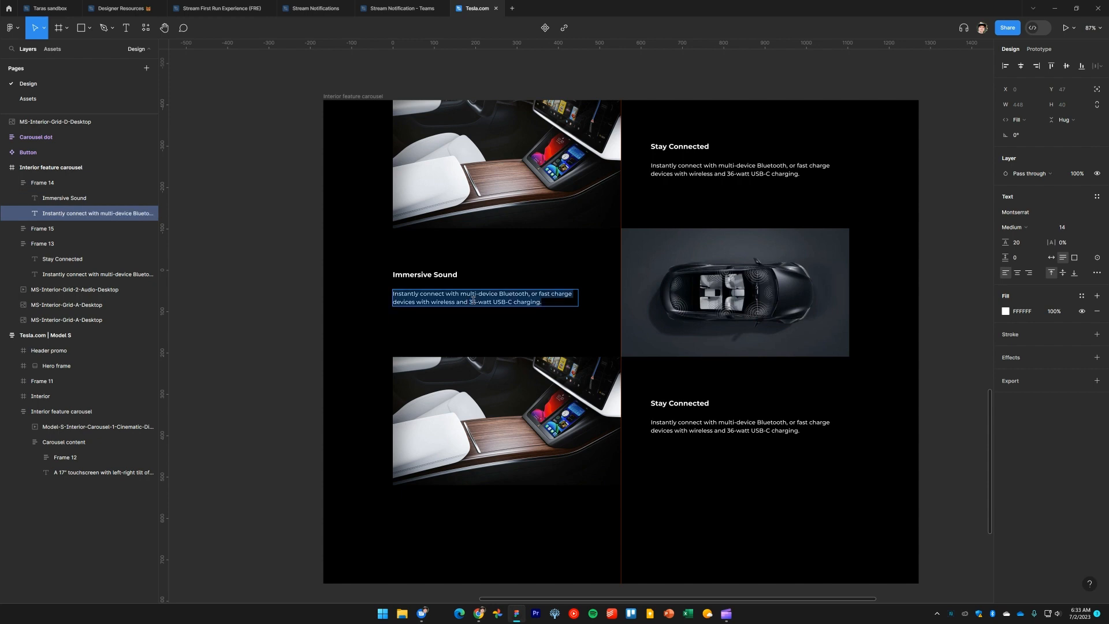
type("A 22-speaker, 960-watt audio system with Active Road Noise Reduction offers immersive listening and studio-grade sound quality.")
key("Escape")
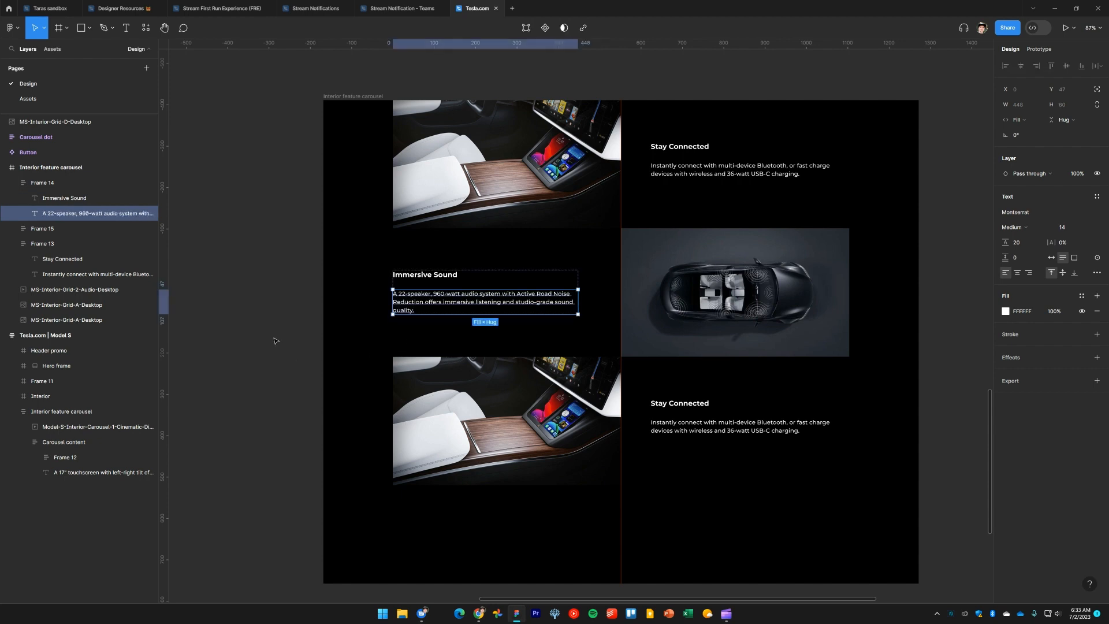
key("Escape")
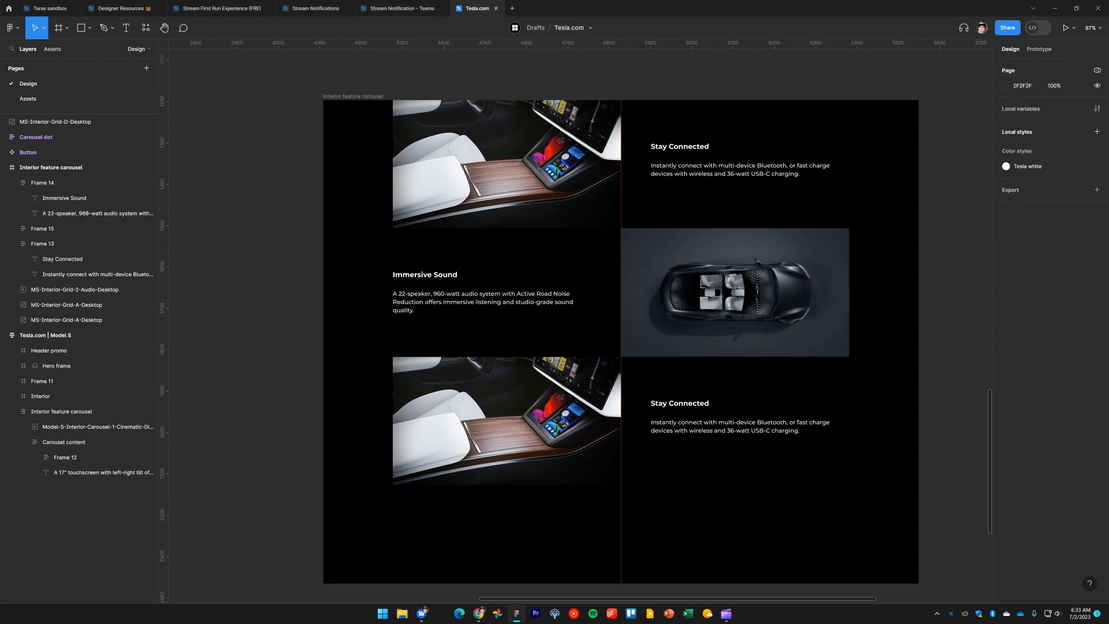
Rename the bottom row's heading to "Room for Everything"
key("alt+Tab")
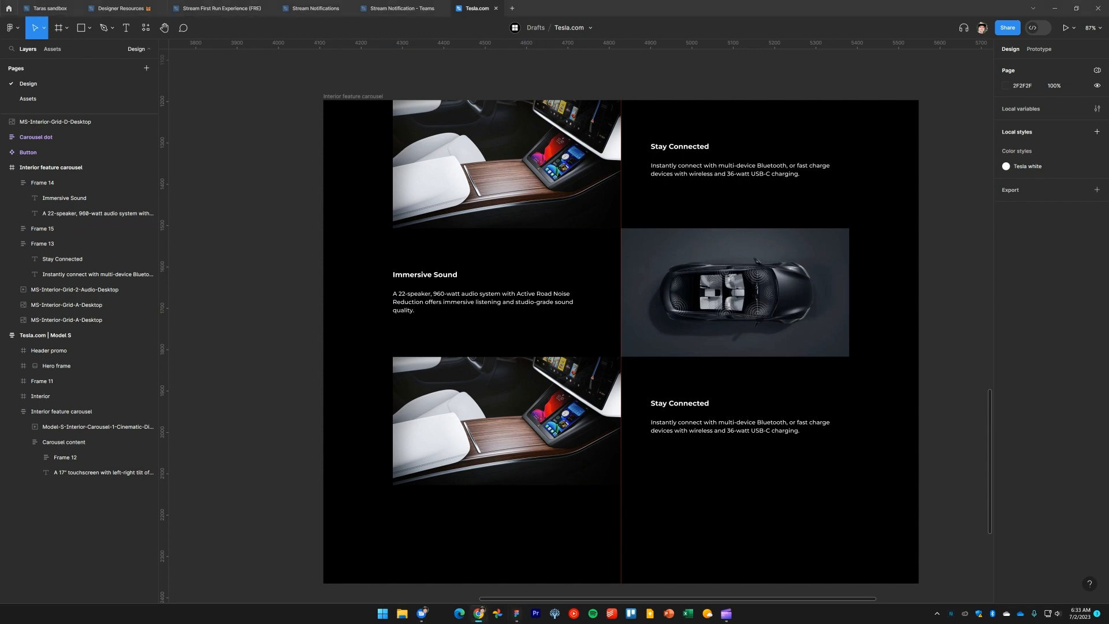
double_click(673, 402)
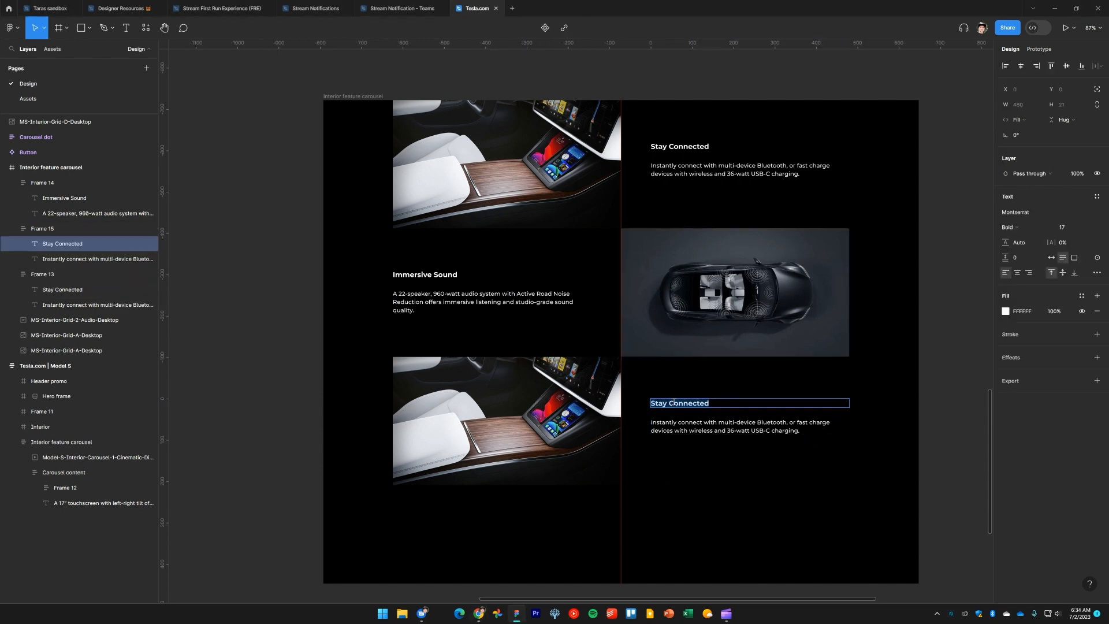
type("Room for Everything")
key("BackSpace")
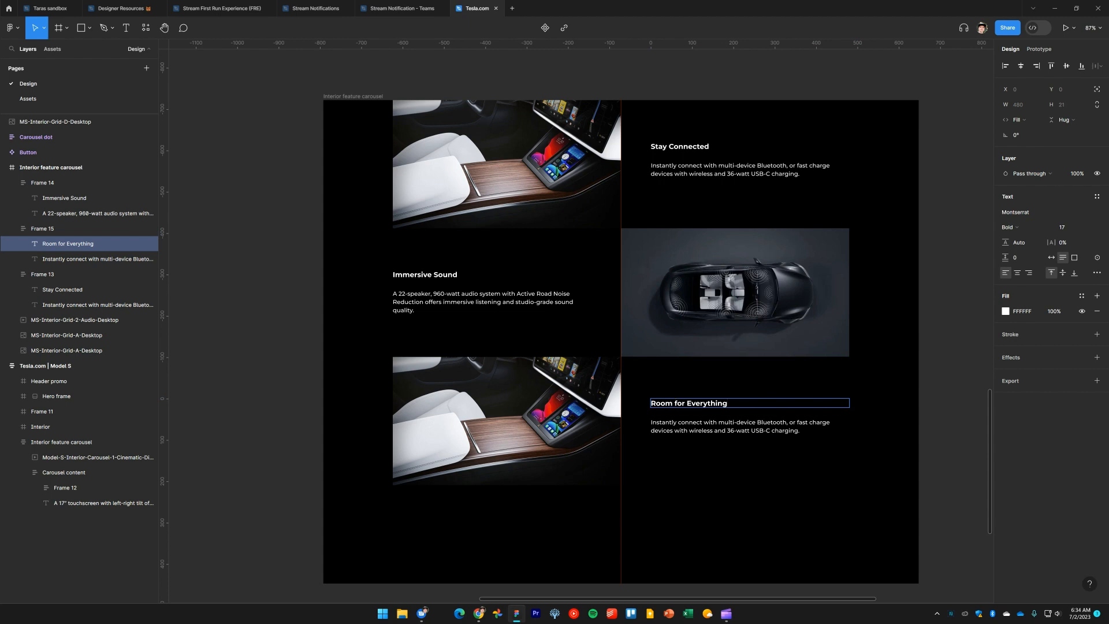
Replace the bottom row's paragraph with the copied front and rear trunks description ending in "Compare Models"
key("alt+Tab")
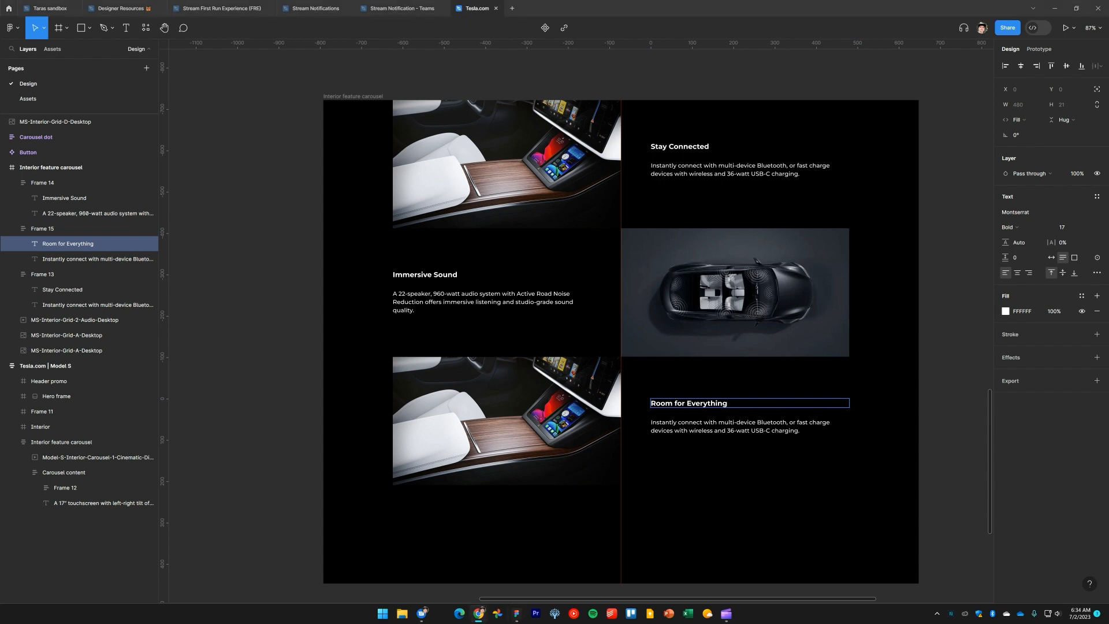
triple_click(692, 431)
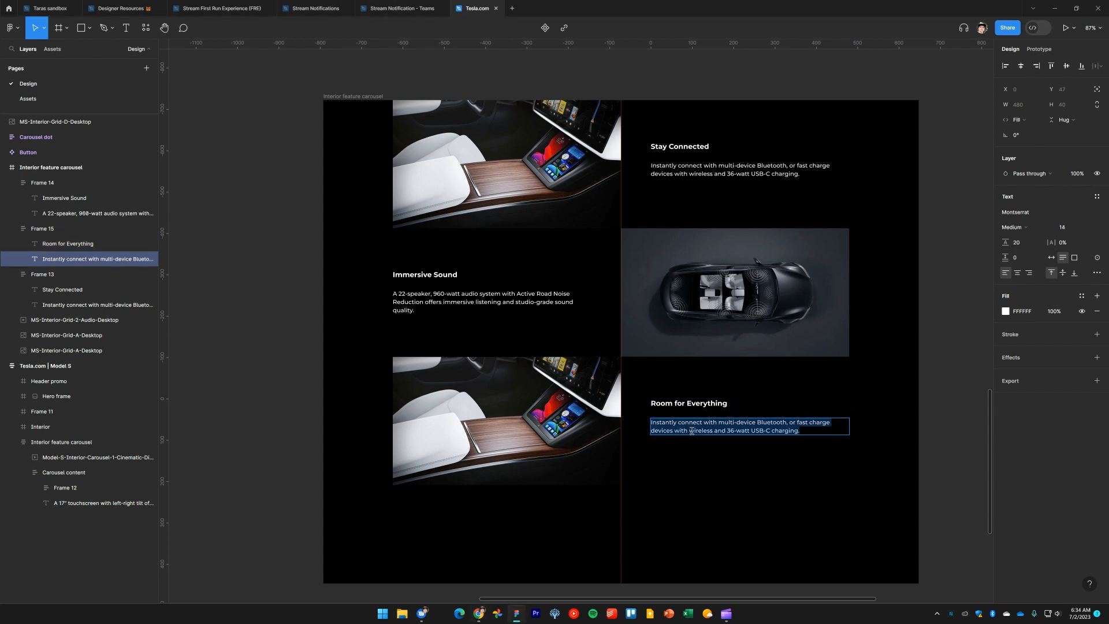
type("With front and rear trunks and fold-flat seats you can fit your bike without taking the wheel off—and your luggage too. Compare Models")
key("Escape")
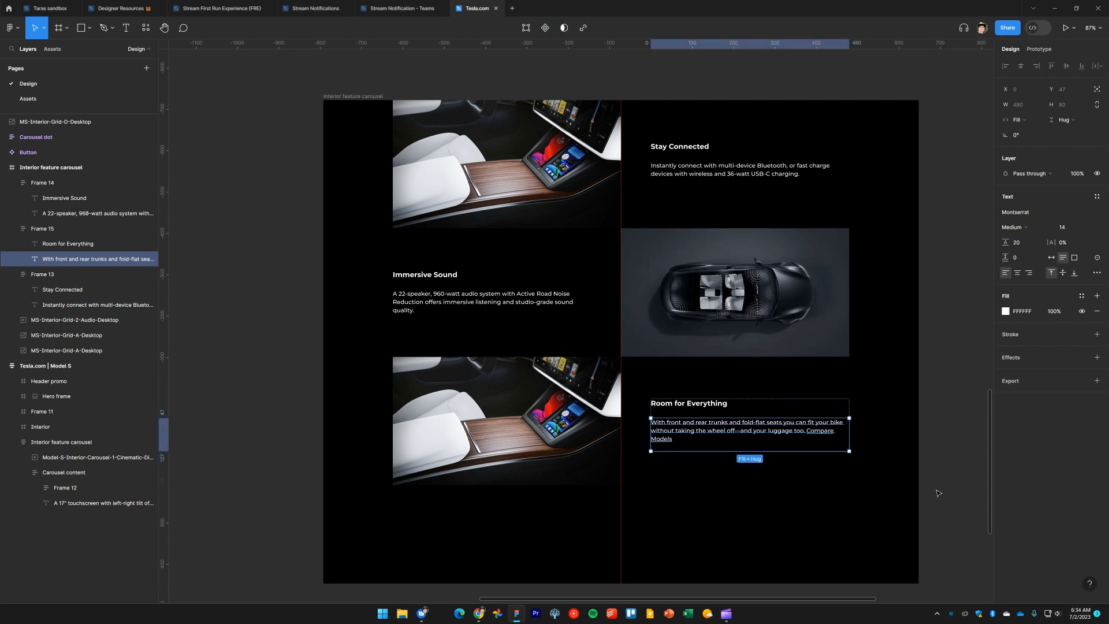
key("Escape")
Select both right-hand text frames and move their left edge so they sit at x 830 with width 442
left_click_drag(760, 485, 657, 442)
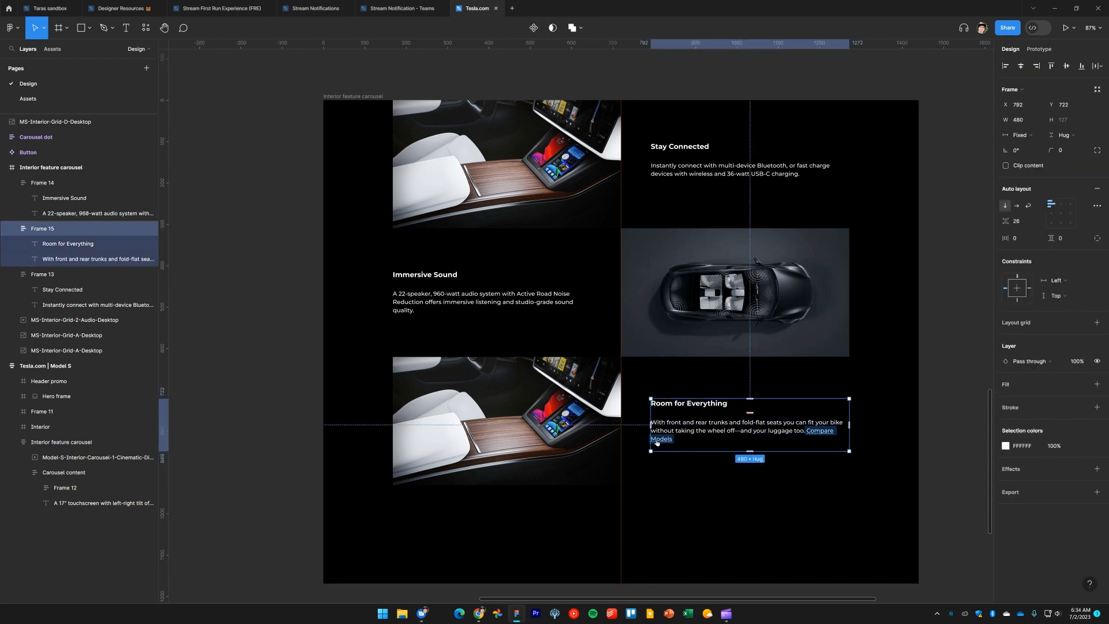
mouse_move(655, 440)
left_click(683, 173, "shift")
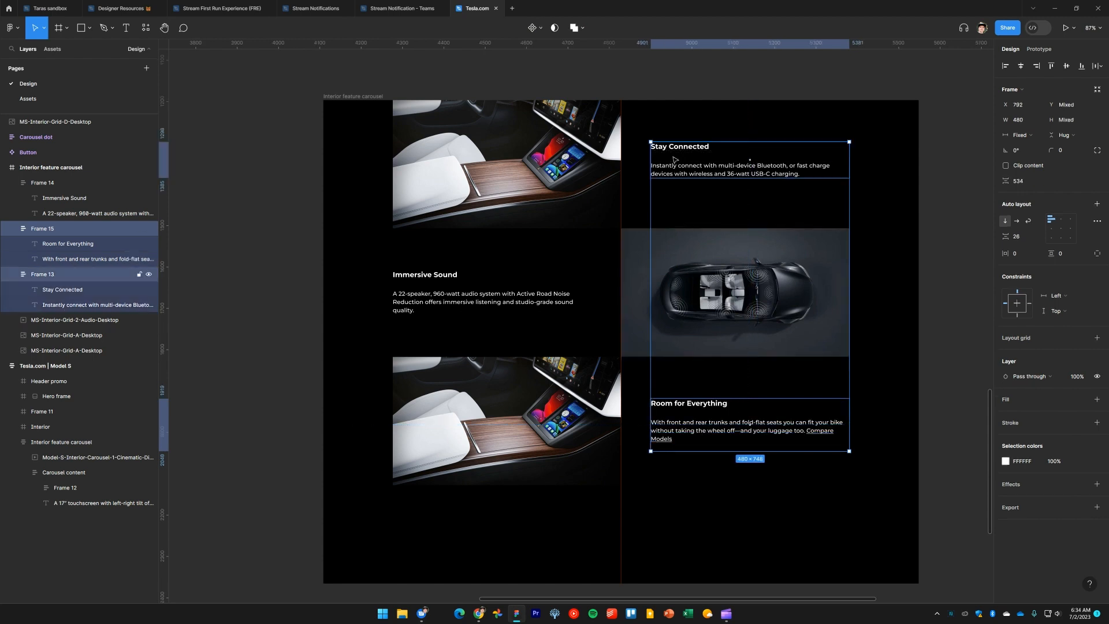
left_click_drag(652, 239, 667, 238)
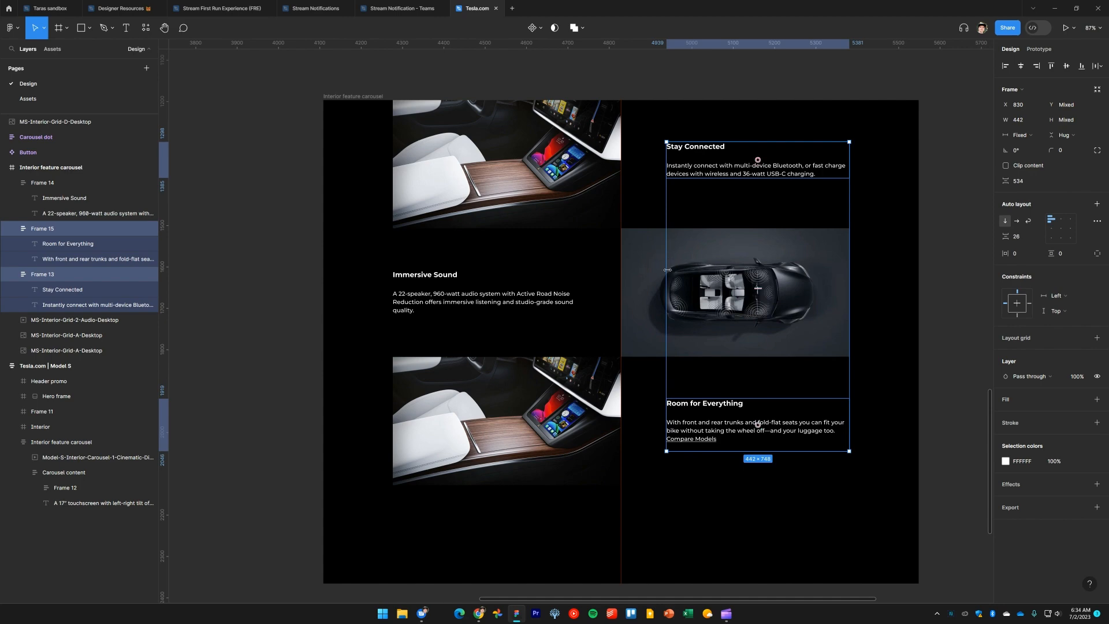
Inspect the spacing around the Room for Everything text on tesla.com and compare with the bottom text frame
key("alt+Tab")
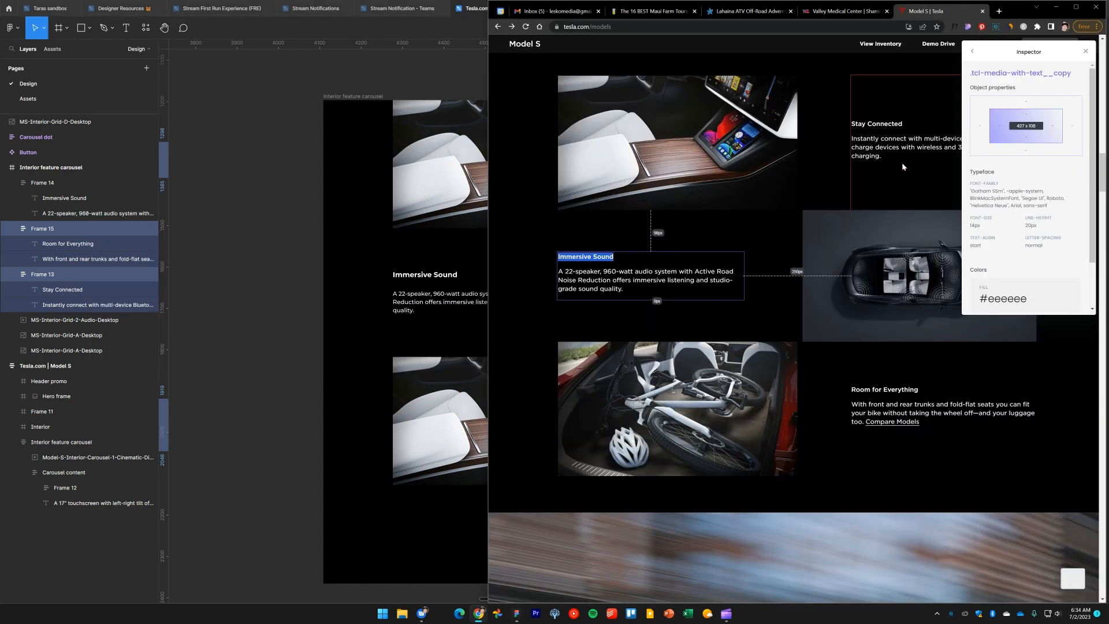
left_click(894, 410)
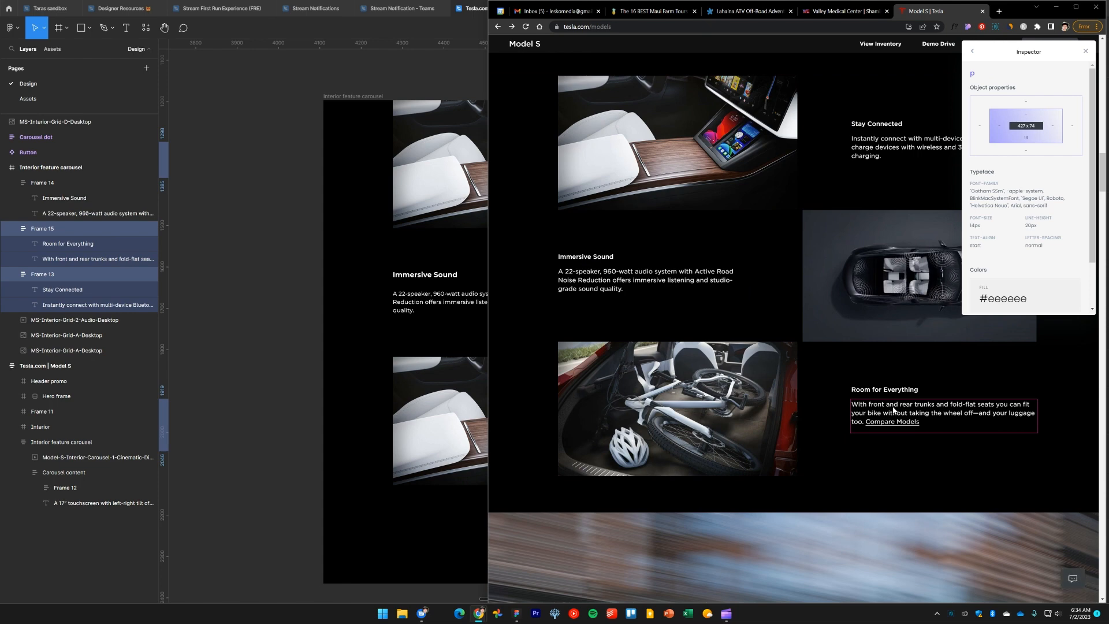
left_click(893, 410)
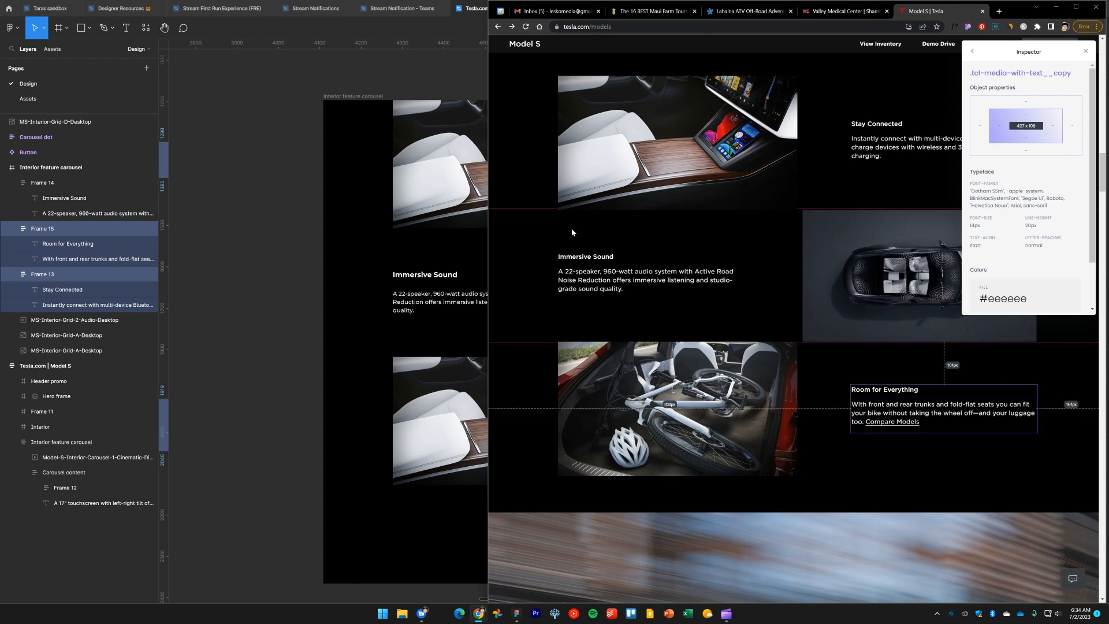
key("alt+Tab")
left_click(704, 407)
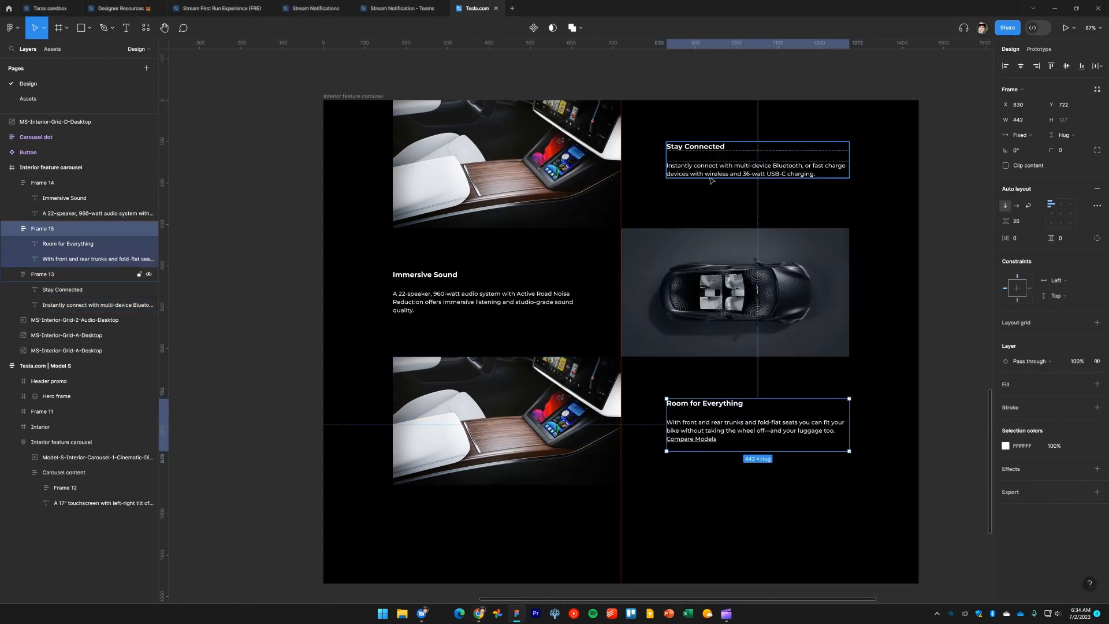
Set both right-hand text frames to width 427 and nudge them right to x 845
left_click(746, 162, "shift")
left_click(1030, 123)
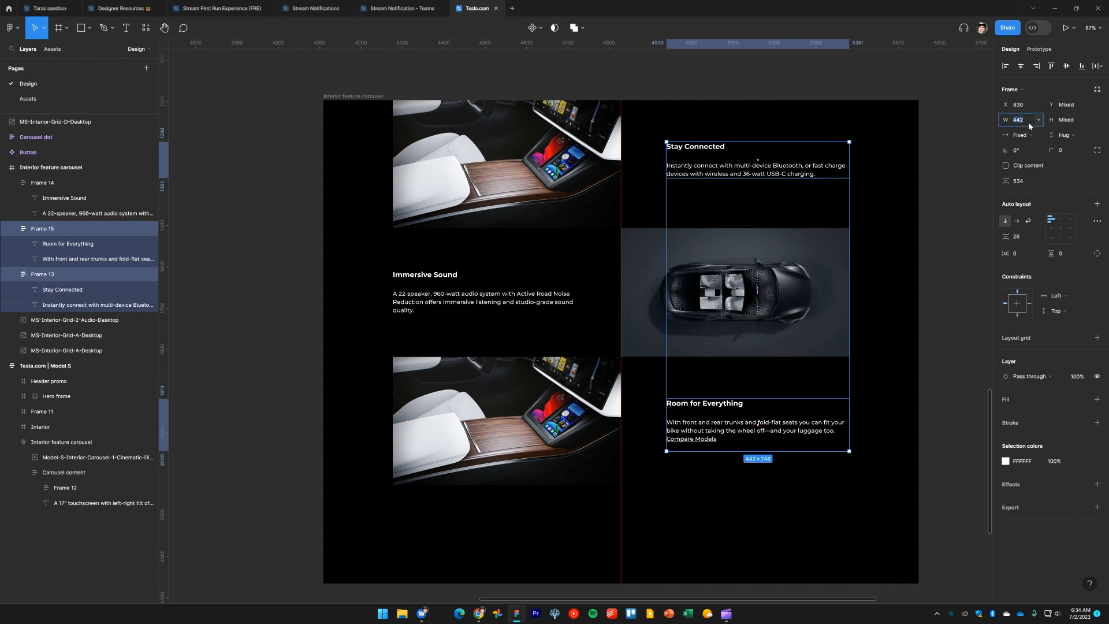
type("427")
key("Return")
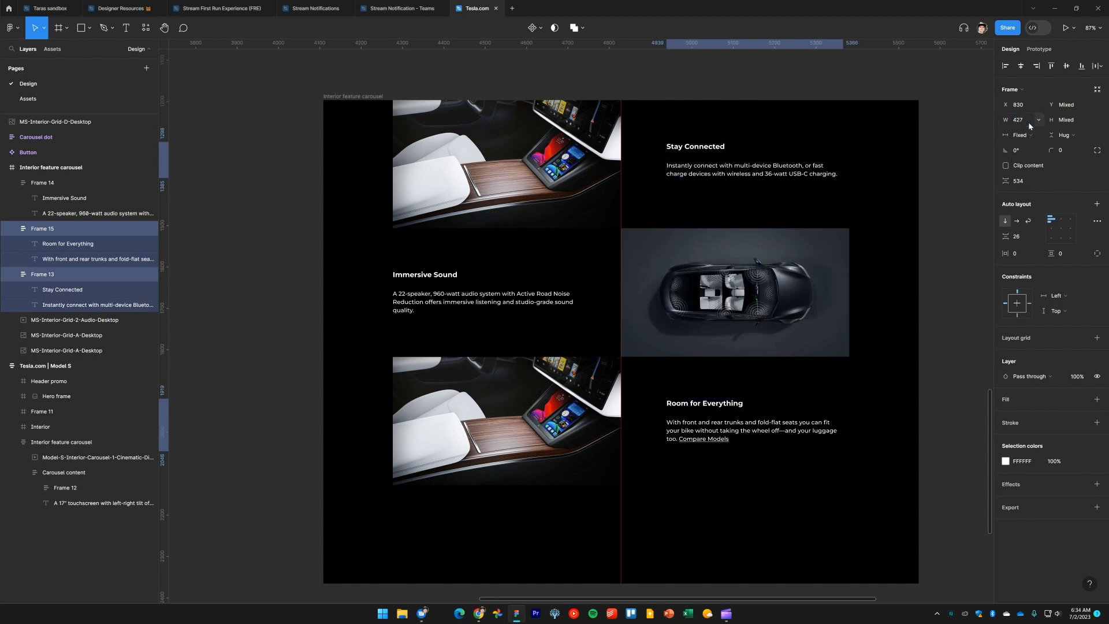
left_click_drag(754, 210, 759, 213)
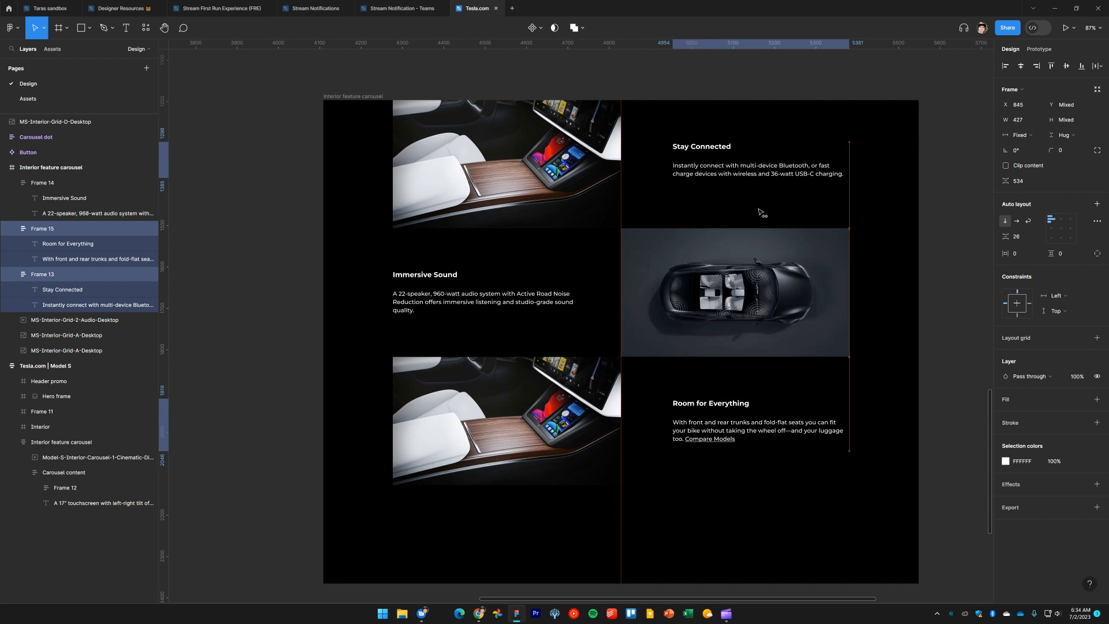
Adjust the width of the Immersive Sound text frame so its paragraph wraps narrower
left_click(546, 298)
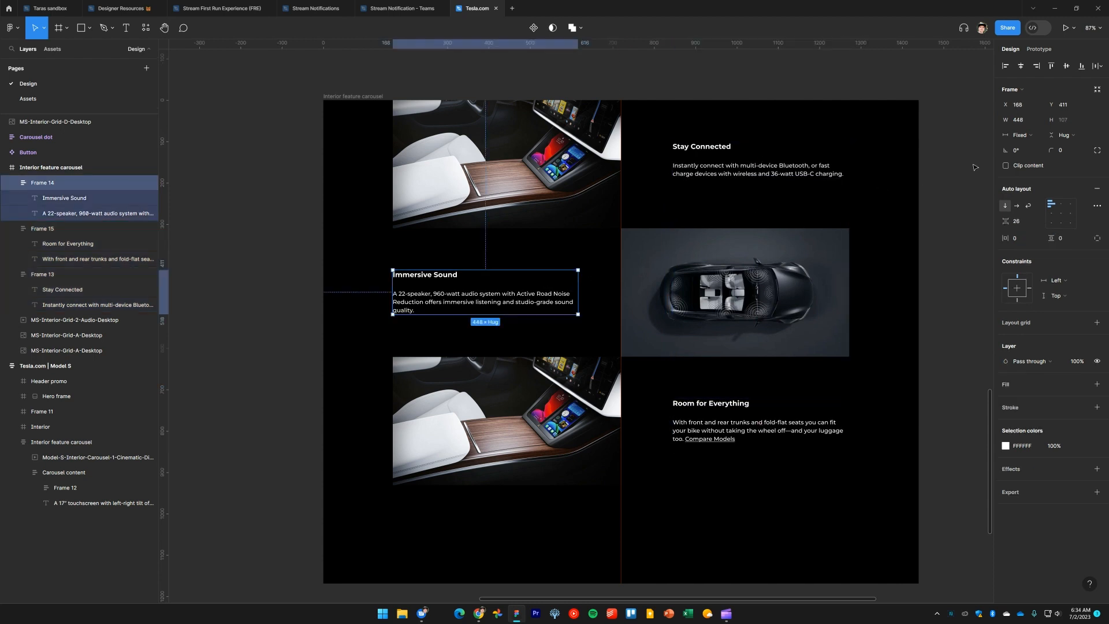
left_click(1024, 122)
key("Return")
left_click(267, 335)
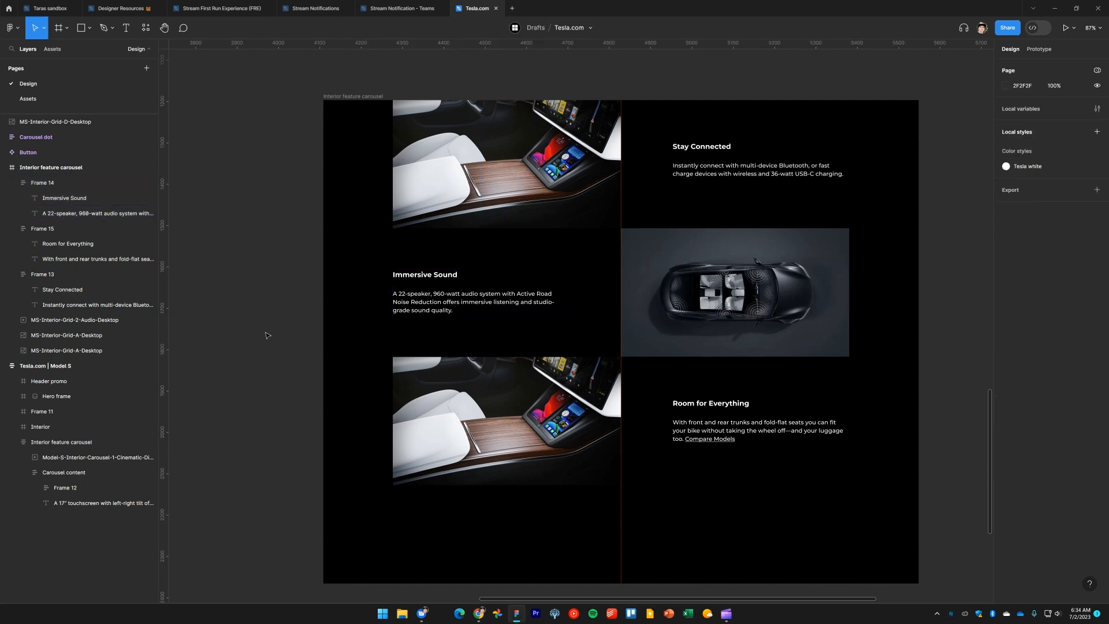
Bring the bike-in-trunk image onto the canvas and resize it to 552 × 309.97
left_click_drag(291, 367, 629, 212)
scroll(363, 337, "down", 4)
left_click_drag(217, 450, 493, 471)
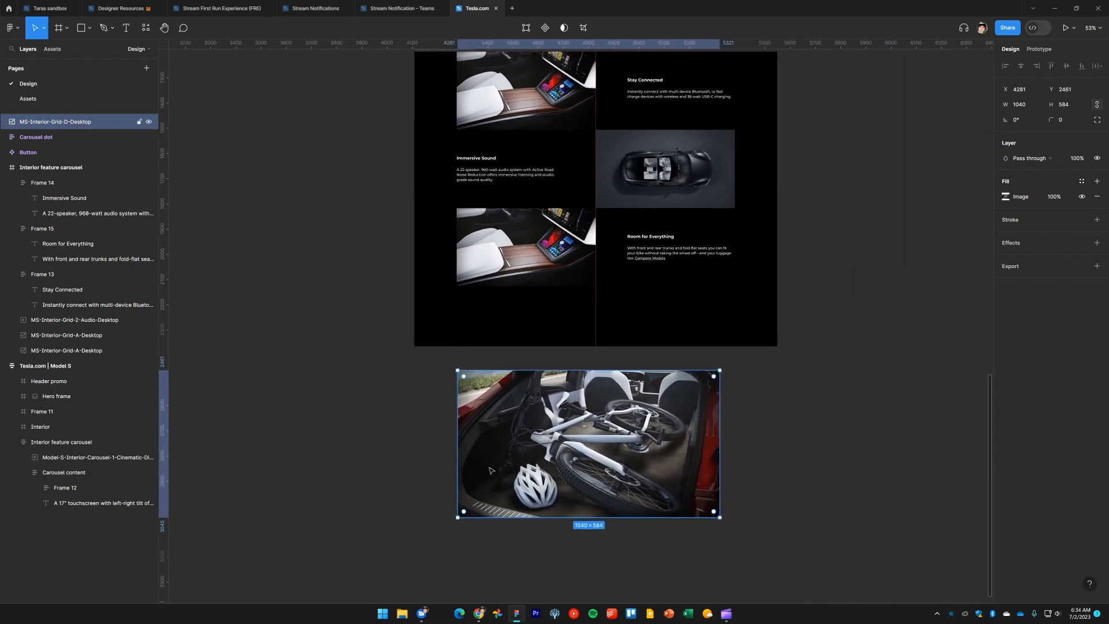
left_click(360, 374)
left_click(530, 264)
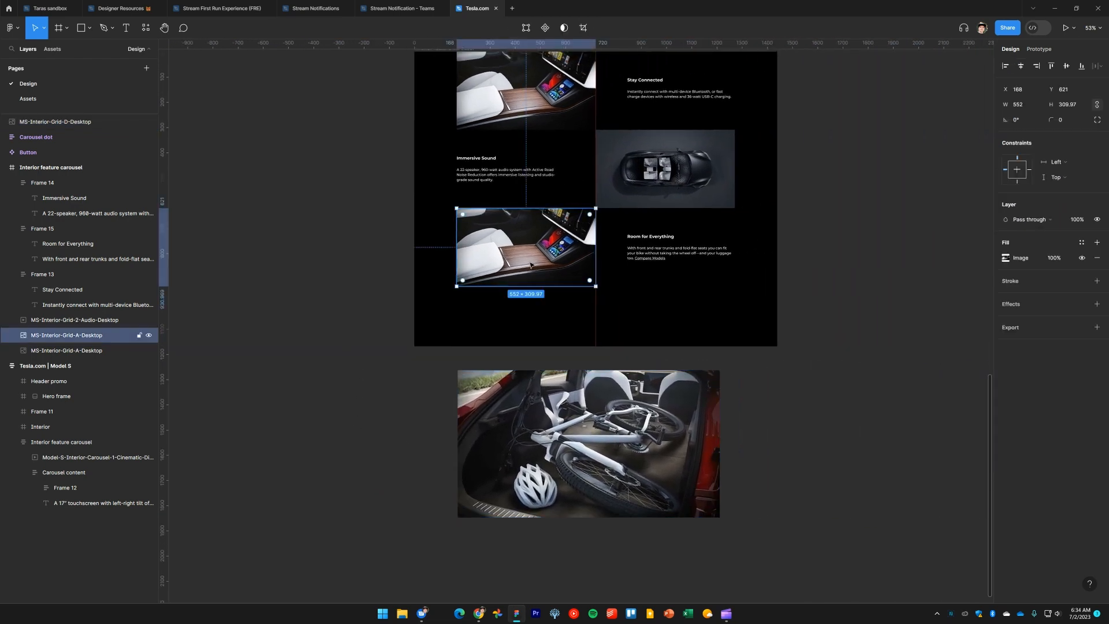
left_click(559, 414)
left_click(1024, 104)
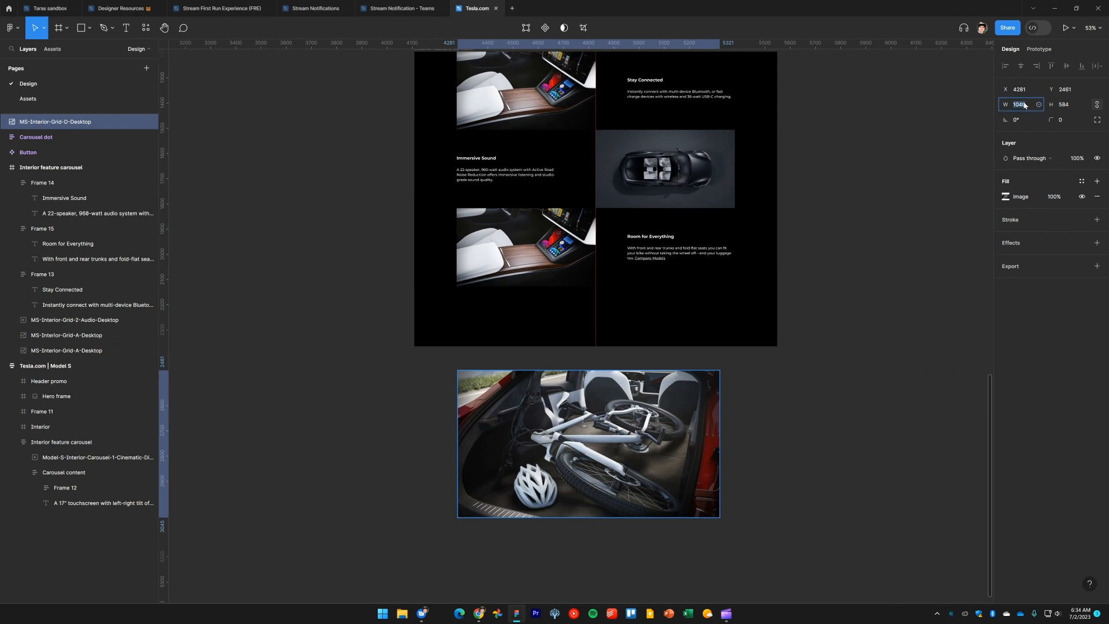
key("Return")
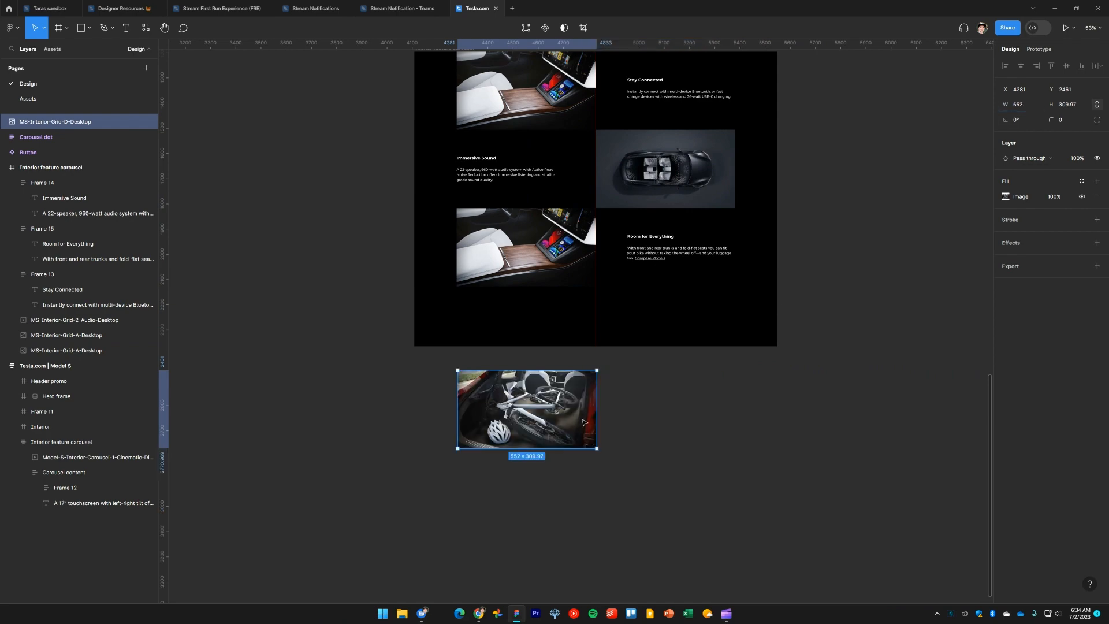
Replace the bottom-left interior image with the bike-in-trunk image in the Room for Everything row
key("Delete")
scroll(547, 335, "up", 5)
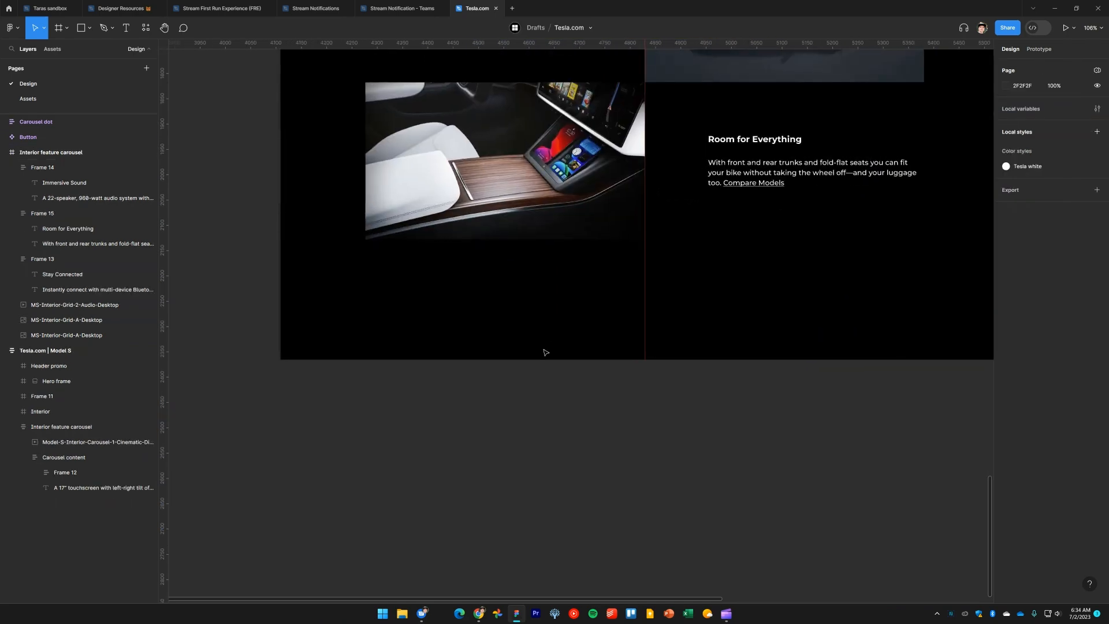
scroll(547, 335, "up", 3)
left_click(487, 323)
key("ctrl+shift+r")
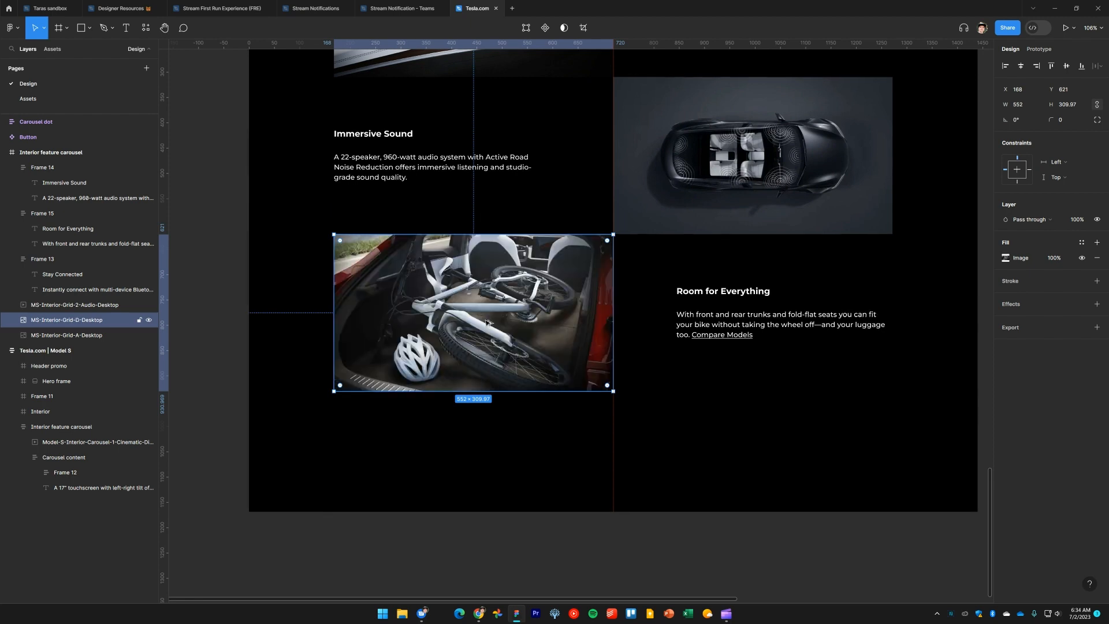
left_click(793, 445)
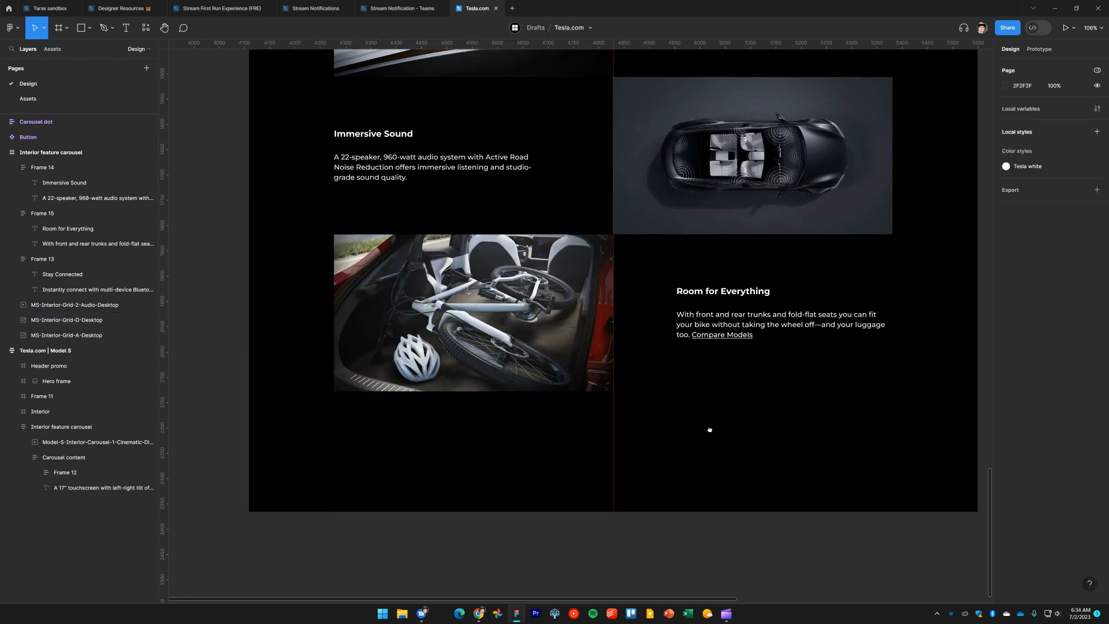
Shorten the Interior feature carousel frame's height to 931
scroll(702, 483, "up", 2)
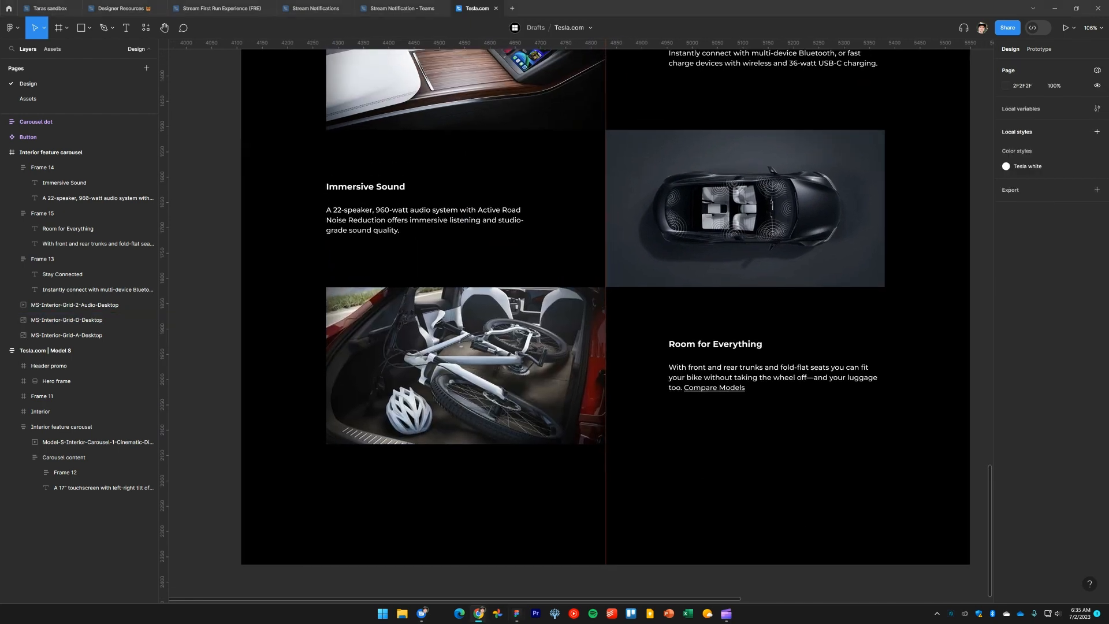
scroll(733, 510, "down", 5)
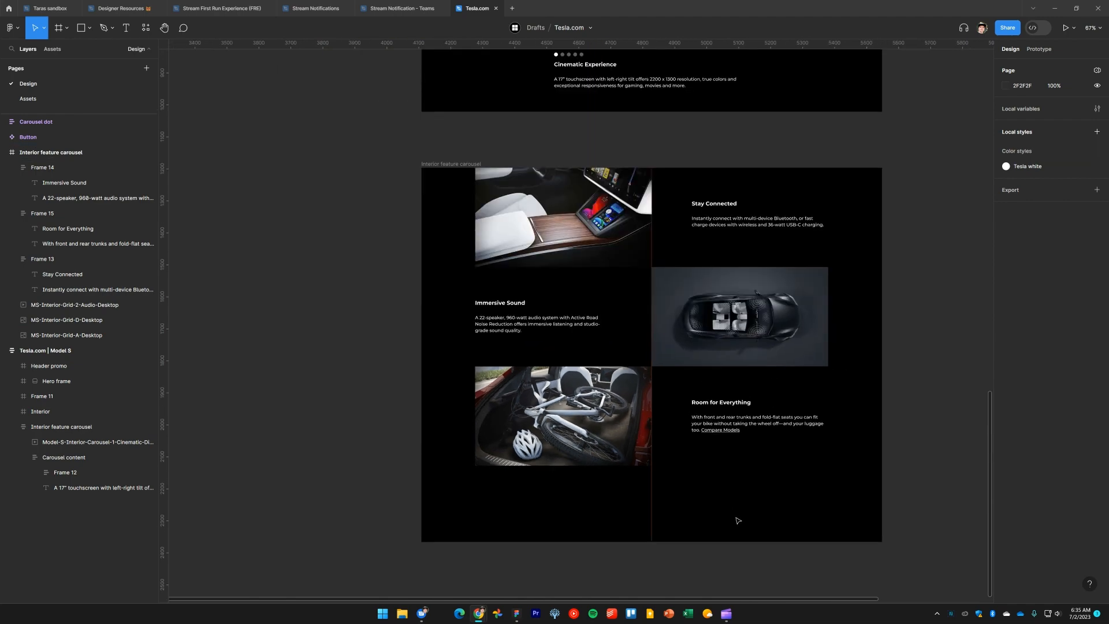
scroll(732, 510, "right", 2)
left_click(397, 167)
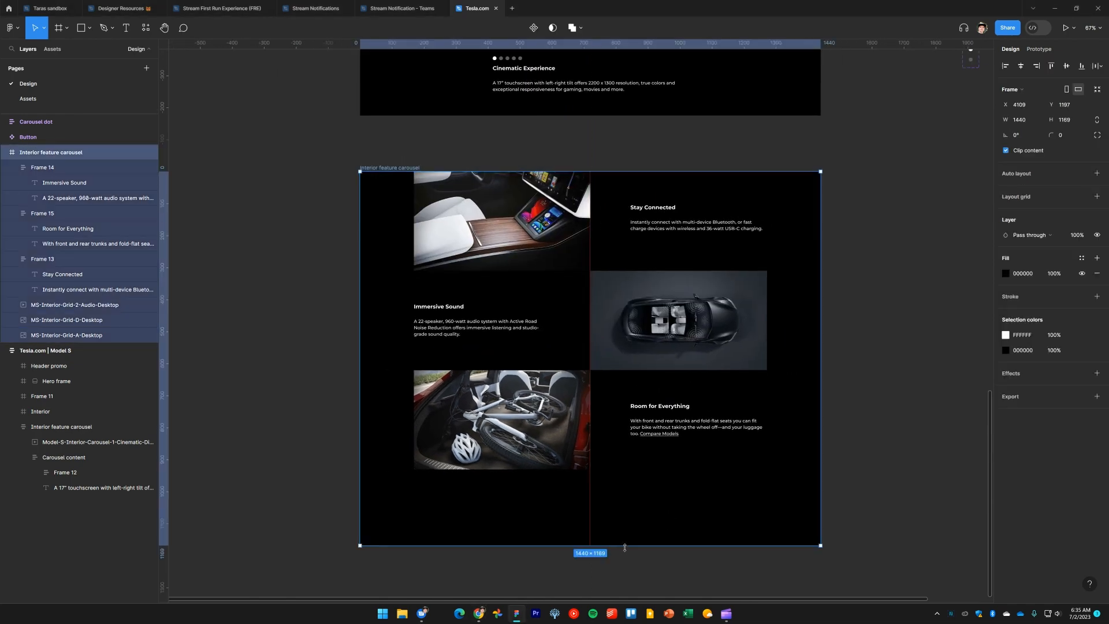
left_click_drag(618, 545, 612, 470)
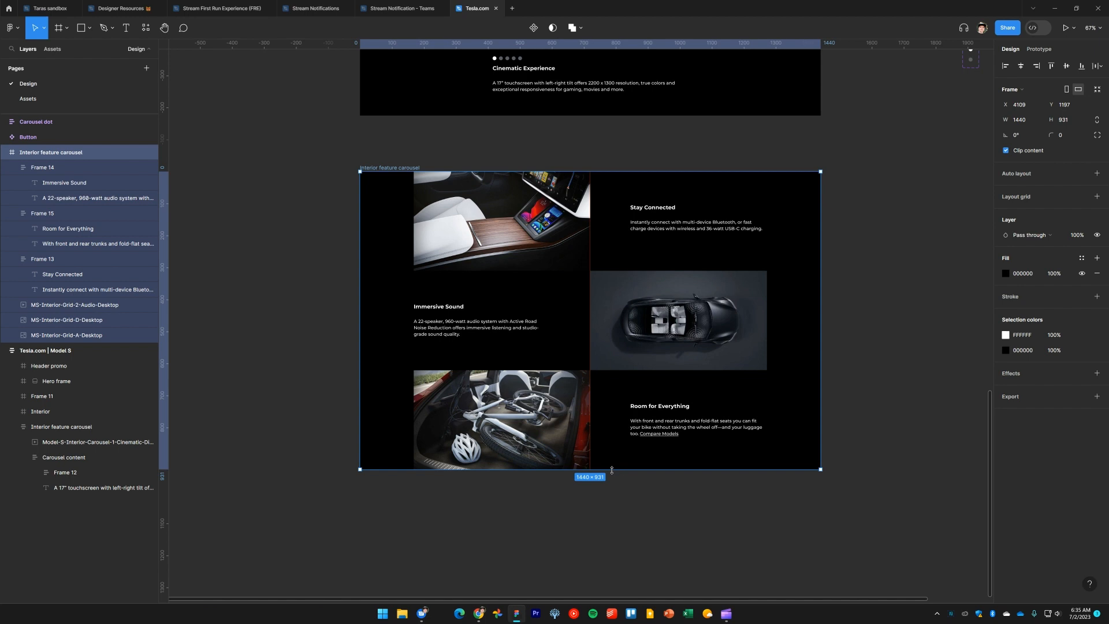
left_click(863, 408)
Move the Interior feature carousel frame into the Tesla.com | Model S page, directly below the Cinematic Experience section
left_click_drag(872, 347, 874, 399)
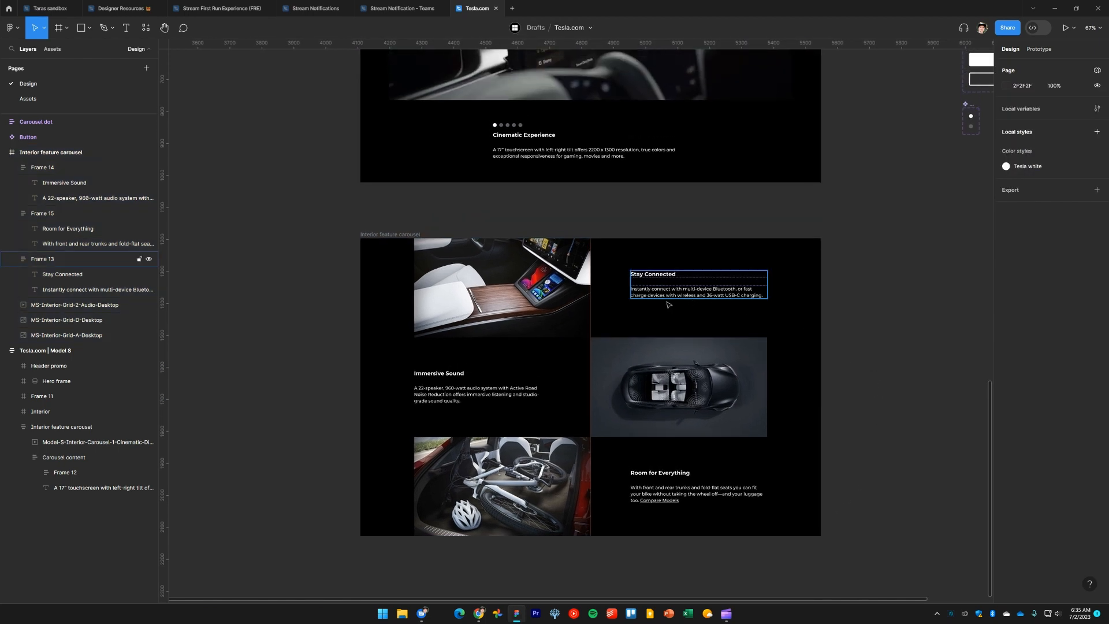
scroll(544, 230, "up", 2)
left_click(392, 285)
left_click_drag(392, 284, 397, 228)
left_click(910, 294)
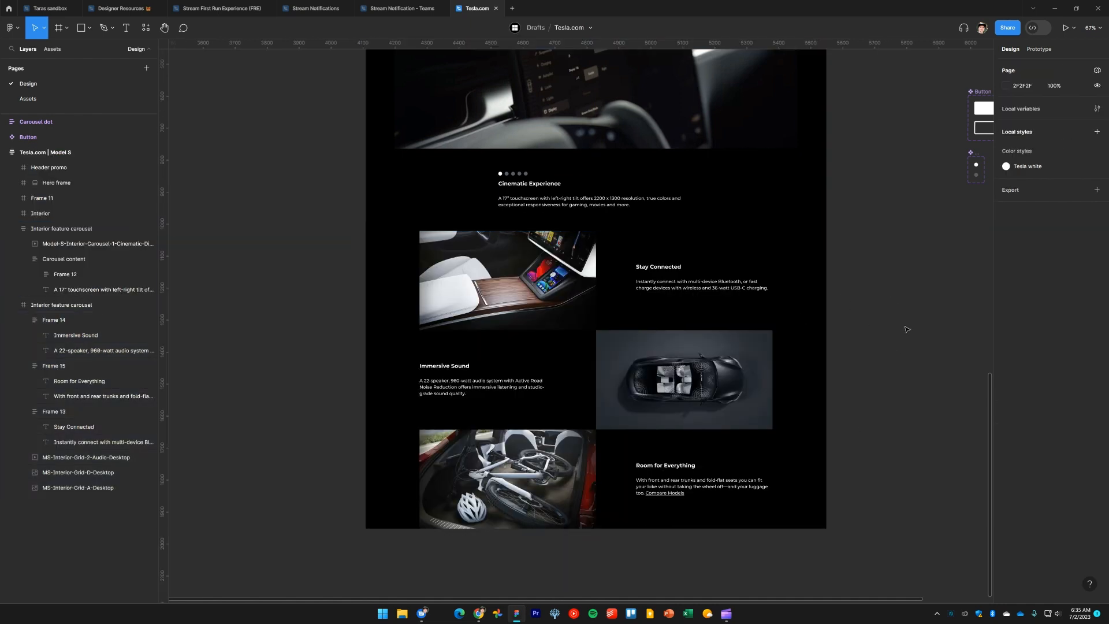
left_click(396, 280)
left_click_drag(618, 529, 639, 538)
left_click(879, 383)
left_click_drag(884, 404, 881, 451)
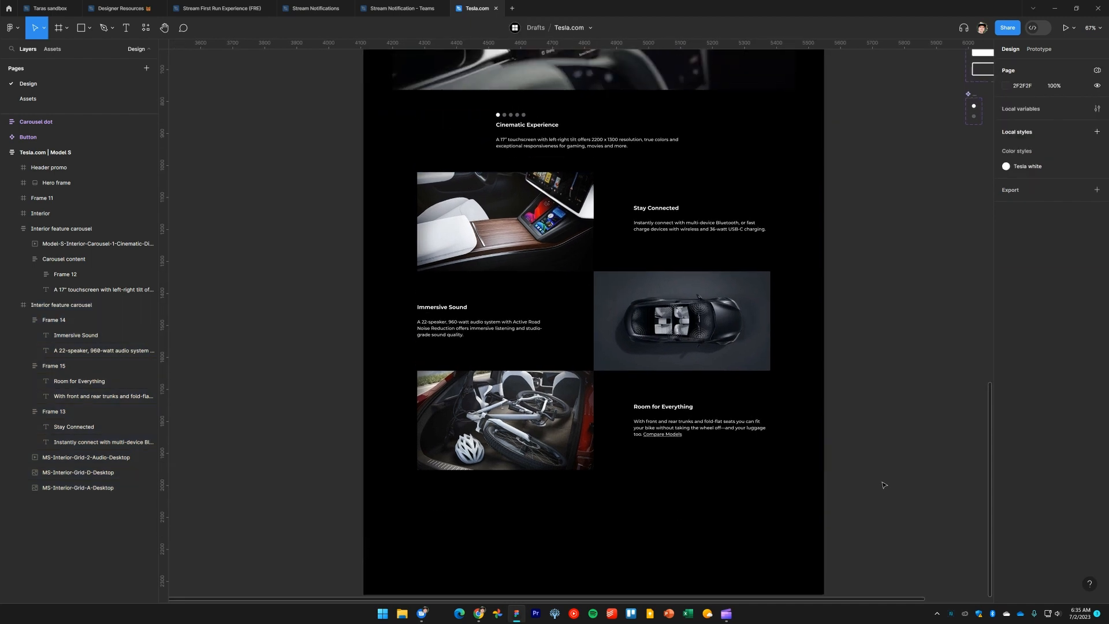
Select all carousel images and text frames and move them down to add top padding, comparing against tesla.com
left_click_drag(876, 526, 365, 184)
left_click_drag(538, 216, 539, 247)
key("alt+Tab")
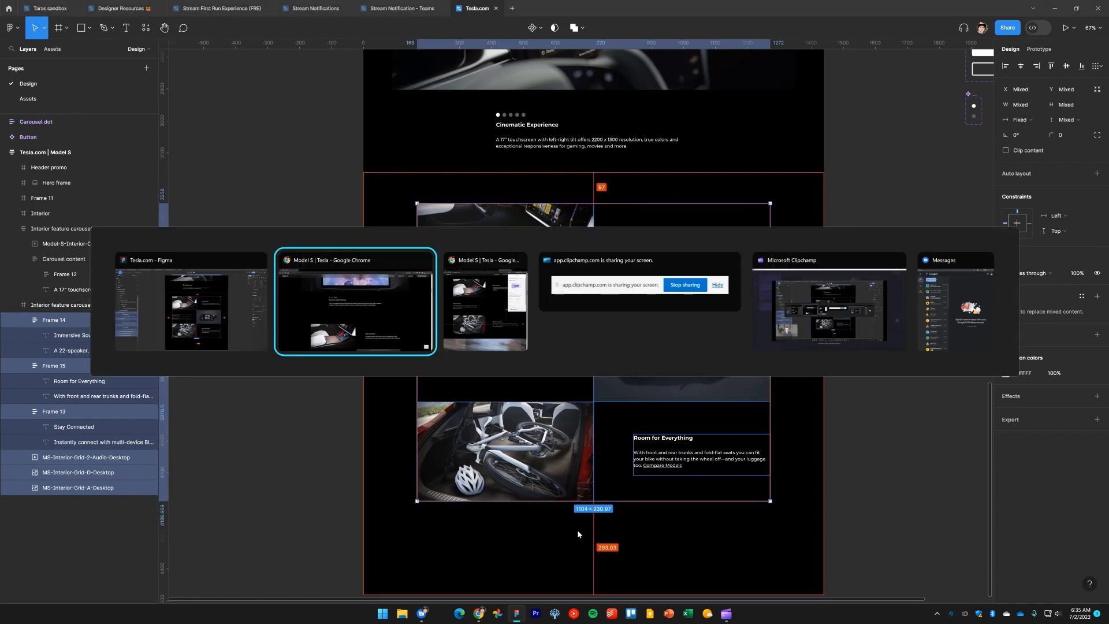
key("alt+Tab")
scroll(766, 259, "up", 4)
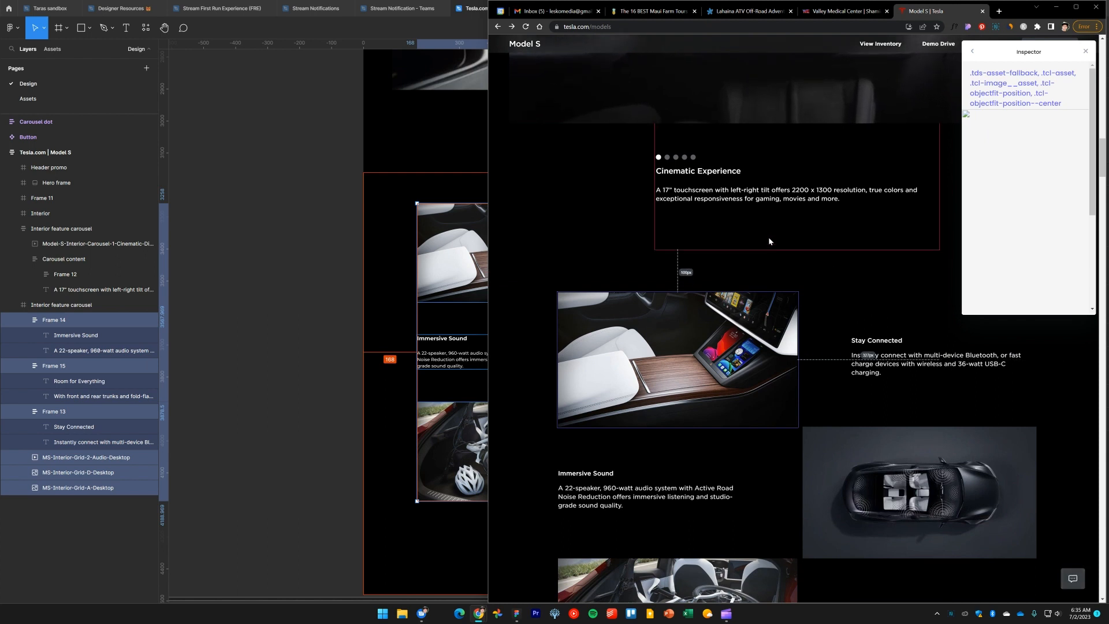
key("alt+Tab")
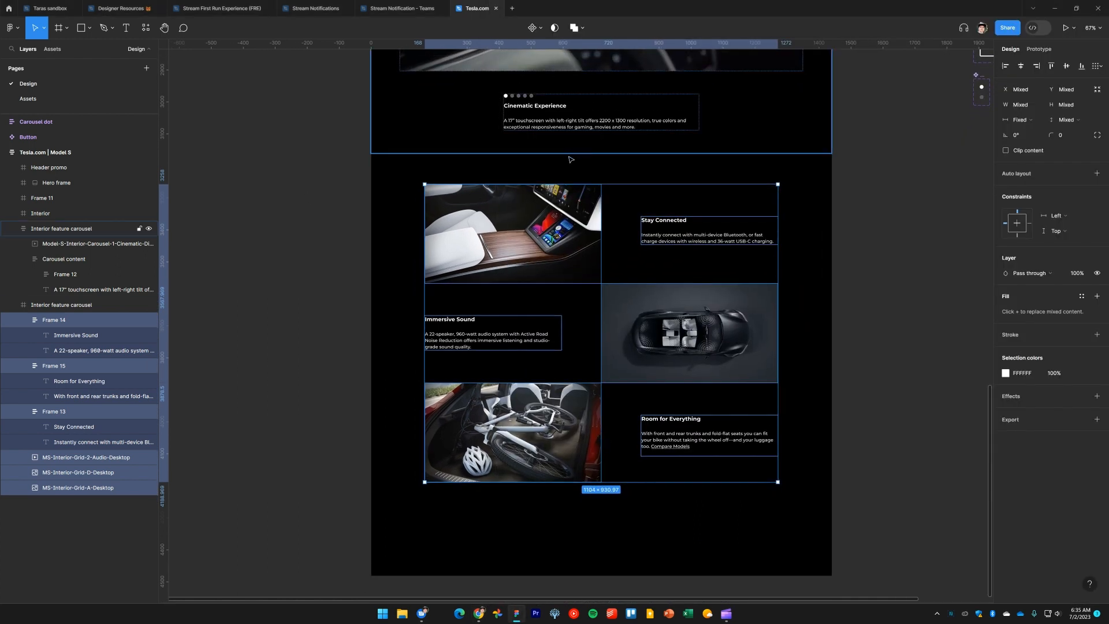
scroll(570, 172, "down", 3)
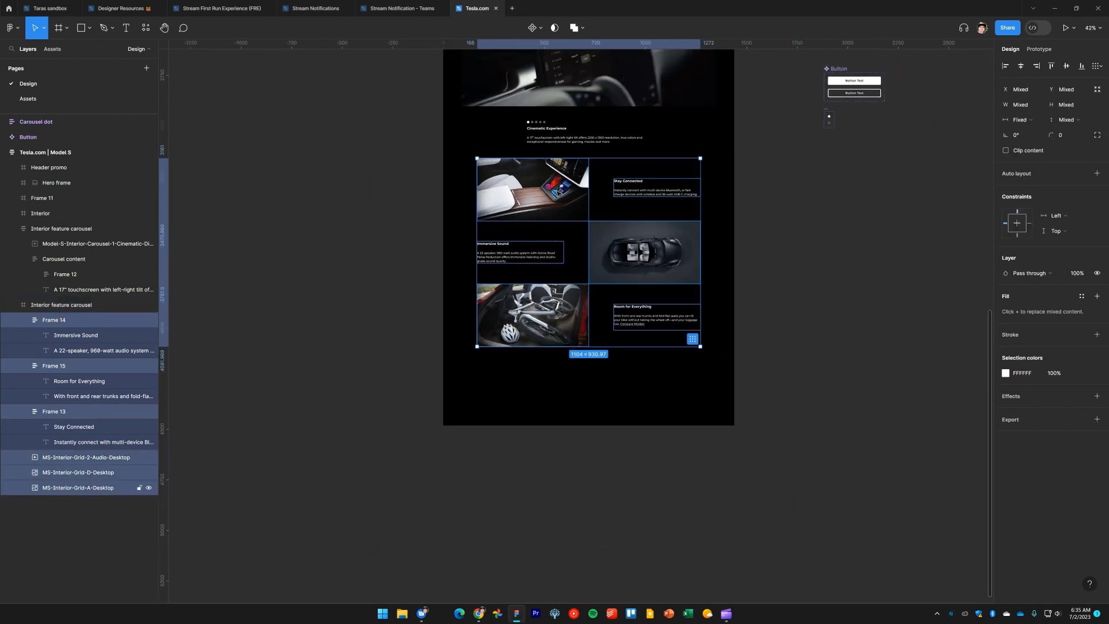
key("shift+Down")
key("shift+Down")
key("shift+Down")
key("shift+Down")
key("shift+Down")
key("shift+Down")
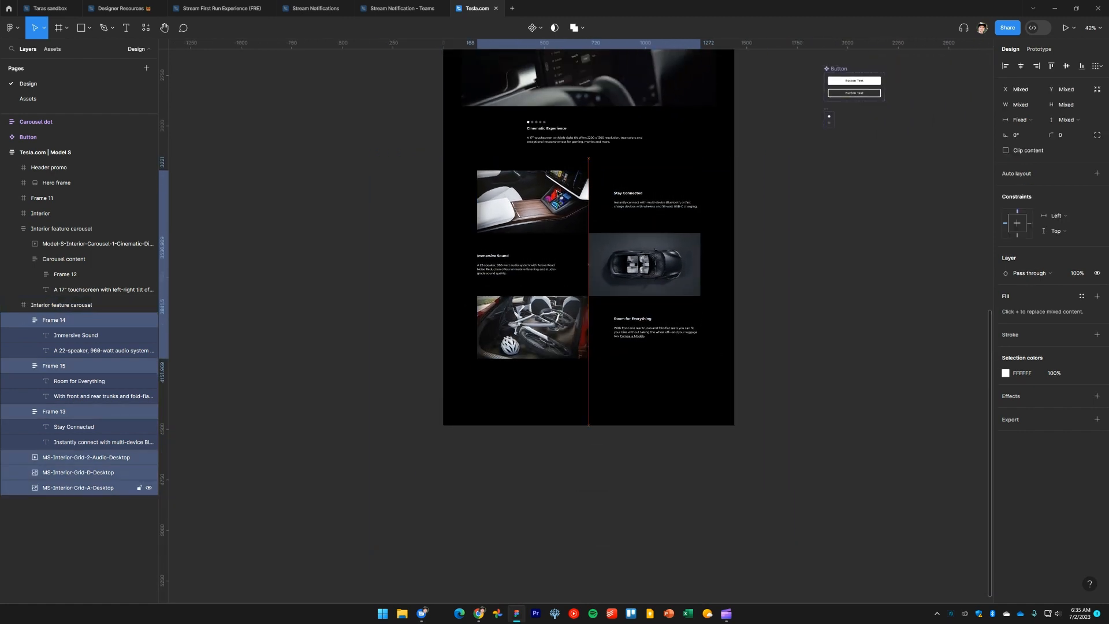
key("shift+Down")
key("shift+Down")
key("shift+Down")
key("shift+Down")
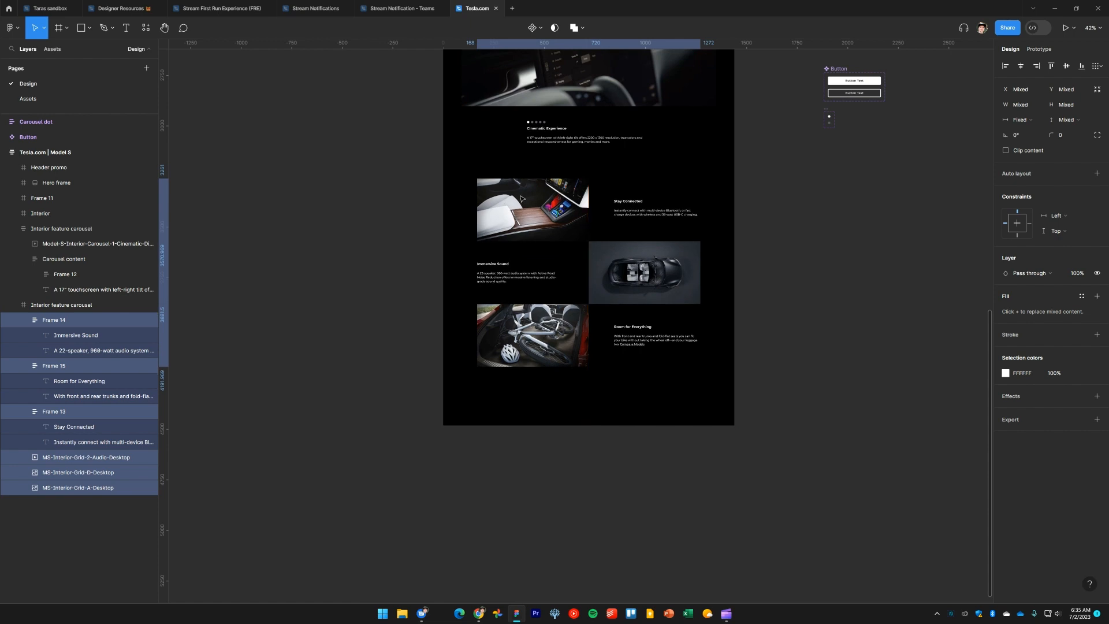
Check the spacing below the Room for Everything row on tesla.com
scroll(522, 199, "up", 3)
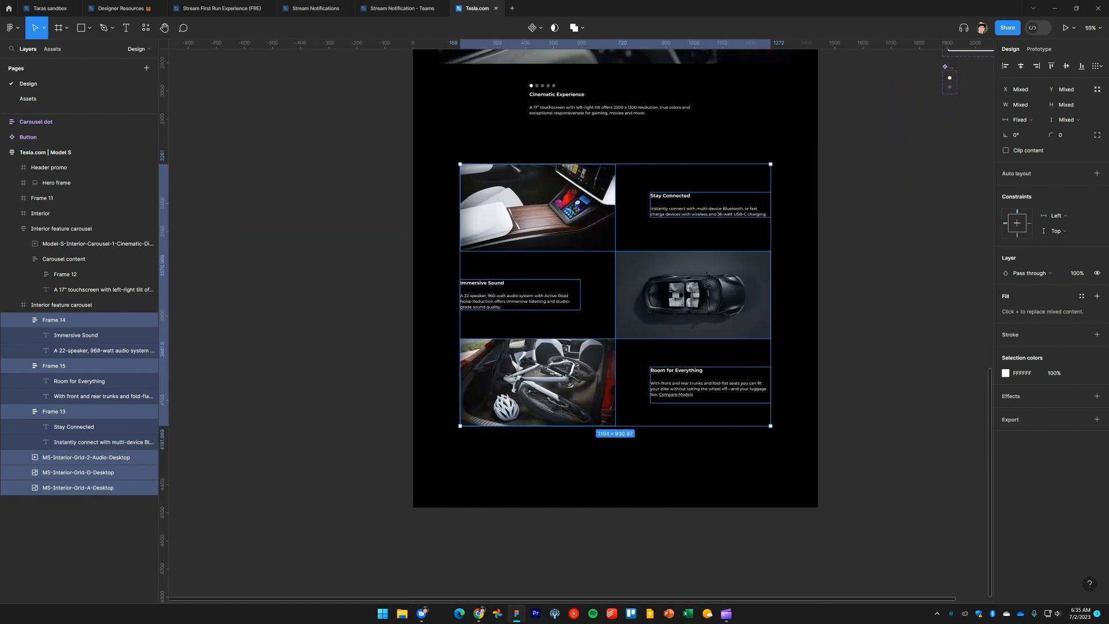
key("alt+Tab")
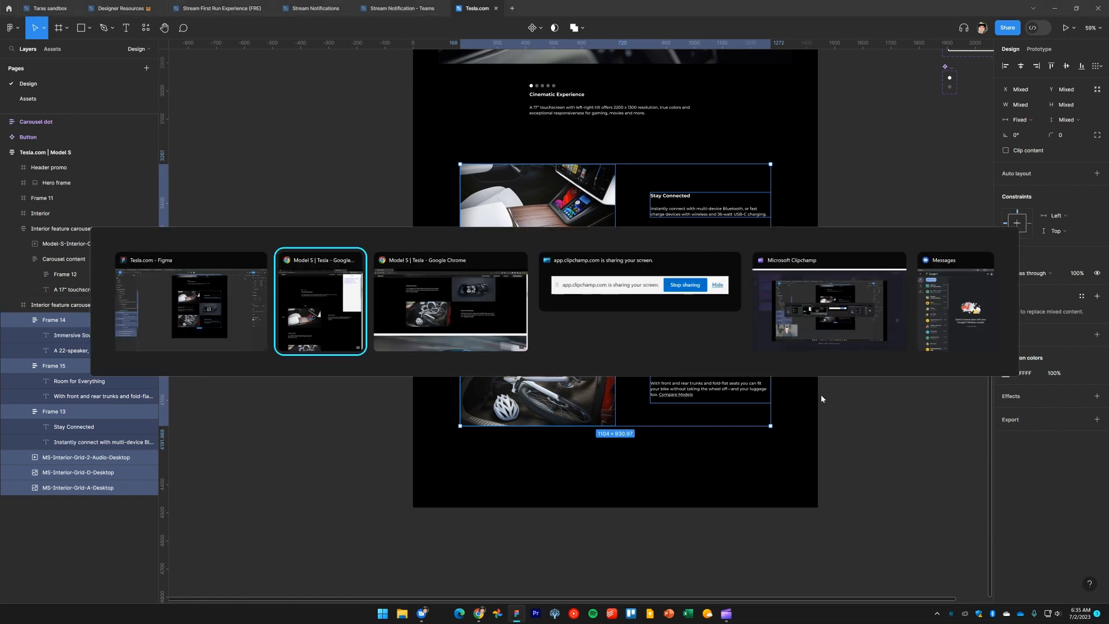
scroll(811, 338, "down", 5)
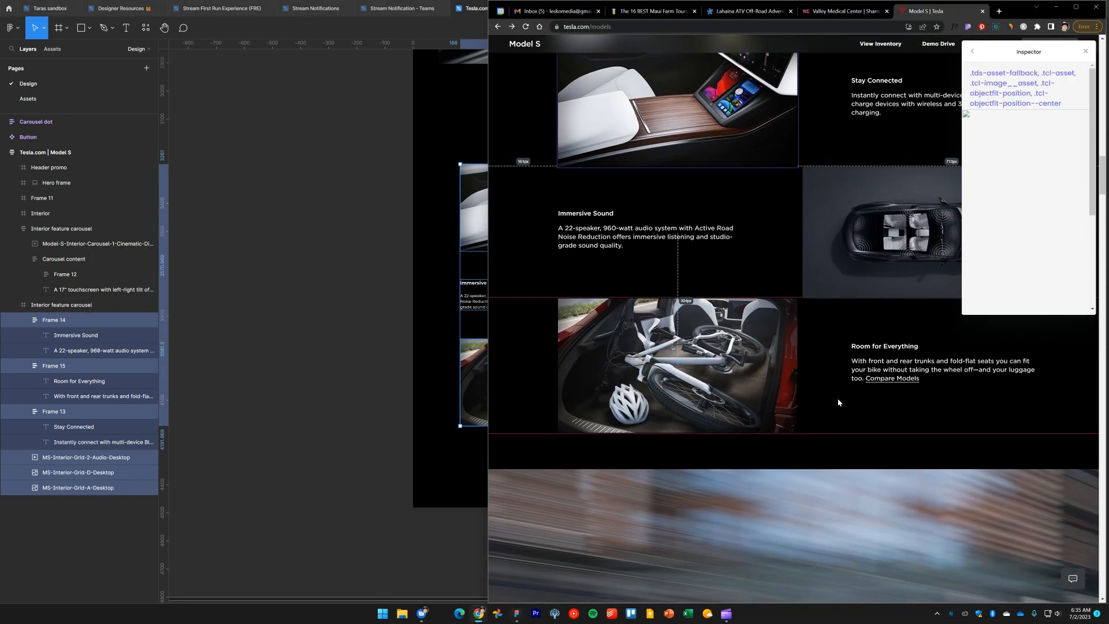
left_click(762, 394)
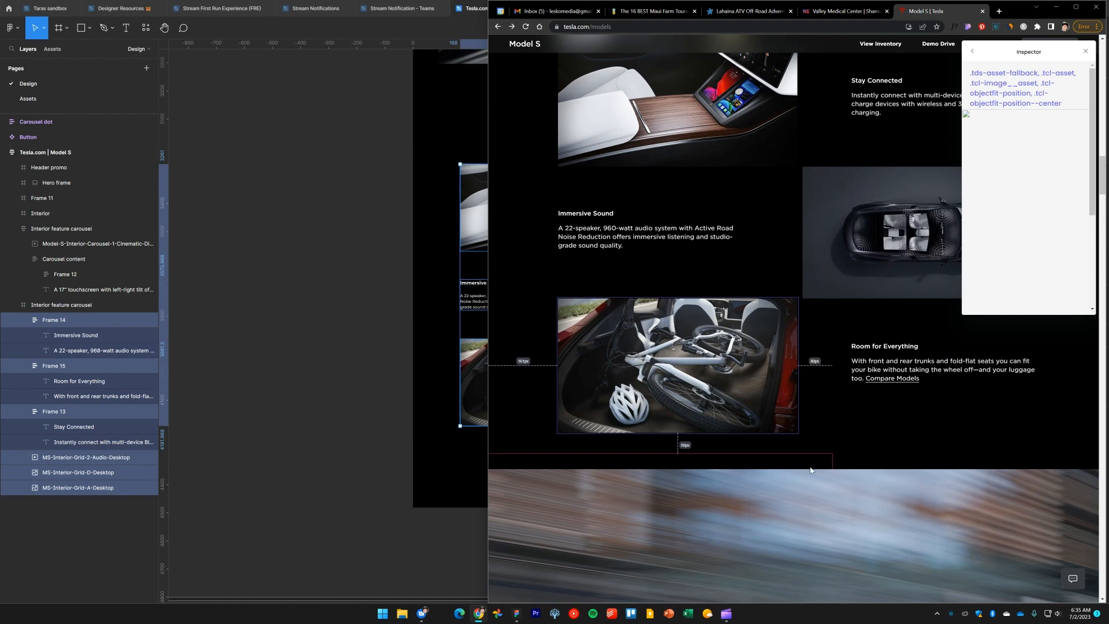
left_click(352, 380)
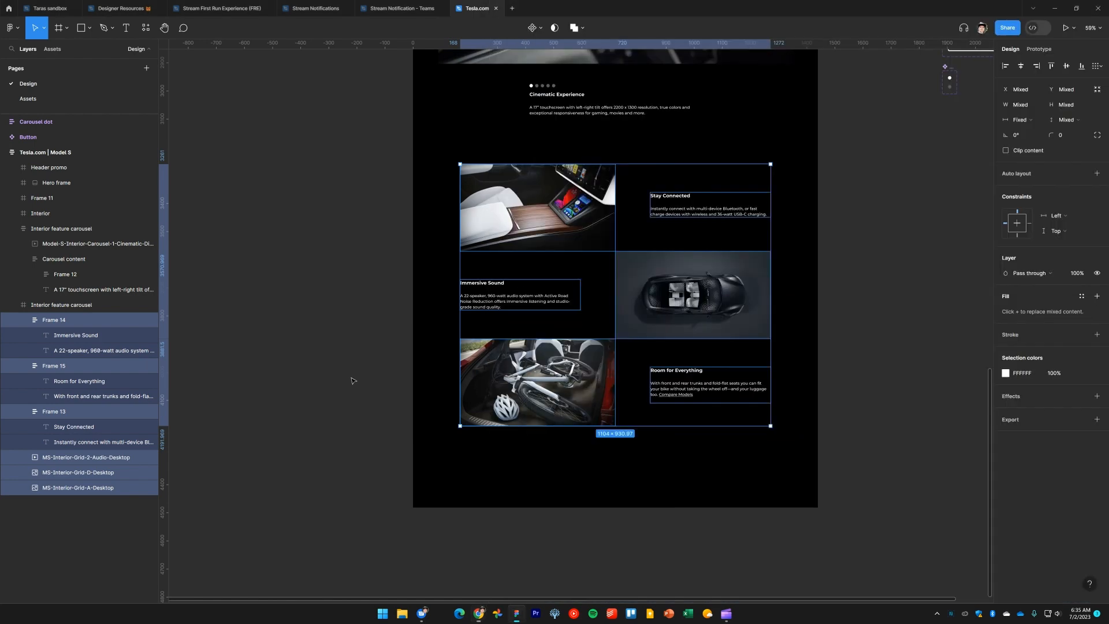
Extend the Interior feature carousel frame's height to 1111 to add bottom padding
left_click_drag(354, 385, 354, 372)
scroll(574, 414, "down", 2)
left_click(576, 414)
left_click_drag(584, 432, 581, 353)
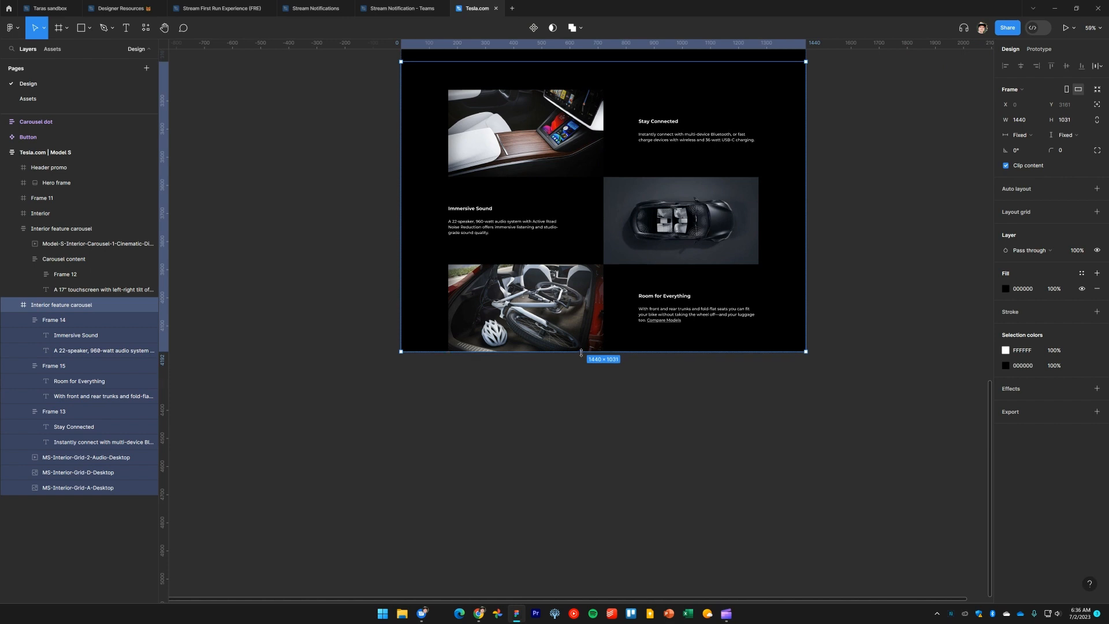
key("ctrl+shift+Down")
key("ctrl+shift+Down")
key("ctrl+shift+Down")
key("ctrl+shift+Down")
key("ctrl+shift+Down")
key("ctrl+shift+Down")
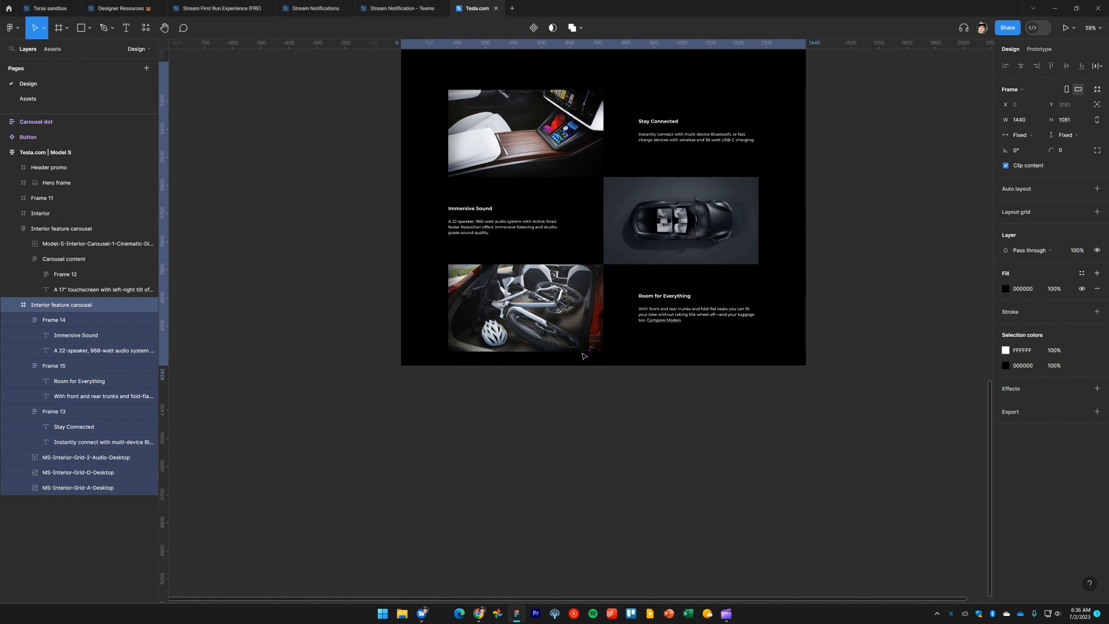
key("ctrl+shift+Down")
key("ctrl+shift+Down")
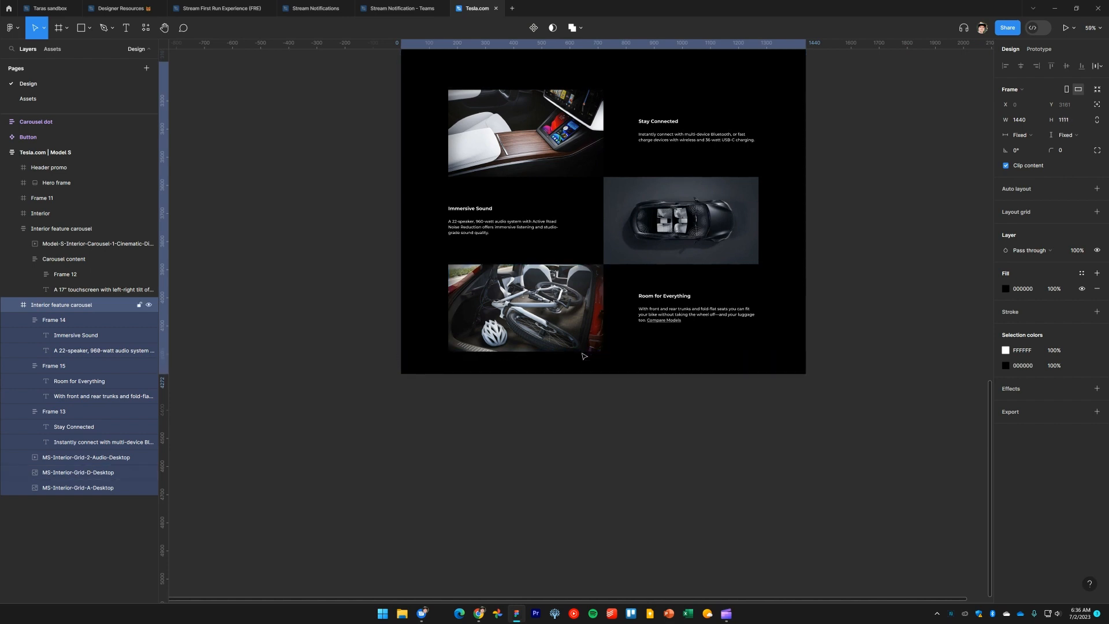
left_click(849, 243)
left_click_drag(847, 265, 839, 361)
key("shift+r")
key("shift+r")
key("shift+r")
key("shift+r")
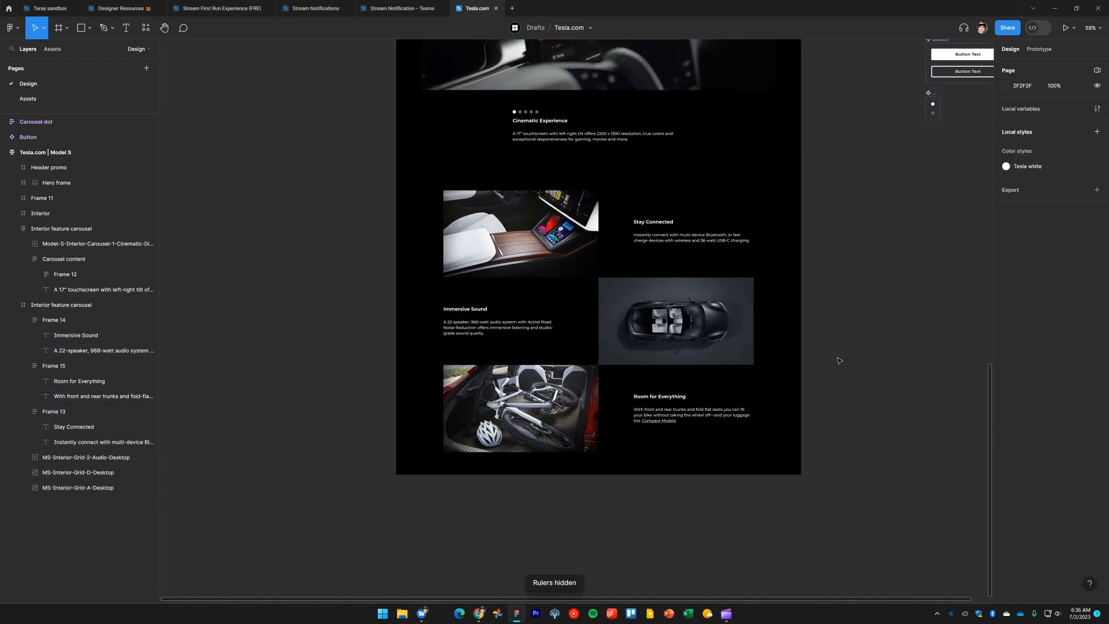
left_click(588, 260)
key("shift+2")
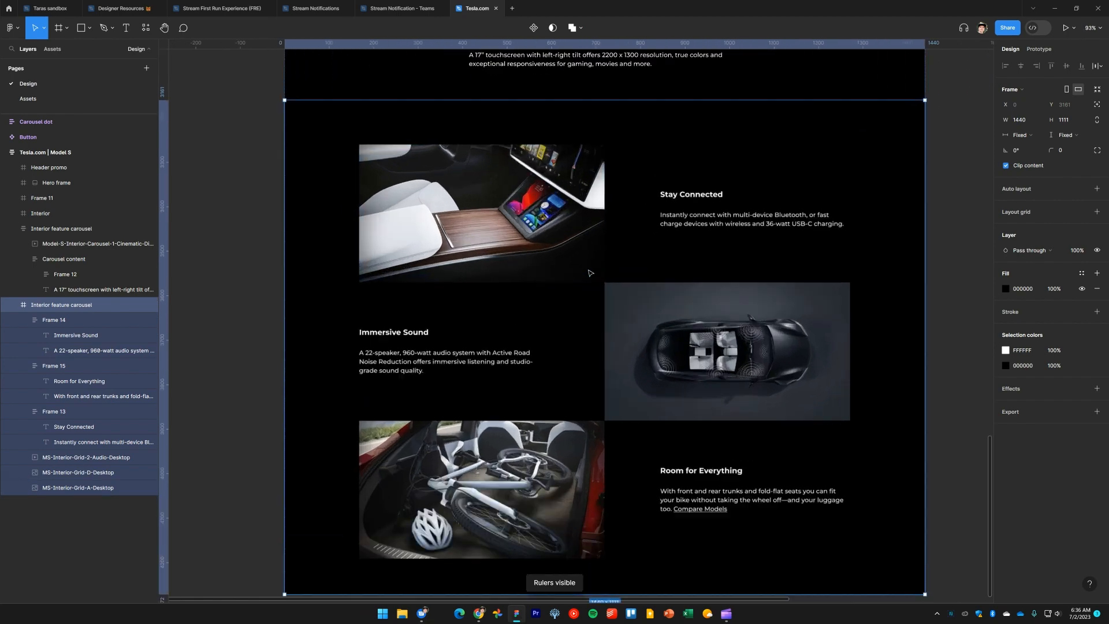
Add vertical guides at the left and right edges of the interior feature image grid
scroll(550, 269, "down", 1)
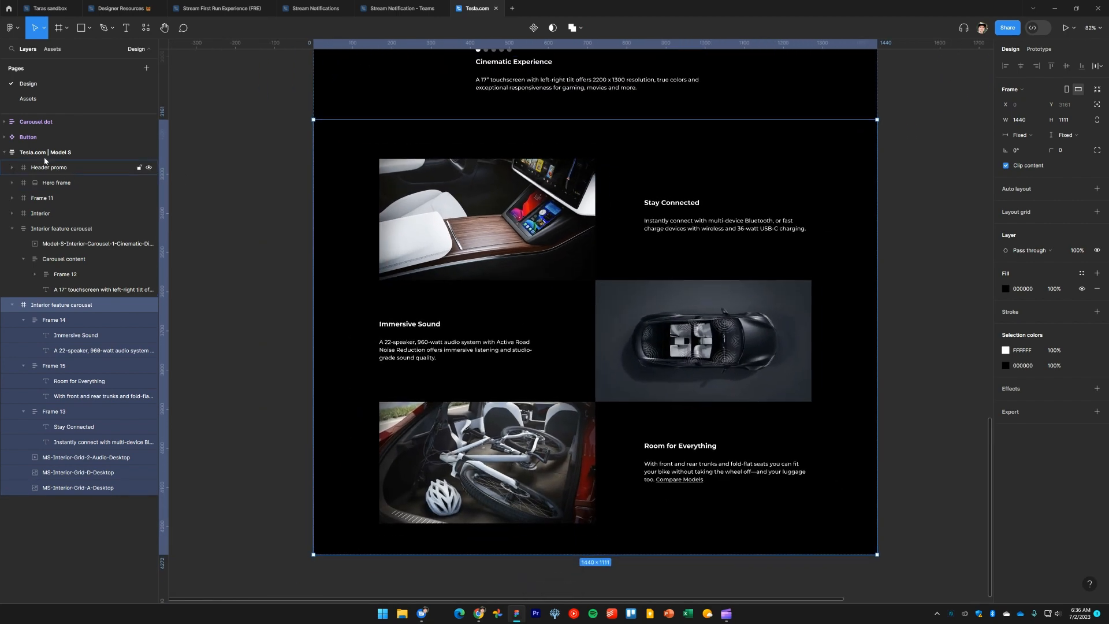
left_click(139, 152)
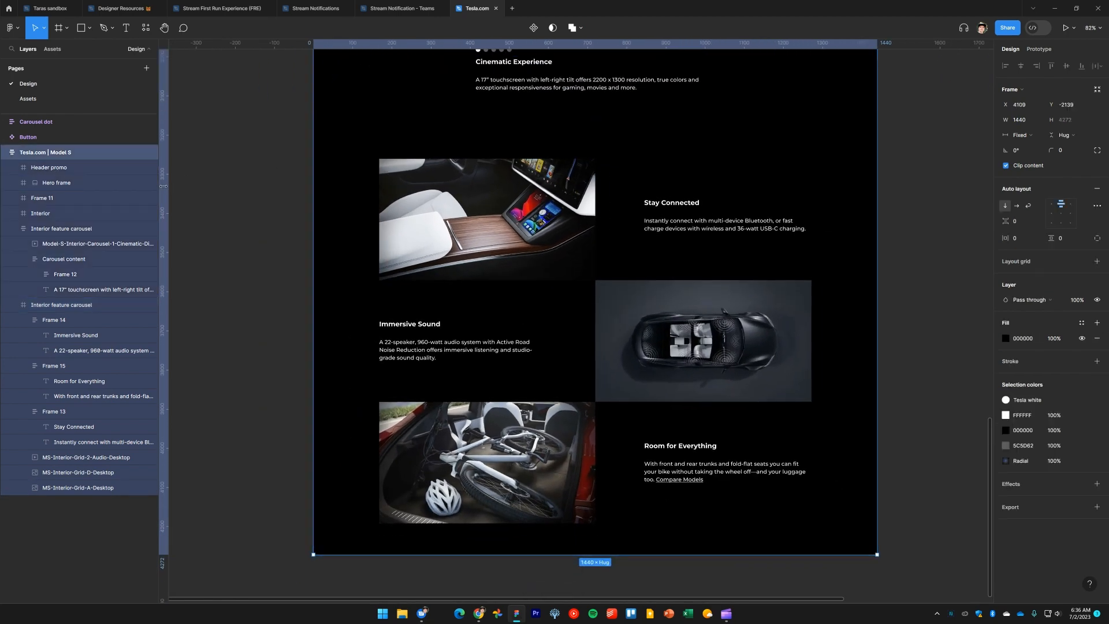
left_click_drag(163, 186, 378, 223)
left_click_drag(167, 218, 811, 262)
Add vertical guides at the left and right edges of the Cinematic Experience video
scroll(842, 205, "down", 5)
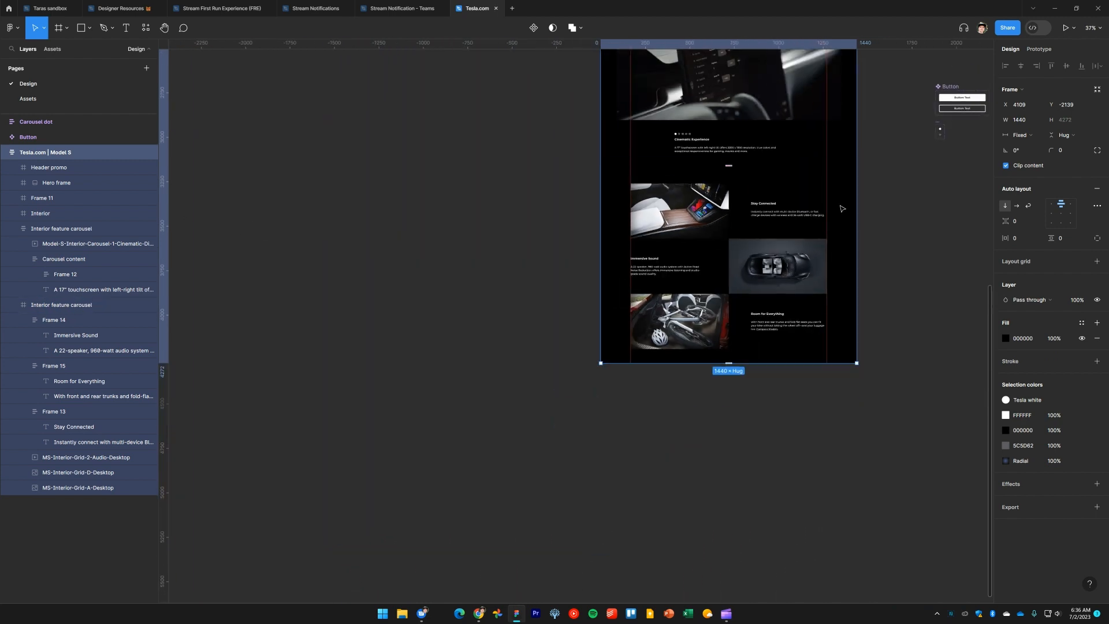
left_click_drag(795, 139, 719, 421)
scroll(668, 393, "up", 4)
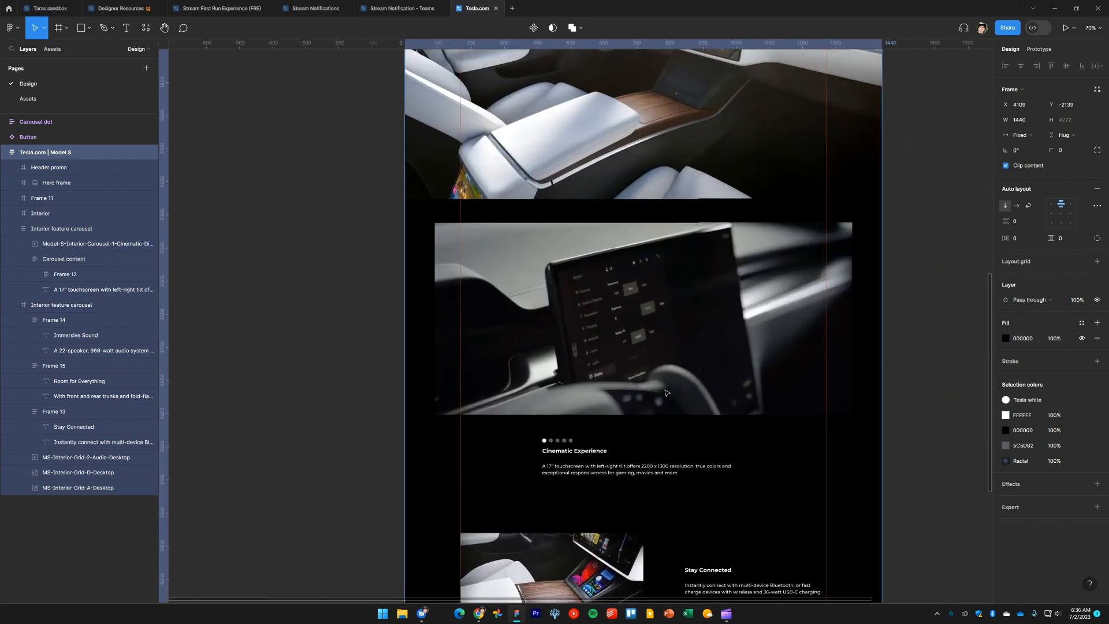
left_click(568, 312)
double_click(556, 302)
scroll(545, 299, "up", 3)
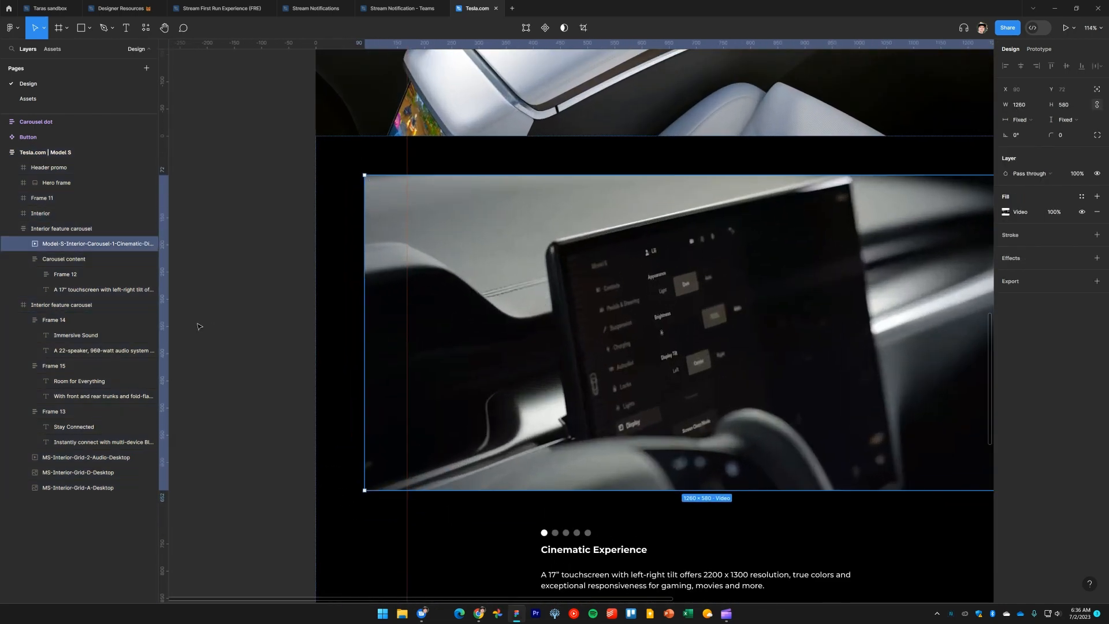
left_click_drag(168, 318, 364, 324)
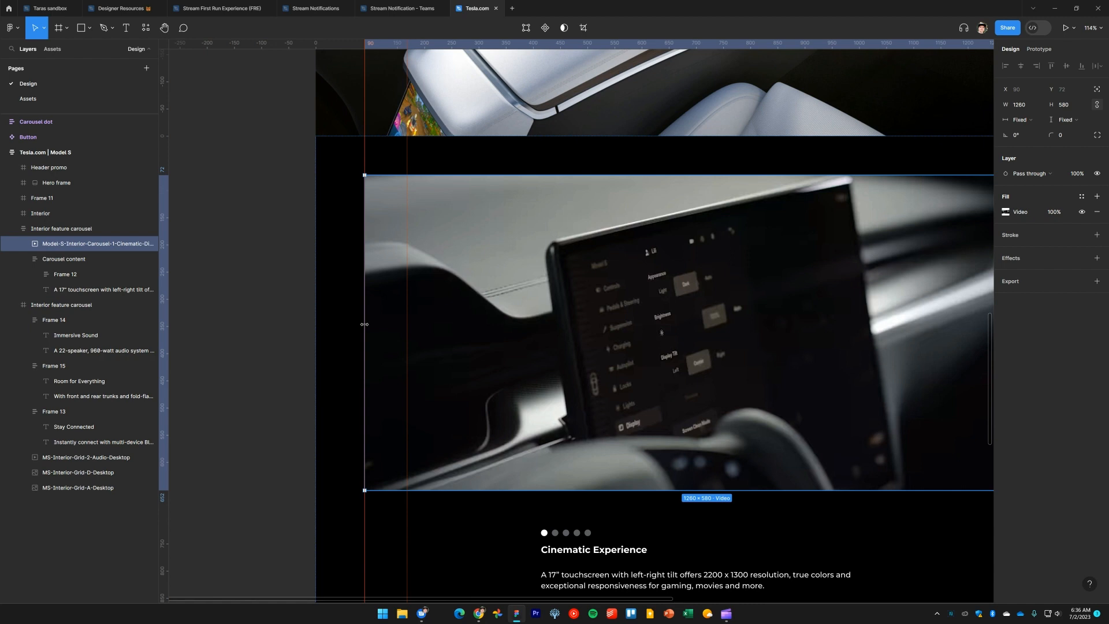
scroll(572, 338, "right", 5)
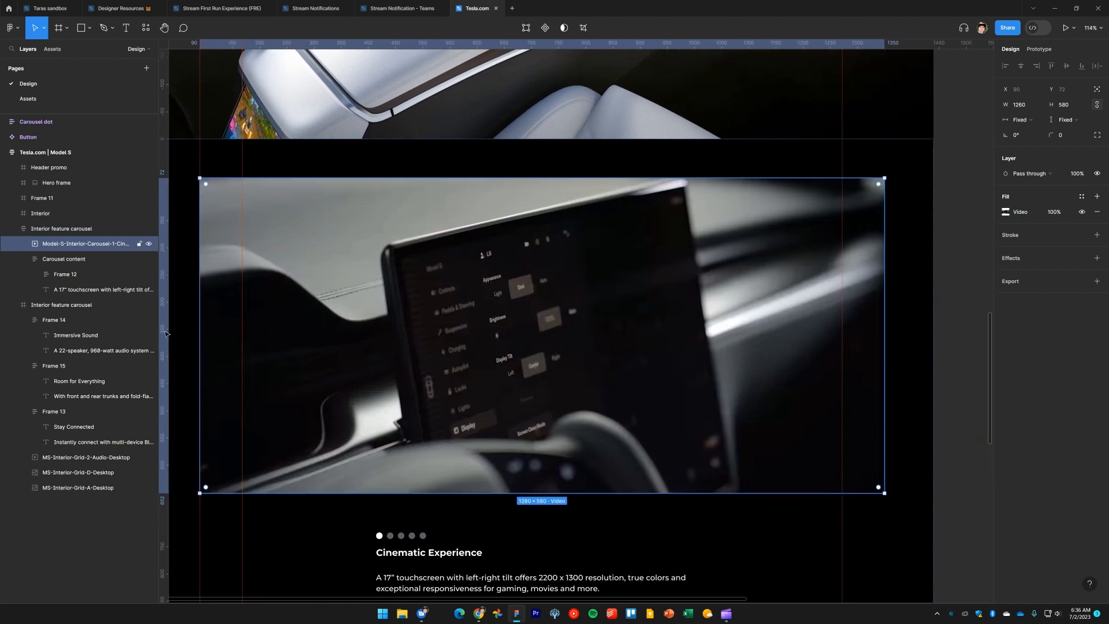
left_click_drag(179, 316, 892, 322)
Hide the rulers and select the Tesla.com | Model S frame
scroll(892, 321, "down", 8, "ctrl")
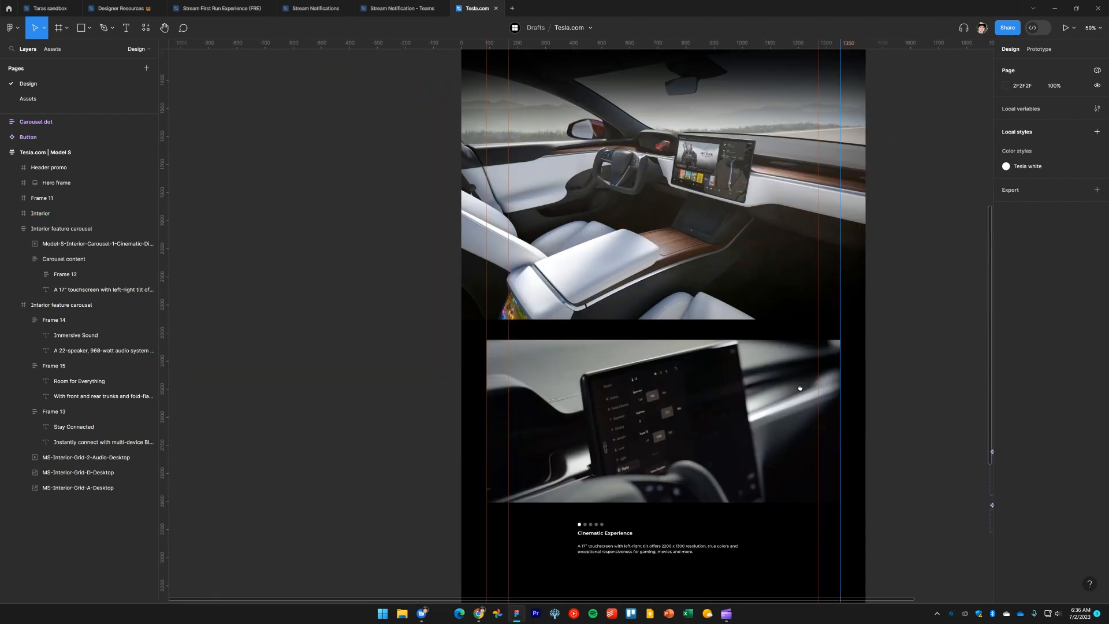
scroll(877, 170, "down", 5)
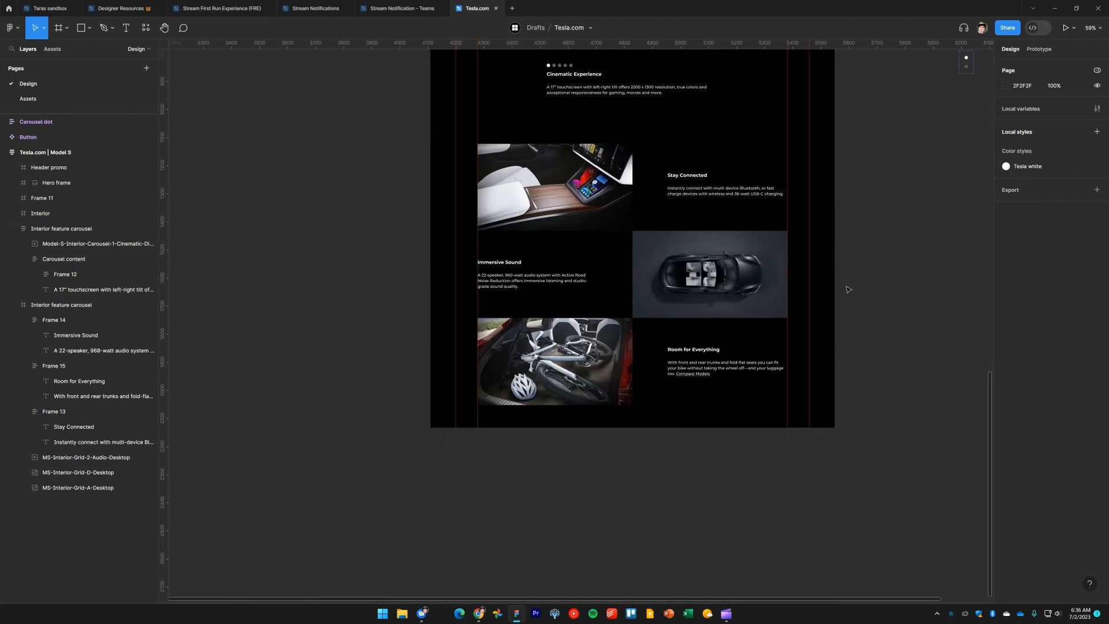
scroll(874, 240, "down", 5, "ctrl")
left_click_drag(879, 222, 731, 473)
left_click_drag(732, 225, 729, 370)
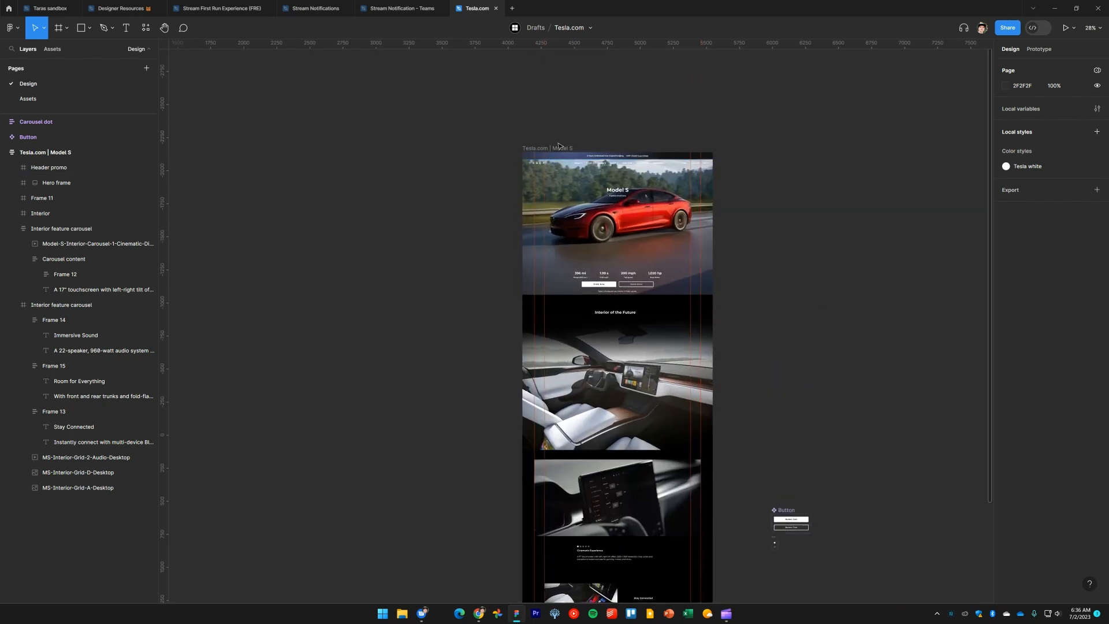
key("shift+r")
left_click(558, 148)
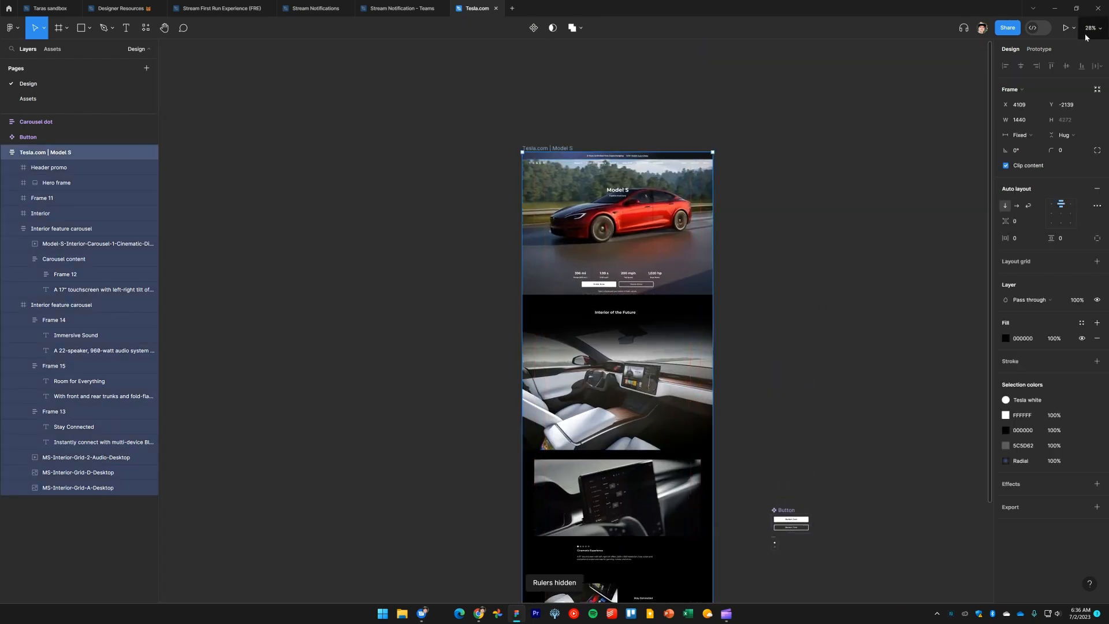
Preview the Model S page in presentation mode
left_click(1065, 28)
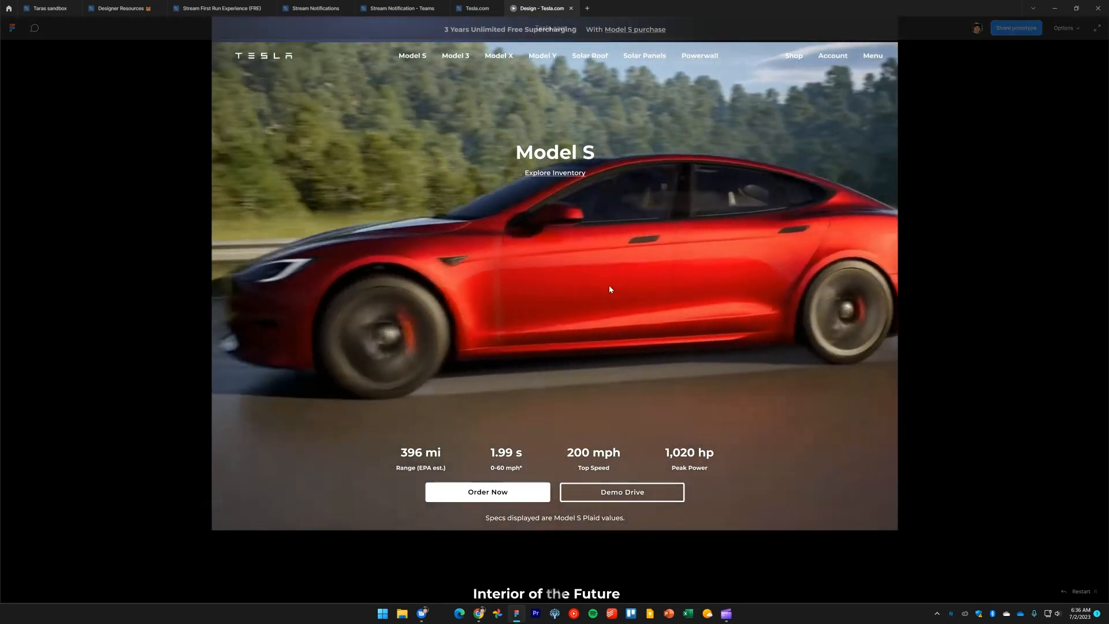
scroll(775, 309, "down", 3)
scroll(780, 315, "up", 3)
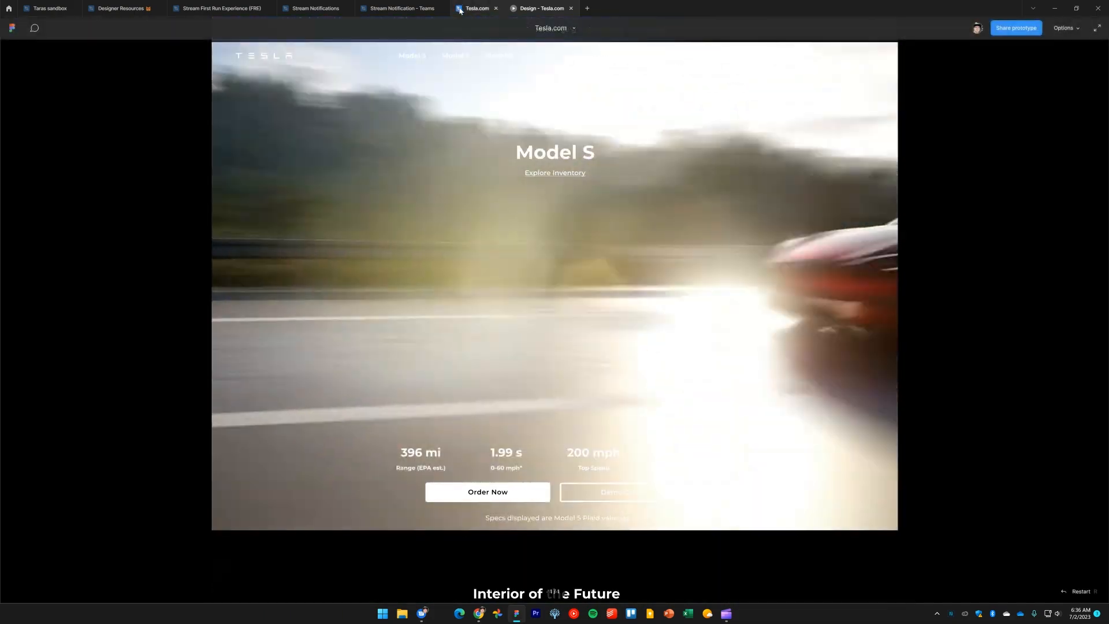
key("ctrl+shift+Tab")
scroll(840, 241, "right", 2)
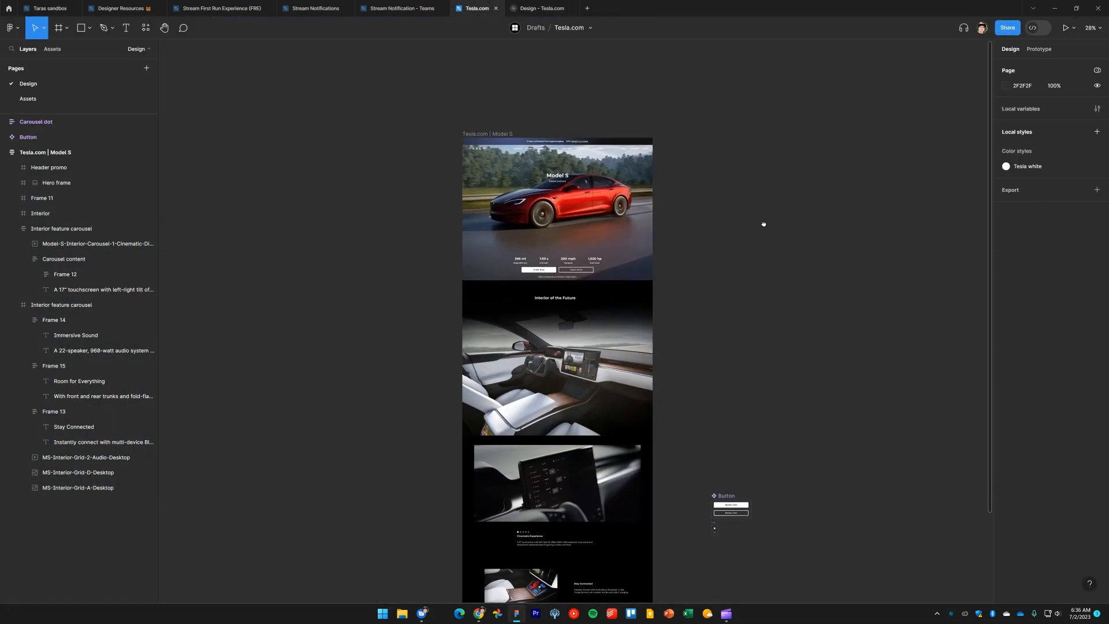
Change the prototype background color to C5C5C5 and check it in the preview
left_click(133, 152)
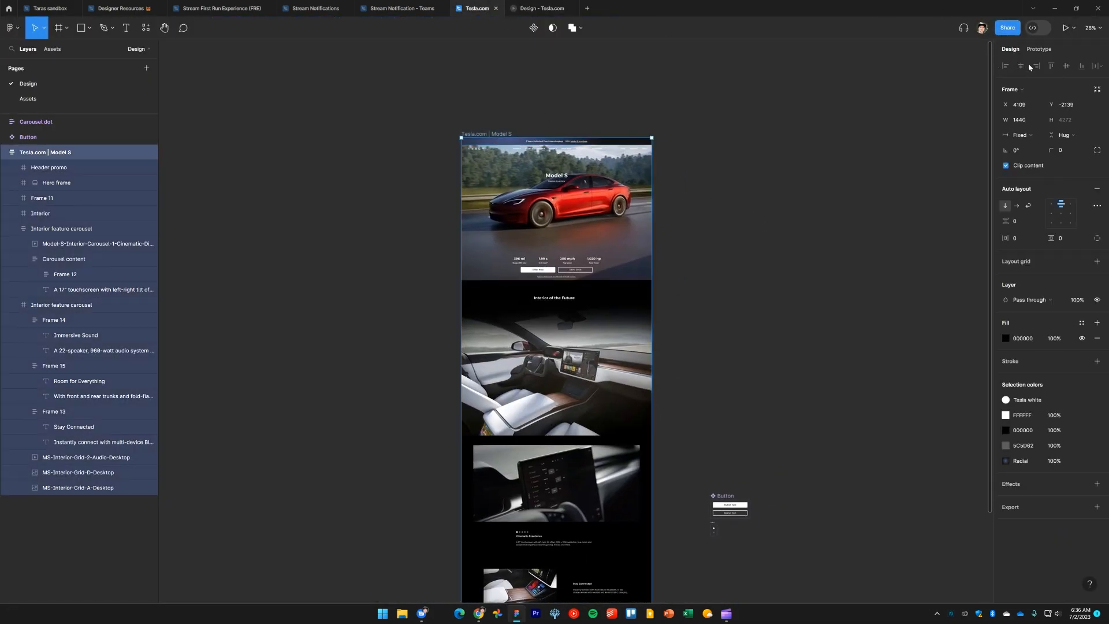
left_click(1039, 50)
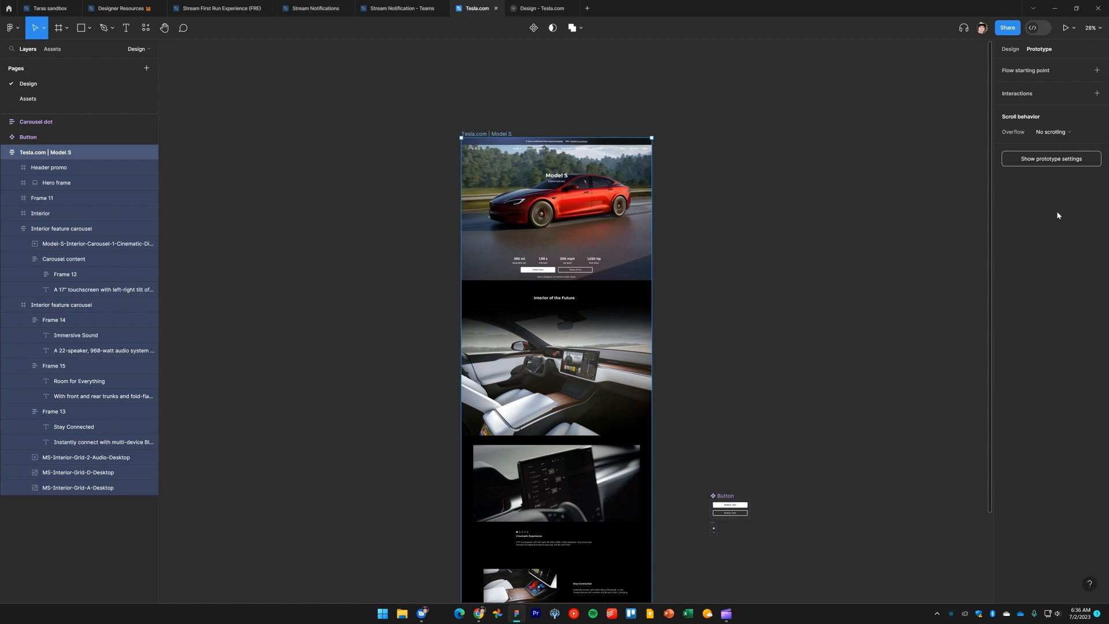
left_click(1057, 161)
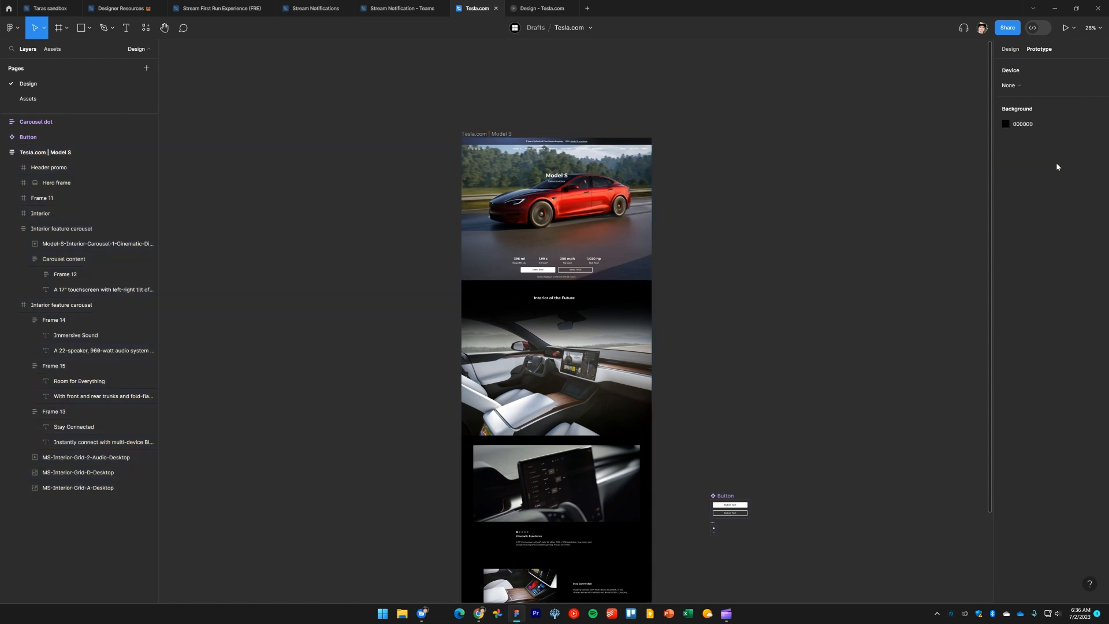
left_click(1007, 125)
left_click_drag(937, 204, 850, 168)
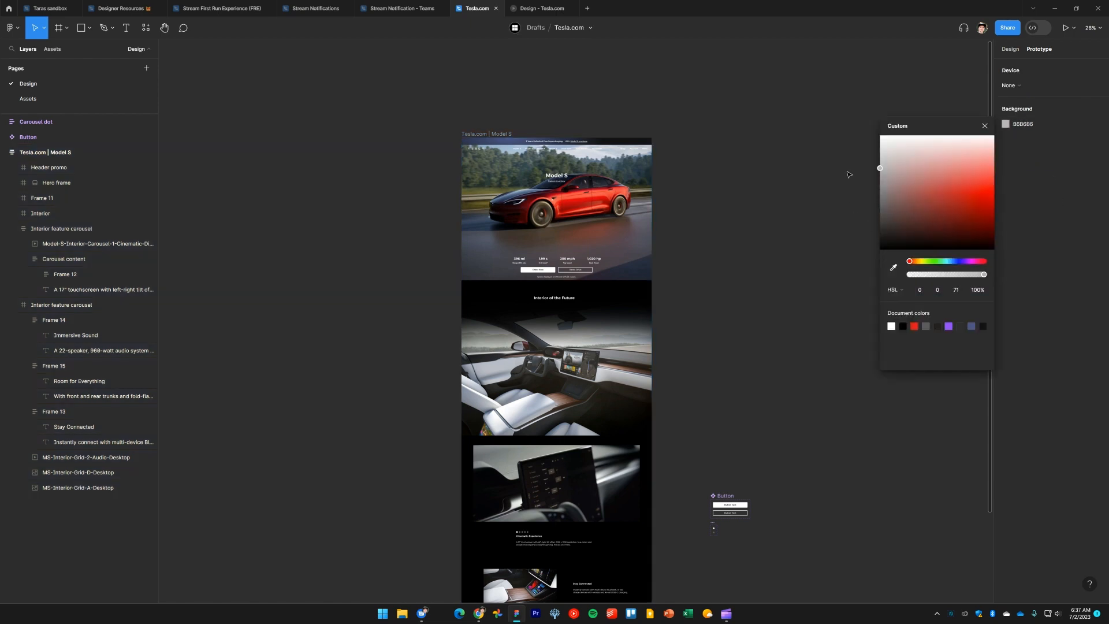
left_click(986, 126)
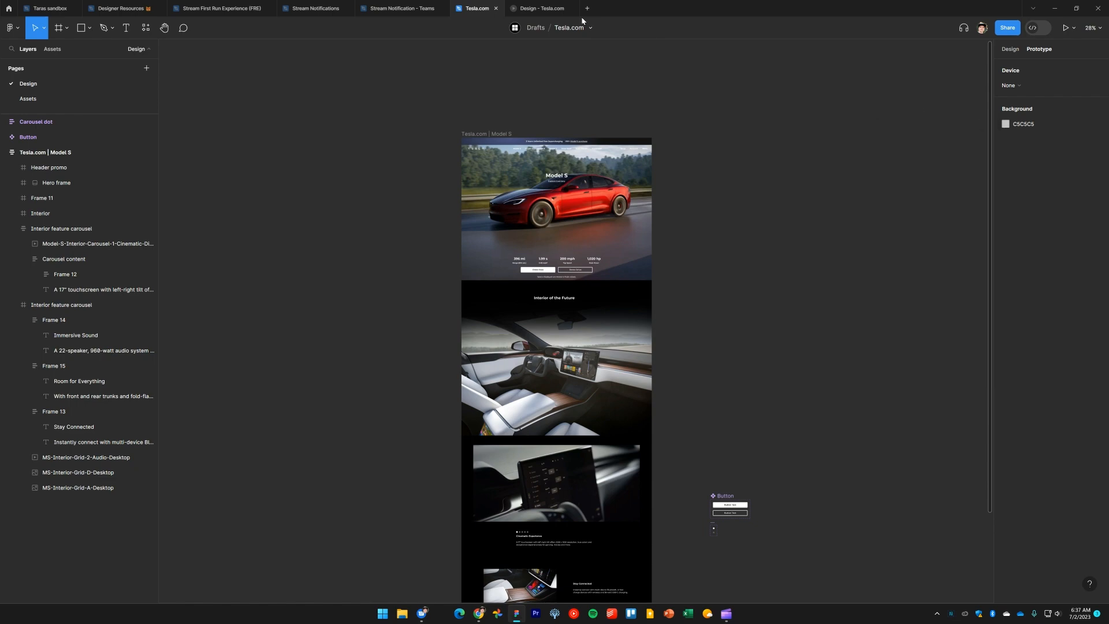
key("ctrl+alt+Return")
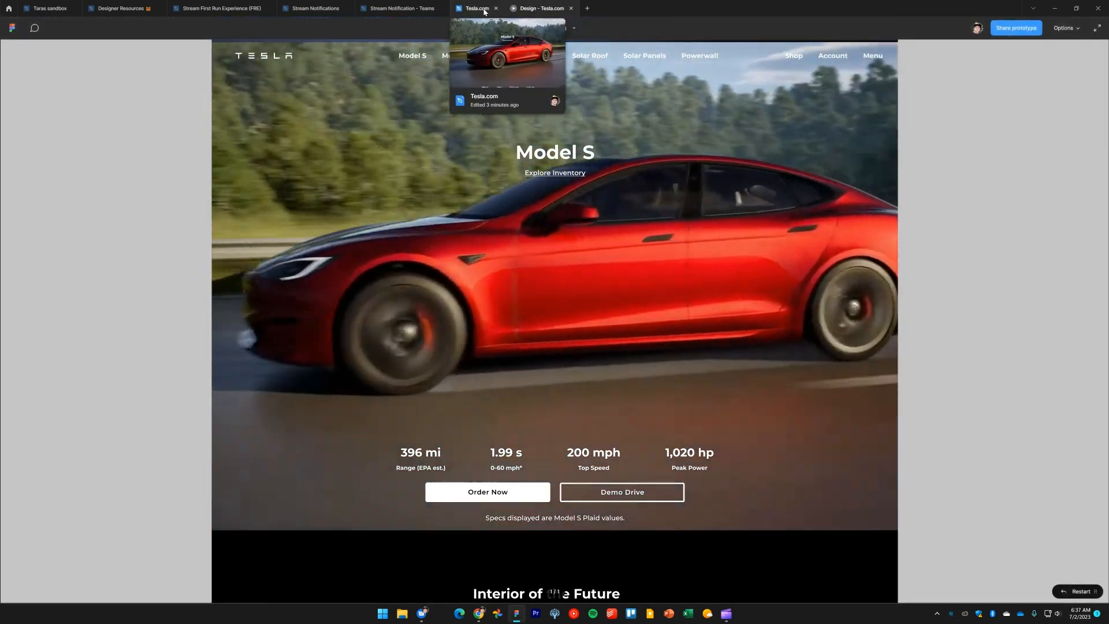
left_click(481, 11)
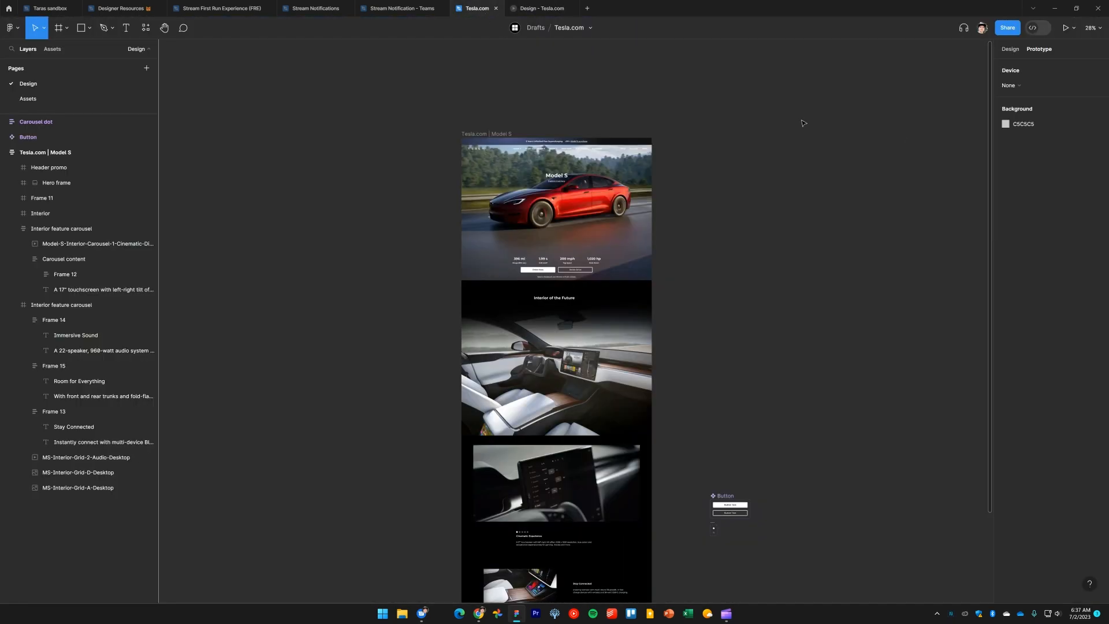
Set the prototype background color to FFFFFF and scroll through the preview
left_click(1006, 124)
left_click_drag(962, 172, 862, 129)
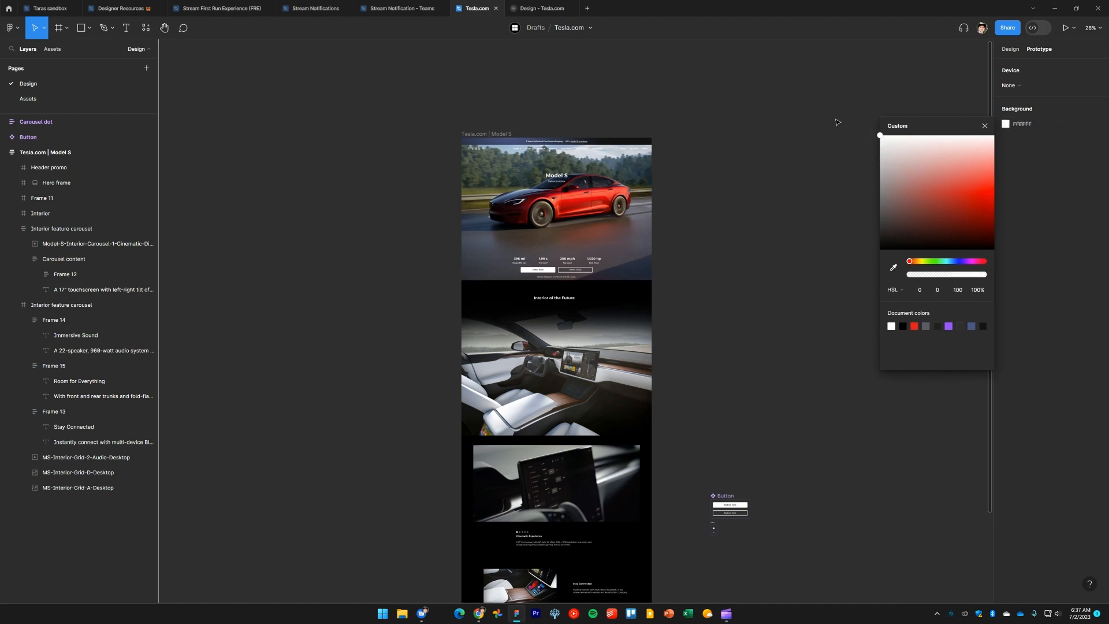
left_click(541, 8)
scroll(715, 315, "down", 2)
scroll(715, 314, "down", 8)
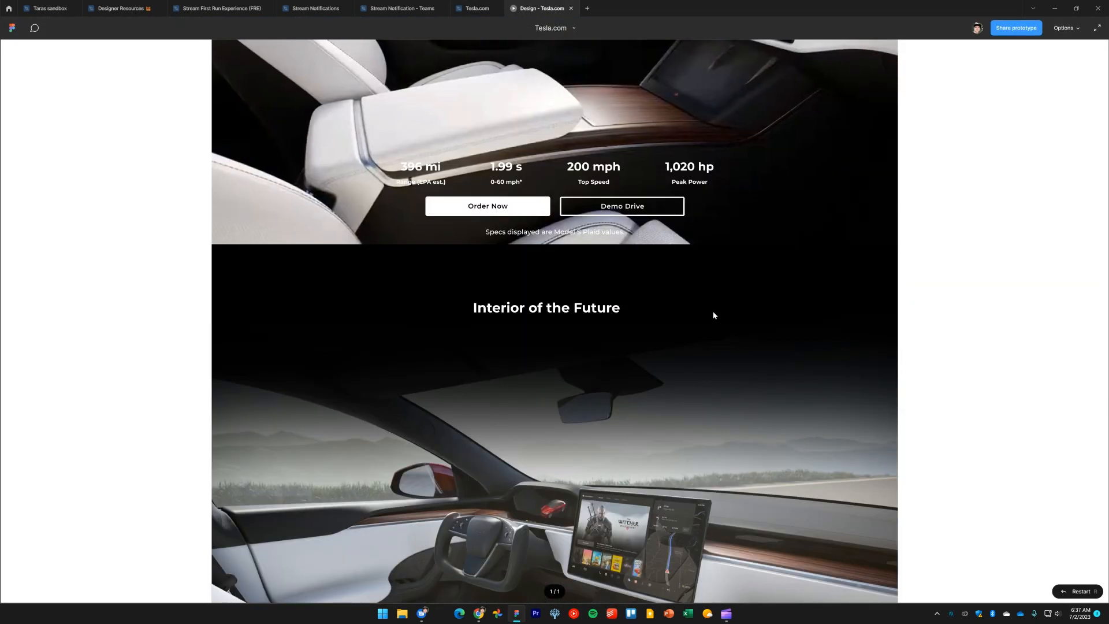
scroll(713, 315, "down", 12)
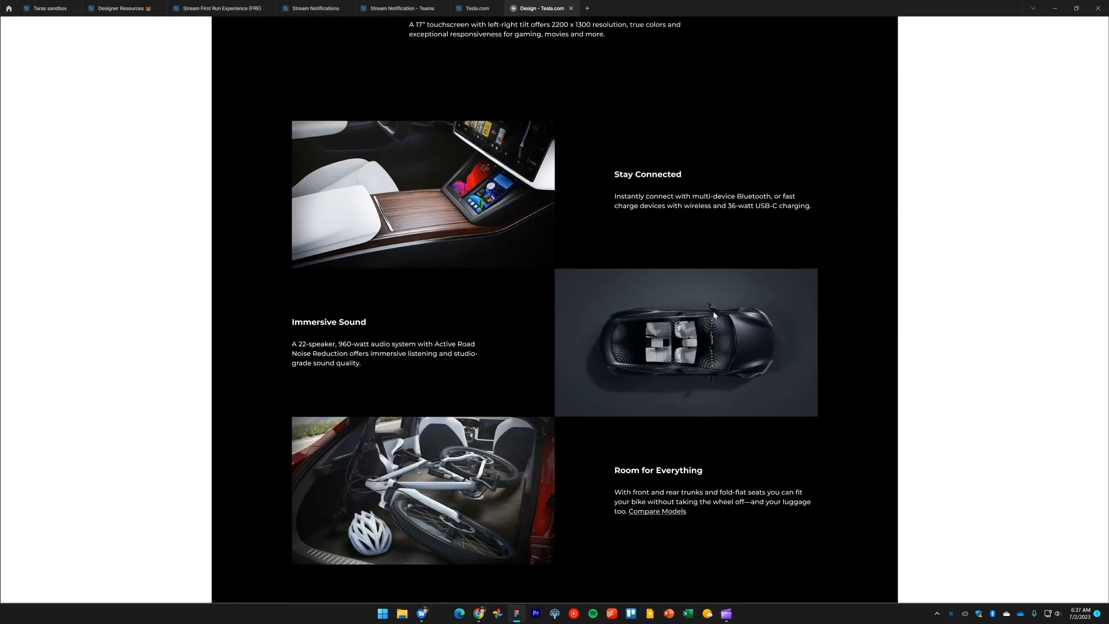
scroll(712, 312, "up", 8)
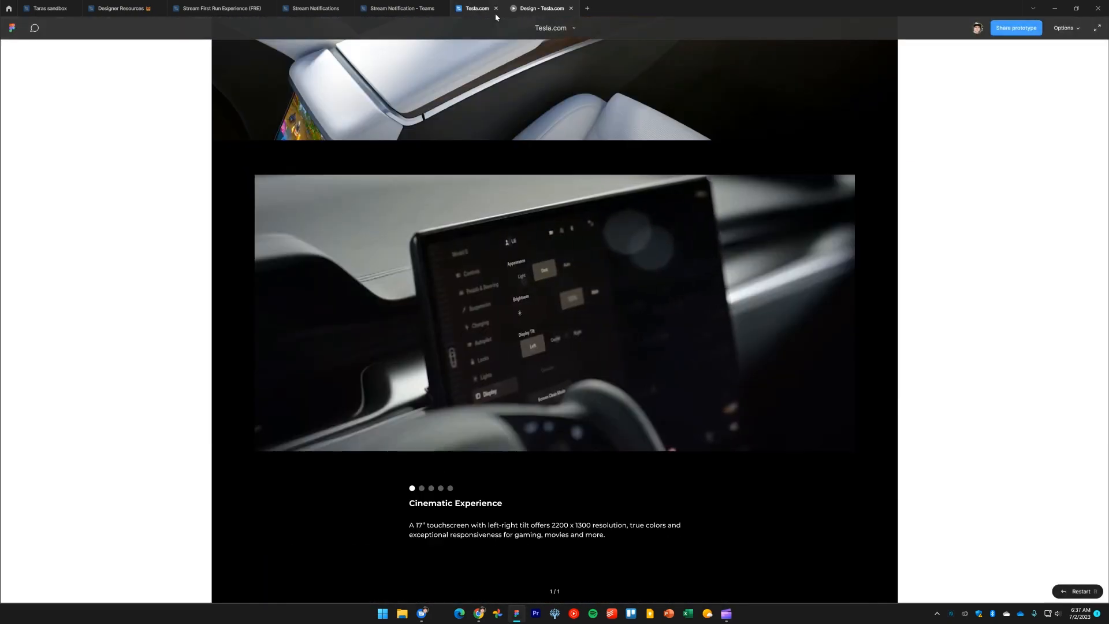
Set the prototype background color back to 000000 and check the preview
left_click(485, 10)
left_click_drag(936, 149, 870, 267)
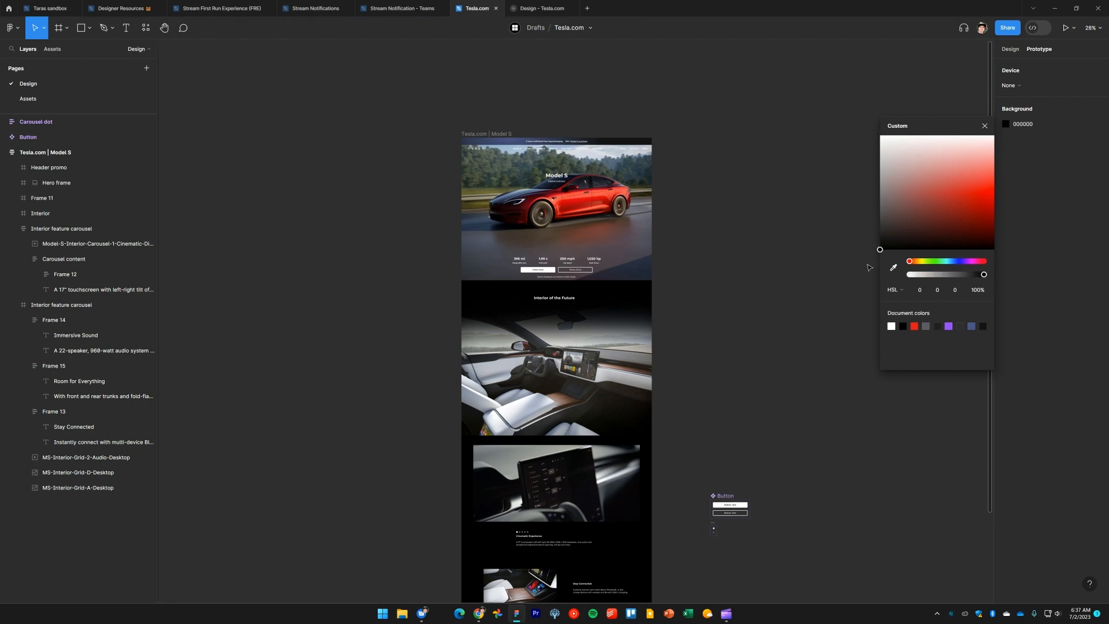
left_click(985, 125)
left_click(542, 8)
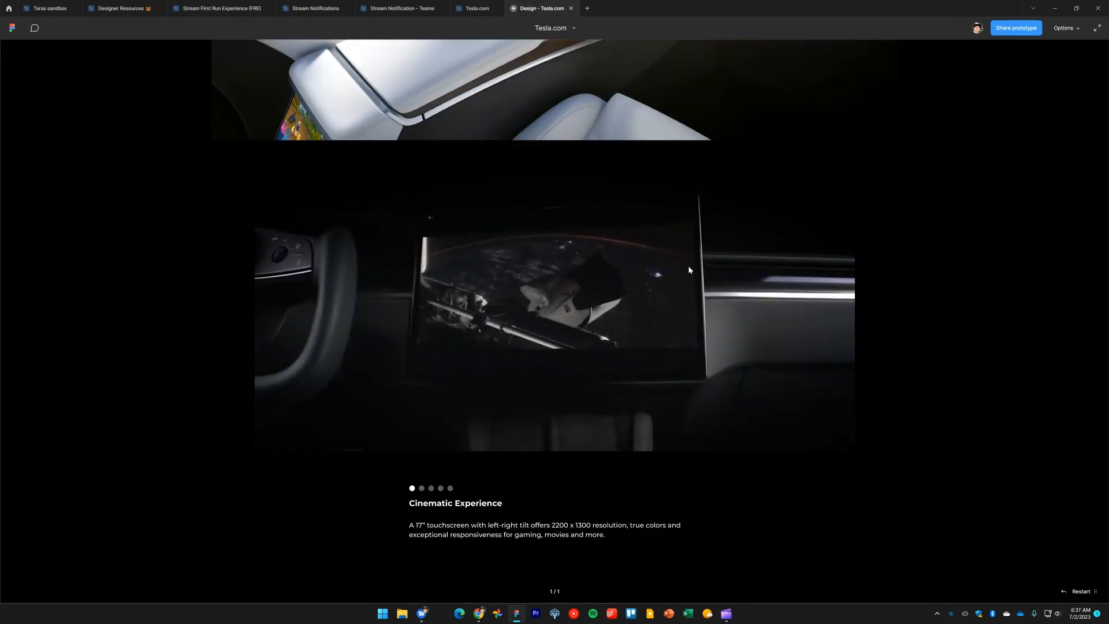
scroll(721, 297, "down", 3)
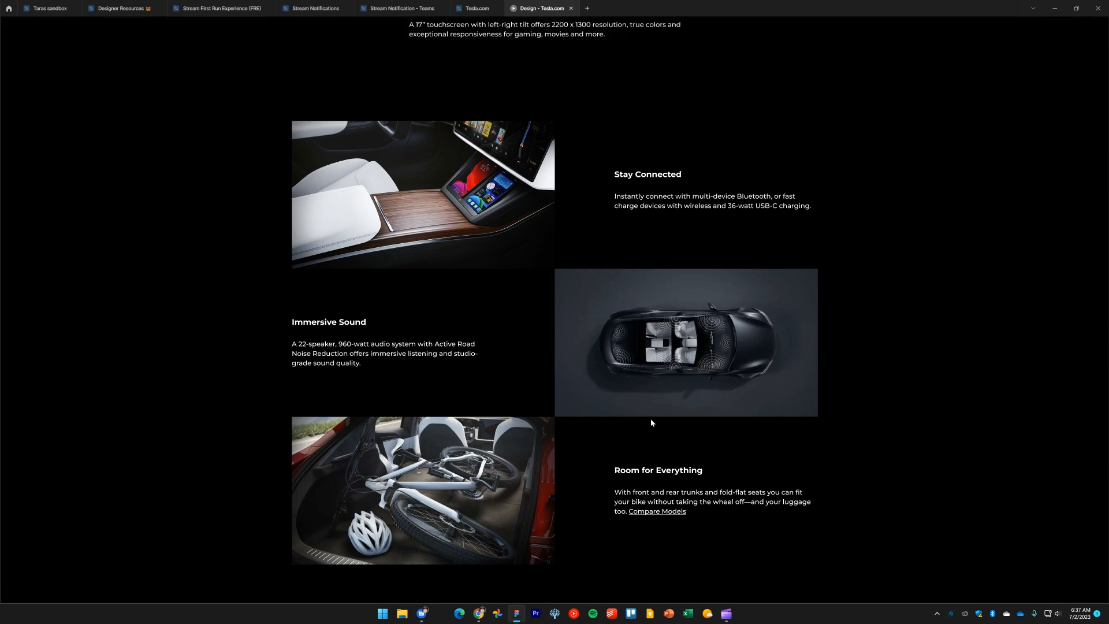
Examine the Interior feature carousel section on the design canvas
left_click(477, 9)
scroll(699, 453, "down", 1)
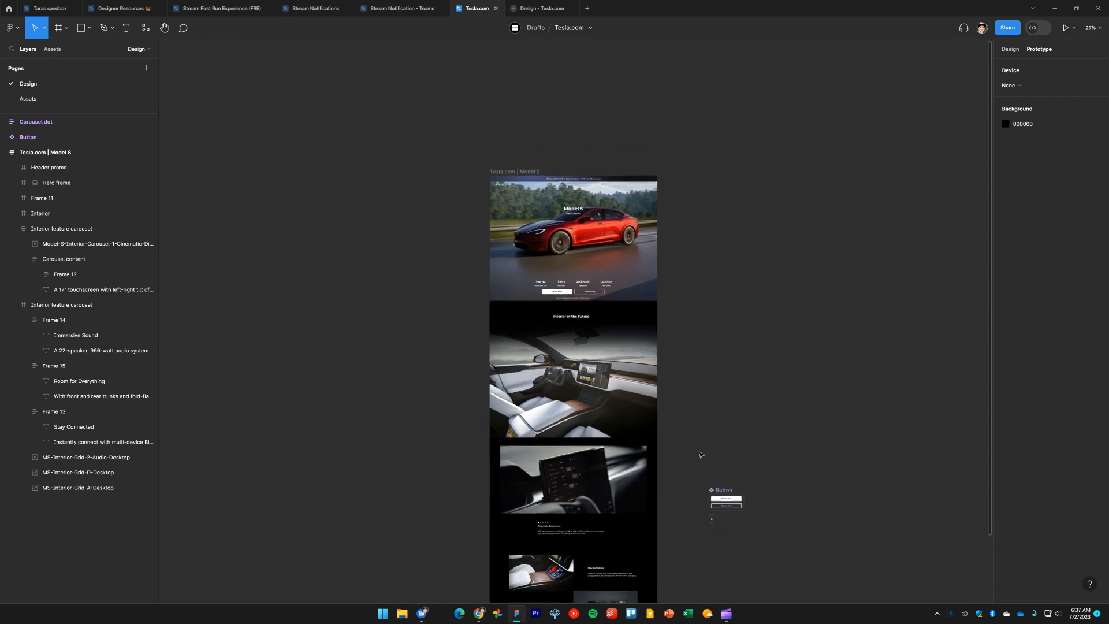
left_click_drag(691, 356, 690, 57)
scroll(579, 321, "up", 4)
scroll(575, 376, "up", 5)
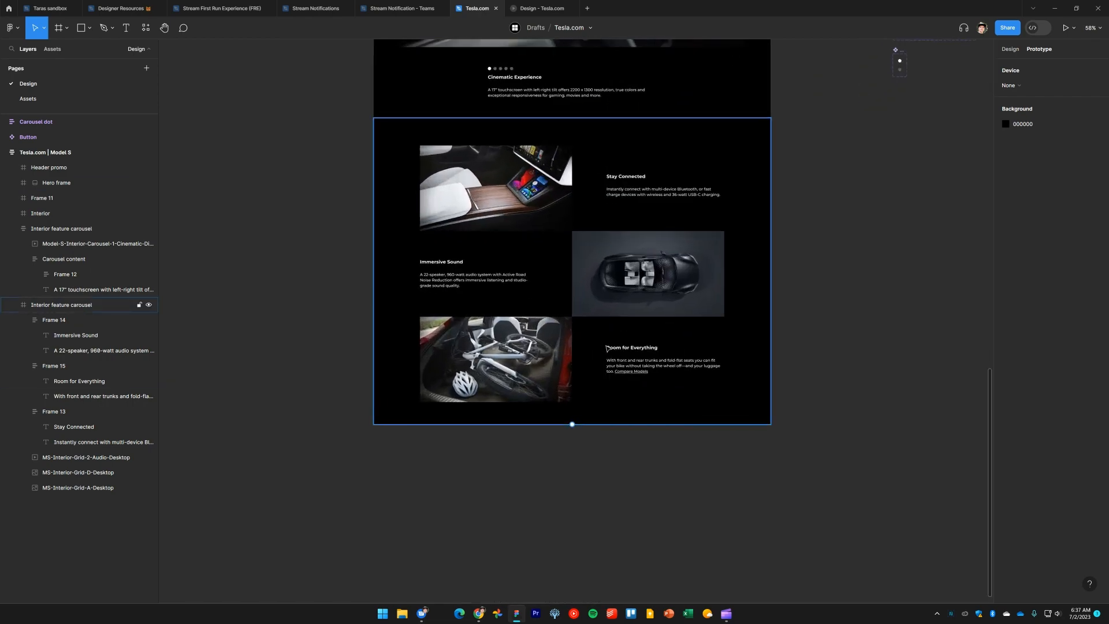
scroll(688, 462, "down", 1)
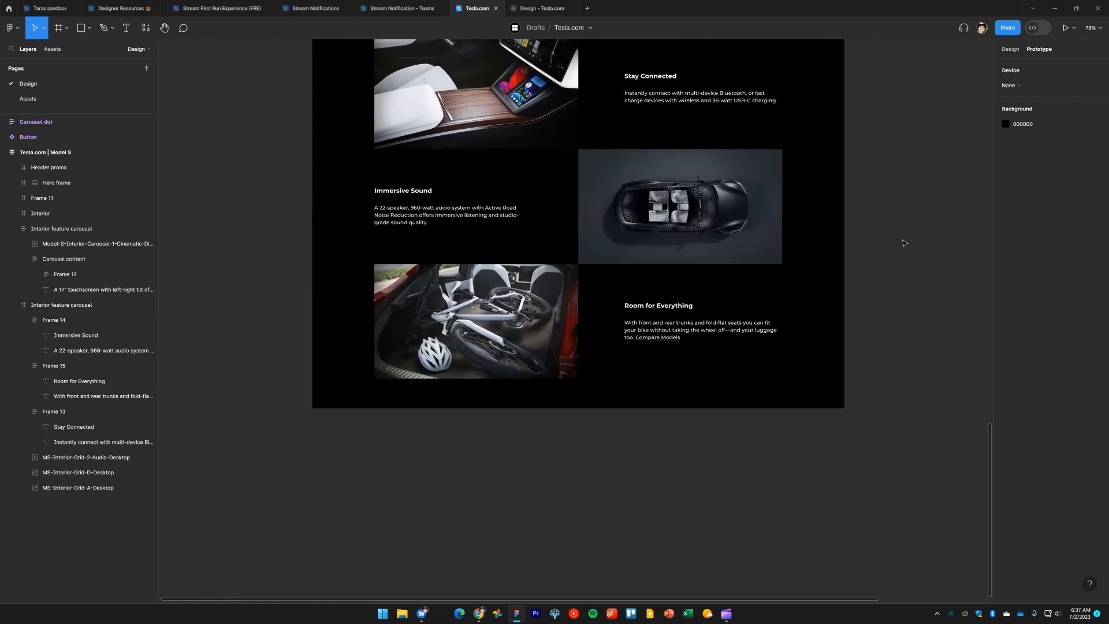
key("alt+Tab")
key("alt+Tab")
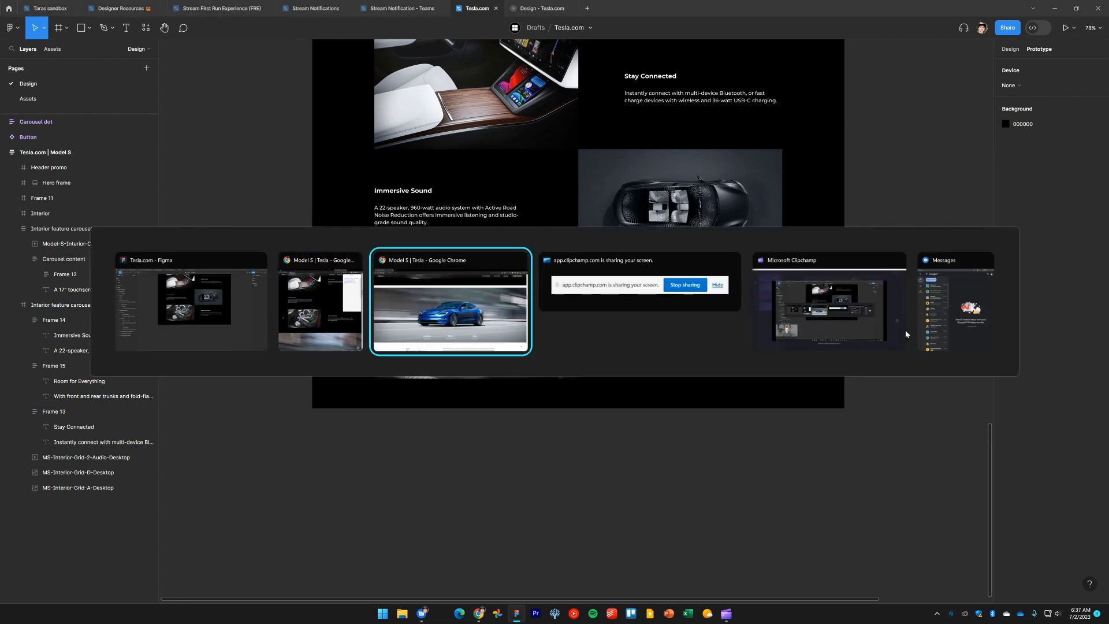
key("Escape")
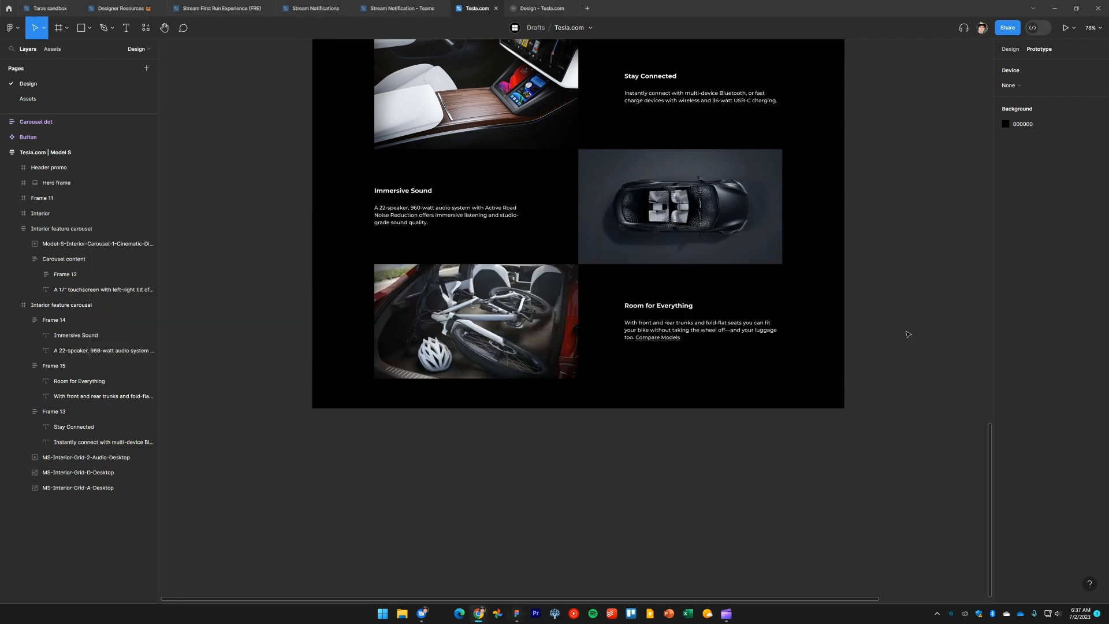
key("alt+Tab")
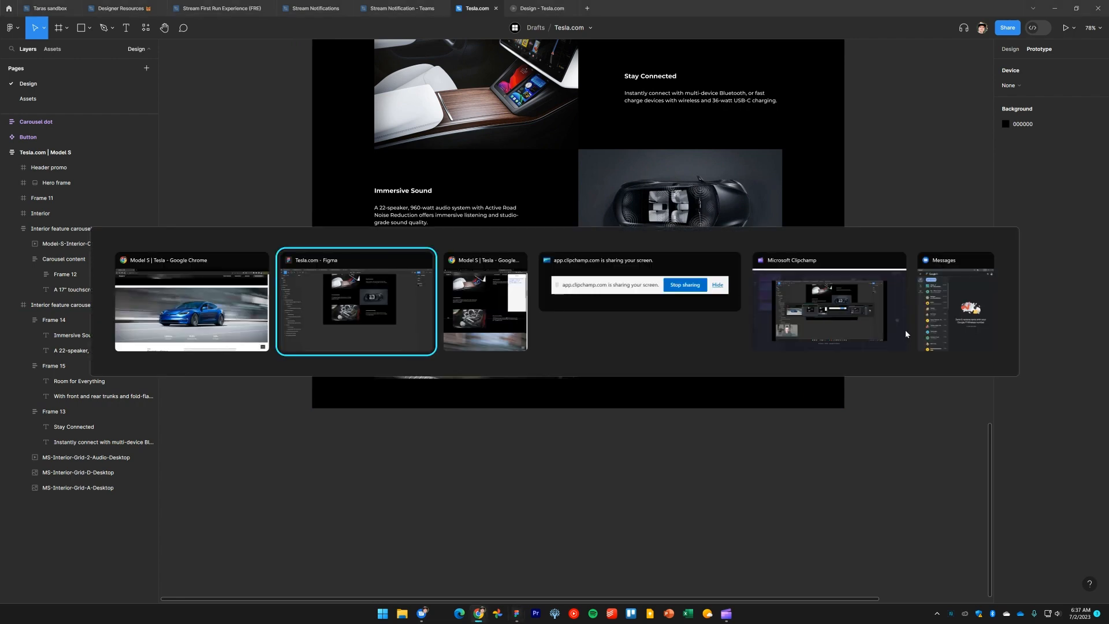
key("alt+Tab")
key("alt+Tab")
key("alt+Tab")
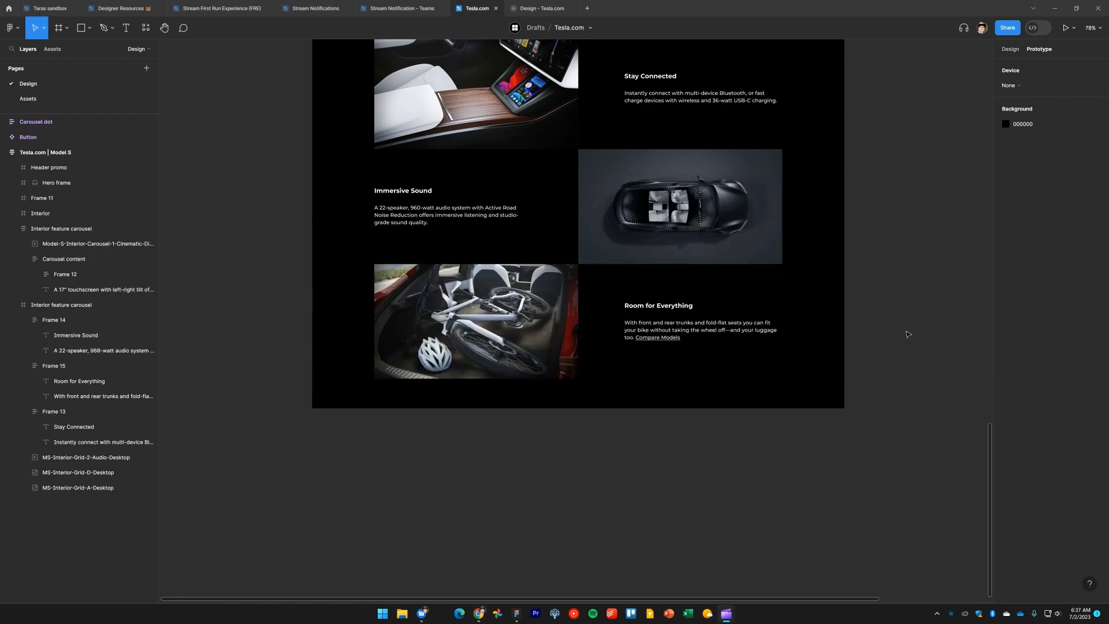
key("alt+Tab")
Compare the Plaid section on tesla.com with the interior feature section on the design canvas
key("alt+Tab")
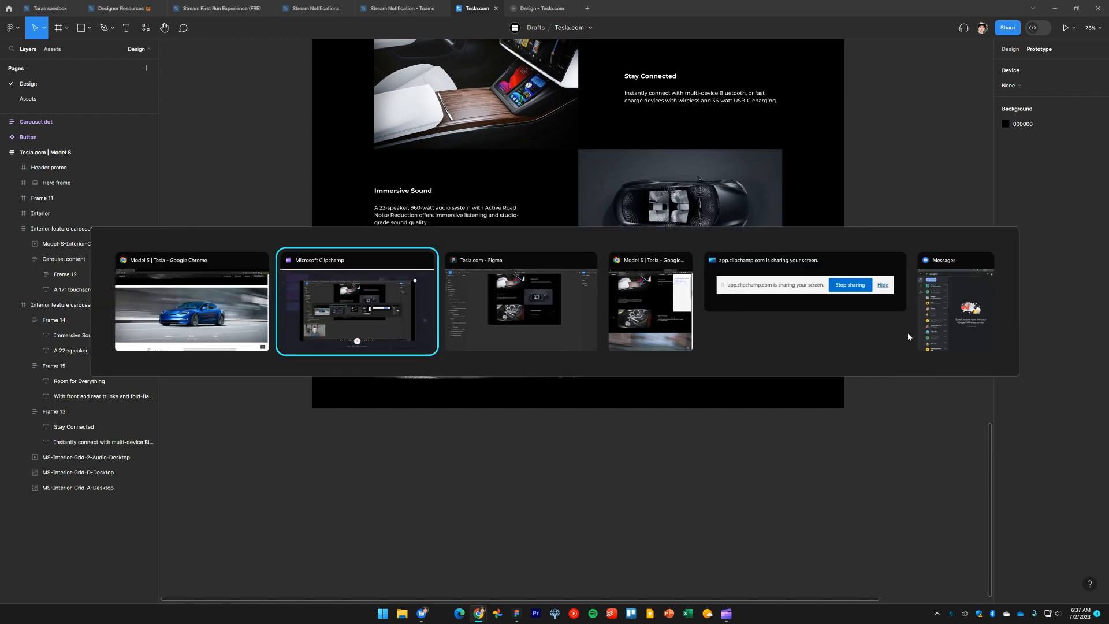
key("alt+Tab")
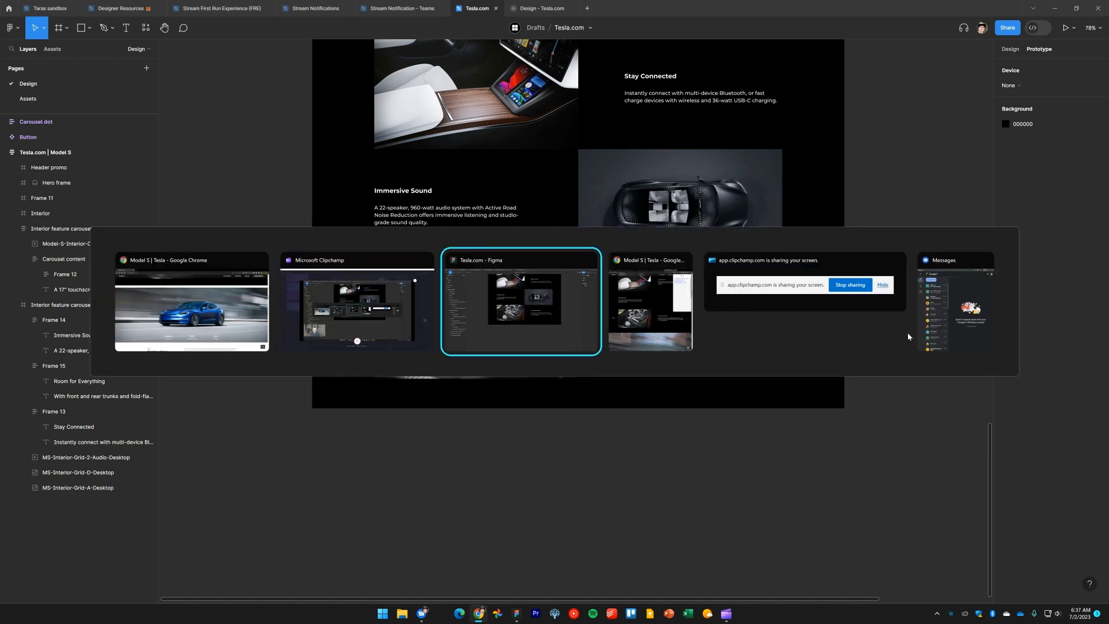
key("alt+Tab")
scroll(881, 338, "down", 4)
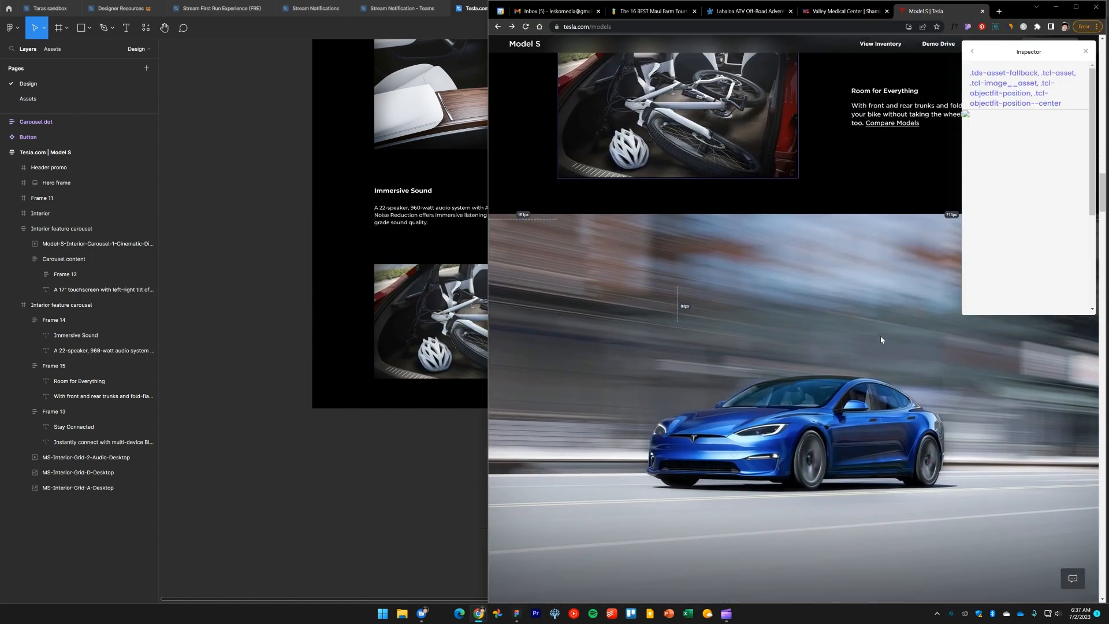
scroll(882, 341, "down", 3)
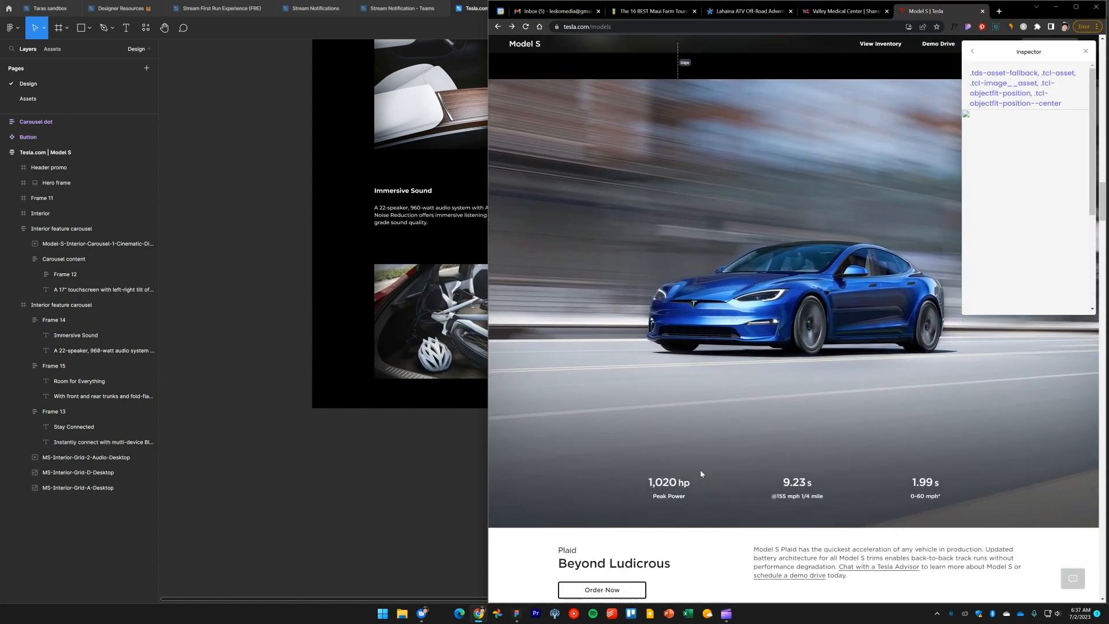
left_click(247, 397)
scroll(264, 387, "down", 1)
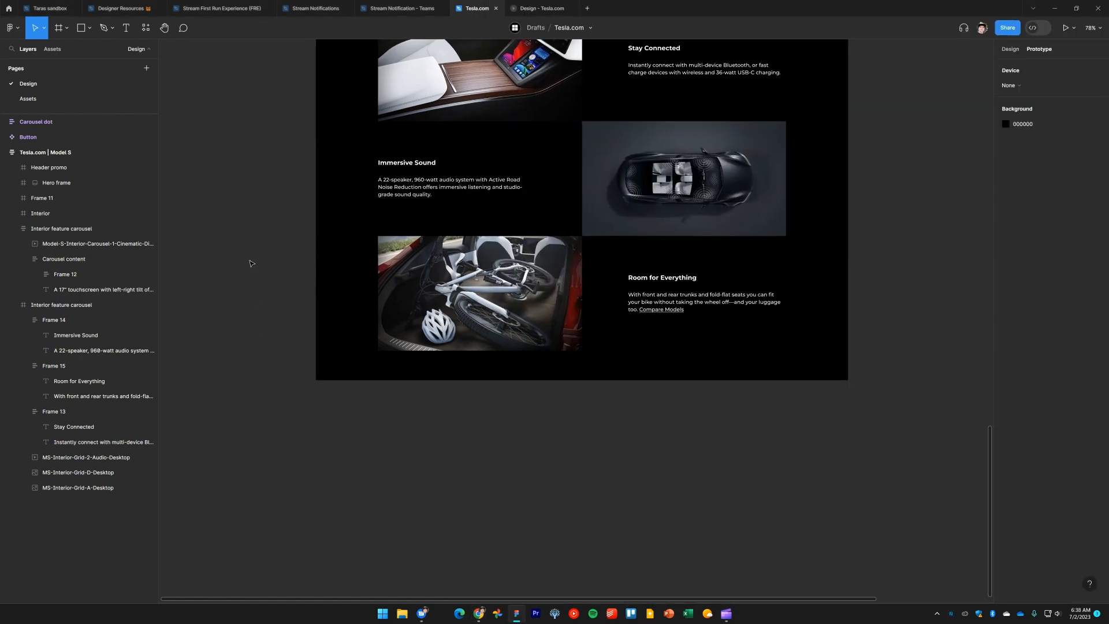
left_click(1011, 49)
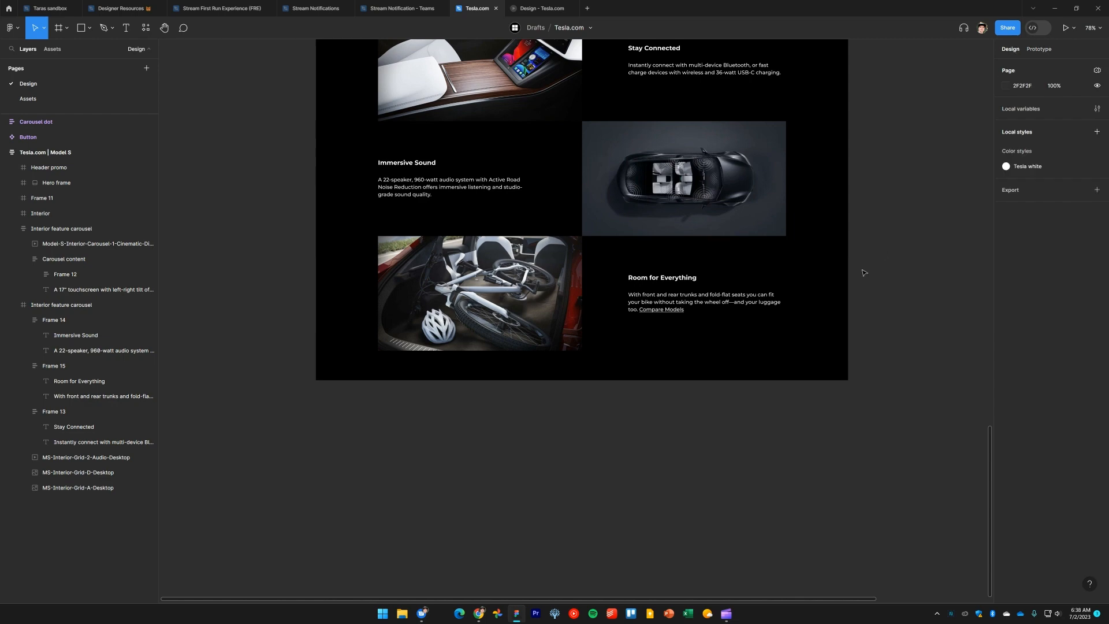
scroll(902, 358, "down", 5)
scroll(890, 364, "up", 4)
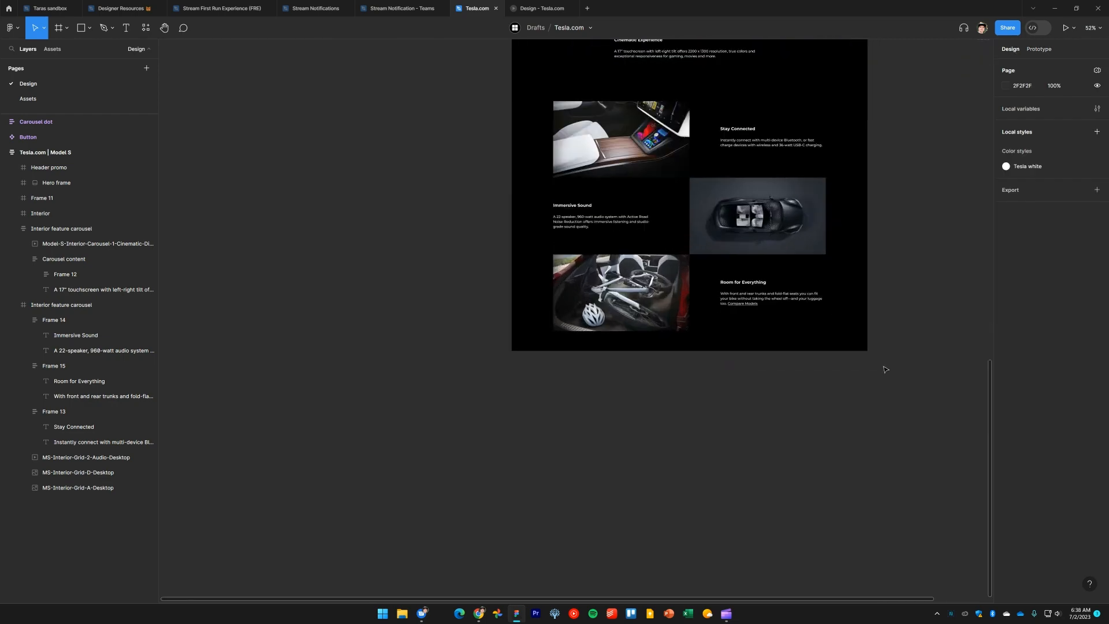
Copy the Model-S-Performance-Hero-Desktop-LHD image from the Assets page and paste it onto the Design page
left_click(44, 99)
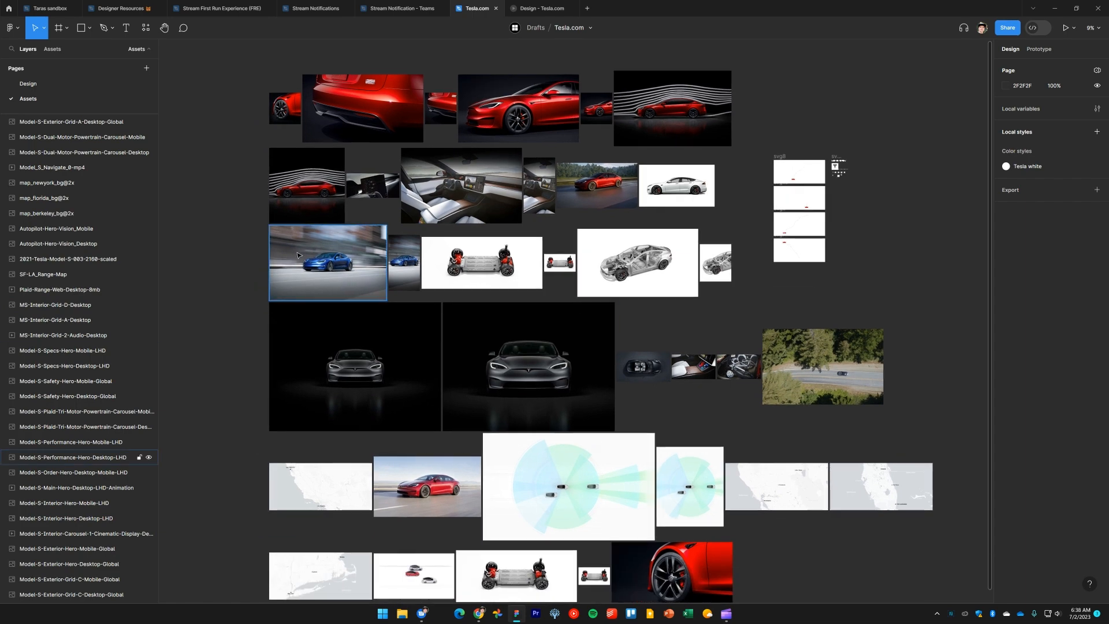
left_click(73, 457)
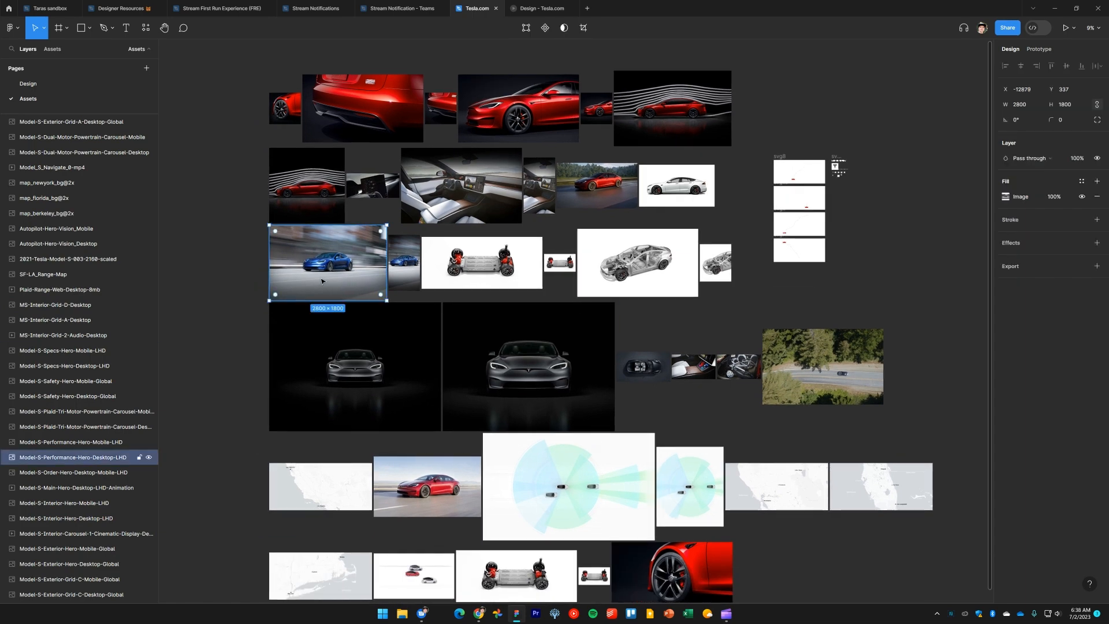
scroll(278, 253, "up", 3)
scroll(324, 281, "up", 4)
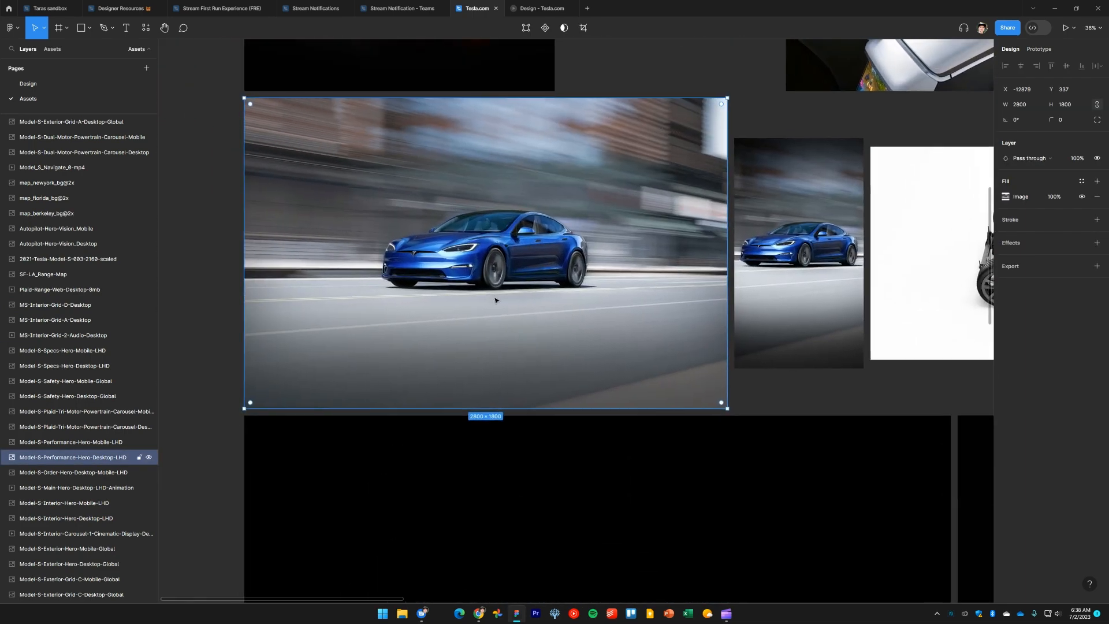
left_click(27, 83)
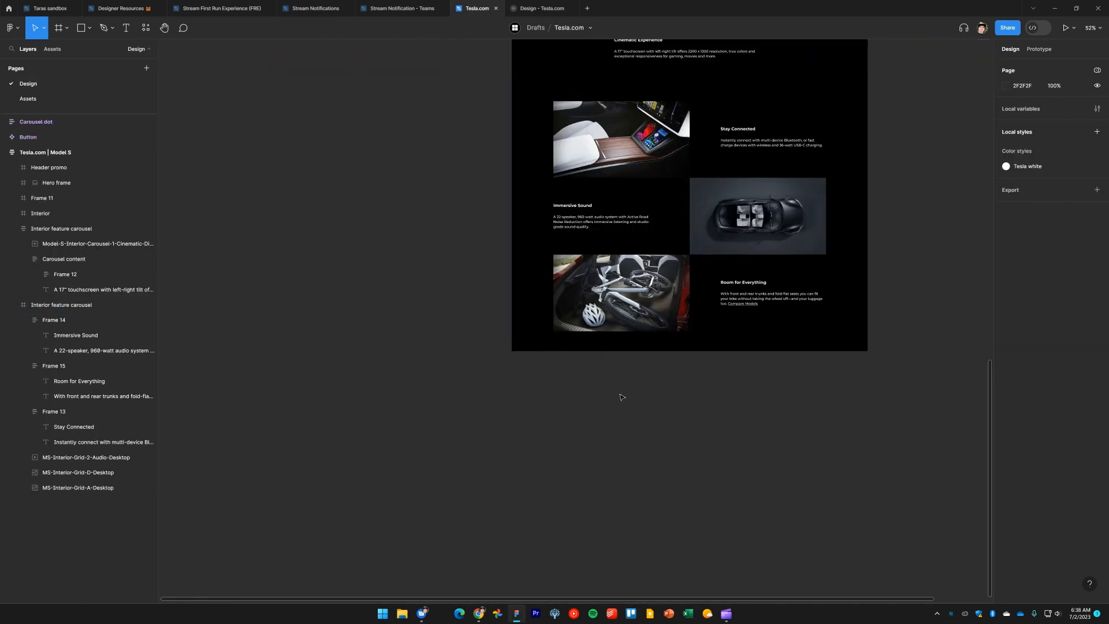
left_click_drag(623, 397, 845, 312)
key("ctrl+v")
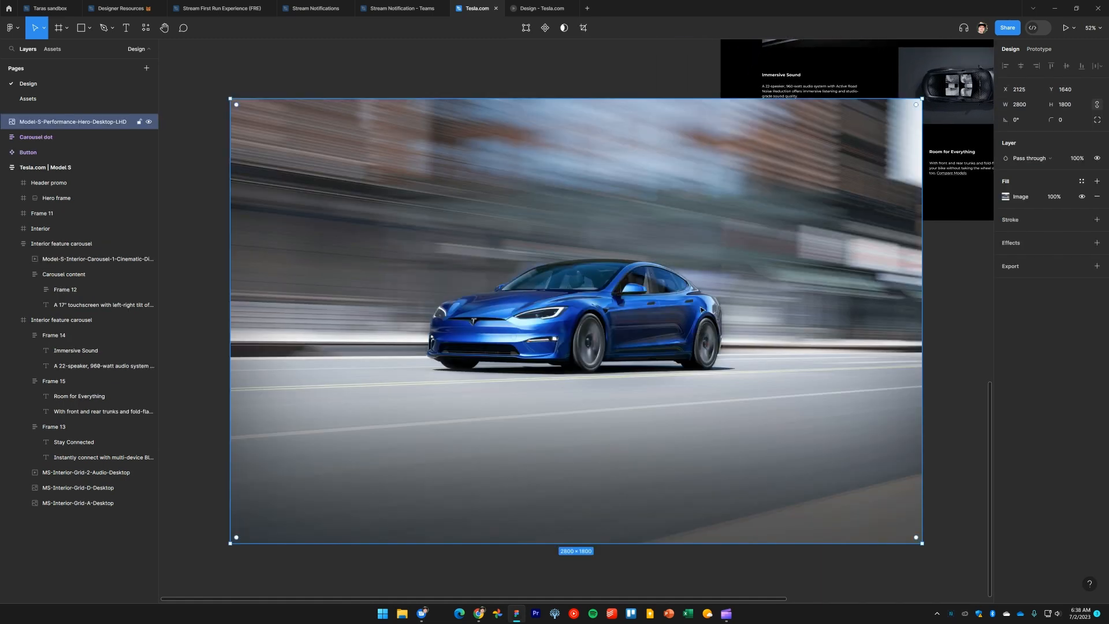
Scale the pasted Plaid image down to about 1371 × 882 and reposition it on the canvas
left_click_drag(921, 362, 569, 356)
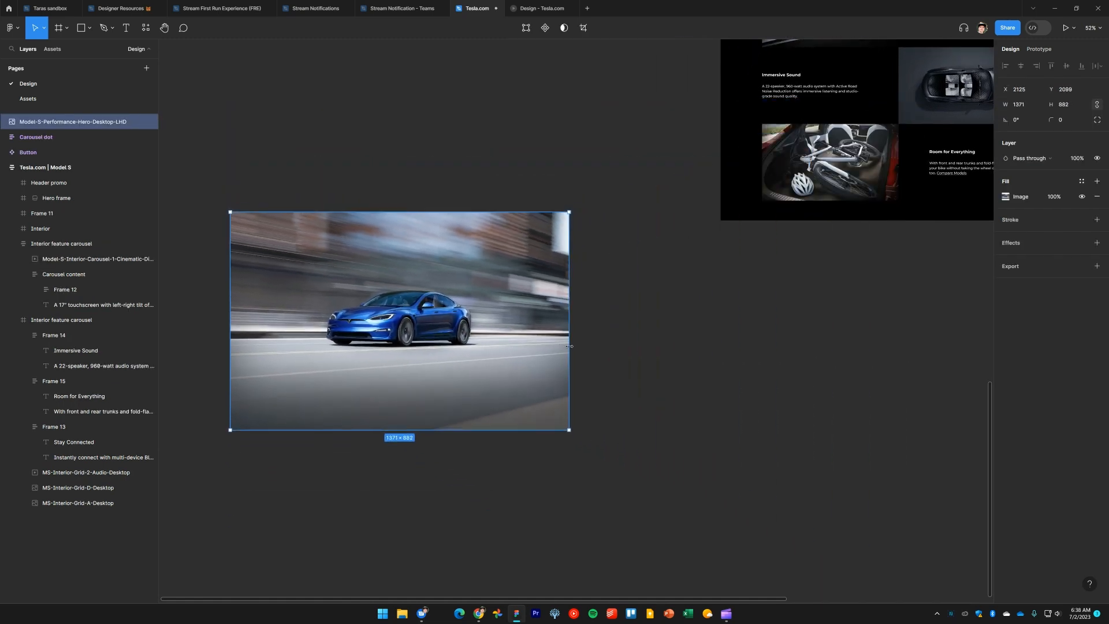
left_click(686, 350)
left_click_drag(481, 329, 526, 399)
left_click(728, 390)
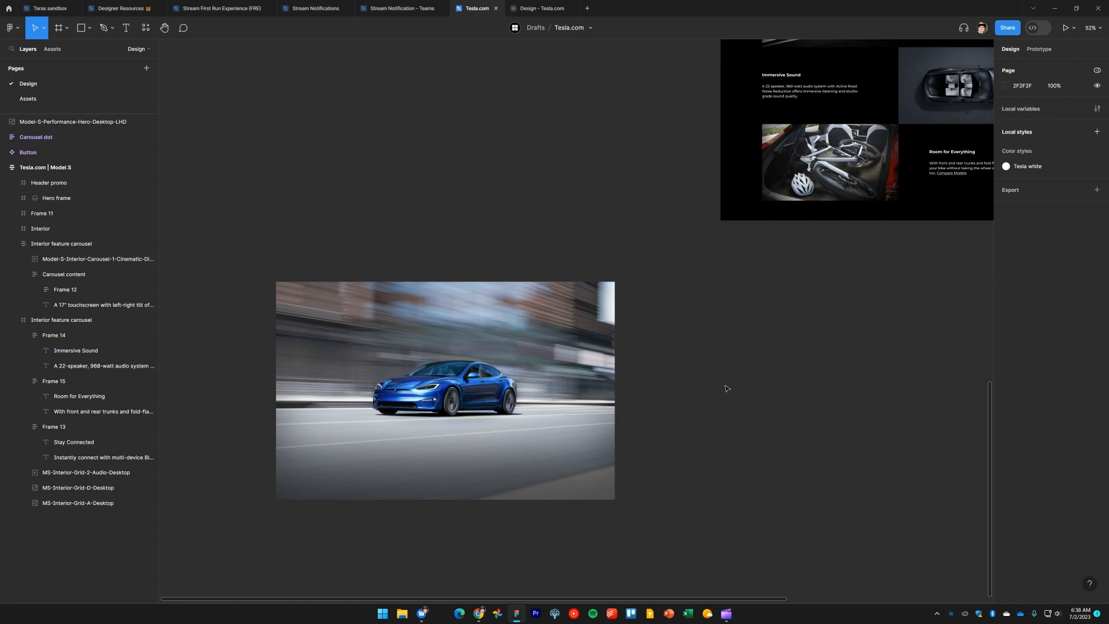
Review the Plaid section's performance figures on tesla.com and the hero frame in the design
key("alt+Tab")
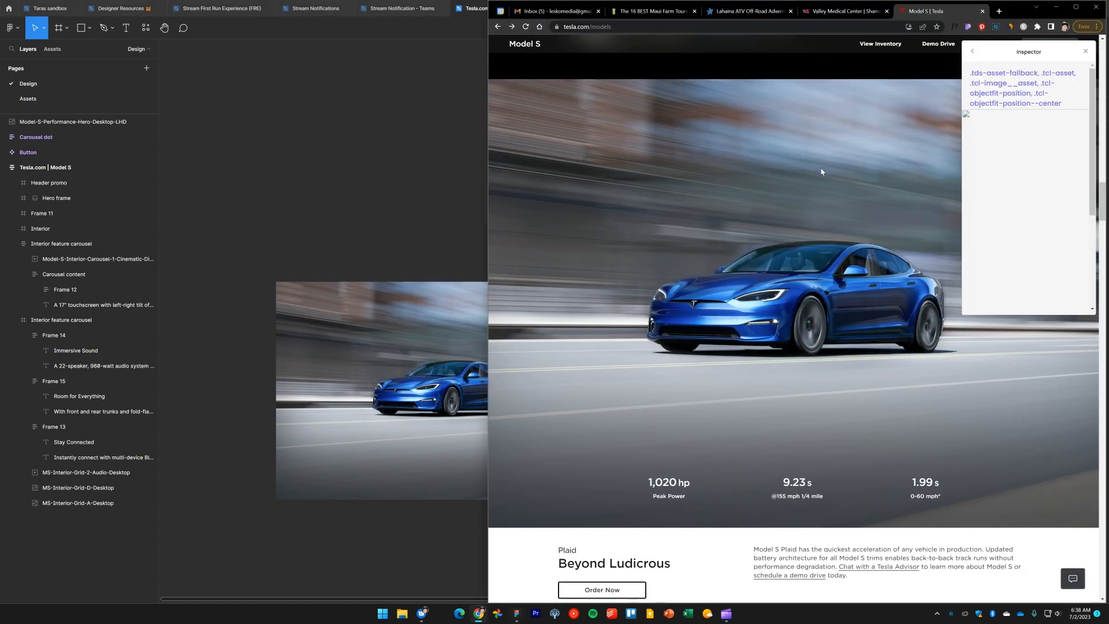
scroll(755, 171, "up", 2)
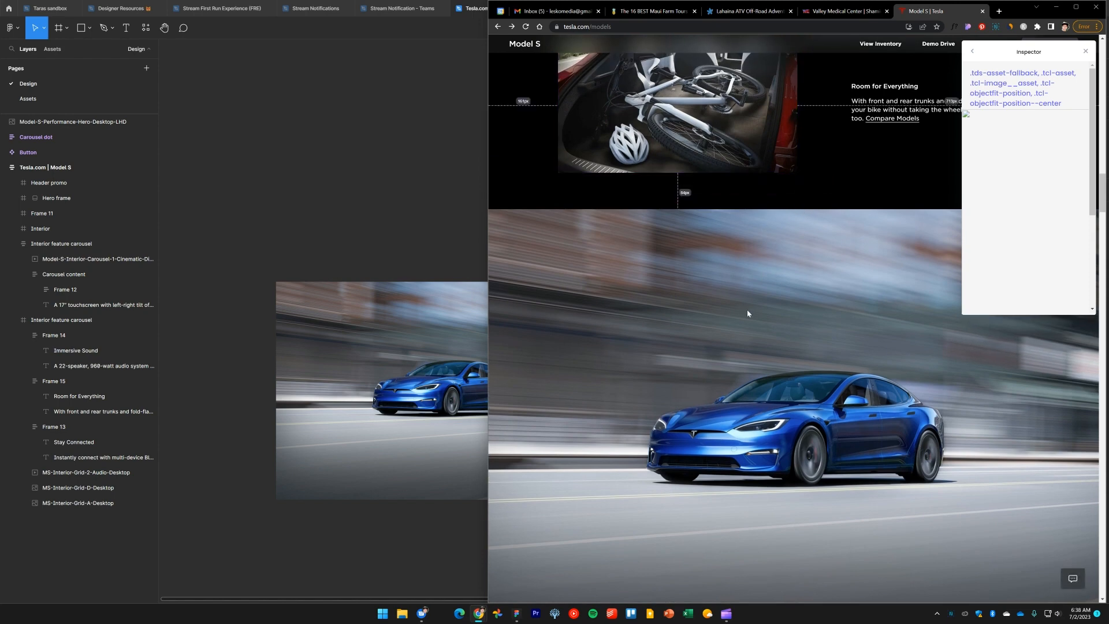
scroll(734, 369, "down", 3)
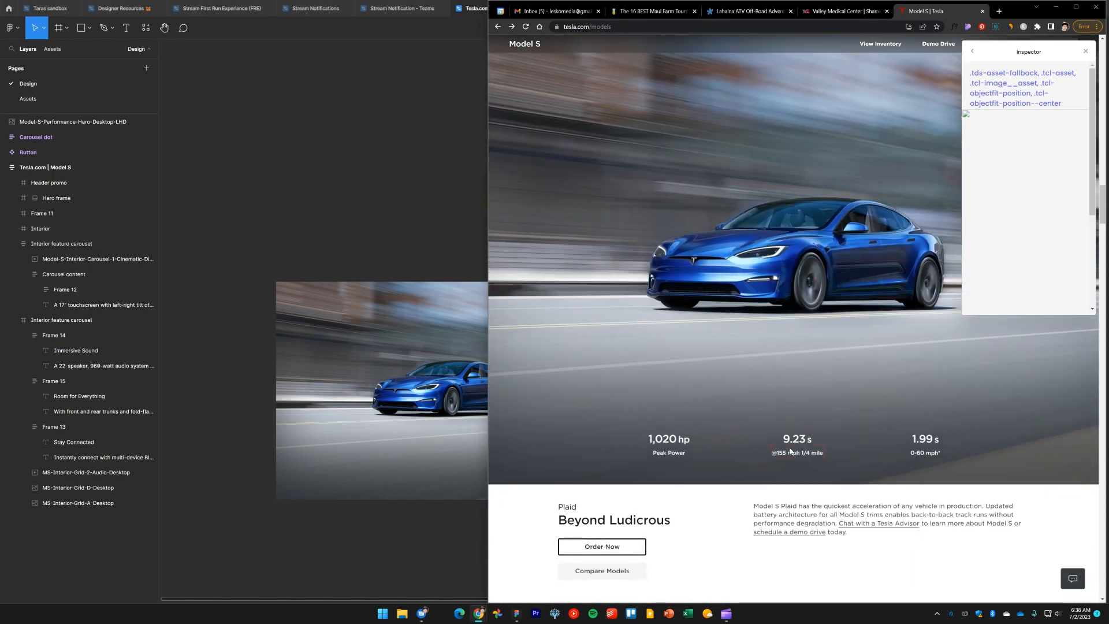
key("alt+Tab")
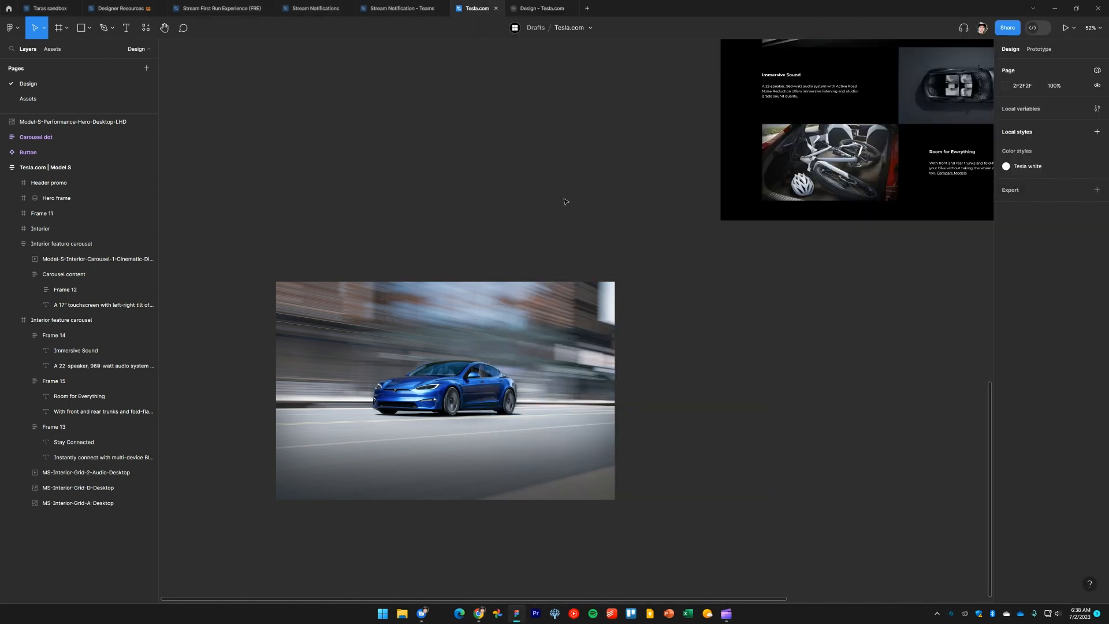
scroll(626, 153, "down", 3)
scroll(488, 436, "up", 5)
scroll(447, 306, "up", 2)
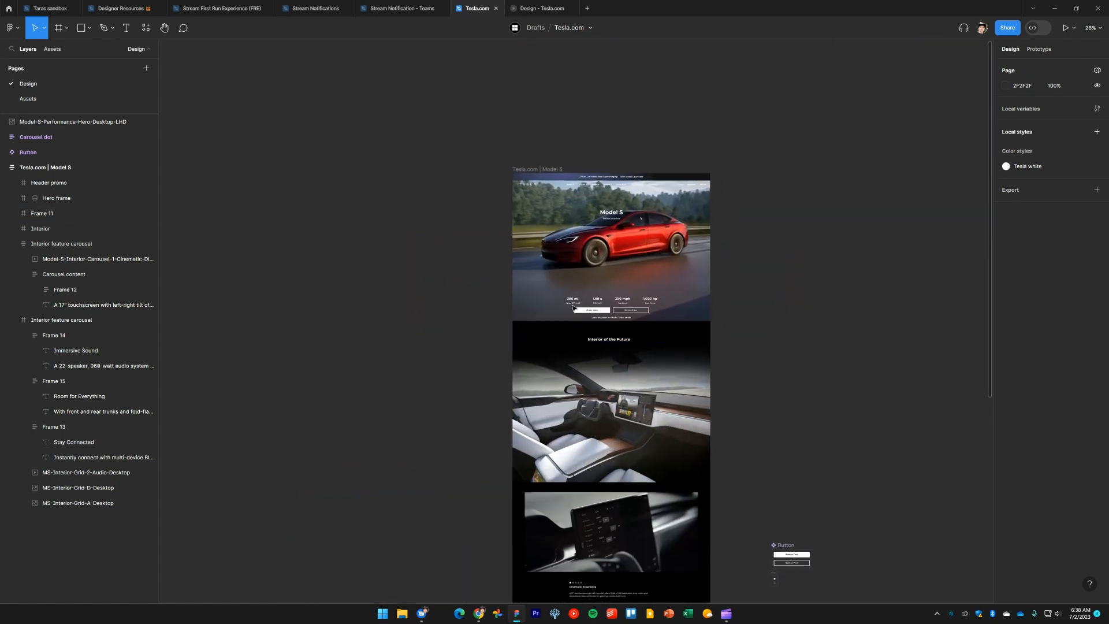
scroll(571, 276, "up", 5)
Copy the hero frame's Specs row and paste it on the canvas near the new Plaid image
left_click(635, 295)
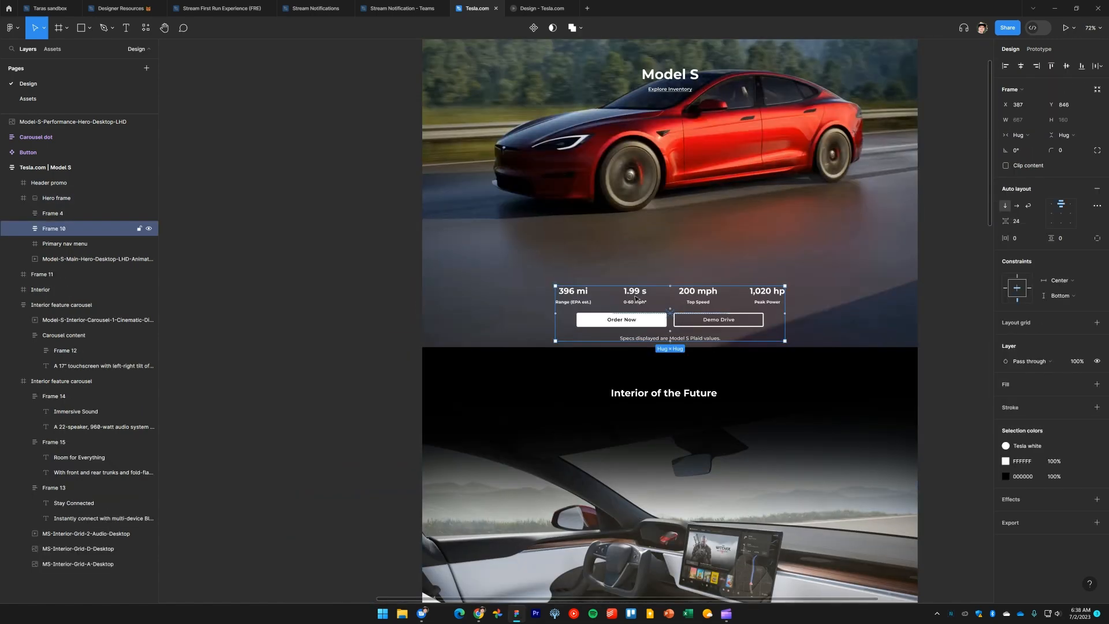
left_click(635, 295)
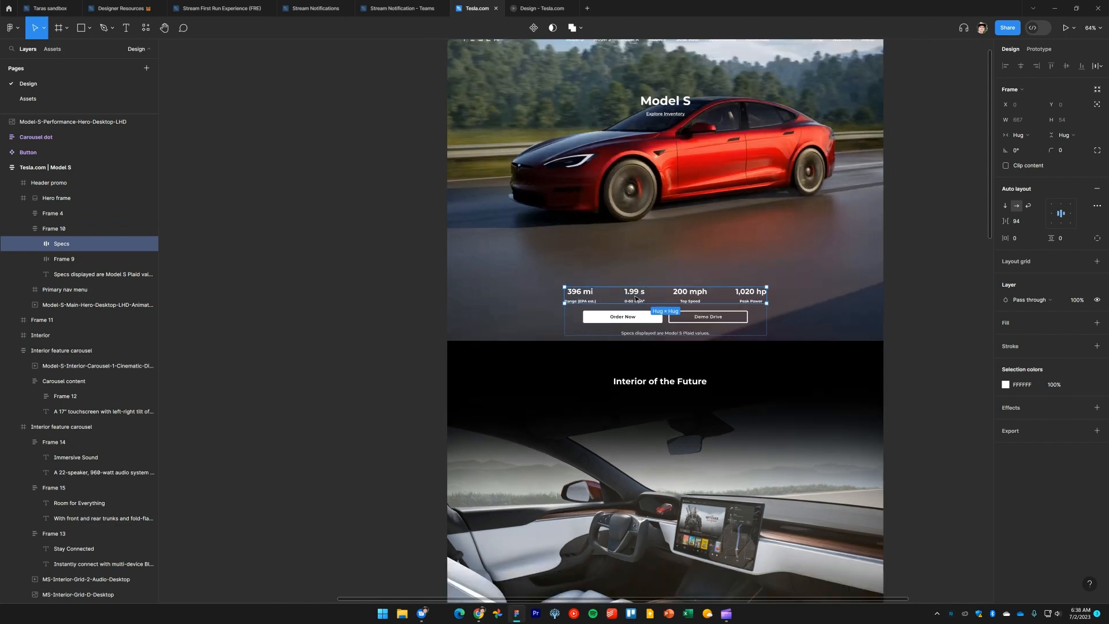
scroll(635, 297, "down", 5, "ctrl")
scroll(635, 301, "down", 5)
scroll(614, 326, "up", 4, "ctrl")
scroll(614, 326, "up", 2, "ctrl")
scroll(624, 346, "down", 4)
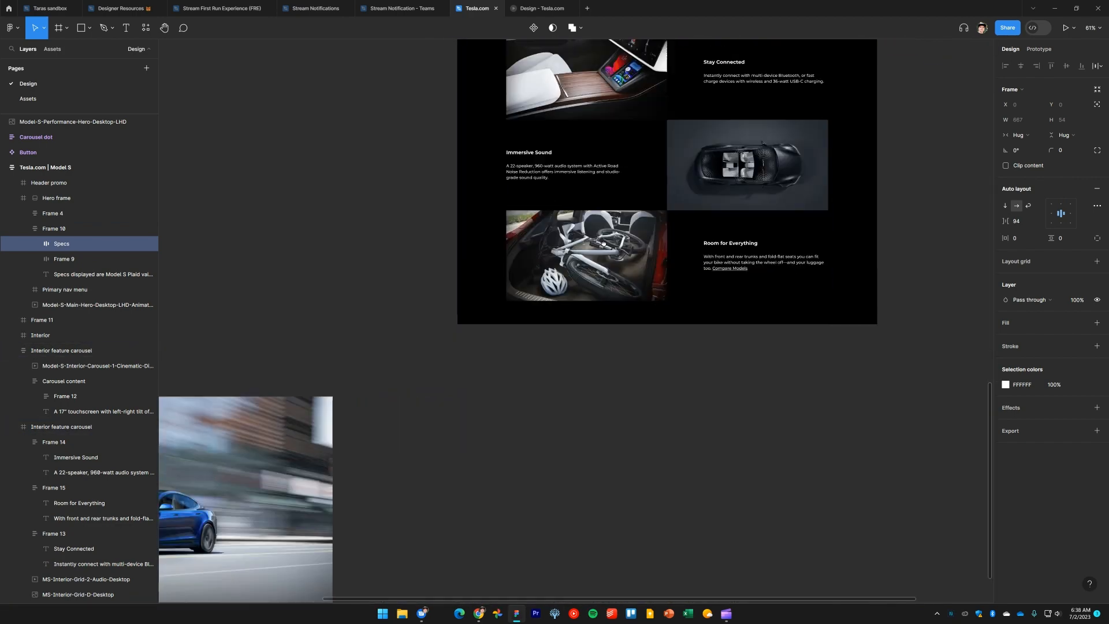
left_click(633, 370)
key("ctrl+v")
left_click(625, 392)
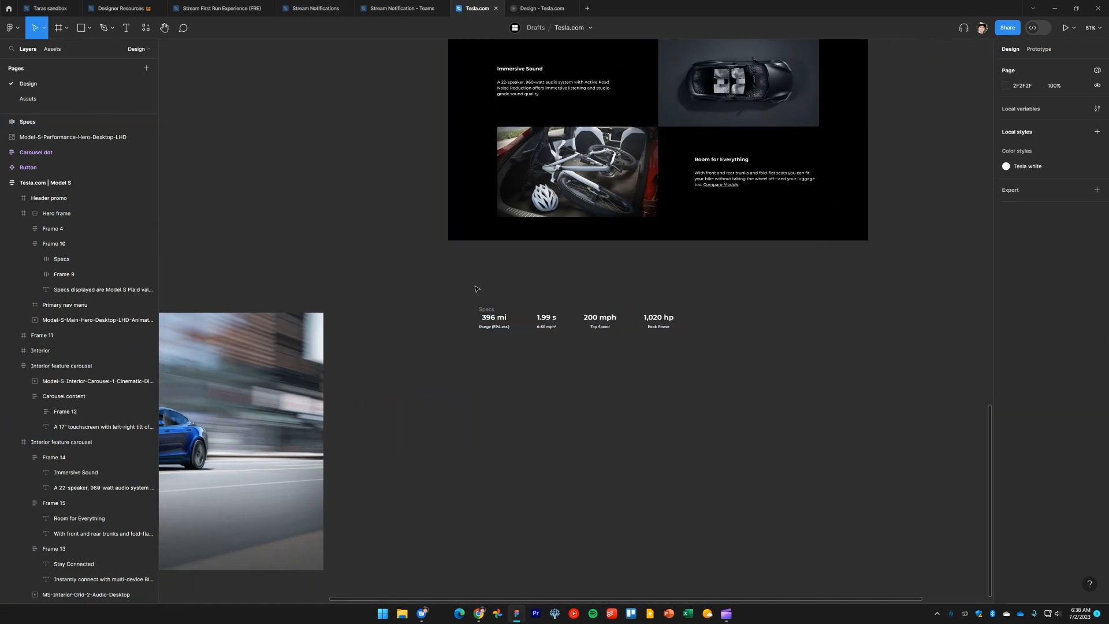
left_click_drag(489, 310, 562, 398)
scroll(600, 460, "up", 5, "ctrl")
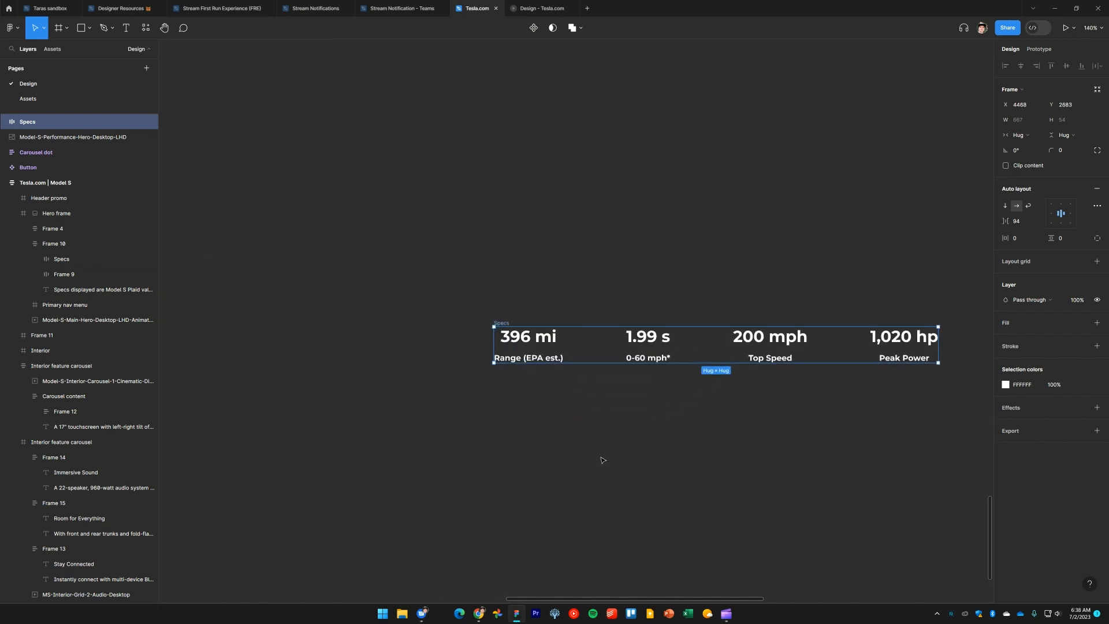
scroll(549, 411, "right", 2)
Replace the first spec value in the pasted row with 1,020 hp copied from tesla.com
key("alt+Tab")
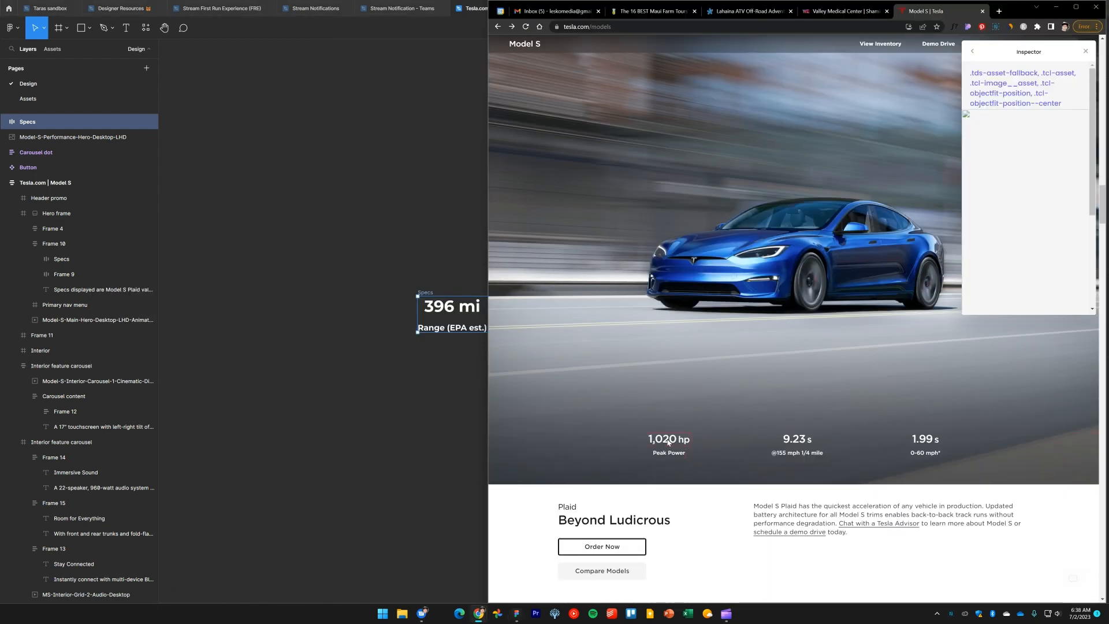
left_click_drag(420, 416, 407, 473)
key("alt+Tab")
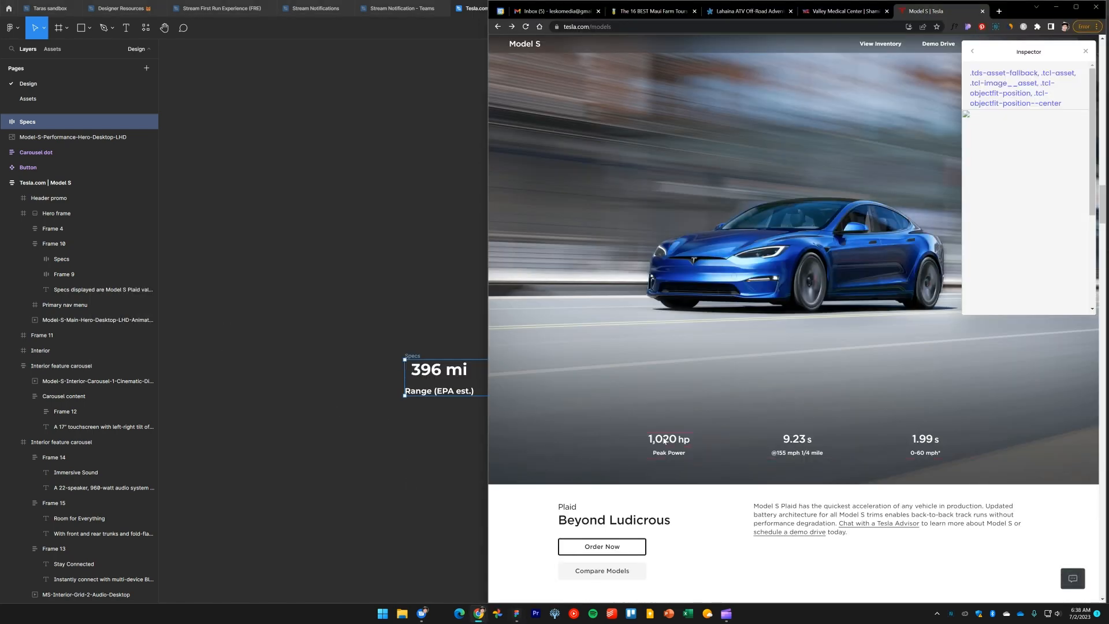
double_click(664, 441)
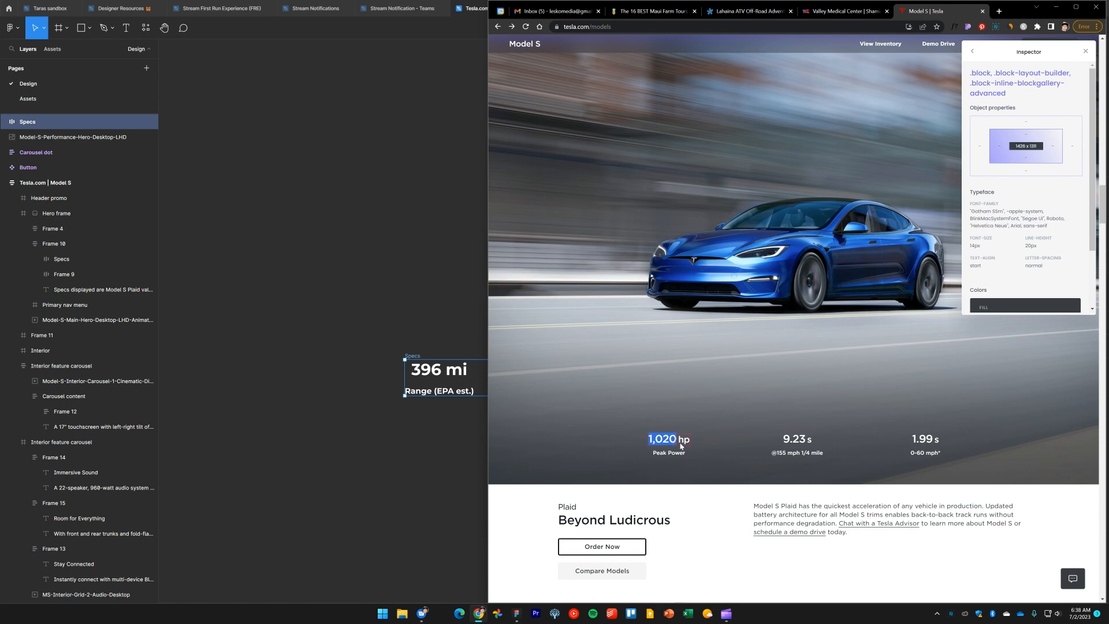
left_click(668, 446)
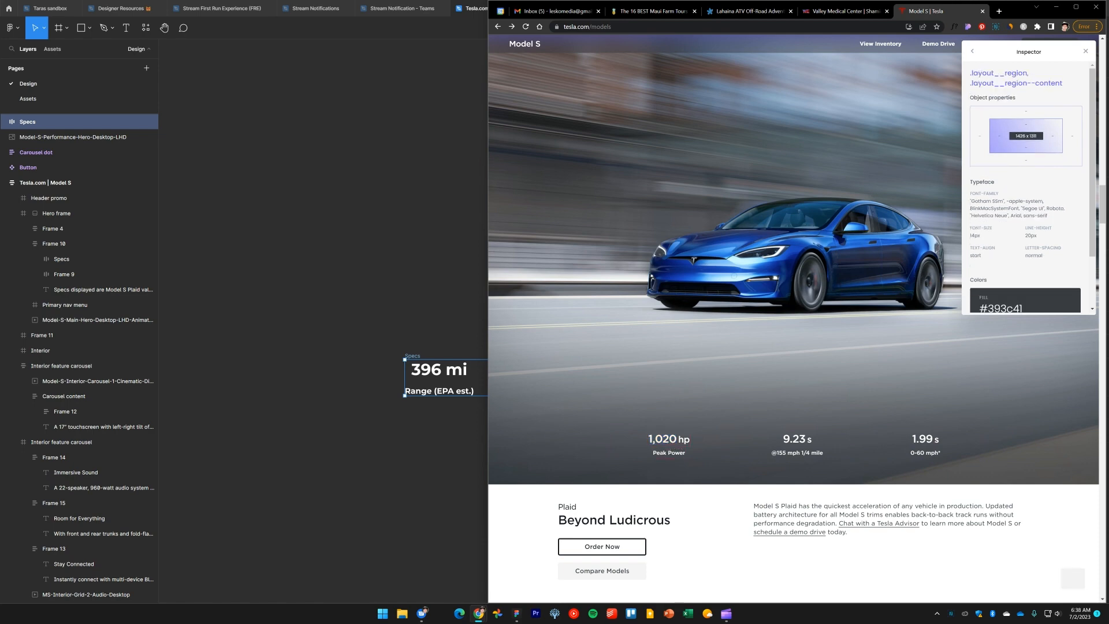
left_click(467, 489)
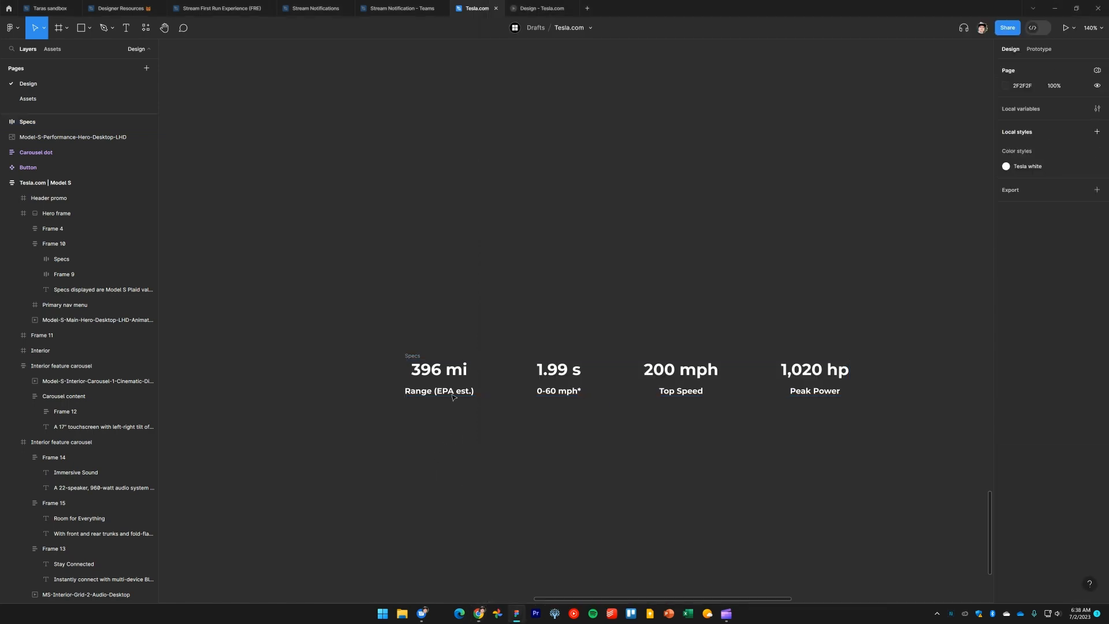
double_click(446, 371)
type("1,020 hp")
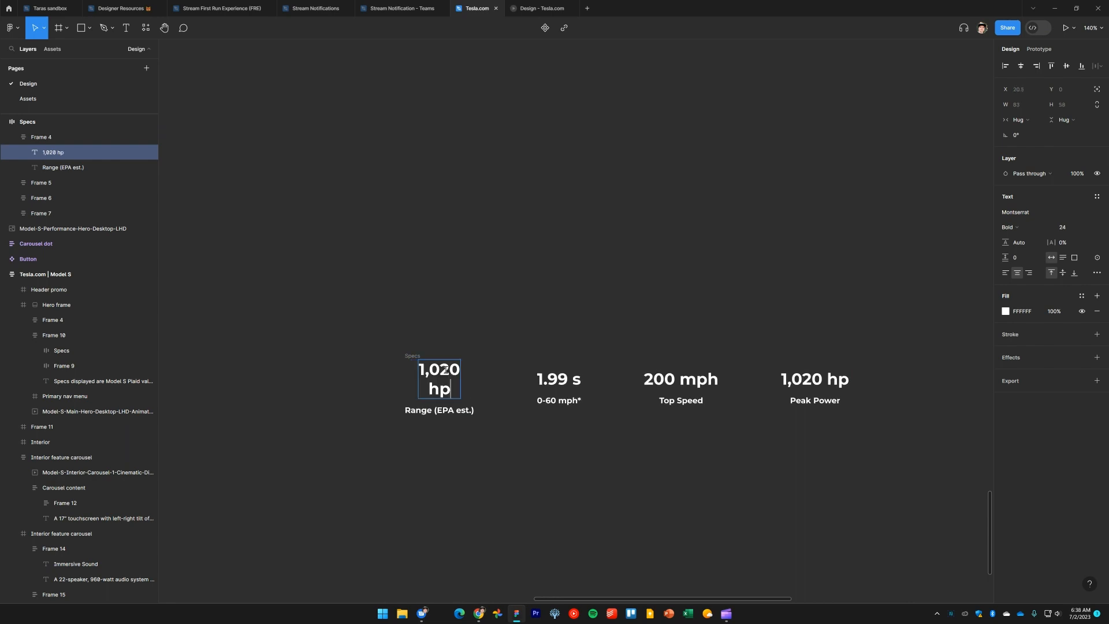
key("Escape")
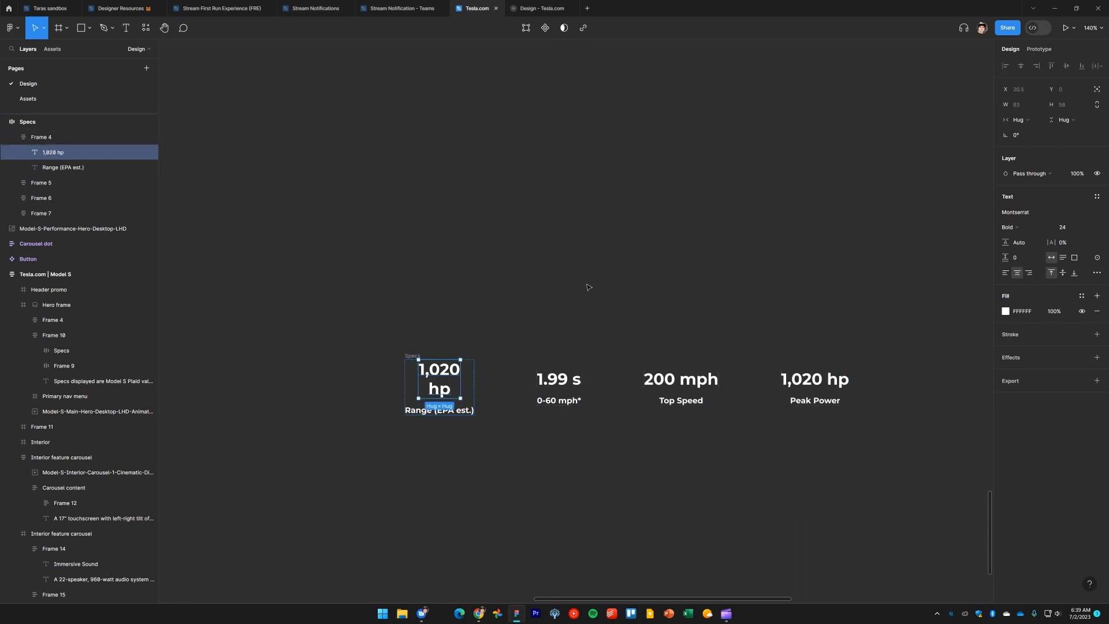
Set the 1,020 hp text's horizontal resizing to Fill container
left_click(1026, 120)
left_click(1027, 121)
left_click(533, 459)
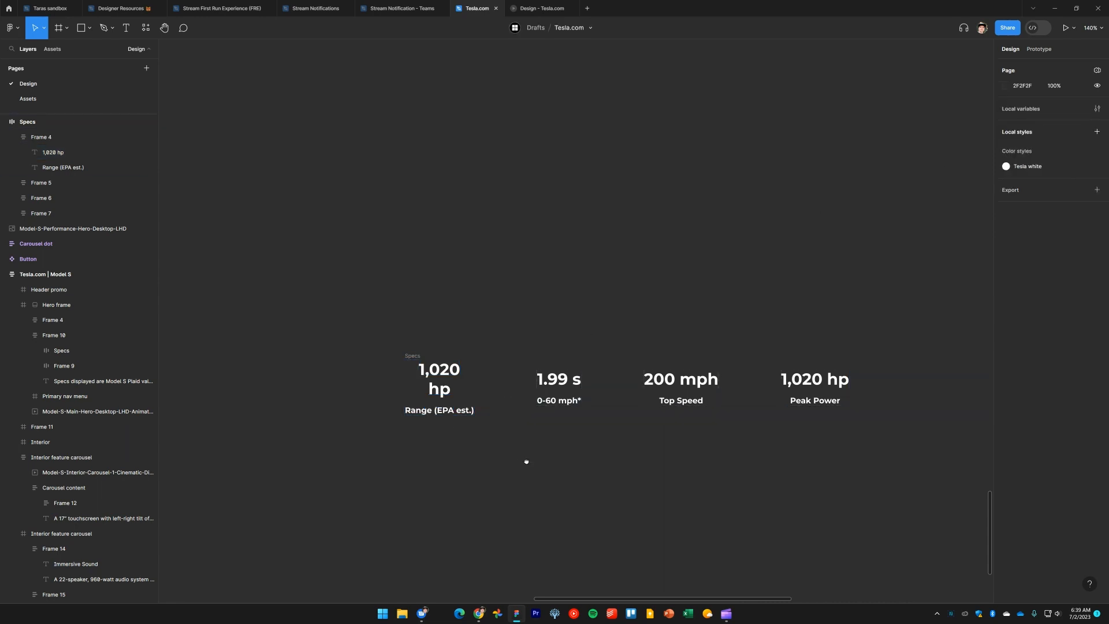
scroll(525, 461, "down", 2)
scroll(525, 461, "right", 2)
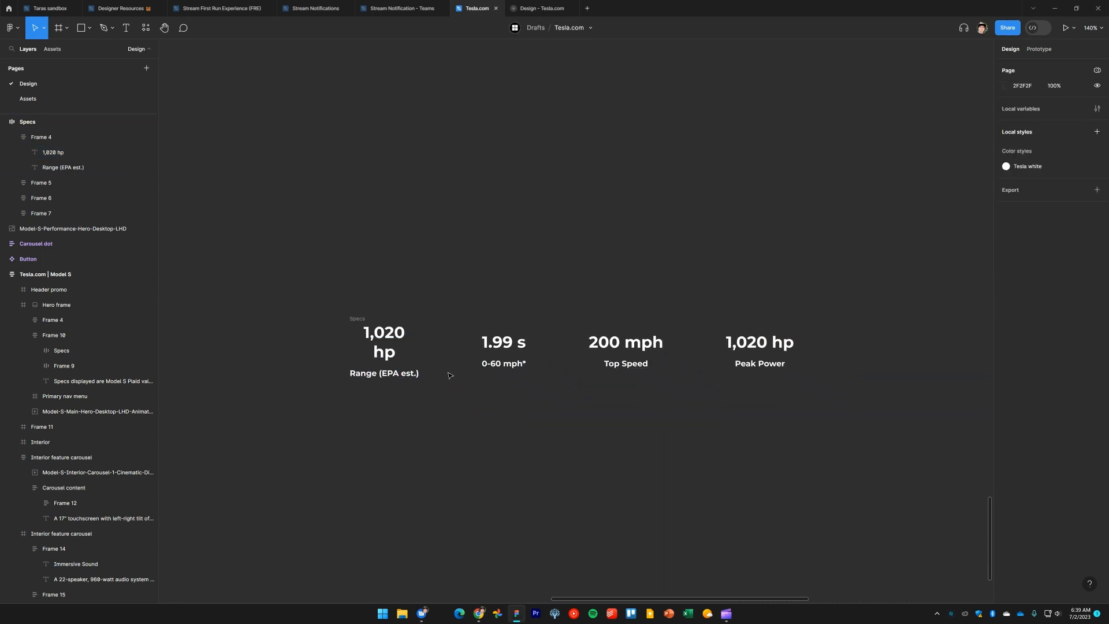
left_click(357, 322)
double_click(397, 339)
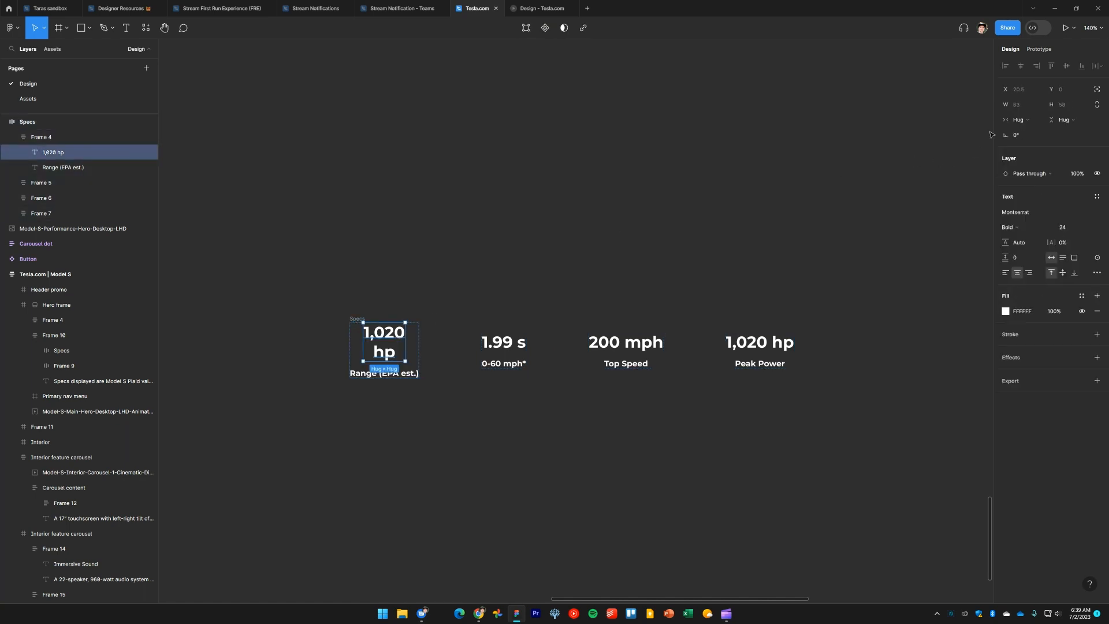
left_click(1018, 119)
left_click(1023, 130)
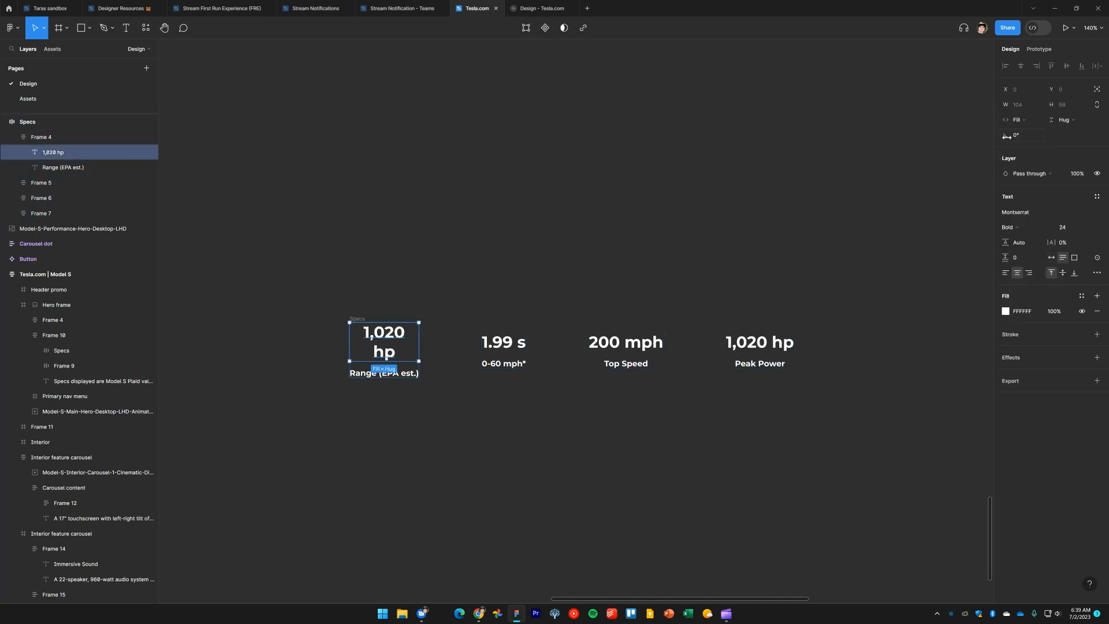
left_click(460, 406)
left_click(415, 356)
left_click(415, 357)
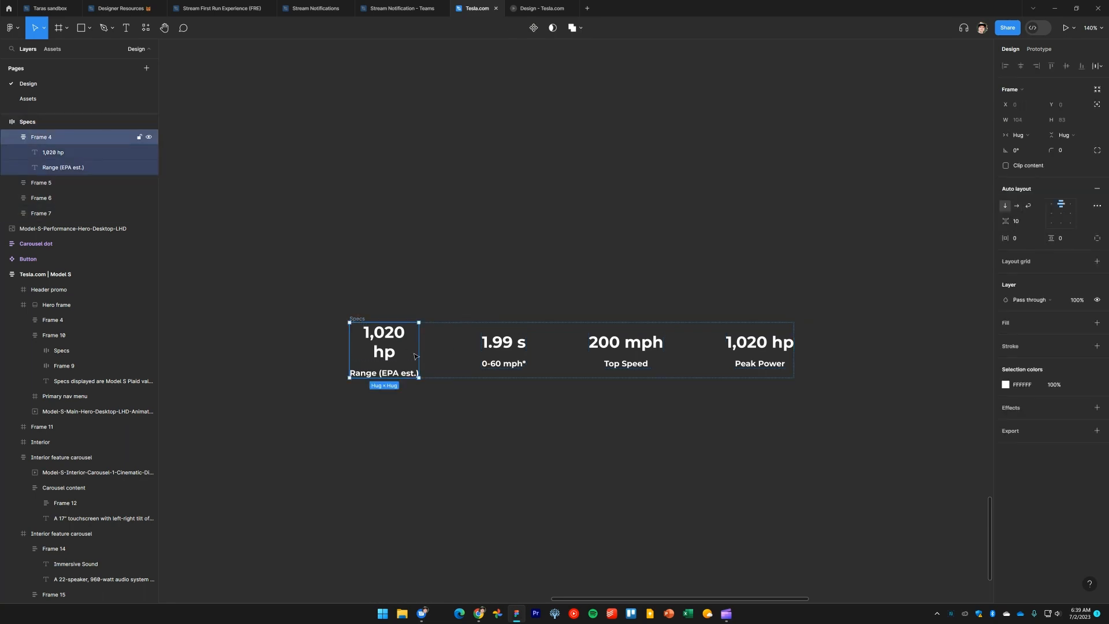
left_click_drag(418, 350, 464, 351)
left_click(414, 353)
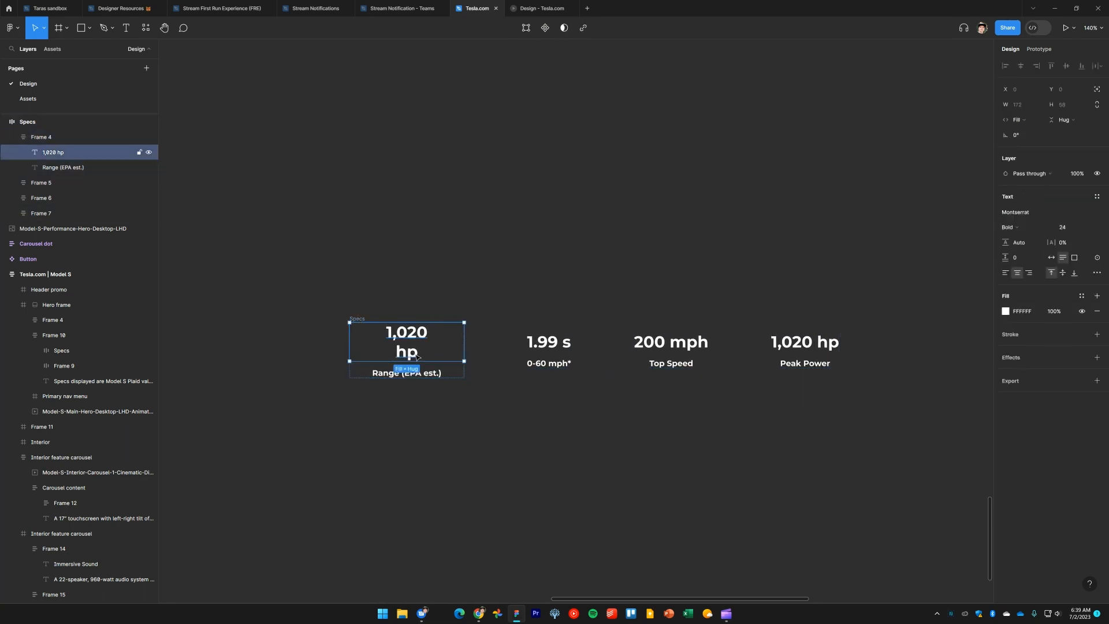
double_click(414, 355)
key("Escape")
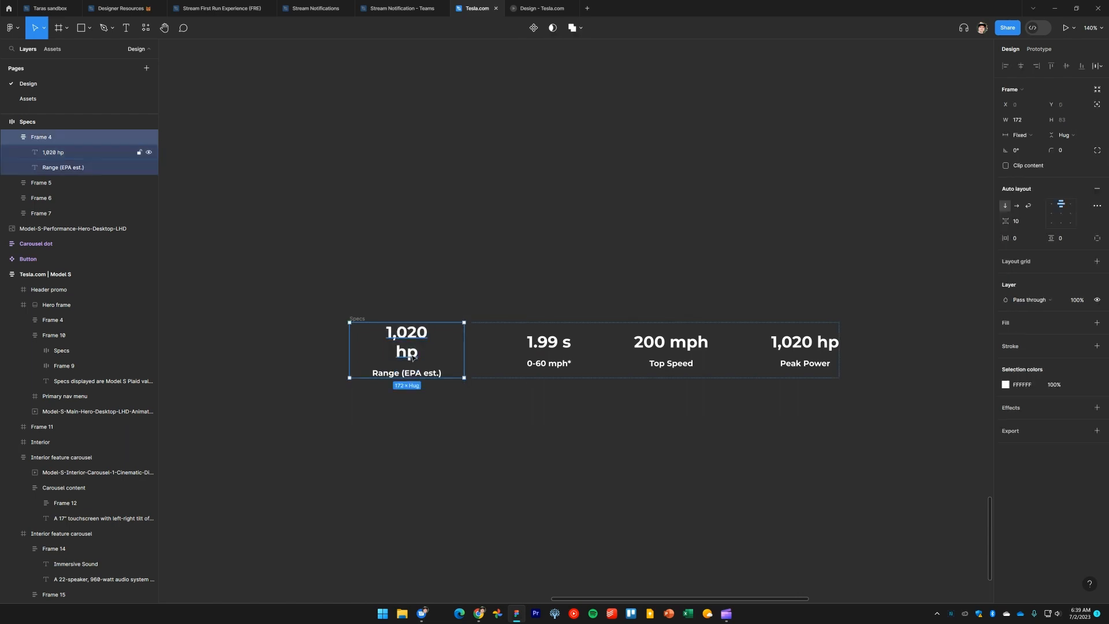
key("ctrl+z")
double_click(386, 354)
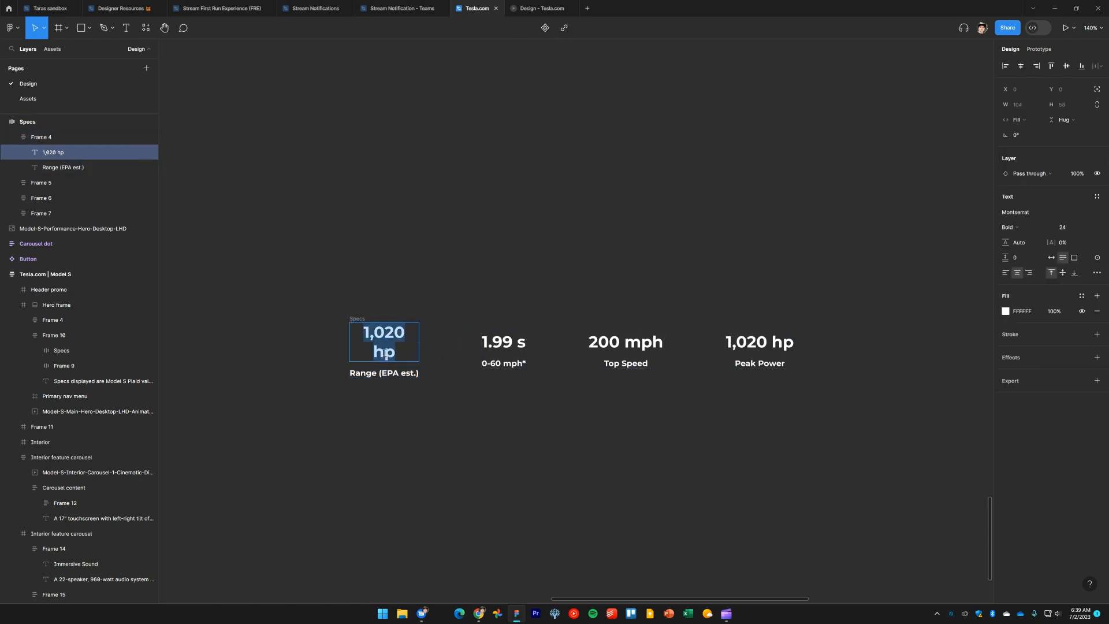
key("Escape")
key("Escape")
key("Escape")
key("Escape")
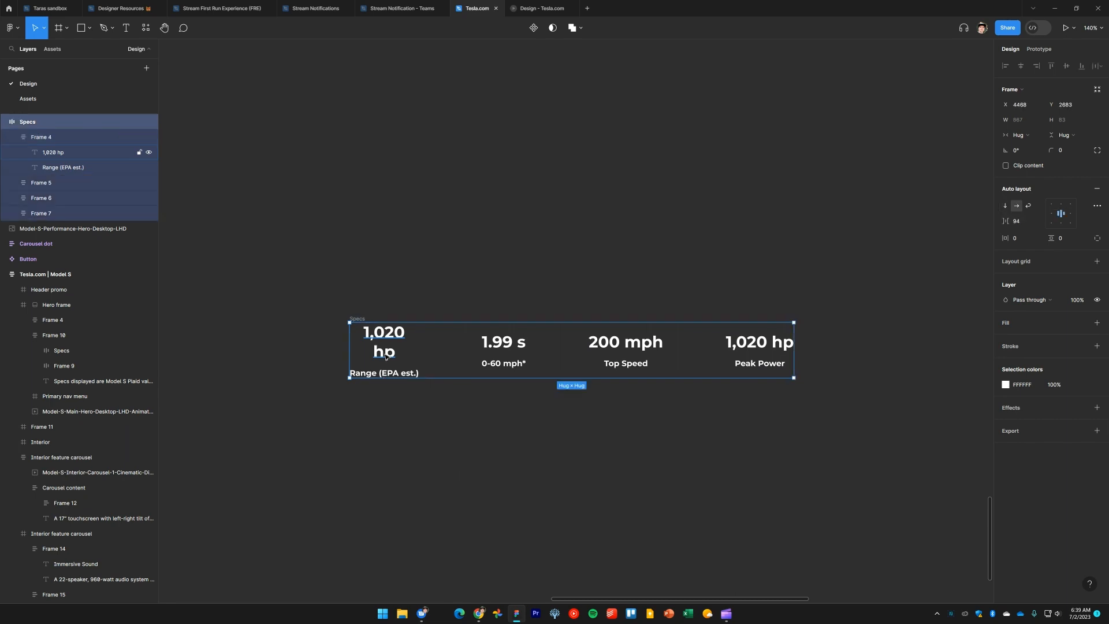
Make the 1,020 hp text hug its contents so it sits on a single line
left_click(390, 355)
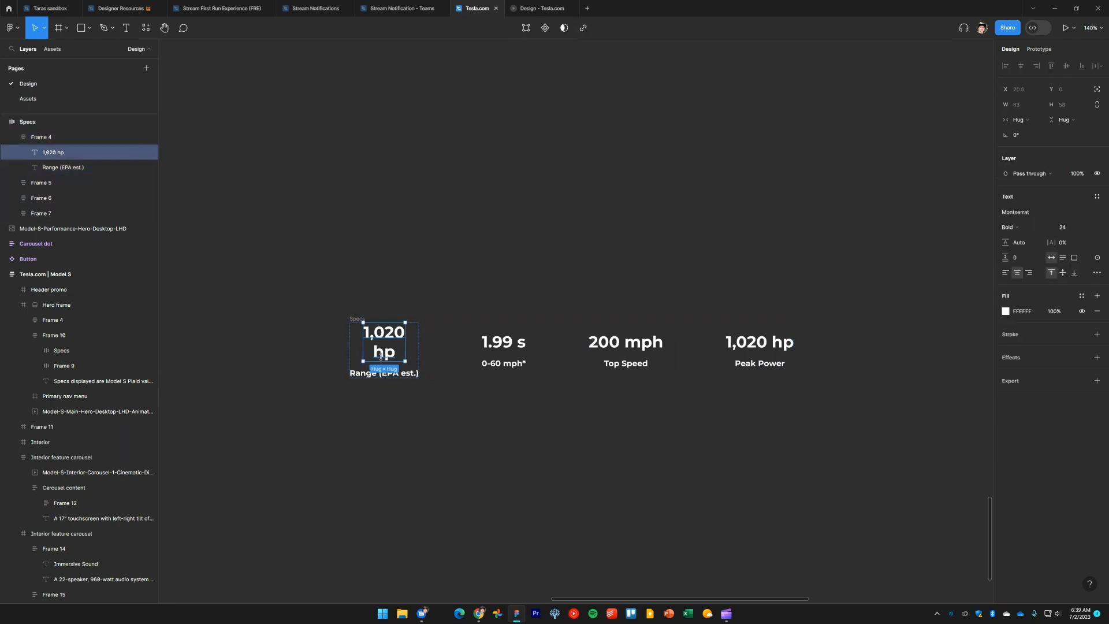
double_click(380, 357)
left_click(375, 352)
key("BackSpace")
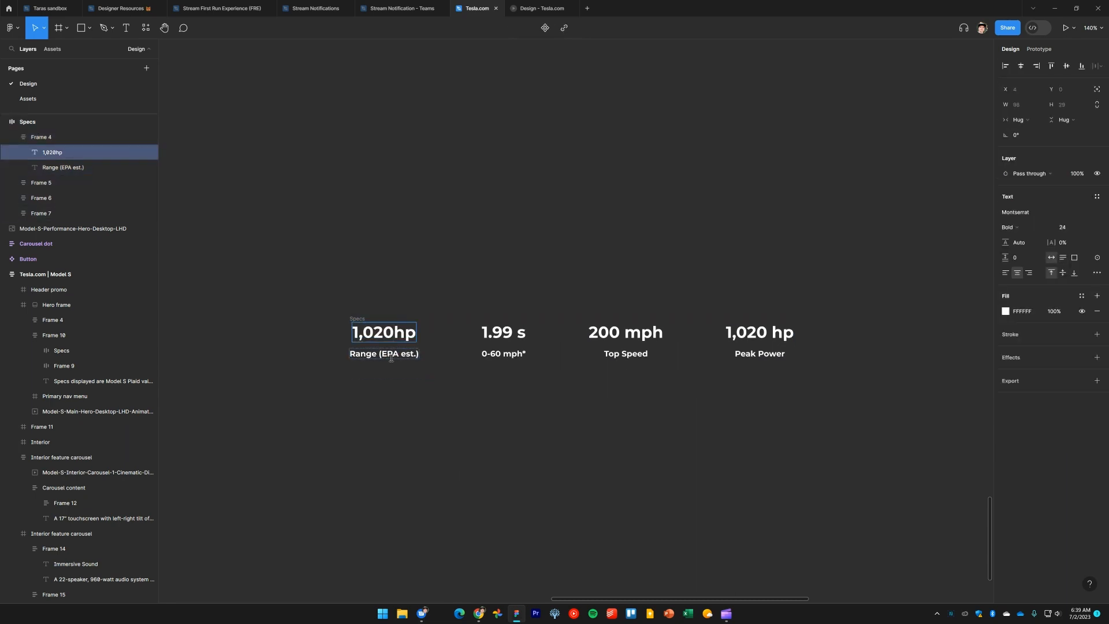
key("ctrl+z")
key("Escape")
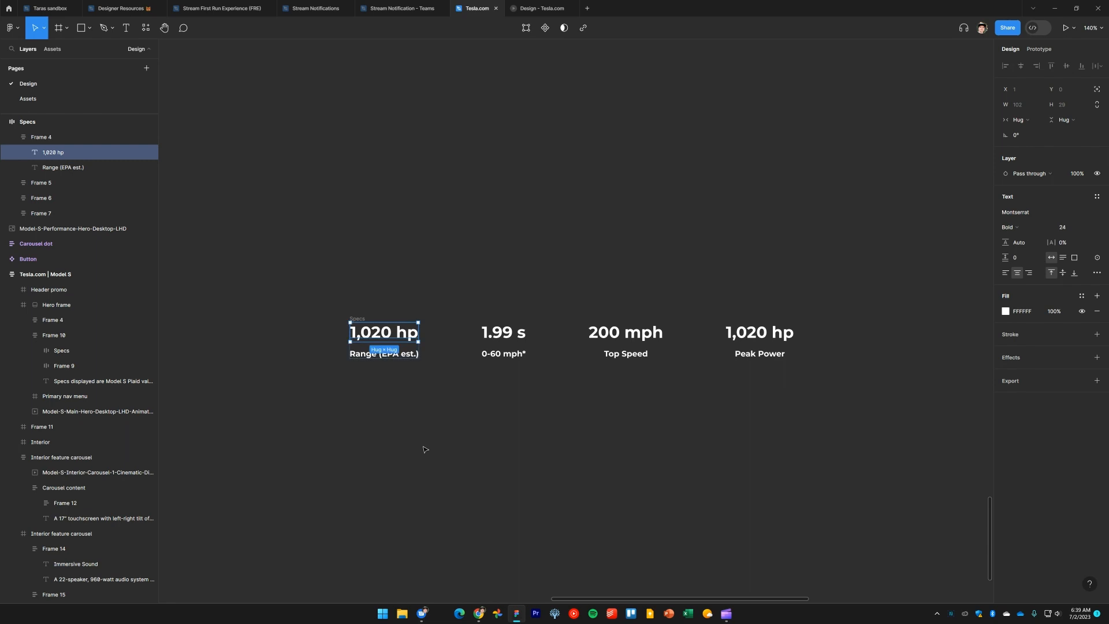
Replace the first spec label with Peak Power copied from tesla.com
key("alt+Tab")
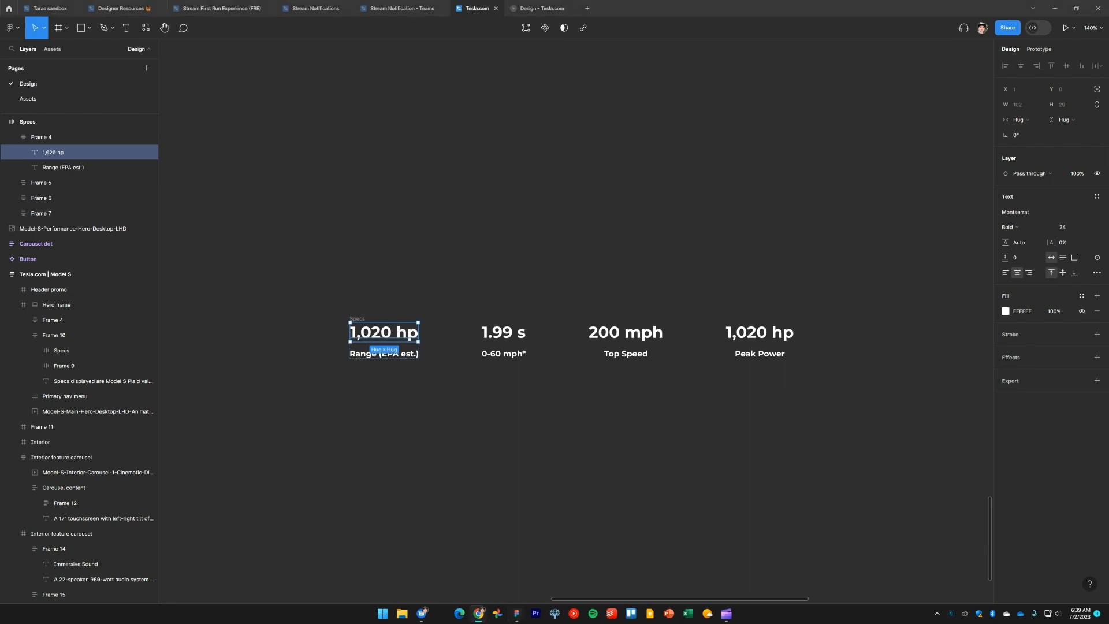
left_click(415, 484)
double_click(400, 353)
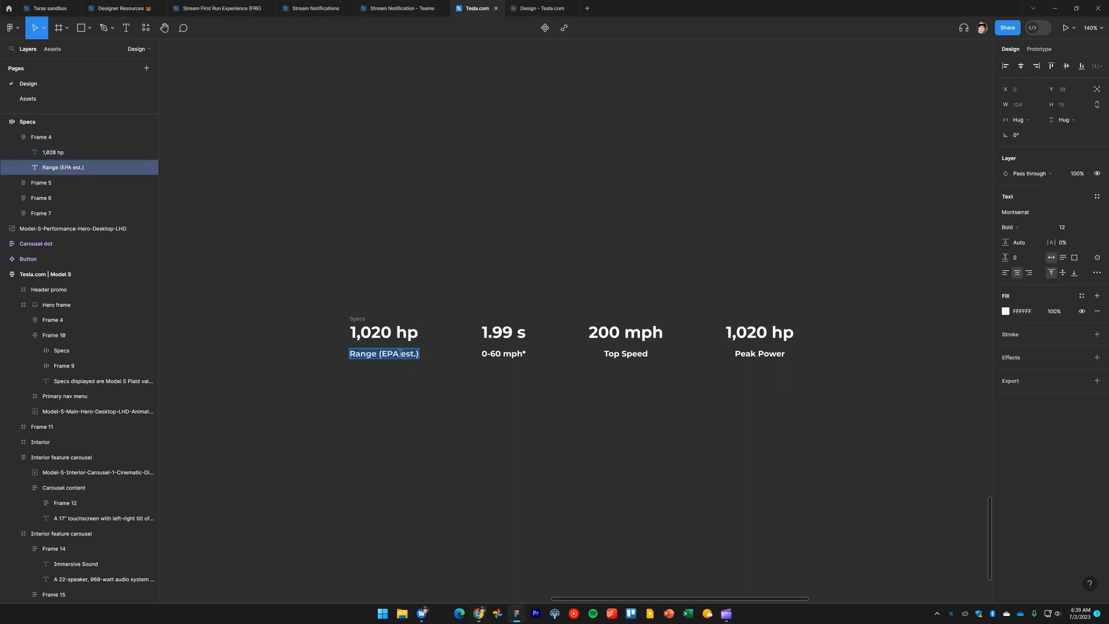
type("Peak Power")
key("BackSpace")
key("Escape")
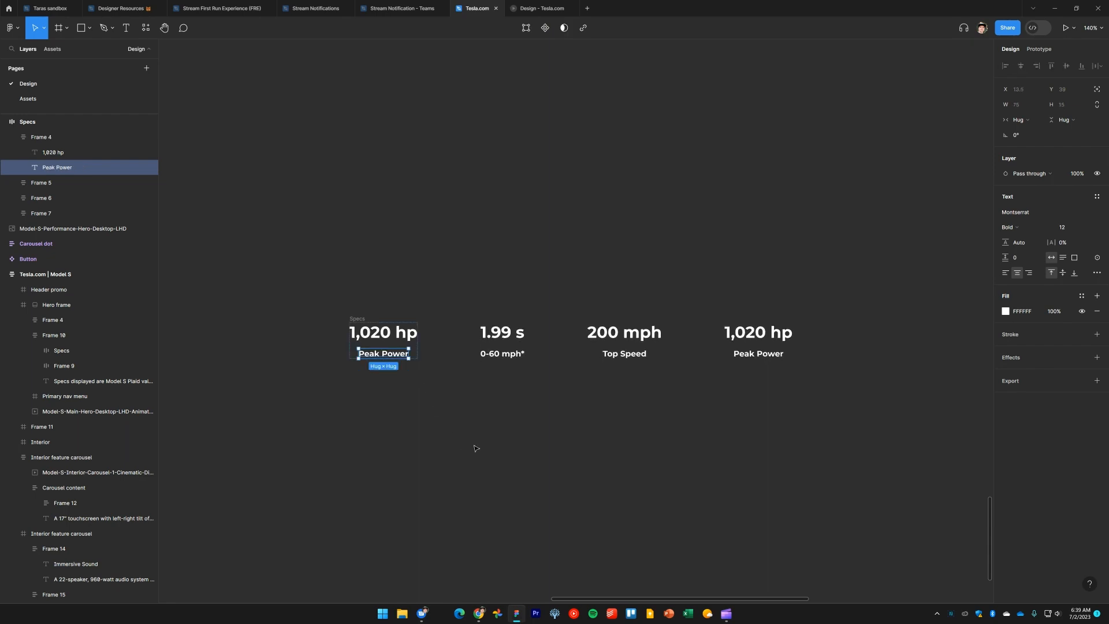
Replace the second spec value with 9.23 s copied from tesla.com
key("alt+Tab")
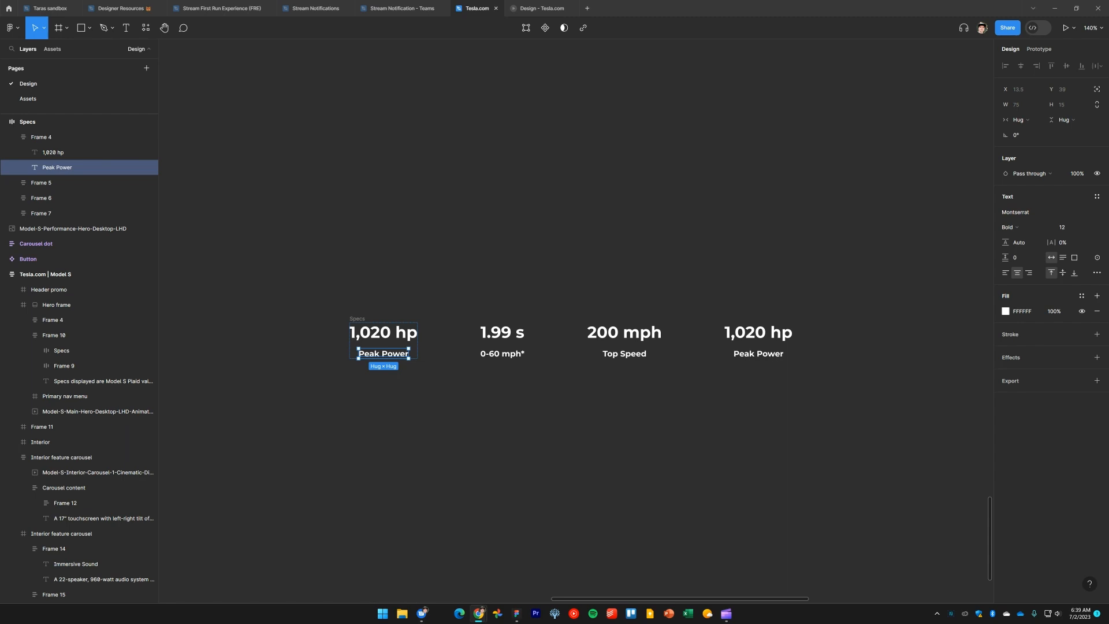
double_click(487, 331)
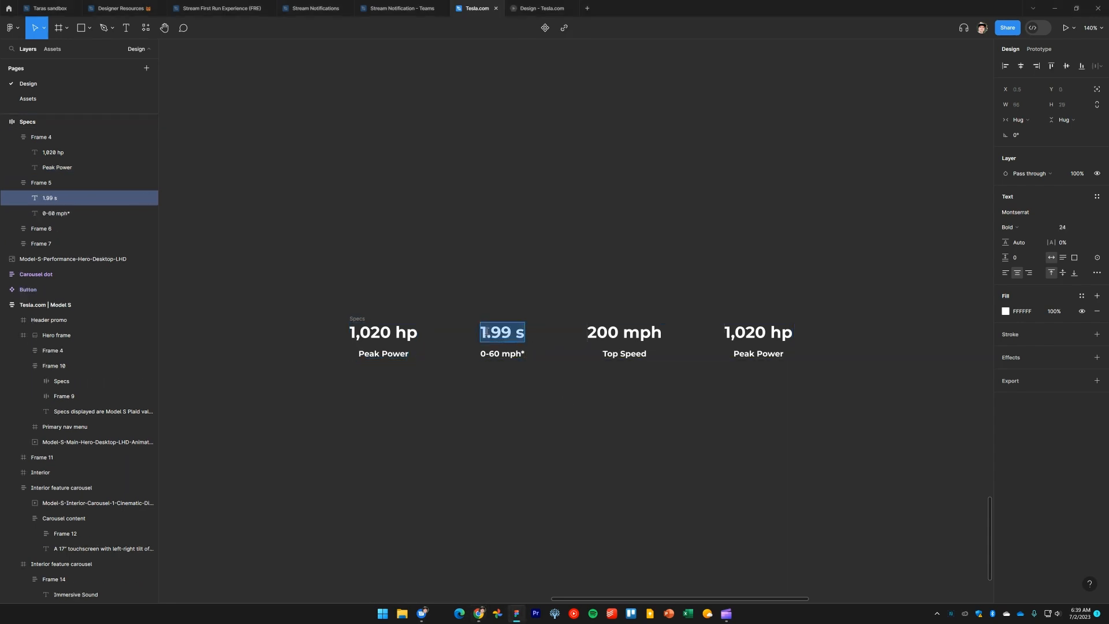
type("9.23 s")
key("Left")
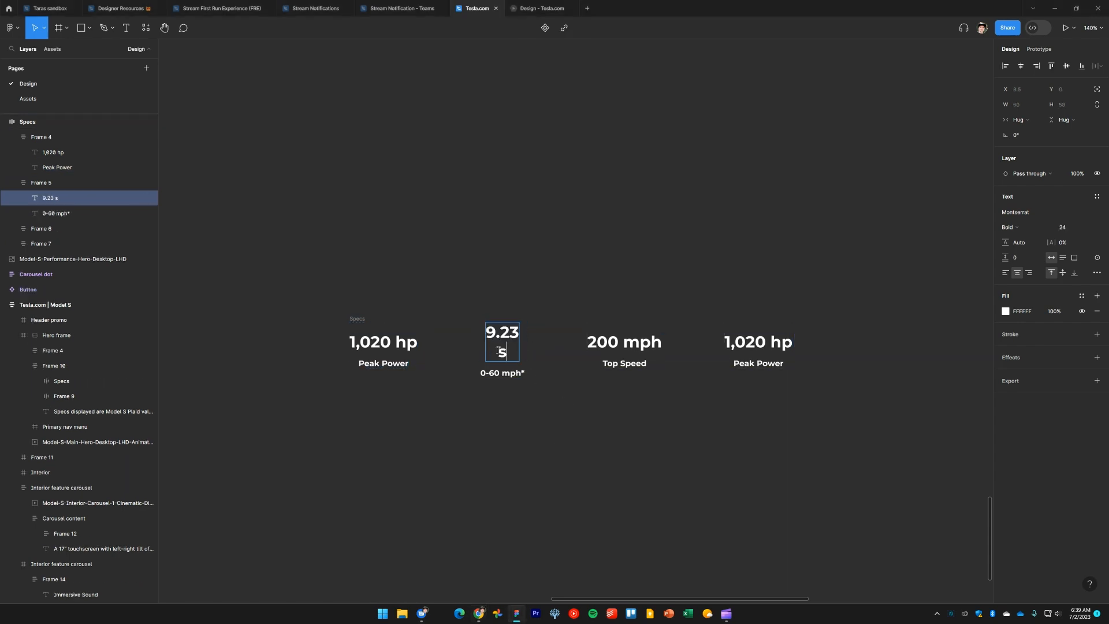
key("BackSpace")
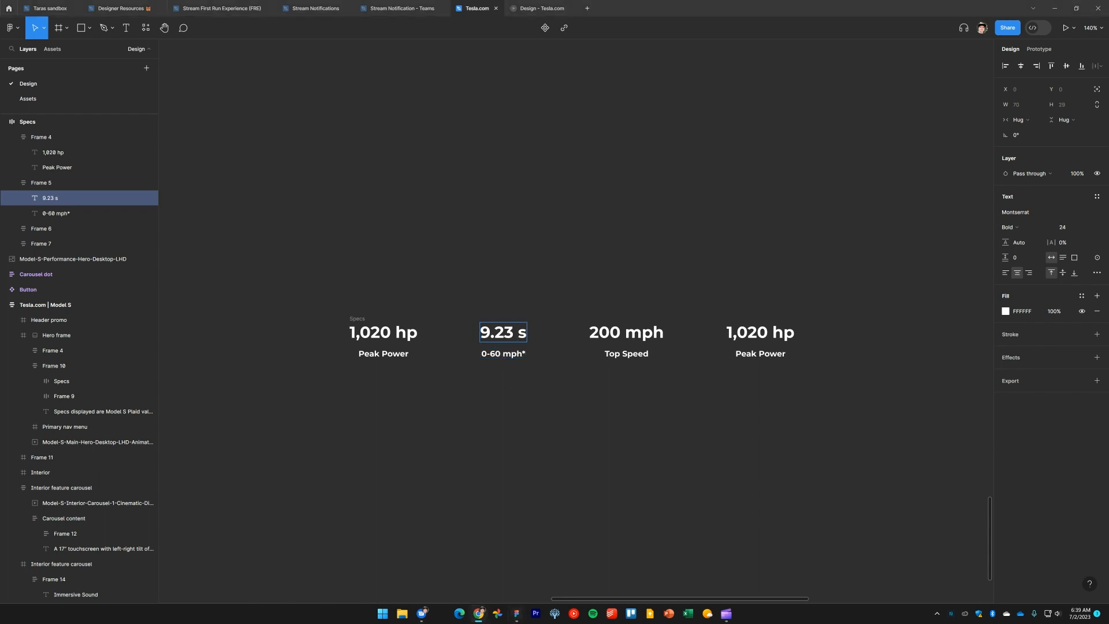
double_click(510, 355)
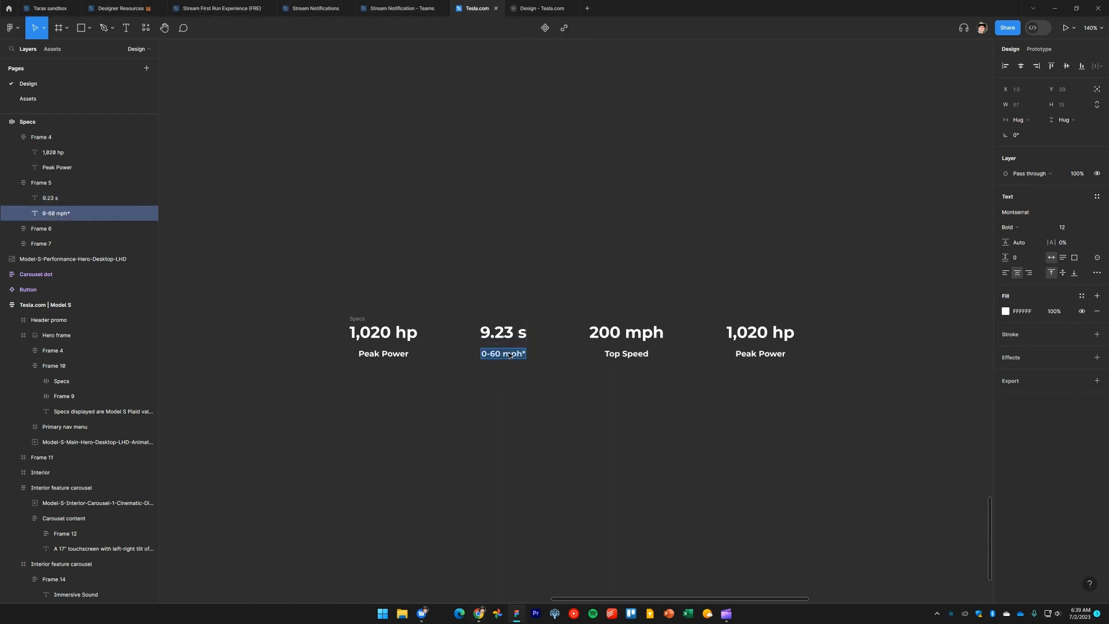
type("@155 mph 1/4 mile")
left_click(594, 530)
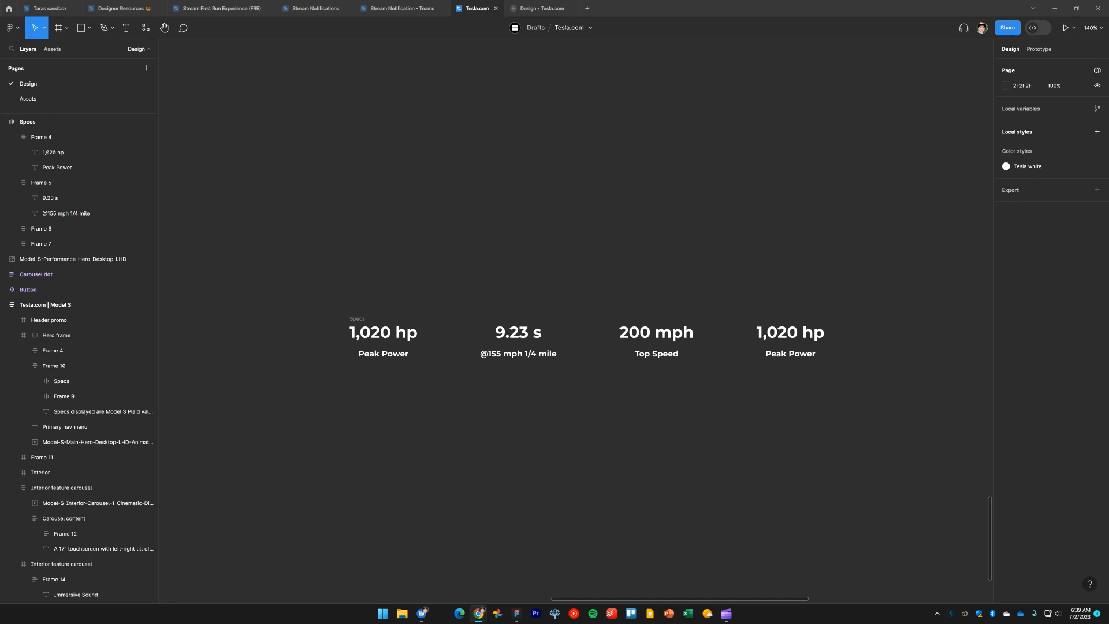
Replace the third spec value with 1.99 s
double_click(657, 333)
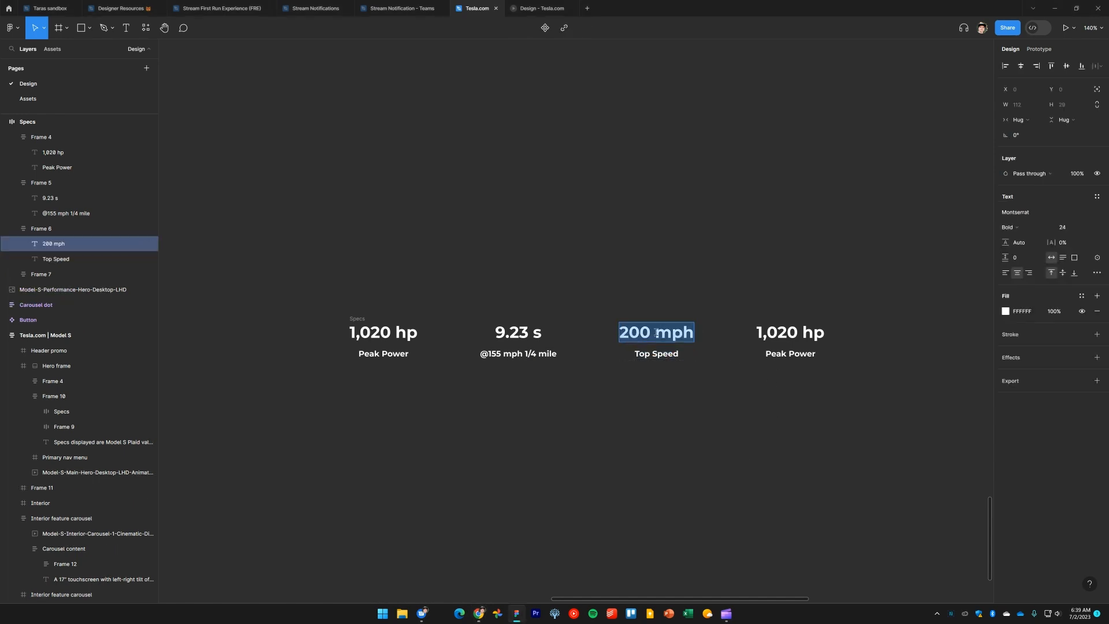
type("1.99 s")
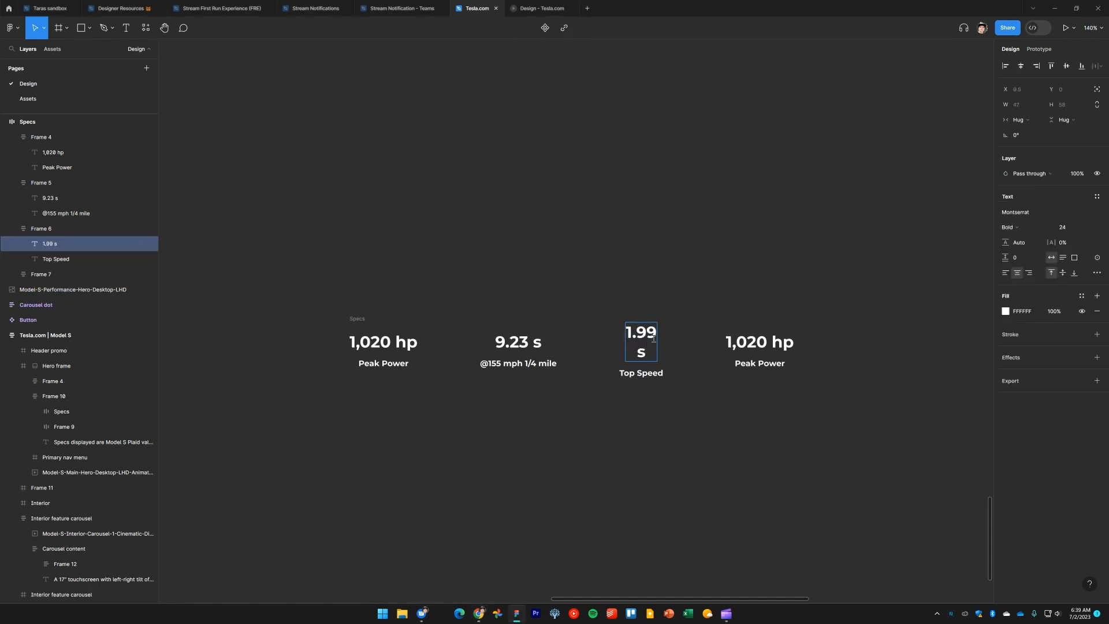
left_click(636, 356)
key("BackSpace")
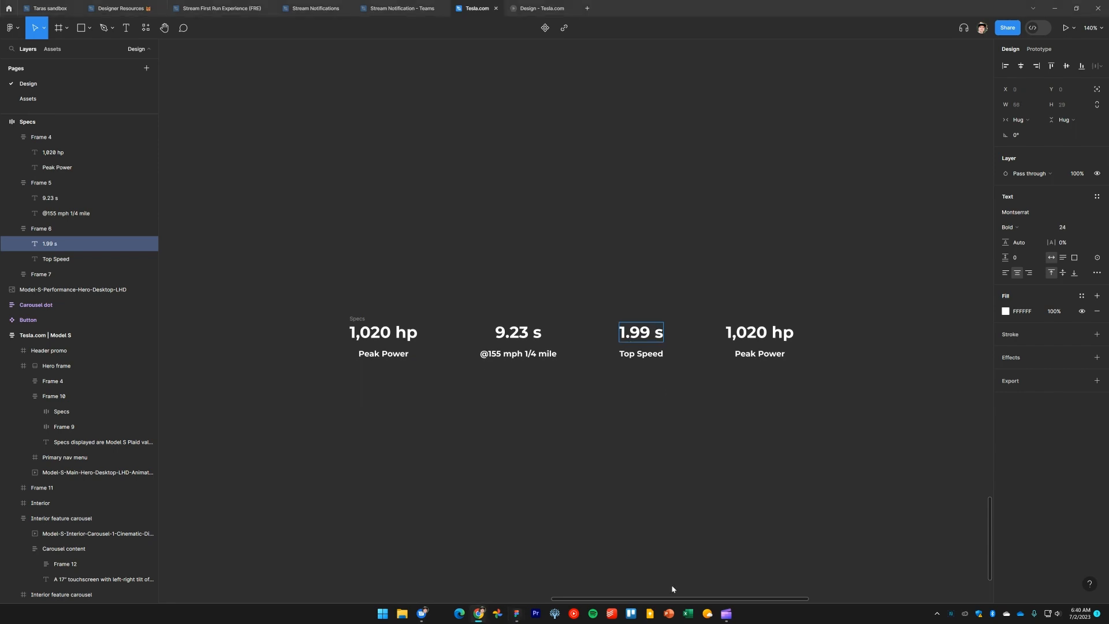
Change the third spec label to 0-60 mph*
double_click(646, 354)
type("0-60 mph*")
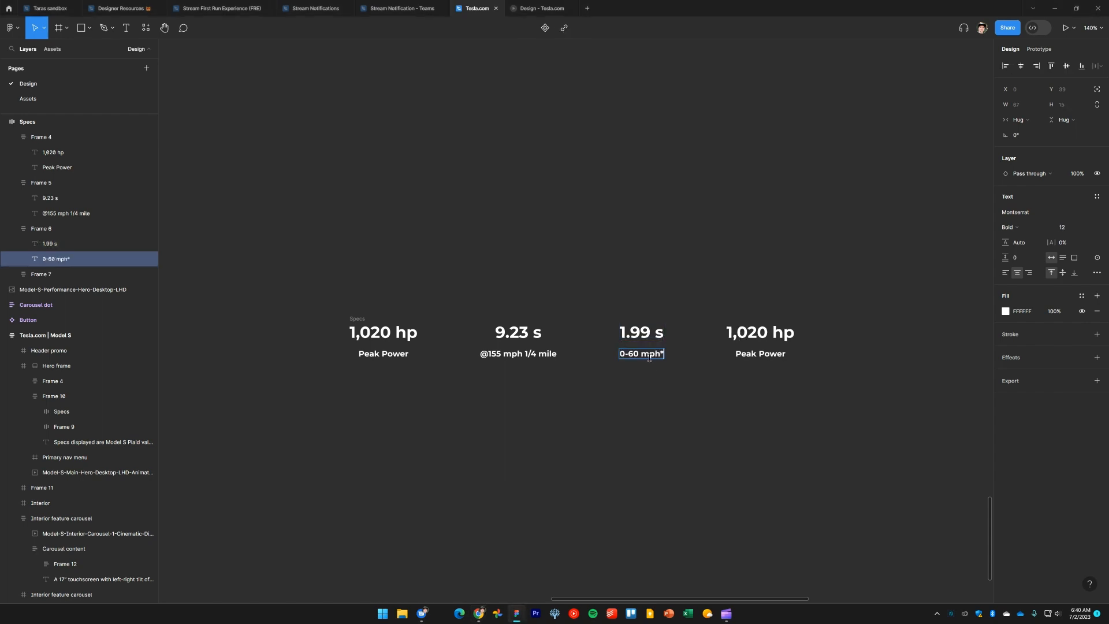
left_click(659, 402)
Delete the fourth spec column from the Specs row
left_click(791, 408)
left_click_drag(796, 405, 754, 310)
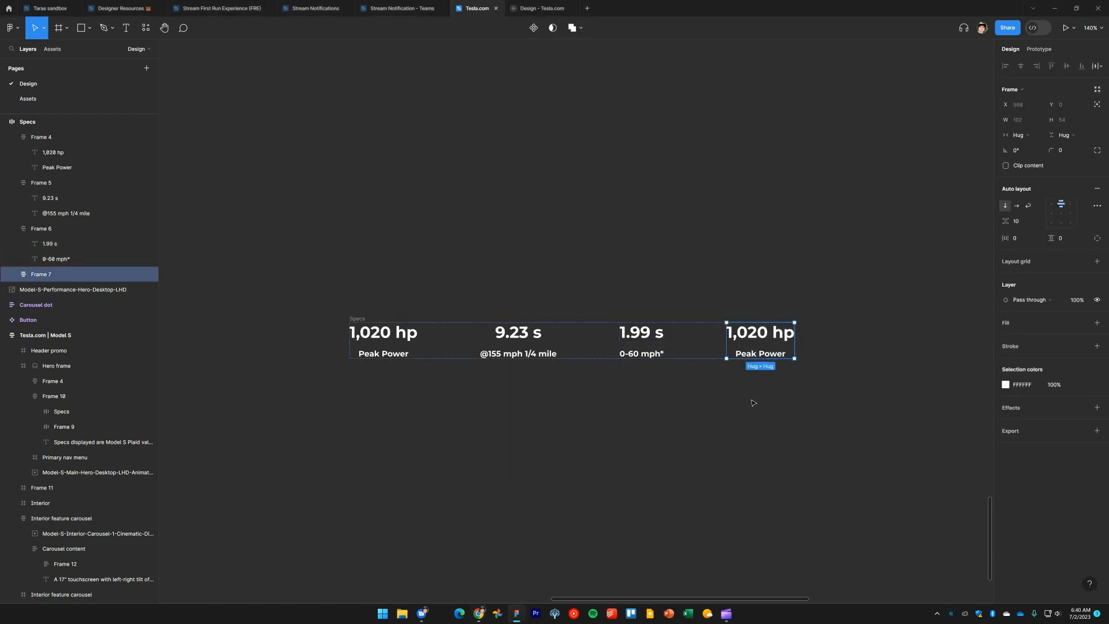
key("Delete")
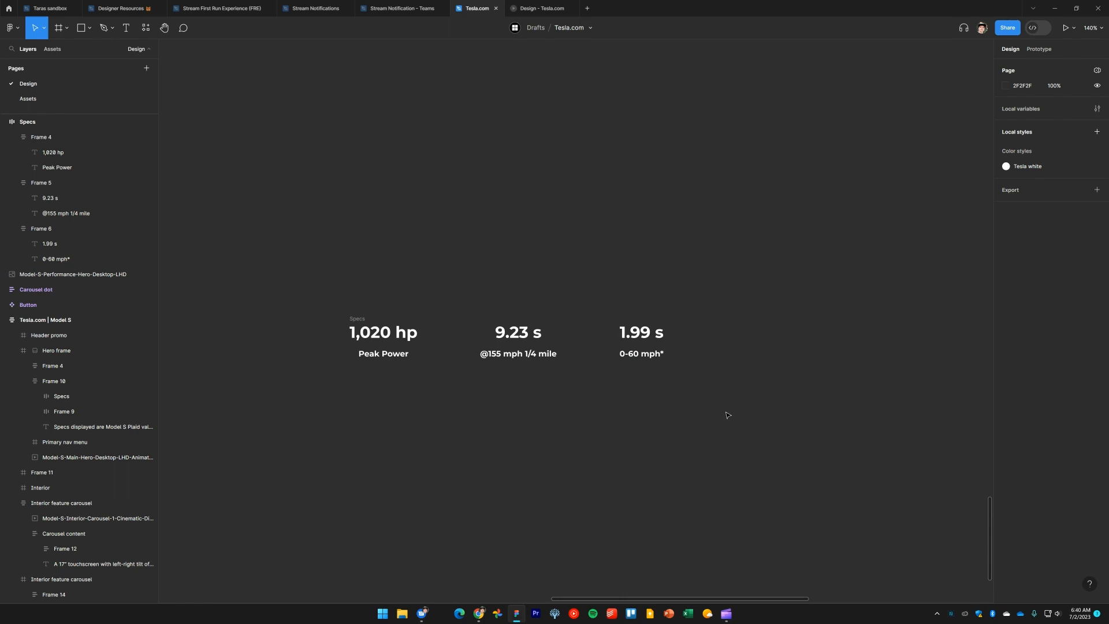
Set the Specs row's gap between items to 200, checking the spacing on tesla.com
left_click(386, 321)
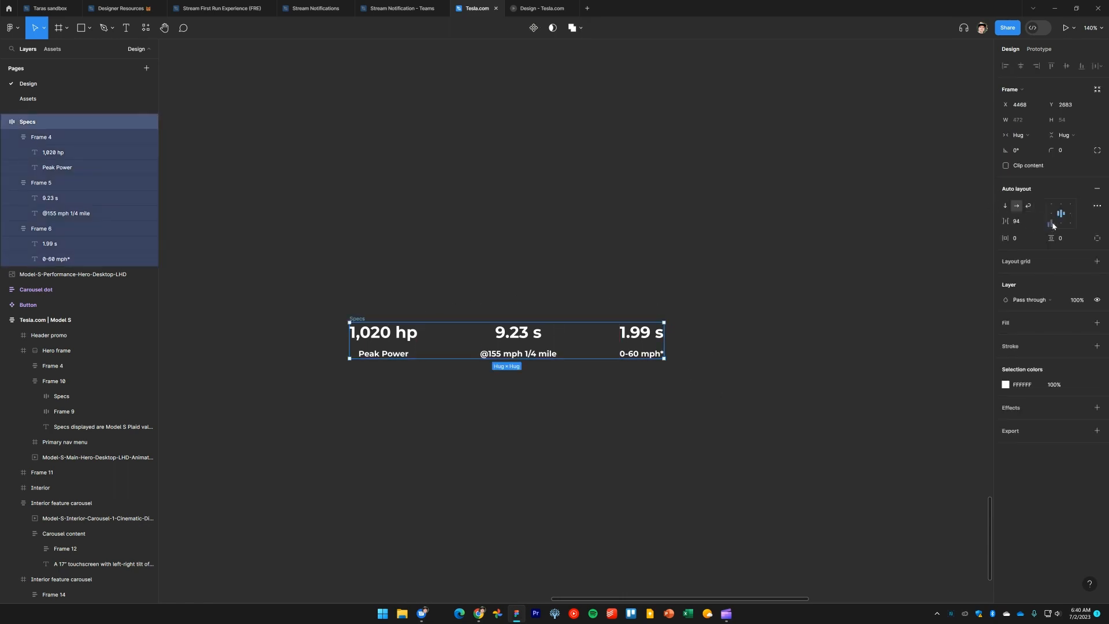
left_click_drag(1004, 221, 1020, 221)
key("alt+Tab")
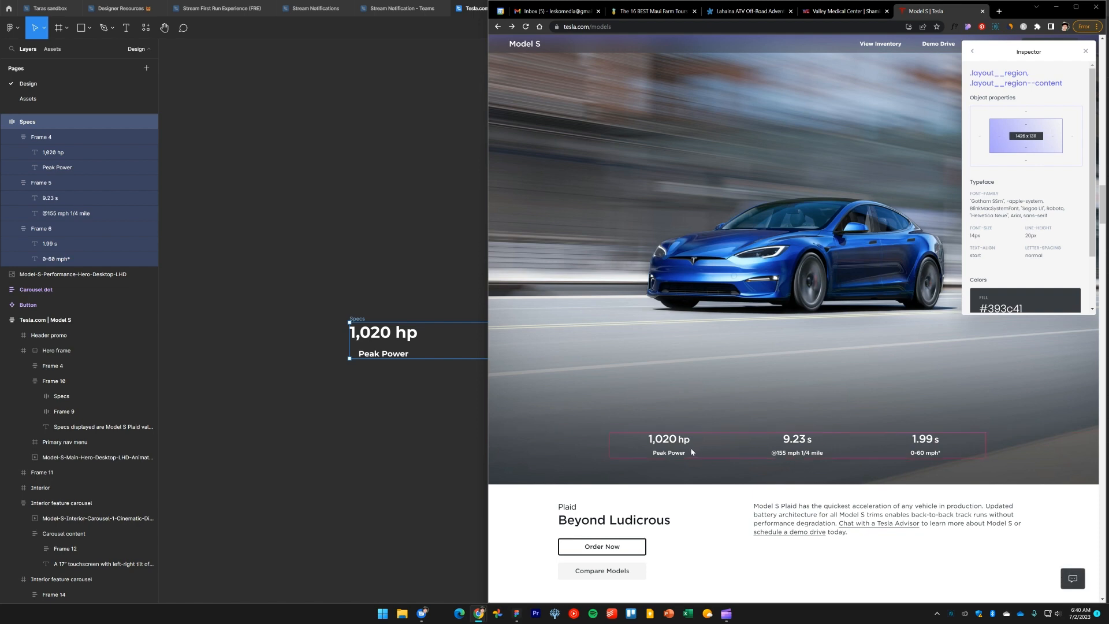
left_click(682, 442)
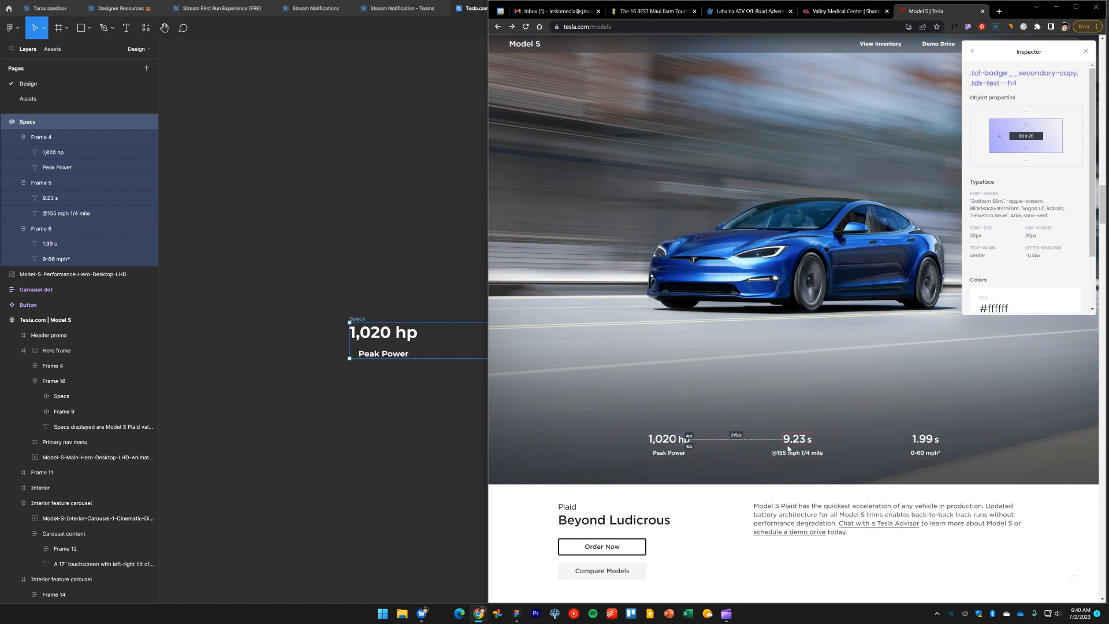
left_click(381, 153)
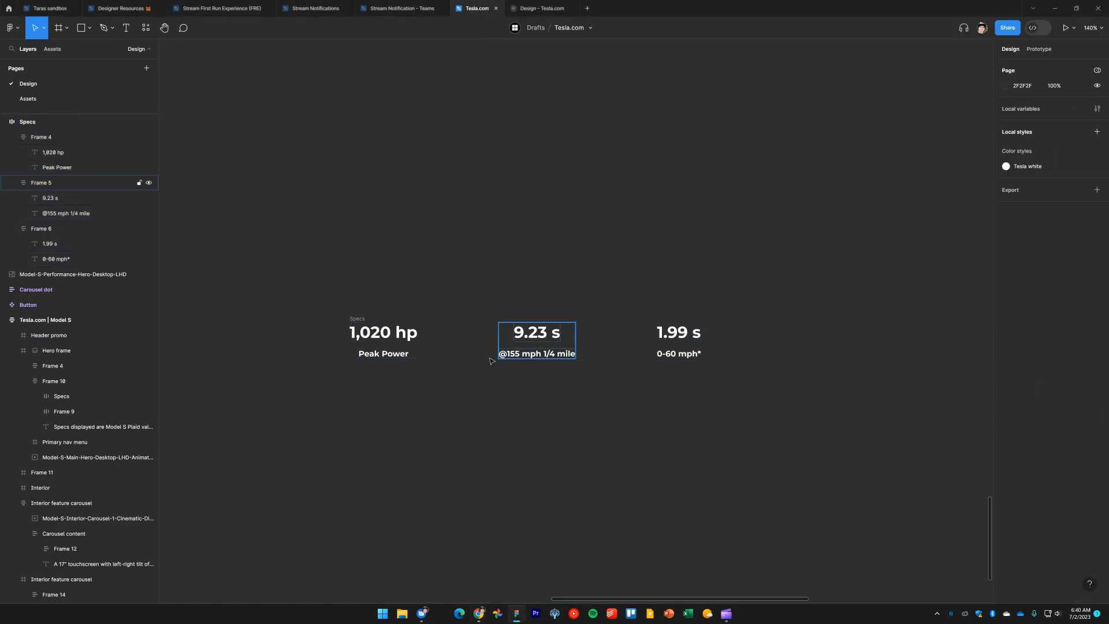
left_click(363, 337)
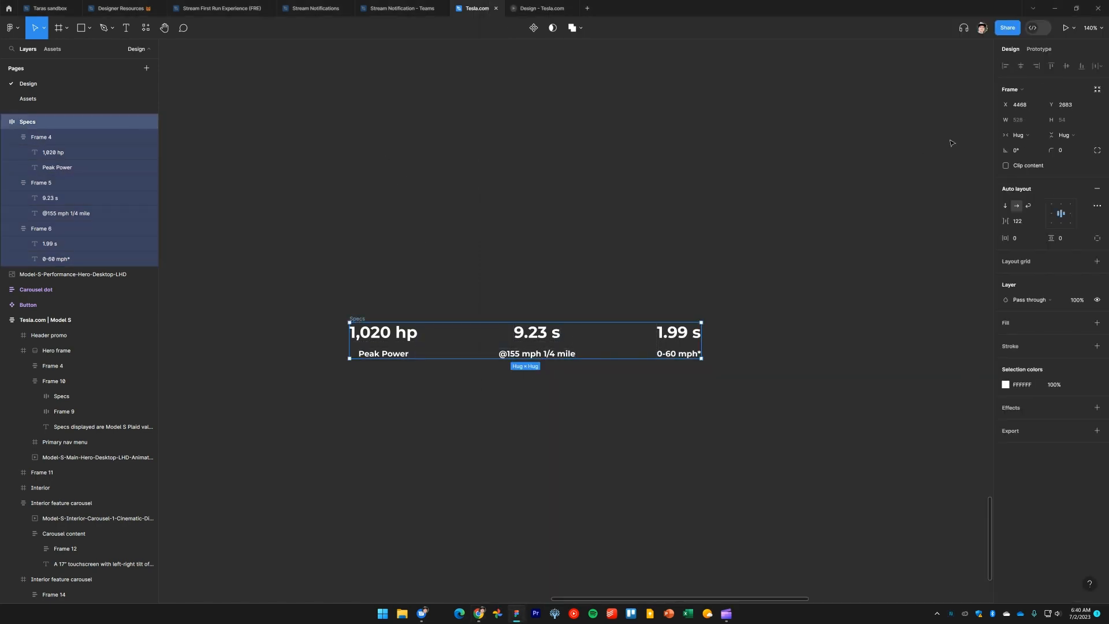
left_click(1021, 226)
type("200")
key("Return")
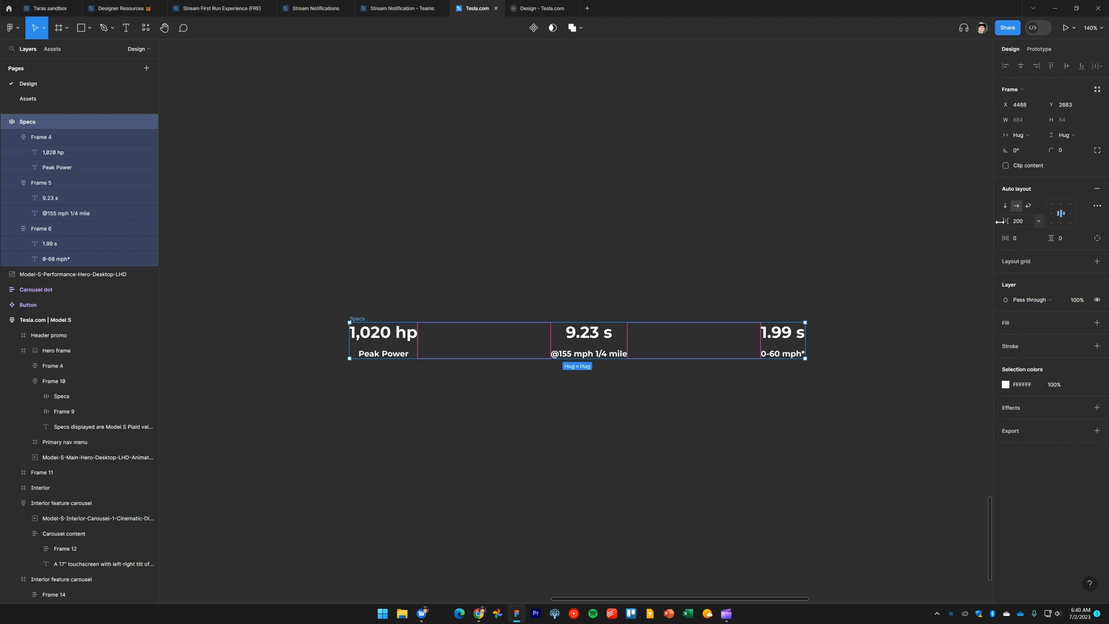
Move the Specs row to sit just above the blue Plaid car image
left_click(739, 414)
scroll(565, 386, "down", 5)
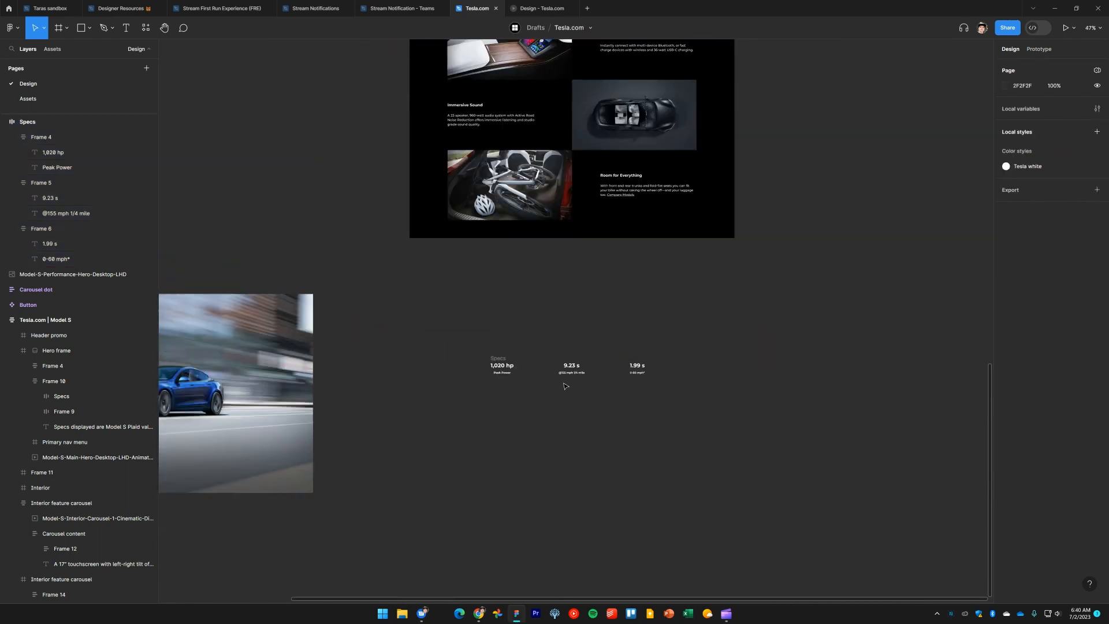
scroll(565, 386, "left", 3)
left_click(573, 354)
left_click_drag(573, 354, 259, 235)
left_click(658, 302)
scroll(716, 422, "up", 3)
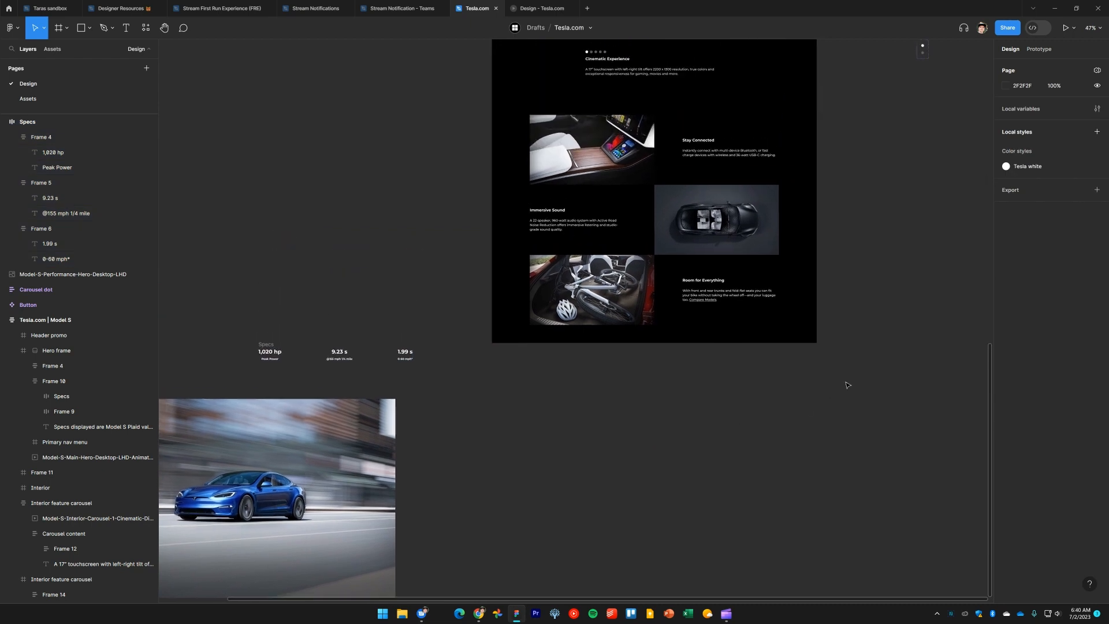
scroll(858, 194, "up", 4)
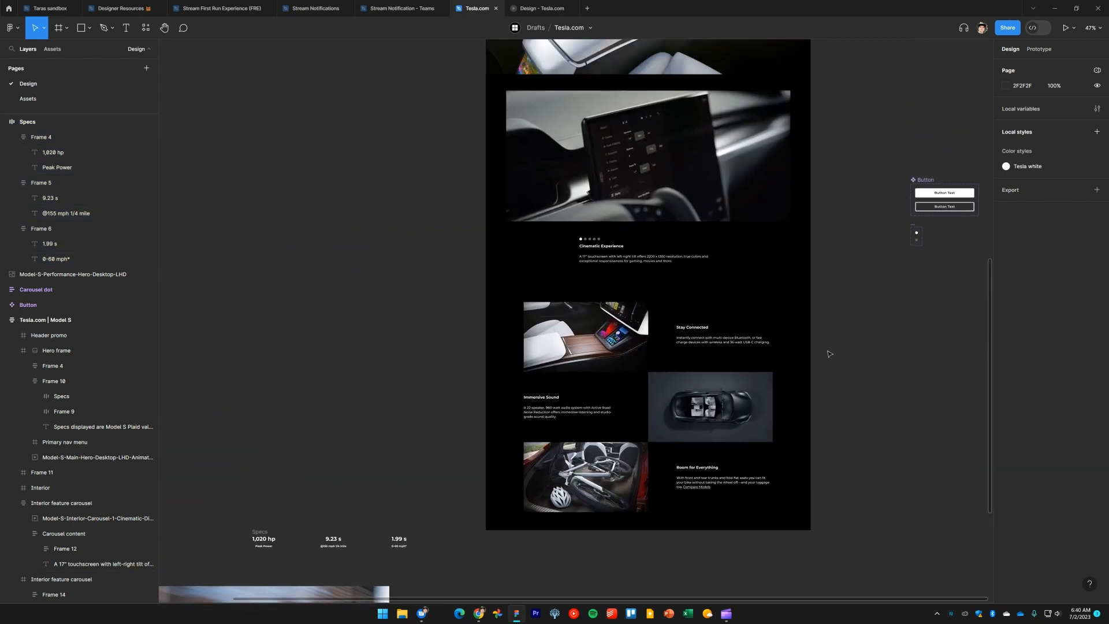
Duplicate the lower Interior feature carousel frame
scroll(762, 243, "down", 1)
left_click(763, 230)
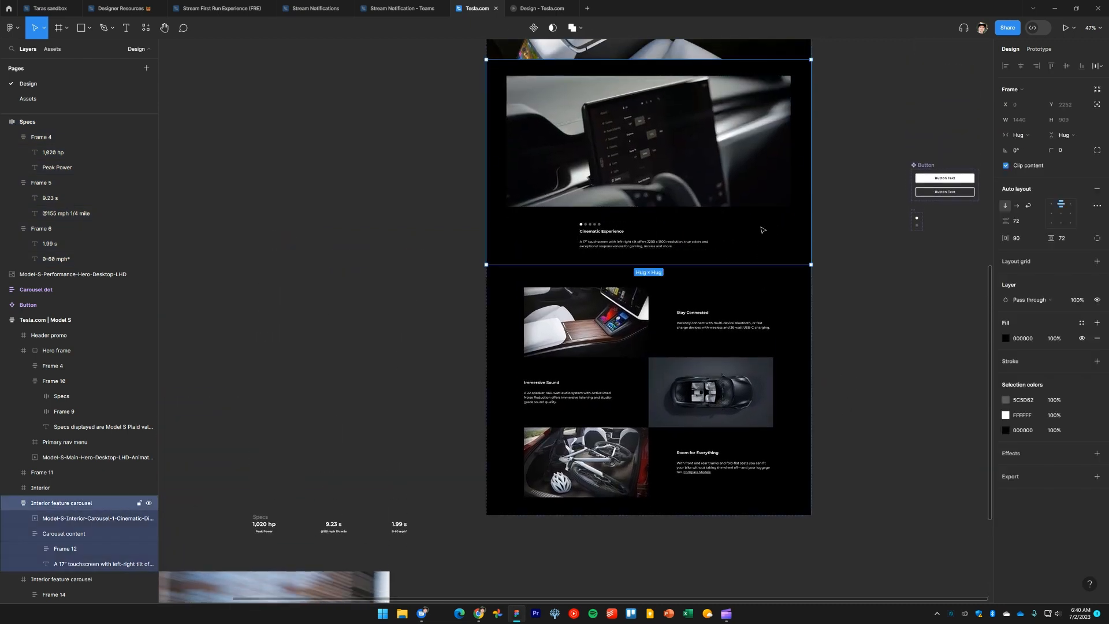
scroll(849, 306, "down", 3)
left_click(824, 231)
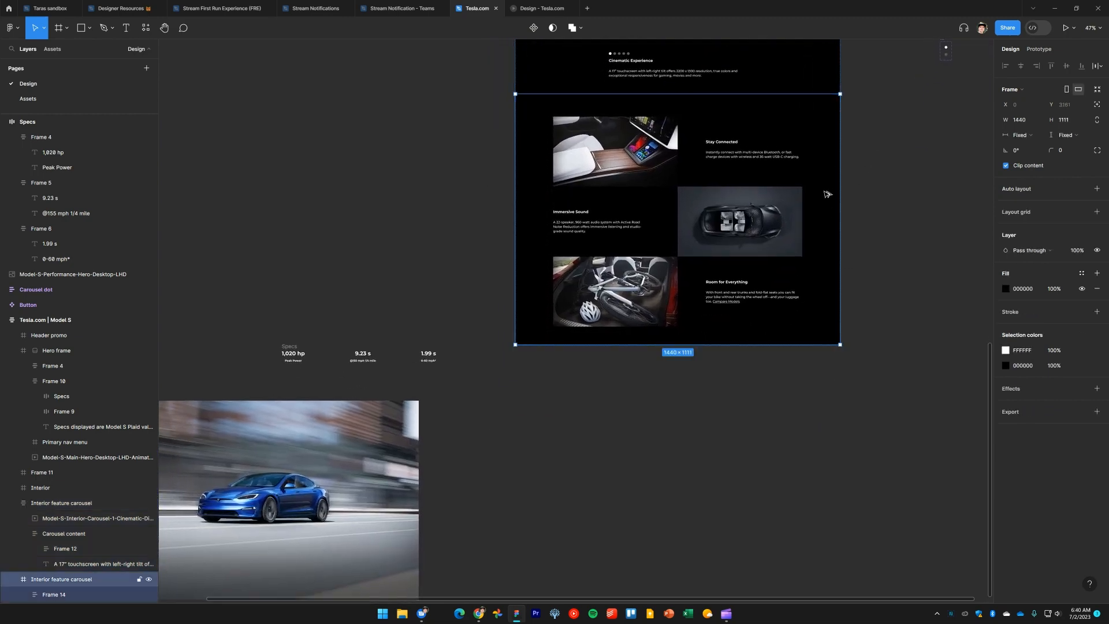
key("ctrl+d")
left_click(895, 434)
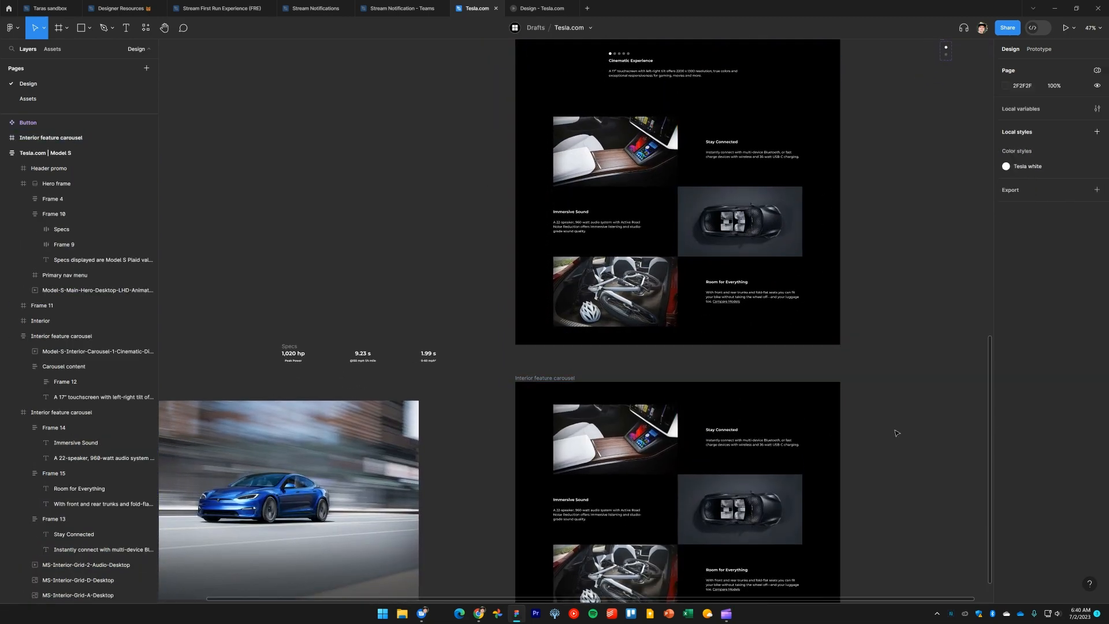
Clear all contents out of the duplicated Interior feature carousel frame
scroll(896, 433, "down", 4)
left_click_drag(893, 411, 571, 222)
key("Delete")
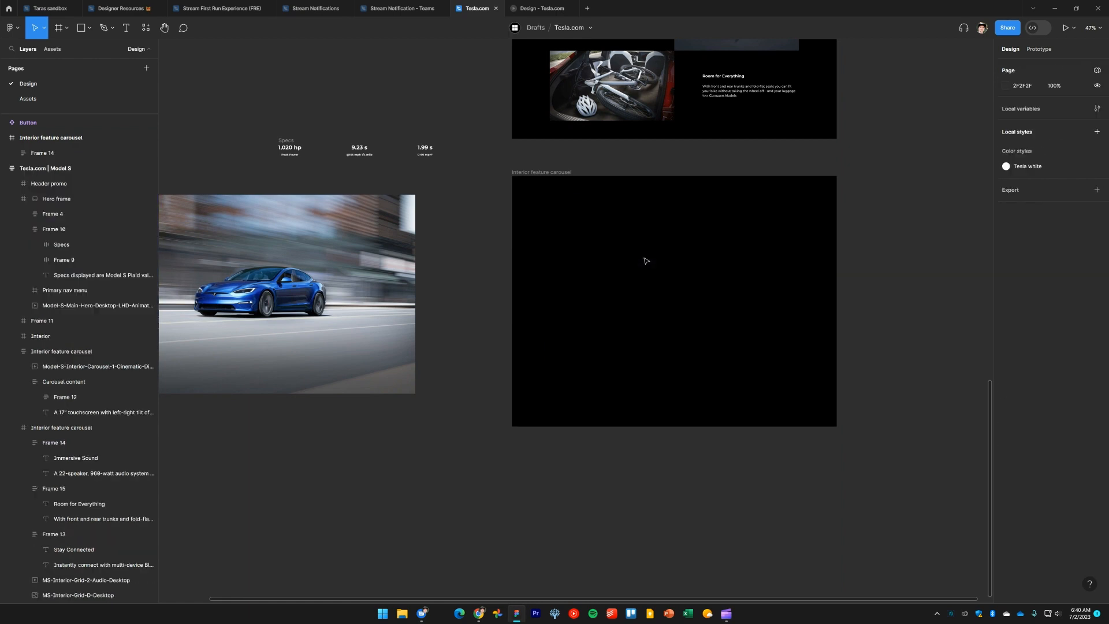
Move the blue Plaid car image into the emptied carousel frame
scroll(464, 273, "left", 2)
left_click(355, 273)
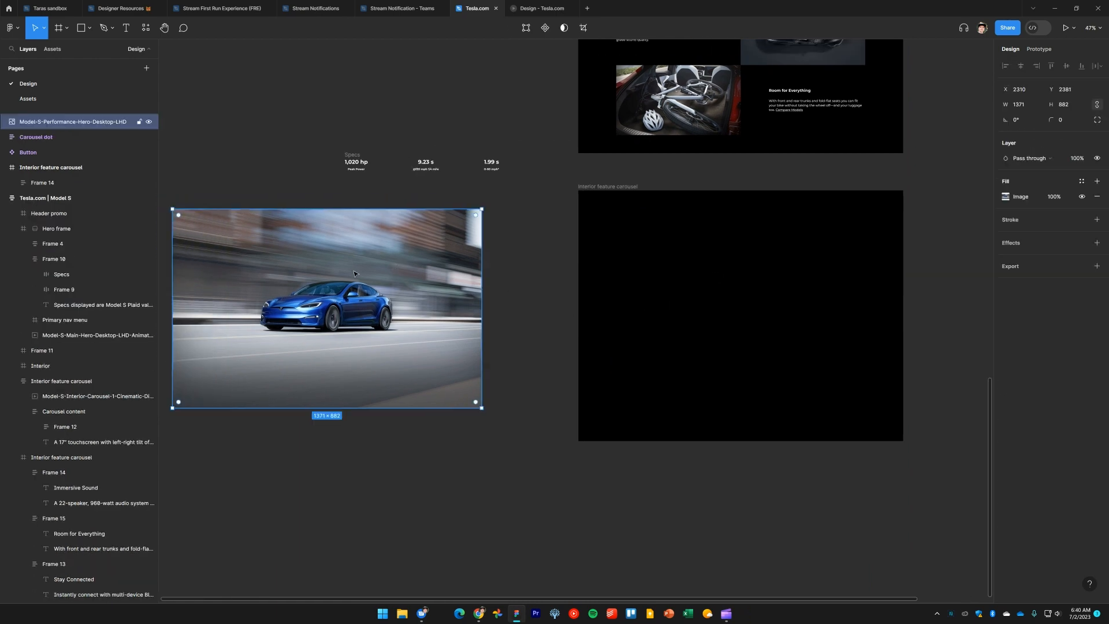
left_click_drag(343, 263, 751, 261)
scroll(763, 268, "up", 3)
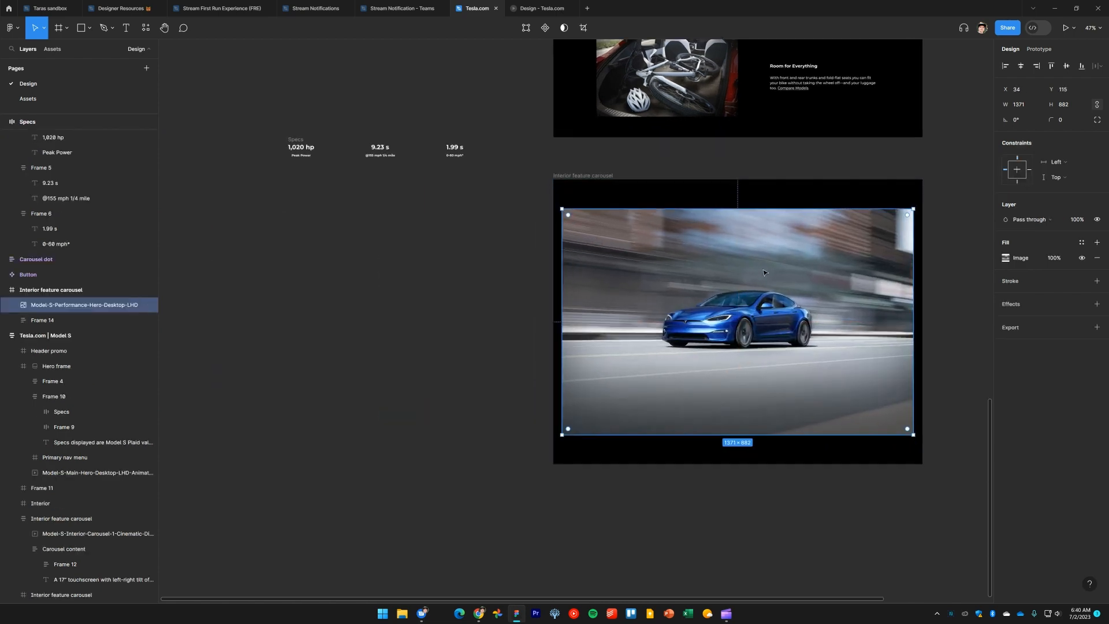
Stretch the car image to the frame's full width
key("alt+w")
scroll(809, 270, "right", 2)
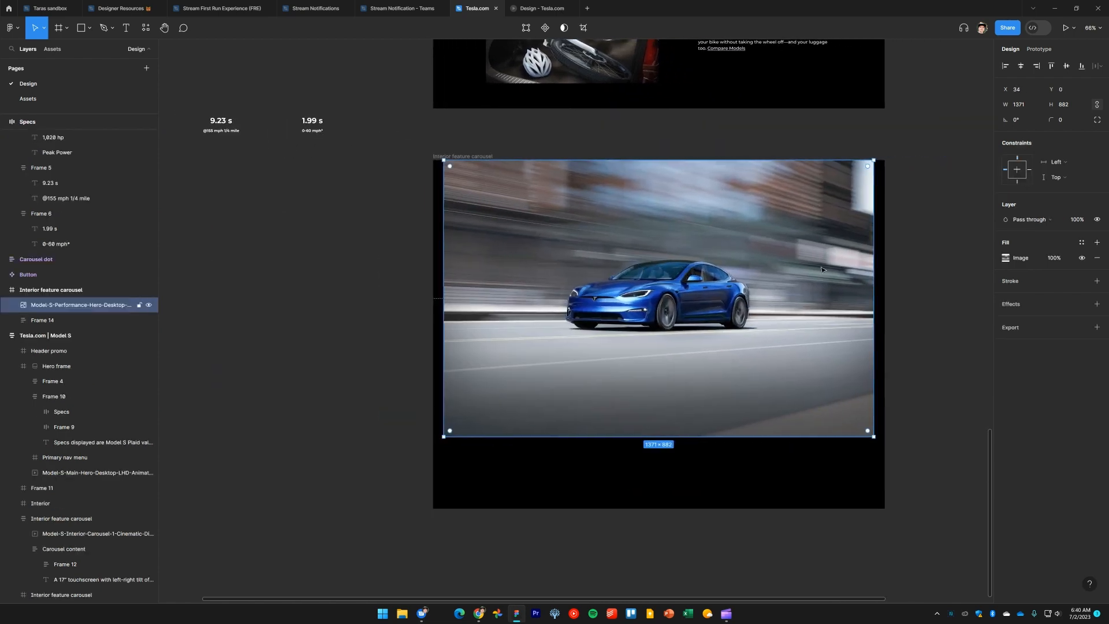
left_click_drag(875, 275, 885, 275)
left_click(939, 290)
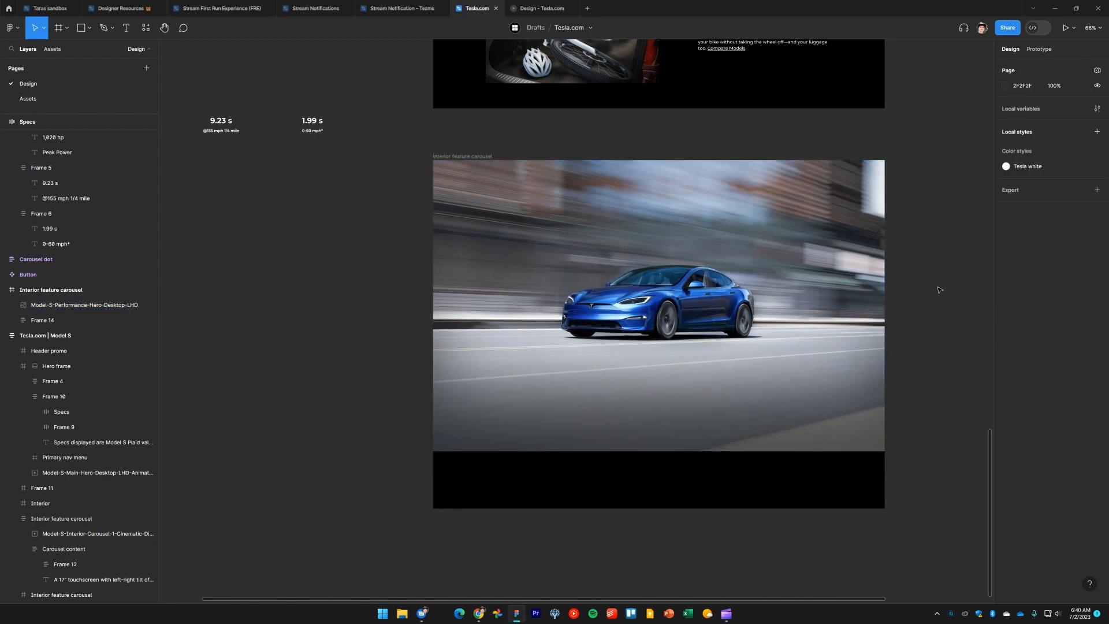
Set the car image's height to 1024, comparing the section with tesla.com
key("alt+Tab")
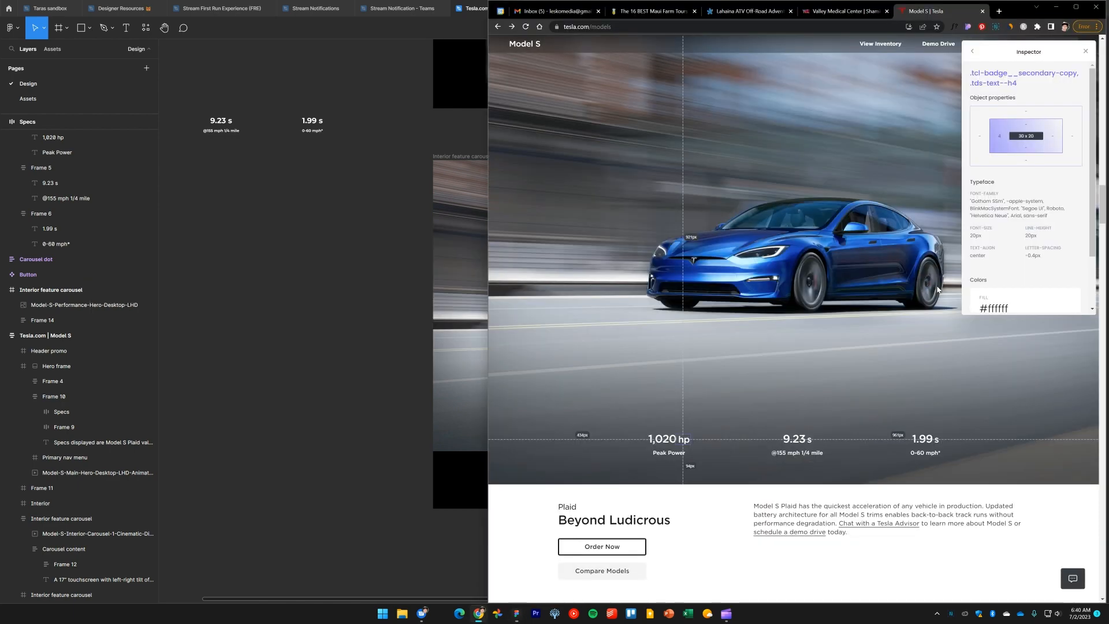
scroll(858, 400, "up", 2)
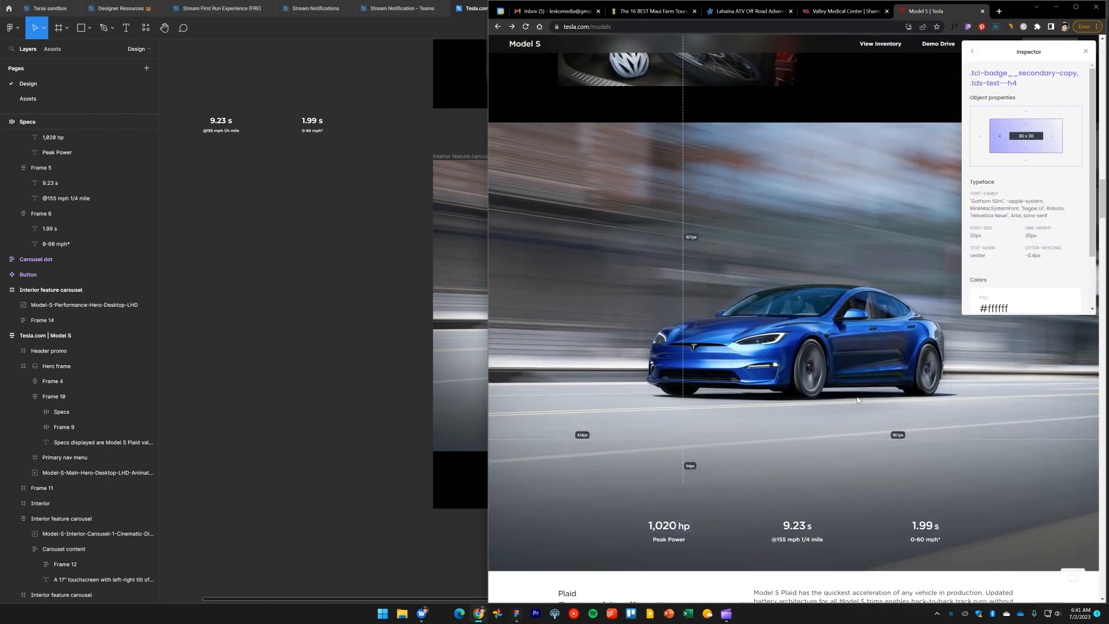
key("alt+Tab")
left_click(778, 290)
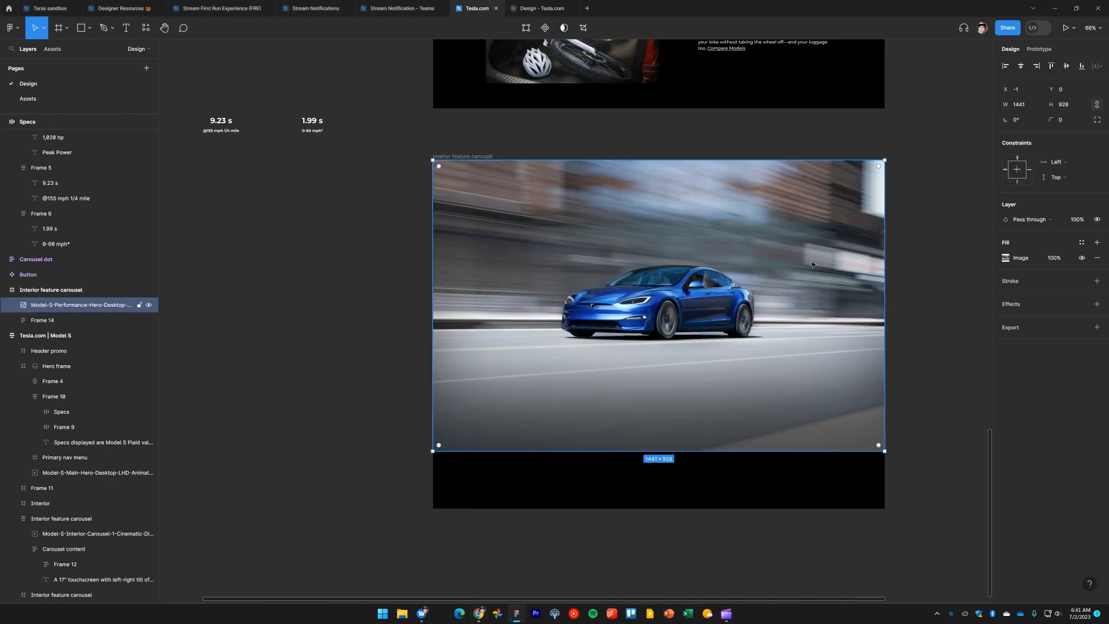
left_click(1067, 102)
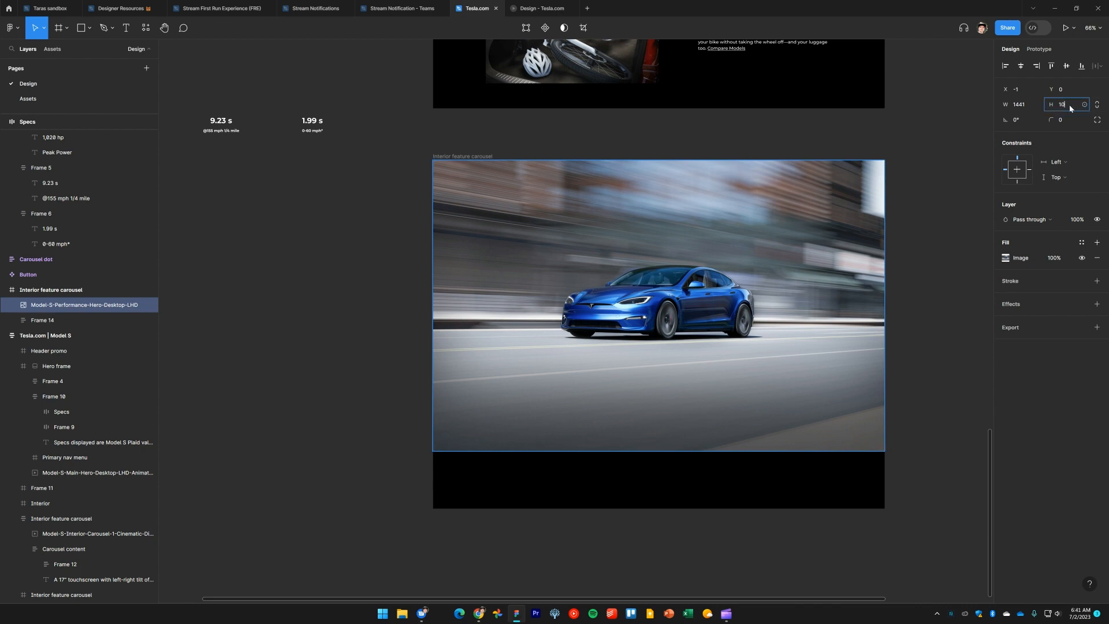
type("1024")
key("Return")
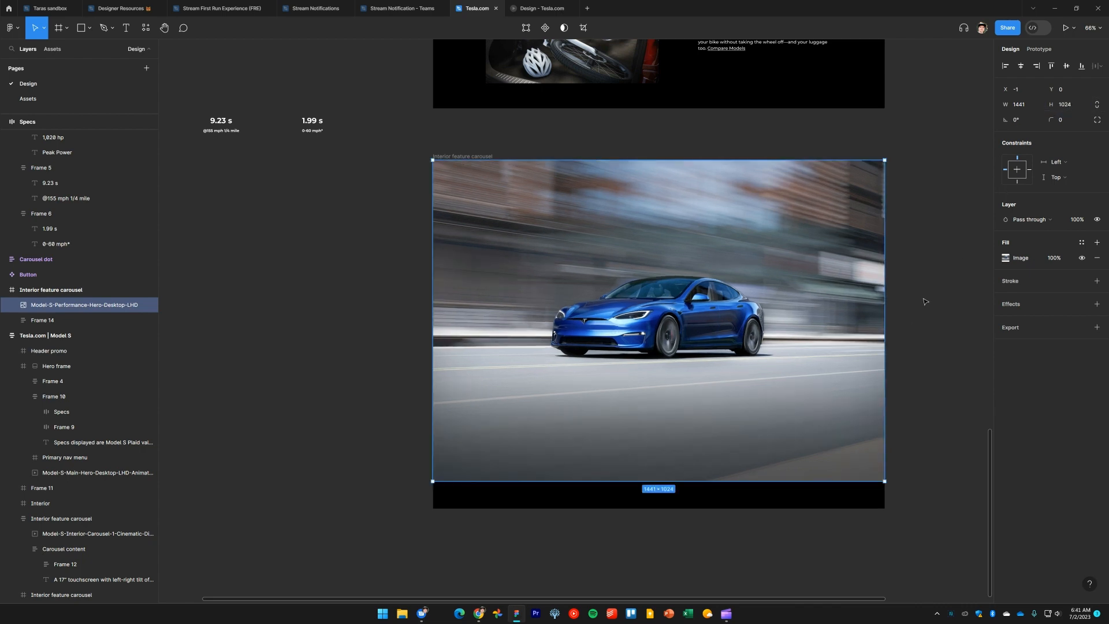
Examine the hero frame's spec row and its position and layout settings
left_click(926, 301)
scroll(926, 289, "down", 8, "ctrl")
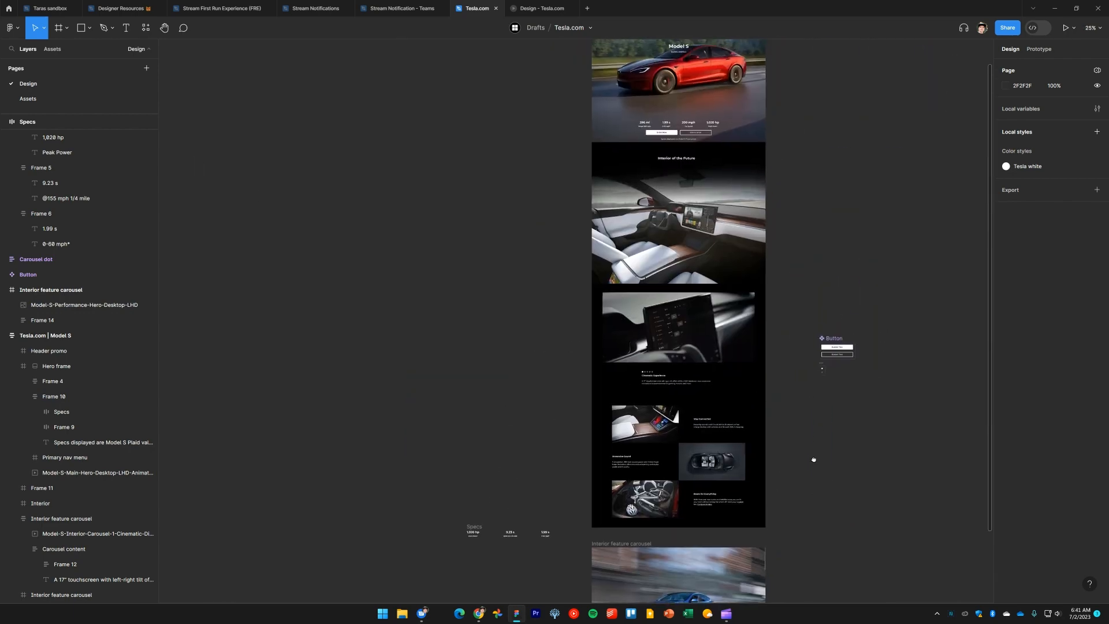
left_click_drag(788, 345, 784, 387)
left_click(710, 259)
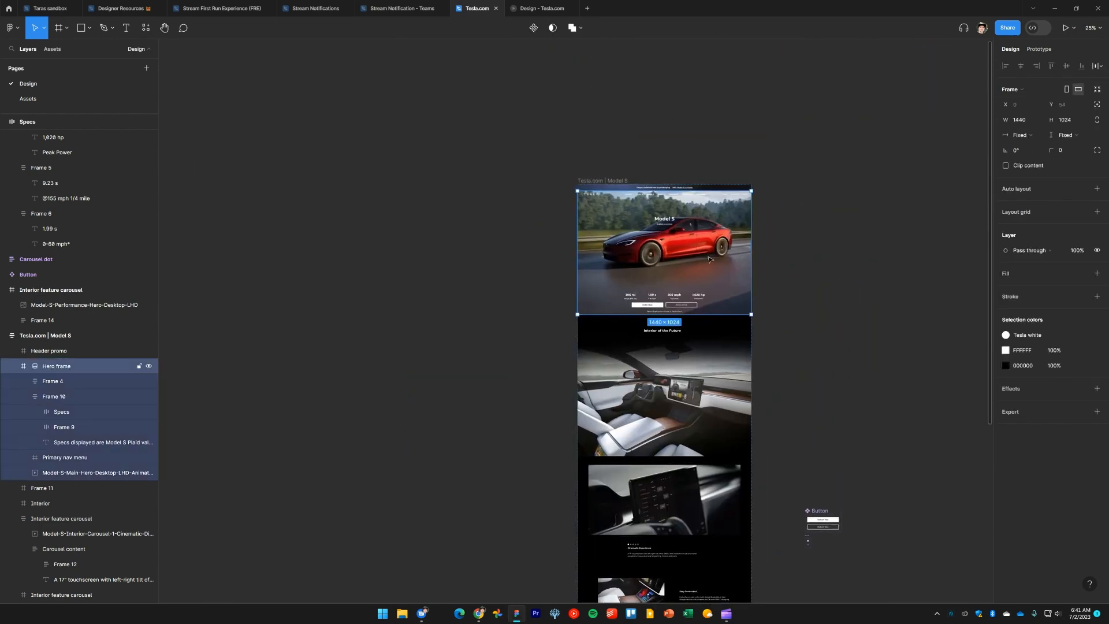
scroll(783, 389, "down", 10)
left_click(783, 413)
scroll(660, 400, "up", 3, "ctrl")
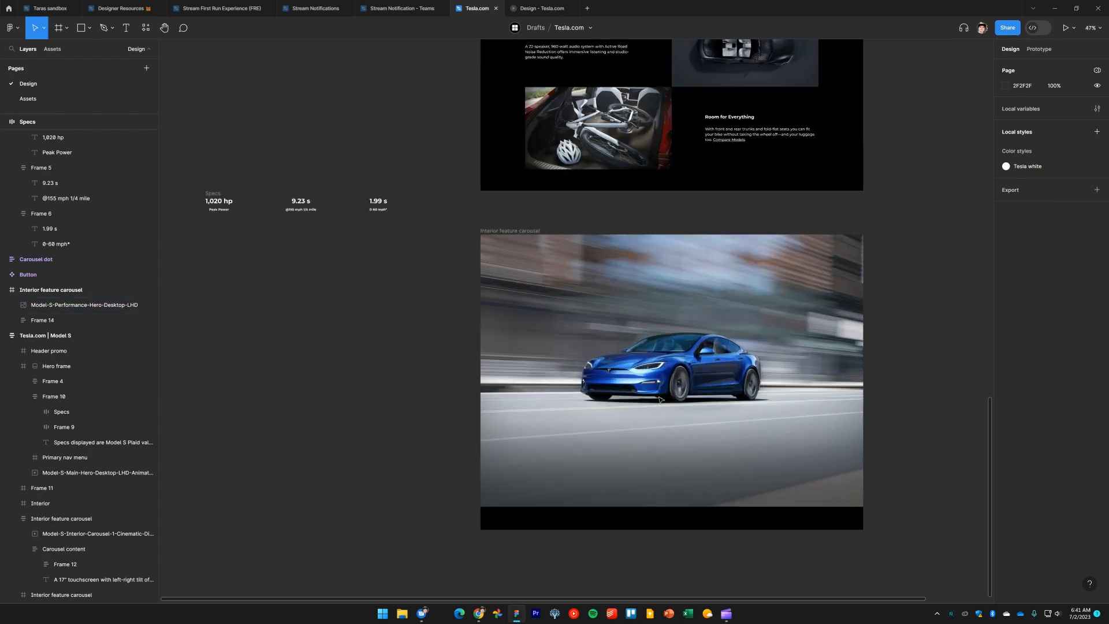
scroll(682, 231, "up", 3, "ctrl")
scroll(688, 221, "down", 4, "ctrl")
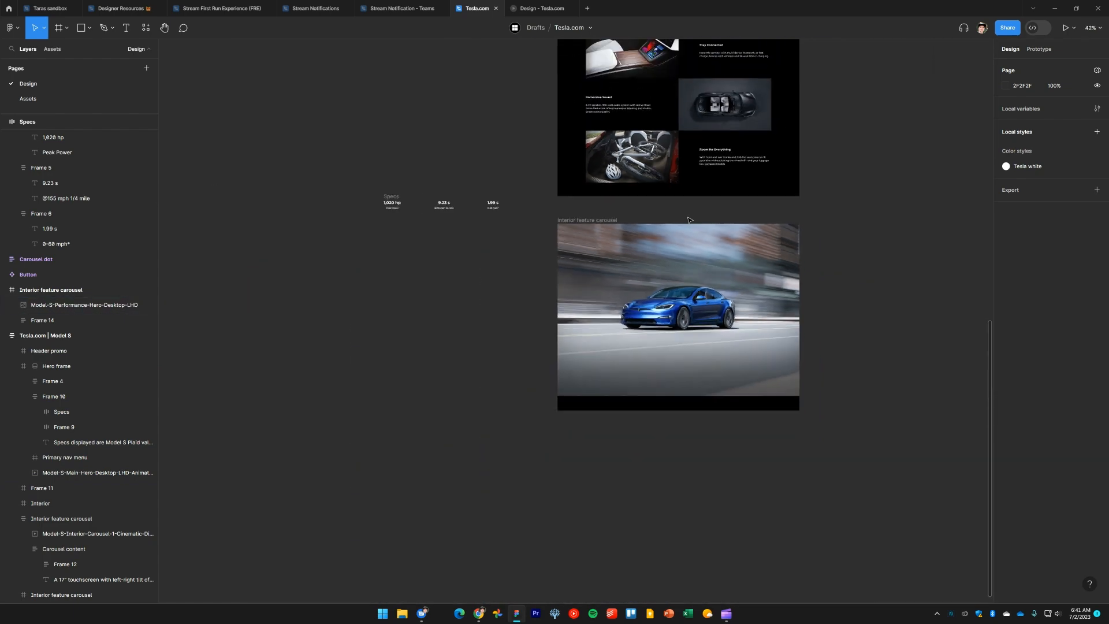
scroll(688, 220, "up", 10)
scroll(679, 408, "up", 5, "ctrl")
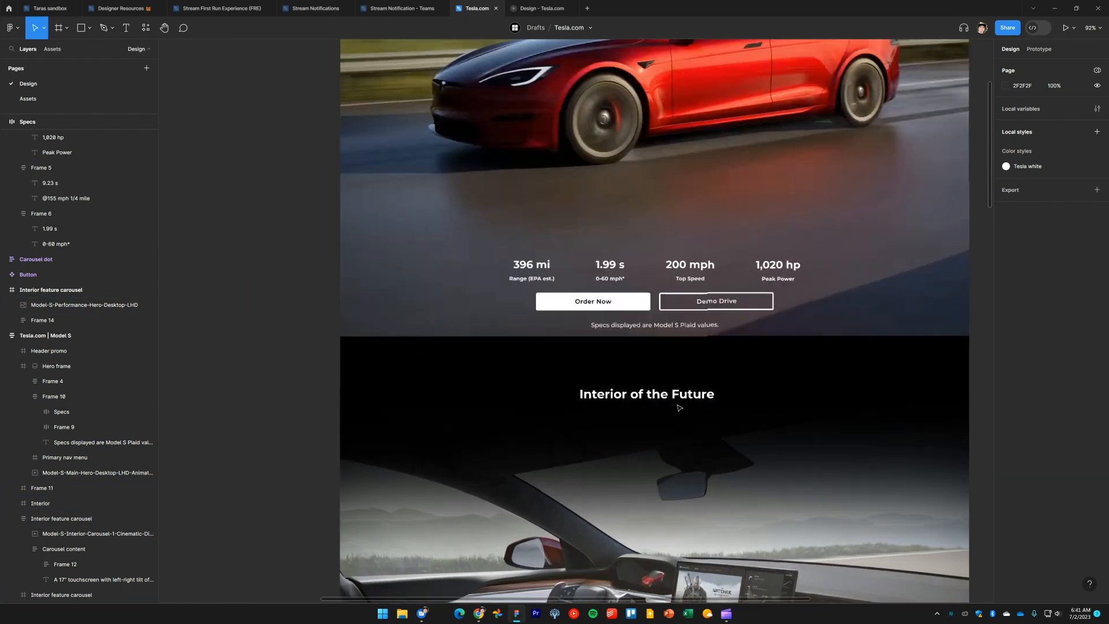
left_click(715, 305)
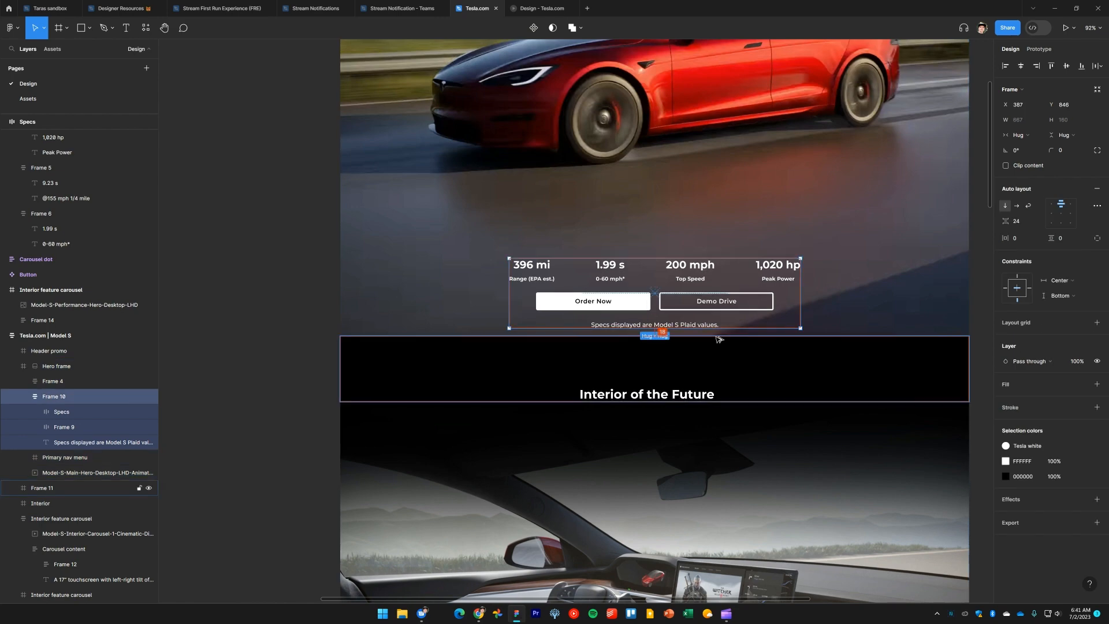
scroll(720, 339, "down", 5, "ctrl")
scroll(693, 260, "down", 10)
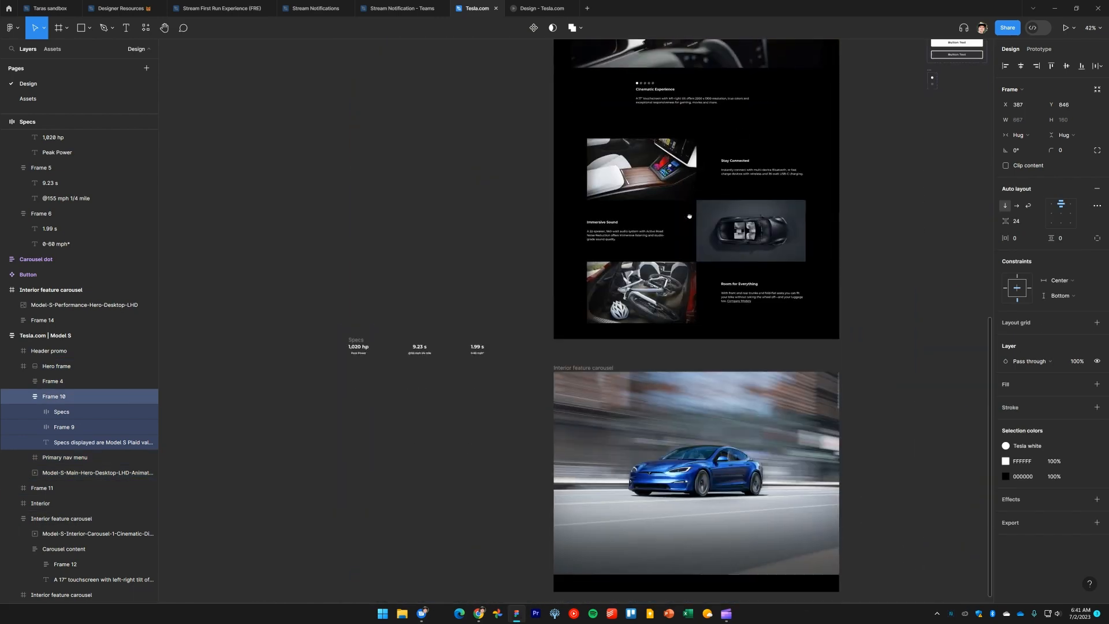
scroll(689, 216, "down", 5)
scroll(676, 289, "up", 3, "ctrl")
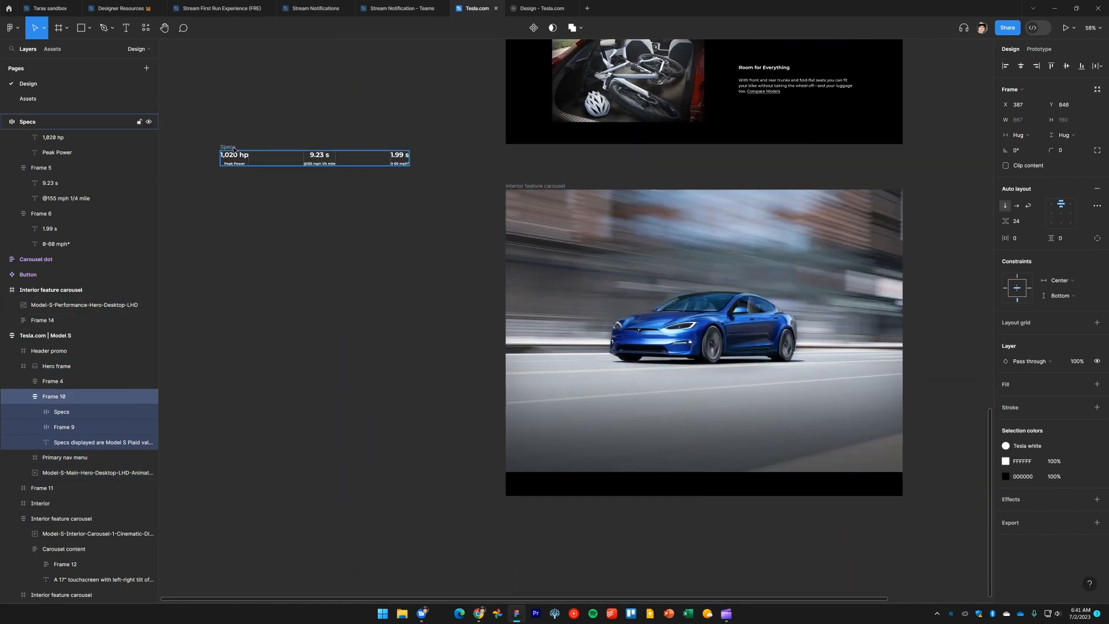
Move the Specs row onto the lower part of the blue car image and set its vertical constraint to Bottom
left_click_drag(234, 149, 637, 440)
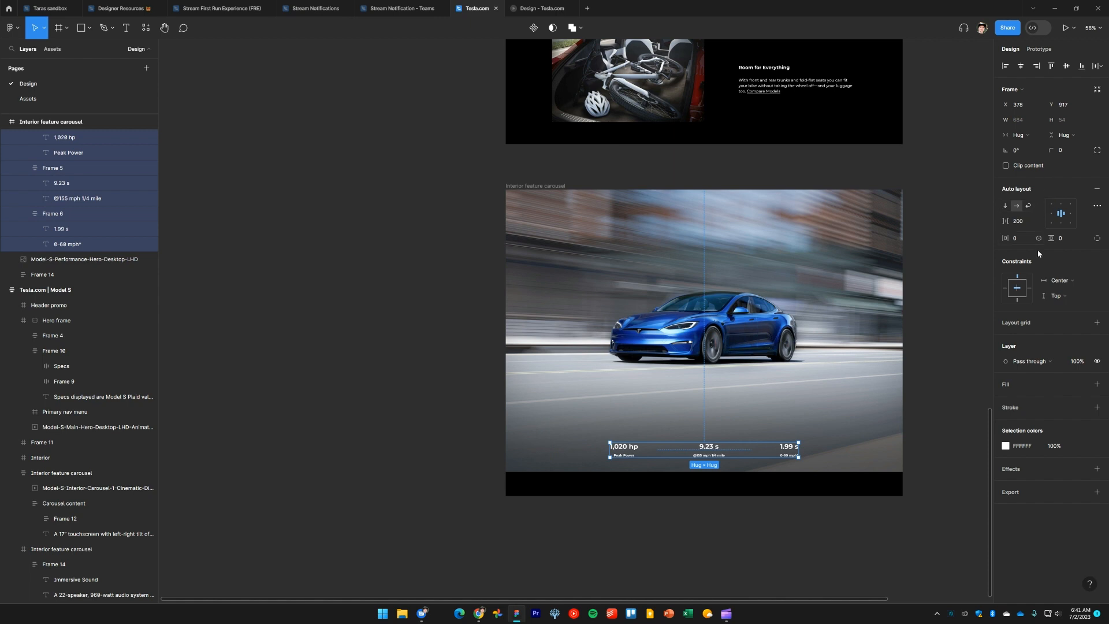
left_click(1017, 300)
scroll(722, 424, "up", 5)
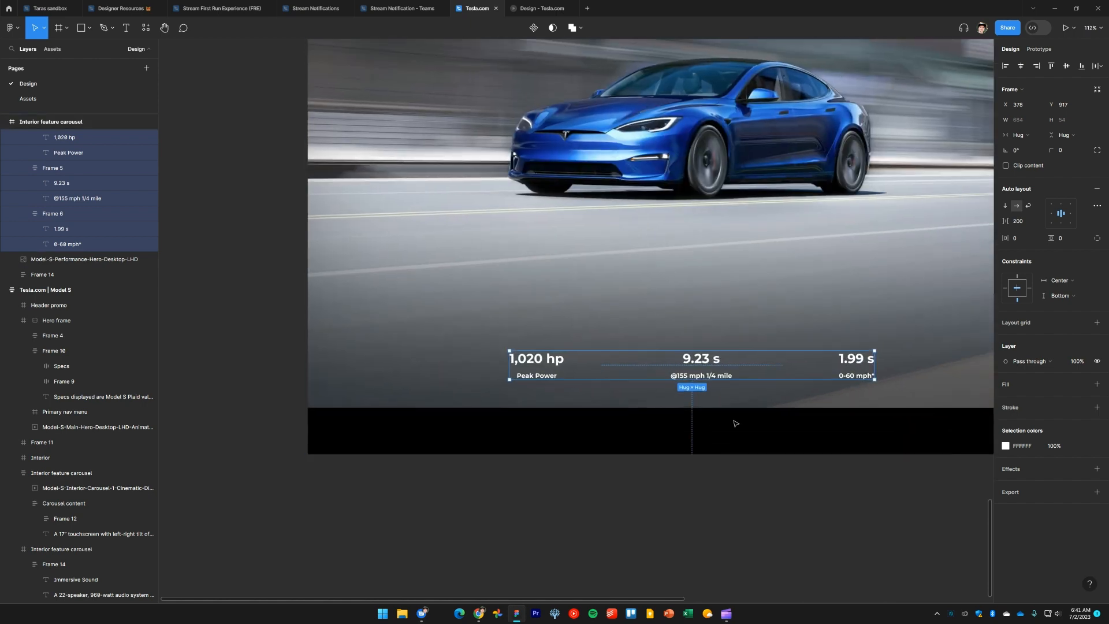
Compare the Specs row's position over the image with the spec row on tesla.com
scroll(736, 423, "up", 1)
scroll(735, 423, "right", 1)
left_click(816, 481)
left_click_drag(785, 491, 782, 447)
left_click(663, 410)
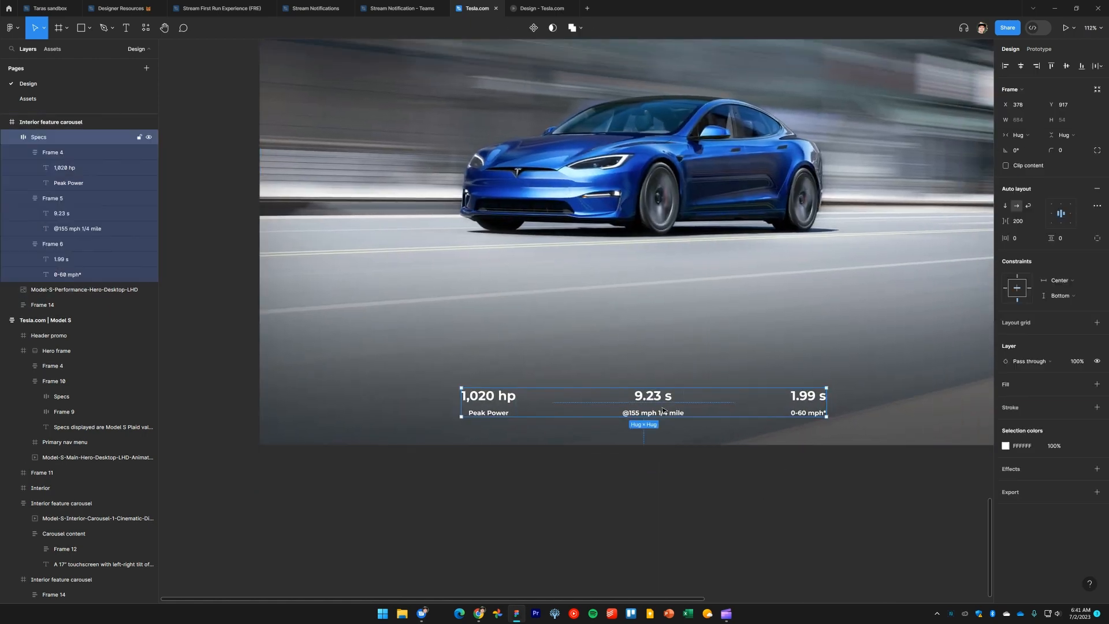
key("alt+Tab")
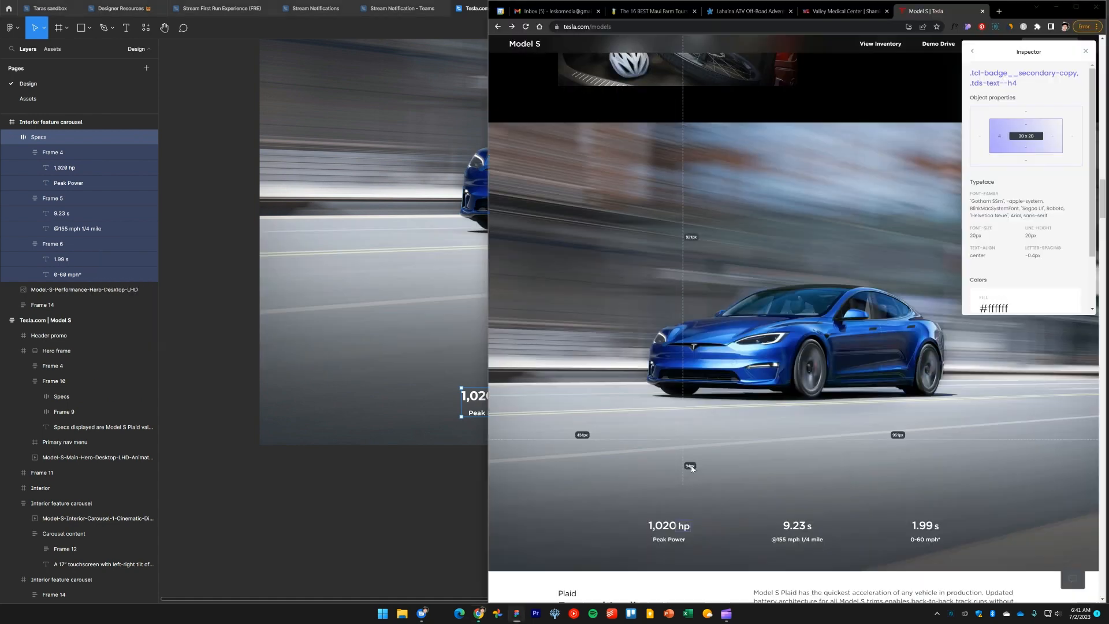
scroll(789, 479, "down", 2)
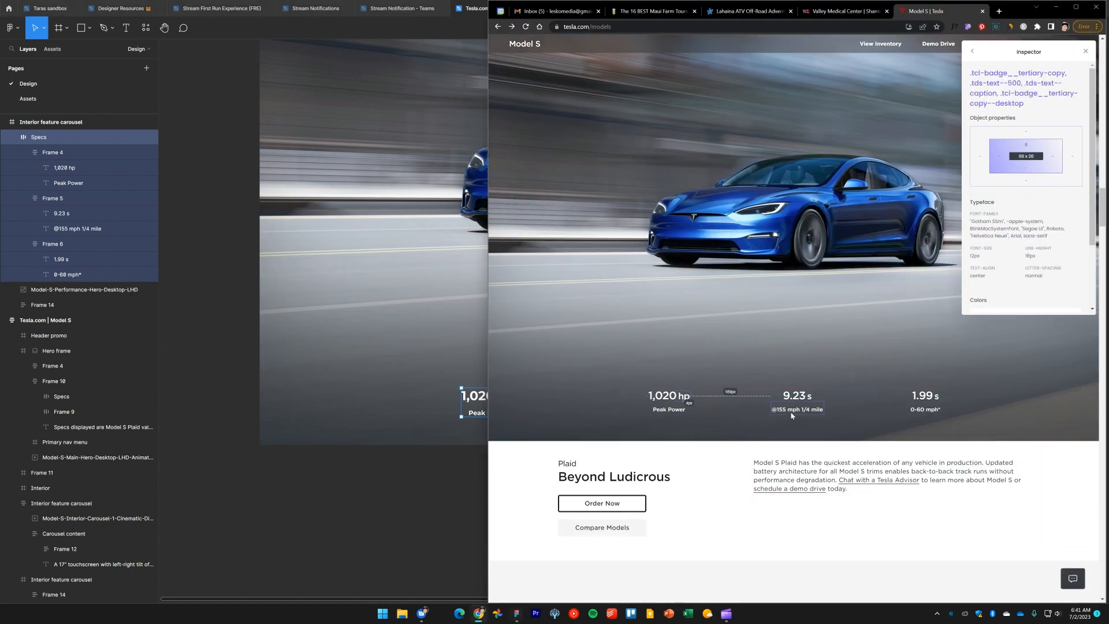
key("alt+Tab")
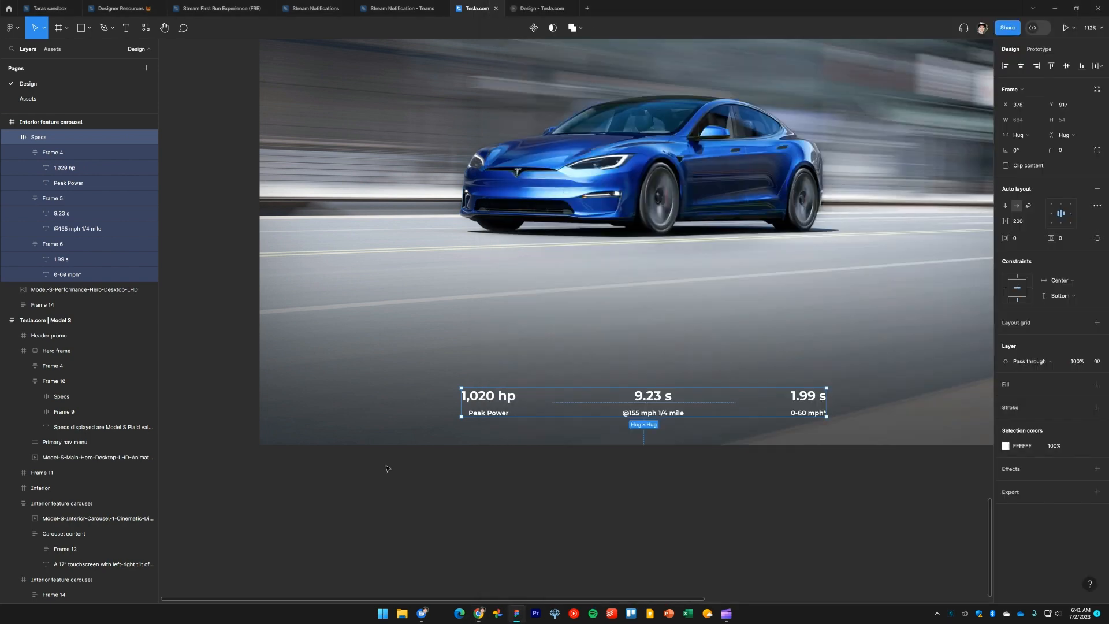
Nudge the Specs row up to Y 908 on the car image
left_click(384, 462)
left_click(653, 411)
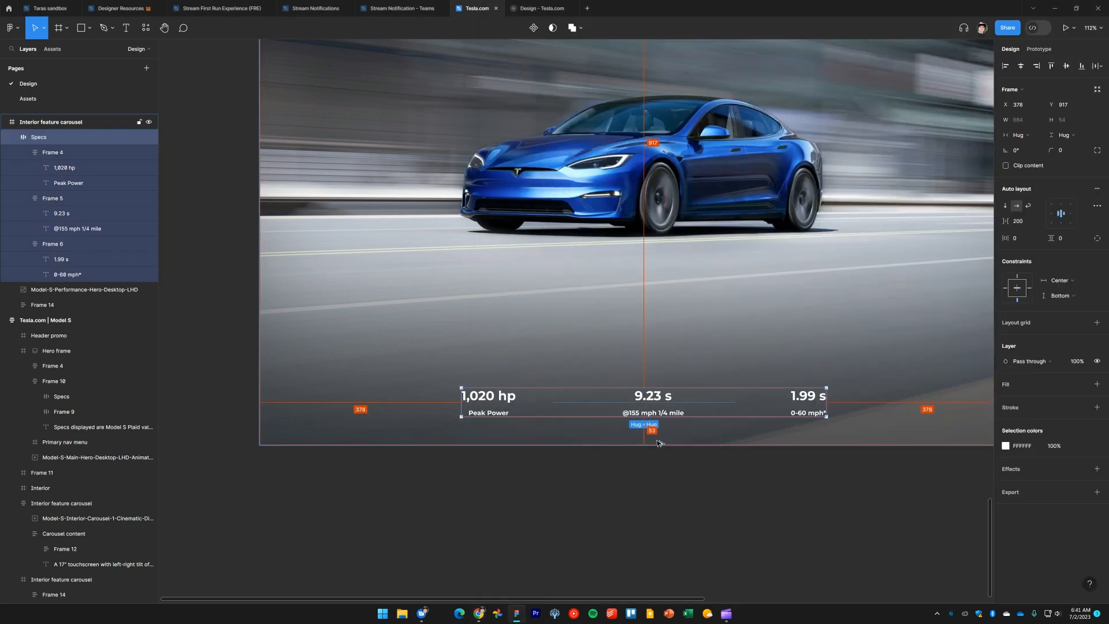
key("Up")
key("Up")
key("Up")
key("Up")
key("Up")
key("Up")
key("Up")
key("Up")
key("Up")
key("Up")
key("Up")
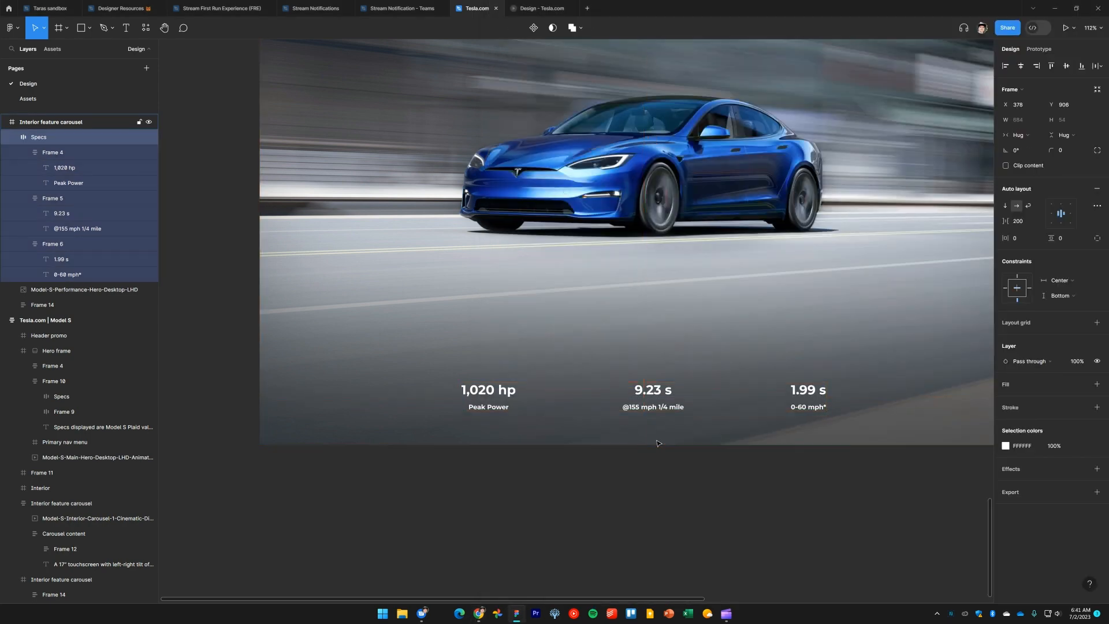
left_click(666, 498)
scroll(668, 500, "down", 5)
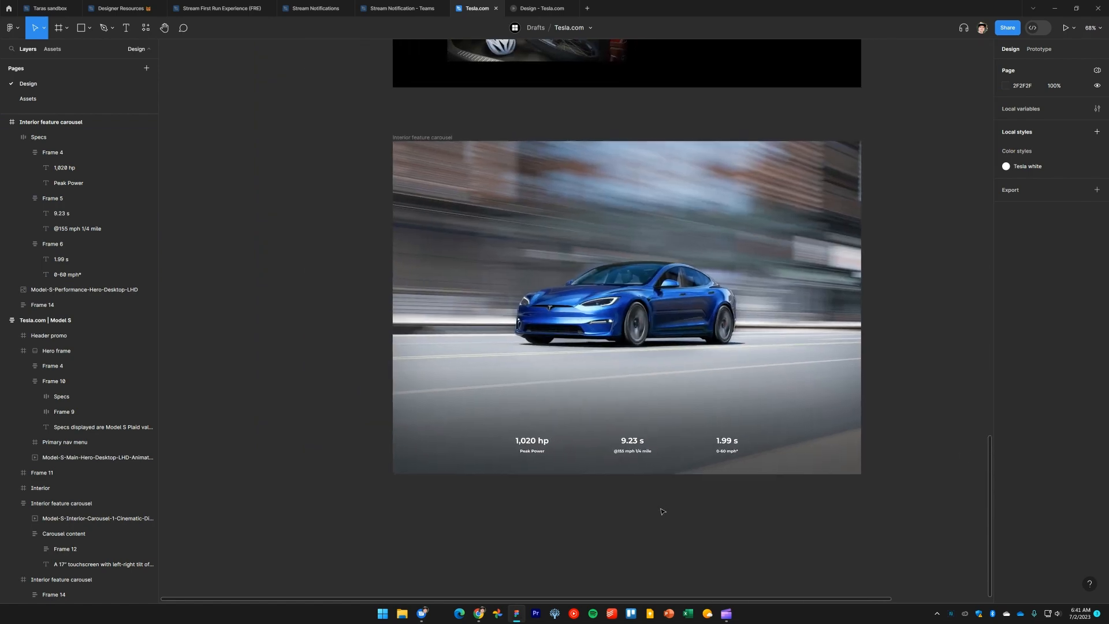
Compare the finished Plaid section with the one on tesla.com
key("alt+Tab")
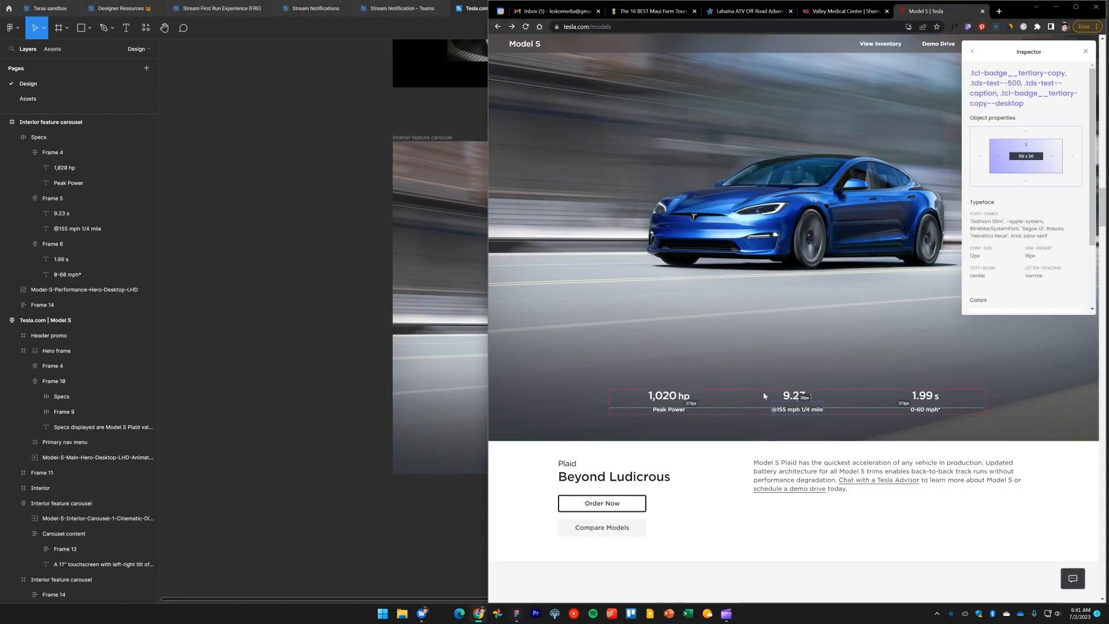
scroll(726, 379, "up", 2)
left_click(210, 338)
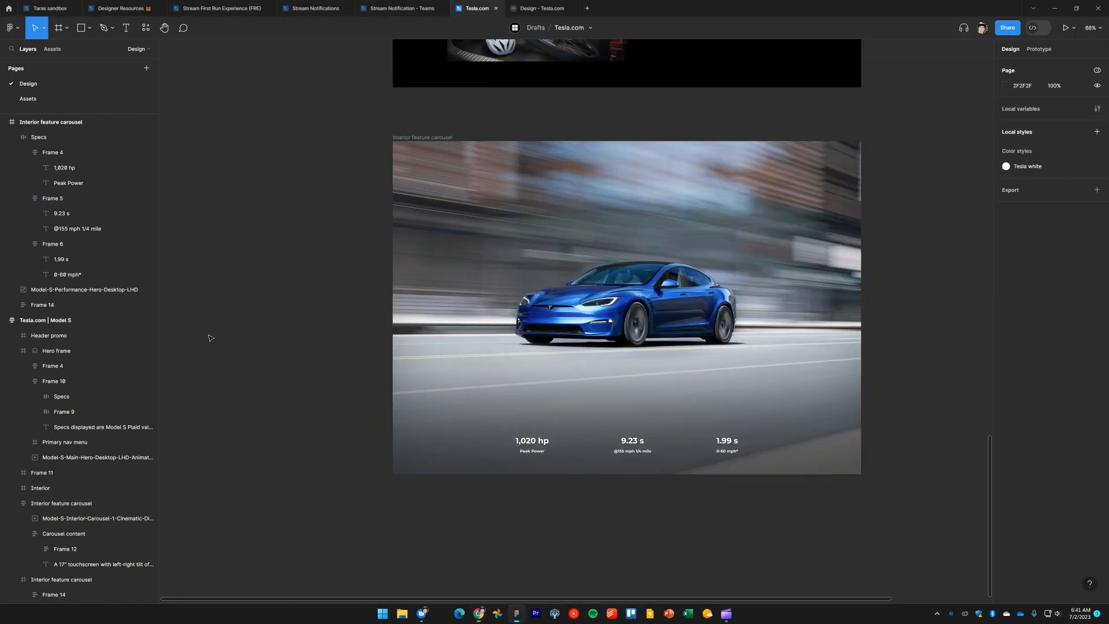
scroll(286, 216, "up", 2)
mouse_move(453, 257)
left_mouse_down()
mouse_move(452, 207)
mouse_move(452, 315)
mouse_move(447, 257)
left_mouse_up()
left_click(352, 309)
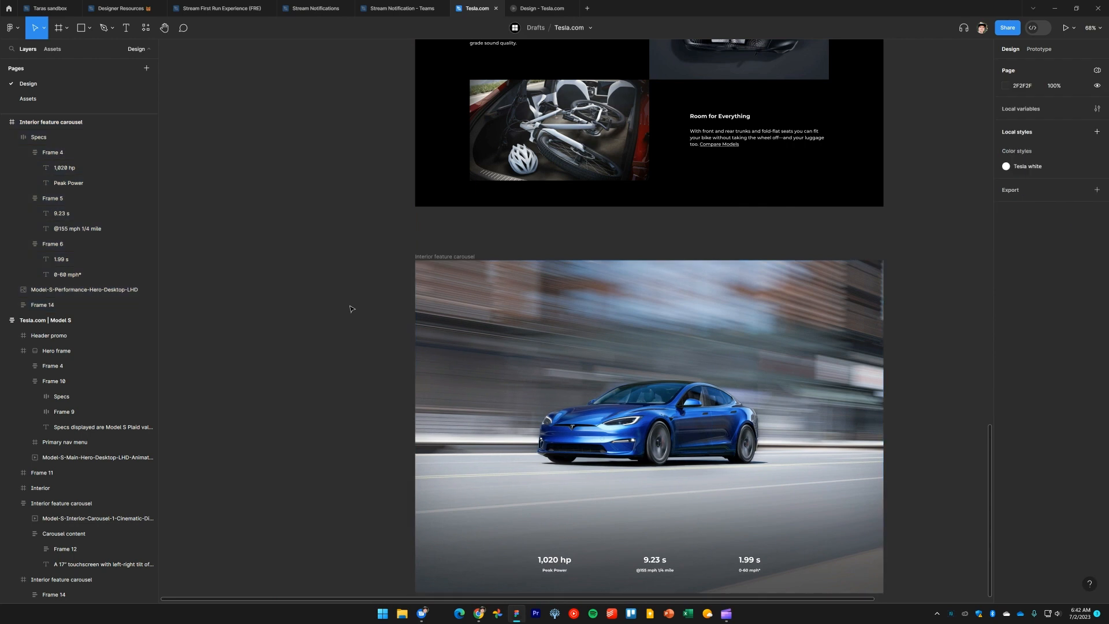
Move the Plaid carousel frame into the Tesla.com | Model S page, directly below the interior section
scroll(346, 281, "down", 3)
left_click(620, 316)
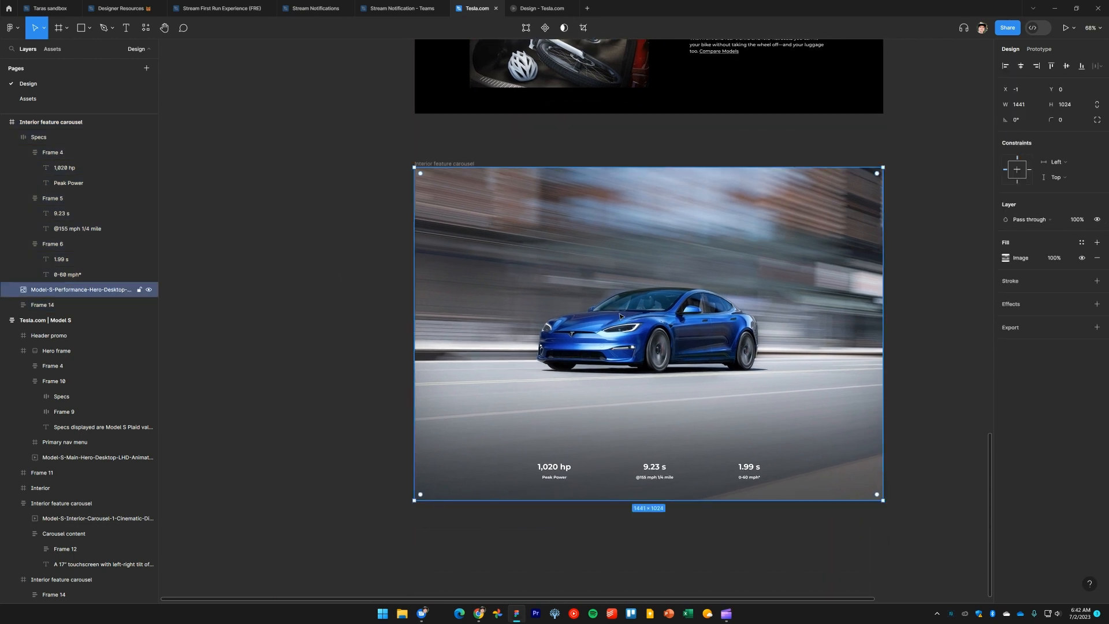
left_click(1030, 169, "shift")
left_click(1019, 182, "shift")
left_click(931, 294)
scroll(902, 345, "up", 2)
left_click_drag(454, 241, 462, 192)
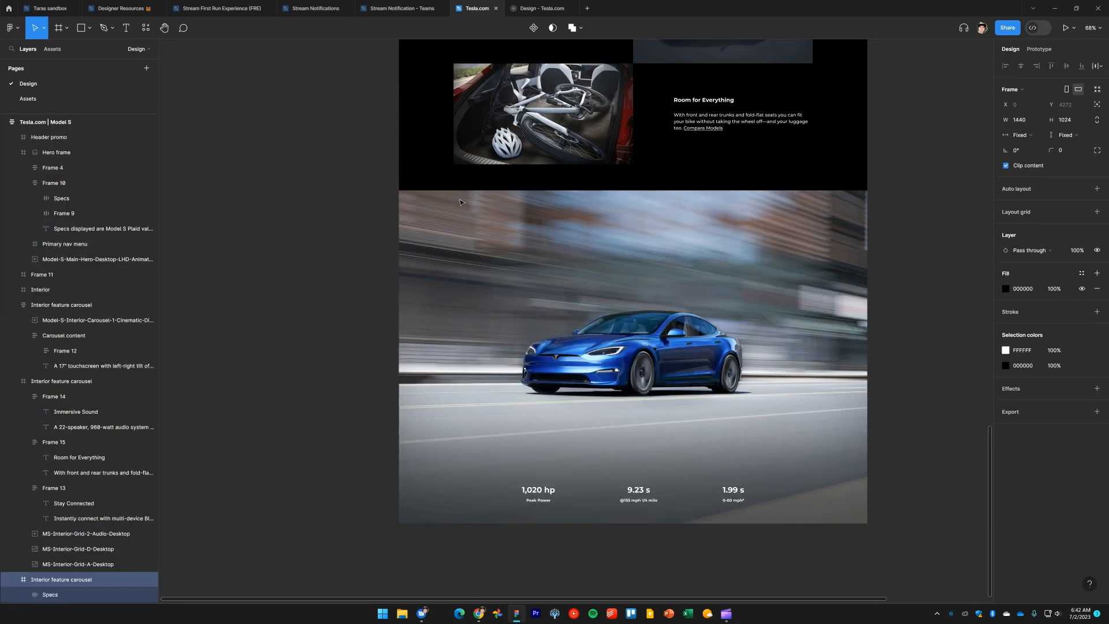
left_click(337, 245)
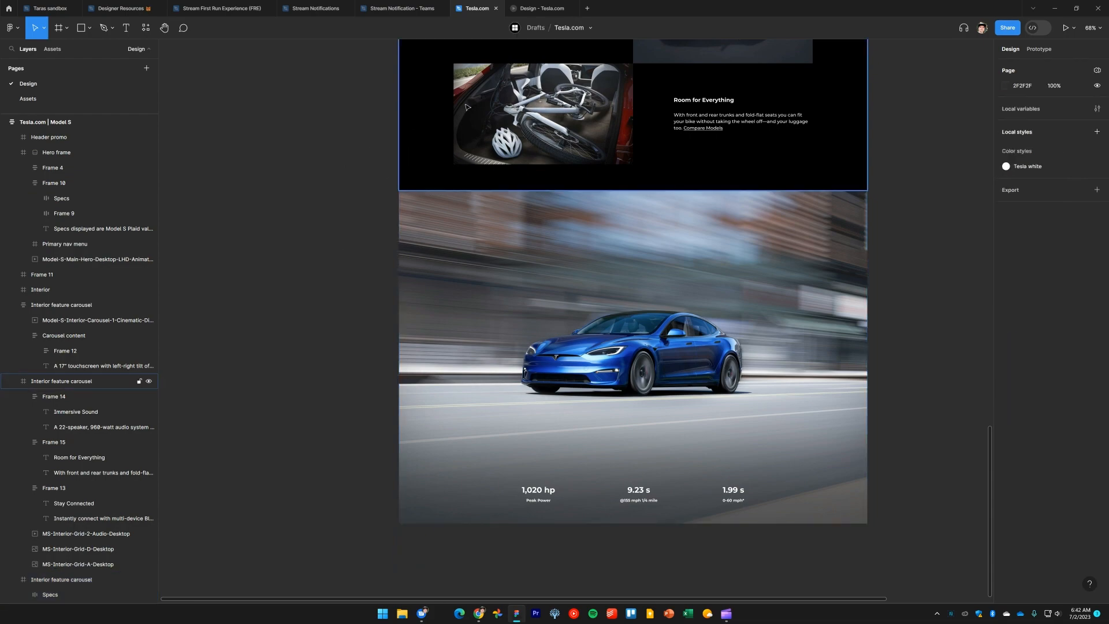
Preview the page in the prototype tab
left_click(541, 8)
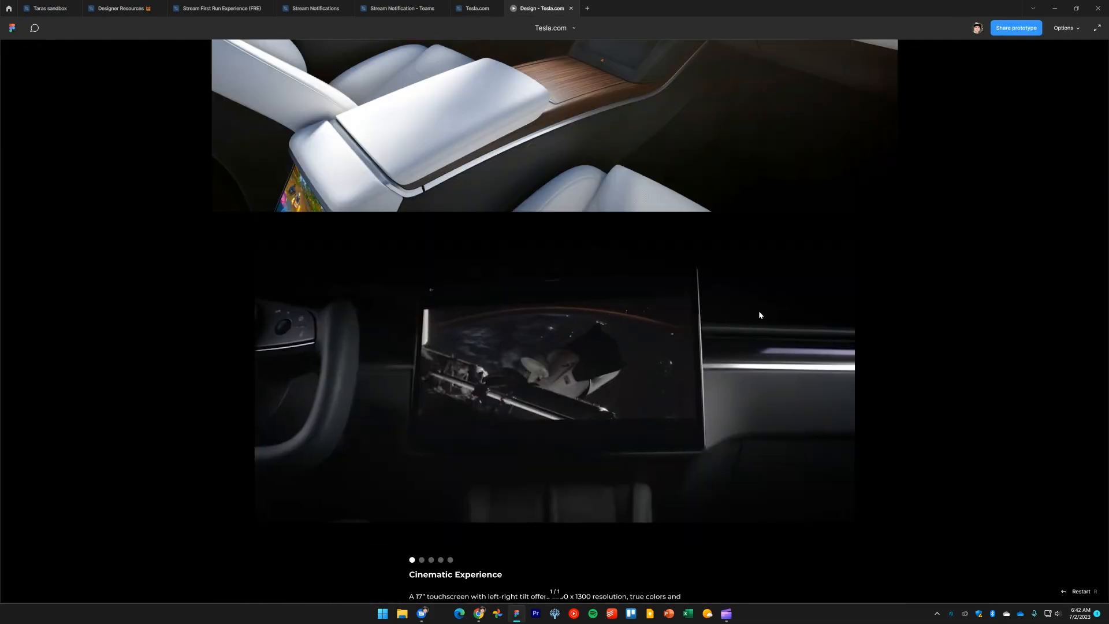
scroll(761, 319, "down", 15)
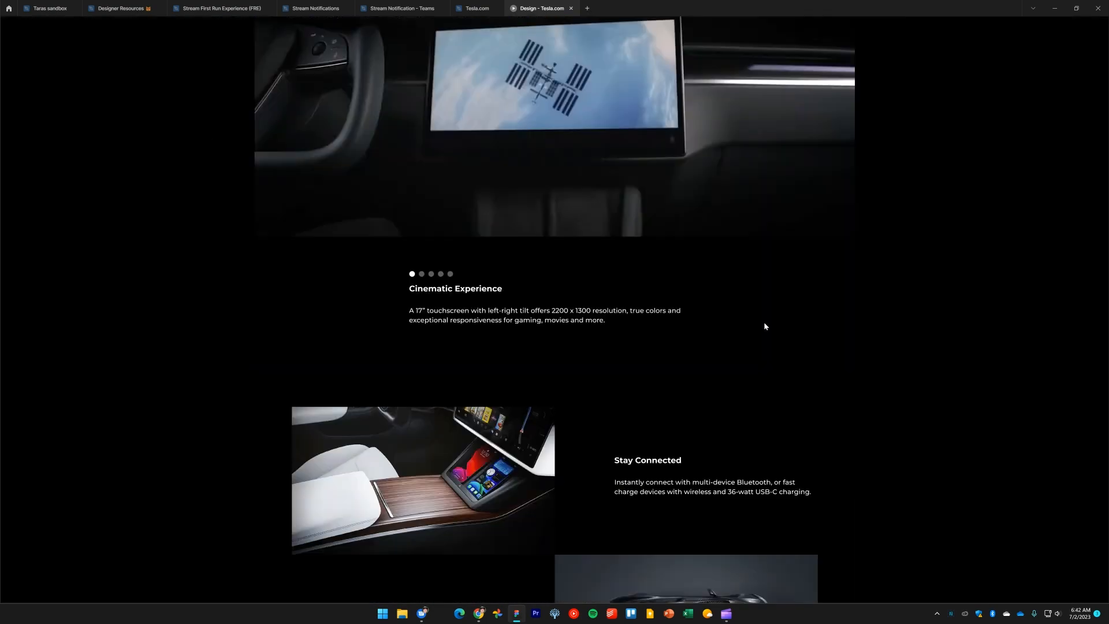
Review the Plaid section in the prototype preview and on the design canvas
scroll(765, 326, "down", 6)
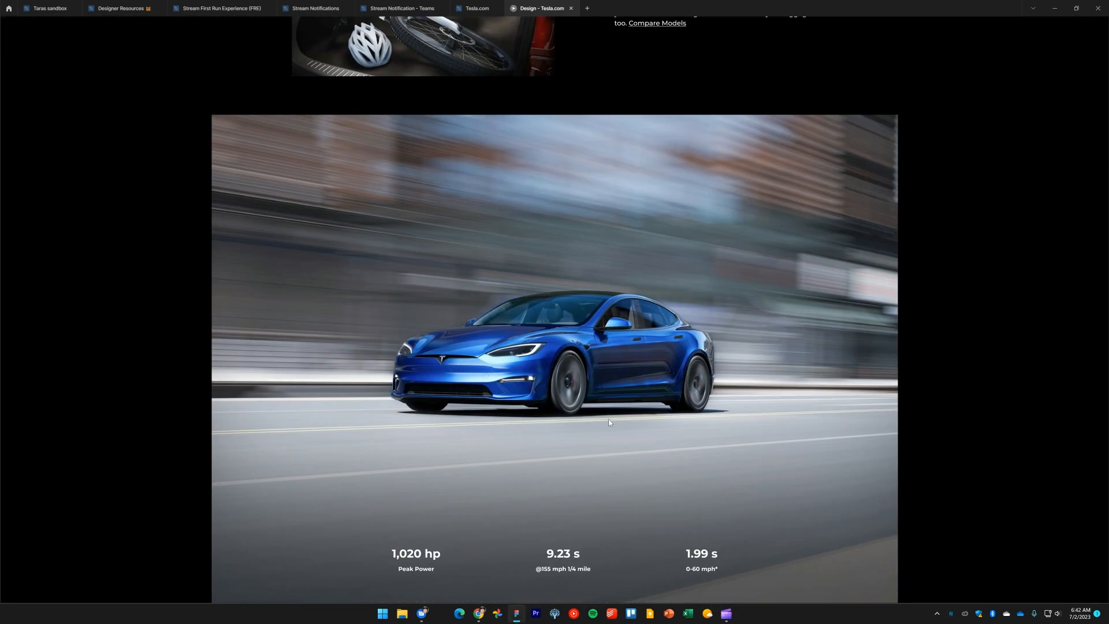
left_click(474, 9)
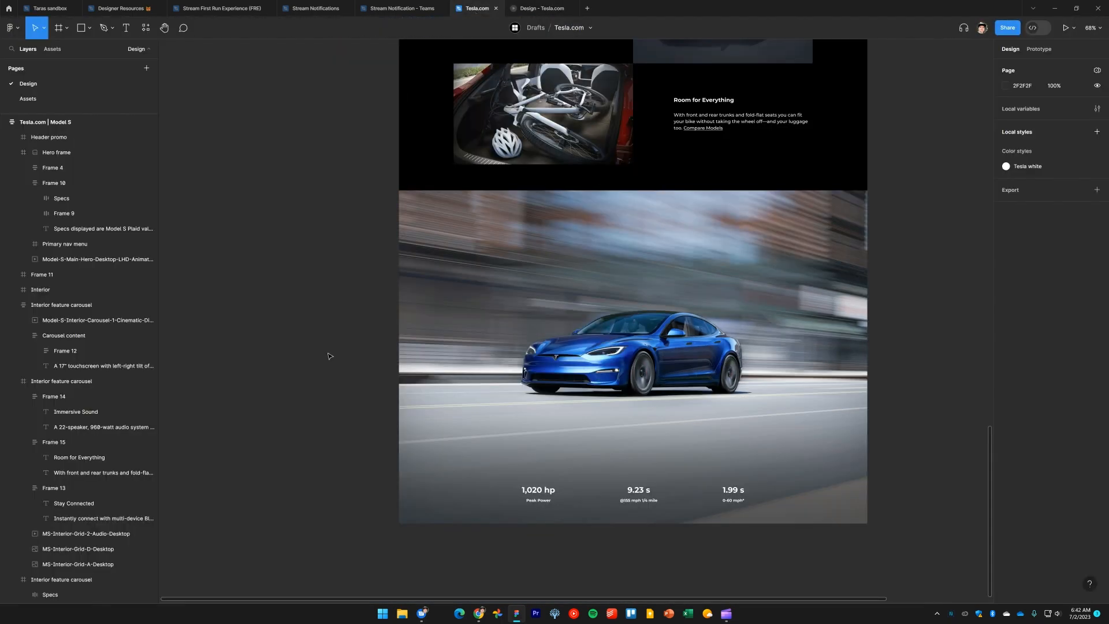
left_click_drag(324, 403, 307, 270)
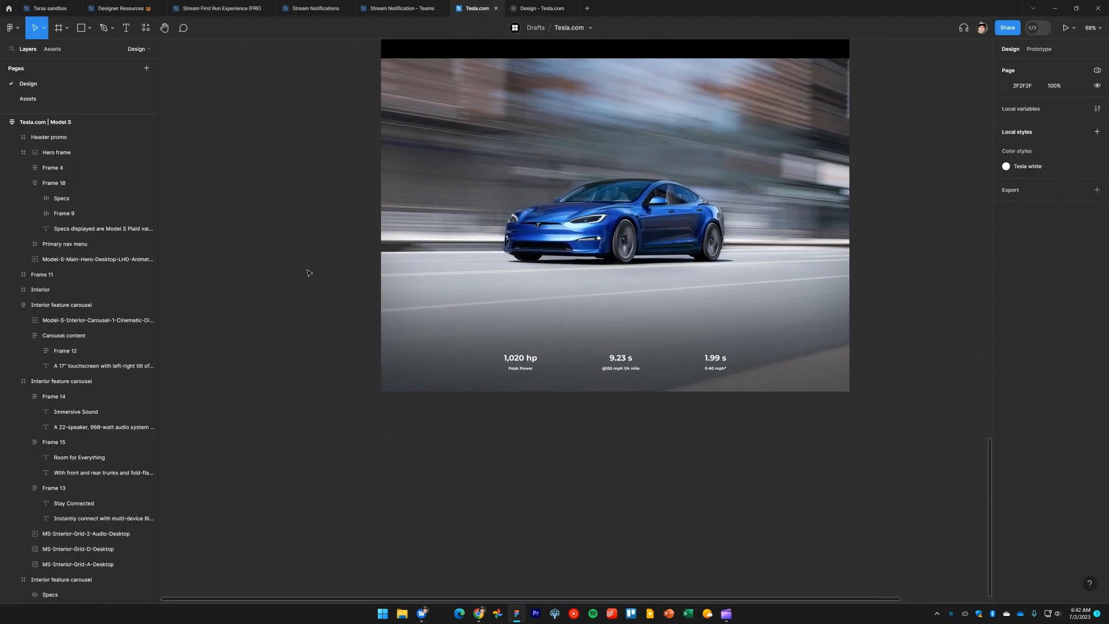
key("alt+Tab")
key("Tab")
key("Tab")
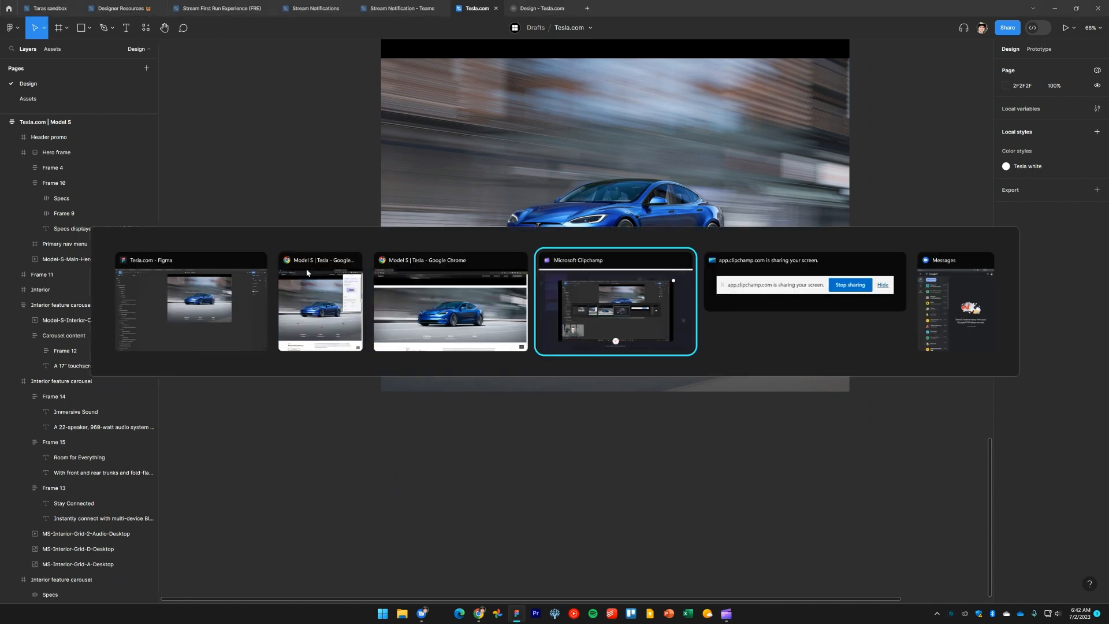
key("Escape")
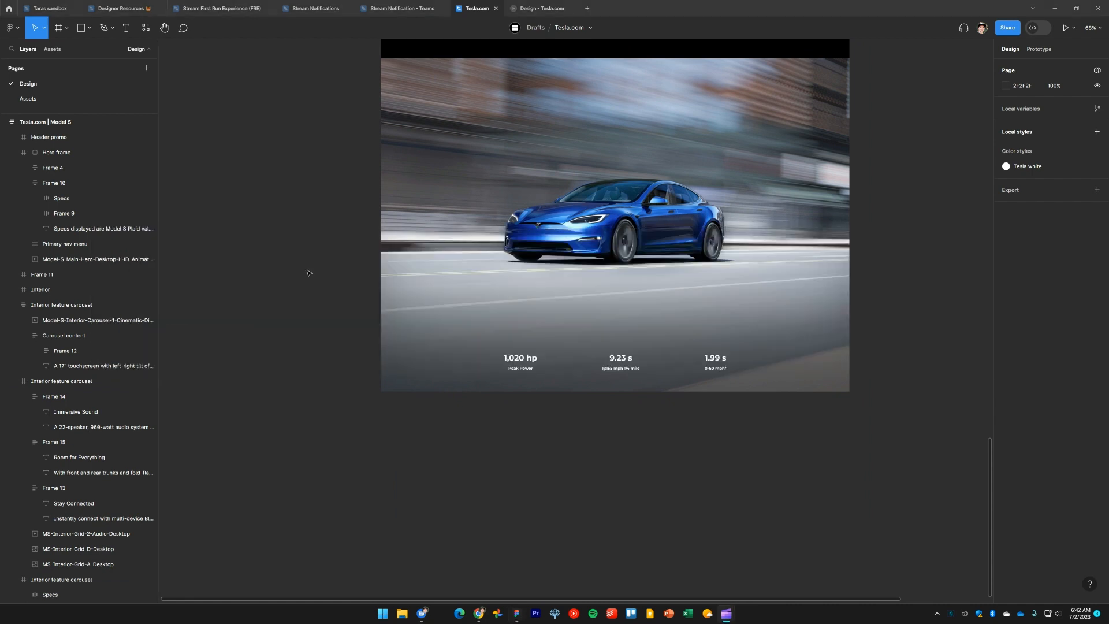
key("alt+Tab")
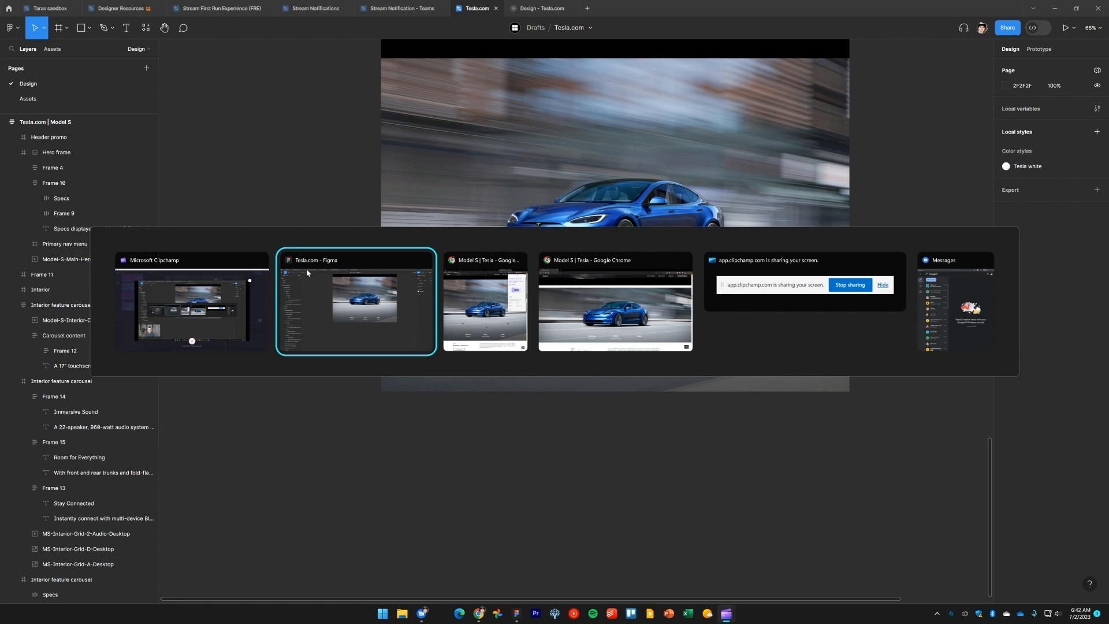
left_click(306, 273)
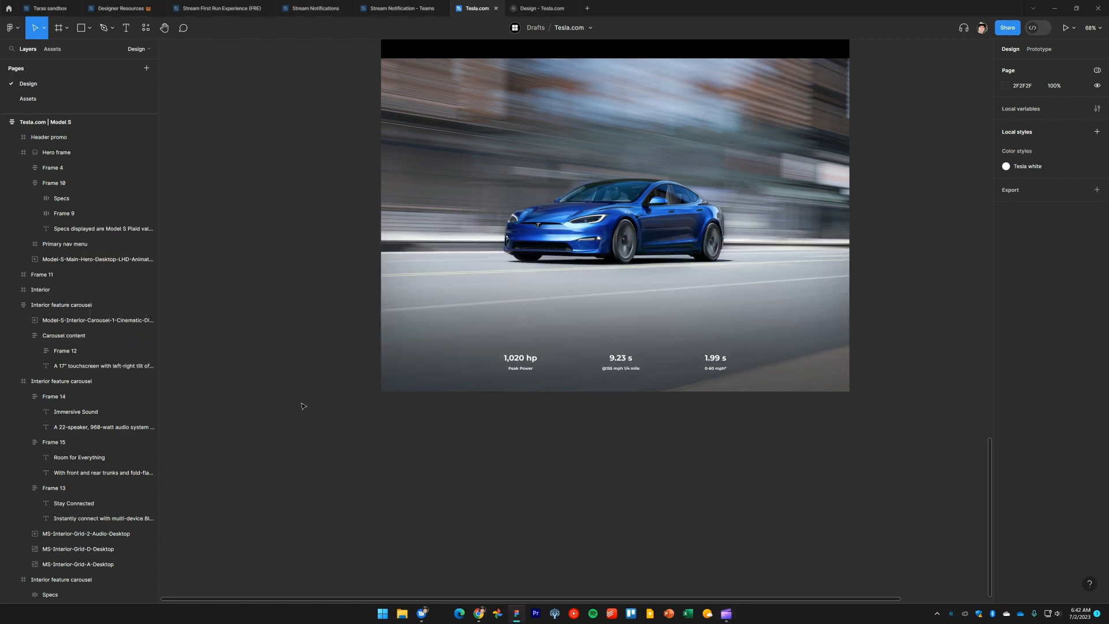
scroll(309, 384, "down", 1)
Compare the Plaid section and the content below it on tesla.com
key("alt+Tab")
key("Tab")
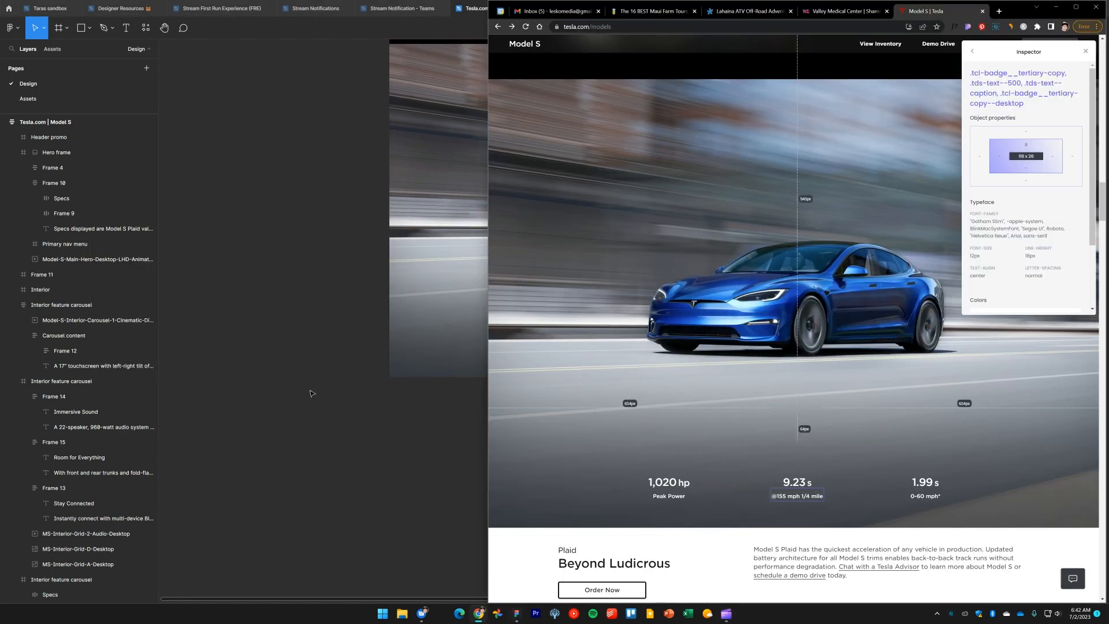
scroll(750, 434, "down", 6)
scroll(775, 439, "up", 4)
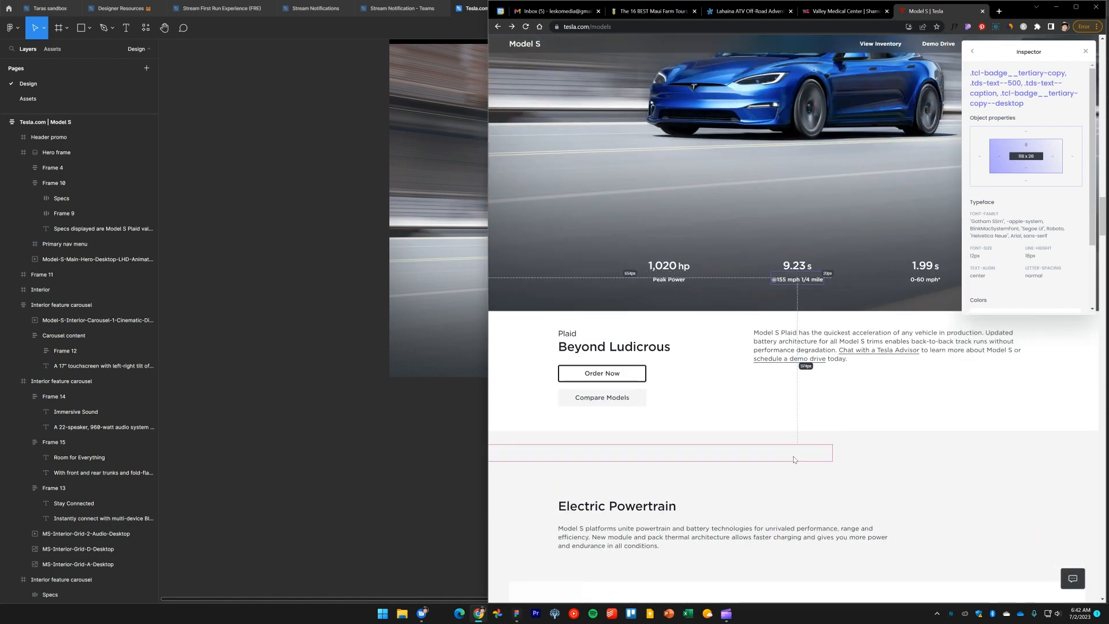
left_click(297, 350)
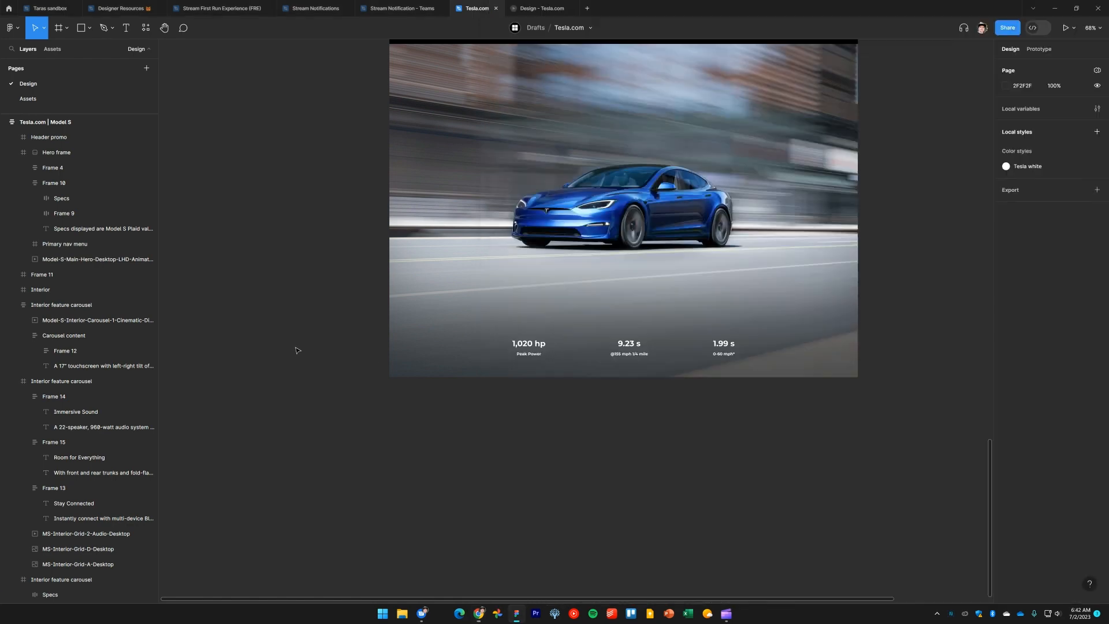
scroll(299, 266, "down", 4)
left_click_drag(330, 258, 399, 380)
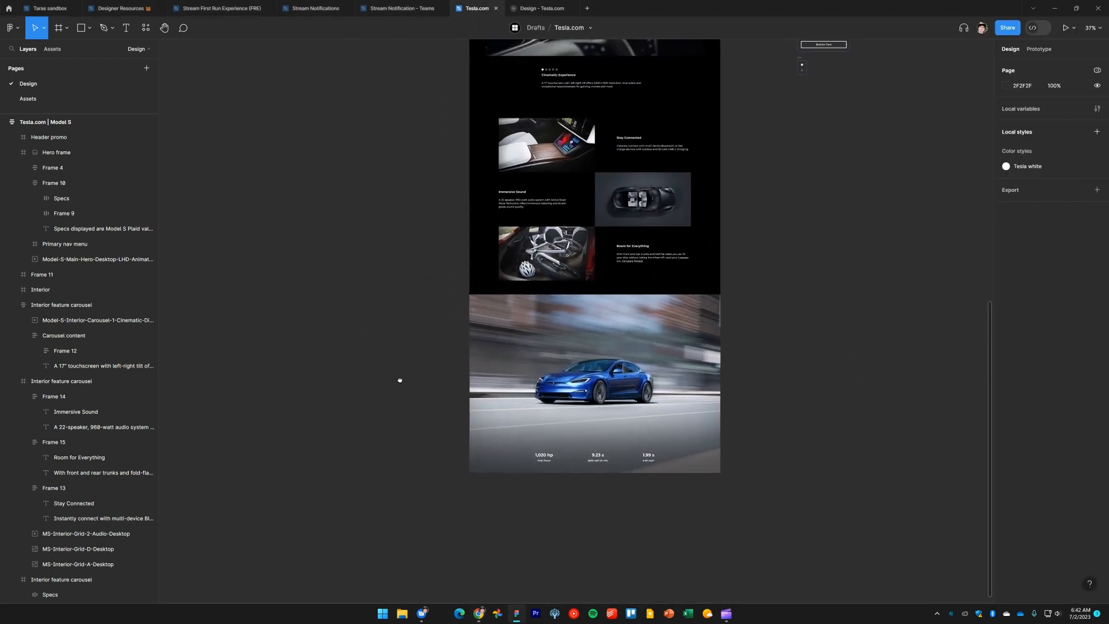
key("alt+Tab")
key("alt+Tab")
key("alt+Tab")
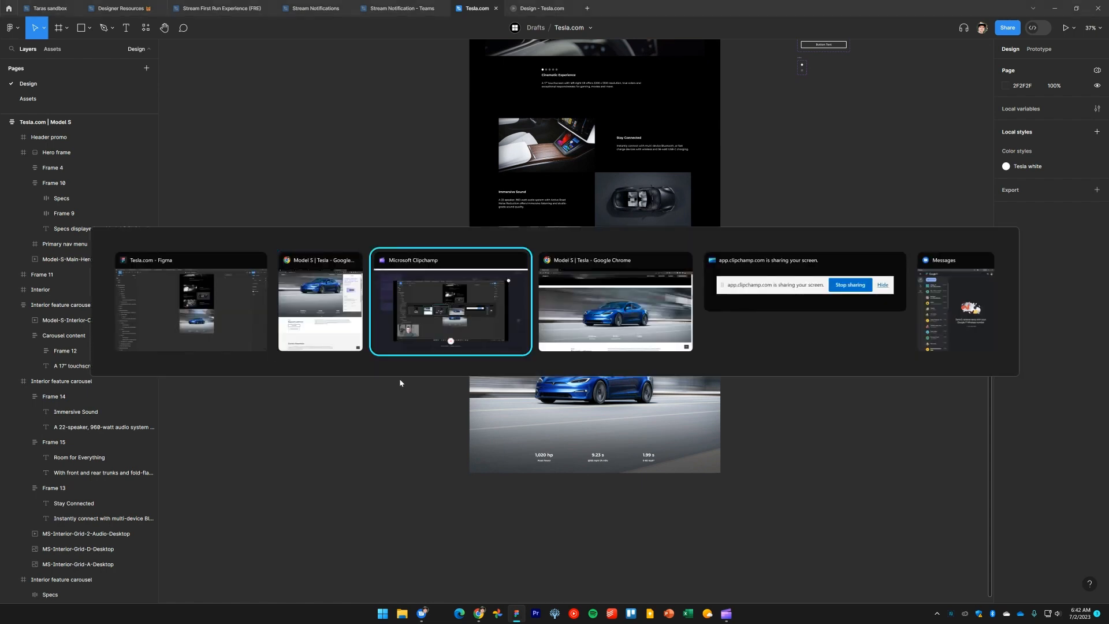
key("Escape")
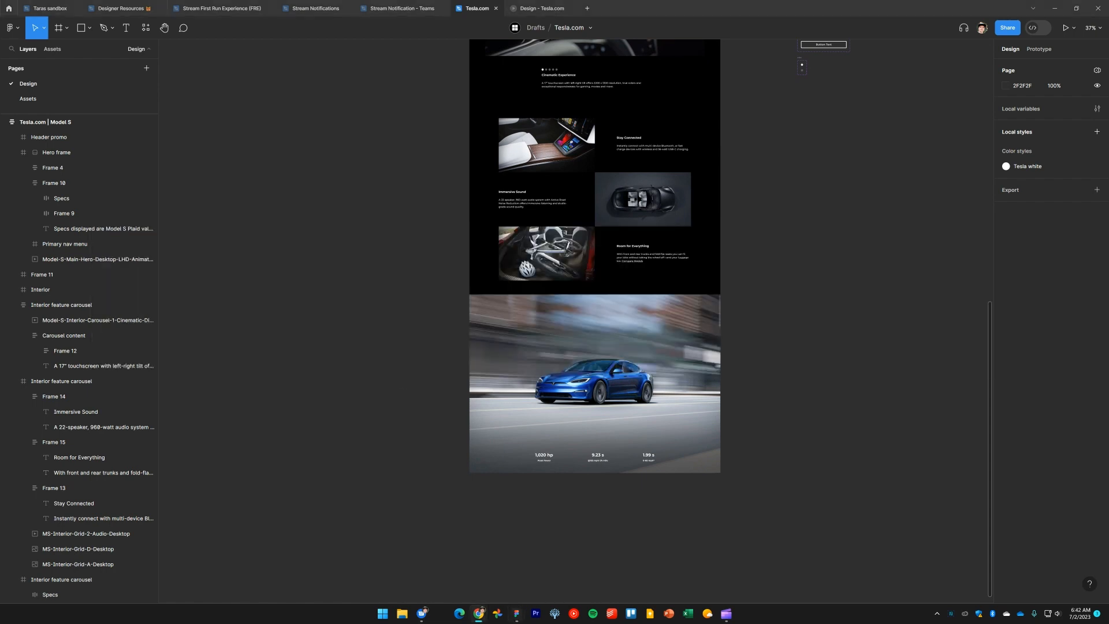
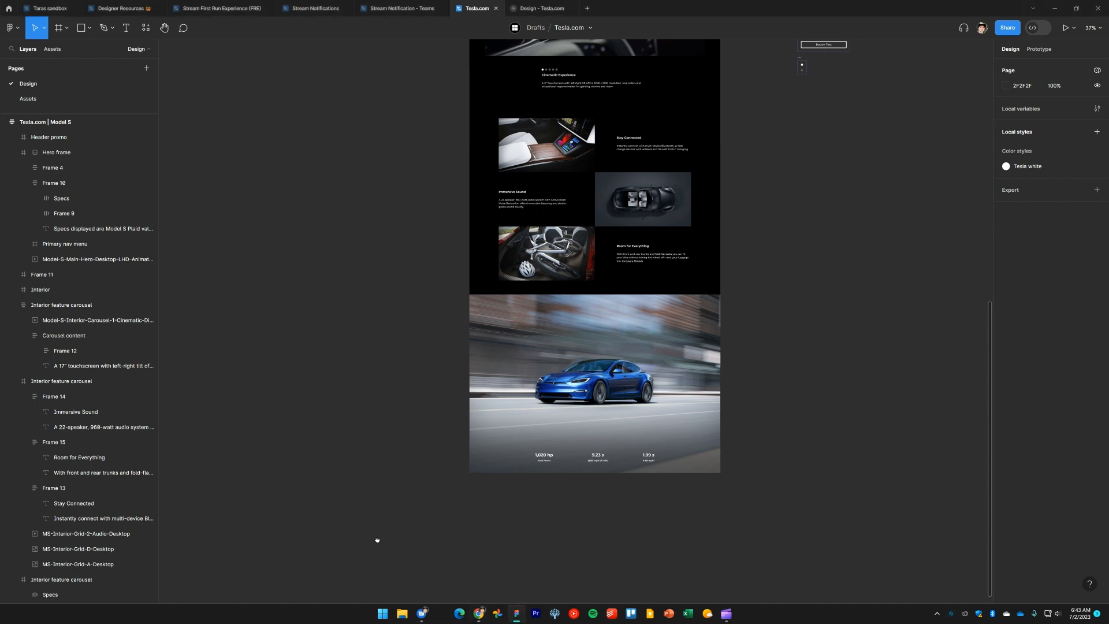
Paste a reference screenshot of tesla.com's Plaid 'Beyond Ludicrous' section and place it below the Plaid image
scroll(487, 435, "down", 3)
key("ctrl+v")
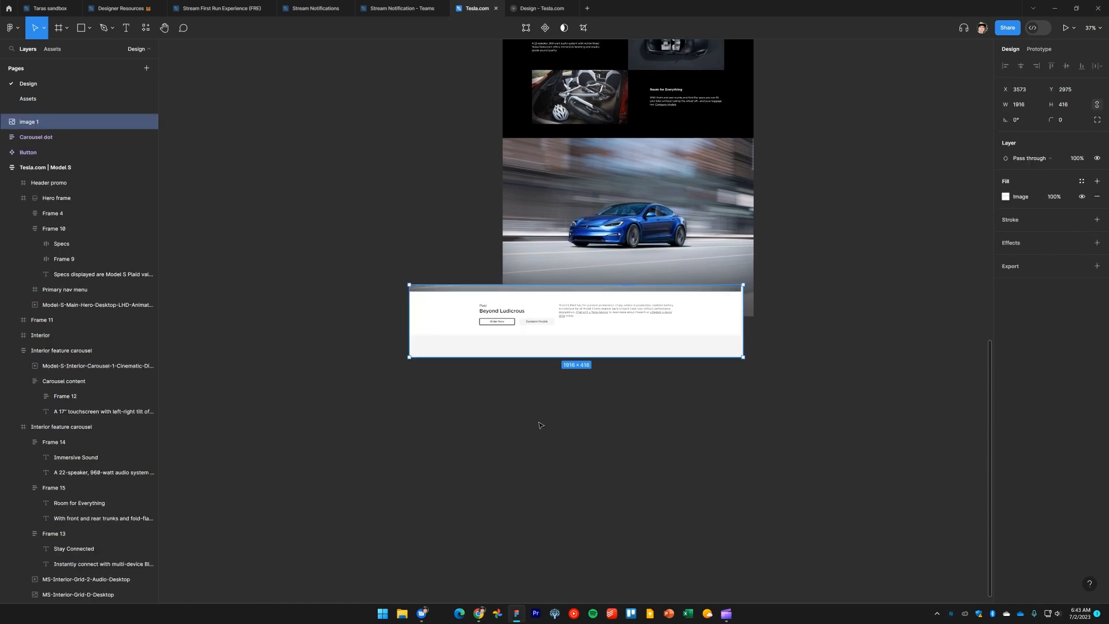
left_click_drag(562, 346, 605, 409)
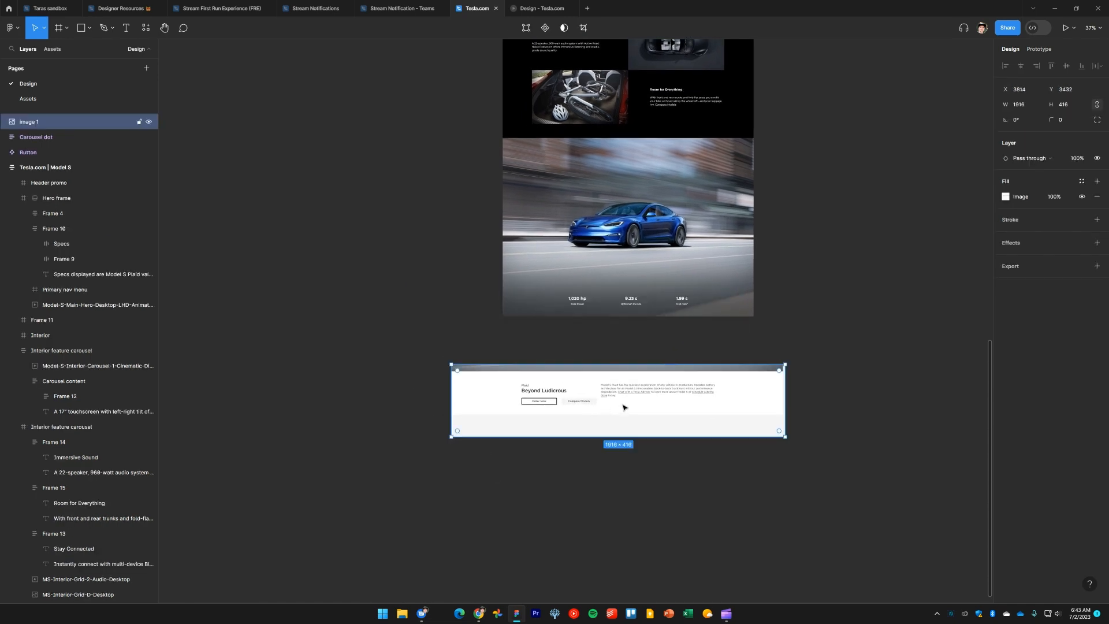
left_click(843, 490)
Examine the pasted reference screenshot's text and buttons up close
scroll(722, 491, "up", 5)
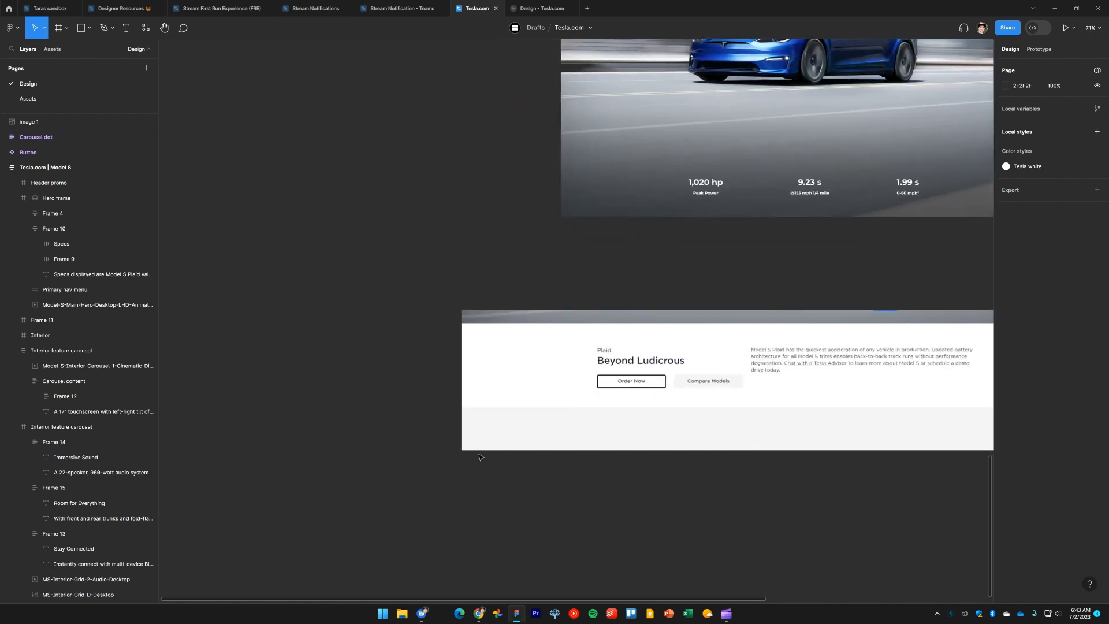
scroll(782, 376, "up", 3)
left_click(693, 371)
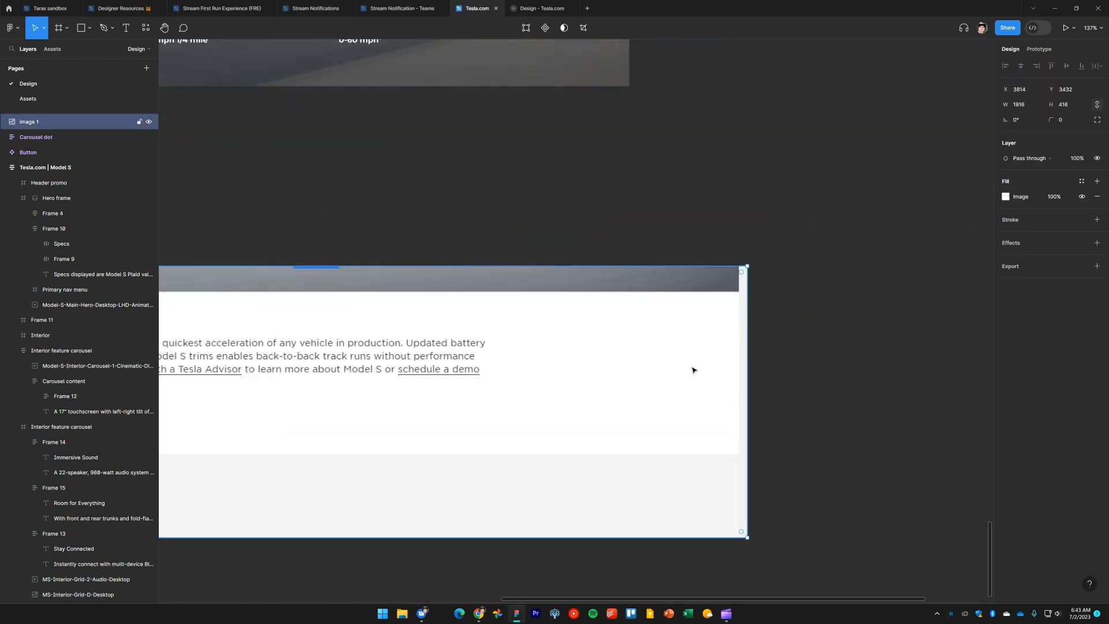
scroll(768, 352, "up", 5)
left_click_drag(687, 341, 664, 339)
left_click(718, 334)
scroll(719, 334, "down", 8)
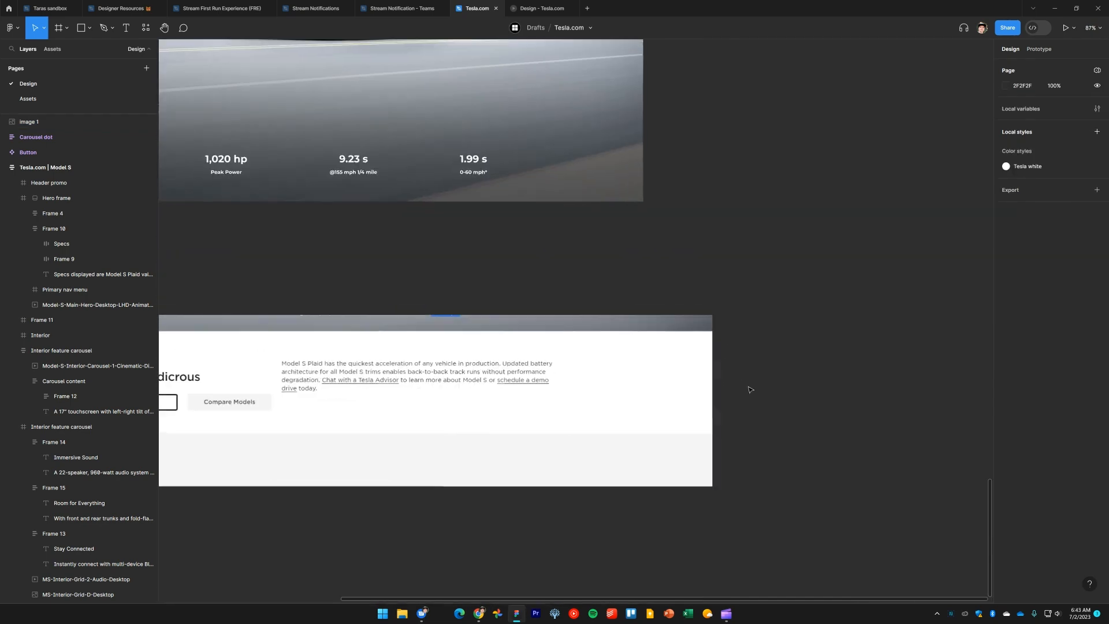
left_click_drag(772, 448, 951, 409)
left_click_drag(693, 356, 710, 513)
left_click(635, 344)
scroll(617, 329, "down", 2)
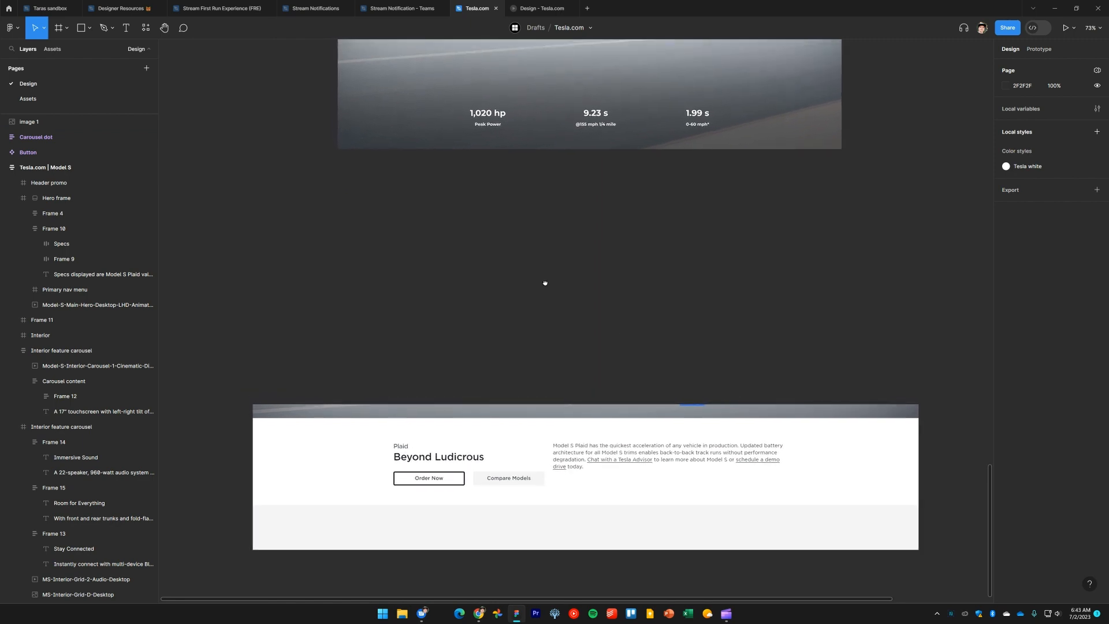
Draw a new frame about 1440 × 421 between the Plaid image and the reference screenshot
scroll(549, 300, "up", 2)
key("f")
left_click_drag(564, 325, 347, 231)
left_click_drag(565, 283, 852, 285)
left_click_drag(691, 325, 692, 378)
scroll(867, 312, "down", 2)
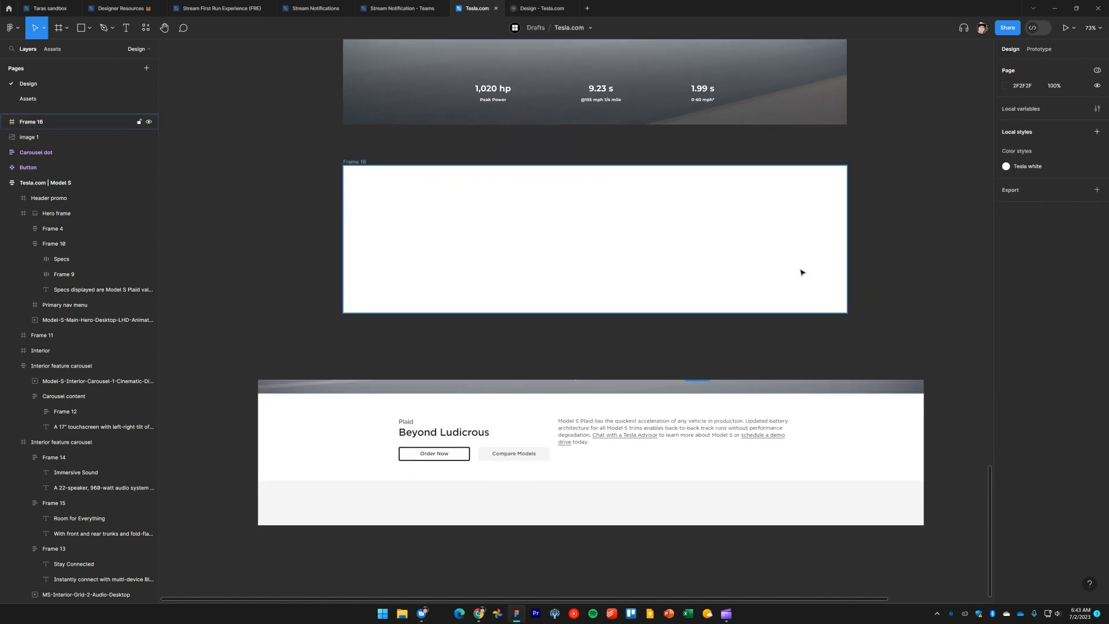
Apply the Tesla white color style as the new frame's fill
key("i")
left_click(816, 431)
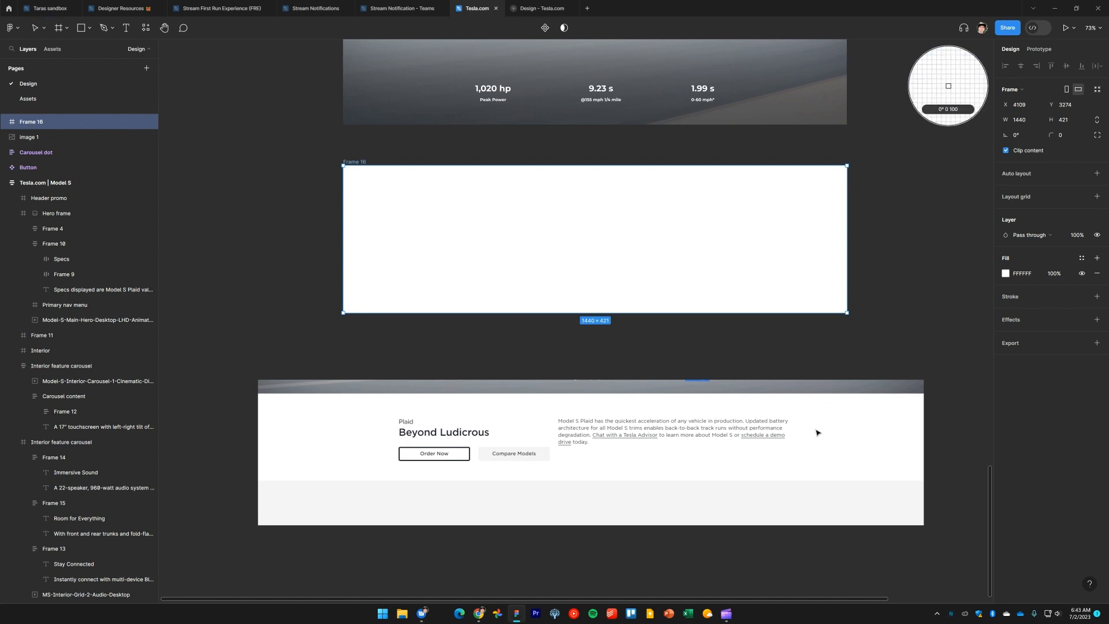
left_click(864, 333)
left_click(808, 275)
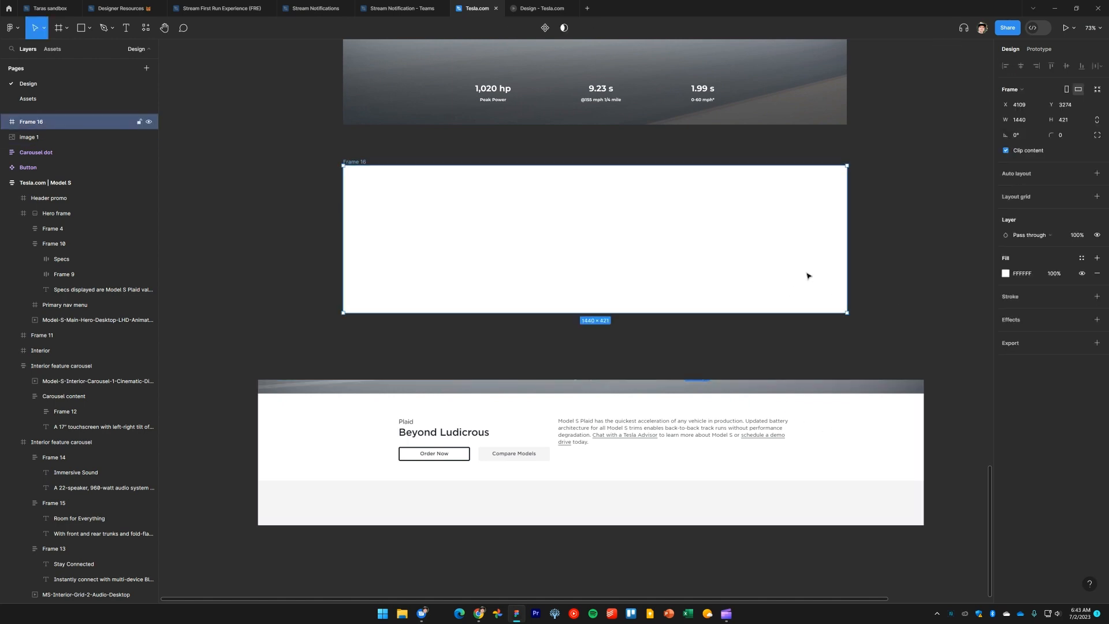
left_click(1081, 258)
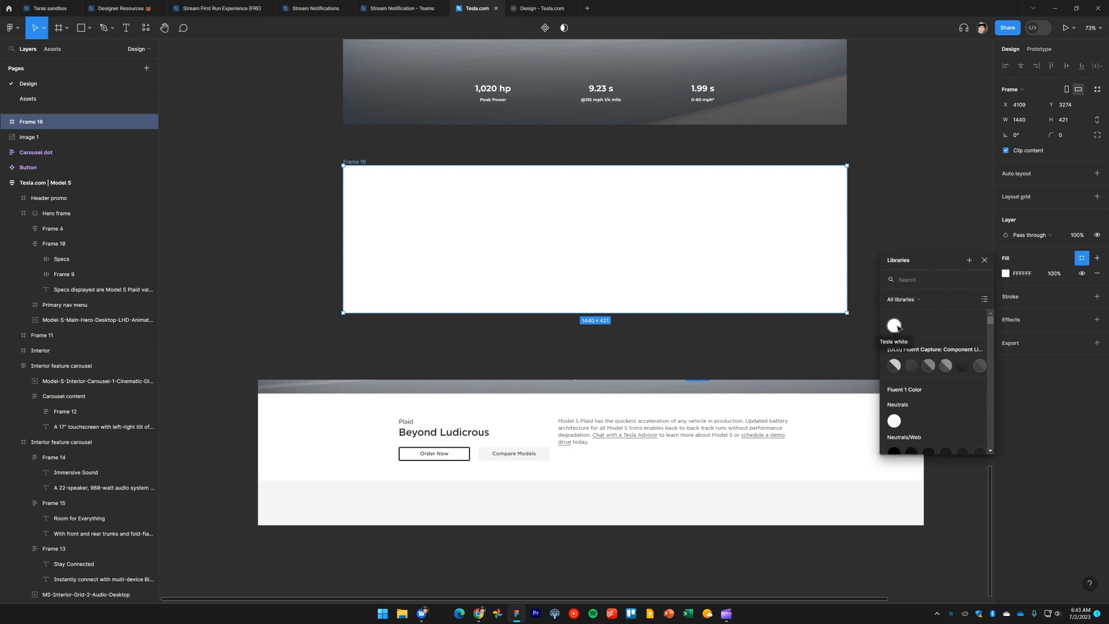
left_click(895, 326)
left_click(913, 254)
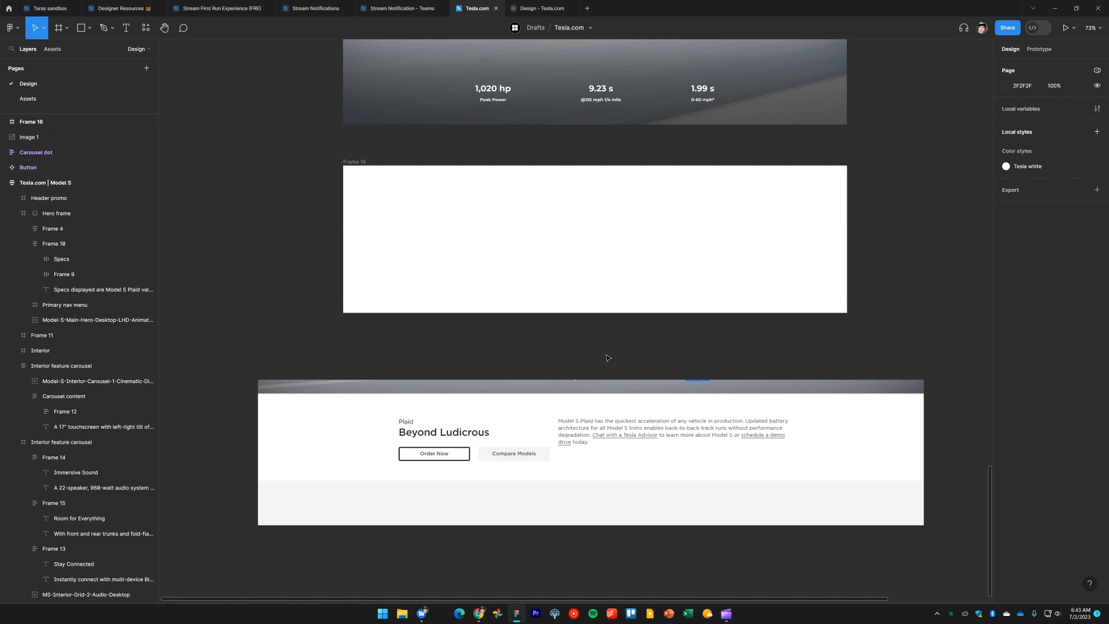
Move the 1,020 hp and Peak Power text layers out of the spec row onto the empty canvas
scroll(607, 358, "down", 5, "ctrl")
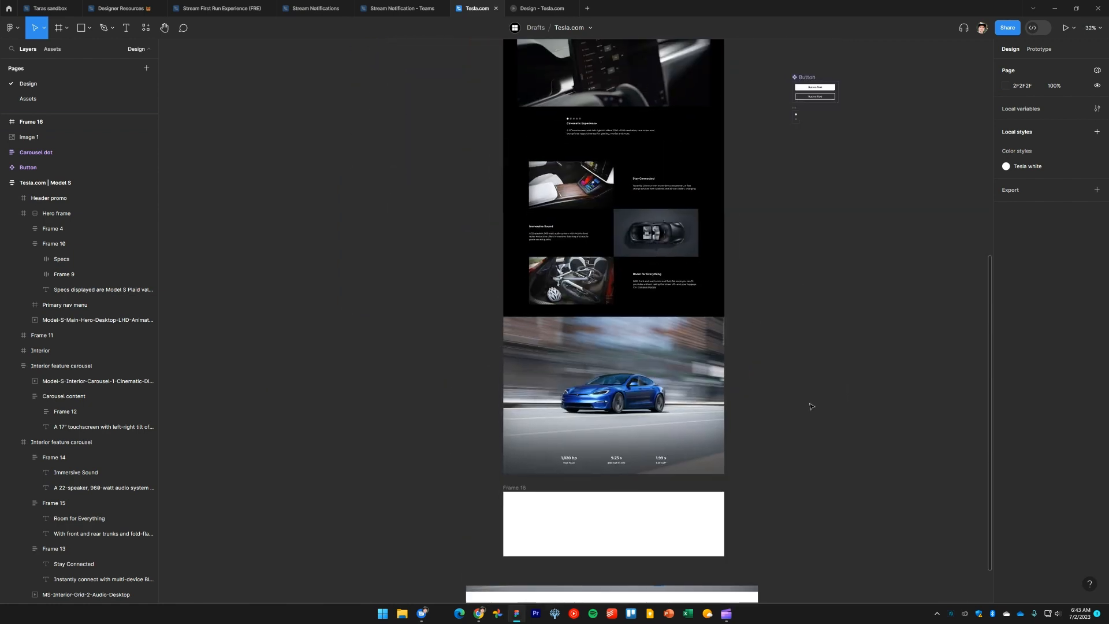
scroll(811, 407, "up", 10)
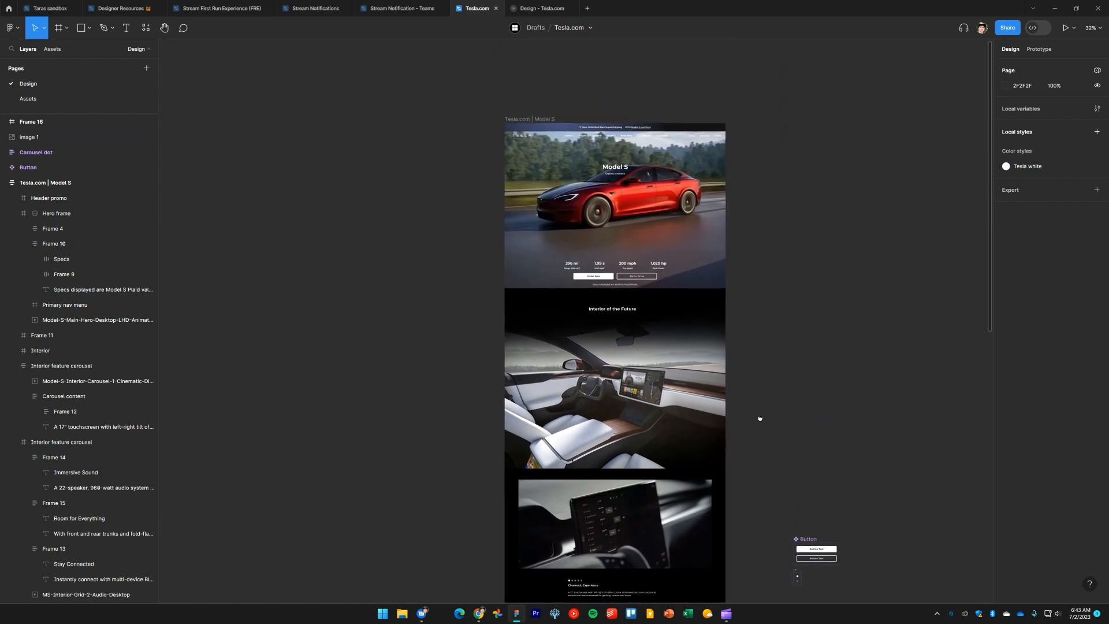
left_click_drag(761, 418, 764, 386)
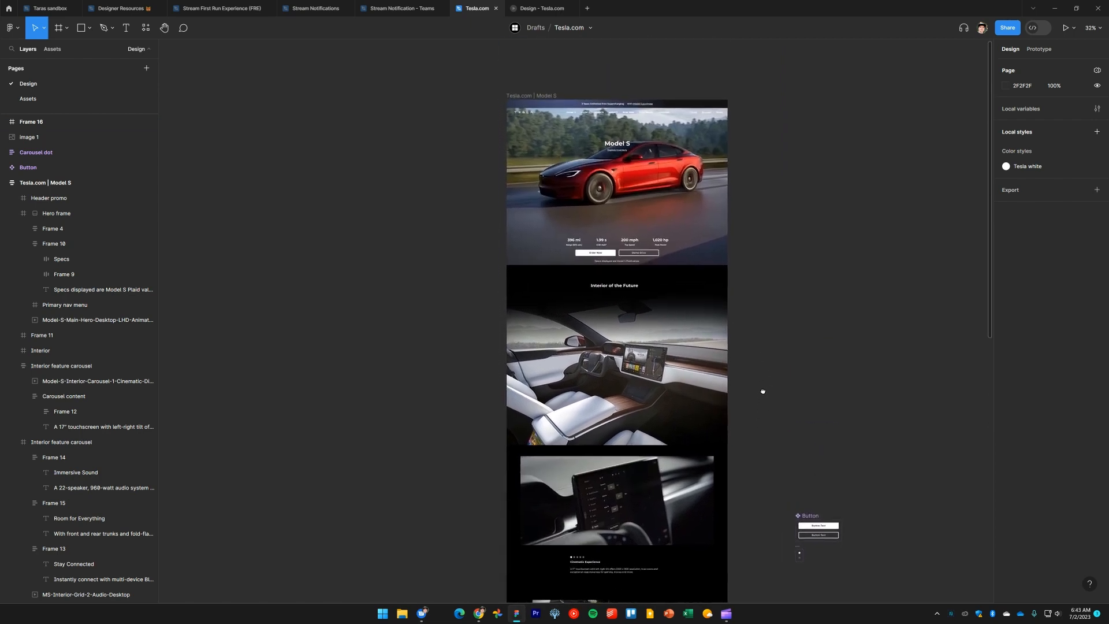
scroll(576, 262, "down", 15)
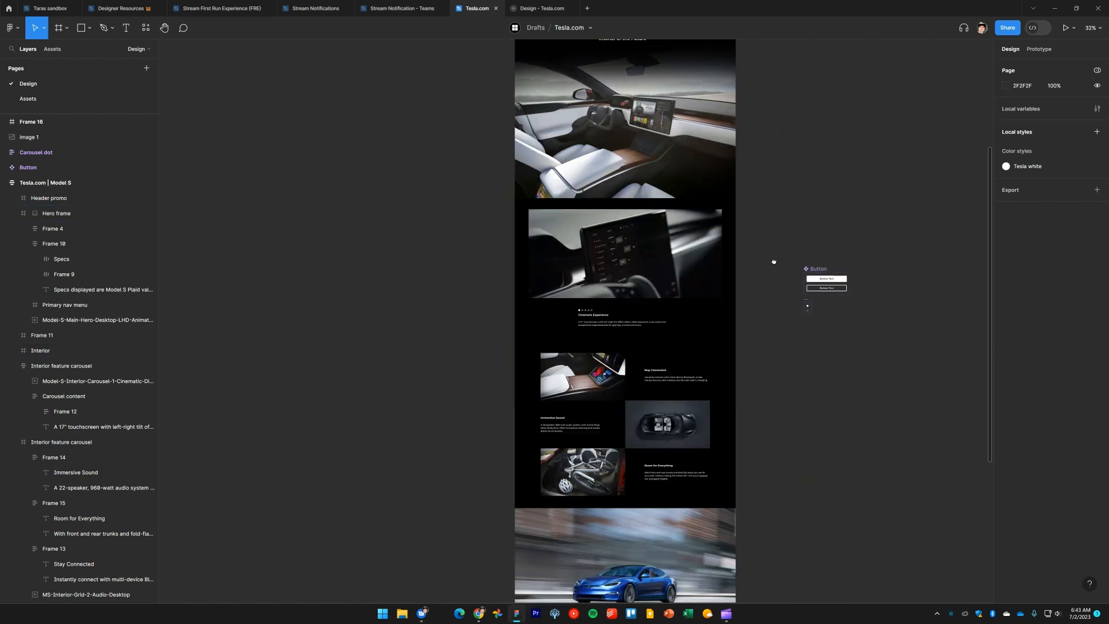
scroll(584, 287, "up", 5)
scroll(585, 287, "up", 2)
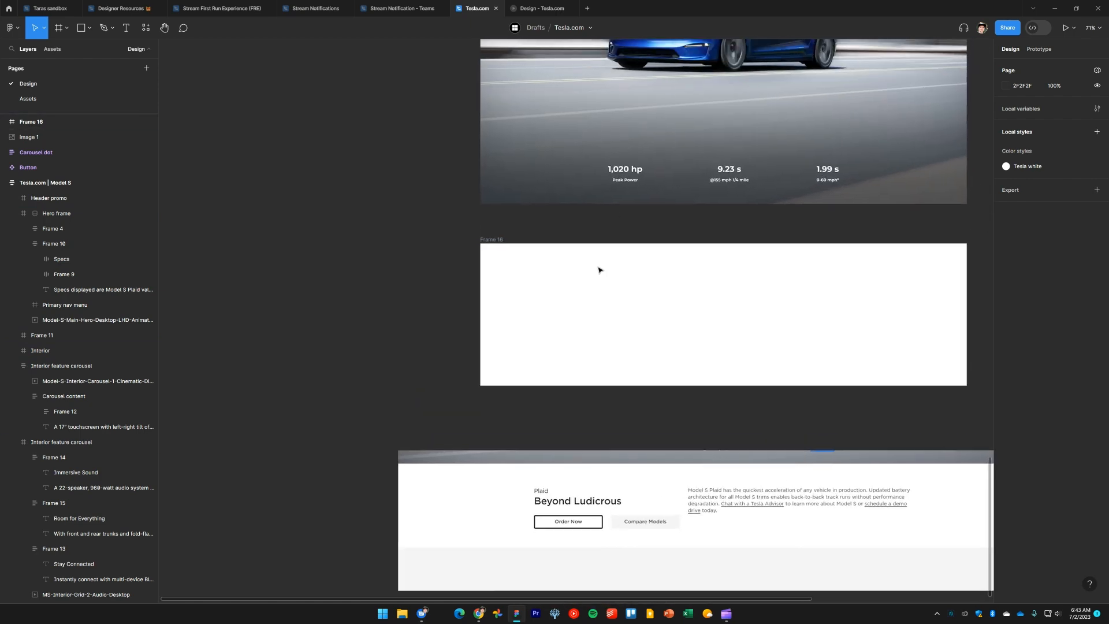
left_click(626, 181)
left_click(625, 181)
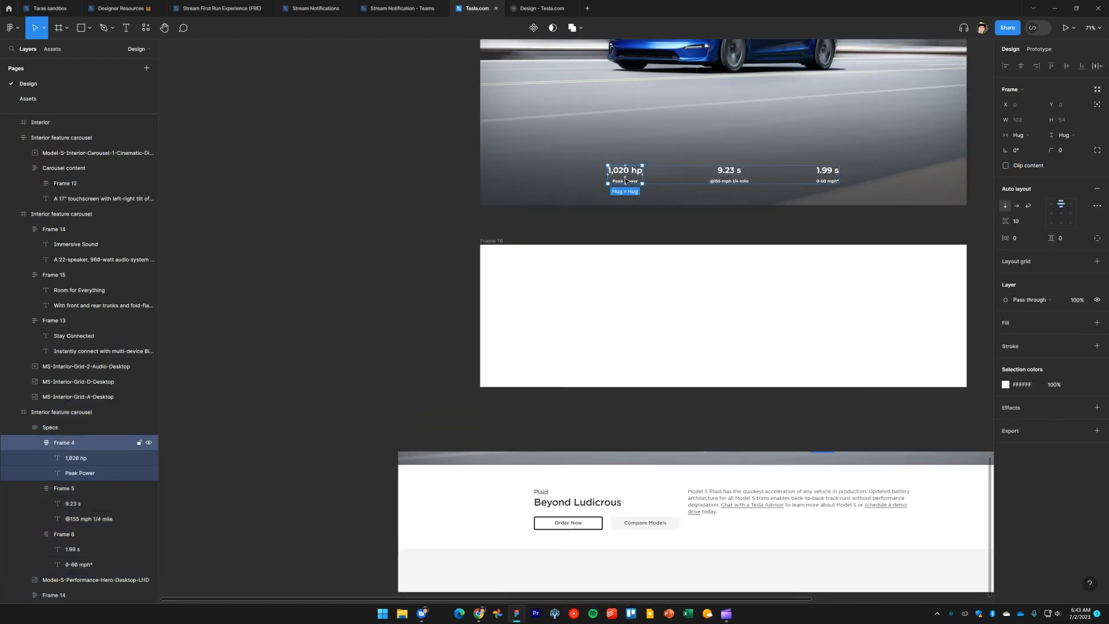
left_click(625, 181)
left_click(636, 173, "shift")
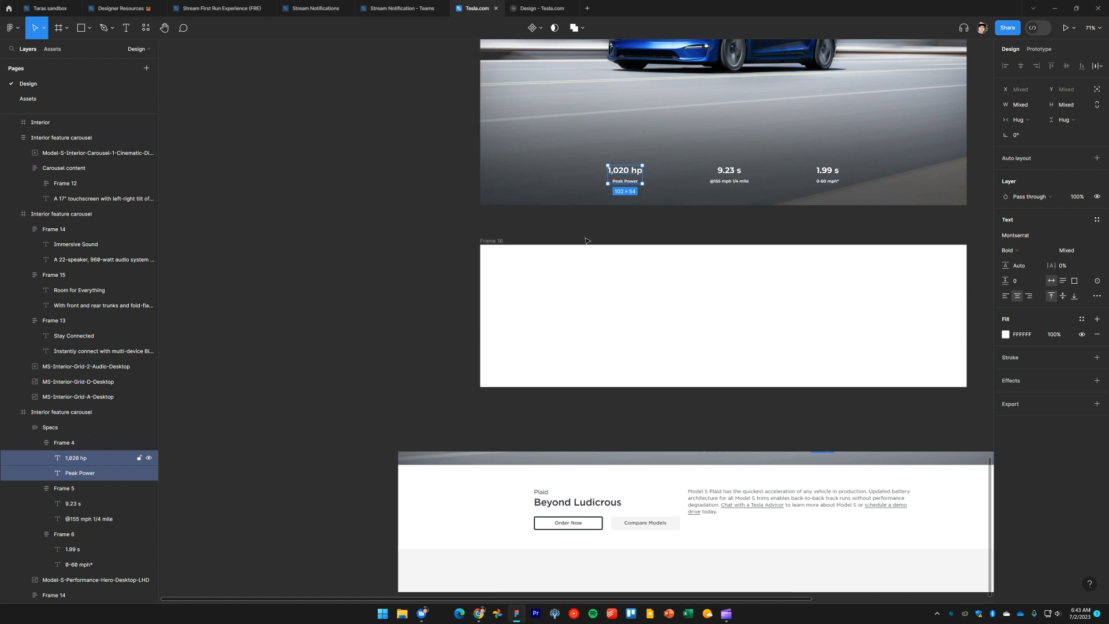
left_click_drag(625, 177, 399, 332)
left_click(373, 407)
left_click_drag(374, 396, 401, 231)
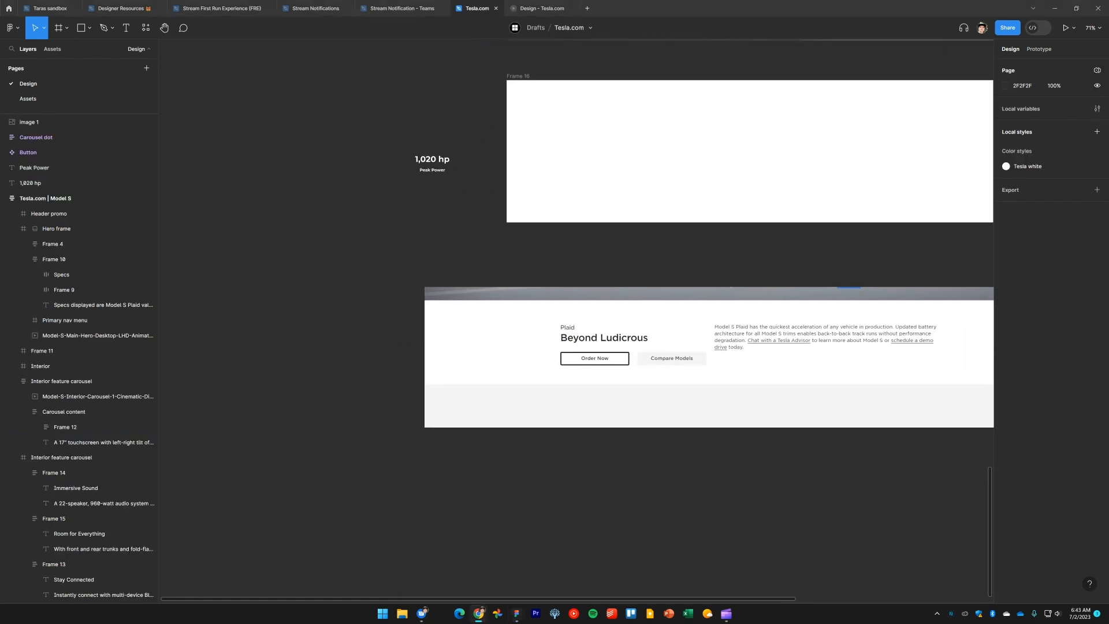
Change the Peak Power text to Plaid
left_click(430, 171)
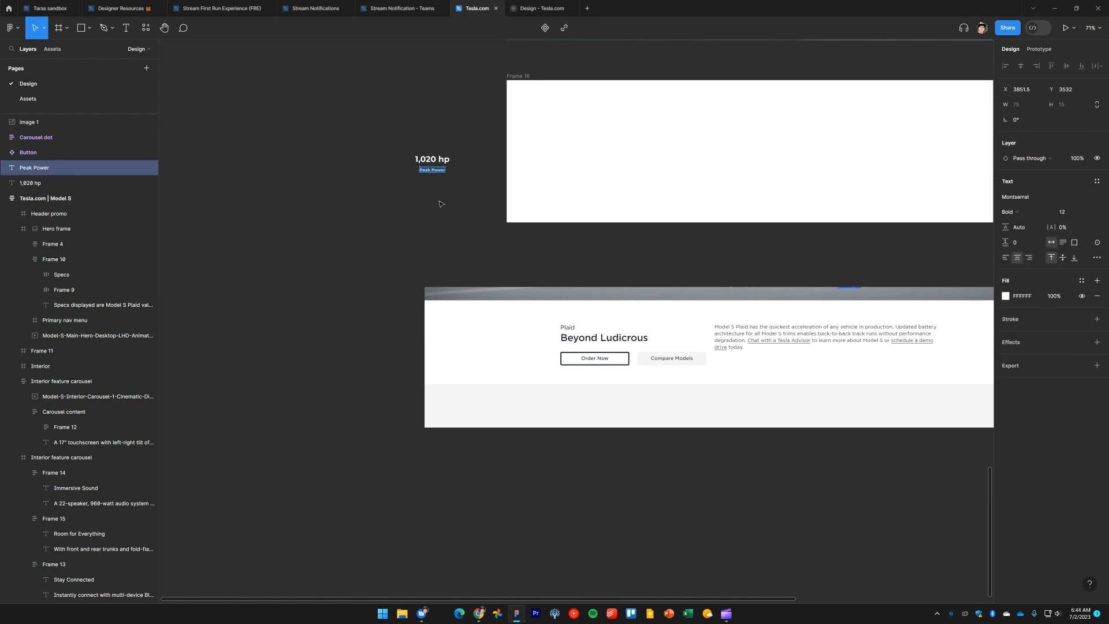
type("Plaid")
key("Escape")
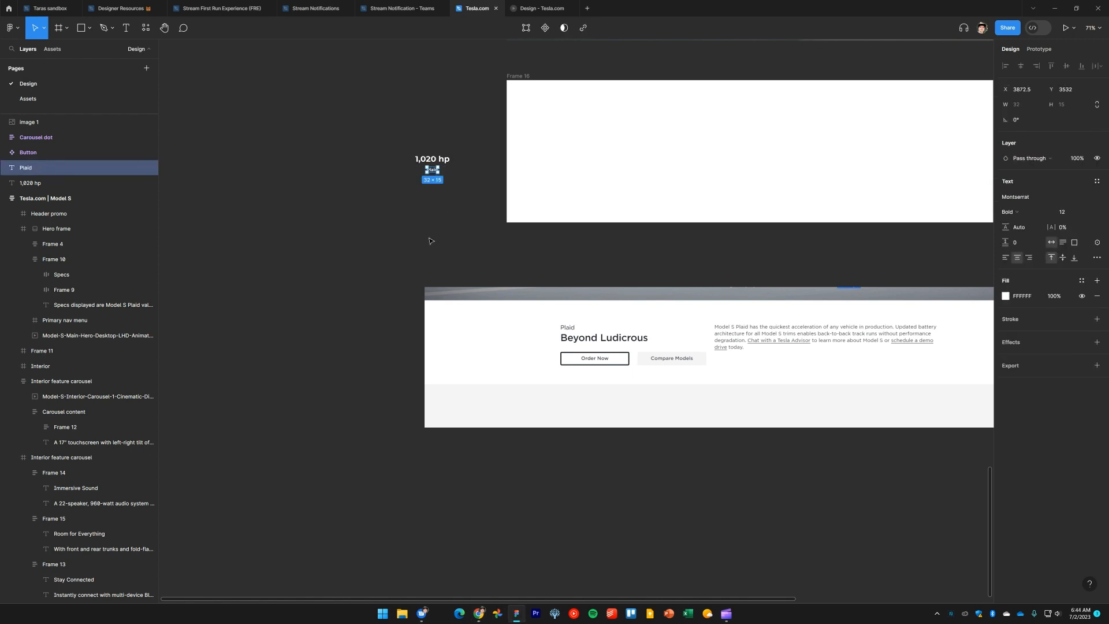
Move the Plaid text above the 1,020 hp text
scroll(430, 241, "up", 5)
scroll(441, 490, "down", 3)
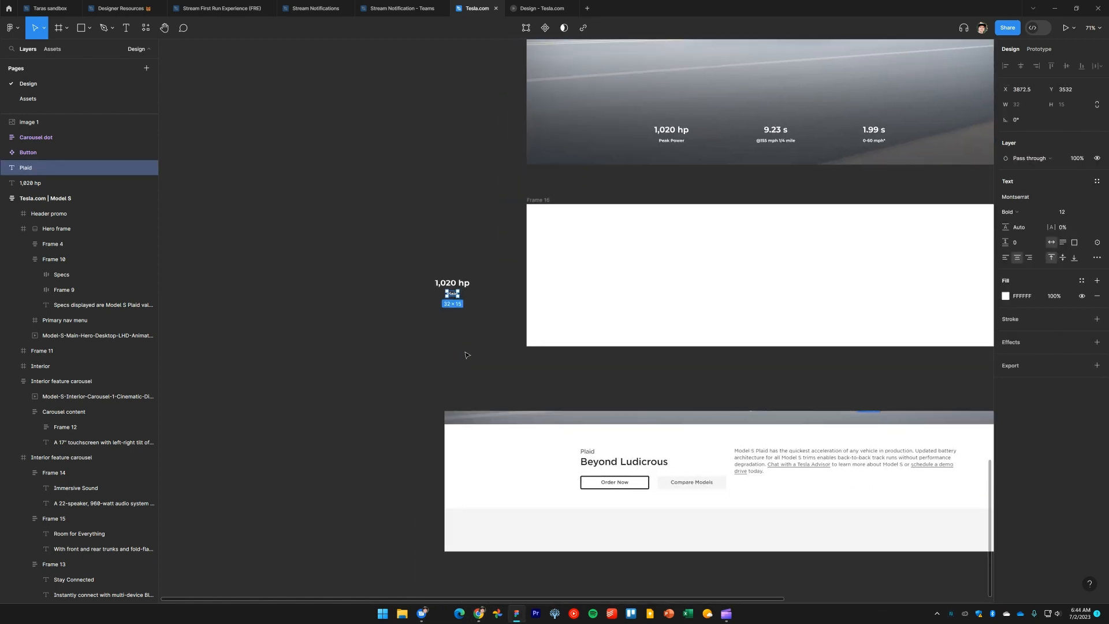
left_click(468, 364)
scroll(450, 321, "up", 5)
left_click_drag(457, 257, 456, 198)
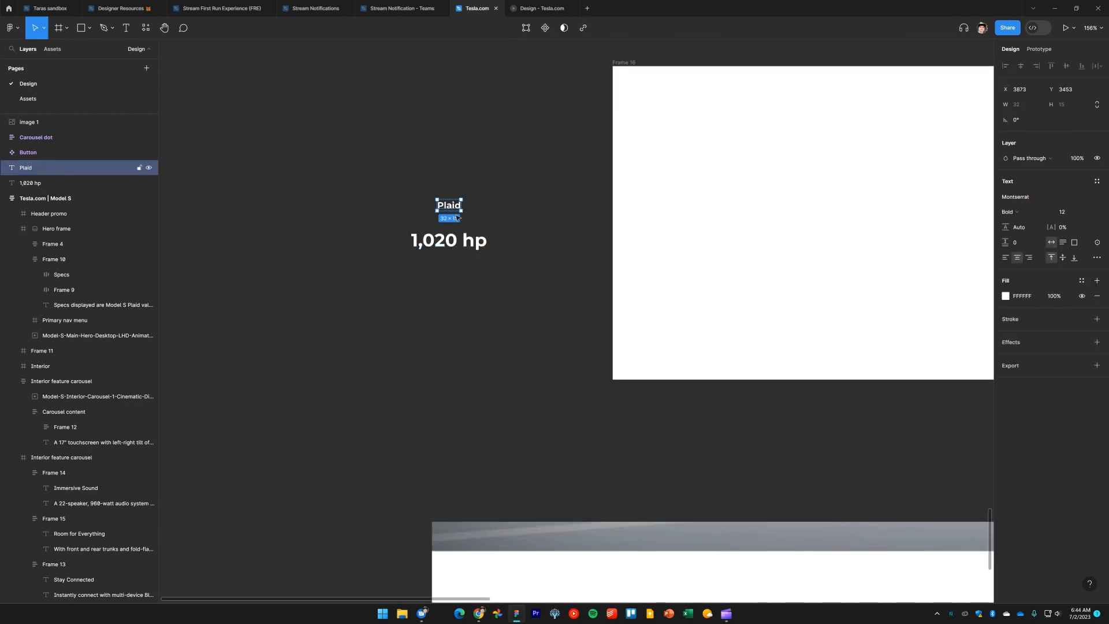
left_click(461, 359)
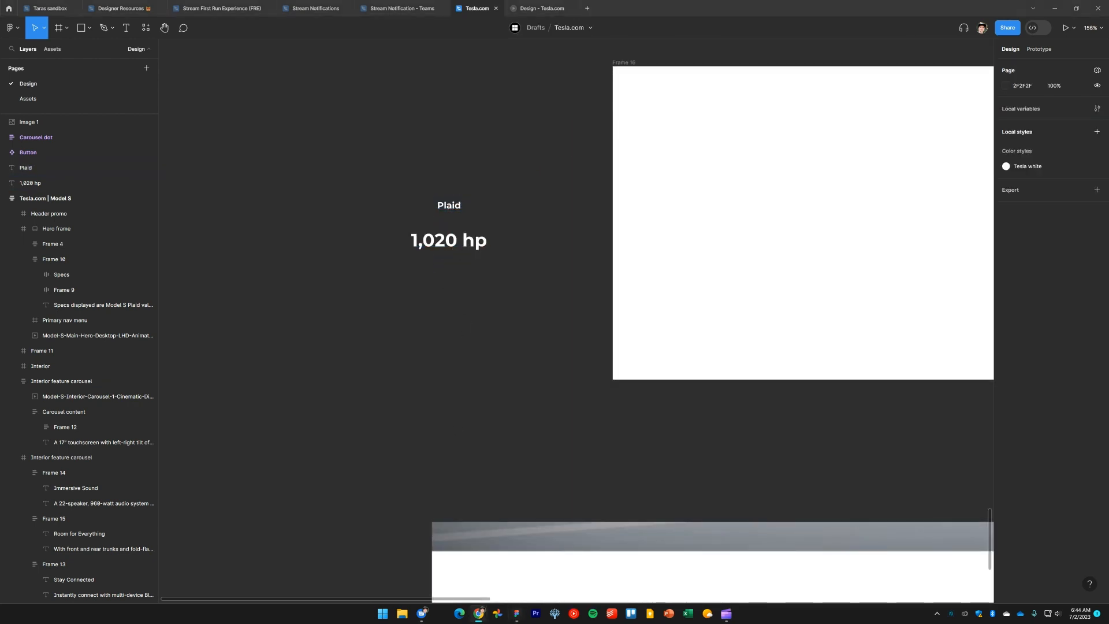
Replace the 1,020 hp text with the pasted heading Beyond Ludicrous
double_click(452, 241)
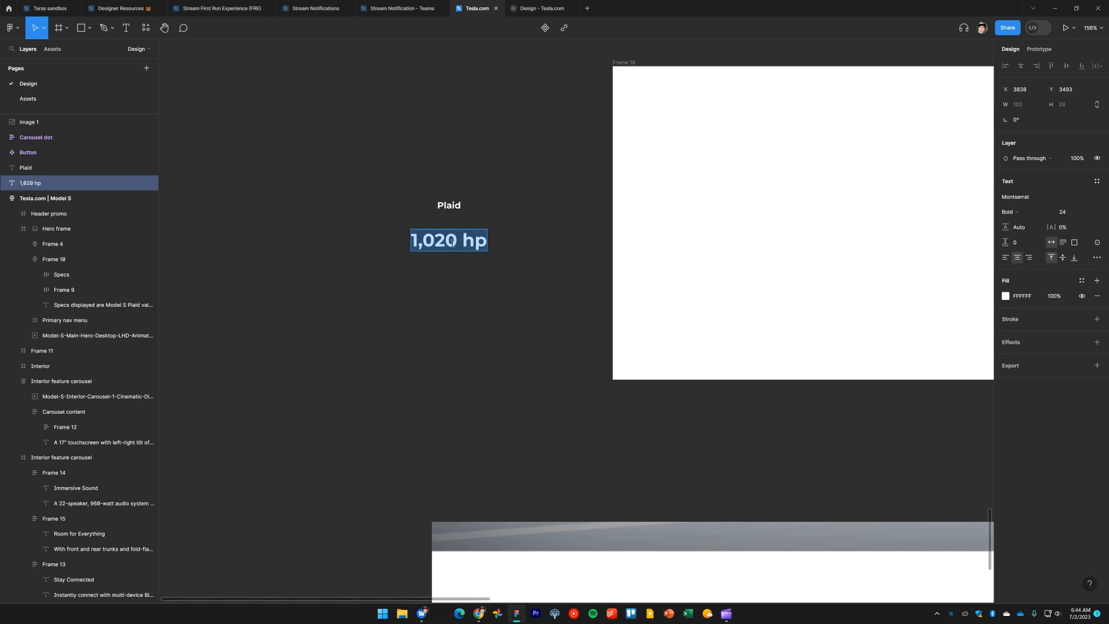
type("Beyond Ludicrous")
key("Escape")
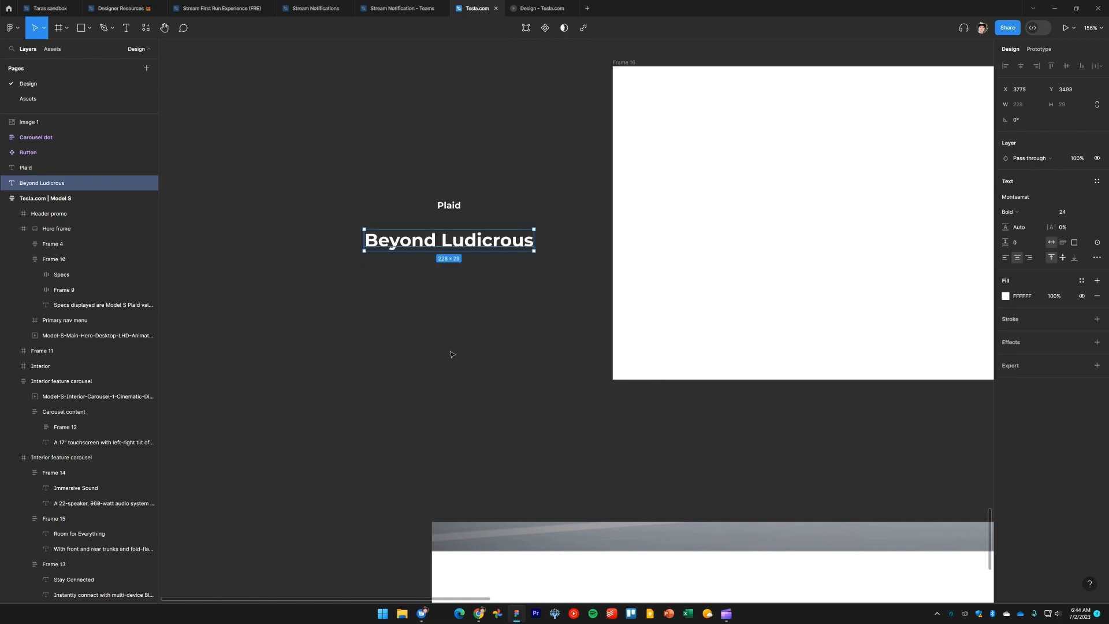
Switch to tesla.com in the browser and inspect the Plaid label's typography
key("alt+Tab")
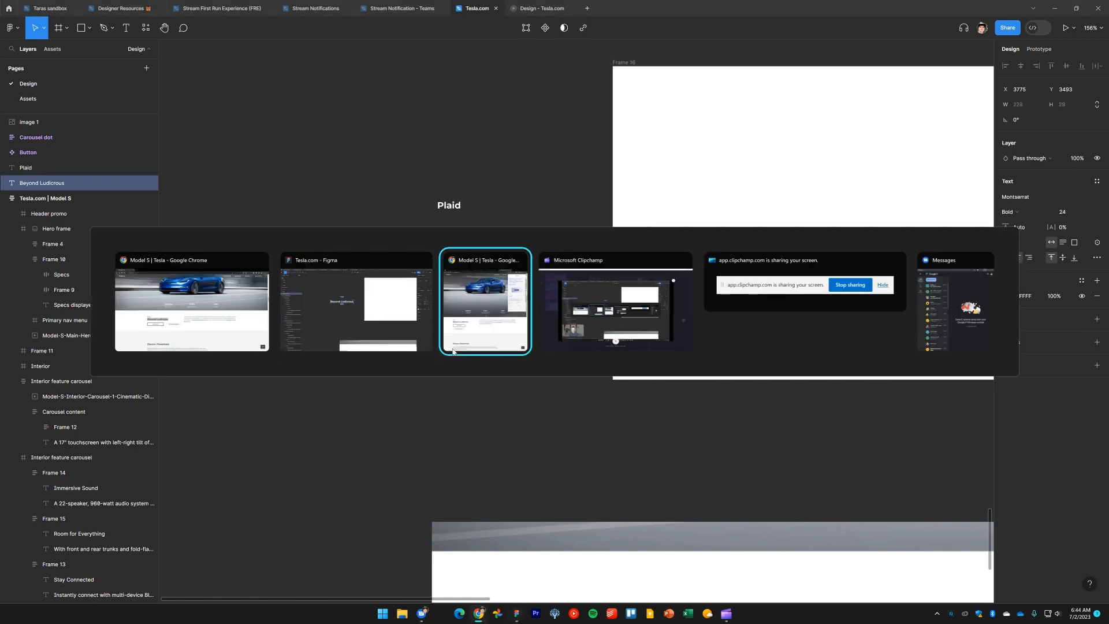
scroll(831, 339, "down", 2)
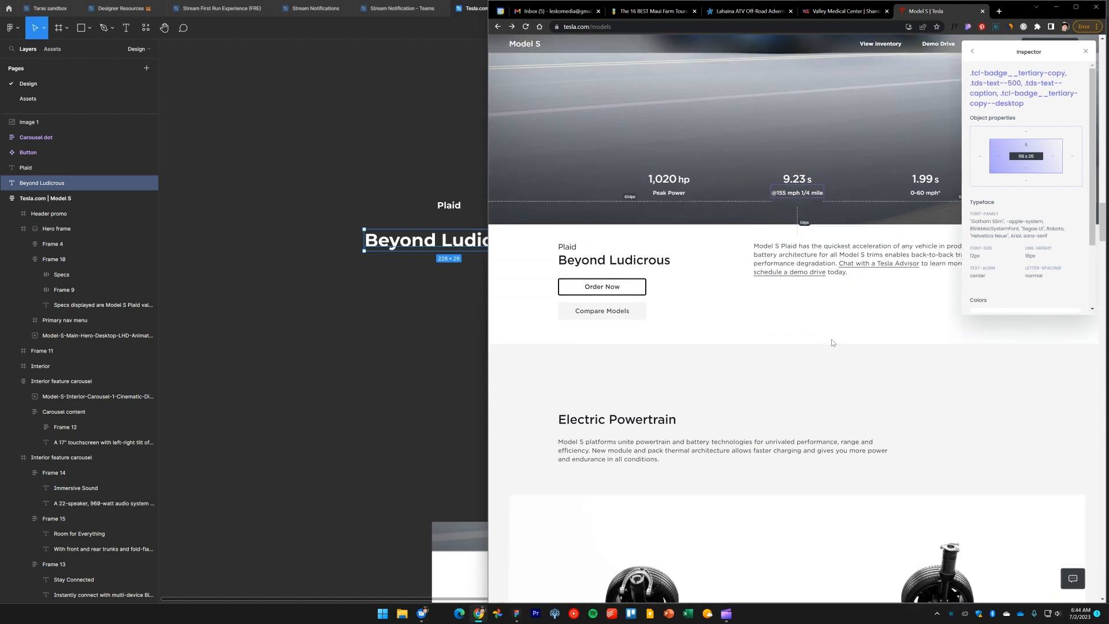
left_click(571, 249)
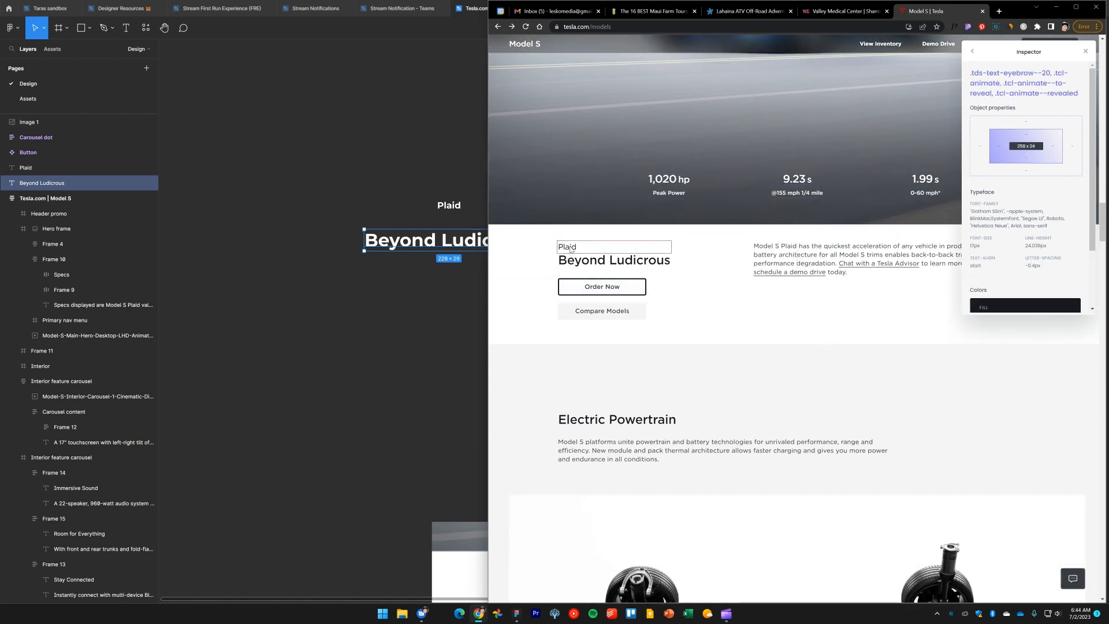
Set the Plaid text to 17 font size and Regular weight
left_click(452, 205)
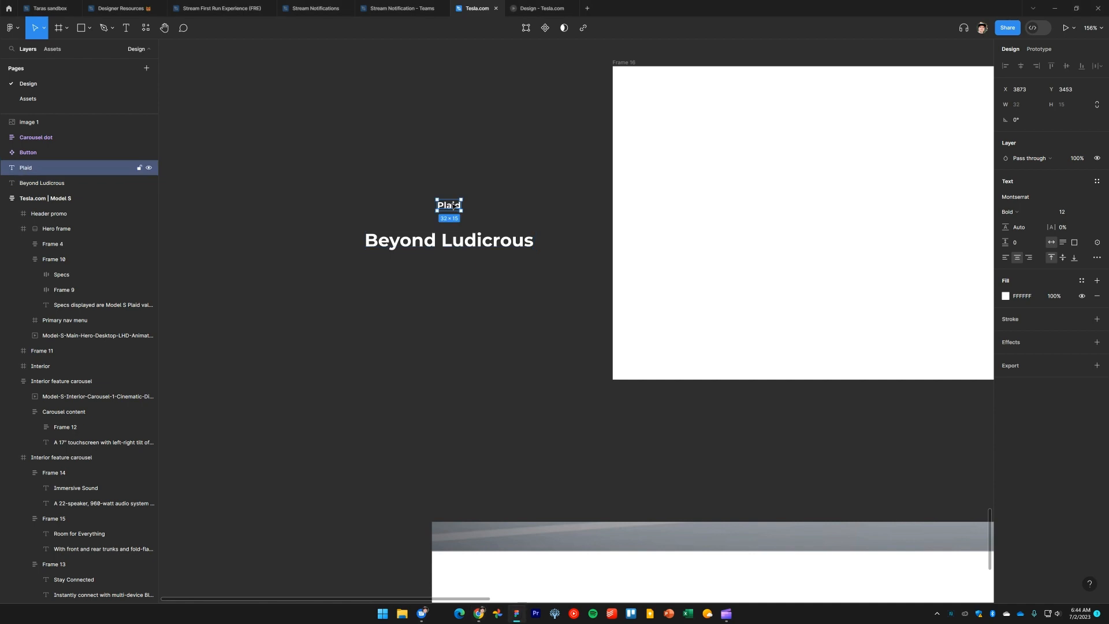
left_click(1061, 212)
type("17")
key("Return")
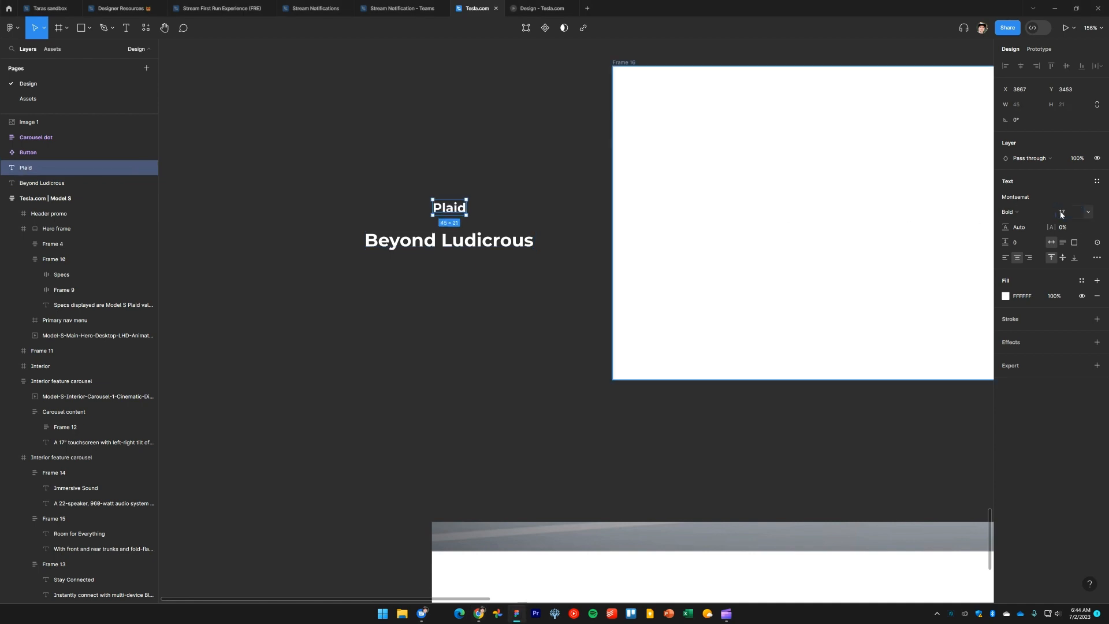
left_click(1030, 216)
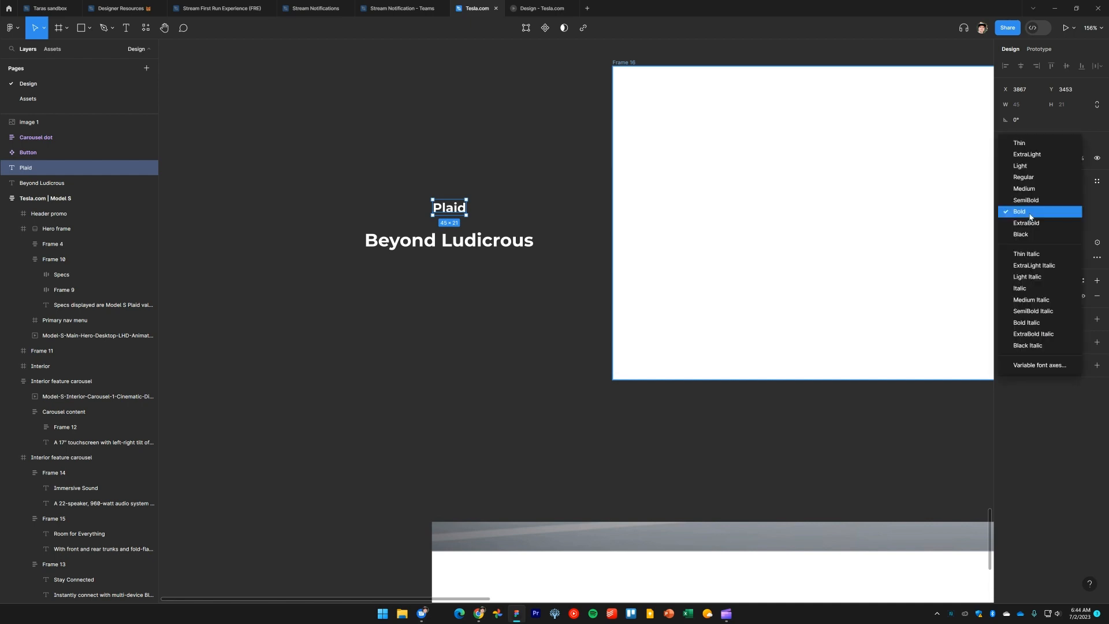
left_click(1035, 179)
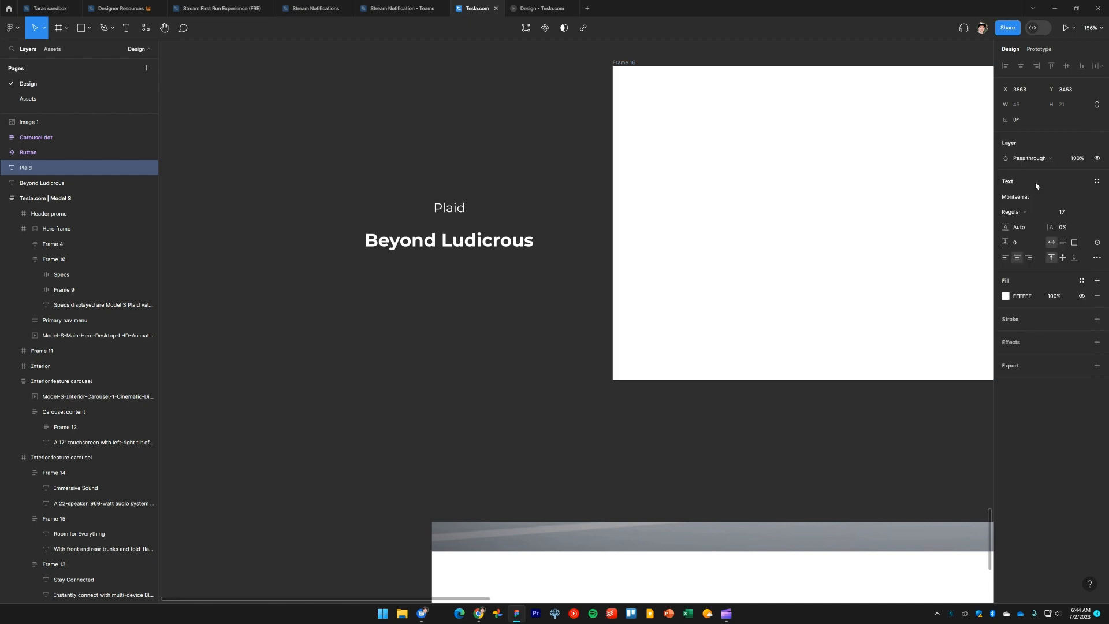
left_click(441, 331)
Switch to tesla.com and inspect the Beyond Ludicrous heading's typography
key("alt+Tab")
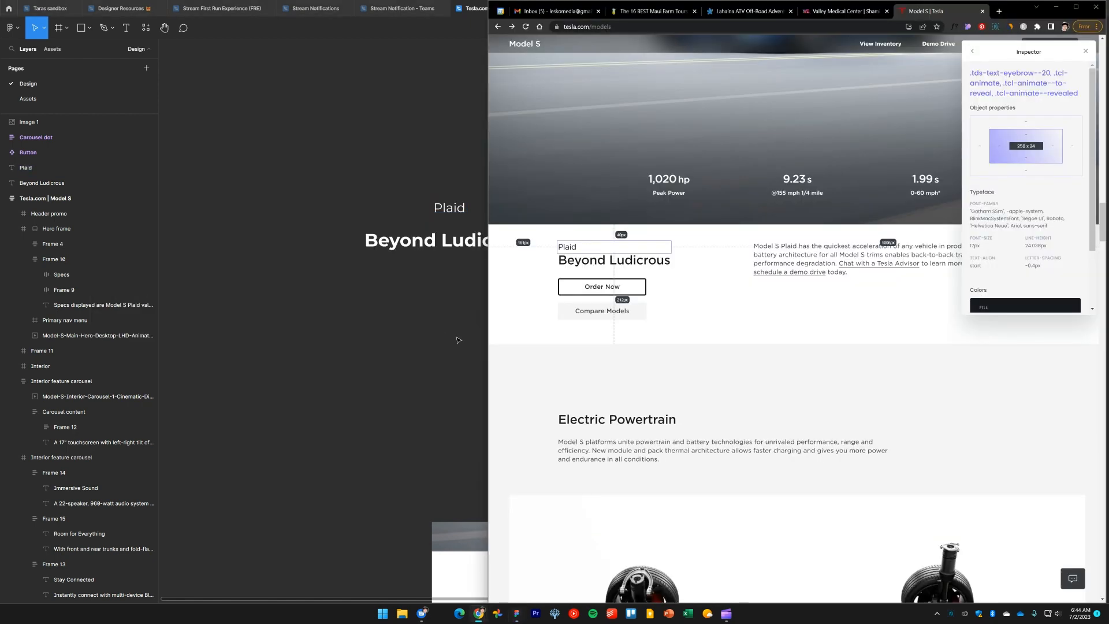
left_click(650, 266)
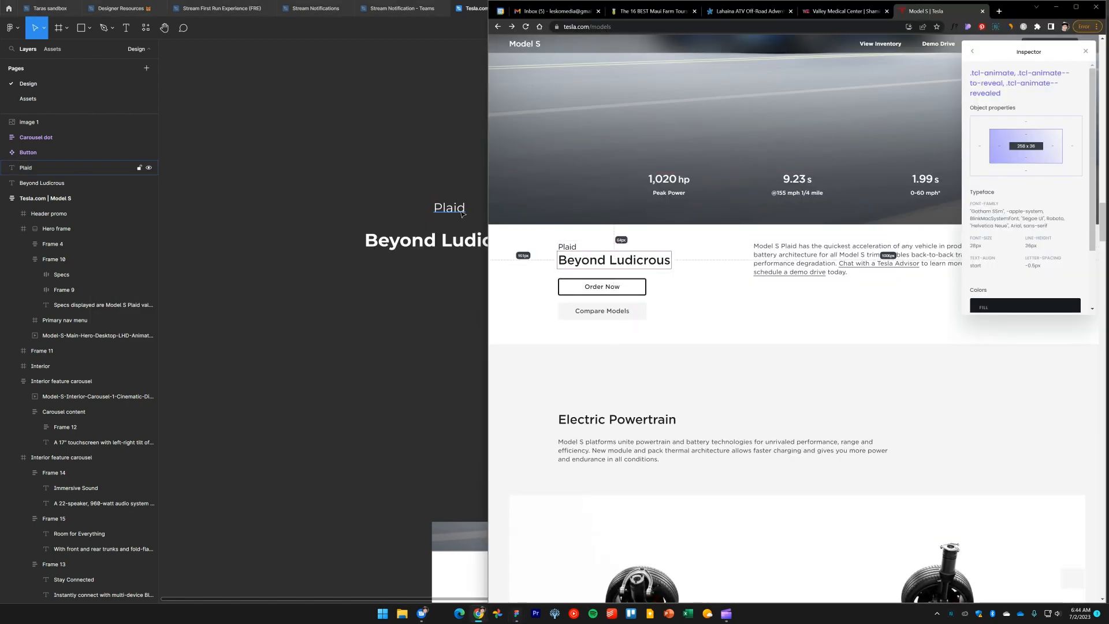
Set the Beyond Ludicrous heading's font size to 28
left_click(442, 247)
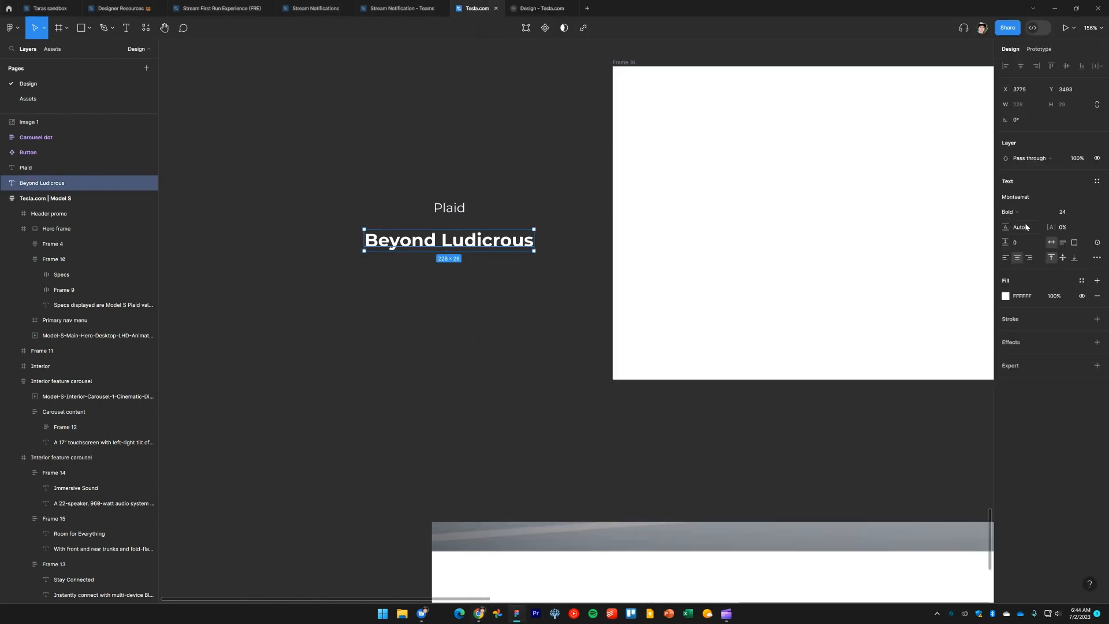
left_click(1075, 213)
key("Return")
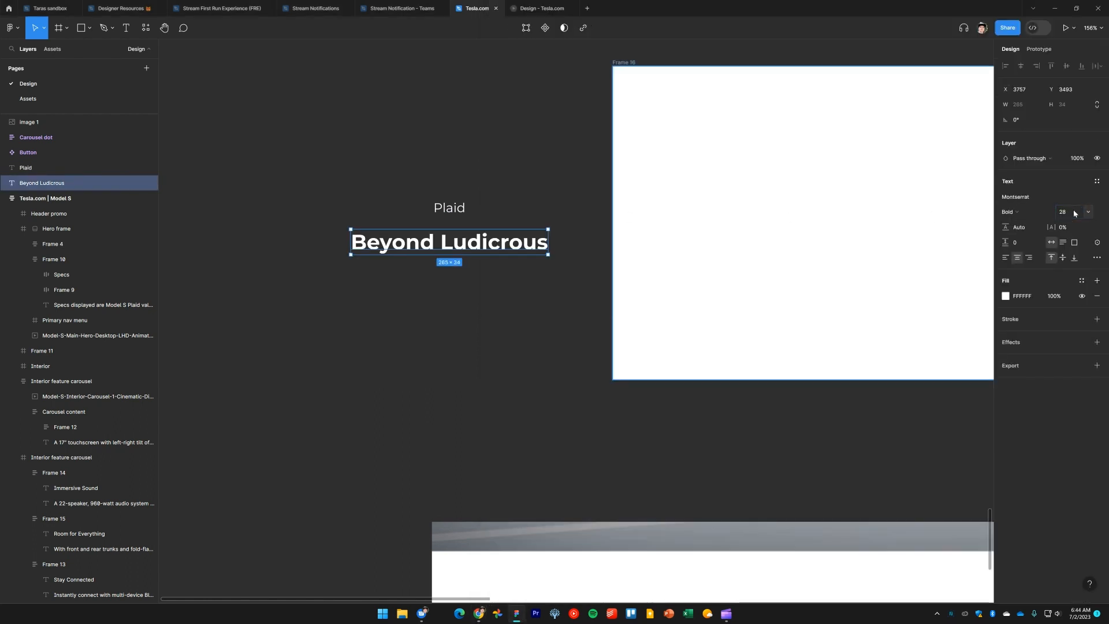
Set the Beyond Ludicrous heading's font weight to Regular
left_click(467, 415)
left_click(469, 245)
left_click(1025, 215)
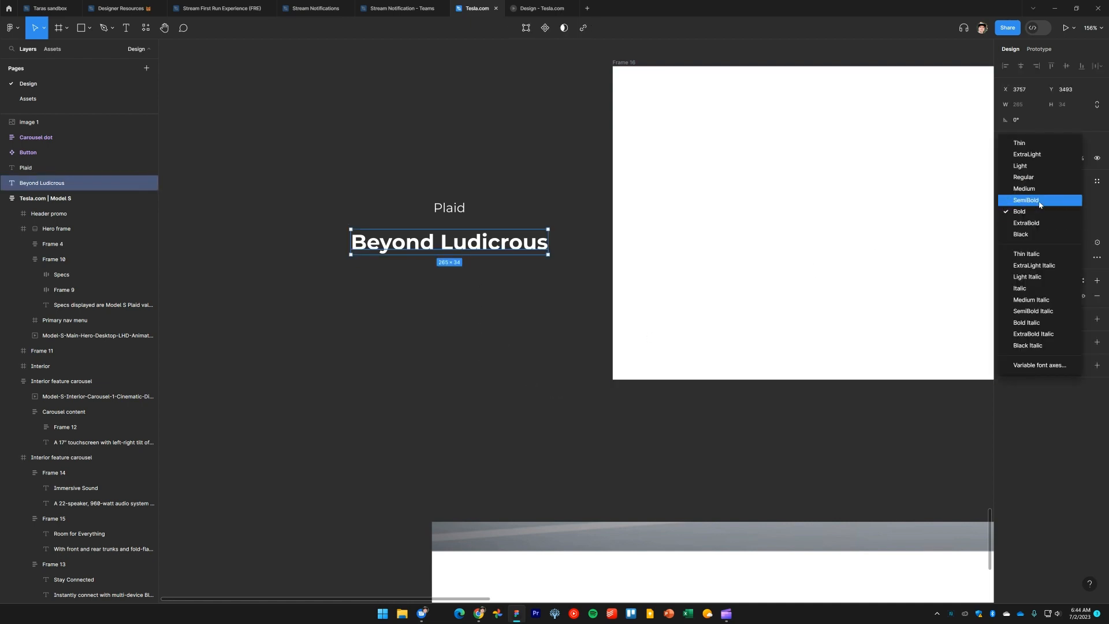
left_click(1034, 200)
left_click(1036, 209)
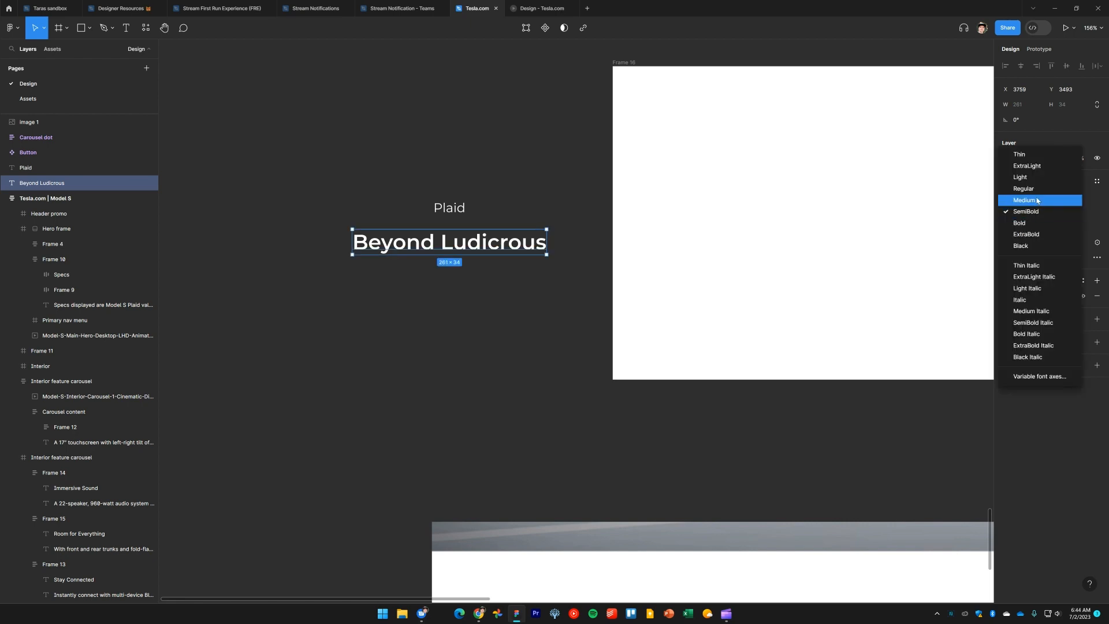
left_click(1037, 189)
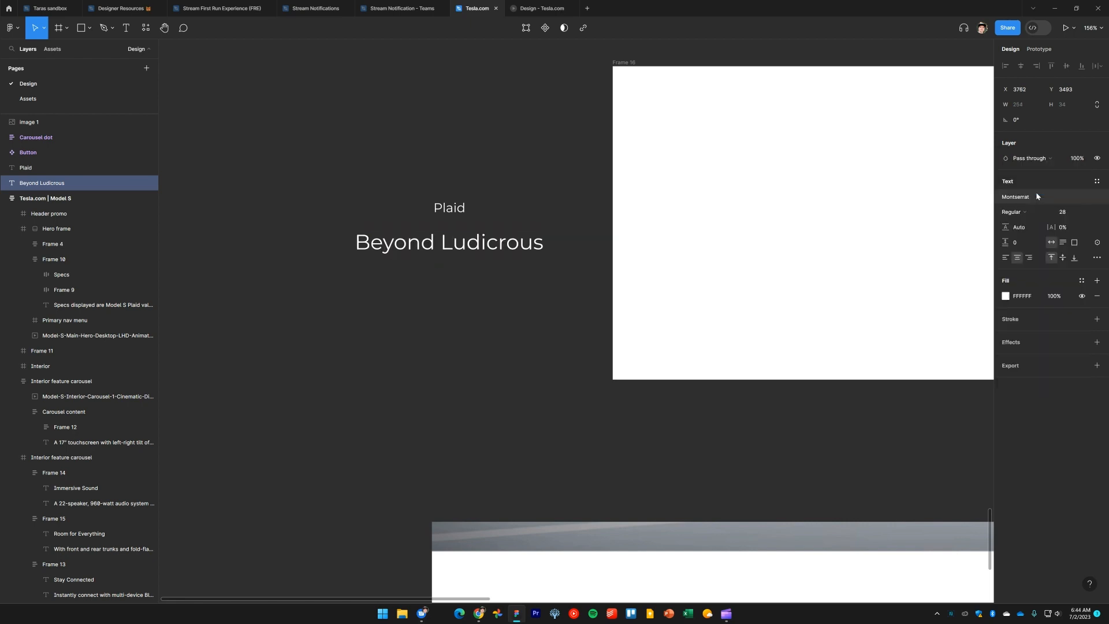
Left-align both the Plaid label and the Beyond Ludicrous heading
left_click(494, 391)
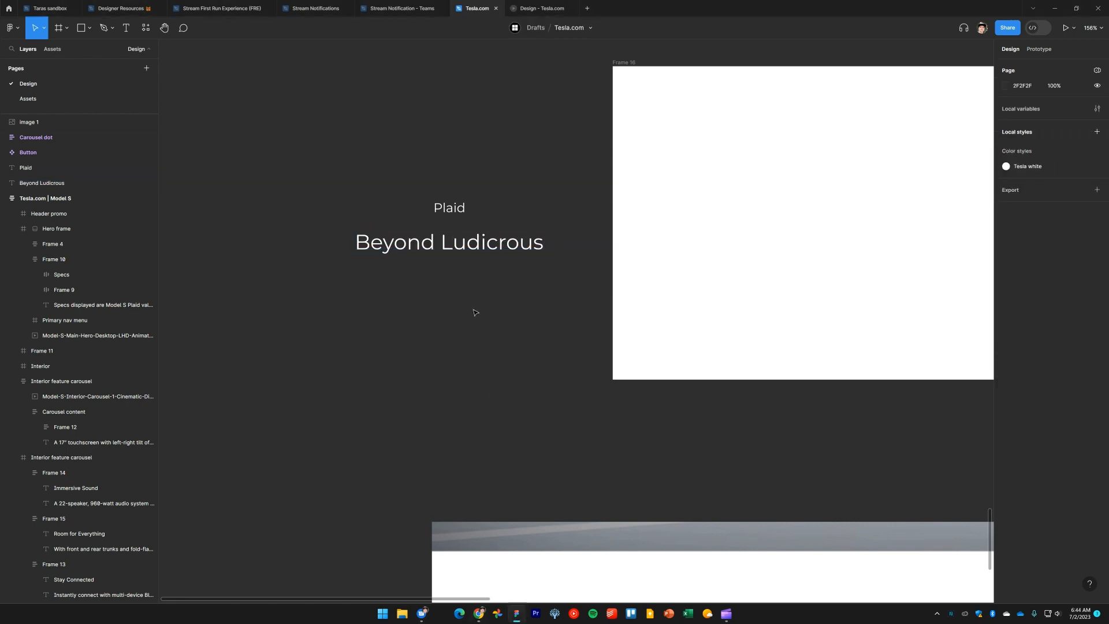
left_click(462, 205)
left_click(451, 243, "shift")
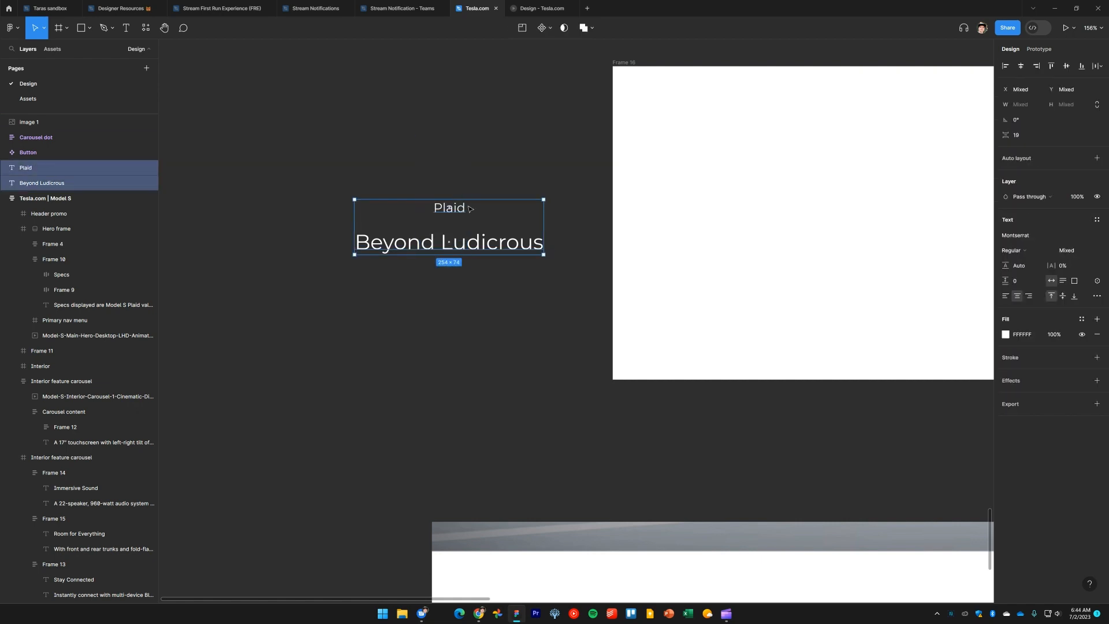
left_click(1005, 297)
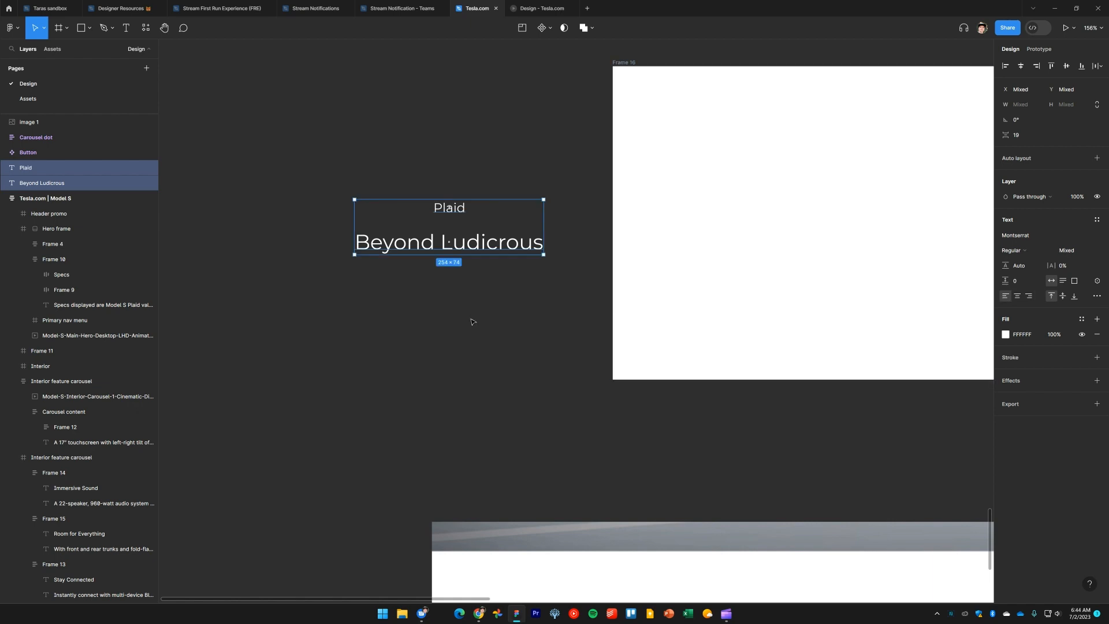
Move the Beyond Ludicrous heading up closer beneath the Plaid label
left_click(446, 334)
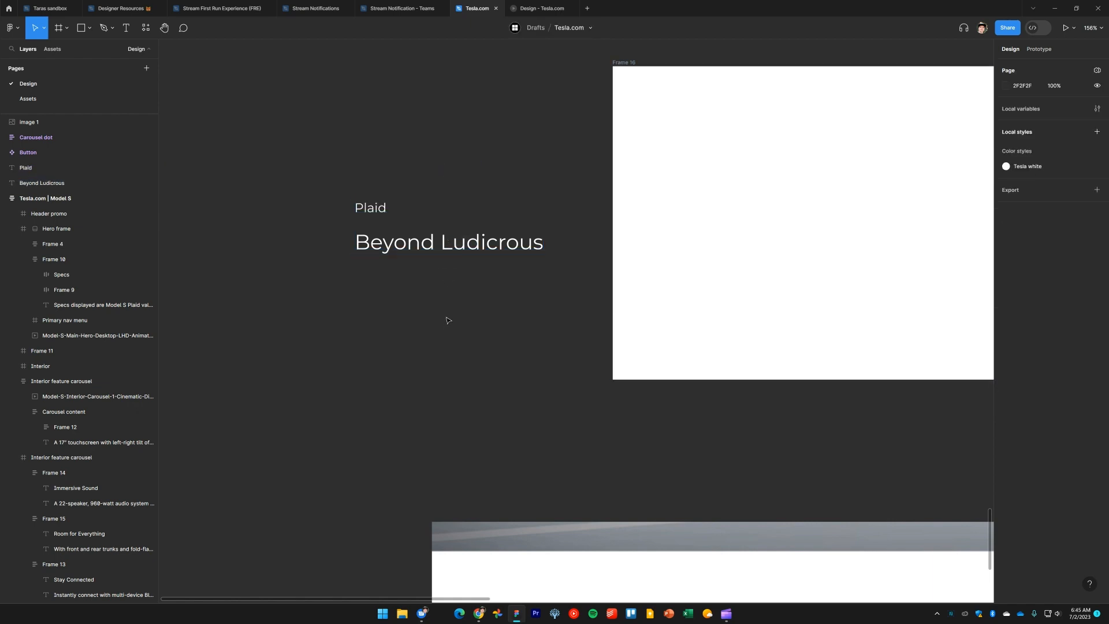
left_click_drag(430, 241, 424, 235)
left_click(456, 339)
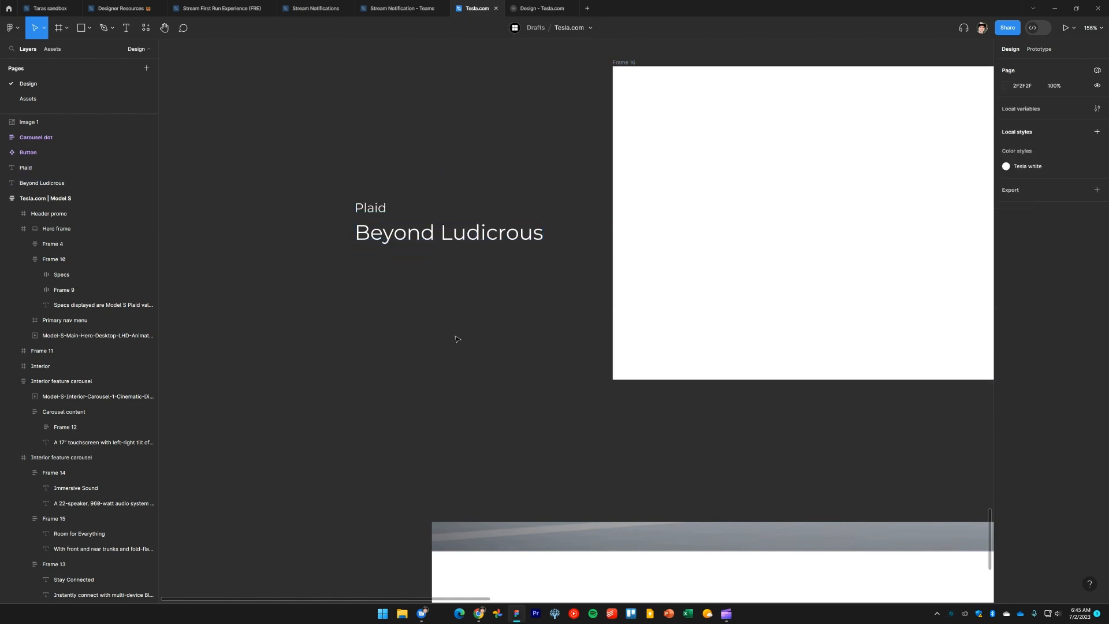
Move the Plaid label and Beyond Ludicrous heading together into the white Frame 16
left_click_drag(502, 337, 476, 381)
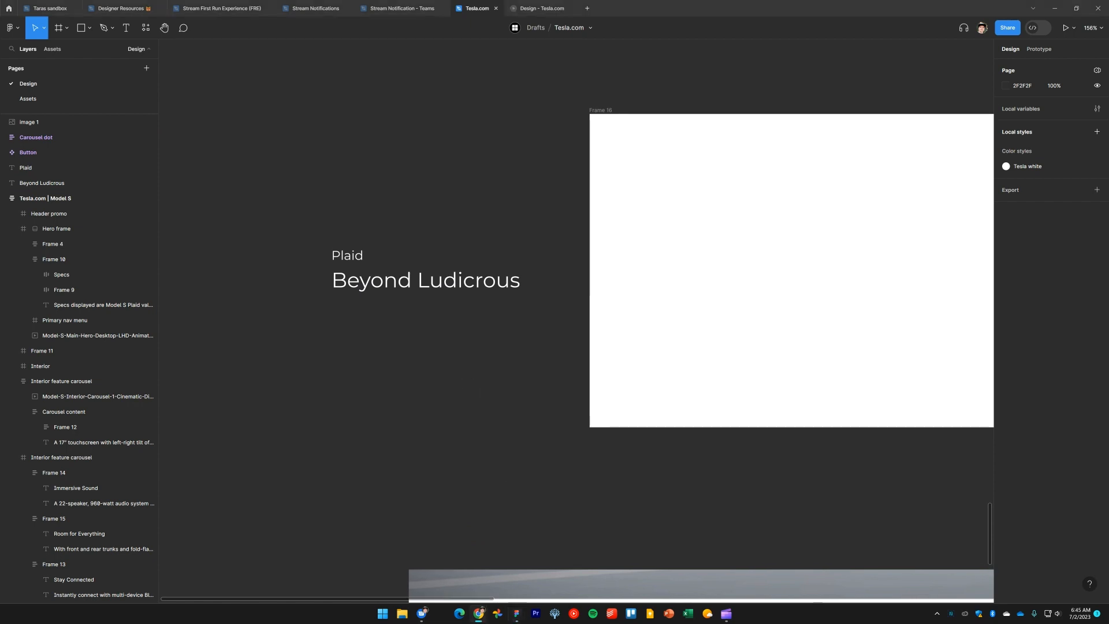
scroll(508, 375, "down", 5)
left_click_drag(508, 389, 442, 398)
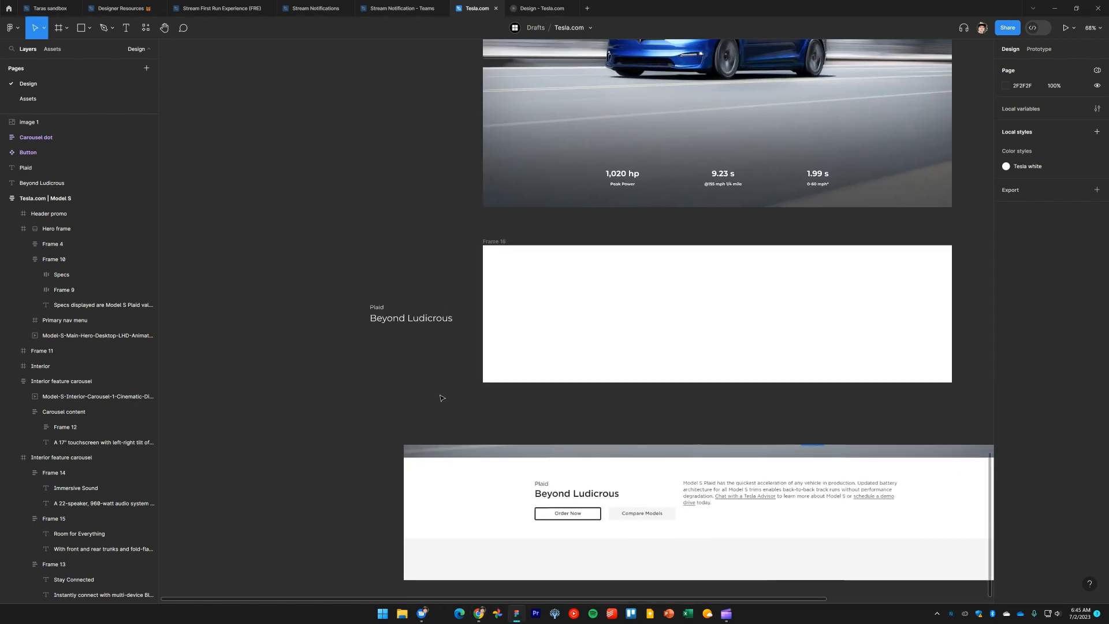
left_click_drag(416, 347, 328, 259)
scroll(414, 355, "up", 3)
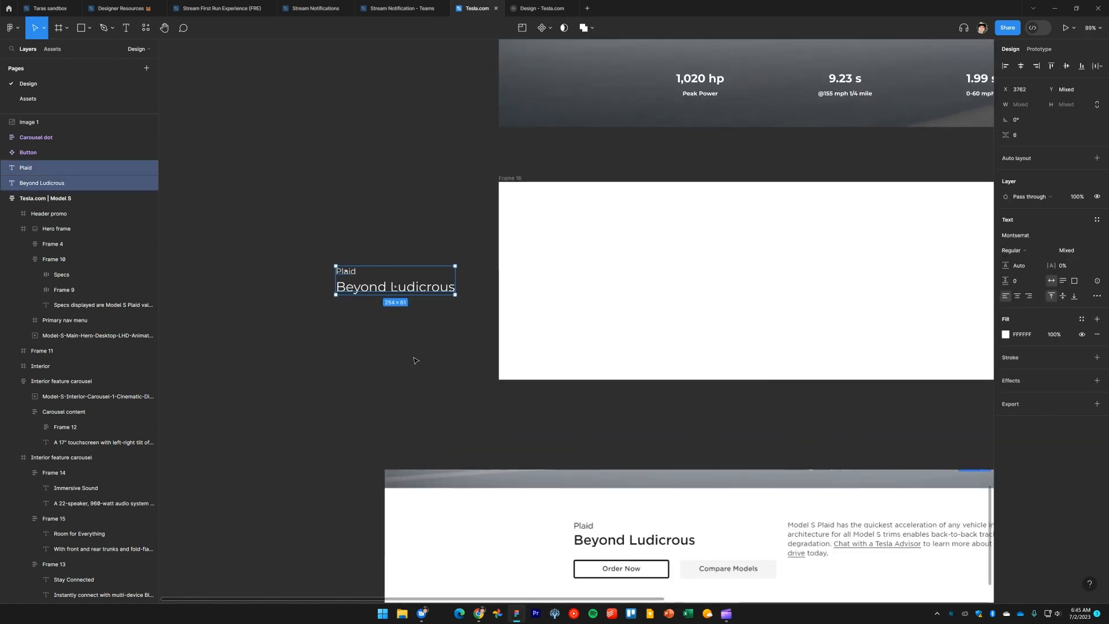
left_click_drag(413, 361, 374, 305)
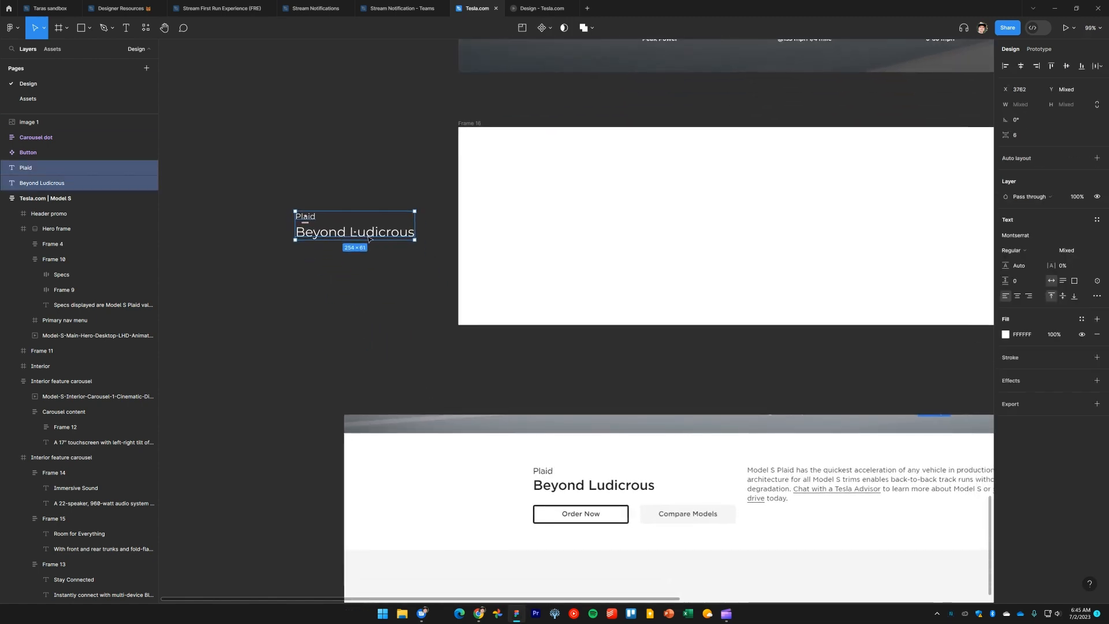
left_click_drag(368, 238, 460, 236)
left_click_drag(607, 215, 600, 216)
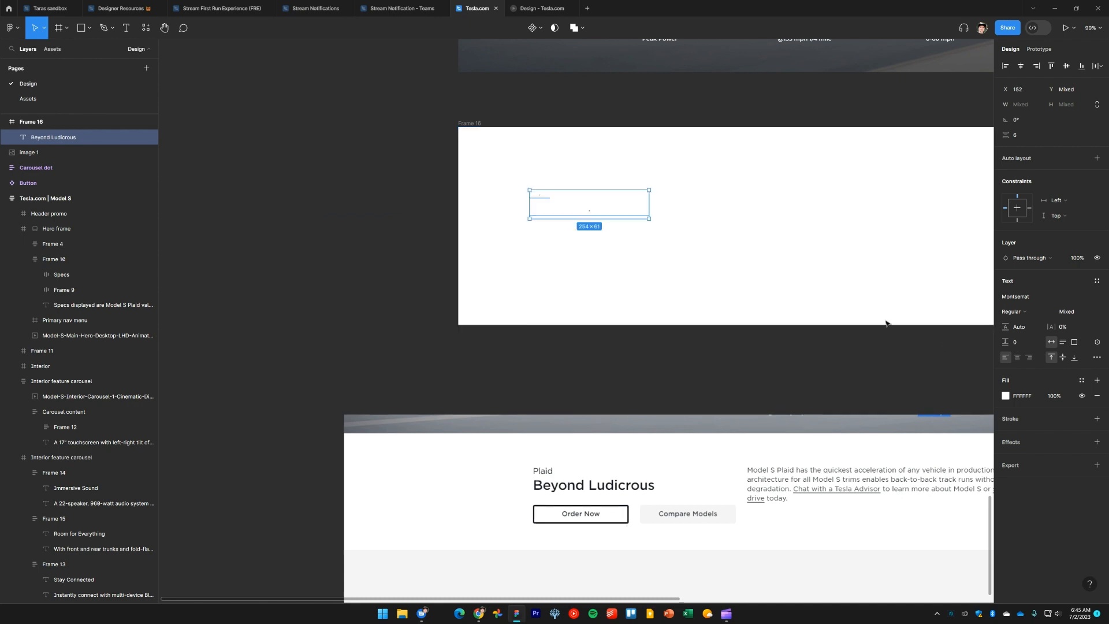
Fill the two texts with black and save that fill as a new color style named Tesla black
left_click(1006, 396)
left_click_drag(931, 410, 848, 508)
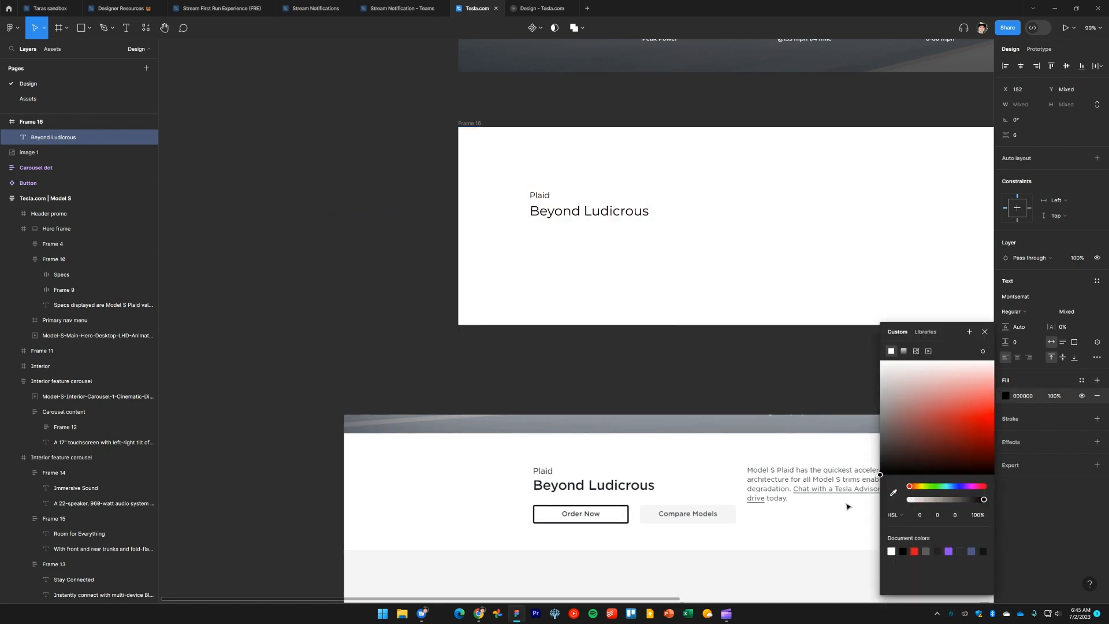
left_click(1081, 381)
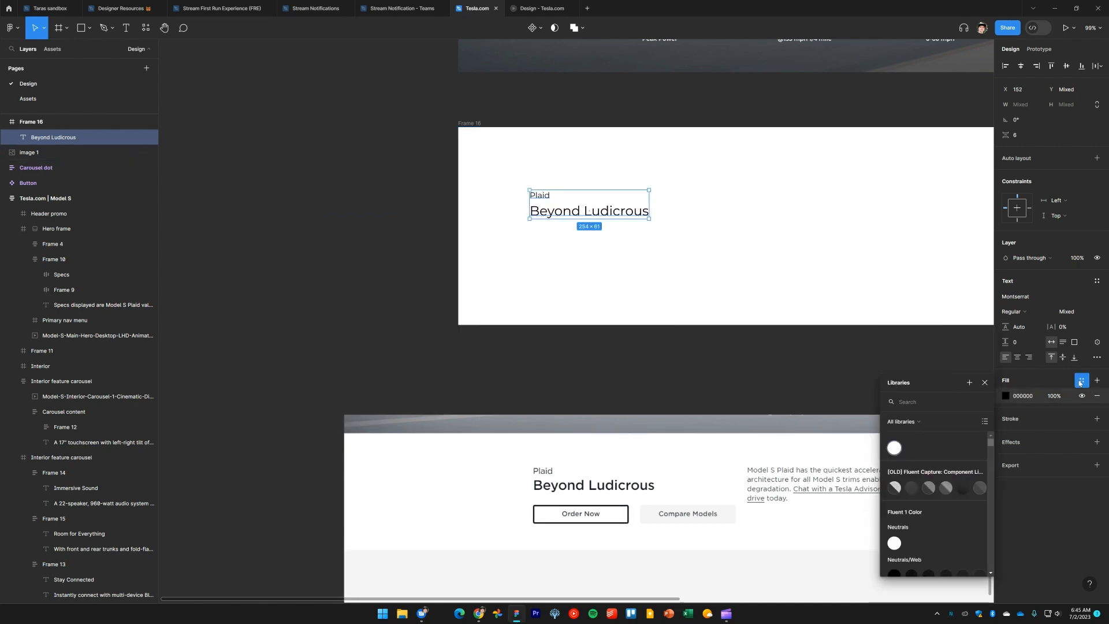
left_click(970, 383)
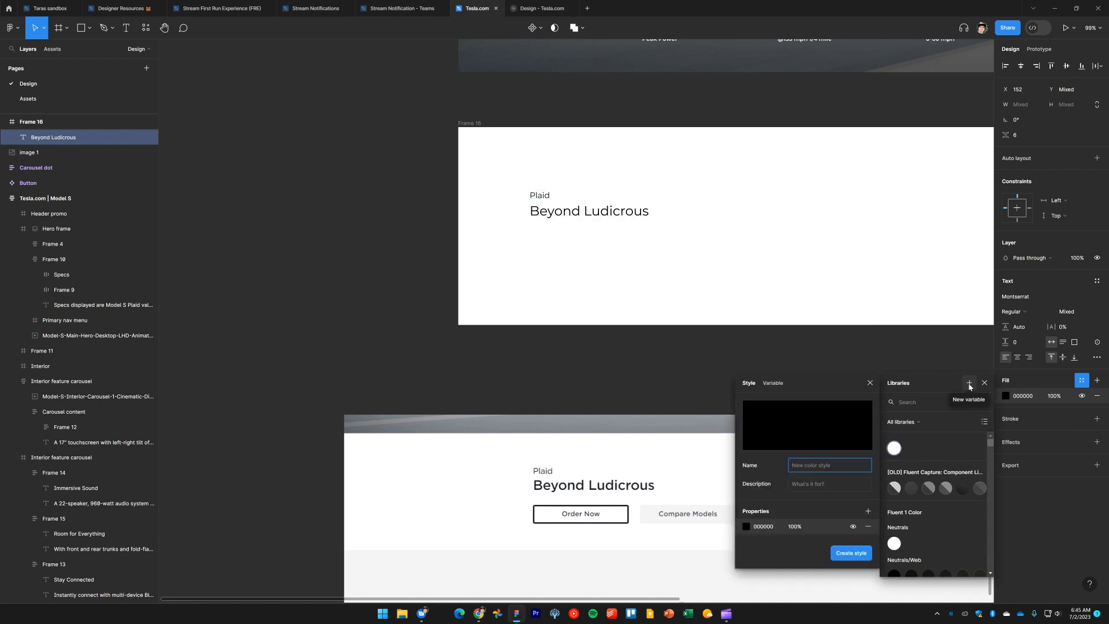
type("Tesla black")
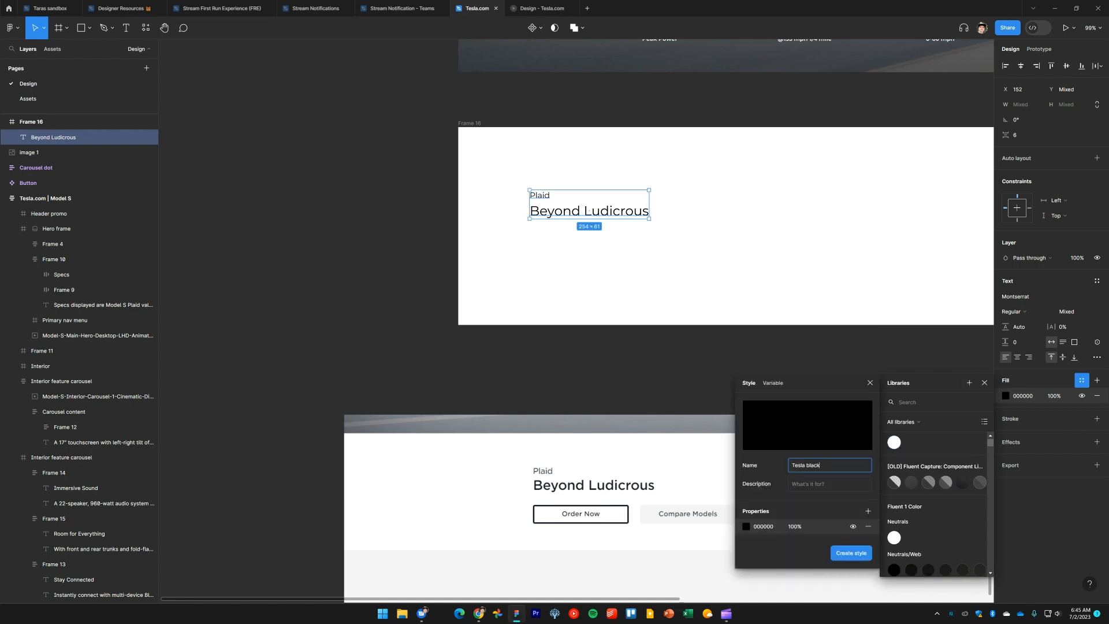
left_click(853, 553)
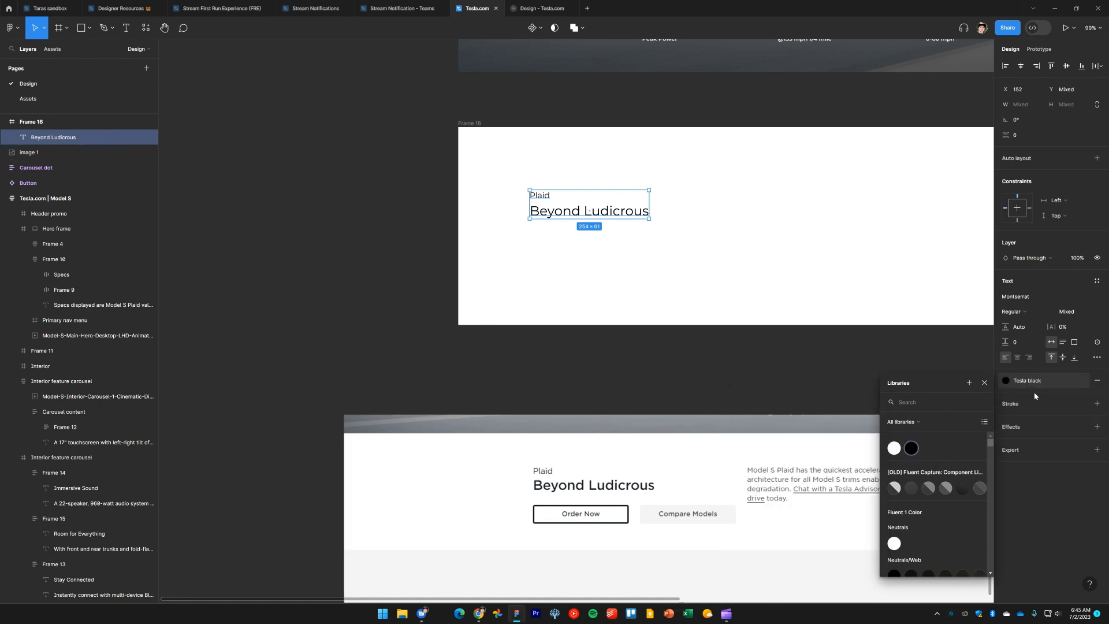
key("Escape")
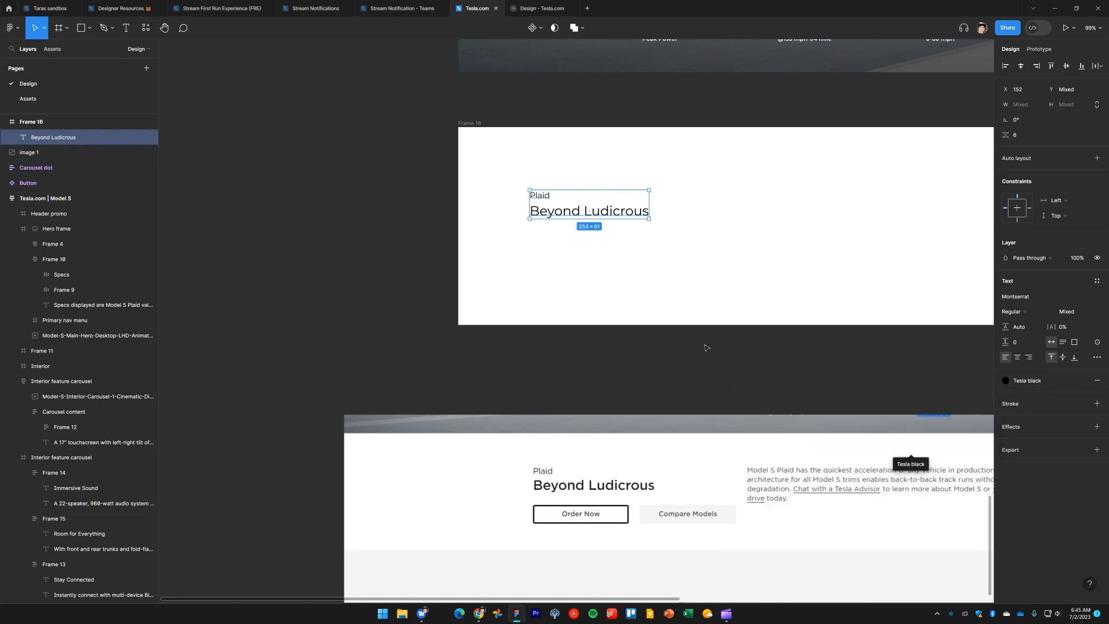
Duplicate the 'With front and rear trunks' description text from the interior section and place the copy beside Frame 16
left_click_drag(635, 375, 541, 373)
left_click(541, 372)
scroll(595, 376, "down", 8)
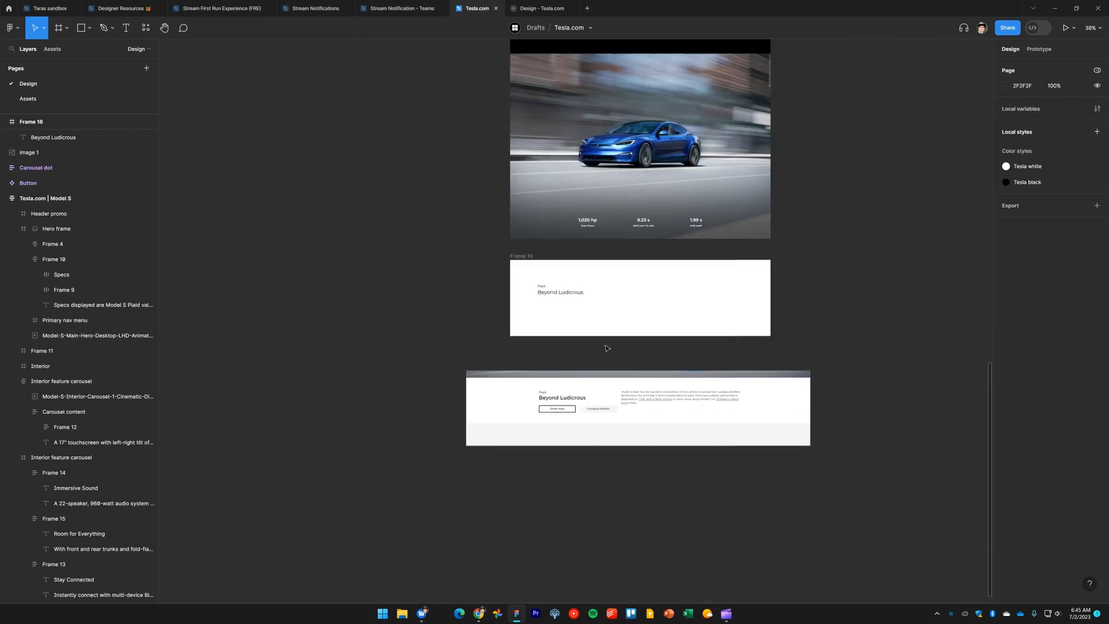
scroll(653, 404, "up", 1)
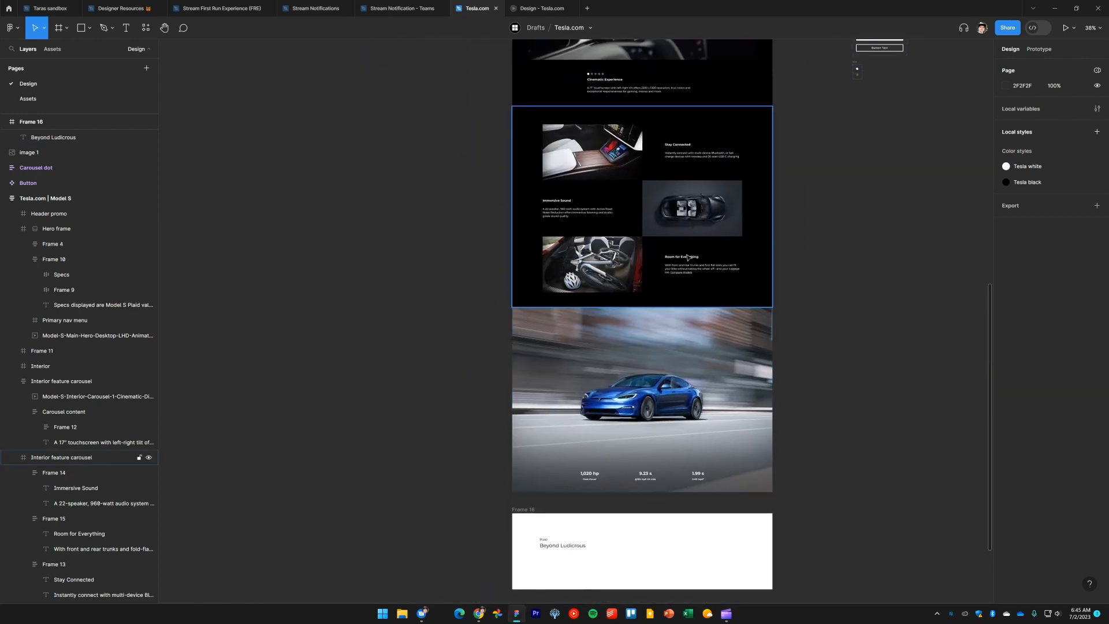
left_click(686, 275, "ctrl")
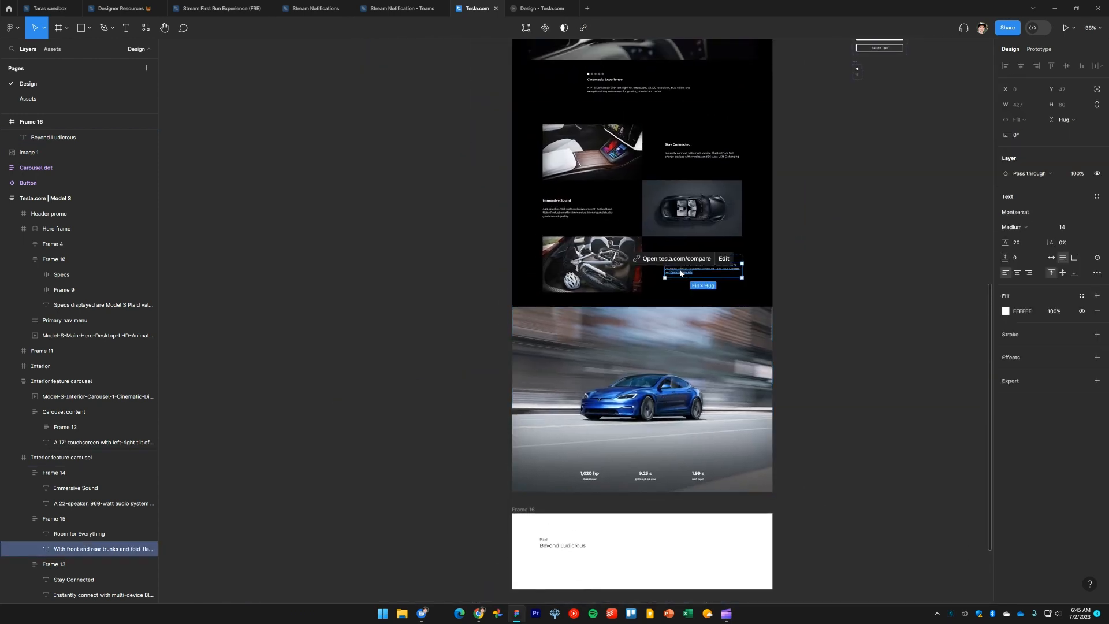
left_click(821, 532)
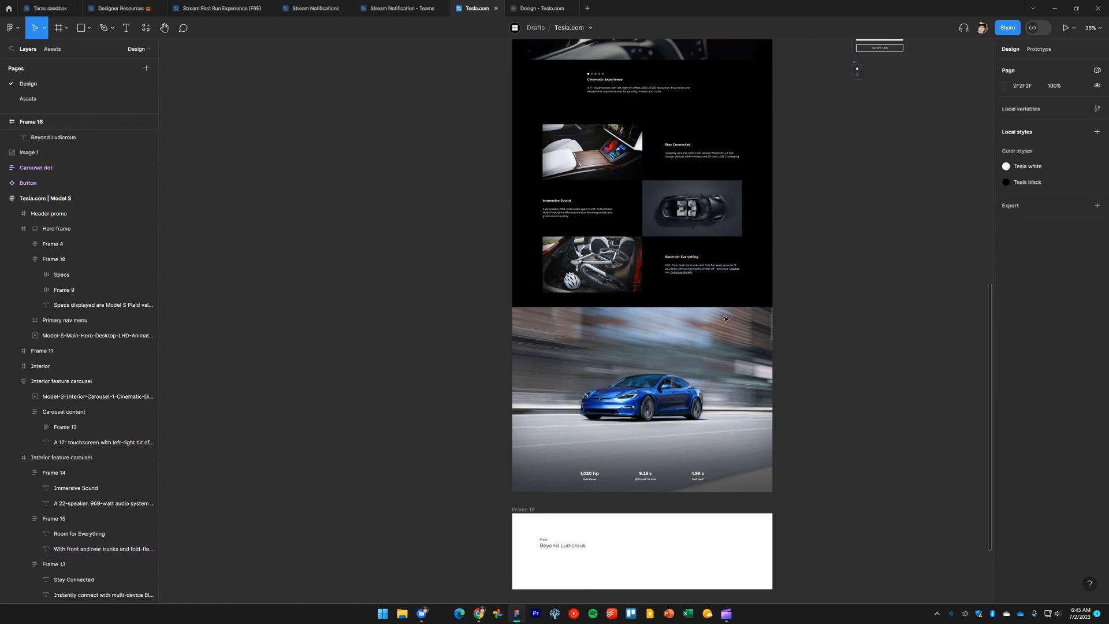
left_click(681, 275, "ctrl")
left_click_drag(681, 275, 815, 553)
left_click(838, 506)
left_click_drag(839, 506, 824, 293)
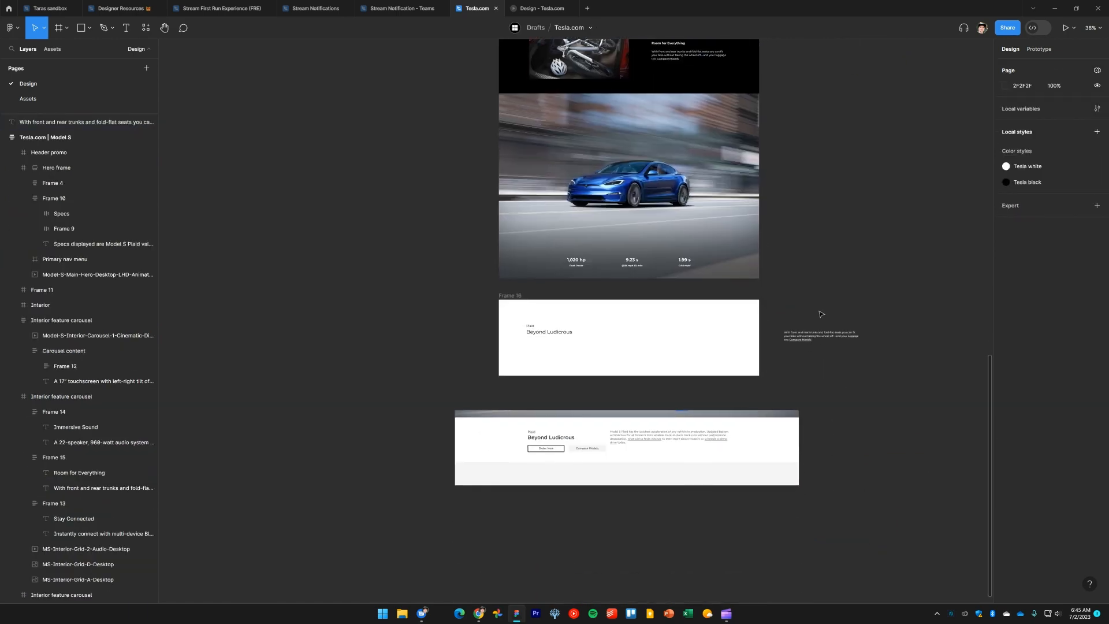
Replace the copied text's content with the pasted Model S Plaid description paragraph
scroll(803, 389, "up", 5)
double_click(857, 281)
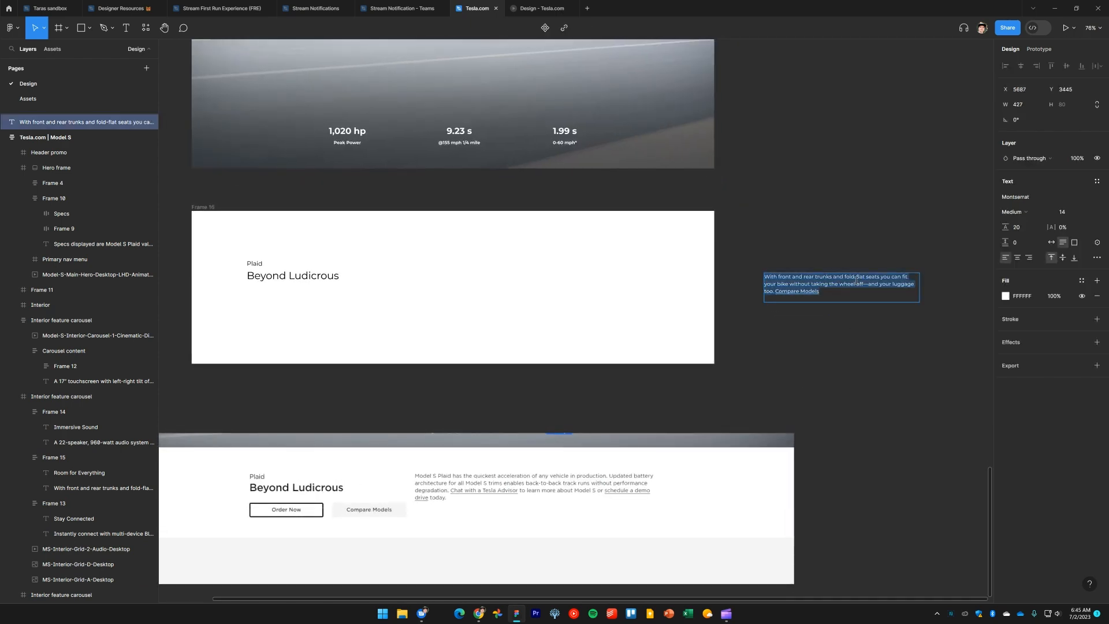
type("Model S Plaid has the quickest acceleration of any vehicle in production. Updated battery architecture for all Model S trims enables back-to-back track runs without performance degradation. Chat with a Tesla Advisor to learn more about Model S or schedule a demo drive today.")
key("Escape")
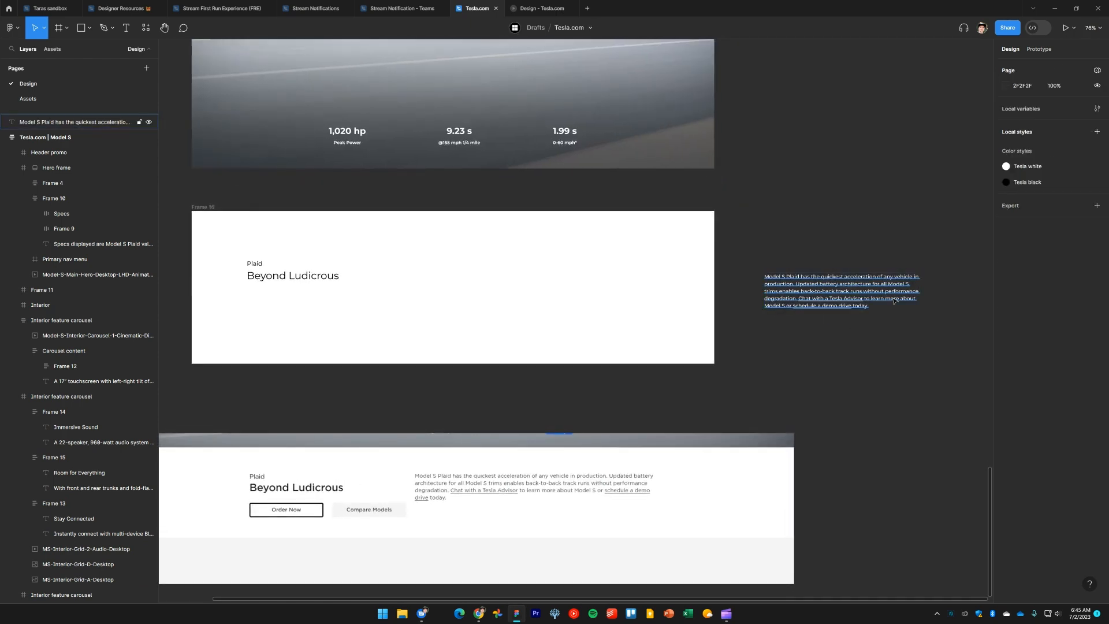
Apply the Tesla black style to the description and move it into Frame 16 to the right of the heading
left_click(1081, 281)
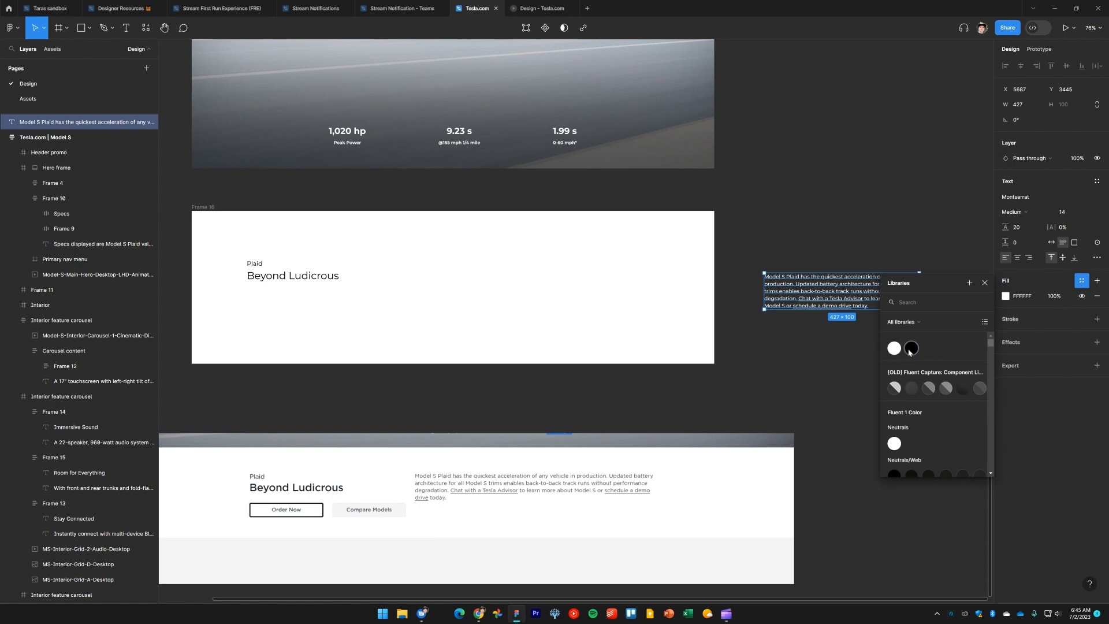
left_click(912, 349)
left_click(805, 346)
left_click_drag(810, 290, 661, 302)
left_click(632, 337)
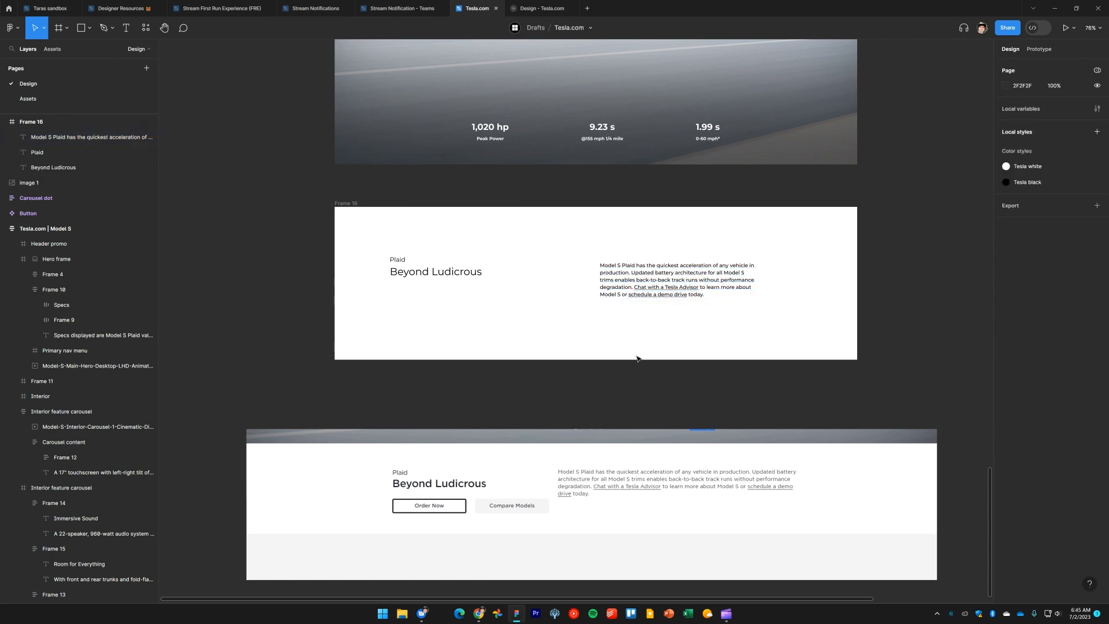
left_click_drag(610, 275, 582, 275)
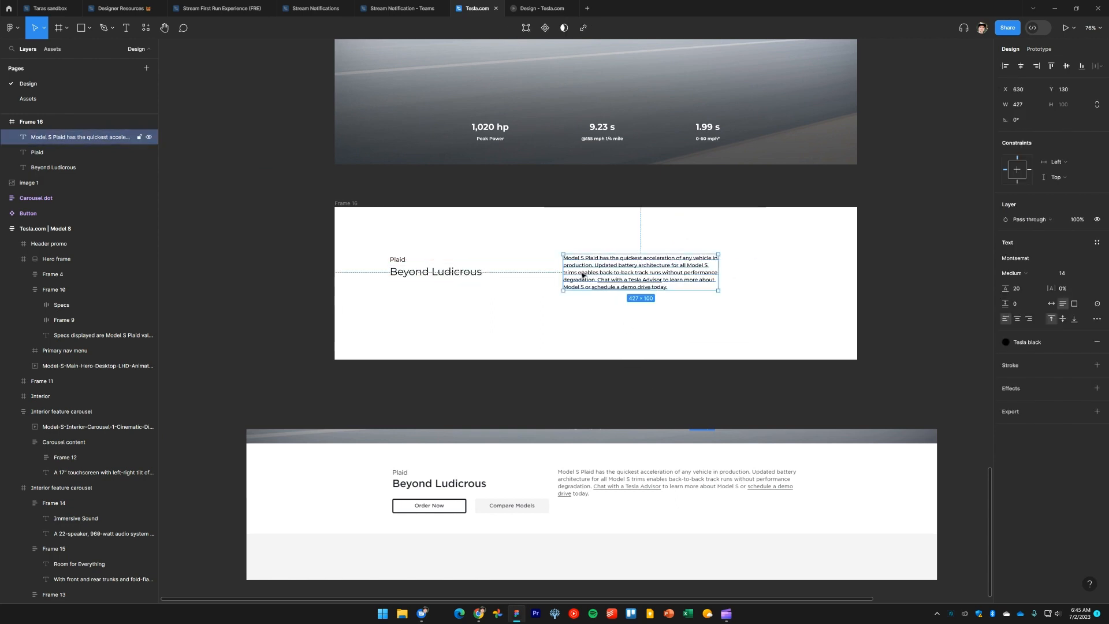
Switch to tesla.com and inspect the description paragraph's typography and spacing
key("alt+Tab")
key("alt+Tab")
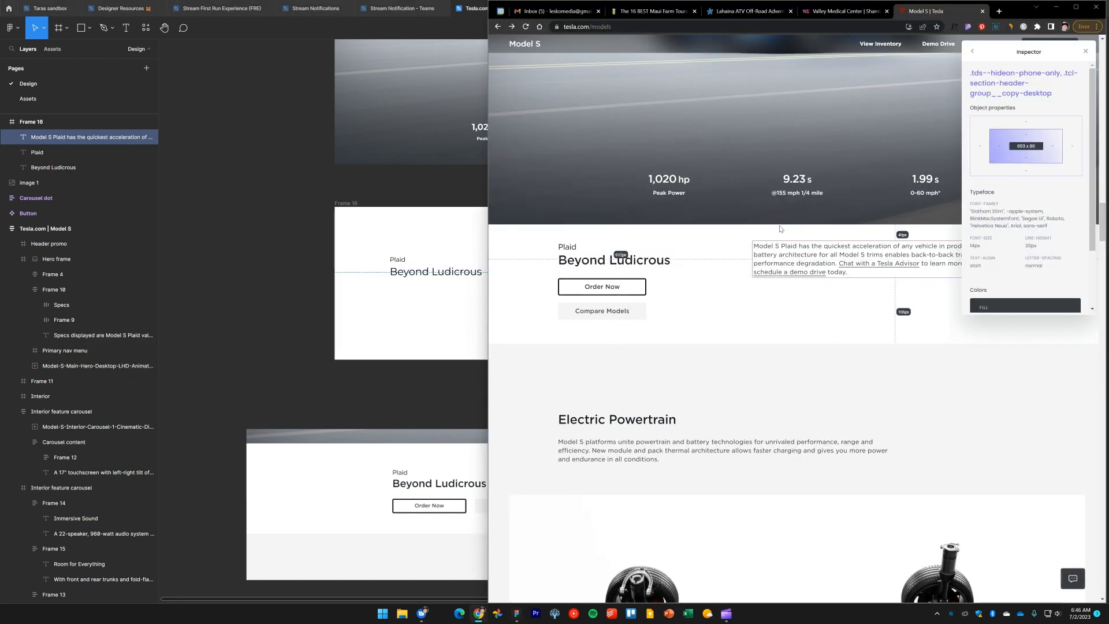
left_click(291, 276)
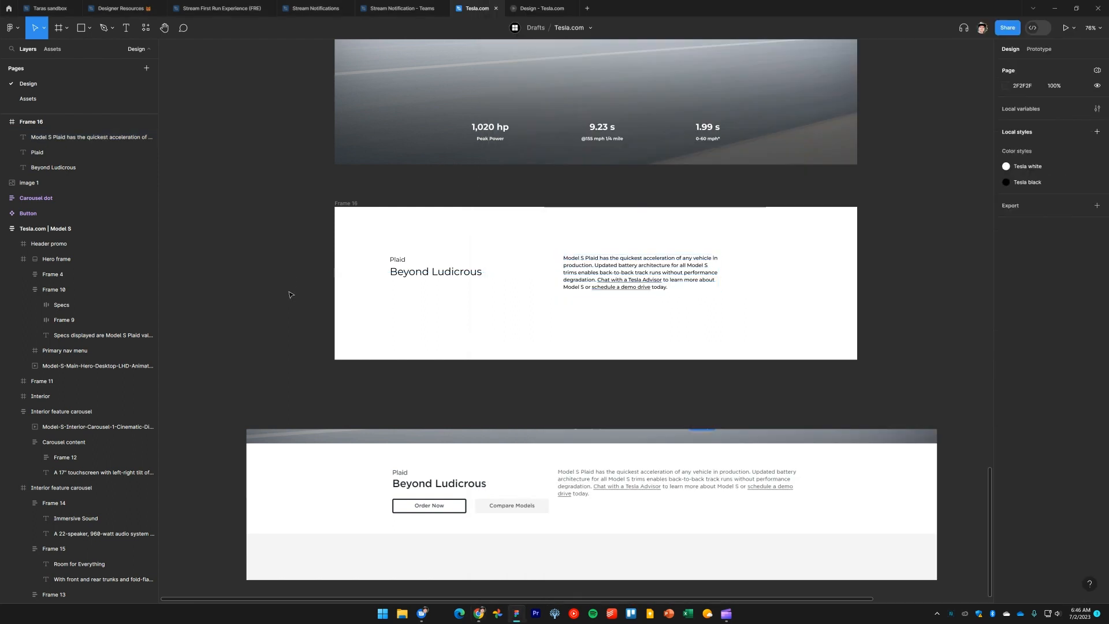
Select the Plaid label and Beyond Ludicrous heading and wrap them in an auto layout frame
left_click_drag(667, 301, 355, 256)
left_click(364, 303)
left_click_drag(439, 314, 387, 254)
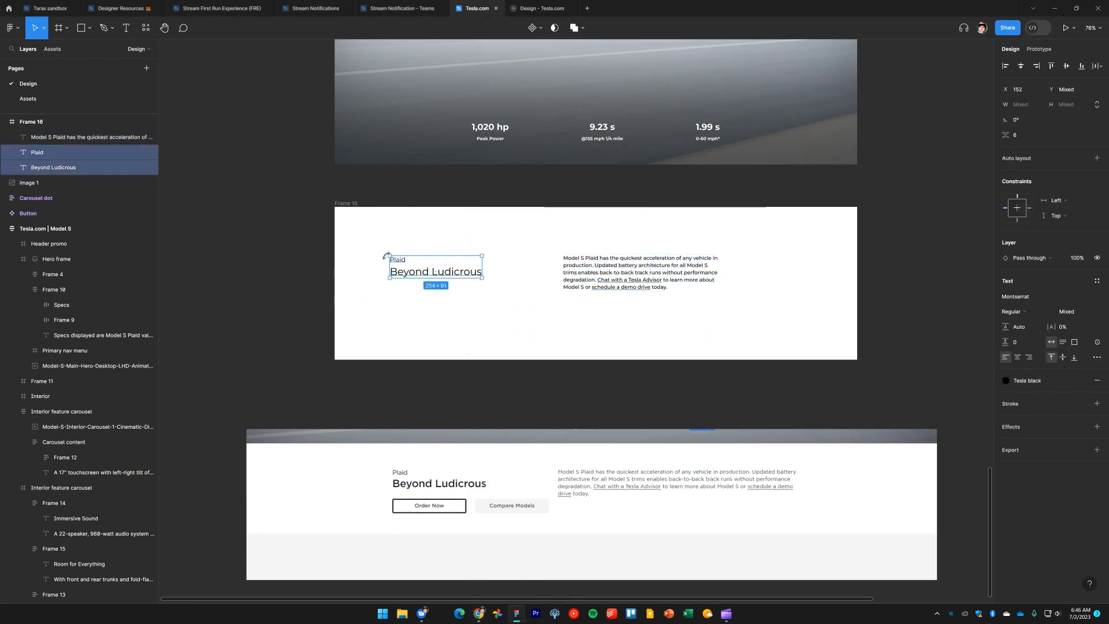
key("shift+a")
Compare the Plaid label spacing on tesla.com and reduce the auto layout gap between the Plaid label and heading to 1
key("alt+Tab")
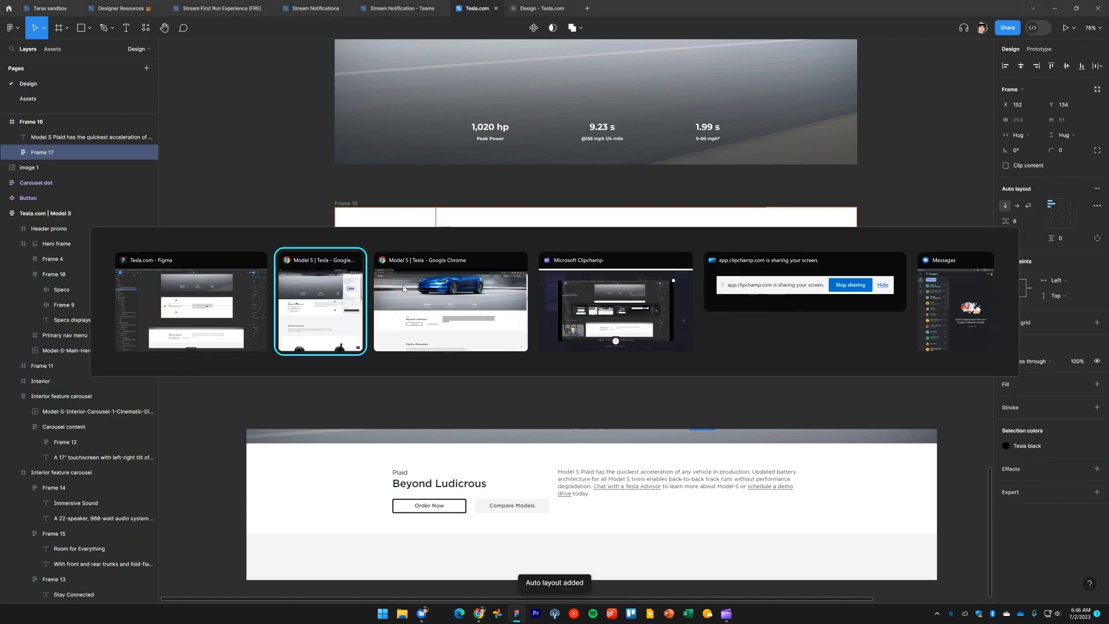
left_click(595, 261)
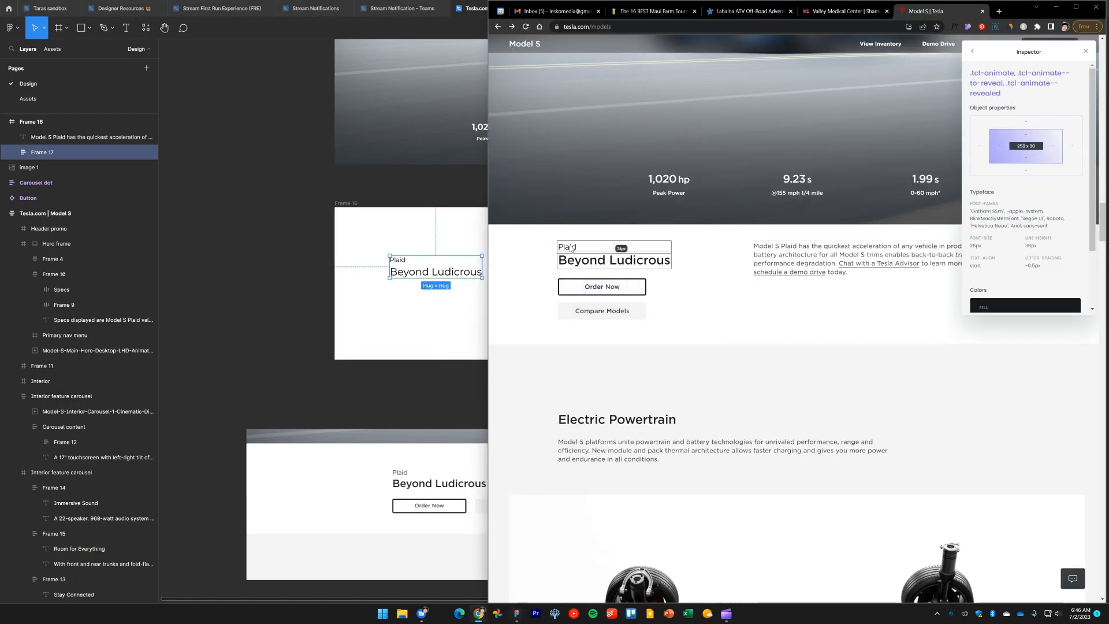
key("alt+Tab")
left_click_drag(370, 278, 431, 246)
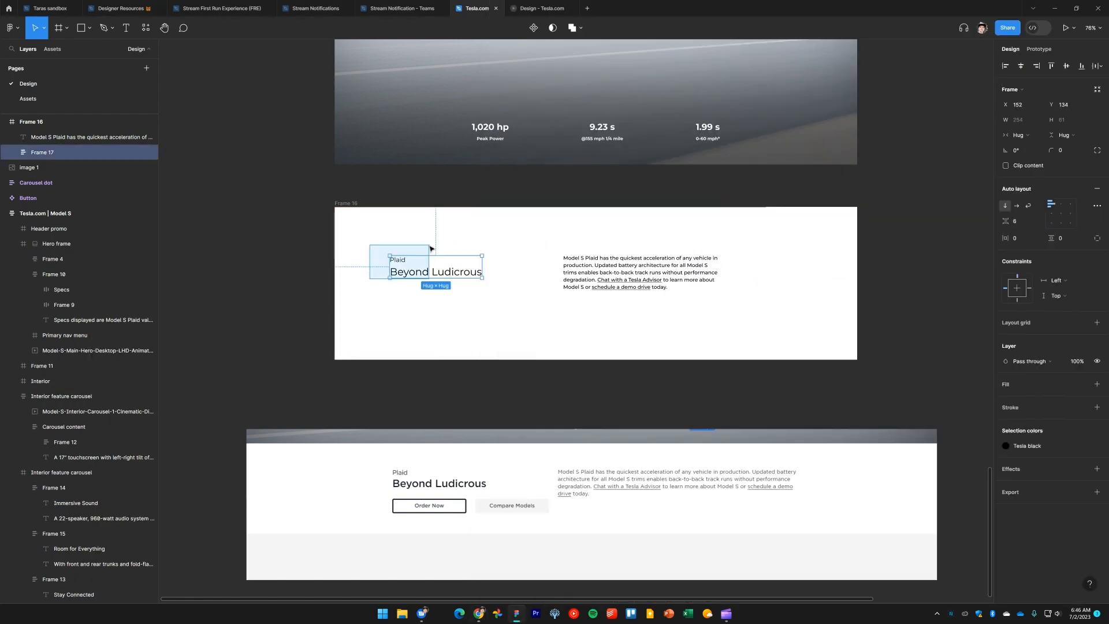
left_click(417, 299)
left_click(433, 273)
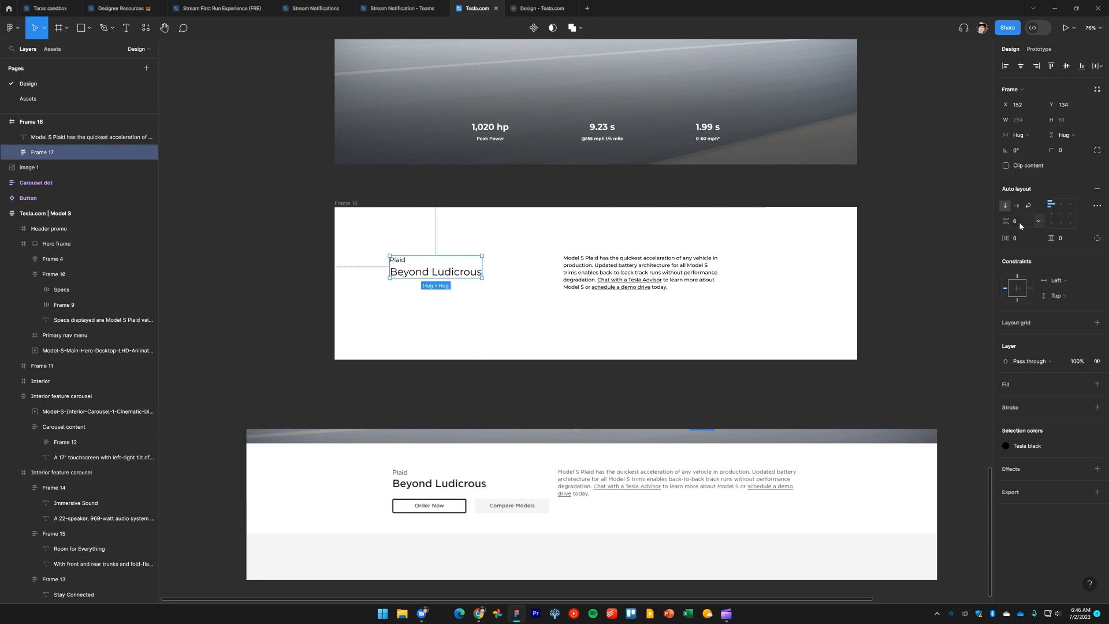
key("Down")
key("Down")
key("Down")
key("Down")
key("Down")
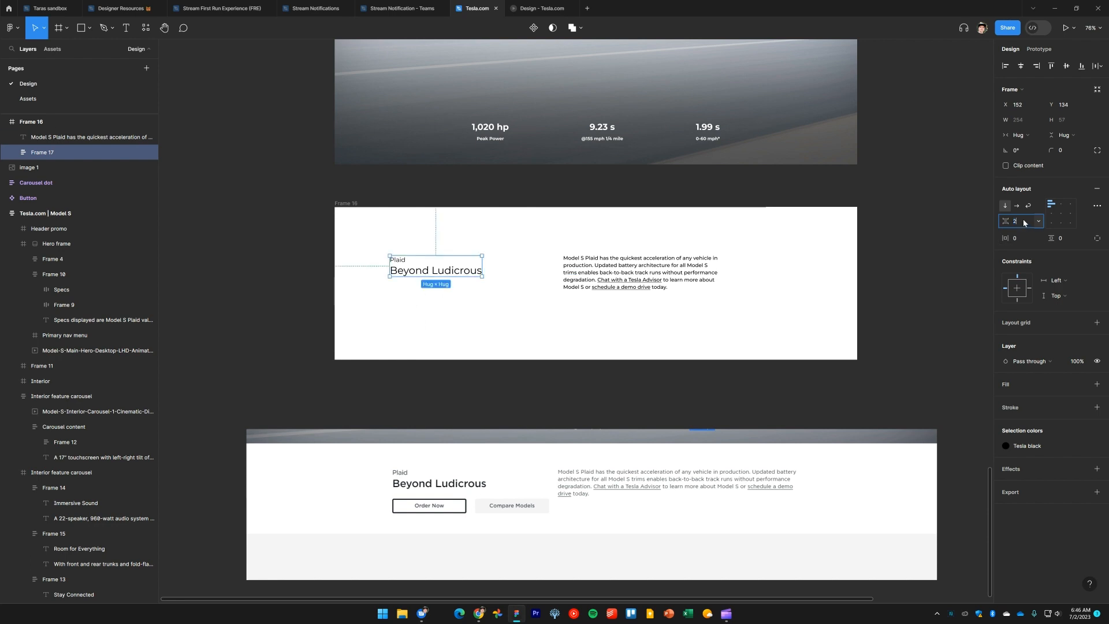
key("Down")
left_click(485, 324)
Set the Beyond Ludicrous heading's font weight to Medium
double_click(463, 271)
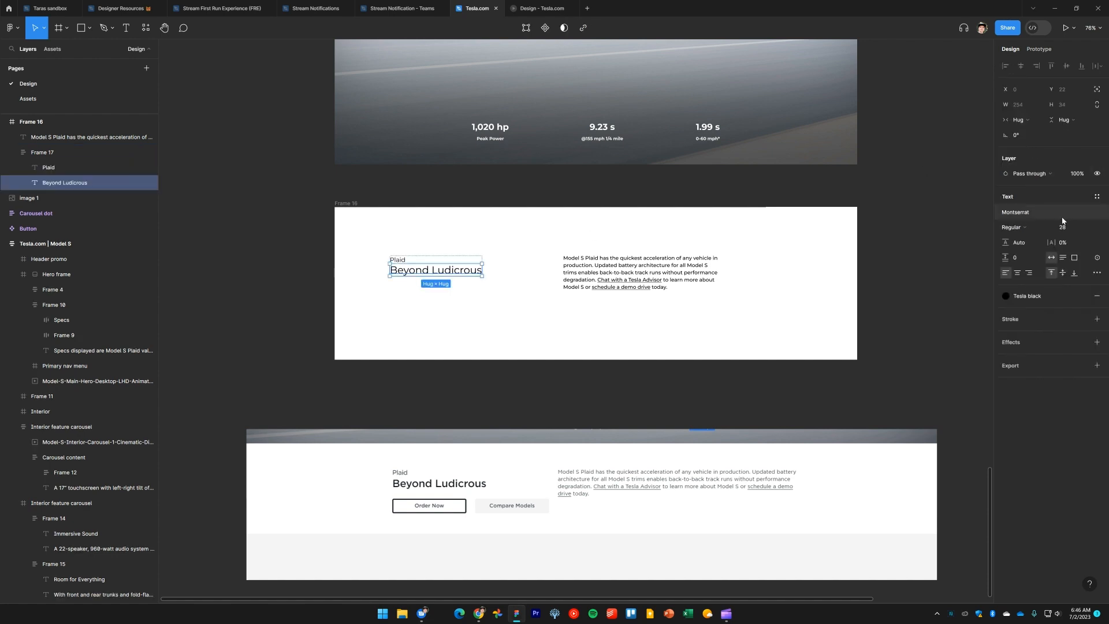
left_click(1035, 229)
left_click(1034, 242)
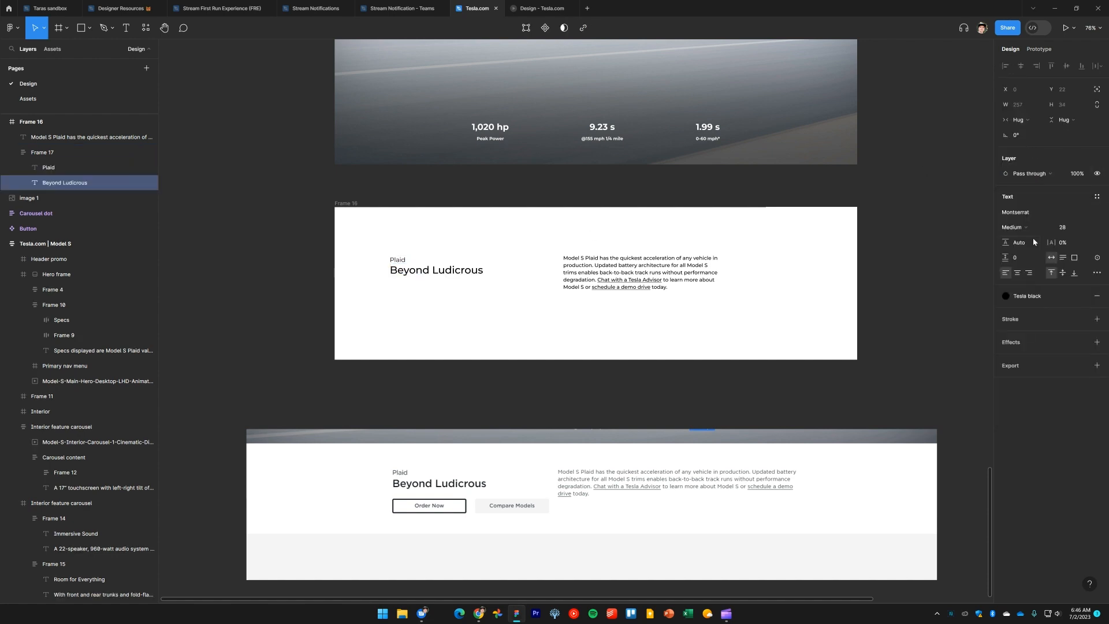
left_click(435, 303)
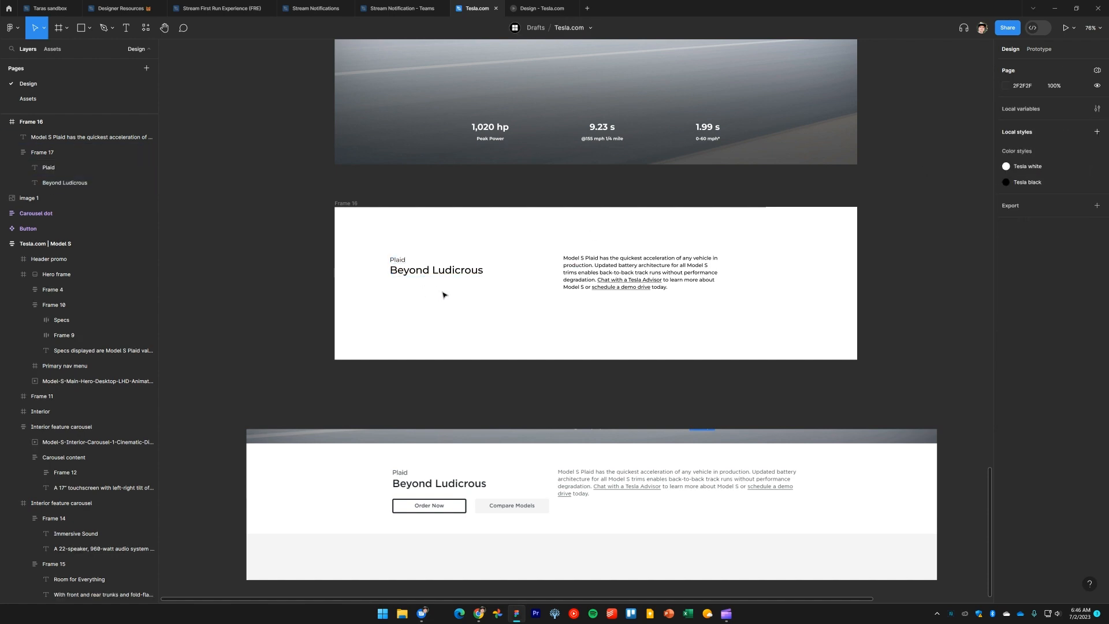
Select the description and the Plaid heading group and align them by their top edges
left_click_drag(454, 291, 409, 248)
left_click(598, 328)
left_click_drag(683, 322, 410, 260)
key("alt+w")
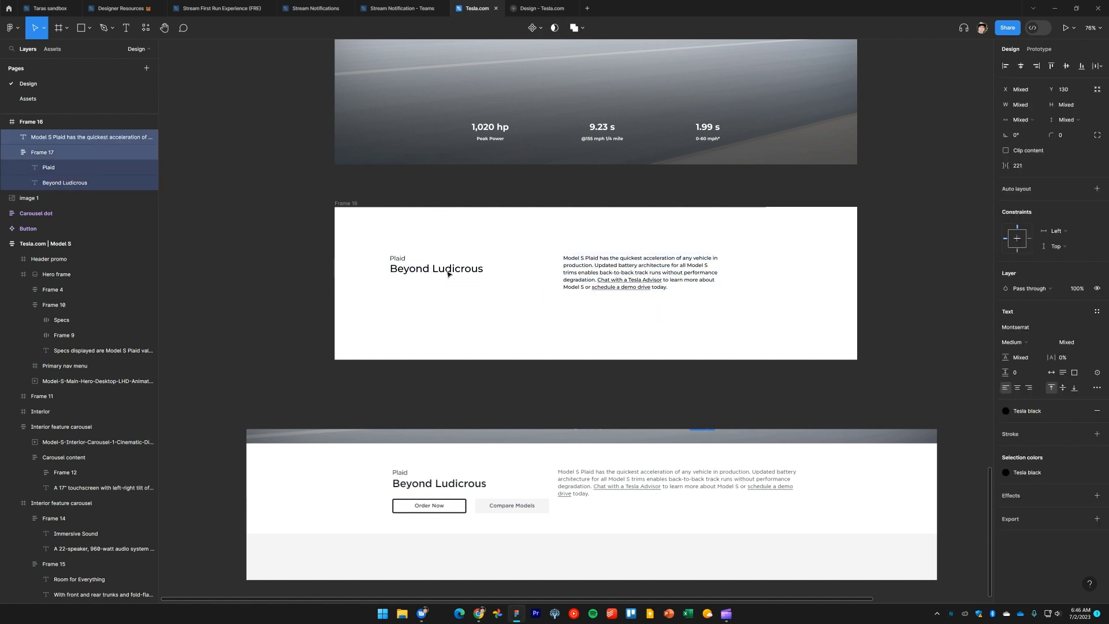
Widen the description text box to about 862 px
left_click(544, 306)
left_click(682, 283)
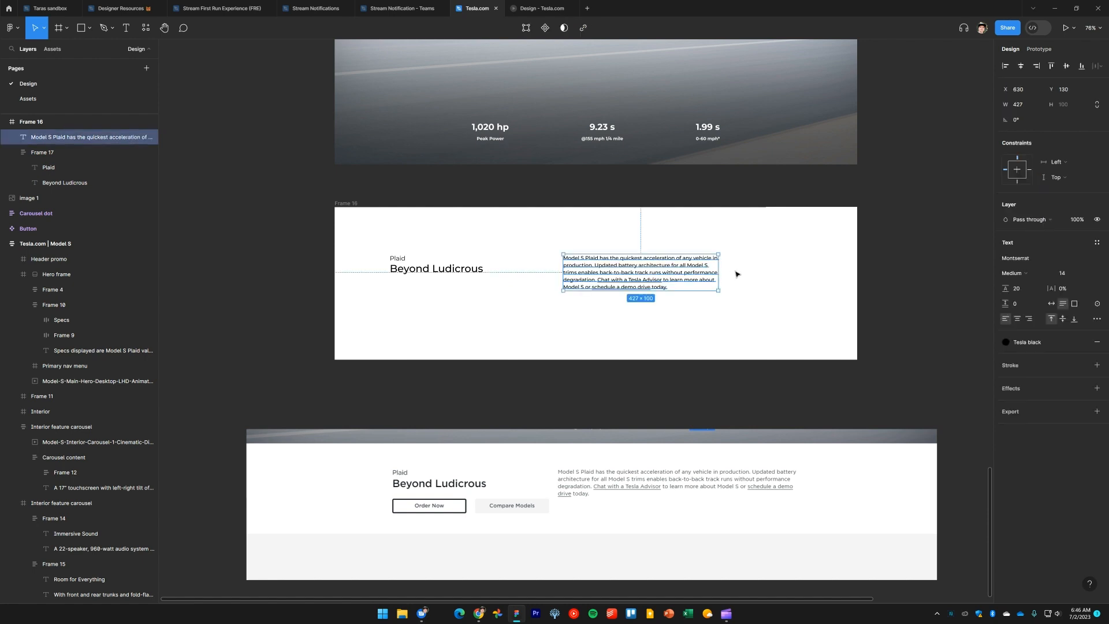
left_click_drag(720, 272, 807, 283)
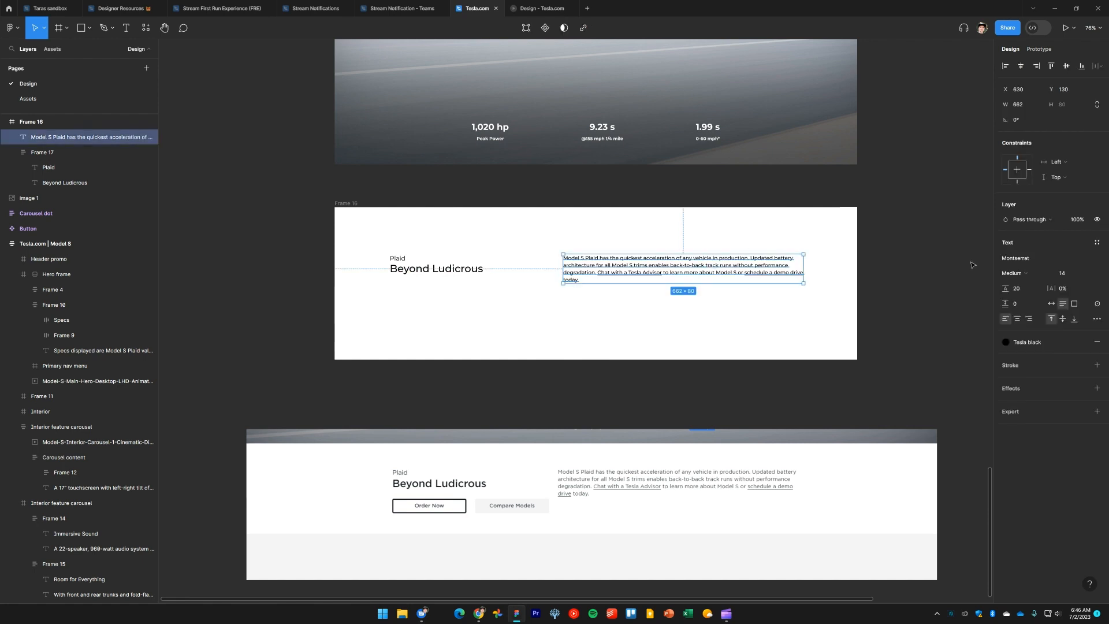
Try a Regular font weight on the description, then set it back to Medium
left_click(1022, 271)
left_click(1027, 265)
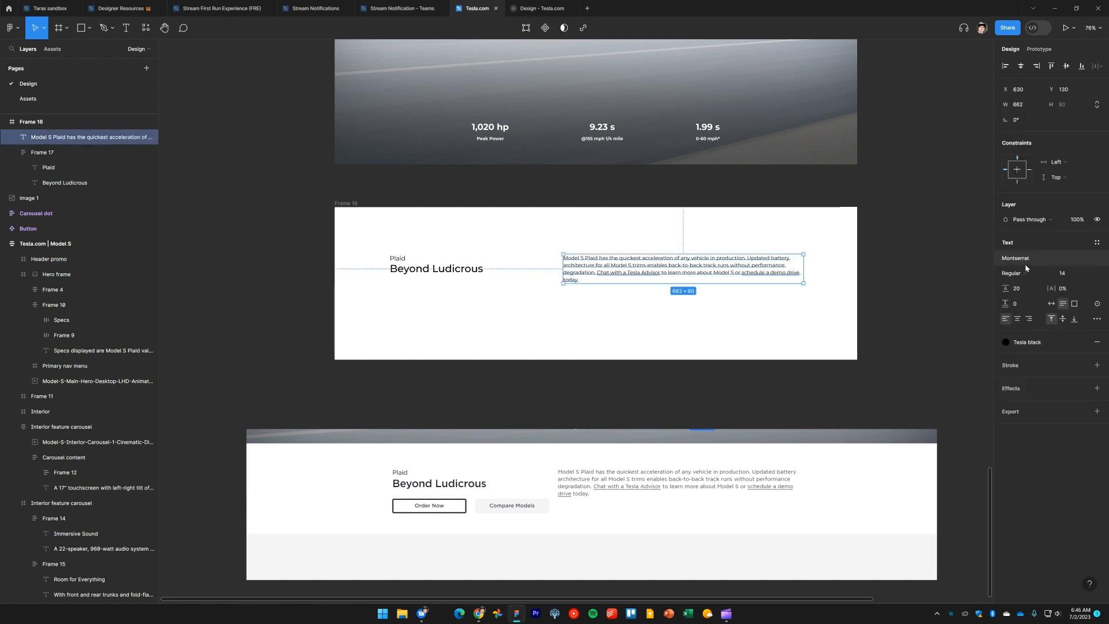
left_click(1026, 270)
left_click(1028, 282)
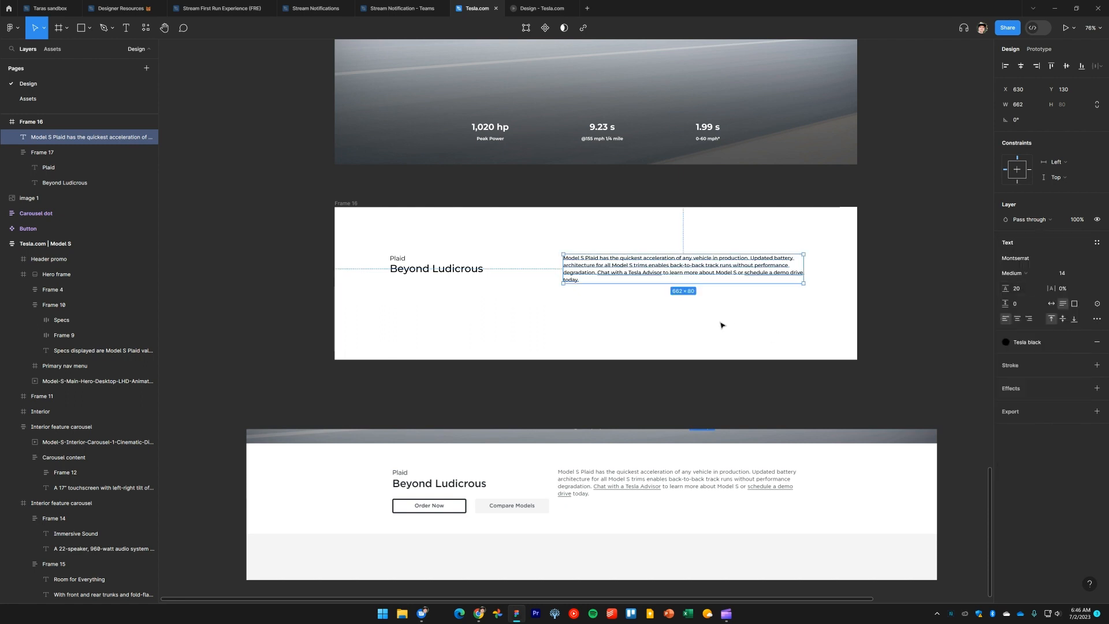
Move the Plaid heading group slightly right inside Frame 16, to about X 174
left_click(721, 324)
scroll(699, 318, "up", 2)
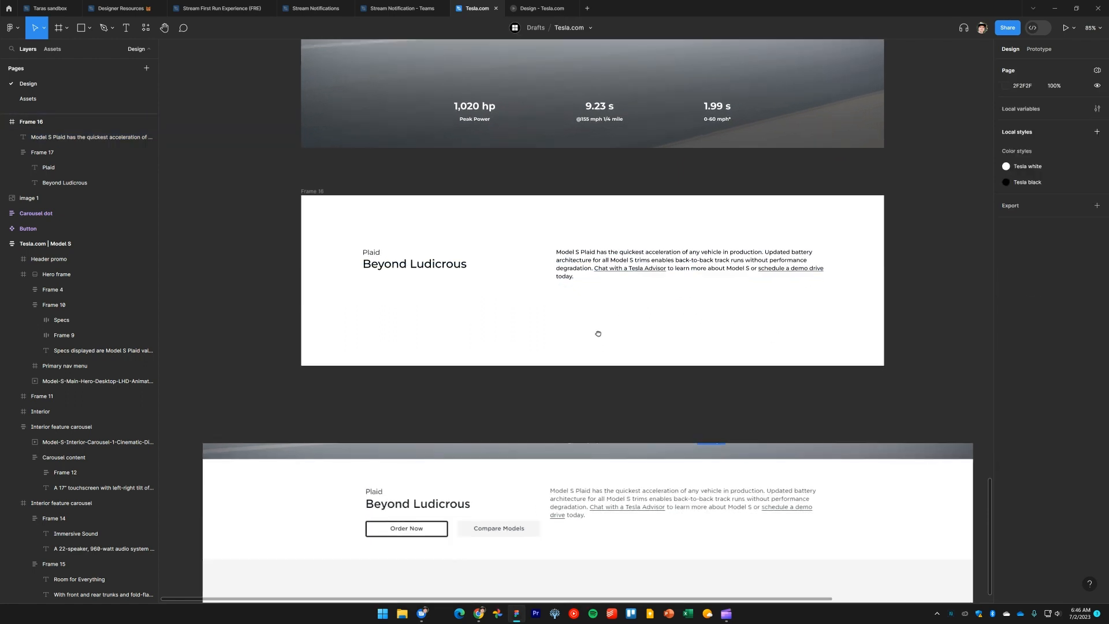
scroll(597, 329, "down", 1)
left_click(514, 295)
scroll(515, 295, "up", 1)
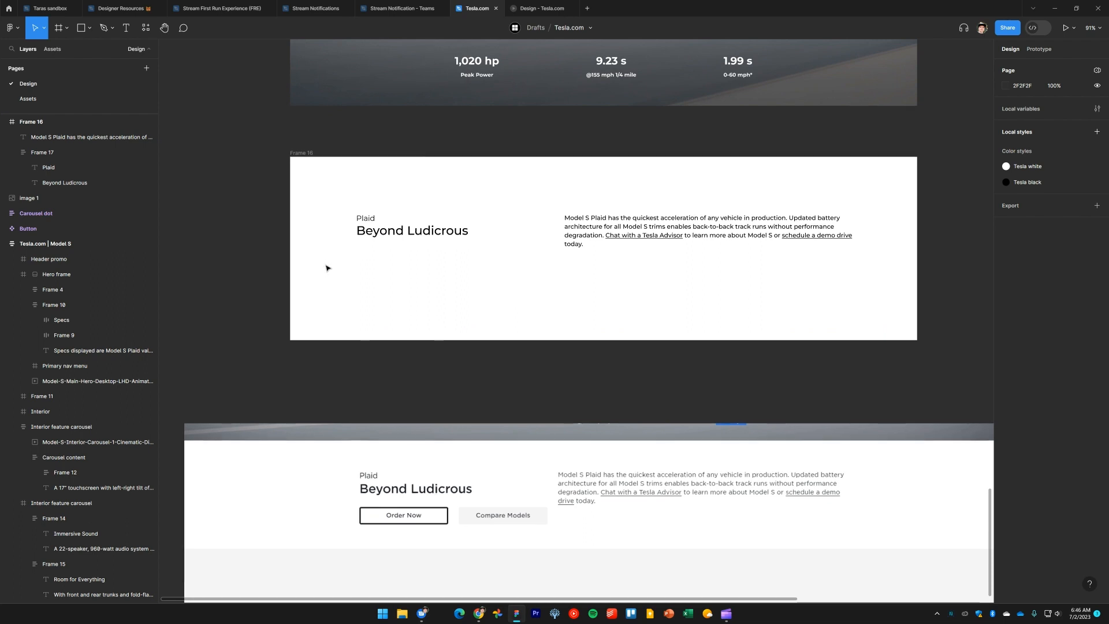
left_click_drag(343, 270, 701, 197)
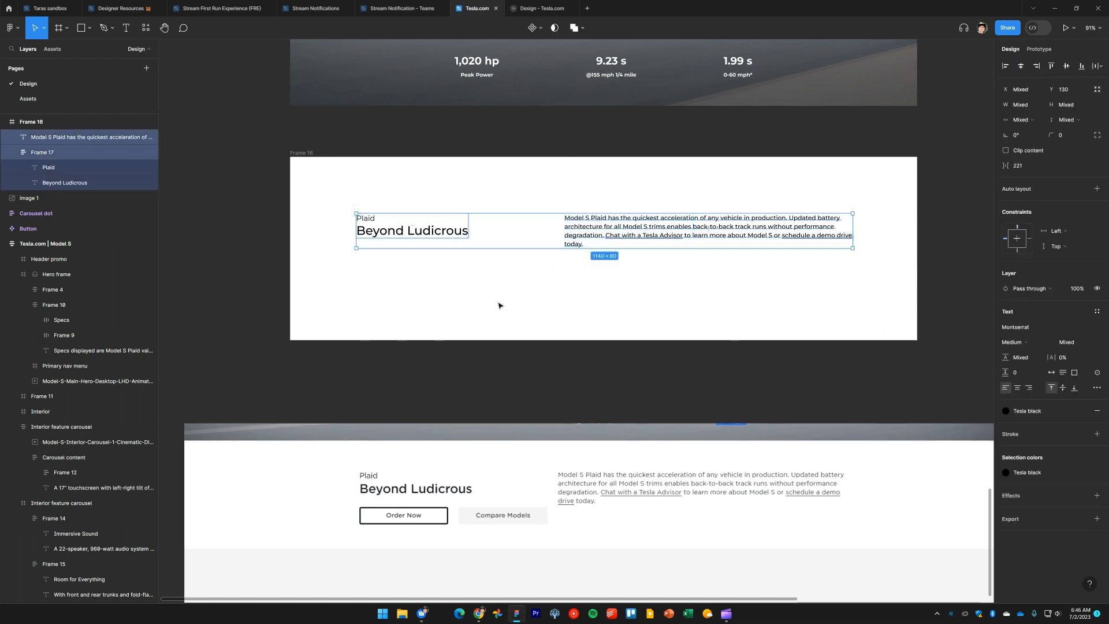
left_click_drag(456, 300, 366, 214)
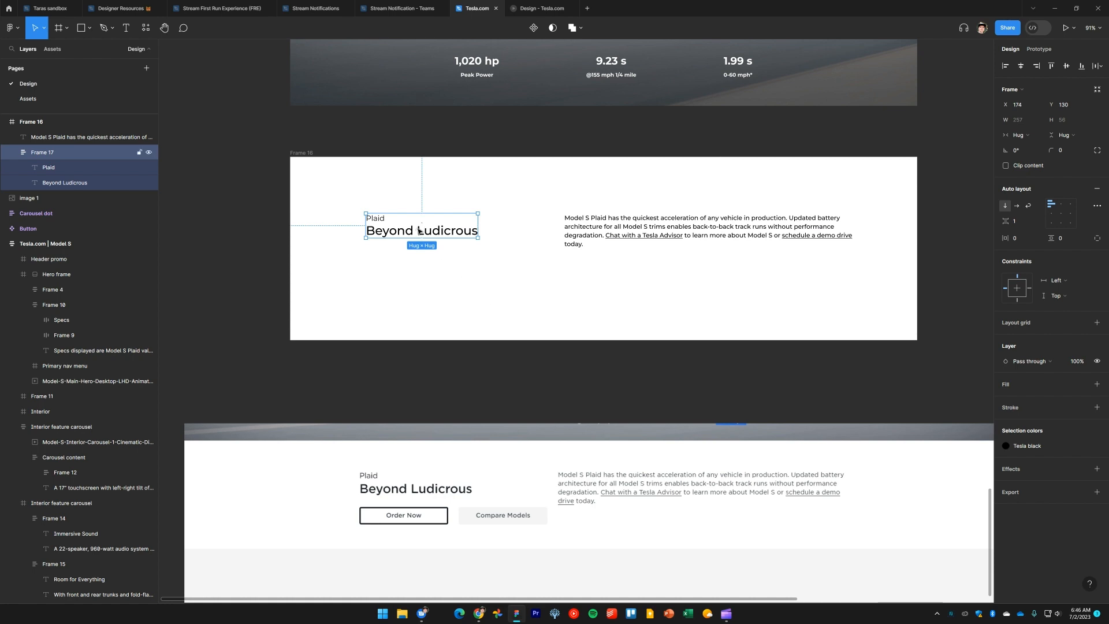
mouse_move(539, 452)
left_mouse_down()
mouse_move(521, 450)
mouse_move(555, 450)
mouse_move(535, 439)
left_mouse_up()
left_click(439, 289)
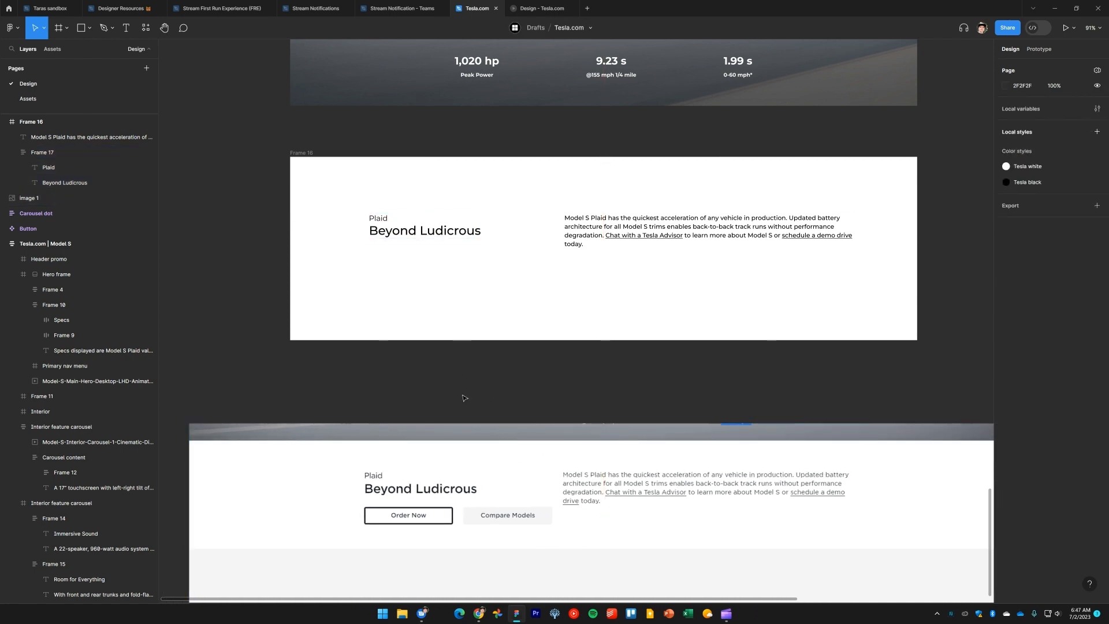
Show the rulers and nudge the Plaid heading group to about X 181
left_click(416, 231)
left_click_drag(379, 265, 380, 401)
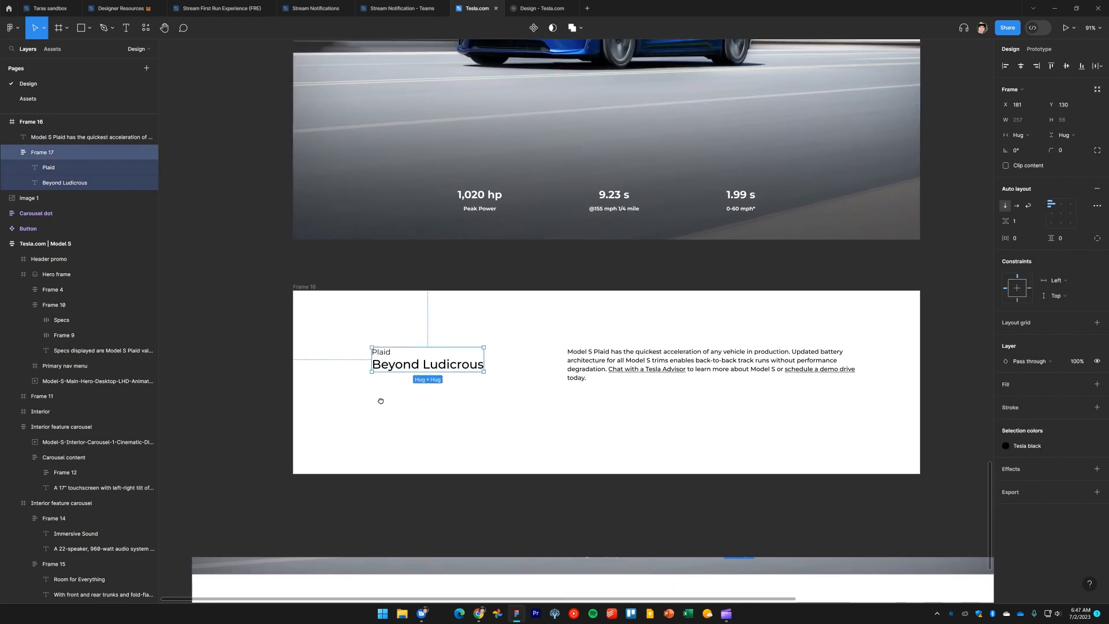
scroll(357, 295, "down", 3)
key("shift+r")
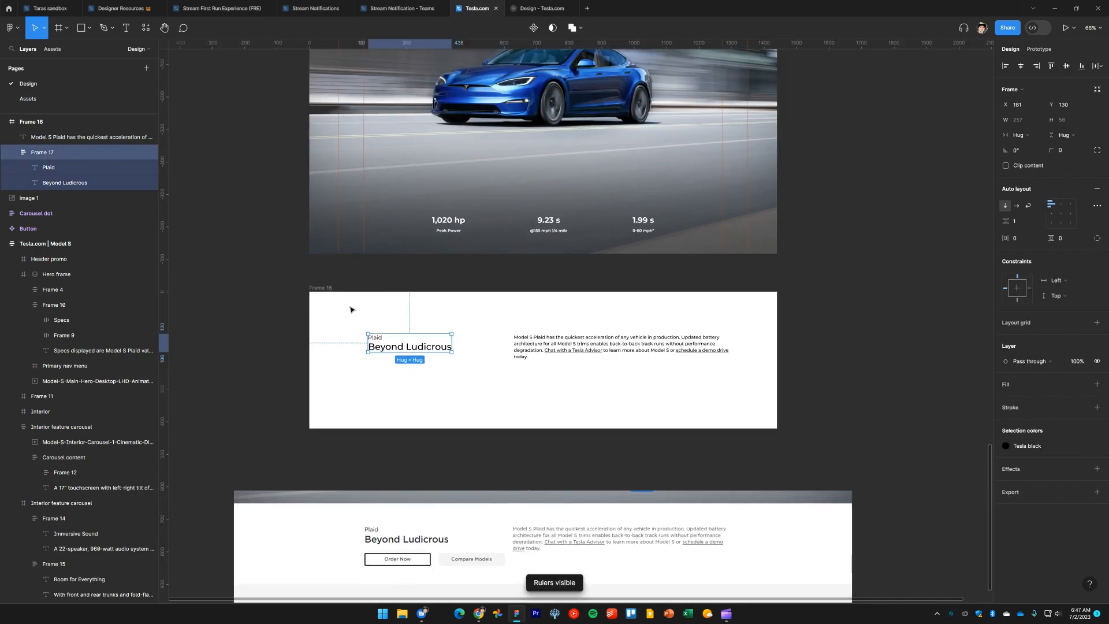
scroll(346, 335, "up", 5)
key("Escape")
Try moving Frame 16 upward, then undo the move
left_click(315, 245)
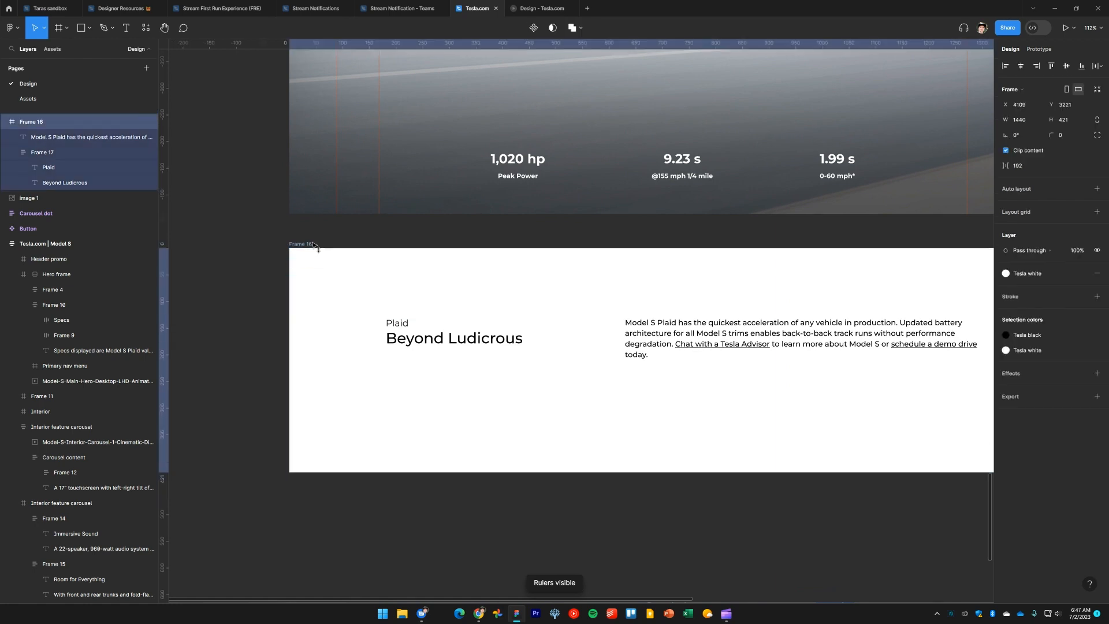
left_click_drag(315, 245, 314, 226)
left_click_drag(341, 323, 443, 267)
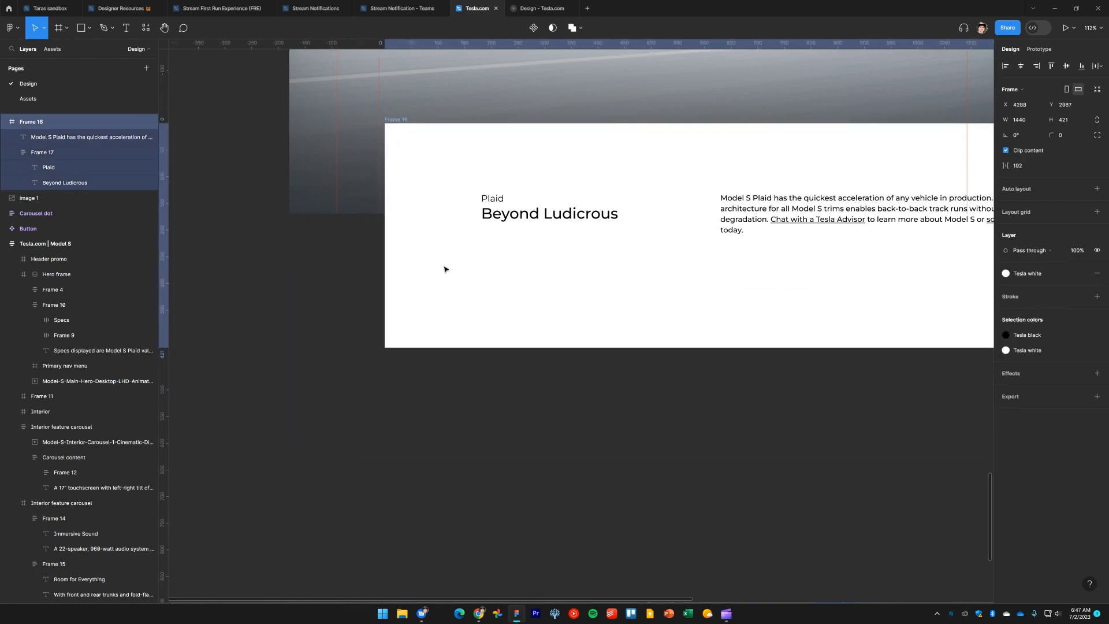
key("ctrl+z")
Reposition the Plaid heading group to X 168 within Frame 16
left_click(258, 299)
left_click_drag(258, 299, 477, 367)
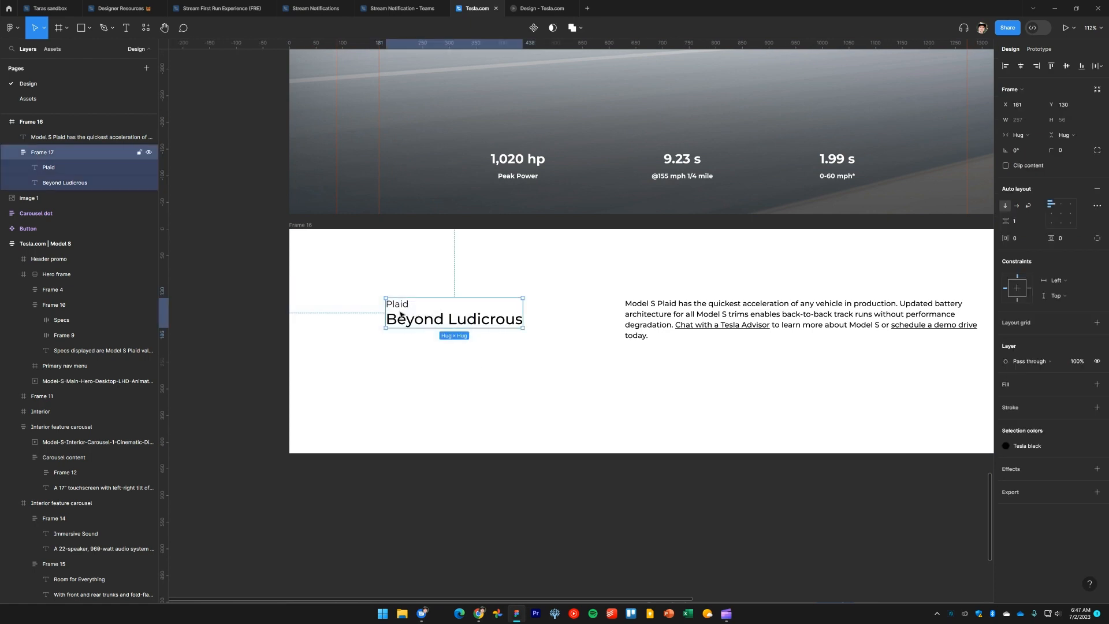
left_click_drag(401, 315, 396, 313)
scroll(578, 374, "down", 5)
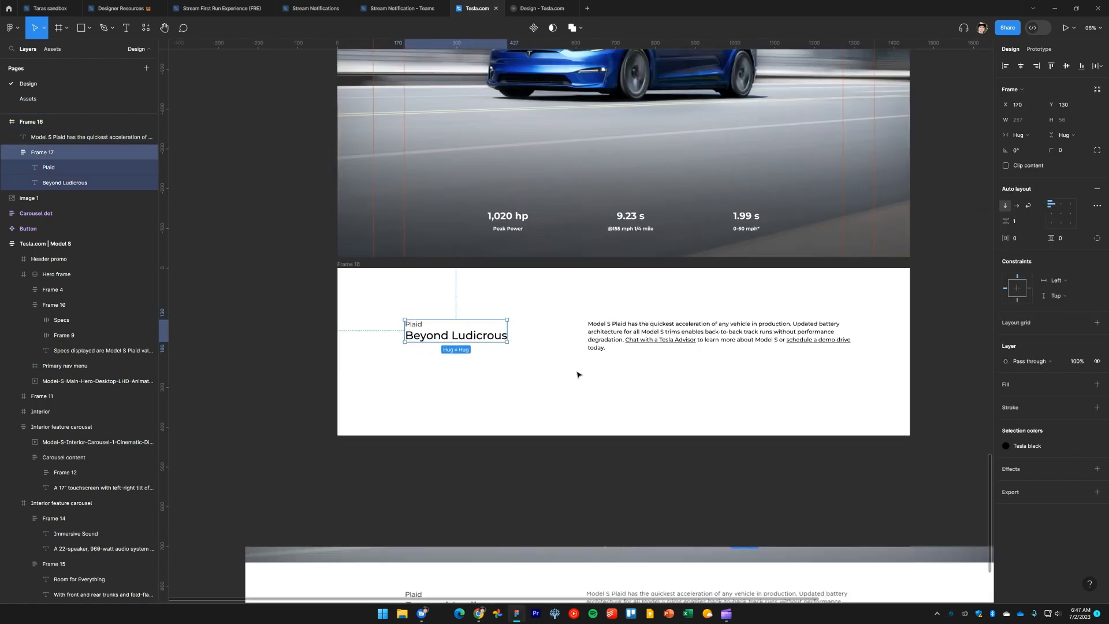
left_click_drag(577, 391, 576, 383)
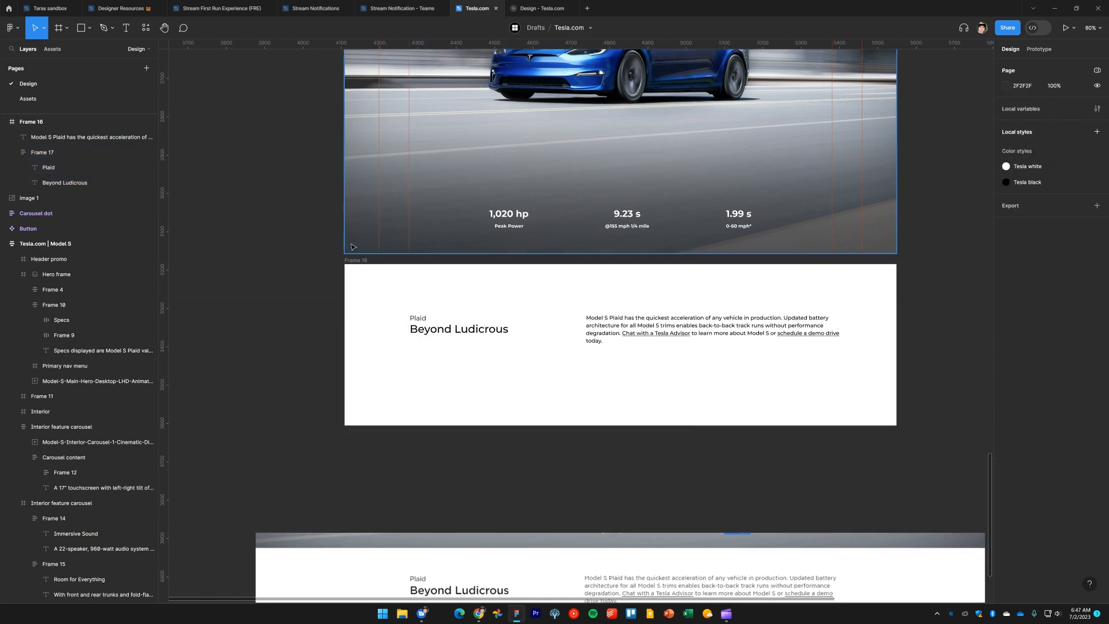
left_click_drag(355, 260, 359, 265)
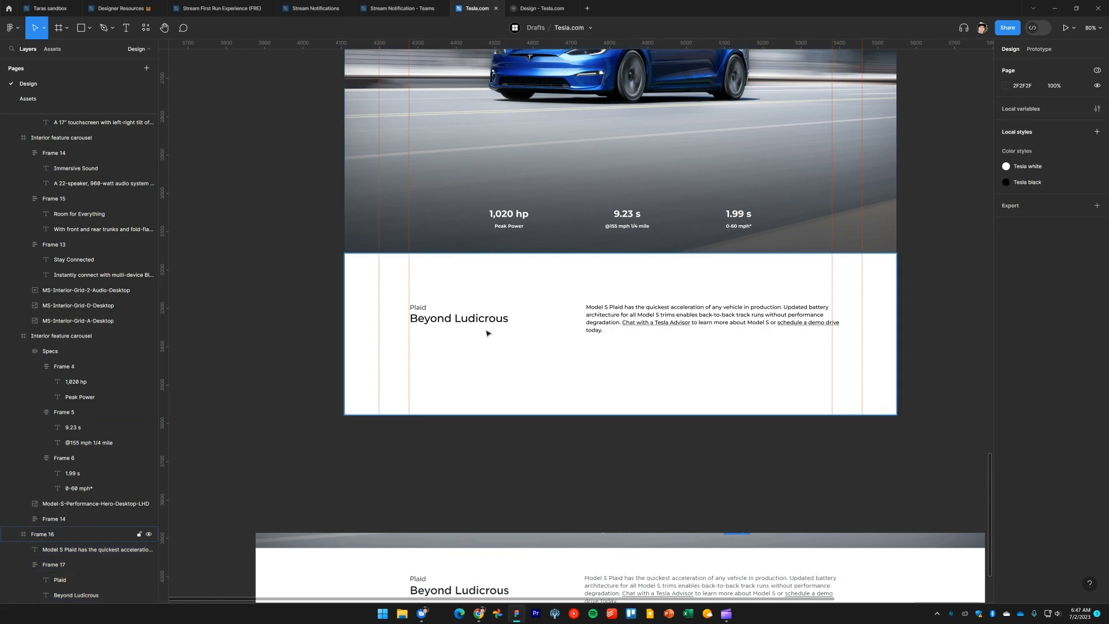
scroll(488, 329, "up", 5)
left_click(353, 317)
left_click_drag(353, 317, 513, 296)
scroll(525, 318, "down", 5)
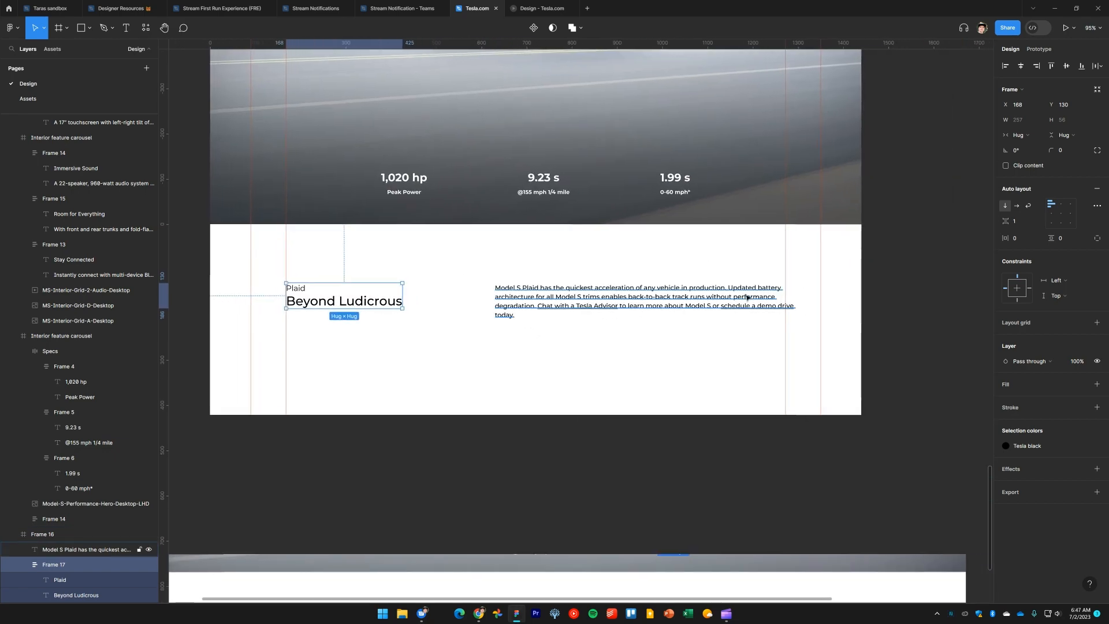
Narrow the description text box to 642 px wide
left_click(748, 297)
left_click_drag(796, 295, 787, 295)
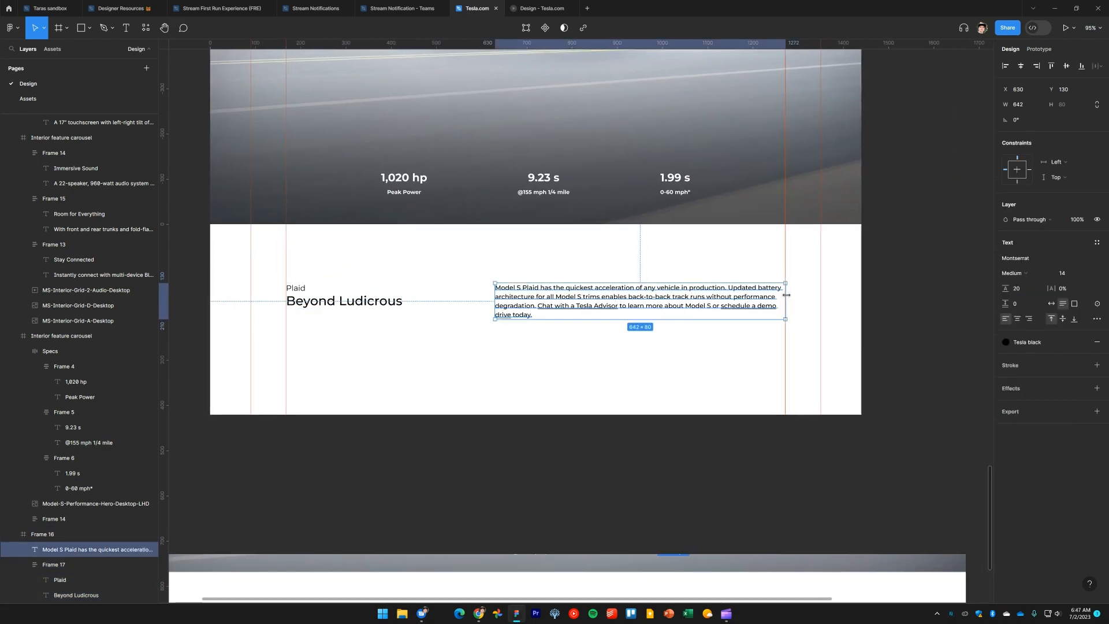
left_click_drag(623, 305, 695, 307)
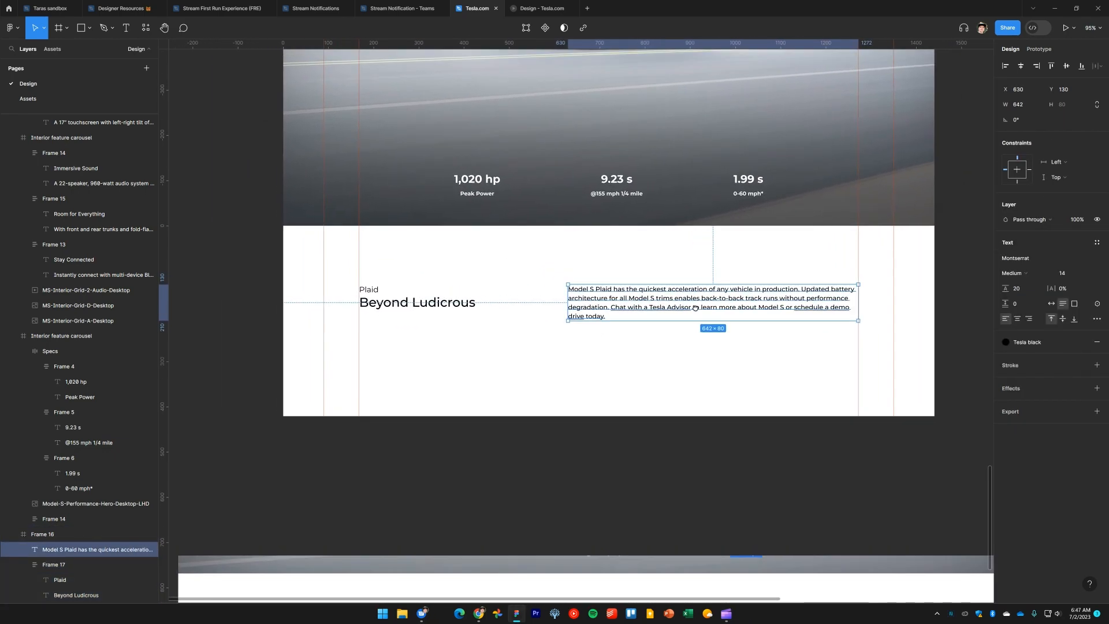
scroll(668, 336, "down", 4)
left_click_drag(649, 506, 645, 446)
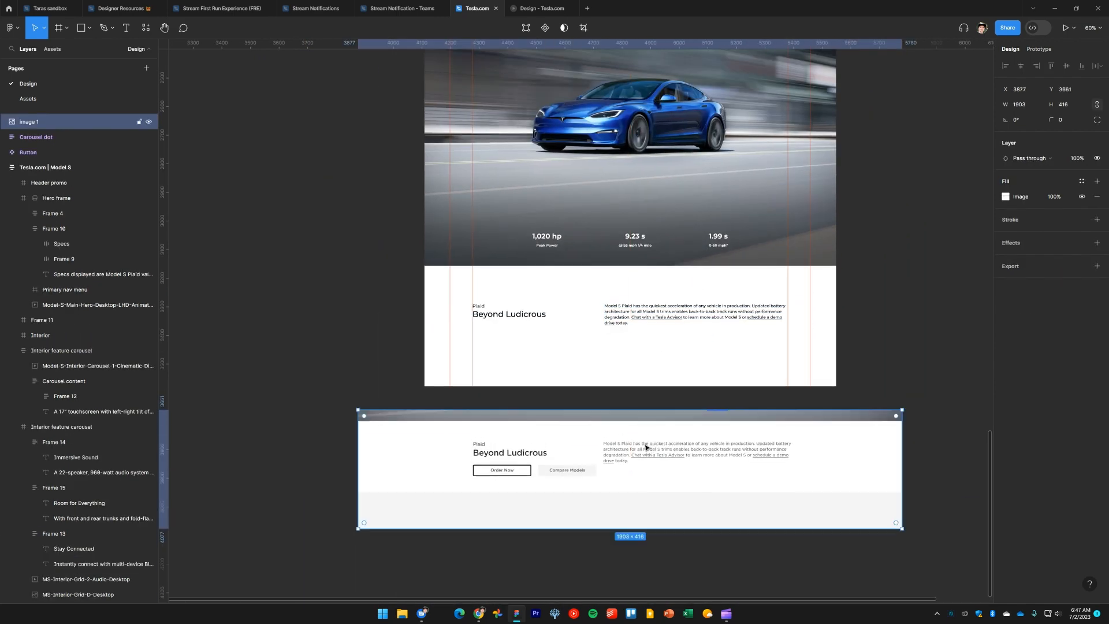
key("Escape")
Check the description's spacing on tesla.com, then move the heading group and description together up to Y 40 in Frame 16
key("alt+Tab")
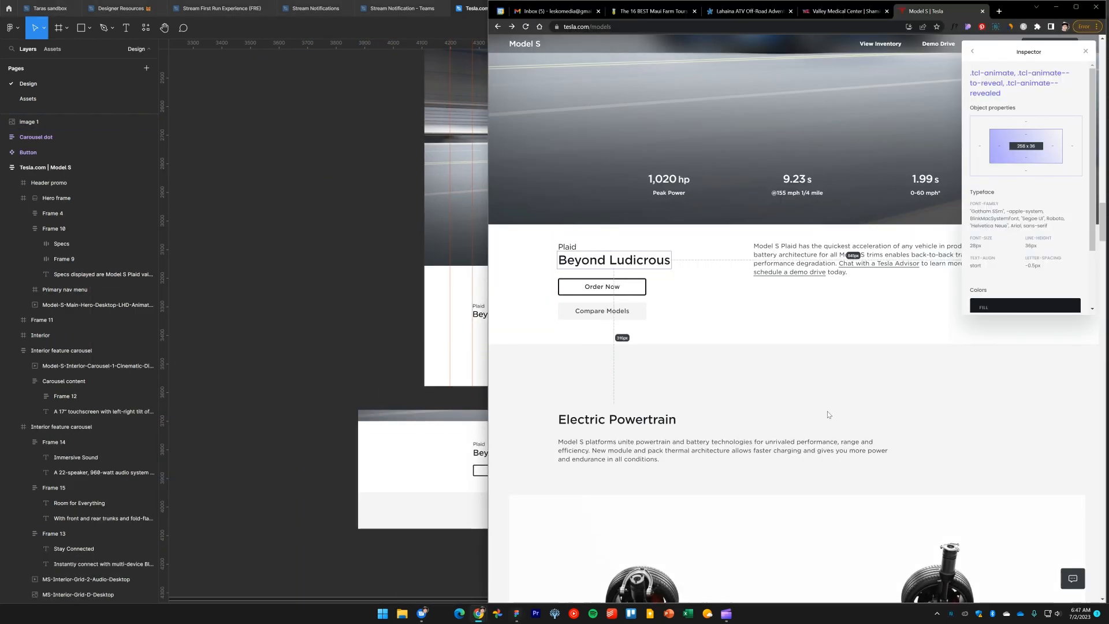
left_click(785, 247)
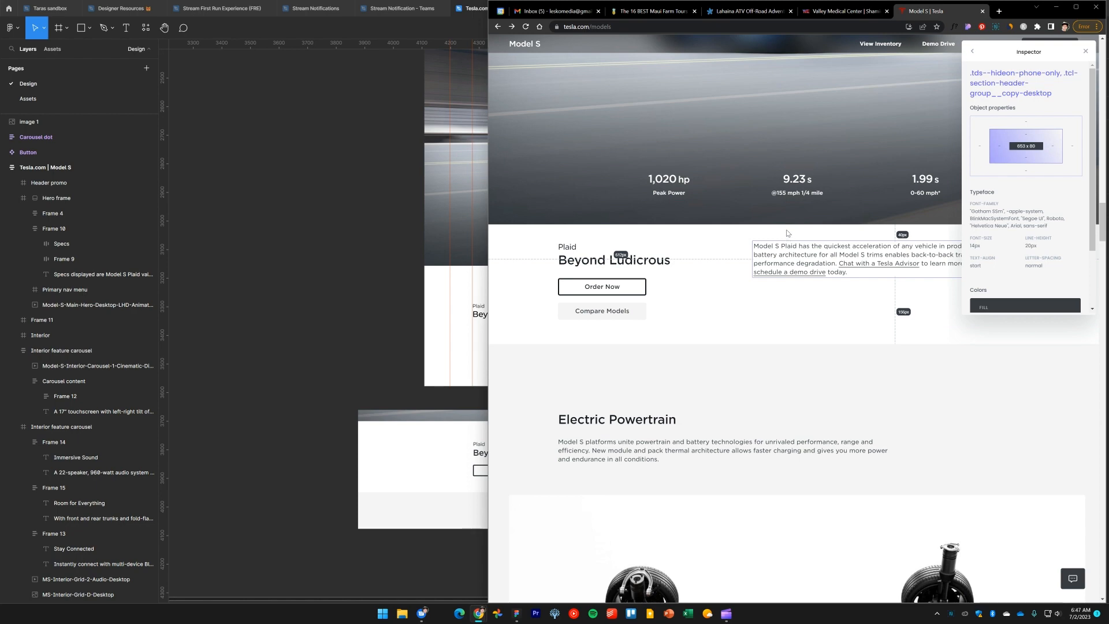
key("alt+Tab")
scroll(472, 317, "up", 3)
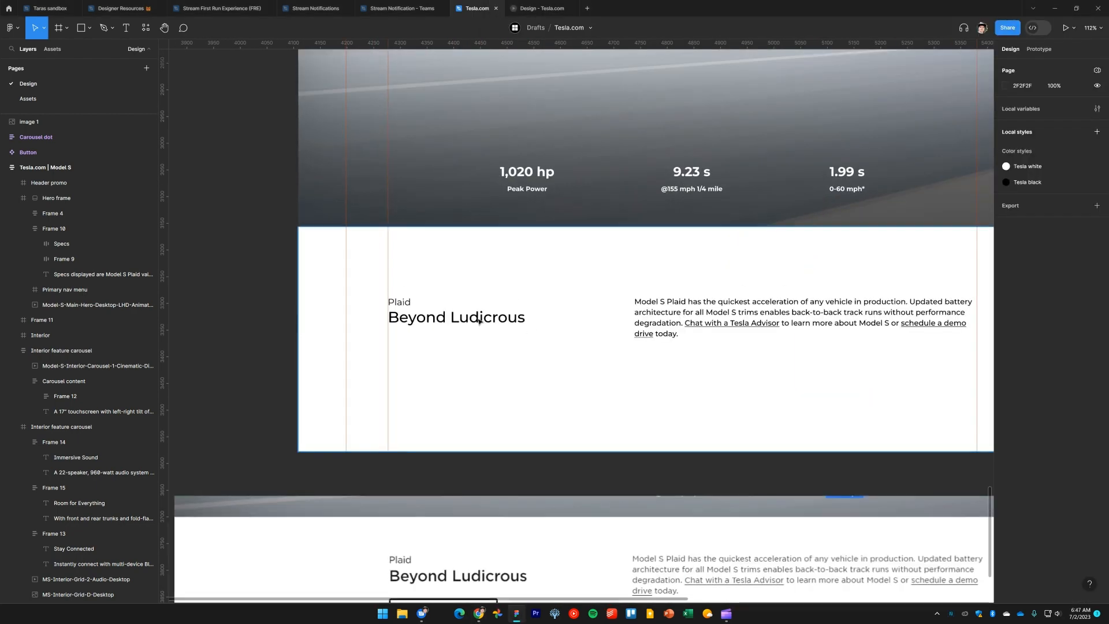
left_click(472, 318)
left_click(670, 313, "shift")
left_click_drag(669, 314, 669, 273)
key("alt")
key("alt+Up")
key("alt+Up")
key("alt+Up")
key("alt+Up")
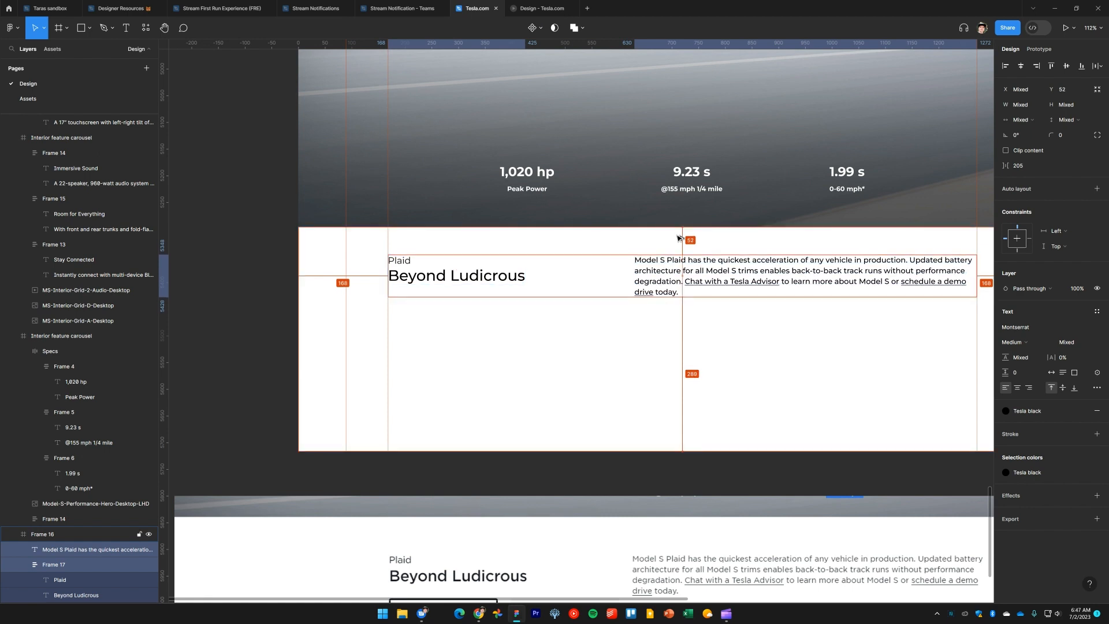
key("alt+shift+Up")
scroll(679, 238, "right", 3)
scroll(679, 238, "down", 1)
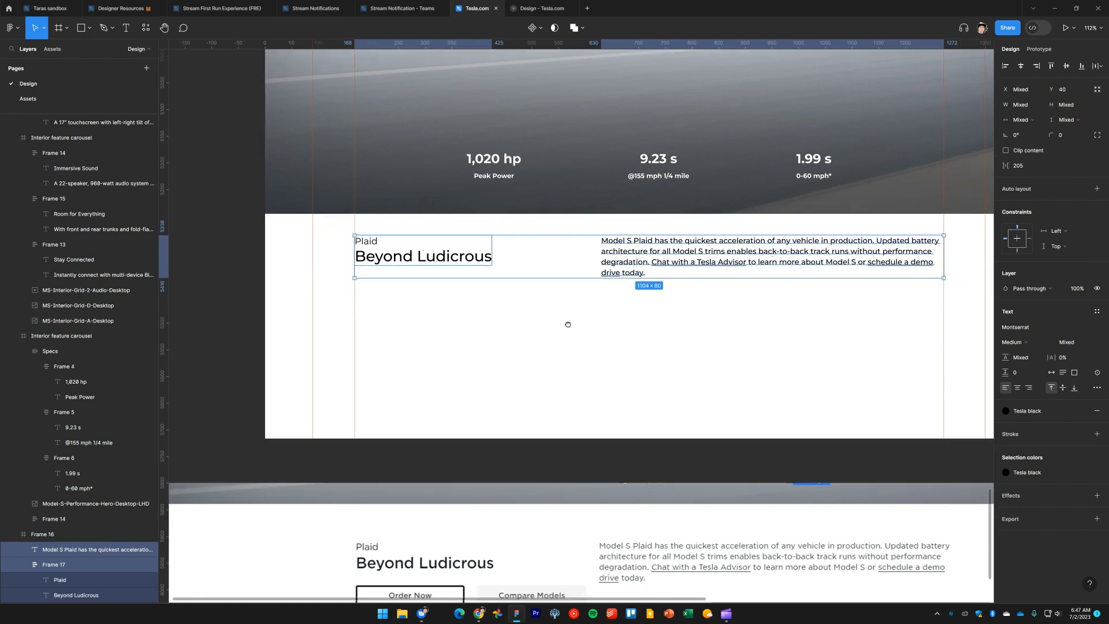
scroll(533, 344, "down", 1)
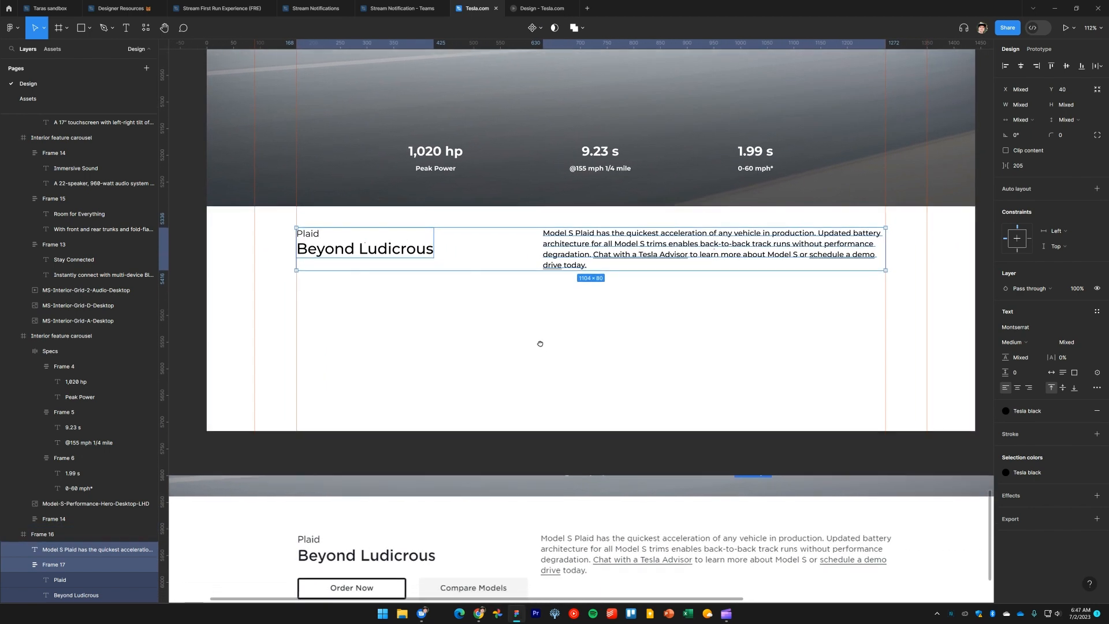
Move the Button component set and the carousel dot component next to the Plaid section frames
scroll(532, 343, "down", 3)
left_click(834, 232)
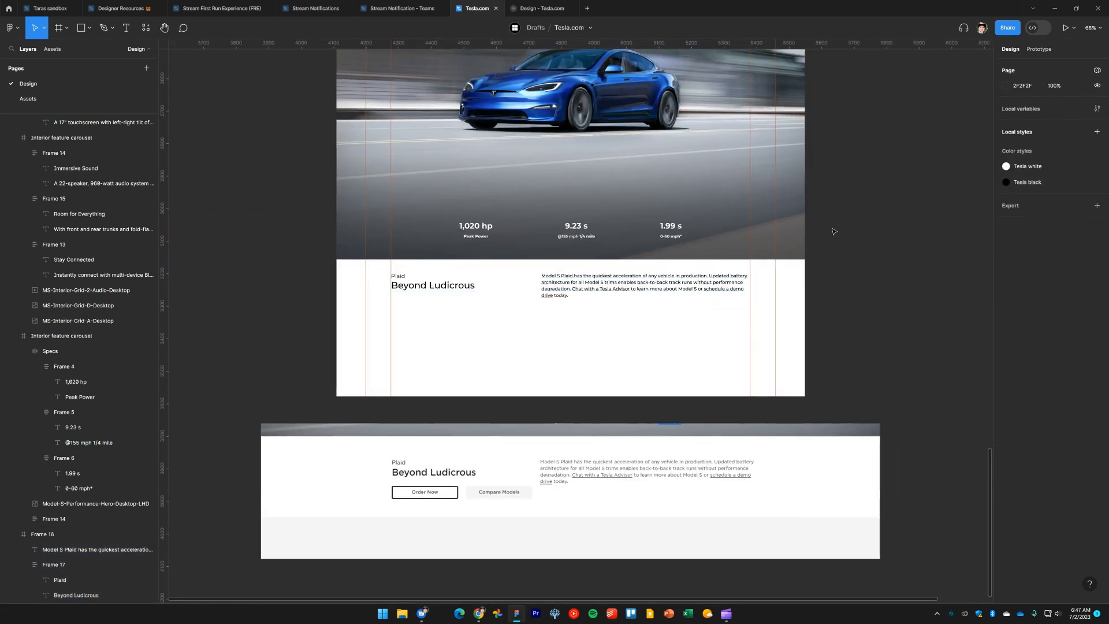
scroll(861, 216, "up", 15)
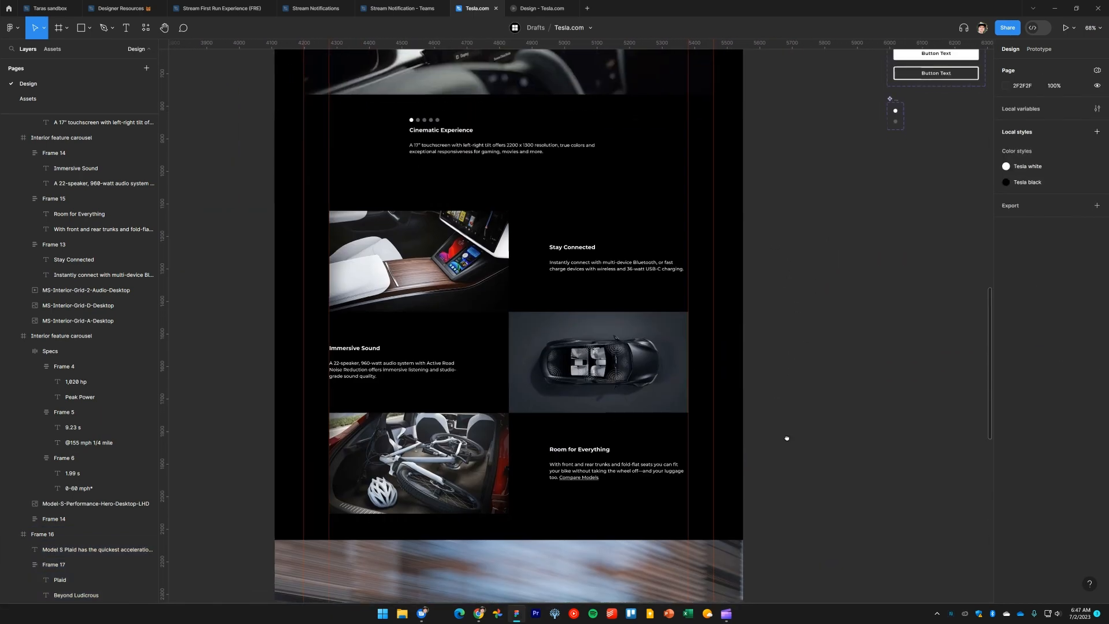
left_click_drag(832, 336, 716, 388)
scroll(733, 377, "down", 2)
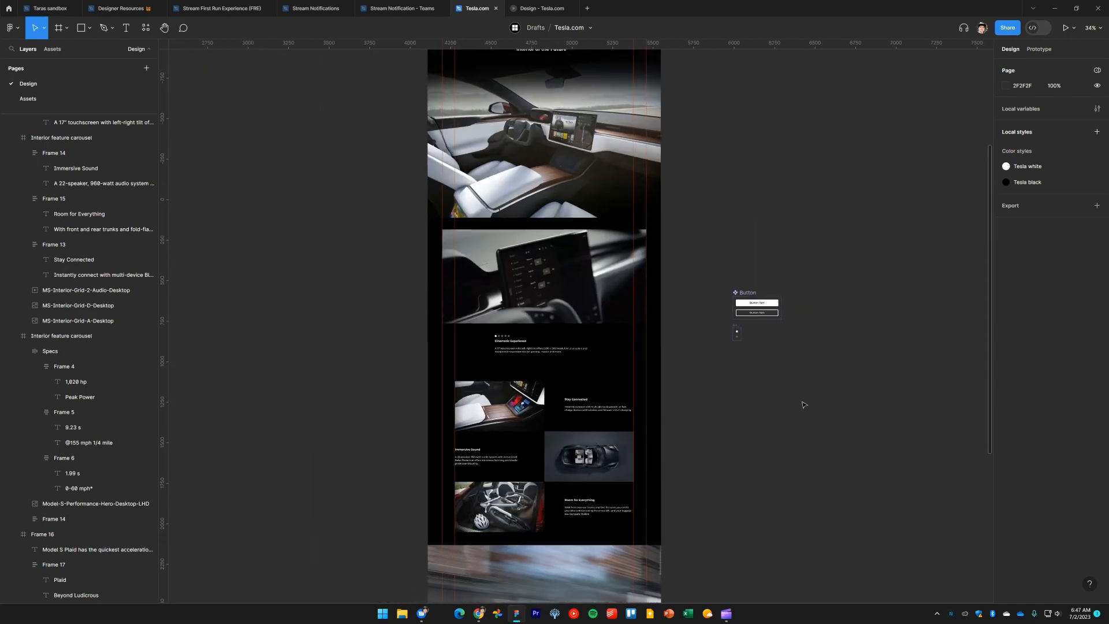
left_click_drag(803, 404, 706, 166)
left_click_drag(752, 301, 743, 219)
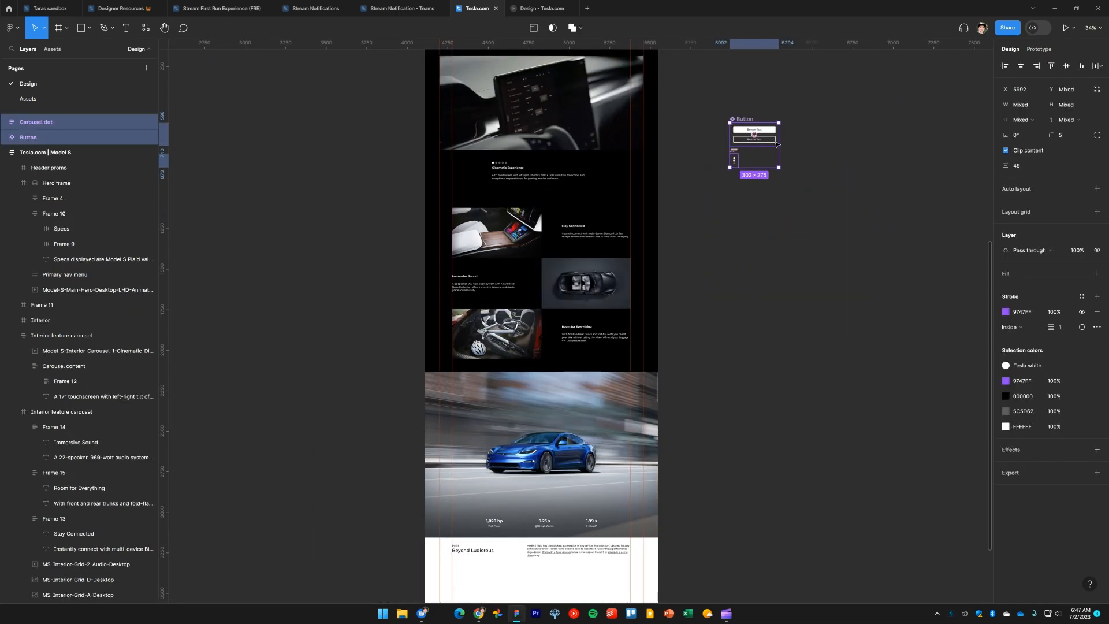
left_click_drag(768, 148, 722, 577)
scroll(789, 564, "down", 5)
left_click(816, 324)
scroll(816, 324, "up", 6)
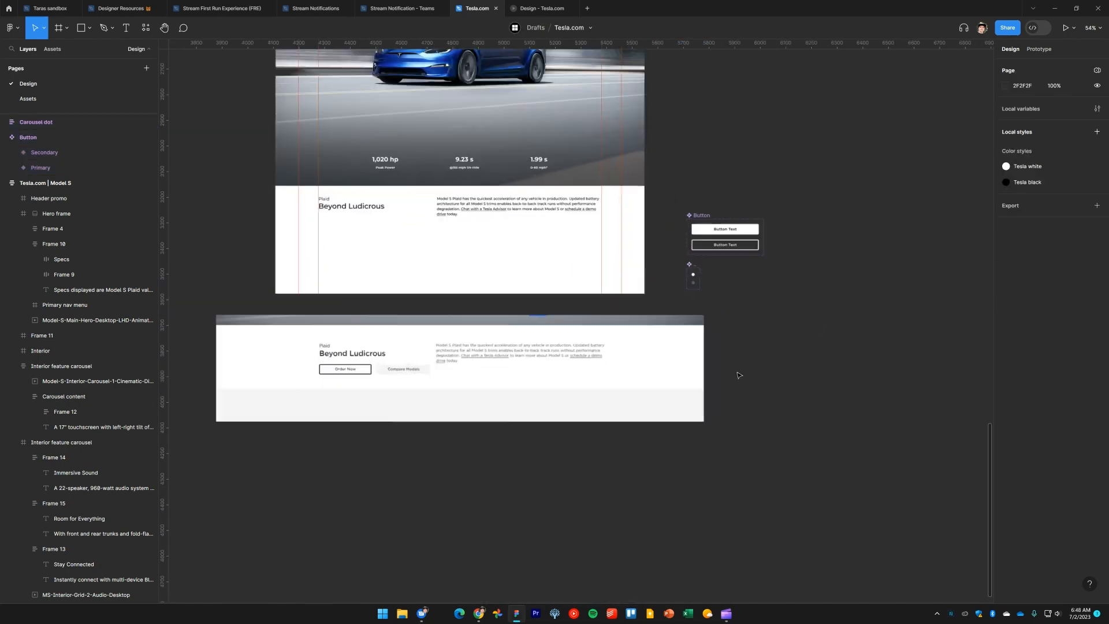
left_click_drag(764, 362, 878, 408)
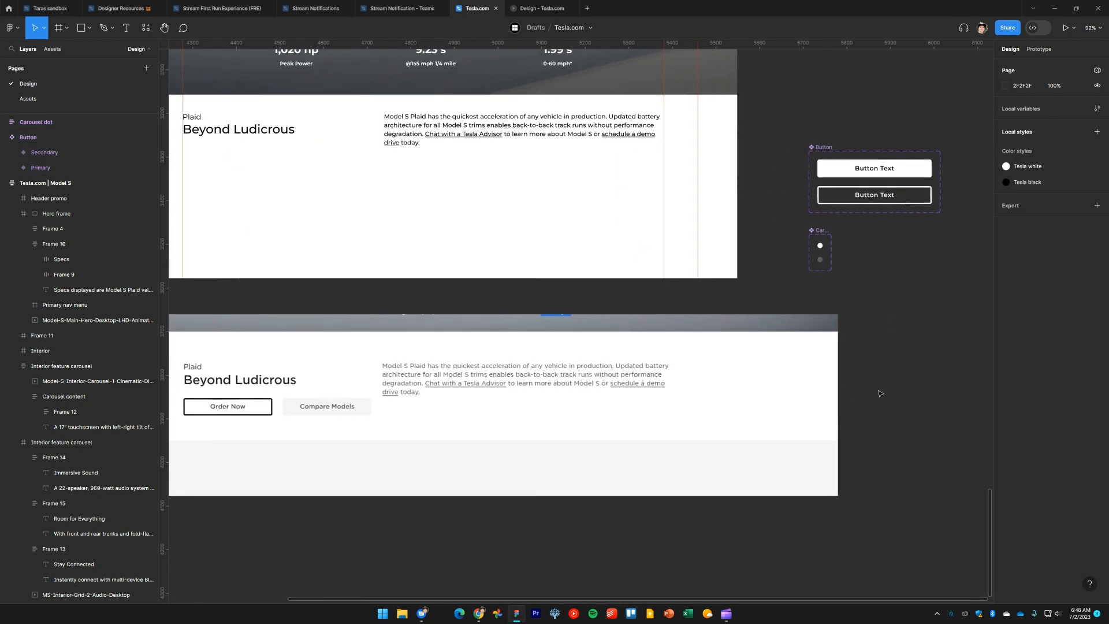
Add auto layout to the Button component set and shift it slightly upward
left_click(821, 146)
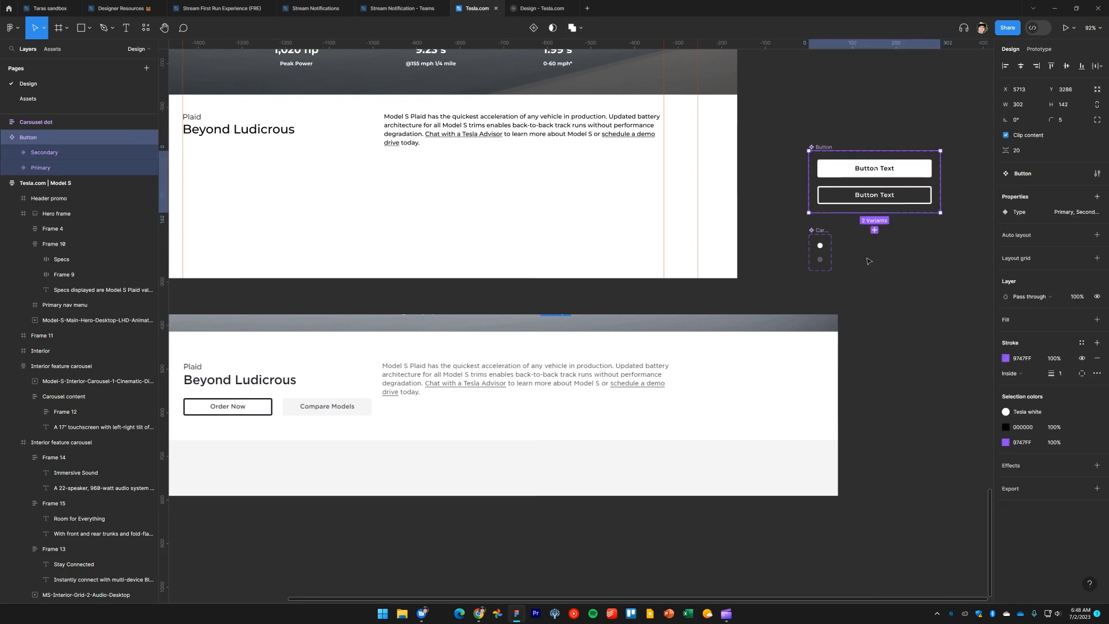
scroll(869, 261, "up", 1)
scroll(869, 261, "right", 1)
key("shift+a")
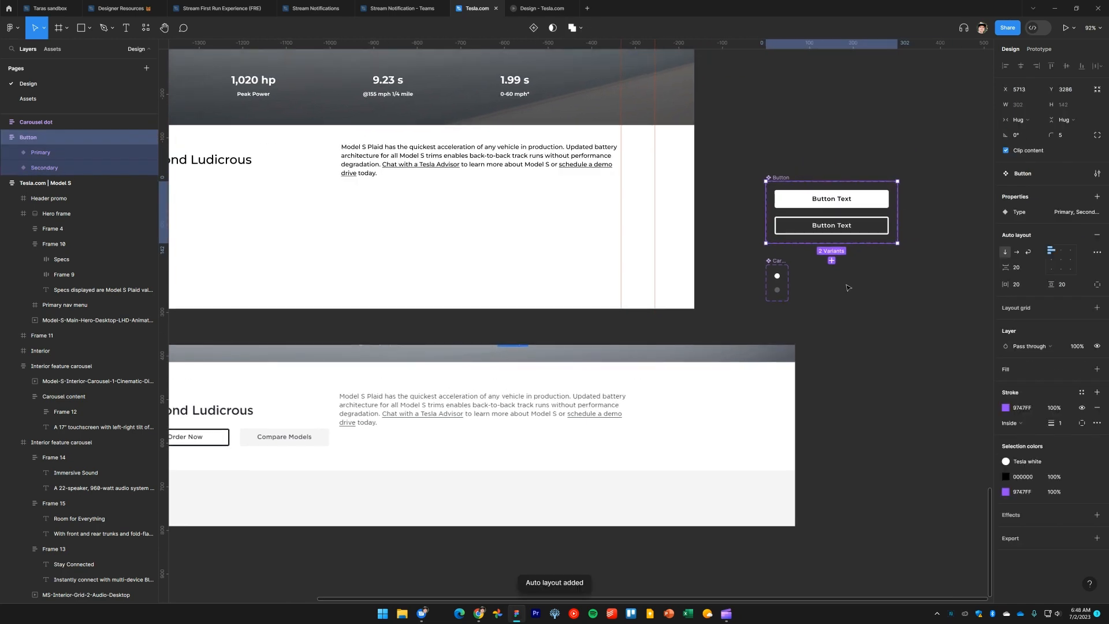
left_click_drag(777, 181, 783, 119)
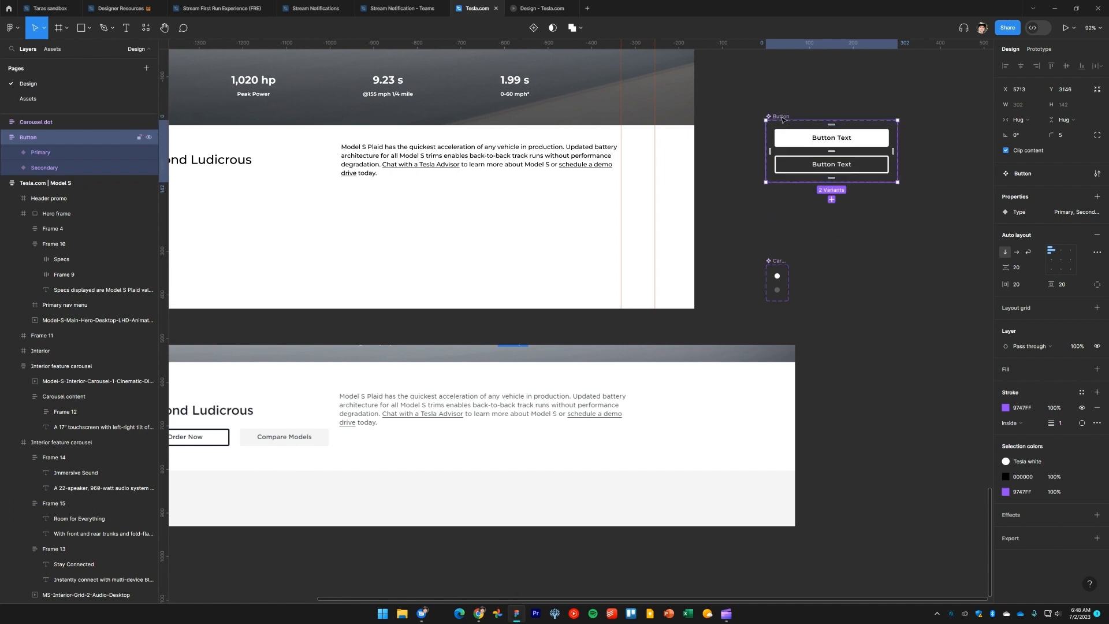
Add a third variant, Type3, to the Button component set from the Secondary variant
left_click(901, 231)
left_click(875, 168)
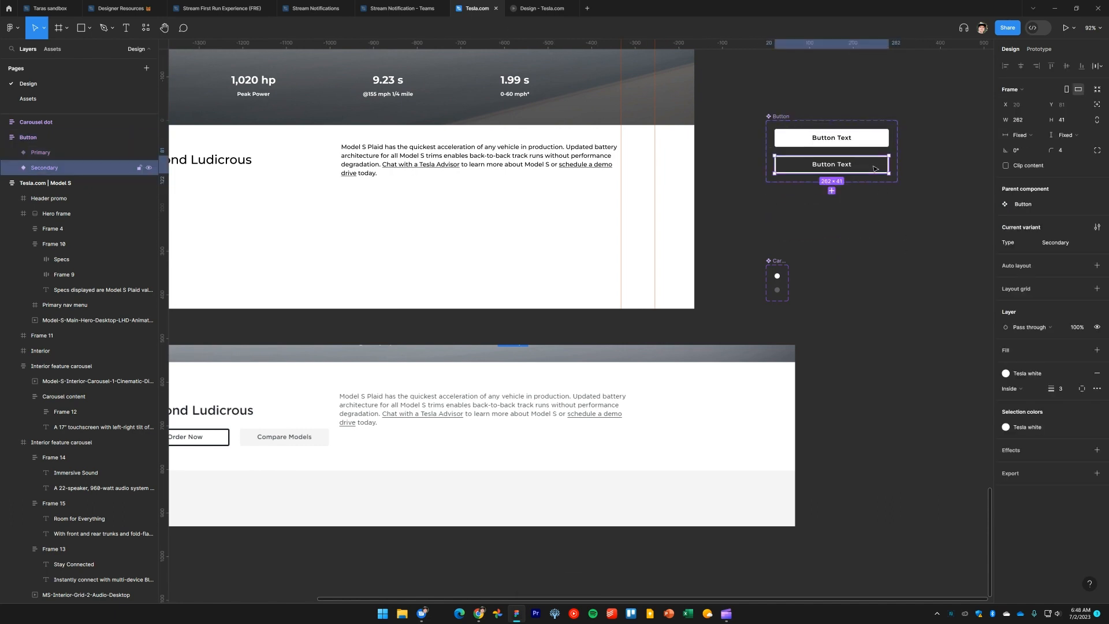
left_click(832, 191)
left_click_drag(858, 272, 940, 276)
left_click(944, 244)
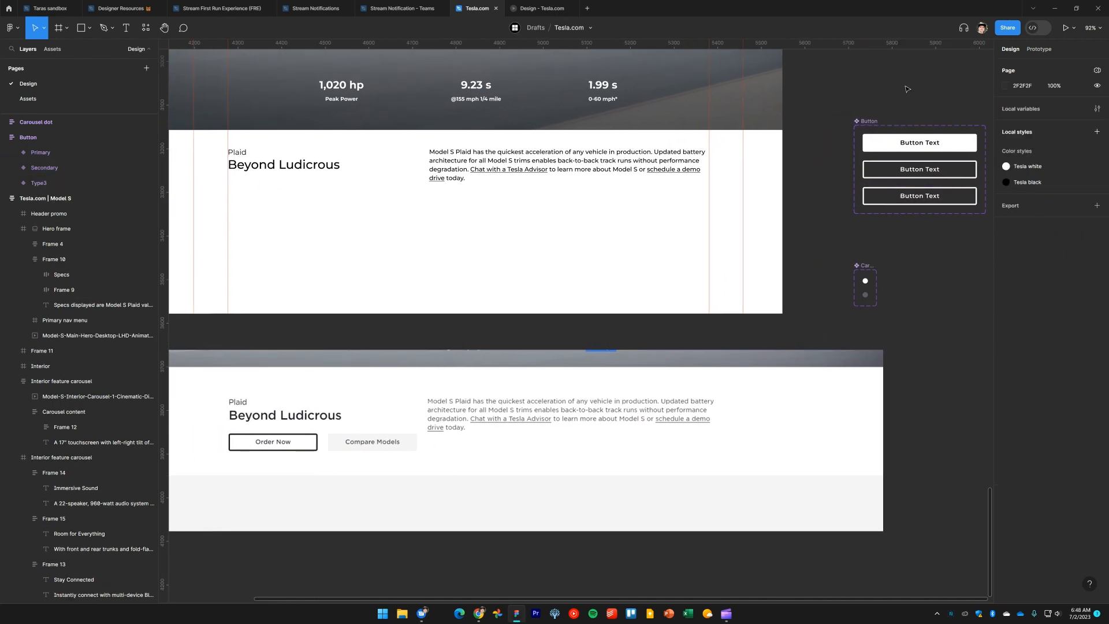
Create a variant property named Theme with the value Dark on the Button component set
left_click(874, 121)
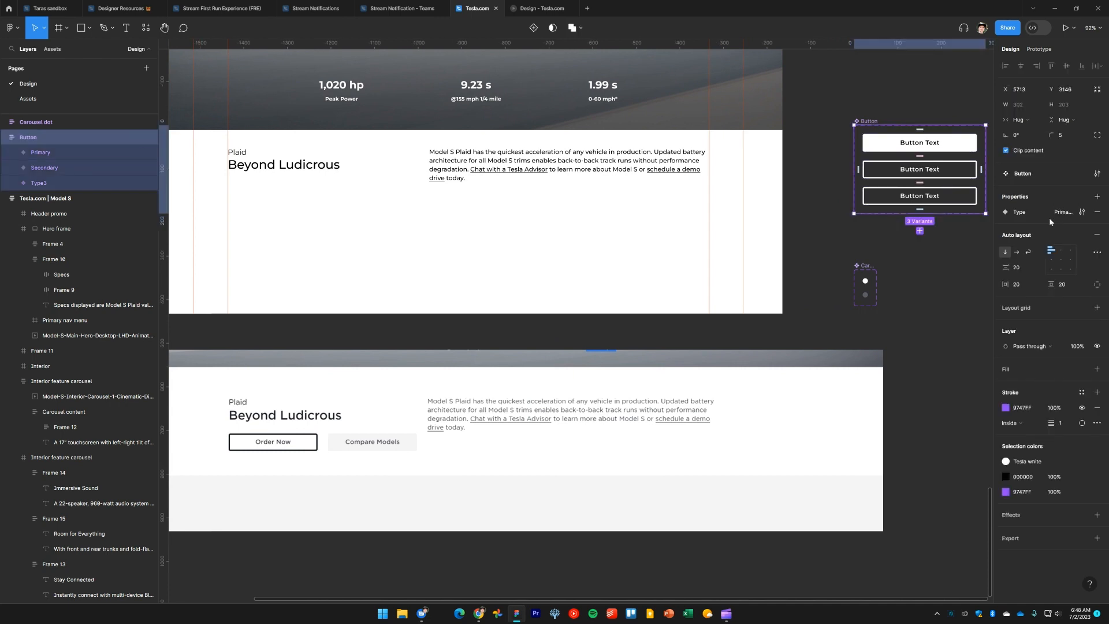
left_click(1097, 198)
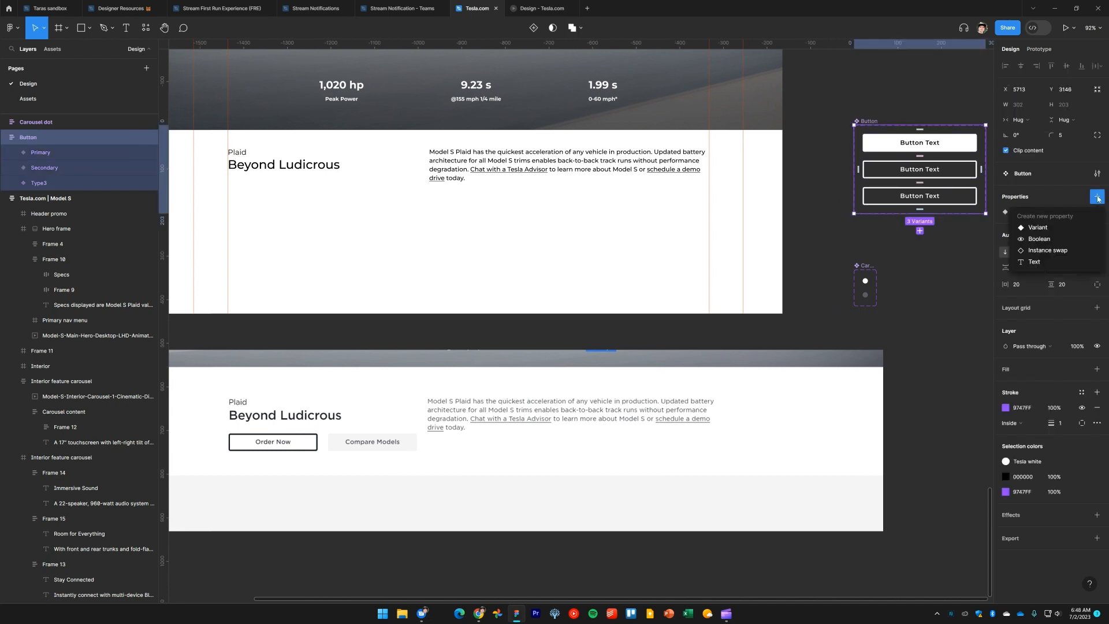
left_click(1072, 227)
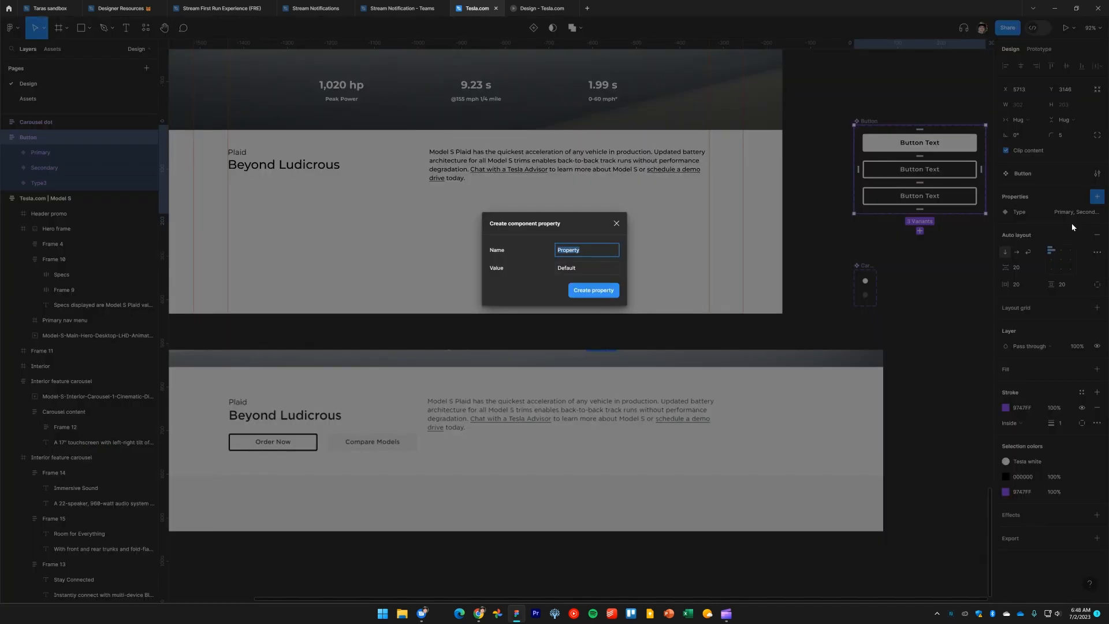
type("Theme")
key("Tab")
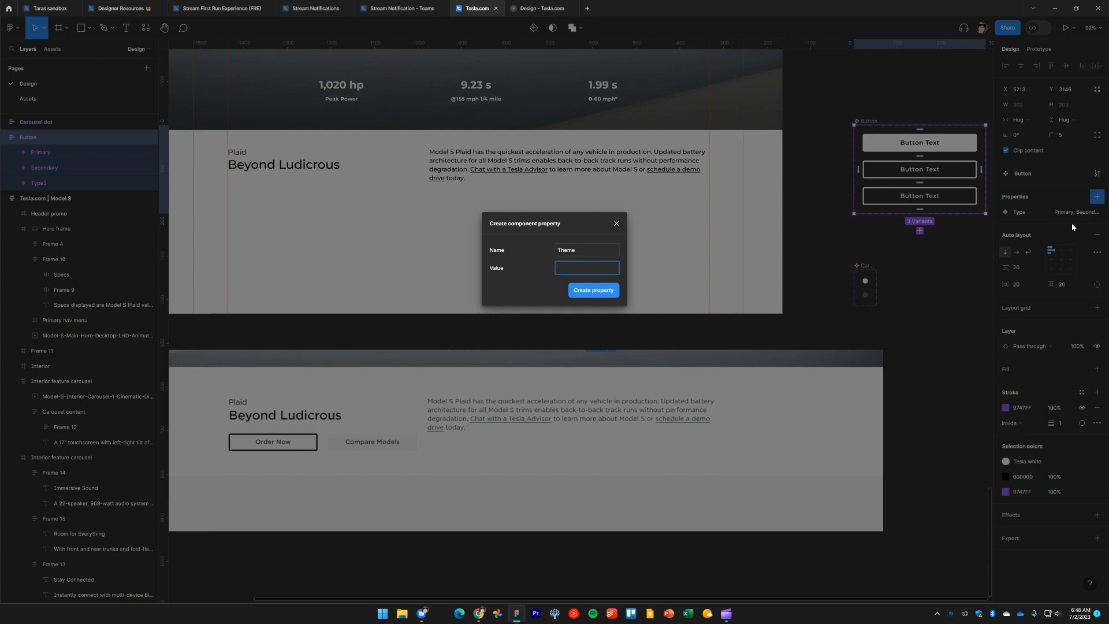
key("Return")
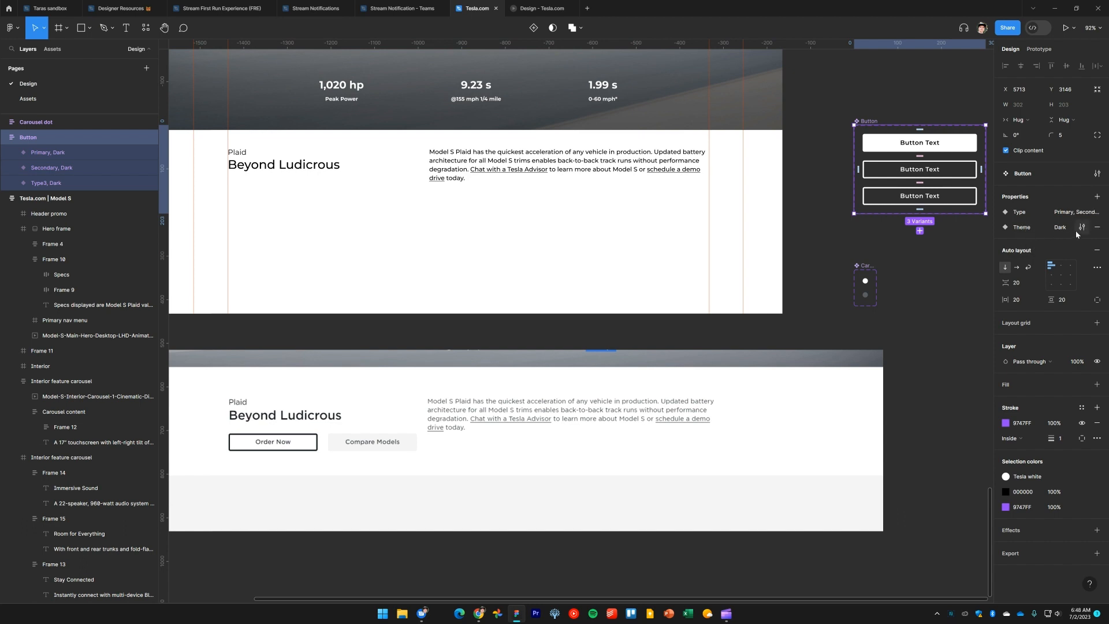
left_click(1083, 228)
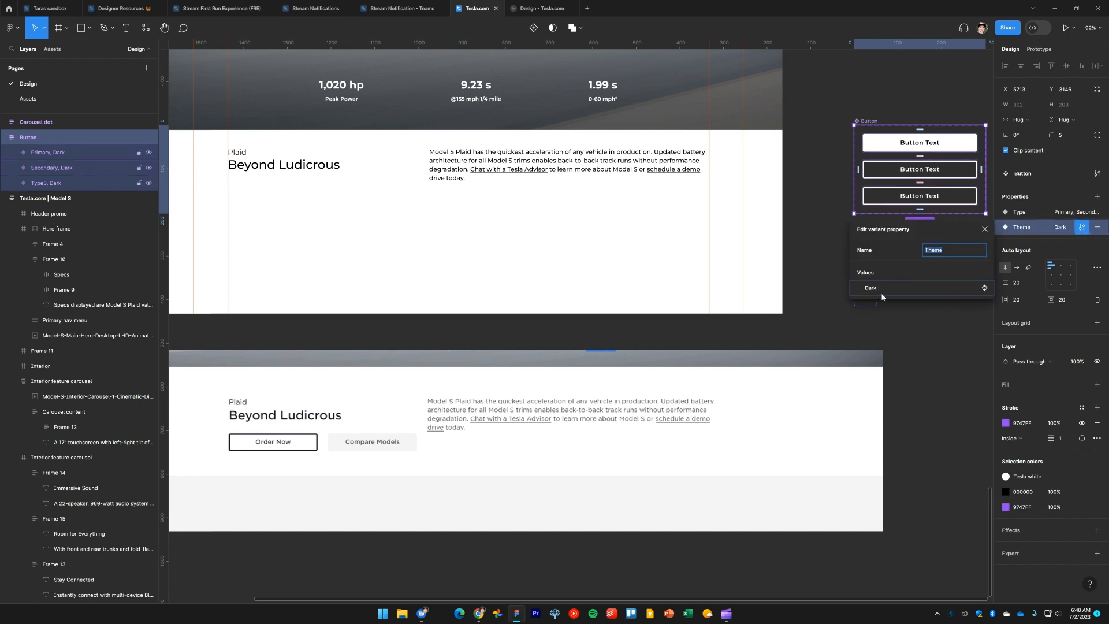
left_click(945, 327)
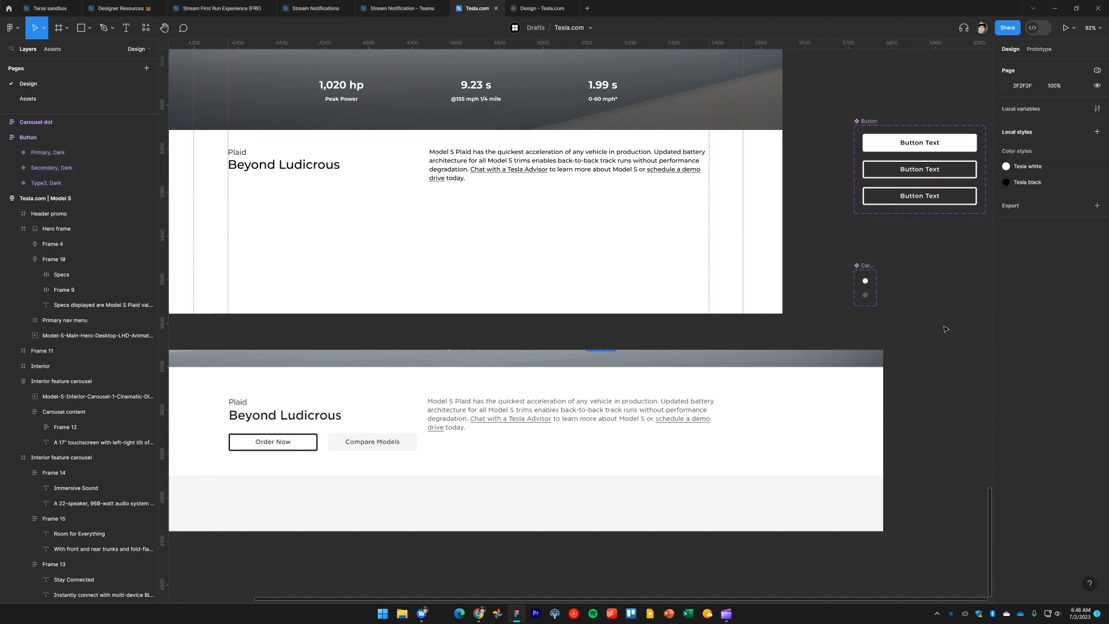
Duplicate the Primary variant and move the copy to the bottom of the Button set
left_click(922, 200)
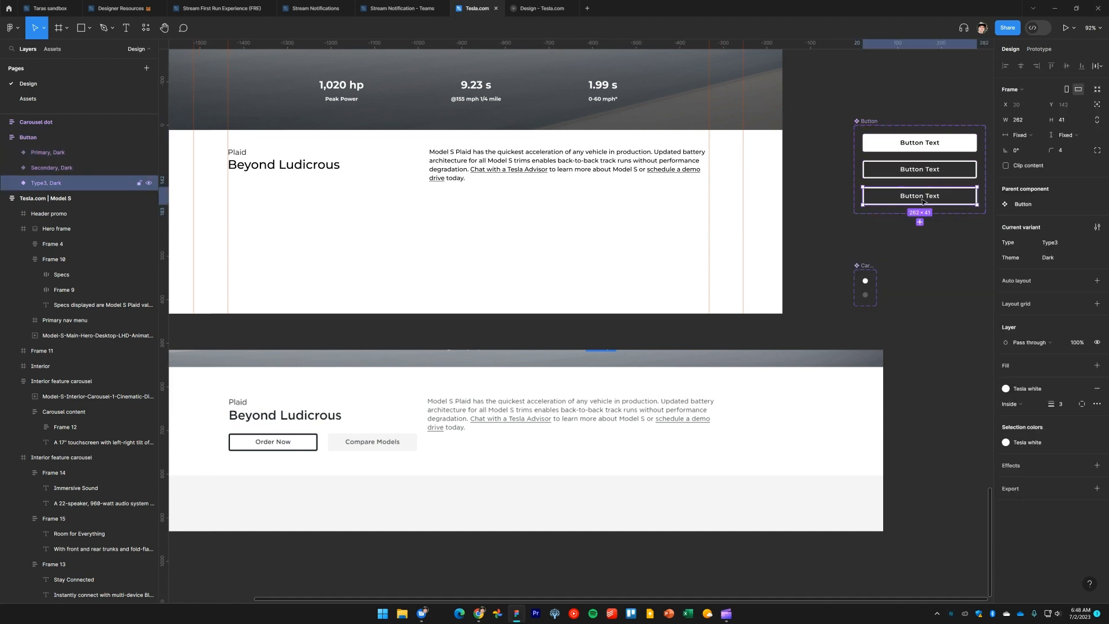
left_click(945, 235)
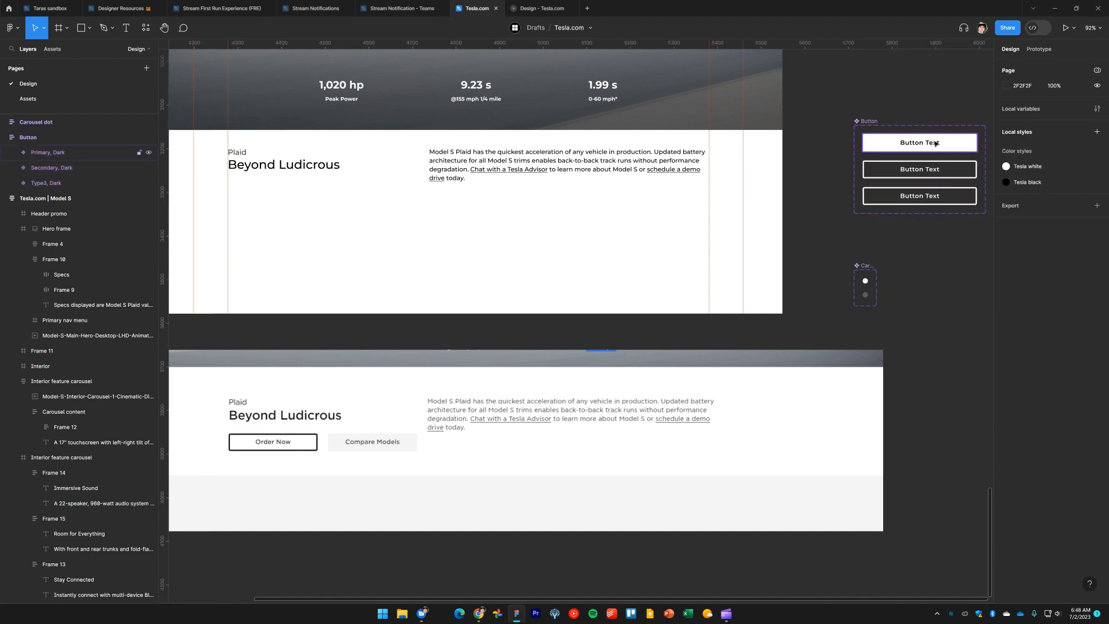
left_click(932, 143)
left_click(921, 169)
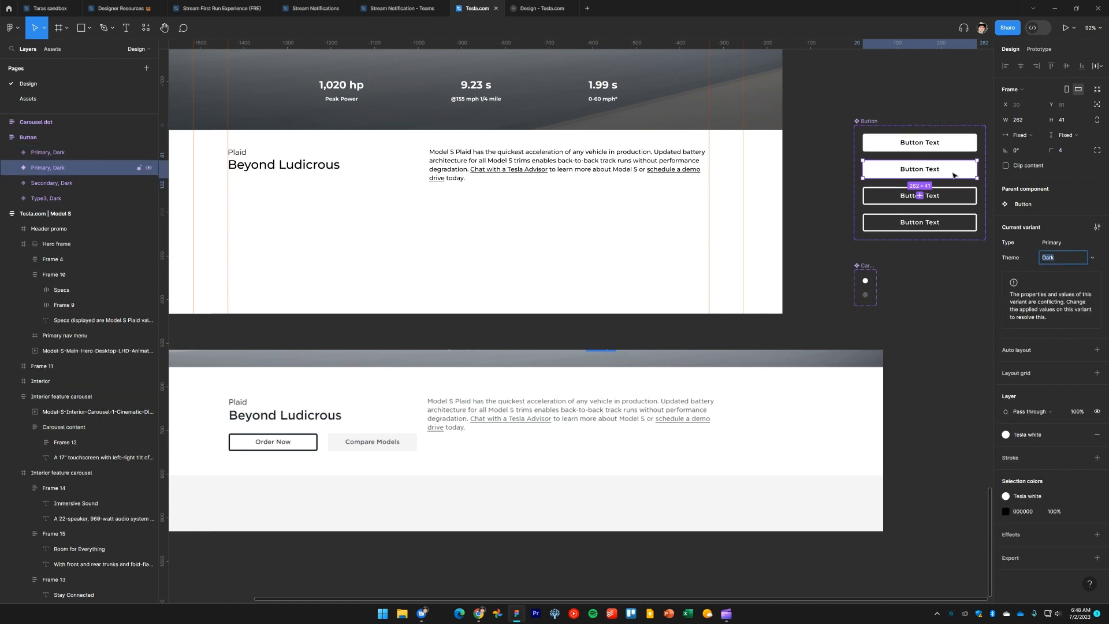
left_click(953, 175)
key("Down")
key("Down")
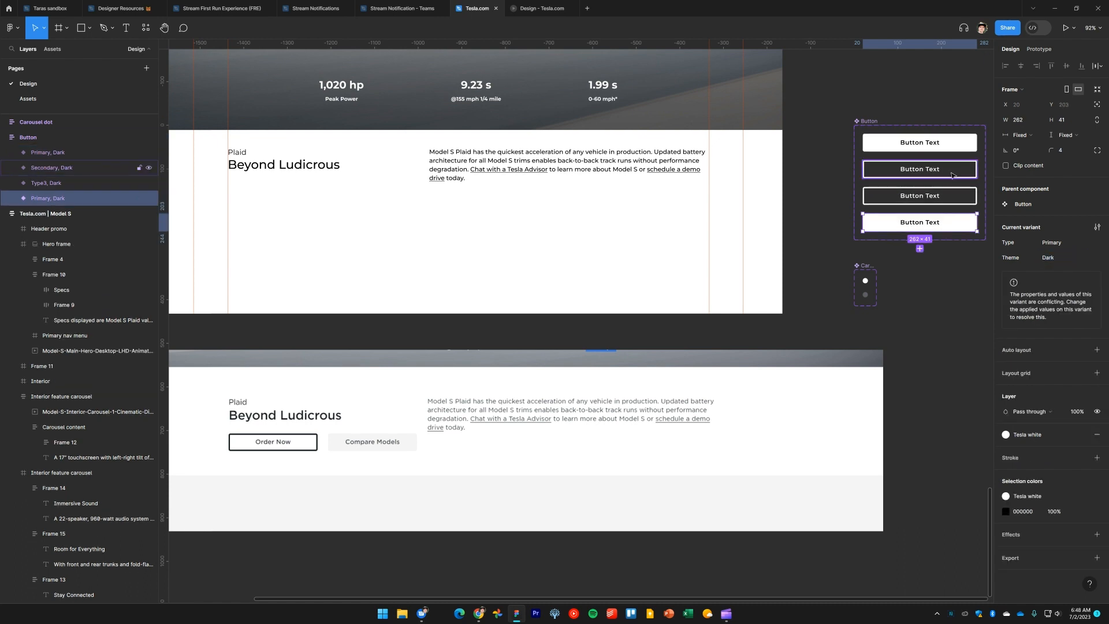
key("Up")
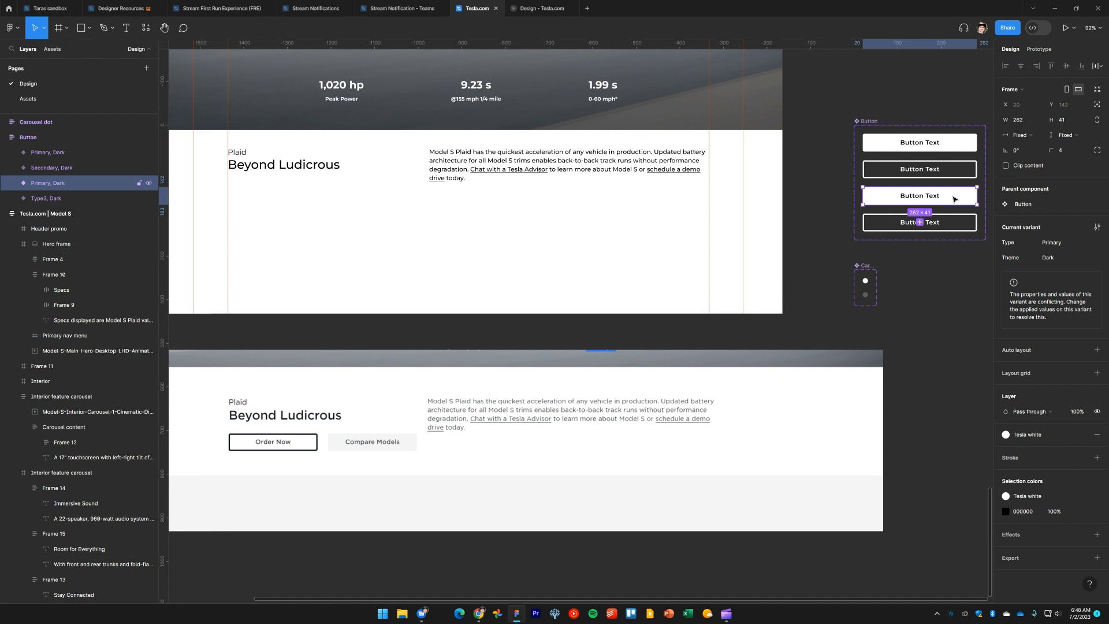
key("Down")
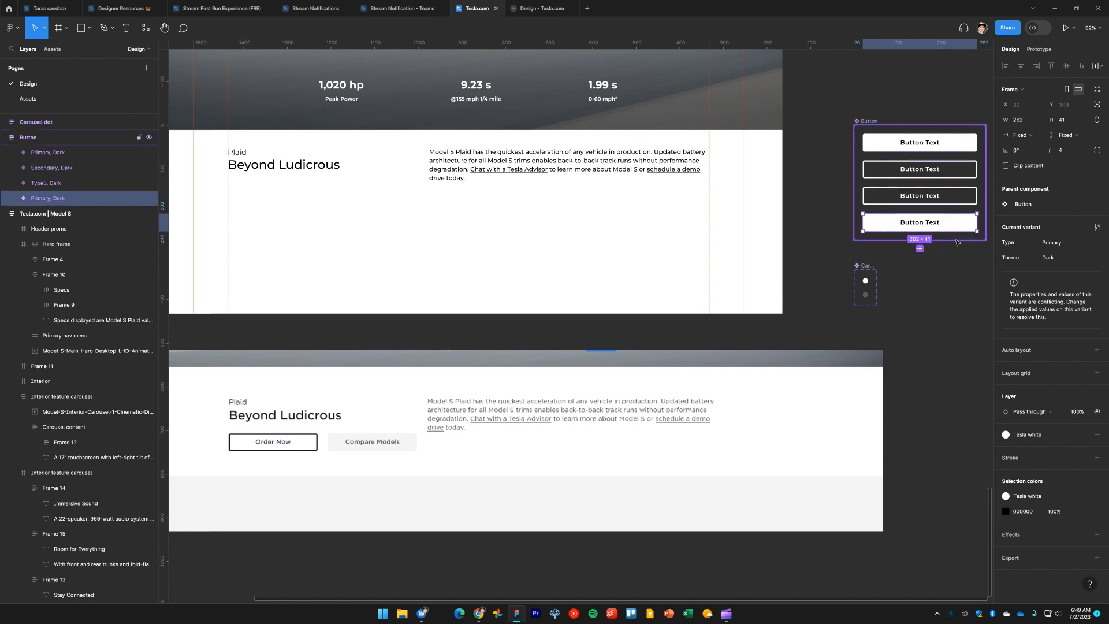
Move the Button component set to the left of the Plaid section frames
left_click(949, 200)
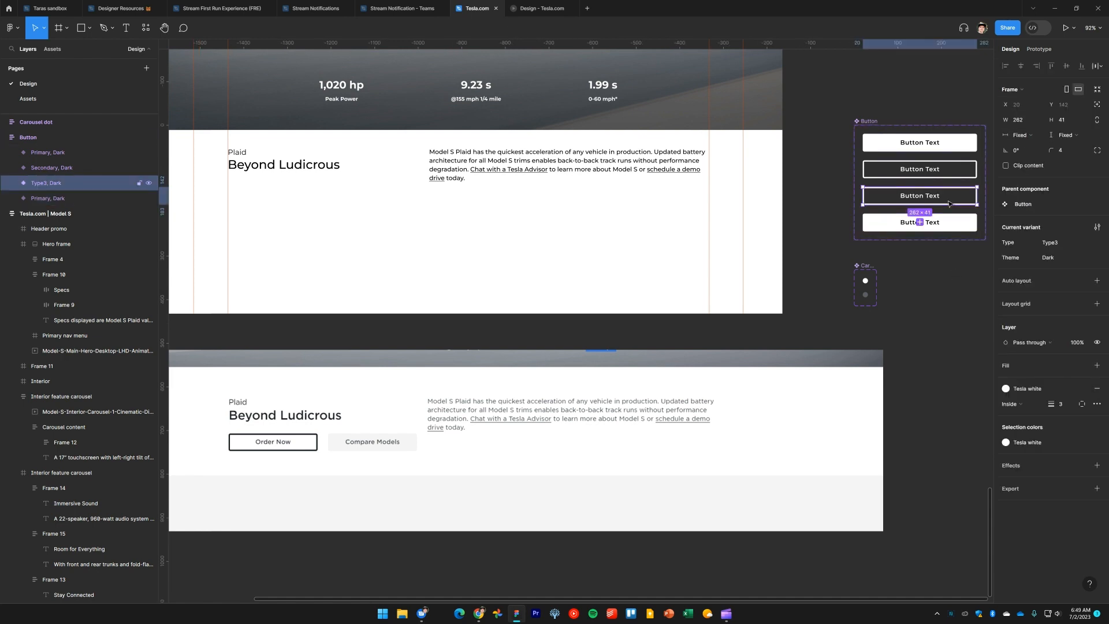
left_click_drag(885, 125, 332, 196)
left_click(252, 297)
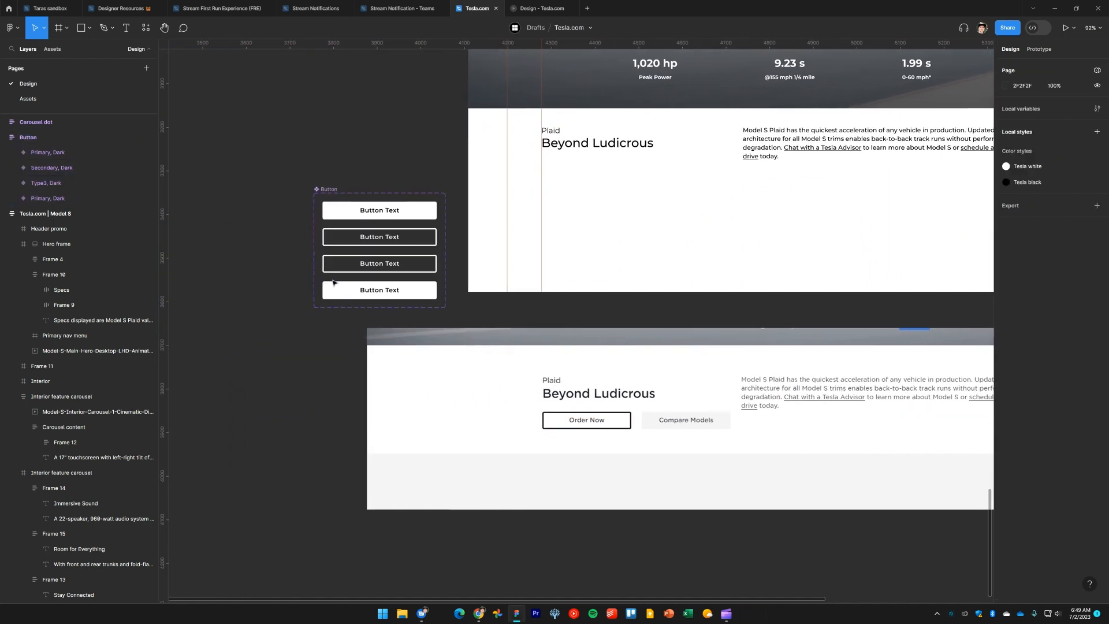
scroll(394, 300, "up", 5)
scroll(426, 264, "down", 4)
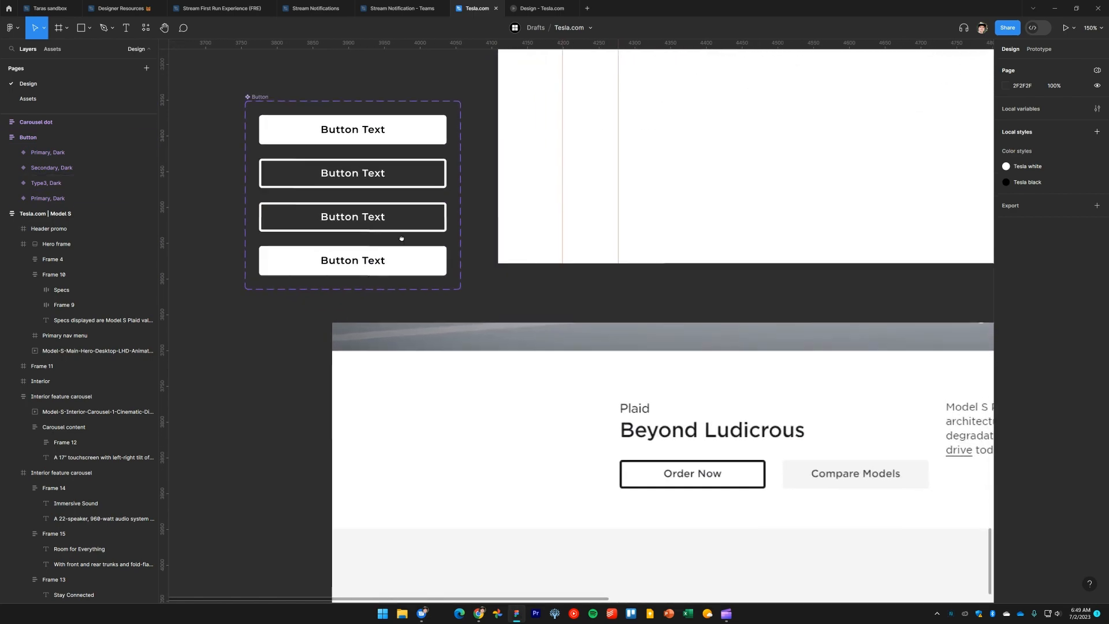
Restyle the Type3 variant with a Tesla black fill and Tesla white button text
left_click(388, 227)
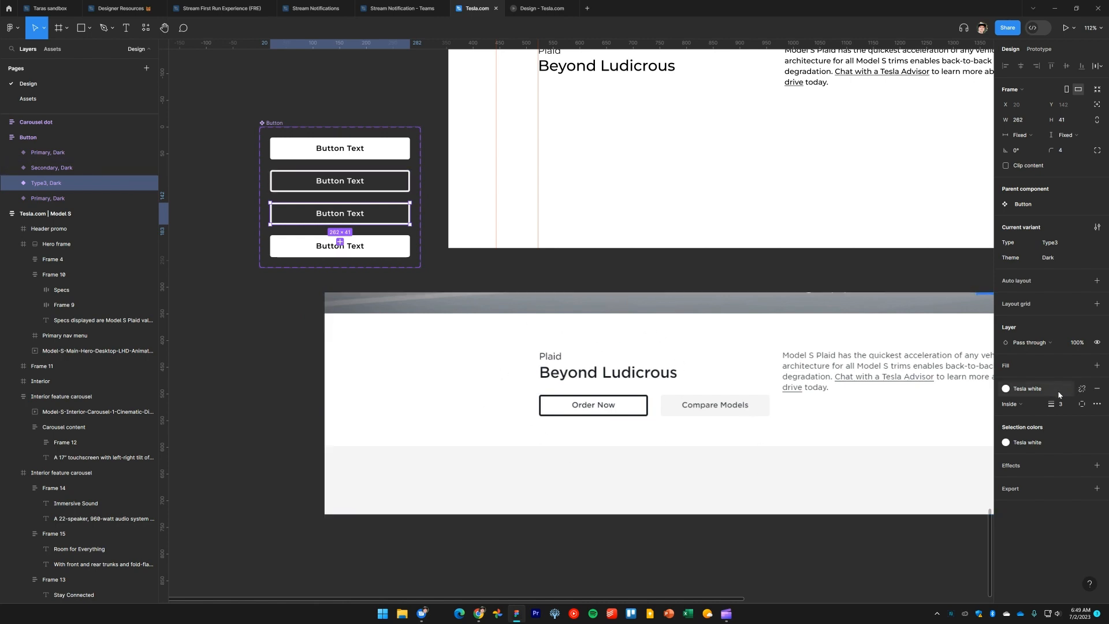
left_click(1029, 391)
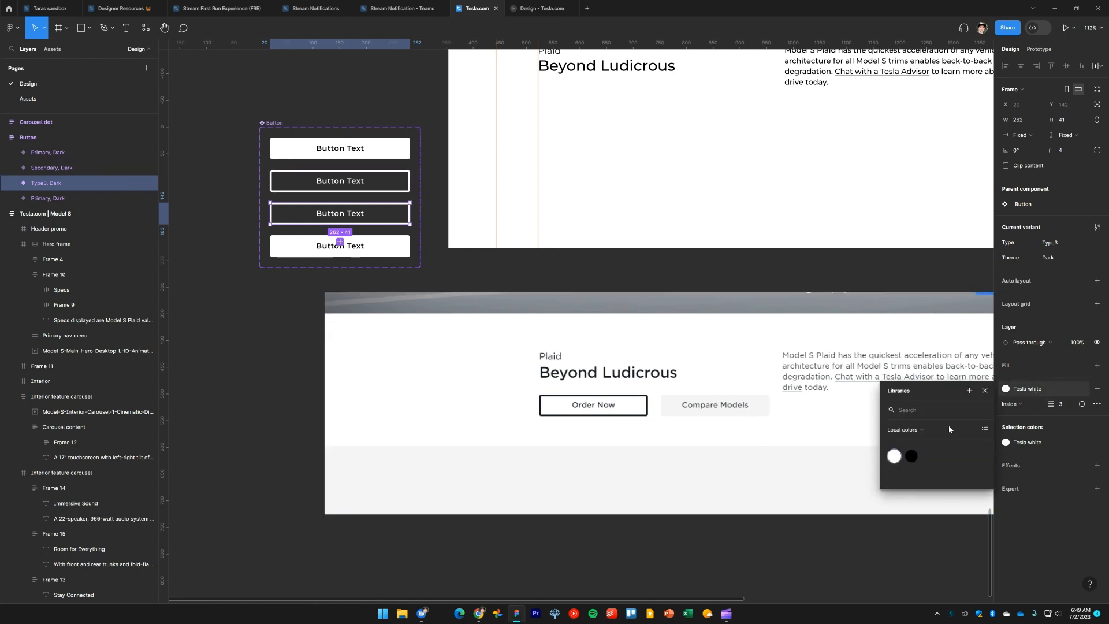
left_click(918, 456)
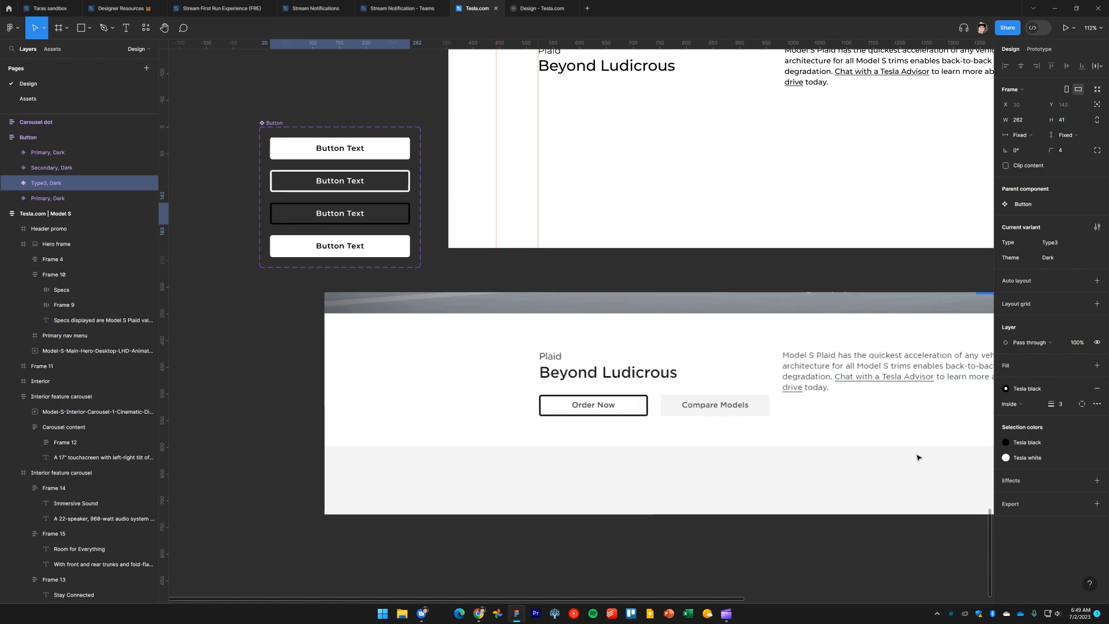
double_click(354, 217)
left_click(1026, 395)
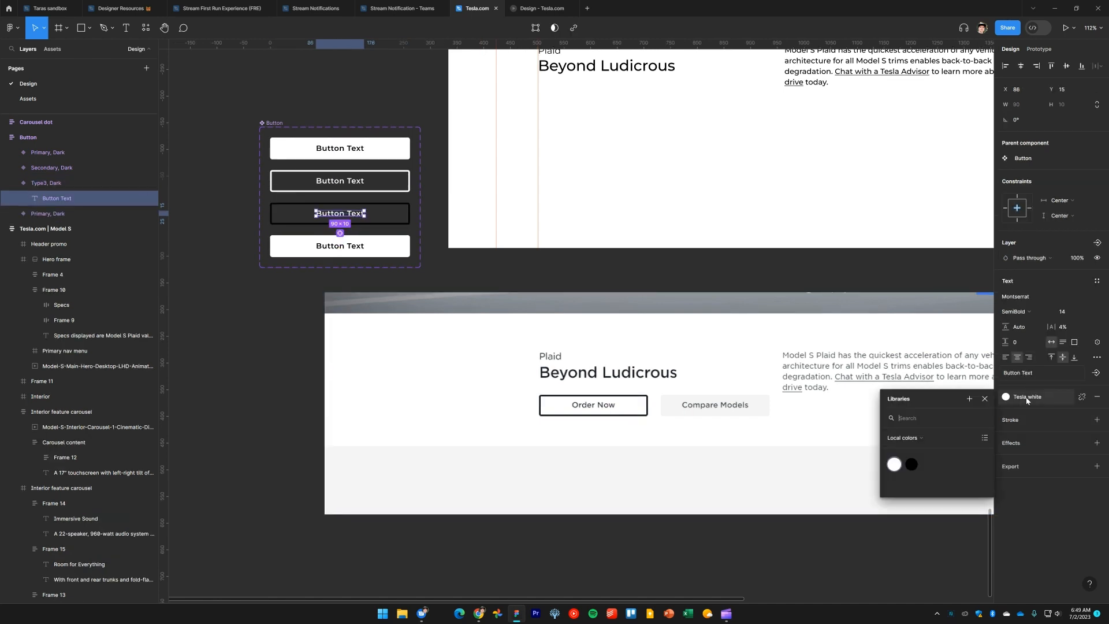
left_click(912, 465)
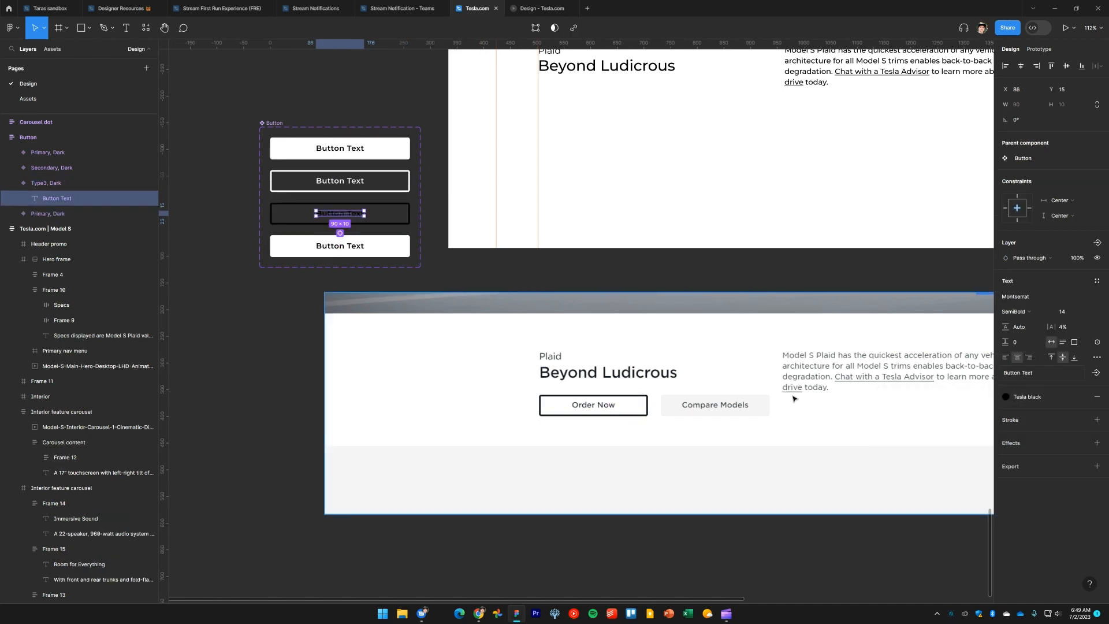
left_click(274, 347)
Select the bottom Button variant and replace its fill with the light grey sampled from the Compare Models button
left_click(378, 248)
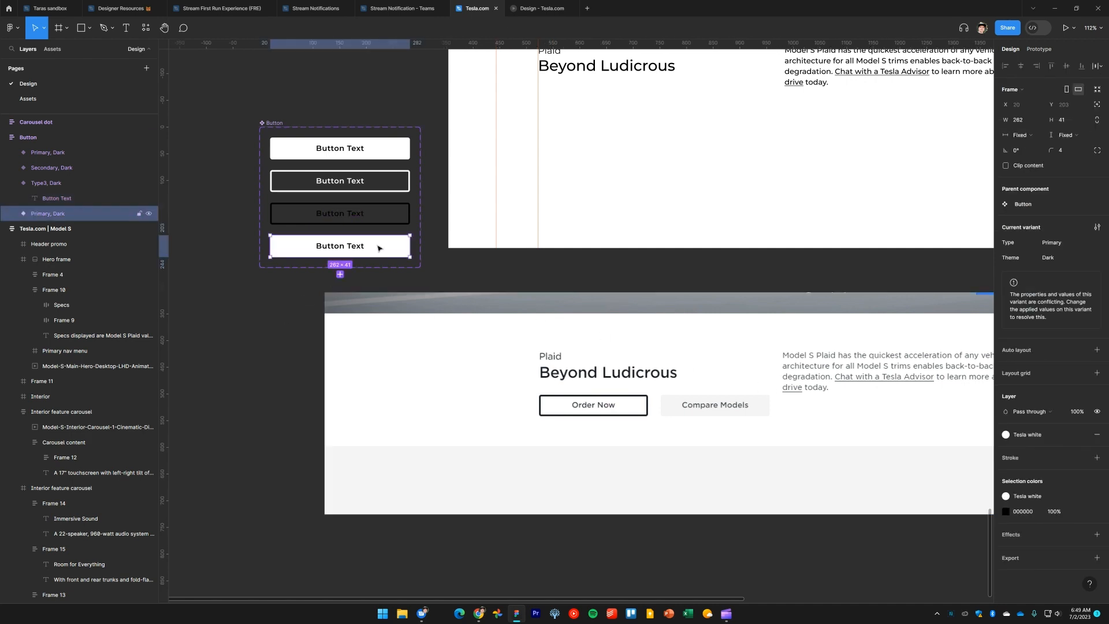
double_click(352, 250)
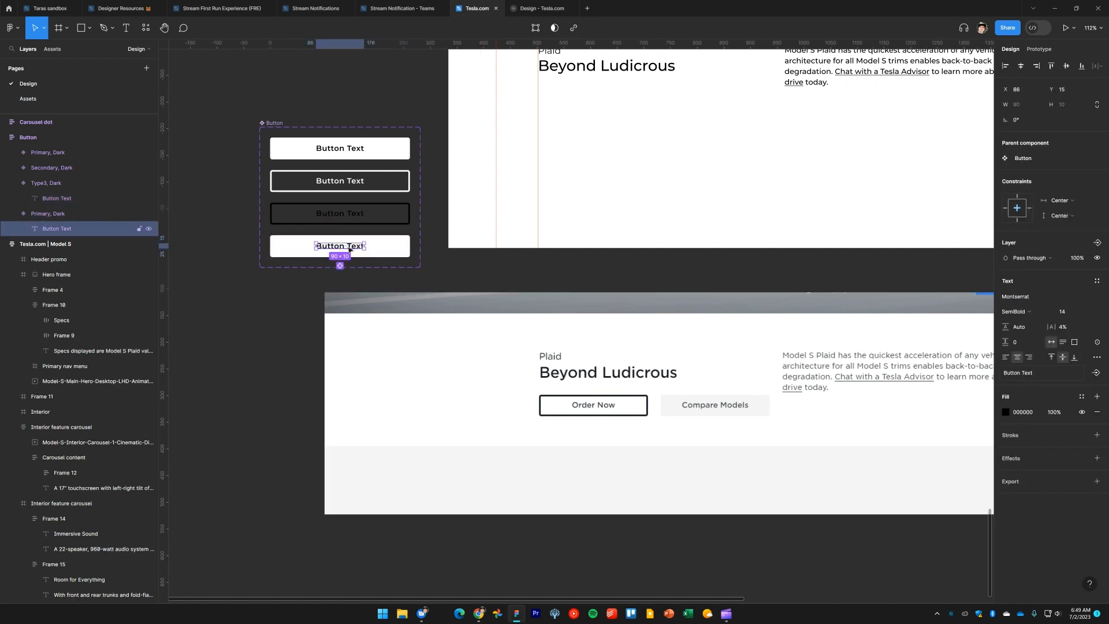
left_click(386, 253)
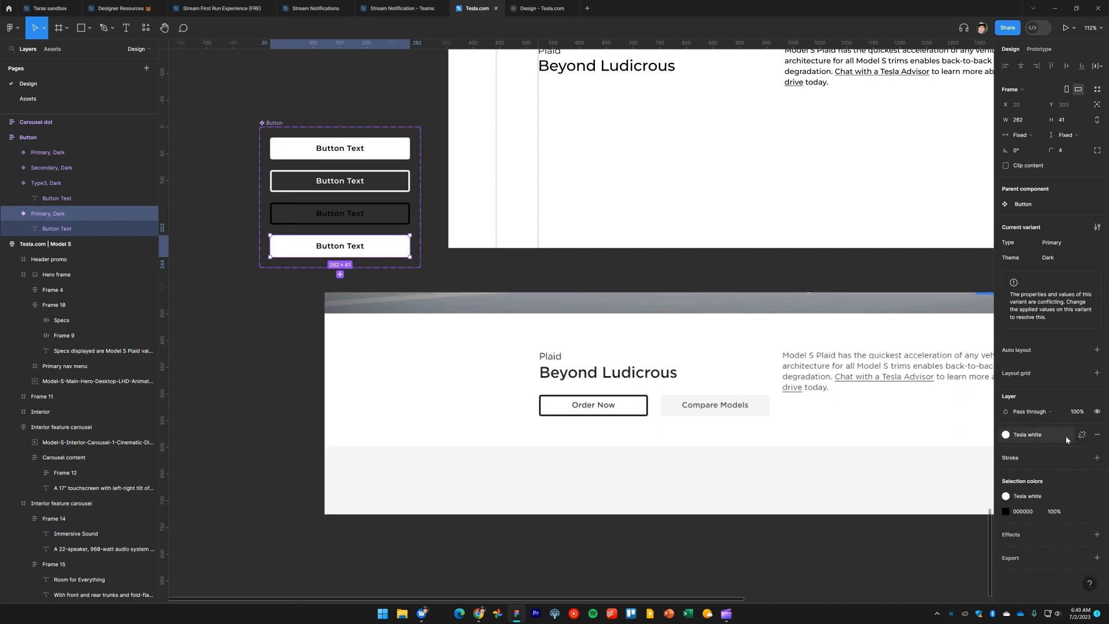
left_click(1083, 435)
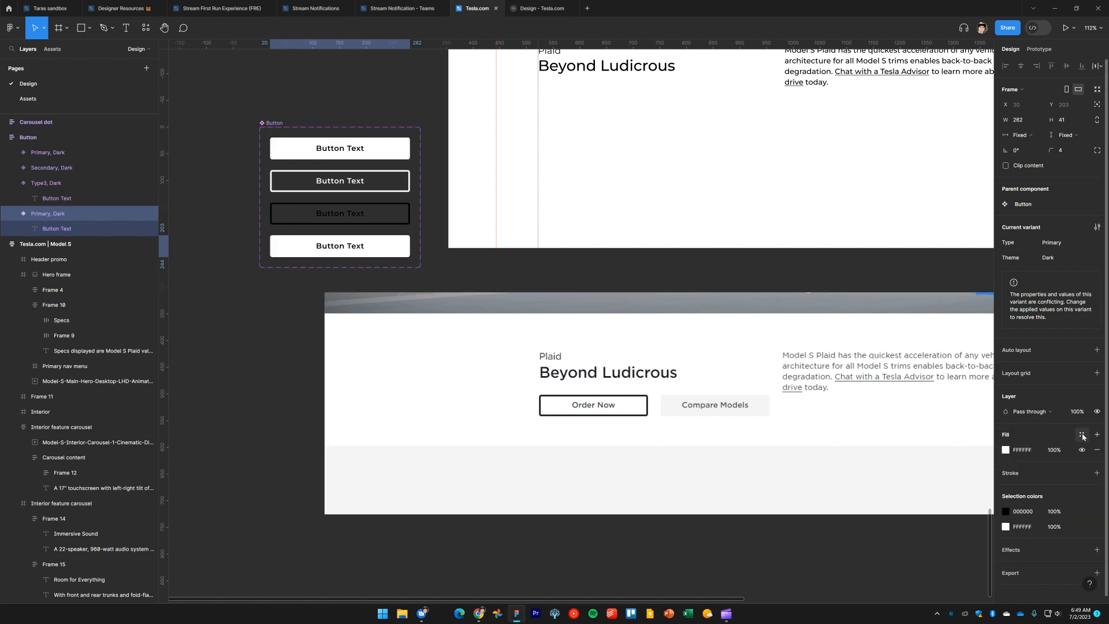
left_click(1006, 450)
left_click(893, 492)
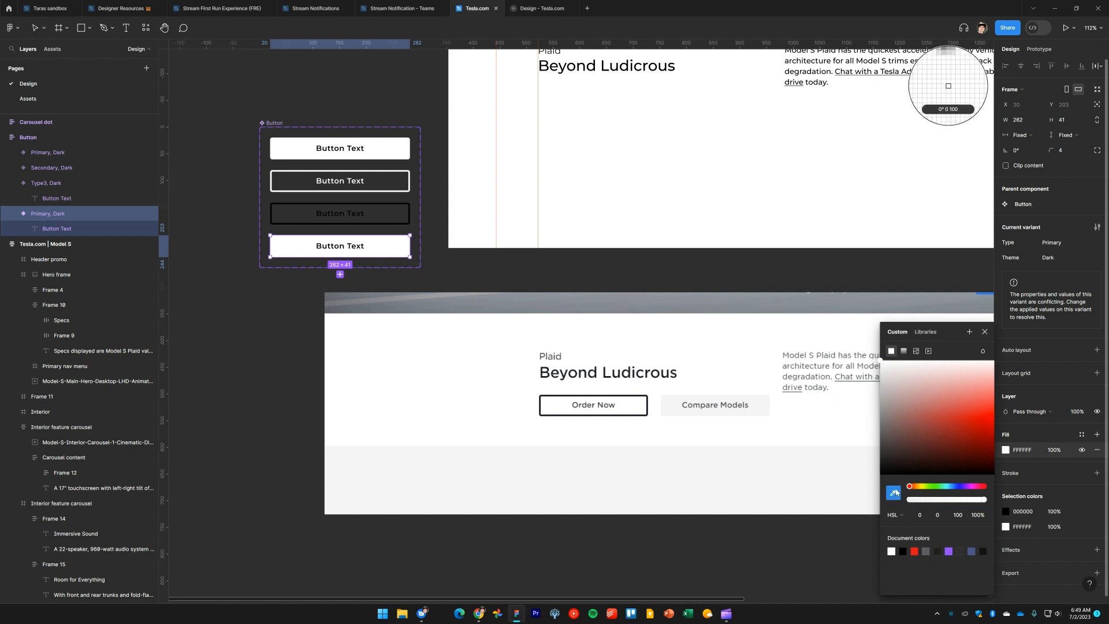
left_click(762, 403)
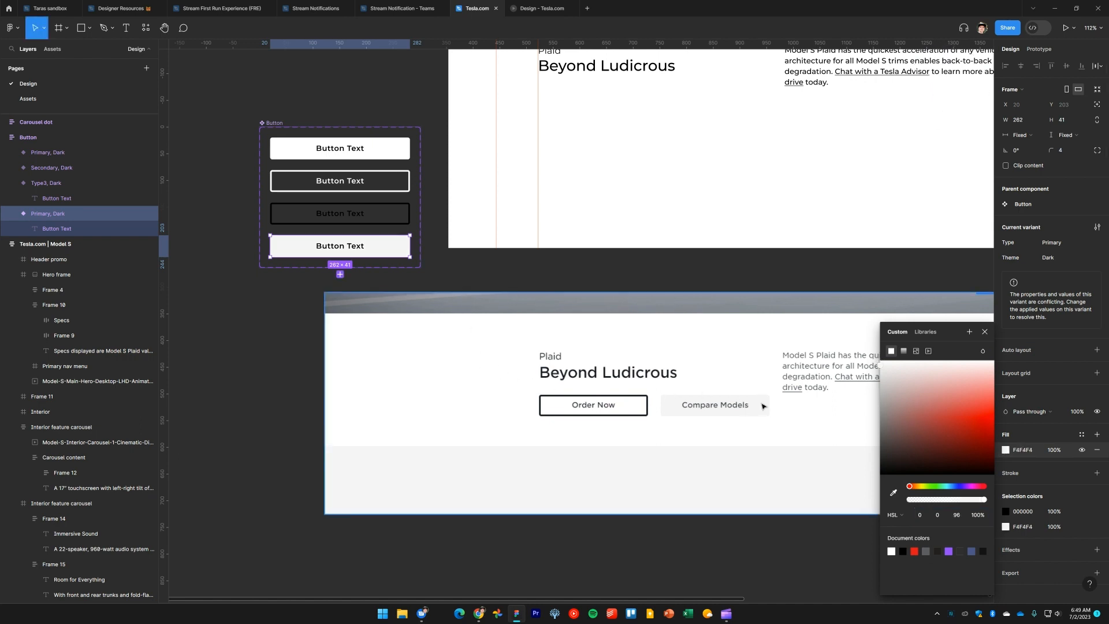
Save the bottom variant's grey fill as a new color style named Grey 1
left_click(1082, 436)
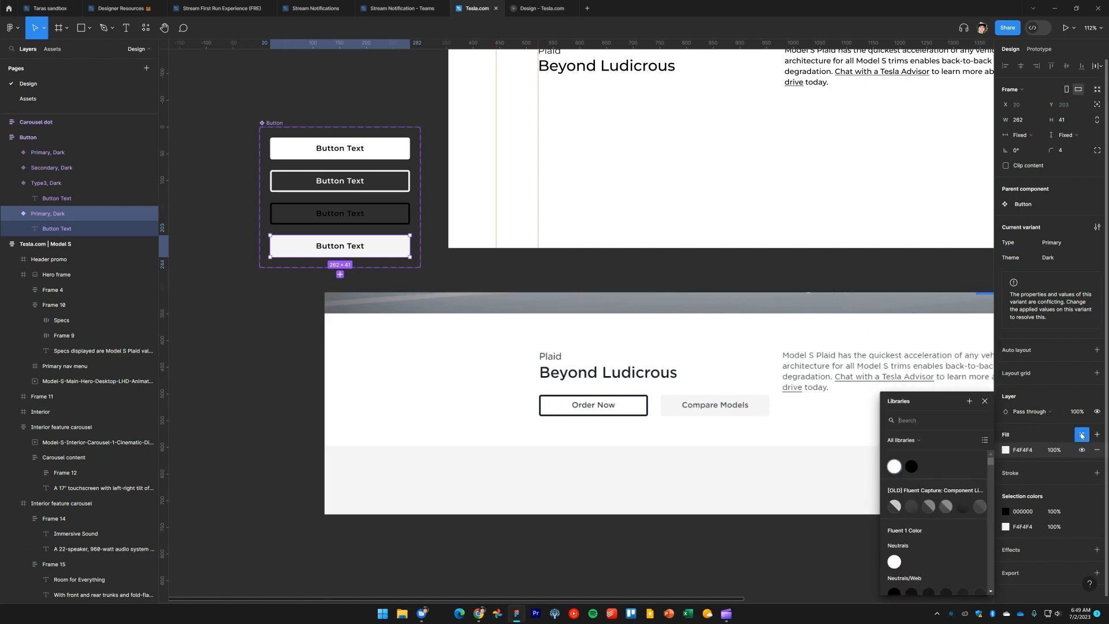
left_click(969, 401)
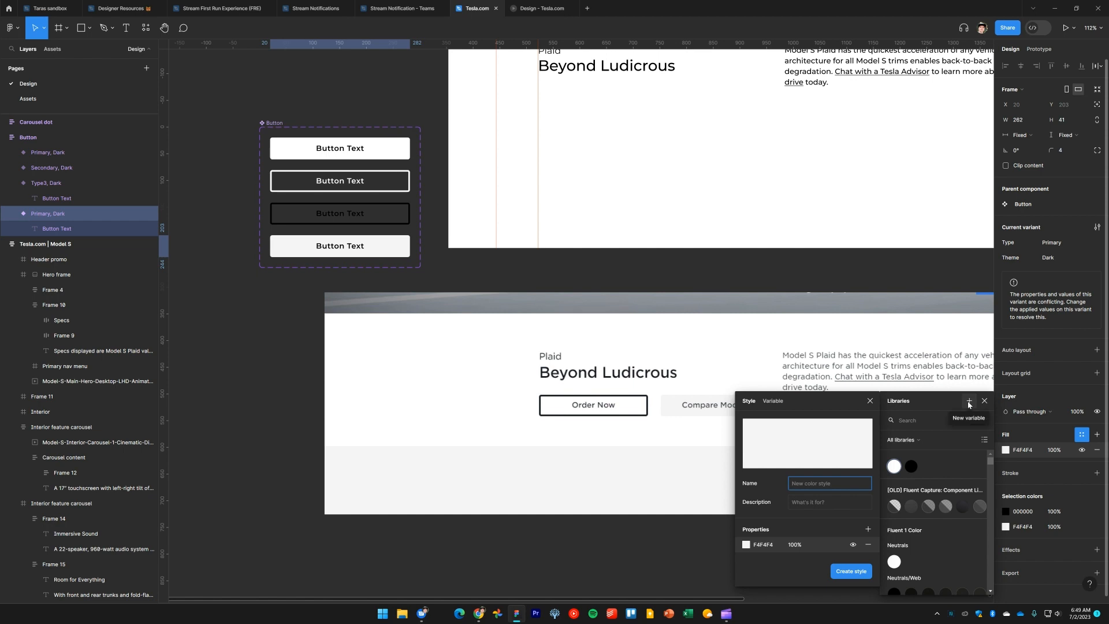
type("Grey 1")
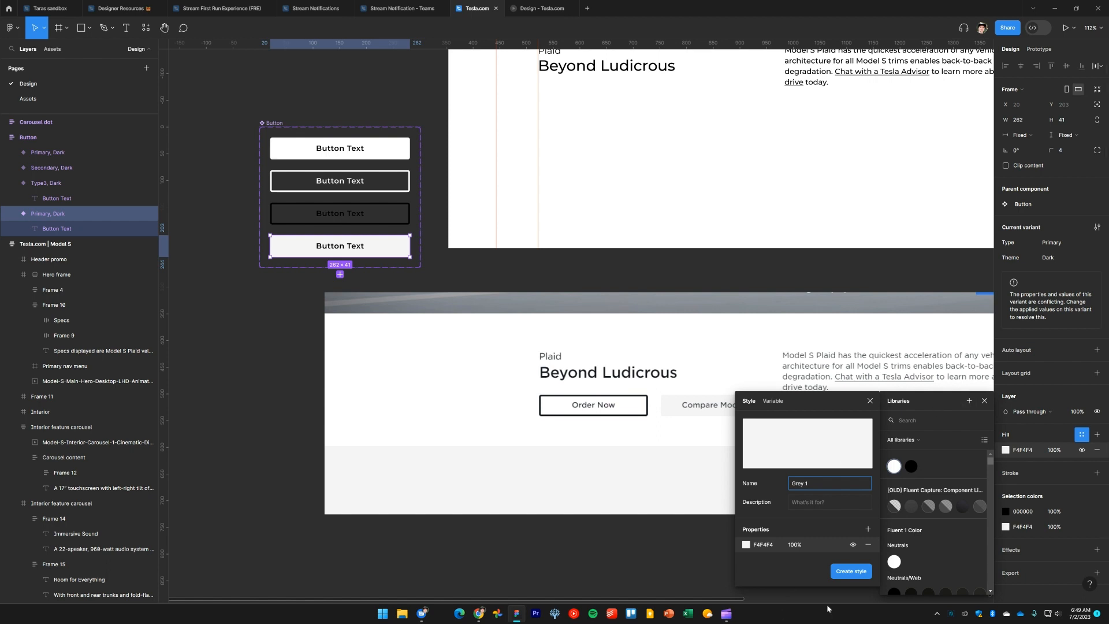
left_click(853, 571)
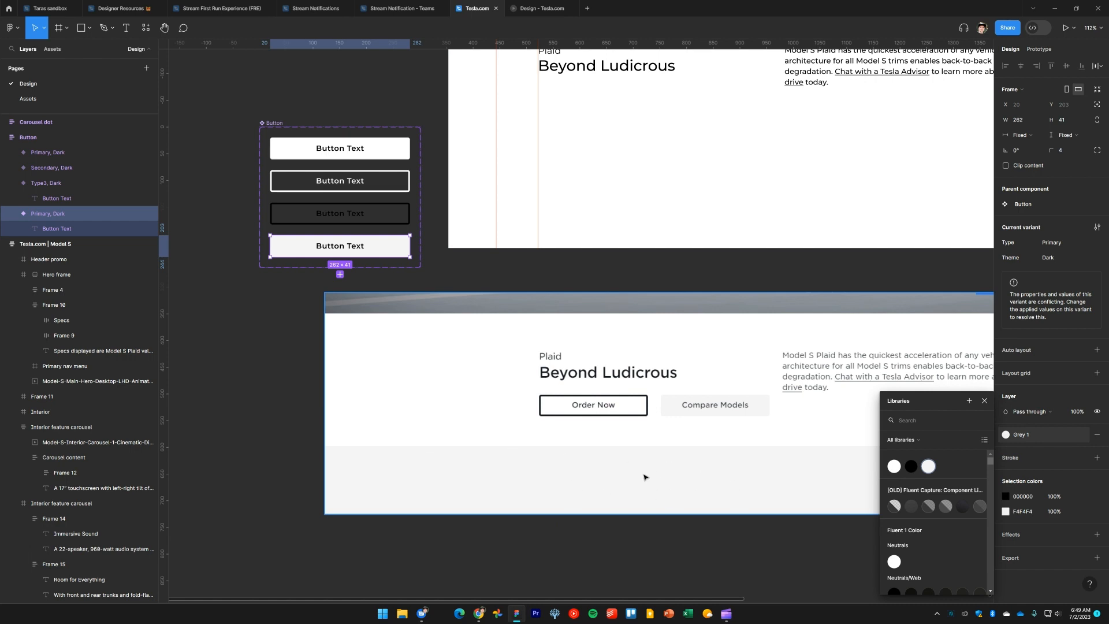
Set the third Button variant's Type to Primary and its Theme to Light
left_click(258, 358)
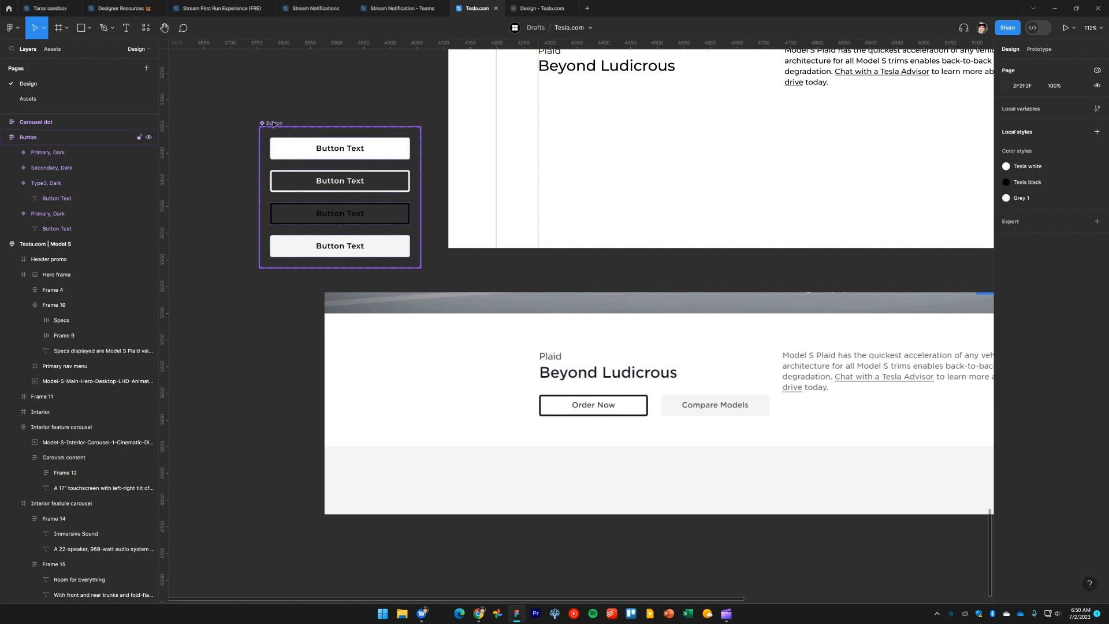
left_click(391, 150)
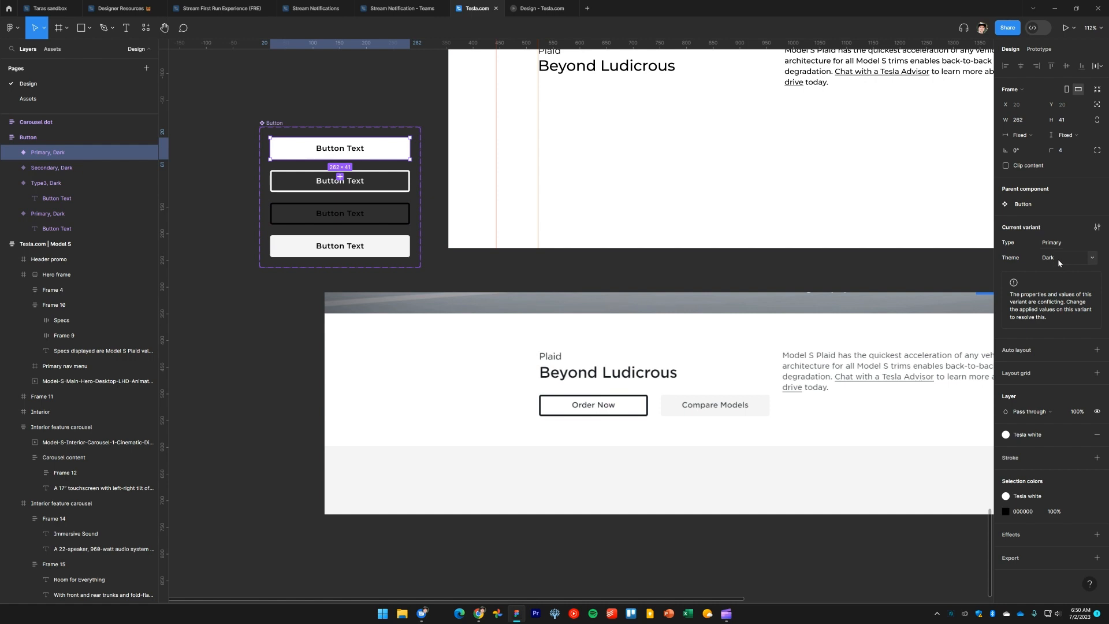
left_click(386, 187)
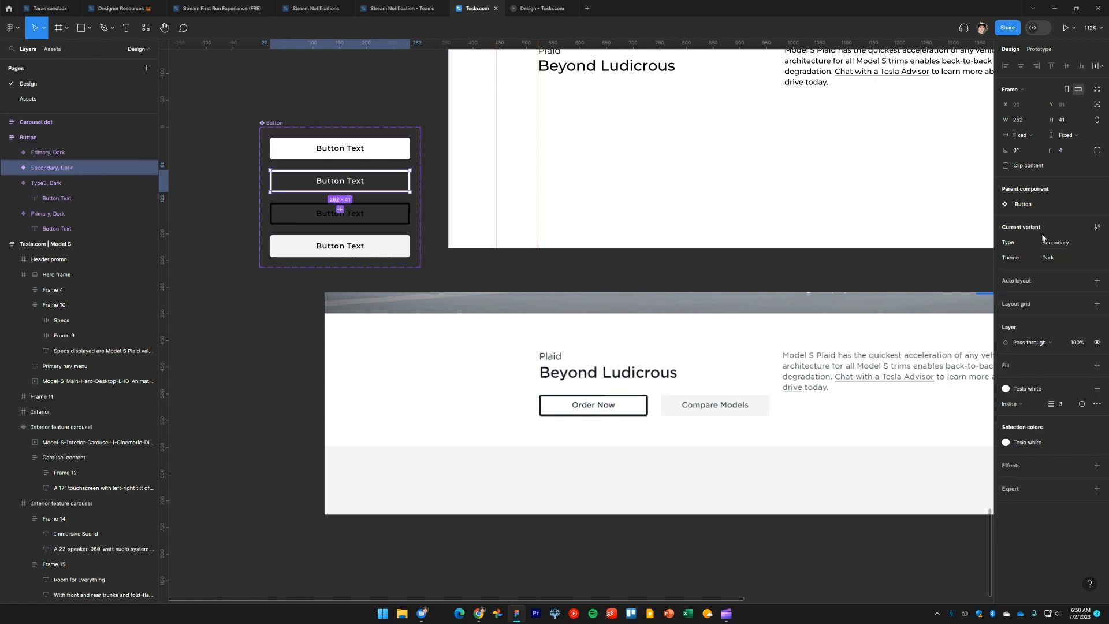
left_click(392, 217)
left_click(1061, 243)
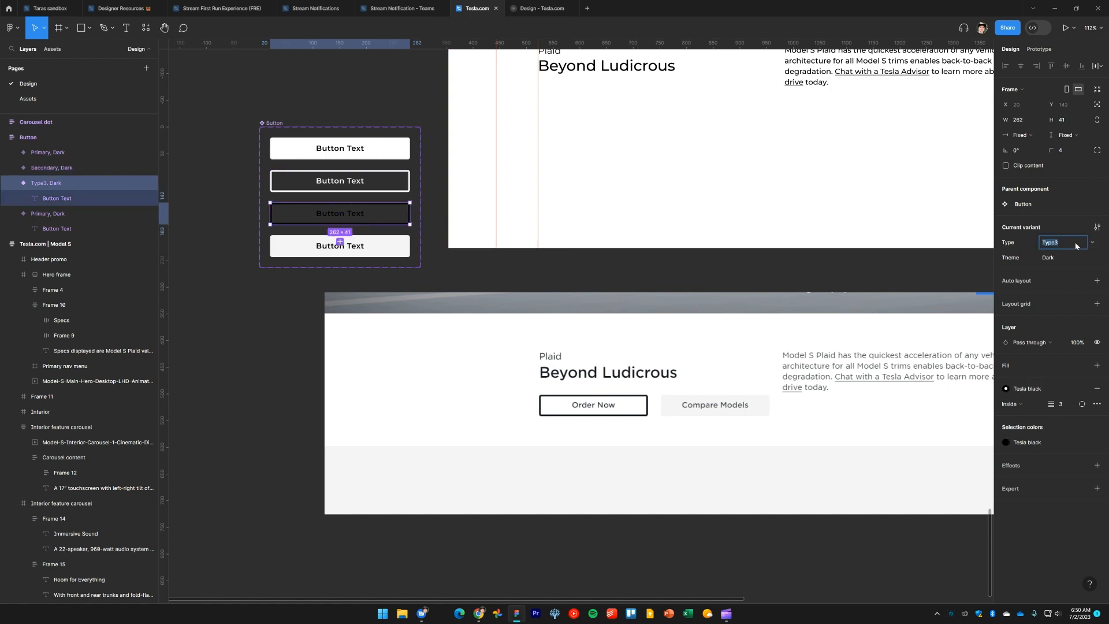
left_click(1092, 245)
left_click(1066, 220)
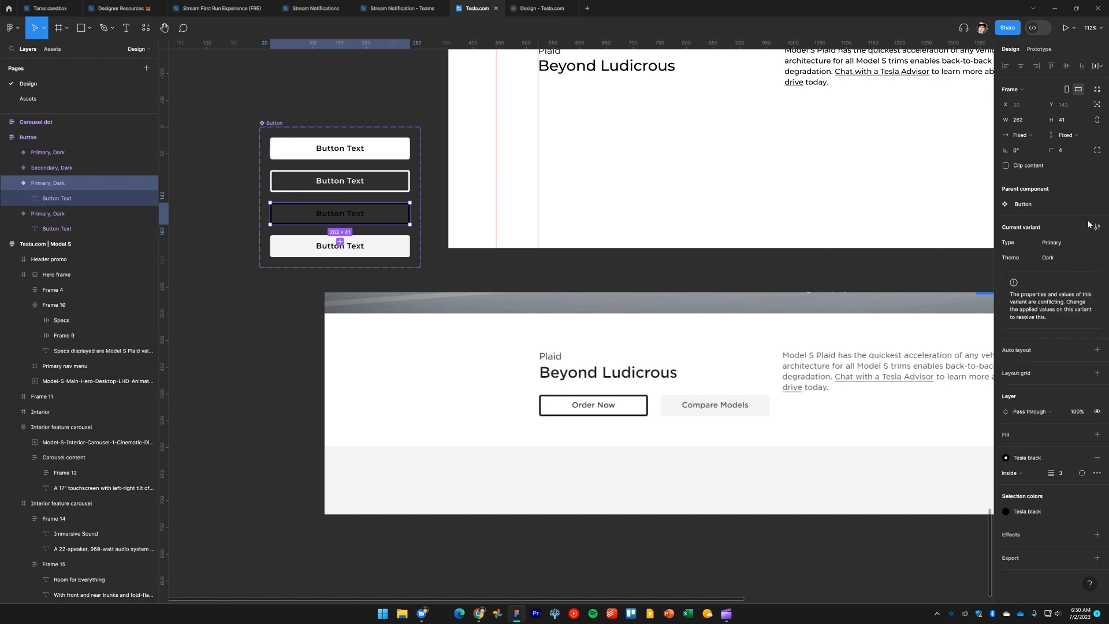
left_click(1064, 257)
type("Light")
key("Return")
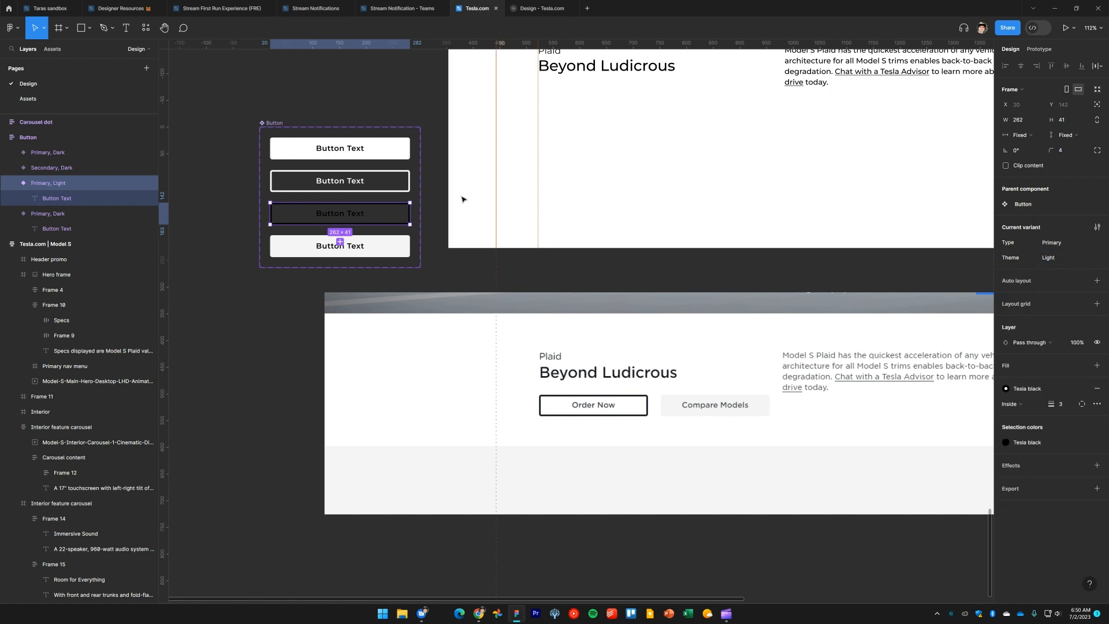
Set the grey bottom variant's Type to Secondary and its Theme to Light
left_click(396, 252)
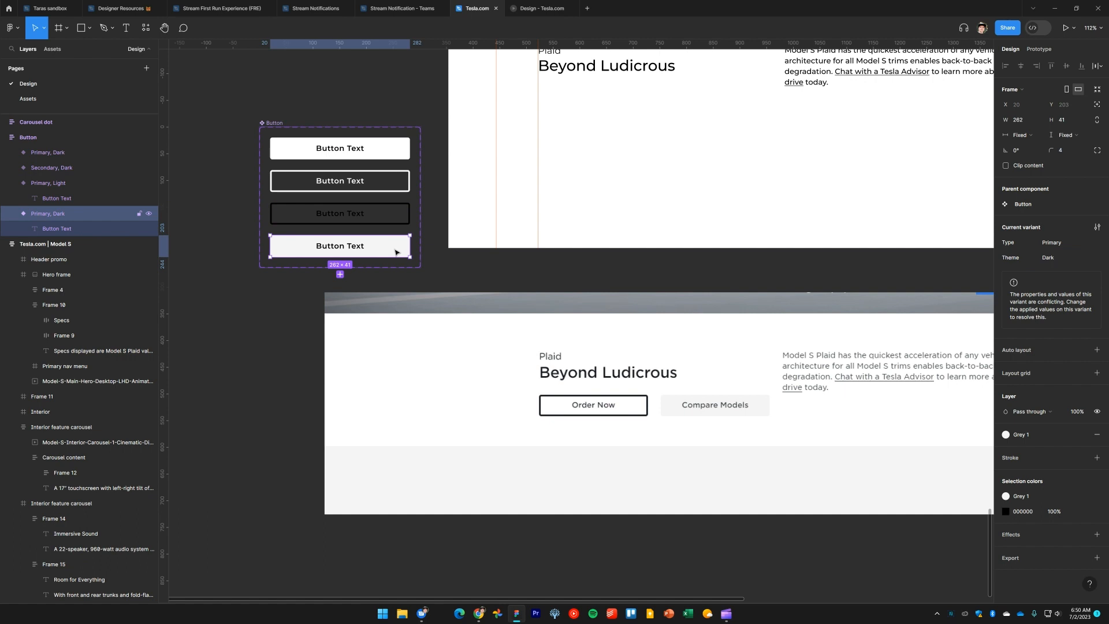
left_click(1092, 243)
left_click(1083, 258)
left_click(1070, 257)
left_click(1081, 269)
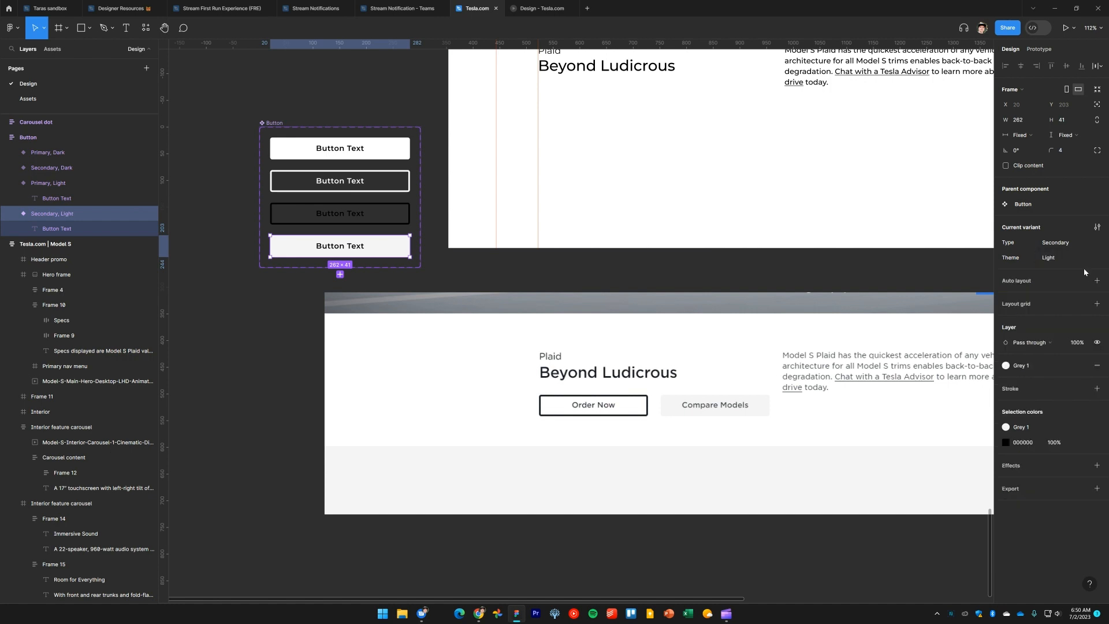
Move the Button component set to the right of the upper Plaid section frame
left_click(228, 323)
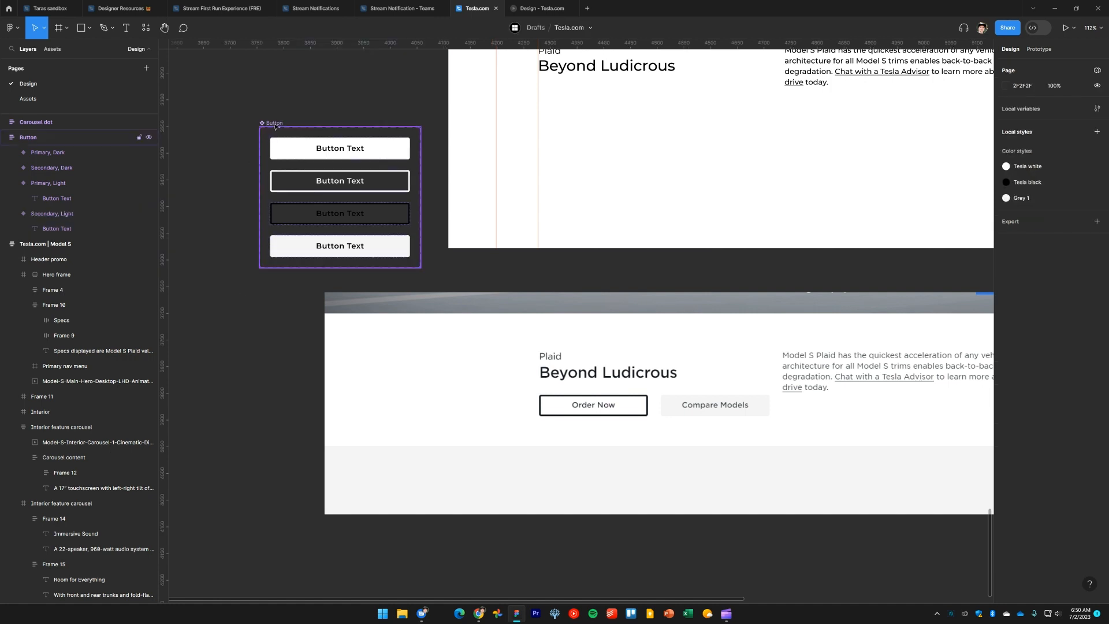
left_click(275, 127)
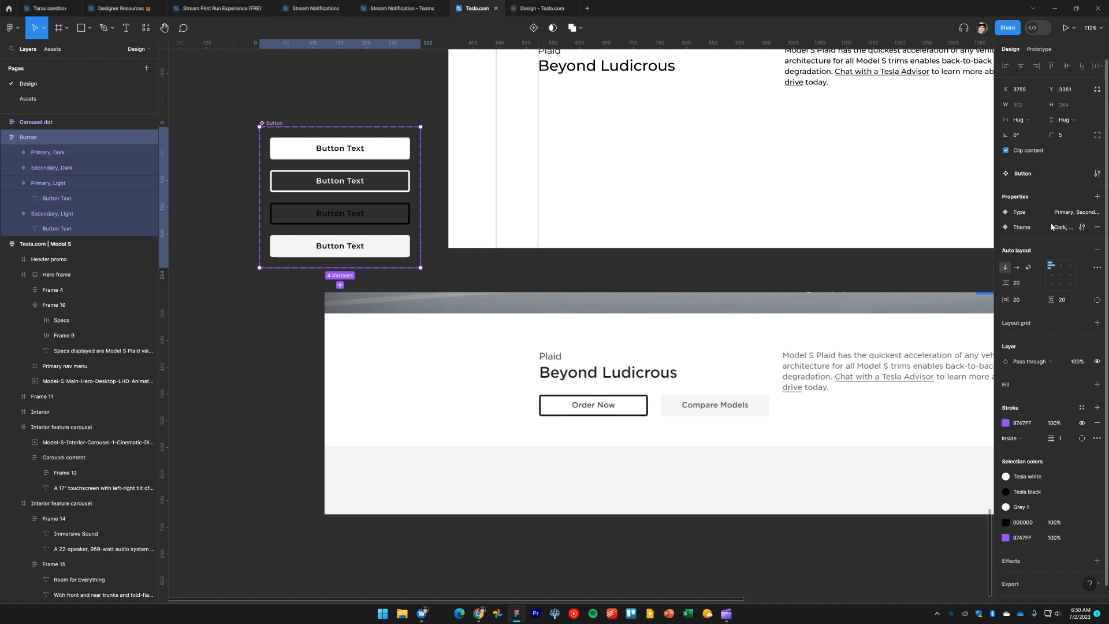
left_click(222, 304)
scroll(248, 301, "down", 2)
scroll(252, 324, "up", 1)
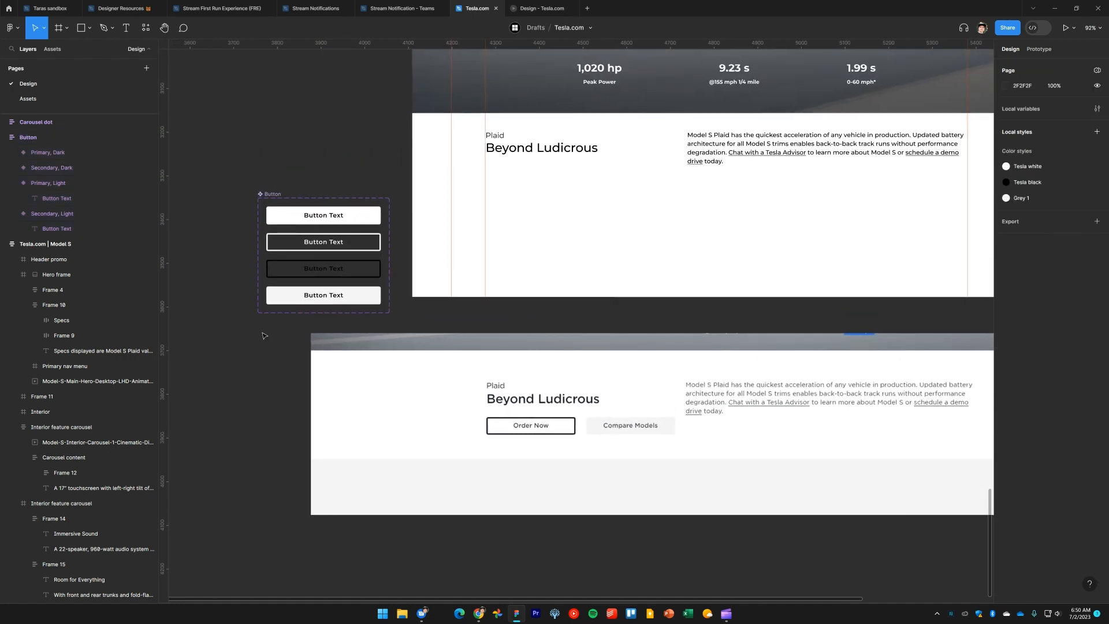
scroll(253, 338, "down", 2)
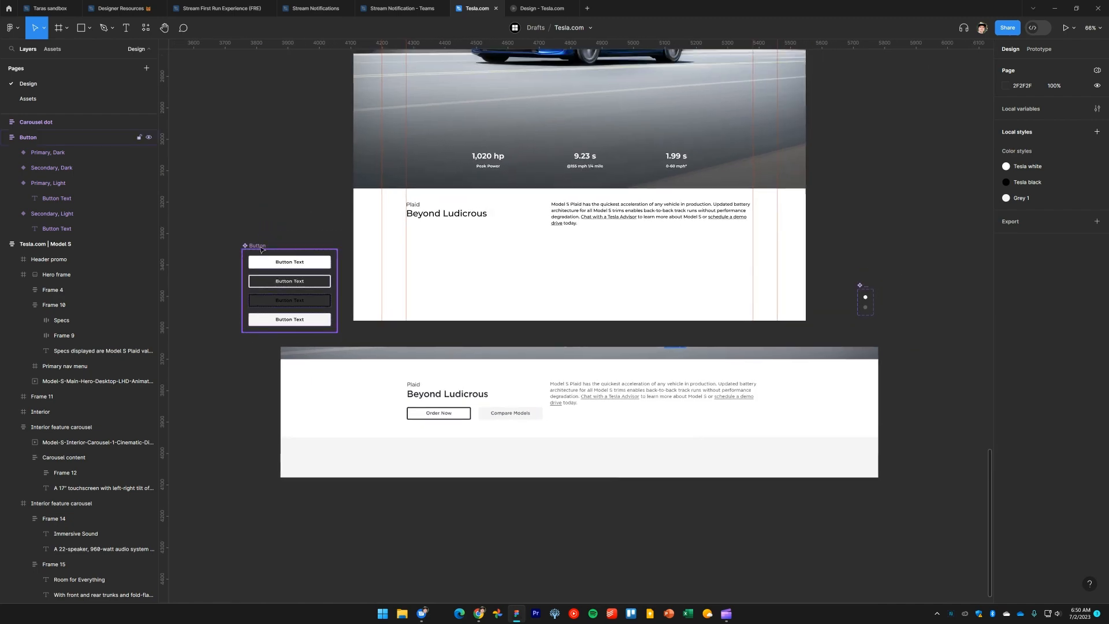
left_click_drag(259, 246, 873, 189)
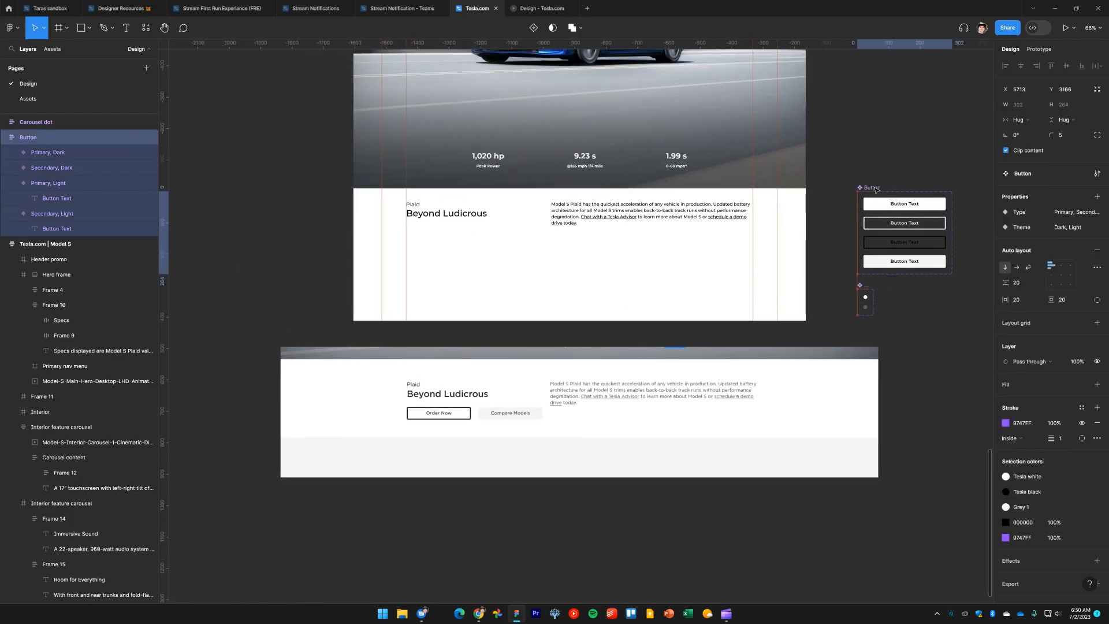
left_click(924, 320)
Place a Button instance below the Beyond Ludicrous heading in the upper Plaid frame
scroll(921, 322, "up", 3)
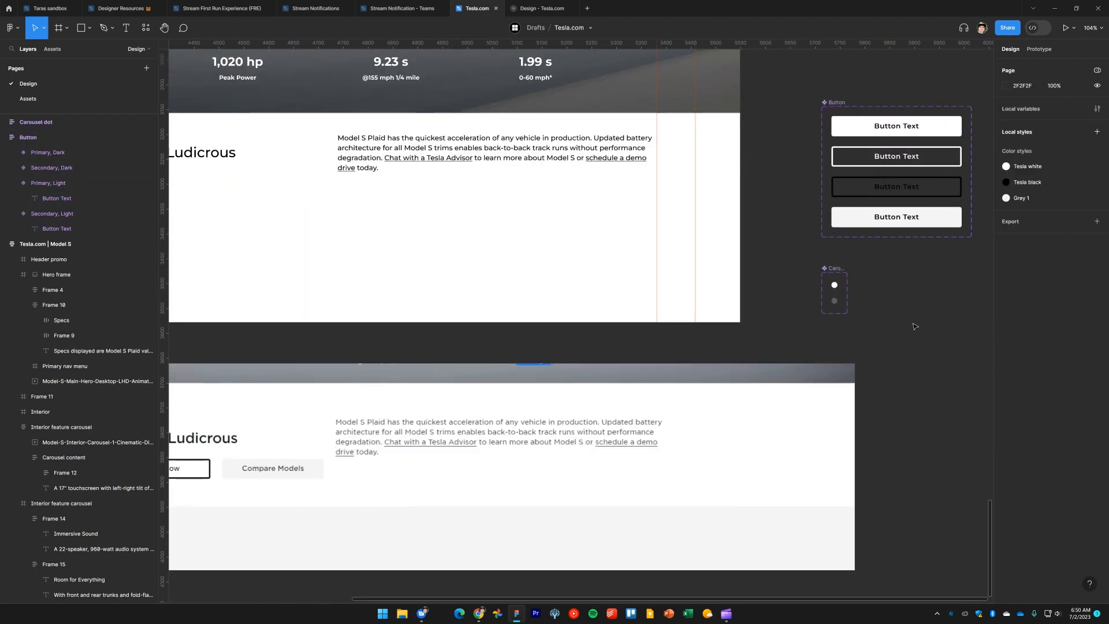
scroll(921, 322, "down", 2)
scroll(957, 222, "left", 1)
left_click_drag(957, 222, 359, 222)
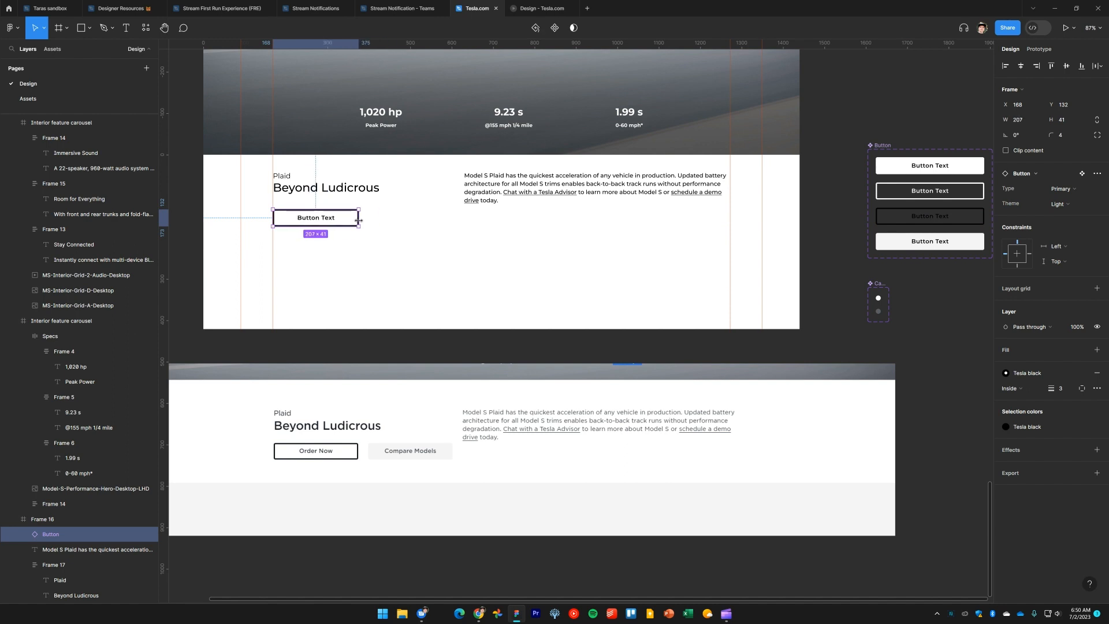
Compare with the live Tesla page and narrow the placed button to a width of 204
key("alt+Tab")
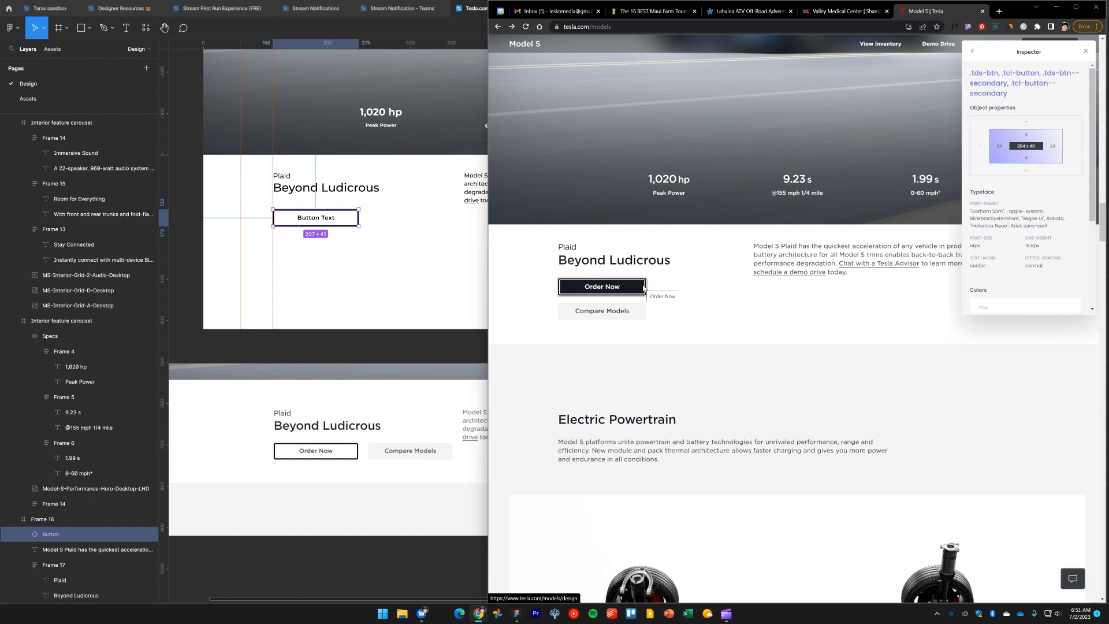
left_click(349, 218)
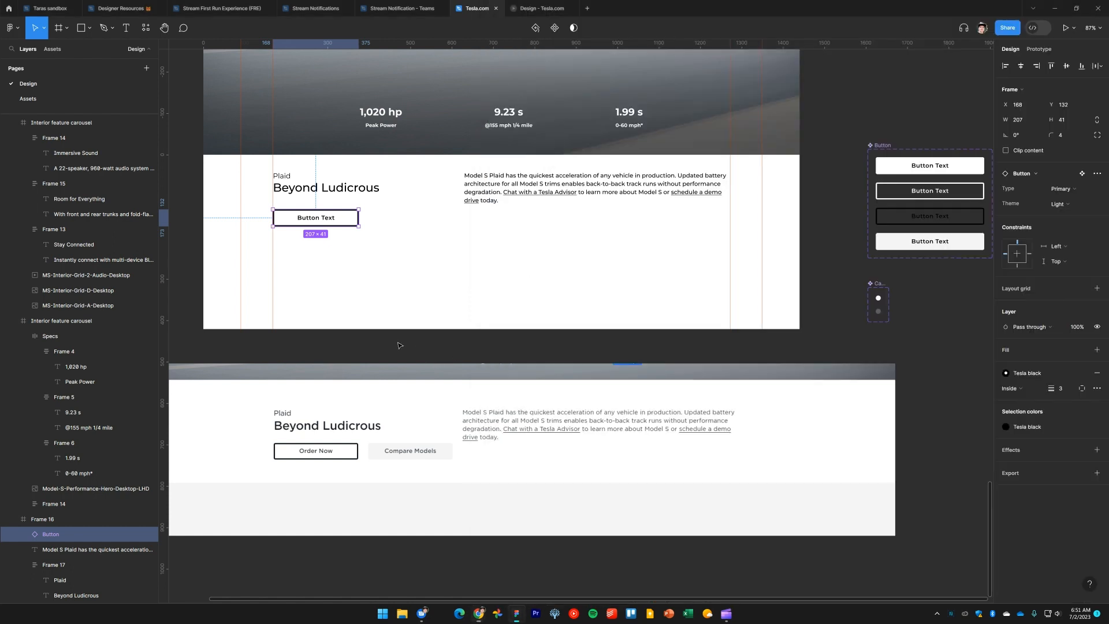
left_click(349, 218)
left_click(357, 223)
scroll(393, 256, "left", 3)
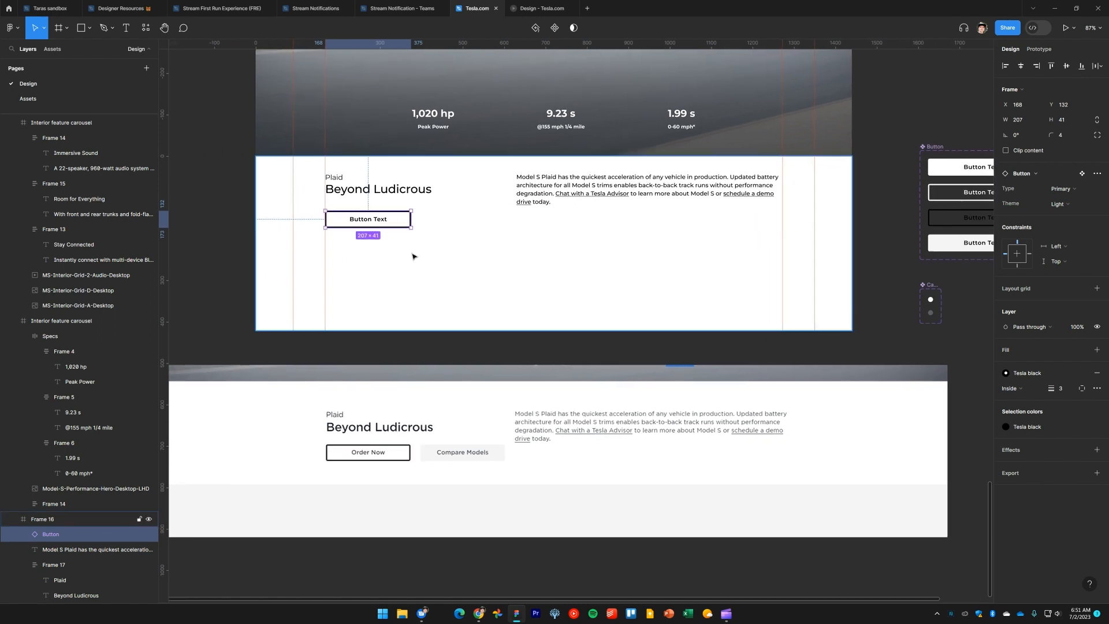
key("Down")
key("Down")
key("Down")
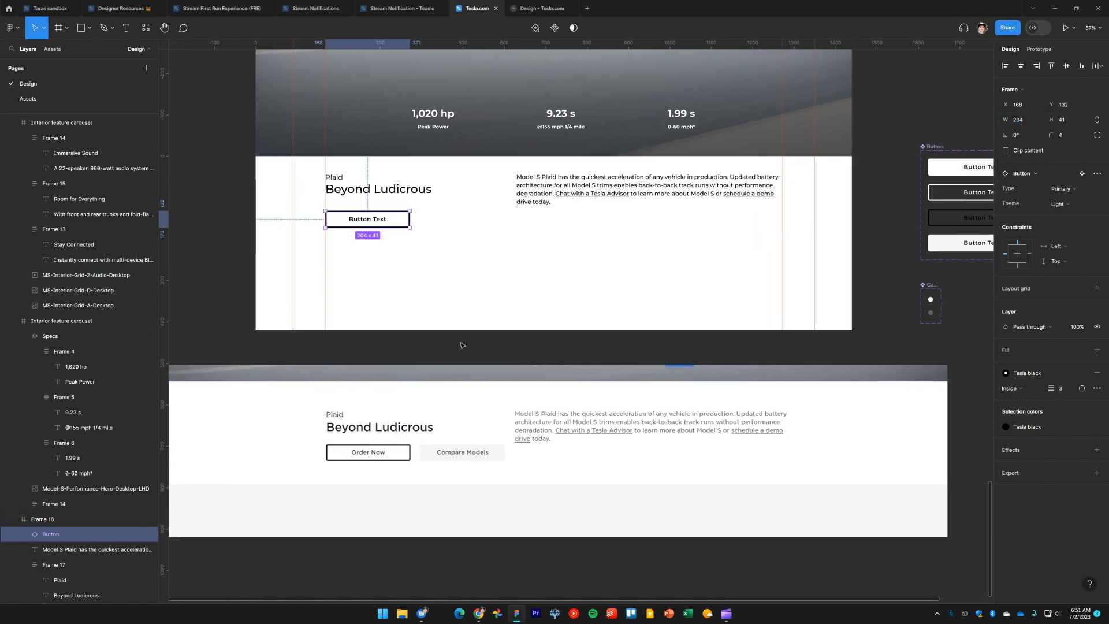
Duplicate the placed button and put the copy beside it
left_click(402, 234)
left_click(406, 220)
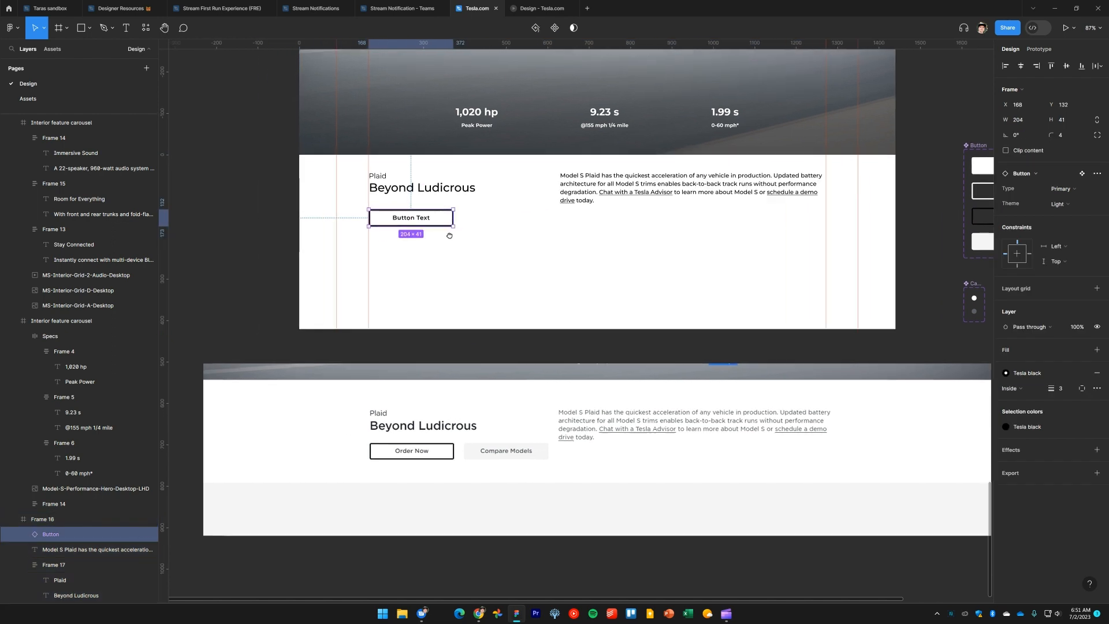
scroll(406, 220, "left", 3)
left_click_drag(459, 220, 556, 212)
Check the live Tesla page and stack the button copy directly below the first button
key("alt+Tab")
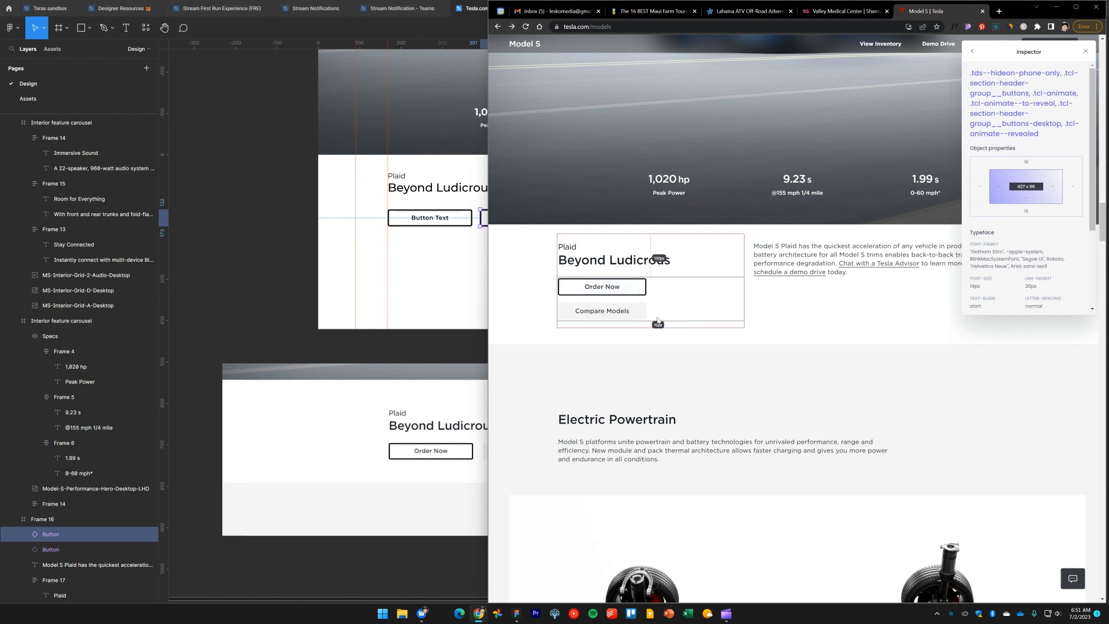
left_click(265, 234)
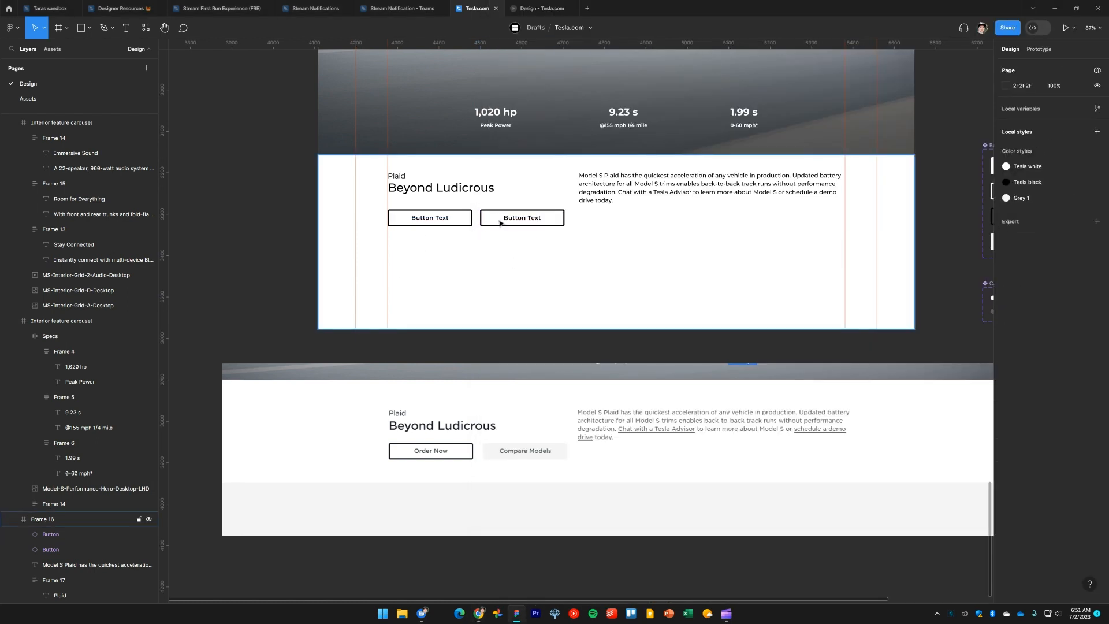
left_click_drag(500, 223, 399, 243)
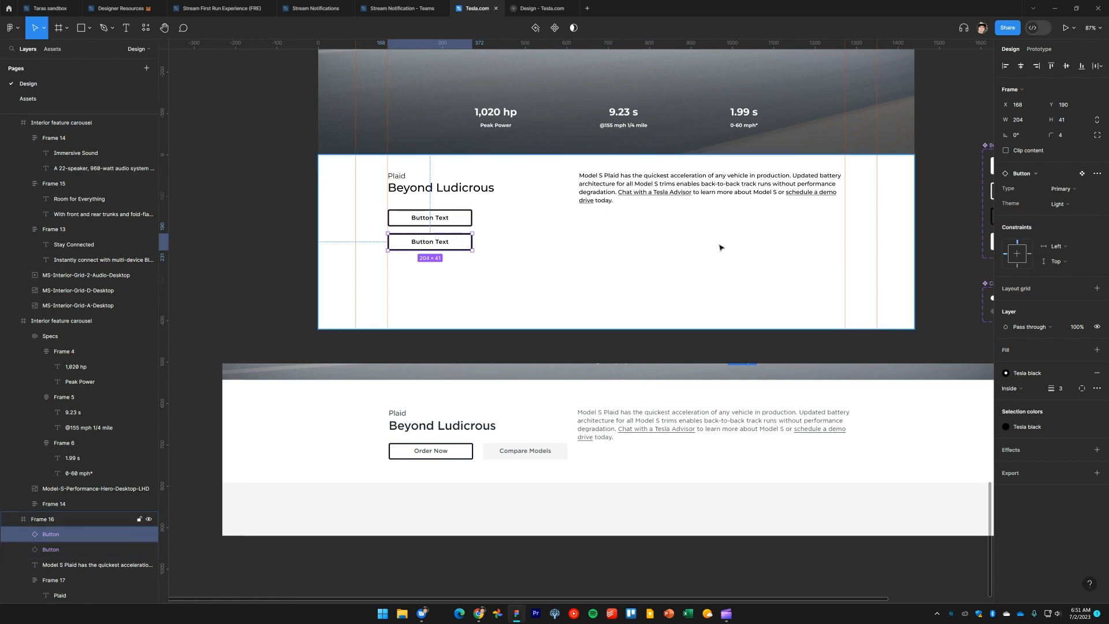
Switch the lower button instance to the Secondary type with the Light theme
left_click(1072, 206)
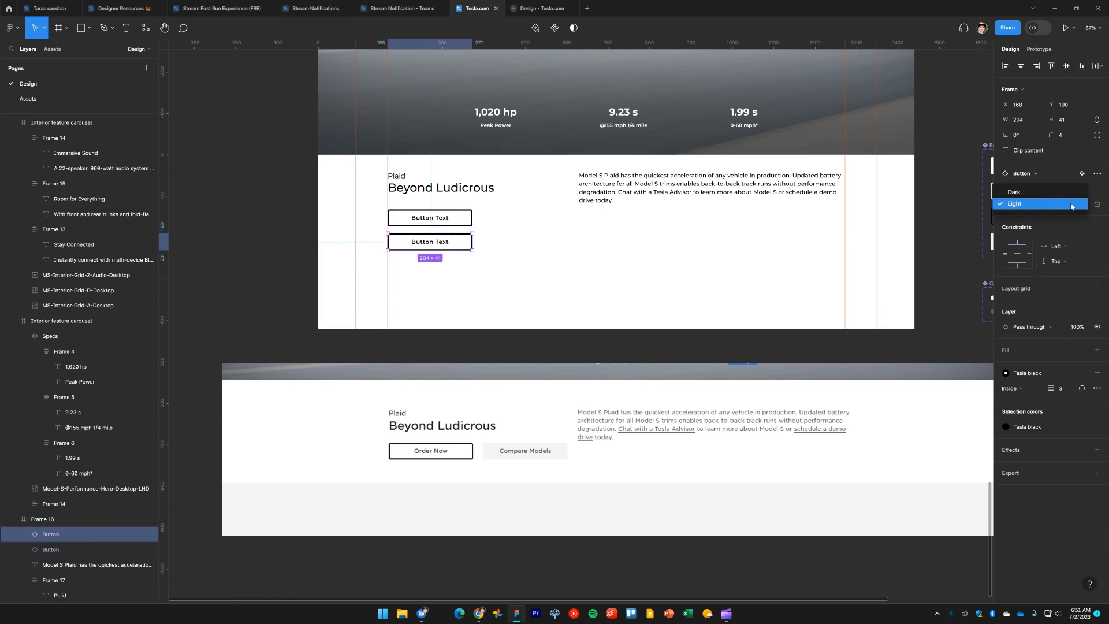
left_click(1071, 205)
left_click(1071, 190)
left_click(1069, 204)
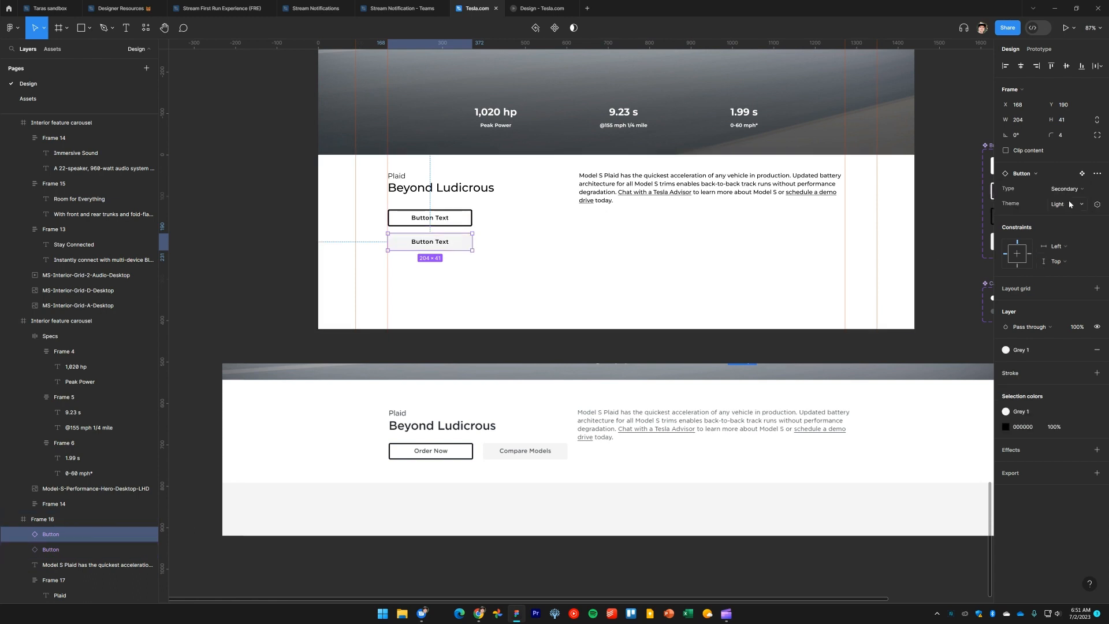
Change the upper button's label text to "Order Now"
left_click(285, 264)
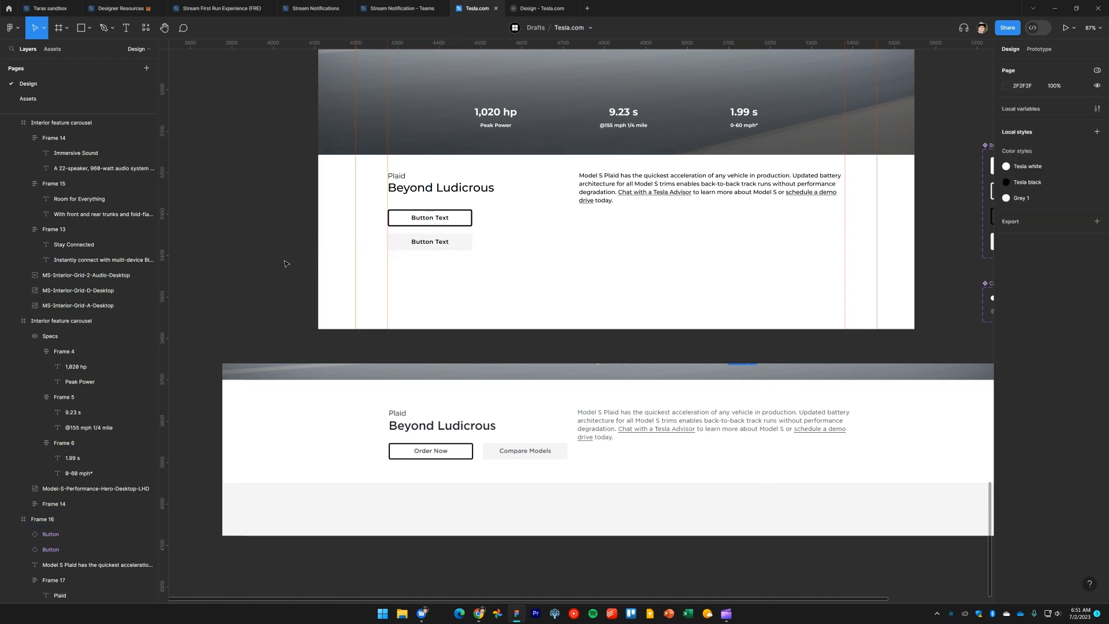
double_click(433, 219)
double_click(435, 219)
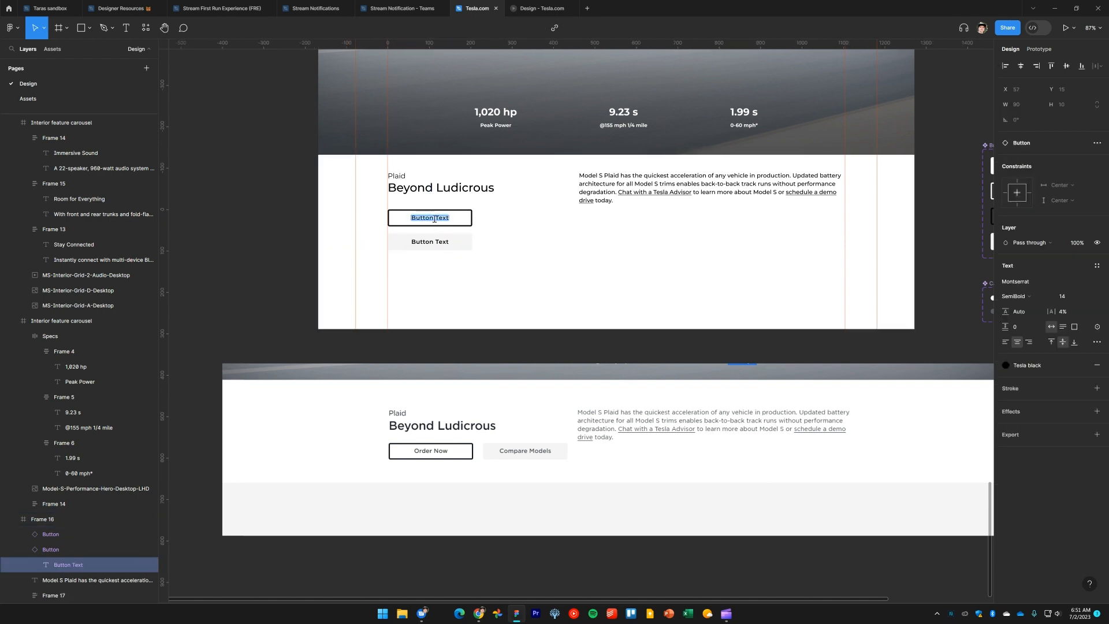
type("Order Now")
Change the lower button's label text to "Compare Models"
double_click(432, 242)
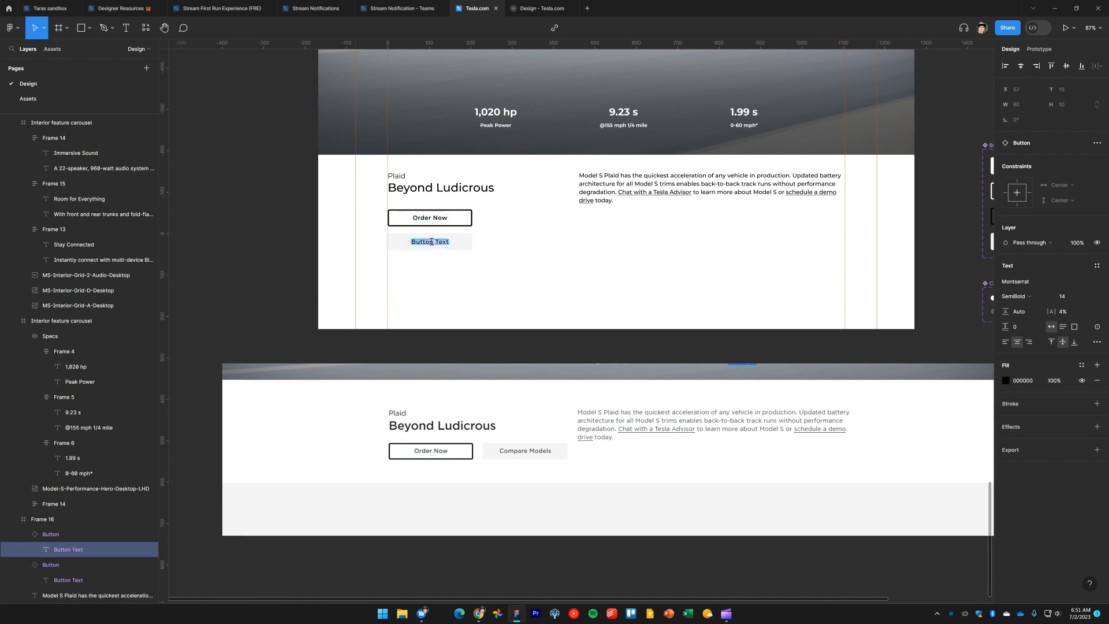
type("Comaple Models")
key("ctrl+shift+Left")
type("Compare")
left_click(315, 252)
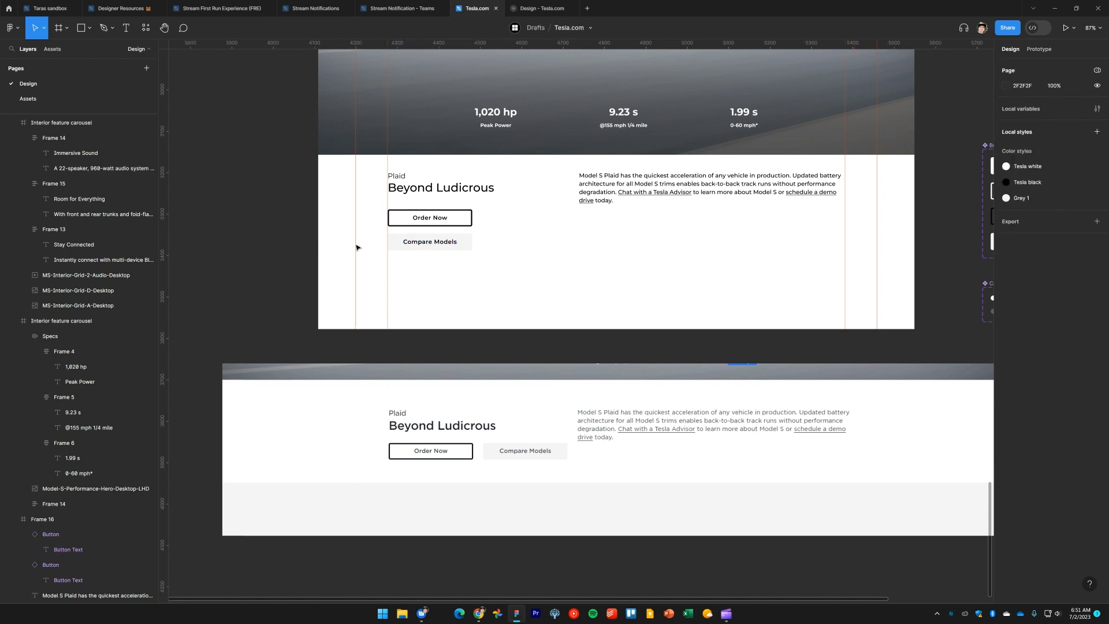
Nudge the Compare Models button up slightly and compare its spacing with the live Tesla page
left_click(464, 241)
left_click_drag(462, 239, 461, 237)
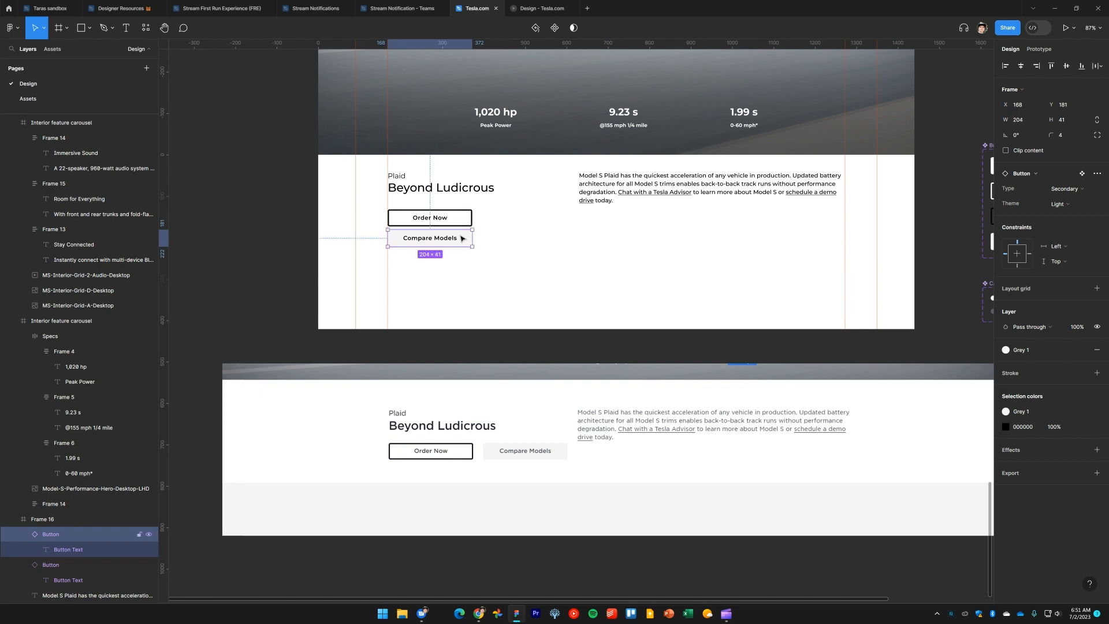
key("alt+Tab")
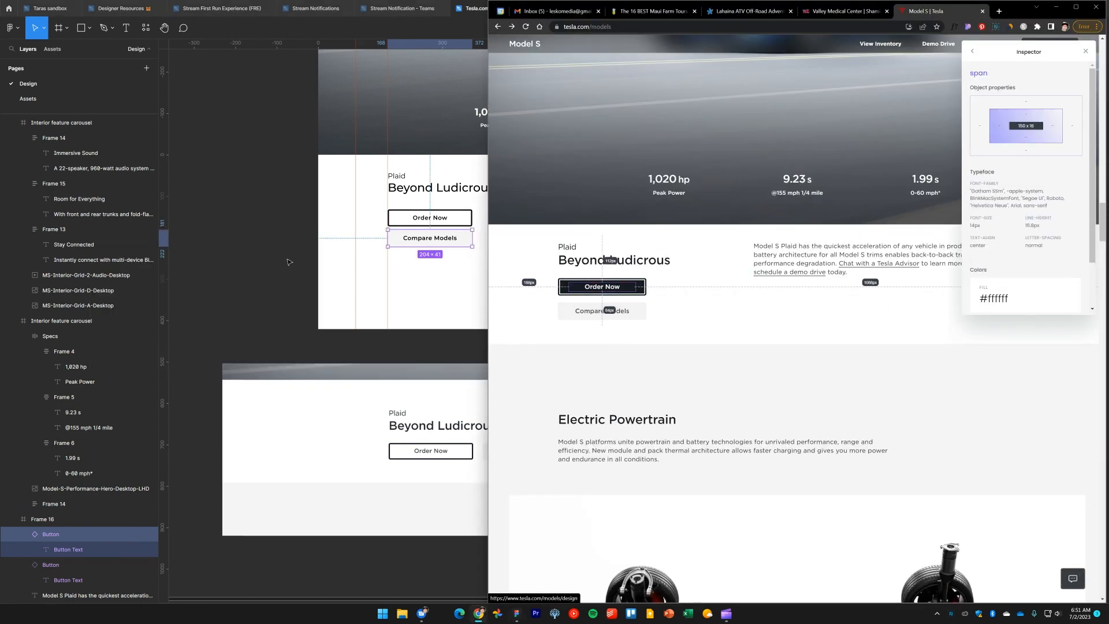
key("alt+Tab")
Wrap both buttons in a vertical auto layout frame with a gap of 28
left_click(462, 219, "shift")
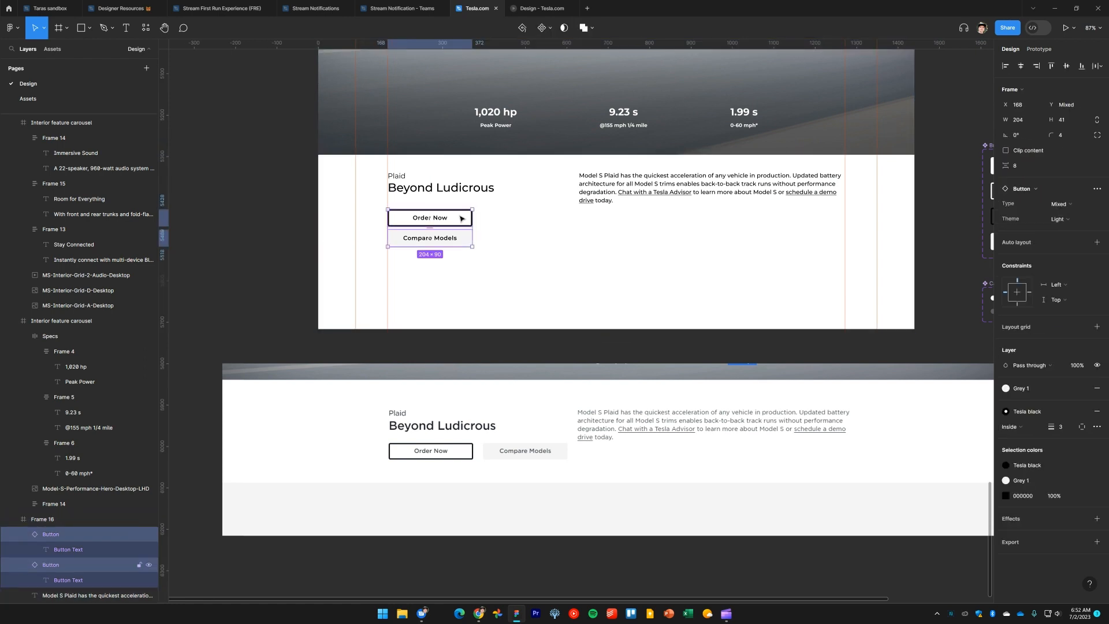
key("shift+a")
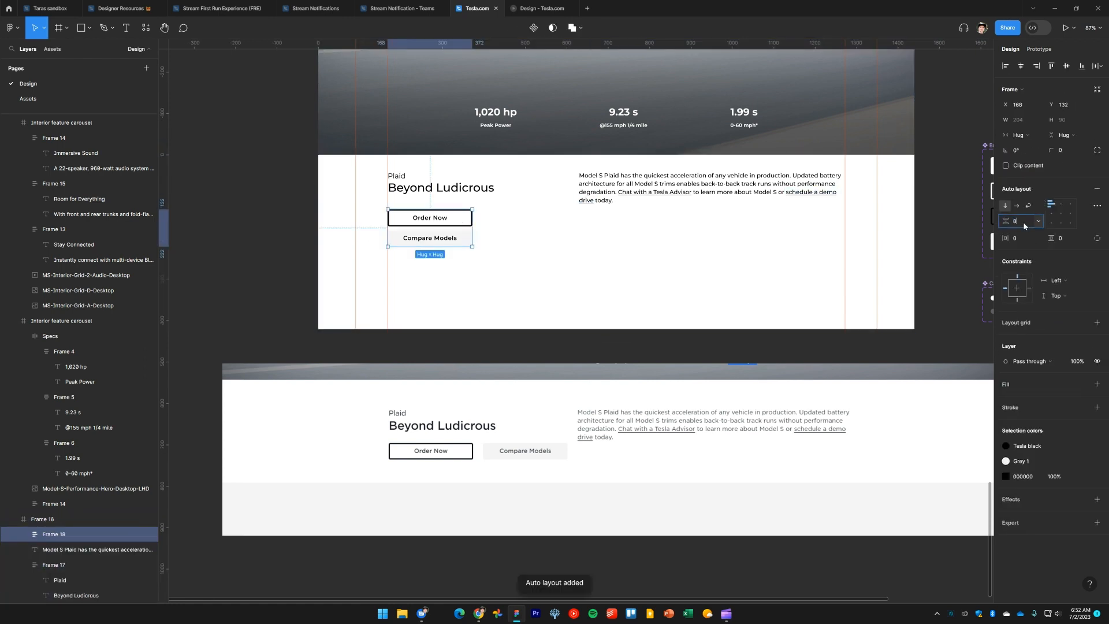
left_click(1024, 221)
type("28")
key("Return")
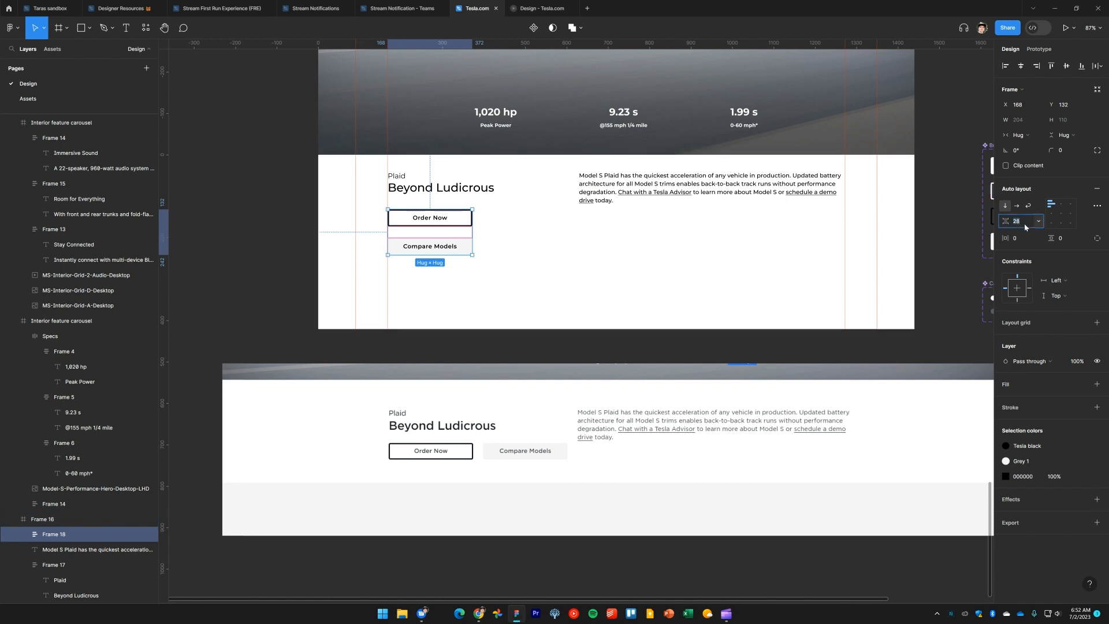
Fine-tune the auto layout gap between the two buttons while checking the live Tesla page
key("shift+Down")
key("shift+Down")
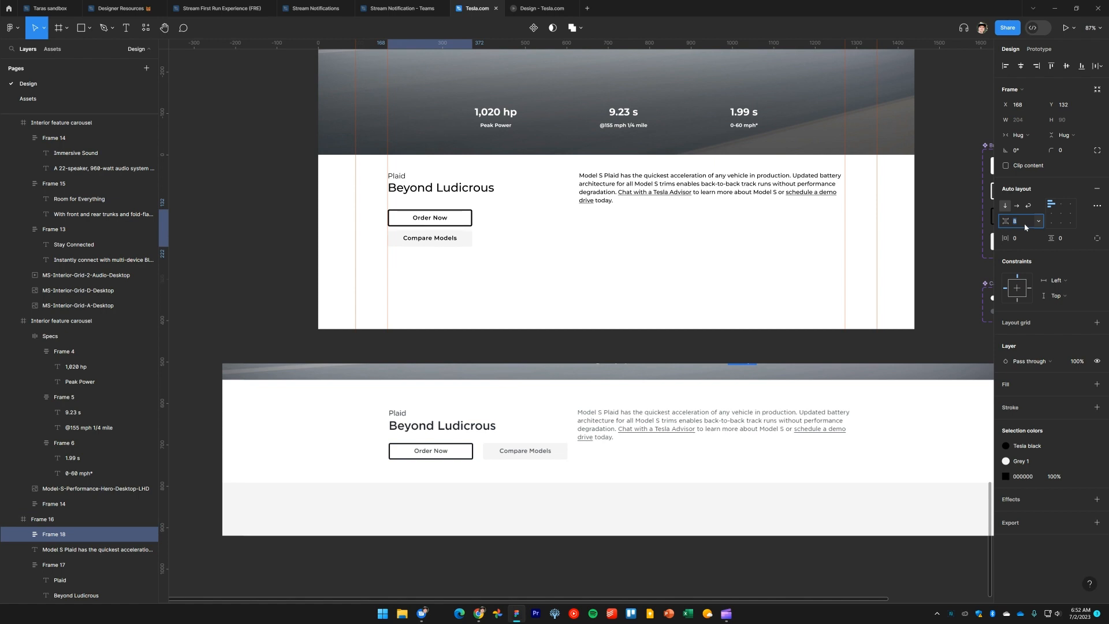
key("shift+Up")
key("Down")
key("Down")
key("Down")
key("Down")
key("Down")
key("Down")
key("alt+Tab")
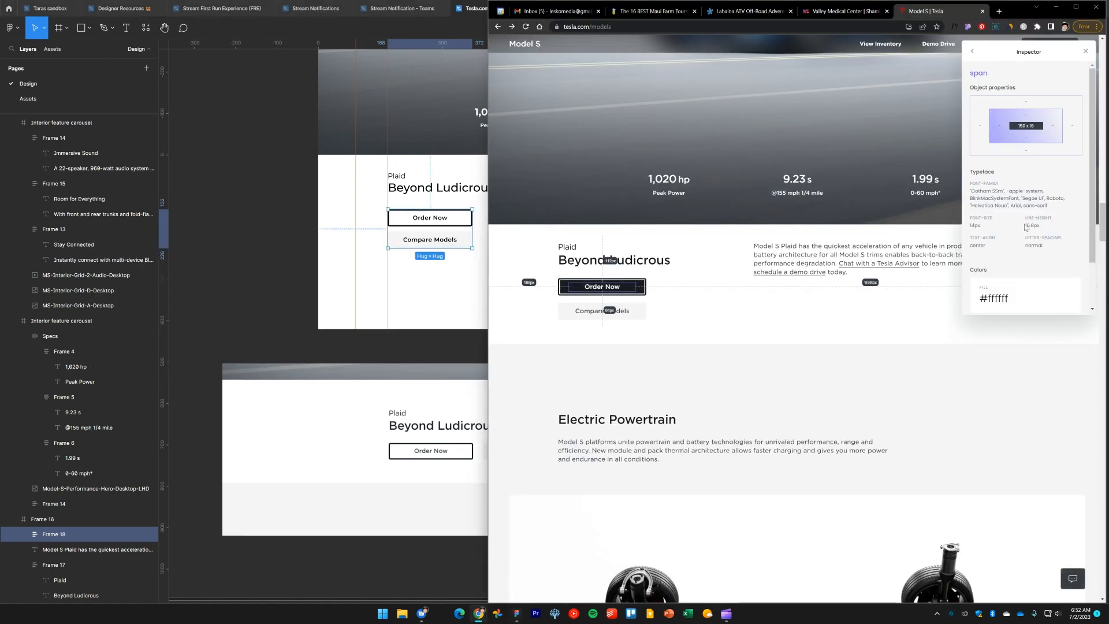
left_click(643, 301)
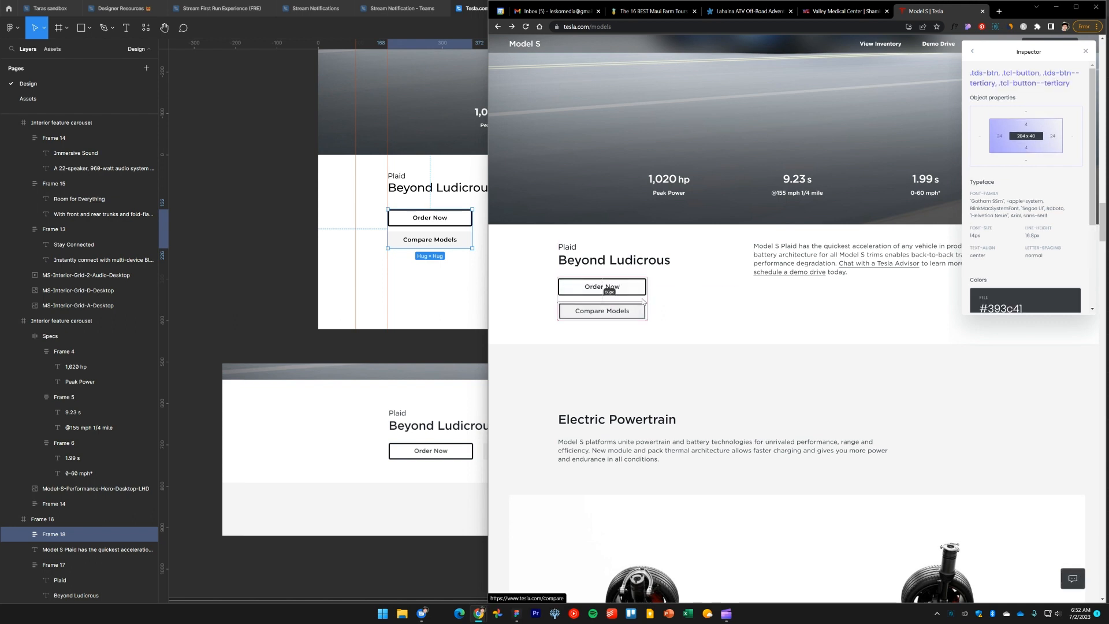
left_click(450, 244)
left_click(1024, 221)
key("Up")
key("Up")
key("Up")
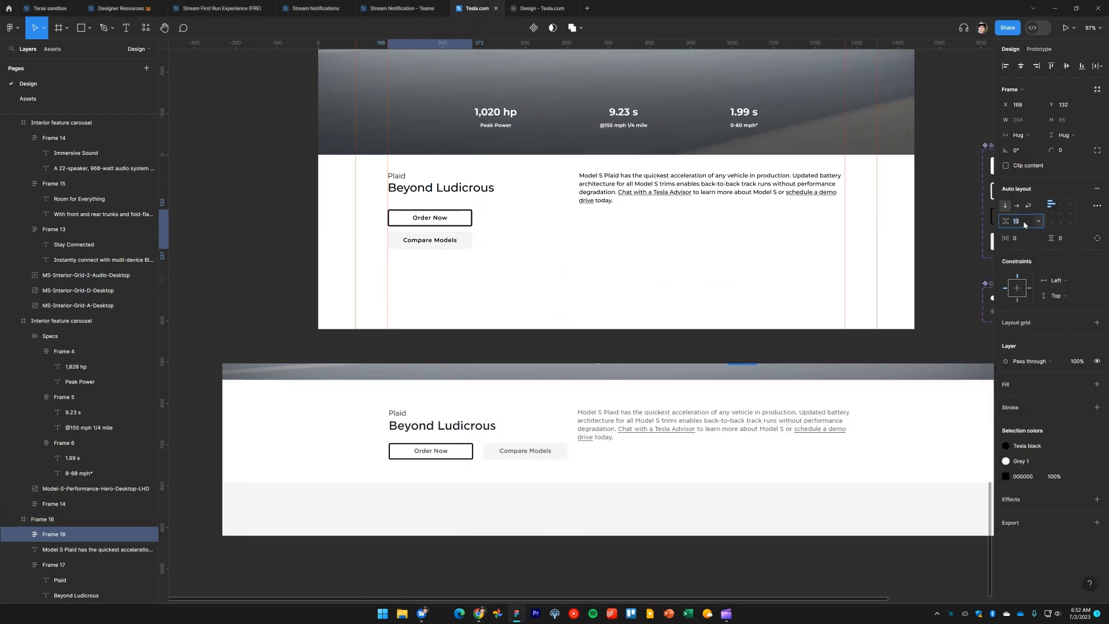
key("Up")
key("Return")
Browse the layer list and canvas to locate the Tesla.com | Model S frame
left_click(292, 248)
left_click_drag(330, 259, 317, 280)
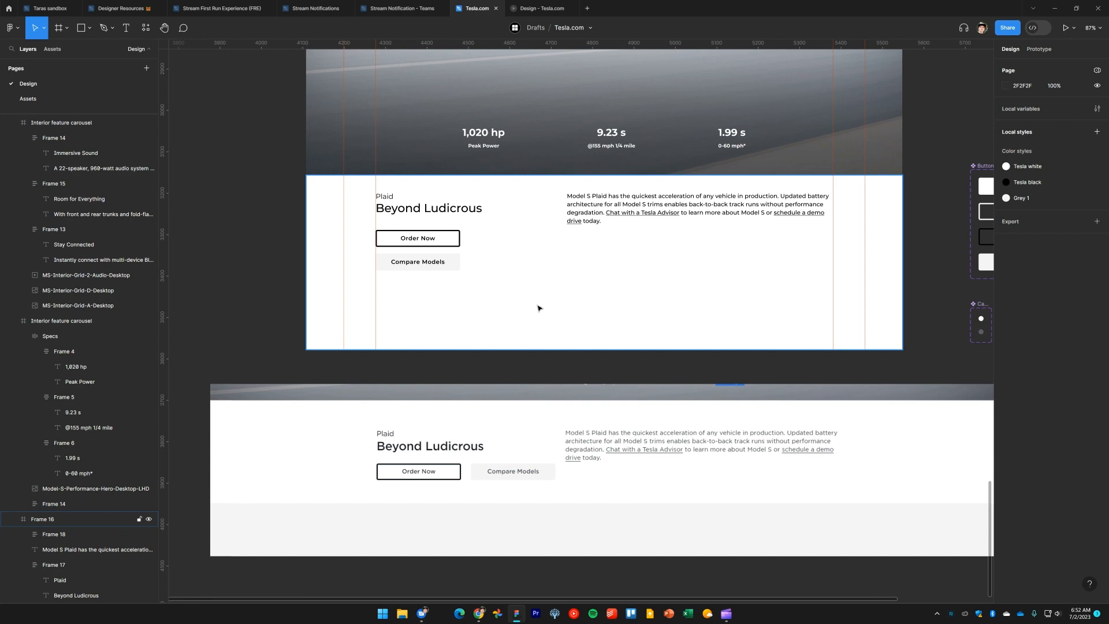
scroll(557, 324, "up", 3)
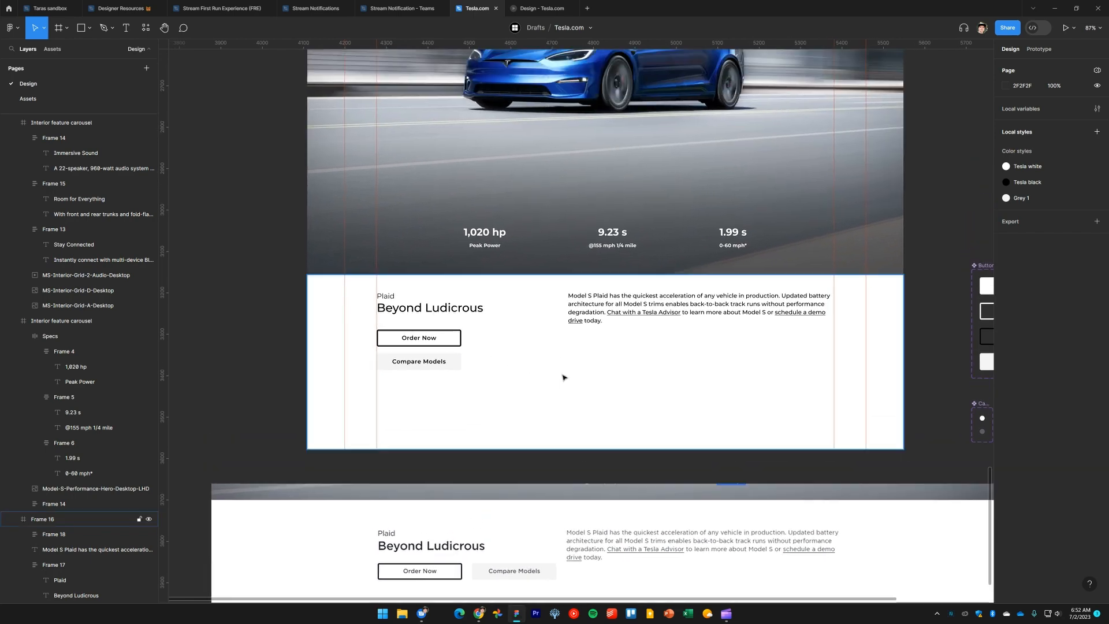
scroll(564, 377, "up", 4)
left_click(637, 330)
scroll(636, 346, "up", 2)
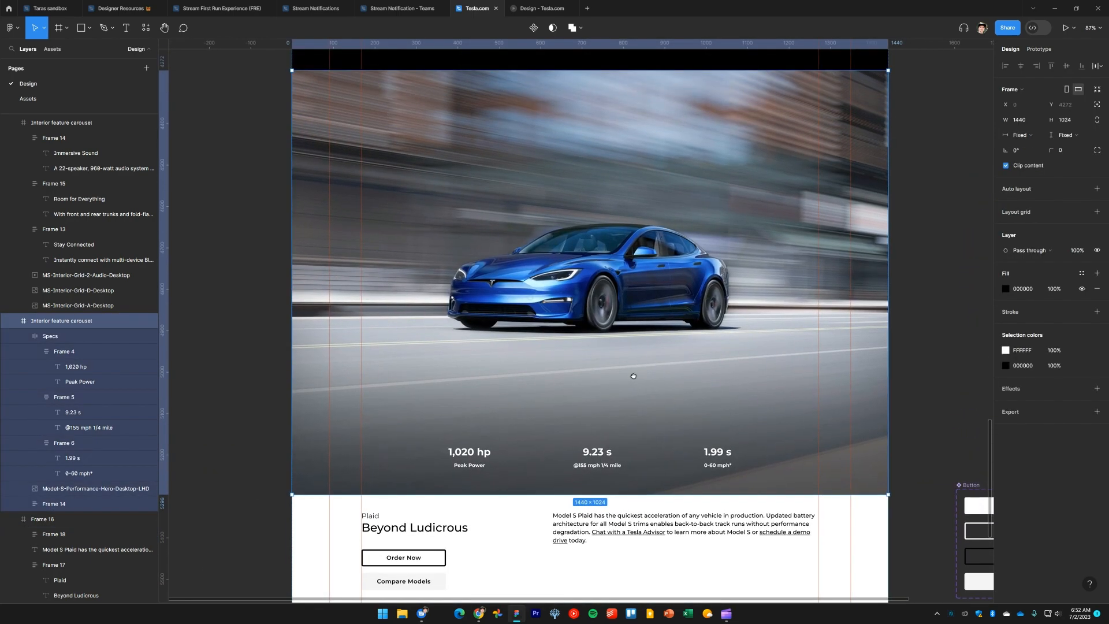
left_click(222, 338)
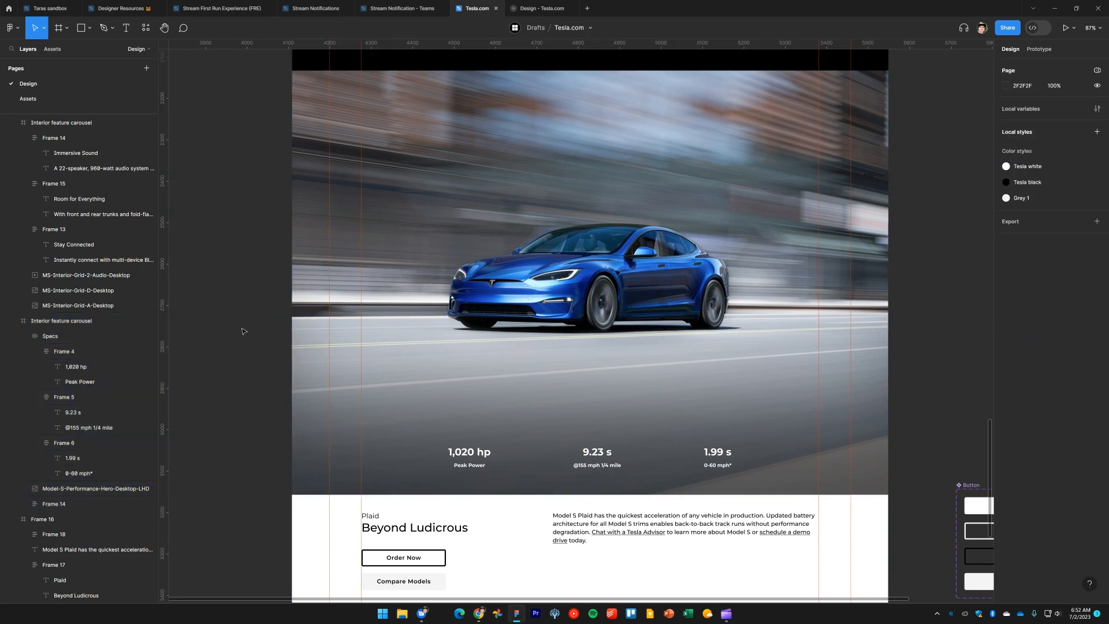
scroll(65, 260, "up", 6)
scroll(65, 259, "up", 1)
left_click(52, 261)
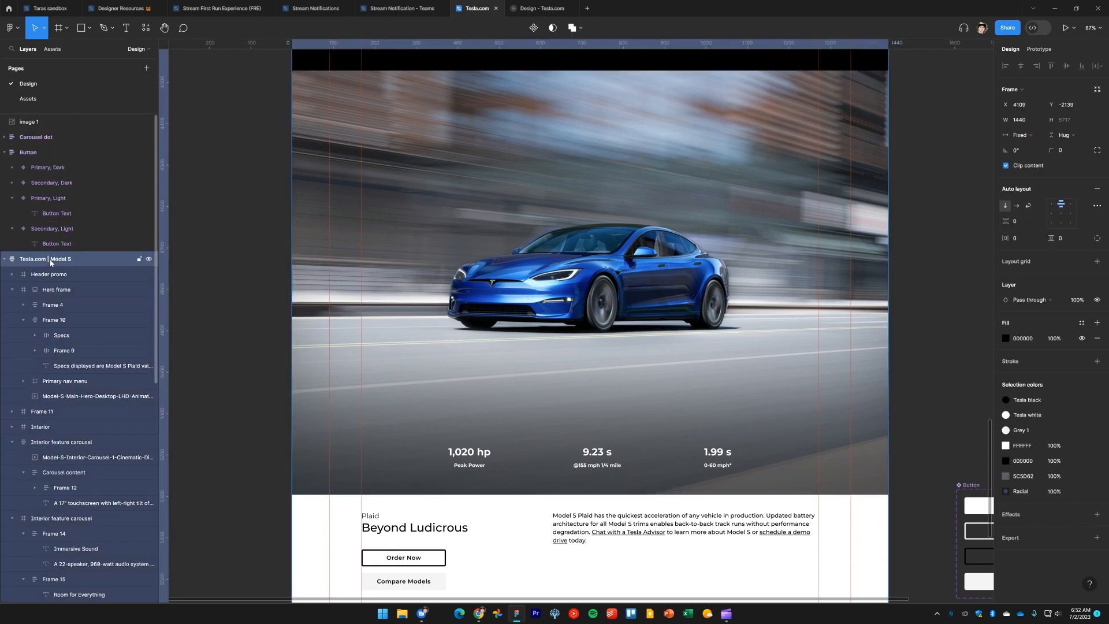
left_click_drag(303, 223, 595, 234)
Delete the reference screenshot image placed below the design frame
scroll(629, 381, "down", 5)
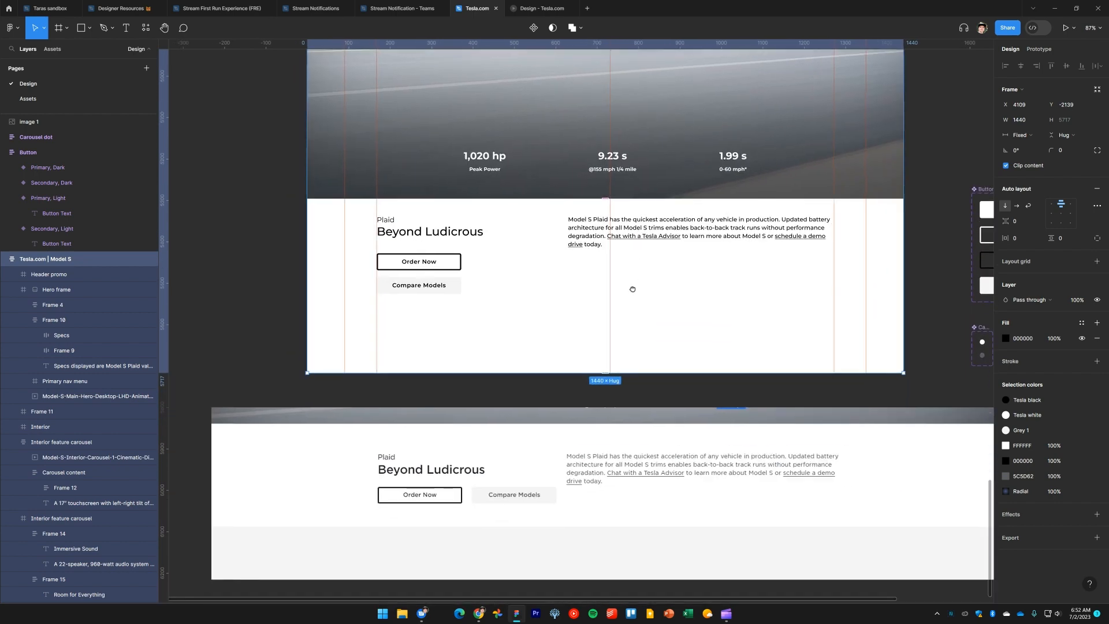
scroll(636, 303, "down", 3, "ctrl")
scroll(637, 325, "down", 1)
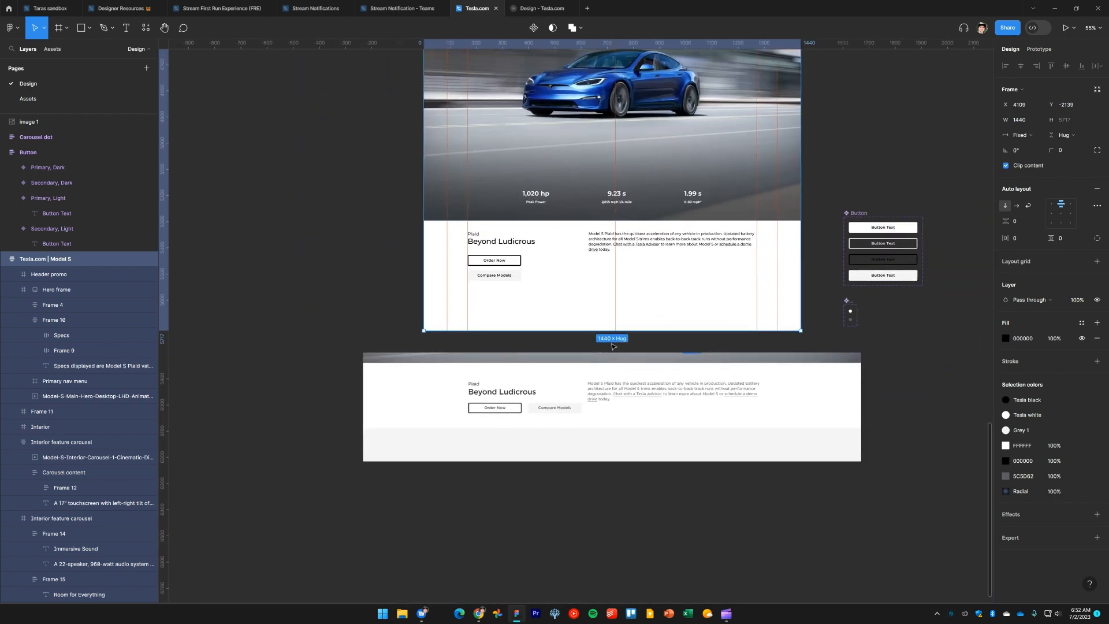
left_click(613, 338)
left_click(607, 379)
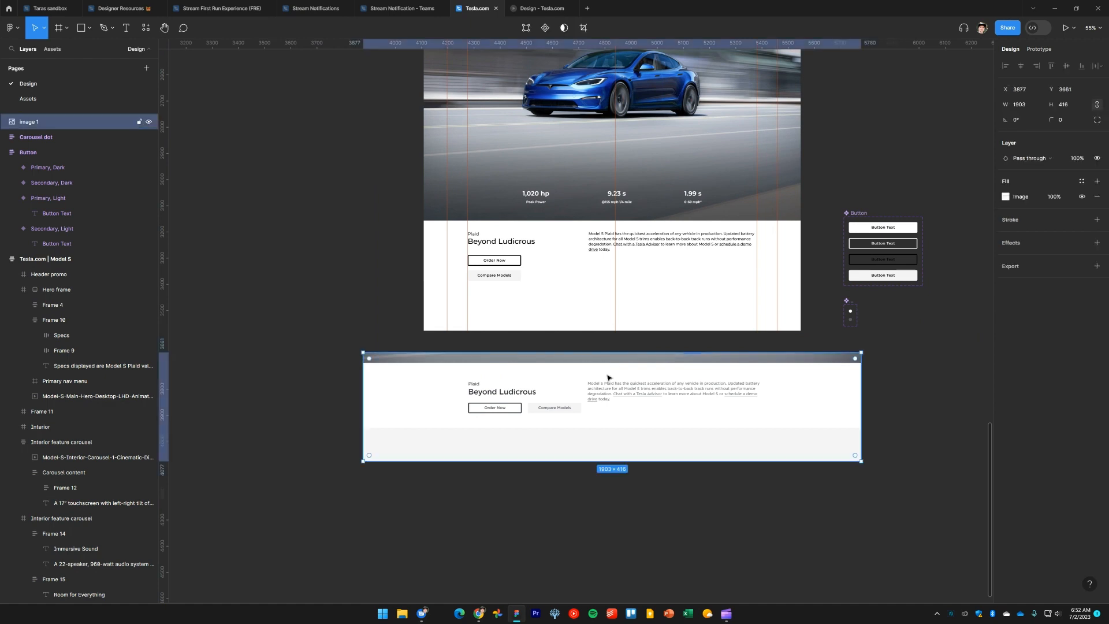
key("Delete")
Check the button group spacing on the live Tesla page and hide the rulers
key("alt+Tab")
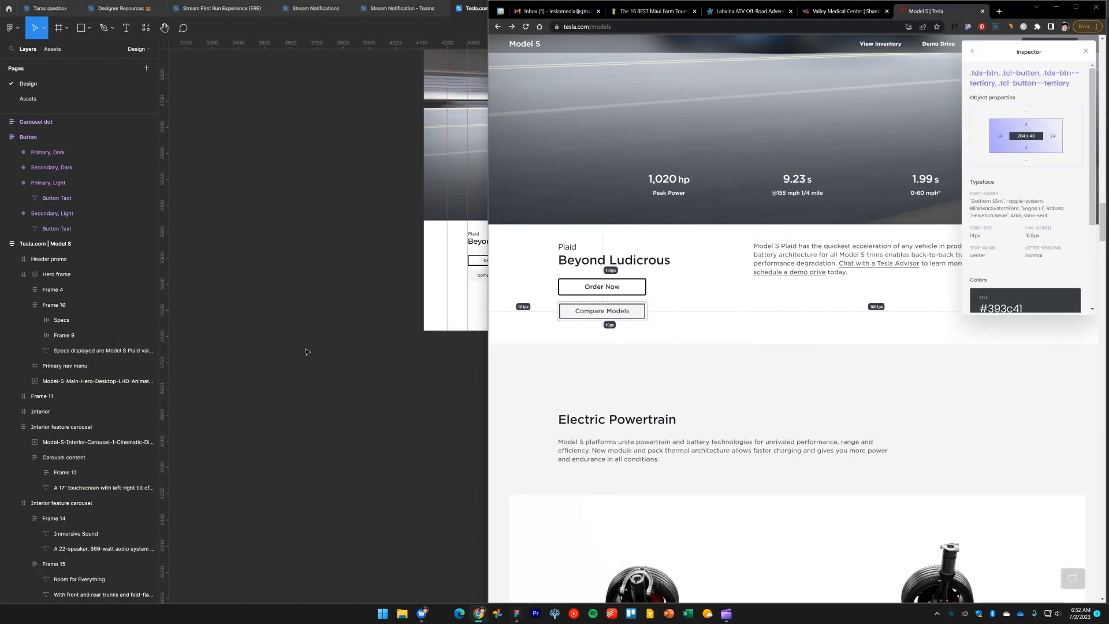
left_click(646, 321)
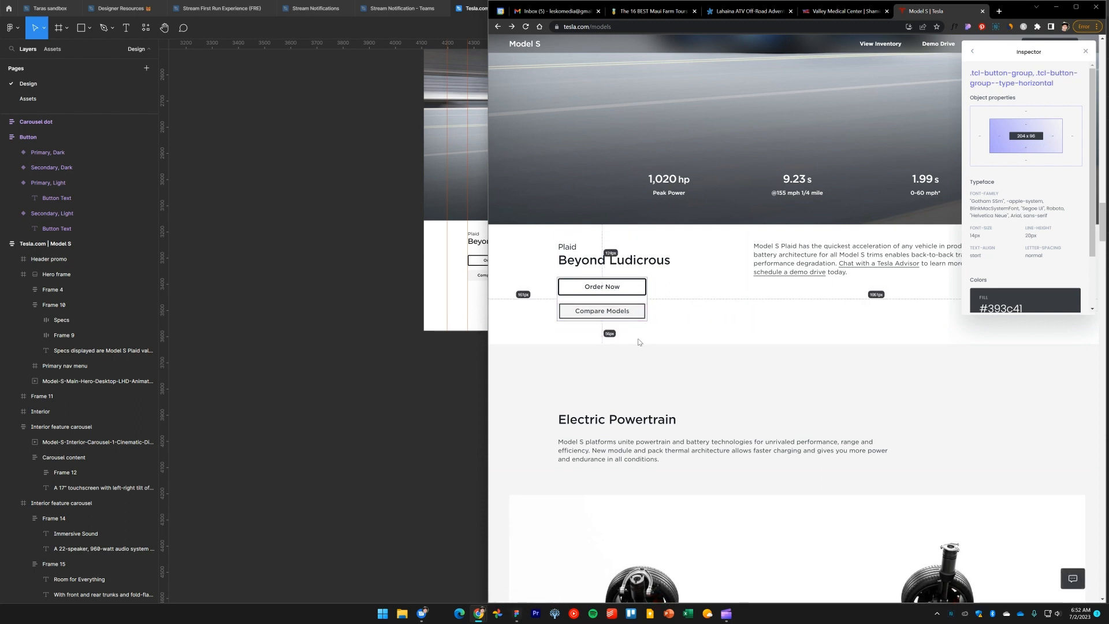
left_click(373, 347)
scroll(583, 347, "up", 5)
left_click_drag(576, 348, 547, 397)
key("shift+r")
Shorten the Plaid section frame so it ends just below the buttons, fine-tuning its height in small steps
left_click(527, 347)
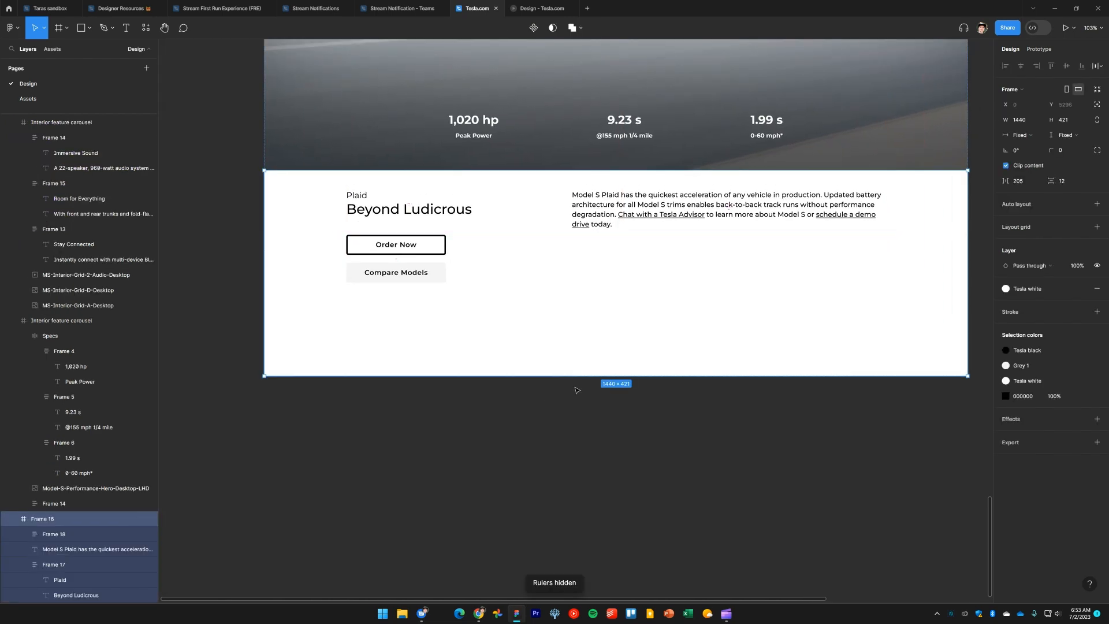
left_click_drag(570, 375, 570, 283)
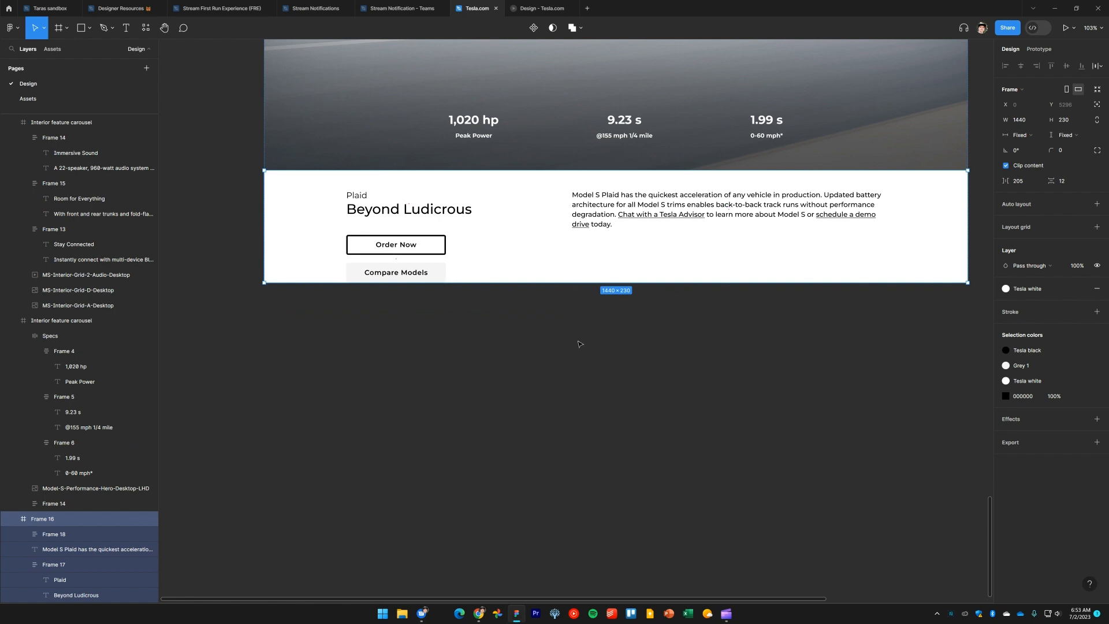
key("ctrl+shift+Down")
key("ctrl+shift+Down")
key("ctrl+shift+Down")
key("ctrl+shift+Down")
key("ctrl+shift+Down")
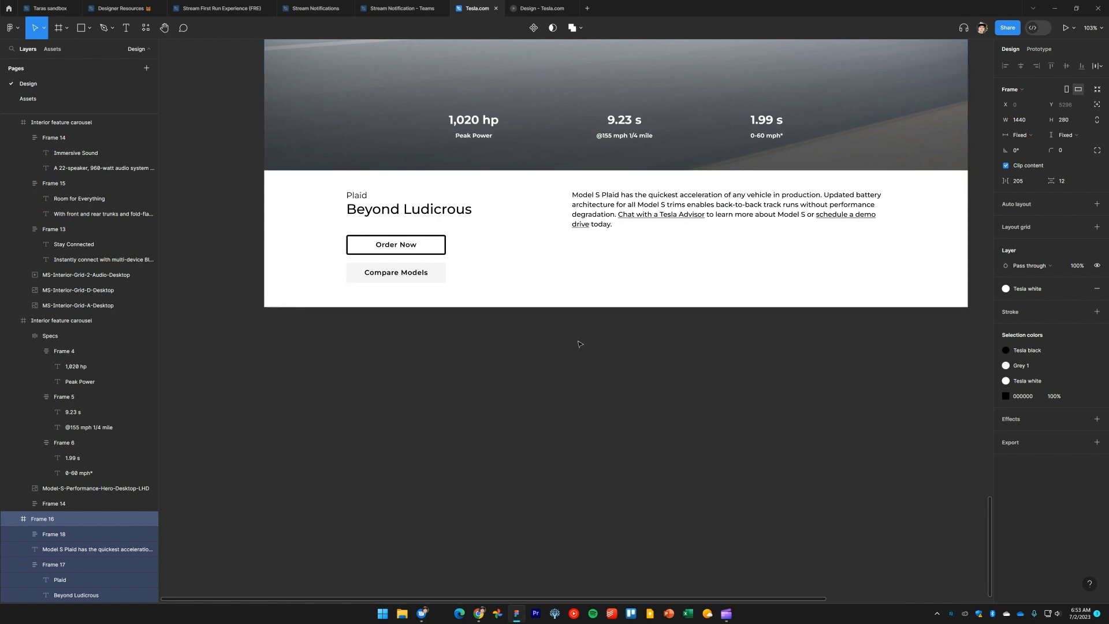
key("ctrl+Down")
key("ctrl+Down")
key("ctrl+Down")
key("ctrl+Down")
key("ctrl+Down")
key("ctrl+Down")
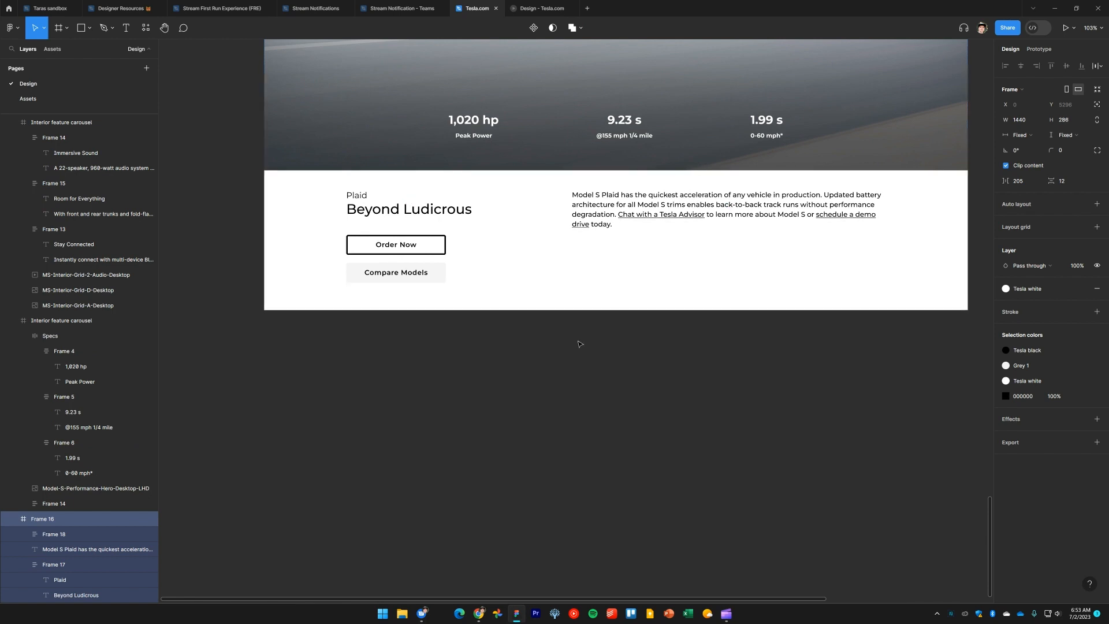
Preview the finished Model S page in the prototype view
left_click(568, 361)
scroll(558, 465, "down", 3, "ctrl")
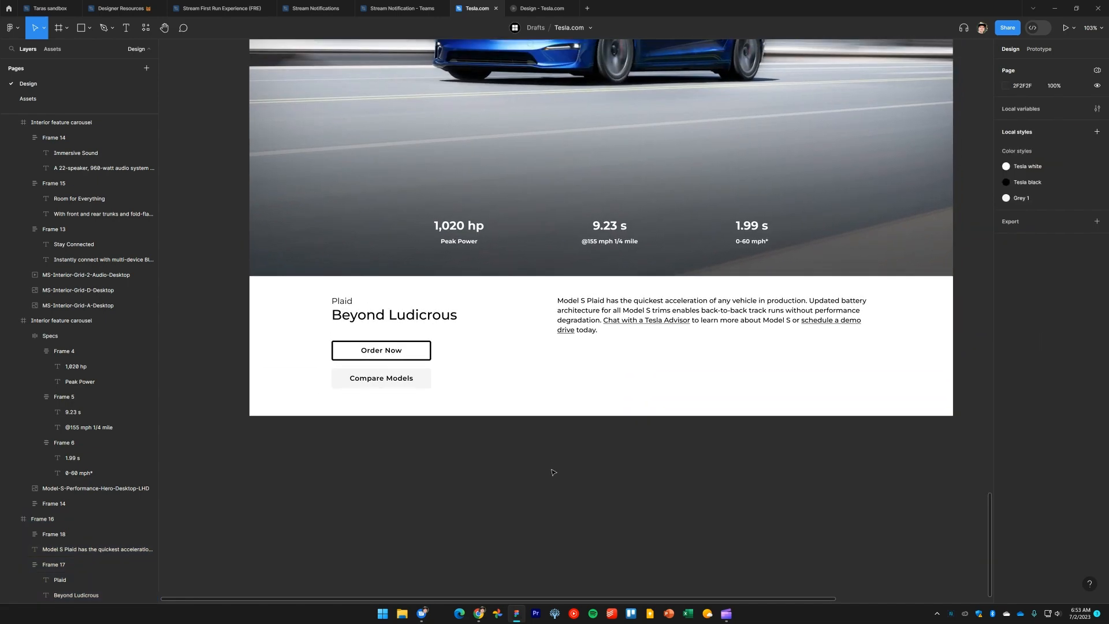
scroll(559, 463, "down", 1, "ctrl")
scroll(559, 461, "up", 1)
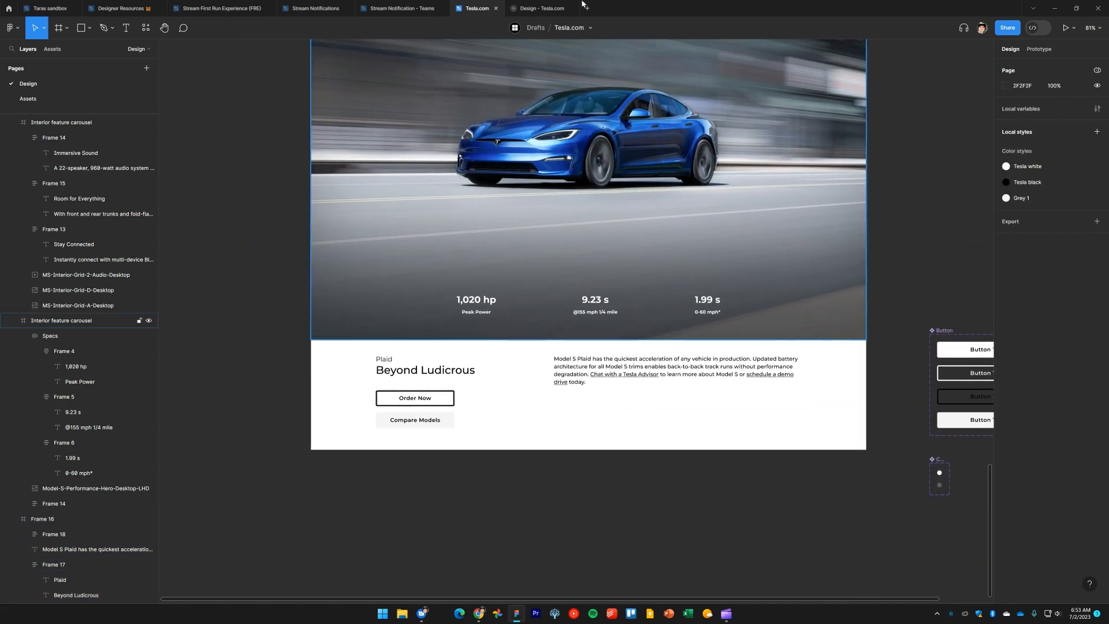
left_click(540, 10)
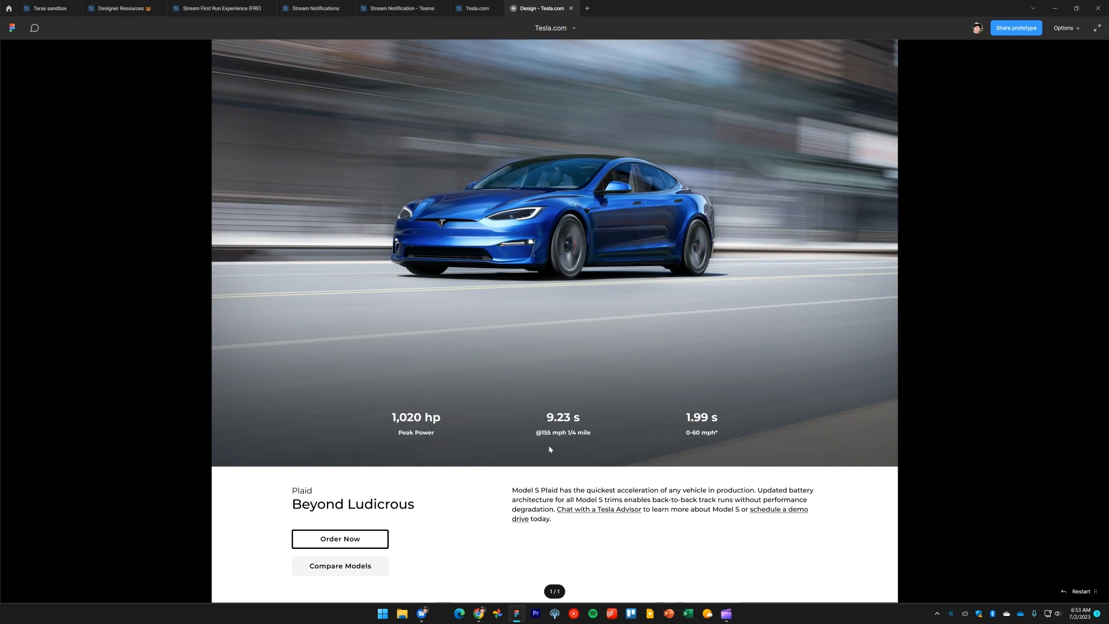
left_click(478, 8)
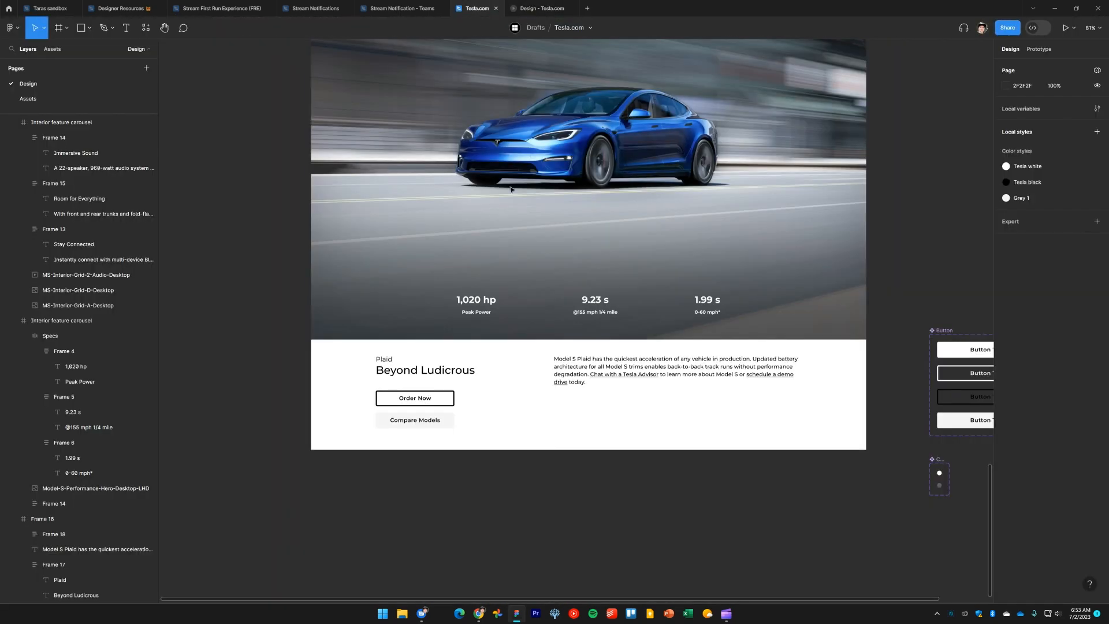
scroll(566, 542, "down", 3)
key("alt+Tab")
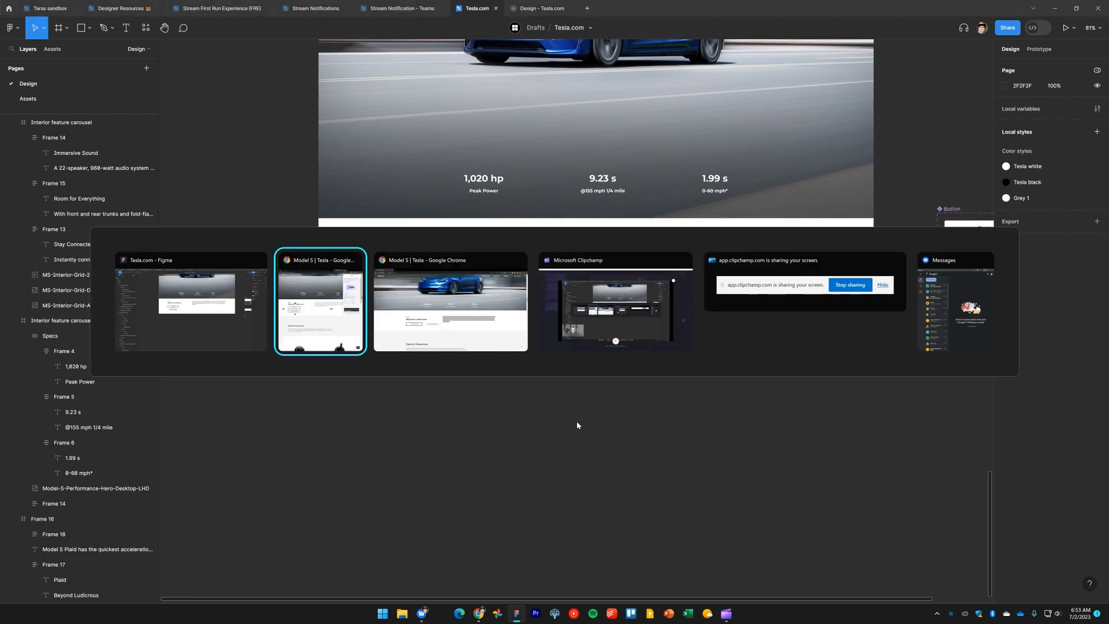
key("alt+Tab")
key("alt+Tab")
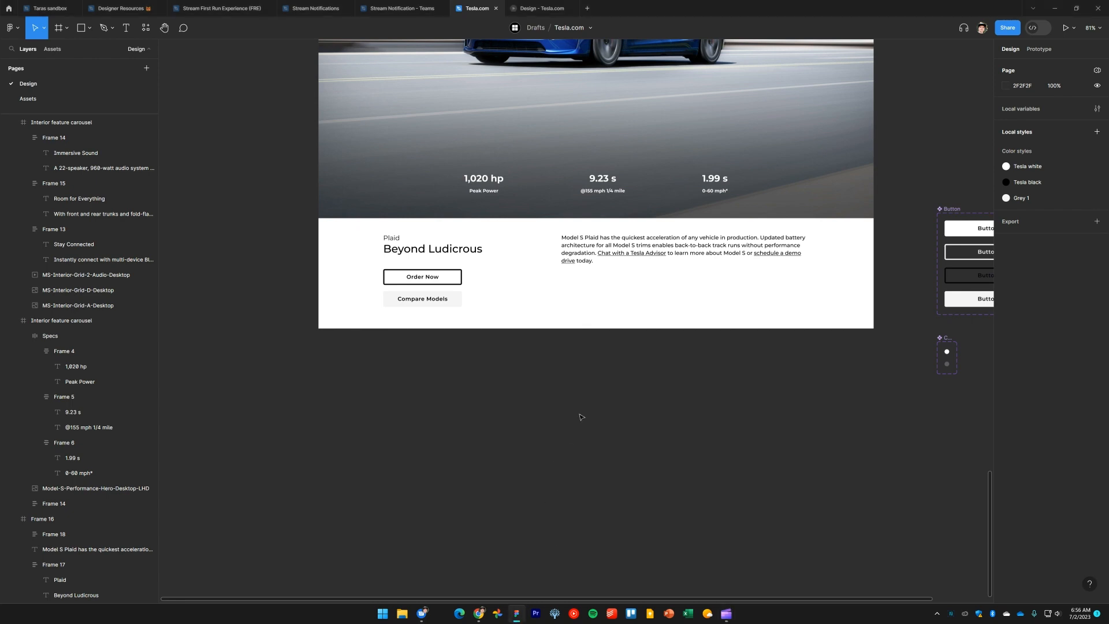
key("alt+Tab")
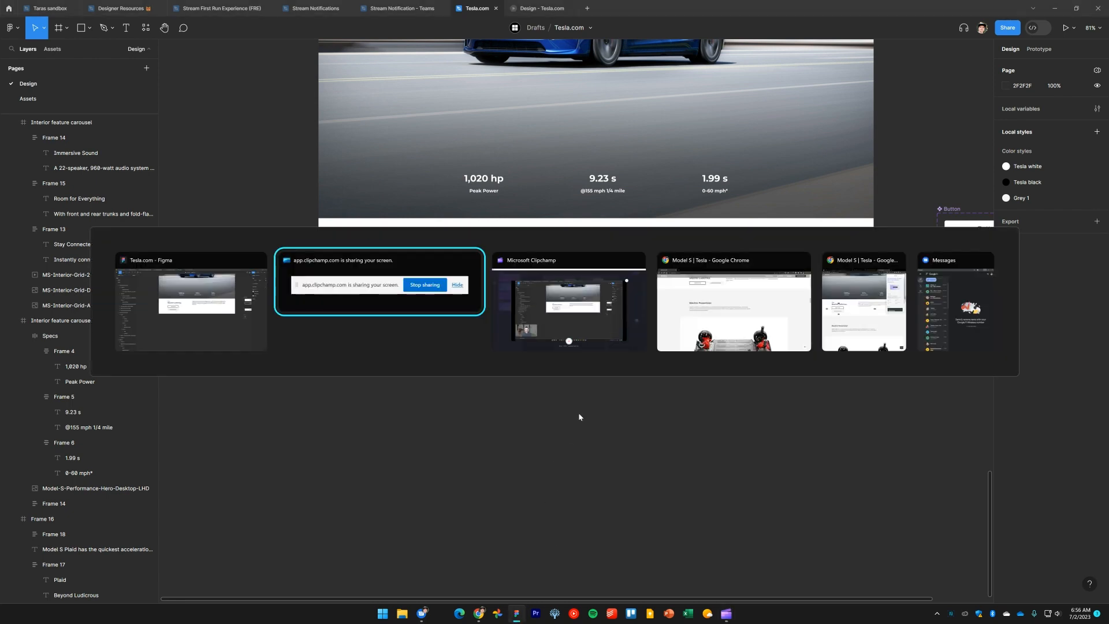
key("alt+Tab")
key("alt+Tab")
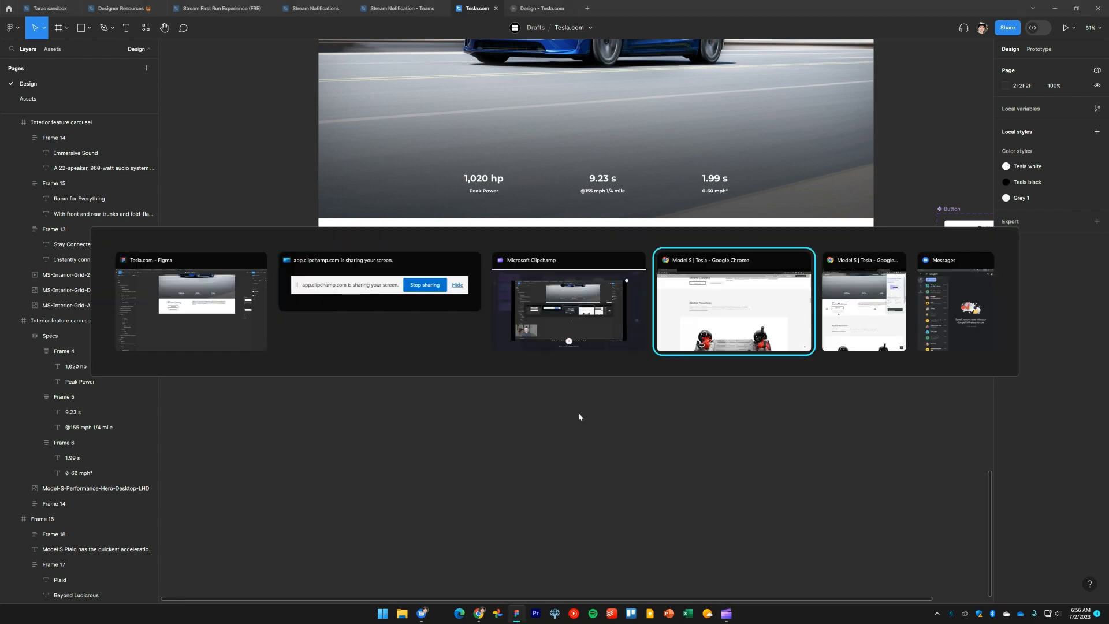
Check the spacing between the Plaid button group and the Electric Powertrain section on the live Tesla page
key("alt+Tab")
key("alt+Tab")
key("alt+Tab")
key("alt+Tab")
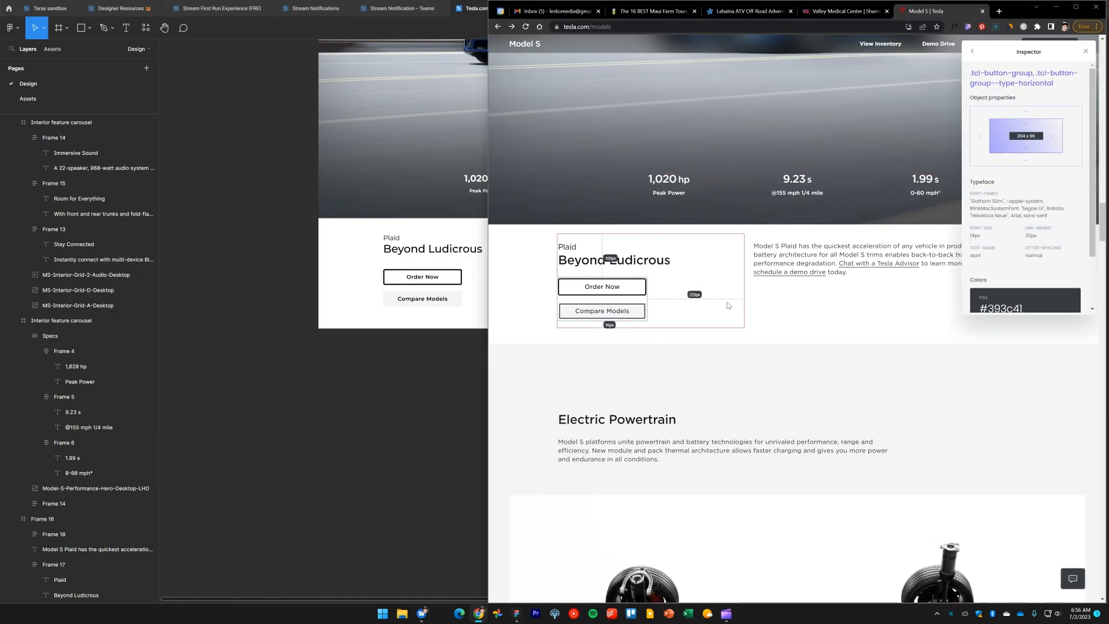
scroll(579, 416, "down", 2)
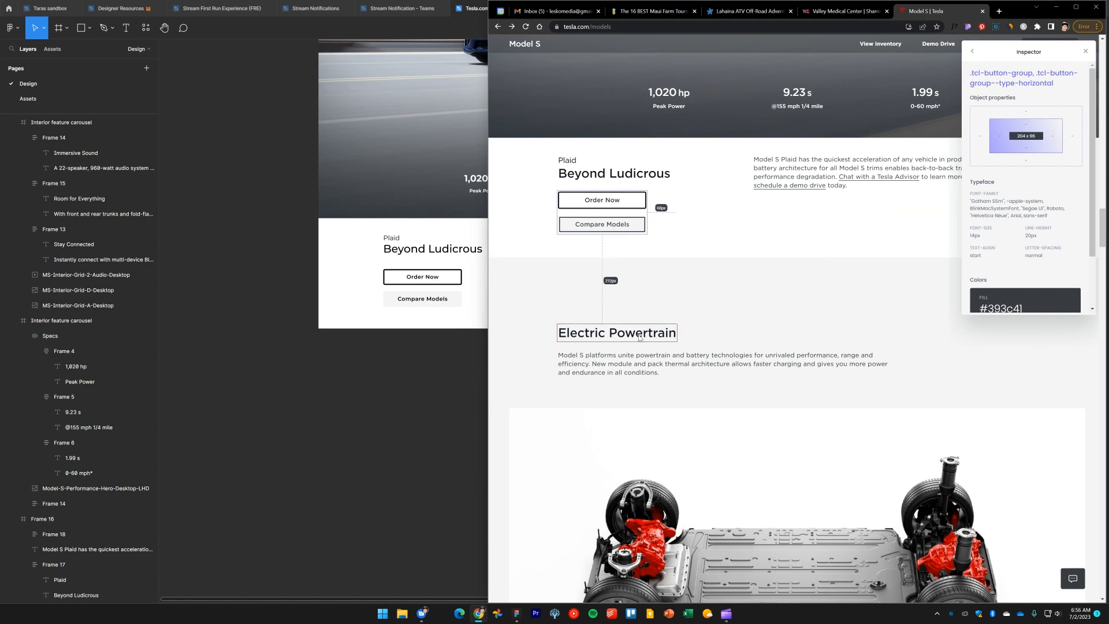
left_click(333, 411)
scroll(559, 410, "down", 3)
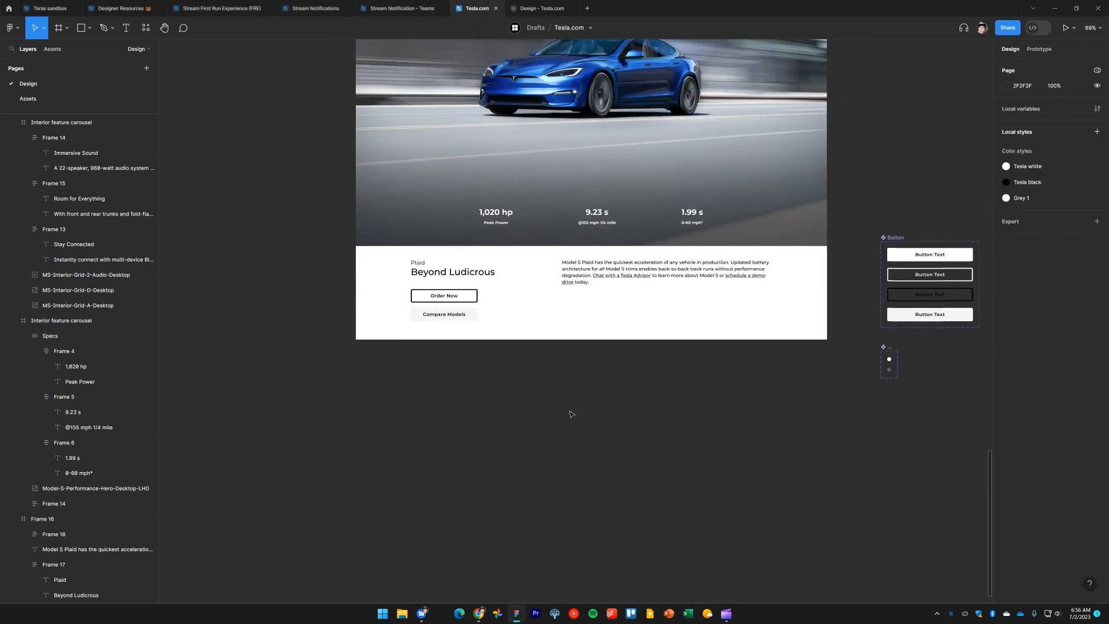
Duplicate the Plaid section frame below the original
scroll(575, 413, "down", 2)
left_click(693, 240)
left_click_drag(693, 240, 702, 375)
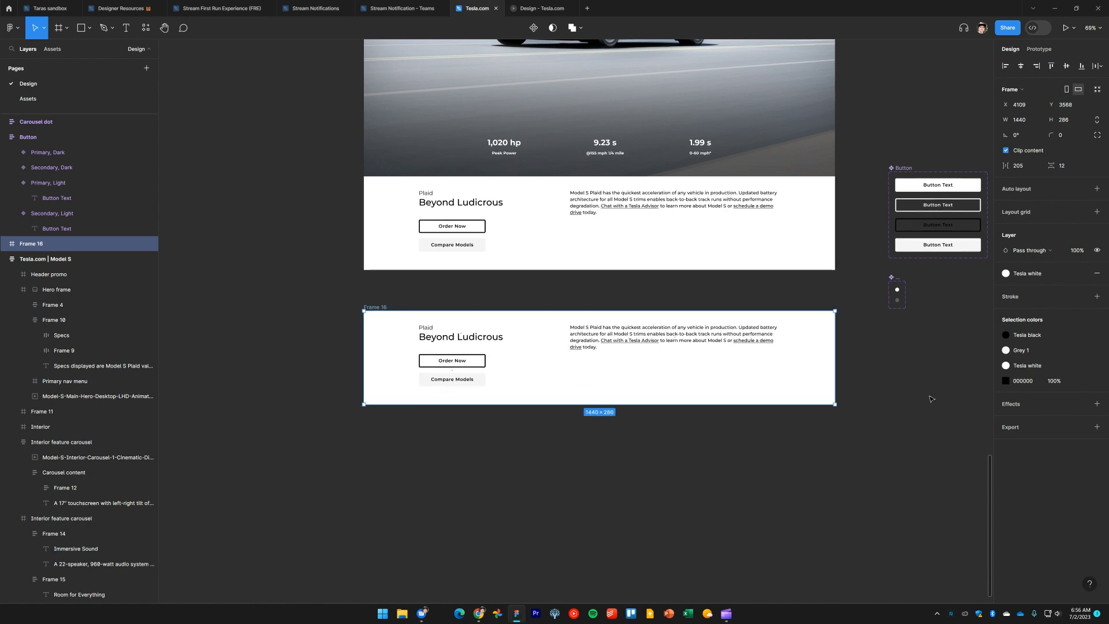
left_click(870, 439)
scroll(863, 416, "down", 2)
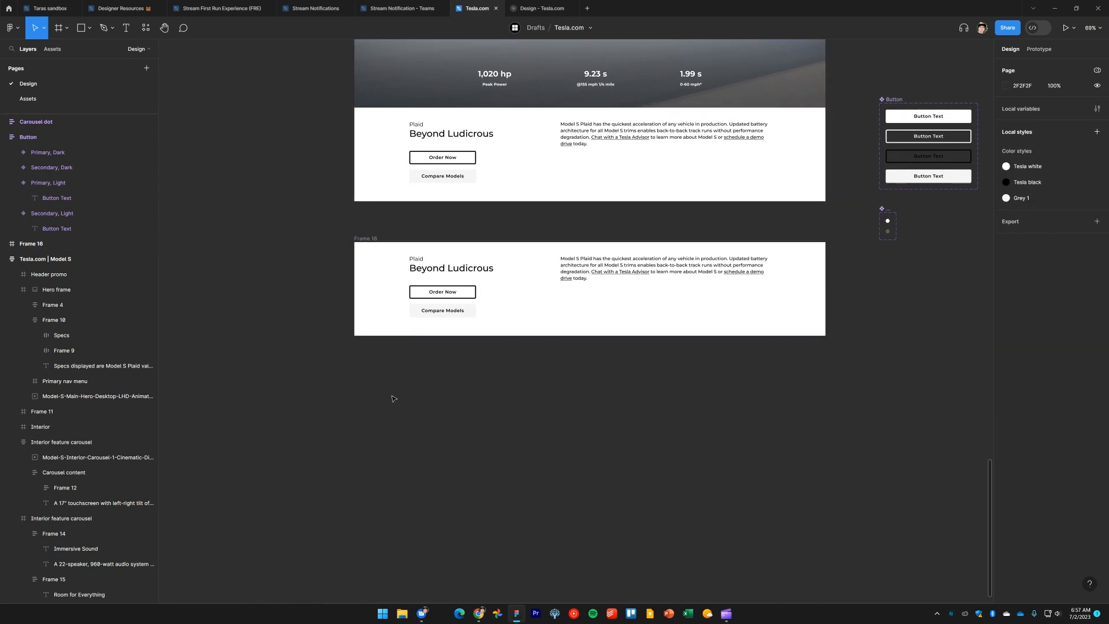
Delete all contents of the duplicated frame and extend its height to about 1069
left_click_drag(393, 399, 815, 250)
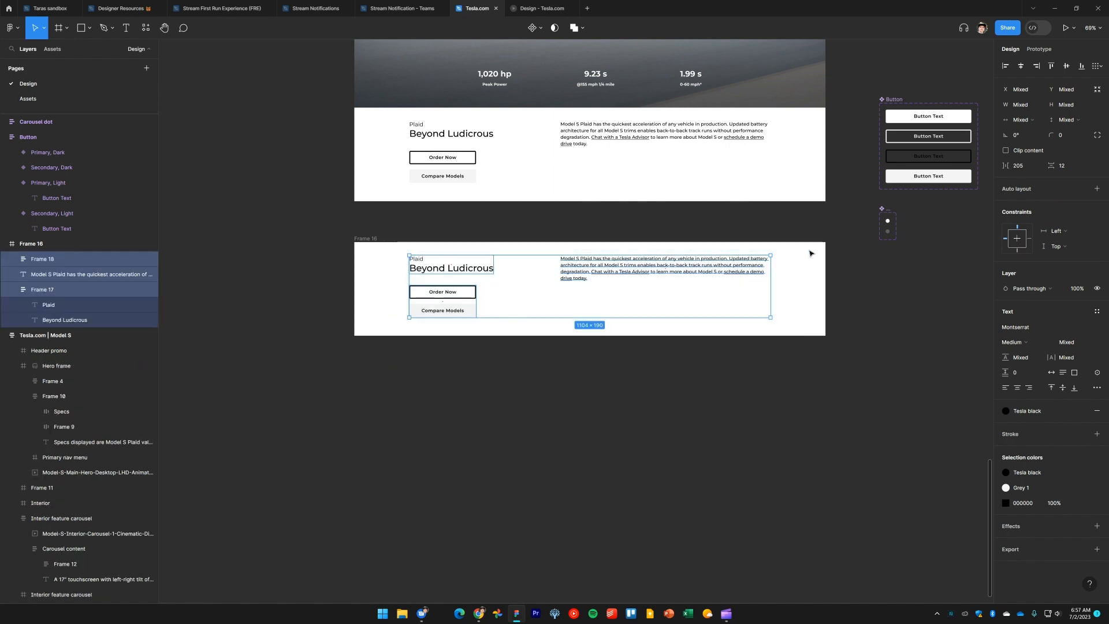
key("Delete")
left_click(553, 327)
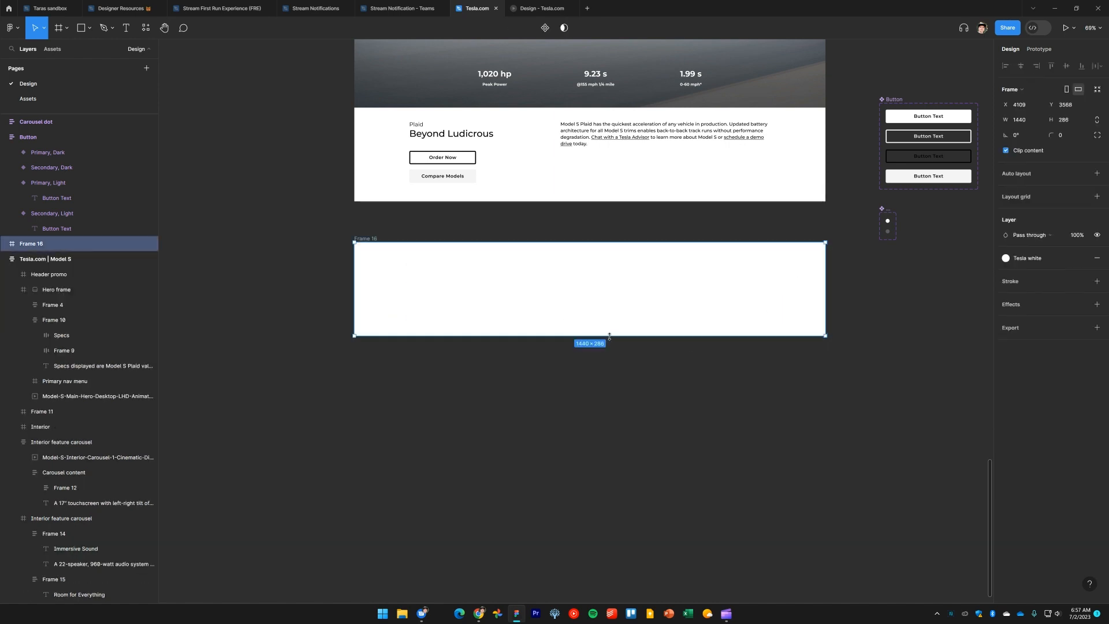
left_click_drag(610, 336, 636, 592)
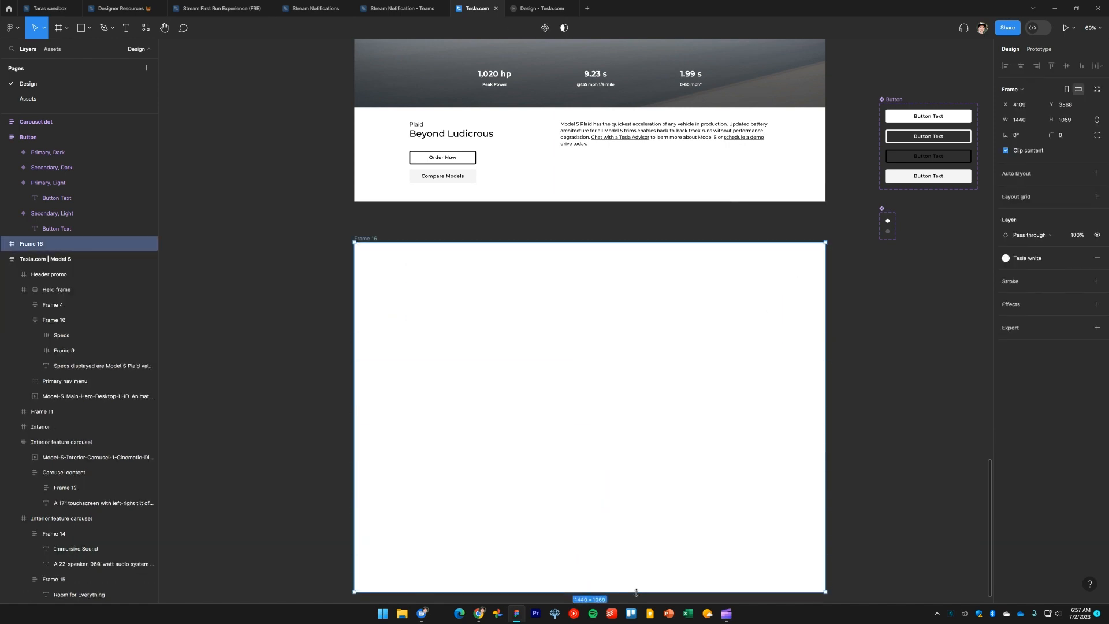
left_click(930, 389)
left_click_drag(900, 397, 896, 386)
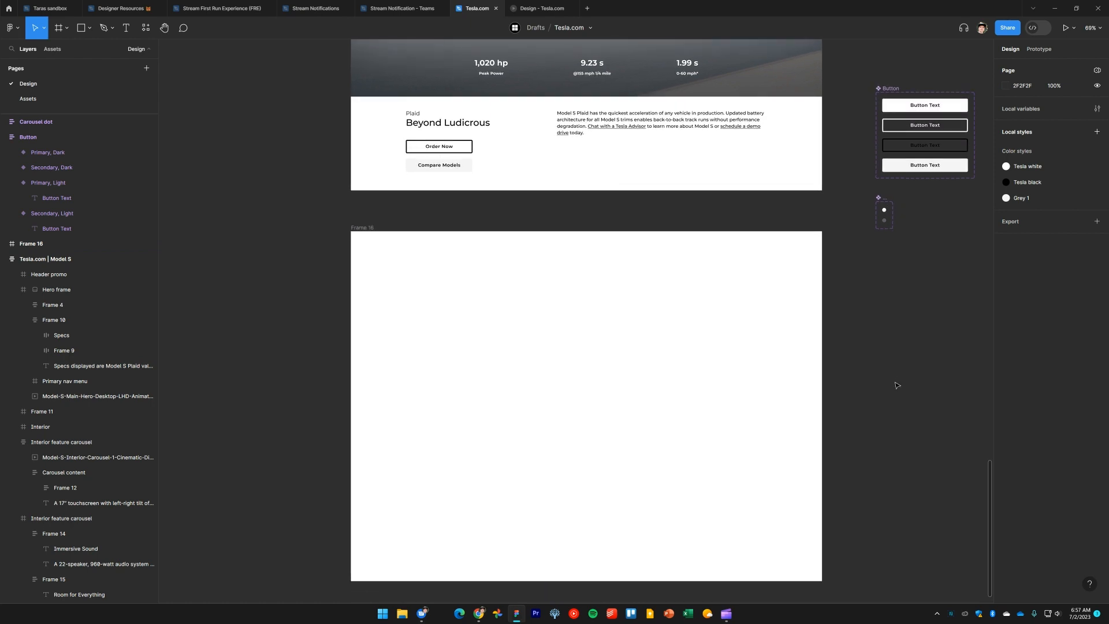
Copy the Beyond Ludicrous heading into the new frame and change its text to Electric Powertrain
left_click(440, 124)
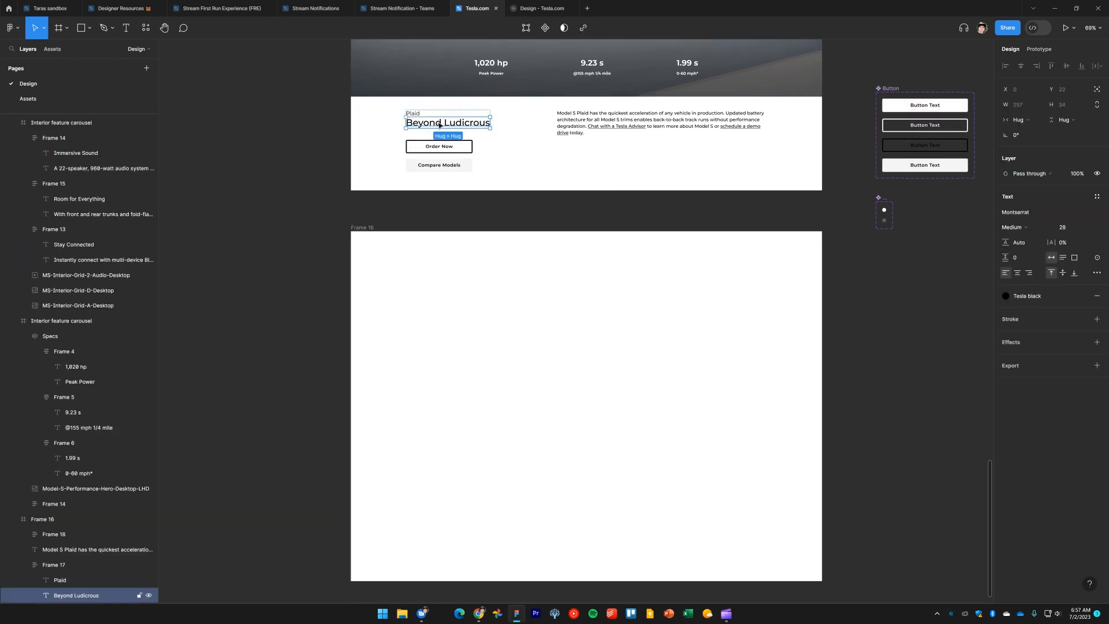
left_click_drag(440, 123, 449, 286)
key("Return")
type("El")
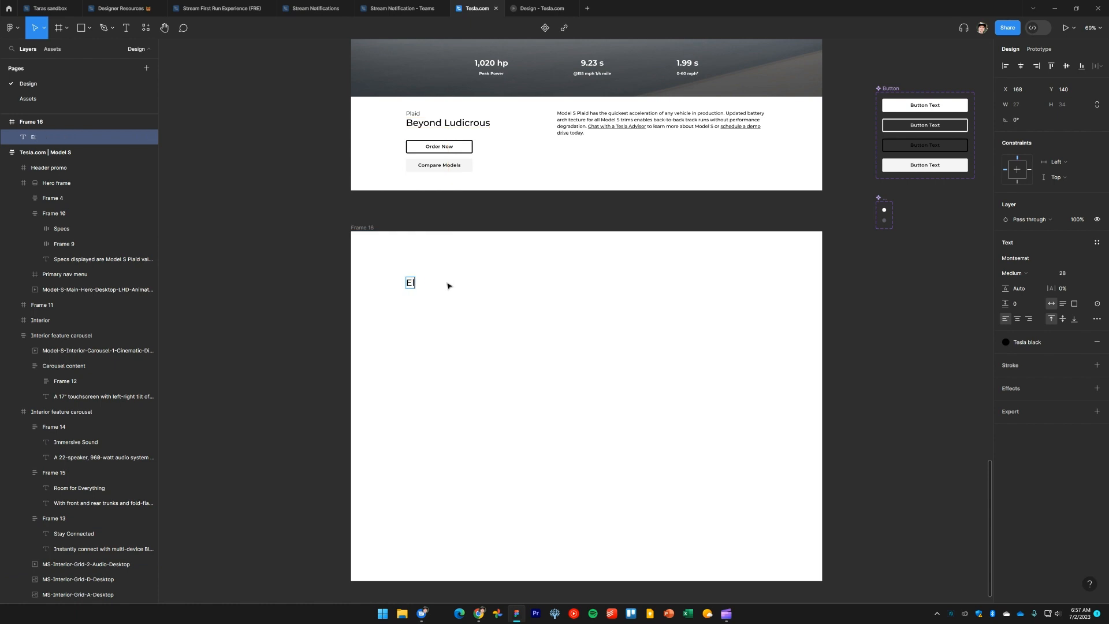
type("ectric Powertrain")
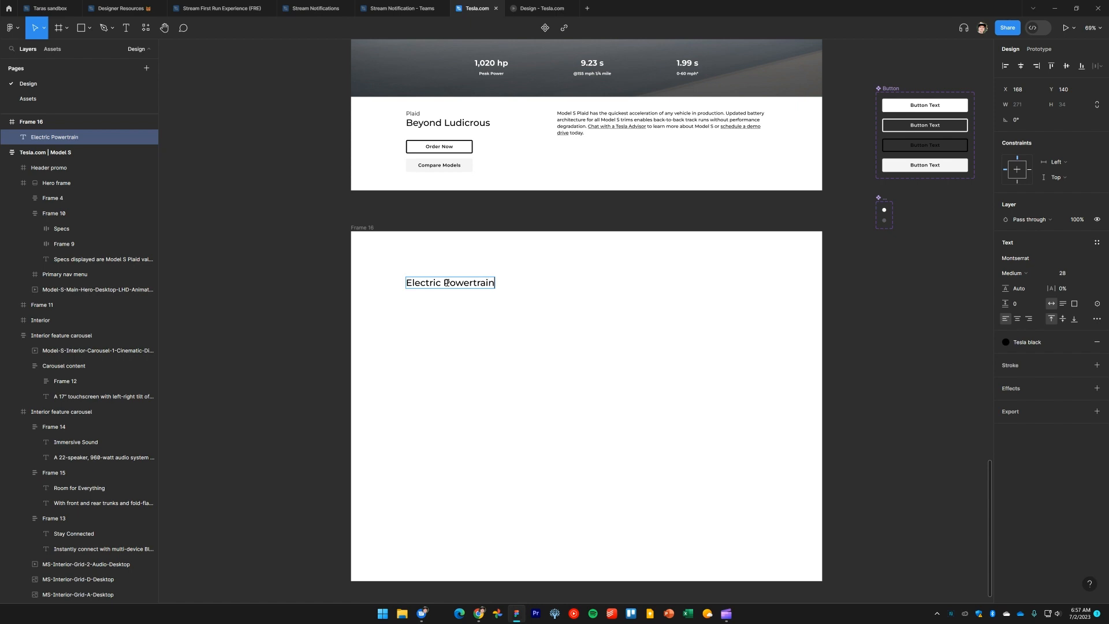
key("Escape")
Compare the heading's top spacing with the live page and nudge the Electric Powertrain heading down to Y 156
key("alt+Tab")
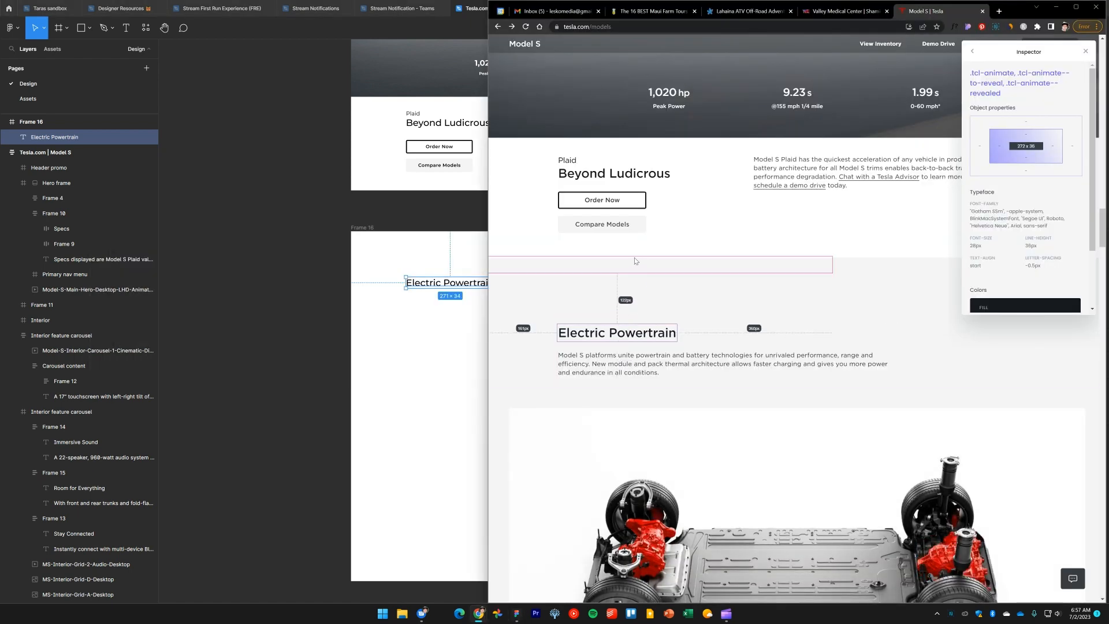
key("alt+Tab")
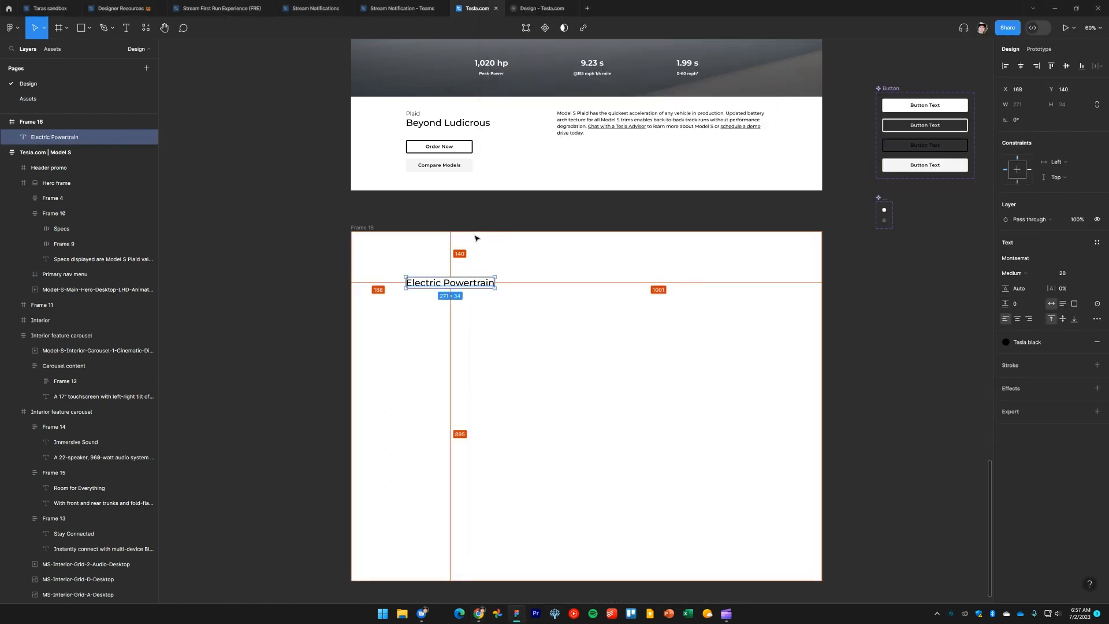
key("Down")
key("Down")
key("Down")
key("Down")
key("Down")
key("Down")
key("Down")
key("Down")
key("Down")
key("Down")
key("Down")
key("Down")
key("Down")
key("Down")
key("Down")
key("Down")
key("Down")
key("Down")
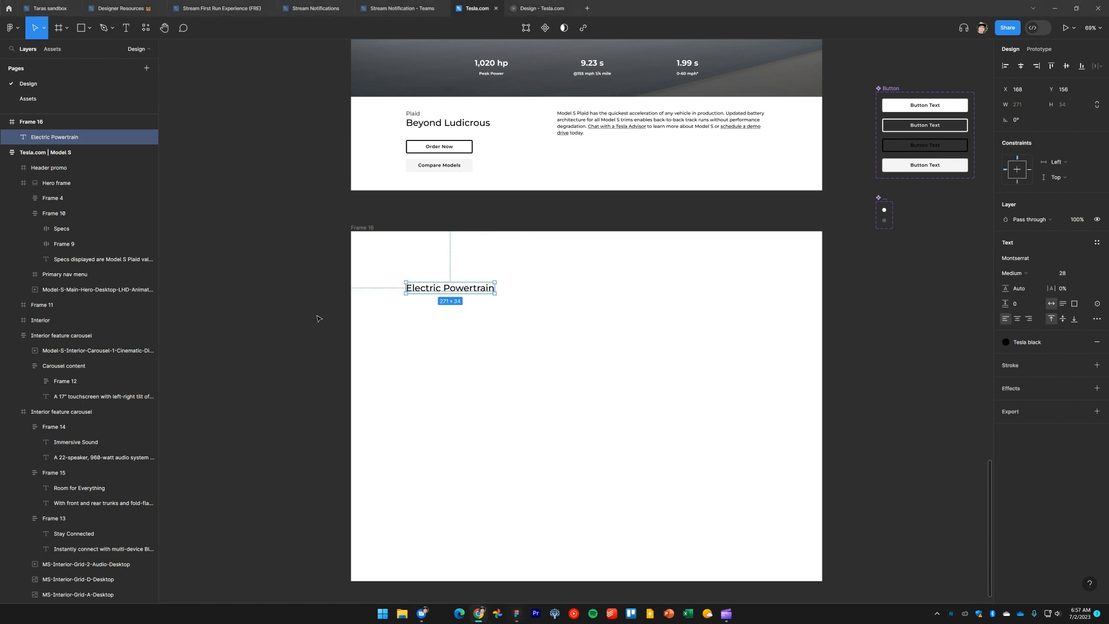
Copy the Plaid description paragraph below the new heading and paste the Electric Powertrain description text into it
left_click(574, 122)
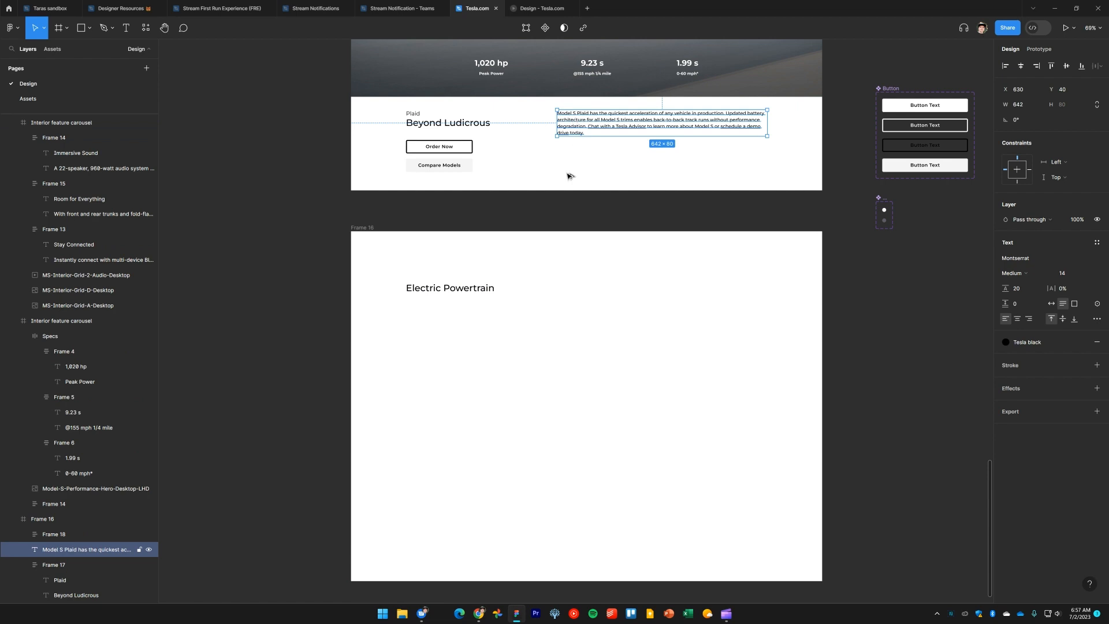
left_click_drag(574, 119, 427, 311)
double_click(428, 312)
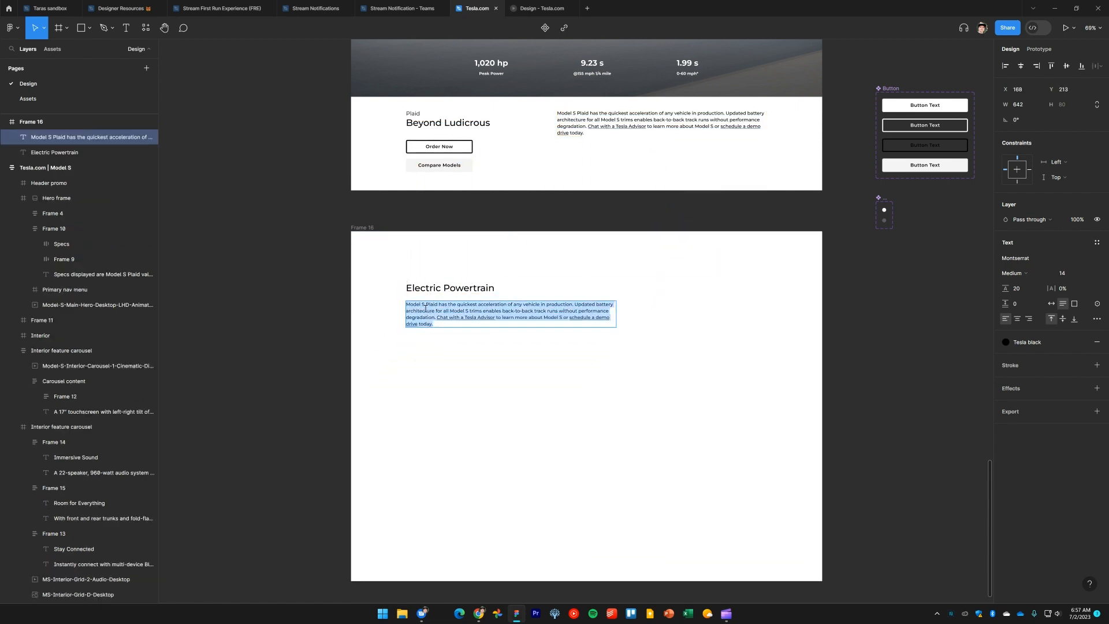
type("Model S platforms unite powertrain and battery technologies for unrivaled performance, range and efficiency. New module and pack thermal architecture allows faster charging and gives you more power and endurance in all conditions.")
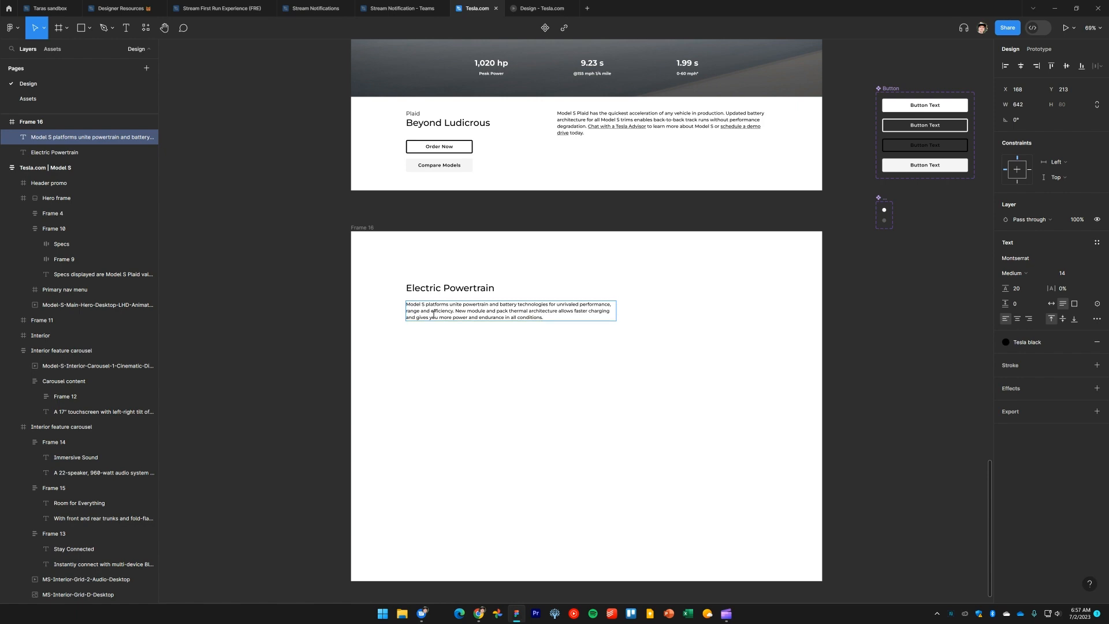
key("Escape")
Create a text style named Body text black from the Electric Powertrain paragraph
left_click(309, 321)
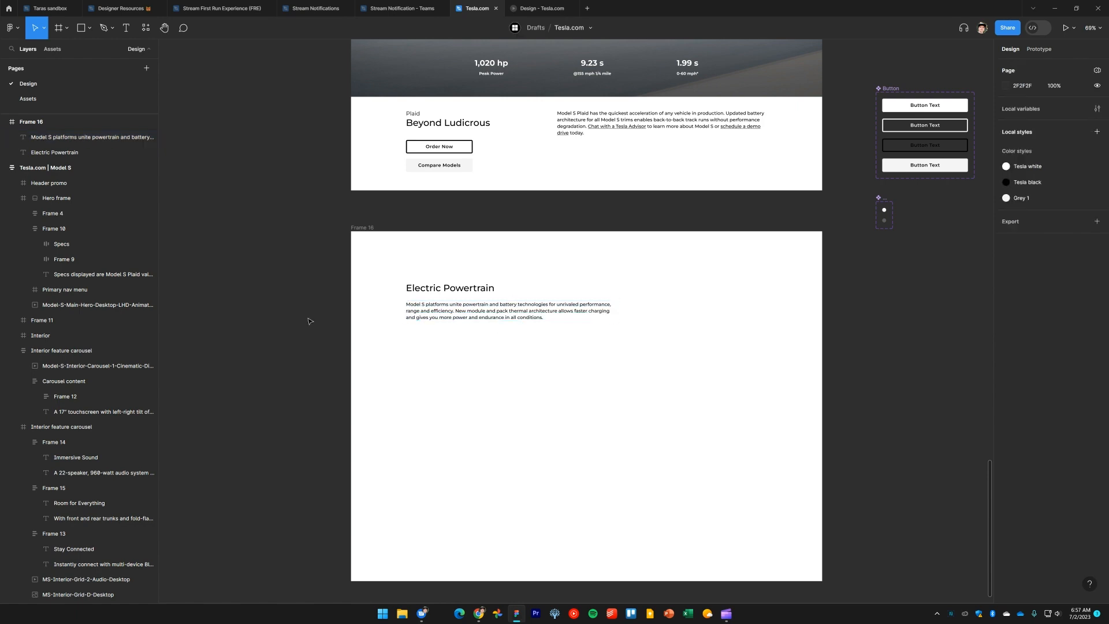
left_click(493, 316)
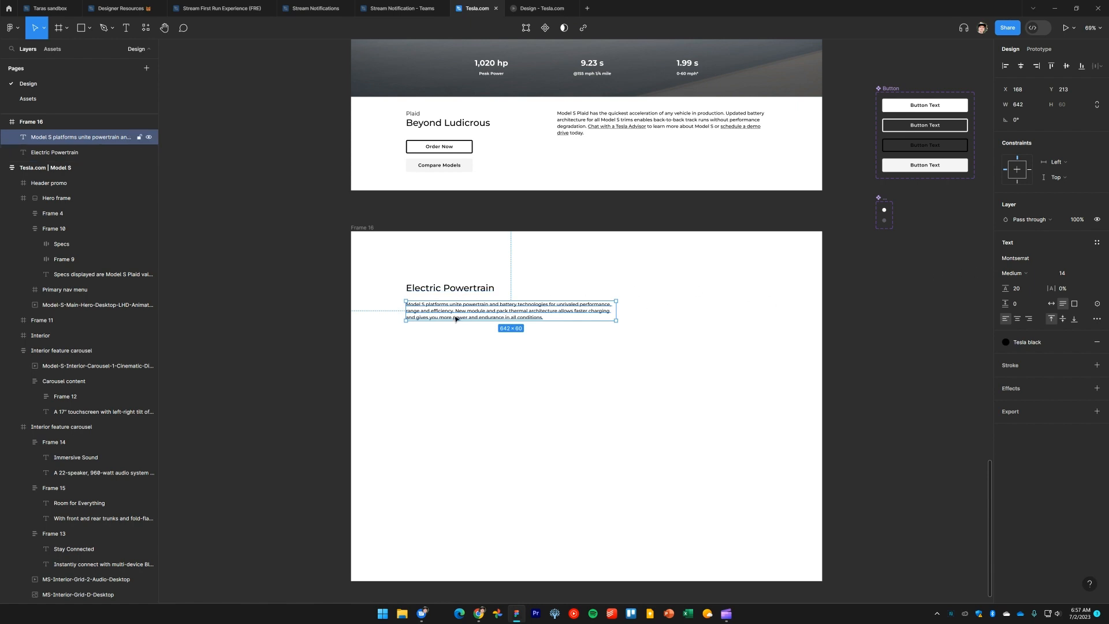
left_click(1097, 242)
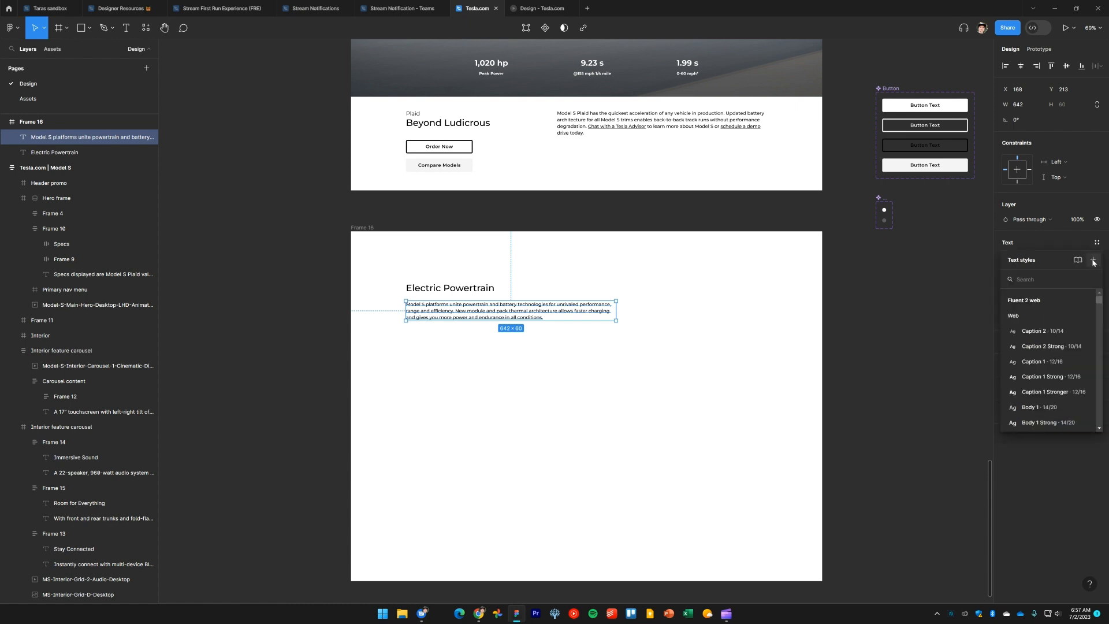
left_click(1093, 262)
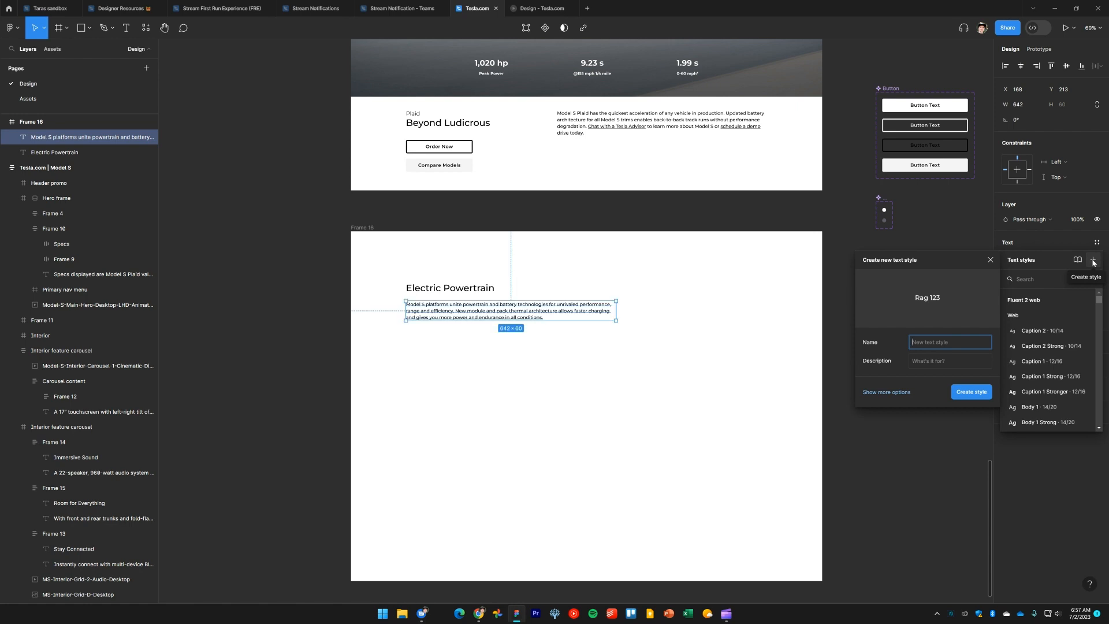
type("Body text black")
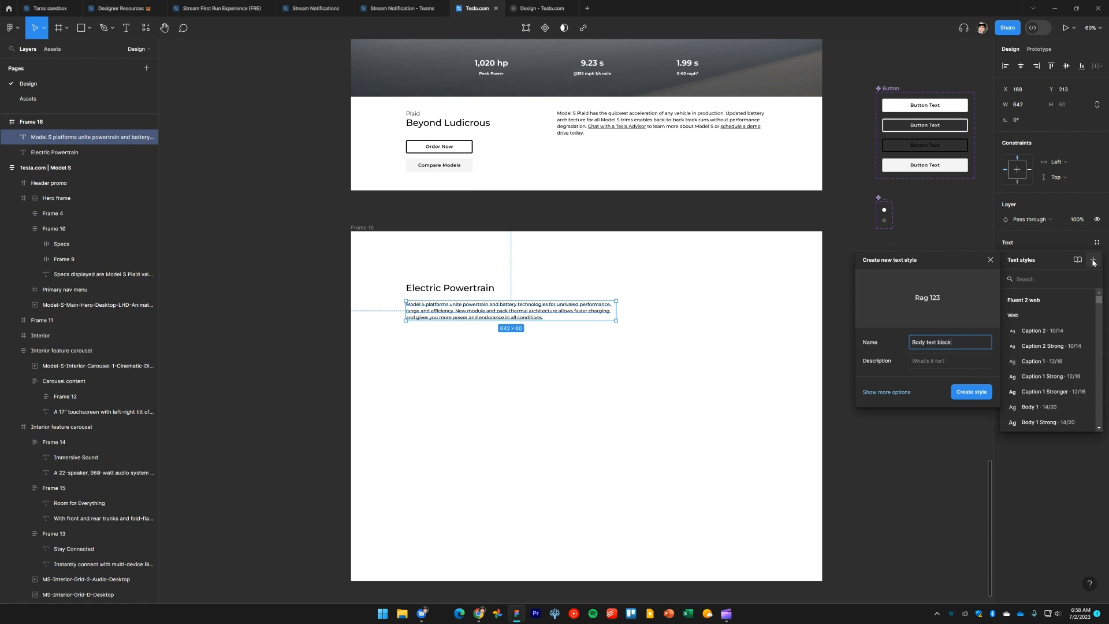
left_click(975, 393)
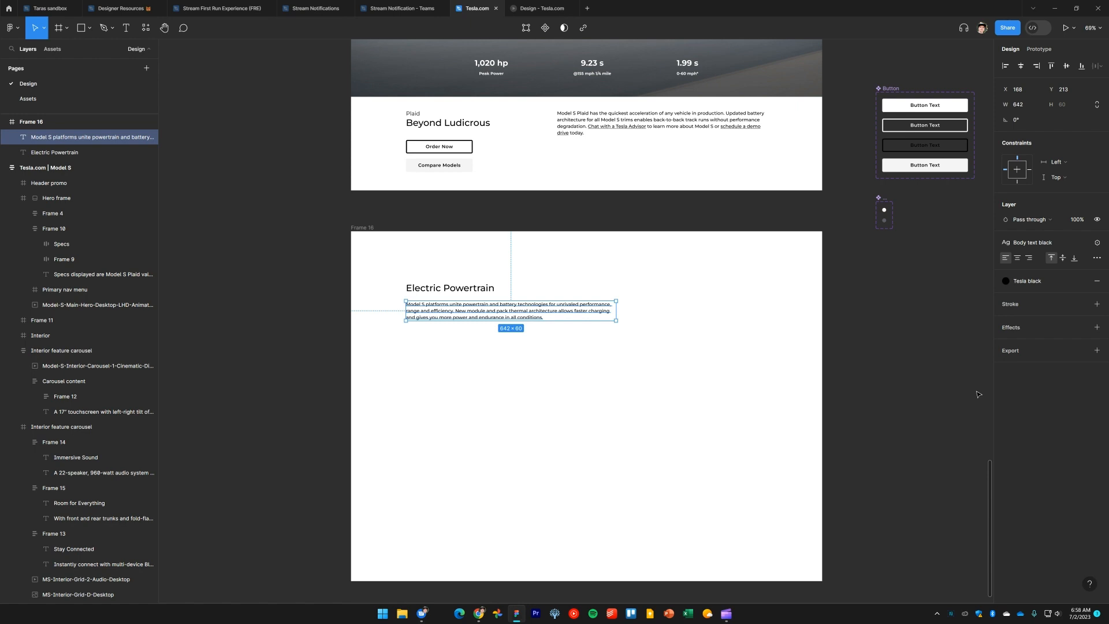
Apply the Body text black style to the Plaid section description paragraph
left_click(574, 119)
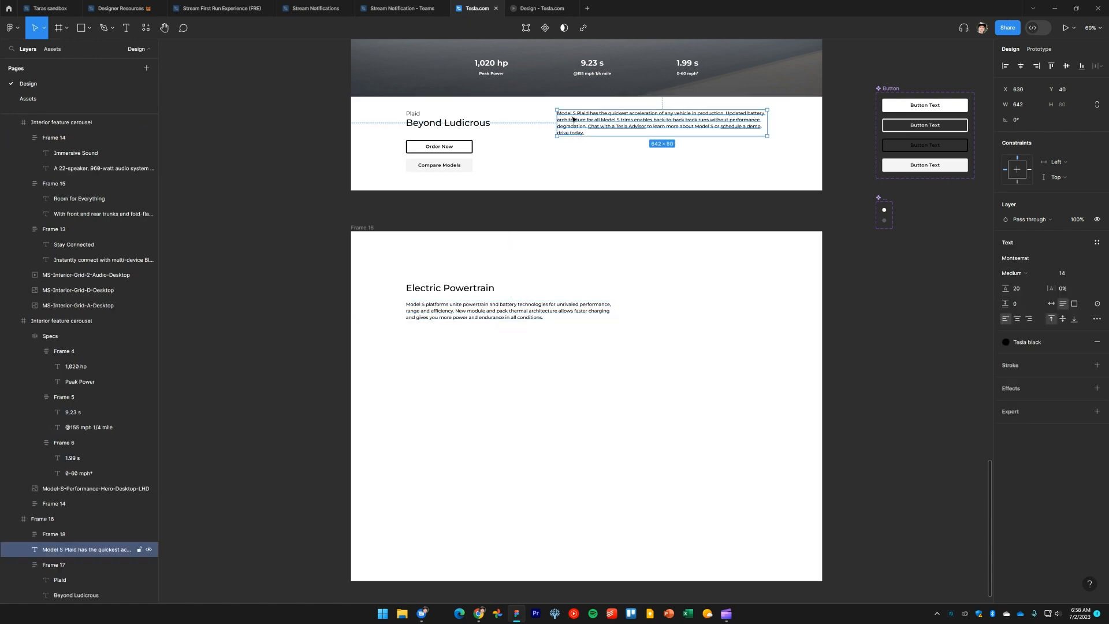
left_click(1097, 242)
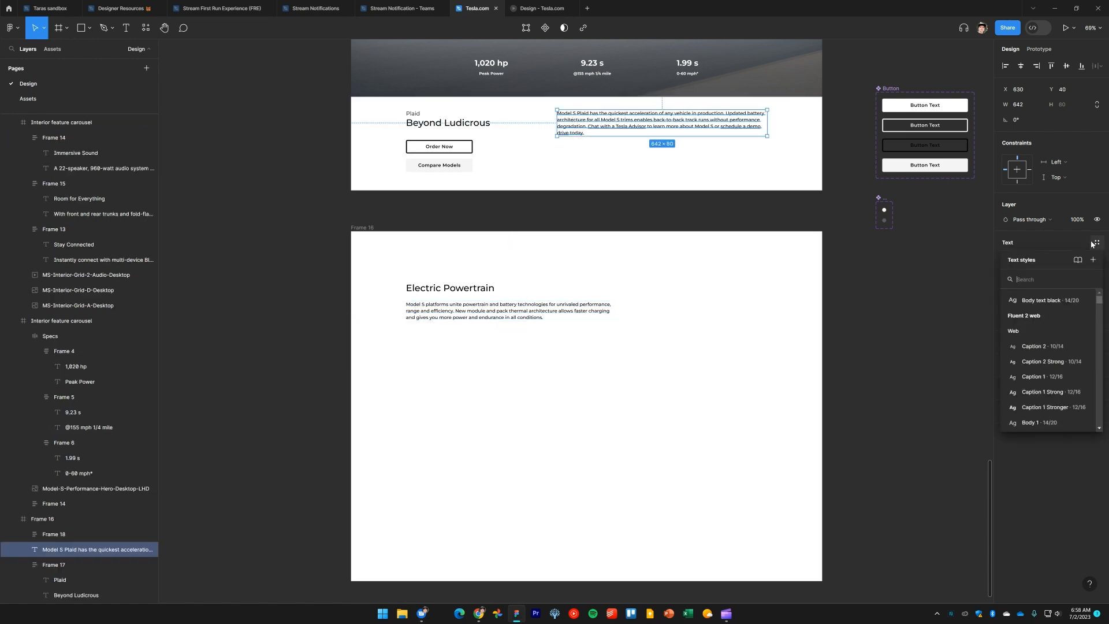
left_click(1048, 300)
left_click(920, 308)
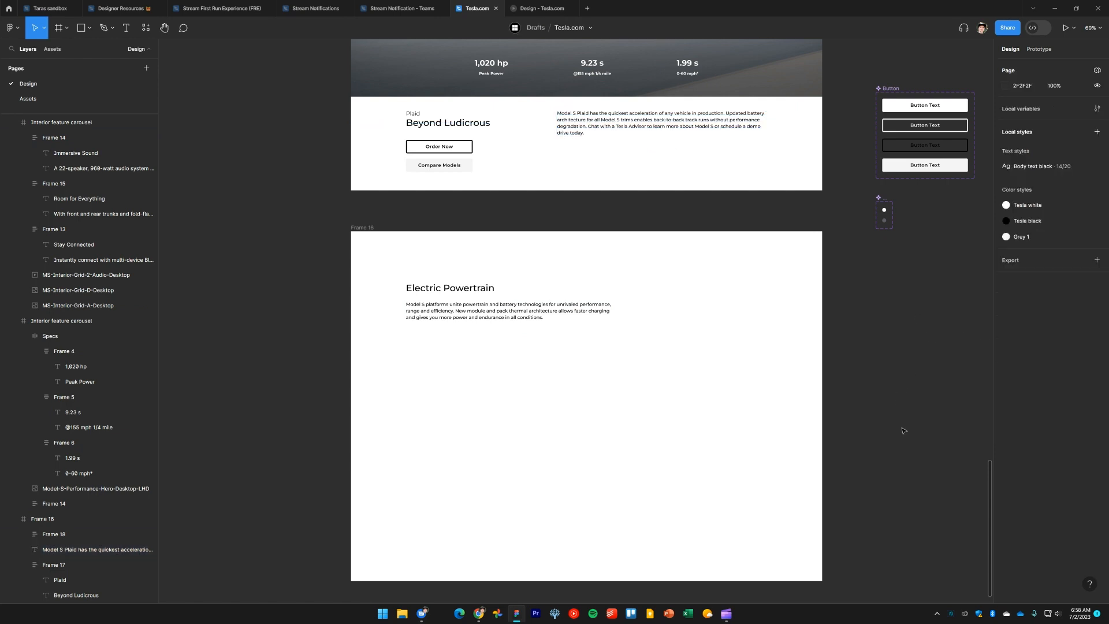
Examine the powertrain image below the Electric Powertrain text on the live Tesla page
key("alt+Tab")
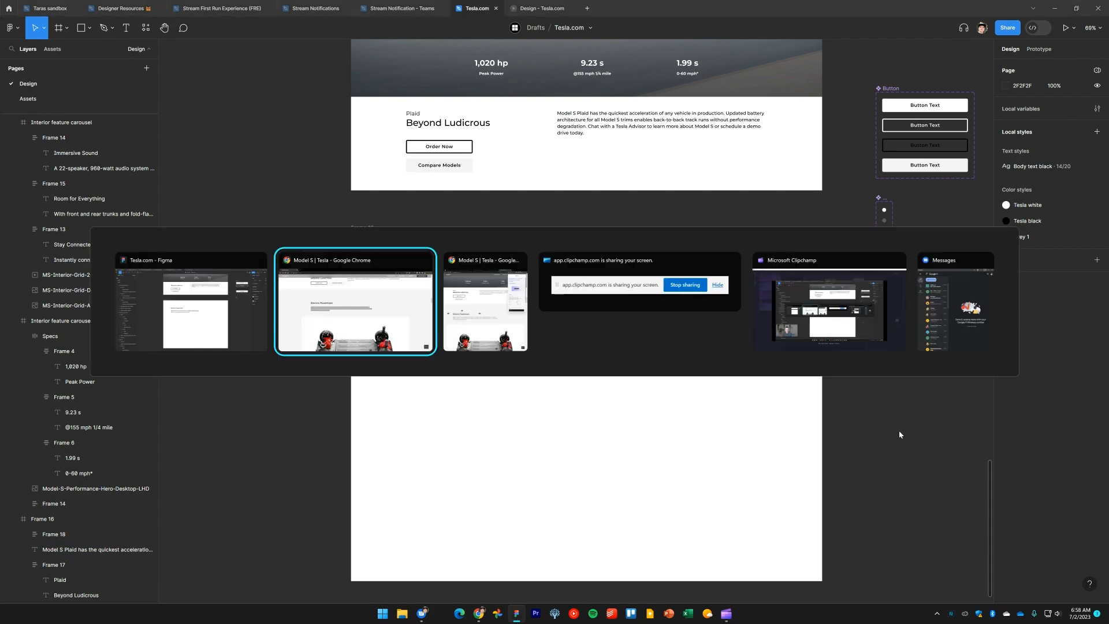
key("Escape")
key("alt+Tab")
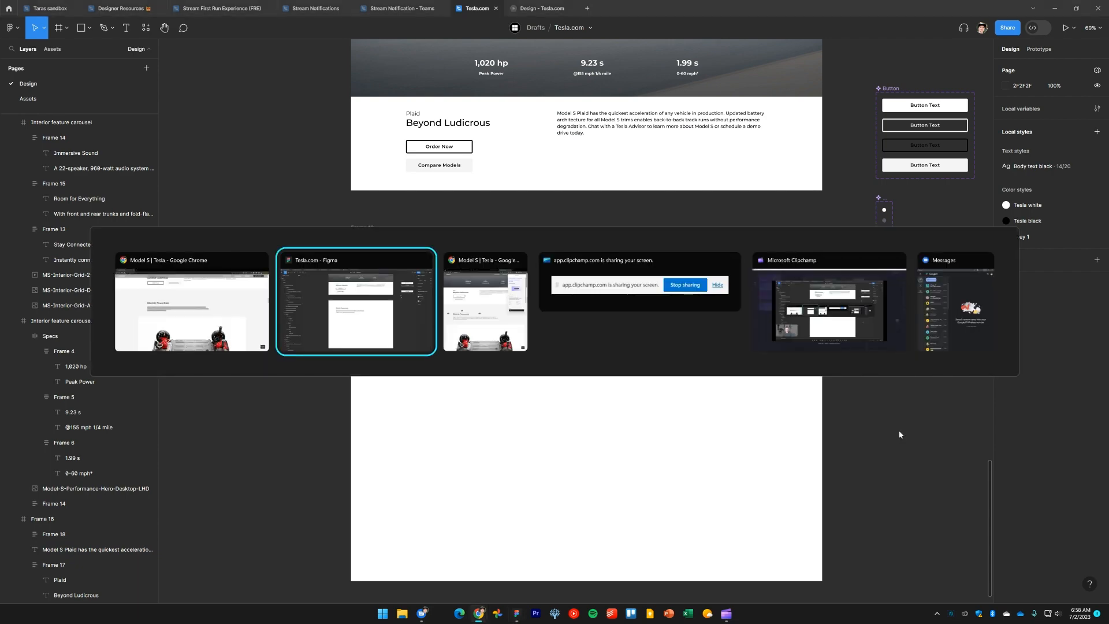
key("alt+Tab")
scroll(915, 469, "down", 1)
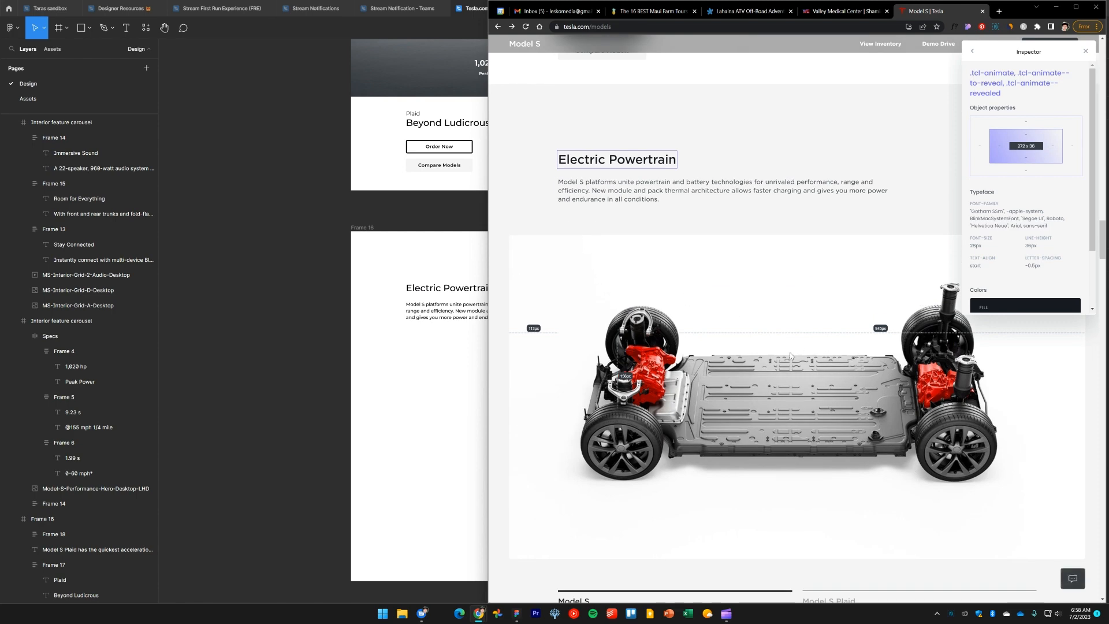
key("alt+Tab")
Copy the Model-S-Plaid-Tri-Motor-Powertrain-Carousel-Desktop image from the Assets page and paste it onto the Design page
left_click(49, 98)
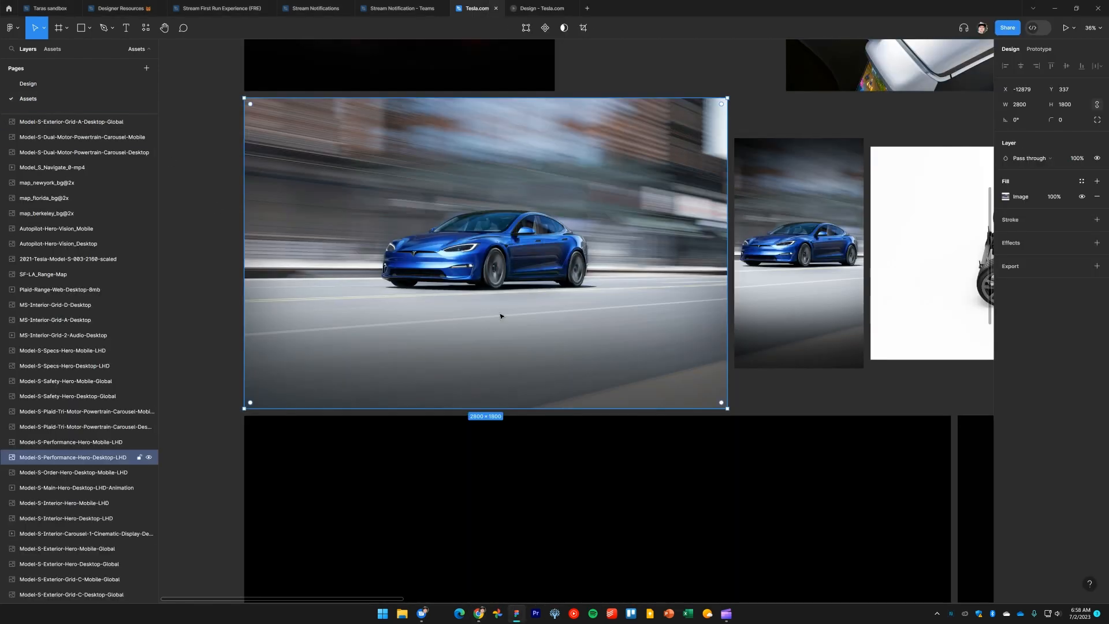
scroll(550, 315, "down", 5)
left_click(715, 304)
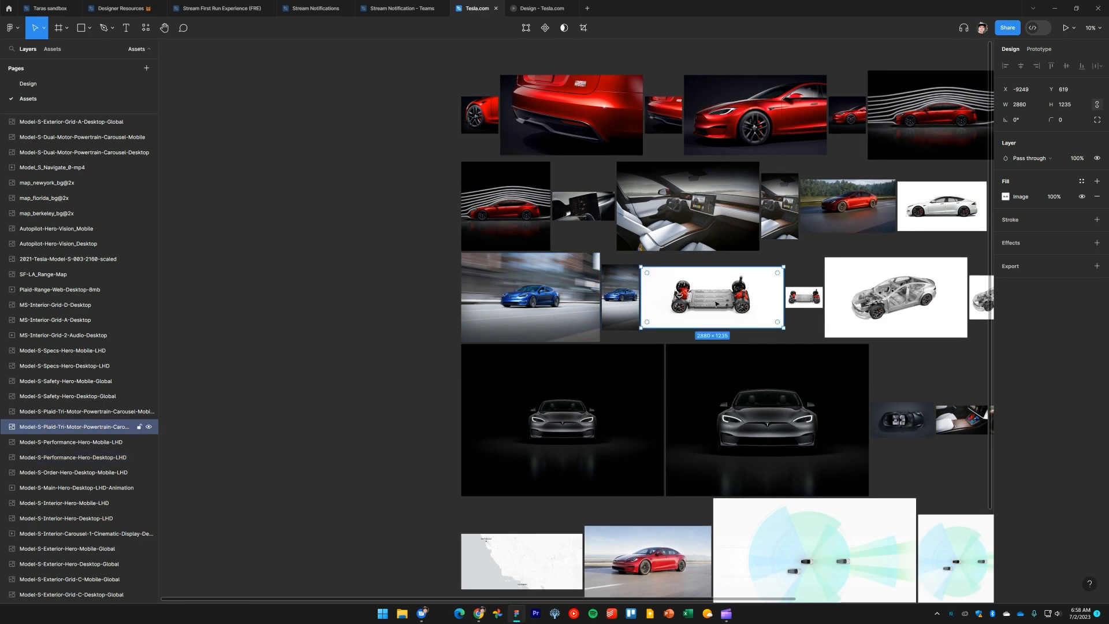
scroll(607, 300, "up", 3)
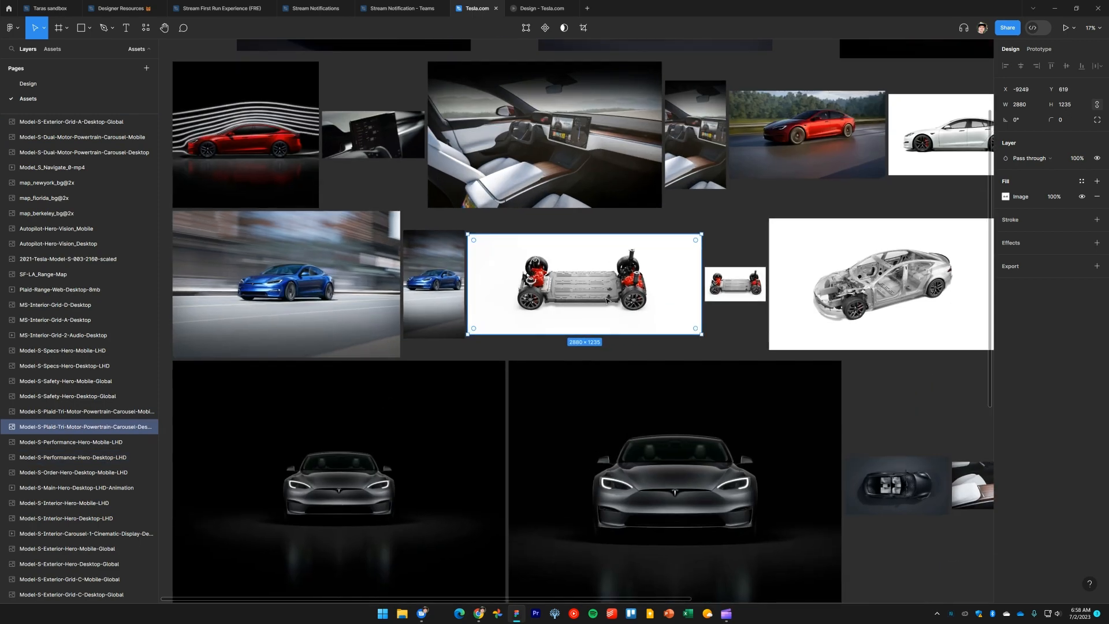
left_click(51, 91)
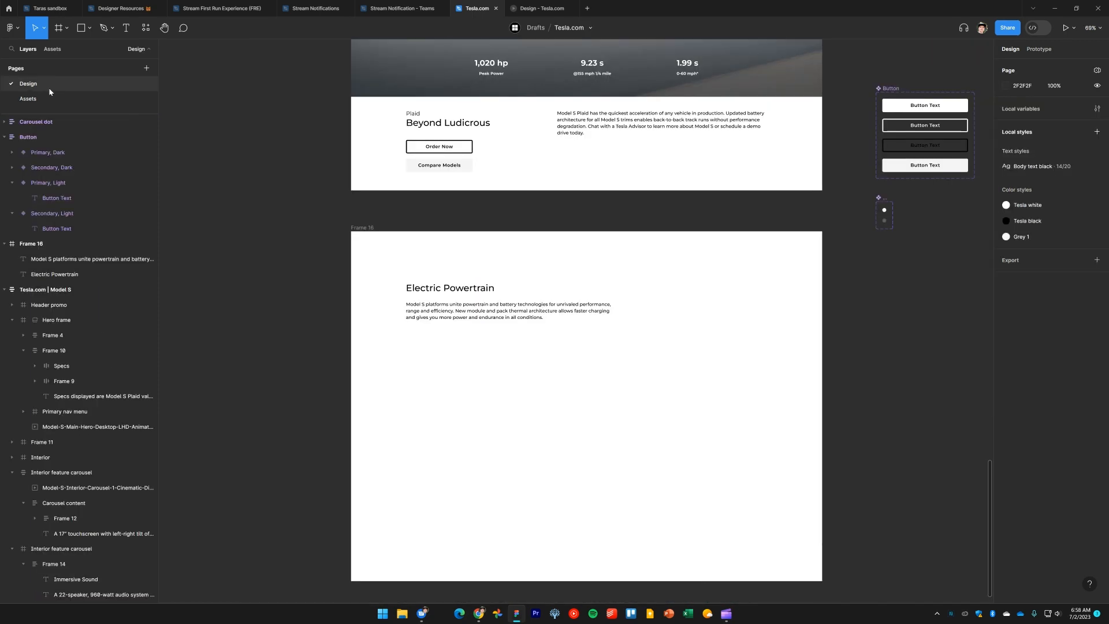
scroll(862, 272, "down", 4)
key("ctrl+v")
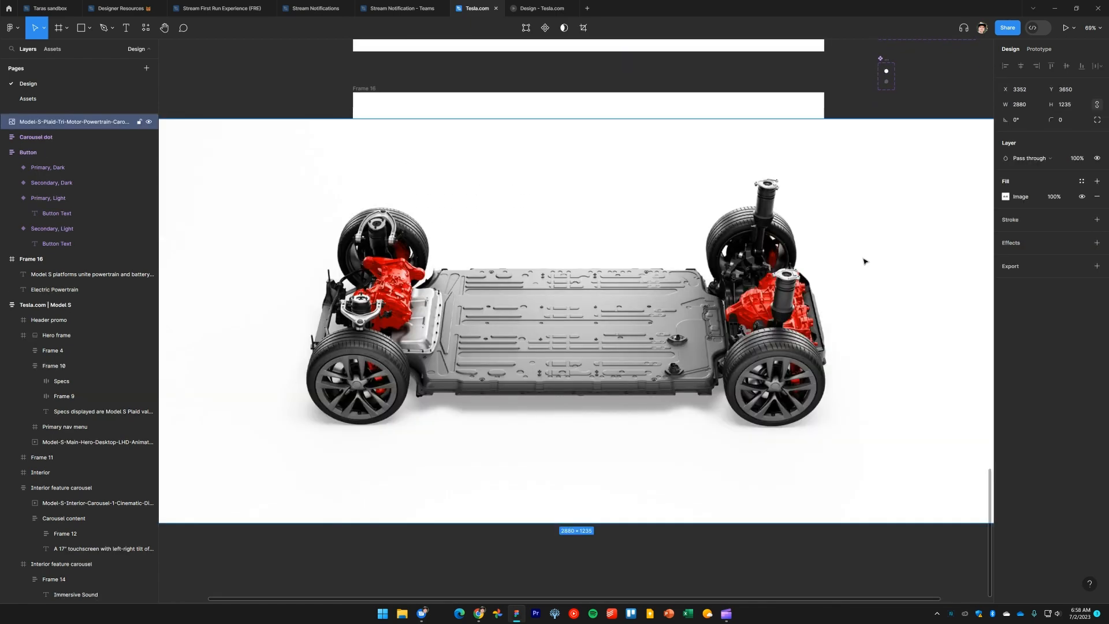
Scale the pasted powertrain image down to about 1136 × 487 inside the Electric Powertrain frame
scroll(952, 308, "right", 1)
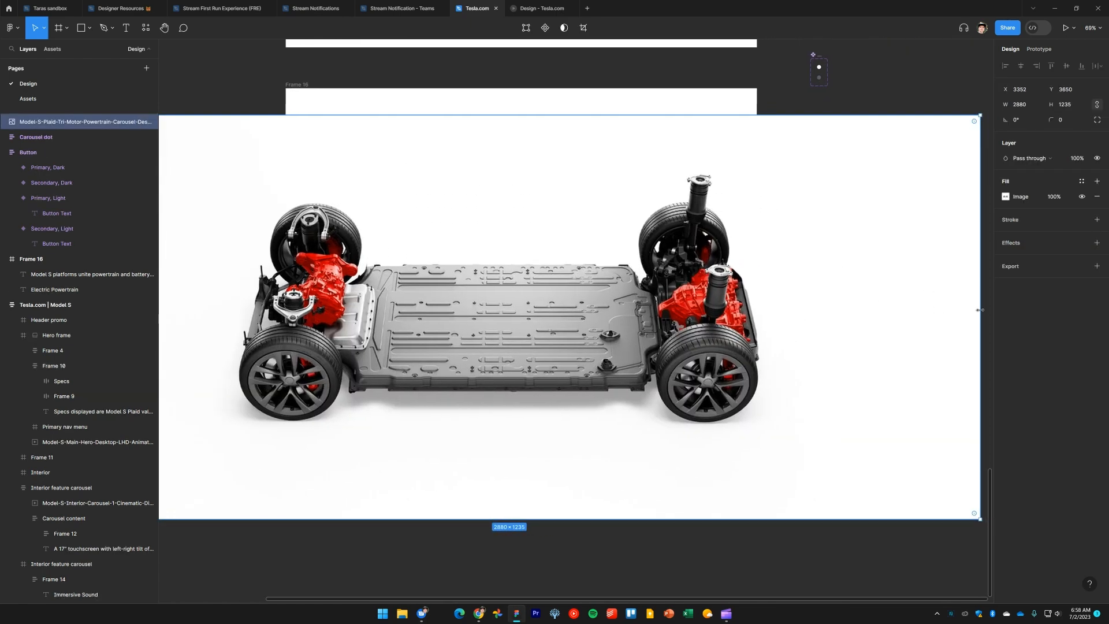
left_click_drag(981, 313, 695, 314)
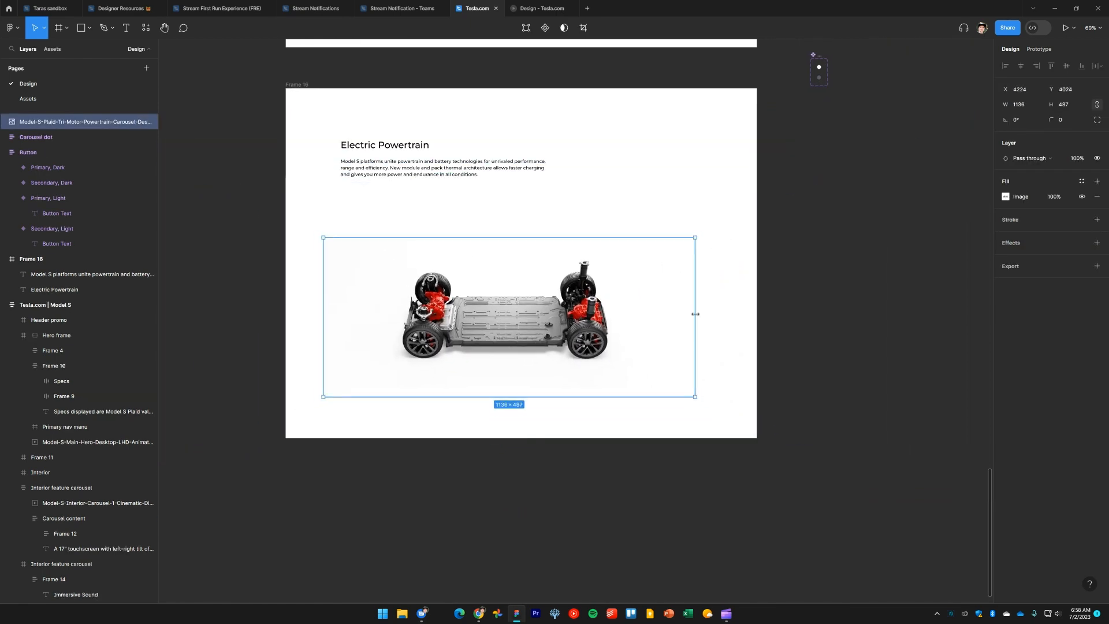
left_click(790, 353)
key("alt+Tab")
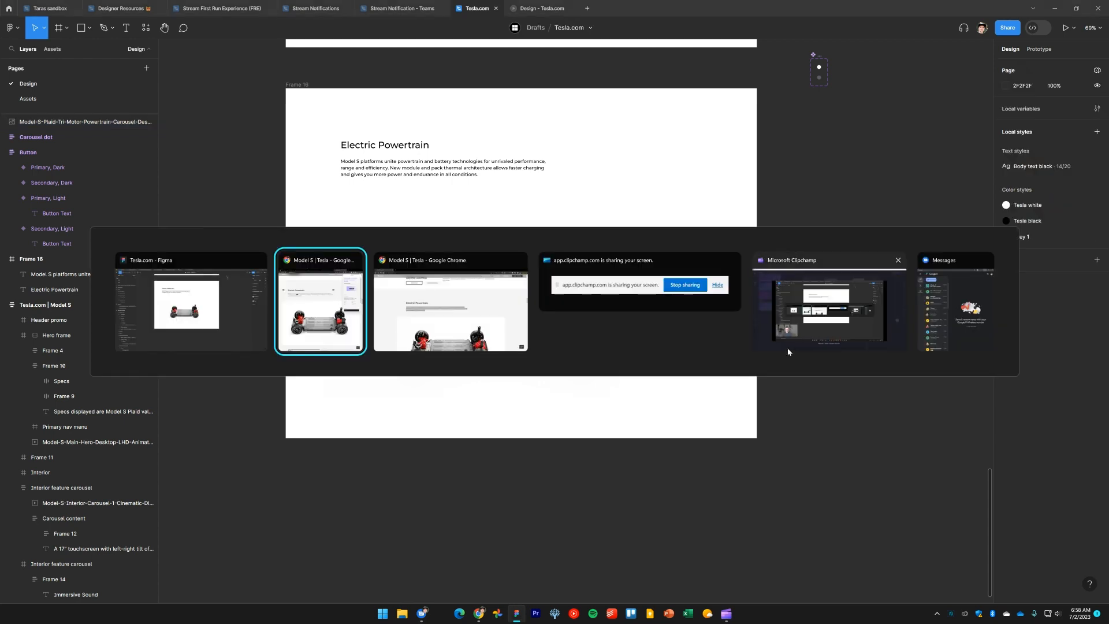
key("alt+shift+Tab")
Set the Electric Powertrain frame's fill to the Grey 1 color style
left_click(304, 86)
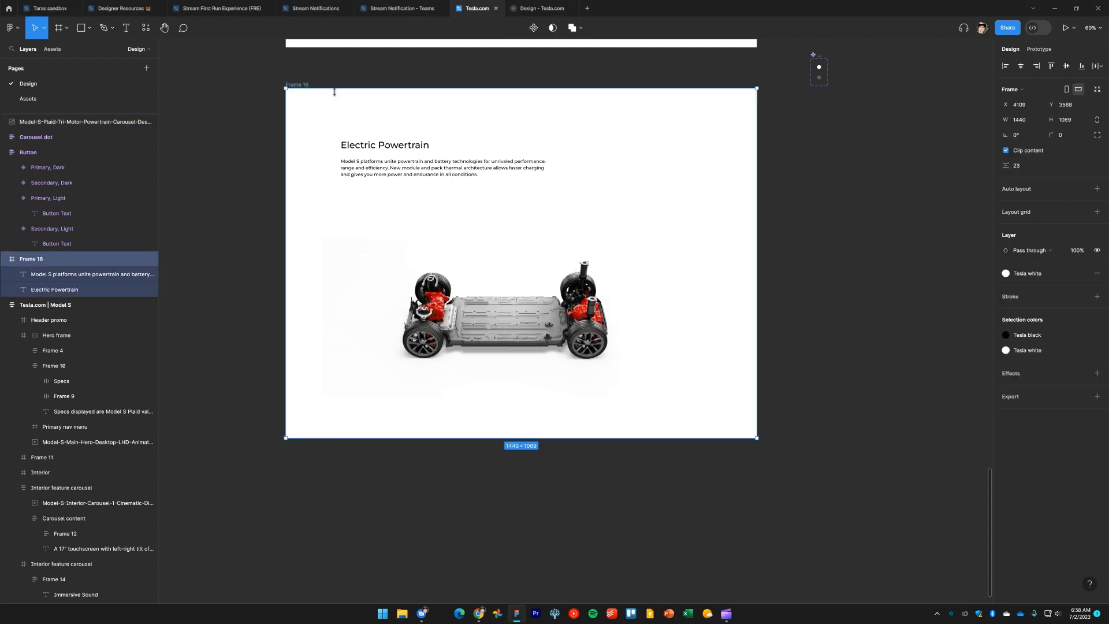
left_click(1032, 277)
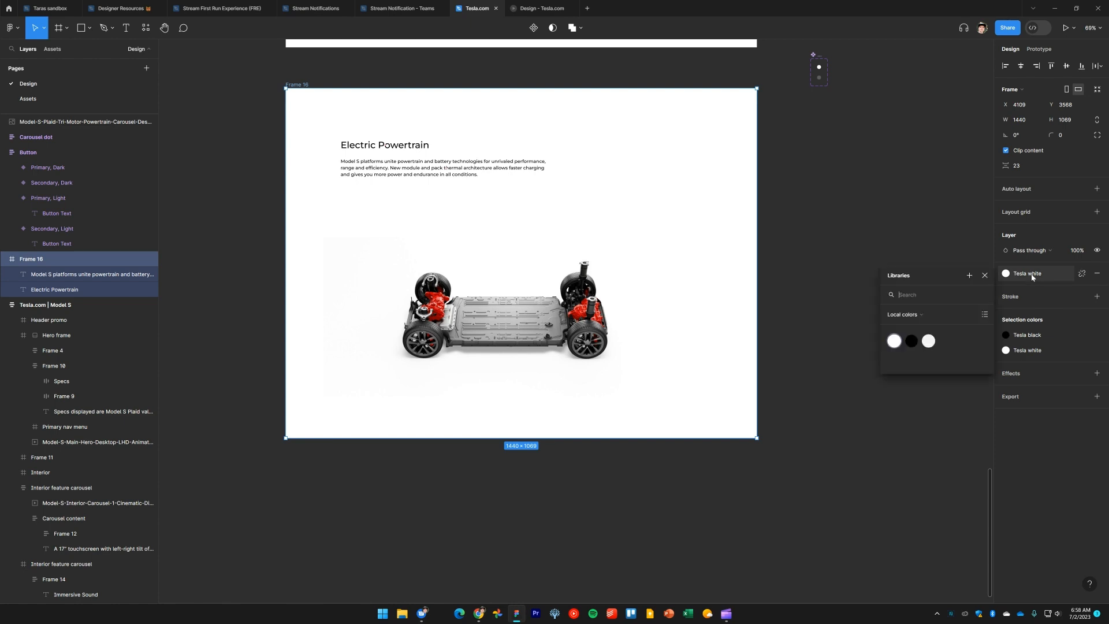
left_click(928, 341)
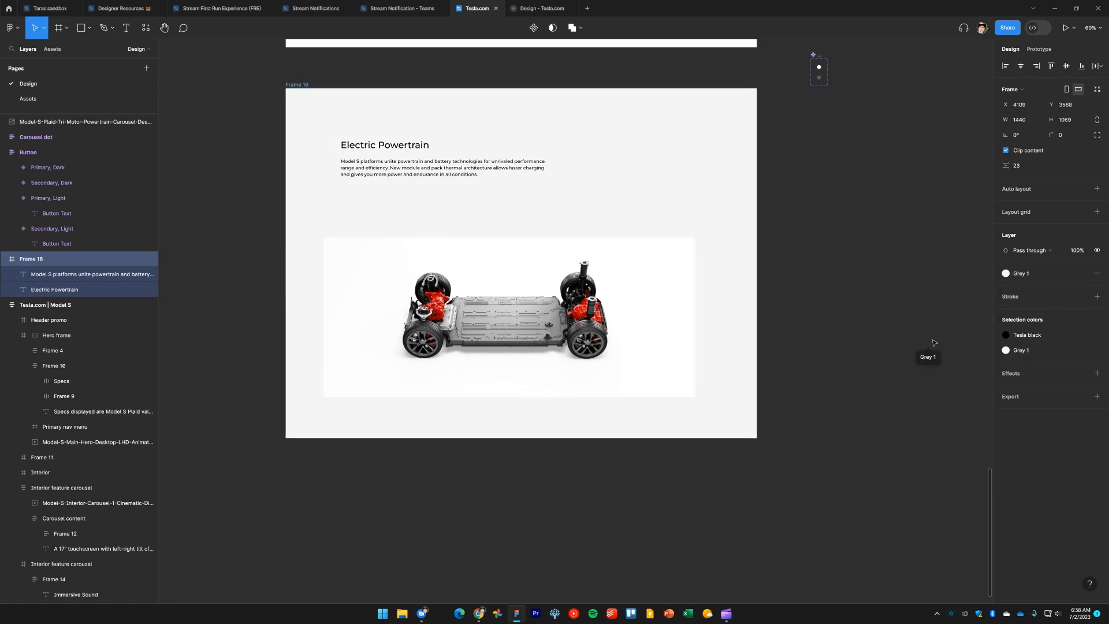
left_click(797, 301)
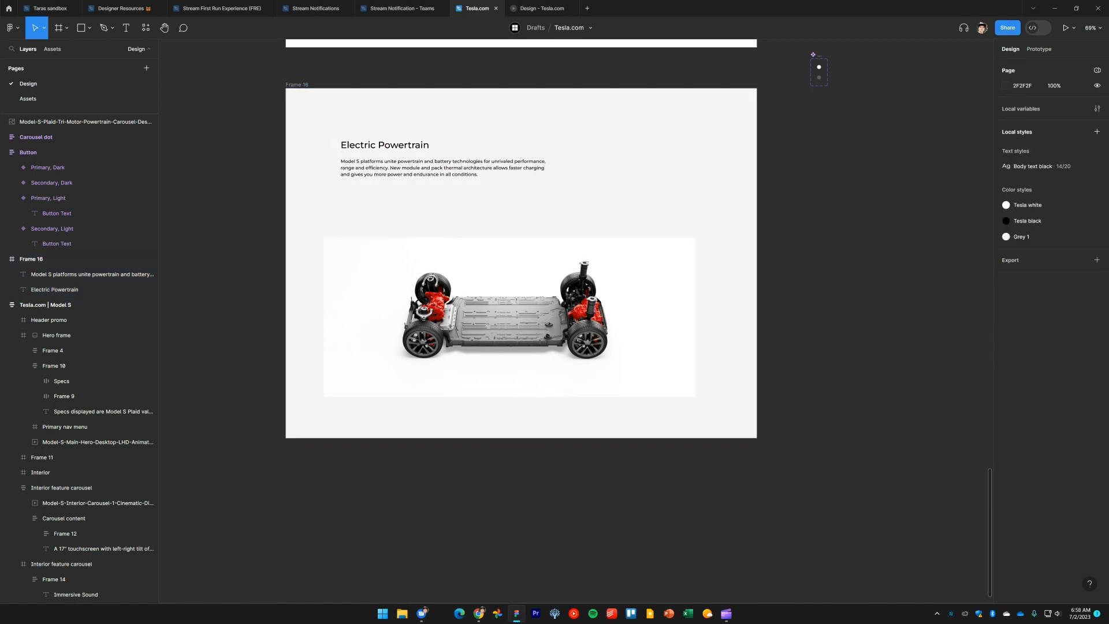
Turn on rulers and move the powertrain image slightly up within the Electric Powertrain frame
key("alt+Tab")
key("alt+Tab")
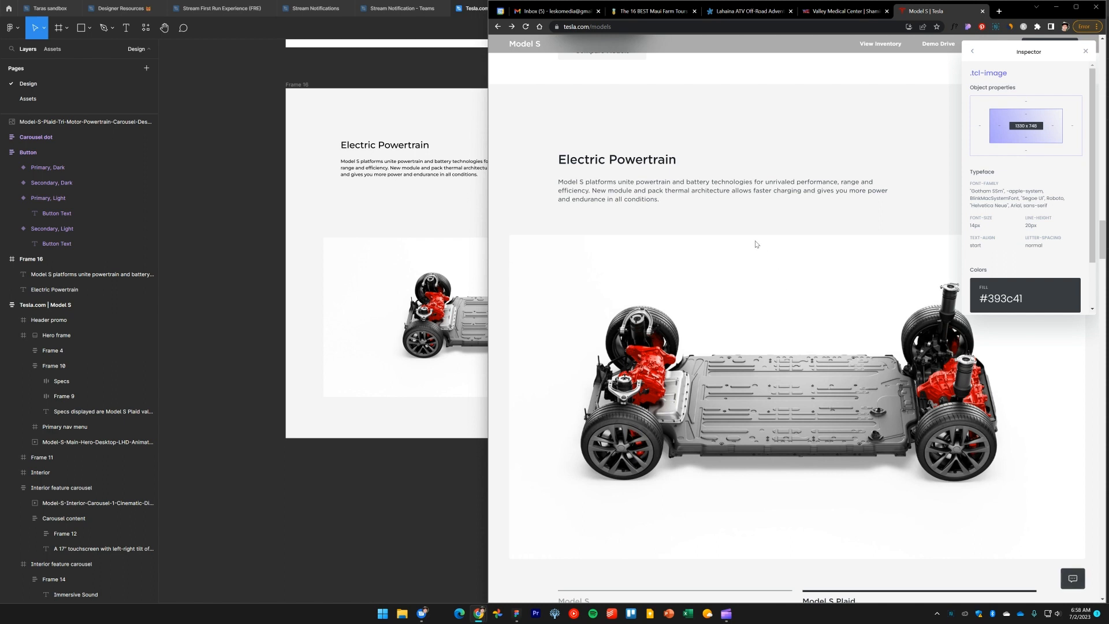
left_click(219, 204)
left_click_drag(217, 188, 243, 360)
key("shift+r")
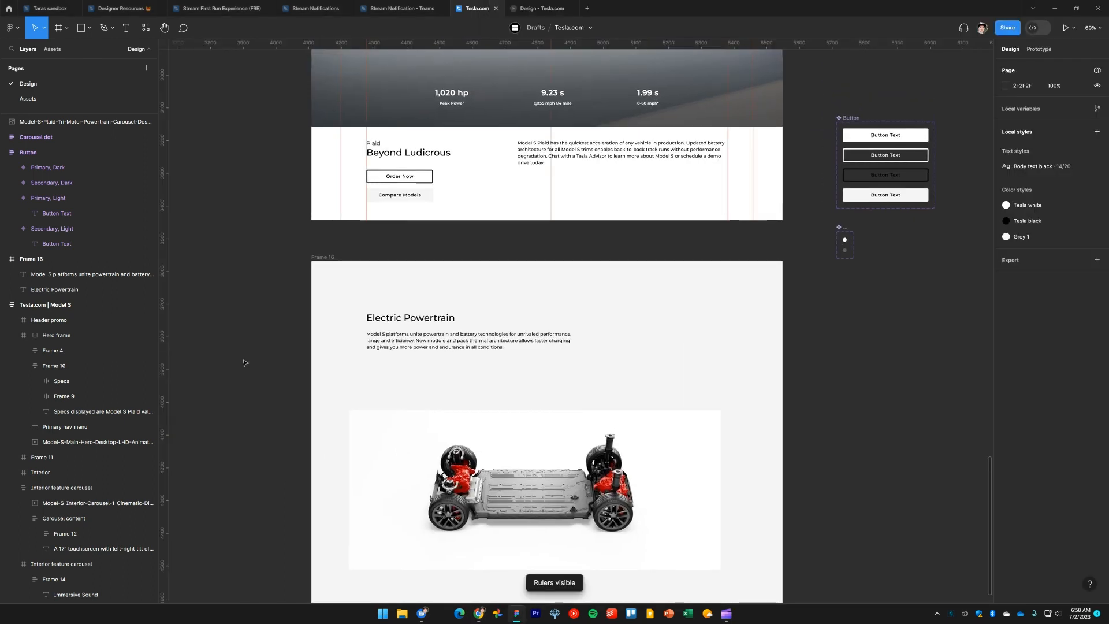
left_click(373, 458)
left_click_drag(373, 458, 372, 421)
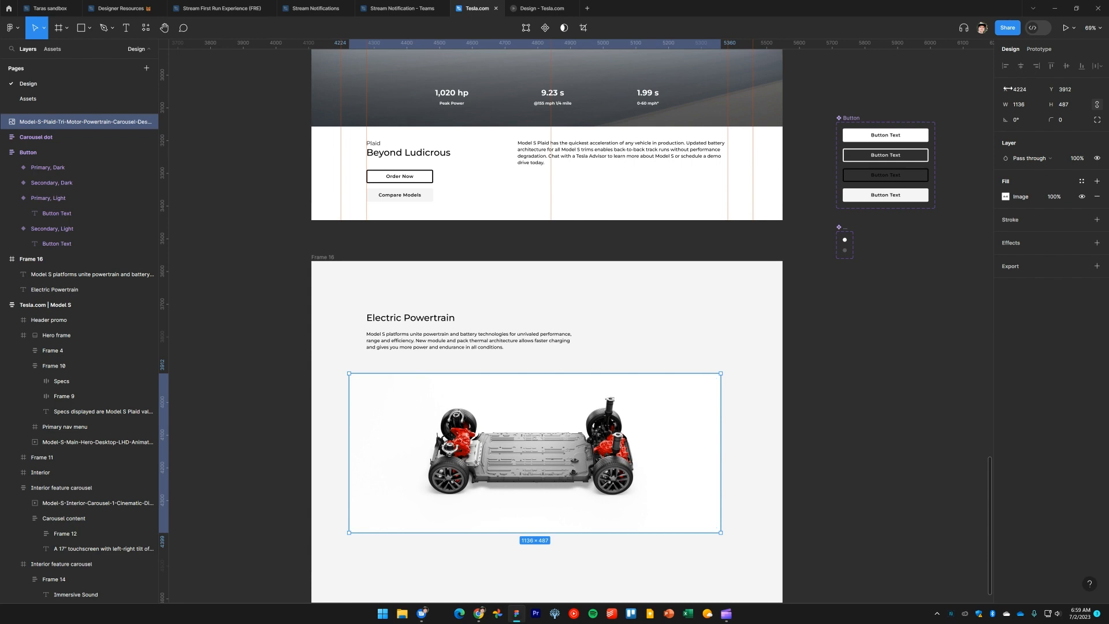
Try narrowing and repositioning the powertrain image, then undo all those edits
left_click(800, 437)
left_click(685, 444)
left_click(851, 351)
left_click_drag(653, 462, 669, 449)
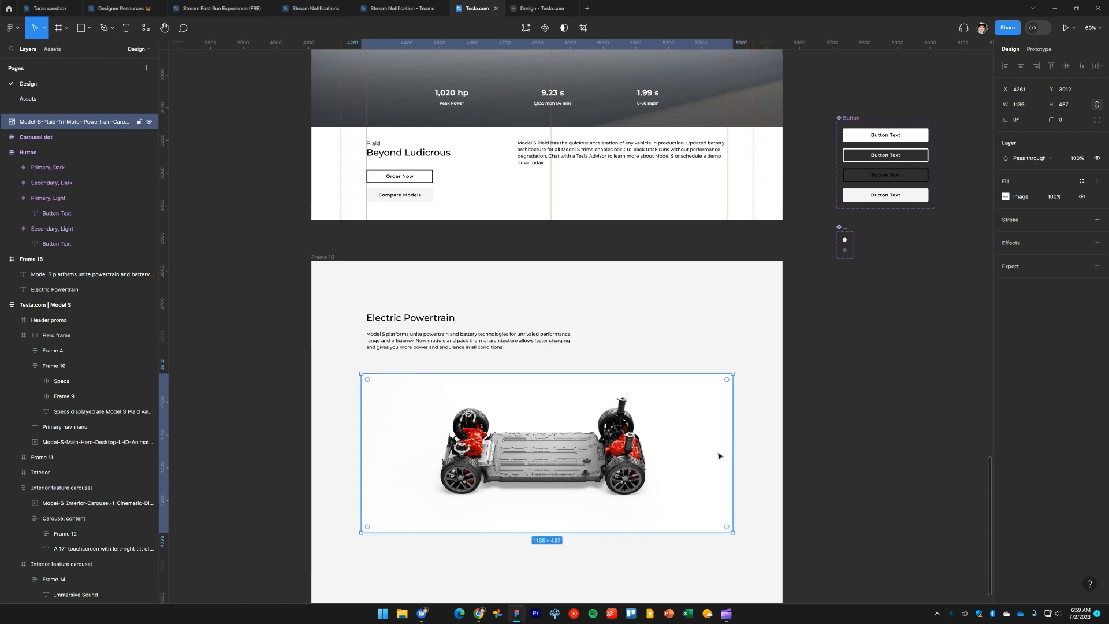
left_click_drag(728, 443, 689, 446)
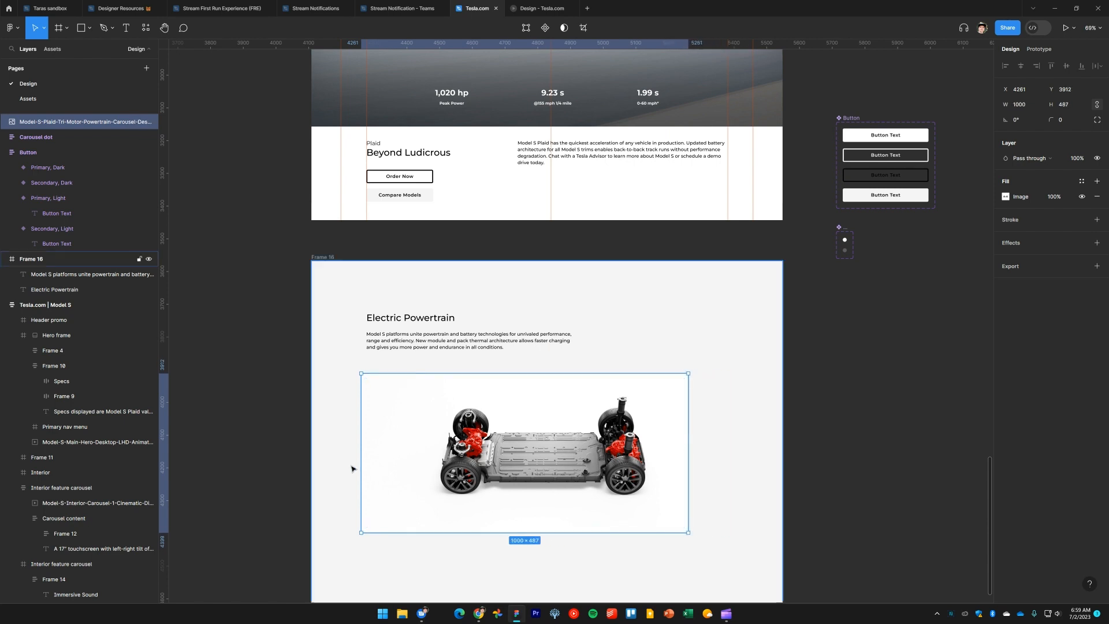
left_click_drag(360, 452, 395, 455)
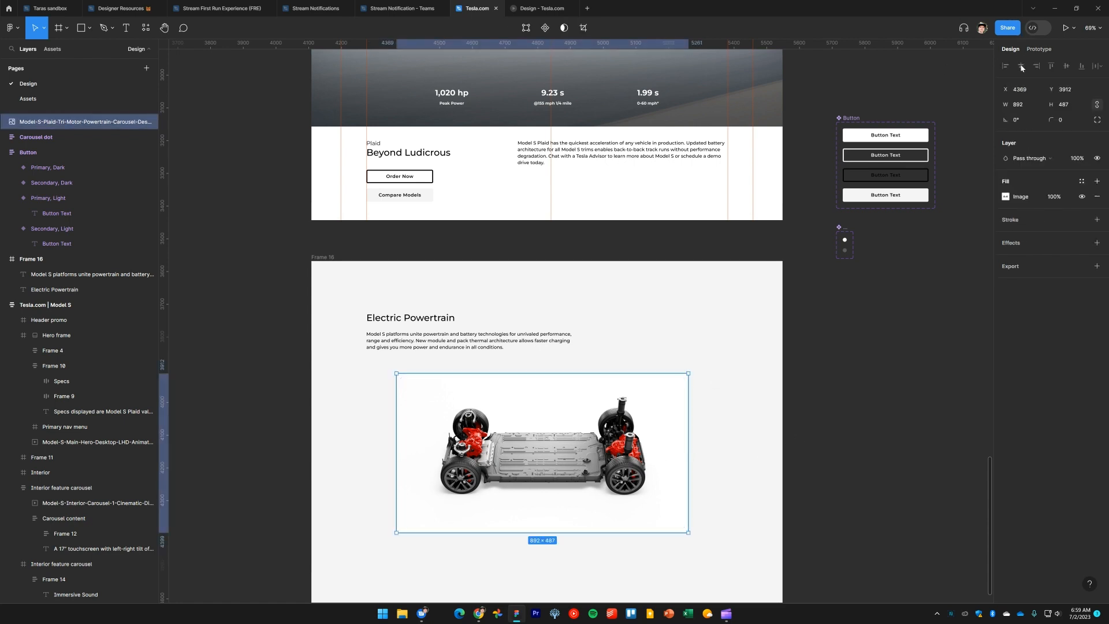
left_click_drag(500, 442, 443, 451)
left_click_drag(651, 456, 753, 434)
key("ctrl+z")
key("ctrl+z")
key("ctrl+z")
key("ctrl+z")
key("ctrl+z")
key("ctrl+z")
key("ctrl+z")
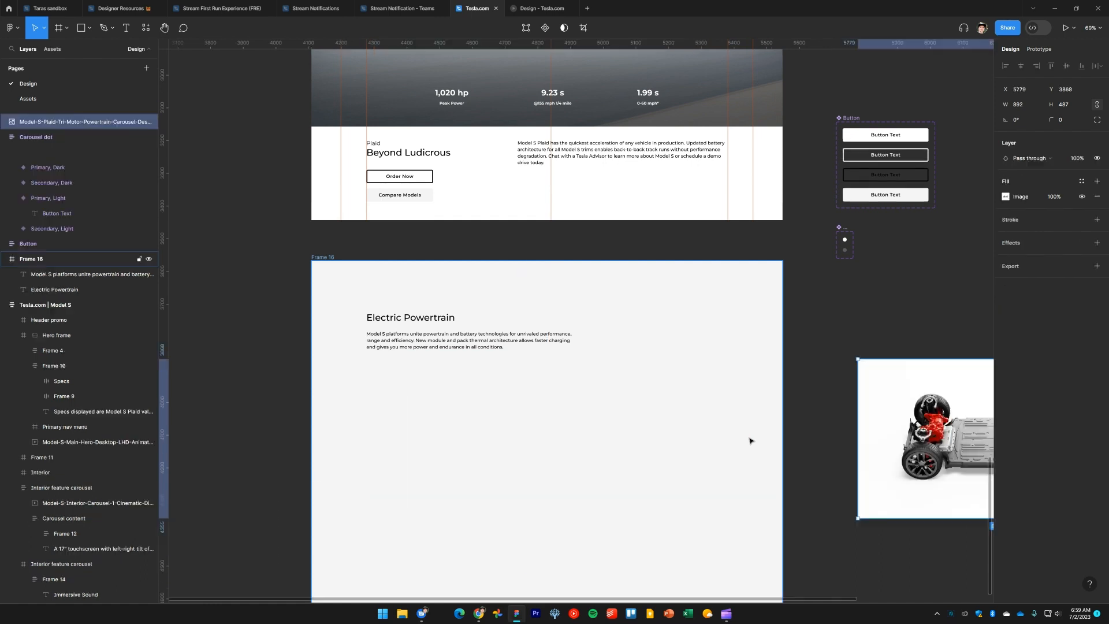
key("ctrl+z")
key("ctrl+z")
key("ctrl+z")
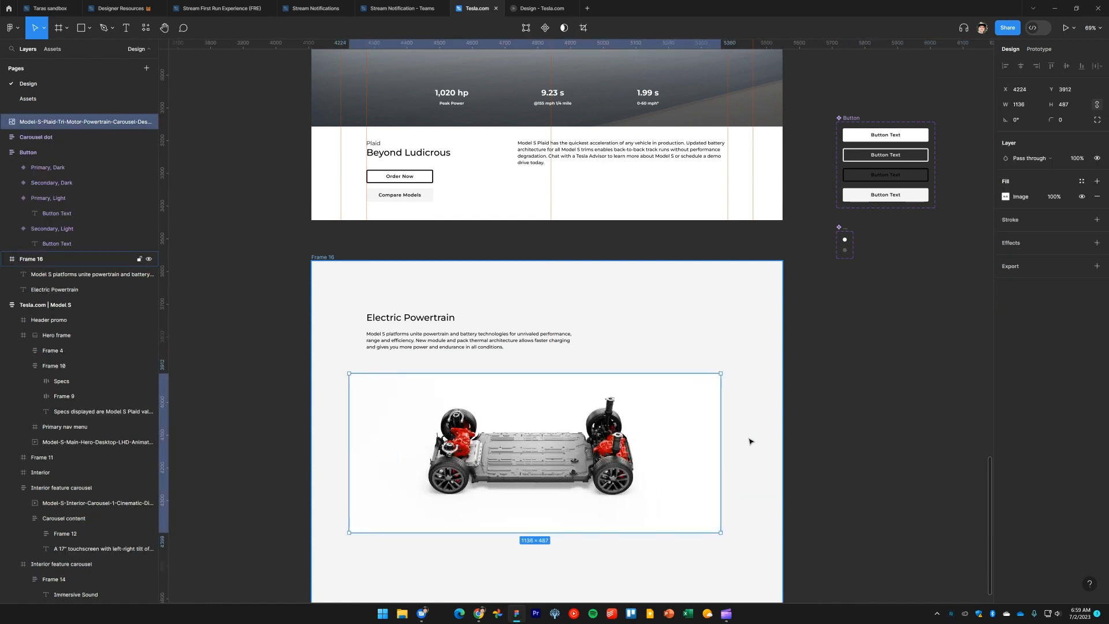
Move the powertrain image so it sits inside Frame 16 as a child layer
left_click(558, 456)
left_click_drag(558, 457, 1041, 454)
left_click_drag(935, 438, 463, 457)
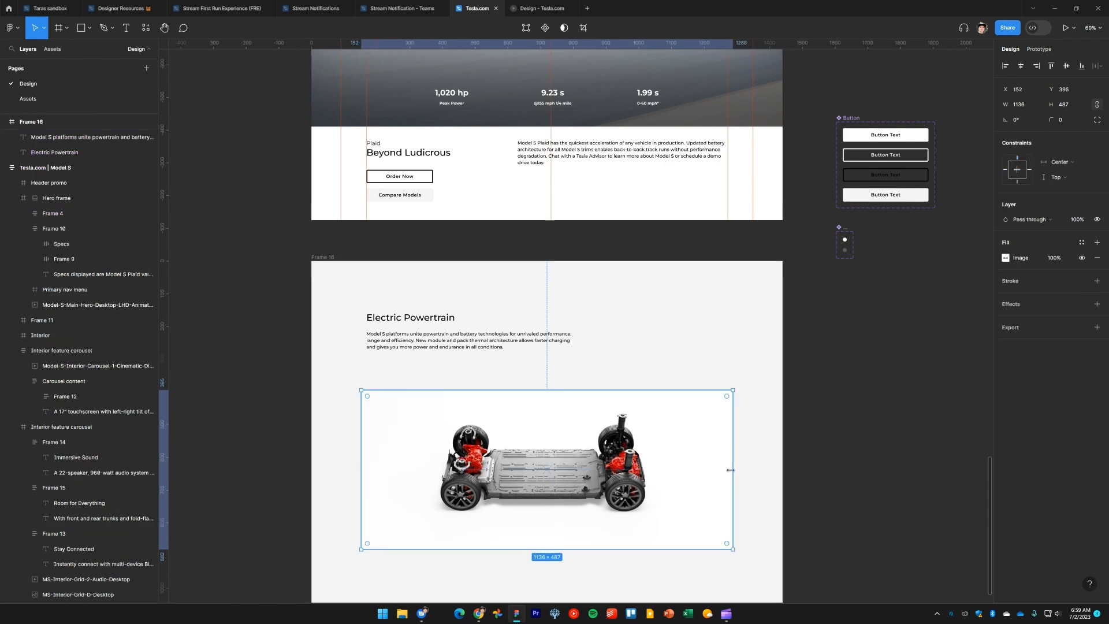
Resize the powertrain image to about 1261 × 697, centred horizontally below the paragraph
left_click_drag(732, 470, 687, 468)
key("ctrl+z")
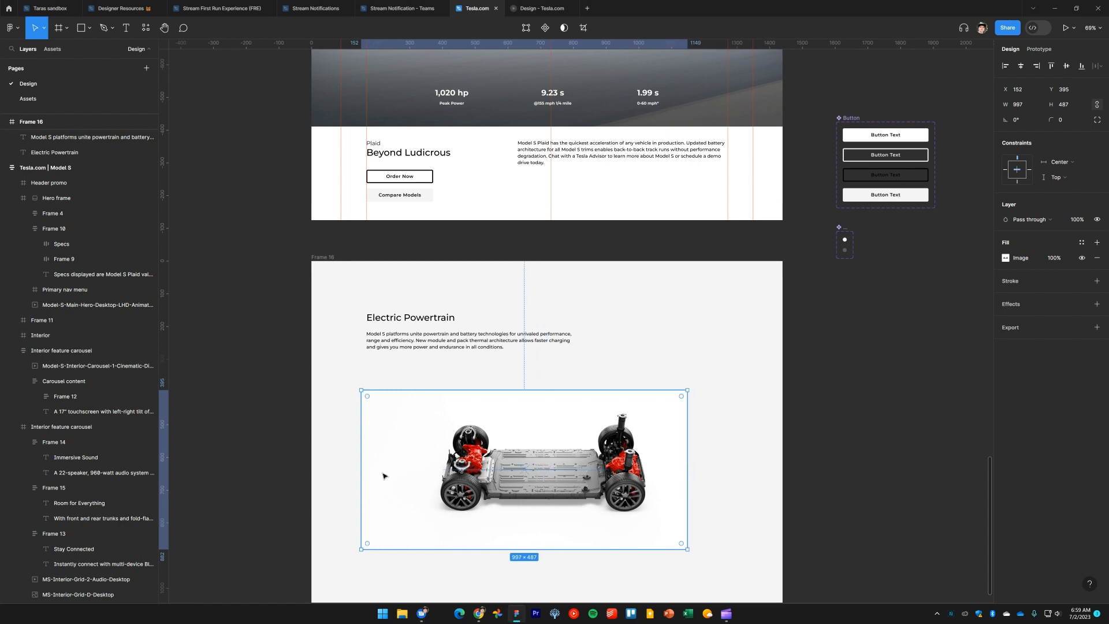
left_click_drag(362, 472, 399, 471)
key("alt+h")
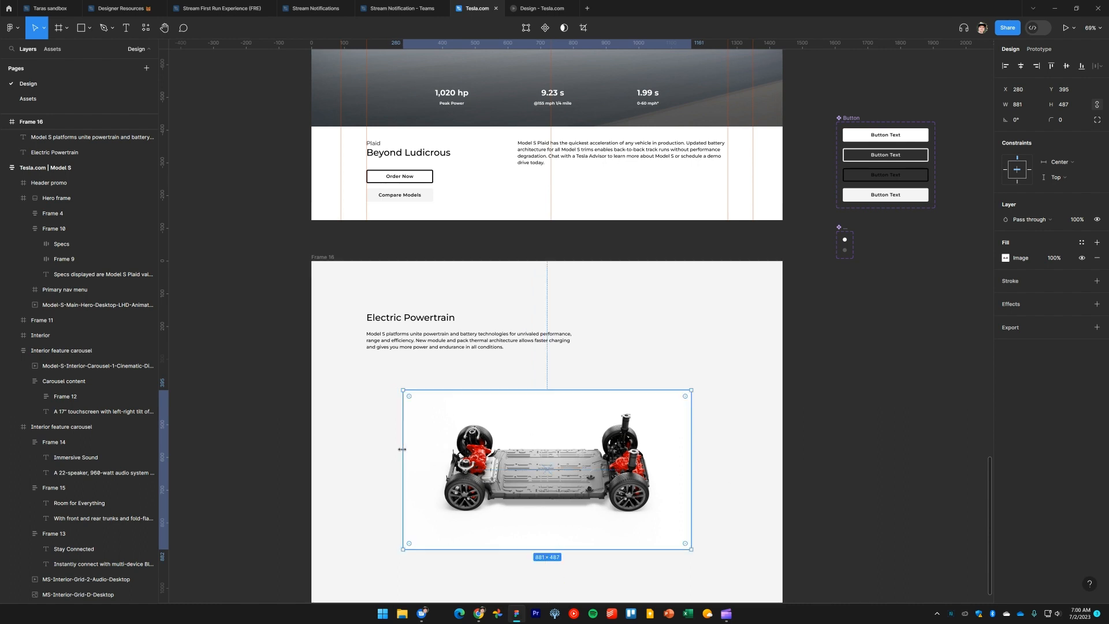
left_click_drag(399, 450, 341, 449)
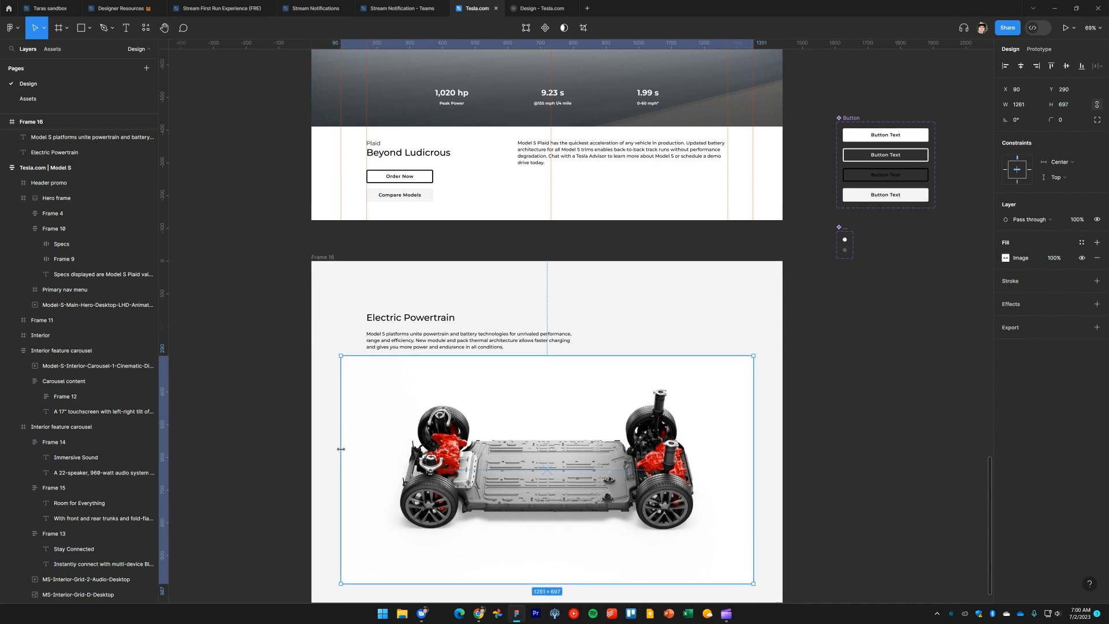
left_click_drag(640, 485, 641, 495)
Compare the paragraph-to-image spacing with the live page and nudge the image down slightly
key("alt+Tab")
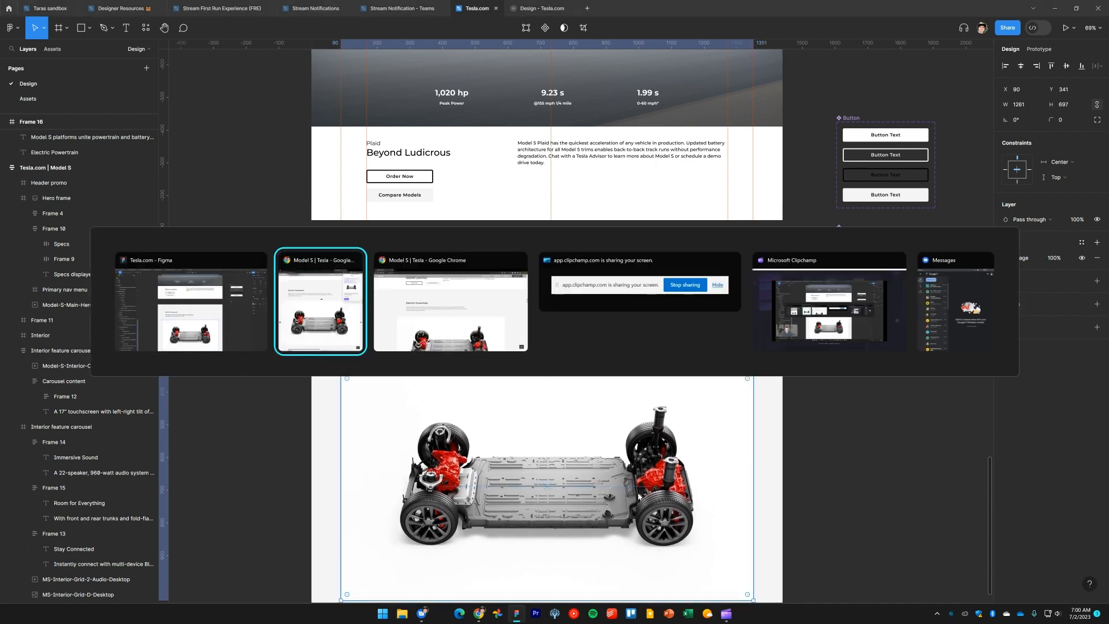
left_click(634, 196)
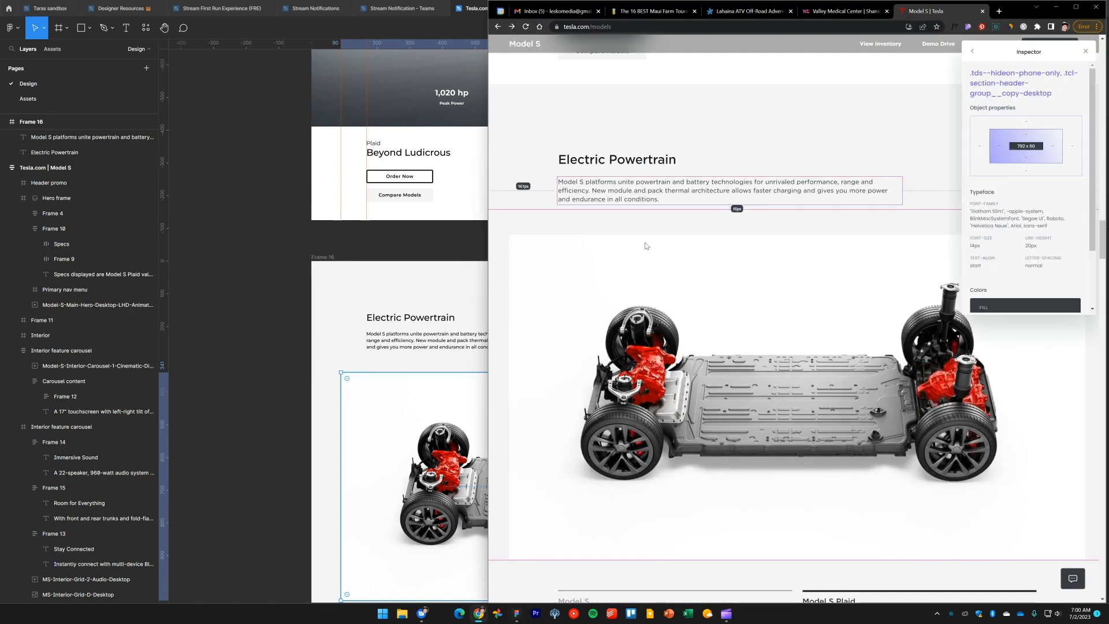
left_click(487, 302)
scroll(578, 289, "down", 1)
scroll(522, 255, "up", 3)
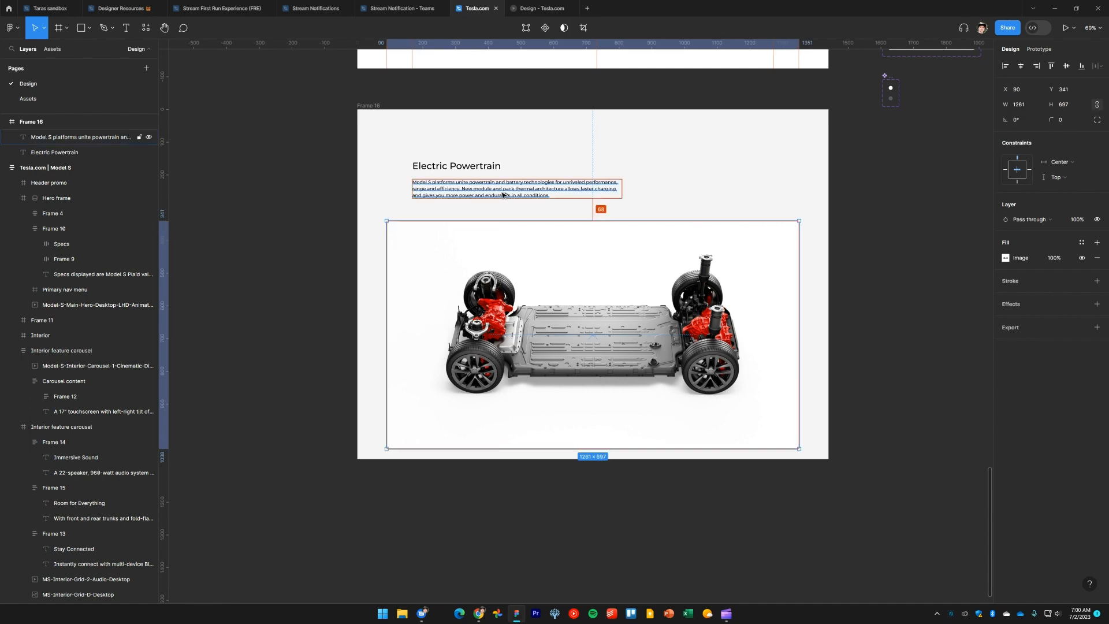
key("Down")
key("Down")
key("Down")
key("Down")
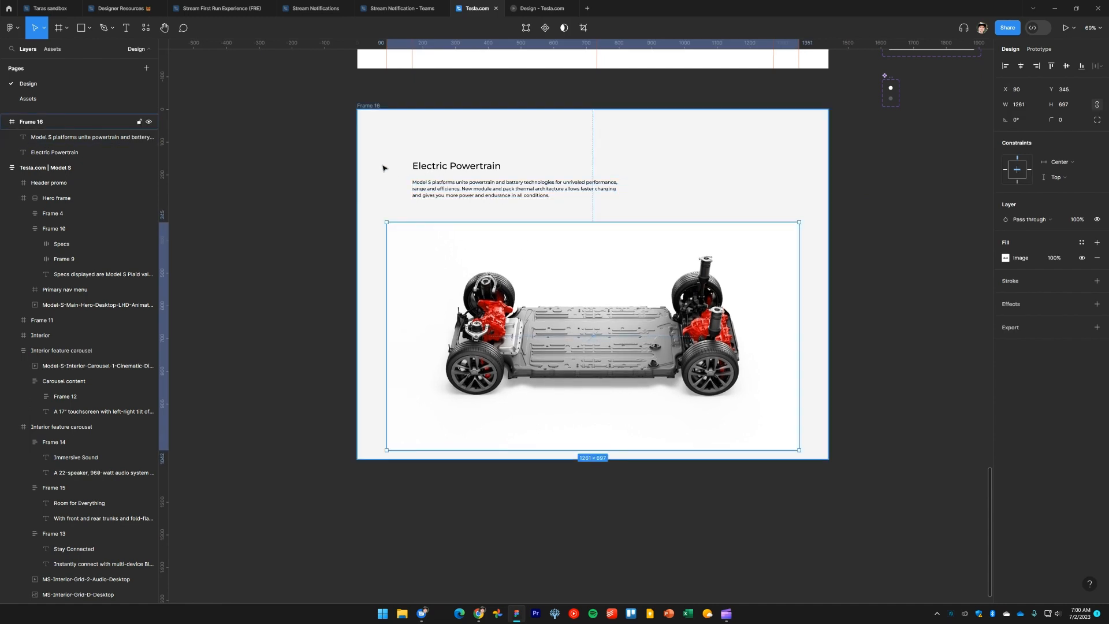
Extend the Electric Powertrain frame's height to about 1371
key("Escape")
left_click_drag(528, 459, 530, 563)
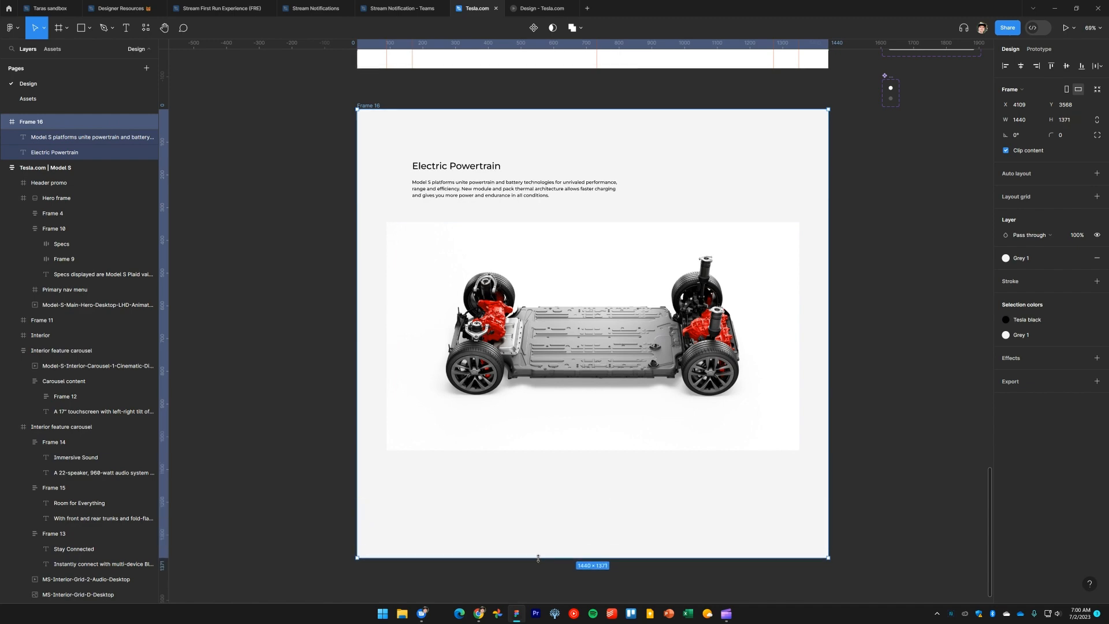
key("Escape")
Scroll the live Tesla page to examine the Model S versus Model S Plaid specs below the powertrain image
key("alt+Tab")
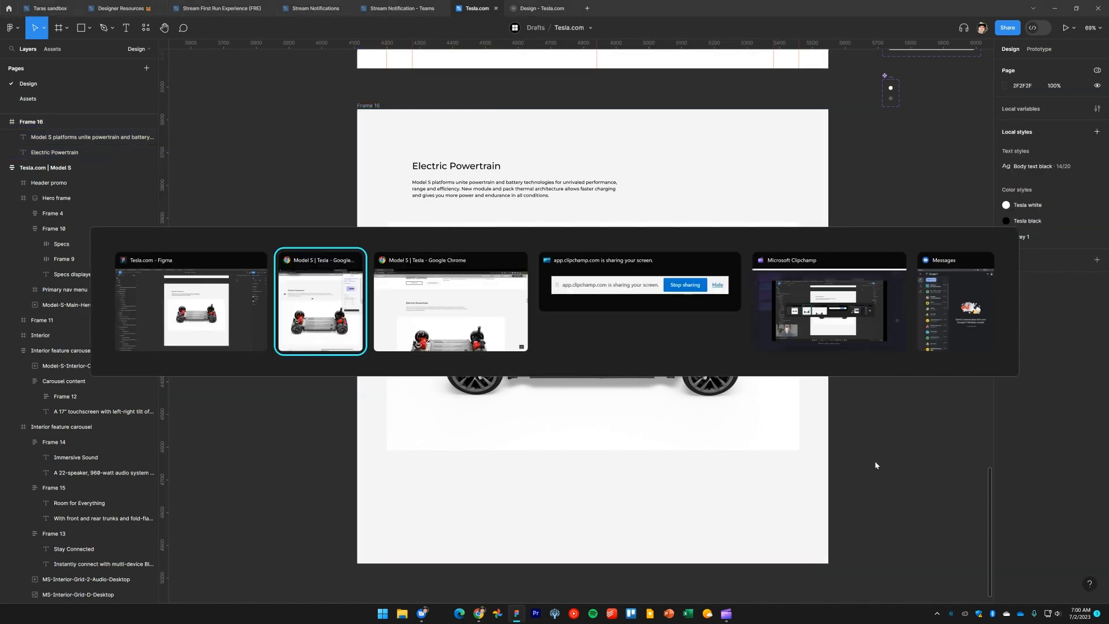
scroll(739, 396, "down", 3)
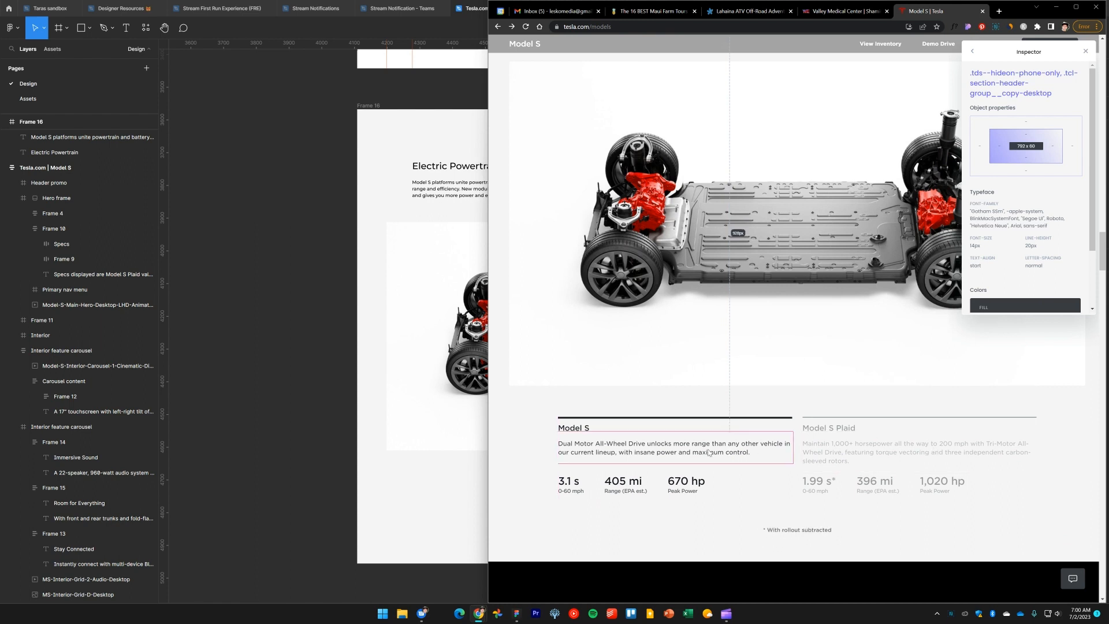
scroll(651, 414, "down", 2)
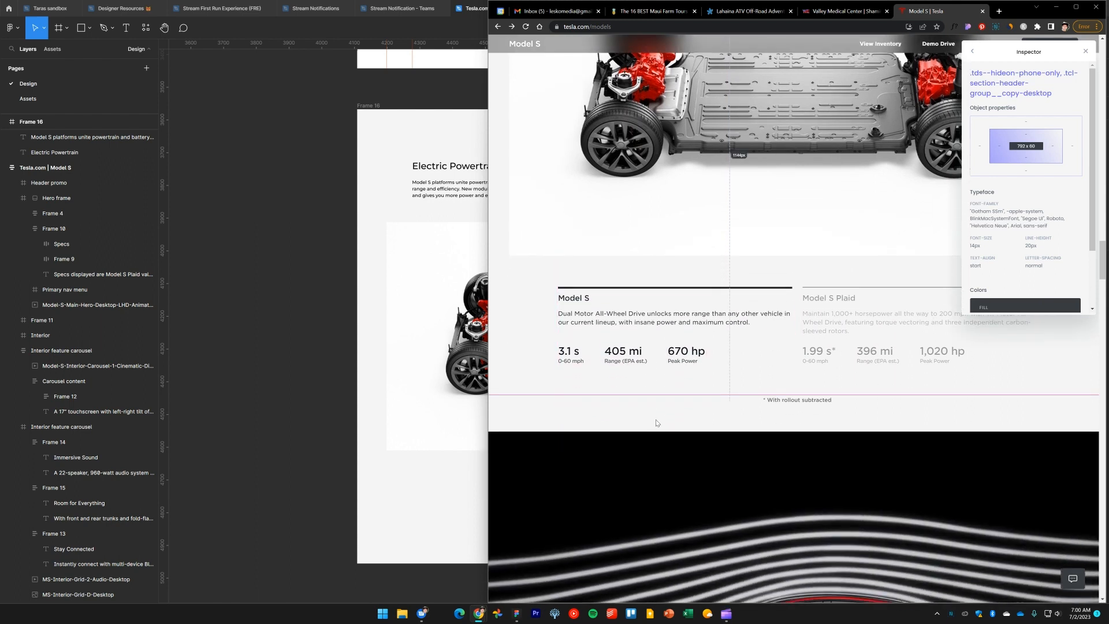
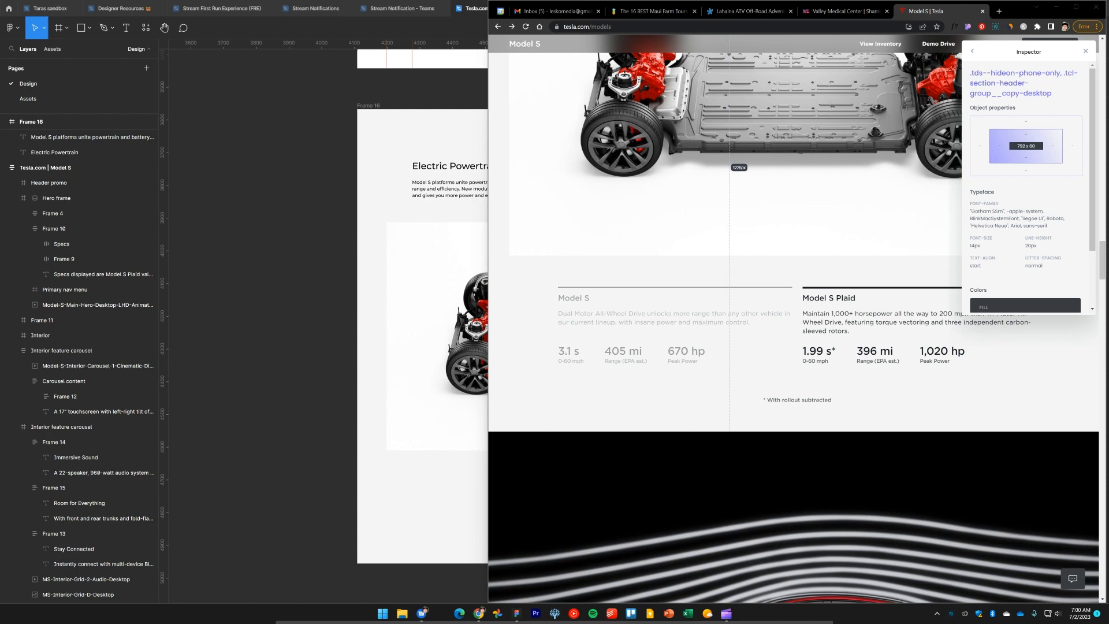
Paste the copied screenshot of the live specs section and move it below the Electric Powertrain frame
left_click(341, 426)
key("ctrl+v")
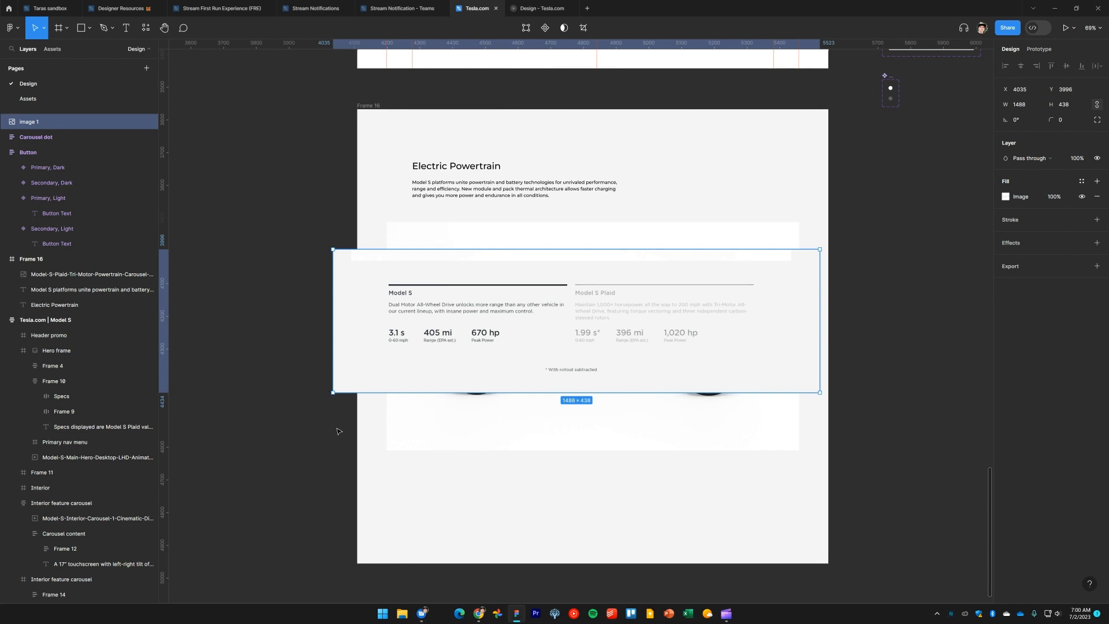
left_click_drag(339, 431, 362, 328)
left_click_drag(469, 253, 481, 582)
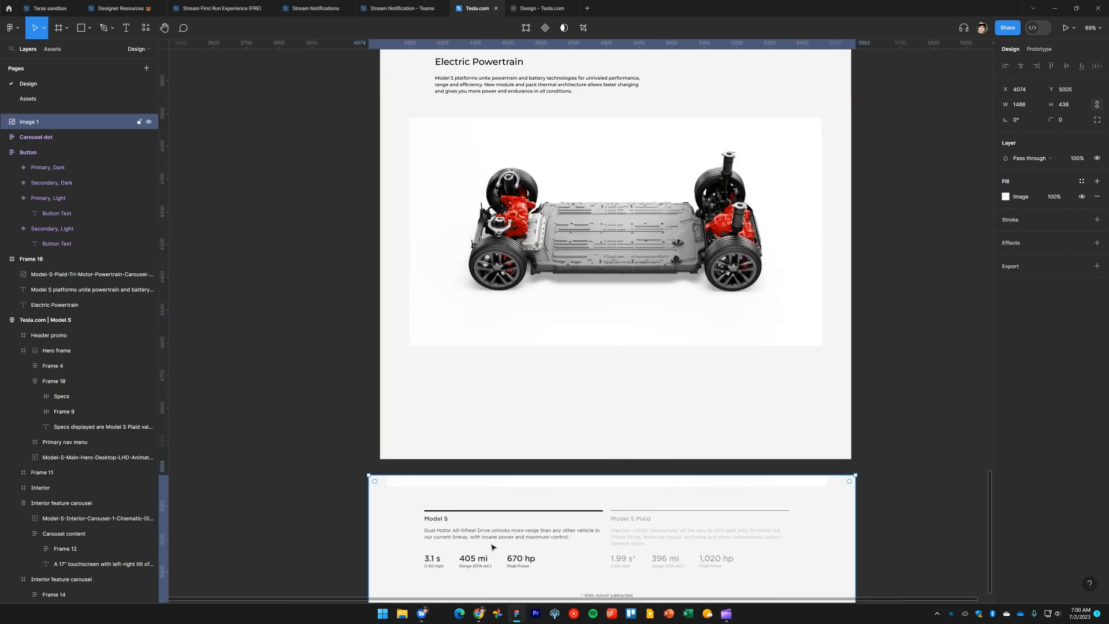
Resize the pasted specs image to about 1436 × 422
scroll(294, 439, "down", 3)
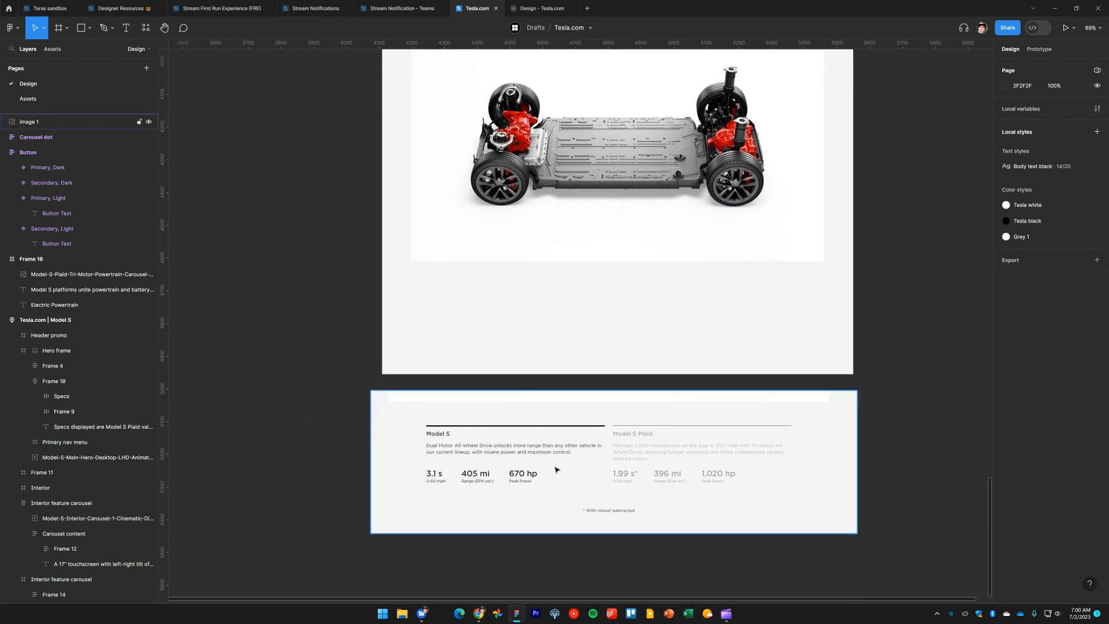
left_click_drag(857, 462, 849, 461)
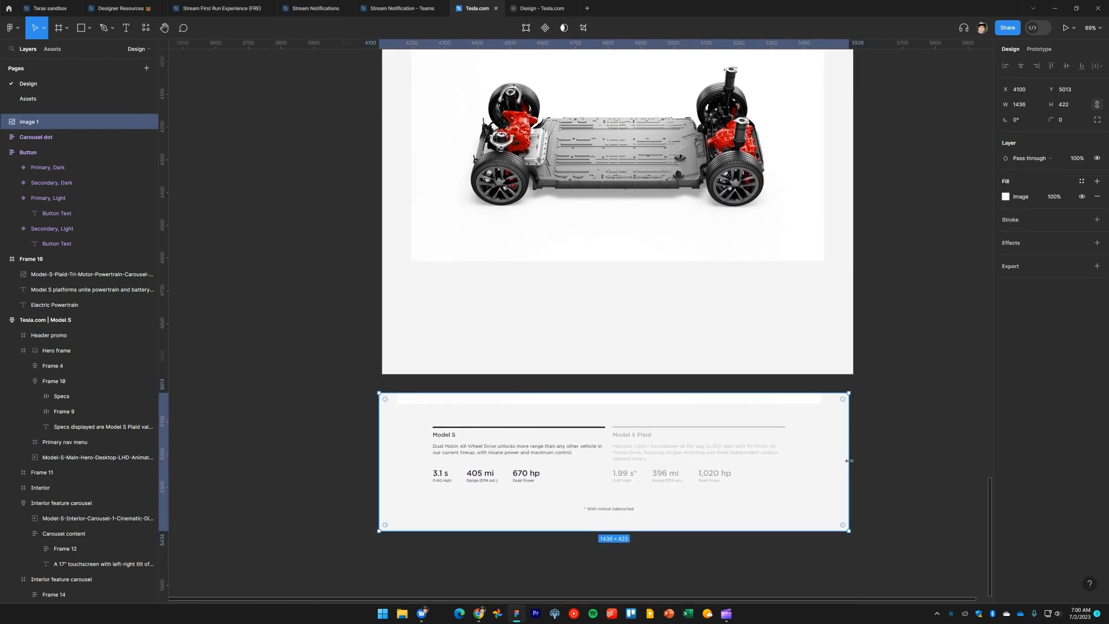
left_click(911, 465)
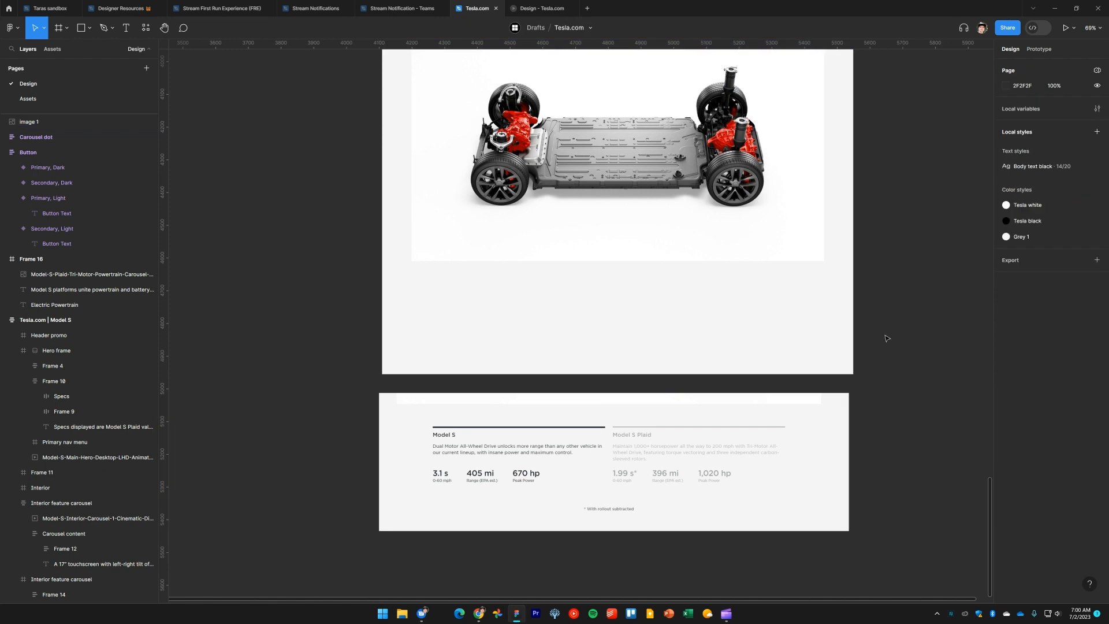
Nudge the Electric Powertrain frame up slightly
scroll(887, 338, "up", 5)
scroll(867, 525, "down", 2)
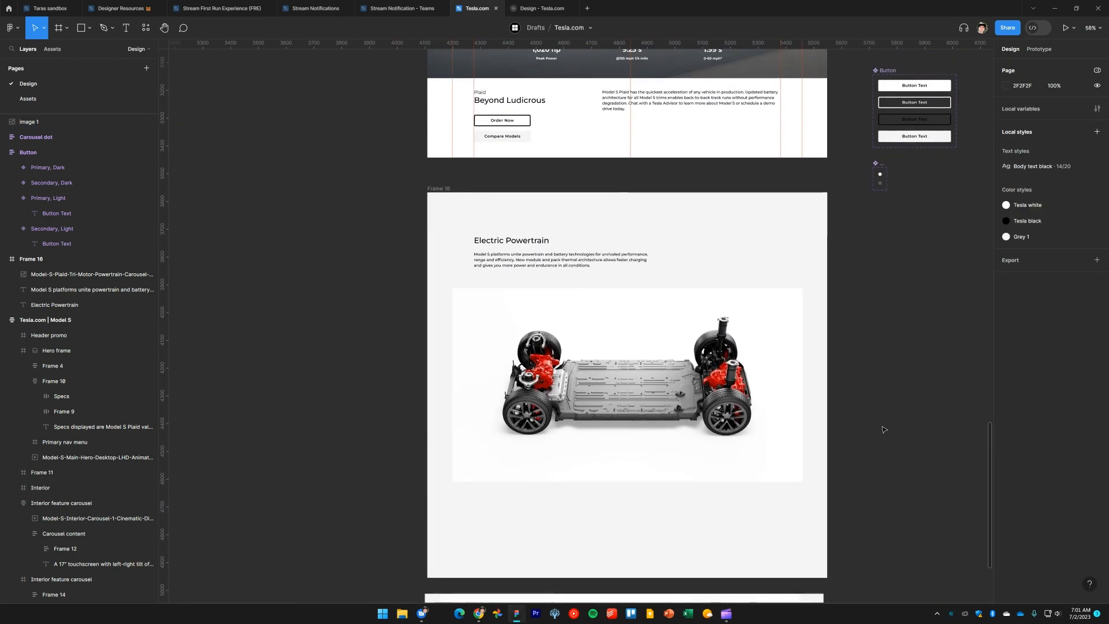
scroll(883, 430, "down", 1)
left_click(471, 202)
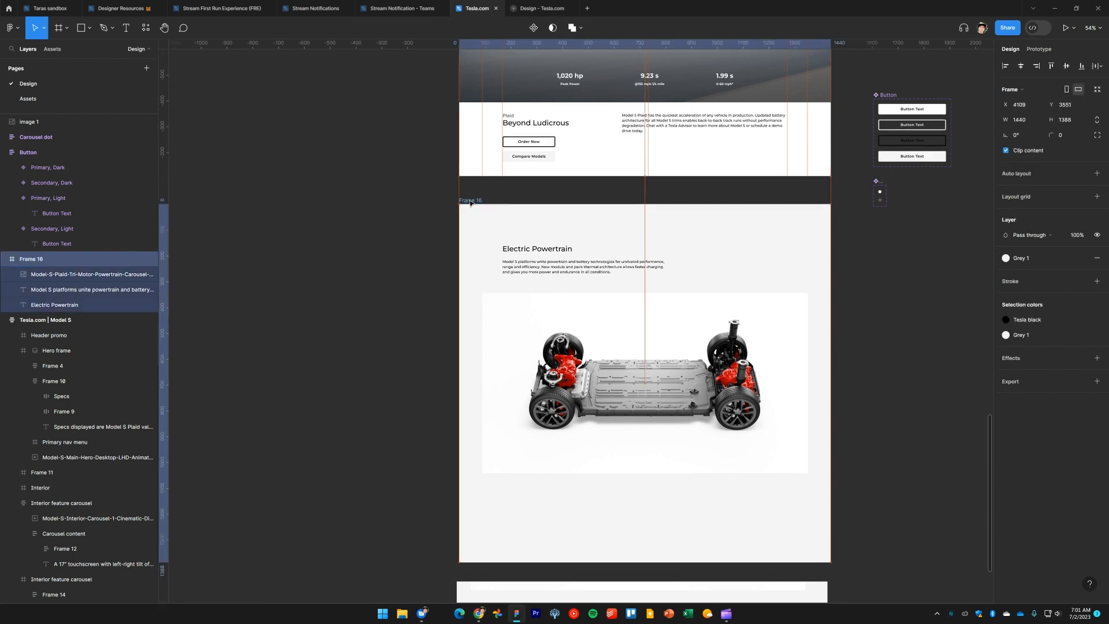
left_click_drag(470, 202, 473, 175)
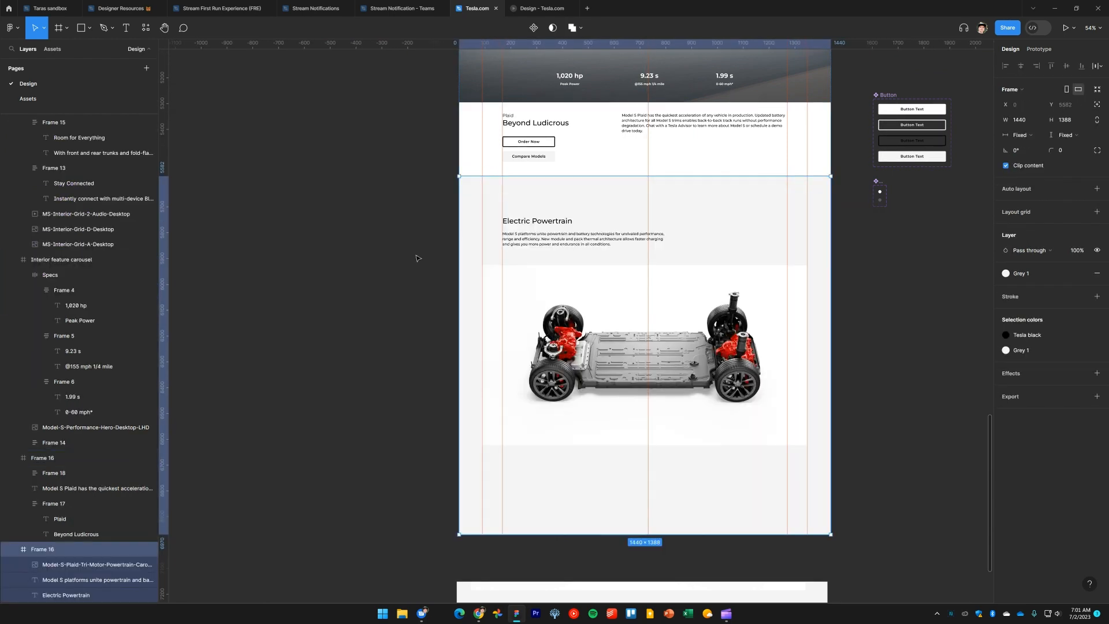
left_click(374, 272)
Move the specs image further down, leaving a gap below the Electric Powertrain frame
scroll(368, 318, "down", 3)
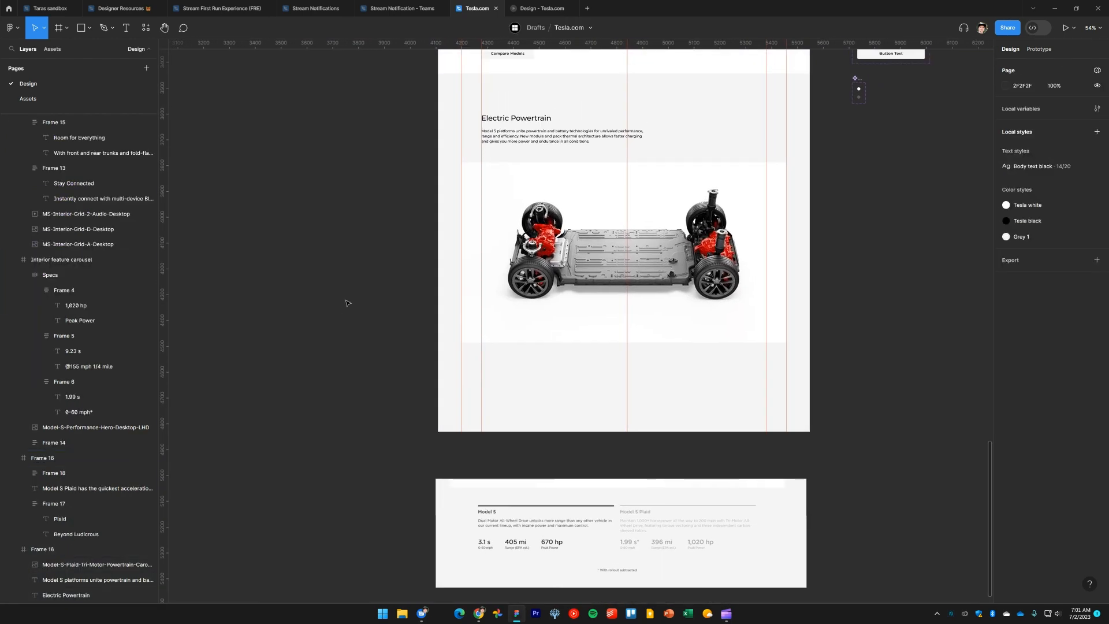
scroll(354, 284, "down", 2)
scroll(404, 335, "up", 2)
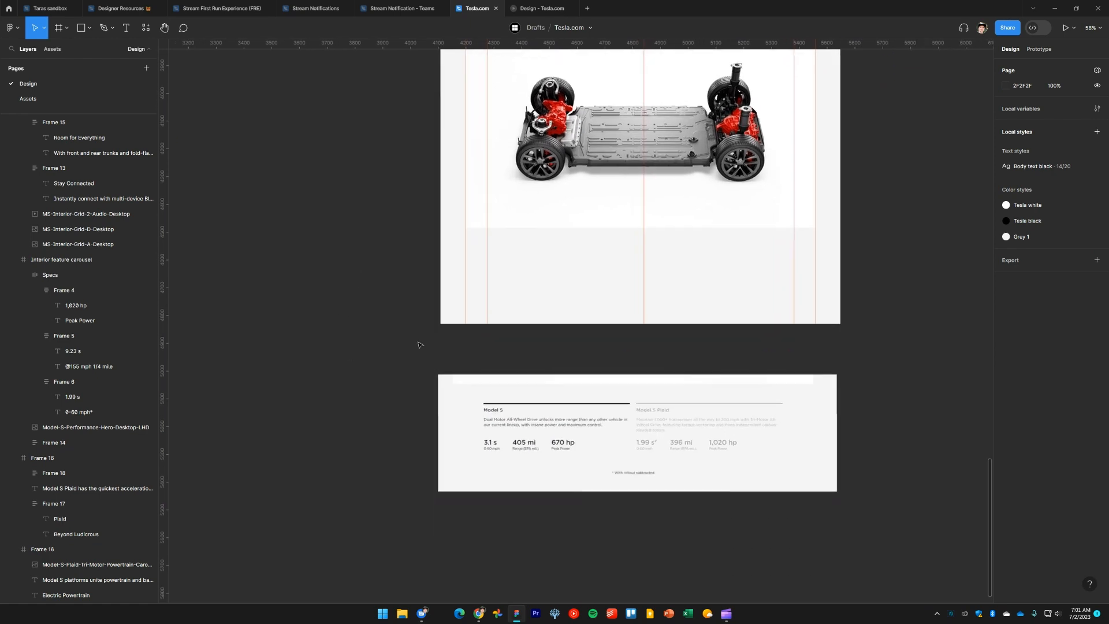
scroll(420, 350, "right", 1)
left_click_drag(532, 404, 537, 388)
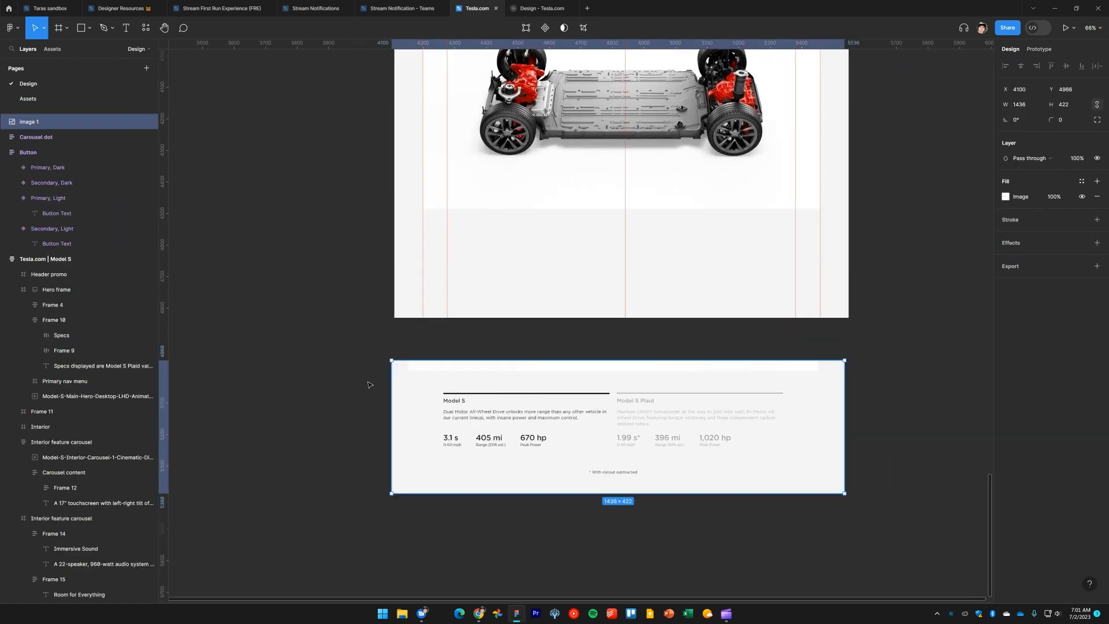
left_click(333, 327)
left_click_drag(584, 436, 585, 493)
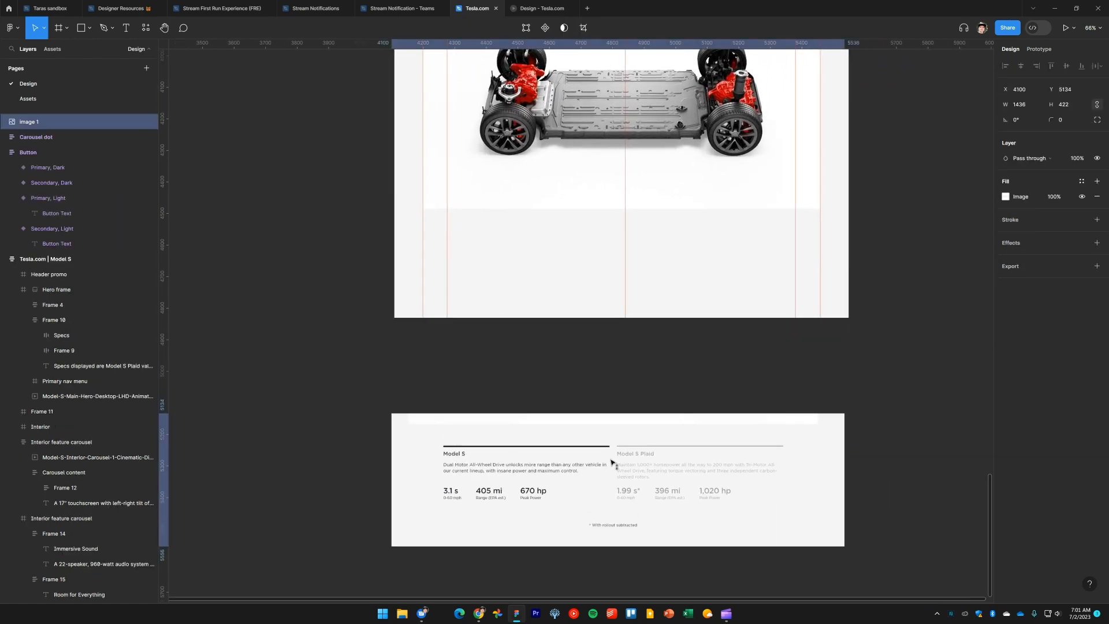
left_click(585, 369)
Draw a horizontal line about 528 wide in the gap between the frame and the specs image
scroll(541, 346, "down", 2)
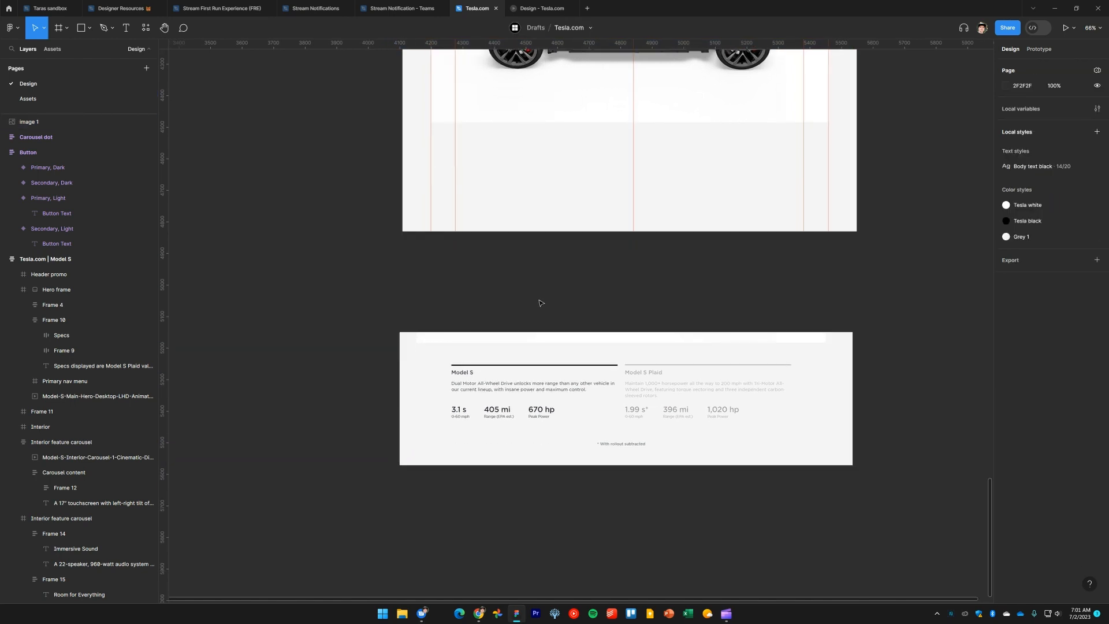
scroll(507, 292, "up", 2)
key("l")
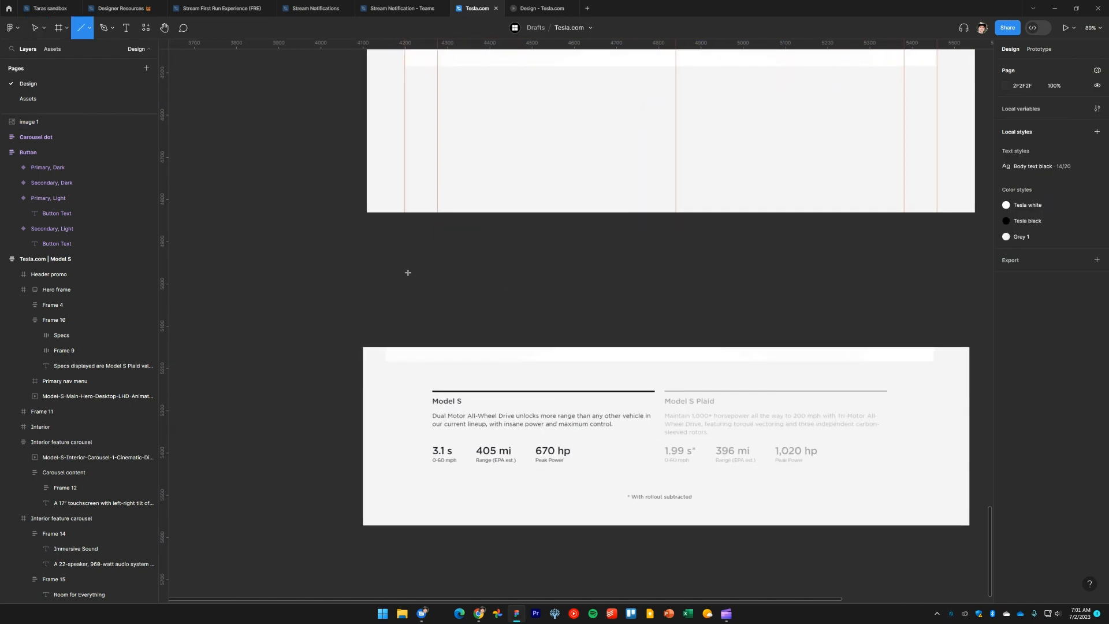
left_click_drag(408, 272, 658, 292)
left_click_drag(409, 272, 435, 272)
left_click(495, 292)
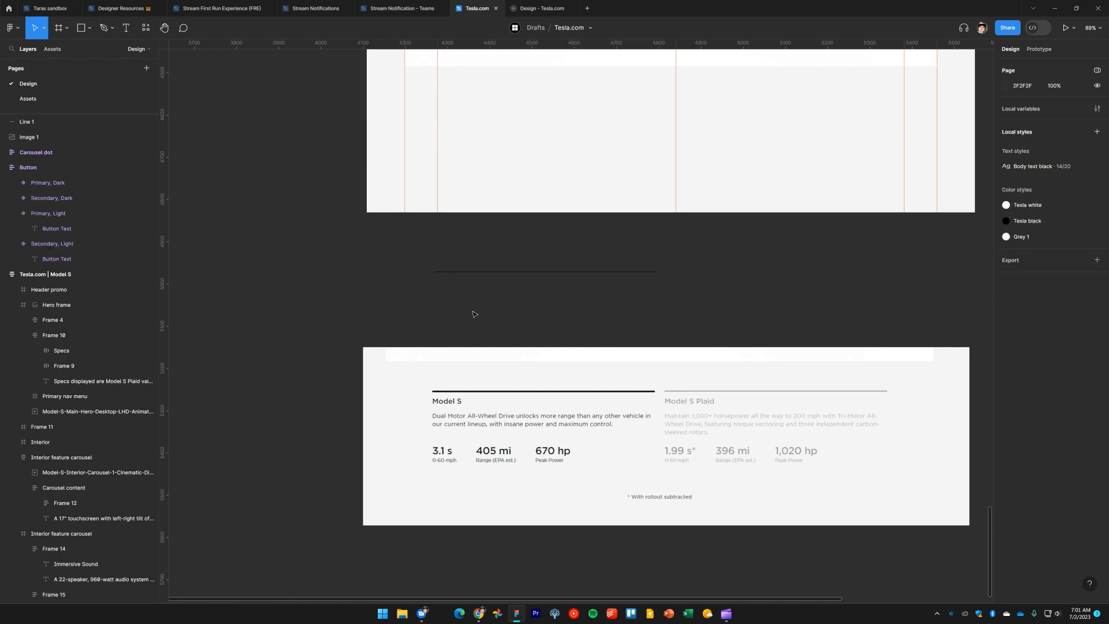
scroll(496, 292, "down", 5)
scroll(515, 308, "up", 5)
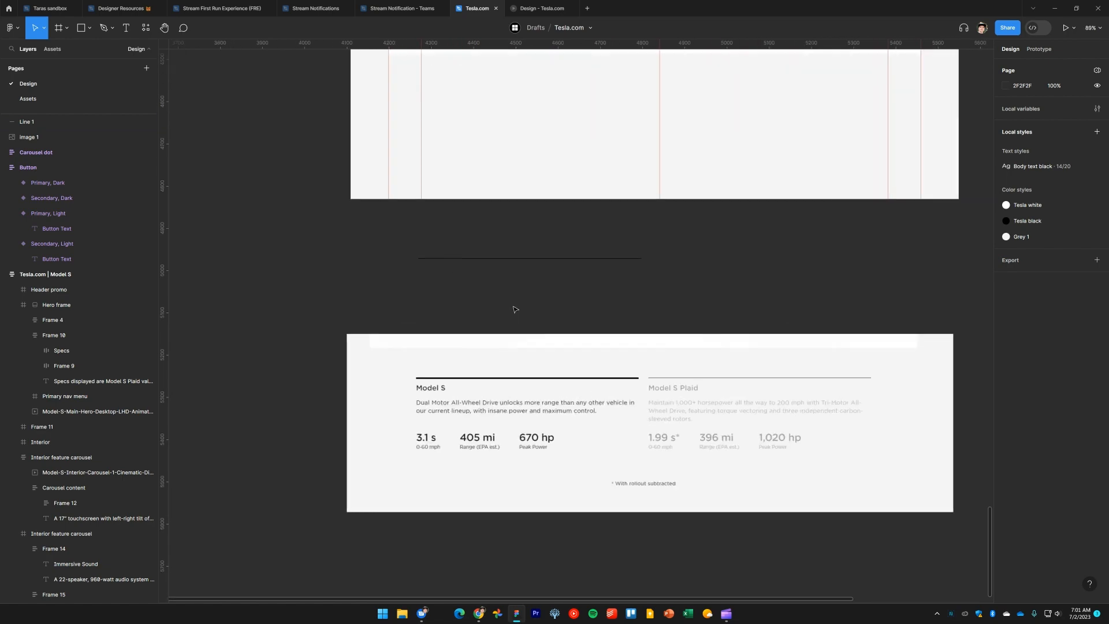
Inspect the Model S spec column on the live Tesla page in the browser
key("alt+Tab")
left_click(513, 309)
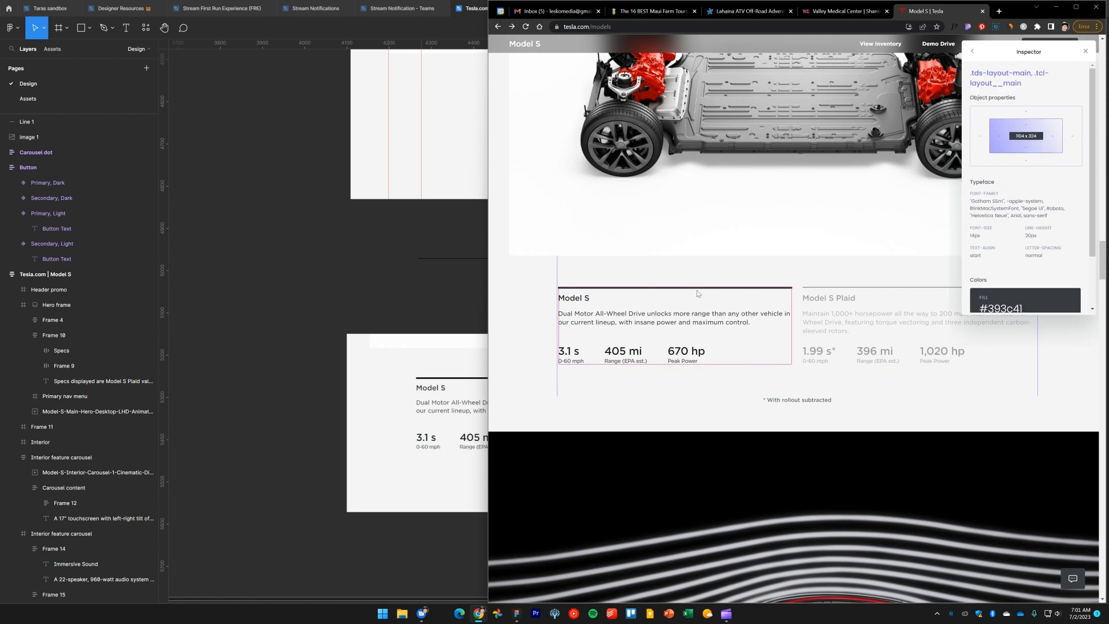
left_click(332, 275)
left_click_drag(332, 275, 540, 237)
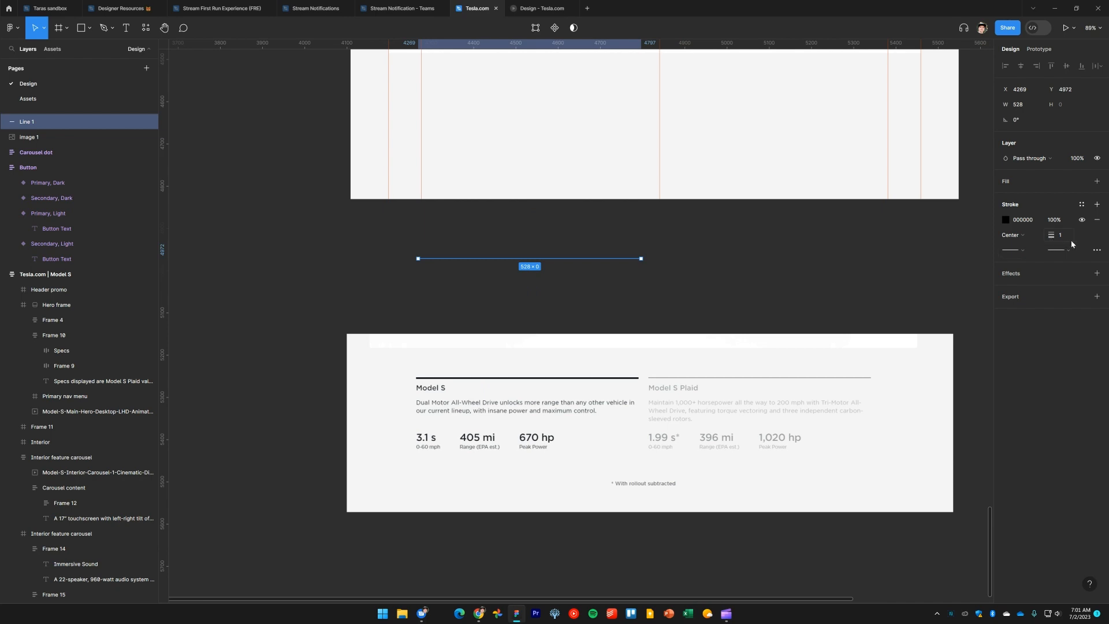
left_click(988, 179)
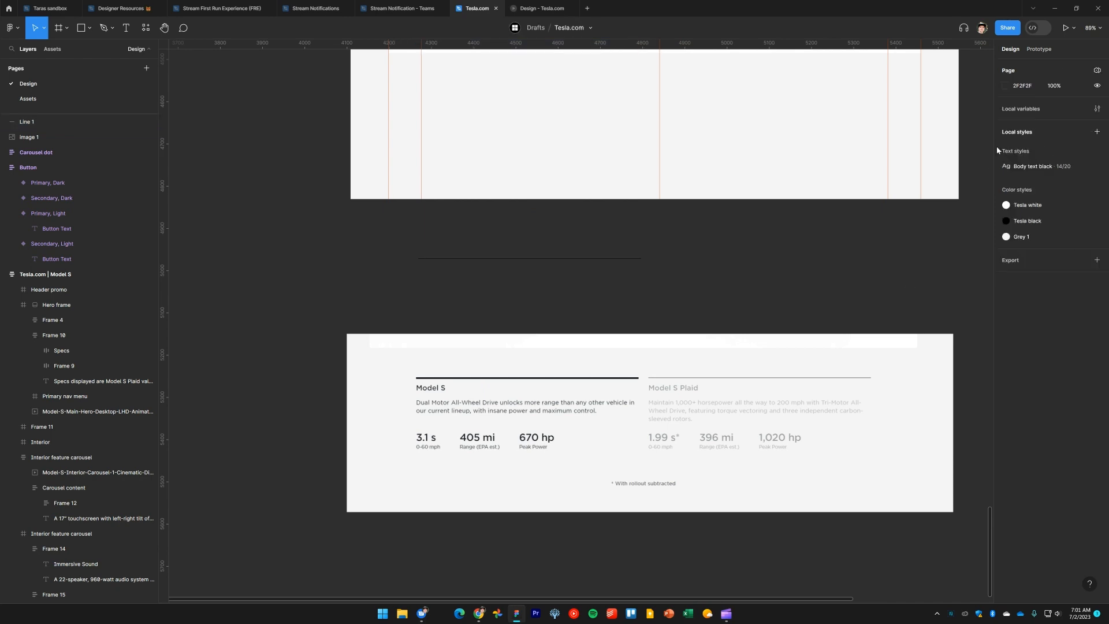
Change the canvas page background colour to CCCCCC
left_click(1006, 85)
left_click_drag(982, 130, 866, 124)
left_click(678, 305)
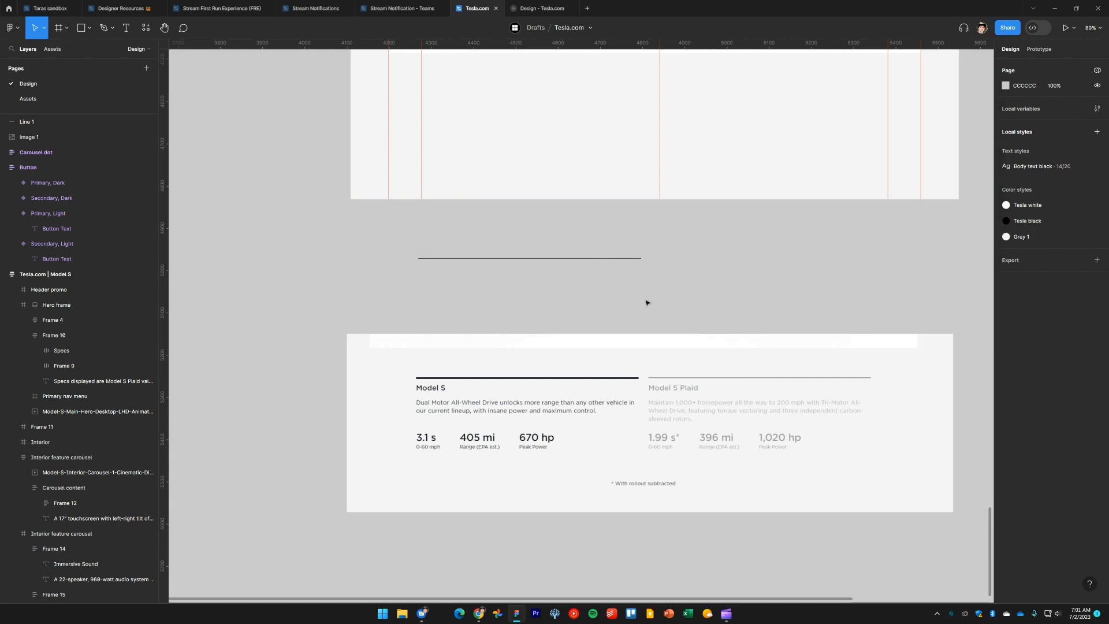
Set the new line's stroke weight to 4
scroll(646, 302, "right", 1)
scroll(646, 302, "up", 1)
left_click_drag(590, 309, 541, 249)
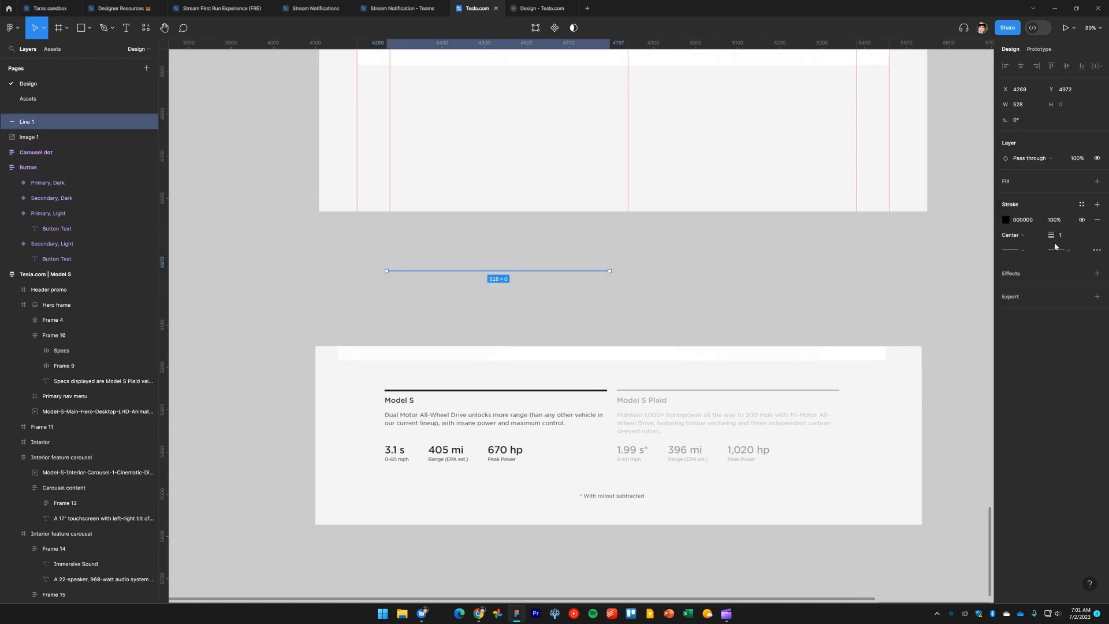
left_click_drag(1052, 235, 1067, 237)
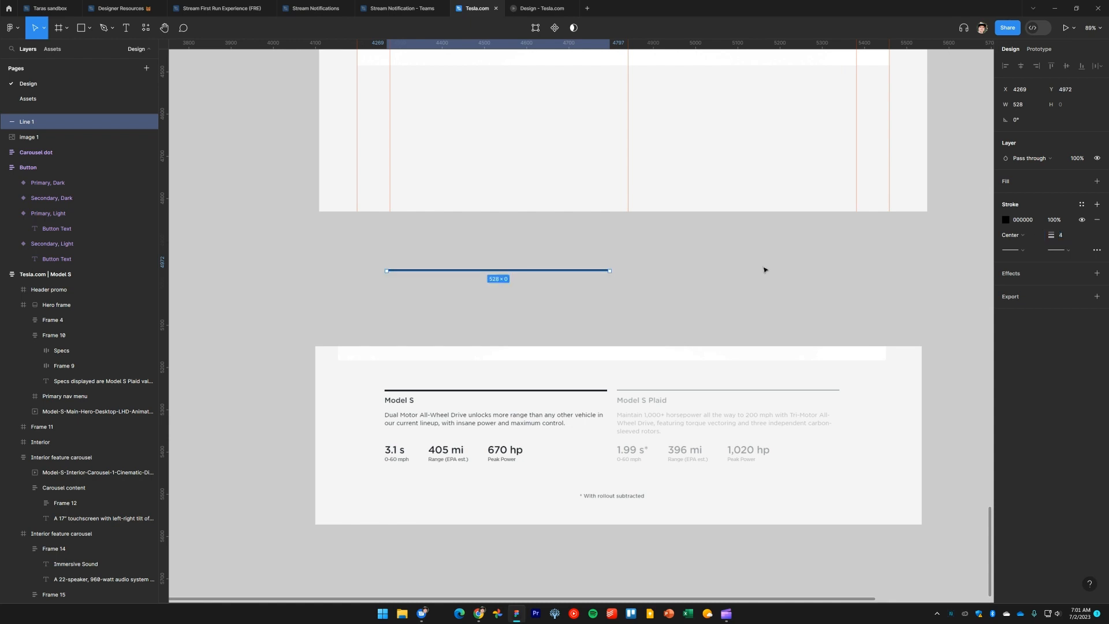
left_click(669, 292)
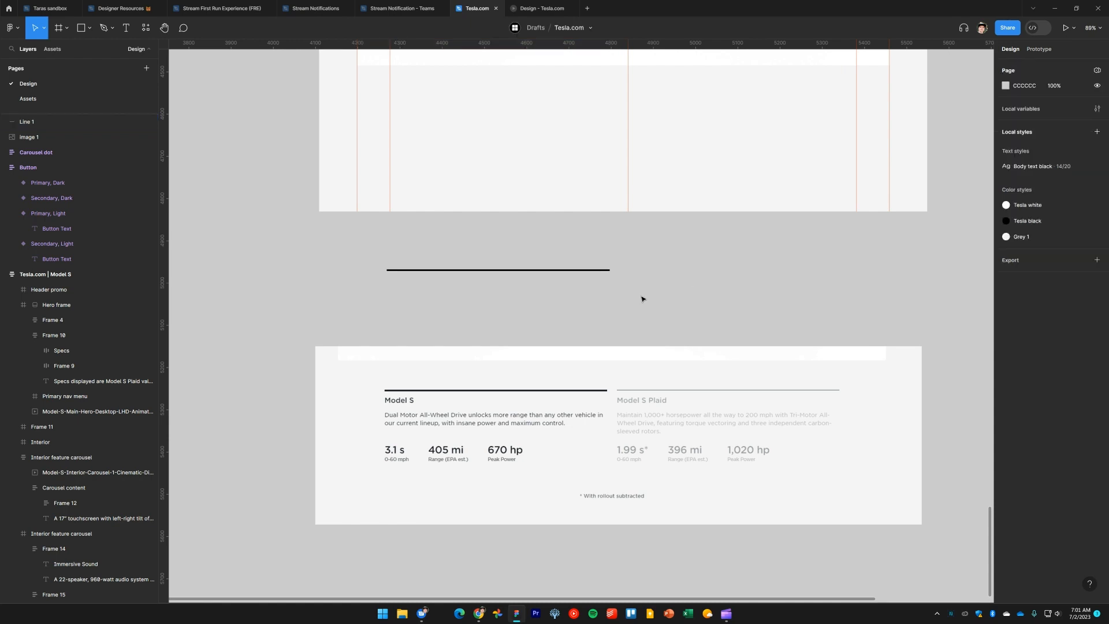
Duplicate the Electric Powertrain paragraph and place the copy below the new line
scroll(511, 275, "up", 5)
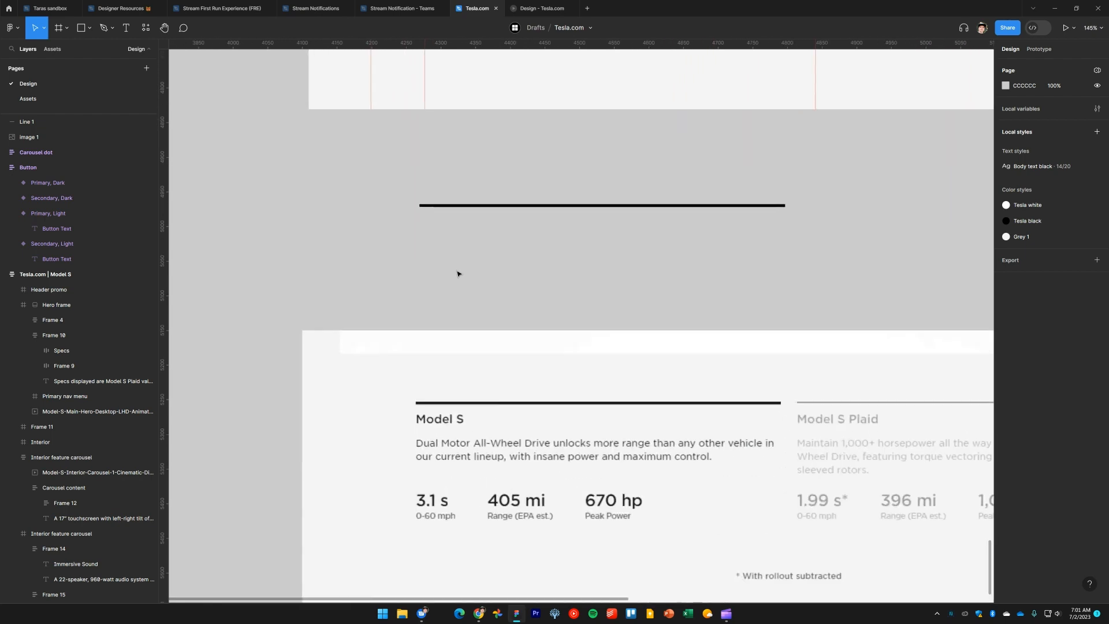
left_click_drag(562, 283, 499, 260)
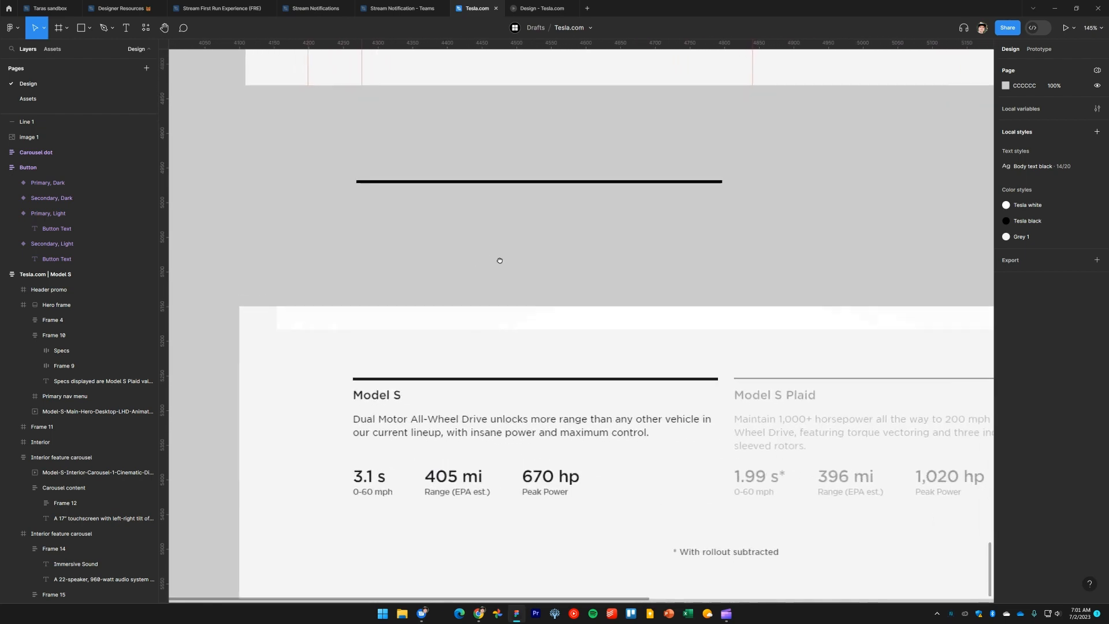
scroll(502, 263, "down", 10)
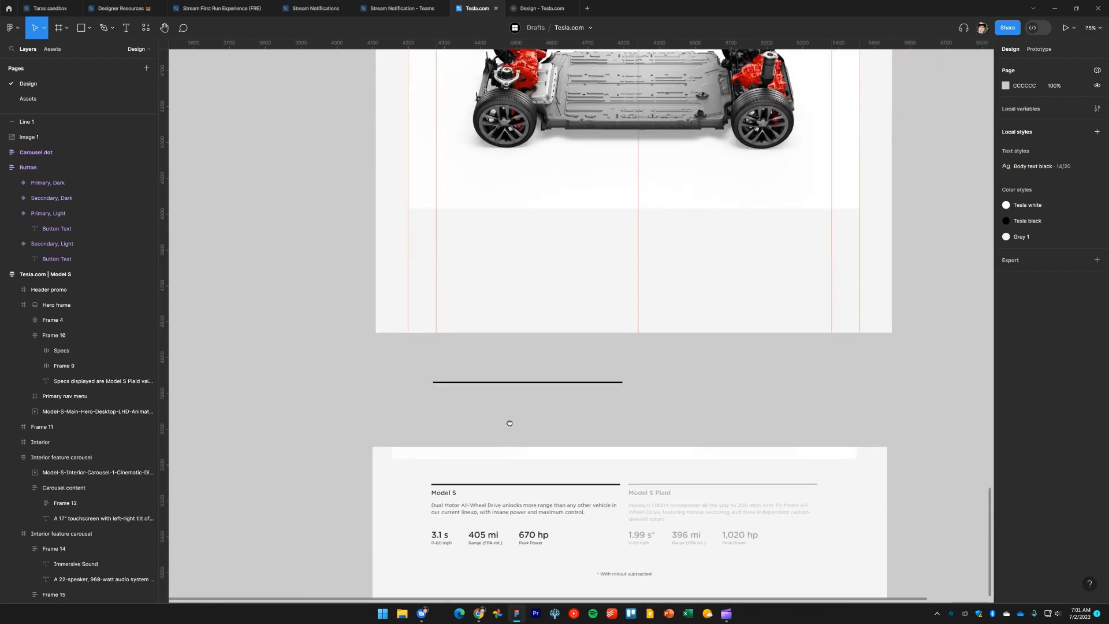
scroll(494, 316, "up", 3)
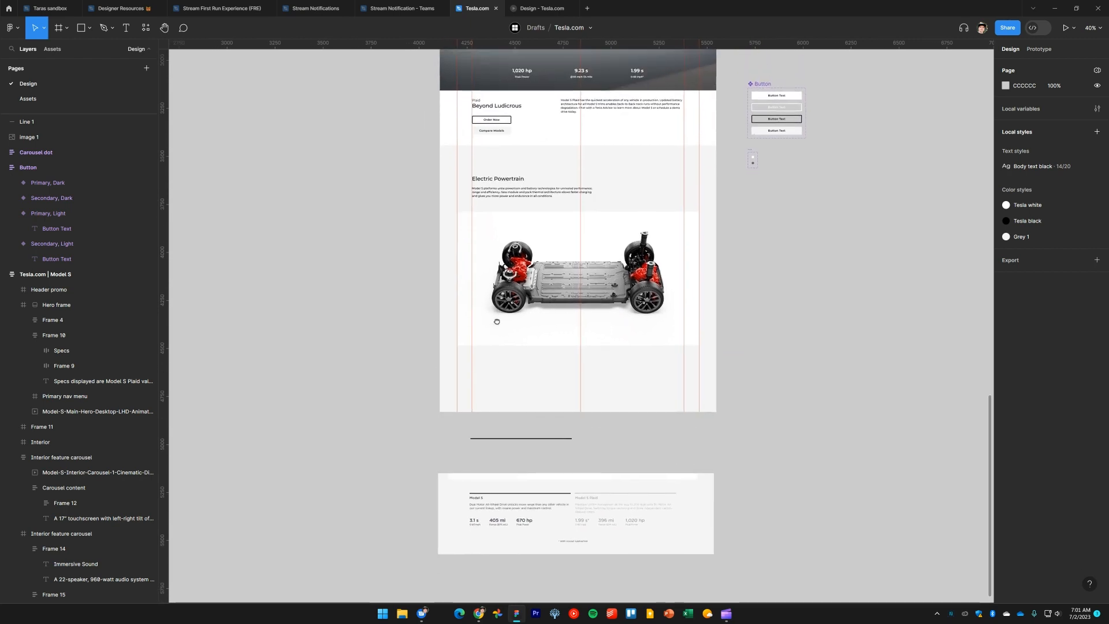
scroll(499, 315, "up", 2)
double_click(522, 157)
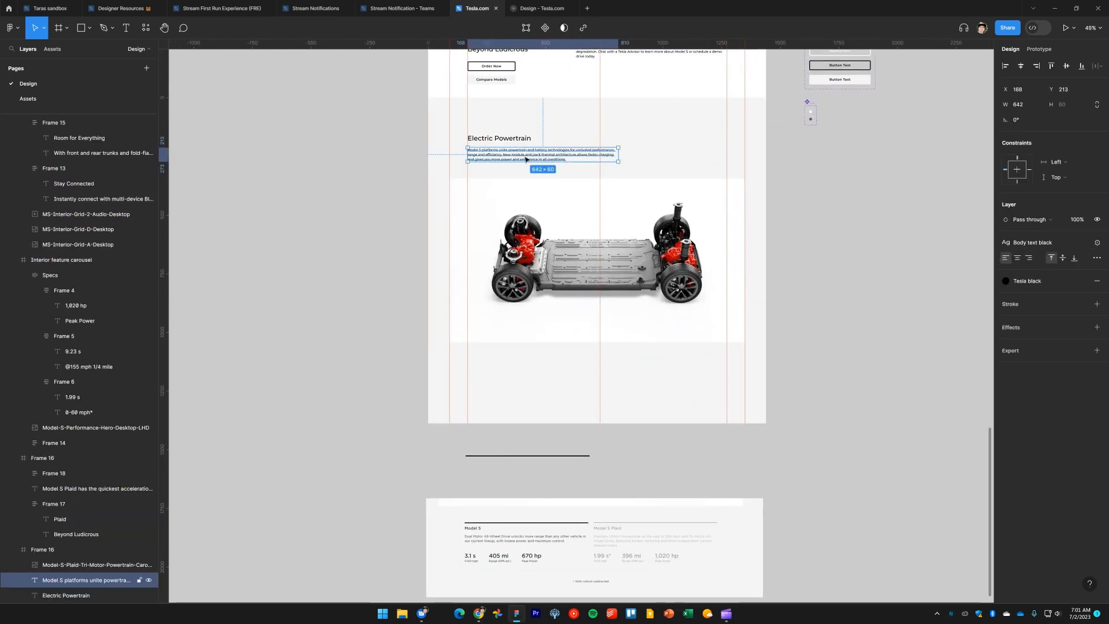
left_click_drag(529, 285, 522, 481)
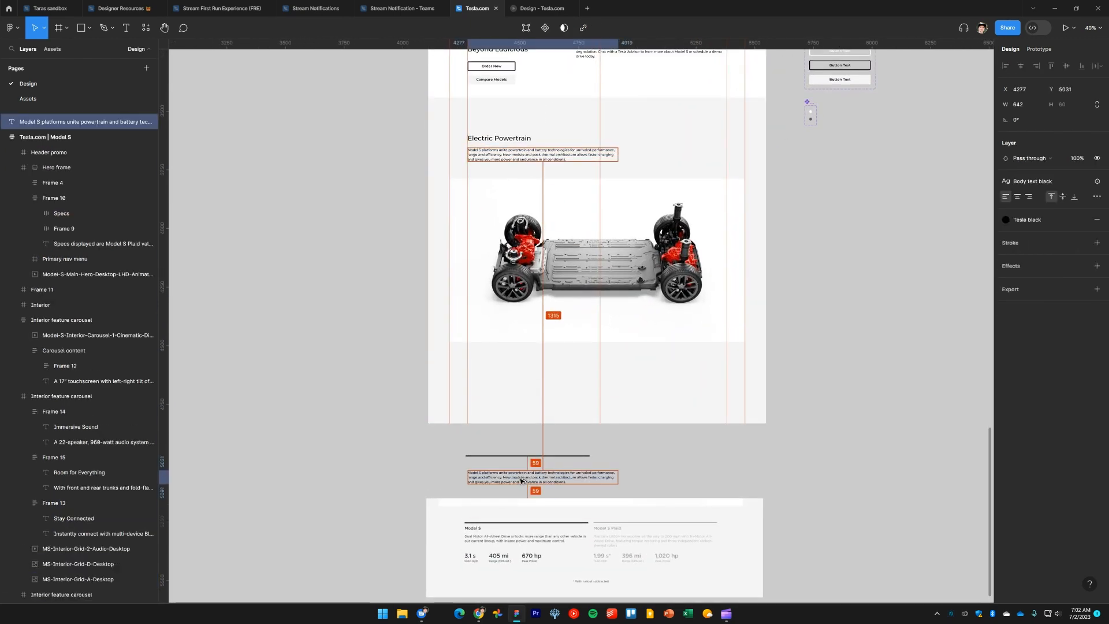
Left-align the paragraph copy with the line
scroll(443, 245, "up", 6)
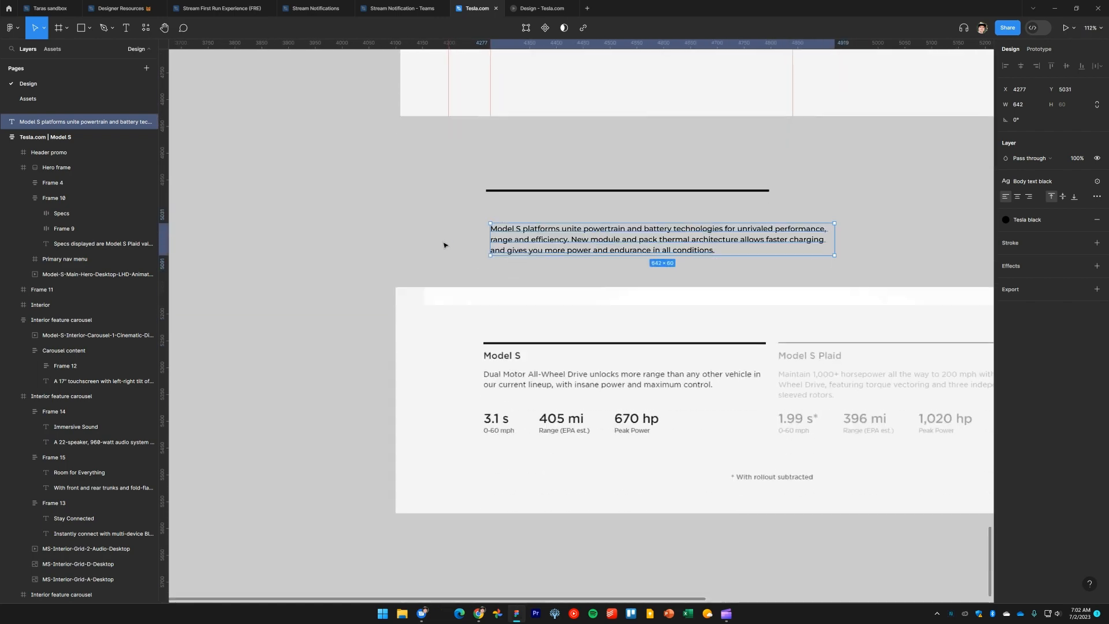
left_click_drag(441, 261, 567, 161)
key("alt+a")
left_click(482, 236)
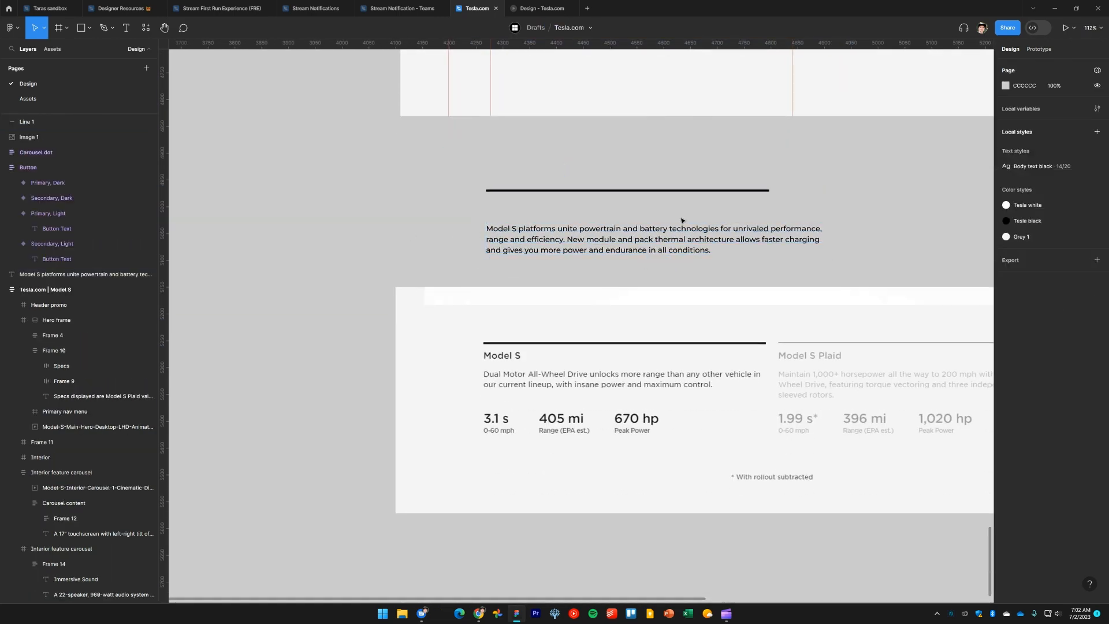
Resize the paragraph copy's width to 528 to match the line
left_click(758, 238)
left_click_drag(830, 242, 768, 264)
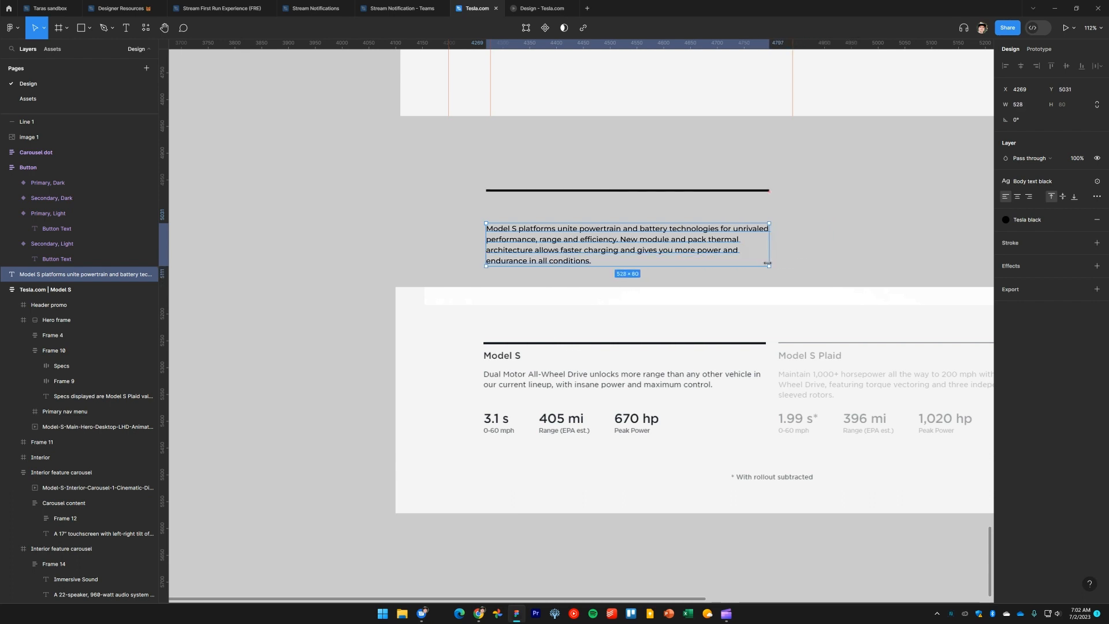
left_click(842, 217)
Move the line and paragraph copy together up to just below the Electric Powertrain frame
scroll(792, 255, "up", 2)
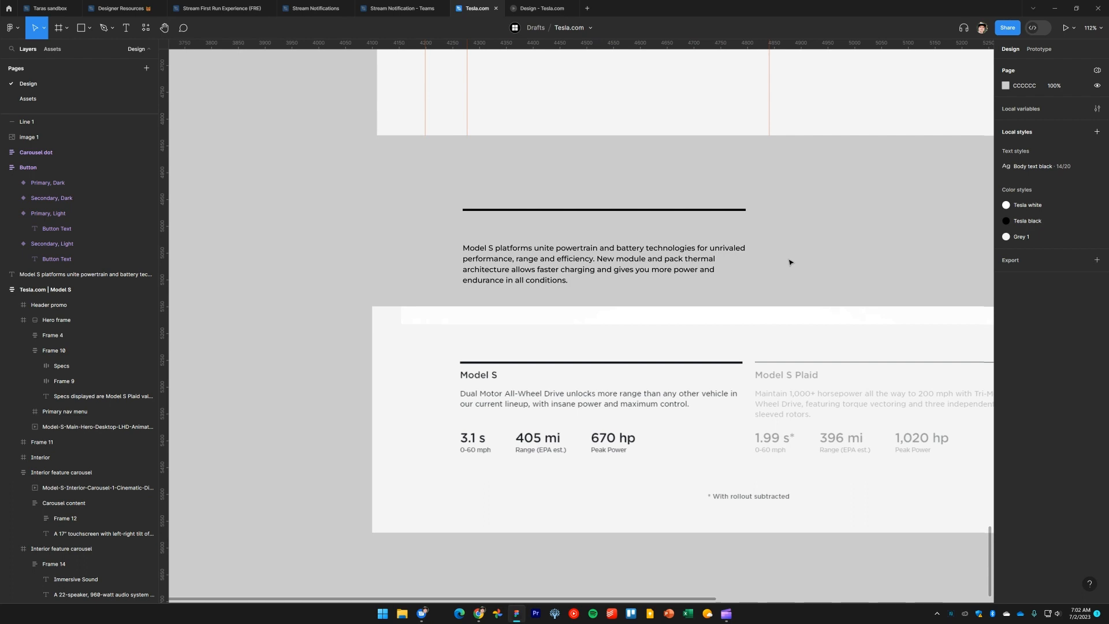
left_click_drag(452, 209, 501, 202)
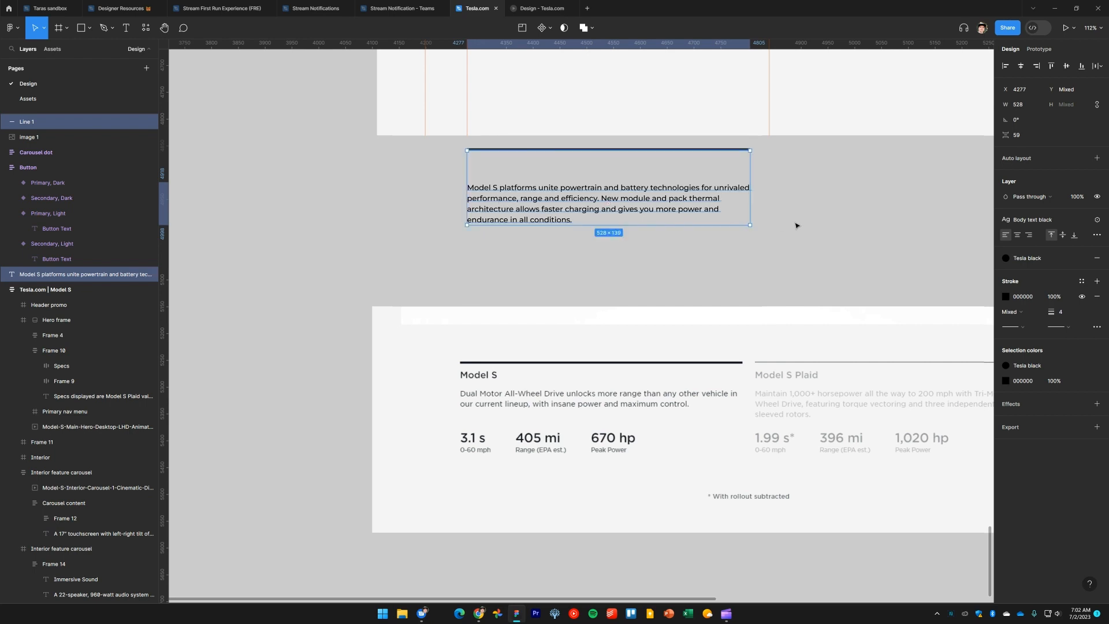
left_click(792, 239)
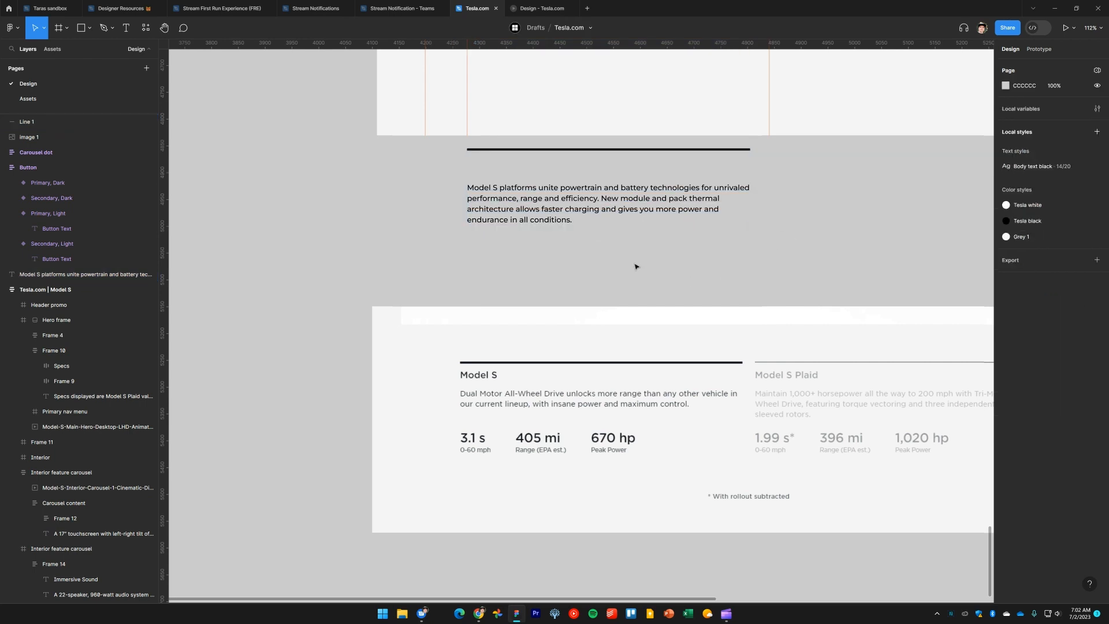
Reposition the line and paragraph copy together so they sit closer beneath the Electric Powertrain frame
scroll(605, 274, "down", 5)
left_click(572, 237)
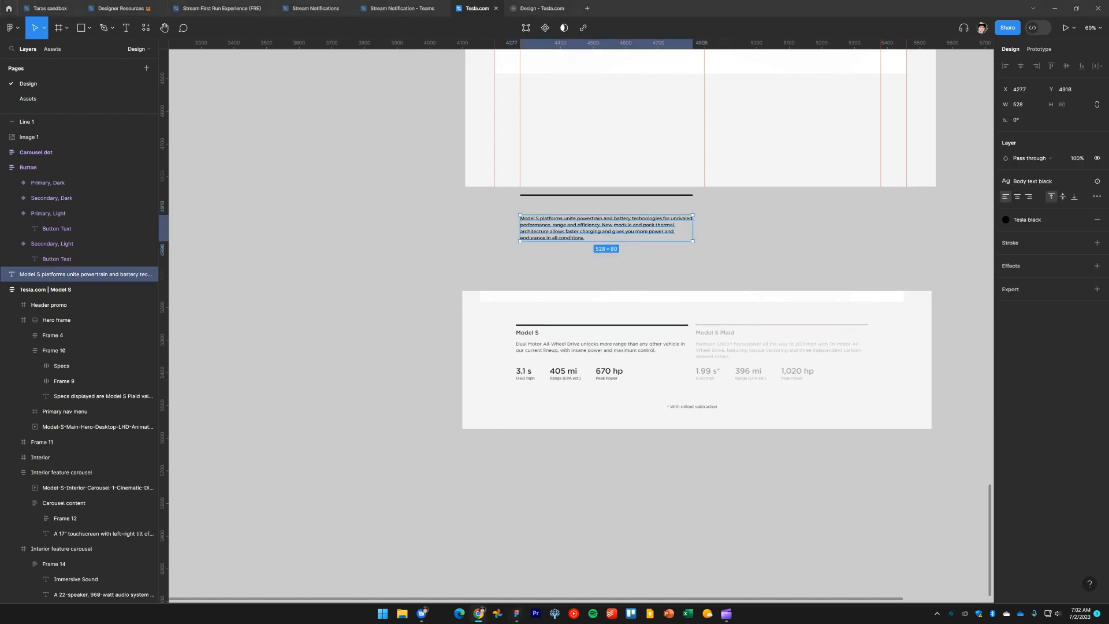
left_click(551, 263)
scroll(560, 264, "up", 3)
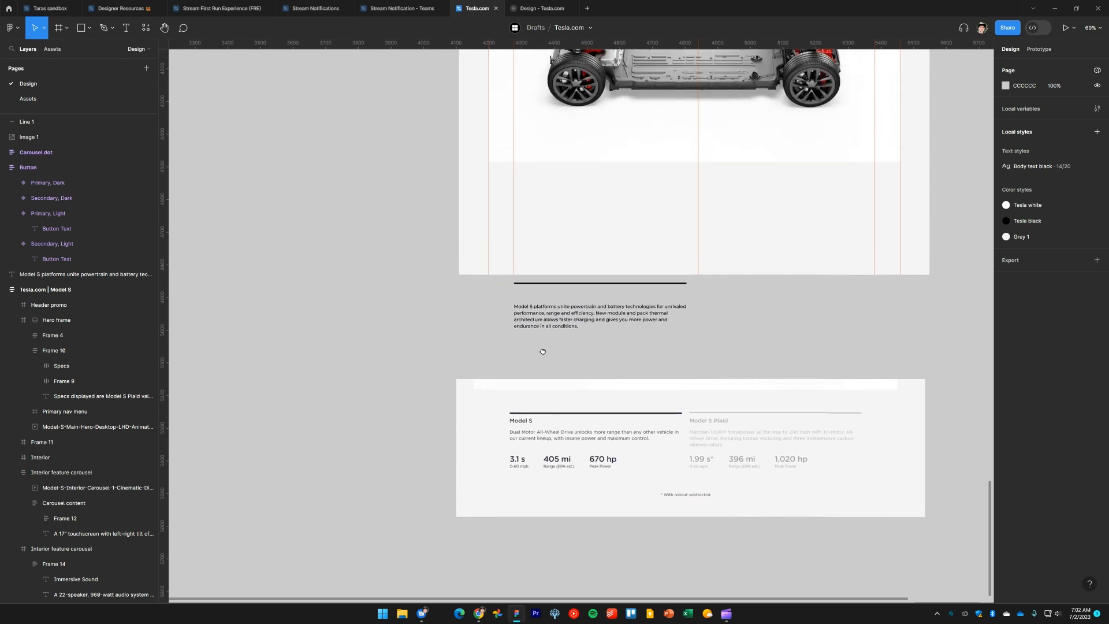
left_click_drag(591, 371, 531, 306)
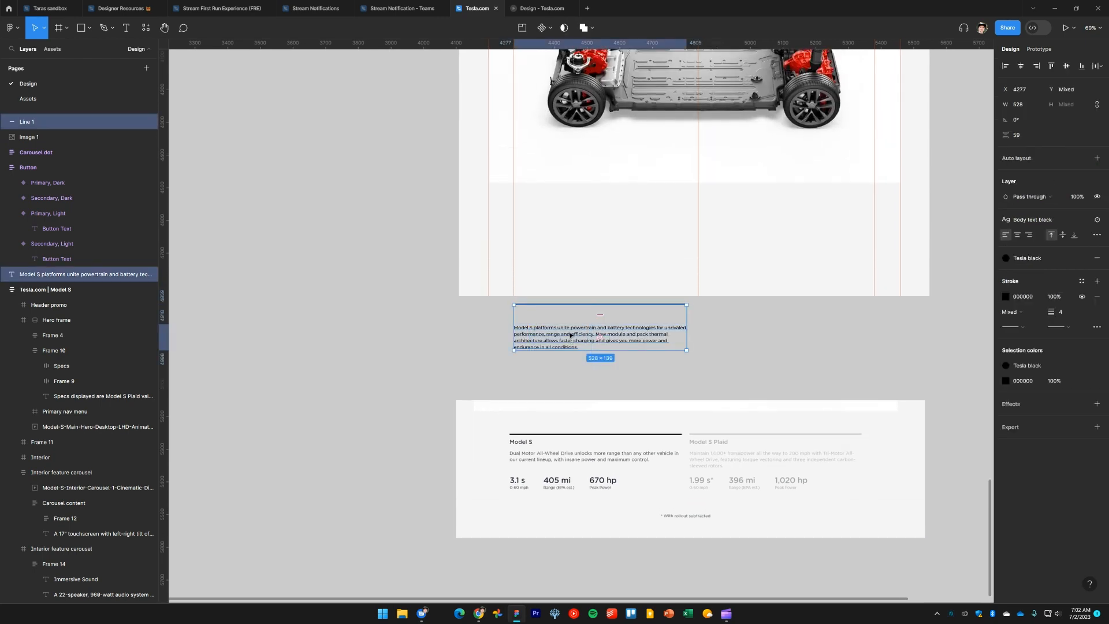
Compare the new section with the Model S spec tab on the live Tesla page
key("alt+Tab")
key("alt+Tab")
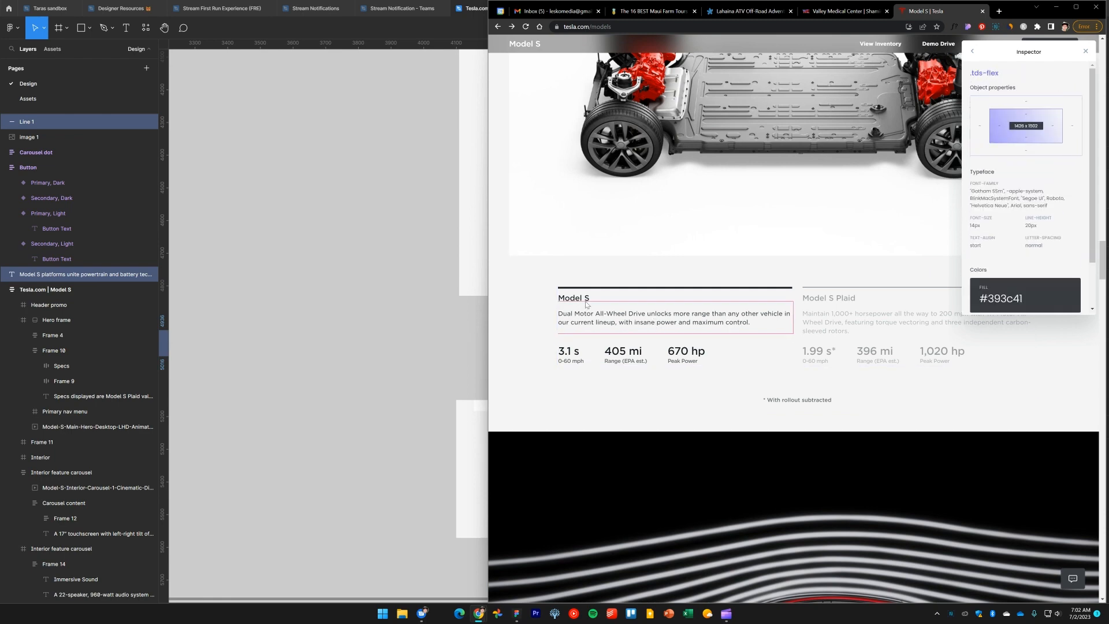
left_click(338, 328)
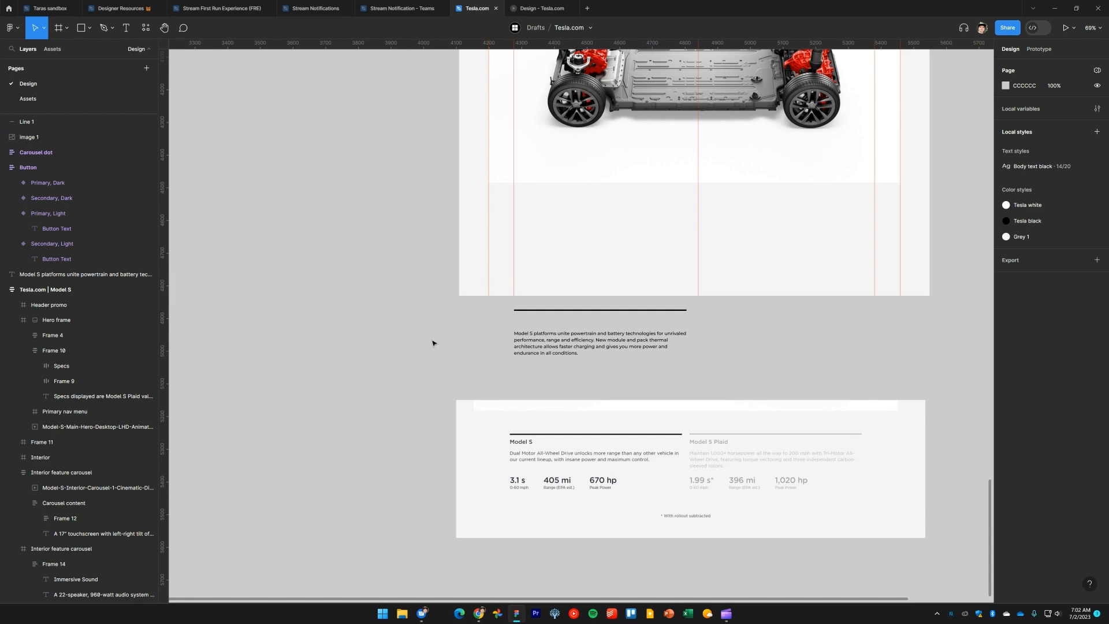
Duplicate the Immersive Sound heading and place the copy beside the new line and paragraph
scroll(349, 188, "down", 3)
left_click_drag(348, 188, 392, 397)
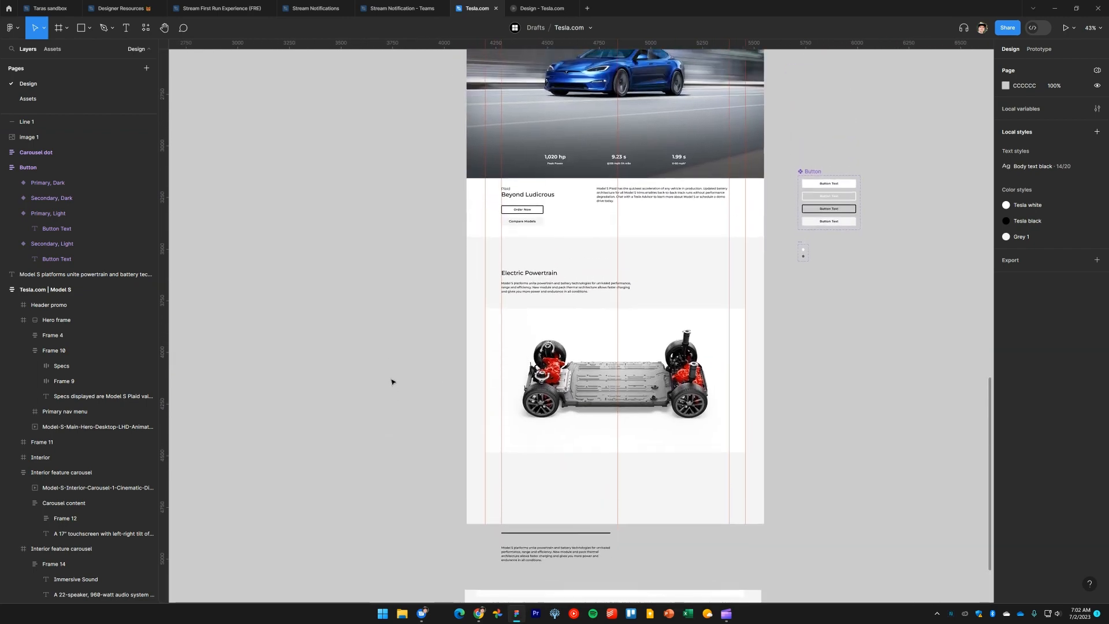
scroll(392, 238, "up", 6)
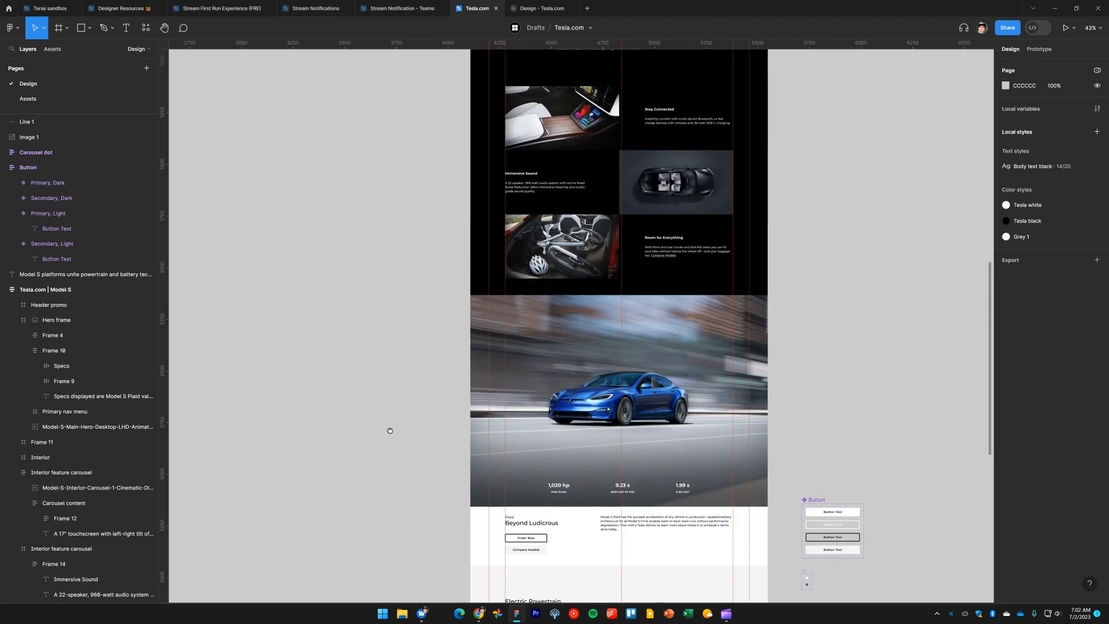
left_click(527, 201, "ctrl")
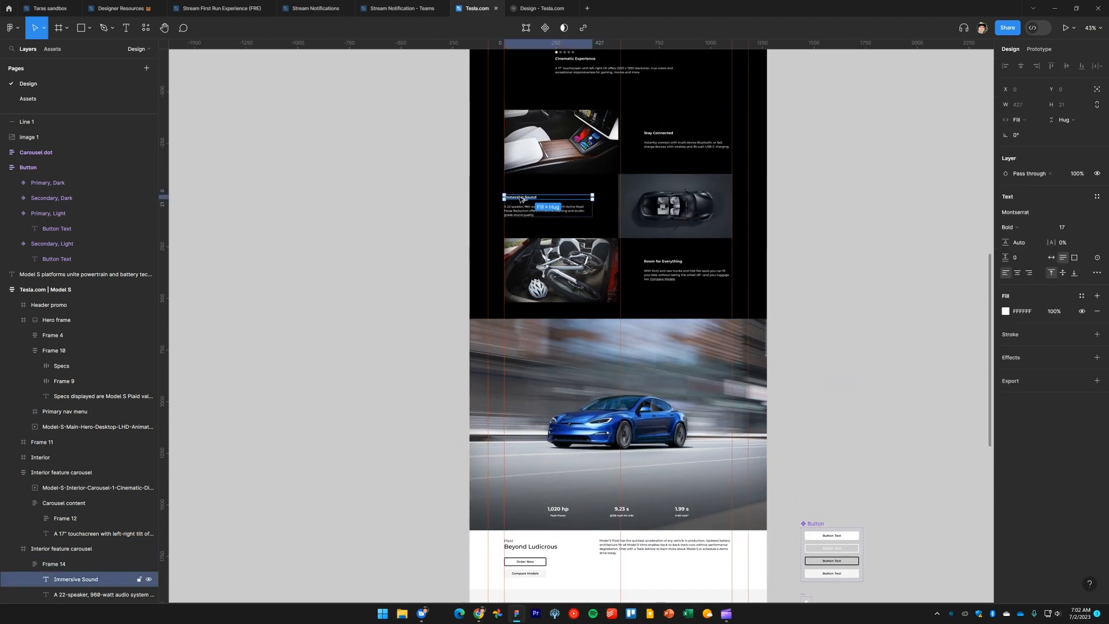
left_click_drag(521, 199, 453, 434, "alt")
scroll(495, 442, "up", 5, "ctrl")
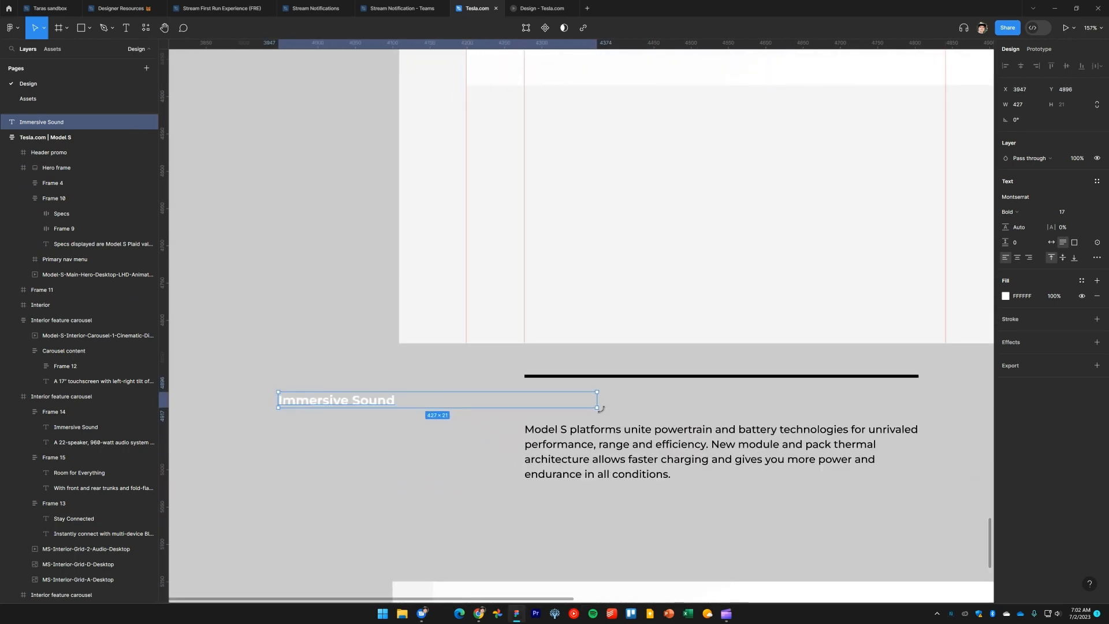
Set the heading copy to hug its width and align it under the line, flush with the paragraph
double_click(597, 407)
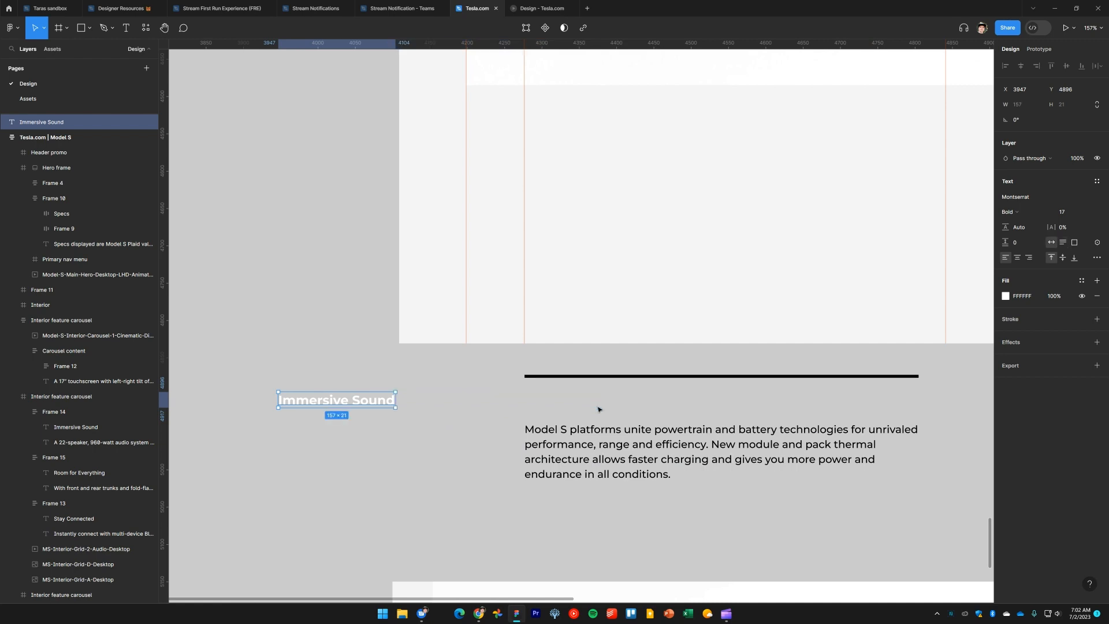
left_click_drag(384, 404, 630, 404)
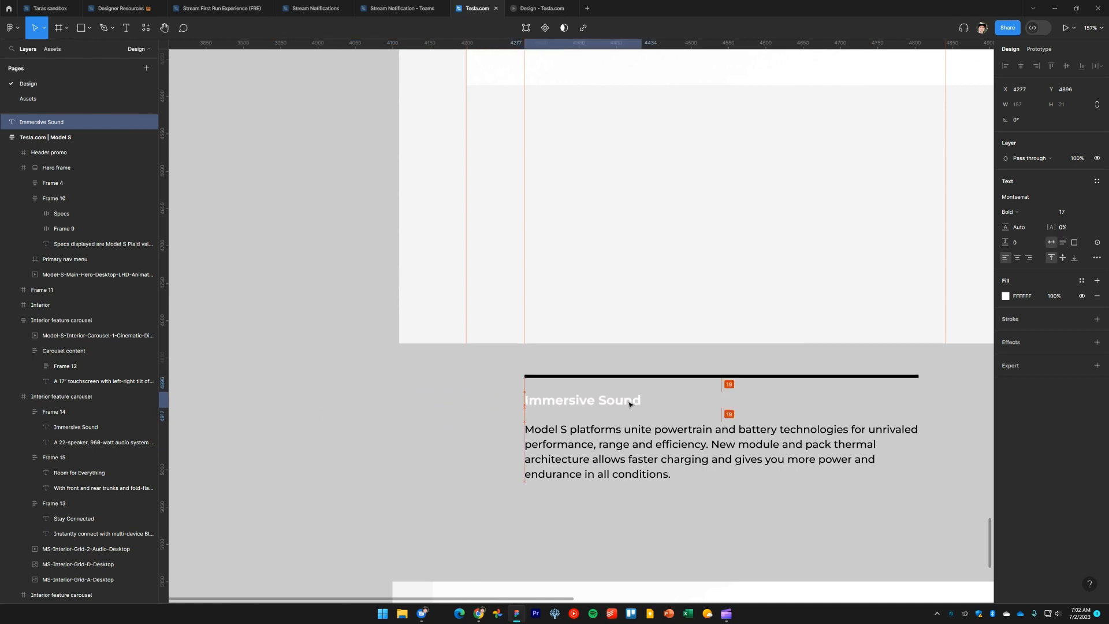
Change the heading copy's text to Model S
left_click(493, 439)
scroll(493, 439, "down", 2, "ctrl")
left_click_drag(480, 452, 461, 294)
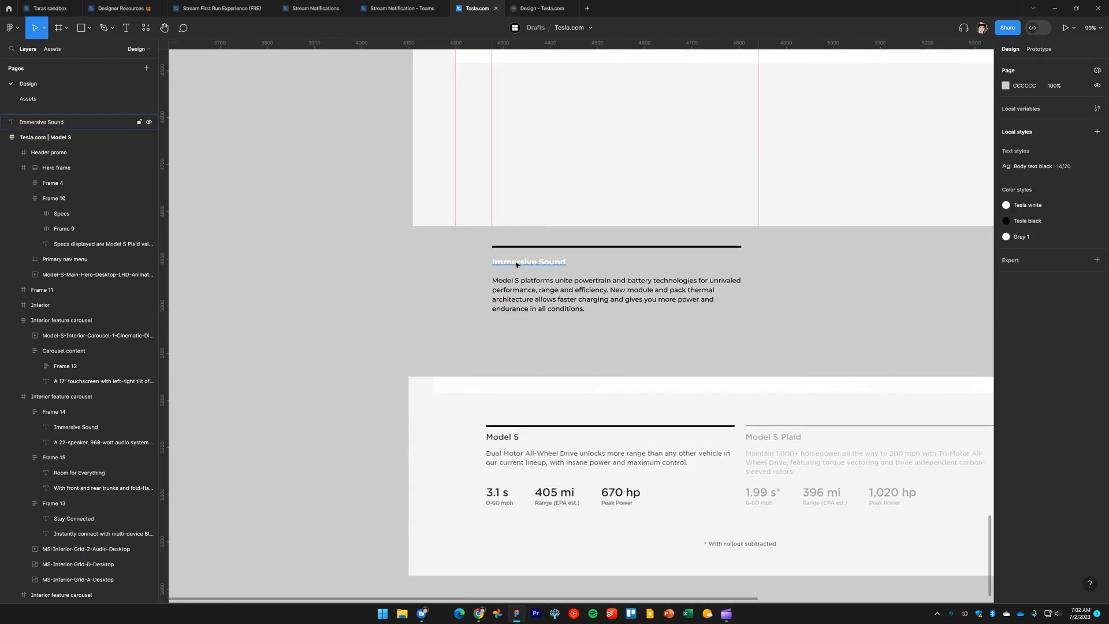
double_click(517, 263)
type("Model S")
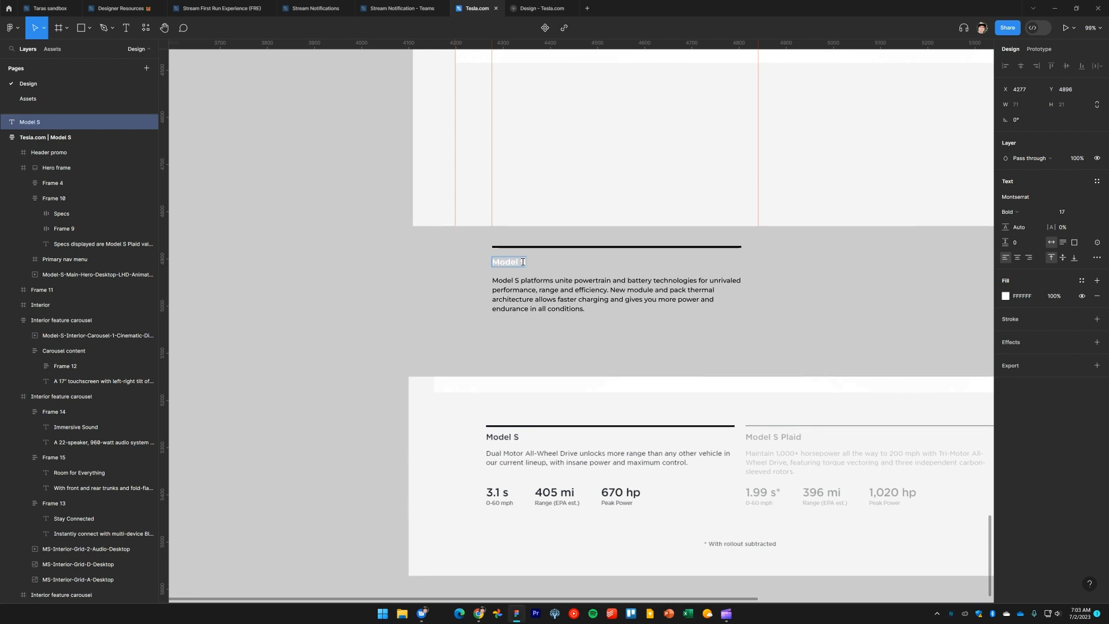
key("Escape")
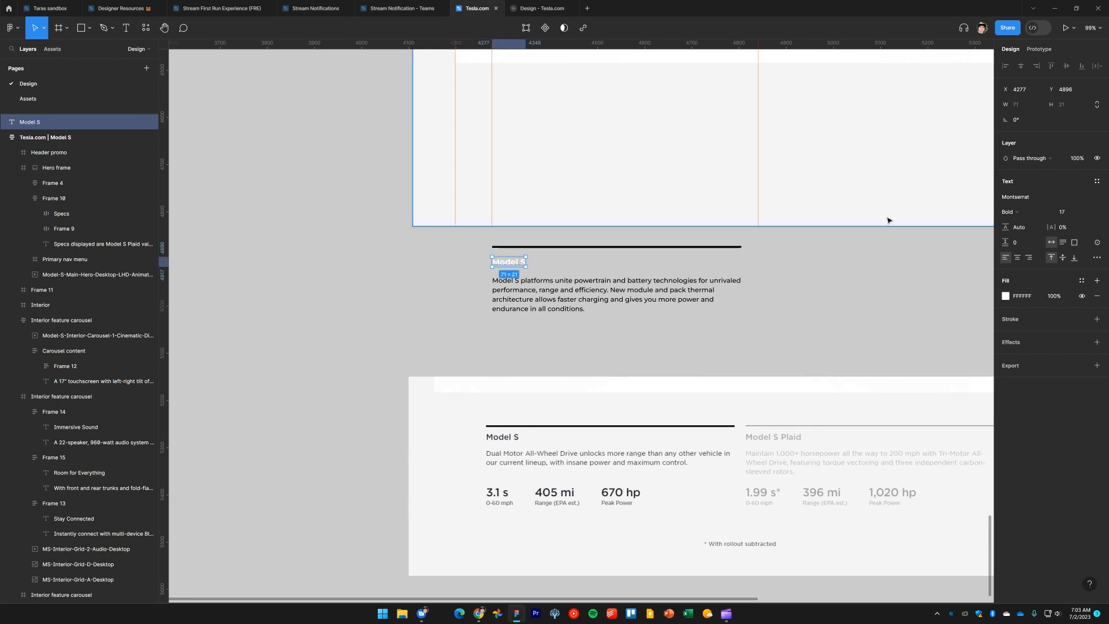
Apply the Tesla black color style to the Model S heading
left_click(1082, 282)
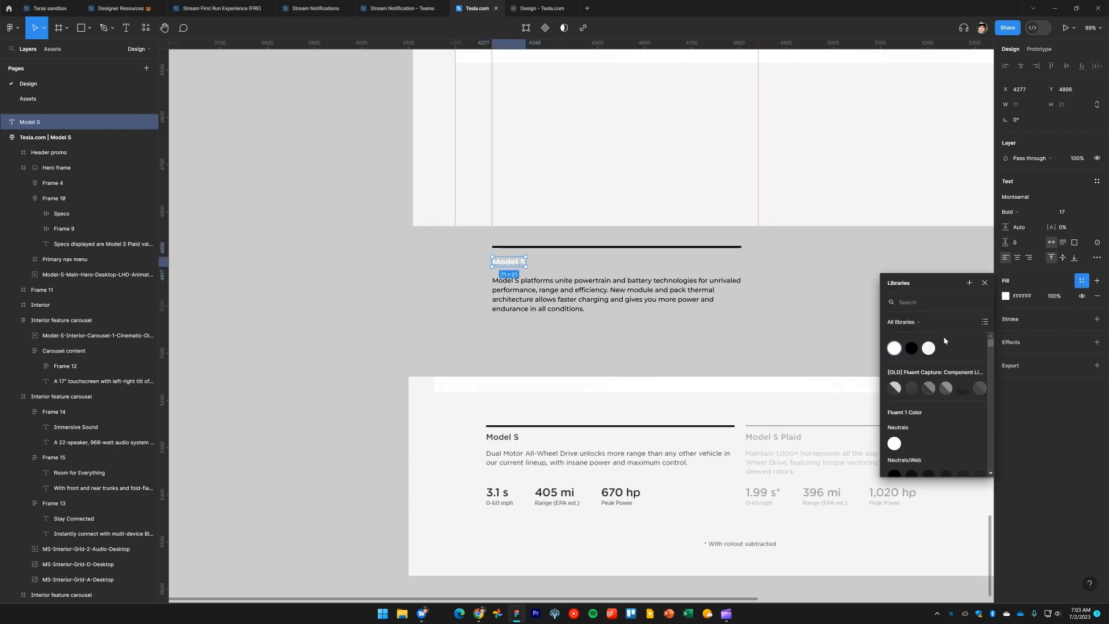
key("Escape")
left_click(442, 316)
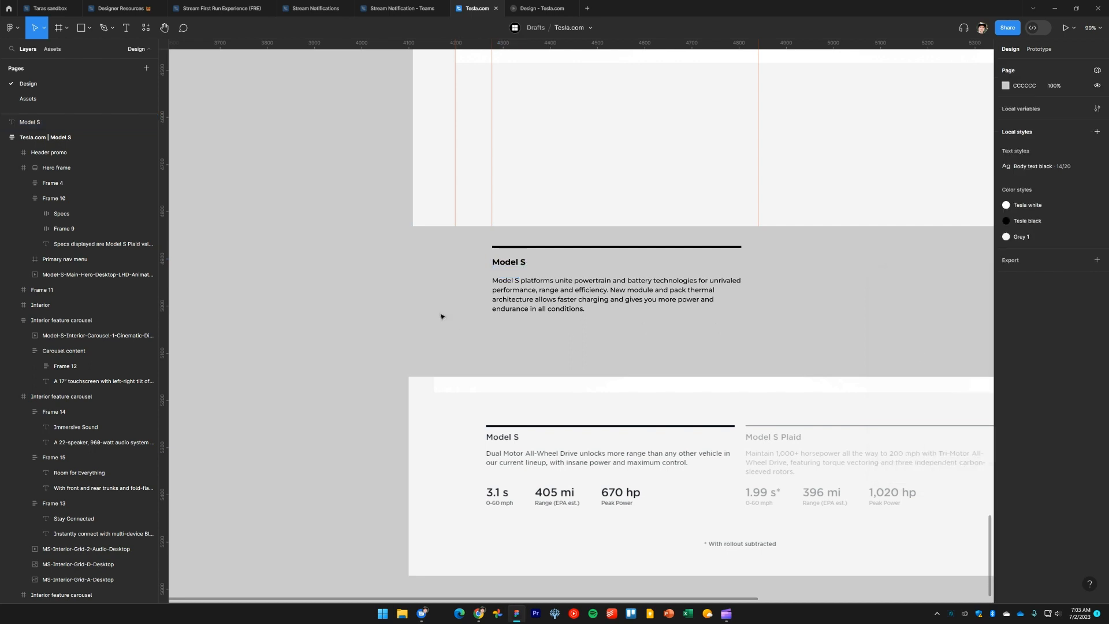
Set the Model S heading's font weight to SemiBold
left_click(514, 265)
left_click(1028, 215)
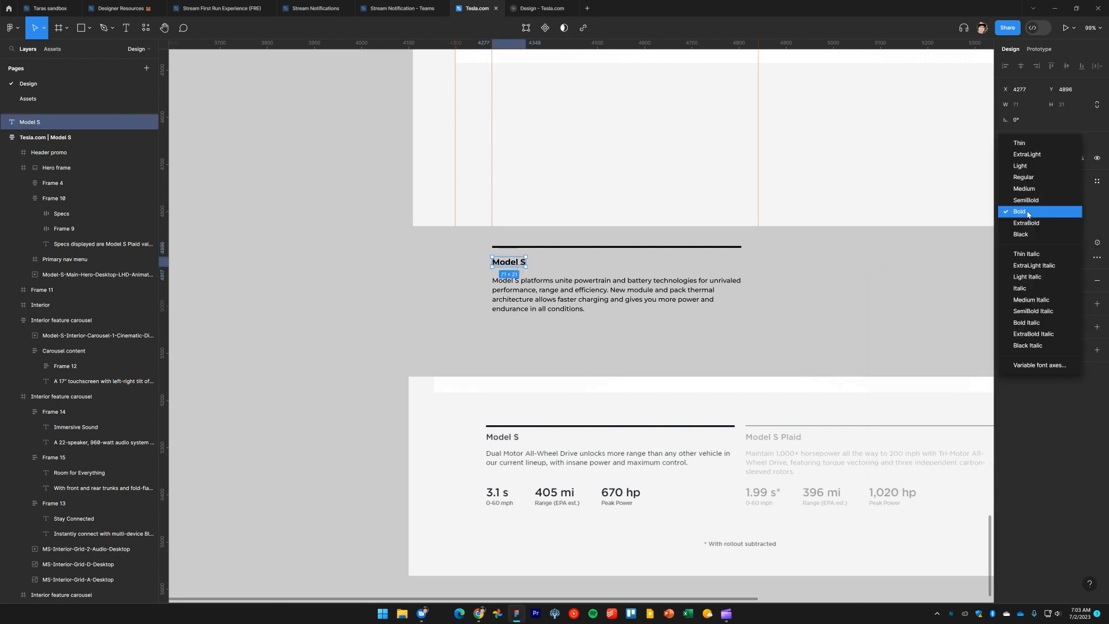
left_click(1037, 189)
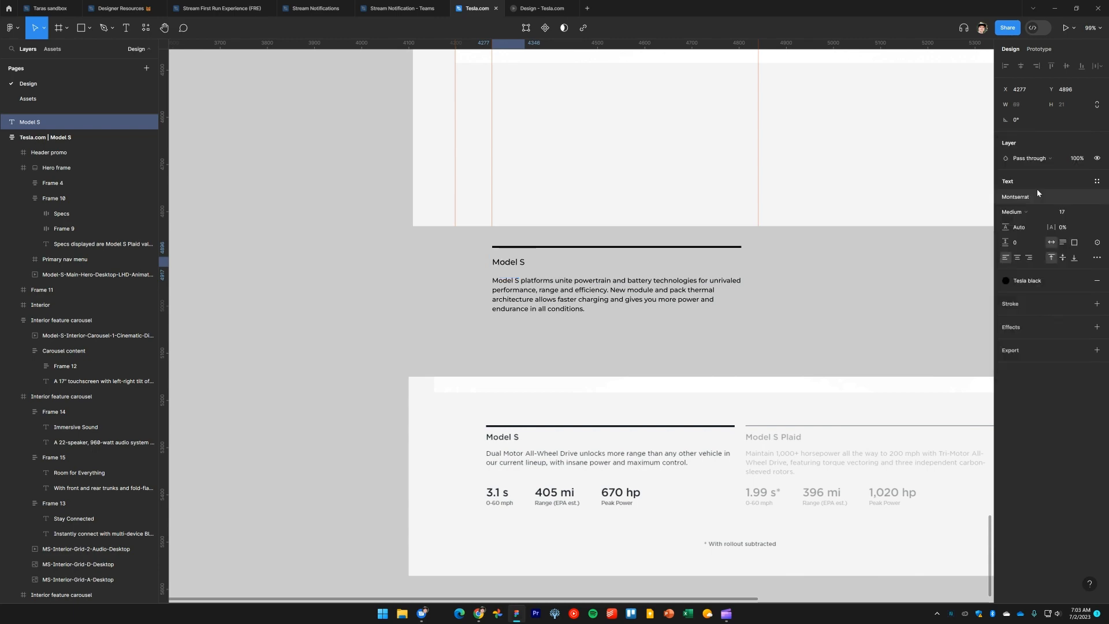
left_click(1034, 215)
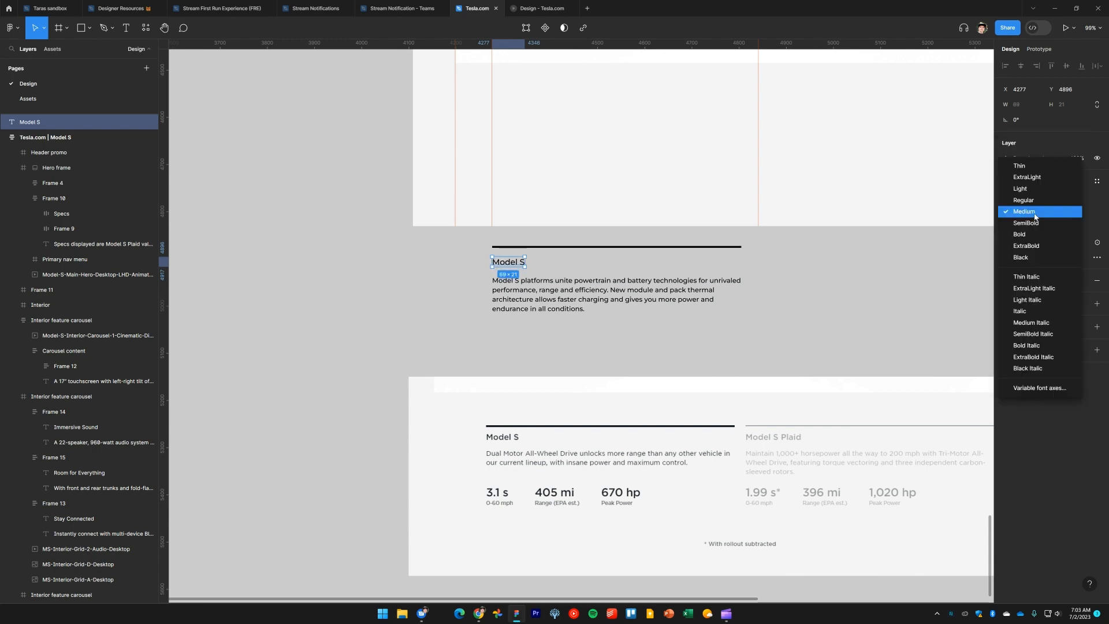
left_click(1035, 223)
left_click(826, 303)
Compare the Model S heading with the live Tesla page's spec tab
key("alt+Tab")
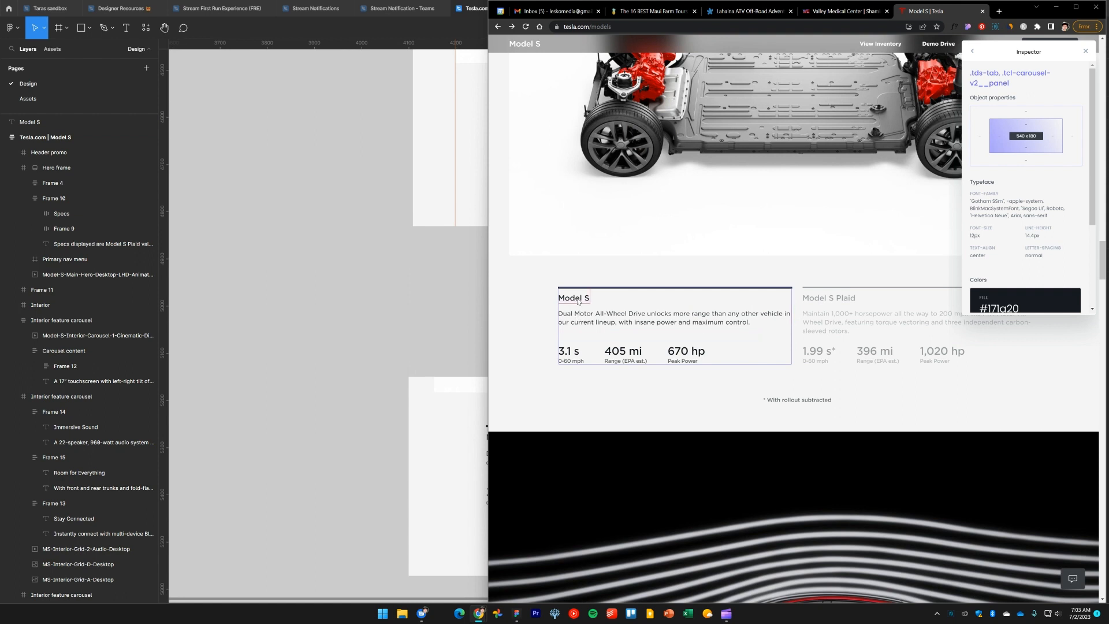
left_click(578, 300)
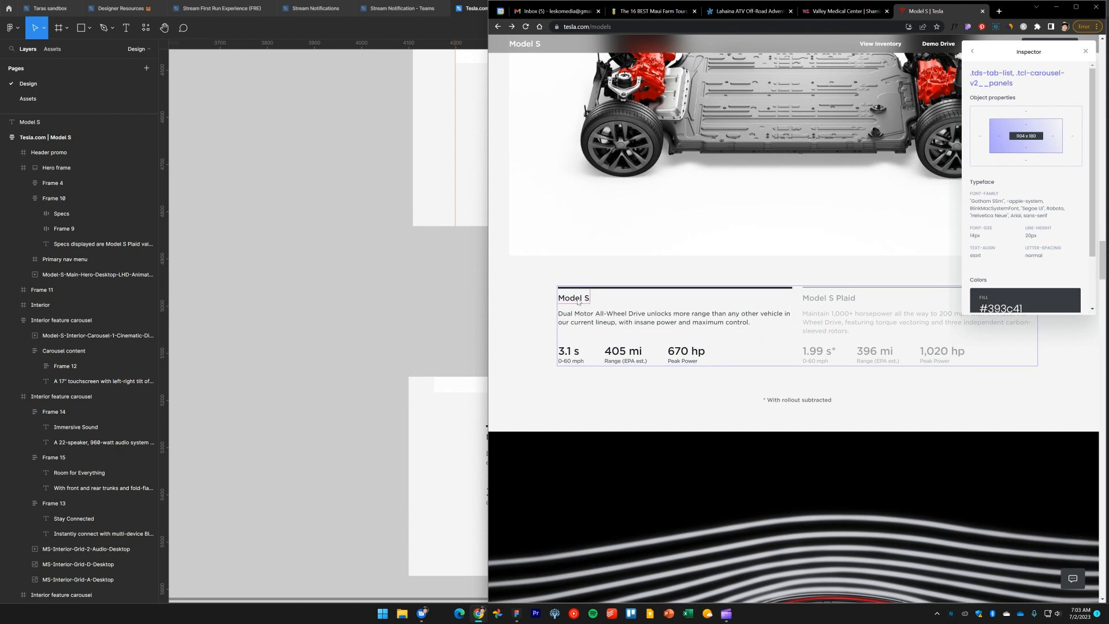
key("alt+Tab")
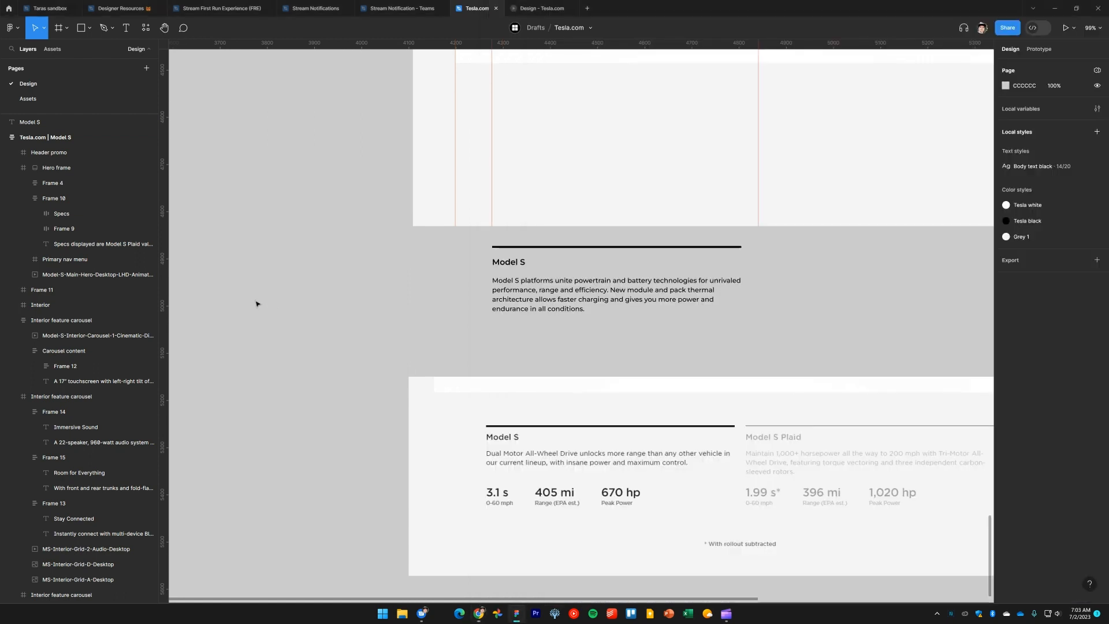
left_click(511, 263)
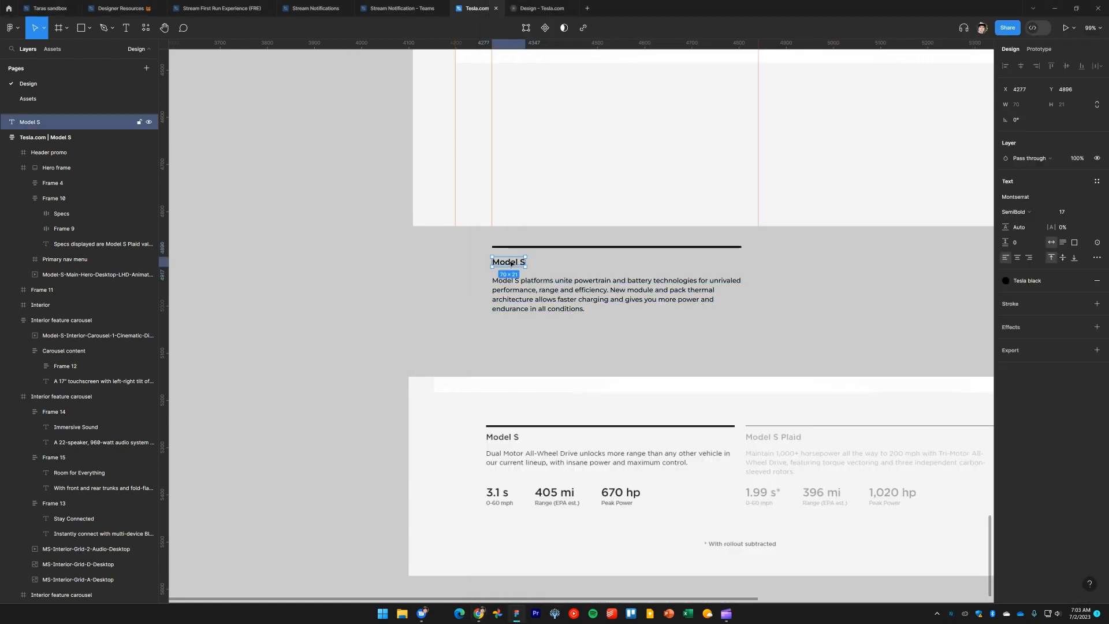
left_click(326, 282)
scroll(324, 284, "right", 2)
scroll(387, 279, "left", 2)
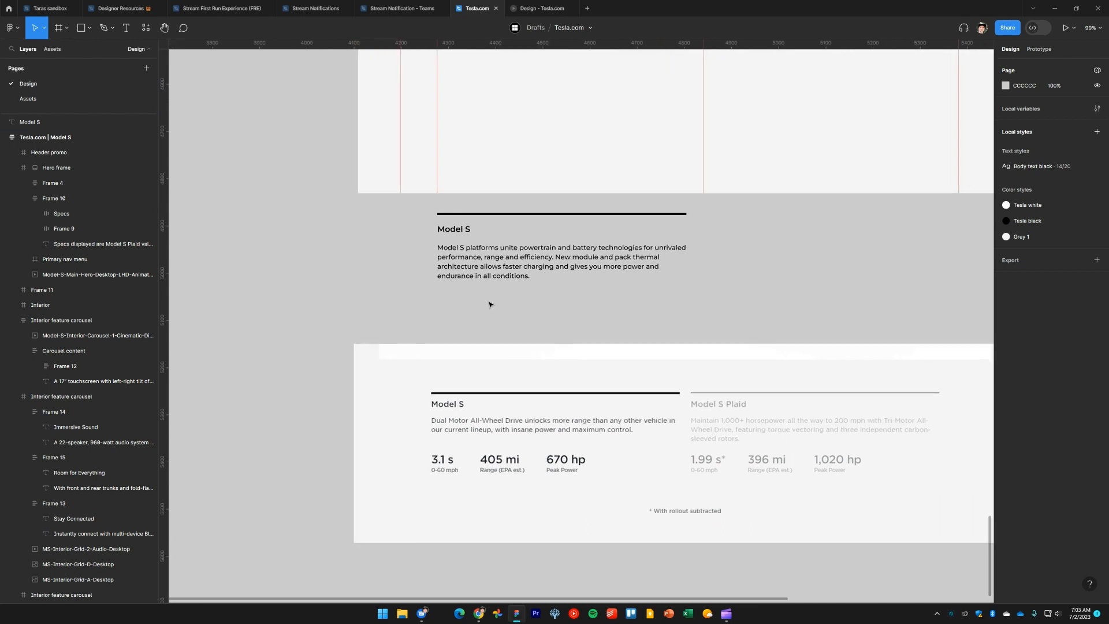
Duplicate the 1,020 hp Peak Power spec block from the Plaid section out onto the canvas
scroll(490, 304, "down", 5)
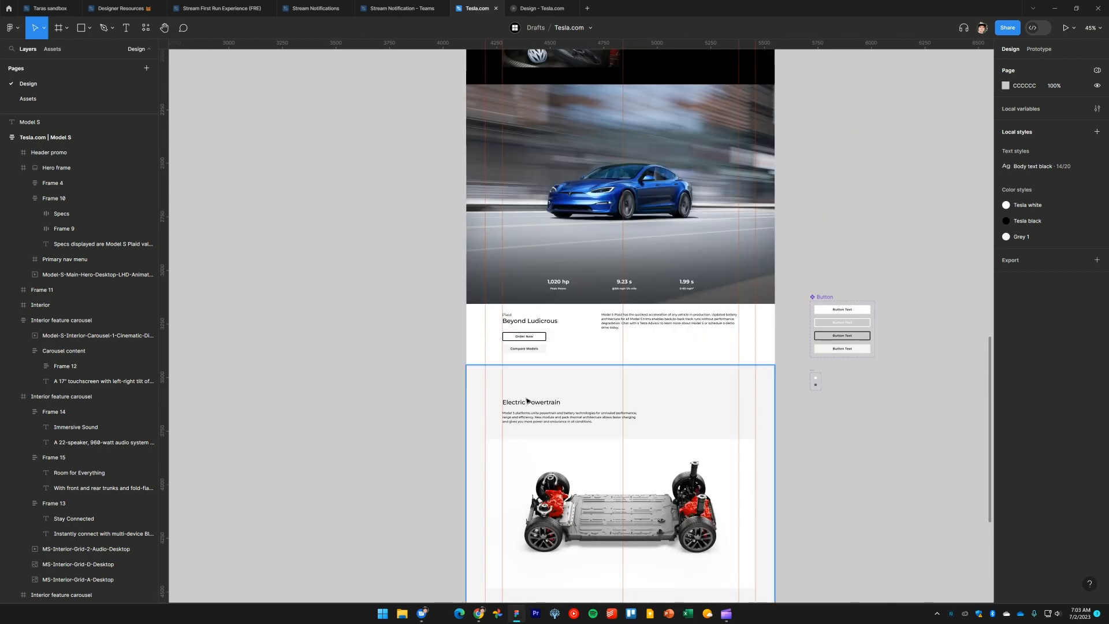
scroll(526, 400, "up", 15)
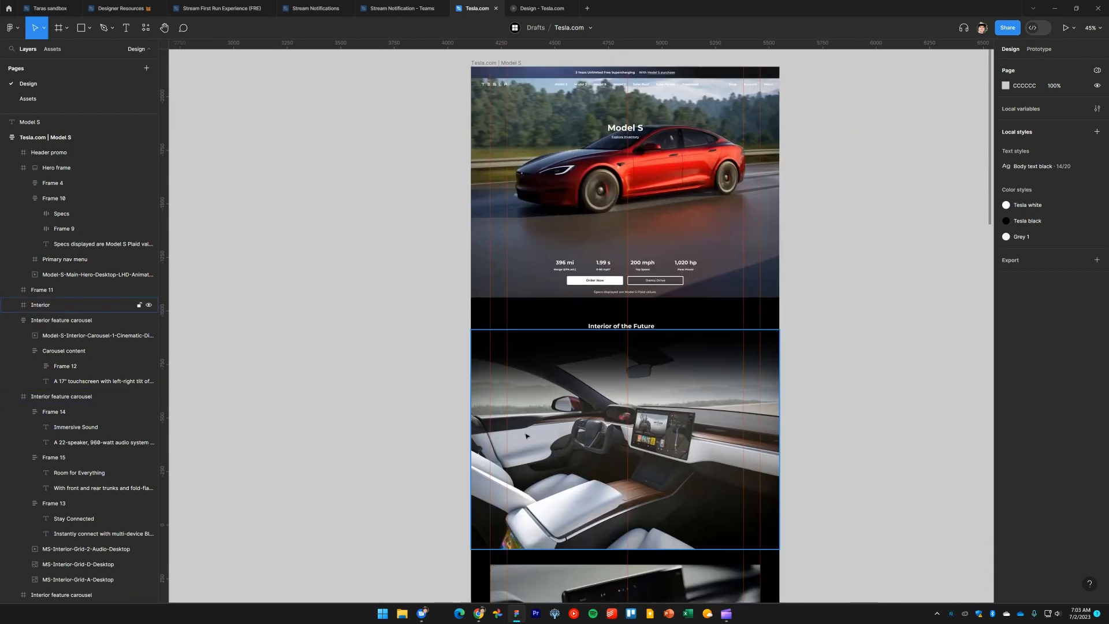
scroll(526, 436, "up", 1)
scroll(577, 393, "down", 12)
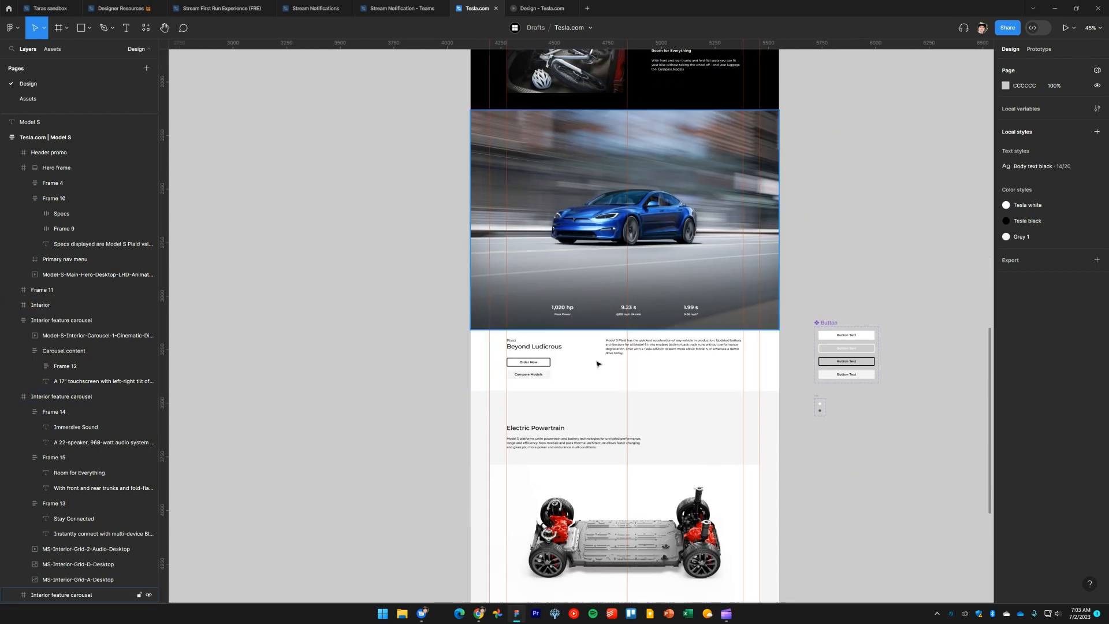
scroll(597, 364, "down", 3)
left_click(576, 193)
double_click(577, 193)
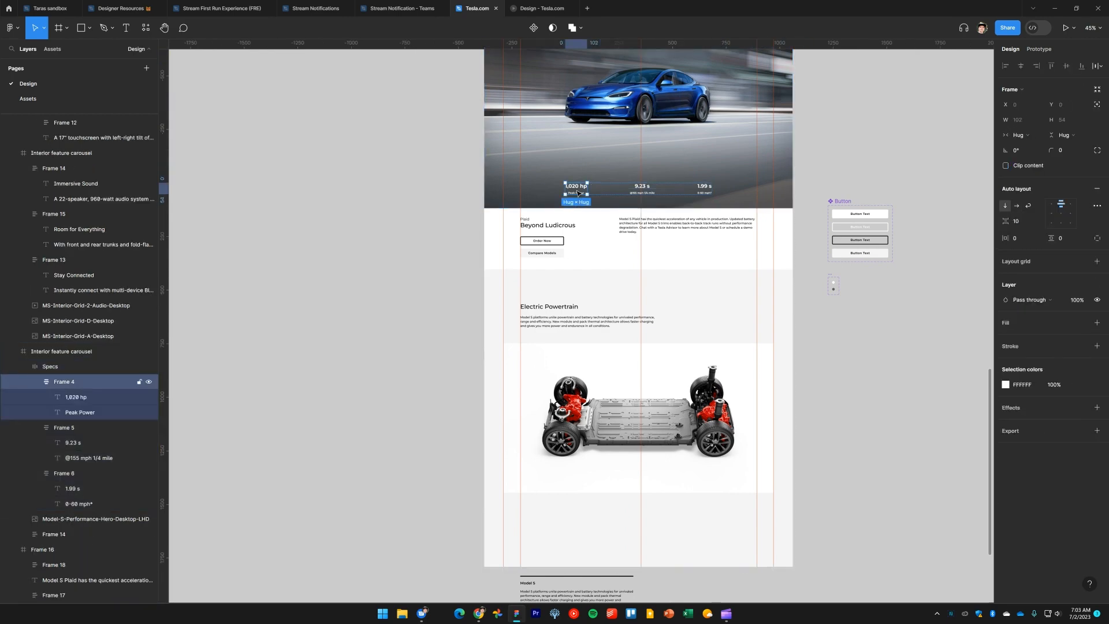
left_click_drag(577, 191, 448, 560)
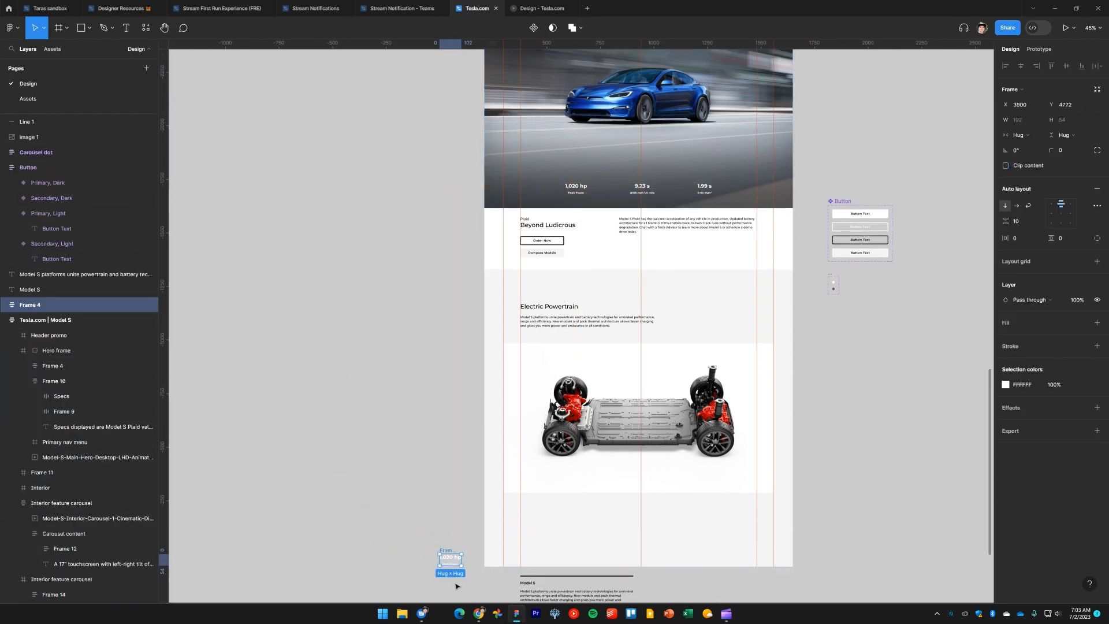
Move the spec block copy below the Model S paragraph
scroll(442, 243, "down", 5)
scroll(456, 274, "up", 4)
scroll(460, 271, "up", 1)
left_click(470, 248)
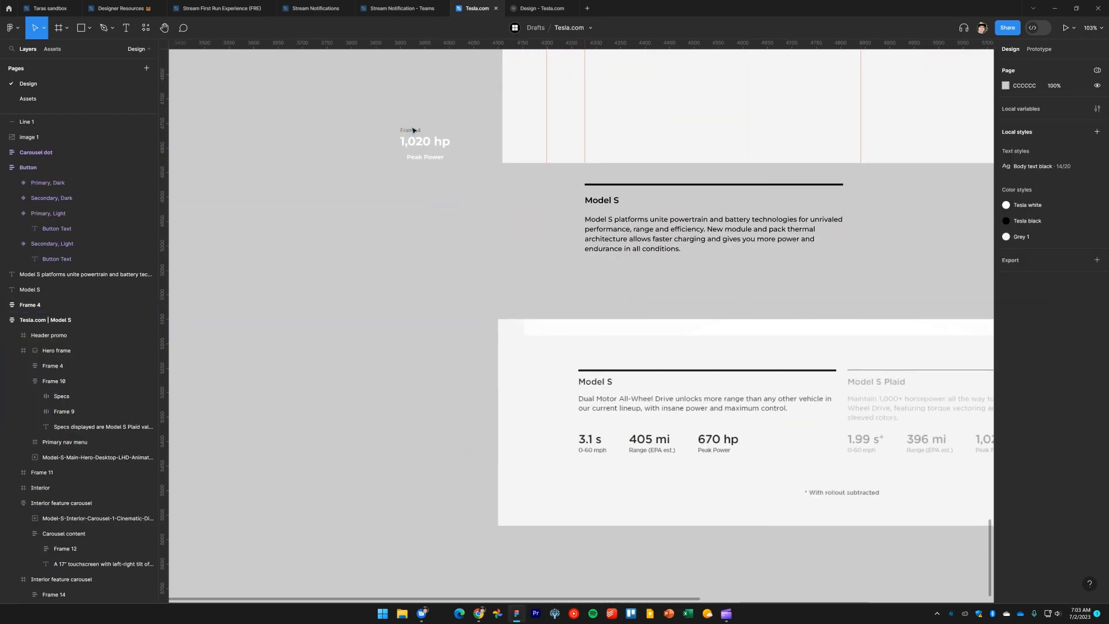
left_click_drag(410, 137, 483, 272)
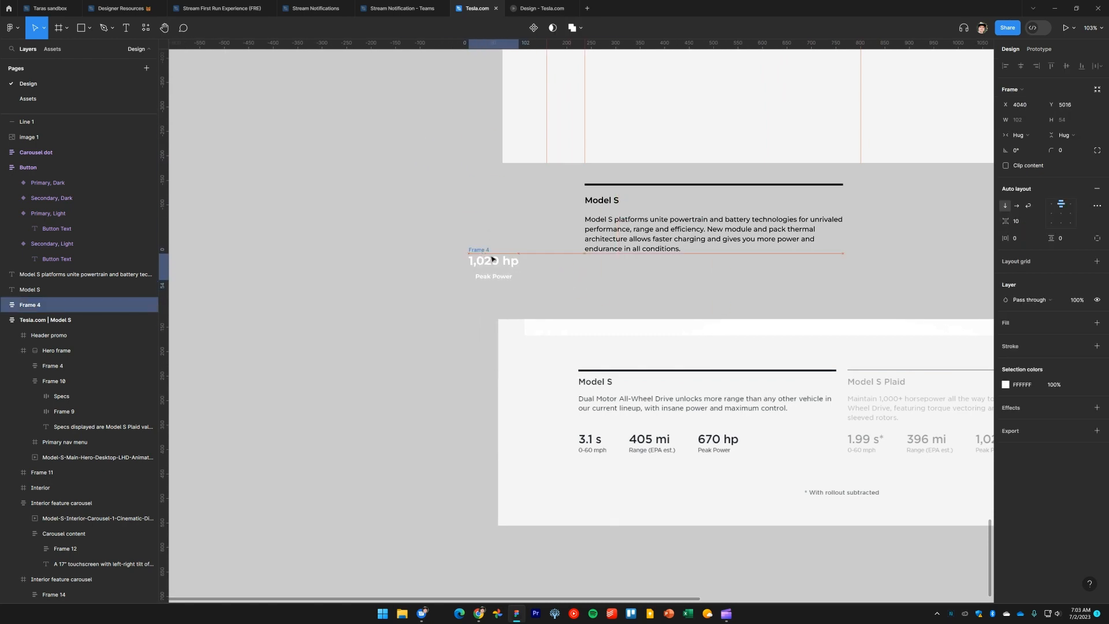
left_click(428, 287)
Change the spec block copy's value text to 3.1 S
scroll(414, 317, "up", 3)
scroll(390, 317, "up", 1)
left_click(429, 270)
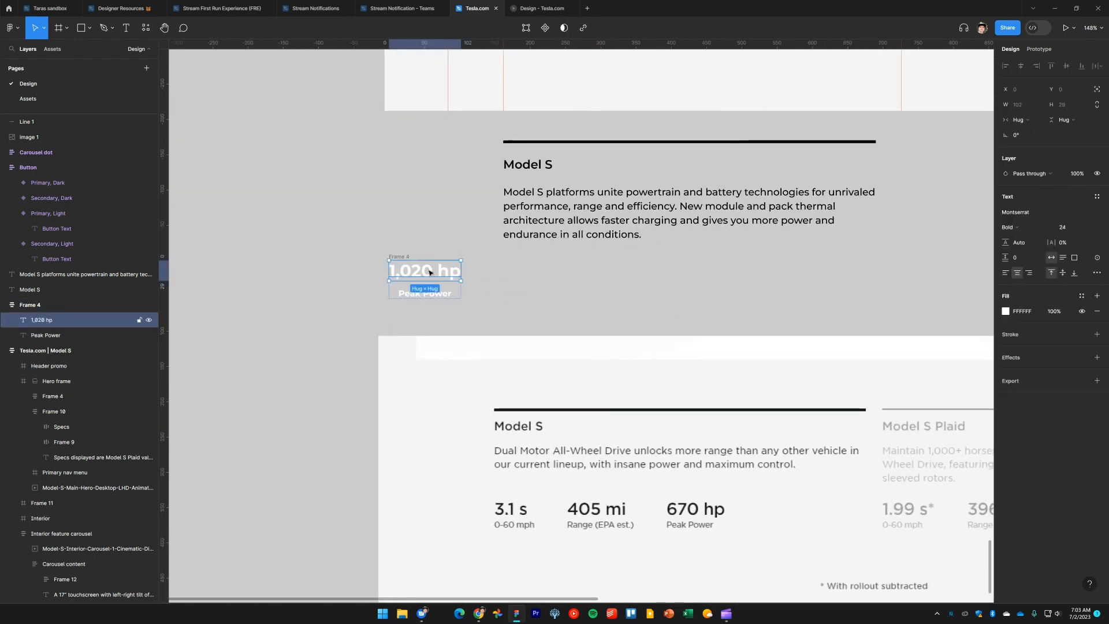
double_click(428, 269)
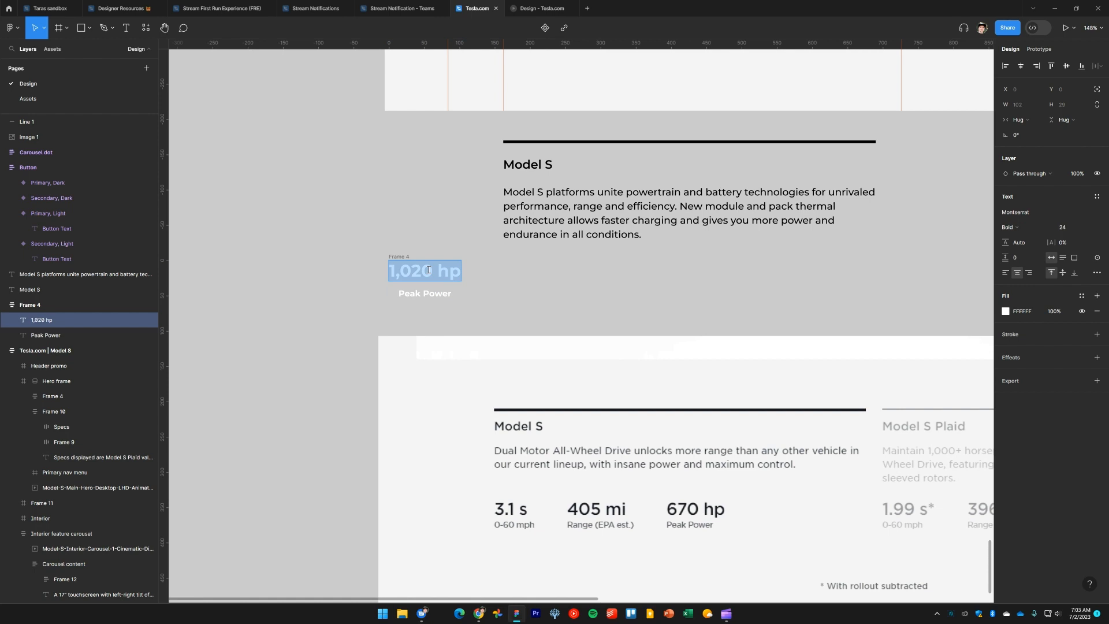
type("3.1")
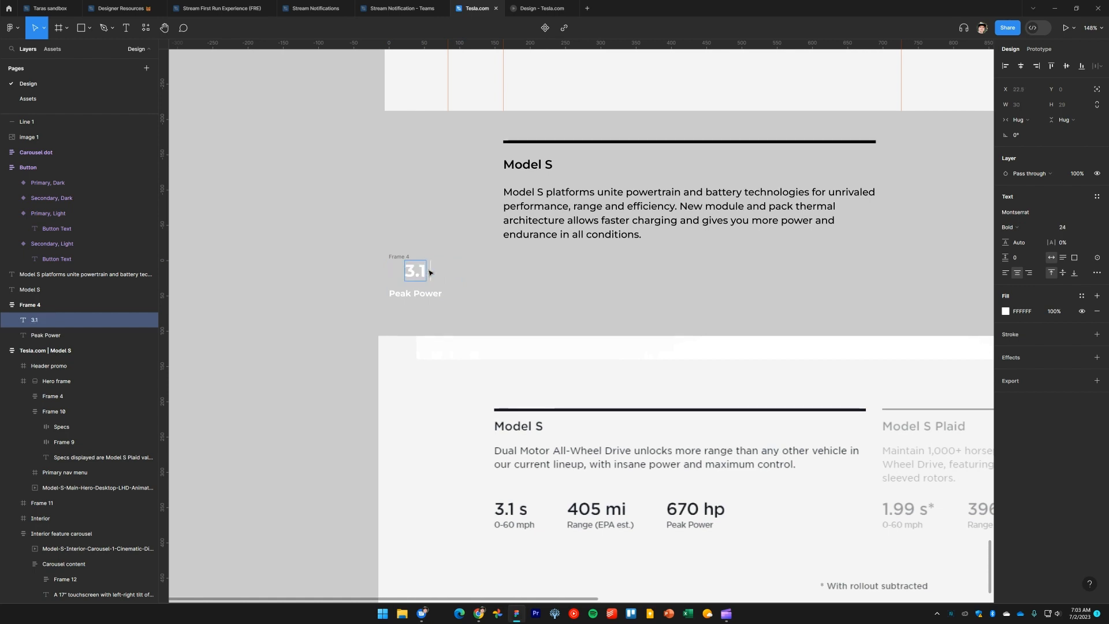
type(" S")
Change the spec block copy's label text to 0-60 mph
double_click(425, 297)
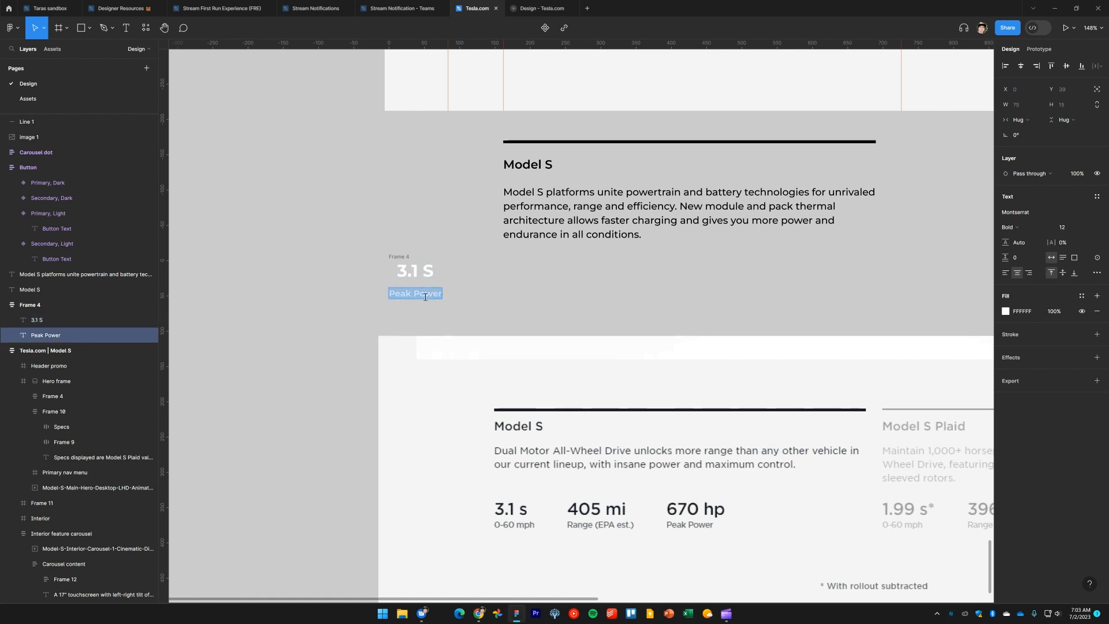
type("0-6")
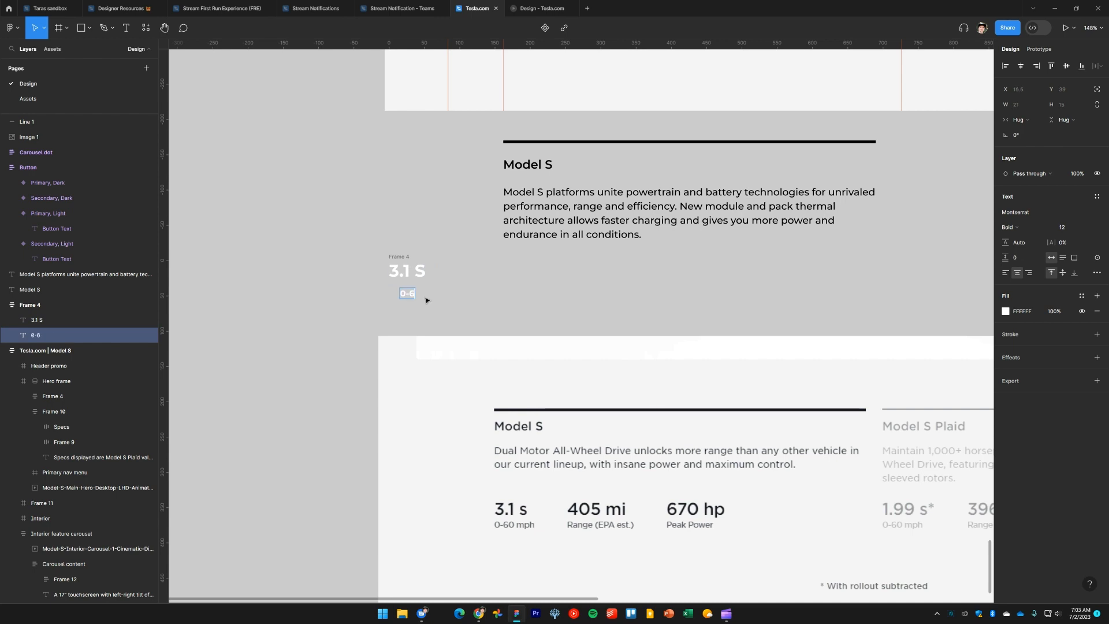
type("0 mph")
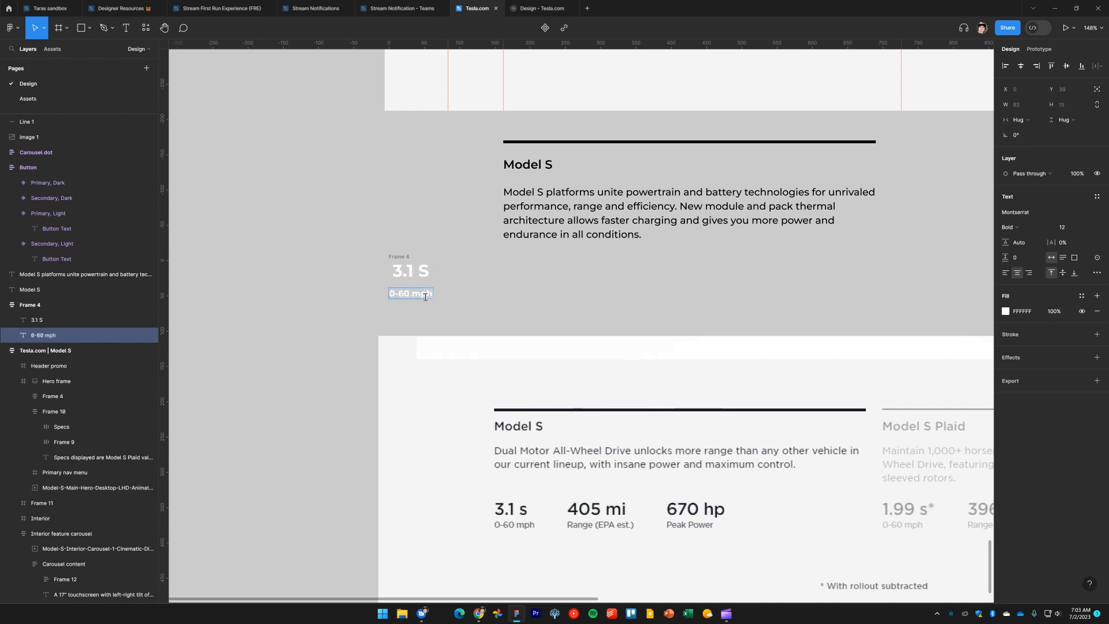
key("Escape")
Left-align both texts in the spec block and set their width to fill the container
left_click(405, 259)
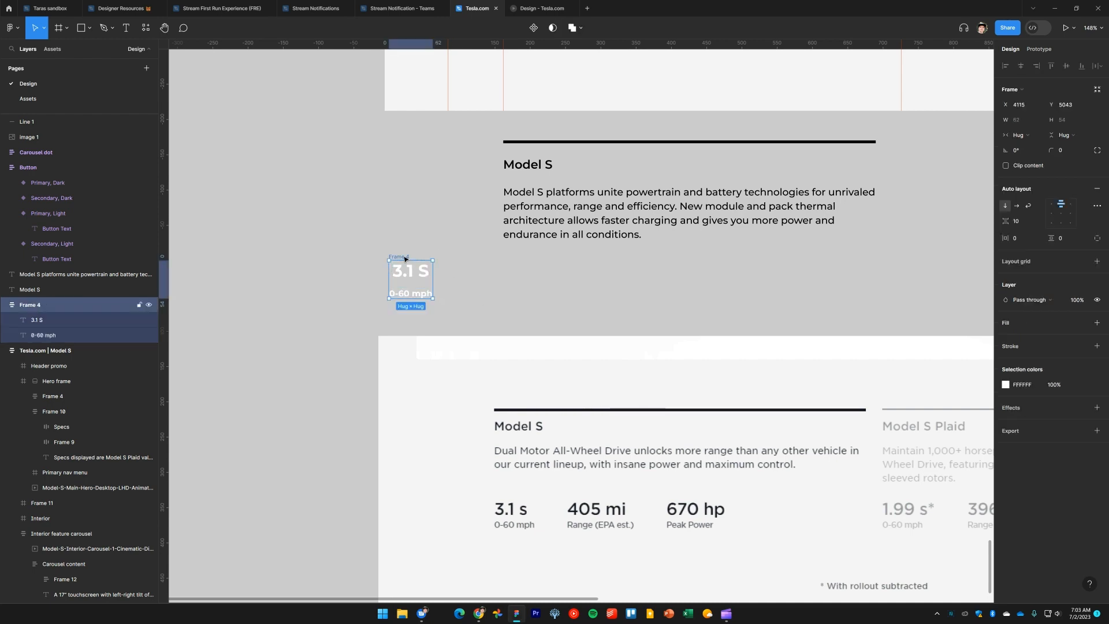
left_click(465, 287)
left_click(406, 257)
key("Return")
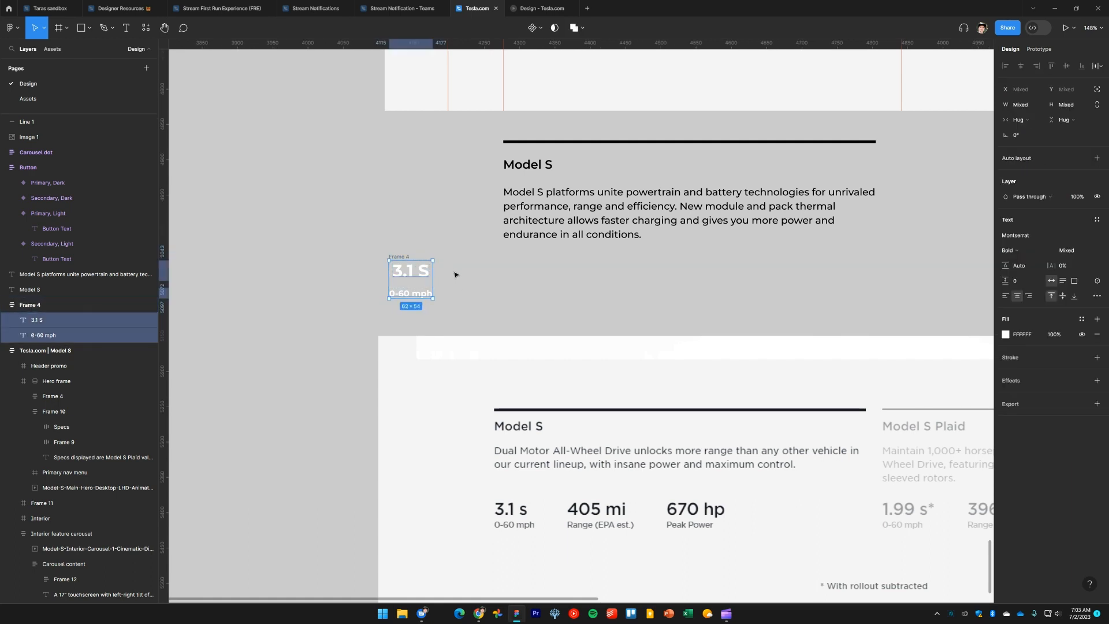
left_click(1005, 296)
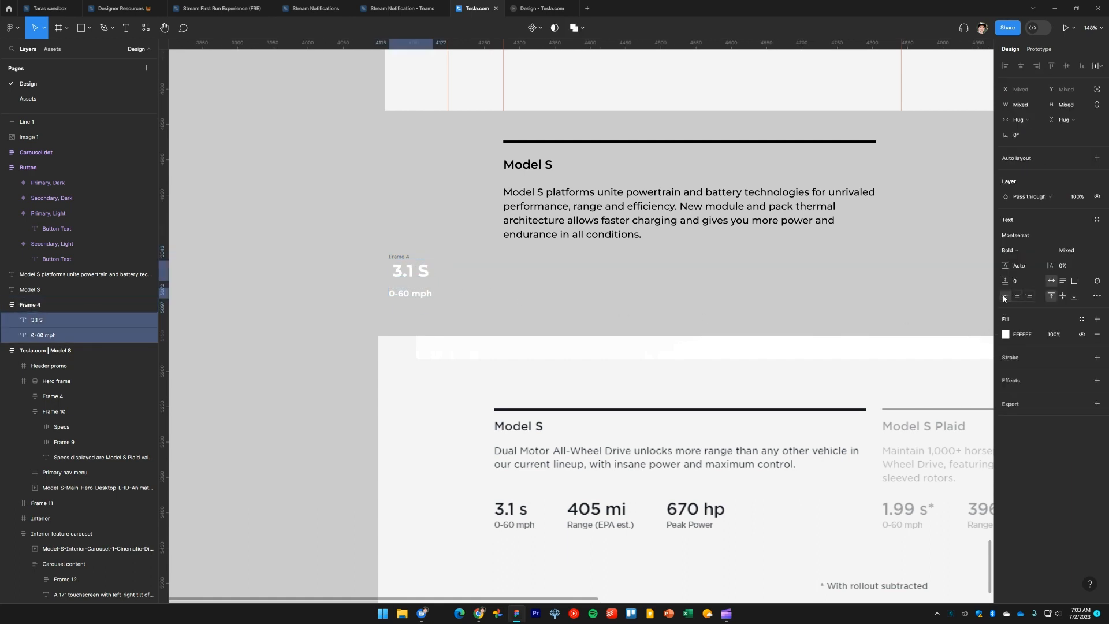
left_click(1022, 120)
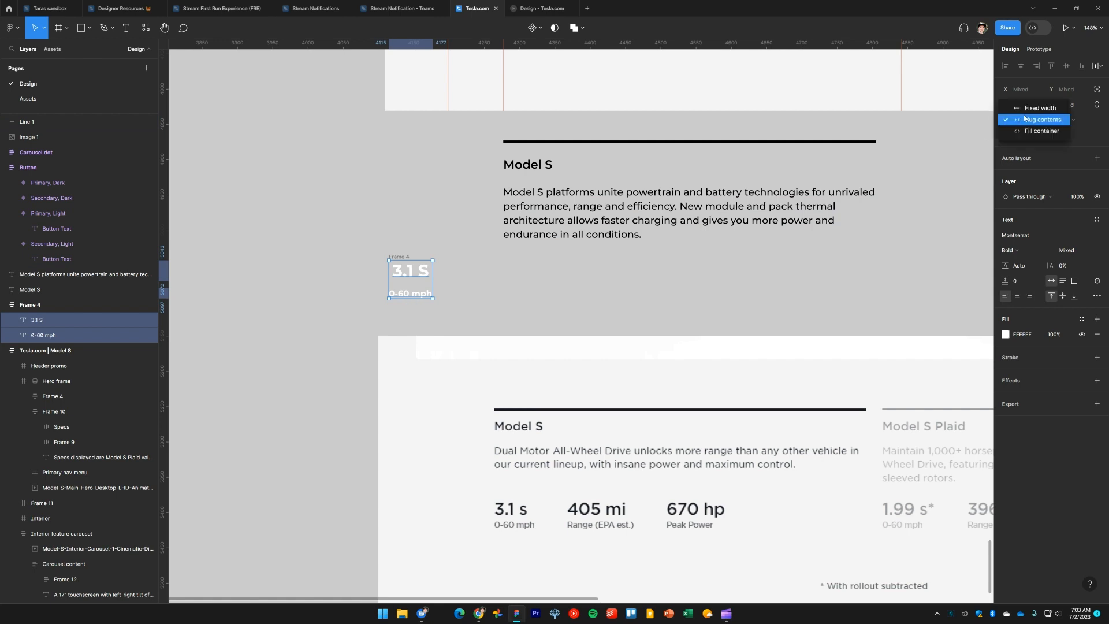
left_click(1030, 131)
Apply the black color style to both texts in the spec block
left_click(490, 275)
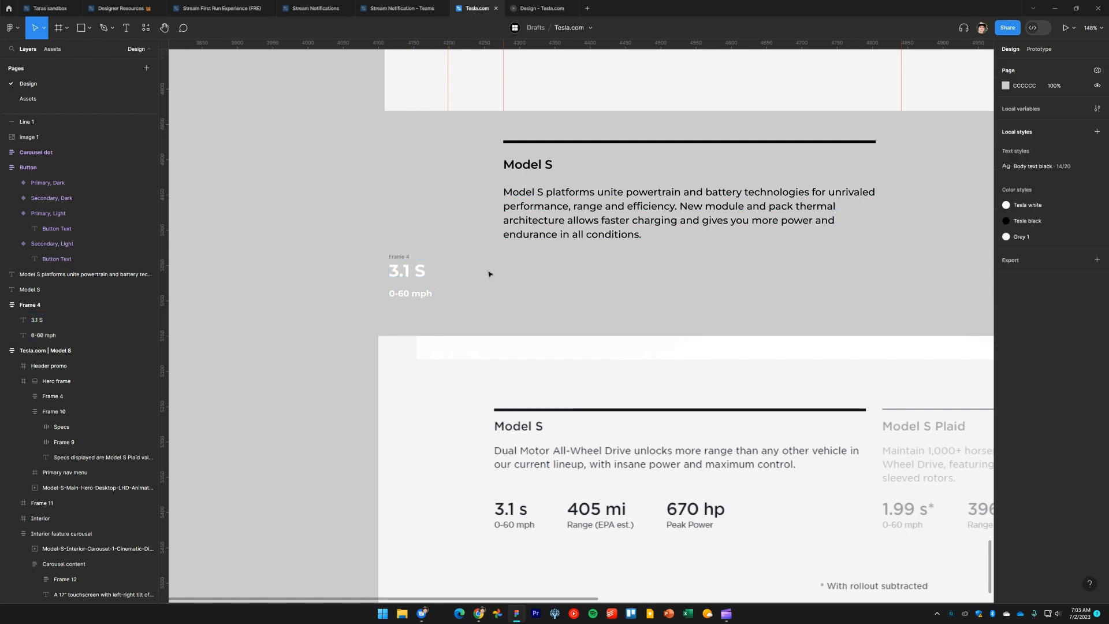
left_click(405, 257)
left_click(474, 304)
left_click_drag(474, 305, 435, 251)
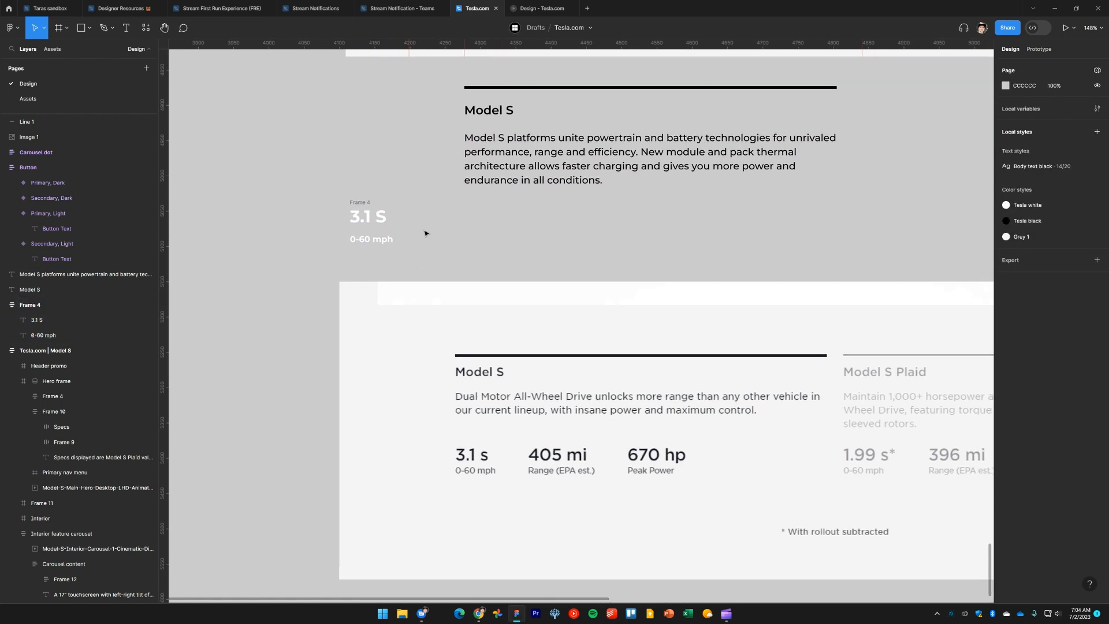
left_click(367, 203)
key("Return")
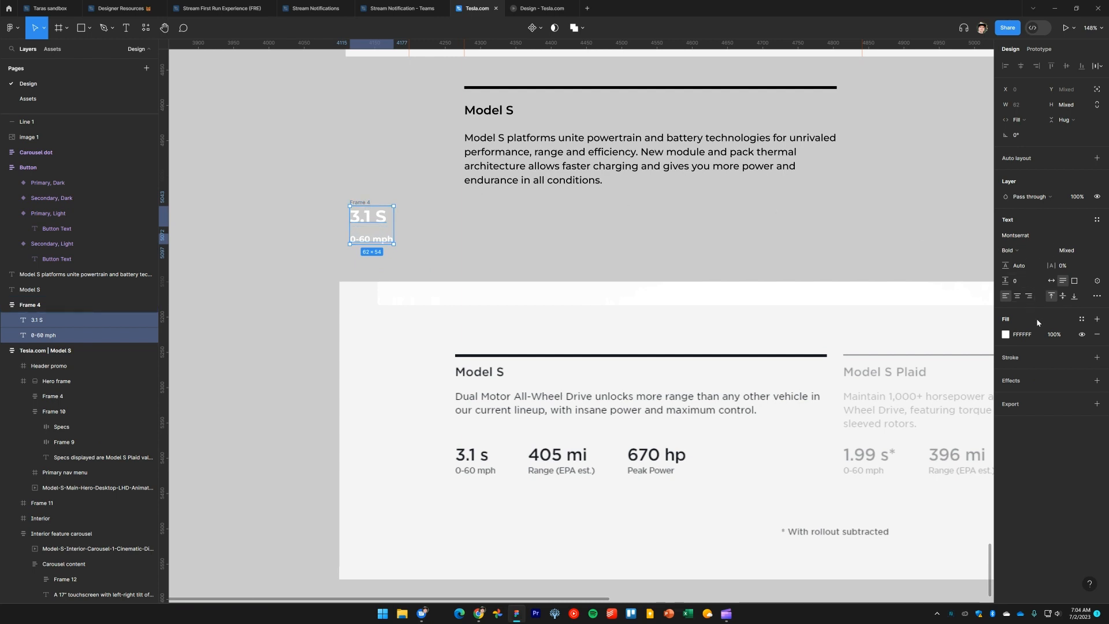
left_click(1082, 319)
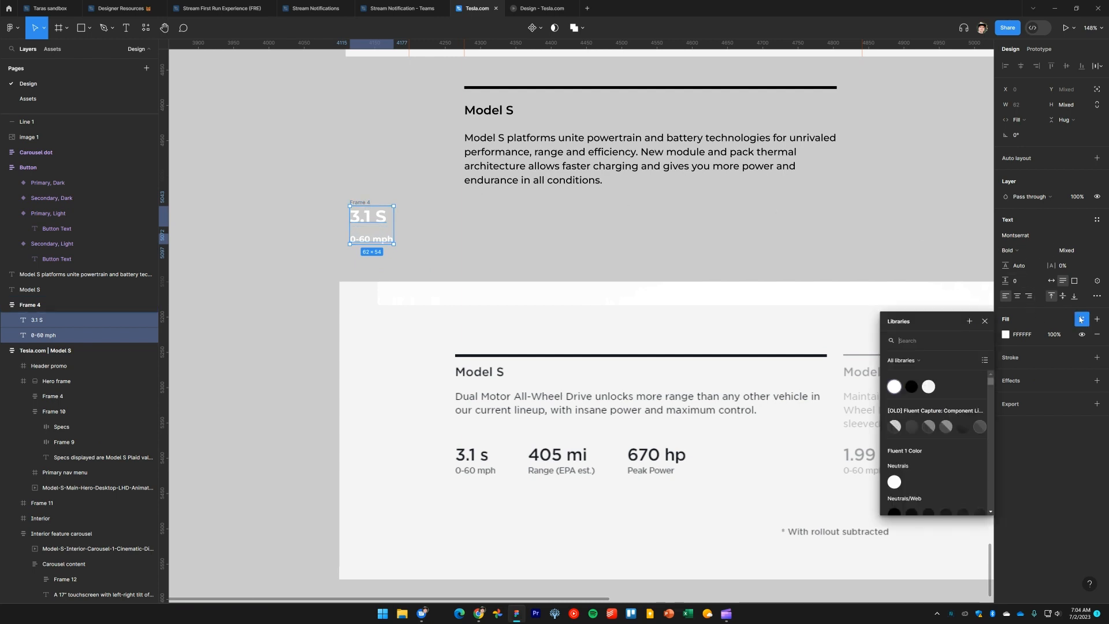
left_click(912, 386)
left_click(441, 248)
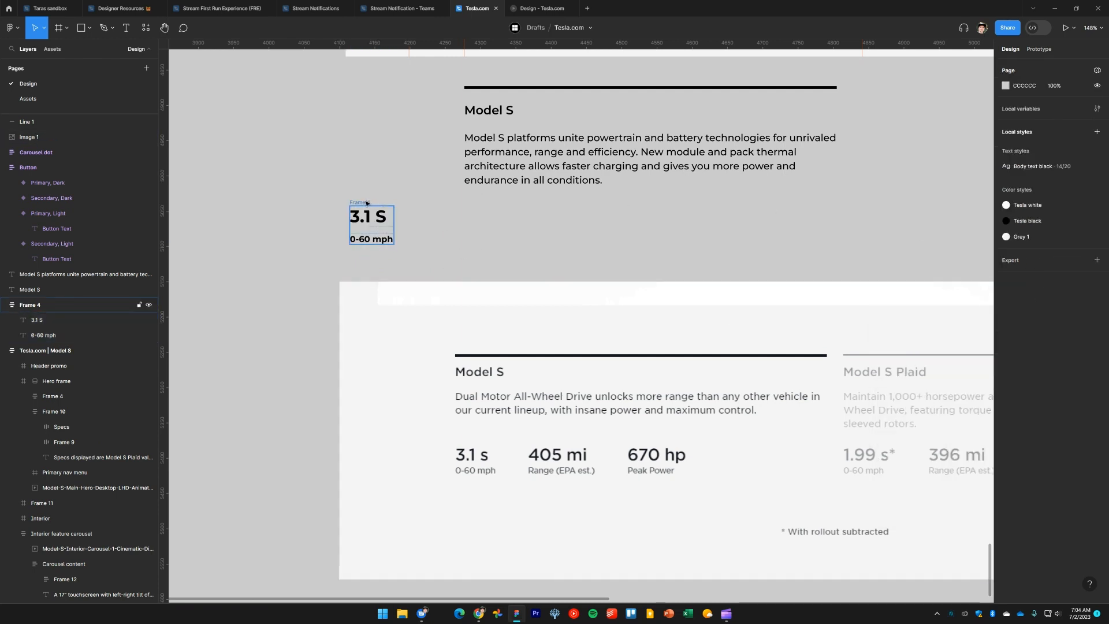
Move the spec block to line up with the Model S paragraph's left edge
left_click_drag(367, 203, 482, 206)
left_click(371, 217)
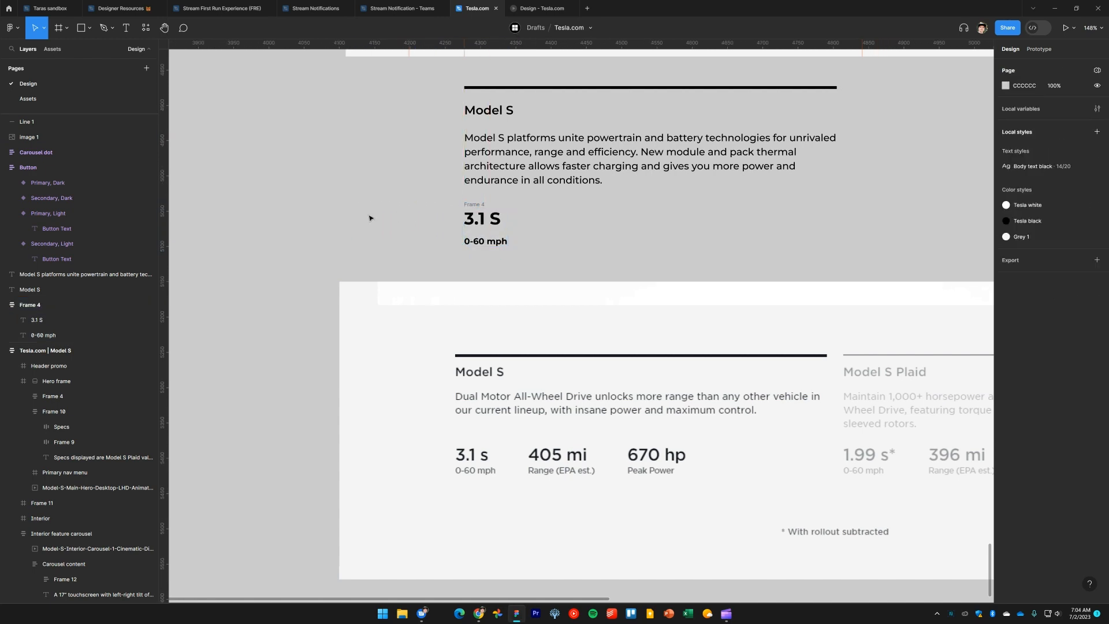
left_click_drag(400, 215, 368, 233)
Check the live page, then set the 0-60 mph label's font weight to Regular
key("alt+Tab")
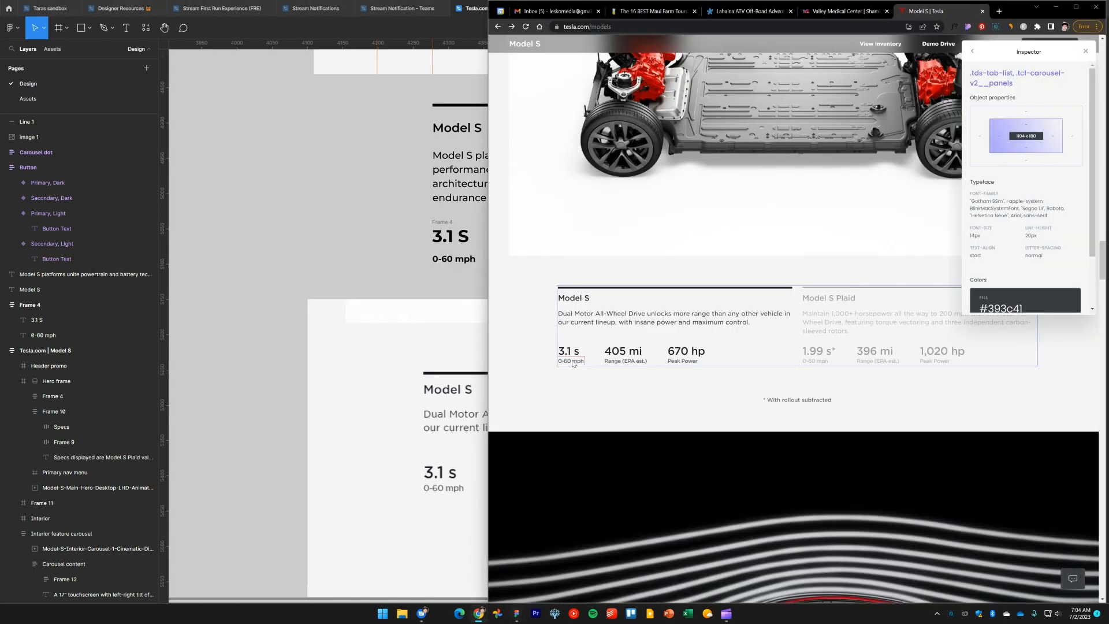
key("alt+Tab")
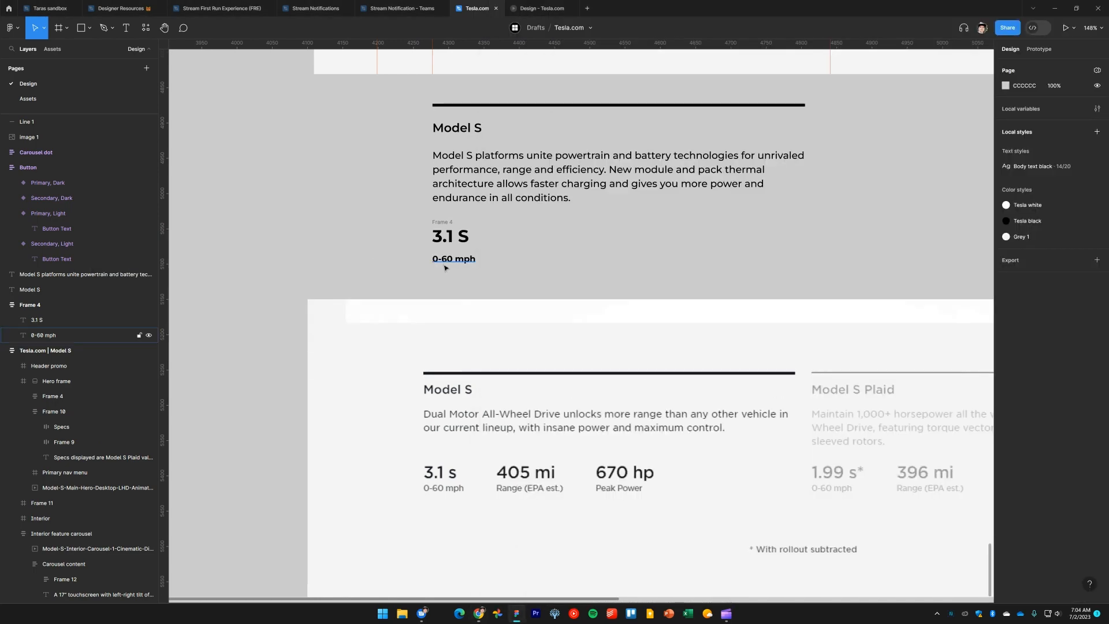
left_click(449, 260)
left_click(1033, 230)
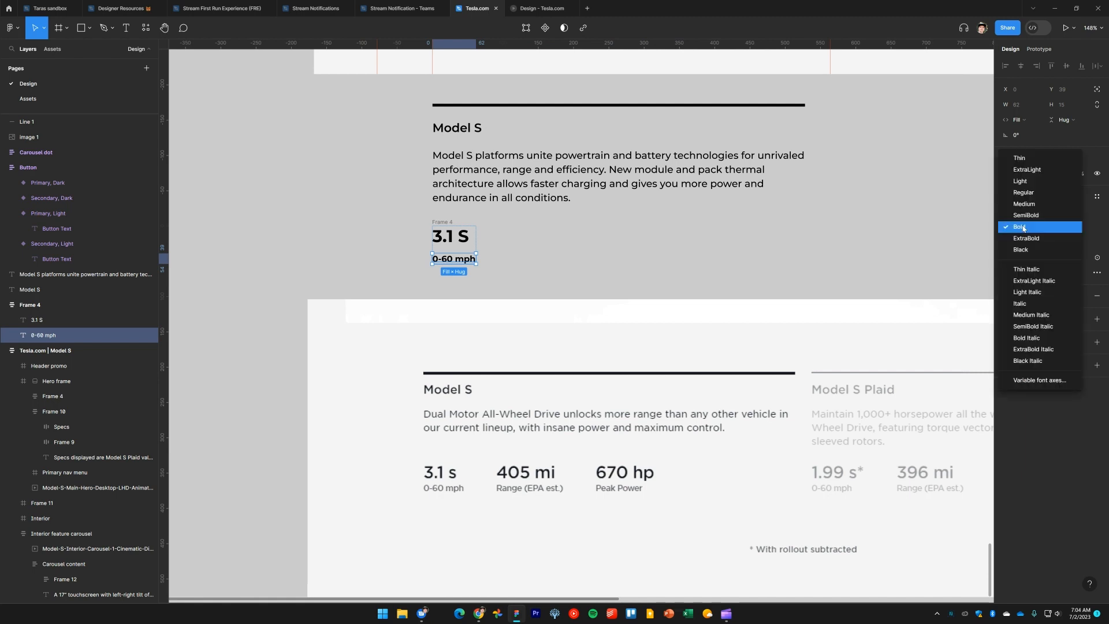
left_click(1031, 192)
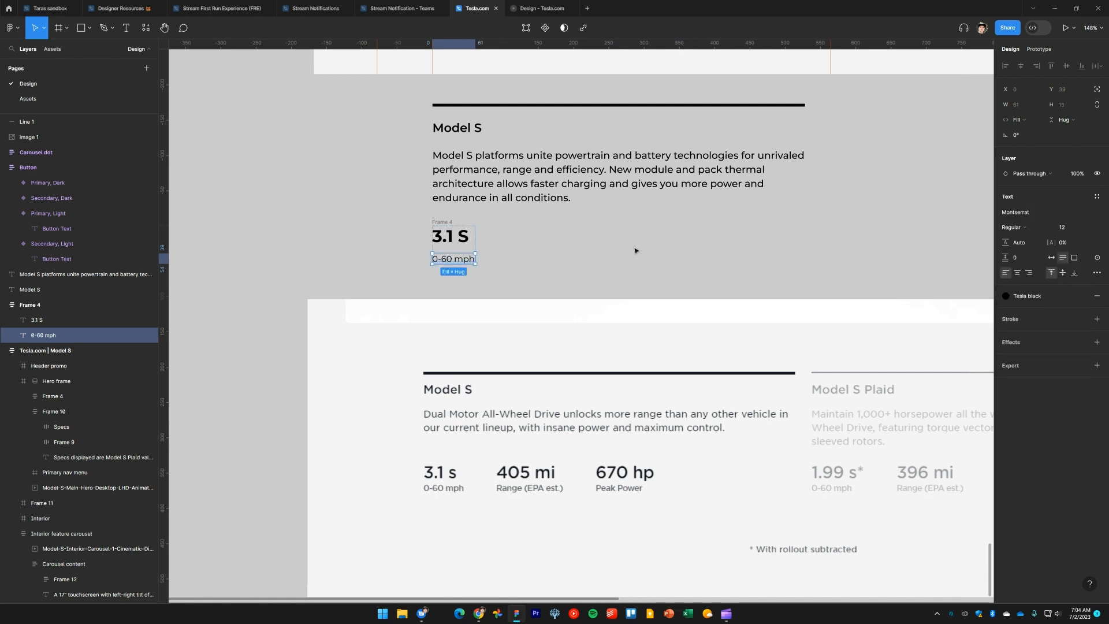
Set the spec block's auto layout spacing between items to 0
scroll(628, 231, "down", 2)
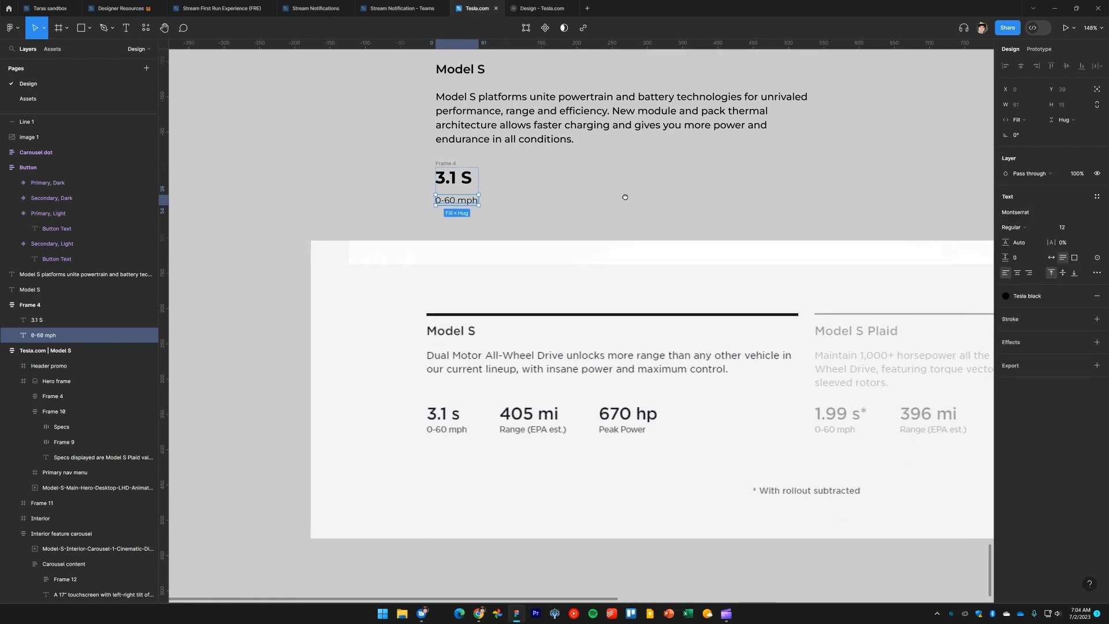
scroll(625, 197, "up", 1)
left_click(505, 238)
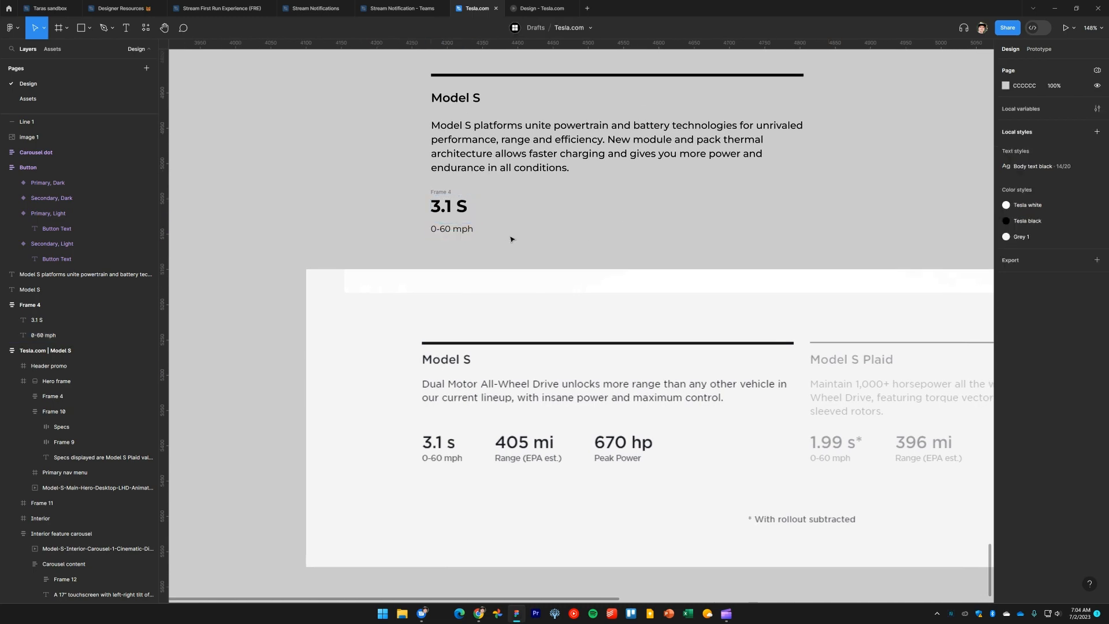
scroll(512, 238, "up", 2)
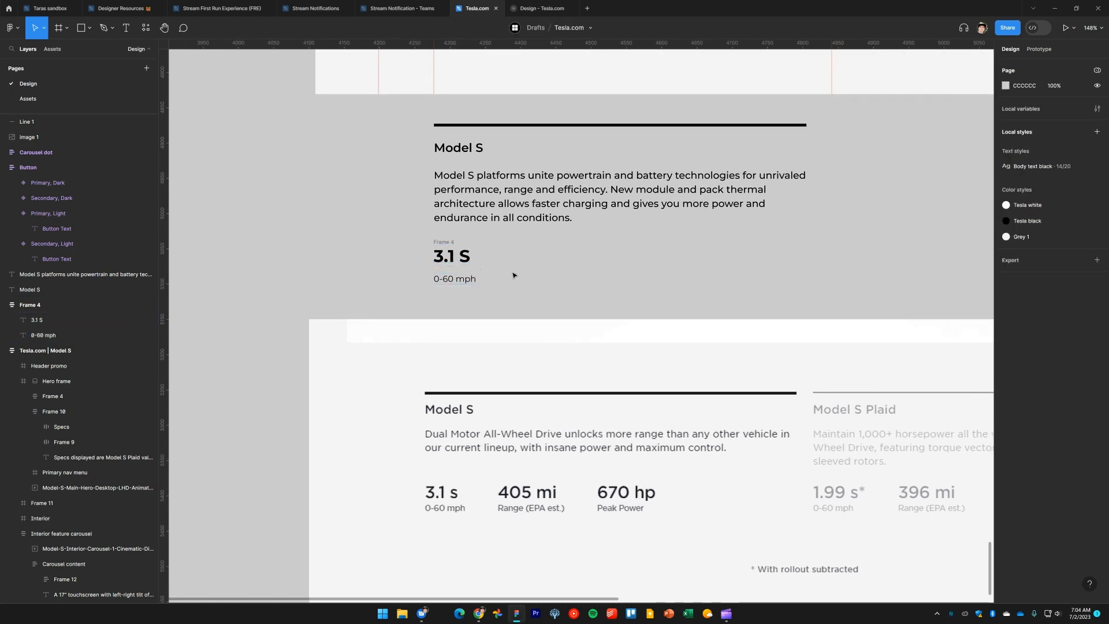
key("alt+Tab")
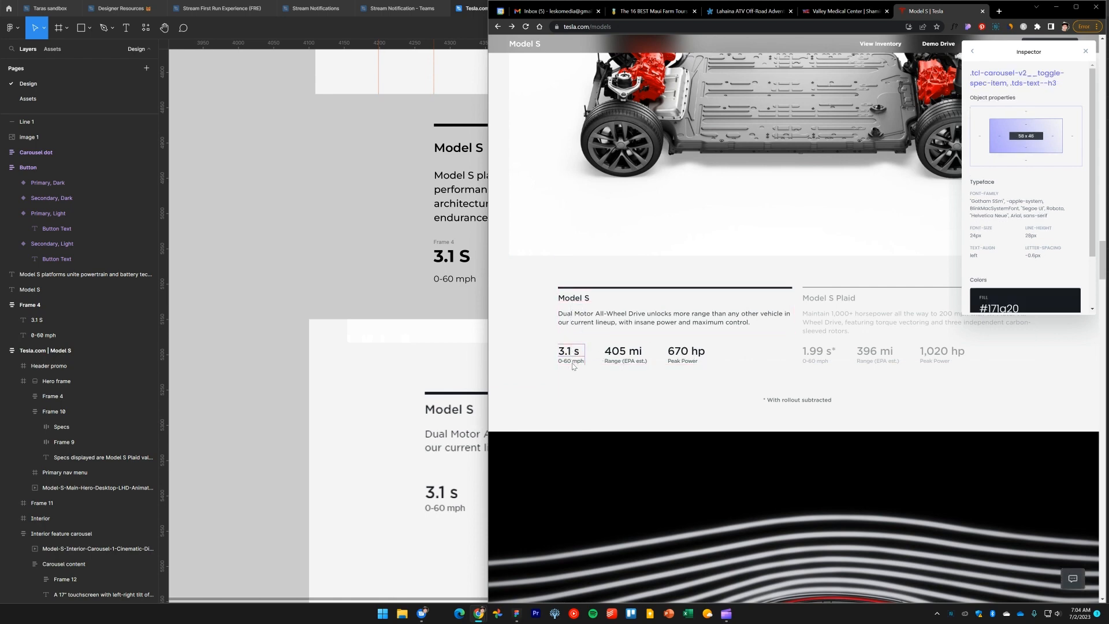
left_click(356, 277)
left_click(446, 243)
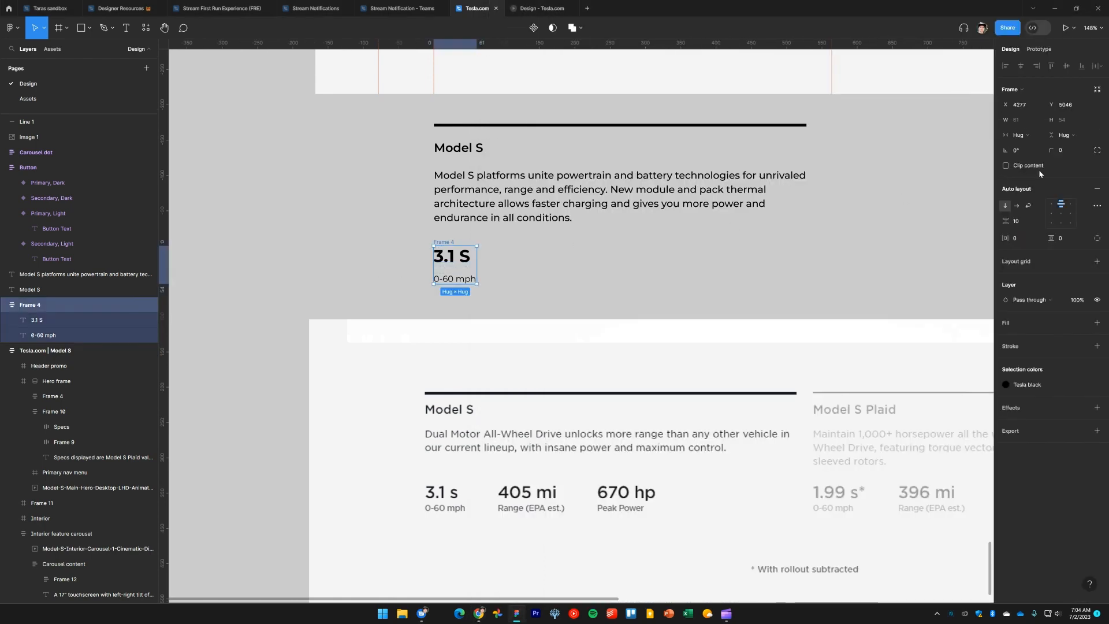
key("Return")
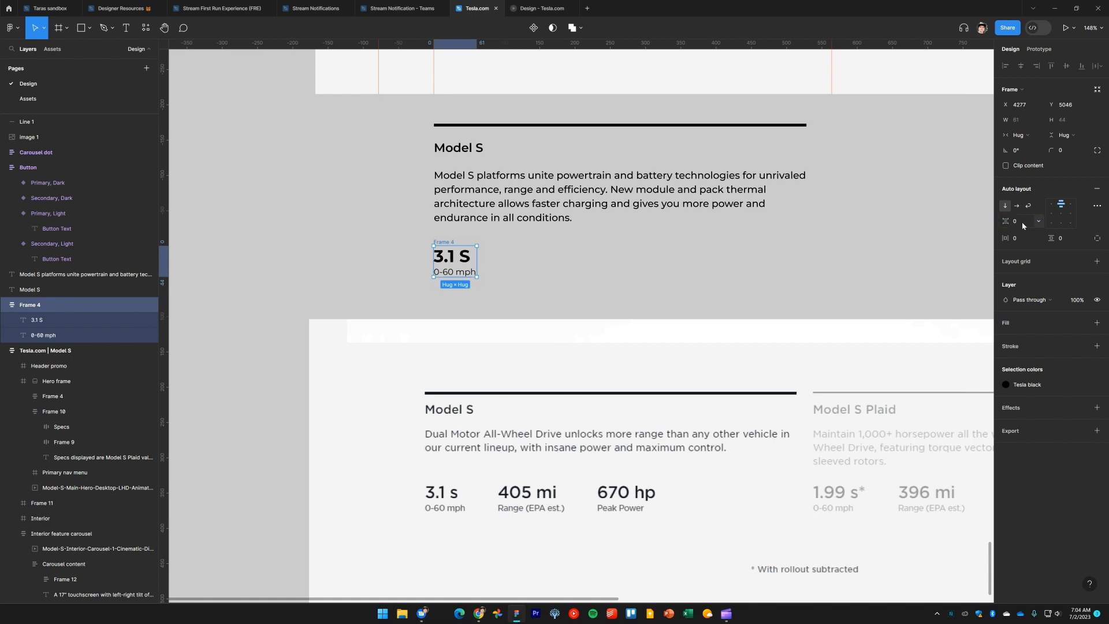
left_click(513, 281)
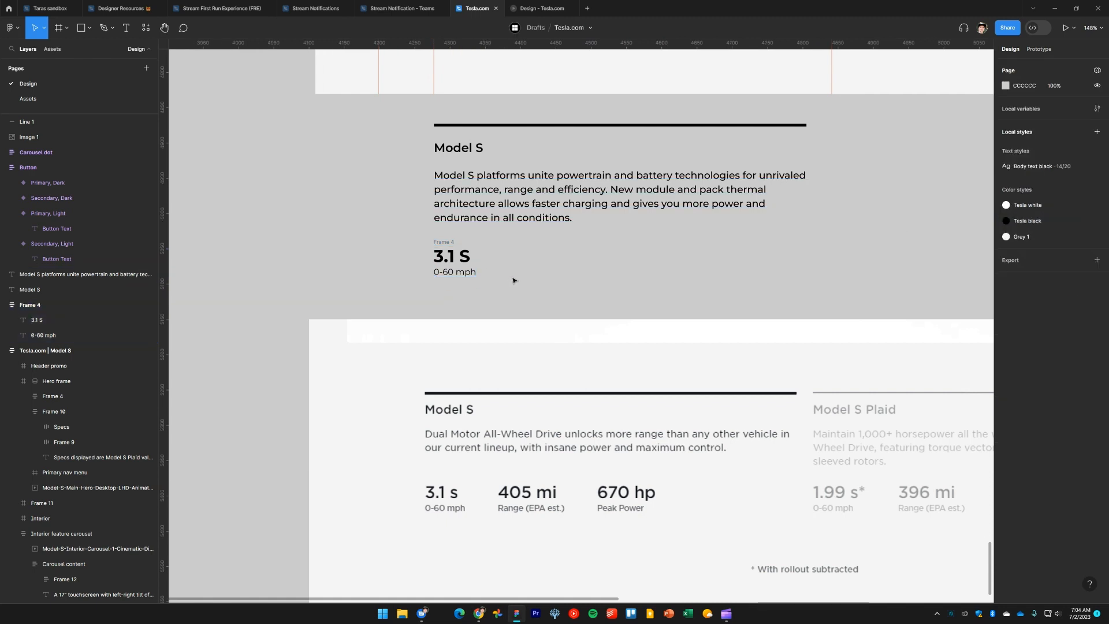
Change the value text to 3.1 s with a lowercase s
double_click(452, 256)
left_click(461, 256)
key("Escape")
key("Escape")
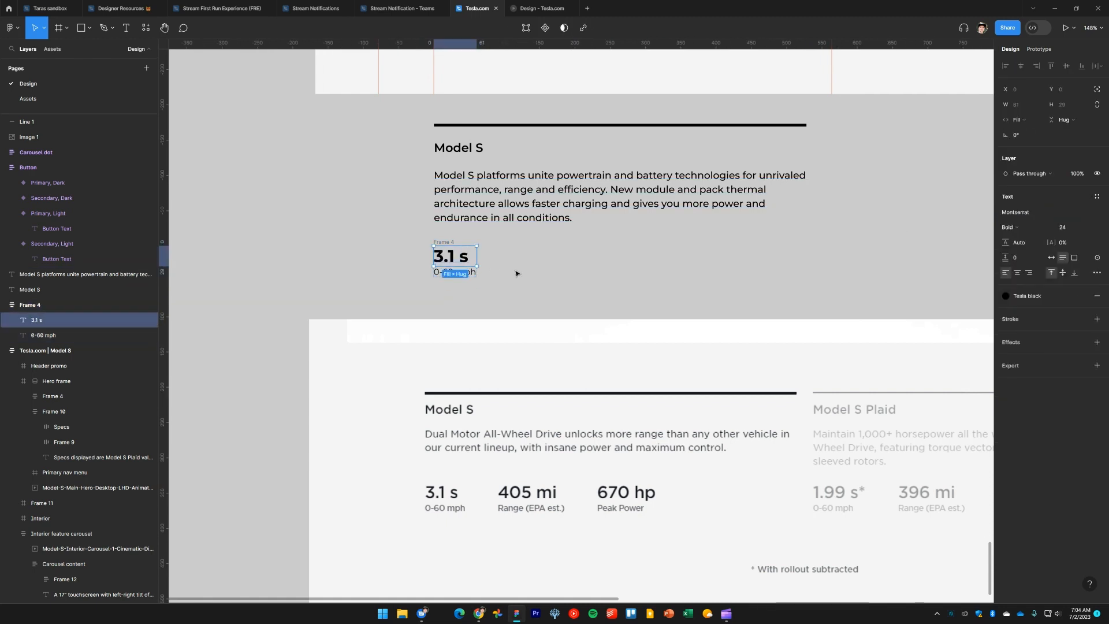
Duplicate the spec block to the right and set the copy's value to 405 mi
left_click_drag(449, 245, 543, 245, "alt")
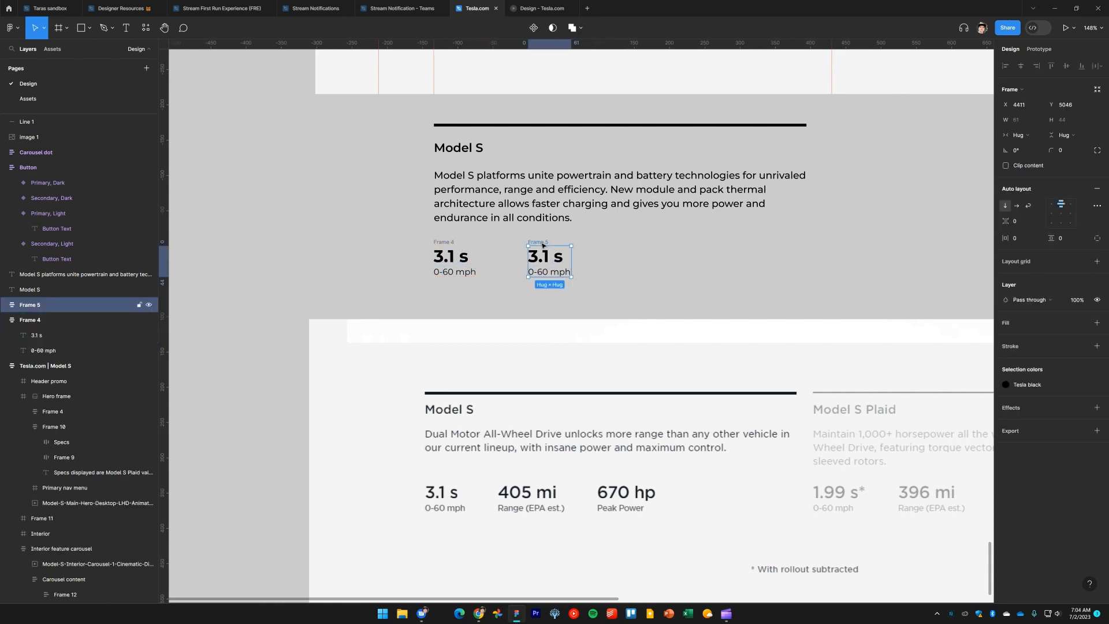
double_click(544, 258)
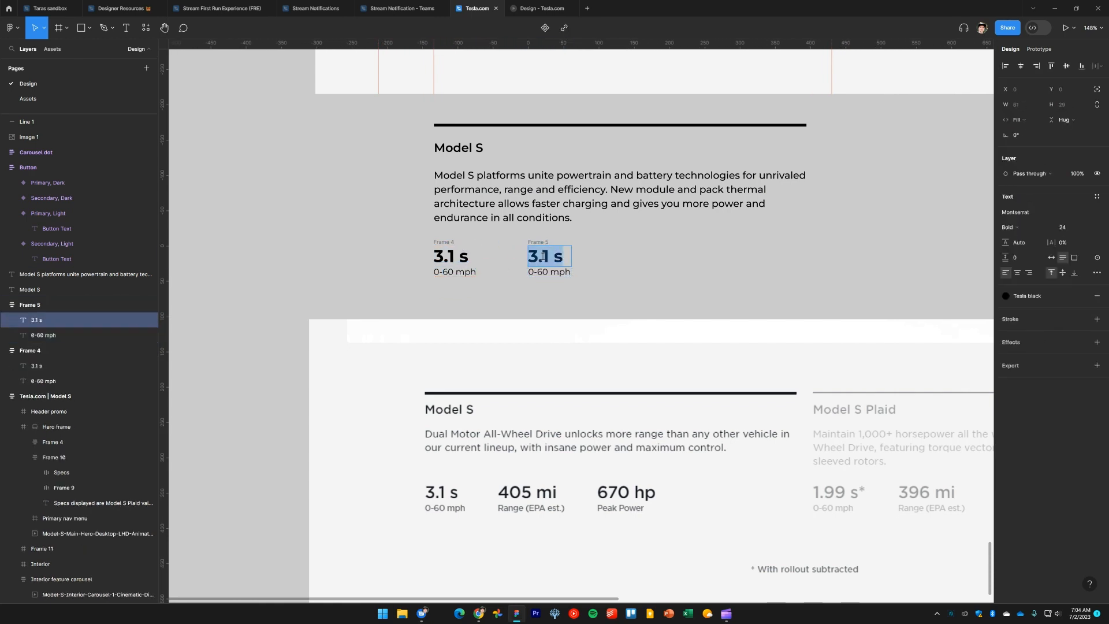
type("405 mi")
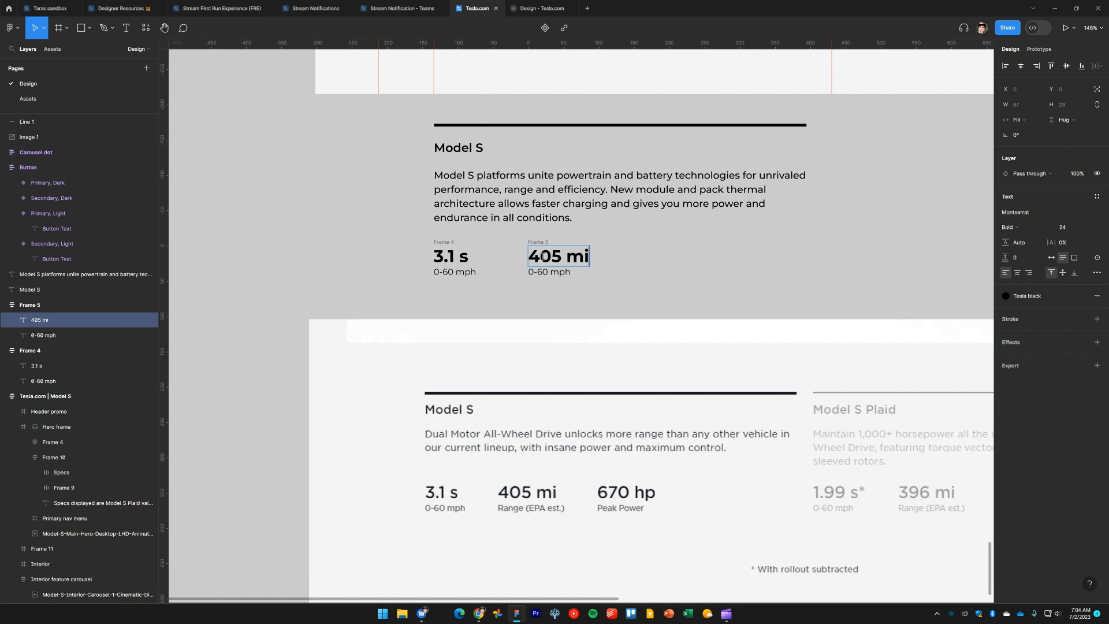
Change the second block's label to Range (EPA est.)
double_click(560, 275)
type("Range (EPA est.")
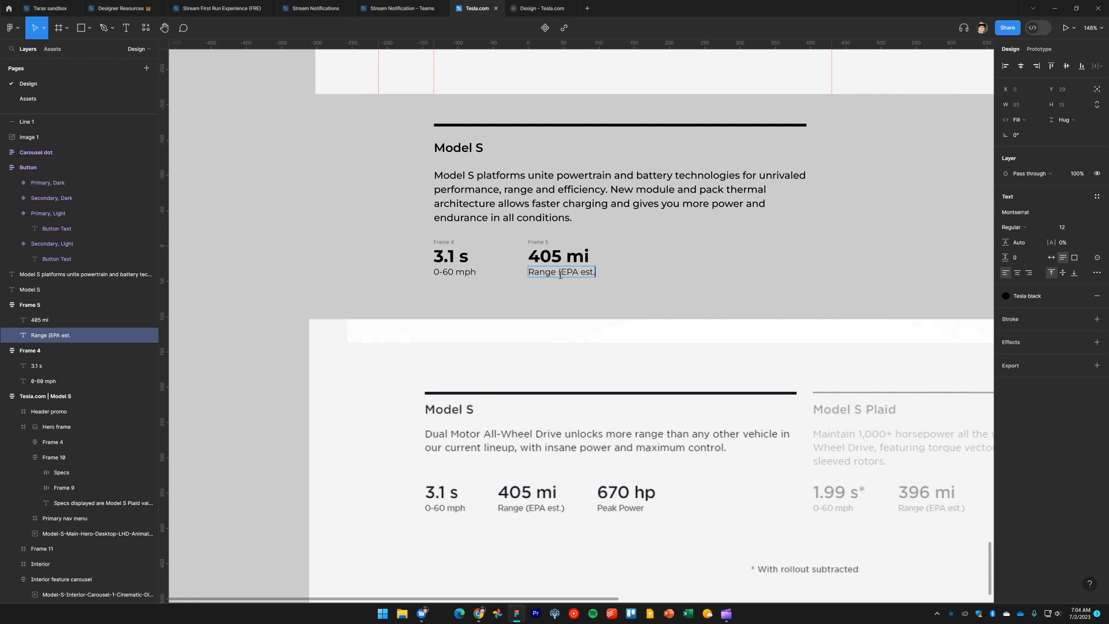
key("Escape")
key("Escape")
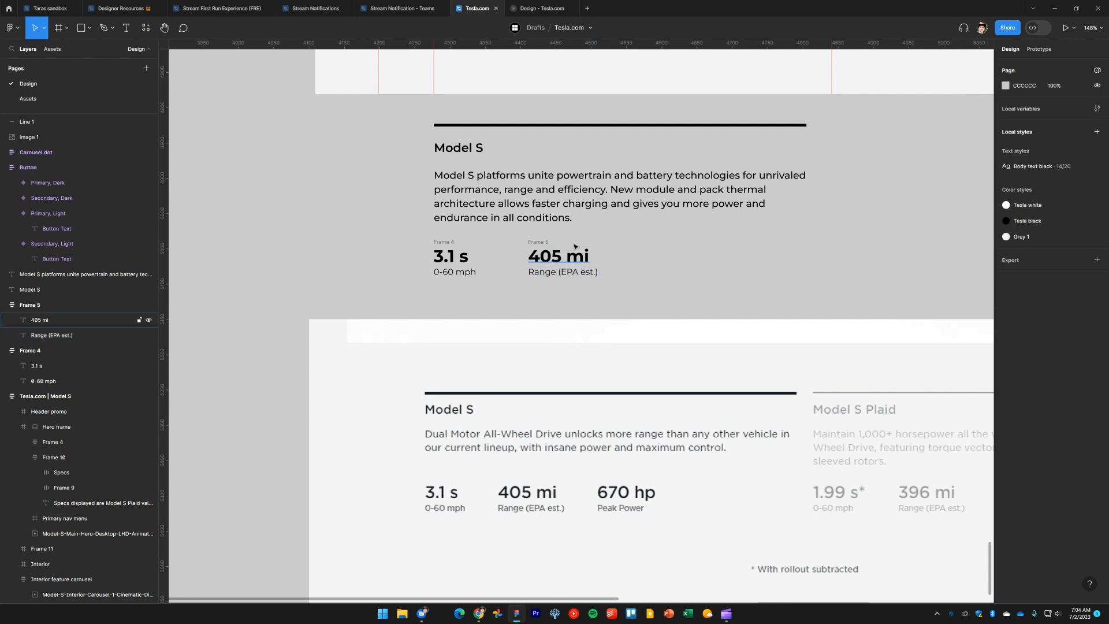
Duplicate the range block further right and set the copy's value to 670 hp
left_click_drag(537, 246, 659, 243)
left_click(778, 266)
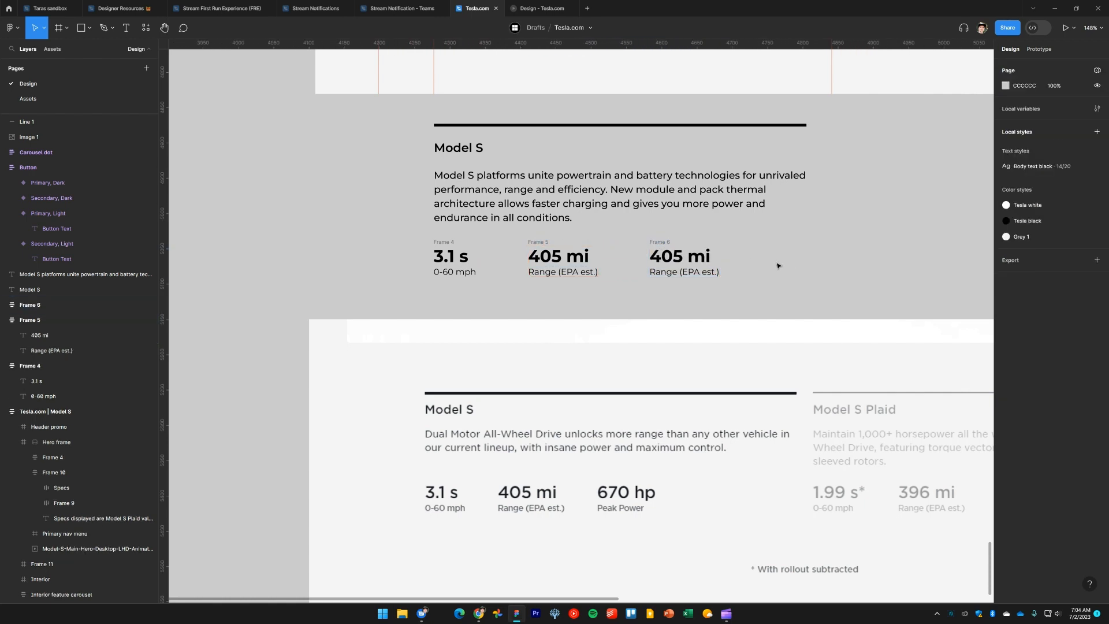
double_click(675, 258)
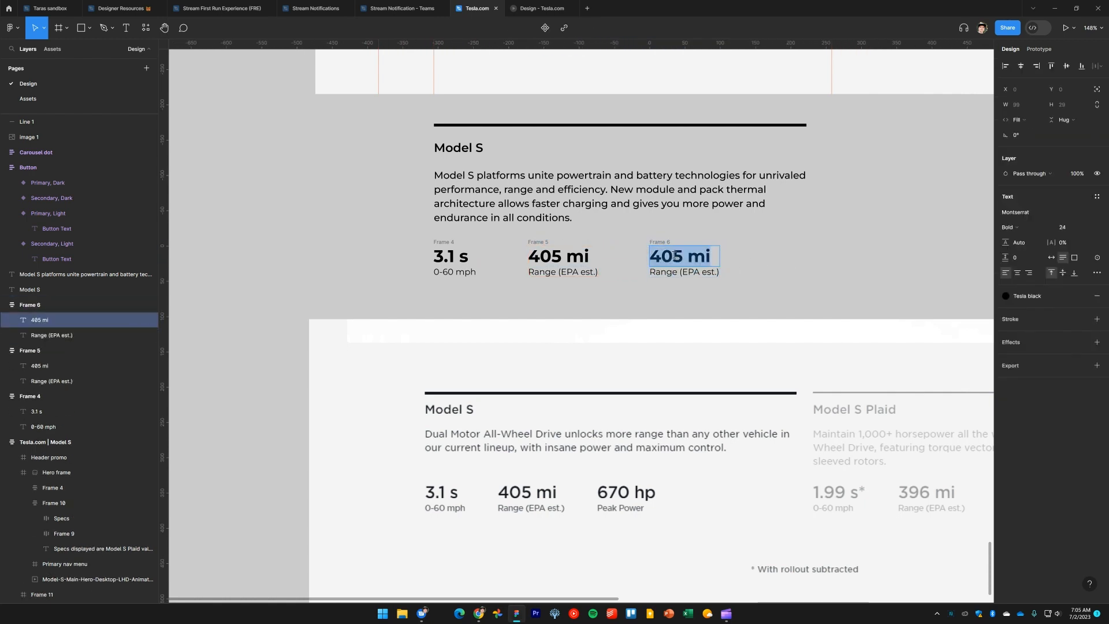
type("670 hp")
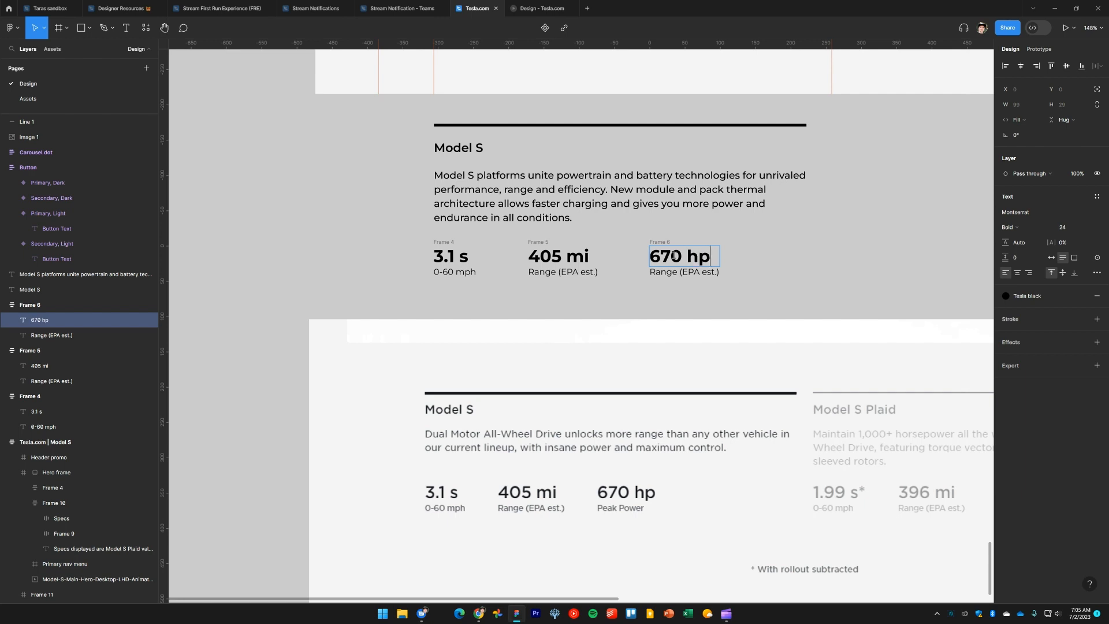
Change the third block's label to Peak Power
double_click(686, 270)
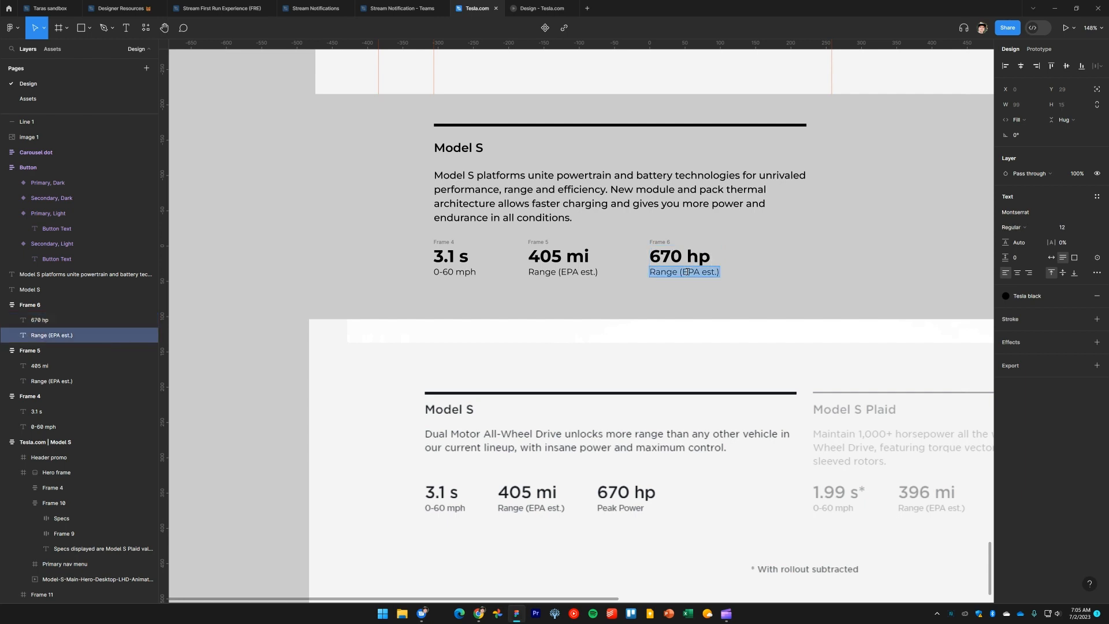
type("Peak Power")
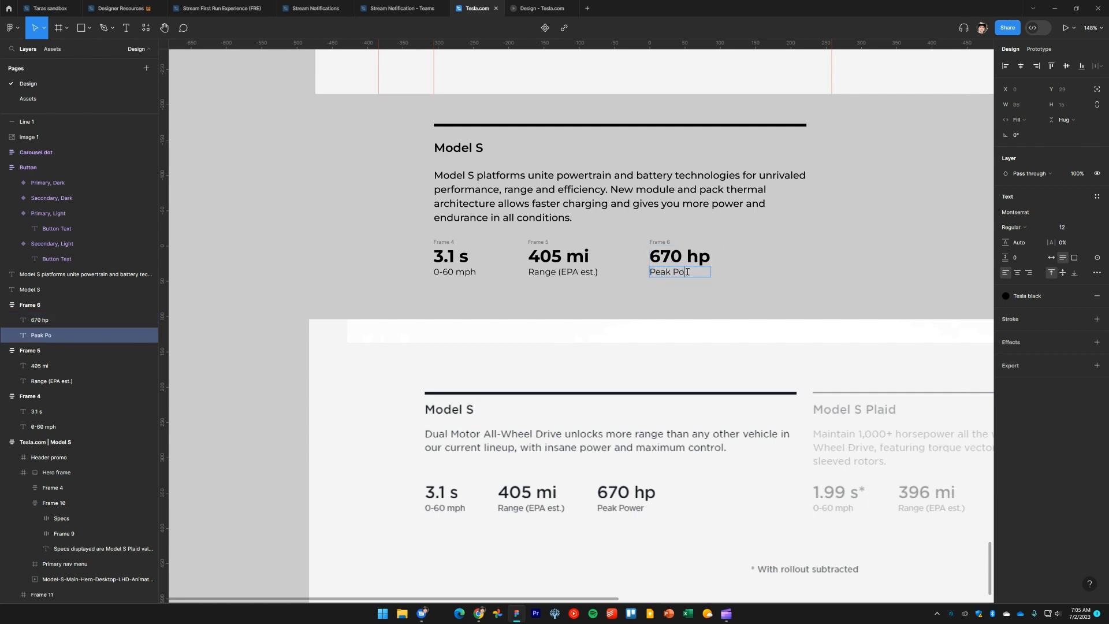
Wrap the three spec blocks in a horizontal auto layout frame and tighten the spacing between them
left_click(758, 285)
left_click_drag(758, 284, 740, 288)
left_click_drag(718, 290, 721, 288)
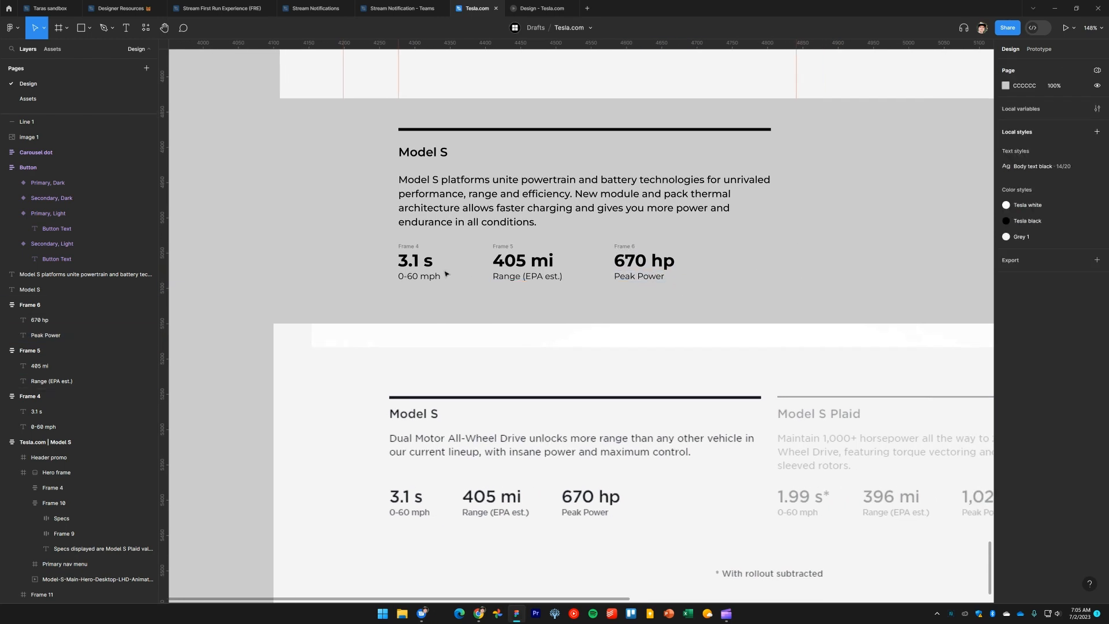
left_click(427, 264)
left_click(504, 247)
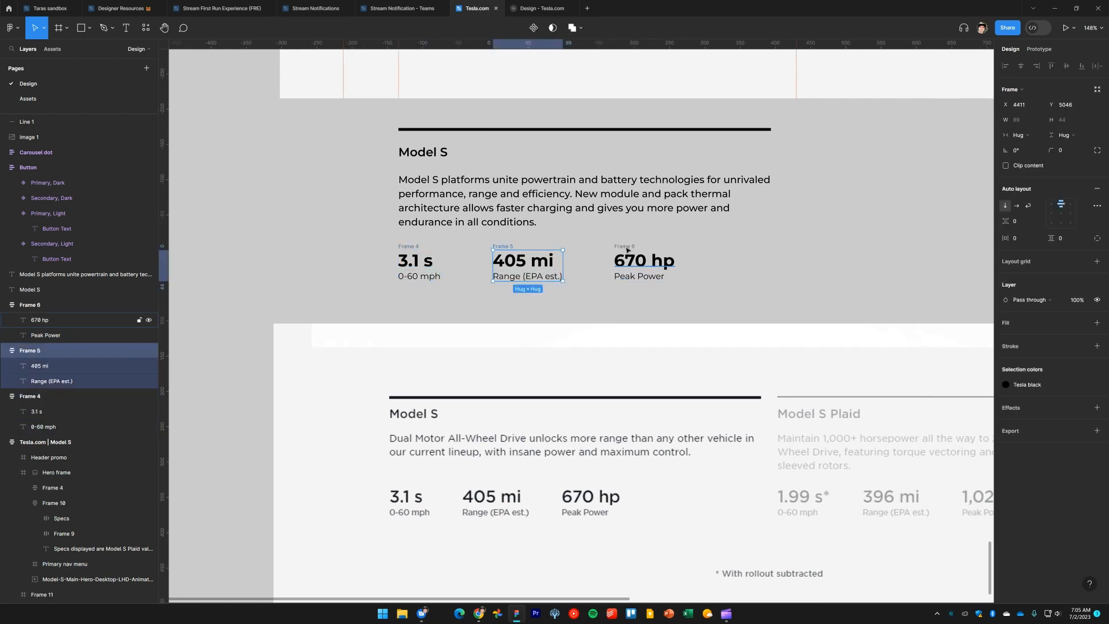
left_click(371, 242)
left_click_drag(381, 295, 741, 243)
key("shift+a")
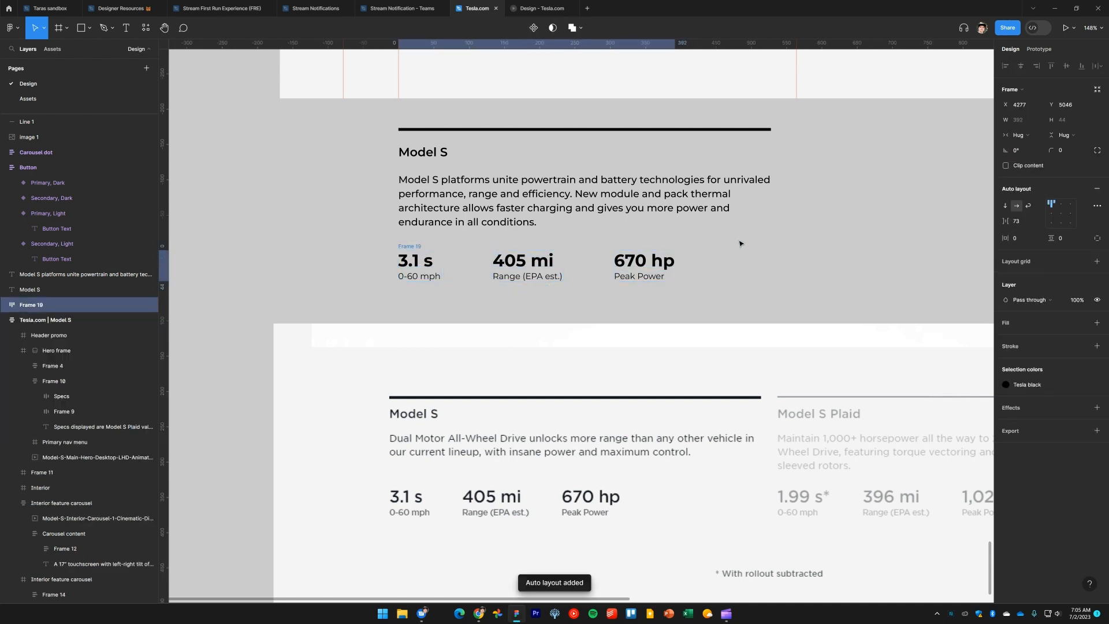
left_click_drag(1005, 221, 981, 221)
left_click(708, 289)
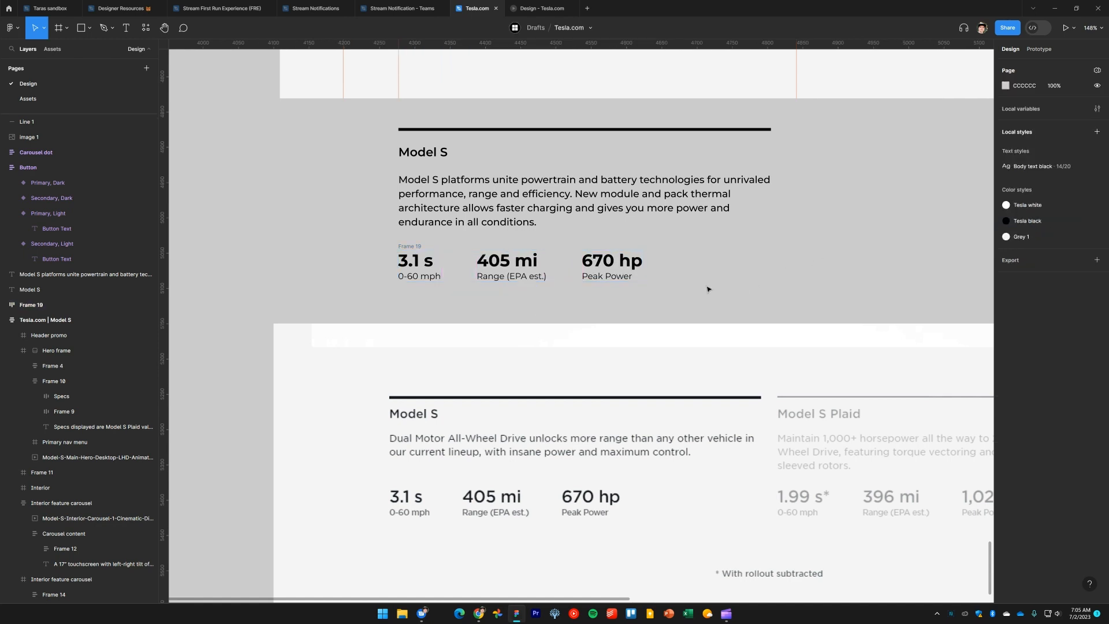
Wrap the divider line, Model S heading and description in a vertical auto layout frame with 20 spacing
scroll(405, 162, "up", 1)
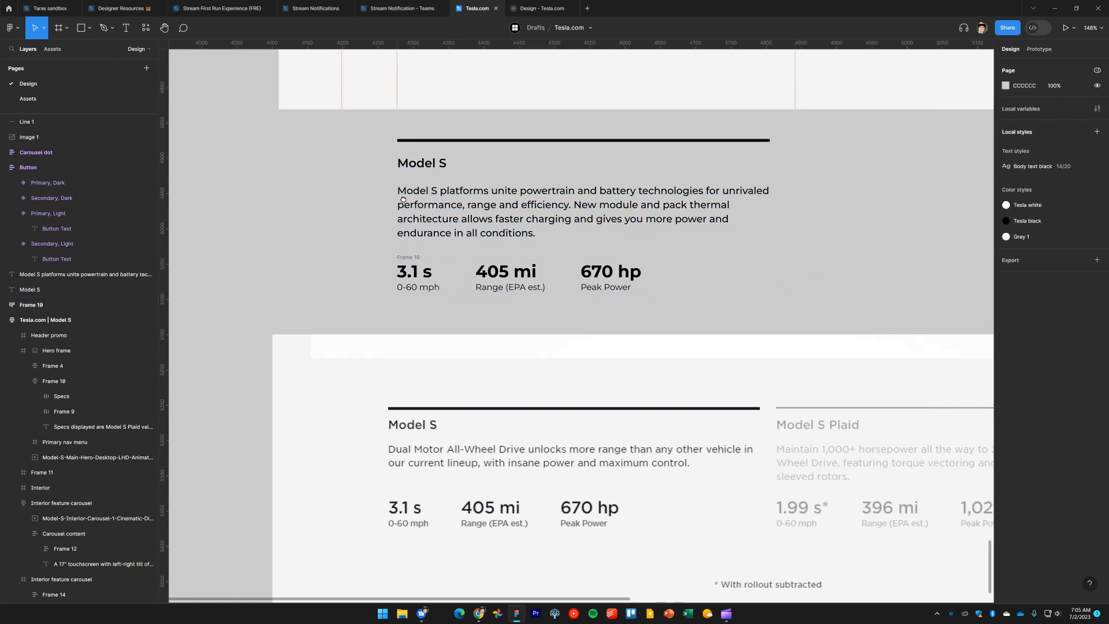
mouse_move(379, 127)
left_mouse_down()
mouse_move(589, 298)
mouse_move(702, 289)
mouse_move(825, 318)
left_mouse_up()
left_click(832, 293)
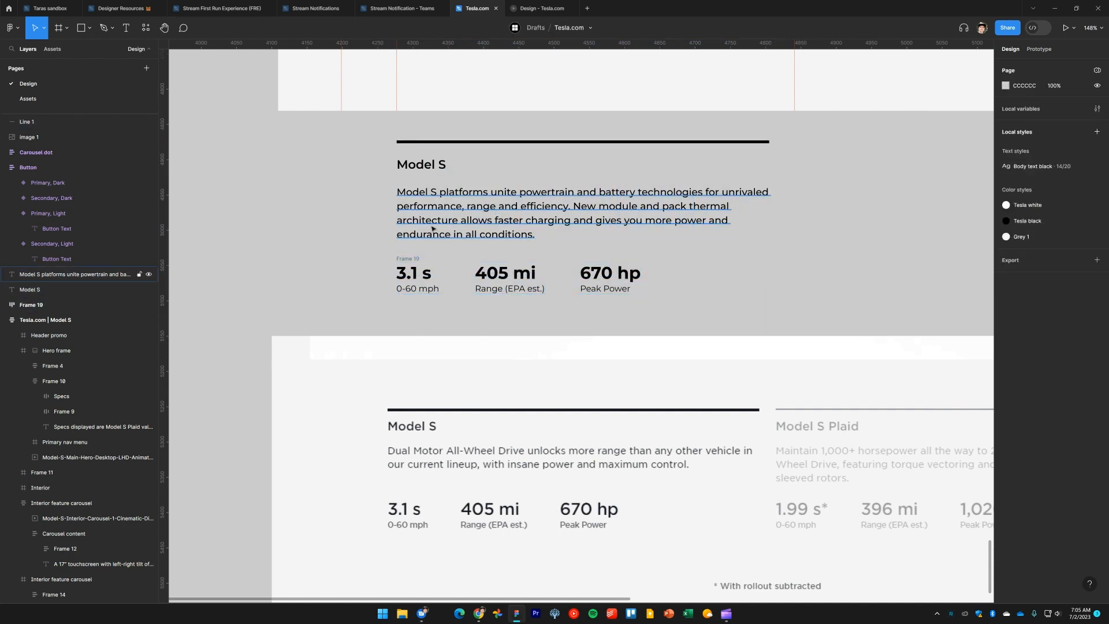
left_click_drag(387, 136, 460, 227)
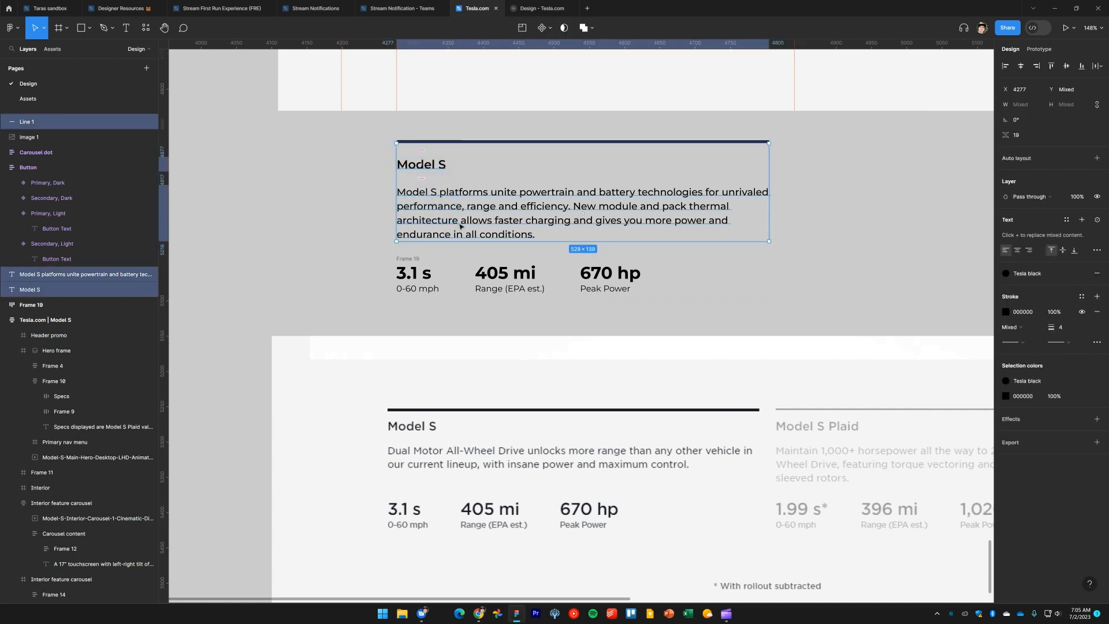
key("shift+a")
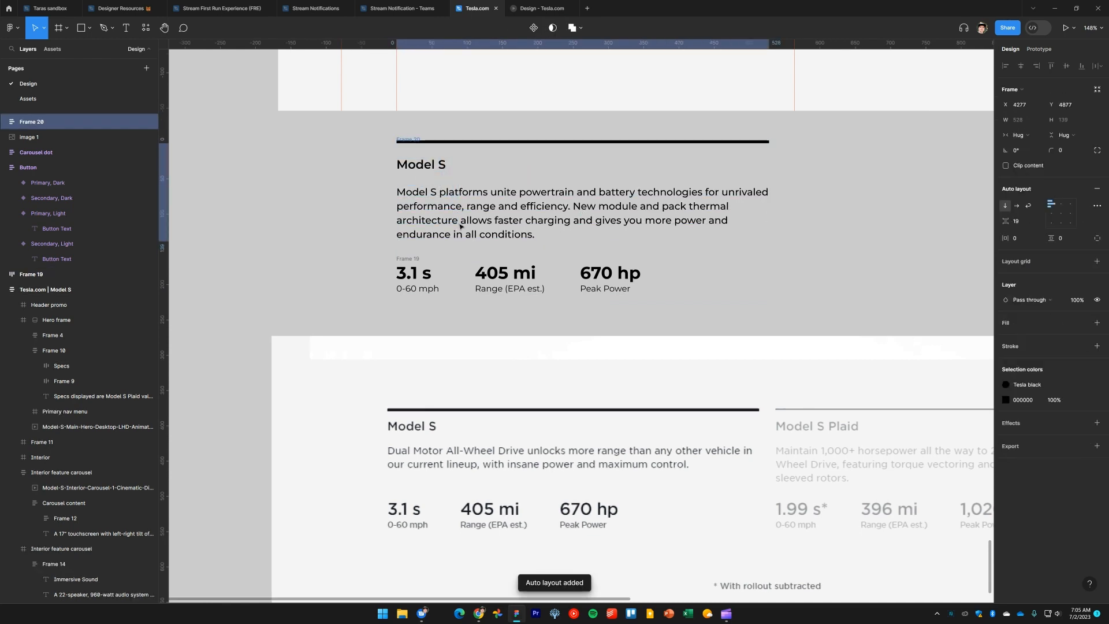
left_click(1024, 224)
key("Up")
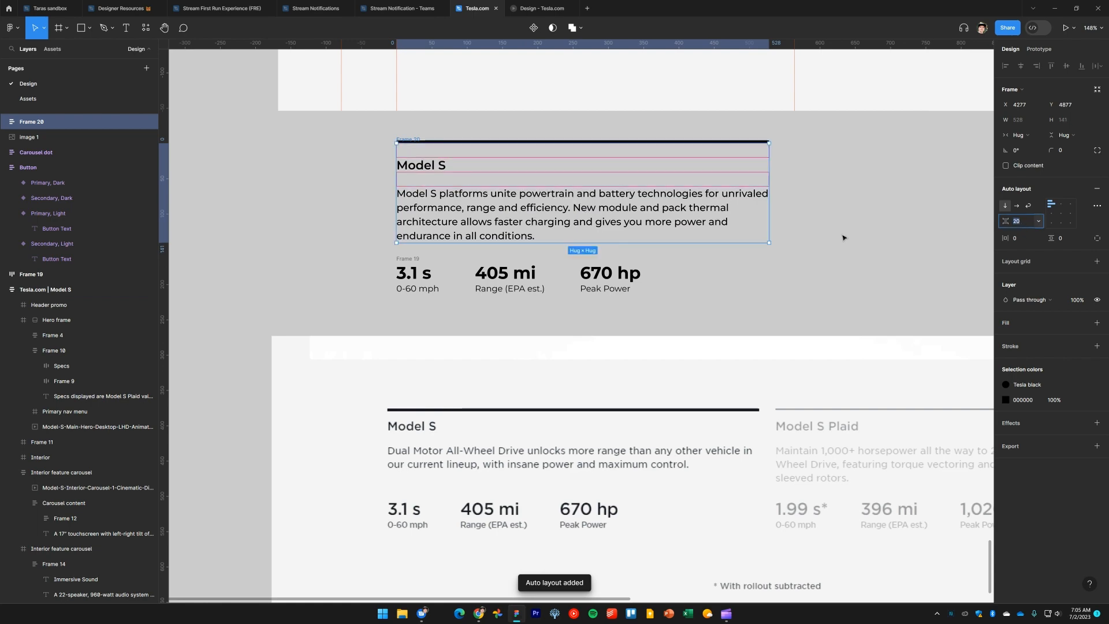
Switch to the live Tesla page and inspect the Model S heading, panel and description spacing
key("alt+Tab")
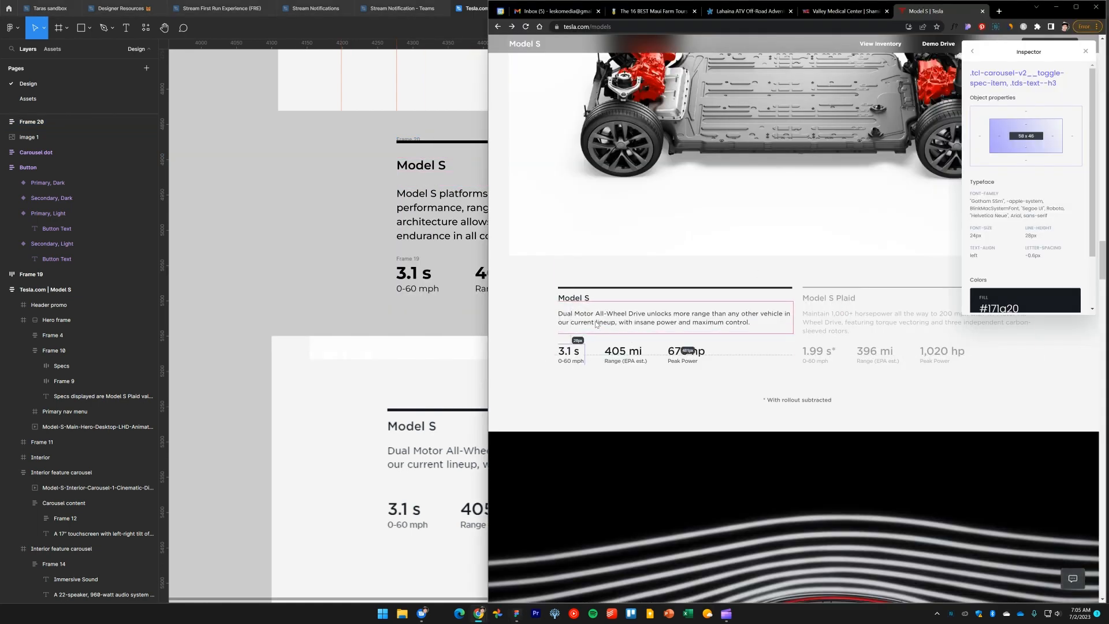
left_click(614, 291)
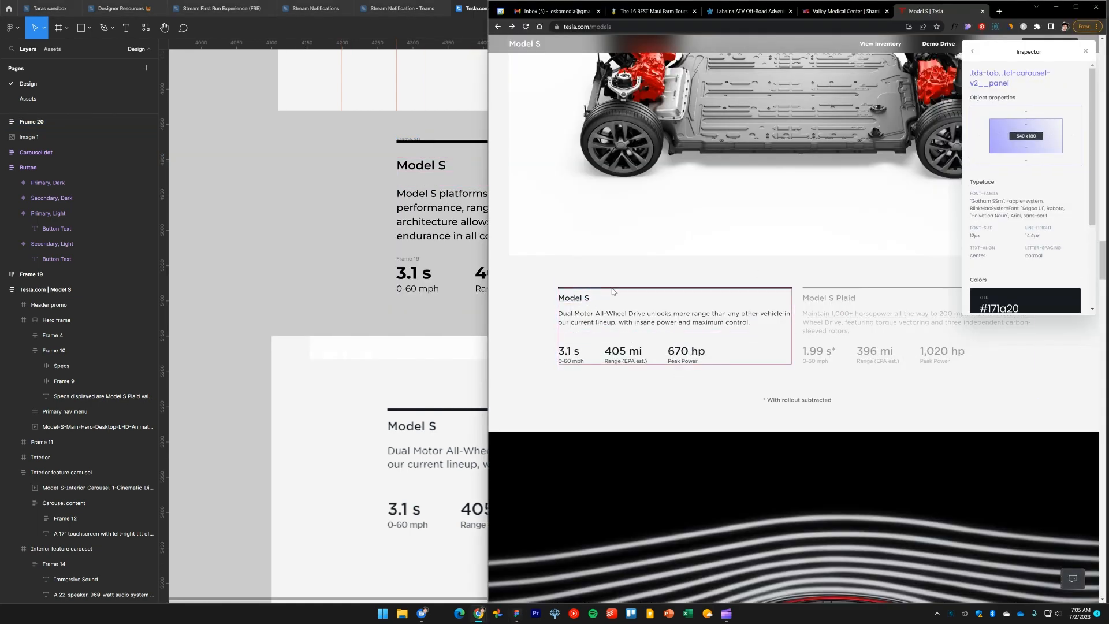
left_click(586, 300)
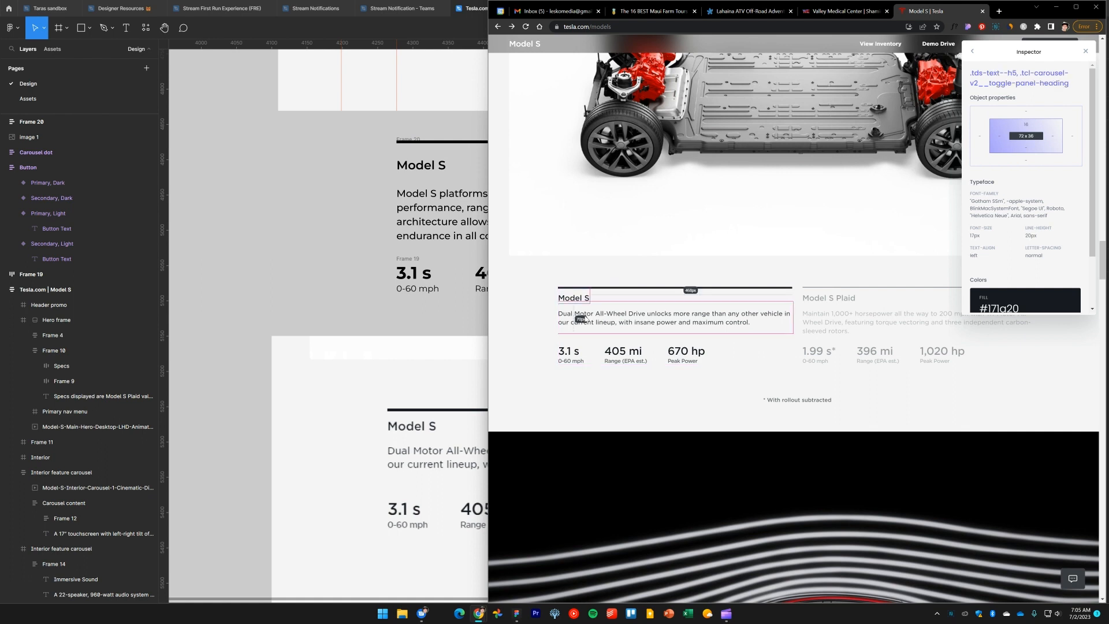
left_click(601, 335)
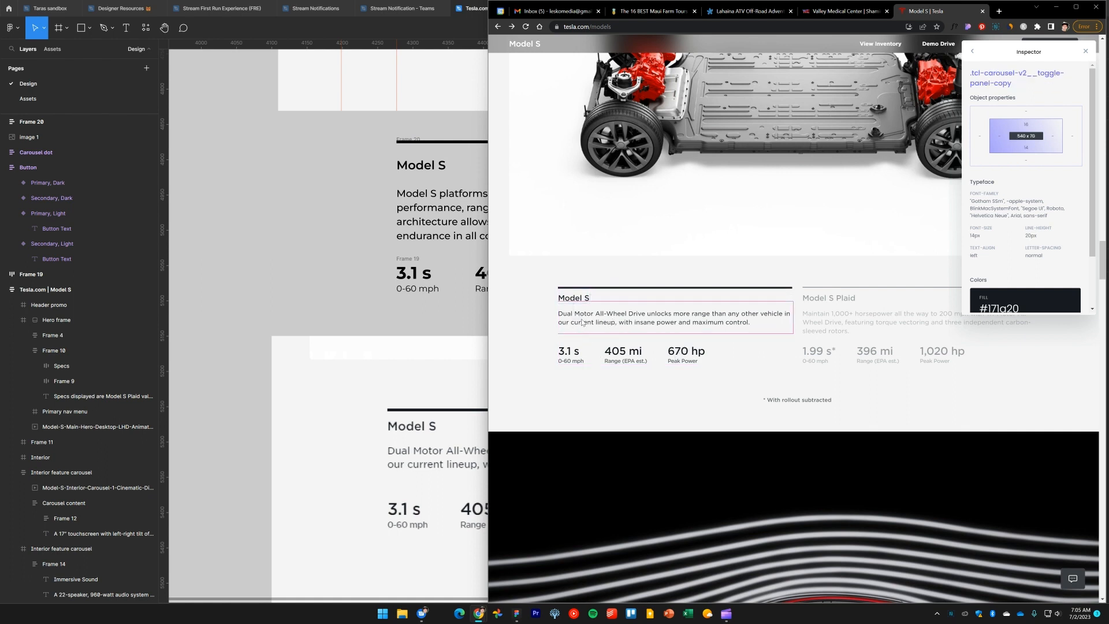
Move the spec row slightly further below the heading and description frame
left_click(249, 220)
left_click(412, 140)
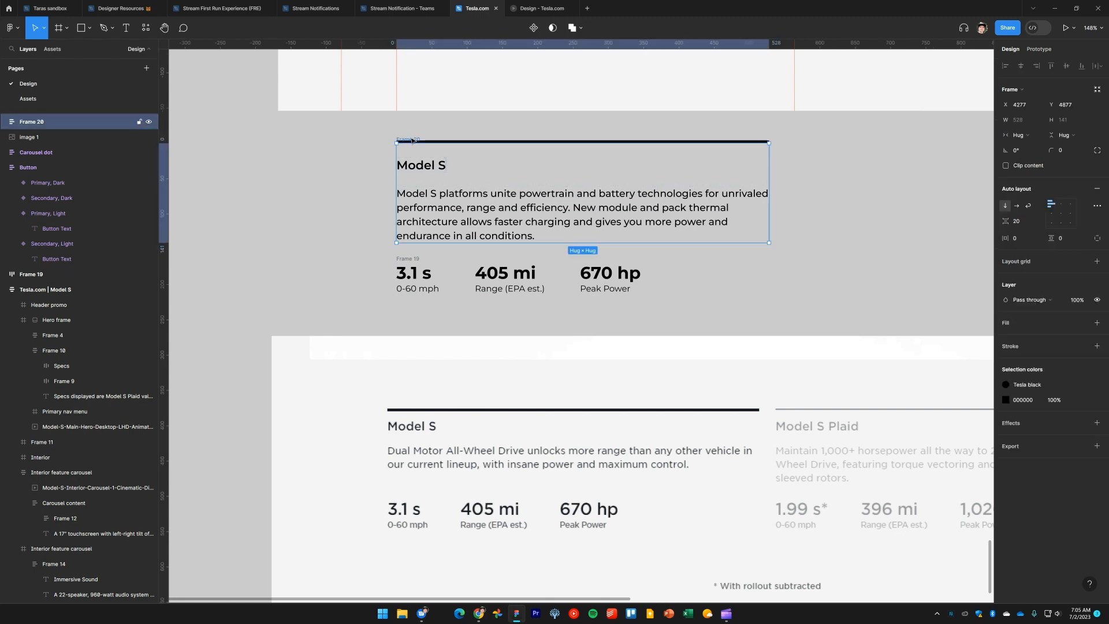
left_click_drag(412, 261, 412, 268)
left_click(379, 148)
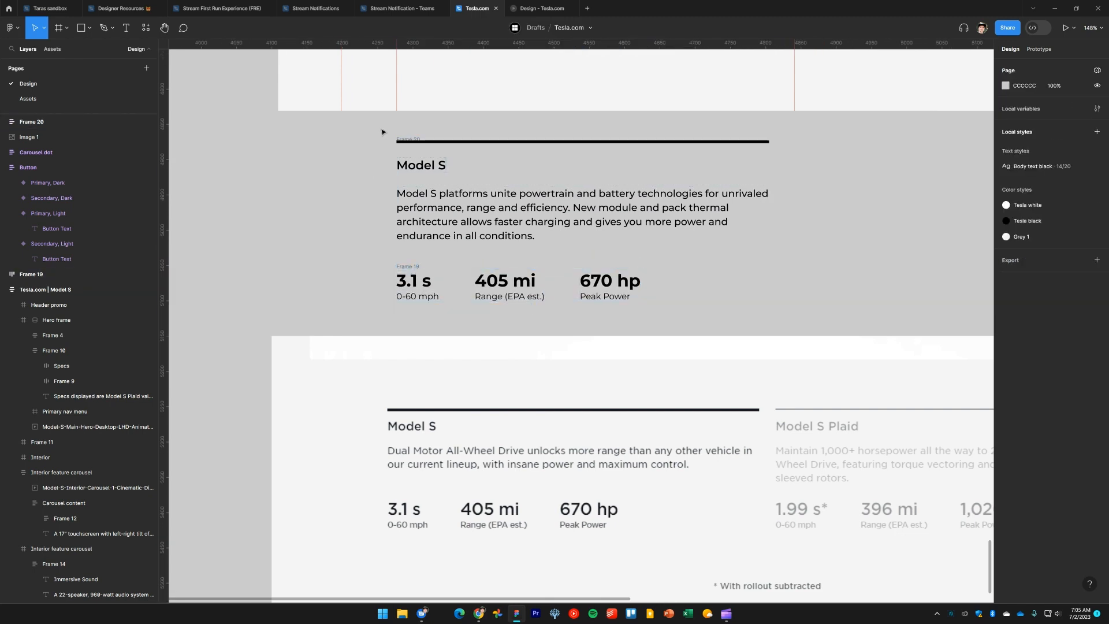
Wrap the text frame and spec row in a vertical auto layout frame with 40 spacing
left_click_drag(382, 132, 818, 325)
key("shift+a")
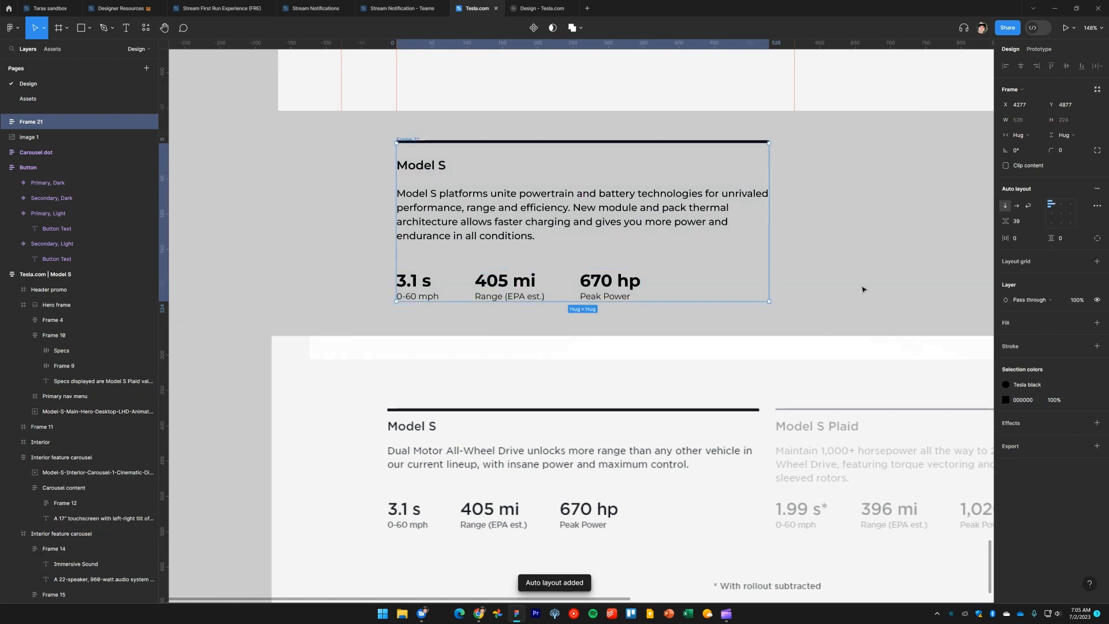
left_click(1032, 223)
type("4")
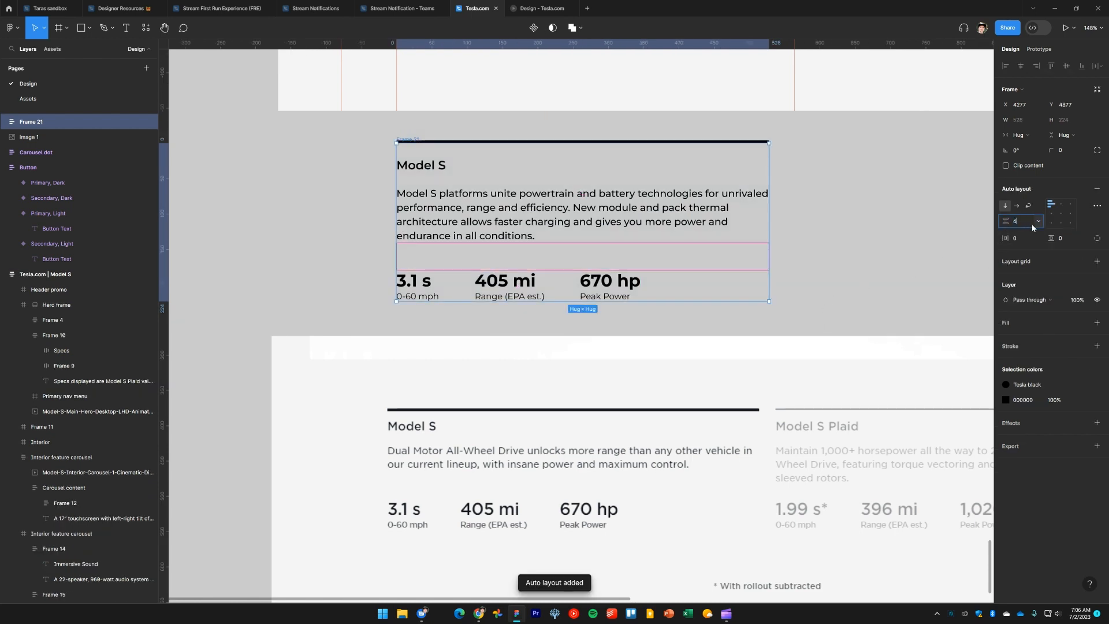
type("0")
key("Return")
left_click(817, 244)
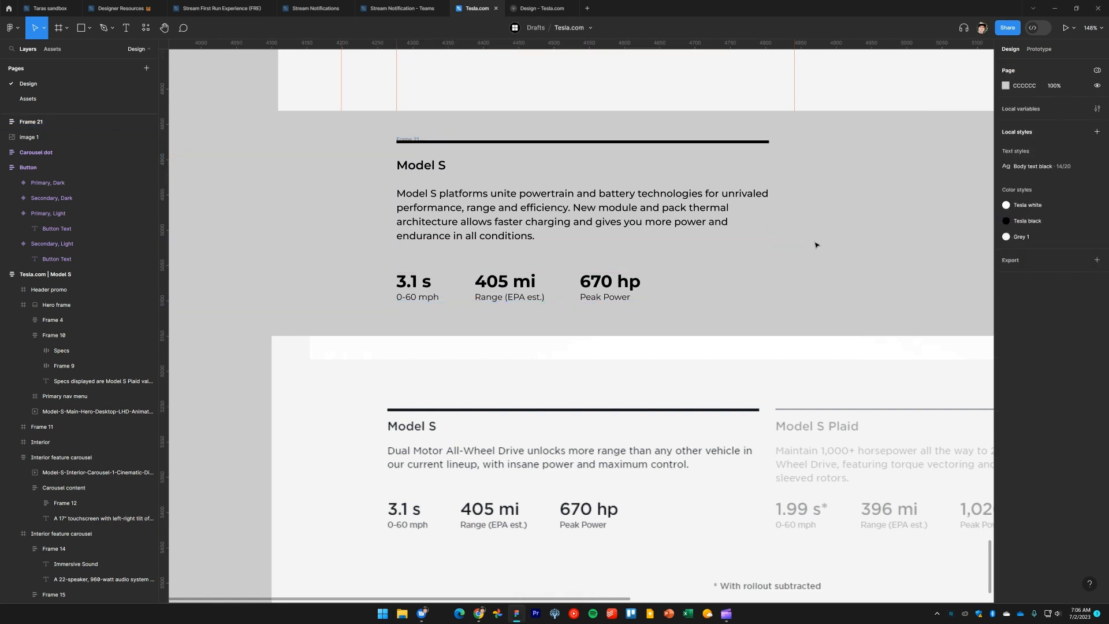
Turn the combined Model S text and spec frame into a component
scroll(725, 252, "down", 5)
left_click_drag(730, 255, 655, 269)
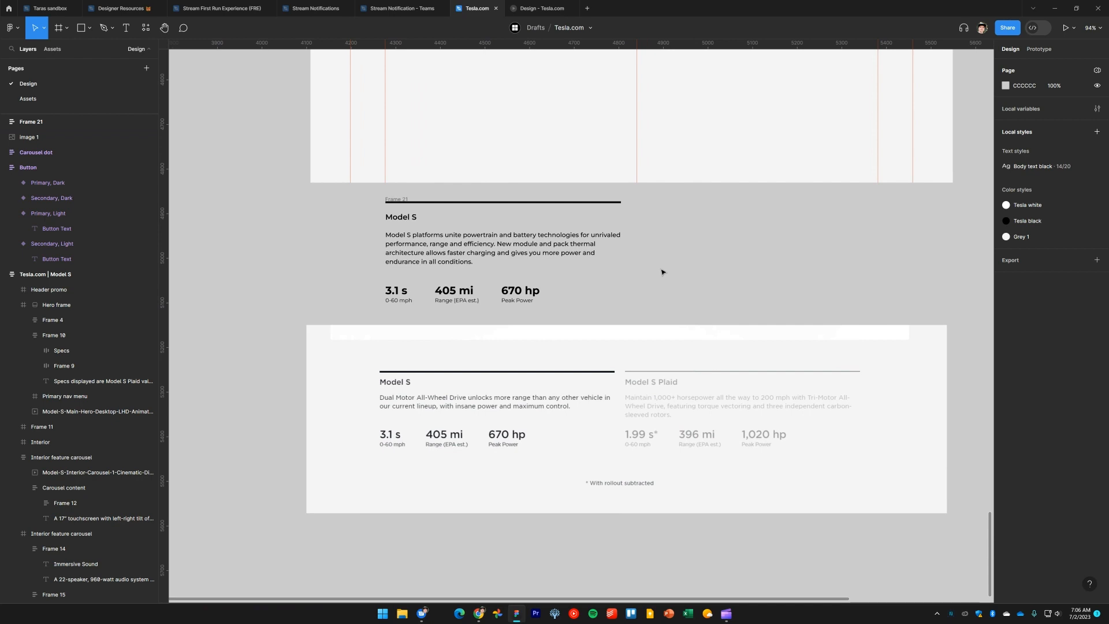
left_click(601, 281)
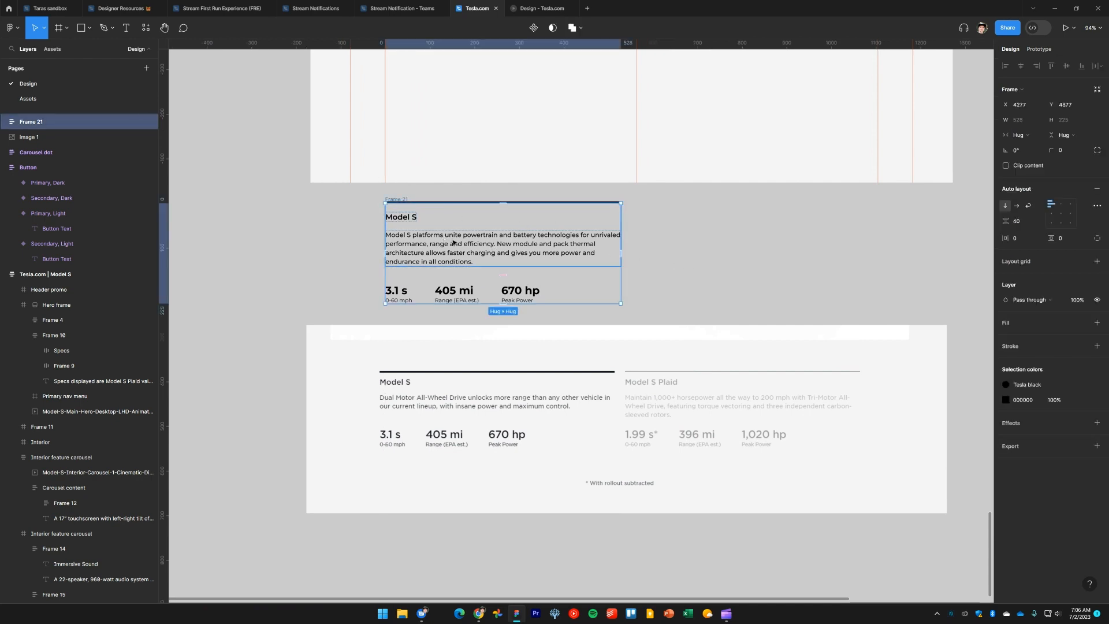
left_click(706, 258)
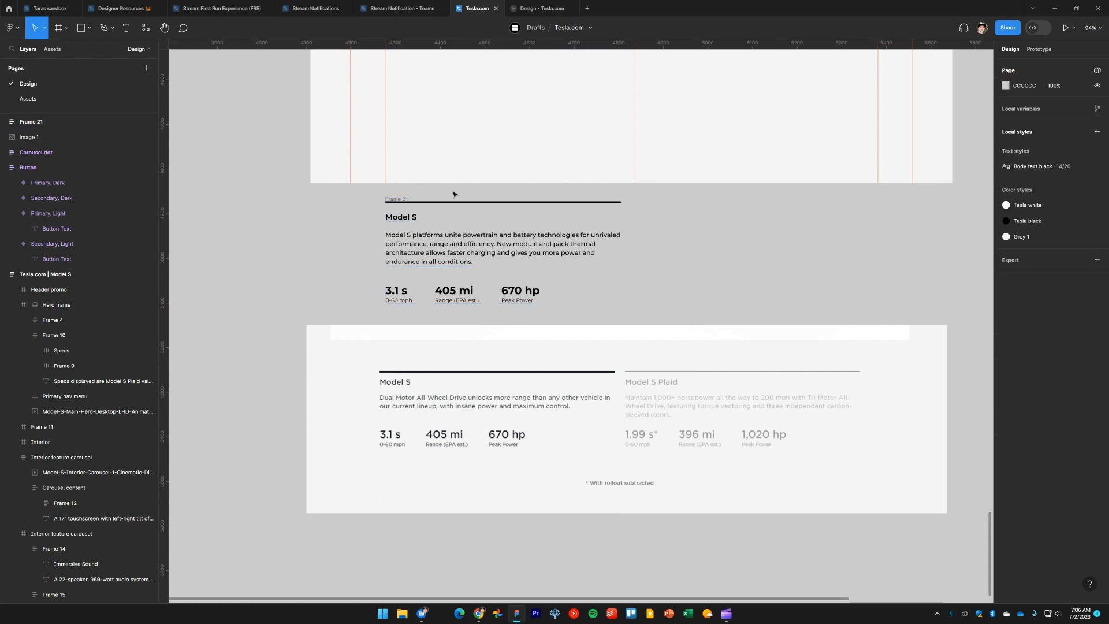
left_click(403, 200)
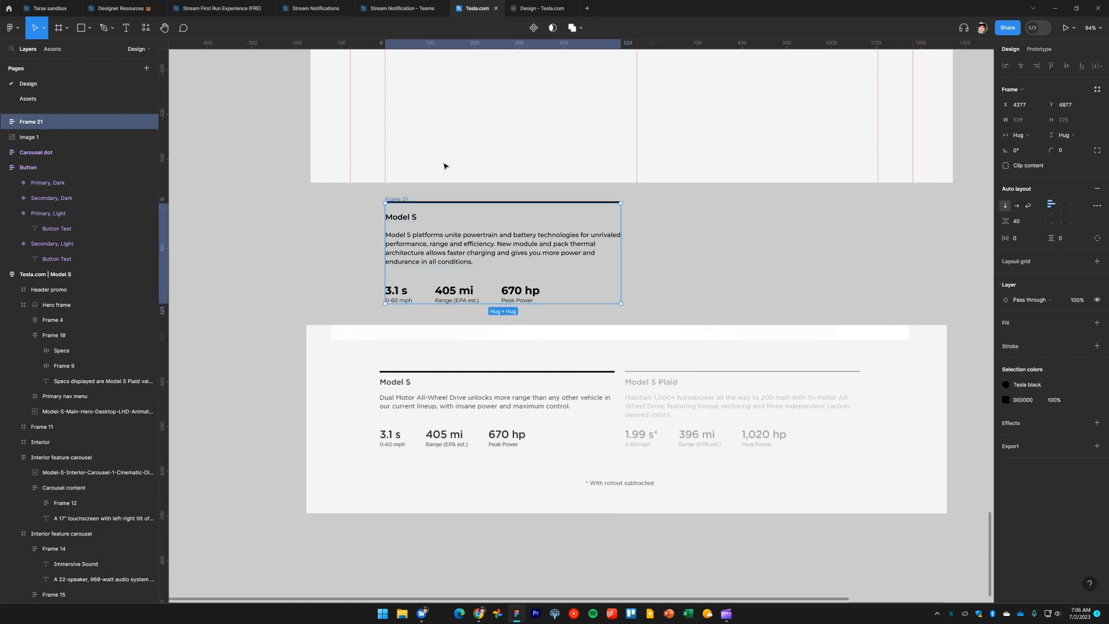
left_click(533, 29)
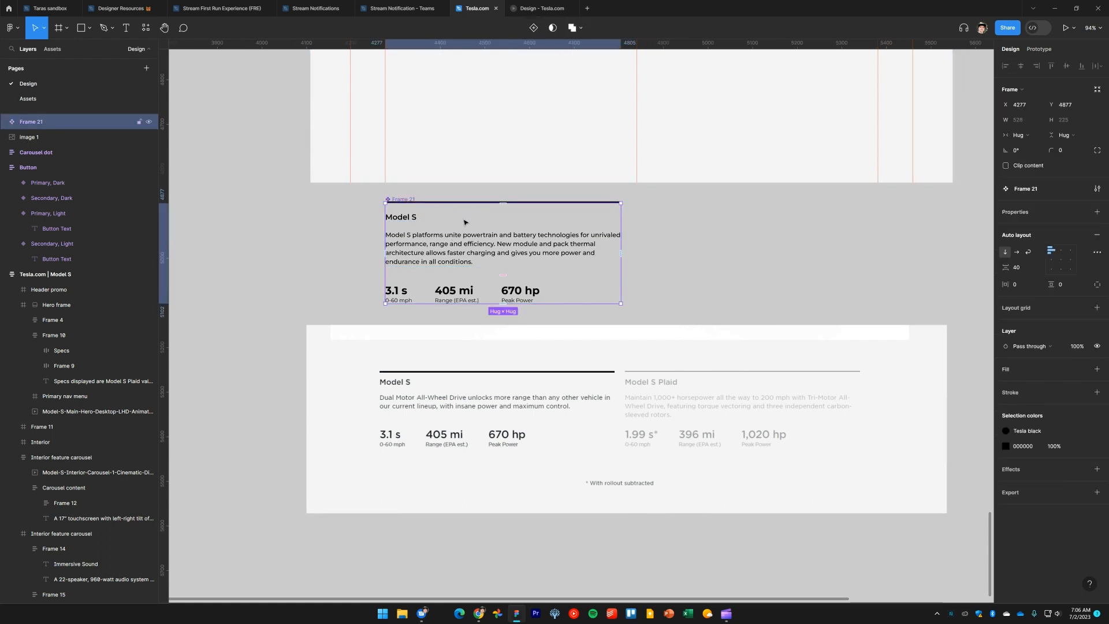
Place an instance of the component in the section and move the main component aside to the left
scroll(465, 222, "left", 4)
mouse_move(657, 241)
left_mouse_down()
mouse_move(258, 247)
mouse_move(650, 241)
left_mouse_up()
left_click(817, 269)
left_click_drag(387, 296, 564, 293)
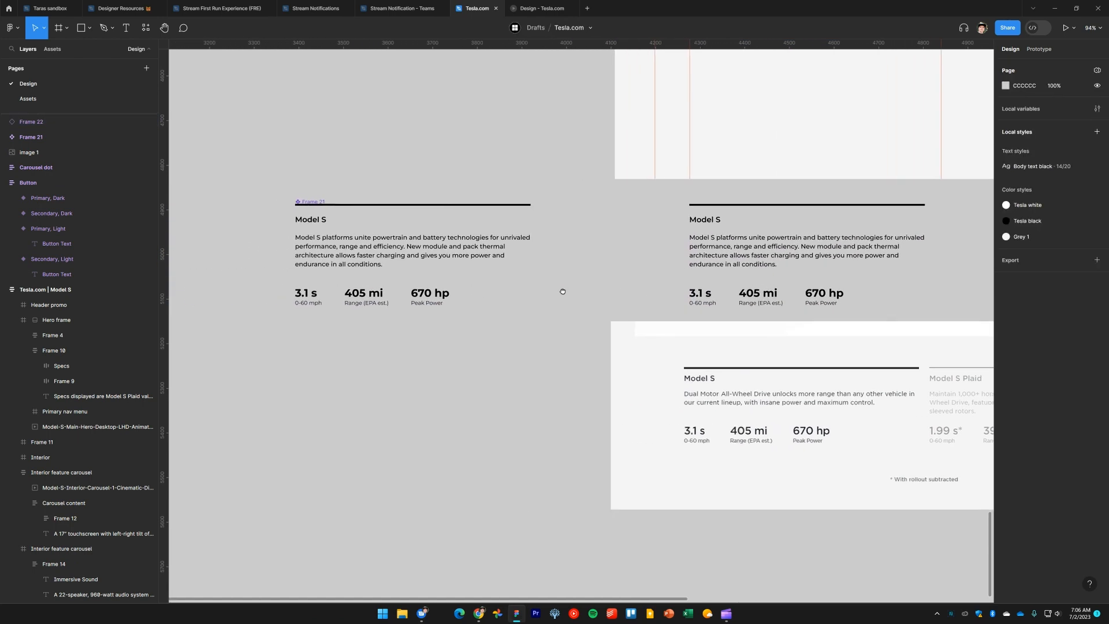
Rename the main component Platform specs
left_click(315, 203)
double_click(313, 201)
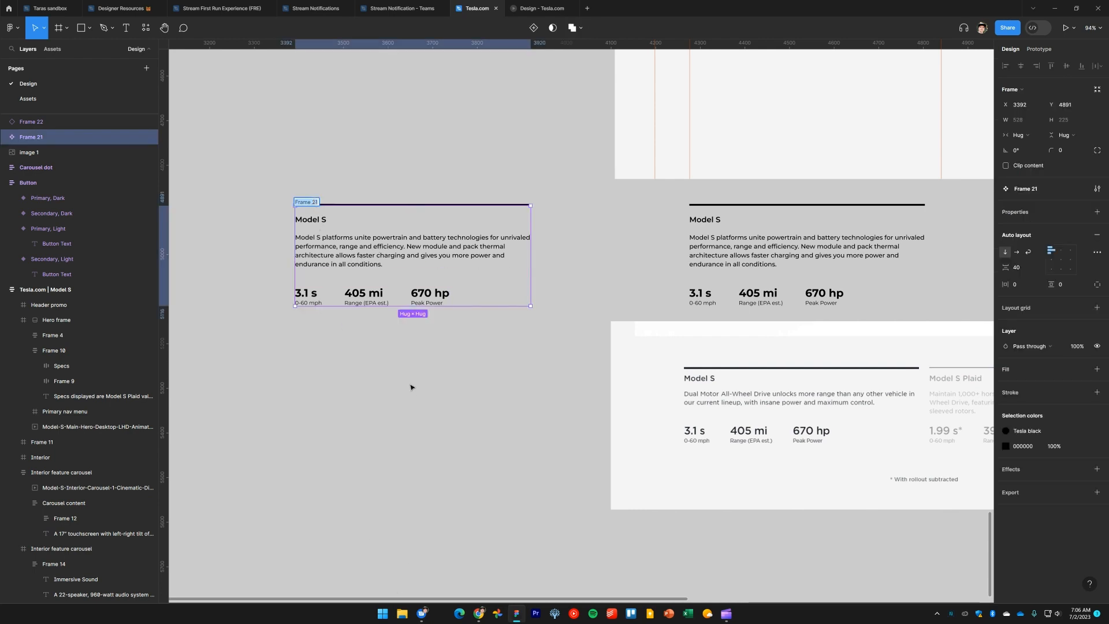
type("Platform specs")
key("Return")
left_click(440, 449)
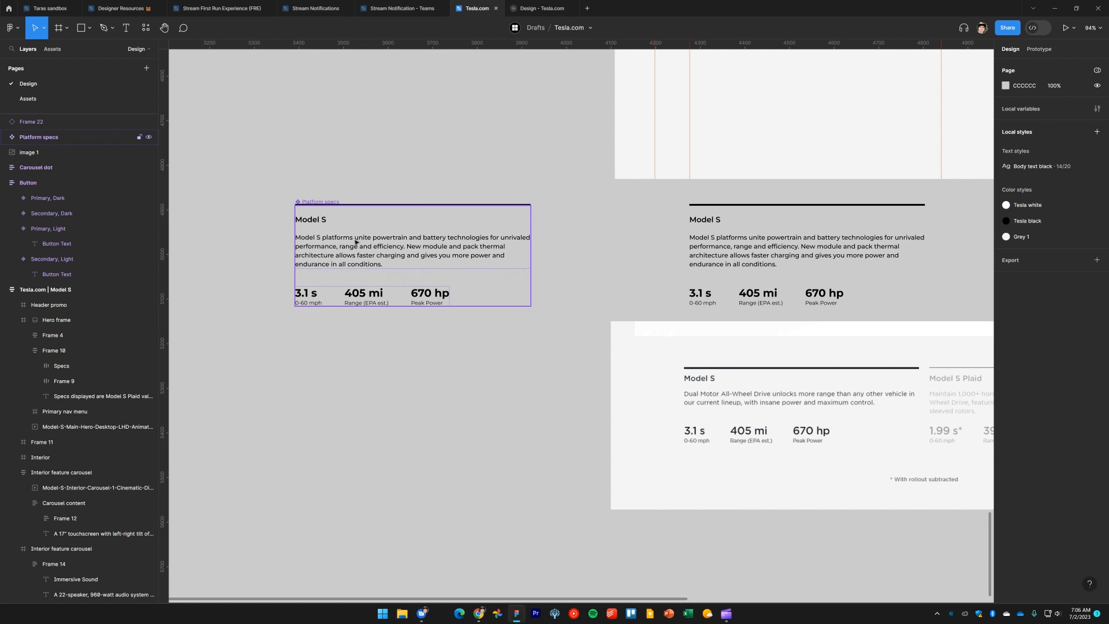
Duplicate the instance to the right, about 51 px from the first one
left_click_drag(705, 264, 439, 262)
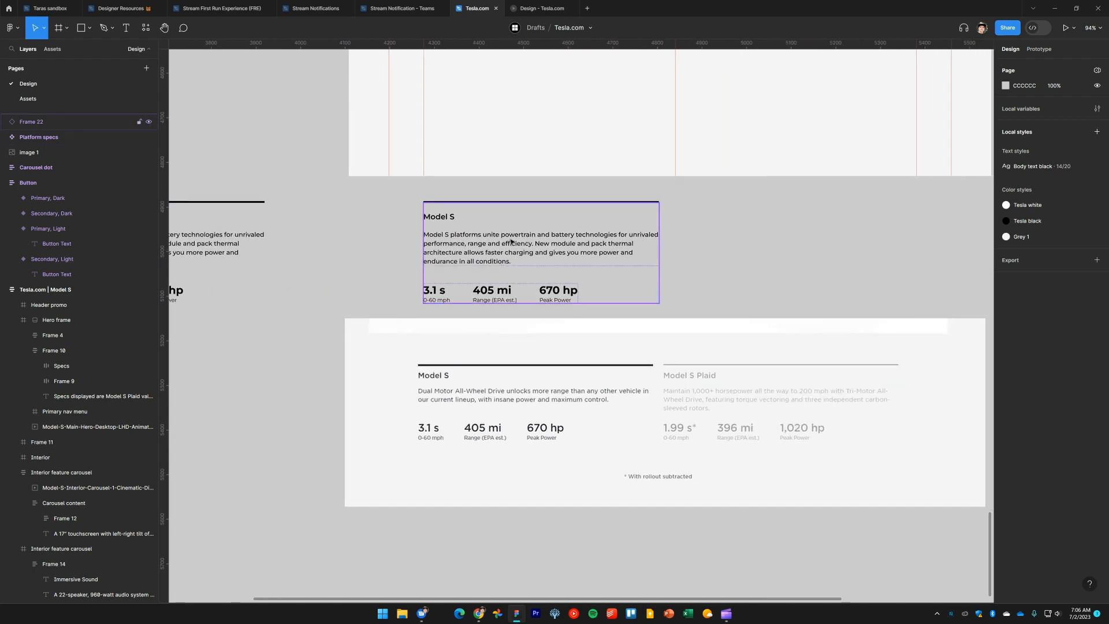
left_click(512, 241)
left_click_drag(757, 263, 643, 270)
left_click_drag(442, 257, 701, 261)
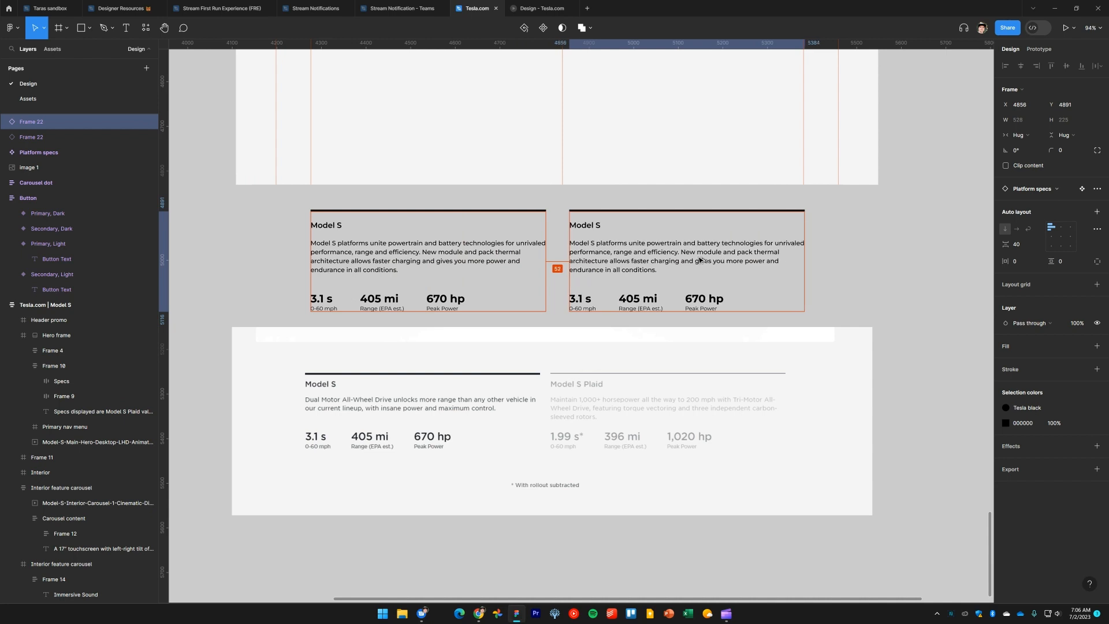
key("Left")
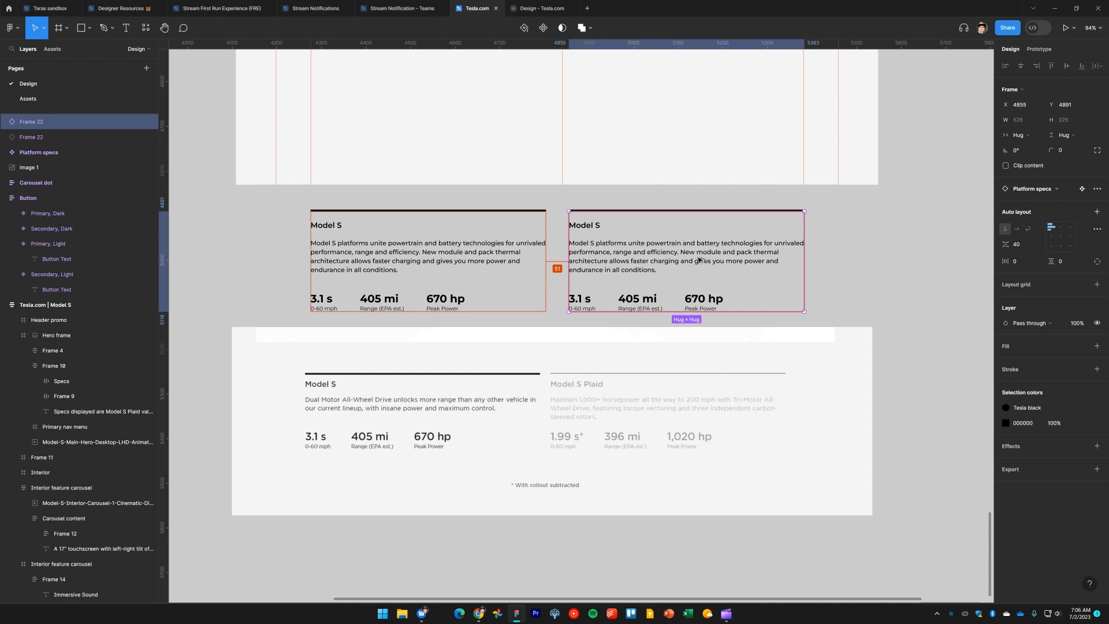
Set the divider line's stroke weight to 1 in the second instance
left_click(831, 261)
left_click(698, 250)
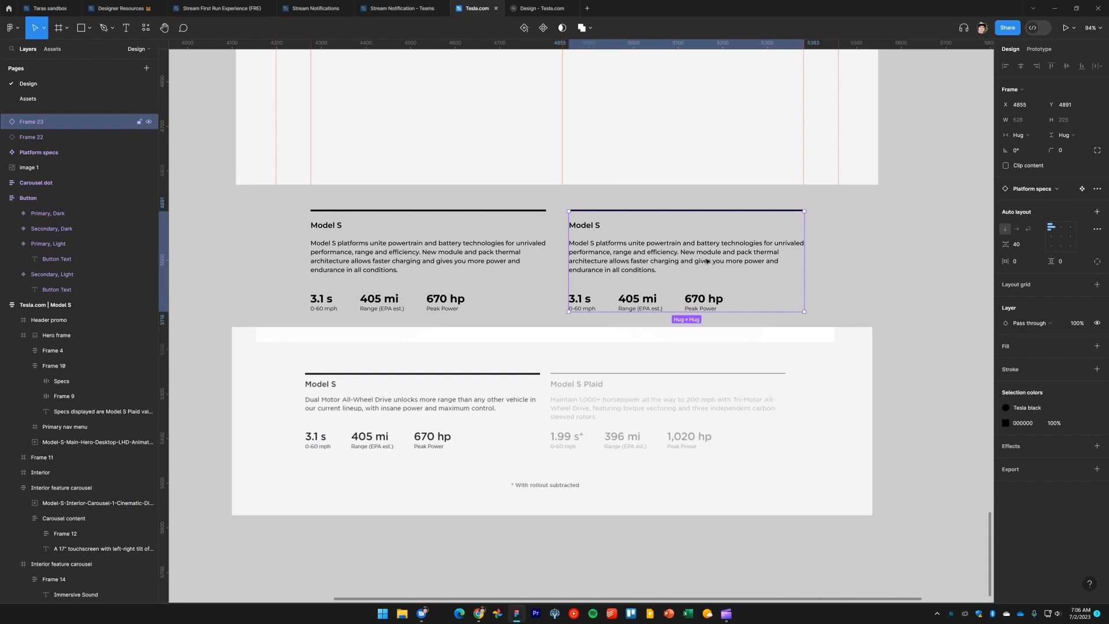
left_click_drag(729, 258, 759, 262)
left_click(838, 239)
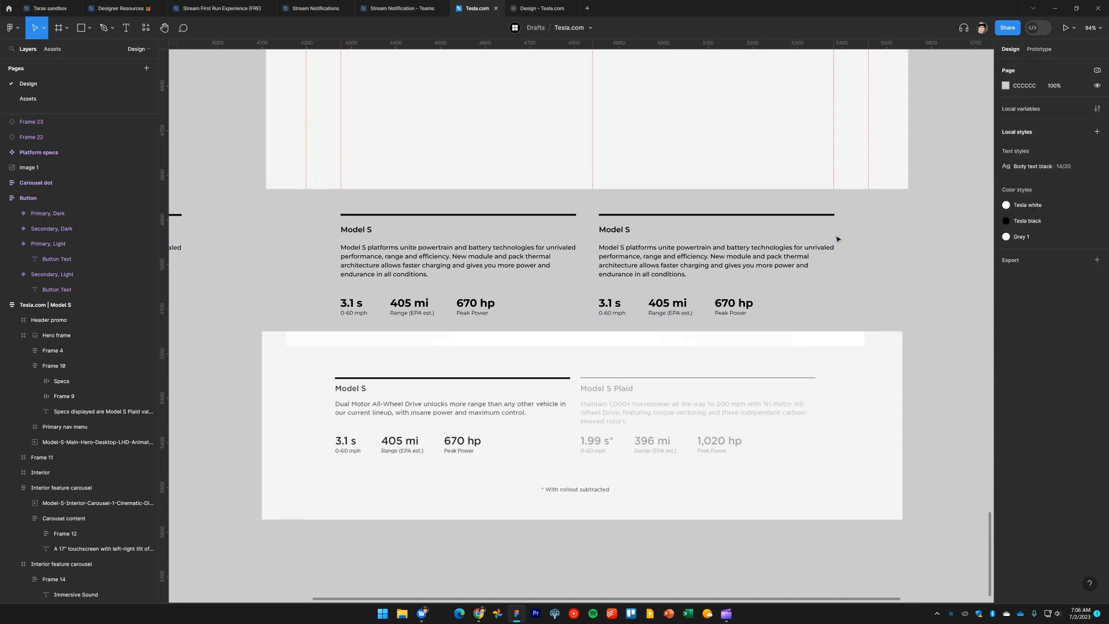
left_click(800, 215, "ctrl")
left_click(1062, 274)
type("1")
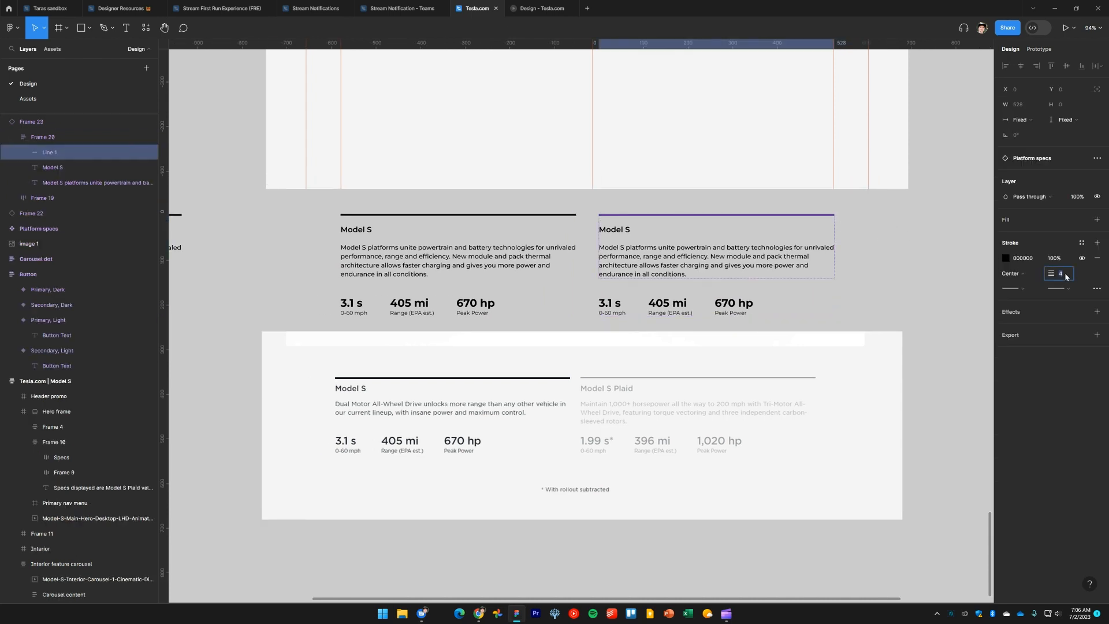
key("Return")
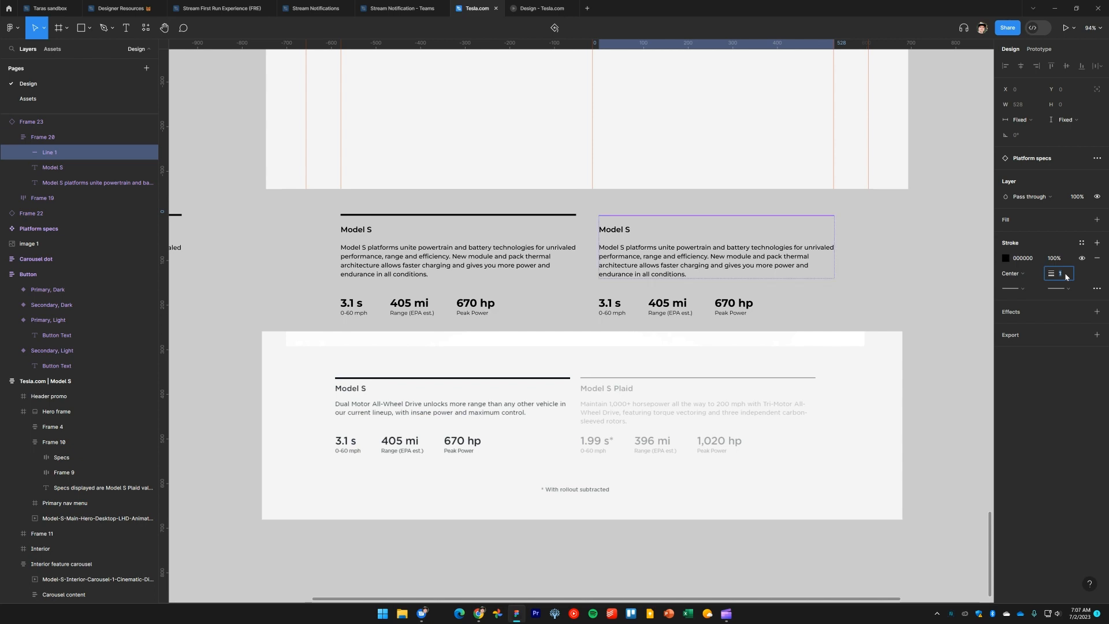
left_click(911, 270)
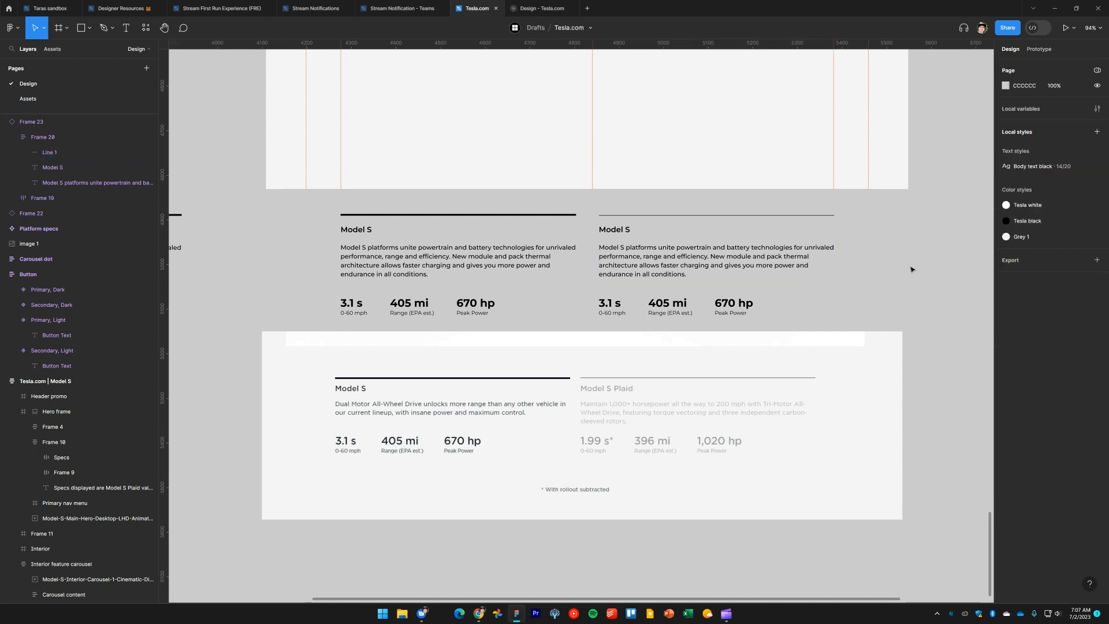
left_click(693, 258)
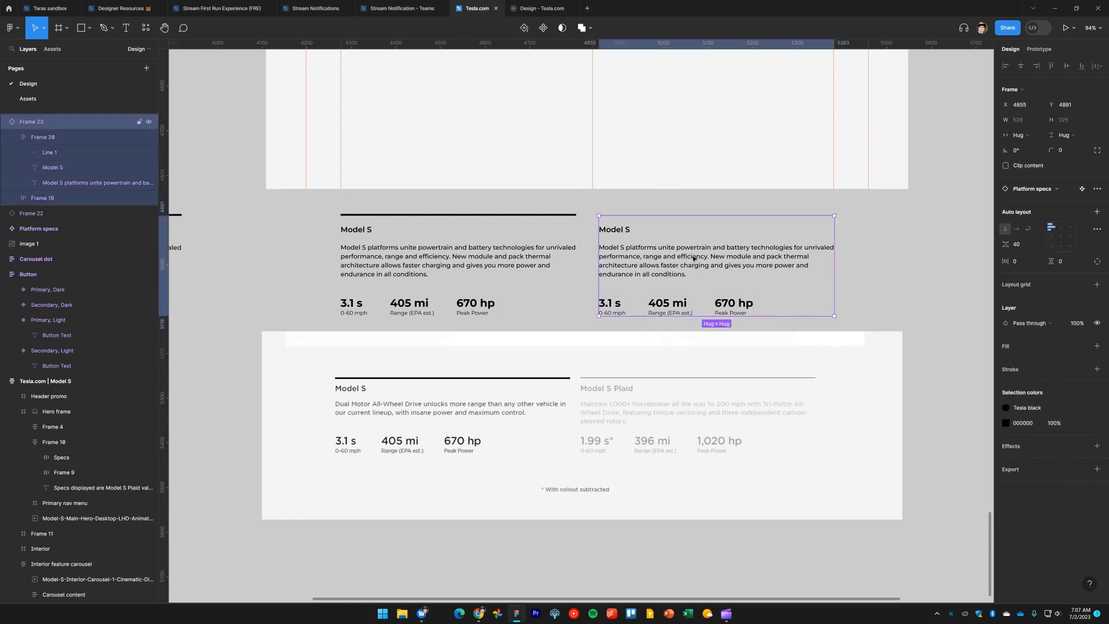
Set the second instance's layer opacity to 30%
key("5")
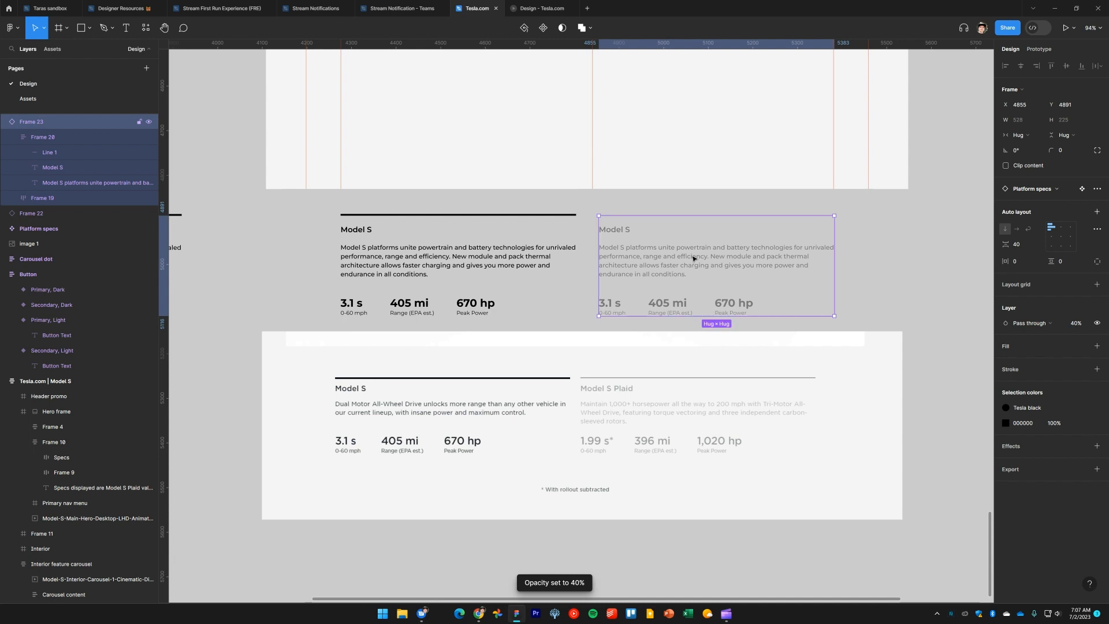
key("2")
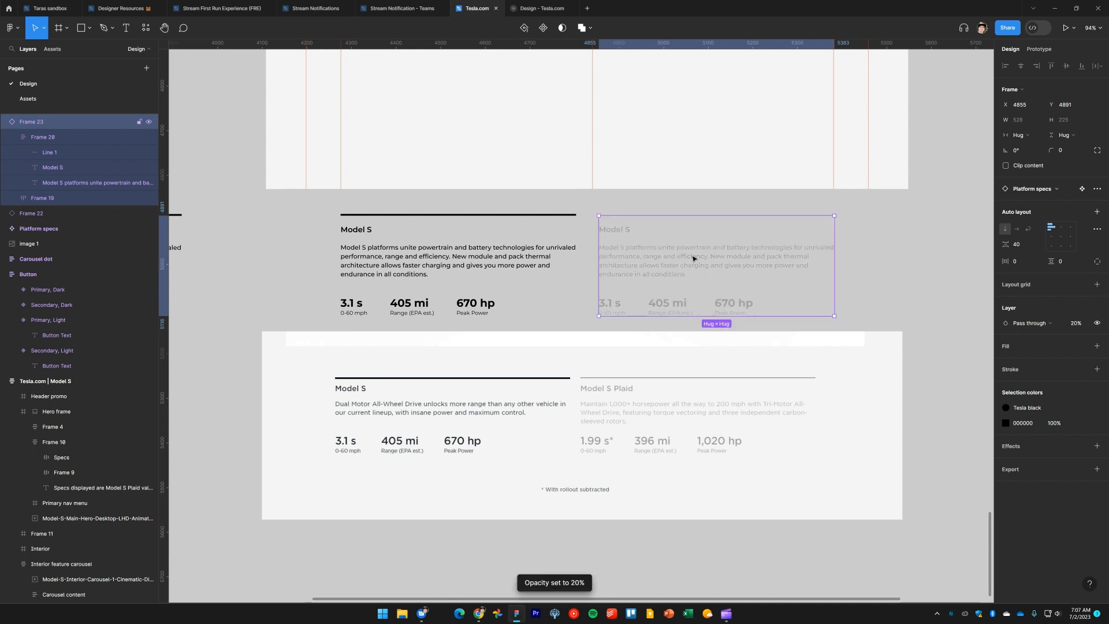
key("3")
left_click(871, 276)
Delete the reference screenshot of the website section beneath the instances
left_click_drag(862, 270, 868, 300)
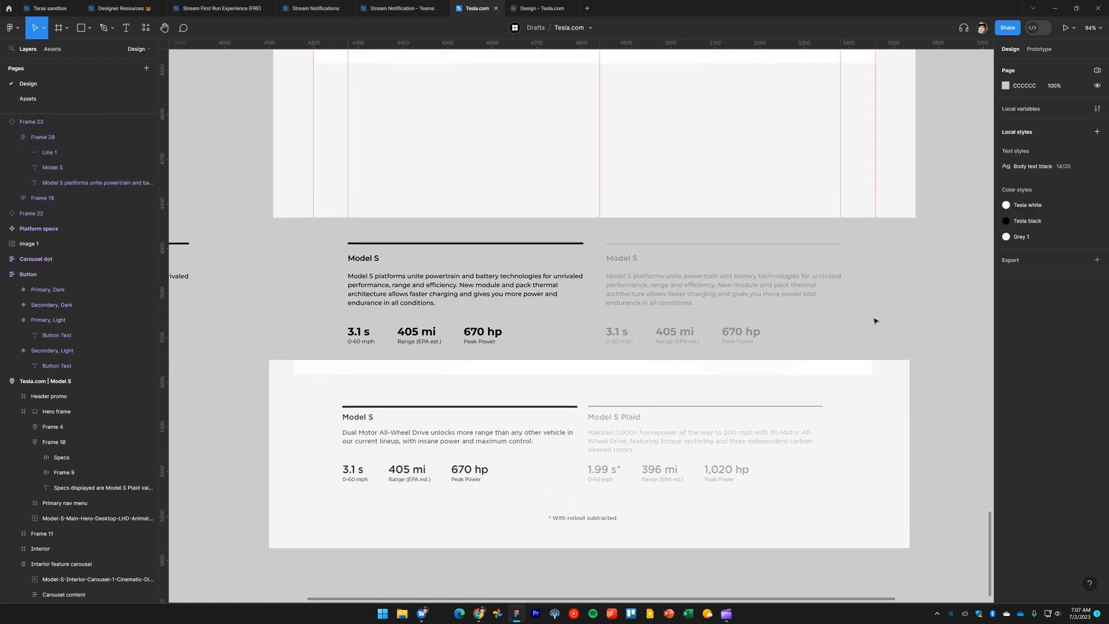
left_click(830, 443)
key("Delete")
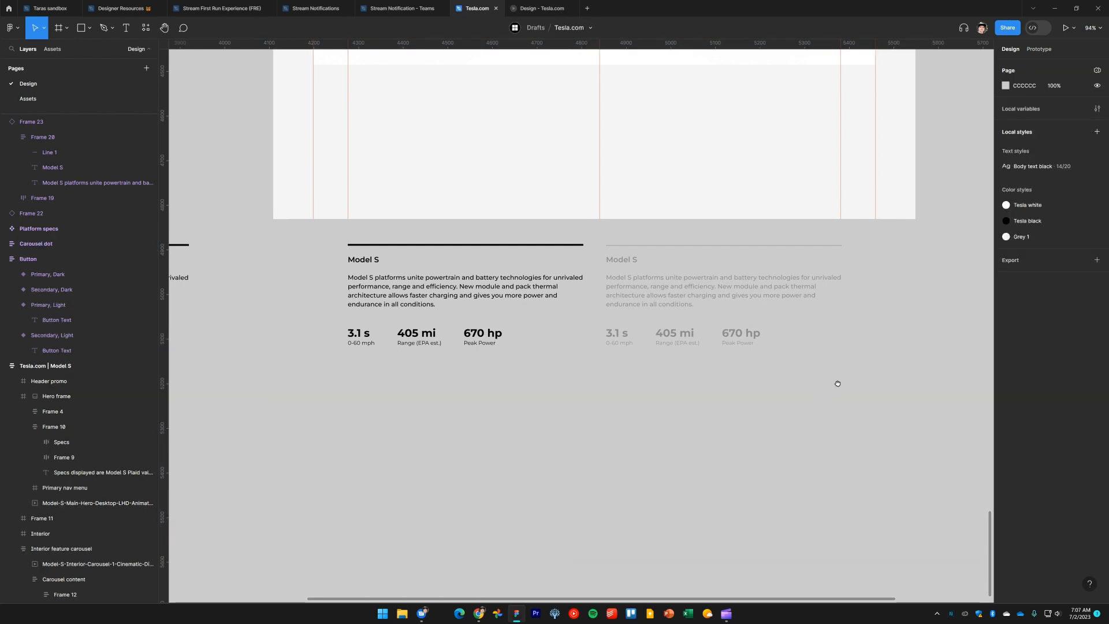
Move both spec instances up into the section frame, below the powertrain image
left_click_drag(837, 384, 472, 379)
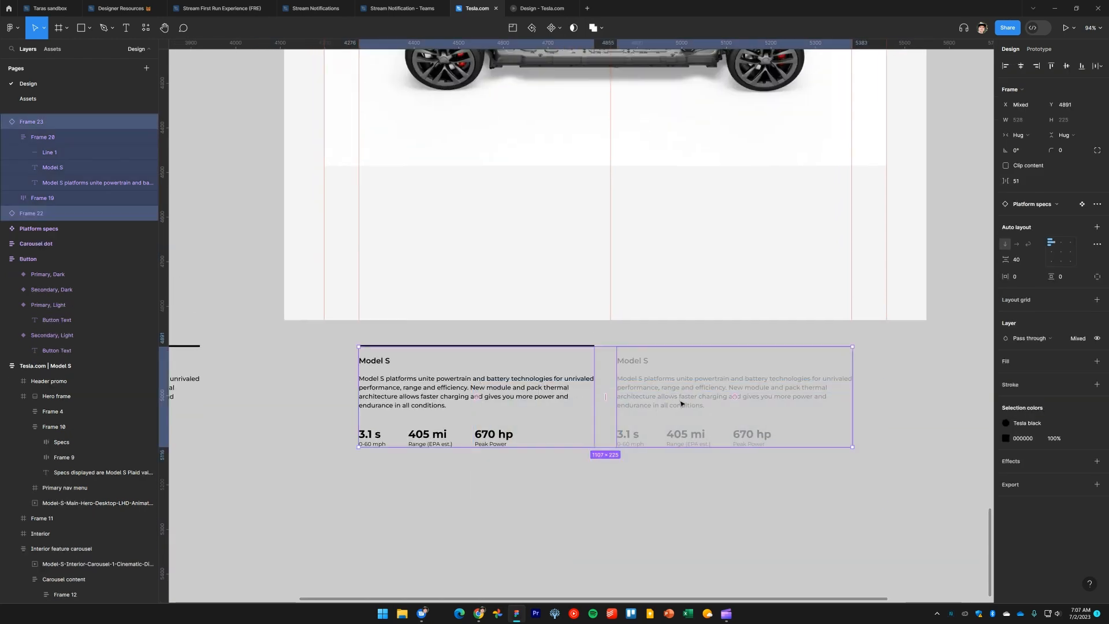
left_click_drag(682, 404, 675, 237)
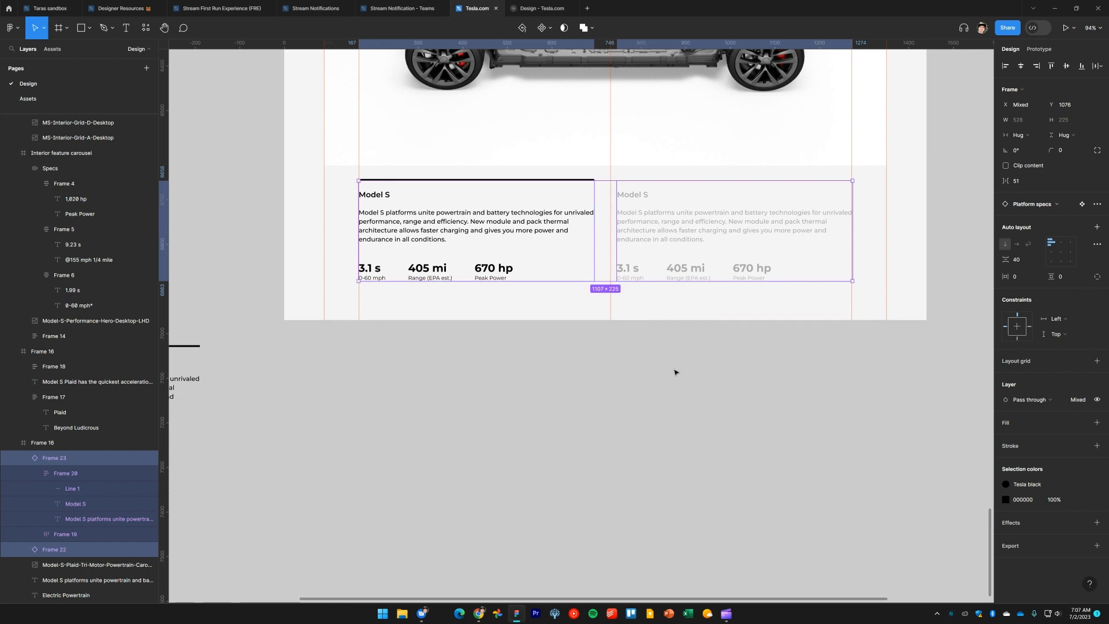
left_click(675, 371)
Extend the section frame's bottom edge downward to make room below the specs
left_click(343, 297)
left_click_drag(352, 316, 367, 487)
left_click(507, 528)
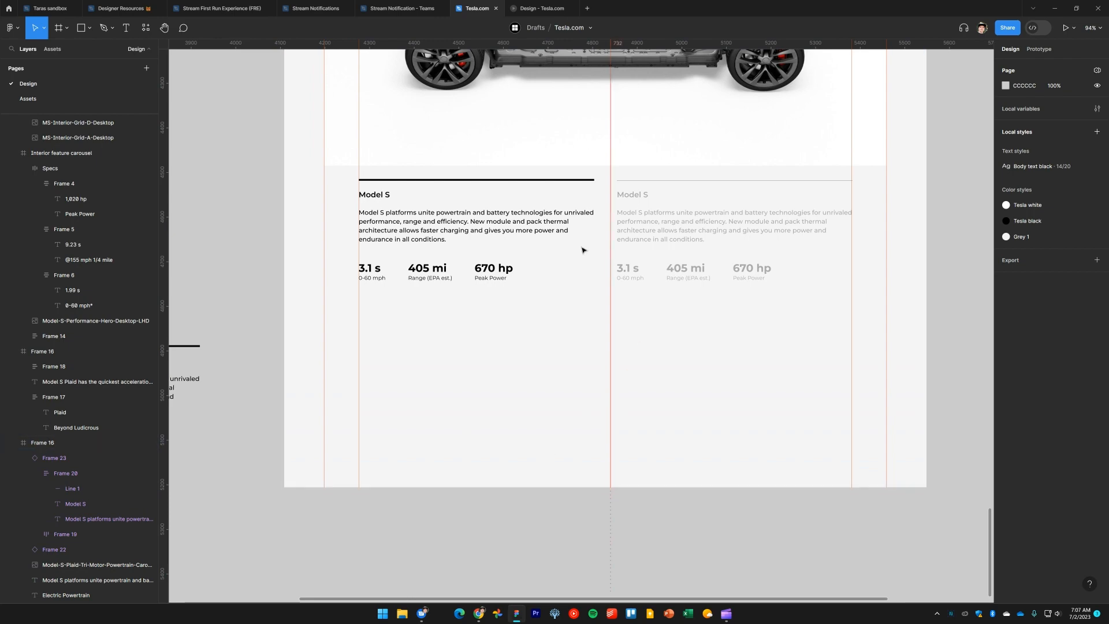
Zoom in and nudge the first instance so its left edge aligns with the column guide
double_click(454, 231)
left_click_drag(404, 250, 551, 372)
scroll(543, 364, "up", 6)
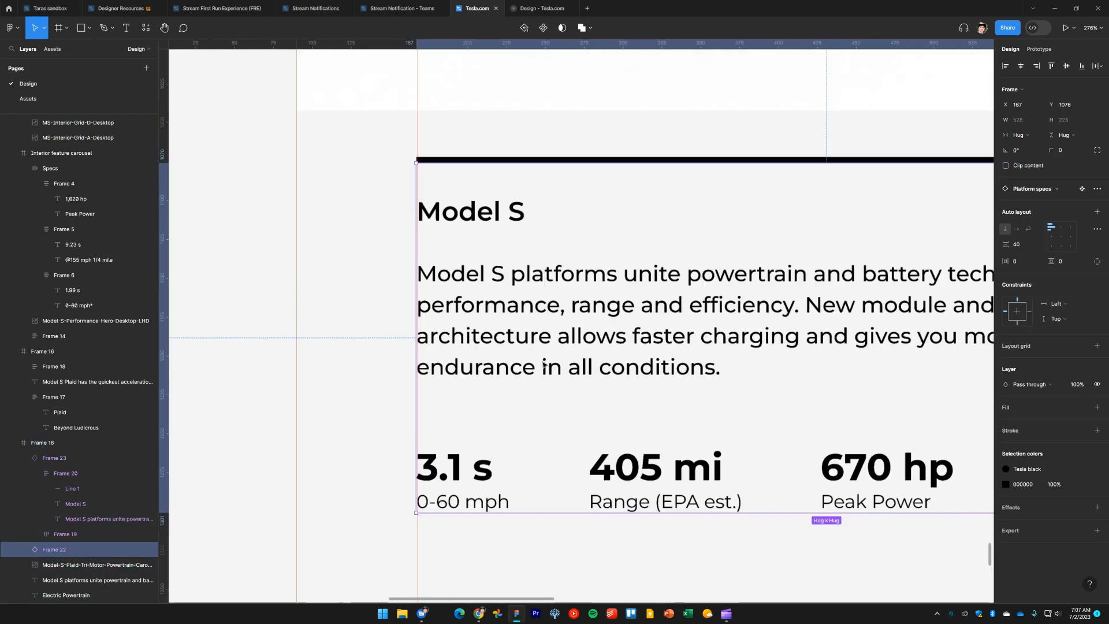
left_click_drag(496, 333, 474, 336)
scroll(633, 355, "down", 2)
scroll(633, 355, "right", 10)
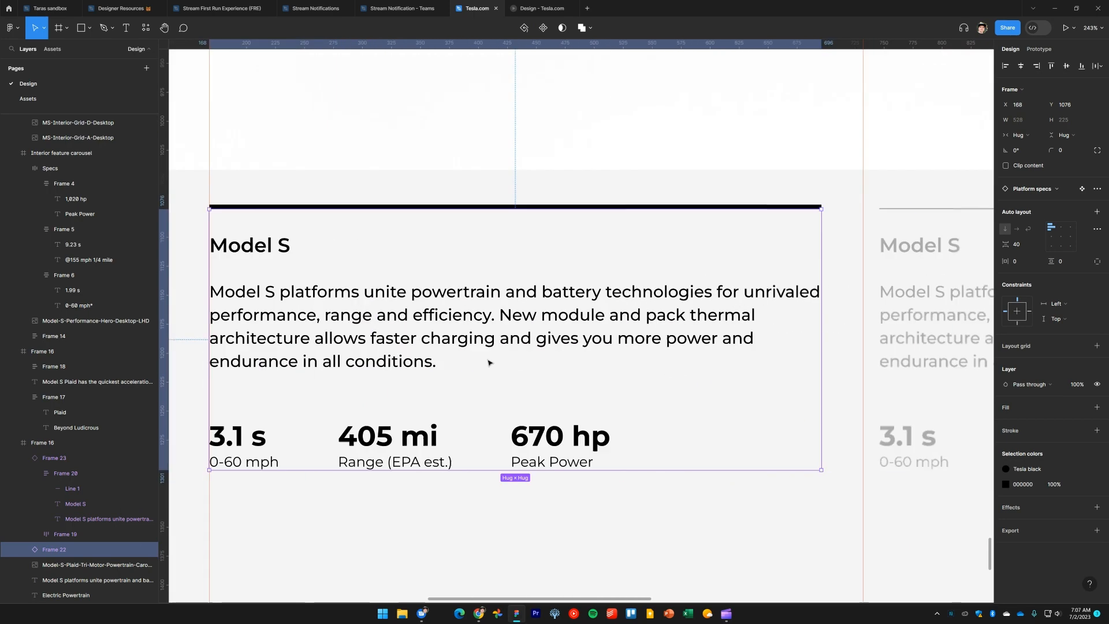
left_click(641, 319)
left_click_drag(641, 318, 663, 330)
scroll(663, 330, "down", 3)
left_click_drag(514, 356, 688, 312)
scroll(736, 295, "down", 2)
key("shift+r")
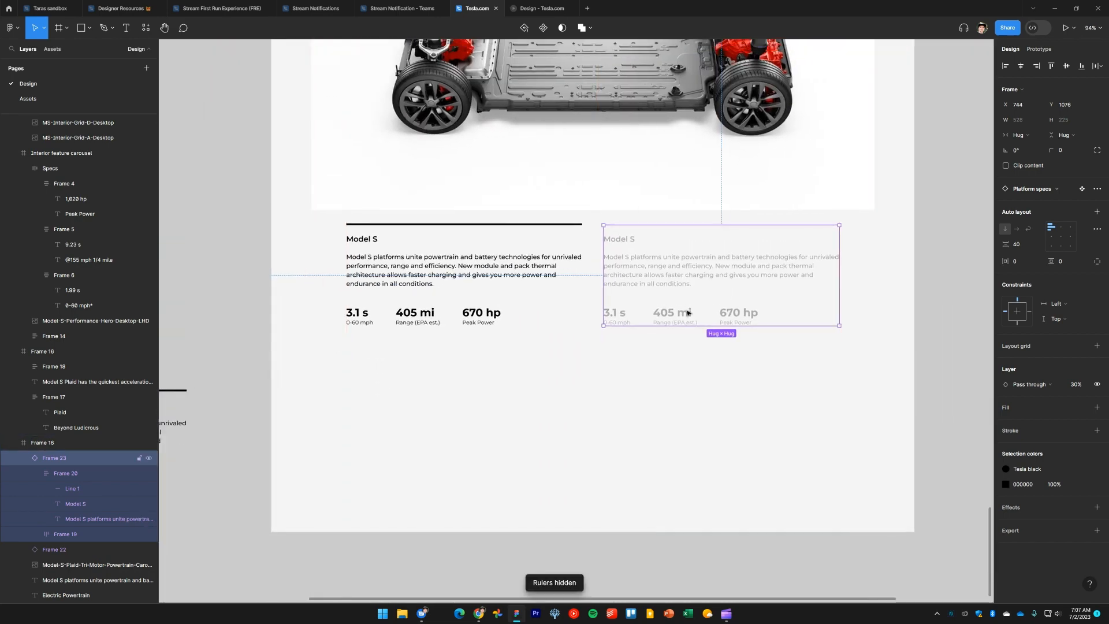
left_click(694, 539)
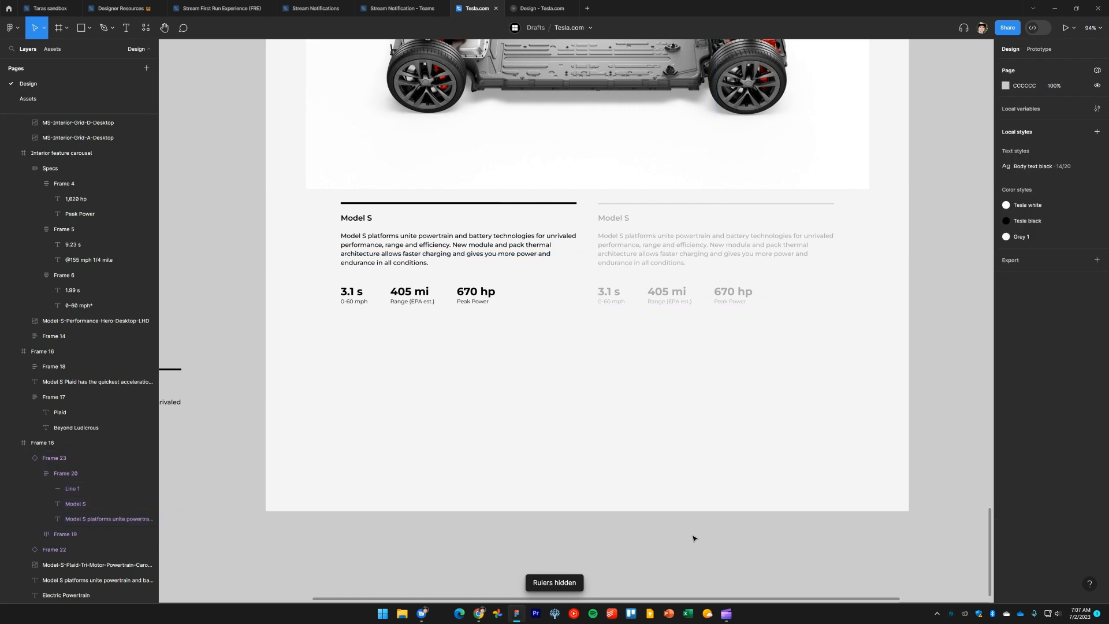
Move both instances down so they sit 72 px below the image, matching the website
key("alt+Tab")
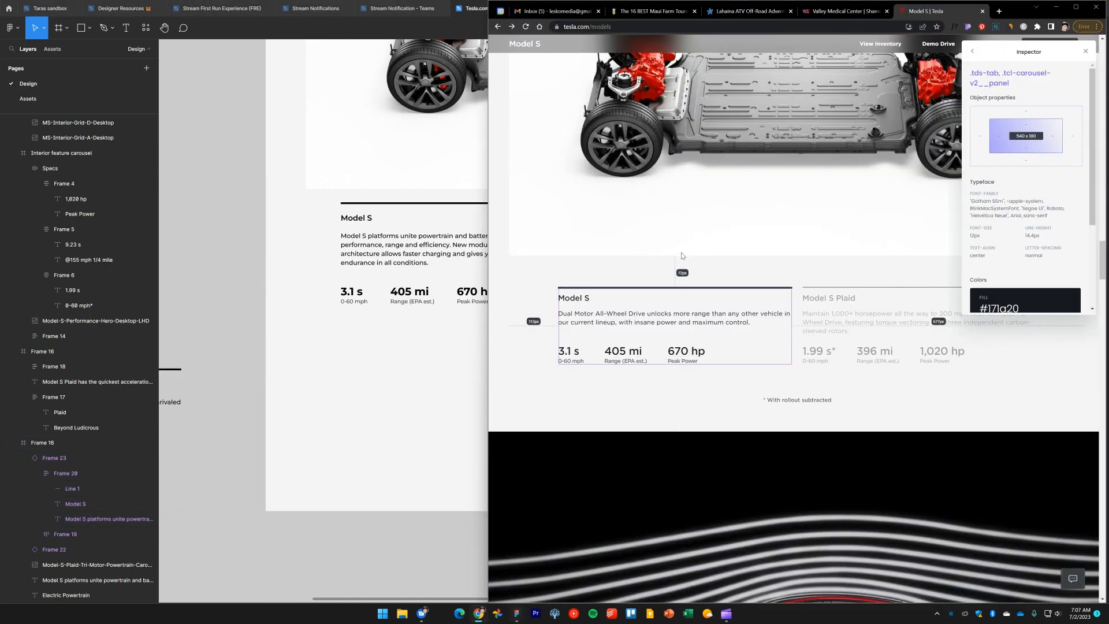
left_click(395, 248)
double_click(459, 250)
left_click(651, 247, "shift")
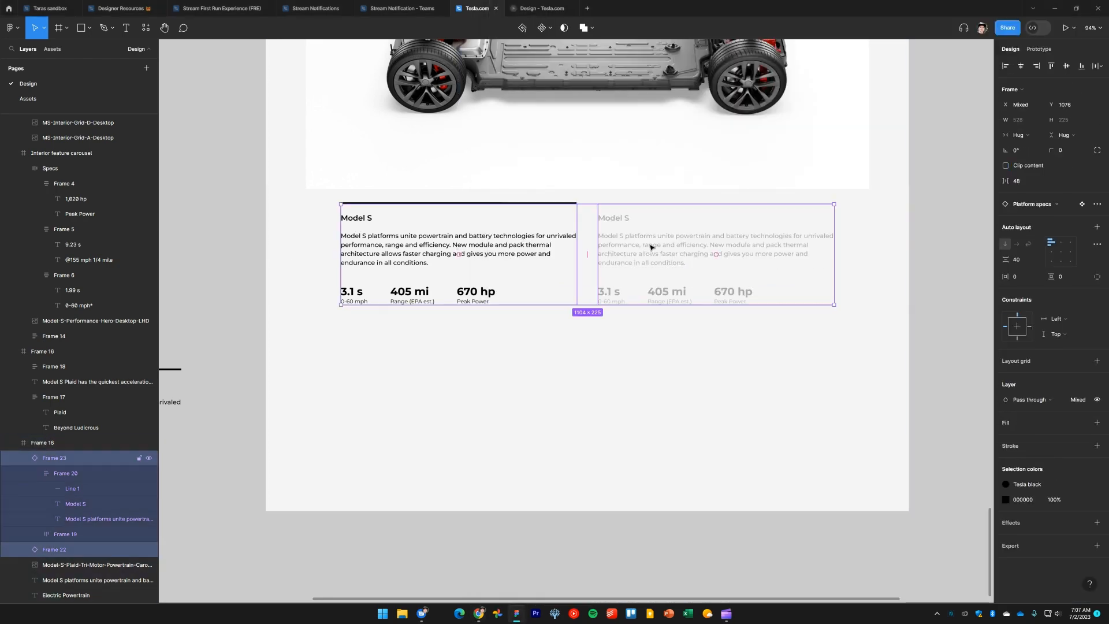
key("alt")
key("shift+Down")
key("shift+Down")
key("shift+Down")
key("shift+Down")
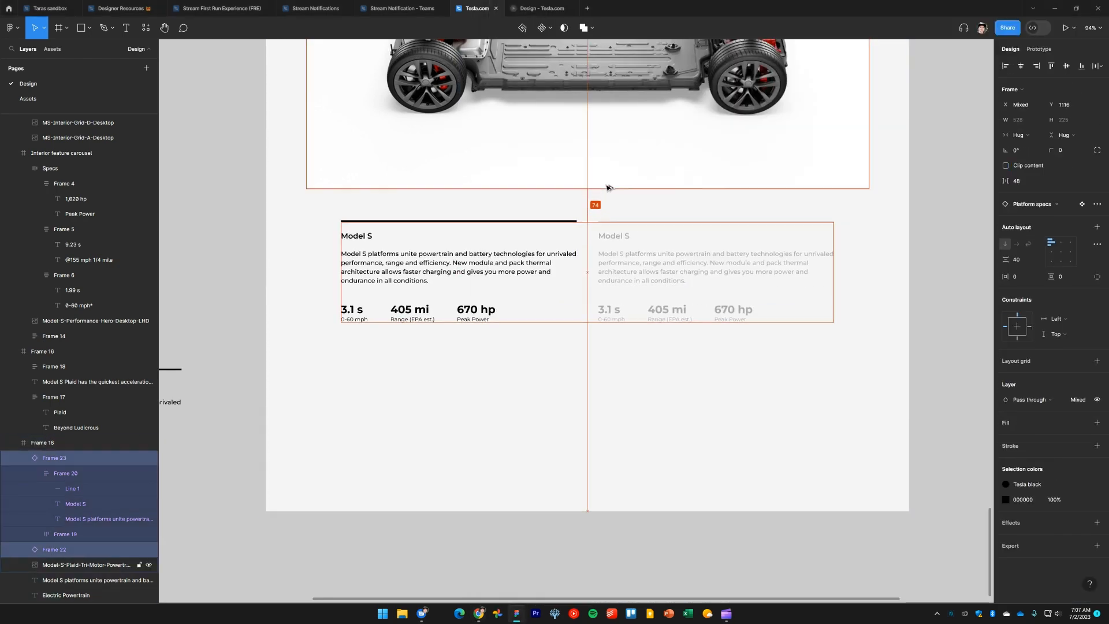
key("Up")
key("Up")
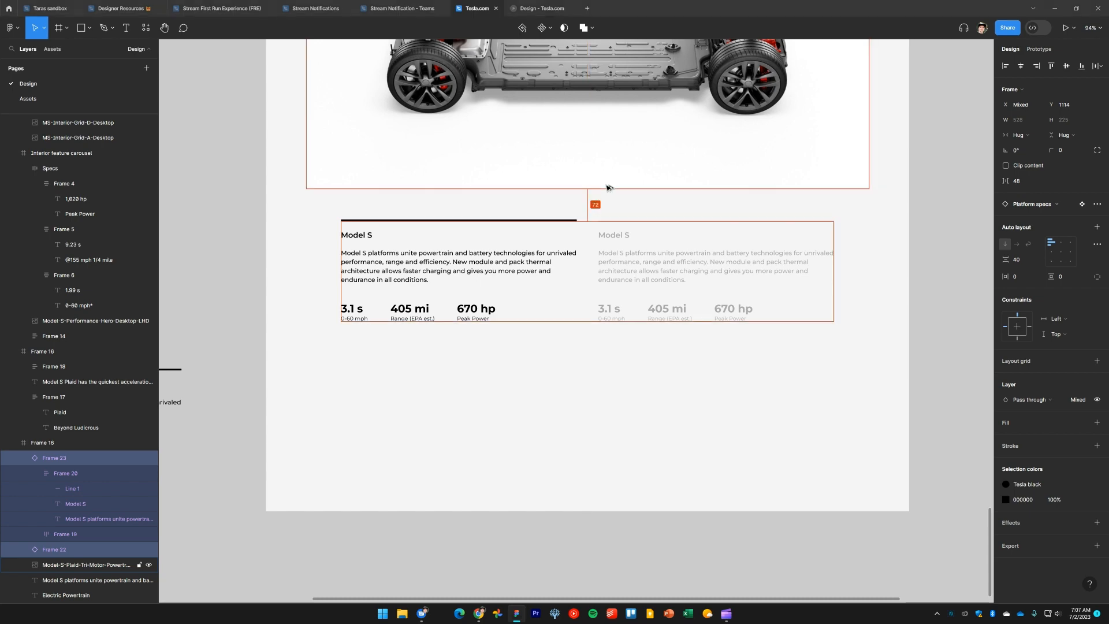
Copy the '* With rollout subtracted' note from the website into a duplicated, centered text label below the specs
key("alt+Tab")
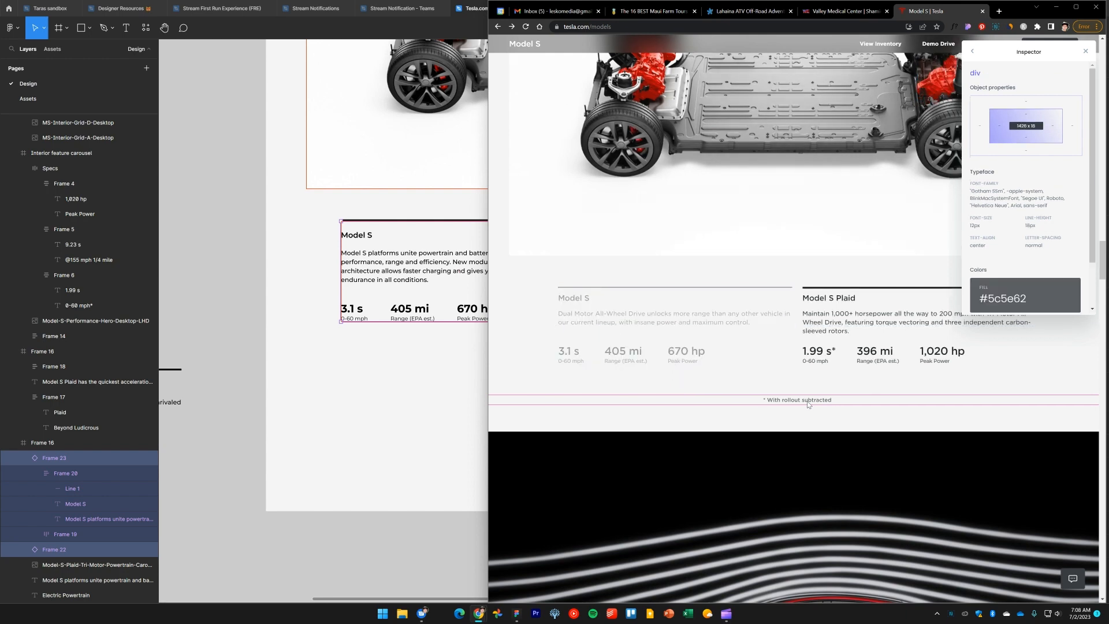
triple_click(803, 406)
key("ctrl+c")
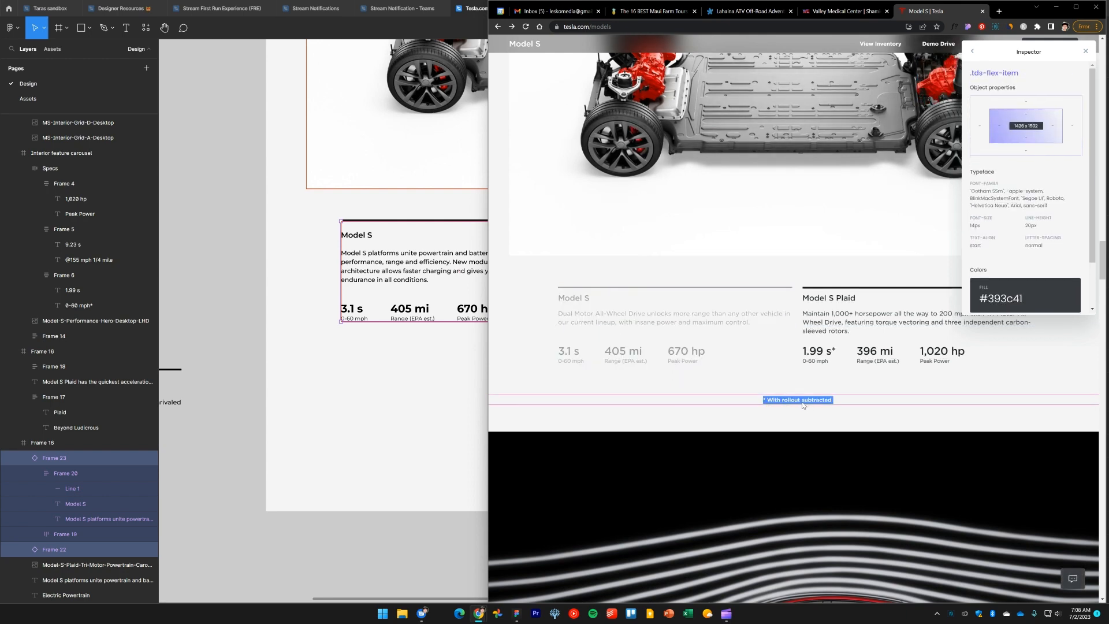
left_click(311, 380)
scroll(485, 406, "down", 3)
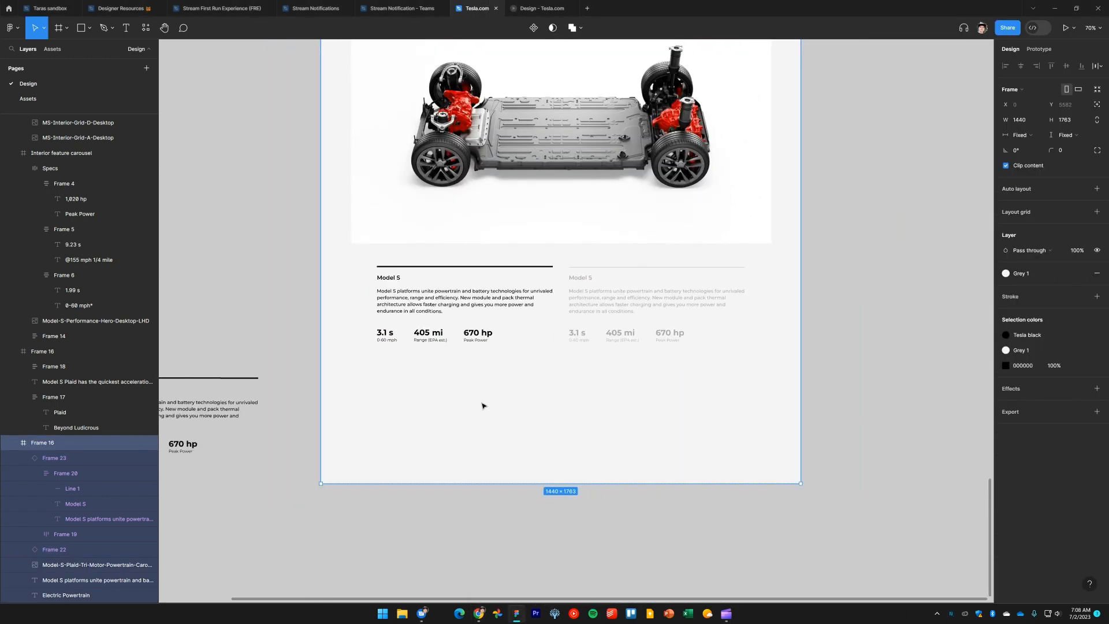
left_click(859, 319)
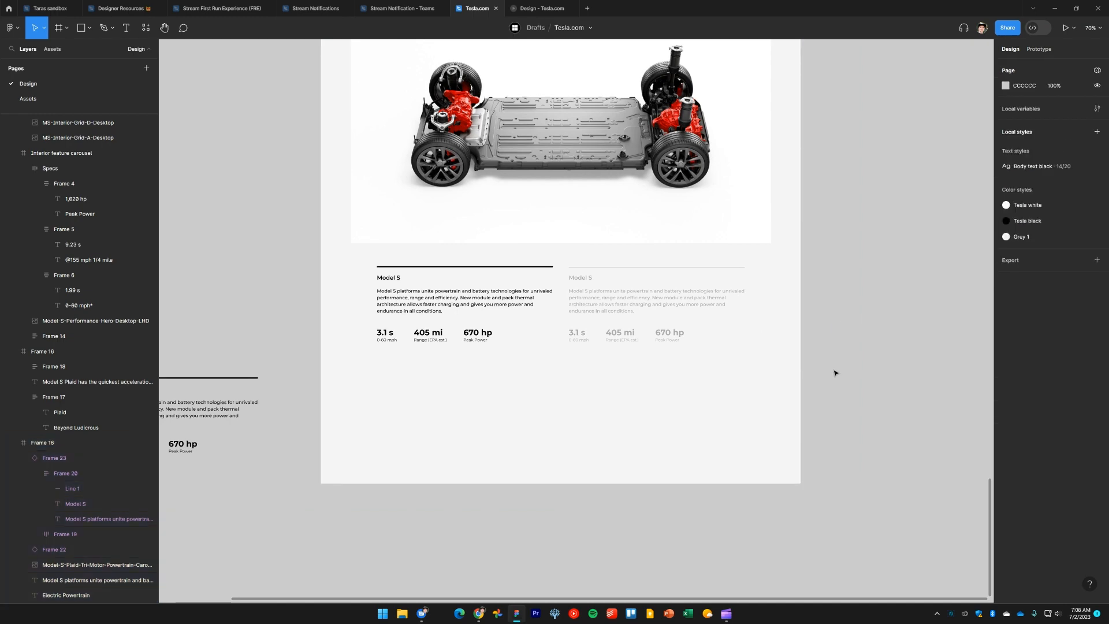
scroll(725, 317, "up", 5)
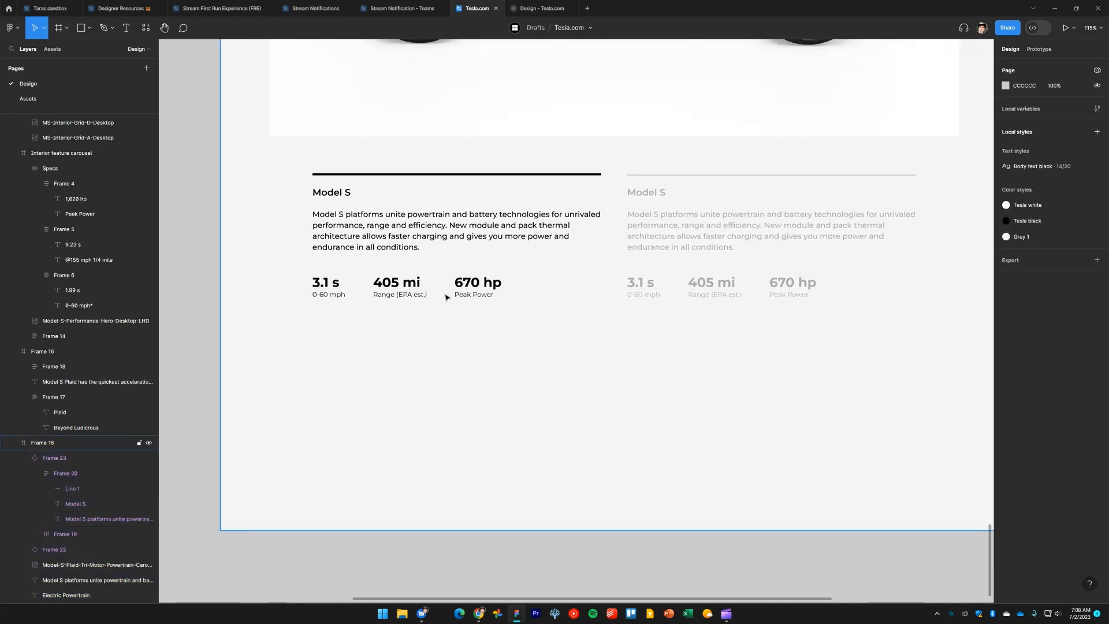
left_click_drag(475, 296, 616, 415)
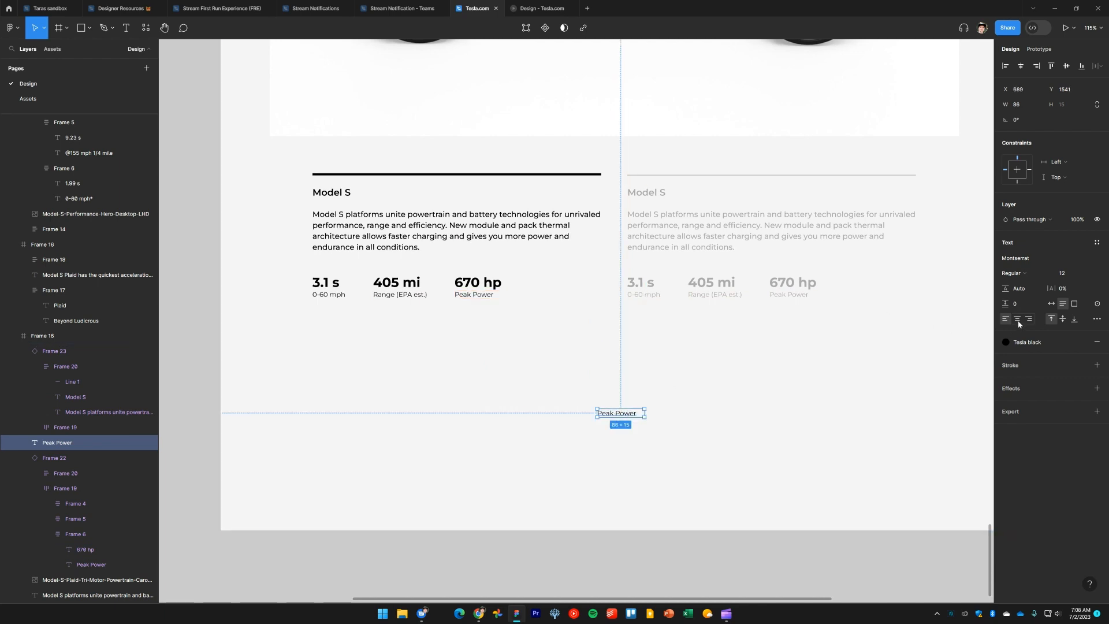
key("ctrl+alt+t")
double_click(621, 414)
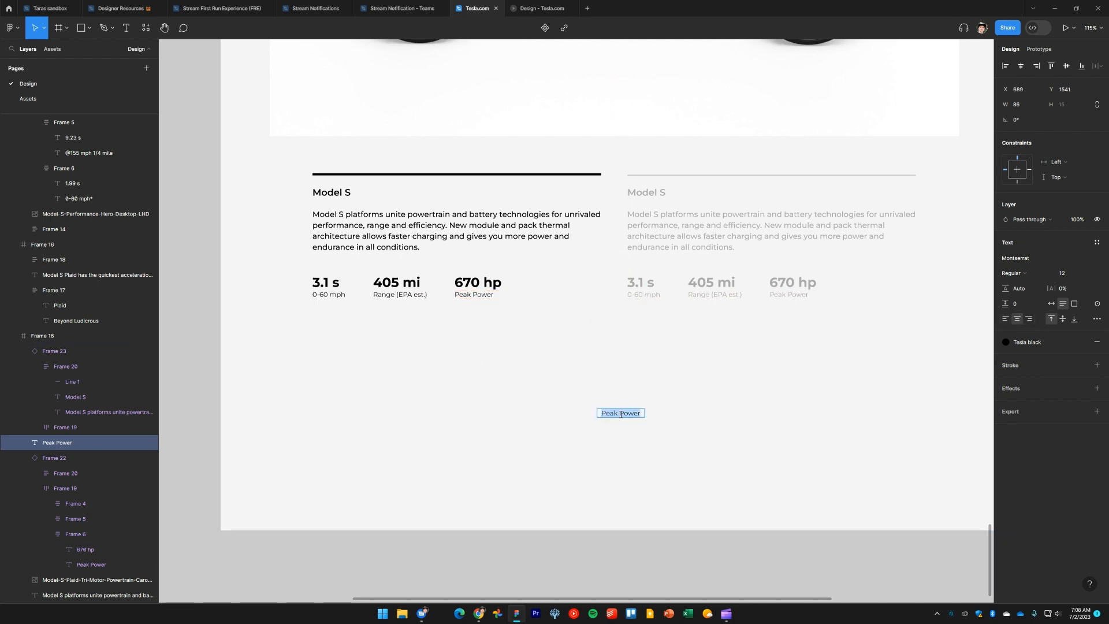
key("ctrl+v")
key("BackSpace")
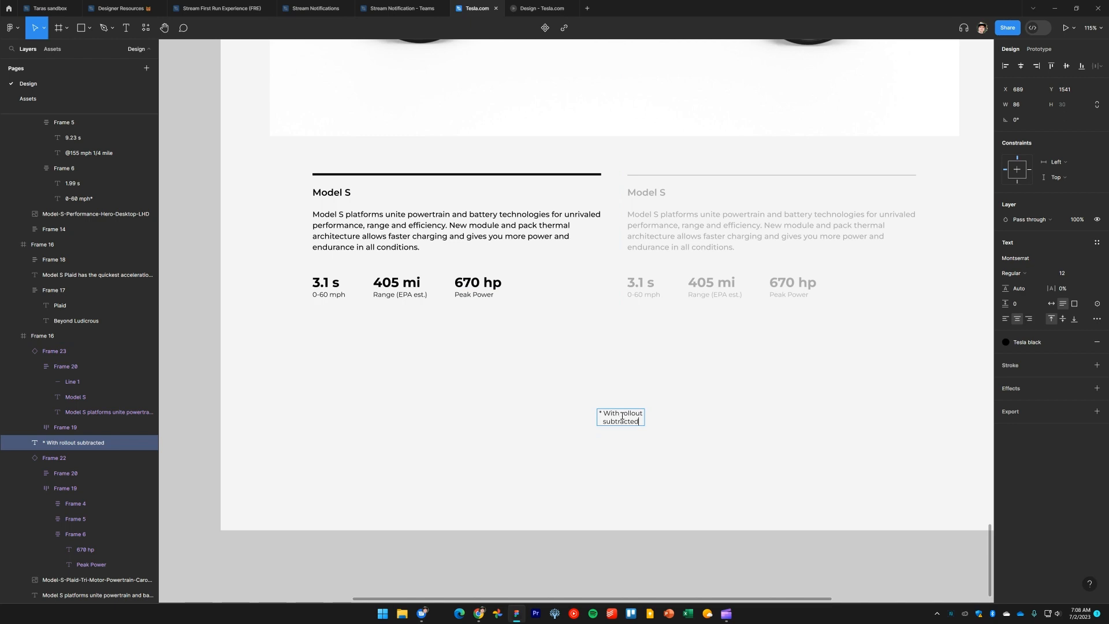
key("Escape")
Position the note centered in the frame, 72 px below the spec instances
double_click(645, 425)
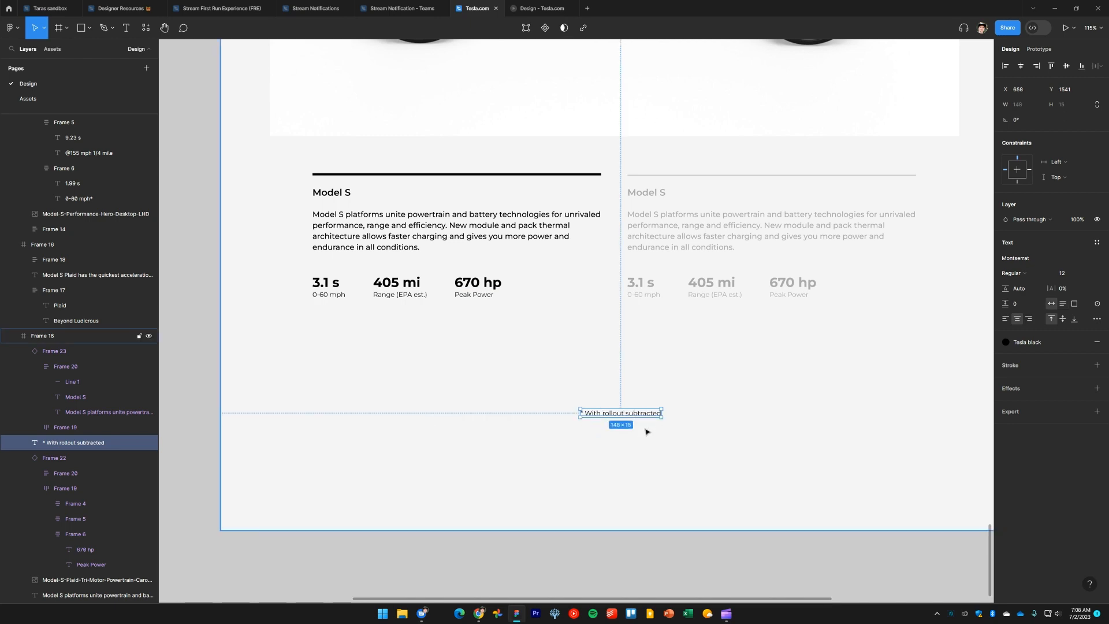
left_click_drag(631, 421, 639, 370)
key("shift+r")
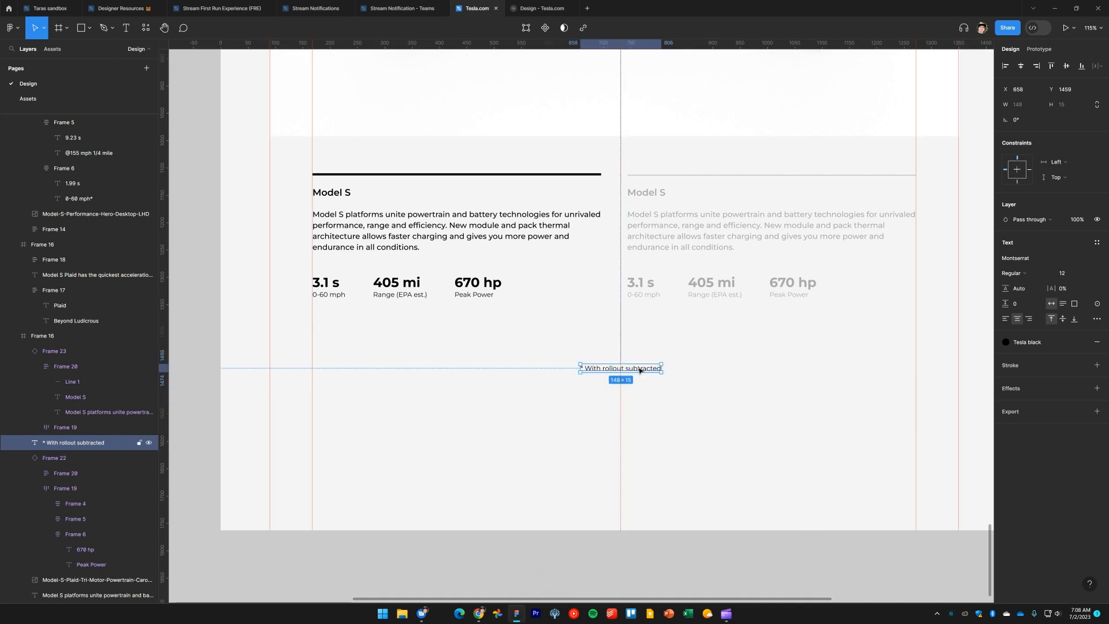
key("alt+Tab")
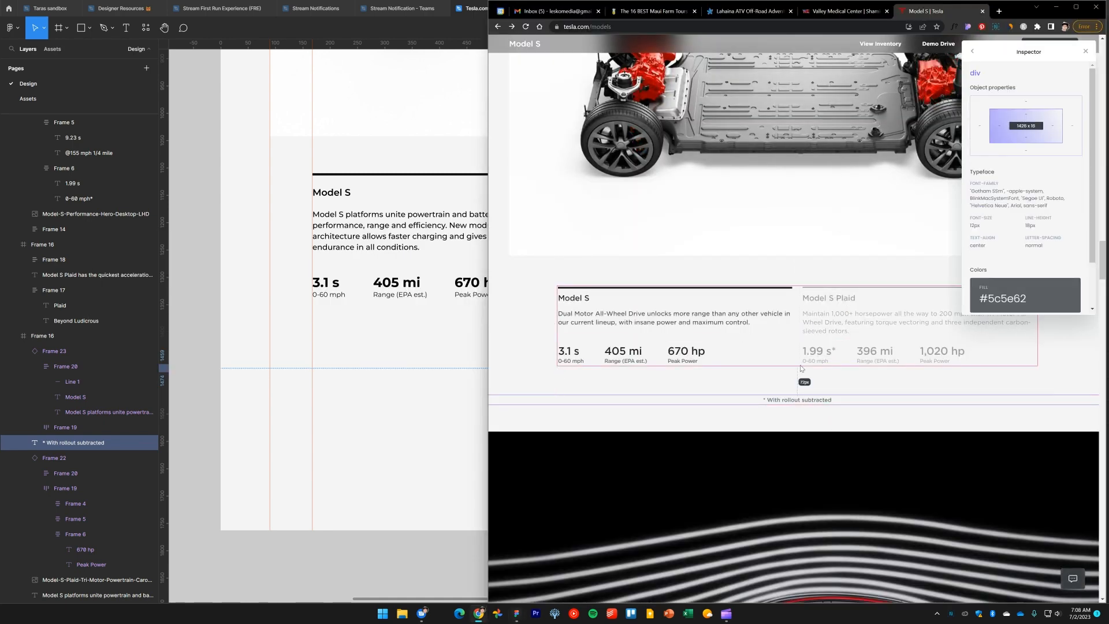
left_click(359, 379)
left_click(633, 372)
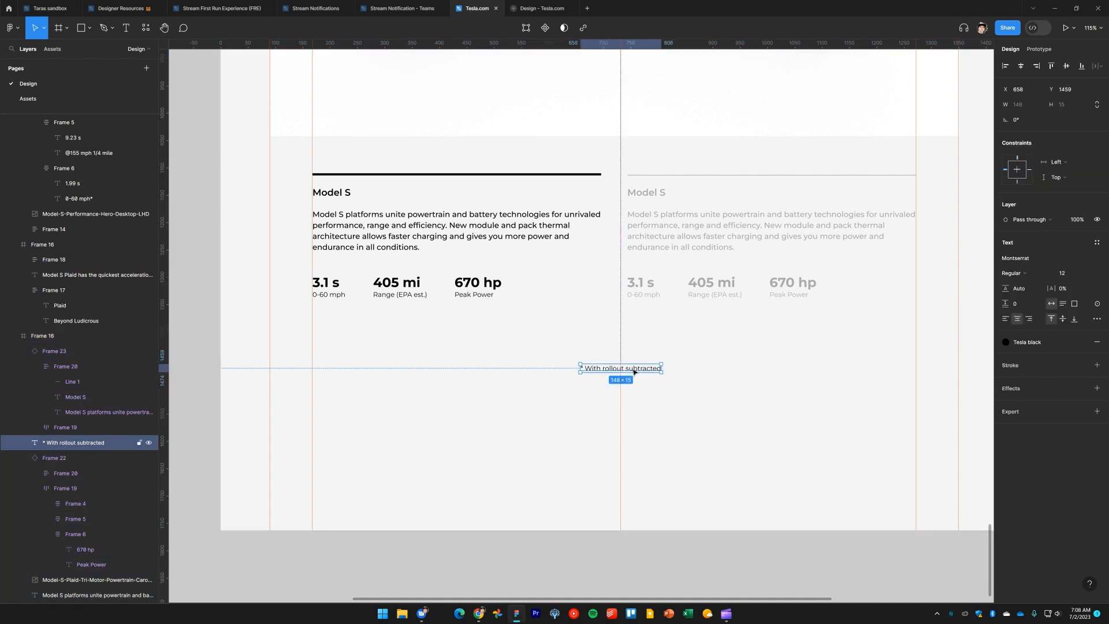
key("shift+Up")
key("shift+Up")
key("shift+Up")
key("shift+Up")
key("shift+Up")
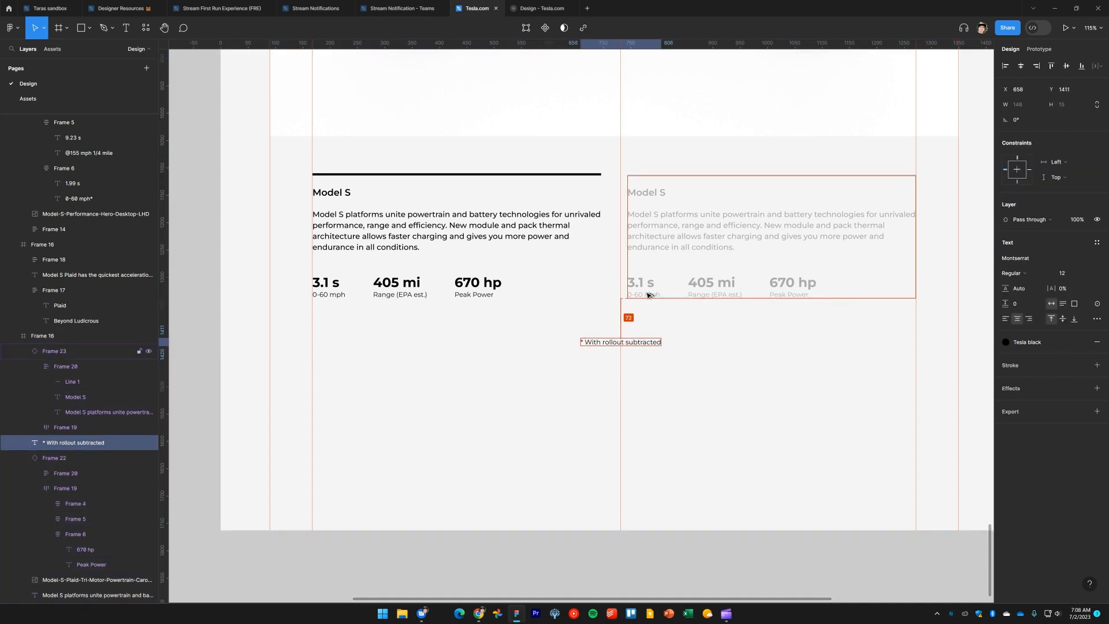
Compare with the website, then shorten the section frame to a height of 1486
key("alt+Tab")
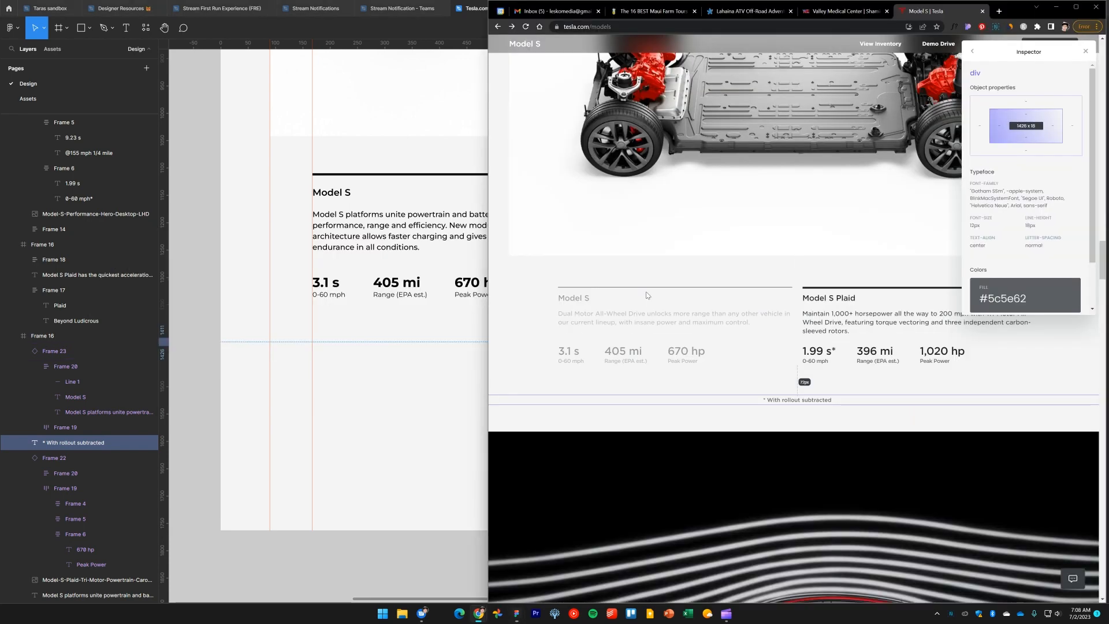
scroll(813, 442, "down", 8)
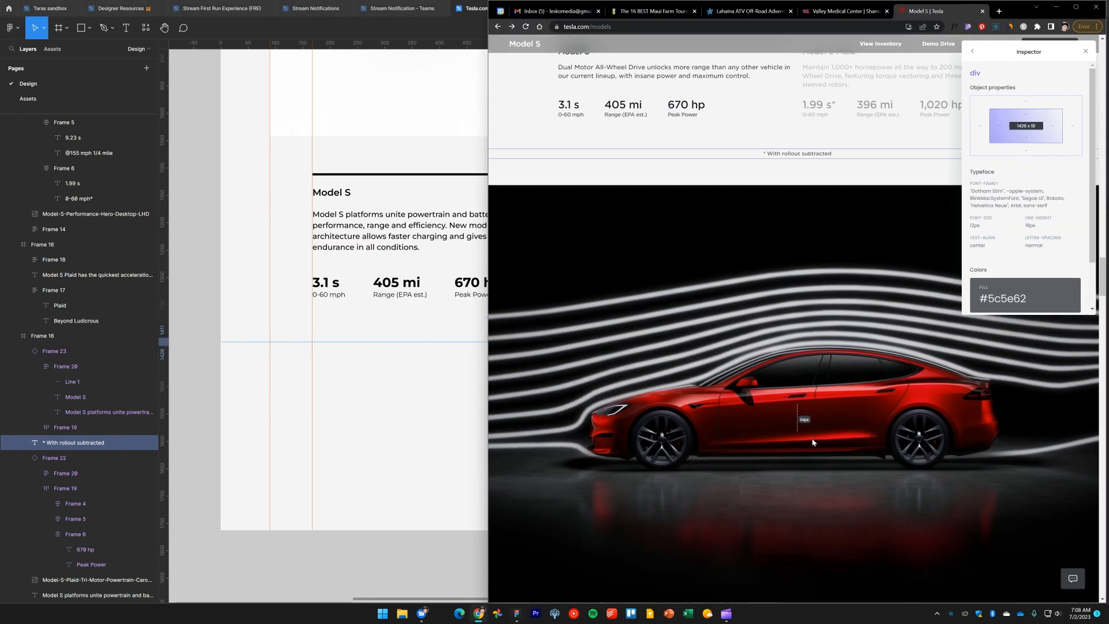
scroll(814, 442, "up", 2)
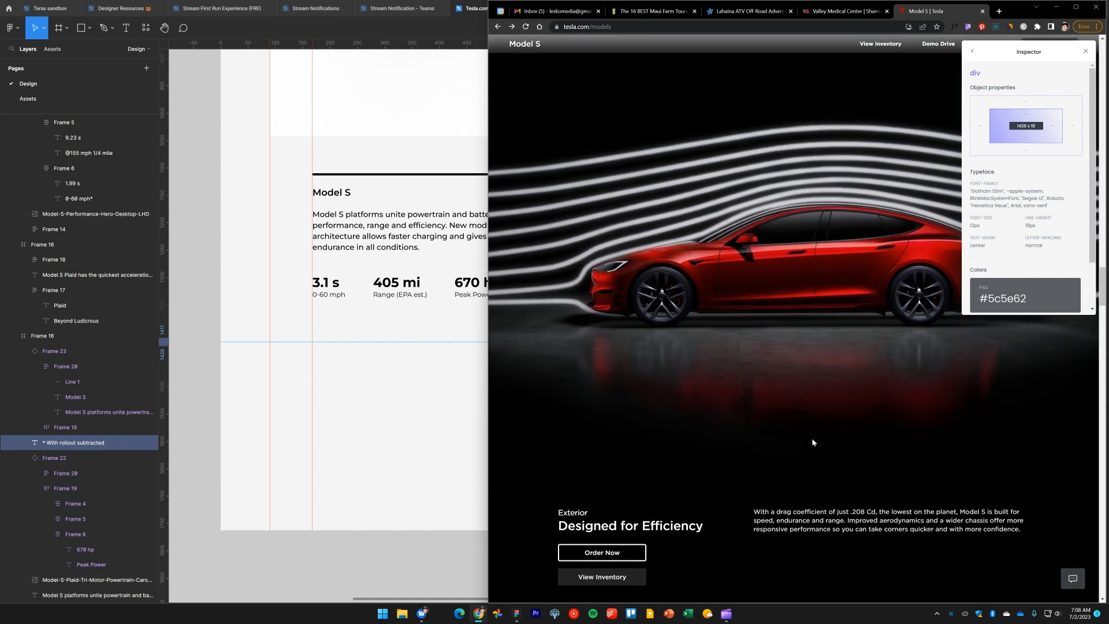
scroll(814, 442, "down", 3)
scroll(813, 442, "up", 3)
scroll(812, 441, "up", 7)
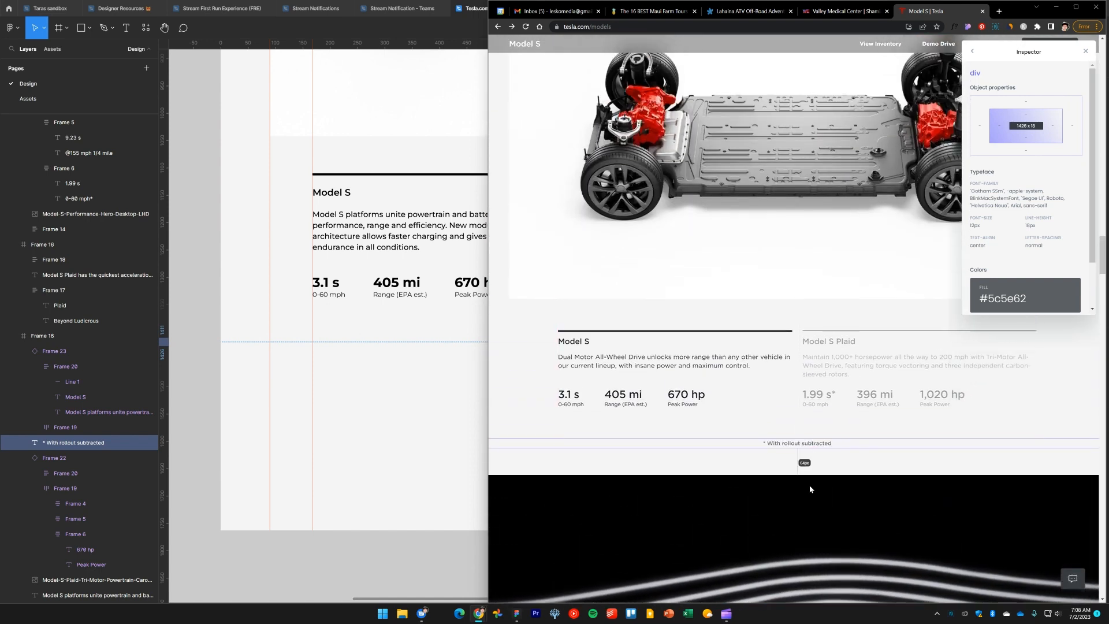
left_click(191, 373)
left_click(576, 403)
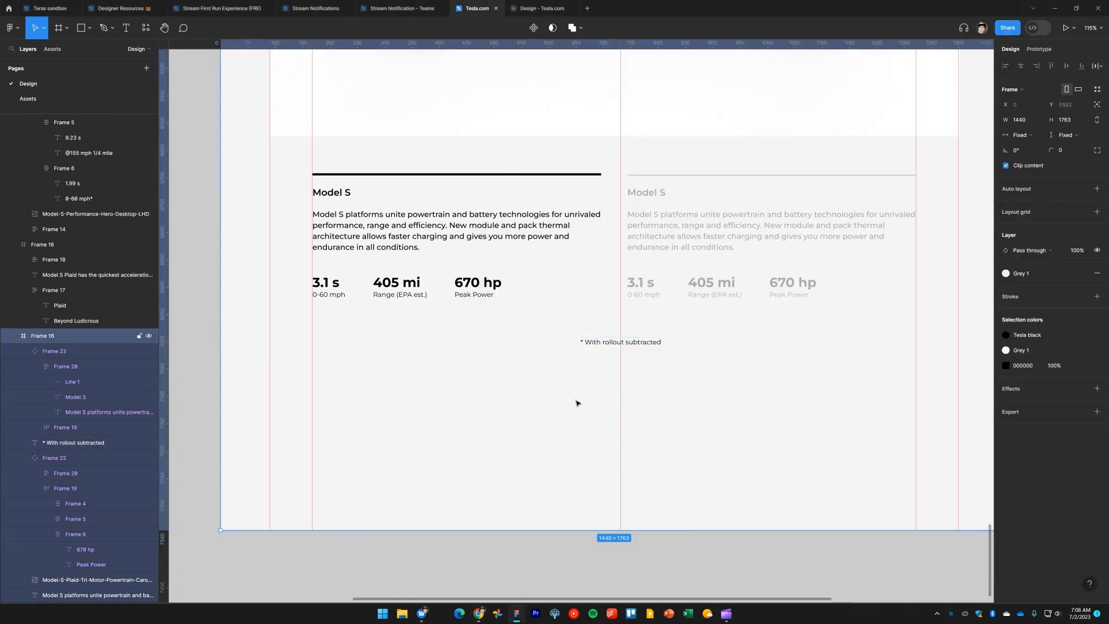
left_click_drag(607, 531, 592, 346)
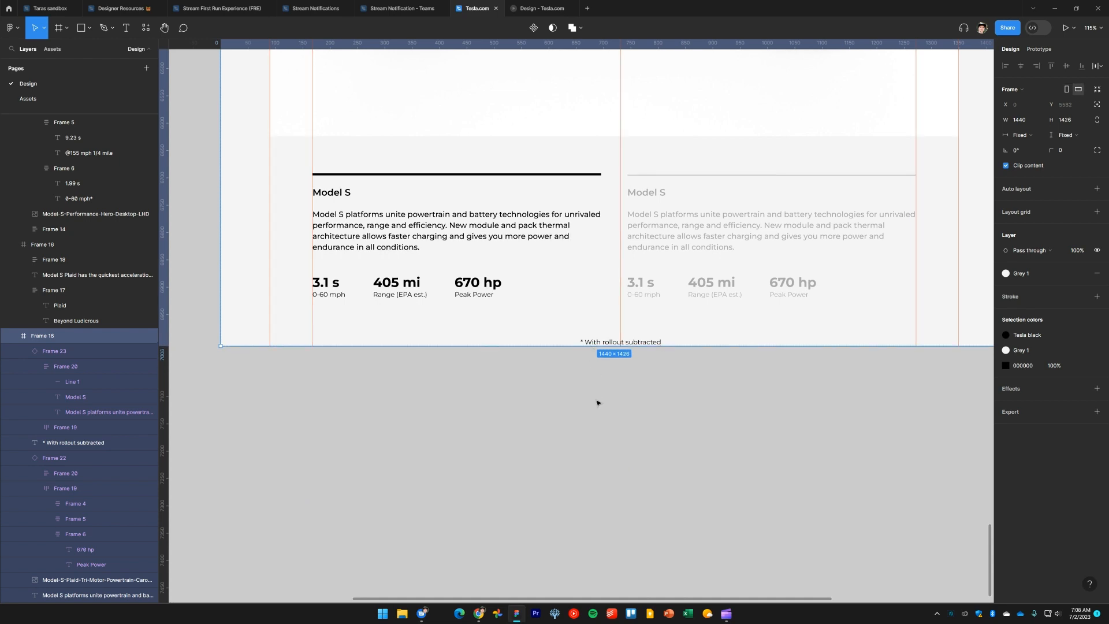
key("ctrl+shift+Down")
key("ctrl+shift+Down")
key("ctrl+shift+Down")
key("ctrl+shift+Down")
key("ctrl+shift+Down")
key("ctrl+shift+Down")
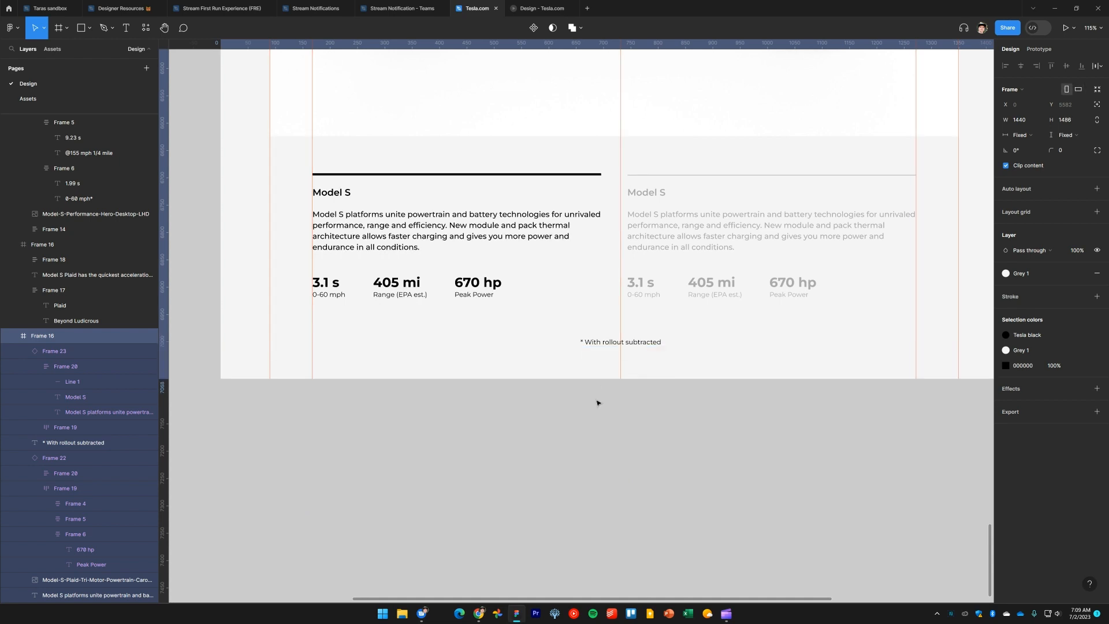
Increase the Platform specs section frame's height to 1490 and hide the rulers
key("ctrl+Down")
key("ctrl+Down")
key("ctrl+Down")
key("ctrl+Down")
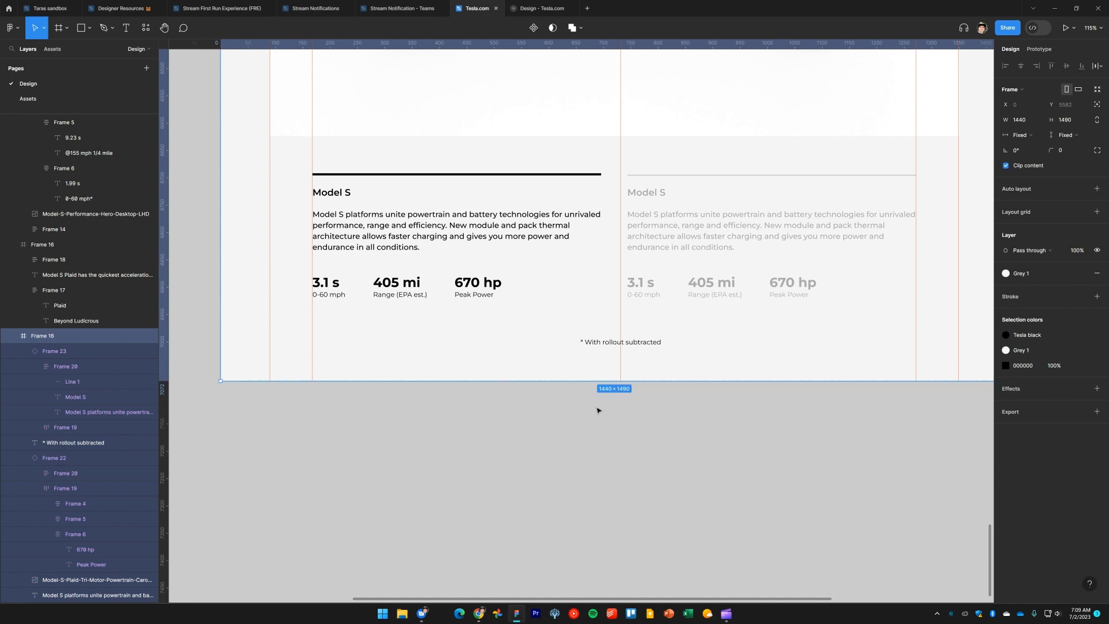
key("shift+r")
scroll(594, 431, "down", 3)
left_click(596, 454)
left_click_drag(501, 468, 563, 482)
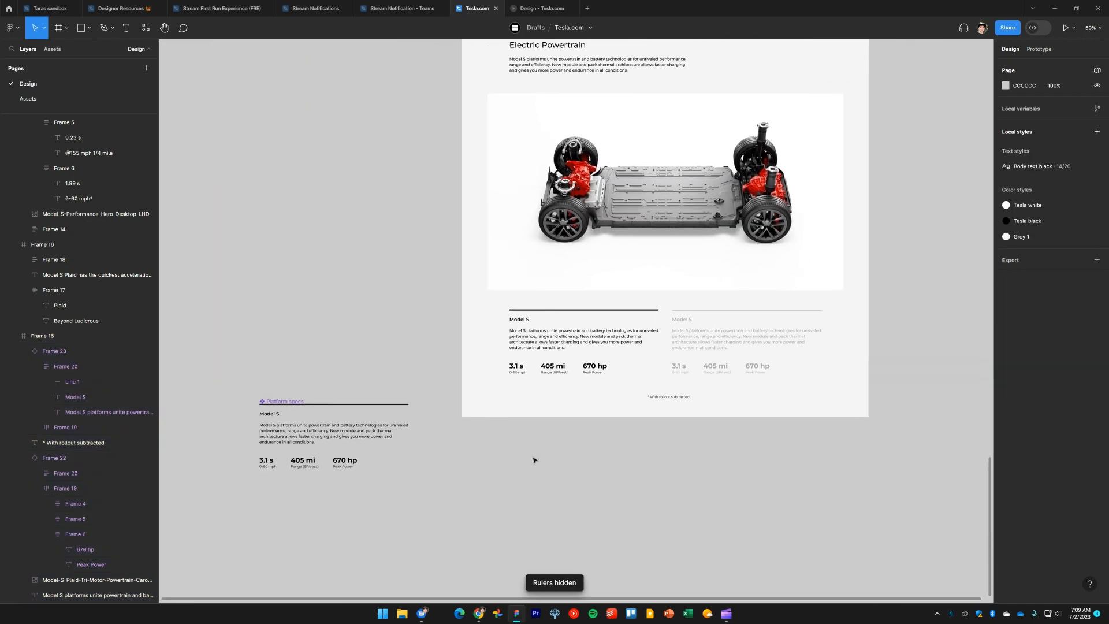
Move the Platform specs component onto the canvas beside the Button component
left_click_drag(285, 401, 943, 231)
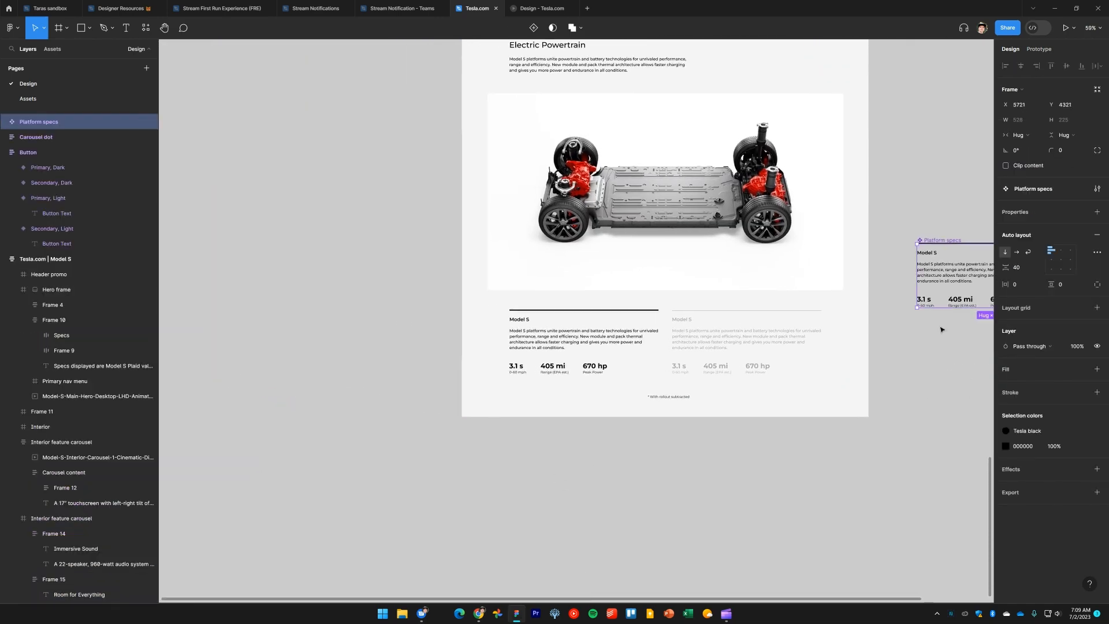
left_click_drag(911, 442, 694, 617)
left_click_drag(730, 413, 832, 86)
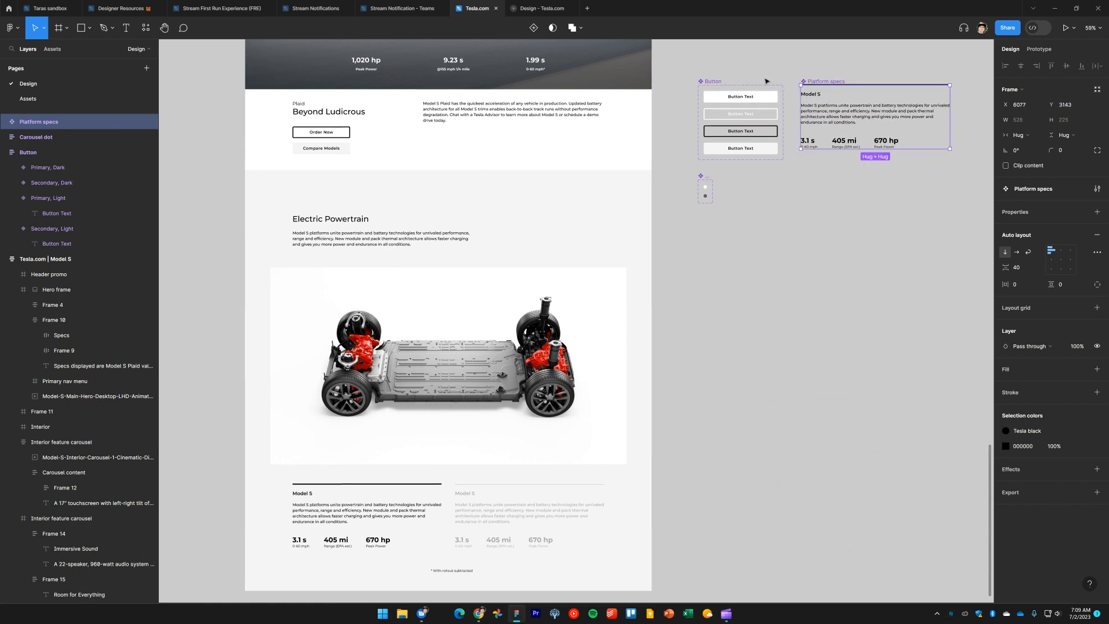
Move the Button, Platform specs and Carousel dot components down beside the Electric Powertrain section
left_click_drag(677, 69, 977, 251)
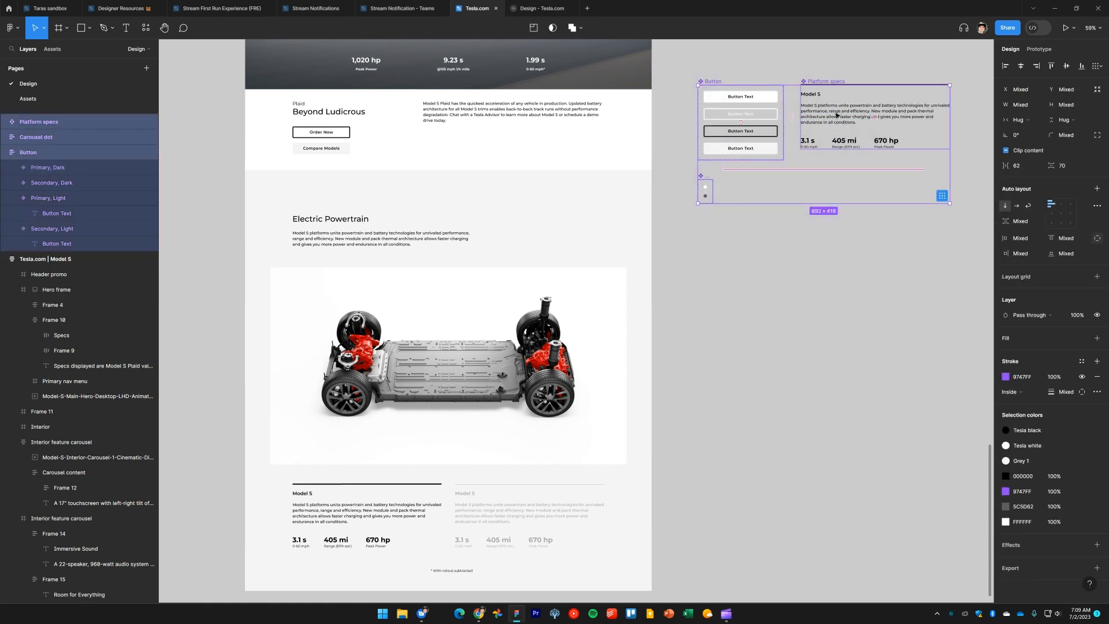
left_click_drag(838, 115, 863, 493)
left_click(831, 391)
scroll(831, 392, "down", 4)
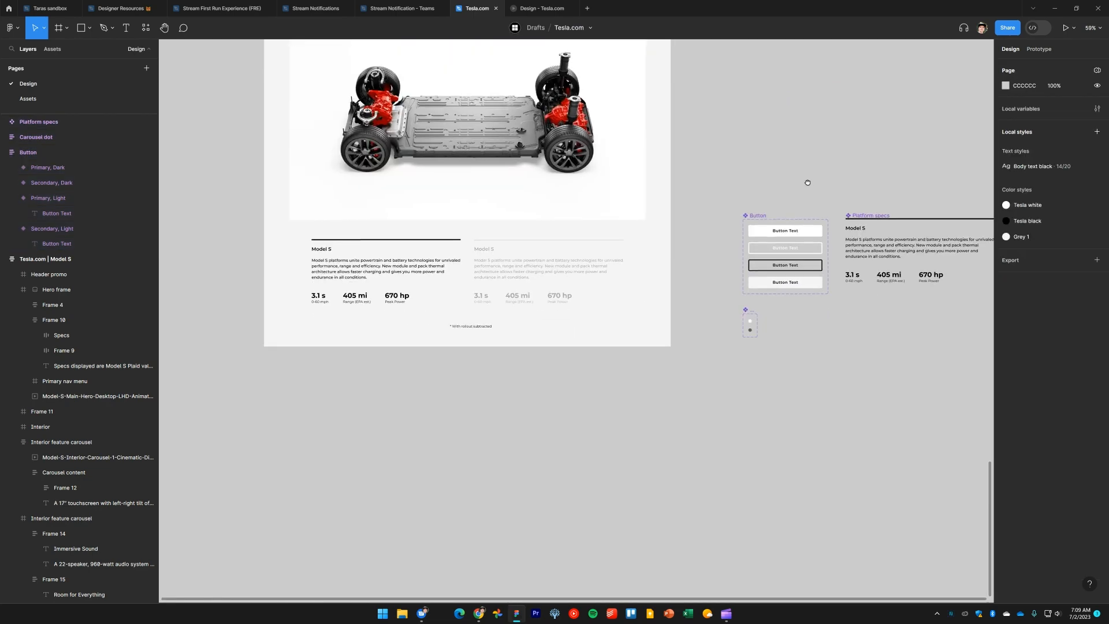
scroll(665, 444, "up", 2)
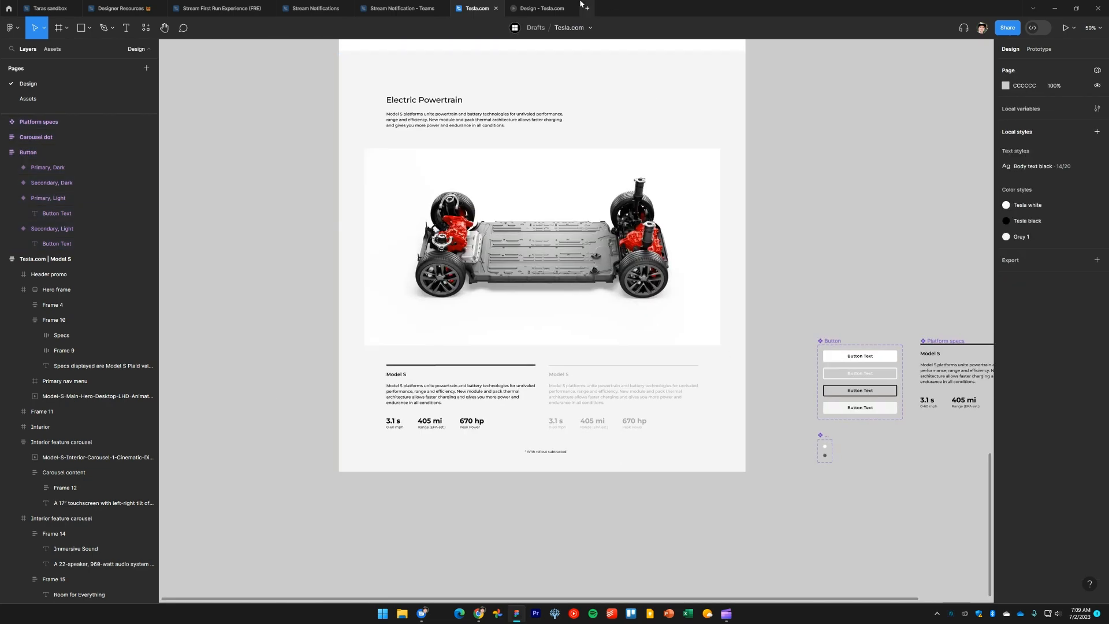
Scroll through the design preview of the page to review the sections built so far
left_click(540, 8)
scroll(720, 308, "up", 20)
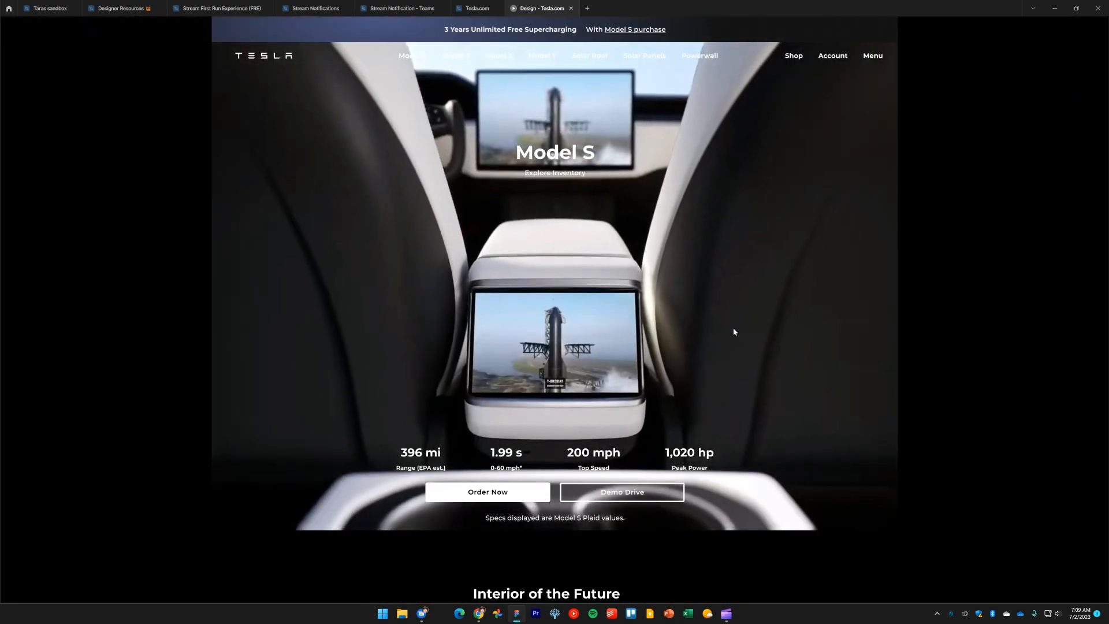
scroll(743, 312, "down", 20)
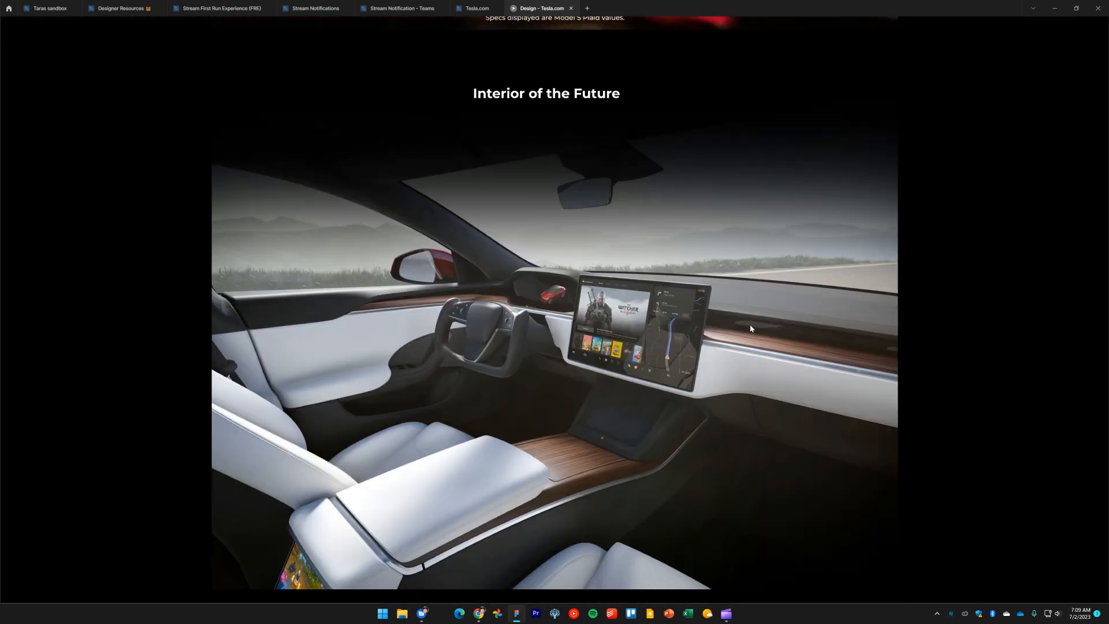
scroll(758, 334, "down", 15)
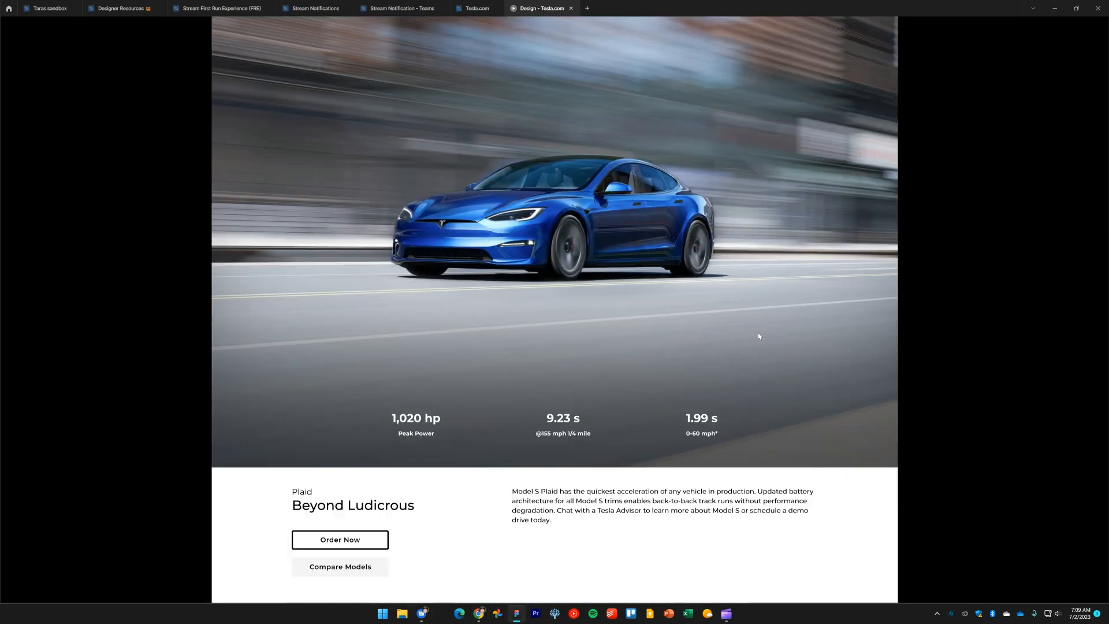
scroll(759, 335, "up", 3)
scroll(708, 364, "down", 10)
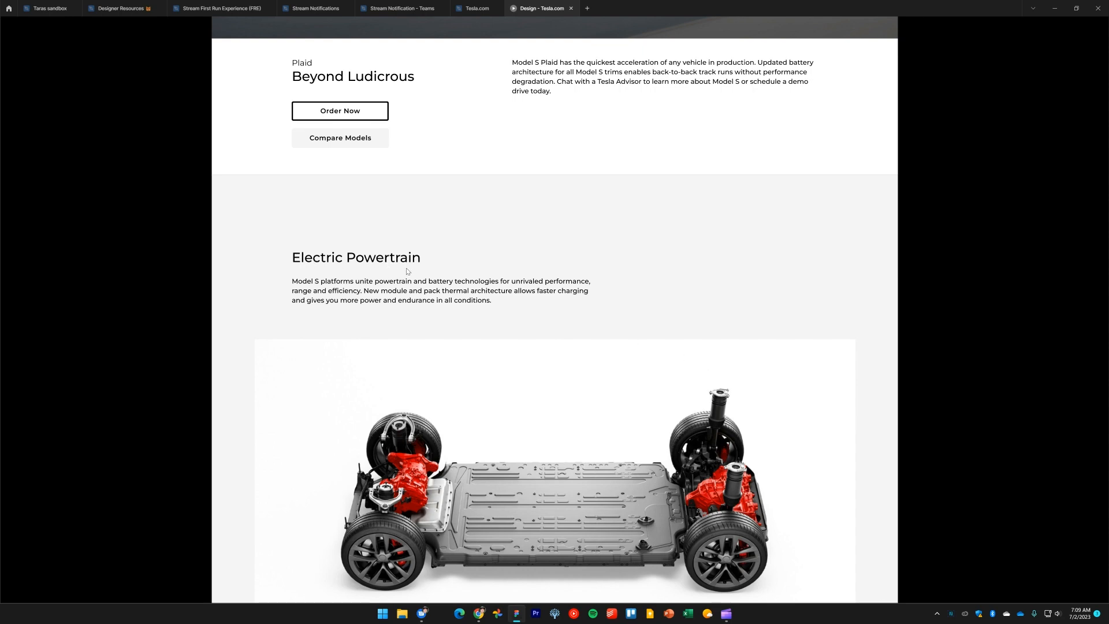
scroll(556, 310, "down", 5)
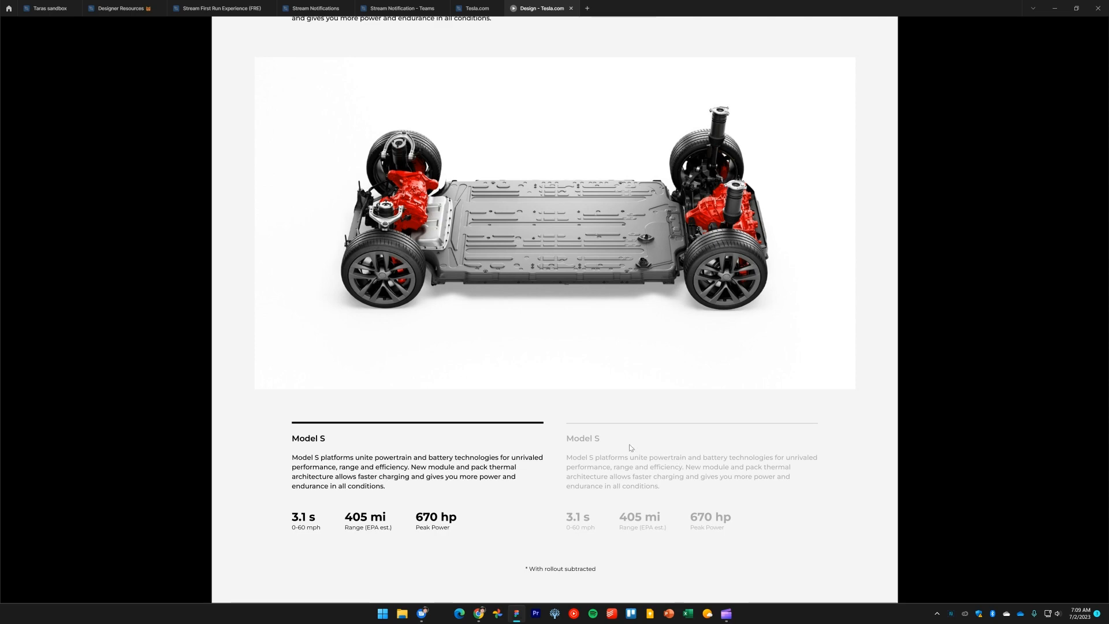
scroll(631, 448, "up", 5)
scroll(630, 449, "down", 5)
Compare the design preview with the live Tesla Model S website below the Platform specs section
key("alt+Tab")
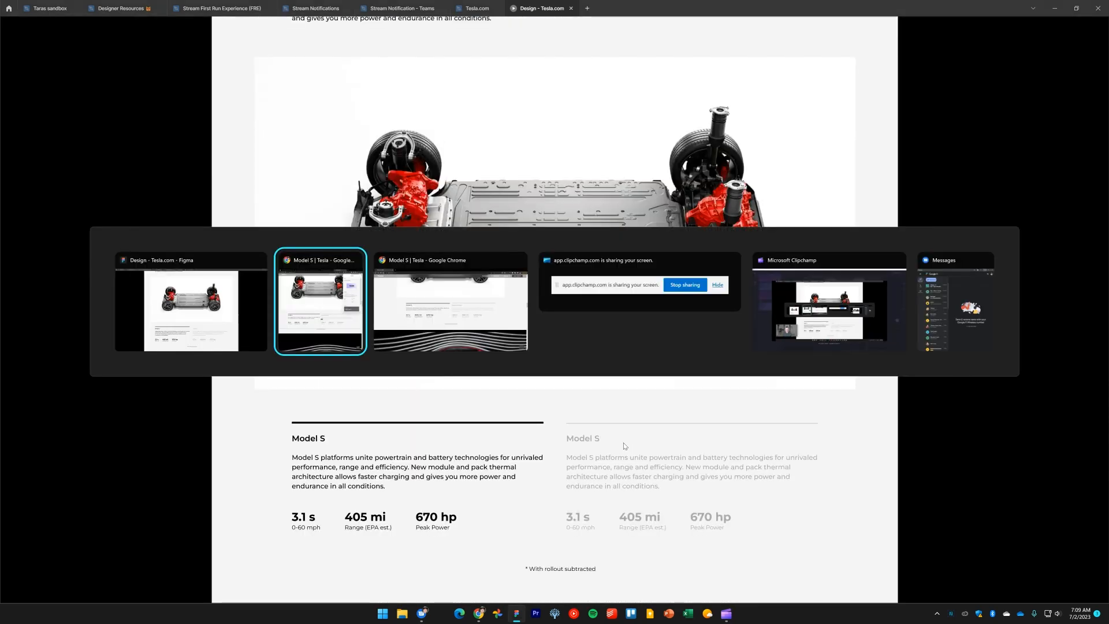
key("alt+Tab")
key("alt+Tab")
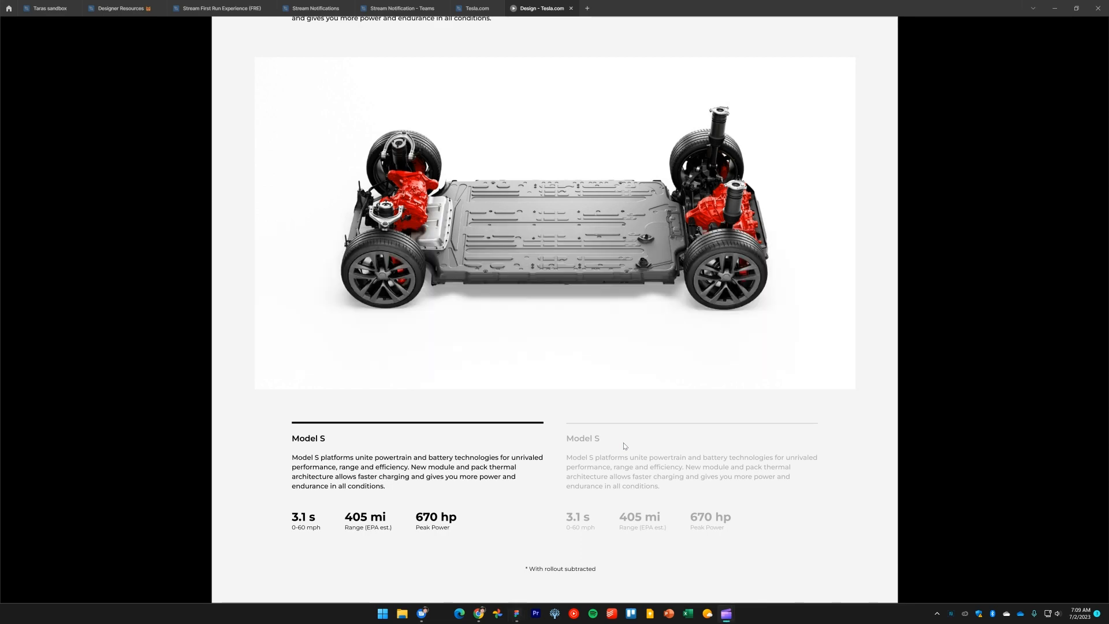
key("alt+Tab")
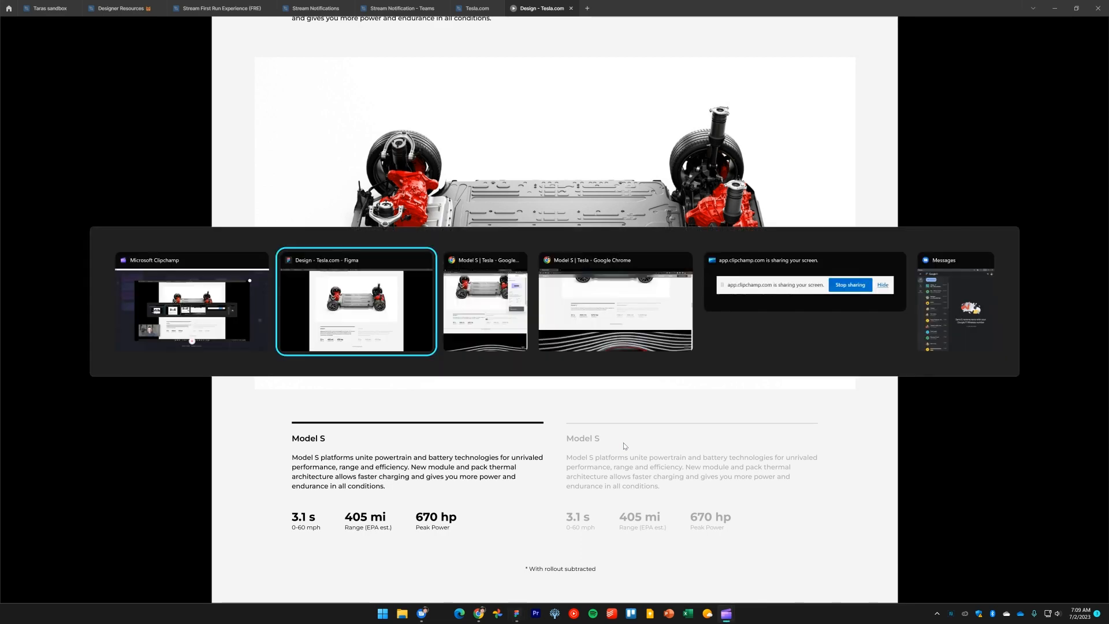
key("alt+Tab")
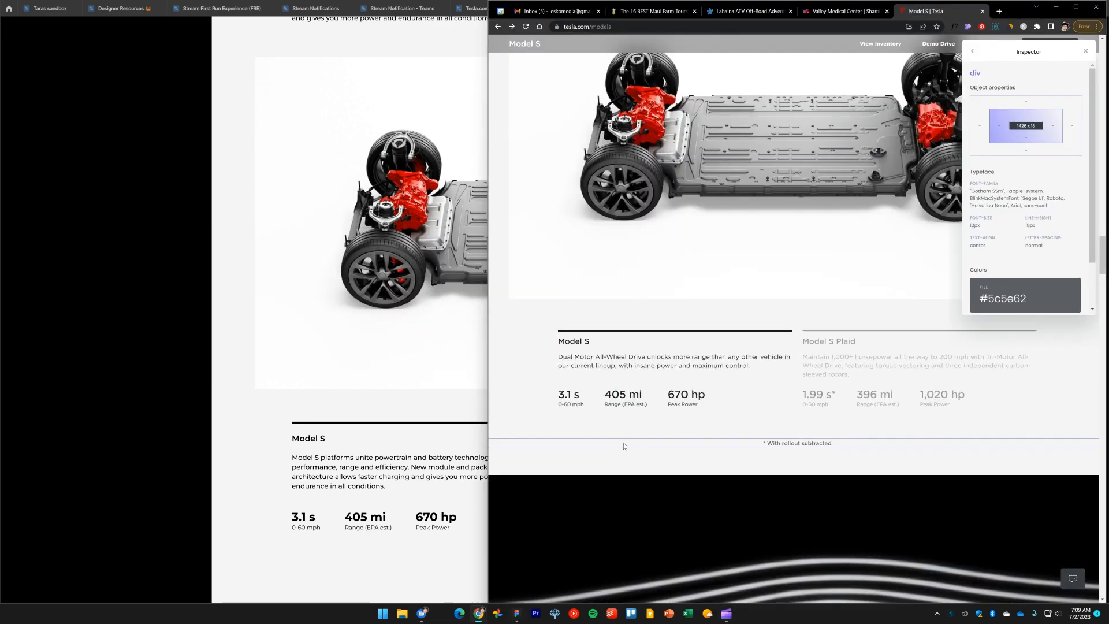
scroll(732, 314, "down", 10)
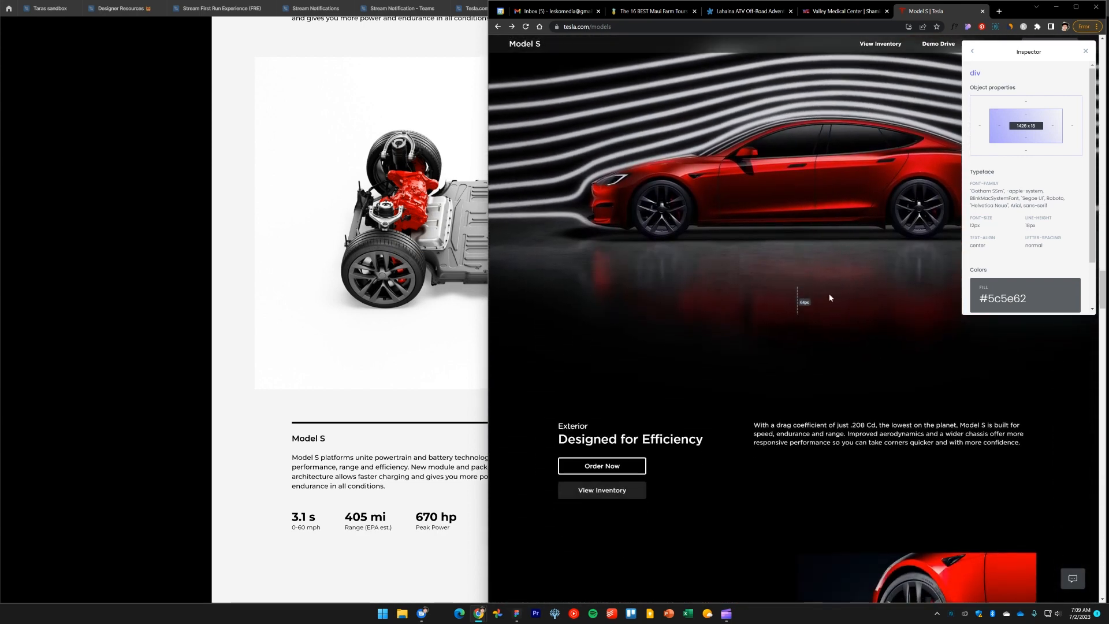
scroll(832, 300, "down", 5)
scroll(858, 348, "down", 5)
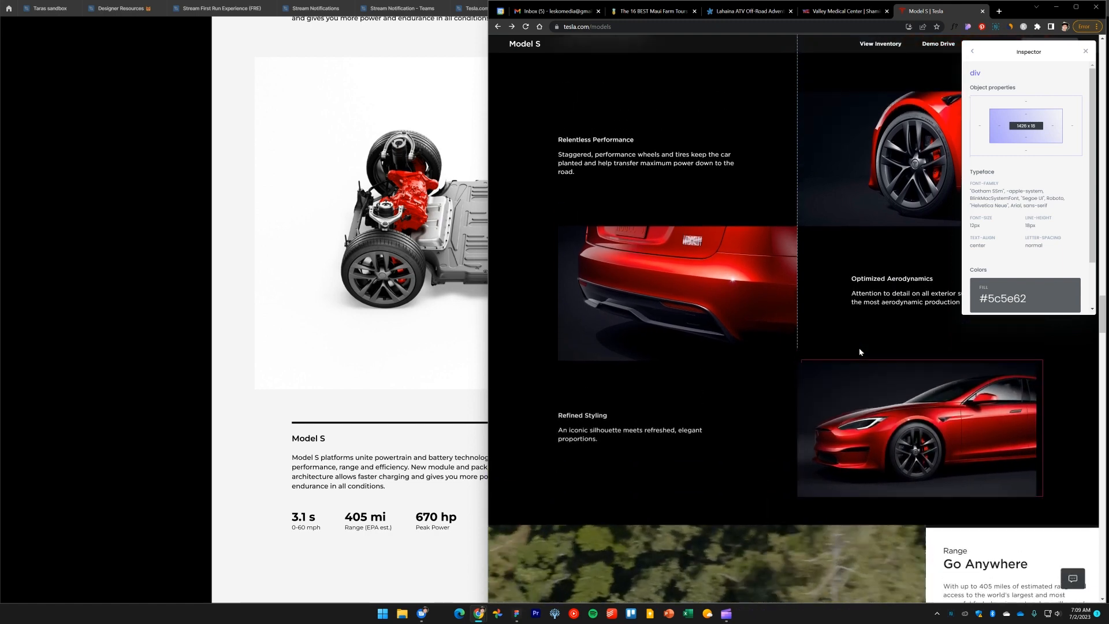
scroll(858, 348, "up", 8)
scroll(860, 351, "up", 5)
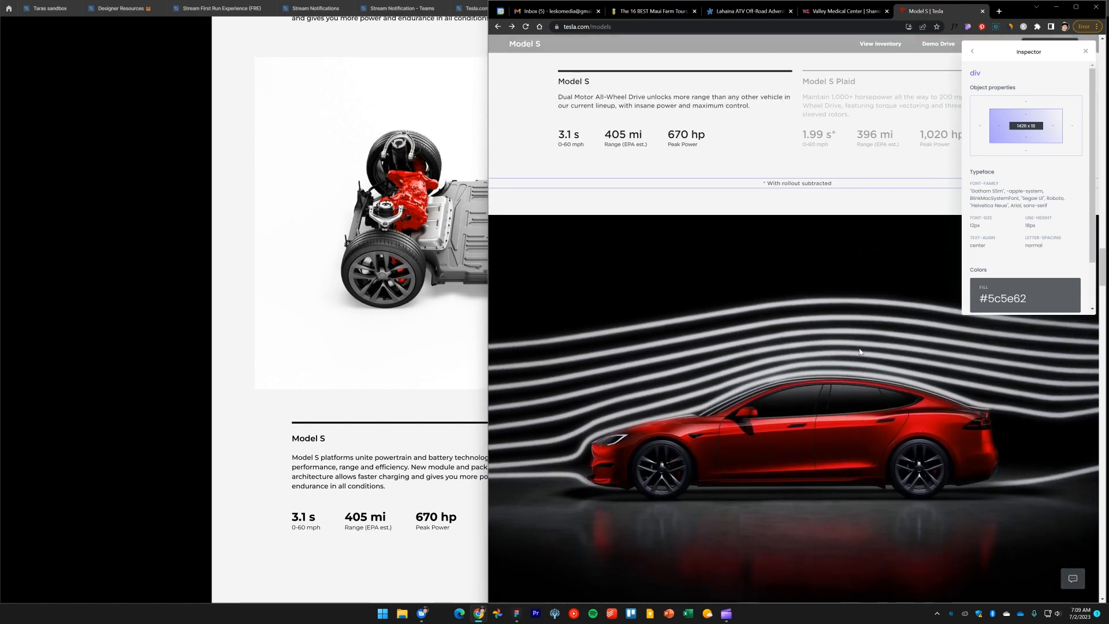
scroll(851, 339, "down", 2)
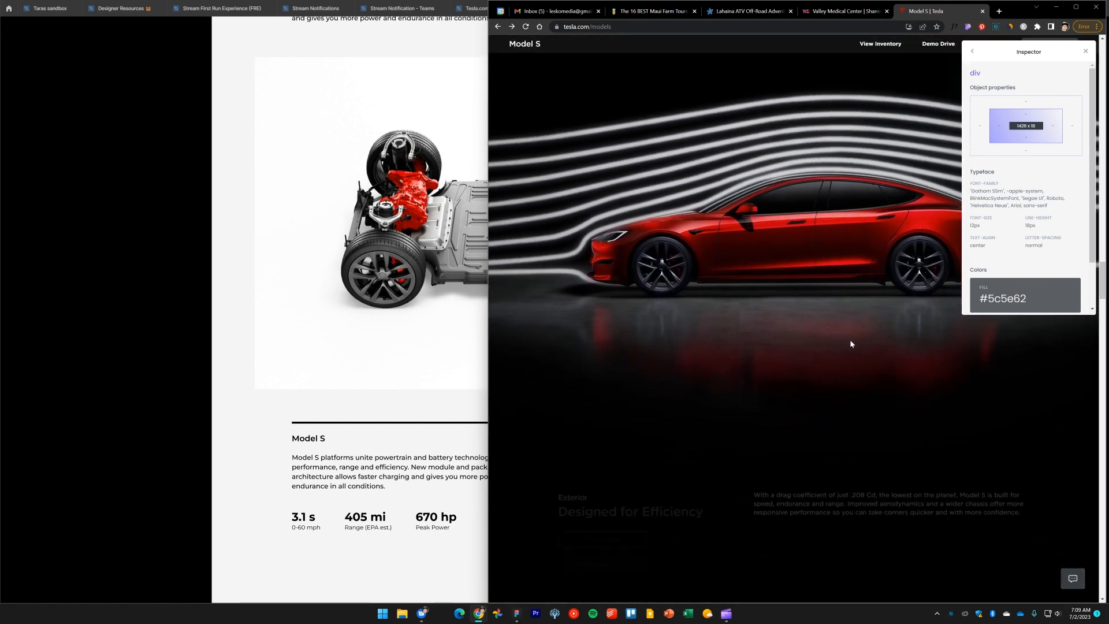
left_click(126, 242)
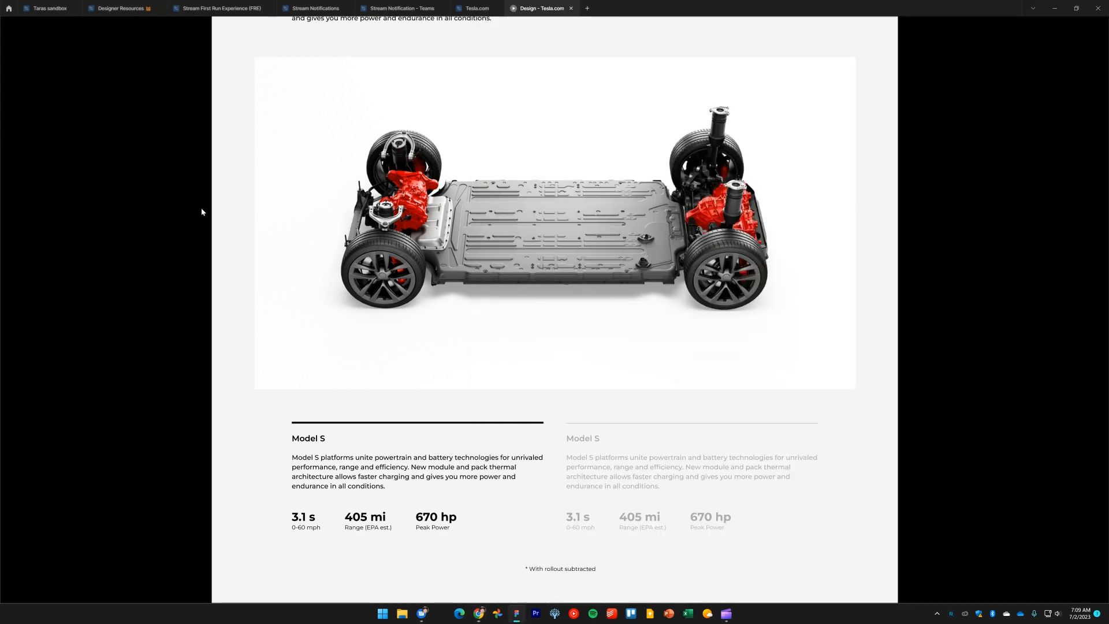
left_click(477, 9)
scroll(528, 142, "down", 5)
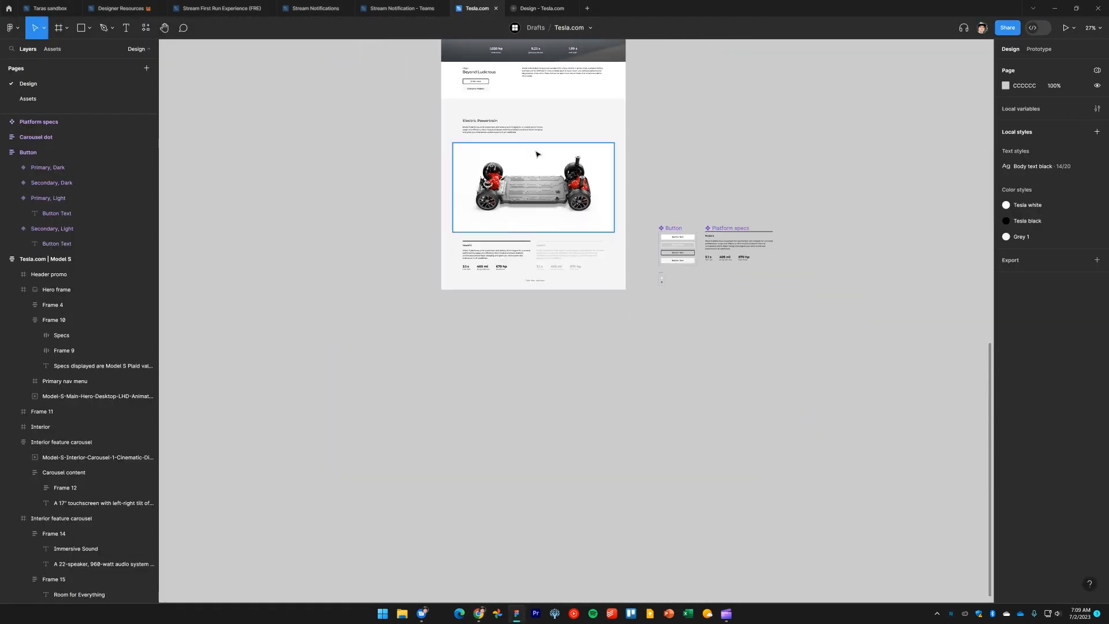
scroll(703, 391, "up", 10)
scroll(702, 291, "up", 5)
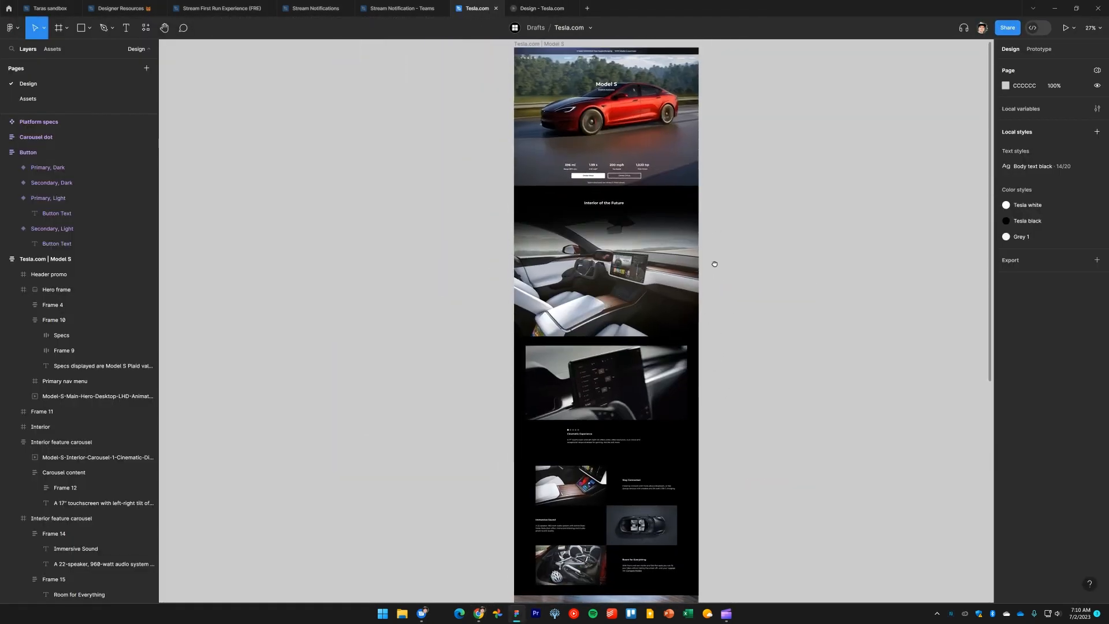
Examine the website's Exterior 'Designed for Efficiency' section that follows the specs
key("alt+Tab")
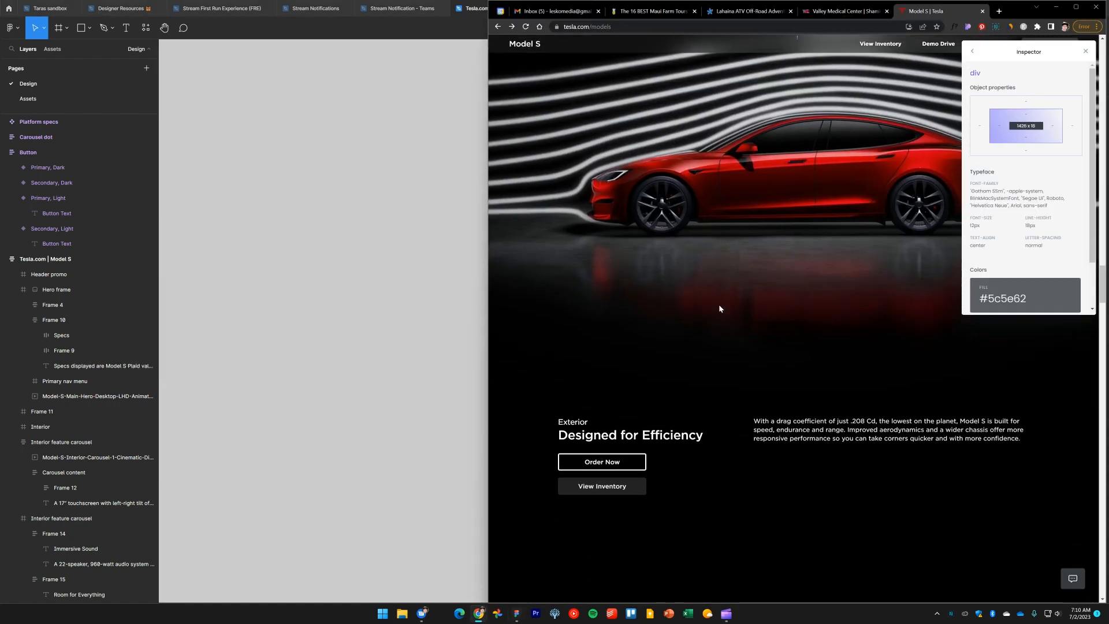
scroll(717, 302, "down", 1)
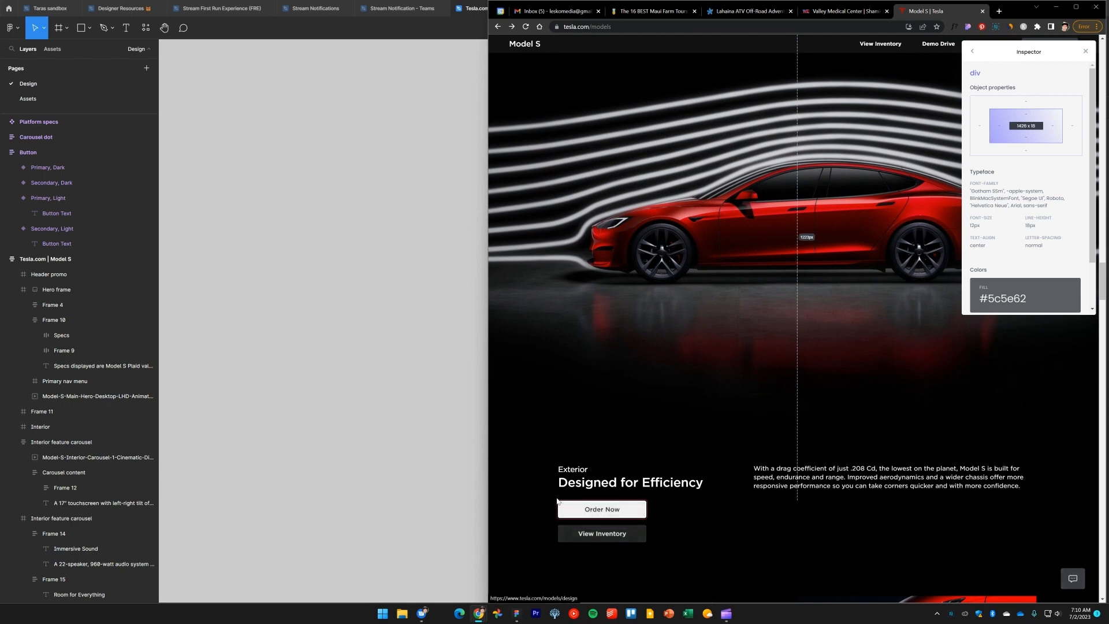
key("alt+Tab")
left_click_drag(366, 401, 389, 223)
scroll(382, 181, "down", 6)
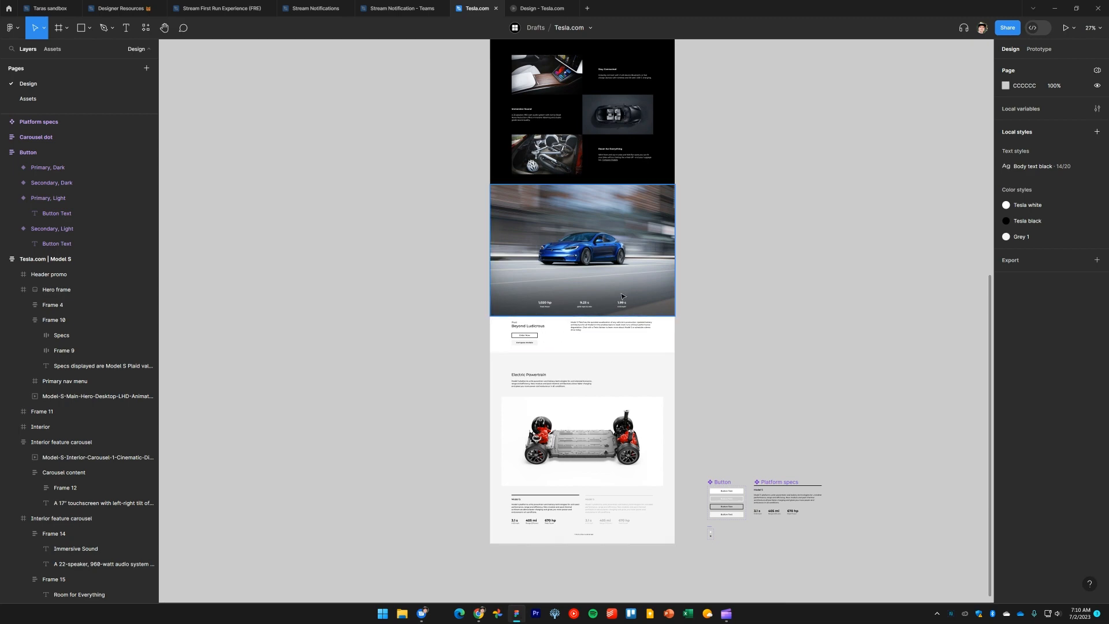
key("alt+Tab")
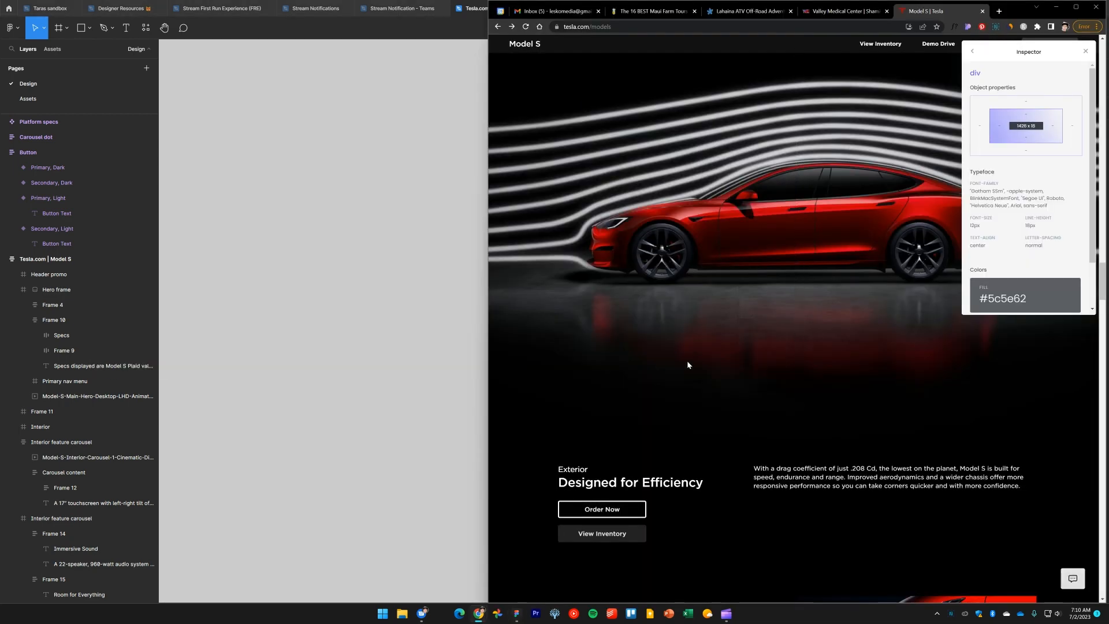
left_click(372, 312)
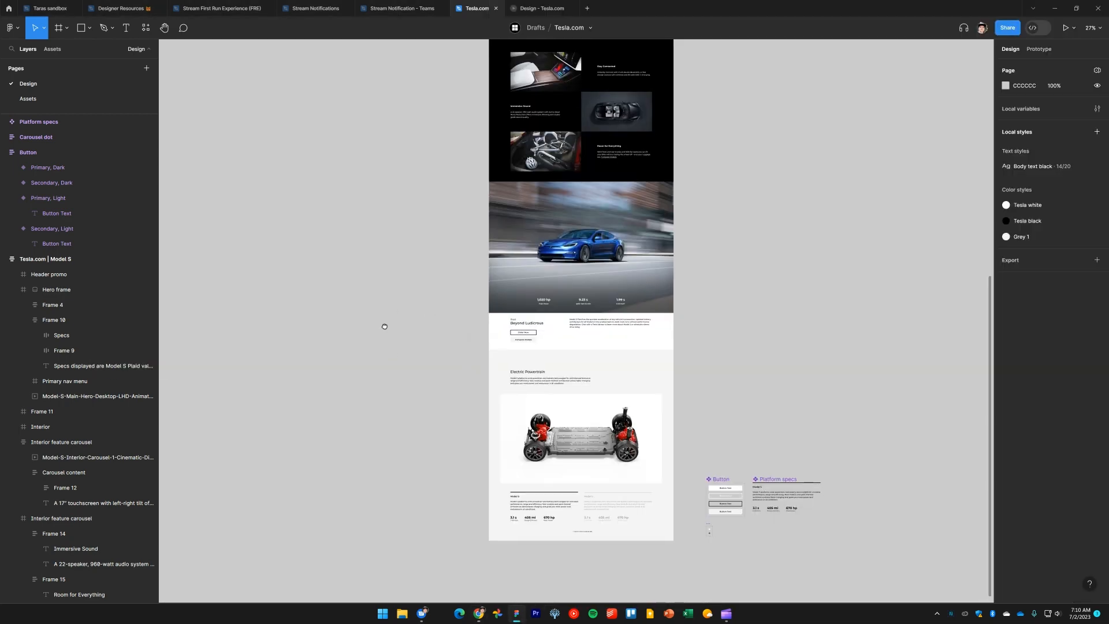
left_click_drag(385, 326, 374, 290)
Move the Plaid 'Beyond Ludicrous' section frame out of the page to sit below it on the canvas
left_click(633, 303)
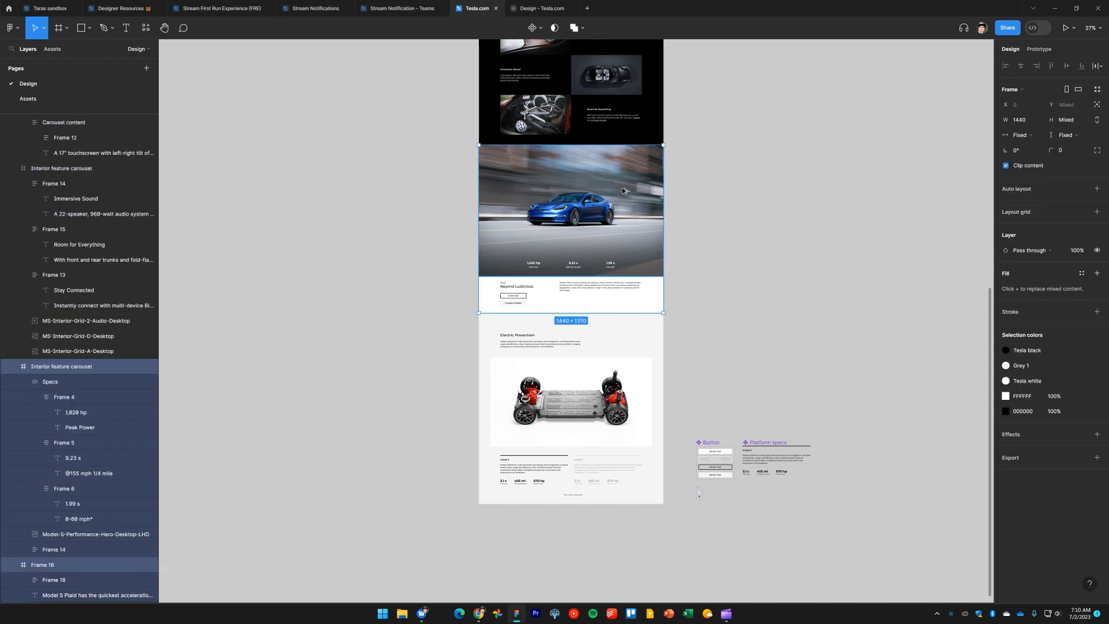
left_click_drag(622, 191, 636, 373)
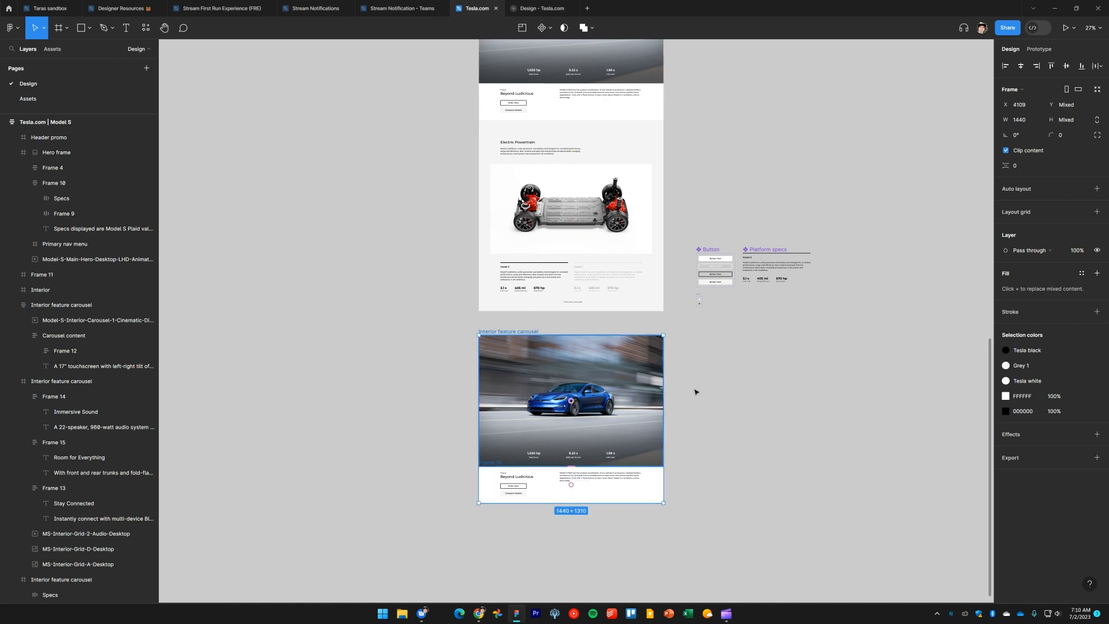
left_click(765, 463)
left_click_drag(765, 463, 750, 378)
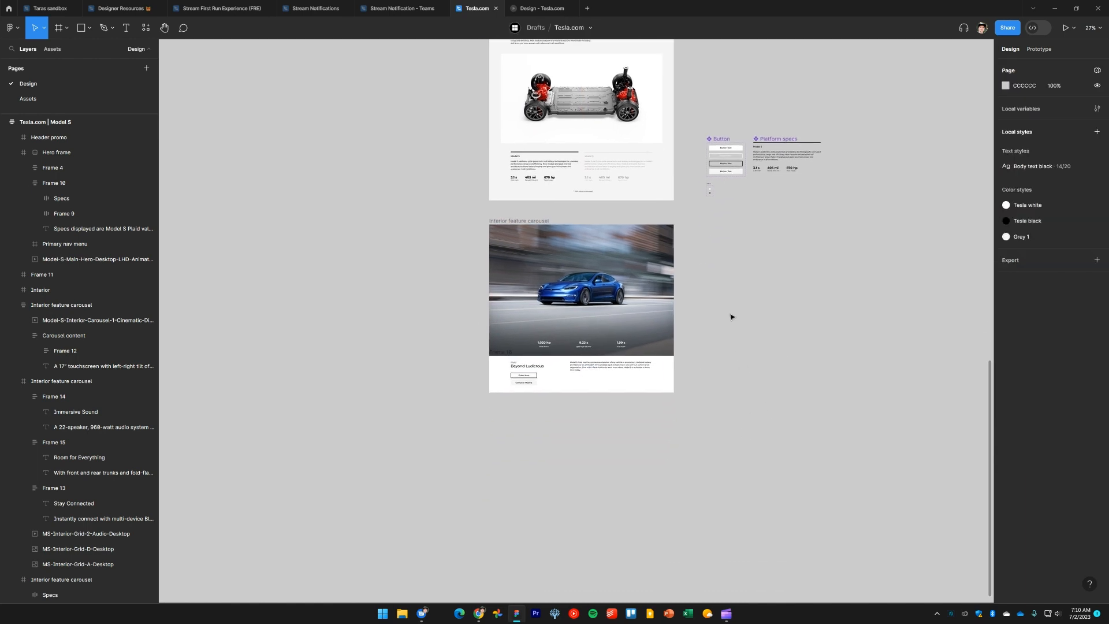
scroll(731, 316, "up", 2)
left_click(570, 393)
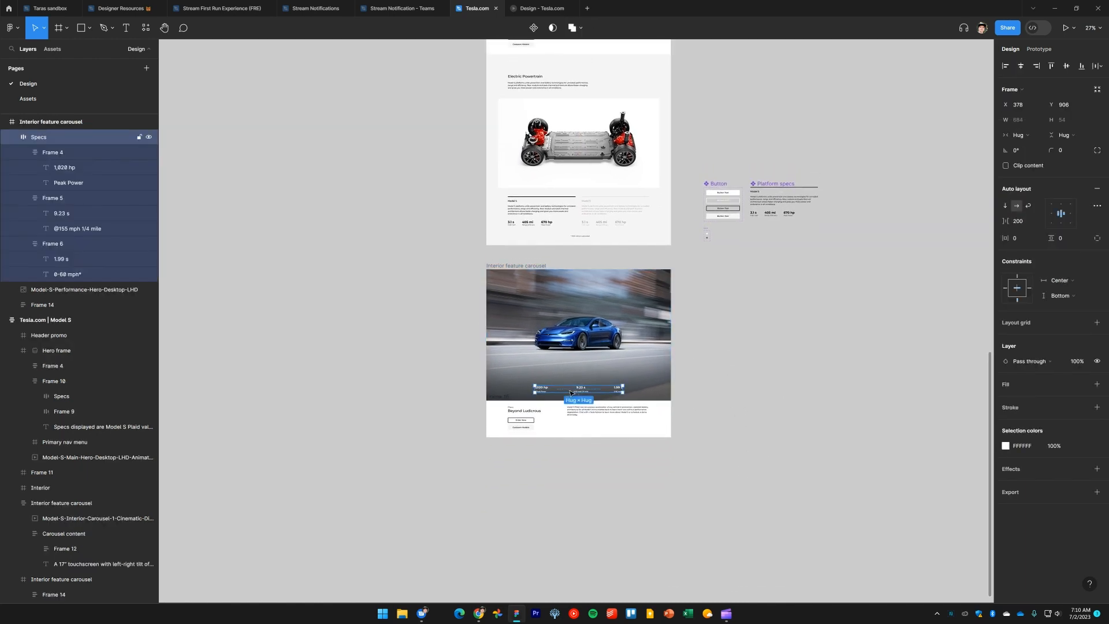
key("Escape")
scroll(564, 372, "up", 3)
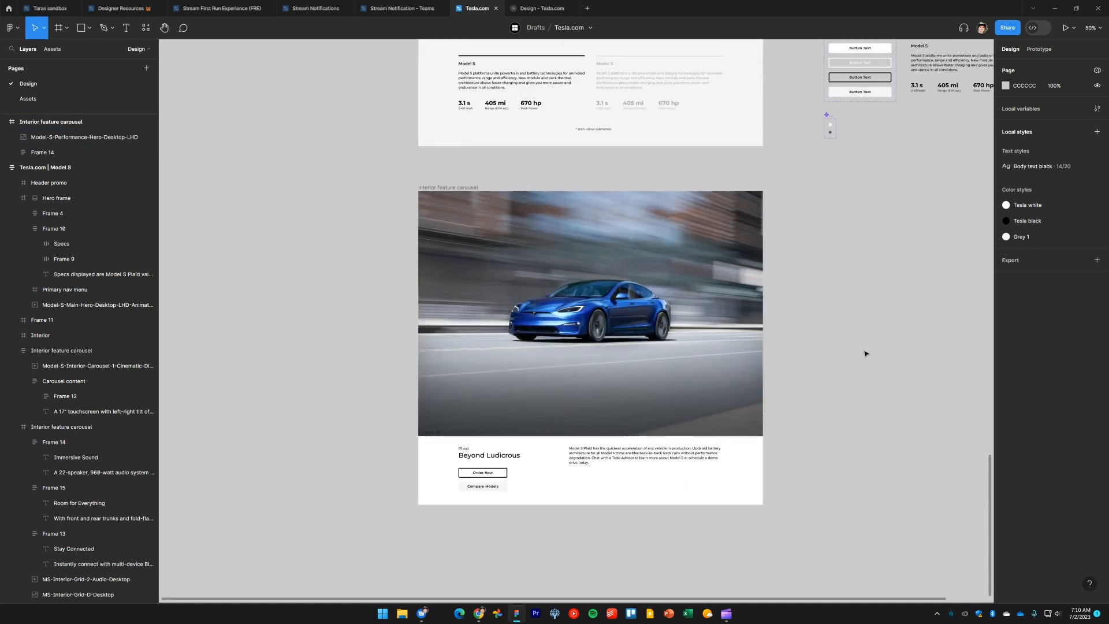
key("alt+Tab")
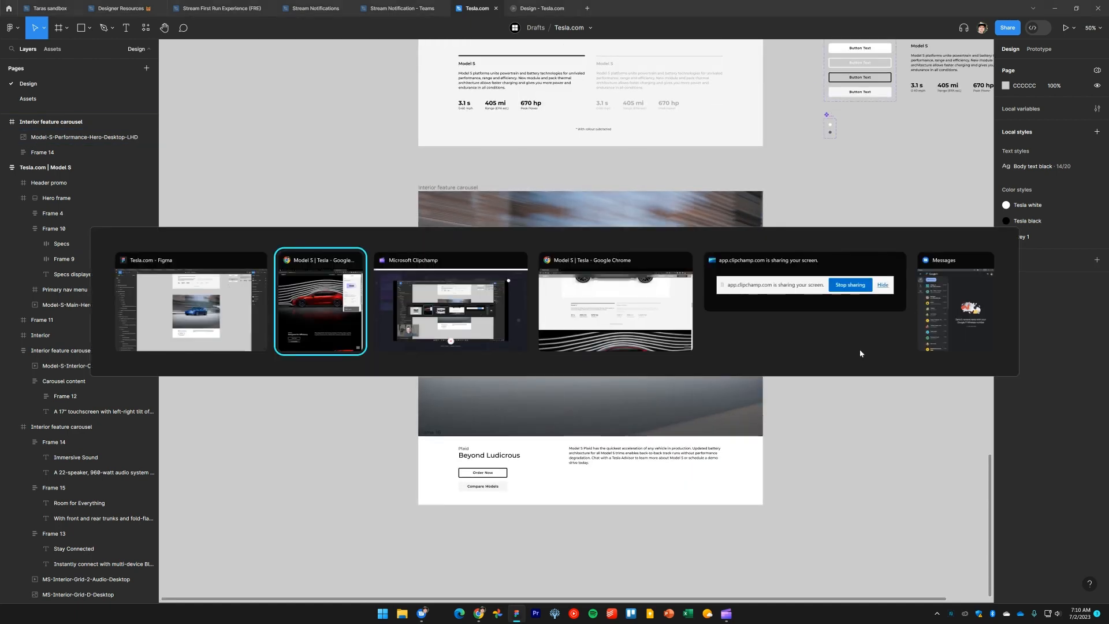
key("alt+Tab")
key("alt+Tab")
key("Escape")
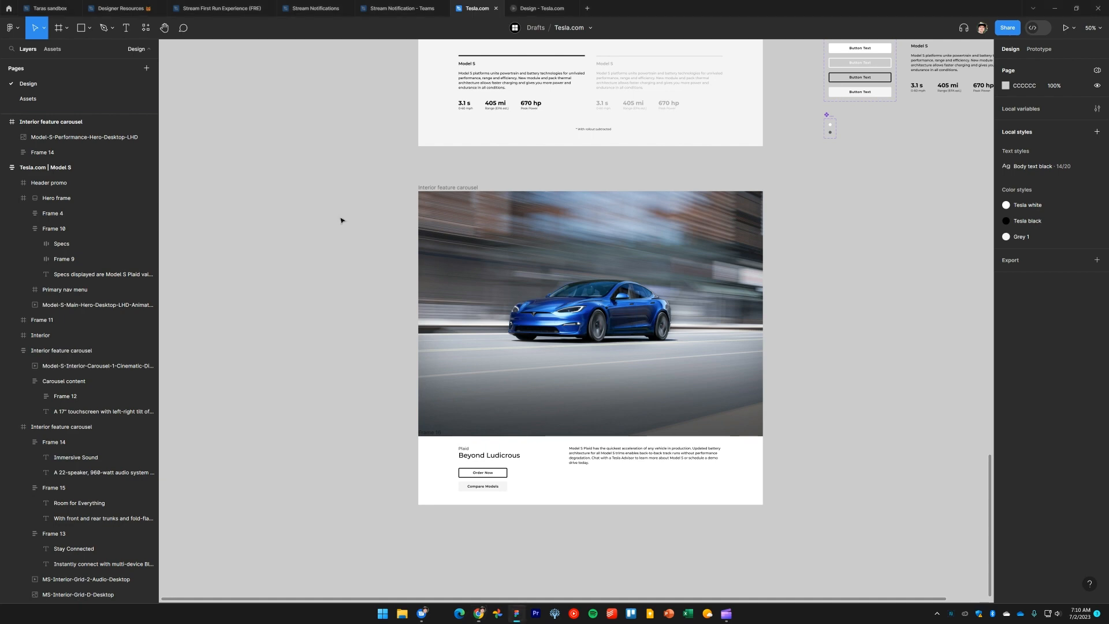
Copy the red car wind-tunnel image from the Assets page and paste it onto the Design page canvas
left_click(80, 99)
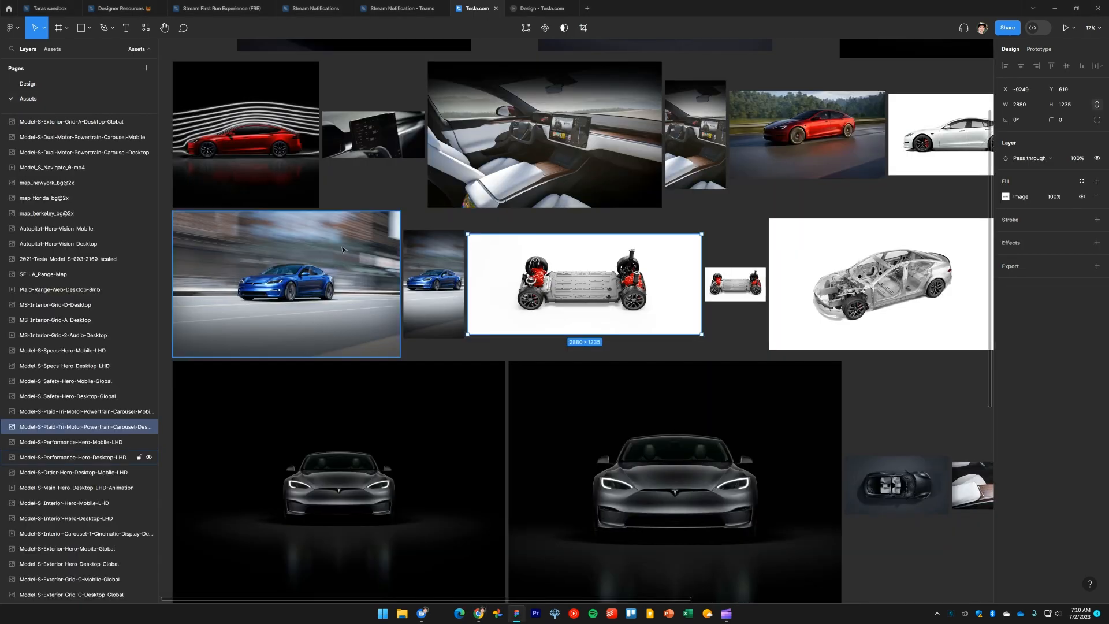
scroll(288, 260, "up", 2)
scroll(289, 260, "left", 4)
left_click(513, 269)
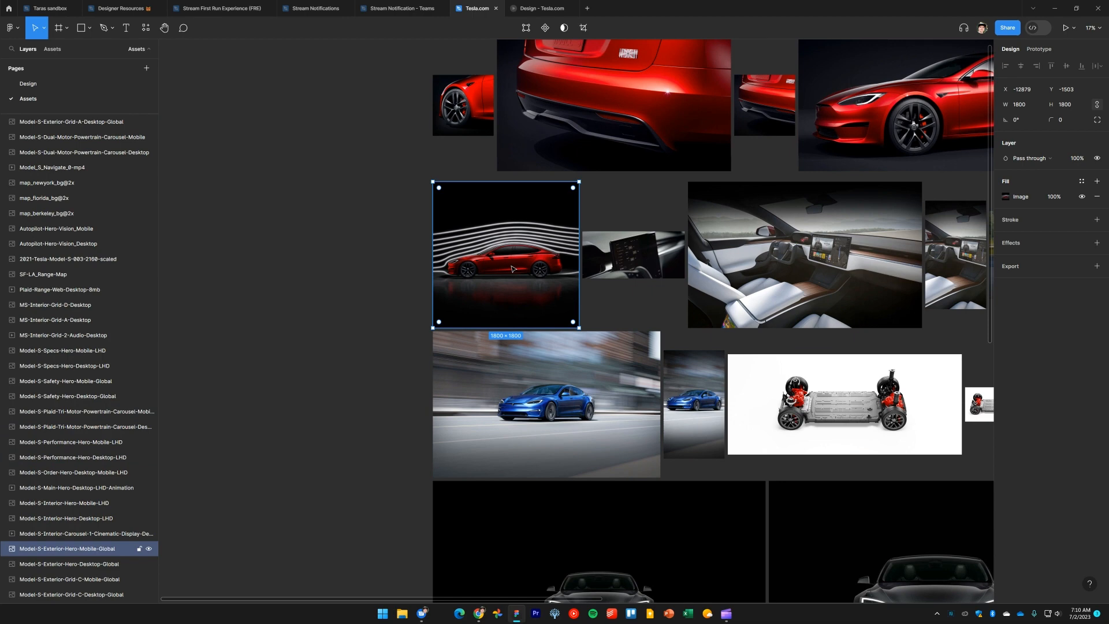
left_click(28, 84)
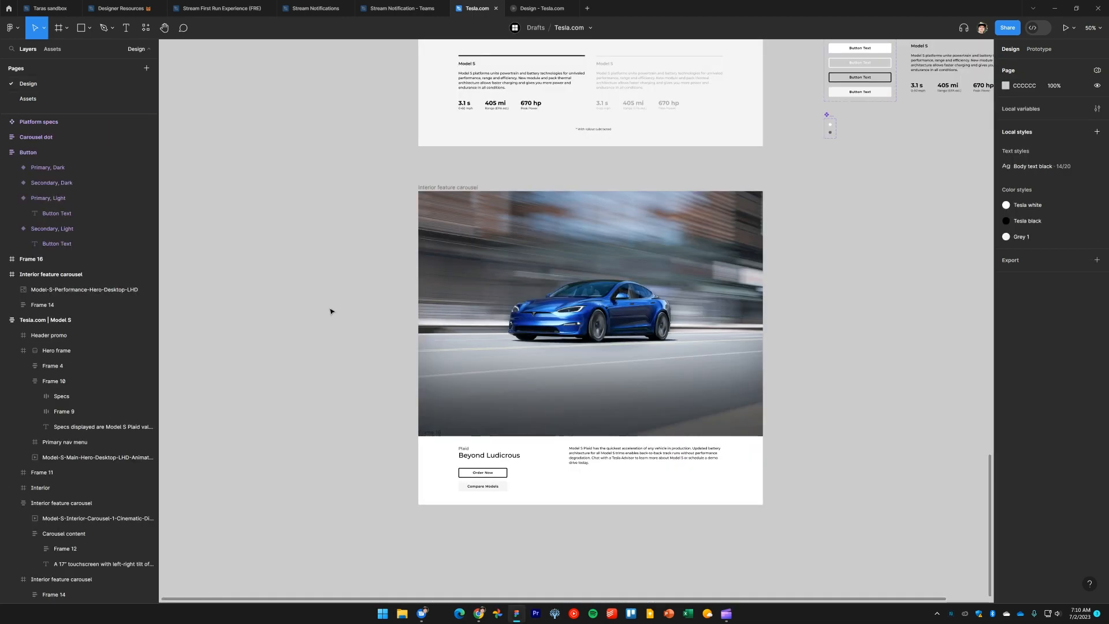
left_click_drag(332, 309, 722, 307)
key("ctrl+v")
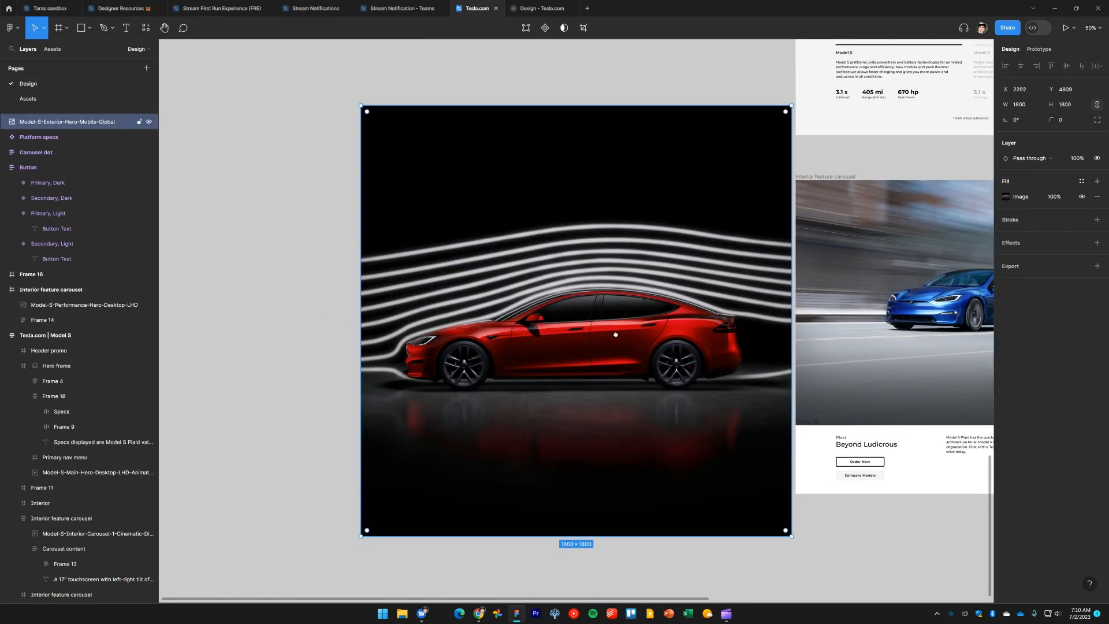
Crop the pasted wind-tunnel image vertically to 1800 × 1024 around the car
scroll(520, 332, "right", 3)
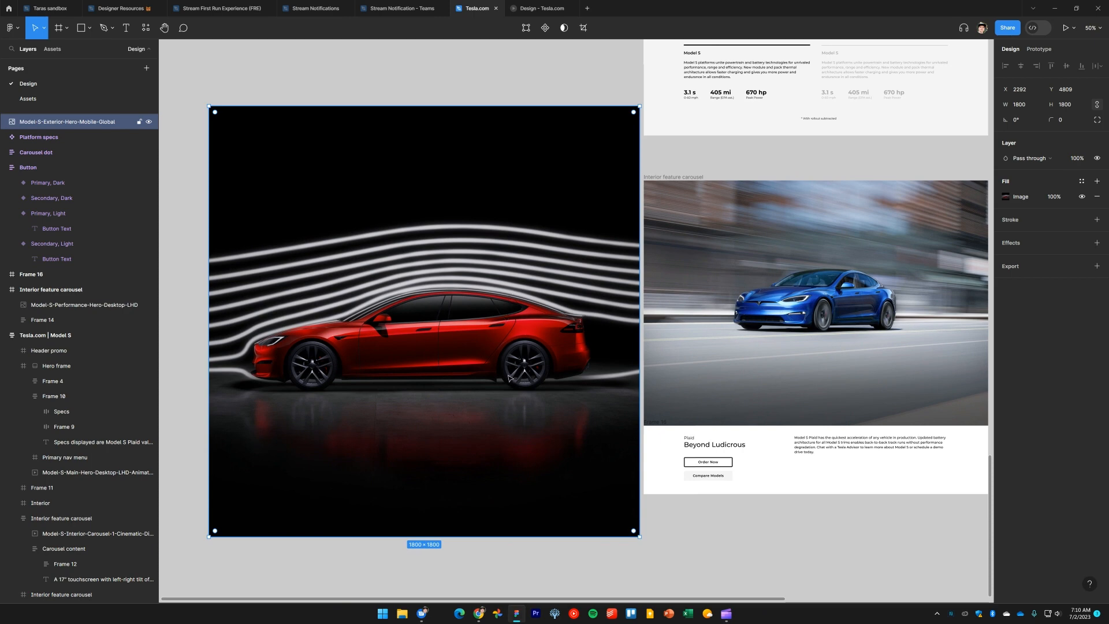
left_click_drag(493, 105, 500, 190)
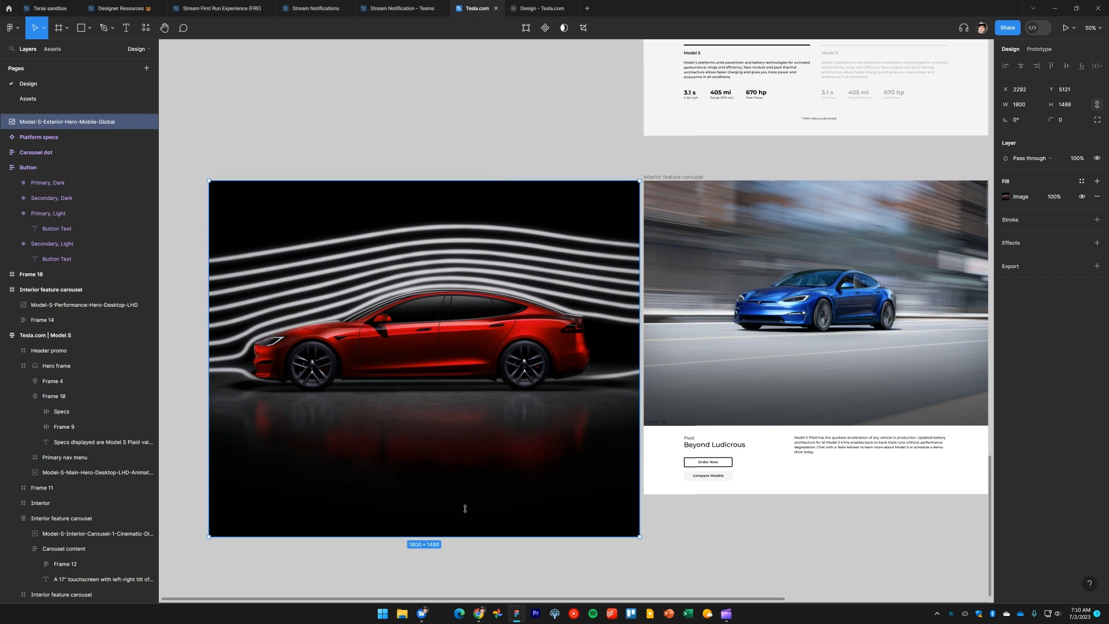
left_click_drag(465, 508, 468, 427)
left_click(479, 528)
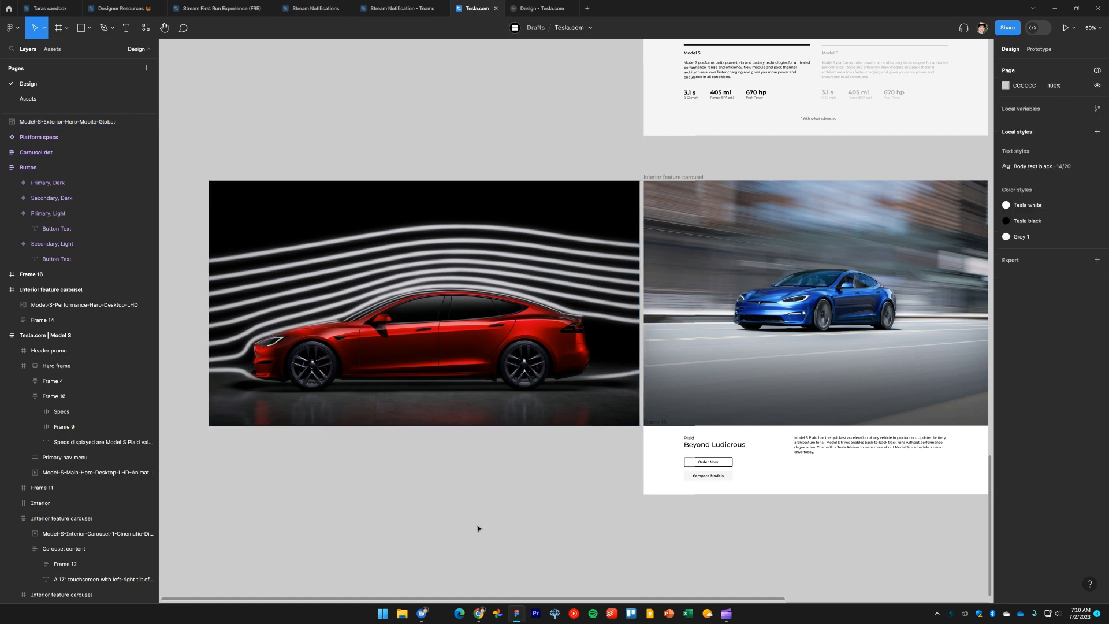
key("ctrl+z")
key("ctrl+z")
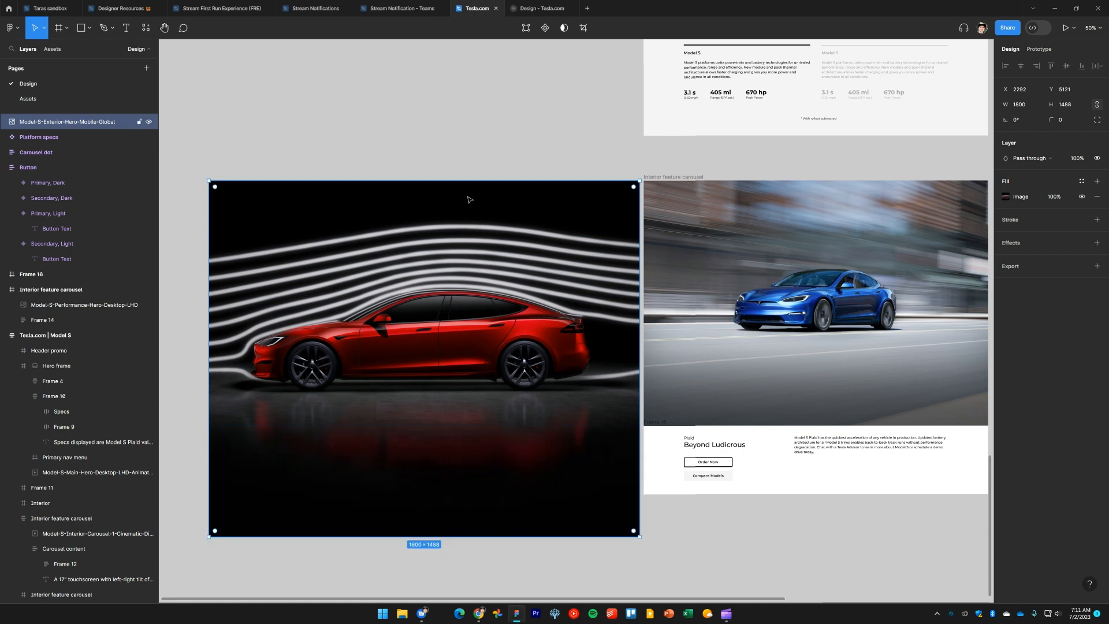
left_click_drag(467, 182, 474, 209)
left_click_drag(501, 281, 501, 253)
left_click_drag(467, 508, 477, 426)
left_click(491, 513)
scroll(491, 513, "right", 3)
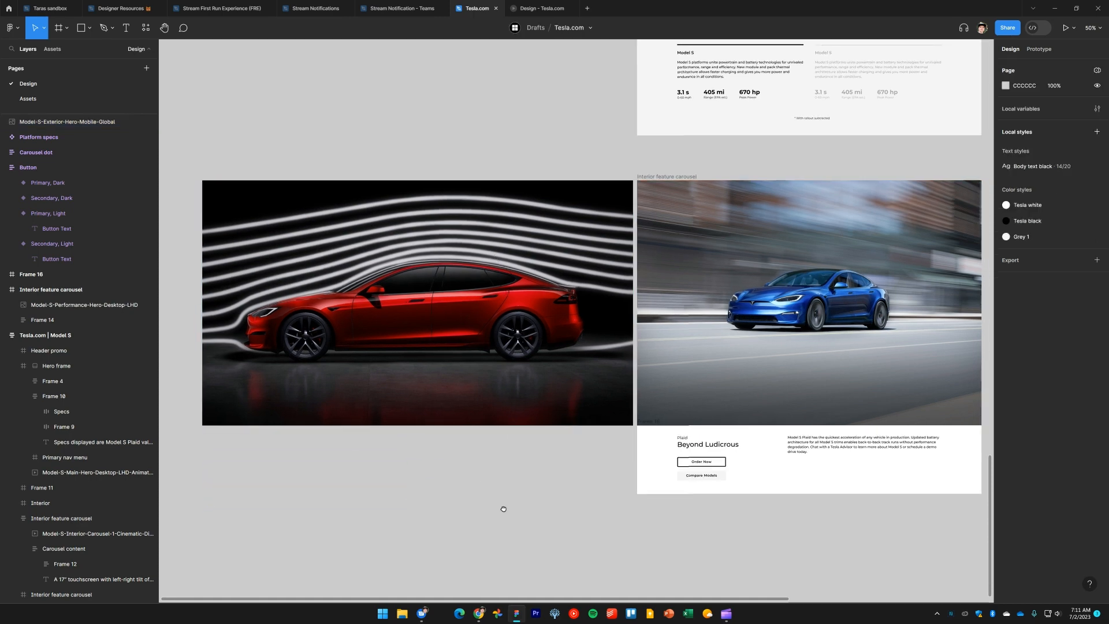
left_click(445, 337)
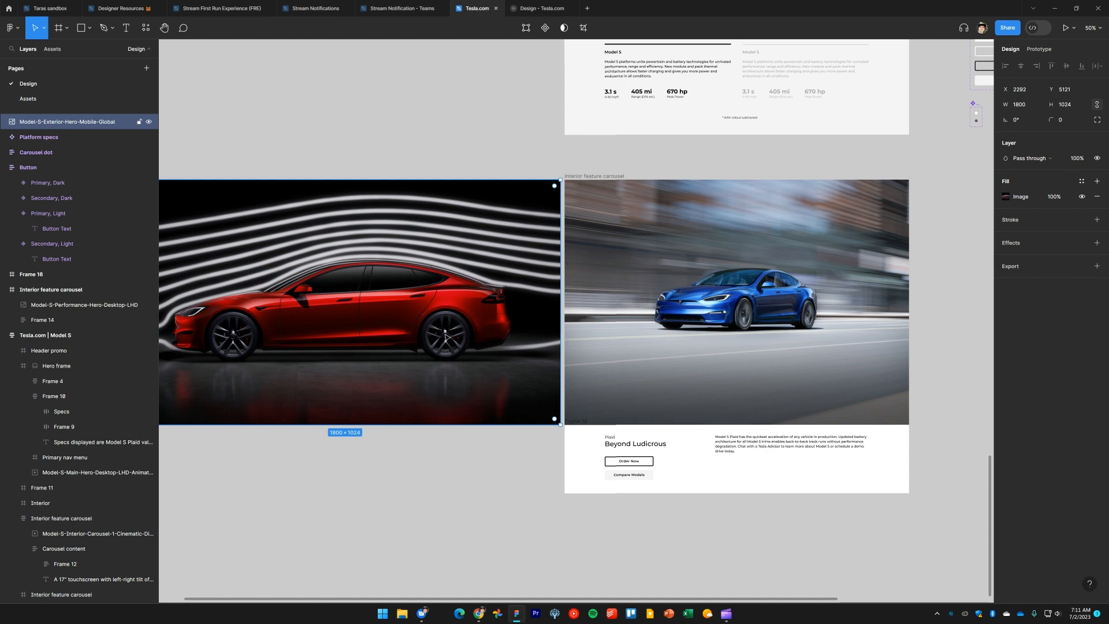
Resize the wind-tunnel image to 1440 wide and adjust its height back to 1024
scroll(445, 336, "down", 3)
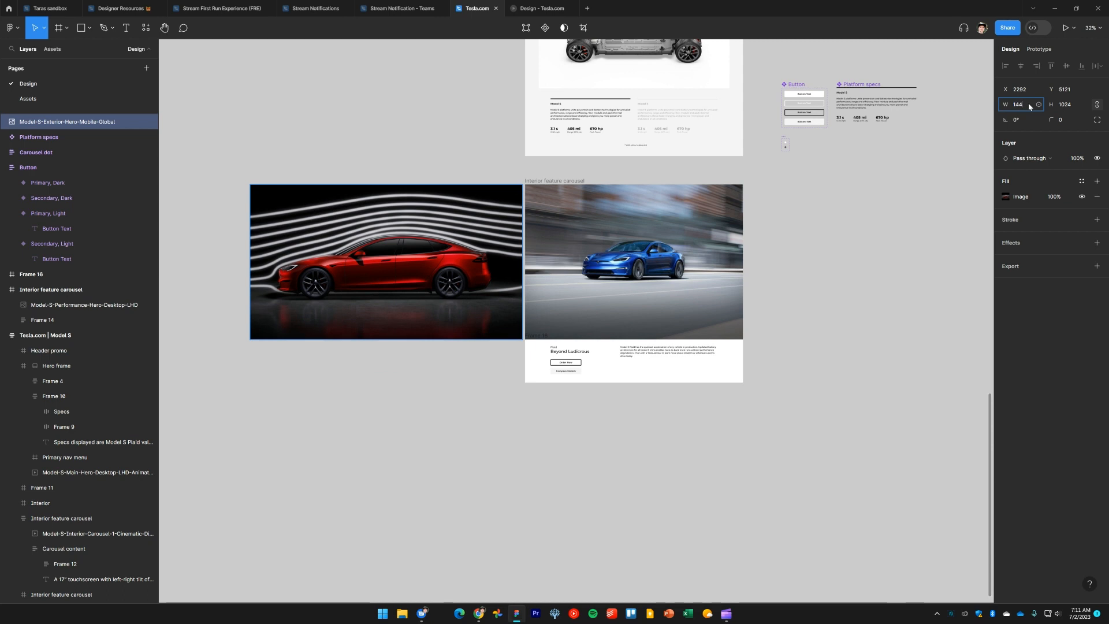
key("Return")
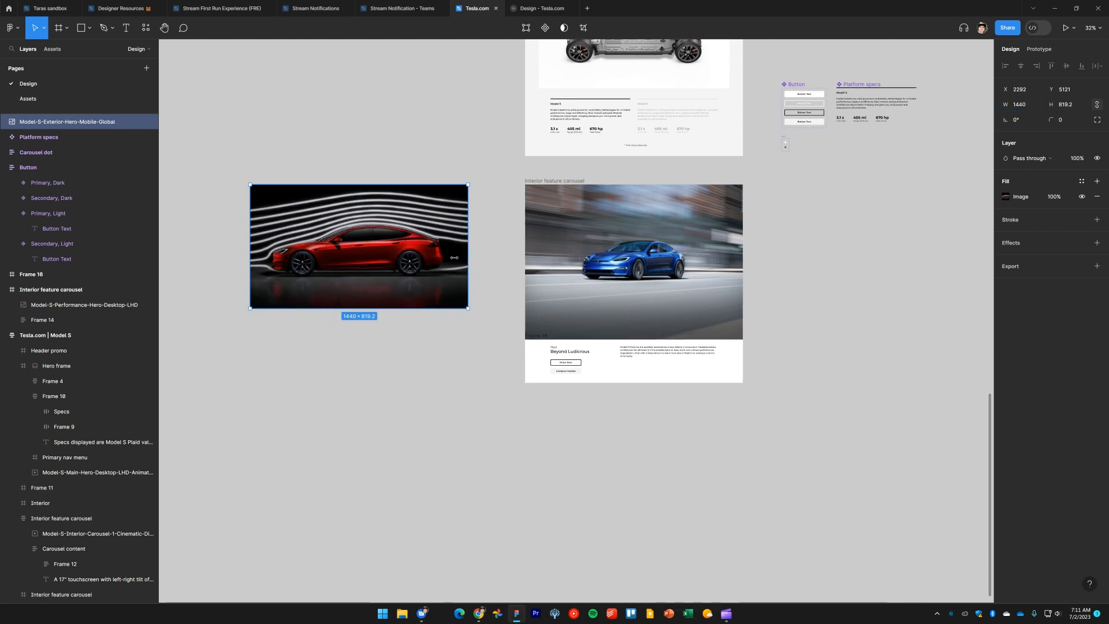
left_click_drag(397, 244, 431, 325)
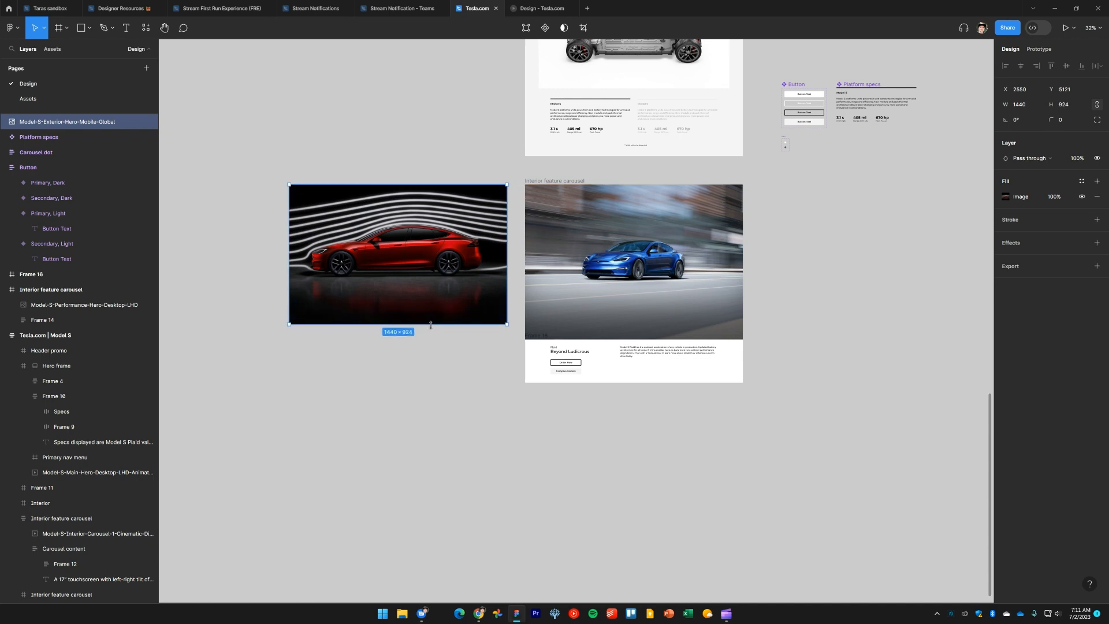
key("shift+Down")
key("shift+Down")
key("shift+Down")
key("shift+Down")
key("shift+Down")
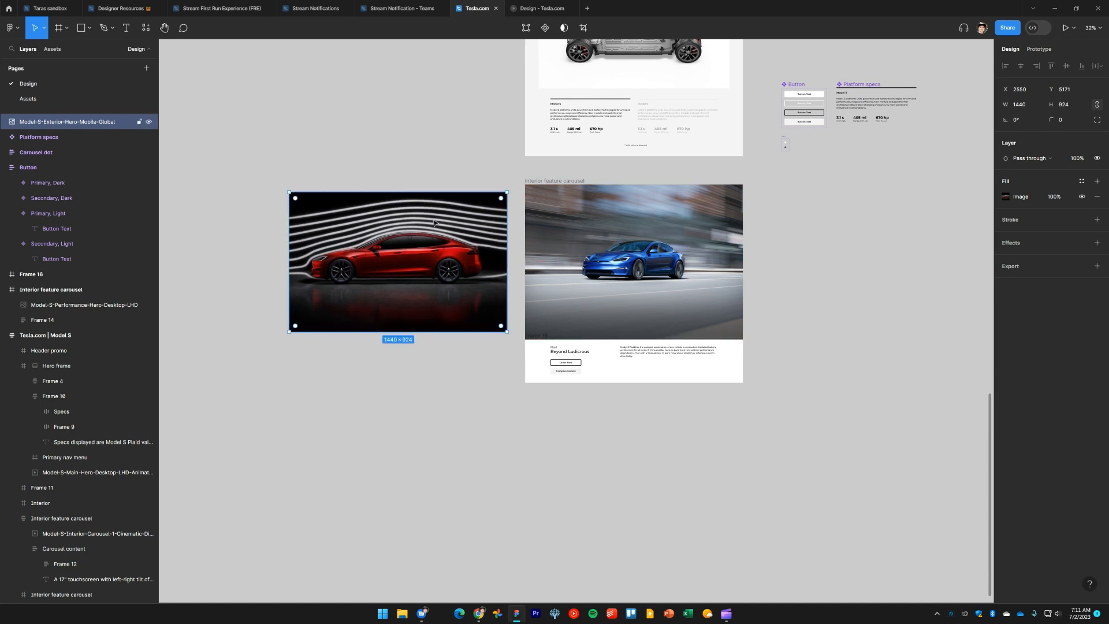
left_click_drag(438, 193, 438, 185)
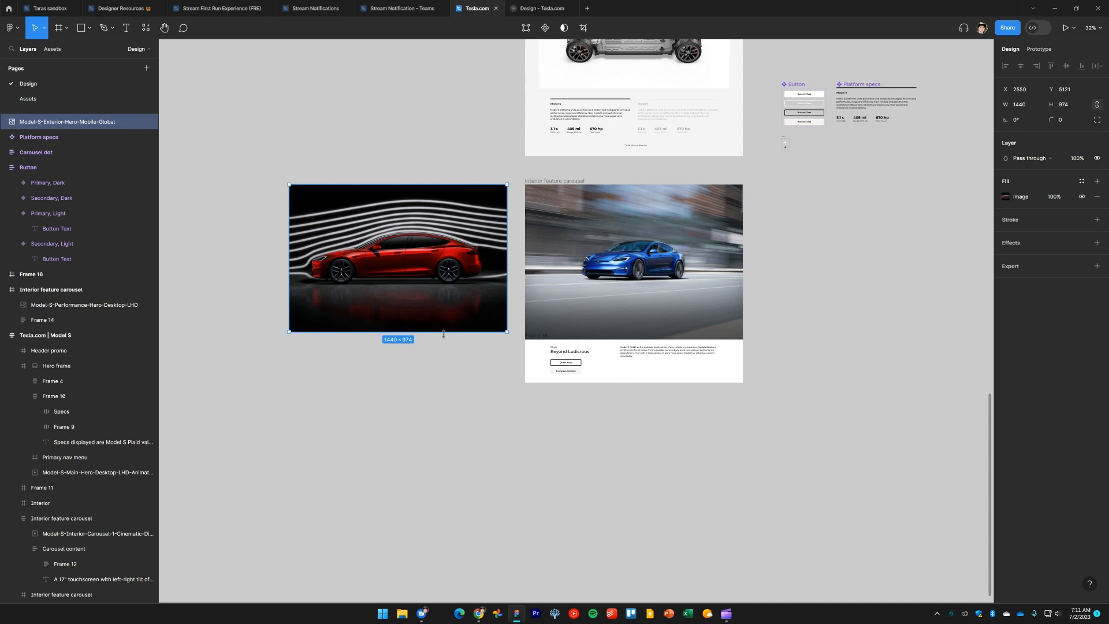
left_click_drag(443, 334, 448, 340)
left_click(449, 399)
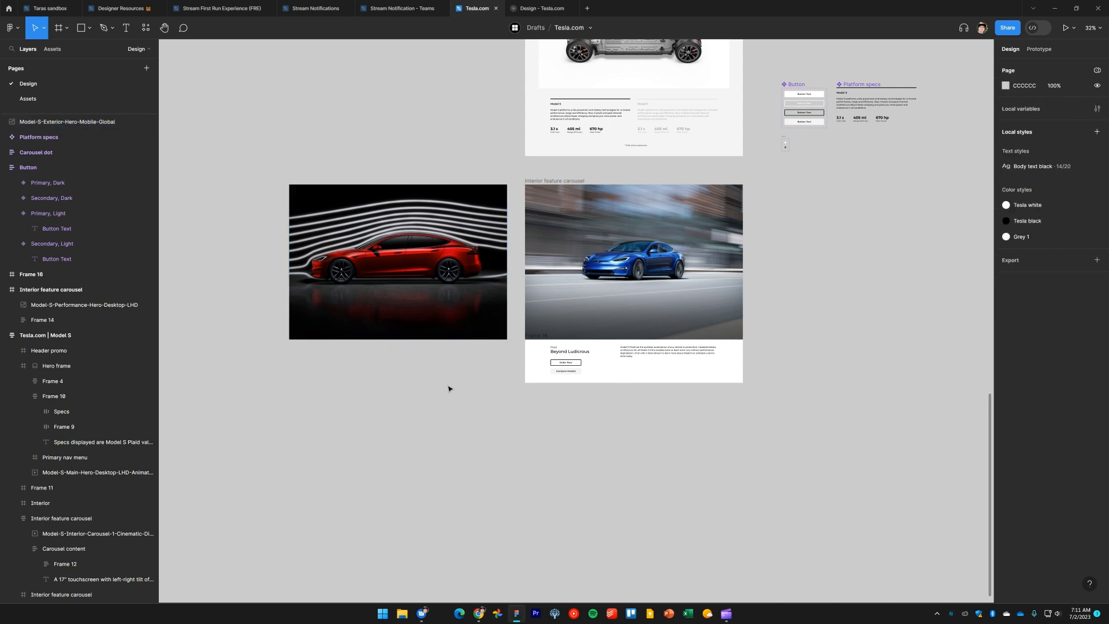
Delete the blue Plaid image from the section frame and drag the red wind-tunnel image into its place
left_click(474, 301)
left_click(654, 267)
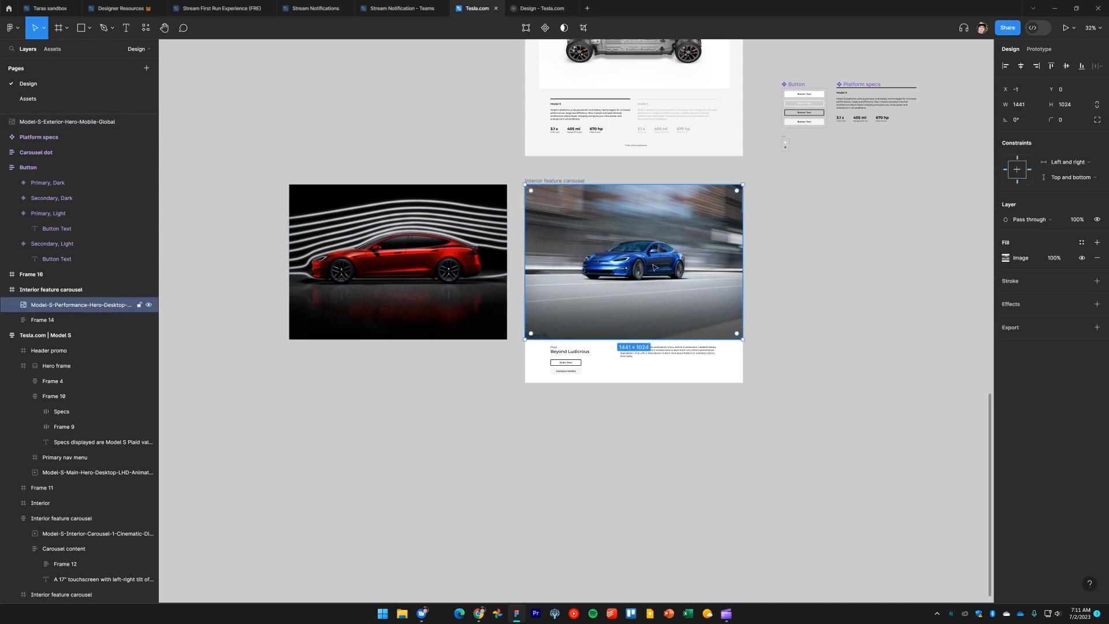
key("Delete")
left_click(405, 251)
left_click_drag(405, 251, 624, 246)
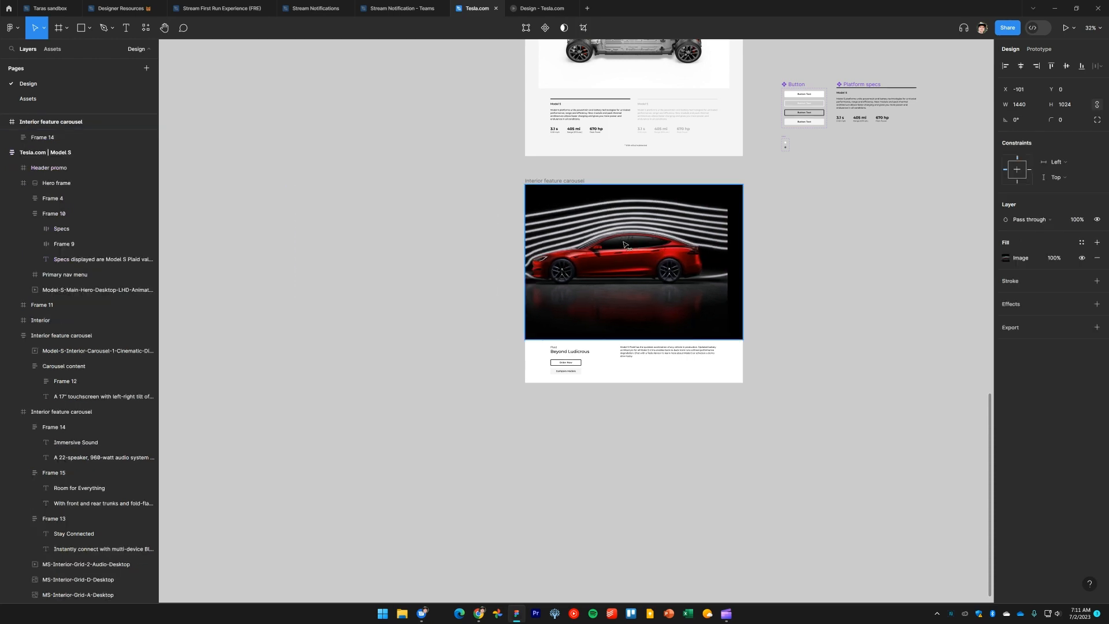
Center the red image horizontally within the section frame
left_click(1021, 67)
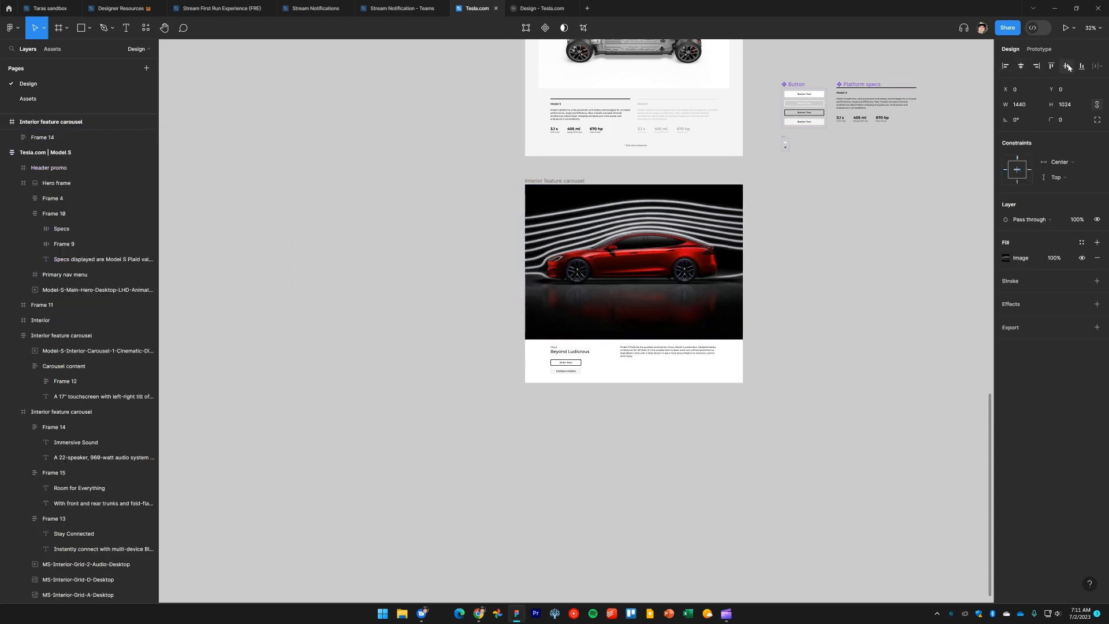
left_click(840, 271)
left_click(673, 265)
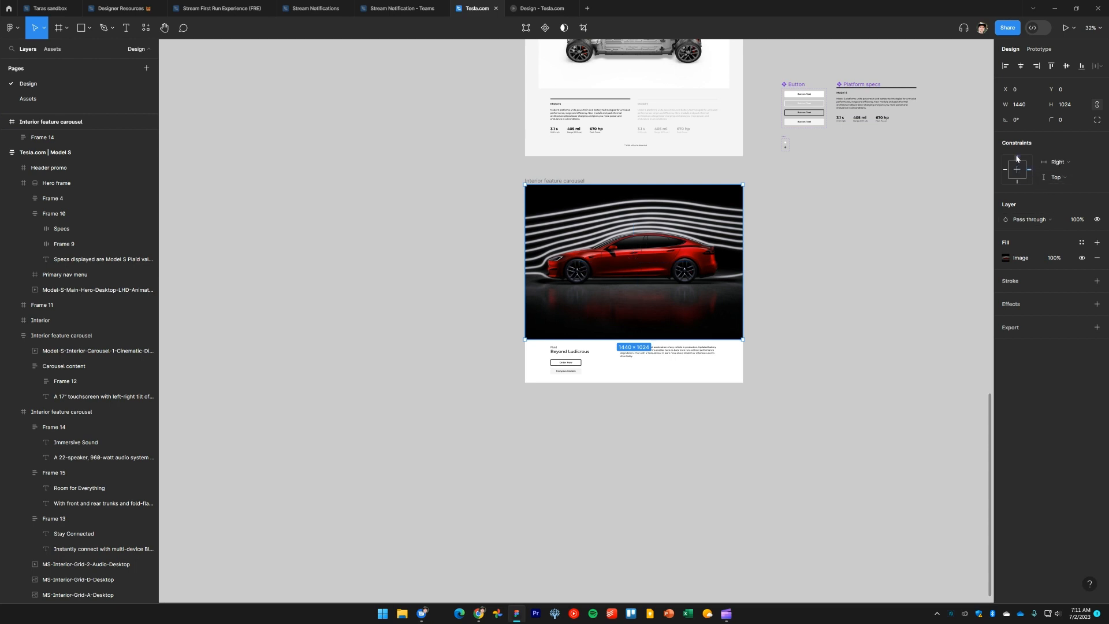
left_click(772, 347)
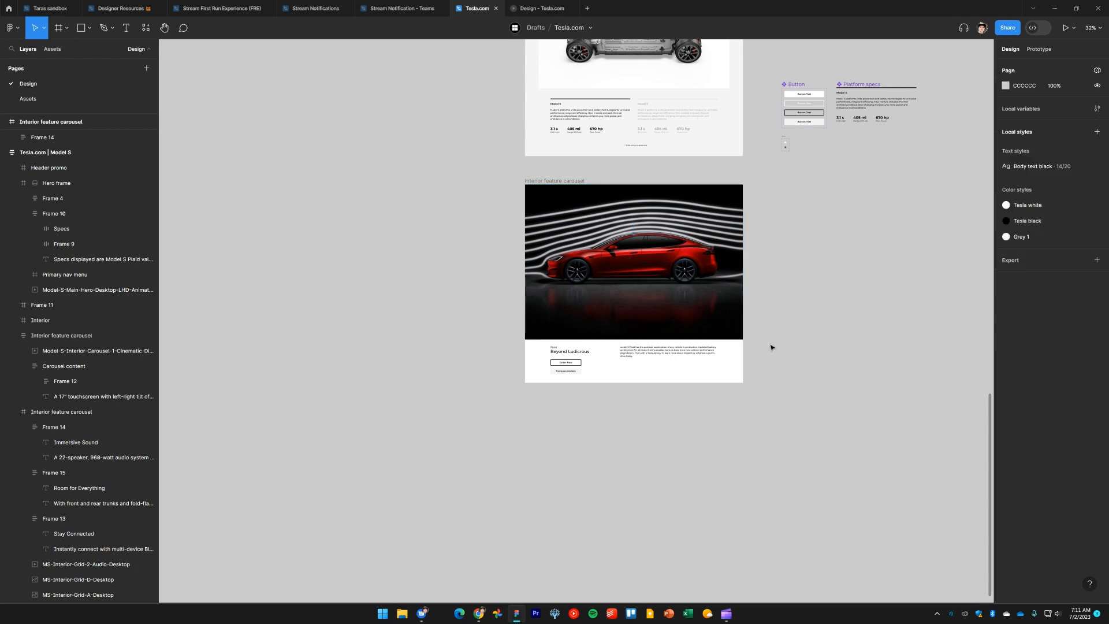
scroll(764, 383, "up", 3)
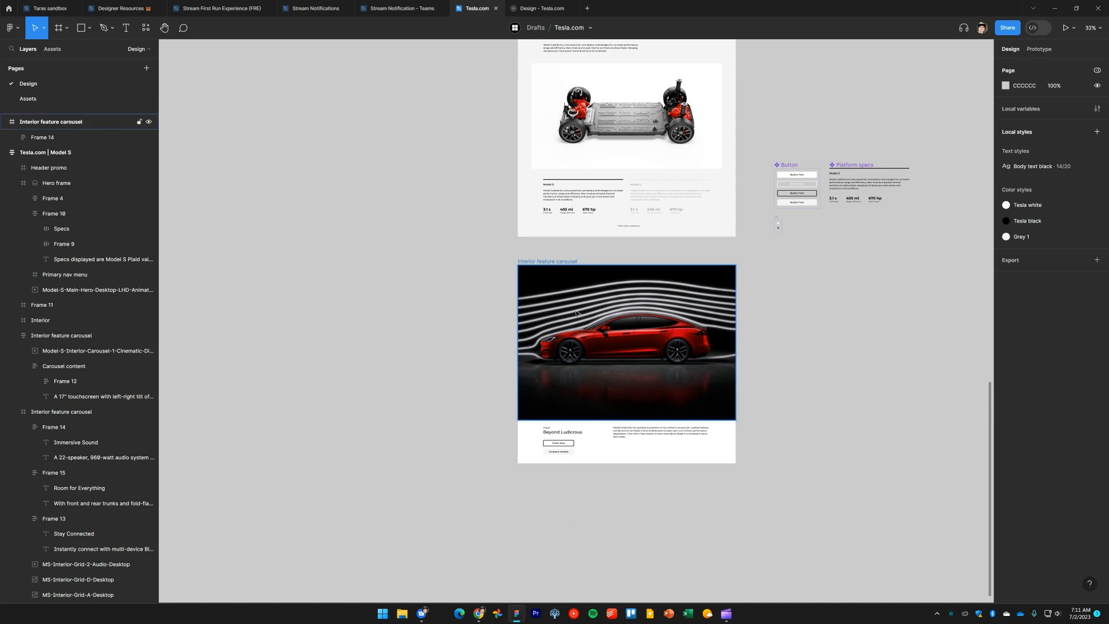
left_click_drag(541, 261, 546, 239)
key("ctrl+z")
key("ctrl+shift+z")
key("ctrl+z")
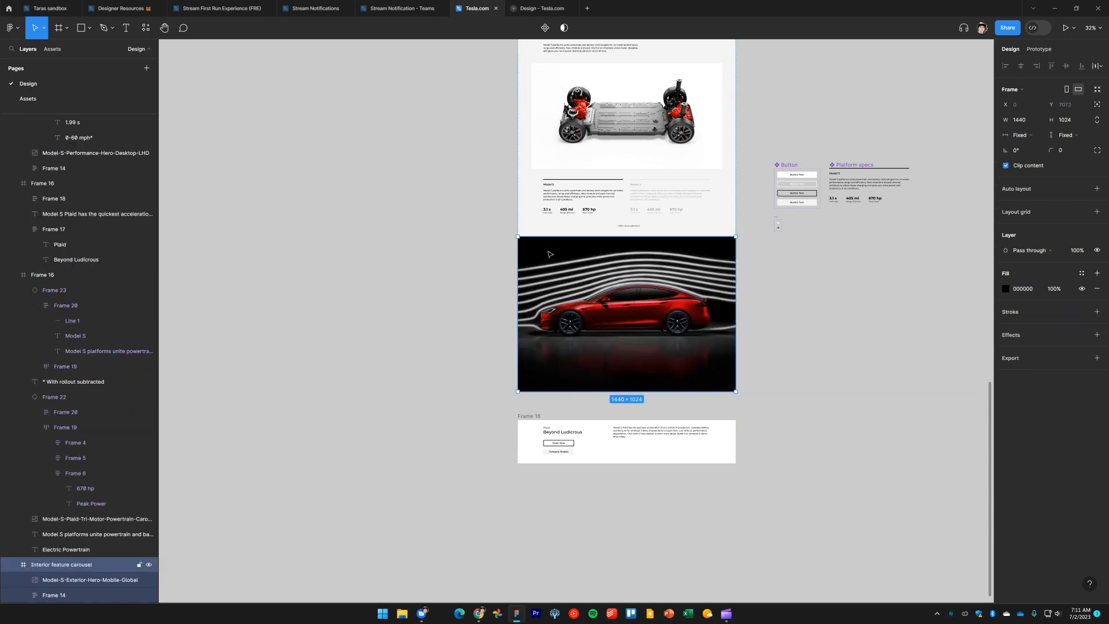
left_click(839, 294)
scroll(530, 420, "up", 4)
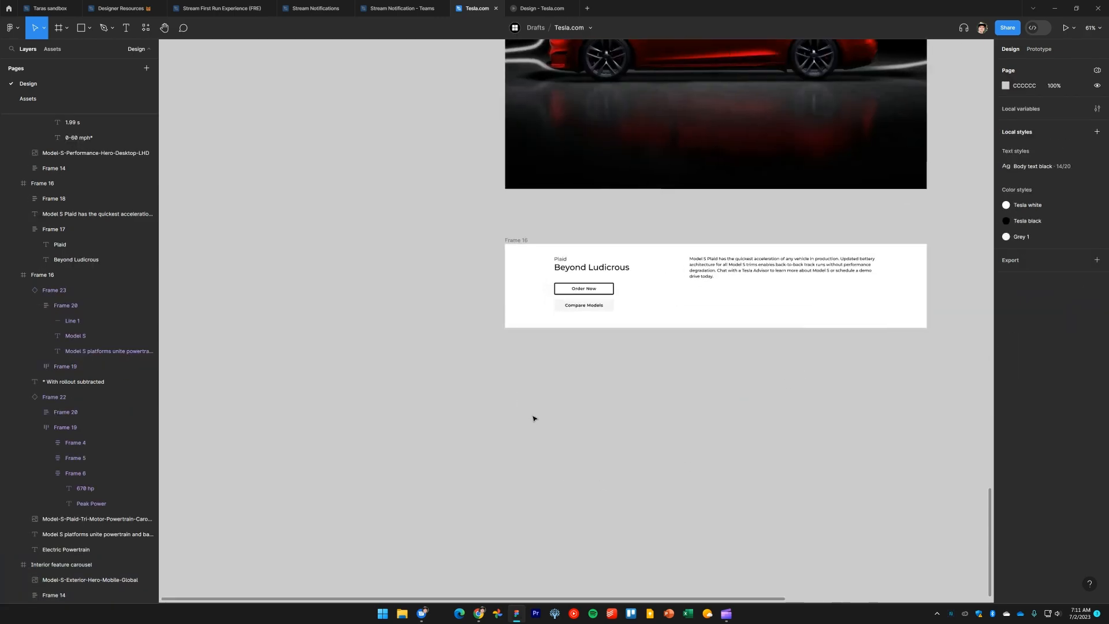
left_click_drag(595, 422, 460, 469)
Examine the text of the website's Exterior 'Designed for Efficiency' section
key("alt+Tab")
key("alt+Tab")
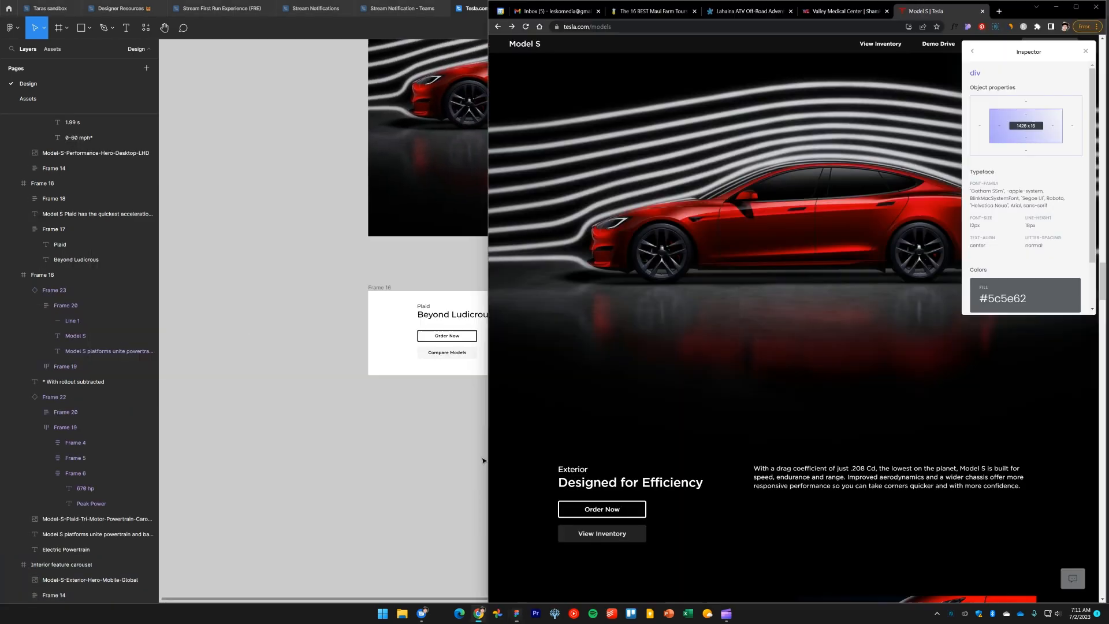
scroll(687, 401, "down", 1)
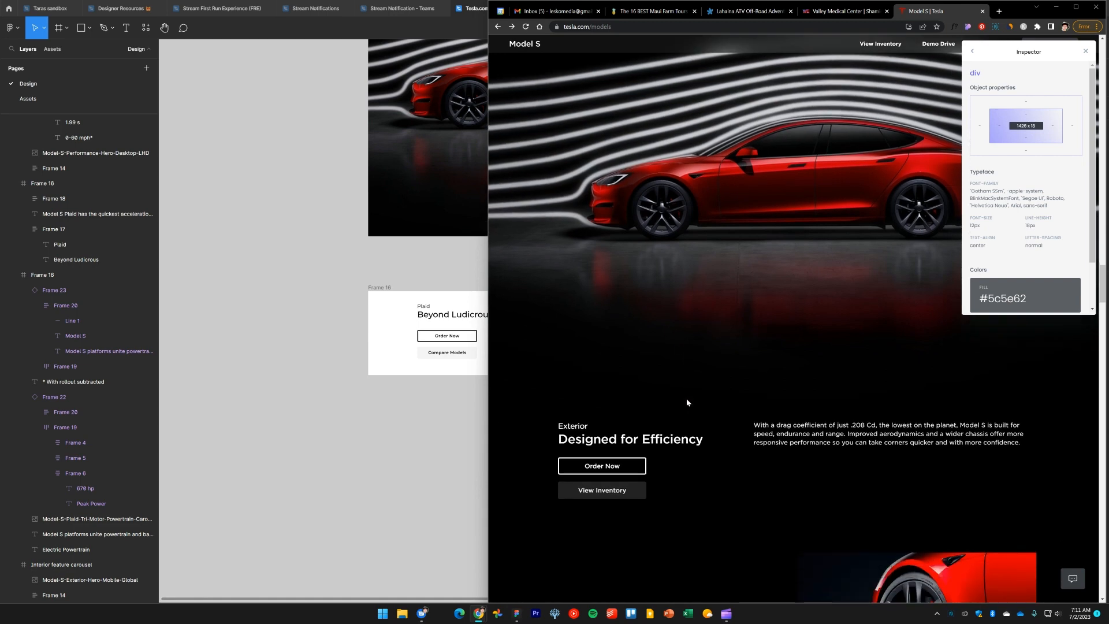
scroll(687, 403, "down", 2)
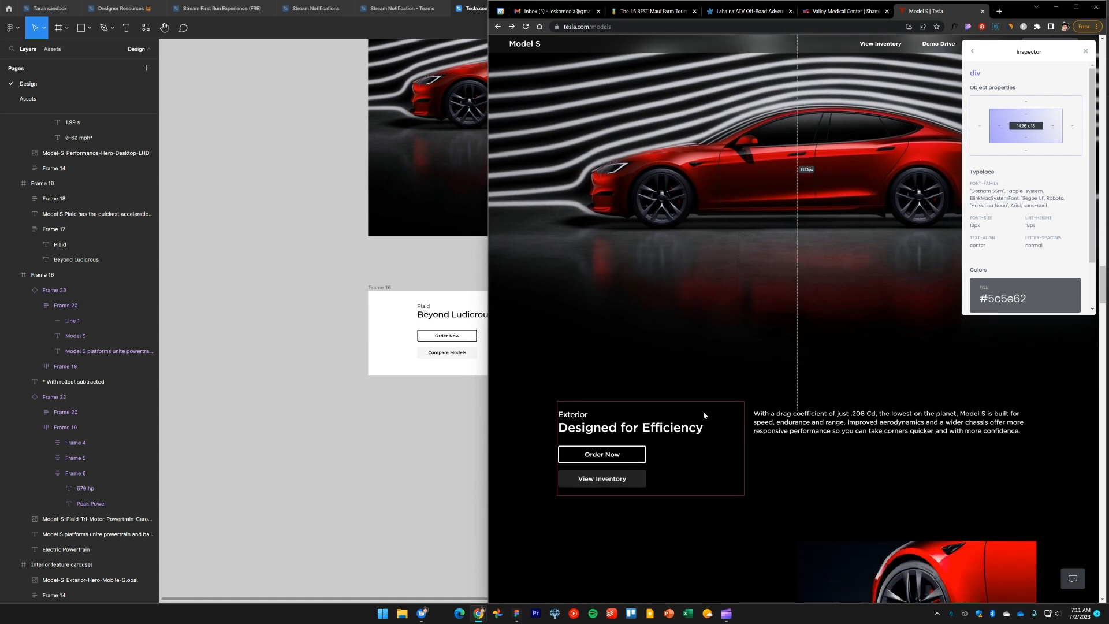
scroll(703, 379, "down", 1)
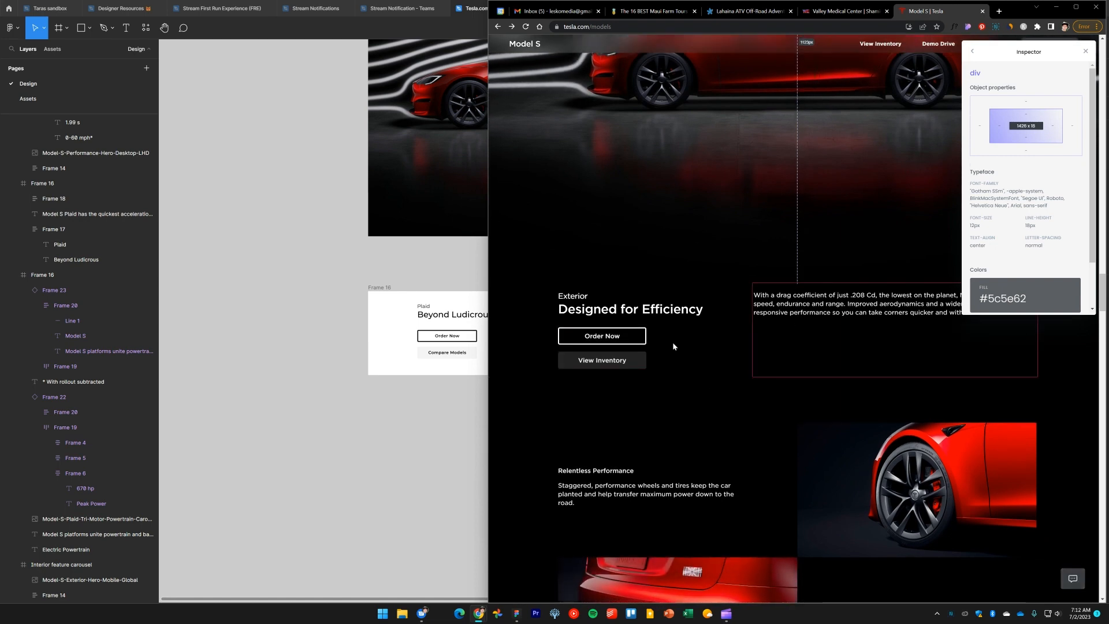
left_click(367, 440)
scroll(508, 398, "up", 3)
scroll(486, 420, "up", 1)
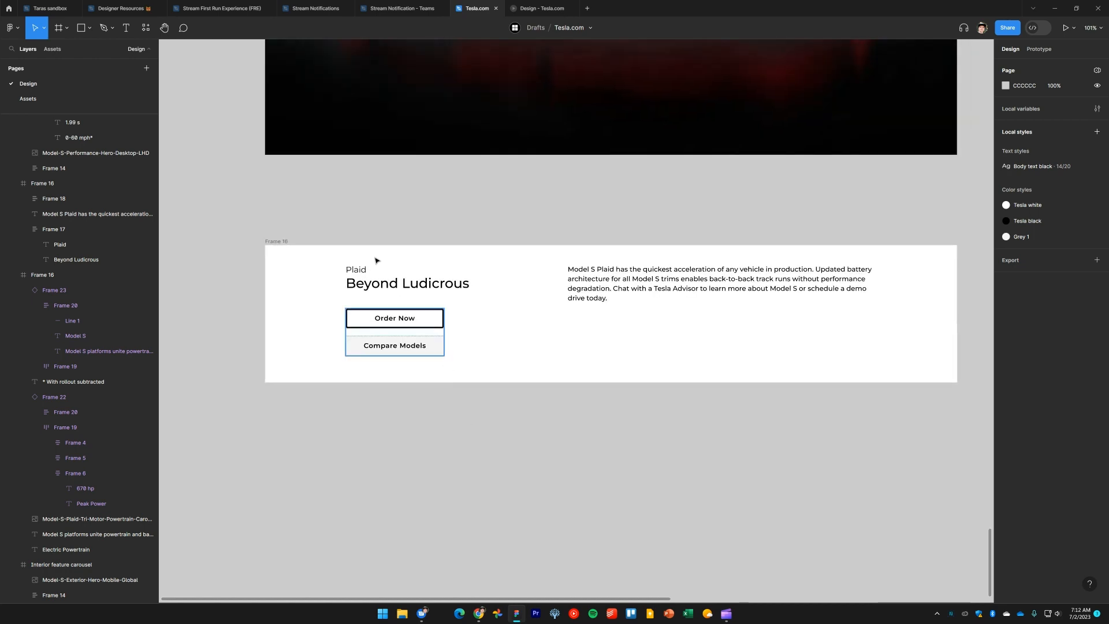
Change the section's eyebrow text to 'Exterior' and its heading to 'Designed for Efficiency'
double_click(359, 270)
type("Exterior")
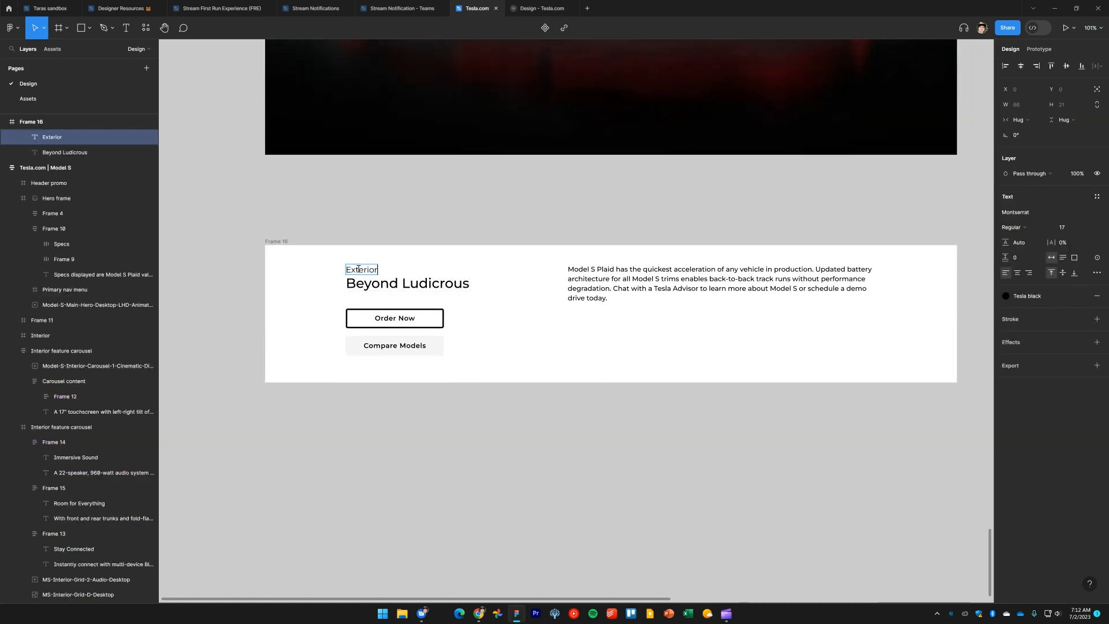
key("alt+Tab")
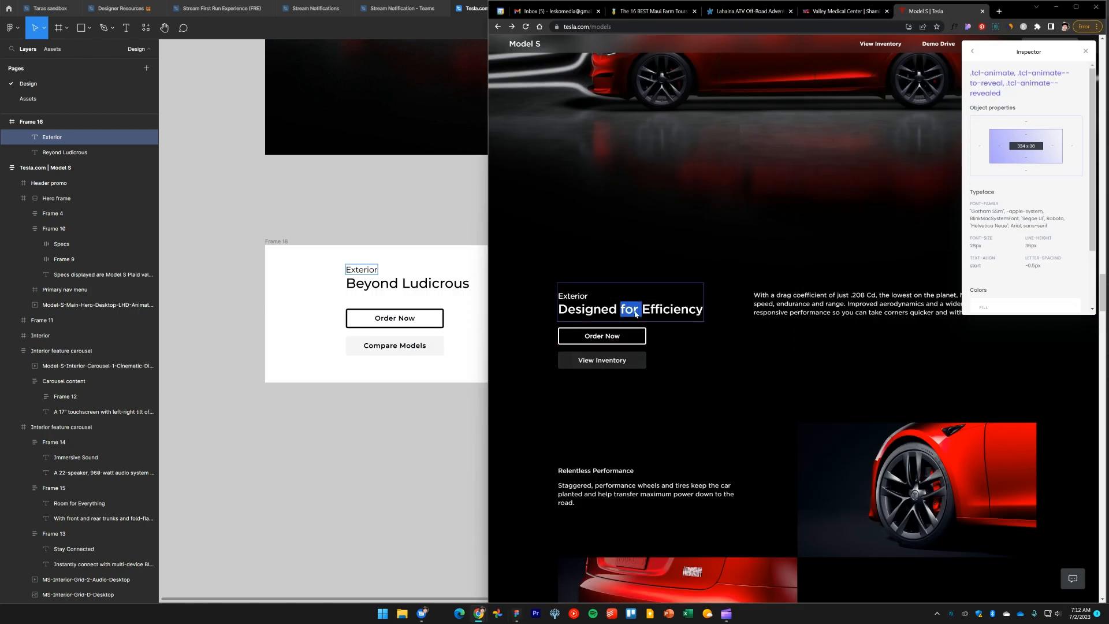
triple_click(635, 313)
key("ctrl+c")
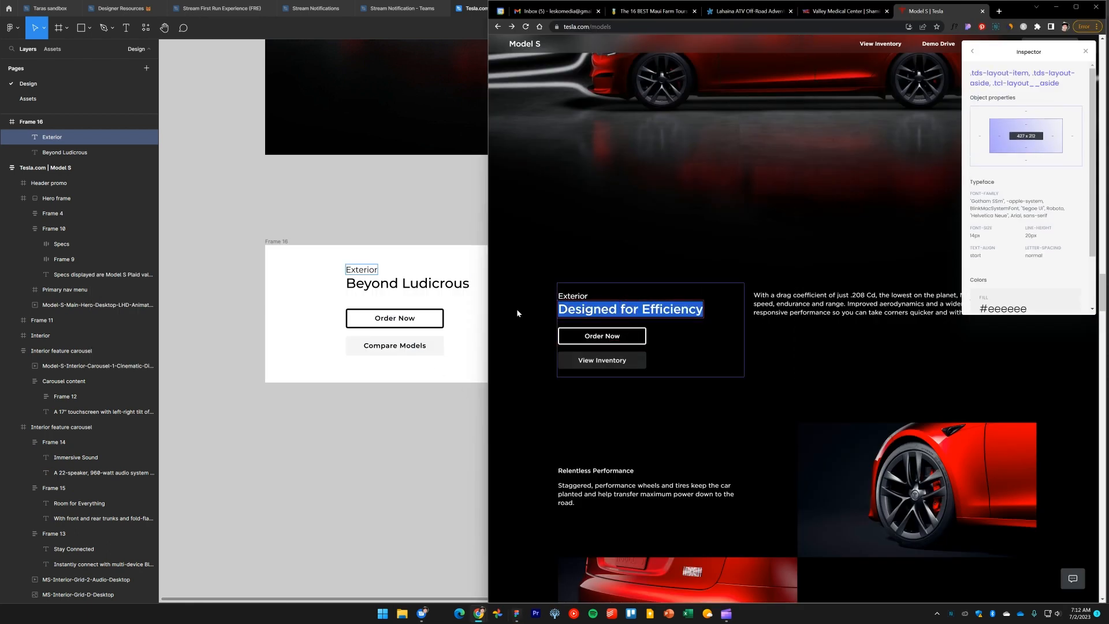
double_click(406, 284)
key("ctrl+v")
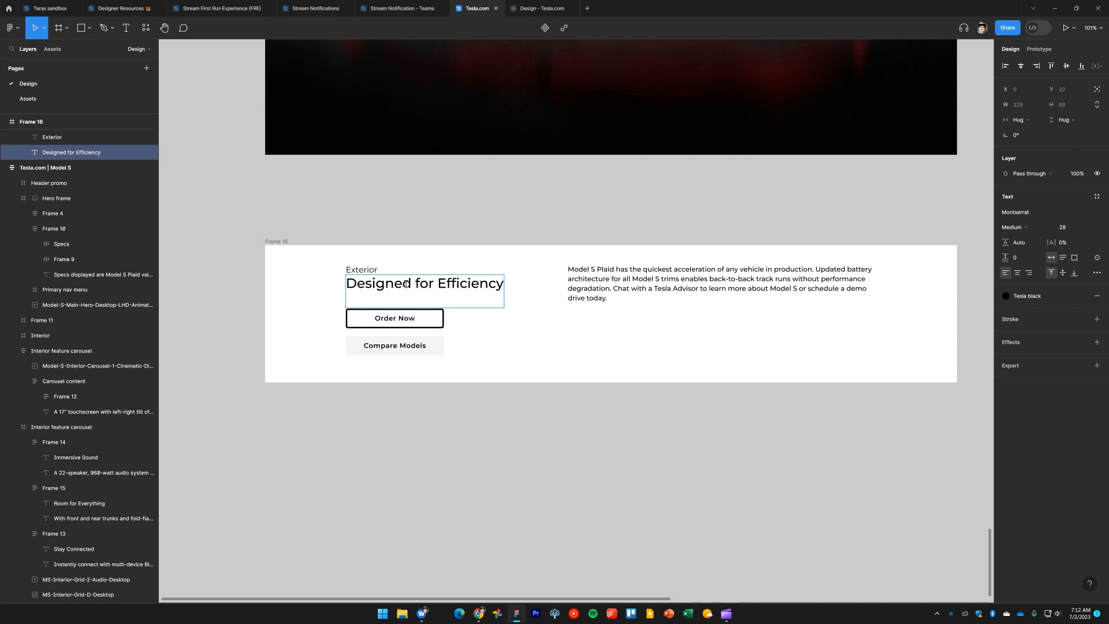
key("BackSpace")
key("Escape")
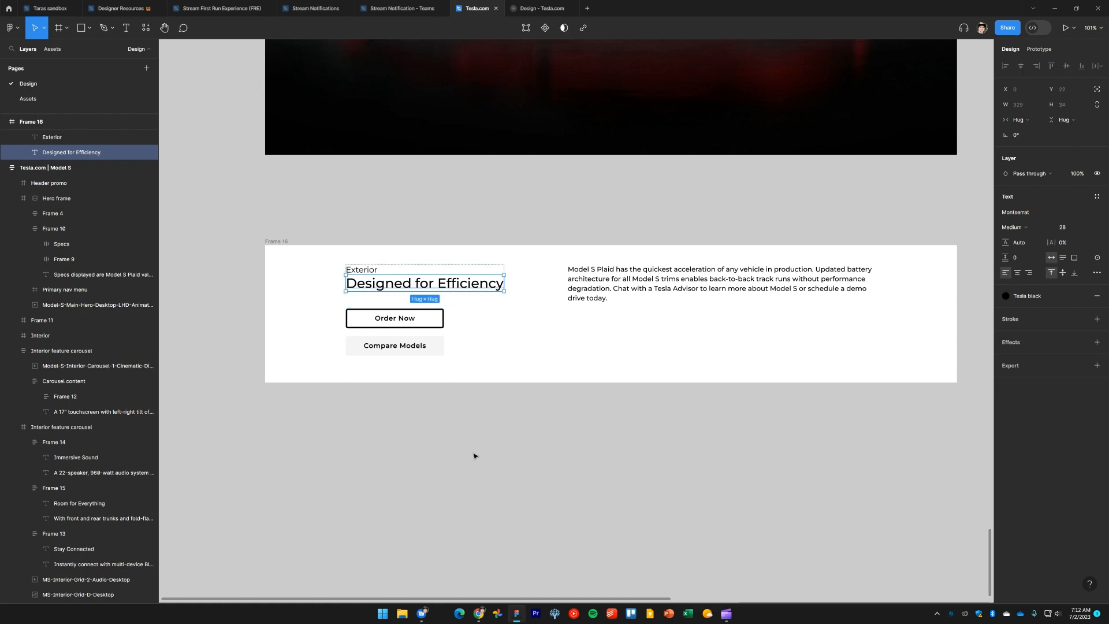
key("alt+Tab")
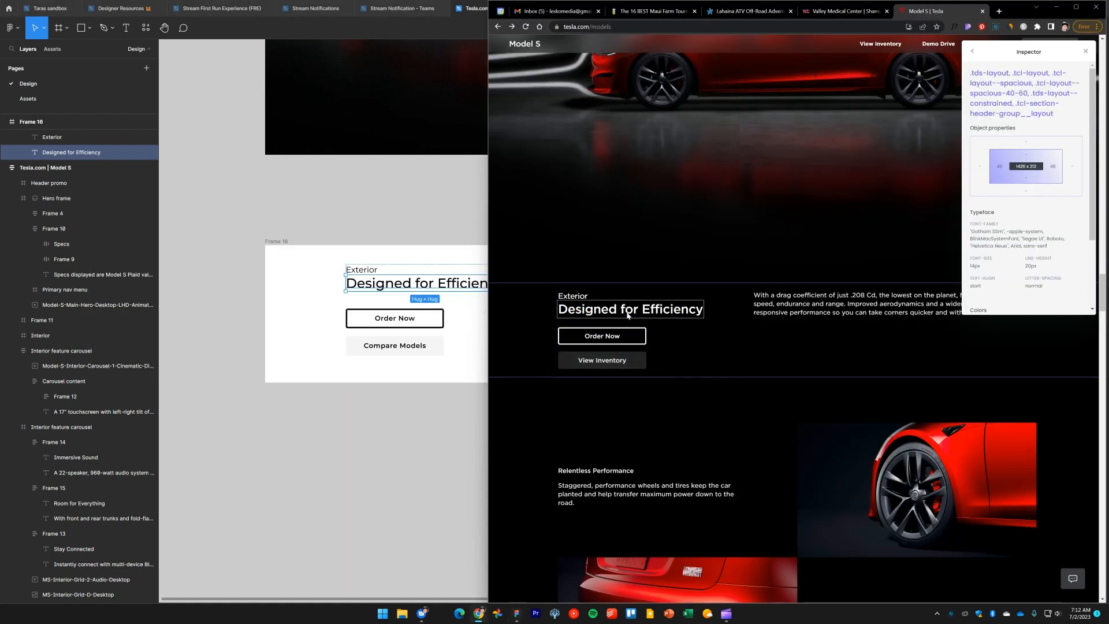
Set the 'Designed for Efficiency' heading's font weight to Bold
left_click(428, 286)
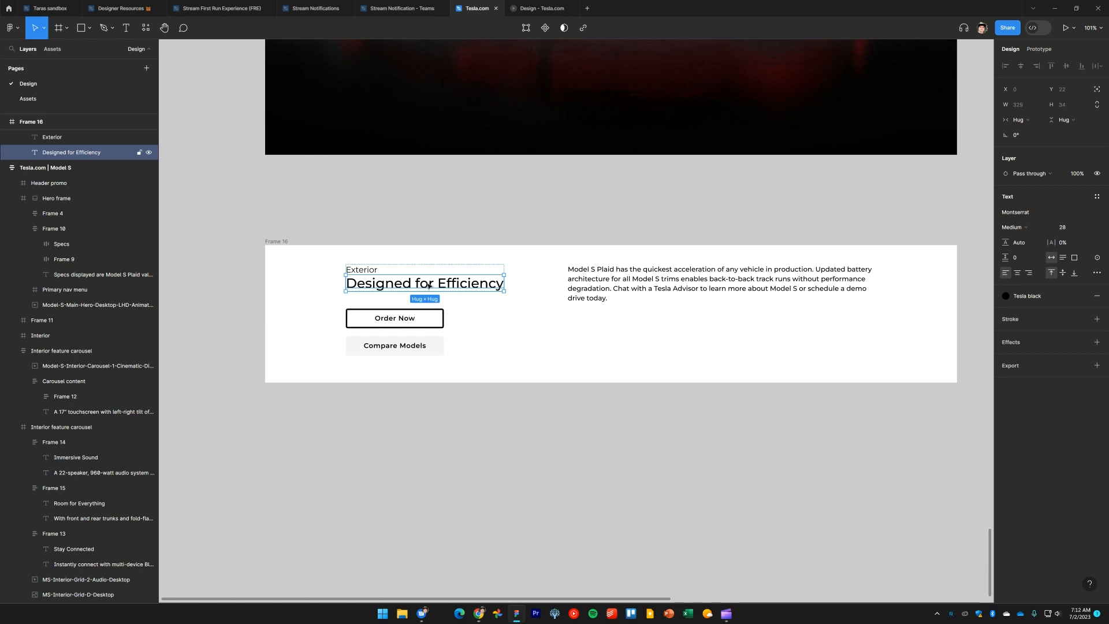
left_click(1050, 231)
left_click(1032, 250)
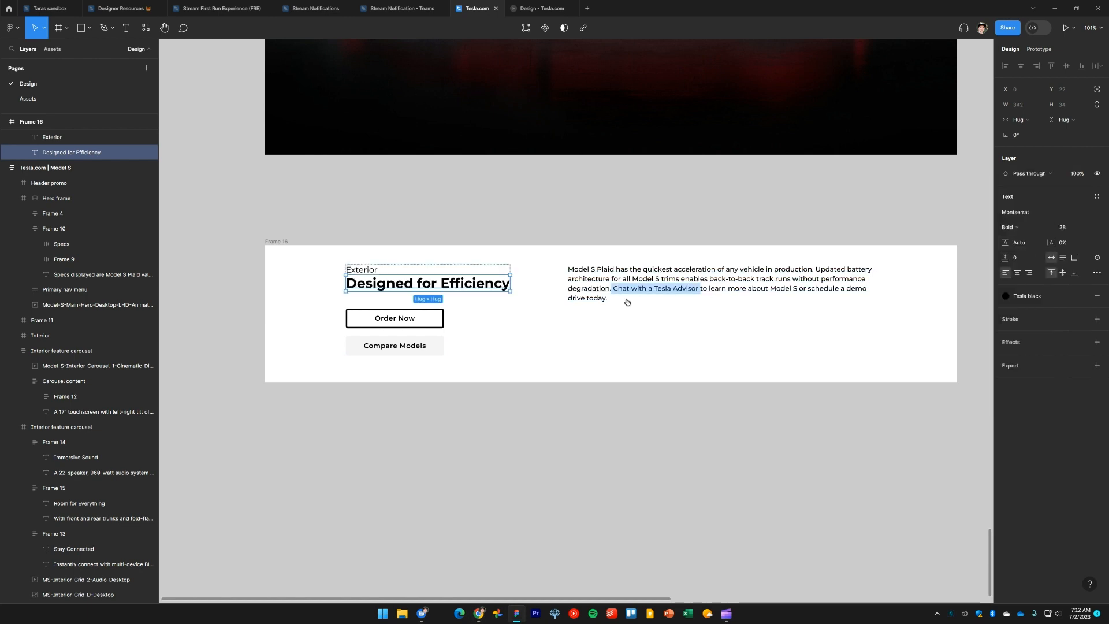
Replace the section's body paragraph with the website's drag-coefficient text beginning 'With a drag coefficient of just .208 Cd'
left_click(561, 463)
key("alt+Tab")
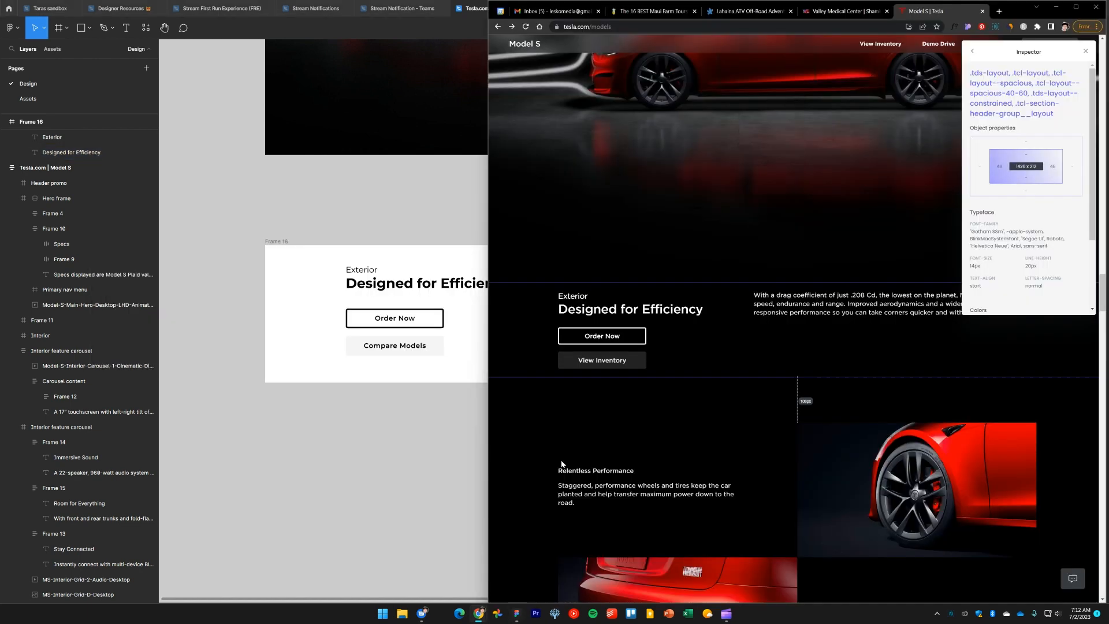
scroll(626, 441, "up", 1)
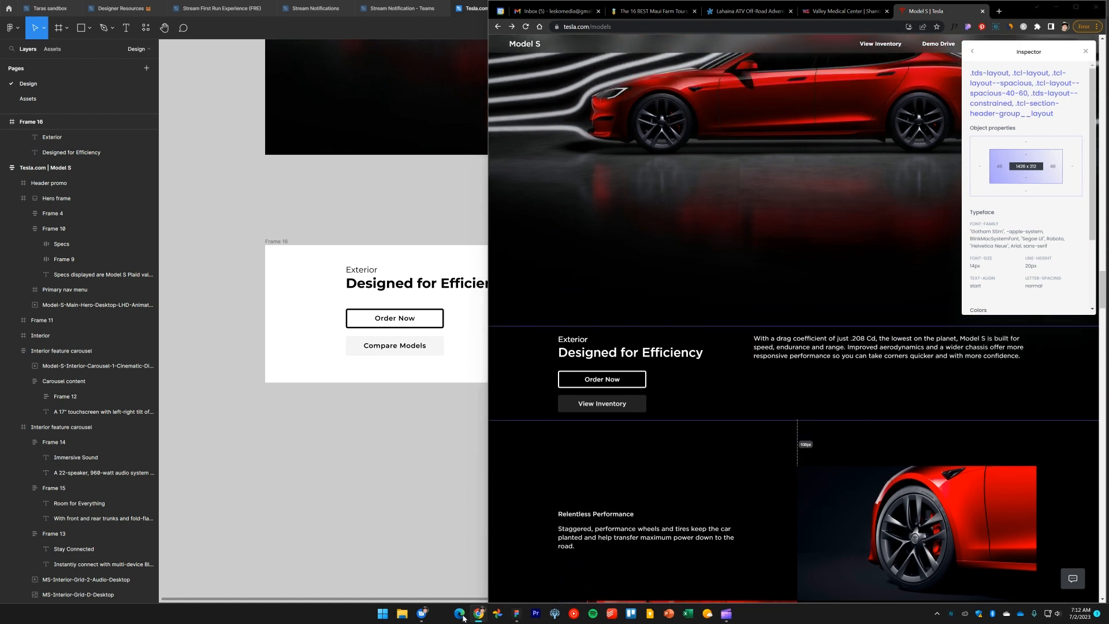
key("alt+Tab")
double_click(614, 283)
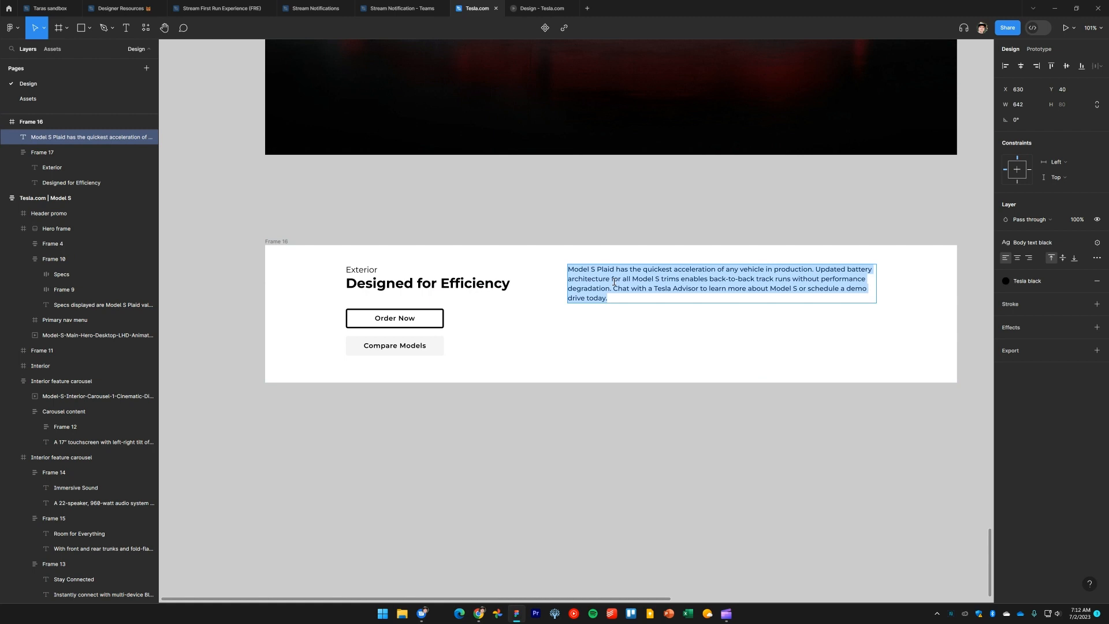
type("With a drag coefficient of just .208 Cd, the lowest on the planet, Model S is built for speed, endurance and range. Improved aerodynamics and a wider chassis offer more responsive performance so you can take corners quicker and with more confidence.")
key("BackSpace")
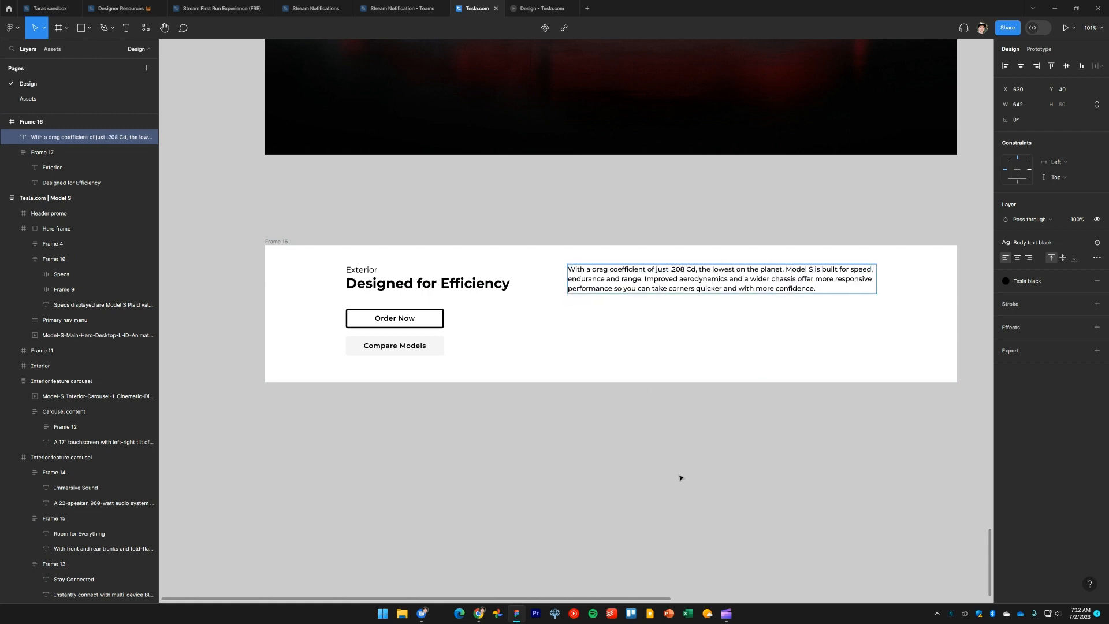
Fill the section frame with black
left_click(692, 444)
key("alt+Tab")
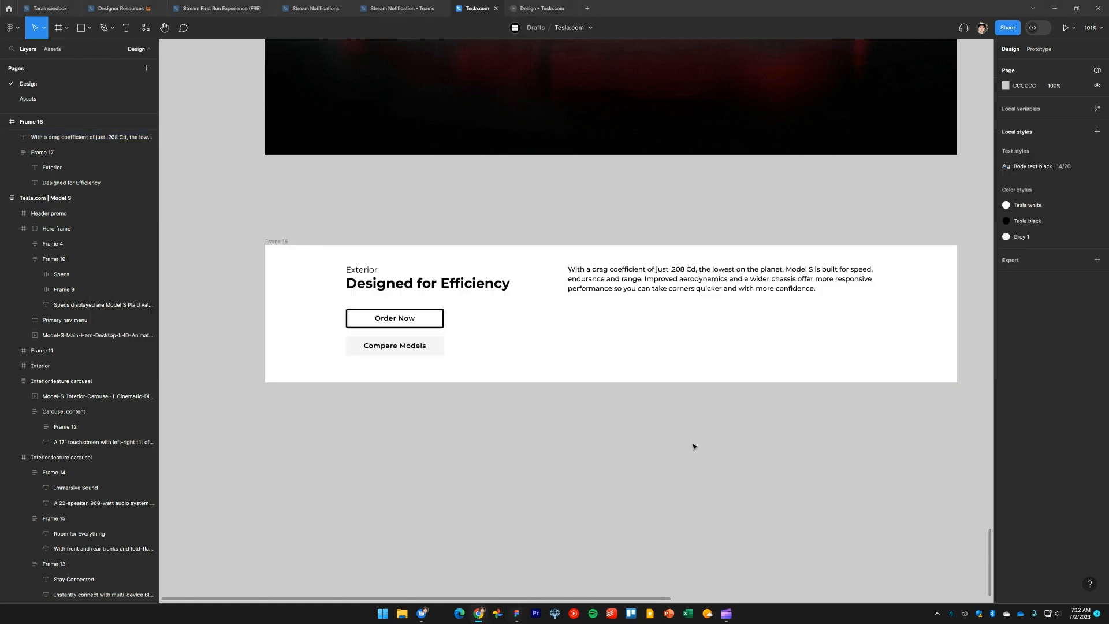
key("alt+Tab")
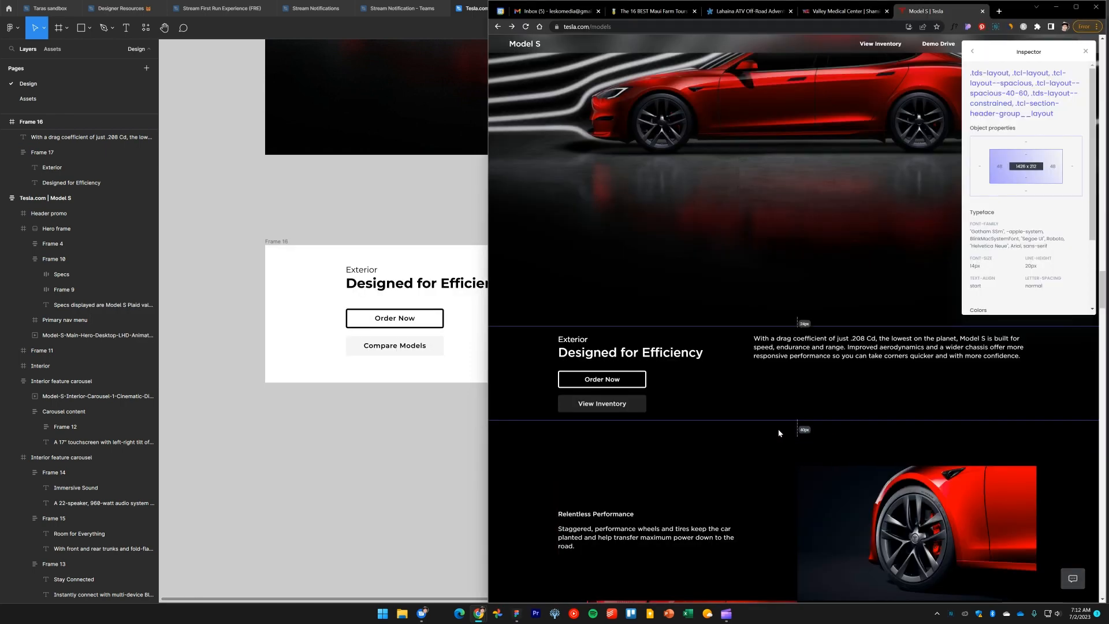
left_click(299, 435)
scroll(478, 453, "up", 1)
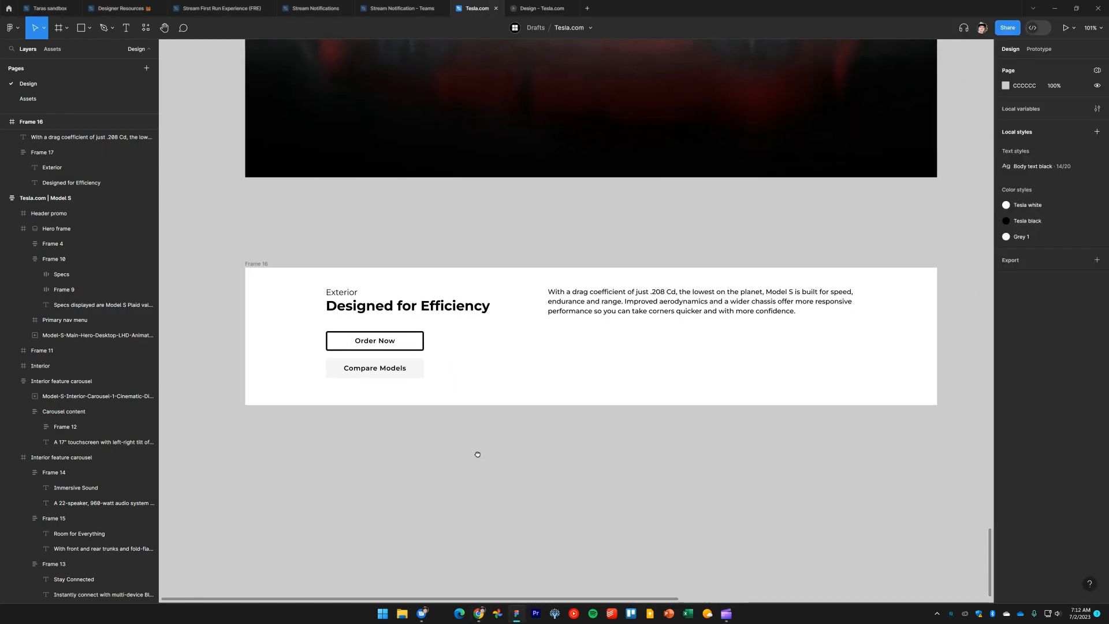
left_click(264, 267)
left_click(1006, 273)
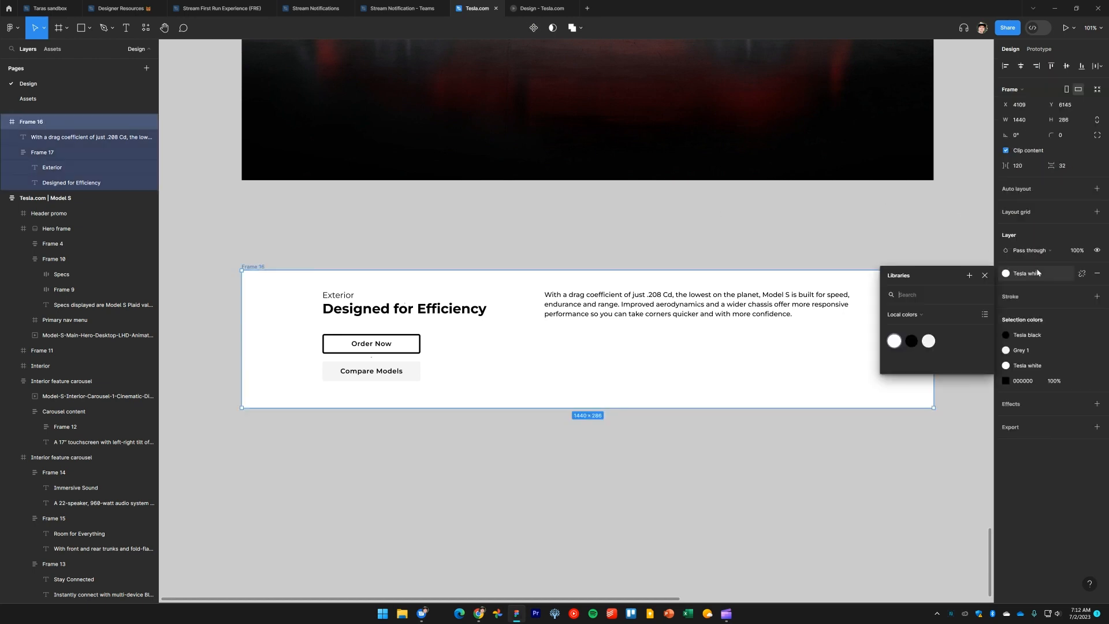
left_click(911, 342)
left_click(608, 465)
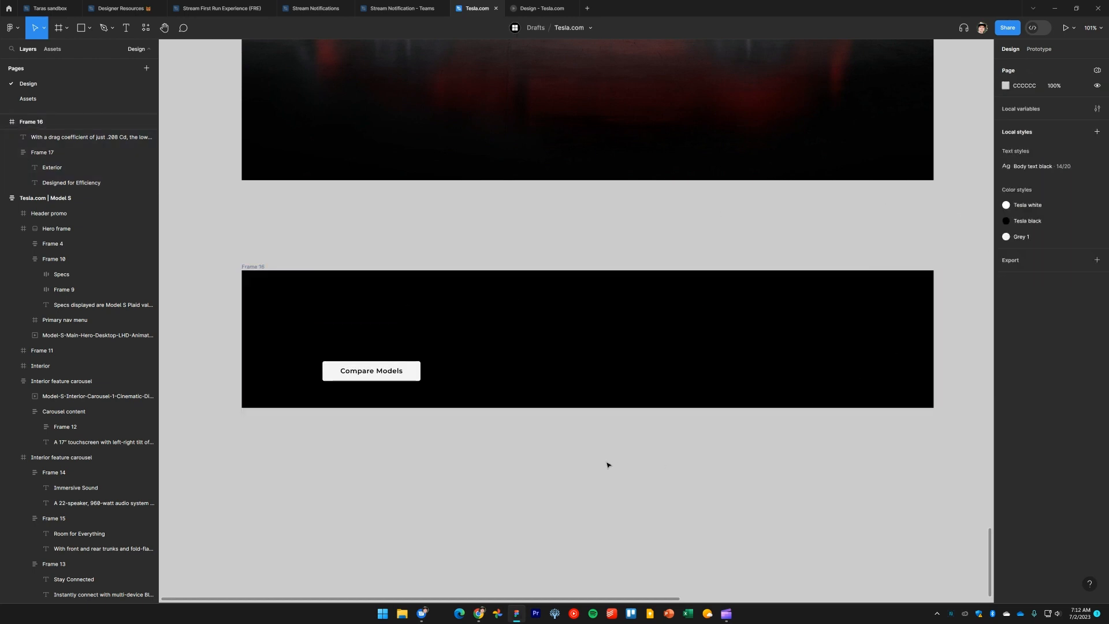
Set the eyebrow, heading and paragraph text colour to Tesla white
key("ctrl+y")
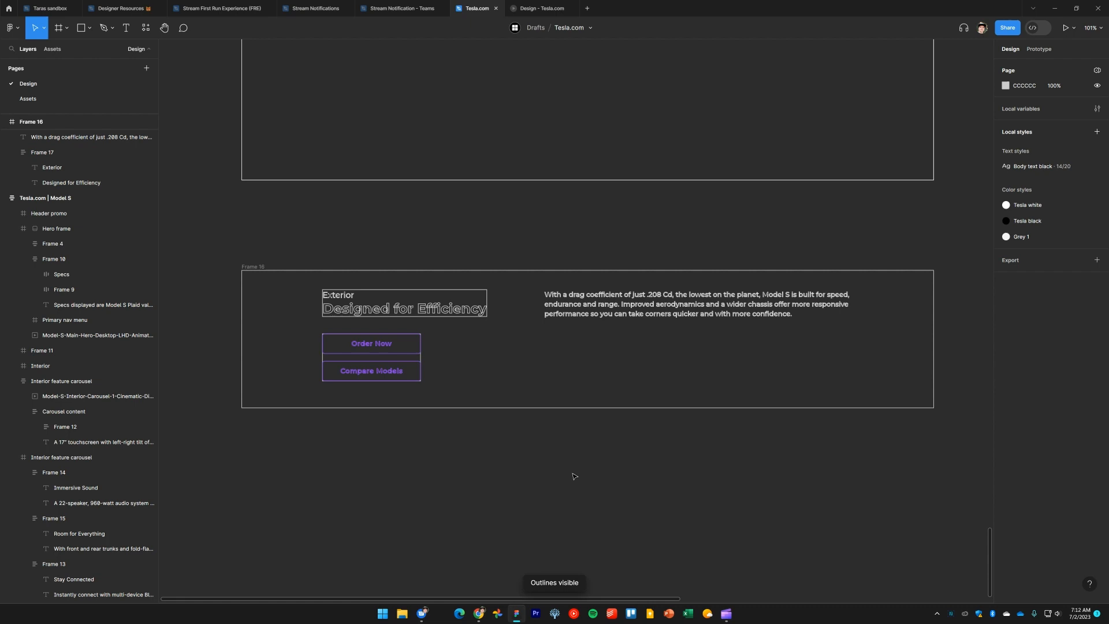
left_click(391, 310)
left_click(353, 298, "shift")
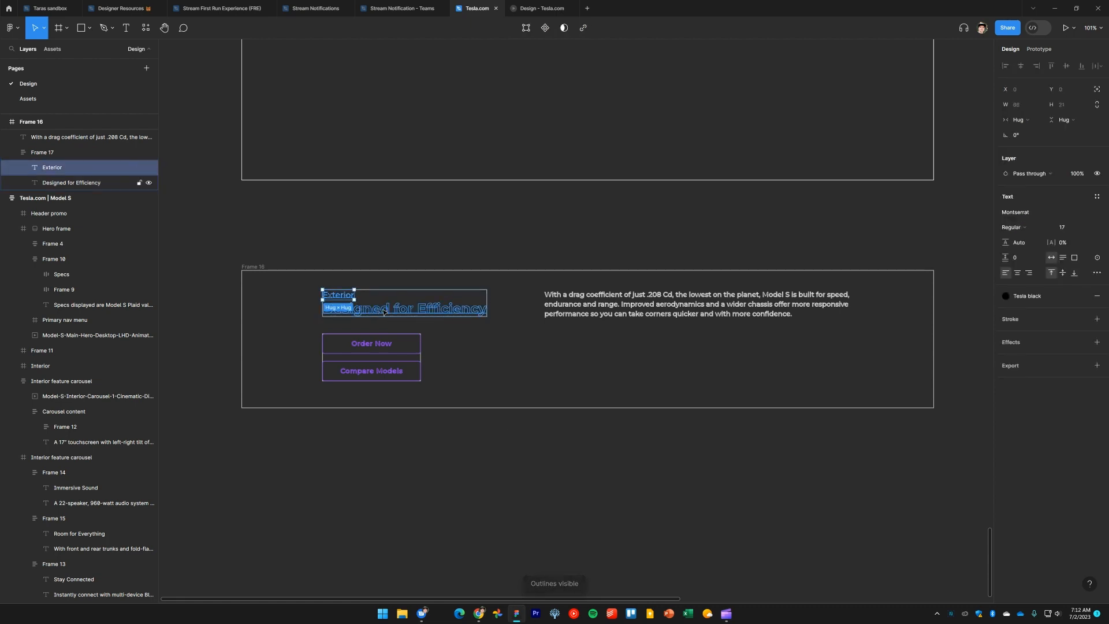
left_click(618, 305, "shift")
key("ctrl+y")
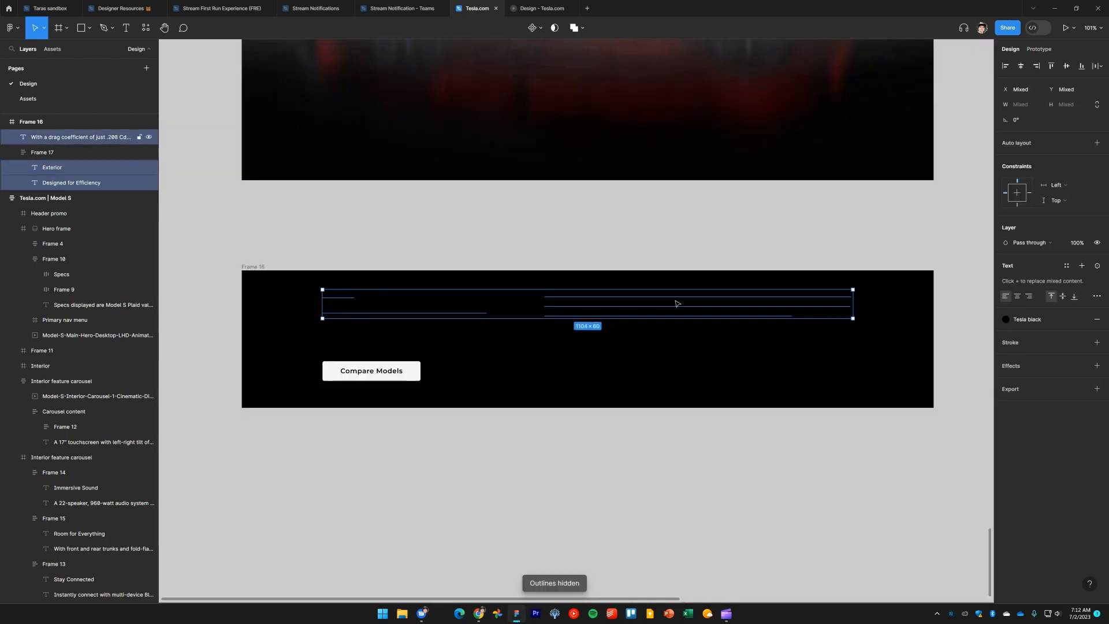
left_click(1027, 320)
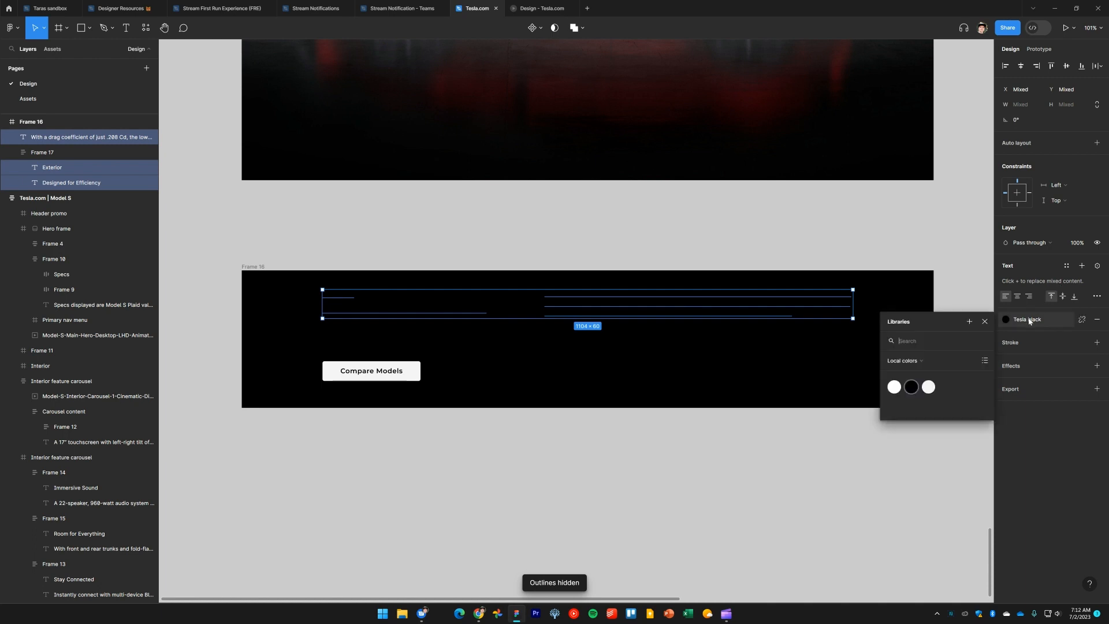
left_click(929, 389)
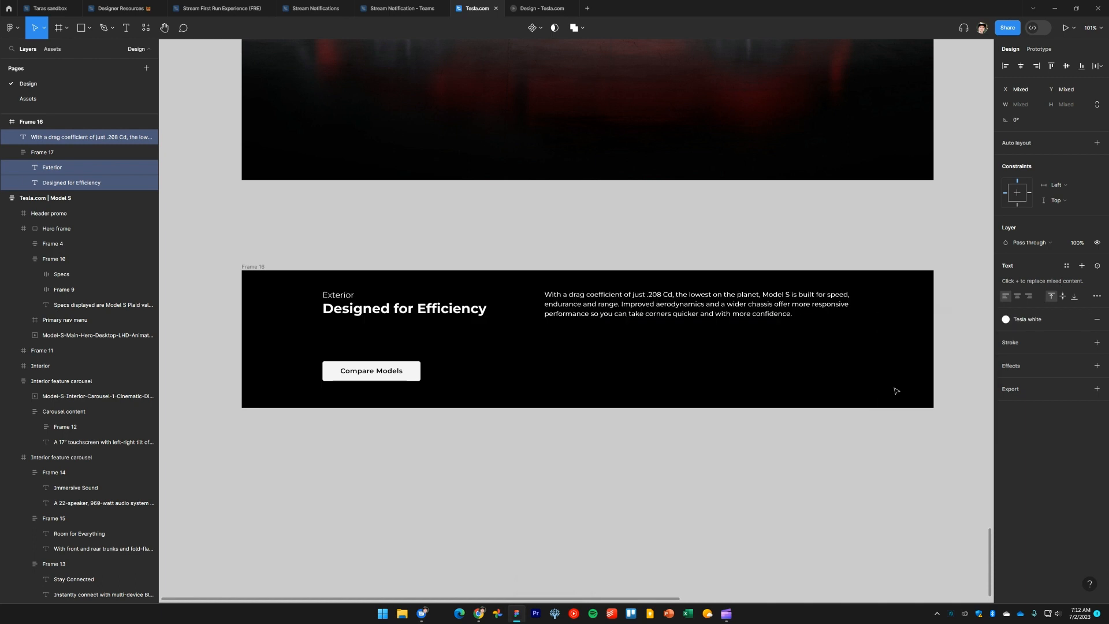
Switch the Order Now button's theme to Dark
left_click(451, 396)
left_click(369, 346)
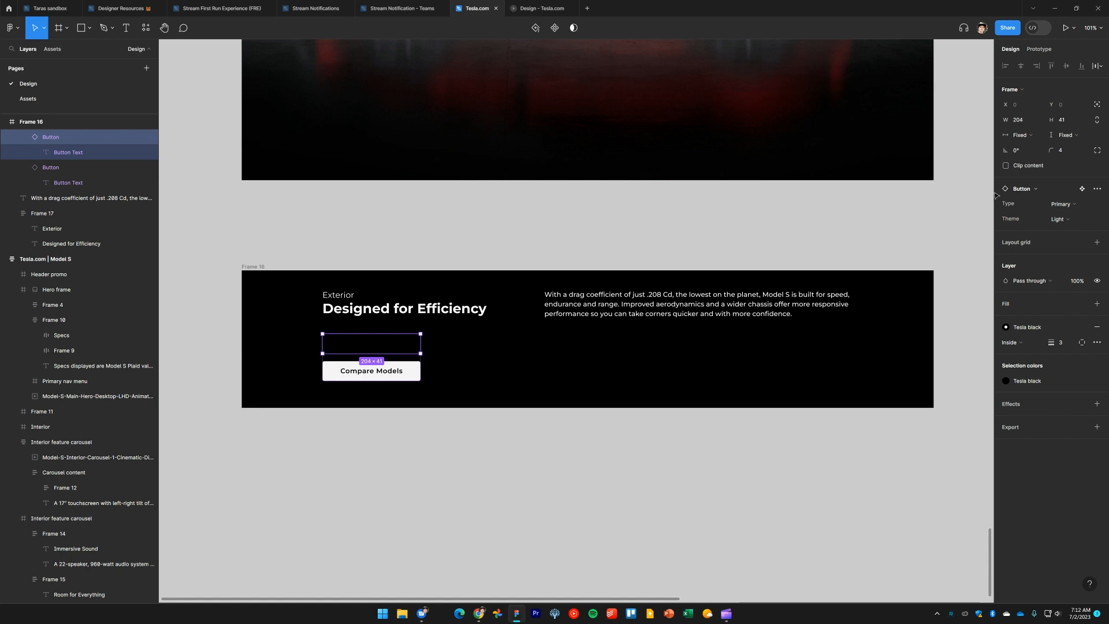
left_click(1060, 219)
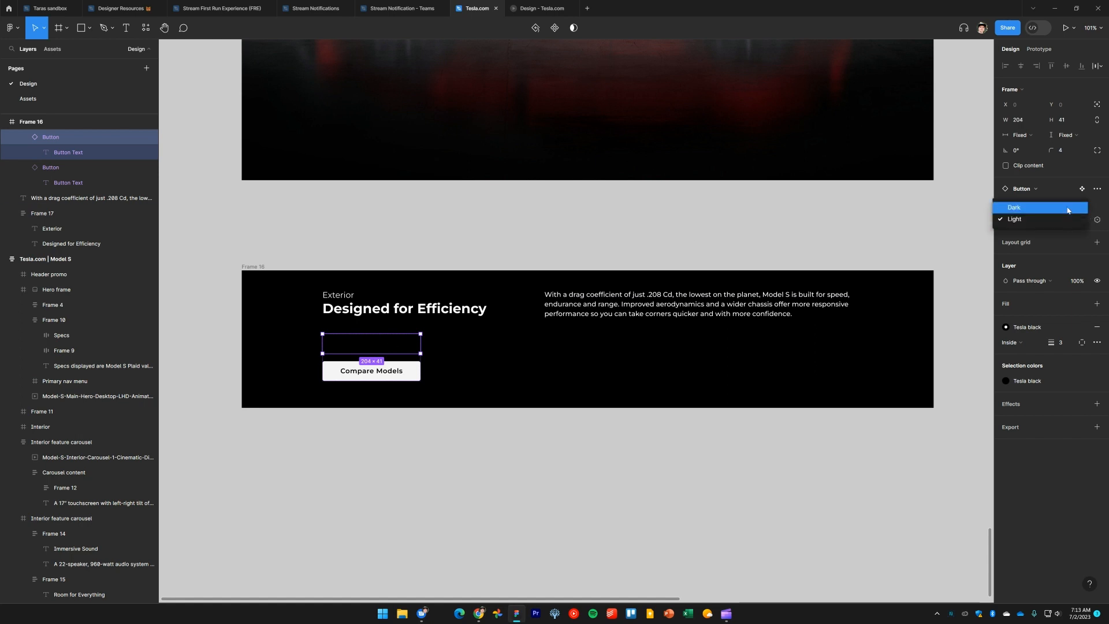
left_click(1068, 209)
Move the Button component set next to the Exterior section frame
key("alt+Tab")
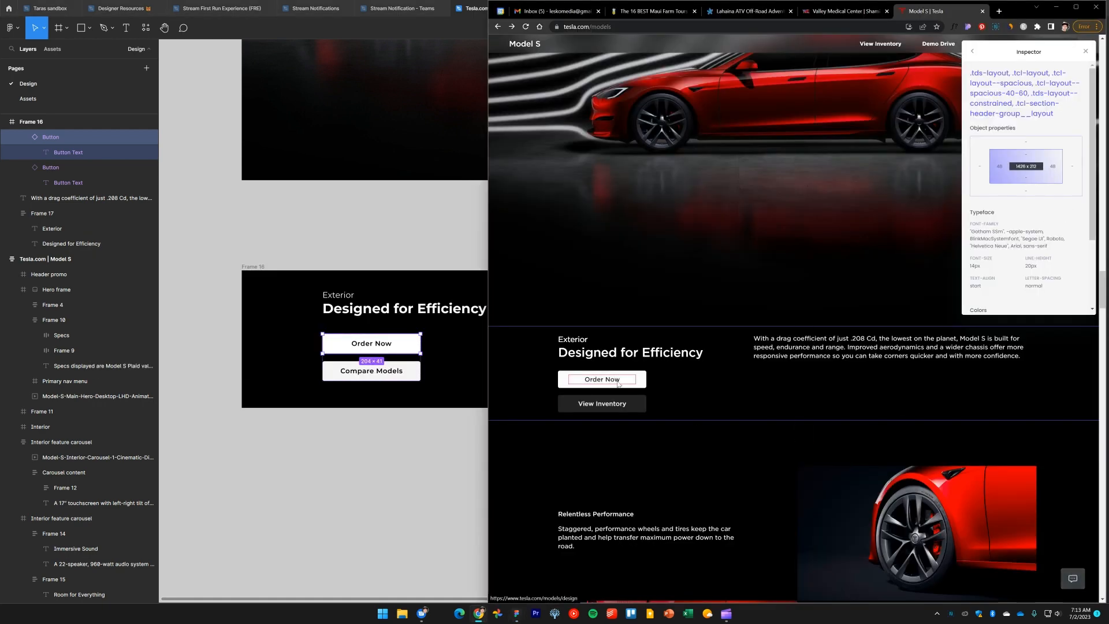
left_click(359, 448)
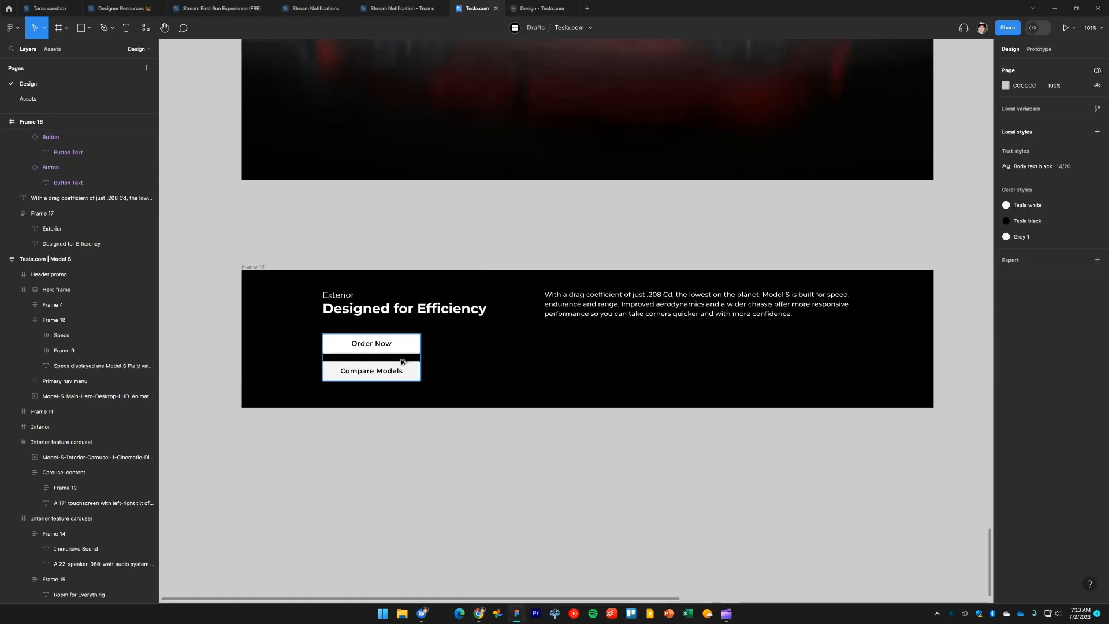
key("alt+Tab")
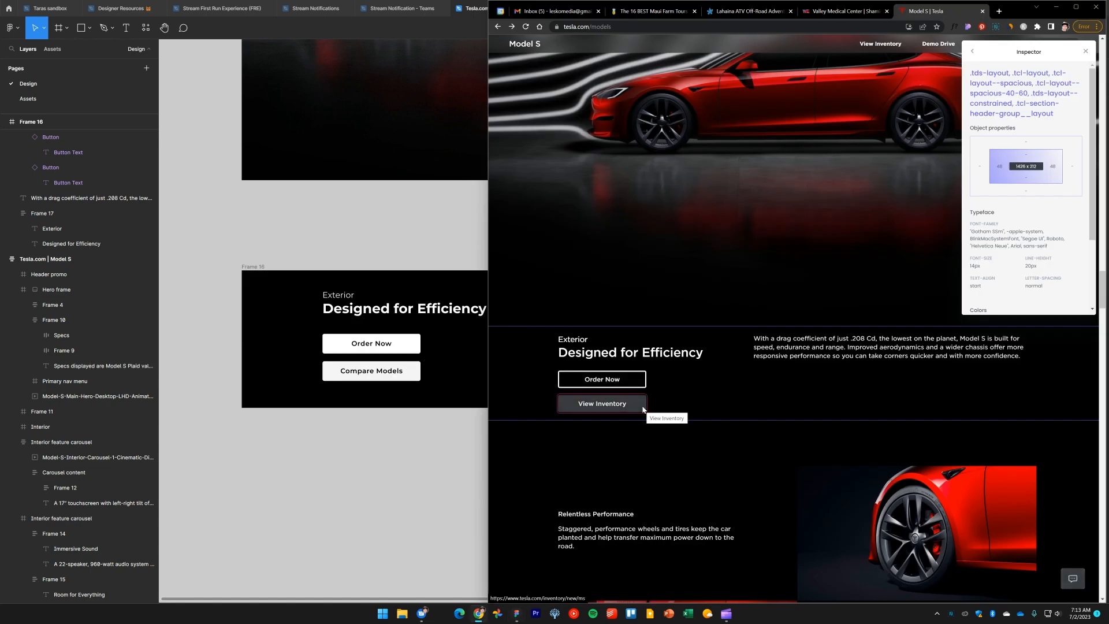
scroll(642, 408, "down", 2)
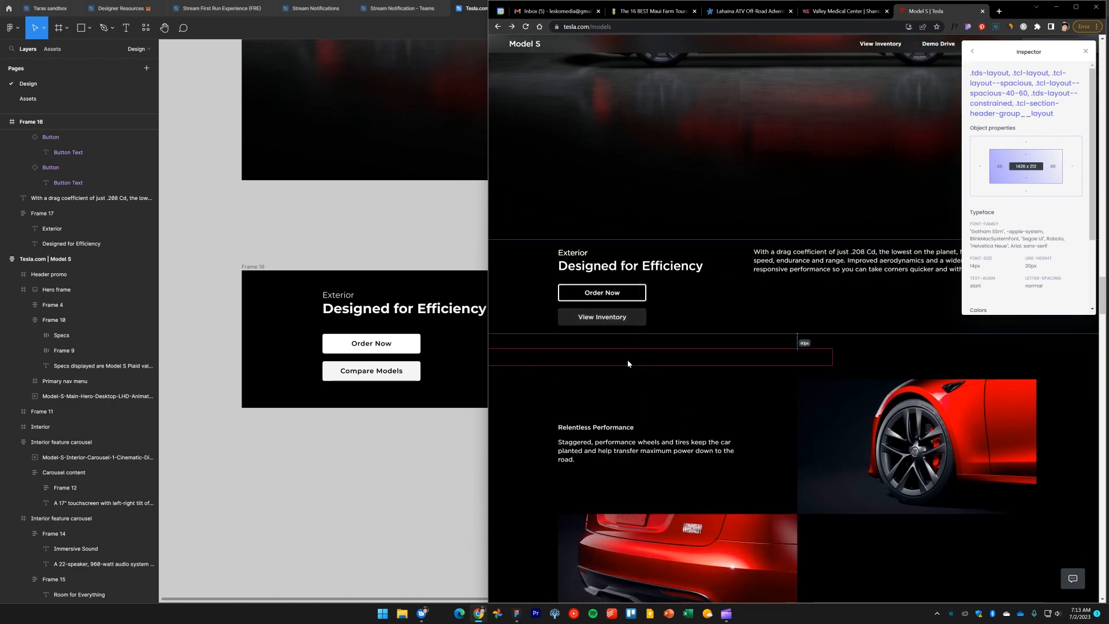
left_click(316, 506)
scroll(572, 466, "down", 3)
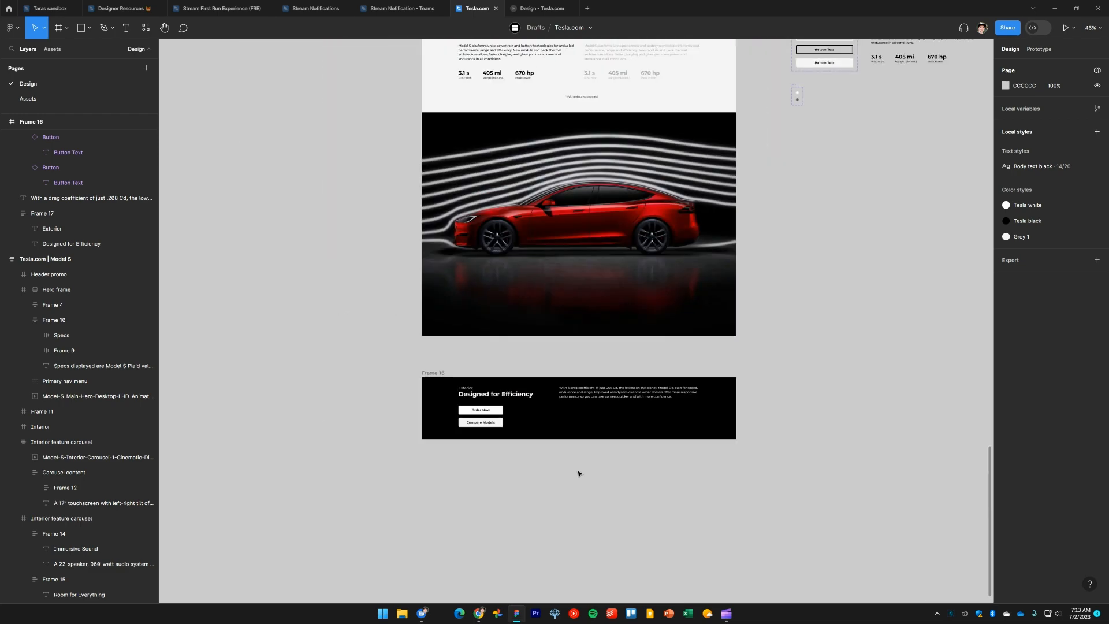
left_click_drag(825, 261, 787, 339)
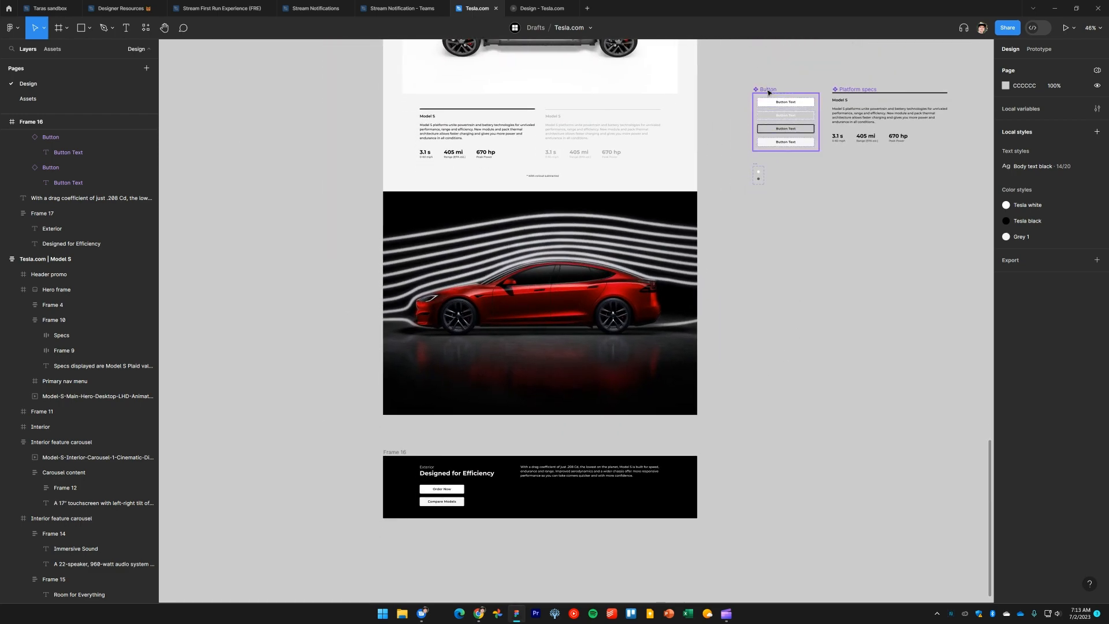
left_click_drag(770, 90, 734, 451)
left_click(862, 574)
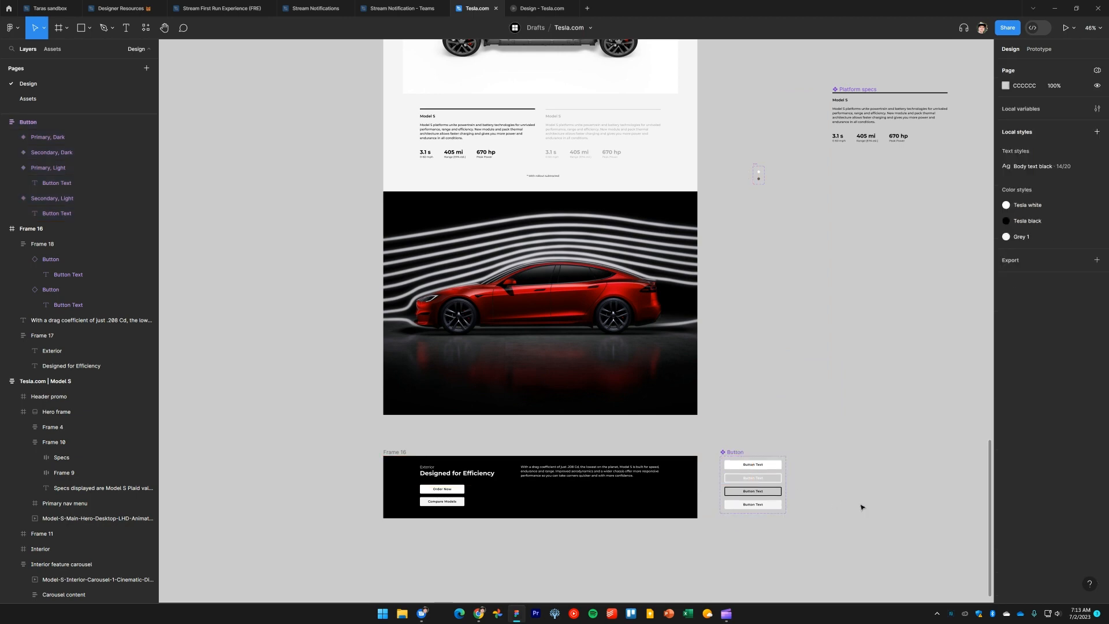
Change the Order Now button's type to Secondary
left_click_drag(850, 508, 867, 312)
scroll(555, 389, "up", 5)
scroll(570, 441, "down", 3)
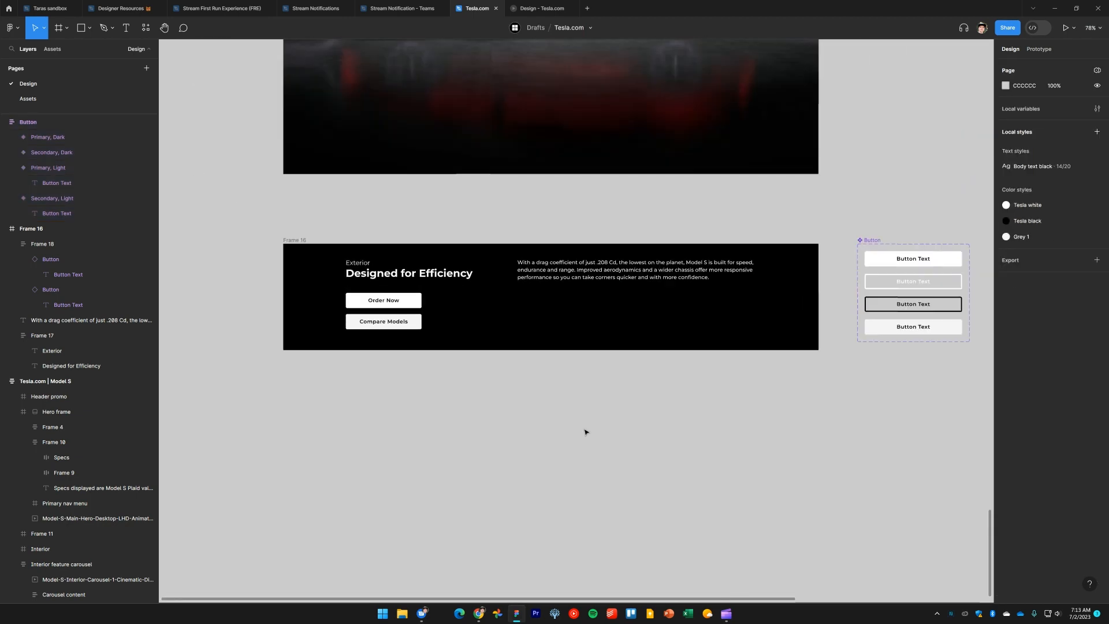
key("alt+Tab")
key("alt+Tab")
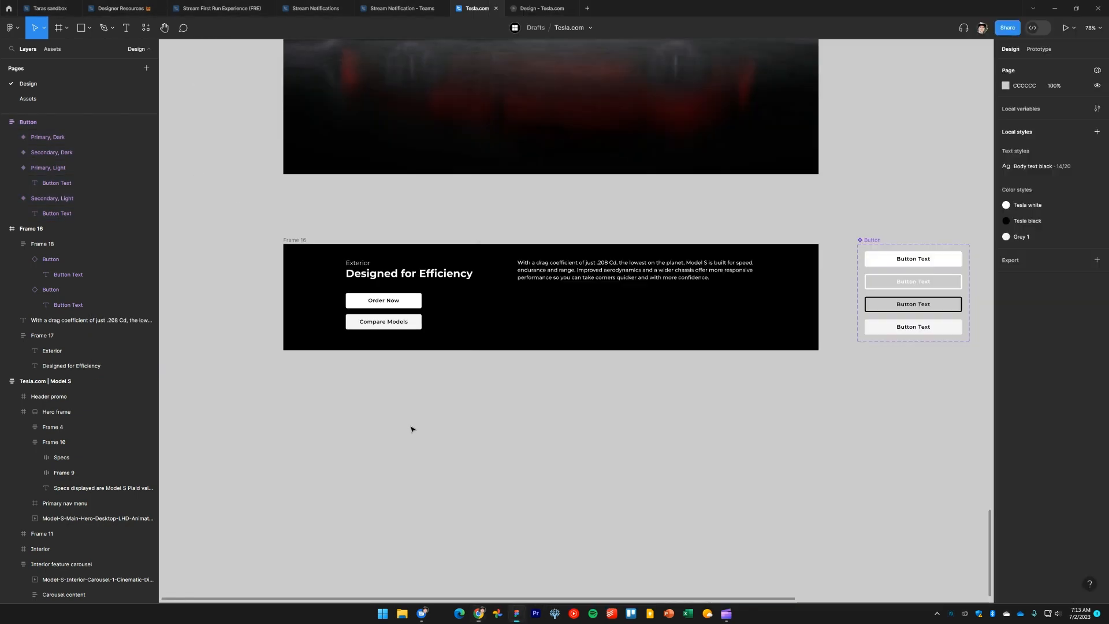
double_click(408, 304)
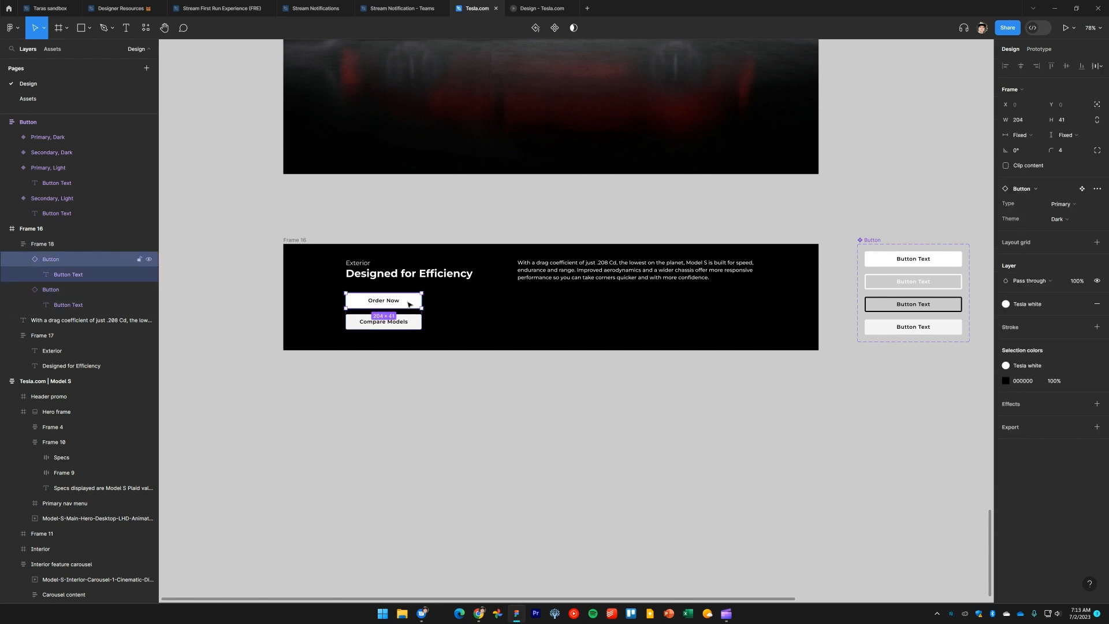
left_click(1068, 206)
left_click(1071, 214)
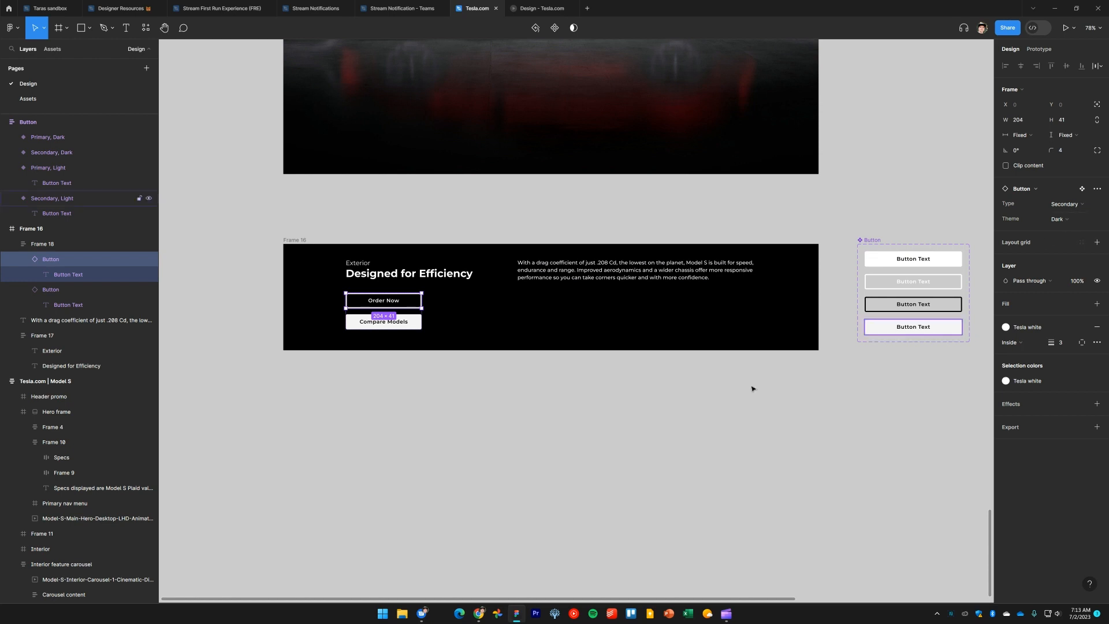
left_click(694, 408)
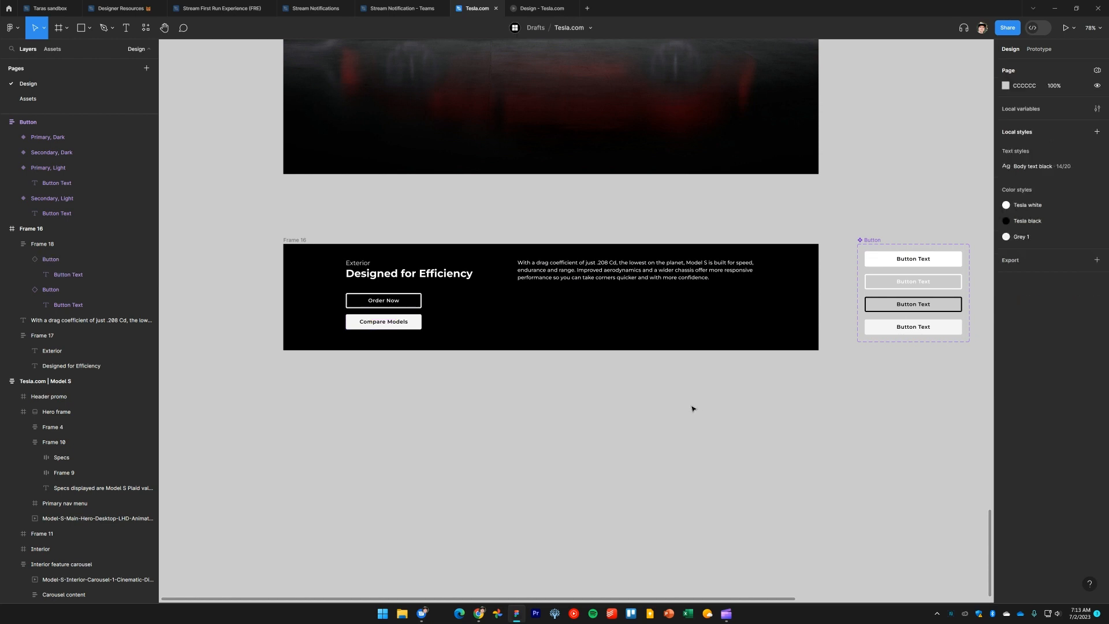
scroll(687, 410, "right", 1)
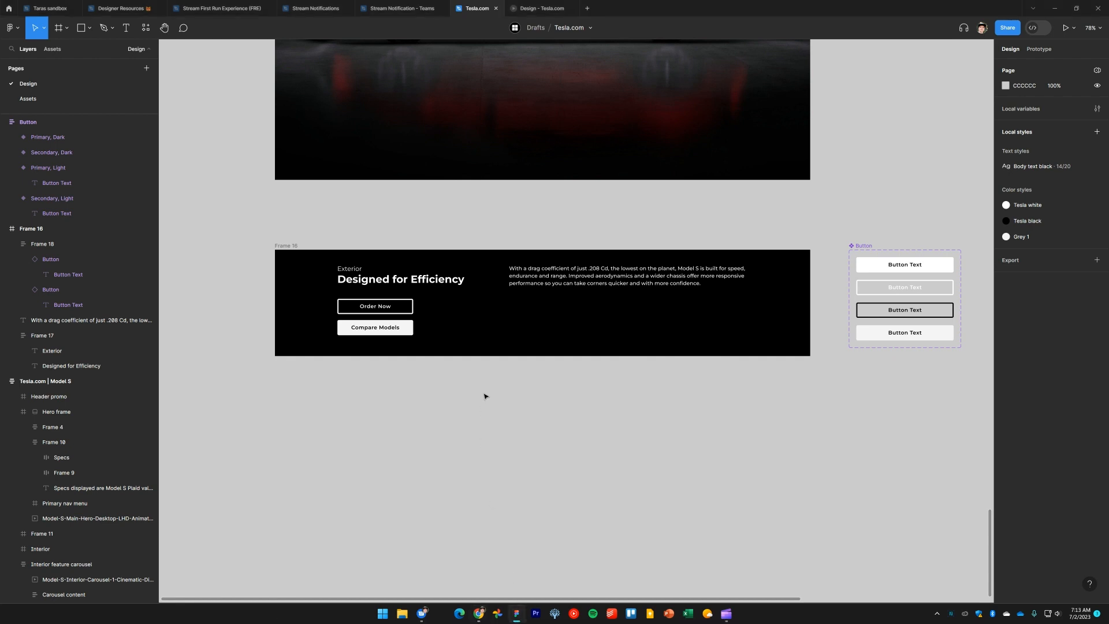
Paste a reference screenshot of the live site's Exterior section and place it below Frame 16
key("ctrl+v")
left_click_drag(517, 357, 327, 451)
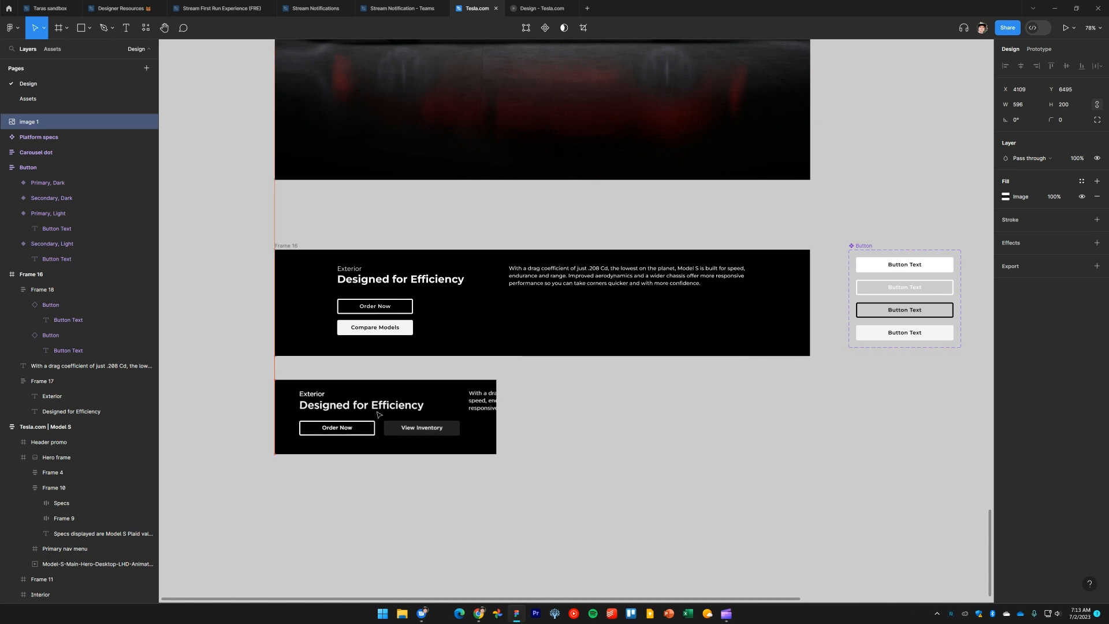
left_click(589, 444)
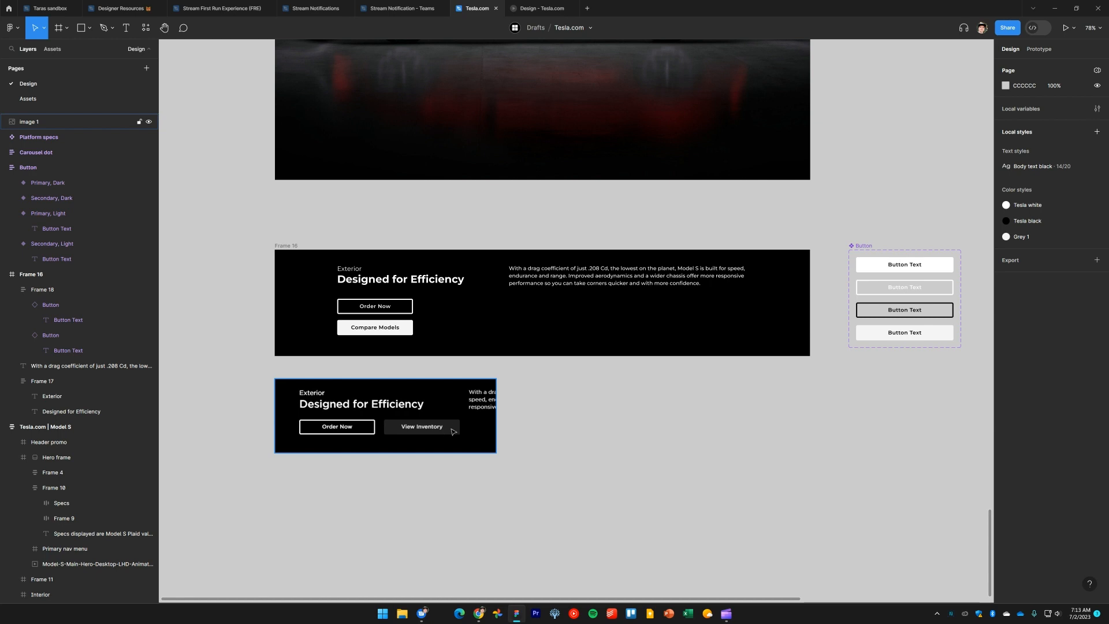
Duplicate the Primary, Dark button variant and set the copy's Type property to Secondary 2
left_click(919, 265)
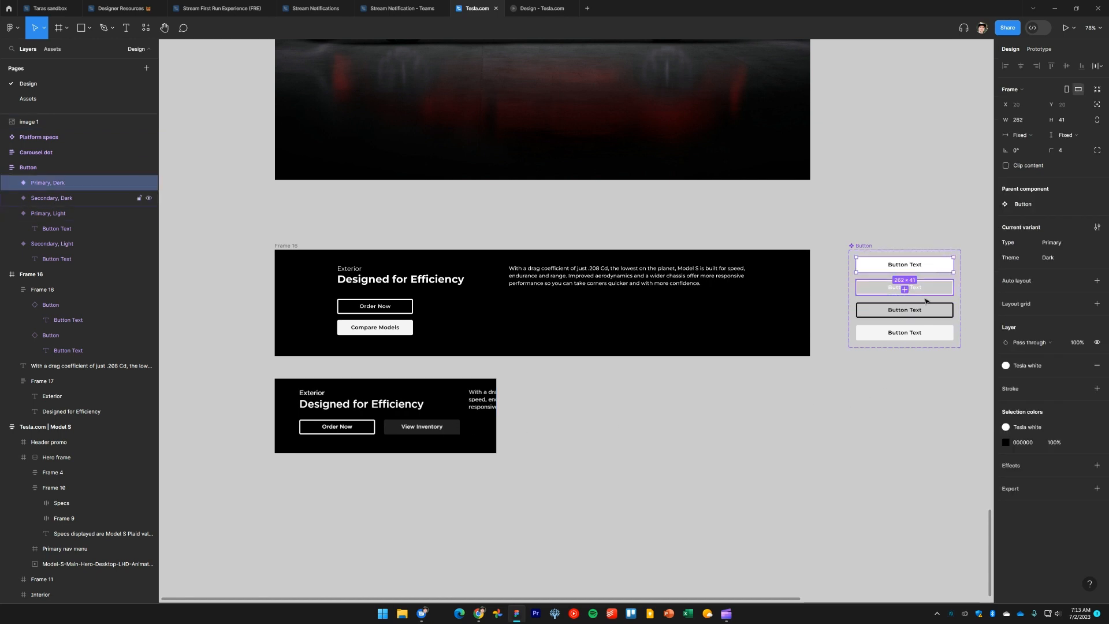
scroll(926, 301, "up", 1)
scroll(884, 304, "up", 1)
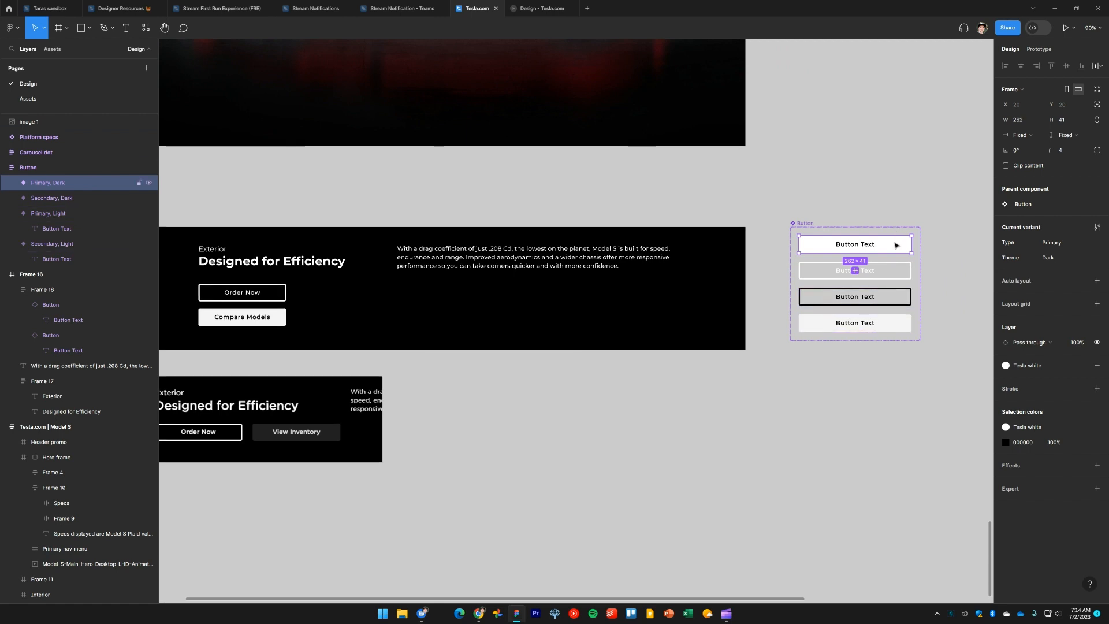
key("ctrl+d")
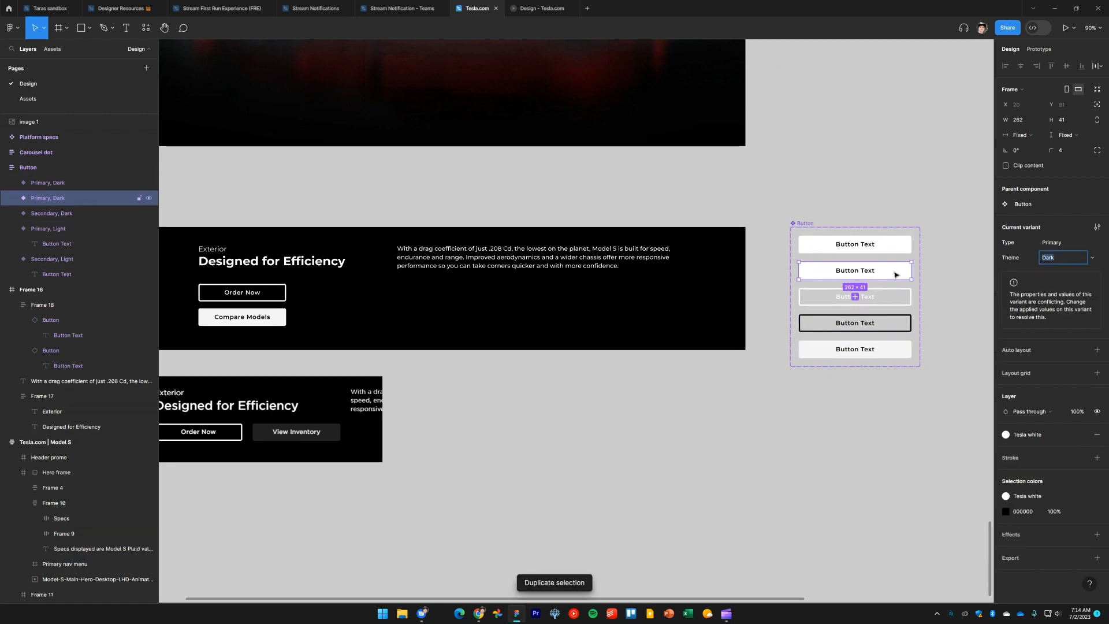
left_click_drag(895, 274, 943, 303)
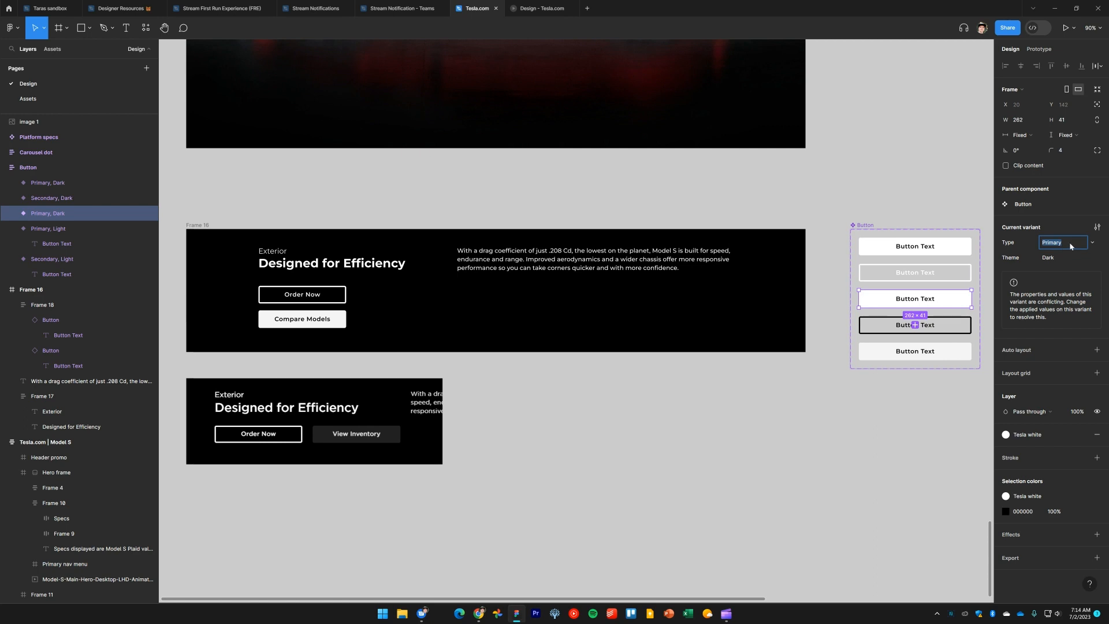
type("Secondary 2")
key("Return")
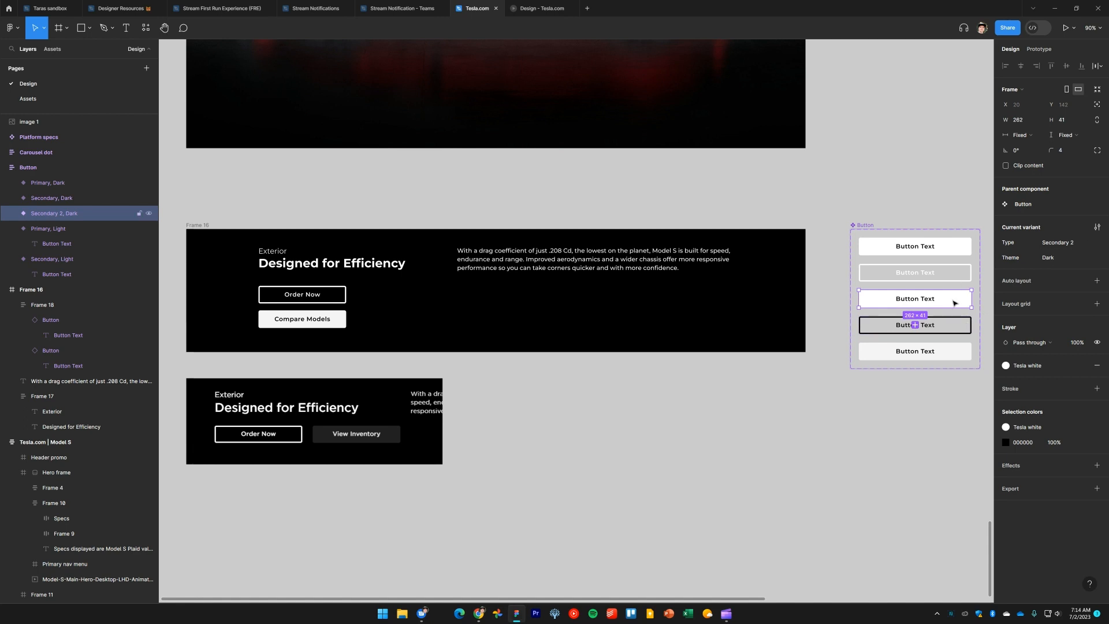
Apply the Tesla white color style to the Secondary 2 variant's button text
double_click(922, 304)
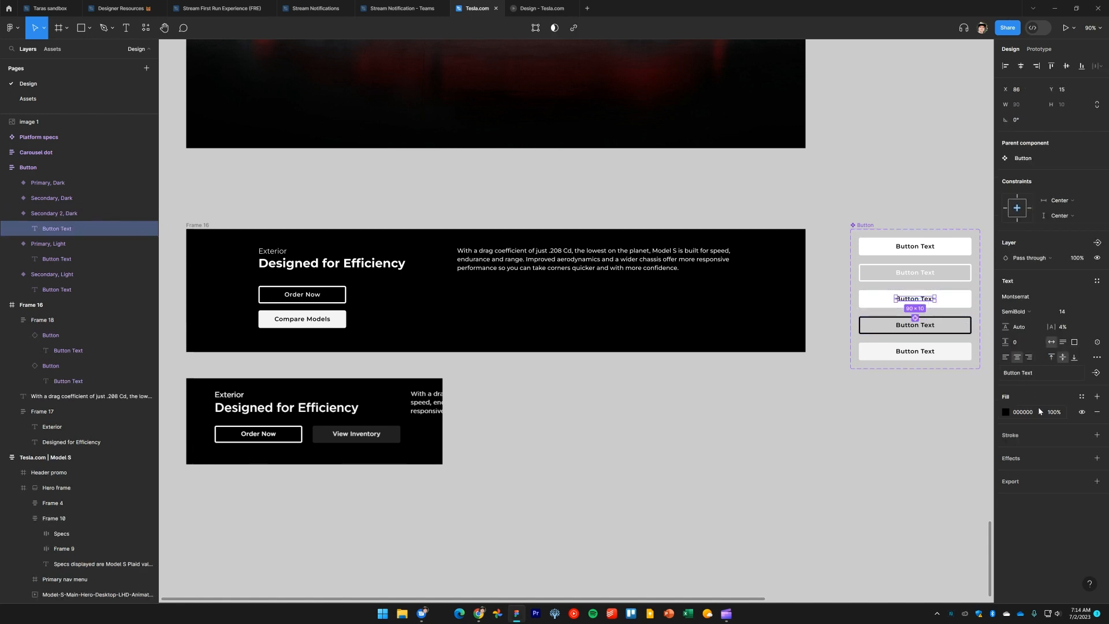
left_click(1082, 396)
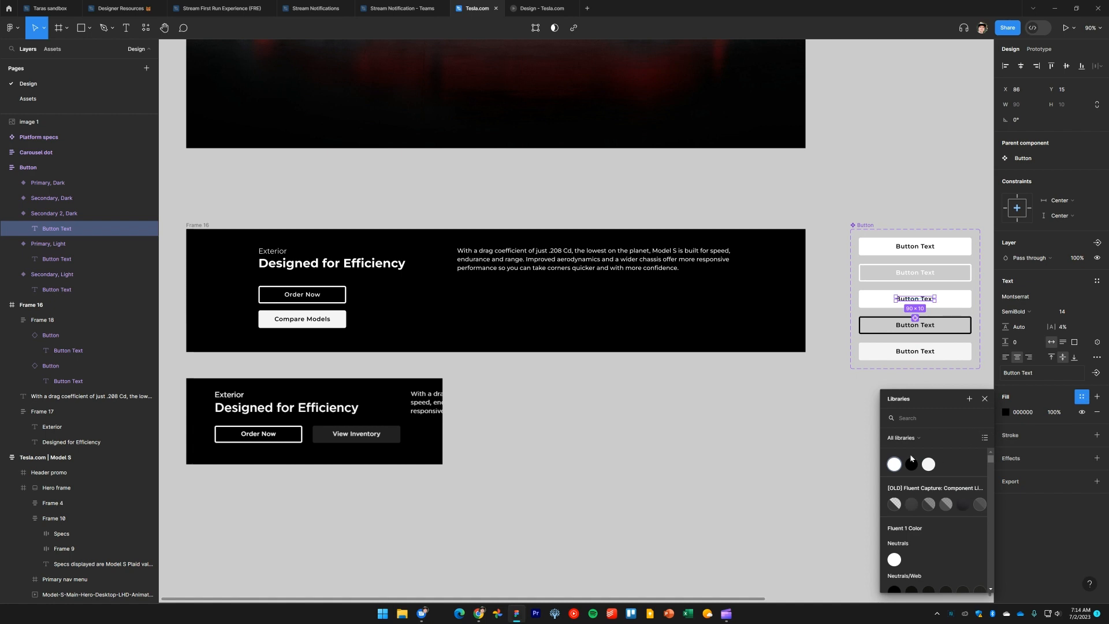
left_click(894, 465)
key("Escape")
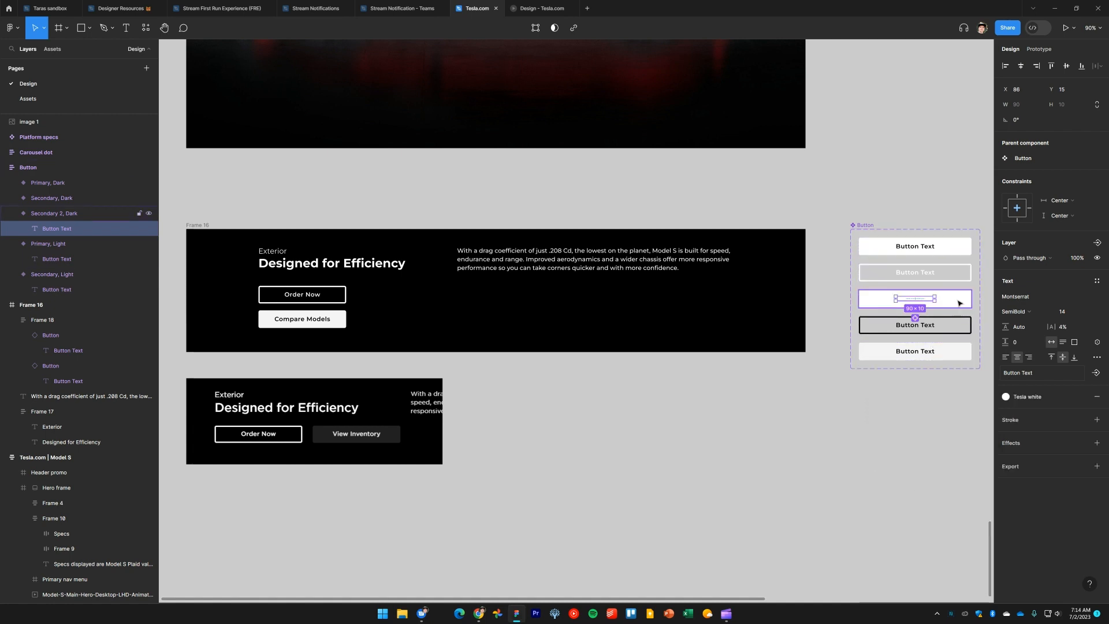
Set the Secondary 2 variant's fill to 212121 by sampling the reference's View Inventory button with the eyedropper
left_click(1082, 365)
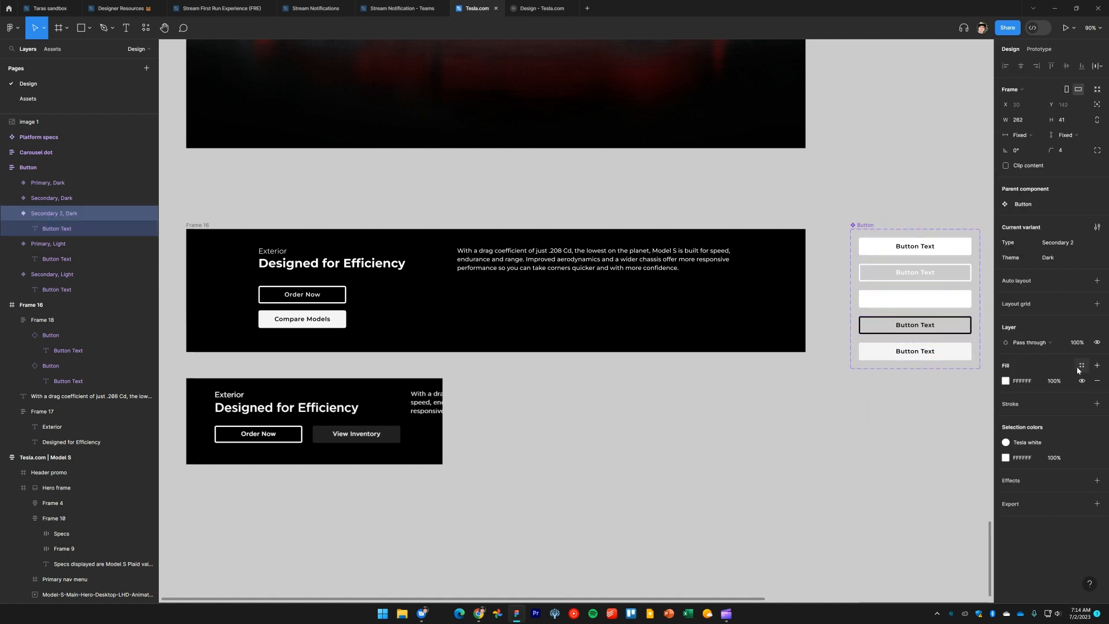
left_click(1007, 381)
left_click(880, 383)
left_click(893, 493)
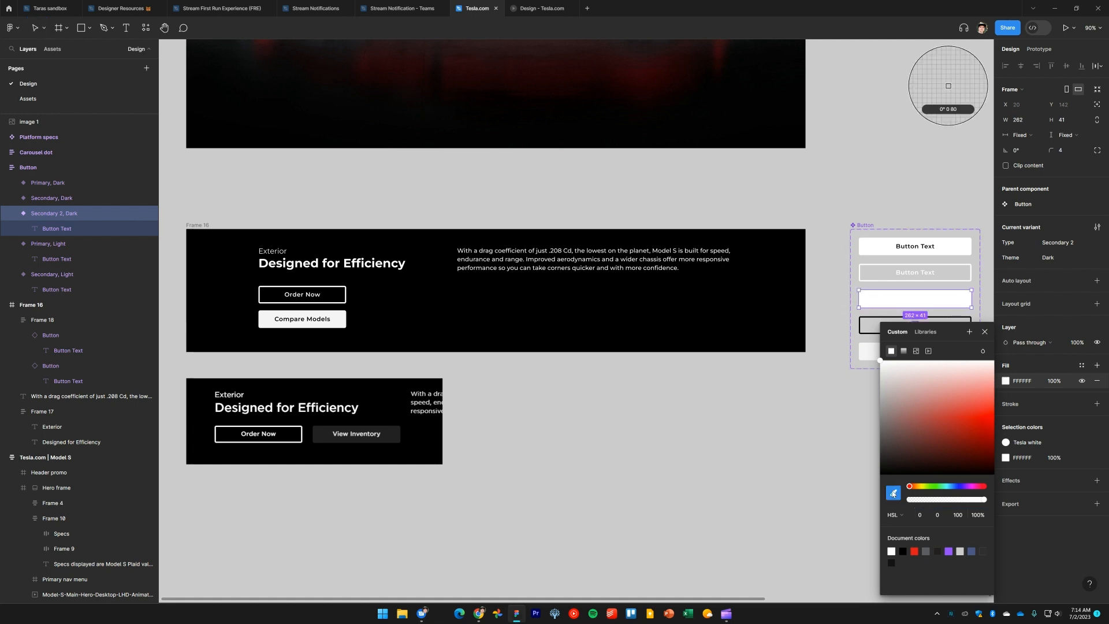
left_click(396, 437)
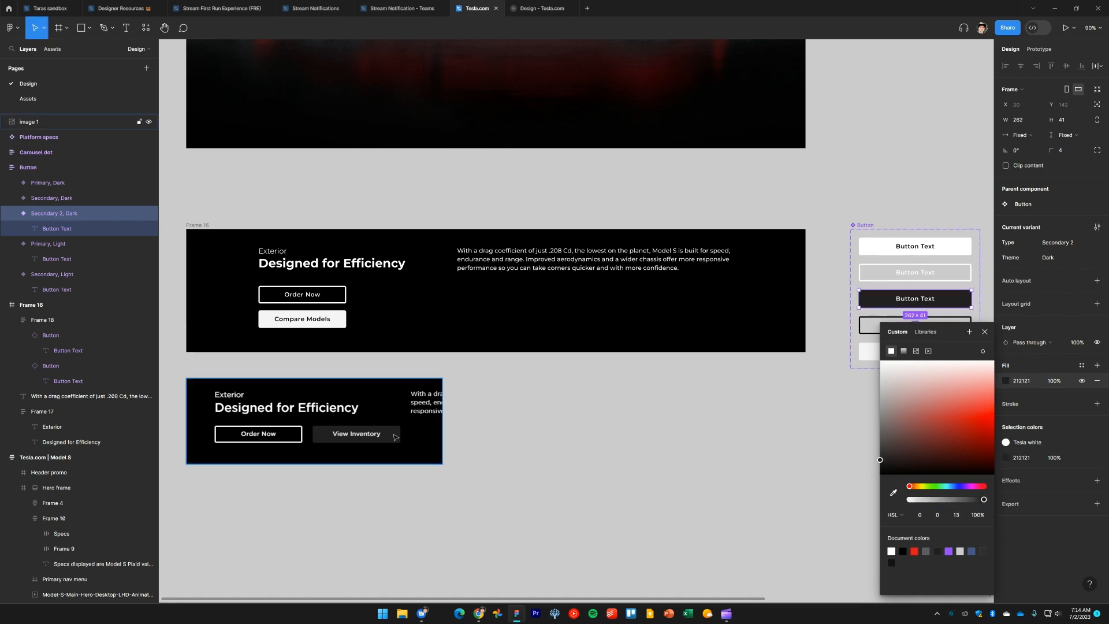
left_click(707, 469)
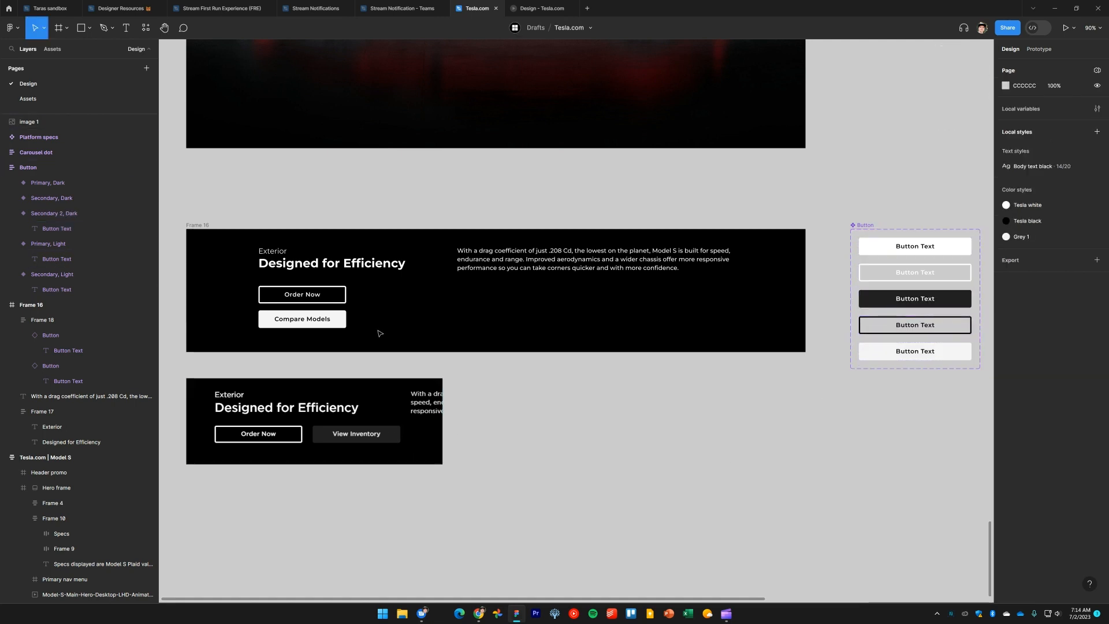
Switch the Compare Models button instance in Frame 16 to the Secondary 2 type
double_click(336, 323)
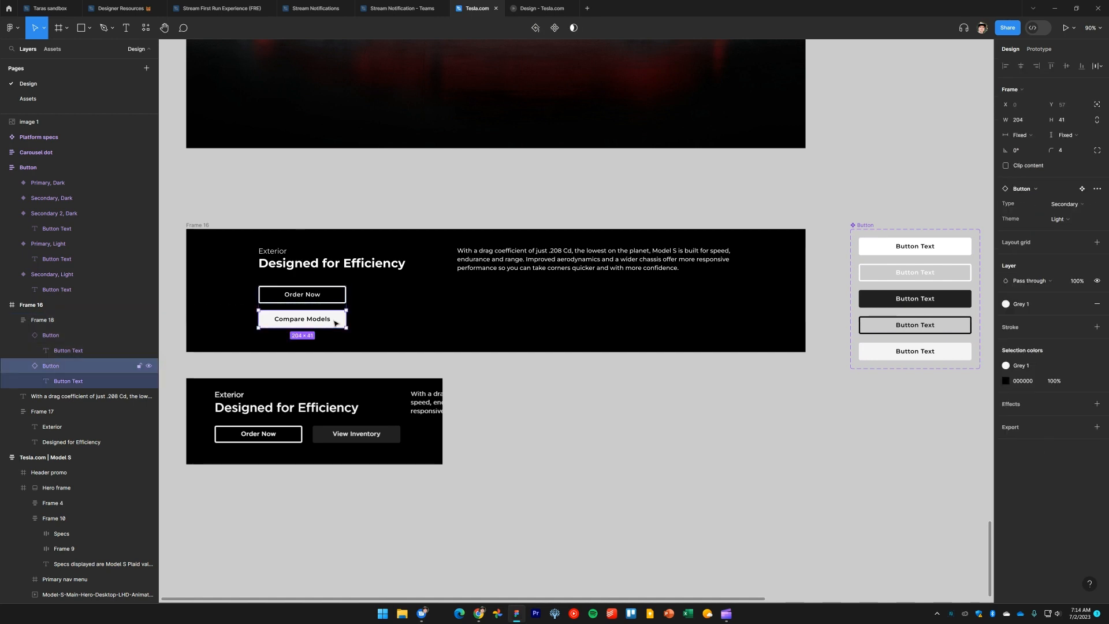
left_click(1066, 204)
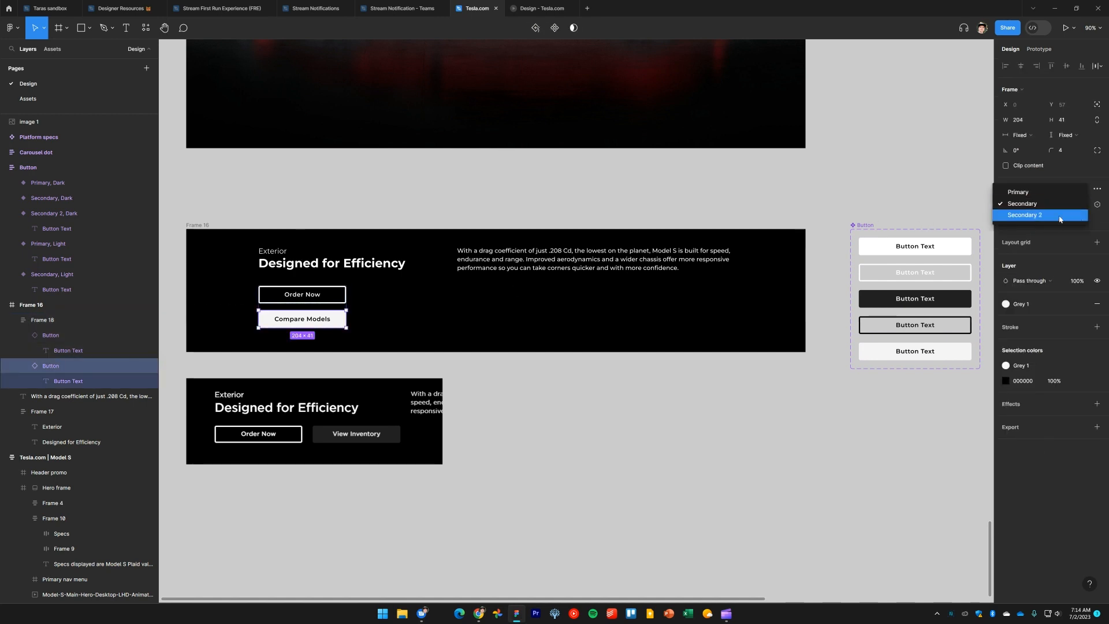
left_click(1060, 215)
left_click(636, 433)
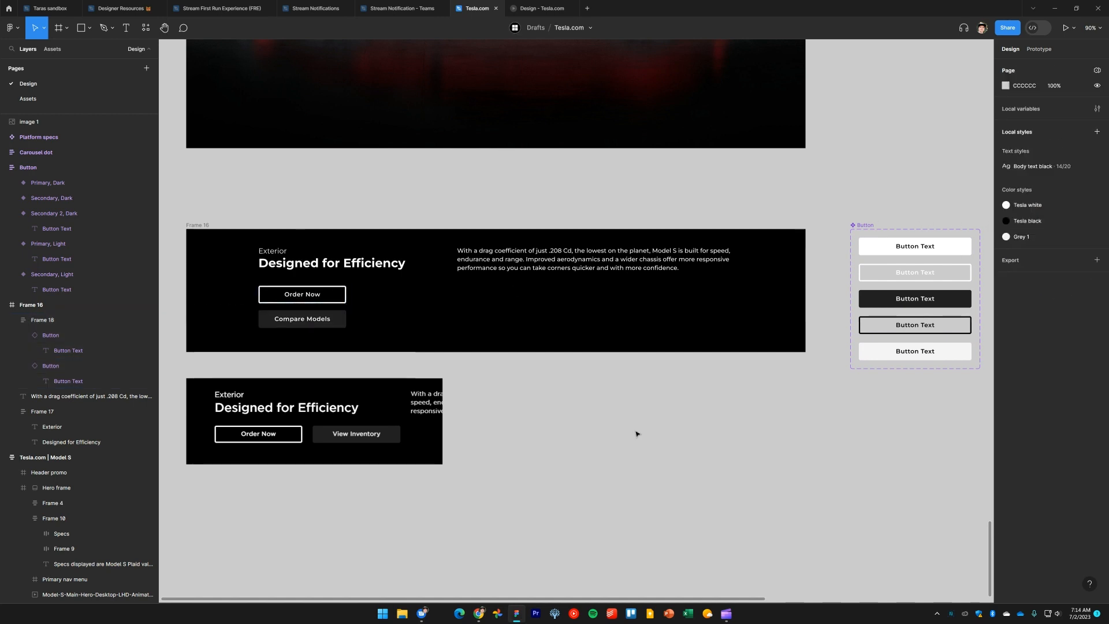
Change the second button's label to View Inventory
double_click(312, 322)
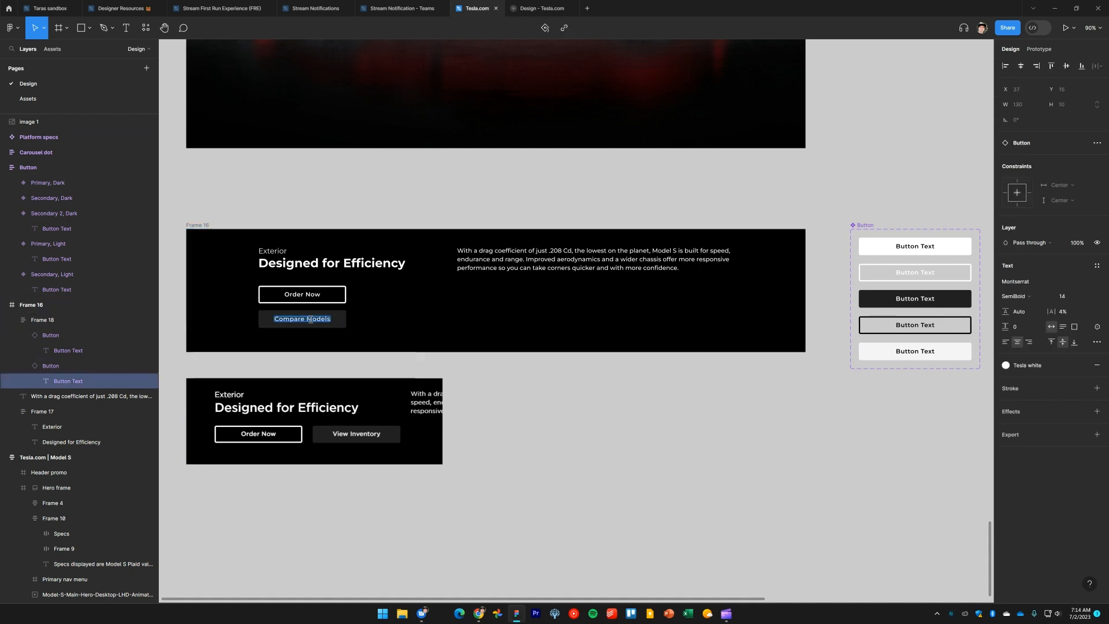
type("View Inventory")
left_click(468, 378)
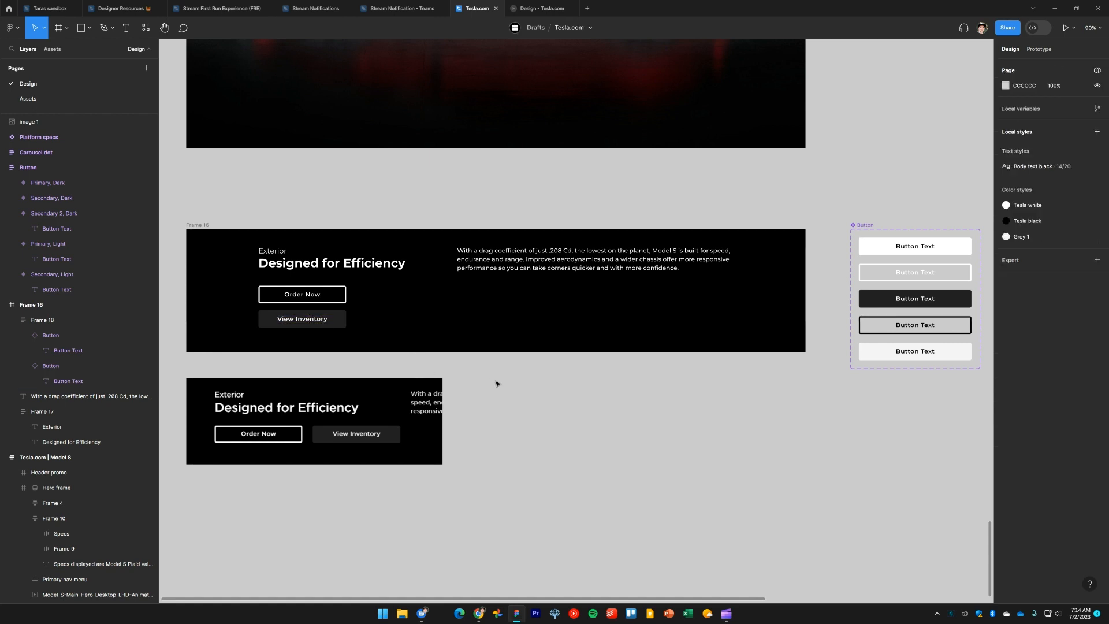
Delete the pasted reference screenshot
scroll(498, 384, "up", 1)
left_click(402, 433)
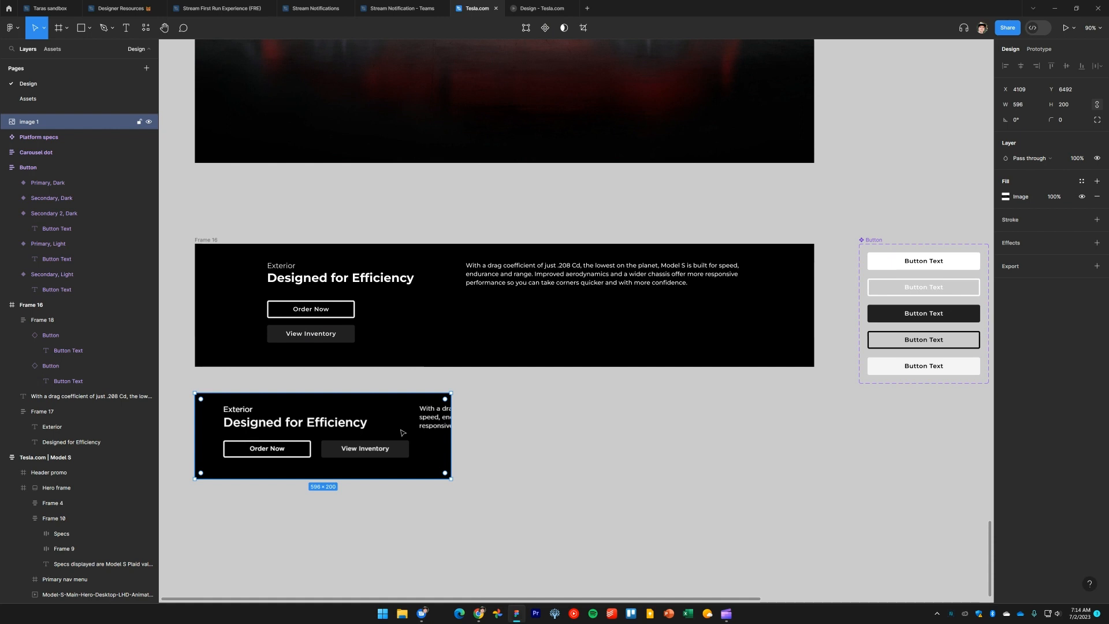
key("Delete")
scroll(484, 431, "down", 5)
scroll(446, 428, "up", 1)
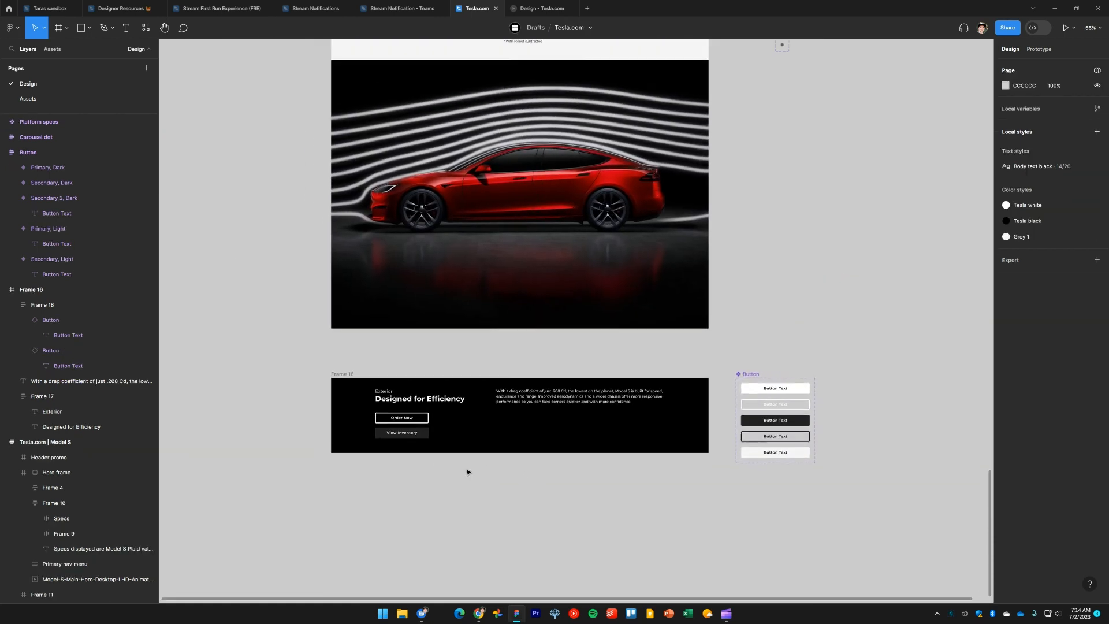
Move Frame 16 into the Model S page directly beneath the aerodynamics car image
left_click_drag(349, 374, 349, 332)
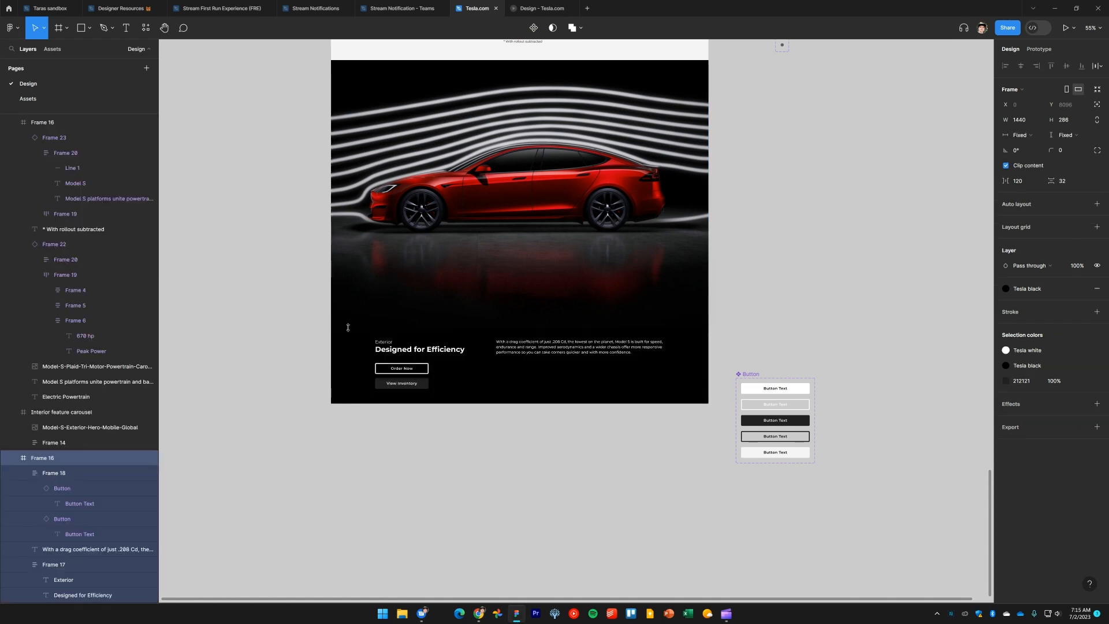
left_click(246, 356)
left_click_drag(283, 318, 297, 405)
scroll(297, 405, "down", 1)
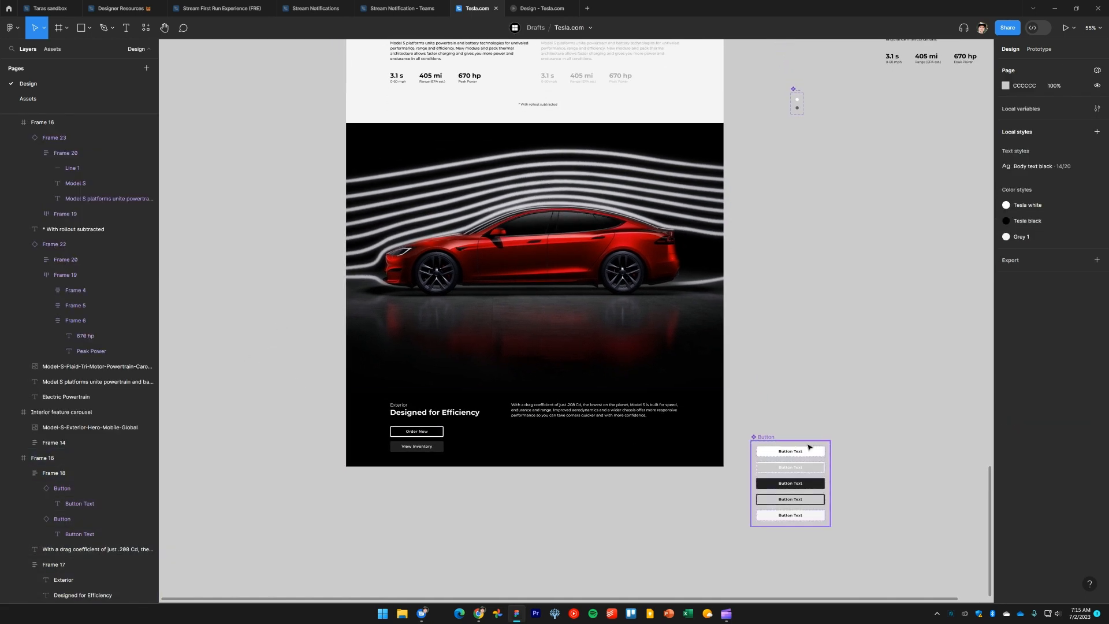
Stack the Carousel dot, Button and Platform specs components in a column beside the page
left_click_drag(759, 463, 799, 132)
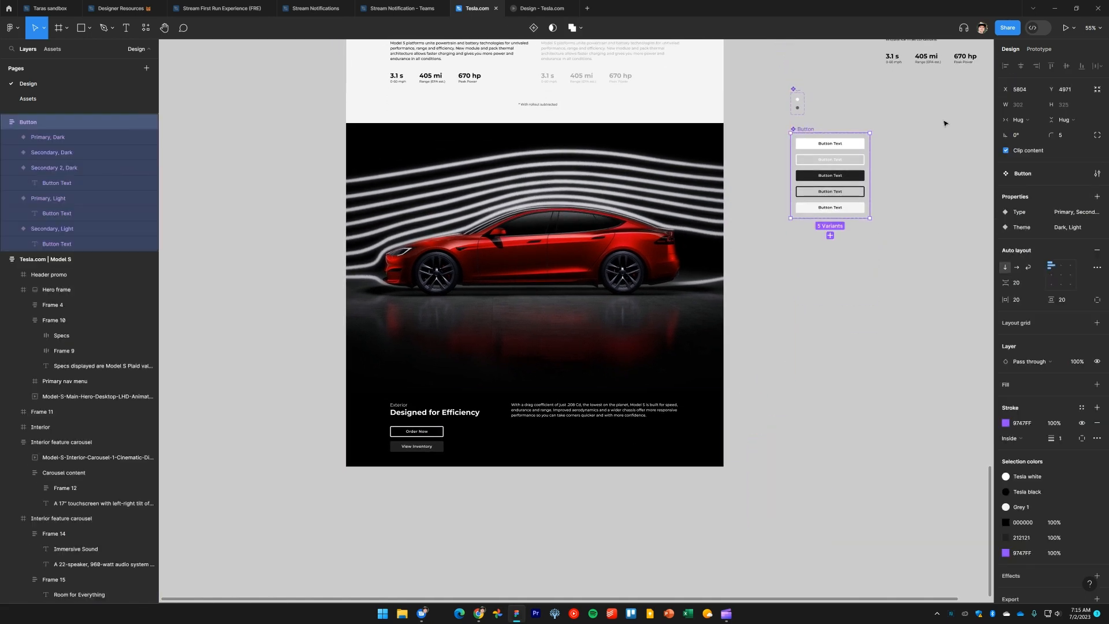
key("Escape")
scroll(799, 173, "up", 4)
scroll(799, 173, "right", 3)
left_click(849, 114)
left_click_drag(800, 248, 751, 341)
left_click_drag(704, 155, 910, 525)
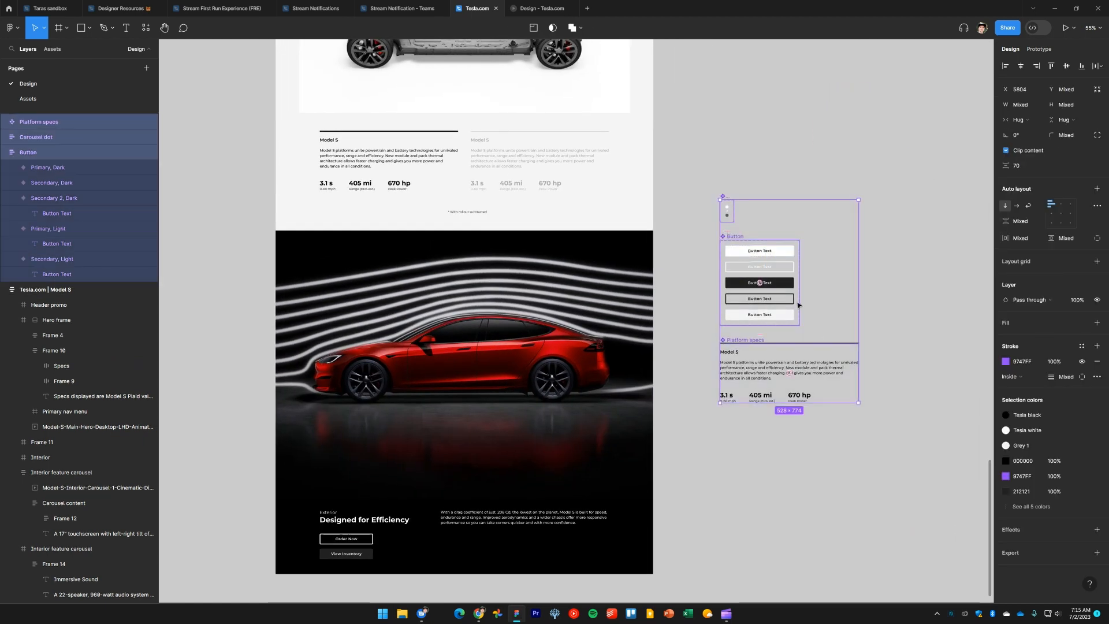
left_click_drag(794, 301, 794, 408)
left_click(817, 276)
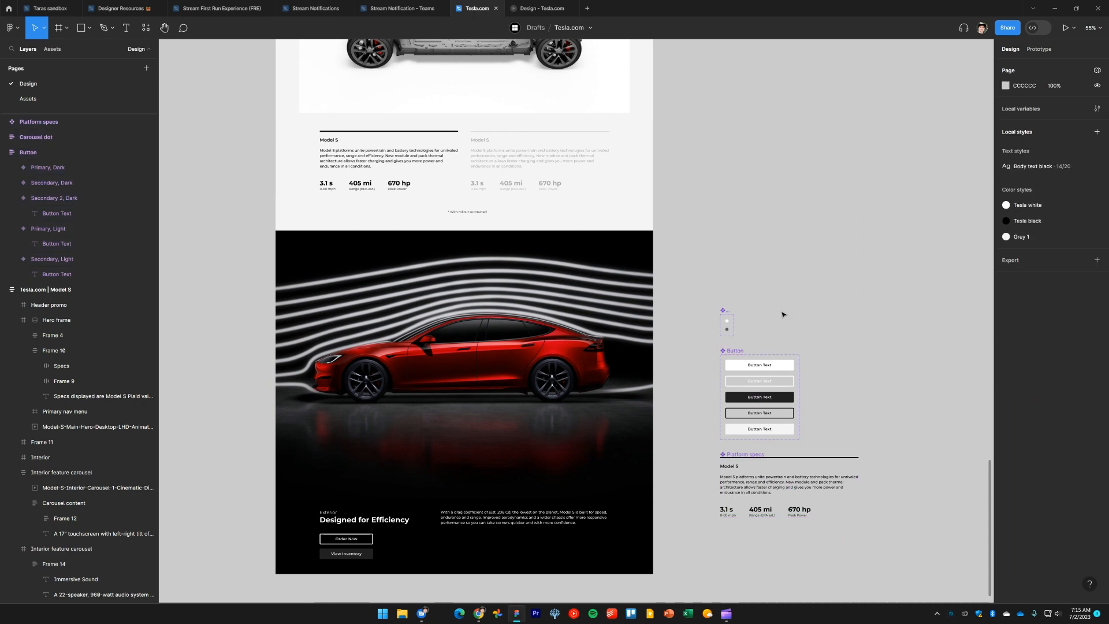
scroll(821, 277, "down", 3)
scroll(821, 277, "left", 2)
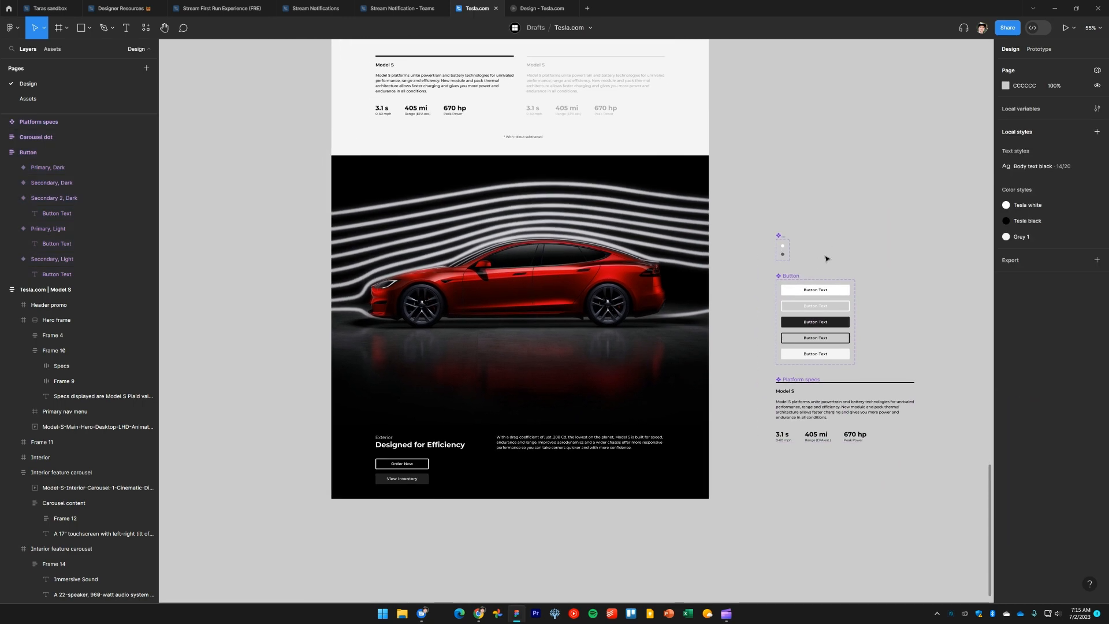
scroll(745, 382, "down", 4)
key("alt+Tab")
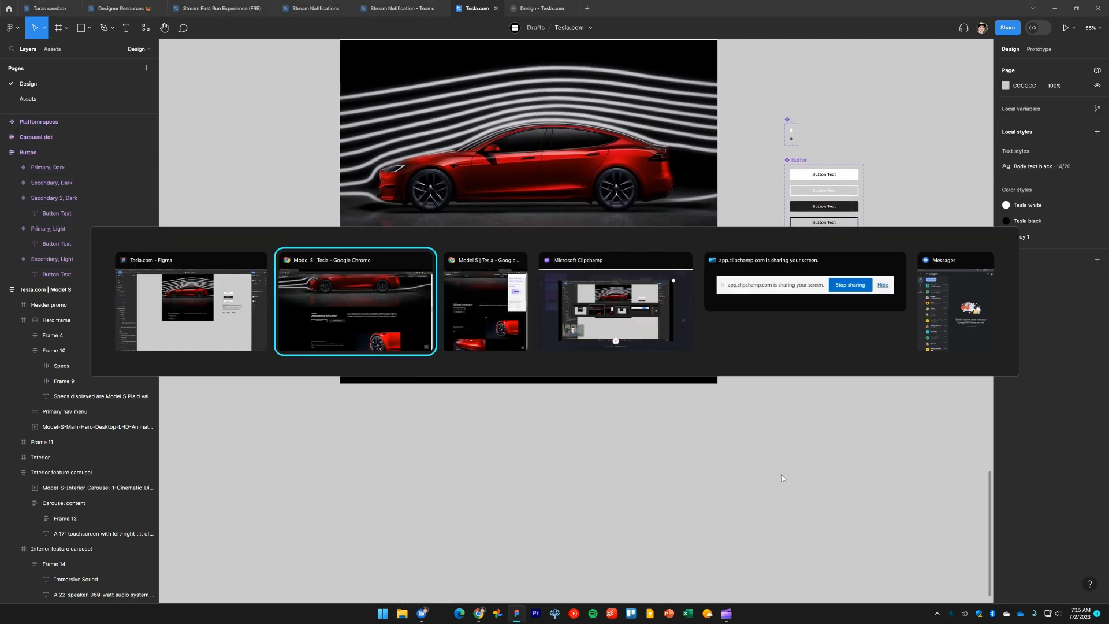
key("alt+Tab")
key("alt+Tab")
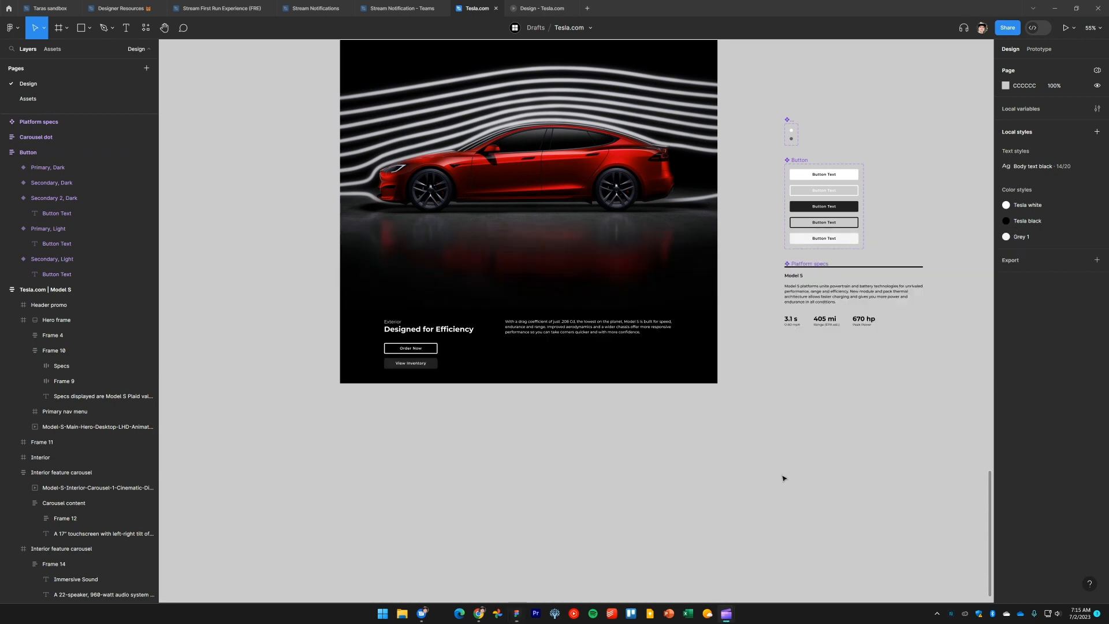
key("alt+Tab")
key("alt+Tab")
left_click(782, 465)
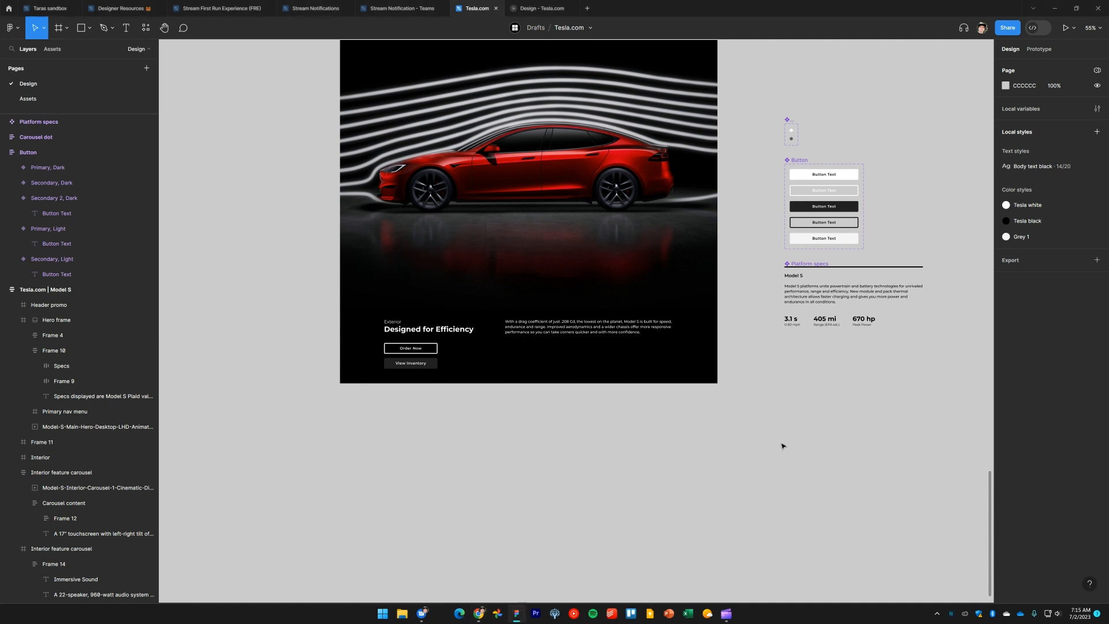
scroll(728, 442, "down", 1)
scroll(728, 442, "left", 1)
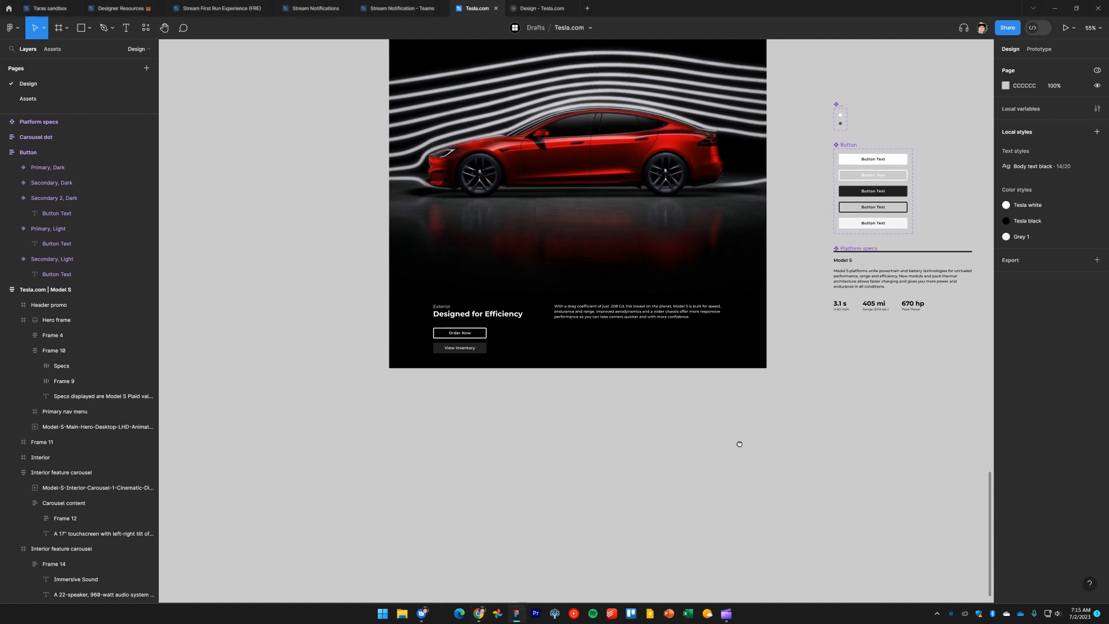
Compare the Exterior section with the live Tesla Model S page in the browser
key("alt+Tab")
key("alt+Tab")
key("alt+Tab")
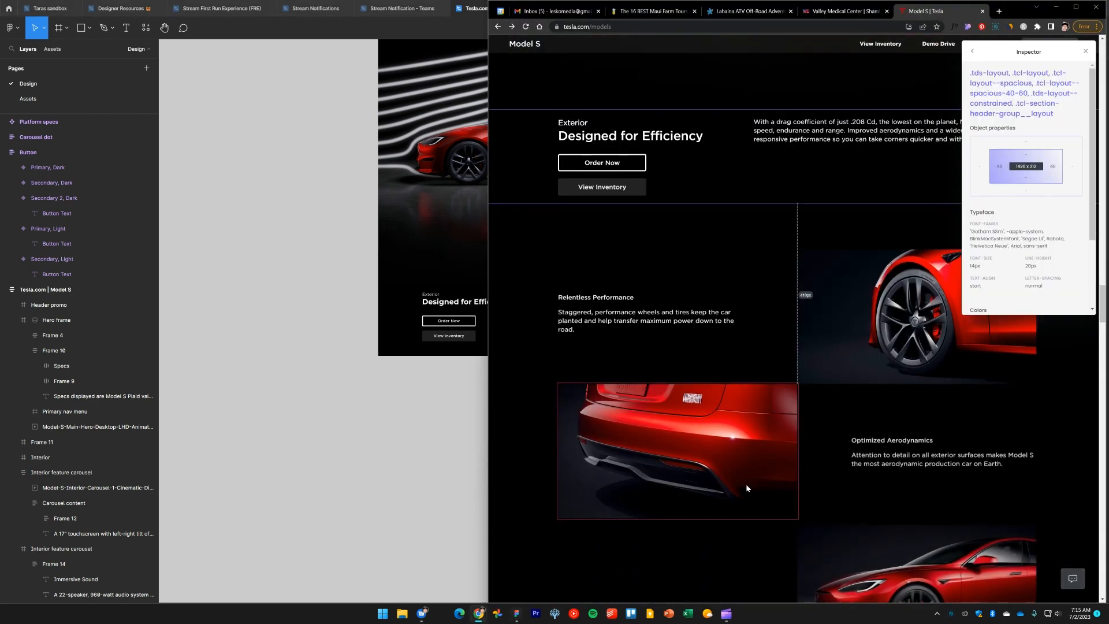
scroll(803, 393, "up", 3)
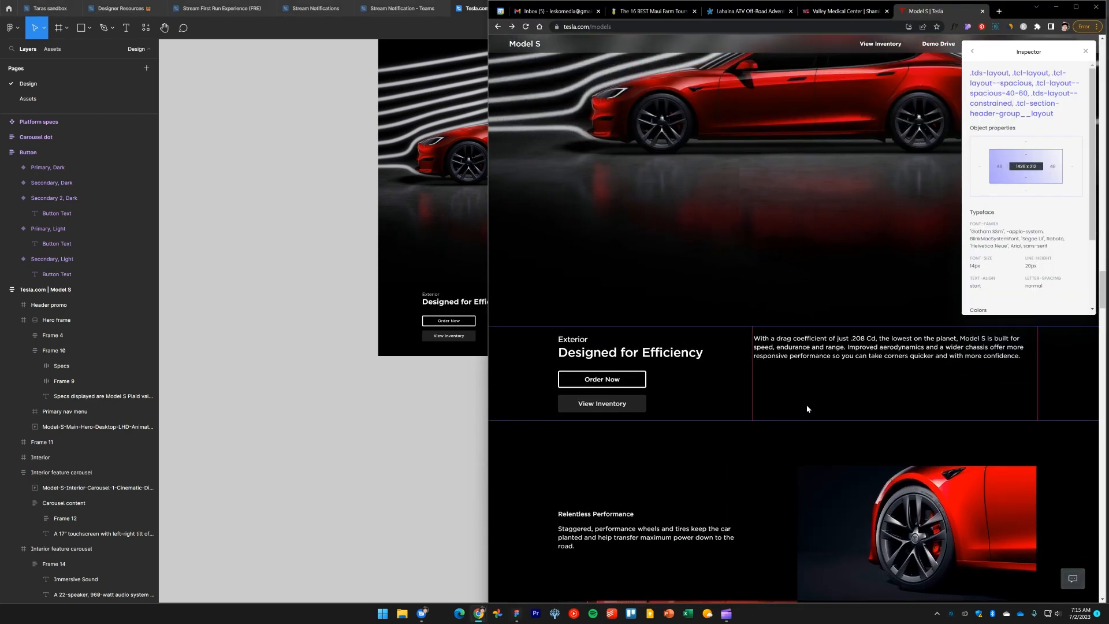
left_click(356, 389)
left_click(586, 327)
left_click(570, 415)
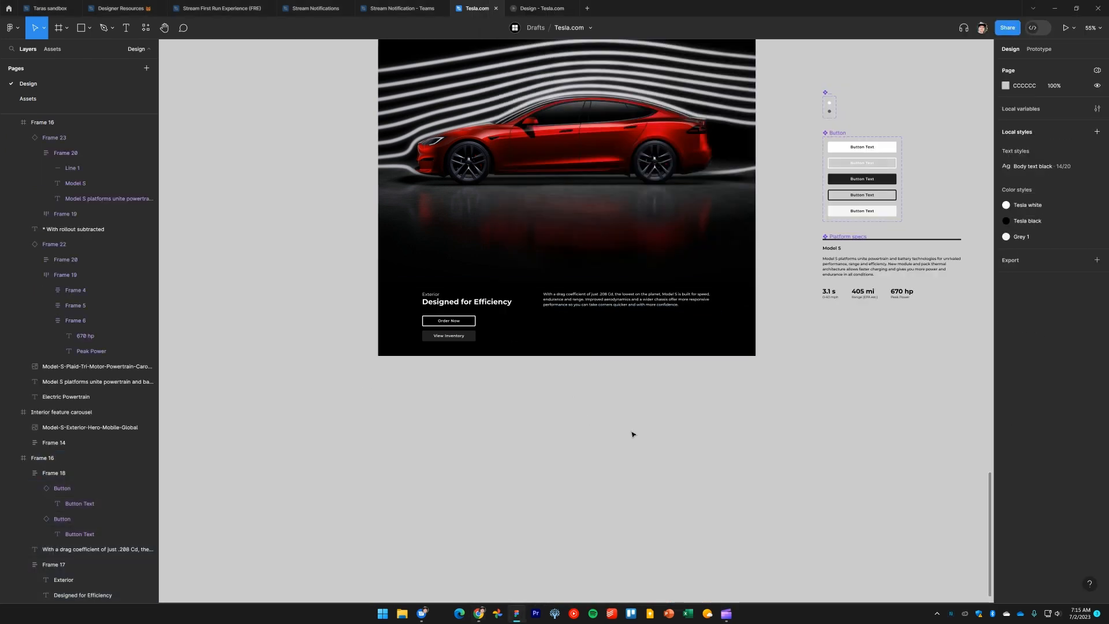
left_click_drag(632, 434, 616, 399)
key("alt+Tab")
key("alt+Tab")
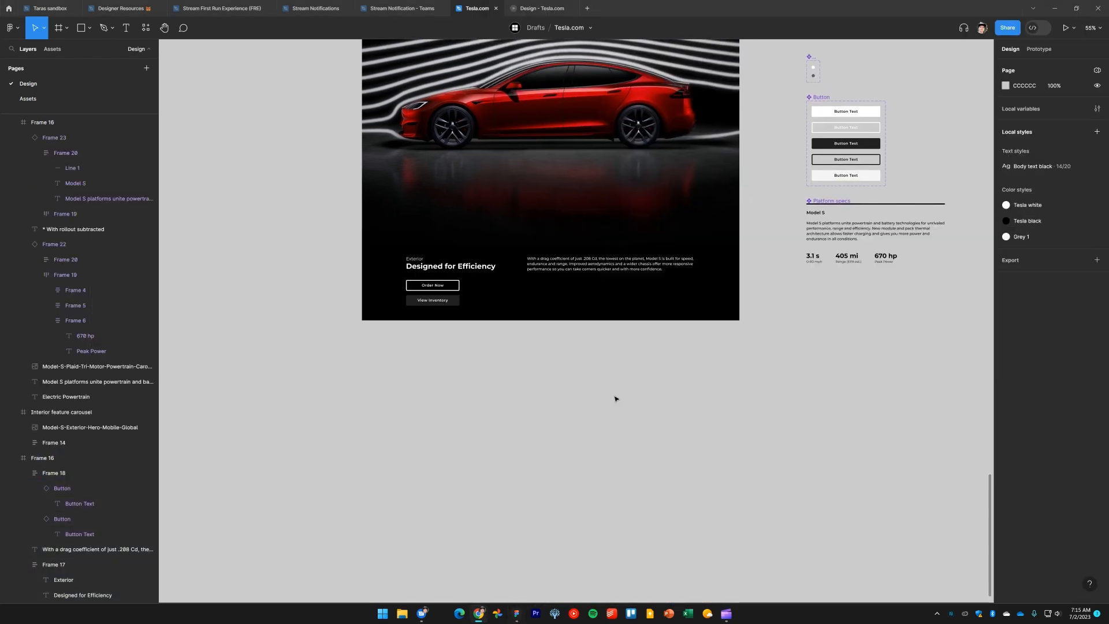
Review the exterior feature rows below the Efficiency section on the live Model S page in the browser
key("alt+Tab")
key("alt+Tab")
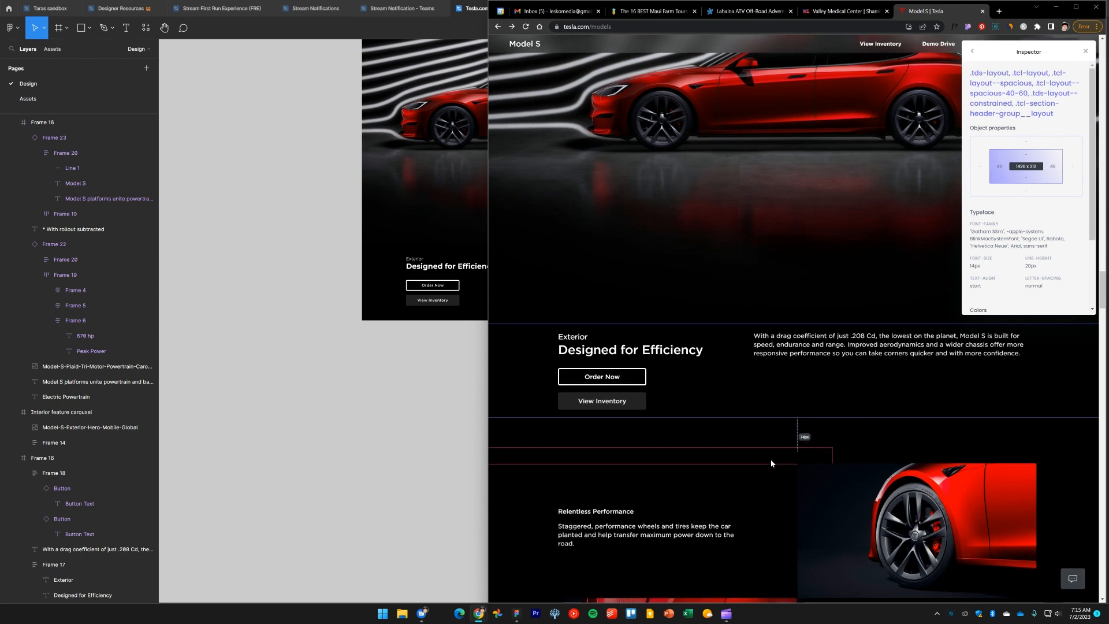
scroll(771, 463, "down", 5)
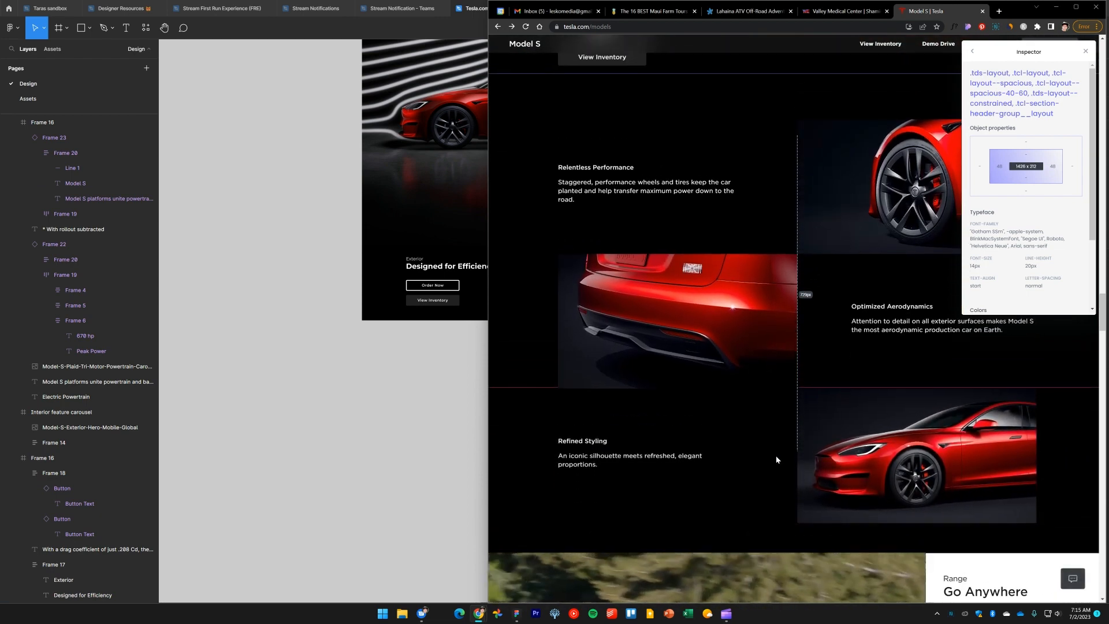
scroll(775, 451, "up", 1)
scroll(775, 450, "down", 1)
Select the Model-S-Exterior-Grid-A, B and C desktop images on the Assets page
left_click(38, 99)
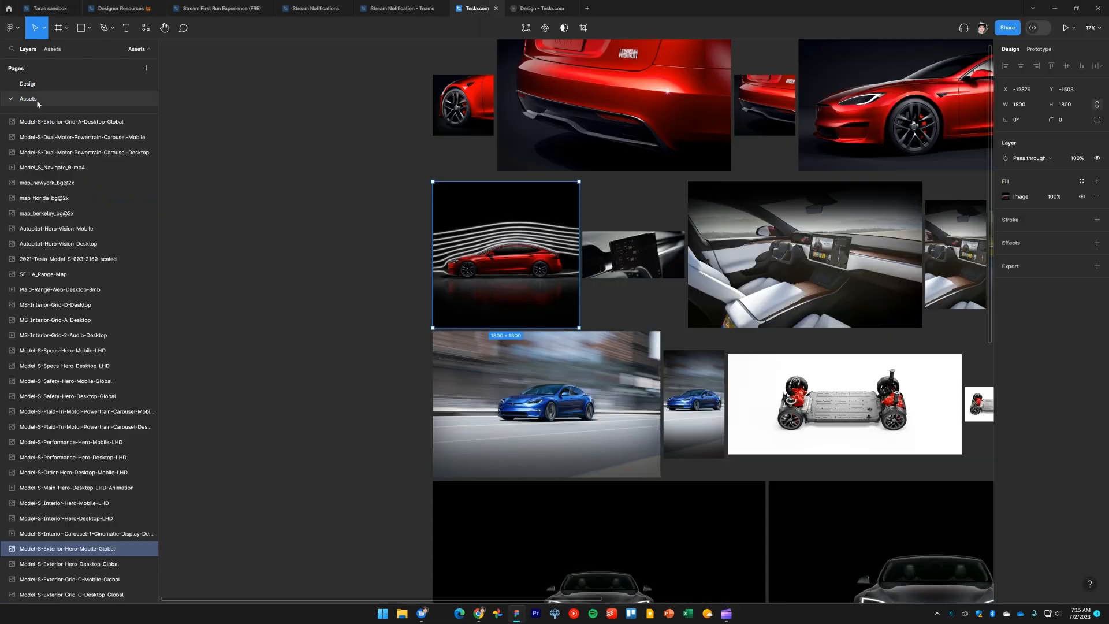
left_click_drag(583, 258, 492, 391)
scroll(491, 391, "down", 1)
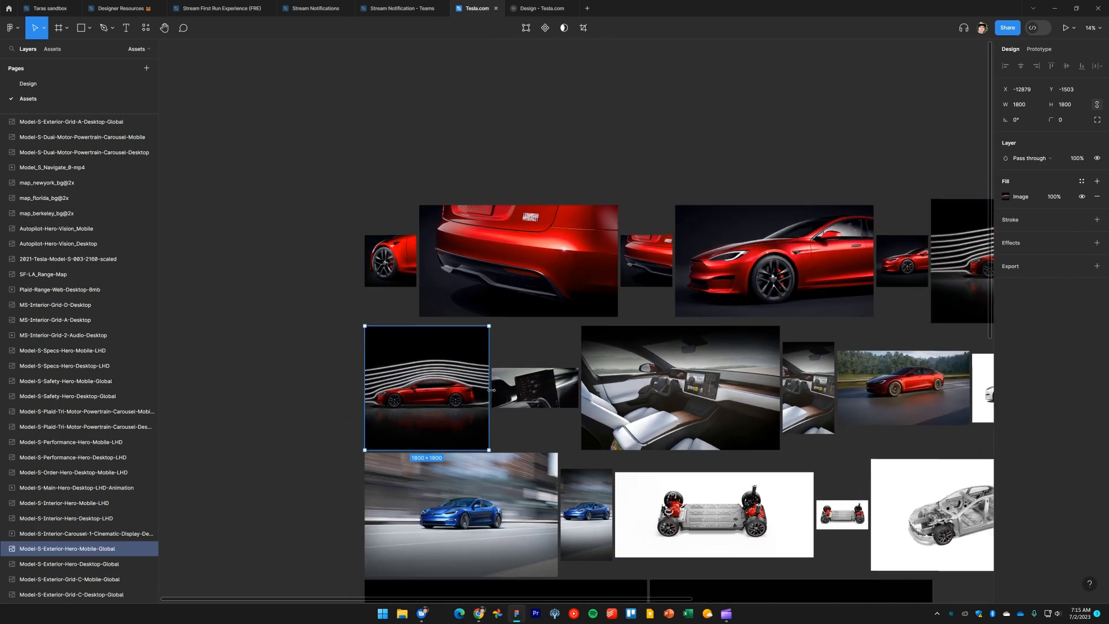
scroll(535, 403, "down", 2)
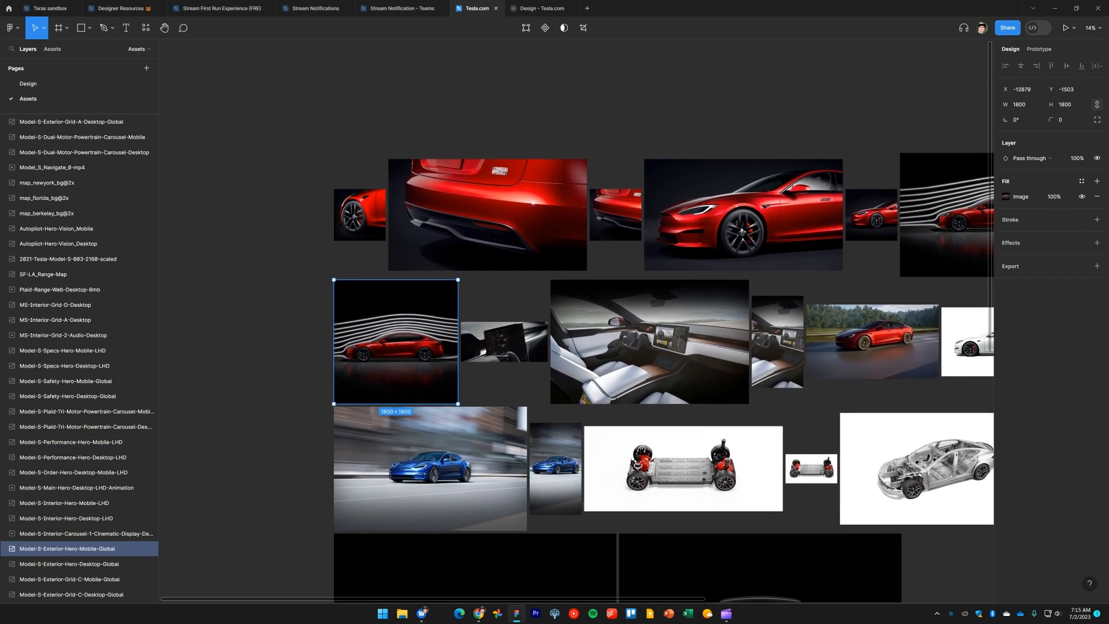
scroll(632, 296, "right", 2)
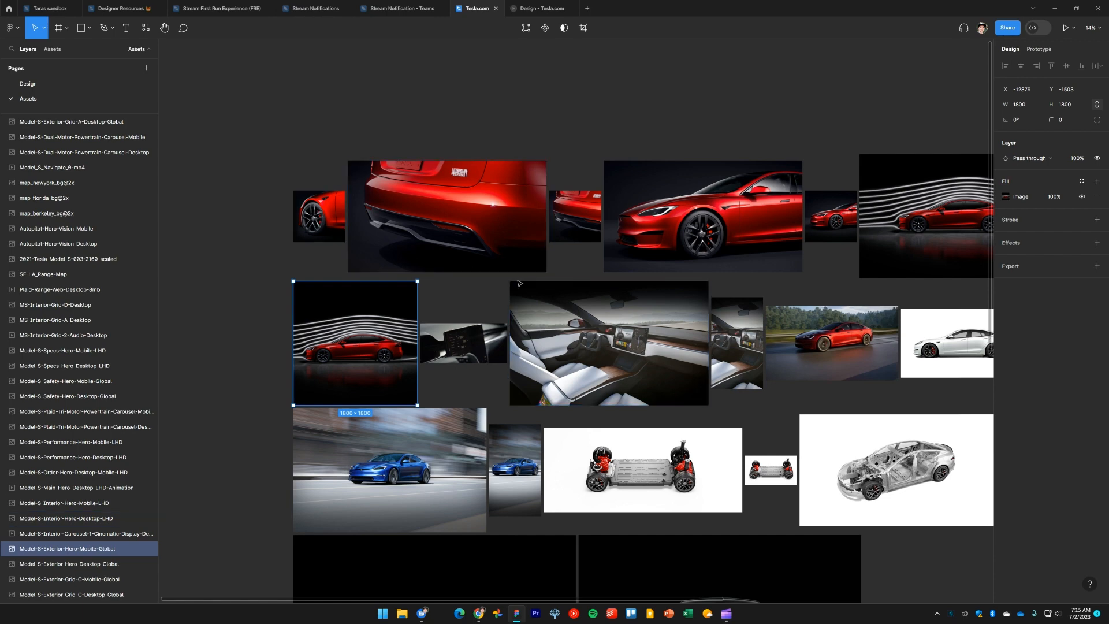
scroll(520, 283, "right", 2)
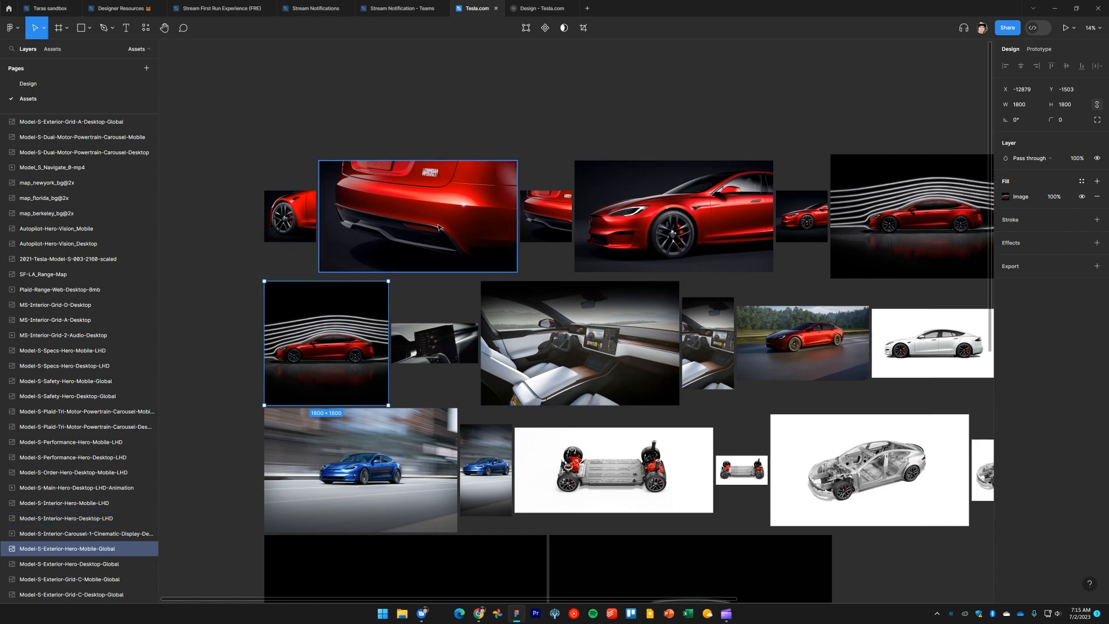
left_click(437, 225)
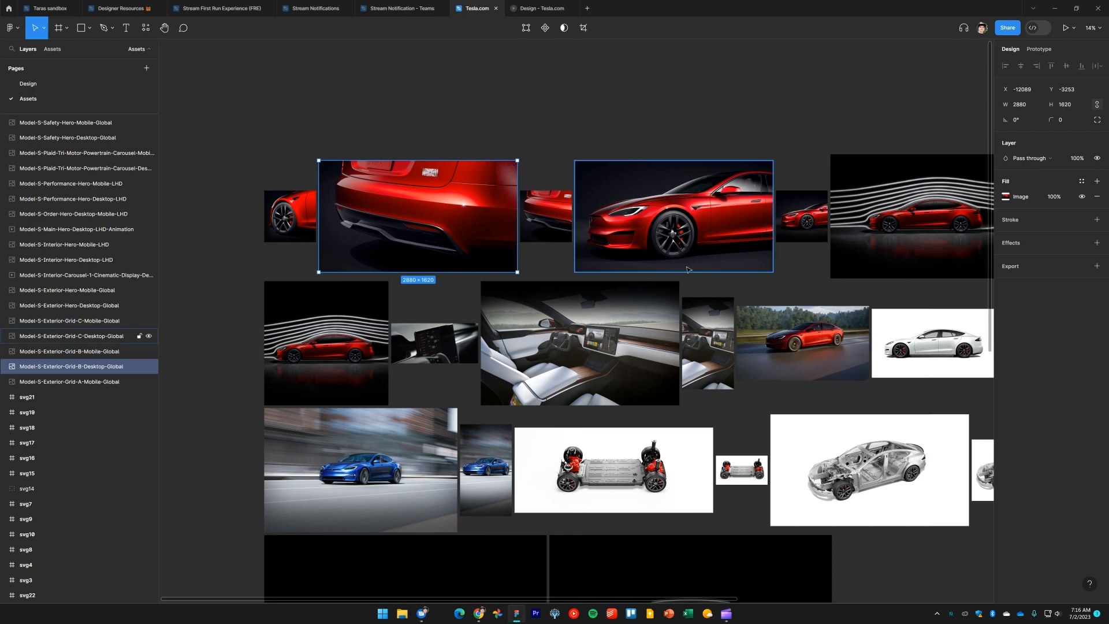
left_click(688, 269)
scroll(687, 268, "right", 3)
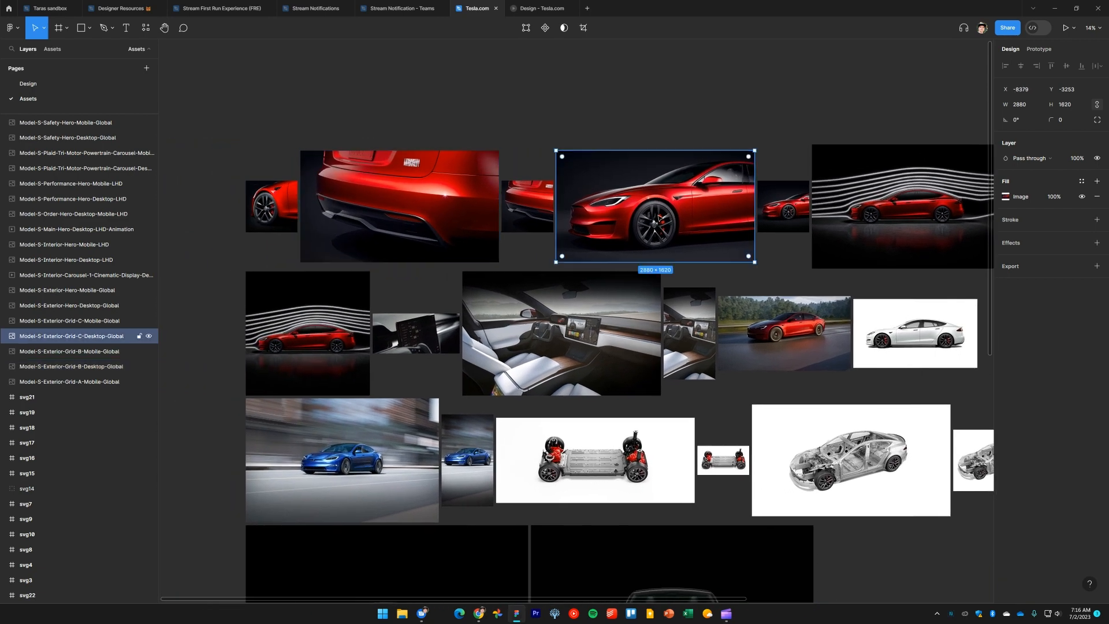
left_click(414, 234)
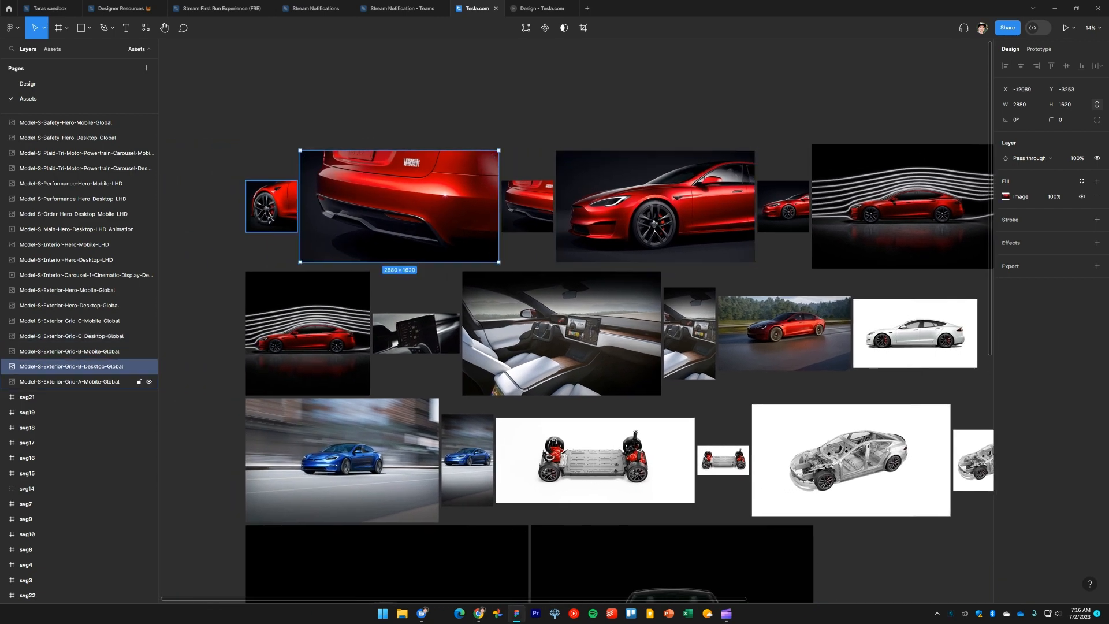
scroll(269, 218, "down", 8)
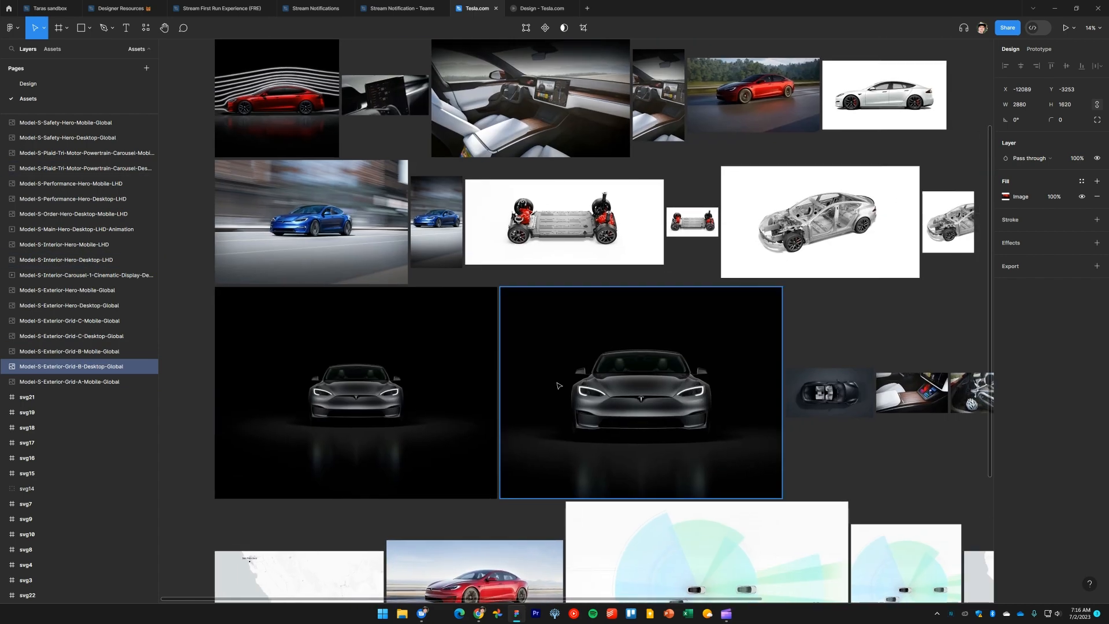
scroll(558, 385, "down", 3)
left_click_drag(571, 402, 565, 370)
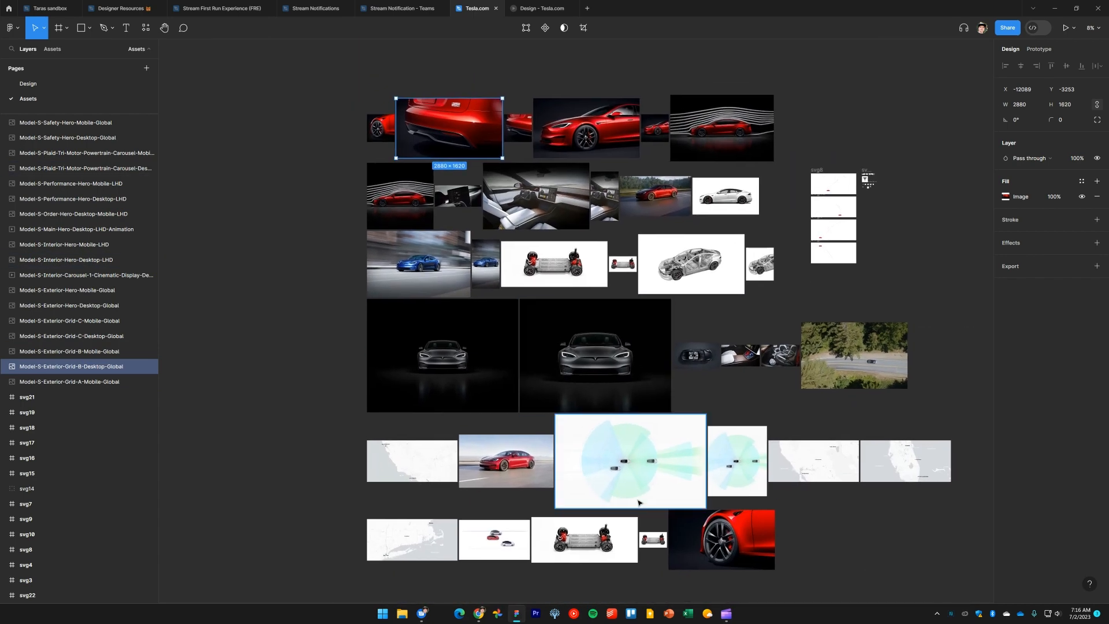
left_click(539, 104)
left_click(451, 130, "shift")
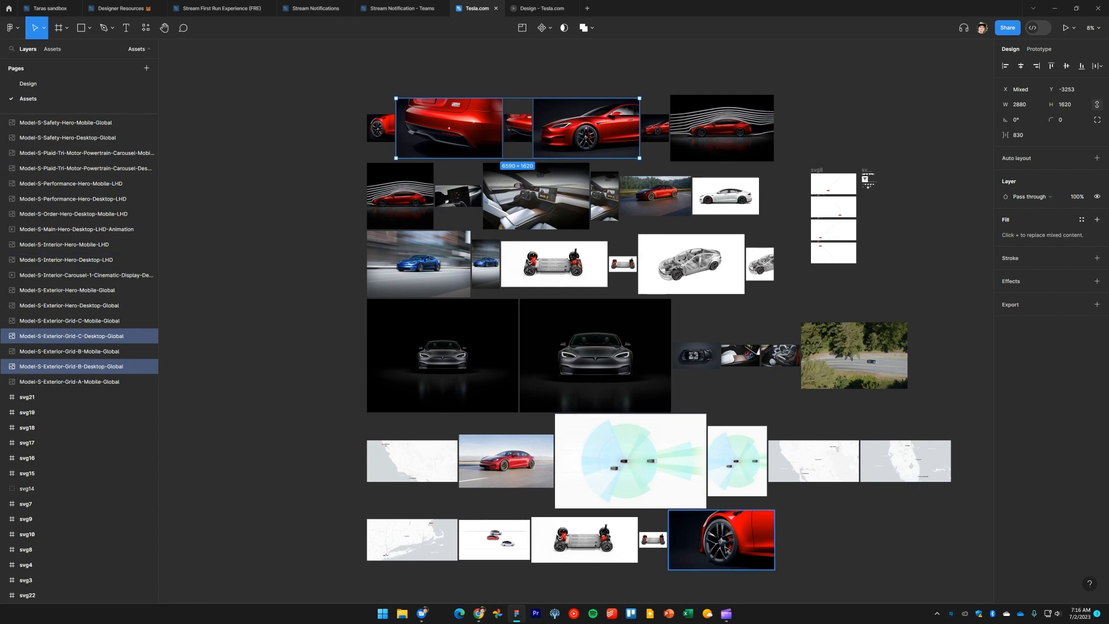
left_click(722, 539, "shift")
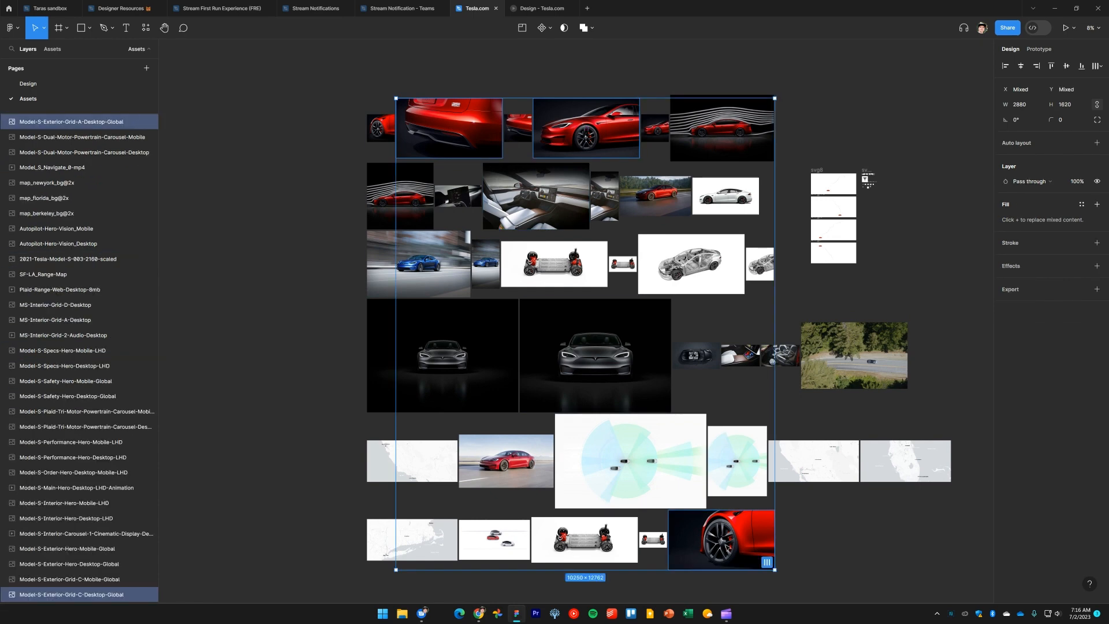
Paste the three exterior images onto the Design page and wrap them in an auto layout frame
left_click(43, 84)
left_click_drag(372, 449, 851, 235)
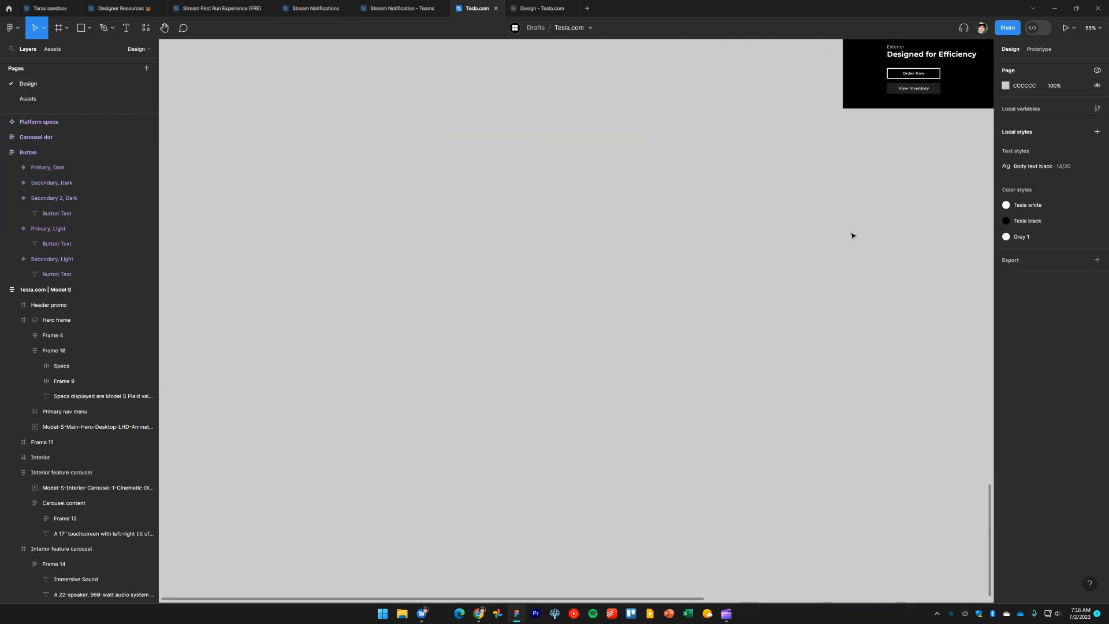
key("ctrl+v")
key("shift+a")
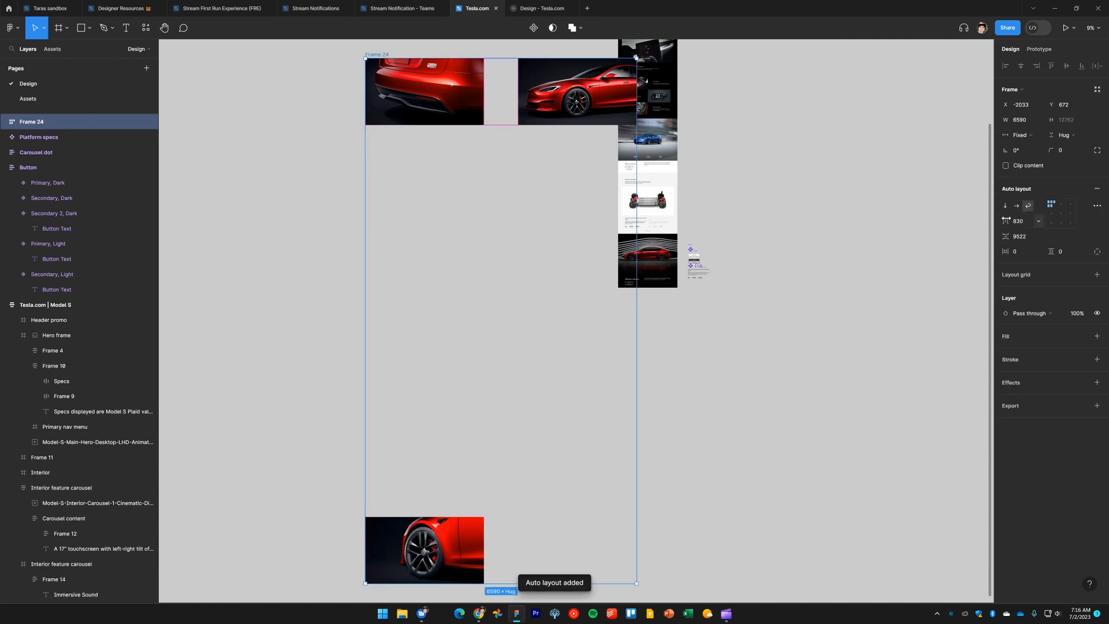
Set the auto layout frame to a vertical direction with 475 spacing and move it below the page
left_click(1005, 205)
left_click_drag(1003, 221, 336, 319)
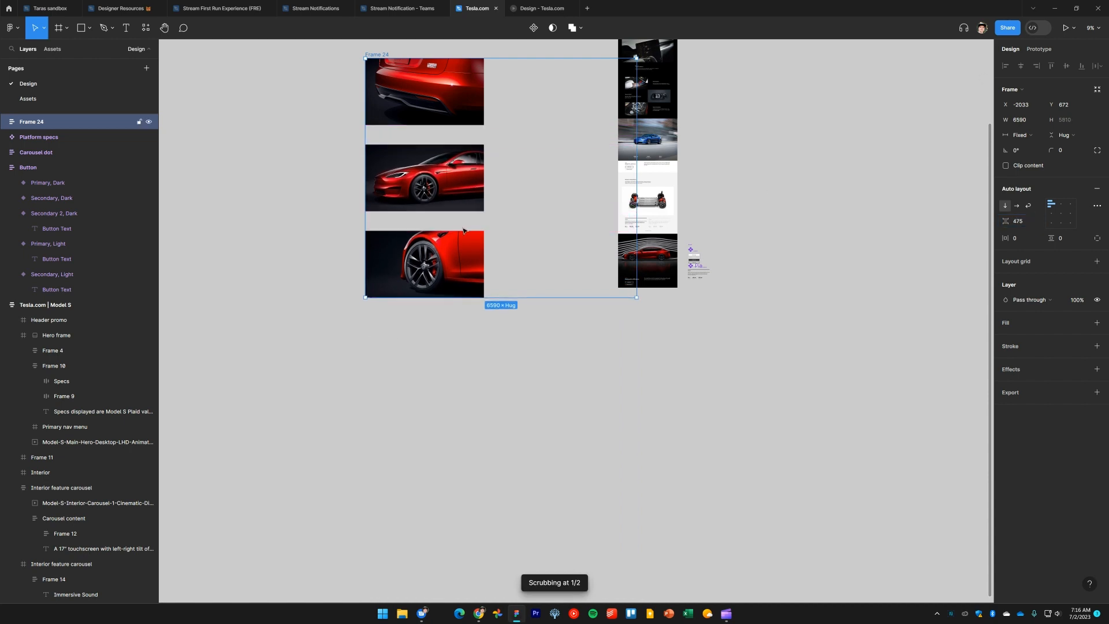
left_click_drag(465, 180, 540, 446)
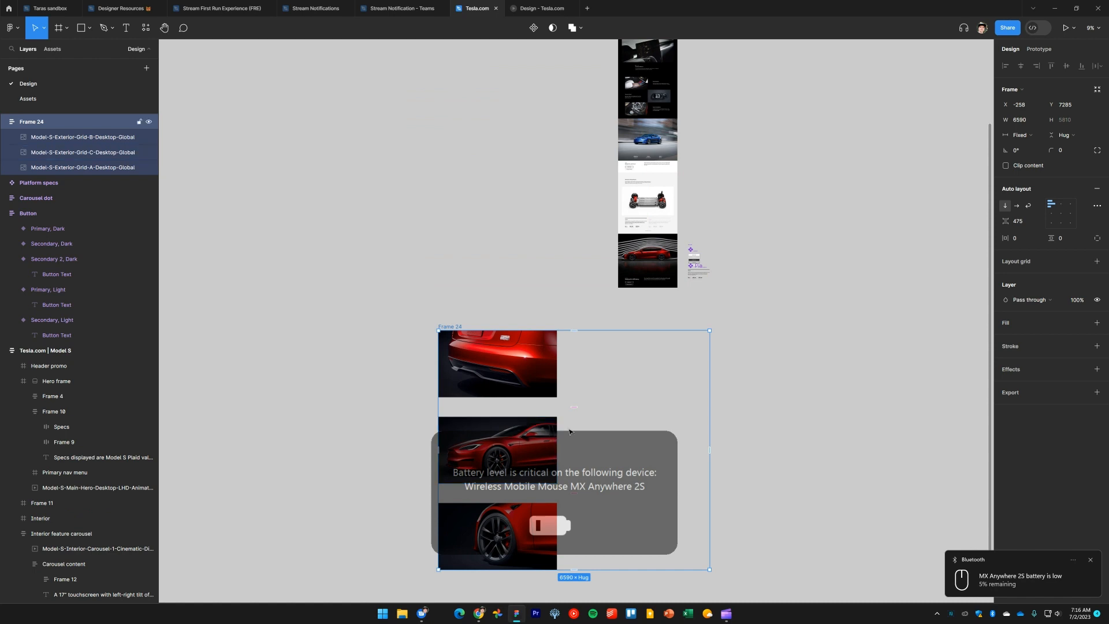
Remove the auto layout frame while keeping the three exterior images
left_click(404, 298)
left_click(451, 327)
key("ctrl+shift+g")
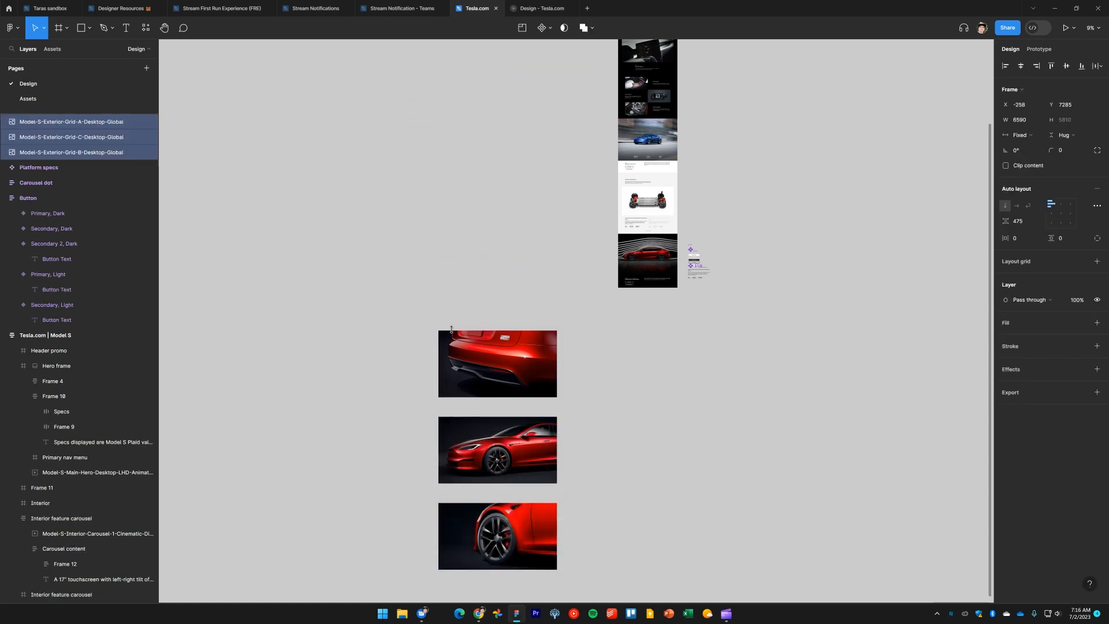
Reposition the three exterior images and reduce the vertical gap between them to 120
left_click_drag(519, 359, 533, 330)
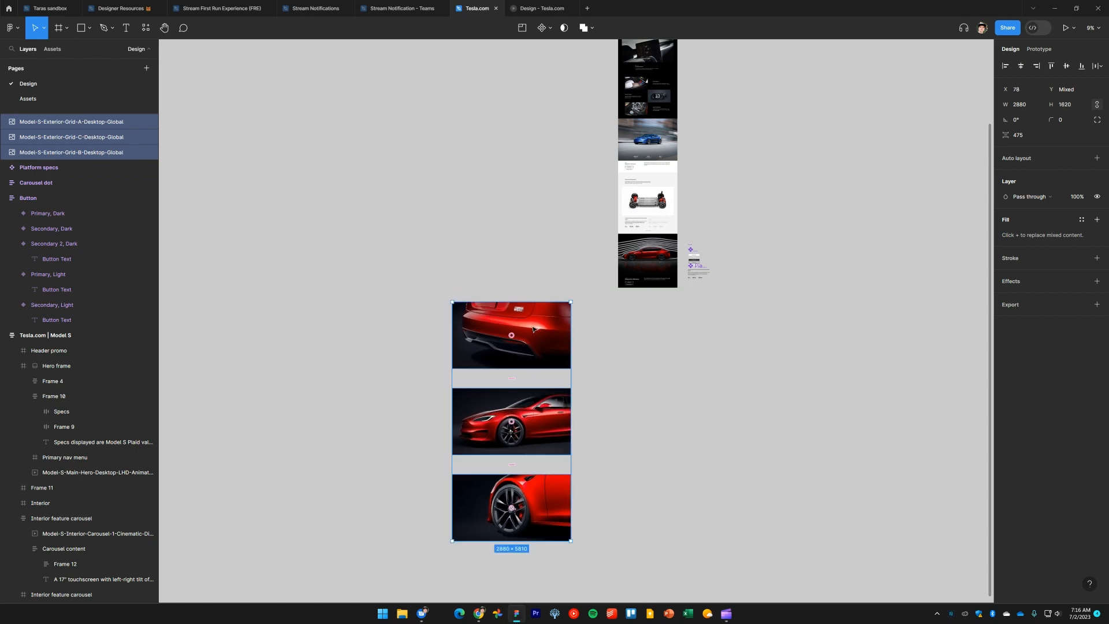
scroll(533, 330, "down", 2)
left_click_drag(531, 266, 539, 291)
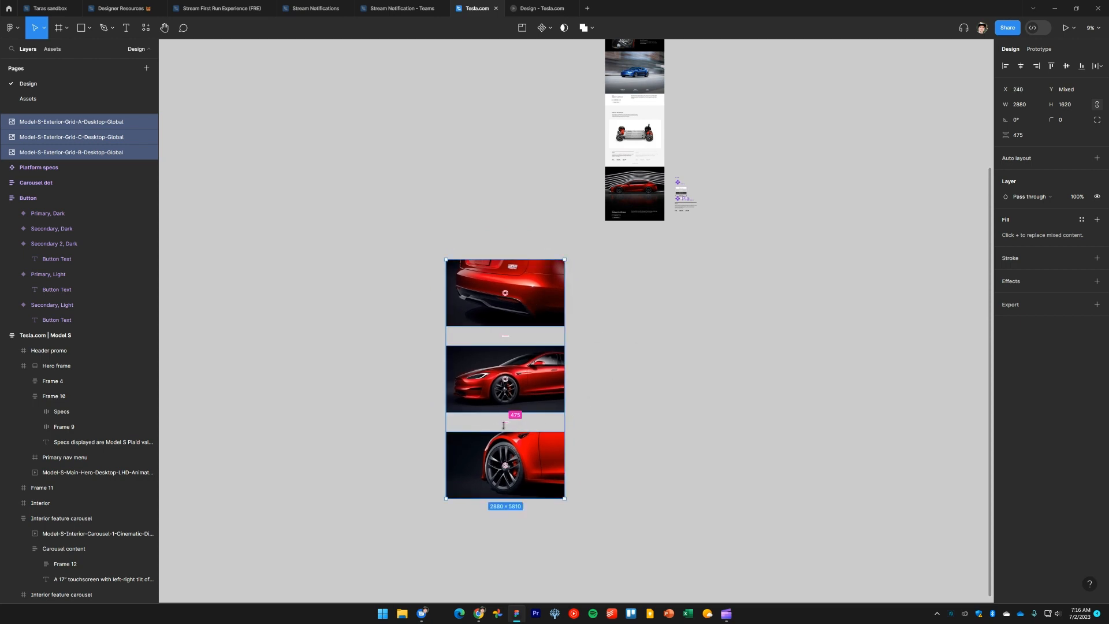
left_click_drag(506, 422, 506, 403)
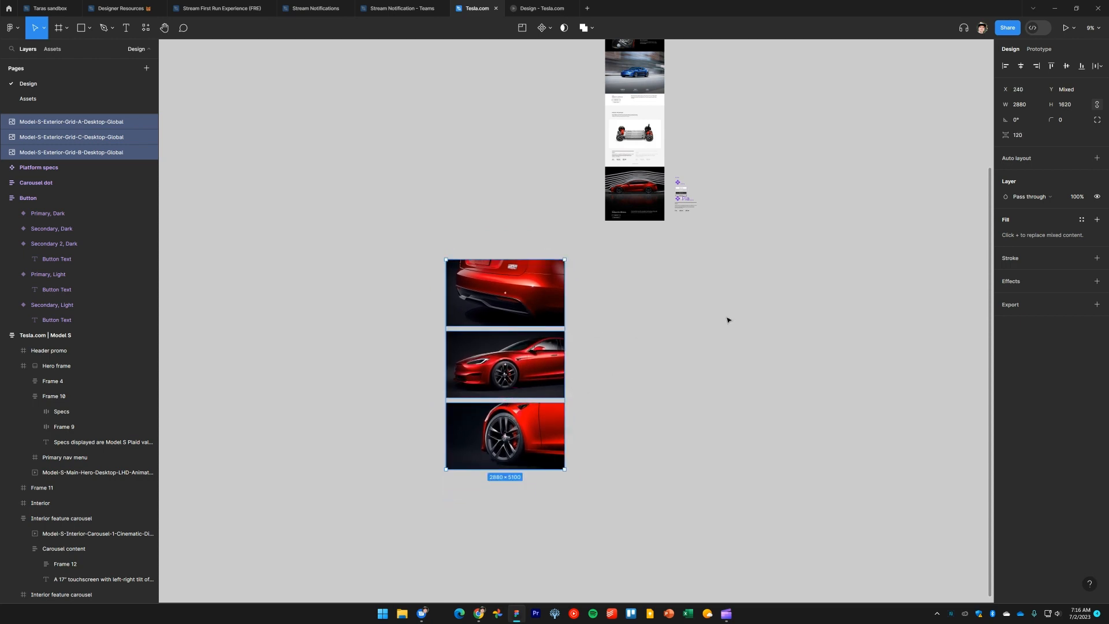
Scale the three exterior images down with the Scale tool
left_click(1028, 106)
left_click(615, 463)
left_click_drag(615, 462, 481, 292)
key("k")
left_click_drag(564, 396, 575, 270)
key("v")
left_click(649, 300)
Duplicate the Interior feature carousel frame
scroll(649, 299, "up", 5)
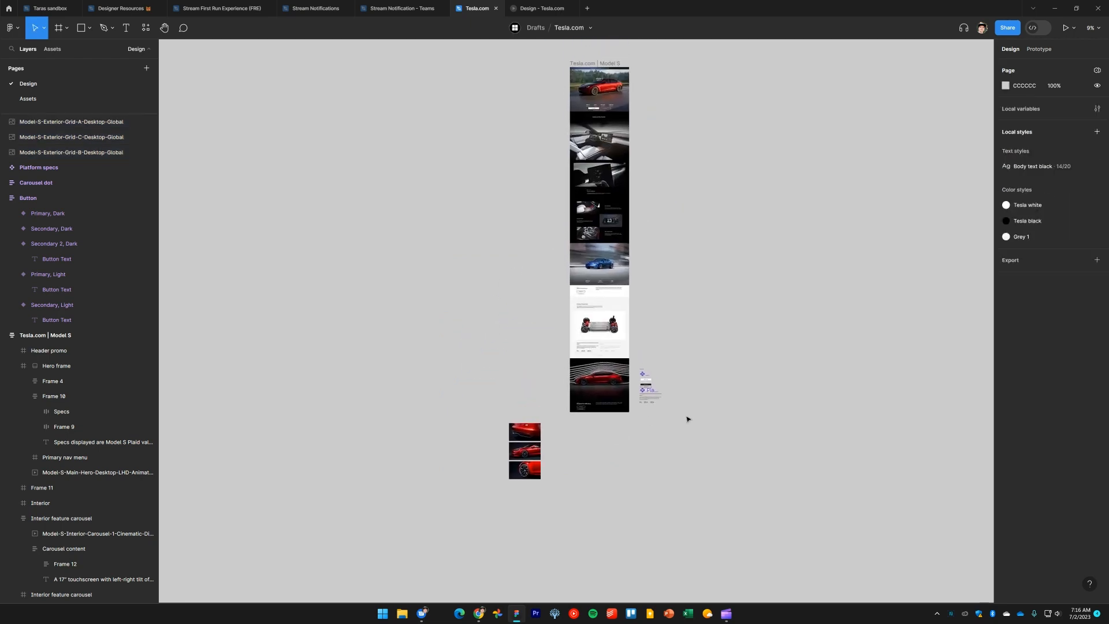
scroll(649, 242, "down", 2)
scroll(649, 242, "left", 2)
left_click(636, 165)
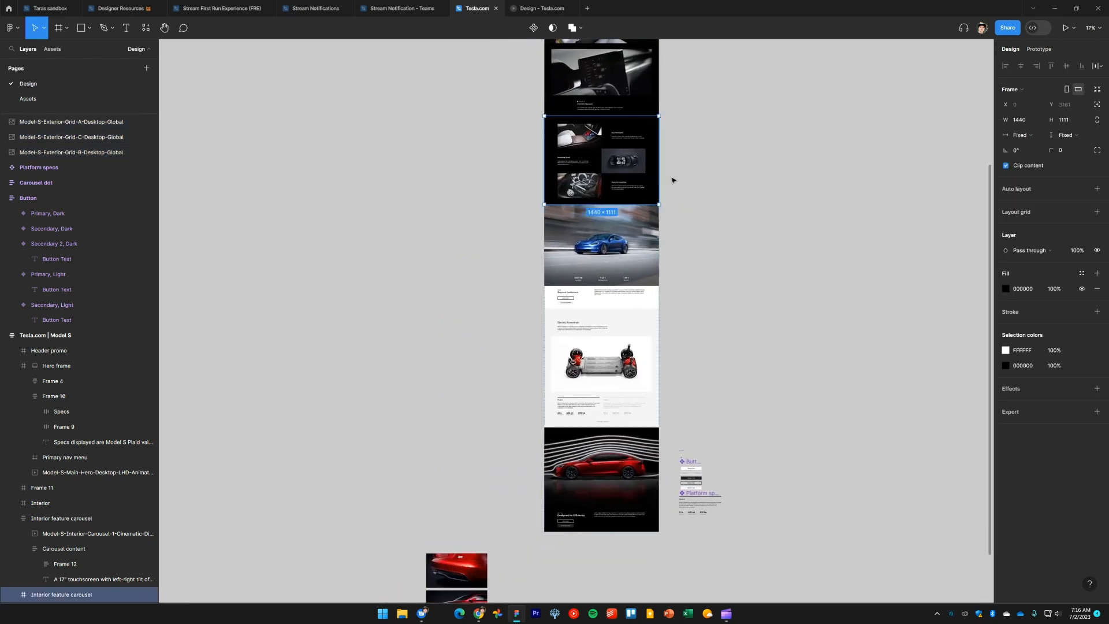
key("ctrl+d")
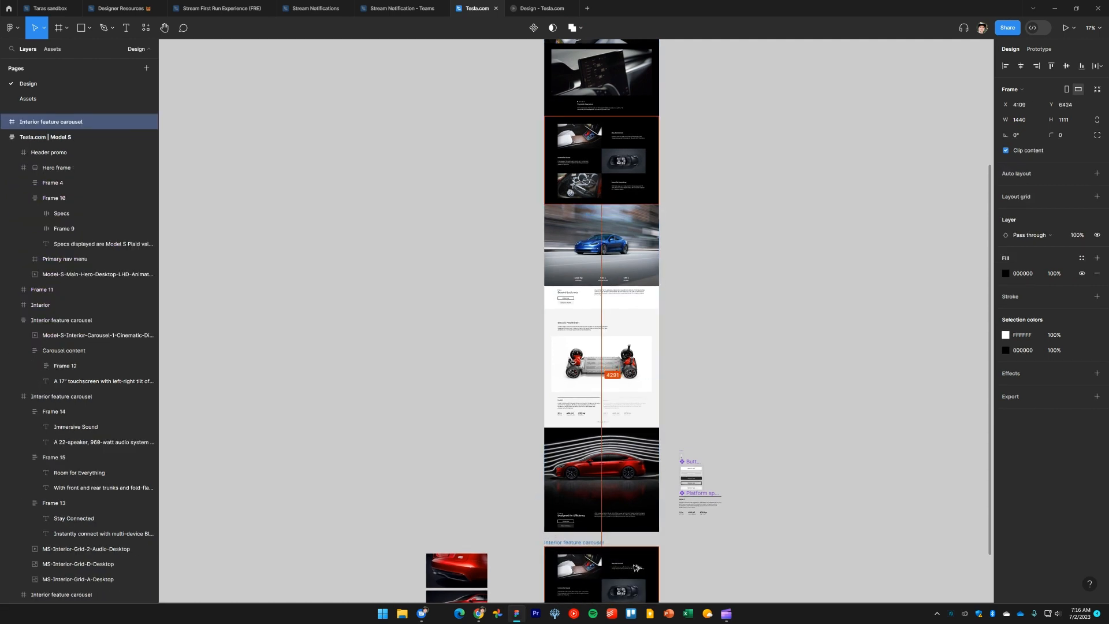
Compare the duplicated carousel with the live site's exterior feature layout in the browser
scroll(722, 481, "down", 1)
scroll(693, 364, "down", 5)
scroll(592, 441, "up", 4)
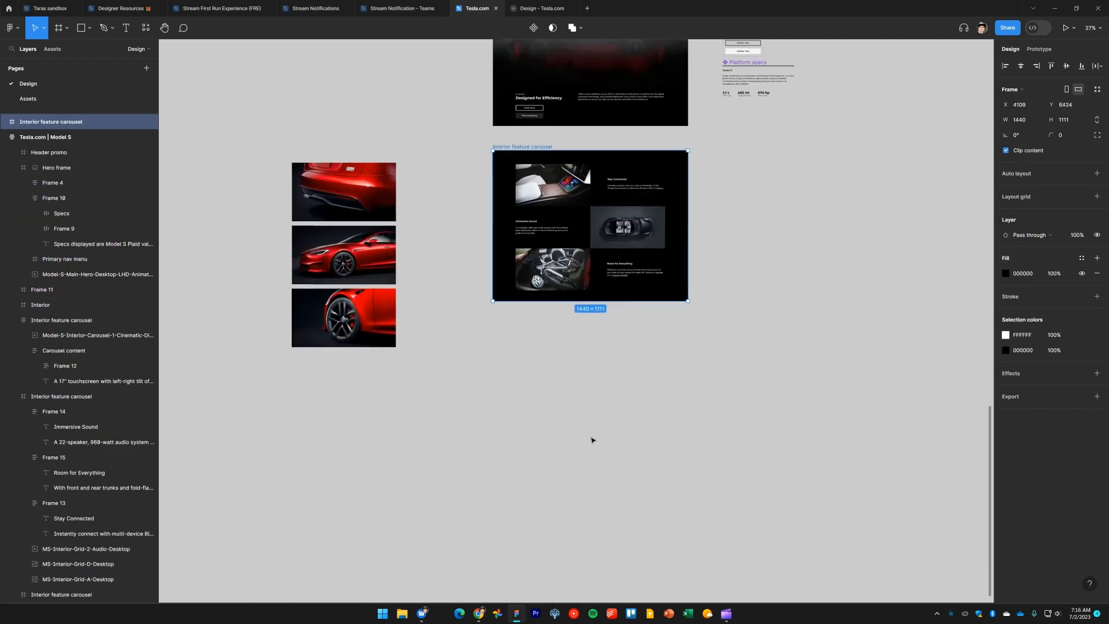
left_click(606, 383)
left_click_drag(618, 378, 622, 414)
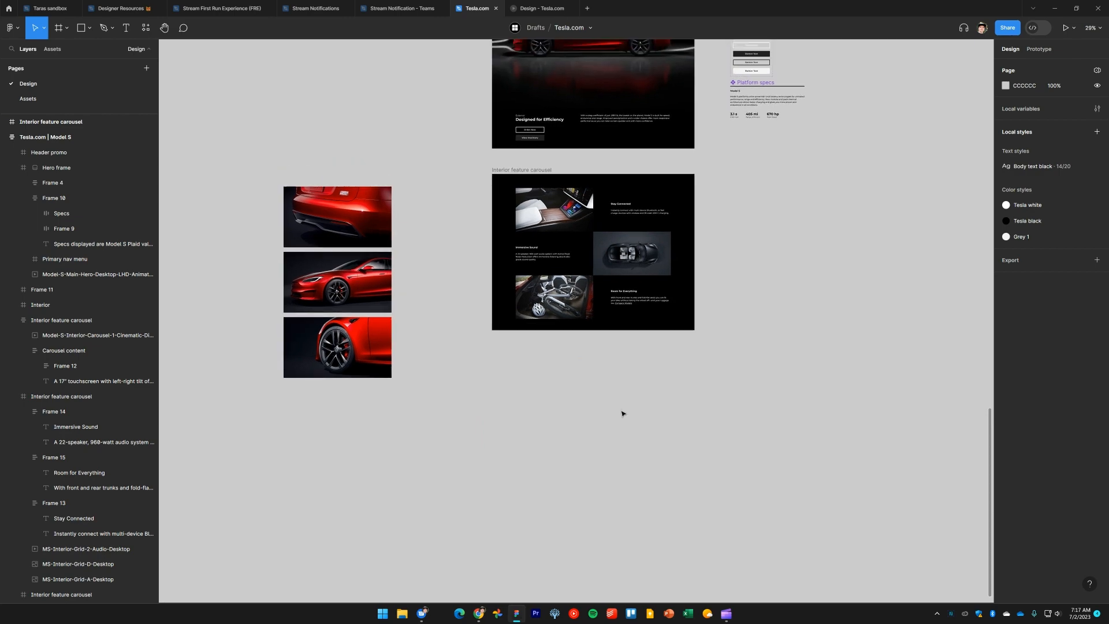
scroll(580, 356, "up", 5)
scroll(591, 480, "up", 3)
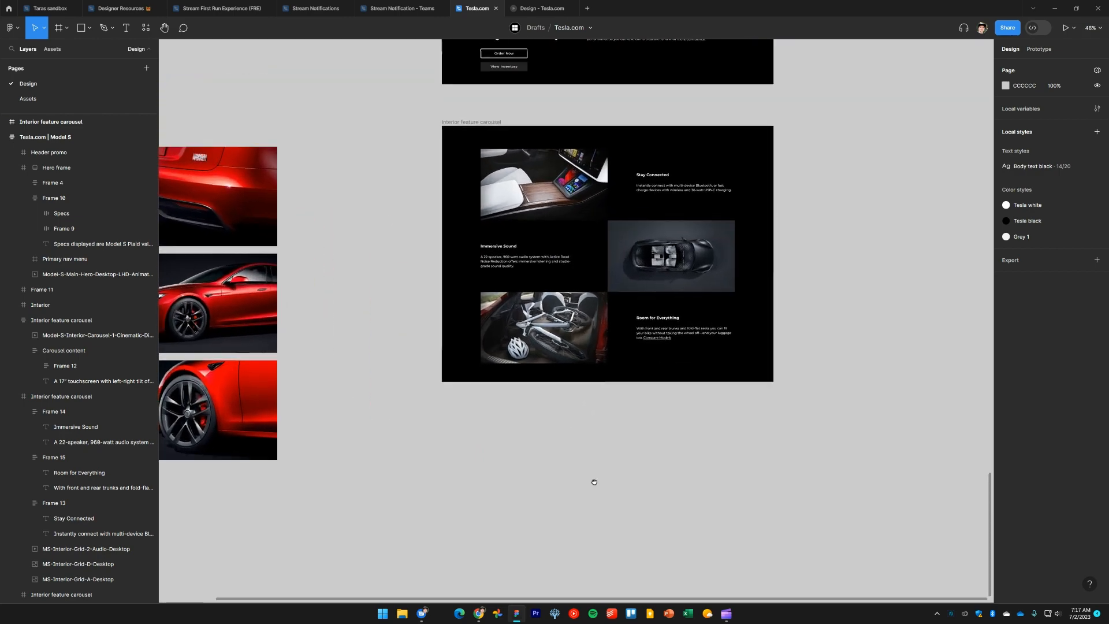
scroll(578, 243, "up", 2)
key("alt+Tab")
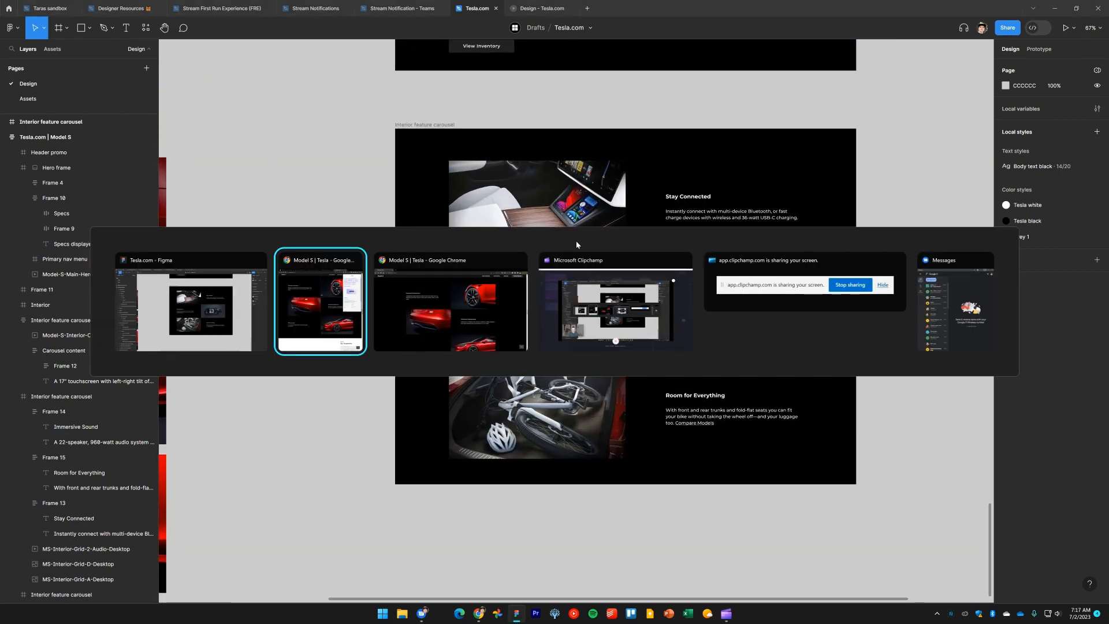
scroll(579, 245, "up", 1)
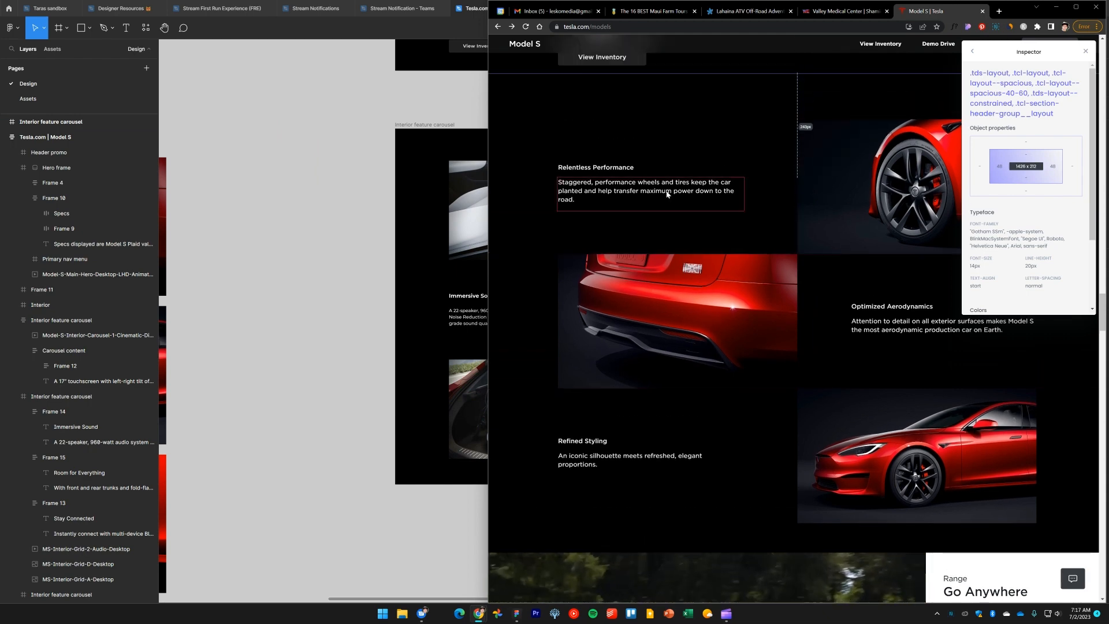
key("alt+Tab")
Swap the Stay Connected text block and its image so the text sits on the left in the duplicated carousel
left_click(578, 208)
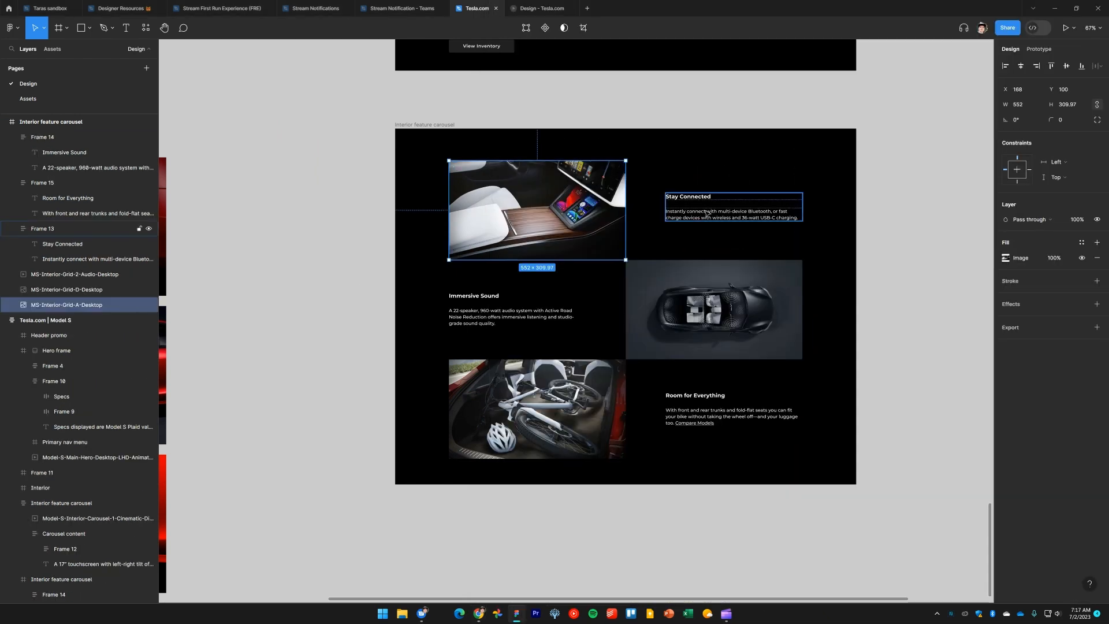
left_click(712, 212, "shift")
left_click_drag(631, 216, 565, 214)
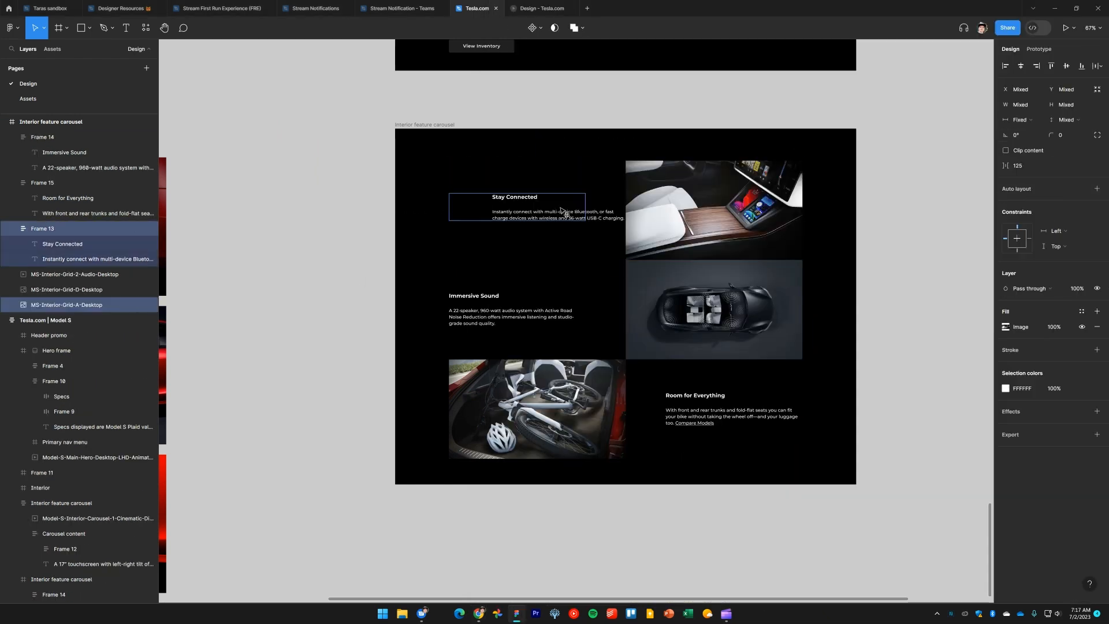
Swap the Immersive Sound text block and its image so the text sits on the right
left_click(665, 306)
left_click(537, 301, "shift")
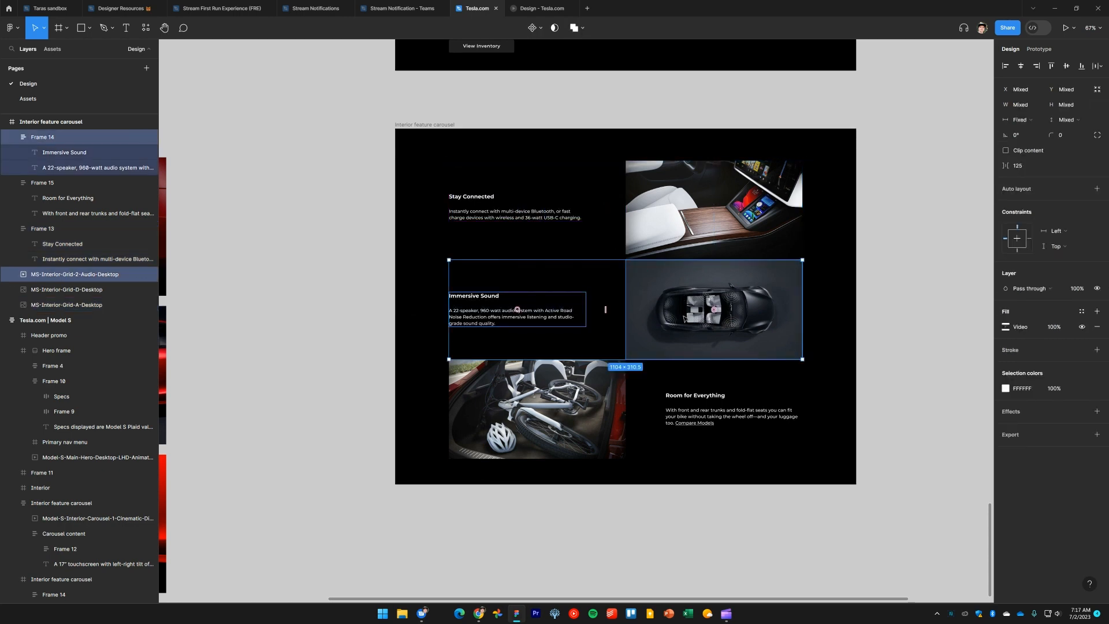
left_click_drag(714, 312, 538, 312)
Swap the Room for Everything text block and its image so the text sits on the left
left_click(537, 409)
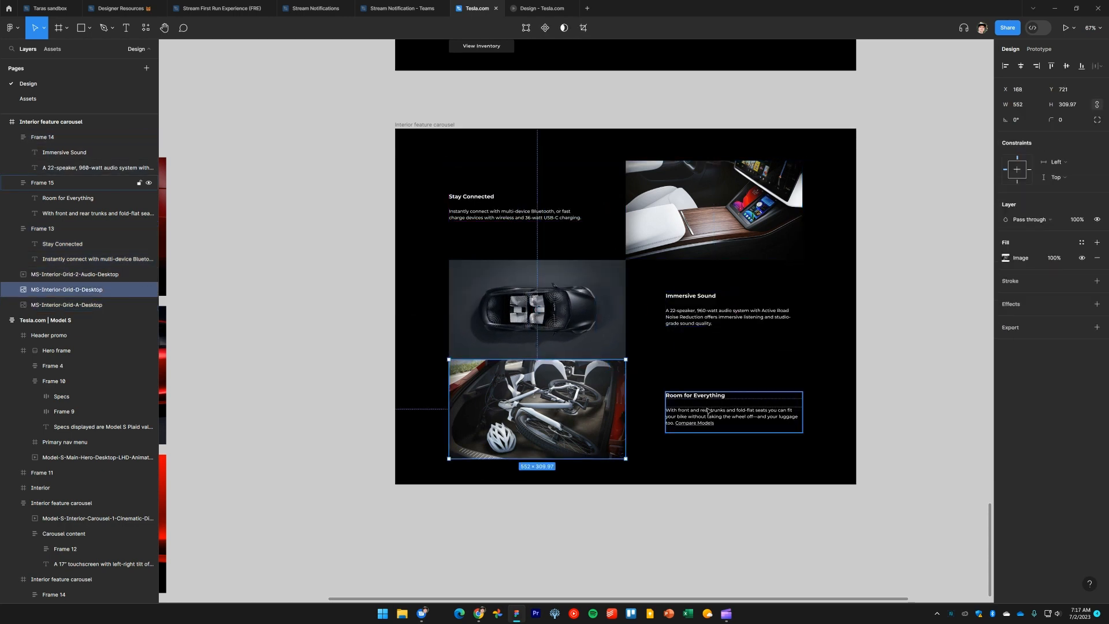
left_click(734, 412, "shift")
left_click_drag(537, 409, 709, 424)
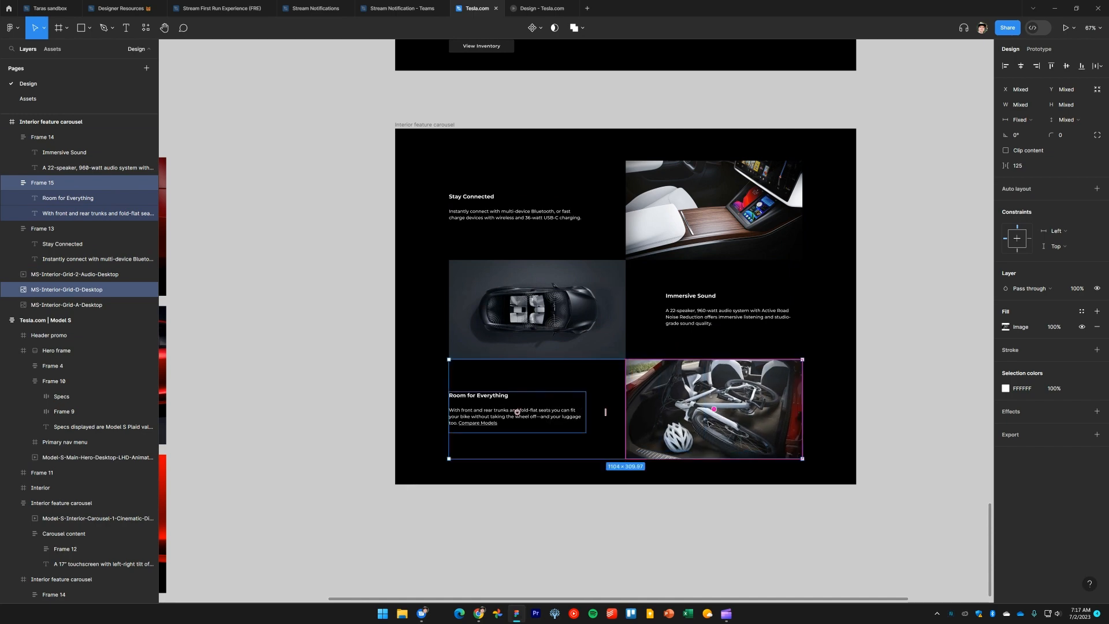
Resize the red wheel close-up image to a width of 552
left_click(898, 393)
left_click(721, 178)
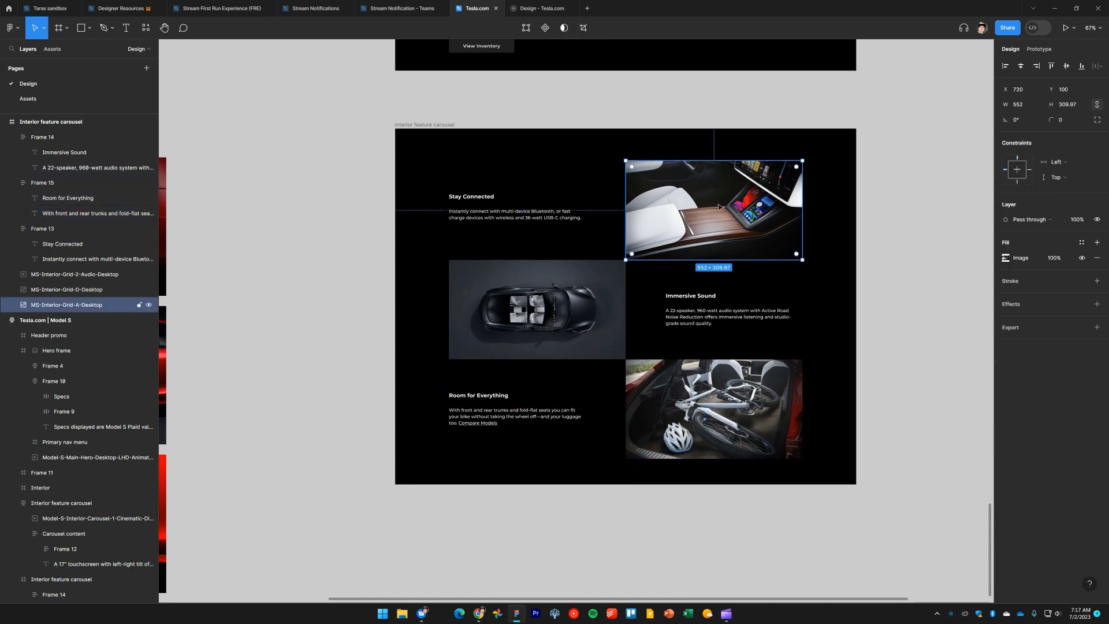
left_click_drag(656, 233, 866, 208)
scroll(551, 265, "down", 2)
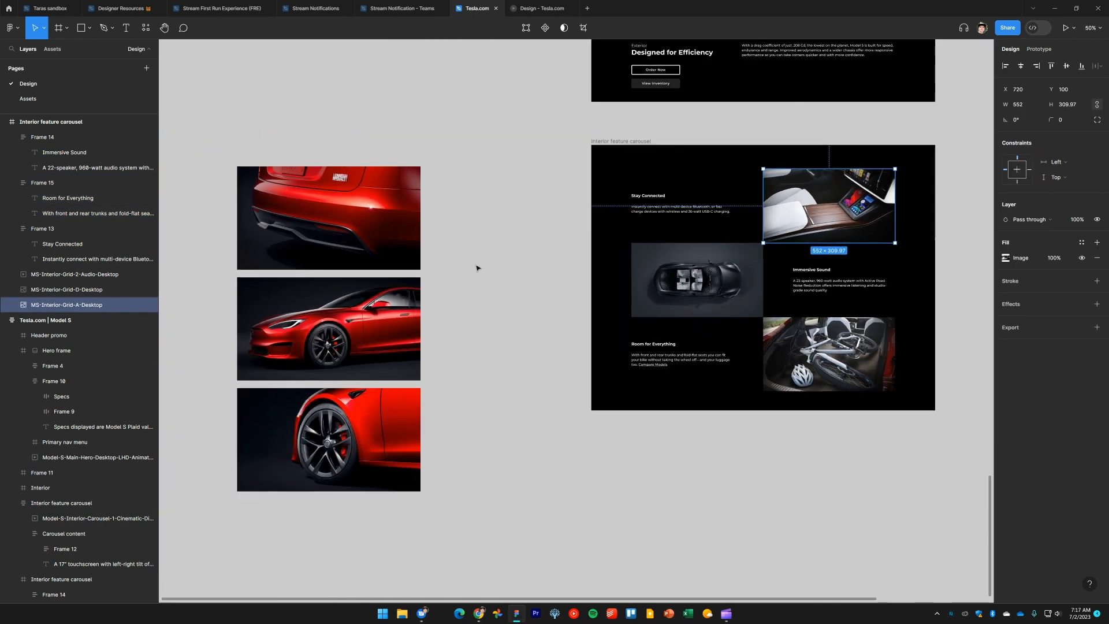
left_click(372, 437)
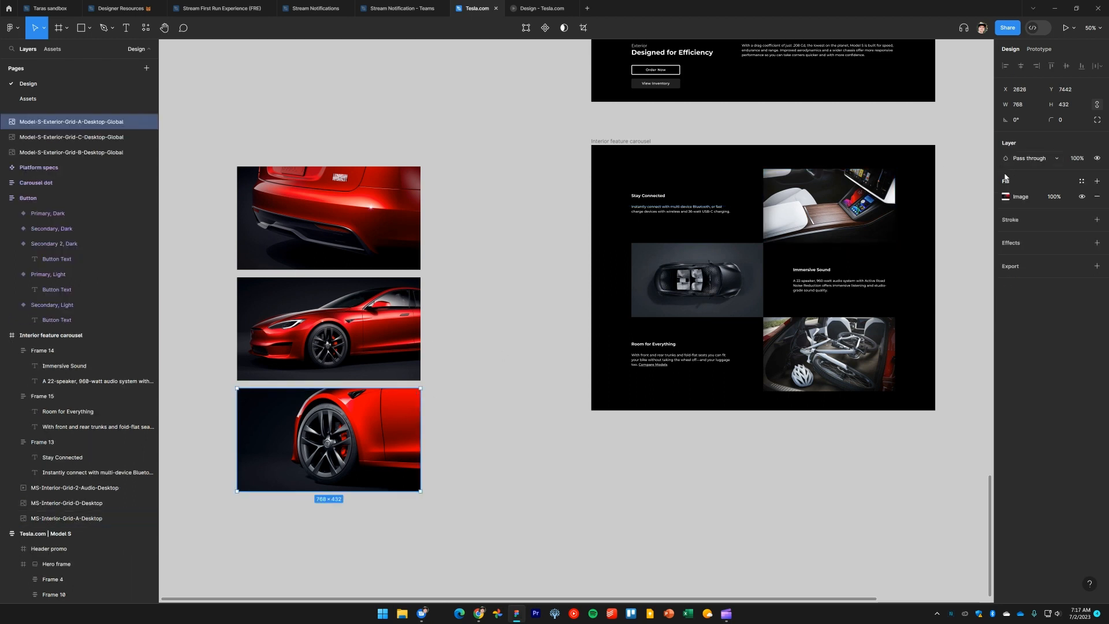
left_click(1033, 107)
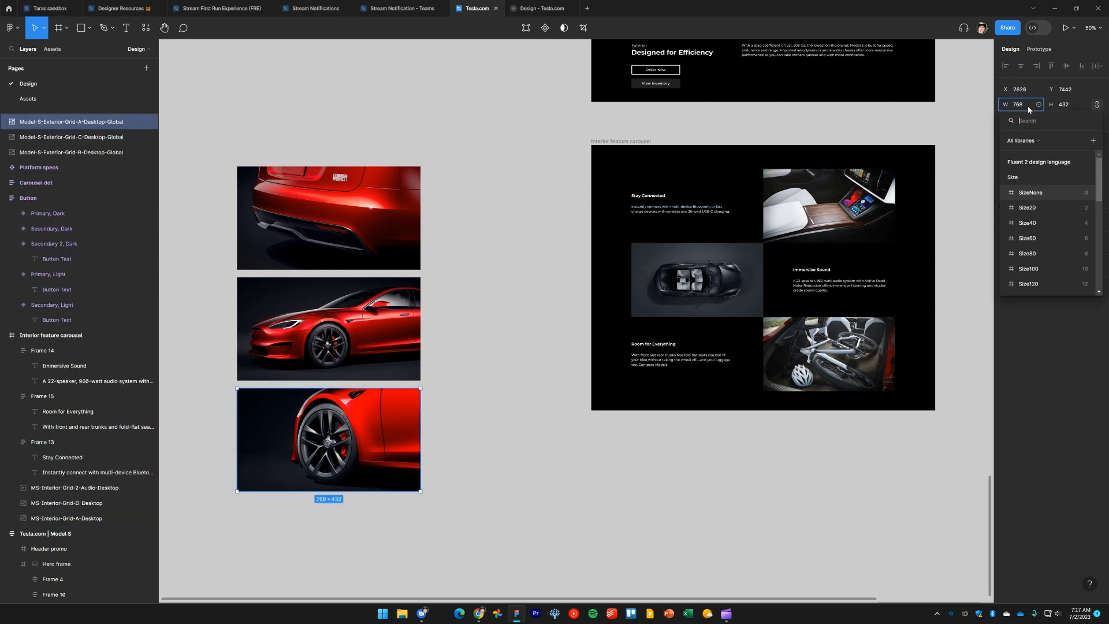
left_click(1025, 107)
type("550")
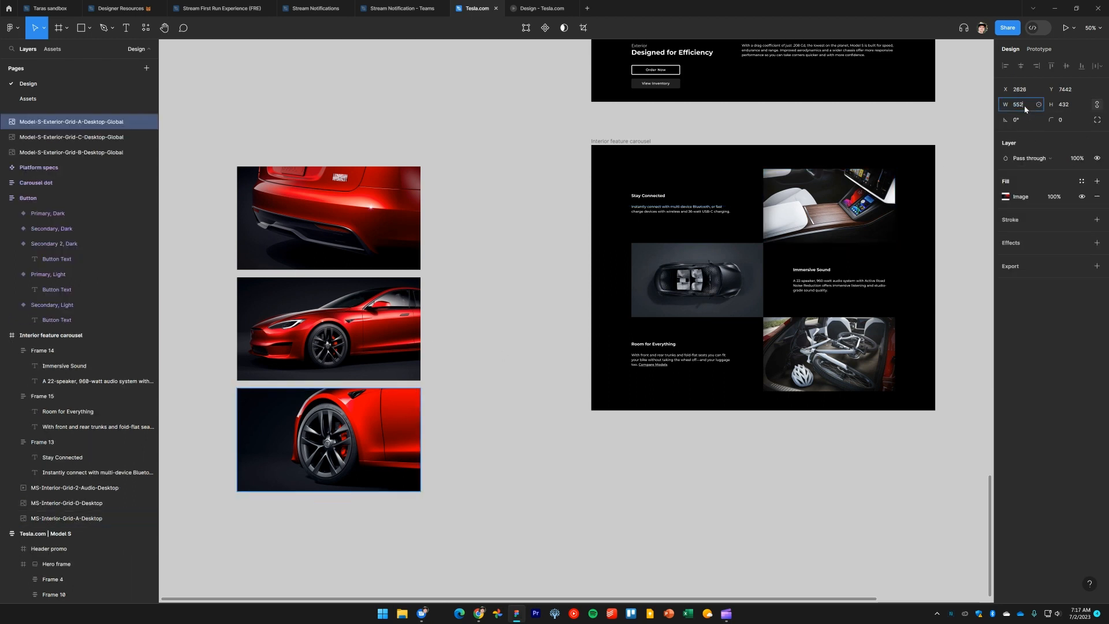
key("Return")
Resize the rear and side-profile car images together to a width of 552
left_click(370, 329)
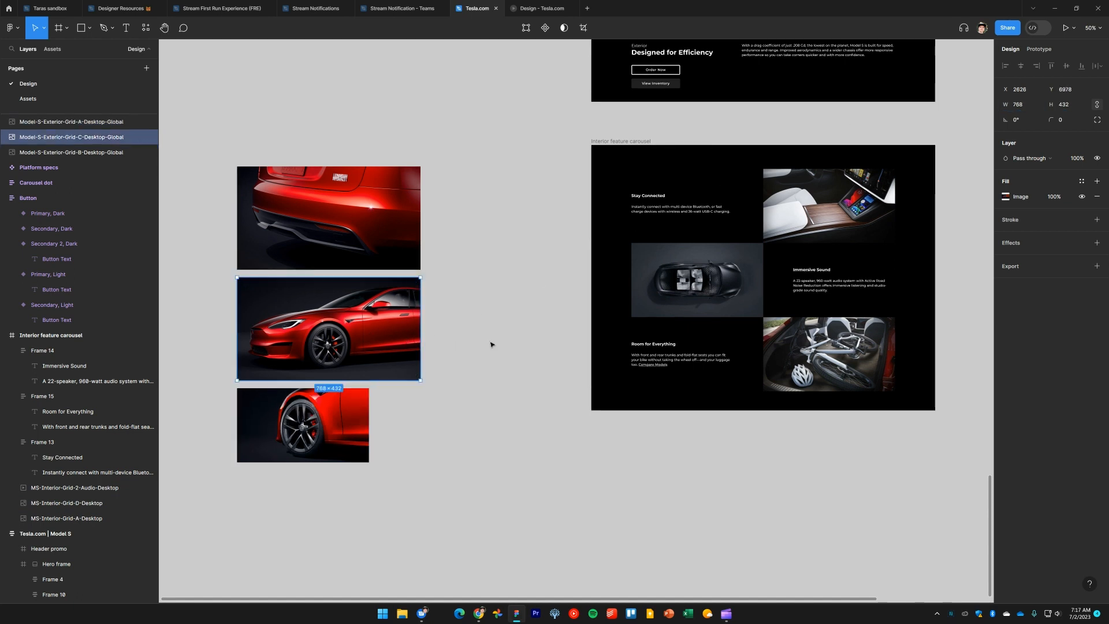
left_click_drag(491, 345, 365, 229)
left_click(1029, 104)
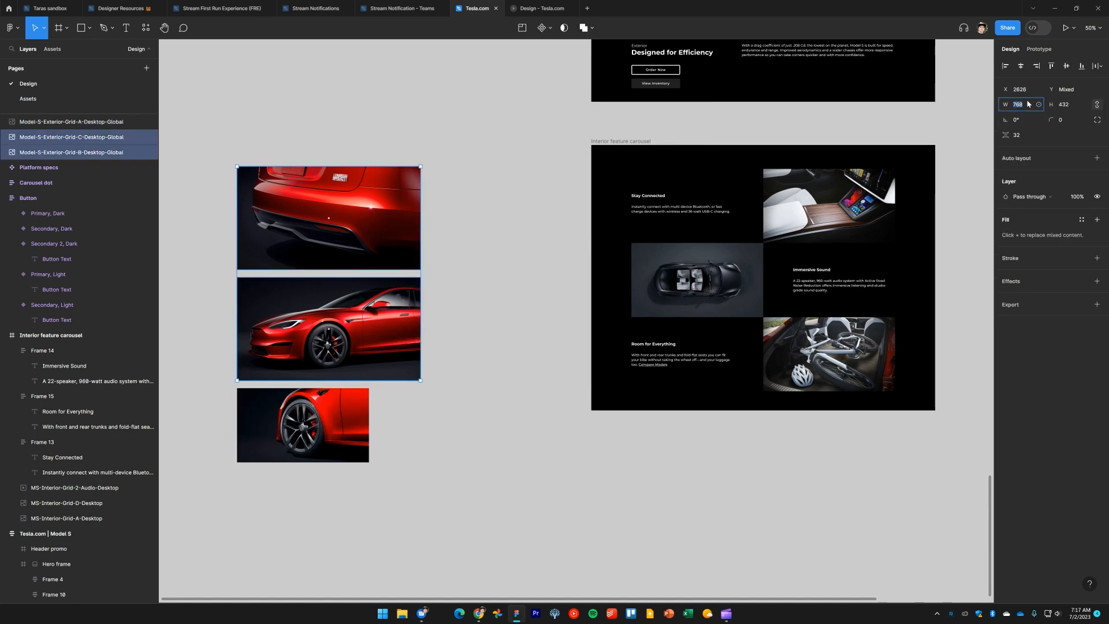
type("552")
key("Return")
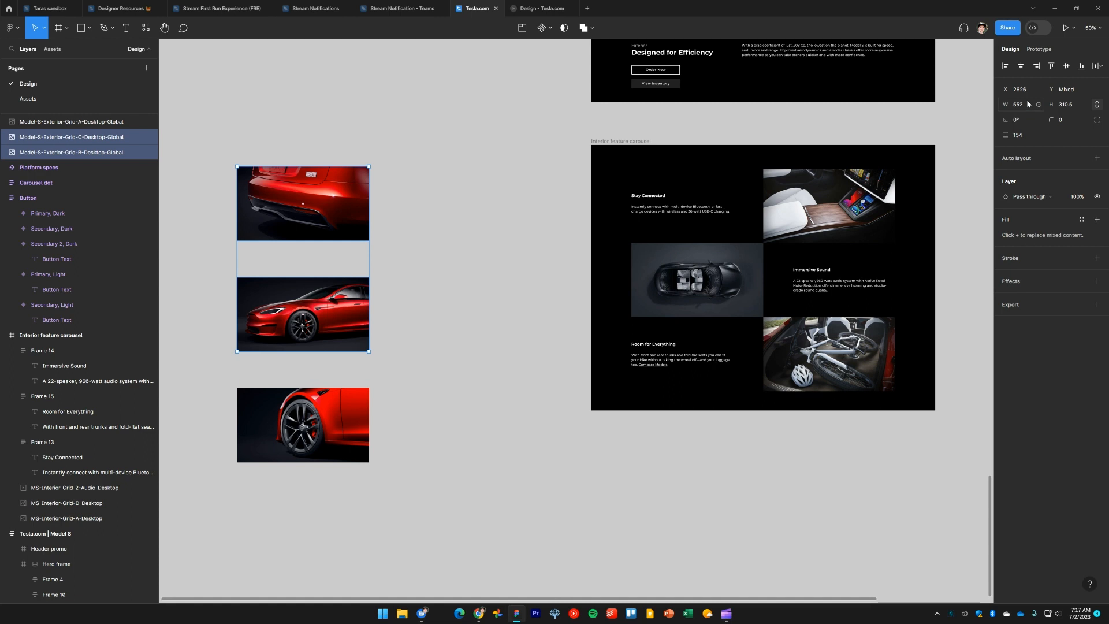
Replace the grid's top-right interior image with the red wheel close-up image
left_click_drag(428, 453, 491, 219)
left_click(460, 440)
key("Delete")
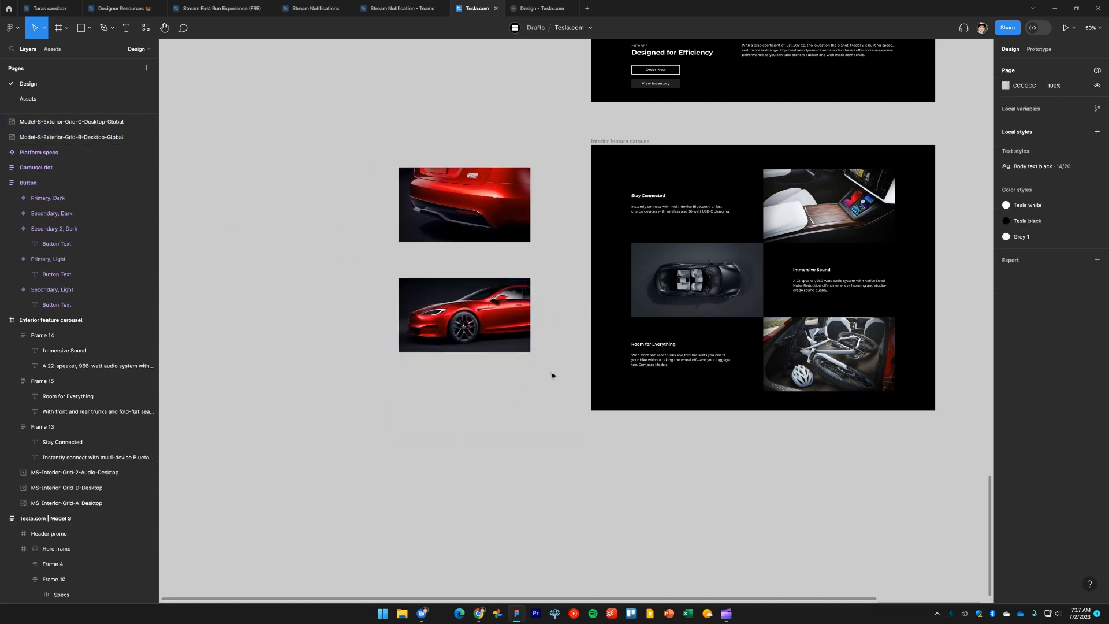
left_click(849, 217)
key("ctrl+shift+r")
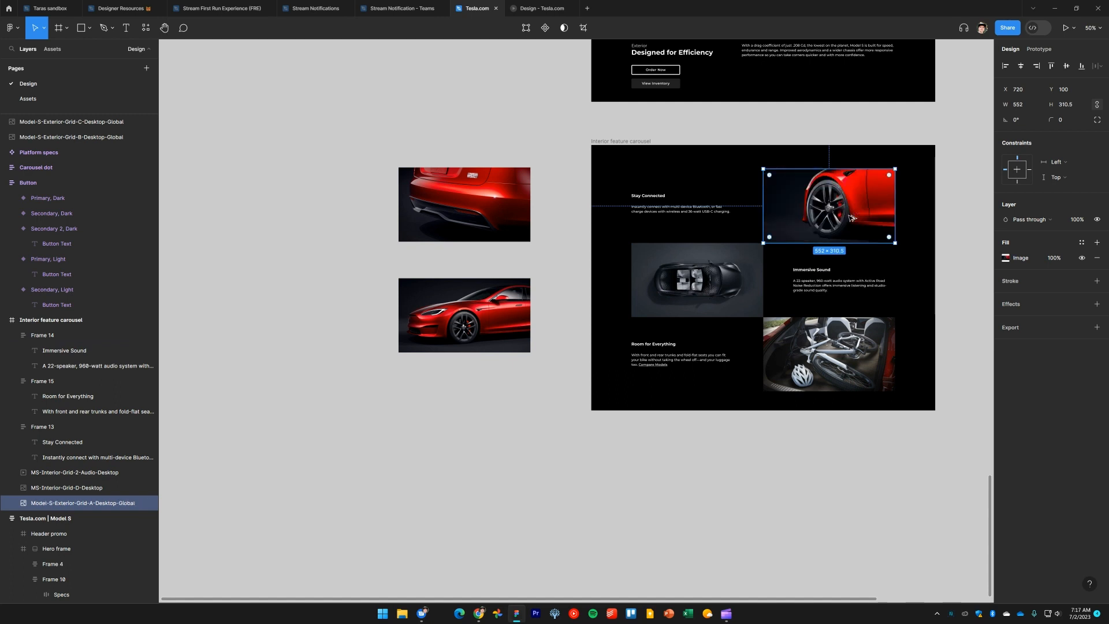
Move the rear car image into the grid's middle-left slot in place of the top-down interior image
left_click(658, 439)
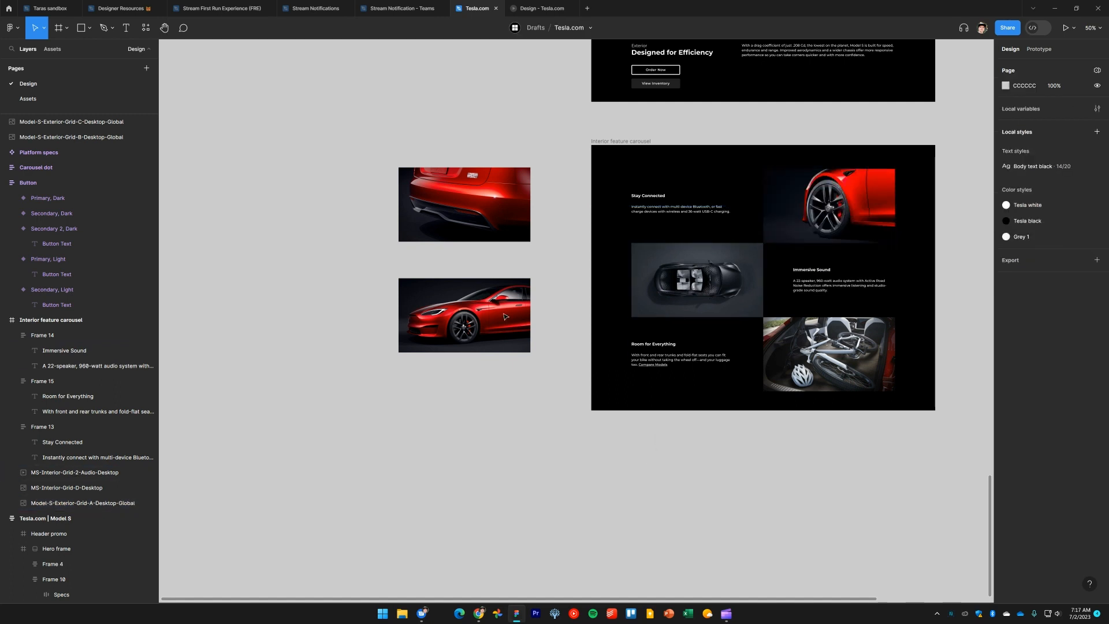
left_click(470, 227)
left_click_drag(472, 227, 718, 287)
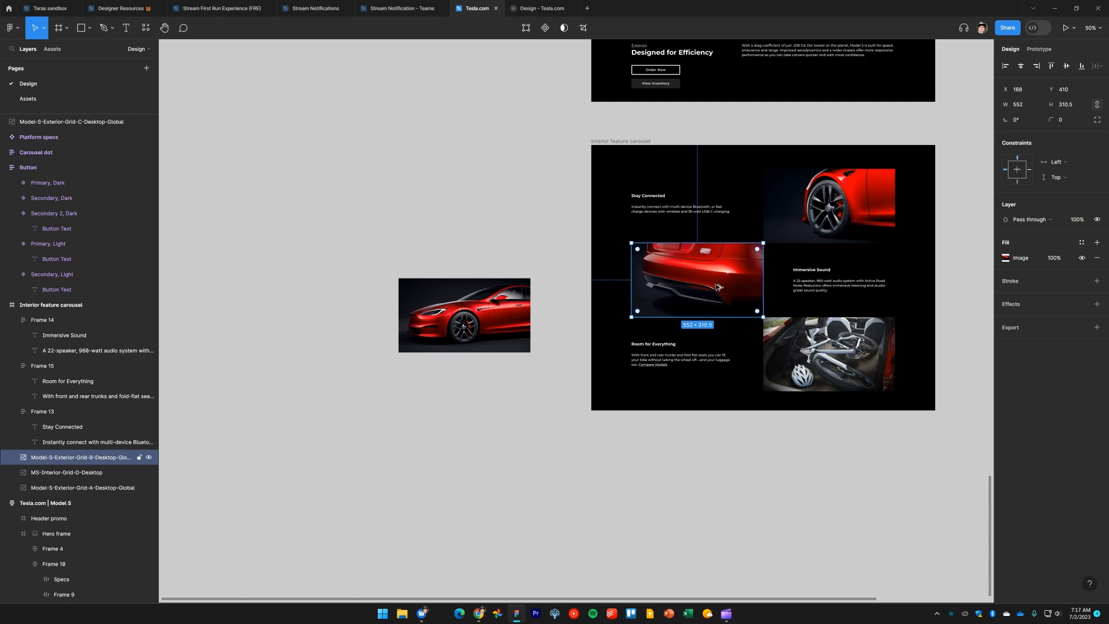
Replace the grid's bottom-right bike image with the red side-profile car image
left_click(492, 324)
key("Delete")
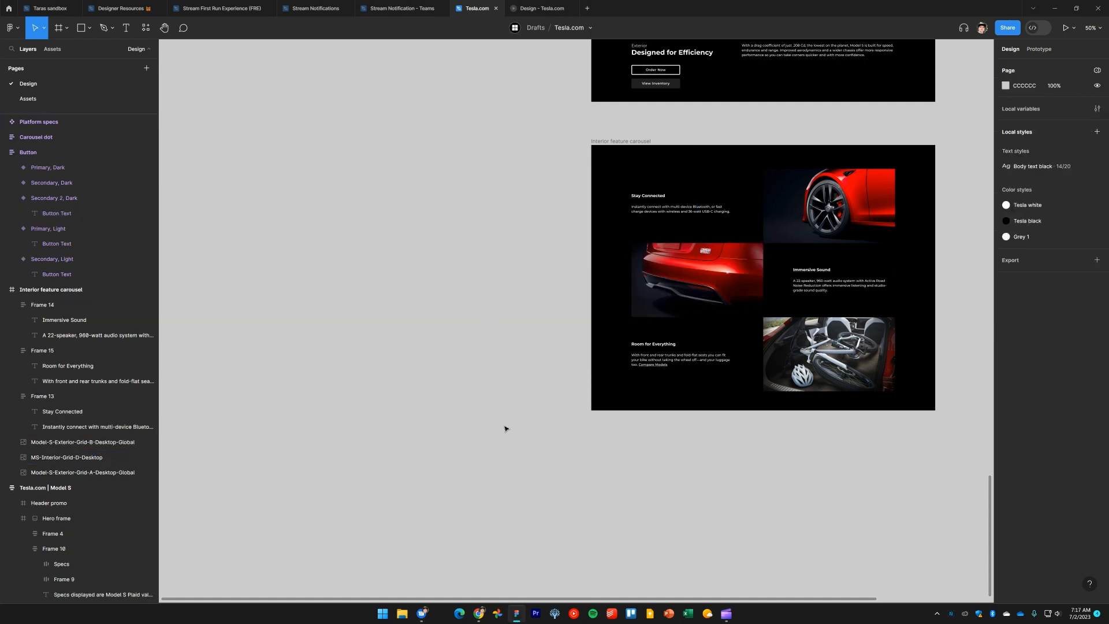
left_click_drag(504, 428, 411, 391)
left_click(749, 353)
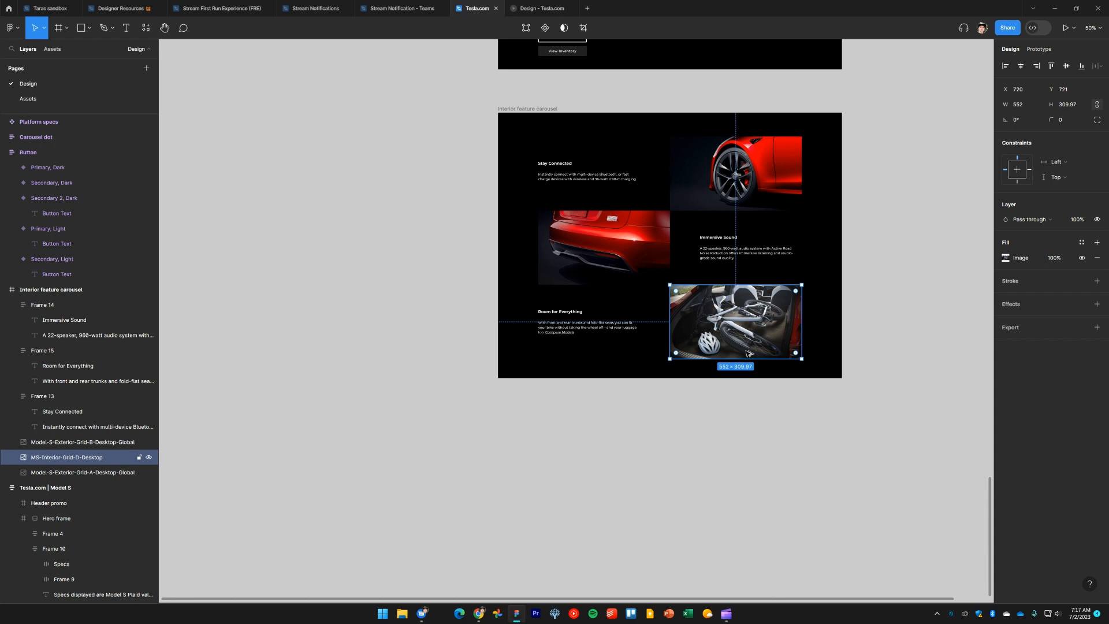
key("ctrl+shift+r")
left_click(790, 508)
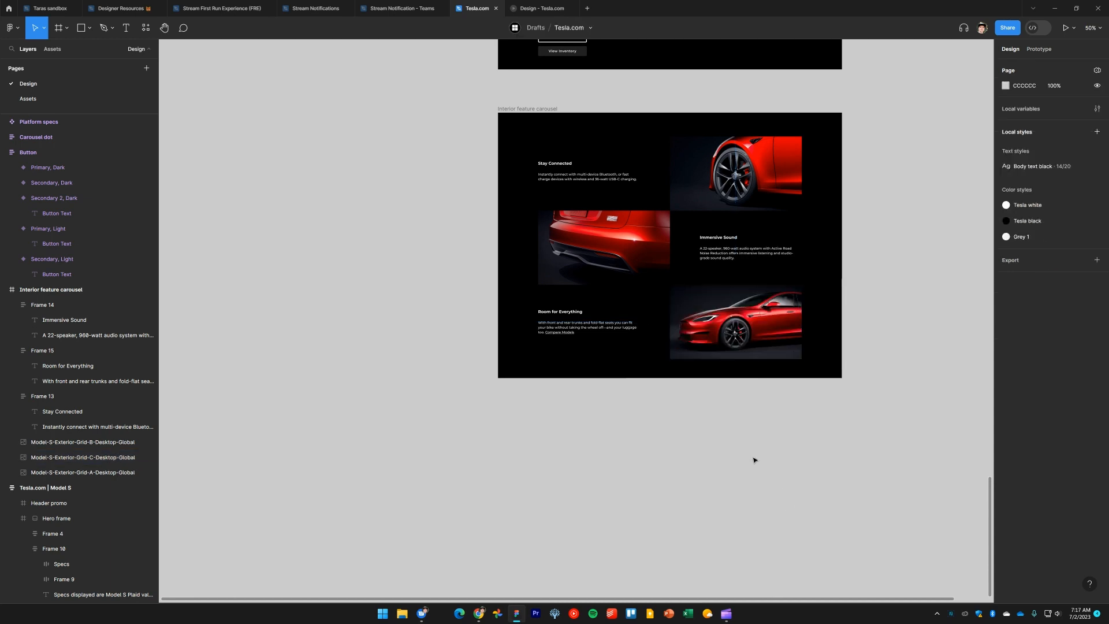
Set the first block's heading to Relentless Performance and paste the staggered performance wheels and tires description
scroll(657, 393, "up", 5)
left_click_drag(688, 453, 657, 534)
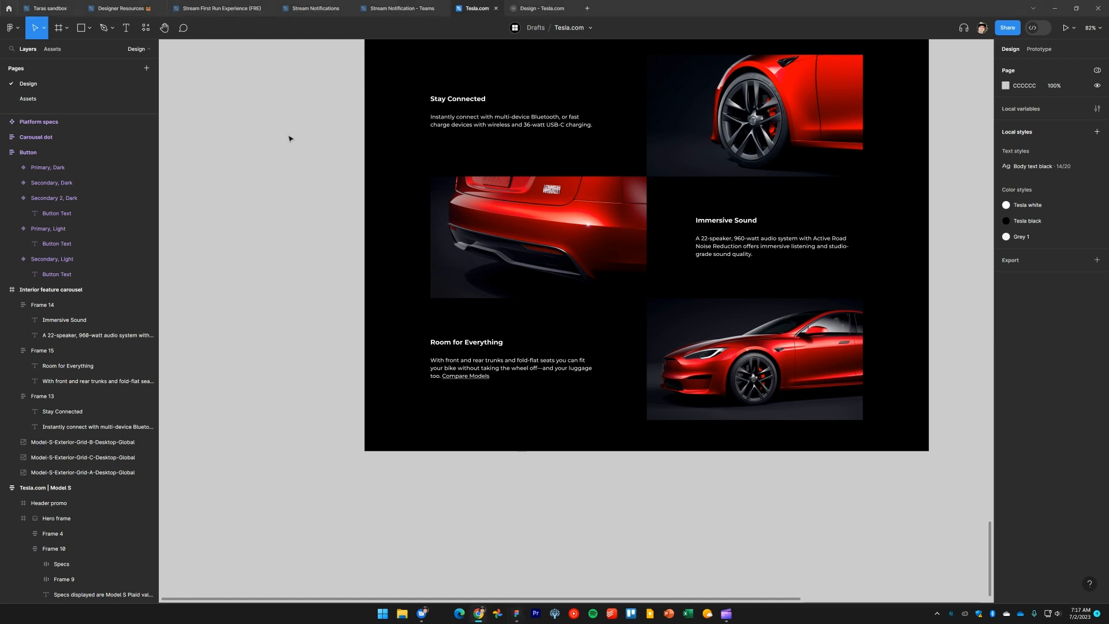
scroll(305, 292, "up", 5)
double_click(452, 230)
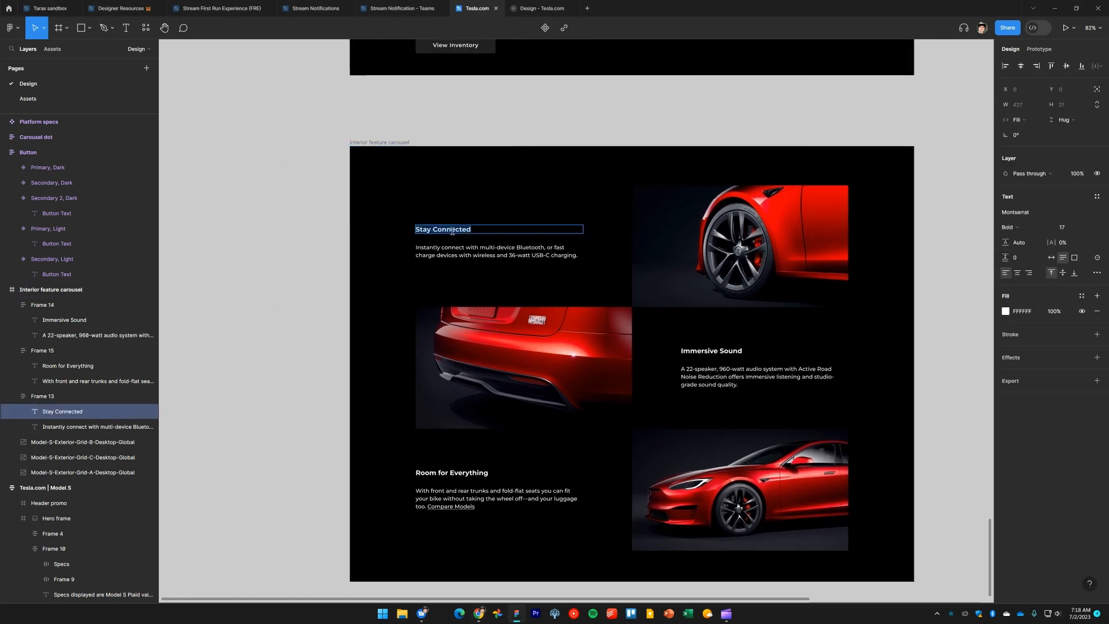
type("Relentless Performance")
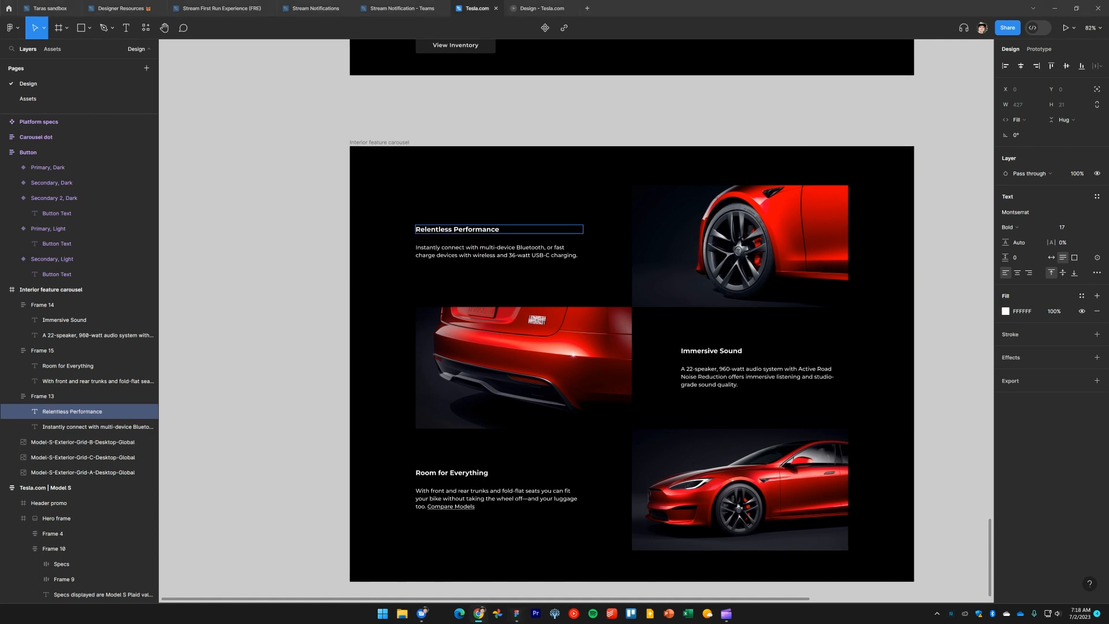
double_click(485, 252)
key("ctrl+a")
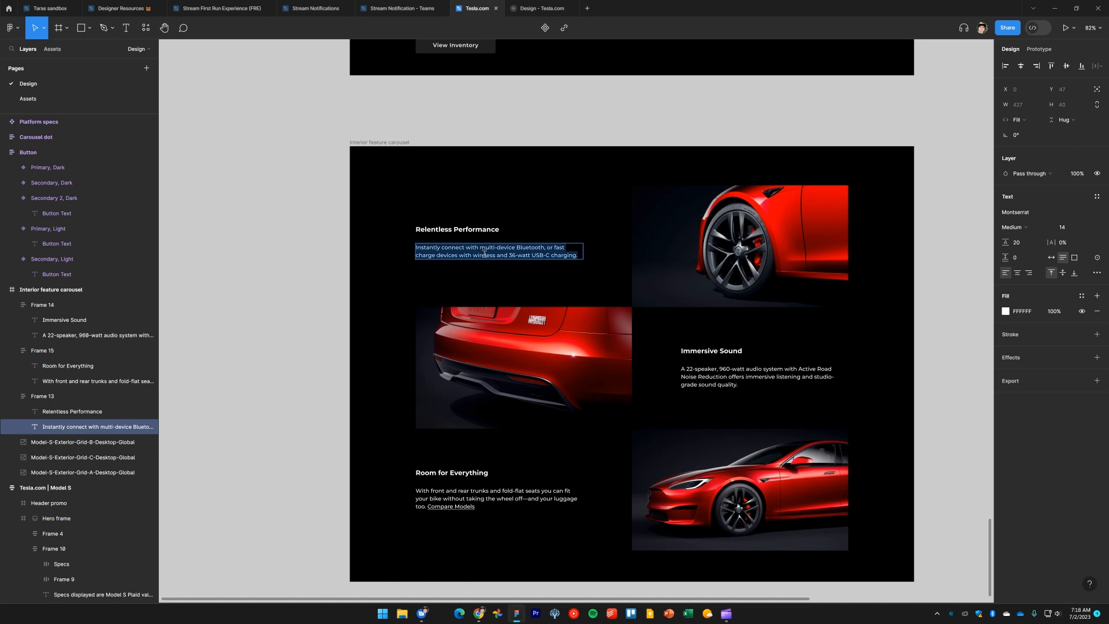
type("Staggered, performance wheels and tires keep the car planted and help transfer maximum power down to the road.")
key("BackSpace")
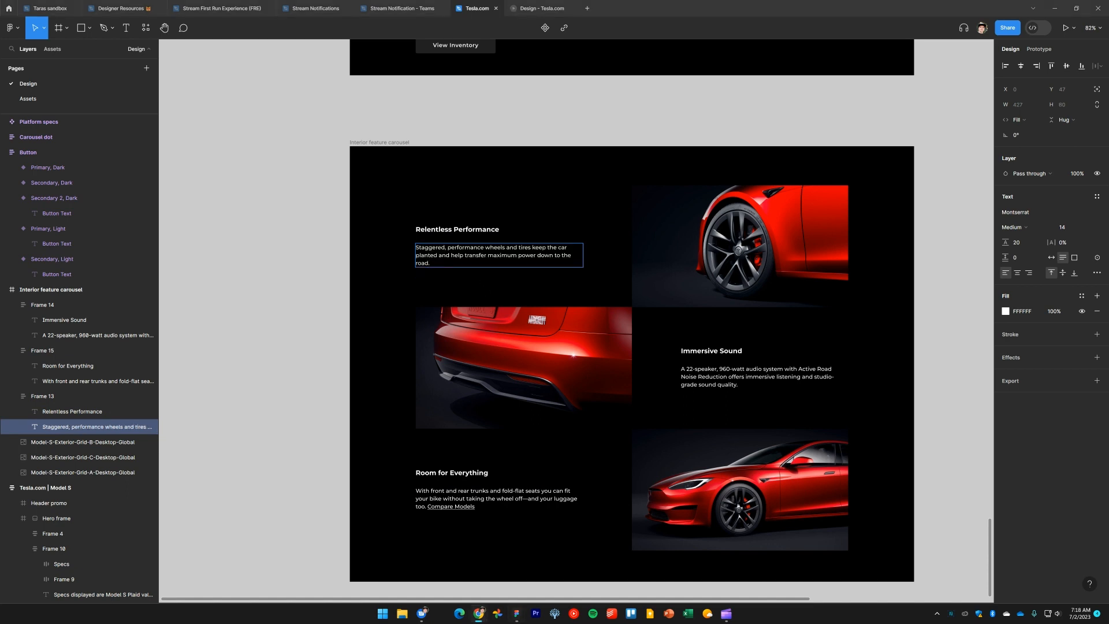
Set the second block's heading to Optimized Aerodynamics and paste the description about attention to detail on exterior surfaces
double_click(714, 351)
type("Optimized Aerodynamics")
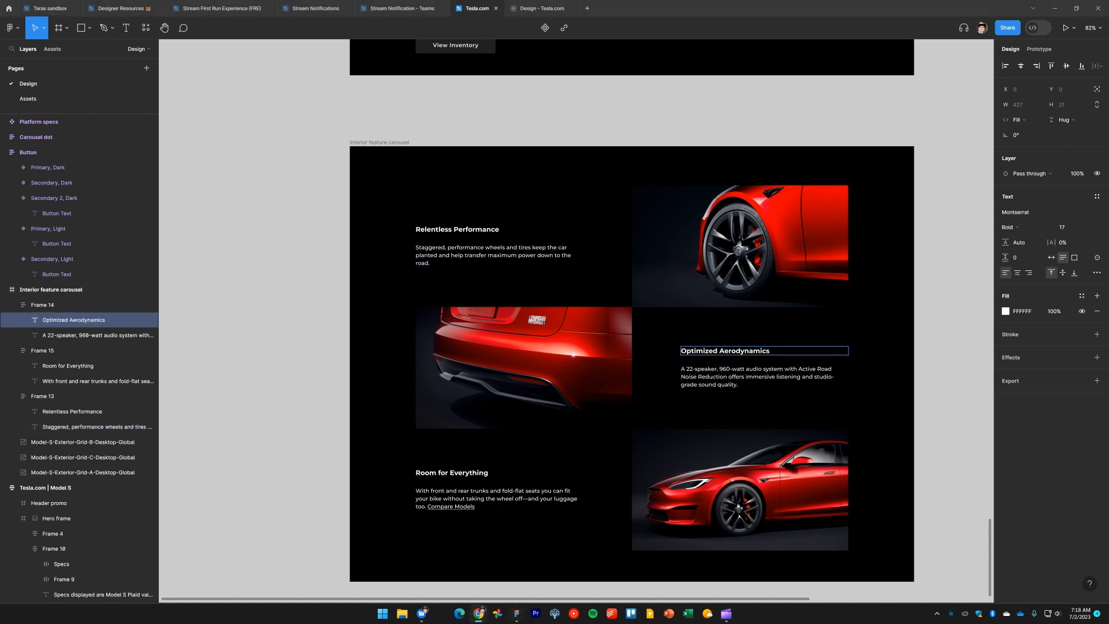
double_click(716, 380)
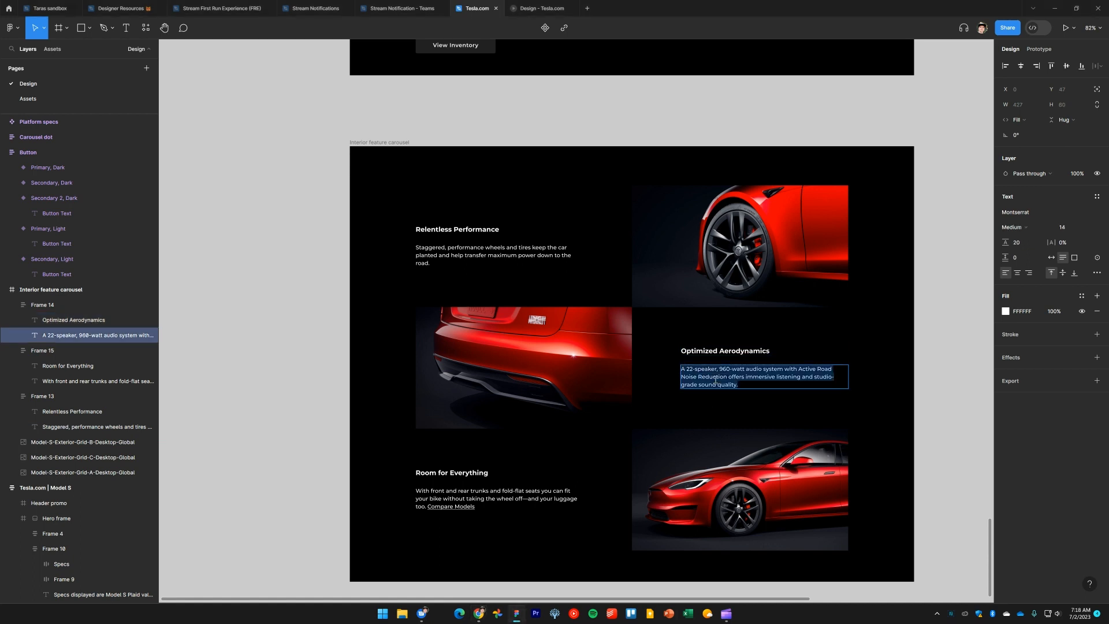
type("Attention to detail on all exterior surfaces makes Model S the most aerodynamic production car on Earth.")
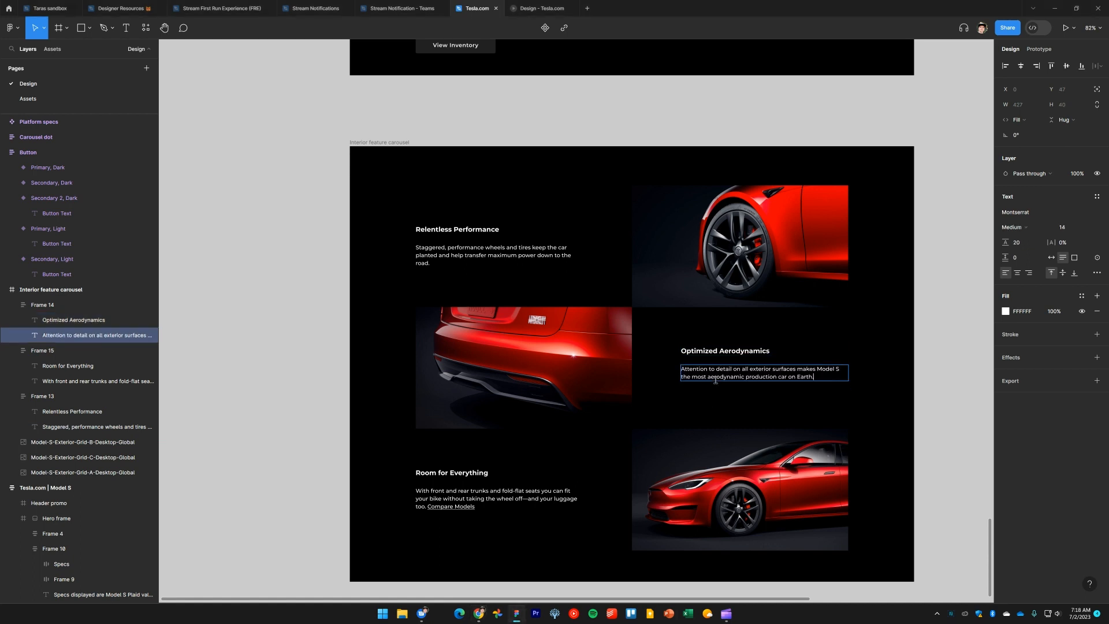
key("Escape")
Set the third block's heading to Refined Styling and its description to "An iconic silhouette meets refreshed, elegant proportions."
left_click(936, 396)
scroll(933, 421, "down", 2)
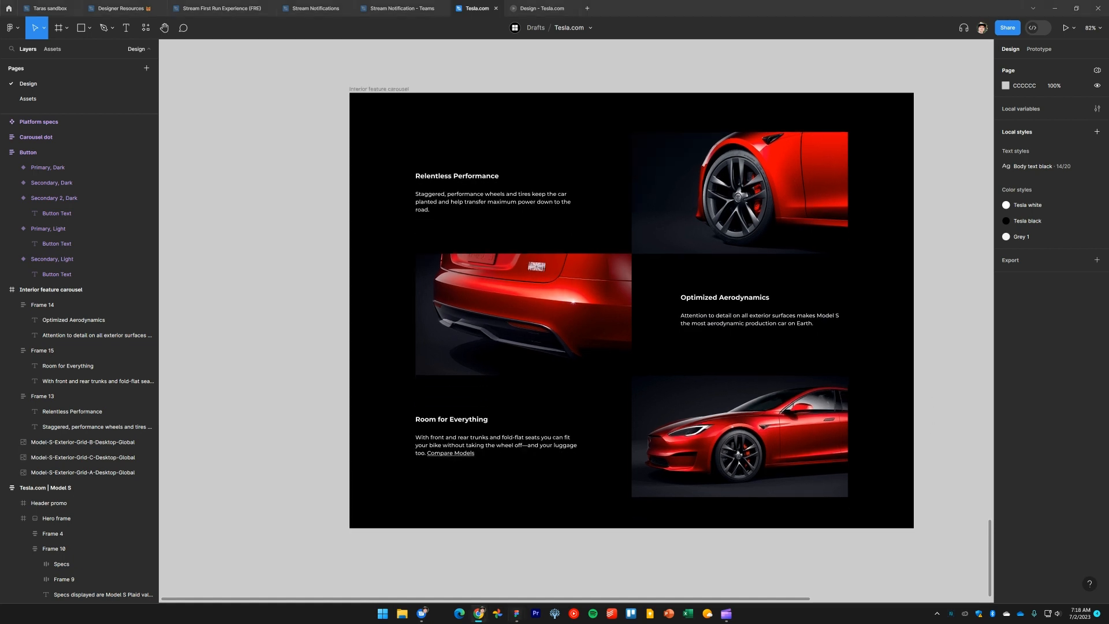
double_click(460, 420)
double_click(459, 420)
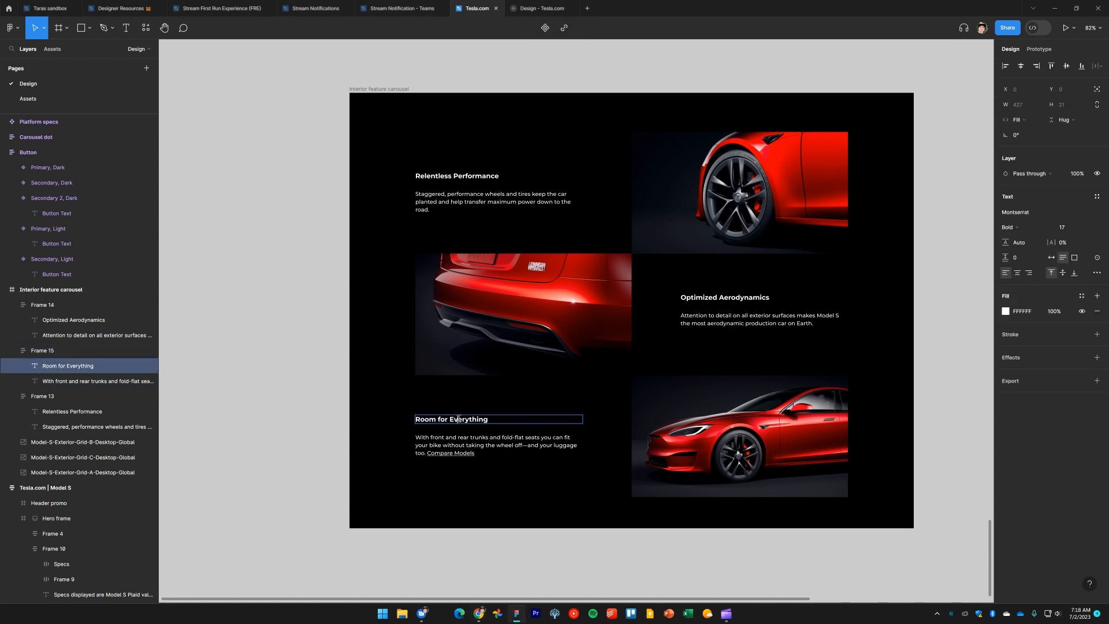
key("ctrl+a")
type("Refined Styling")
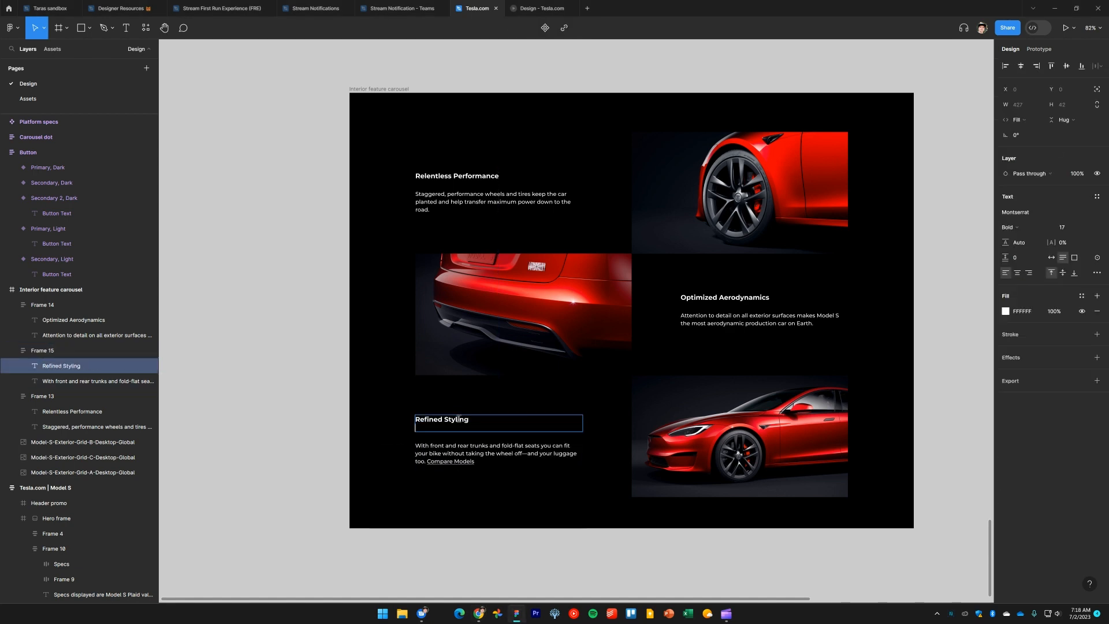
key("BackSpace")
key("Escape")
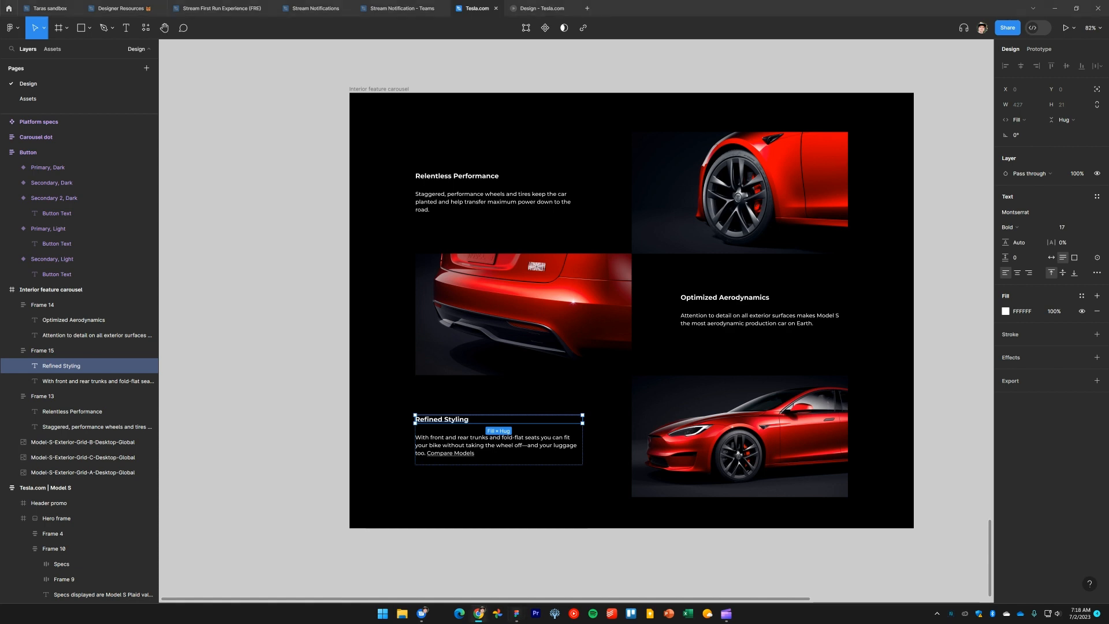
left_click(463, 442)
double_click(457, 441)
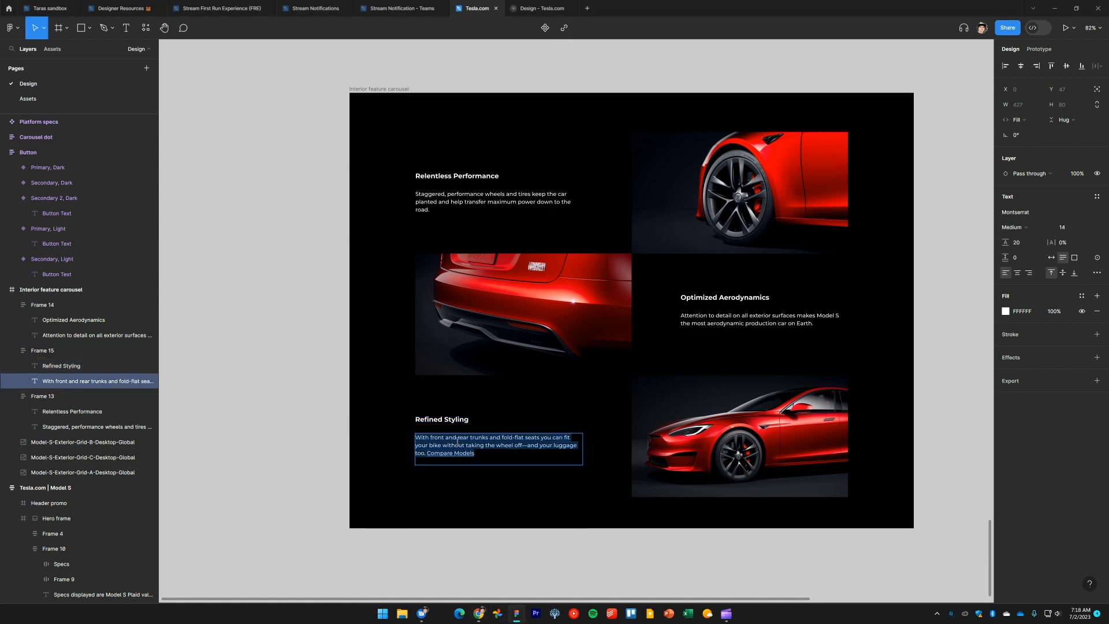
type("An iconic silhouette meets refreshed, elegant proportions.")
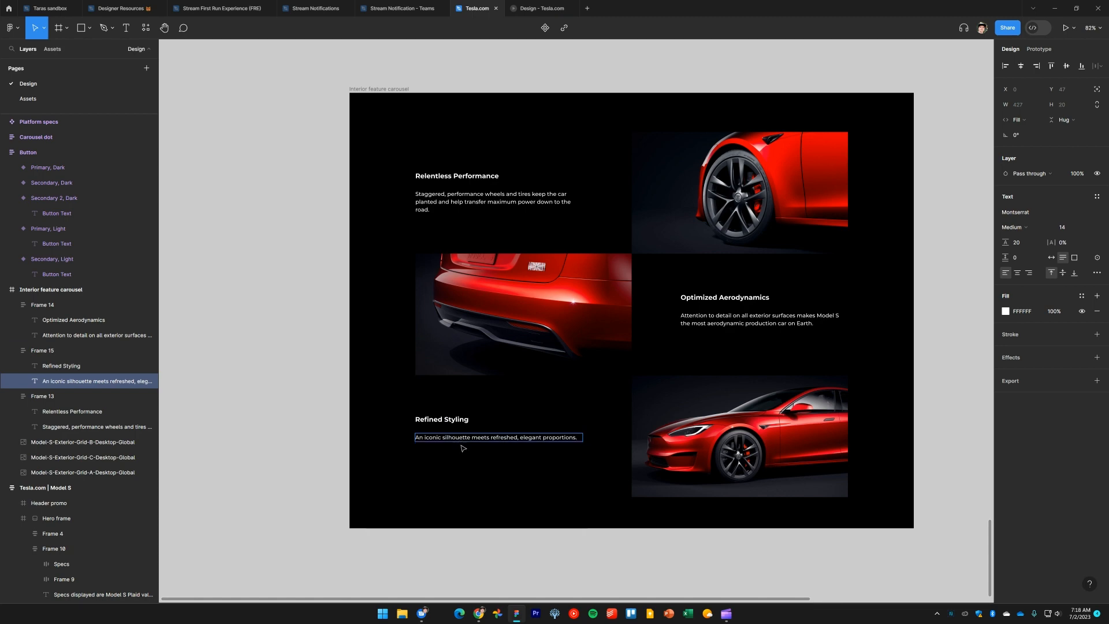
key("Escape")
Move the exterior feature grid frame up so it sits directly below the Designed for Efficiency section
left_click(299, 394)
scroll(263, 349, "down", 3, "ctrl")
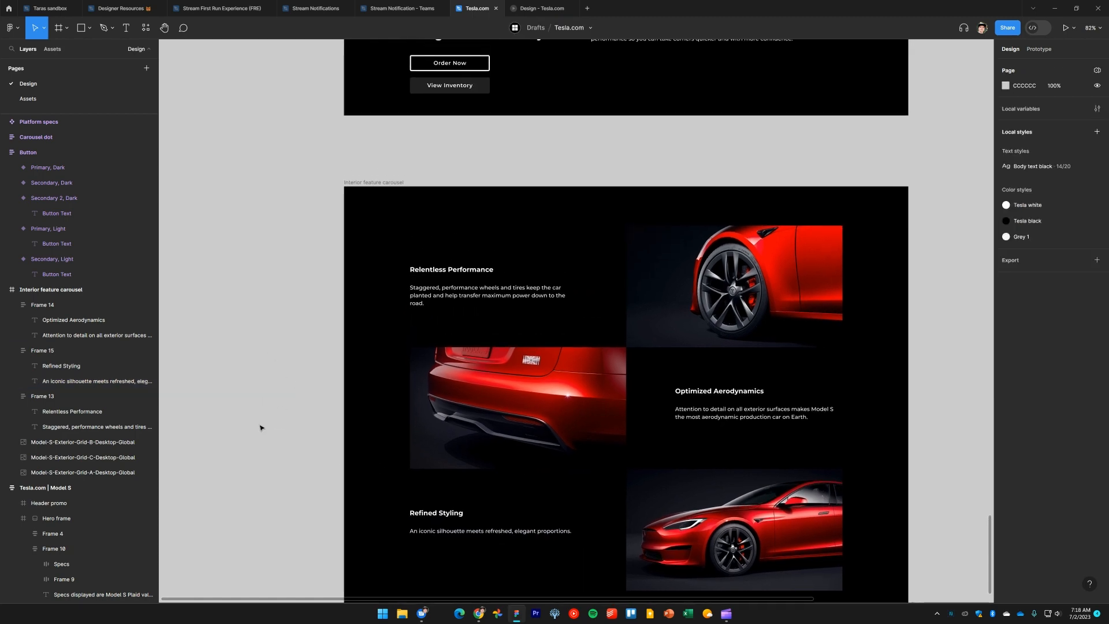
scroll(346, 353, "up", 5)
scroll(347, 352, "left", 3)
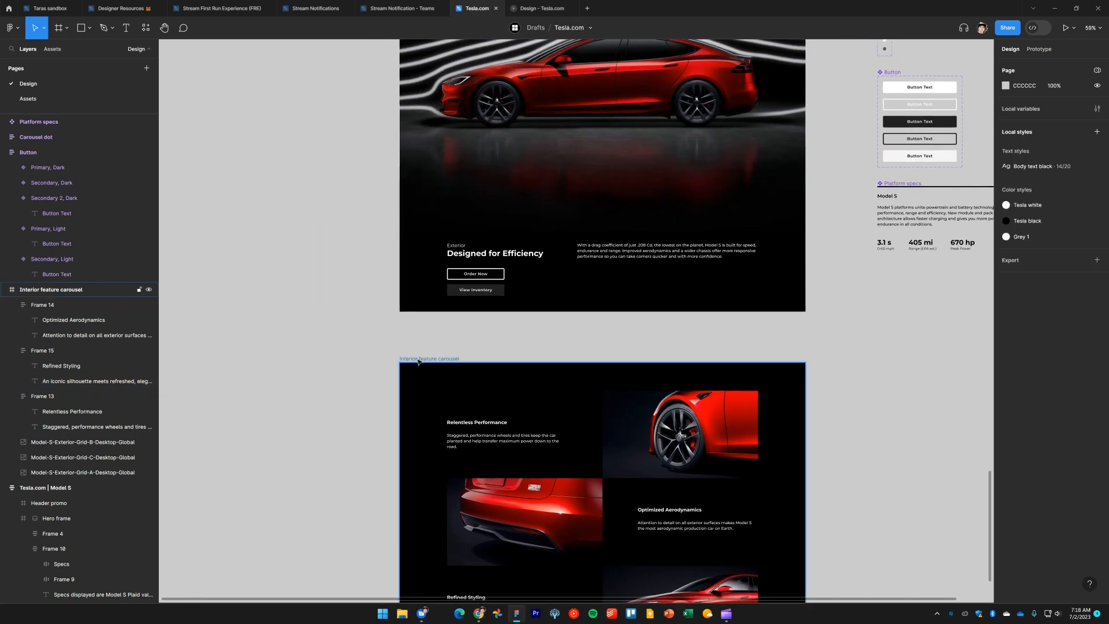
left_click(418, 359)
left_click_drag(423, 325, 419, 307)
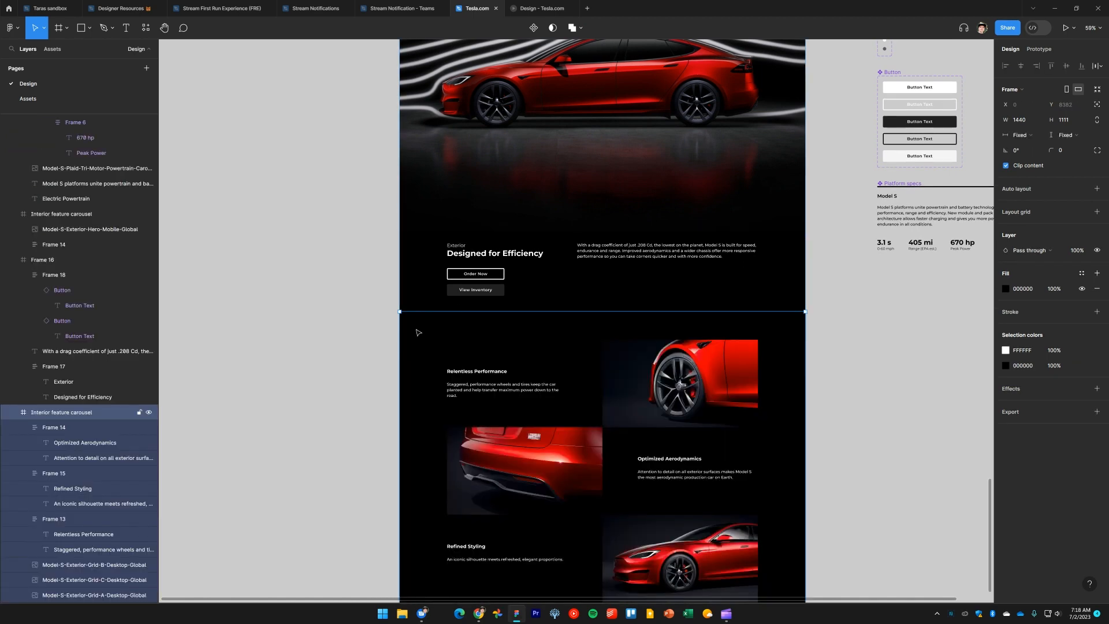
Turn on rulers and review the finished exterior feature grid against the section above
left_click(333, 328)
key("shift+r")
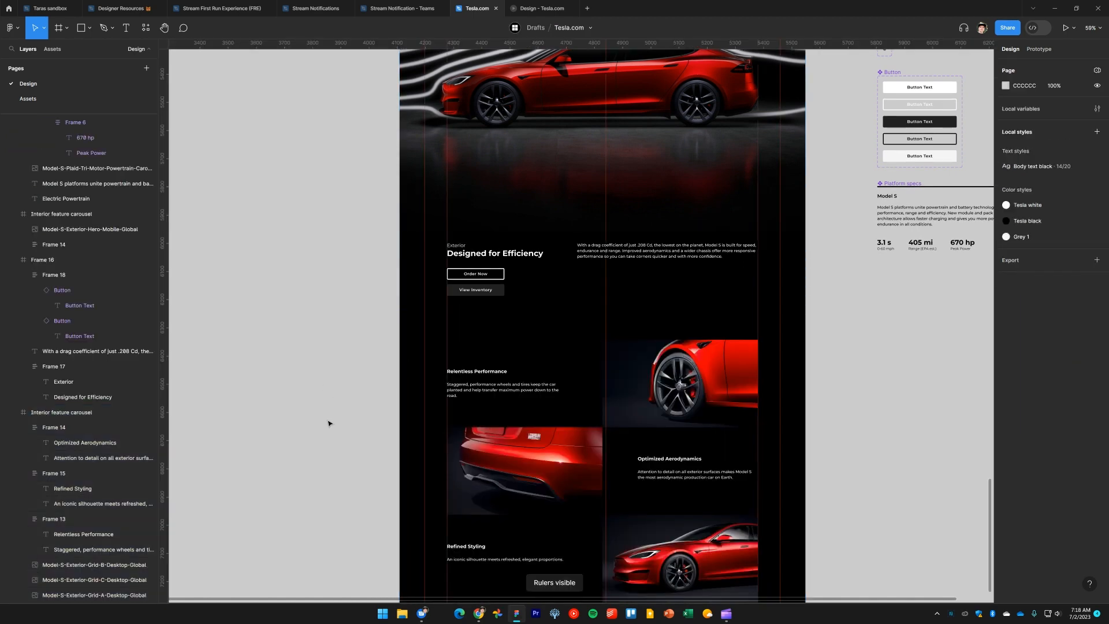
scroll(329, 424, "down", 5)
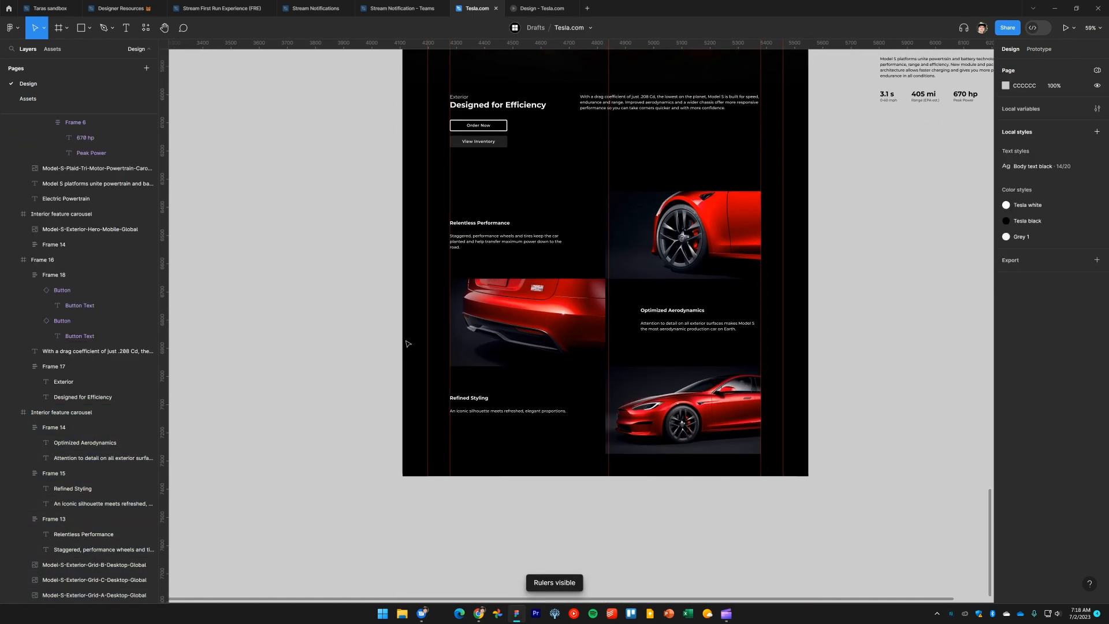
scroll(613, 293, "up", 4)
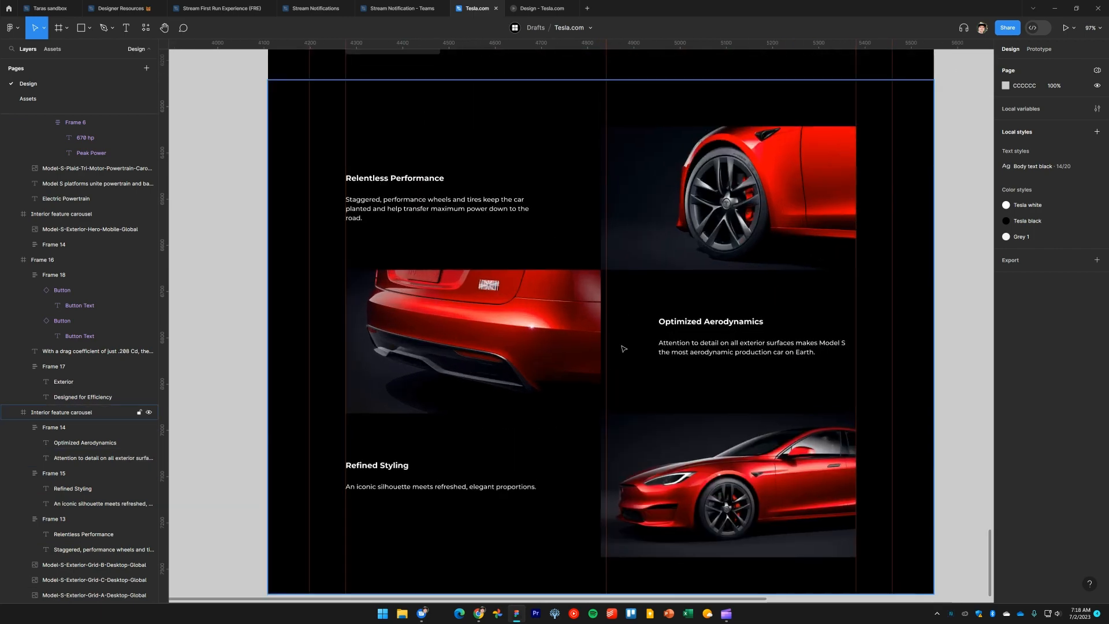
Realign the middle and bottom grid images so each sits flush against the image above it, with the bottom image at x 732
left_click(535, 338)
left_click_drag(536, 338, 541, 338)
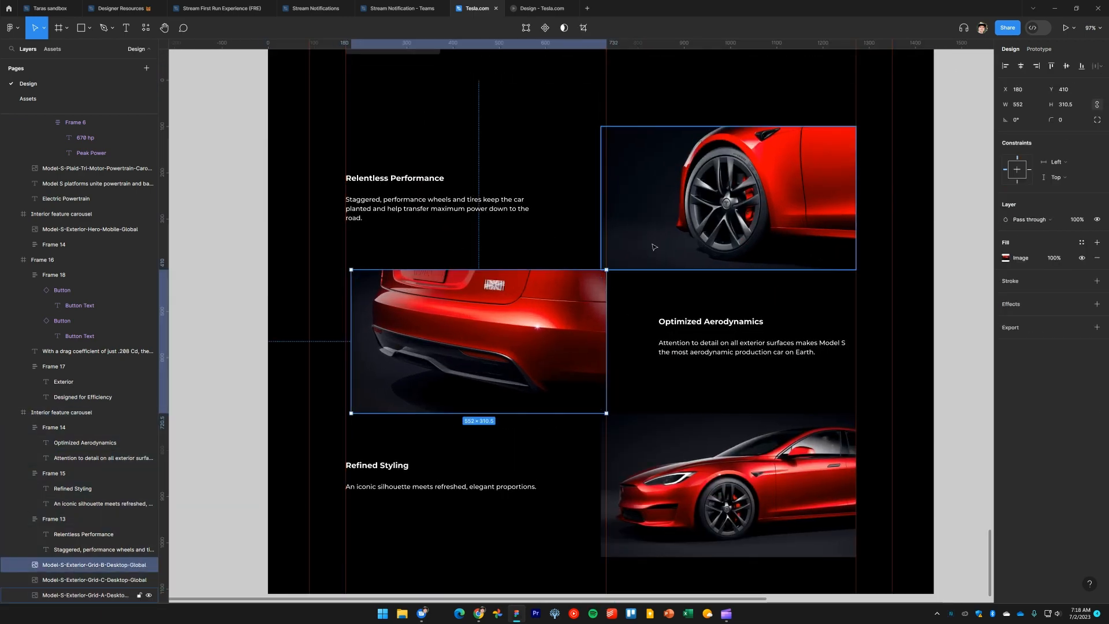
left_click(653, 247)
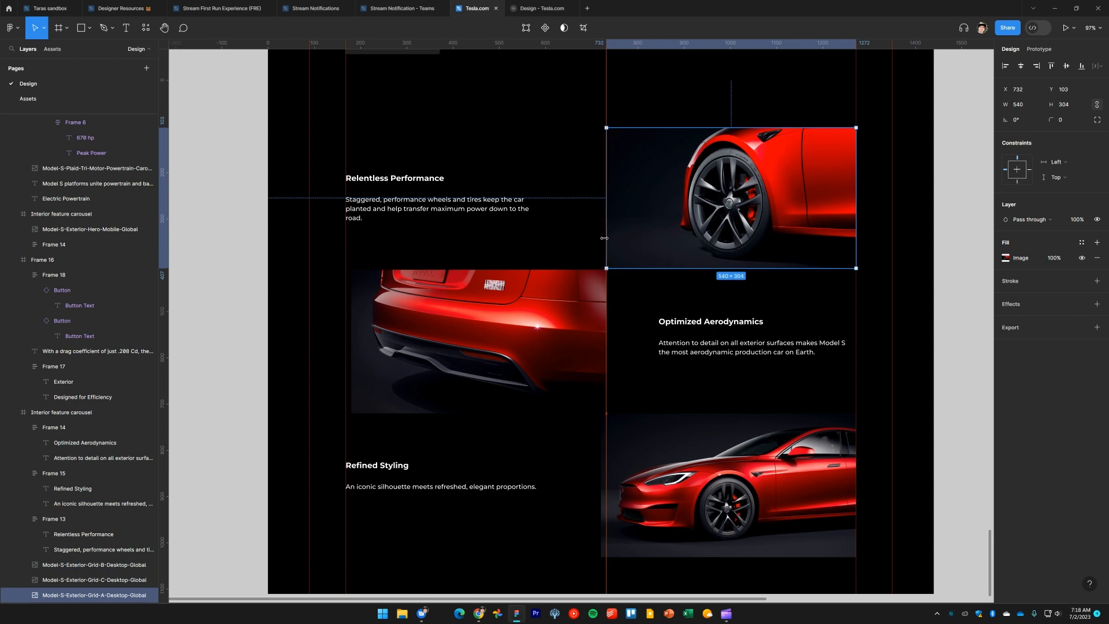
left_click_drag(567, 337, 566, 335)
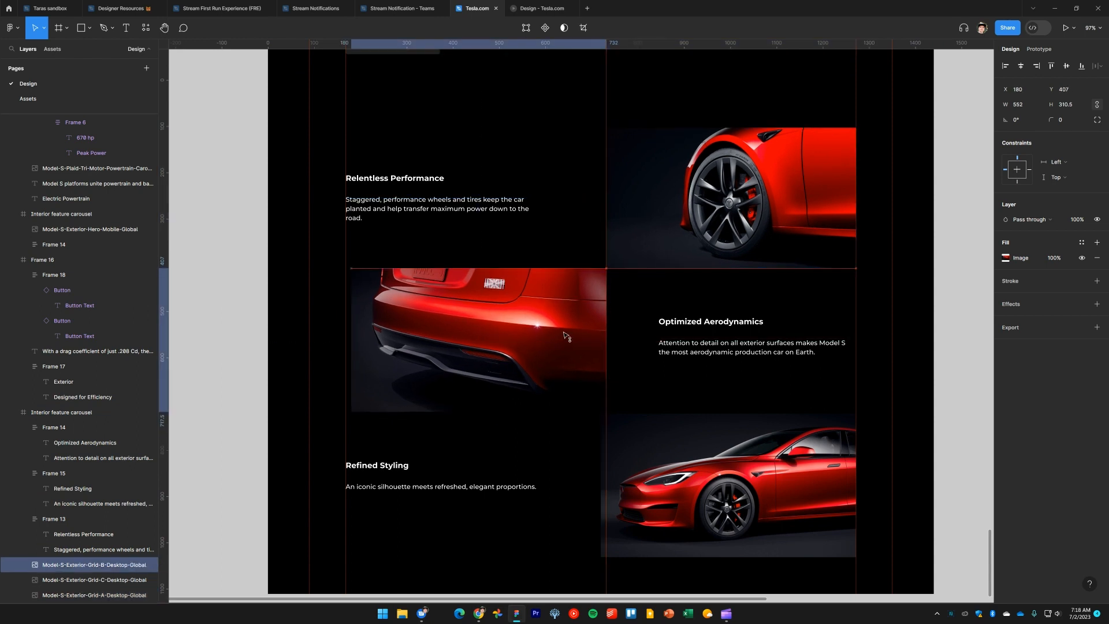
left_click(666, 499)
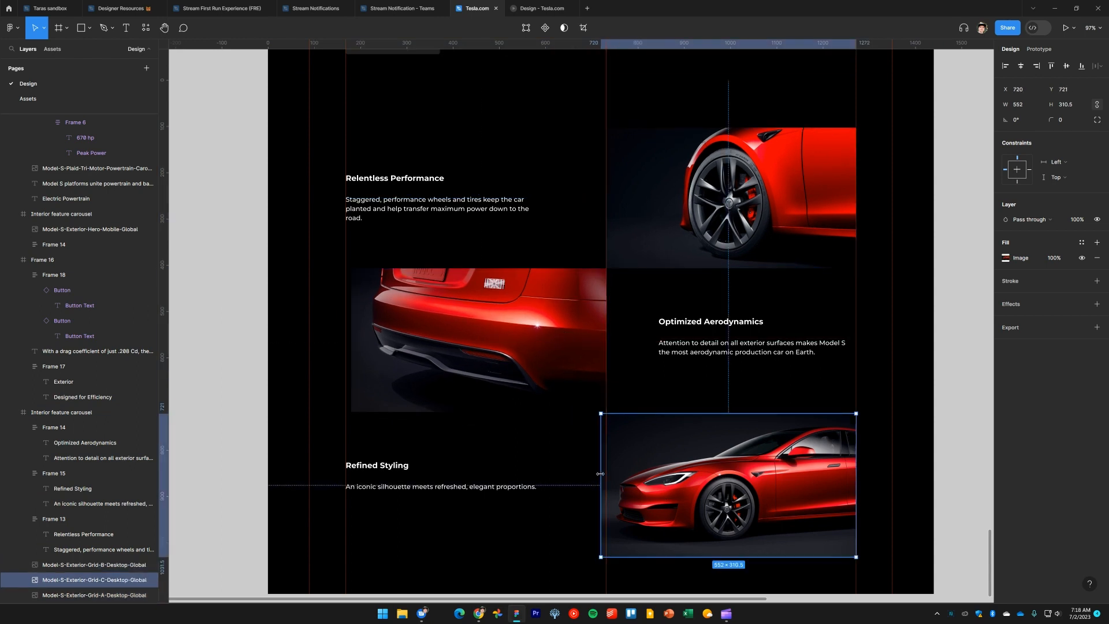
left_click_drag(601, 474, 648, 462)
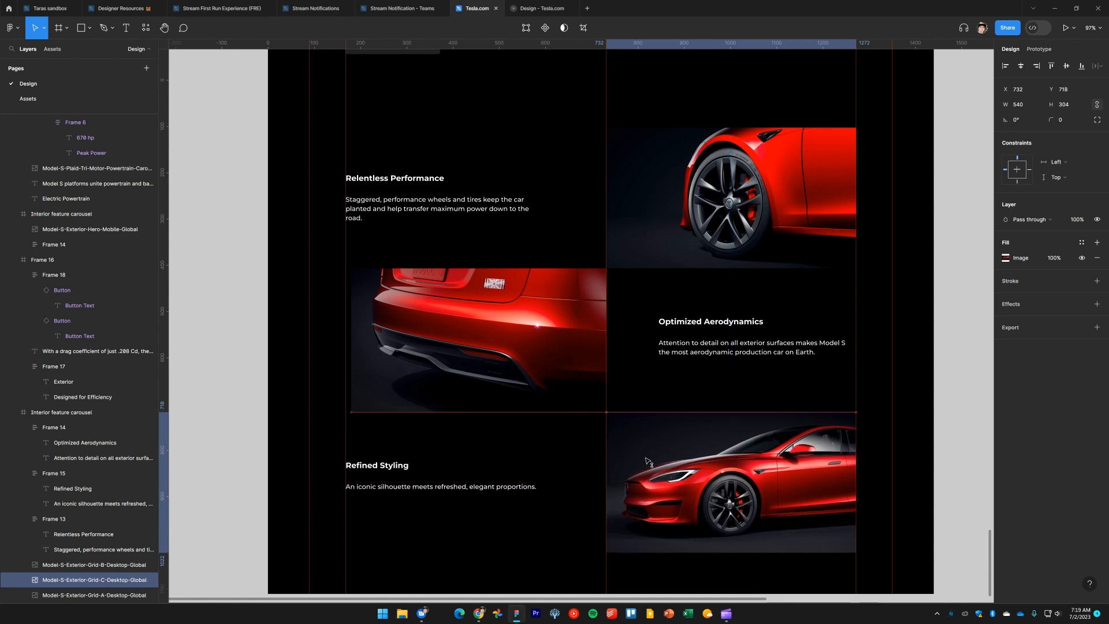
Extend the middle image's left edge to line up with the text column, then check the top and bottom images
scroll(467, 342, "down", 2)
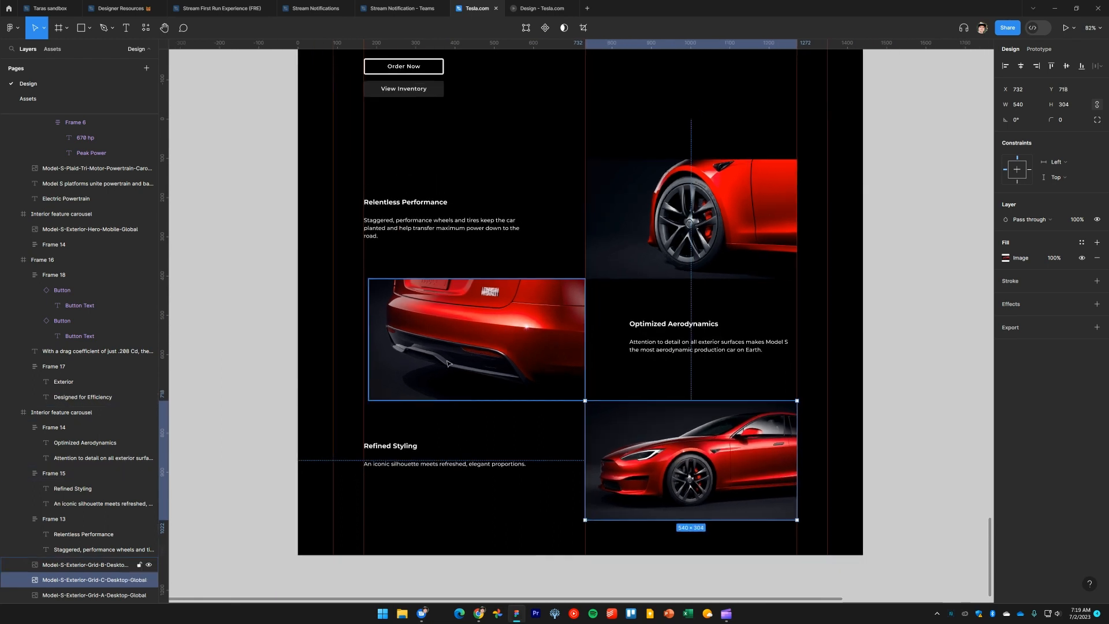
left_click(448, 363)
left_click_drag(364, 336, 360, 336)
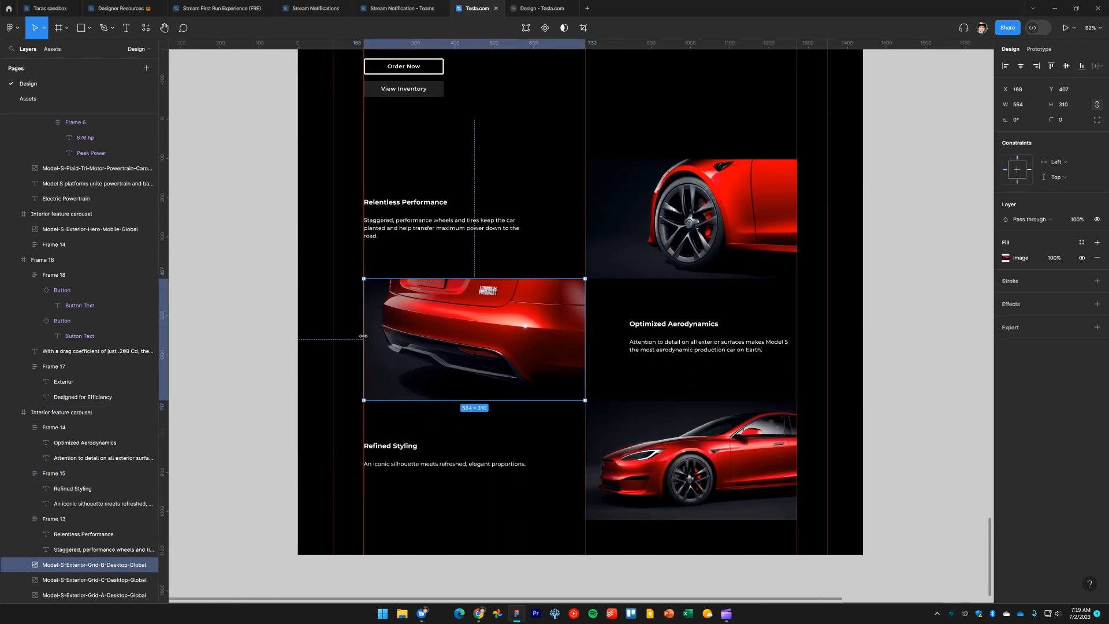
left_click(708, 221)
scroll(741, 243, "up", 2)
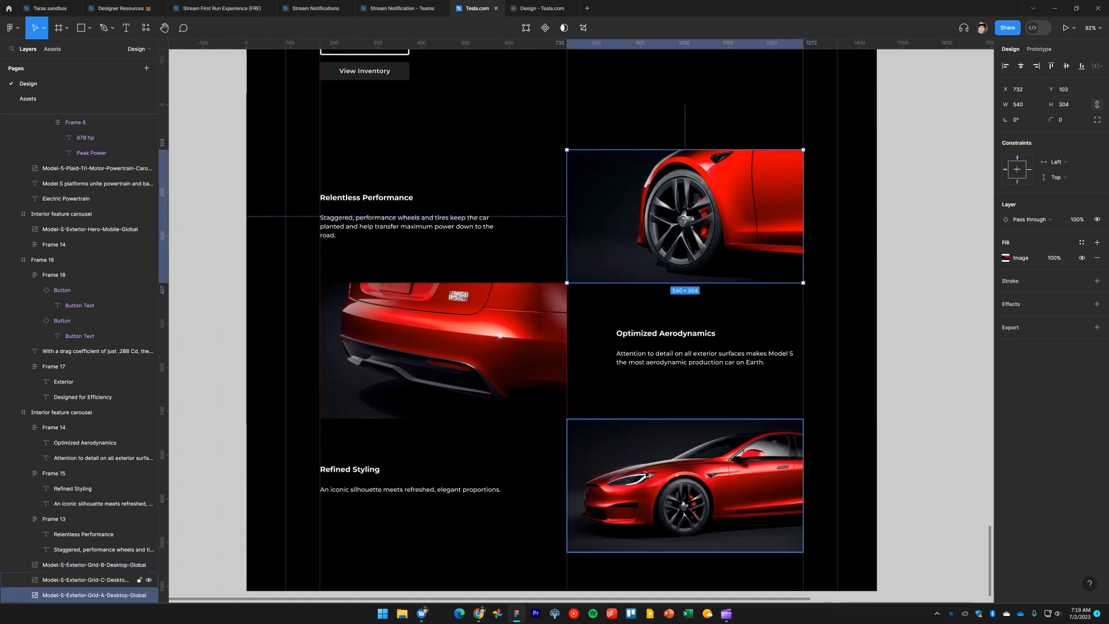
left_click(643, 491)
scroll(643, 491, "down", 1)
left_click(928, 400)
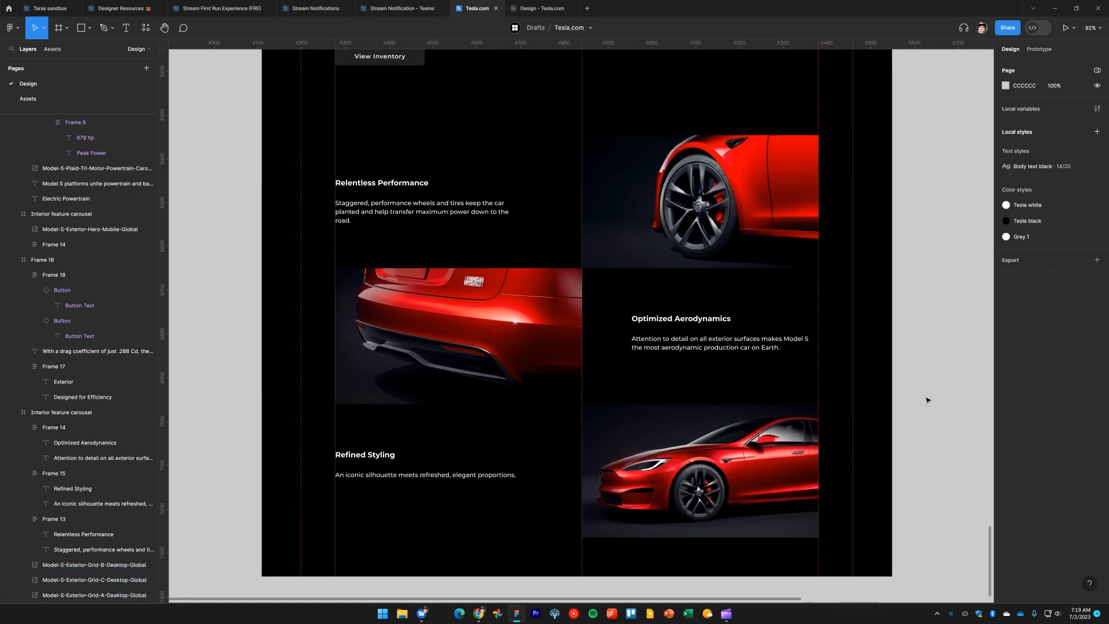
Hide the rulers and zoom out to view the whole exterior section
key("shift+r")
scroll(874, 370, "down", 5)
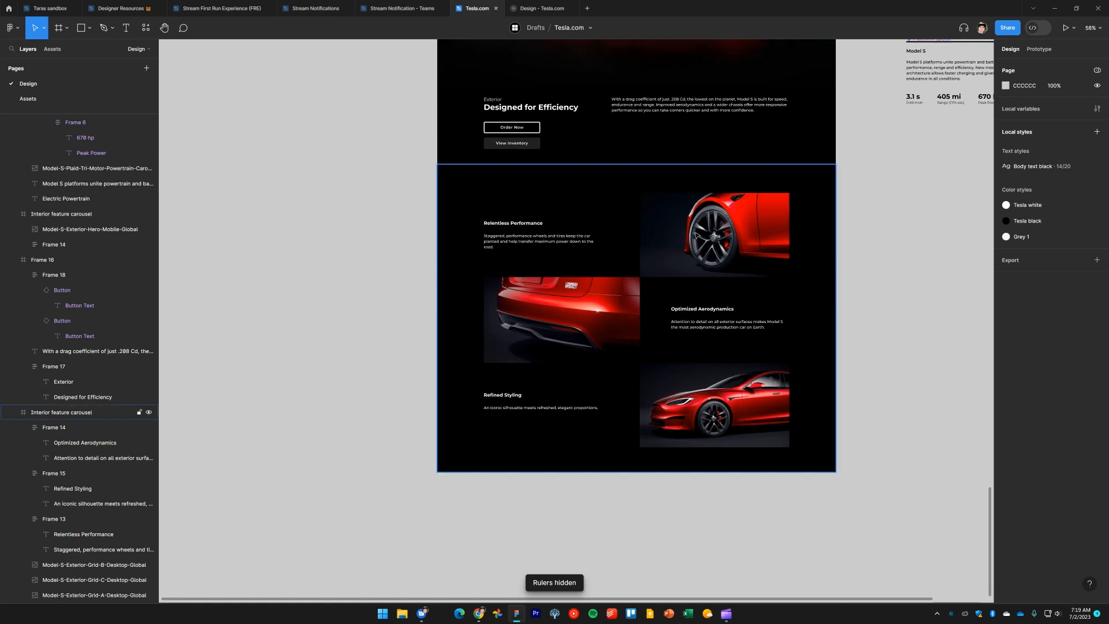
left_click_drag(693, 236, 658, 301)
Open the prototype preview tab and scroll to the Exterior section to review the new feature grid
left_click(550, 12)
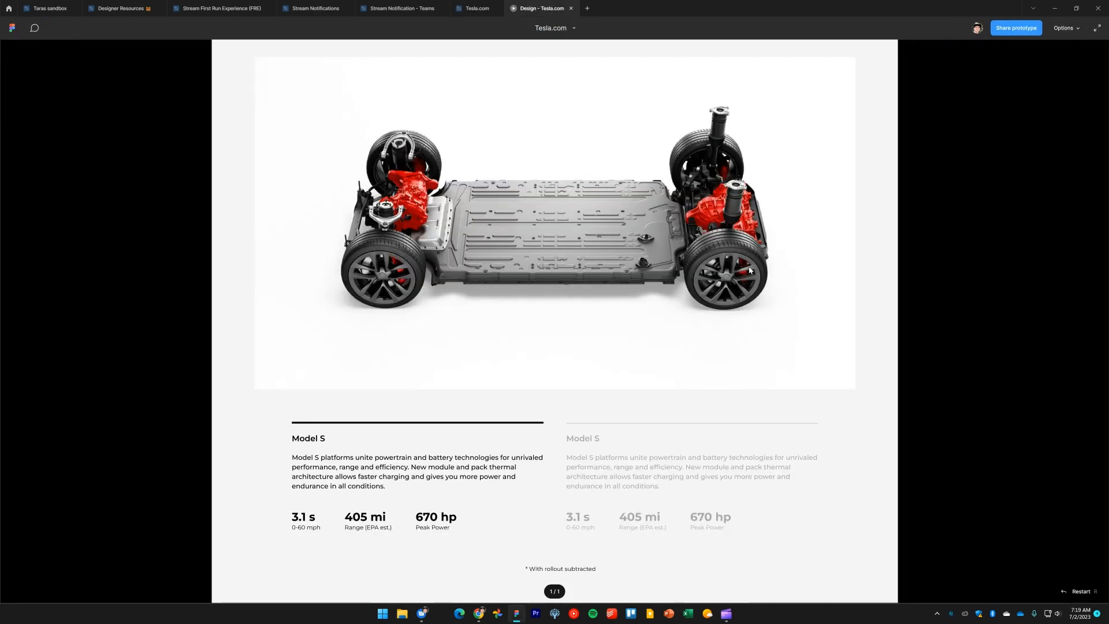
scroll(788, 271, "up", 5)
scroll(790, 272, "down", 15)
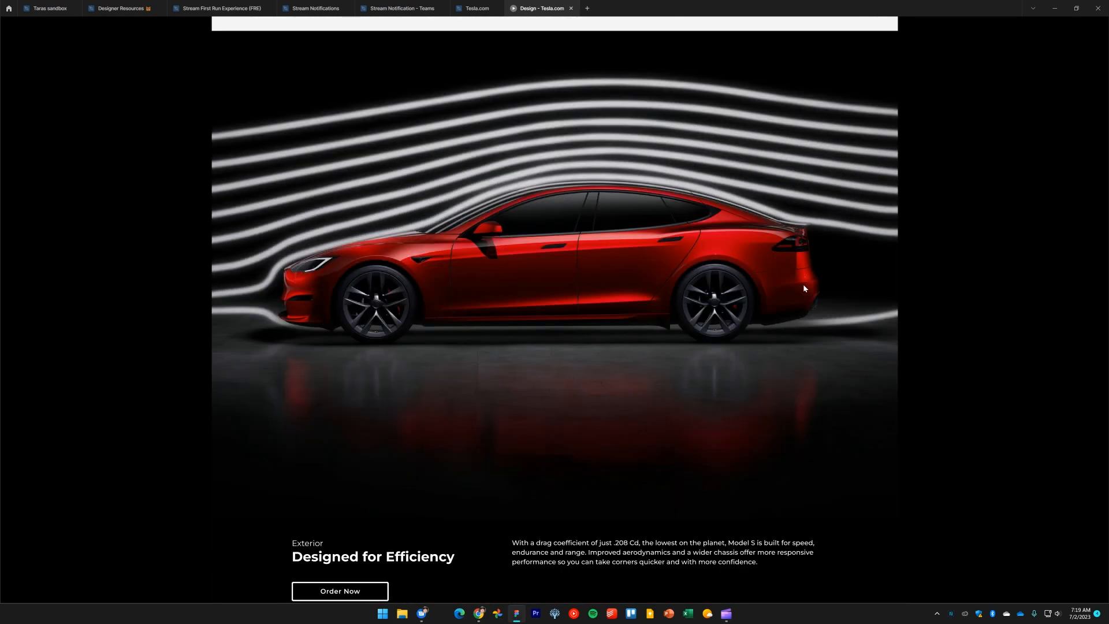
scroll(805, 287, "up", 4)
scroll(804, 288, "down", 10)
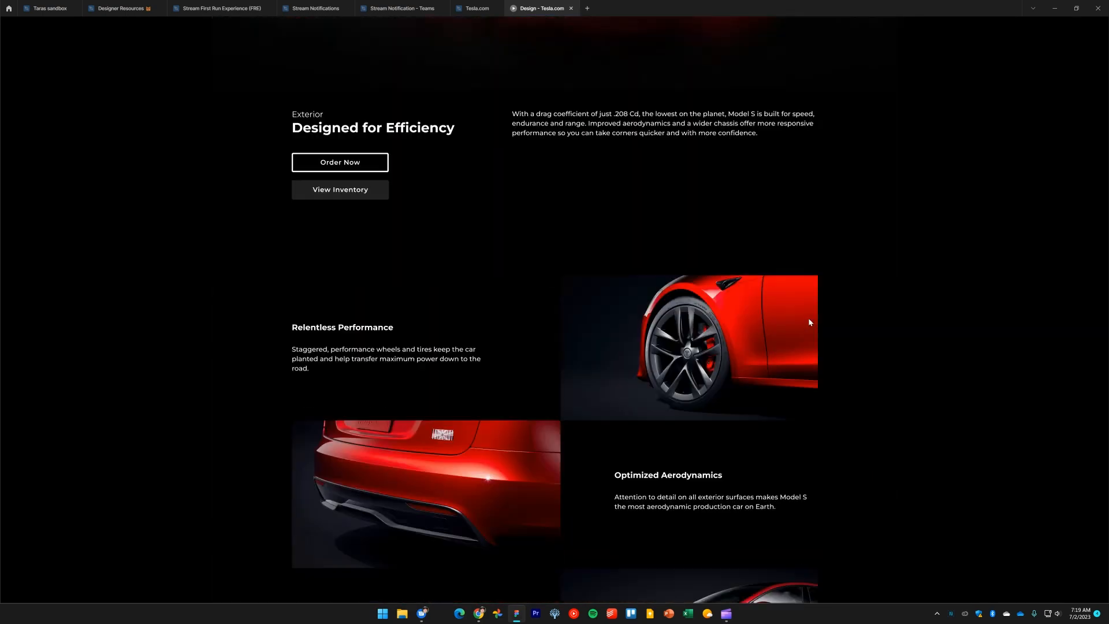
scroll(810, 322, "down", 3)
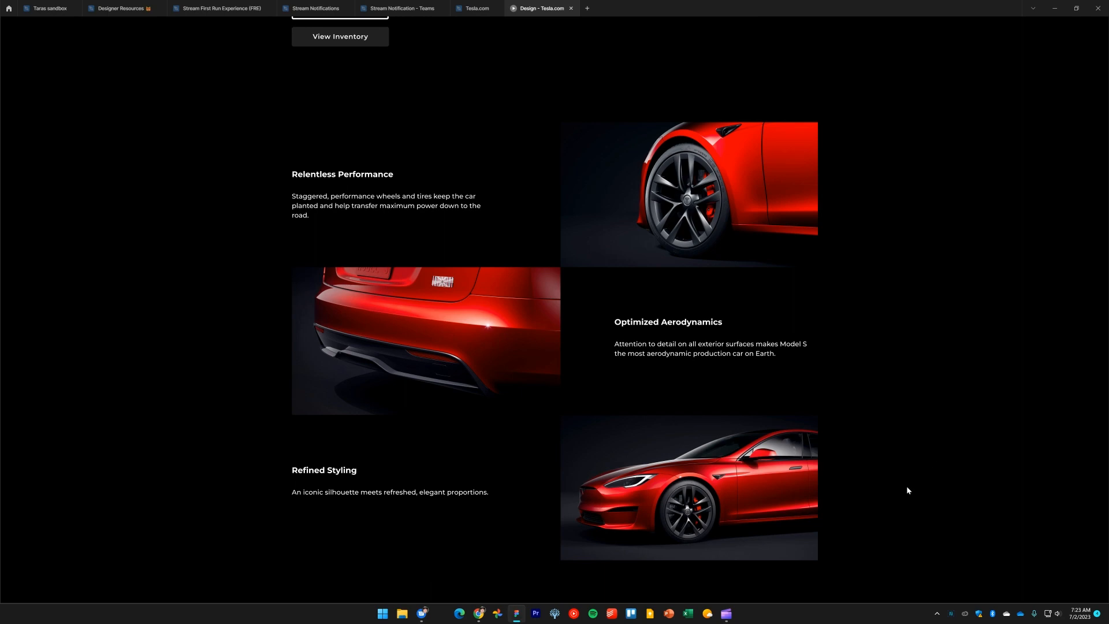
Scroll through the full prototype from the hero through the interior, Plaid and powertrain sections back to the exterior grid
scroll(907, 486, "up", 20)
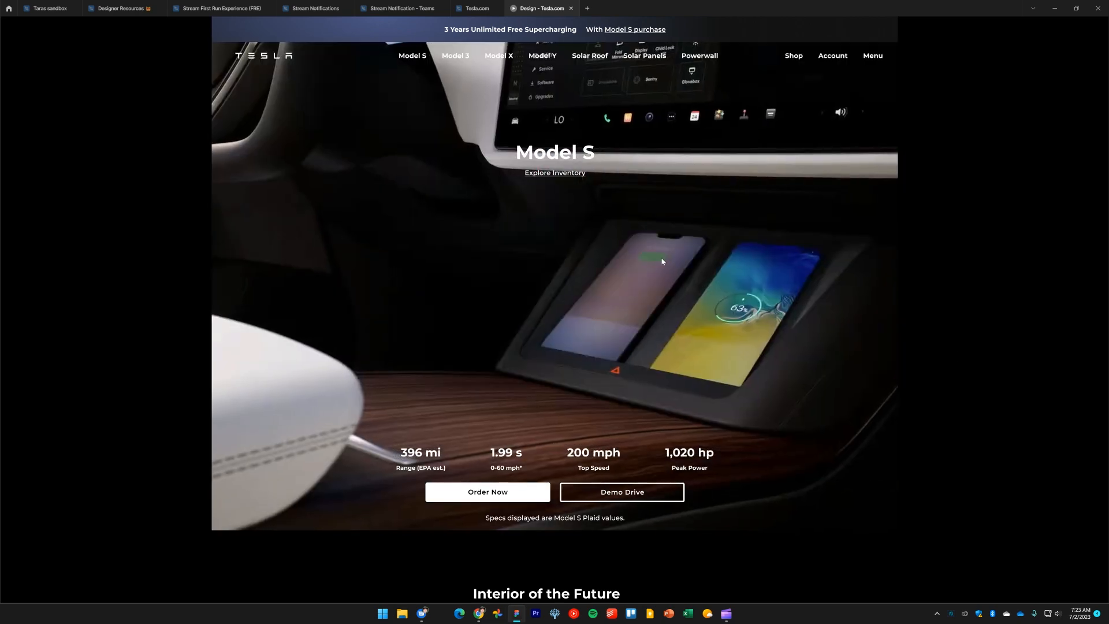
scroll(946, 351, "down", 8)
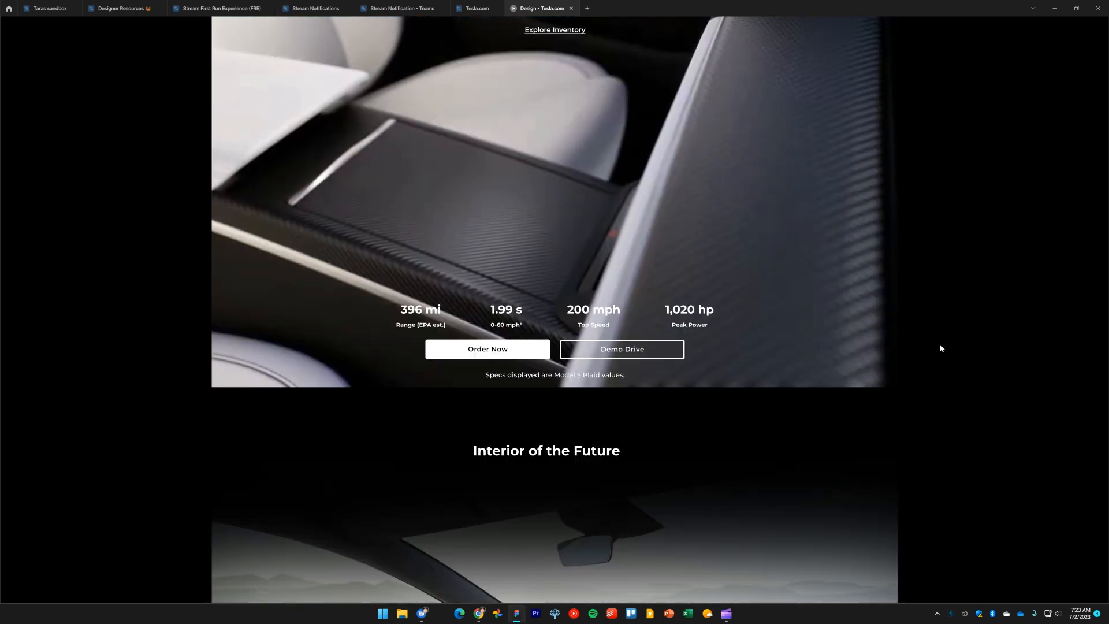
scroll(945, 352, "down", 5)
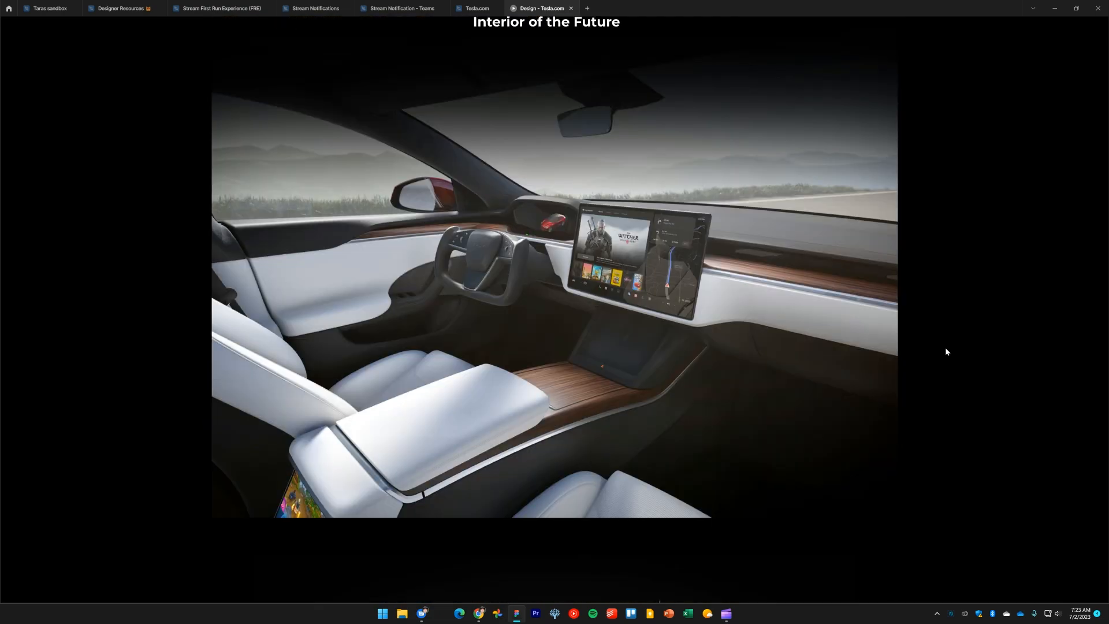
scroll(946, 351, "down", 3)
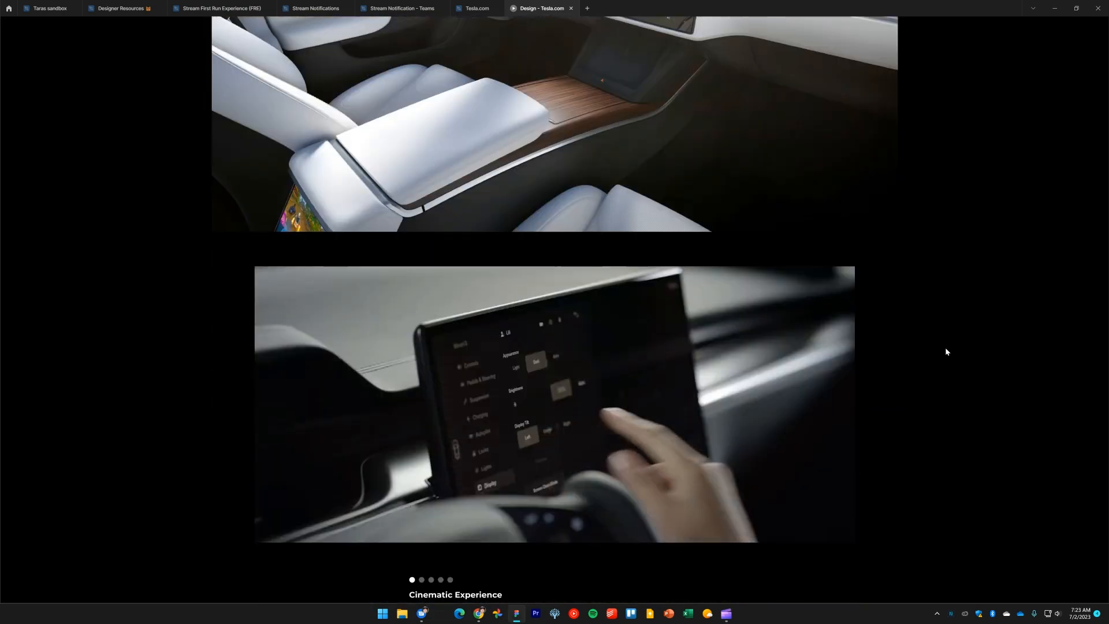
scroll(946, 351, "up", 6)
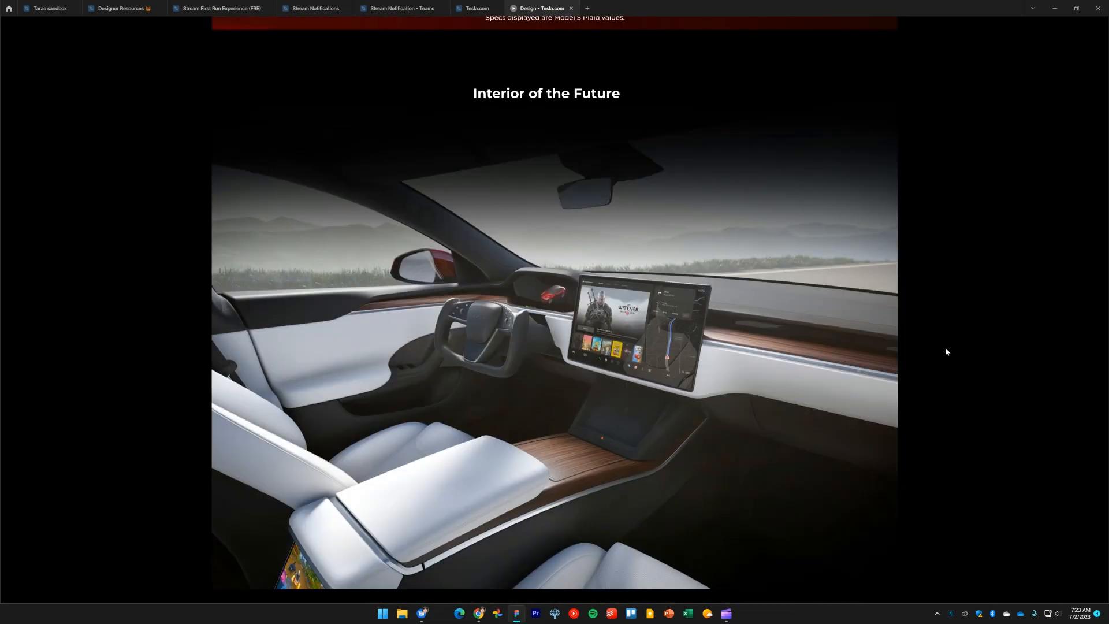
scroll(946, 351, "down", 9)
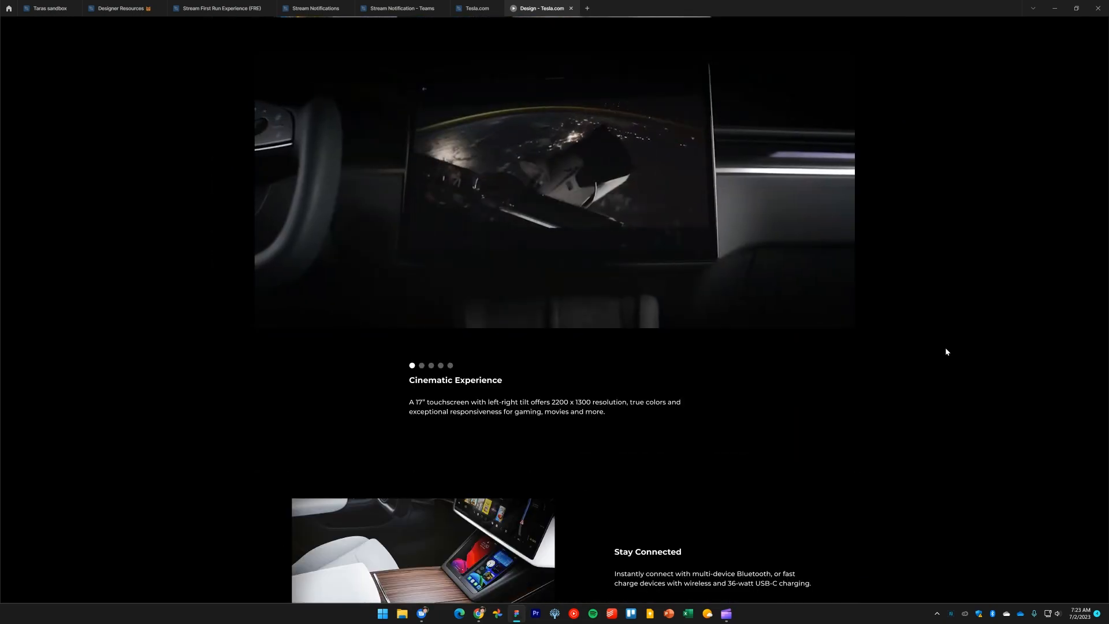
scroll(919, 370, "down", 4)
scroll(920, 370, "down", 3)
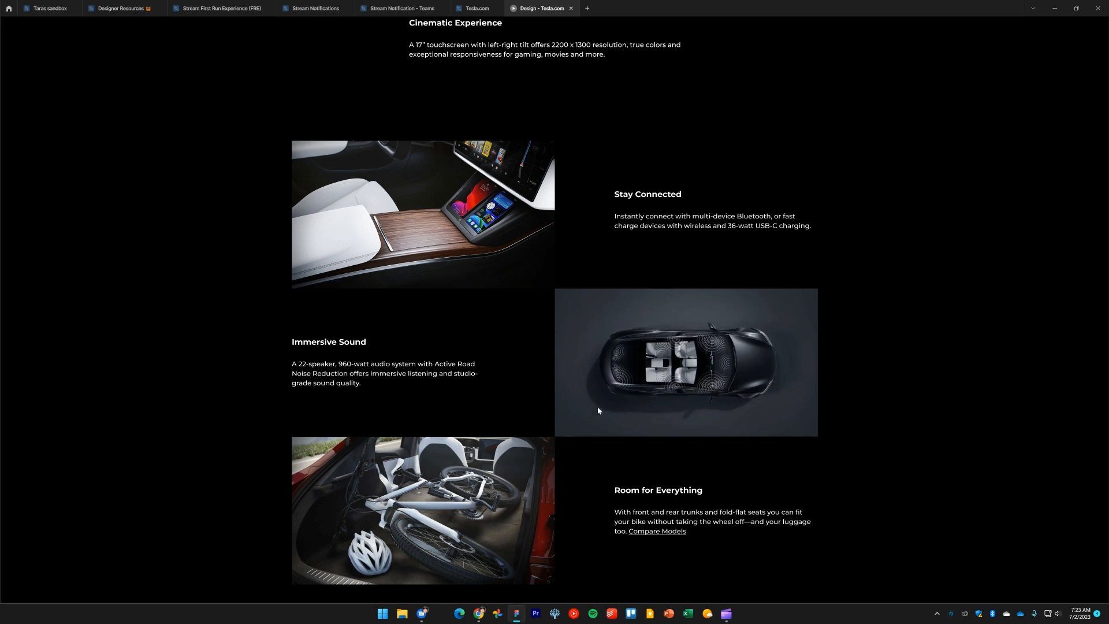
scroll(625, 395, "down", 1)
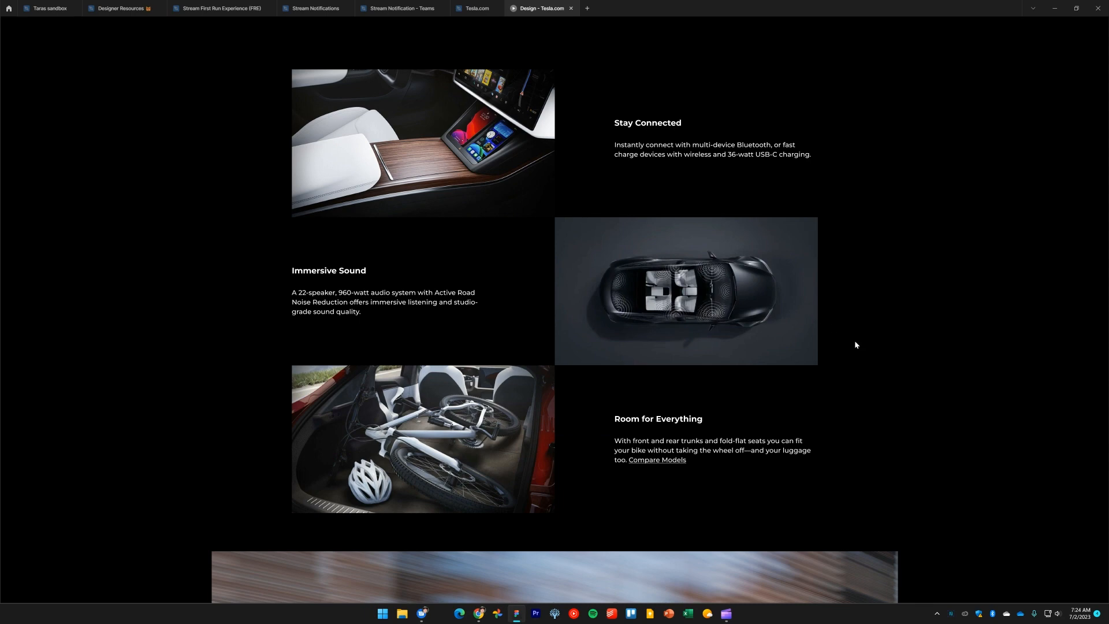
scroll(856, 345, "down", 7)
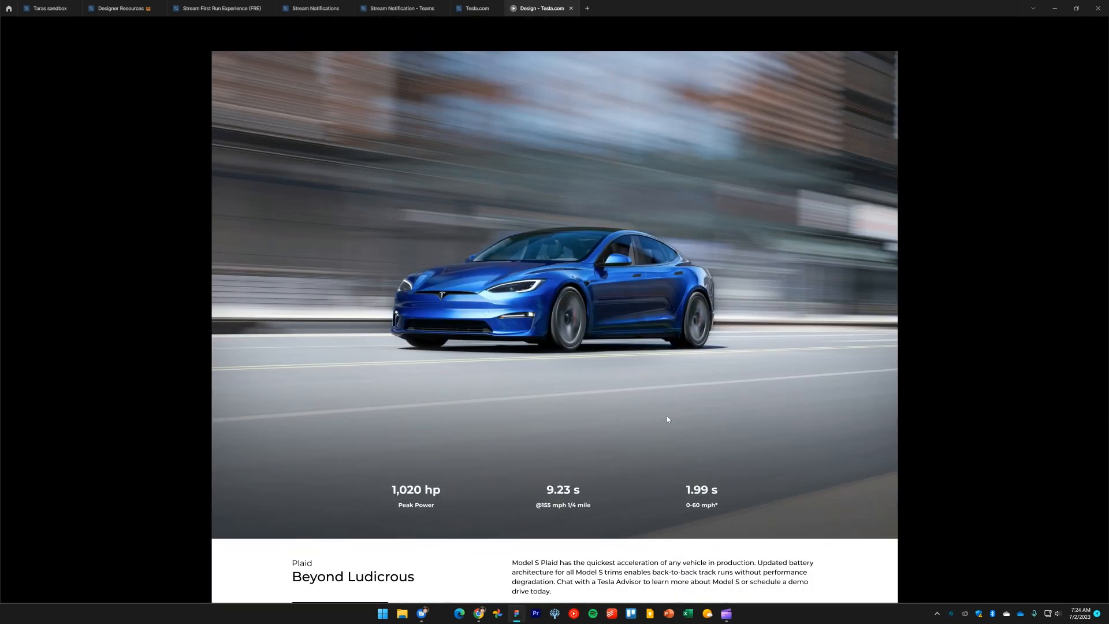
scroll(660, 432, "down", 2)
scroll(694, 433, "up", 3)
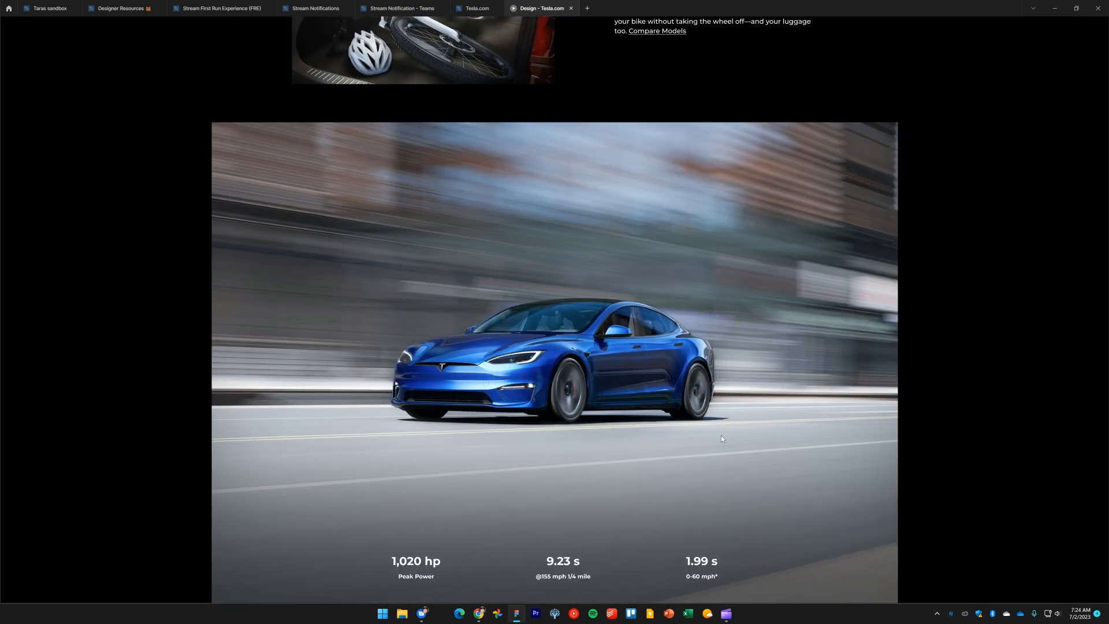
scroll(720, 435, "down", 2)
scroll(711, 393, "down", 6)
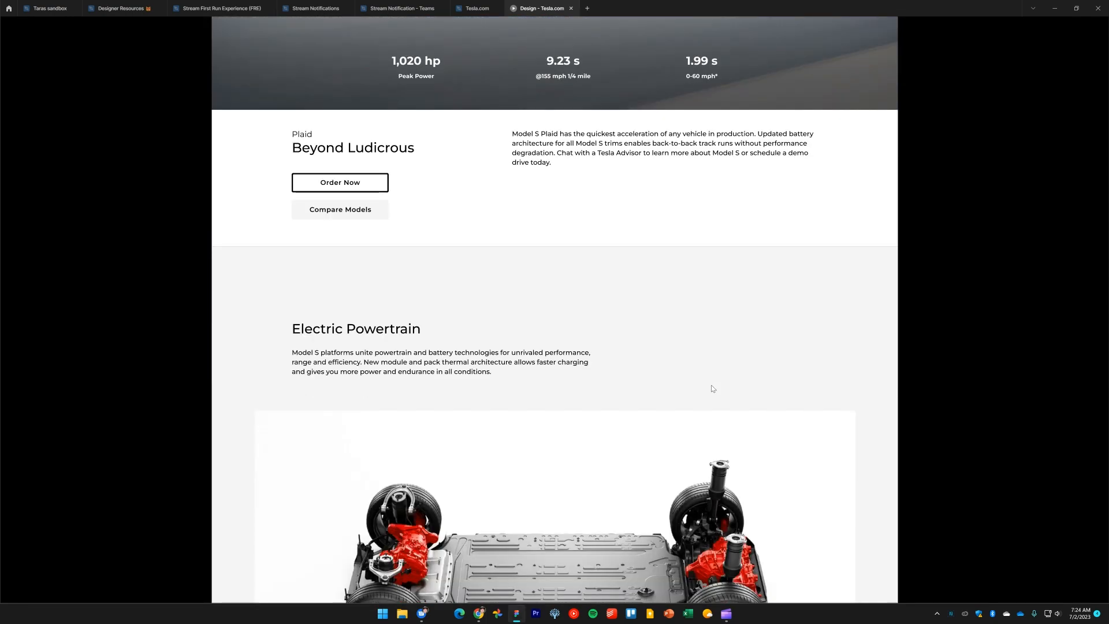
scroll(712, 386, "down", 1)
scroll(712, 389, "down", 1)
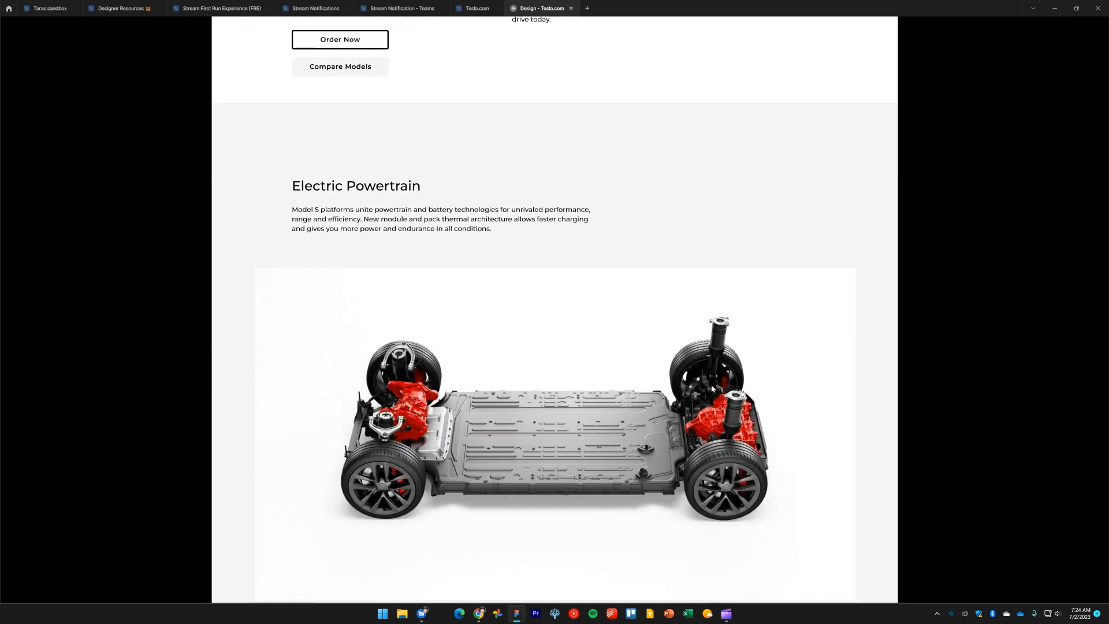
scroll(712, 388, "down", 3)
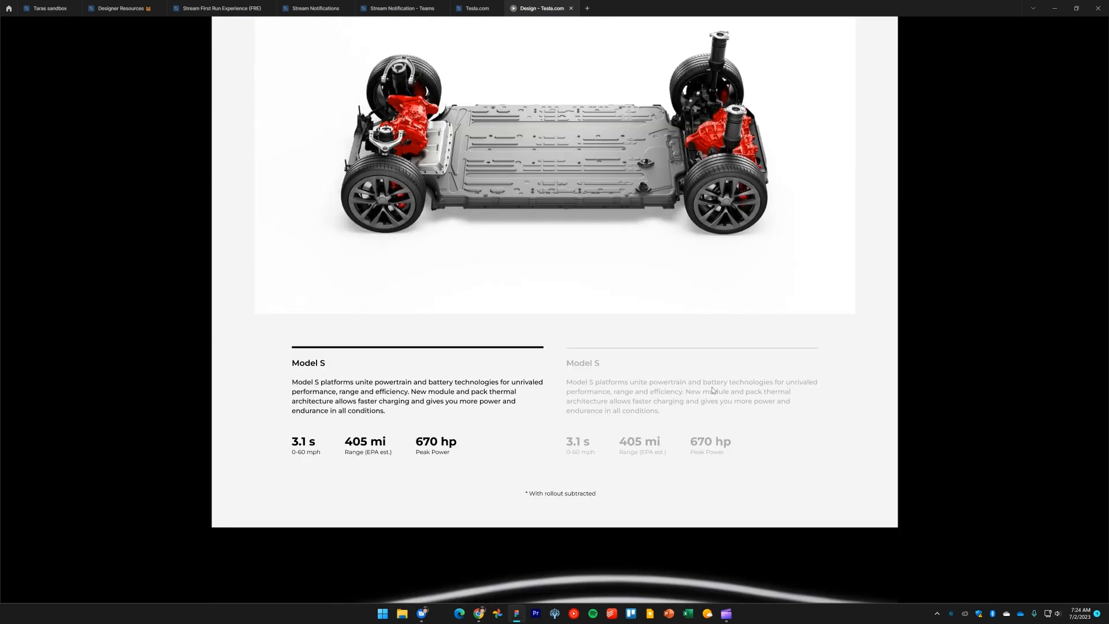
scroll(712, 386, "down", 2)
scroll(712, 390, "down", 6)
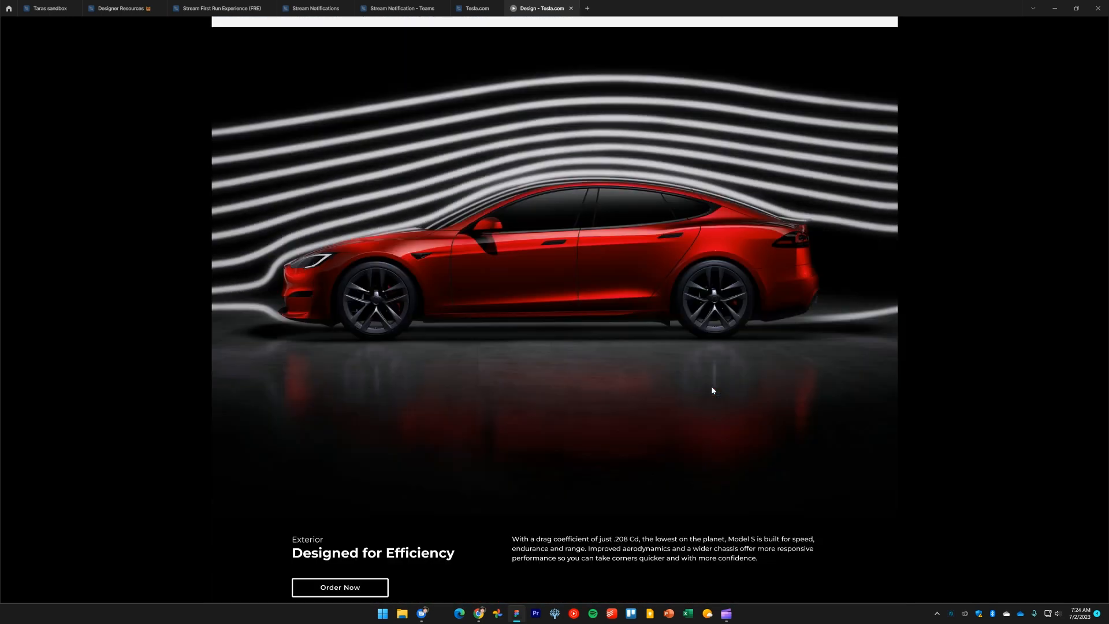
scroll(712, 391, "down", 6)
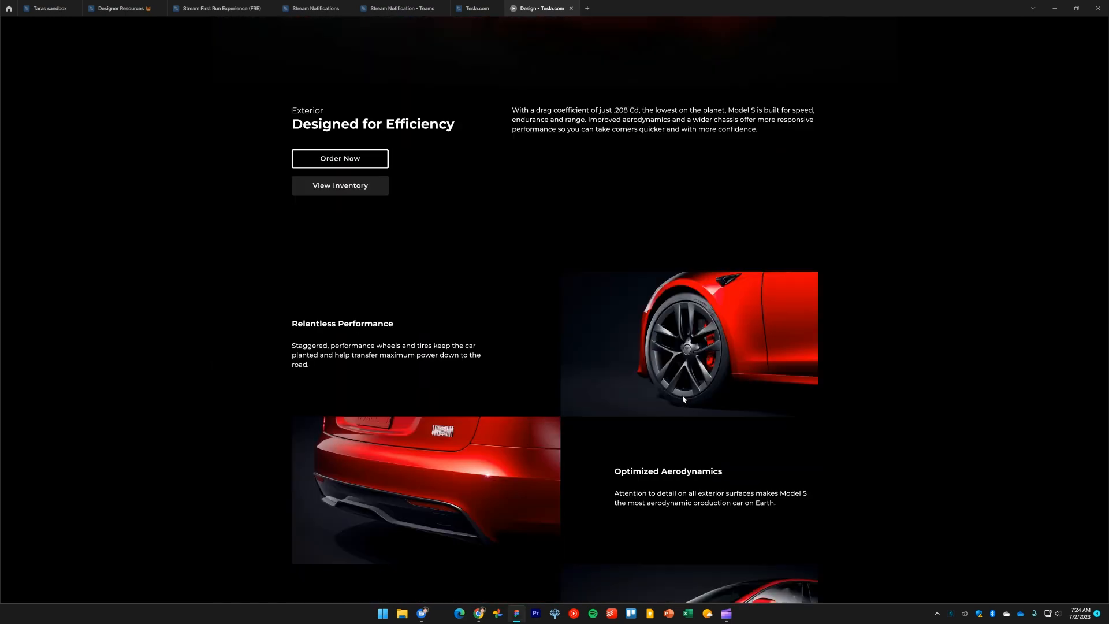
scroll(696, 398, "down", 1)
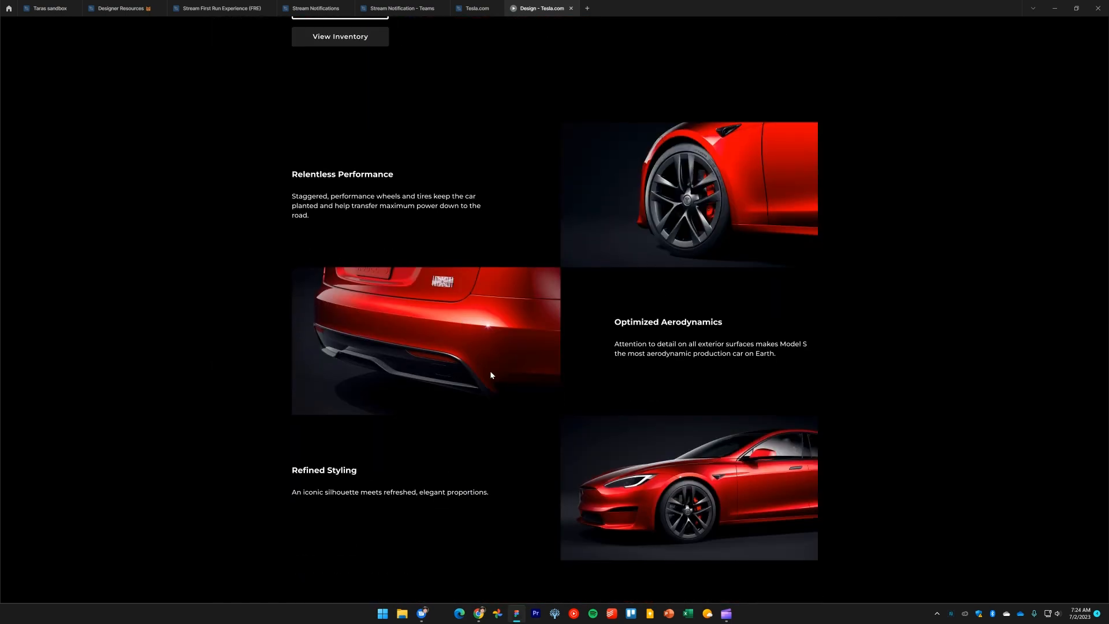